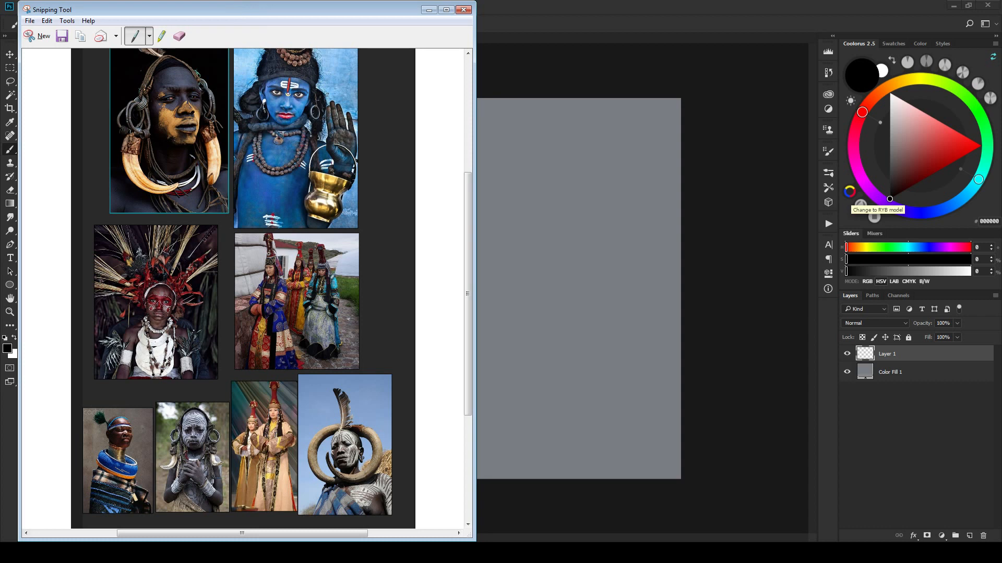
Step: Switch to Photoshop and rough in the figure's headdress, side ornaments and torso lines with black brush strokes
key(alt+Tab)
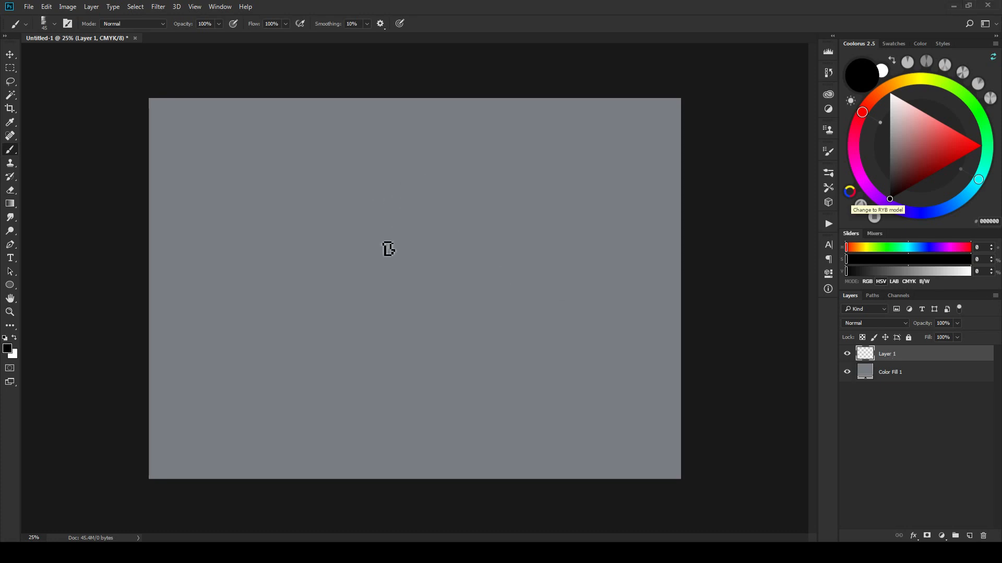
drag(428, 207, 436, 219)
mouse_move(440, 233)
mouse_down()
mouse_move(448, 201)
mouse_move(432, 194)
mouse_up()
mouse_move(440, 182)
mouse_down()
mouse_move(454, 165)
mouse_move(511, 164)
mouse_move(473, 180)
mouse_move(508, 179)
mouse_move(500, 159)
mouse_move(466, 163)
mouse_move(466, 173)
mouse_move(503, 191)
mouse_move(493, 221)
mouse_move(504, 233)
mouse_move(522, 216)
mouse_move(518, 227)
mouse_move(505, 216)
mouse_move(524, 240)
mouse_move(430, 204)
mouse_move(461, 215)
mouse_move(437, 225)
mouse_move(435, 245)
mouse_move(446, 184)
mouse_move(451, 177)
mouse_move(442, 207)
mouse_move(486, 155)
mouse_move(458, 169)
mouse_move(491, 165)
mouse_move(473, 149)
mouse_move(491, 132)
mouse_up()
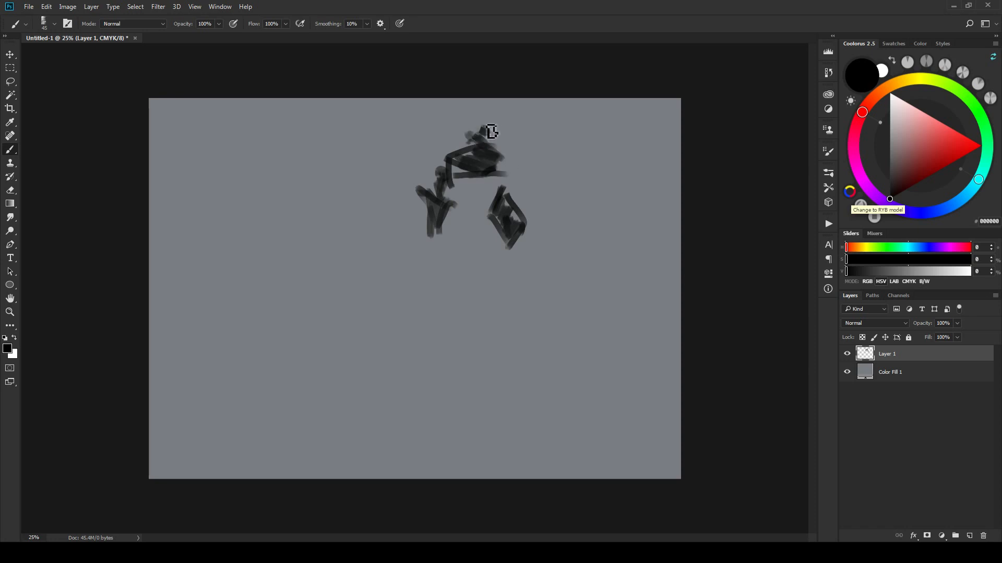
drag(436, 254, 417, 299)
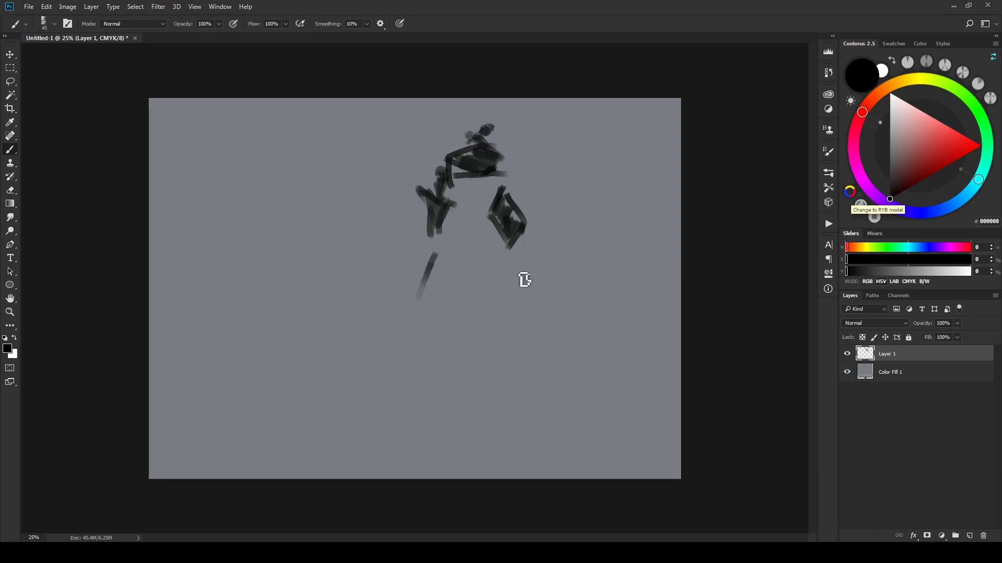
drag(514, 265, 514, 296)
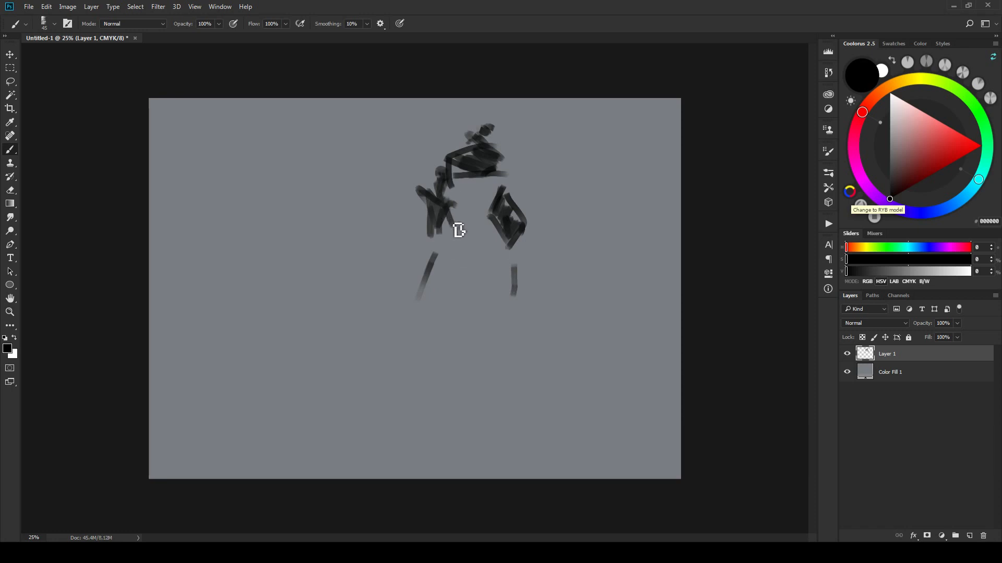
Step: Sketch the collar, brow line, curved necklace and an extra shoulder line on the figure in black
mouse_move(459, 230)
mouse_down()
mouse_move(506, 235)
mouse_move(519, 220)
mouse_move(459, 249)
mouse_move(497, 227)
mouse_move(464, 244)
mouse_move(479, 235)
mouse_move(405, 244)
mouse_move(503, 234)
mouse_move(463, 246)
mouse_move(494, 232)
mouse_up()
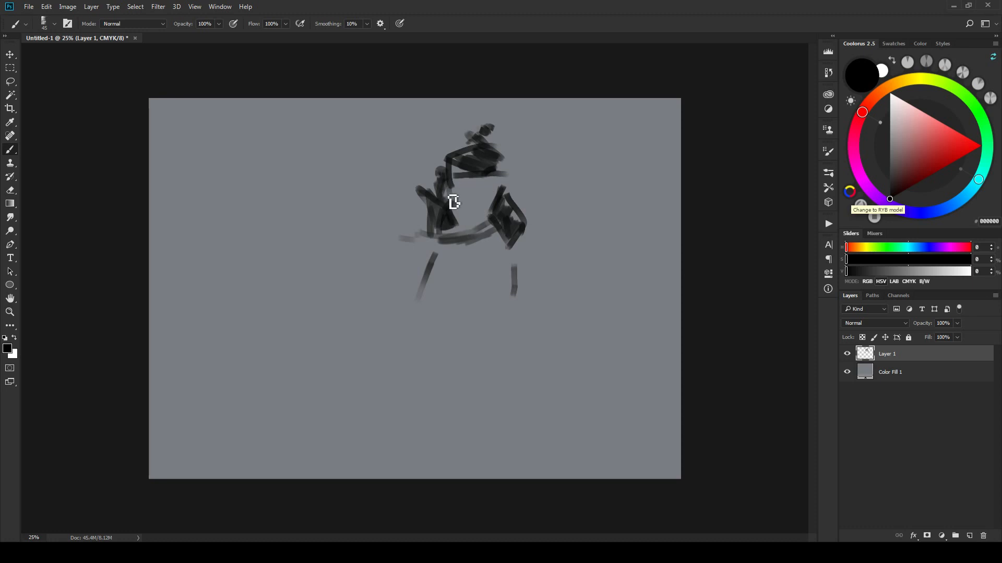
mouse_move(454, 202)
mouse_down()
mouse_move(489, 196)
mouse_move(460, 199)
mouse_up()
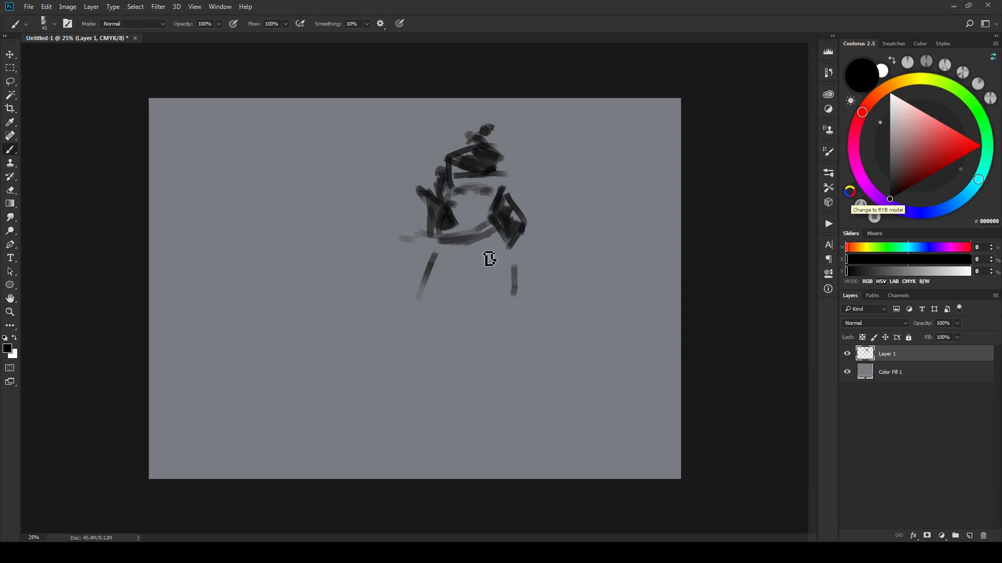
drag(440, 273, 438, 245)
mouse_move(487, 266)
mouse_down()
mouse_move(459, 284)
mouse_move(449, 268)
mouse_move(456, 283)
mouse_move(501, 266)
mouse_move(446, 277)
mouse_move(499, 282)
mouse_move(504, 245)
mouse_up()
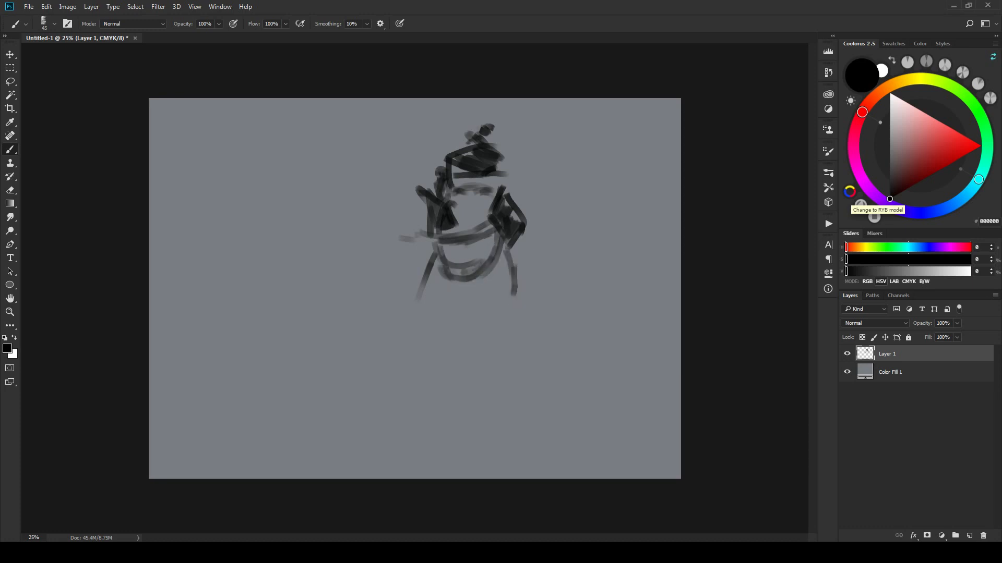
drag(434, 244, 417, 274)
Step: Sketch the raised hand beside the head and fill in its forearm with an enlarged brush
drag(543, 272, 543, 209)
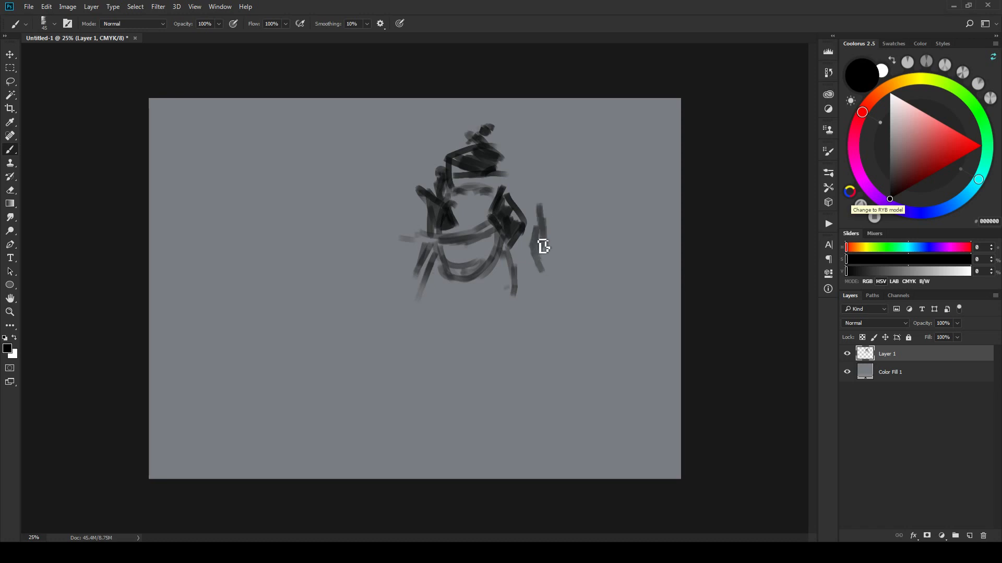
mouse_move(543, 247)
mouse_down()
mouse_move(541, 198)
mouse_move(560, 234)
mouse_move(550, 206)
mouse_move(542, 225)
mouse_move(557, 227)
mouse_move(557, 207)
mouse_move(565, 236)
mouse_move(559, 250)
mouse_move(559, 232)
mouse_move(546, 240)
mouse_move(561, 233)
mouse_move(554, 252)
mouse_move(563, 256)
mouse_move(550, 241)
mouse_move(551, 253)
mouse_move(566, 245)
mouse_move(547, 233)
mouse_move(558, 232)
mouse_move(569, 242)
mouse_move(558, 262)
mouse_move(570, 255)
mouse_move(545, 256)
mouse_move(546, 269)
mouse_move(556, 277)
mouse_move(573, 262)
mouse_move(547, 284)
mouse_move(572, 262)
mouse_move(546, 283)
mouse_move(559, 284)
mouse_move(566, 306)
mouse_move(537, 344)
mouse_move(545, 295)
mouse_up()
key(bracketright)
key(bracketright)
key(bracketright)
key(bracketright)
key(bracketright)
key(bracketright)
key(bracketleft)
key(bracketright)
key(bracketright)
key(bracketright)
key(bracketright)
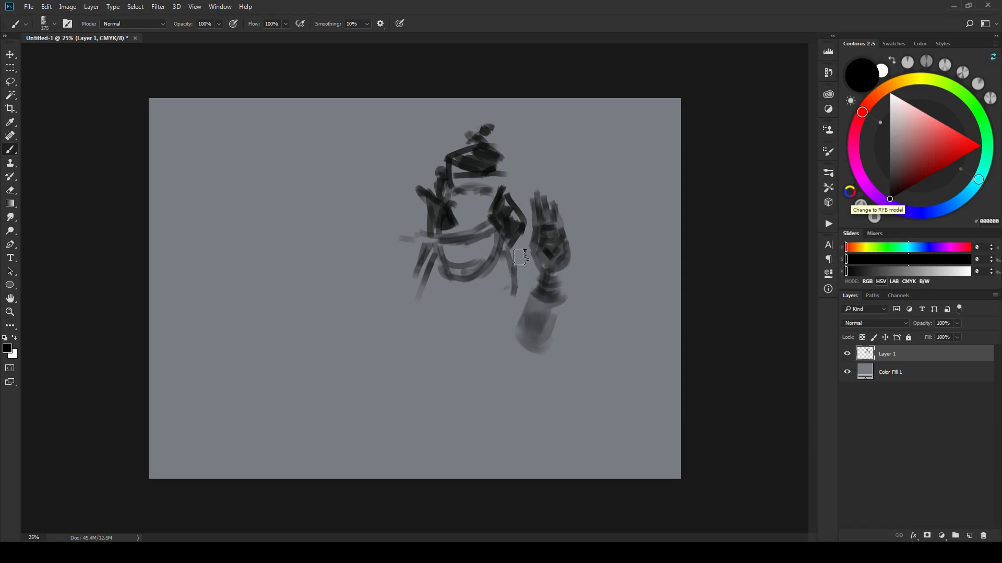
Step: Shade the shoulder beside the raised hand with a 250 px brush and the lower face with a 200 px brush
key(bracketright)
mouse_move(522, 241)
mouse_down()
mouse_move(516, 303)
mouse_move(522, 277)
mouse_up()
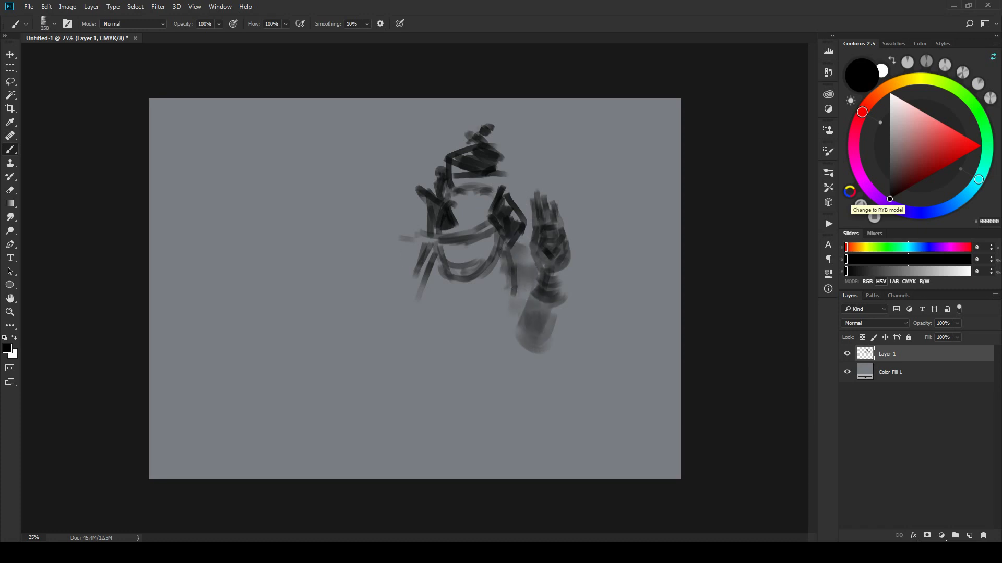
key(bracketleft)
key(bracketleft)
key(bracketleft)
mouse_move(451, 205)
mouse_down()
mouse_move(469, 225)
mouse_move(488, 203)
mouse_up()
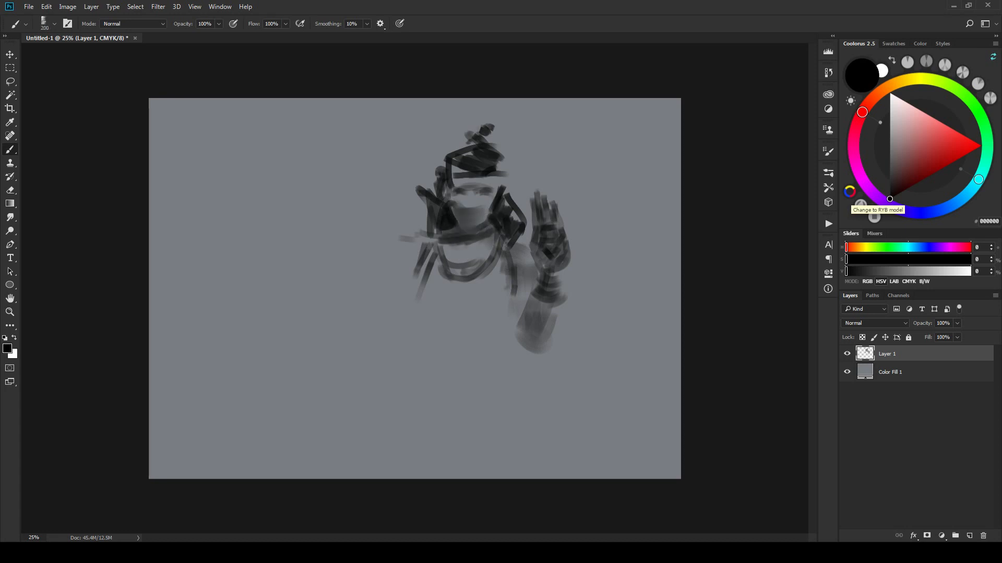
Step: Shade the shoulder opposite the raised hand with a 125 px black brush
key(bracketleft)
key(bracketleft)
key(bracketleft)
key(bracketleft)
key(bracketright)
key(bracketright)
drag(422, 254, 401, 258)
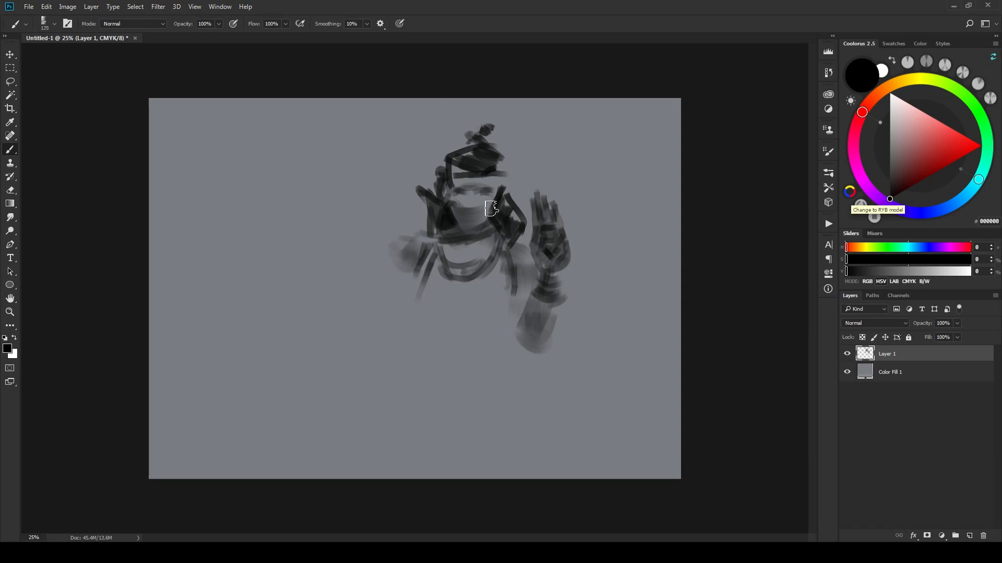
Step: Lasso the ragged outer edge of the raised arm's forearm, delete it and clear the selection
key(l)
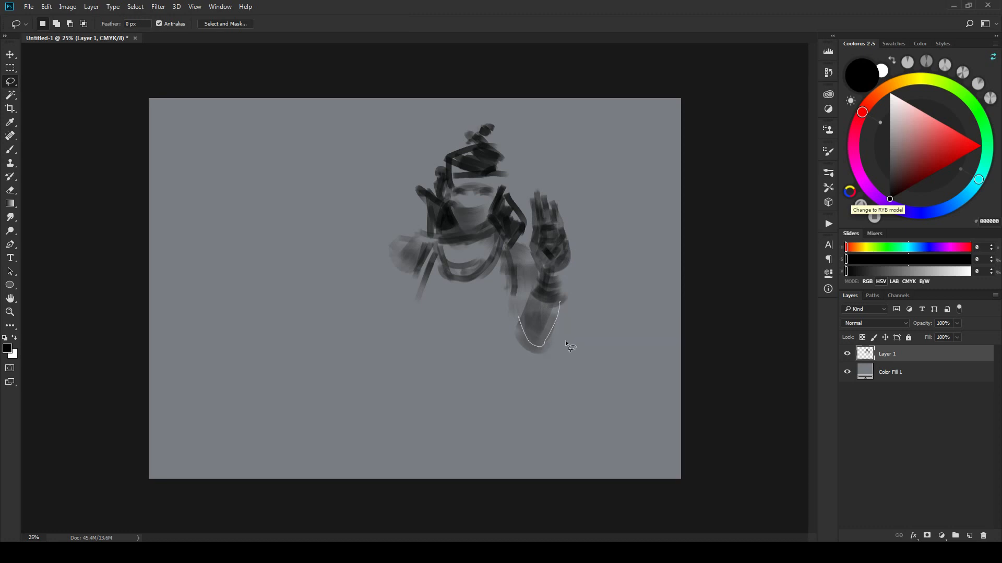
drag(567, 344, 560, 303)
key(Delete)
key(ctrl+d)
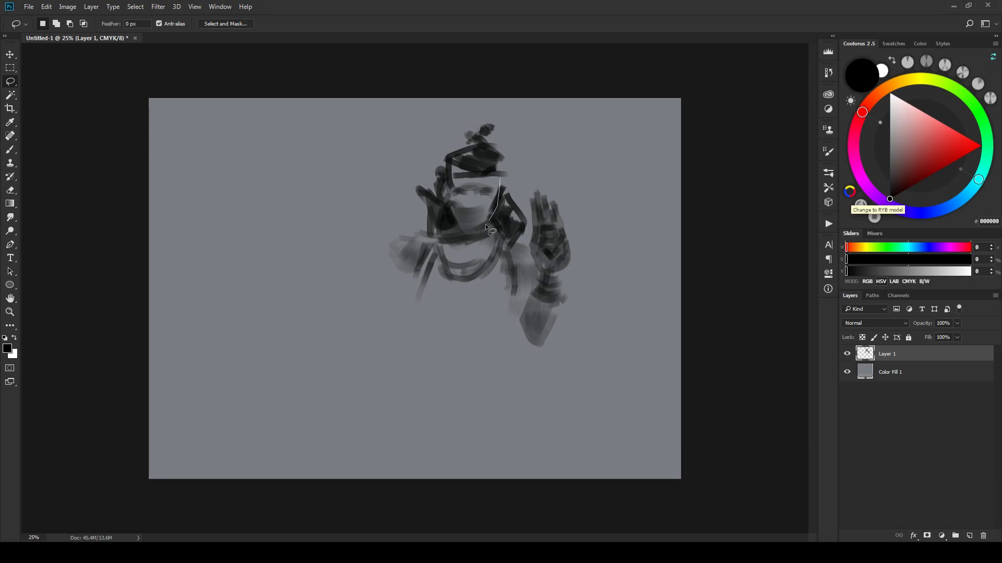
Step: Carve the face contour, forehead, eye areas and cheeks by deleting lassoed parts of the black paint
drag(485, 224, 499, 180)
key(Delete)
key(ctrl+d)
key(alt)
mouse_move(487, 171)
mouse_down()
mouse_move(456, 195)
mouse_move(487, 171)
mouse_up()
drag(443, 189, 448, 211)
mouse_move(501, 198)
mouse_down()
mouse_move(496, 208)
mouse_move(502, 198)
mouse_up()
drag(460, 192, 467, 194)
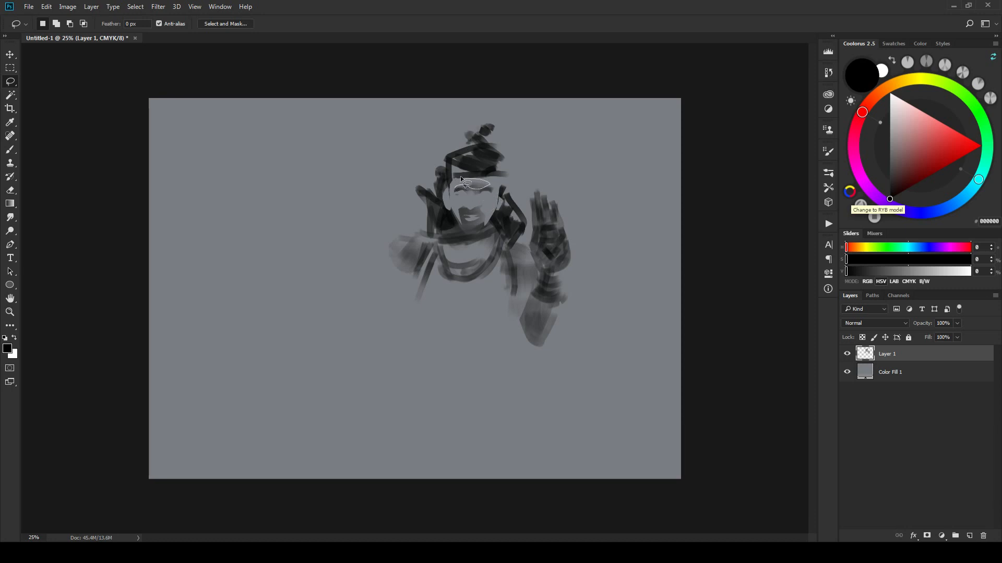
Step: Paint the nose, mouth and eye details in black with a much smaller brush
key(b)
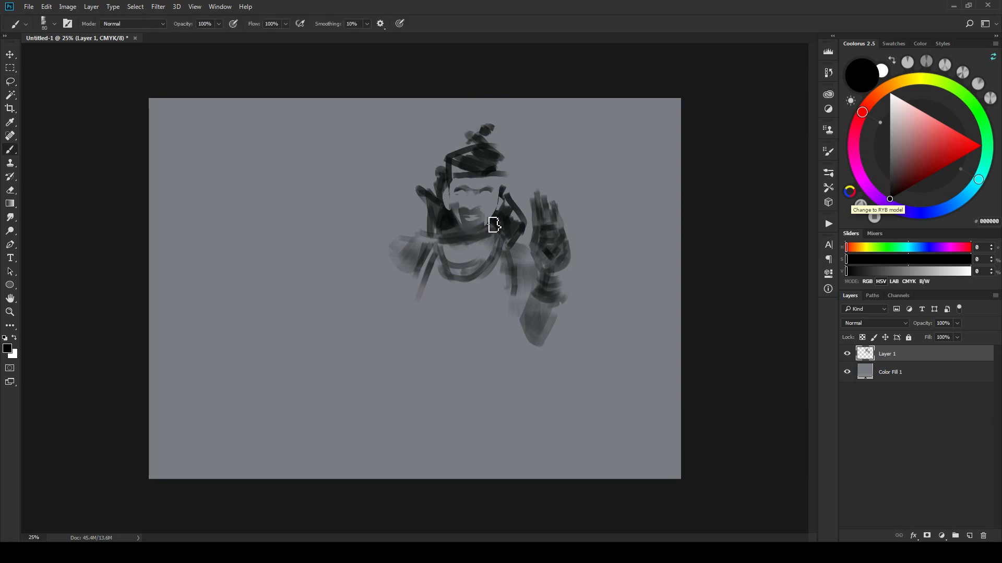
key(bracketleft)
key(bracketleft)
key(bracketleft)
key(bracketleft)
key(bracketleft)
key(bracketleft)
drag(468, 211, 483, 213)
key(bracketleft)
mouse_move(458, 196)
mouse_down()
mouse_move(503, 196)
mouse_move(480, 205)
mouse_move(498, 202)
mouse_up()
Step: Darken the eye sockets and the headdress edge framing the face, adjusting the brush size down to 40 px
key(bracketright)
key(bracketright)
key(bracketright)
key(bracketright)
key(bracketright)
key(bracketleft)
key(bracketleft)
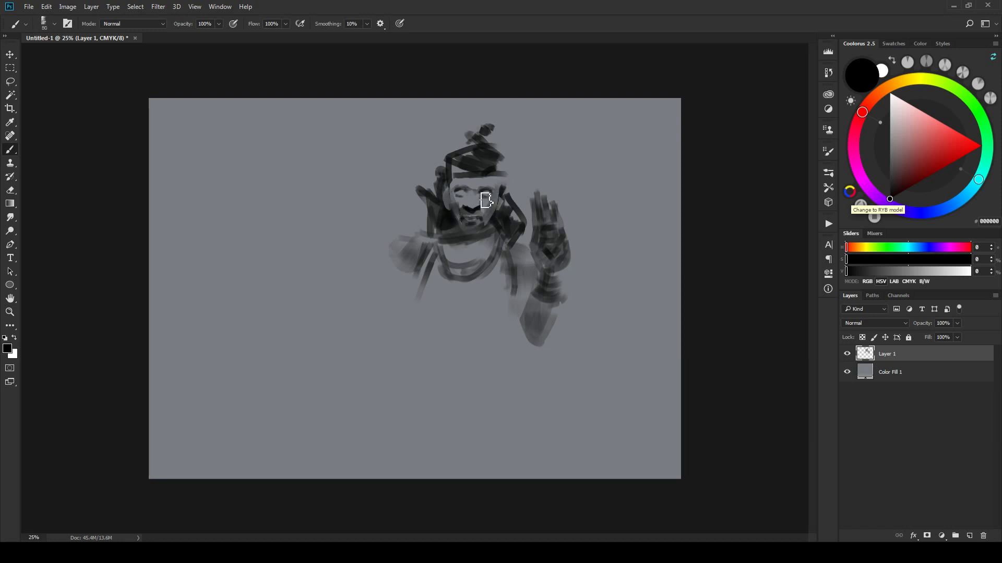
key(bracketleft)
key(bracketleft)
key(bracketleft)
key(bracketleft)
key(bracketleft)
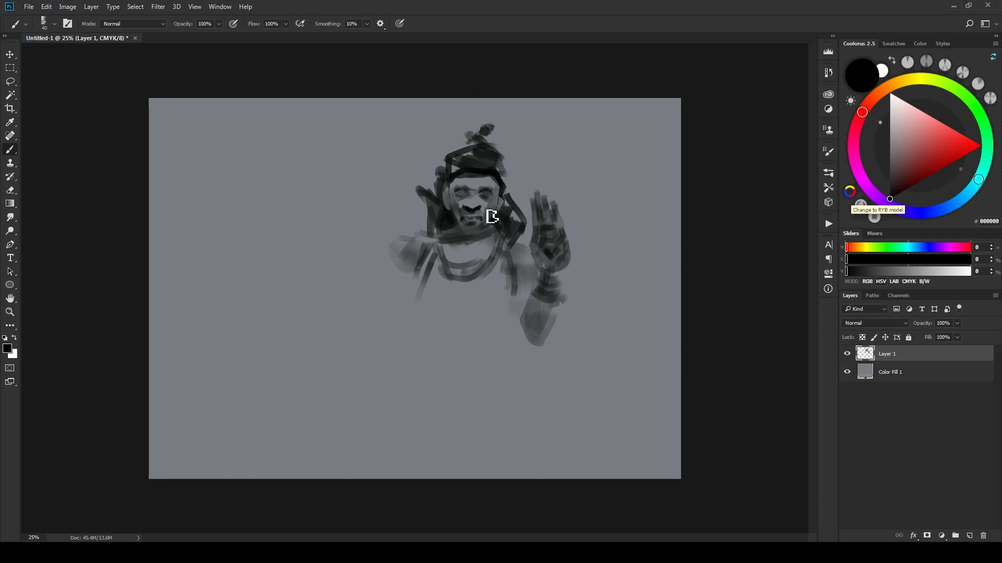
Step: Paint a white highlight on the forehead and tone it down with the pinkish gray BAA7A7
key(x)
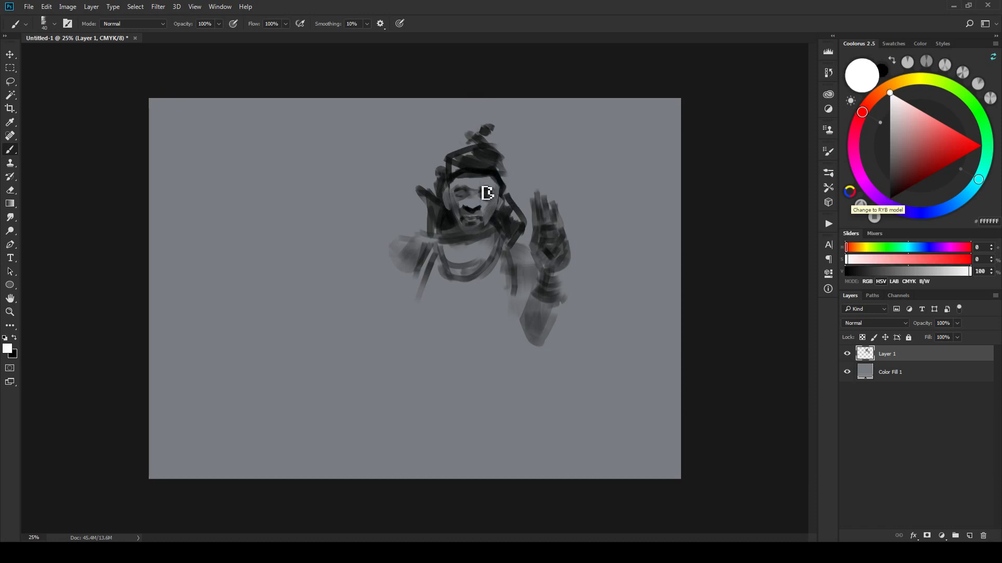
drag(478, 184, 460, 178)
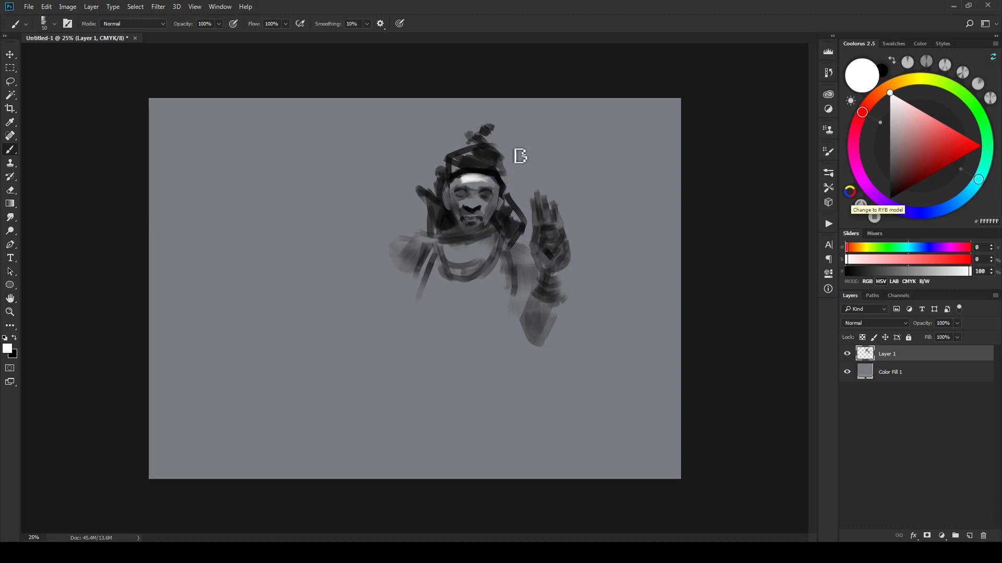
click(897, 125)
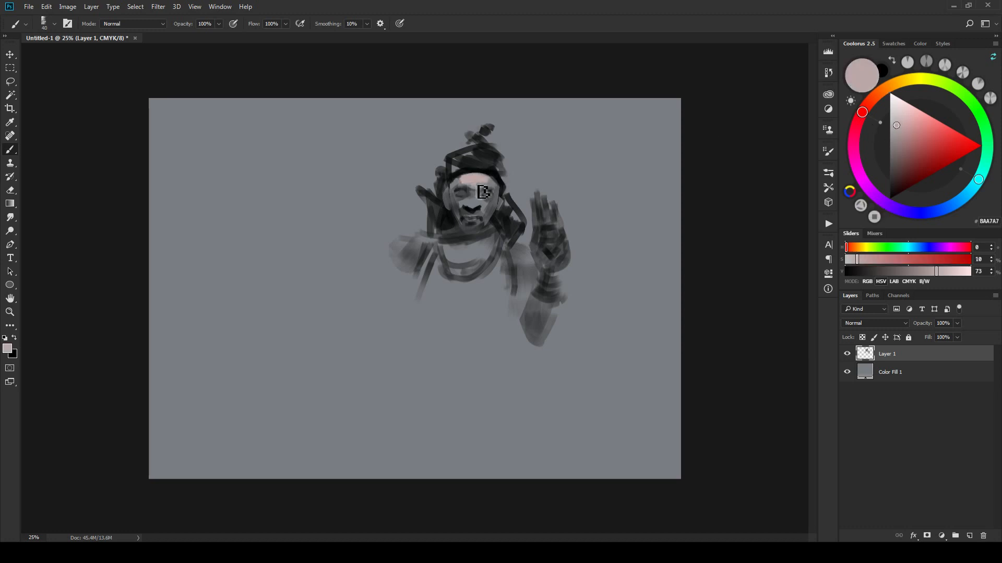
Step: Pick the light blue 7693F3 and paint it over the forehead
click(937, 210)
click(919, 126)
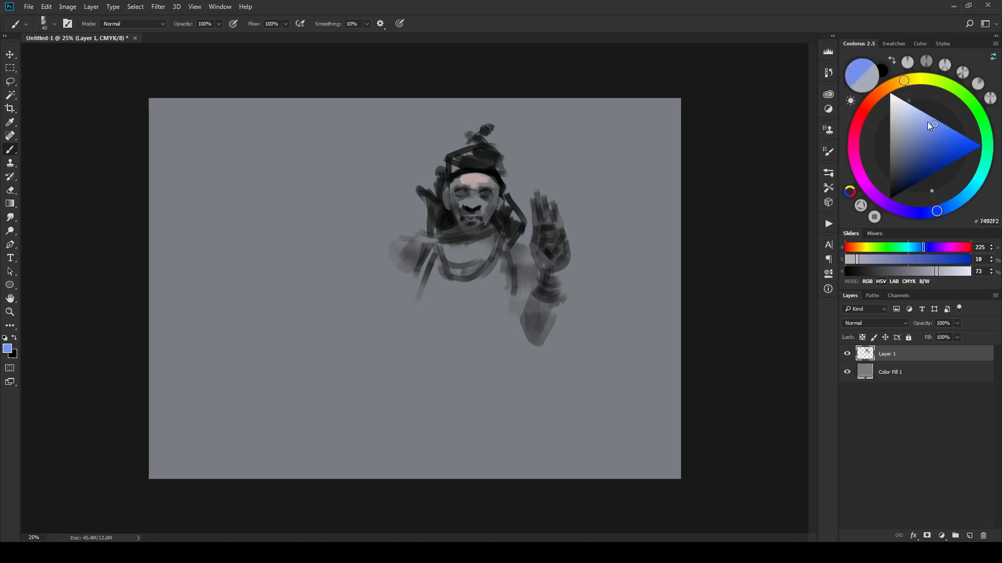
drag(928, 122, 935, 124)
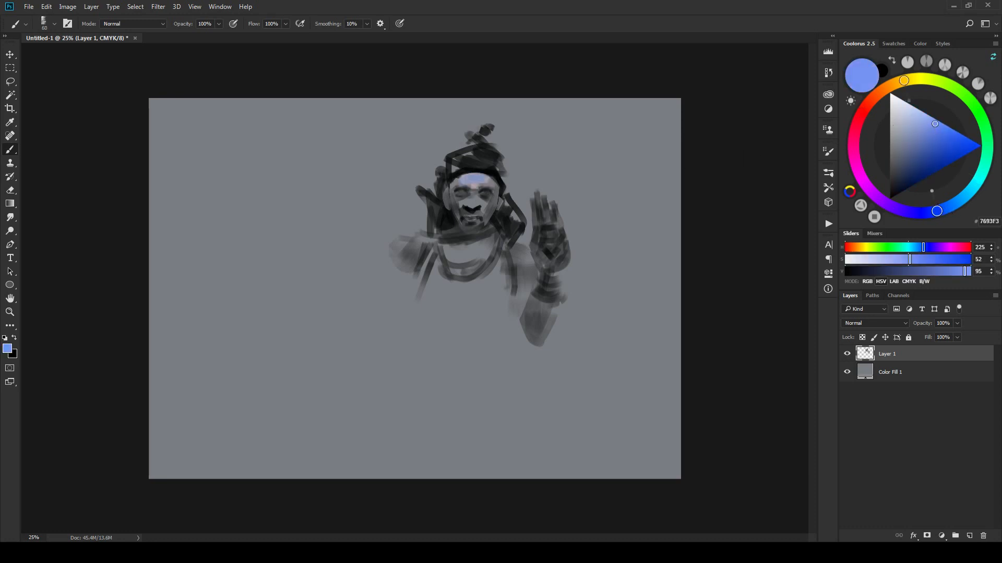
Step: Extend the light blue over the nose, cheeks and chin, varying the brush size and undoing one stray stroke
key([)
key([)
key([)
key(])
drag(479, 190, 479, 204)
key(ctrl+z)
key([)
key(])
key(])
key(])
key(bracketright)
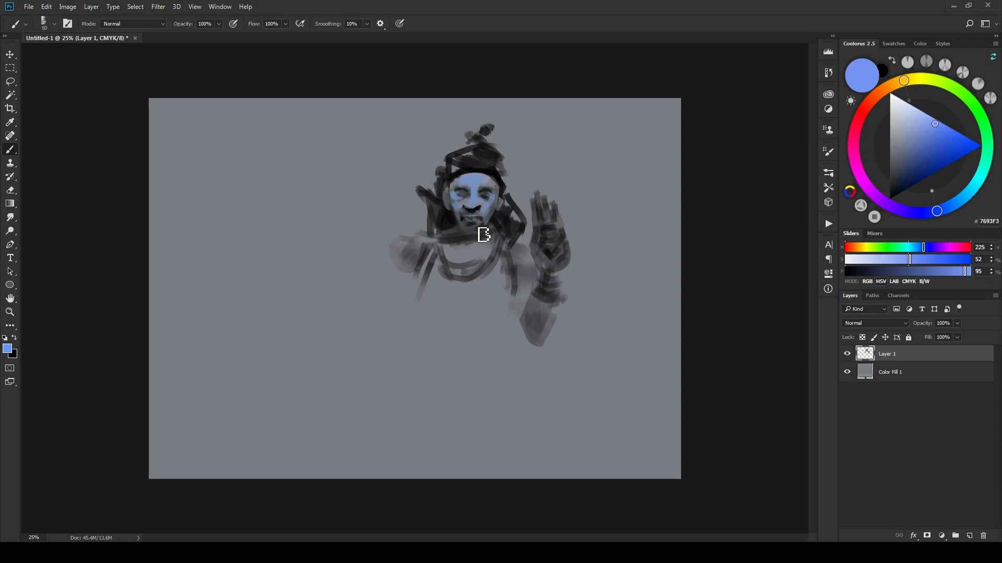
key(bracketleft)
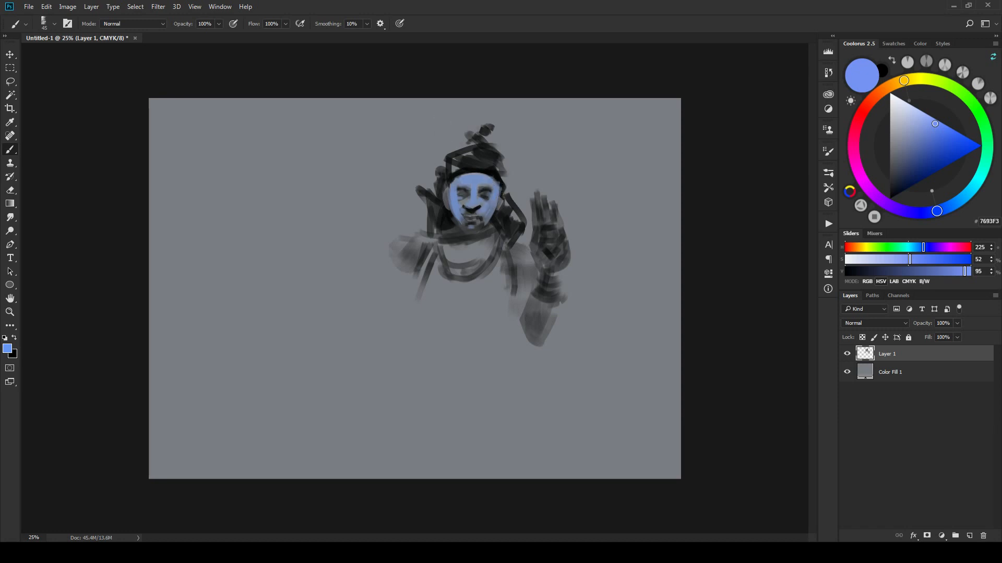
Step: Sample the dark gray 3B3E46 from the chin area and shade around the mouth with a smaller brush
alt+click(480, 225)
key(bracketleft)
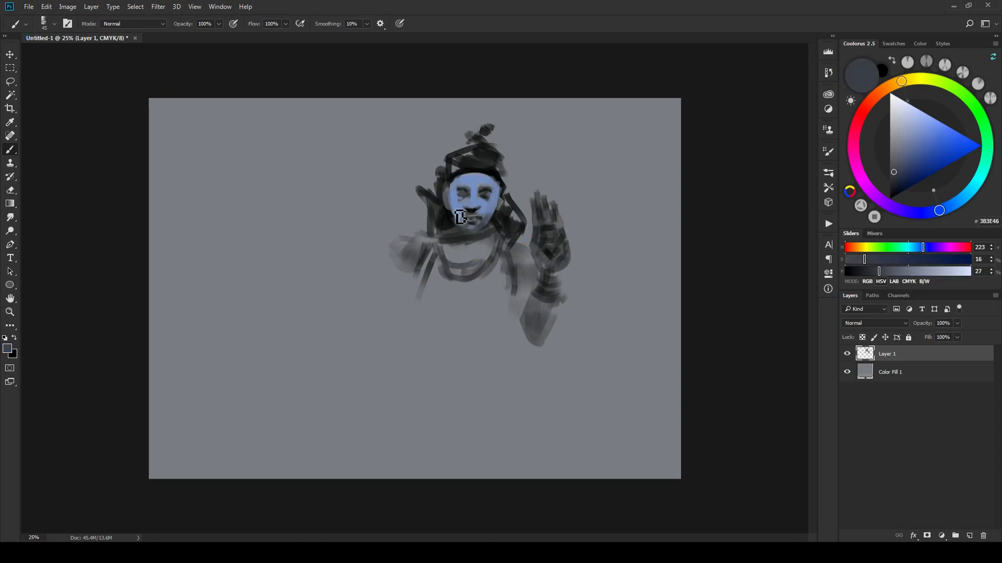
key(bracketleft)
key(bracketleft)
key(bracketleft)
drag(473, 217, 486, 218)
Step: Define the lips and chin with dark grays and muted blue sampled from the face
alt+click(485, 216)
alt+click(476, 226)
key(bracketleft)
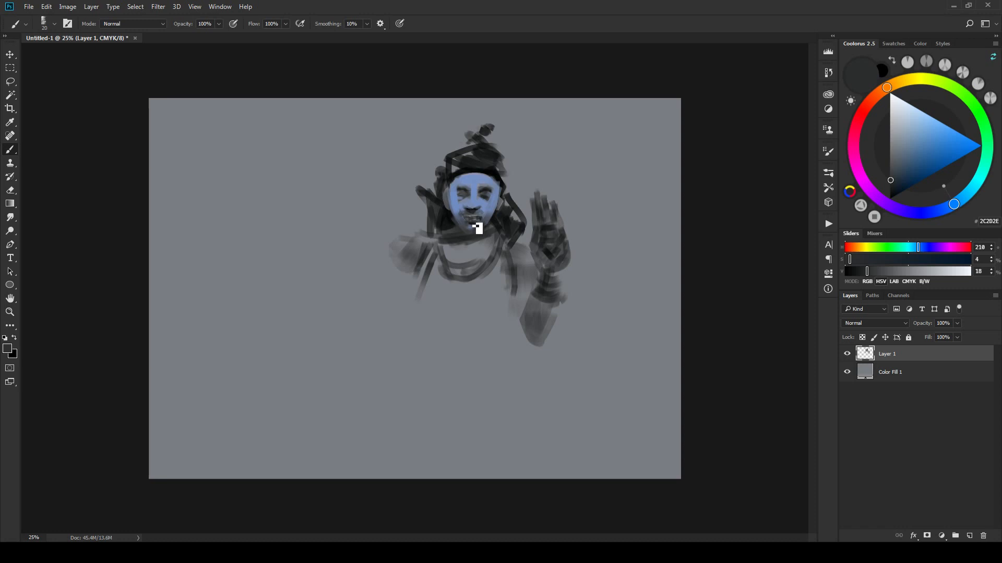
alt+click(477, 216)
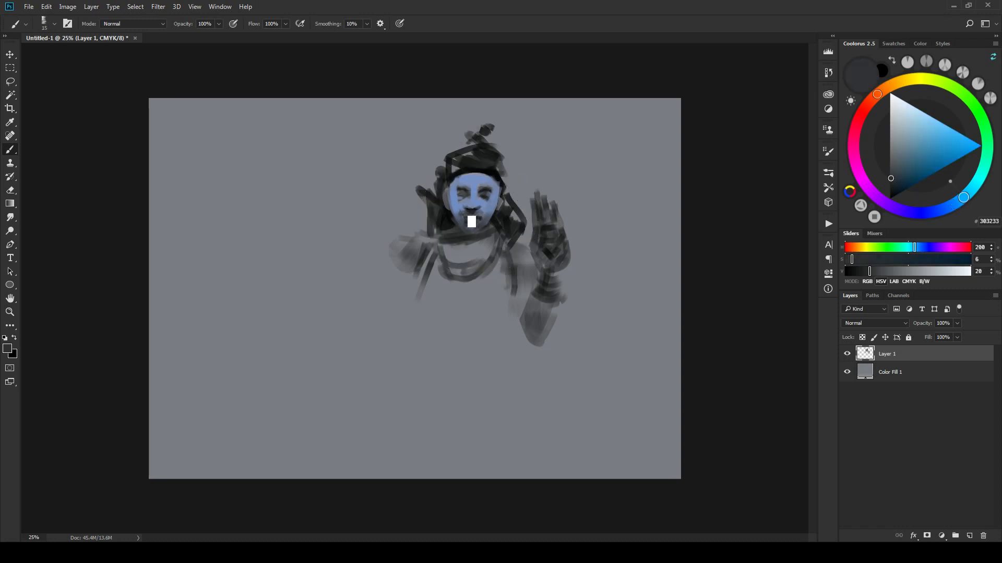
key(bracketleft)
alt+click(484, 211)
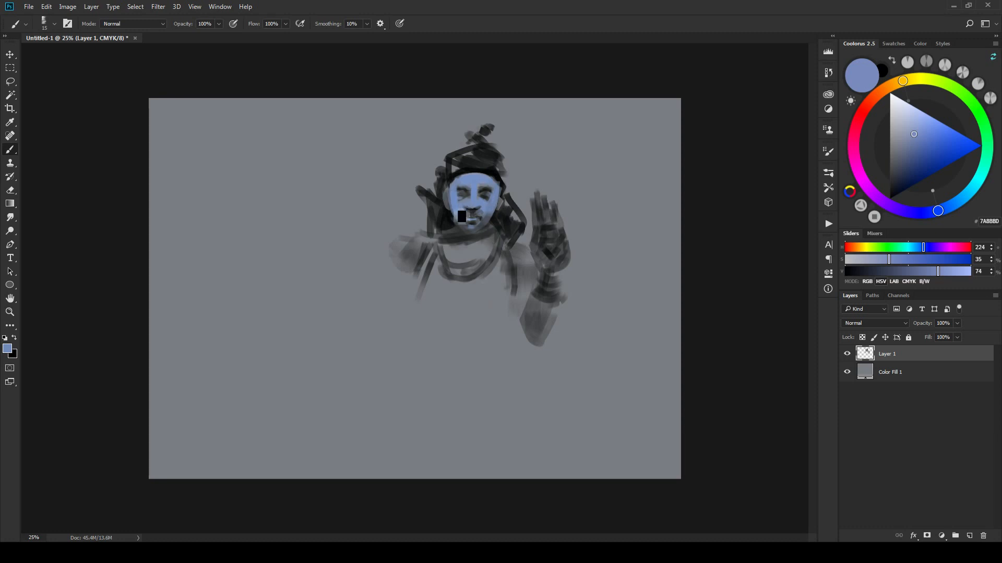
Step: Paint the eyes with sampled grays and near-black 040404 using a 15 px brush
alt+click(467, 194)
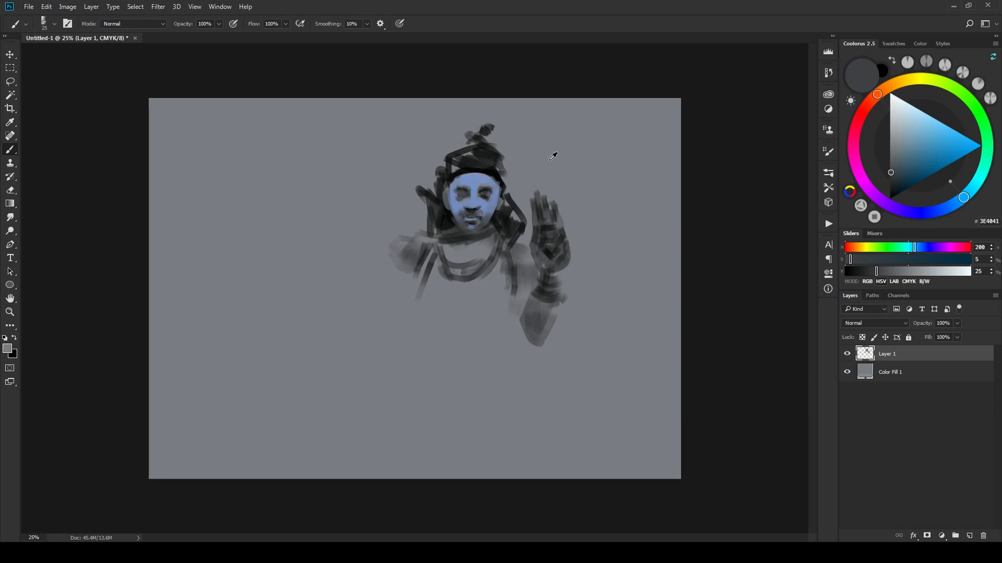
alt+click(496, 201)
key(bracketleft)
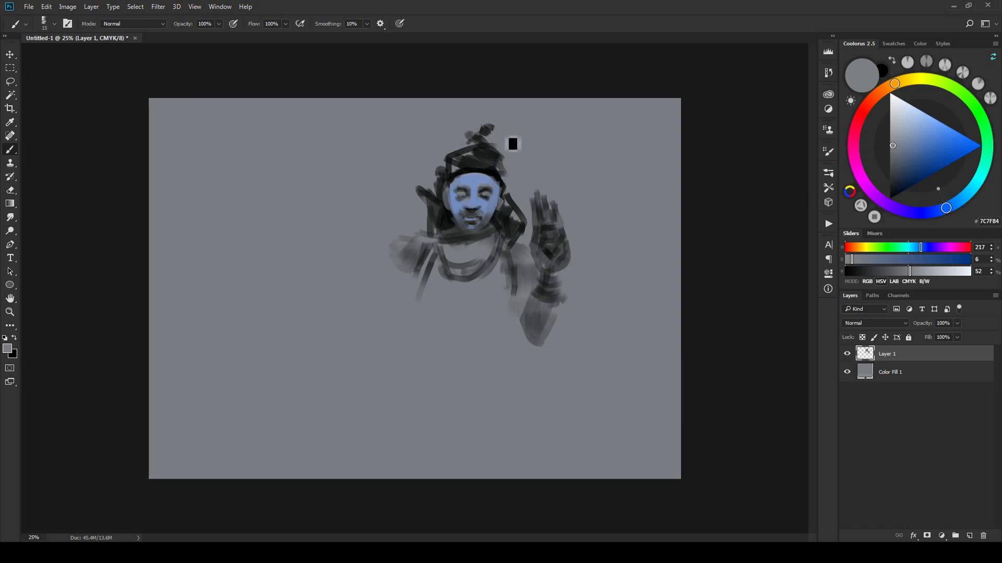
alt+click(492, 191)
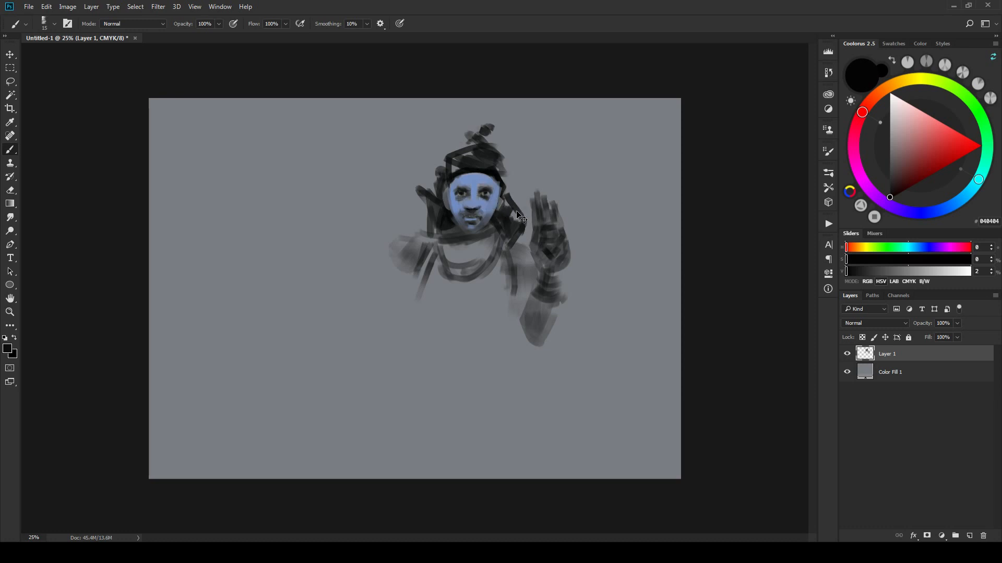
Step: Darken the lower lid of the right-hand eye with near-black 040404 using a 10 px brush
scroll(518, 215, up, 5)
drag(579, 233, 572, 254)
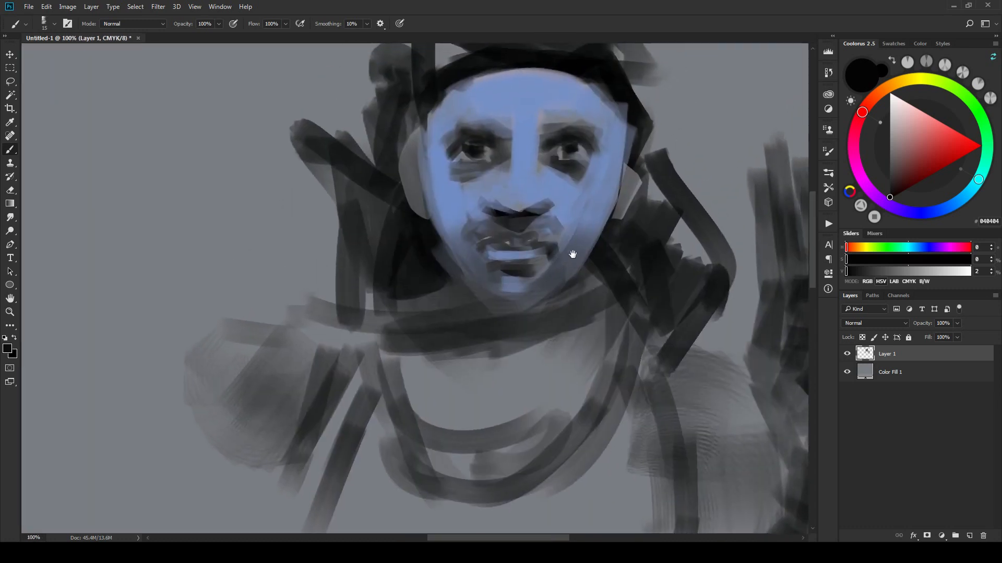
key(bracketleft)
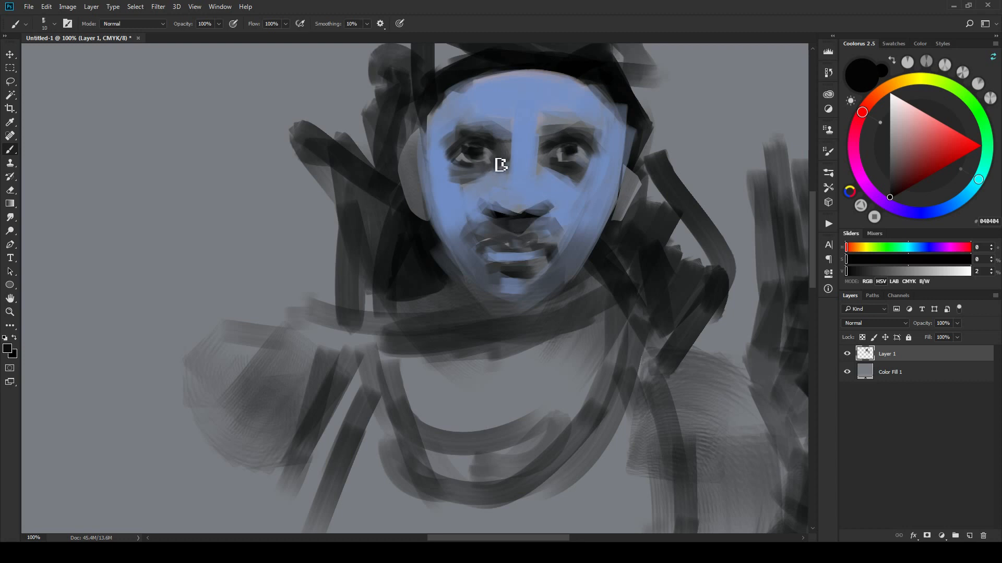
drag(561, 171, 583, 167)
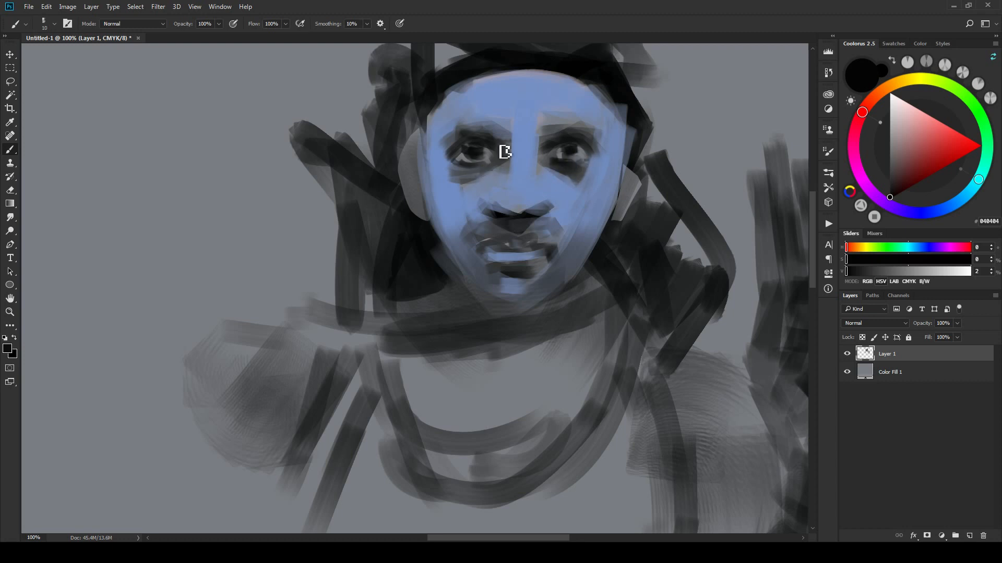
Step: Sample the muted blue 7C89AF from the nose and dab small highlights at the nostrils with a finer brush
key(bracketright)
key(bracketleft)
key(bracketleft)
alt+click(519, 208)
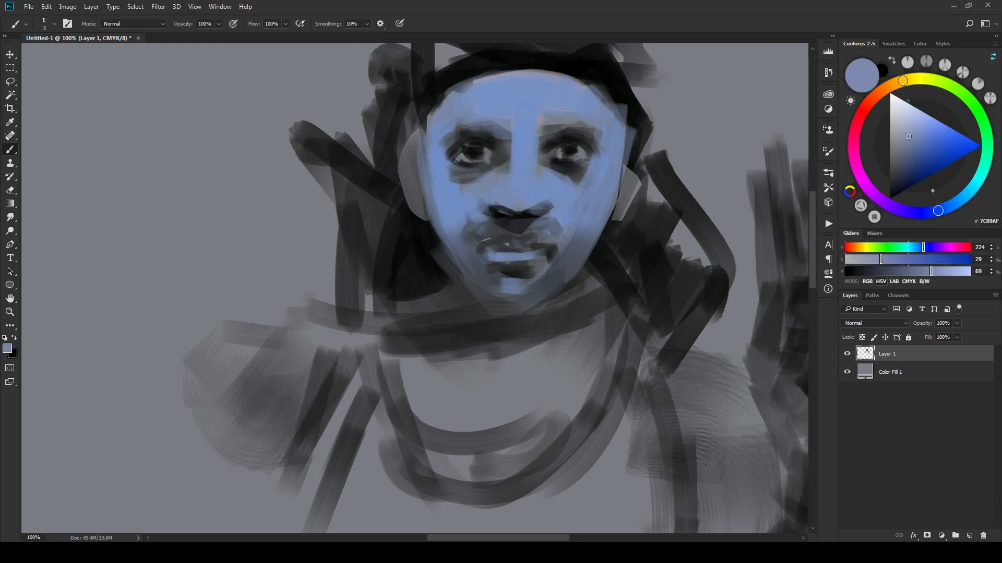
drag(506, 219, 543, 221)
Step: Shade around the nostrils and mouth with the sampled tones 161719, 3C3E43 and 626A86, enlarging the brush to 30 px
key(bracketright)
key(bracketright)
key(bracketright)
key(bracketright)
alt+click(506, 223)
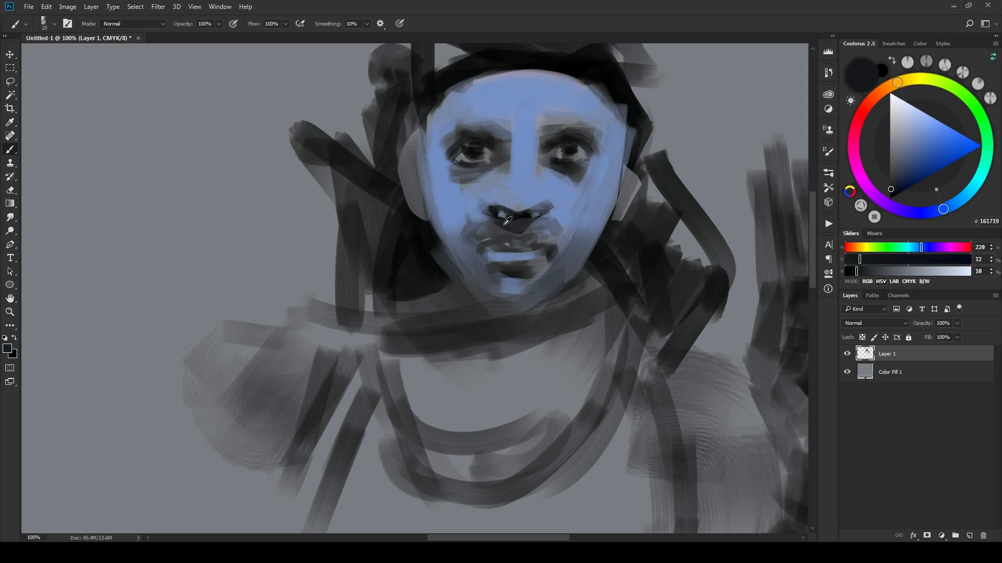
alt+click(504, 223)
key(bracketright)
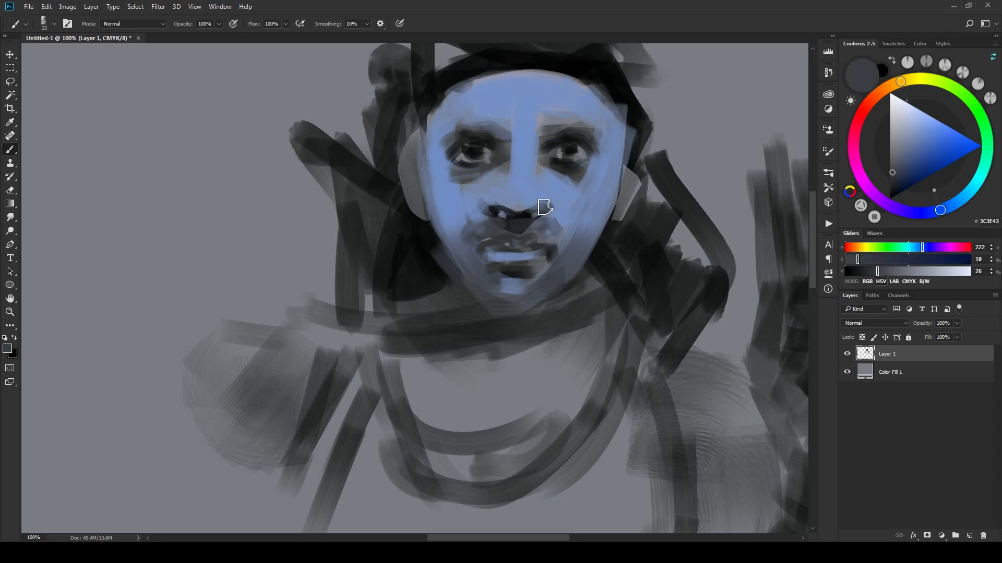
key(bracketright)
alt+click(558, 222)
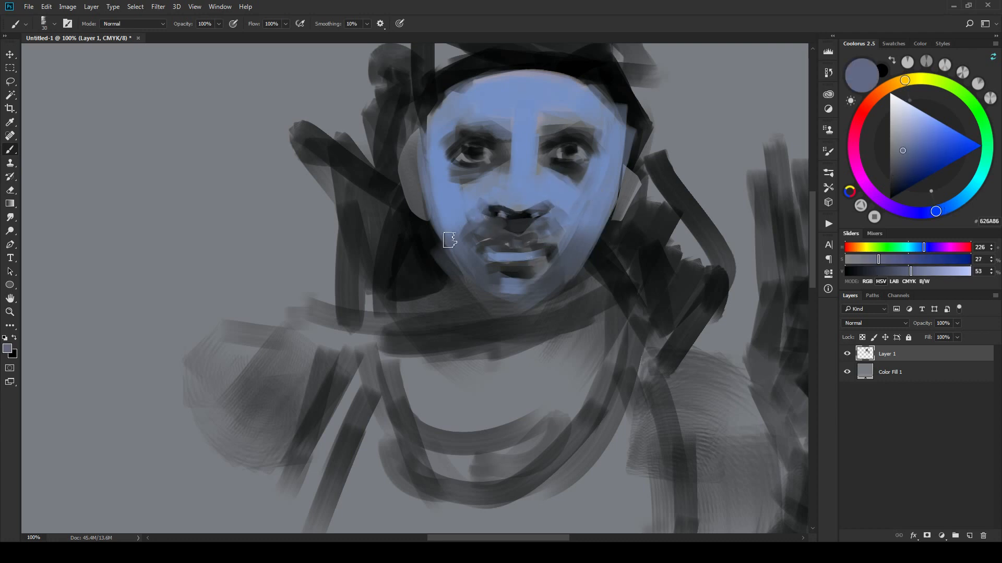
Step: Sample the muted blue 717DA2 near the lips and touch up the mouth and chin with a 30 px brush
key(ctrl+minus)
key(ctrl+minus)
key(ctrl+minus)
key(ctrl+minus)
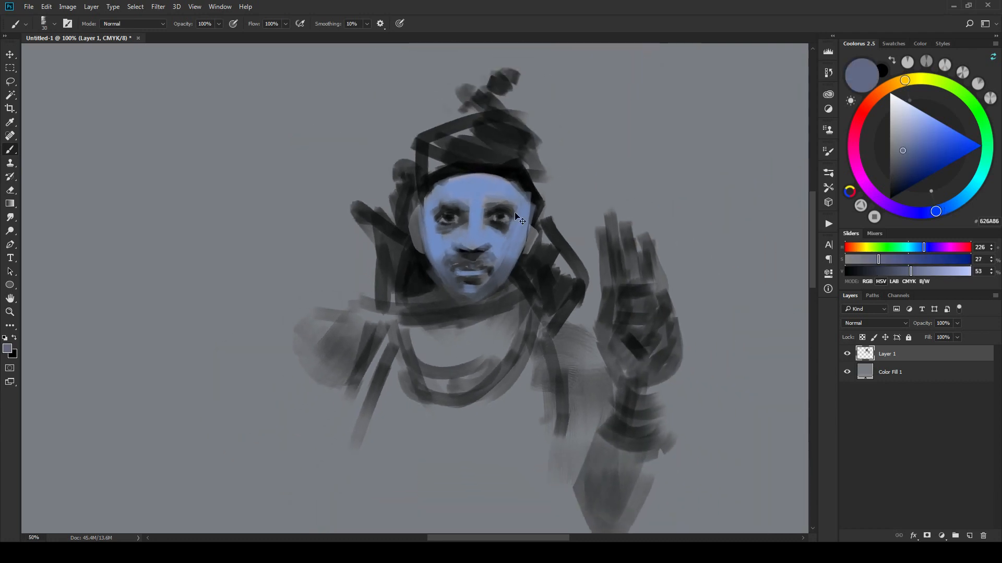
drag(509, 223, 540, 163)
key(ctrl+plus)
key(ctrl+plus)
key(bracketright)
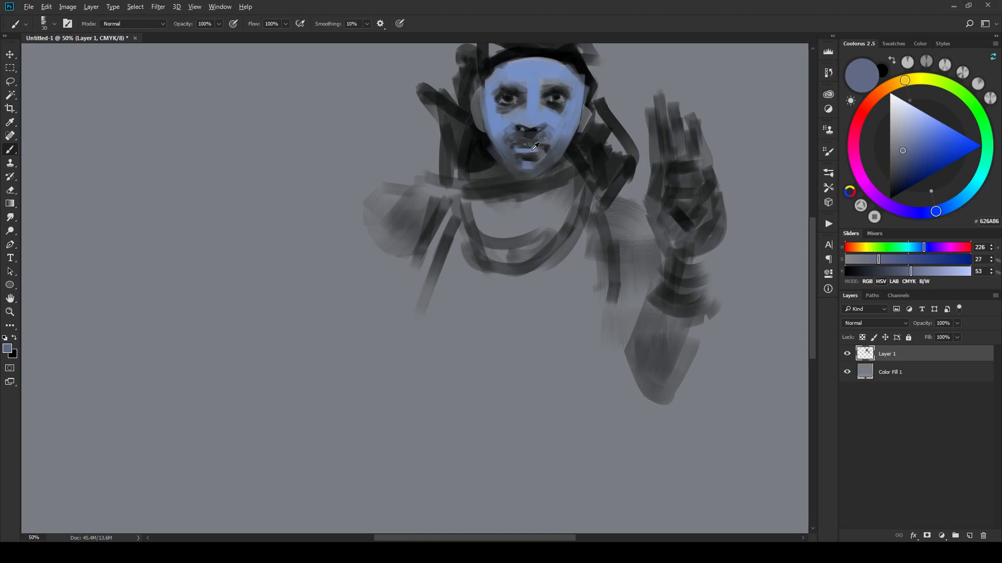
alt+click(531, 149)
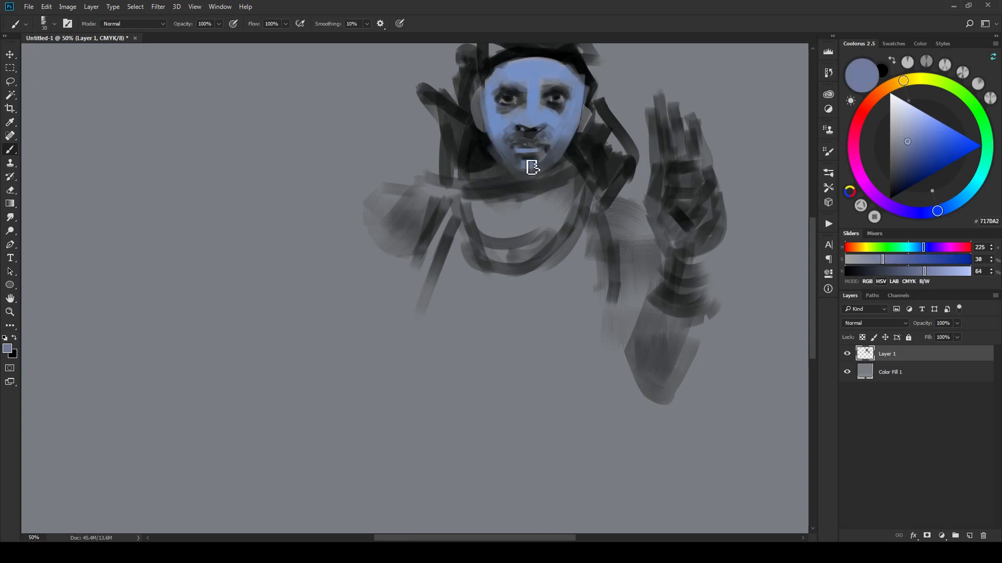
Step: Refine both eyes with a very small brush, using the sampled gray 7C7F84 and near-black 0F1111
key(ctrl+minus)
key(ctrl+minus)
key(ctrl+minus)
key(ctrl+minus)
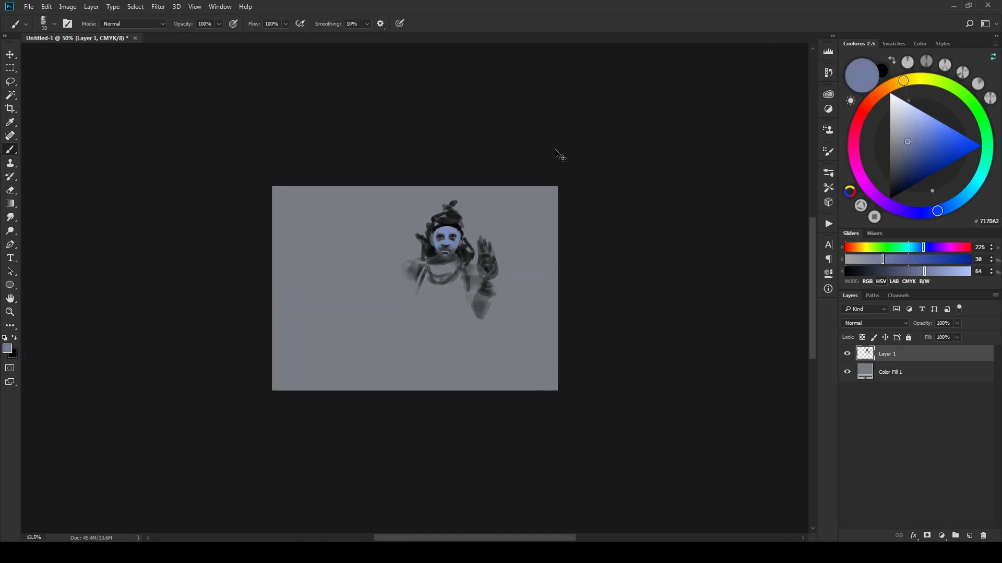
key(ctrl+plus)
key(ctrl+plus)
key(ctrl+plus)
key(ctrl+plus)
drag(586, 179, 574, 183)
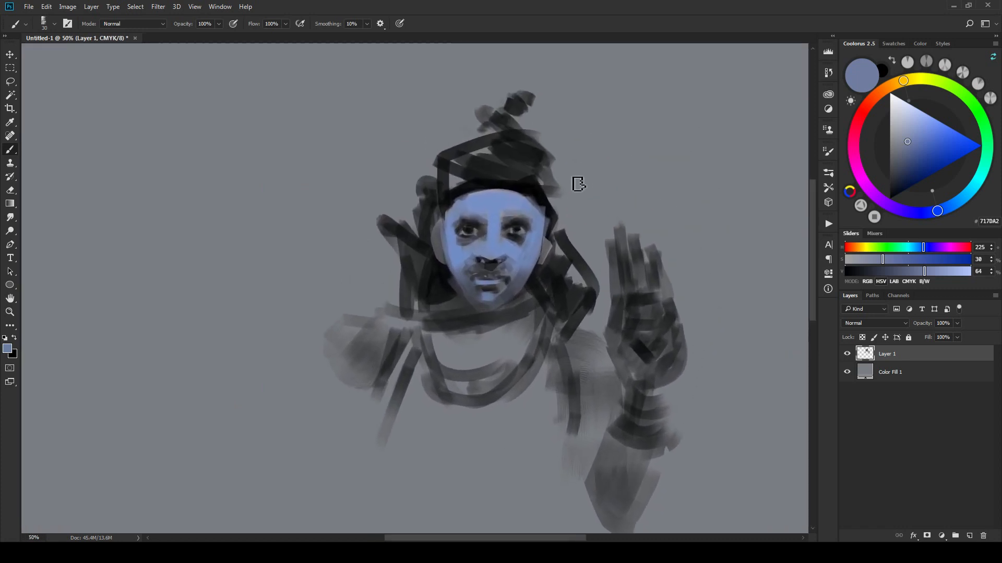
alt+click(547, 196)
key(bracketleft)
key(bracketleft)
key(bracketleft)
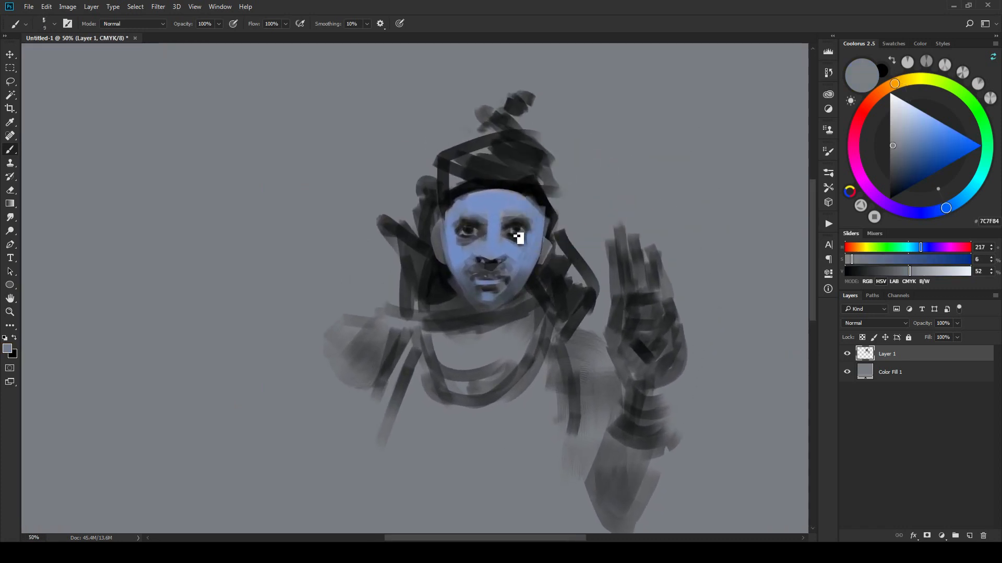
drag(518, 238, 521, 232)
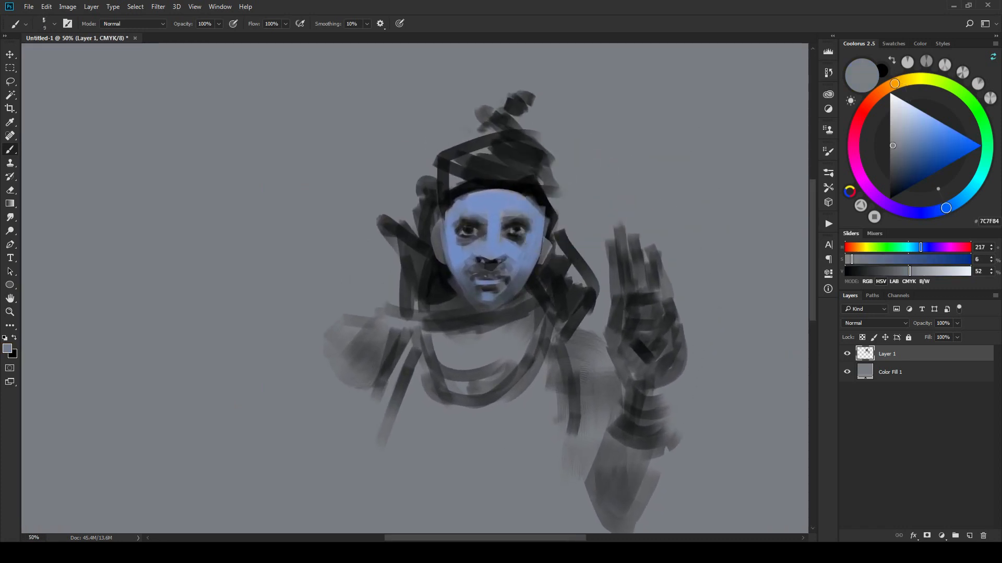
alt+click(526, 233)
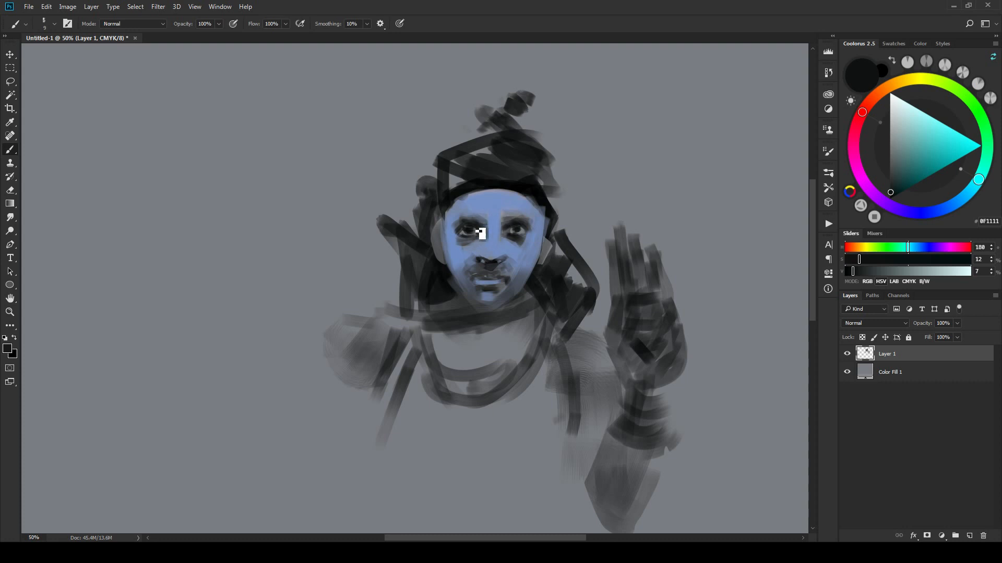
alt+click(476, 229)
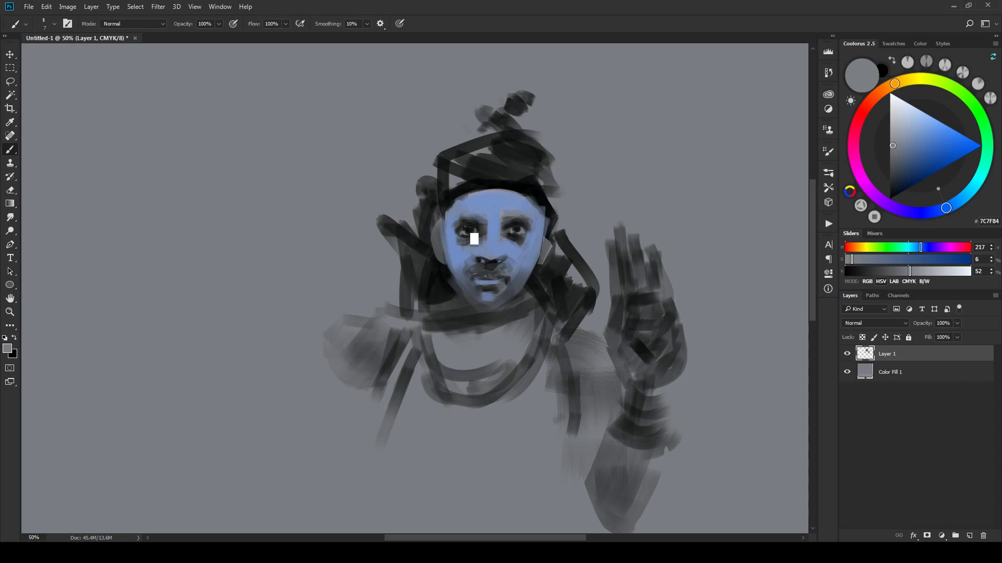
Step: Examine the whole portrait at reduced sizes to judge how the face and eyes read from a distance
key(ctrl+minus)
key(ctrl+minus)
key(ctrl+minus)
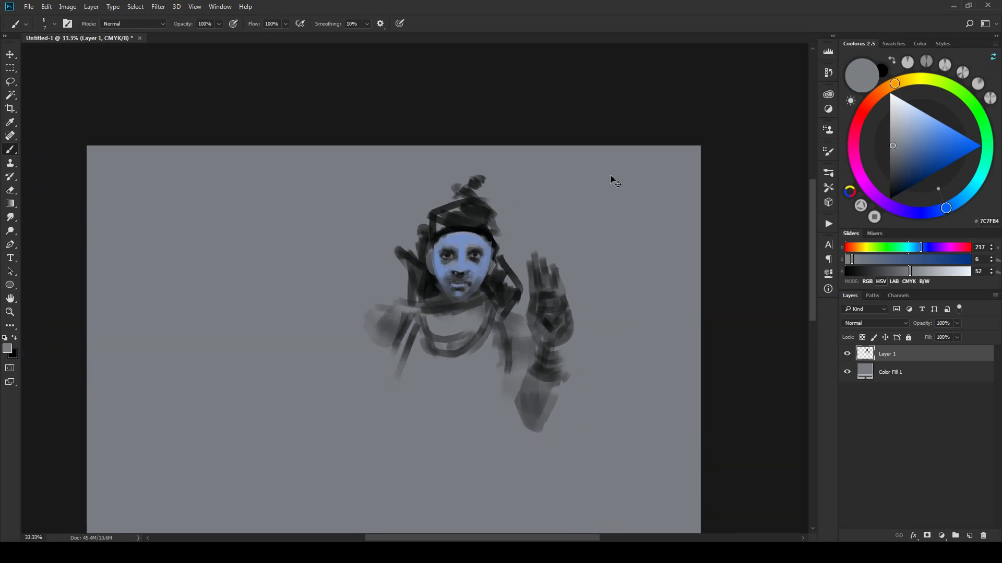
key(ctrl+minus)
key(ctrl+plus)
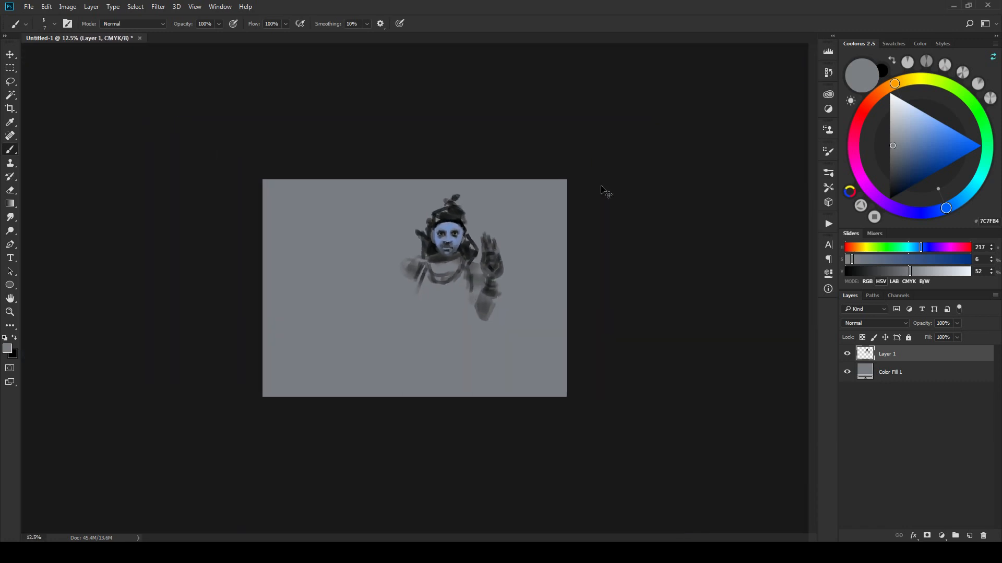
key(ctrl+minus)
key(ctrl+plus)
key(ctrl+minus)
key(ctrl+minus)
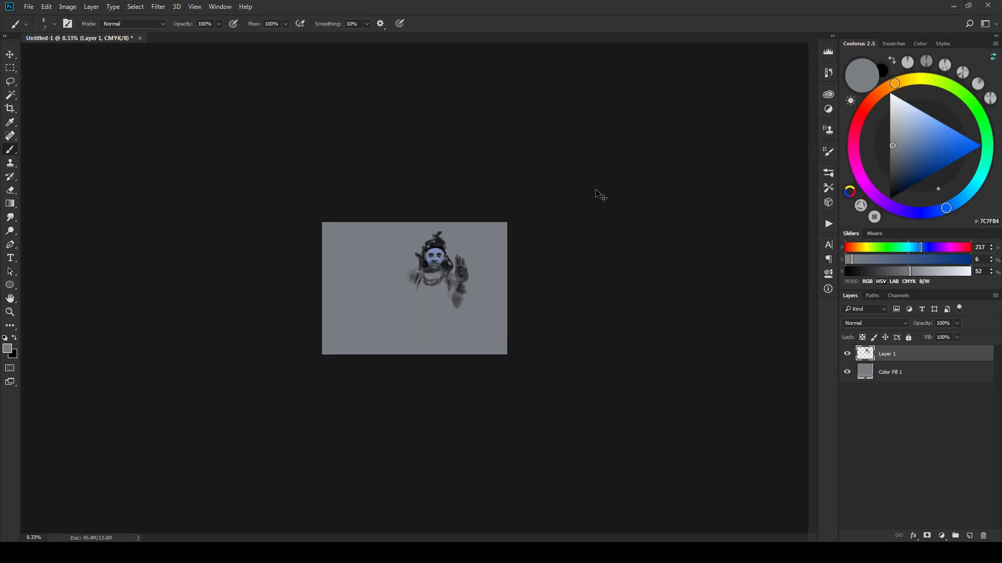
key(ctrl+plus)
key(ctrl+plus)
key(ctrl+plus)
key(ctrl+plus)
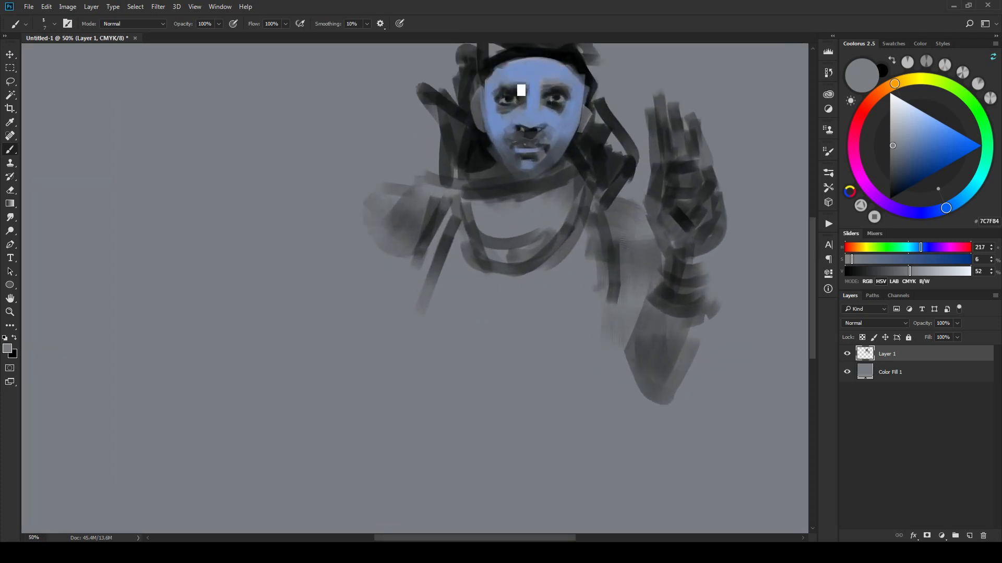
Step: Darken the eyebrows and touch up the eyes with sampled near-blacks 080809 and 1B1C1C and gray 76797D
alt+click(511, 55)
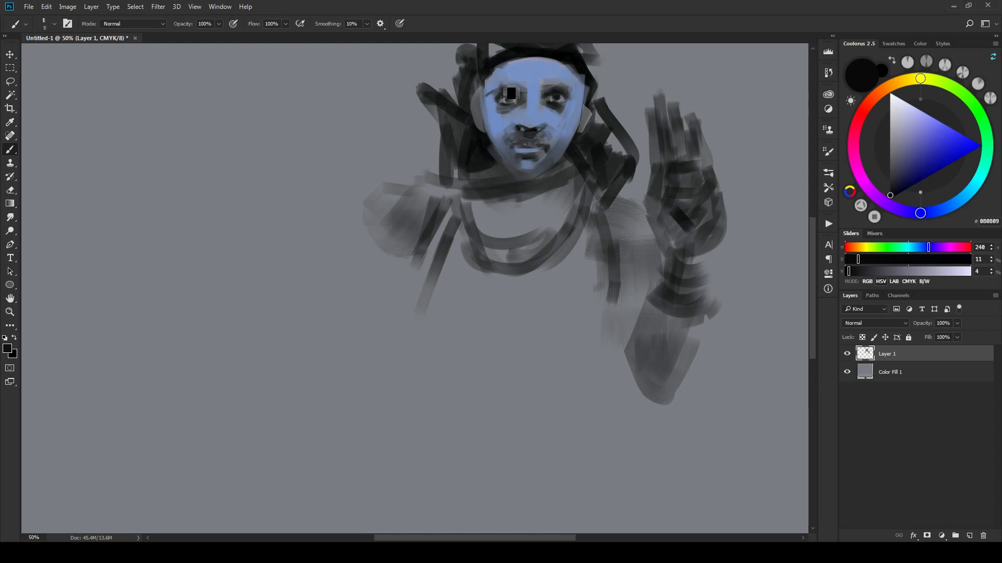
key(ctrl+minus)
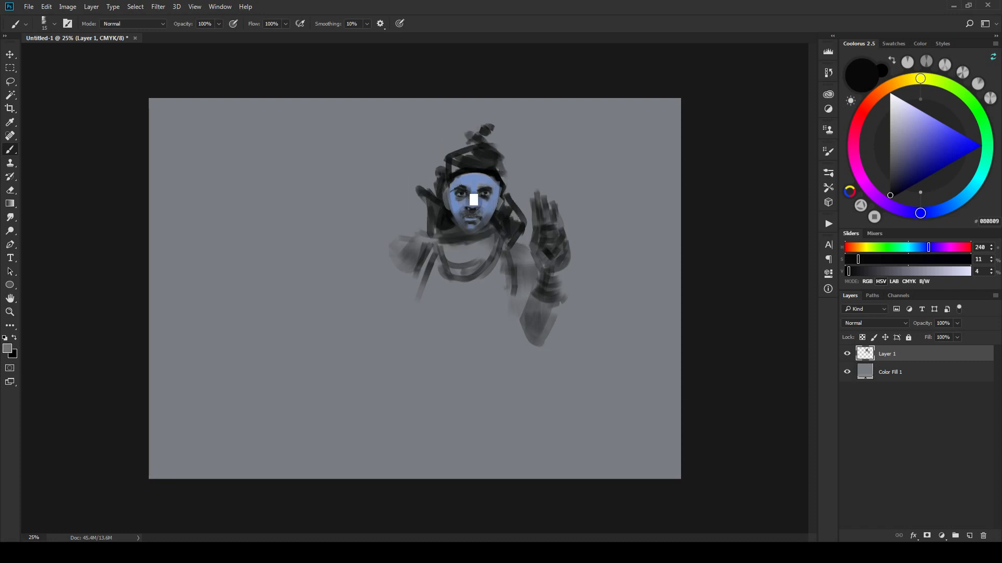
alt+click(464, 198)
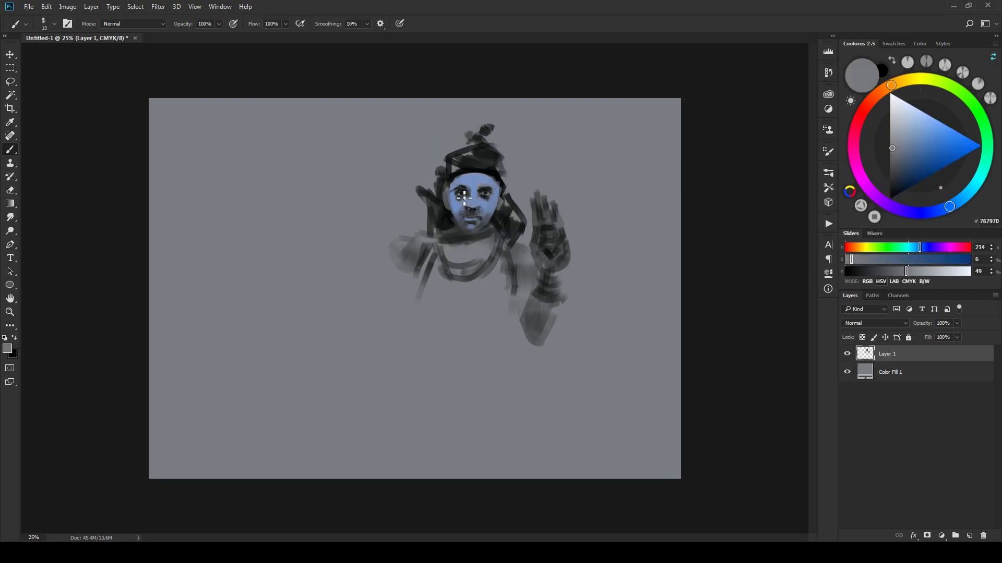
alt+click(492, 191)
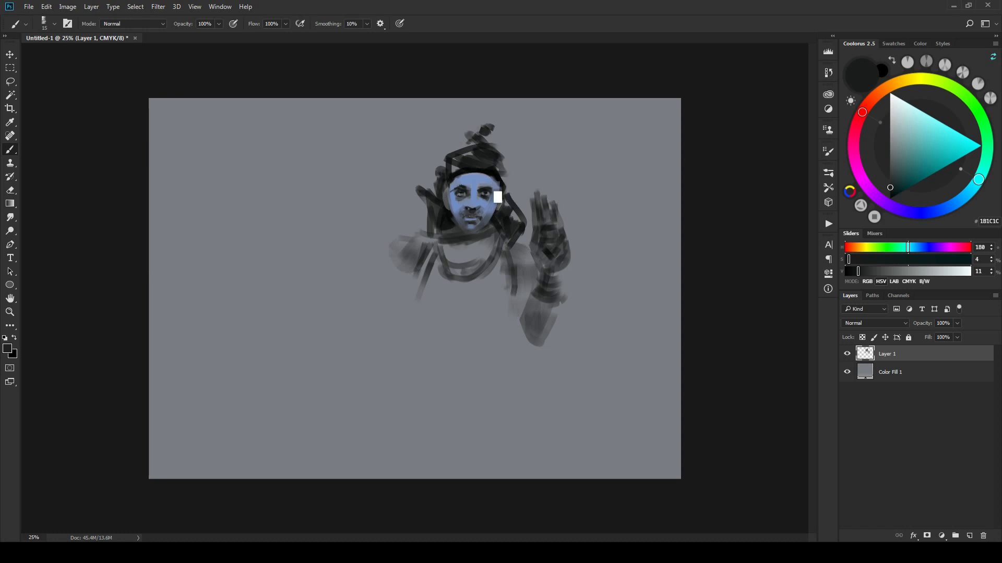
Step: Repaint the left-hand eye with gray 7C7F84 and redefine its shadows with 51545E, 2A2C2E and 0D0F0F at 15 px
alt+click(467, 200)
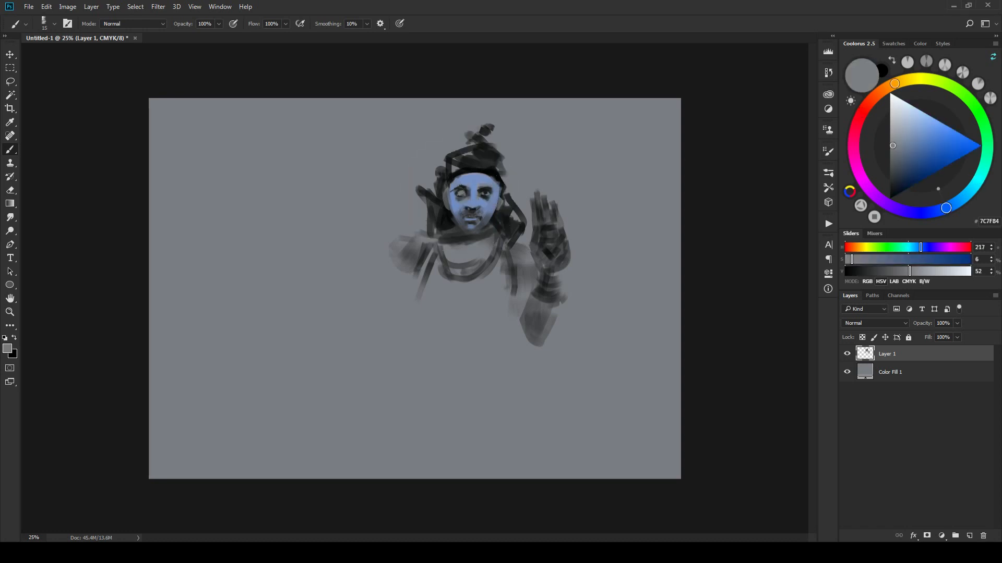
drag(433, 191, 508, 194)
drag(480, 155, 467, 244)
alt+click(467, 204)
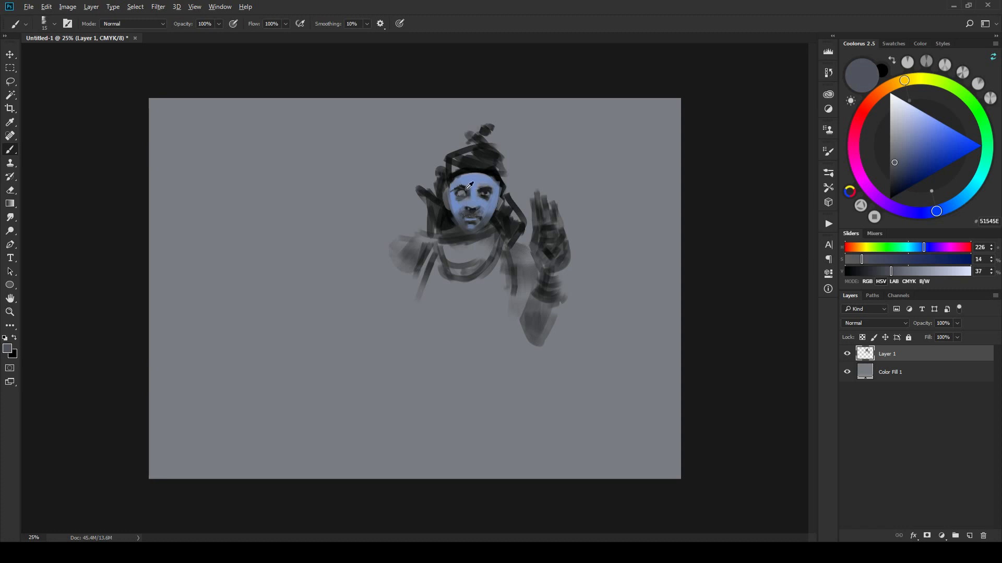
alt+click(466, 189)
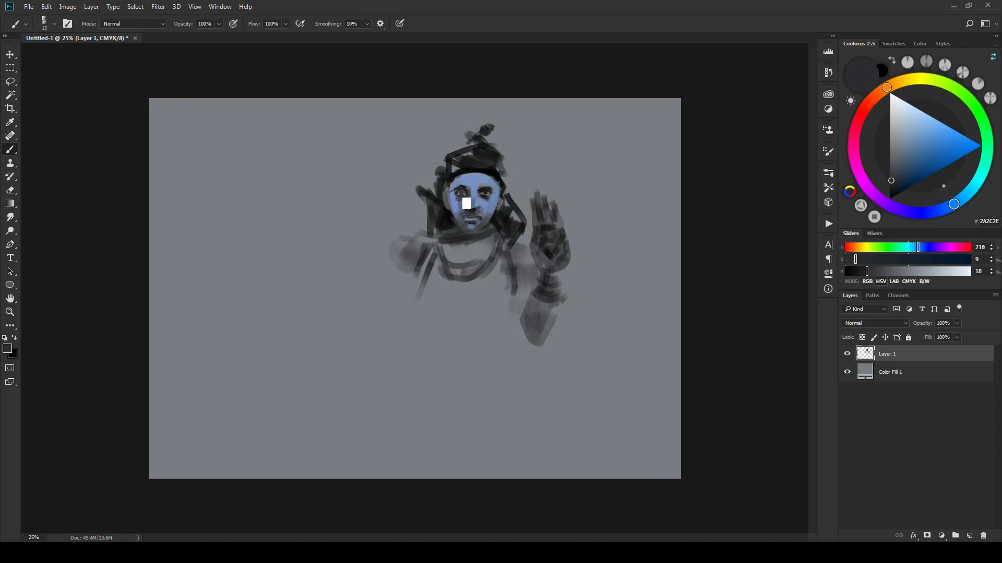
alt+click(486, 192)
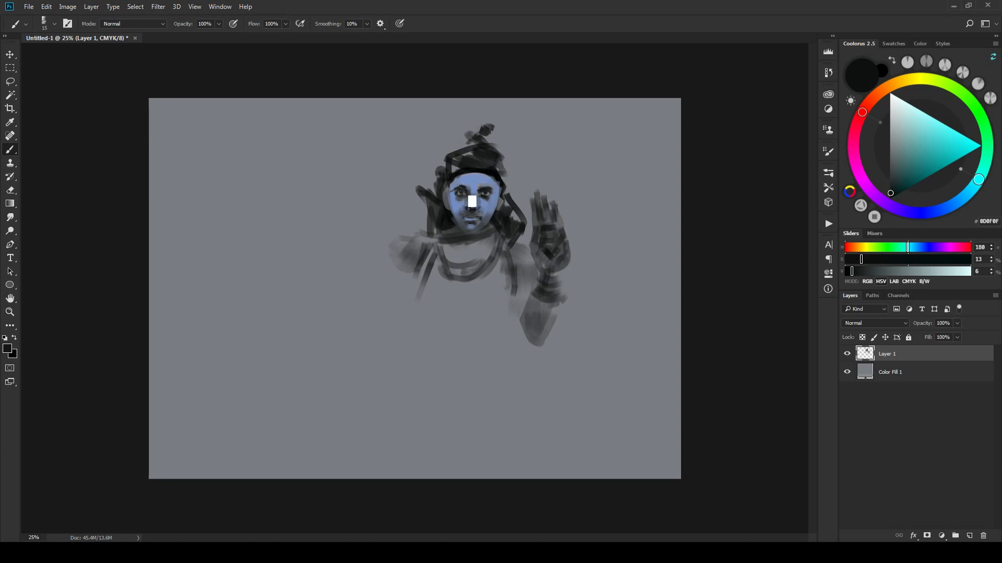
Step: Sample the blue beside the nose, shift it to the more saturated 4D6AC4 and paint the cheeks with an enlarged 70 px brush
key(bracketright)
alt+click(478, 208)
key(bracketright)
drag(922, 171, 931, 142)
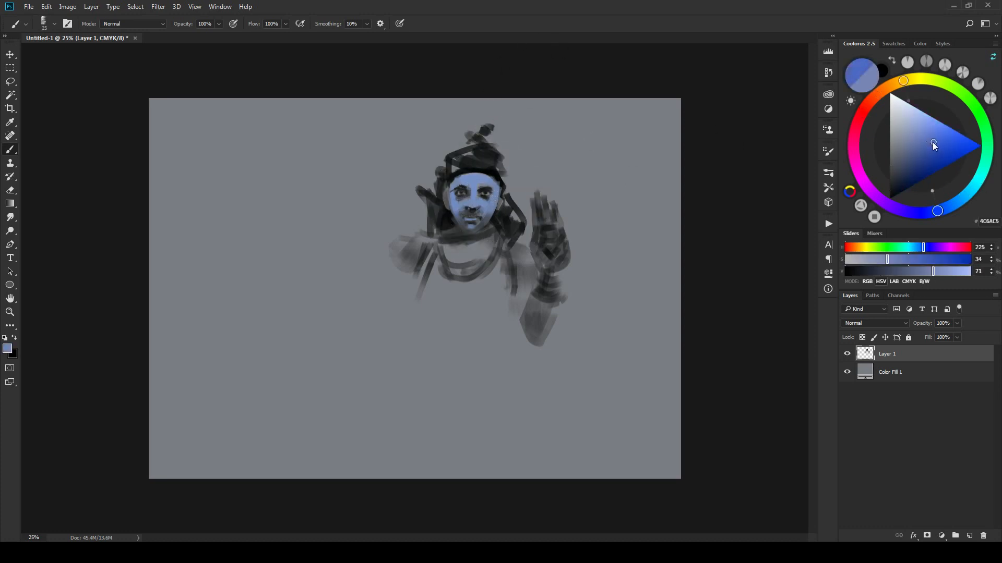
key(bracketright)
key(bracketright)
key(bracketright)
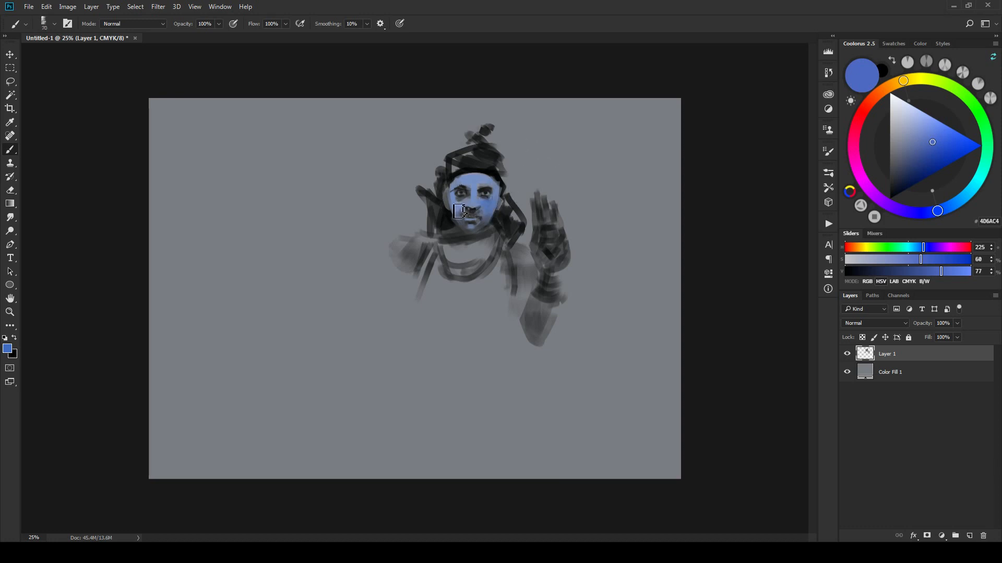
Step: Deepen the paint color to 3052BC and shade the sides of the face and upper lip, reducing the brush from 50 to 20 px
key(bracketleft)
click(939, 150)
key(bracketright)
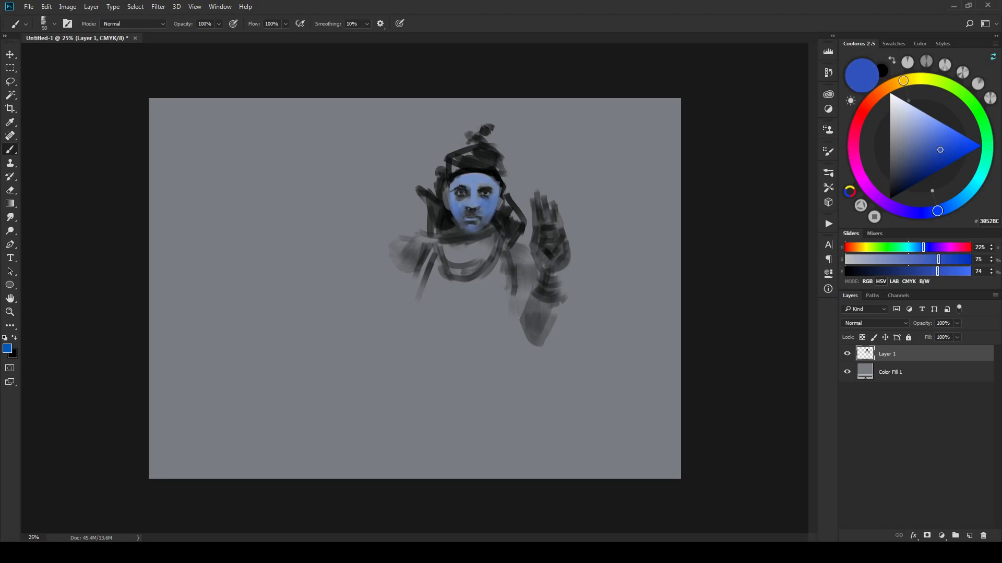
key(bracketleft)
key(bracketleft)
key(bracketleft)
Step: Paint the left-hand upper eyelid with deep blue 1A3A9C, and darken it with navy 172652 using a 15 px brush
key(ctrl+1)
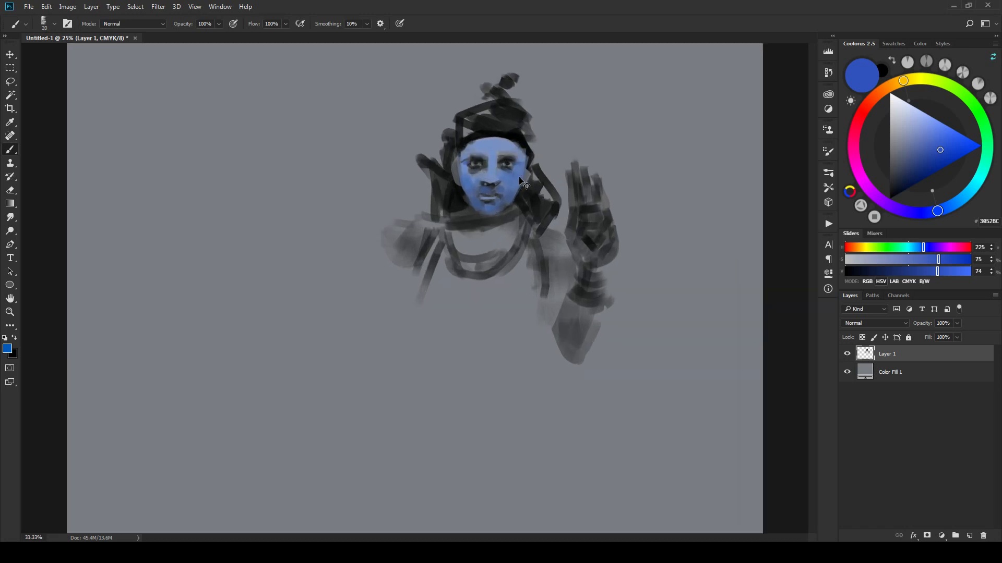
scroll(532, 259, up, 5)
key(ctrl+plus)
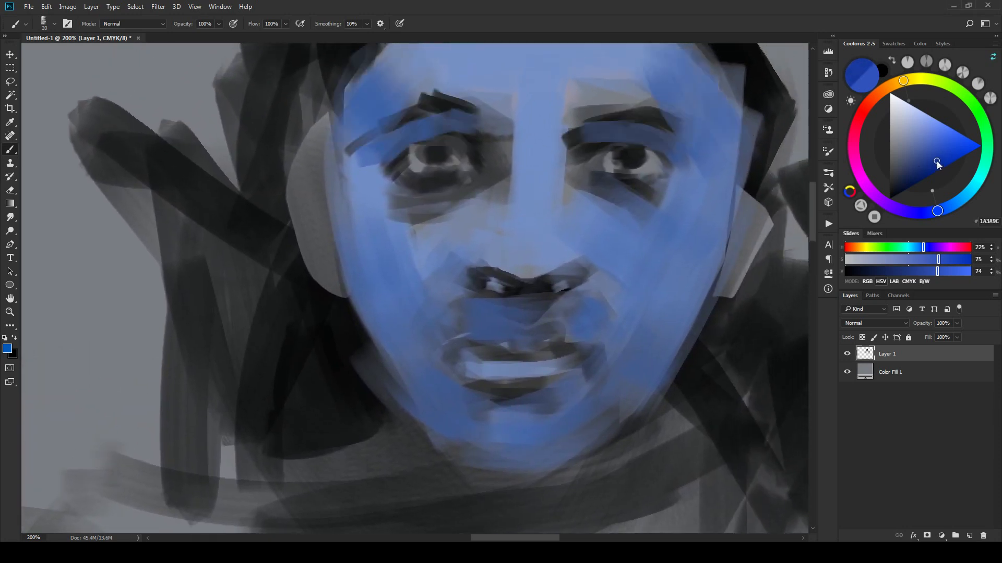
click(936, 161)
mouse_move(411, 131)
mouse_down()
mouse_move(445, 132)
mouse_move(483, 152)
mouse_up()
key(bracketleft)
click(911, 177)
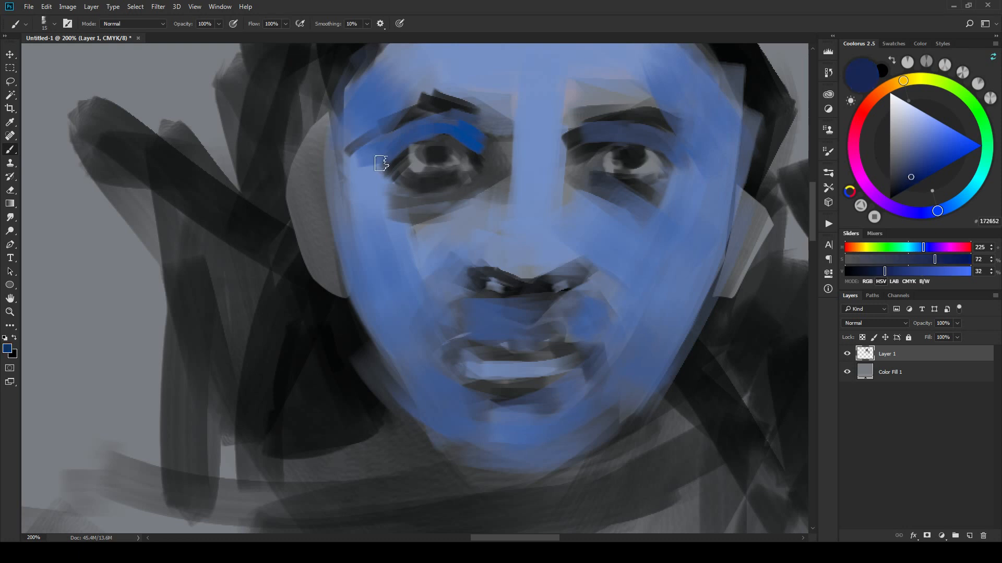
mouse_move(402, 139)
mouse_down()
mouse_move(453, 130)
mouse_move(486, 141)
mouse_up()
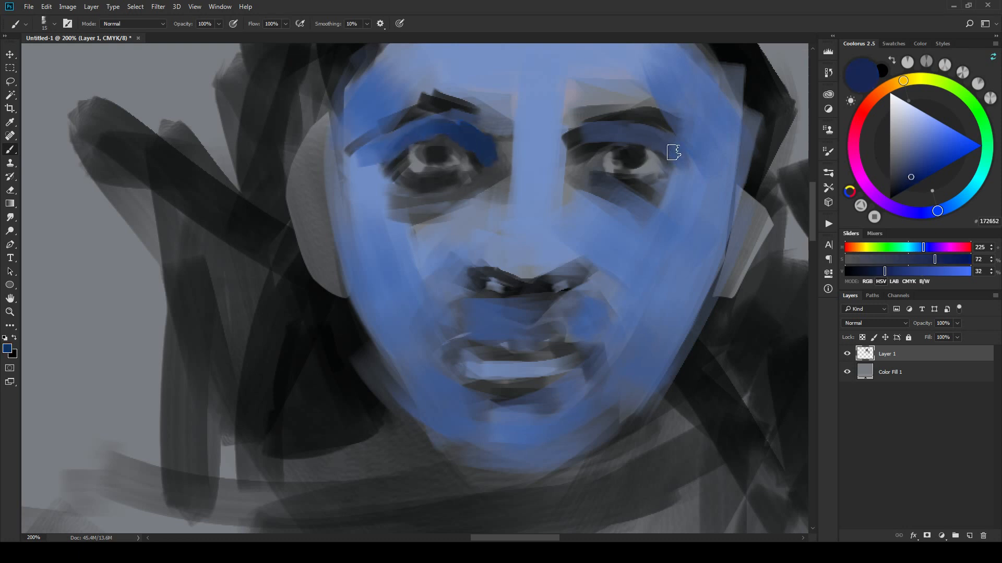
Step: Paint the right-hand upper eyelid and the creases beneath both eyes with navy 172652
mouse_move(675, 150)
mouse_down()
mouse_move(620, 132)
mouse_move(577, 146)
mouse_up()
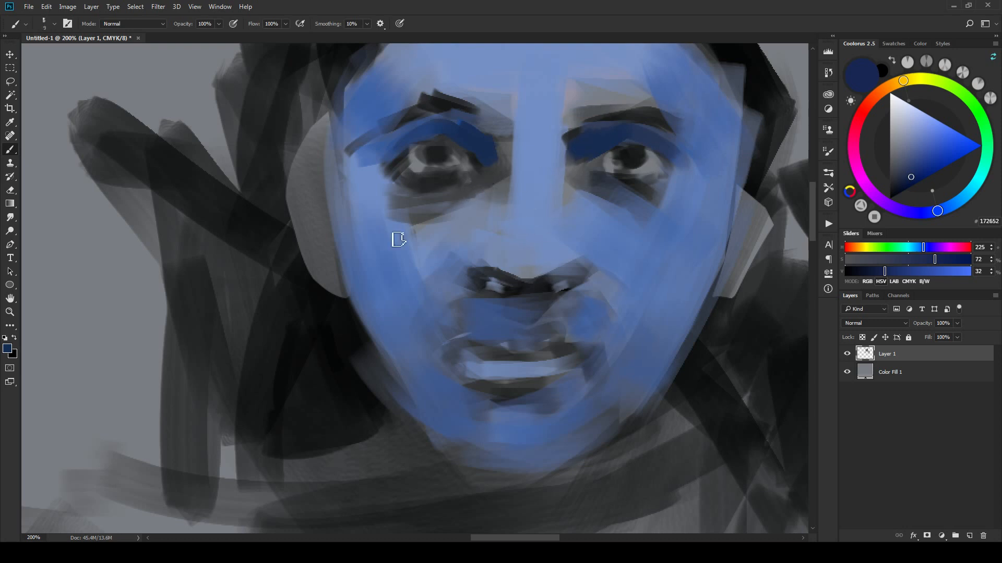
drag(420, 215, 465, 186)
key(bracketright)
drag(654, 204, 657, 207)
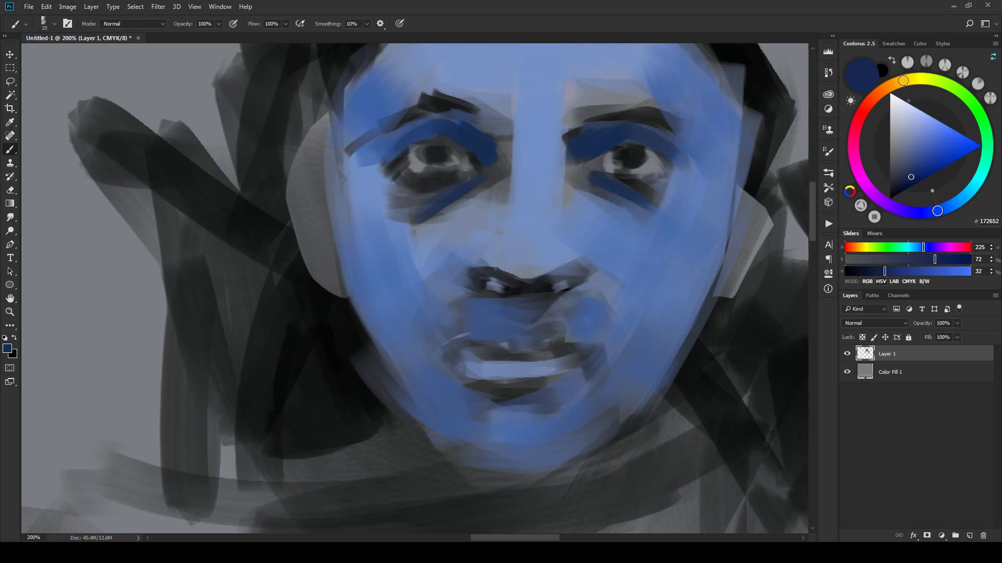
Step: Shade both nostril wings with navy 172652 at 30 px and outline the nostril rims with a much finer brush
mouse_move(493, 244)
mouse_down()
mouse_move(474, 251)
mouse_move(481, 264)
mouse_up()
key(bracketright)
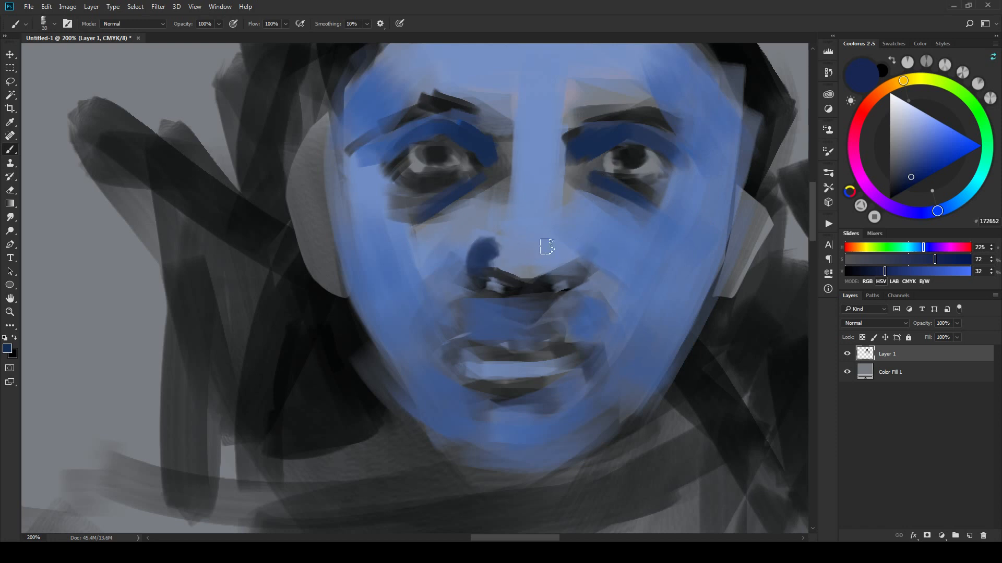
drag(546, 246, 579, 261)
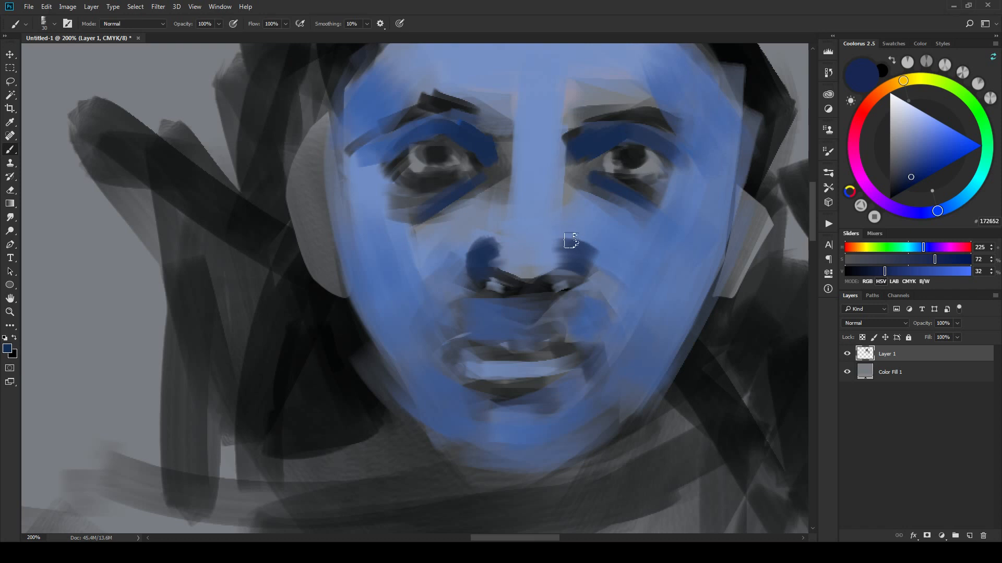
key(bracketleft)
key(bracketleft)
key(bracketleft)
key(bracketleft)
mouse_move(483, 287)
mouse_down()
mouse_move(516, 284)
mouse_move(500, 278)
mouse_move(530, 297)
mouse_move(555, 281)
mouse_move(577, 286)
mouse_up()
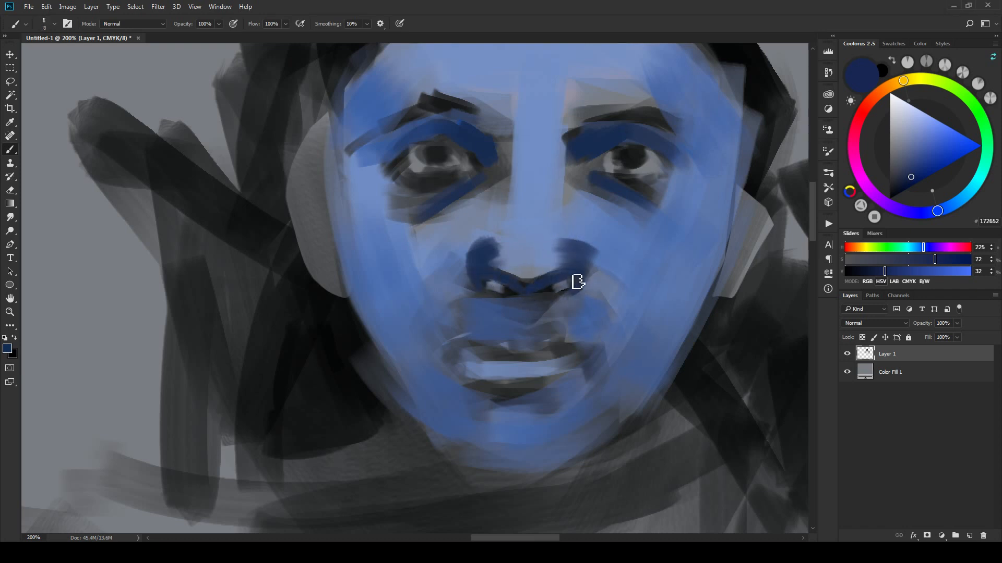
Step: Paint the area under the nose and both mouth corners in the same navy, and shade the lower jaw with a larger 45 px brush
key(bracketright)
key(bracketright)
mouse_move(528, 295)
mouse_down()
mouse_move(527, 321)
mouse_move(524, 308)
mouse_up()
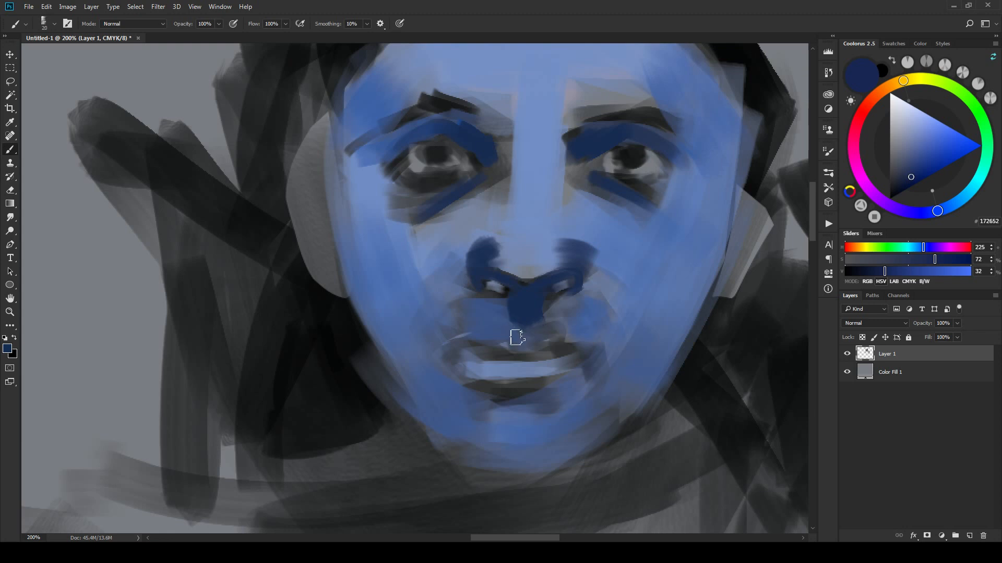
drag(454, 344, 434, 360)
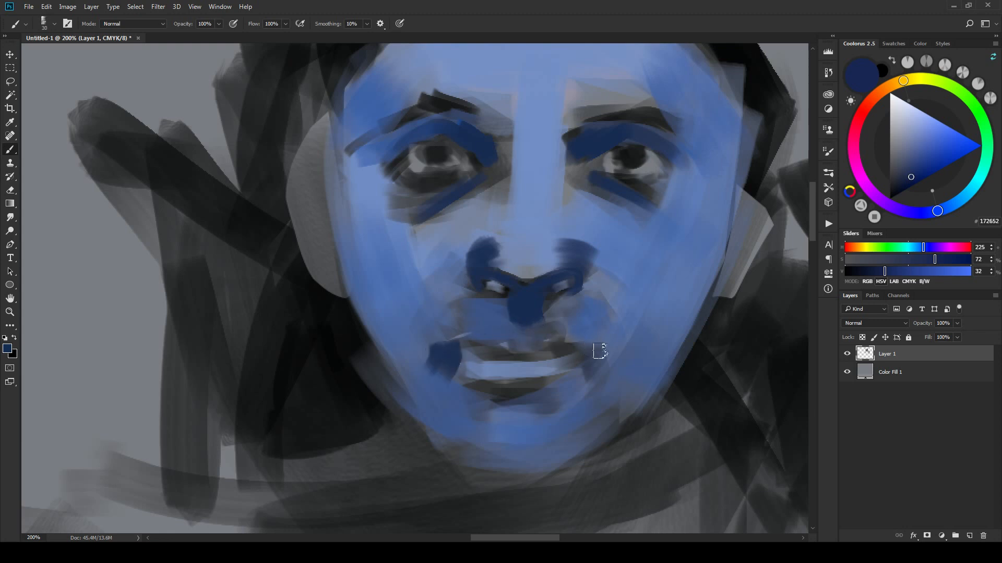
mouse_move(600, 350)
mouse_down()
mouse_move(616, 363)
mouse_move(590, 375)
mouse_up()
drag(619, 340, 501, 459)
Step: Paint a light patch on the chin with sampled 7884AA and shade below the lower lip with sampled dark blue 293662 at 25 px
alt+click(535, 372)
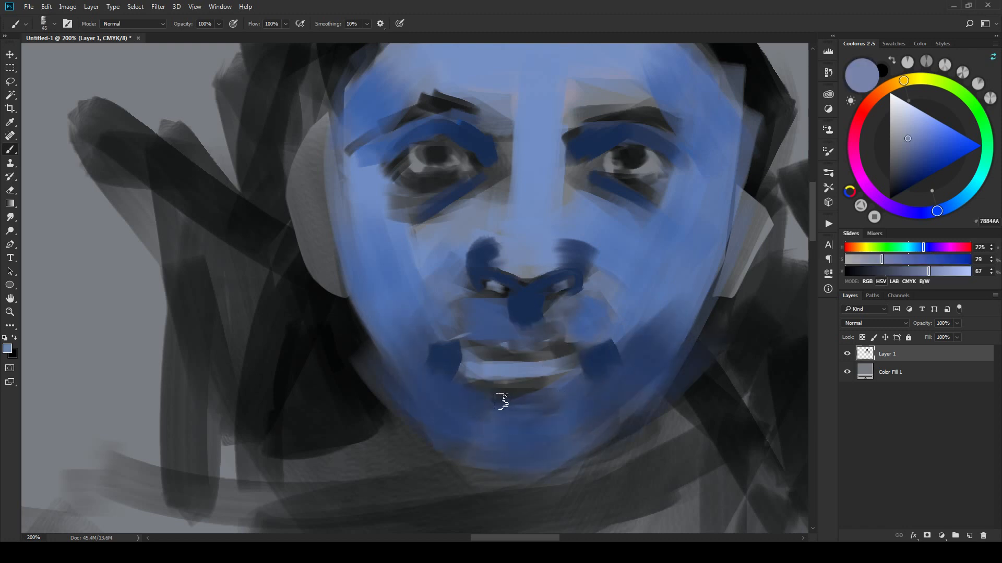
mouse_move(500, 401)
mouse_down()
mouse_move(535, 409)
mouse_move(522, 430)
mouse_up()
alt+click(636, 366)
drag(511, 380, 583, 385)
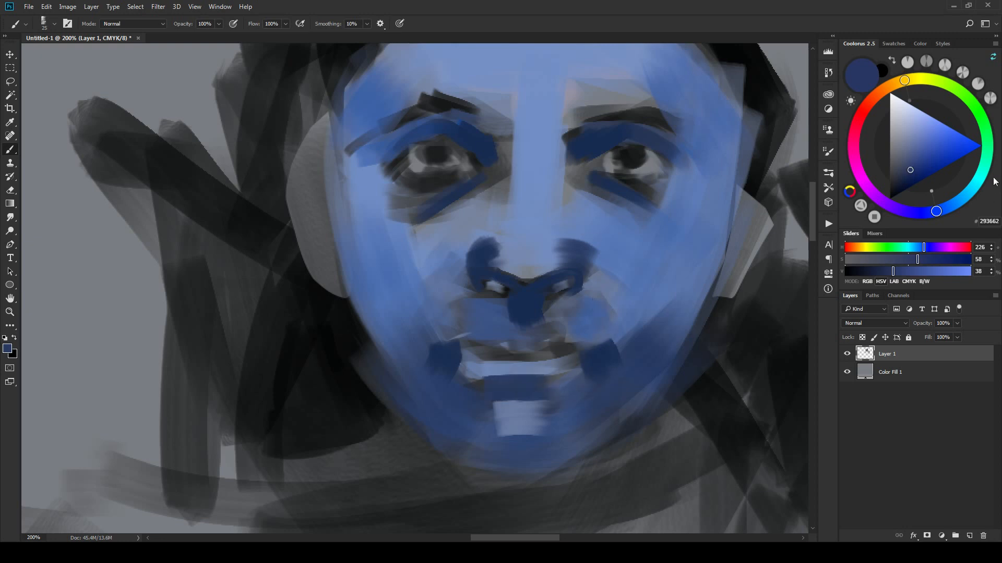
Step: Shift the paint color to saturated blue 154698 and paint the chin patch and both lower cheeks
drag(947, 213, 937, 163)
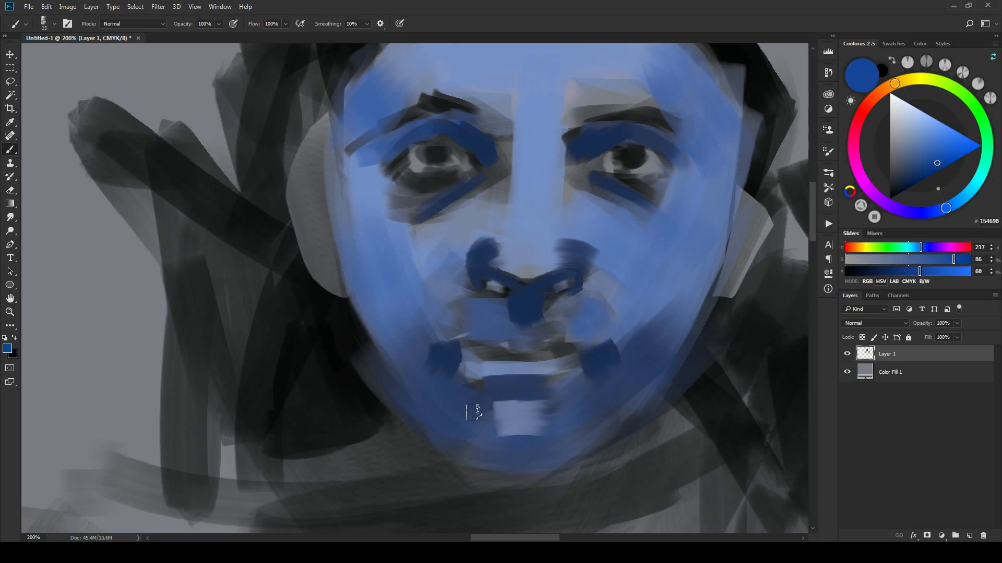
mouse_move(498, 414)
mouse_down()
mouse_move(558, 406)
mouse_move(506, 430)
mouse_up()
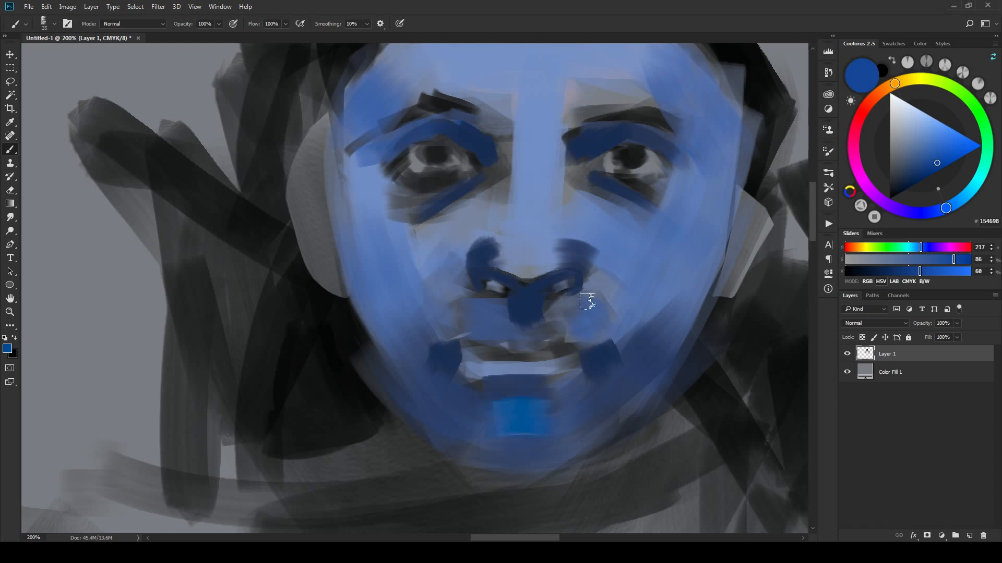
mouse_move(601, 287)
mouse_down()
mouse_move(624, 321)
mouse_move(618, 280)
mouse_move(647, 288)
mouse_move(655, 306)
mouse_up()
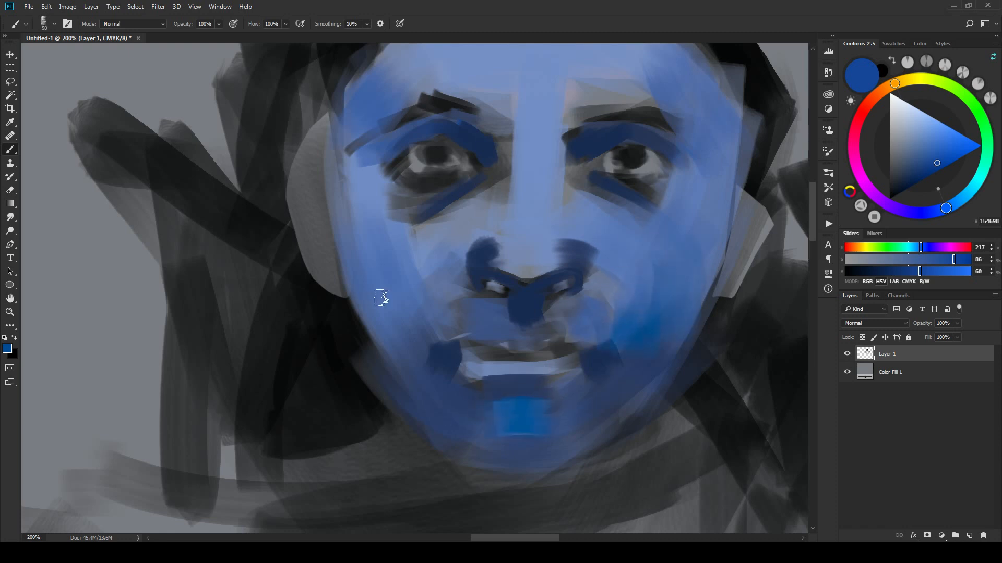
mouse_move(385, 290)
mouse_down()
mouse_move(410, 324)
mouse_move(393, 313)
mouse_up()
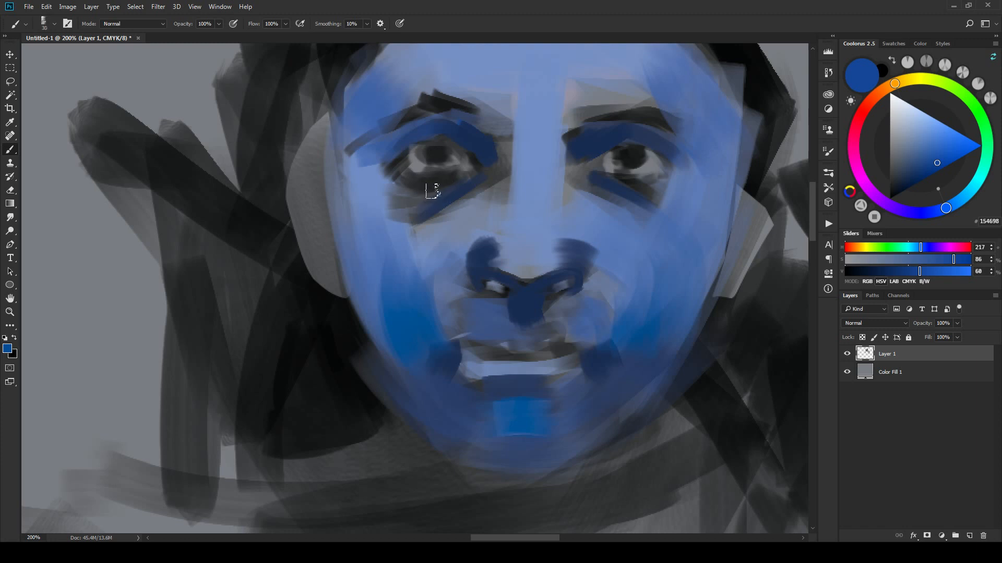
Step: Add saturated blue 154698 to the left-hand cheekbone, beneath both eyes and on both upper eyelids
drag(383, 228, 406, 235)
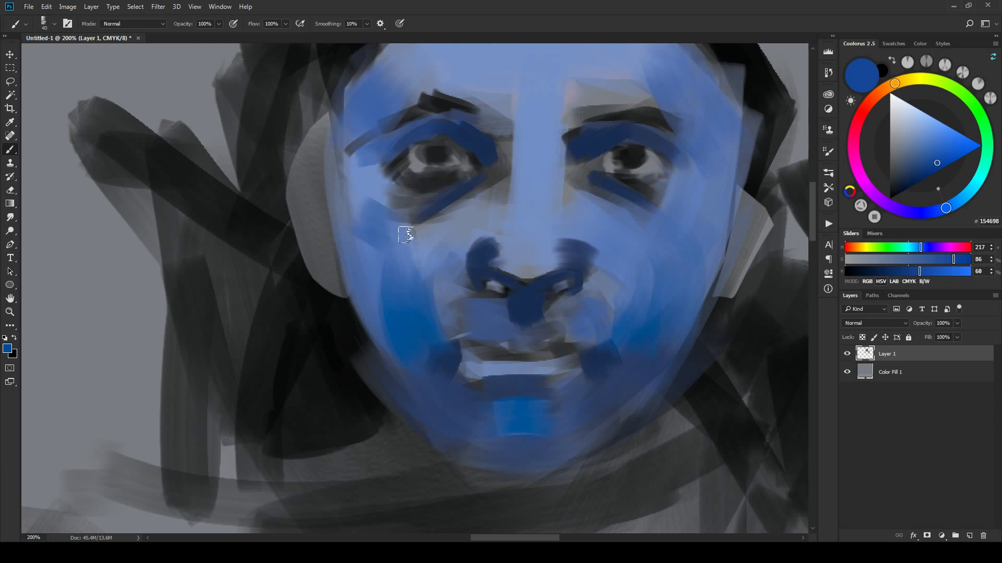
drag(395, 200, 459, 177)
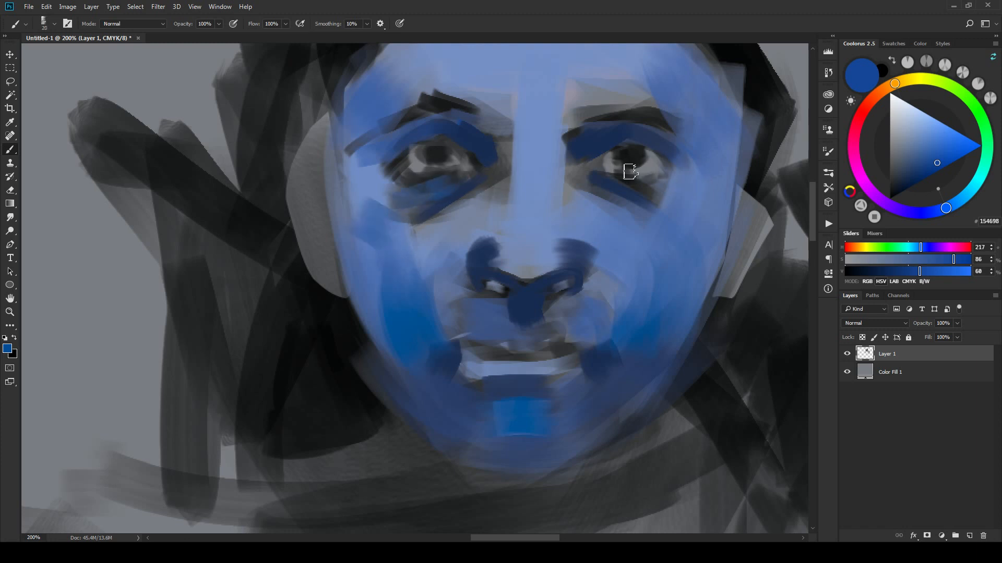
key(bracketleft)
mouse_move(649, 195)
mouse_down()
mouse_move(678, 191)
mouse_move(653, 185)
mouse_up()
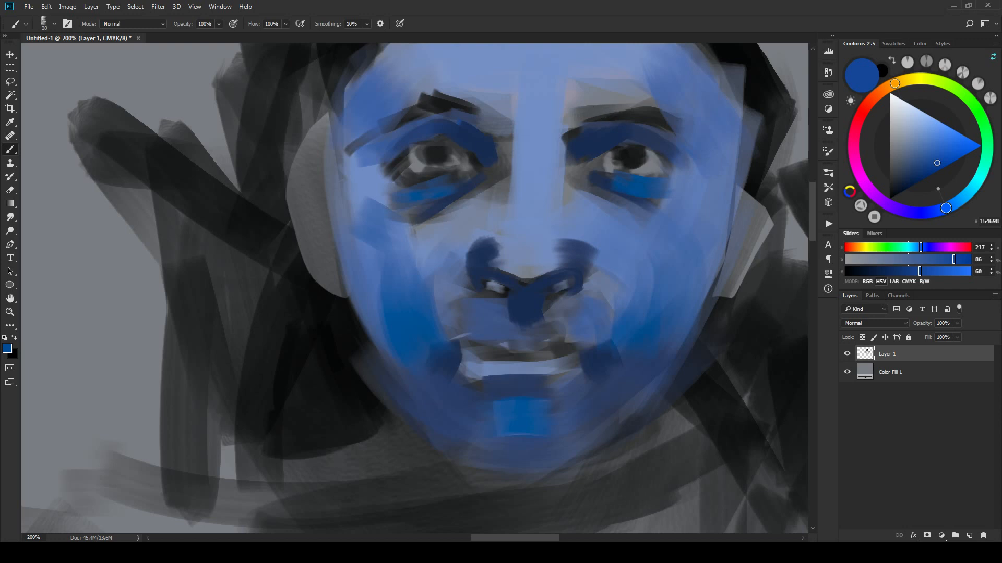
key(bracketleft)
drag(592, 142, 619, 127)
drag(373, 149, 437, 121)
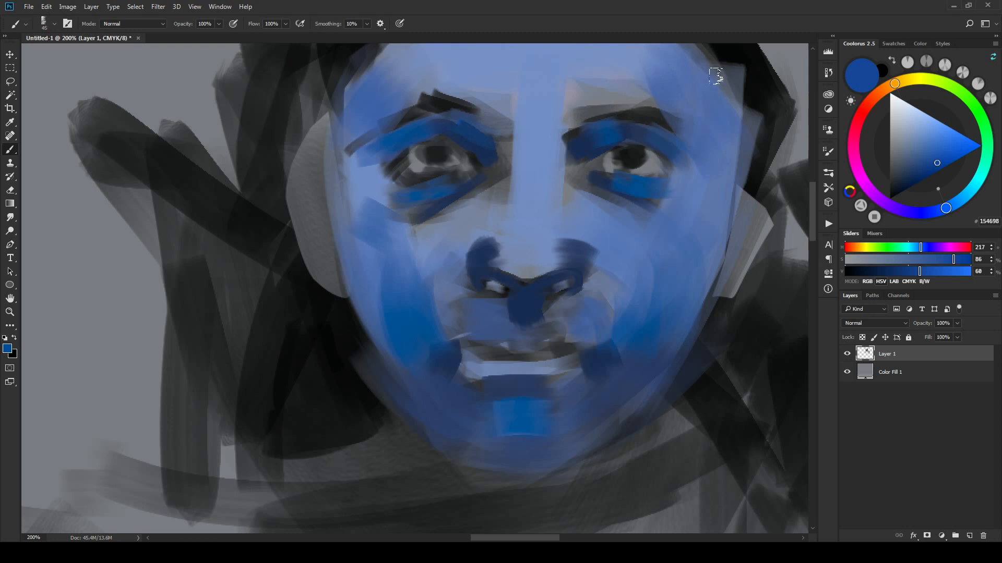
Step: Paint the sides of the forehead, the right-hand edge of the face and both ears with blue 154698 using a larger brush
key(bracketright)
drag(716, 76, 677, 62)
drag(410, 48, 355, 104)
drag(365, 48, 412, 104)
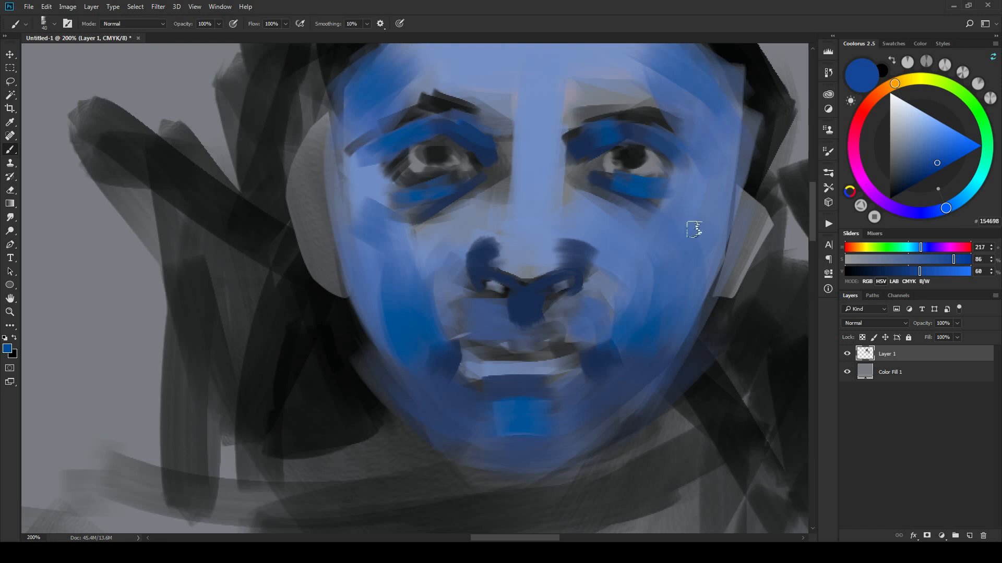
drag(686, 259, 702, 173)
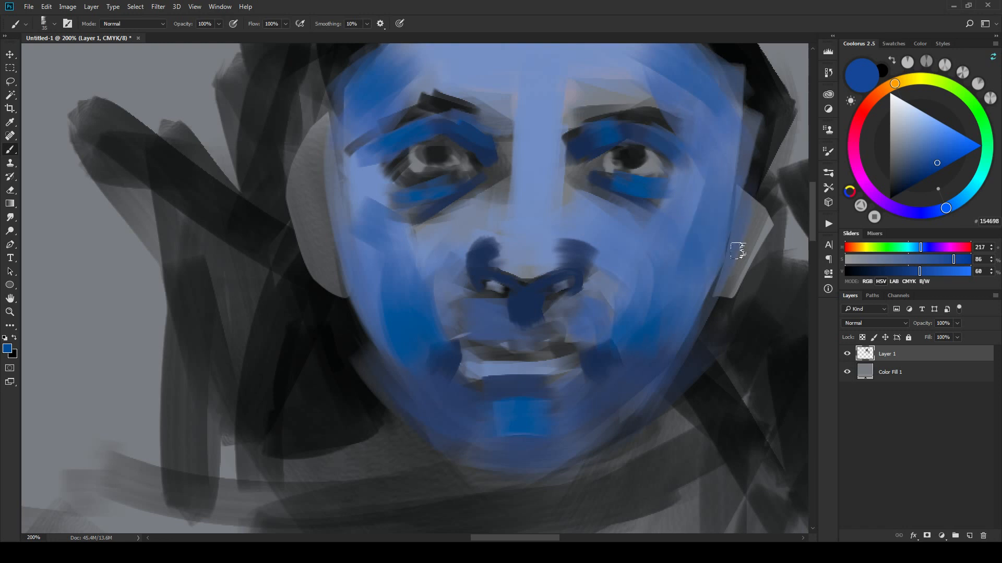
mouse_move(738, 251)
mouse_down()
mouse_move(720, 297)
mouse_move(754, 206)
mouse_up()
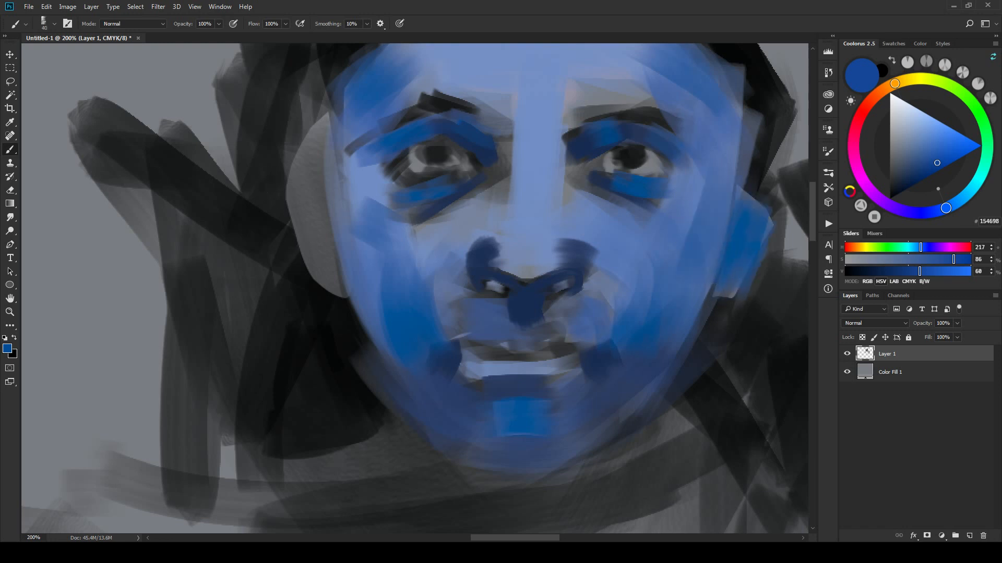
mouse_move(294, 178)
mouse_down()
mouse_move(338, 290)
mouse_move(305, 189)
mouse_move(326, 117)
mouse_up()
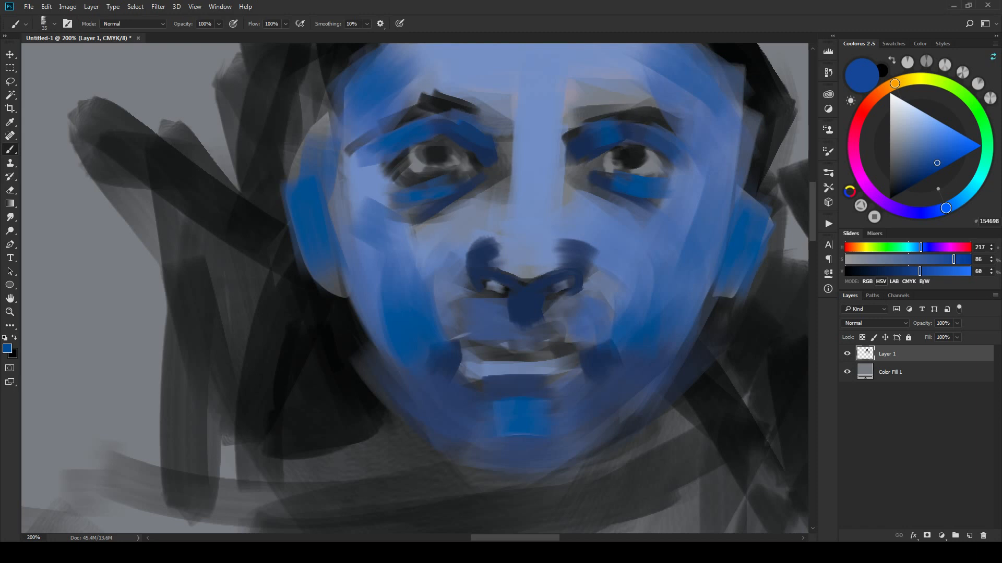
Step: Sample muted blue 5768A1 and paint over the gray areas above the eyebrows and beside the nose bridge, reducing the brush to 25 px
alt+click(694, 104)
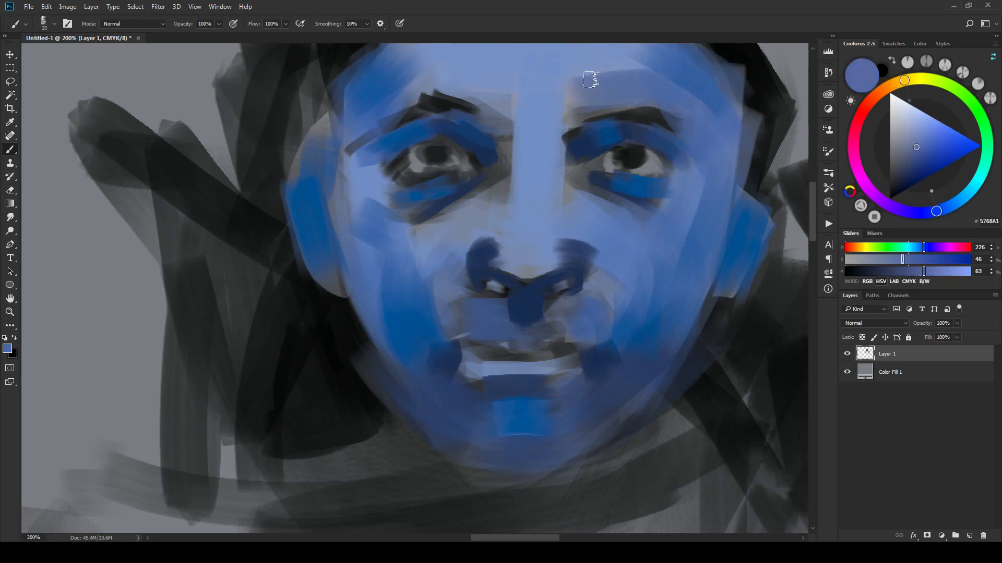
drag(388, 91, 436, 68)
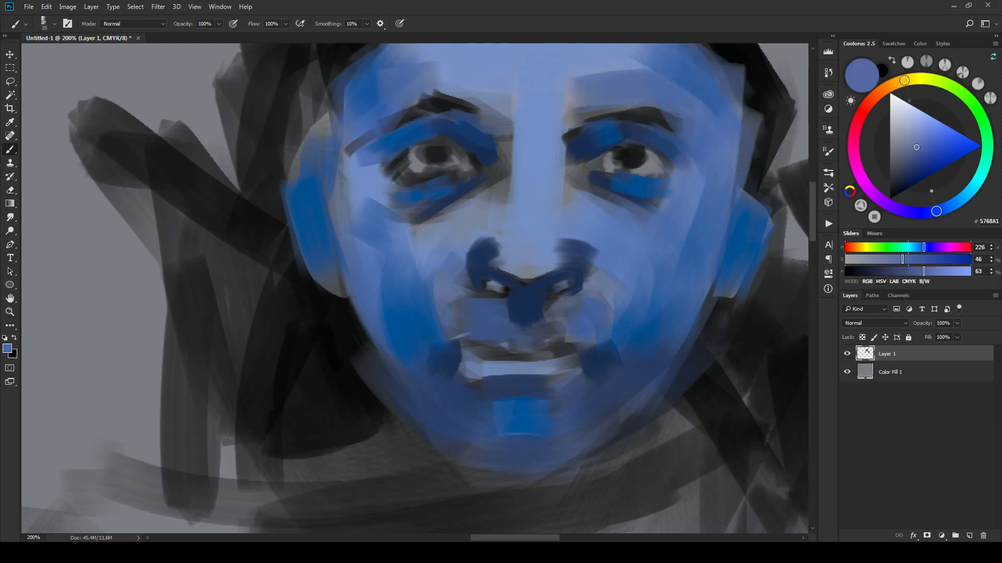
key(bracketleft)
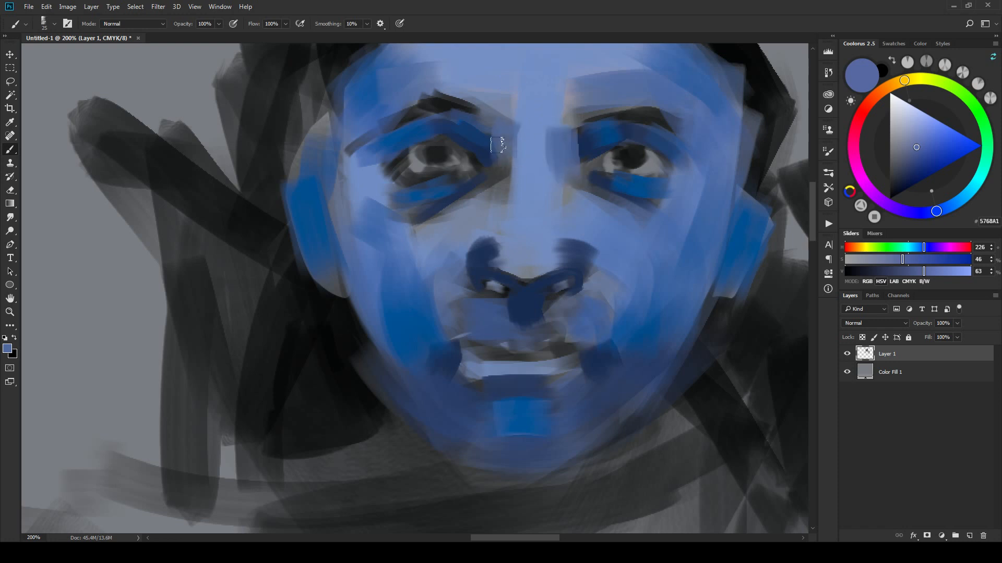
Step: Examine how the blue face reads against the headdress, shoulders and raised hand of the whole figure
key(ctrl+minus)
key(ctrl+minus)
key(ctrl+minus)
key(ctrl+minus)
key(ctrl+minus)
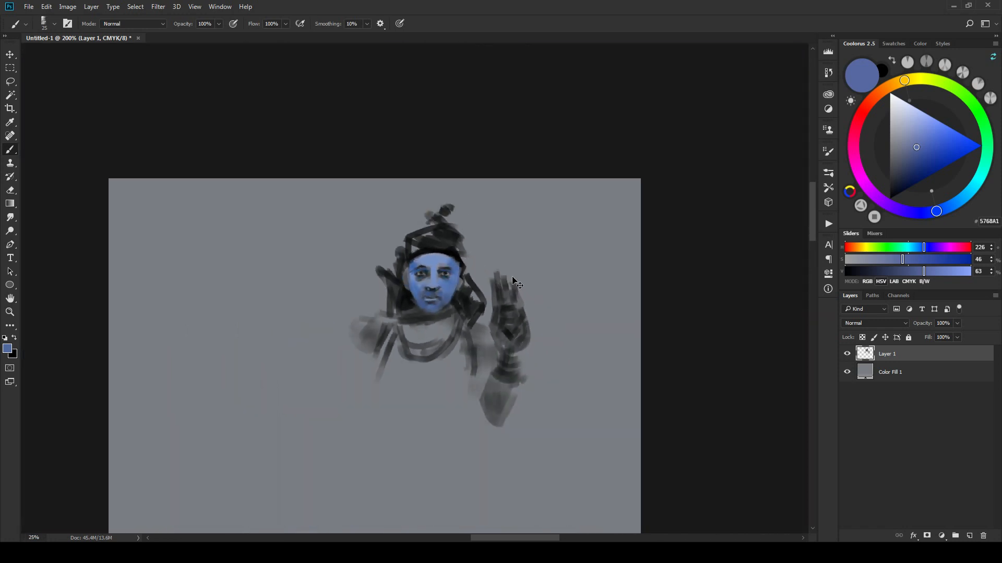
drag(512, 280, 557, 198)
key(ctrl+plus)
key(ctrl+plus)
key(ctrl+plus)
drag(624, 125, 609, 280)
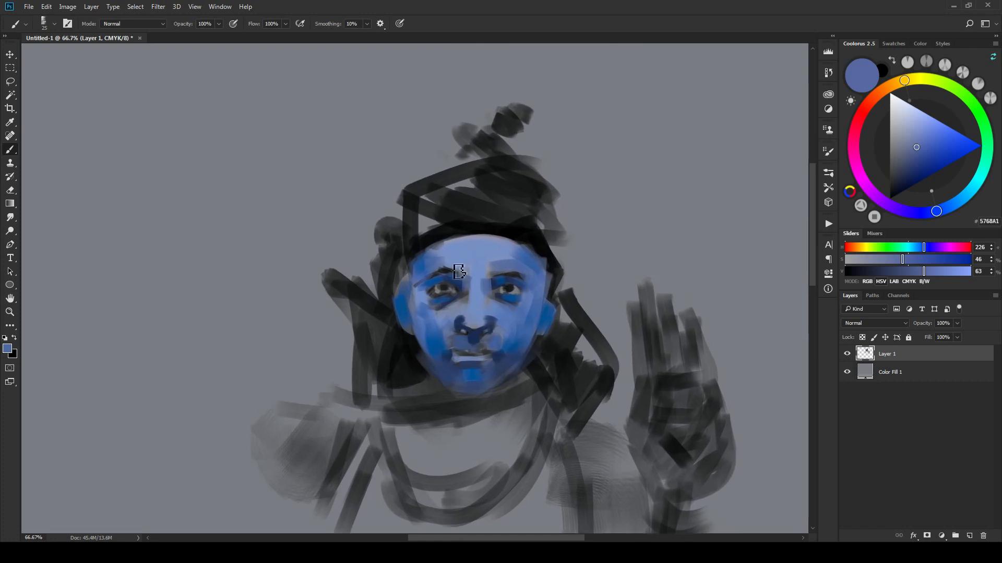
Step: Blend the left-hand cheek beside the nose with sampled face blues such as 6176B5, 7B84A5 and 29509A at 40 px
alt+click(518, 334)
key(bracketright)
key(bracketright)
key(bracketright)
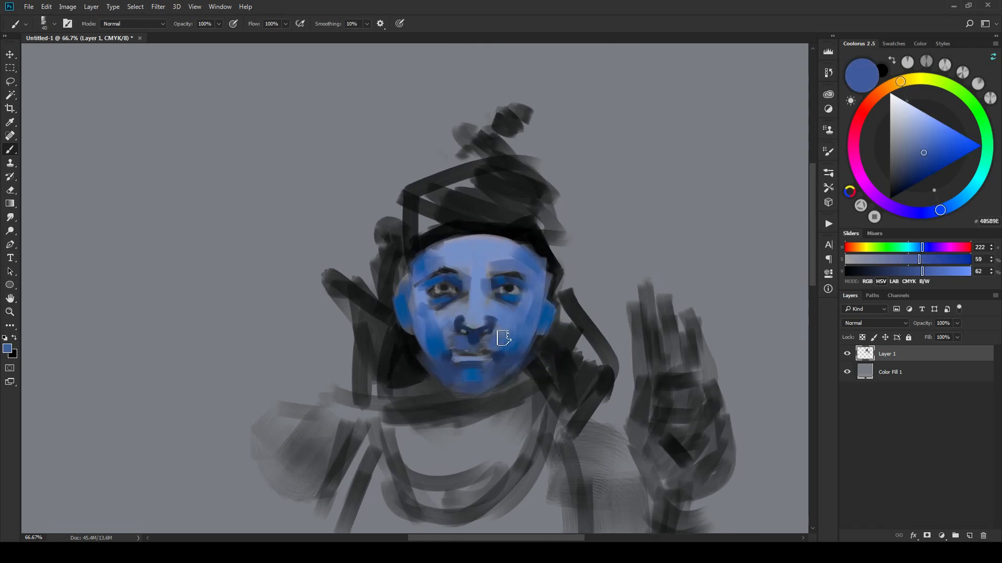
alt+click(500, 346)
alt+click(501, 341)
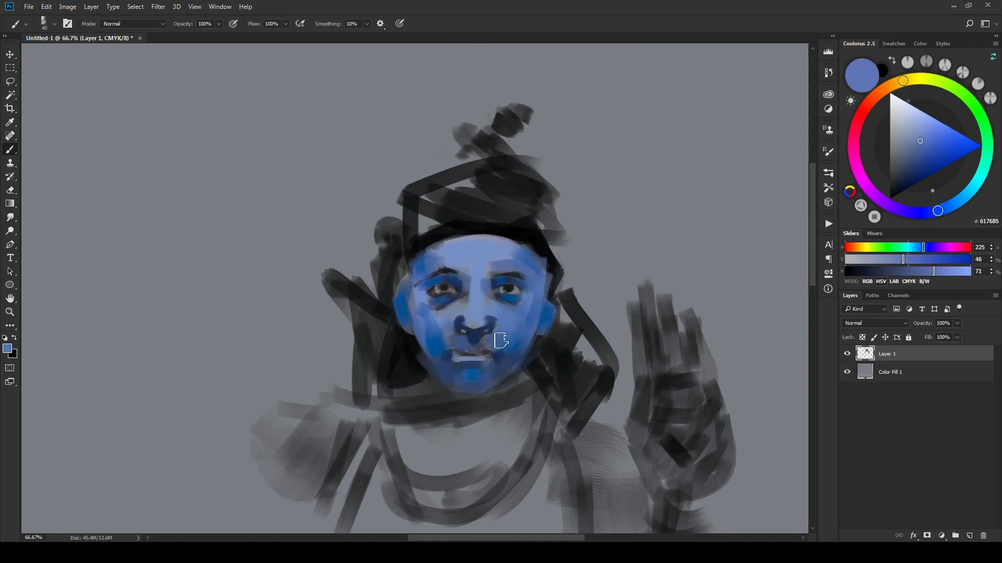
mouse_move(455, 320)
mouse_down()
mouse_move(455, 344)
mouse_move(436, 337)
mouse_move(443, 321)
mouse_move(442, 334)
mouse_up()
alt+click(461, 307)
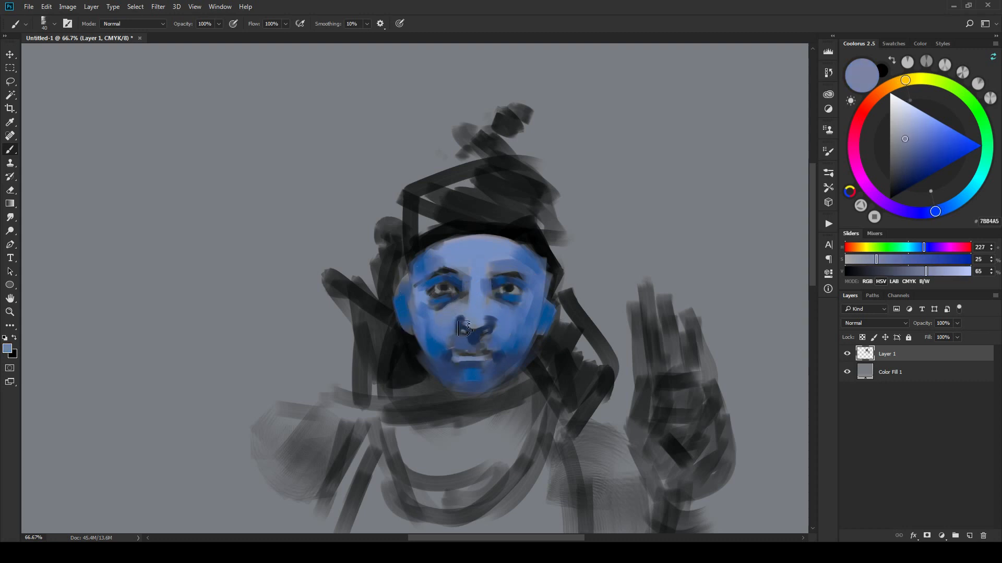
alt+click(439, 345)
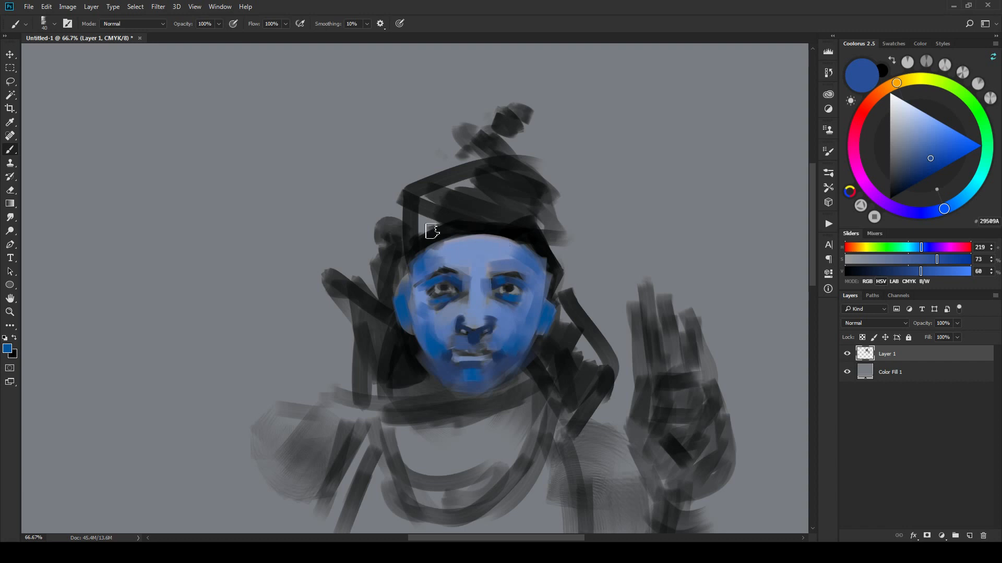
Step: Sample near-black 101112 and darken the inner openings of both ears, adjusting the brush between 15 and 35 px
alt+click(452, 261)
key(bracketleft)
key(bracketleft)
key(bracketleft)
key(bracketleft)
key(bracketleft)
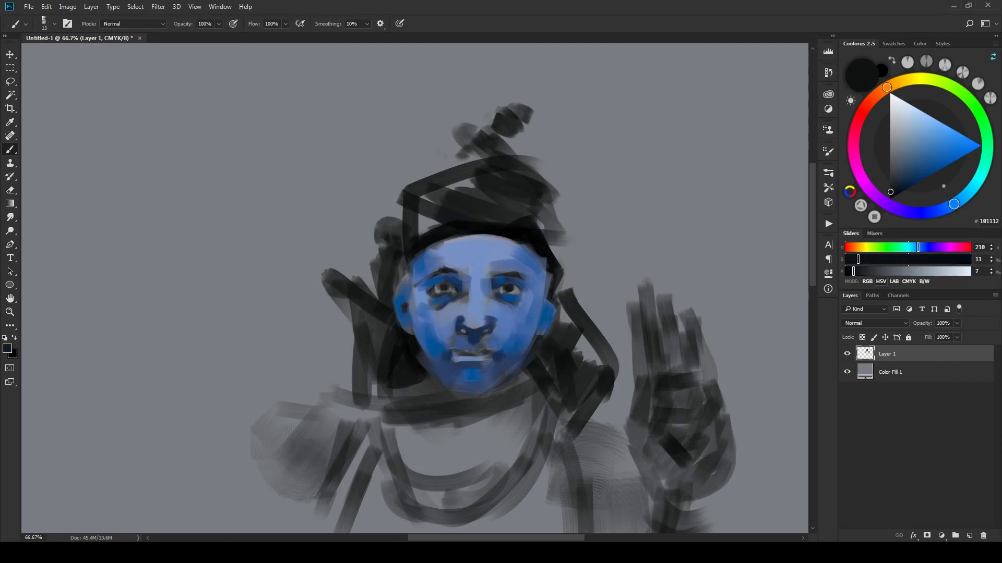
key(bracketright)
key(bracketright)
key(bracketright)
key(bracketleft)
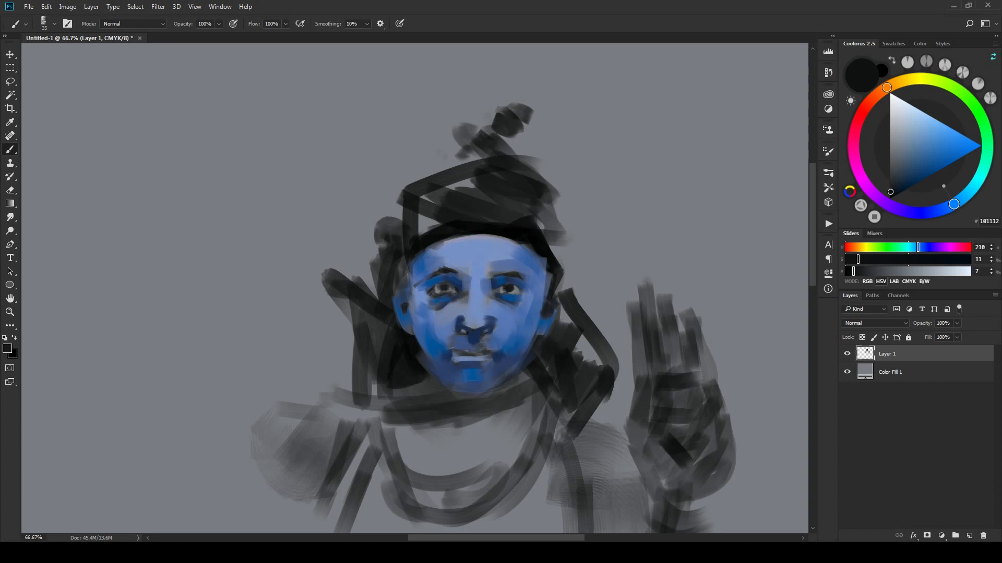
Step: Set the paint color to dark red 270000 and paint over both eyebrows with a 10 px brush
click(862, 112)
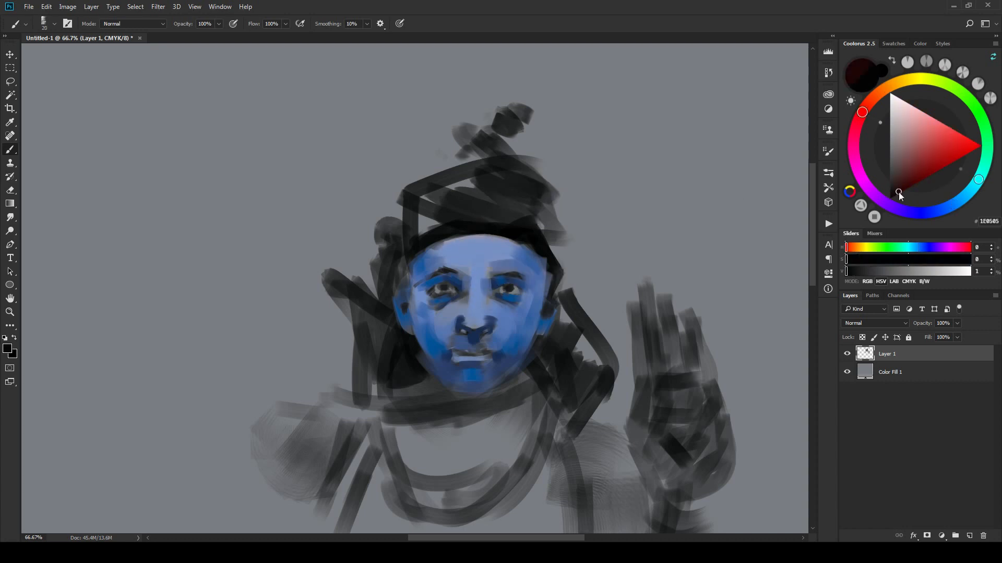
click(902, 192)
key(ctrl+plus)
key(ctrl+plus)
key(ctrl+plus)
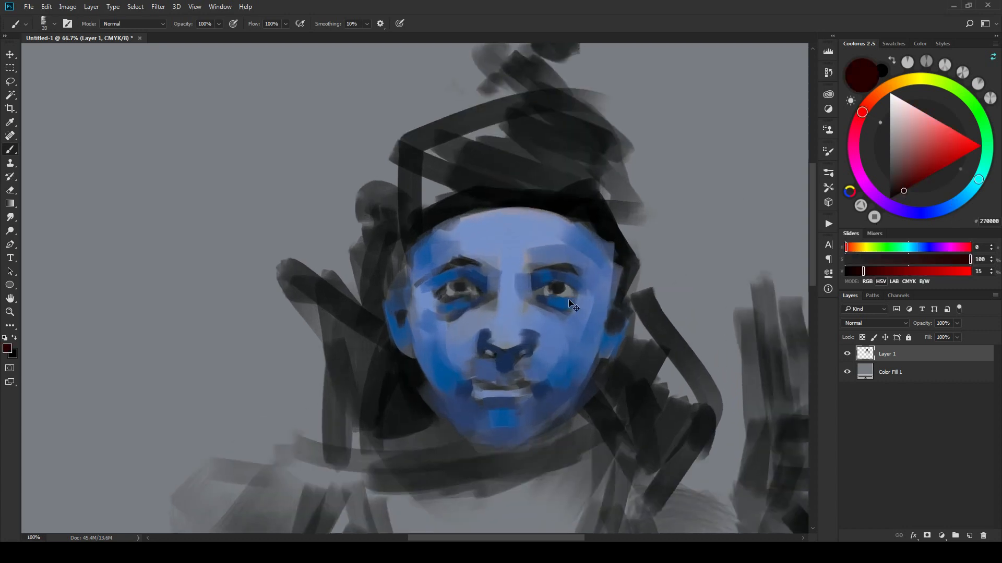
mouse_move(464, 261)
mouse_down()
mouse_move(586, 226)
mouse_move(623, 237)
mouse_up()
mouse_move(708, 245)
mouse_down()
mouse_move(599, 277)
mouse_move(577, 264)
mouse_move(699, 294)
mouse_up()
drag(571, 309, 611, 198)
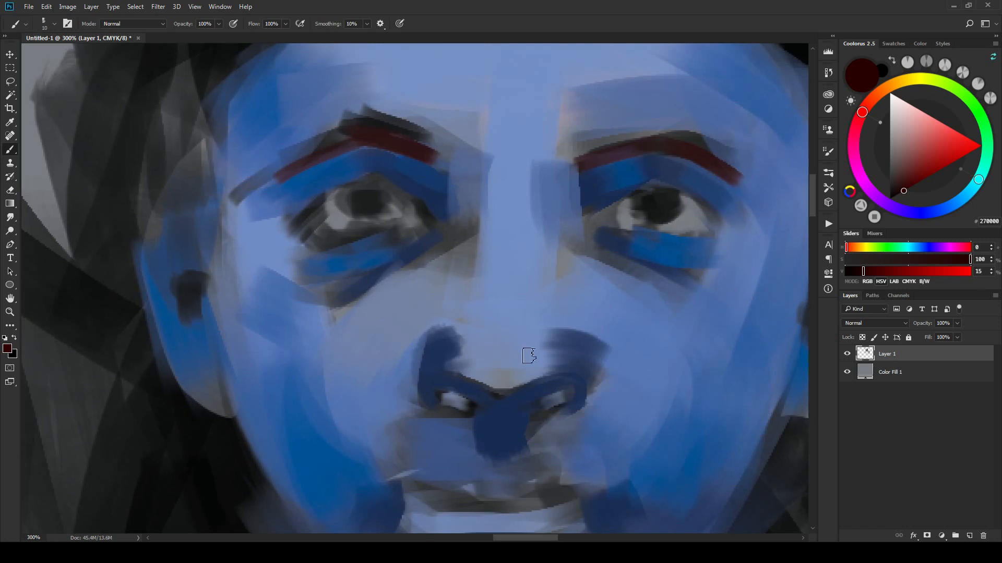
Step: Paint the rims of both nostrils and the whole upper lip in dark red 270000
drag(433, 390, 472, 399)
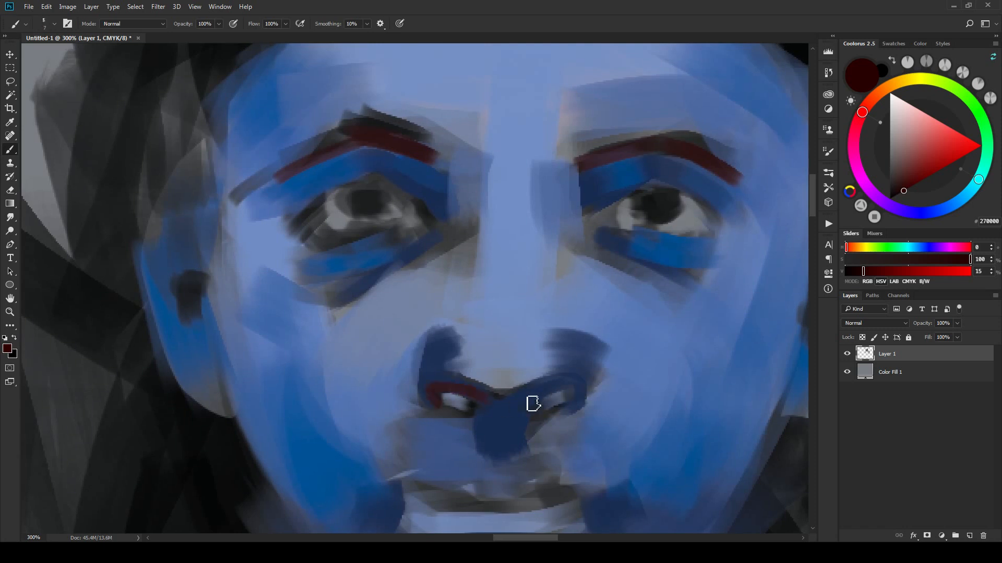
mouse_move(532, 402)
mouse_down()
mouse_move(567, 391)
mouse_move(582, 403)
mouse_move(539, 404)
mouse_up()
key(ctrl+minus)
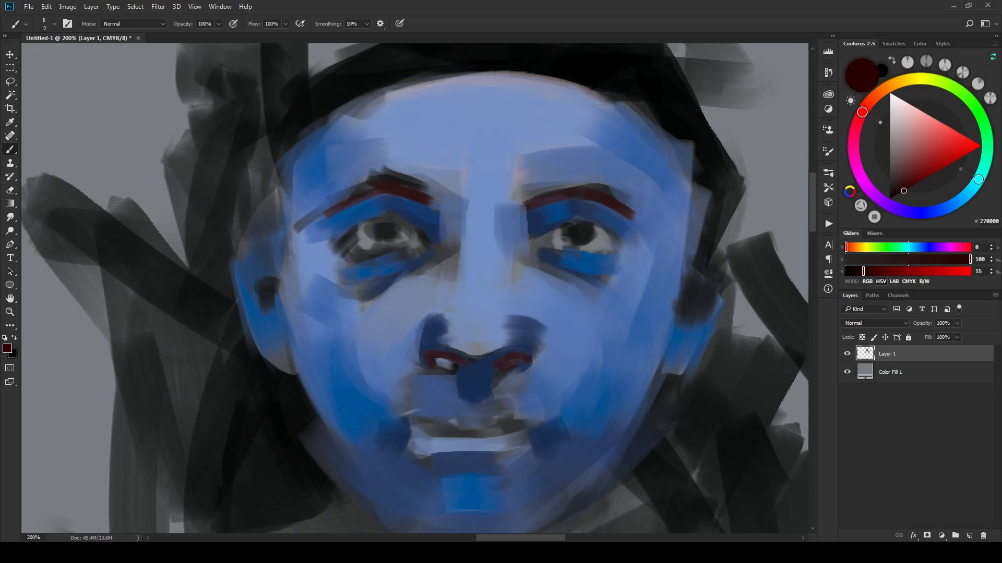
mouse_move(395, 425)
mouse_down()
mouse_move(452, 421)
mouse_move(508, 368)
mouse_move(499, 398)
mouse_move(407, 417)
mouse_move(550, 422)
mouse_move(452, 421)
mouse_move(530, 409)
mouse_up()
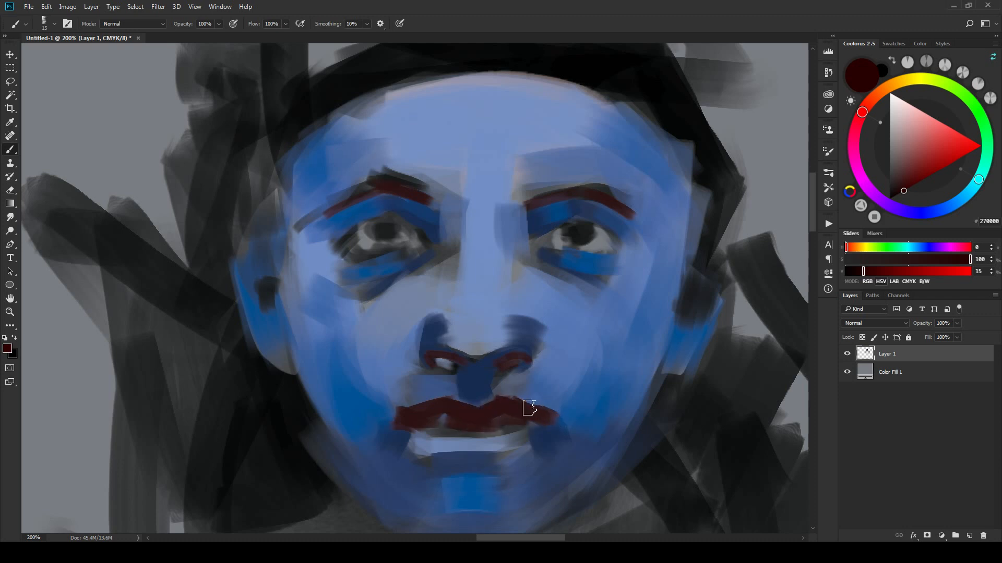
Step: Set the paint color to red 893B3B and paint the lower lip and a vertical stripe down the middle of the forehead
click(917, 158)
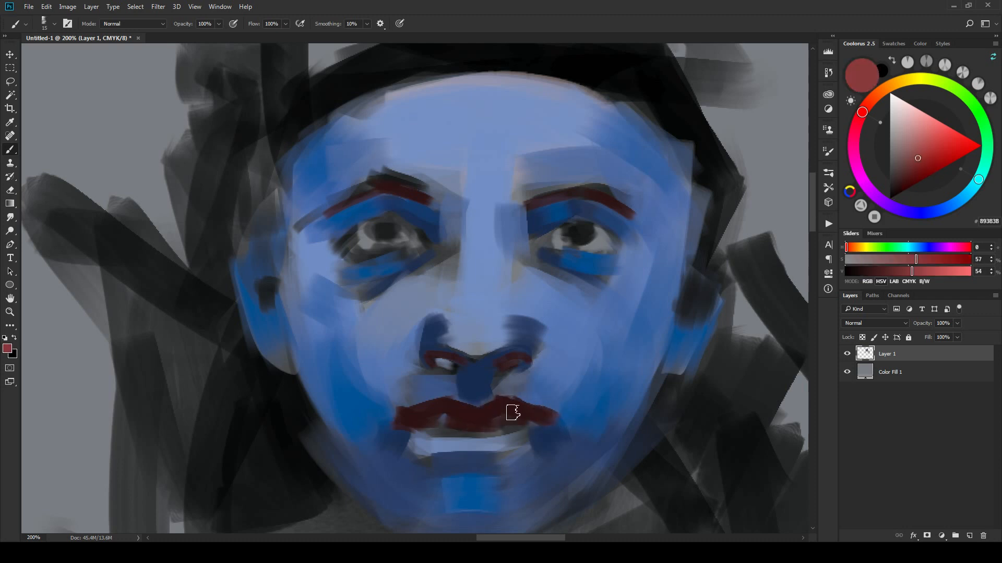
mouse_move(462, 433)
mouse_down()
mouse_move(530, 434)
mouse_move(428, 443)
mouse_up()
mouse_move(490, 101)
mouse_down()
mouse_move(478, 121)
mouse_move(496, 192)
mouse_move(478, 226)
mouse_up()
key(bracketright)
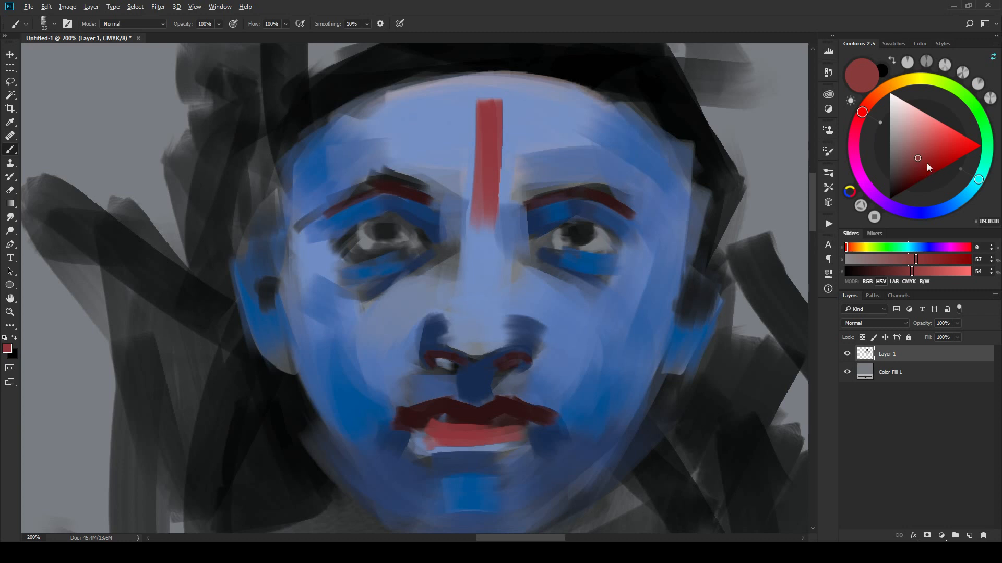
Step: Darken the paint color to 642323 and edge both sides of the red forehead stripe with a 9 px brush
drag(926, 163, 913, 170)
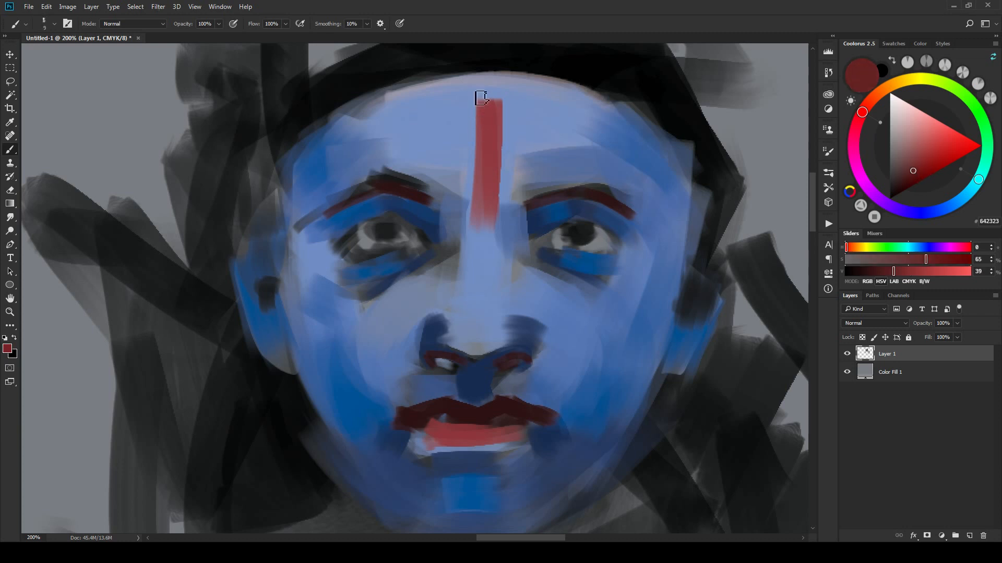
drag(481, 98, 485, 207)
drag(505, 83, 507, 128)
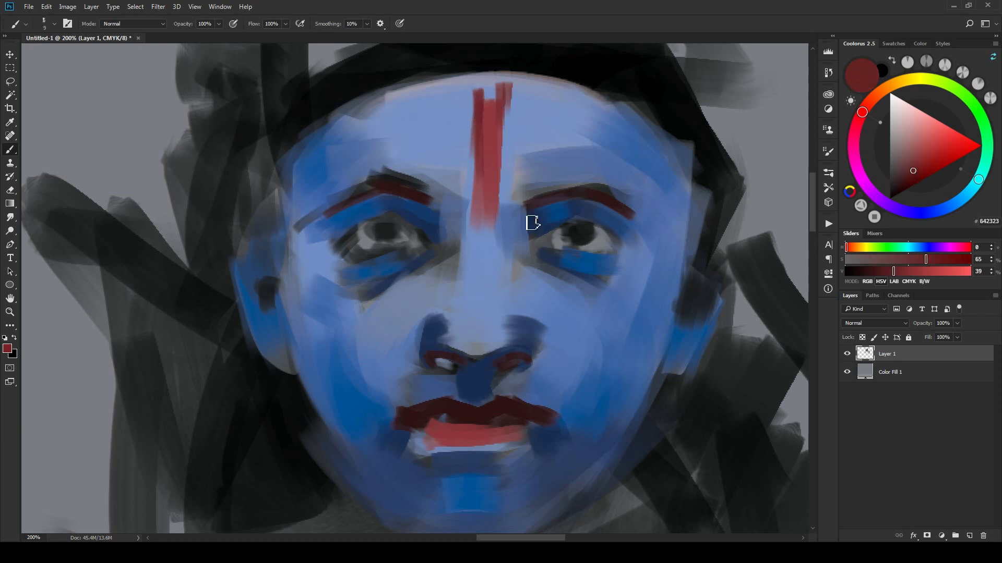
Step: Set the color to pale pinkish gray B6A9A9 and paint bracket-shaped markings on both sides of the forehead stripe with a 15 px brush
click(892, 126)
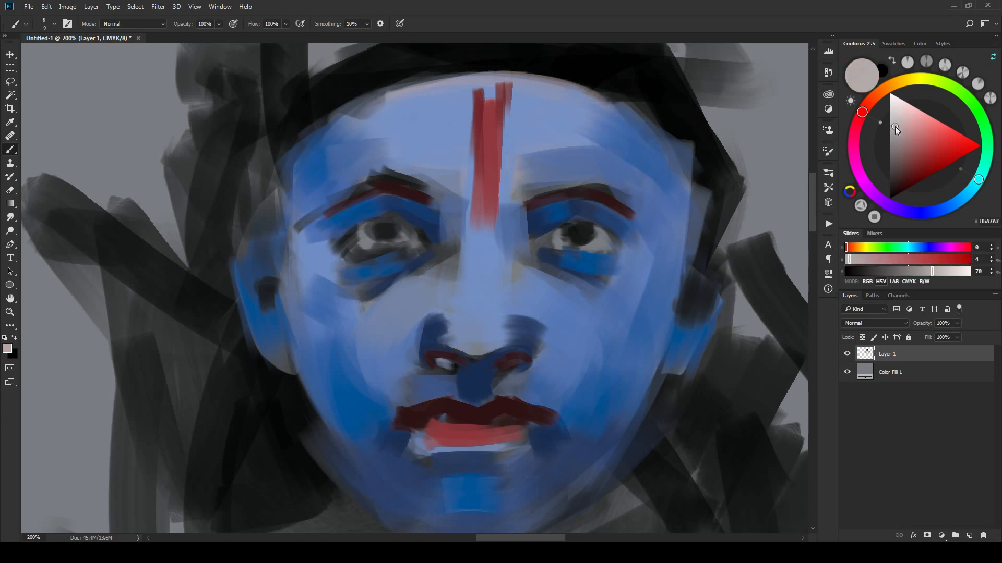
click(894, 126)
key(bracketright)
key(bracketright)
mouse_move(476, 121)
mouse_down()
mouse_move(428, 122)
mouse_move(476, 152)
mouse_up()
mouse_move(512, 124)
mouse_down()
mouse_move(562, 125)
mouse_move(516, 152)
mouse_move(545, 156)
mouse_up()
drag(459, 171, 452, 186)
drag(553, 172, 530, 186)
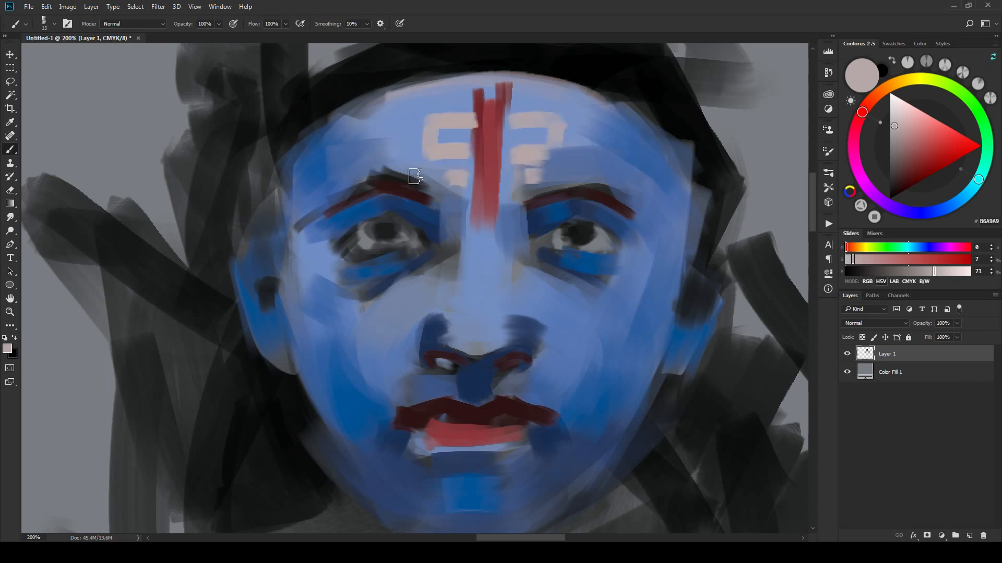
drag(431, 157, 450, 181)
drag(535, 179, 501, 179)
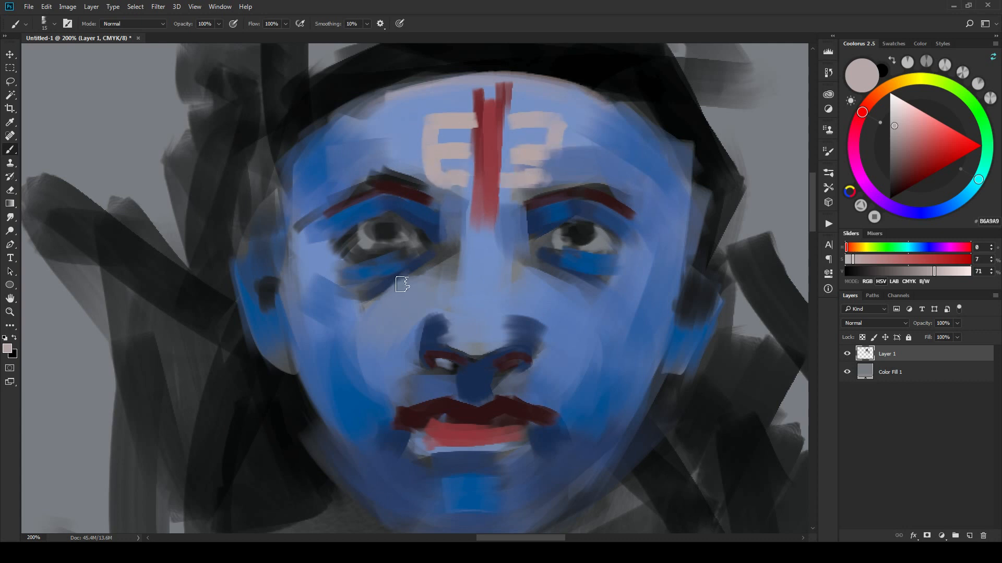
Step: Paint round studs and hanging chains on both earlobes, plus a hoop under the left-hand chain, in B6A9A9
click(277, 351)
click(680, 359)
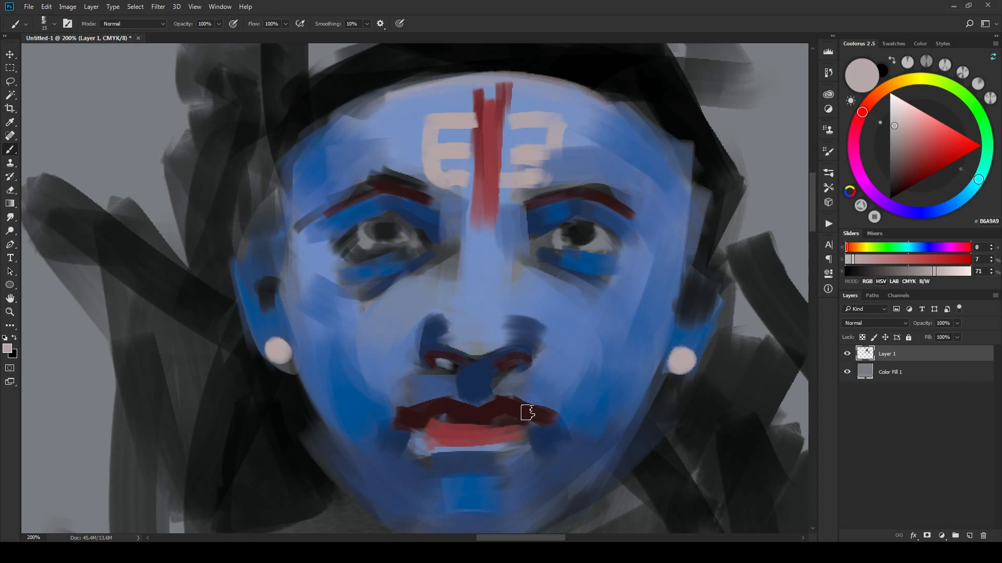
key(bracketleft)
key(bracketright)
key(bracketright)
key(bracketright)
mouse_move(286, 388)
mouse_down()
mouse_move(293, 445)
mouse_move(272, 436)
mouse_move(240, 524)
mouse_up()
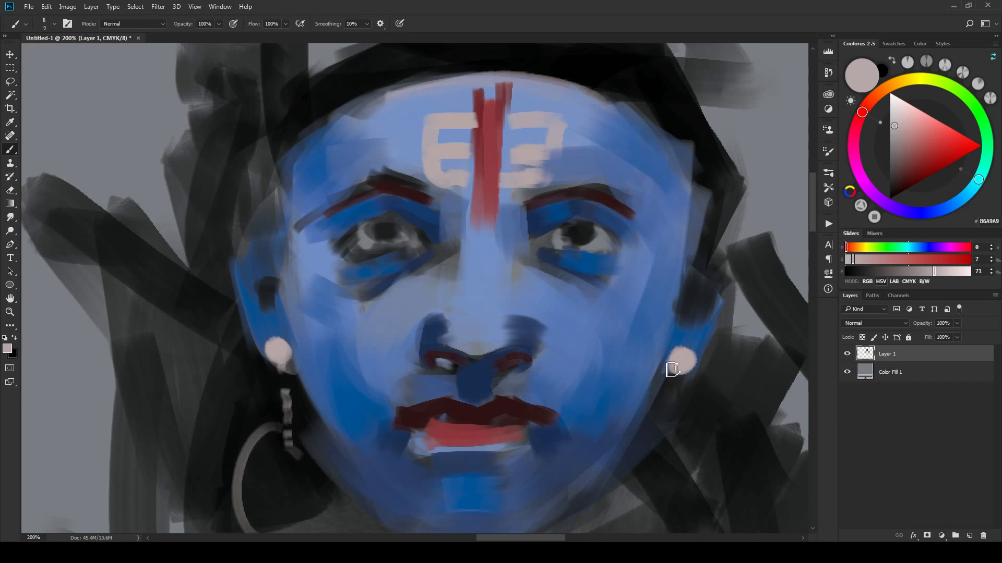
drag(676, 372, 683, 443)
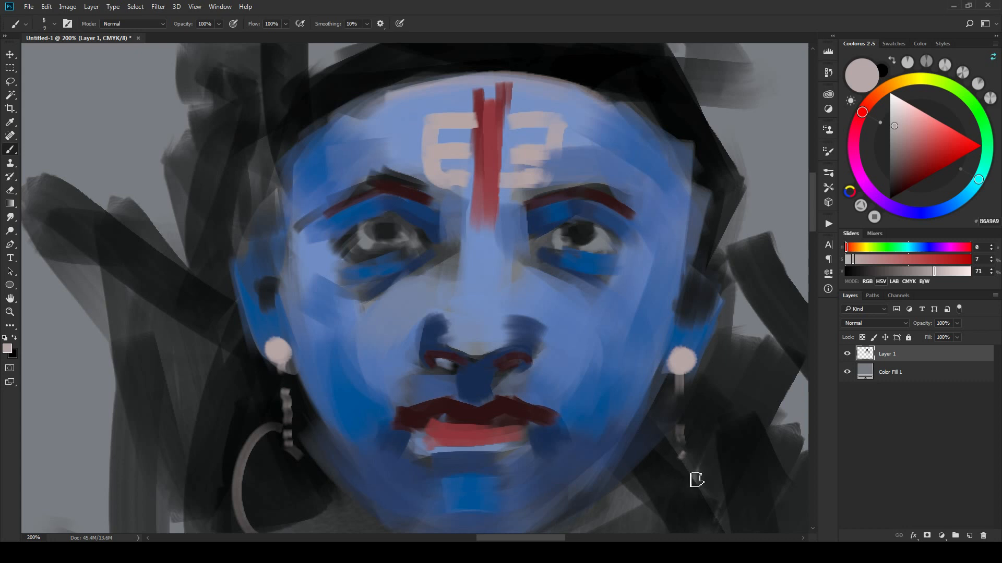
drag(696, 480, 678, 511)
scroll(715, 417, down, 3)
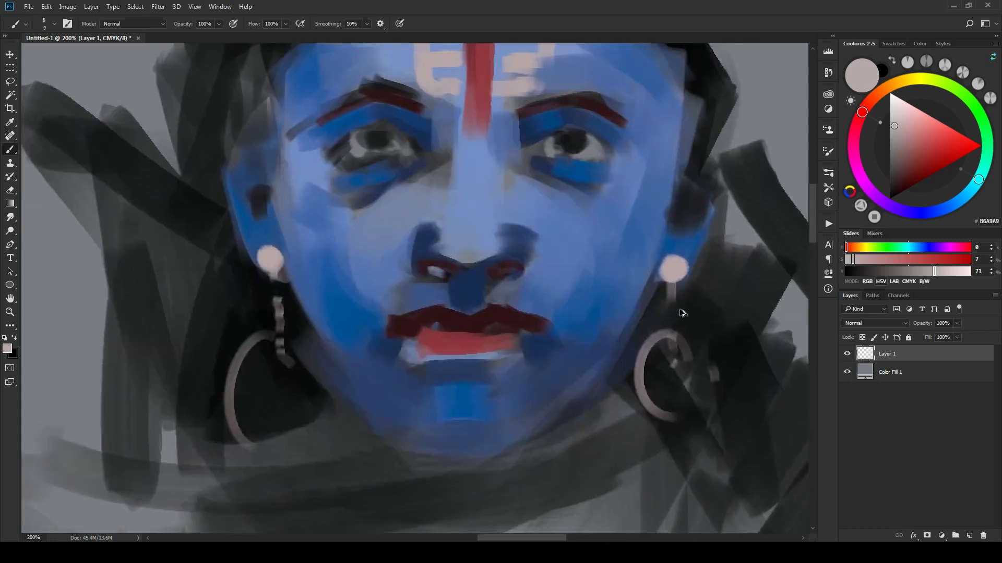
key(ctrl+z)
key(ctrl+z)
key(ctrl+z)
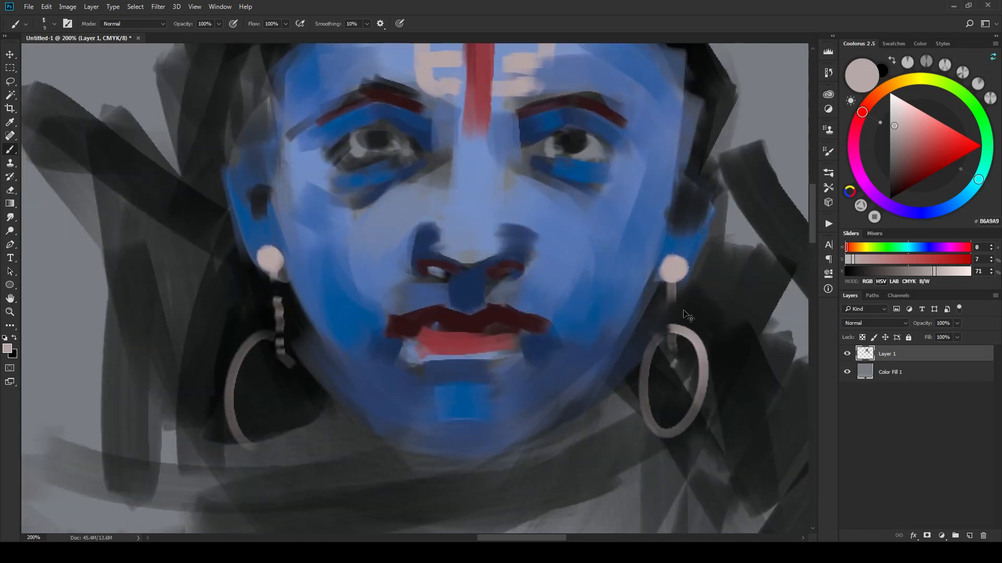
scroll(679, 328, up, 5)
scroll(673, 334, down, 8)
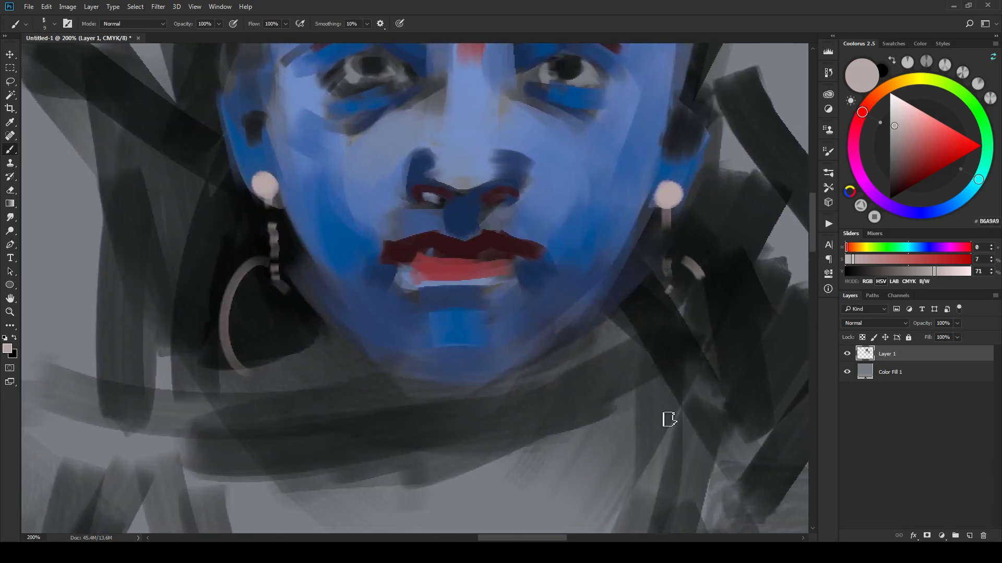
key(ctrl+z)
key(ctrl+z)
key(ctrl+z)
key(ctrl+z)
key(ctrl+z)
key(ctrl+z)
key(ctrl+z)
Step: Paint the hoop hanging below the right-hand earring's chain in B6A9A9
mouse_move(649, 282)
mouse_down()
mouse_move(682, 297)
mouse_move(682, 283)
mouse_up()
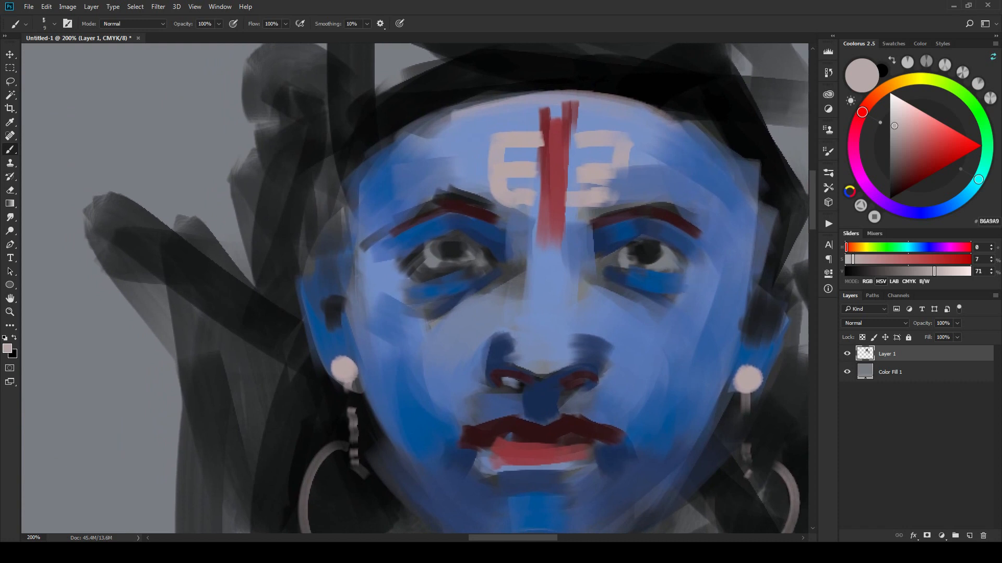
Step: Paint a pale dot at the base of the forehead stripe and a curved mark beneath it in D4C9C9
click(547, 249)
click(895, 114)
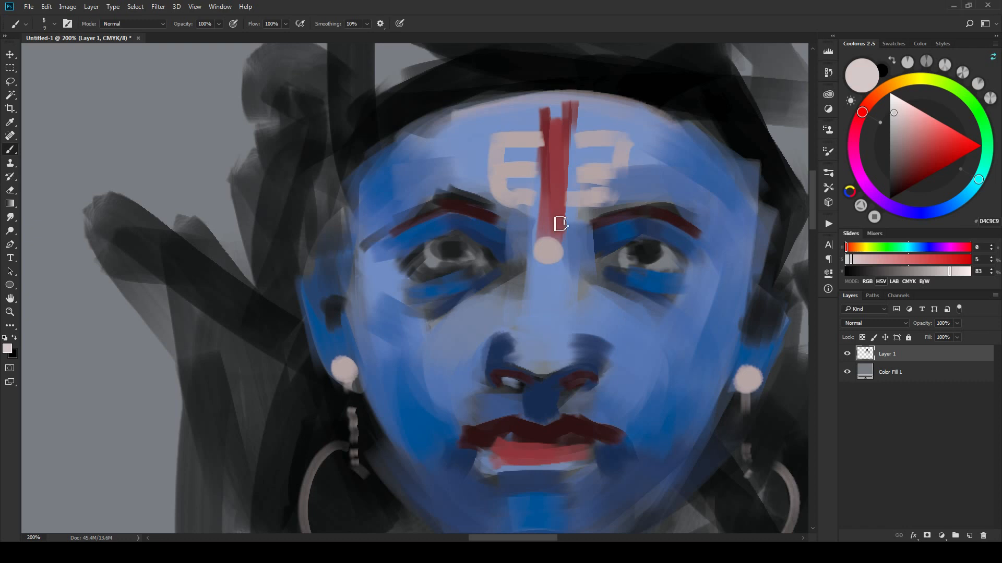
drag(524, 265, 573, 268)
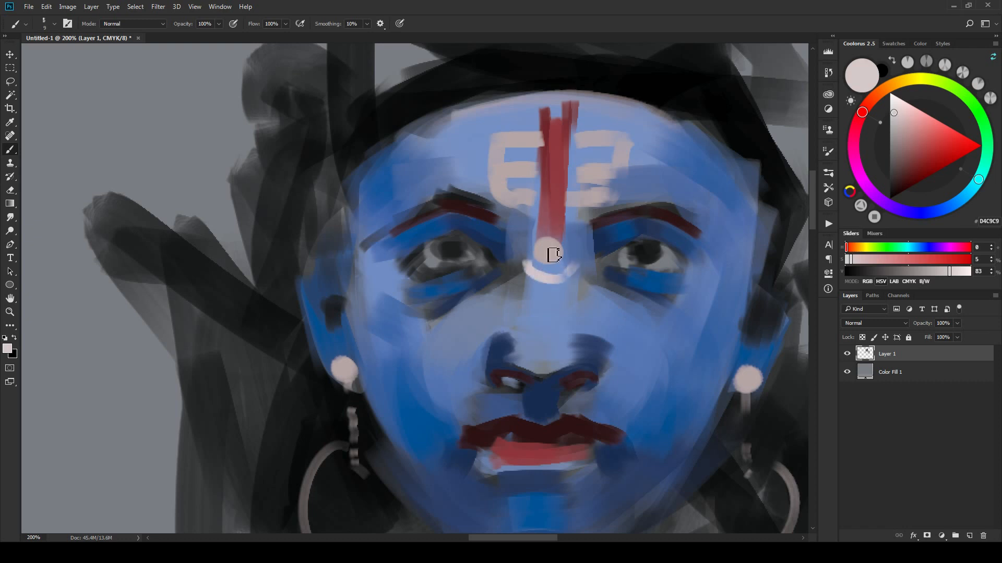
Step: Brighten the whites of both eyes around the irises with D4C9C9 using a 6 px brush
mouse_move(570, 305)
mouse_down()
mouse_move(586, 268)
mouse_move(589, 282)
mouse_move(602, 273)
mouse_up()
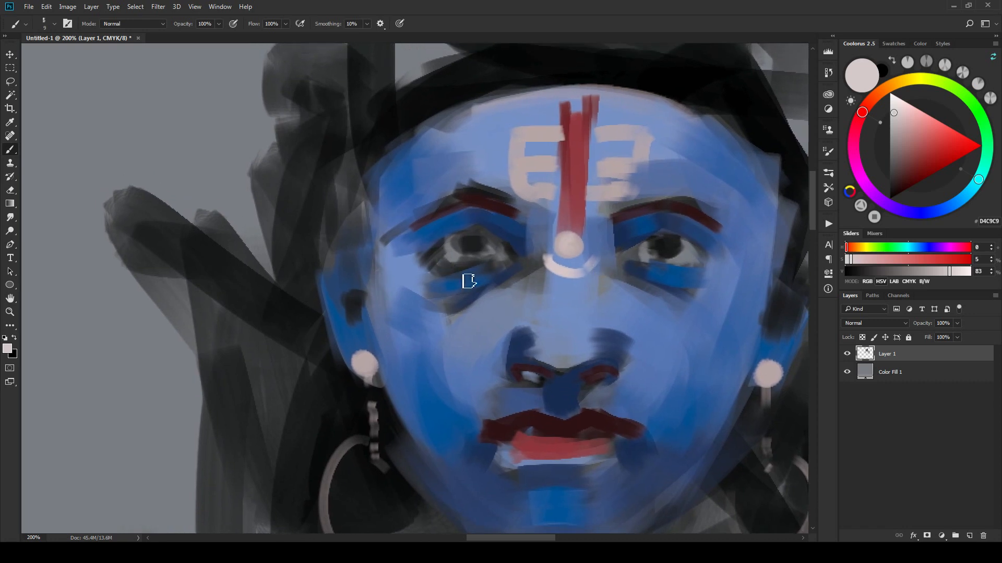
key(bracketleft)
key(bracketleft)
key(bracketleft)
mouse_move(489, 259)
mouse_down()
mouse_move(447, 242)
mouse_move(460, 264)
mouse_move(496, 255)
mouse_up()
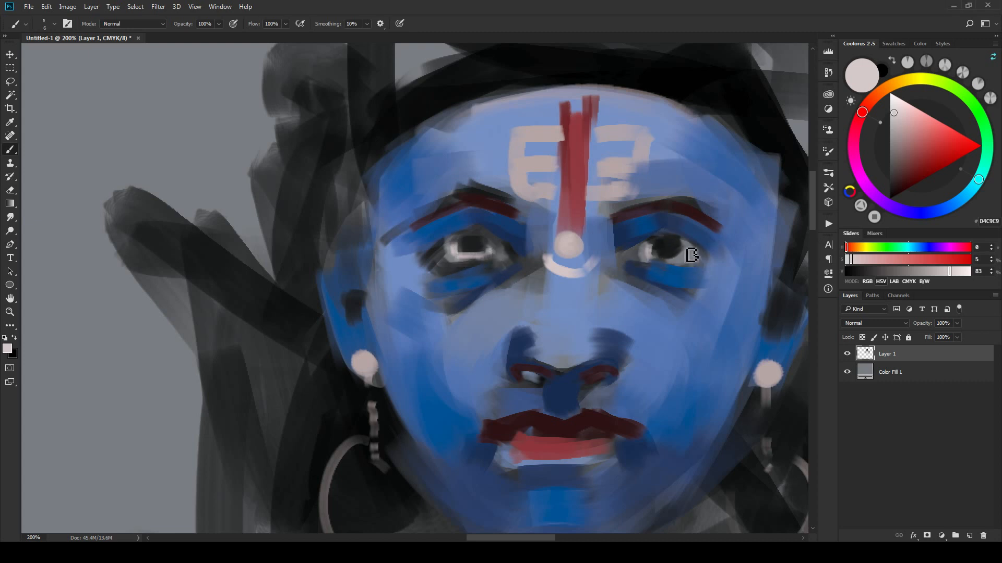
Step: Outline the lids of both eyes with sampled near-blacks 171919 and 010101, using a brush of up to 10 px
alt+click(480, 259)
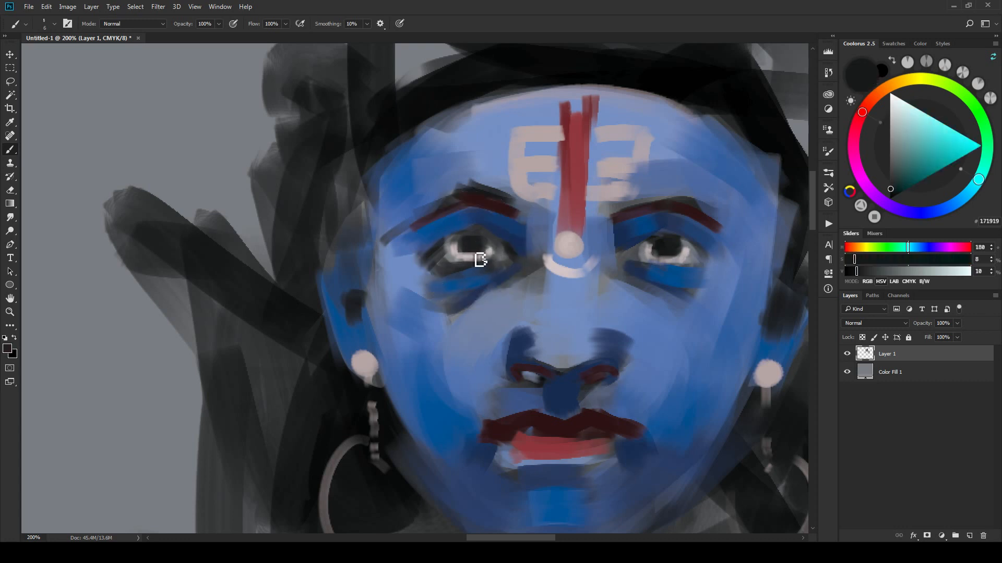
mouse_move(480, 259)
mouse_down()
mouse_move(472, 253)
mouse_move(496, 252)
mouse_up()
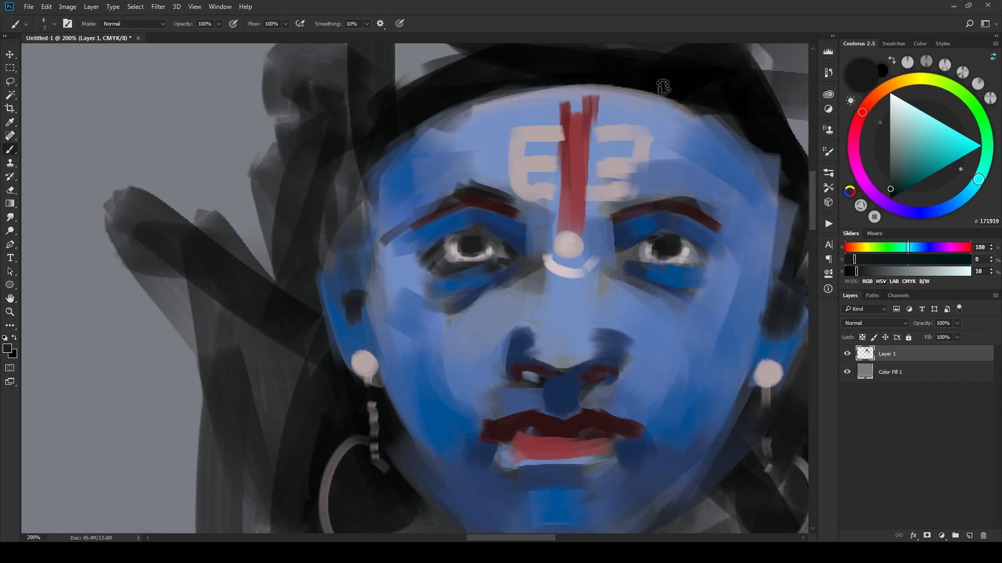
alt+click(725, 114)
drag(433, 266, 498, 273)
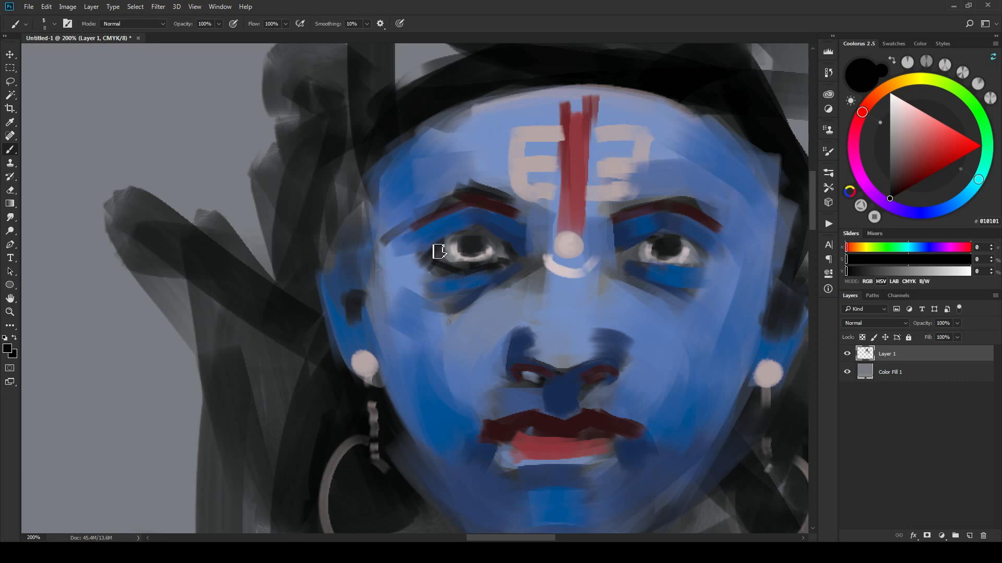
mouse_move(439, 252)
mouse_down()
mouse_move(469, 234)
mouse_move(509, 241)
mouse_up()
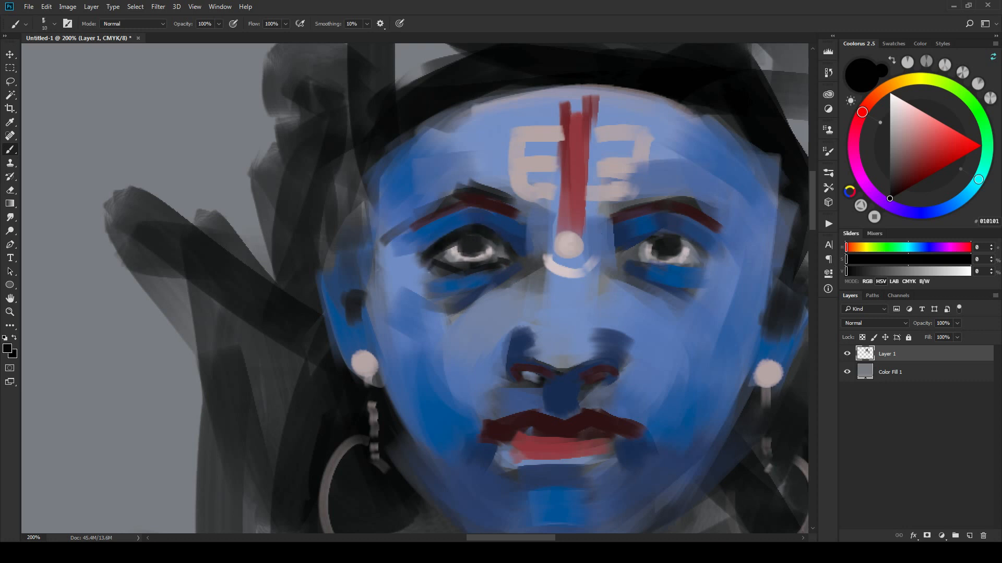
mouse_move(622, 245)
mouse_down()
mouse_move(697, 230)
mouse_move(704, 257)
mouse_up()
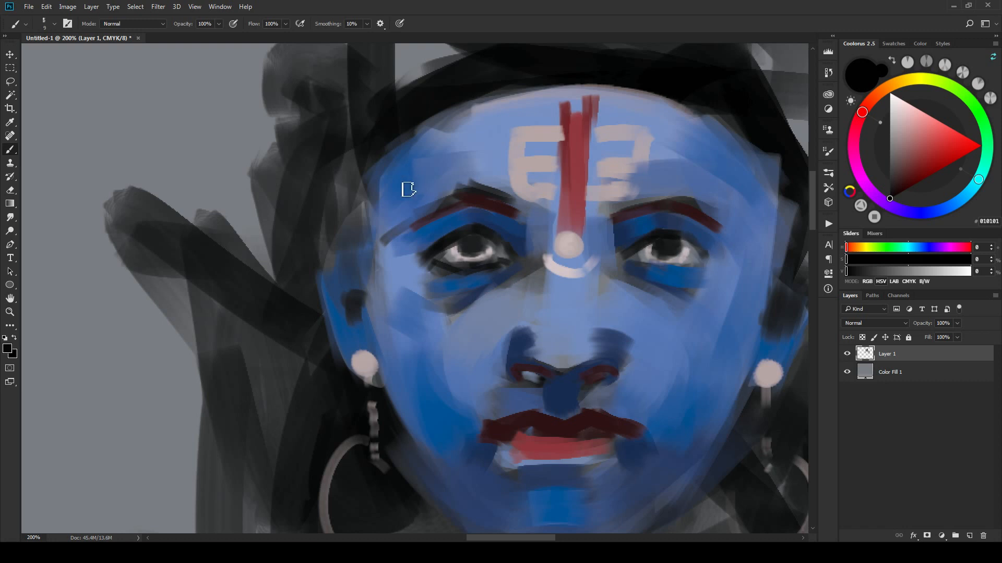
Step: Refine the iris edges of both eyes with sampled eye colors such as ADA7AA, 1A1B1C and 070807 at 6 px
key(bracketleft)
alt+click(453, 252)
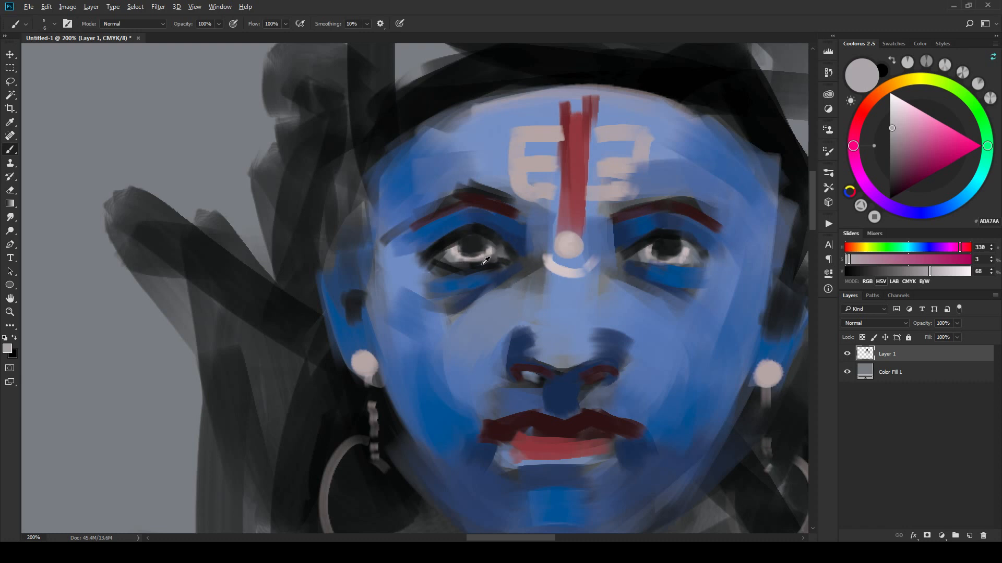
alt+click(480, 247)
drag(475, 260, 489, 251)
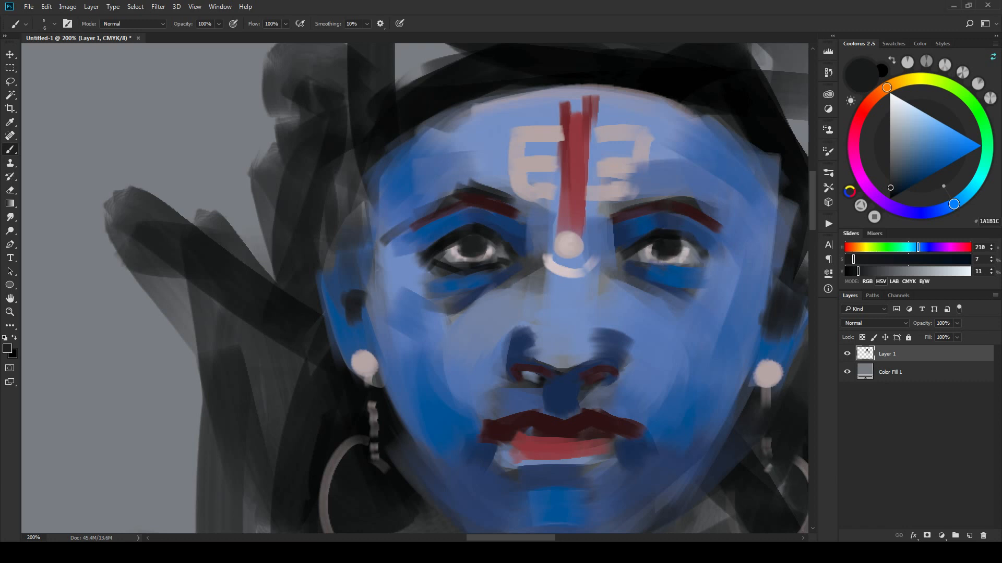
alt+click(478, 256)
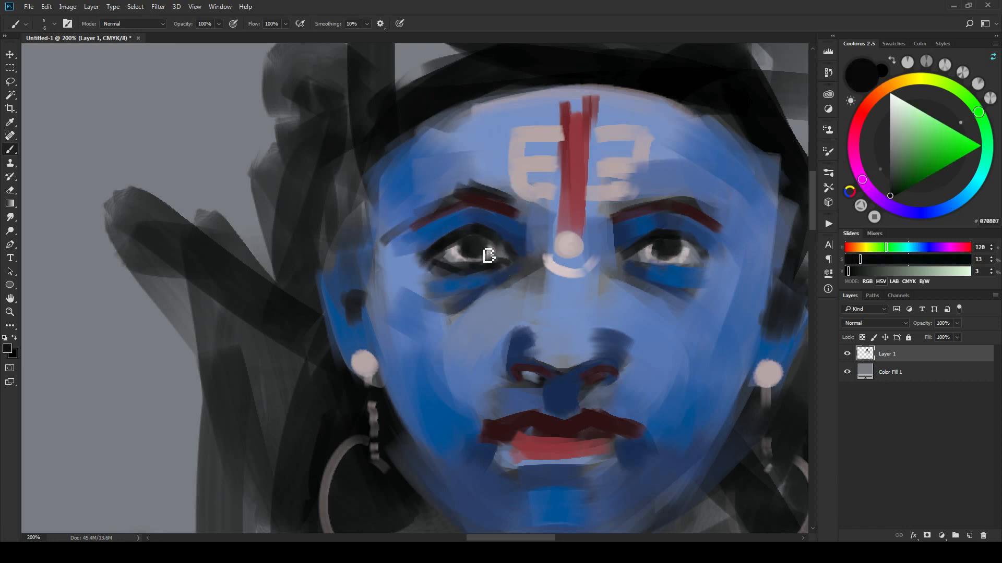
drag(489, 256, 488, 242)
mouse_move(673, 252)
mouse_down()
mouse_move(673, 261)
mouse_move(681, 252)
mouse_up()
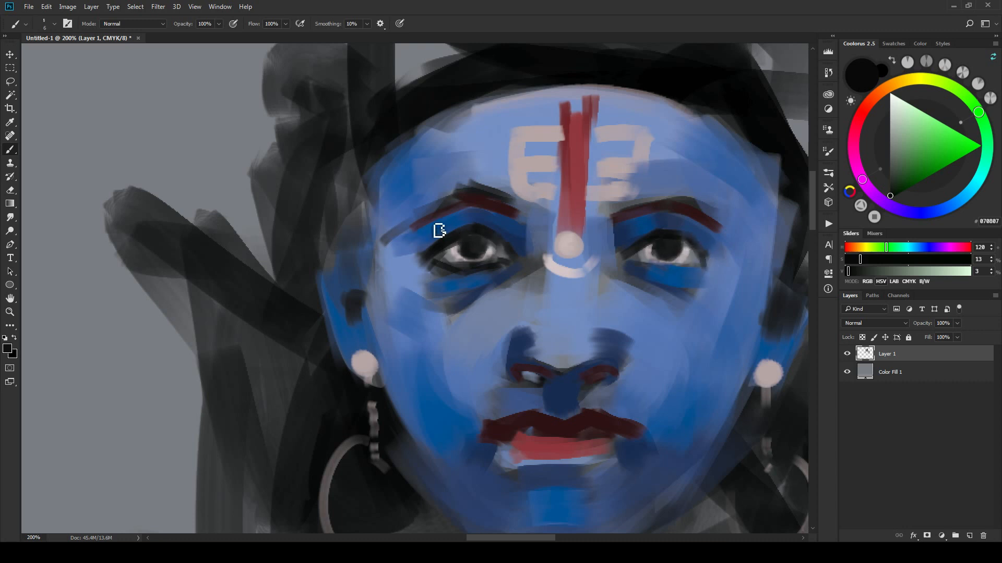
Step: Paint black pupils in both eyes and clean up the eye whites with sampled pale tones BFB6B8 and C2B8BA
alt+click(720, 92)
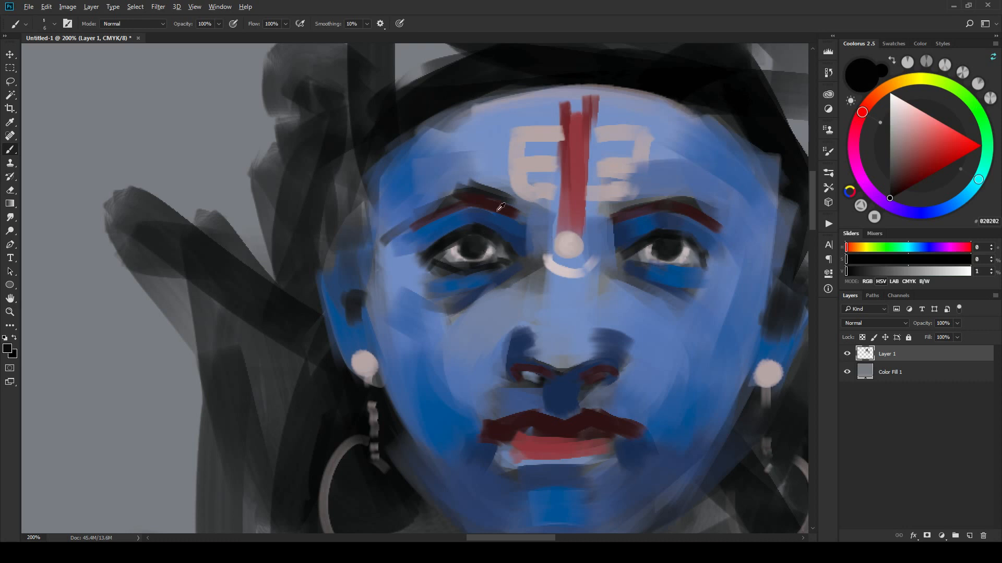
alt+click(480, 249)
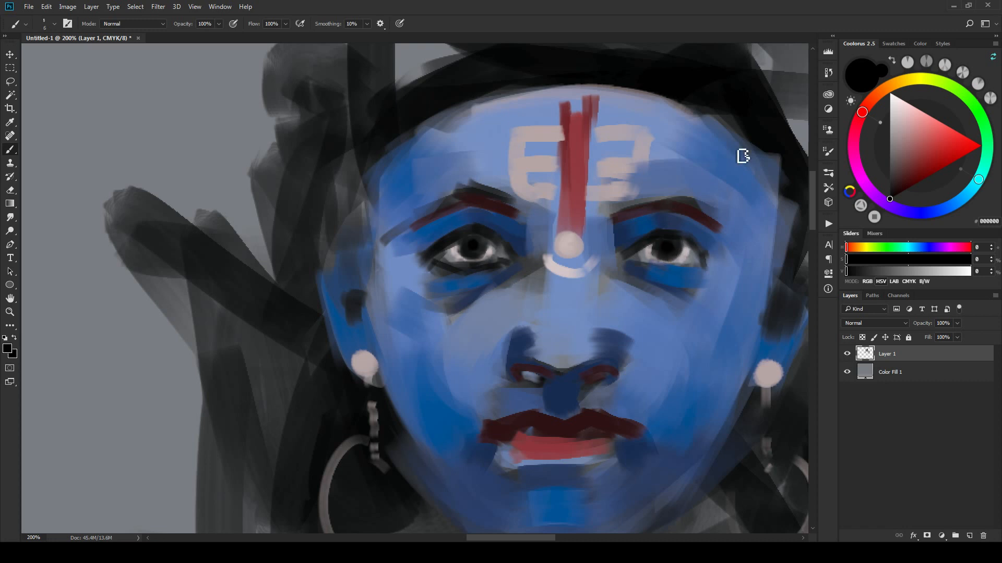
alt+click(693, 260)
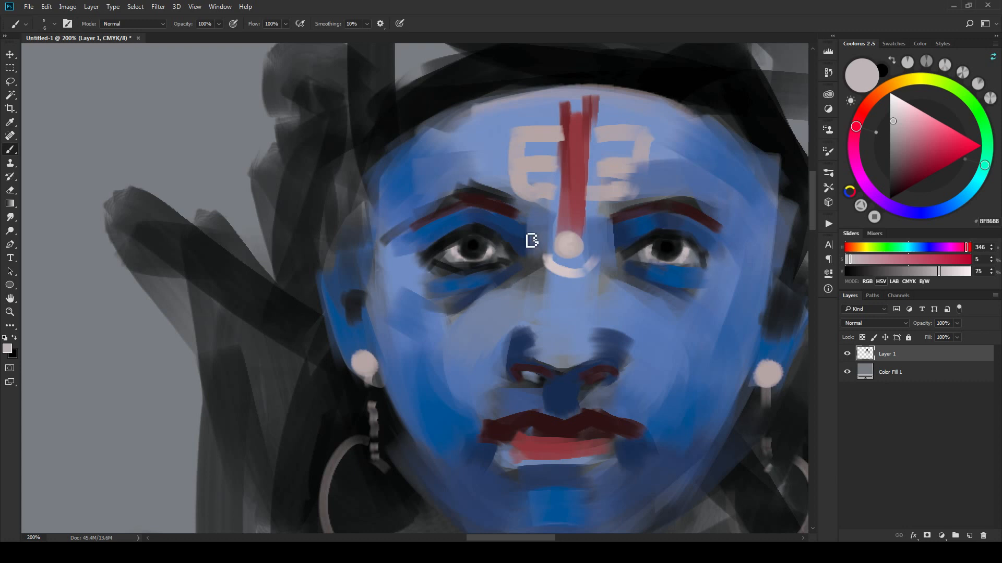
alt+click(487, 234)
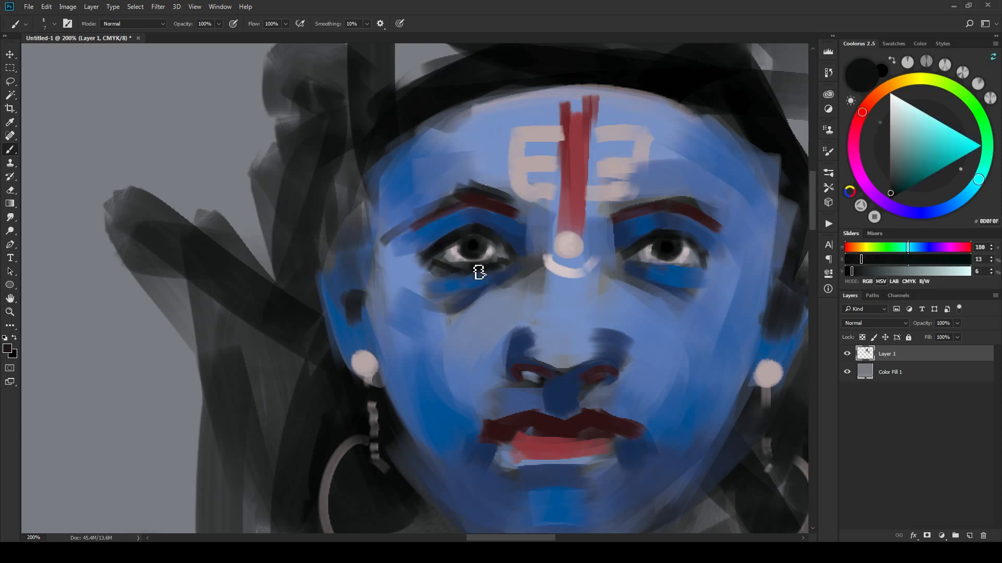
alt+click(463, 247)
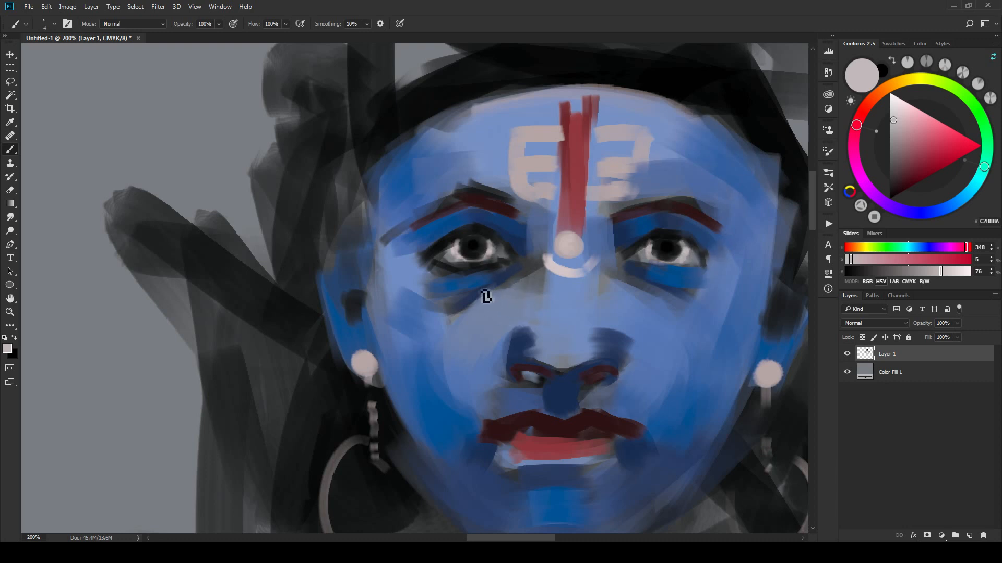
Step: Paint small highlights over the black pupils of both eyes with sampled pale gray ADA6A9 at 5 px
alt+click(471, 245)
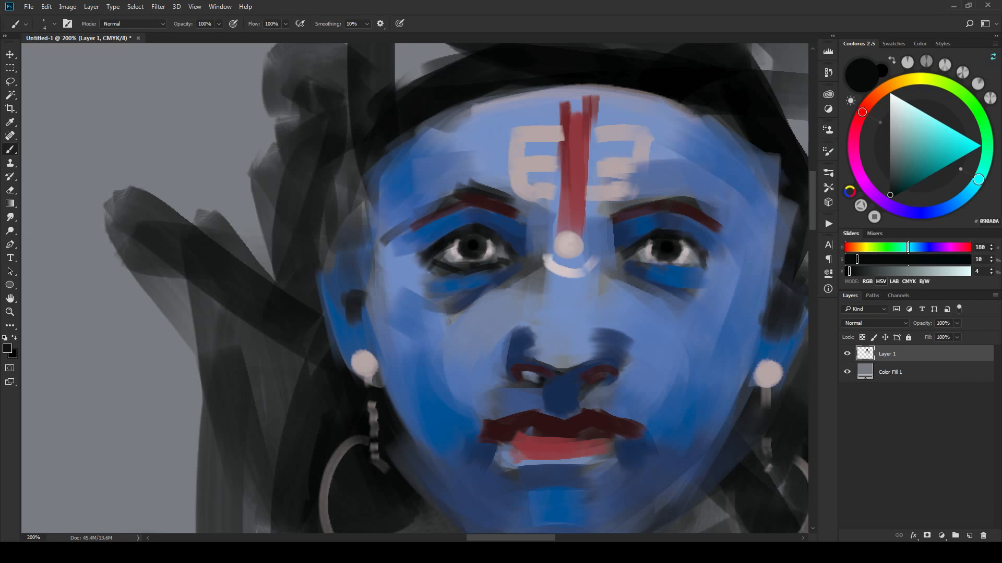
alt+click(492, 246)
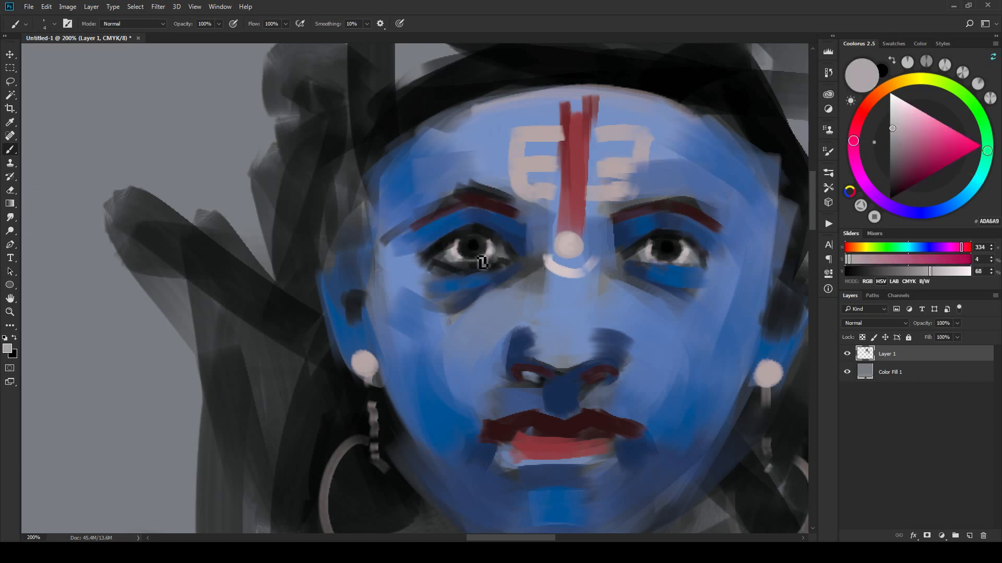
drag(466, 242, 469, 252)
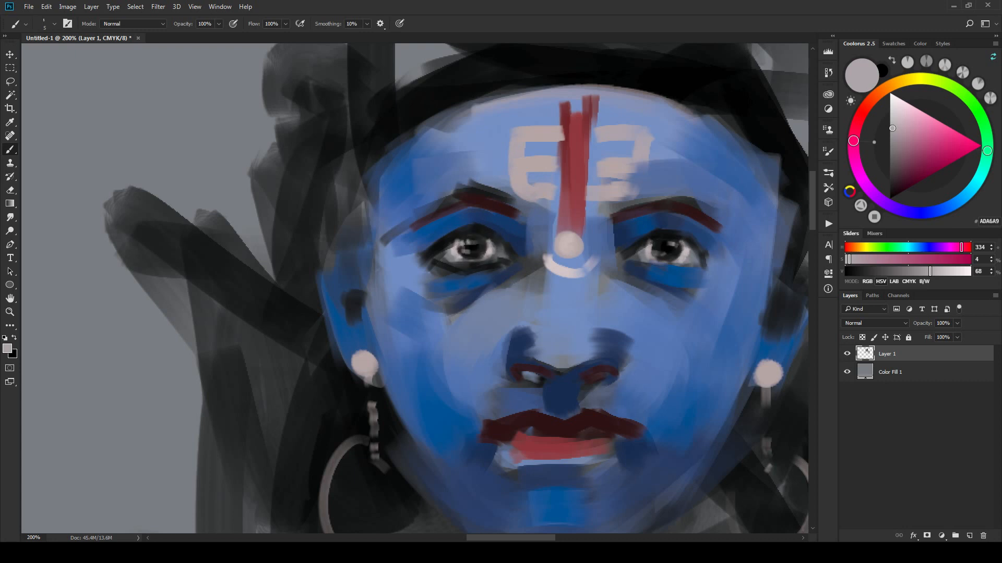
Step: Shade the outer white of the left eye with sampled dark grays 393A3C and 3E3F40
alt+click(443, 255)
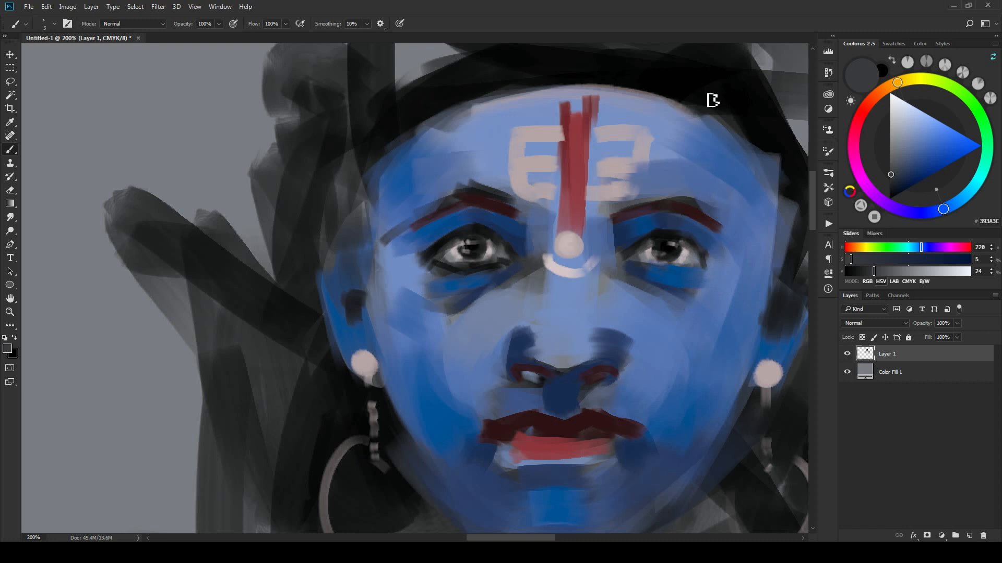
key(ctrl+minus)
key(ctrl+minus)
key(ctrl+minus)
key(ctrl+minus)
key(ctrl+minus)
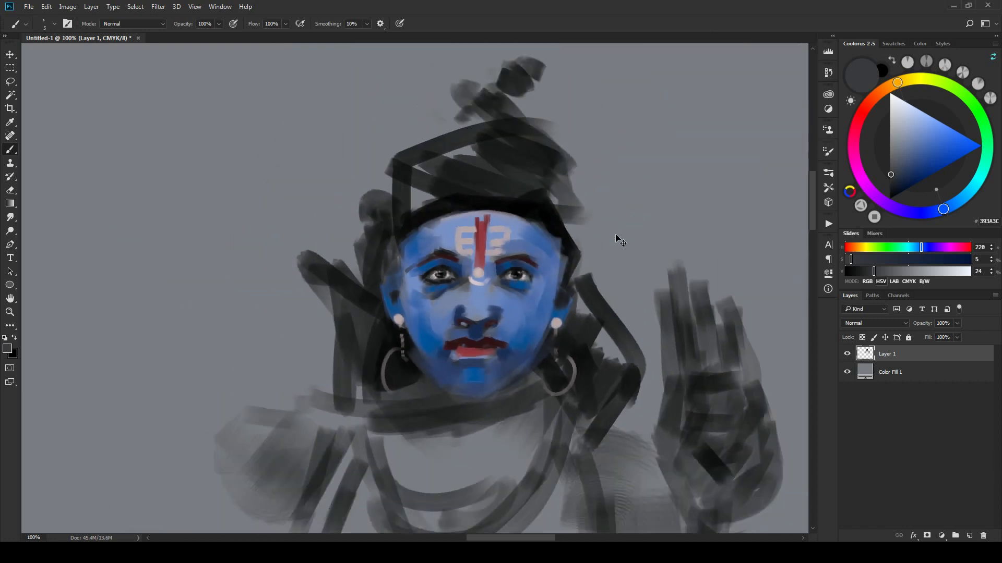
key(ctrl+plus)
key(ctrl+plus)
key(ctrl+plus)
key(ctrl+plus)
key(ctrl+plus)
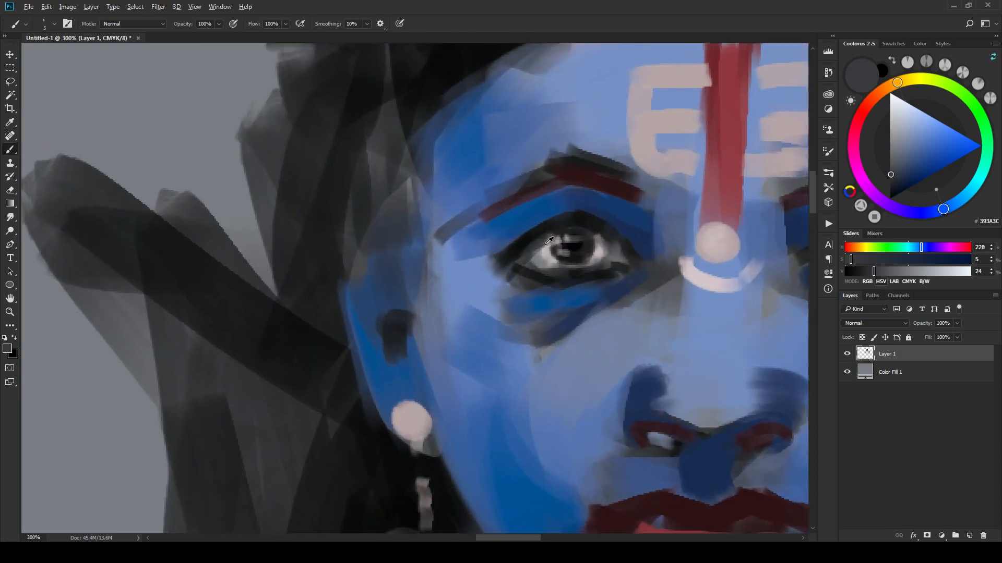
alt+click(543, 244)
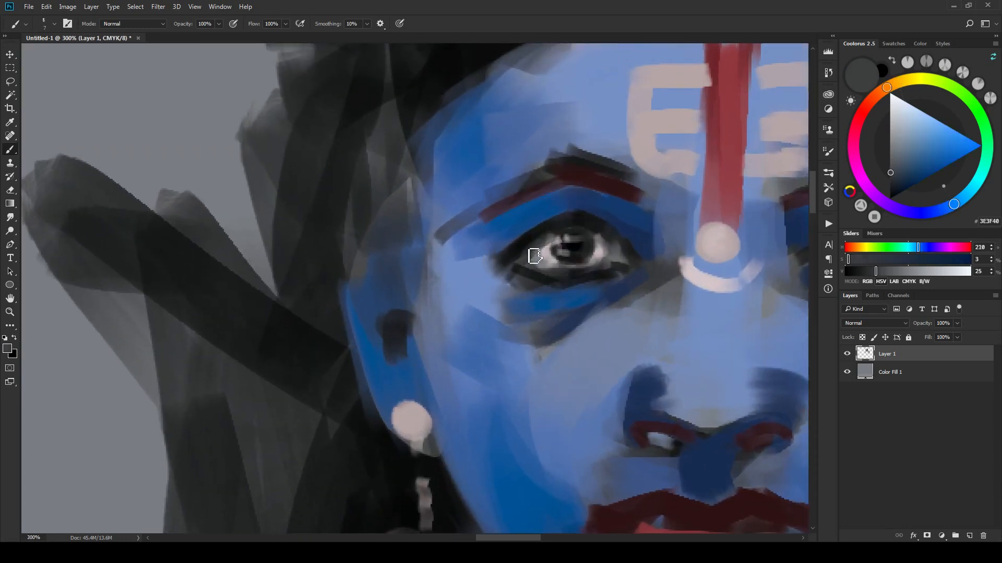
key(ctrl+minus)
key(ctrl+minus)
key(ctrl+minus)
key(ctrl+minus)
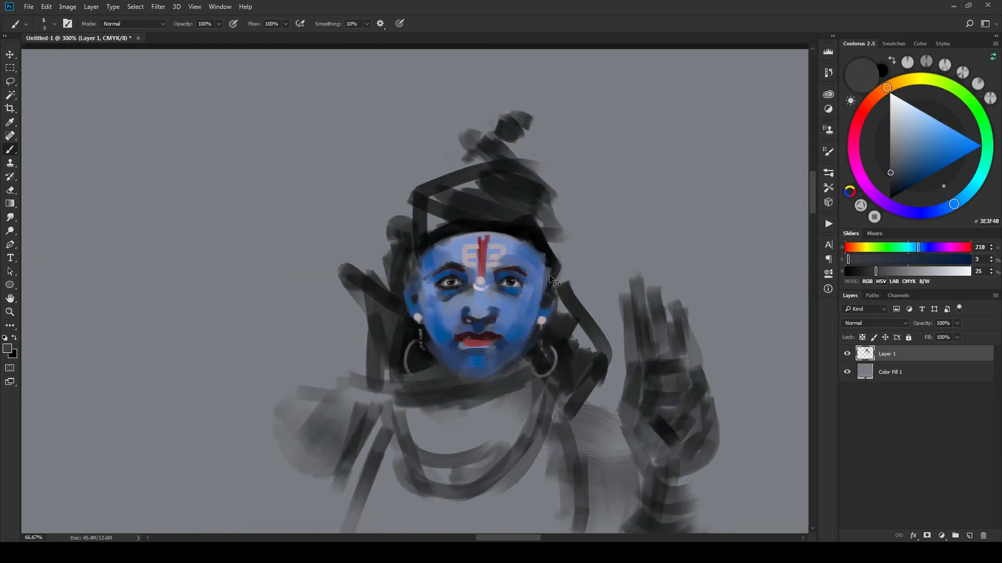
Step: Refine the iris edge and white of the right eye with sampled tones 979092 and 080908
key(ctrl+plus)
key(ctrl+plus)
key(ctrl+plus)
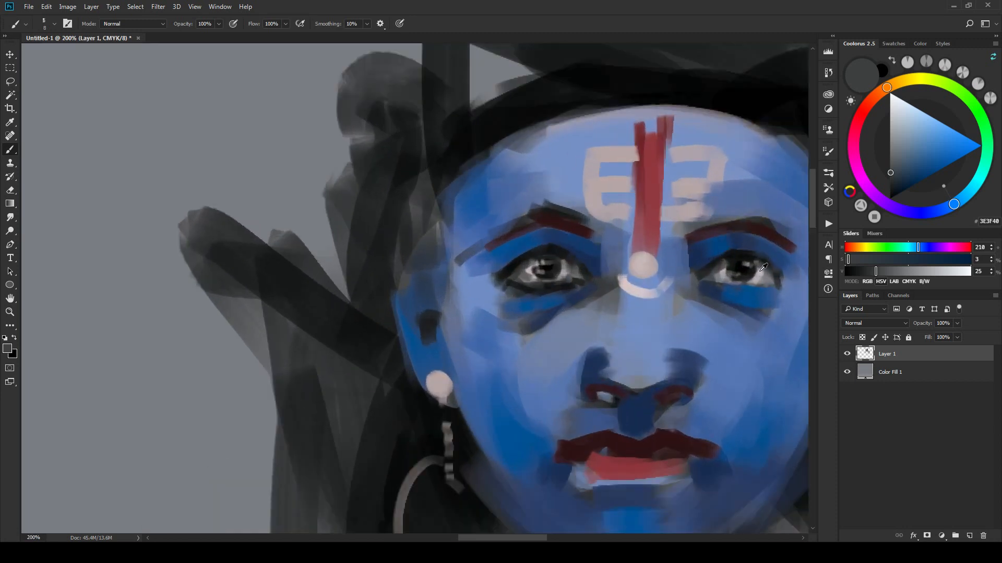
alt+click(763, 269)
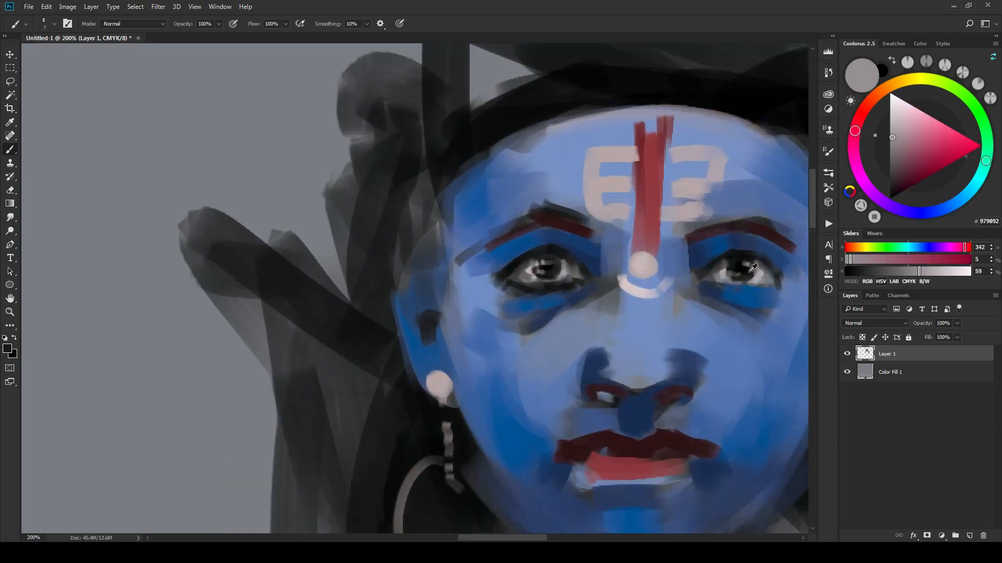
alt+click(754, 267)
alt+click(756, 266)
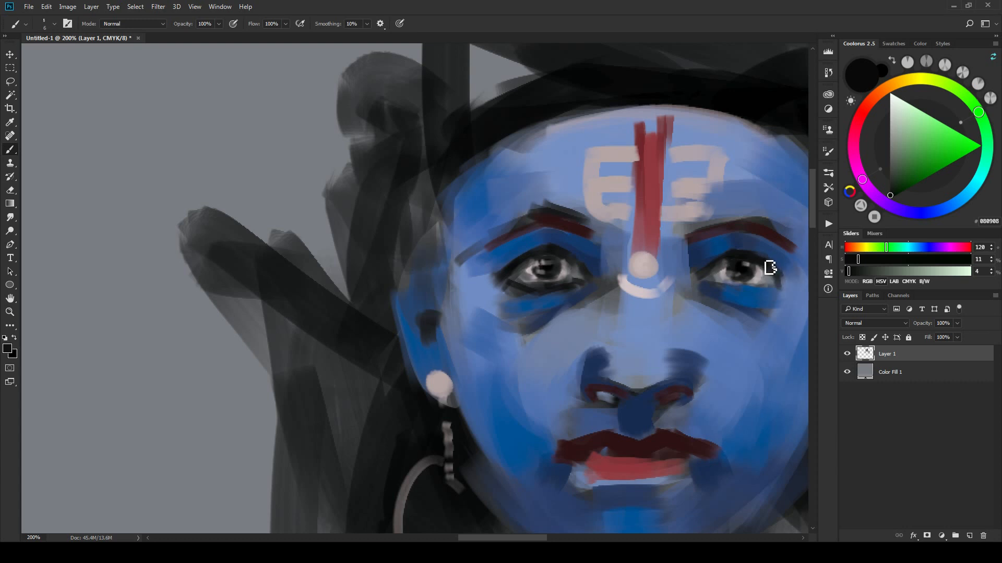
key(ctrl+minus)
key(ctrl+minus)
key(ctrl+minus)
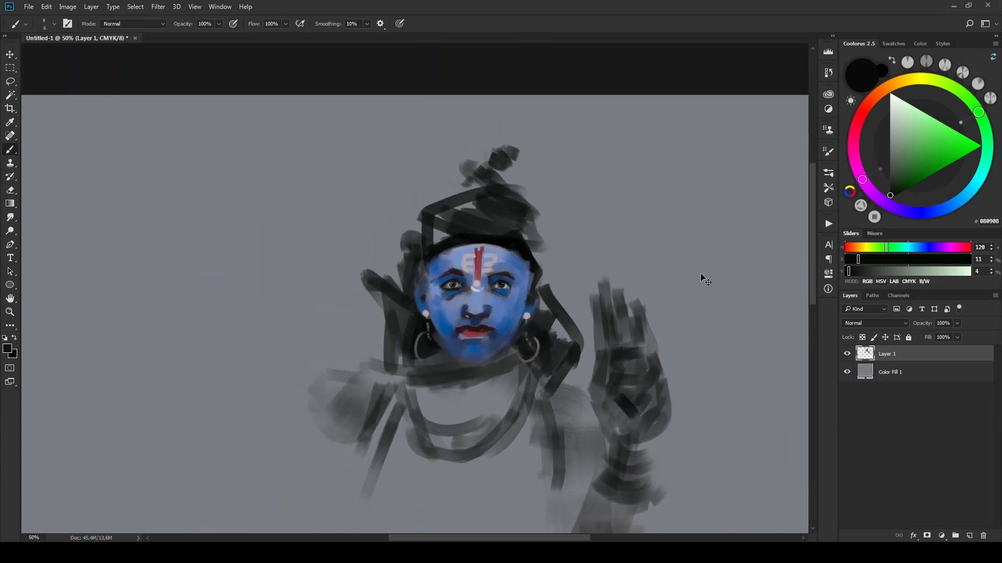
Step: Examine how the refined eyes and face read within the whole figure
key(ctrl+plus)
key(ctrl+plus)
key(ctrl+minus)
key(ctrl+minus)
key(ctrl+minus)
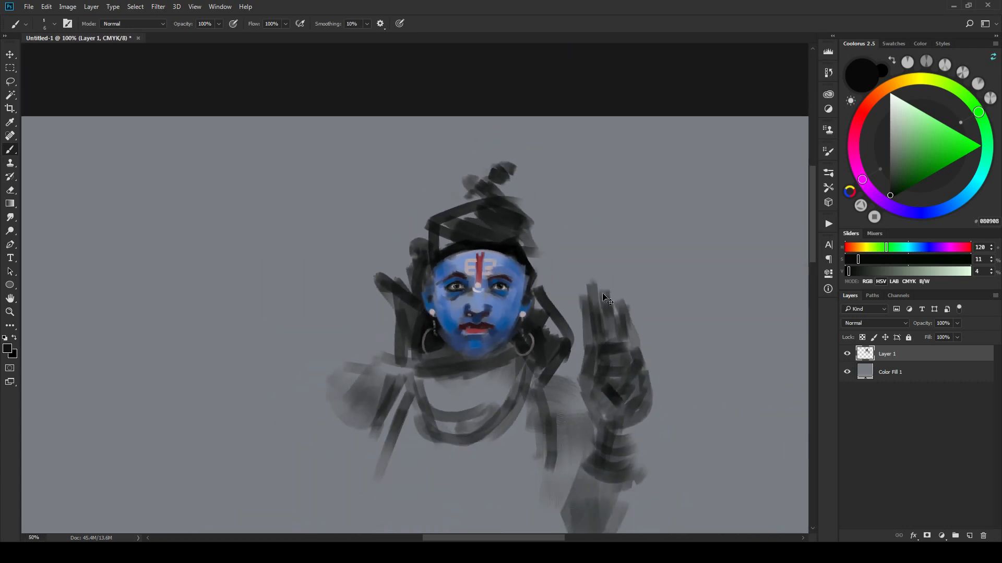
key(ctrl+minus)
key(ctrl+minus)
key(ctrl+minus)
key(ctrl+minus)
key(ctrl+minus)
key(ctrl+plus)
key(ctrl+plus)
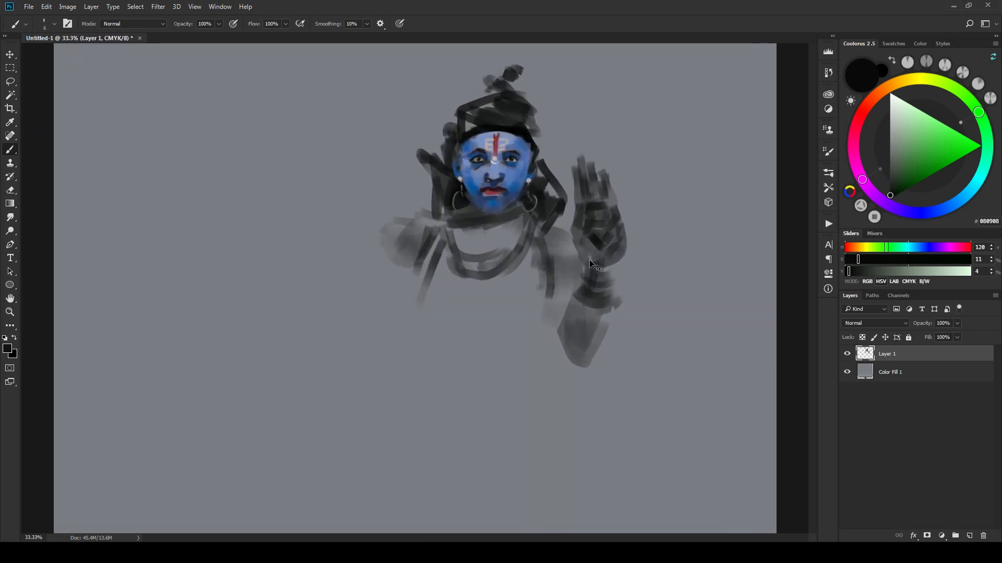
Step: Shade the side of the nose with sampled blue 244689 using a 20 px brush
key(ctrl+plus)
key(ctrl+plus)
key(ctrl+plus)
drag(579, 236, 558, 338)
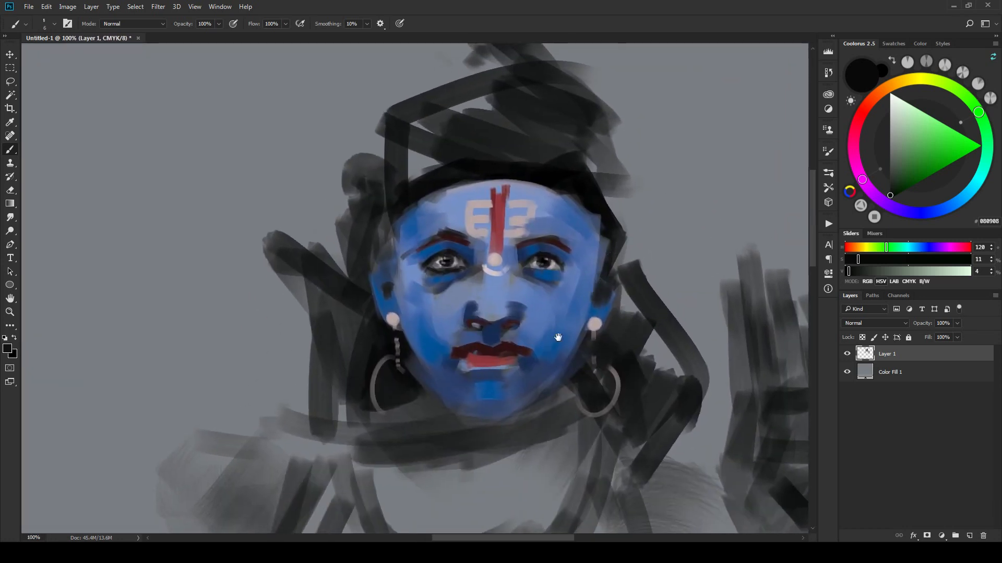
alt+click(554, 354)
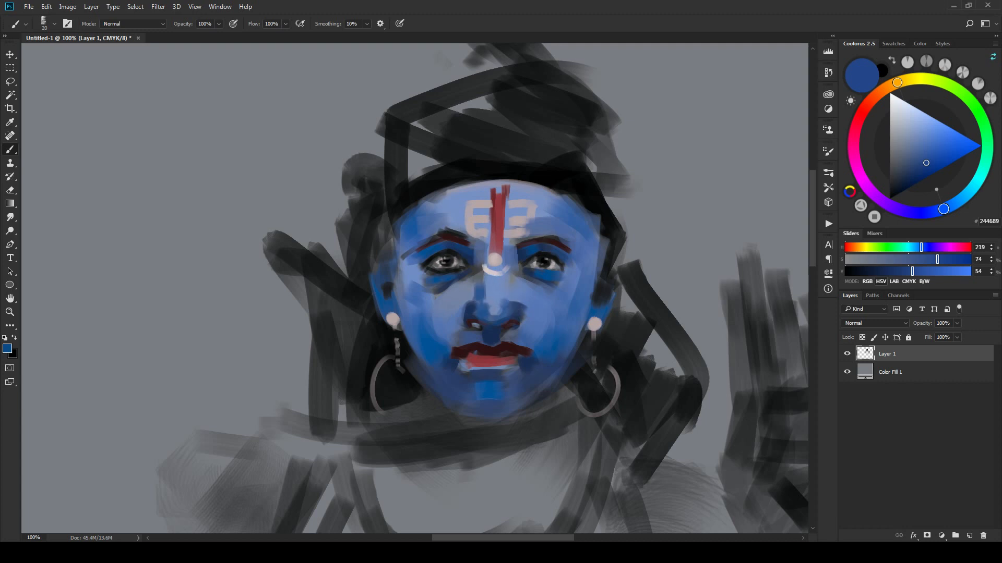
scroll(520, 271, down, 4)
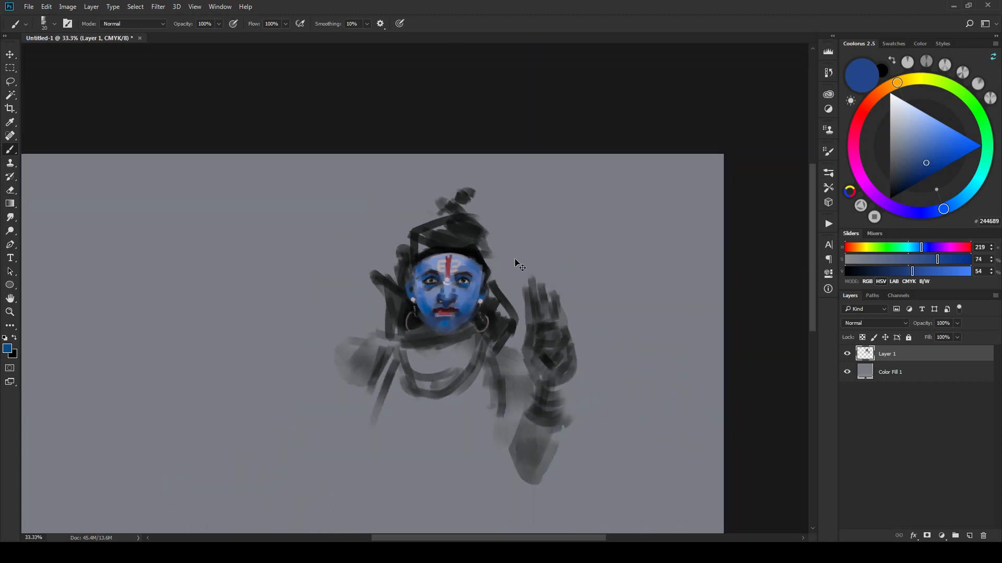
Step: Deepen the shadows between the inner eye corners and the nose bridge with sampled dark blue 2B3450 at 20 px
scroll(516, 258, up, 2)
key(bracketright)
key(bracketright)
key(bracketright)
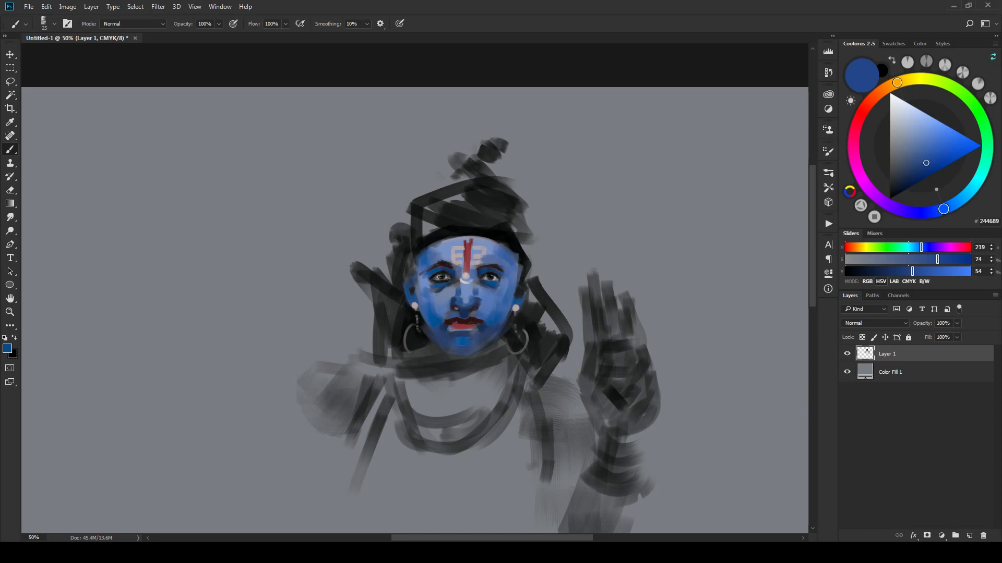
alt+click(441, 286)
alt+click(454, 279)
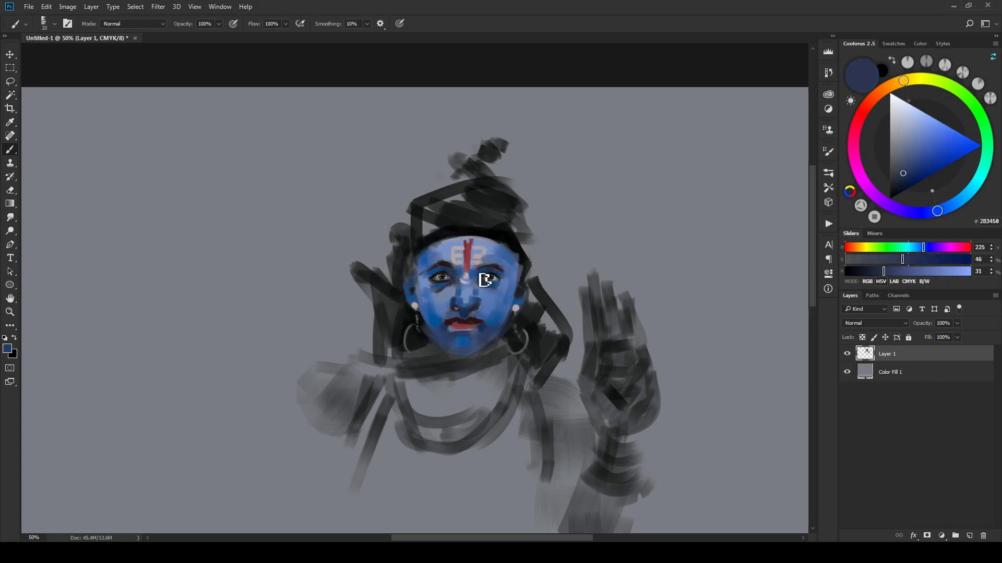
Step: Touch up the pupil and iris of the left eye with sampled black 010101
key(ctrl+plus)
key(ctrl+plus)
key(ctrl+plus)
key(ctrl+plus)
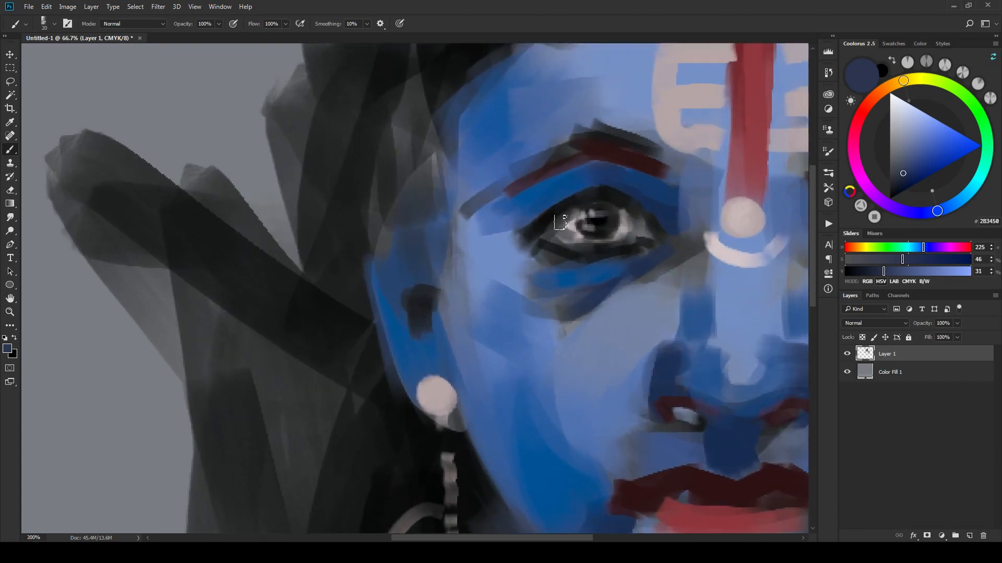
alt+click(594, 225)
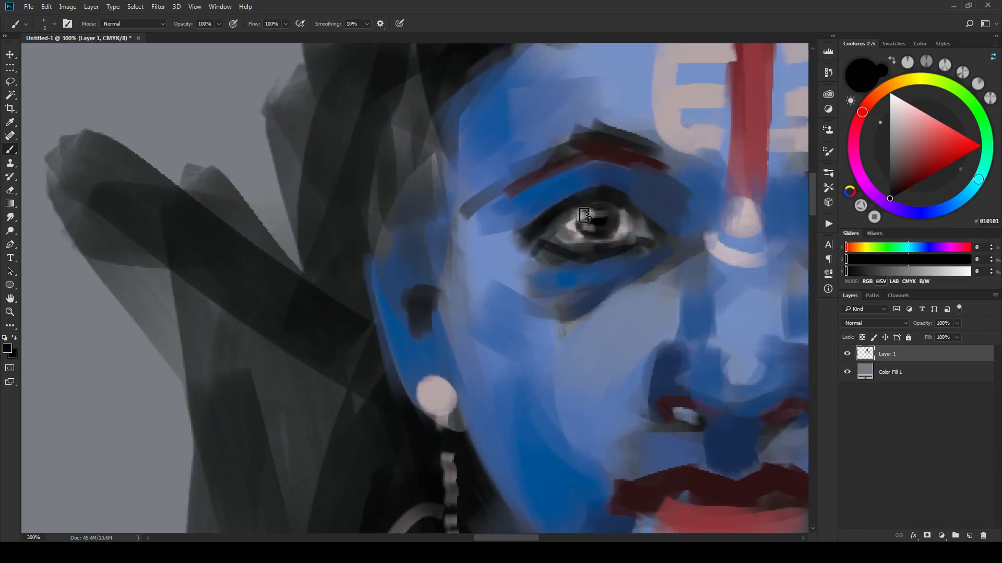
scroll(545, 311, down, 5)
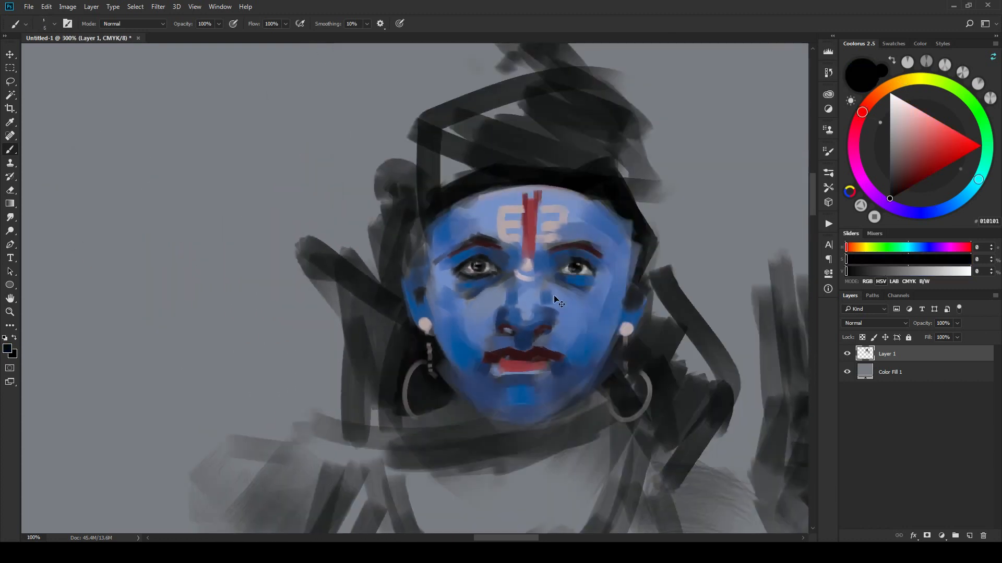
Step: Clean up the white and iris edge of the left eye with sampled C5BBBD and 191A1B at 5 px
scroll(532, 288, up, 1)
scroll(532, 289, up, 4)
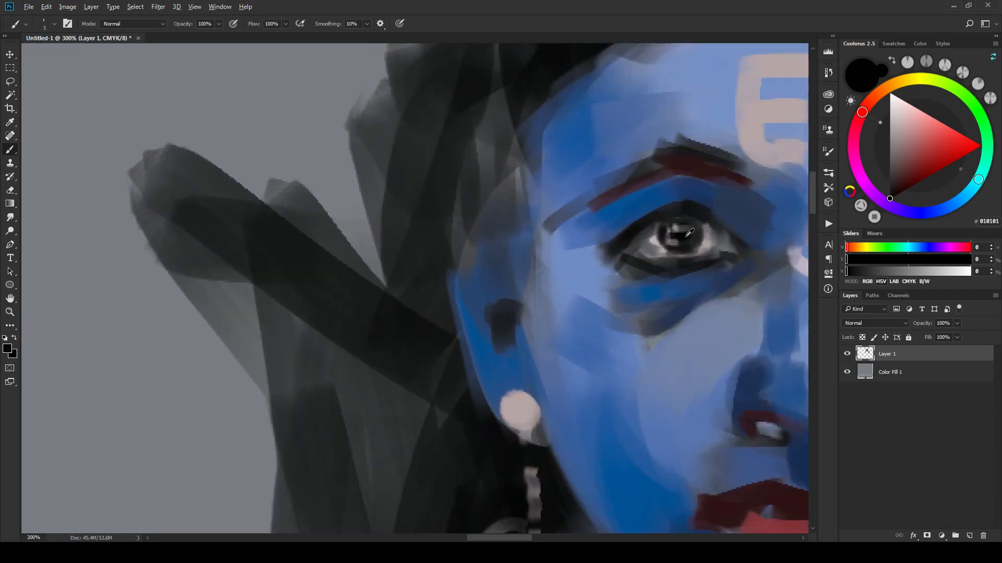
alt+click(659, 236)
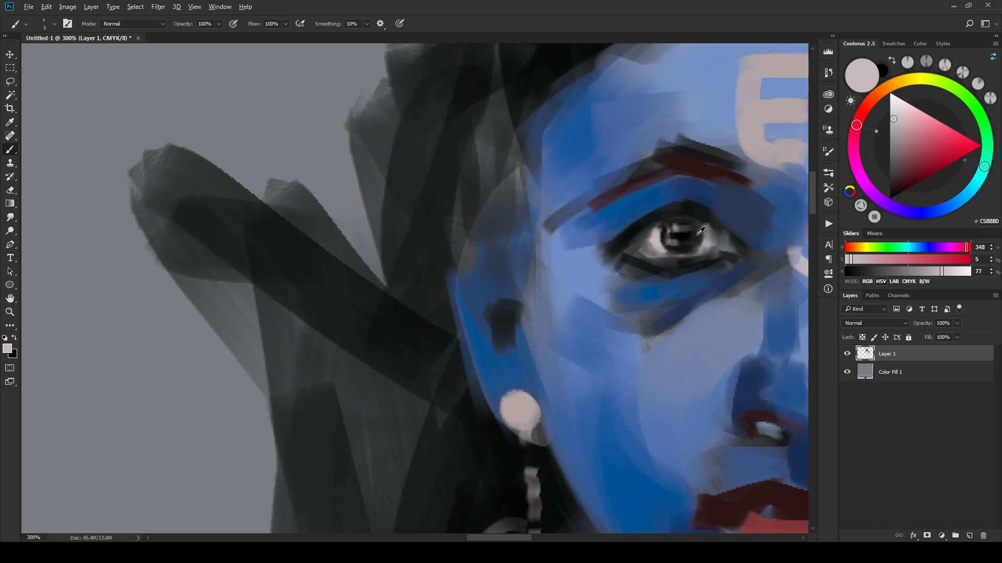
alt+click(698, 234)
scroll(707, 262, down, 6)
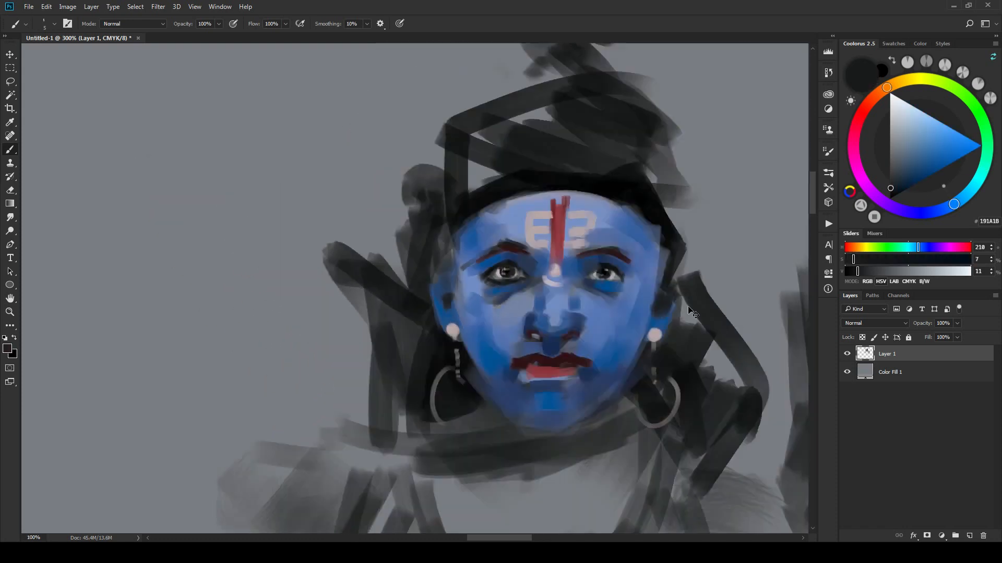
scroll(681, 286, up, 3)
scroll(681, 286, up, 3)
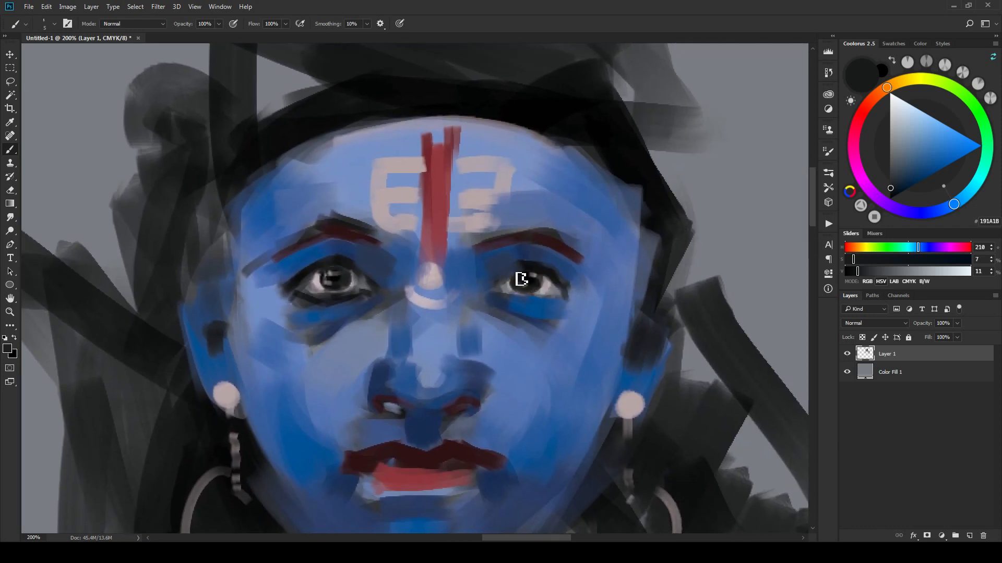
Step: Rework the right eye's inner white and upper iris with sampled 908B8E and 080908 at 5 px
alt+click(511, 284)
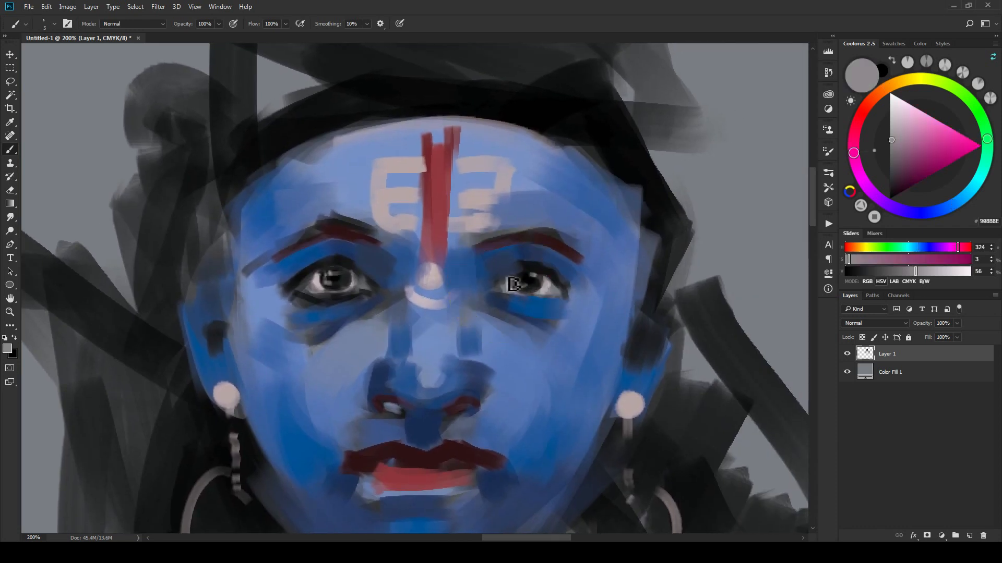
alt+click(537, 267)
key(ctrl+minus)
key(ctrl+minus)
key(ctrl+minus)
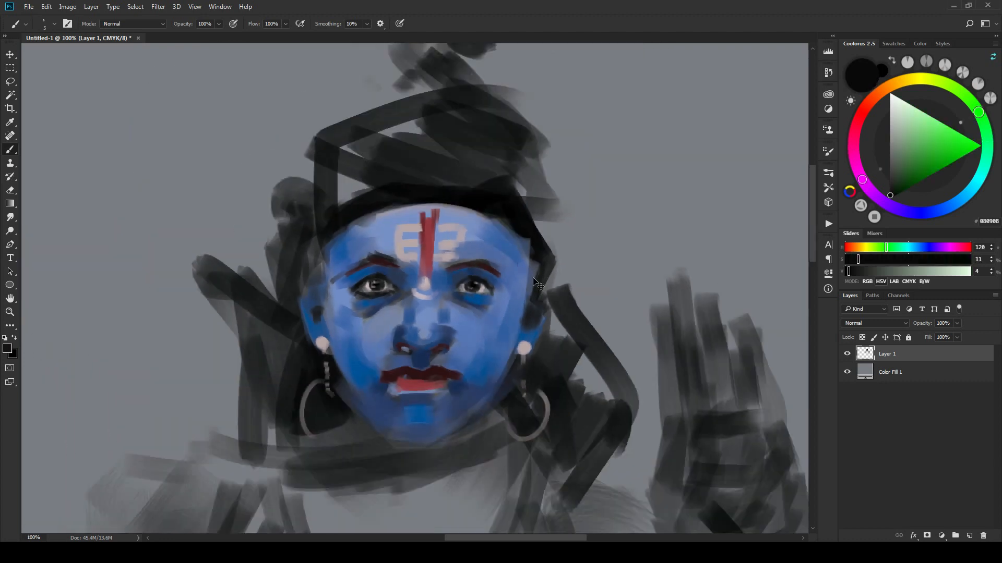
Step: Darken the lower lid line of the right eye with sampled near-black 141415
key(ctrl+plus)
key(ctrl+plus)
key(ctrl+plus)
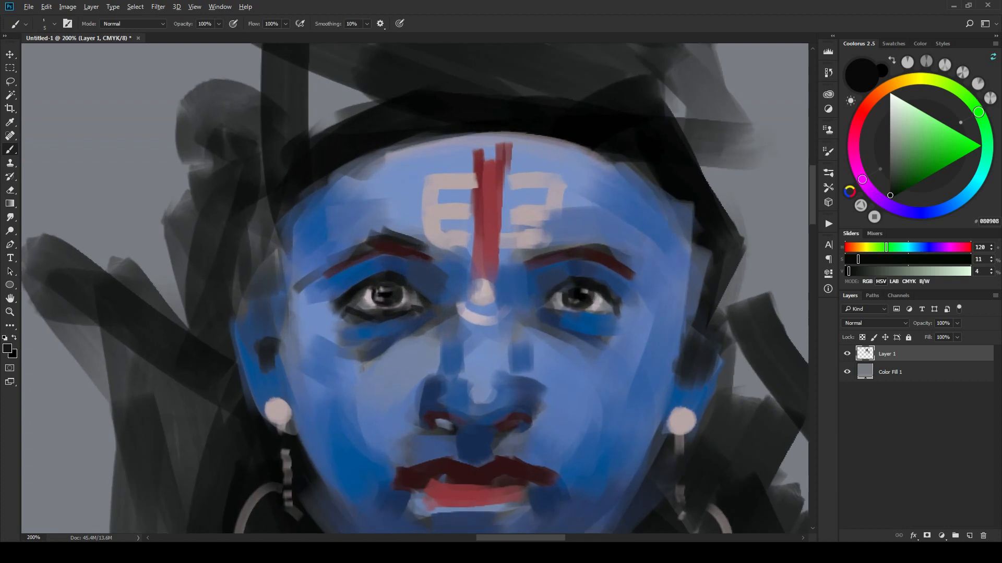
alt+click(586, 312)
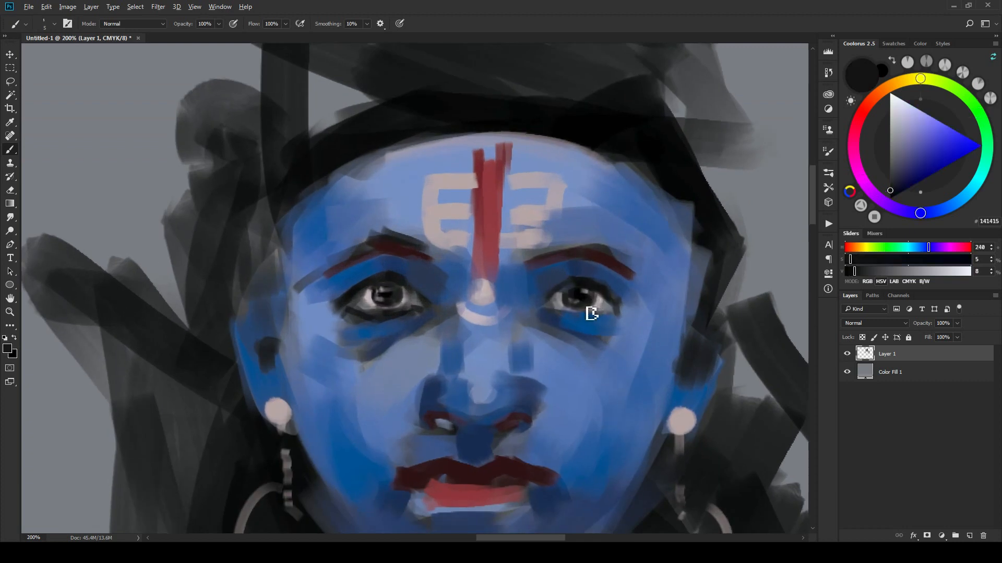
key(ctrl+minus)
key(ctrl+minus)
key(ctrl+minus)
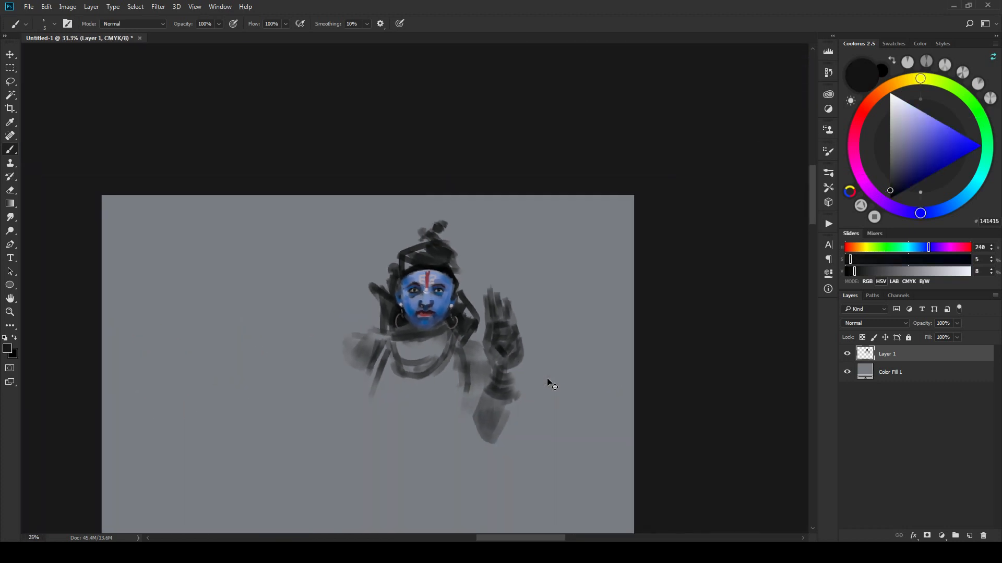
key(ctrl+plus)
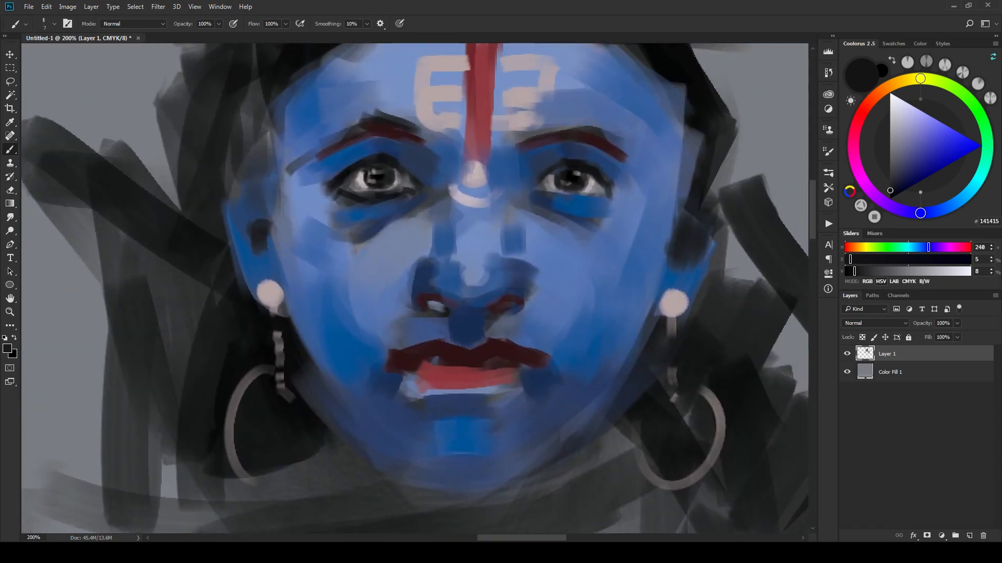
Step: Shade both corners of the mouth with sampled blues 1B2852 and 37579E using a 25 px brush
alt+click(552, 366)
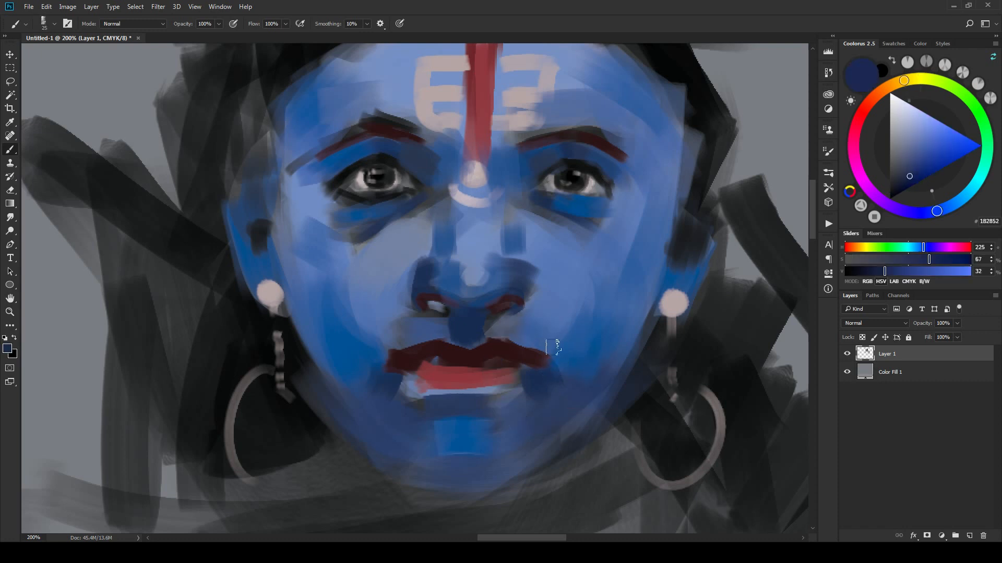
mouse_move(554, 348)
mouse_down()
mouse_move(559, 365)
mouse_move(545, 362)
mouse_up()
mouse_move(379, 360)
mouse_down()
mouse_move(381, 327)
mouse_move(361, 342)
mouse_up()
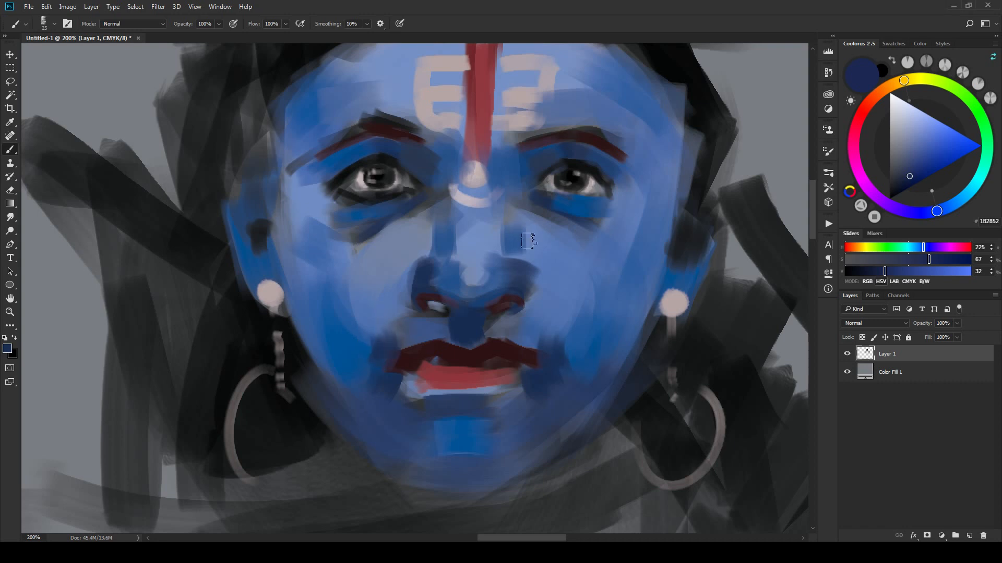
alt+click(365, 324)
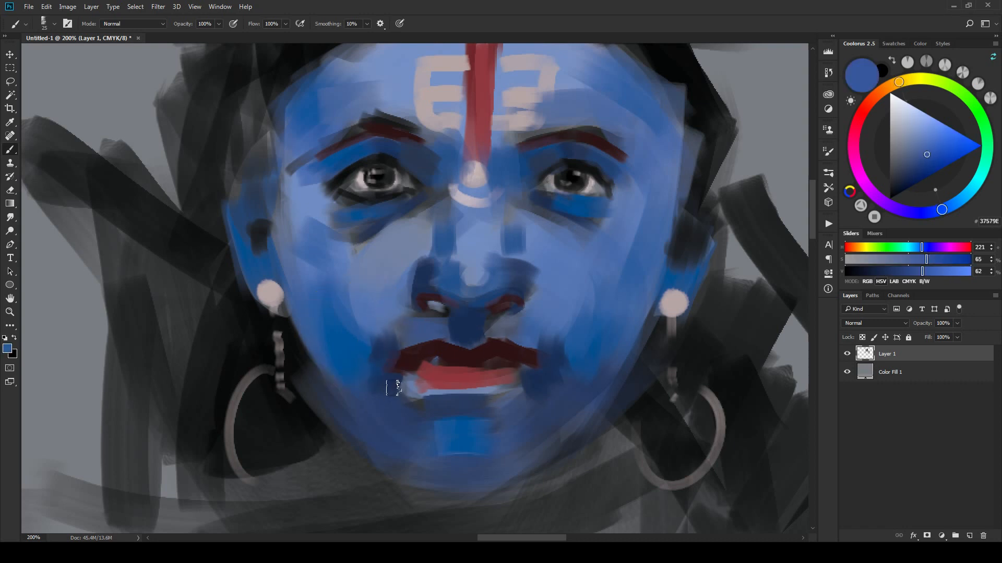
Step: Paint mid-blue 37579E patches on the chin below both mouth corners with a 30 px brush
key(bracketright)
mouse_move(392, 391)
mouse_down()
mouse_move(407, 409)
mouse_move(397, 413)
mouse_up()
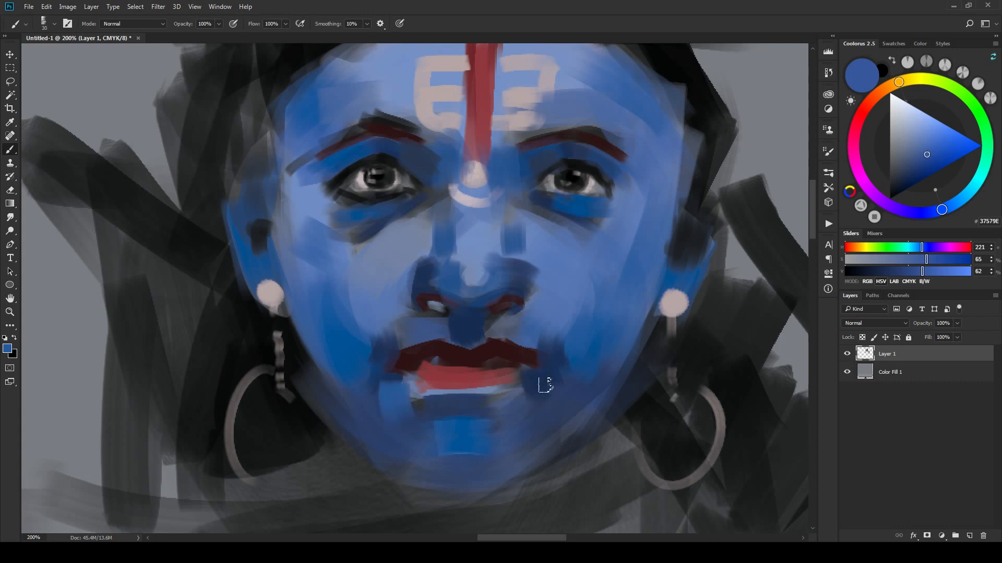
key(ctrl+minus)
key(ctrl+minus)
key(ctrl+minus)
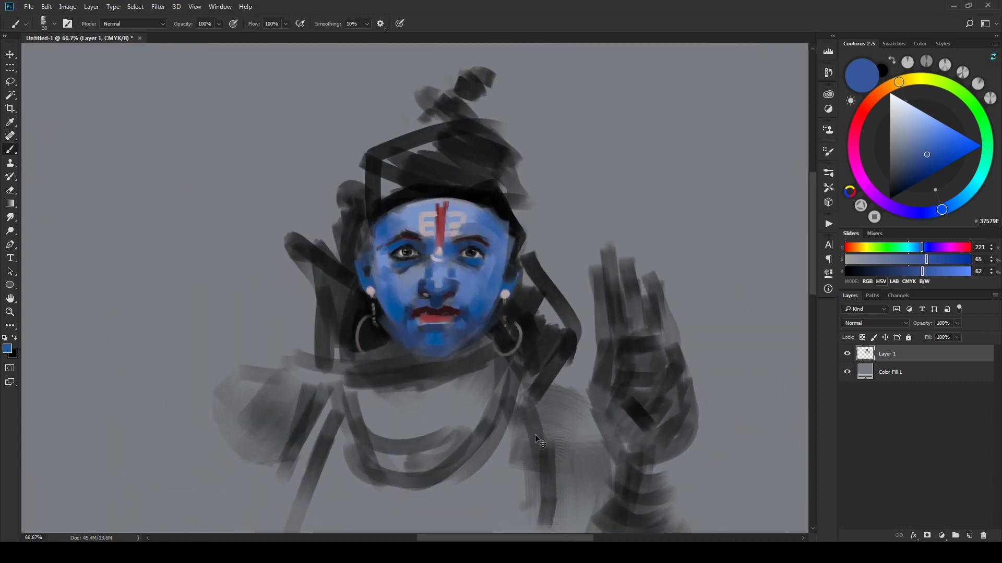
key(ctrl+plus)
key(ctrl+plus)
key(ctrl+plus)
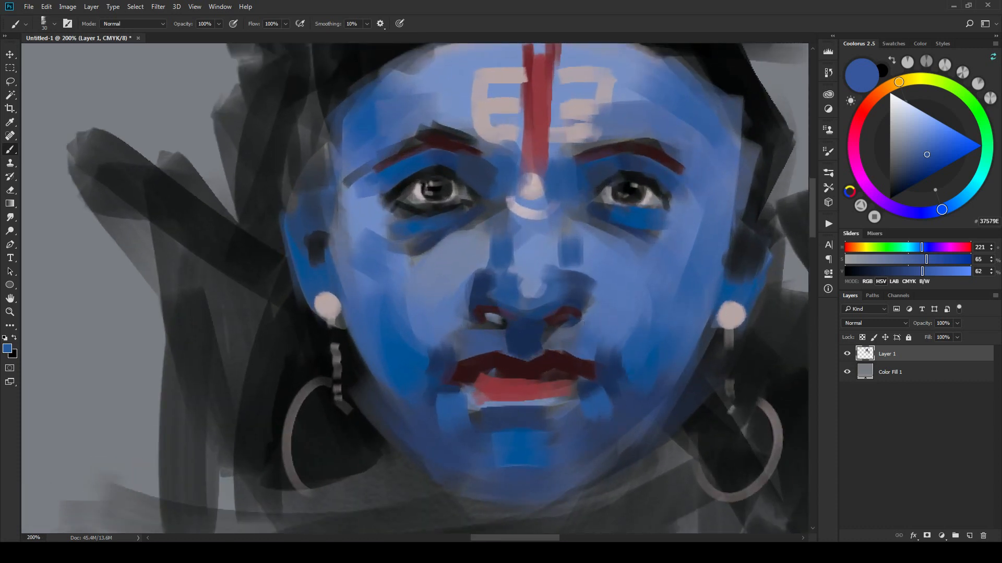
Step: Examine the painted face against the whole figure and canvas at several zoom levels
key(ctrl+minus)
key(ctrl+minus)
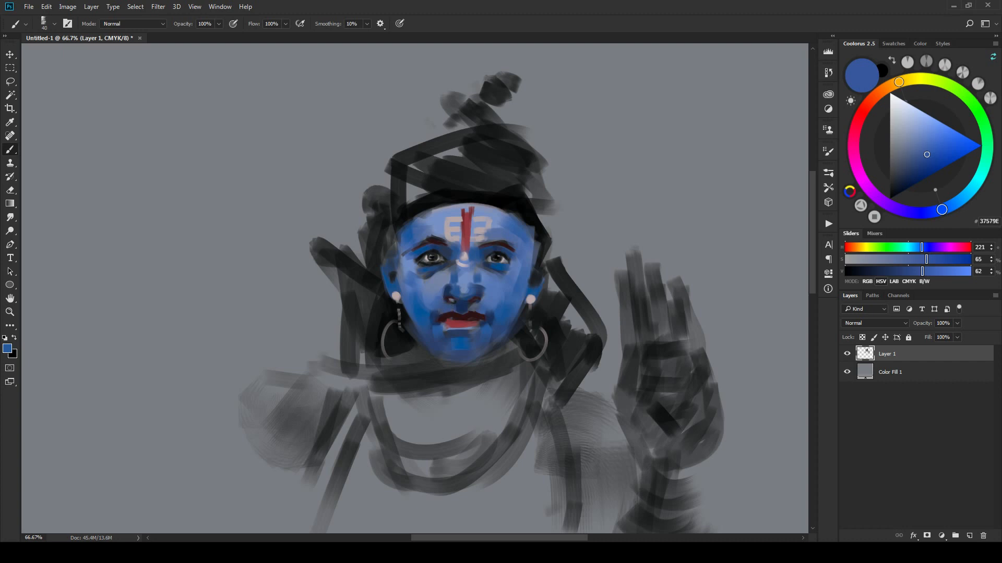
key(bracketright)
key(ctrl+minus)
key(ctrl+minus)
key(ctrl+minus)
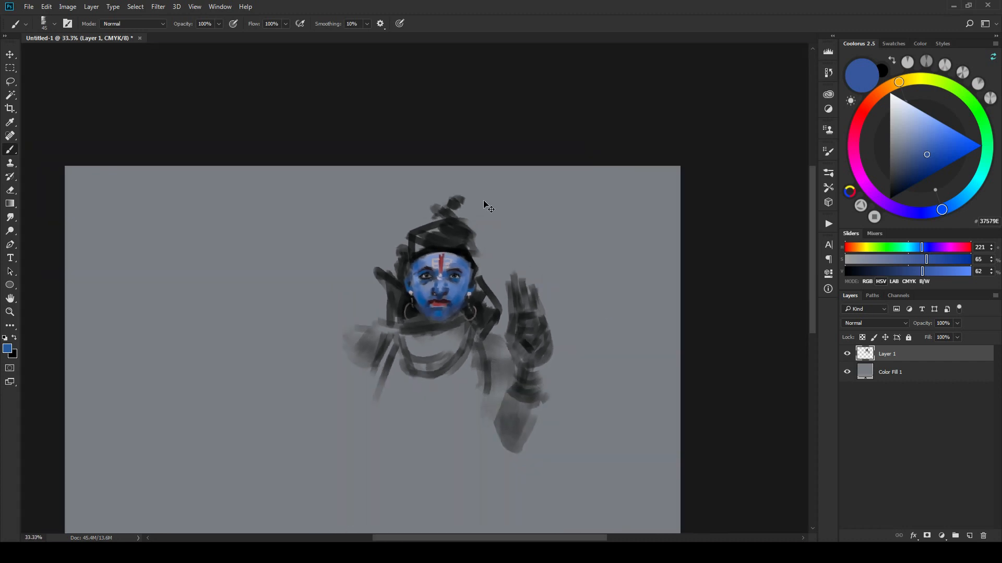
drag(484, 201, 527, 110)
key(ctrl+plus)
key(ctrl+plus)
key(ctrl+plus)
alt+click(579, 133)
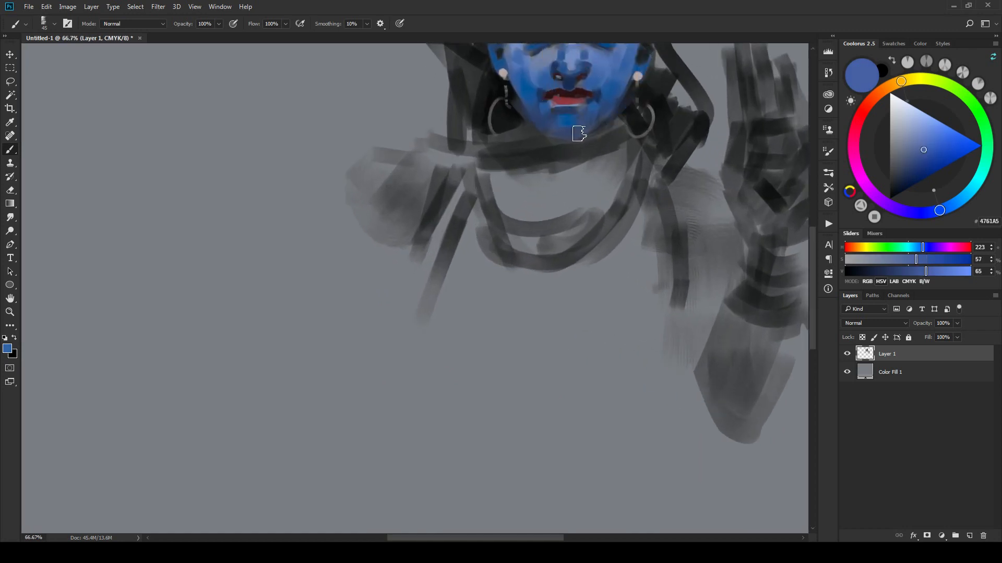
key(bracketleft)
key(bracketright)
key(bracketright)
key(bracketright)
key(ctrl+minus)
key(ctrl+minus)
key(ctrl+minus)
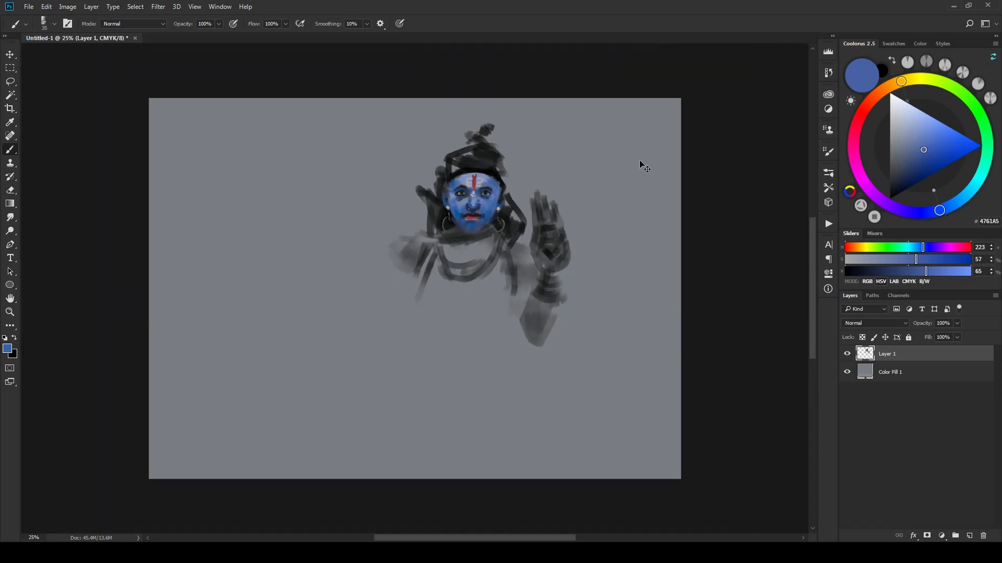
key(ctrl+plus)
key(ctrl+plus)
key(ctrl+plus)
drag(638, 85, 545, 263)
Step: Sample near-black 0A0B0B from the headdress and add a new layer above Layer 1
alt+click(441, 144)
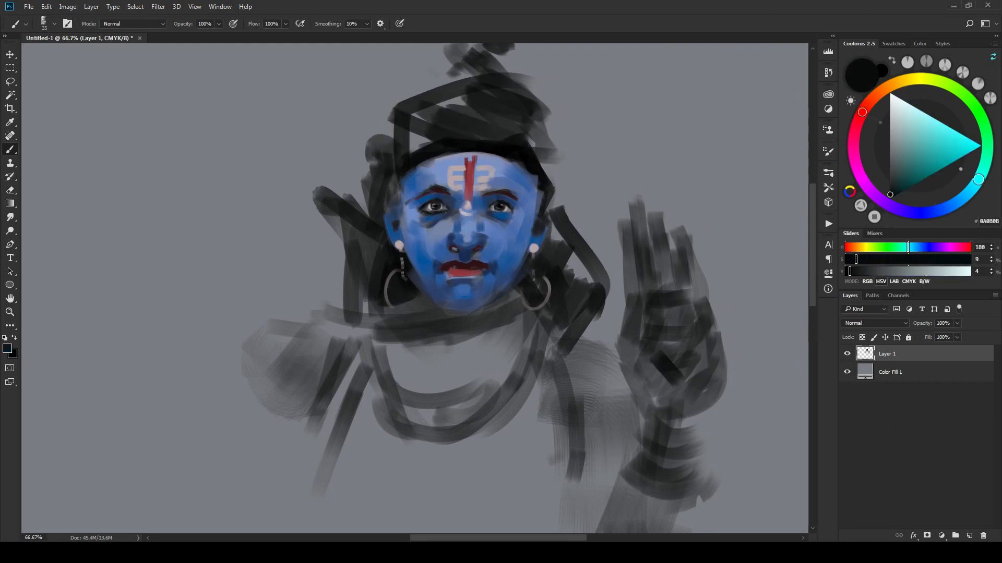
click(970, 536)
key(])
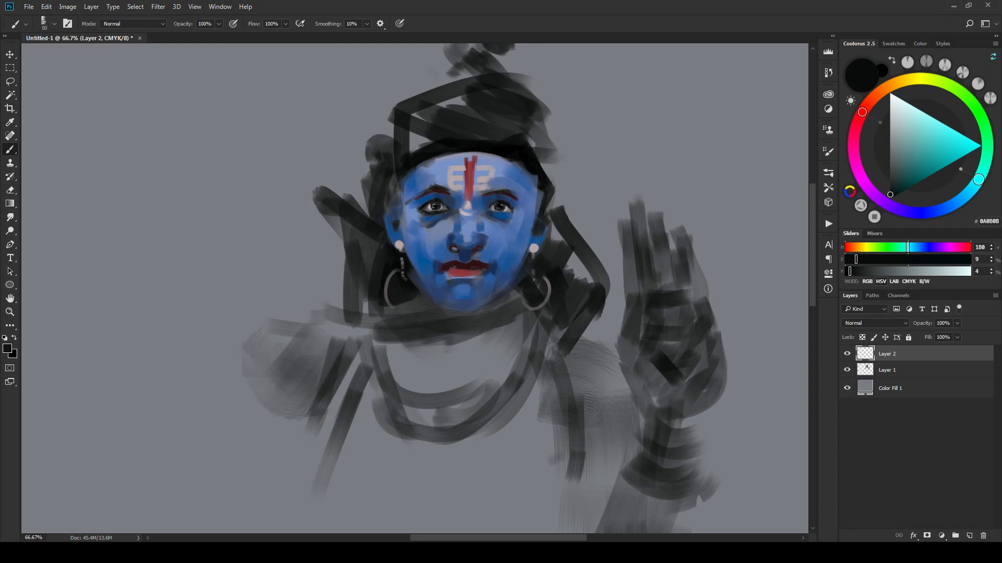
Step: Fill in the headdress and topknot with near-black 0A0B0B strokes on Layer 2
key(bracketleft)
key(ctrl+minus)
key(ctrl+minus)
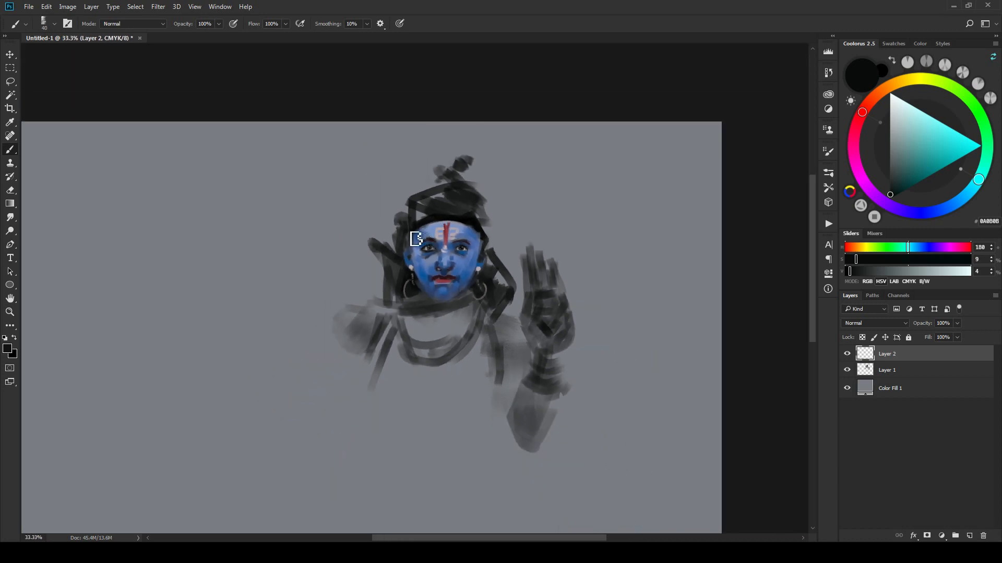
key(bracketleft)
key(ctrl+minus)
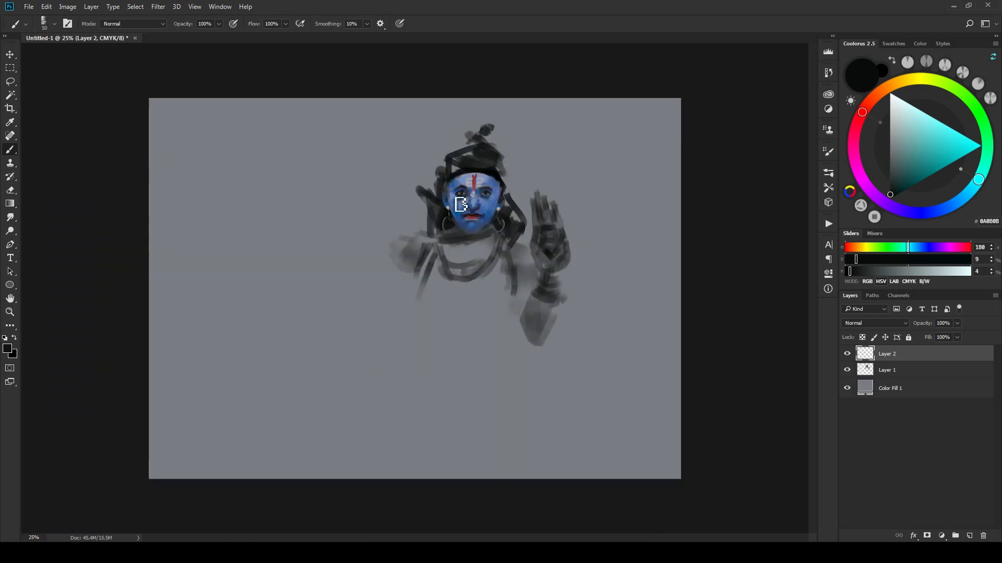
key(bracketright)
key(bracketright)
mouse_move(454, 190)
mouse_down()
mouse_move(480, 154)
mouse_move(494, 163)
mouse_move(460, 169)
mouse_move(495, 155)
mouse_move(483, 156)
mouse_move(453, 168)
mouse_move(483, 128)
mouse_up()
key(bracketright)
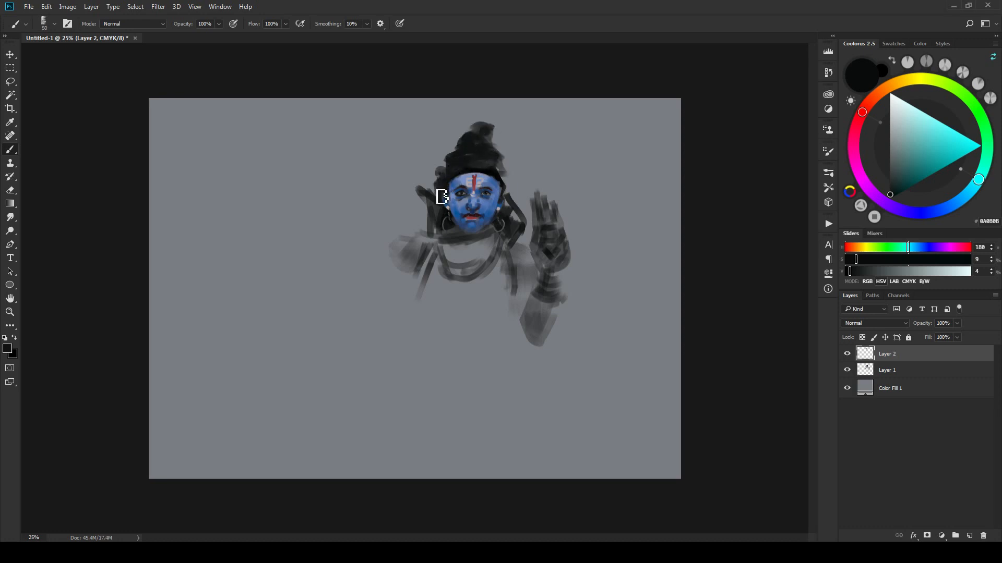
Step: Darken the hair on both sides of the face and block in a near-black shape across the left of the neck
key(bracketleft)
key(bracketleft)
drag(441, 209, 445, 217)
drag(511, 211, 512, 236)
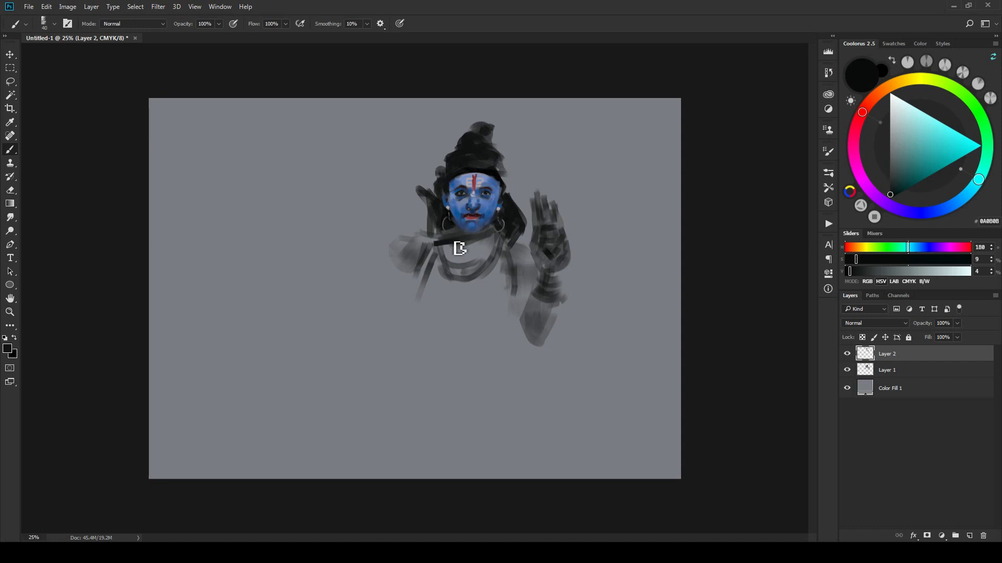
drag(456, 245, 459, 241)
key(bracketright)
alt+click(480, 220)
key(bracketright)
key(bracketright)
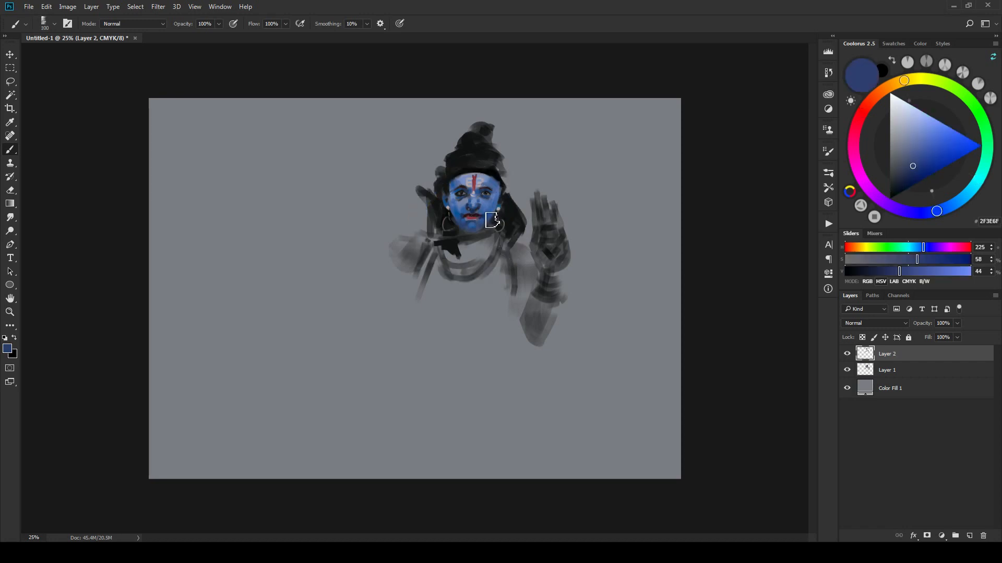
Step: Trim the hairline around the forehead and right temple with sampled black 010101 at 25 px, undoing the last stroke
alt+click(492, 175)
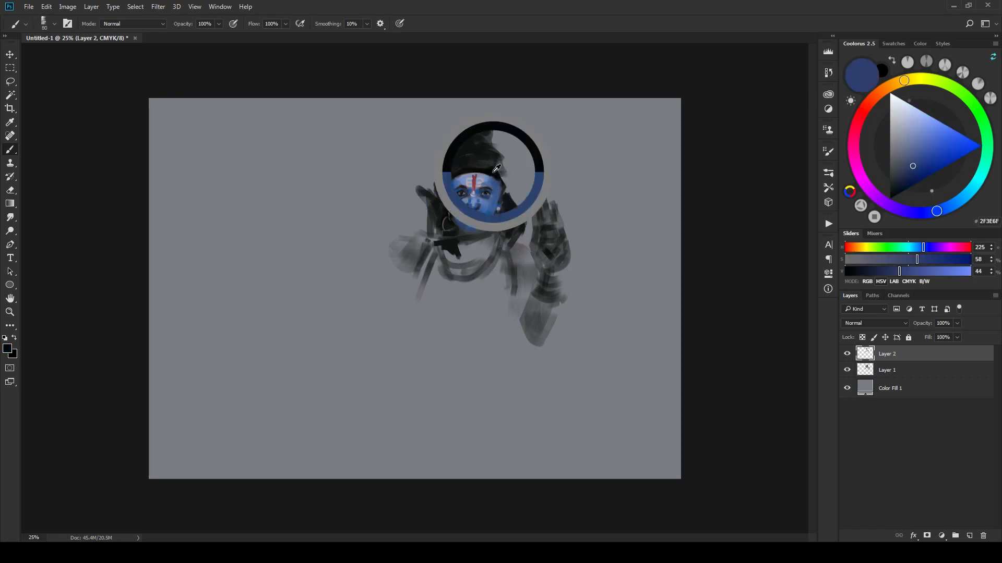
key(bracketleft)
key(bracketleft)
key(bracketleft)
key(bracketleft)
key(bracketleft)
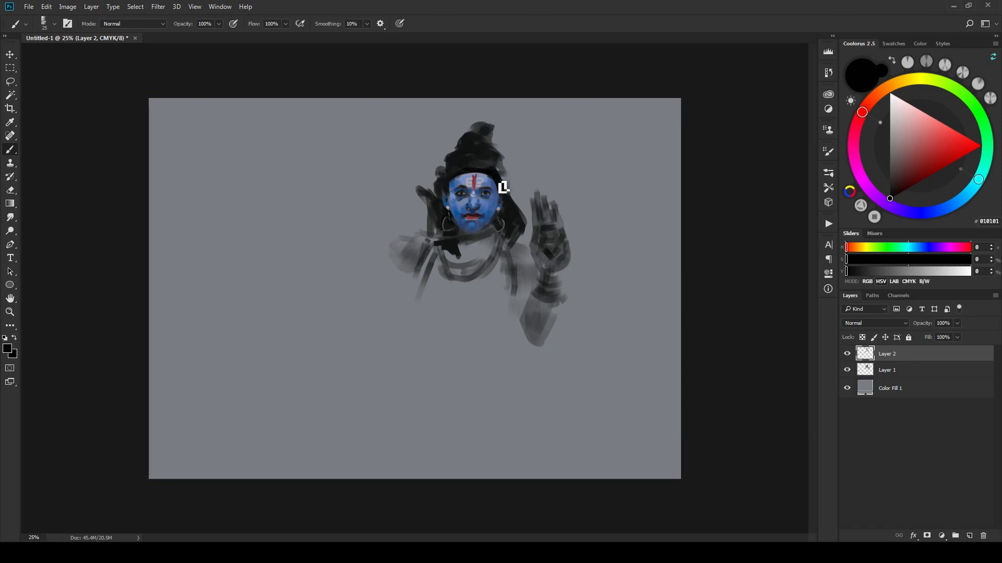
key(bracketleft)
key(ctrl+z)
scroll(491, 234, up, 4)
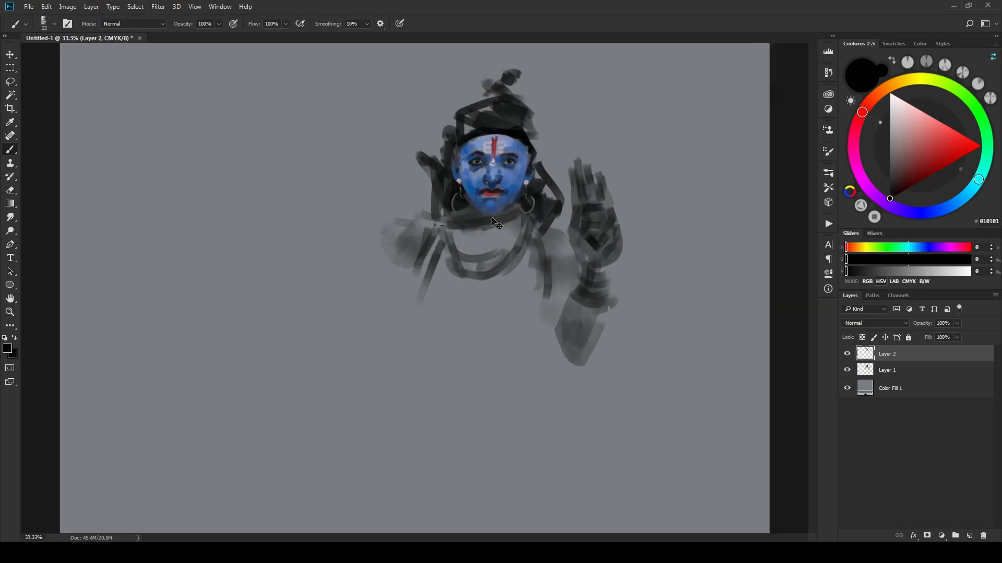
Step: Repaint the white of the left eye with sampled gray 7C7B7F using a small brush
mouse_move(562, 176)
mouse_down()
mouse_move(530, 230)
mouse_move(545, 240)
mouse_move(508, 239)
mouse_up()
alt+click(510, 247)
key(bracketleft)
key(bracketleft)
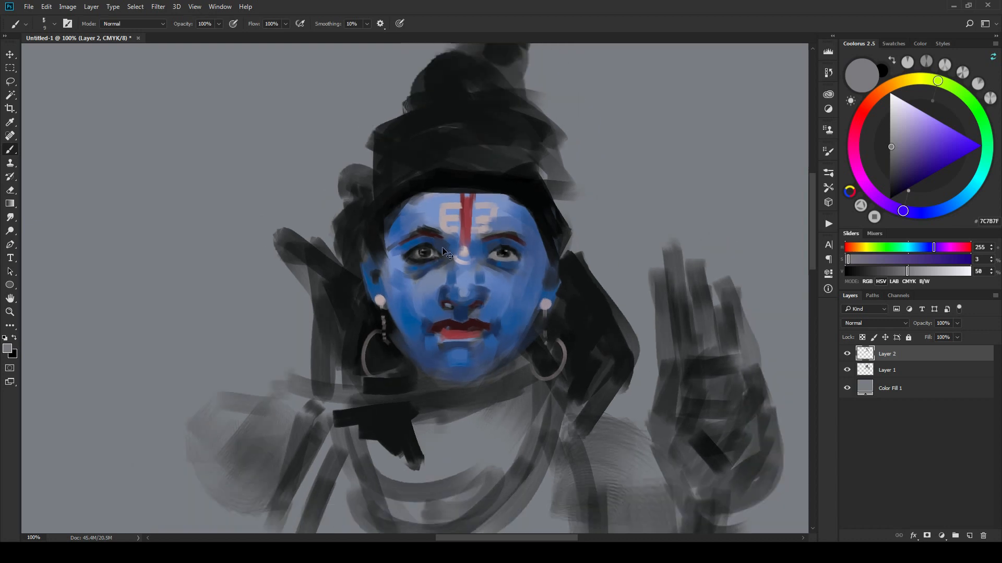
scroll(447, 254, down, 5)
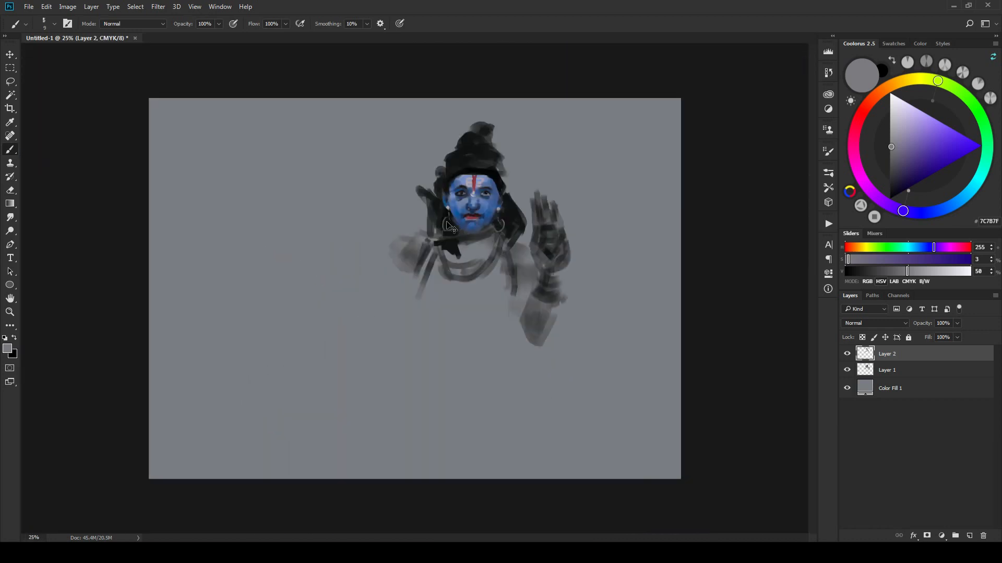
scroll(476, 169, up, 1)
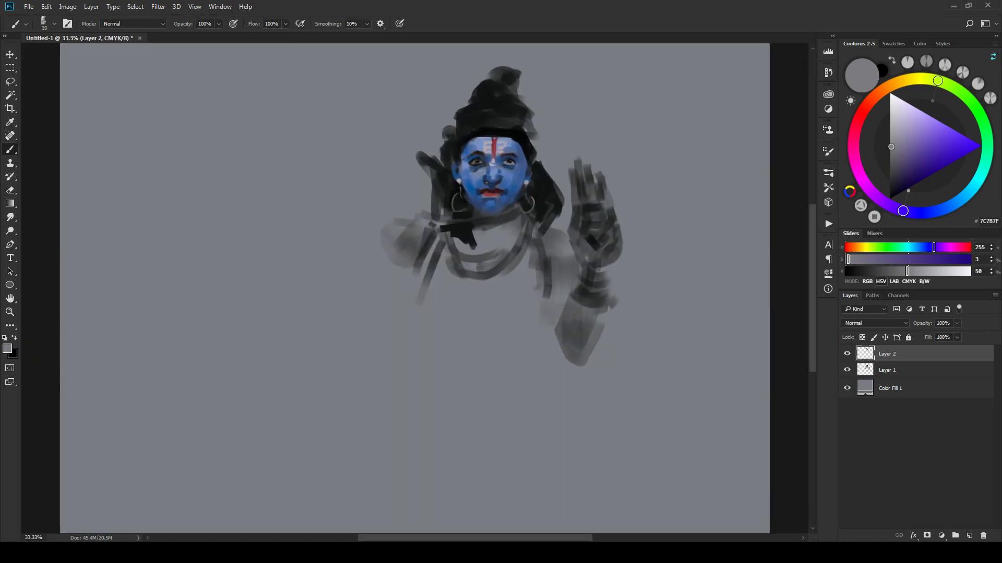
key(bracketleft)
key(bracketleft)
scroll(555, 162, up, 5)
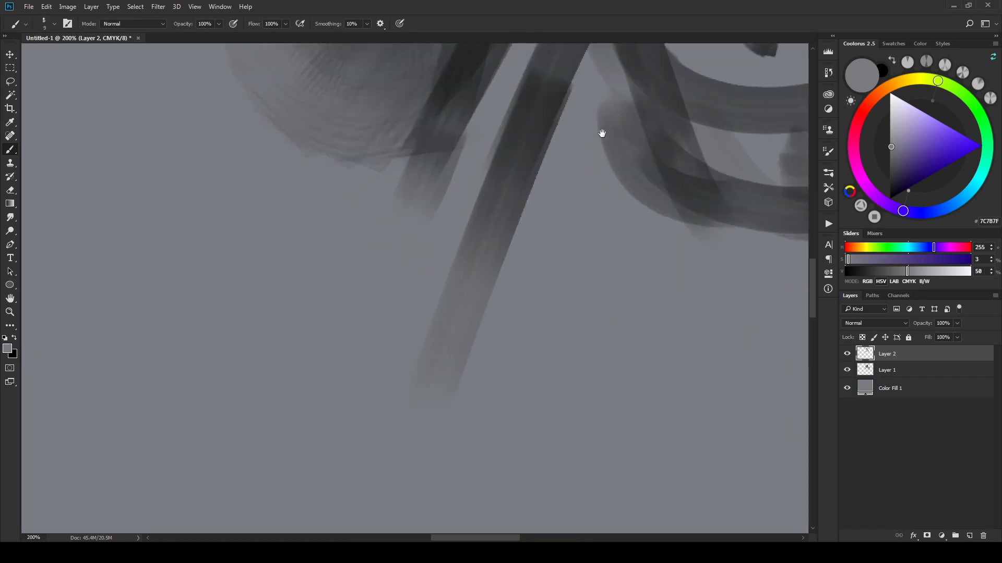
scroll(564, 312, up, 5)
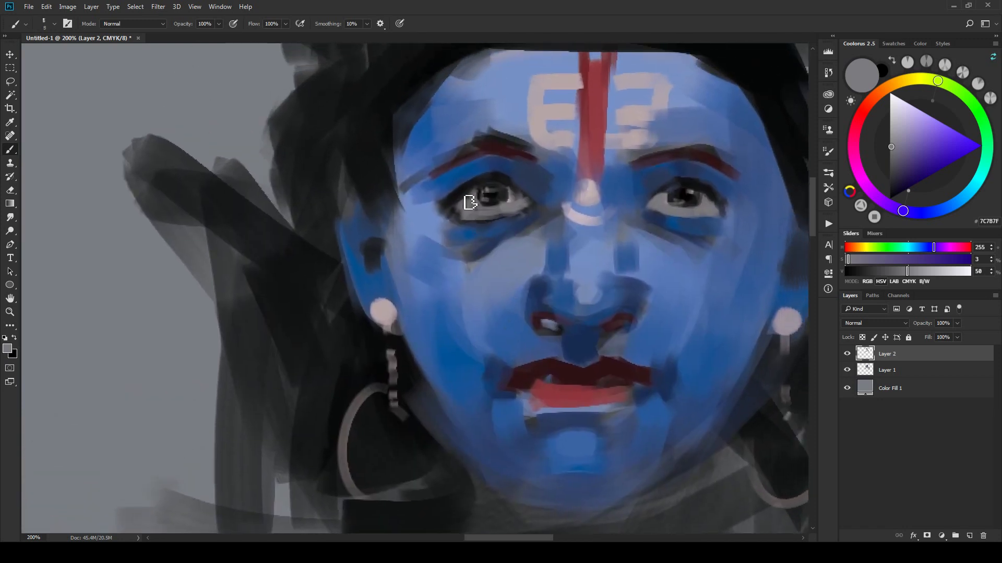
drag(470, 203, 517, 205)
Step: Brighten the whites of both eyes with sampled light gray B2A6AD
alt+click(509, 197)
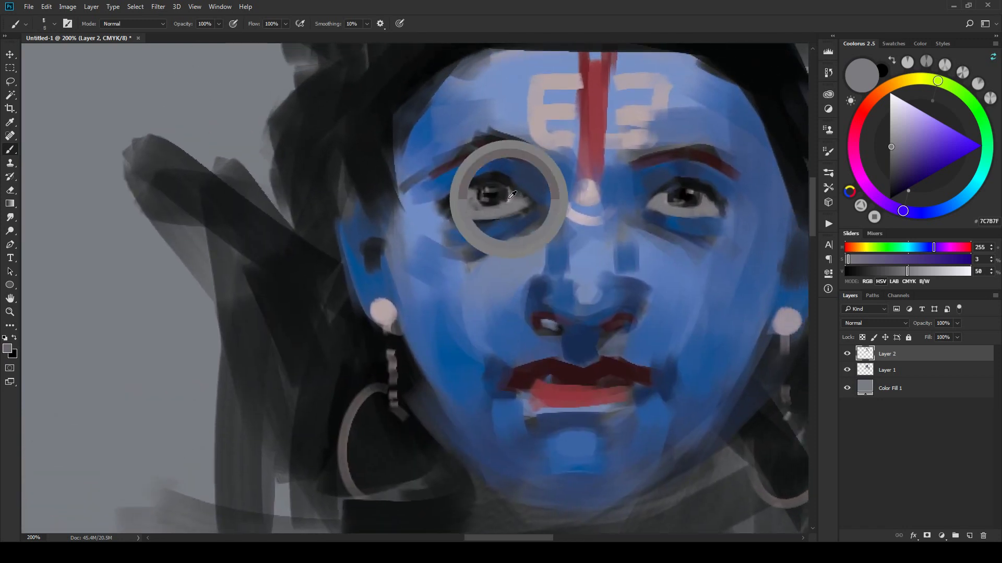
drag(680, 192, 585, 195)
key(bracketright)
key(bracketright)
key(bracketright)
key(bracketright)
key(bracketleft)
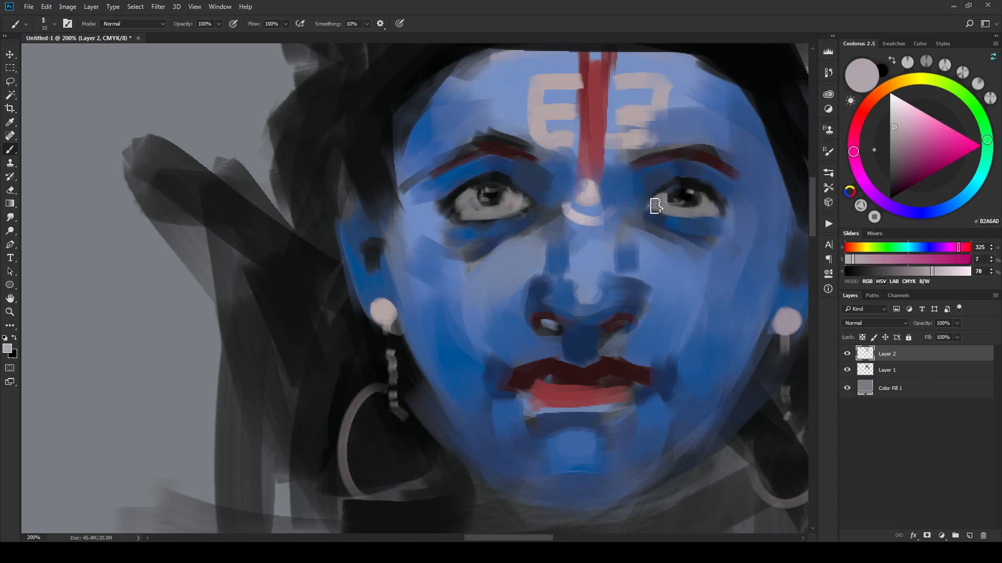
key(bracketright)
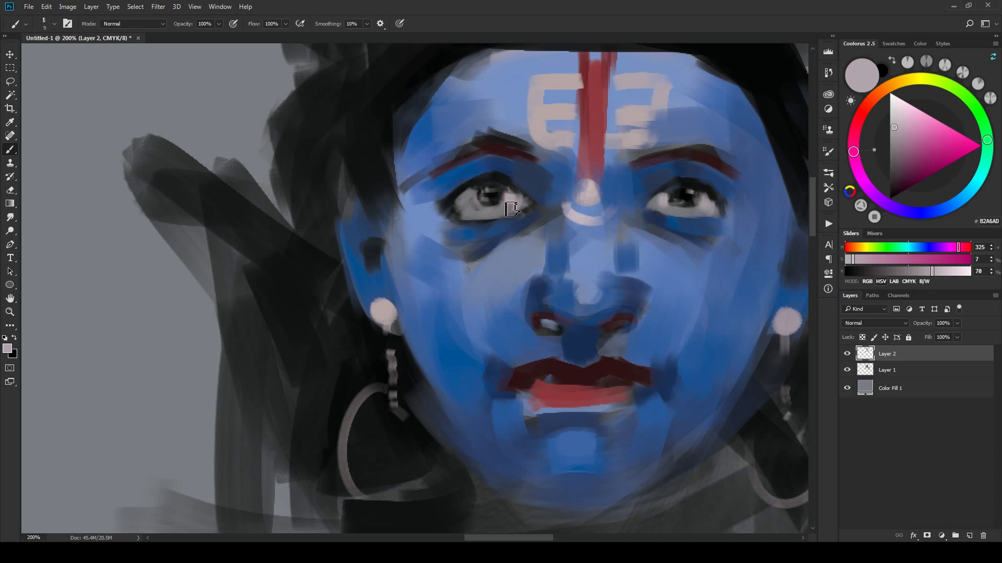
Step: Repaint both irises with sampled near-black and shade the outer white of the left eye with sampled gray 747477
alt+click(489, 193)
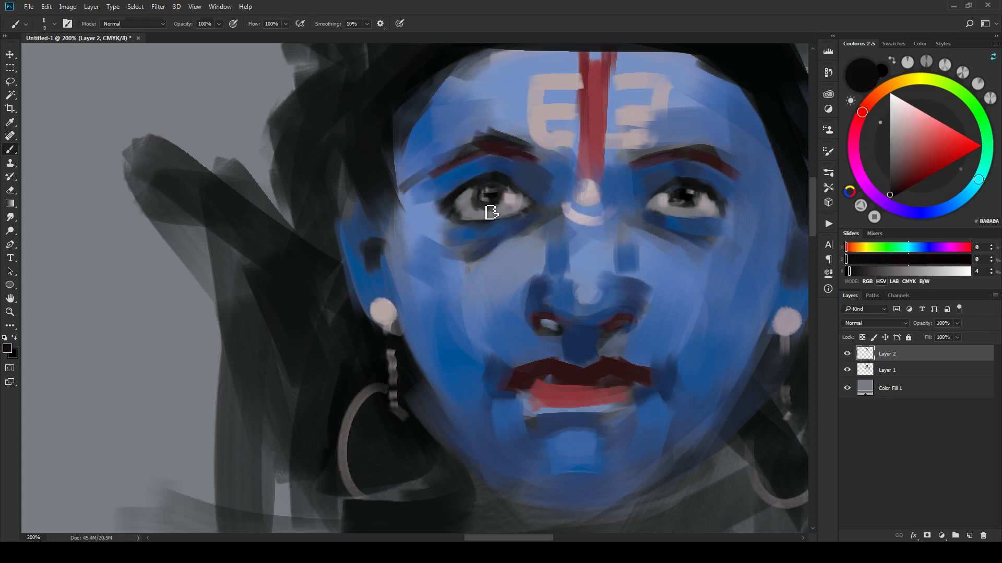
mouse_move(676, 193)
mouse_down()
mouse_move(675, 208)
mouse_move(692, 204)
mouse_up()
alt+click(469, 202)
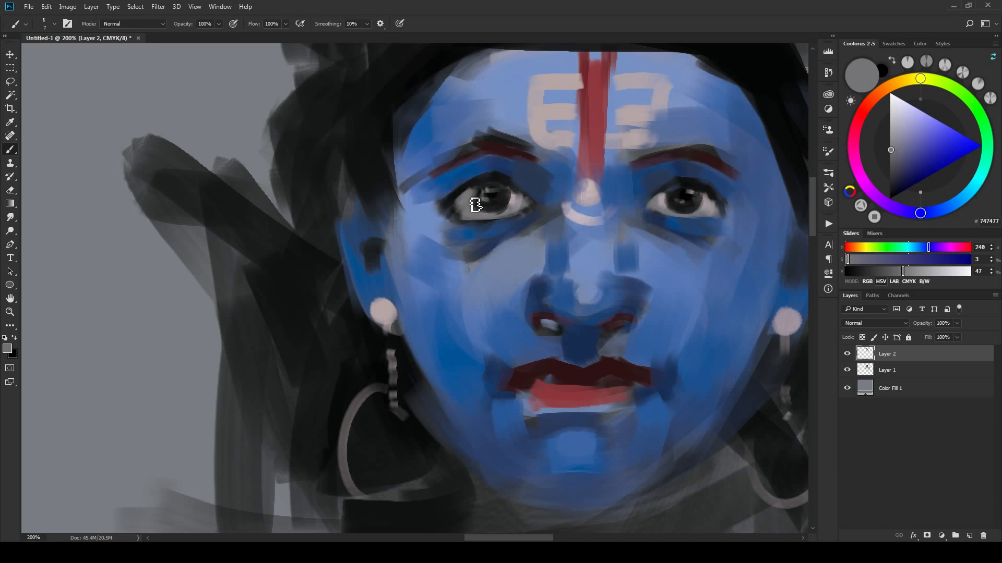
Step: Define the corners and lower lid lines of both eyes with sampled near-black 070807 and a progressively smaller brush
alt+click(496, 180)
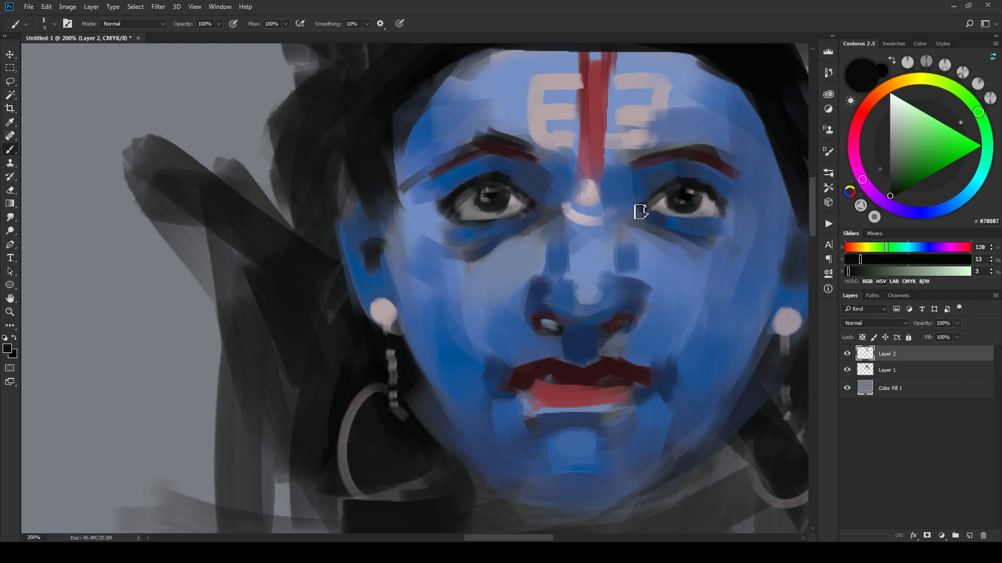
drag(722, 205, 736, 209)
key(bracketleft)
key(bracketleft)
key(bracketleft)
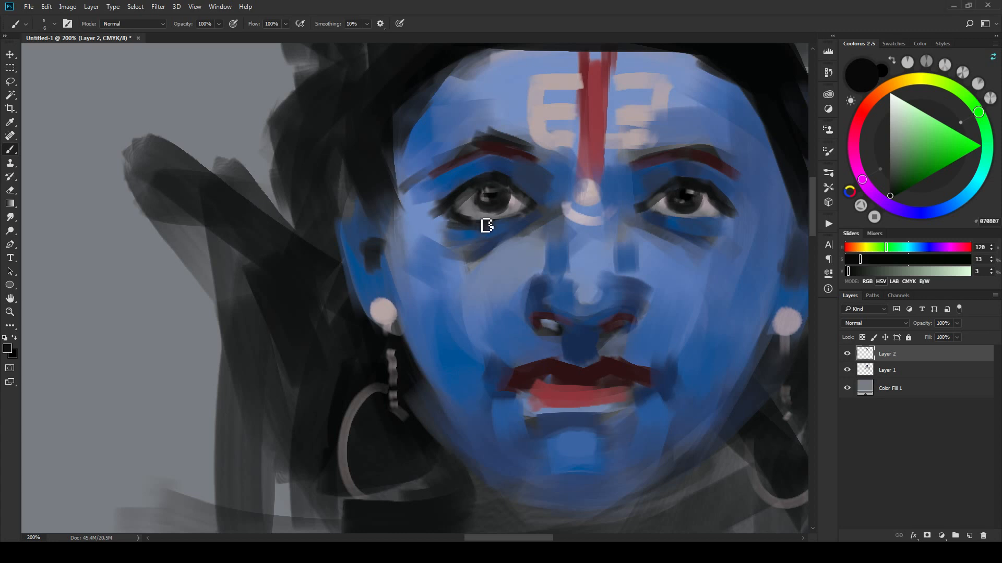
drag(487, 225, 540, 213)
Step: Examine the refined eyes against the whole figure, then the neck and chest area
key(ctrl+minus)
key(ctrl+minus)
key(ctrl+minus)
key(ctrl+minus)
key(ctrl+minus)
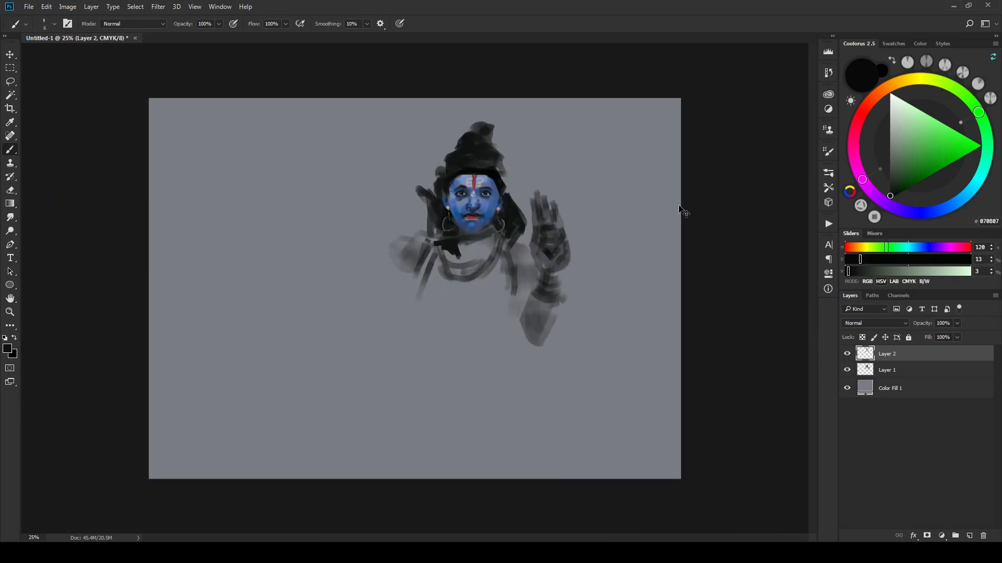
key(ctrl+plus)
key(ctrl+plus)
key(ctrl+plus)
key(ctrl+plus)
key(ctrl+plus)
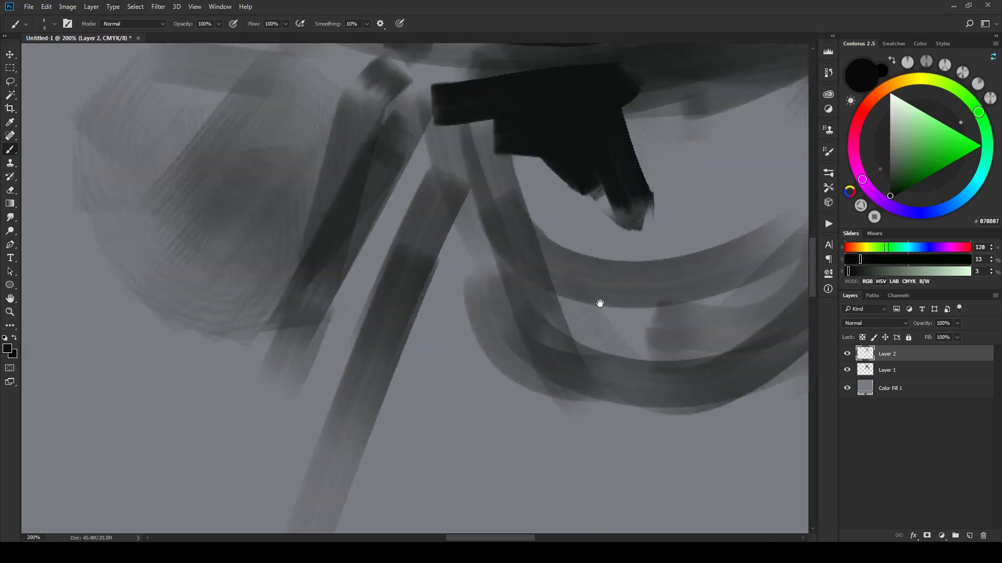
drag(599, 297, 607, 353)
key(ctrl+minus)
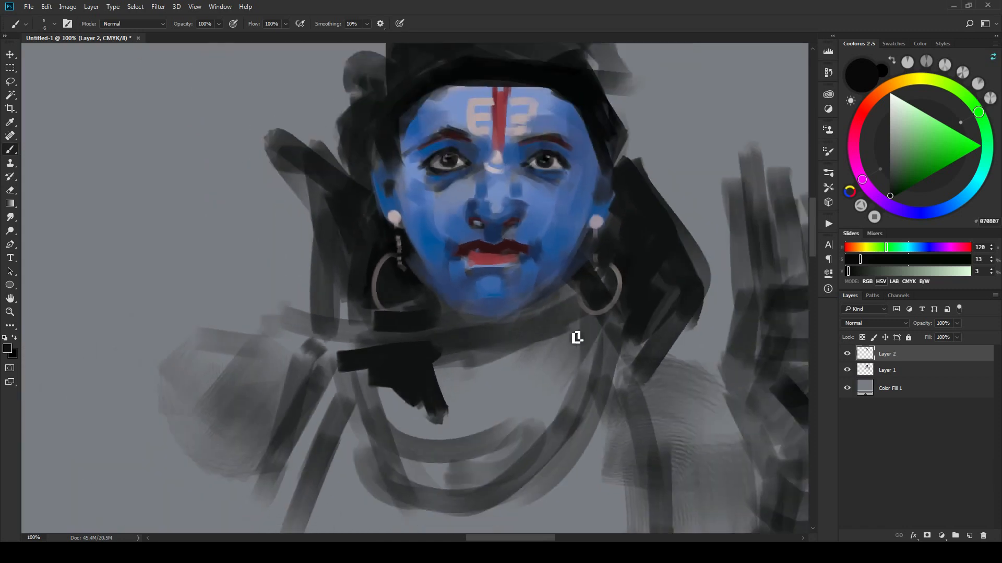
Step: Darken the edge beneath the left side of the jaw down to the chin with sampled near-black 090A0A
alt+click(413, 287)
key(bracketright)
key(bracketright)
key(bracketright)
key(bracketright)
key(bracketright)
drag(413, 258, 472, 315)
Step: Darken the edge beneath the right side of the jaw down to the chin with near-black 090A0A at 10 px
key(bracketleft)
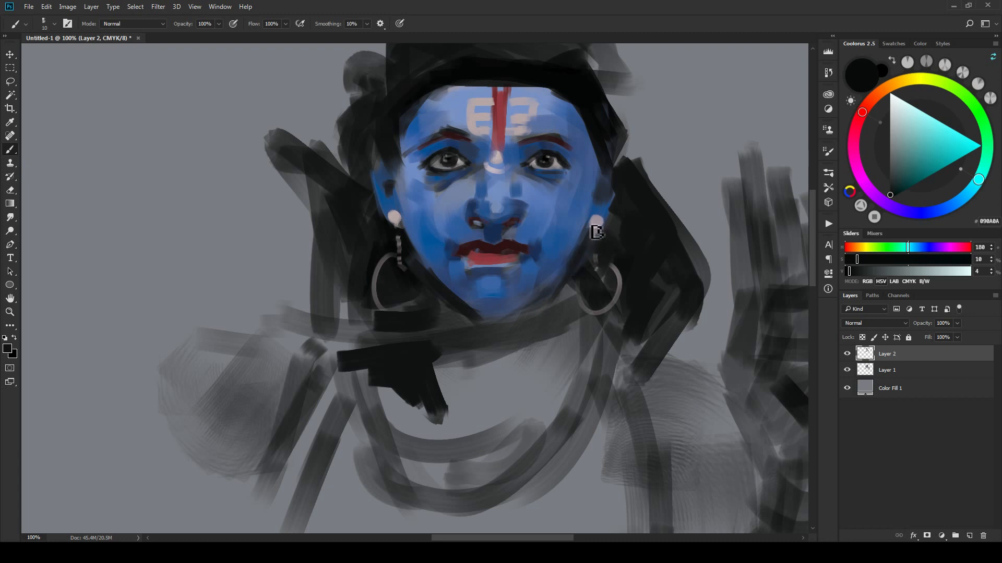
drag(588, 252, 480, 315)
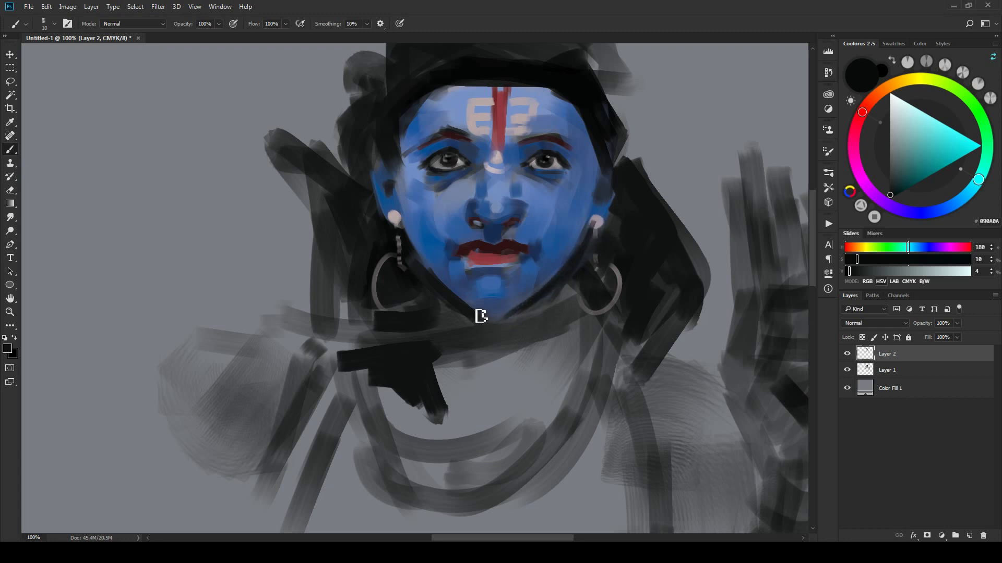
key(ctrl+minus)
key(ctrl+minus)
key(ctrl+minus)
key(ctrl+minus)
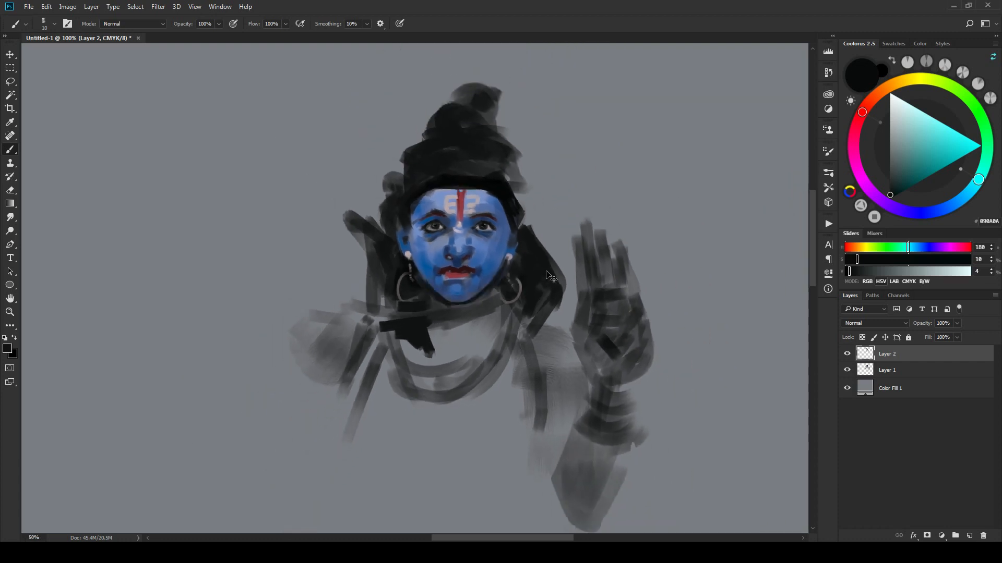
Step: Lighten the skin beneath the right eye with sampled light blue 7C8EC6, using a slightly smaller brush
key(ctrl+minus)
key(ctrl+minus)
key(ctrl+plus)
key(ctrl+plus)
key(ctrl+plus)
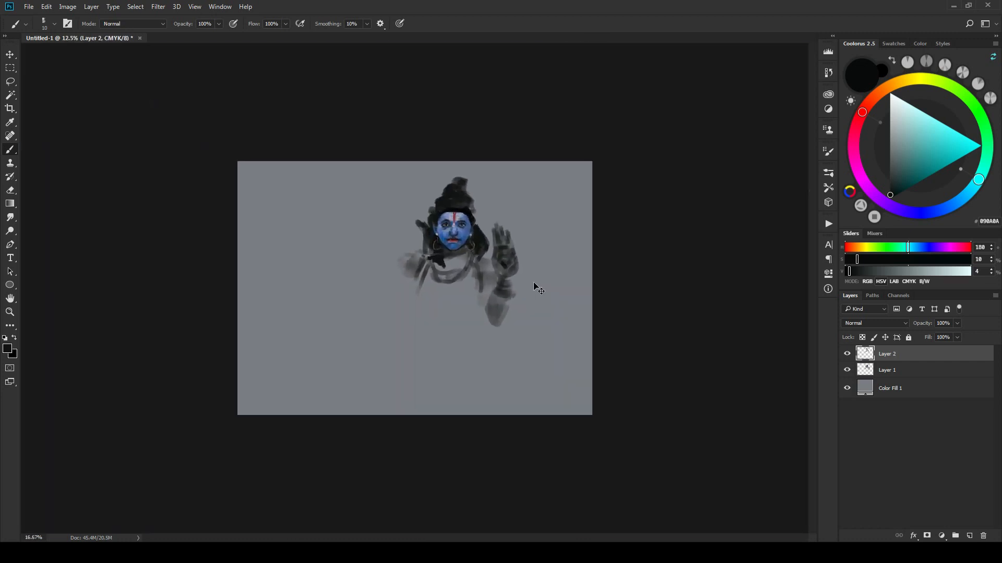
key(ctrl+plus)
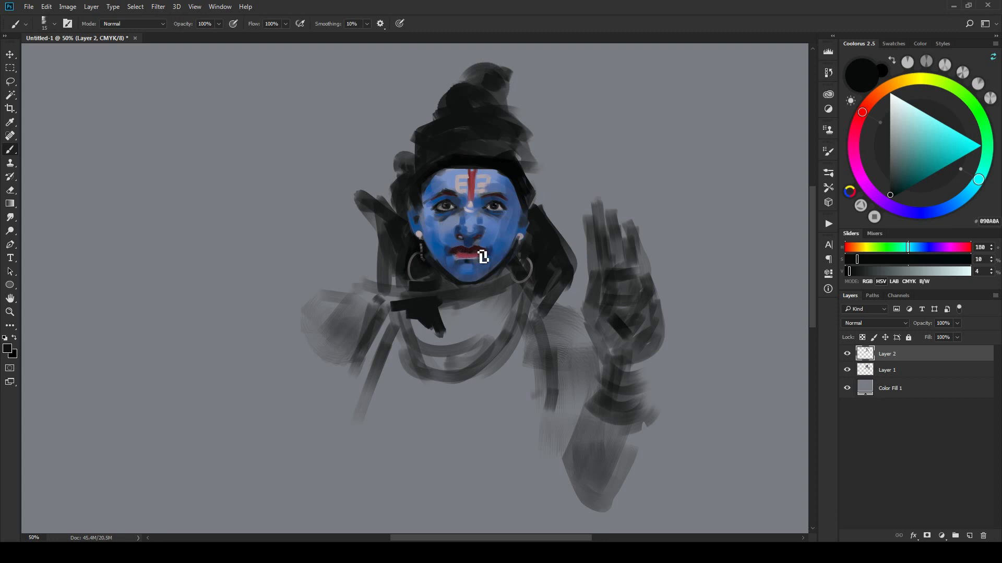
alt+click(472, 217)
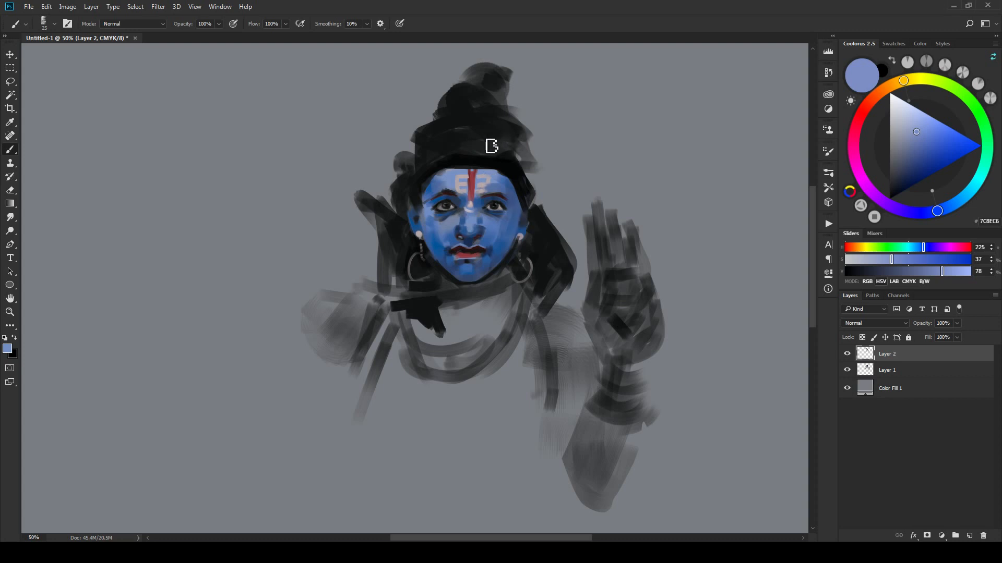
key(bracketleft)
drag(502, 221, 493, 207)
Step: Refine the shading around both eyes with sampled dark blue 232A3E, grey 696D7D and grey-blue 7883A7, using a smaller brush
alt+click(502, 204)
key(bracketleft)
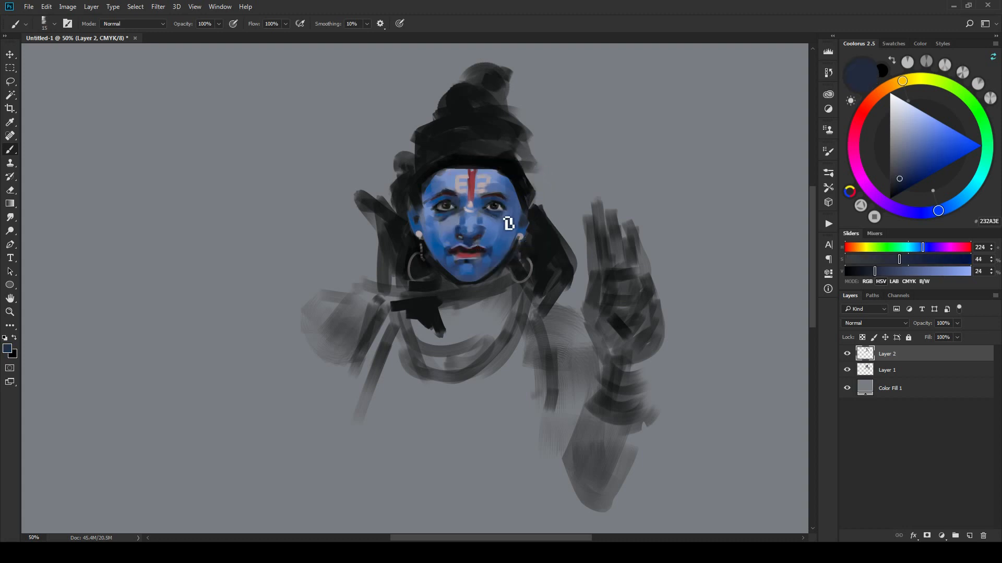
alt+click(447, 211)
alt+click(454, 219)
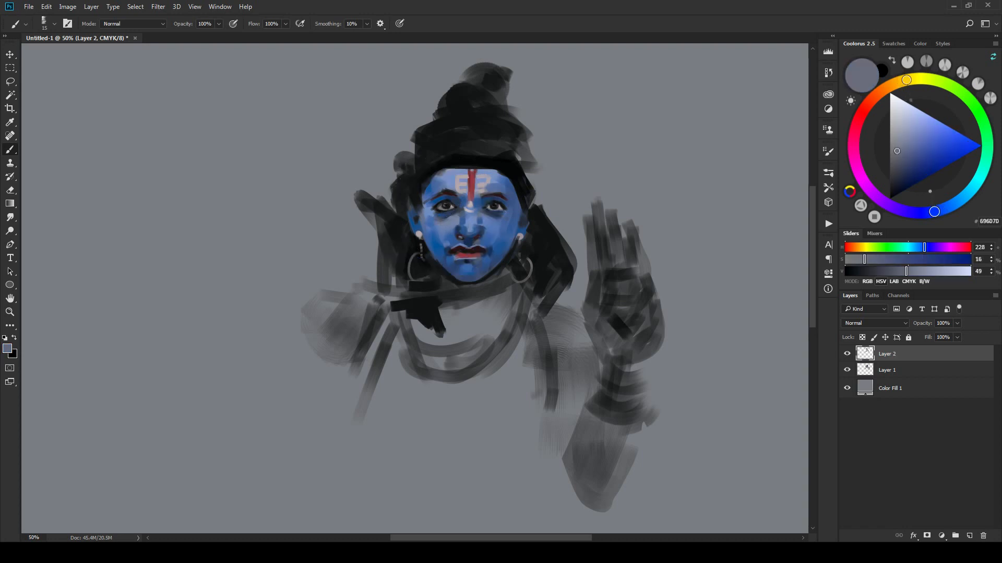
alt+click(449, 230)
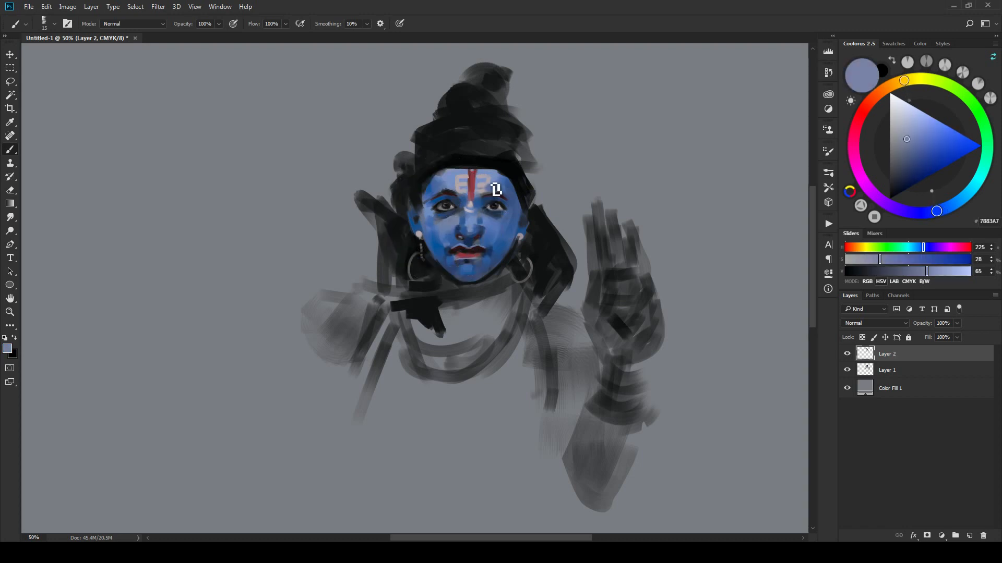
key(bracketleft)
Step: Add an empty layer above Layer 2, return to Layer 2 and sample blue 5E6FA5 from the lower face at 25 px
key(ctrl+shift+alt+n)
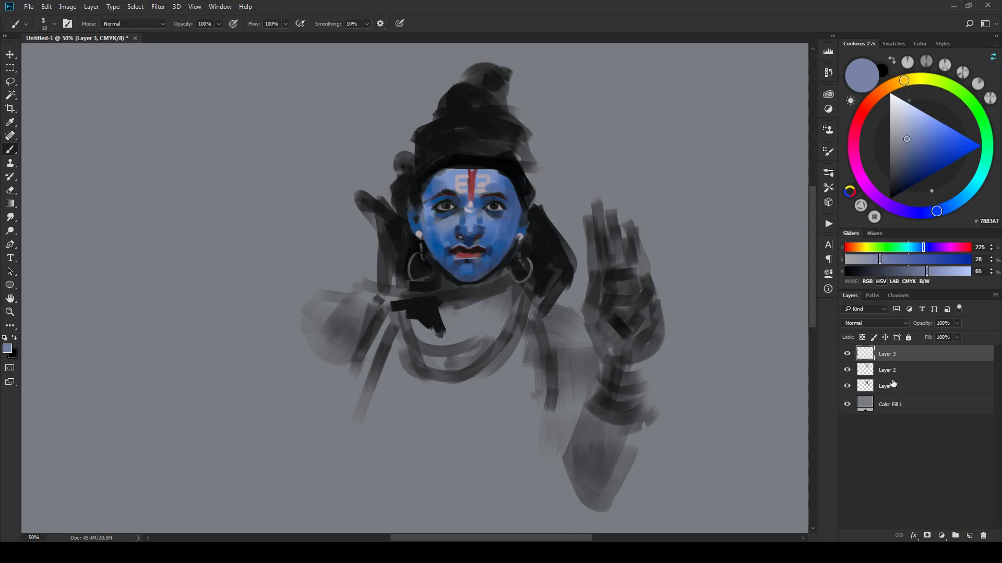
key(alt+bracketleft)
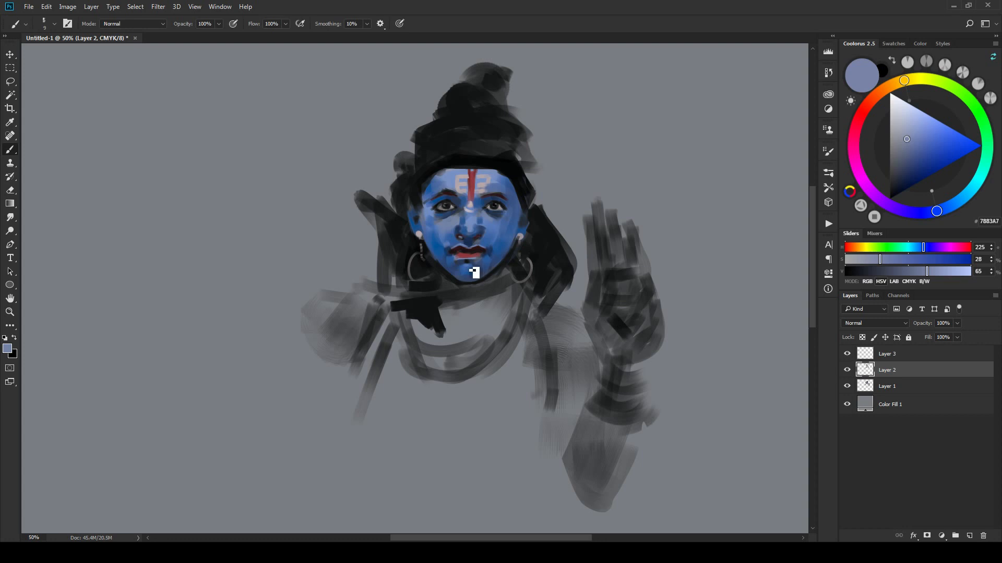
key(bracketright)
key(bracketright)
key(bracketright)
key(bracketright)
alt+click(503, 281)
Step: Check the whole figure and touch up the chin on Layer 2 with sampled blue 3E5899 at 25 px
key(ctrl+minus)
key(ctrl+minus)
key(ctrl+minus)
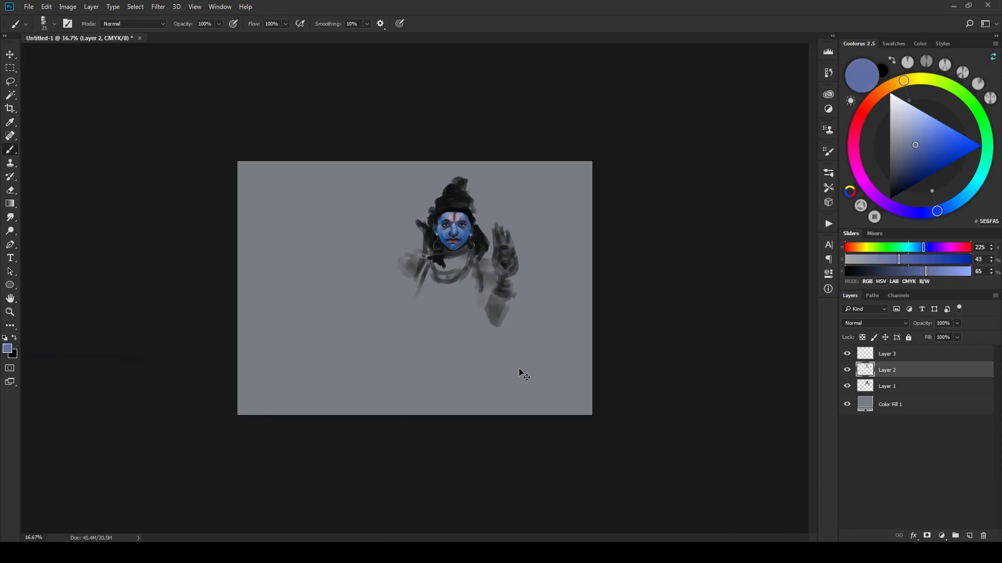
key(ctrl+plus)
key(ctrl+plus)
key(ctrl+plus)
key(ctrl+plus)
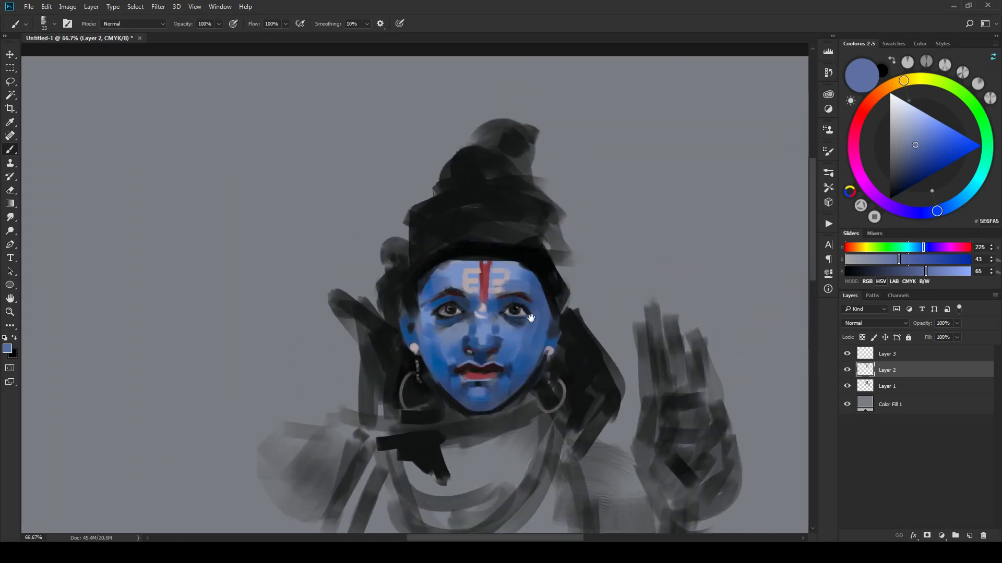
drag(559, 308, 572, 199)
alt+click(520, 288)
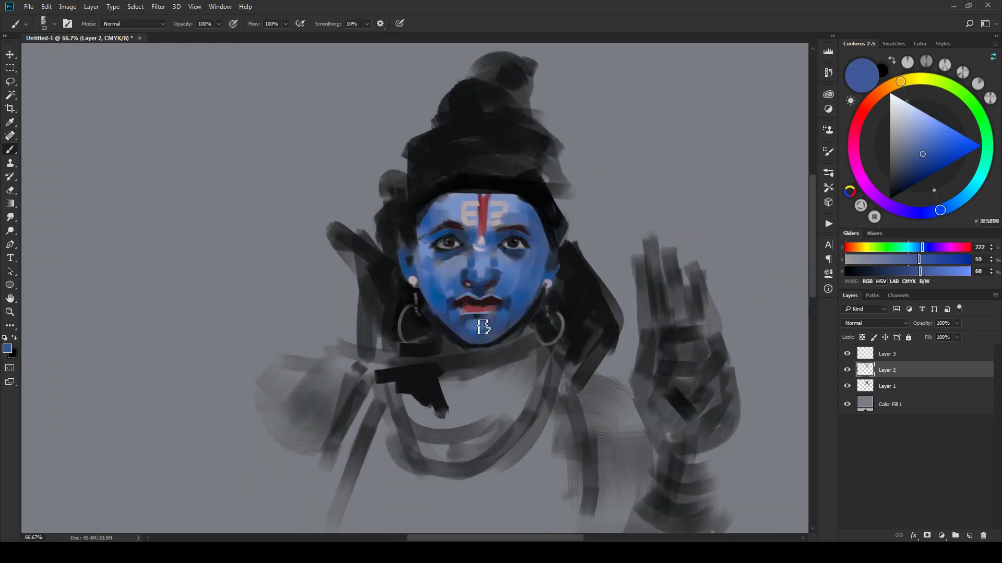
Step: Set the empty Layer 3 to Overlay blending and prepare a 30 px brush in dark blue 263A6B
click(906, 356)
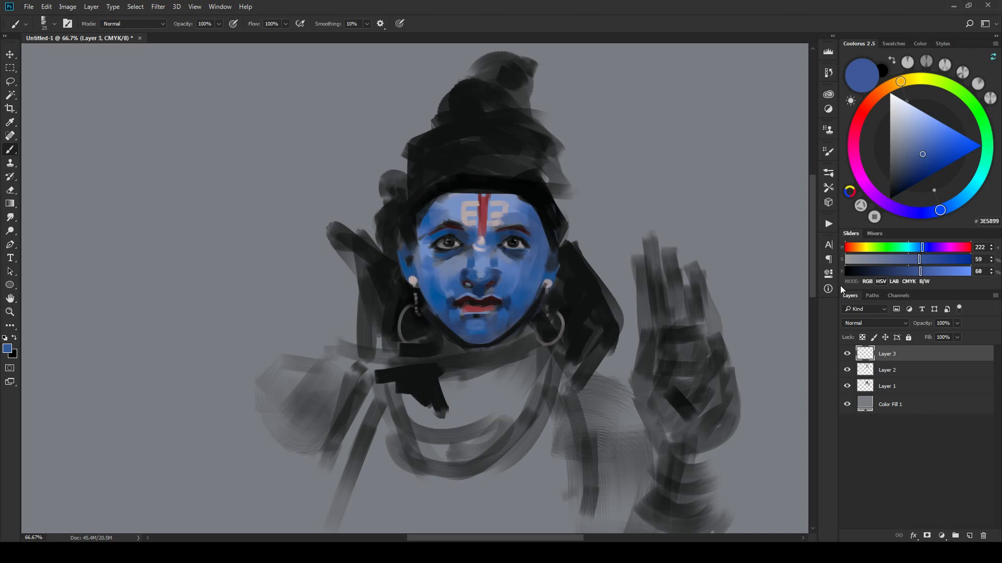
key(bracketright)
click(915, 168)
click(874, 324)
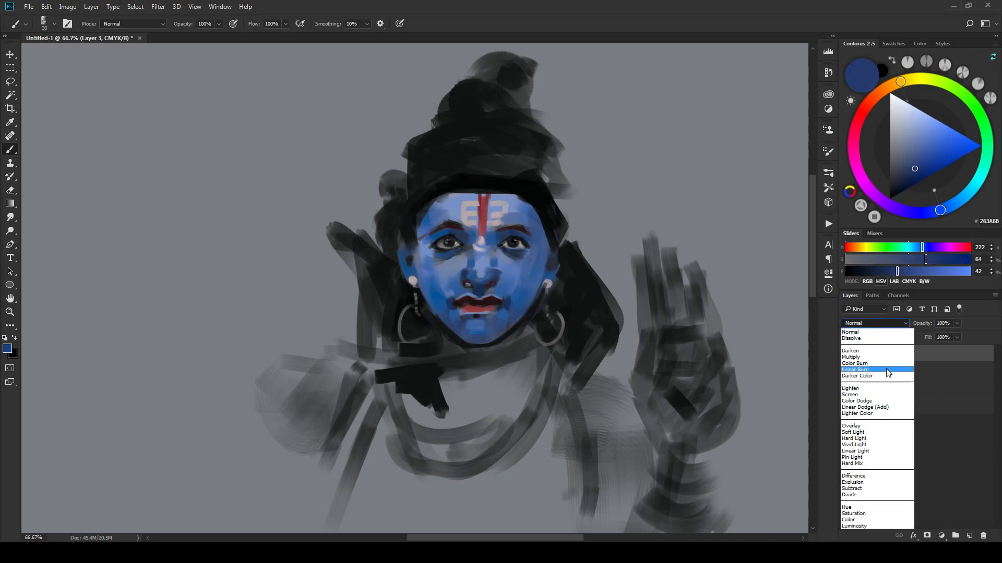
click(860, 426)
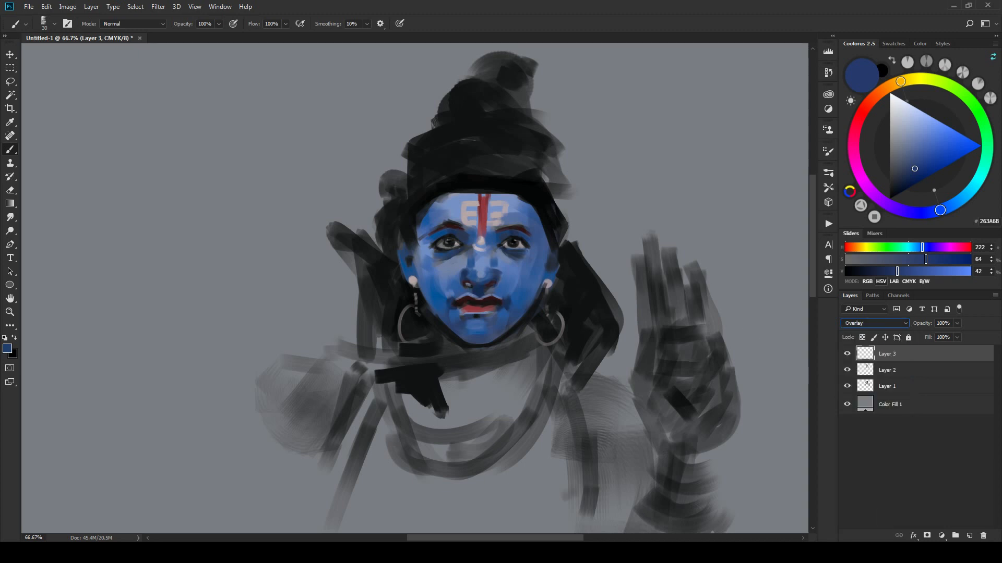
Step: Glaze dark blue 263A6B over the side of the face on the Overlay layer with a much larger brush
scroll(434, 203, down, 5)
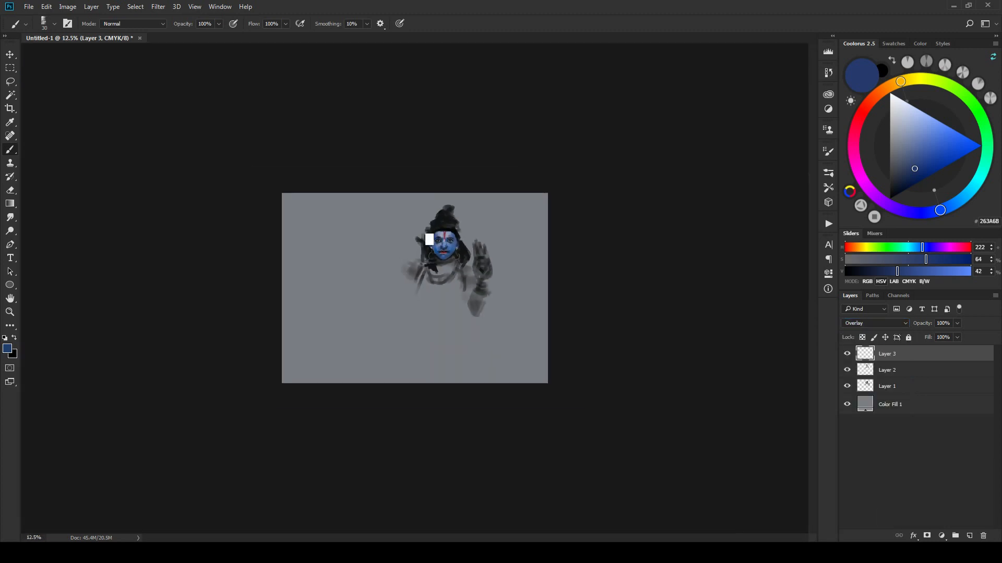
key(bracketright)
key(bracketright)
key(bracketright)
key(bracketright)
key(bracketright)
key(bracketright)
key(bracketright)
key(bracketright)
key(bracketright)
drag(462, 240, 461, 258)
key(bracketleft)
key(bracketleft)
key(bracketleft)
key(ctrl+plus)
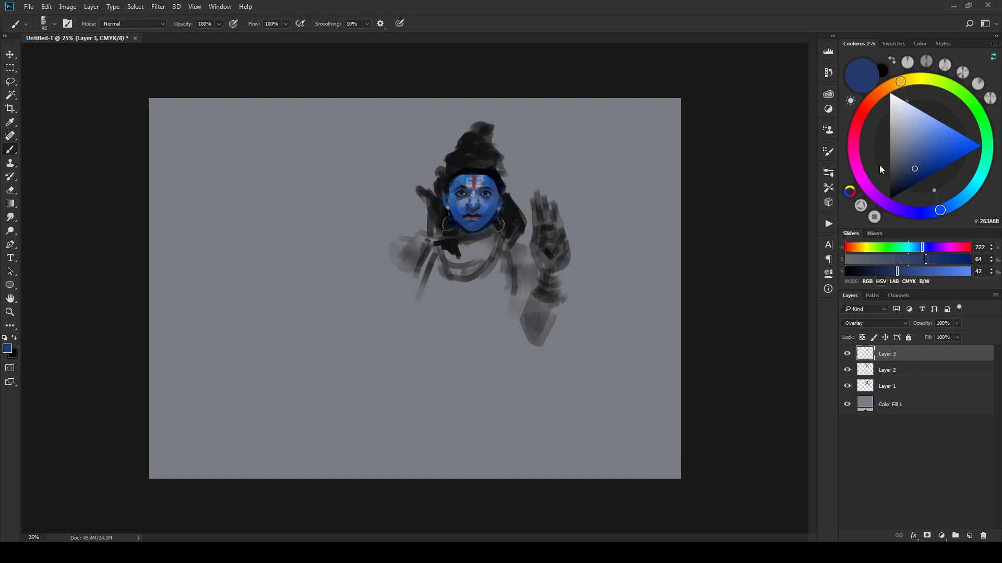
Step: Deepen the face's shadow areas on the Overlay layer with darker blues 13285E and 142141
click(917, 175)
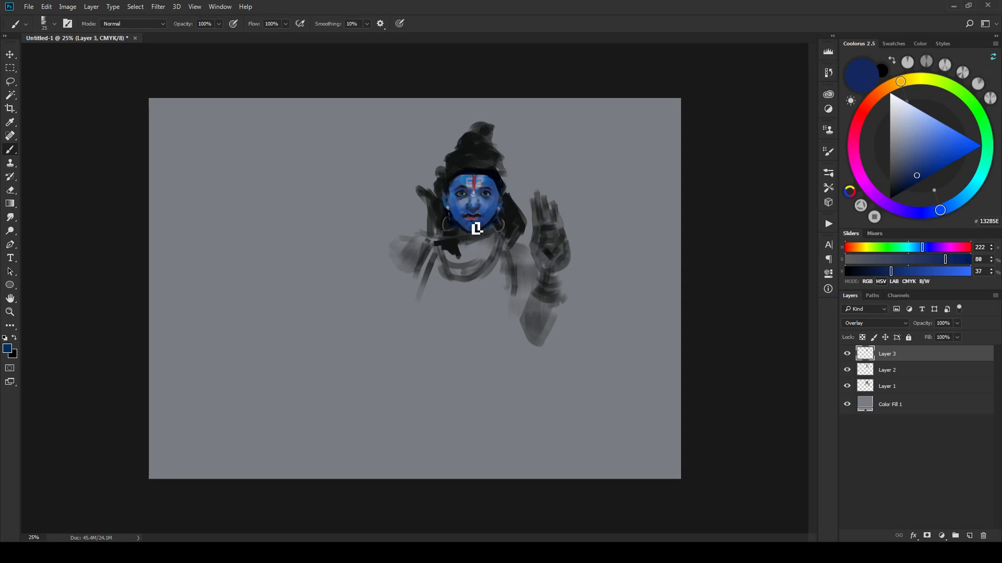
key(bracketright)
click(905, 182)
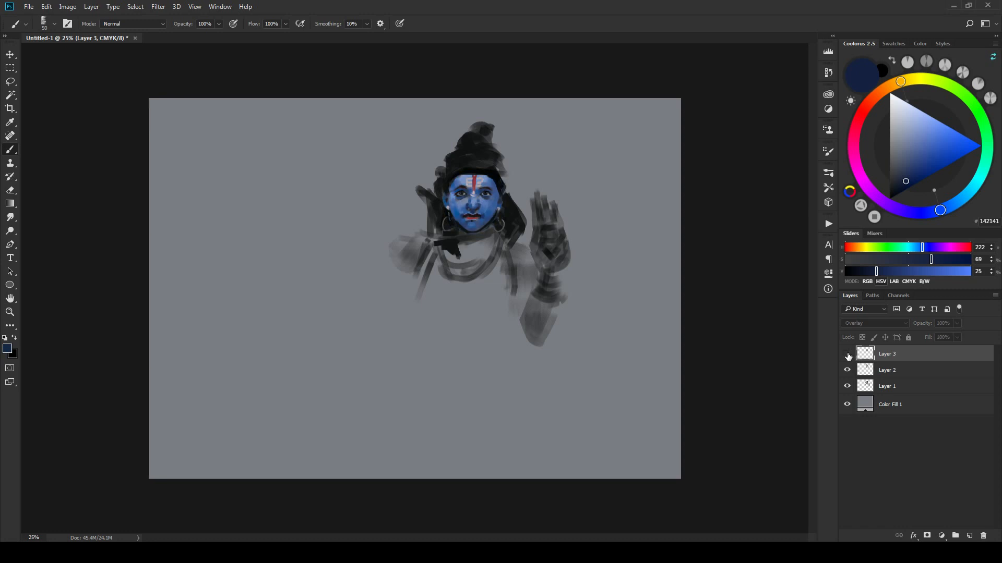
Step: Turn the Overlay layer back on and compare the face shading against the whole figure
click(847, 355)
key(ctrl+minus)
key(ctrl+minus)
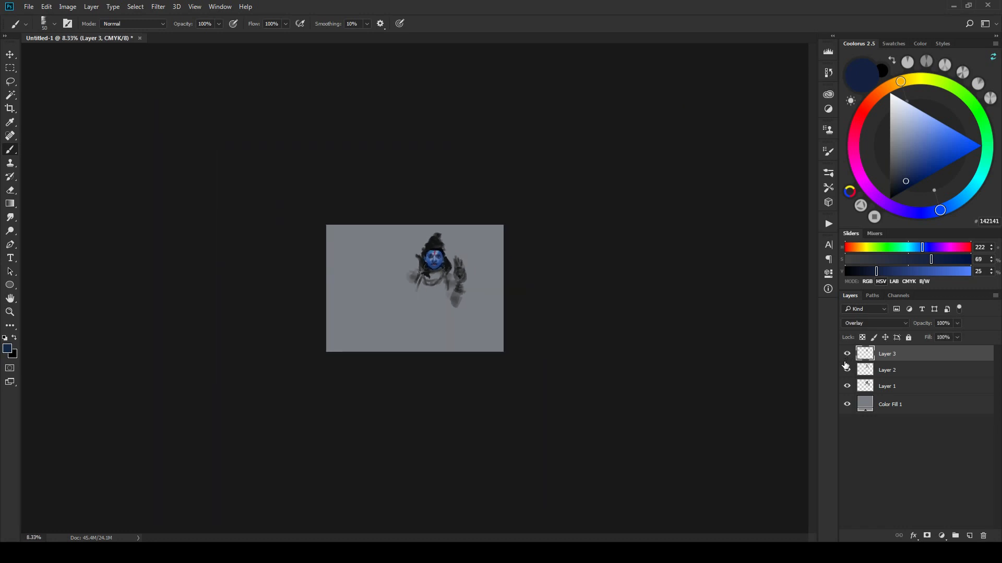
key(ctrl+plus)
key(ctrl+plus)
key(ctrl+plus)
key(ctrl+plus)
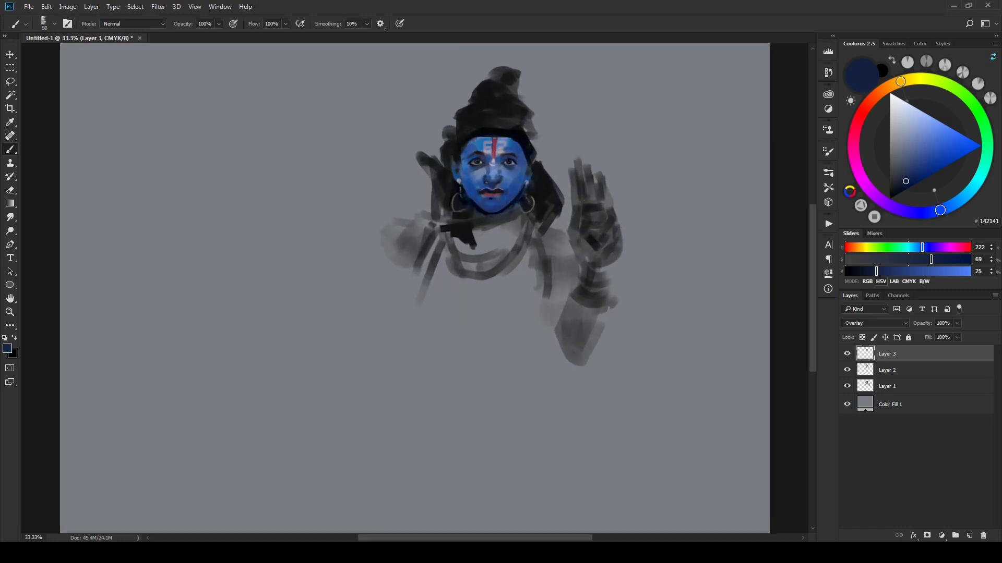
Step: Glaze the palm of the raised hand with deep blue 0D3D64 at 100 px on the Overlay layer
key(bracketright)
key(bracketright)
key(bracketright)
key(bracketright)
drag(958, 210, 960, 199)
click(921, 176)
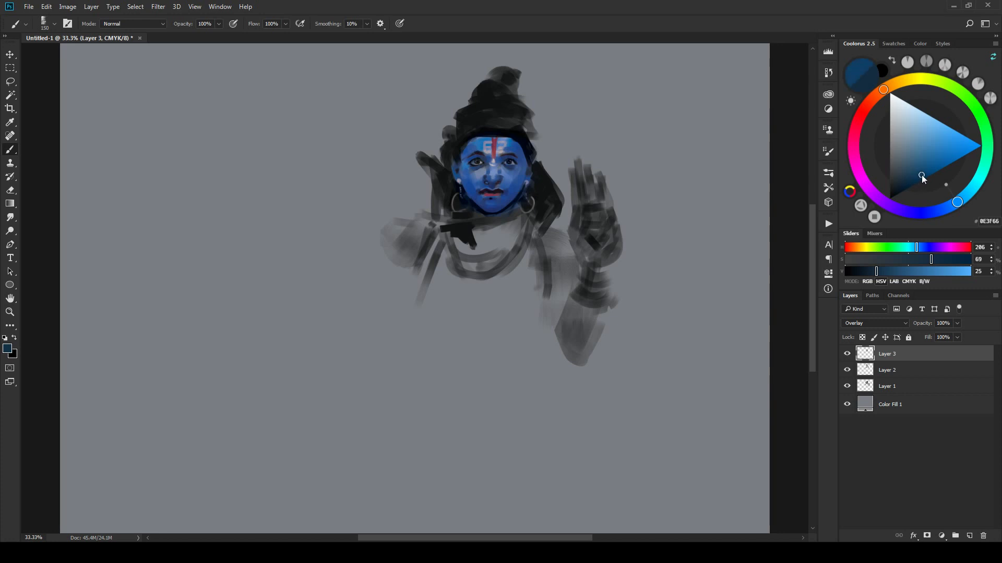
key(bracketleft)
key(bracketleft)
mouse_move(586, 264)
mouse_down()
mouse_move(580, 232)
mouse_move(598, 252)
mouse_move(575, 235)
mouse_move(613, 225)
mouse_up()
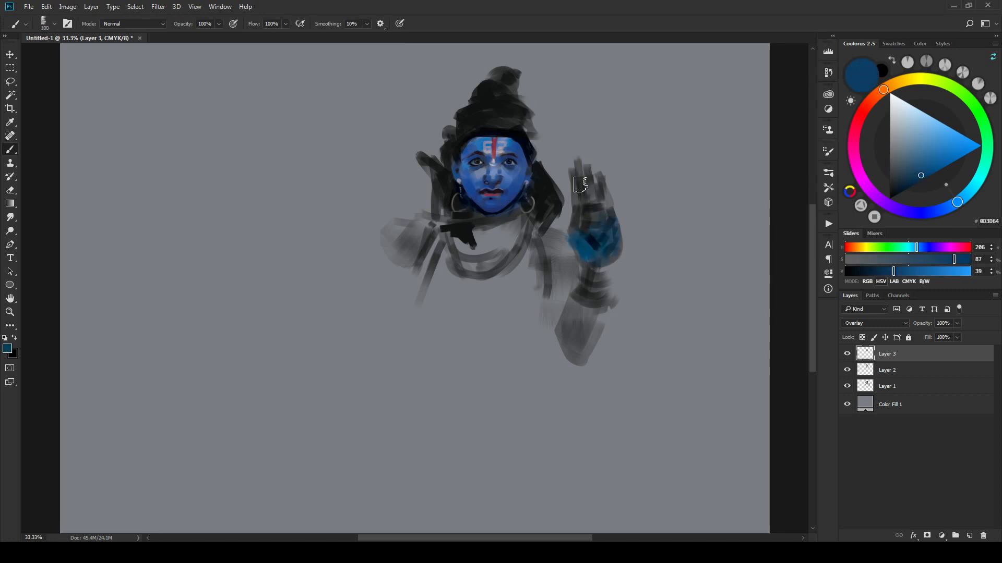
Step: Tint the edges of the face and jaw with the same deep blue 0D3D64 at 30 px
key(bracketleft)
key(bracketleft)
key(bracketleft)
key(bracketleft)
key(bracketleft)
key(bracketleft)
key(ctrl+minus)
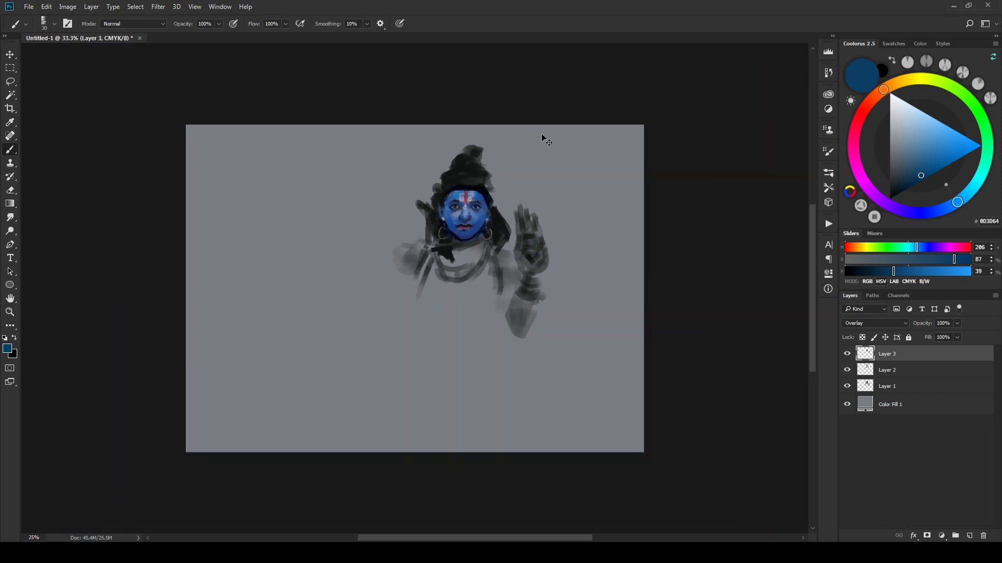
key(ctrl+plus)
key(ctrl+plus)
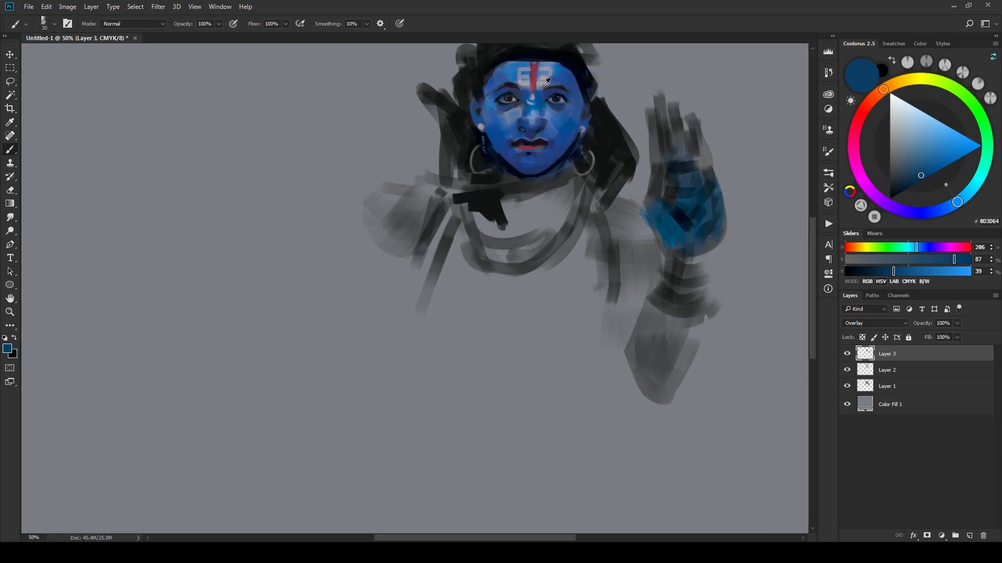
Step: Brighten the lit planes of the face on the Overlay layer with sampled light blue 7C8DC0 at about 20 to 25 px
alt+click(546, 82)
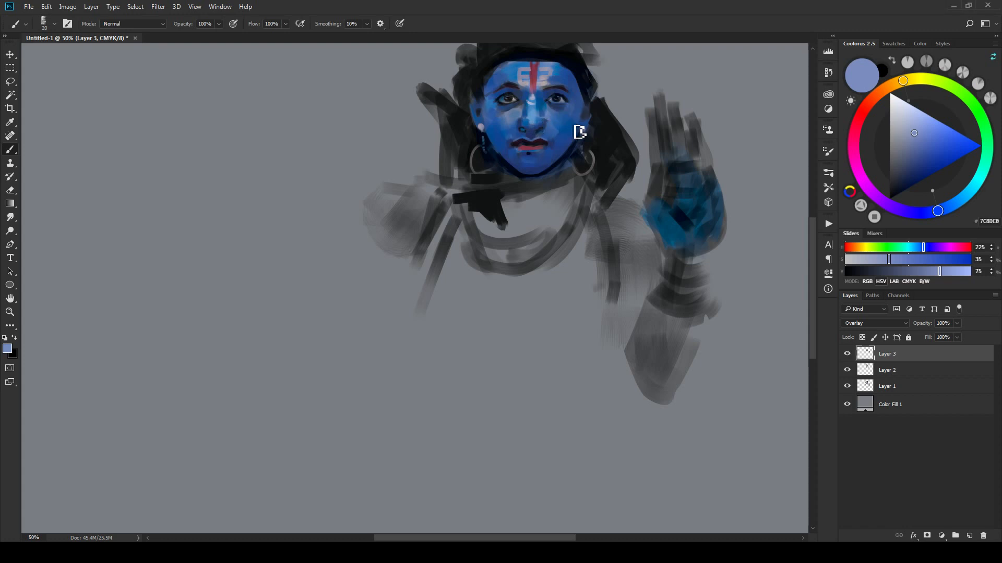
key(bracketright)
key(bracketright)
key(bracketright)
key(ctrl+minus)
key(ctrl+minus)
key(ctrl+minus)
key(ctrl+minus)
key(ctrl+plus)
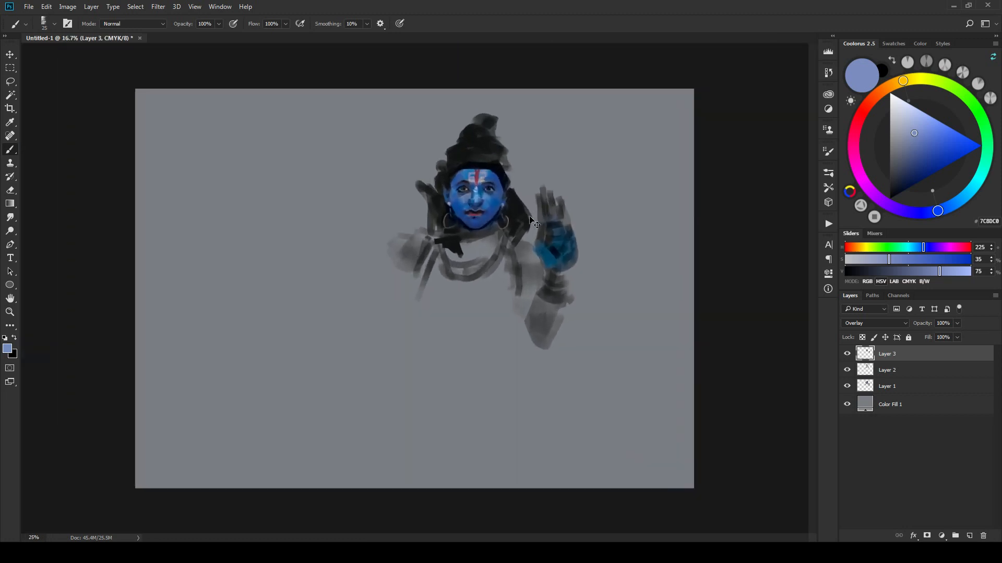
key(ctrl+plus)
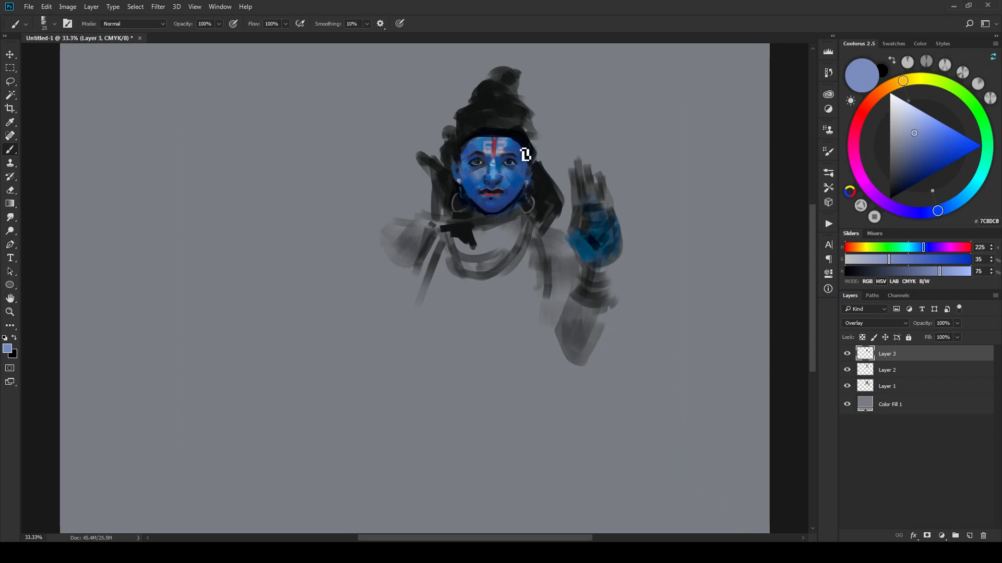
Step: Lighten the cheek and right jaw edge with light blue 7C8DC0, reducing the brush to 15 px
key(bracketright)
key(ctrl+minus)
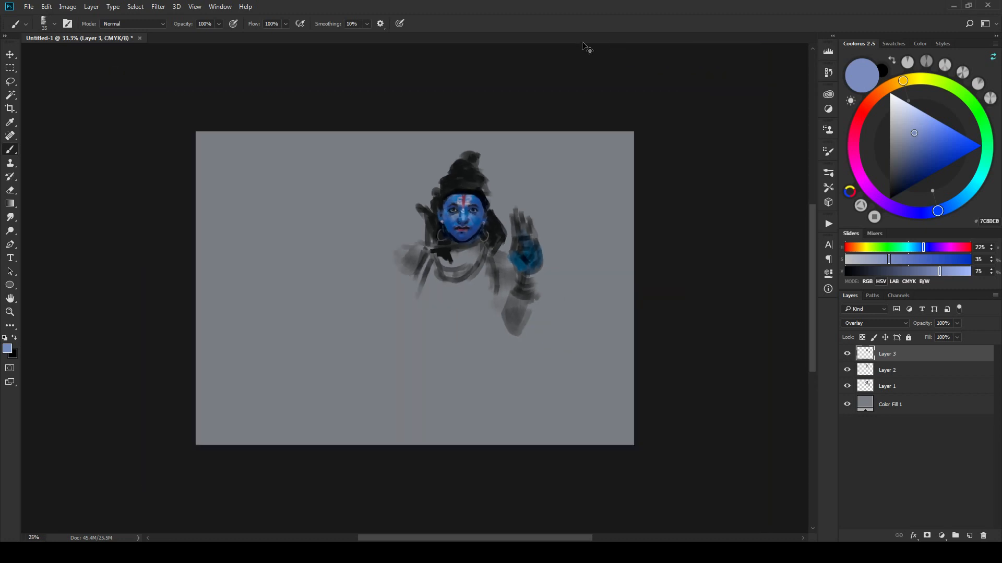
key(ctrl+minus)
key(ctrl+plus)
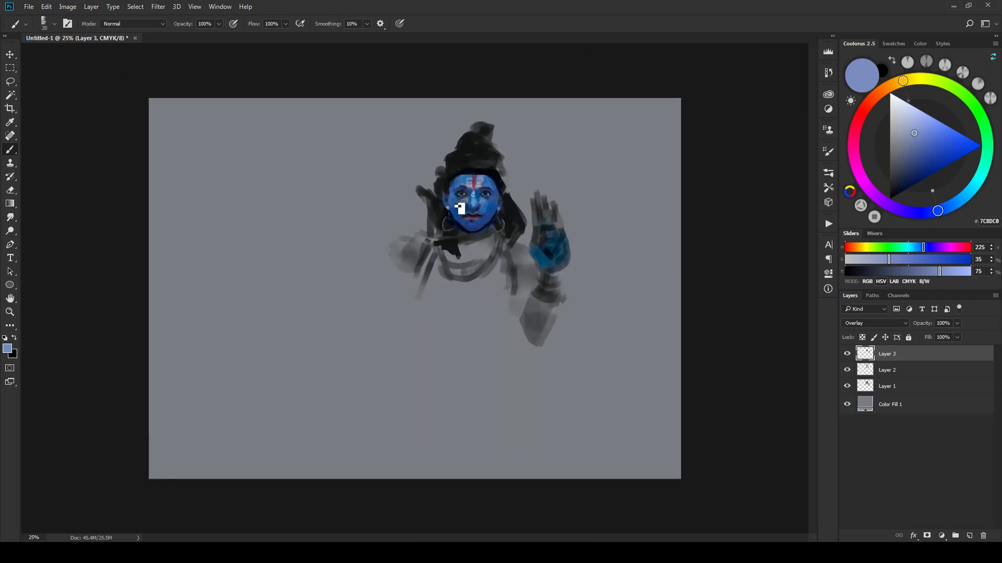
key(bracketleft)
key(bracketleft)
drag(500, 223, 489, 226)
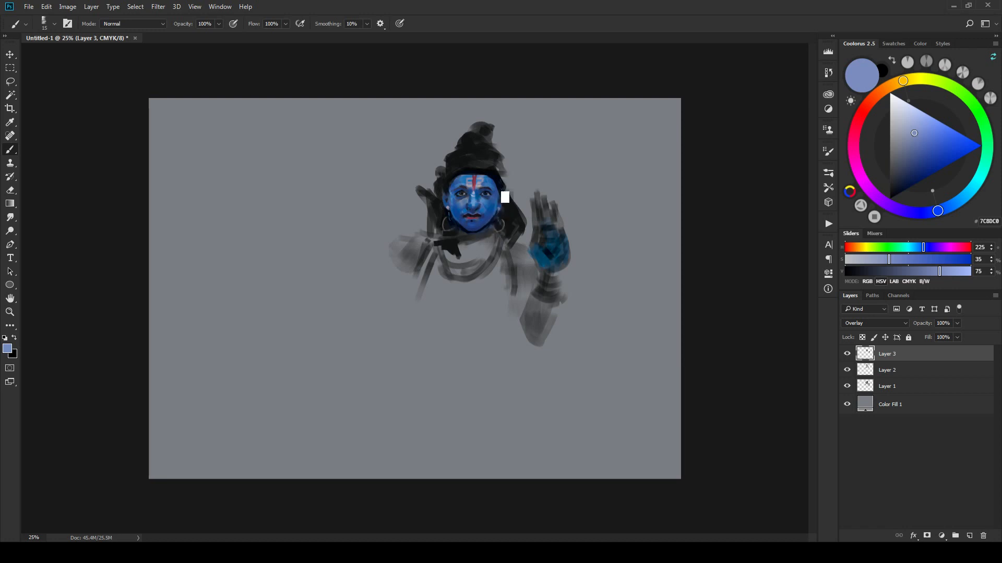
Step: Highlight the mouth and chin area with paler blue 99A4C6 at 25 px on the Overlay layer
key(bracketright)
key(bracketright)
key(bracketright)
click(906, 128)
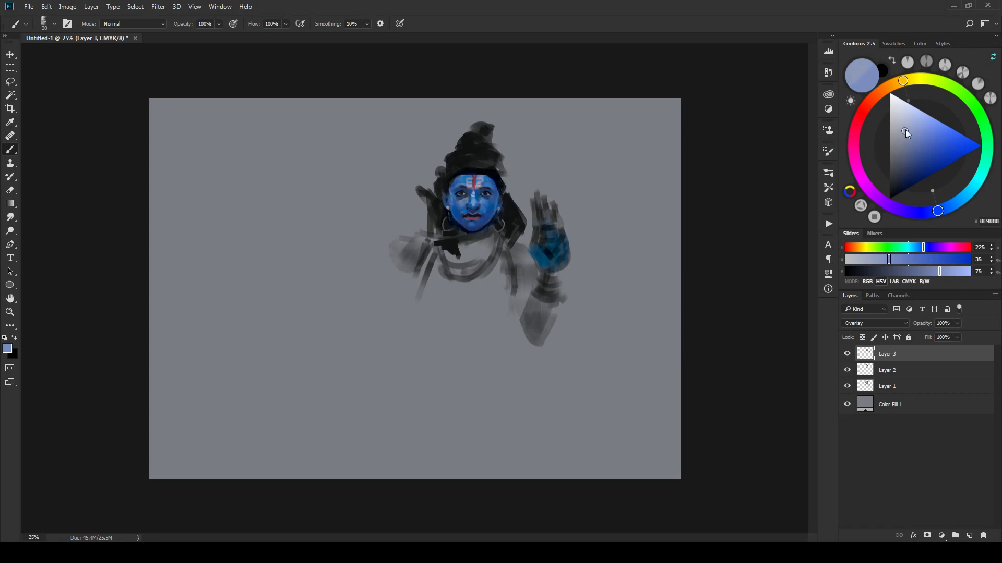
key(ctrl+plus)
key(ctrl+plus)
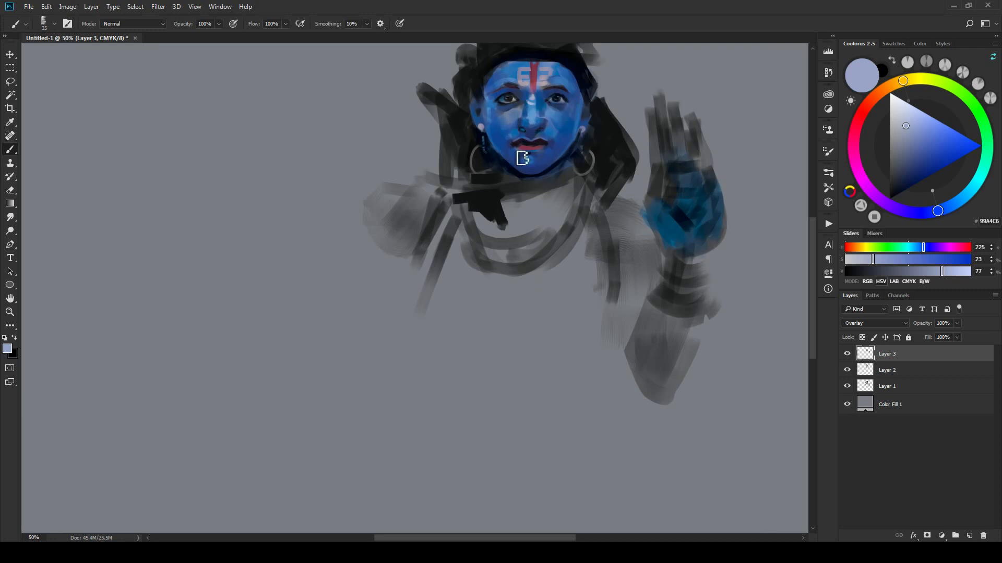
Step: Add fine highlights to the facial features with pale blue 99A4C6 at 9 px and check them against the whole figure
key(bracketleft)
key(bracketleft)
key(bracketleft)
key(bracketleft)
key(bracketleft)
scroll(559, 171, down, 4)
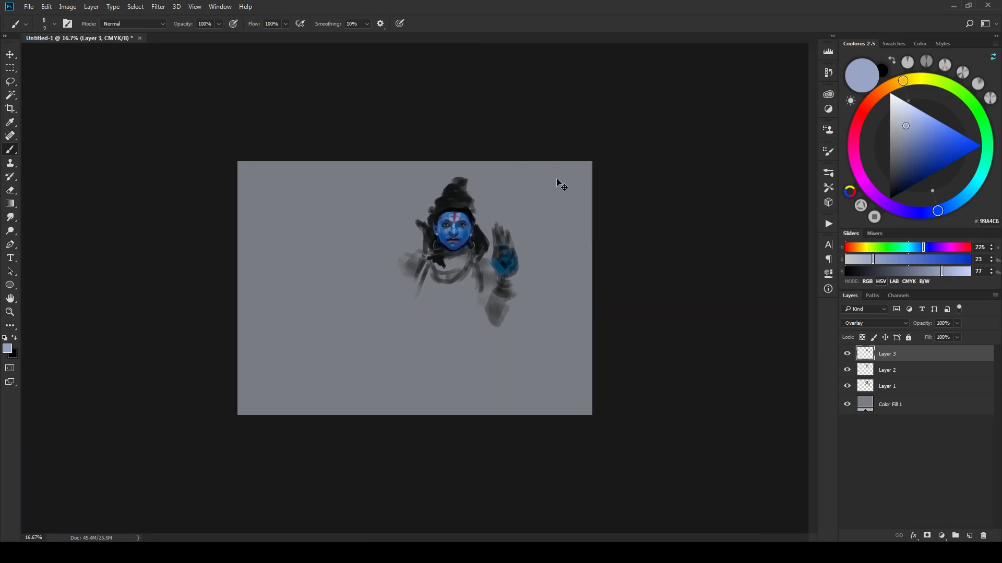
scroll(559, 188, up, 5)
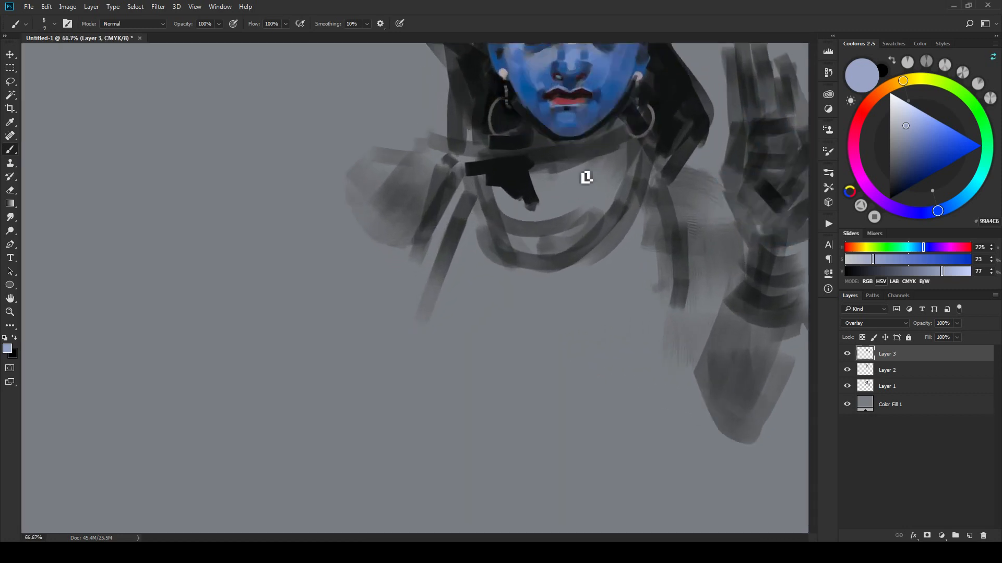
scroll(542, 228, up, 3)
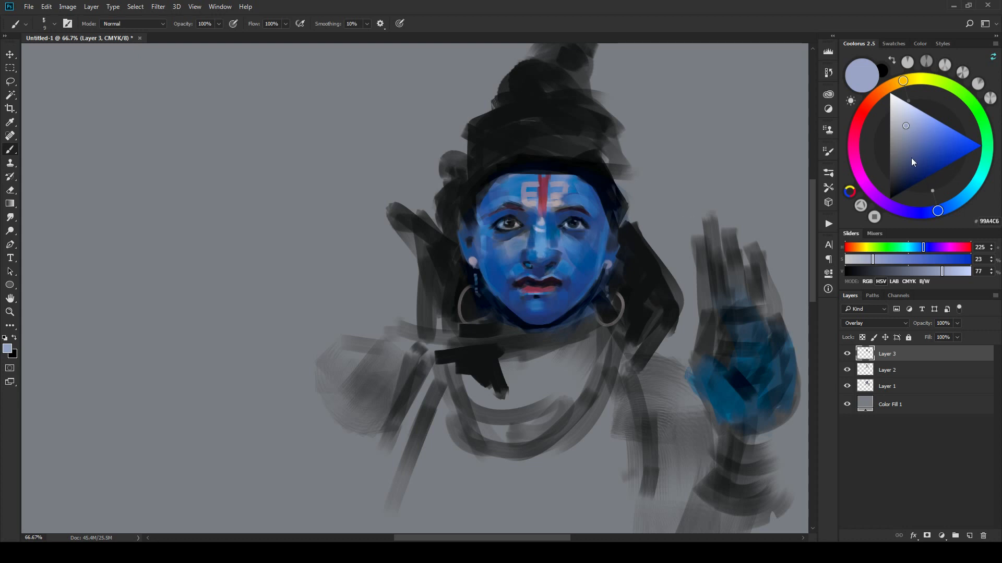
Step: Paint the raised hand, forearm and upper chest with dark blue 1A3F63 sampled from the hand, at 150 px on the Overlay layer
drag(911, 158, 900, 167)
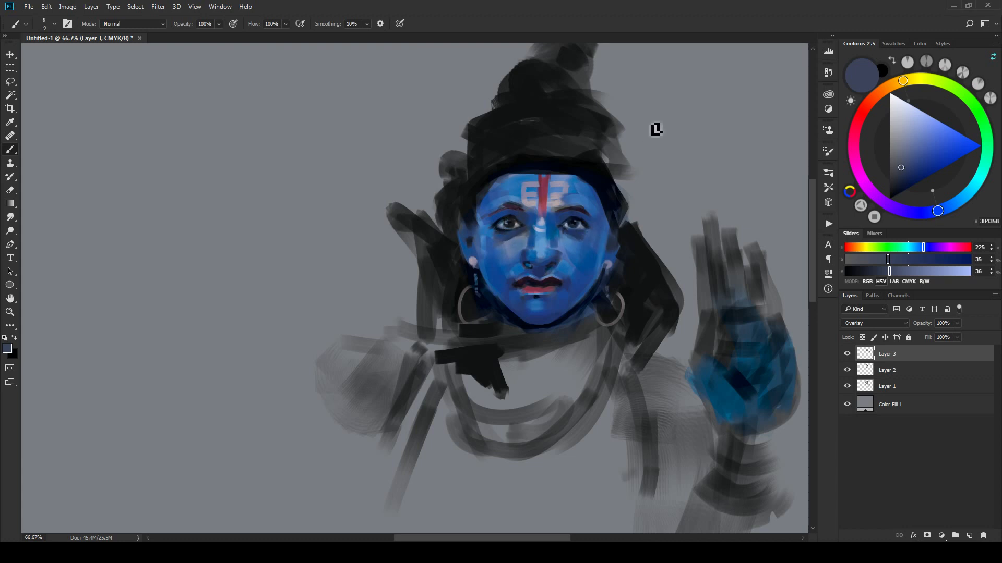
scroll(626, 120, down, 2)
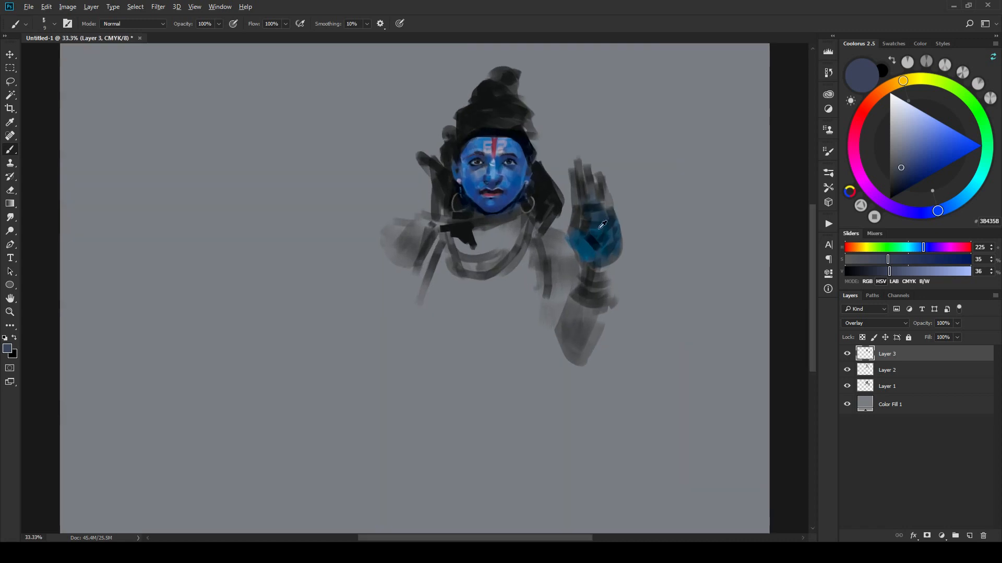
alt+click(601, 234)
key(bracketright)
key(bracketright)
key(bracketright)
key(bracketright)
mouse_move(586, 214)
mouse_down()
mouse_move(617, 237)
mouse_move(615, 216)
mouse_move(605, 286)
mouse_move(588, 299)
mouse_move(563, 359)
mouse_move(592, 293)
mouse_up()
mouse_move(484, 245)
mouse_down()
mouse_move(505, 237)
mouse_move(521, 262)
mouse_move(498, 240)
mouse_move(475, 305)
mouse_move(537, 299)
mouse_move(555, 321)
mouse_move(549, 270)
mouse_up()
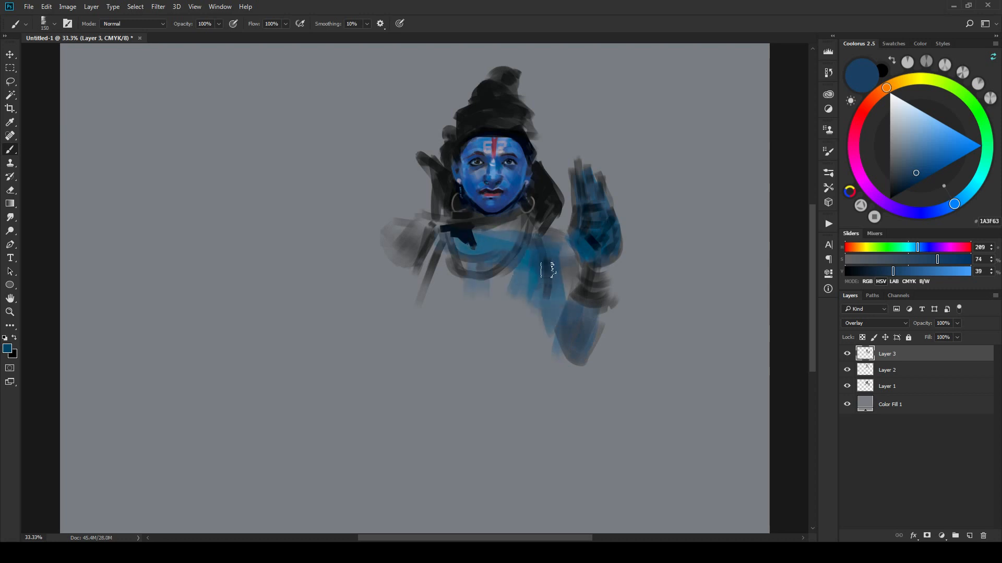
Step: Block in the torso below the necklace with broad strokes of dark blue 1A3F63 at 300 px
key(])
key(])
key(])
key(])
key(])
key(])
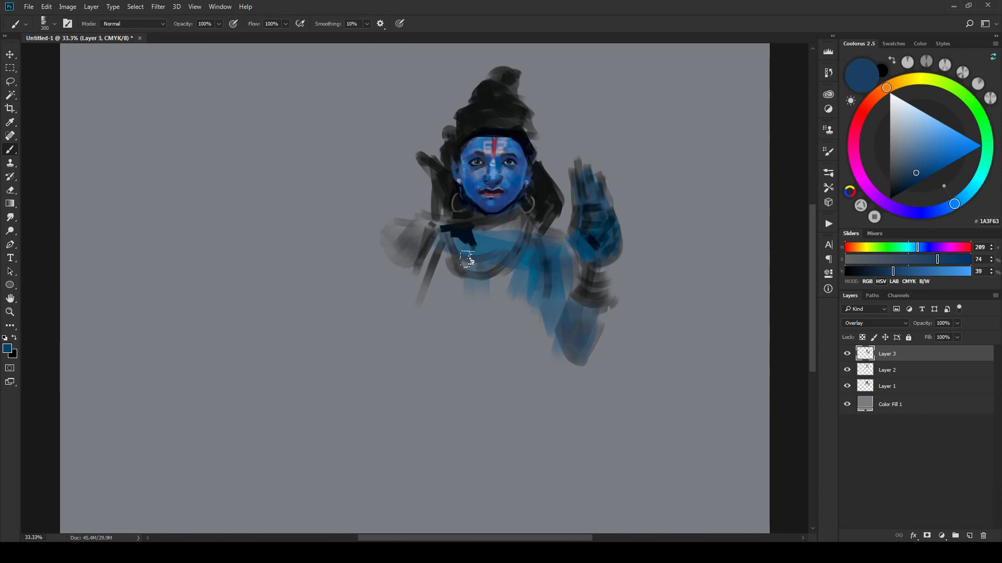
mouse_move(462, 272)
mouse_down()
mouse_move(500, 328)
mouse_move(479, 262)
mouse_move(493, 285)
mouse_up()
key(bracketleft)
key(bracketleft)
key(bracketleft)
key(bracketleft)
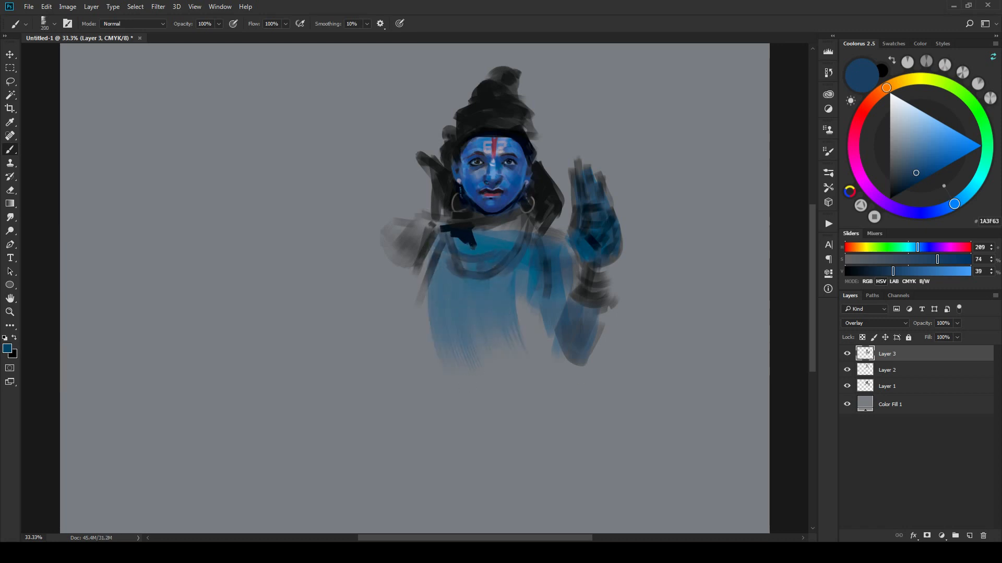
Step: Group Layer 1, Layer 2 and Layer 3 and add a new layer above the group
key(ctrl+minus)
key(ctrl+minus)
key(ctrl+minus)
key(ctrl+plus)
key(ctrl+plus)
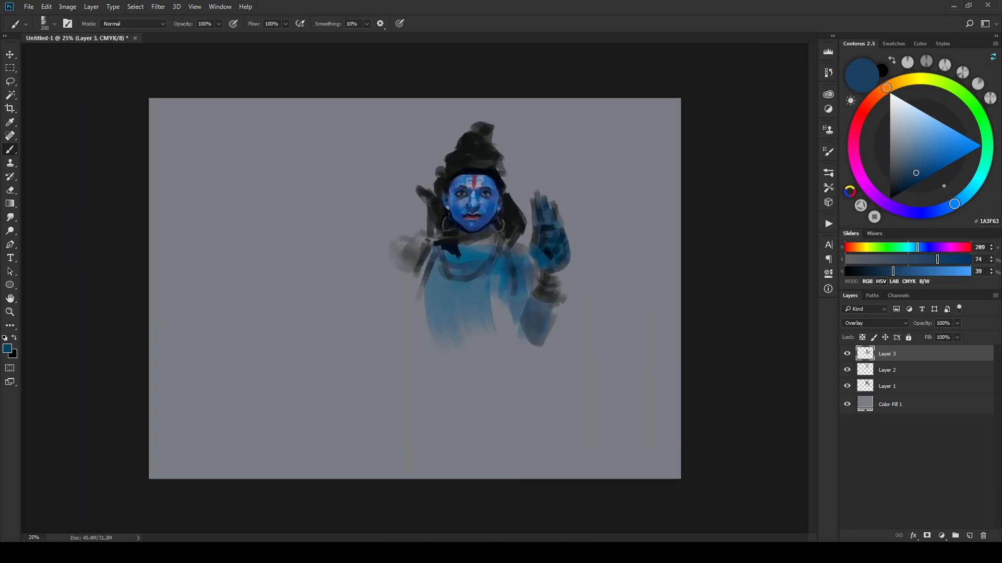
shift+click(912, 392)
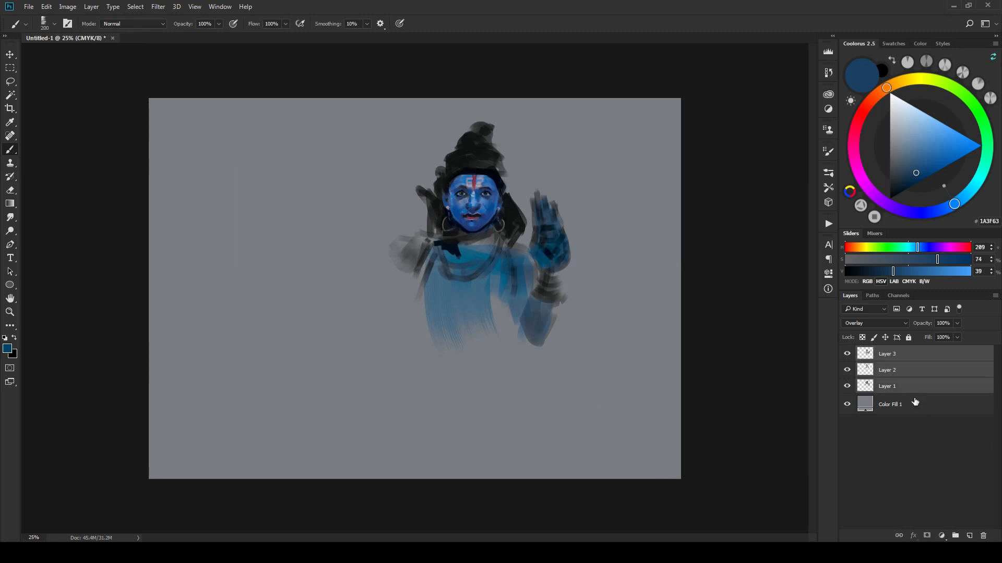
key(ctrl+g)
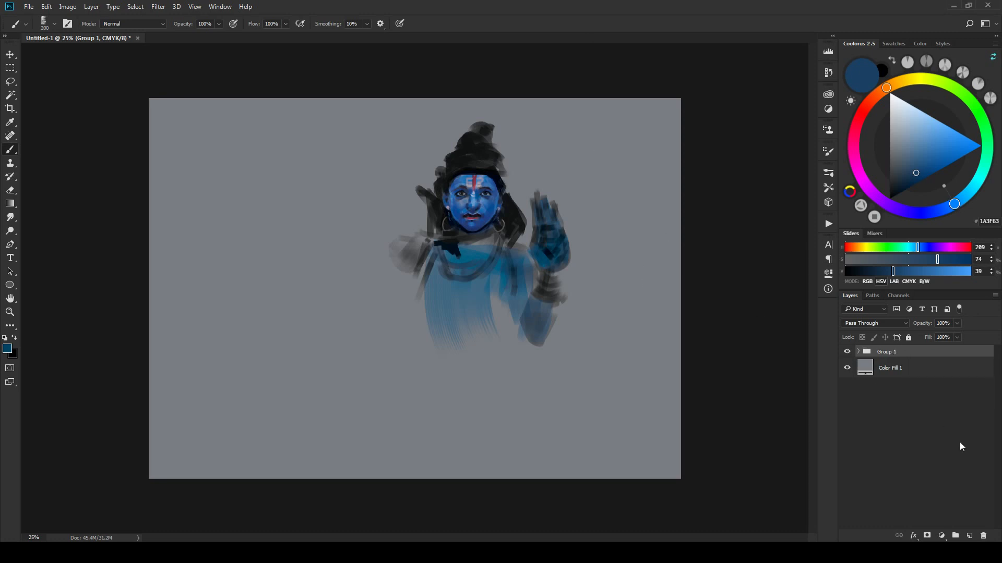
click(969, 536)
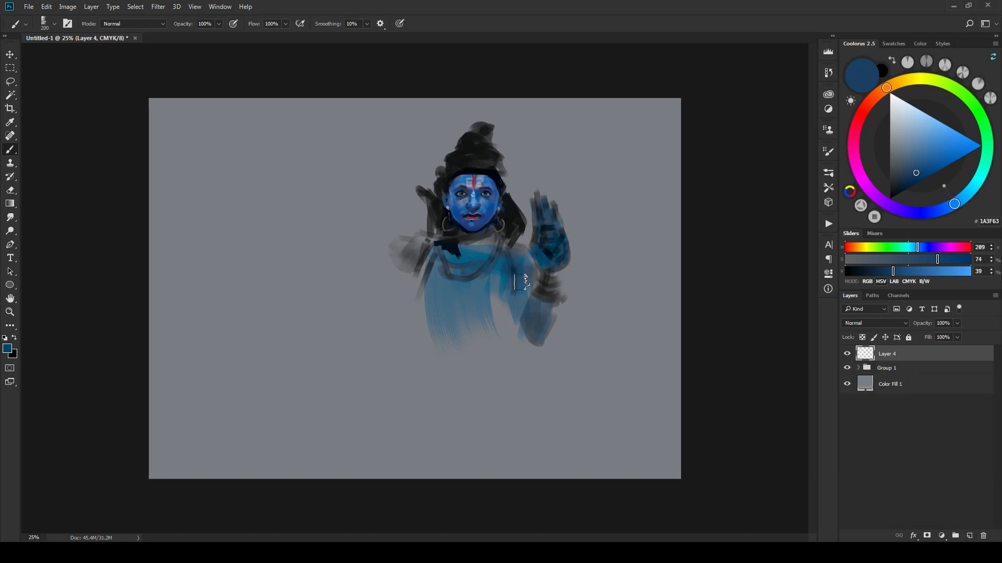
Step: Rough in the head mass of a second figure on the canvas's empty left half with sampled near-black 010101 at about 400 px
key(bracketleft)
key(bracketleft)
key(bracketleft)
key(bracketleft)
key(bracketleft)
key(bracketleft)
key(bracketleft)
key(bracketleft)
key(bracketleft)
key(bracketleft)
alt+click(492, 171)
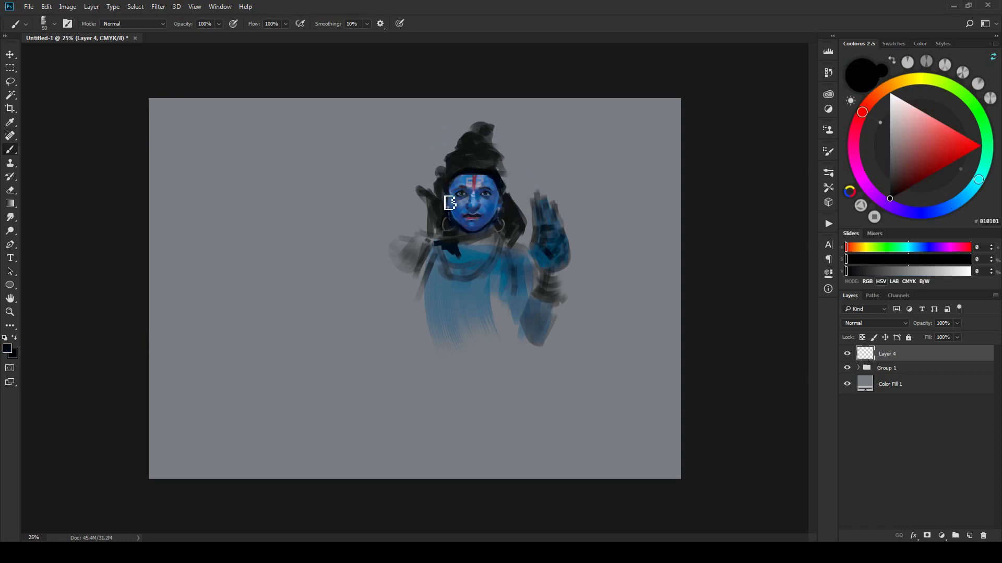
key(bracketright)
key(bracketright)
key(bracketright)
key(bracketright)
key(bracketright)
key(bracketright)
drag(197, 193, 273, 186)
mouse_move(215, 207)
mouse_down()
mouse_move(287, 193)
mouse_move(260, 215)
mouse_move(273, 230)
mouse_move(214, 221)
mouse_move(221, 233)
mouse_move(264, 203)
mouse_up()
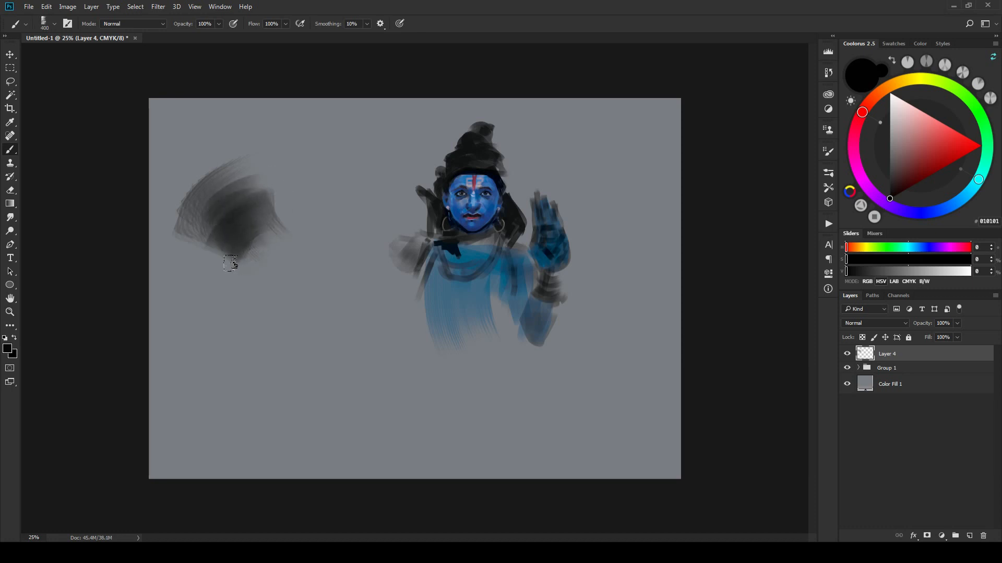
Step: Add a slanted dark jaw block, a black arc across the crown and a soft dark mass at the canvas's left edge
mouse_move(231, 264)
mouse_down()
mouse_move(259, 286)
mouse_move(259, 261)
mouse_move(255, 295)
mouse_up()
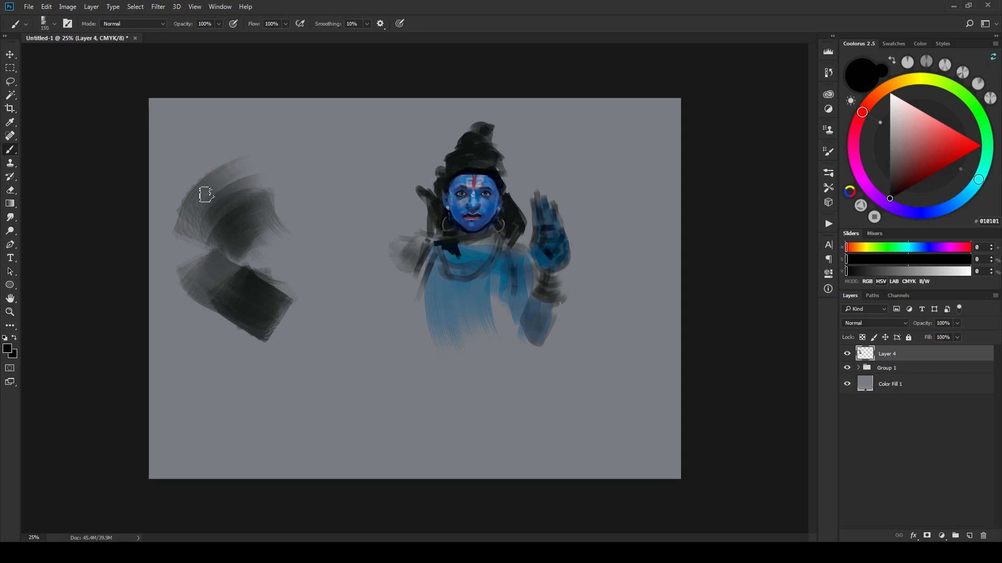
mouse_move(206, 195)
mouse_down()
mouse_move(255, 167)
mouse_move(210, 197)
mouse_move(251, 166)
mouse_move(236, 190)
mouse_up()
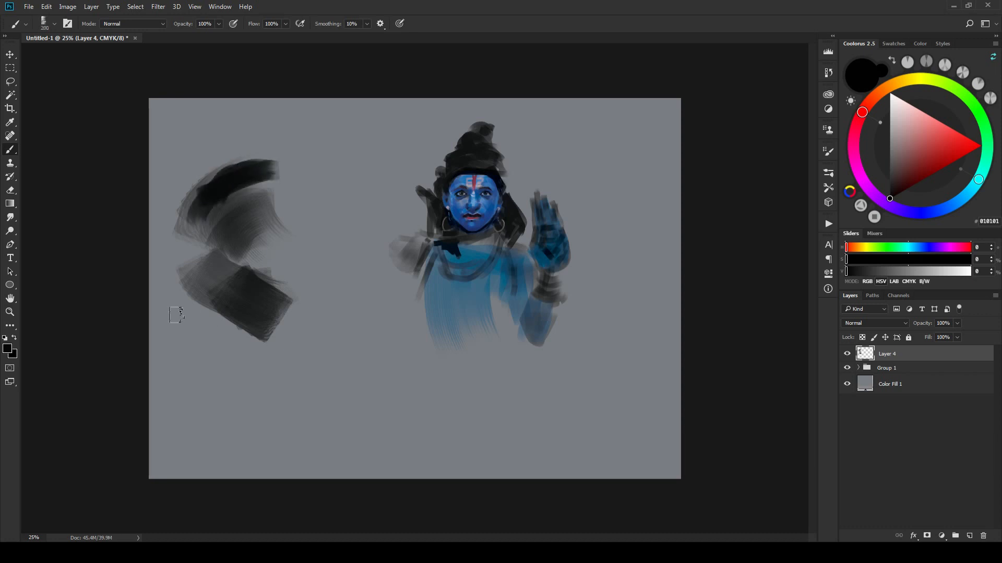
mouse_move(176, 315)
mouse_down()
mouse_move(167, 309)
mouse_move(183, 250)
mouse_up()
key(bracketright)
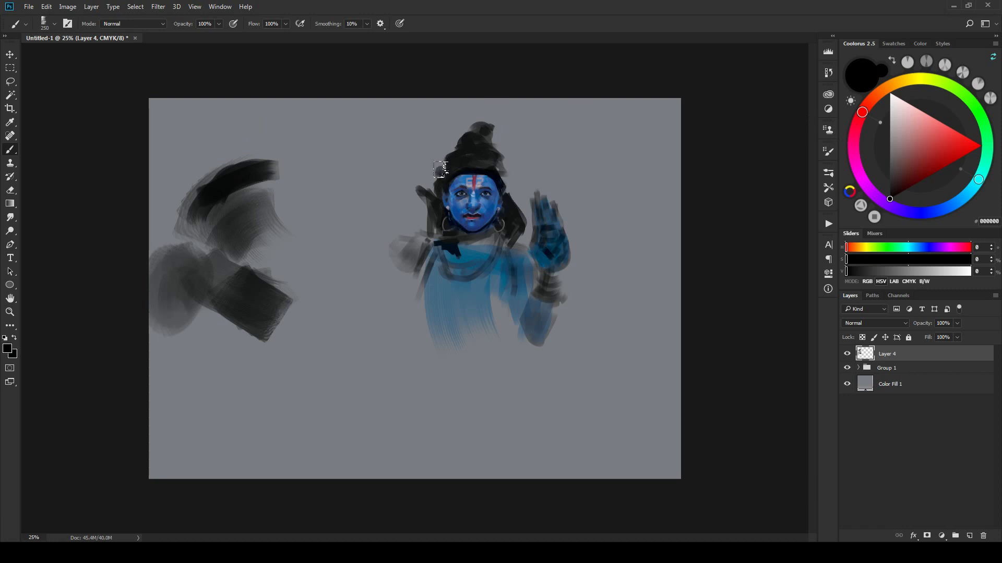
Step: Block in the second figure's face and two curved lower shapes with orange-brown A77A35 at 250 px
mouse_move(876, 110)
mouse_down()
mouse_move(909, 150)
mouse_move(931, 152)
mouse_up()
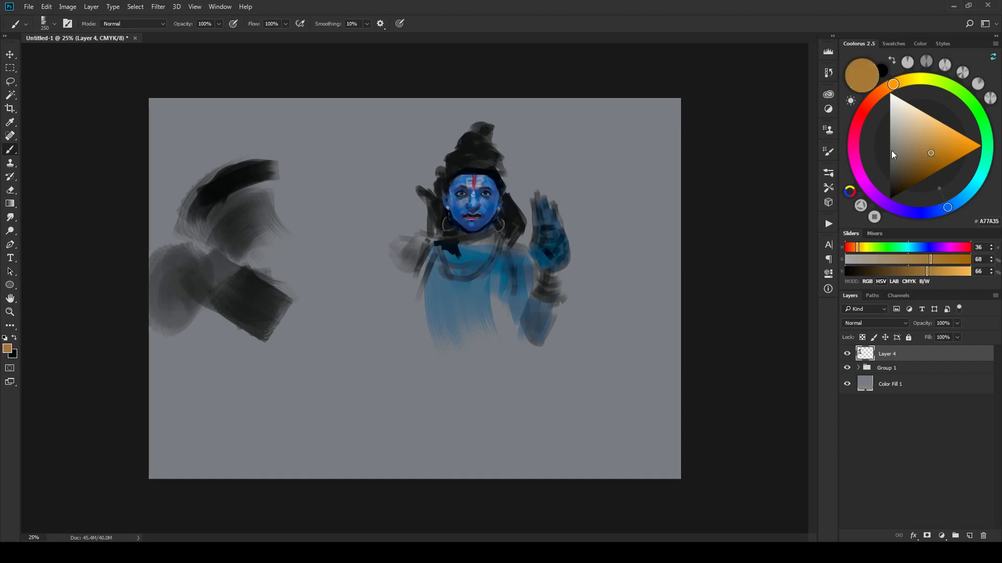
drag(172, 334, 222, 401)
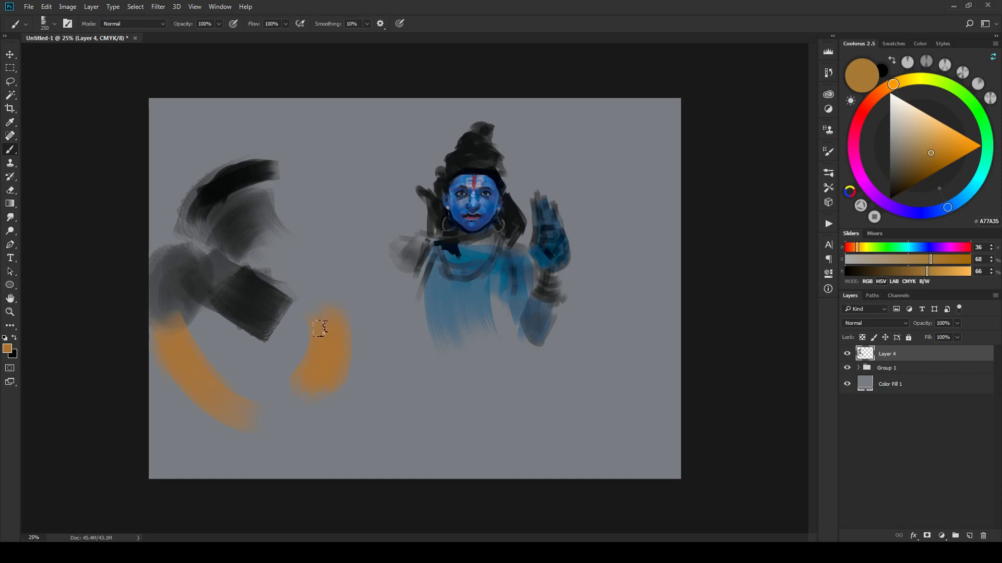
mouse_move(236, 308)
mouse_down()
mouse_move(268, 242)
mouse_move(278, 244)
mouse_move(251, 274)
mouse_move(267, 324)
mouse_up()
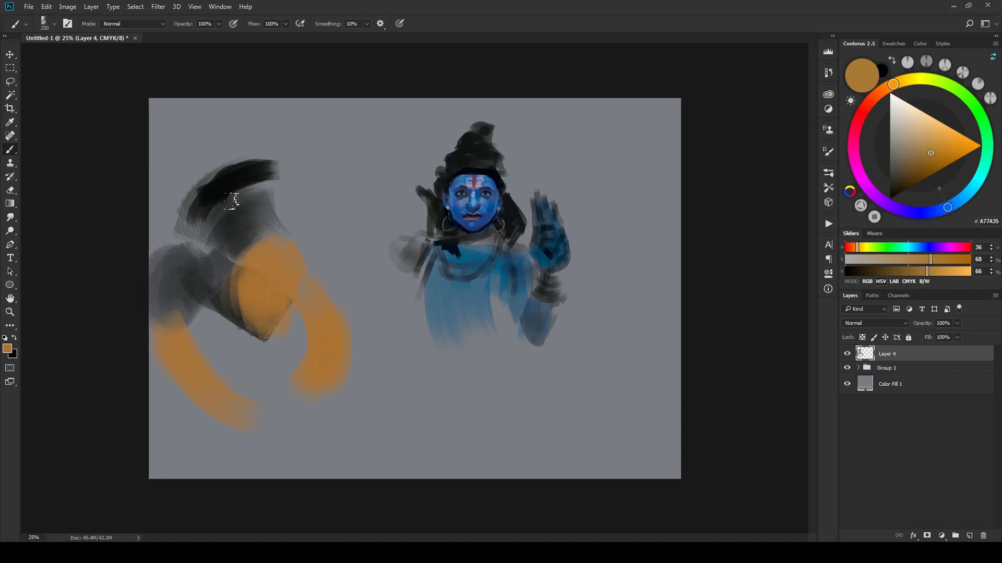
mouse_move(235, 241)
mouse_down()
mouse_move(233, 287)
mouse_move(205, 224)
mouse_move(229, 155)
mouse_move(204, 218)
mouse_move(223, 192)
mouse_move(258, 178)
mouse_move(227, 267)
mouse_move(256, 204)
mouse_move(231, 223)
mouse_move(243, 211)
mouse_move(291, 215)
mouse_move(242, 219)
mouse_move(243, 261)
mouse_move(292, 262)
mouse_move(289, 241)
mouse_move(265, 232)
mouse_move(258, 304)
mouse_move(237, 286)
mouse_move(221, 291)
mouse_move(302, 292)
mouse_up()
Step: Darken the second figure's orange face with near-black, adding a dark mark across its middle and sweeping strokes along the jaw
key(x)
key(bracketleft)
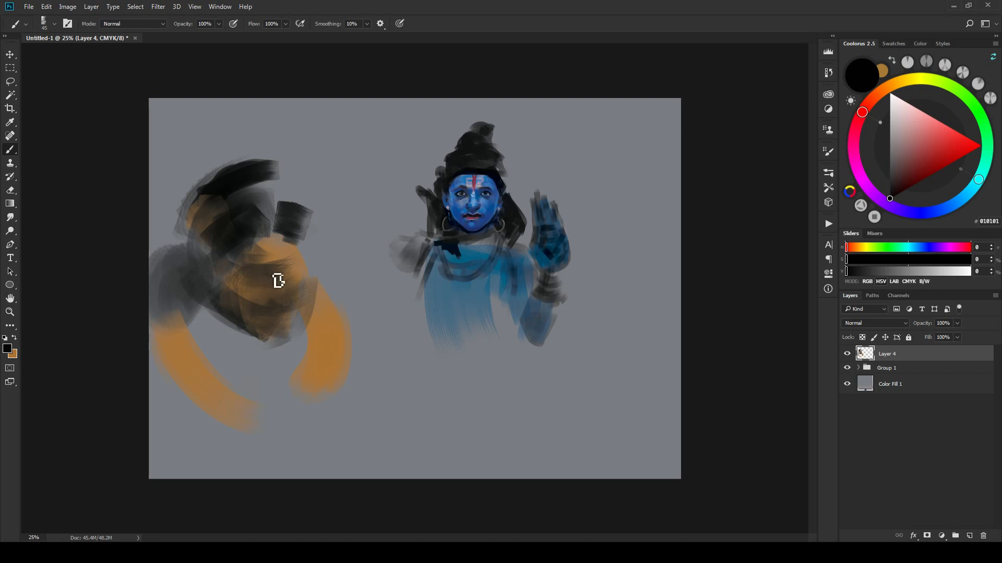
key(bracketright)
key(bracketright)
key(bracketright)
mouse_move(293, 269)
mouse_down()
mouse_move(284, 259)
mouse_move(254, 279)
mouse_up()
mouse_move(205, 307)
mouse_down()
mouse_move(307, 344)
mouse_move(204, 322)
mouse_move(296, 312)
mouse_up()
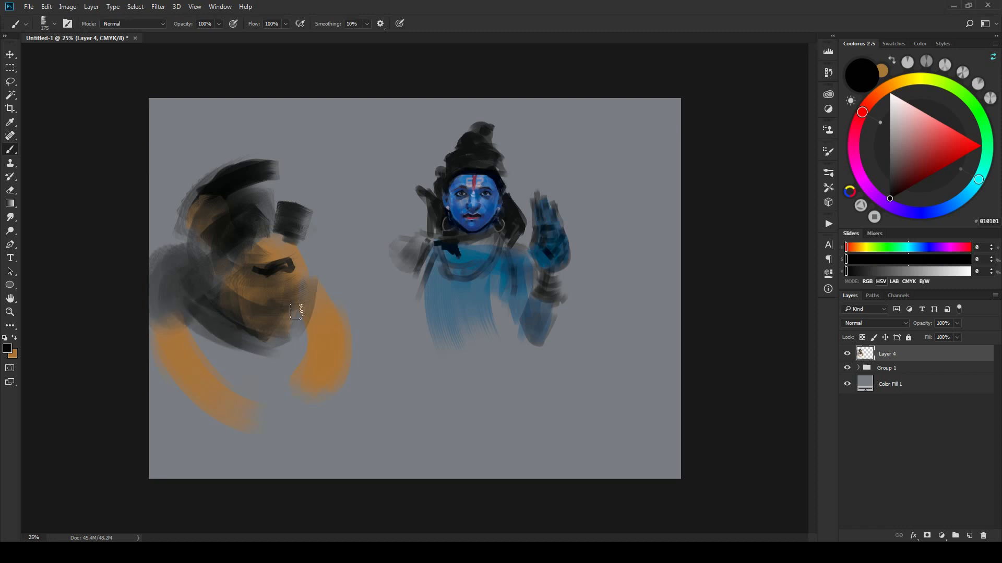
key(bracketleft)
drag(211, 333, 291, 349)
Step: Paint small near-black accents around the side of the head at the canvas's left edge and beside the face's right side at 60 px
key(bracketleft)
key(bracketleft)
key(bracketleft)
key(bracketleft)
key(bracketleft)
key(bracketleft)
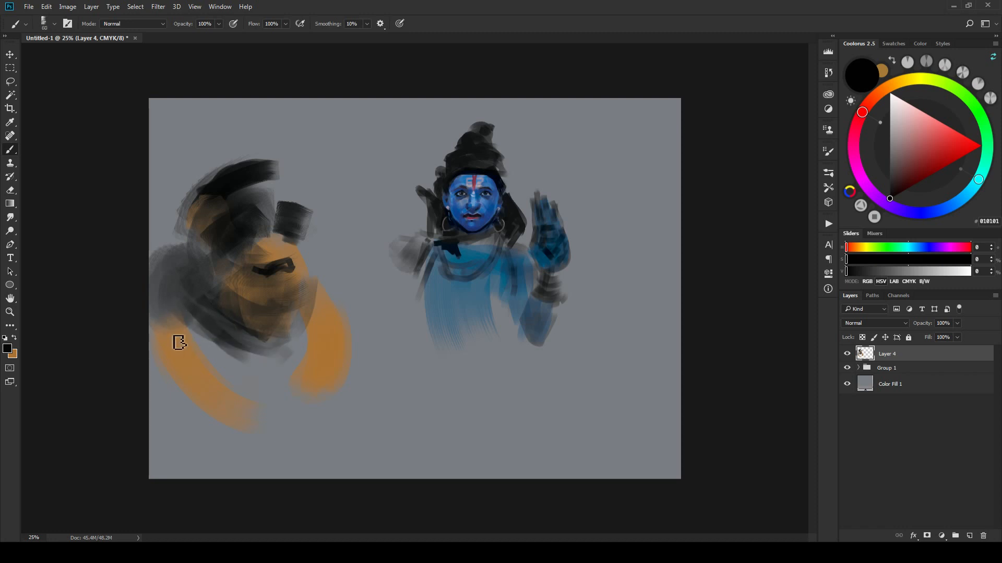
drag(153, 338, 181, 340)
mouse_move(154, 296)
mouse_down()
mouse_move(178, 299)
mouse_move(194, 336)
mouse_move(168, 295)
mouse_move(190, 261)
mouse_move(167, 286)
mouse_move(158, 264)
mouse_up()
key(bracketleft)
click(156, 244)
drag(178, 225, 171, 232)
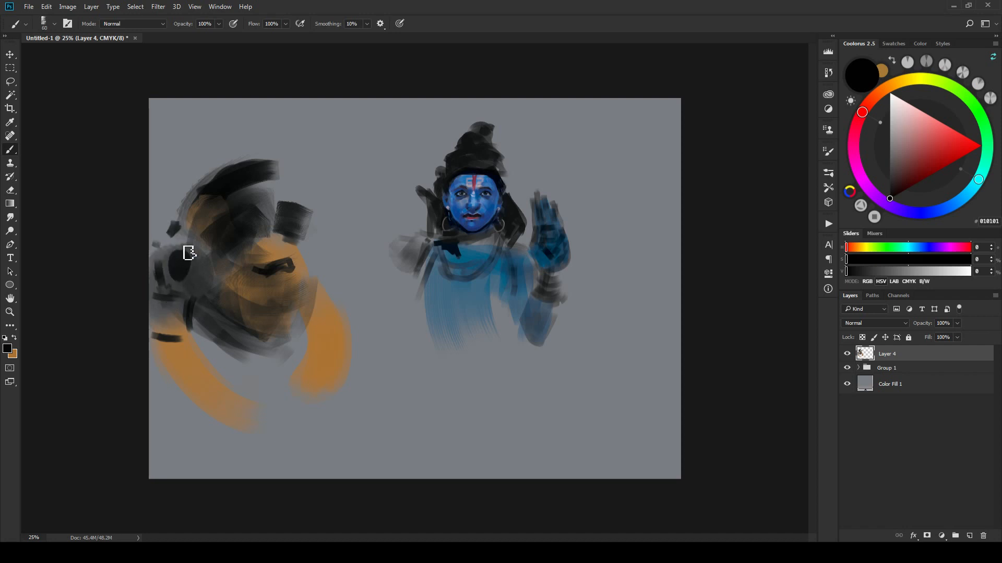
mouse_move(201, 289)
mouse_down()
mouse_move(187, 235)
mouse_move(193, 214)
mouse_up()
mouse_move(326, 296)
mouse_down()
mouse_move(316, 273)
mouse_move(311, 304)
mouse_move(311, 275)
mouse_move(314, 299)
mouse_up()
Step: Extend the dark band across the second figure's forehead and shade its lower face with near-black at about 125 px
key(bracketright)
key(bracketright)
key(bracketright)
key(bracketright)
key(bracketright)
key(bracketright)
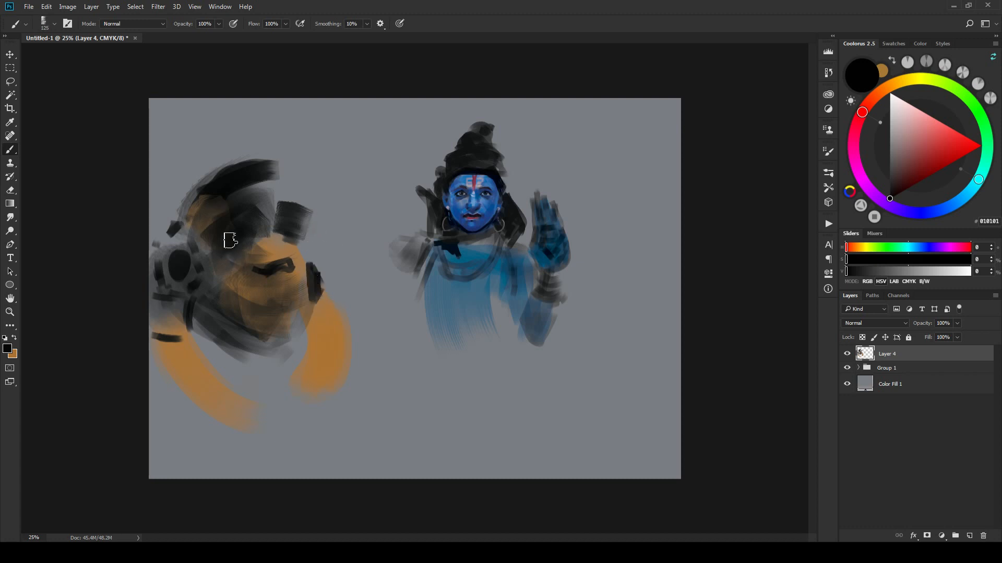
mouse_move(306, 228)
mouse_down()
mouse_move(246, 212)
mouse_move(265, 201)
mouse_move(251, 216)
mouse_move(305, 221)
mouse_move(288, 235)
mouse_up()
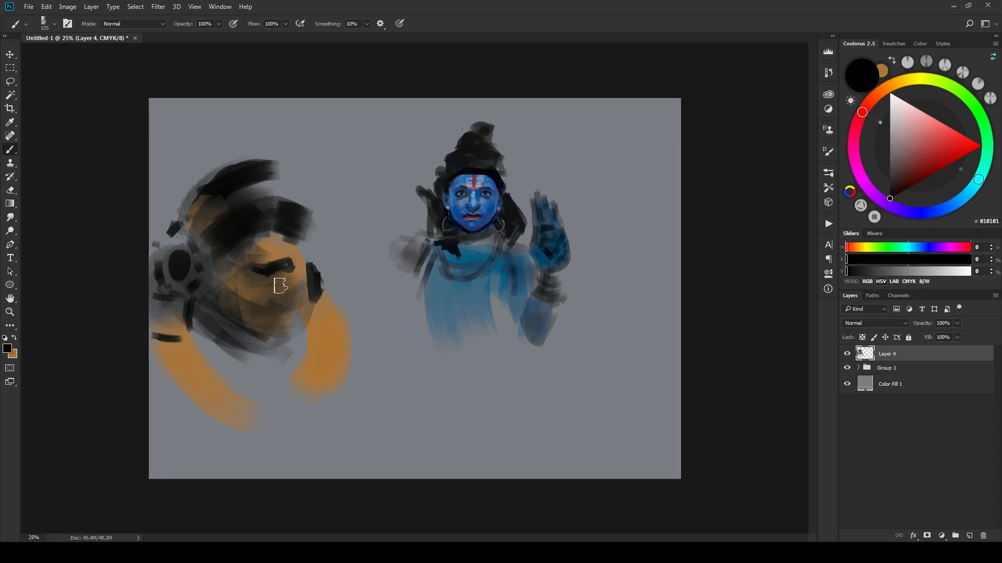
mouse_move(281, 286)
mouse_down()
mouse_move(282, 329)
mouse_move(300, 279)
mouse_move(261, 334)
mouse_up()
drag(290, 256, 295, 287)
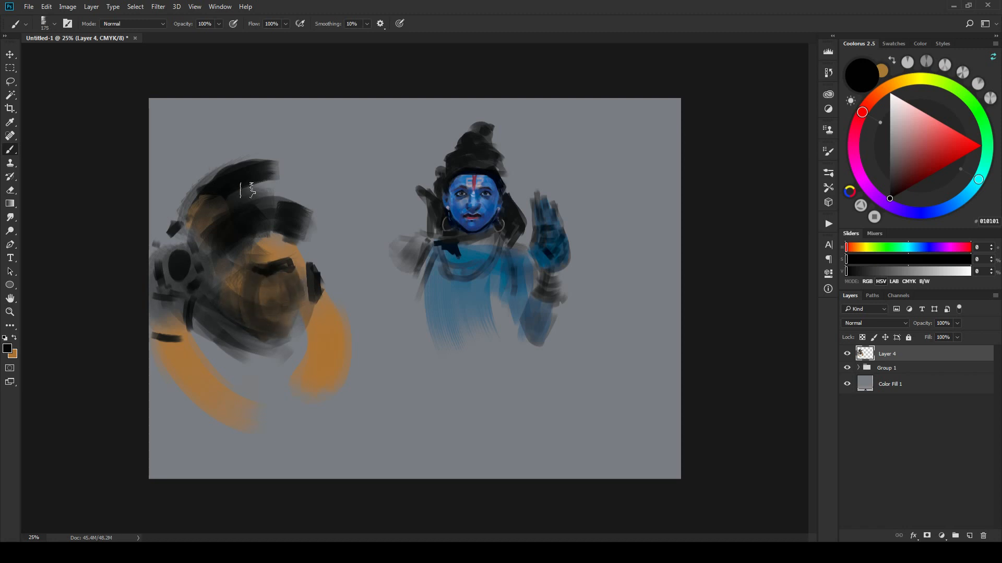
Step: Build up the peaked crown of the second head and add loose outer strokes at its upper left at 70 and 40 px
drag(261, 173, 293, 180)
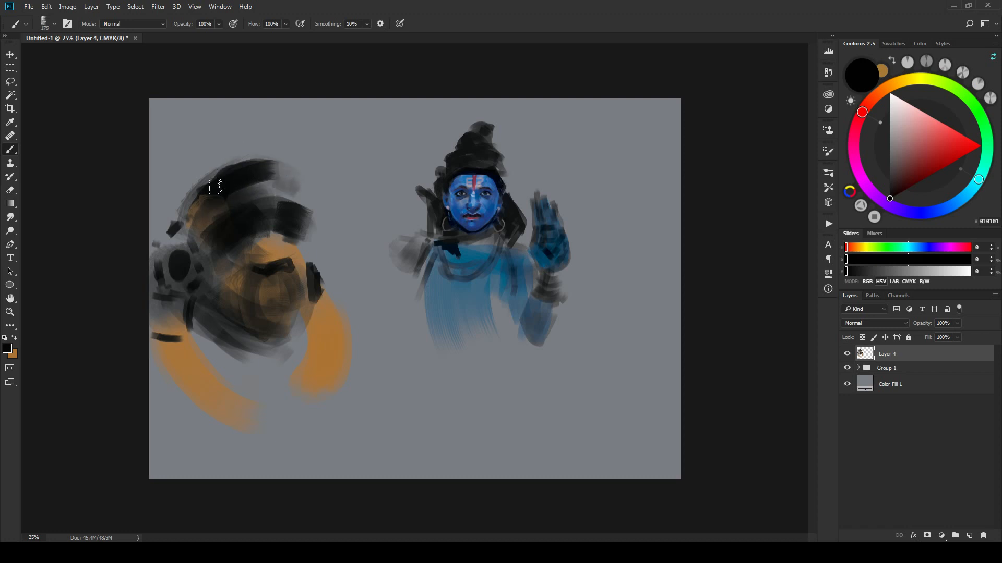
mouse_move(217, 178)
mouse_down()
mouse_move(262, 152)
mouse_move(232, 165)
mouse_move(223, 152)
mouse_move(183, 198)
mouse_up()
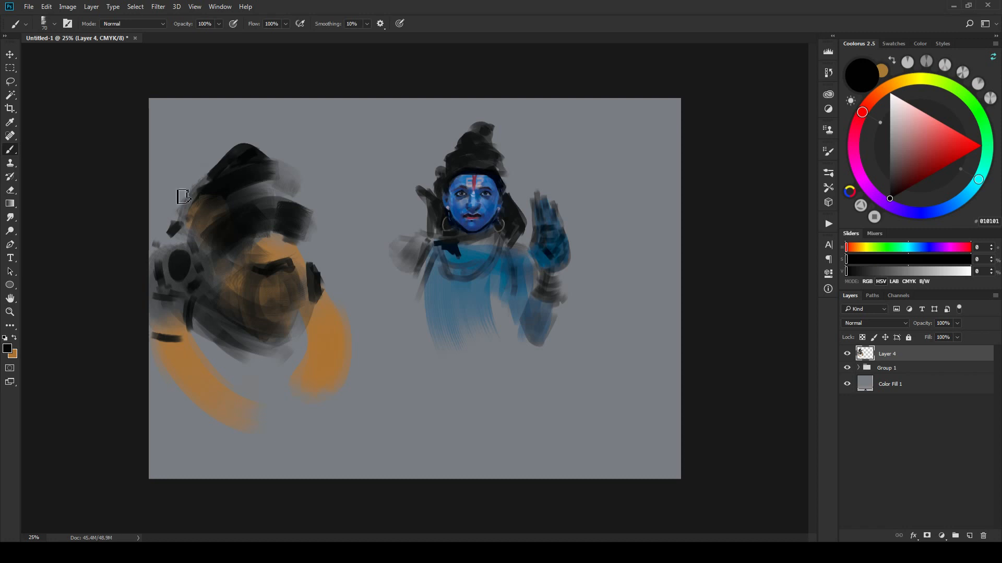
drag(213, 149, 170, 220)
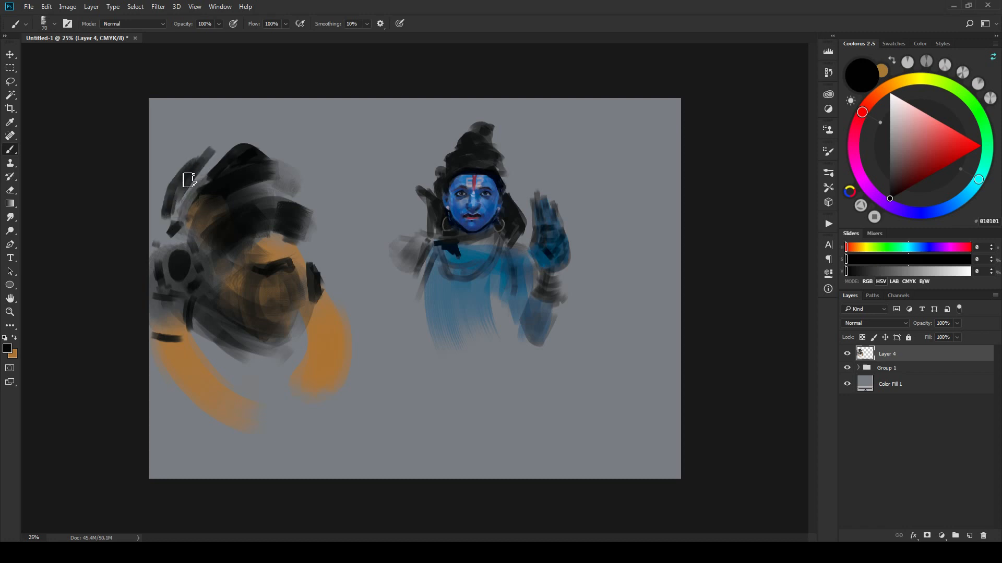
key([)
key([)
key([)
mouse_move(196, 117)
mouse_down()
mouse_move(213, 136)
mouse_move(231, 124)
mouse_move(189, 142)
mouse_up()
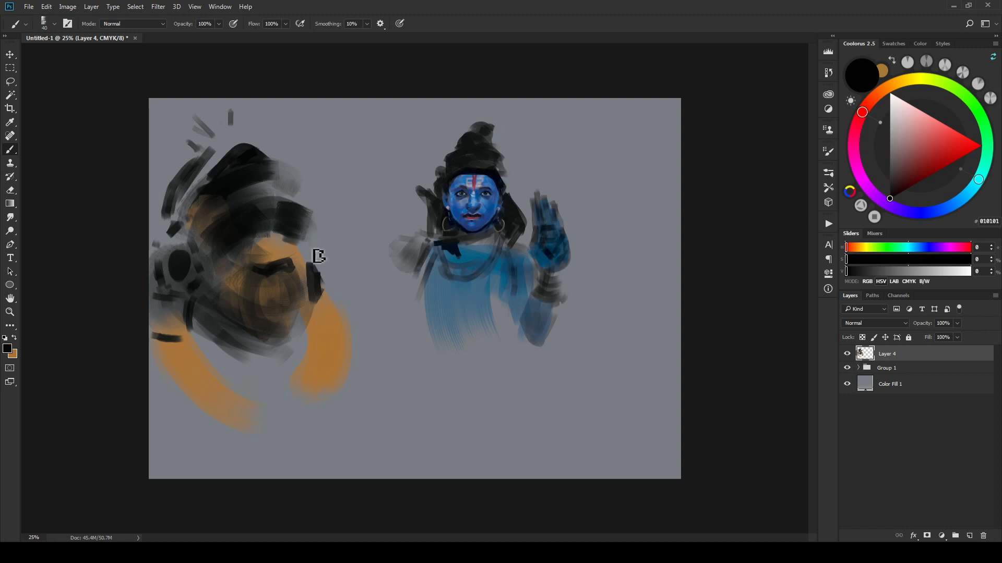
Step: Define the right contour of the second head with near-black marks beside the face and a curved stroke down from the crown
mouse_move(315, 258)
mouse_down()
mouse_move(316, 226)
mouse_move(313, 248)
mouse_move(320, 212)
mouse_move(326, 262)
mouse_move(324, 212)
mouse_move(336, 250)
mouse_move(326, 286)
mouse_move(321, 229)
mouse_up()
key(])
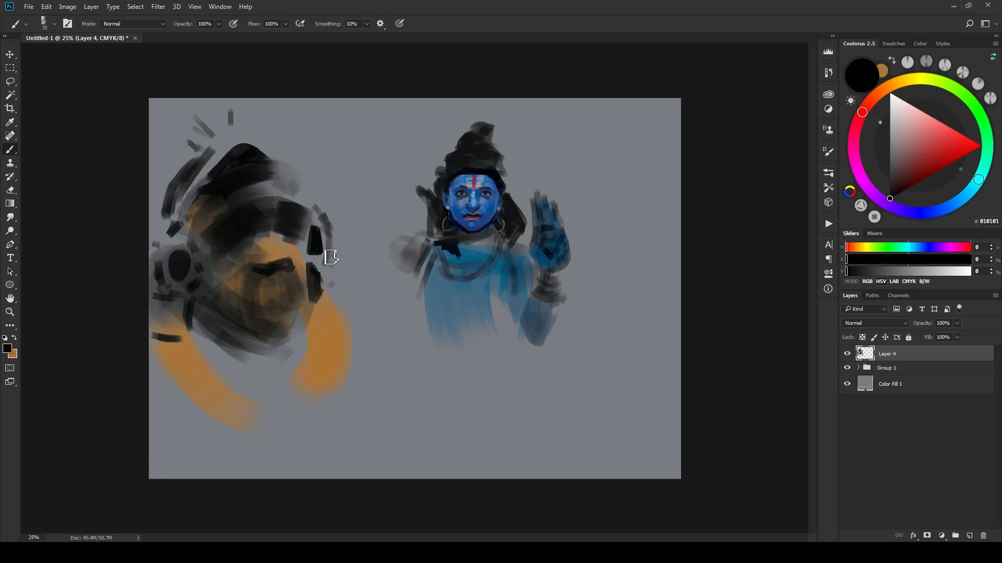
key([)
mouse_move(302, 182)
mouse_down()
mouse_move(316, 209)
mouse_move(325, 202)
mouse_move(318, 208)
mouse_move(311, 187)
mouse_up()
key(])
key(])
key(])
key(])
drag(280, 150, 330, 208)
drag(178, 219, 173, 232)
Step: Add fine near-black details around the left temple of the second head at 20 px, plus darker accents lower on that side
key([)
key([)
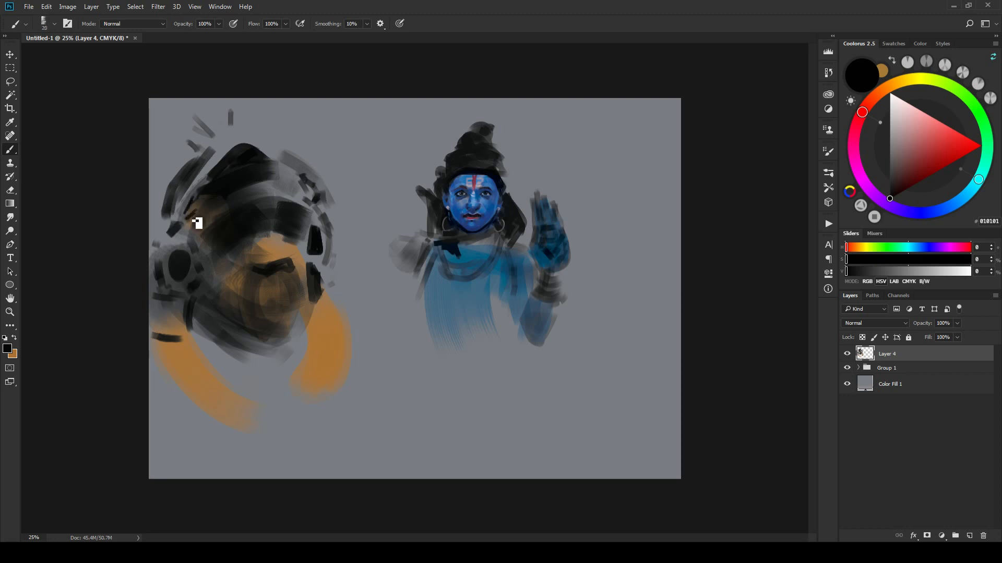
drag(200, 197, 197, 217)
key(bracketright)
key(bracketright)
key(bracketright)
key(bracketright)
key(bracketright)
drag(186, 312, 180, 325)
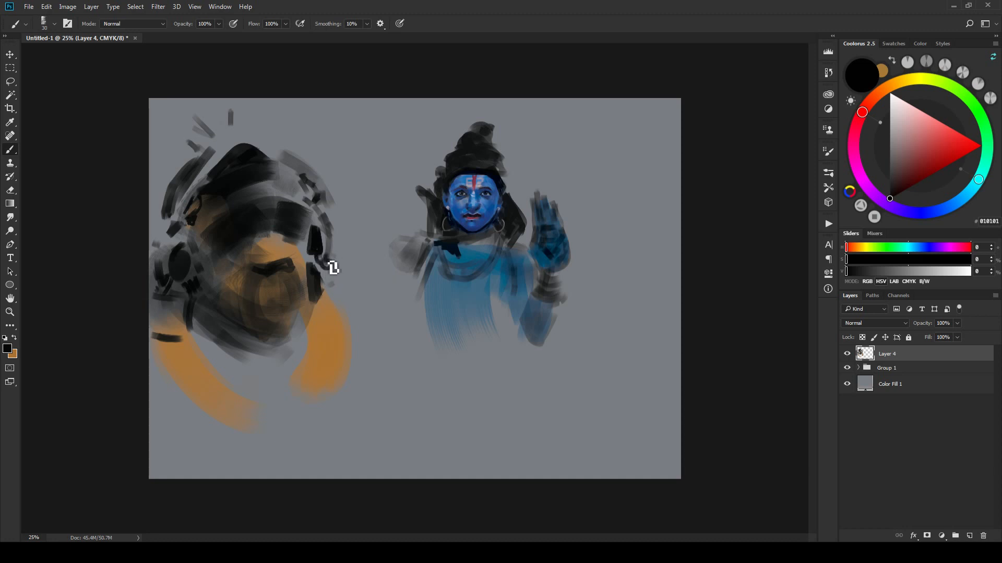
Step: Thicken the right edge of the second head with short near-black strokes starting at 30 px
mouse_move(332, 267)
mouse_down()
mouse_move(329, 275)
mouse_move(329, 249)
mouse_move(345, 257)
mouse_move(339, 230)
mouse_up()
drag(331, 215, 341, 245)
key(bracketright)
drag(329, 212, 342, 229)
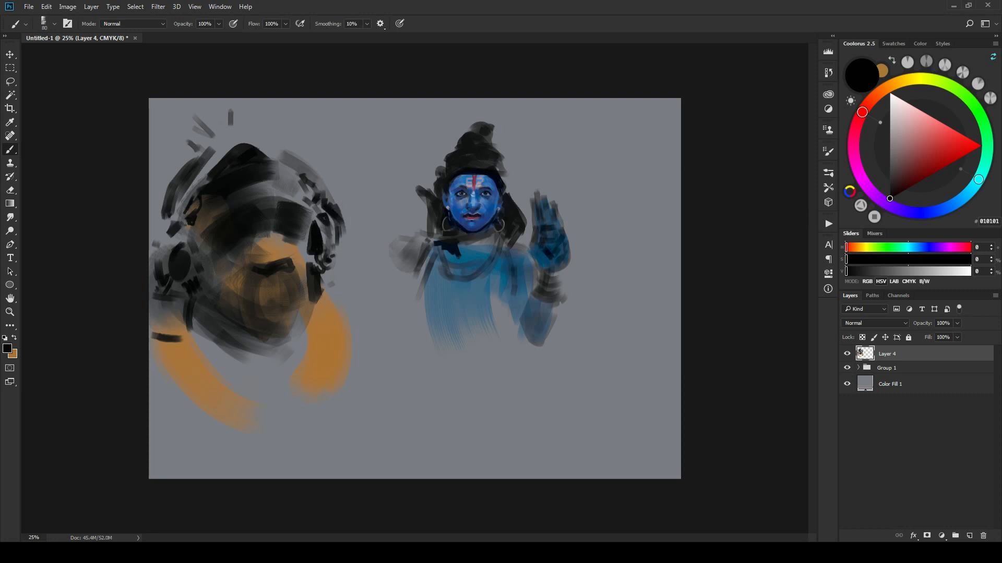
Step: Paint a long dark mass down the second figure's right side and outline the right orange shape with near-black
mouse_move(335, 195)
mouse_down()
mouse_move(319, 169)
mouse_move(342, 192)
mouse_move(350, 228)
mouse_move(350, 243)
mouse_move(345, 218)
mouse_move(335, 292)
mouse_move(366, 347)
mouse_up()
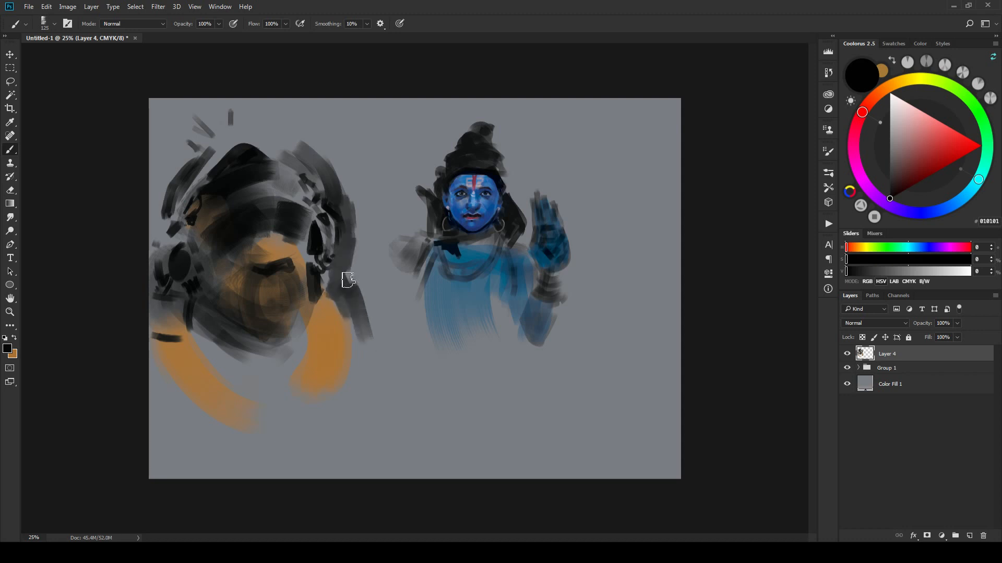
mouse_move(348, 216)
mouse_down()
mouse_move(356, 340)
mouse_move(342, 287)
mouse_move(329, 387)
mouse_move(311, 412)
mouse_move(376, 286)
mouse_up()
drag(363, 235, 365, 287)
key(bracketleft)
key(bracketleft)
key(bracketleft)
key(bracketleft)
mouse_move(315, 320)
mouse_down()
mouse_move(303, 381)
mouse_move(284, 397)
mouse_move(301, 382)
mouse_move(306, 417)
mouse_move(340, 393)
mouse_move(287, 423)
mouse_up()
Step: Underline the lower end of the second figure's left orange shape with near-black strokes
key(bracketright)
key(bracketright)
key(bracketright)
key(bracketright)
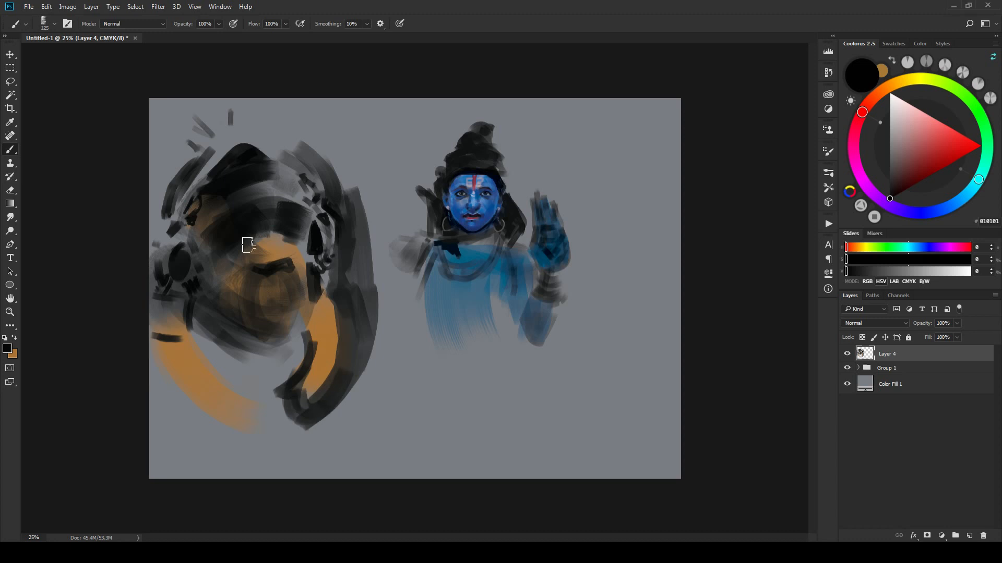
key(bracketleft)
key(bracketleft)
mouse_move(178, 405)
mouse_down()
mouse_move(273, 409)
mouse_move(175, 424)
mouse_up()
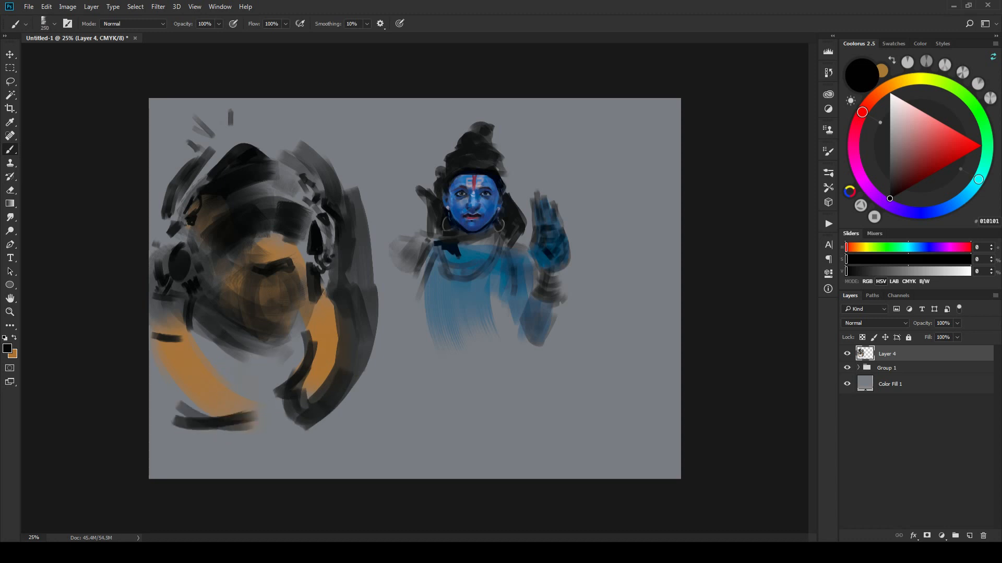
Step: Shade the second figure's chest between the orange shapes and outline the left shape's lower edge with near-black strokes
mouse_move(245, 386)
mouse_down()
mouse_move(219, 358)
mouse_move(264, 360)
mouse_move(229, 368)
mouse_up()
key(bracketleft)
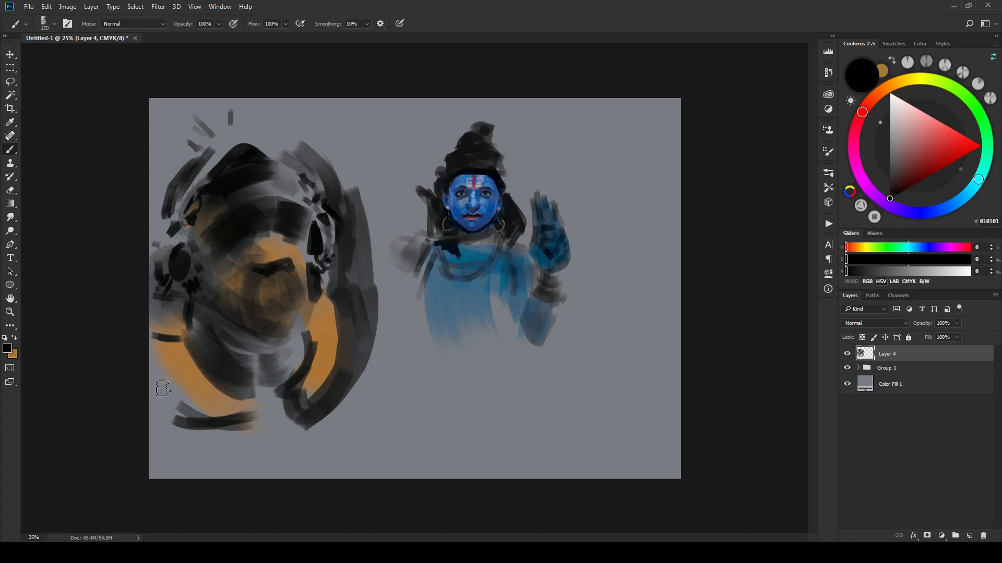
mouse_move(163, 388)
mouse_down()
mouse_move(248, 424)
mouse_move(195, 427)
mouse_move(176, 407)
mouse_move(261, 421)
mouse_move(281, 414)
mouse_move(286, 397)
mouse_move(283, 443)
mouse_move(291, 400)
mouse_move(248, 423)
mouse_move(258, 394)
mouse_move(278, 395)
mouse_move(252, 394)
mouse_move(290, 385)
mouse_move(251, 394)
mouse_move(284, 411)
mouse_move(259, 426)
mouse_move(282, 420)
mouse_move(260, 421)
mouse_move(289, 407)
mouse_up()
key(bracketright)
key(bracketright)
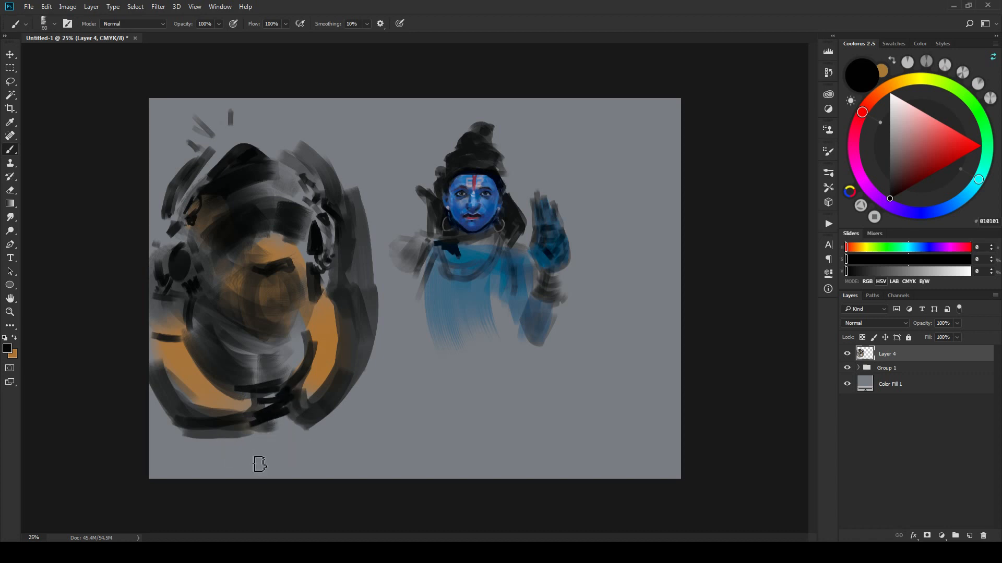
Step: Block in the second figure's lower torso down to the canvas edge with near-black strokes, enlarging the brush to 250 px
mouse_move(259, 464)
mouse_down()
mouse_move(268, 478)
mouse_move(306, 424)
mouse_move(266, 465)
mouse_move(308, 454)
mouse_move(196, 451)
mouse_move(242, 474)
mouse_move(290, 445)
mouse_move(286, 416)
mouse_move(269, 437)
mouse_move(289, 418)
mouse_move(327, 445)
mouse_move(343, 427)
mouse_move(337, 495)
mouse_move(329, 391)
mouse_move(313, 469)
mouse_up()
key(bracketright)
key(bracketright)
key(bracketright)
key(bracketright)
key(bracketright)
key(bracketright)
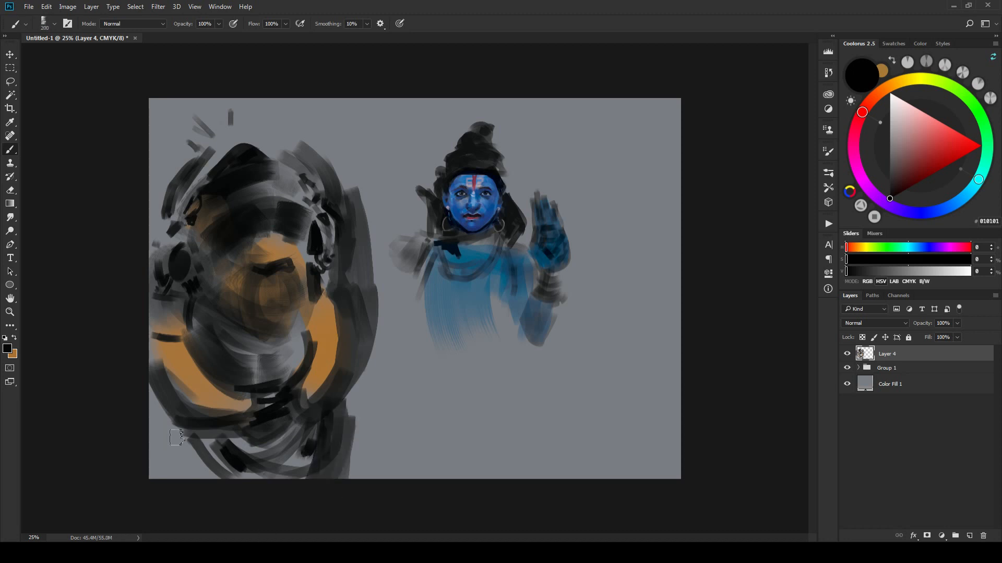
mouse_move(172, 441)
mouse_down()
mouse_move(186, 476)
mouse_move(139, 402)
mouse_move(156, 384)
mouse_up()
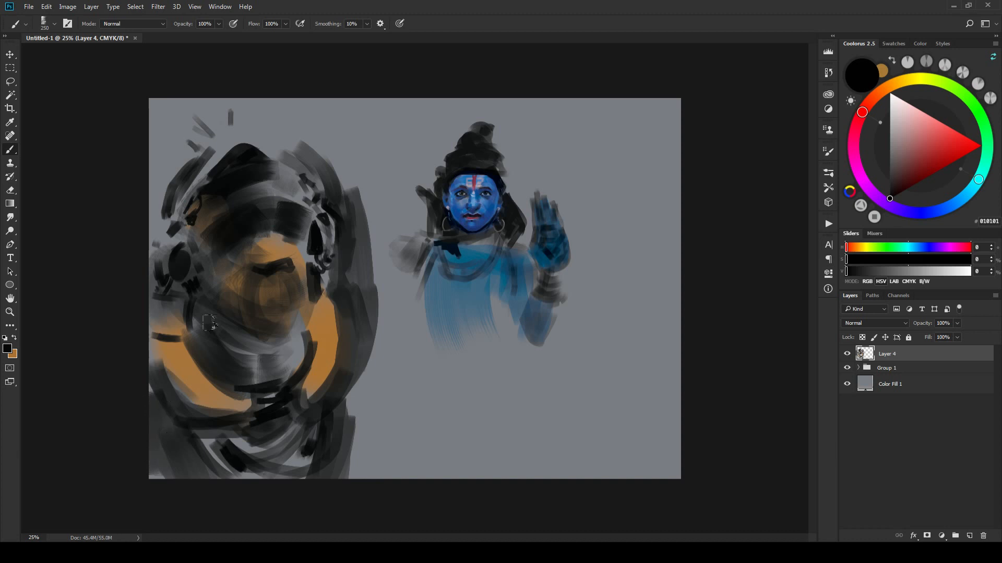
Step: Paint orange highlights on the second figure's brow, cheek, nose and mouth area with a 40 px brush
key(bracketleft)
key(bracketleft)
key(bracketleft)
key(bracketleft)
key(bracketleft)
key(bracketleft)
key(bracketleft)
key(bracketleft)
key(bracketright)
key(x)
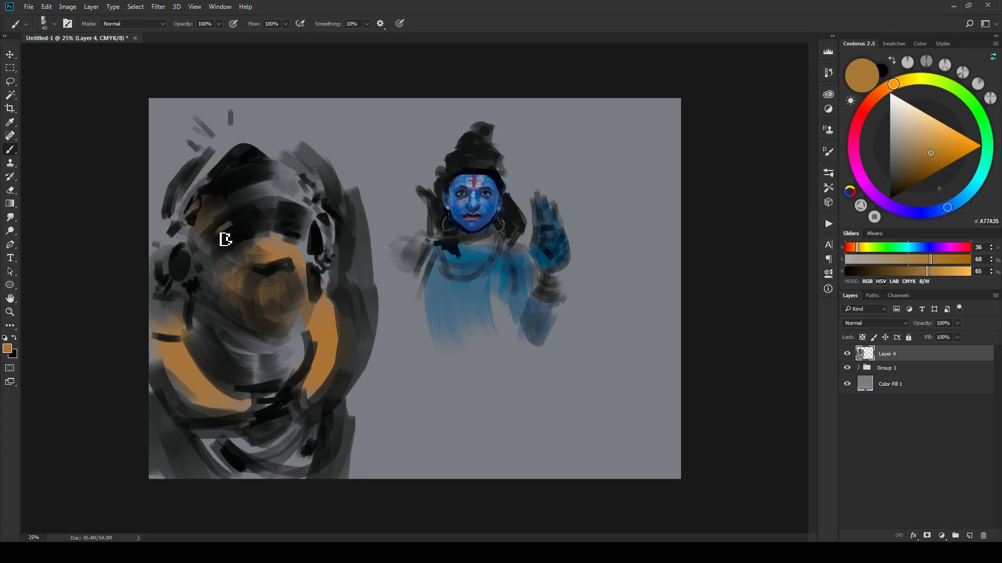
mouse_move(225, 235)
mouse_down()
mouse_move(217, 226)
mouse_move(246, 258)
mouse_move(234, 268)
mouse_move(248, 299)
mouse_up()
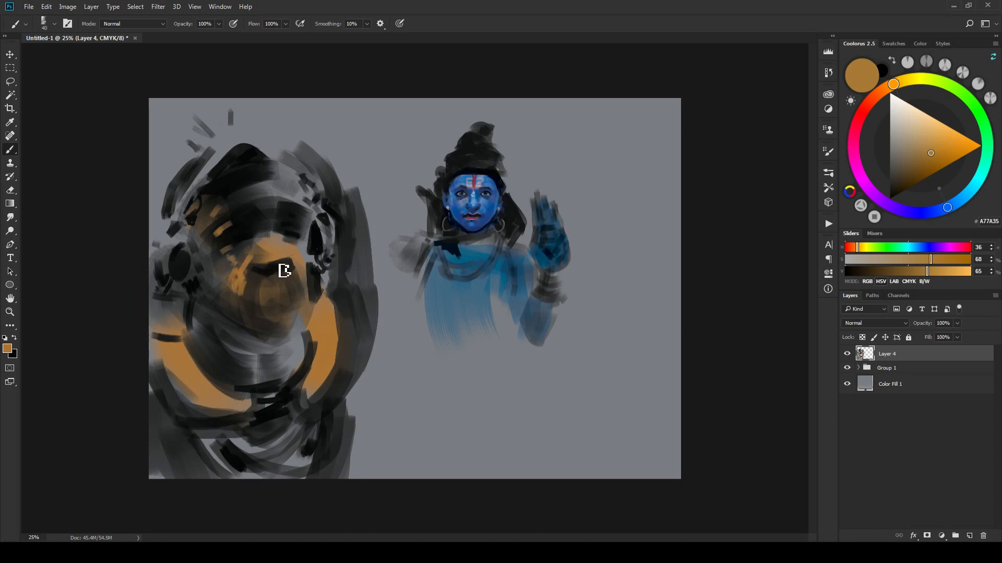
mouse_move(282, 251)
mouse_down()
mouse_move(264, 273)
mouse_move(290, 260)
mouse_move(295, 271)
mouse_up()
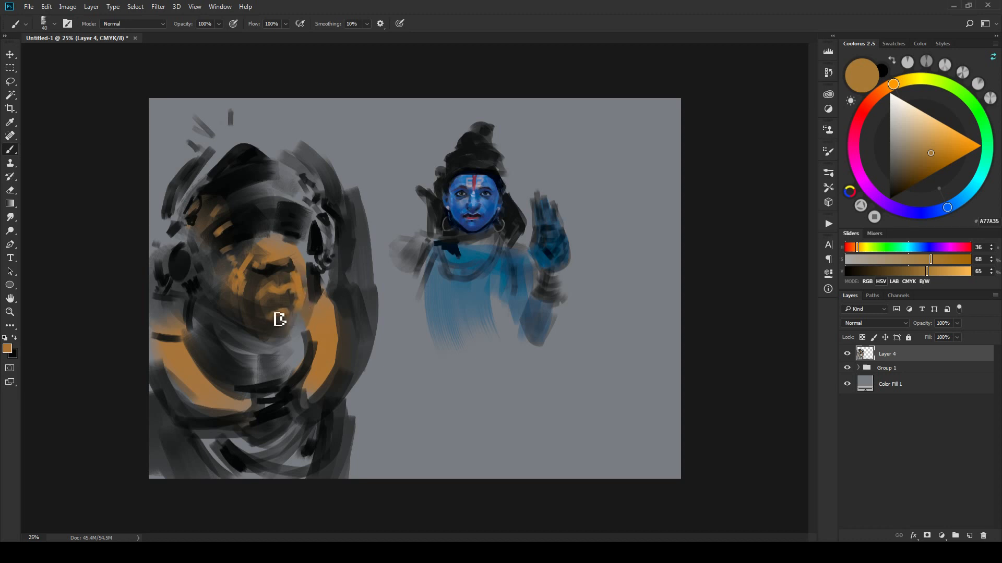
Step: Define the second face's lips and the shadow below them with near-black strokes at 40 px
key(x)
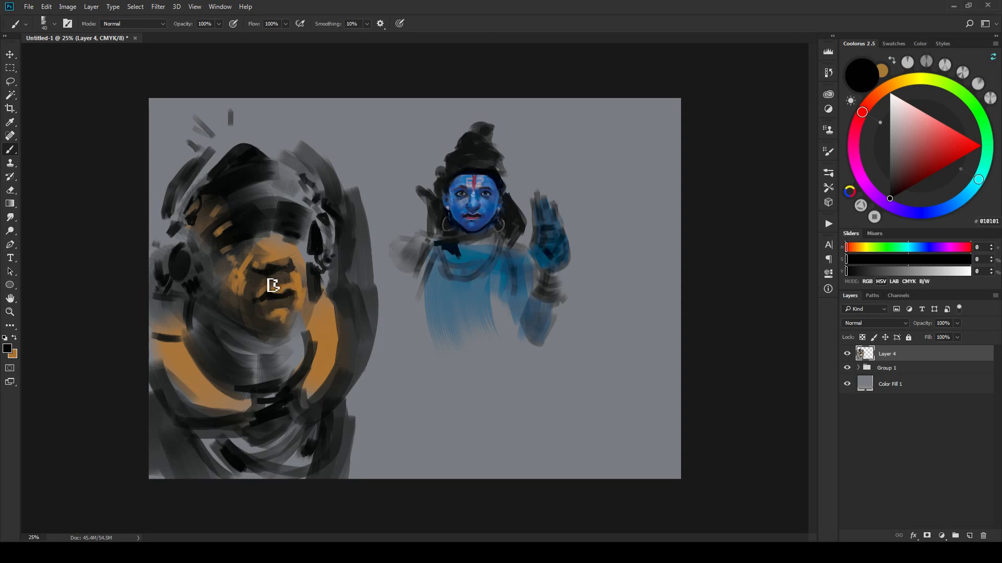
key(x)
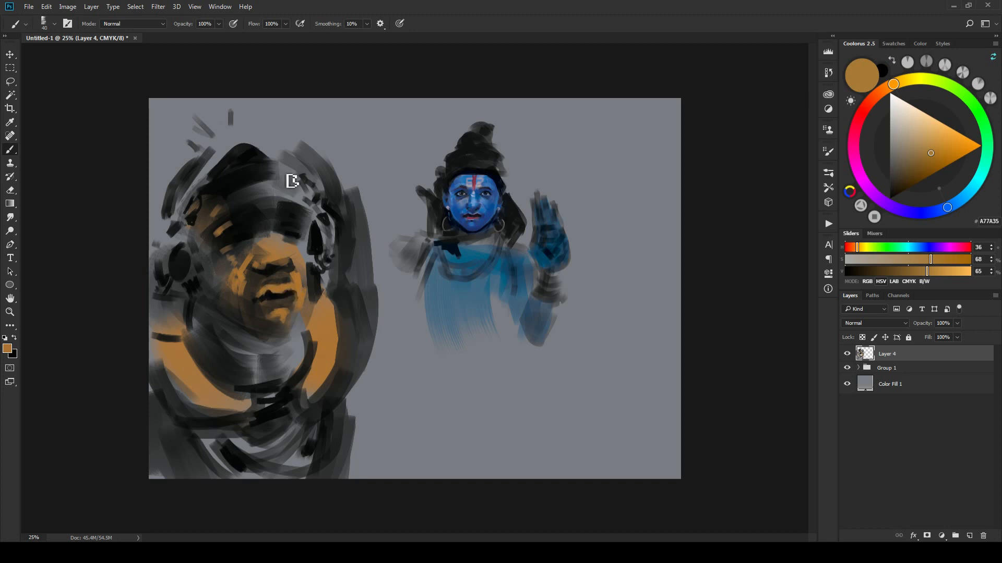
key(x)
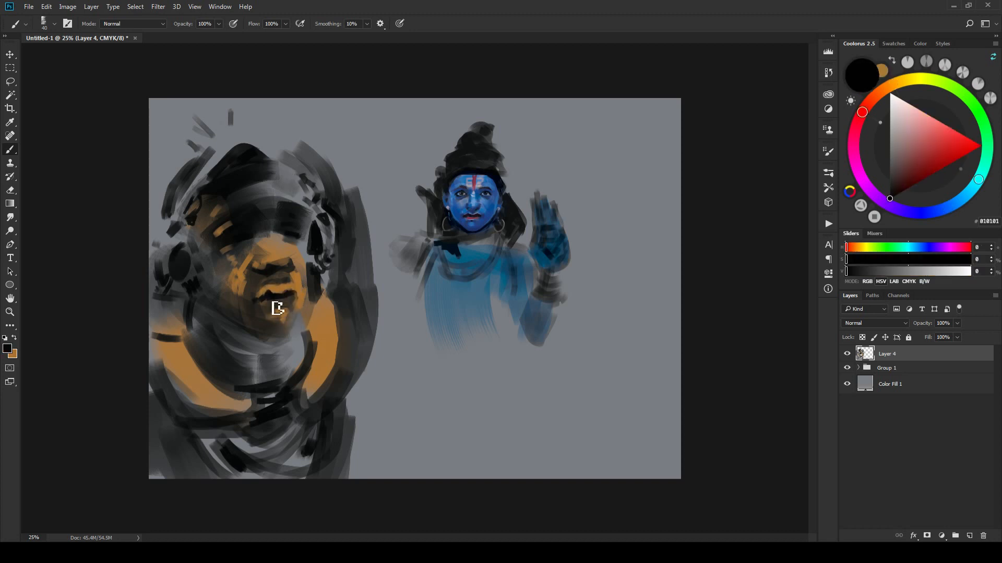
drag(265, 304, 296, 306)
Step: Build up the second face's eyelids and cheek in orange and add a near-black band across the right orange shape
alt+click(242, 241)
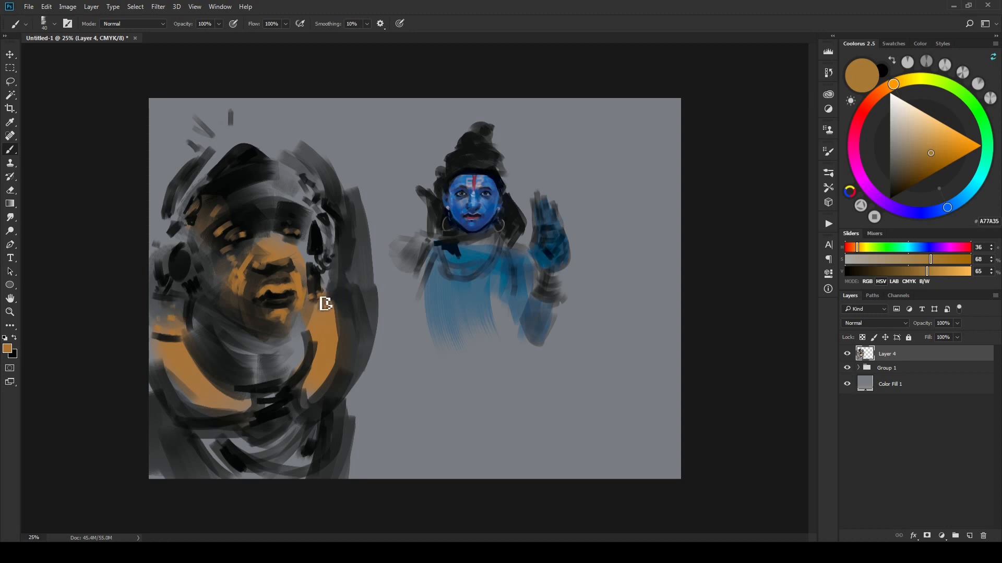
key(x)
mouse_move(344, 314)
mouse_down()
mouse_move(307, 317)
mouse_move(320, 285)
mouse_up()
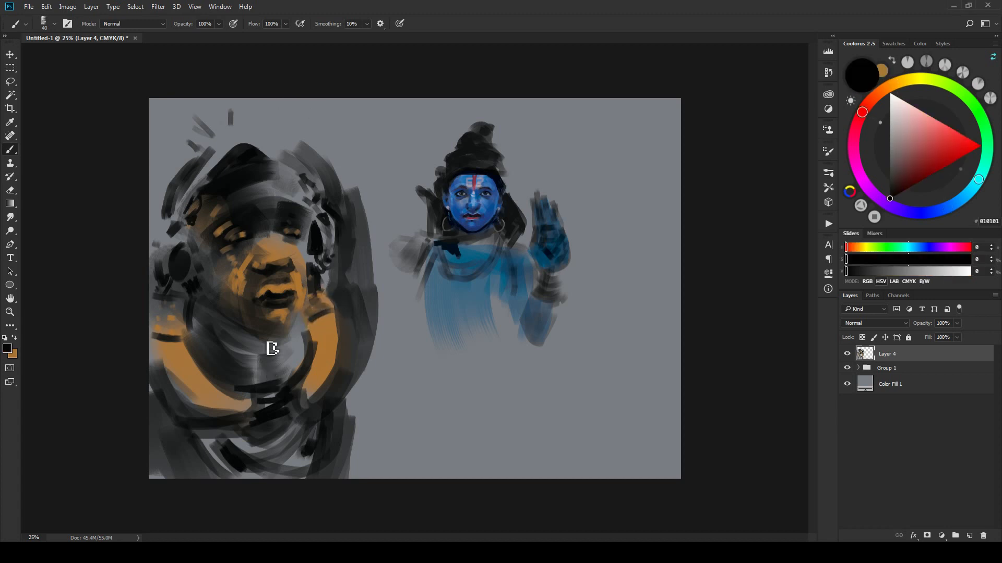
key(x)
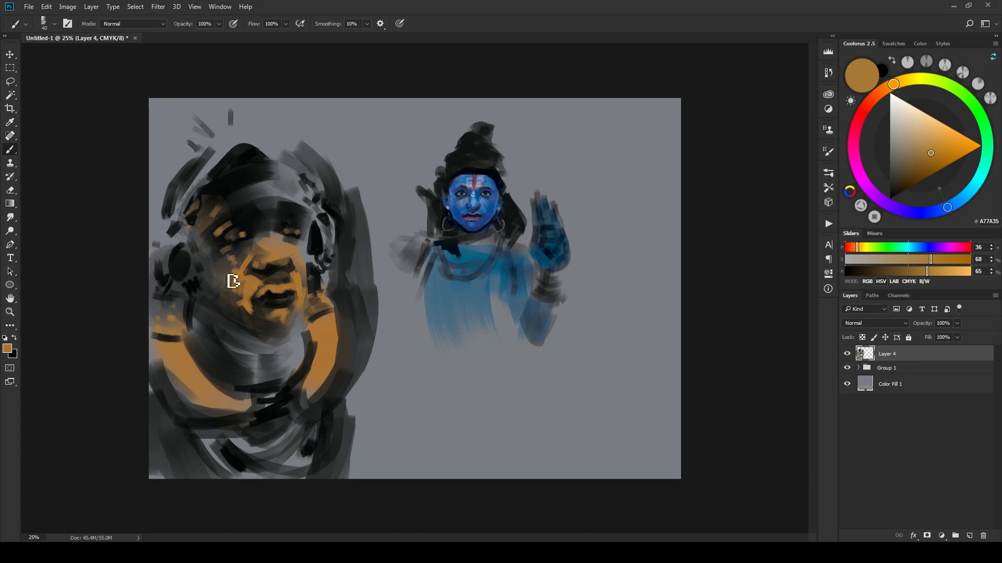
key(bracketright)
mouse_move(237, 281)
mouse_down()
mouse_move(223, 268)
mouse_move(249, 253)
mouse_up()
Step: Refine the second face's mouth with a small near-black brush and darken under the chin with a much larger one
key(bracketleft)
key(bracketleft)
key(bracketleft)
key(bracketleft)
key(x)
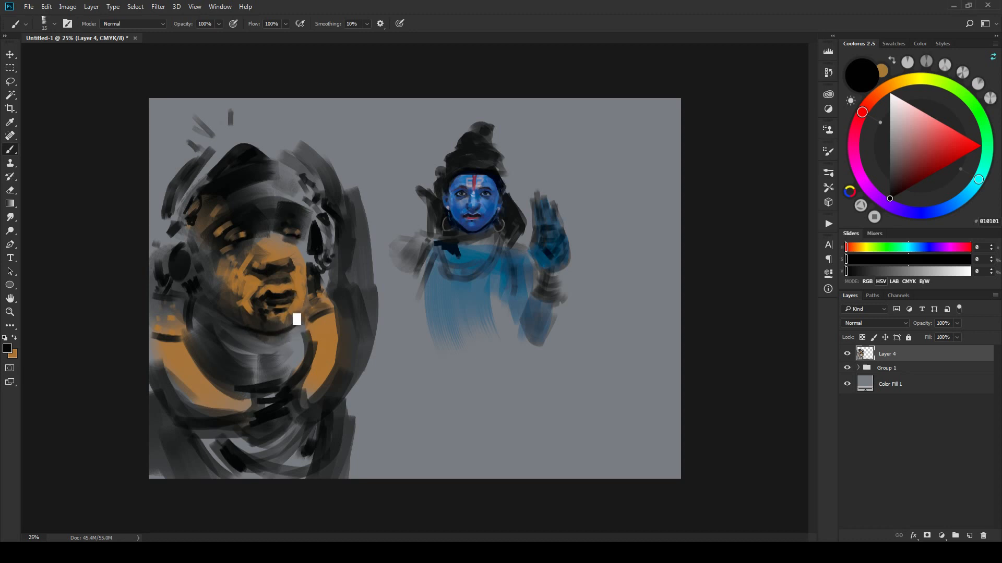
key(bracketleft)
key(bracketleft)
key(bracketleft)
key(bracketleft)
key(bracketleft)
key(bracketright)
key(bracketright)
key(bracketright)
key(bracketright)
key(bracketright)
key(bracketright)
key(bracketright)
key(bracketright)
key(bracketright)
key(bracketright)
key(bracketright)
key(bracketright)
key(bracketright)
key(bracketright)
key(bracketright)
key(bracketright)
key(bracketright)
key(bracketright)
mouse_move(244, 333)
mouse_down()
mouse_move(230, 334)
mouse_move(285, 335)
mouse_up()
Step: Darken the second figure's forehead and eye area with near-black strokes, using a brush of up to 150 px
key(bracketright)
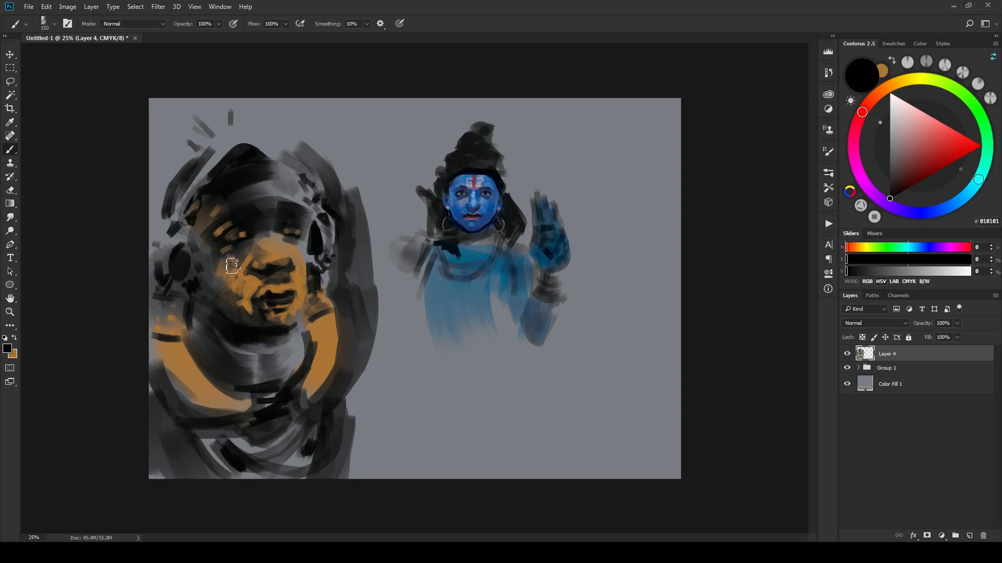
key(bracketright)
key(bracketleft)
key(bracketleft)
key(bracketleft)
key(bracketleft)
key(bracketleft)
key(bracketleft)
key(bracketleft)
key(bracketleft)
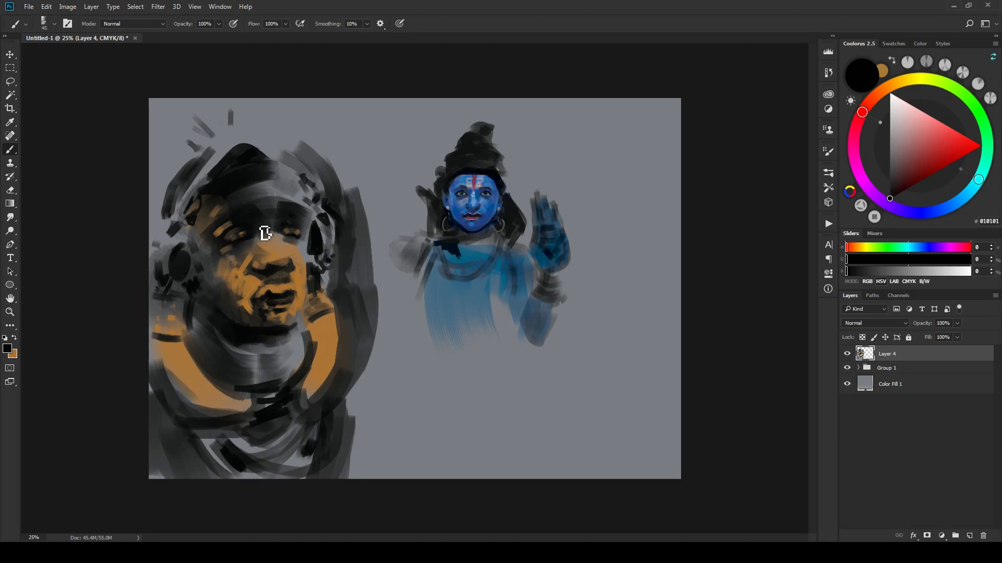
key(bracketright)
key(bracketleft)
key(bracketright)
key(bracketright)
key(bracketright)
key(bracketright)
mouse_move(253, 174)
mouse_down()
mouse_move(308, 201)
mouse_move(297, 282)
mouse_up()
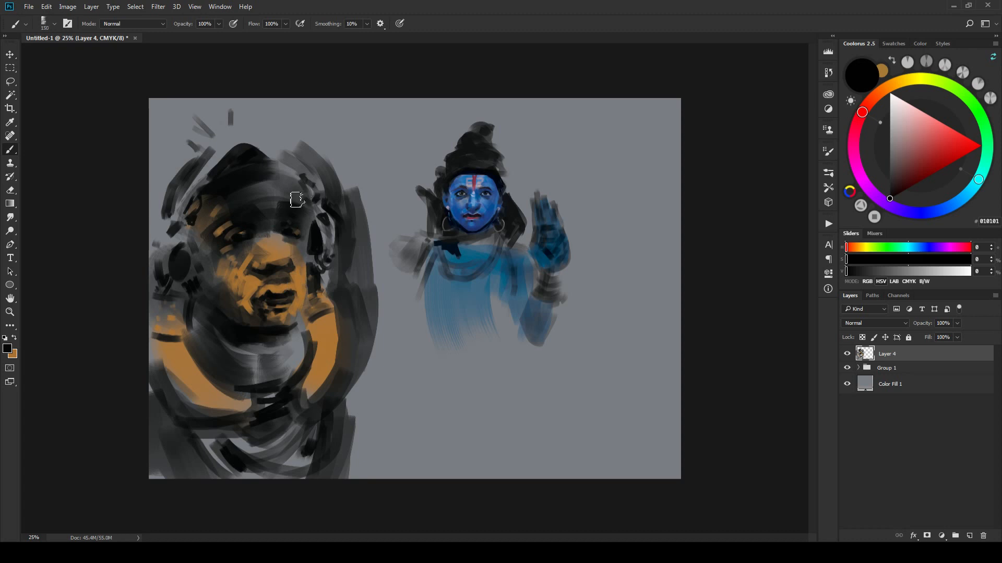
Step: Fill the area left of the second head with near-black and outline the top of its headdress
key(bracketleft)
key(bracketleft)
key(bracketleft)
alt+click(290, 319)
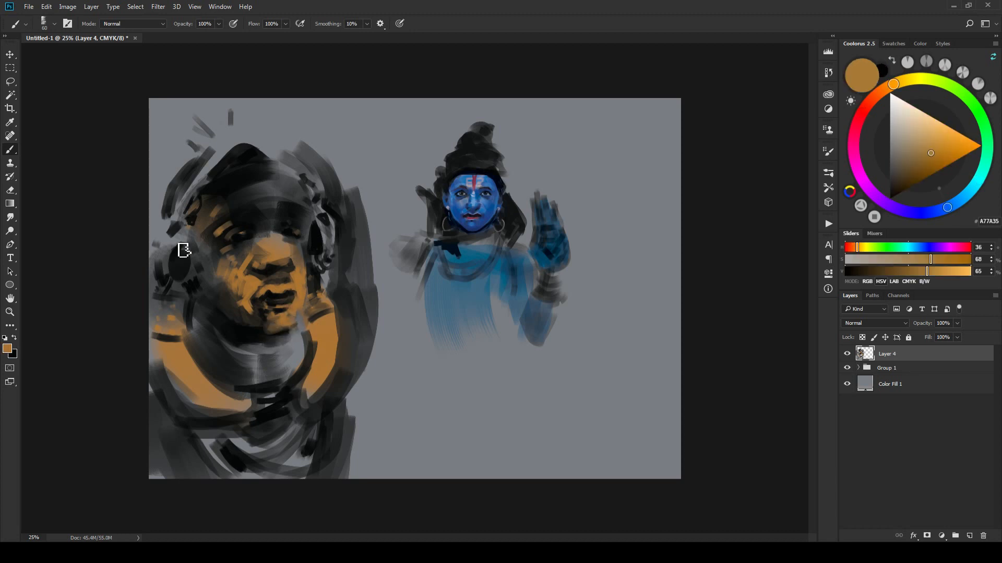
key(x)
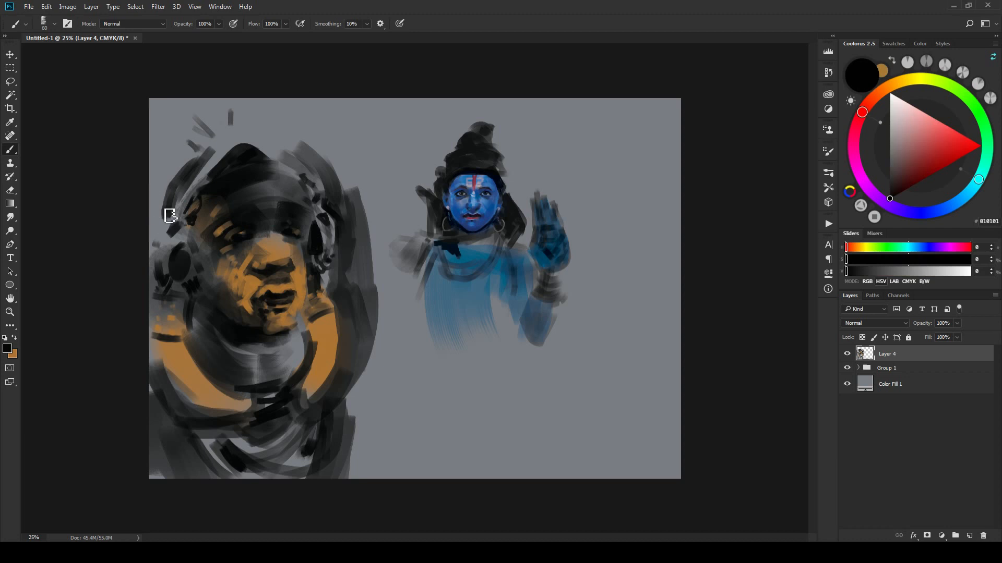
drag(170, 216, 159, 231)
key(bracketright)
key(bracketright)
key(bracketright)
key(bracketright)
key(bracketleft)
key(bracketleft)
key(bracketleft)
key(bracketleft)
key(bracketleft)
key(bracketleft)
key(bracketleft)
key(bracketright)
drag(239, 140, 249, 140)
Step: Pick muted blue #48536A and brush it across the second figure's forehead
click(965, 202)
drag(934, 128, 902, 162)
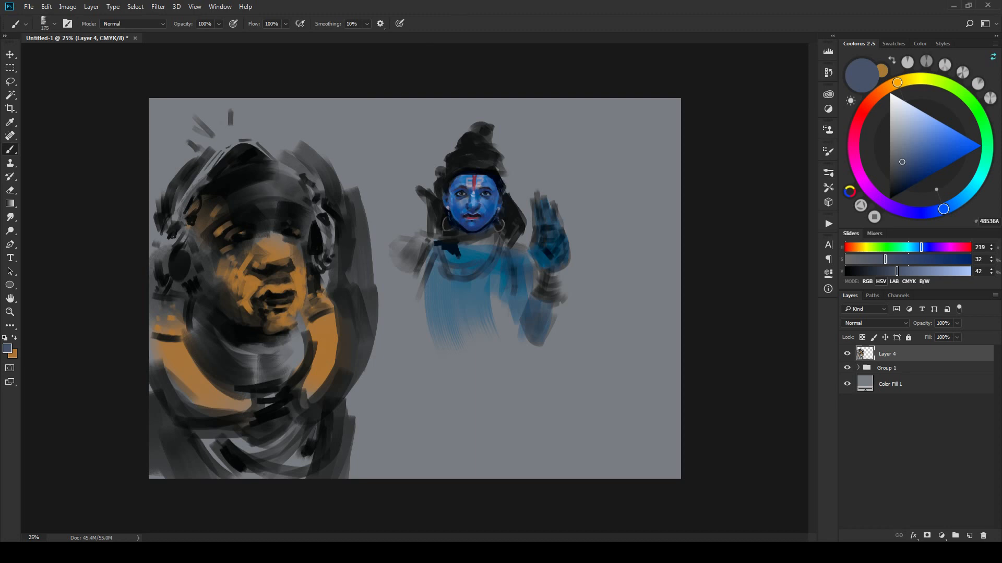
mouse_move(240, 206)
mouse_down()
mouse_move(277, 182)
mouse_move(303, 153)
mouse_move(244, 199)
mouse_move(286, 189)
mouse_move(259, 191)
mouse_move(283, 201)
mouse_up()
key(bracketleft)
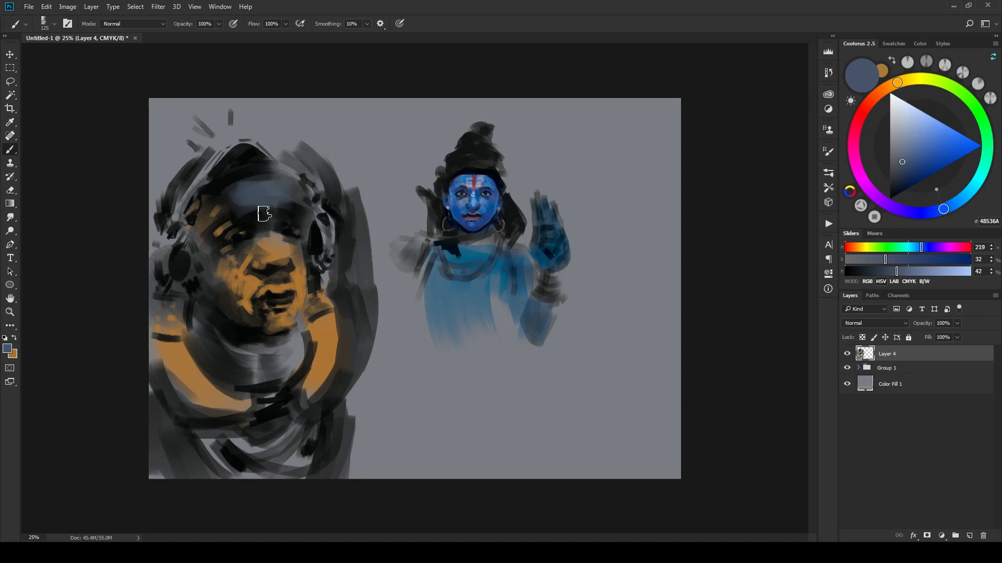
Step: Add muted blue to the bridge of the second figure's nose with a smaller brush and to the left temple with a larger one
key(bracketleft)
key(bracketleft)
key(bracketleft)
key(bracketleft)
key(bracketleft)
key(bracketright)
drag(275, 246, 271, 219)
key(bracketright)
key(bracketright)
drag(234, 198, 223, 207)
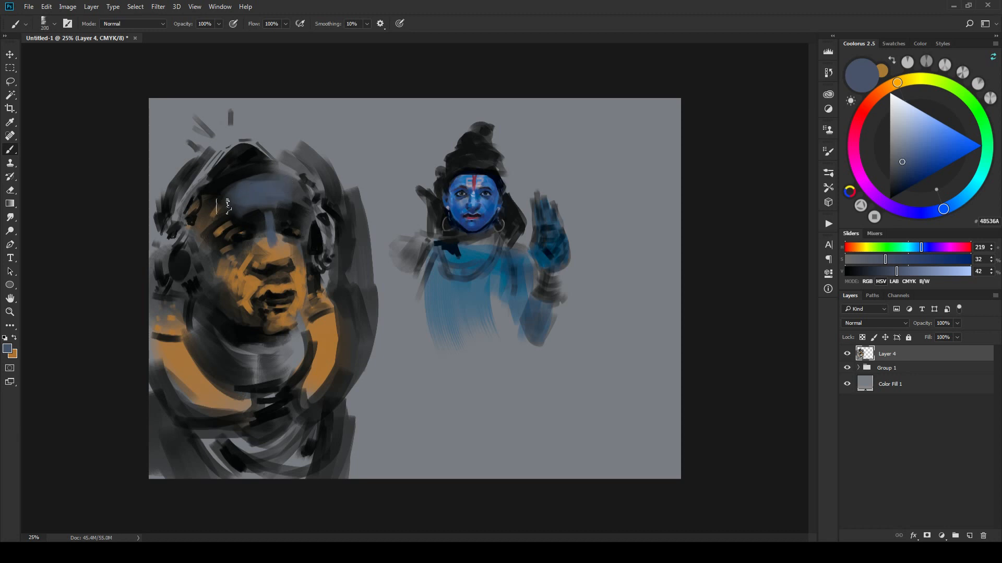
Step: Paint a round muted-blue colour swatch on the empty canvas above the second figure's right side at 40 px
key(bracketleft)
key(bracketleft)
key(bracketleft)
key(bracketleft)
key(bracketleft)
key(bracketleft)
key(bracketright)
key(bracketright)
key(bracketright)
click(355, 130)
mouse_move(373, 133)
mouse_down()
mouse_move(363, 139)
mouse_move(376, 120)
mouse_up()
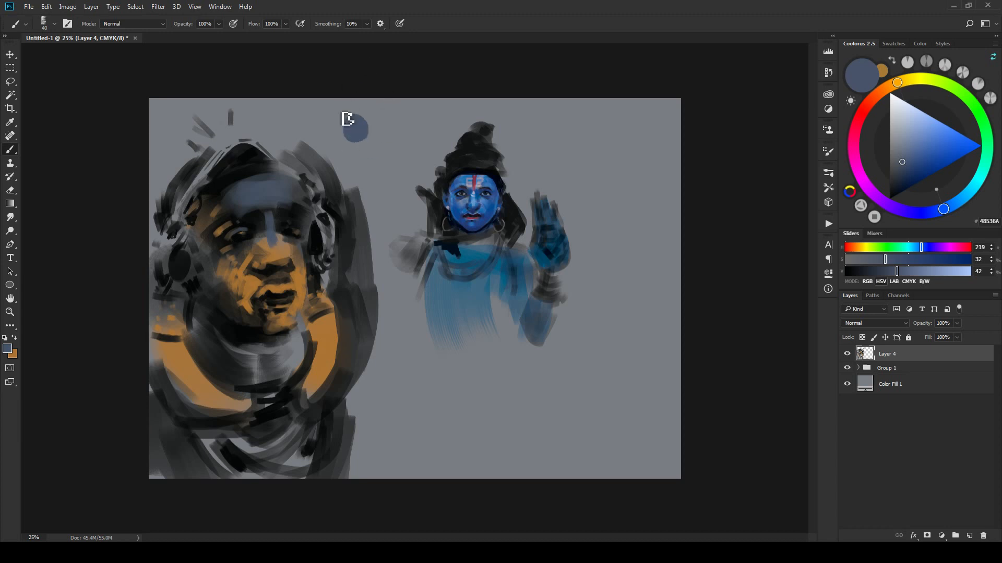
Step: Paint a rust #864224 colour swatch beside the second figure's lower torso and darken it with brown #643926
key(x)
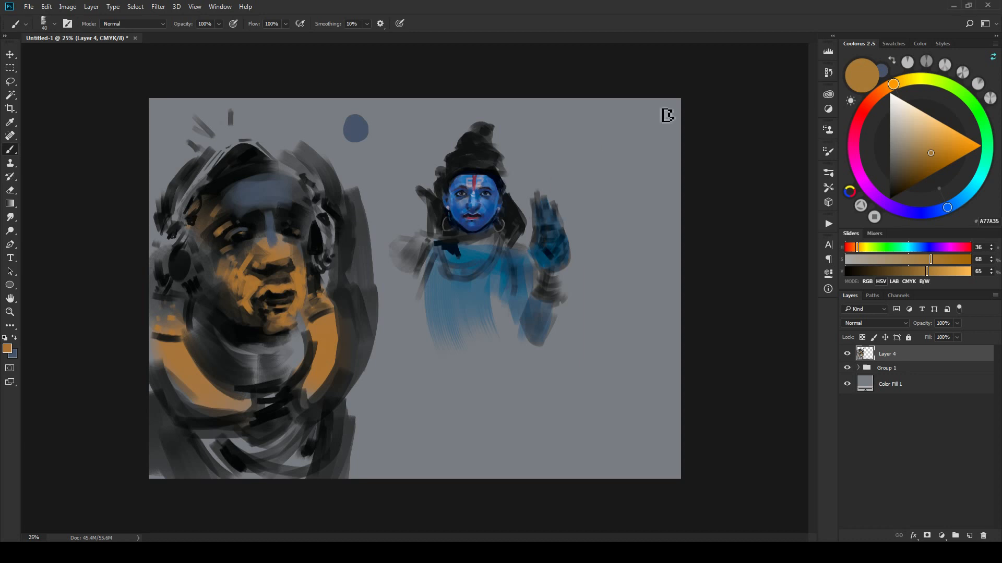
click(878, 97)
click(913, 145)
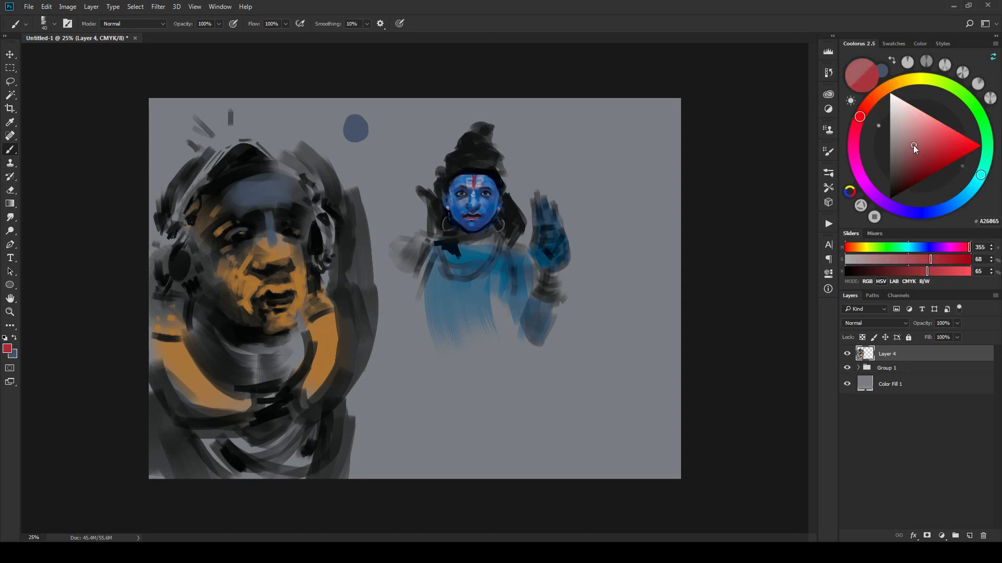
click(874, 96)
click(934, 146)
mouse_move(934, 146)
mouse_down()
mouse_move(938, 164)
mouse_move(925, 164)
mouse_up()
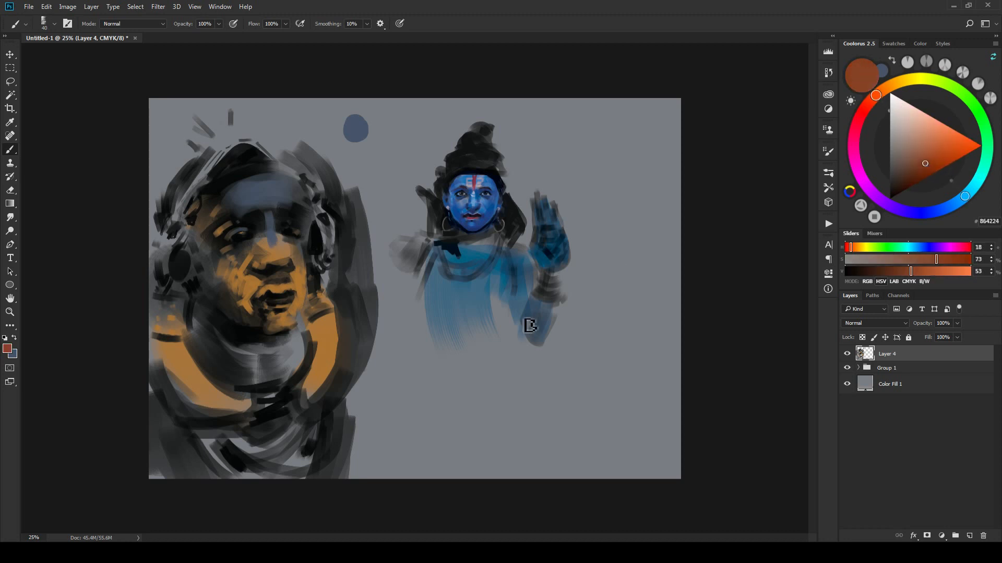
click(382, 423)
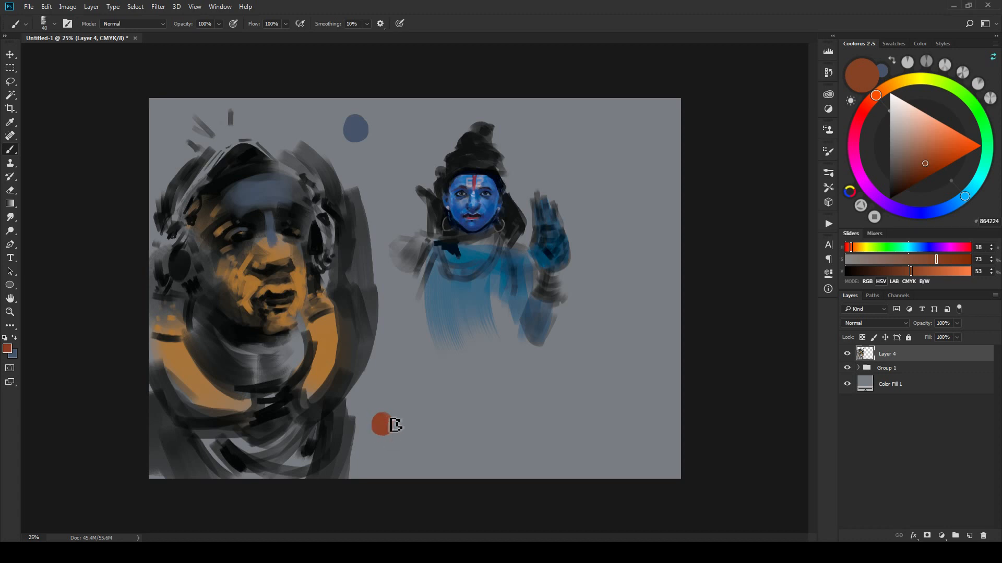
click(380, 425)
drag(922, 166, 913, 171)
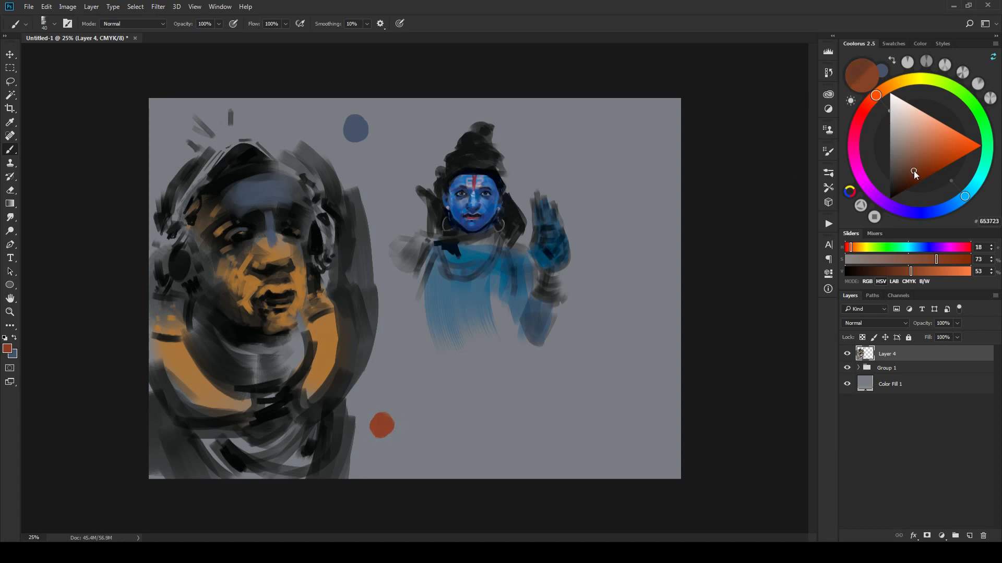
mouse_move(379, 423)
mouse_down()
mouse_move(396, 436)
mouse_move(387, 422)
mouse_up()
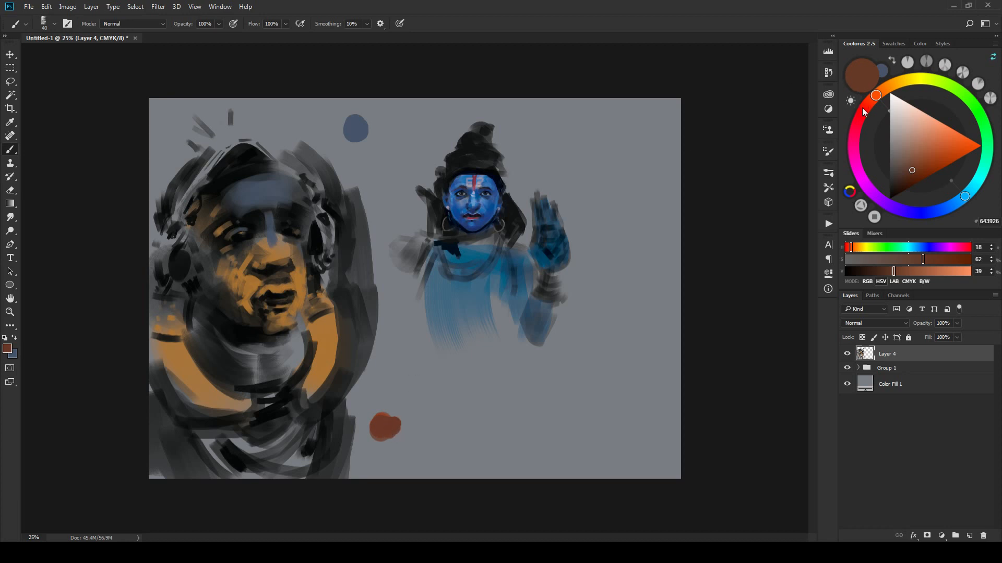
Step: Paint a round black #000000 colour swatch at the canvas edge to the left of the second figure's head
drag(902, 152, 889, 198)
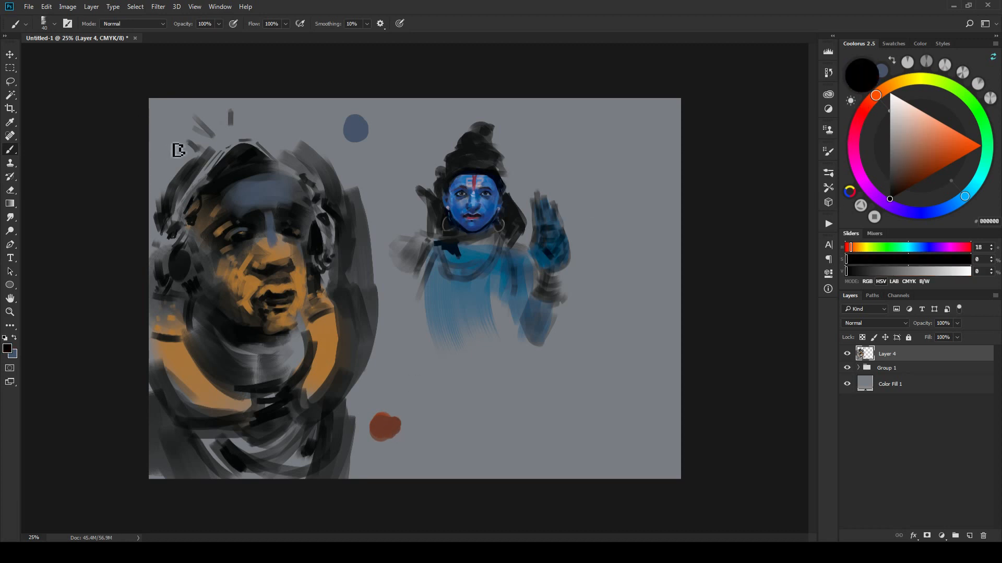
drag(174, 150, 163, 153)
drag(159, 153, 168, 154)
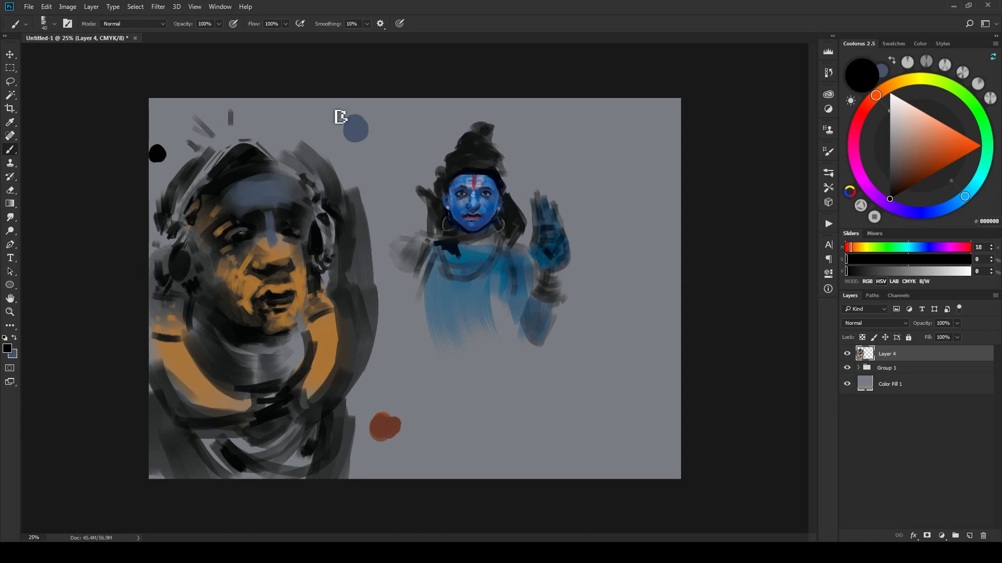
Step: Spread muted blue #48536A over the second face, and add lighter #5A6B91 strokes to its brow and the orange arm shapes
alt+click(253, 198)
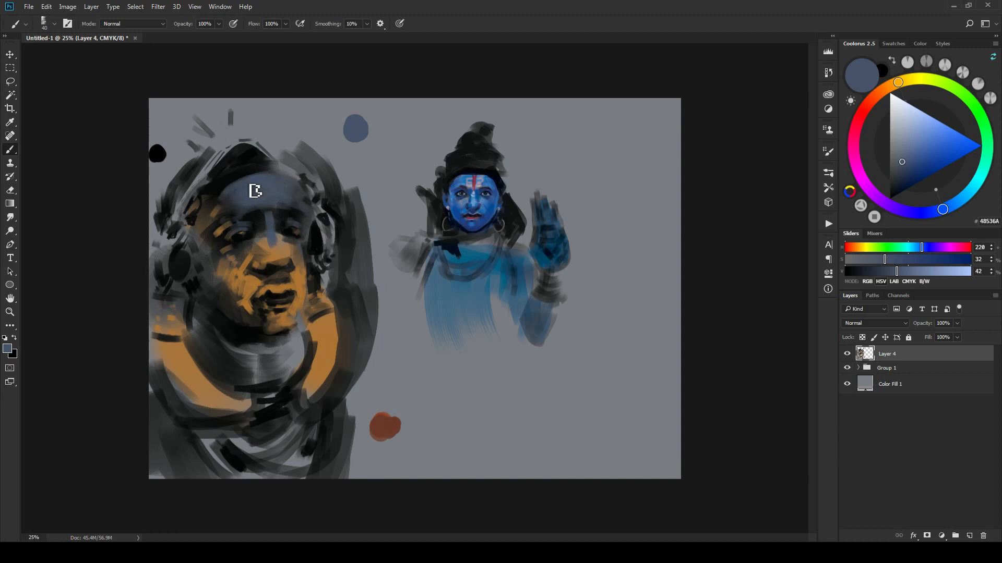
mouse_move(255, 191)
mouse_down()
mouse_move(261, 177)
mouse_move(277, 179)
mouse_up()
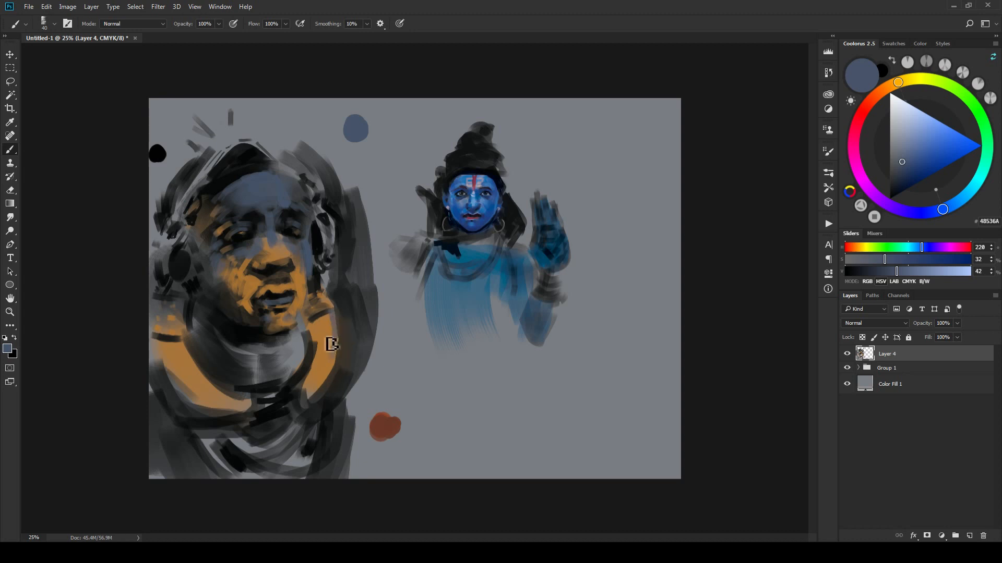
alt+click(355, 126)
click(909, 150)
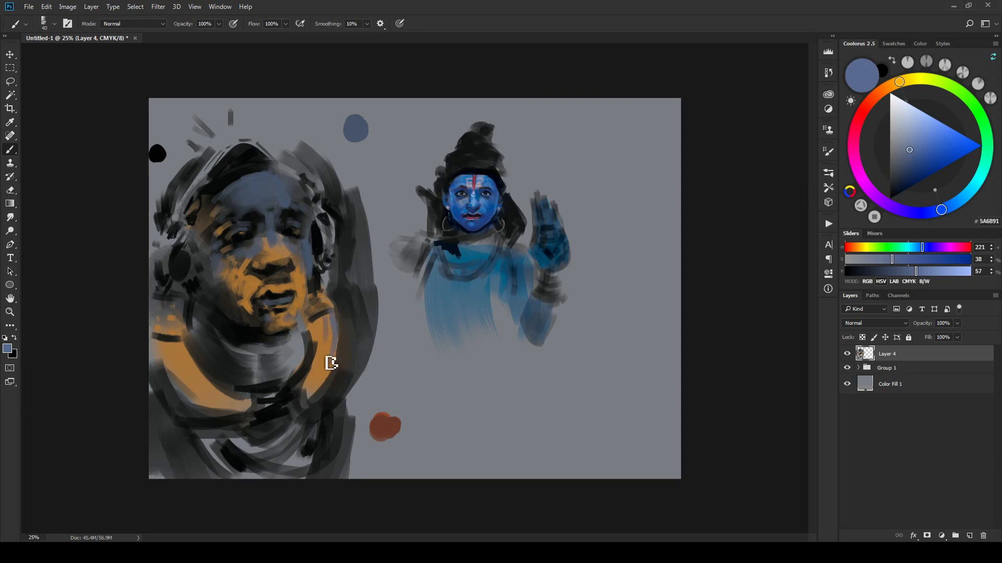
drag(184, 367, 179, 349)
drag(251, 231, 235, 231)
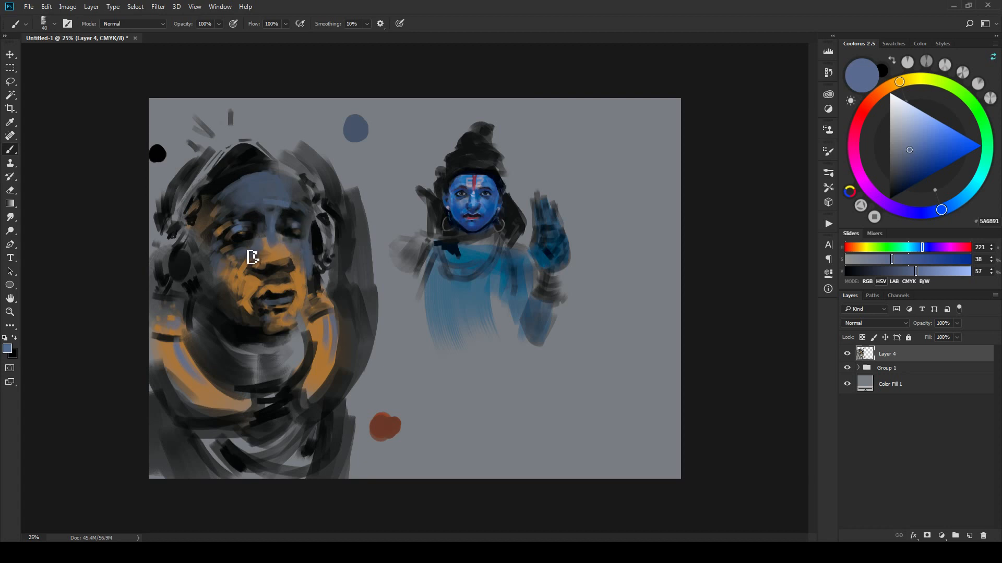
Step: Paint a brown #643926 shadow band beneath the second figure's chin and darken it with deep brown #351D14 and black
alt+click(385, 423)
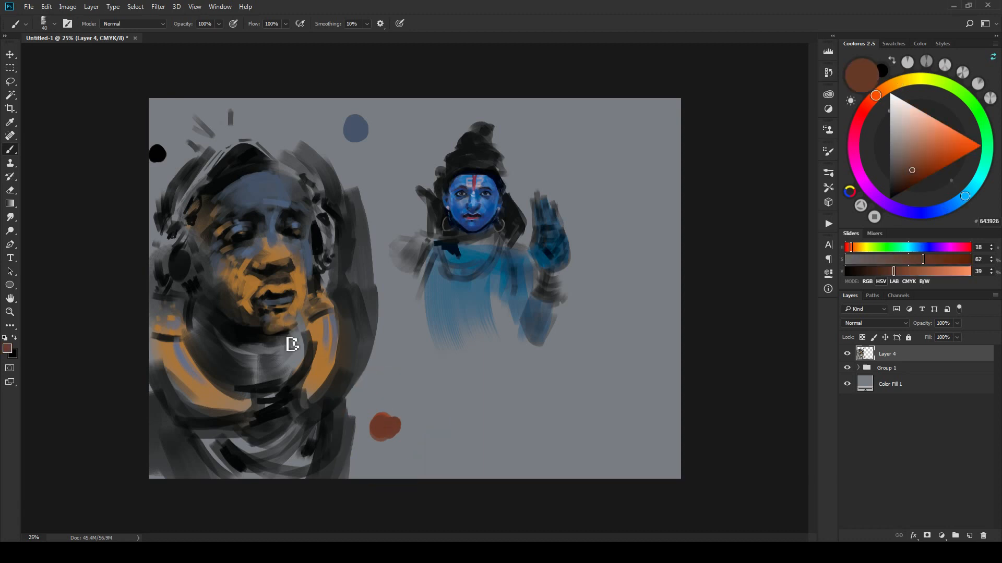
click(395, 423)
drag(261, 333, 250, 336)
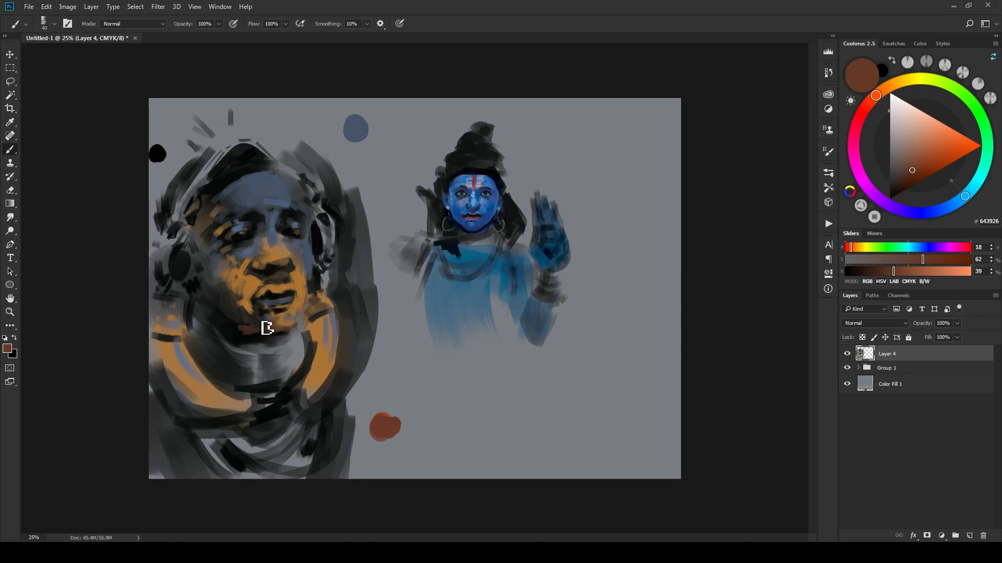
alt+click(253, 330)
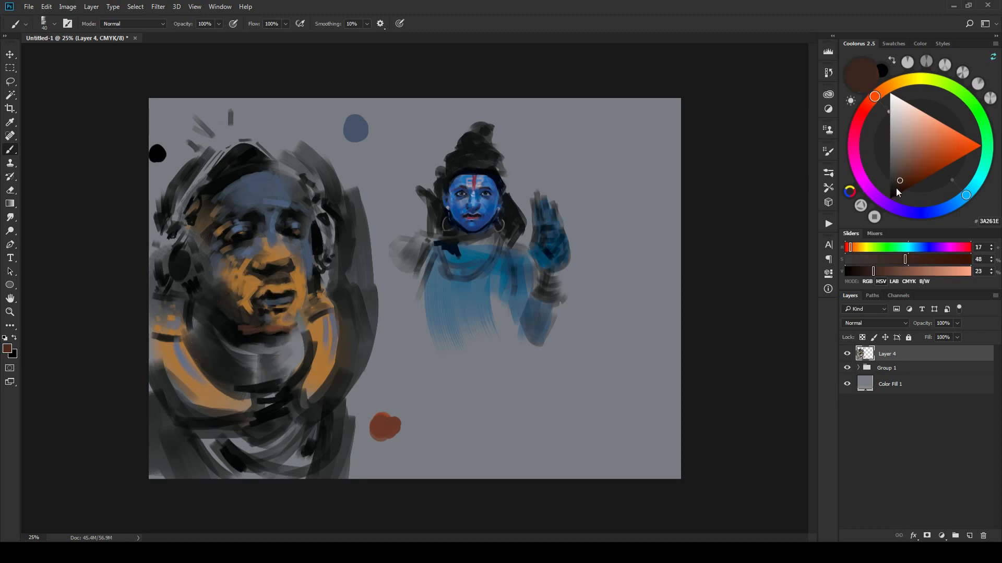
click(901, 184)
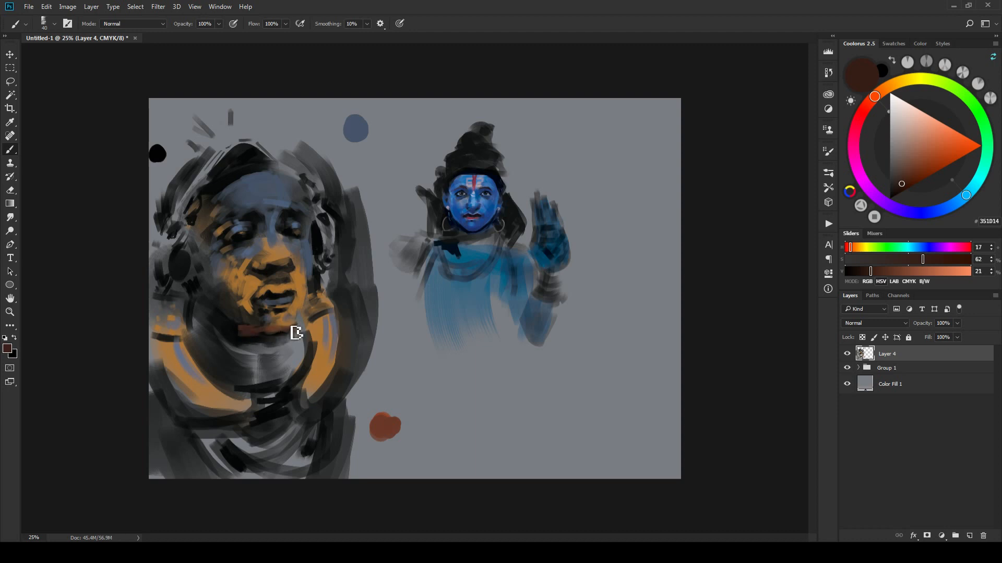
key(d)
drag(257, 333, 293, 334)
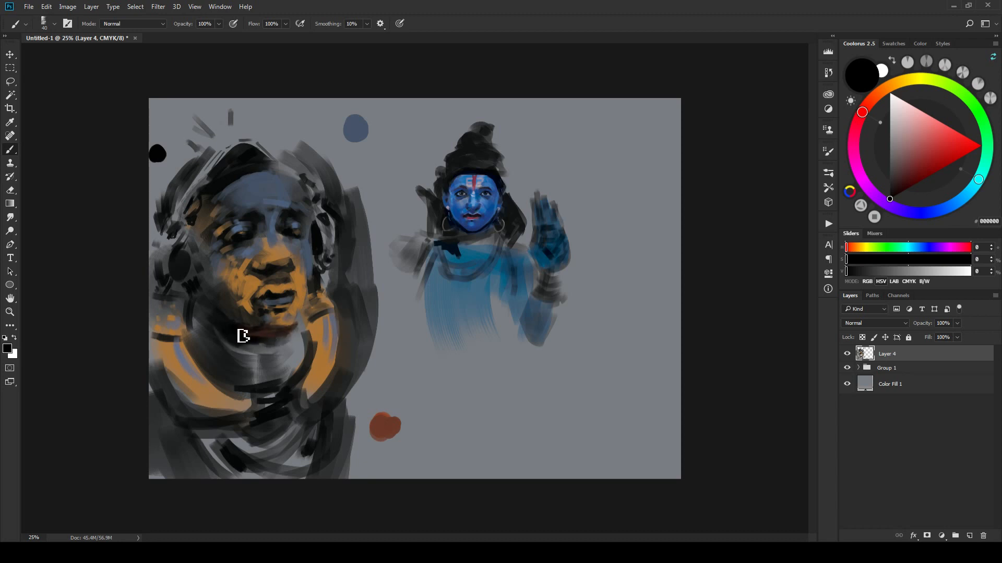
Step: Extend the shadow under the second figure's chin and shade the mouth with dark brown #281911
alt+click(387, 423)
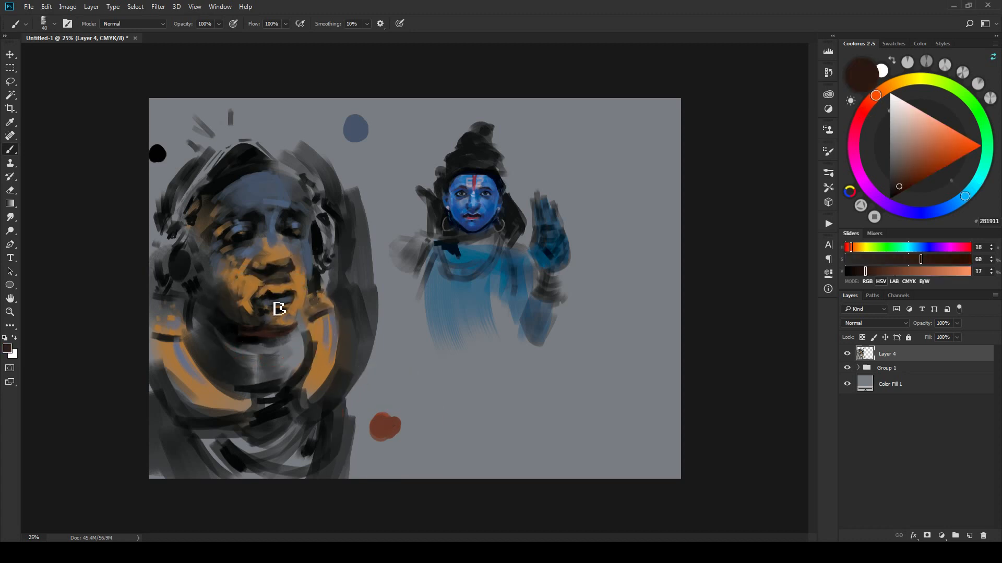
alt+click(231, 329)
mouse_move(258, 339)
mouse_down()
mouse_move(281, 333)
mouse_move(228, 328)
mouse_move(290, 338)
mouse_up()
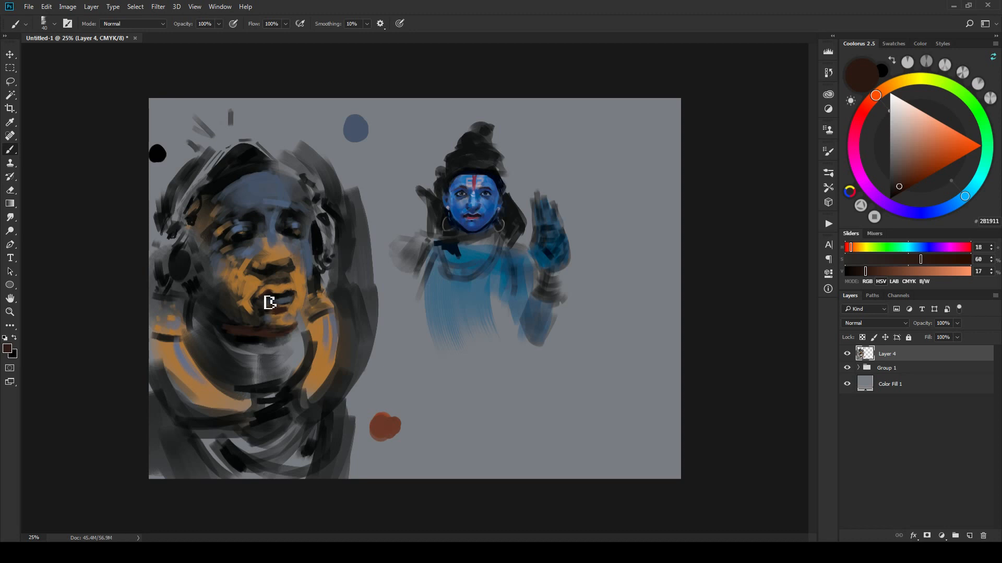
drag(274, 295, 294, 296)
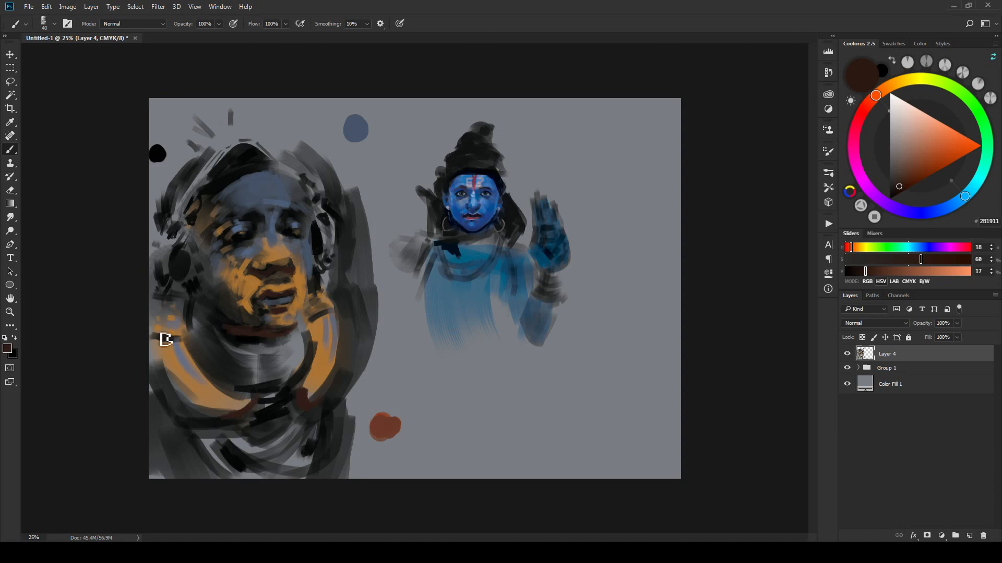
Step: Add dark brown #281911 accents along the second figure's shoulders, ears, lower arm edges and hairline
drag(166, 339, 179, 342)
drag(189, 209, 183, 232)
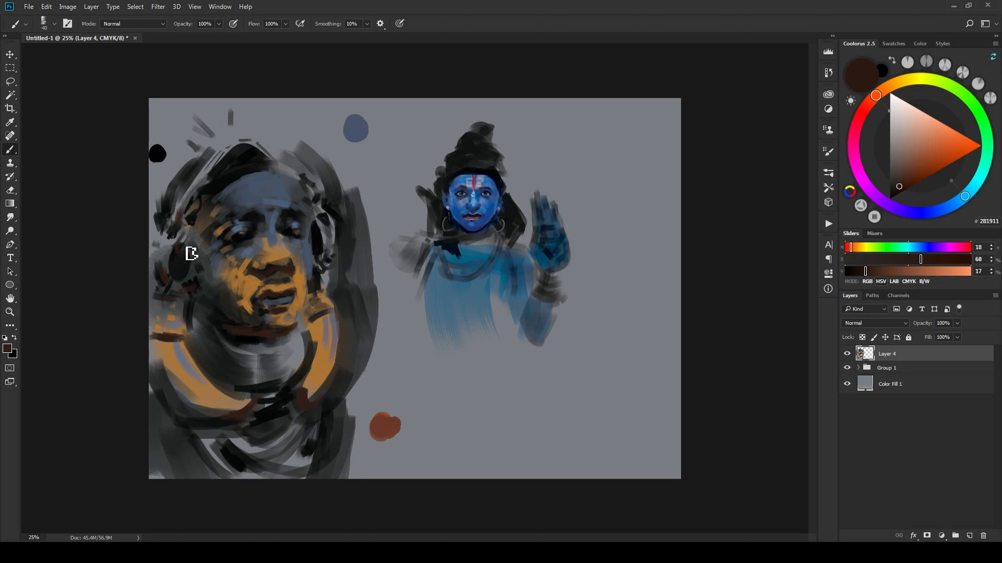
drag(329, 271, 331, 250)
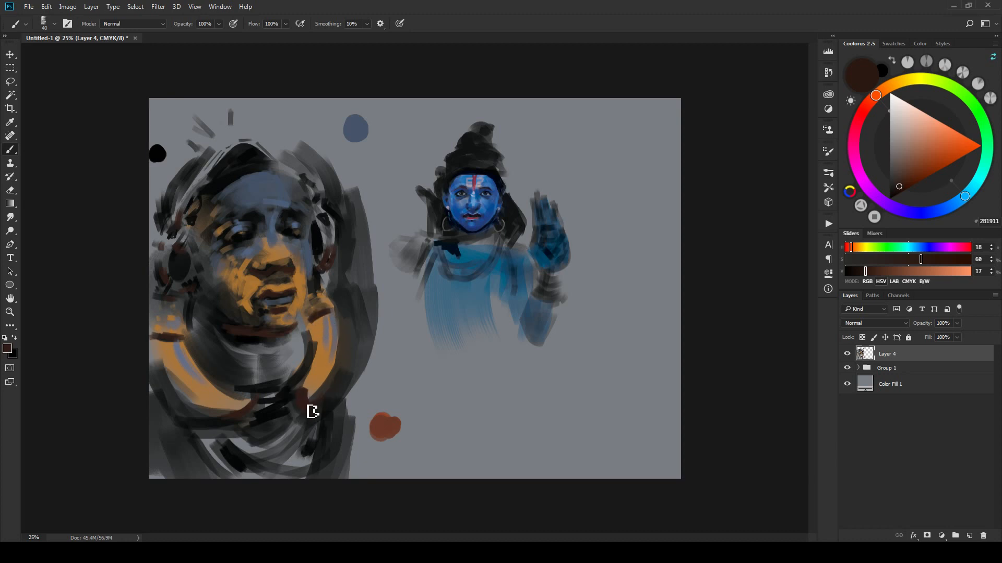
drag(336, 363, 322, 385)
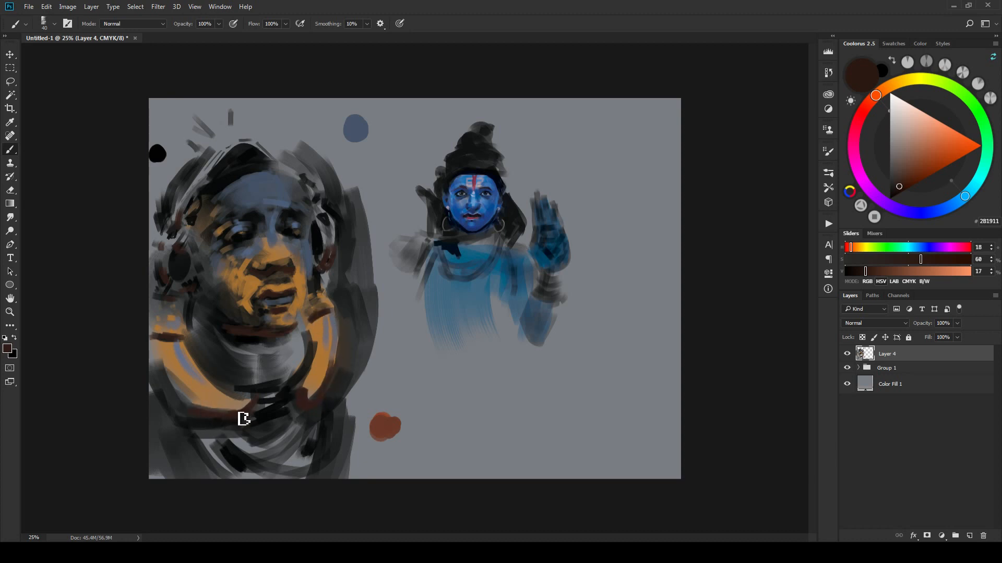
drag(243, 419, 183, 397)
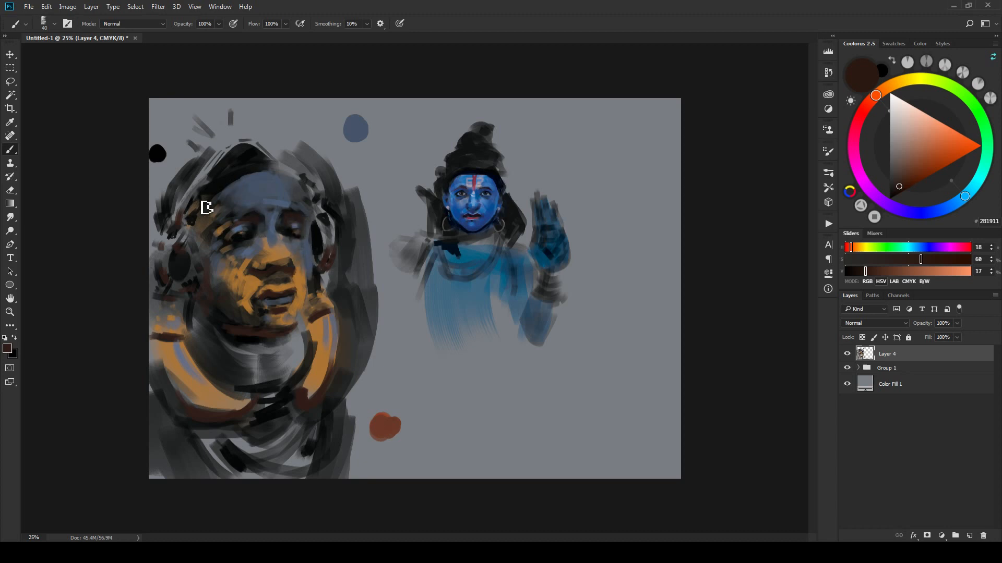
mouse_move(207, 208)
mouse_down()
mouse_move(284, 172)
mouse_move(253, 172)
mouse_move(305, 180)
mouse_up()
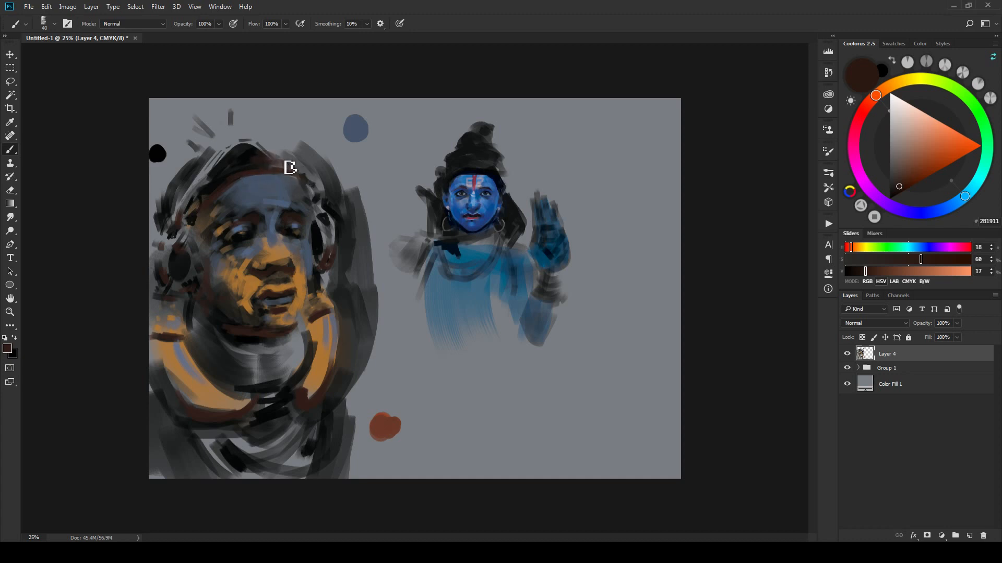
Step: Rework the second figure's hair with black and dark grey #27282B, and blend muted blue #475167 into the forehead
key(x)
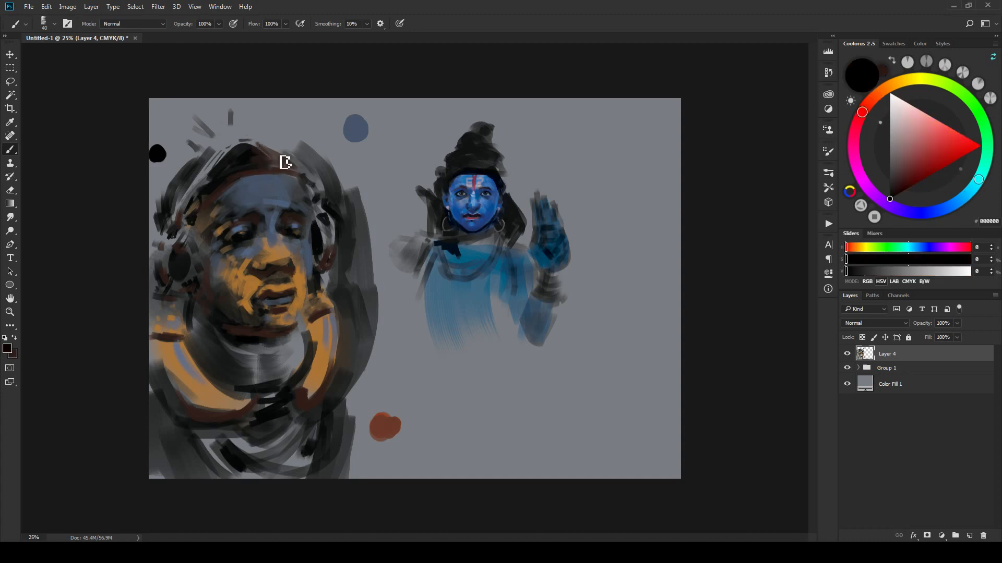
alt+click(359, 130)
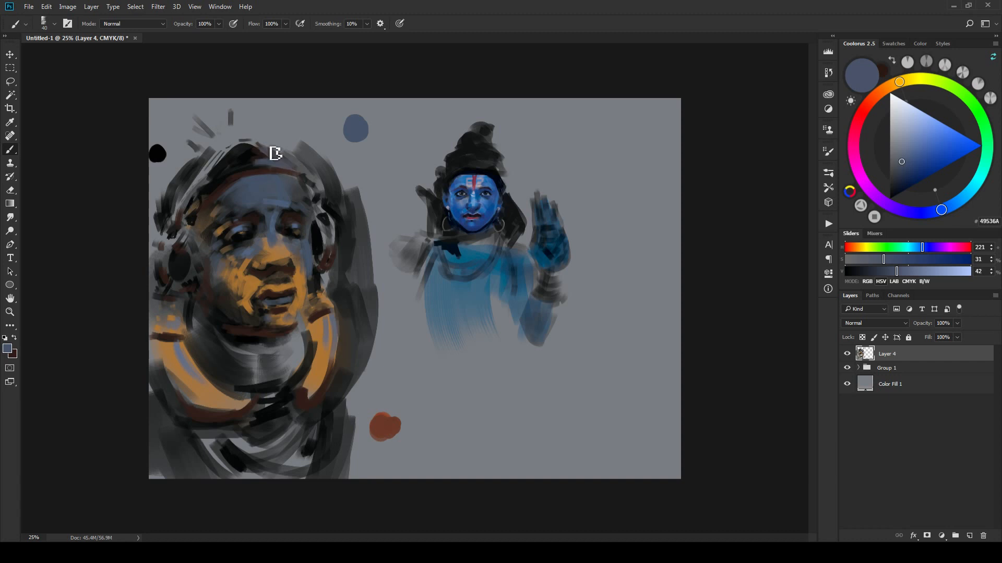
alt+click(244, 159)
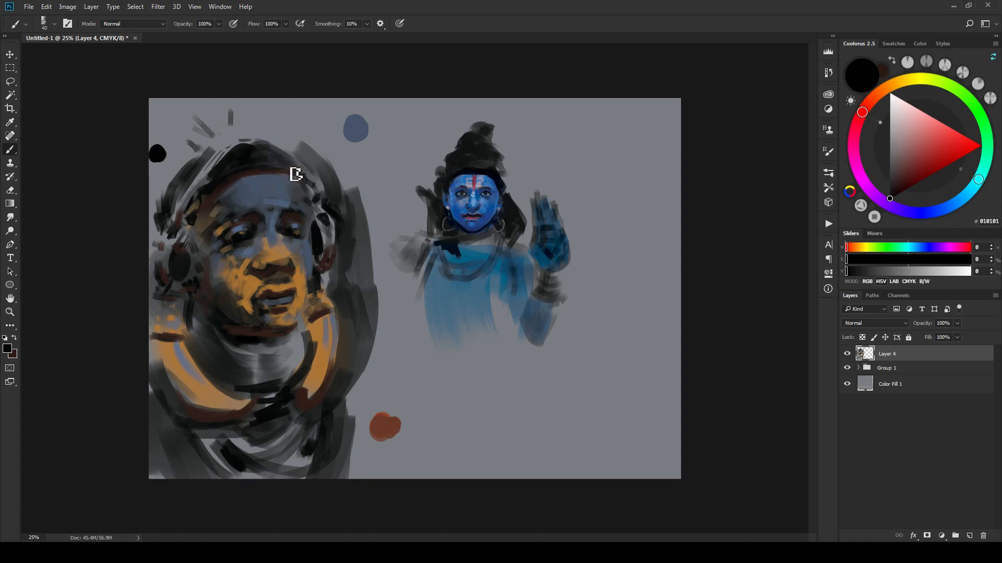
alt+click(271, 168)
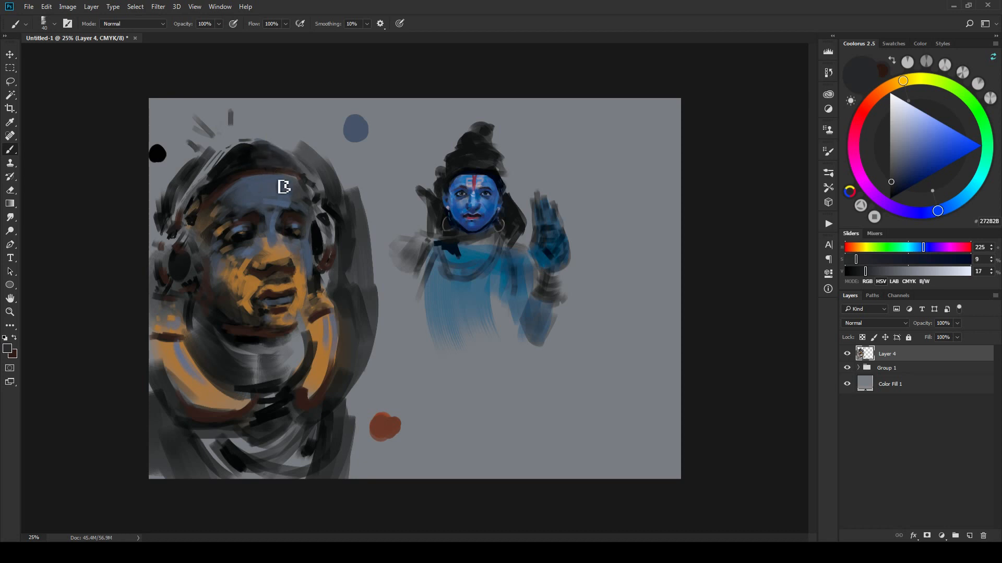
alt+click(260, 181)
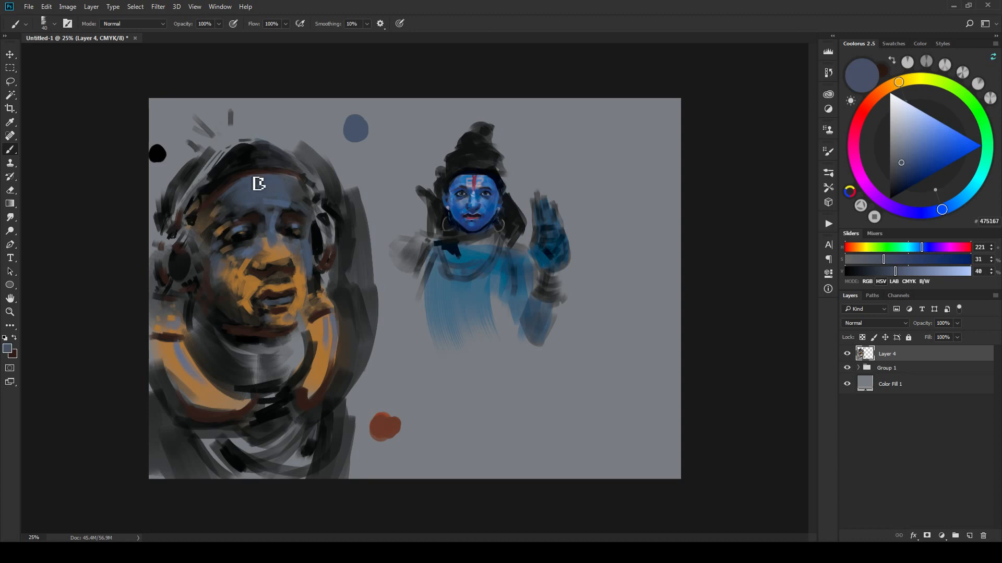
alt+click(277, 159)
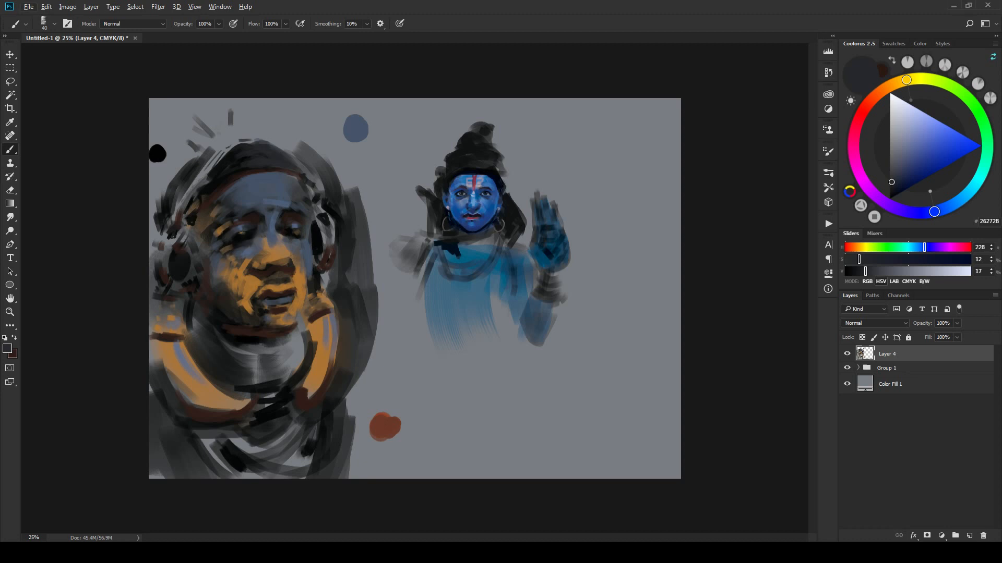
Step: Refine the second figure's eyes, lids and brows with near-black, muted blue #515D79 and dark brown #18100C
alt+click(299, 237)
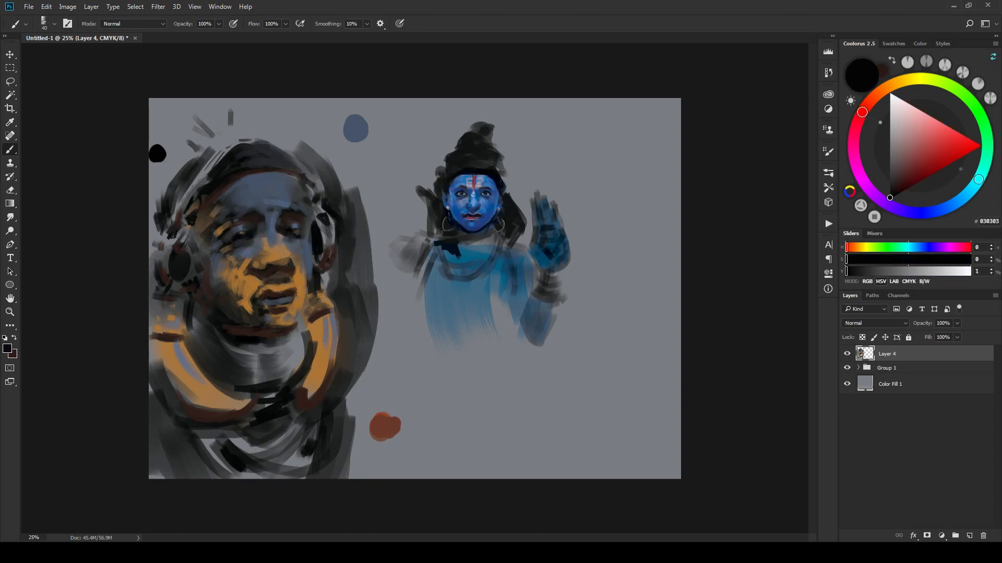
alt+click(237, 233)
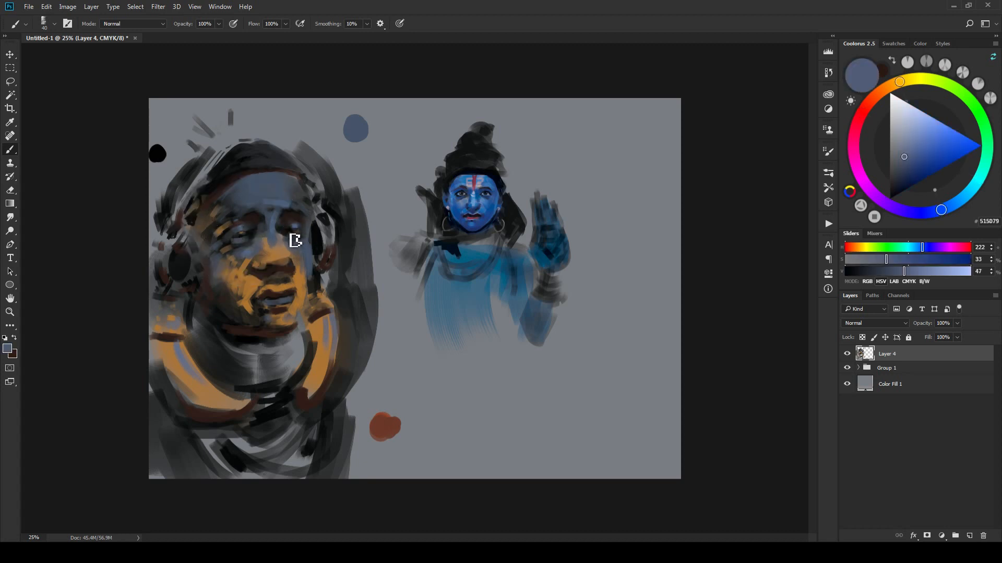
alt+click(247, 249)
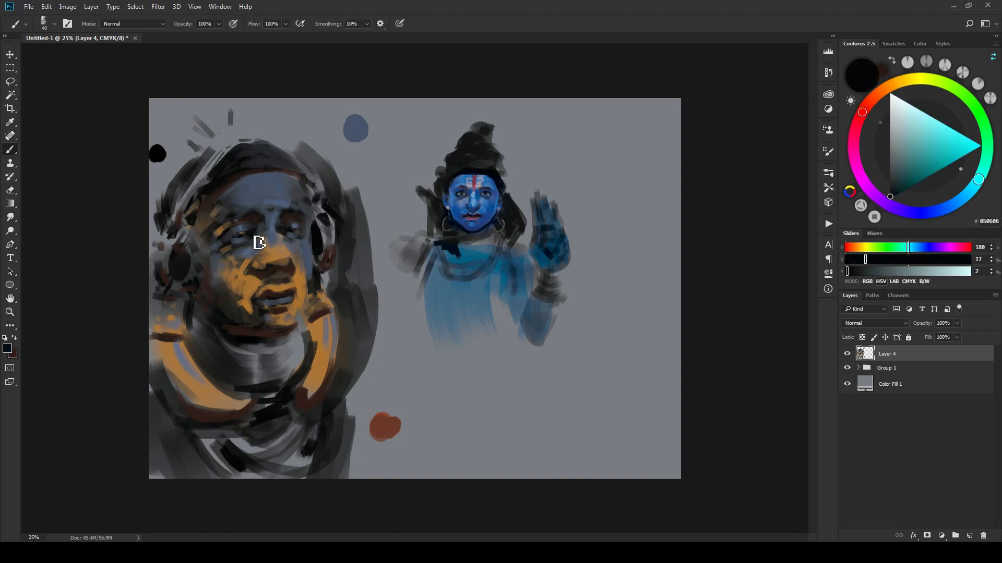
alt+click(250, 219)
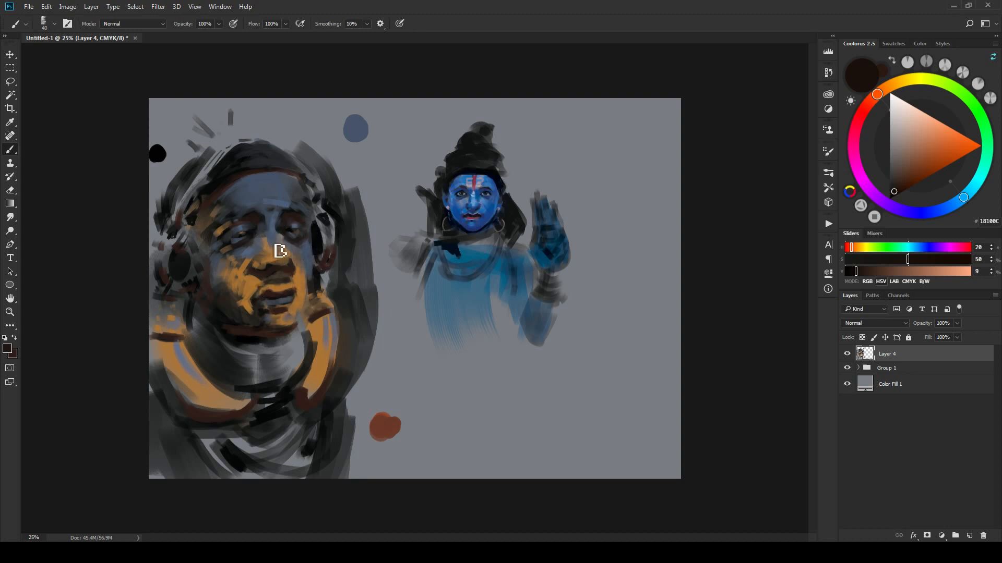
Step: Reshape the second figure's nose, mouth corner and lip contours with orange-brown #A67A33 and dark brown #2A1810
alt+click(276, 272)
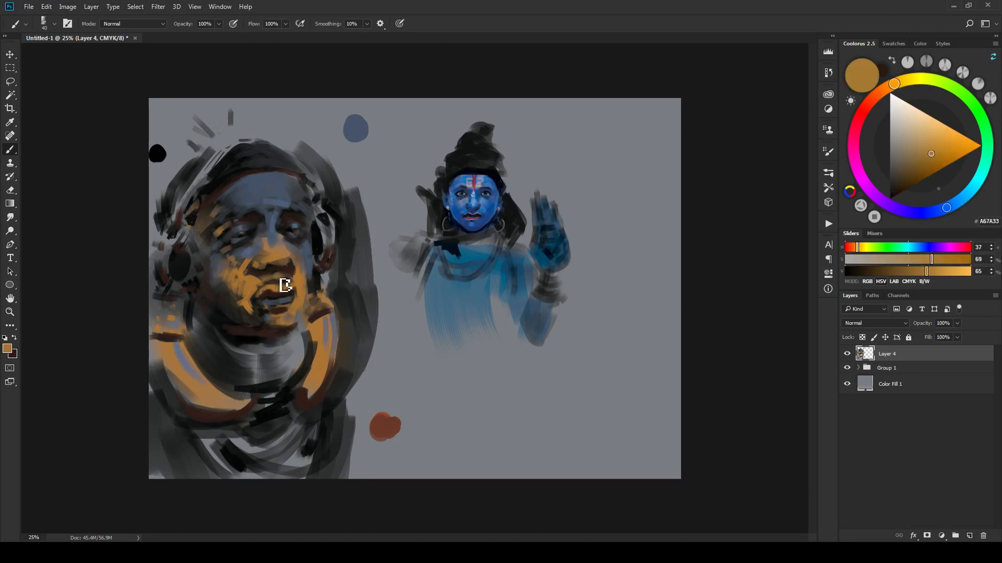
alt+click(270, 283)
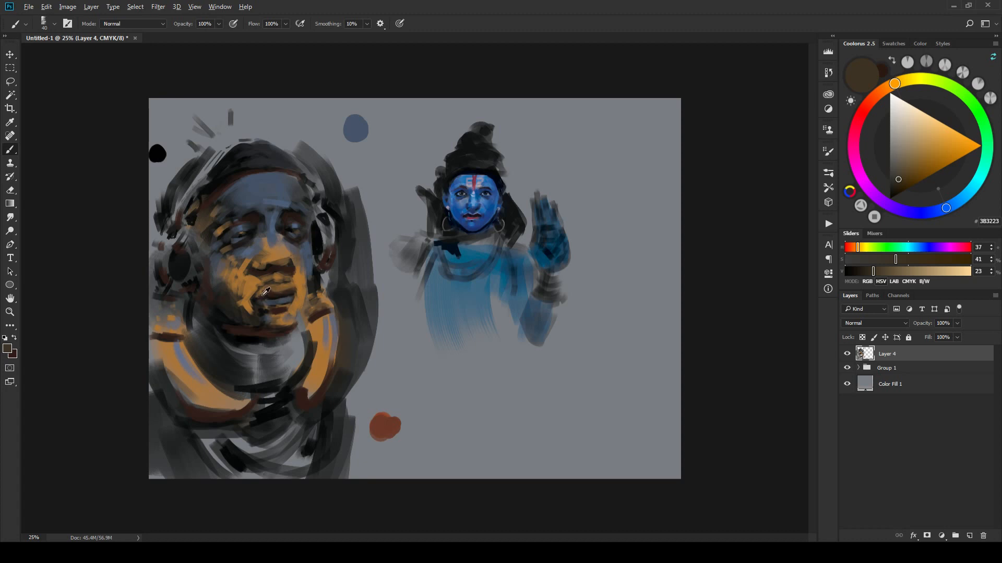
alt+click(251, 307)
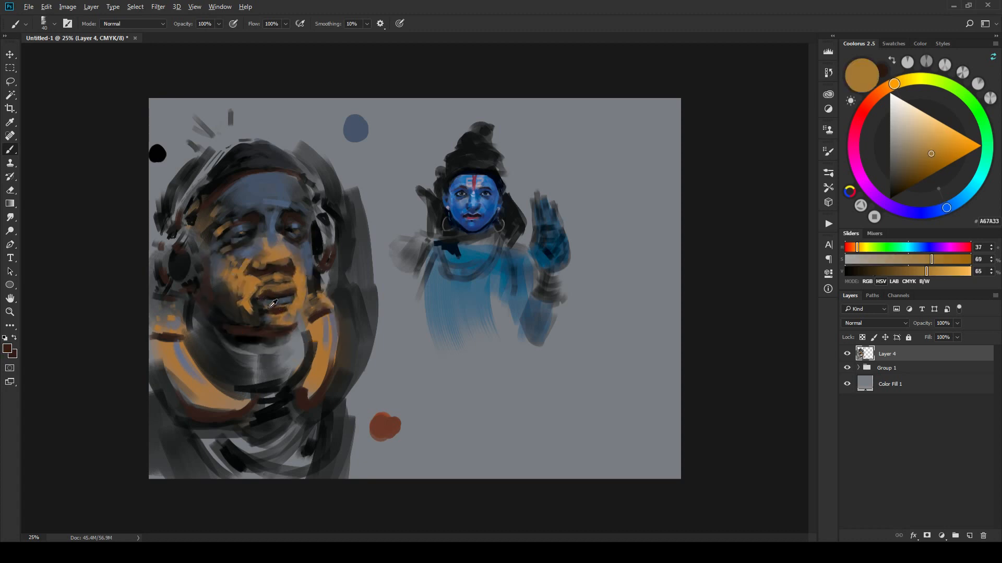
alt+click(273, 304)
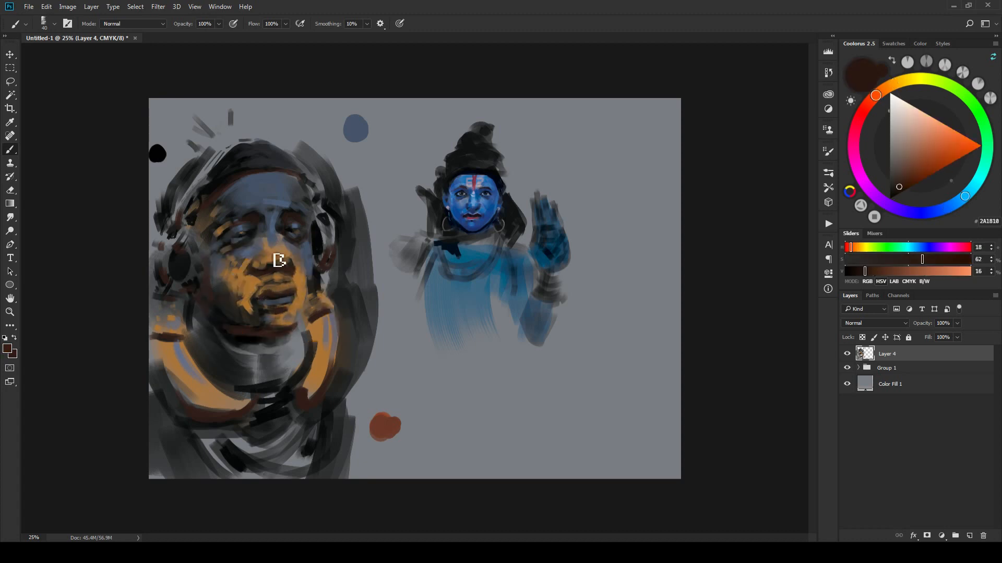
alt+click(256, 303)
alt+click(250, 302)
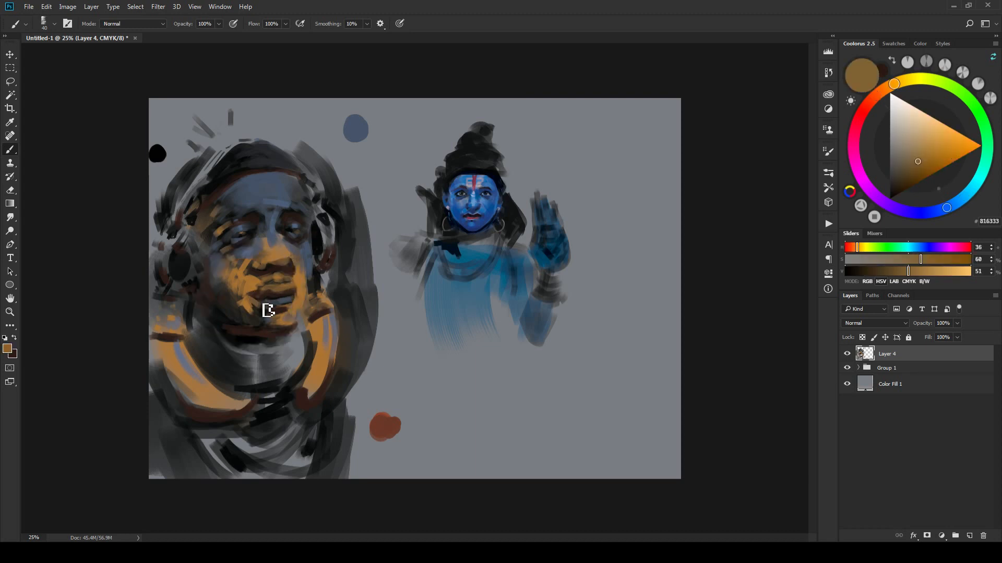
alt+click(260, 293)
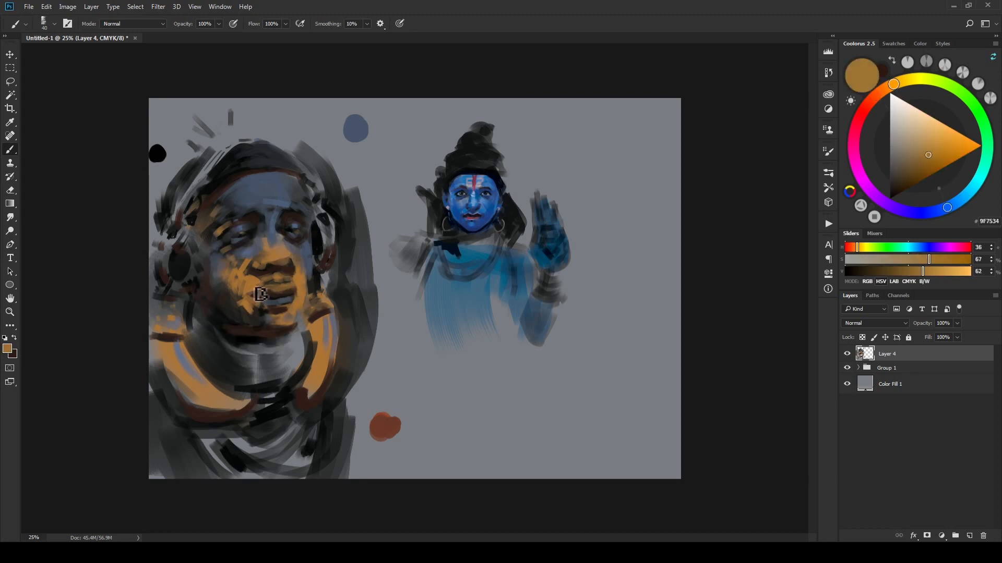
alt+click(263, 296)
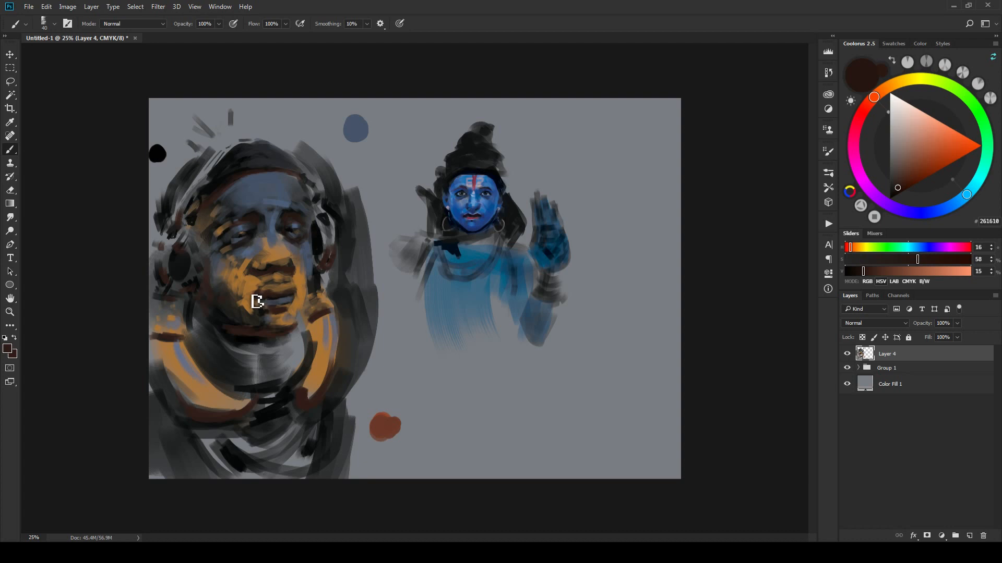
alt+click(267, 290)
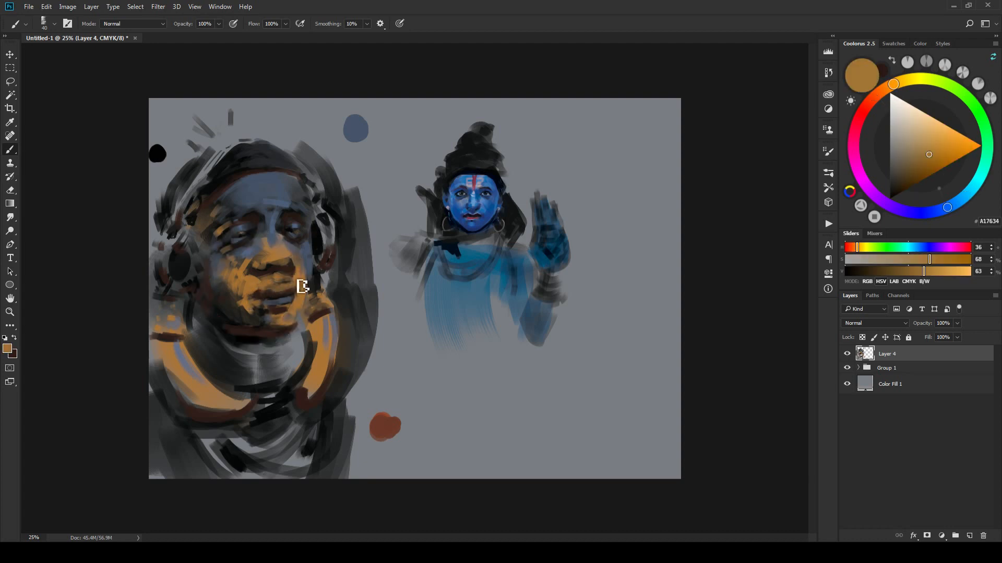
alt+click(286, 260)
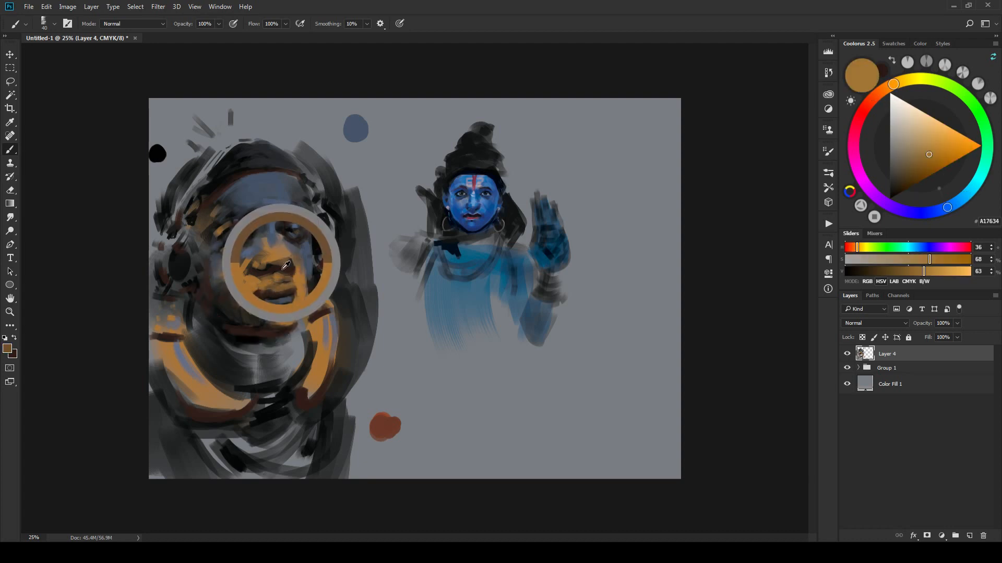
Step: Tint the second figure's lips brown #643926 and define them with dark brown #26160F and near-black #020202
alt+click(385, 420)
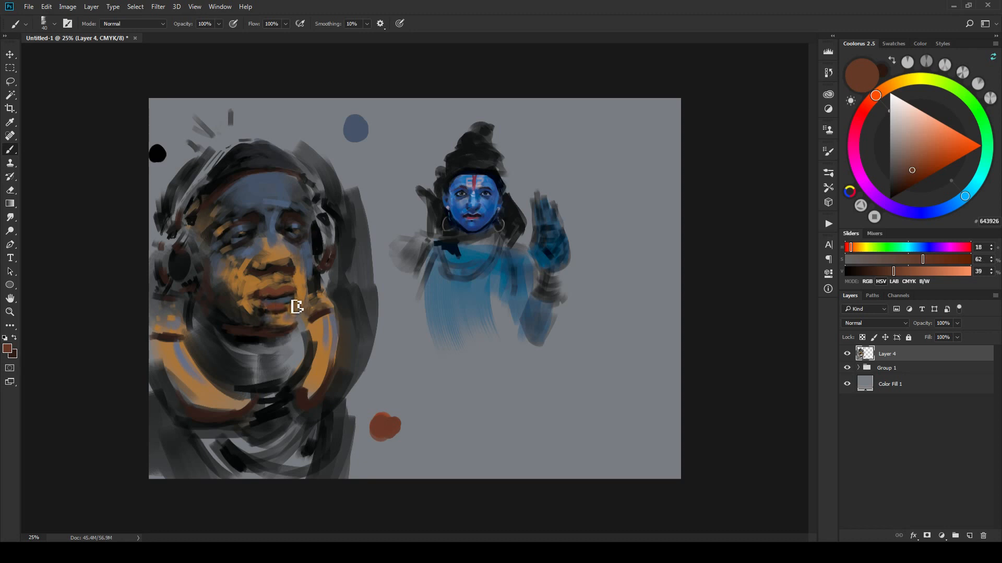
alt+click(275, 288)
drag(277, 296, 298, 298)
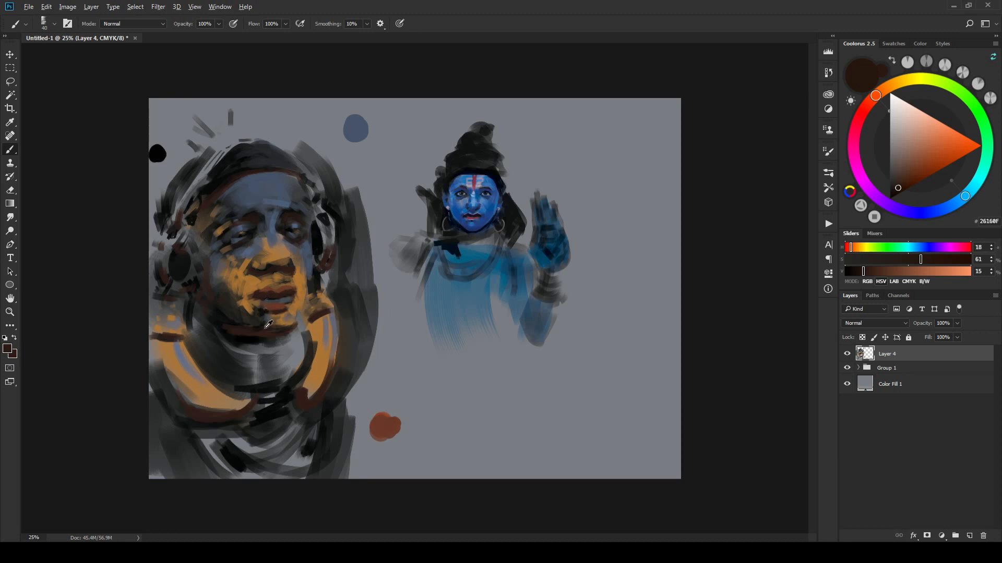
alt+click(229, 329)
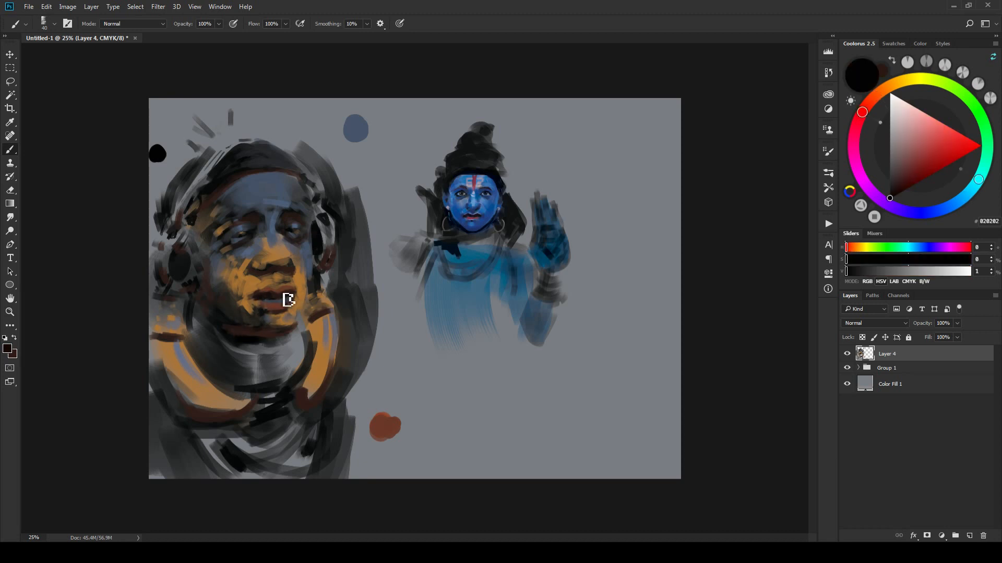
Step: Blend muted blue #444A5A and brown #623826 into the second figure's lips, shading the upper lip with dark brown #281911
alt+click(284, 302)
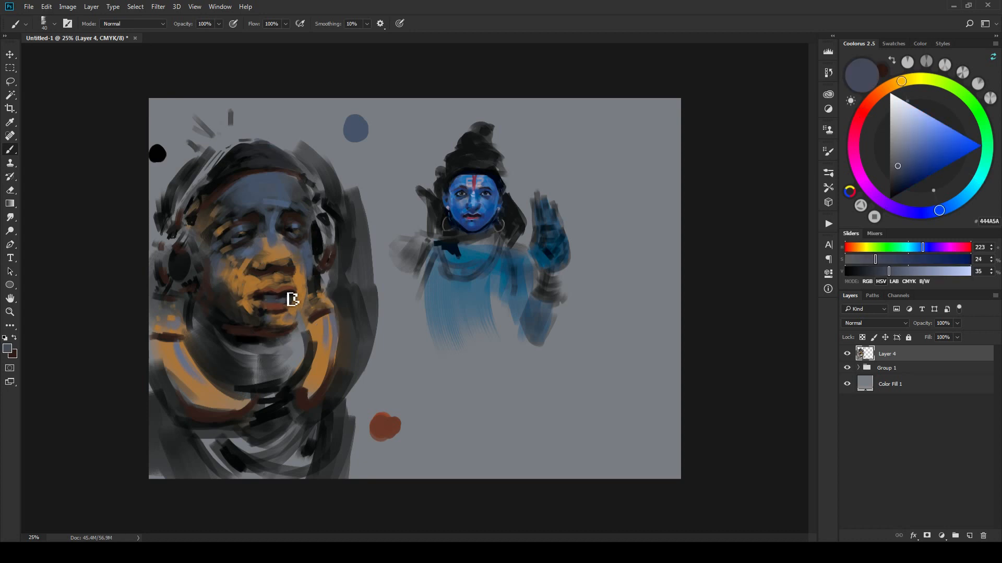
alt+click(282, 306)
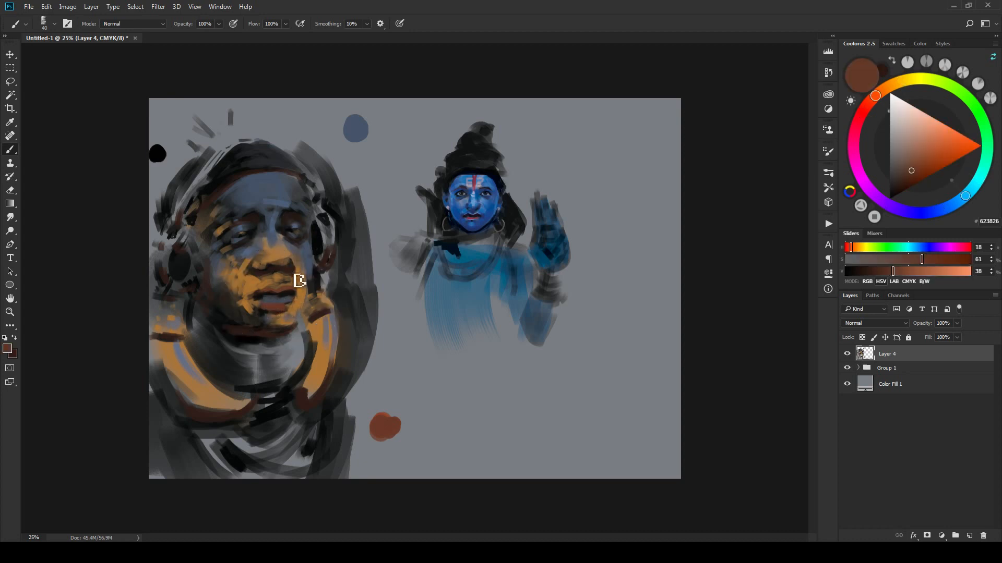
alt+click(294, 295)
alt+click(289, 270)
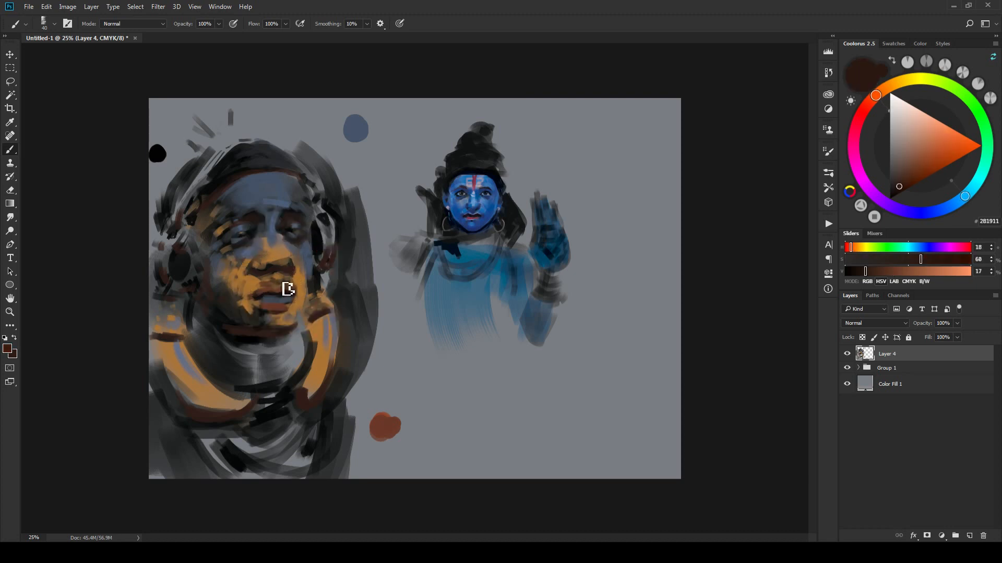
Step: Touch up the second figure's eye area with muted blue #3F4655 and shade the upper lip with dark grey #26272B
alt+click(309, 244)
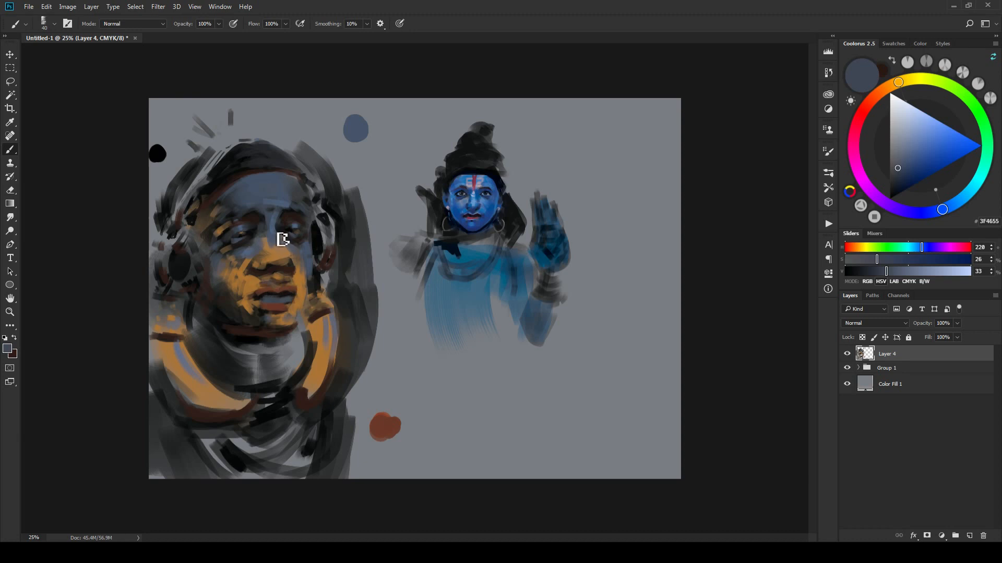
alt+click(282, 177)
alt+click(270, 286)
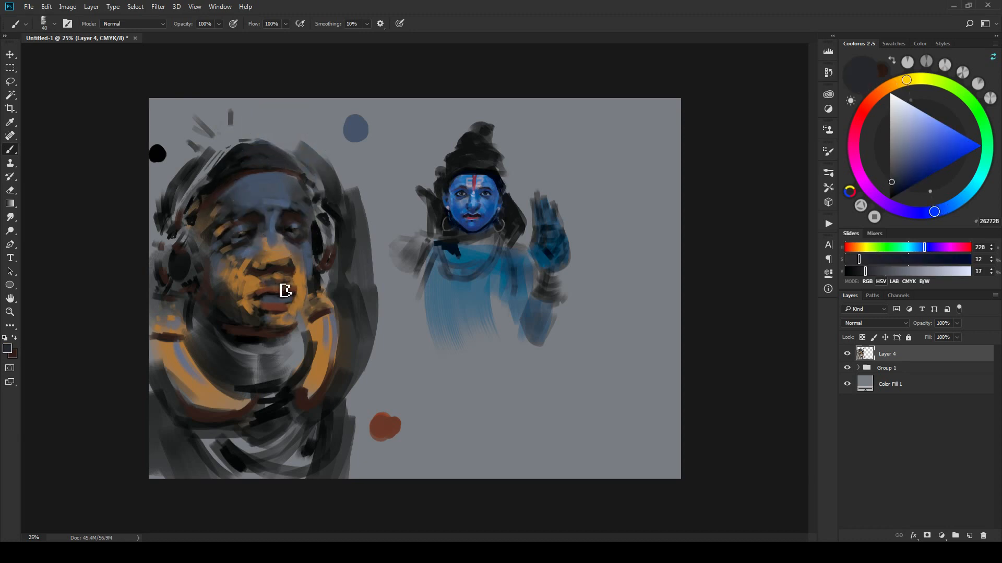
Step: Refine the second figure's nose and the skin beside it with dark brown #21140E and orange-brown #A57933
alt+click(274, 268)
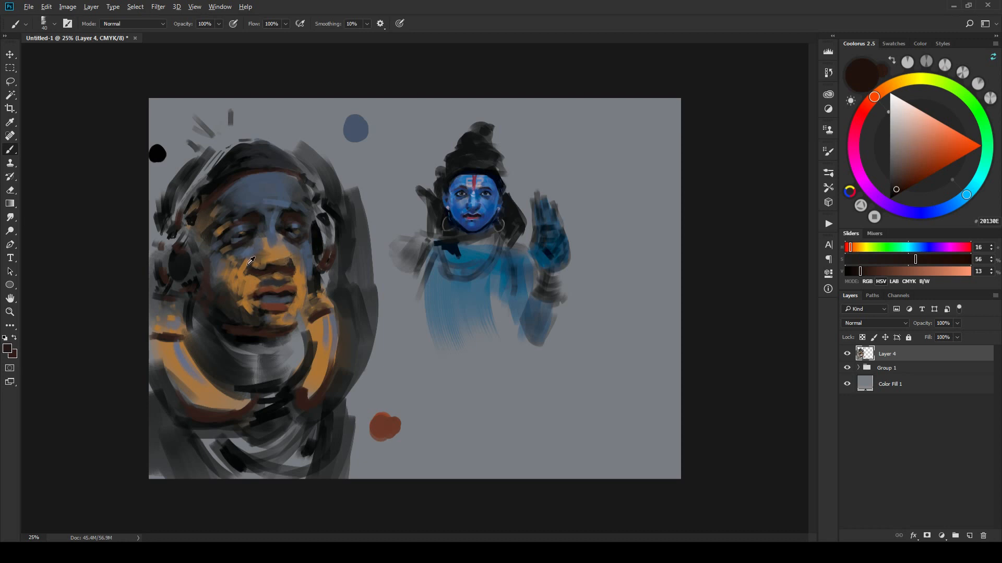
alt+click(253, 268)
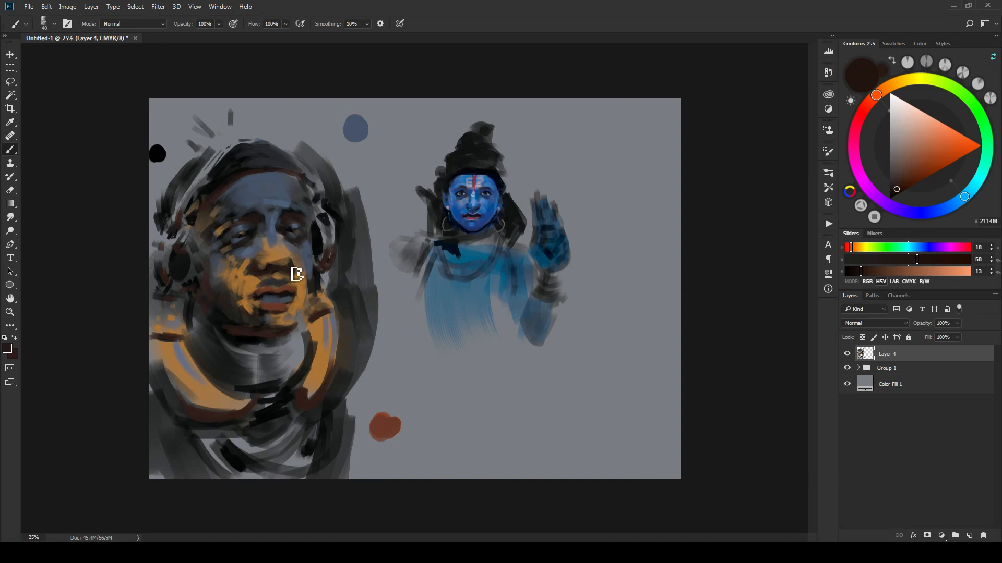
alt+click(253, 275)
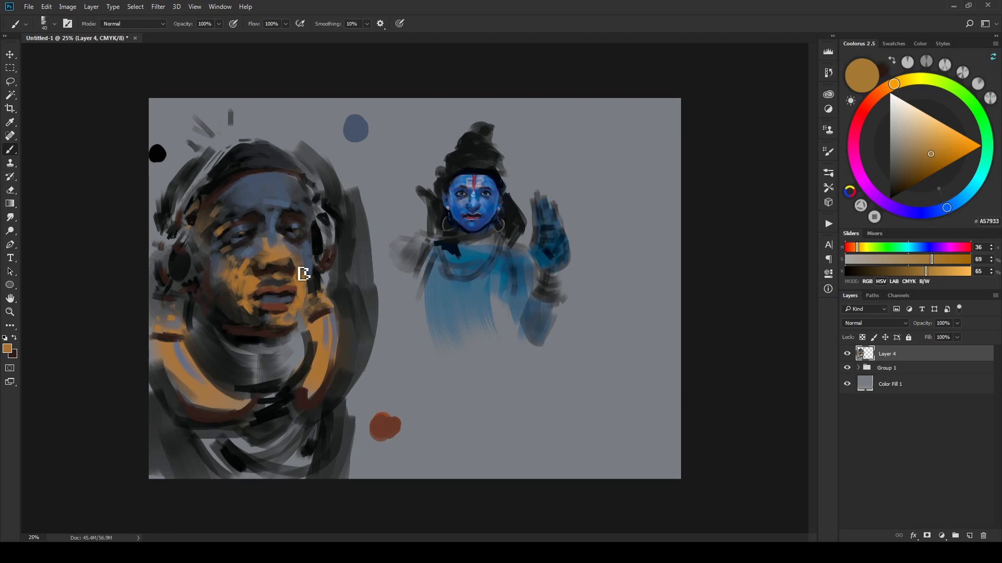
Step: Rework the second figure's lips with dark brown #362118, dark grey #2E2E33 and muted blue #434855, blending orange-brown #977135 around the mouth
alt+click(285, 290)
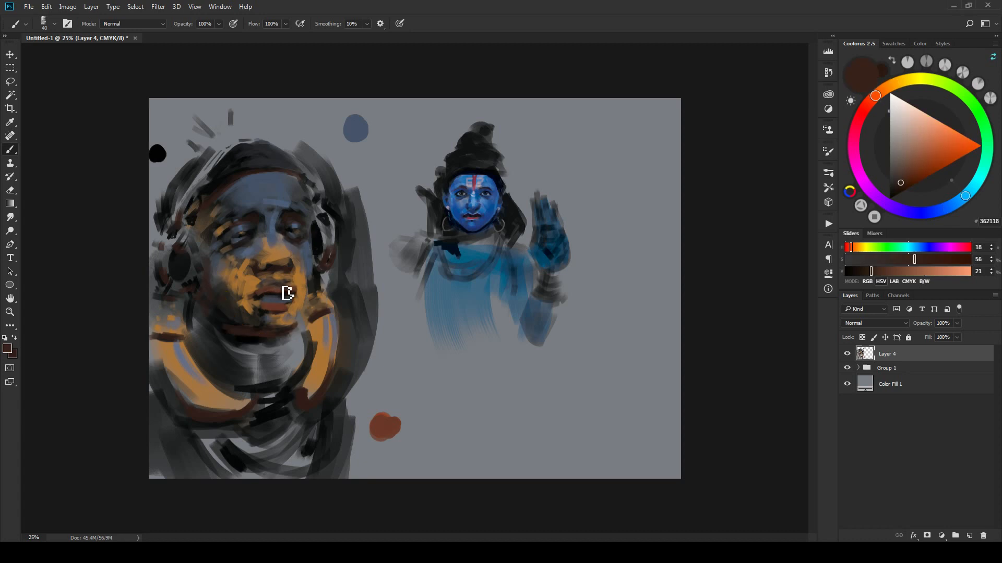
alt+click(290, 290)
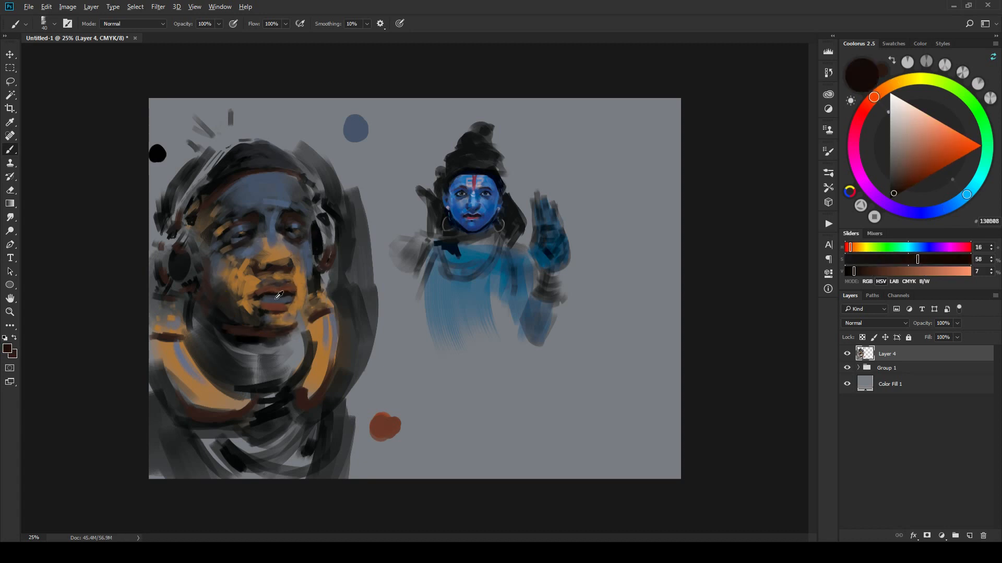
alt+click(276, 298)
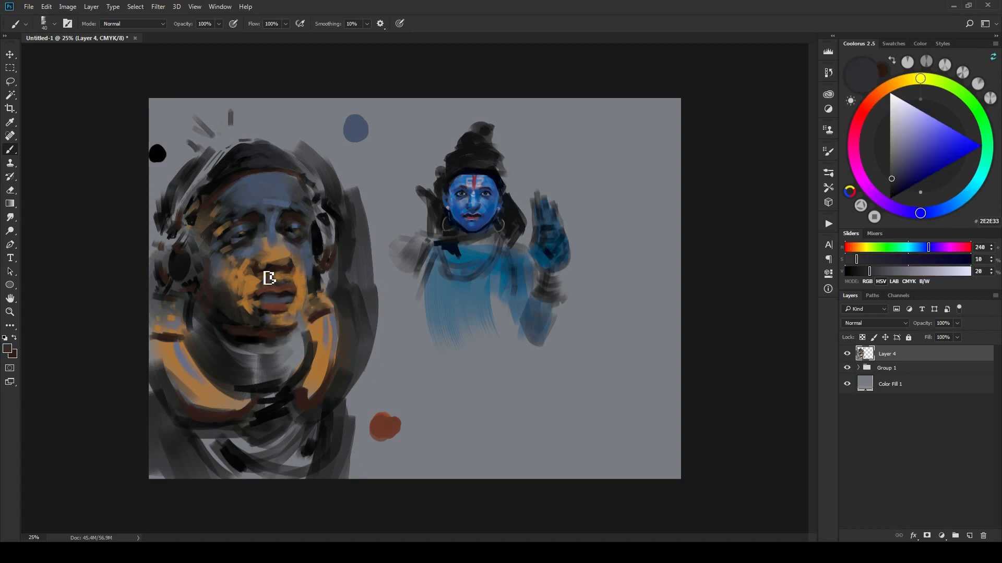
alt+click(290, 290)
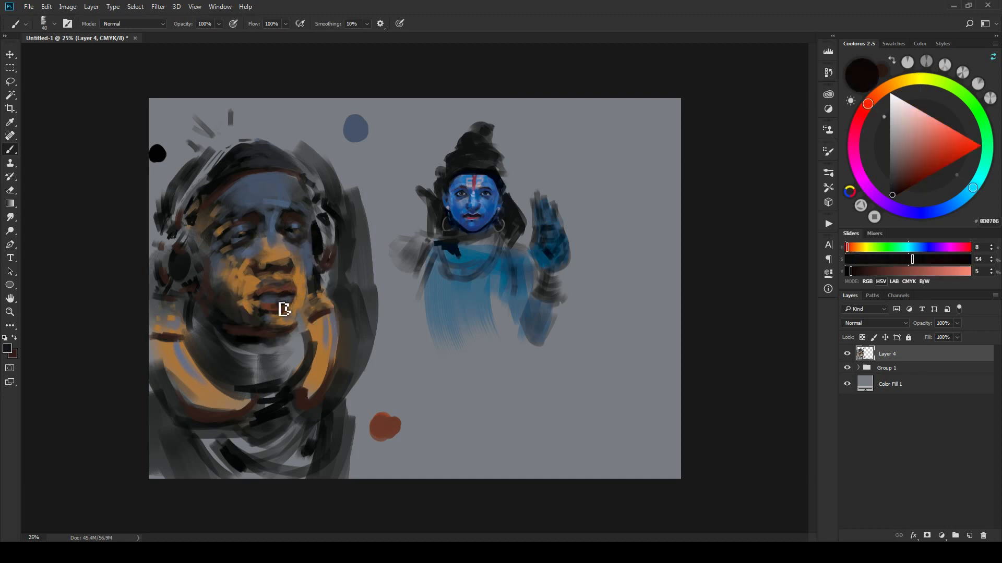
alt+click(290, 306)
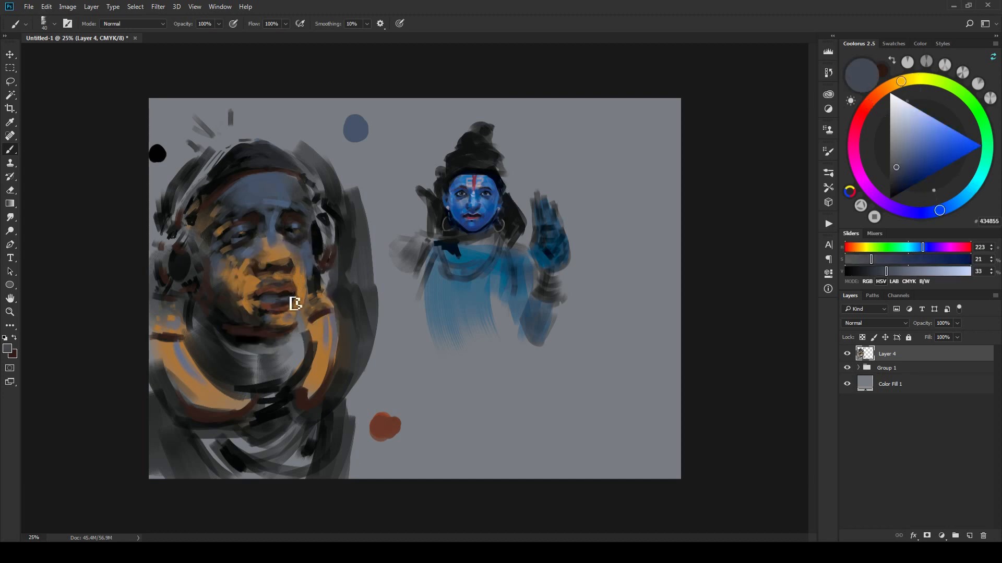
alt+click(292, 306)
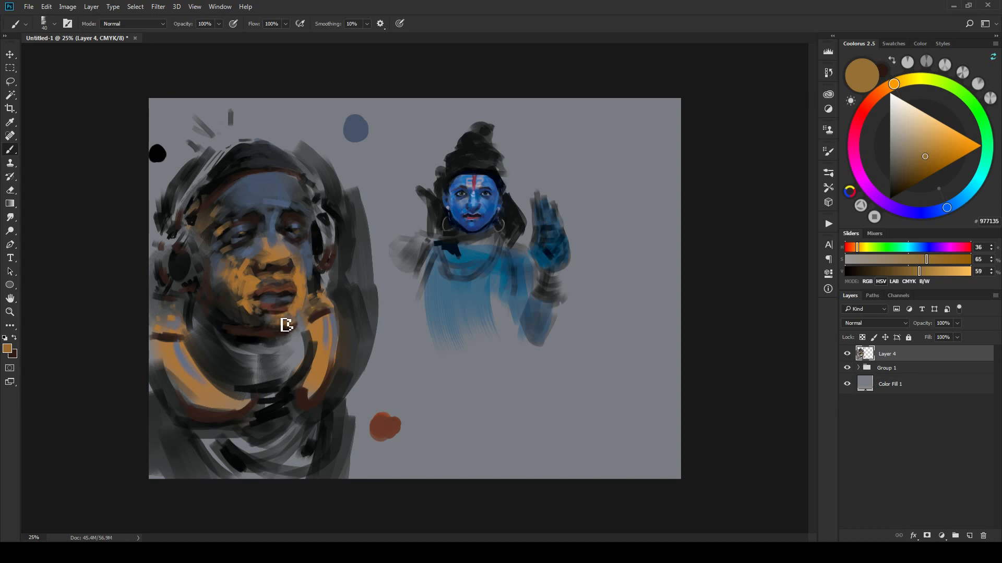
alt+click(234, 282)
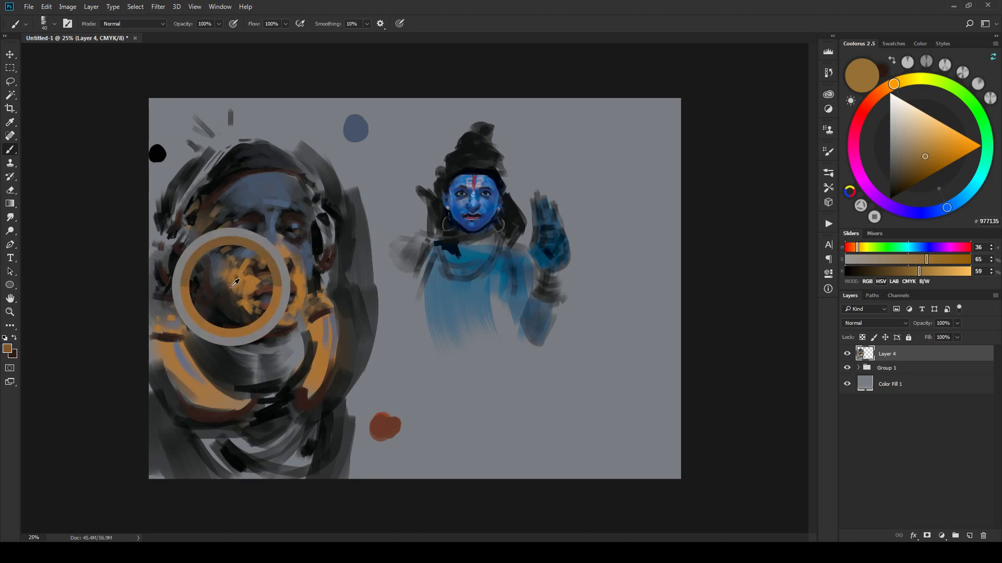
Step: Mix a reddish brown (#6D4732) and a darker brown, and tone down the ochre on the portrait's shadowed cheek and around the mouth
drag(891, 85, 878, 92)
drag(234, 301, 251, 316)
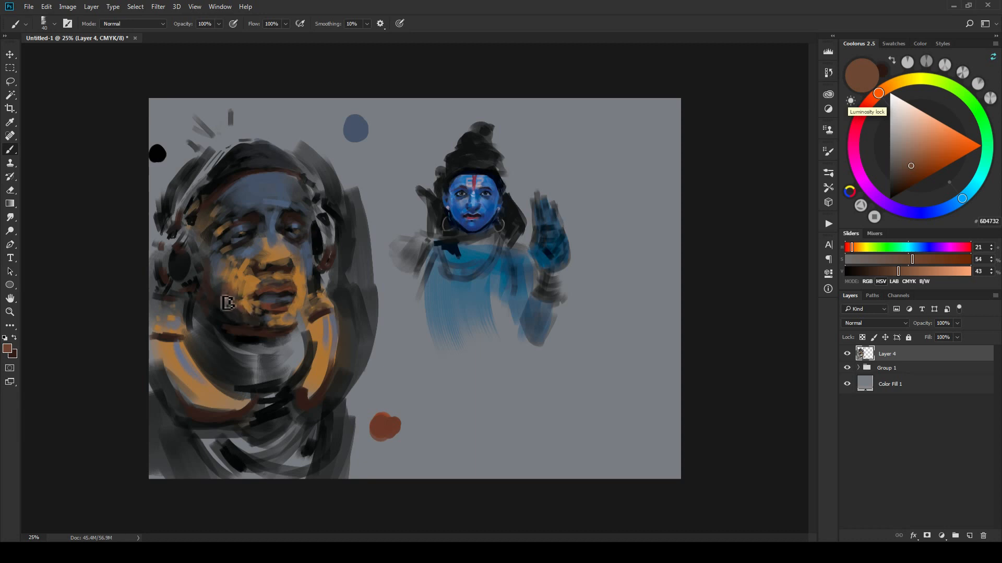
click(909, 170)
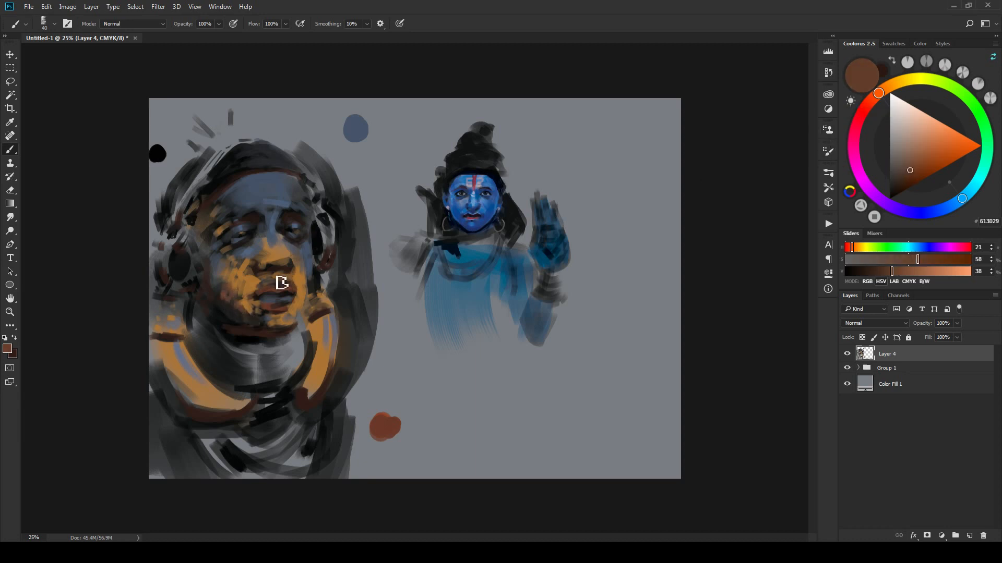
mouse_move(232, 305)
mouse_down()
mouse_move(243, 298)
mouse_move(253, 312)
mouse_move(275, 277)
mouse_move(268, 281)
mouse_move(270, 255)
mouse_move(291, 257)
mouse_move(268, 273)
mouse_move(297, 268)
mouse_move(287, 270)
mouse_up()
Step: Rework the portrait's brow and eyes with sampled brown and black, adding small ochre and dark blue accents
alt+click(228, 224)
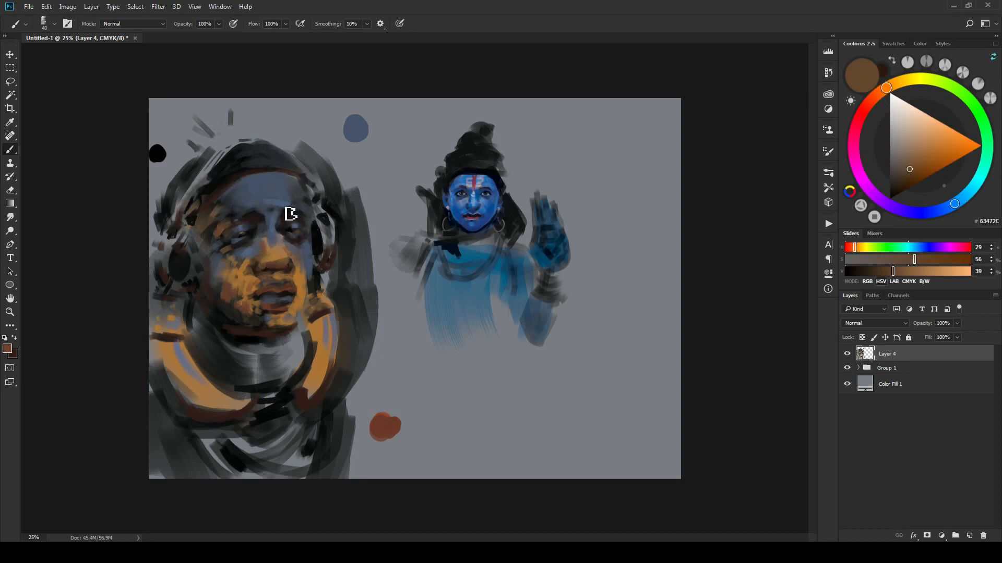
alt+click(179, 259)
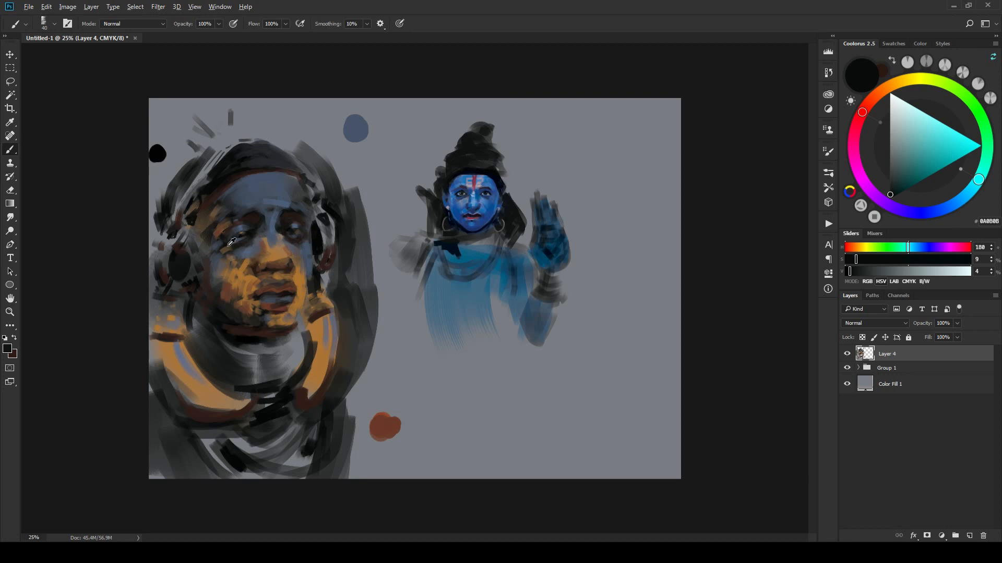
mouse_move(236, 254)
mouse_down()
mouse_move(243, 233)
mouse_move(230, 235)
mouse_up()
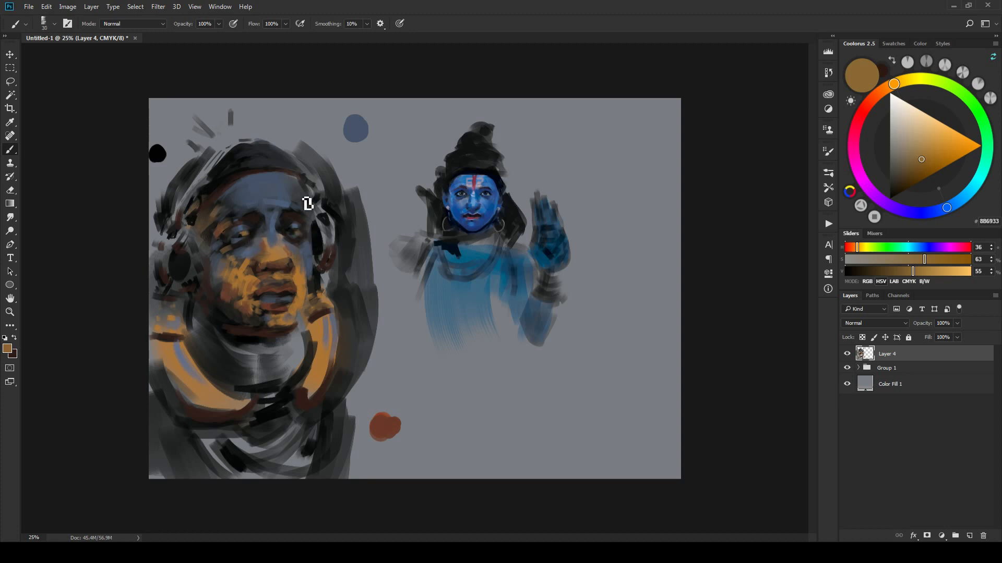
alt+click(248, 240)
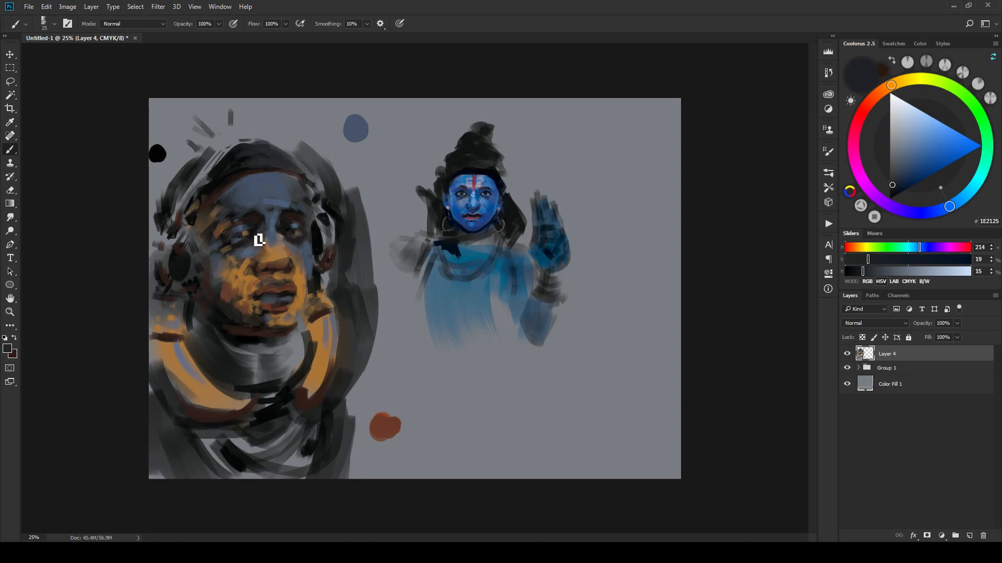
Step: Define the eyes with sampled near-black, and deepen the shadow side of the face with a sampled dark brown
alt+click(175, 257)
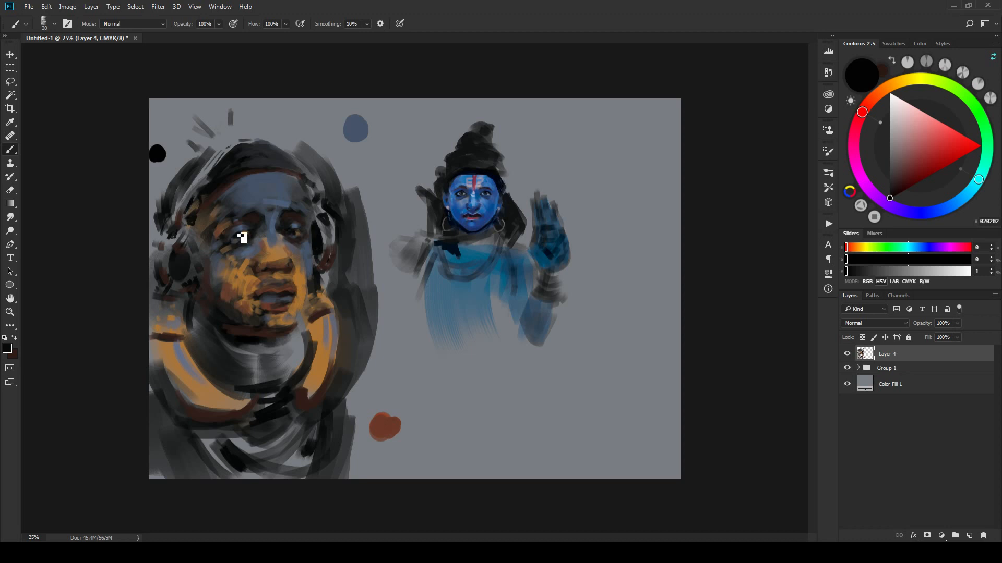
key(bracketright)
key(bracketright)
key(bracketleft)
key(bracketleft)
alt+click(221, 198)
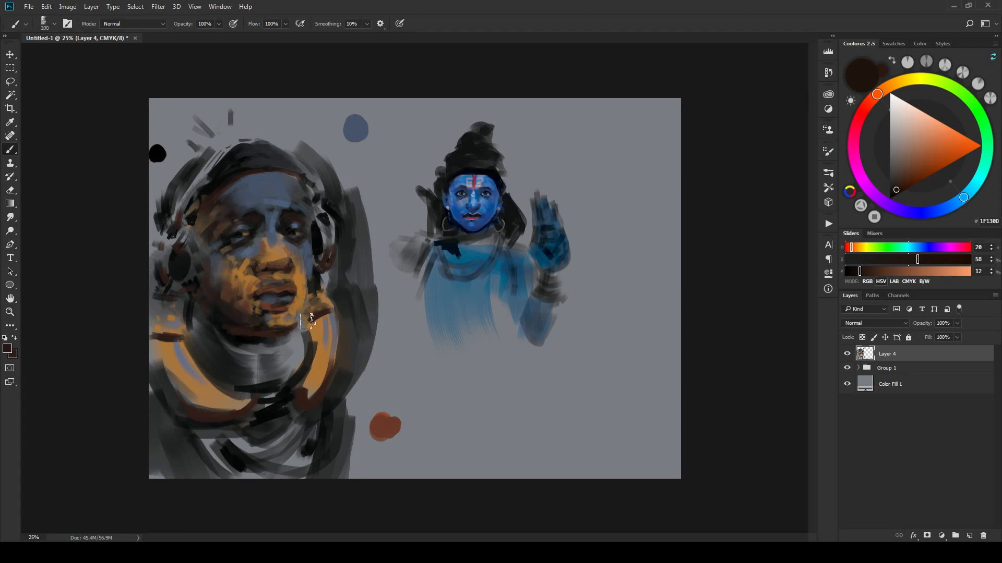
Step: Reduce the brush size and darken the corner of the portrait's mouth with a tone sampled there
key(bracketleft)
key(bracketleft)
key(bracketleft)
key(bracketleft)
key(bracketleft)
key(bracketleft)
key(bracketleft)
key(bracketleft)
key(bracketleft)
key(bracketleft)
alt+click(287, 299)
drag(288, 299, 296, 301)
key(bracketleft)
key(bracketleft)
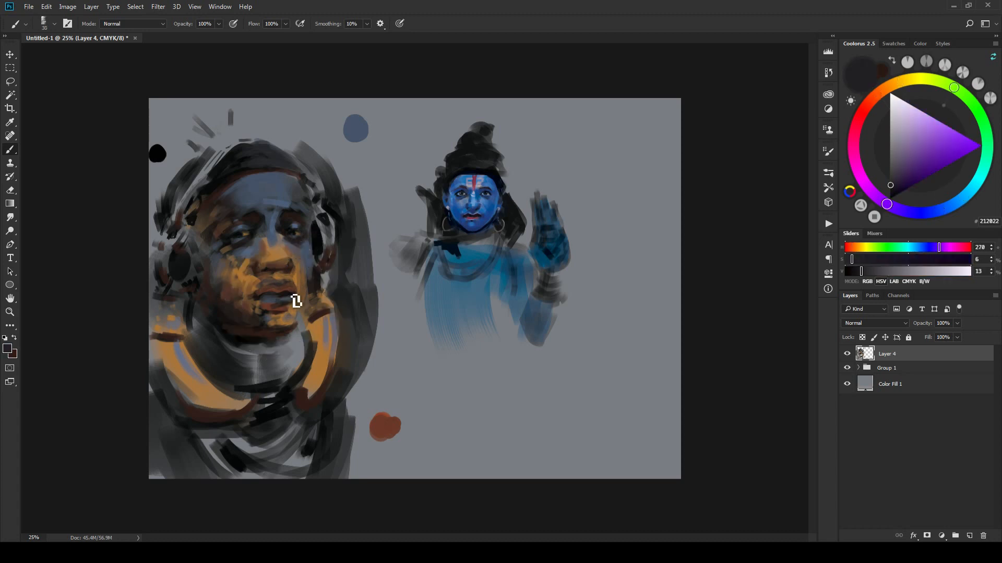
Step: Refine the line between the lips with sampled blue-grey and near-black, using a 20 px brush
alt+click(295, 302)
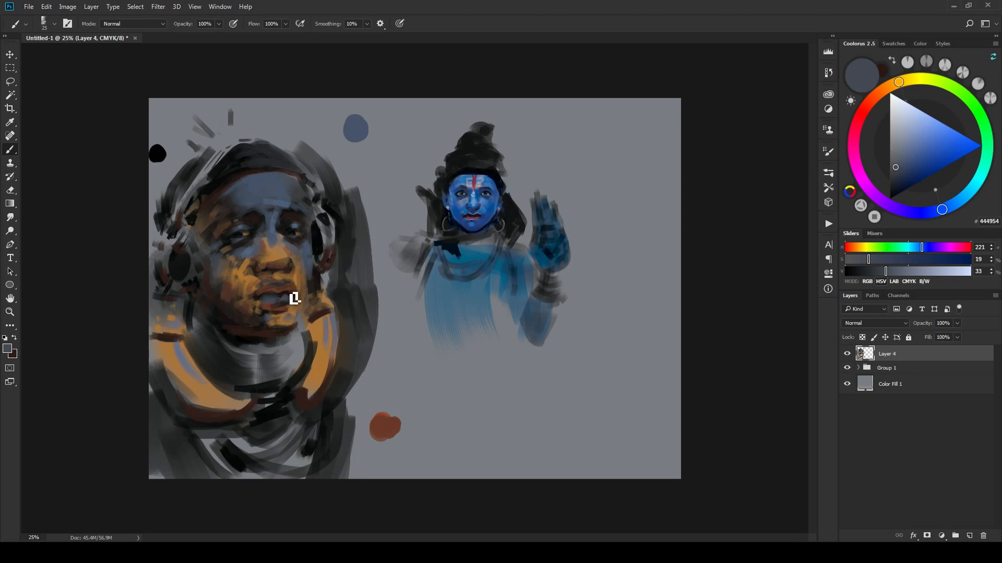
alt+click(296, 299)
key(bracketleft)
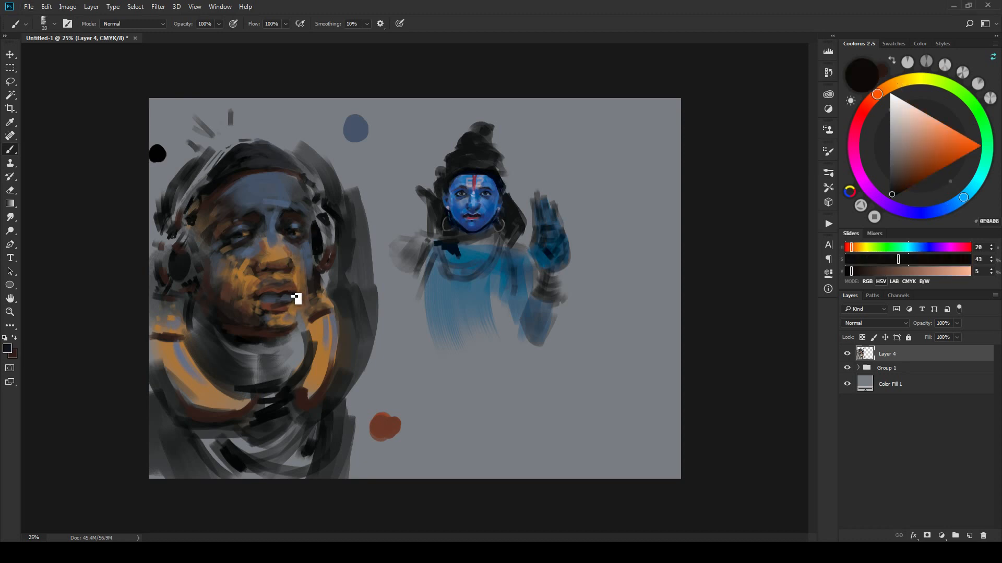
drag(271, 302, 259, 304)
Step: Enlarge the brush and shade the portrait's eyebrows and the area between them with sampled dark browns
key(bracketright)
key(bracketright)
key(bracketright)
key(bracketright)
key(bracketright)
key(bracketright)
alt+click(252, 219)
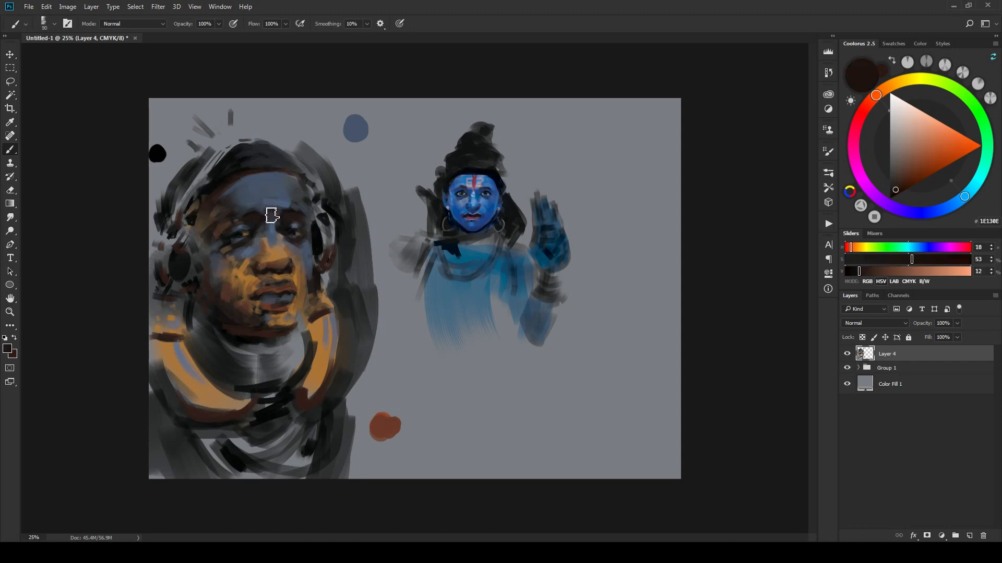
alt+click(275, 212)
key(bracketleft)
key(bracketleft)
Step: Smooth the forehead with sampled slate blue, and soften the side of the nose with a sampled grey tone
alt+click(277, 198)
key(bracketright)
key(bracketright)
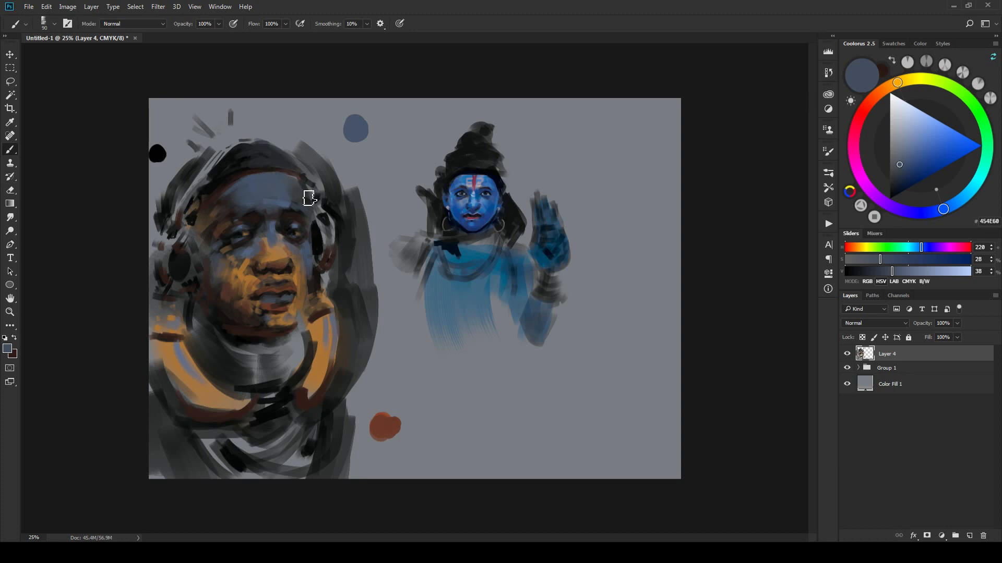
key(bracketleft)
key(bracketleft)
alt+click(285, 251)
key(bracketleft)
key(bracketleft)
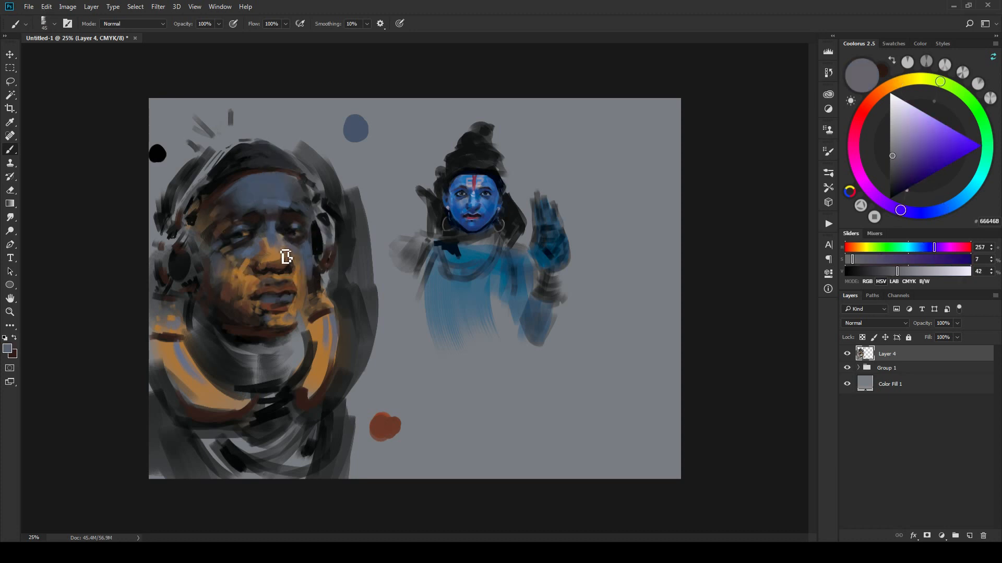
Step: Deepen the brow, temple and jaw shadows on the dark side of the face with sampled near-black tones
alt+click(259, 221)
key(bracketright)
key(bracketright)
key(bracketright)
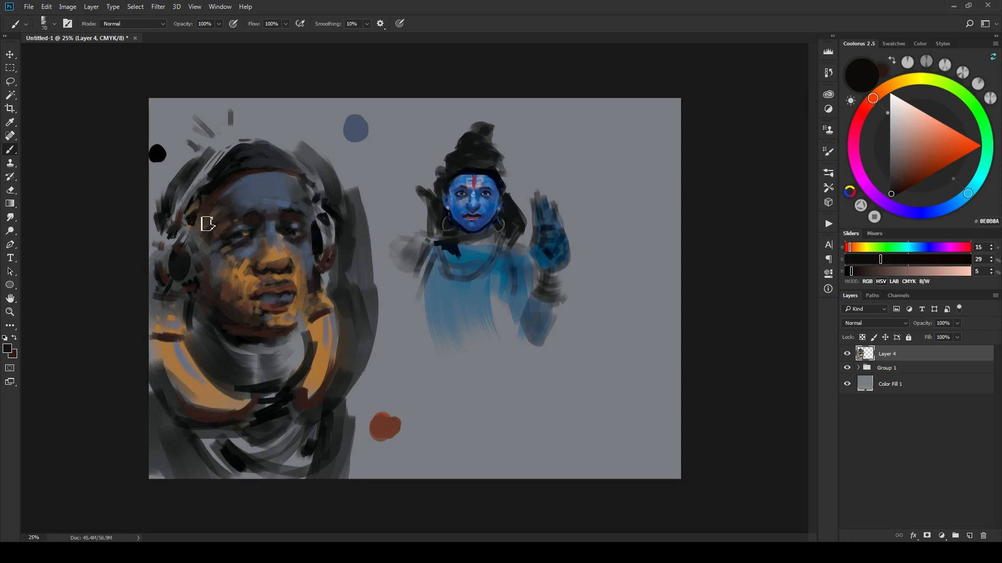
alt+click(220, 317)
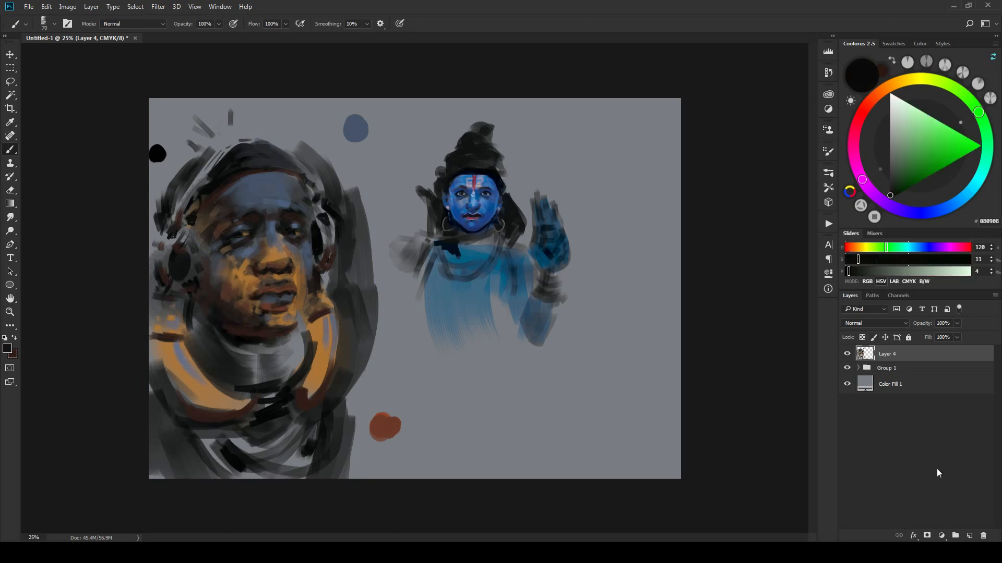
Step: Add a new empty layer above Layer 4 and choose the EE Texture Drag brush
click(969, 536)
key(bracketright)
key(bracketright)
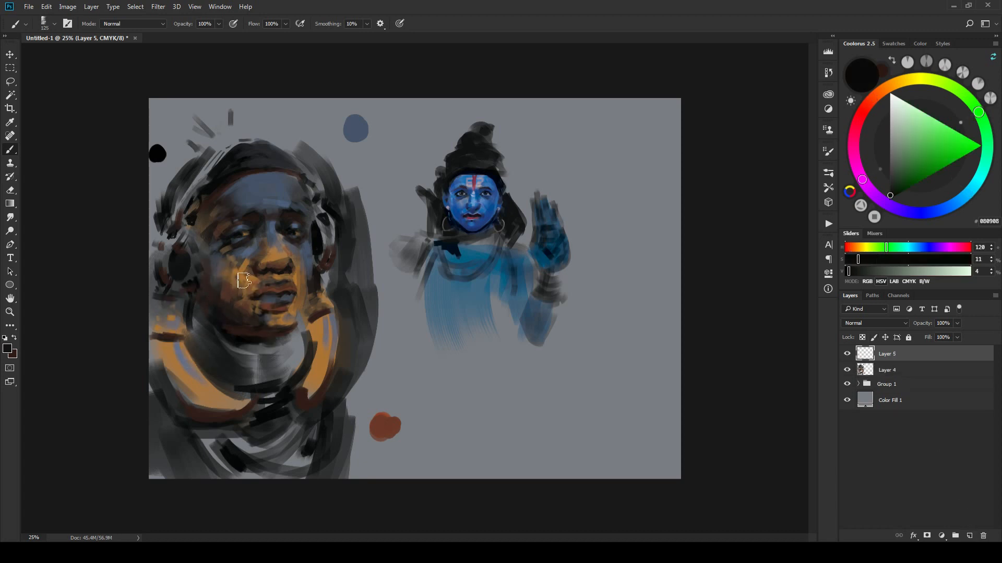
right_click(472, 248)
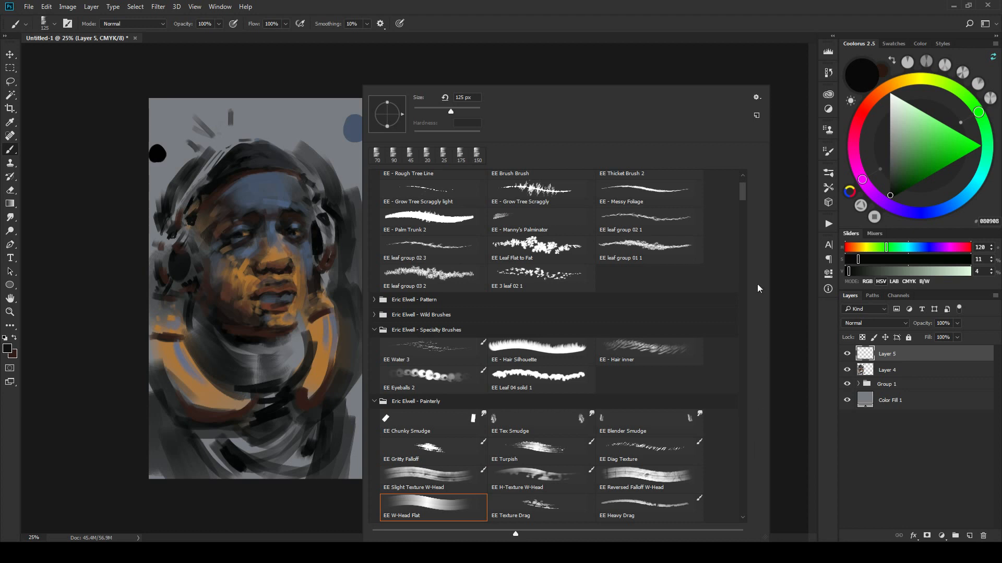
scroll(743, 203, down, 8)
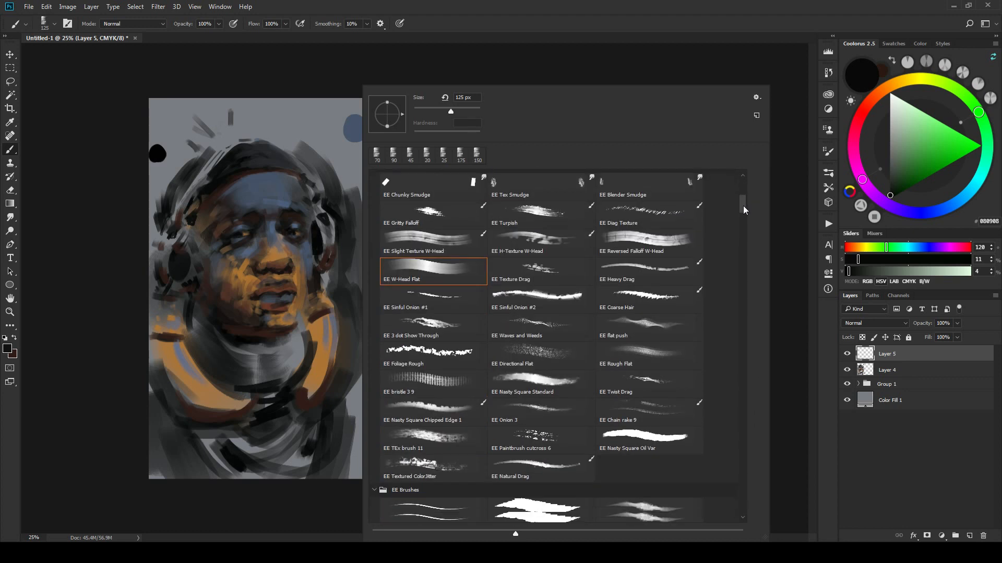
scroll(743, 207, up, 1)
click(538, 260)
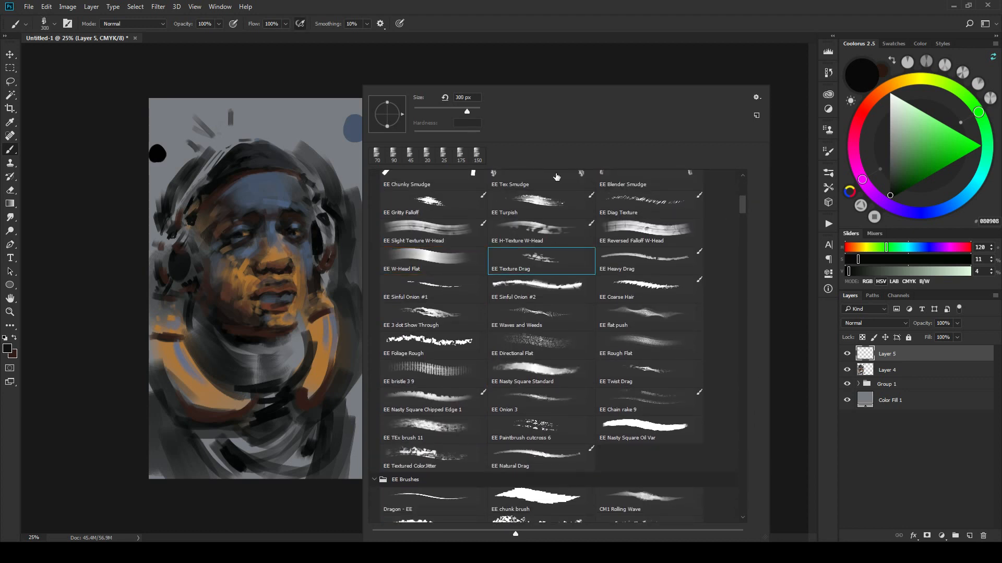
key(Return)
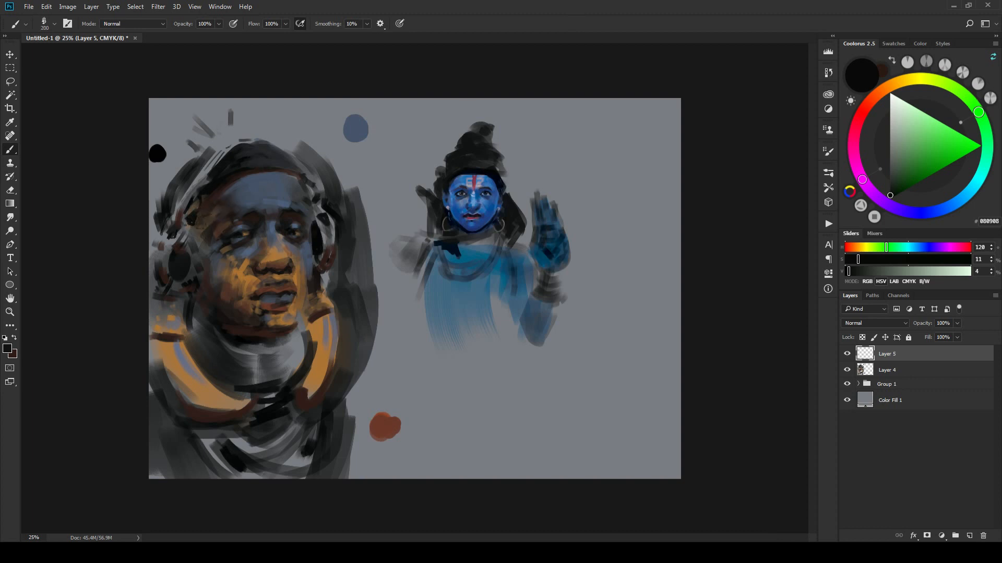
Step: Drag dry near-black texture over the shadowed cheek and jaw with a 250 px brush
key(bracketright)
click(211, 261)
mouse_move(249, 329)
mouse_down()
mouse_move(260, 324)
mouse_move(246, 322)
mouse_move(258, 311)
mouse_move(258, 258)
mouse_up()
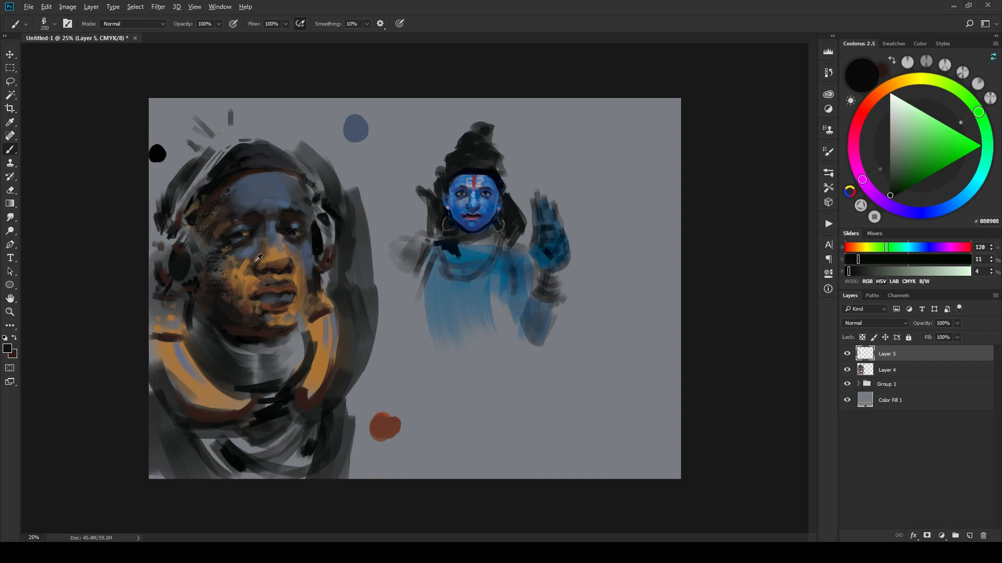
Step: Mix a bright orange (#EBAC4C) and add textured highlights to the cheek and around the mouth
alt+click(247, 271)
mouse_move(918, 151)
mouse_down()
mouse_move(944, 149)
mouse_move(947, 134)
mouse_up()
key(bracketleft)
key(bracketleft)
key(bracketleft)
key(bracketleft)
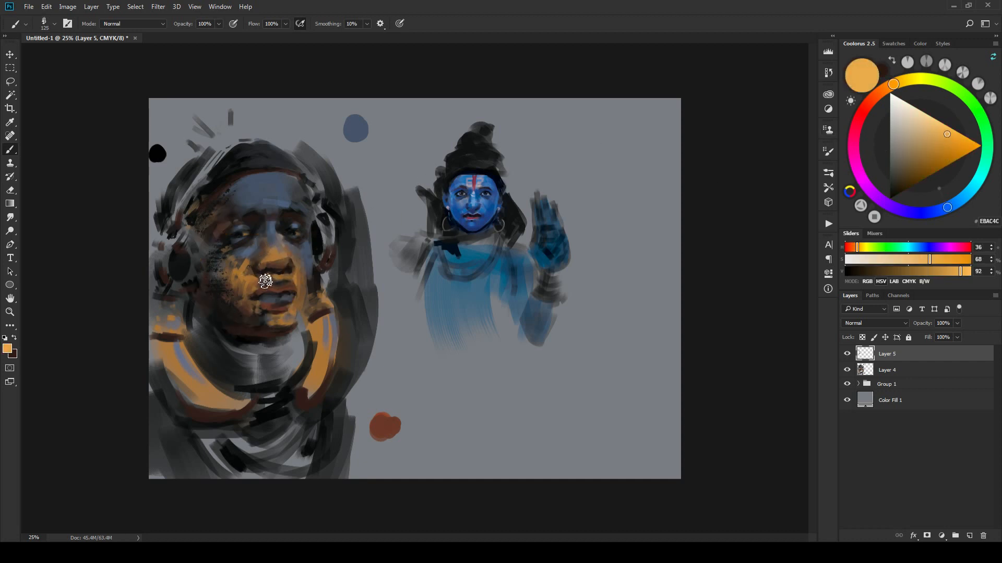
key(bracketright)
drag(266, 282, 245, 303)
key(bracketleft)
key(bracketleft)
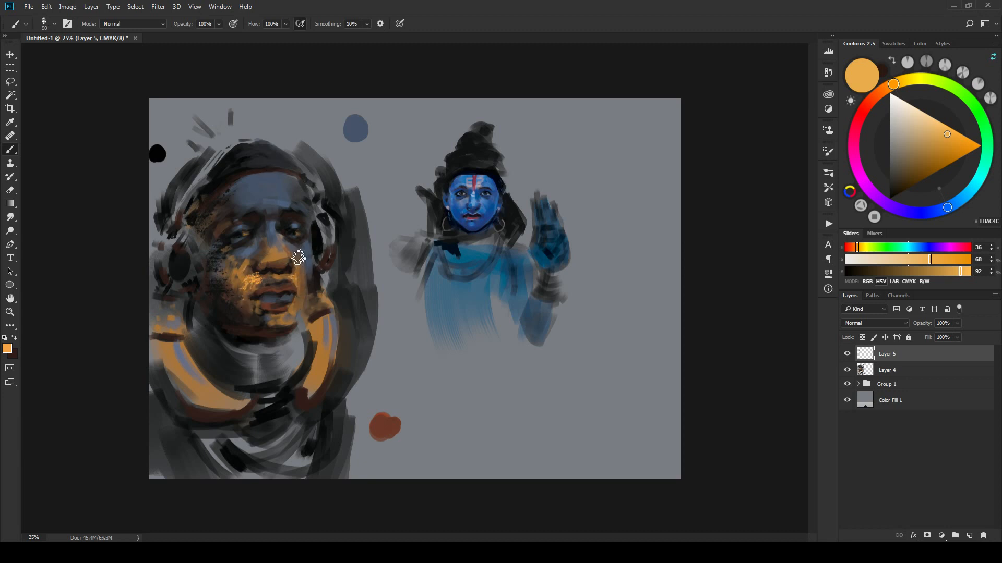
Step: Carry the orange texture onto the cheek beside the nose, the outer brow and the lit jaw edge, using a smaller brush
mouse_move(298, 257)
mouse_down()
mouse_move(302, 310)
mouse_move(309, 275)
mouse_up()
key(bracketleft)
drag(231, 229, 224, 234)
drag(325, 312, 301, 329)
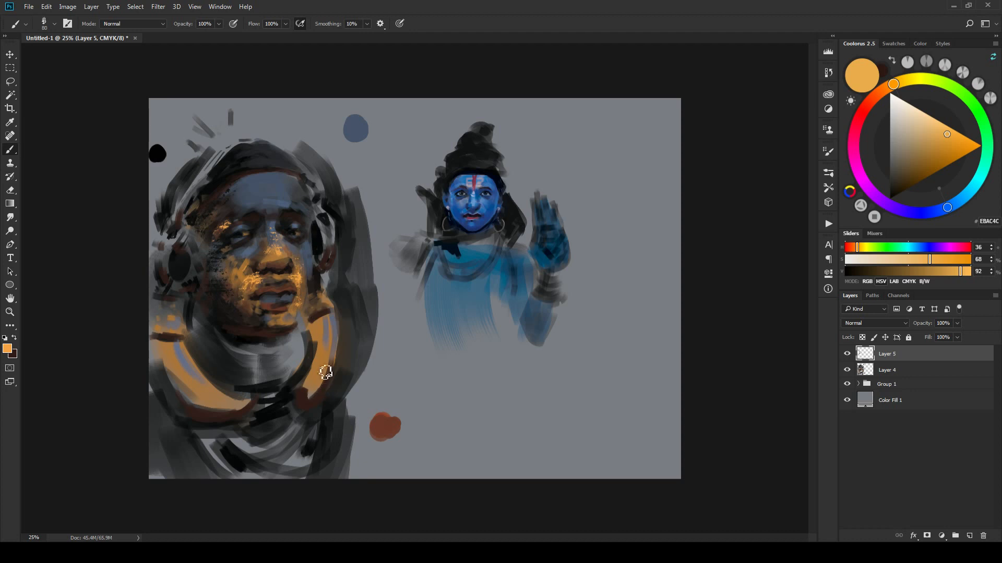
Step: Sample the cheek's orange, darken it to a deeper ochre, and extend the texture over the lower face
alt+click(299, 282)
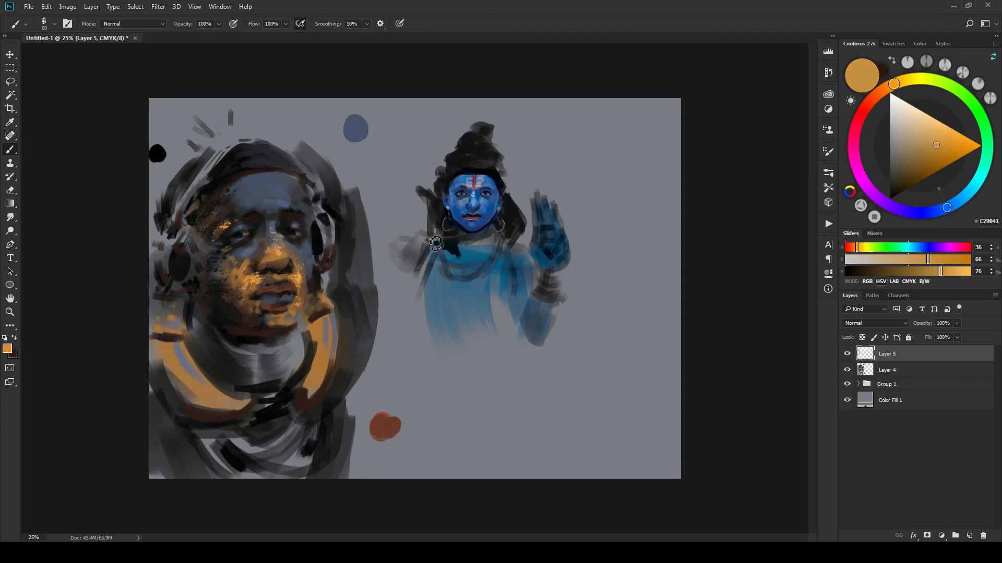
click(937, 151)
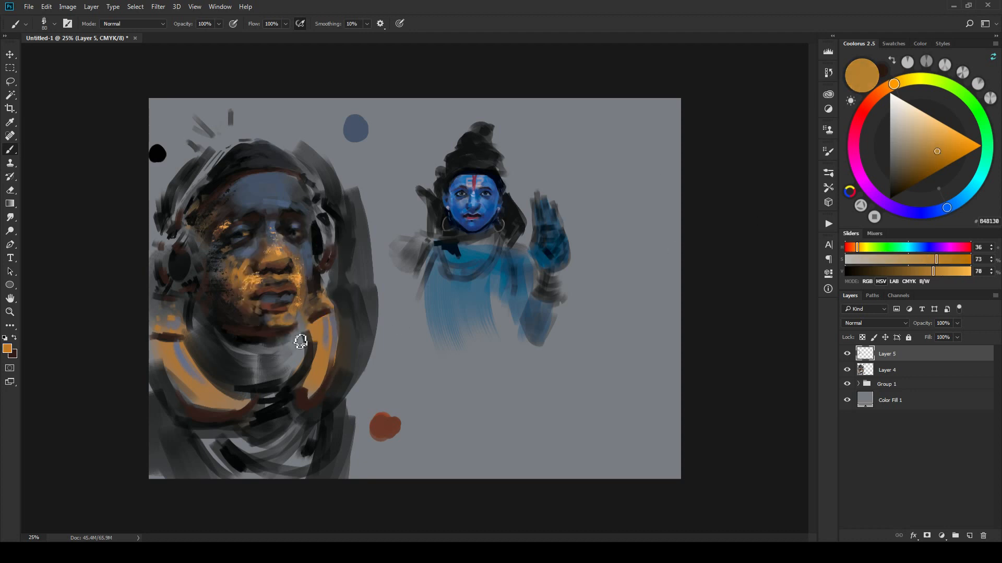
key(bracketright)
key(bracketright)
key(bracketleft)
key(bracketleft)
key(bracketleft)
Step: Sample a pale violet-grey (#9D95A8) from the blue-faced figure and reduce the brush to 35 px for fine highlights
alt+click(455, 204)
key(bracketleft)
key(bracketleft)
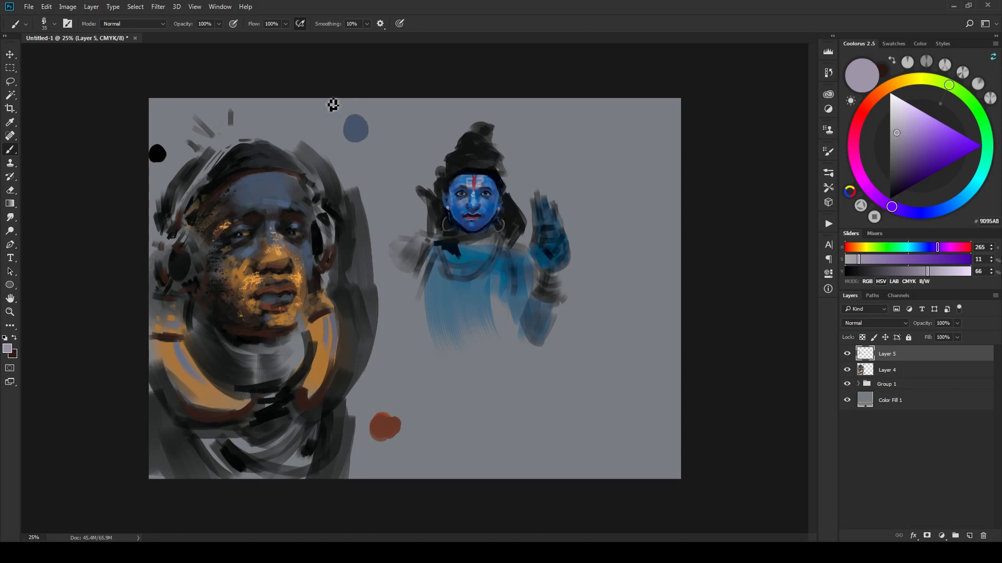
Step: Examine the portrait's textured colours and light both close up and at thumbnail size
key(ctrl+minus)
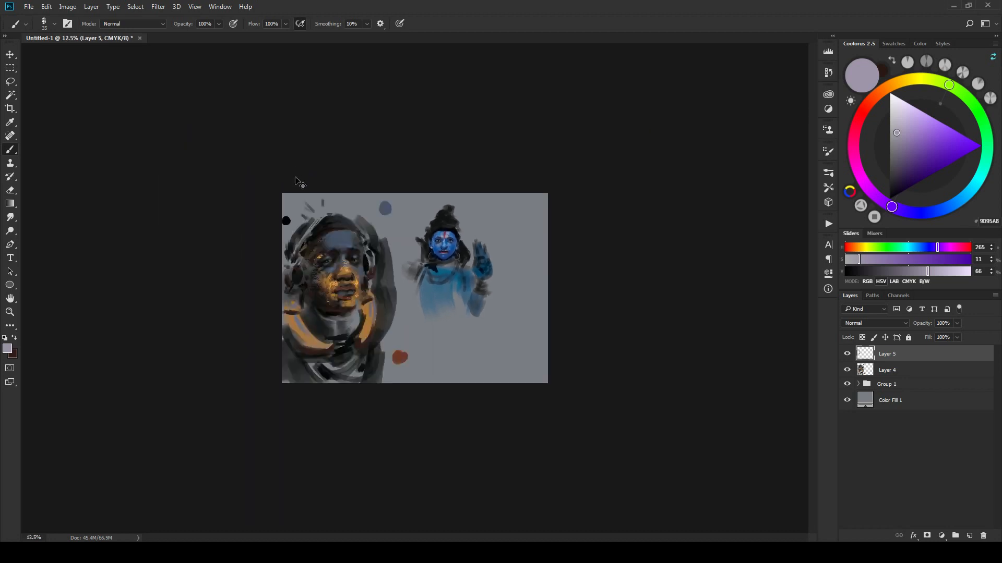
key(ctrl+plus)
key(ctrl+plus)
key(ctrl+plus)
drag(239, 301, 524, 262)
drag(346, 277, 348, 335)
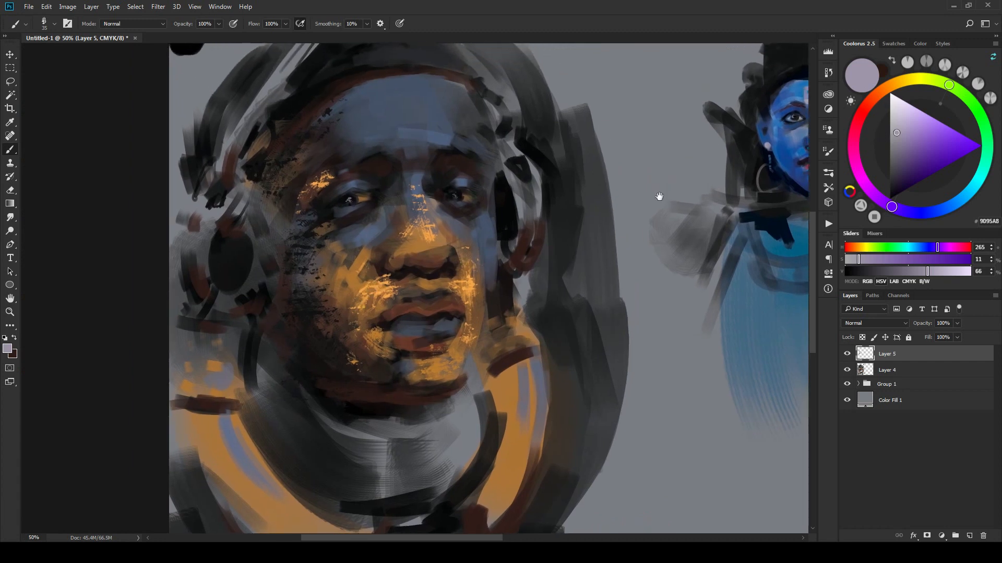
drag(456, 272, 530, 342)
key(ctrl+minus)
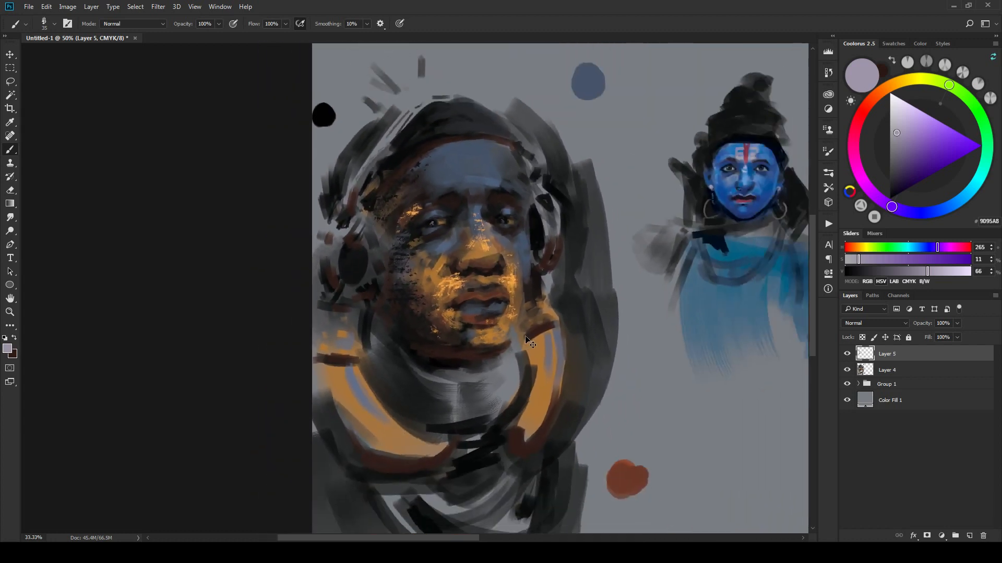
scroll(529, 344, down, 4)
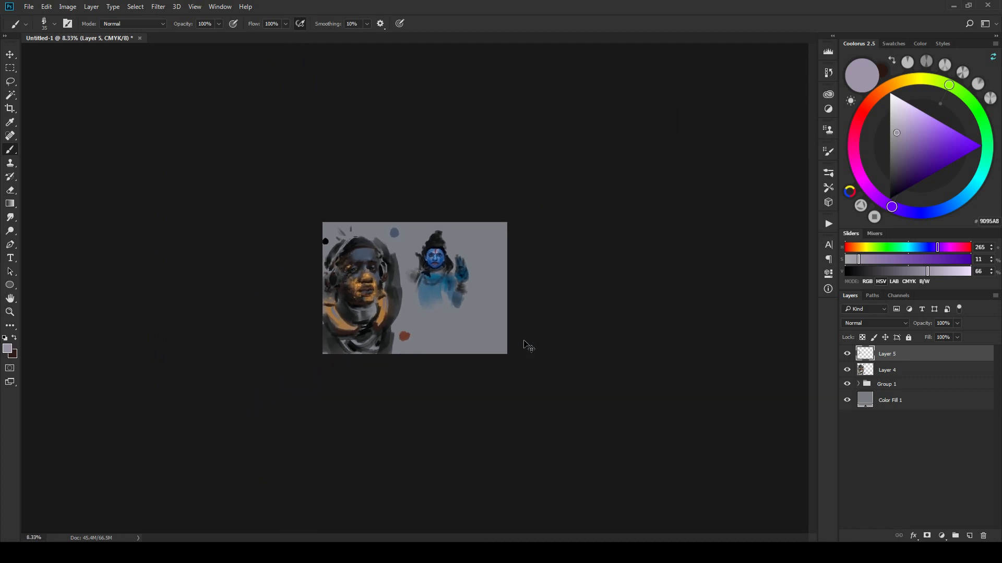
scroll(526, 344, up, 4)
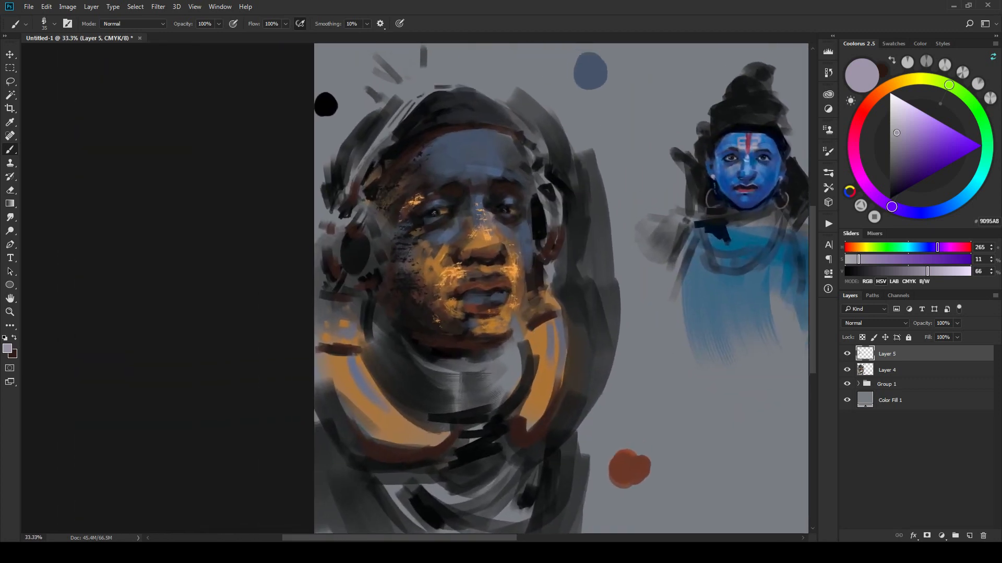
Step: Sample the temple's dark brown (#2C1F1C), enlarge the brush to about 175 px, and roughen the shadowed edge of the blue forehead
alt+click(434, 151)
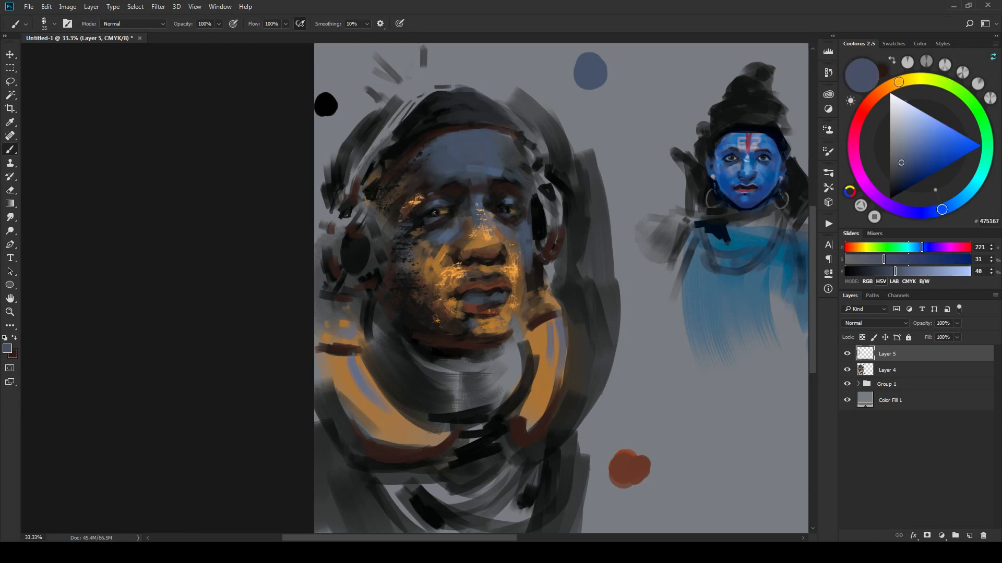
key(])
key(])
key(])
key(])
key(])
key(])
key(])
alt+click(460, 187)
alt+click(415, 157)
key(])
key(])
key(])
key(])
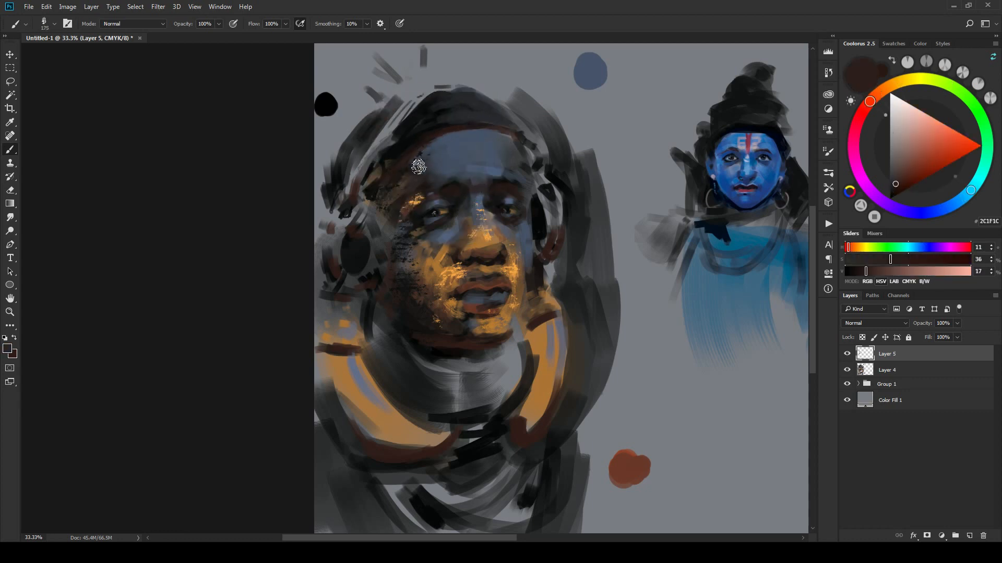
key(bracketleft)
key(bracketleft)
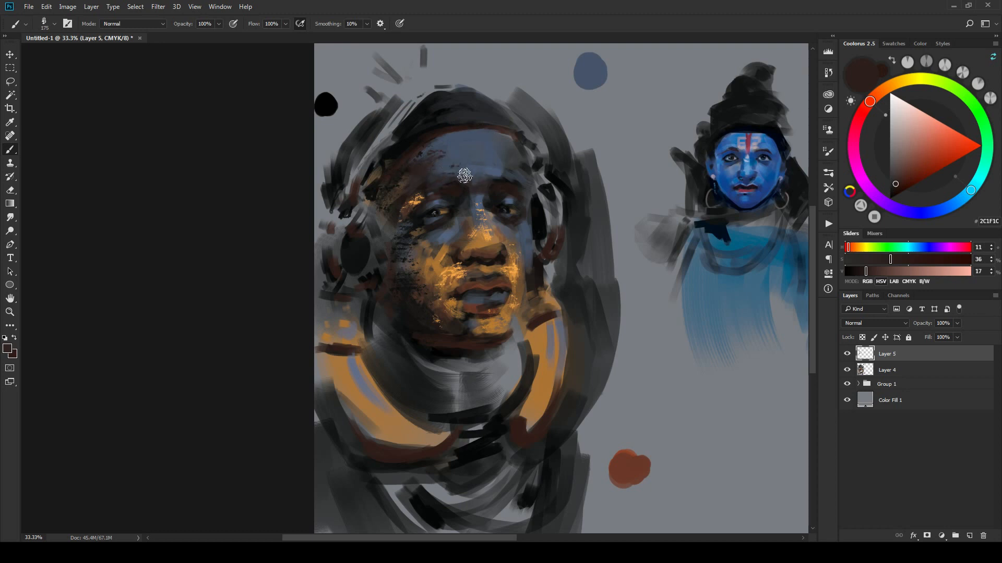
Step: Spread dark brown flecks across the blue forehead and toward the far eye, varying the brush size
key(bracketright)
mouse_move(441, 132)
mouse_down()
mouse_move(517, 146)
mouse_move(540, 182)
mouse_up()
key(bracketleft)
key(bracketright)
key(bracketright)
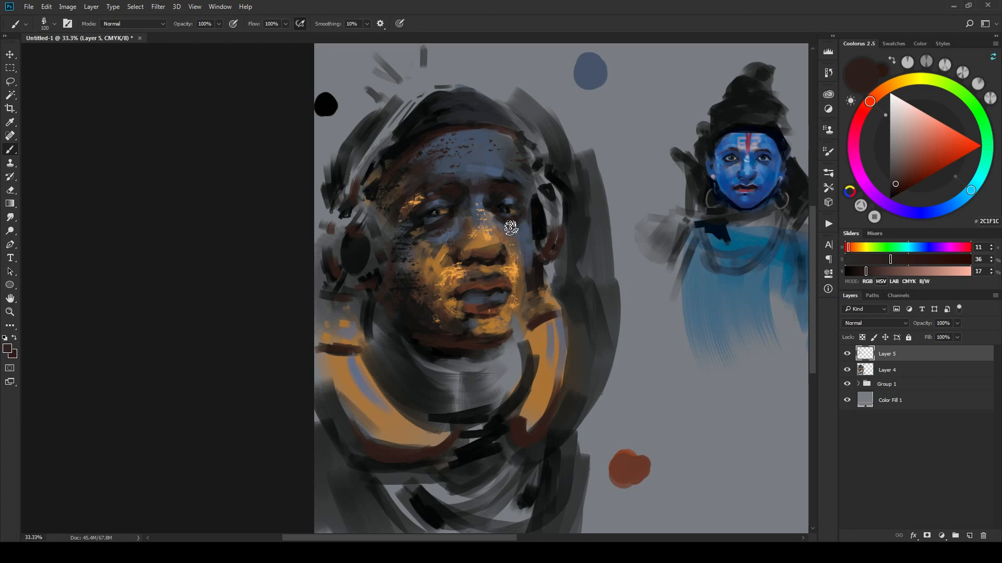
key(bracketleft)
key(bracketleft)
key(bracketleft)
key(bracketleft)
Step: Examine the portrait's textured forehead and overall light at thumbnail size
key(ctrl+minus)
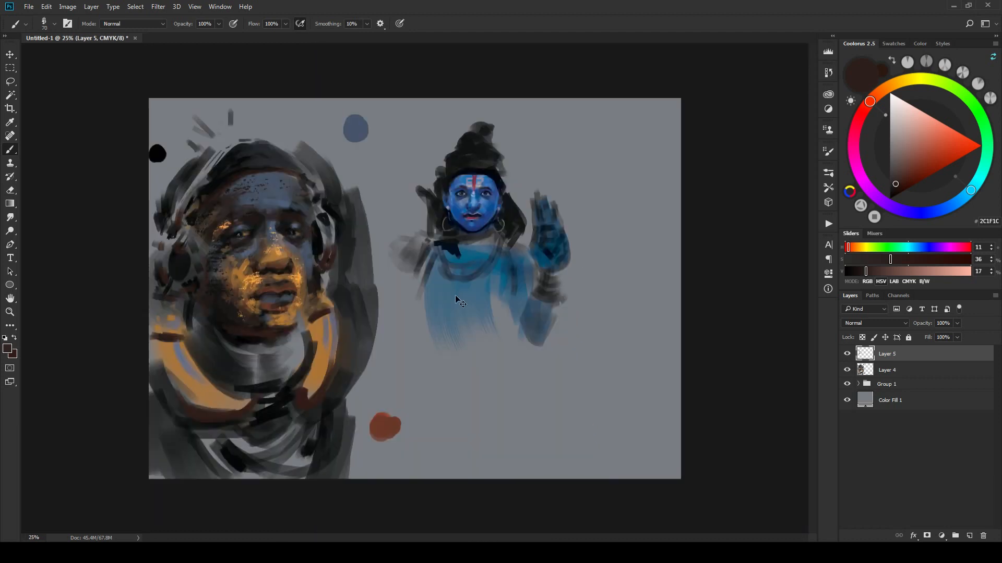
key(ctrl+minus)
key(ctrl+minus)
key(ctrl+plus)
key(ctrl+plus)
key(bracketright)
key(bracketright)
key(bracketright)
key(bracketright)
key(ctrl+minus)
key(ctrl+minus)
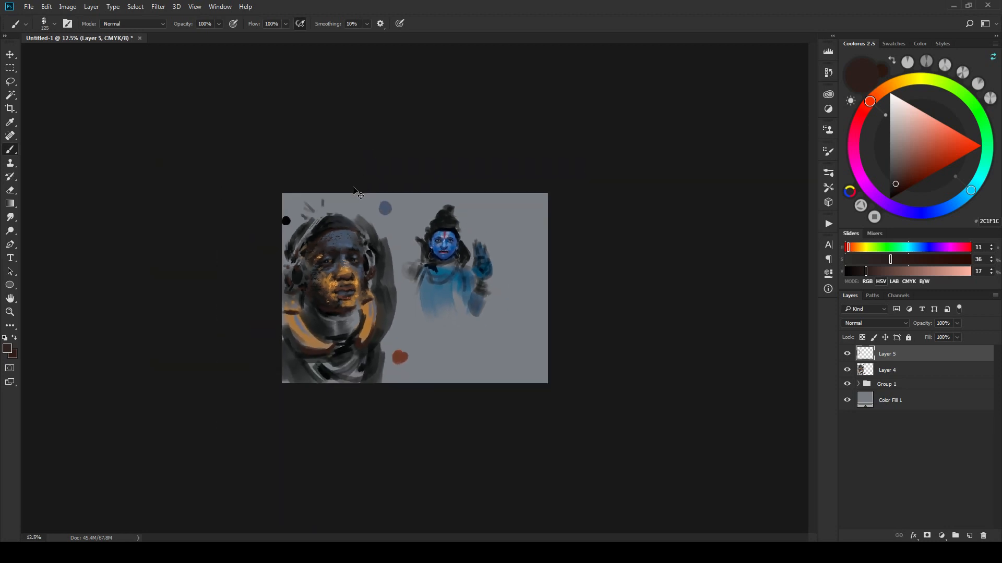
key(ctrl+minus)
key(ctrl+plus)
key(ctrl+plus)
key(ctrl+plus)
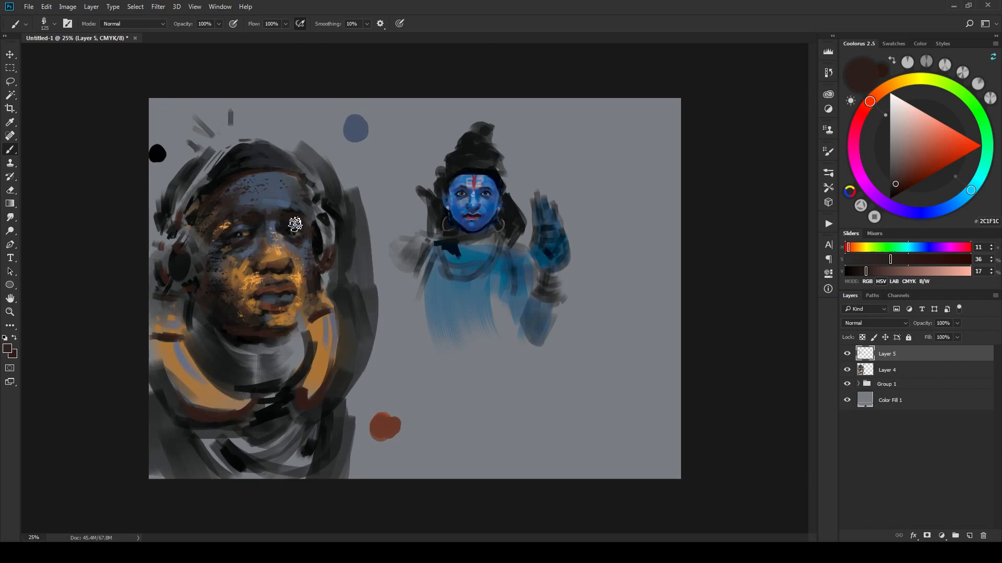
Step: Sample the far cheek's muted blue (#4D5361) and scatter cool texture over the shadowed cheek below the near eye
alt+click(307, 252)
key(bracketleft)
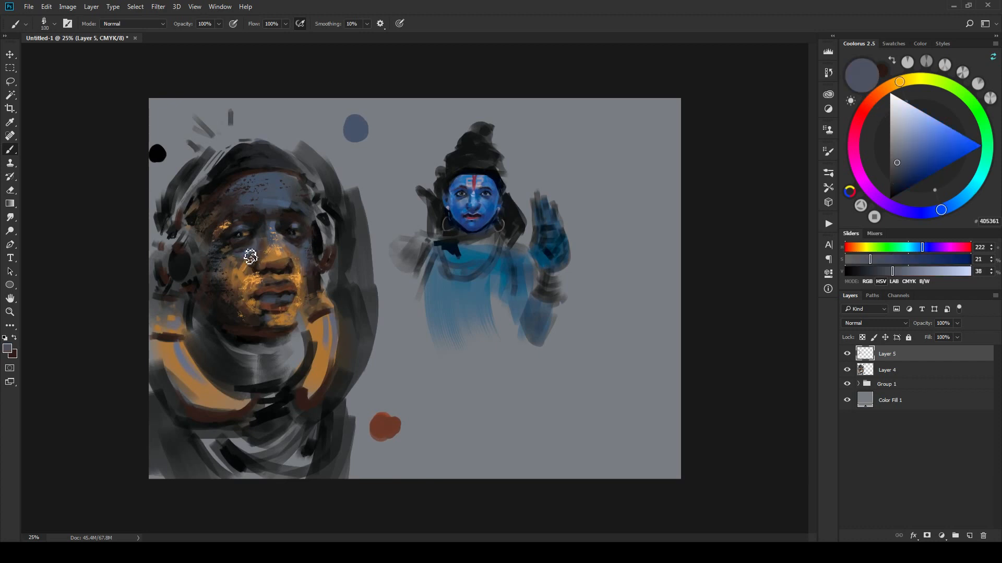
drag(241, 264, 217, 254)
key(bracketleft)
alt+click(215, 251)
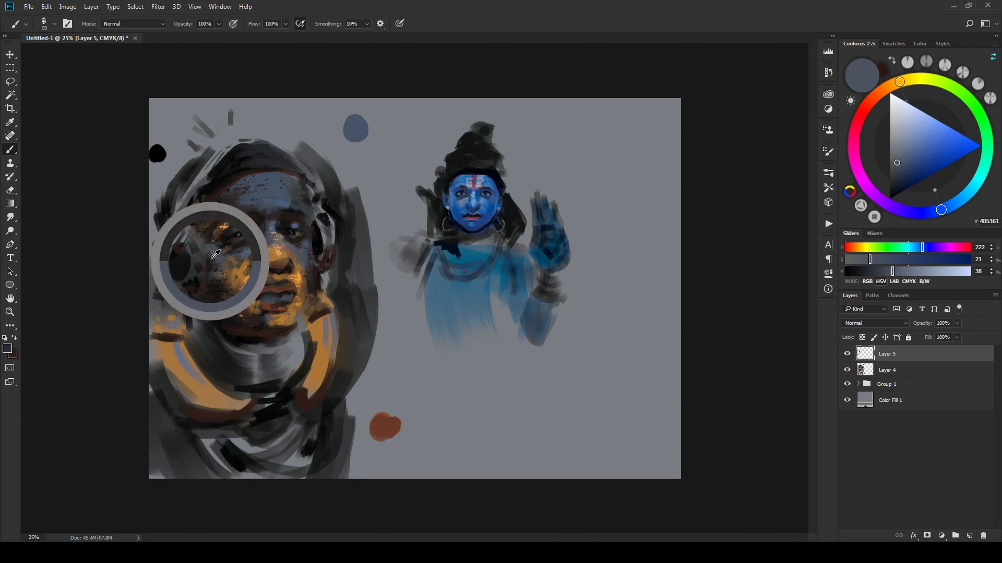
key(bracketright)
key(bracketright)
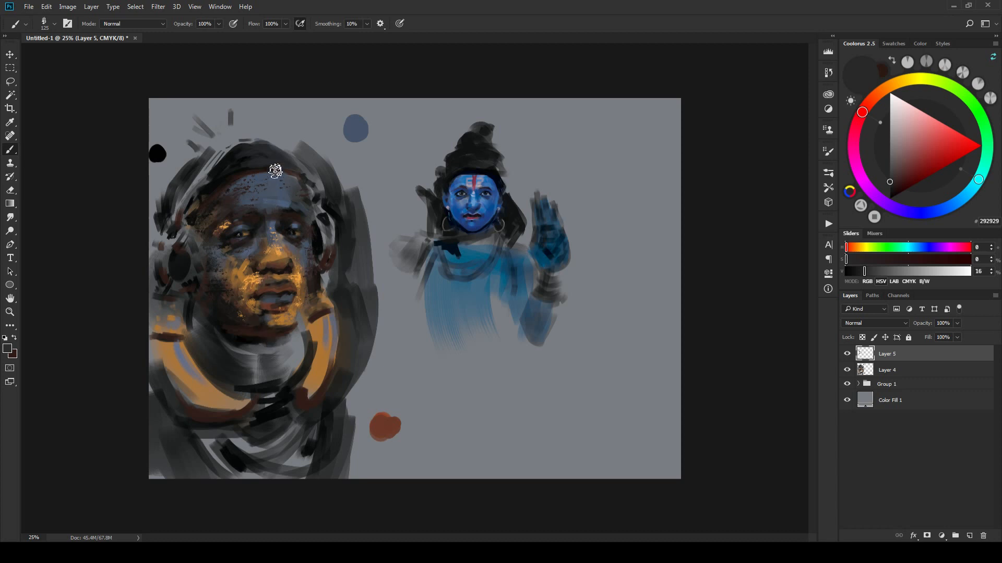
Step: Sample a dark ochre (#634D2D) from the cheek and paint a textured band along the near side of the headdress
alt+click(245, 273)
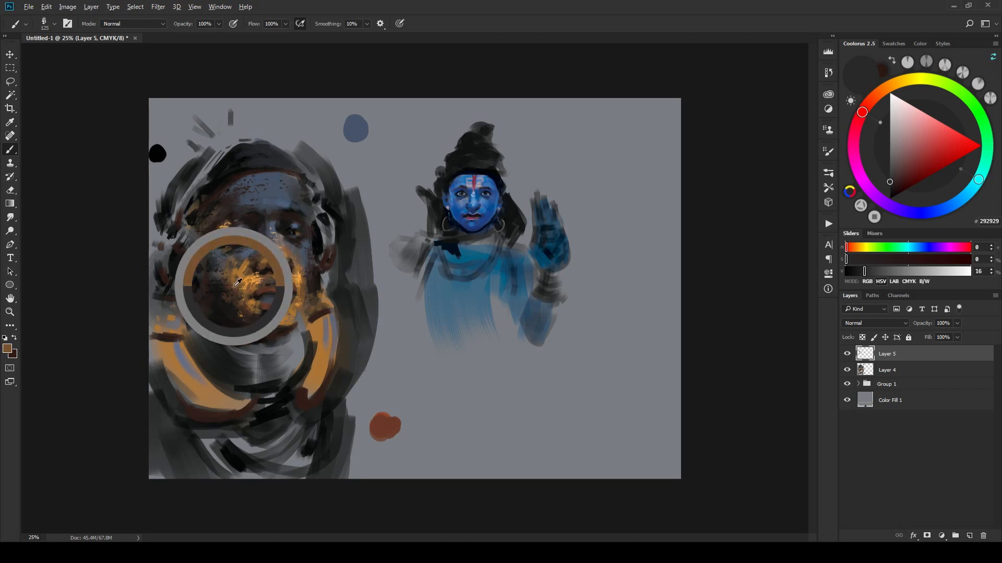
key(bracketright)
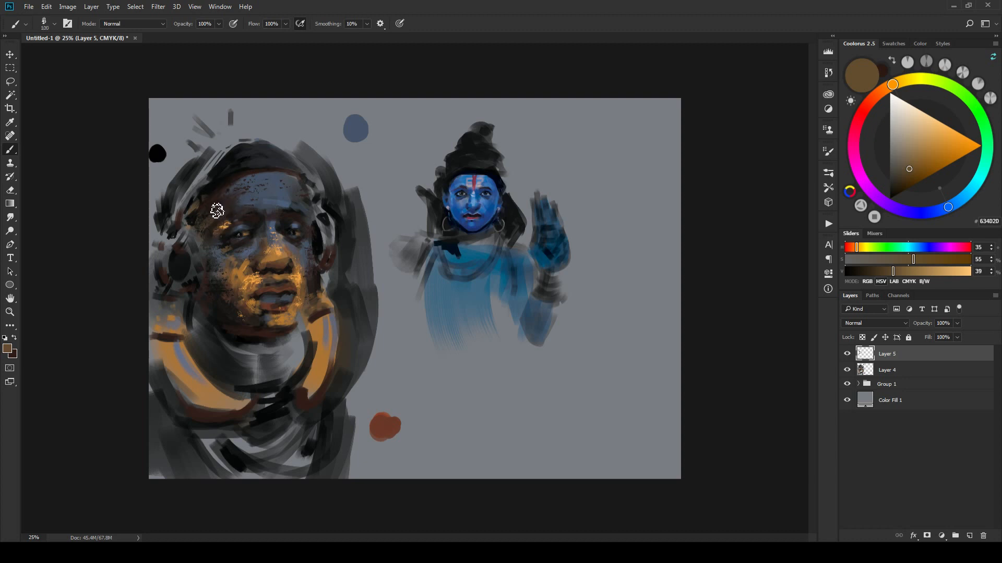
key(bracketleft)
key(bracketleft)
drag(187, 200, 230, 150)
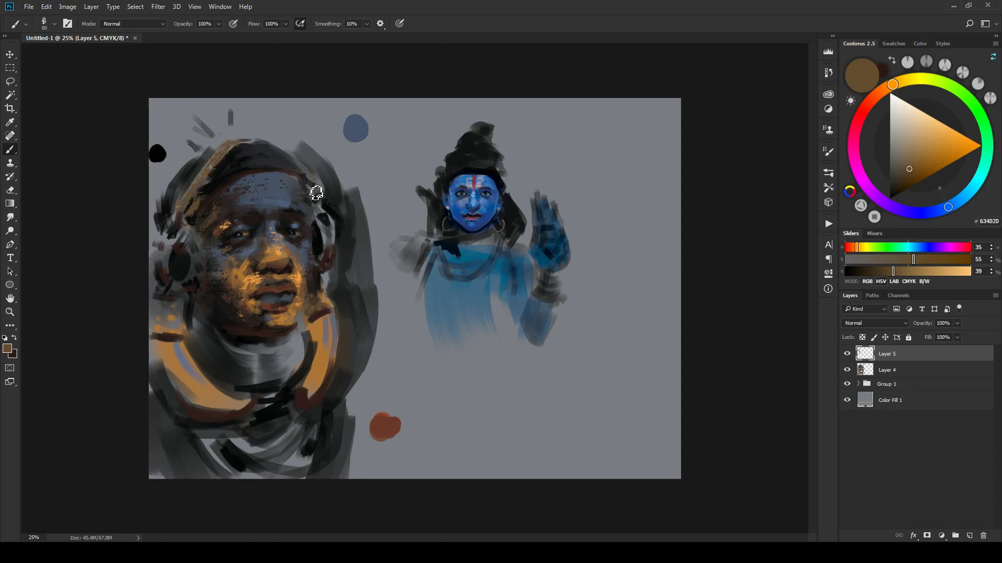
Step: Block in a tufted ochre plume above the headdress, enlarging the brush to 175 px
key(bracketright)
key(bracketright)
mouse_move(244, 144)
mouse_down()
mouse_move(225, 152)
mouse_move(209, 139)
mouse_up()
key(bracketright)
key(bracketright)
key(bracketright)
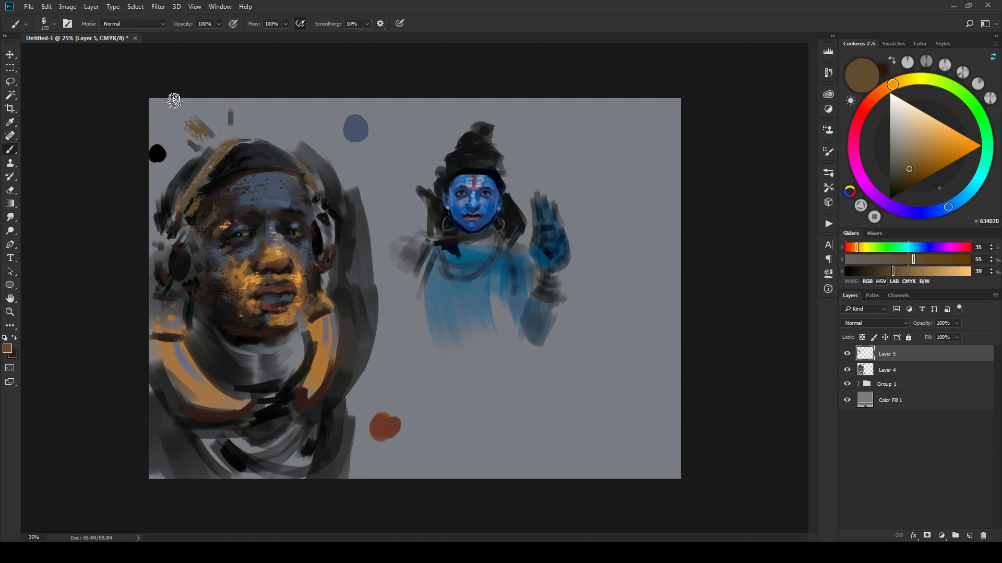
mouse_move(180, 106)
mouse_down()
mouse_move(245, 107)
mouse_move(210, 128)
mouse_move(208, 115)
mouse_move(232, 124)
mouse_up()
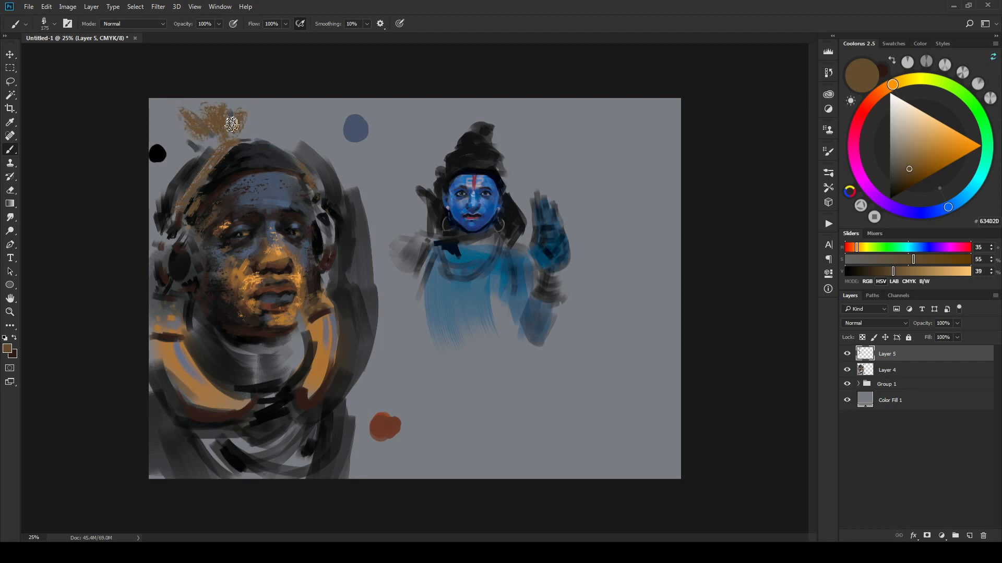
Step: Sample the nose's golden orange (#BD8C41) and add brighter strokes to the plume's base with a 125 px brush
alt+click(240, 140)
alt+click(276, 255)
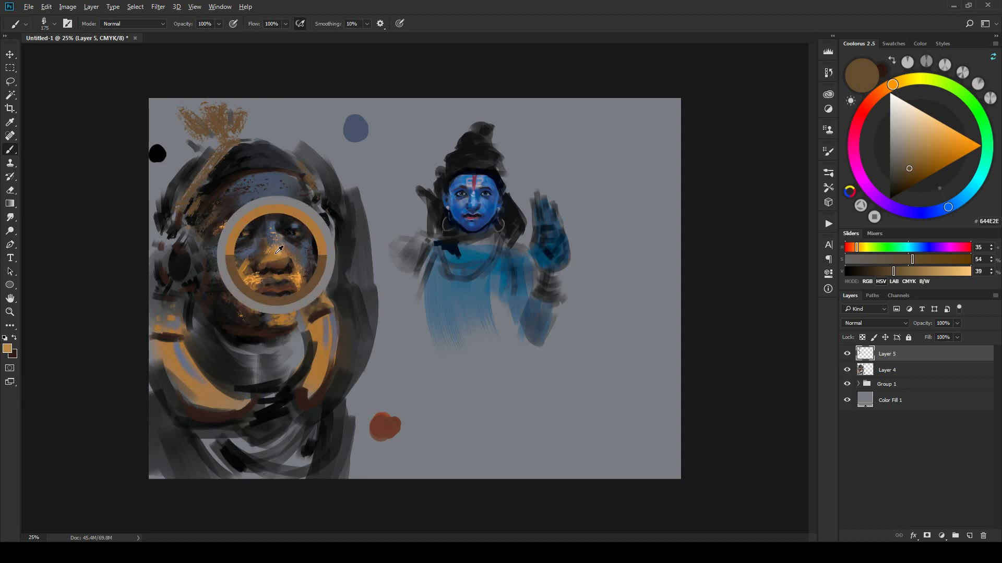
key(bracketleft)
key(bracketleft)
mouse_move(226, 134)
mouse_down()
mouse_move(218, 121)
mouse_move(227, 148)
mouse_up()
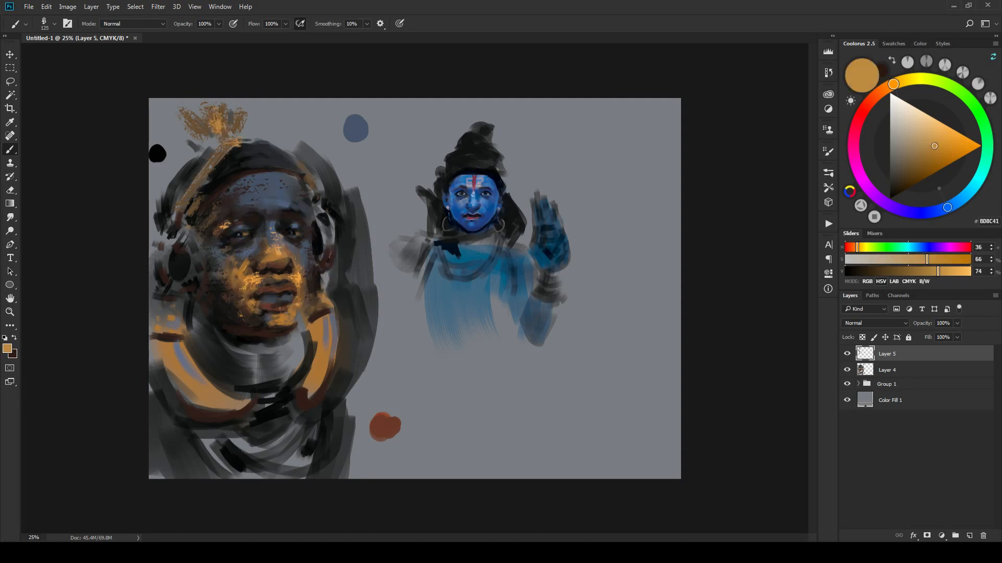
Step: Choose a pale beige (#B2A084) and add dry highlight texture to both sides of the golden collar
key(bracketright)
click(918, 135)
click(906, 135)
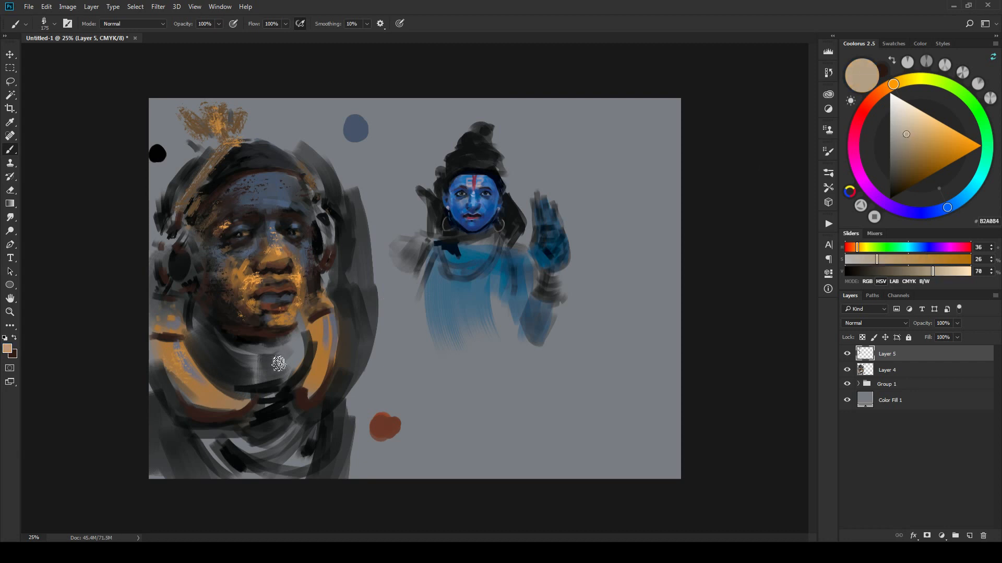
drag(178, 352, 208, 386)
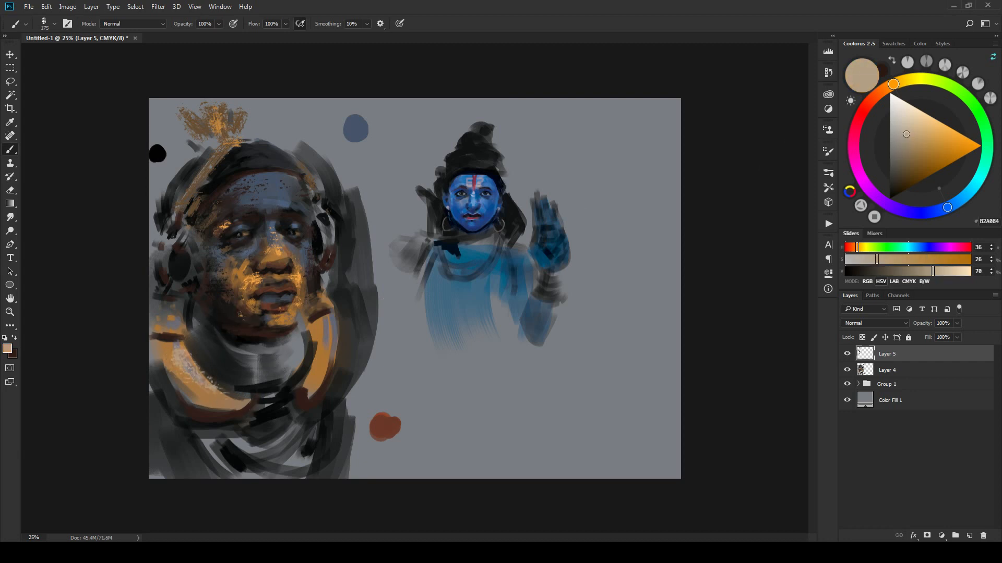
key(bracketleft)
key(bracketleft)
mouse_move(319, 362)
mouse_down()
mouse_move(333, 331)
mouse_move(315, 389)
mouse_move(338, 338)
mouse_up()
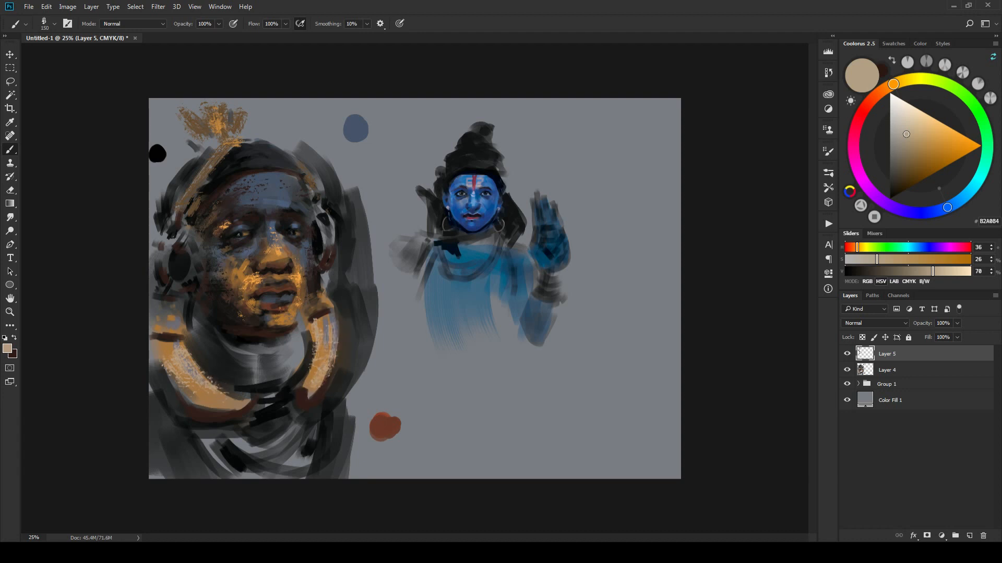
Step: Choose a saturated deep red and paint small accents at the collar's centre below the neck
key(bracketright)
key(bracketright)
click(864, 112)
click(930, 173)
drag(930, 173, 933, 169)
key(bracketleft)
key(bracketleft)
key(bracketleft)
key(bracketleft)
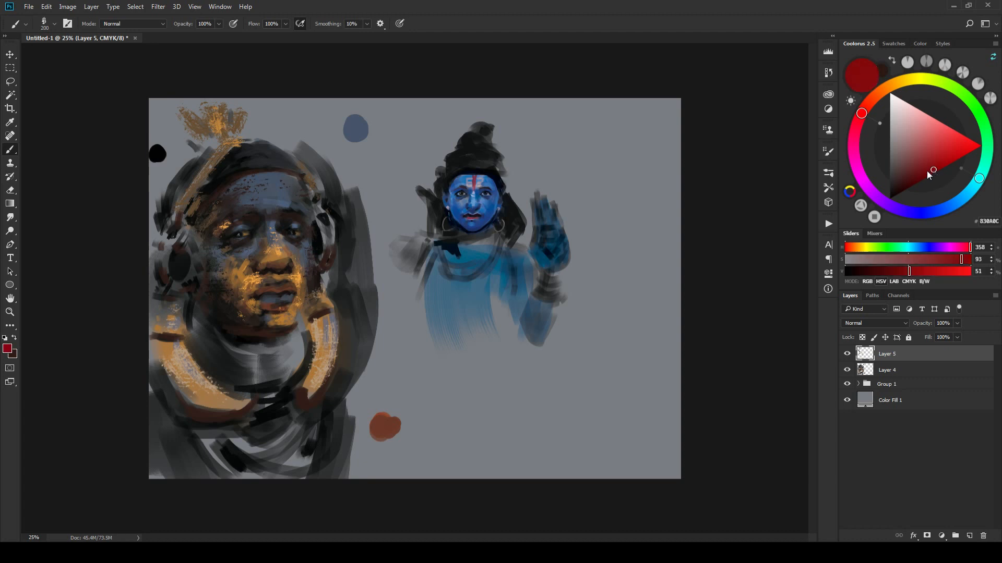
key(bracketleft)
key(bracketleft)
key(bracketleft)
Step: Cover the grey neck with dark brown texture sampled from the chin, and fill the gap beside the collar with near-black
alt+click(250, 324)
mouse_move(242, 329)
mouse_down()
mouse_move(256, 362)
mouse_move(202, 322)
mouse_move(275, 338)
mouse_up()
alt+click(213, 291)
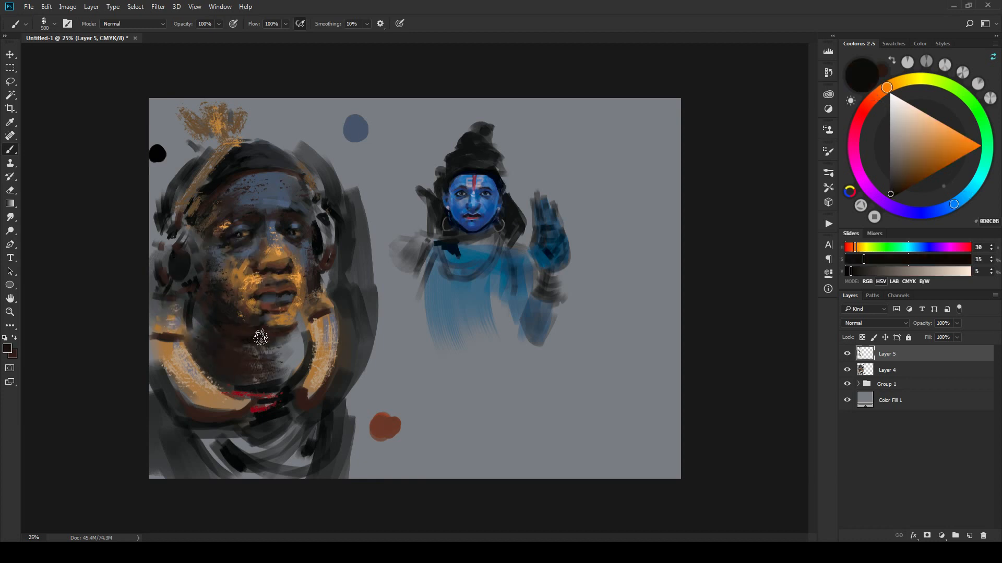
key(bracketleft)
key(bracketleft)
key(bracketleft)
key(bracketleft)
key(bracketleft)
key(bracketleft)
drag(302, 364, 300, 336)
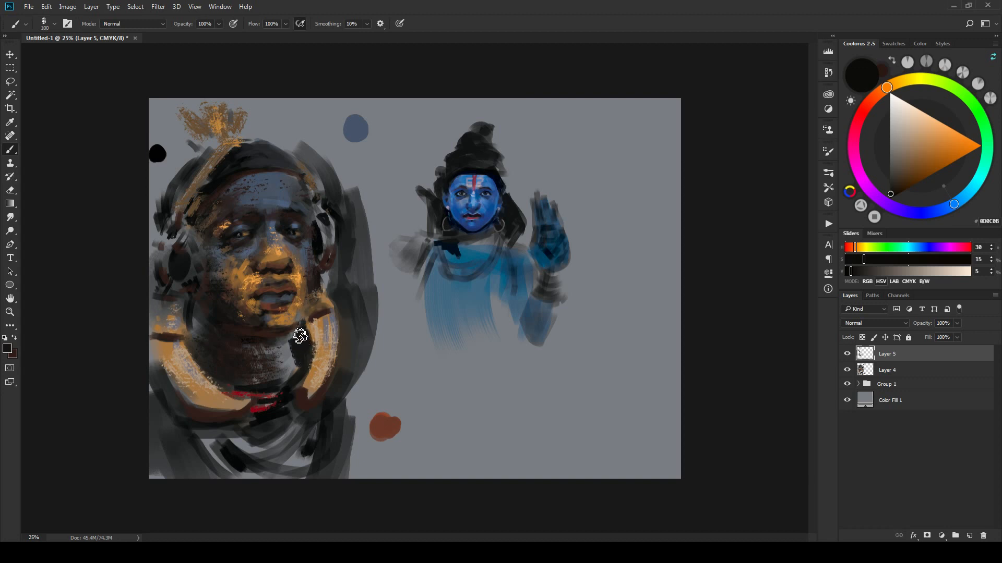
key(bracketleft)
key(bracketleft)
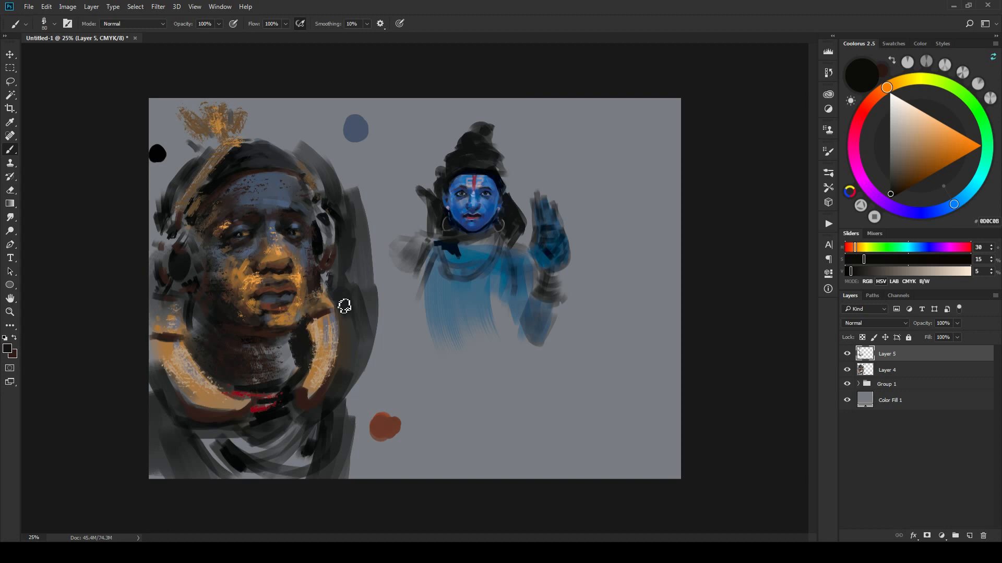
Step: Roughen the outer edge of the dark hair and headdress with near-black texture, using a larger brush
key(bracketright)
key(bracketright)
key(bracketright)
key(bracketright)
key(bracketright)
key(bracketright)
key(bracketright)
mouse_move(152, 212)
mouse_down()
mouse_move(175, 162)
mouse_move(200, 160)
mouse_up()
key(bracketleft)
key(bracketleft)
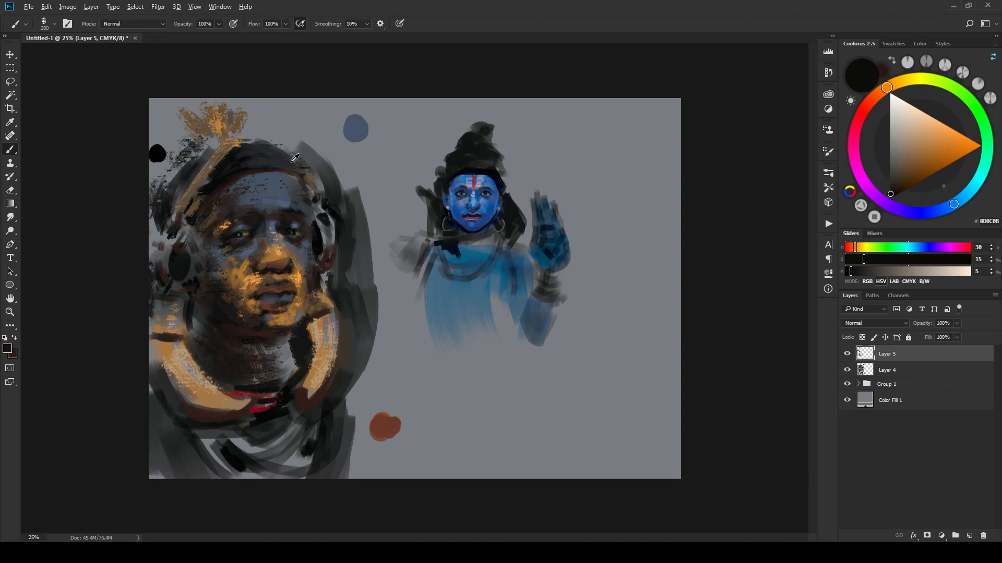
alt+click(224, 140)
Step: Sample the background grey and break up the dark shape behind the far side of the head with a 400–600 px brush
alt+click(282, 123)
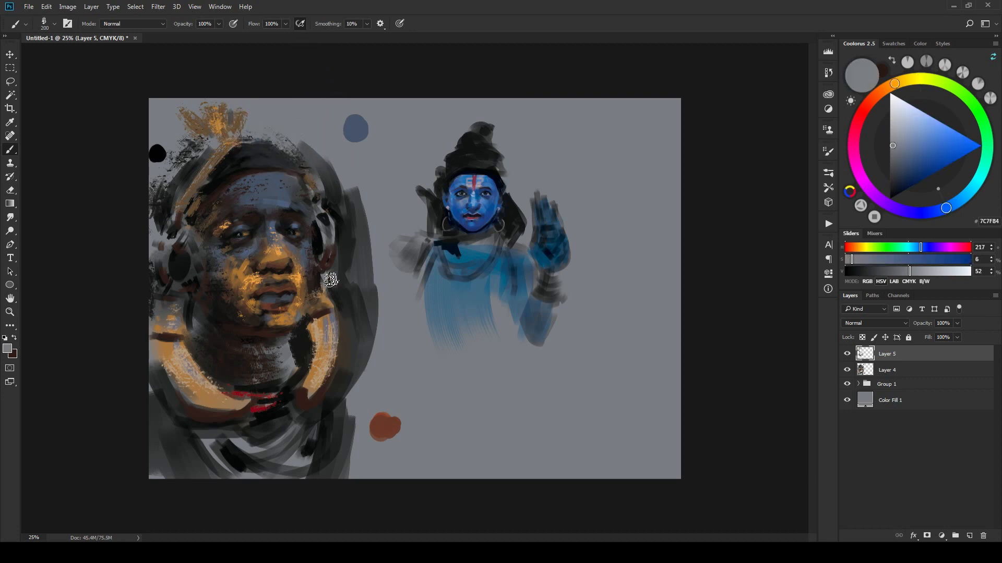
key(bracketright)
drag(357, 213, 308, 160)
key(bracketright)
key(bracketright)
key(bracketright)
drag(355, 216, 319, 162)
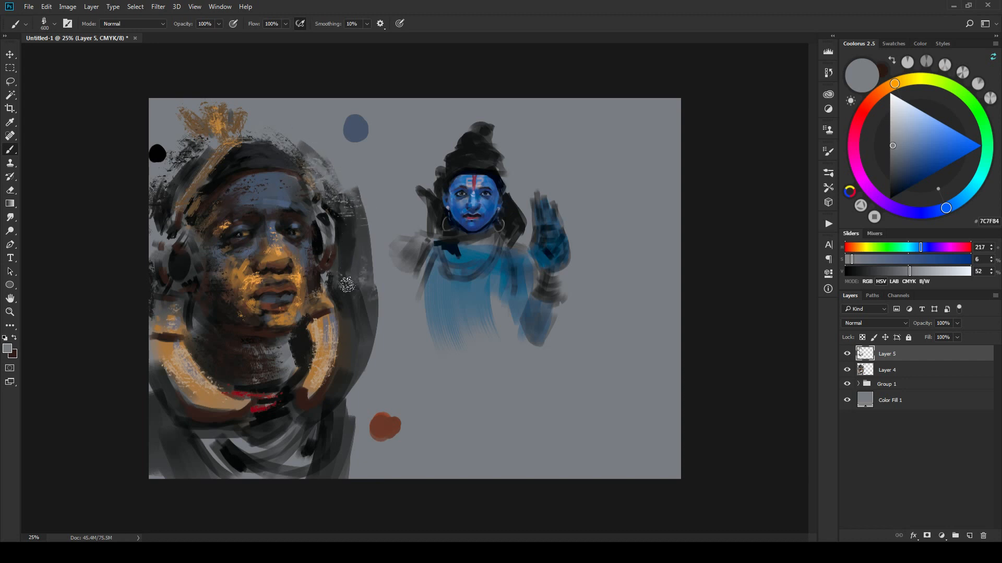
key(bracketleft)
drag(345, 200, 360, 326)
mouse_move(347, 201)
mouse_down()
mouse_move(366, 260)
mouse_move(351, 358)
mouse_move(358, 320)
mouse_up()
Step: Sample a dark grey (#202121) and work texture back into the shape behind the head with a 300 px brush
alt+click(349, 307)
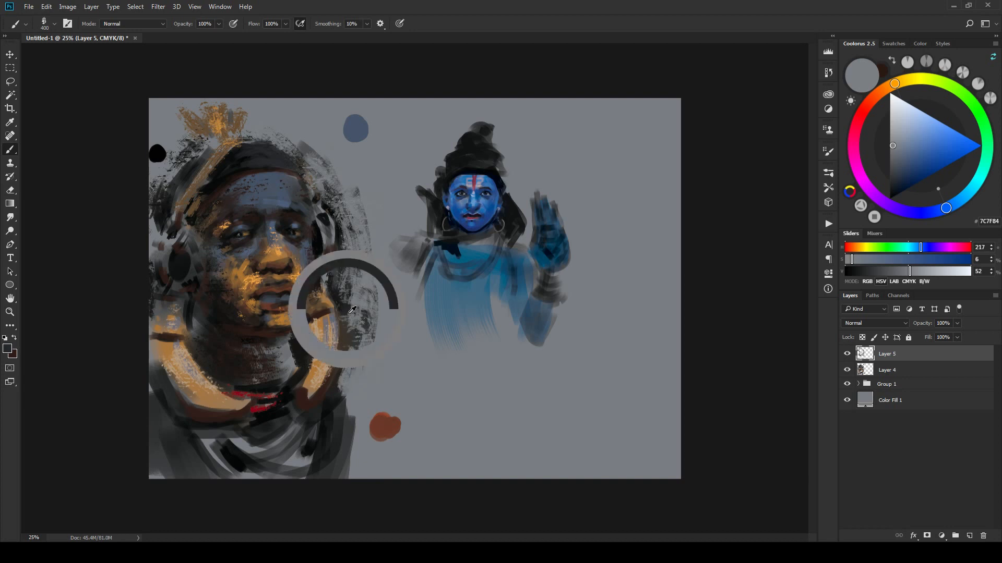
key(bracketleft)
key(bracketleft)
key(bracketright)
mouse_move(349, 219)
mouse_down()
mouse_move(342, 274)
mouse_move(343, 209)
mouse_move(310, 178)
mouse_move(324, 167)
mouse_move(356, 268)
mouse_move(355, 392)
mouse_up()
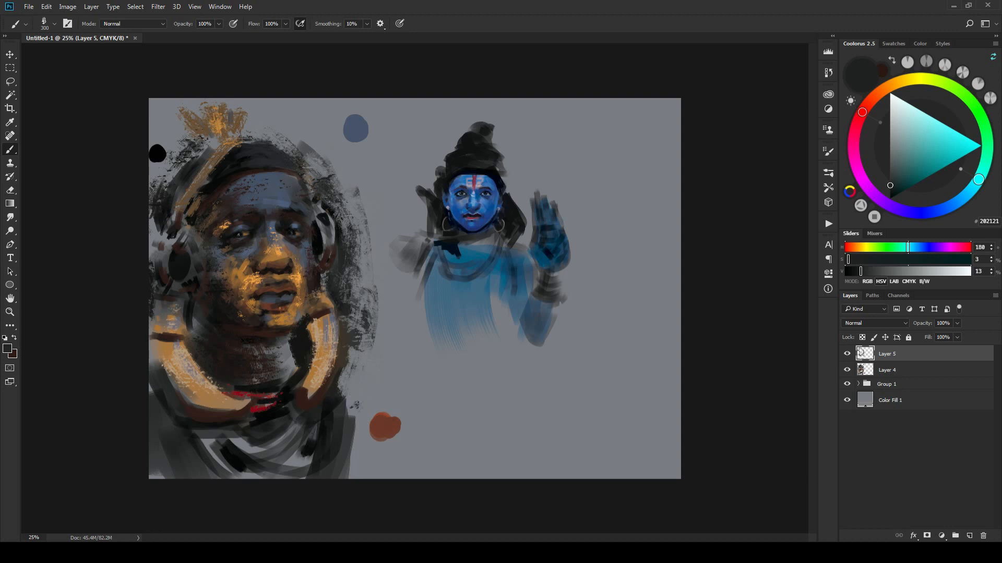
Step: Sample the red-brown swatch (#874628) and paint warm rims along the lower edges of the golden collar with a smaller brush
alt+click(323, 378)
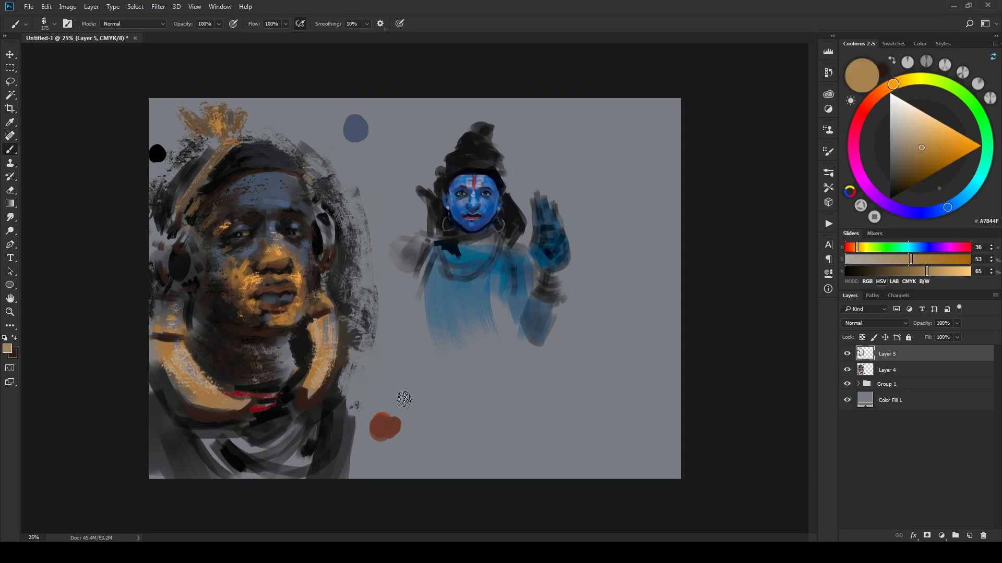
alt+click(386, 415)
key(bracketleft)
key(bracketleft)
key(bracketleft)
drag(305, 399, 328, 401)
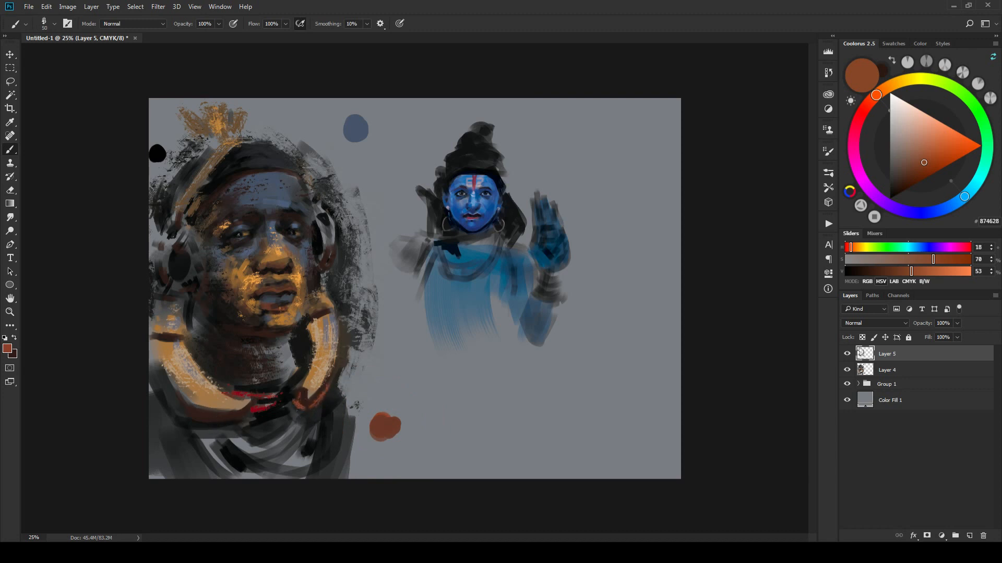
mouse_move(259, 415)
mouse_down()
mouse_move(204, 420)
mouse_move(165, 393)
mouse_up()
Step: Refine the collar's lower edges with sampled near-black (#101111), dark brown (#392920) and red-brown (#89482A)
alt+click(187, 420)
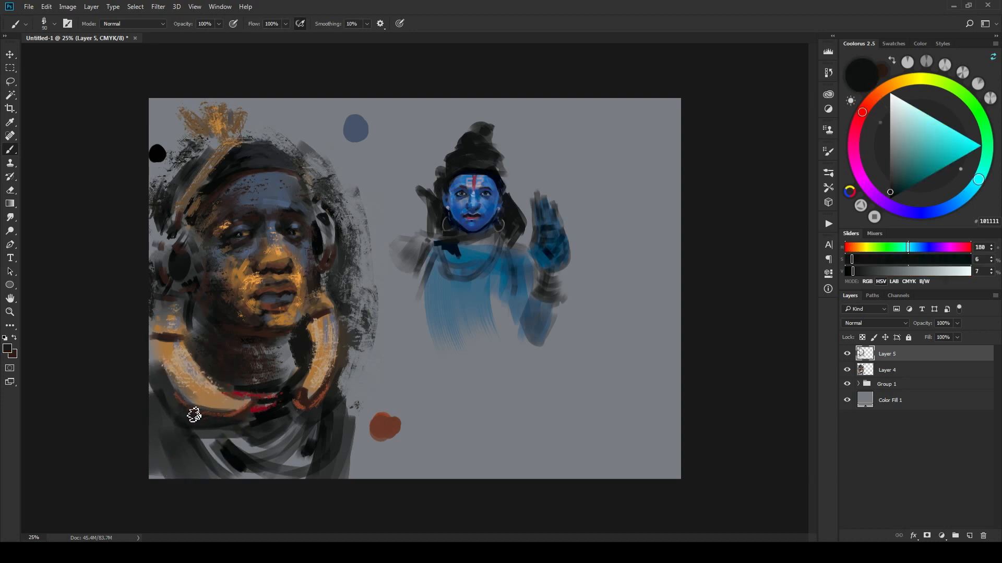
mouse_move(174, 390)
mouse_down()
mouse_move(232, 412)
mouse_move(250, 382)
mouse_up()
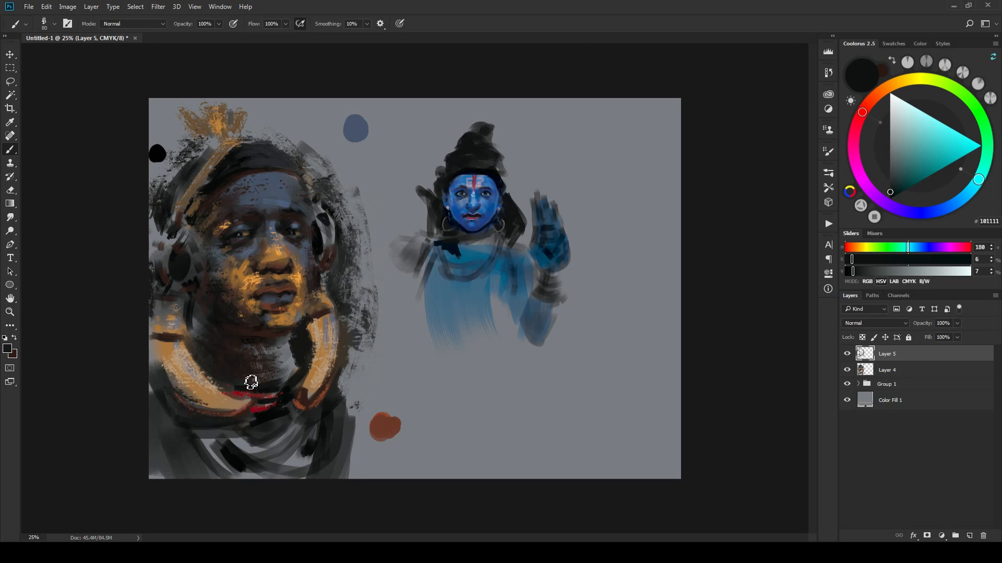
alt+click(232, 407)
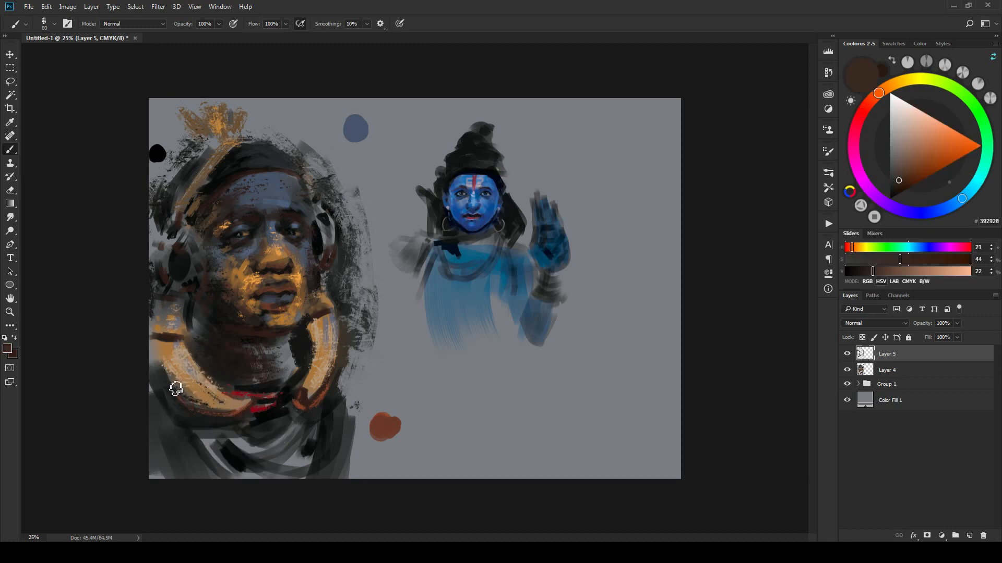
alt+click(243, 412)
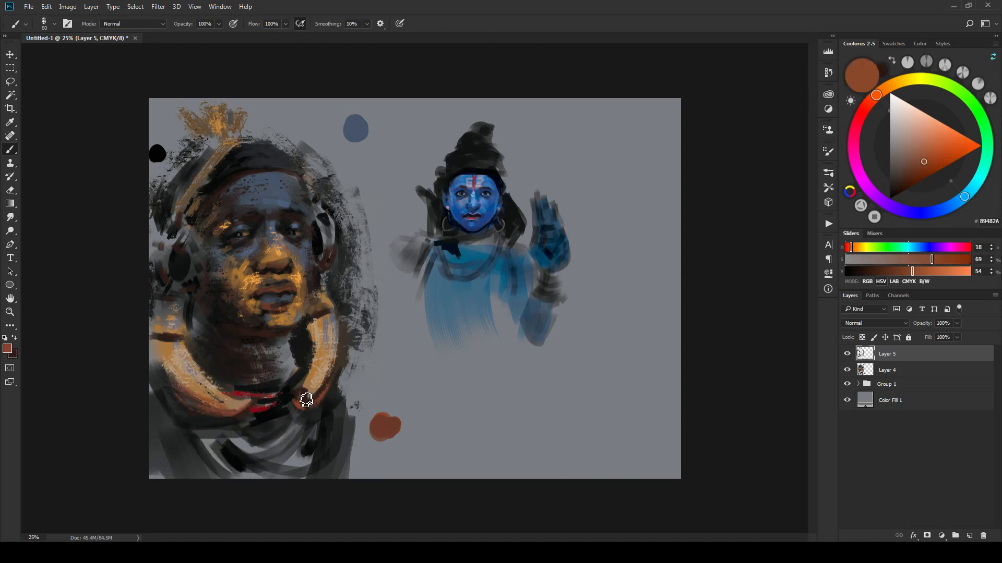
Step: Refine the golden collar's edges with sampled beige (#B5A286), dark brown (#3E291D) and mid-browns (#746148, #775437) using an 80–100 px brush
drag(327, 396, 317, 405)
drag(340, 342, 342, 370)
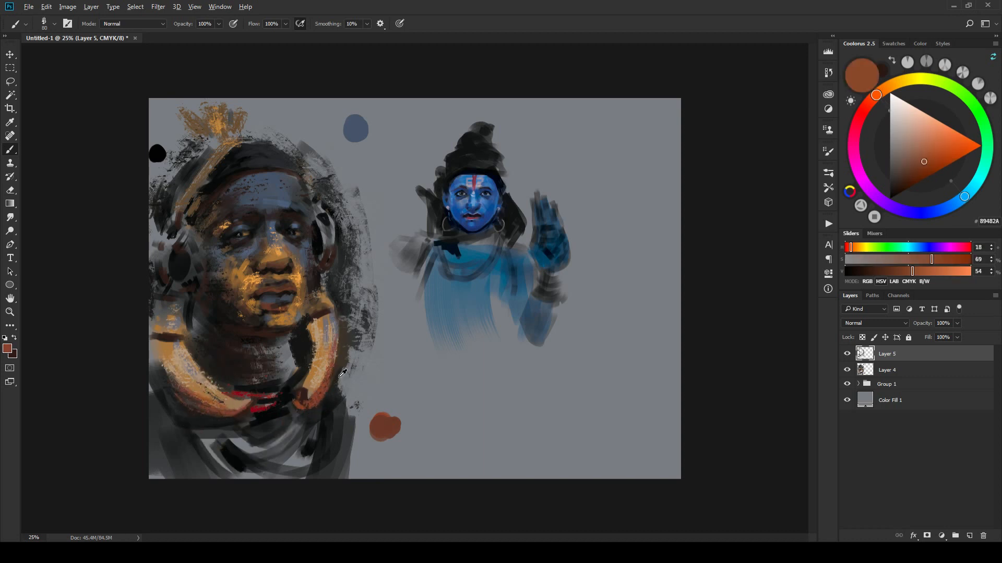
alt+click(308, 388)
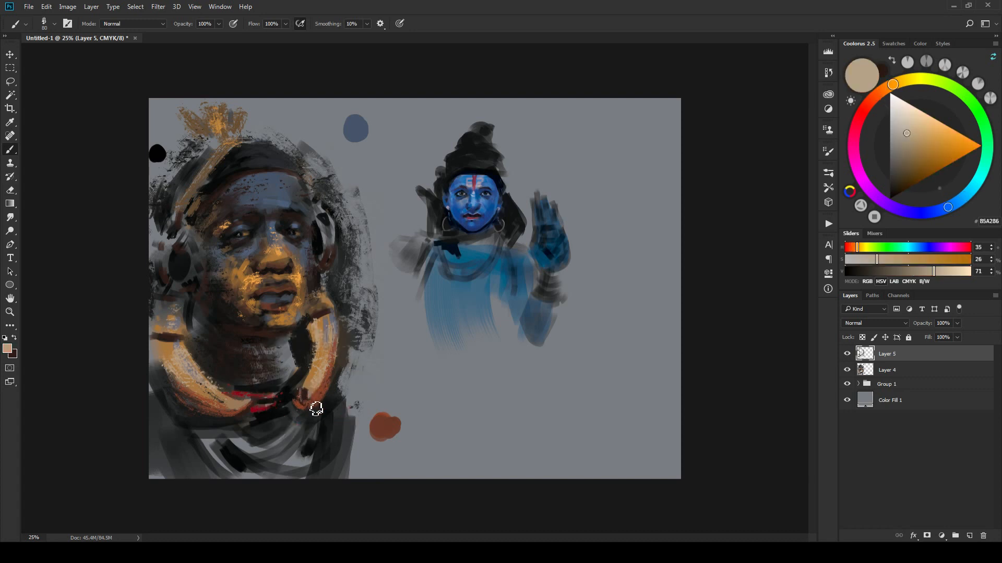
alt+click(316, 406)
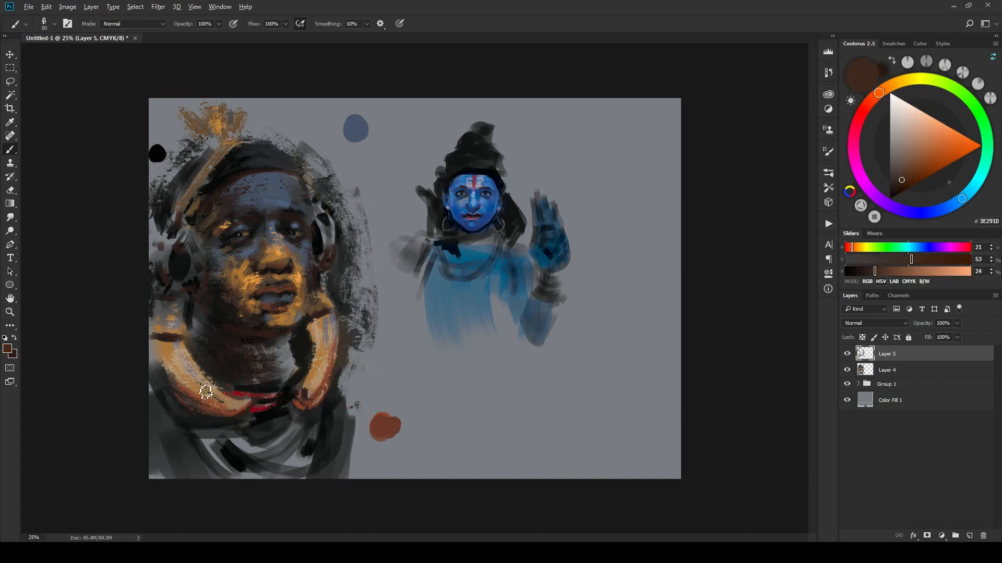
alt+click(178, 379)
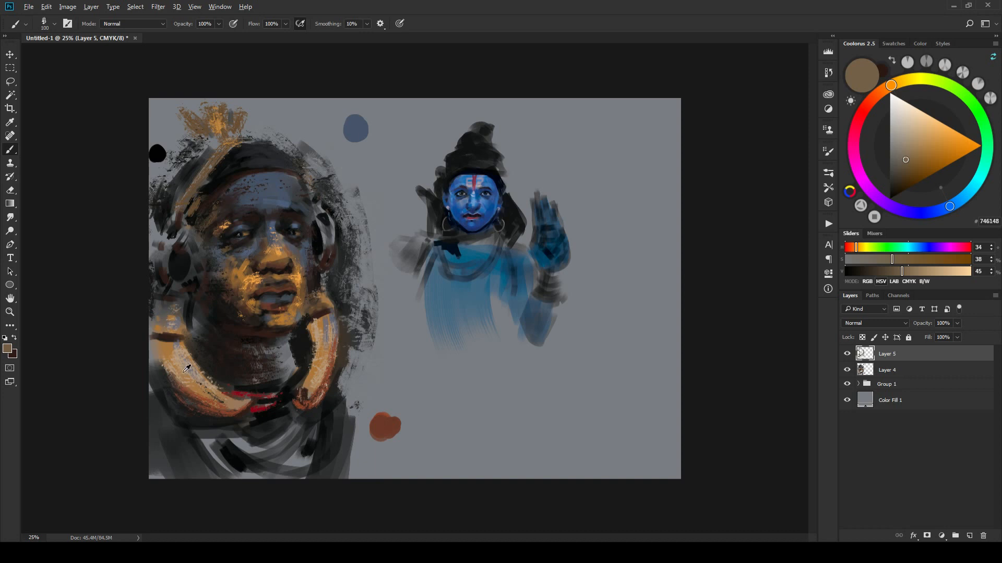
alt+click(202, 397)
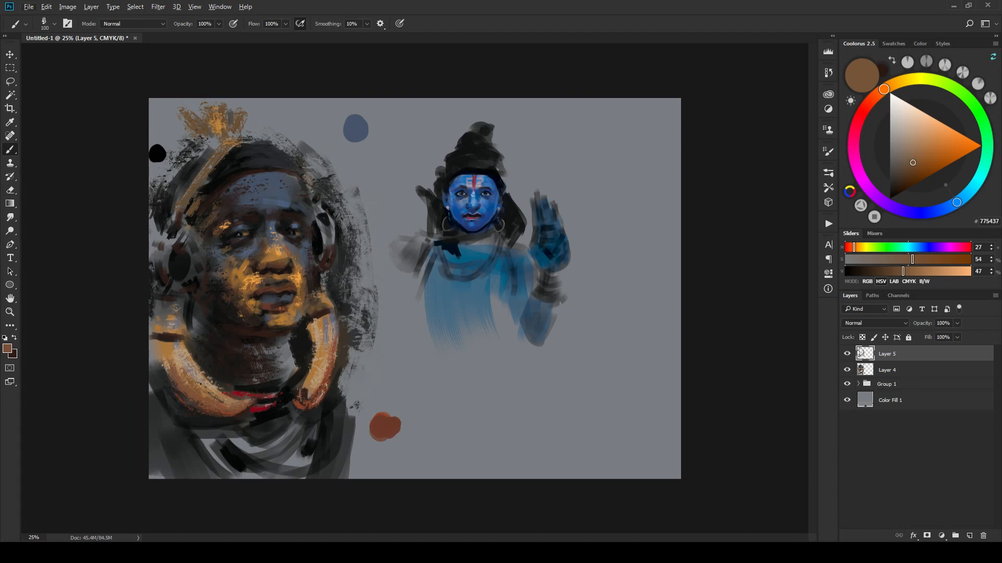
Step: Paint rough pale violet-grey (#9D95A8) highlights around the neck inside the collar with a 60 px brush
drag(504, 180, 453, 210)
key(bracketleft)
key(bracketleft)
key(bracketleft)
key(bracketleft)
mouse_move(272, 398)
mouse_down()
mouse_move(308, 383)
mouse_move(305, 350)
mouse_move(283, 414)
mouse_move(305, 391)
mouse_move(307, 364)
mouse_up()
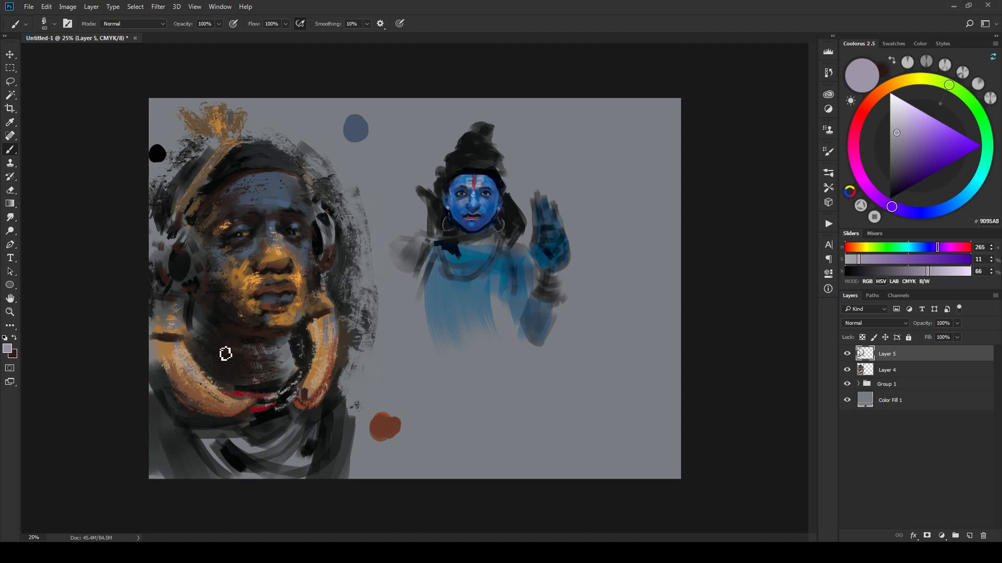
mouse_move(227, 388)
mouse_down()
mouse_move(258, 399)
mouse_move(246, 391)
mouse_move(304, 374)
mouse_move(285, 365)
mouse_up()
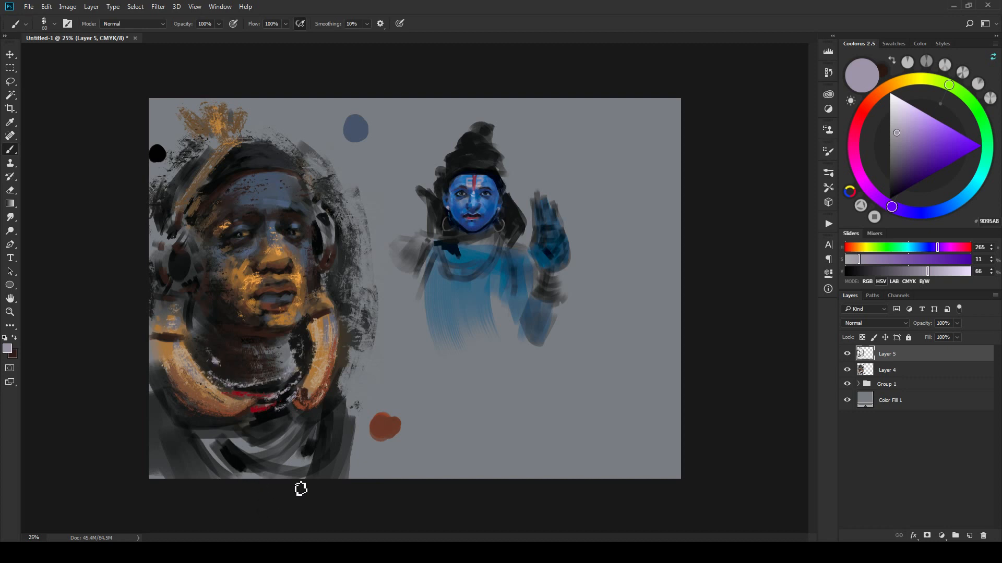
Step: Paint brown (#5F4C35) folds on the garment with a 90 px brush and tone down the neck highlights with near-black (#100F0E)
alt+click(206, 177)
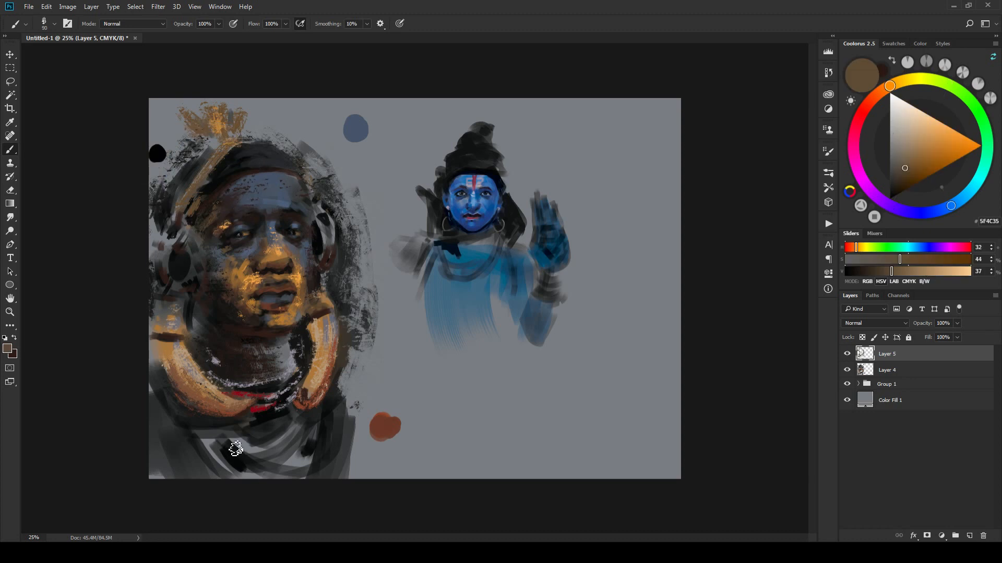
mouse_move(292, 448)
mouse_down()
mouse_move(211, 436)
mouse_move(266, 489)
mouse_move(307, 463)
mouse_move(316, 439)
mouse_move(306, 482)
mouse_move(307, 439)
mouse_move(224, 434)
mouse_move(231, 420)
mouse_move(302, 403)
mouse_move(296, 428)
mouse_up()
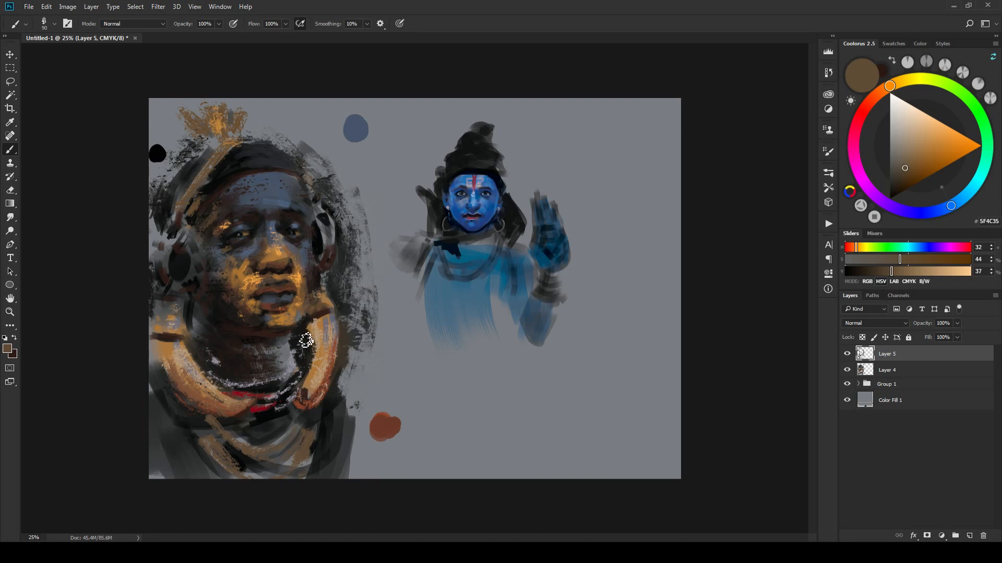
drag(274, 387, 308, 351)
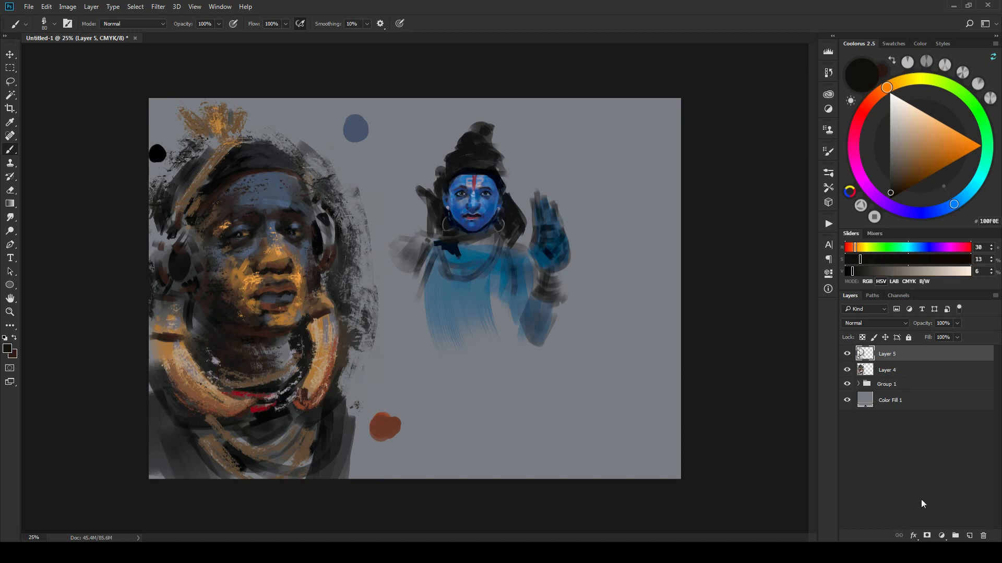
Step: Add a new layer and shade the neck inside the collar near-black (#100F0E) with a 70–150 px brush
click(969, 535)
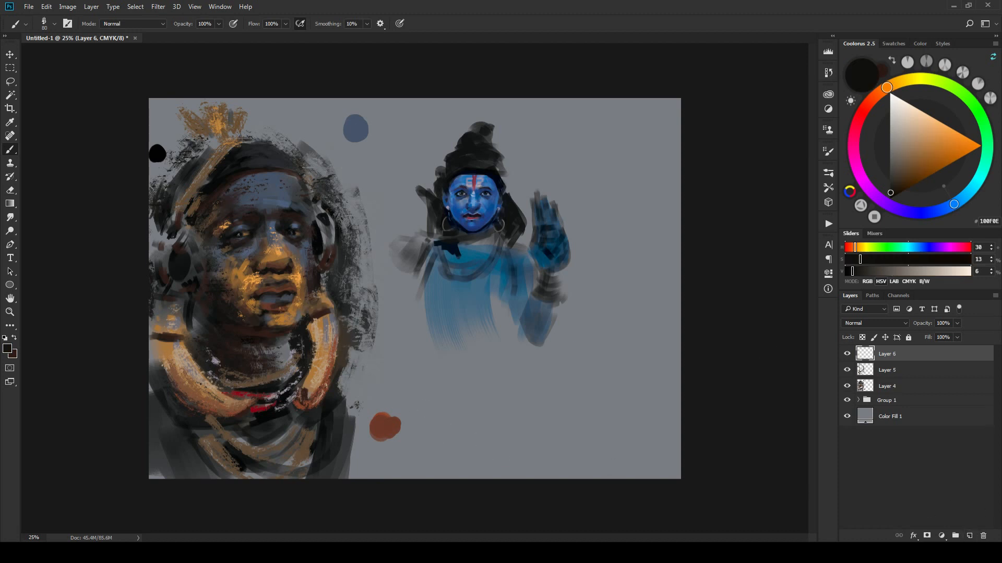
key(bracketleft)
mouse_move(308, 363)
mouse_down()
mouse_move(290, 336)
mouse_move(298, 352)
mouse_move(271, 376)
mouse_move(298, 352)
mouse_up()
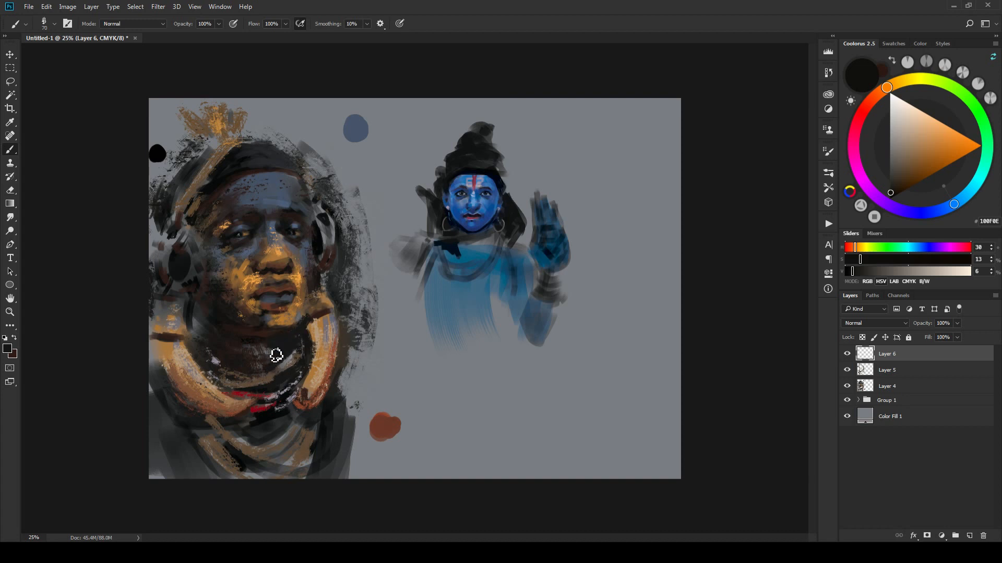
key(bracketright)
key(bracketright)
key(bracketright)
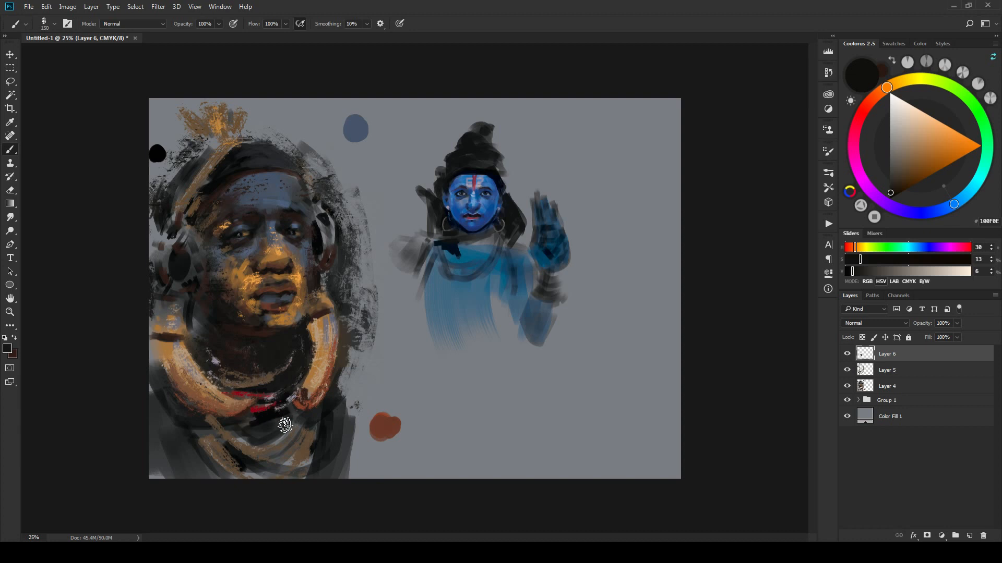
Step: Darken the garment below the collar and the outer edge beside the near ear with near-black texture, enlarging the brush to 250 px
key(bracketright)
key(bracketright)
mouse_move(303, 422)
mouse_down()
mouse_move(285, 447)
mouse_move(296, 425)
mouse_up()
mouse_move(177, 412)
mouse_down()
mouse_move(227, 436)
mouse_move(160, 400)
mouse_move(141, 335)
mouse_move(196, 300)
mouse_up()
key(bracketright)
key(bracketright)
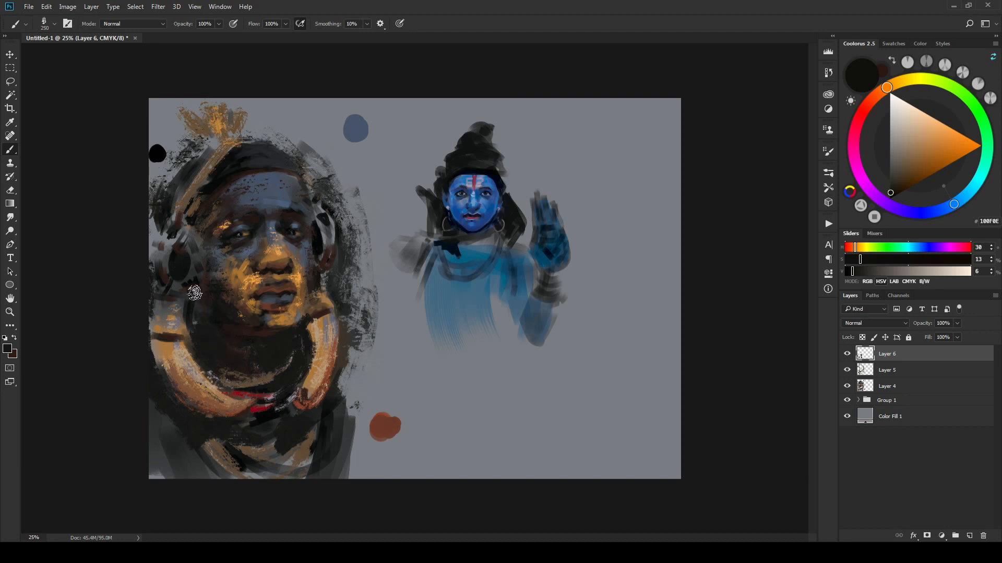
drag(149, 241, 155, 248)
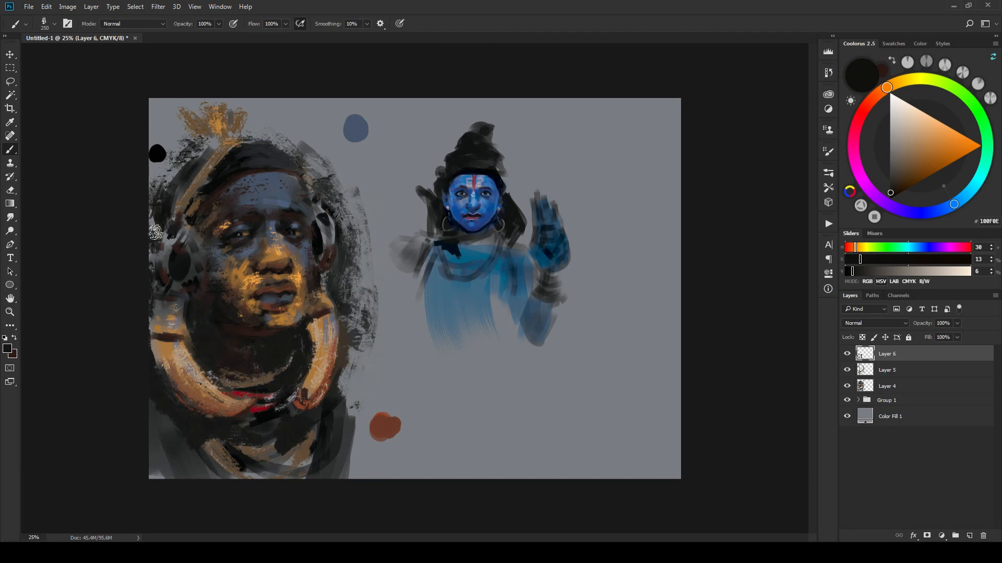
mouse_move(149, 204)
mouse_down()
mouse_move(170, 138)
mouse_move(145, 125)
mouse_move(152, 94)
mouse_move(170, 93)
mouse_move(134, 169)
mouse_move(168, 188)
mouse_up()
Step: Paint rough dark grey (#38393A) and near-black (#090808) texture behind the near side of the head and above the headdress
alt+click(161, 148)
alt+click(150, 181)
mouse_move(178, 135)
mouse_down()
mouse_move(198, 106)
mouse_move(185, 137)
mouse_up()
alt+click(160, 180)
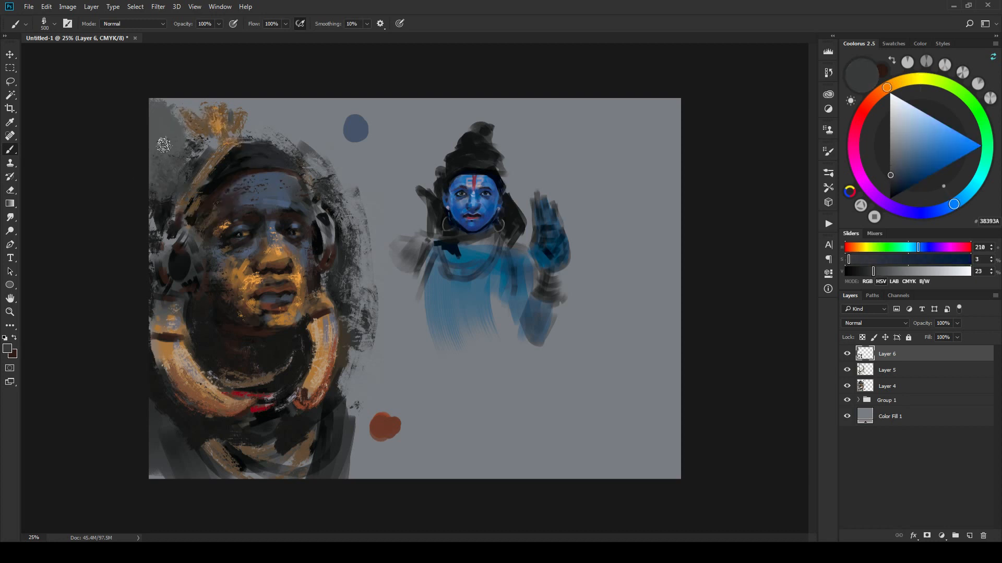
alt+click(163, 209)
drag(157, 206, 167, 141)
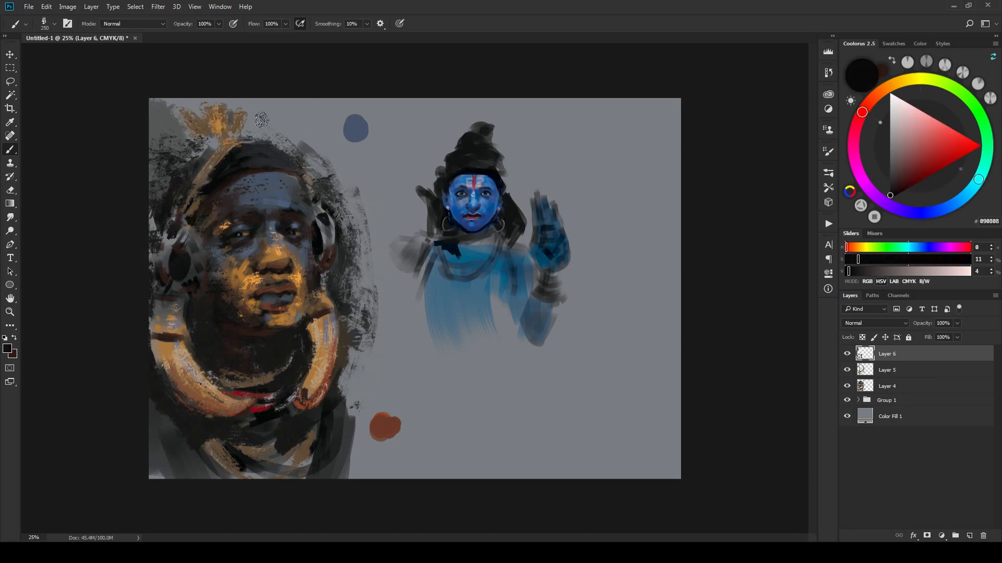
drag(262, 120, 280, 138)
key(bracketright)
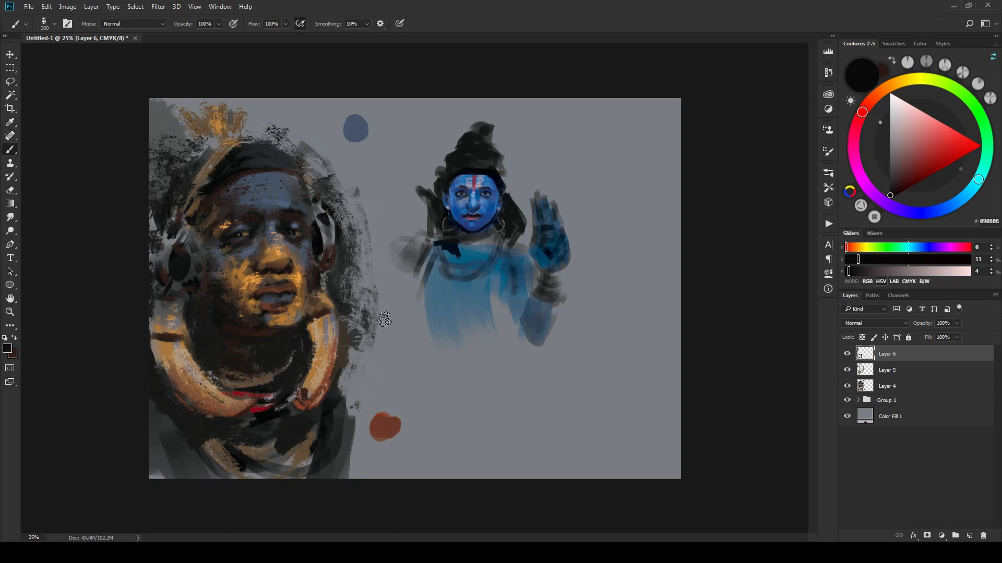
Step: Sample the background grey (#7C7F84) and trim the dark outline above the far side of the head with a smaller brush
alt+click(315, 125)
key(bracketleft)
key(bracketleft)
key(bracketleft)
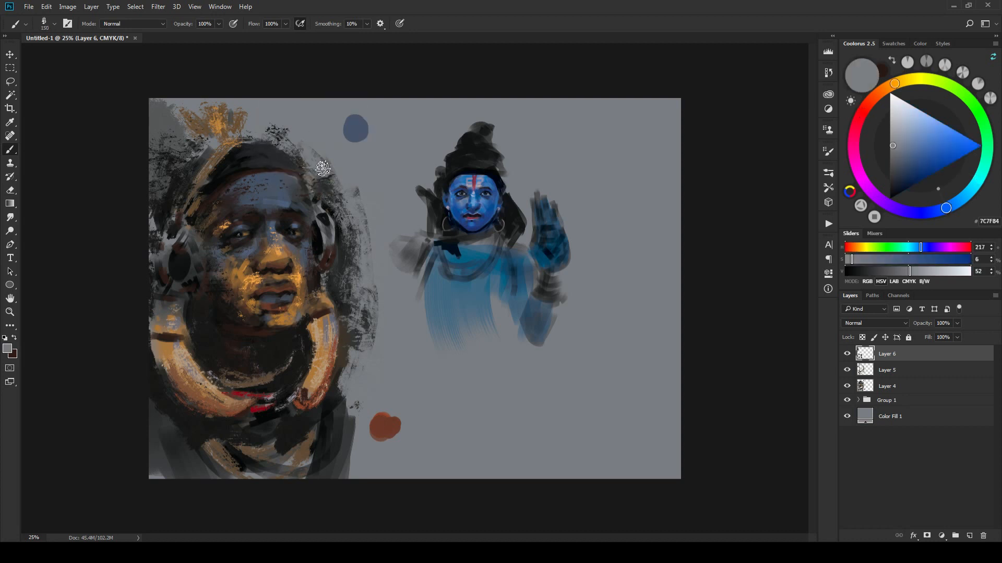
key(bracketleft)
key(bracketleft)
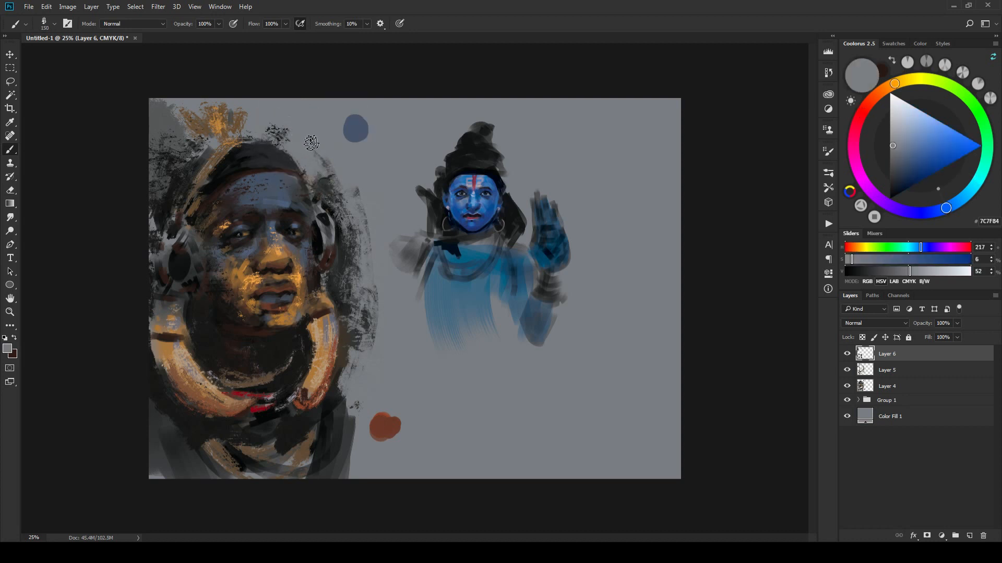
Step: Refine the headdress and far ear area with sampled dark blue-grey (#41434B), and sample brown (#634C2D) near the golden plume
alt+click(328, 233)
key(bracketleft)
key(bracketleft)
alt+click(266, 136)
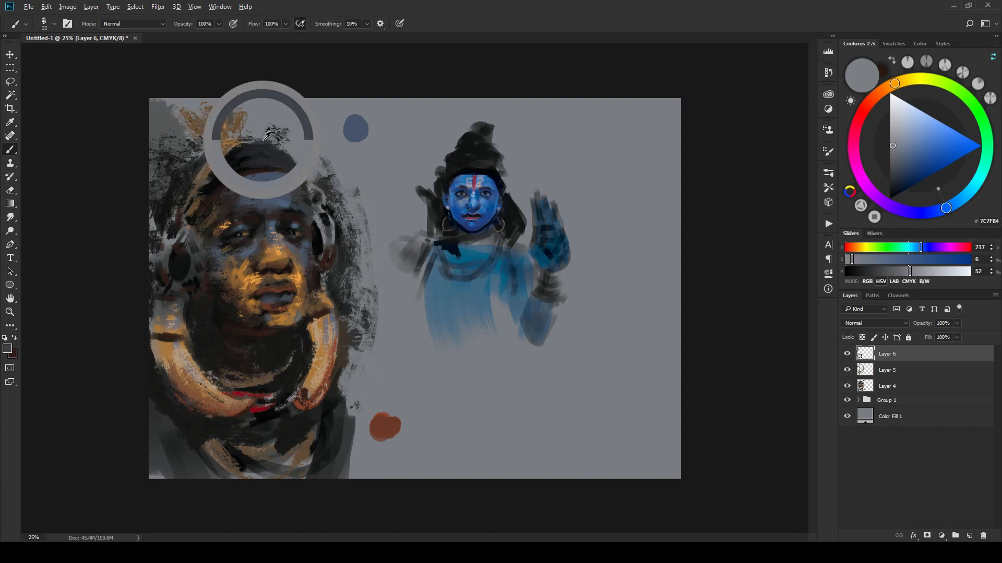
key(bracketright)
key(bracketright)
key(bracketright)
key(bracketright)
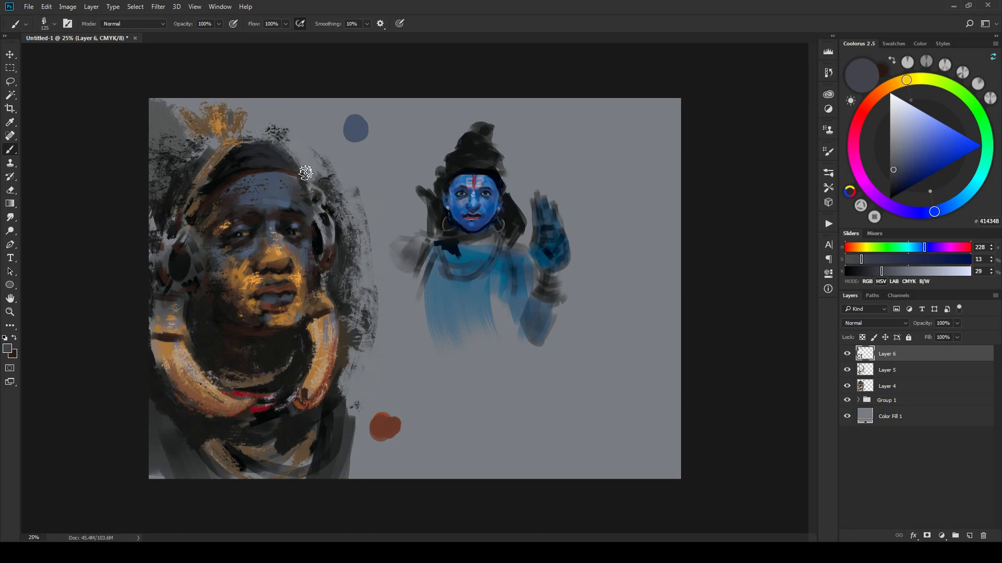
alt+click(232, 143)
alt+click(221, 146)
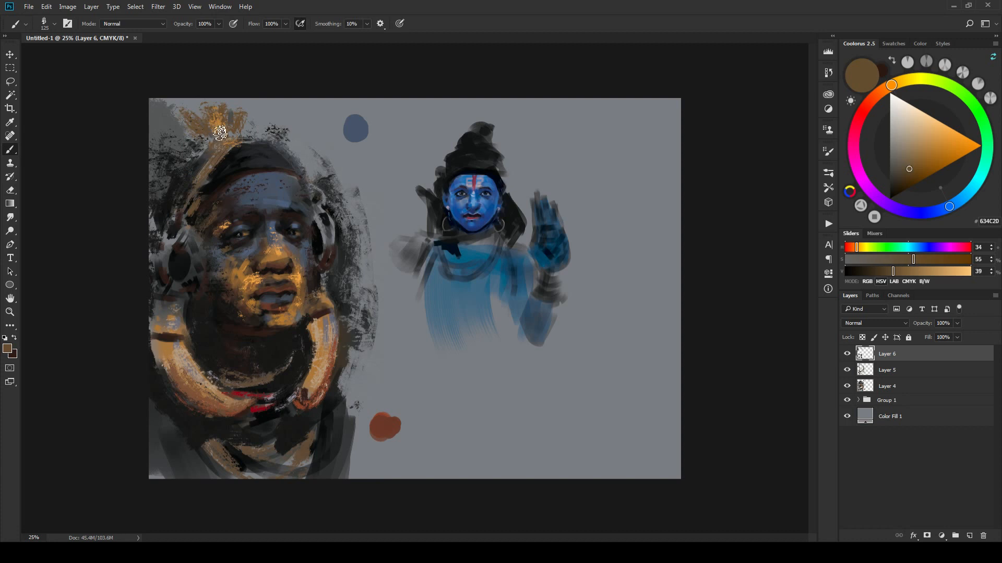
Step: Lasso thin crease shapes along both upper eyelids and paint them near-black (#0A0909) with a 40 px brush
key(bracketleft)
key(bracketleft)
key(bracketleft)
key(bracketleft)
key(bracketleft)
key(bracketleft)
key(bracketleft)
key(ctrl+plus)
key(ctrl+plus)
key(ctrl+plus)
key(ctrl+plus)
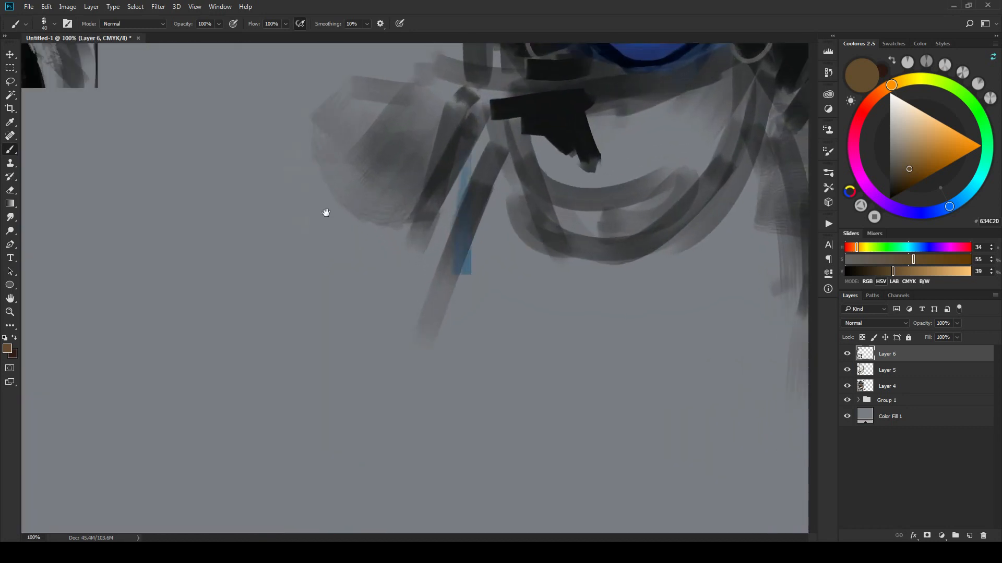
mouse_move(324, 212)
mouse_down()
mouse_move(455, 233)
mouse_move(378, 252)
mouse_move(428, 264)
mouse_move(392, 356)
mouse_up()
drag(383, 224, 318, 294)
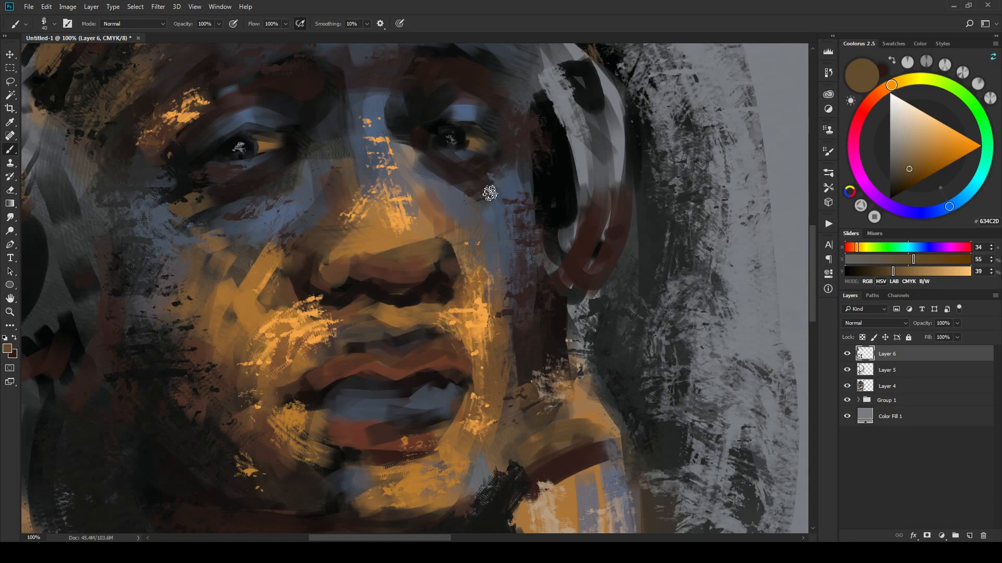
drag(435, 217, 449, 275)
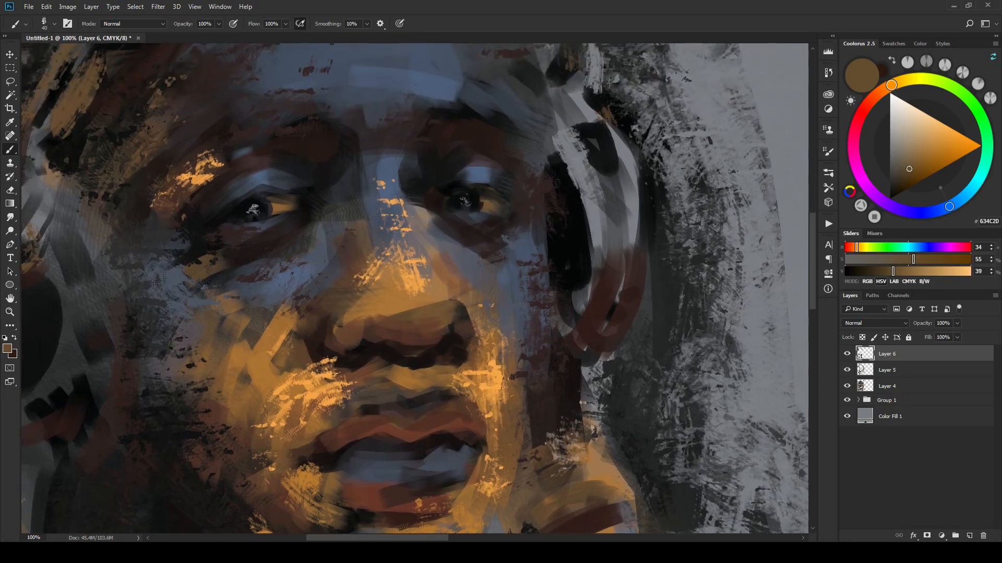
key(l)
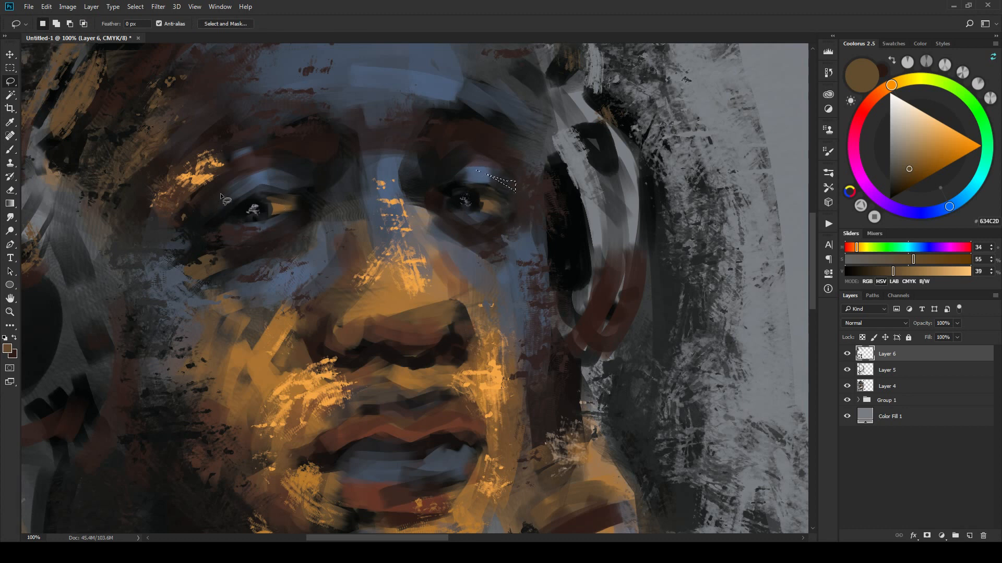
key(shift)
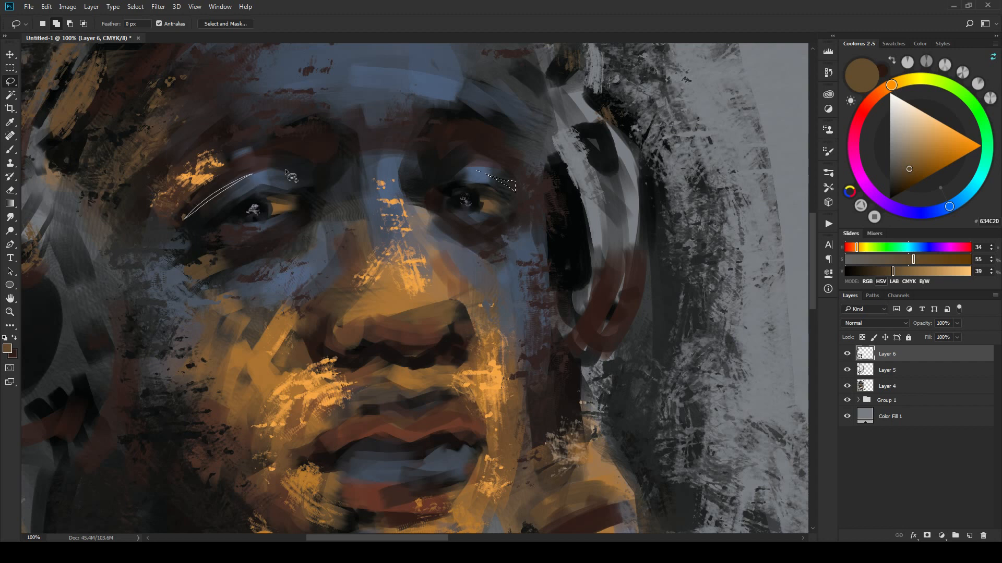
mouse_move(285, 168)
mouse_down()
mouse_move(204, 216)
mouse_move(219, 227)
mouse_up()
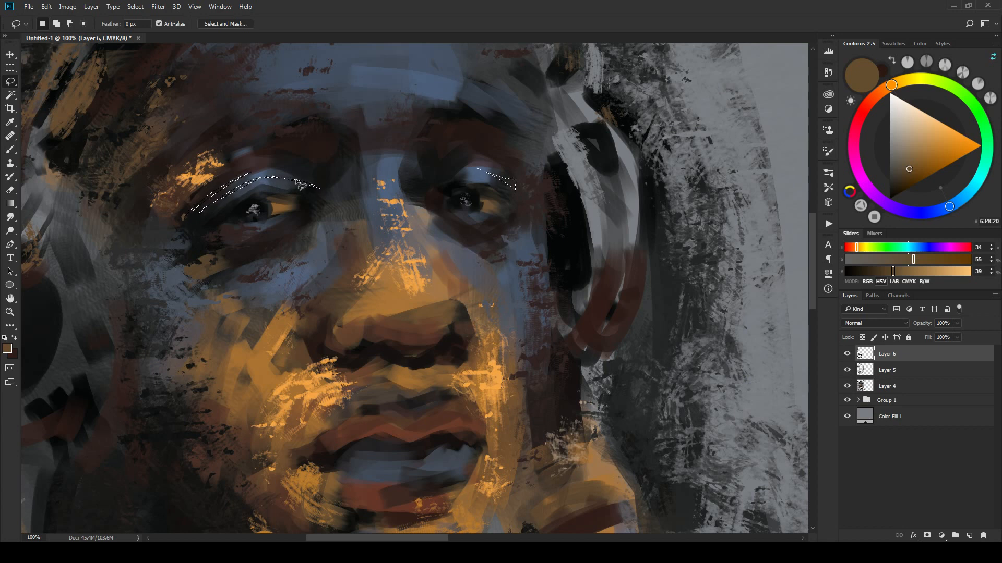
key(b)
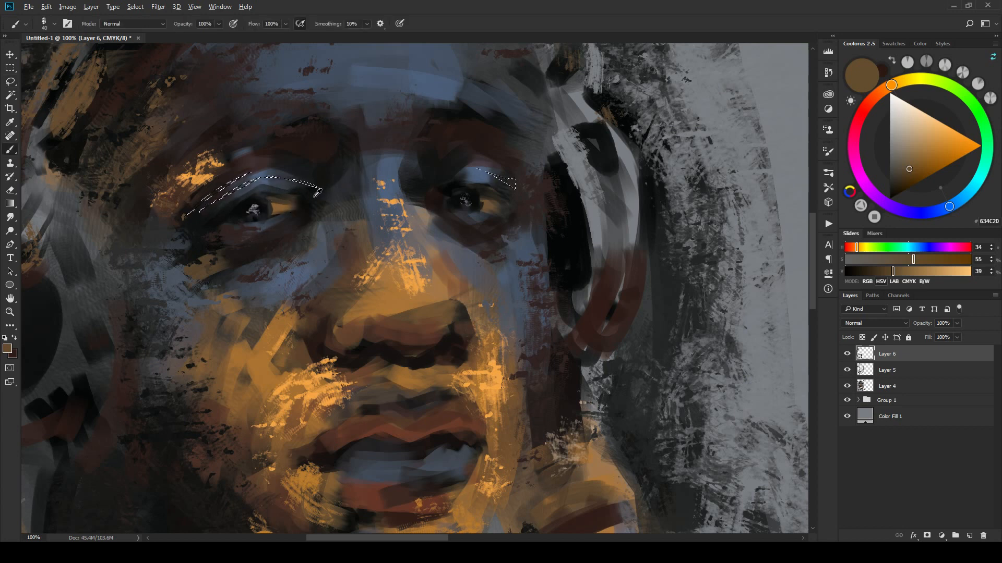
alt+click(314, 193)
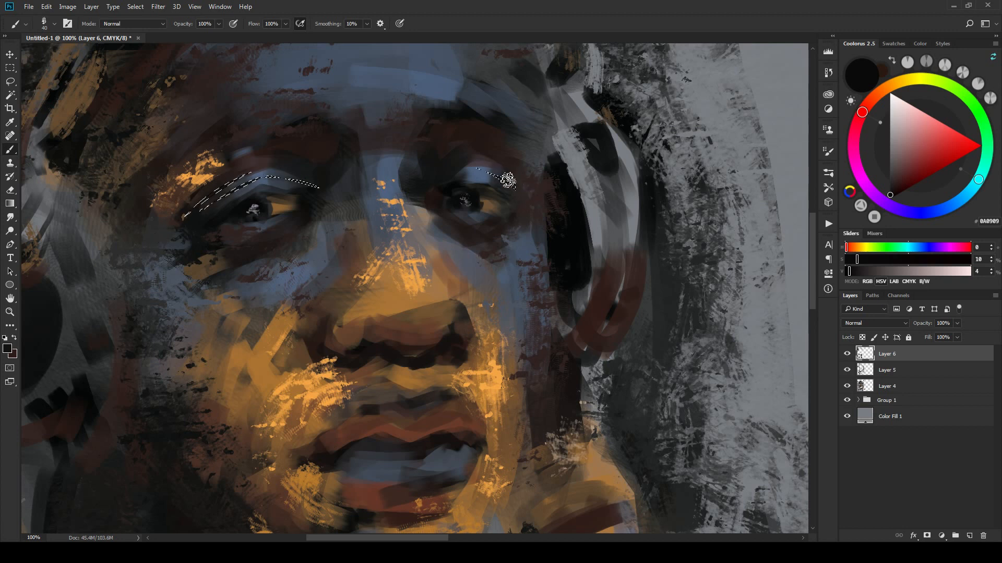
key(ctrl+d)
Step: Lasso thin shapes at the inner corners and lids of both eyes and paint them with near-black accents
drag(434, 273, 539, 293)
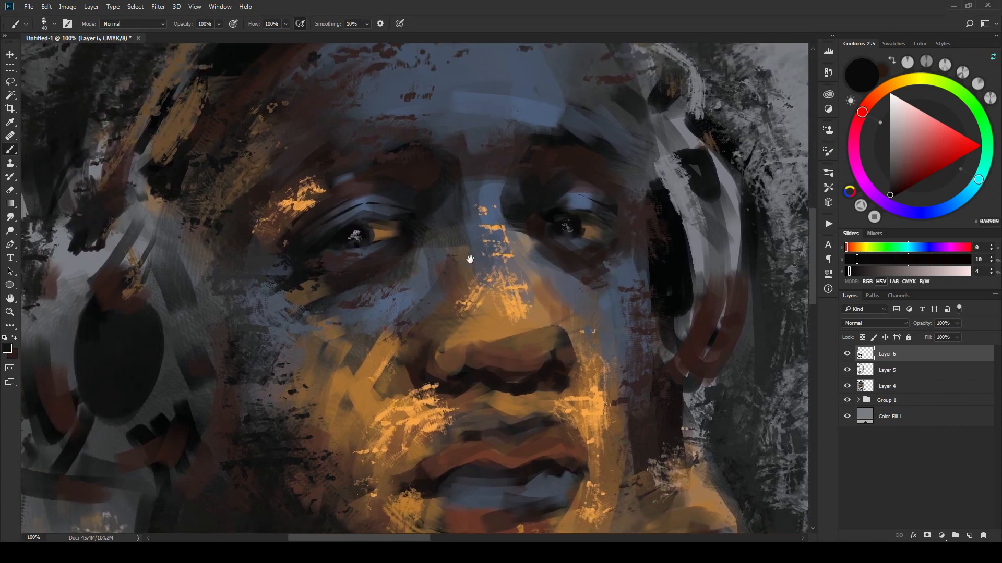
key(l)
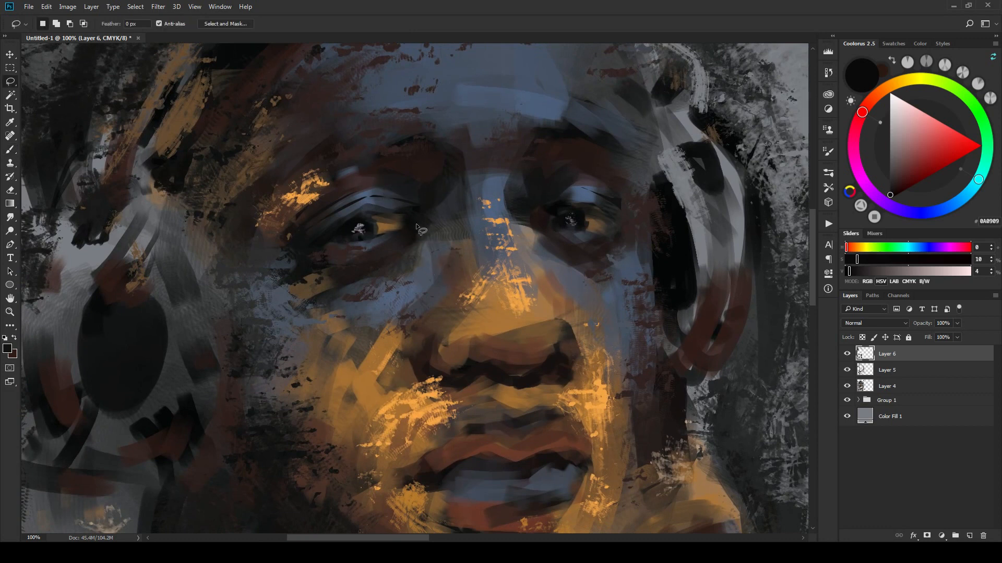
drag(415, 224, 415, 229)
drag(569, 240, 572, 247)
mouse_move(558, 196)
mouse_down()
mouse_move(586, 188)
mouse_move(554, 203)
mouse_up()
key(b)
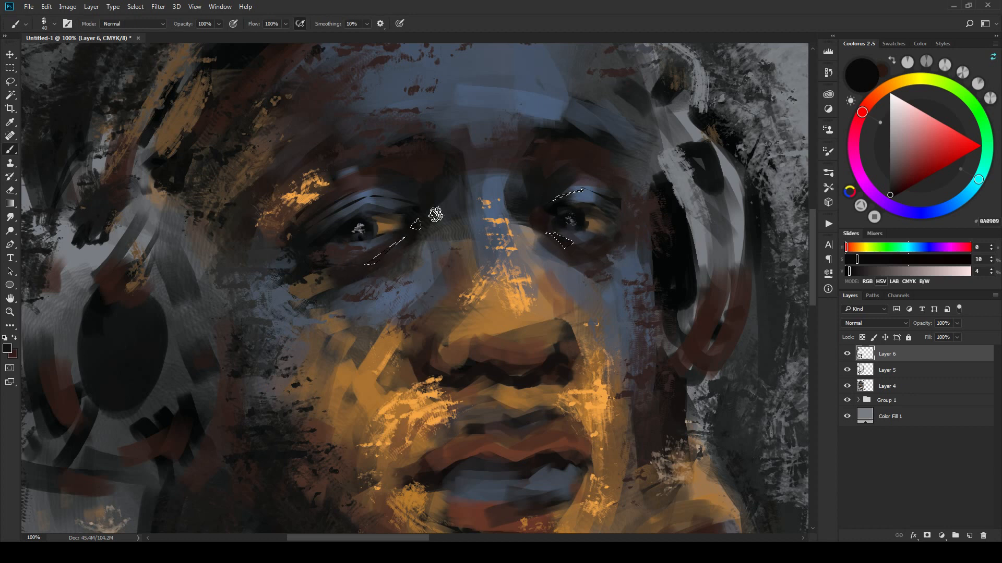
key(ctrl+d)
mouse_move(473, 368)
mouse_down()
mouse_move(432, 374)
mouse_move(475, 334)
mouse_up()
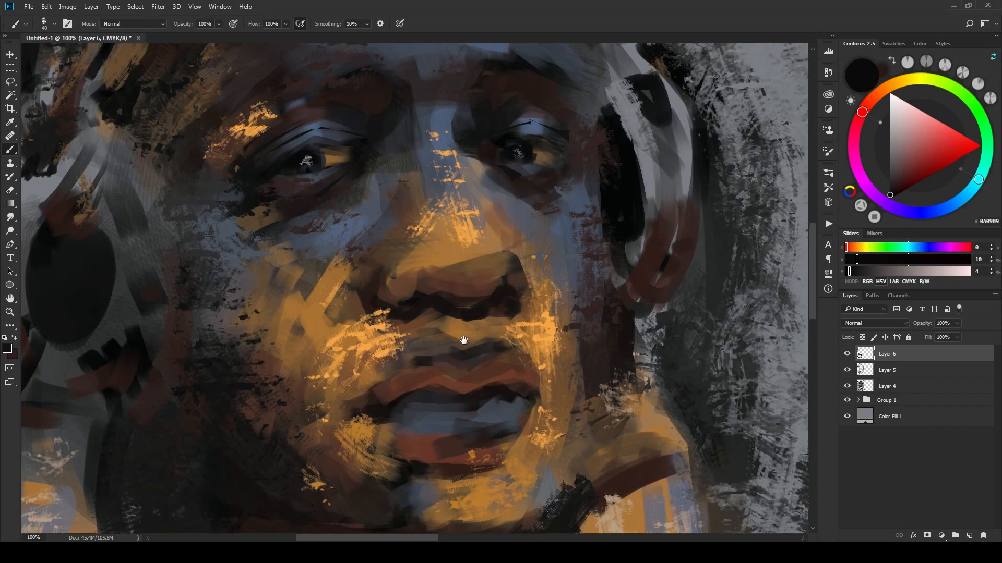
Step: Lasso small highlight shapes across the teeth and lower lip edge, and fill them with sampled pale lavender (#9B91A2)
key(l)
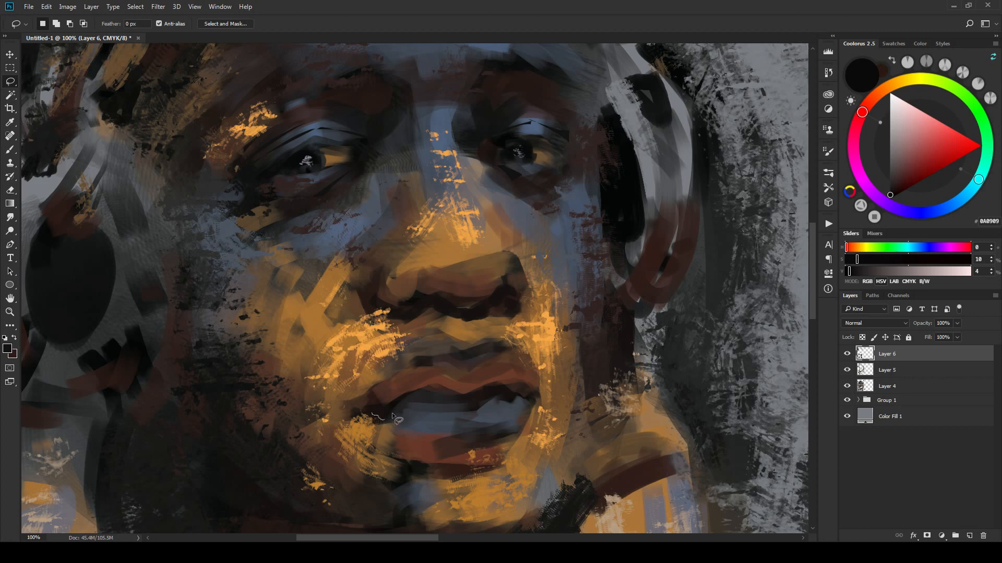
drag(389, 423, 391, 425)
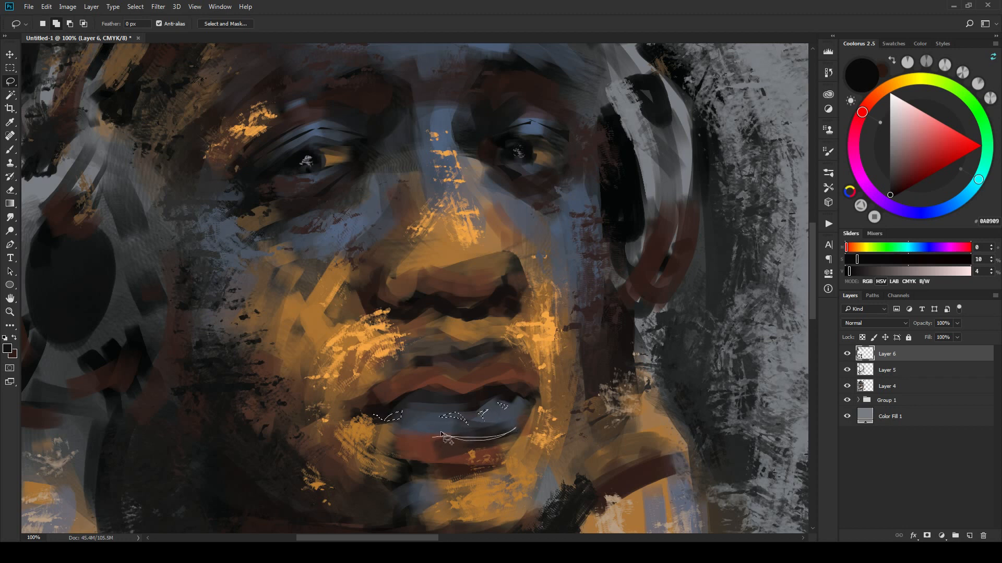
mouse_move(441, 434)
mouse_down()
mouse_move(493, 449)
mouse_move(473, 461)
mouse_up()
key(b)
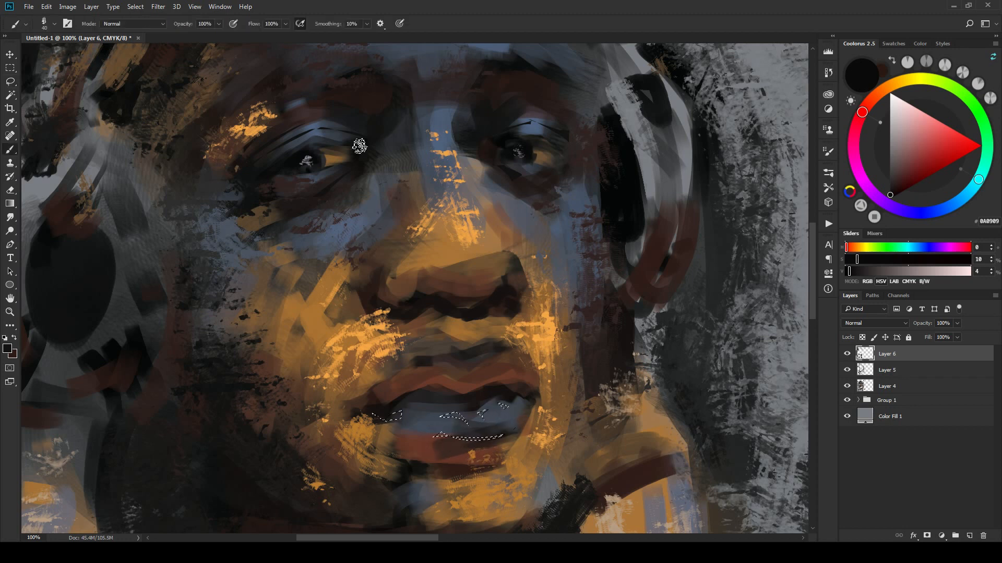
alt+click(306, 158)
mouse_move(401, 414)
mouse_down()
mouse_move(461, 444)
mouse_move(455, 437)
mouse_move(490, 428)
mouse_move(469, 411)
mouse_up()
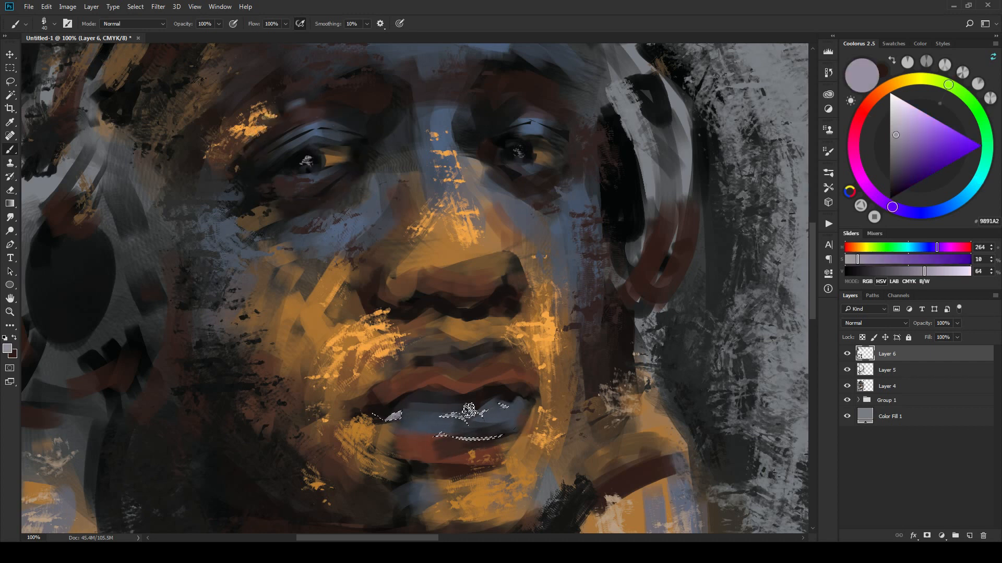
Step: Lasso a thin highlight shape along the upper lip's top edge and paint it pale lavender (#9B91A2)
drag(452, 289, 522, 314)
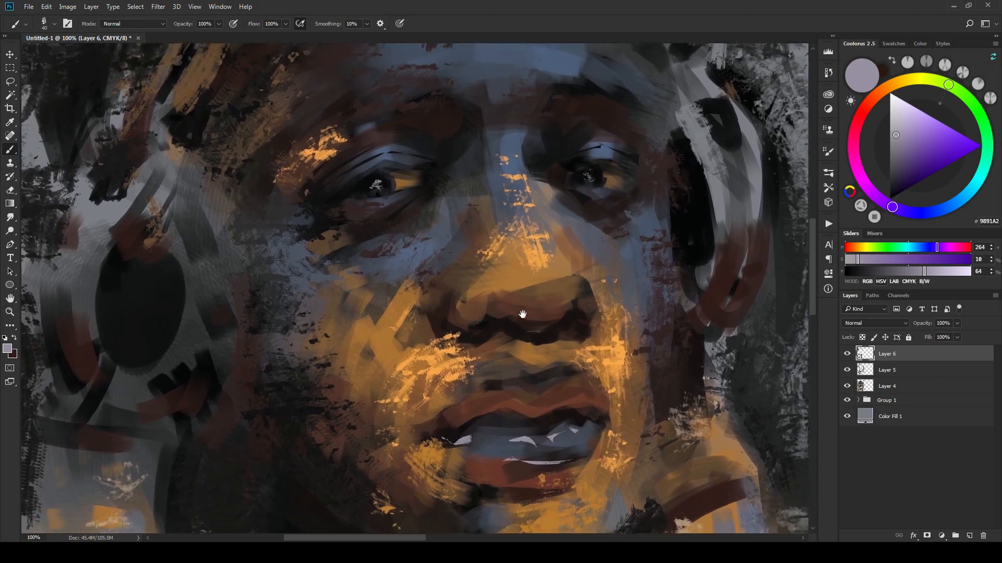
key(l)
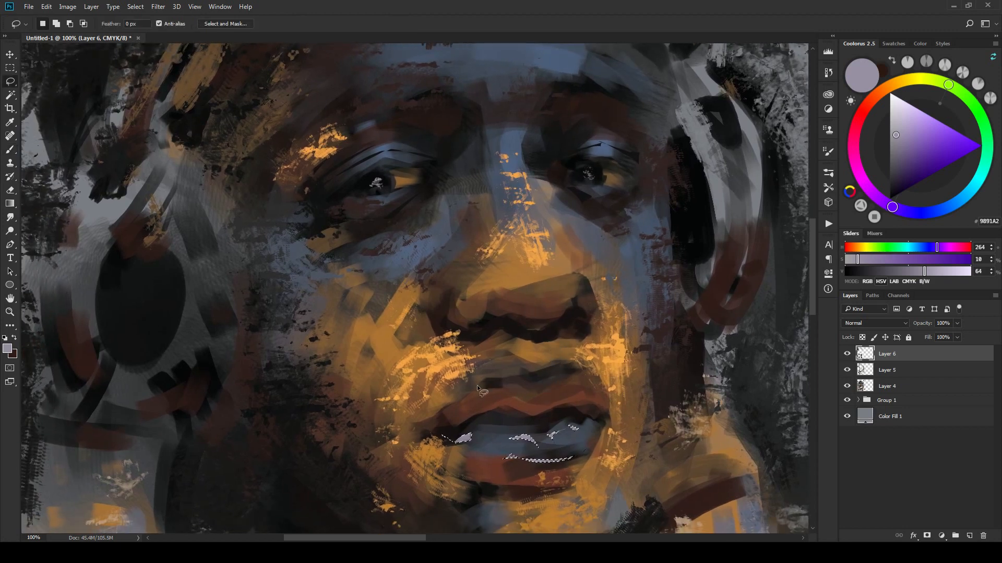
mouse_move(472, 389)
mouse_down()
mouse_move(579, 383)
mouse_move(472, 392)
mouse_move(550, 383)
mouse_move(481, 379)
mouse_move(592, 384)
mouse_up()
key(b)
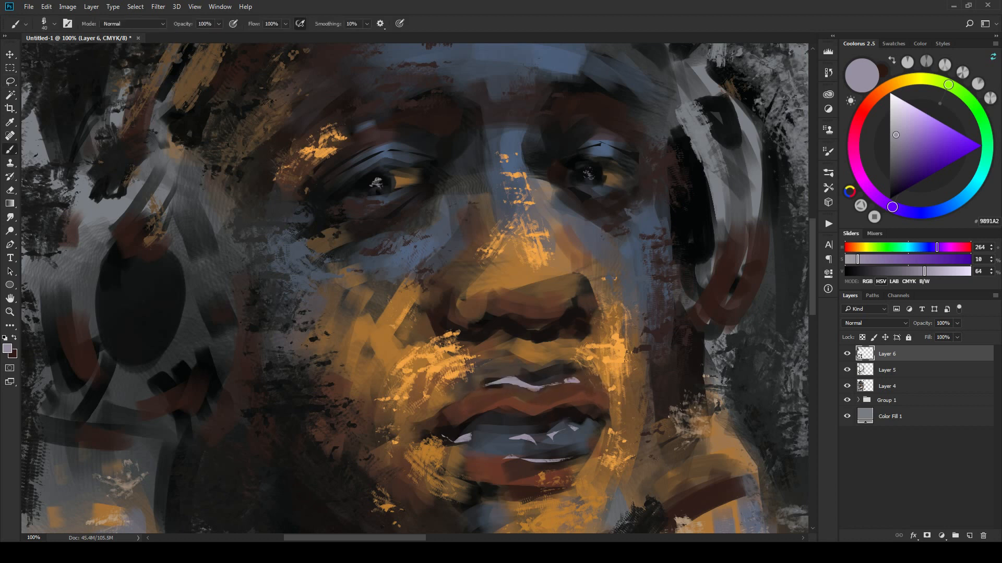
Step: Lasso thin highlight shapes on both upper eyelids and paint them muted purple-grey (#7F768C)
mouse_move(590, 351)
mouse_down()
mouse_move(609, 347)
mouse_move(586, 312)
mouse_up()
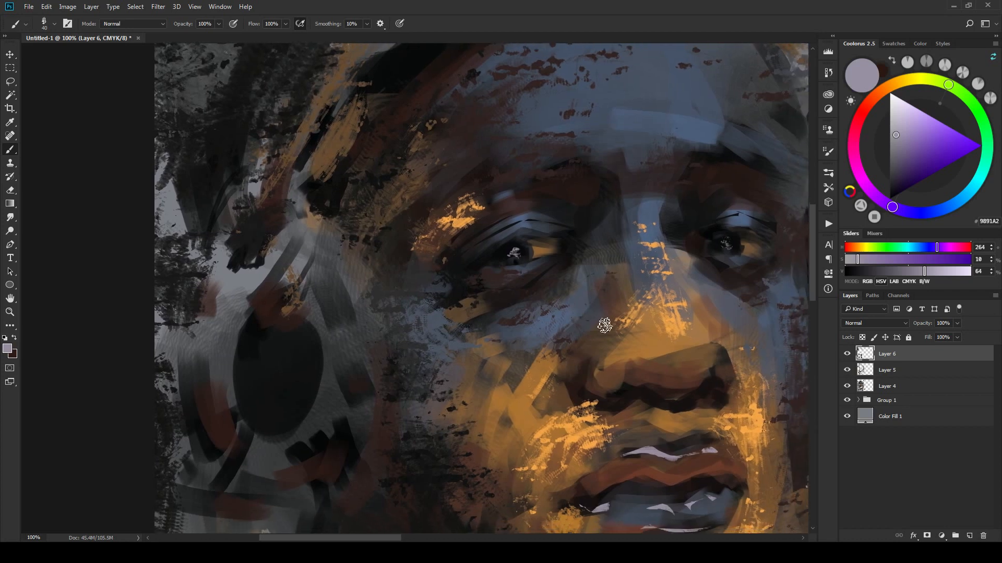
key(l)
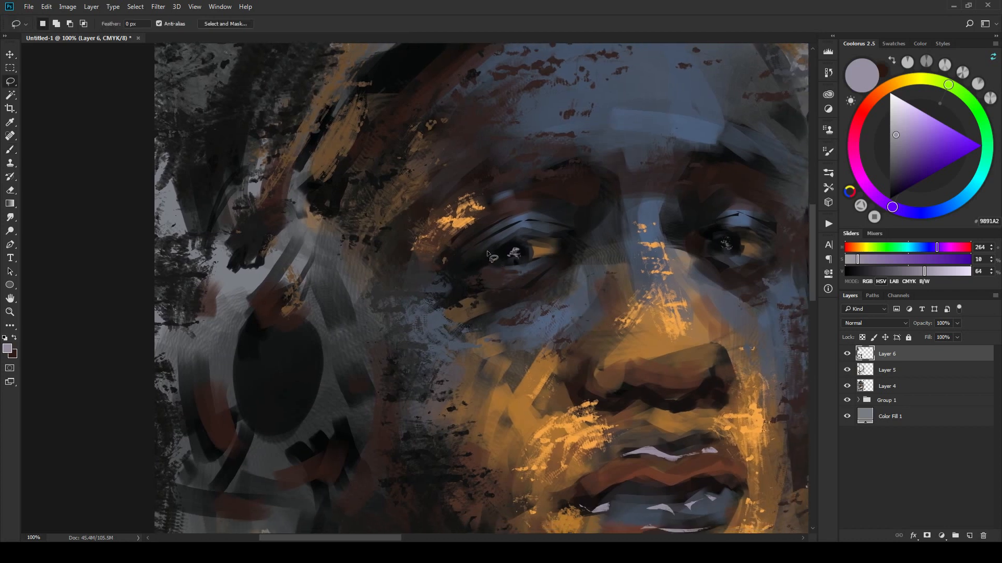
drag(526, 230, 527, 233)
key(shift)
mouse_move(726, 237)
mouse_down()
mouse_move(766, 216)
mouse_move(765, 232)
mouse_up()
key(b)
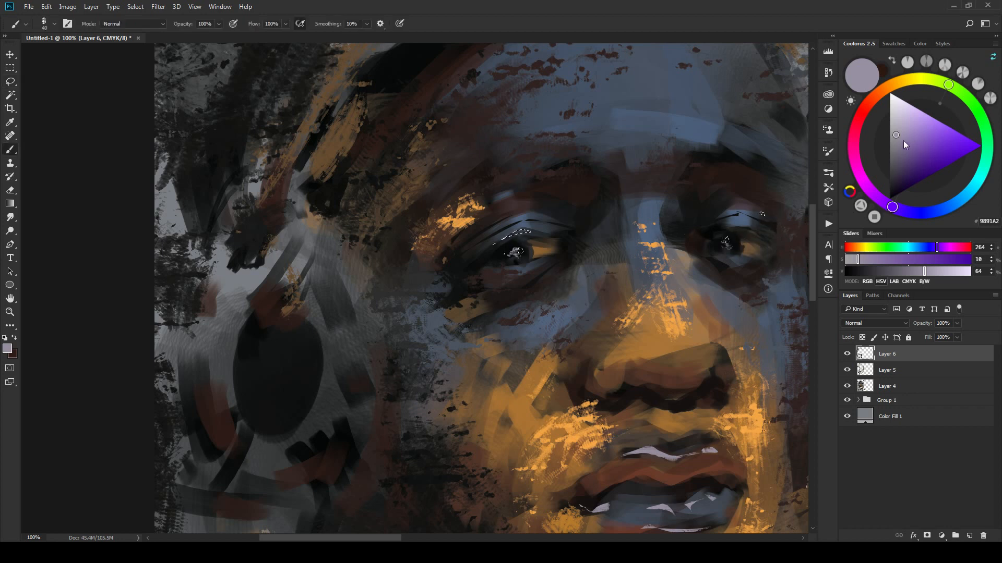
drag(903, 140, 898, 146)
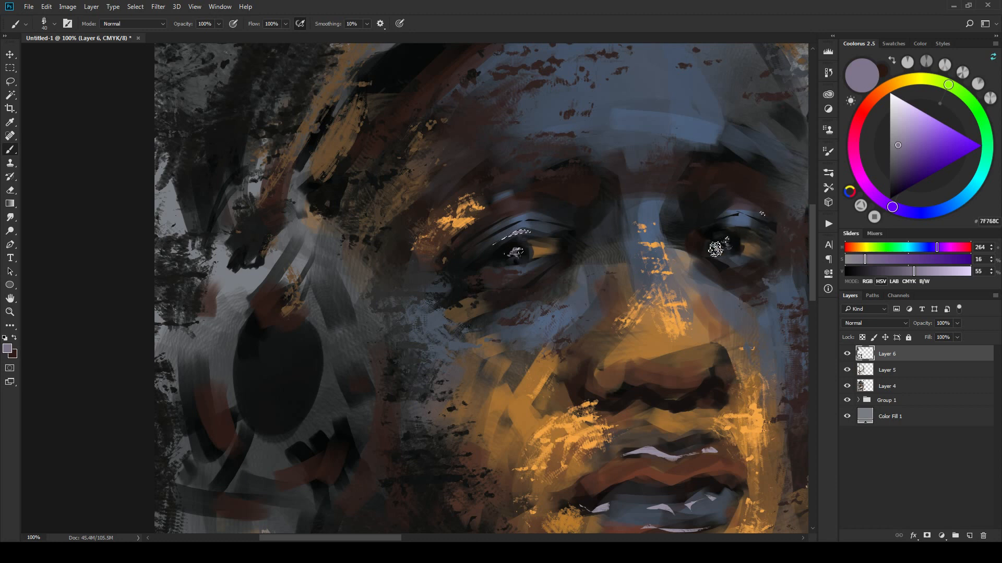
Step: Smudge the pale highlights on the upper lip and teeth at 92% strength to break up their hard edges
drag(571, 330, 557, 278)
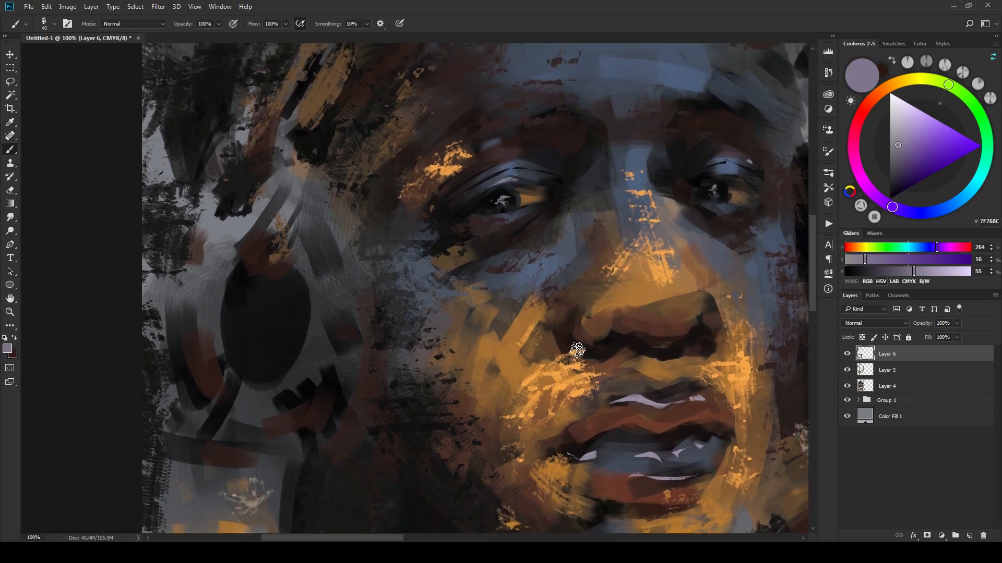
drag(641, 387, 577, 398)
key(r)
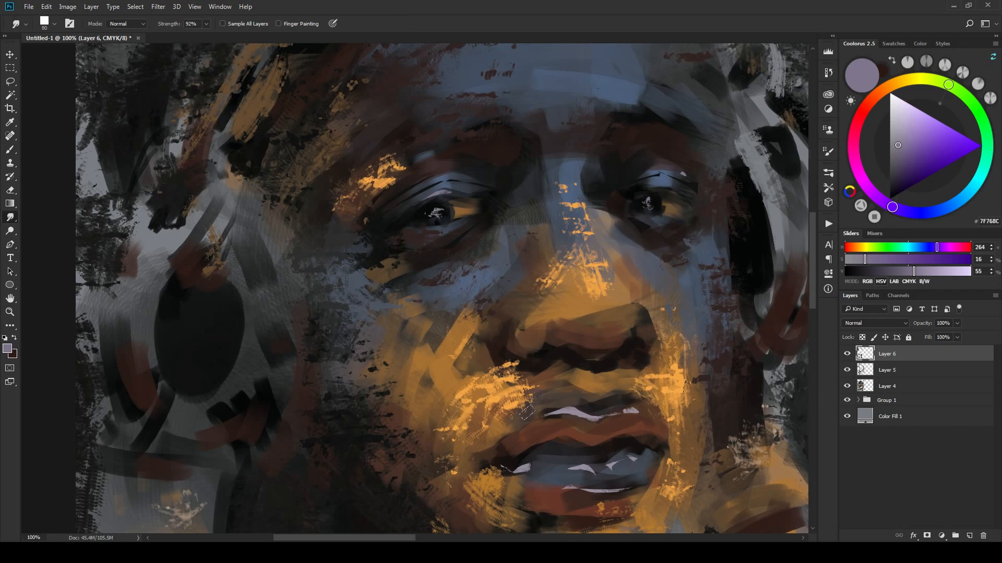
drag(535, 419, 514, 434)
mouse_move(585, 408)
mouse_down()
mouse_move(636, 411)
mouse_move(580, 413)
mouse_up()
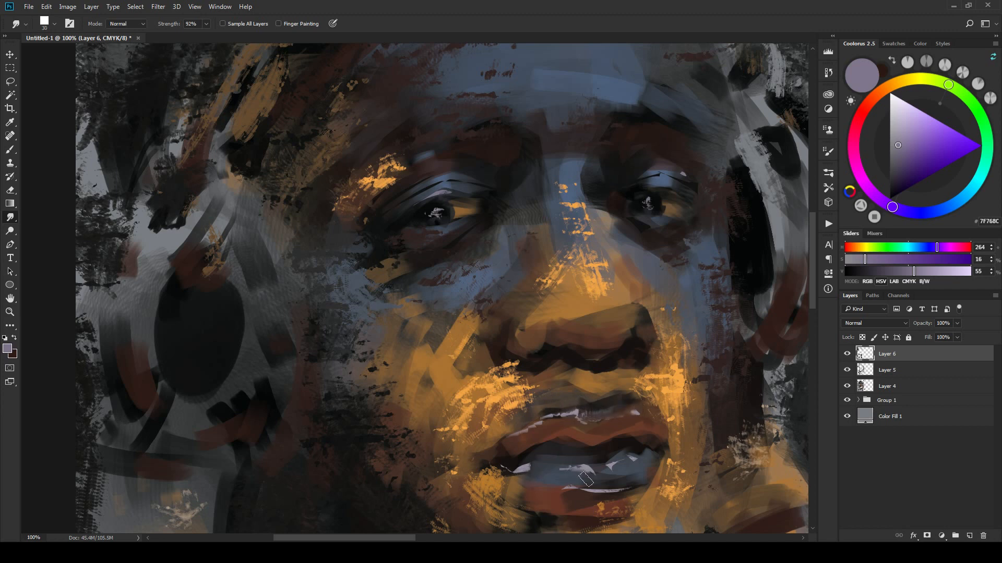
key(bracketright)
Step: Lasso the highlight along the lower lip, nudge it into a slightly different position, and deselect it
key(l)
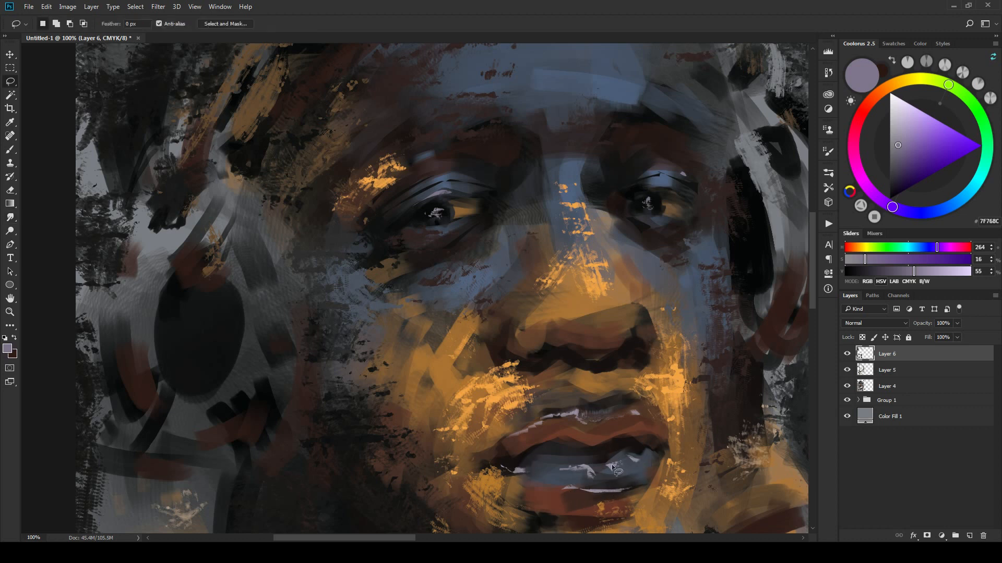
mouse_move(618, 486)
mouse_down()
mouse_move(566, 484)
mouse_move(620, 487)
mouse_up()
key(v)
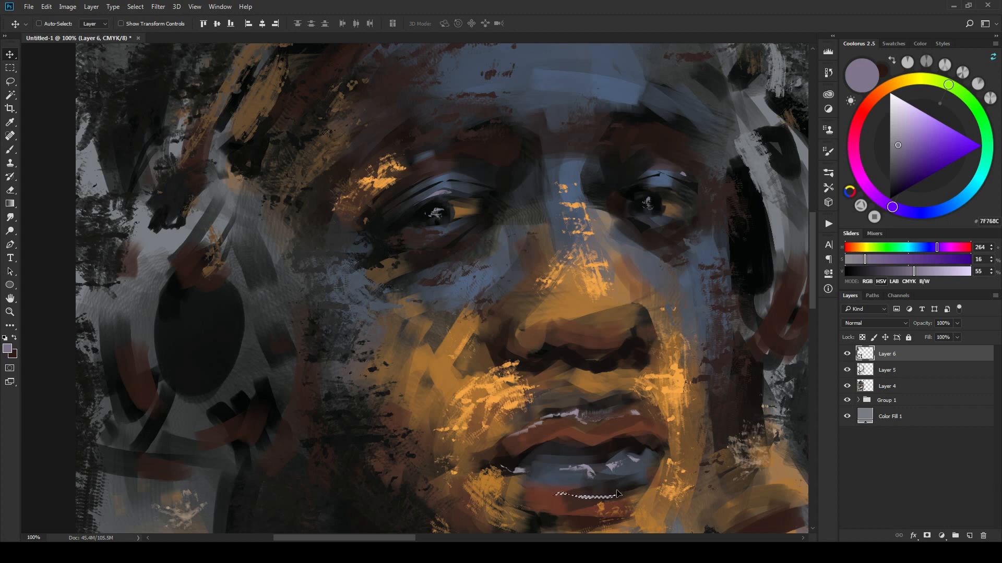
drag(617, 493, 618, 488)
key(ctrl+d)
Step: Smudge the remaining upper lip highlight and the pale eyelid highlights so they blend into the surrounding paint
mouse_move(631, 426)
mouse_down()
mouse_move(648, 410)
mouse_move(639, 420)
mouse_up()
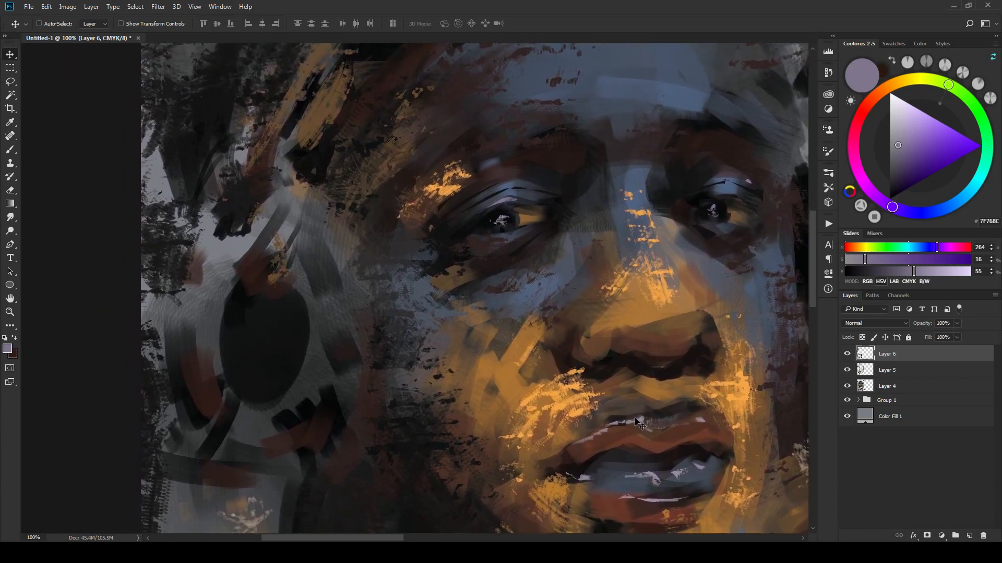
key(r)
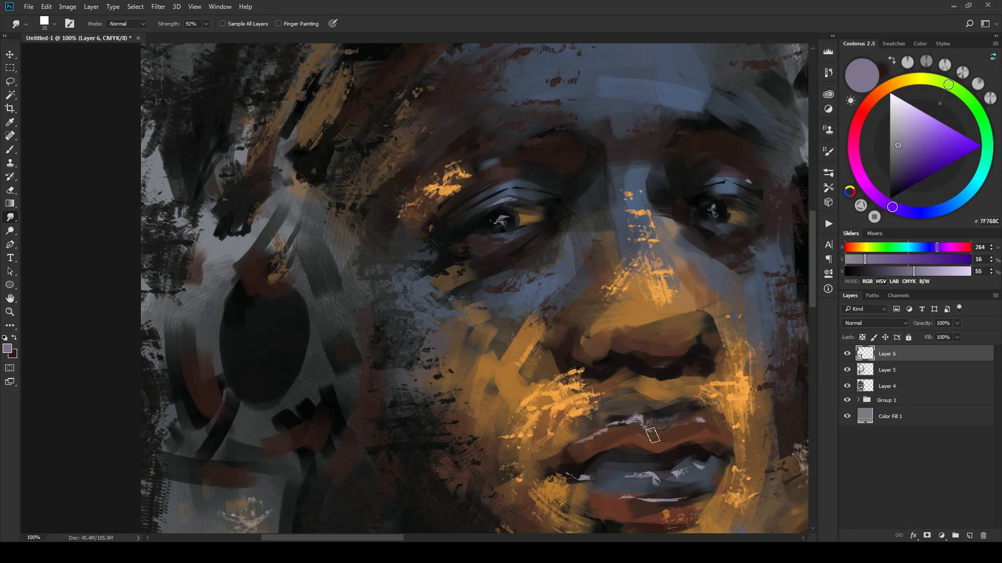
drag(715, 389, 735, 442)
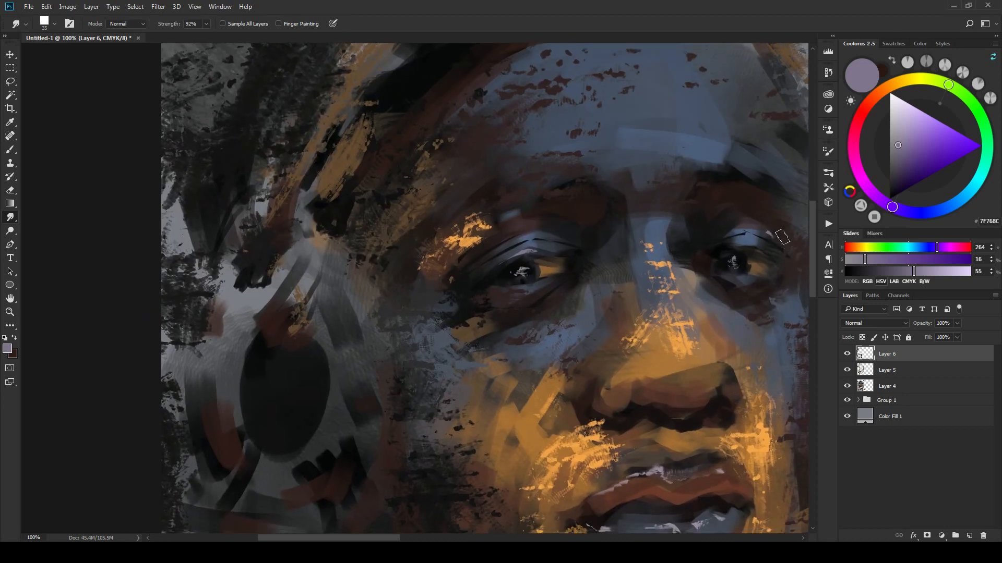
drag(620, 320, 658, 291)
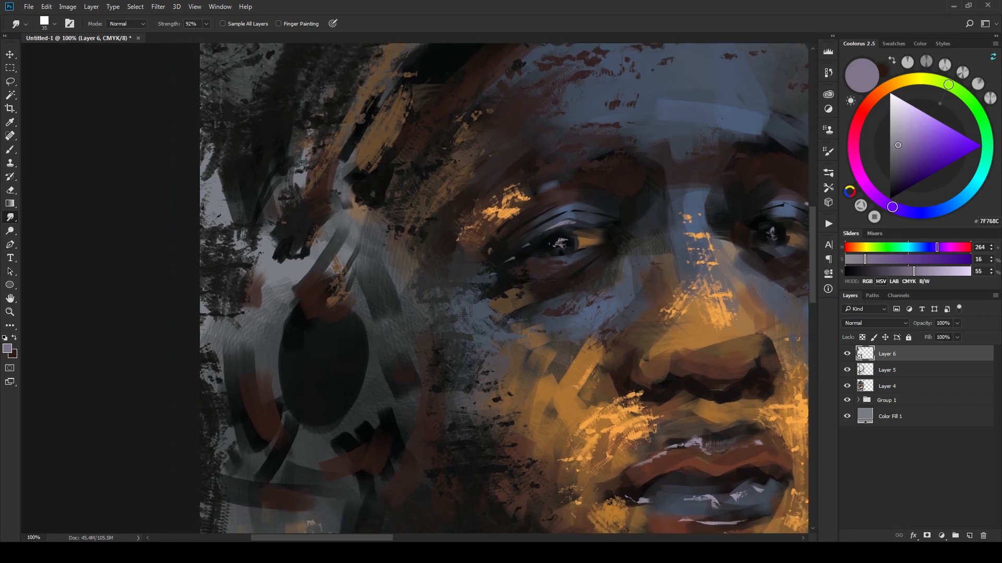
drag(511, 251, 570, 223)
mouse_move(704, 290)
mouse_down()
mouse_move(577, 307)
mouse_move(602, 316)
mouse_move(590, 310)
mouse_move(642, 282)
mouse_up()
Step: Sample near-black (#030303) and darken both eyebrows with textured strokes, reducing the brush to 60 px
key(b)
alt+click(734, 250)
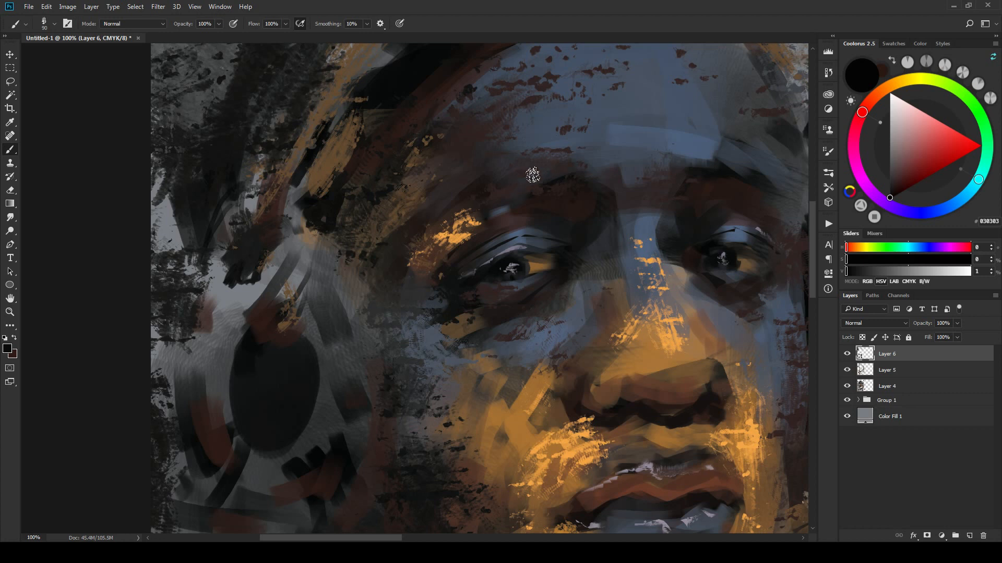
drag(539, 191, 510, 167)
key(bracketleft)
key(bracketleft)
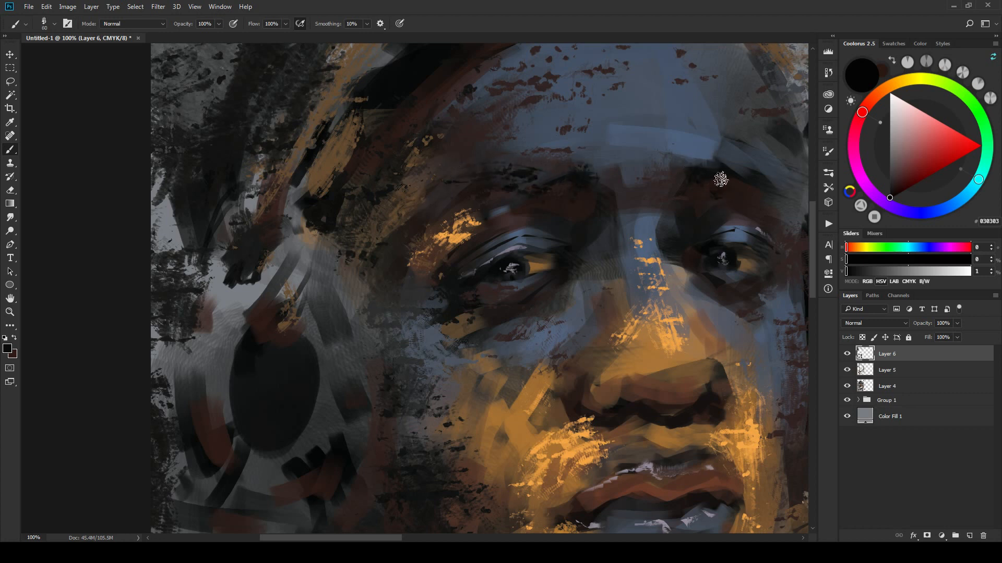
drag(720, 179, 785, 188)
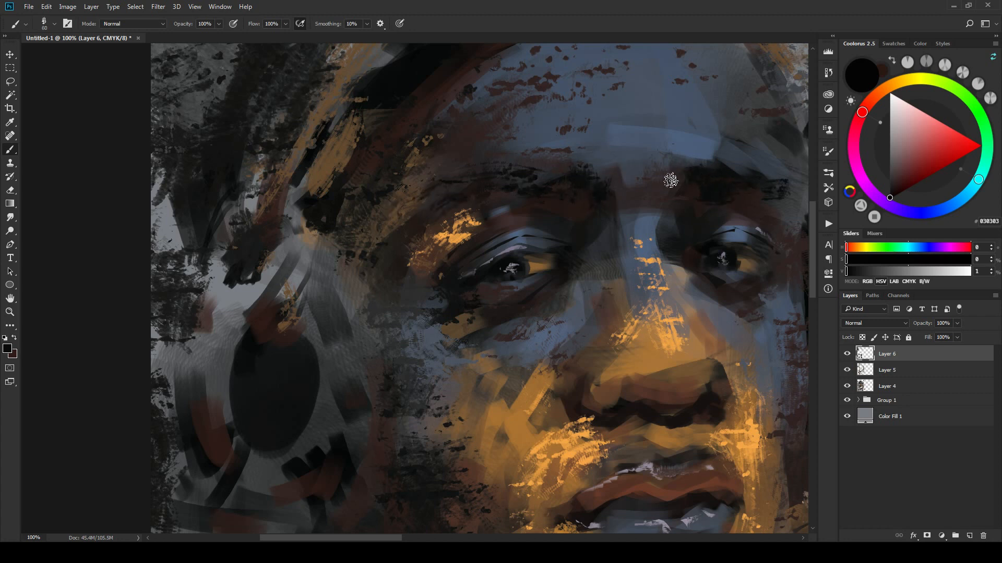
drag(670, 180, 657, 176)
Step: Paint near-black textured strokes around the near nostril wing and a small mark on the nose bridge, varying the brush size
mouse_move(673, 360)
mouse_down()
mouse_move(634, 316)
mouse_move(638, 350)
mouse_up()
key(bracketleft)
key(bracketleft)
key(bracketleft)
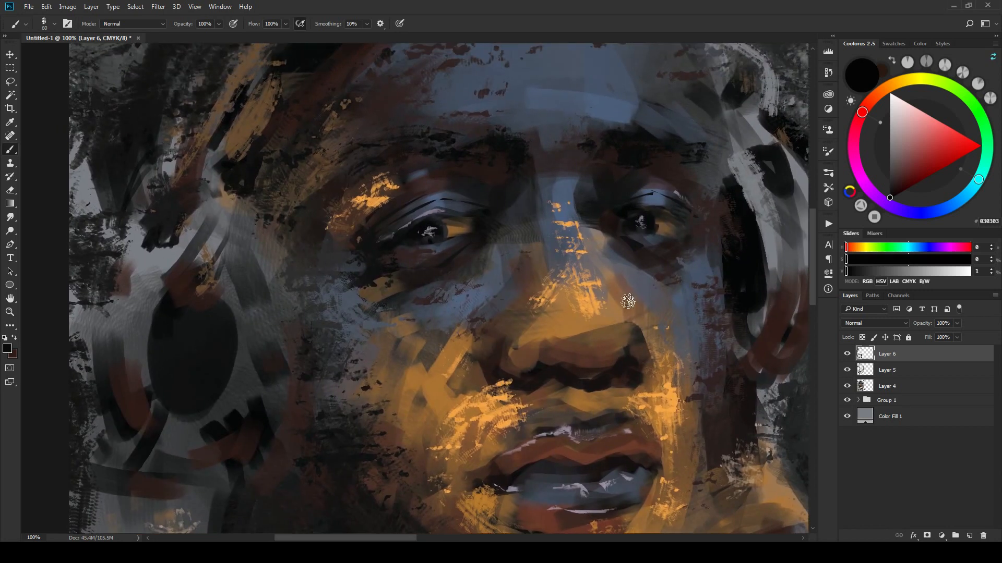
mouse_move(505, 313)
mouse_down()
mouse_move(490, 351)
mouse_move(499, 342)
mouse_up()
key(bracketright)
key(bracketright)
key(bracketright)
key(bracketright)
key(bracketright)
key(bracketright)
key(bracketright)
key(bracketright)
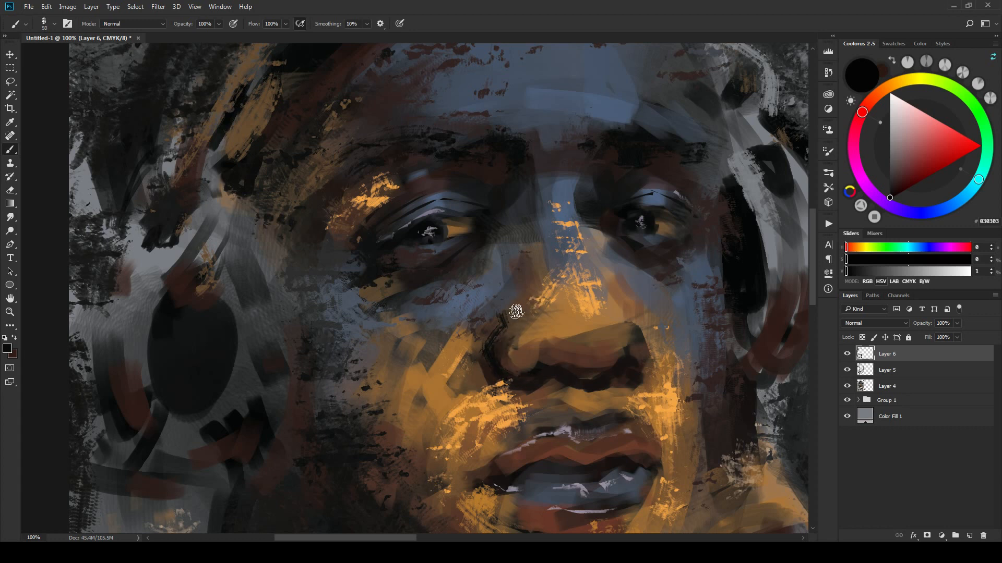
drag(537, 316, 516, 341)
key(bracketleft)
drag(591, 299, 580, 314)
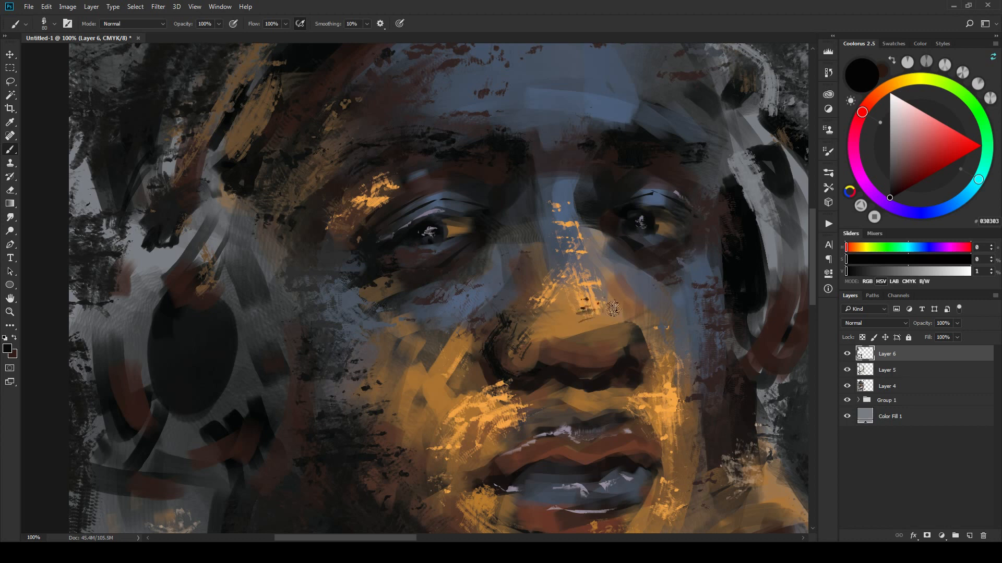
Step: Add fine near-black texture strokes across the nose tip and far nostril with a brush of about 45 px
key(bracketleft)
key(bracketleft)
key(bracketleft)
key(bracketleft)
drag(646, 352, 599, 362)
key(bracketleft)
drag(549, 341, 601, 349)
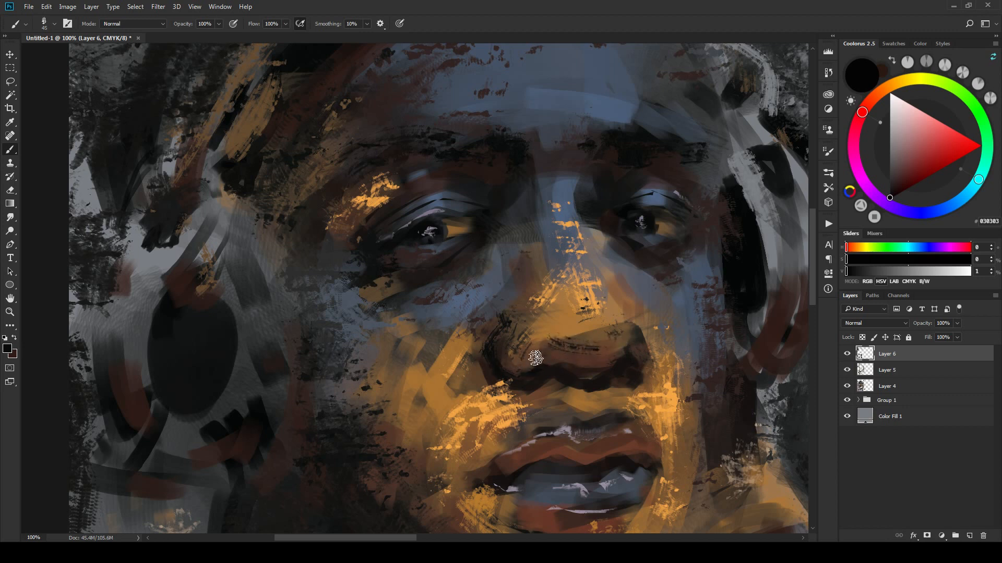
Step: Examine the overall composition, comparing the large portrait with the smaller blue figure beside it
key(ctrl+minus)
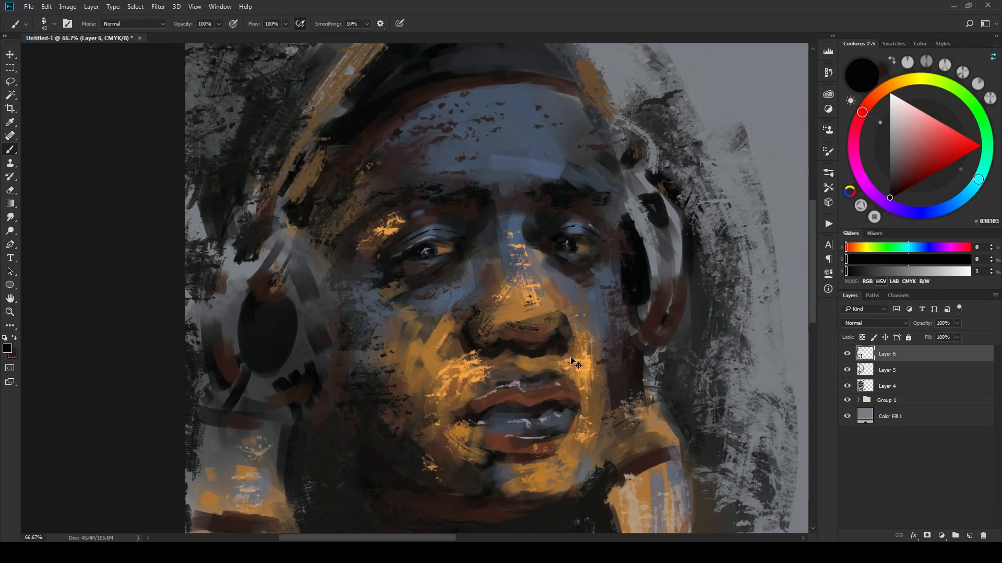
key(ctrl+minus)
key(ctrl+minus)
key(ctrl+minus)
key(ctrl+minus)
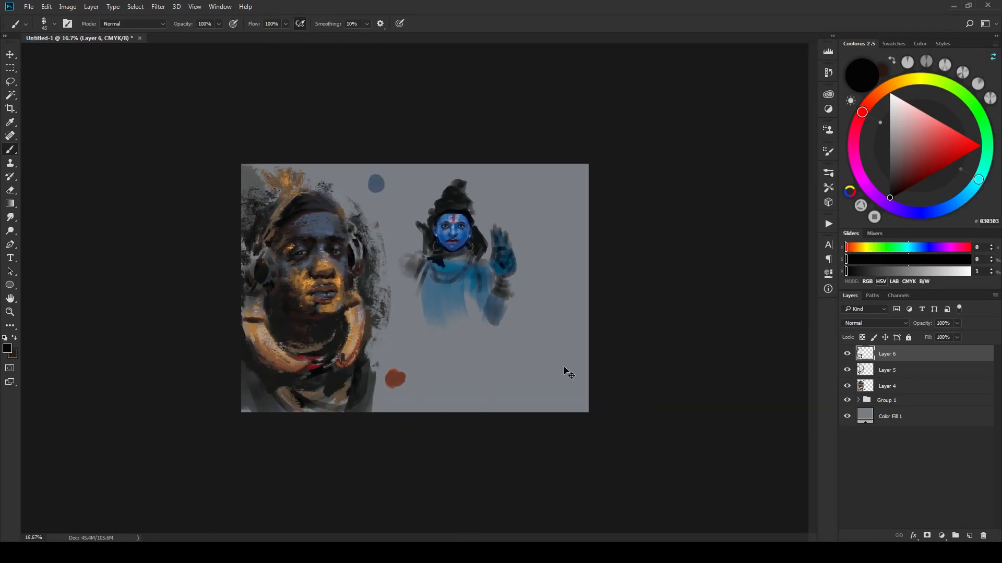
key(ctrl+minus)
key(ctrl+plus)
key(ctrl+plus)
key(ctrl+plus)
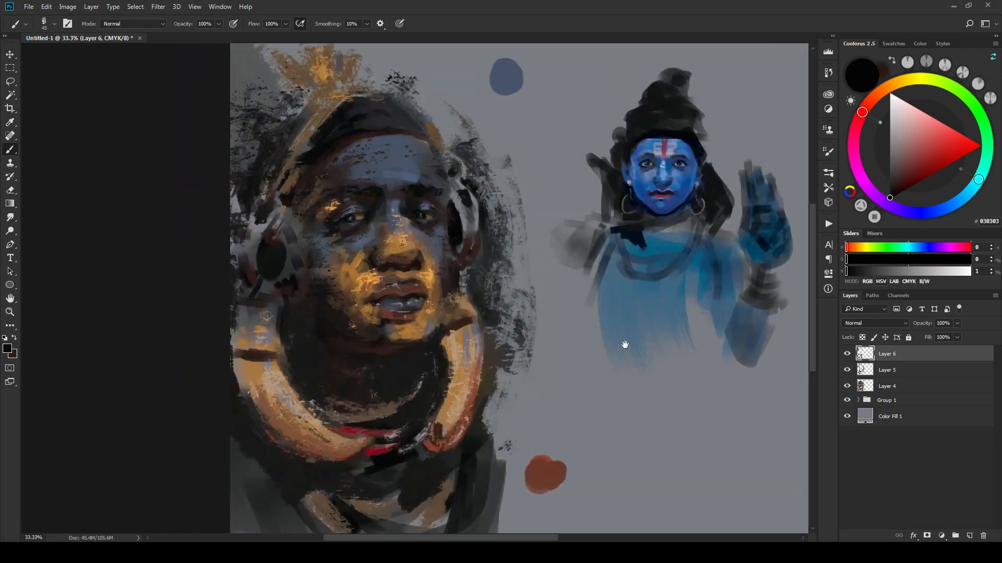
mouse_move(625, 345)
mouse_down()
mouse_move(635, 324)
mouse_move(600, 357)
mouse_move(643, 326)
mouse_up()
drag(702, 388, 616, 409)
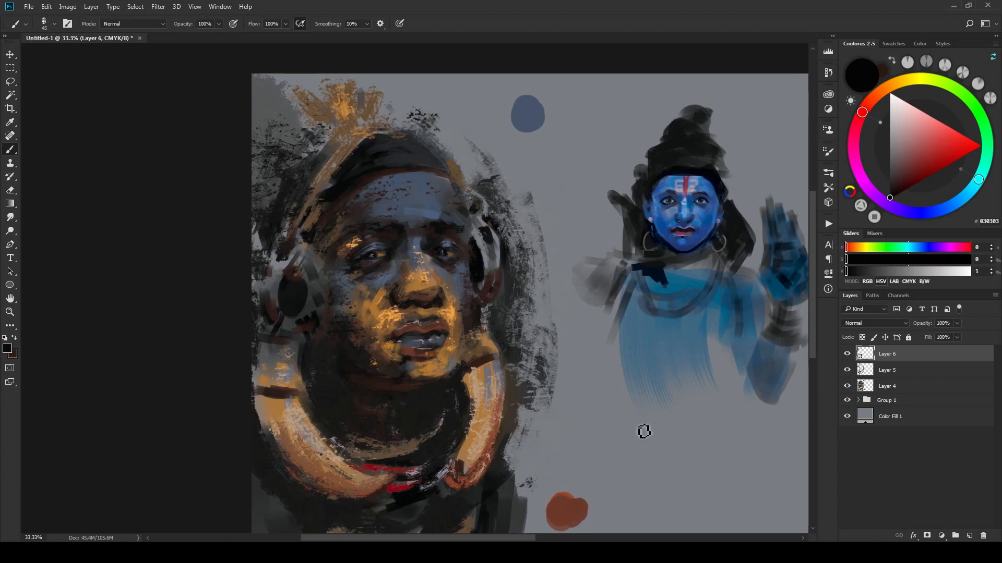
Step: Add a new layer above Layer 6 and set its blend mode to Overlay
click(969, 536)
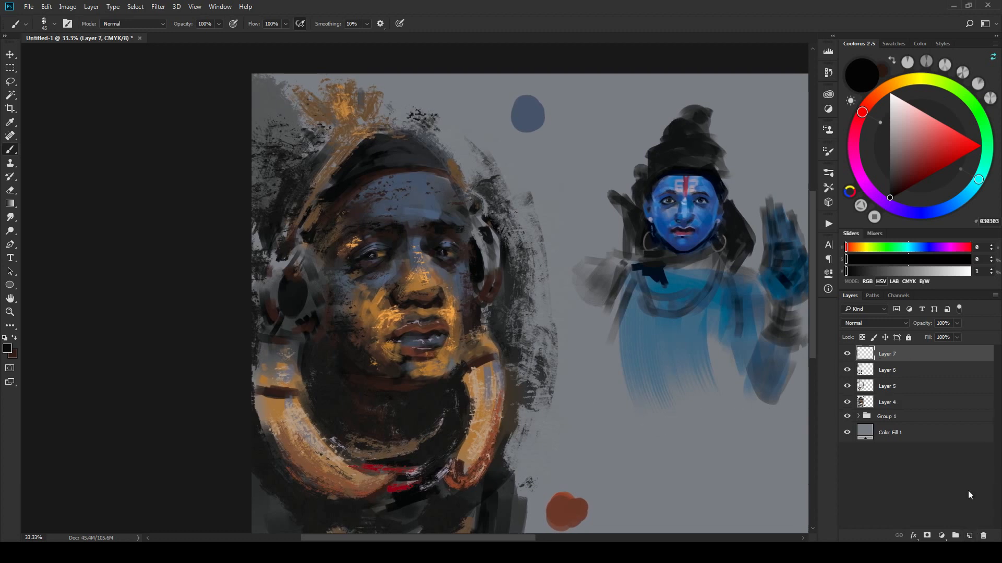
click(877, 323)
click(873, 434)
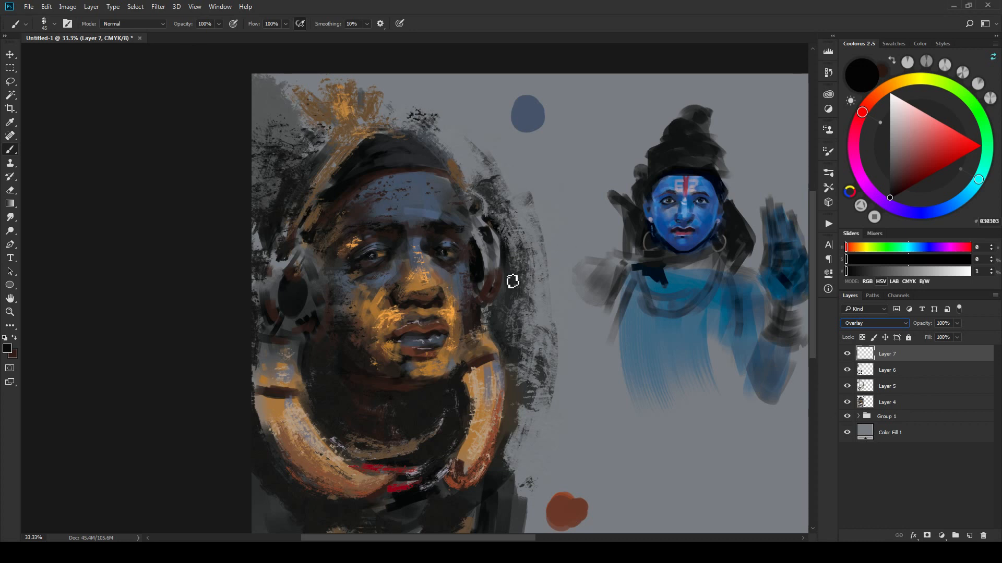
Step: Sample the dark reddish brown beside the far headphone and brush it across the forehead with a 500 px textured brush
drag(513, 282, 535, 267)
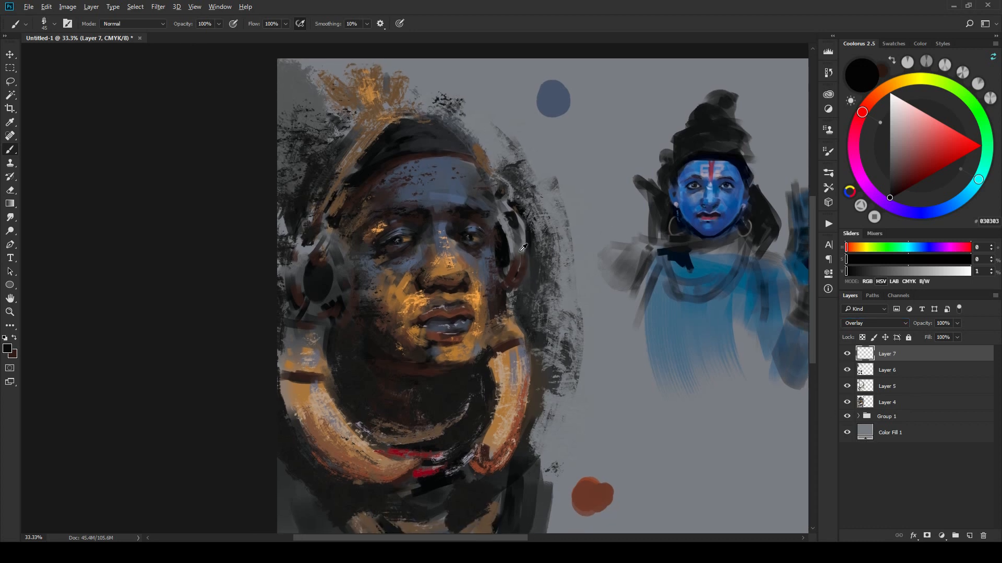
alt+click(522, 261)
key(ctrl+minus)
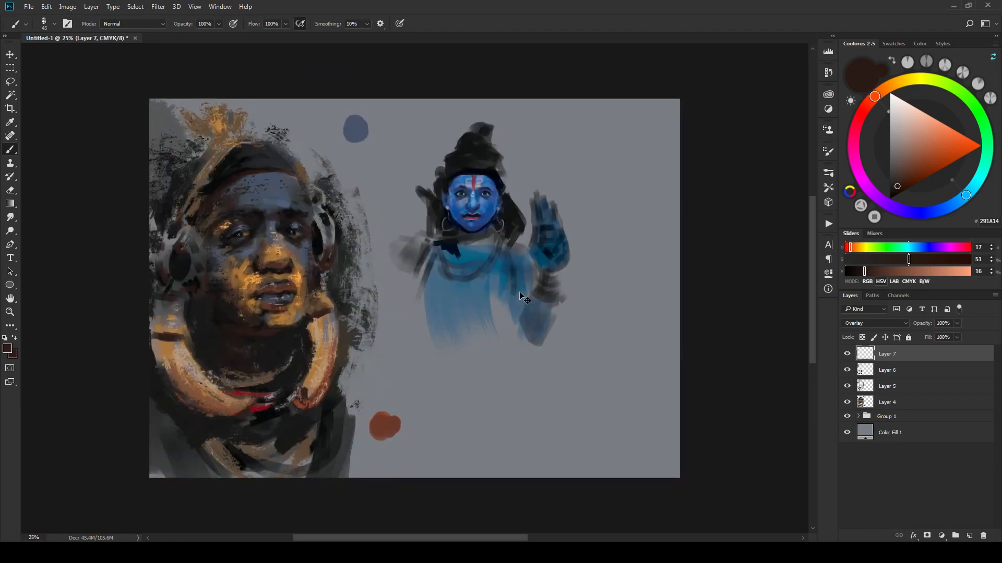
key(bracketright)
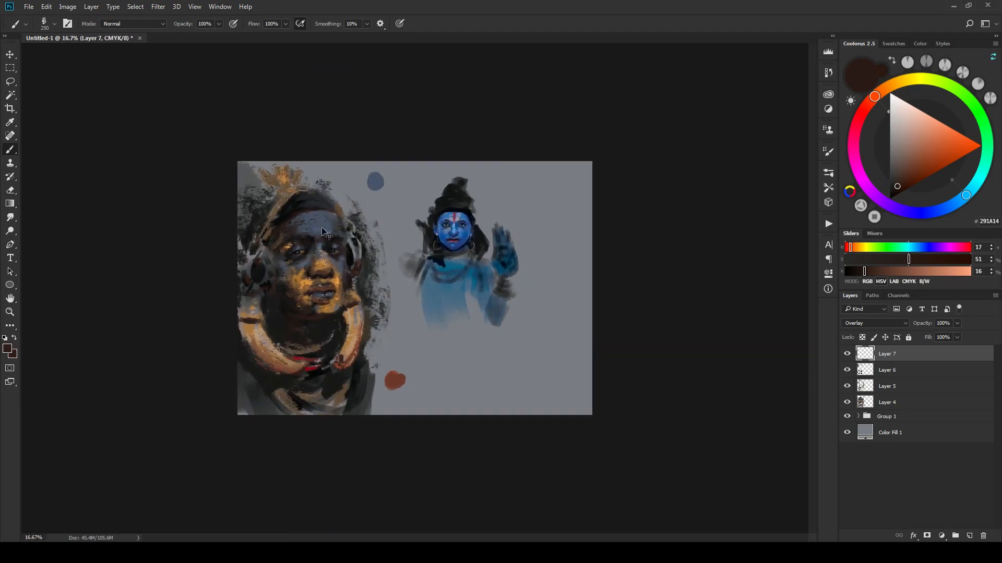
key(ctrl+minus)
key(bracketright)
key(bracketright)
key(bracketright)
mouse_move(315, 230)
mouse_down()
mouse_move(358, 224)
mouse_move(350, 222)
mouse_up()
Step: Switch from EE Texture Drag to a flat brush in the EE painterly brush set
right_click(359, 245)
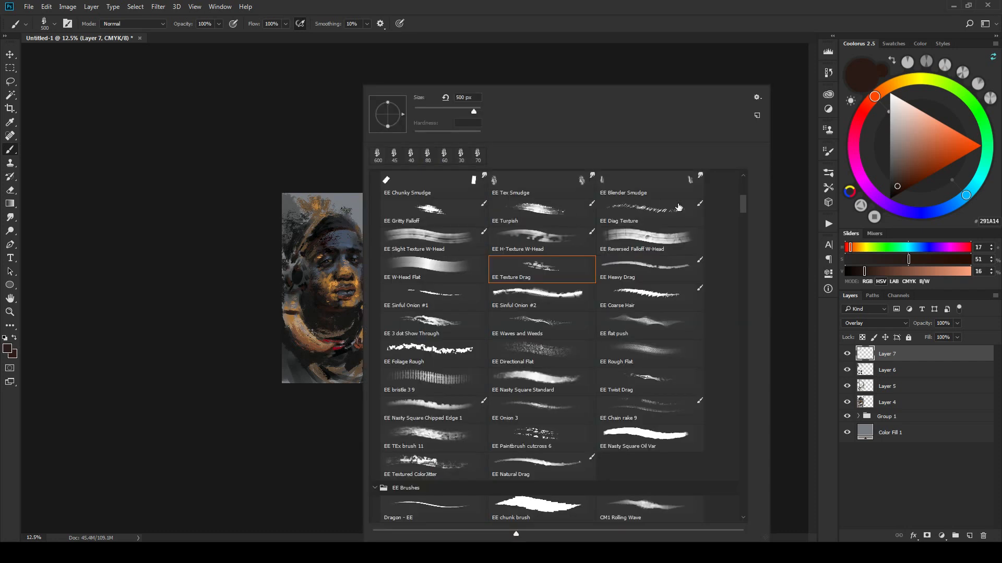
scroll(743, 204, up, 1)
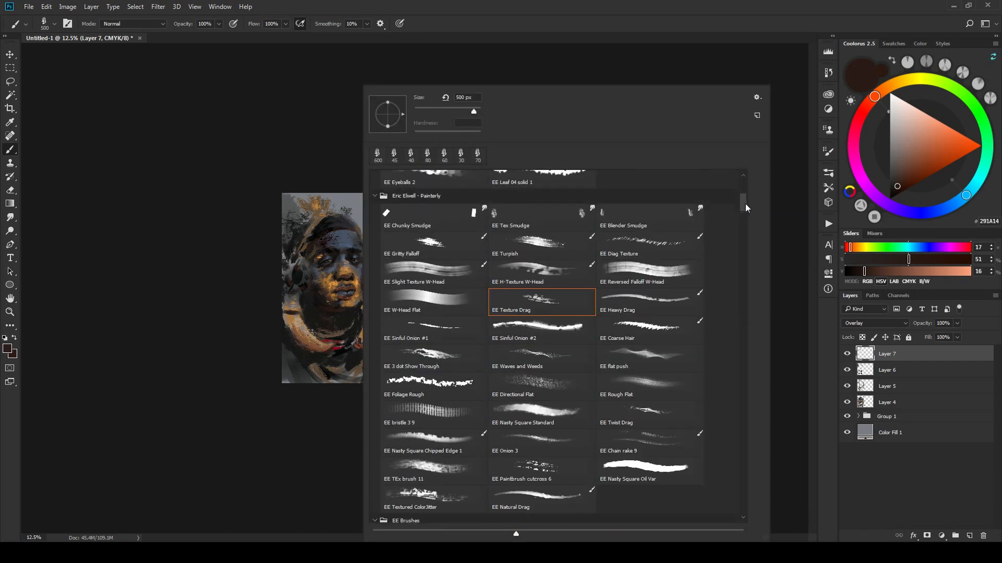
scroll(746, 203, down, 1)
click(653, 360)
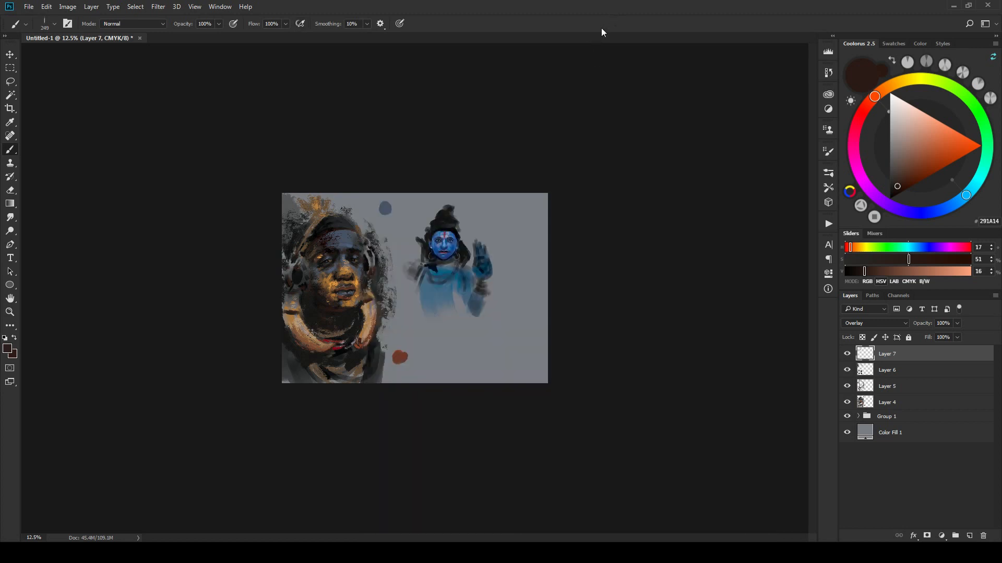
click(604, 30)
Step: Glaze dark brown over the large portrait's forehead with the flat brush, varying its size up to about 400 px
key(bracketright)
key(bracketright)
key(bracketright)
key(bracketright)
key(bracketright)
key(bracketright)
key(bracketright)
key(bracketleft)
key(bracketleft)
key(bracketleft)
key(bracketleft)
key(bracketright)
key(bracketright)
key(bracketright)
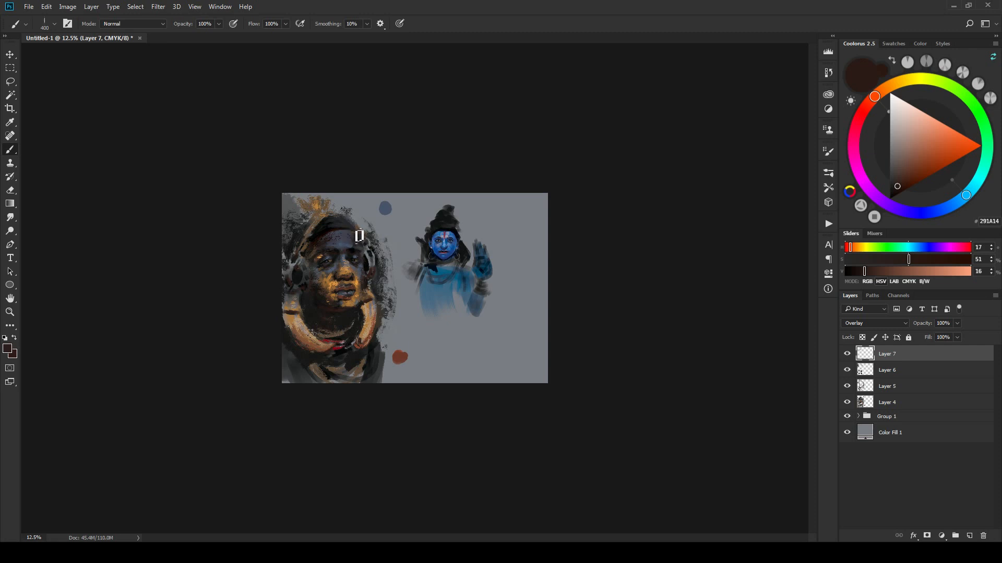
Step: Darken the sides of the face and the headphone area with dark brown, reducing the brush to about 150 px
key(bracketleft)
key(bracketleft)
key(bracketright)
key(bracketright)
key(bracketright)
key(bracketright)
key(bracketleft)
key(bracketleft)
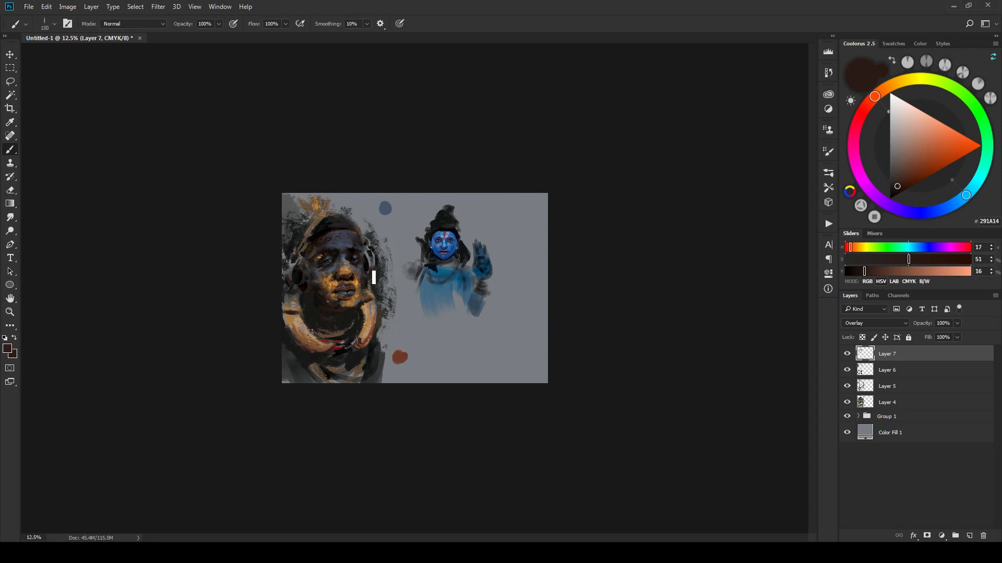
Step: Deepen the shadow from the headwrap down the near side of the head with dark brown strokes
key(bracketright)
key(bracketright)
mouse_move(326, 216)
mouse_down()
mouse_move(293, 251)
mouse_move(300, 300)
mouse_move(288, 281)
mouse_move(290, 308)
mouse_move(300, 316)
mouse_up()
key(bracketright)
key(bracketright)
key(bracketright)
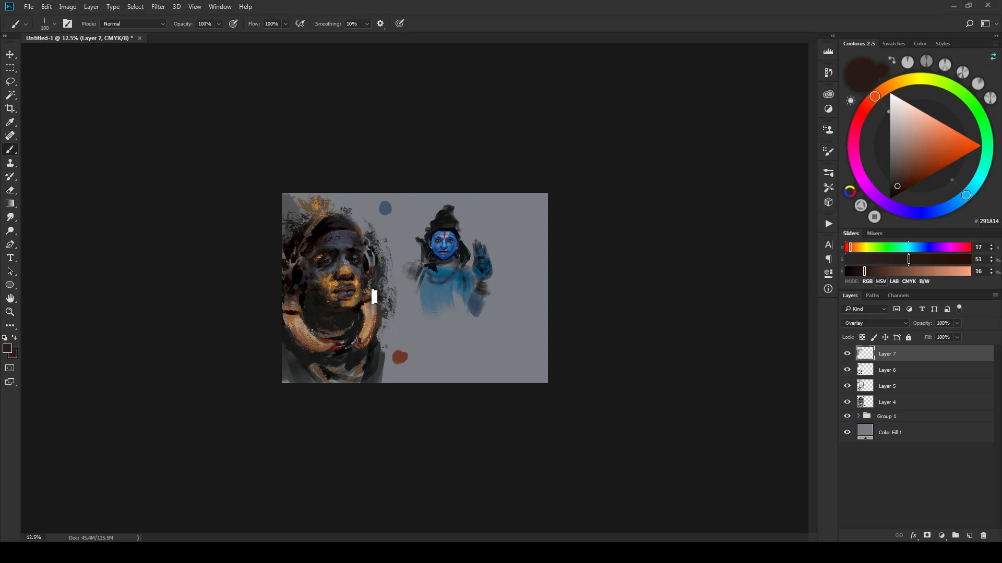
Step: Darken the area under the jaw and chin with dark brown strokes of about 200 to 250 px
key(bracketleft)
mouse_move(369, 311)
mouse_down()
mouse_move(360, 302)
mouse_move(360, 313)
mouse_move(381, 290)
mouse_move(367, 310)
mouse_move(327, 306)
mouse_up()
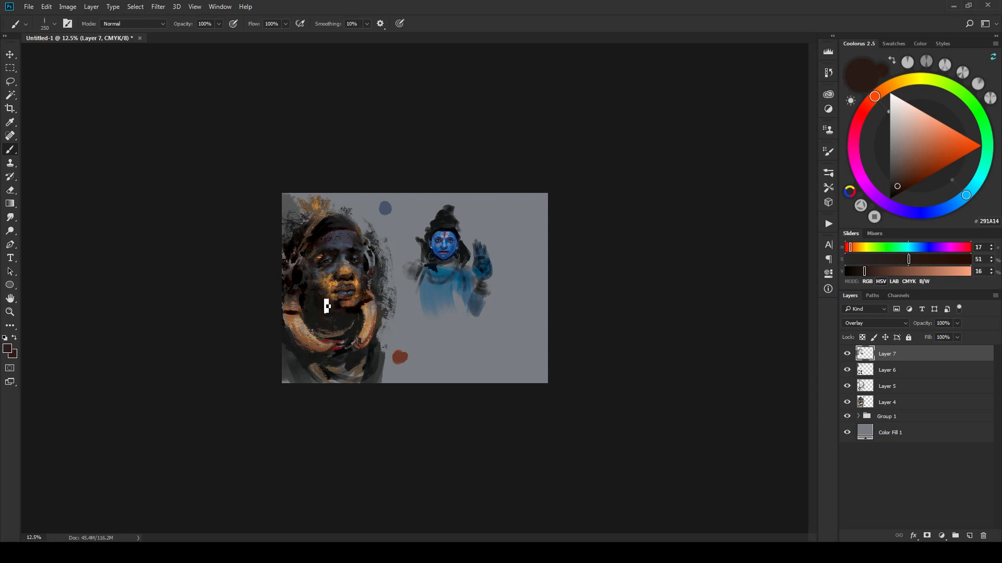
key(bracketleft)
key(bracketleft)
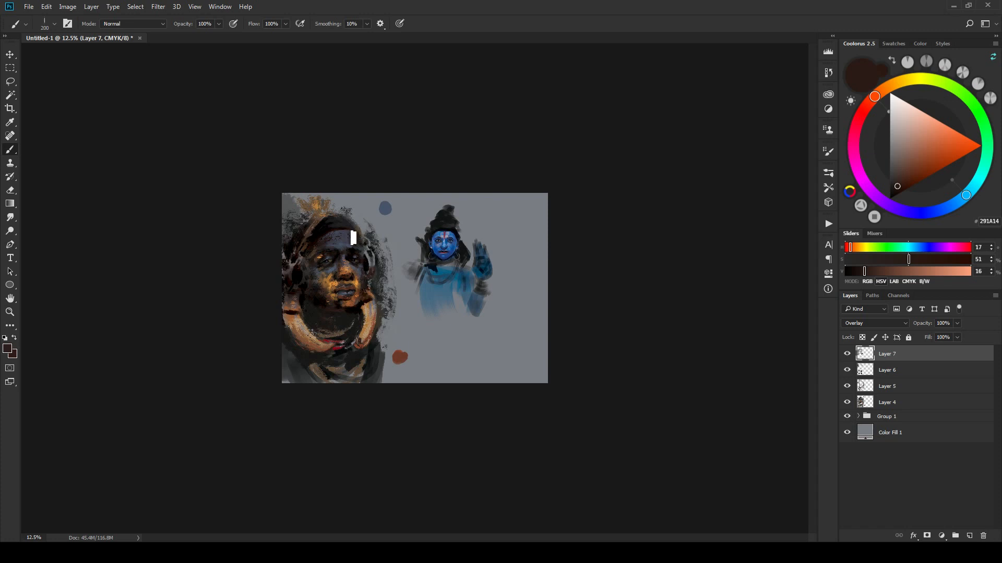
key(bracketleft)
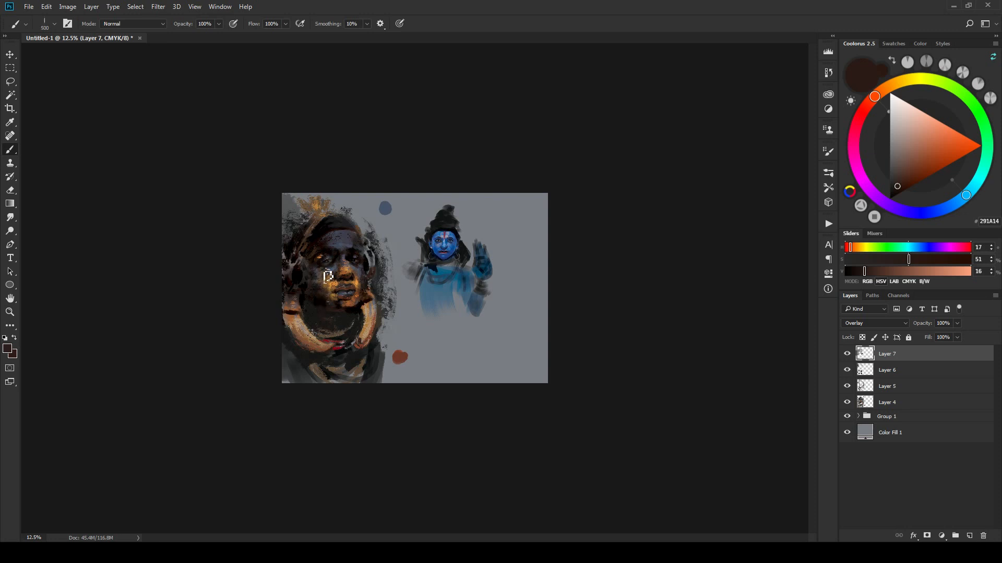
Step: Deepen the neck shadow inside the large curved collar with dark brown, varying the brush between about 300 and 500 px
key(bracketleft)
key(bracketright)
mouse_move(331, 317)
mouse_down()
mouse_move(360, 320)
mouse_move(351, 337)
mouse_move(291, 346)
mouse_move(307, 351)
mouse_move(302, 358)
mouse_move(314, 326)
mouse_up()
key(bracketright)
key(bracketright)
key(bracketleft)
key(bracketleft)
key(bracketleft)
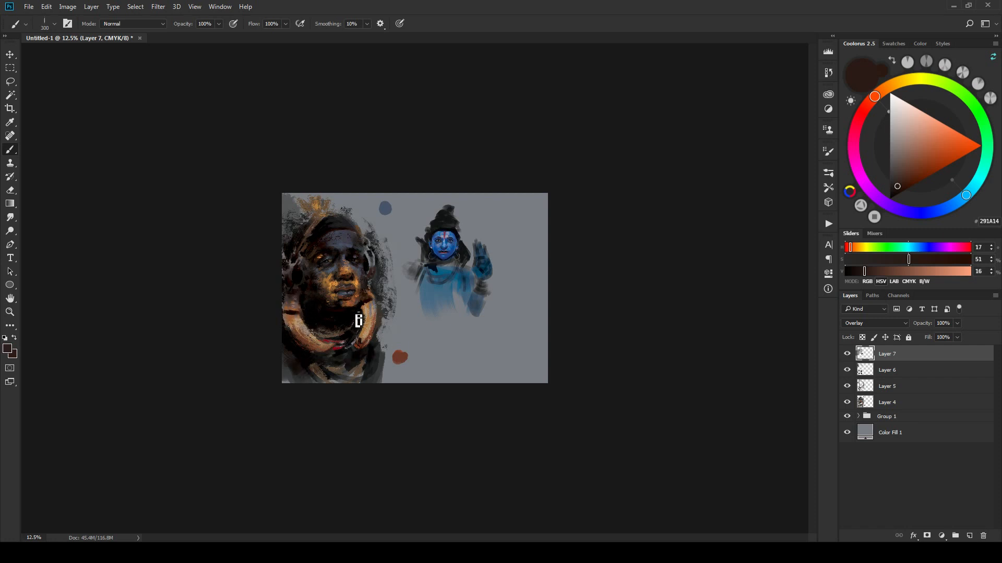
Step: Mix a muted blue-grey paint color, #5A616E, for the cool skin tones
key(ctrl+plus)
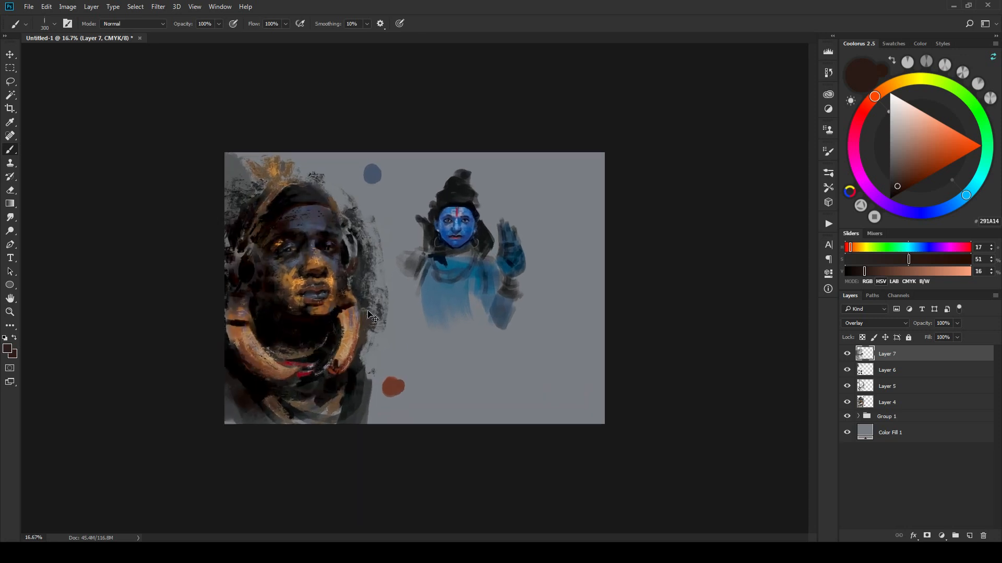
key(ctrl+plus)
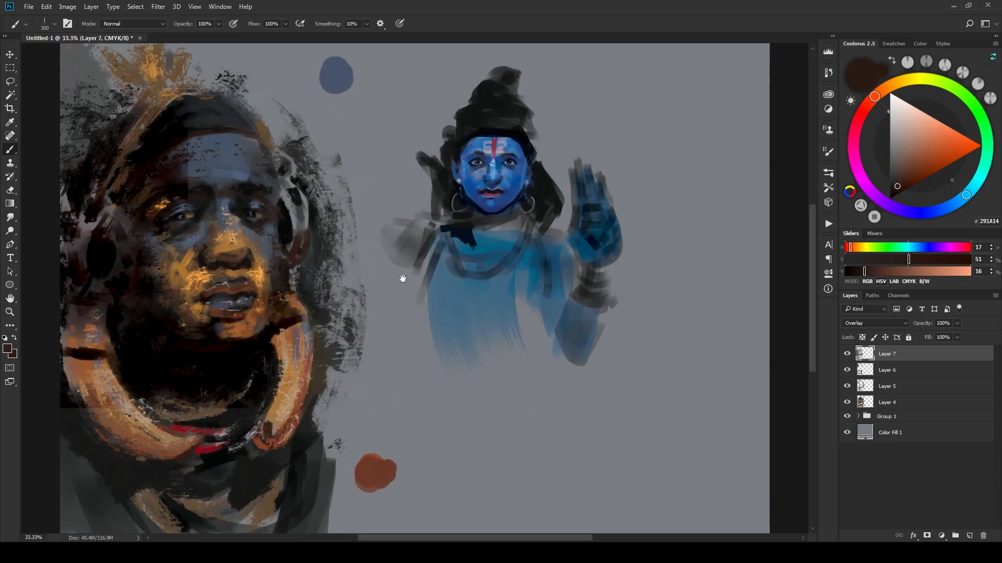
scroll(471, 287, left, 5)
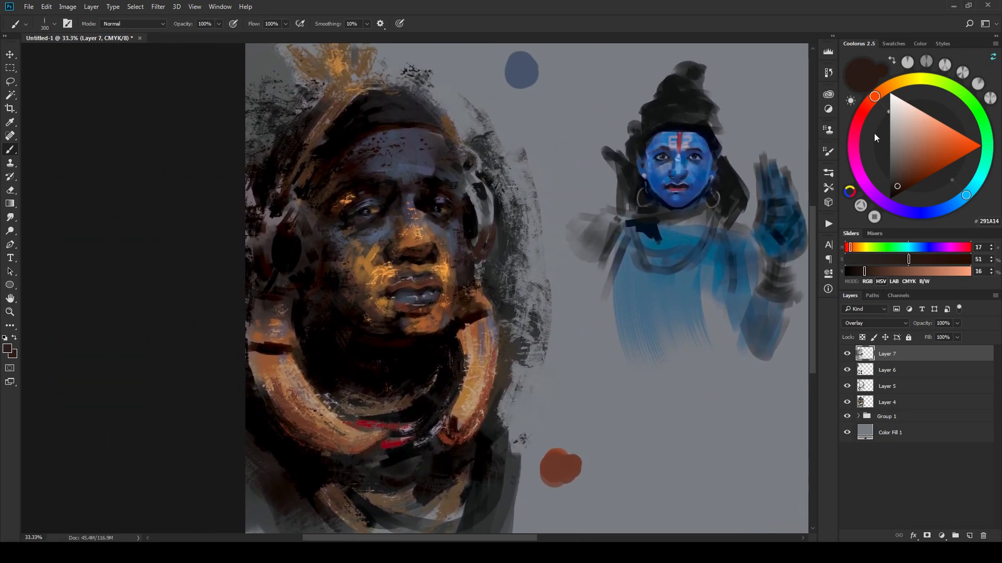
drag(898, 139, 905, 153)
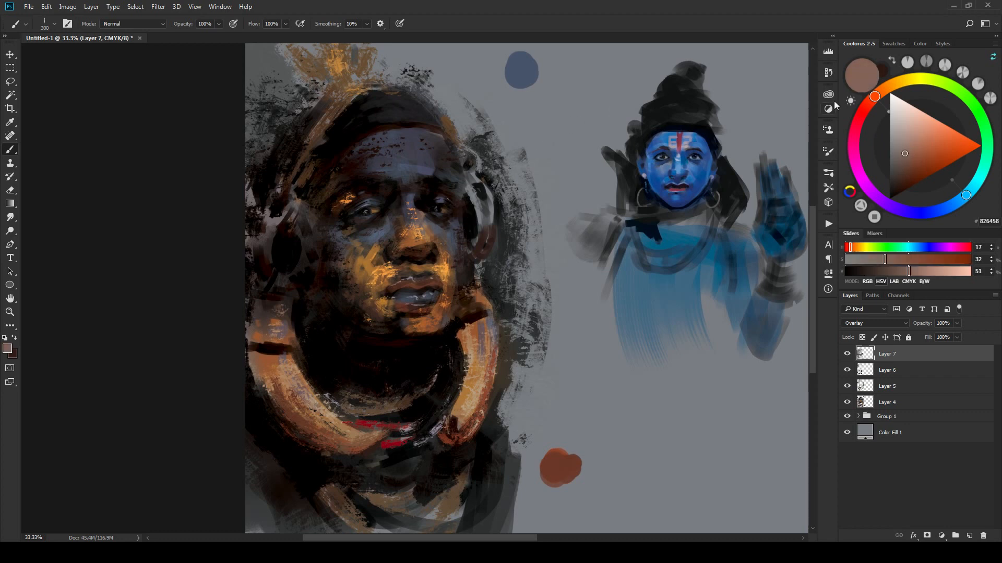
drag(910, 202, 948, 212)
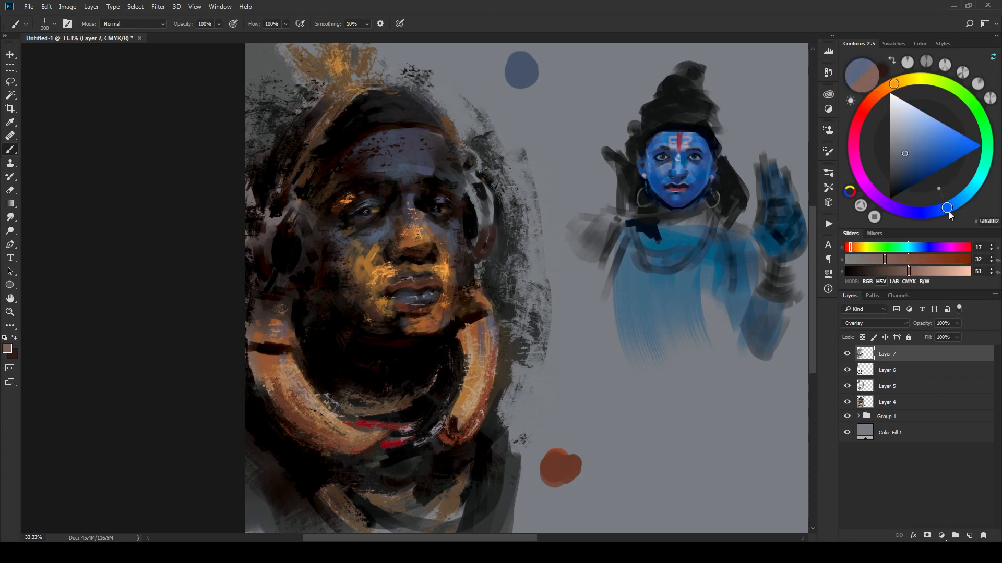
click(898, 158)
Step: Glaze blue-grey over the forehead, far eye and nose bridge, reducing the brush from 400 to about 125 px
key(bracketright)
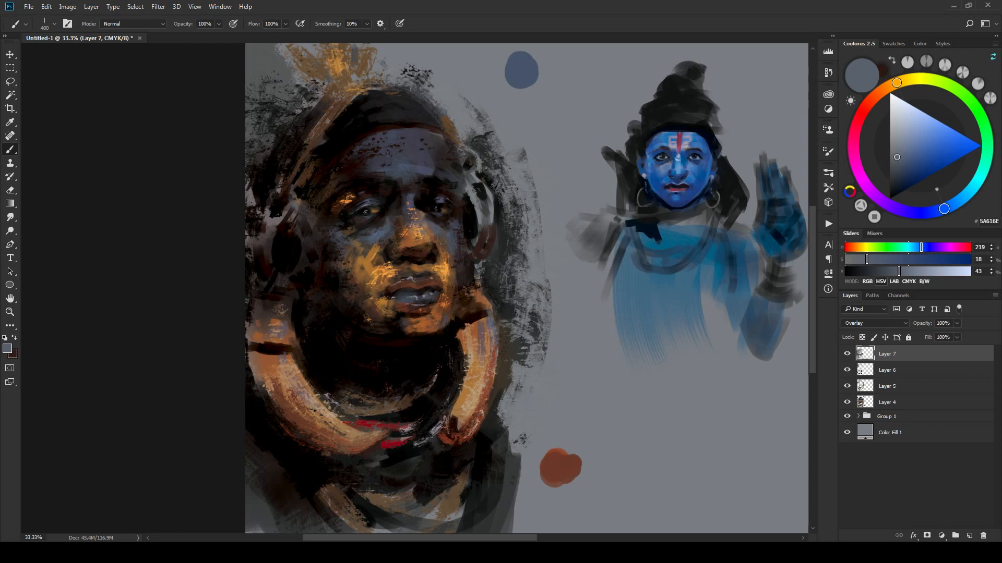
key(bracketleft)
key(bracketleft)
key(bracketleft)
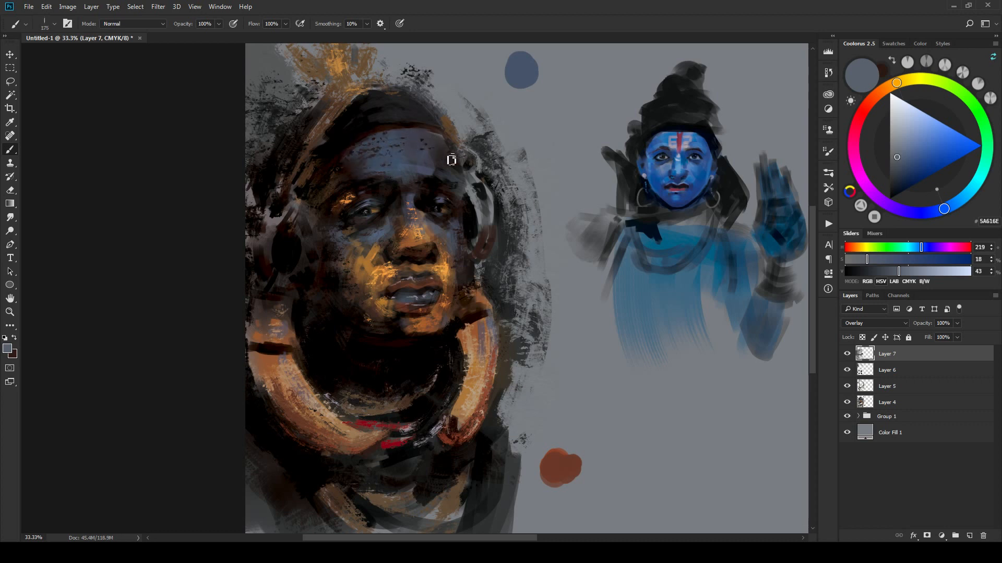
key(bracketleft)
key(bracketleft)
mouse_move(425, 196)
mouse_down()
mouse_move(425, 230)
mouse_move(422, 220)
mouse_move(399, 227)
mouse_up()
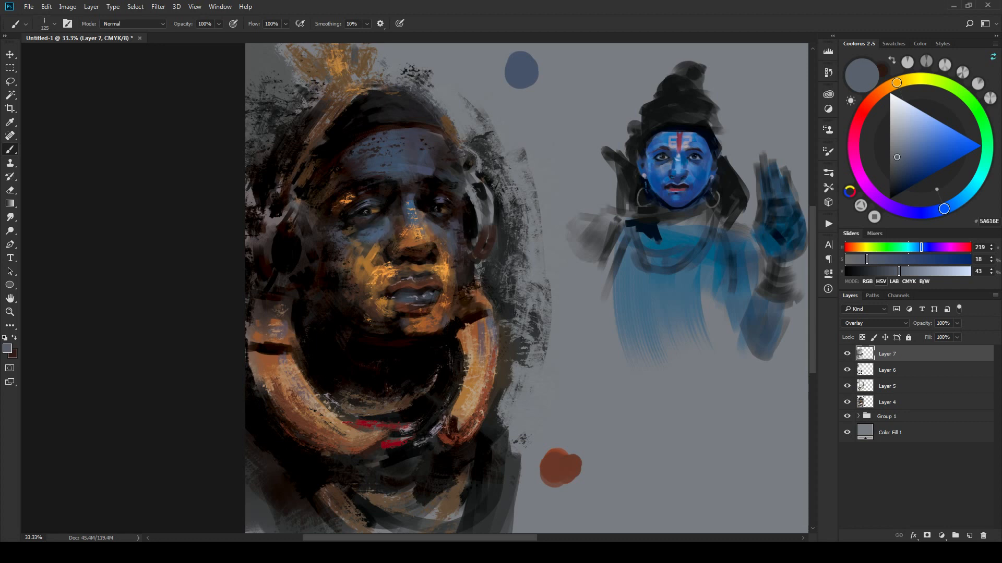
Step: Cool the skin around the eyes and upper cheeks with blue-grey strokes of about 90 to 150 px
key(bracketleft)
key(bracketright)
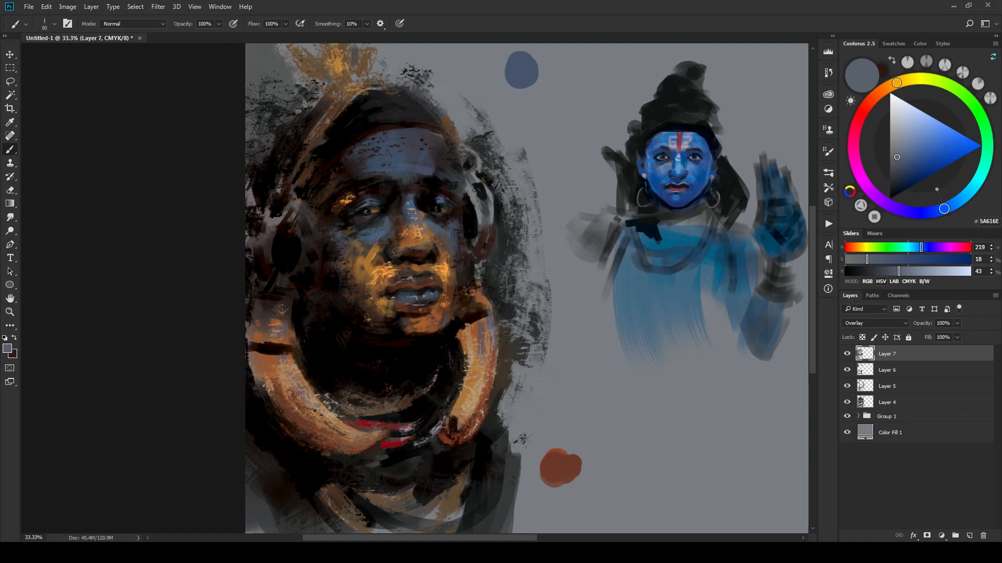
key(bracketright)
key(bracketright)
key(bracketright)
key(bracketright)
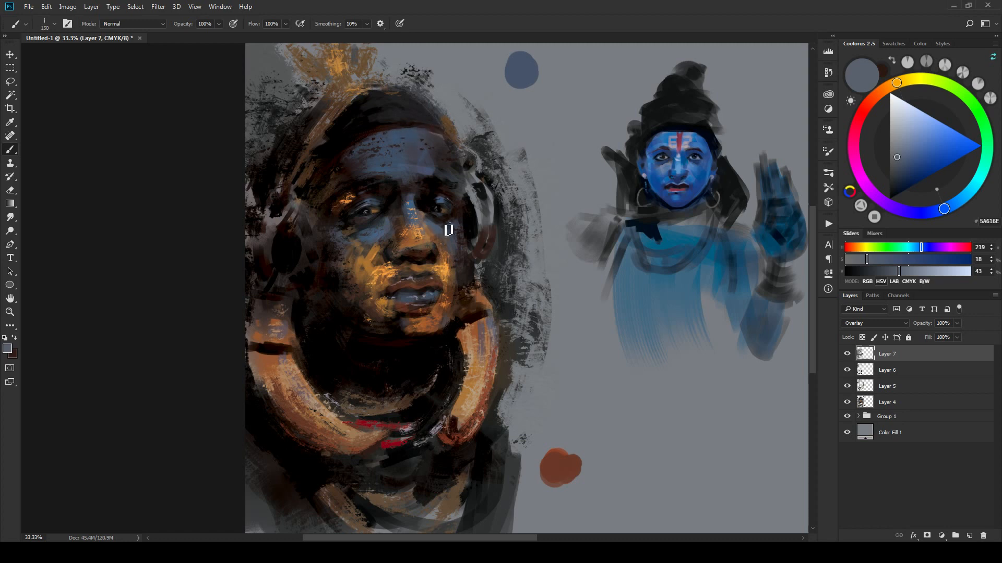
Step: Tint both headphones blue-grey with strokes of about 70 to 100 px
key(bracketleft)
key(bracketleft)
key(bracketleft)
mouse_move(275, 261)
mouse_down()
mouse_move(306, 264)
mouse_move(312, 251)
mouse_move(306, 265)
mouse_move(265, 266)
mouse_move(279, 211)
mouse_move(269, 269)
mouse_move(258, 227)
mouse_up()
key(bracketright)
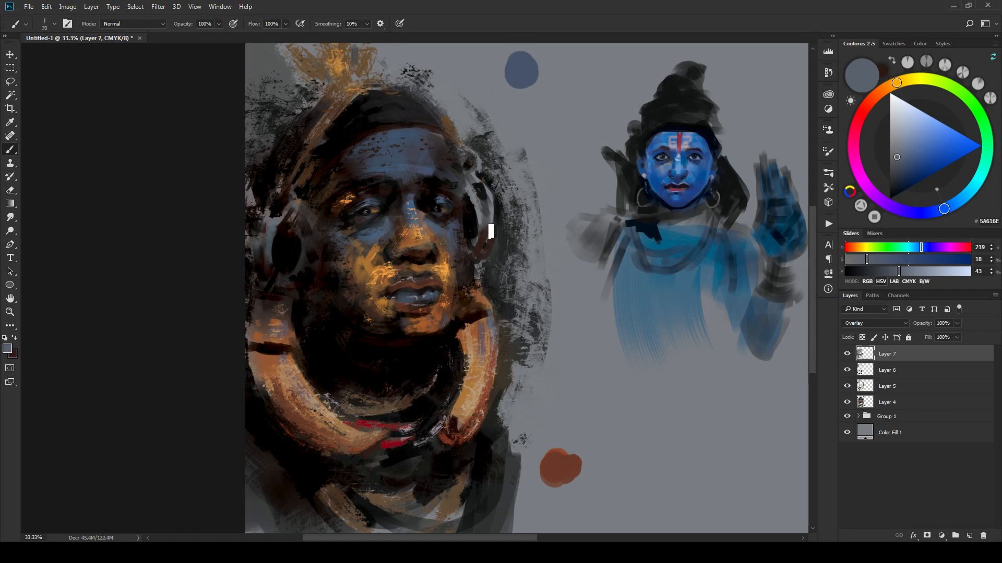
key(bracketright)
key(bracketleft)
key(bracketleft)
key(bracketright)
key(bracketright)
key(bracketright)
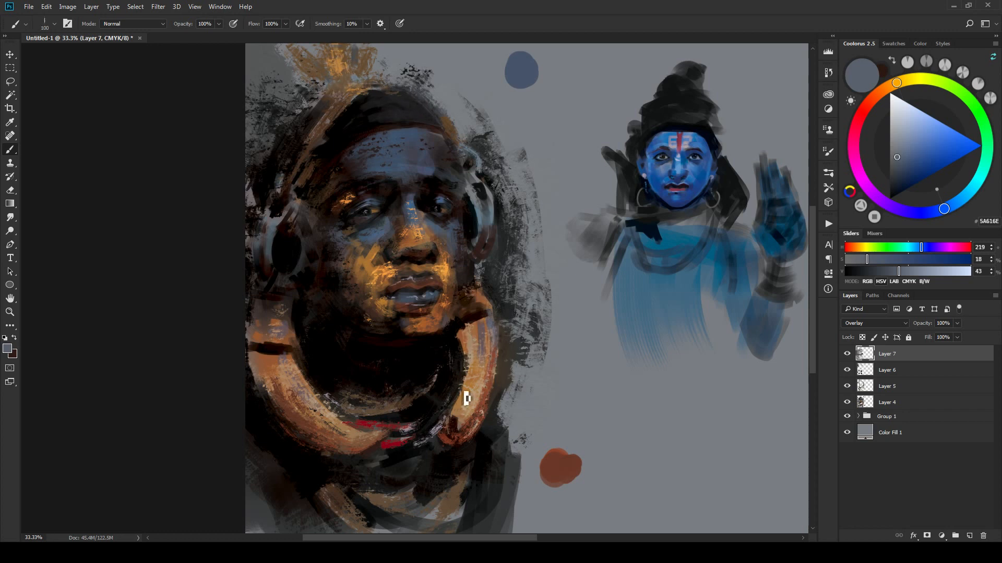
Step: Add blue-grey tints to the curved collar's far side, the inner necklace and the lower clothing folds
mouse_move(467, 399)
mouse_down()
mouse_move(498, 347)
mouse_move(488, 384)
mouse_up()
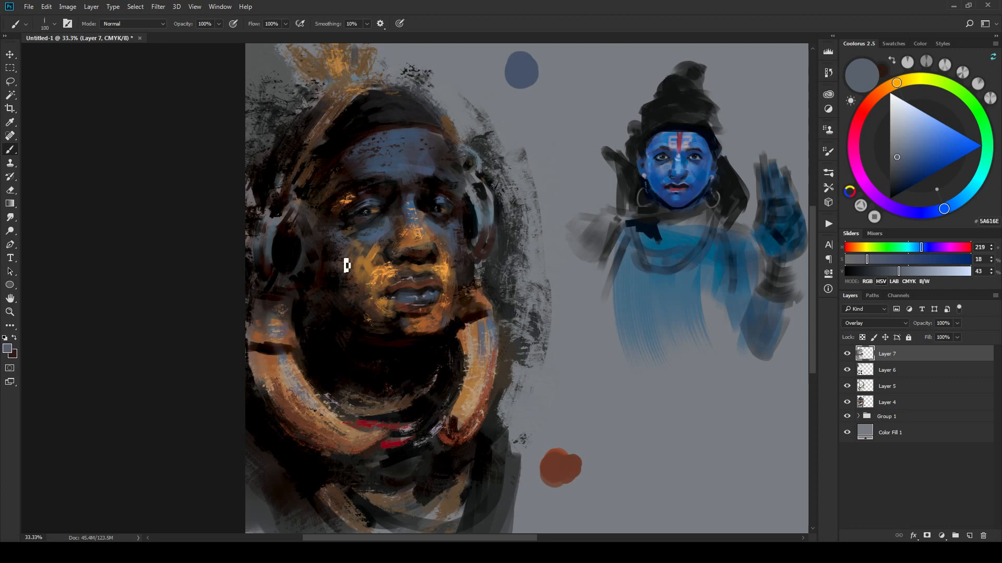
key(bracketright)
drag(425, 424, 447, 407)
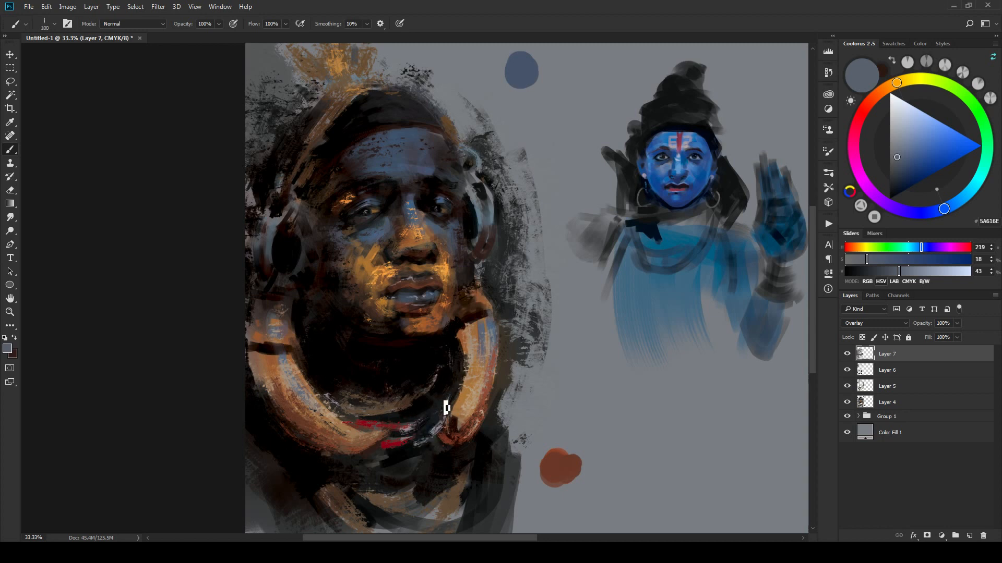
key(bracketright)
key(bracketright)
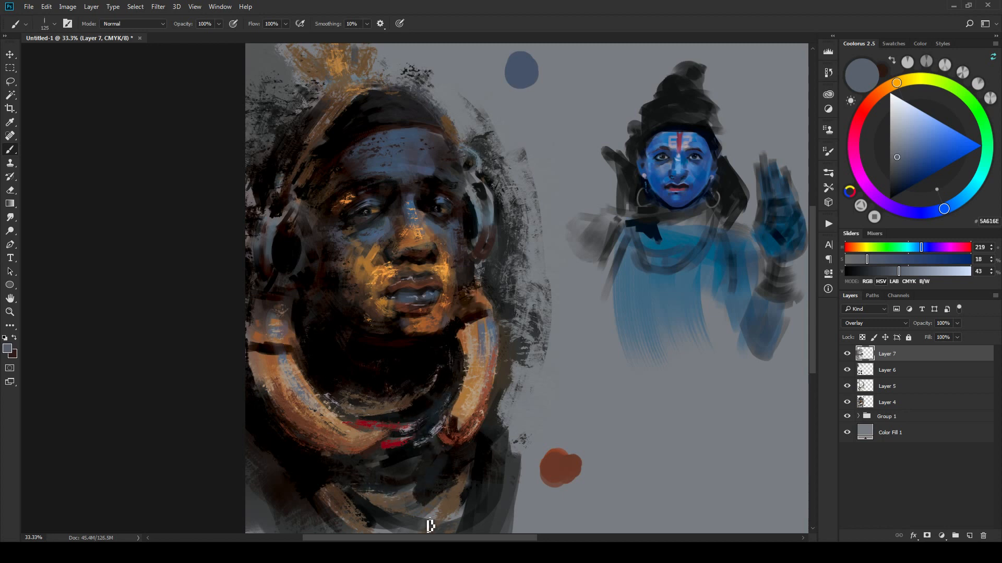
key(bracketleft)
key(bracketleft)
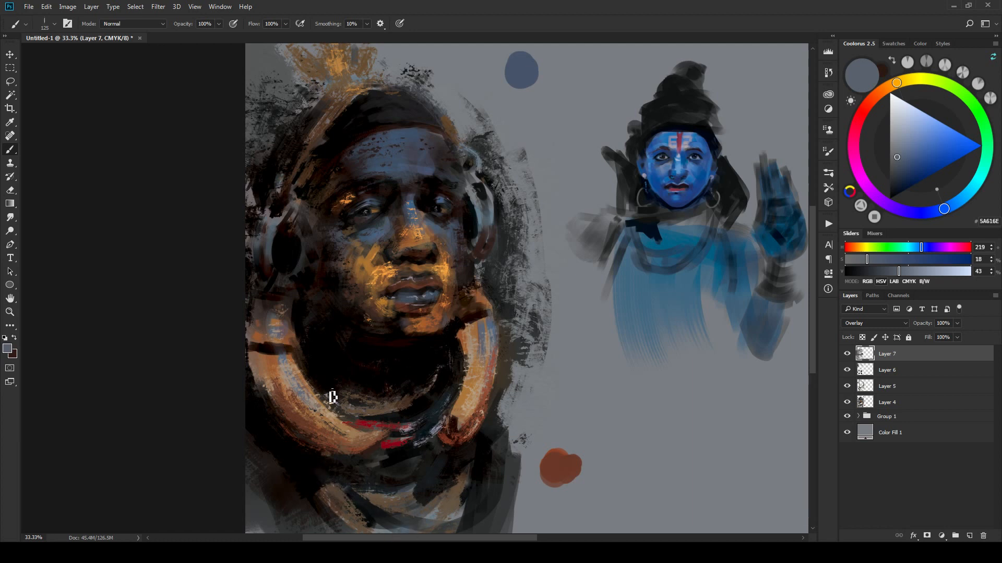
Step: Brush cool blue-grey strokes into the dark near side of the neck, inside the curved collar
key(bracketright)
key(bracketright)
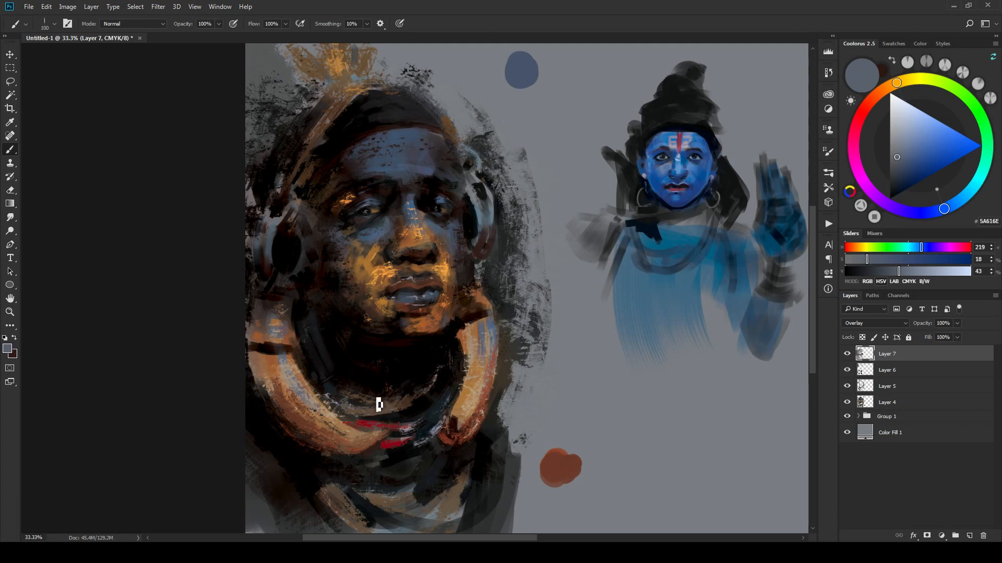
key(bracketright)
key(bracketright)
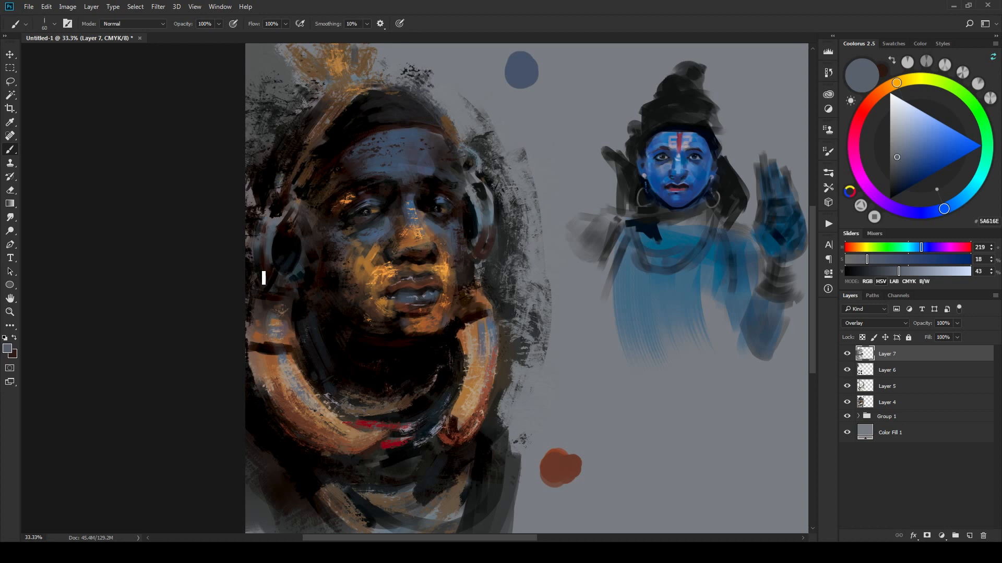
Step: Refine the near headphone and its lower edge with blue-grey strokes, varying the brush between about 60 and 90 px
key(bracketright)
key(bracketright)
key(bracketright)
key(bracketright)
key(bracketleft)
key(bracketleft)
key(bracketleft)
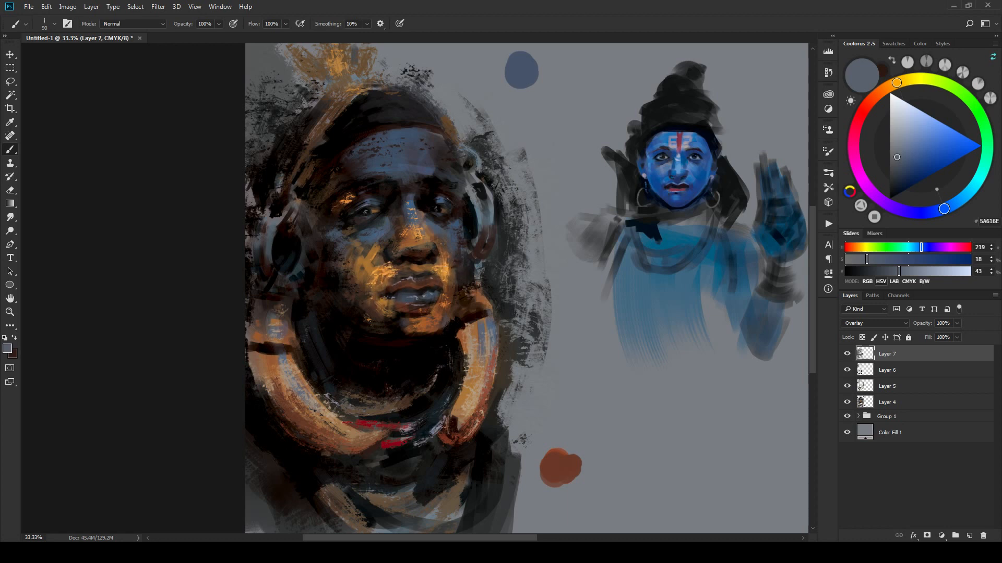
key(bracketleft)
Step: Pick dark navy #061127 and deepen the shadows around the eyes and mouth with a brush of about 20 to 70 px
click(900, 189)
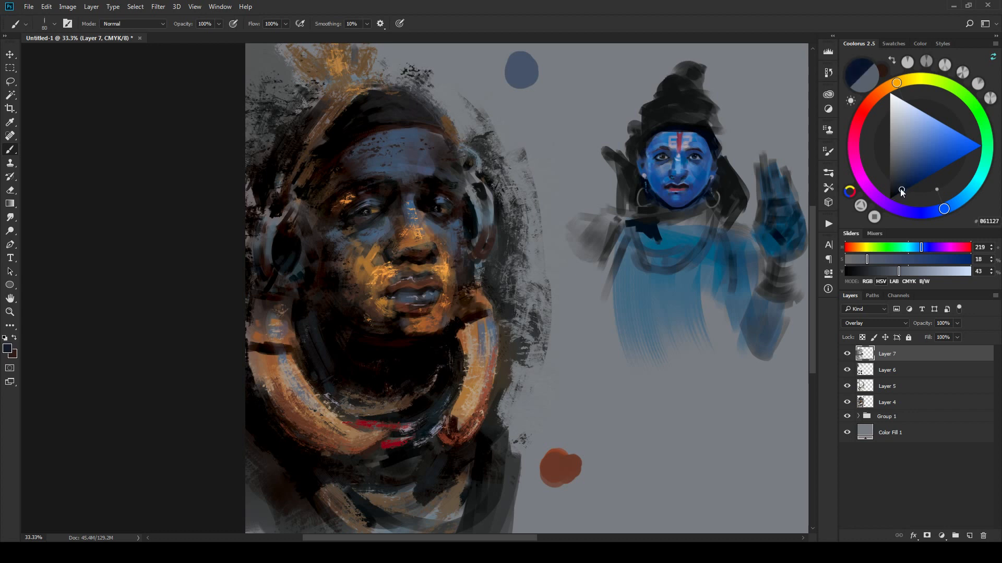
key(bracketleft)
key(bracketleft)
key(bracketleft)
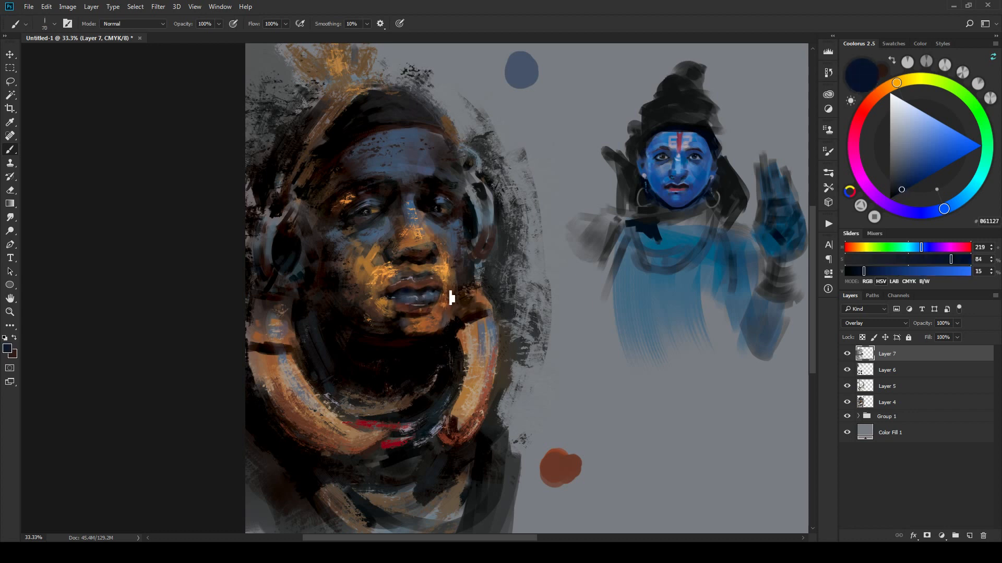
key(bracketright)
key(bracketright)
key(bracketright)
key(bracketleft)
key(bracketleft)
key(bracketleft)
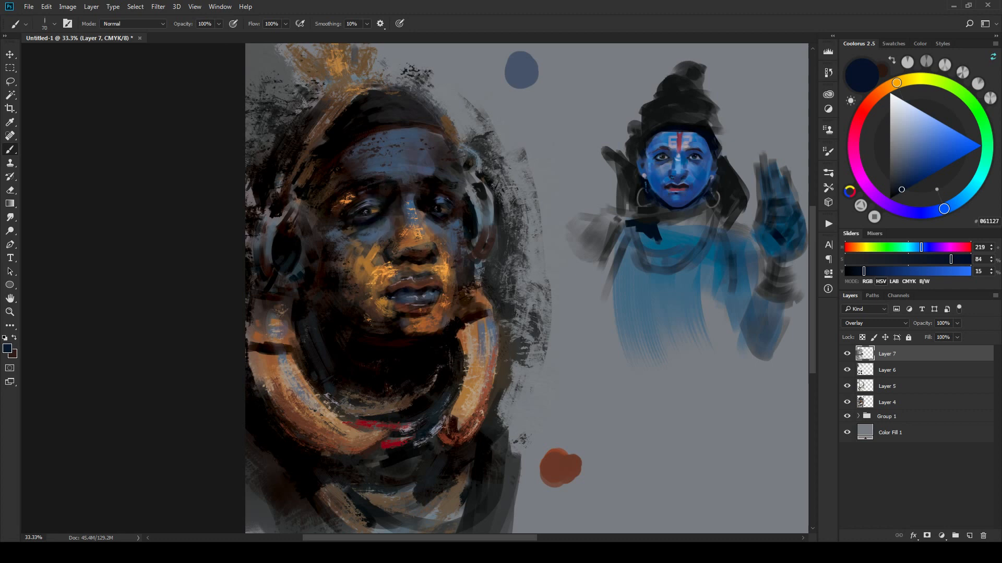
Step: Check the whole composition at reduced magnification
key(ctrl+minus)
key(ctrl+minus)
key(ctrl+minus)
key(ctrl+minus)
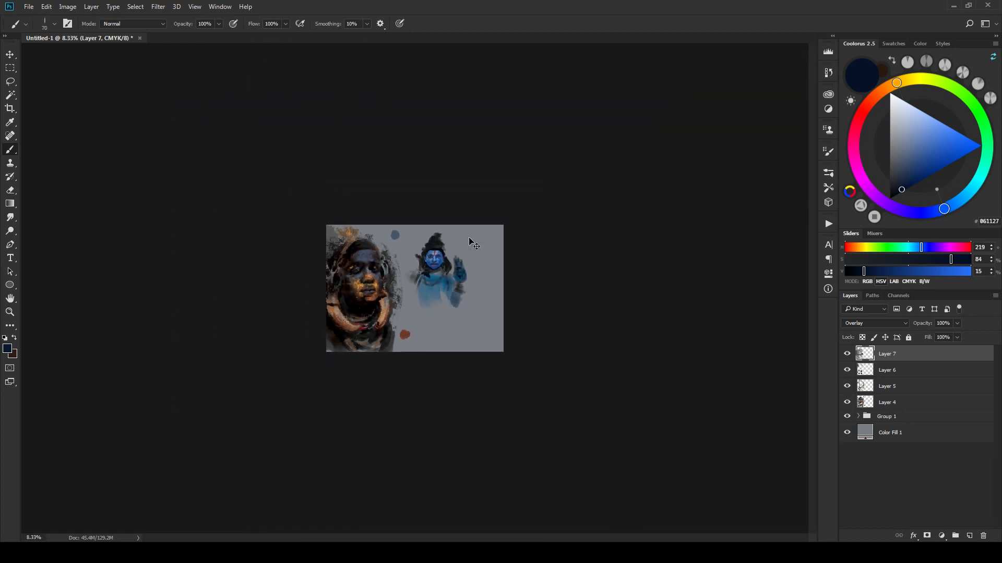
key(ctrl+plus)
key(ctrl+plus)
key(bracketright)
key(bracketright)
key(bracketright)
key(ctrl+minus)
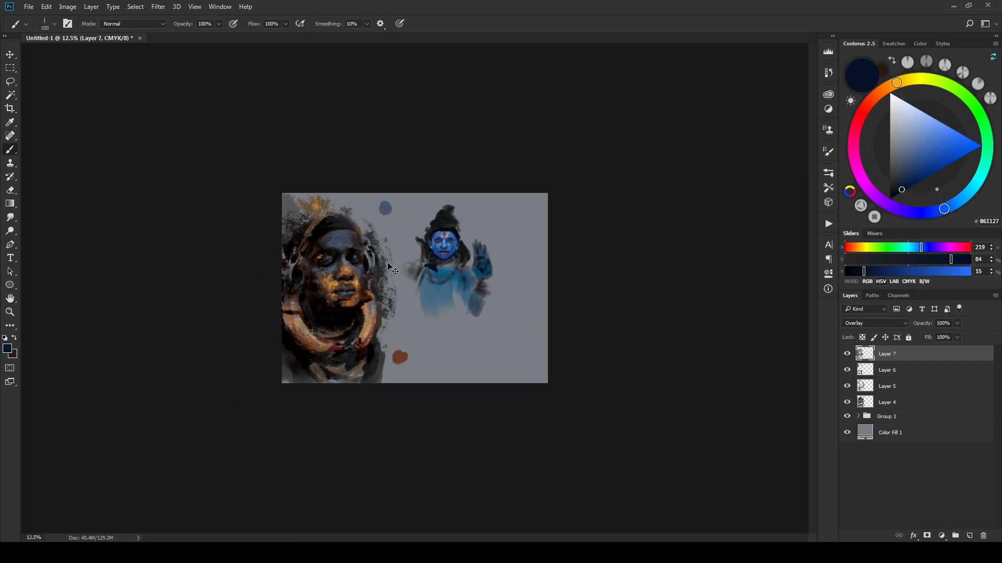
Step: Glaze navy #061127 over the portrait's shadow areas around the jaw and collar, varying the brush between about 125 and 250 px
key(bracketright)
key(bracketright)
key(bracketright)
key(bracketright)
key(bracketright)
key(bracketright)
key(bracketleft)
key(ctrl+plus)
key(ctrl+plus)
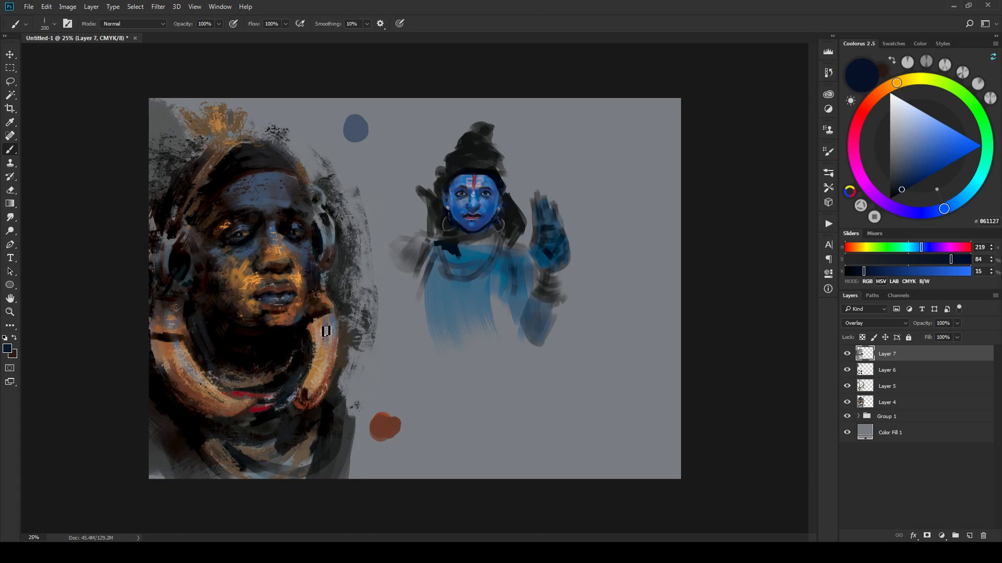
key(bracketleft)
key(bracketleft)
key(bracketleft)
key(bracketleft)
key(bracketright)
key(bracketright)
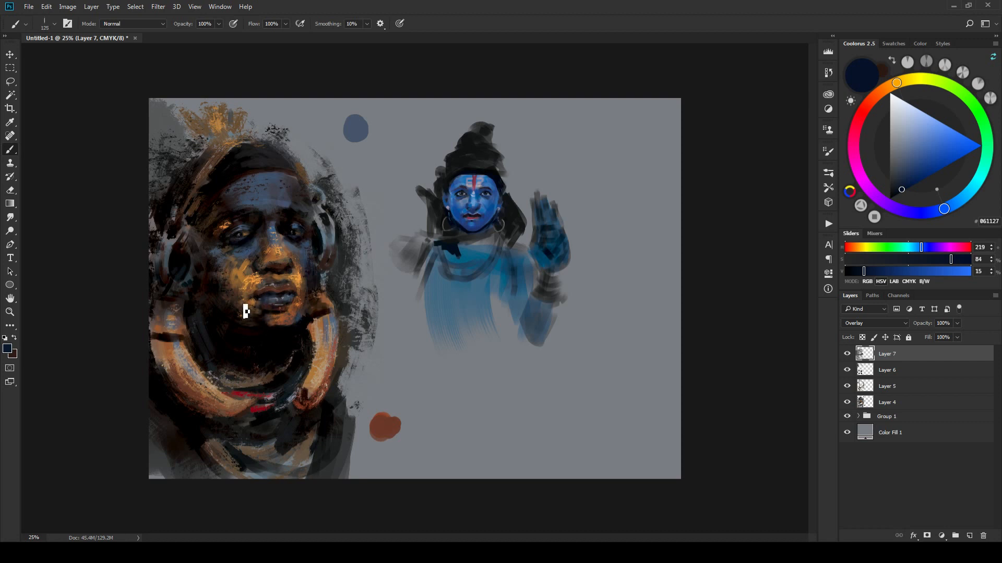
key(bracketright)
key(bracketright)
key(bracketright)
key(bracketright)
key(bracketright)
key(bracketright)
Step: Add a new layer in Normal mode and paint the far jaw edge beside the collar with sampled near-black #010007
click(970, 537)
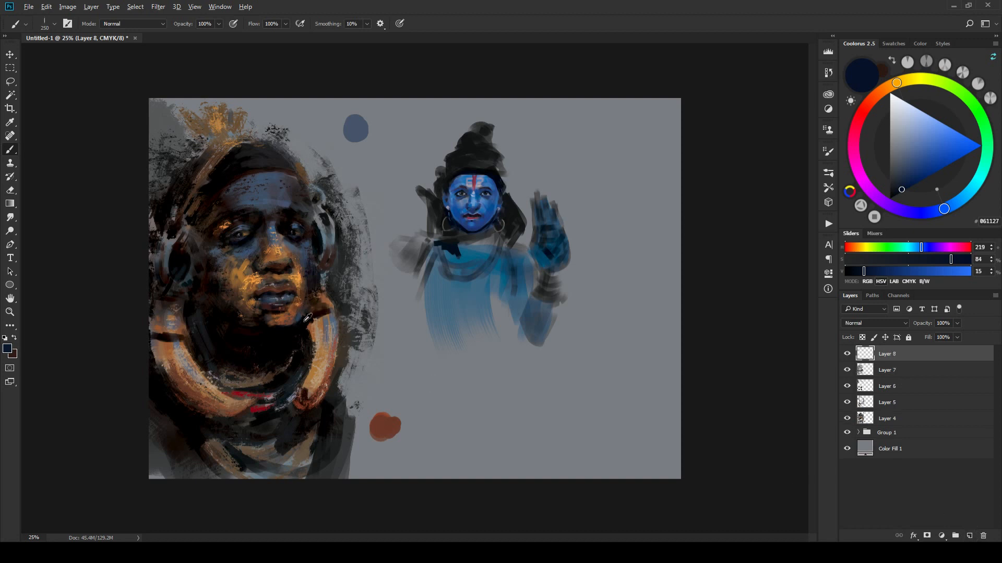
key(bracketleft)
alt+click(323, 250)
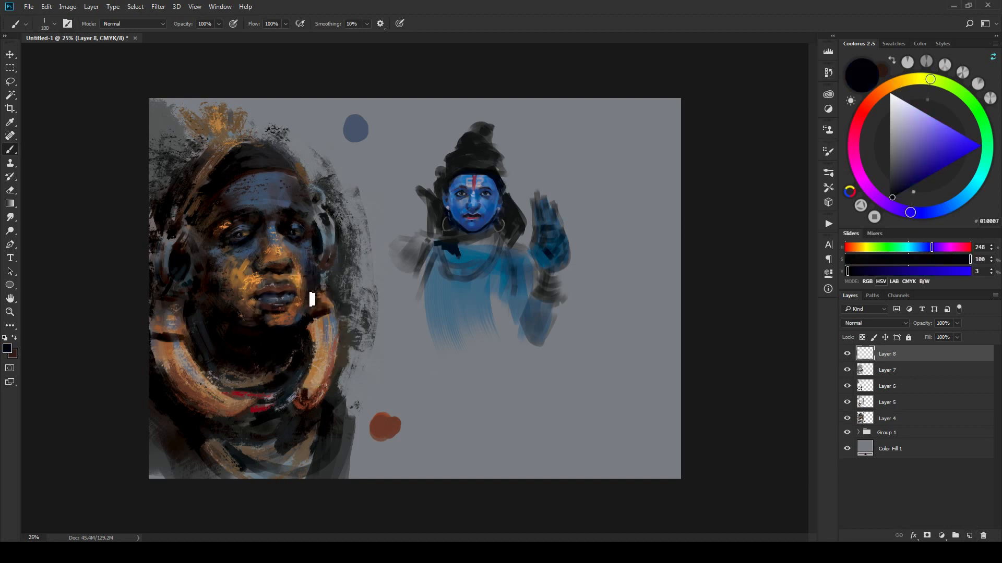
key(bracketleft)
key(bracketleft)
key(bracketleft)
mouse_move(316, 309)
mouse_down()
mouse_move(323, 324)
mouse_move(298, 326)
mouse_move(313, 292)
mouse_move(302, 254)
mouse_move(300, 340)
mouse_move(304, 330)
mouse_up()
Step: Refine the chin and jawline against the neck with sampled dark brown #3C281D and near-black #0B0000
alt+click(231, 313)
key(bracketright)
key(bracketright)
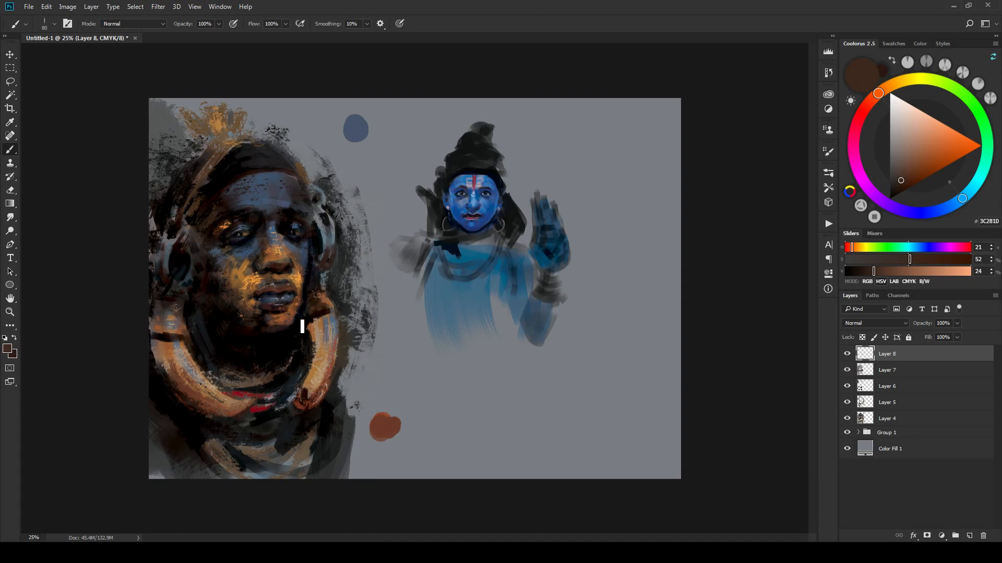
alt+click(238, 332)
key(ctrl+minus)
key(ctrl+minus)
key(ctrl+minus)
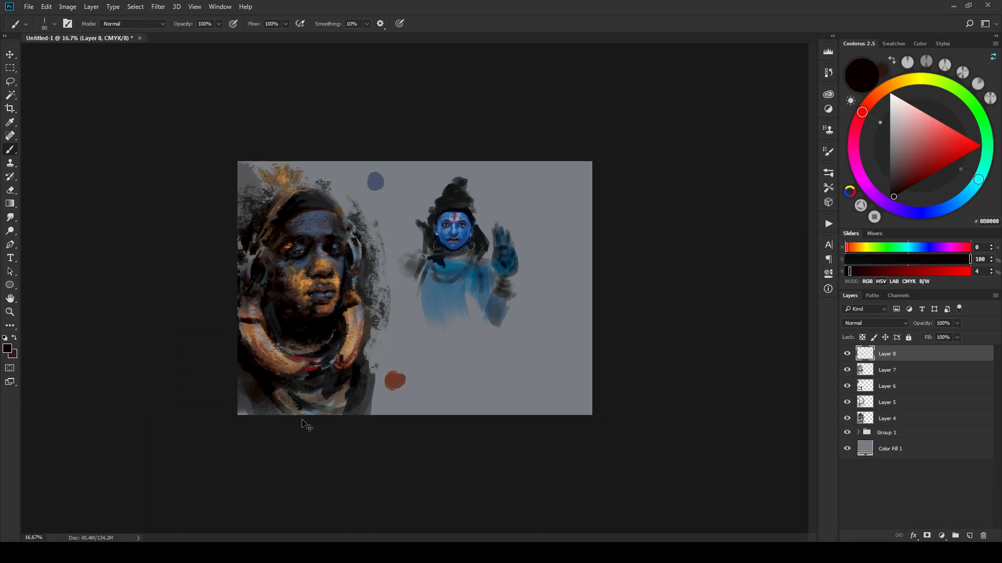
Step: Sample the dark tone #161111 and shape the far cheek with a brush of about 70 px
key(ctrl+plus)
key(ctrl+plus)
key(ctrl+plus)
key(ctrl+plus)
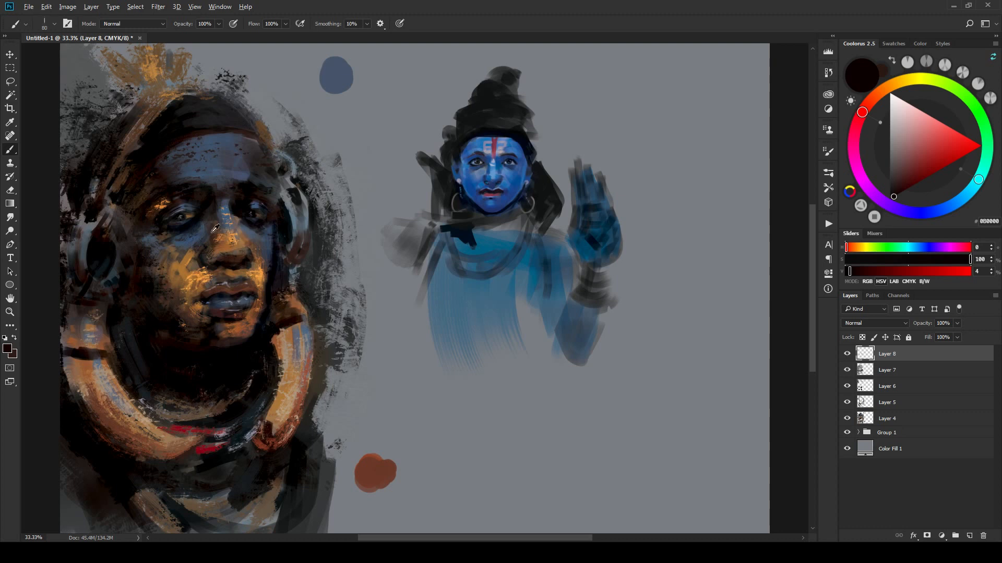
alt+click(214, 209)
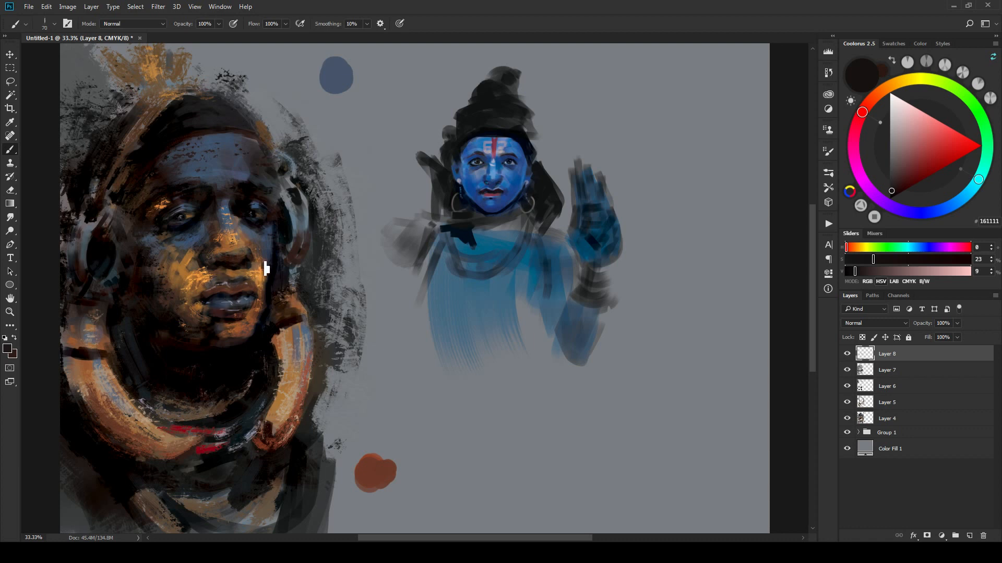
Step: Sample orange-brown #986534 and touch up the nose with a brush of about 60 px
alt+click(228, 248)
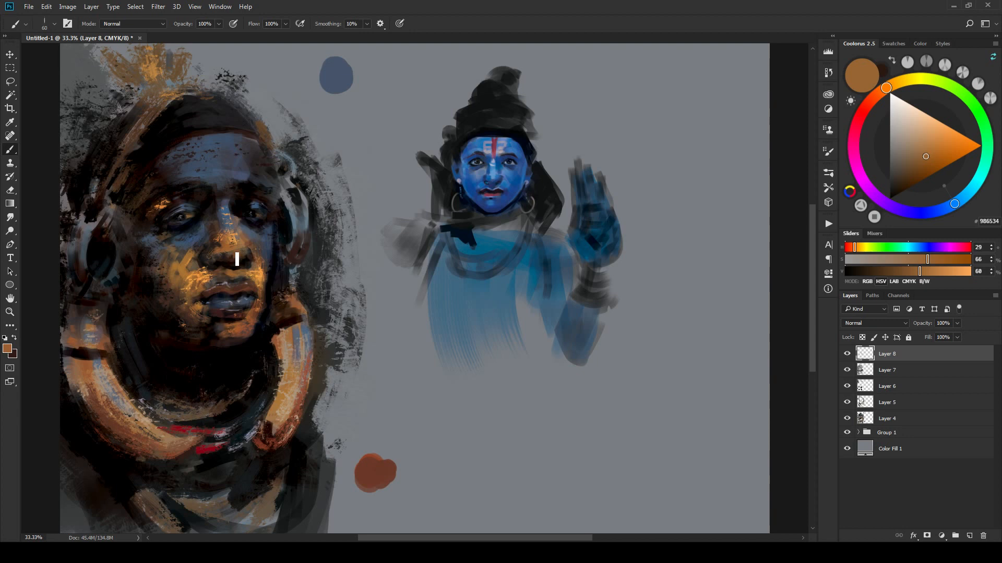
key(ctrl+minus)
key(ctrl+minus)
key(ctrl+minus)
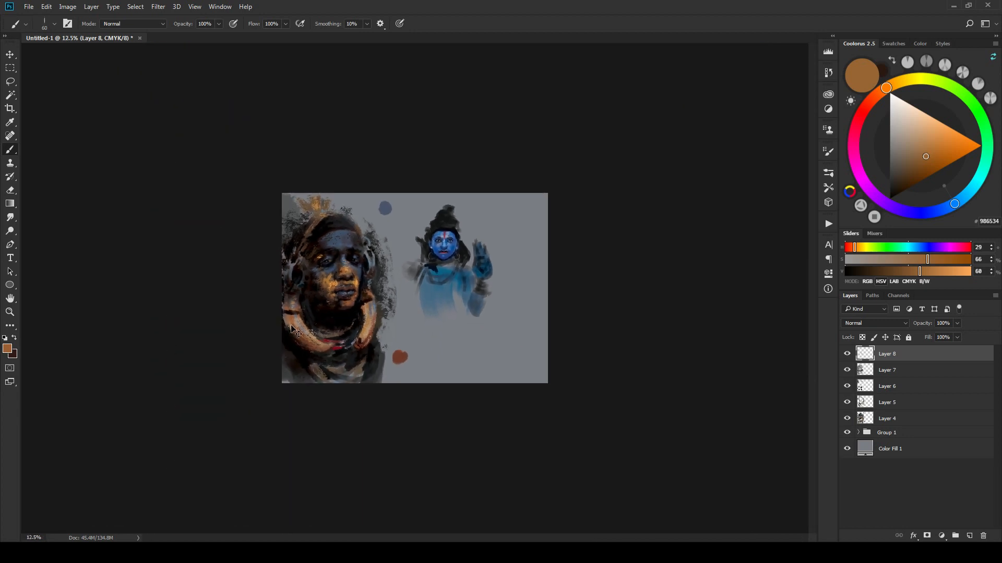
key(ctrl+plus)
key(ctrl+plus)
key(ctrl+plus)
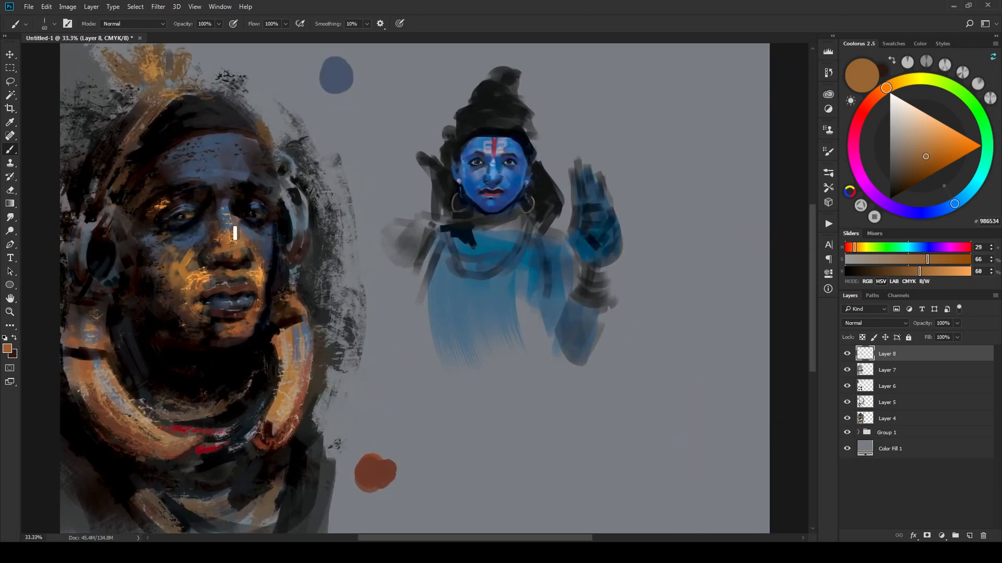
Step: Sample near-black #050000 and deepen the shadows around the nose and mouth with a brush of about 50 px
alt+click(226, 247)
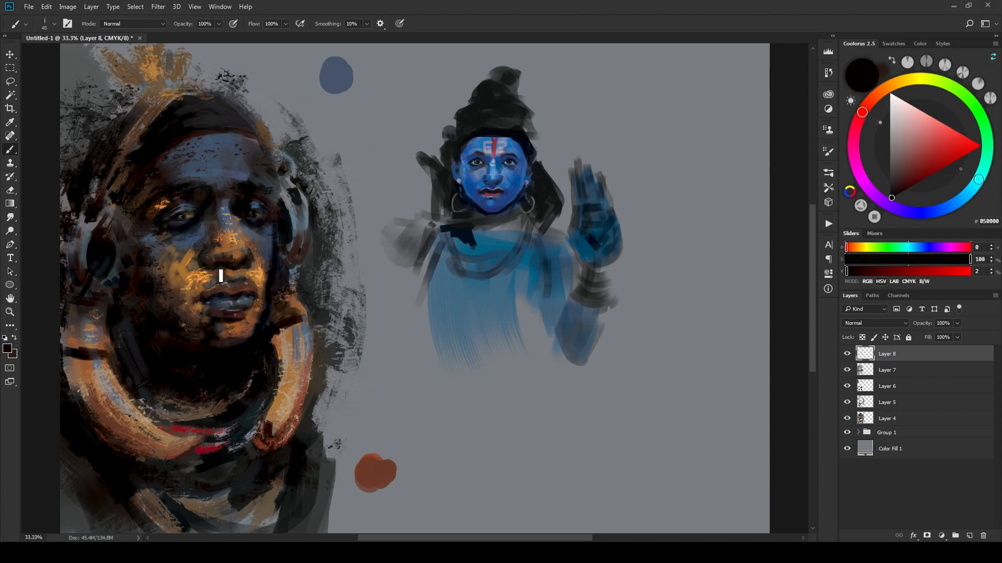
key(bracketright)
key(bracketleft)
key(bracketright)
key(ctrl+minus)
key(ctrl+minus)
key(ctrl+minus)
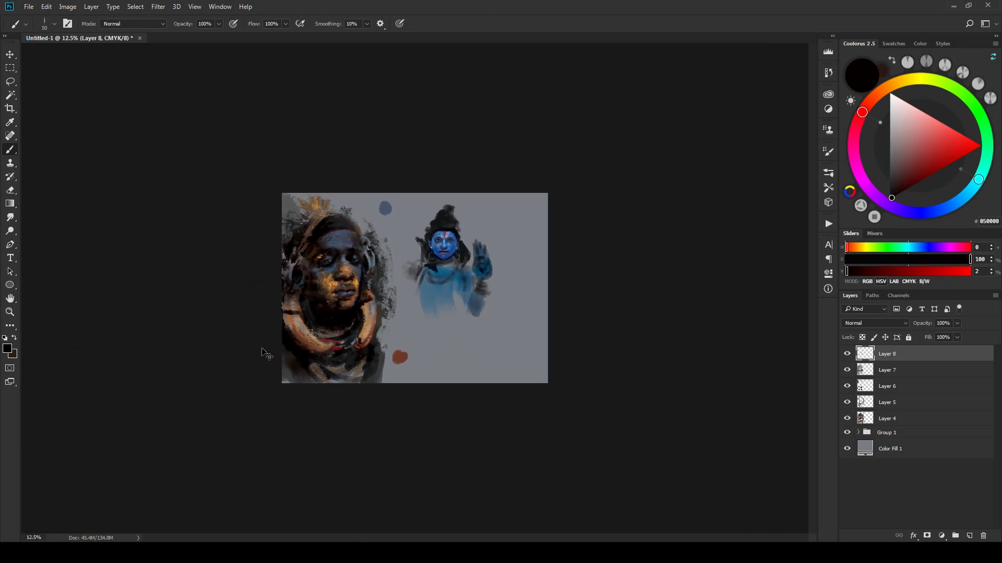
key(ctrl+plus)
key(ctrl+plus)
key(ctrl+plus)
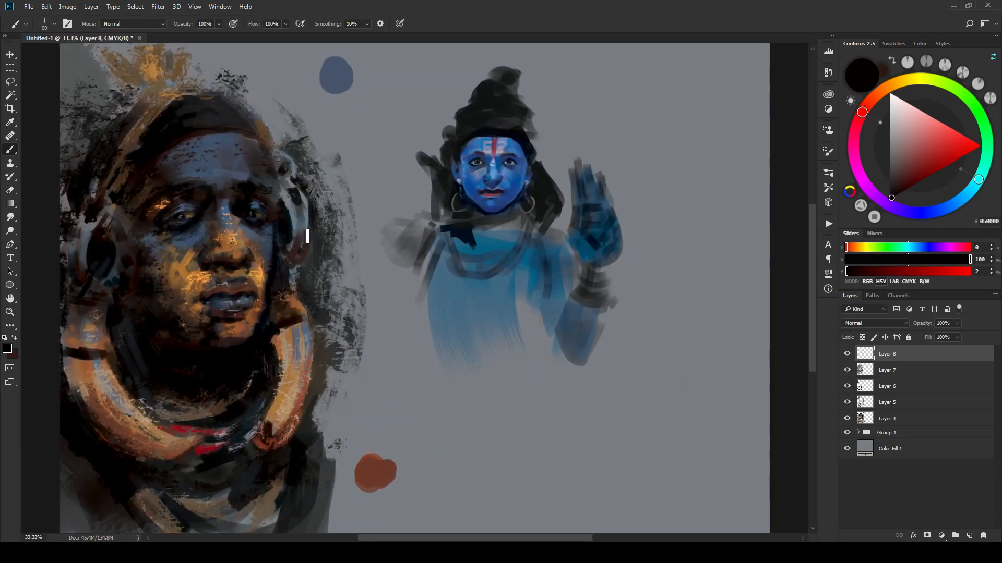
Step: Deepen the shadow between the far cheek and headphone with near-black, using a brush of about 60 to 125 px
key(ctrl+plus)
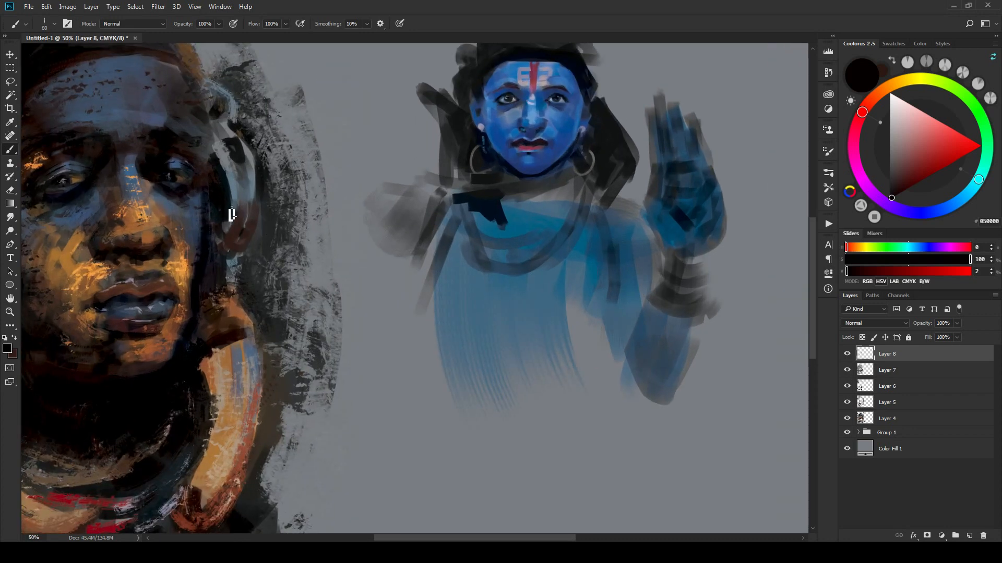
key(bracketright)
key(bracketright)
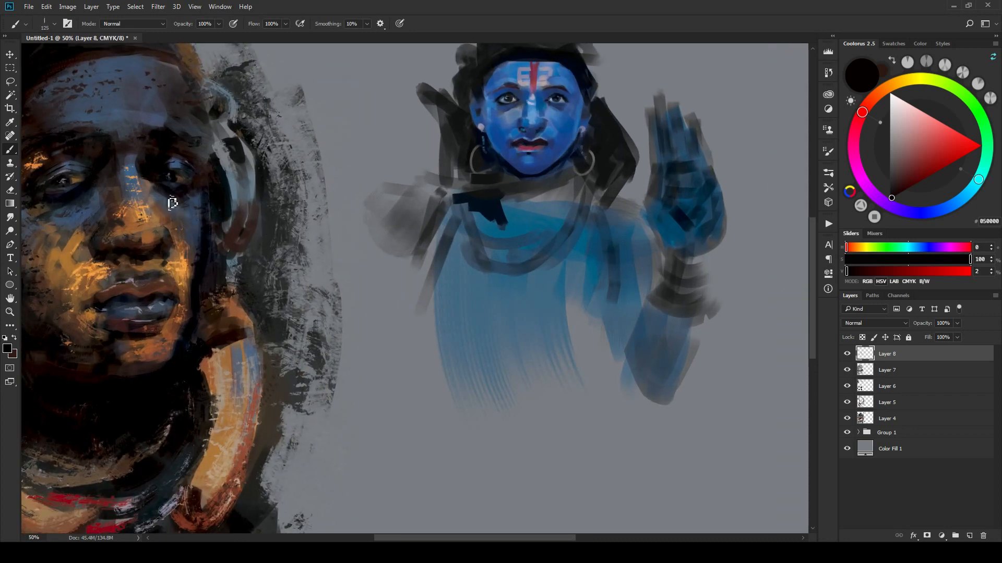
key(ctrl+minus)
key(ctrl+minus)
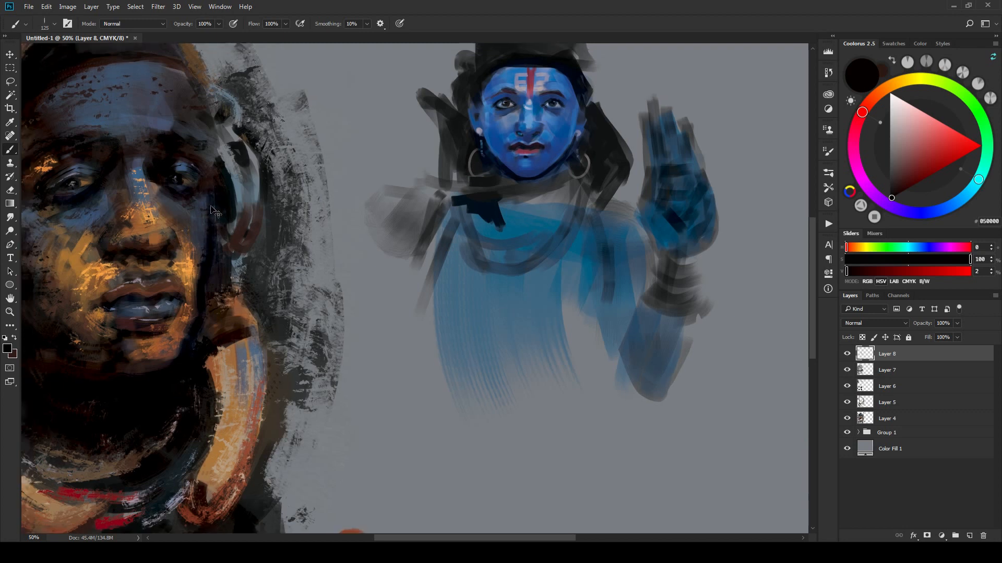
key(ctrl+minus)
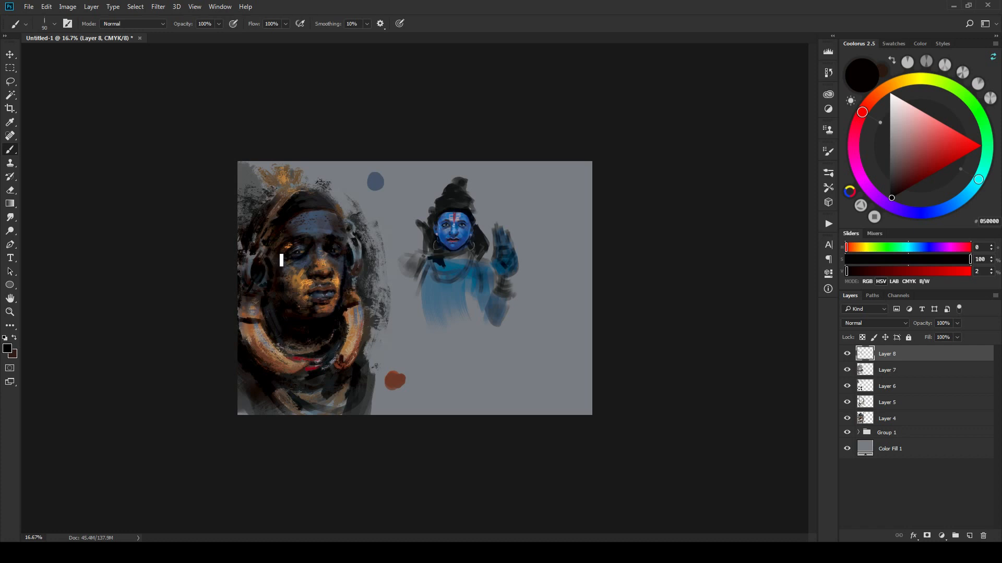
Step: Sample dark brown #140B07 and glaze the near side of the face with a brush of about 200 px
key(bracketright)
key(bracketright)
key(bracketright)
key(bracketright)
alt+click(288, 270)
key(bracketleft)
key(bracketleft)
key(bracketleft)
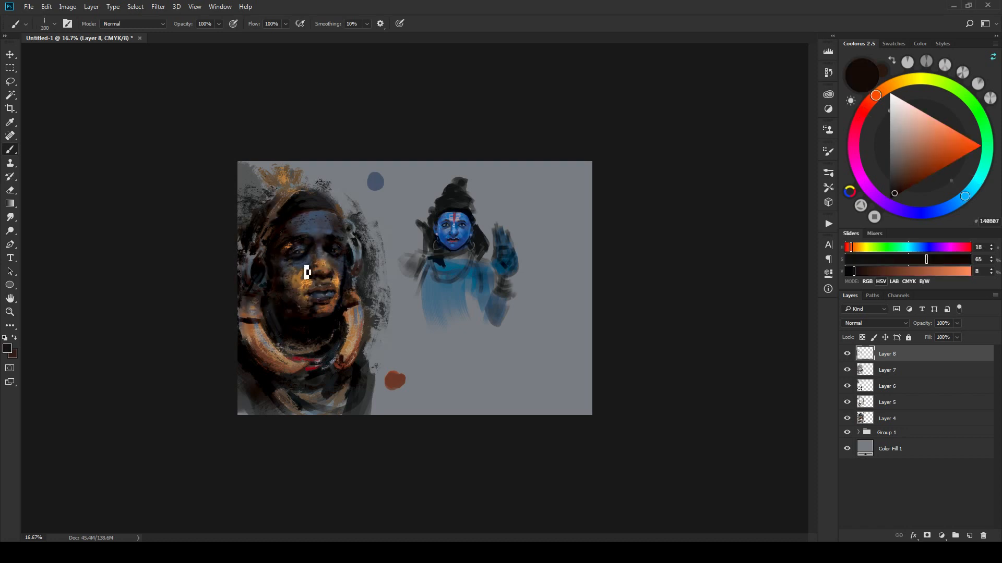
Step: Brush sampled blue-grey #3E4654 across the brow area from the near temple to the far side, at about 200 px
alt+click(292, 270)
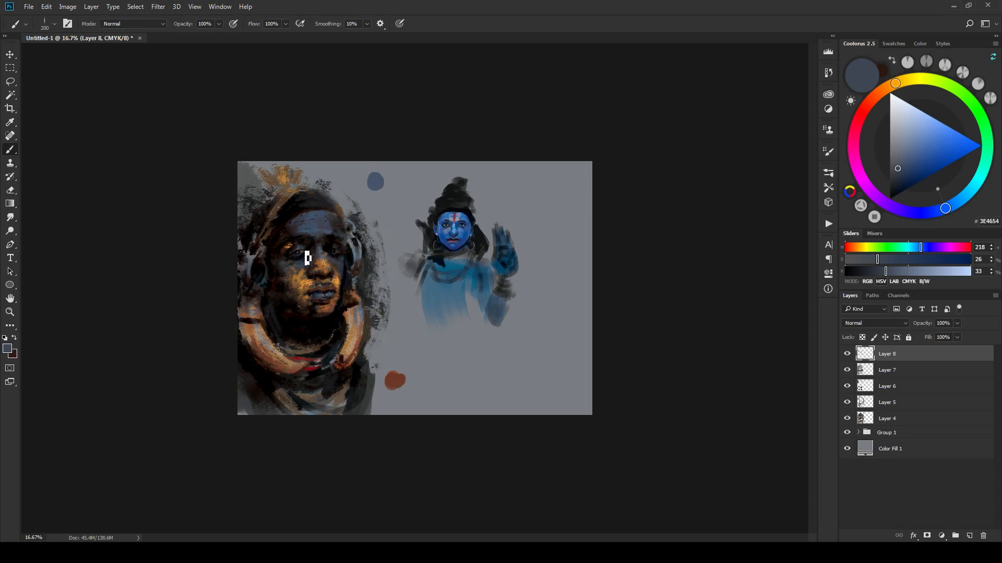
mouse_move(292, 252)
mouse_down()
mouse_move(355, 225)
mouse_move(340, 235)
mouse_up()
key(ctrl+plus)
key(ctrl+plus)
key(ctrl+plus)
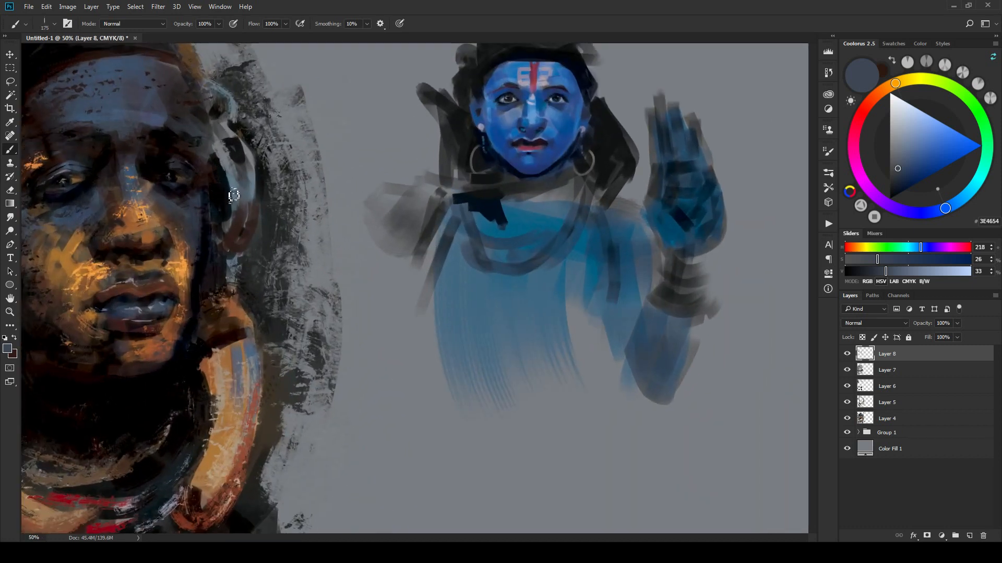
Step: Sample dark blue-grey #23272F and tone down the near eye socket and brow with a brush of about 70 to 90 px
drag(224, 193, 349, 223)
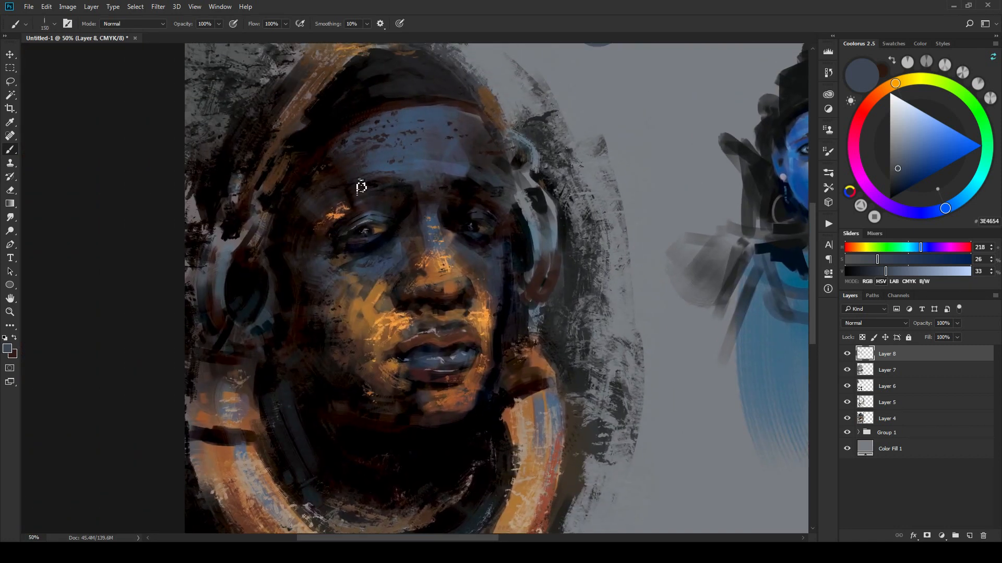
key(bracketleft)
key(bracketleft)
key(bracketleft)
key(bracketleft)
key(bracketleft)
key(bracketleft)
alt+click(387, 206)
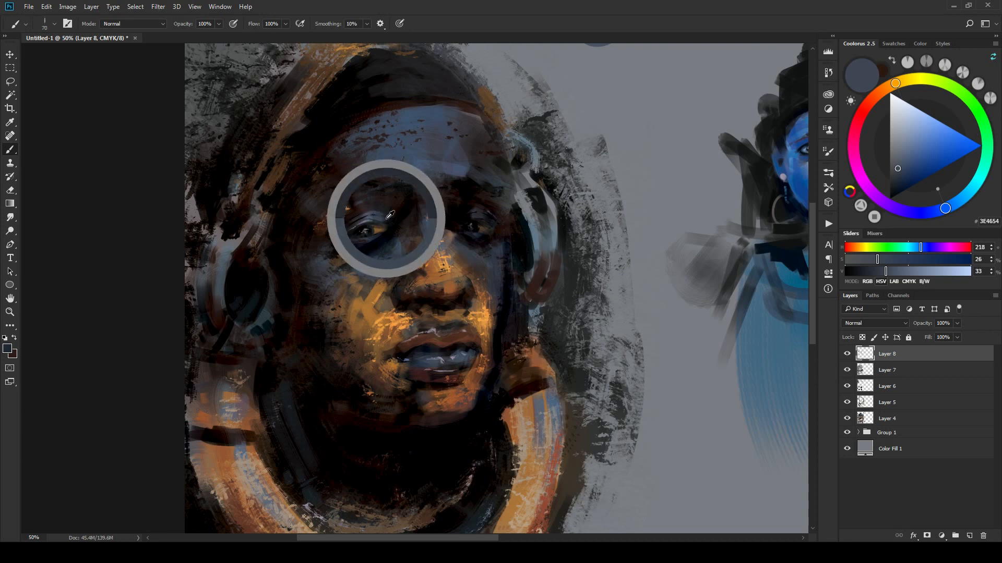
key(bracketright)
key(bracketright)
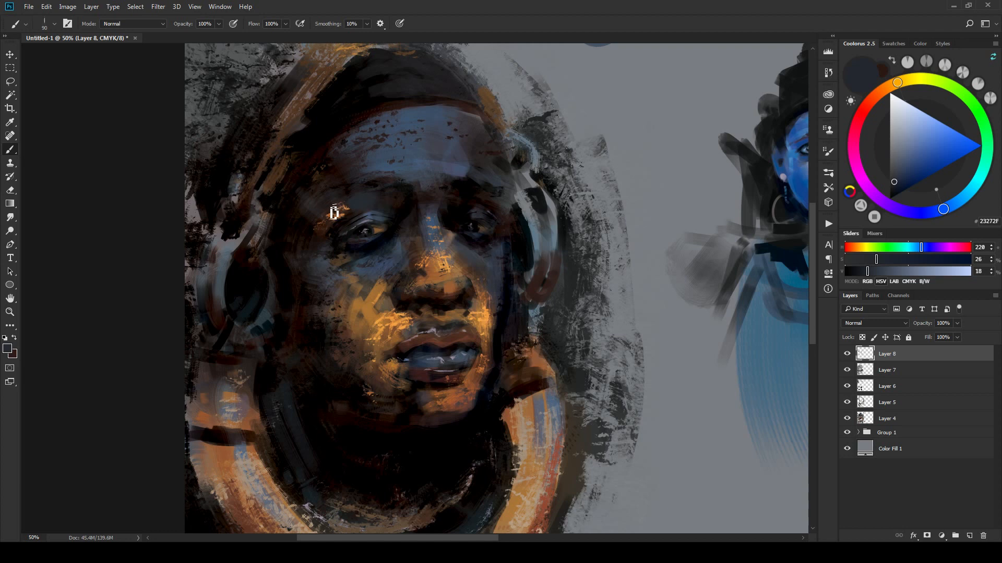
Step: Darken the near eyebrow and inner brow with sampled near-blacks #0E0605 and #040000, using a brush of about 70 to 100 px
alt+click(380, 183)
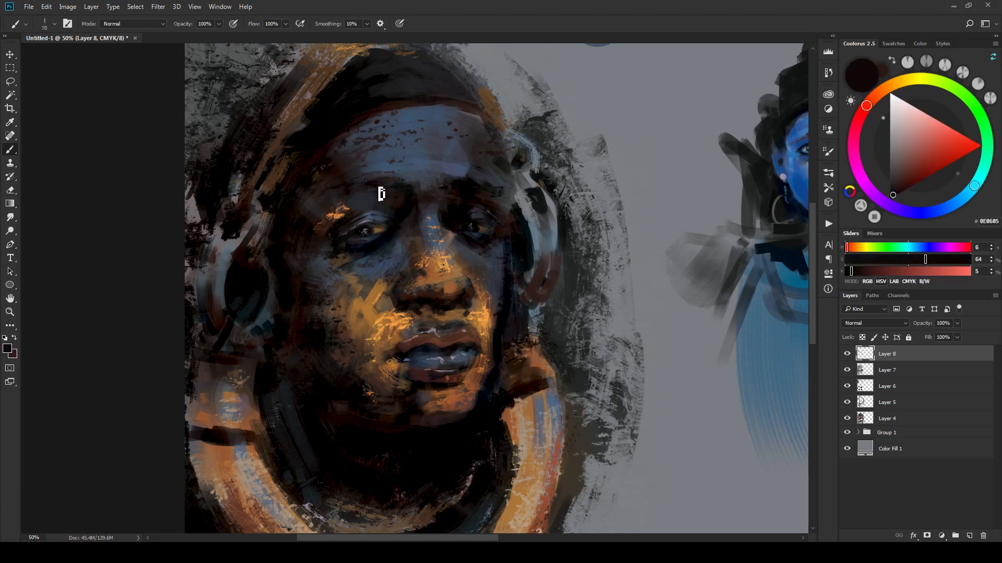
key(bracketleft)
key(bracketleft)
alt+click(407, 208)
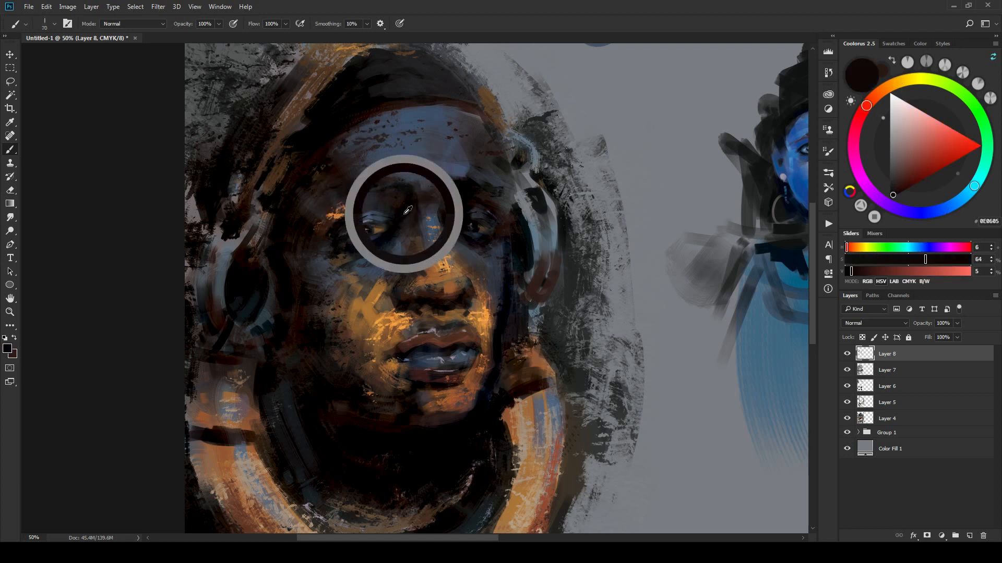
key(bracketright)
key(bracketright)
key(bracketright)
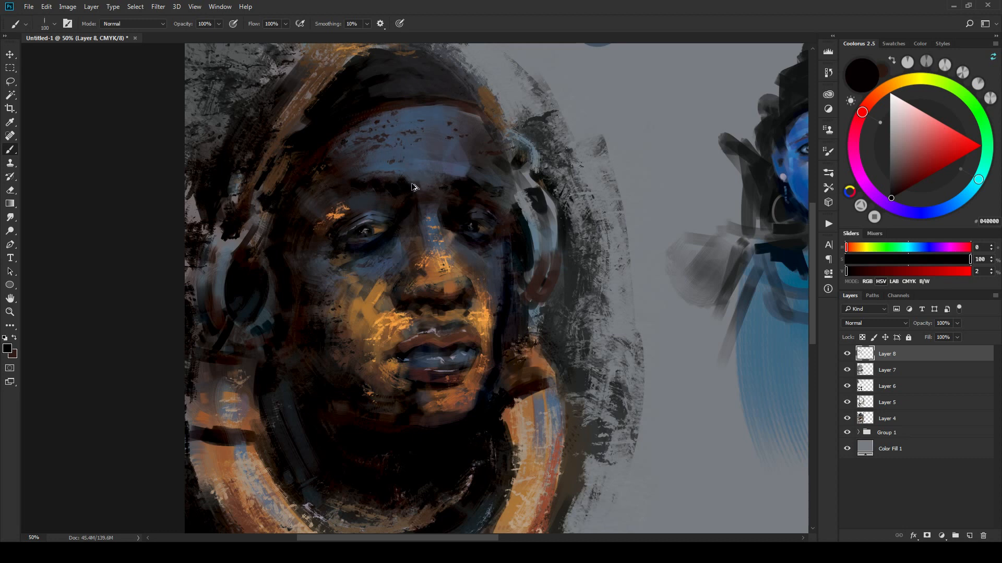
Step: Switch to the EE Texture Drag brush and reduce its size for fine work around the eyes
right_click(367, 203)
click(556, 261)
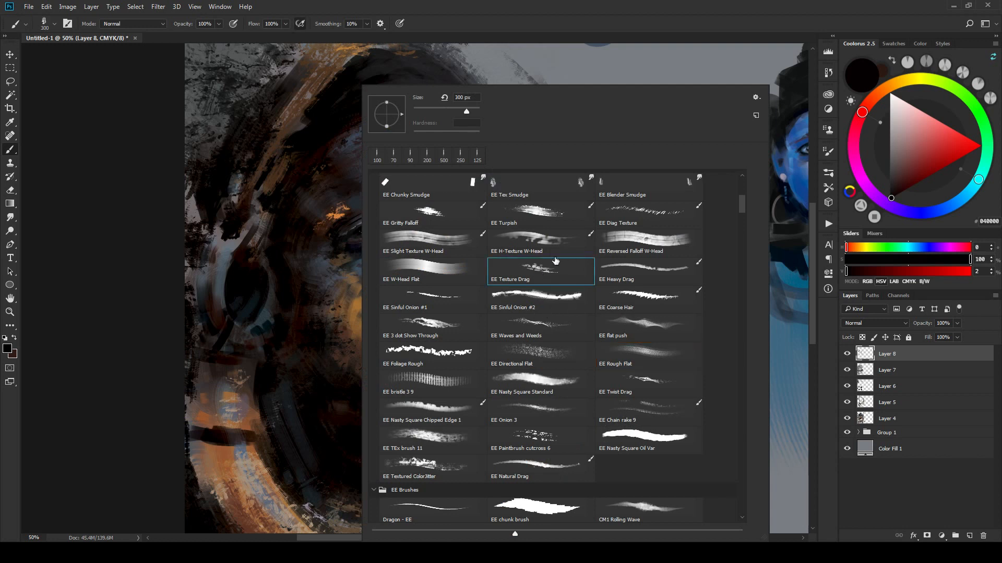
key(Return)
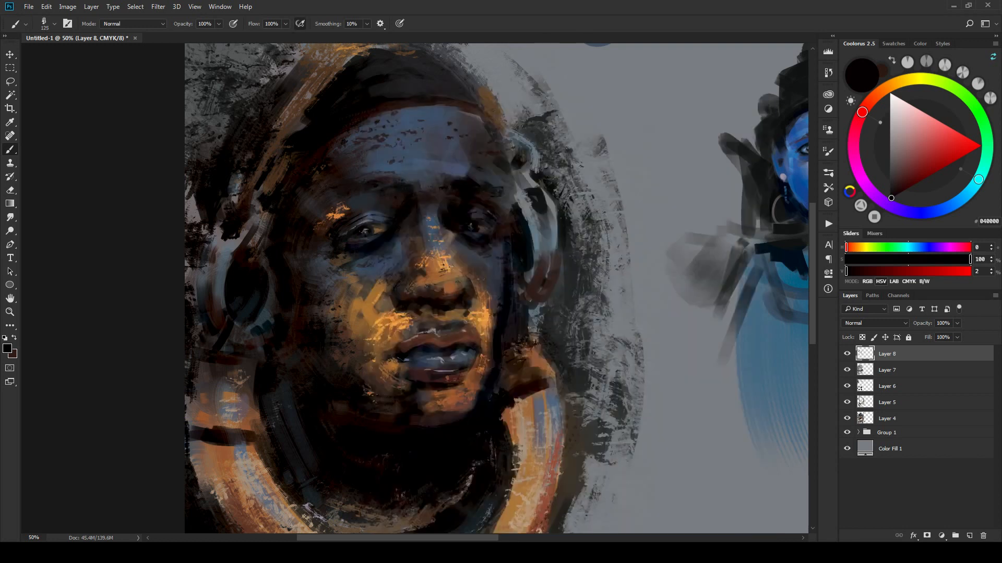
key(bracketleft)
key(bracketleft)
key(bracketleft)
key(bracketleft)
key(bracketleft)
key(bracketleft)
key(bracketleft)
alt+click(387, 182)
drag(355, 209, 367, 219)
key(ctrl+z)
Step: Sample blue-grey #333E53 beside the nose bridge and work the near inner eye corner with a textured brush of about 40 px
key(bracketleft)
key(bracketleft)
key(bracketleft)
key(bracketleft)
key(bracketleft)
key(bracketleft)
key(bracketleft)
alt+click(403, 237)
key(bracketright)
key(bracketright)
key(bracketright)
key(bracketright)
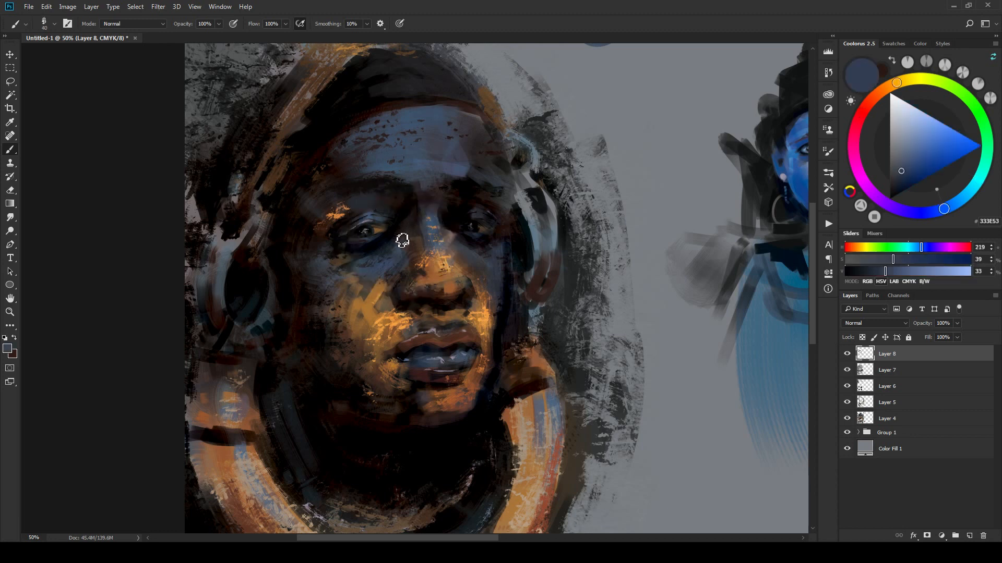
Step: Shape the inner brow and near eye socket with sampled dark tones #23272E, #040000 and #171518 at about 30 to 40 px
alt+click(372, 196)
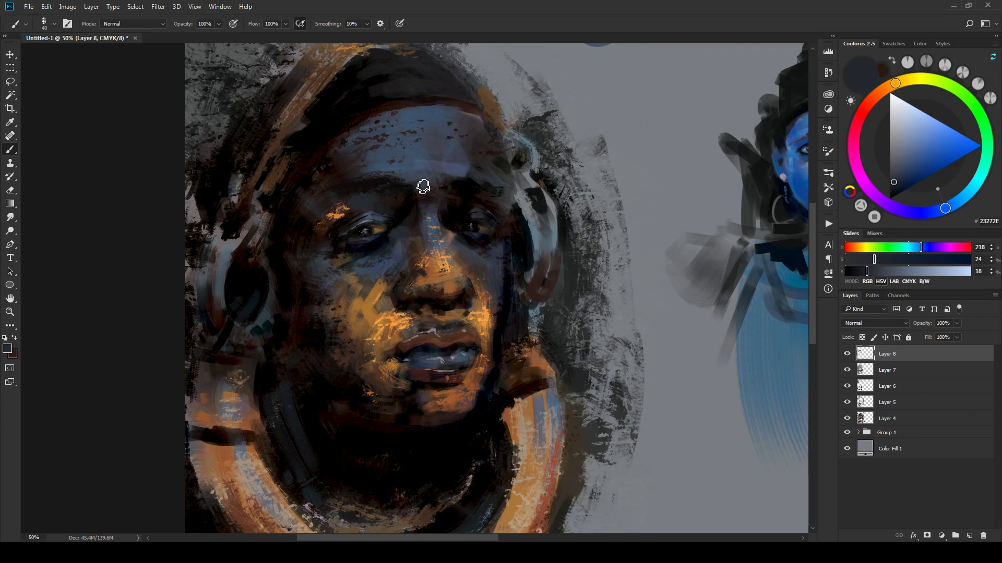
alt+click(402, 207)
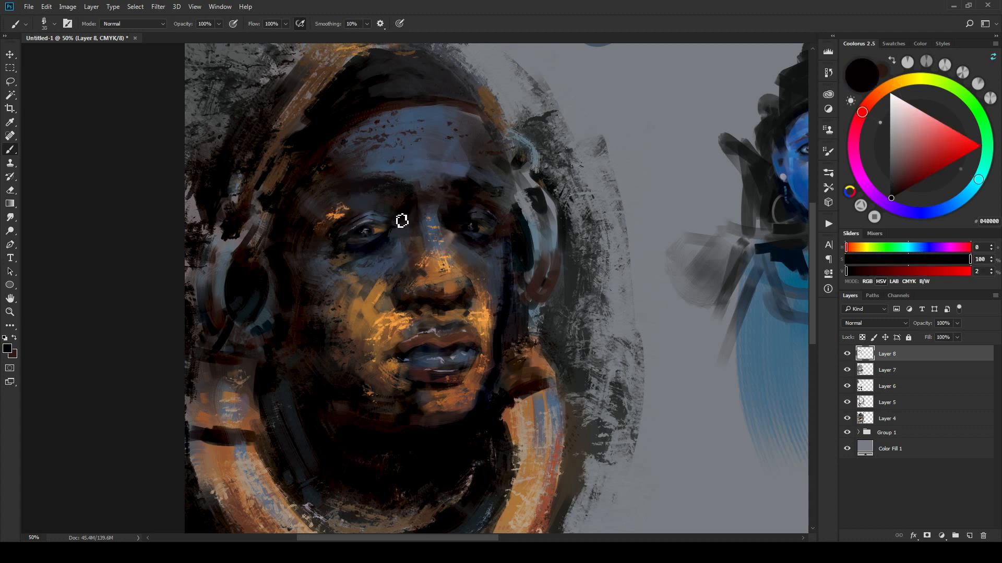
key(bracketright)
alt+click(402, 224)
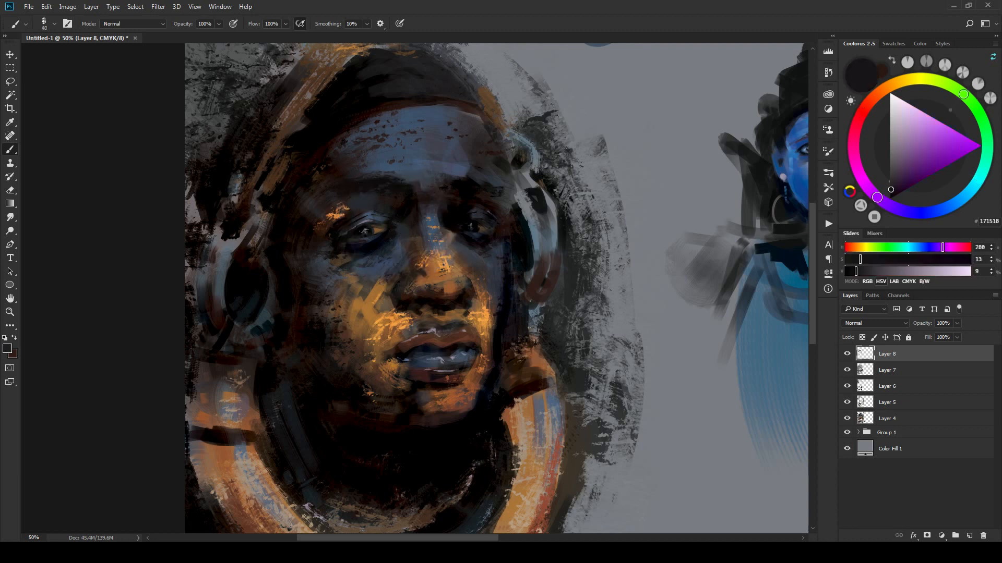
Step: Refine the shadow below the near eye with sampled blue-grey #353949, using a textured brush of about 45 px
key(bracketright)
key(bracketright)
alt+click(398, 251)
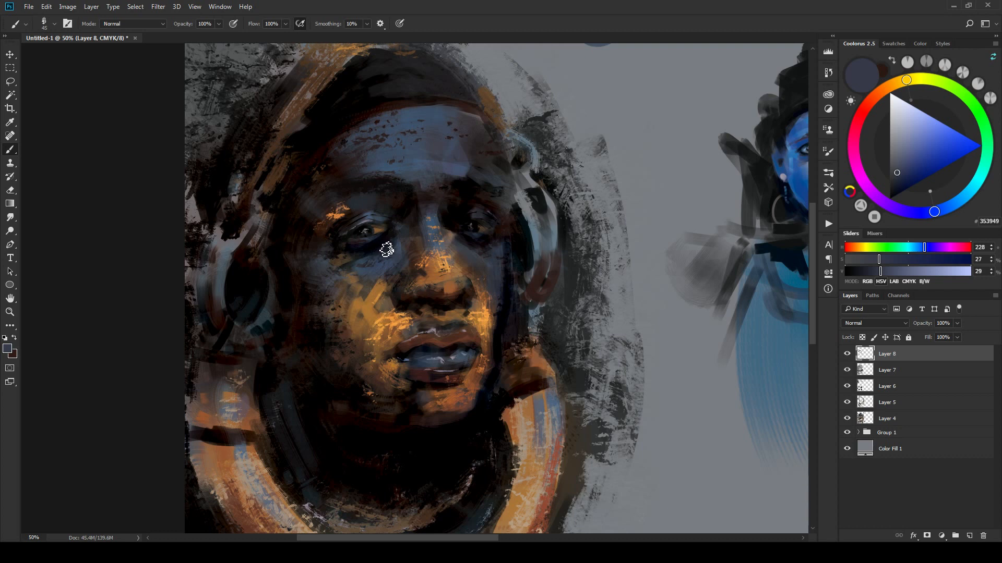
key(bracketleft)
key(bracketright)
Step: Sample muted darks #252128 and #29282D around the far eye and work the area beneath it at about 30 px
alt+click(472, 223)
alt+click(478, 209)
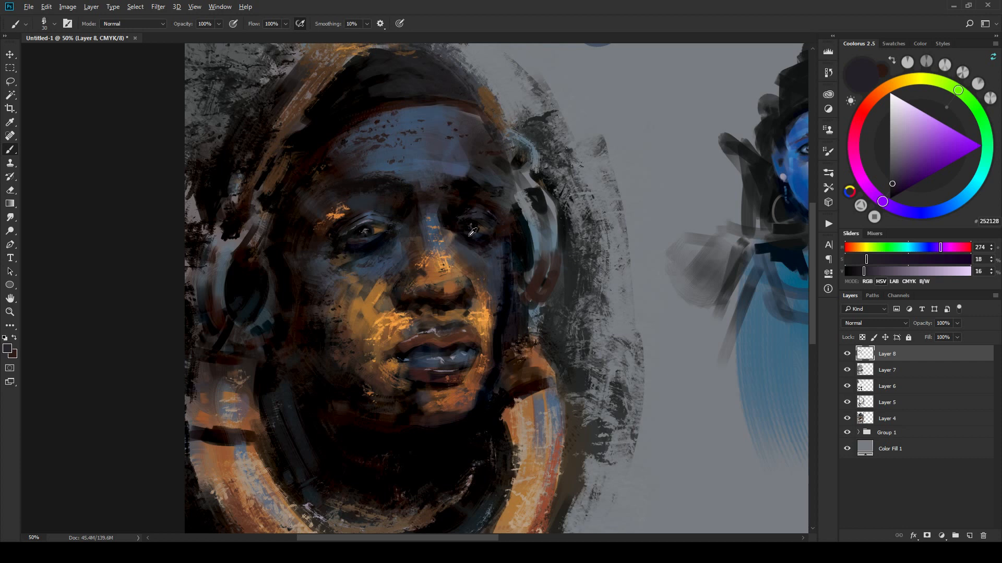
alt+click(463, 240)
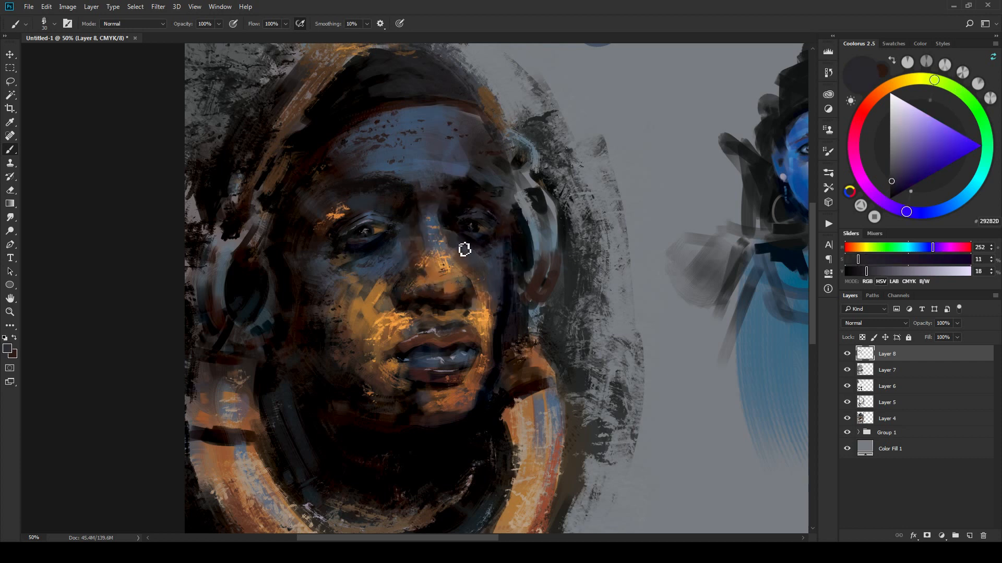
drag(464, 250, 482, 268)
Step: Examine the whole canvas at reduced magnification to judge how the portrait's eyes and overall values read
key(ctrl+minus)
key(ctrl+minus)
key(ctrl+minus)
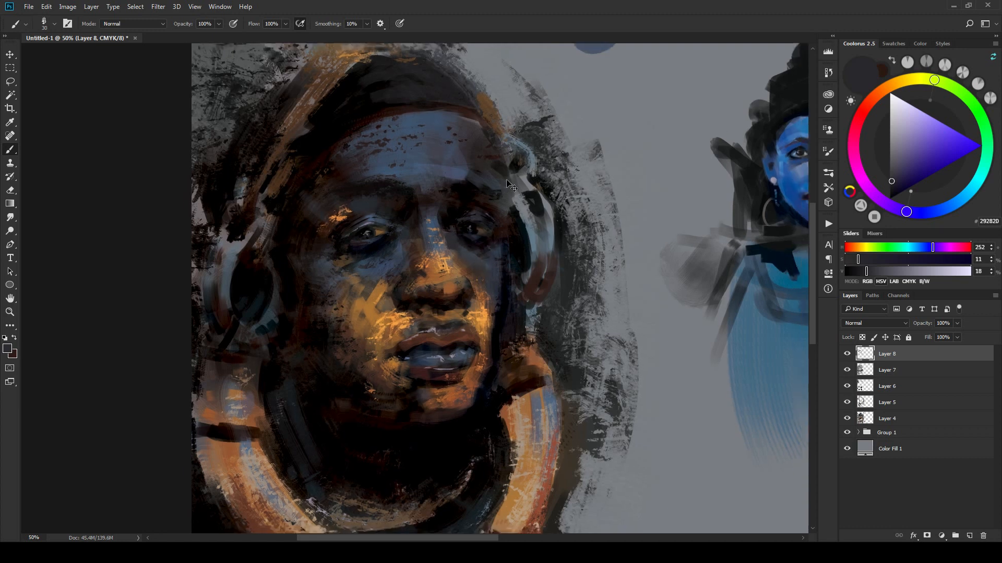
key(ctrl+minus)
key(ctrl+minus)
key(ctrl+minus)
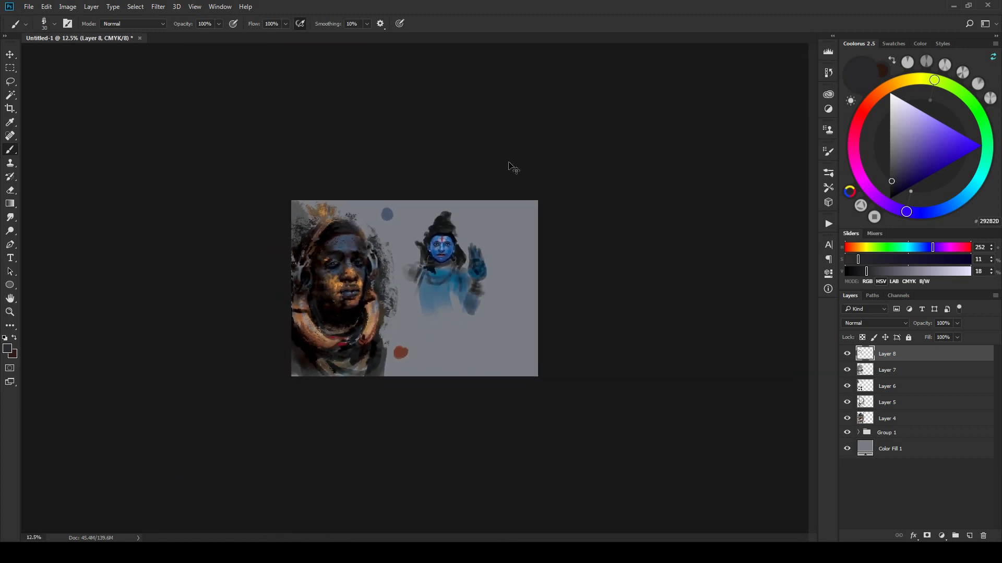
key(ctrl+plus)
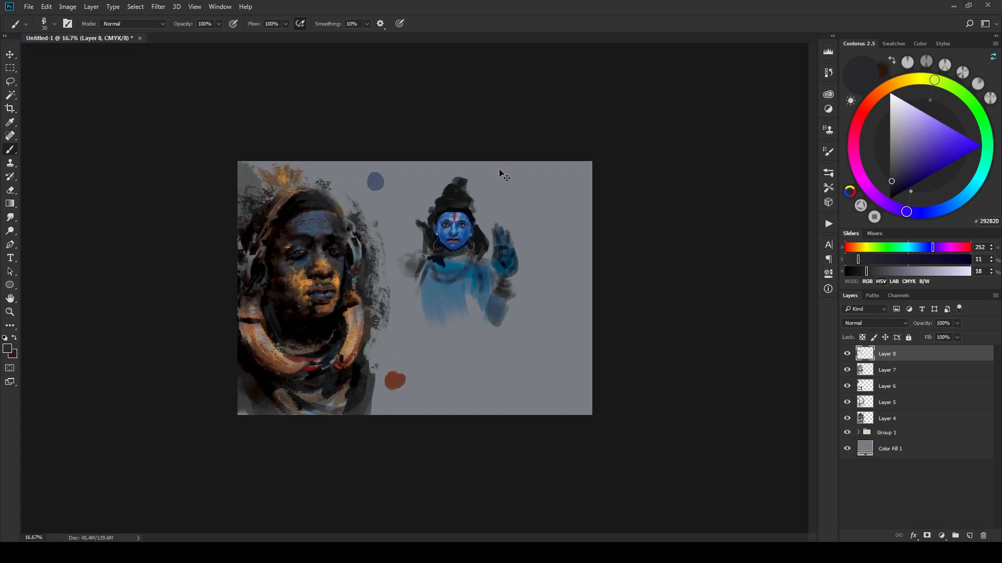
key(ctrl+minus)
key(ctrl+plus)
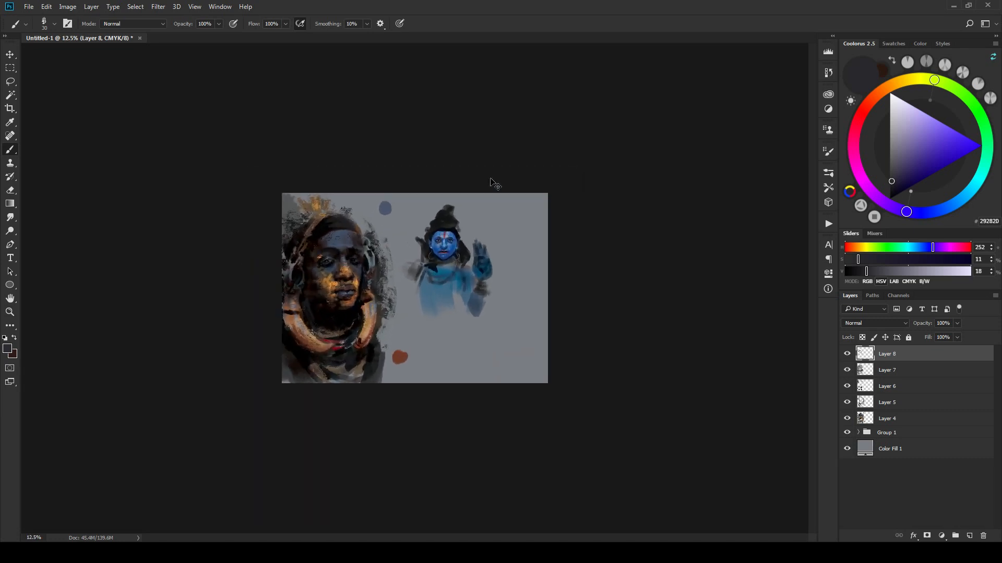
key(ctrl+plus)
key(ctrl+plus)
drag(407, 339, 459, 278)
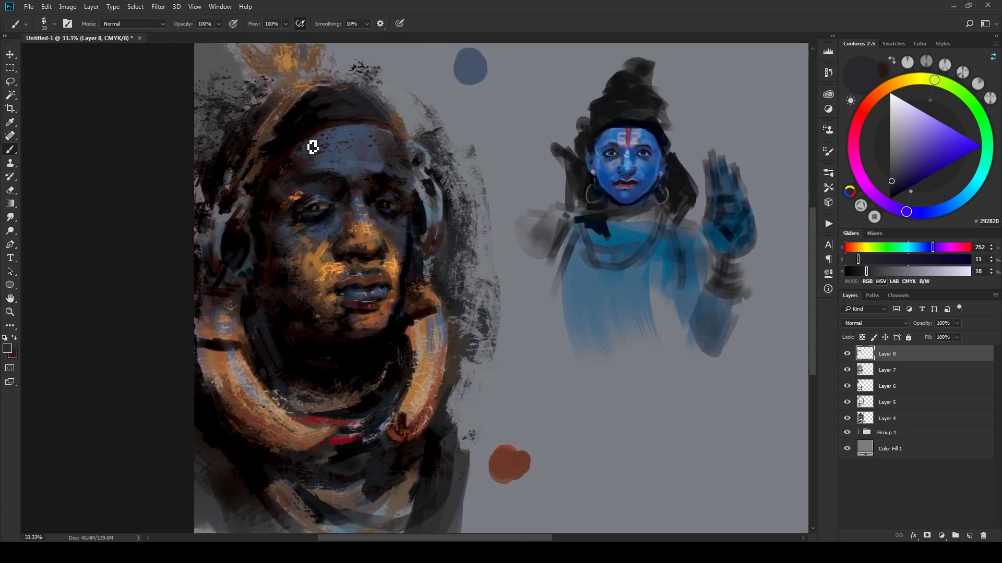
Step: Touch up the nose bridge and far eye corner with sampled blue-grey #39465A and near-blacks #050002 and #070204 at 30 px
alt+click(340, 215)
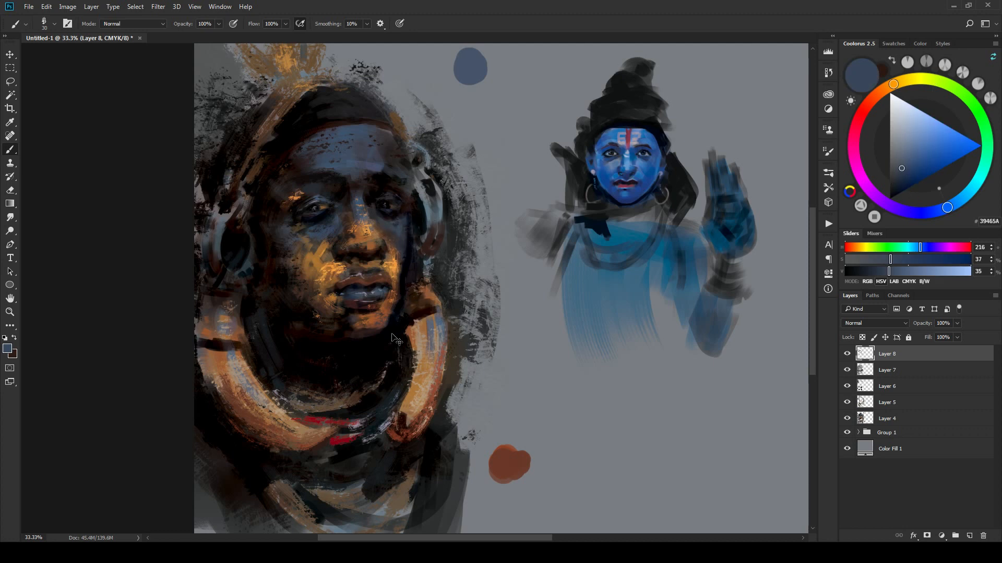
scroll(395, 339, down, 2)
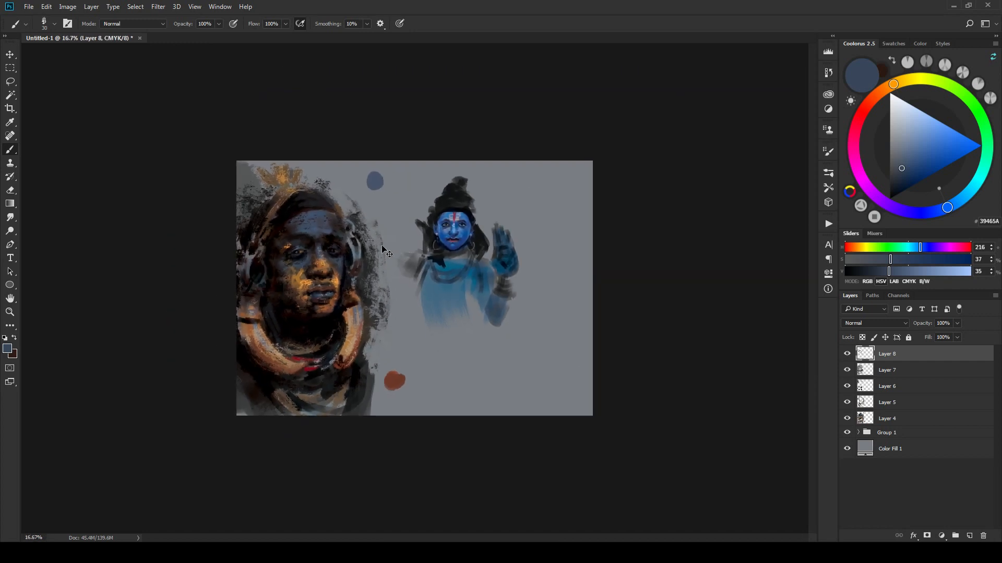
scroll(384, 251, up, 2)
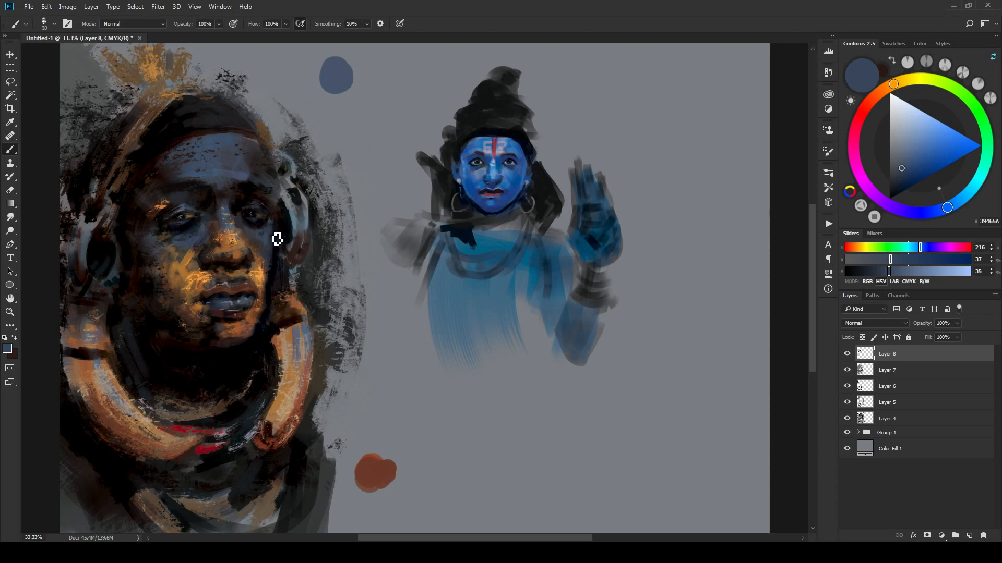
alt+click(272, 228)
alt+click(272, 225)
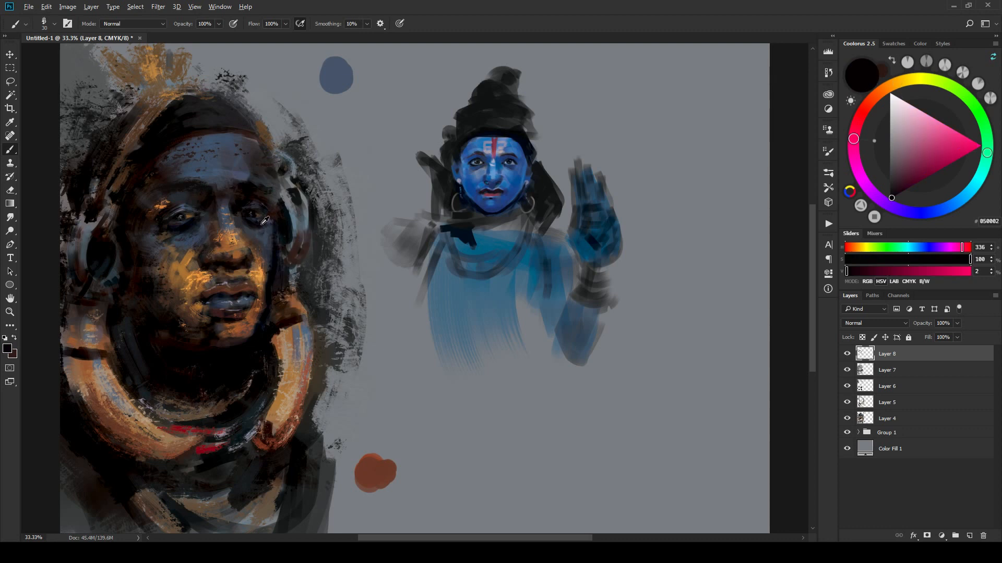
alt+click(261, 223)
Step: Compare the large portrait with the blue figure at several magnifications to check the overall balance of light and colour
key(ctrl+minus)
key(ctrl+minus)
key(ctrl+minus)
key(ctrl+minus)
key(ctrl+minus)
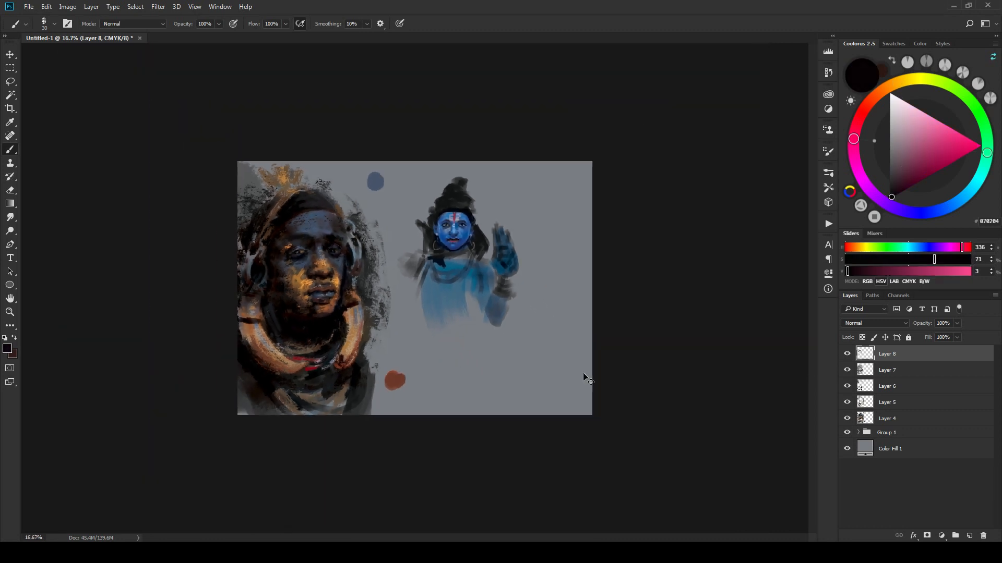
key(ctrl+plus)
key(ctrl+plus)
key(ctrl+plus)
key(ctrl+plus)
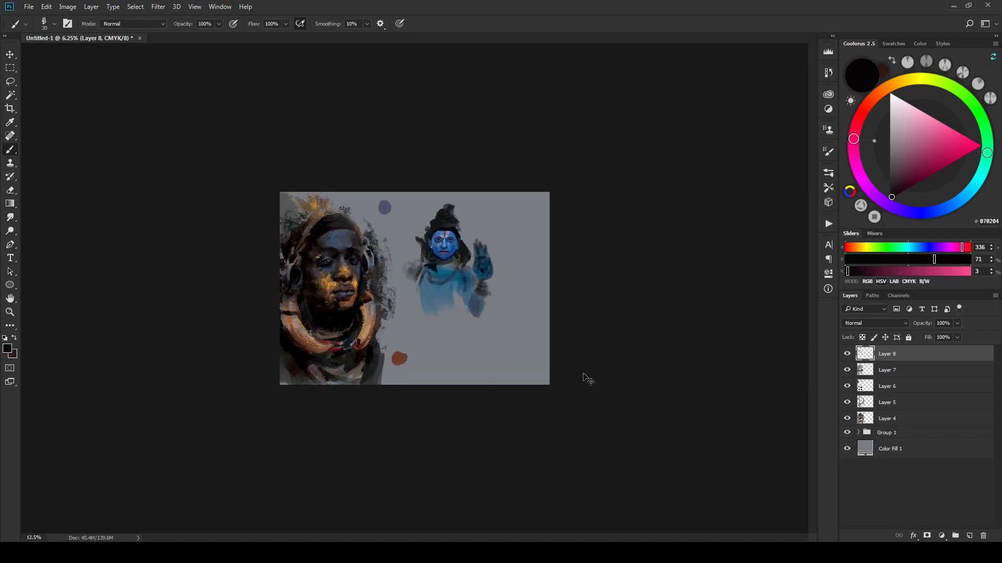
key(ctrl+minus)
key(ctrl+minus)
key(ctrl+plus)
key(ctrl+plus)
key(ctrl+plus)
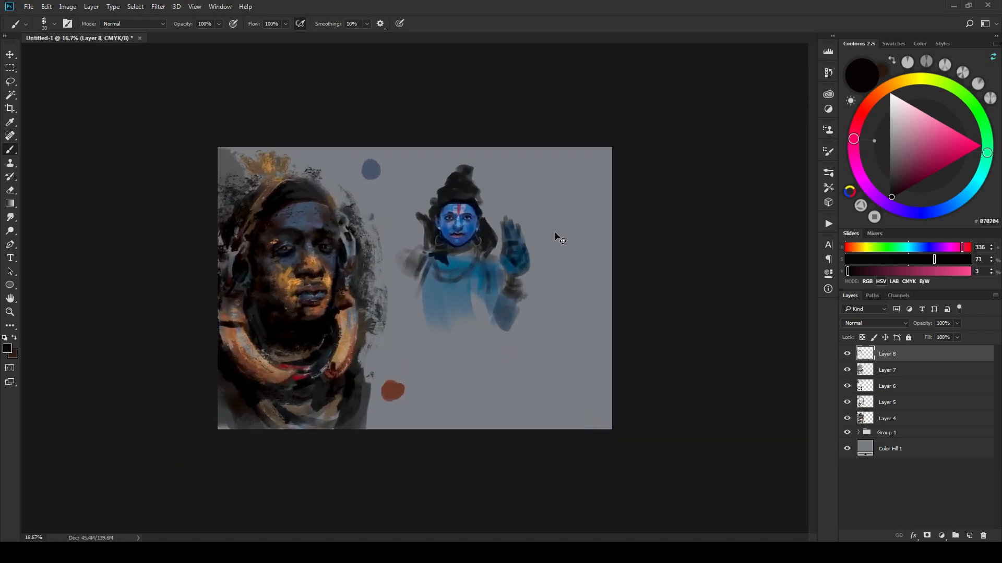
key(ctrl+plus)
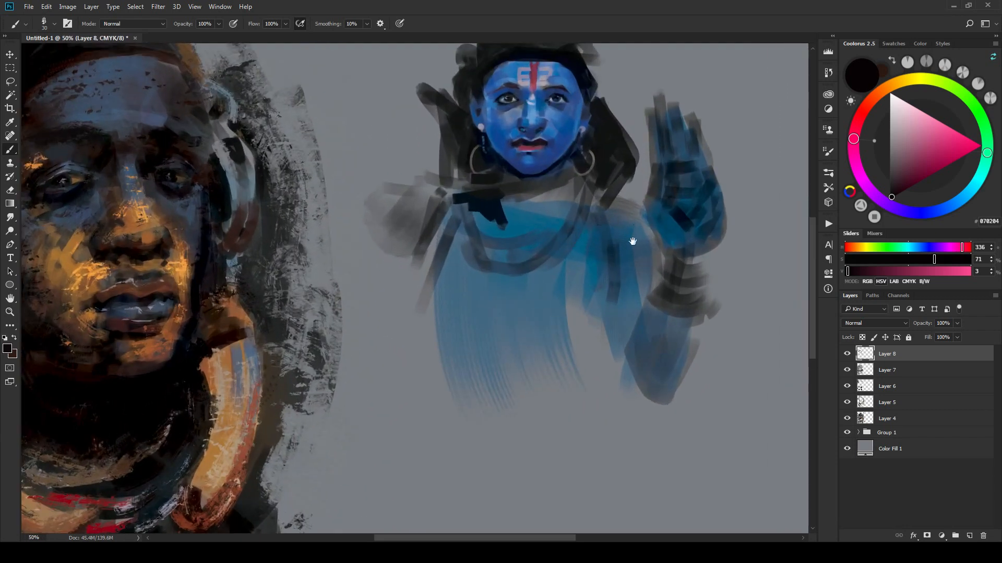
key(ctrl+minus)
key(ctrl+minus)
key(ctrl+minus)
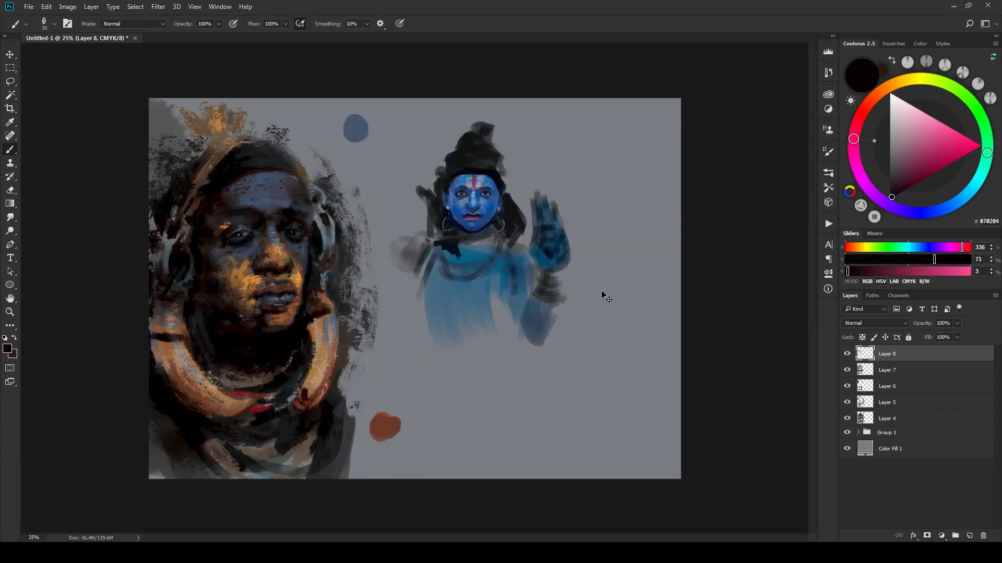
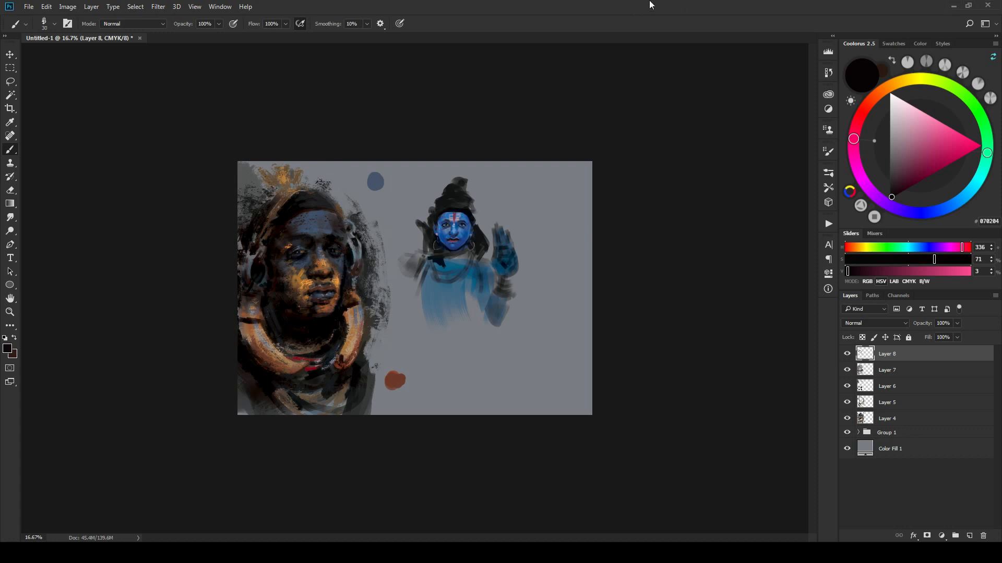
Step: Move Group 1, the blue figure, up and closer to the large portrait to free canvas space
key(ctrl+plus)
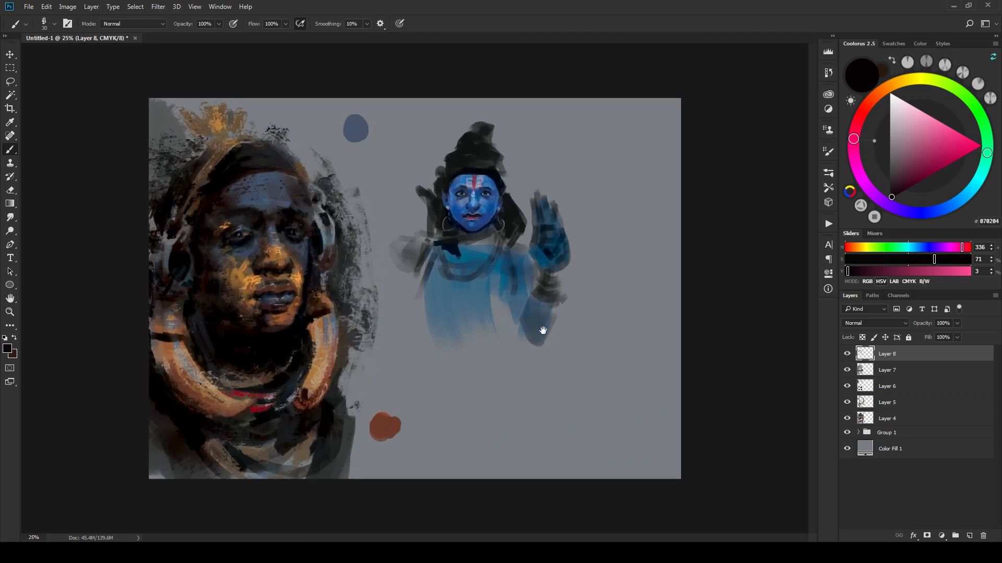
click(907, 432)
key(v)
mouse_move(475, 243)
mouse_down()
mouse_move(592, 228)
mouse_move(567, 237)
mouse_move(390, 221)
mouse_move(329, 183)
mouse_up()
drag(400, 184, 420, 210)
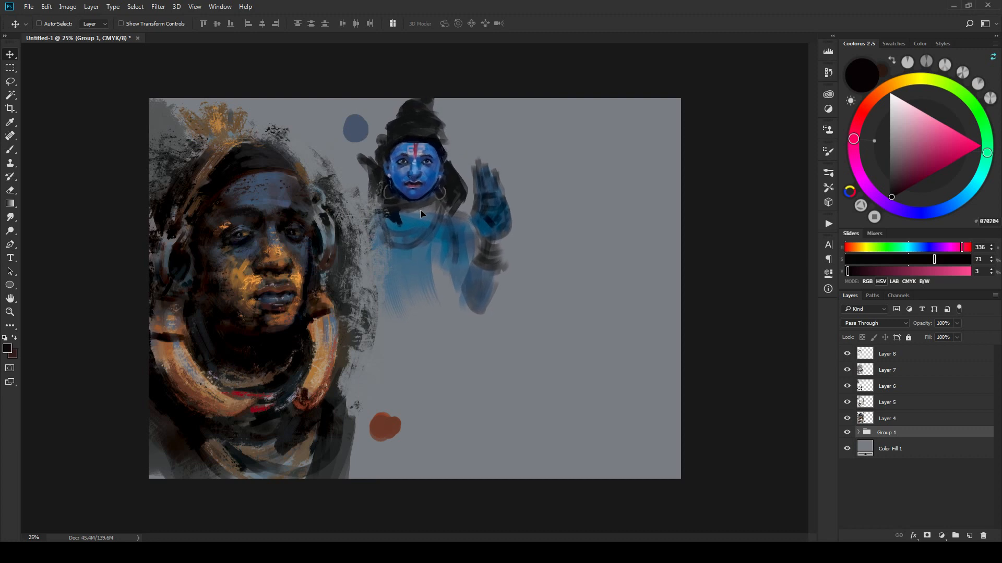
Step: Group Layer 4 through Layer 8 of the large portrait together
click(889, 421)
shift+click(925, 360)
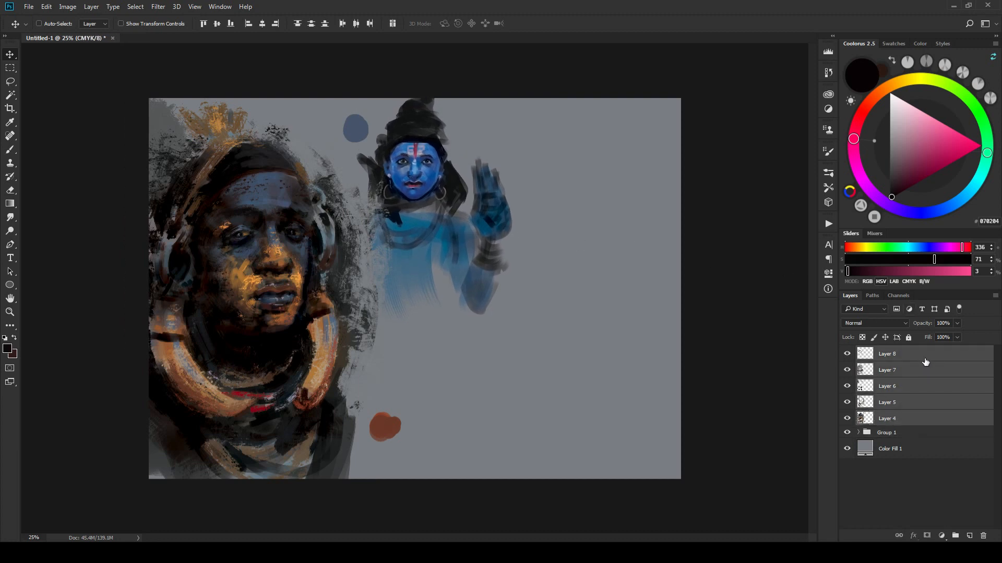
key(ctrl+g)
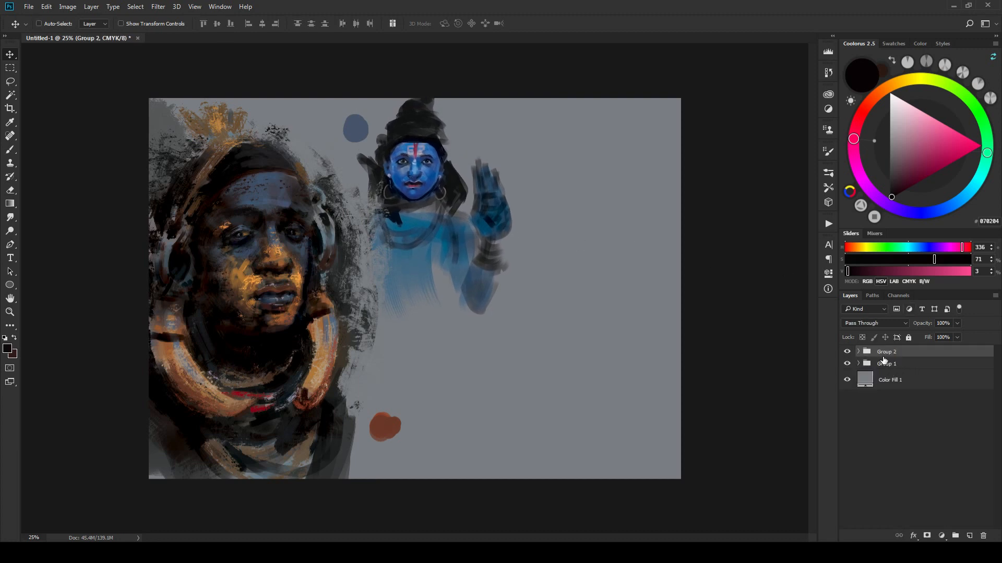
Step: On a new layer, block in an oval head below the blue figure's raised hand with reddish brown #653926 sampled from the swatch
click(970, 537)
key(b)
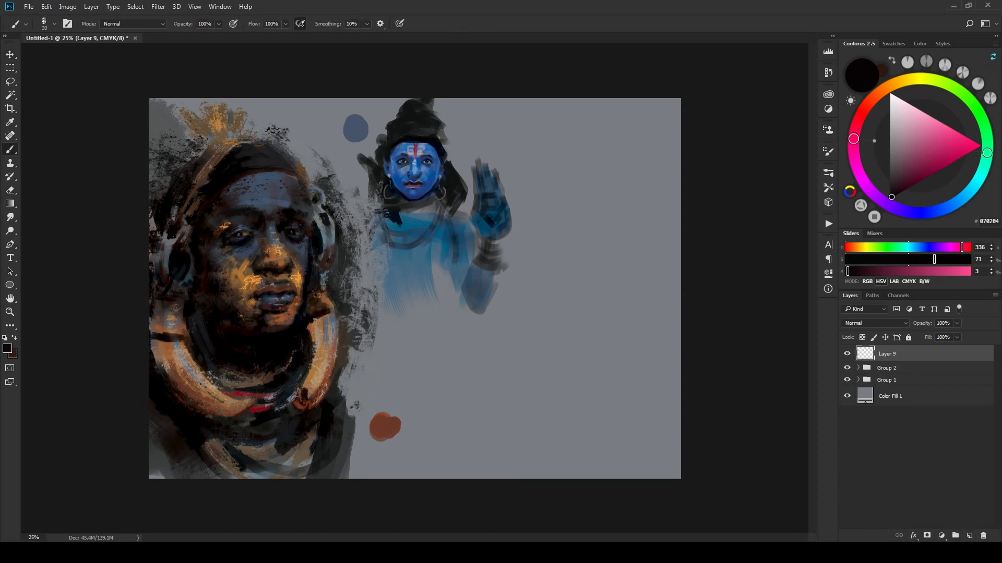
alt+click(380, 428)
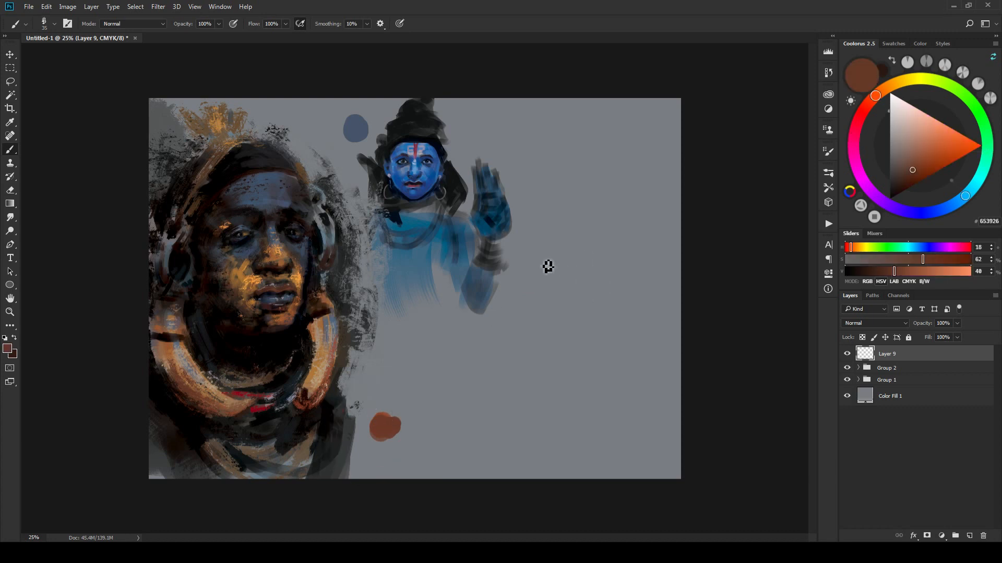
key(bracketright)
key(bracketright)
key(bracketright)
key(bracketright)
mouse_move(533, 276)
mouse_down()
mouse_move(519, 306)
mouse_move(529, 266)
mouse_move(591, 263)
mouse_move(578, 259)
mouse_move(575, 278)
mouse_move(554, 265)
mouse_up()
Step: Narrow the head's jaw and add a neck below it in reddish brown with a brush of about 250 to 300 px
key(bracketleft)
key(bracketleft)
key(bracketleft)
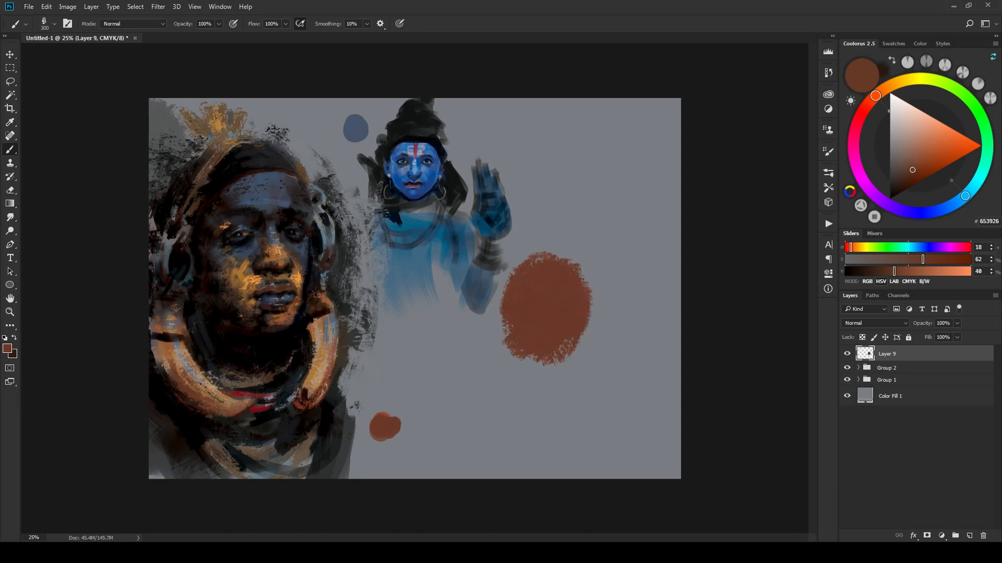
key(bracketright)
mouse_move(532, 350)
mouse_down()
mouse_move(537, 361)
mouse_move(550, 351)
mouse_move(532, 407)
mouse_move(523, 328)
mouse_up()
Step: Block in both shoulders, the upper arms and the chest below the neck in #653926 with a brush of up to 400 px
key(bracketright)
key(bracketright)
key(bracketright)
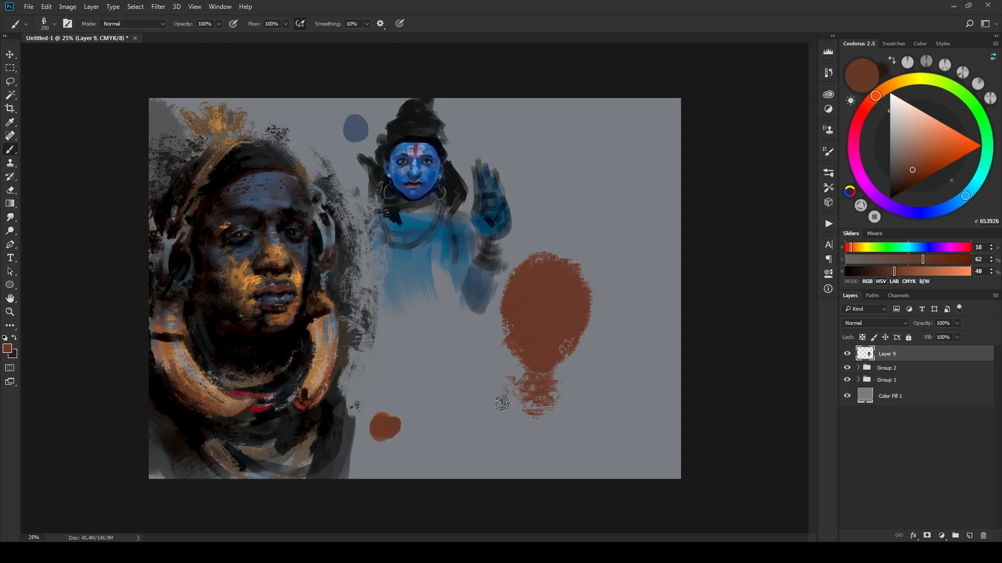
mouse_move(502, 403)
mouse_down()
mouse_move(601, 414)
mouse_move(542, 400)
mouse_move(529, 372)
mouse_move(498, 383)
mouse_move(589, 403)
mouse_move(511, 400)
mouse_move(475, 412)
mouse_move(457, 444)
mouse_move(475, 397)
mouse_up()
key(bracketleft)
key(bracketleft)
key(bracketleft)
drag(595, 433, 593, 453)
key(bracketright)
key(bracketright)
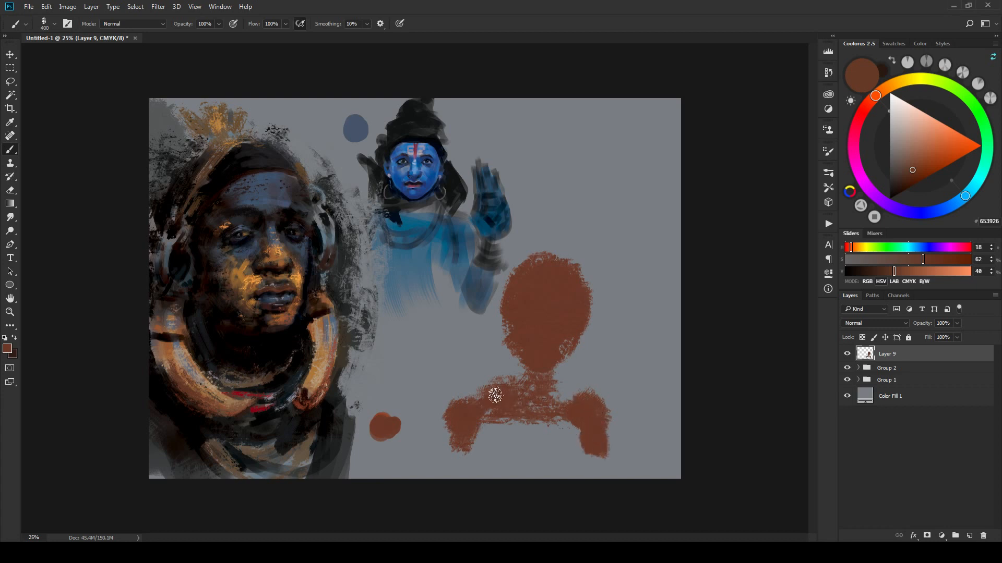
drag(493, 420, 566, 417)
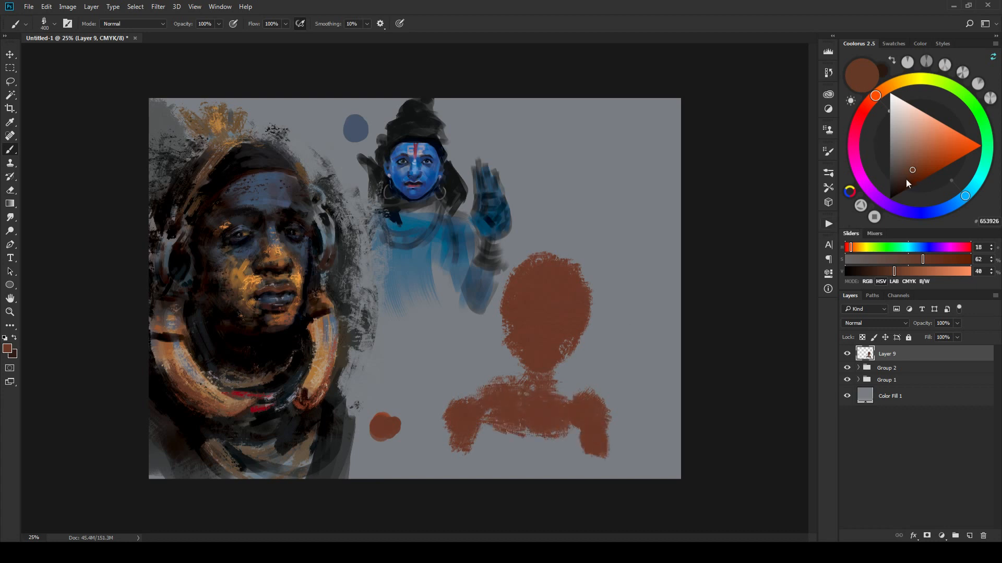
Step: Paint dark clothing over the new bust's chest and shoulders with darker browns including #26160F at about 500 px
drag(906, 180, 897, 180)
key(bracketright)
mouse_move(469, 395)
mouse_down()
mouse_move(449, 449)
mouse_move(527, 395)
mouse_move(599, 385)
mouse_move(611, 449)
mouse_up()
click(905, 193)
drag(905, 192, 897, 188)
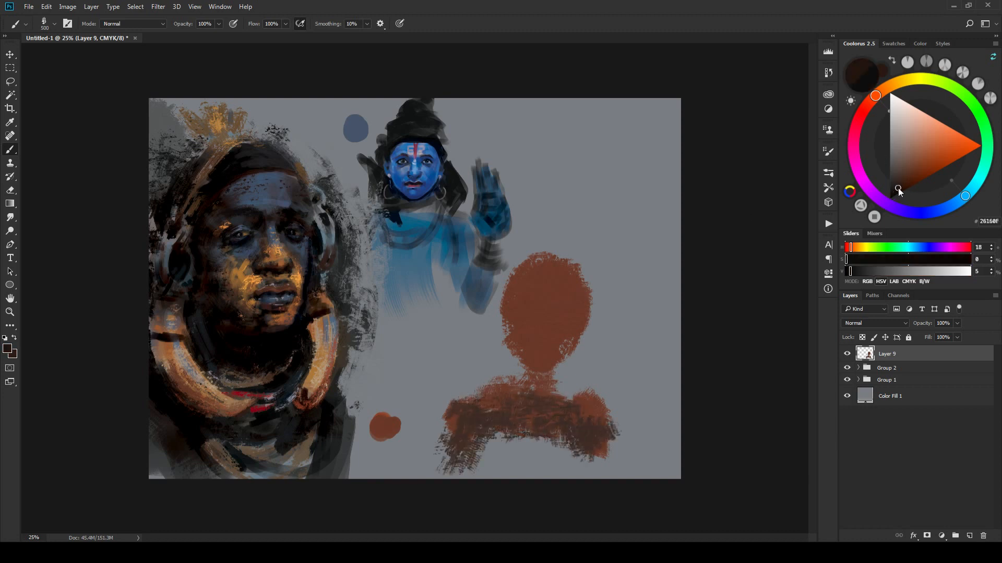
mouse_move(486, 390)
mouse_down()
mouse_move(492, 400)
mouse_move(502, 392)
mouse_move(576, 406)
mouse_move(615, 459)
mouse_up()
Step: Darken the new bust's neck and the area under its jaw in dark brown with a smaller brush
key(bracketleft)
key(bracketleft)
key(bracketleft)
mouse_move(537, 376)
mouse_down()
mouse_move(523, 390)
mouse_move(510, 369)
mouse_move(528, 351)
mouse_move(534, 363)
mouse_move(523, 358)
mouse_move(540, 371)
mouse_move(523, 354)
mouse_move(539, 369)
mouse_move(575, 353)
mouse_move(528, 351)
mouse_move(549, 345)
mouse_move(532, 357)
mouse_move(562, 361)
mouse_move(554, 340)
mouse_up()
Step: Indicate the new face's mouth, nose and brow shadows in dark brown #32221B with a brush of about 70 to 80 px
key(bracketleft)
key(bracketleft)
key(bracketleft)
key(bracketleft)
key(bracketright)
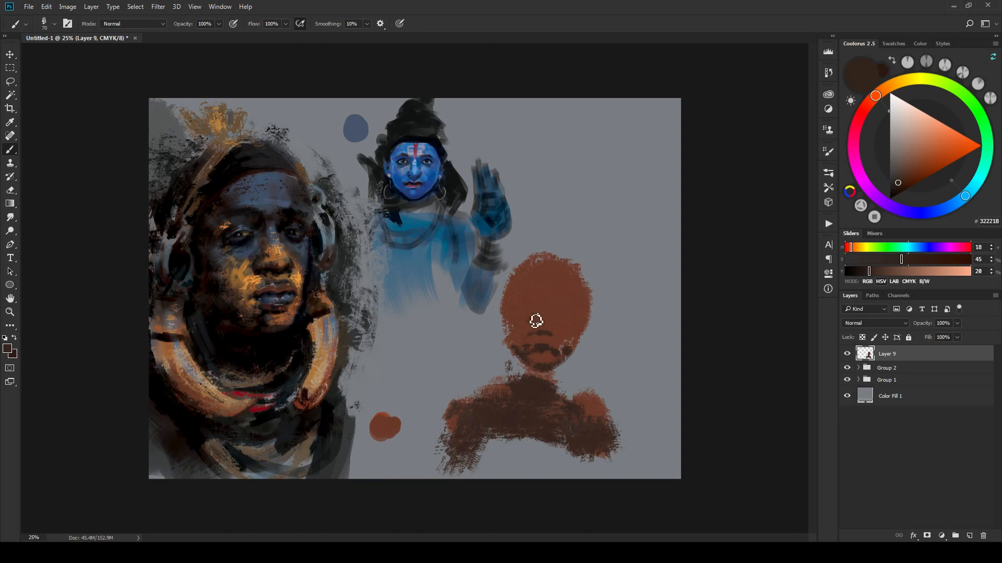
drag(557, 324, 537, 327)
mouse_move(519, 302)
mouse_down()
mouse_move(574, 302)
mouse_move(519, 297)
mouse_up()
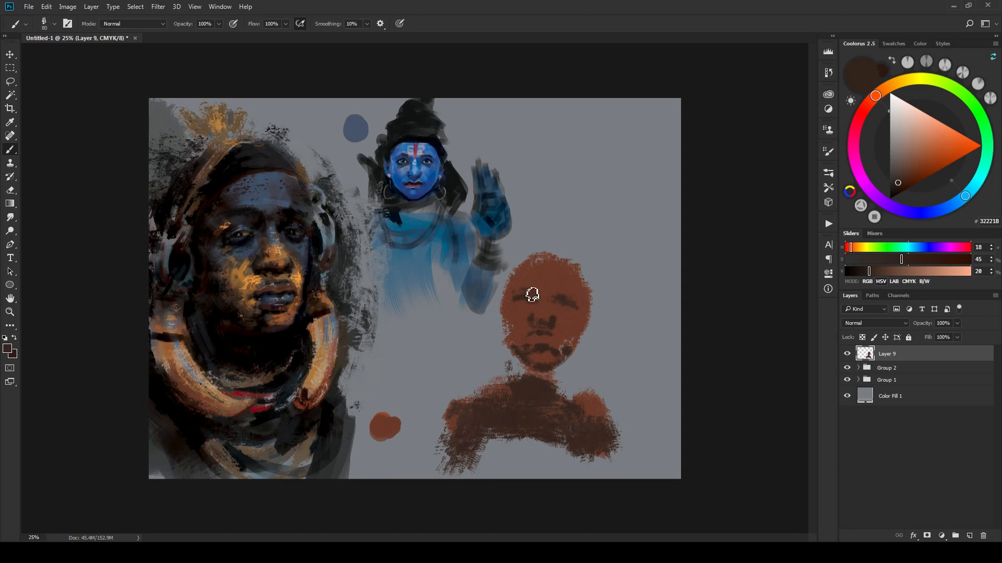
Step: Strengthen the new face's eye sockets and darken the hairline around the top of the head at about 125 px
key(bracketright)
key(bracketright)
key(bracketright)
mouse_move(514, 296)
mouse_down()
mouse_move(555, 259)
mouse_move(510, 298)
mouse_move(553, 261)
mouse_move(579, 274)
mouse_move(584, 313)
mouse_up()
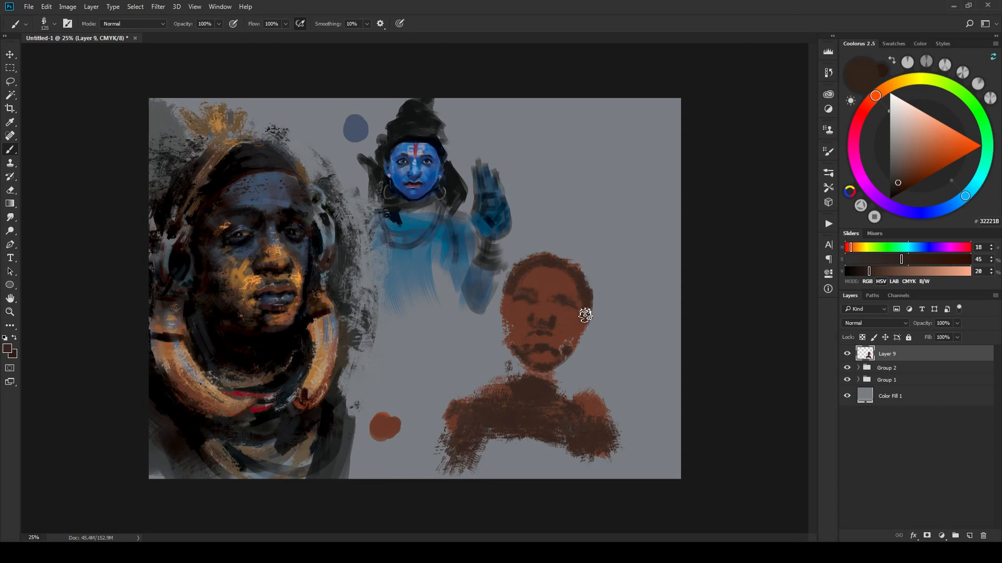
Step: Define both sides of the new face from temple to jaw with dark brown #32221B strokes
key(bracketleft)
key(bracketleft)
key(bracketleft)
drag(510, 307, 510, 336)
key(bracketright)
key(bracketright)
key(bracketright)
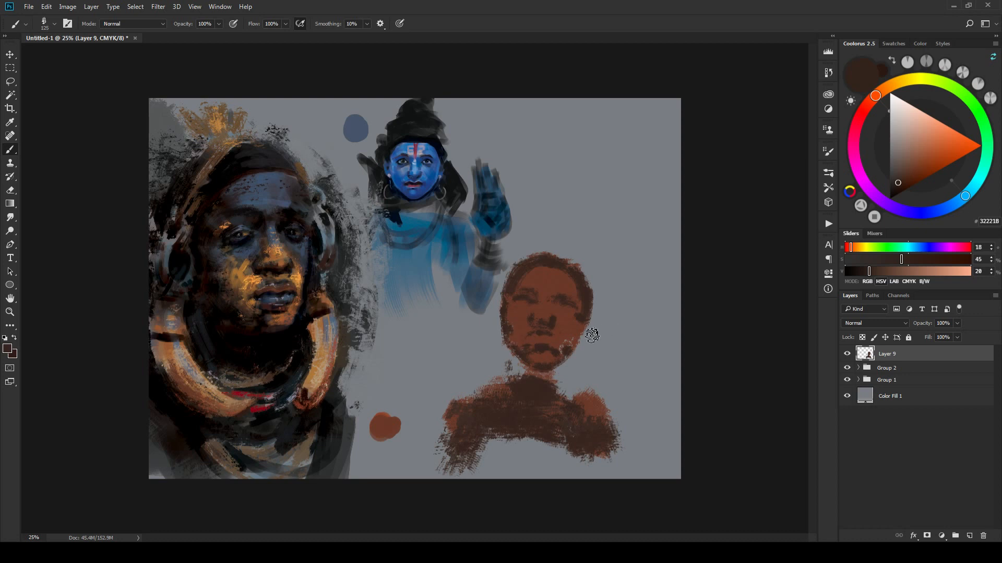
mouse_move(592, 335)
mouse_down()
mouse_move(573, 345)
mouse_move(585, 320)
mouse_move(579, 342)
mouse_move(577, 317)
mouse_up()
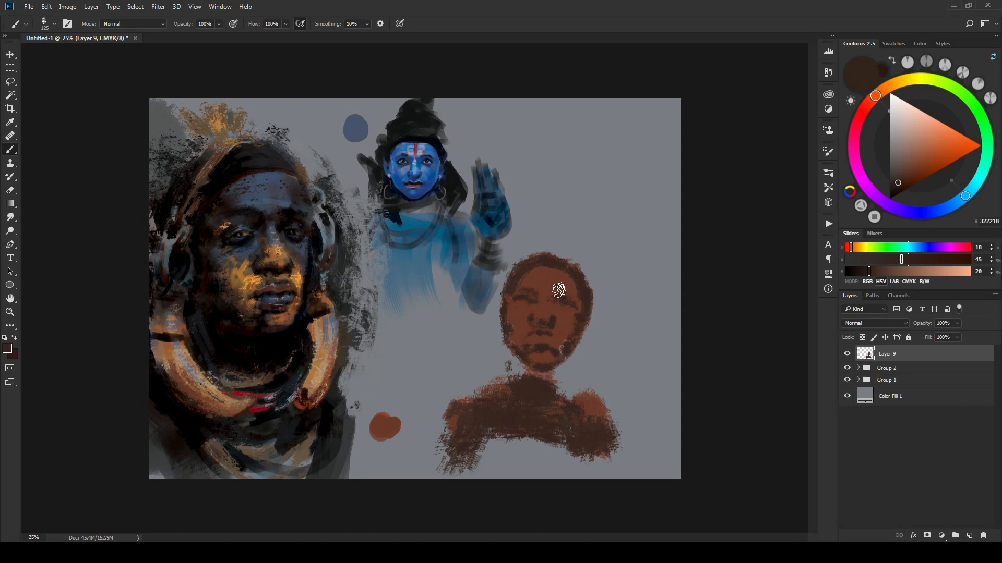
Step: Block greyish-brown #726863 highlights onto both cheeks of the new bust's face with a brush of about 90 px
key(bracketright)
drag(897, 183, 903, 156)
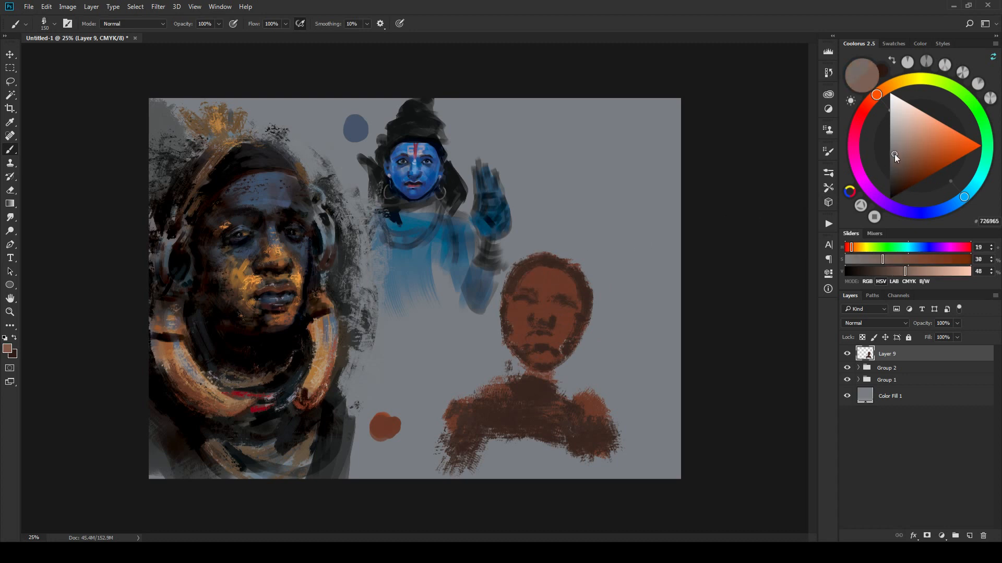
key(bracketleft)
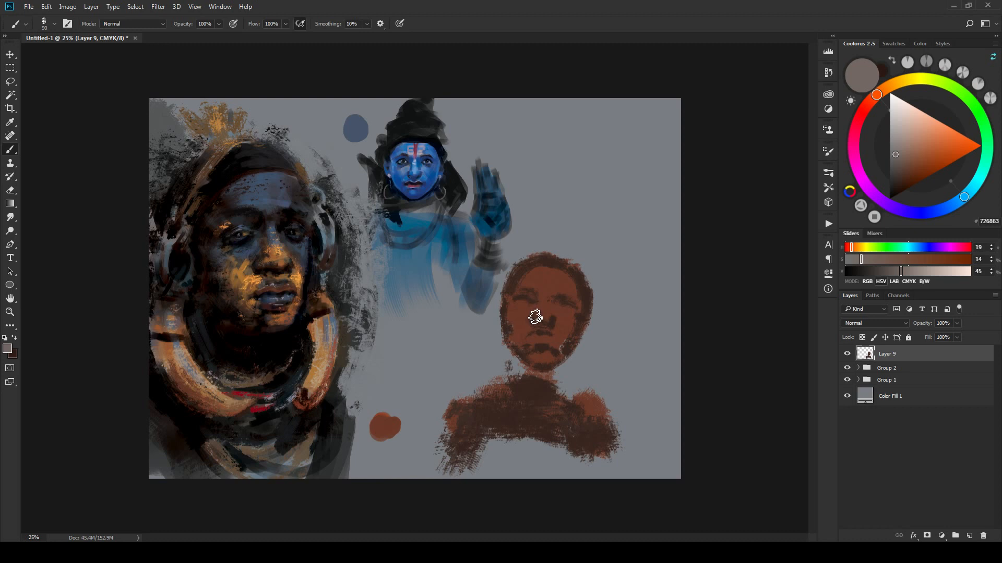
mouse_move(533, 322)
mouse_down()
mouse_move(527, 328)
mouse_move(528, 320)
mouse_move(537, 331)
mouse_move(562, 313)
mouse_move(560, 331)
mouse_move(565, 315)
mouse_up()
key(bracketleft)
key(bracketleft)
key(bracketleft)
key(bracketleft)
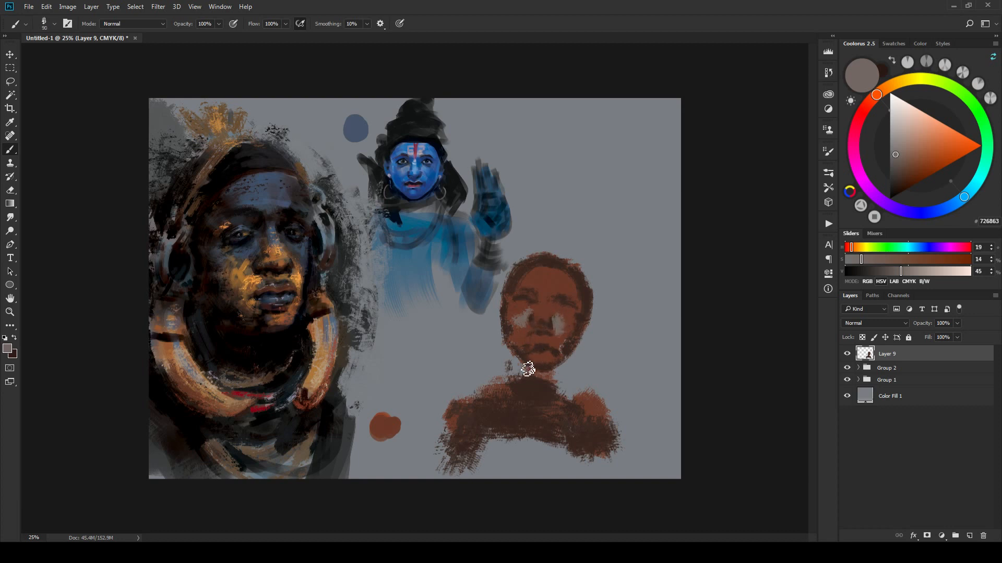
Step: Add #726863 highlights around the mouth and on the chin with a brush of about 80 px
key(bracketleft)
key(bracketleft)
mouse_move(547, 341)
mouse_down()
mouse_move(539, 338)
mouse_move(555, 335)
mouse_up()
key(bracketleft)
mouse_move(561, 350)
mouse_down()
mouse_move(537, 364)
mouse_move(548, 363)
mouse_up()
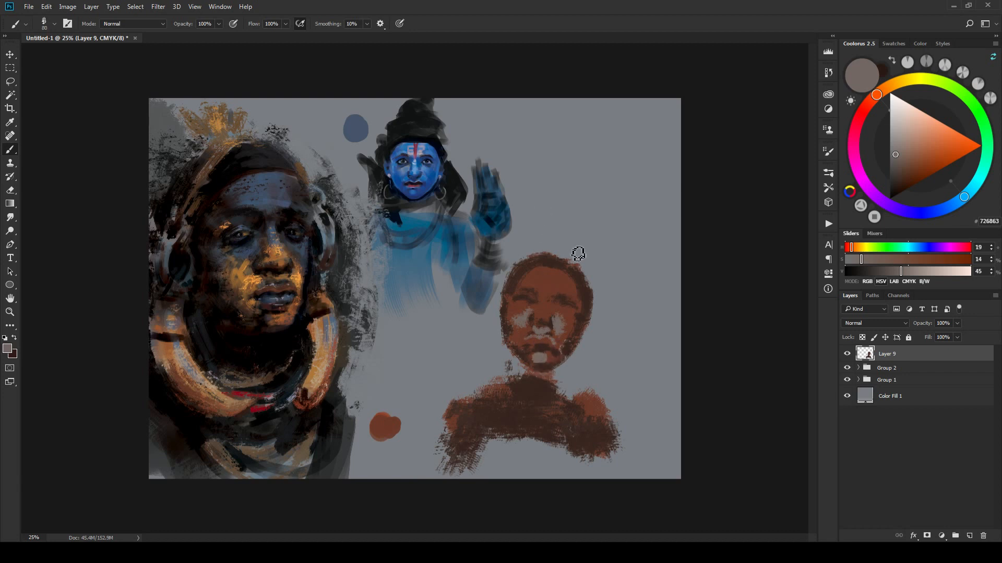
Step: Lighten the centre of the forehead in greyish brown #726863 with a brush of about 200 px
key(bracketright)
key(bracketright)
key(bracketright)
key(bracketright)
key(bracketright)
key(bracketright)
key(bracketright)
drag(556, 289, 527, 279)
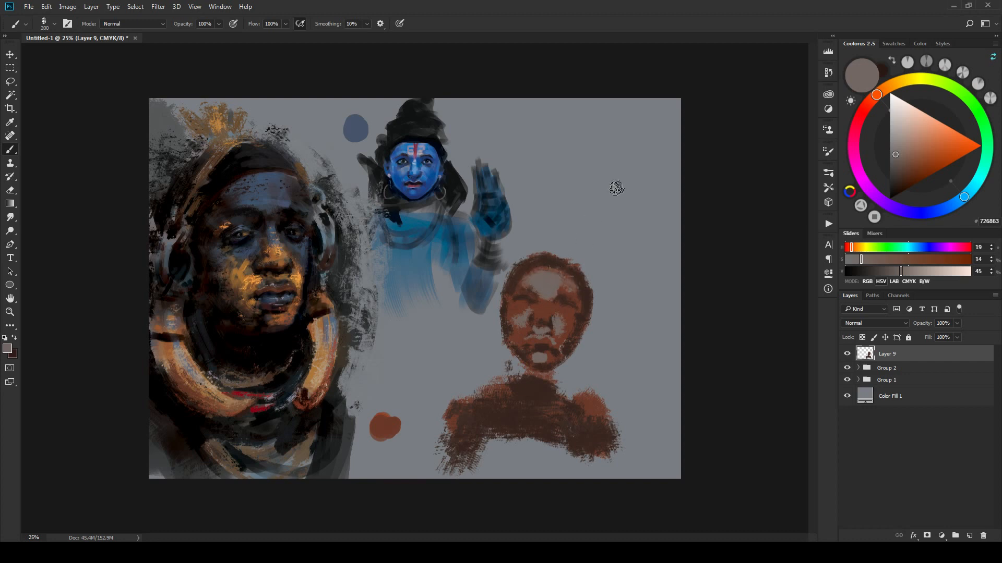
Step: Shade the sides of the new face in dark reddish brown #3F2317 with a brush of about 80 to 100 px
alt+click(575, 288)
key(bracketleft)
key(bracketleft)
key(bracketleft)
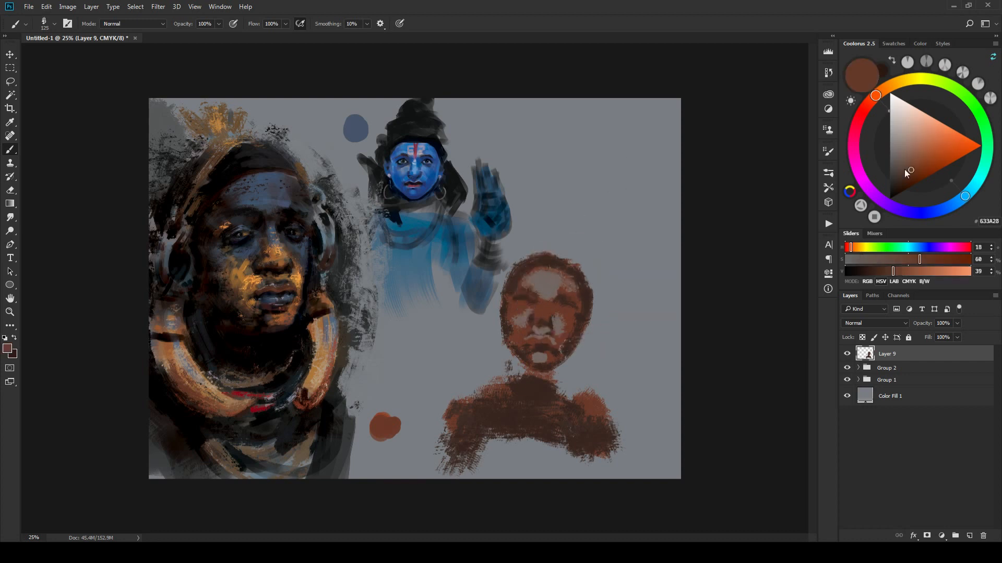
click(915, 177)
click(904, 181)
key(bracketleft)
key(bracketleft)
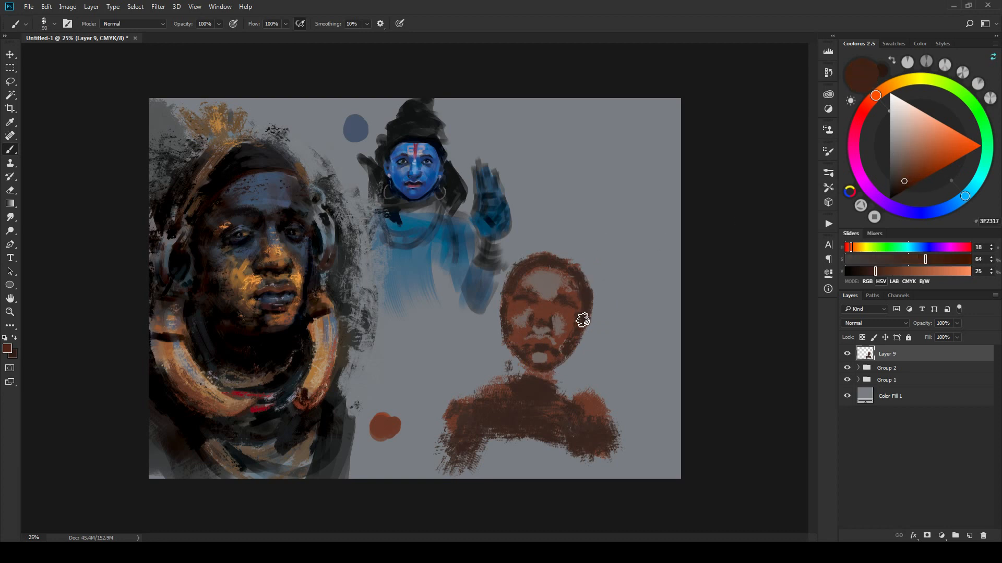
key(bracketright)
key(bracketright)
key(bracketright)
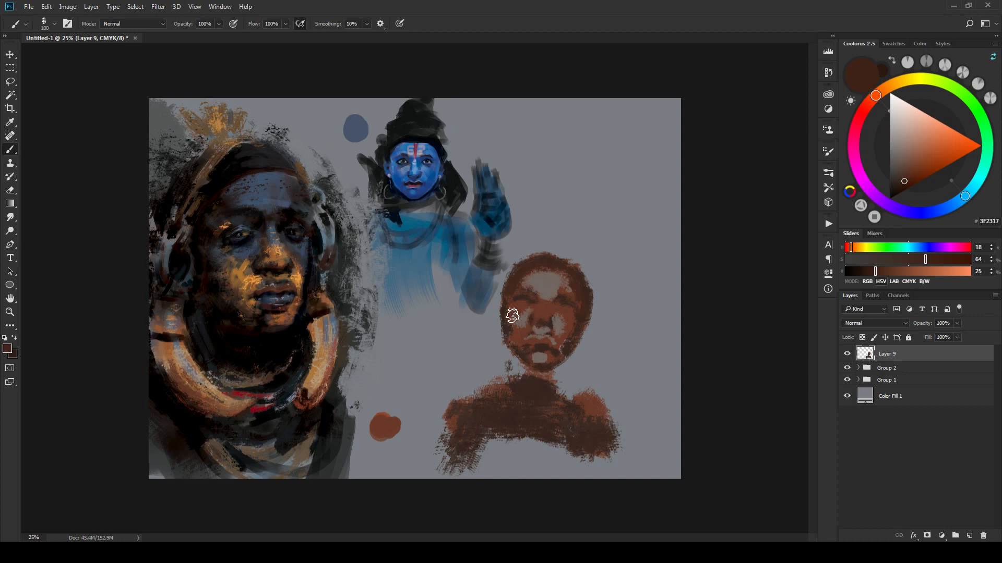
key(bracketleft)
key(bracketleft)
key(bracketleft)
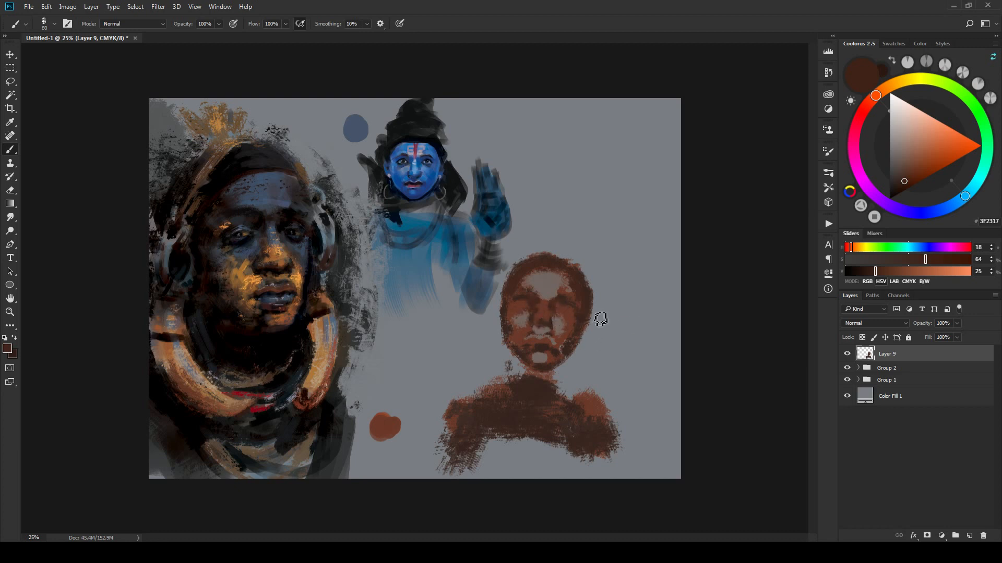
Step: Deepen the eye sockets and the shadows around the nose in dark brown #2D1C14 with a brush of about 45 px
key(bracketright)
key(bracketright)
key(bracketright)
key(bracketright)
key(bracketleft)
key(bracketleft)
key(bracketleft)
key(bracketleft)
key(bracketleft)
key(bracketleft)
key(bracketleft)
click(898, 185)
key(bracketleft)
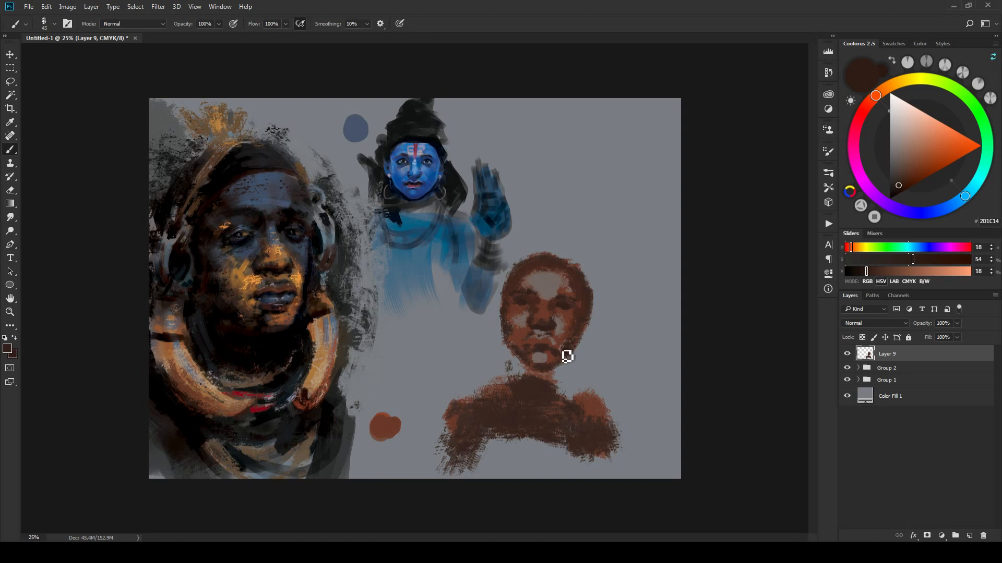
Step: Accent the mouth and chin area in near-black brown #1A100C with a small brush of about 45 px
key(bracketright)
click(894, 192)
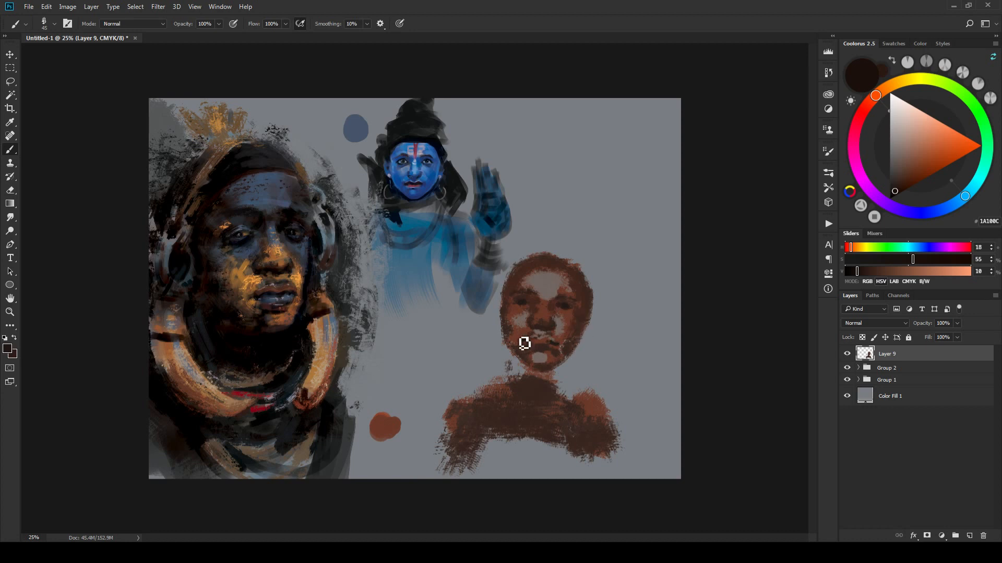
drag(543, 355, 538, 357)
key(bracketright)
Step: Fill out the neck from jaw to chest in browns sampled from the bust with a brush of about 90 px
alt+click(542, 377)
drag(537, 382, 548, 403)
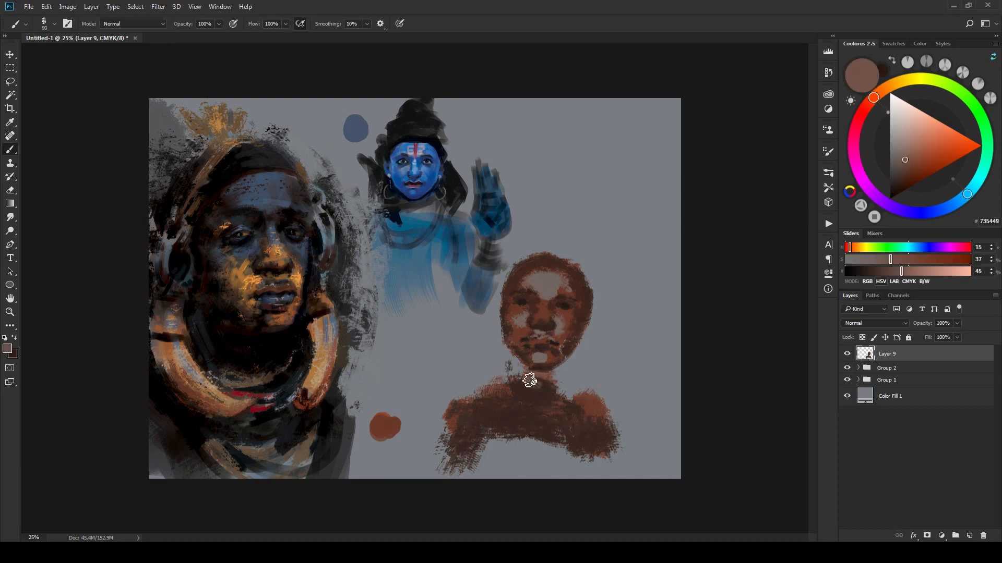
alt+click(543, 371)
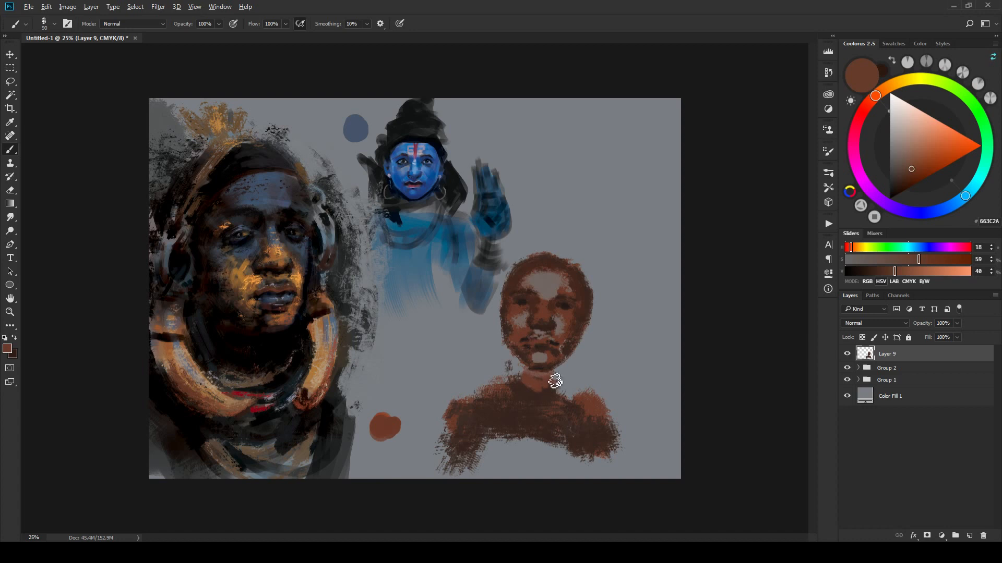
alt+click(496, 390)
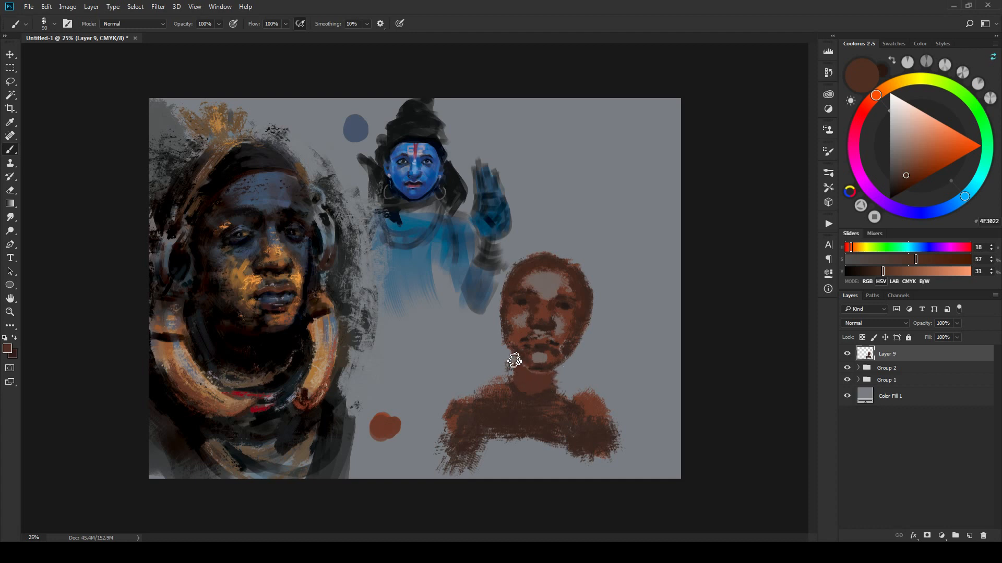
mouse_move(510, 358)
mouse_down()
mouse_move(558, 385)
mouse_move(568, 370)
mouse_up()
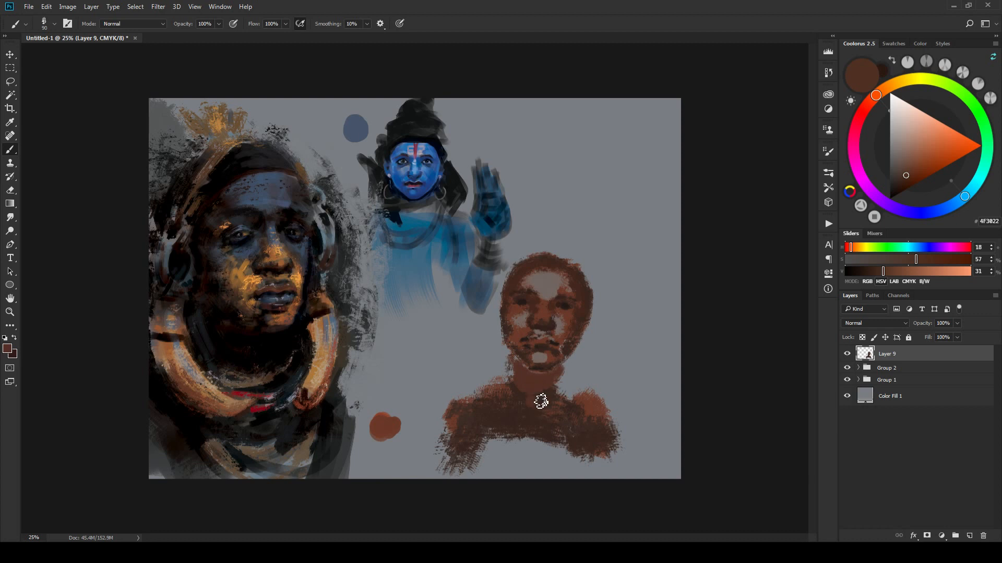
alt+click(513, 399)
alt+click(522, 396)
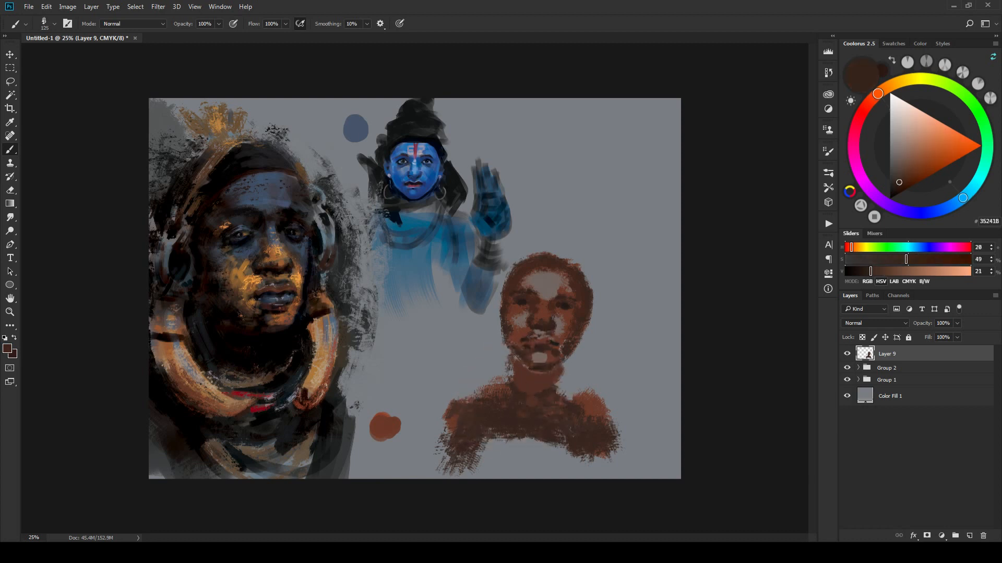
Step: Darken and square off both sides of the neck under the jaw in sampled dark browns such as #35241B at about 90 px
key(bracketleft)
key(bracketleft)
key(bracketleft)
key(bracketleft)
mouse_move(518, 390)
mouse_down()
mouse_move(514, 369)
mouse_move(526, 375)
mouse_up()
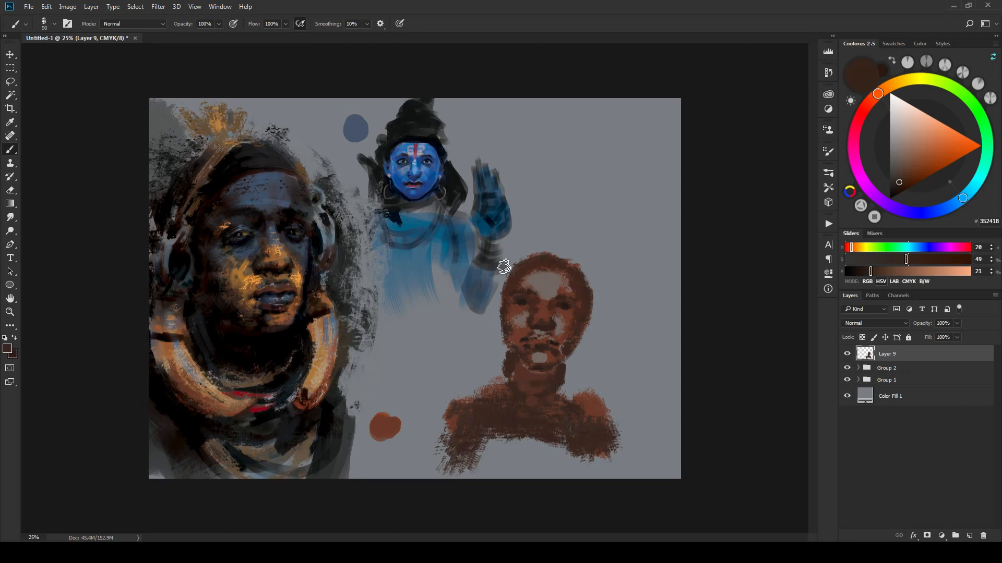
alt+click(515, 365)
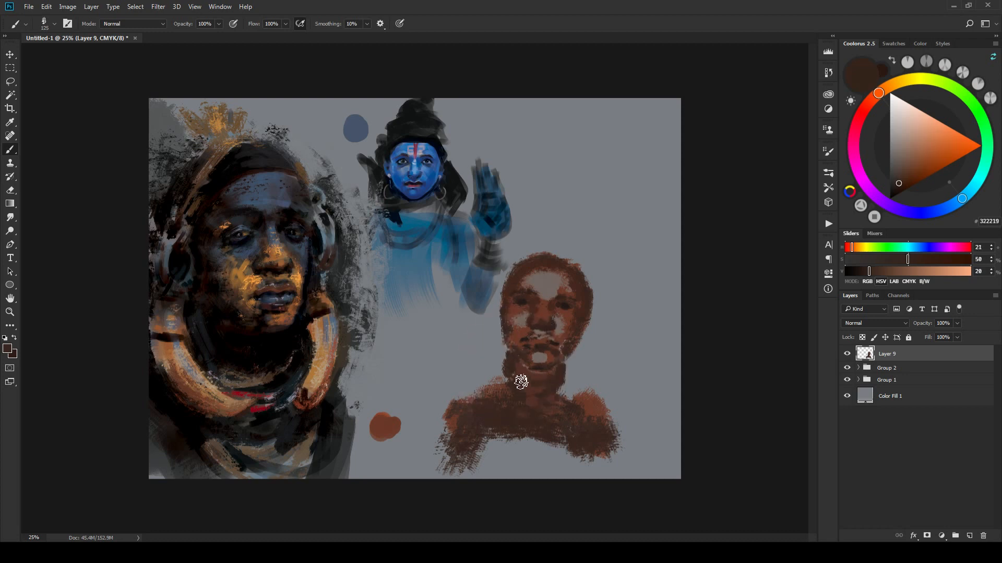
key(bracketright)
key(bracketright)
Step: Paint an ear on each side of the head in browns sampled from the bust with a brush of about 50 px
alt+click(522, 382)
key(bracketleft)
key(bracketleft)
key(bracketleft)
key(bracketleft)
key(bracketleft)
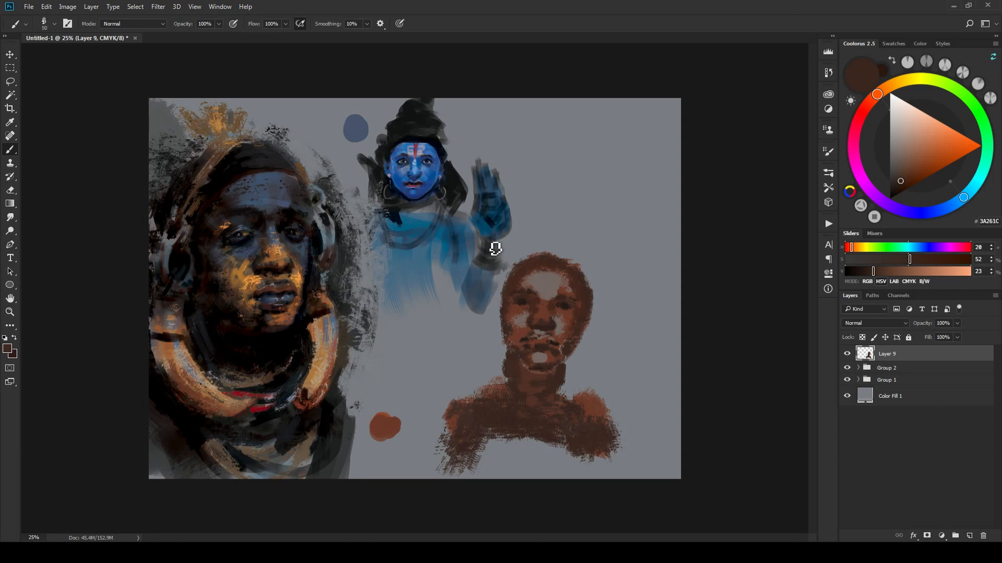
mouse_move(507, 314)
mouse_down()
mouse_move(503, 336)
mouse_move(504, 304)
mouse_up()
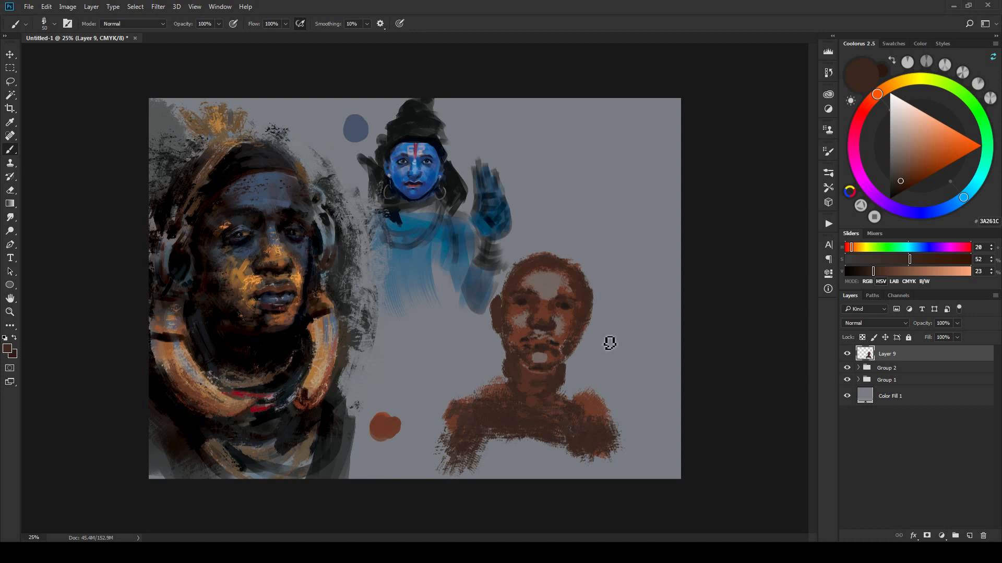
alt+click(573, 313)
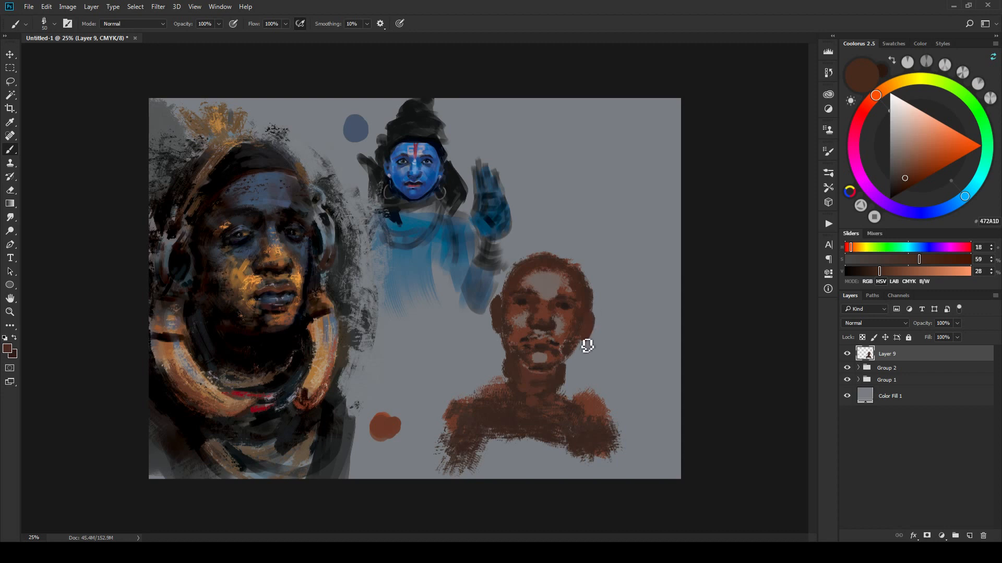
drag(586, 345, 590, 337)
Step: Darken the hair over the crown in #1C1311 at about 90 px and place loose black strokes above the head with a large brush
alt+click(517, 323)
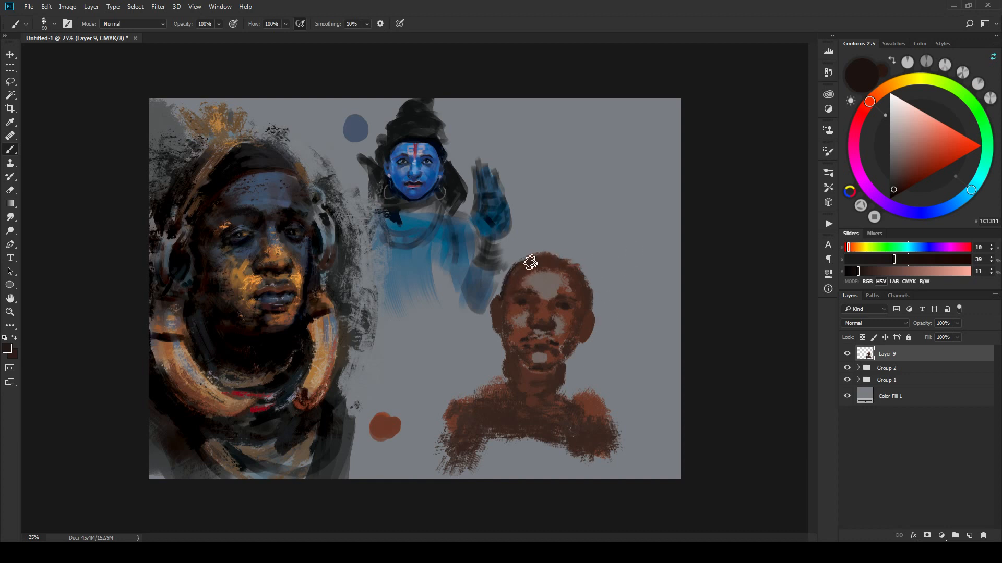
mouse_move(530, 262)
mouse_down()
mouse_move(578, 263)
mouse_move(595, 312)
mouse_move(584, 274)
mouse_move(590, 283)
mouse_move(525, 265)
mouse_move(559, 259)
mouse_up()
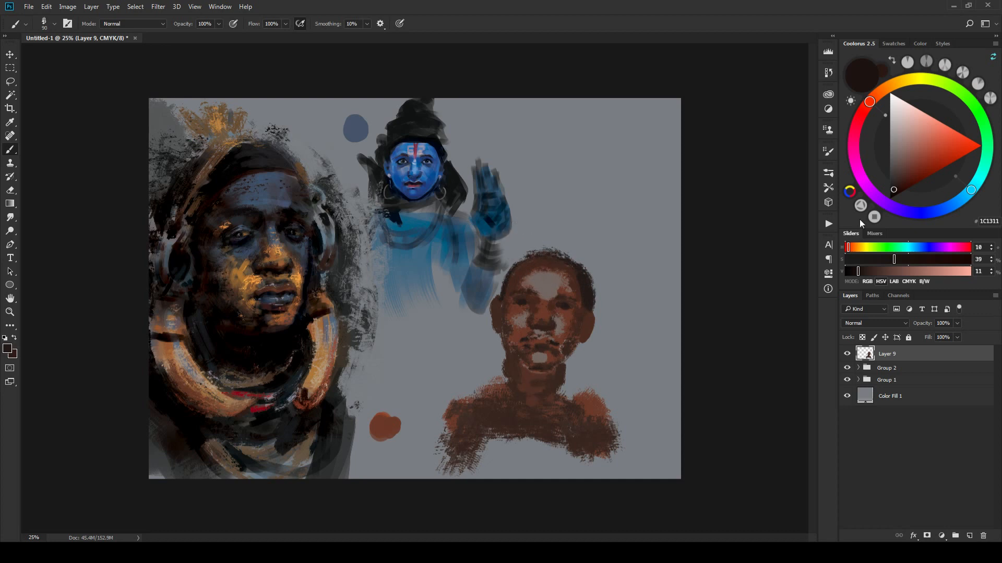
click(890, 199)
key(bracketright)
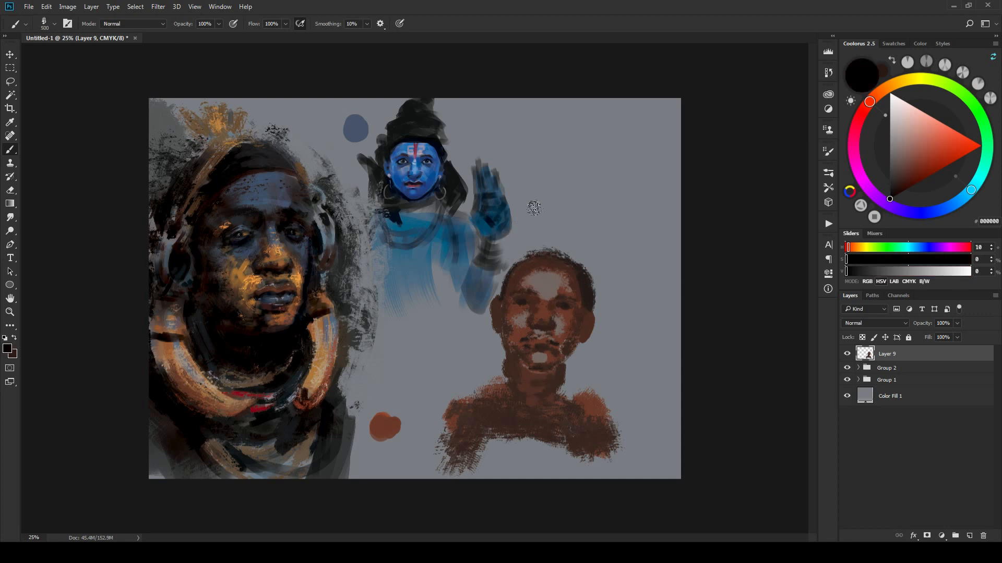
mouse_move(572, 215)
mouse_down()
mouse_move(538, 210)
mouse_move(529, 221)
mouse_move(531, 190)
mouse_move(544, 205)
mouse_up()
mouse_move(524, 228)
mouse_down()
mouse_move(511, 250)
mouse_move(504, 241)
mouse_up()
key(bracketleft)
key(bracketleft)
key(bracketleft)
mouse_move(565, 188)
mouse_down()
mouse_move(532, 191)
mouse_move(528, 151)
mouse_up()
Step: Add black textured marks beside the crown, behind the jaw and beside the opposite ear with a brush of about 80 to 125 px
key(bracketleft)
key(bracketleft)
key(bracketleft)
key(bracketleft)
key(bracketleft)
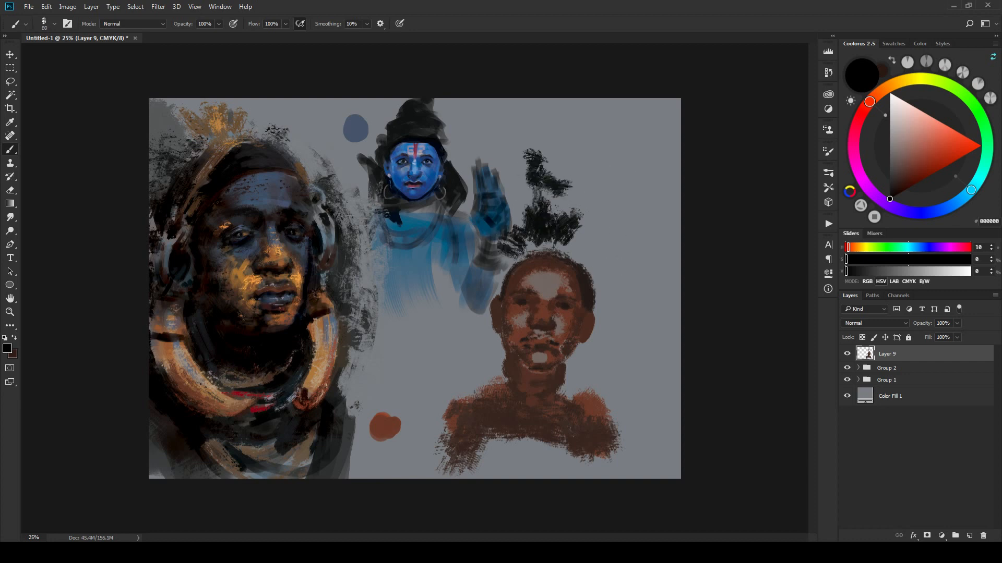
drag(579, 261, 592, 249)
key(bracketright)
key(bracketright)
mouse_move(574, 368)
mouse_down()
mouse_move(584, 345)
mouse_move(587, 352)
mouse_move(572, 351)
mouse_move(594, 349)
mouse_up()
key(bracketright)
mouse_move(502, 316)
mouse_down()
mouse_move(496, 351)
mouse_move(477, 312)
mouse_up()
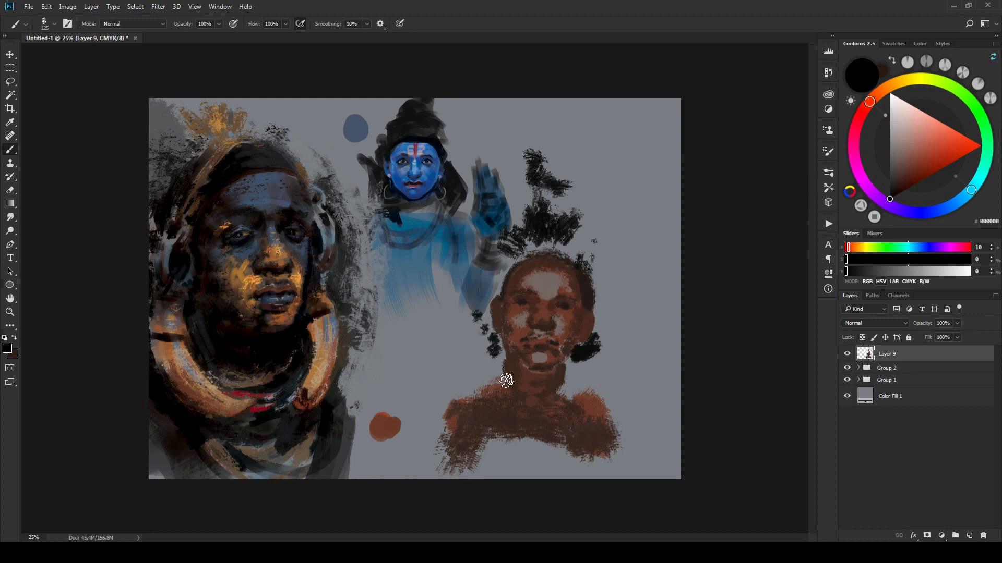
Step: Frame both sides of the neck in black at about 45 px and close a dark collar across its base at about 175 px
key(bracketleft)
key(bracketleft)
key(bracketleft)
drag(565, 396, 570, 374)
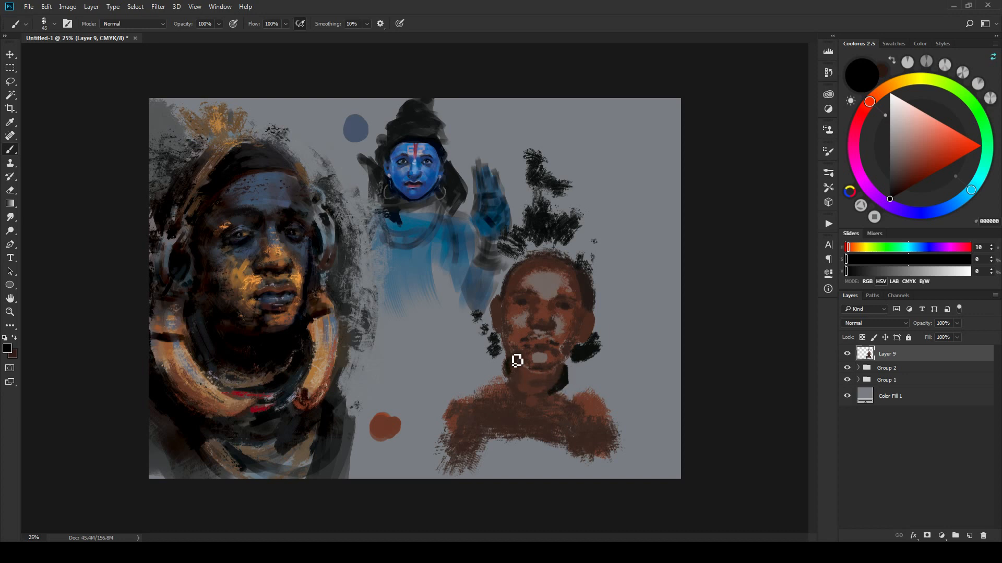
drag(510, 358, 519, 398)
key(bracketright)
key(bracketright)
key(bracketright)
key(bracketright)
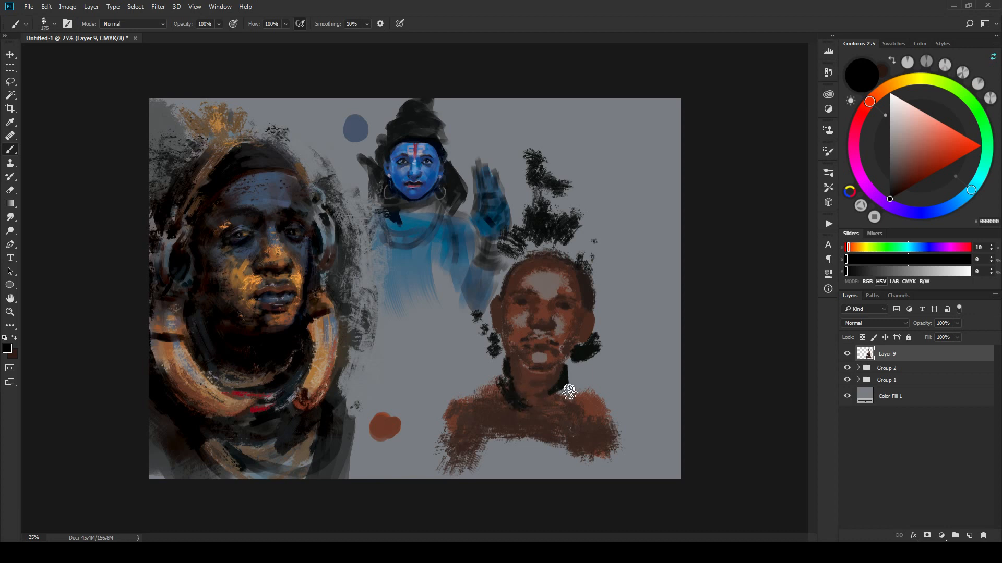
drag(511, 397, 561, 396)
Step: Paint black garment straps over both shoulders and a neckline across the chest, starting with a brush of about 100 px
key(bracketleft)
key(bracketleft)
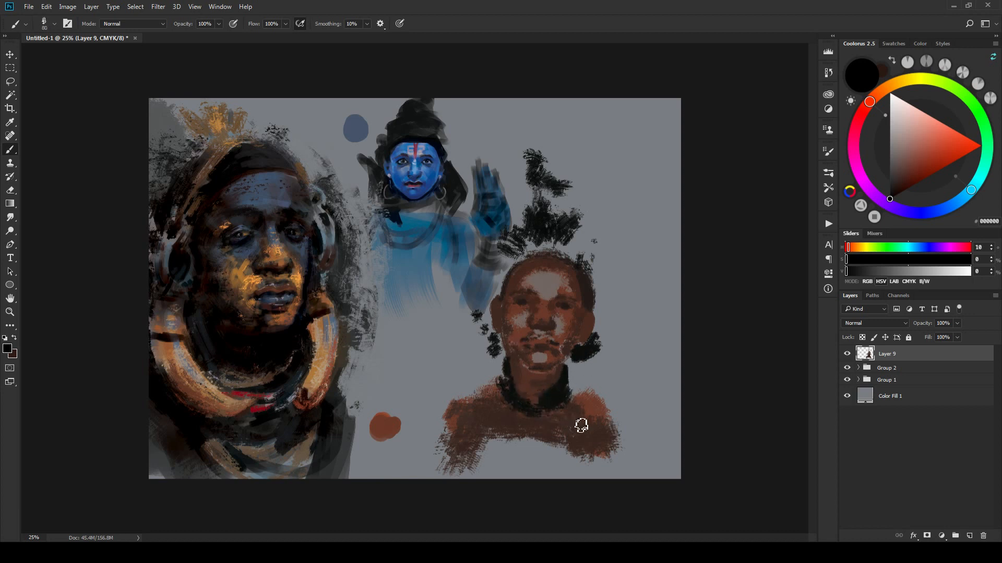
key(bracketright)
key(bracketright)
drag(576, 399, 577, 461)
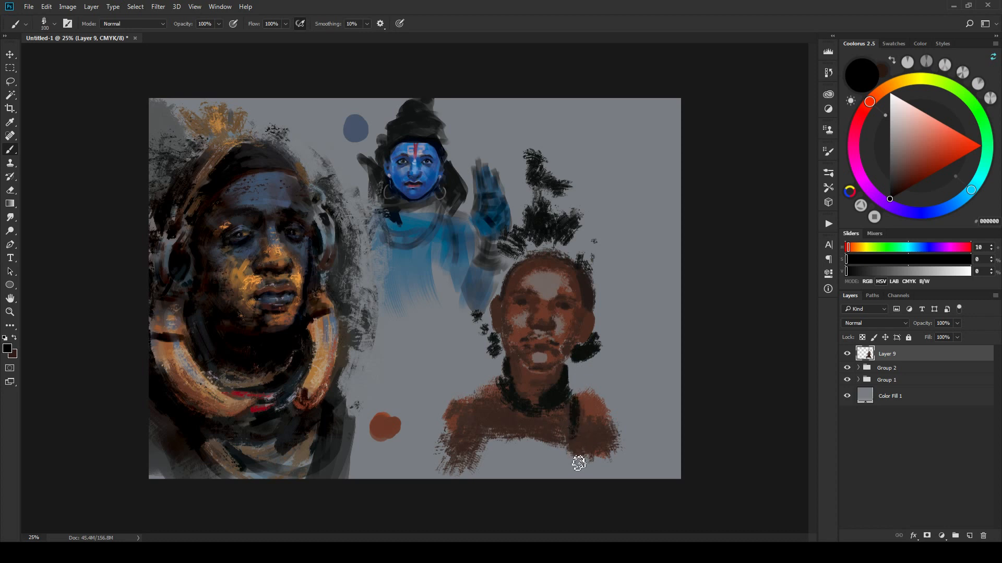
key(bracketright)
key(bracketright)
mouse_move(491, 430)
mouse_down()
mouse_move(493, 376)
mouse_move(500, 415)
mouse_move(494, 430)
mouse_move(480, 418)
mouse_move(484, 403)
mouse_move(482, 425)
mouse_move(515, 447)
mouse_move(534, 440)
mouse_move(502, 455)
mouse_move(484, 444)
mouse_move(471, 468)
mouse_move(478, 443)
mouse_move(513, 468)
mouse_move(553, 462)
mouse_up()
key(bracketright)
key(bracketright)
key(bracketright)
key(bracketright)
key(bracketleft)
key(bracketleft)
key(bracketleft)
key(bracketleft)
key(bracketright)
key(bracketright)
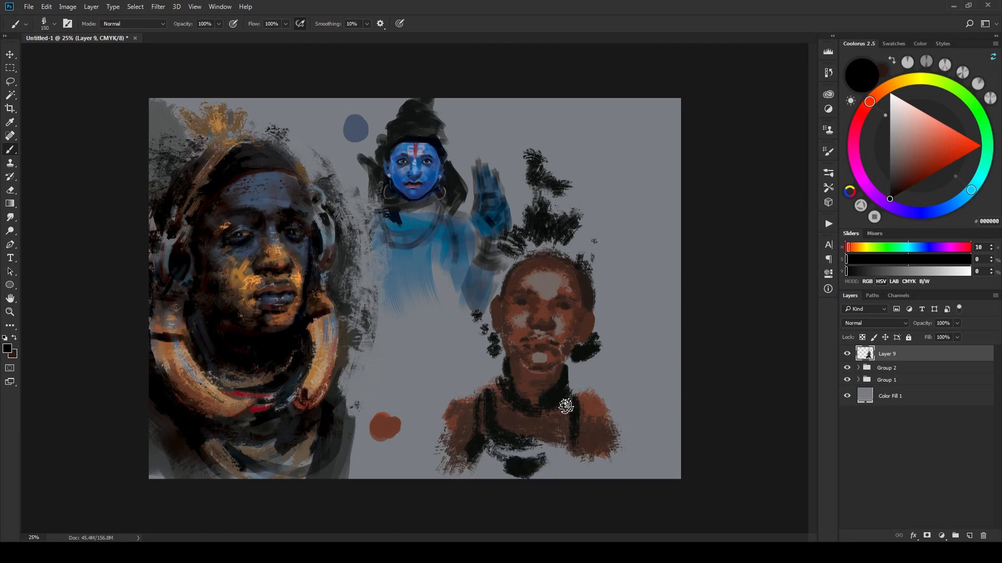
Step: Extend the black garment shapes along the canvas's lower edge and down the outer arm with a brush of about 300 px
key(bracketright)
key(bracketright)
drag(600, 481, 628, 475)
key(bracketleft)
key(bracketleft)
key(bracketleft)
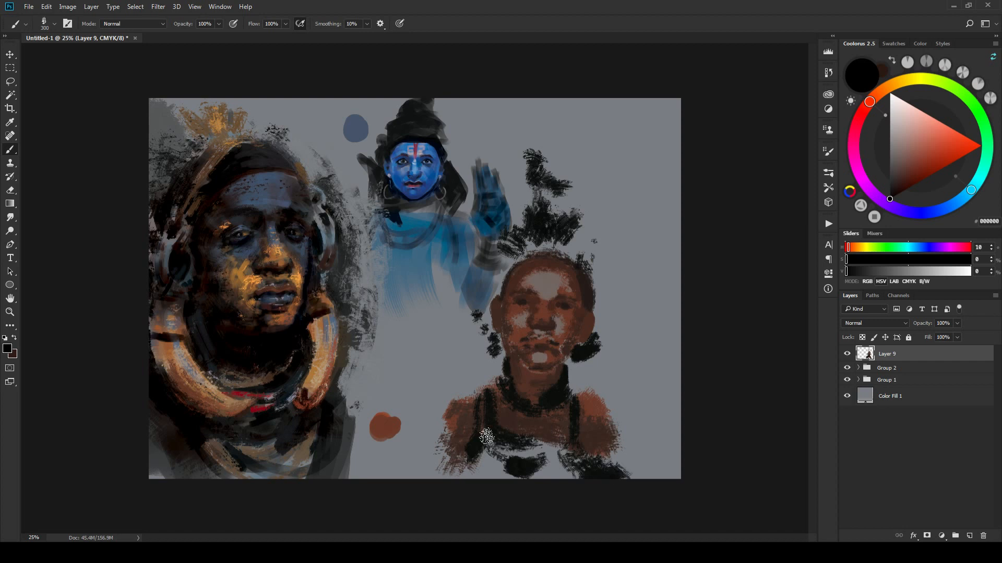
drag(462, 448, 451, 480)
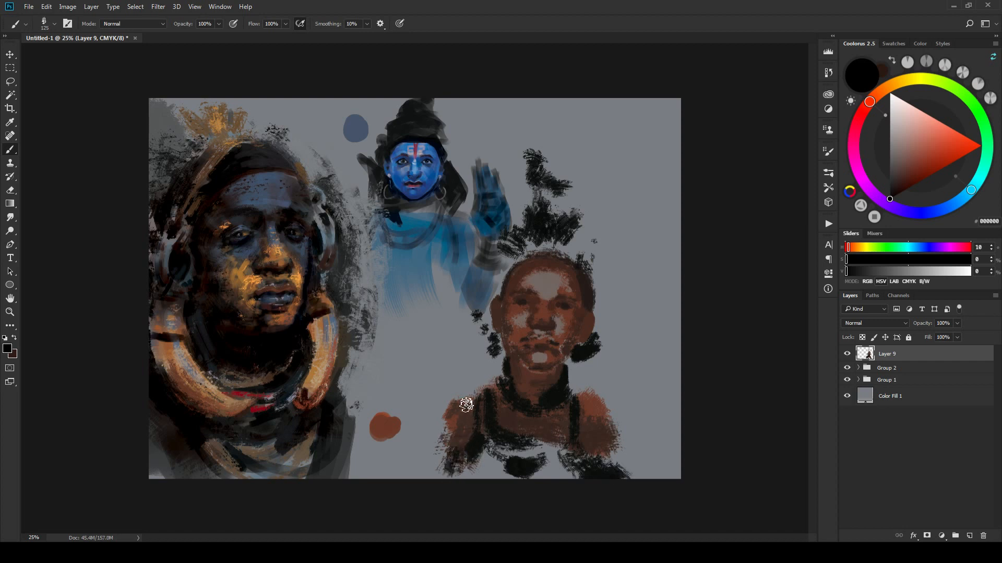
Step: Edge the outer contours of both shoulders in black and sample the dark brown #422D24 from the upper arm
drag(463, 402, 448, 407)
key(bracketleft)
mouse_move(580, 395)
mouse_down()
mouse_move(629, 433)
mouse_move(595, 390)
mouse_move(608, 402)
mouse_move(574, 387)
mouse_move(623, 416)
mouse_move(604, 407)
mouse_up()
key(bracketleft)
alt+click(604, 407)
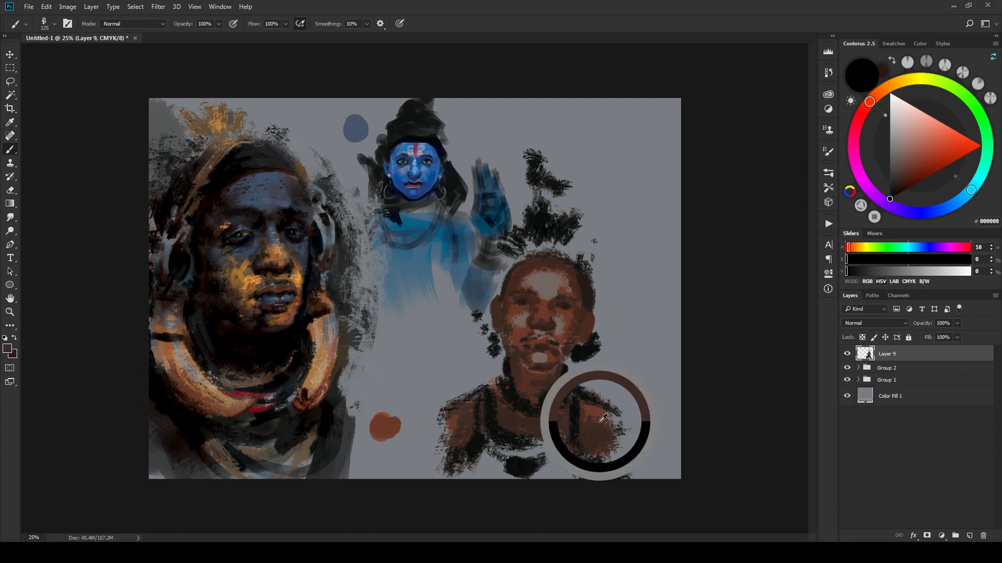
key(bracketright)
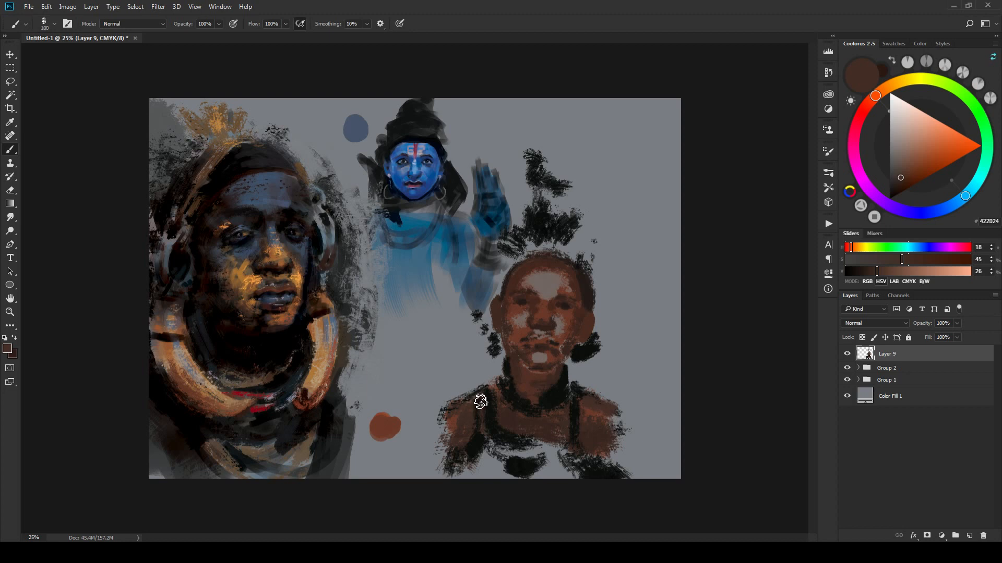
Step: Fill out the outer contours of both shoulders and upper arms with sampled reddish brown #633826, using a brush of about 150 to 200 px
mouse_move(458, 414)
mouse_down()
mouse_move(440, 424)
mouse_move(454, 426)
mouse_up()
alt+click(452, 425)
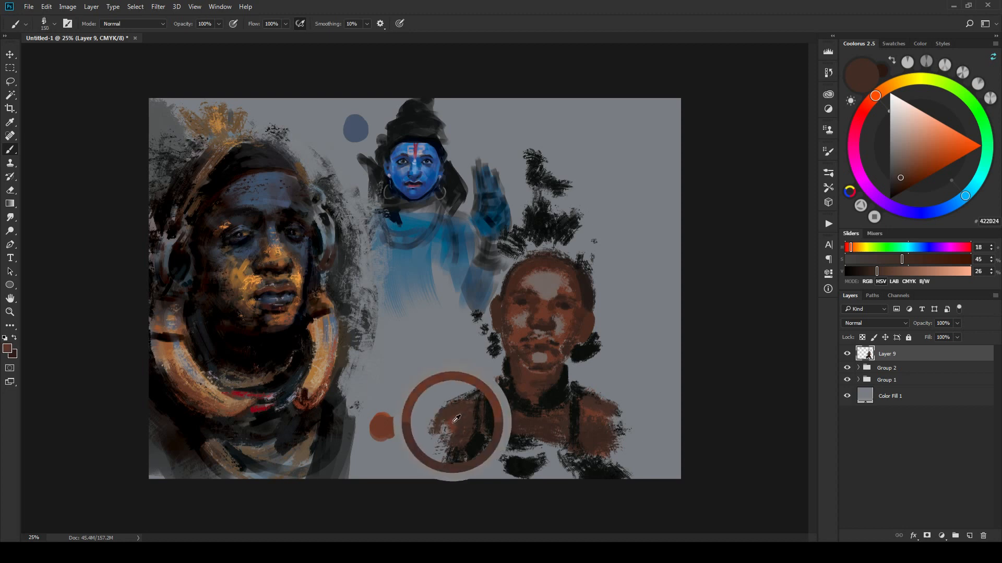
key(bracketright)
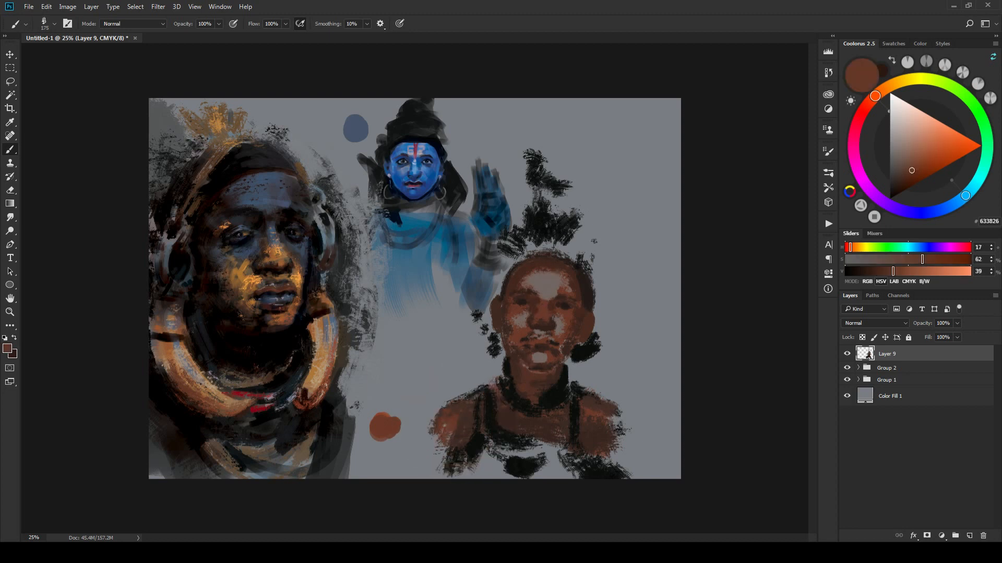
key(bracketright)
drag(615, 438, 620, 450)
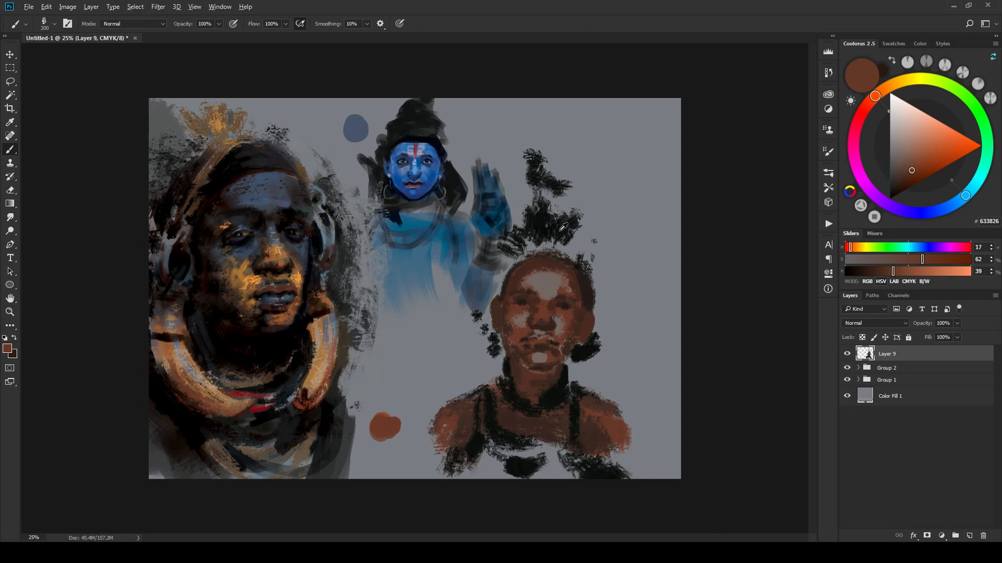
Step: Paint black hair tufts beside both temples and fanning outward from the head with sampled #020303 at about 175 px
alt+click(530, 219)
key(bracketleft)
key(bracketleft)
key(bracketleft)
key(bracketleft)
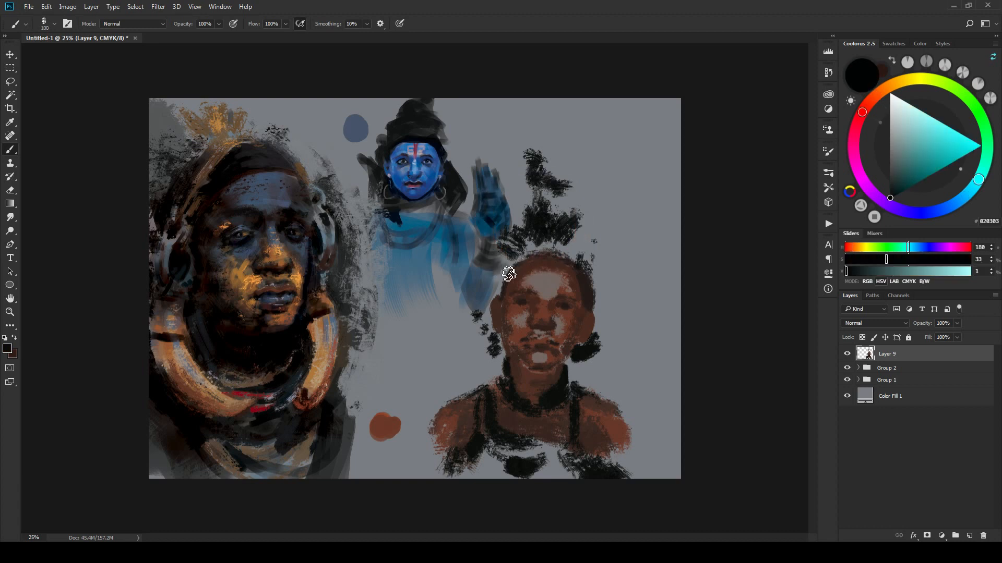
key(bracketright)
key(bracketright)
key(bracketright)
mouse_move(488, 268)
mouse_down()
mouse_move(476, 298)
mouse_move(484, 273)
mouse_up()
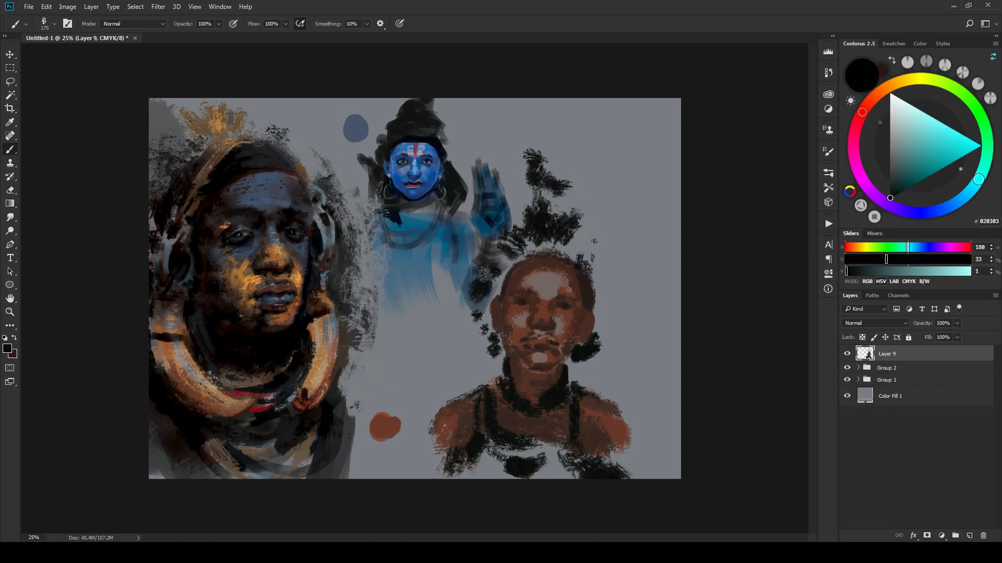
mouse_move(601, 263)
mouse_down()
mouse_move(597, 288)
mouse_move(611, 300)
mouse_move(586, 234)
mouse_move(623, 227)
mouse_up()
Step: Extend the black hair mass over the blue figure's raised arm with a brush of about 200 to 300 px
key(bracketright)
key(bracketright)
key(bracketright)
key(bracketright)
key(bracketright)
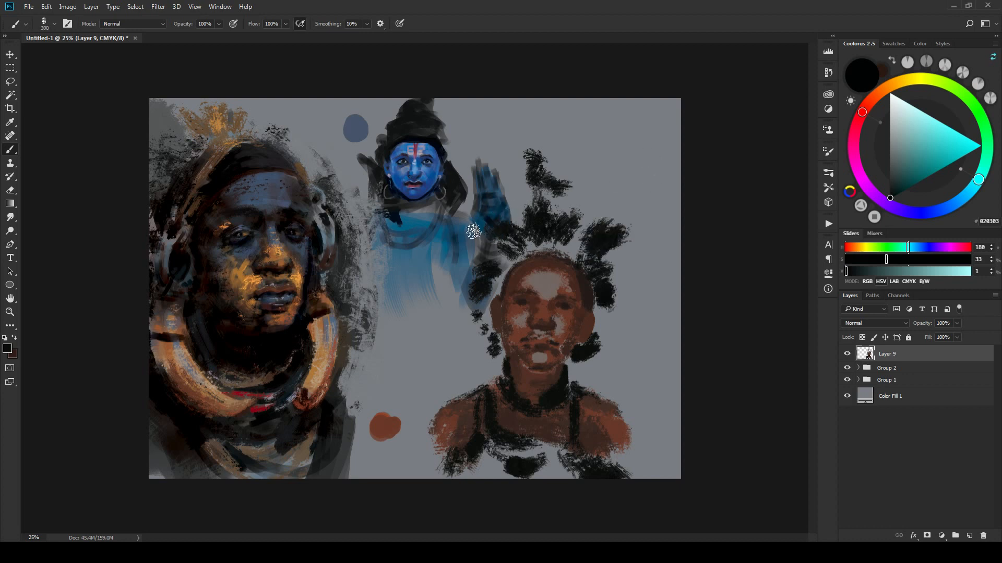
mouse_move(474, 231)
mouse_down()
mouse_move(501, 199)
mouse_move(470, 250)
mouse_move(462, 303)
mouse_up()
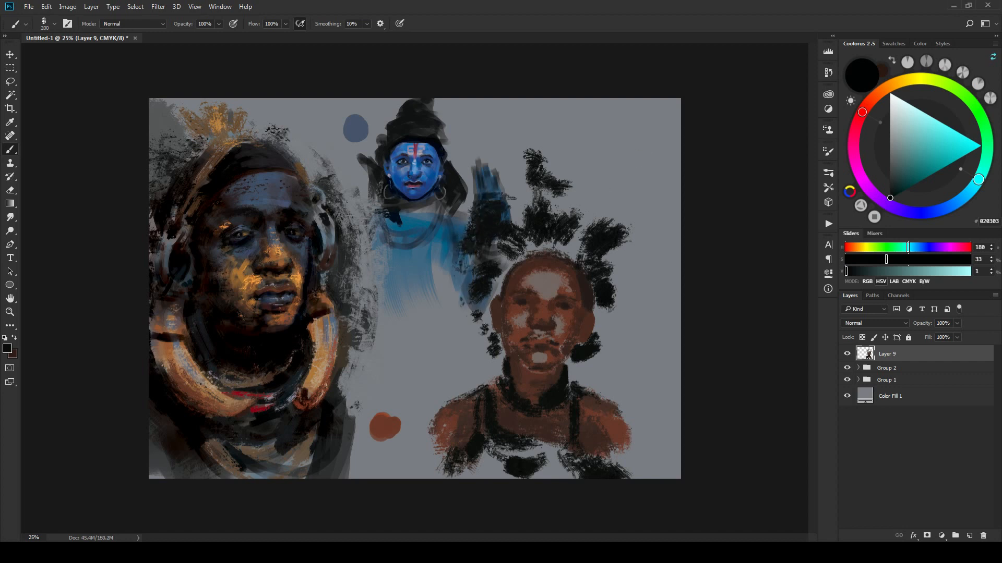
Step: Paint detached black hair tufts high above the head on both sides with a brush of about 175 to 200 px
mouse_move(600, 201)
mouse_down()
mouse_move(625, 144)
mouse_move(647, 136)
mouse_up()
key(bracketleft)
key(bracketleft)
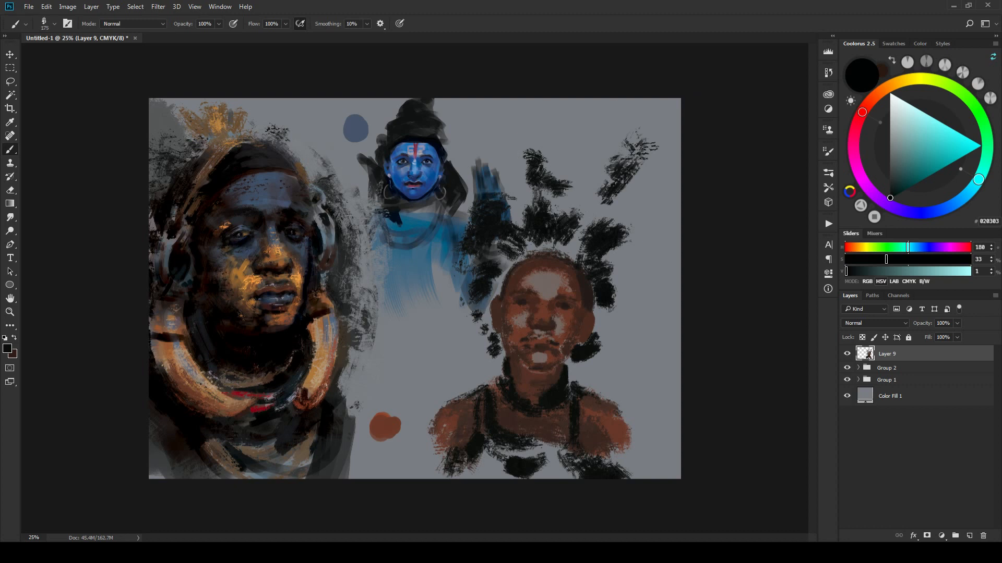
mouse_move(503, 131)
mouse_down()
mouse_move(498, 164)
mouse_move(483, 169)
mouse_up()
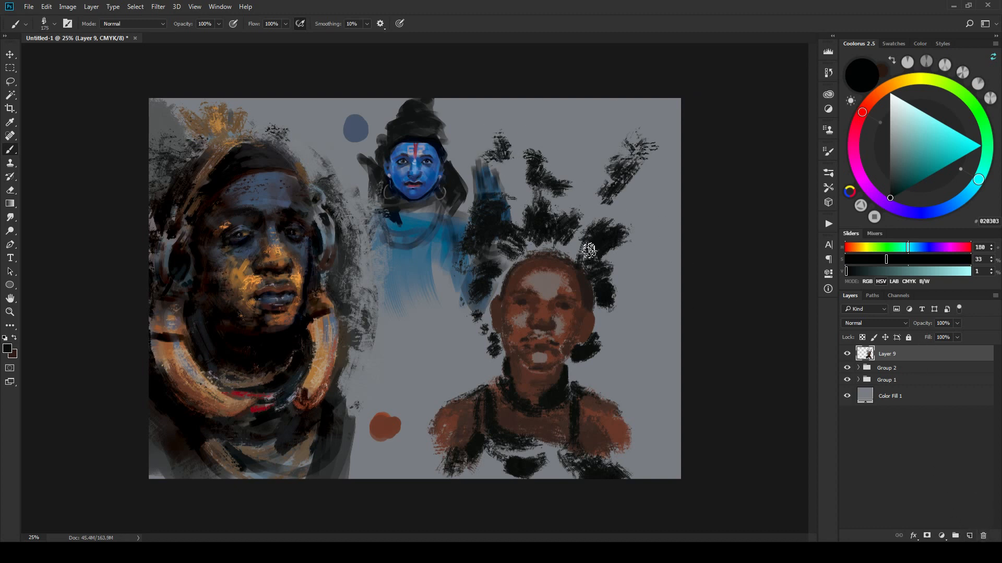
Step: Add a new layer above Layer 9 for detailing the reddish-brown bust's face
key(ctrl+plus)
key(ctrl+plus)
key(ctrl+plus)
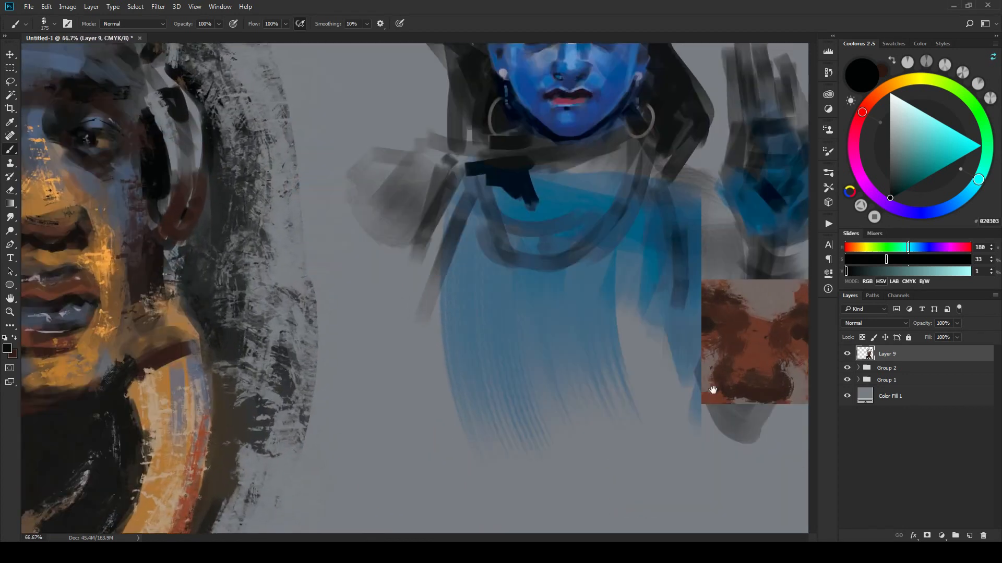
drag(713, 390, 489, 182)
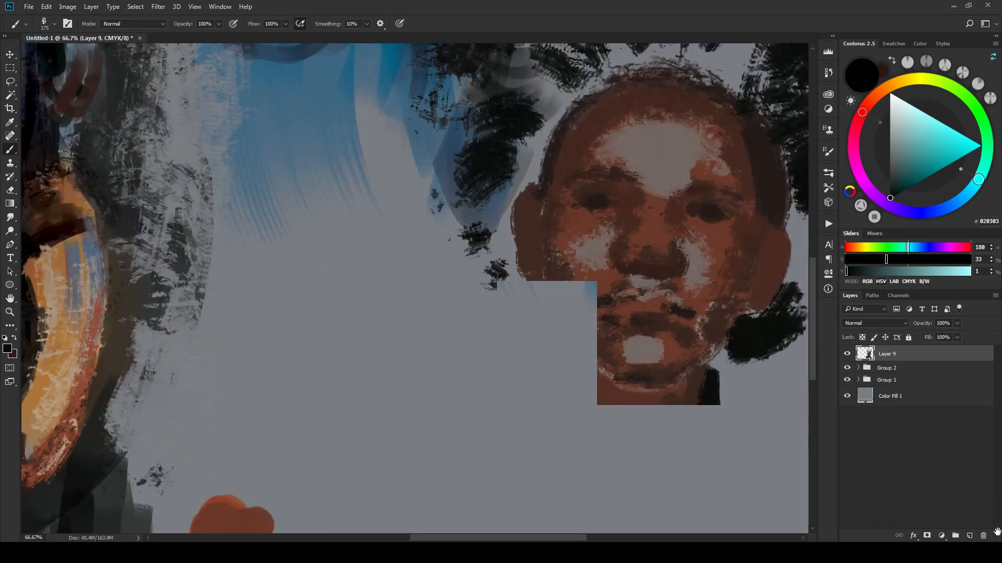
click(970, 536)
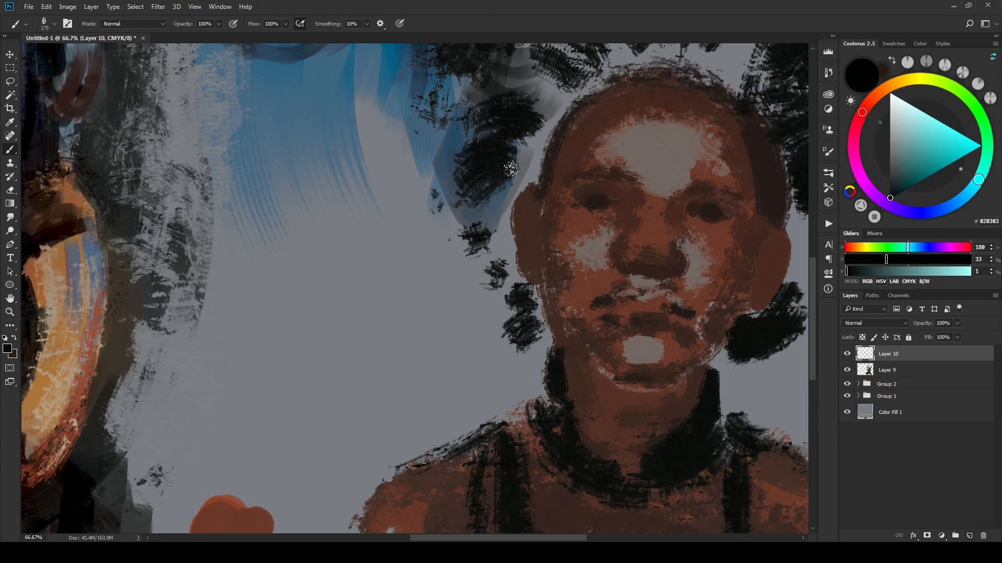
Step: Paint a thin black line between the bust's lips with a brush of about 30 px
key(bracketleft)
key(bracketleft)
key(bracketleft)
key(bracketleft)
key(bracketleft)
key(bracketleft)
key(bracketleft)
key(bracketleft)
key(bracketleft)
key(bracketleft)
key(bracketleft)
key(bracketleft)
key(bracketleft)
key(bracketleft)
key(bracketleft)
key(bracketleft)
drag(652, 307, 678, 313)
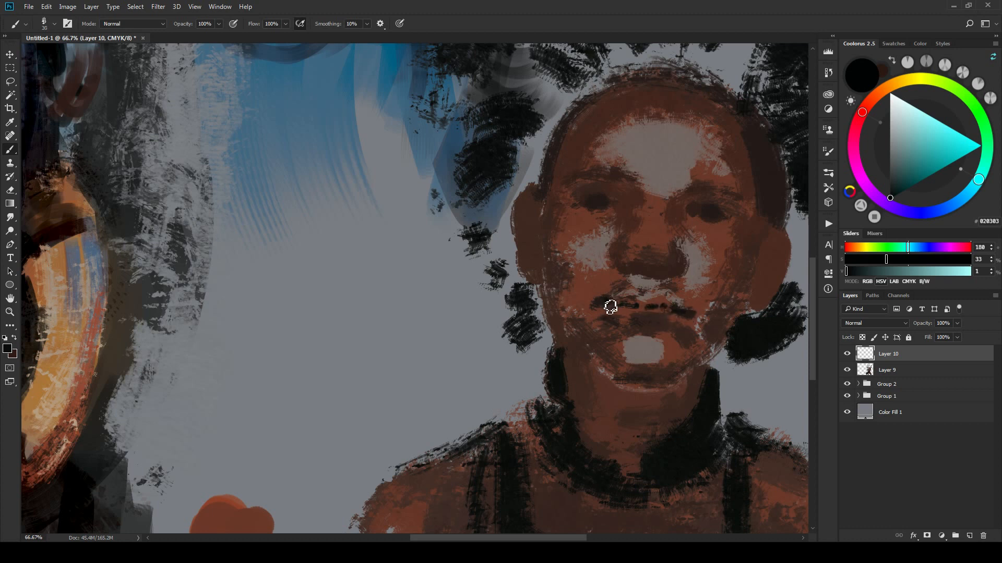
Step: Shape both lips with sampled reddish brown #663B27 and pale grey-brown #756A65, using a brush of about 25 to 50 px
alt+click(670, 302)
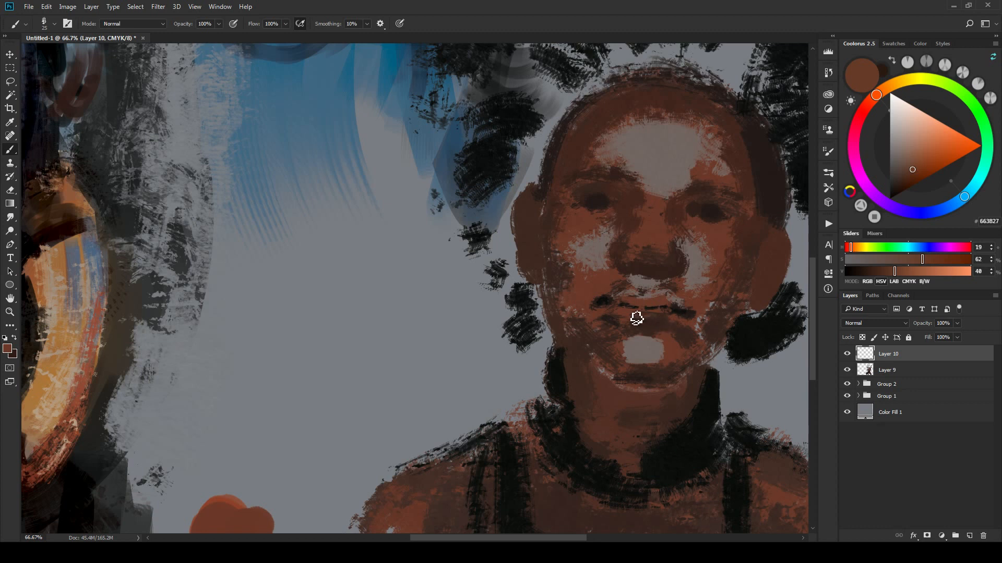
alt+click(655, 343)
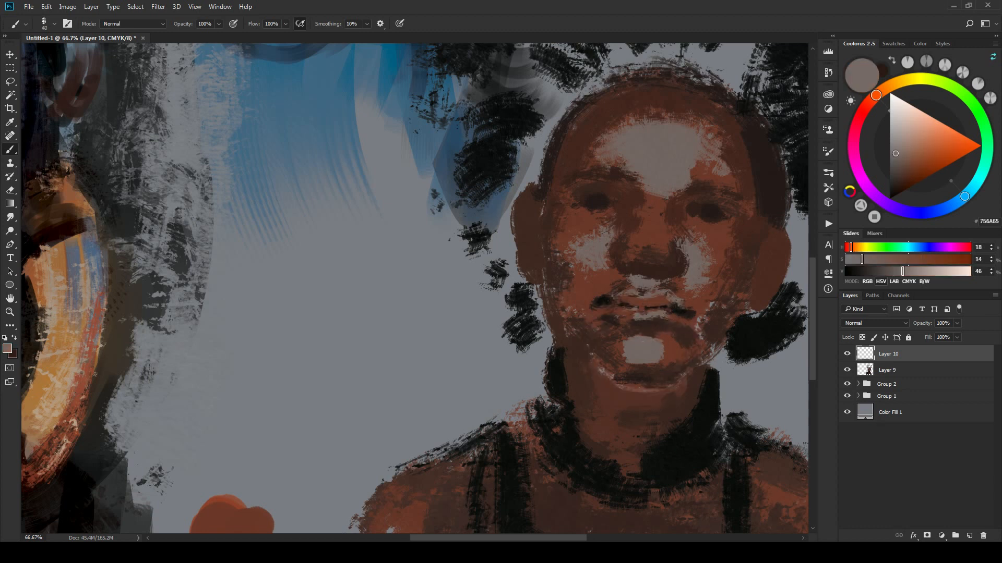
alt+click(683, 320)
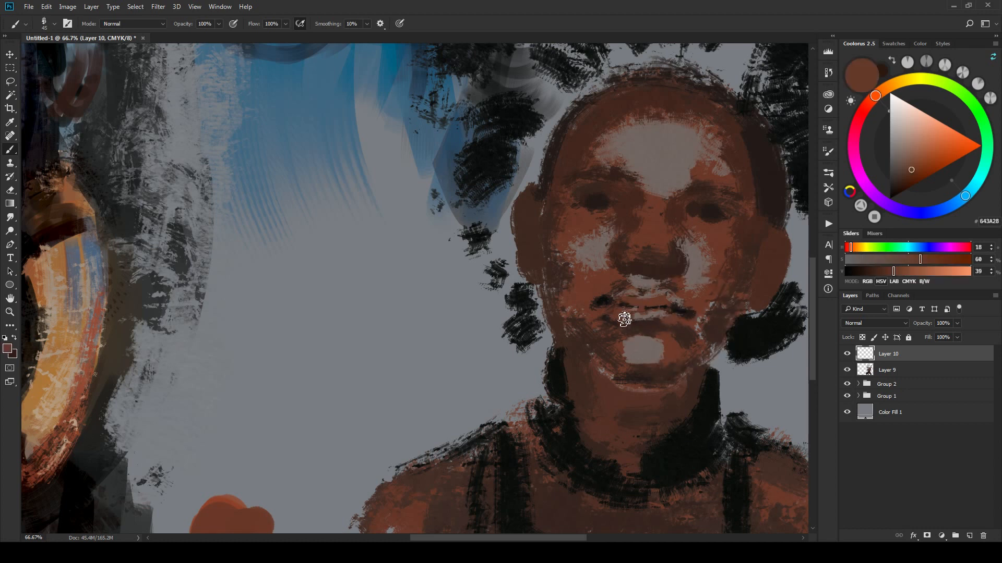
key(bracketright)
alt+click(633, 313)
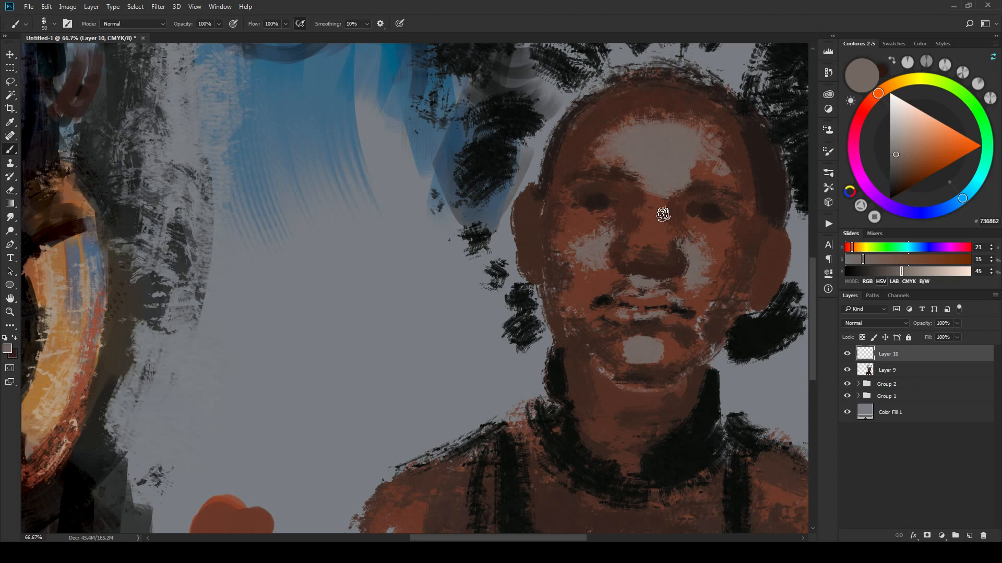
Step: Paint pale grey-brown #716762 highlights down the nose bridge to the tip with a brush of about 50 to 60 px
alt+click(662, 185)
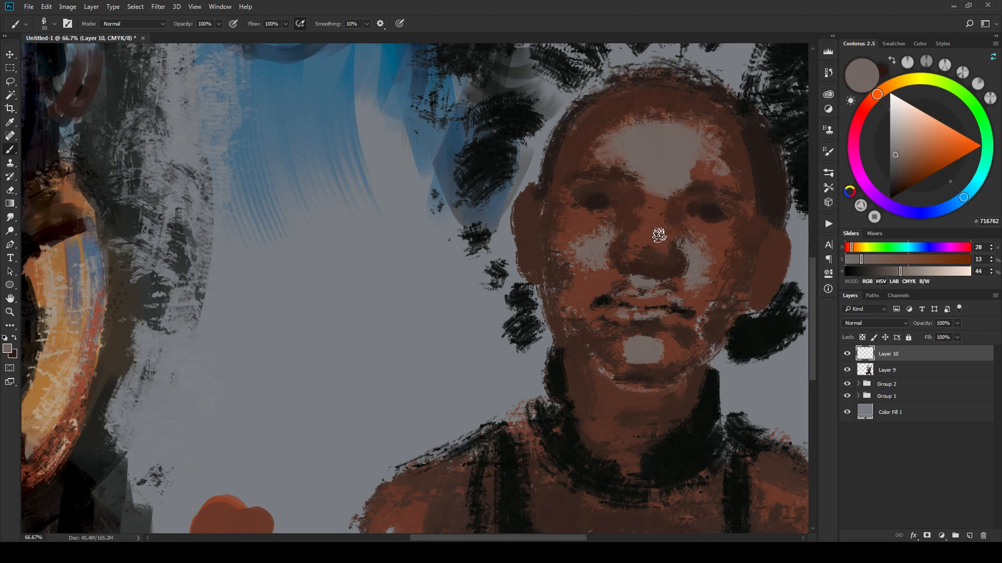
click(652, 212)
key(bracketleft)
drag(649, 228, 652, 256)
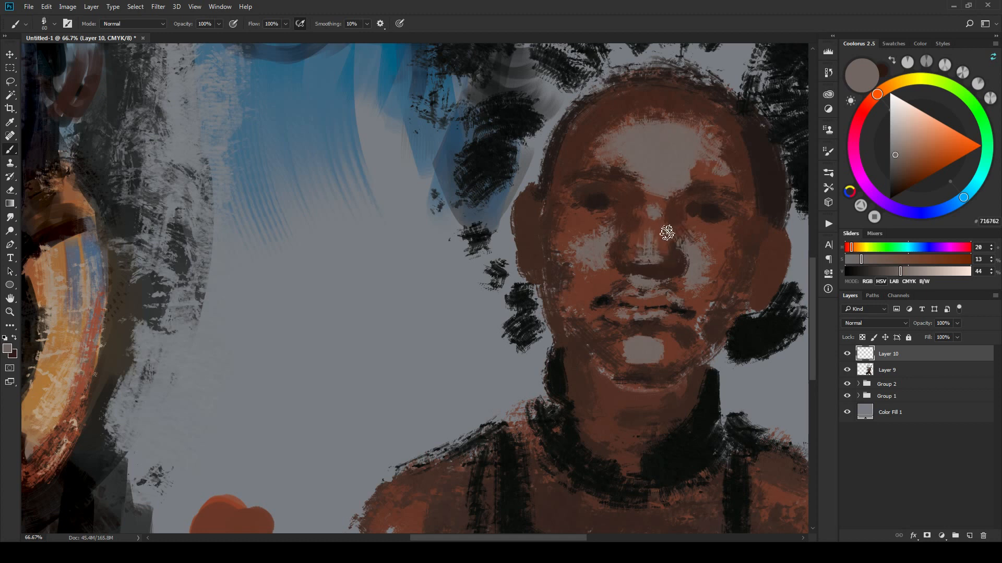
Step: Model the nose tip and nostril wings with sampled dark brown #4D3022 and pale grey-brown #716763 at about 45 px
key(bracketleft)
key(bracketleft)
alt+click(632, 262)
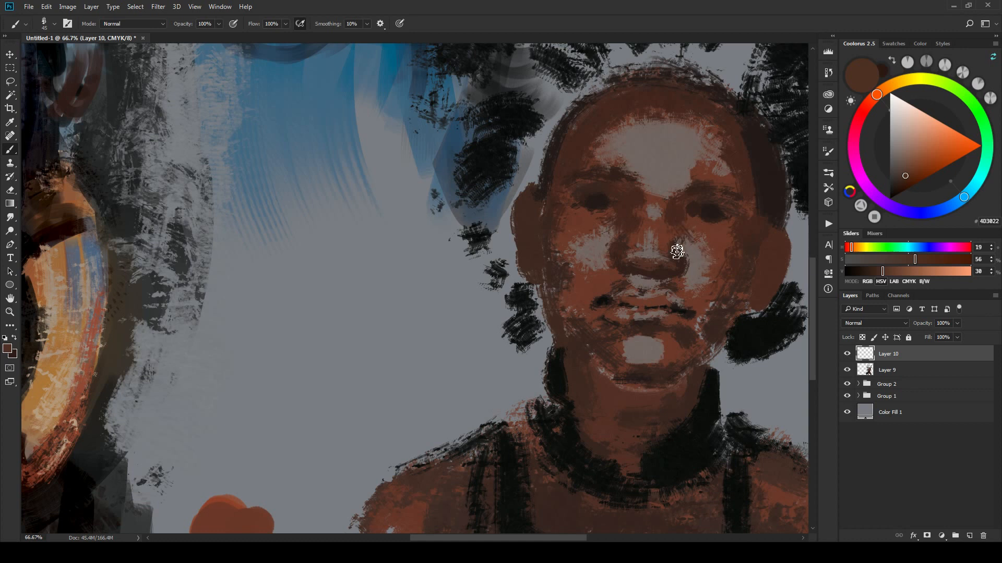
alt+click(693, 259)
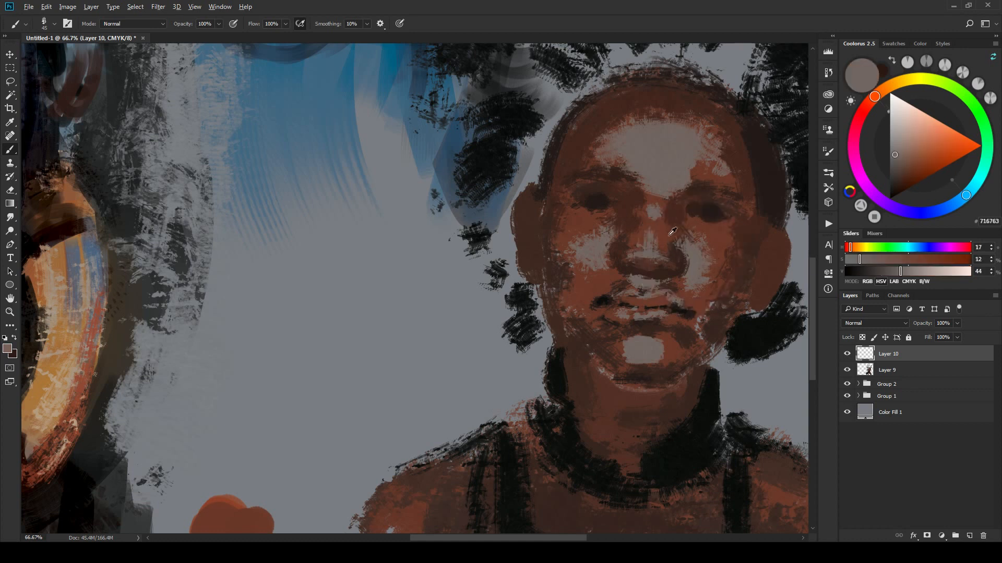
Step: Darken both eye sockets and refine their edges with sampled browns #2D1D15, #4F3022 and #312119, using a brush of about 20 to 45 px
alt+click(679, 224)
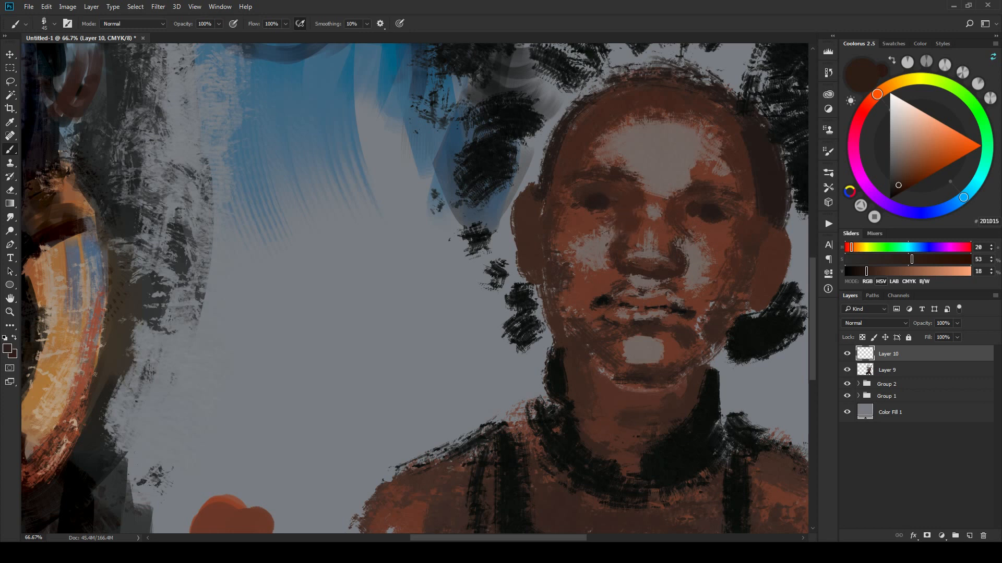
alt+click(587, 202)
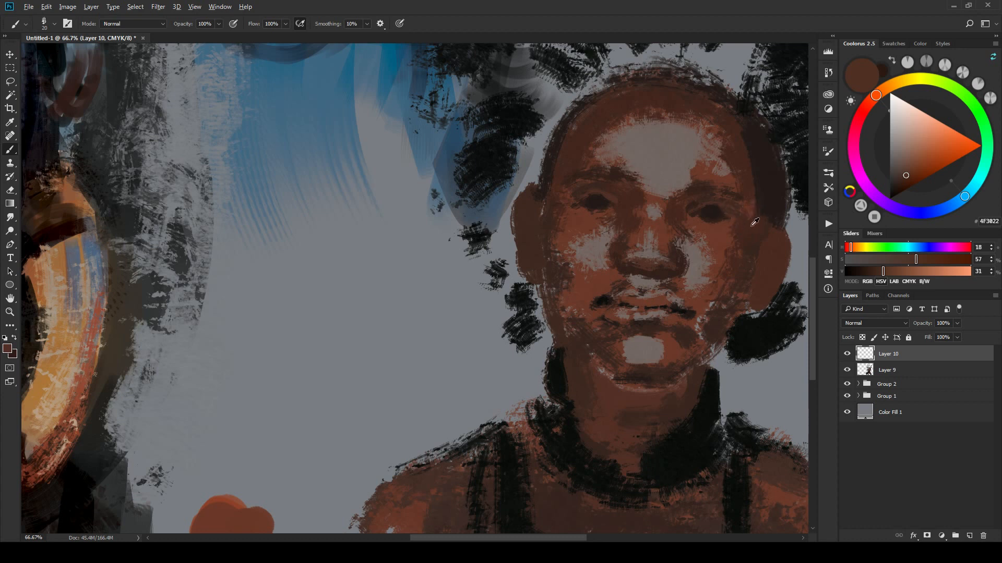
alt+click(746, 245)
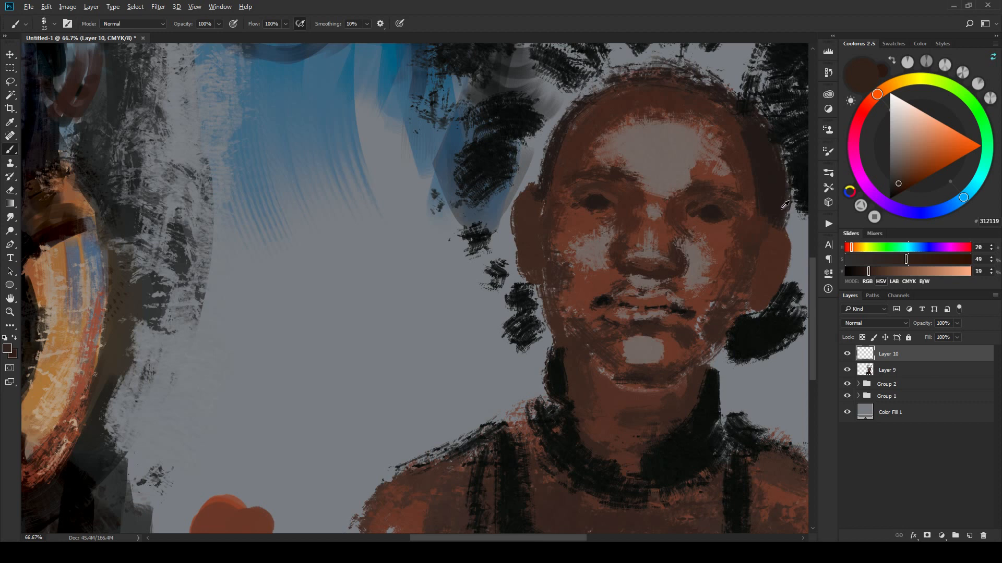
alt+click(760, 211)
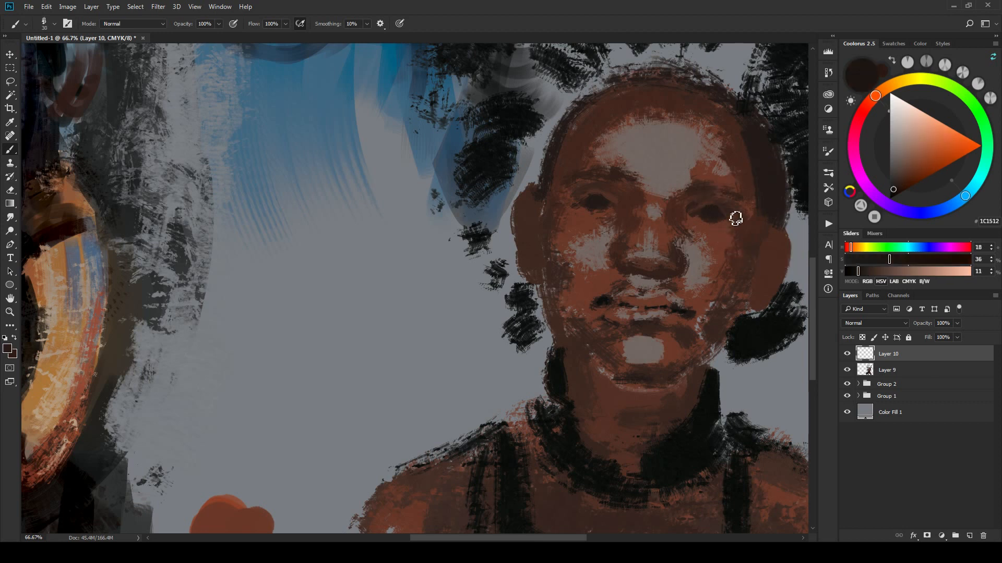
Step: Define the lids and inner corner of the viewer's-right eye with sampled browns #6E4E41, #42261A and #4A2E21 at about 20 px
alt+click(724, 207)
alt+click(723, 208)
alt+click(725, 169)
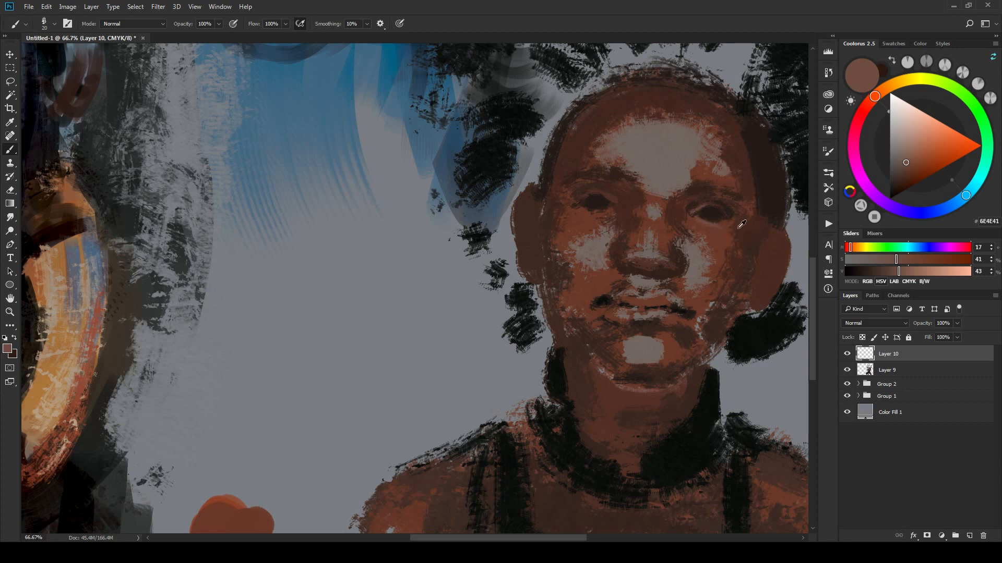
alt+click(723, 235)
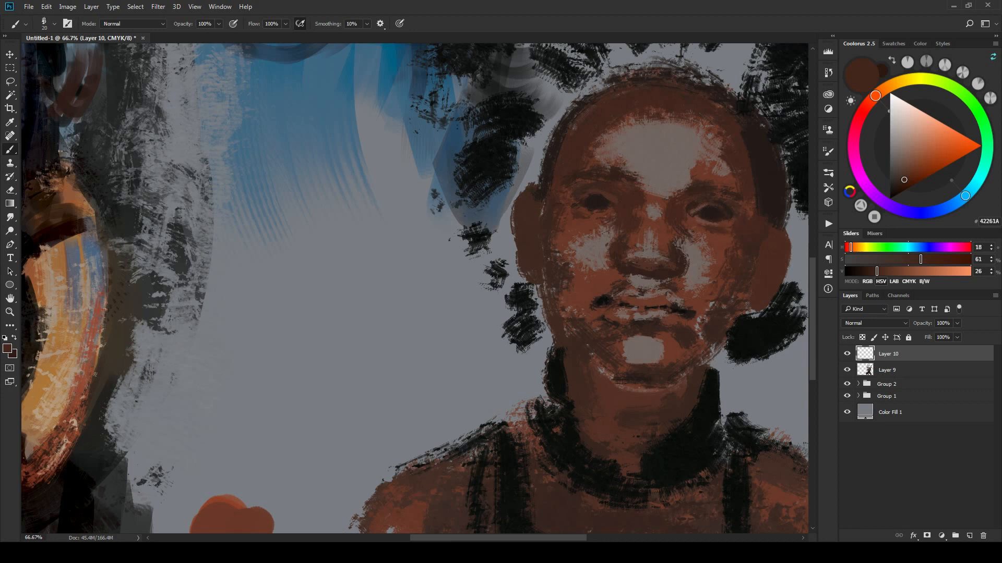
alt+click(699, 207)
alt+click(697, 207)
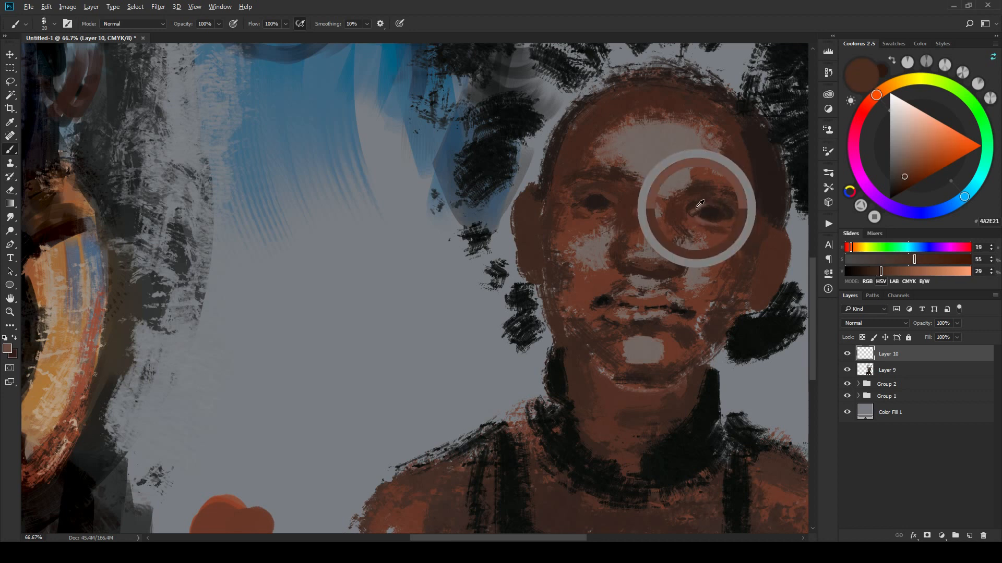
alt+click(729, 211)
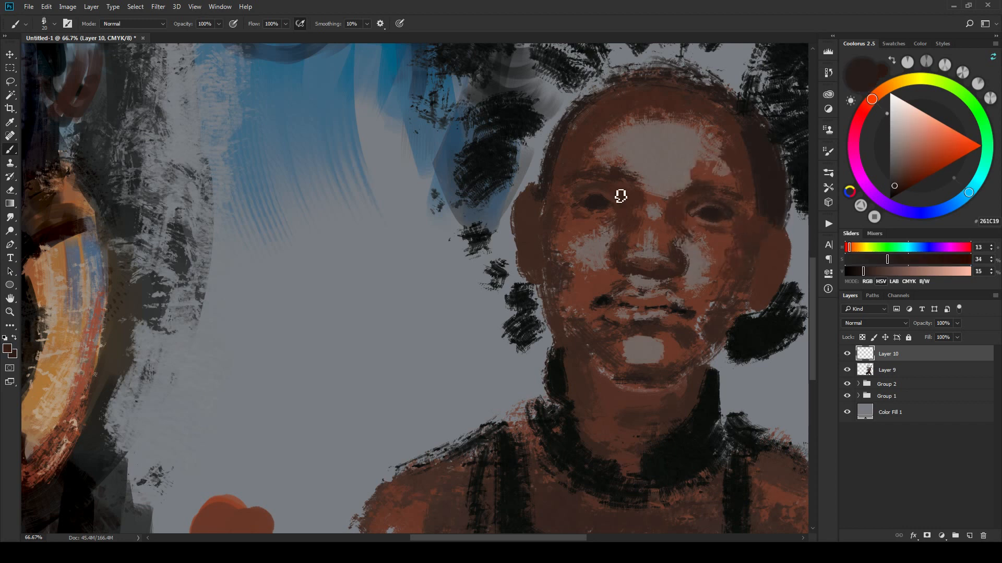
Step: Refine the lids and corners of the viewer's-left eye with sampled browns #3E281E and #1B1512, using a brush of 20 px or smaller
alt+click(590, 201)
alt+click(581, 198)
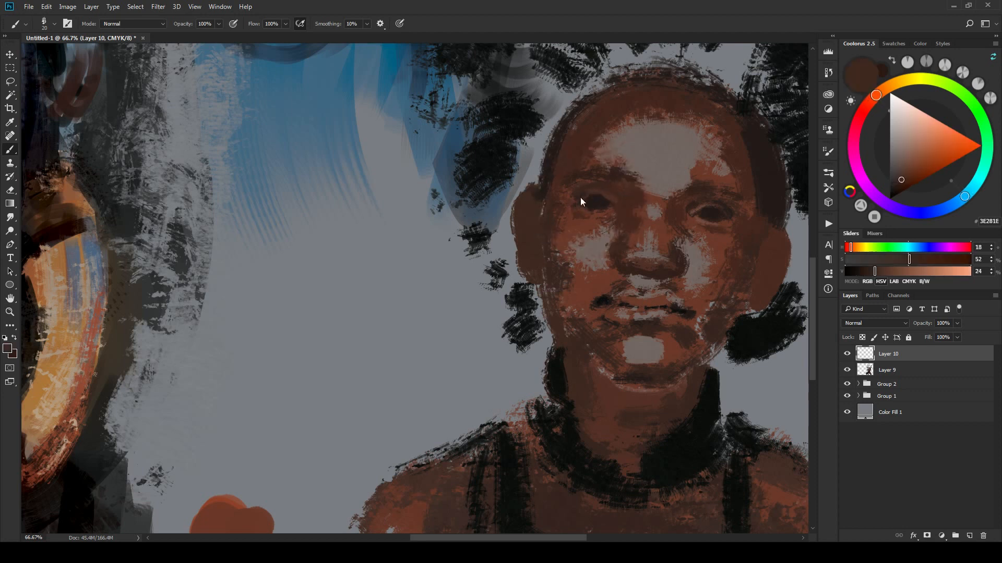
alt+click(577, 198)
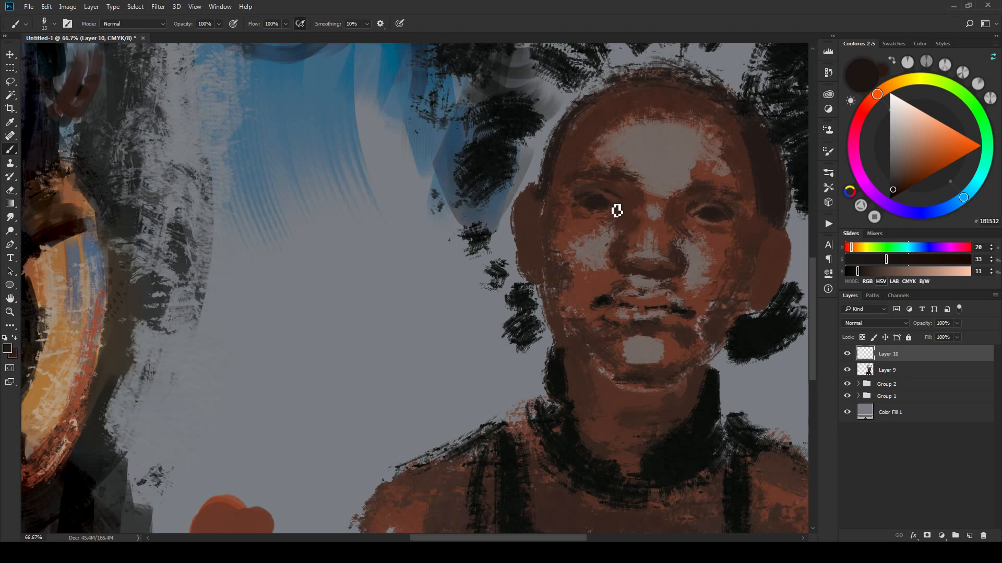
Step: Model the area between the viewer's-left eye and the nose bridge with sampled #6F5549, #512E21 and #716560, using a brush of about 20 to 50 px
key(bracketright)
alt+click(702, 242)
key(bracketright)
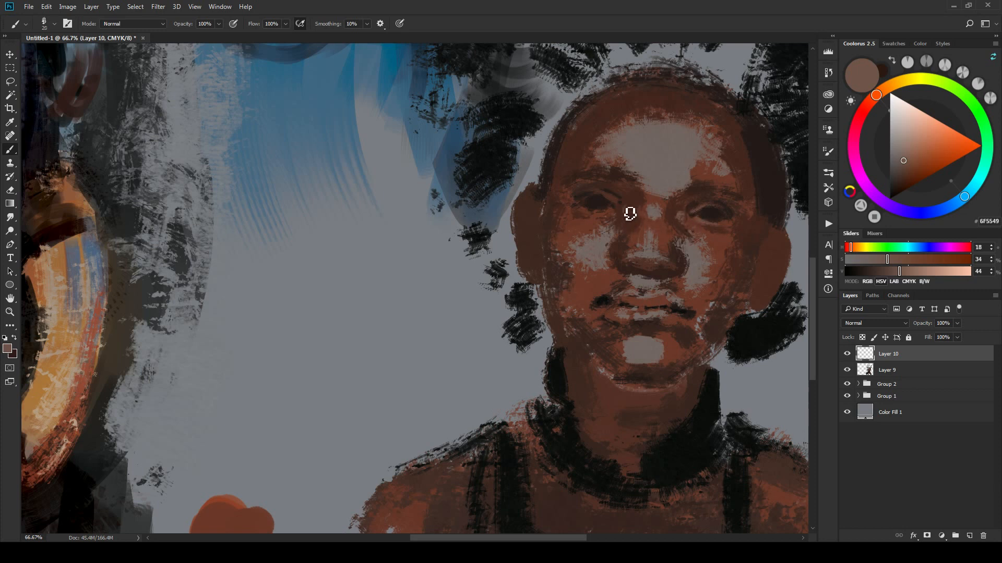
key(bracketright)
key(bracketright)
alt+click(632, 207)
alt+click(606, 216)
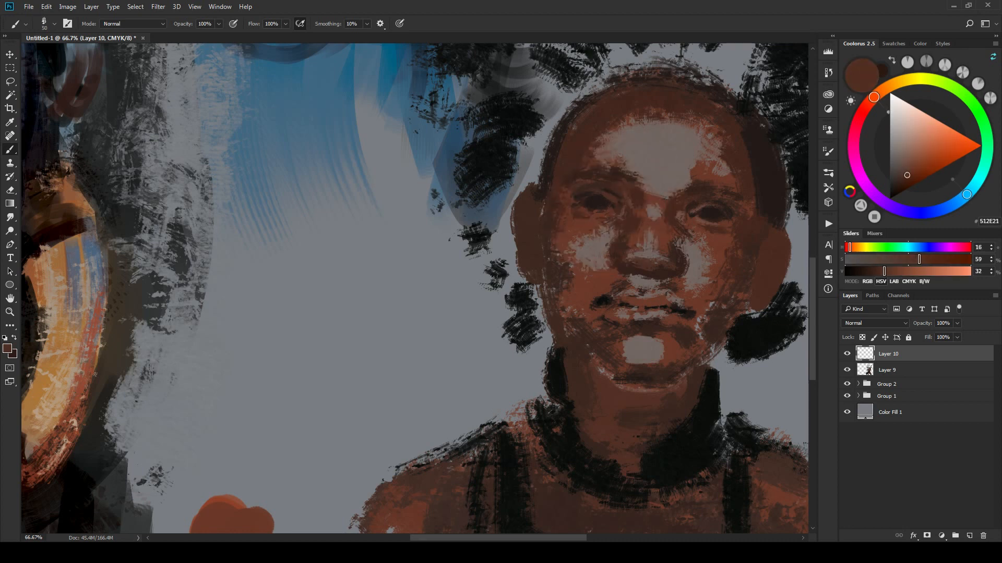
alt+click(632, 217)
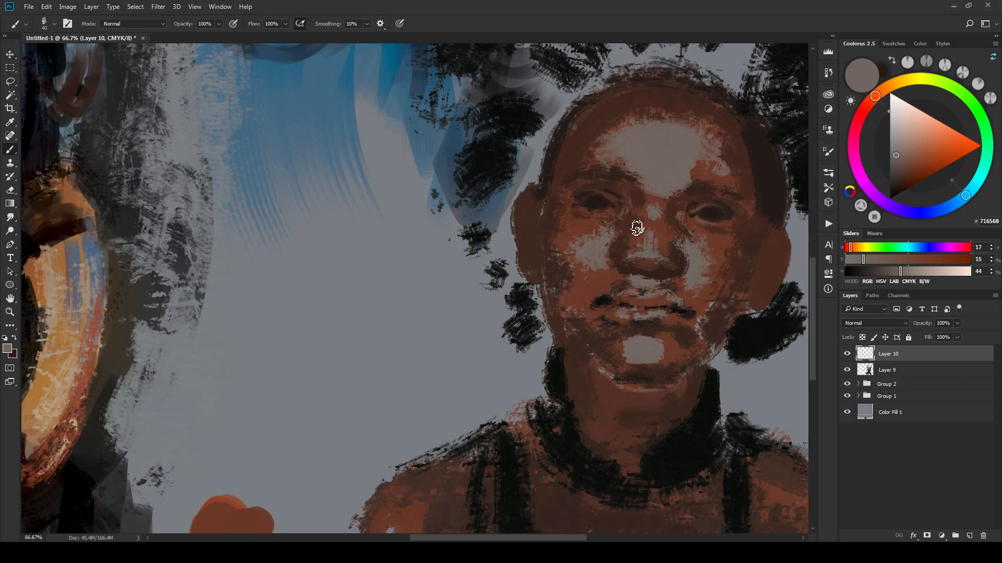
key(bracketleft)
alt+click(638, 202)
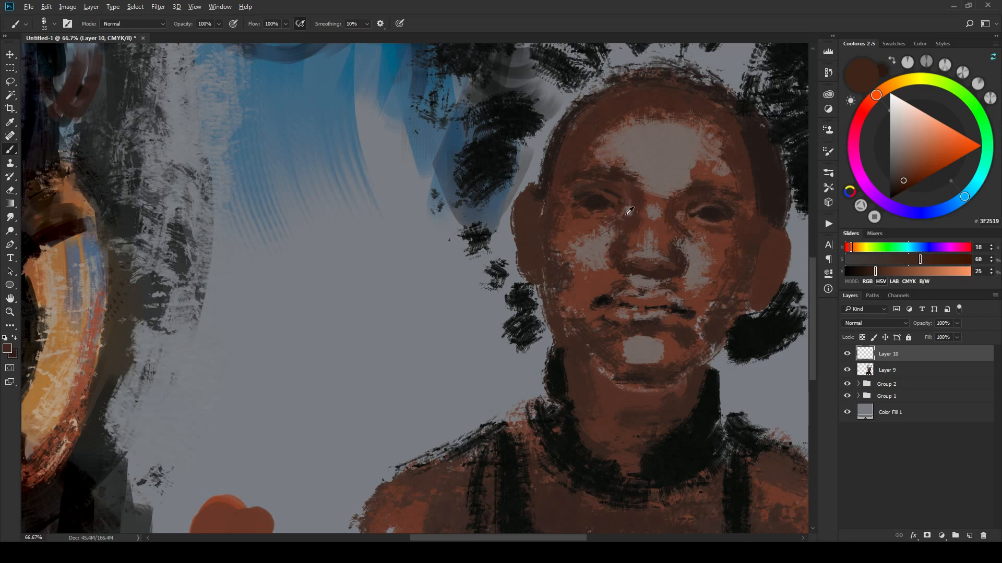
Step: Refine the inner corner and lower lid of the viewer's-left eye with sampled browns #42271B, #63493E and #412519 at about 25 px
alt+click(629, 212)
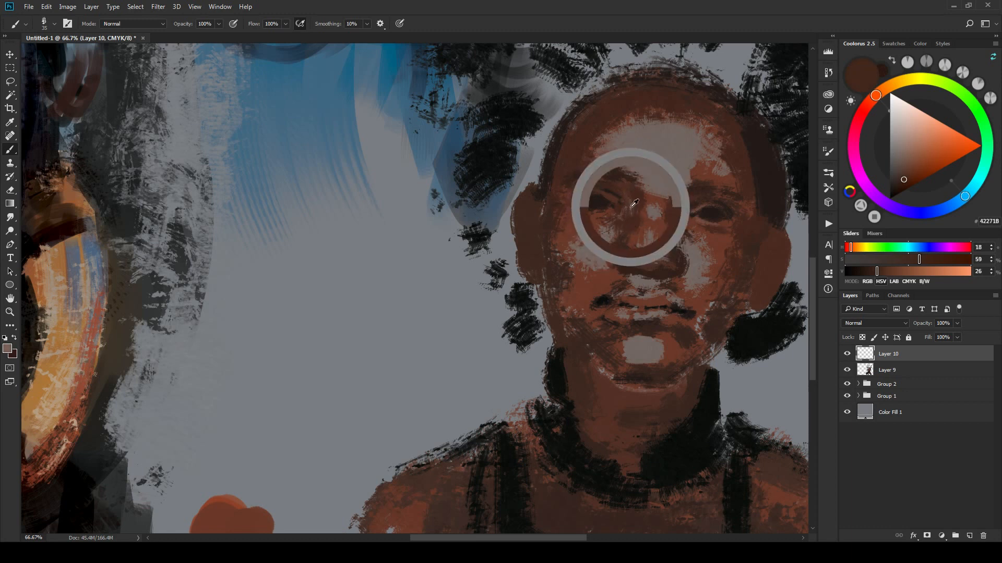
alt+click(685, 214)
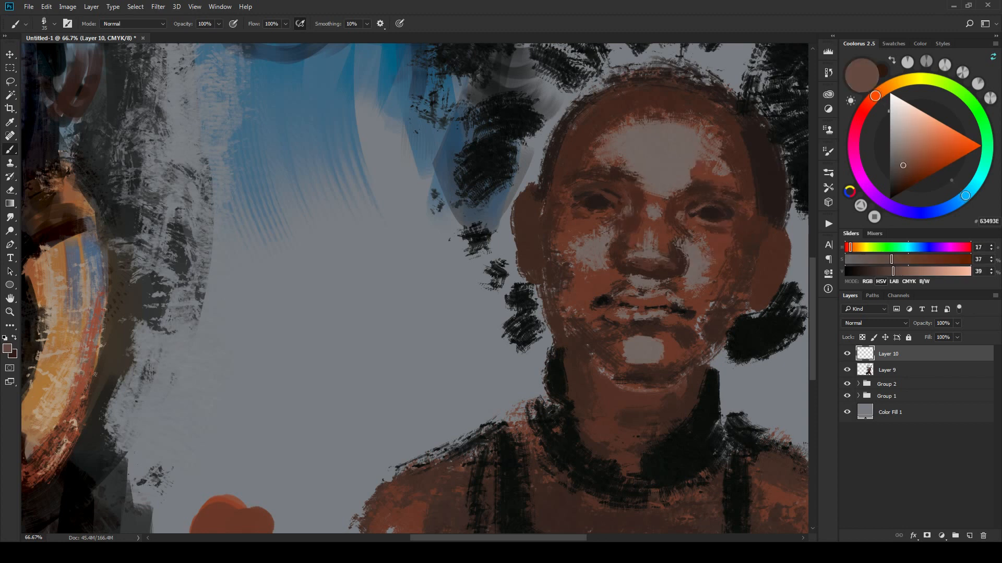
key(bracketleft)
drag(606, 221, 610, 215)
alt+click(623, 211)
alt+click(613, 227)
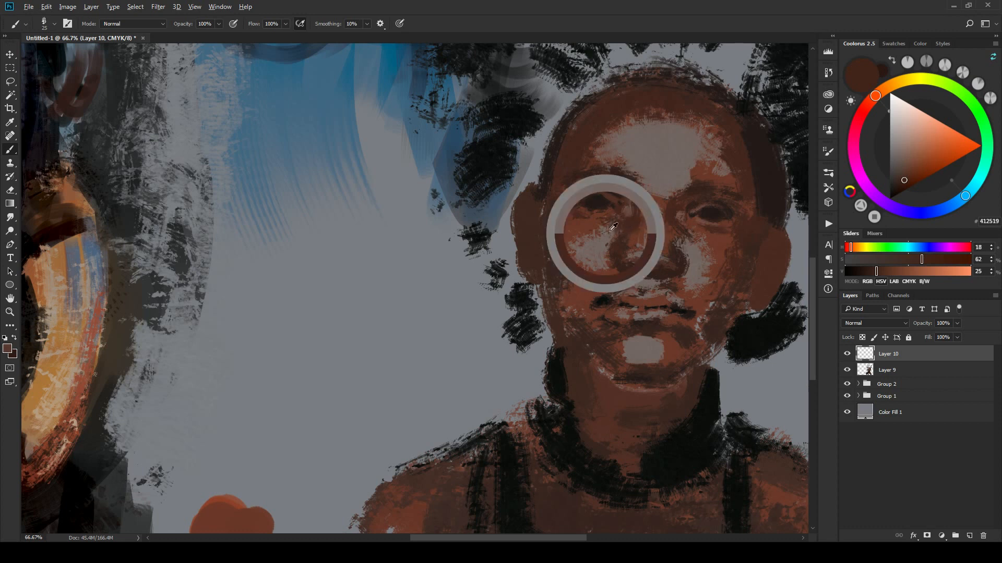
Step: Blend the under-eye area and side of the nose on the viewer's left with sampled #69564E, #402419, #2D1D15 and #663A28 at about 25 to 45 px
key(bracketright)
key(bracketright)
key(bracketright)
key(bracketright)
alt+click(610, 233)
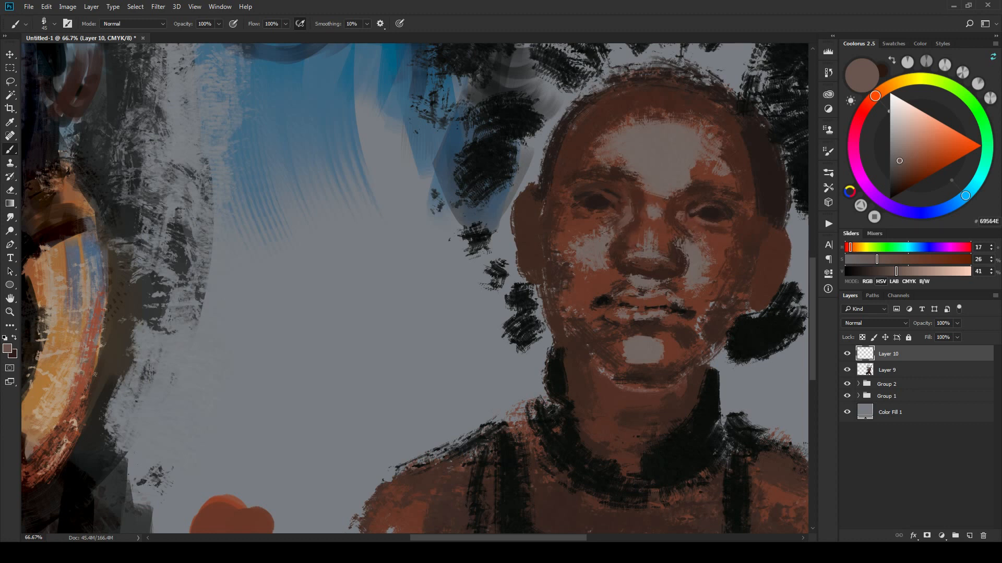
alt+click(649, 195)
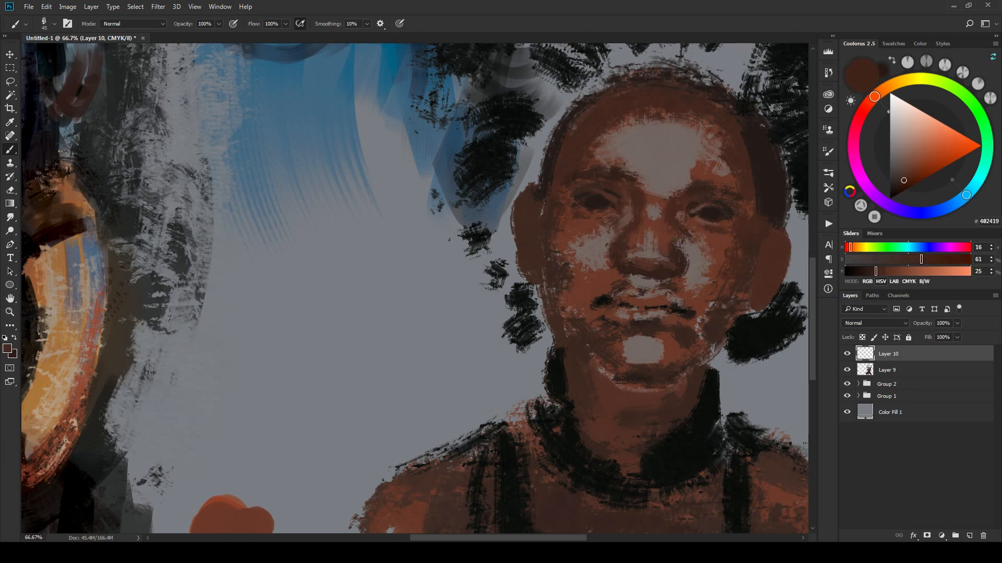
key(bracketleft)
key(bracketleft)
alt+click(626, 263)
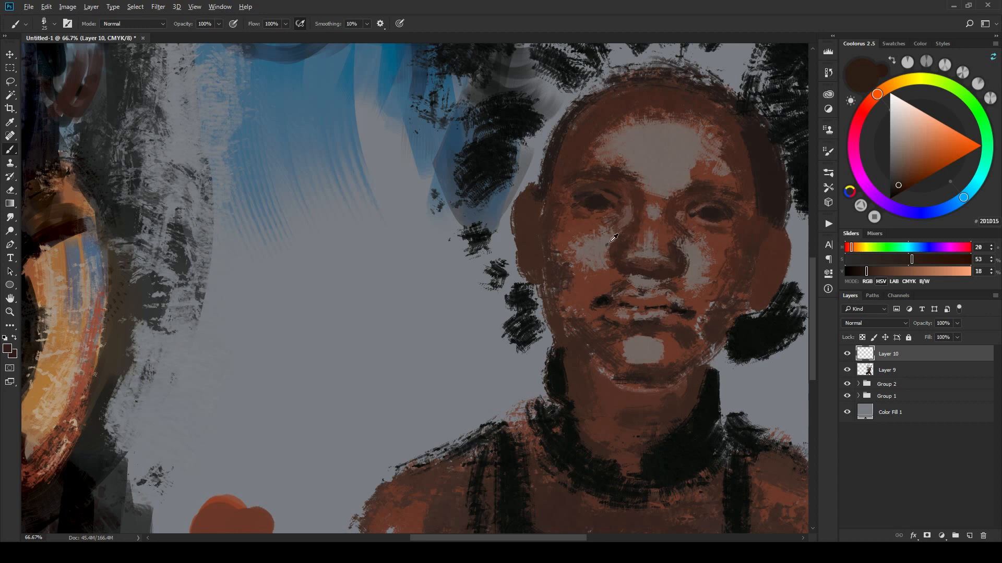
alt+click(609, 280)
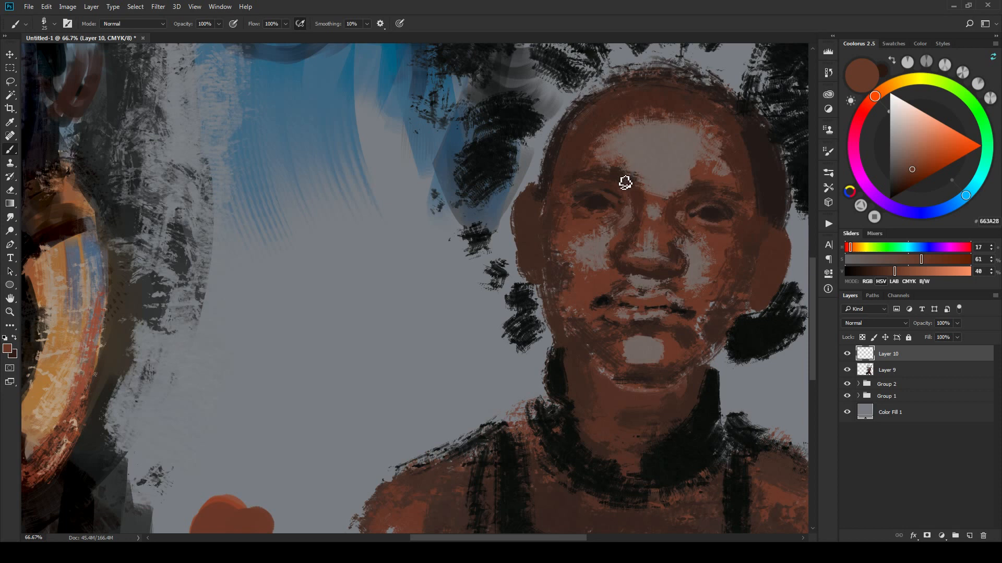
Step: Lighten the nose bridge and inner corner of the viewer's-right eye with sampled grey-brown #6F6560, using a brush of about 40 px
alt+click(651, 215)
alt+click(655, 204)
key(bracketright)
key(bracketright)
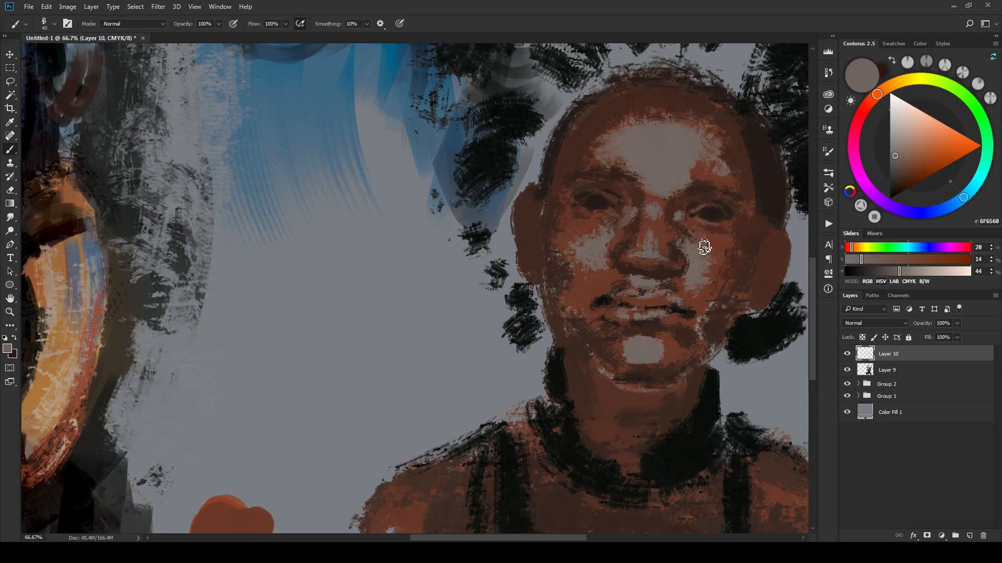
key(bracketleft)
Step: Paint the white of the viewer's-left eye in light grey #888584 and reshape its dark parts with sampled #1D1411 at about 10 to 20 px
alt+click(684, 159)
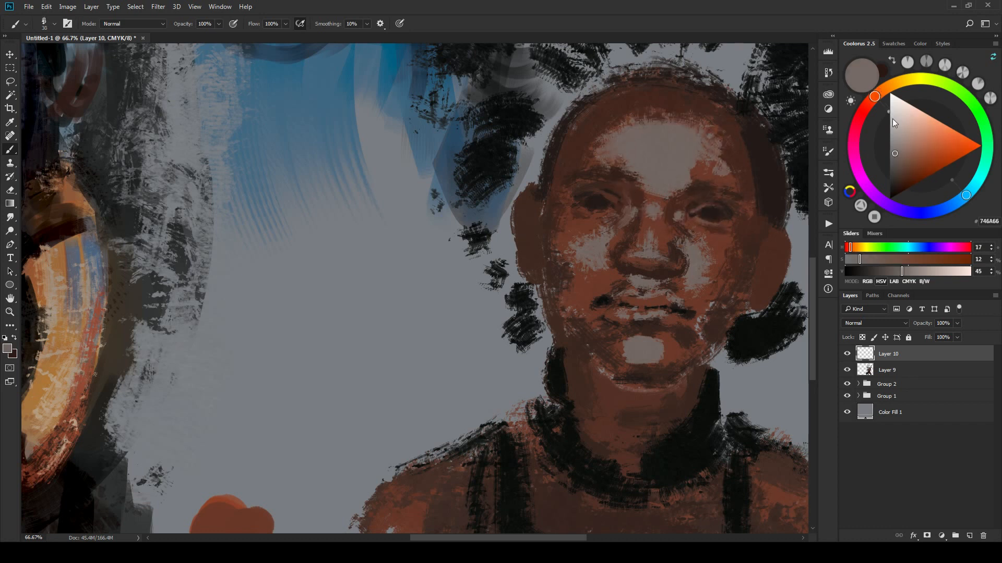
drag(911, 137, 891, 143)
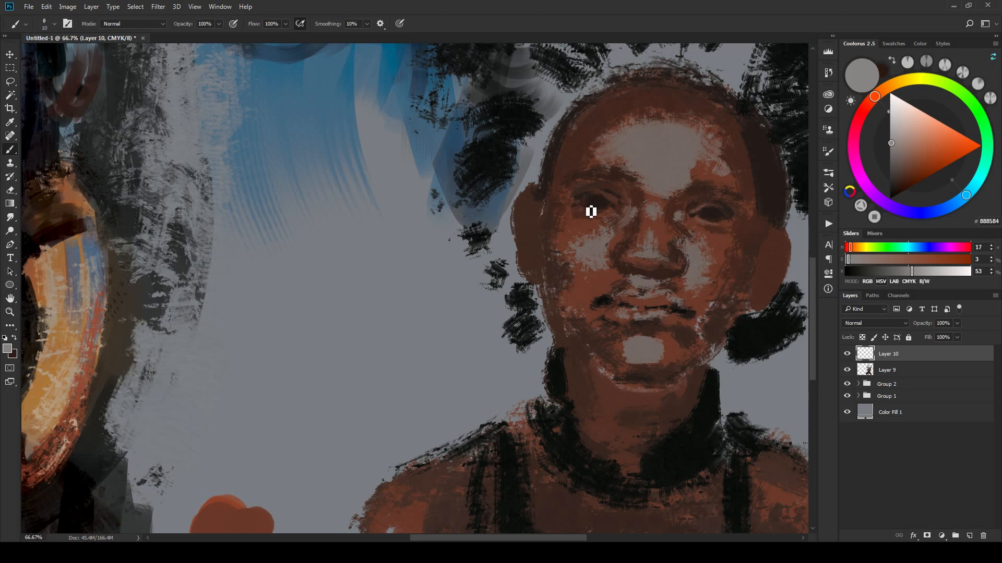
key(bracketright)
click(583, 200)
alt+click(598, 199)
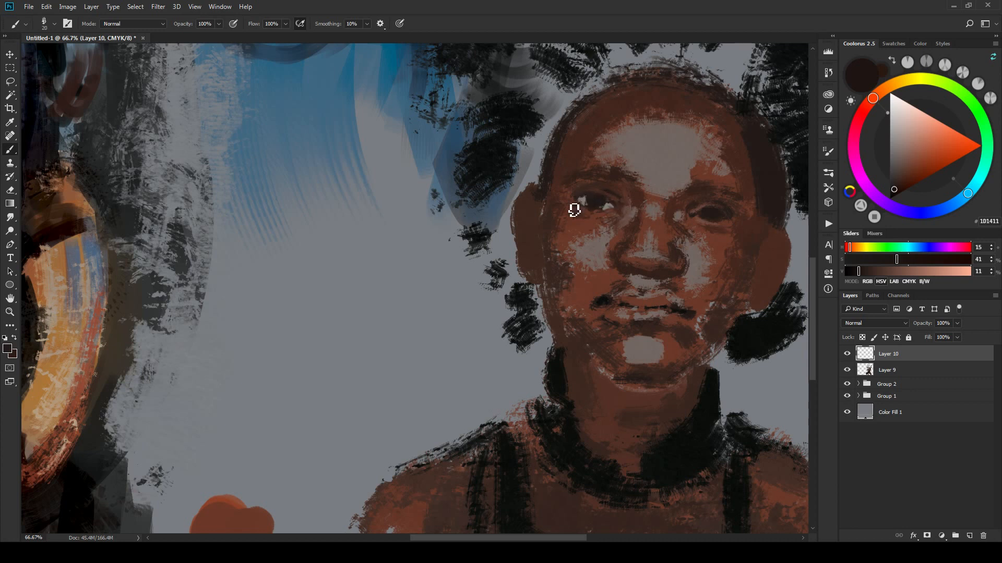
key(bracketleft)
alt+click(586, 197)
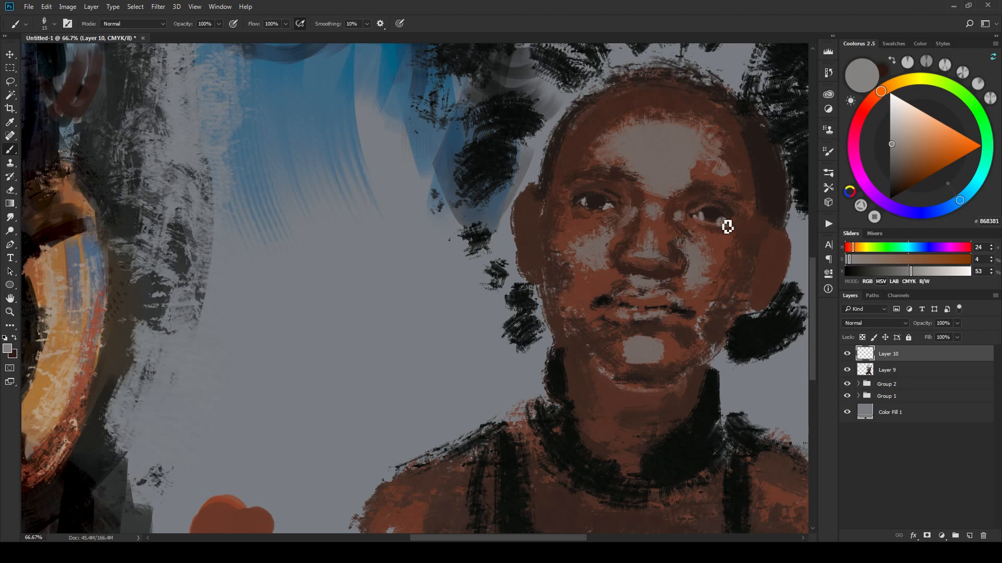
Step: Define the eye white and iris of the viewer's-right eye with sampled #1B1411, #676360 and #868382 at about 15 to 25 px
alt+click(715, 210)
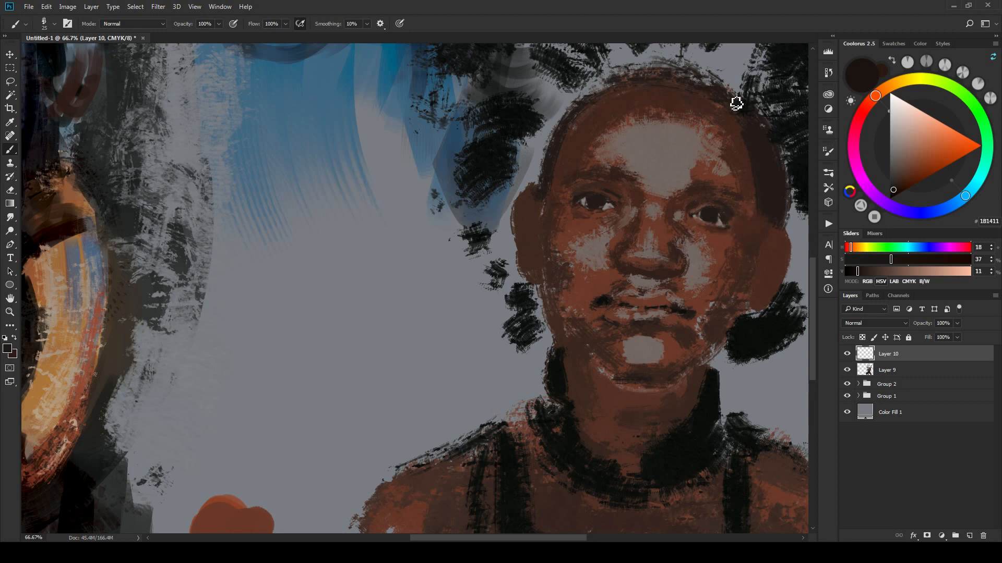
alt+click(727, 216)
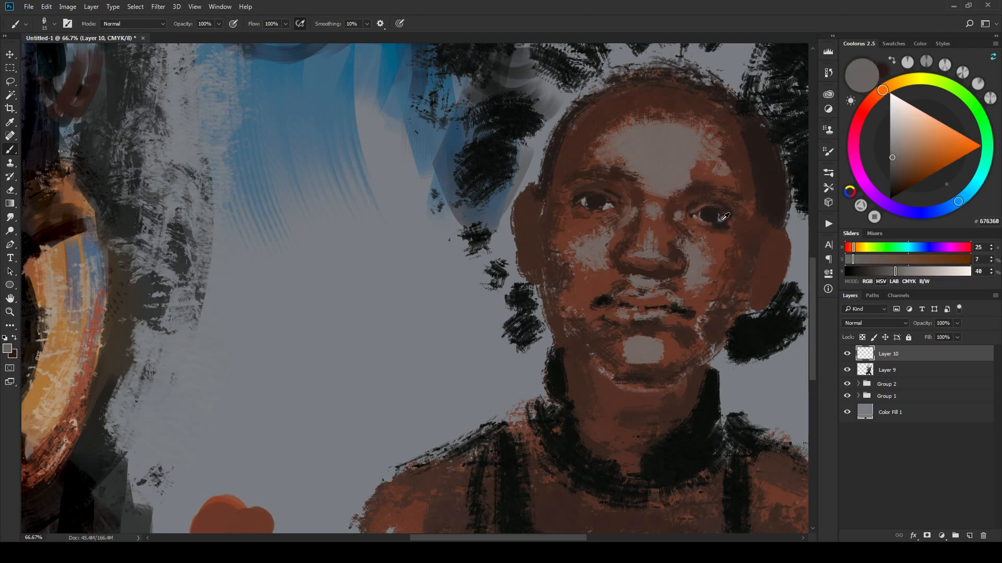
alt+click(726, 220)
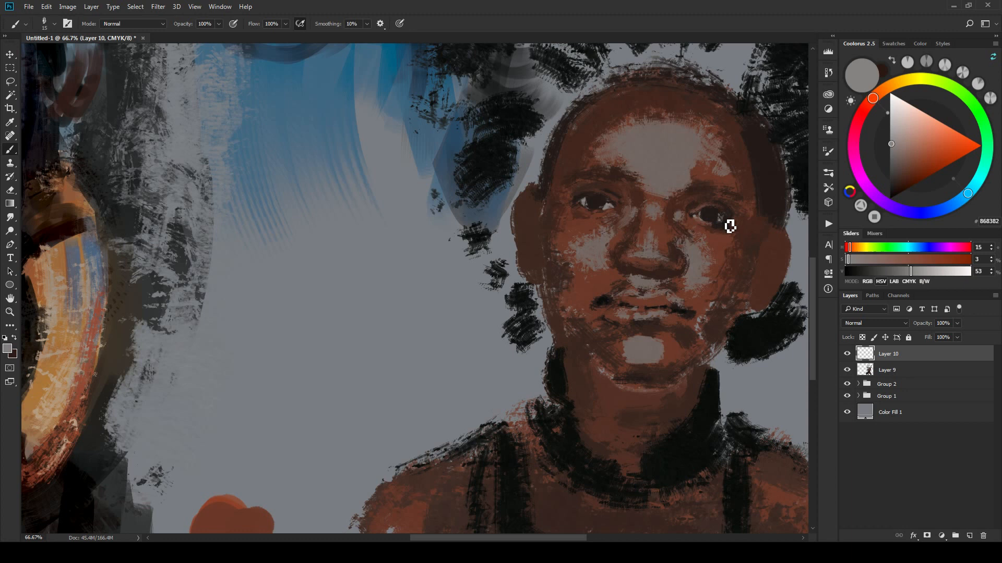
alt+click(698, 214)
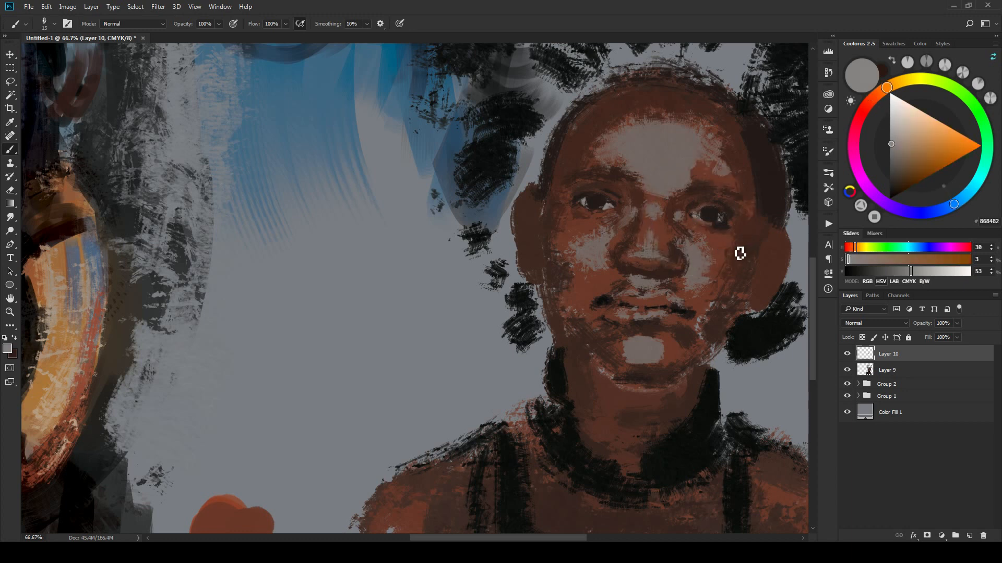
Step: Model the outer corner and area below the viewer's-right eye with sampled #261B17 and #673B29, using a brush of about 35 to 50 px
key(bracketright)
key(bracketright)
key(bracketright)
key(bracketright)
key(bracketright)
alt+click(728, 213)
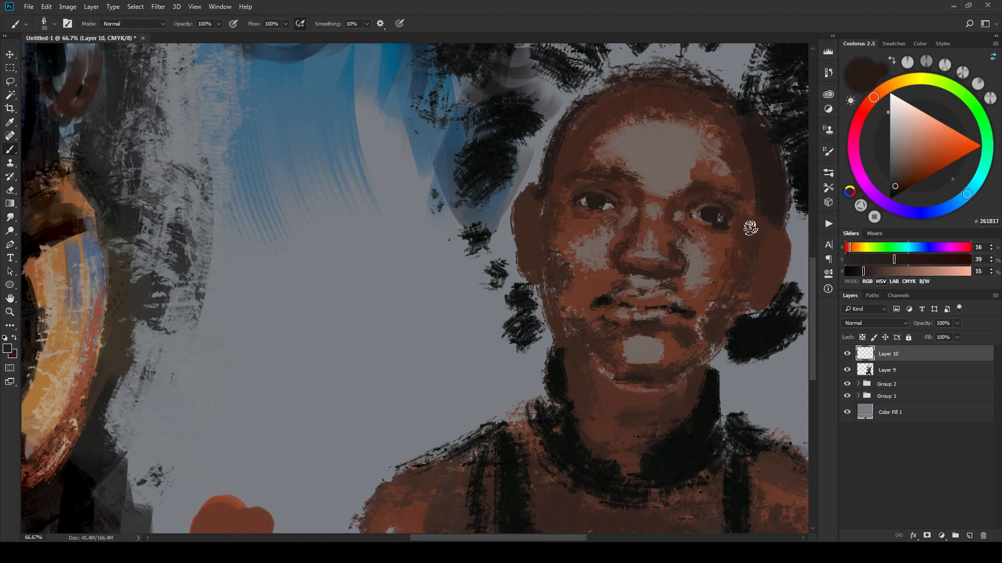
alt+click(723, 238)
key(bracketleft)
key(bracketleft)
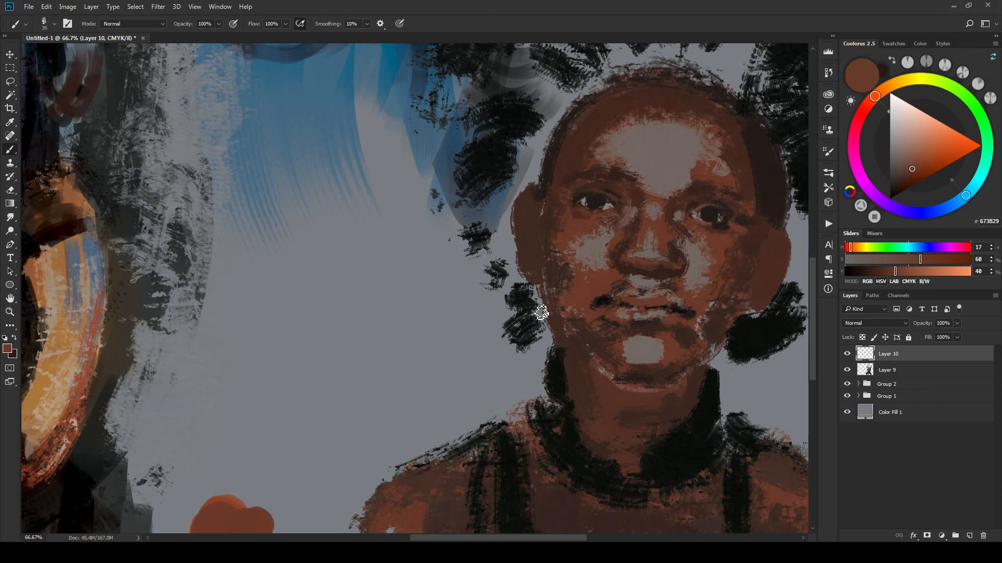
Step: Shade the upper viewer's-left ear with sampled #1D1512 and lighten the lower parts of both ears with sampled #70554A at about 40 to 50 px
alt+click(553, 183)
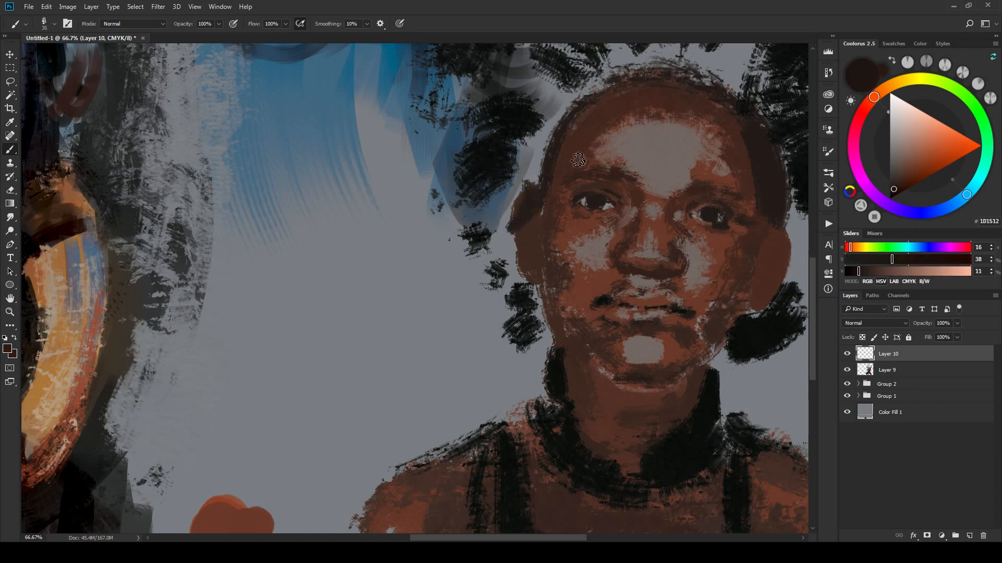
alt+click(581, 237)
key(bracketright)
key(bracketright)
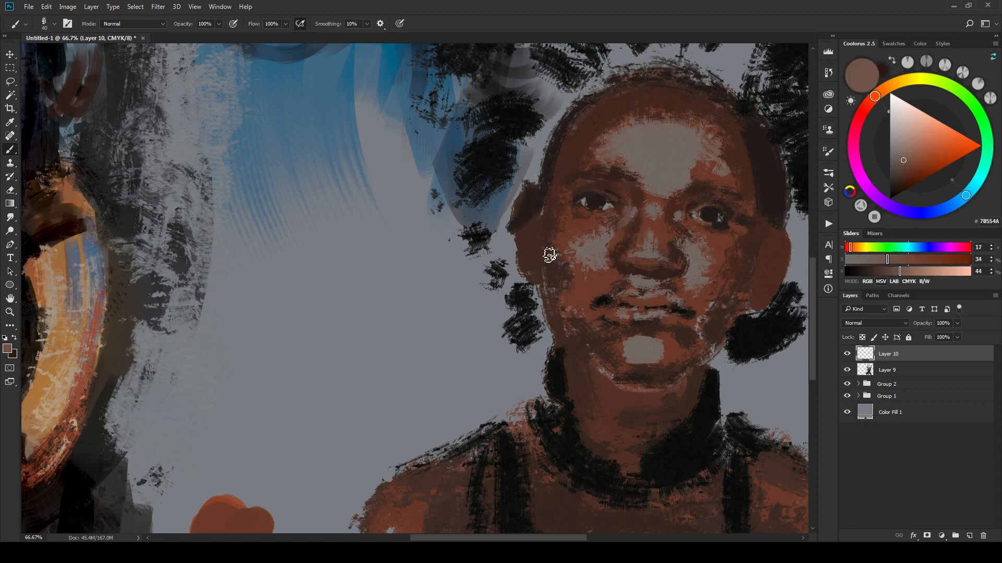
drag(539, 256, 543, 302)
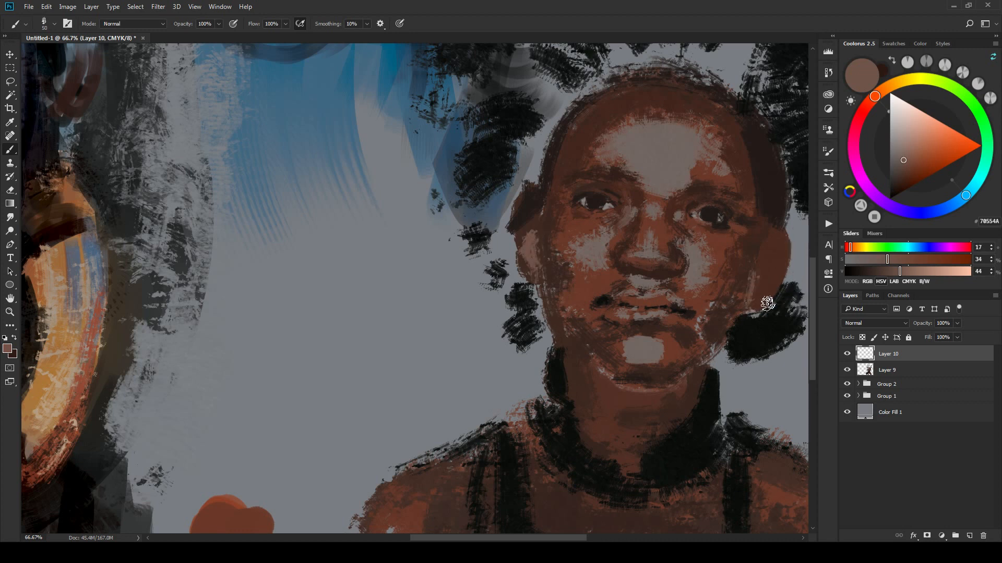
mouse_move(767, 297)
mouse_down()
mouse_move(781, 245)
mouse_move(760, 259)
mouse_move(766, 244)
mouse_up()
Step: Darken the viewer's-right ear's inner edge, the jawline and the area around the chin with sampled #1F1613 at about 35 to 40 px
alt+click(769, 214)
key(bracketleft)
key(bracketleft)
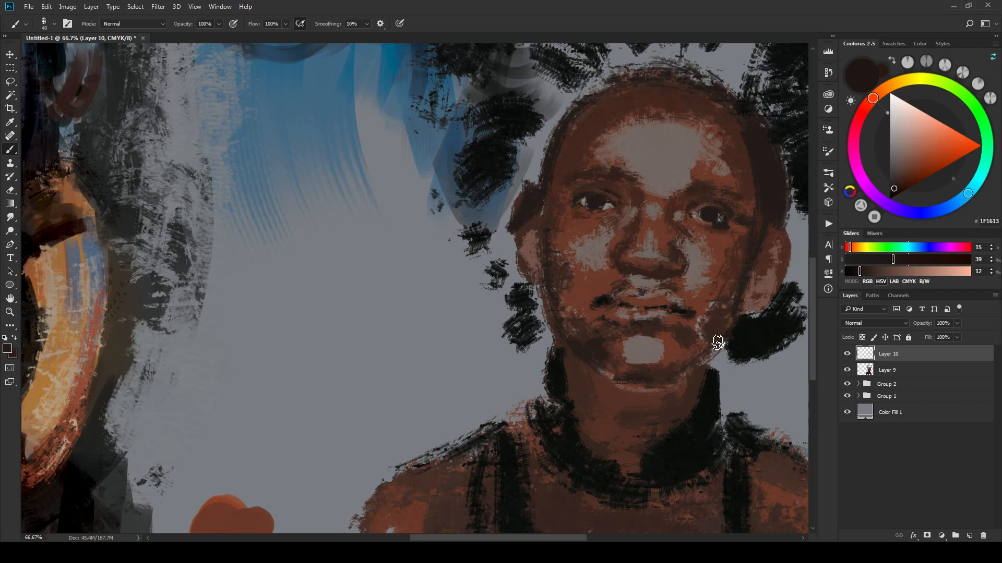
key(bracketleft)
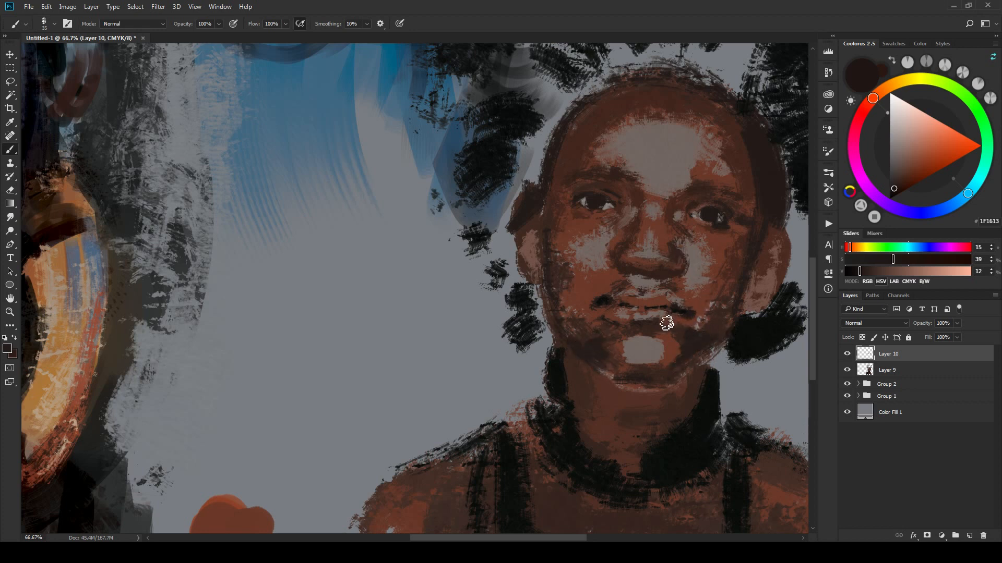
key(bracketright)
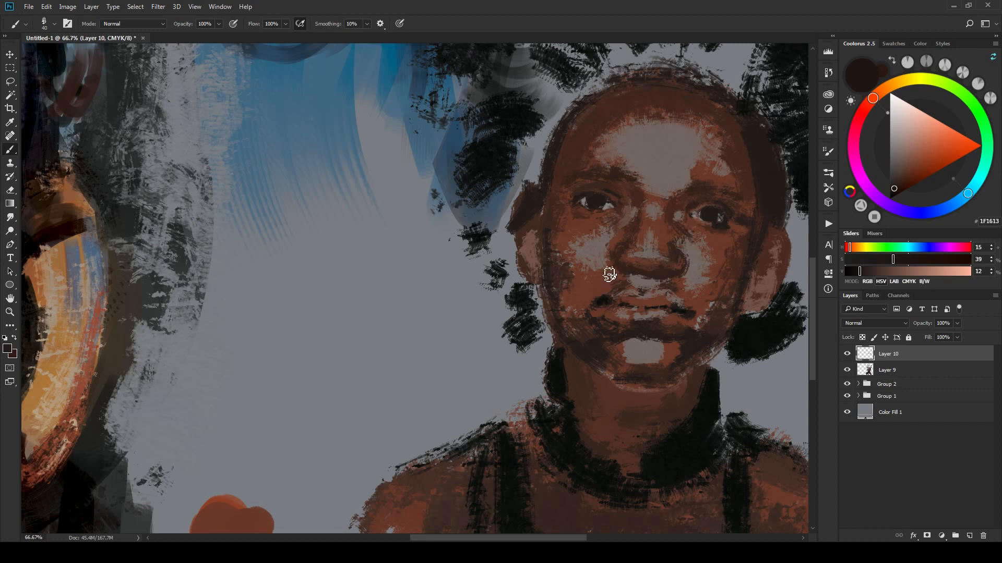
Step: Shade the fold beside the viewer's-left nostril and blend the cheeks beside the nose with sampled reddish brown #693D29 at about 40 px
drag(598, 282, 624, 268)
alt+click(618, 250)
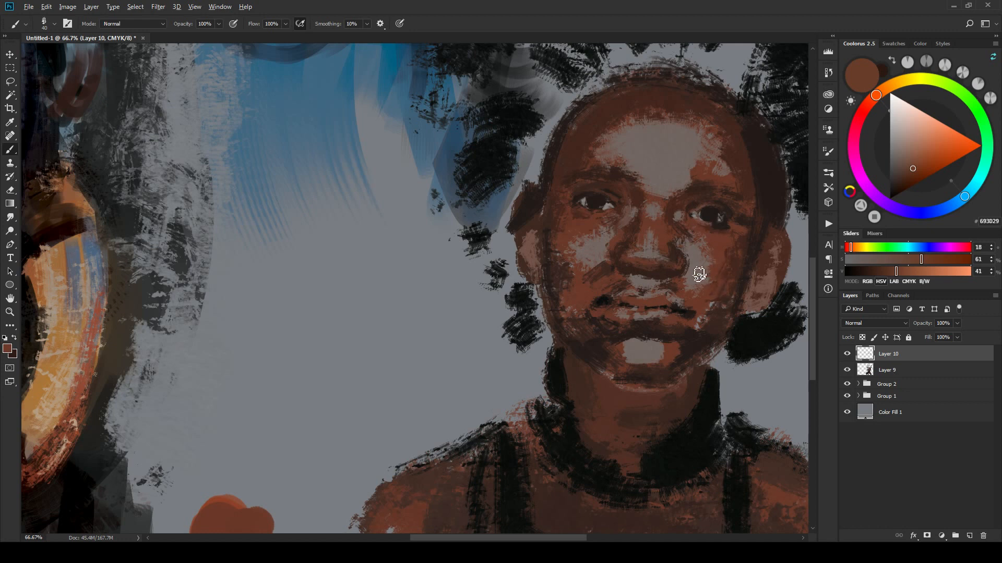
alt+click(681, 282)
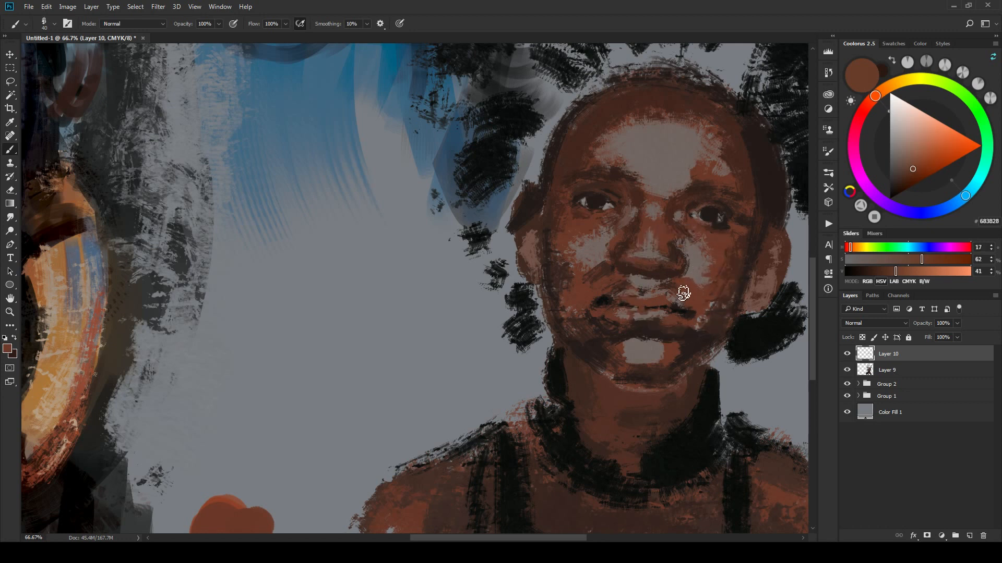
Step: Shape the area between the nose and upper lip with sampled #38251C, #726964 and #683C29, using a brush of about 25 to 35 px
alt+click(628, 282)
key(bracketleft)
key(bracketleft)
key(bracketleft)
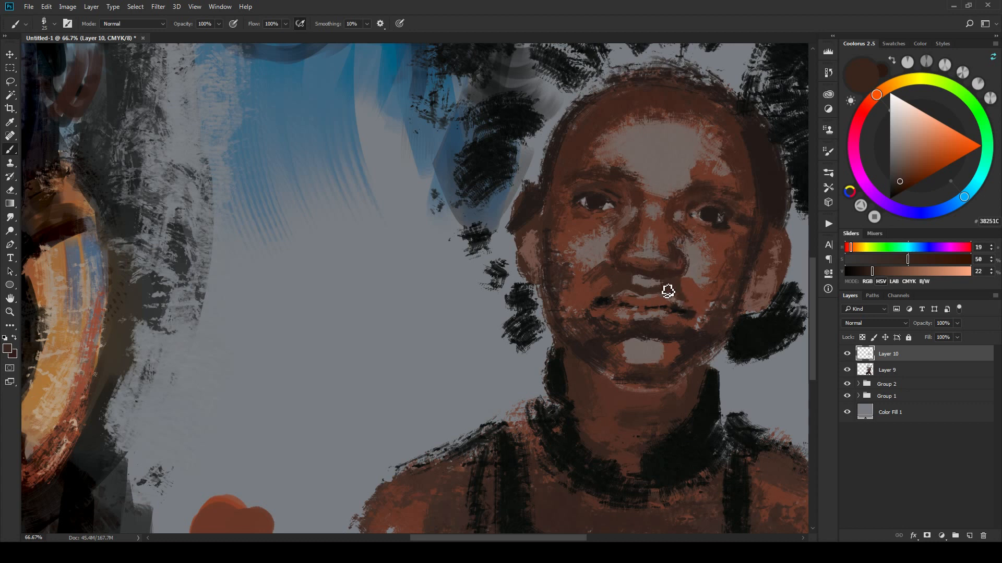
alt+click(640, 282)
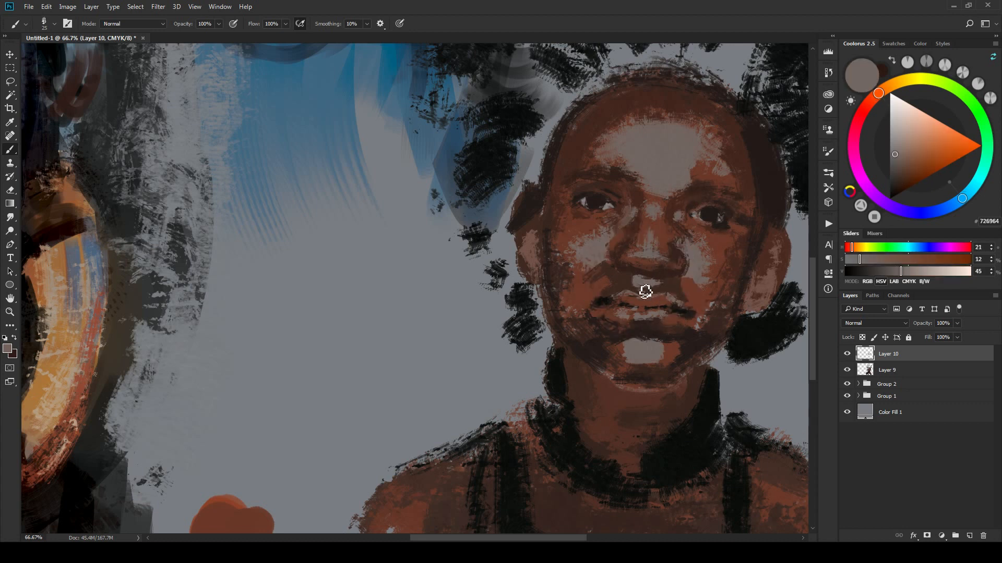
alt+click(662, 280)
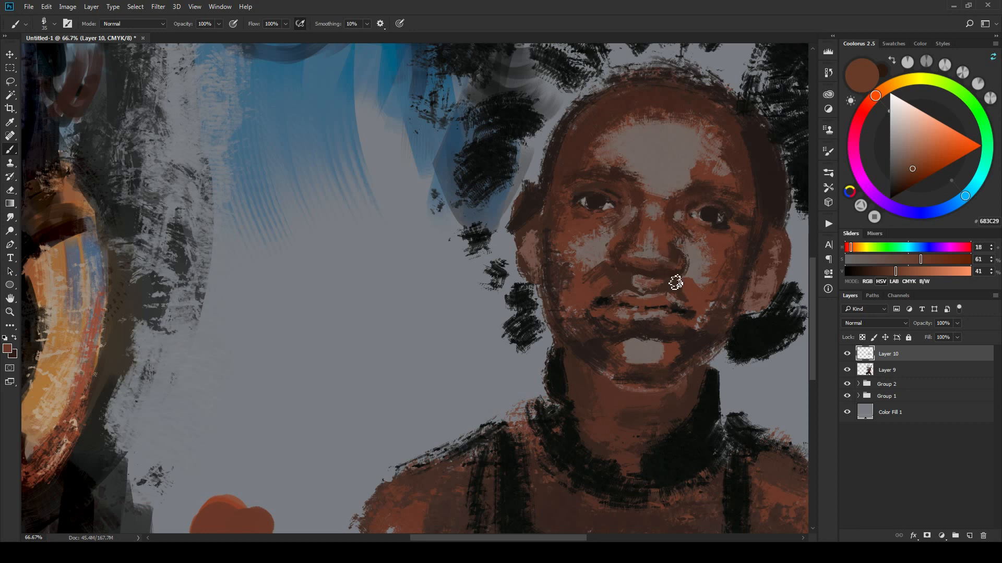
Step: Sharpen the viewer's-right eye's inner white, iris and lid with sampled #47403C, #776A64, #1B1412, #705A4F and #766A64 at about 10 to 25 px
alt+click(699, 214)
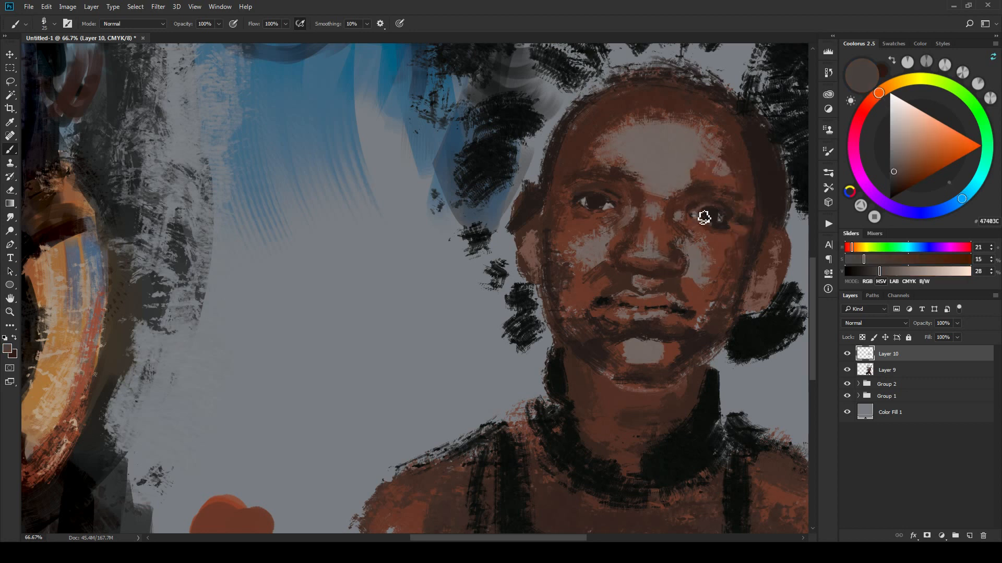
key(bracketleft)
key(bracketleft)
key(bracketleft)
alt+click(605, 198)
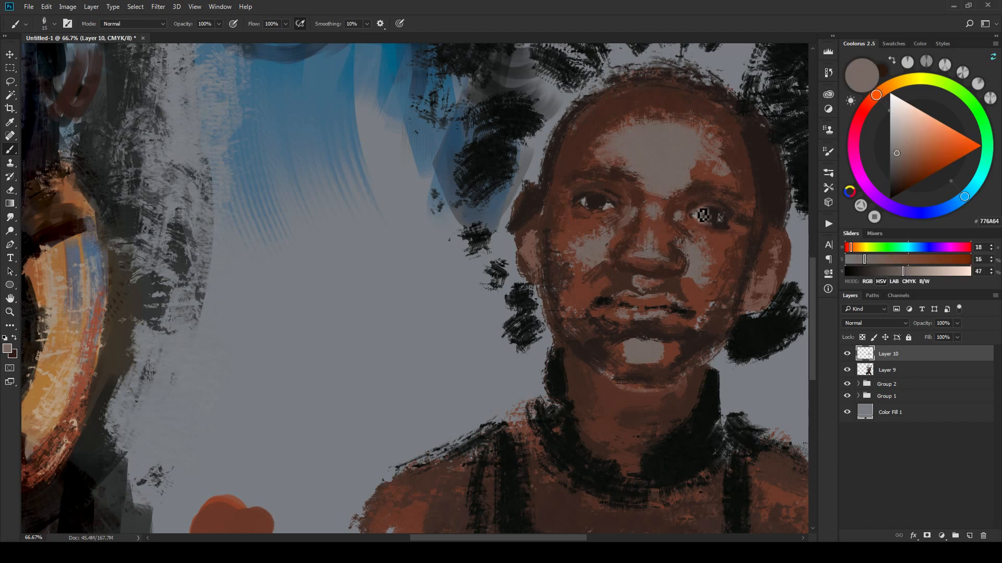
alt+click(709, 215)
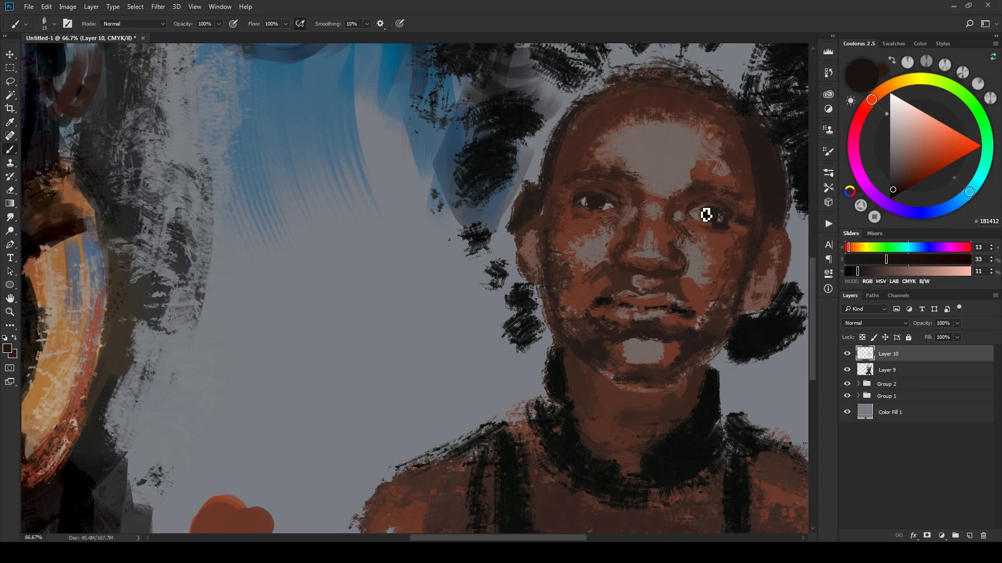
alt+click(678, 215)
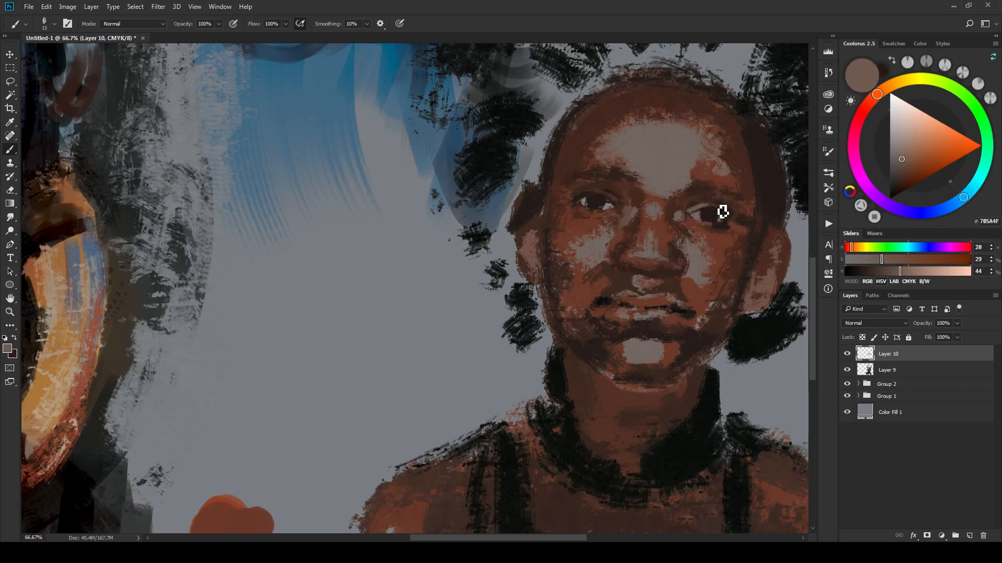
alt+click(708, 223)
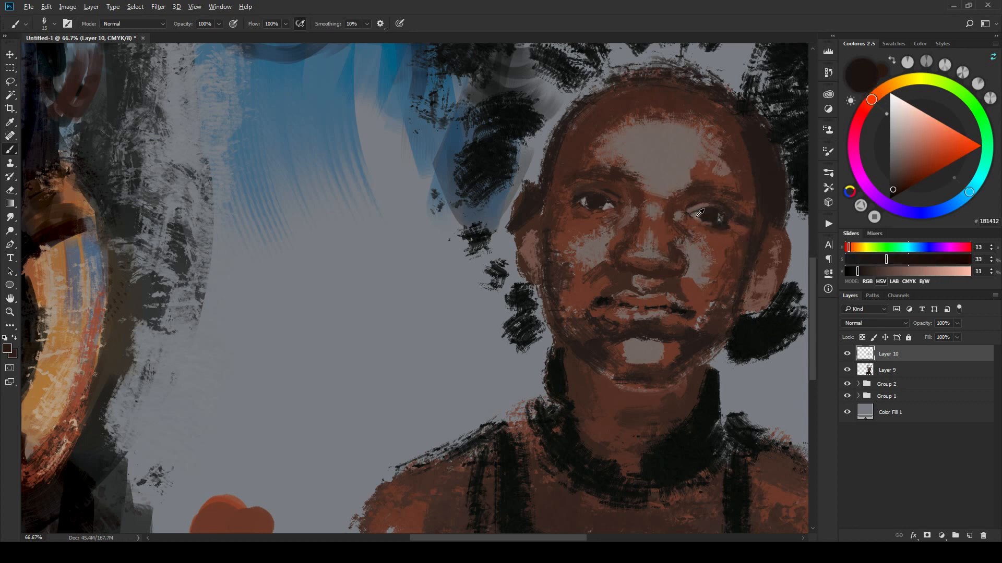
alt+click(696, 215)
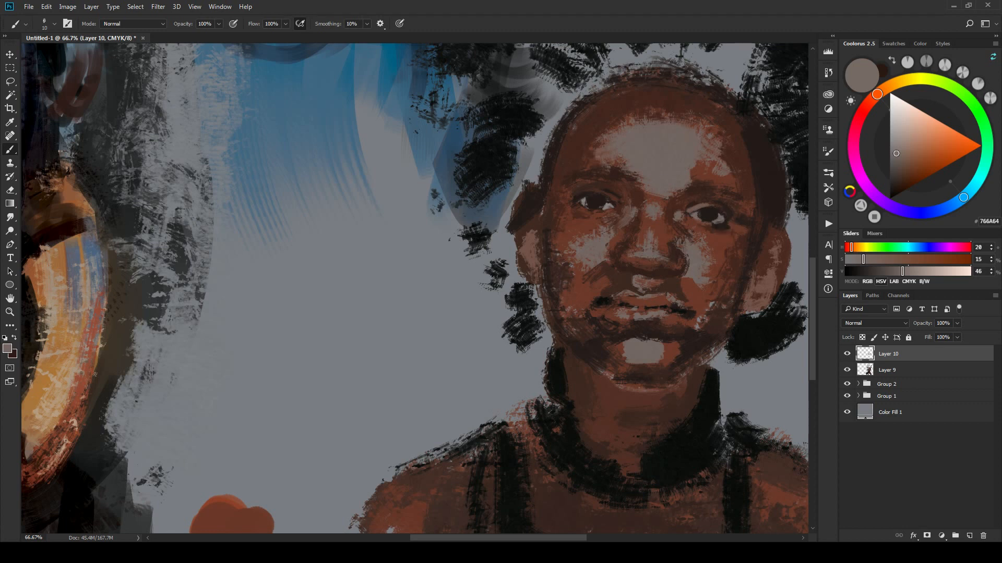
Step: Refine the viewer's-right eye's iris, lid and inner corner with sampled #181512, #201A19 and #706660, using a brush of about 10 px
alt+click(726, 219)
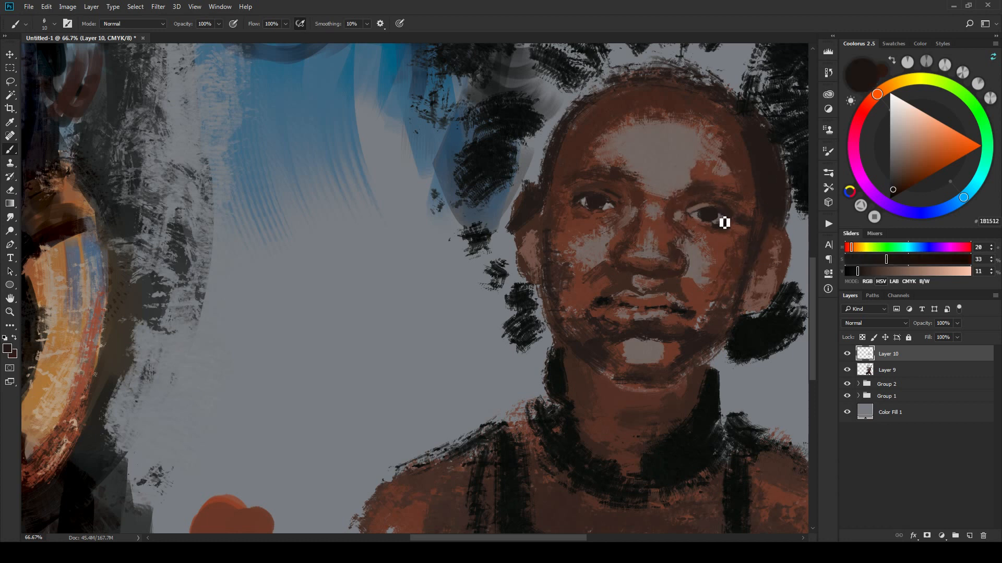
alt+click(715, 217)
alt+click(708, 217)
alt+click(710, 217)
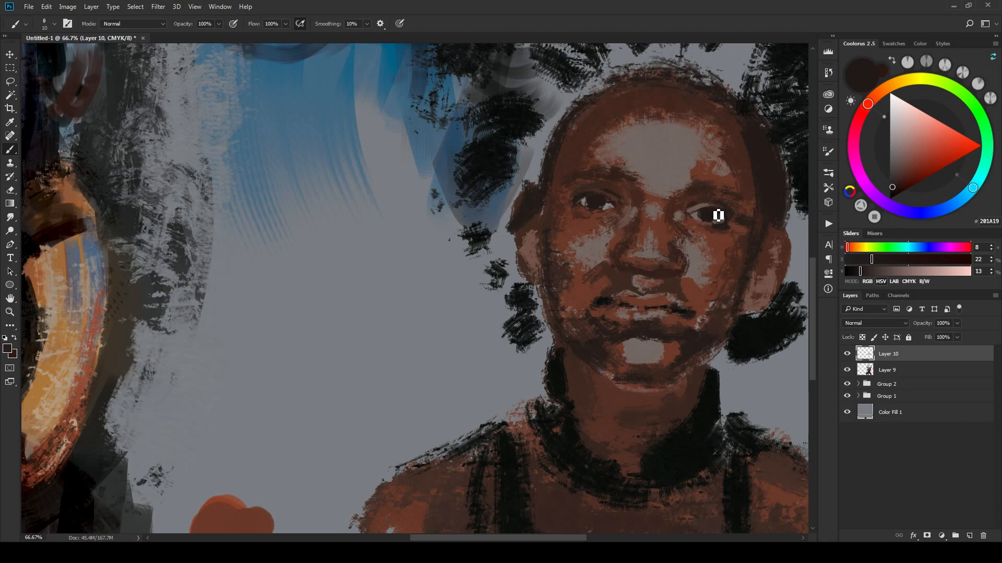
alt+click(694, 213)
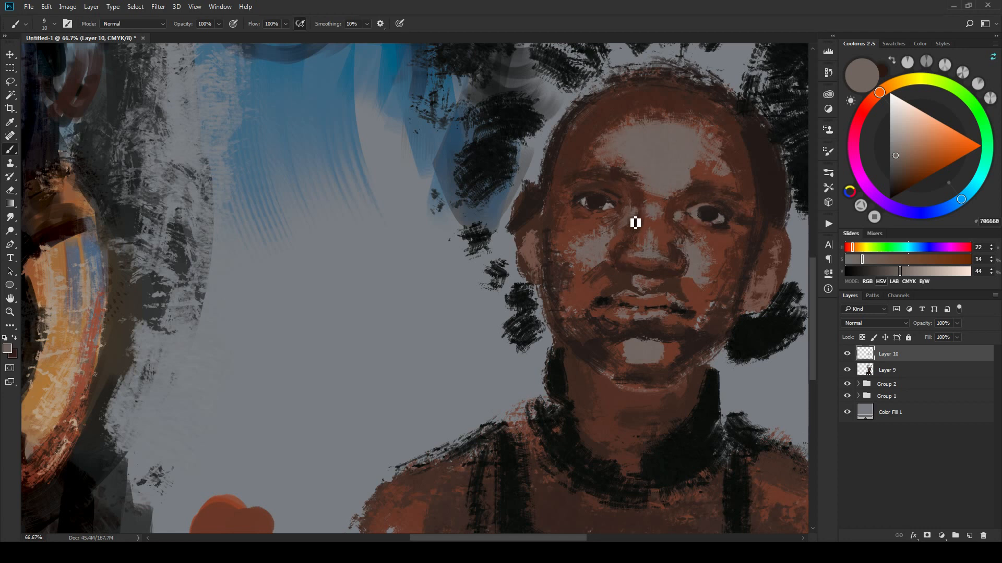
Step: Define the viewer's-left eye's white, iris and lid with sampled #898685 and #1E1512, enlarging the brush from about 10 px to 30 px
alt+click(593, 201)
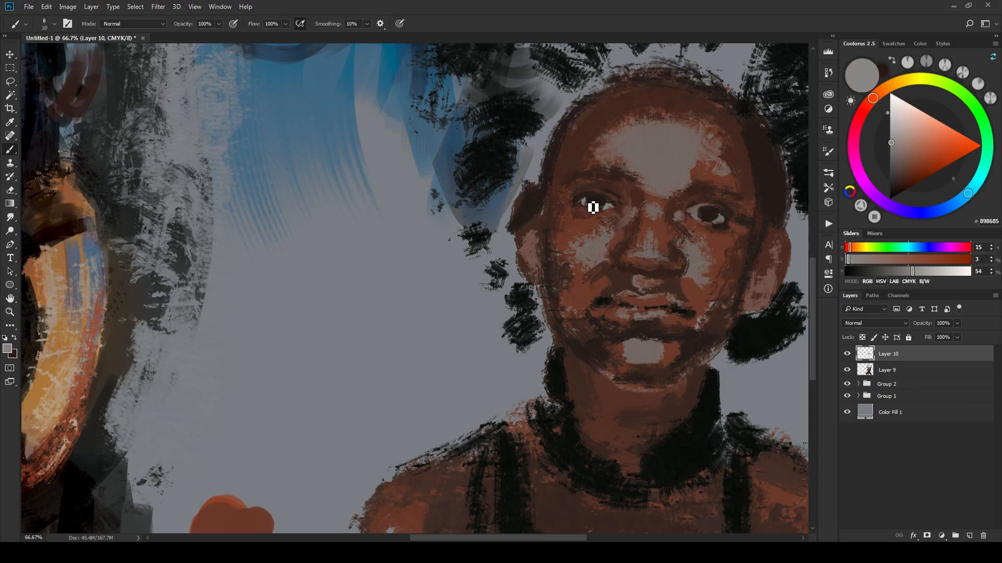
key(bracketright)
alt+click(598, 201)
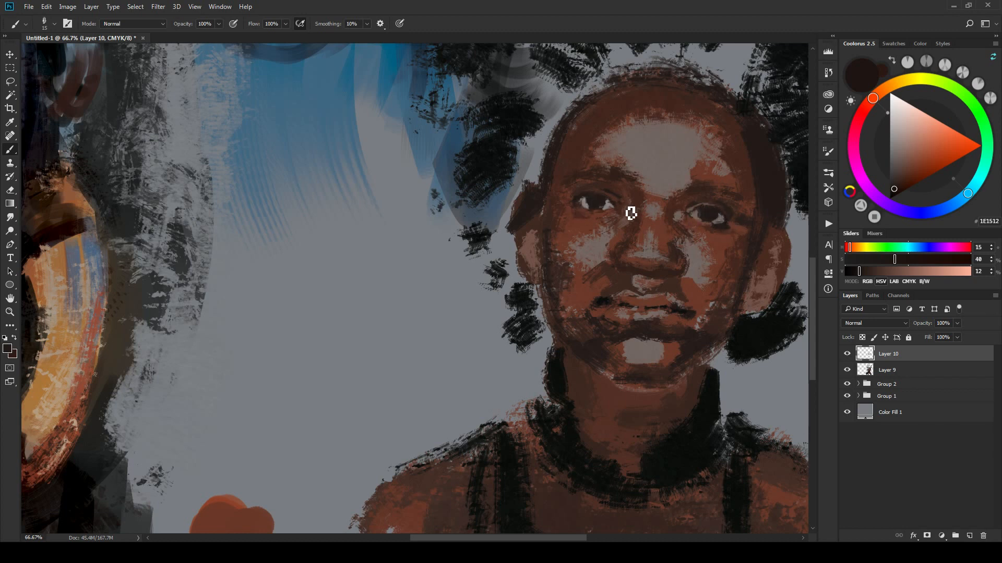
key(bracketright)
alt+click(605, 207)
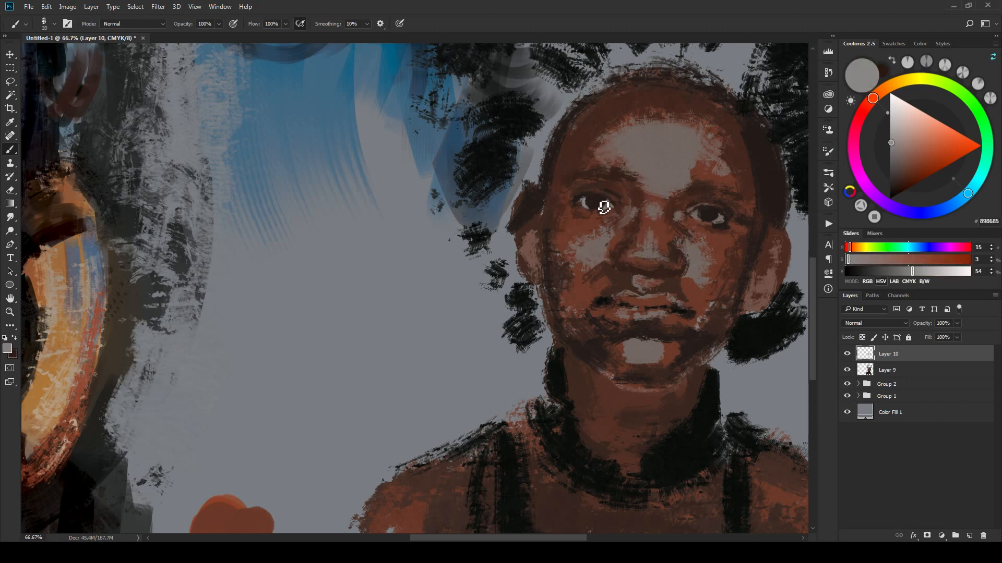
key(bracketright)
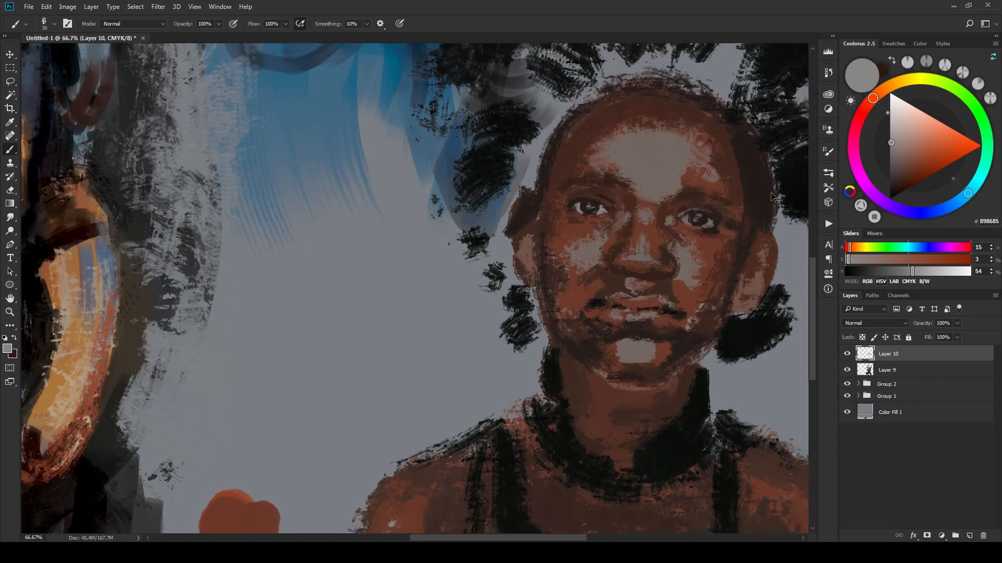
Step: Tone down the chin highlight and shade below the lower lip with sampled #673A28, #623A29 and #2A1E1B at about 45 to 80 px
key(ctrl+minus)
key(ctrl+minus)
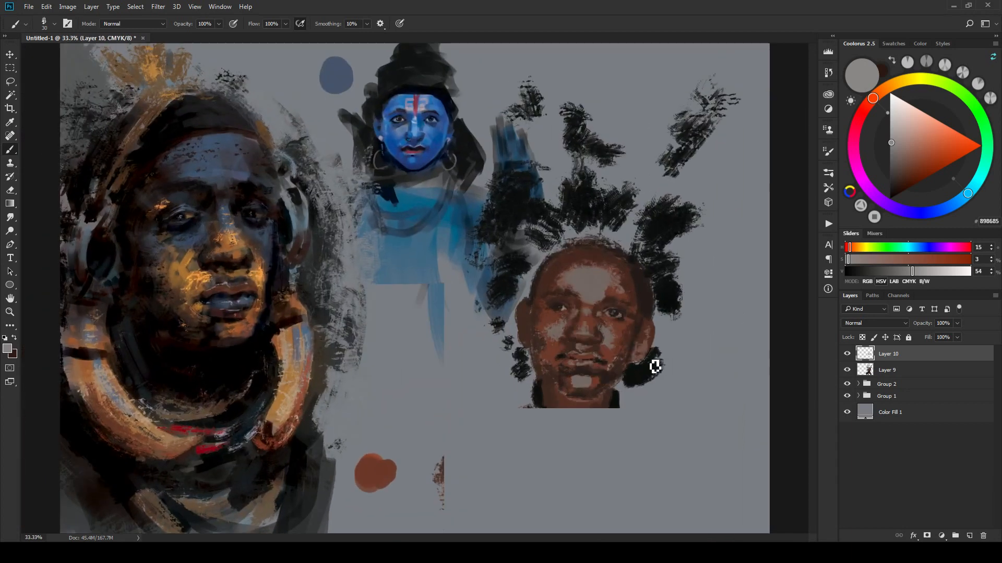
alt+click(595, 382)
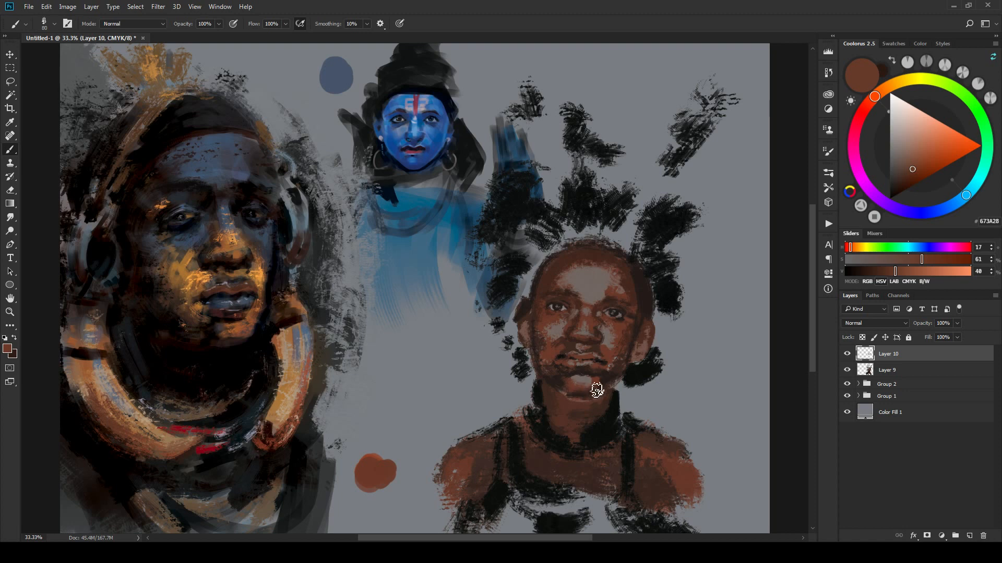
alt+click(600, 362)
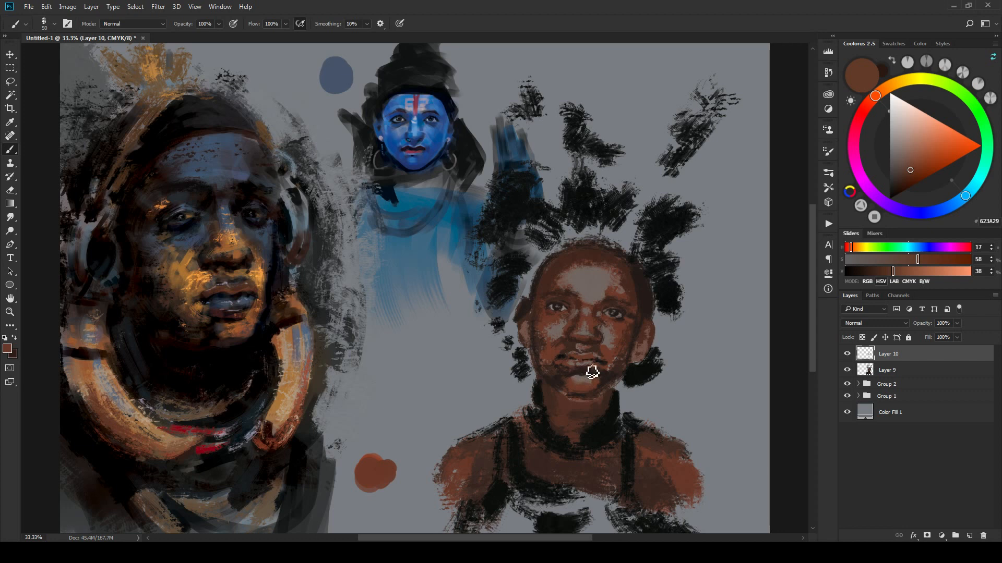
key(bracketleft)
drag(589, 372, 600, 366)
alt+click(574, 365)
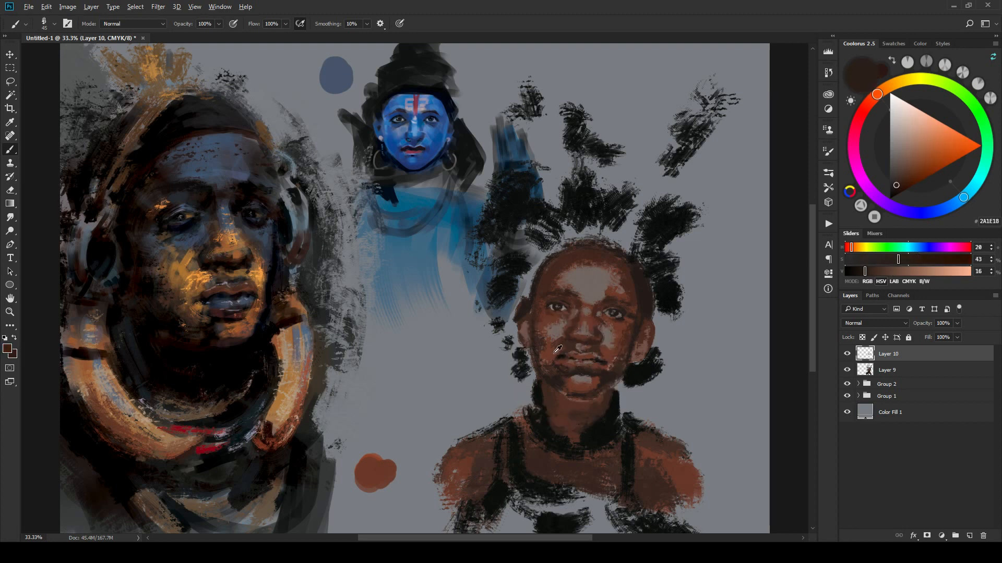
Step: Lighten the cheek areas beside the mouth with sampled #725D54 and #7C7F84, blending in #673B29 at about 60 to 80 px
alt+click(558, 331)
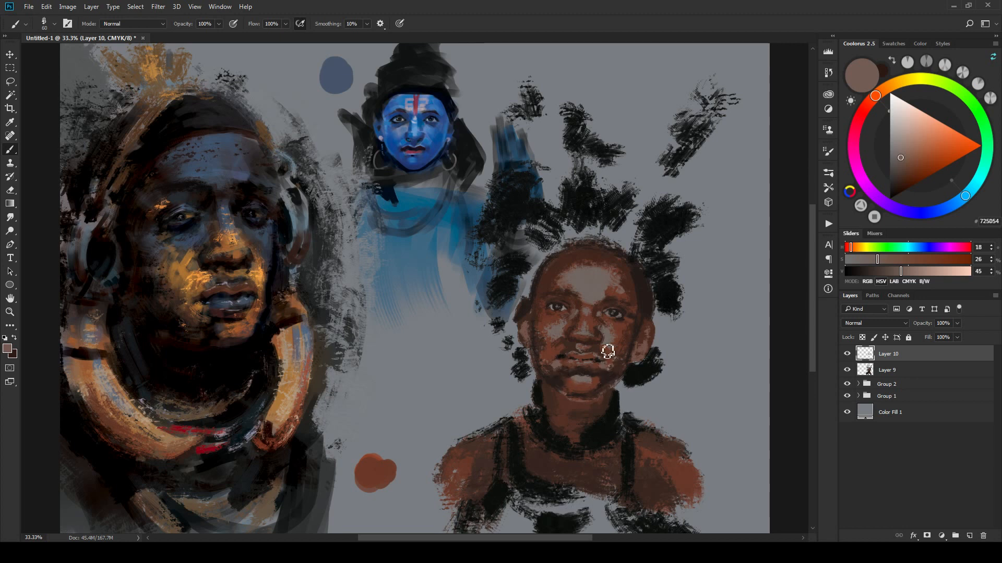
alt+click(609, 355)
alt+click(605, 383)
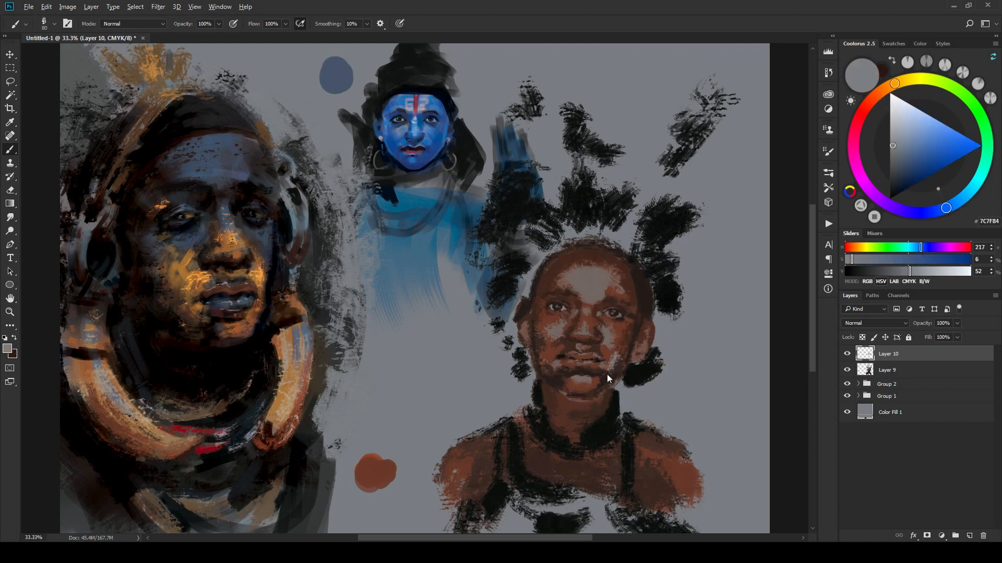
alt+click(612, 355)
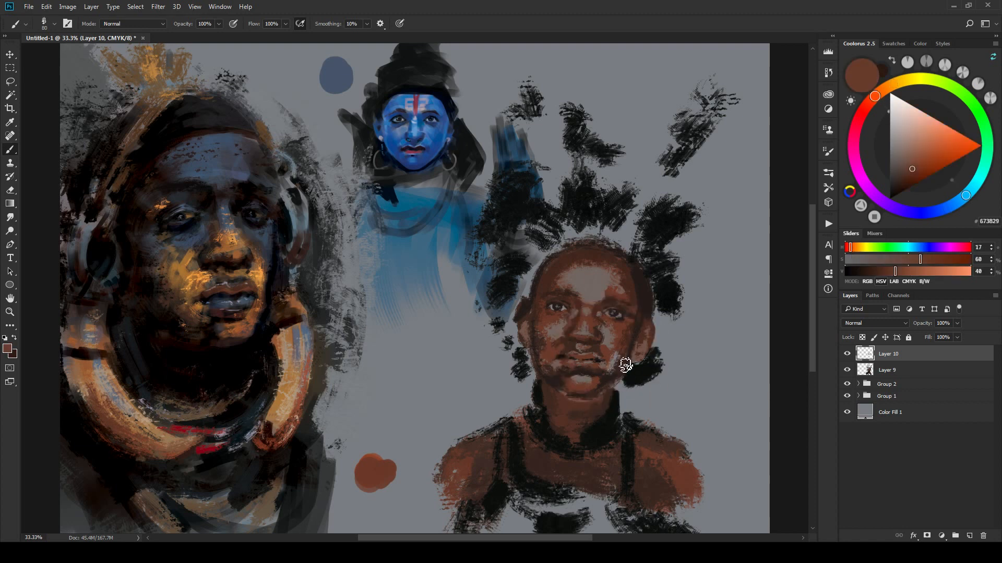
Step: Darken the viewer's-right cheek toward the ear with sampled dark brown #41261A, using a brush of about 100 px
alt+click(627, 340)
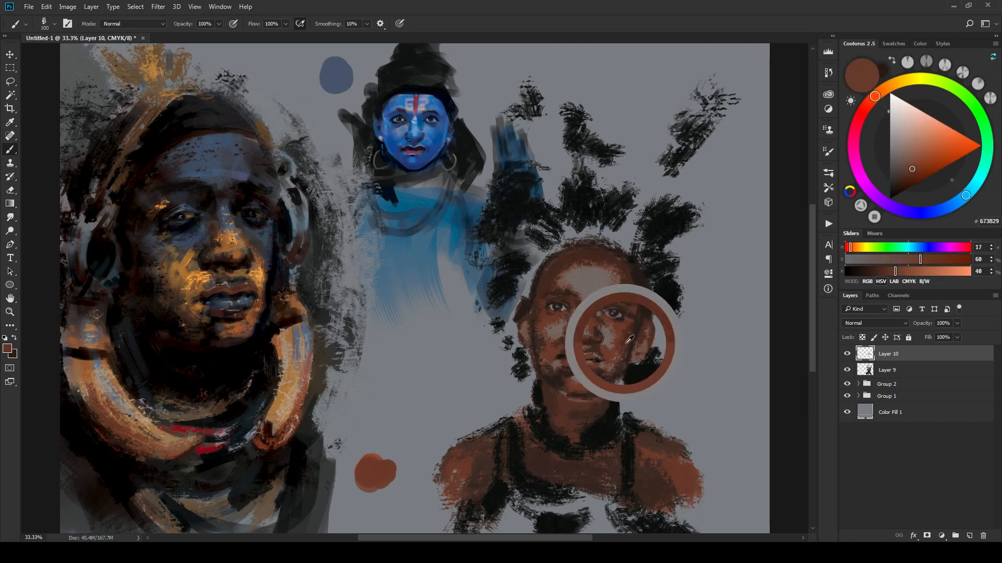
alt+click(633, 334)
drag(634, 334, 626, 351)
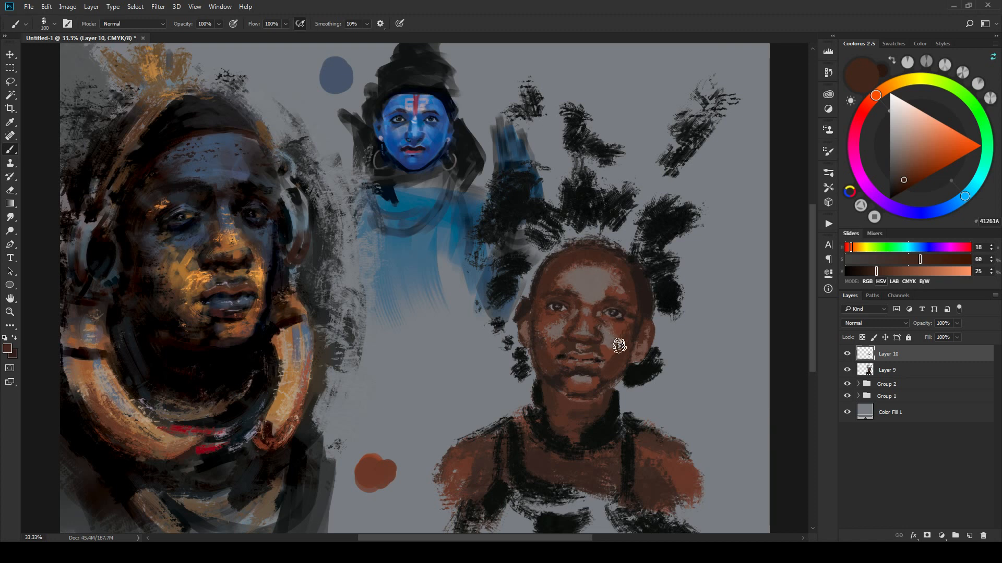
Step: Paint dark brown strokes around the mouth of the woman's portrait and sample skin tones from her face
drag(599, 356, 616, 369)
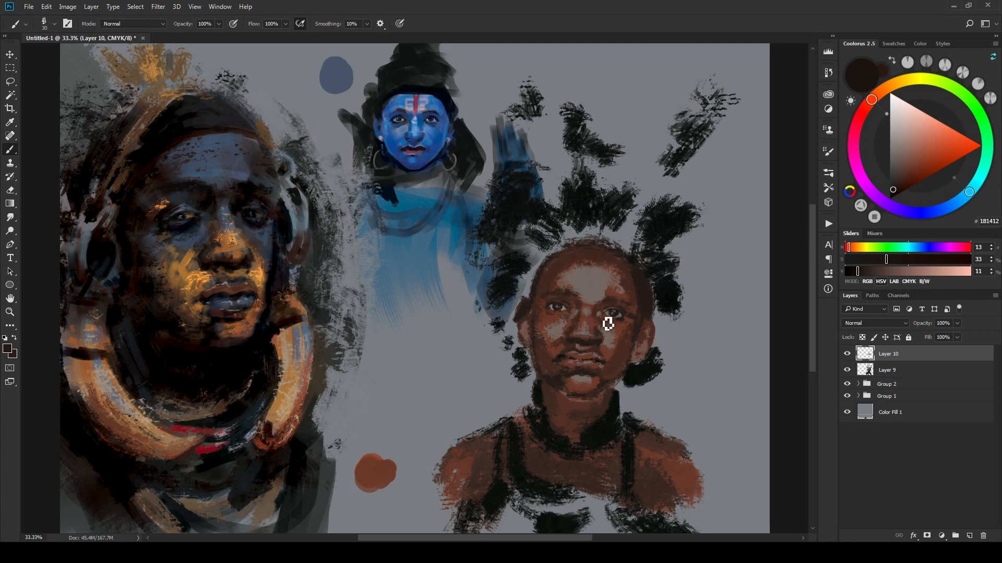
alt+click(582, 344)
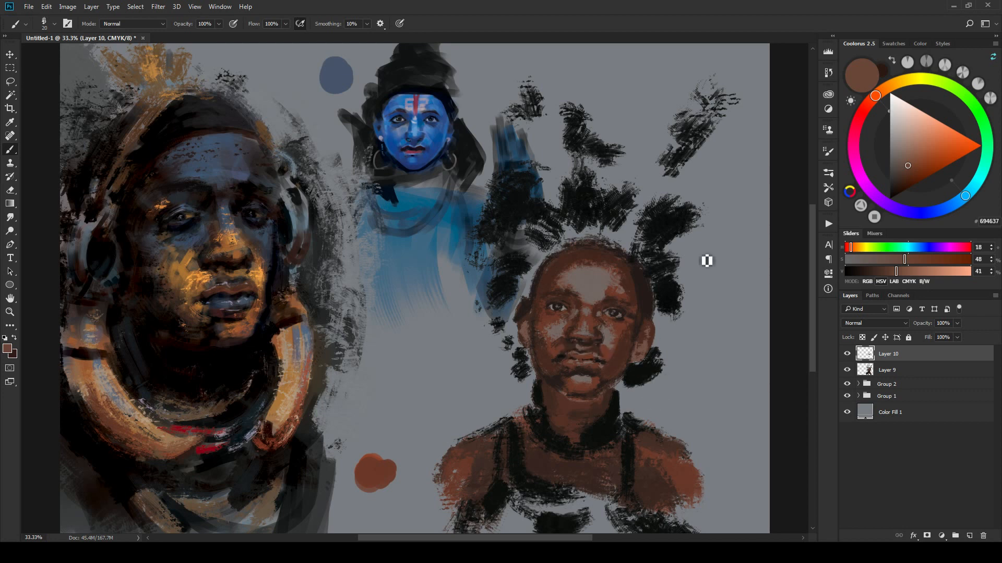
alt+click(607, 293)
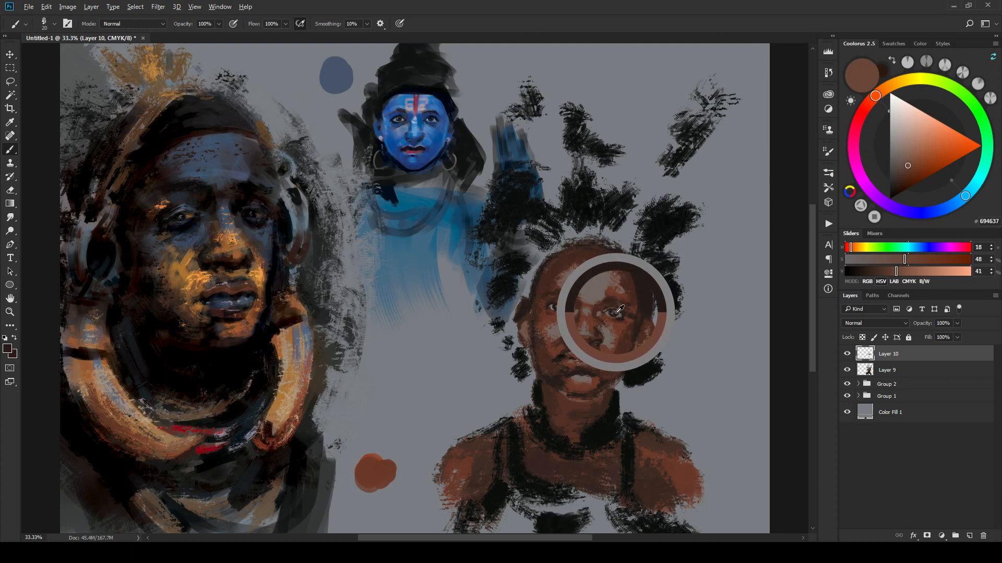
Step: Set the paint colour to black and switch to a smaller EE Slight Texture W-Head brush for detailing the face
drag(905, 184, 846, 278)
scroll(508, 313, up, 4)
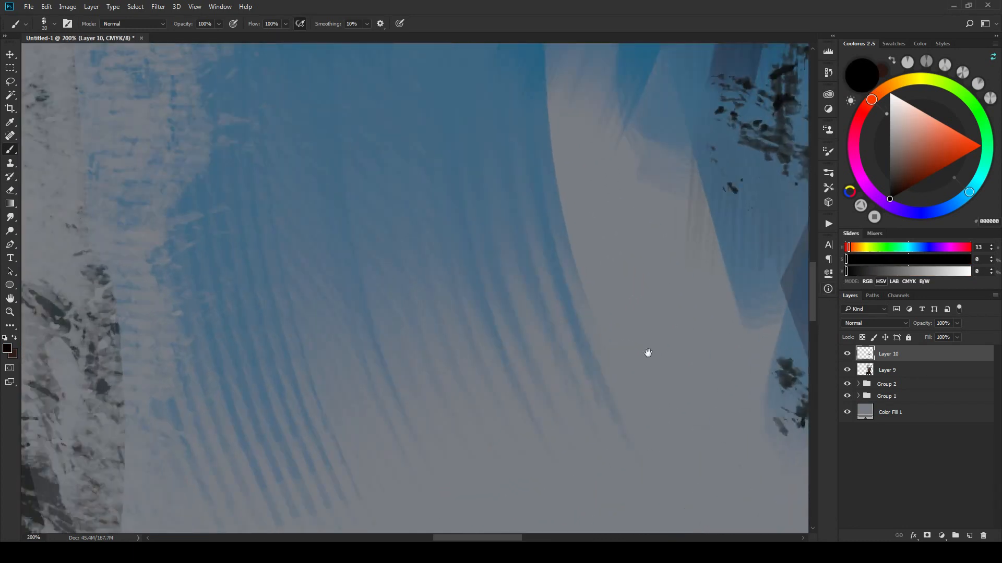
drag(648, 351, 559, 378)
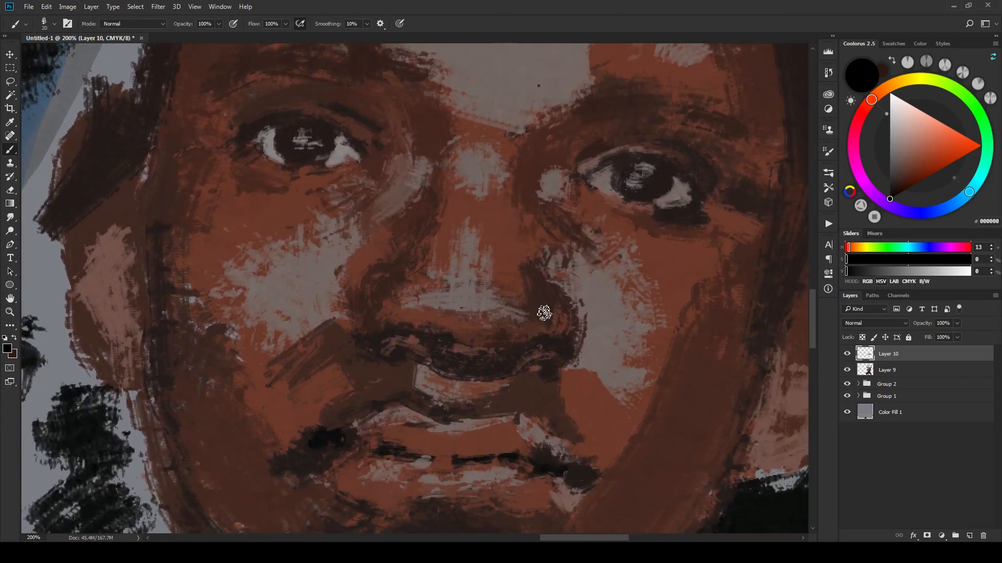
right_click(543, 314)
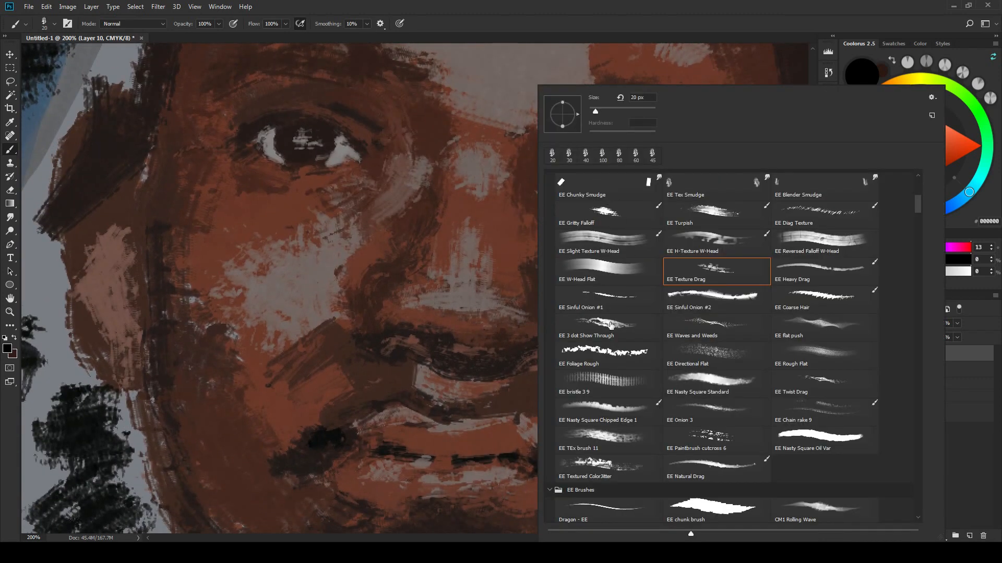
click(623, 242)
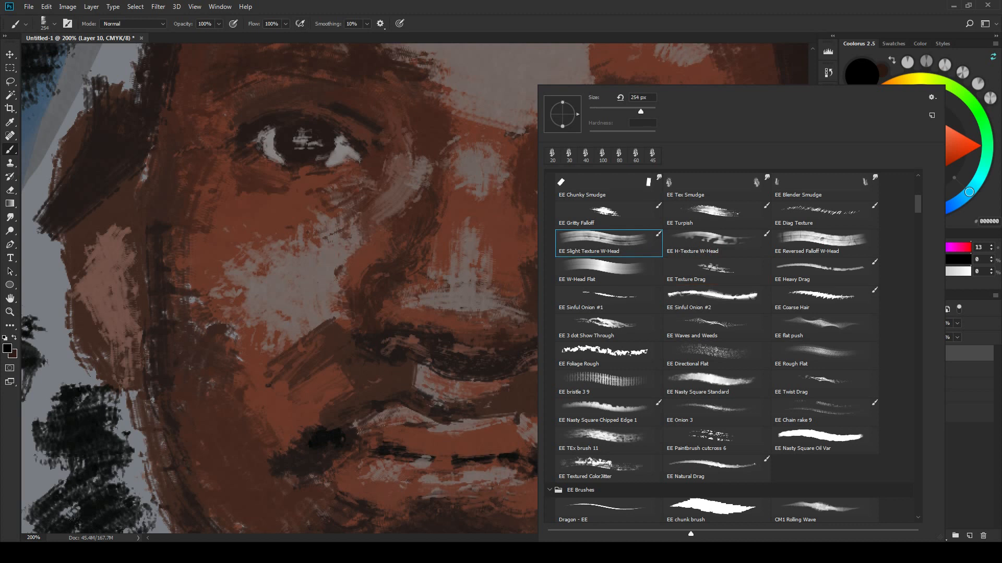
key(Return)
key(bracketleft)
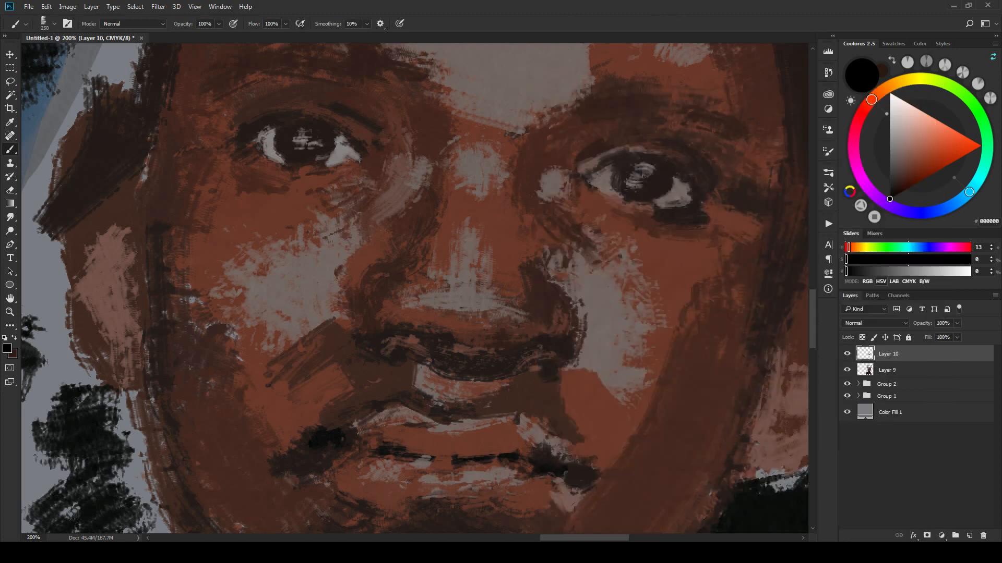
key(bracketleft)
key(bracketleft)
Step: Line the right-hand eye's lids in black and darken its pupil with a fine brush tip
mouse_move(575, 182)
mouse_down()
mouse_move(635, 165)
mouse_move(678, 168)
mouse_up()
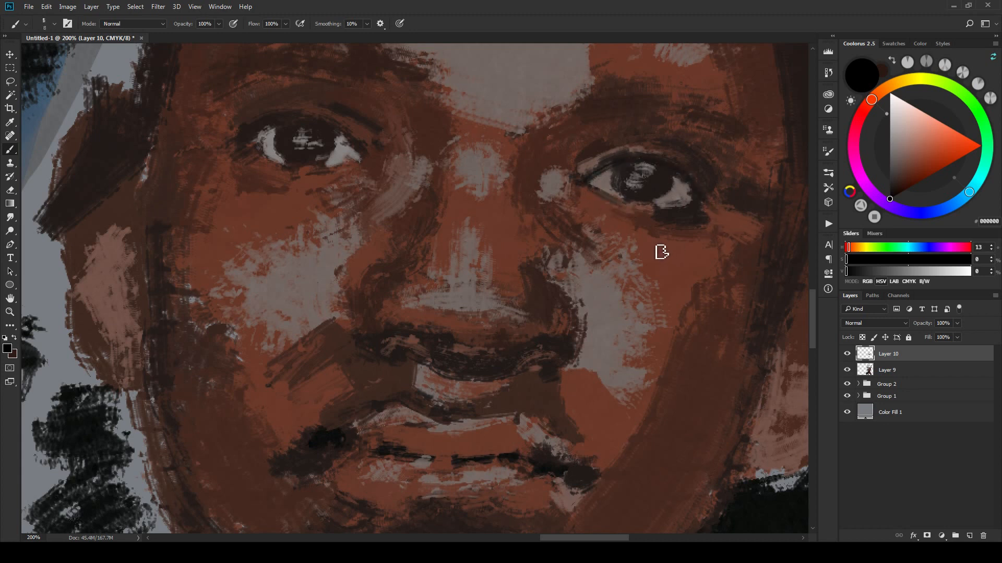
key(bracketleft)
key(bracketleft)
key(bracketleft)
key(bracketleft)
key(bracketleft)
key(bracketleft)
mouse_move(654, 189)
mouse_down()
mouse_move(649, 197)
mouse_move(657, 177)
mouse_up()
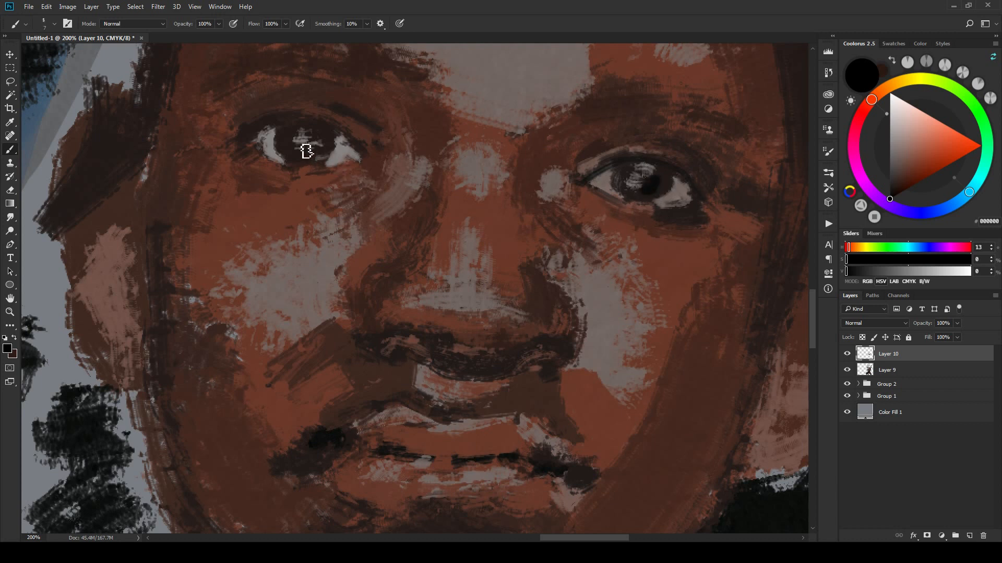
Step: Darken the left-hand eye's pupil and draw a thin black line along its lower lid and outer corner
drag(306, 150, 285, 134)
mouse_move(250, 187)
mouse_down()
mouse_move(338, 174)
mouse_move(369, 162)
mouse_move(362, 157)
mouse_move(364, 165)
mouse_up()
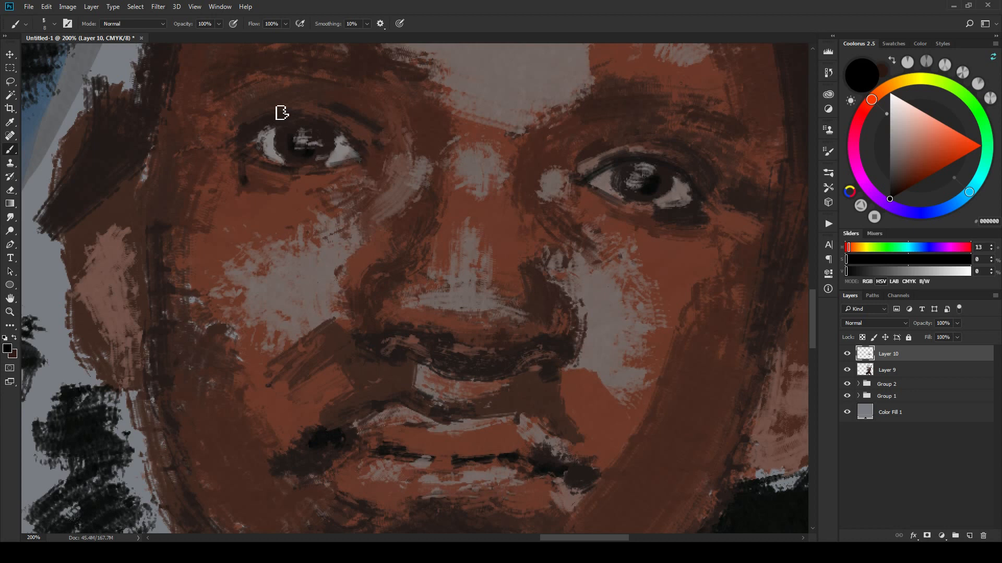
key(bracketleft)
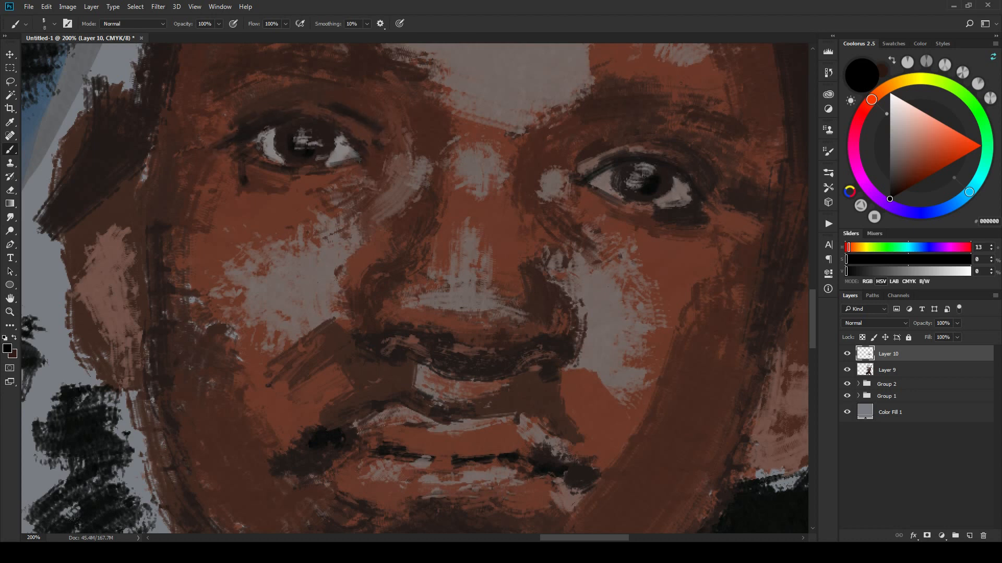
Step: Add black accents to the inner and outer corners of the right-hand eye
key(bracketright)
drag(702, 191, 718, 198)
mouse_move(597, 175)
mouse_down()
mouse_move(564, 203)
mouse_move(609, 200)
mouse_up()
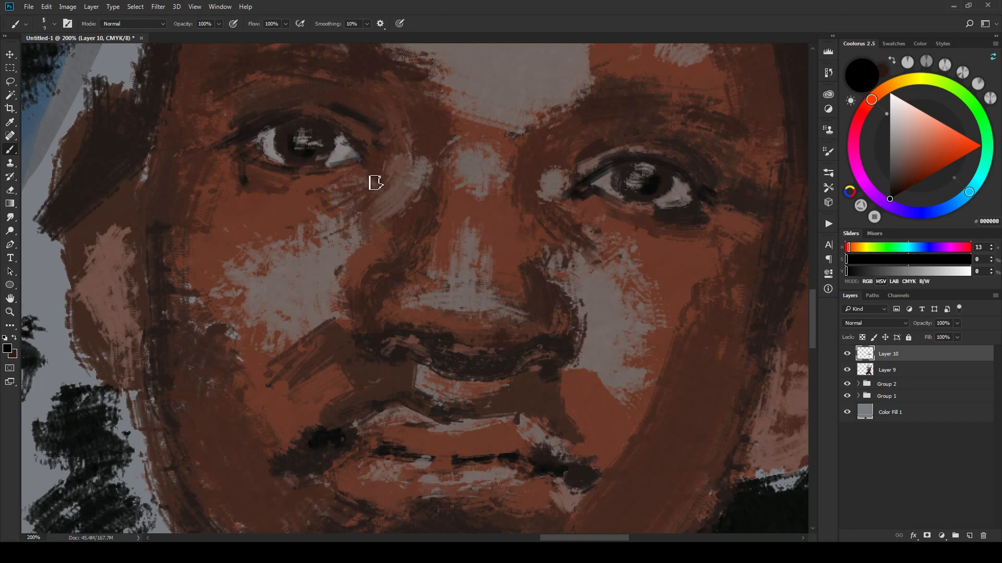
Step: Paint thin dark crease lines beneath the inner part of the left-hand eye
key(bracketleft)
key(bracketleft)
key(bracketleft)
key(bracketleft)
drag(349, 180, 309, 194)
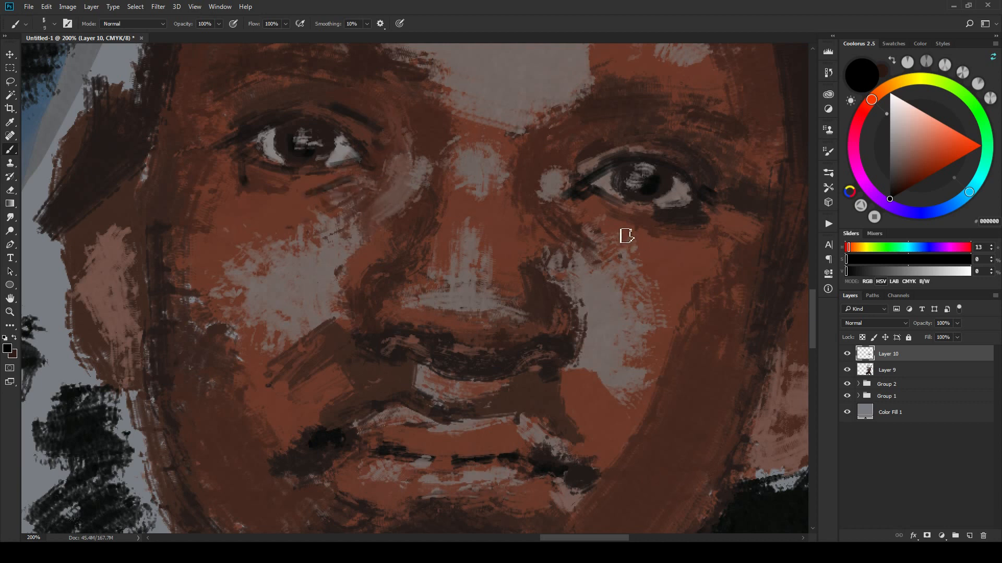
Step: Paint a dark crease beneath the right-hand eye and strengthen the fold above its upper lid
key(bracketright)
key(bracketright)
key(bracketright)
key(bracketright)
key(bracketright)
key(bracketright)
drag(596, 207, 624, 227)
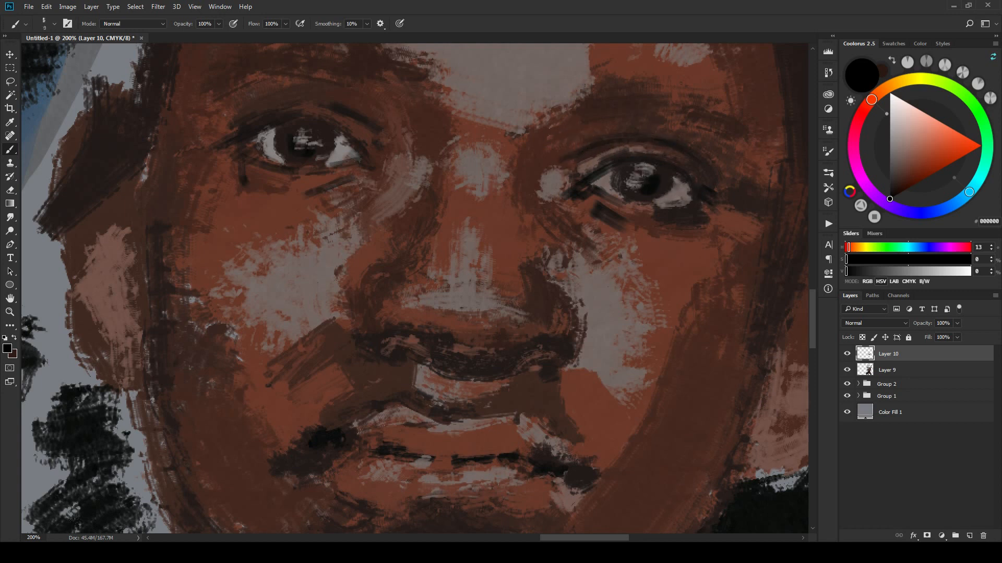
key(])
key(])
key(])
key(])
key(])
key(])
key(])
key(])
key(bracketright)
drag(547, 125, 678, 79)
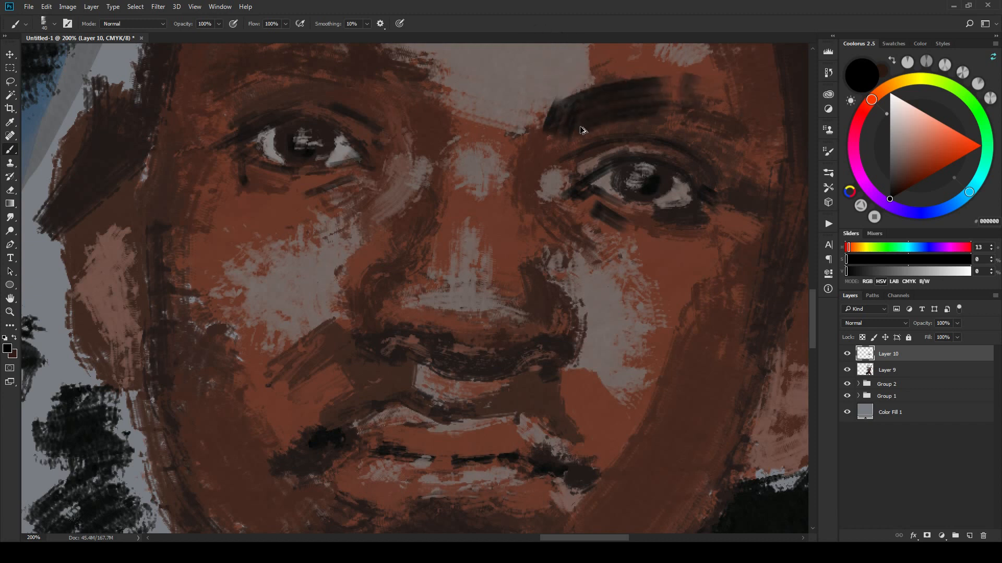
key(ctrl+z)
drag(681, 73, 559, 104)
key(ctrl+z)
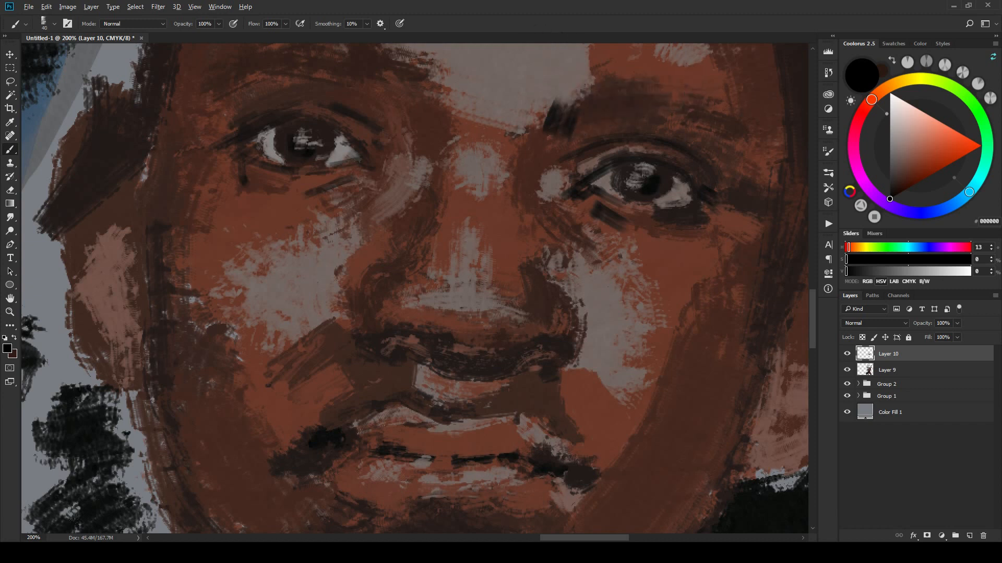
key(bracketleft)
key(bracketleft)
key(bracketleft)
drag(694, 83, 554, 112)
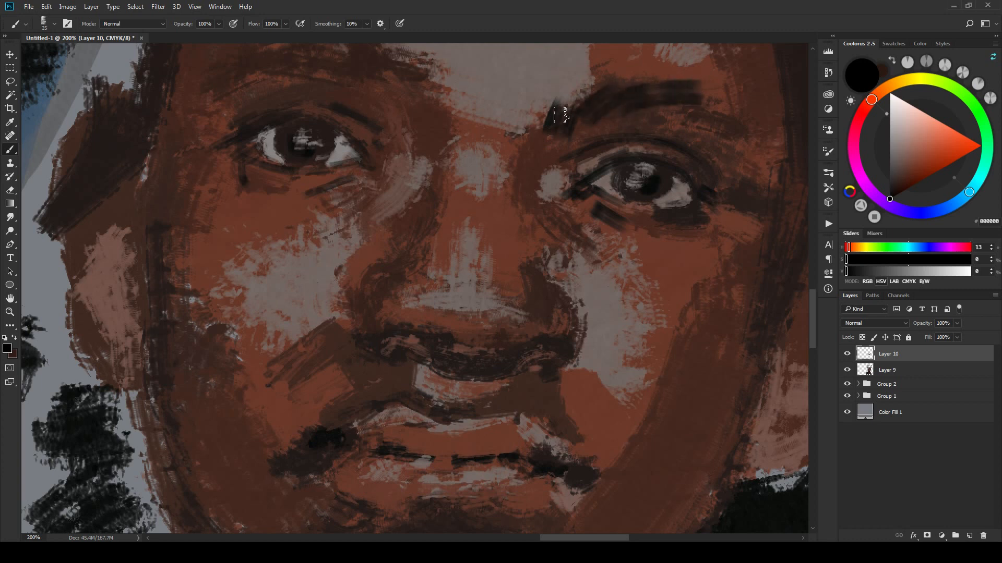
drag(545, 166, 641, 259)
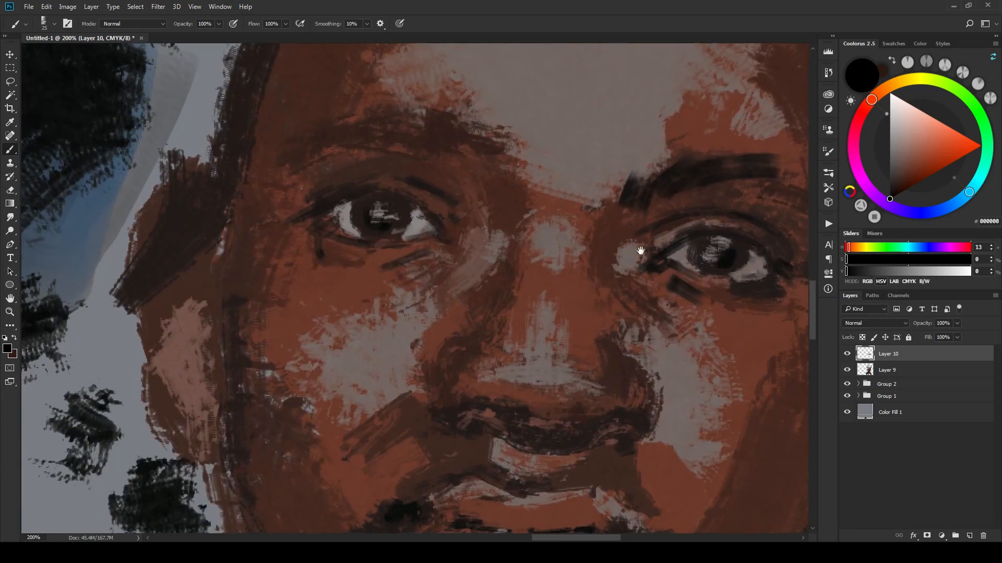
drag(742, 212, 600, 228)
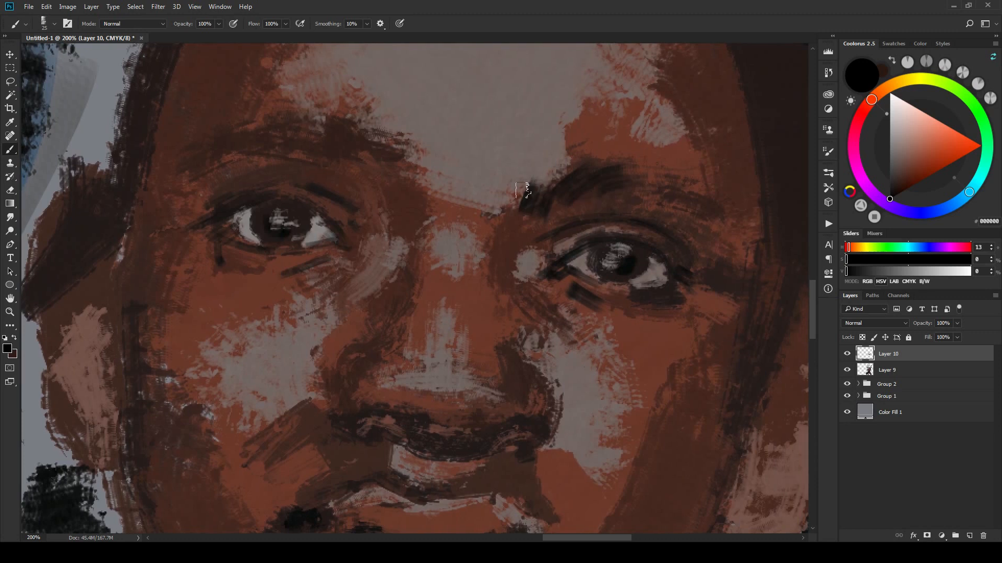
drag(522, 194, 681, 167)
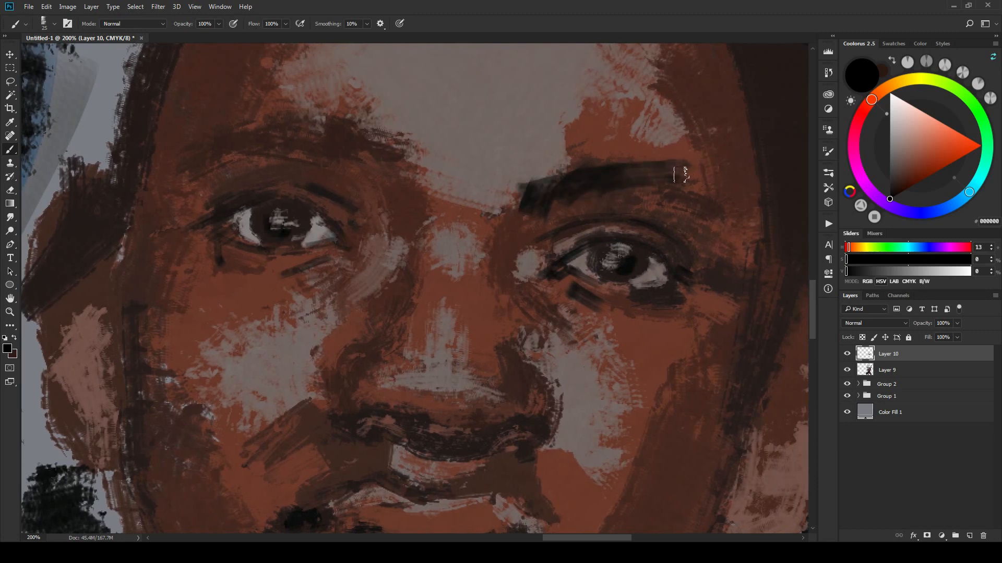
key(ctrl+z)
key(ctrl+z)
key(ctrl+z)
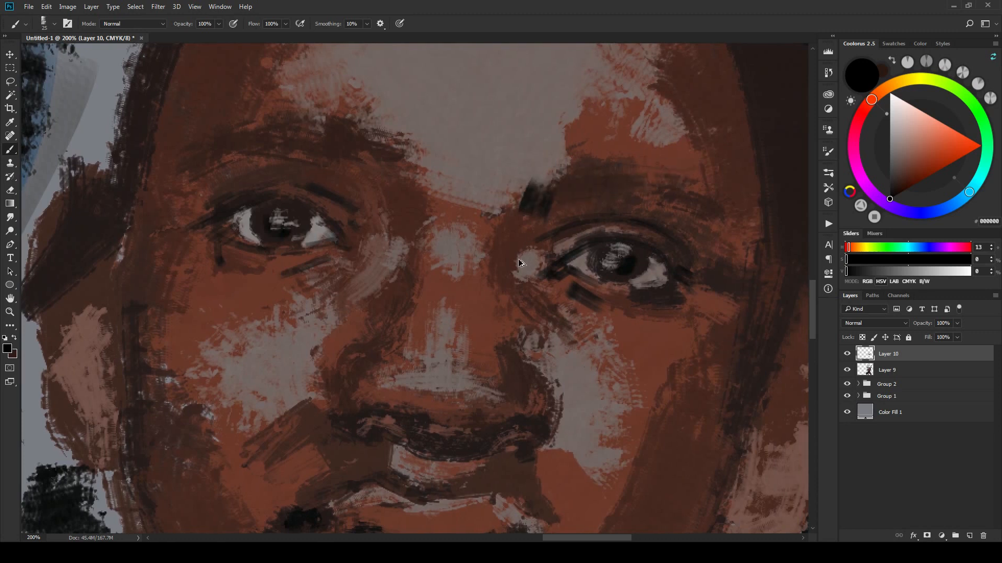
key(ctrl+z)
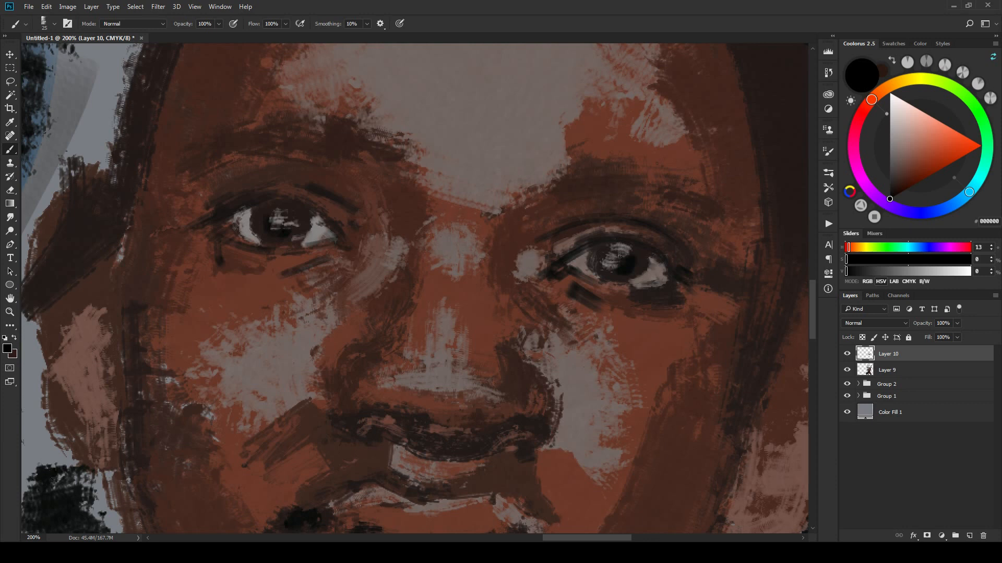
Step: Switch to a rougher brush and paint the left-hand eyebrow in black, thickening its inner end
right_click(532, 199)
double_click(683, 288)
mouse_move(199, 148)
mouse_down()
mouse_move(271, 125)
mouse_move(355, 149)
mouse_up()
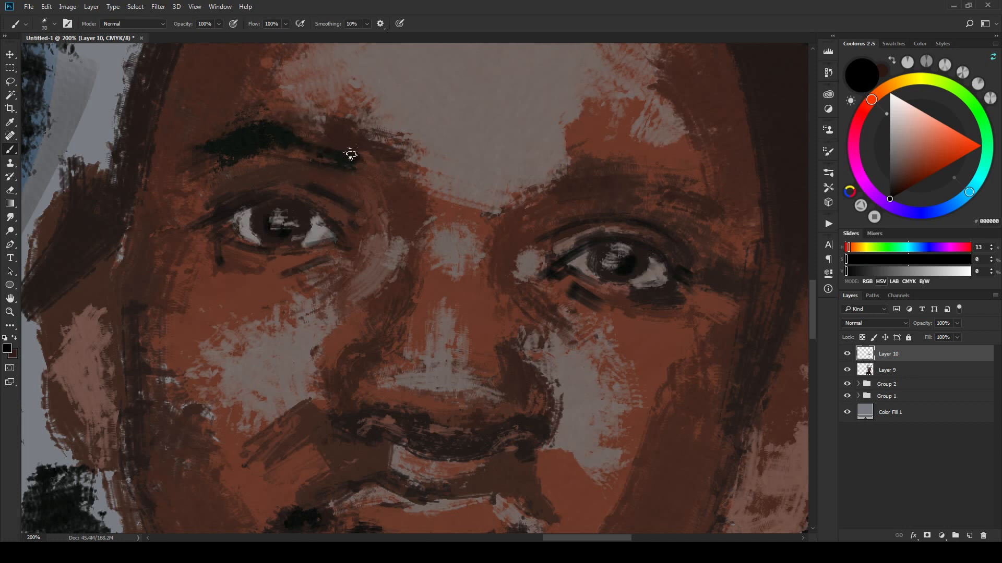
drag(365, 188, 374, 162)
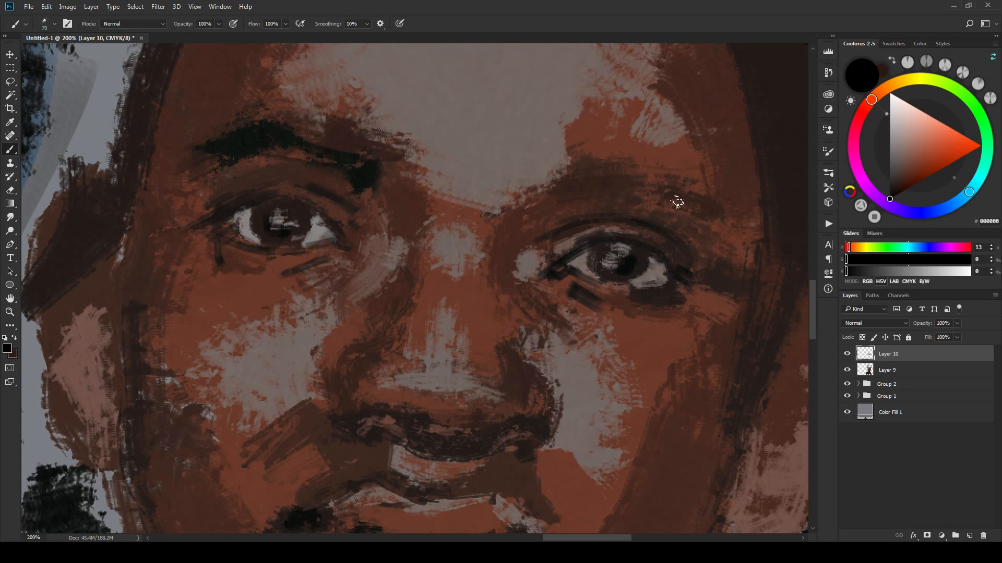
Step: Paint the right-hand eyebrow in black, undoing the first stroke and redrawing it from the inner end outward
drag(618, 180, 517, 214)
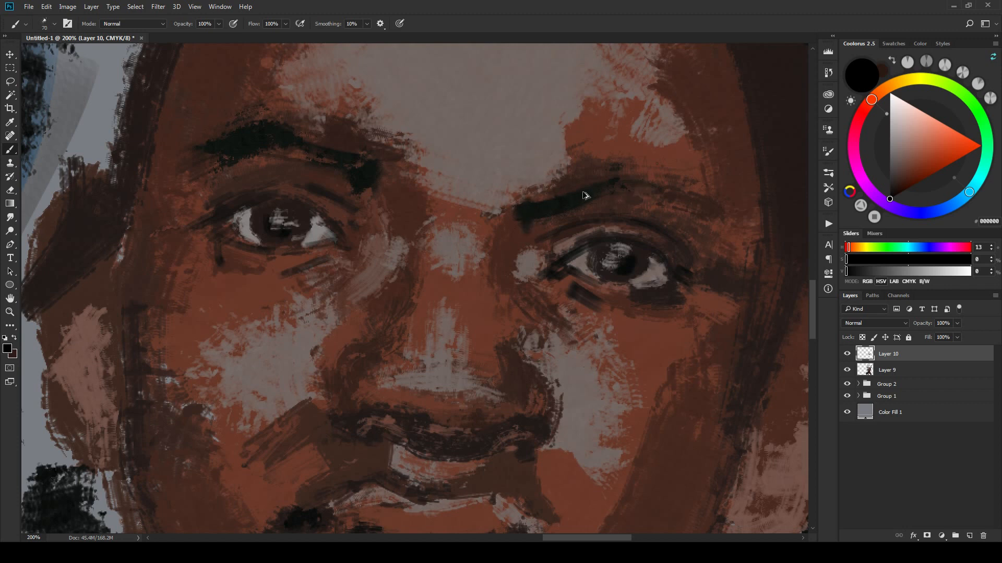
key(ctrl+z)
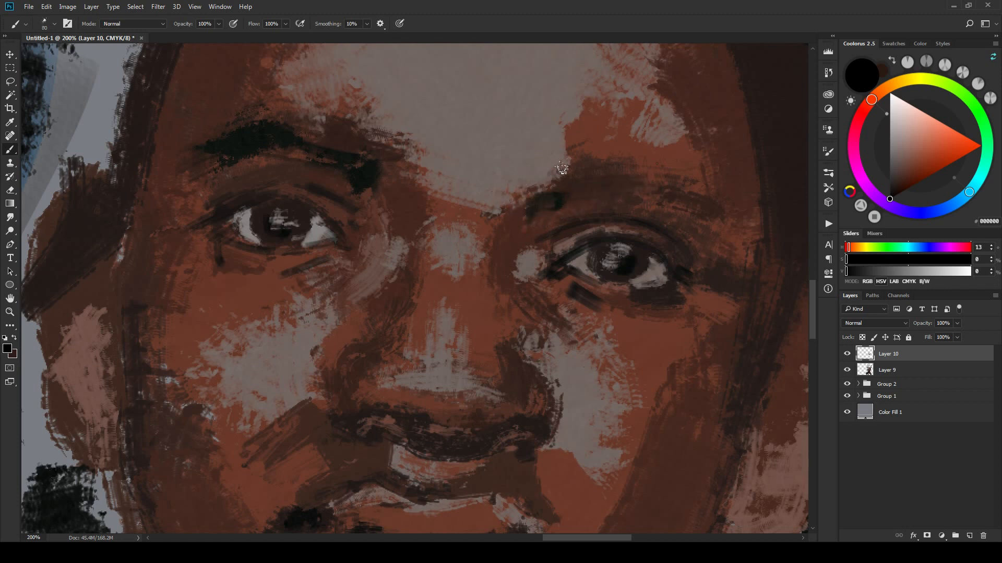
mouse_move(523, 194)
mouse_down()
mouse_move(539, 164)
mouse_move(577, 157)
mouse_move(653, 160)
mouse_move(600, 166)
mouse_move(655, 169)
mouse_move(689, 189)
mouse_up()
Step: Check the whole portrait, and darken the irises and pupils of both eyes in black at brush size 25
scroll(620, 167, down, 5)
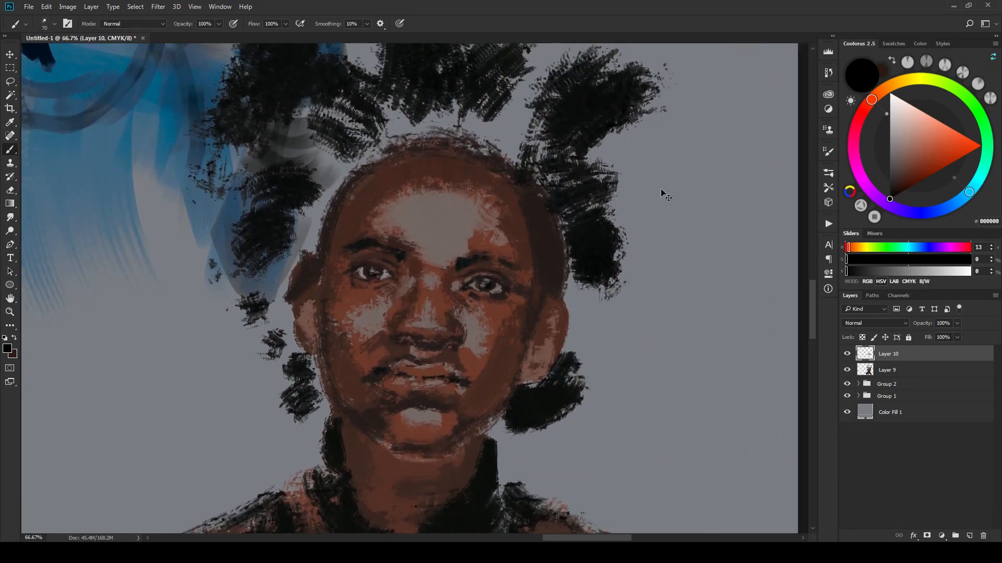
scroll(651, 211, down, 3)
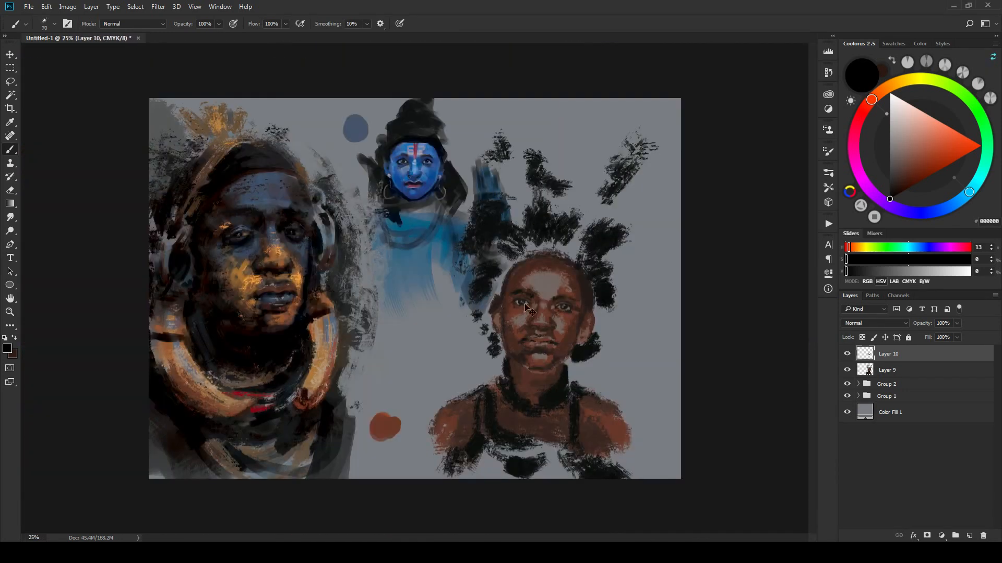
scroll(631, 315, up, 1)
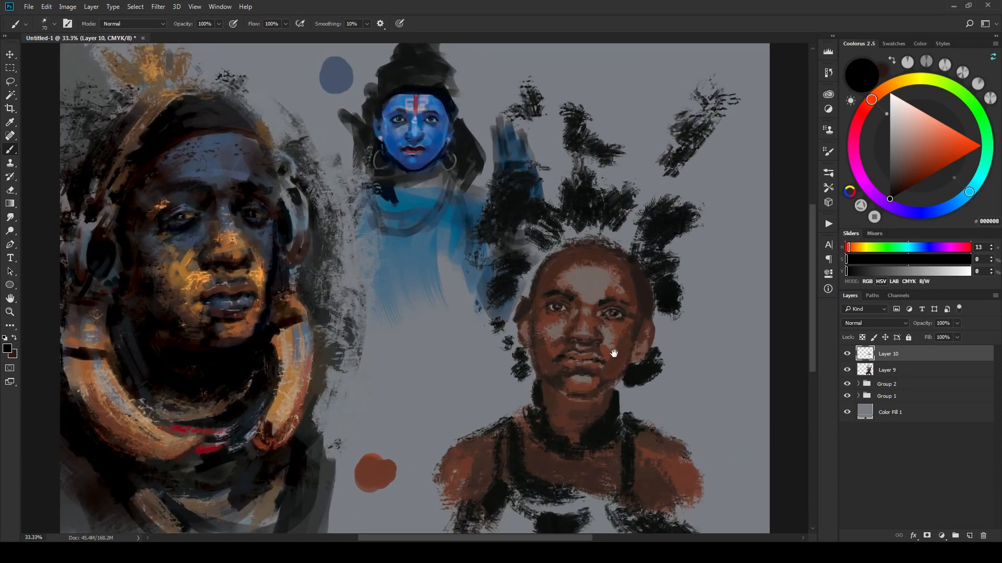
scroll(613, 351, up, 1)
scroll(597, 326, down, 1)
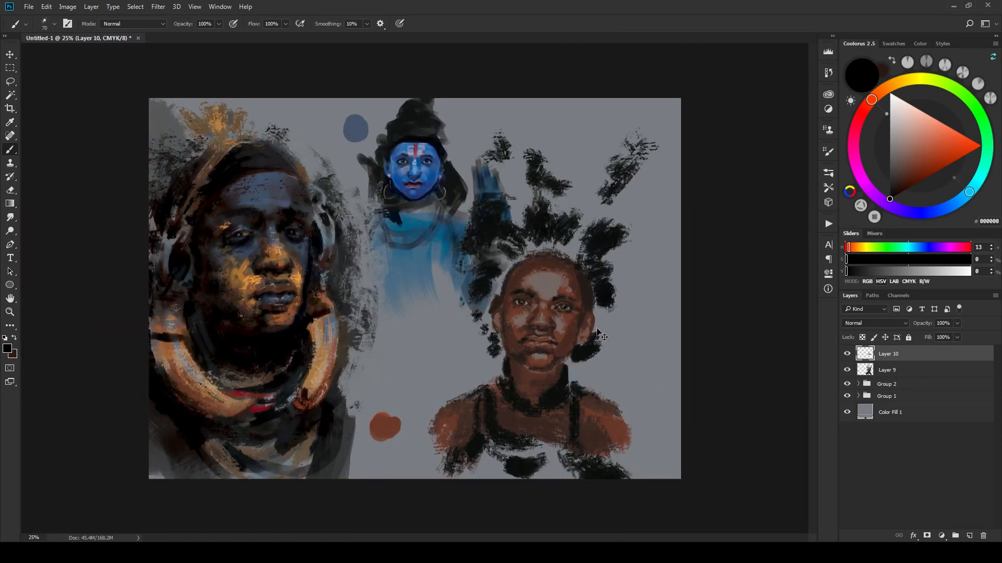
scroll(561, 335, up, 2)
drag(562, 336, 510, 360)
scroll(441, 295, up, 1)
scroll(380, 276, up, 1)
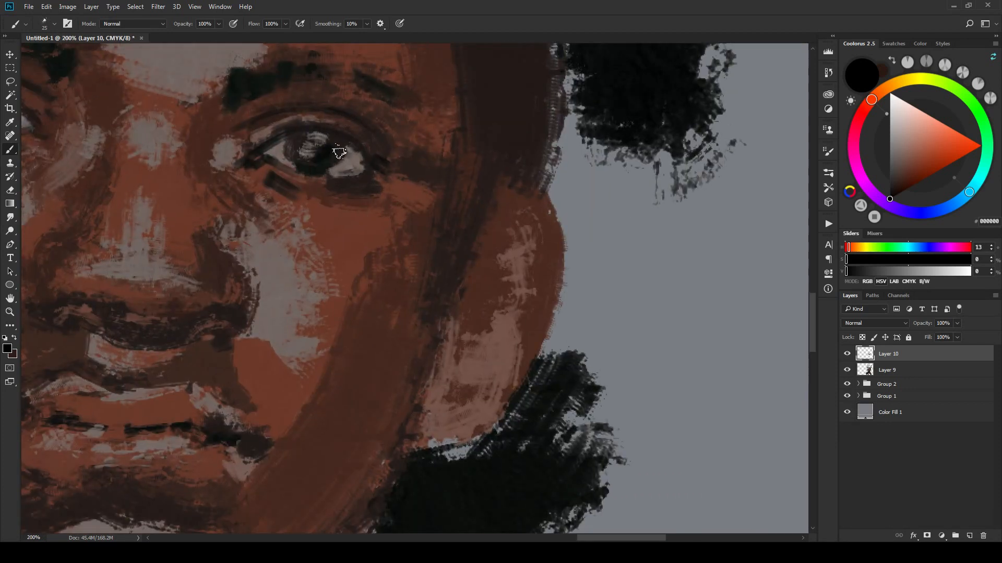
drag(343, 127, 509, 219)
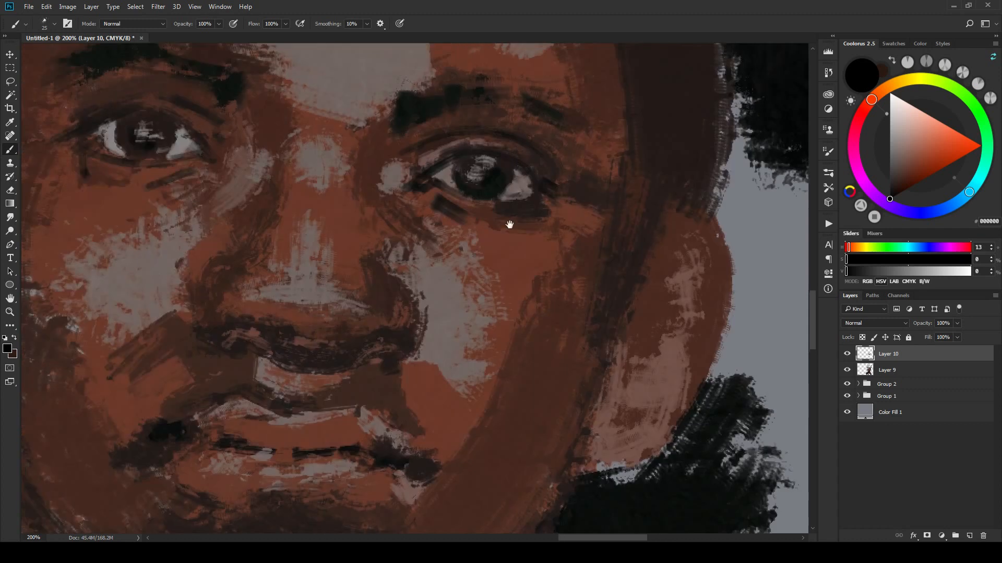
drag(172, 172, 458, 224)
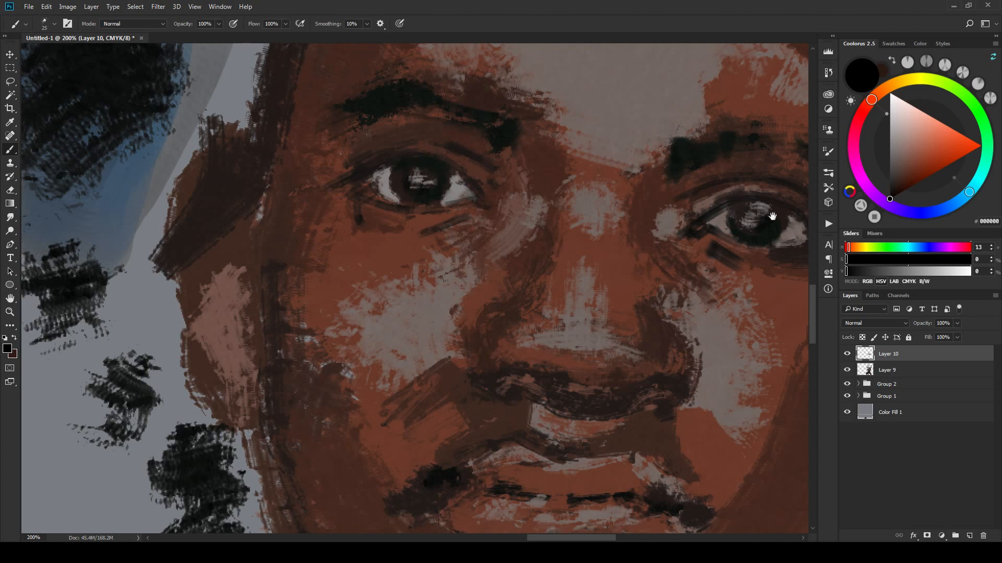
drag(772, 216, 700, 197)
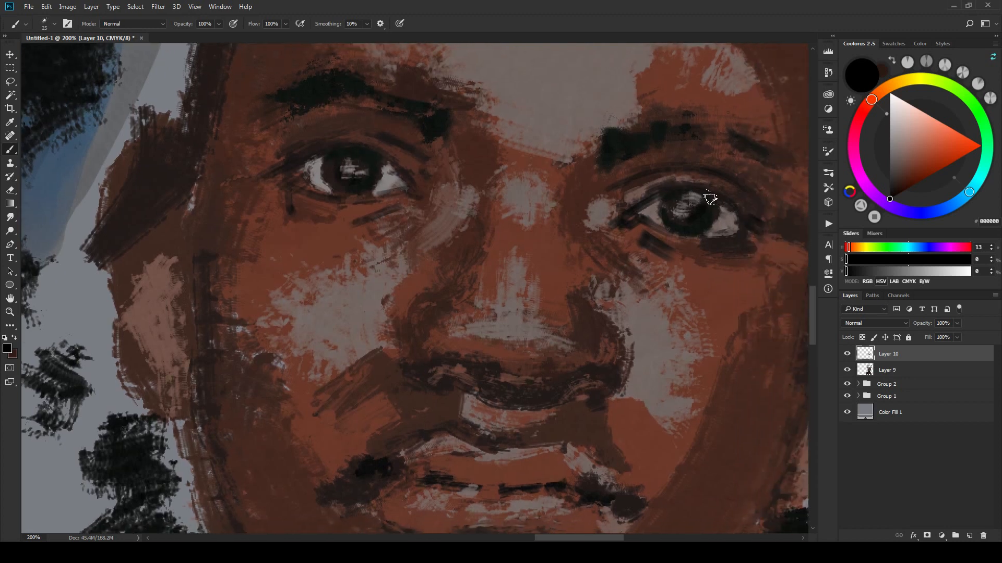
Step: Check the woman's portrait against the other portraits on the full canvas and return to her head and shoulders
key(ctrl+minus)
key(ctrl+minus)
key(ctrl+minus)
key(ctrl+minus)
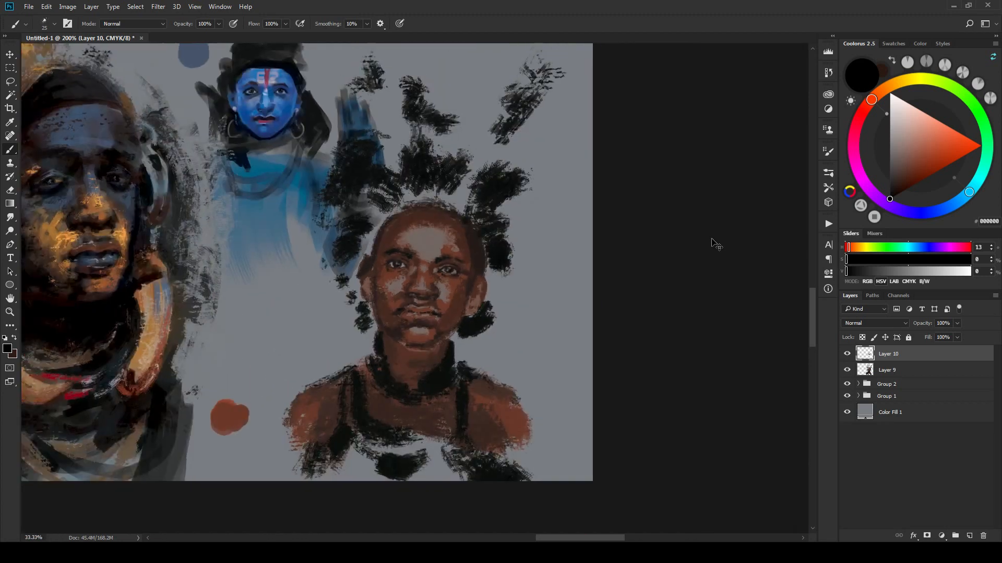
key(ctrl+minus)
key(ctrl+minus)
key(ctrl+minus)
key(ctrl+plus)
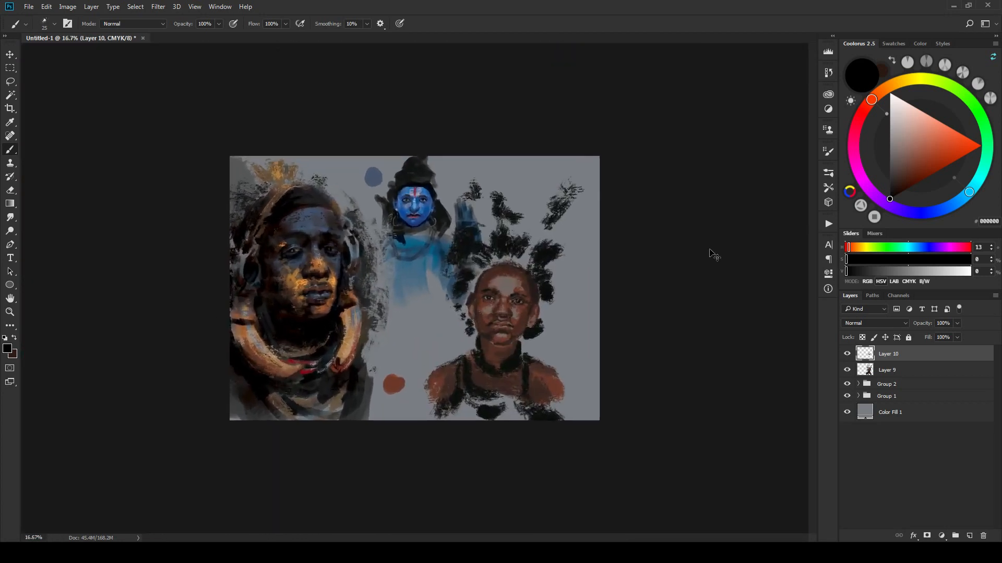
key(ctrl+plus)
key(ctrl+plus)
key(ctrl+plus)
drag(652, 380, 409, 286)
drag(628, 343, 667, 388)
Step: Add a new layer above Layer 10 and compare the face with and without the painted eye details
click(972, 538)
drag(483, 385, 541, 364)
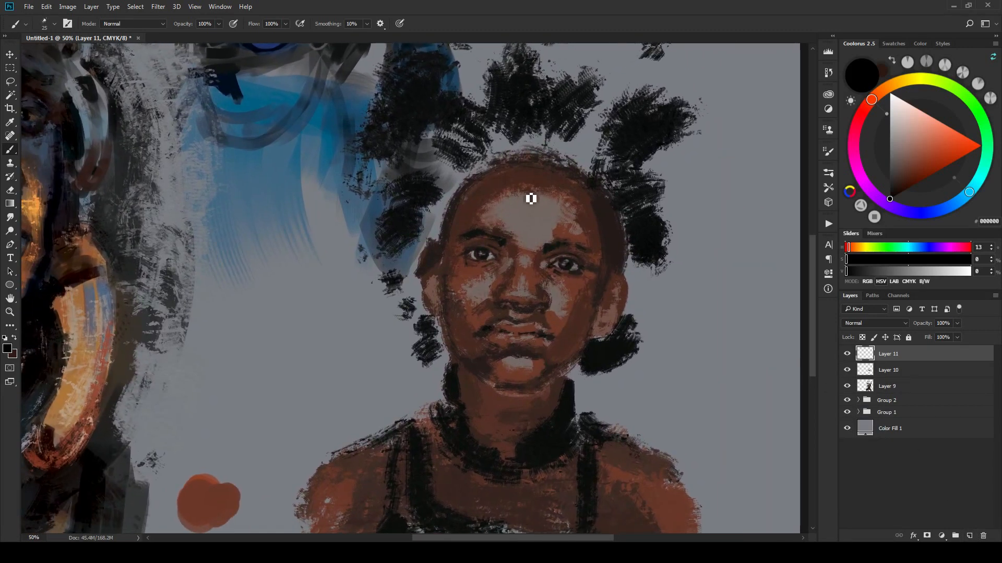
click(847, 370)
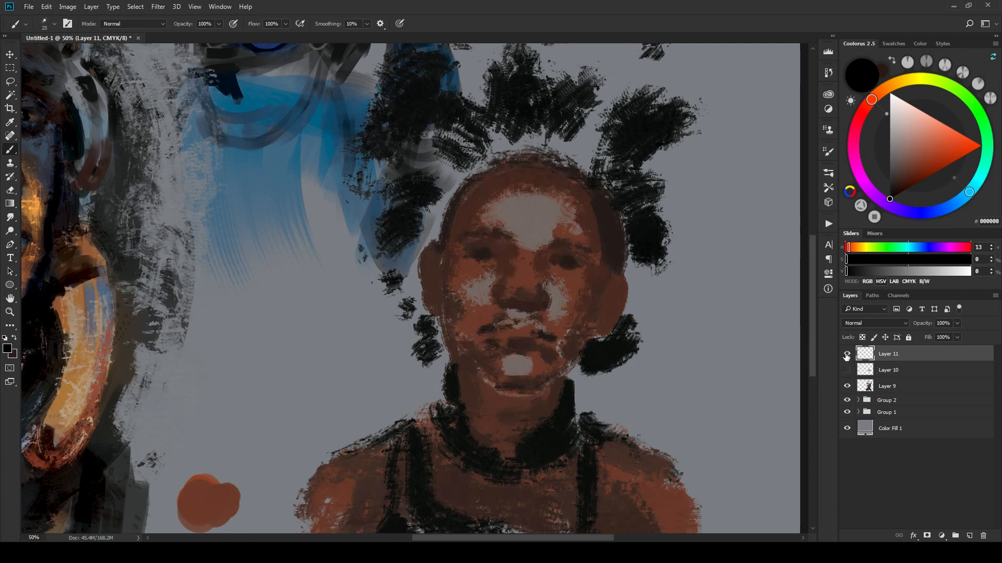
click(847, 360)
click(847, 371)
click(848, 354)
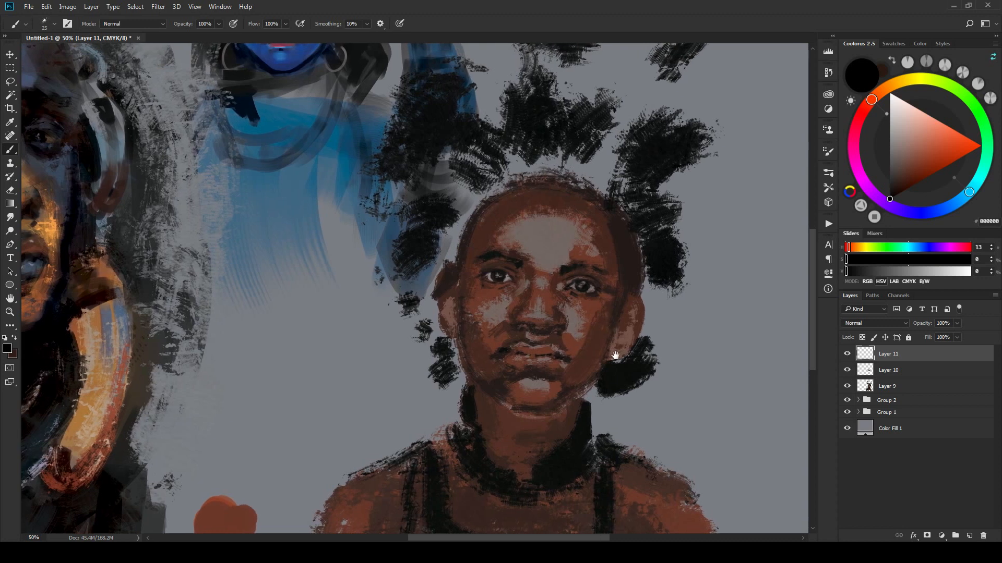
Step: Switch to the EE Rough Flat brush and paint sampled reddish brown (#693D29) over the right-hand cheek at size 100
right_click(559, 353)
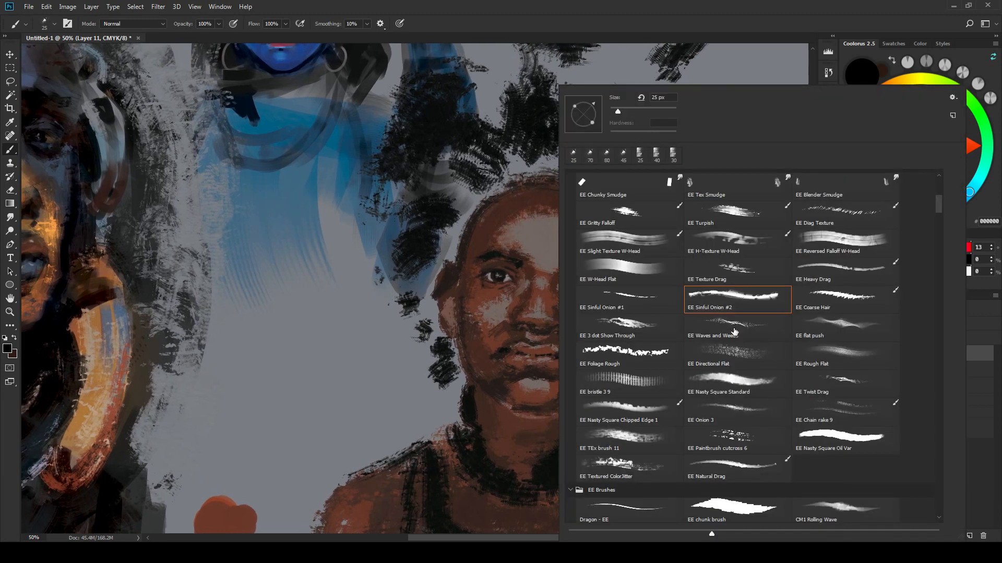
click(855, 366)
click(768, 5)
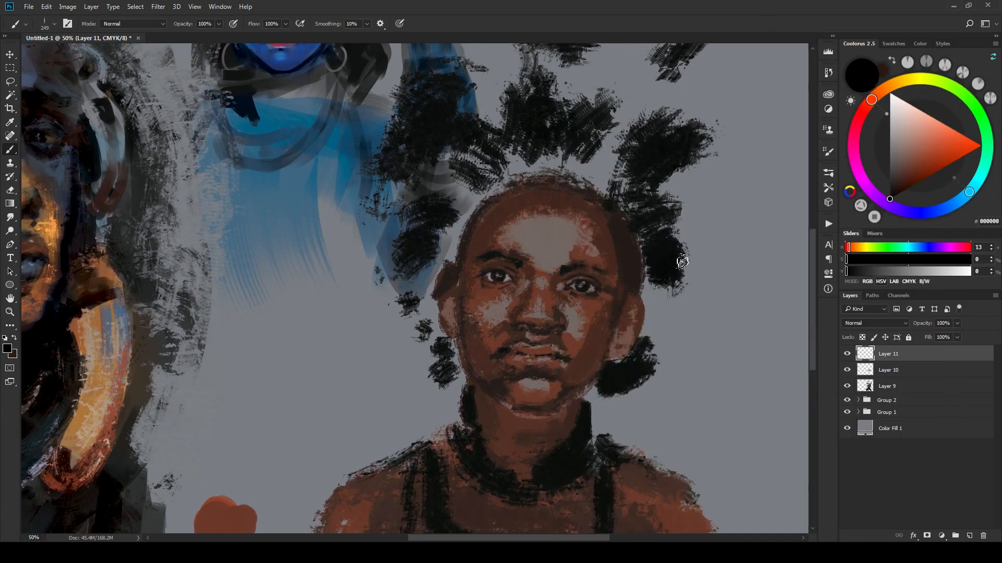
alt+click(596, 318)
key(bracketright)
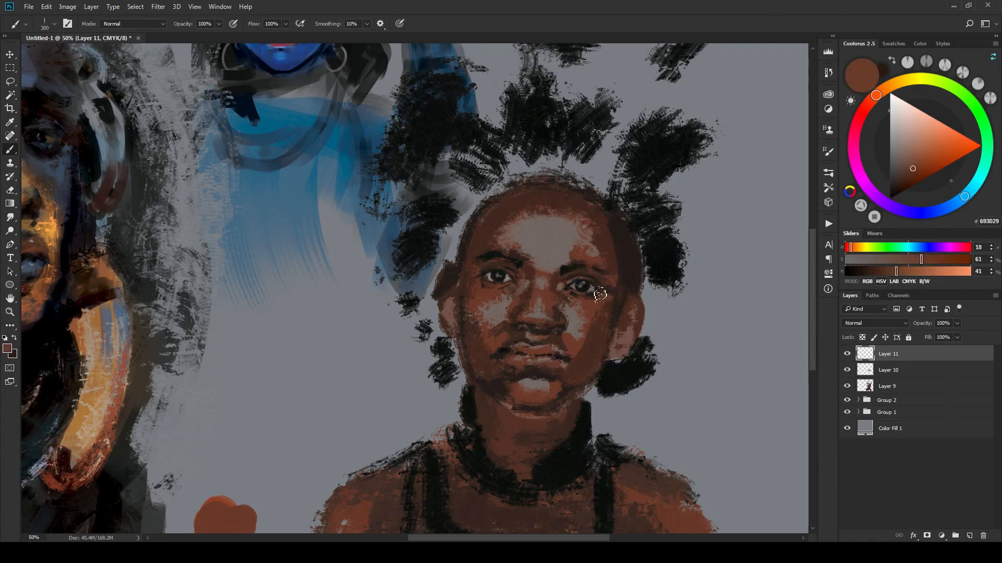
key(bracketleft)
key(bracketleft)
key(bracketleft)
Step: Soften the right-hand cheek highlight with sampled grey-brown tones, enlarging the brush to 175
alt+click(585, 318)
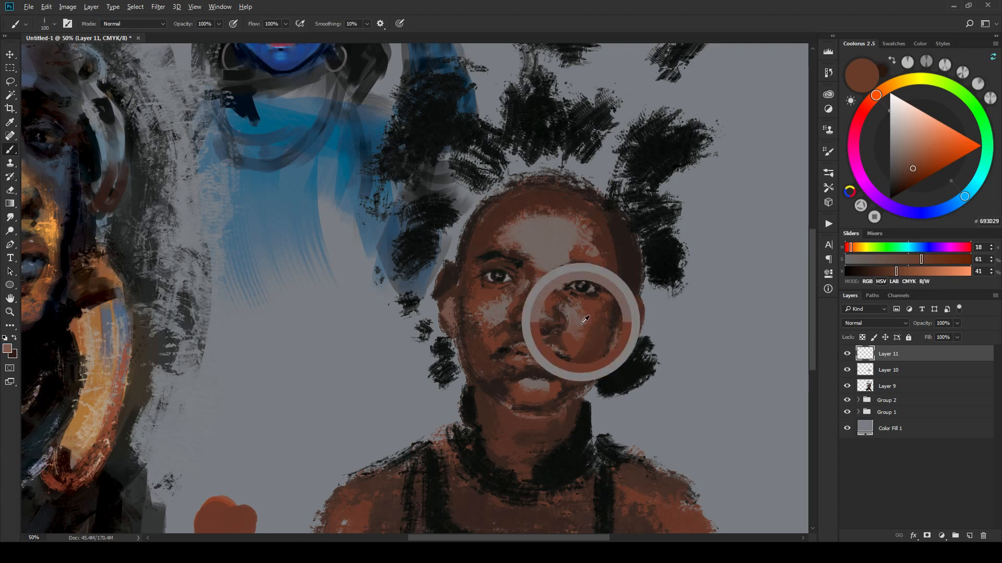
alt+click(593, 314)
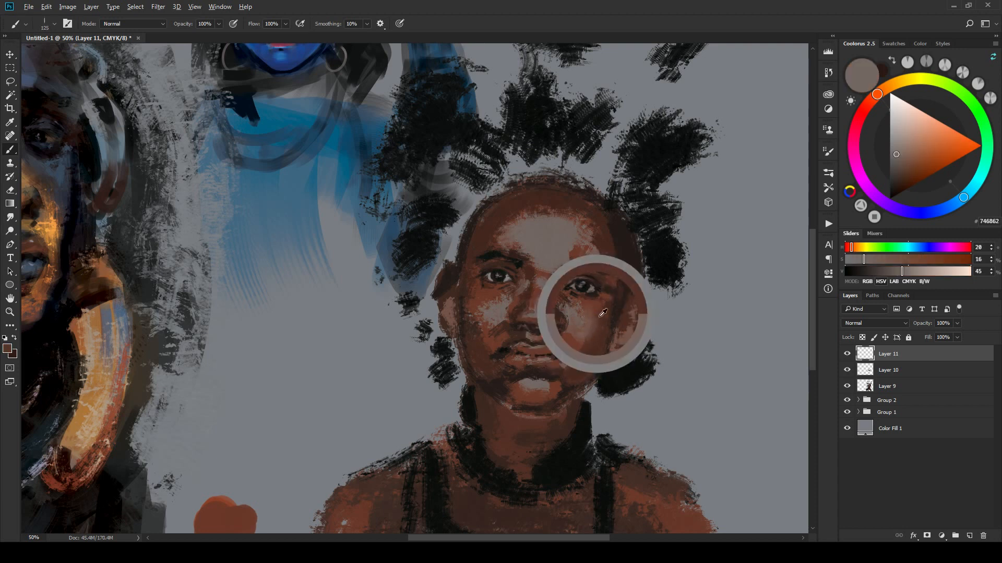
alt+click(584, 330)
key(bracketright)
key(bracketright)
key(bracketright)
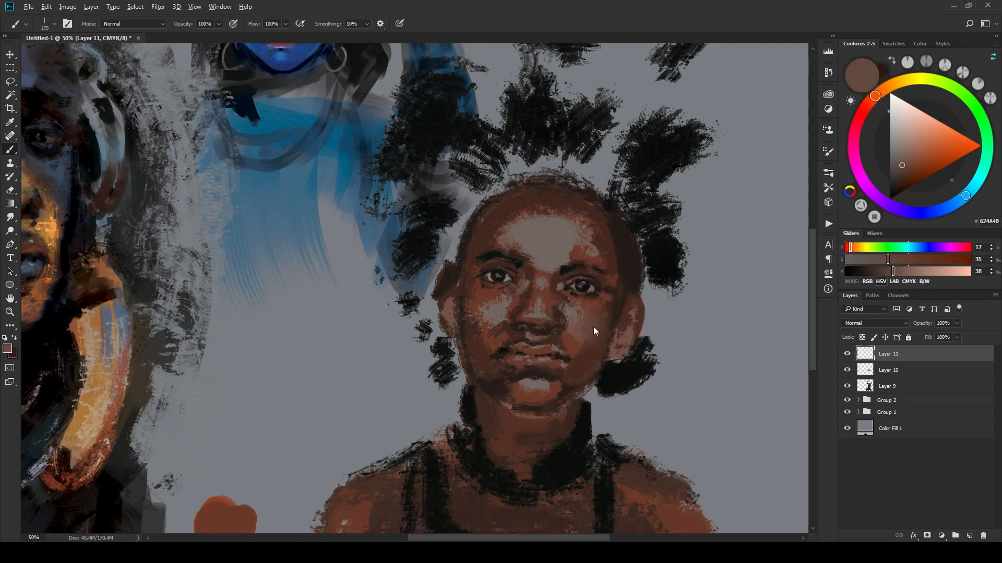
Step: Blend the left-hand cheek with its sampled grey highlight and reddish brown (#653A27), reducing the brush to 70
alt+click(478, 298)
key(bracketleft)
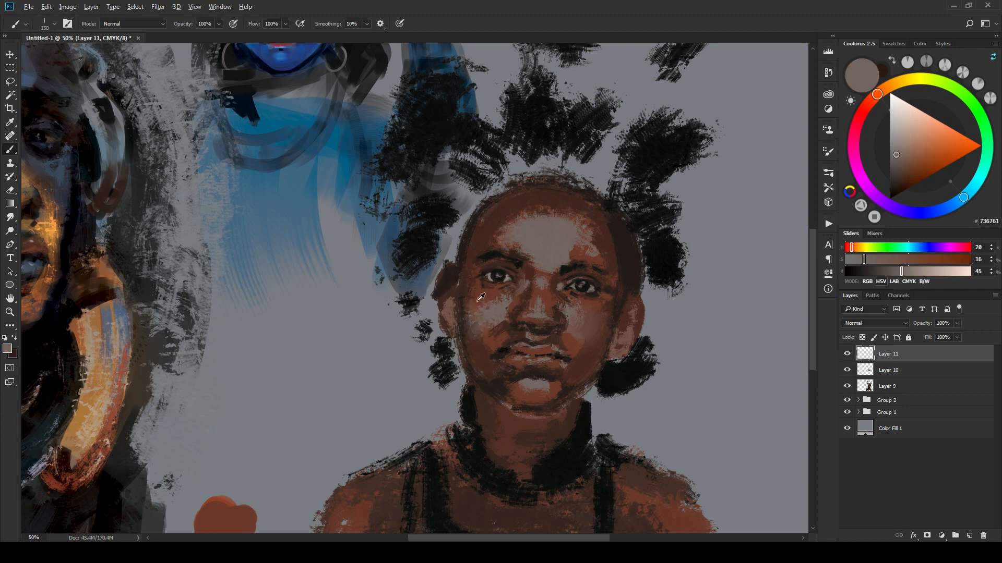
alt+click(482, 295)
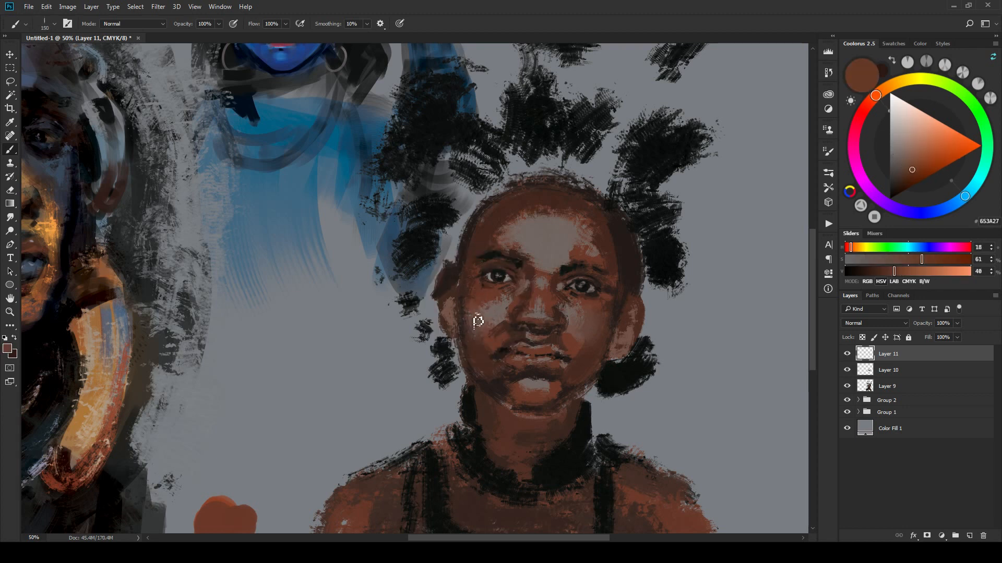
key(bracketleft)
key(bracketleft)
key(bracketleft)
key(bracketleft)
alt+click(488, 306)
key(bracketleft)
Step: Refine the shadows around the left-hand eye and brow with sampled dark browns and near-black at brush size 70
alt+click(479, 287)
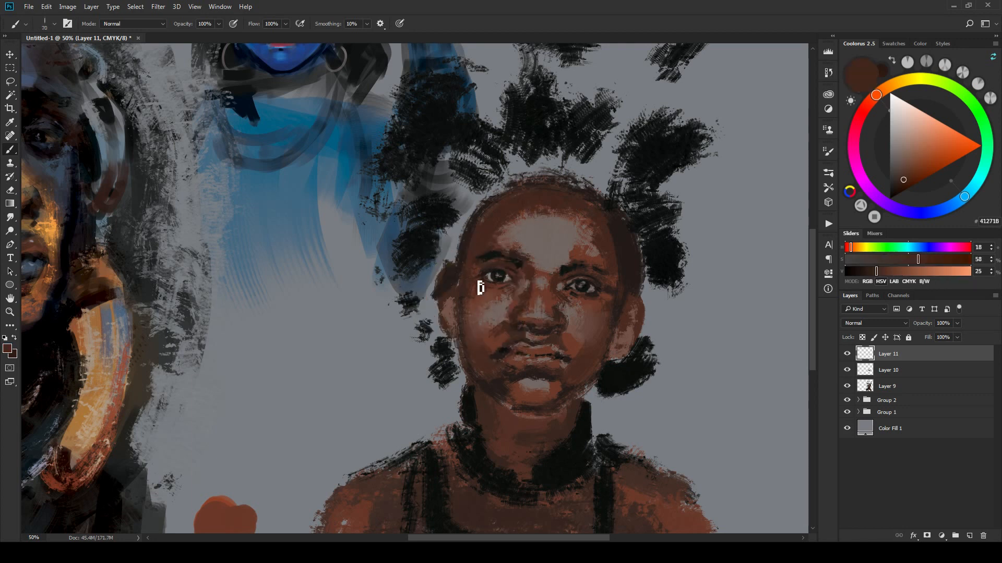
alt+click(493, 264)
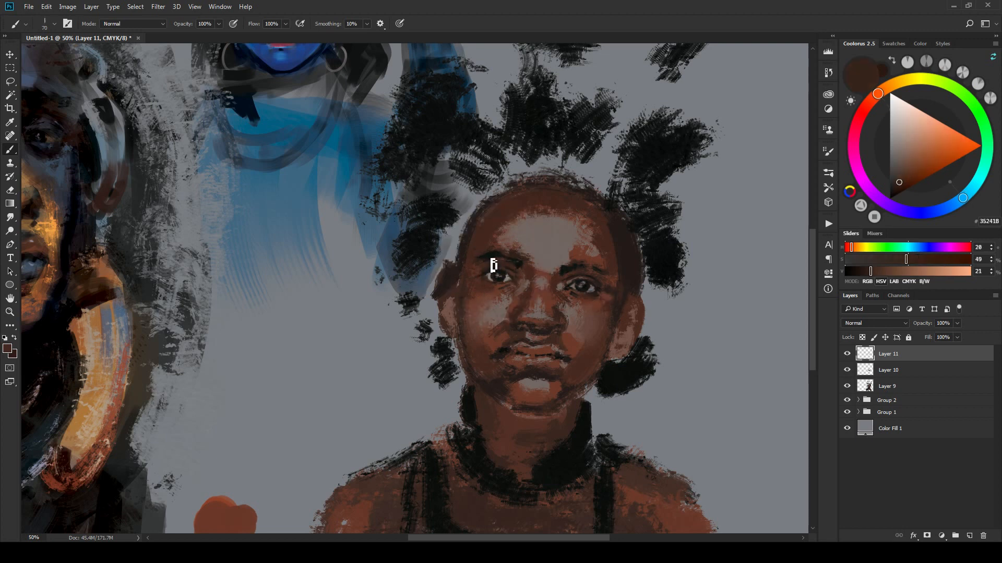
alt+click(487, 256)
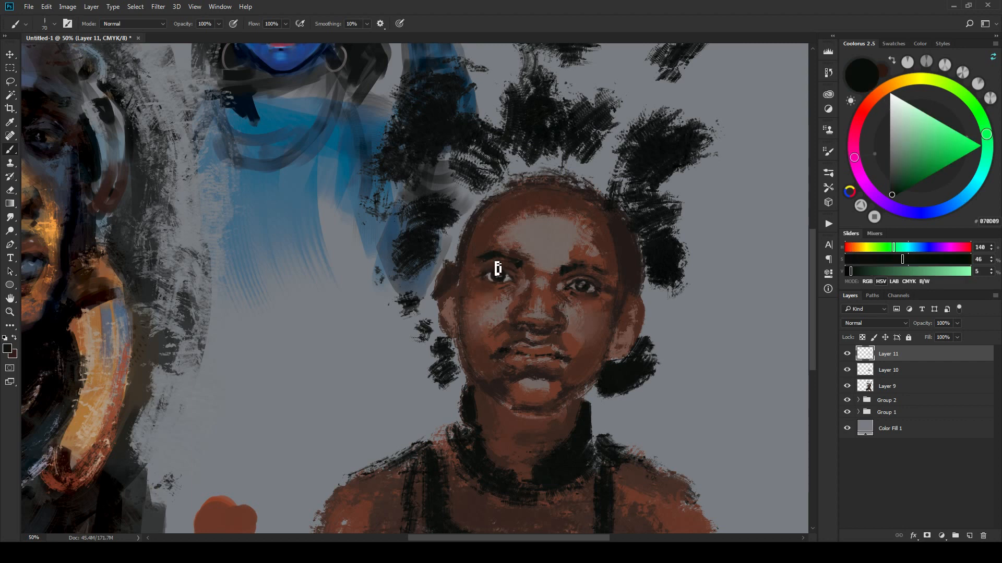
Step: Sample a very dark brown (#1E1513) and darken the right-hand temple and hairline, adjusting the brush to size 125
alt+click(461, 254)
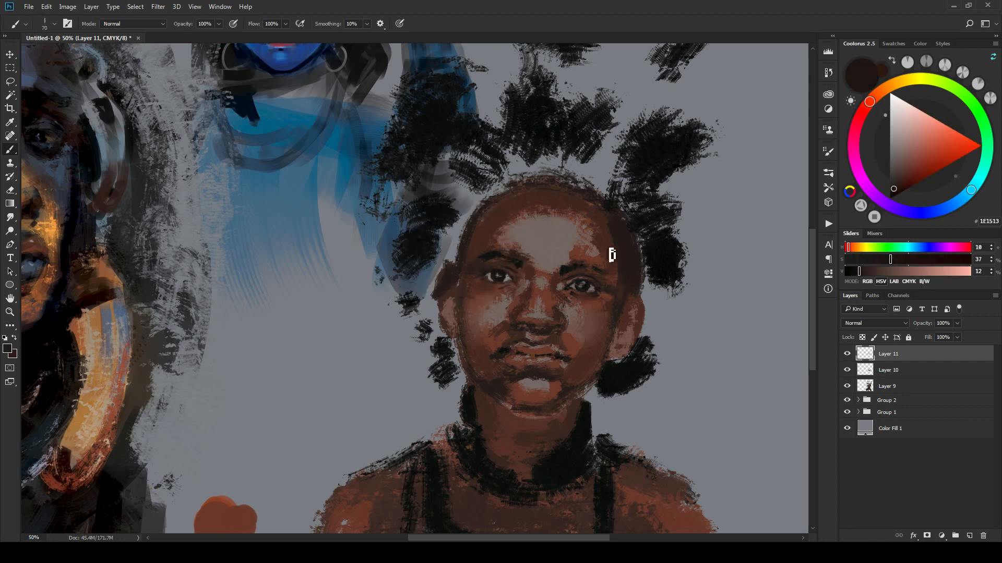
key(bracketright)
key(bracketright)
key(bracketright)
key(bracketleft)
key(bracketleft)
key(bracketright)
key(bracketright)
key(bracketright)
key(bracketright)
key(bracketleft)
key(bracketleft)
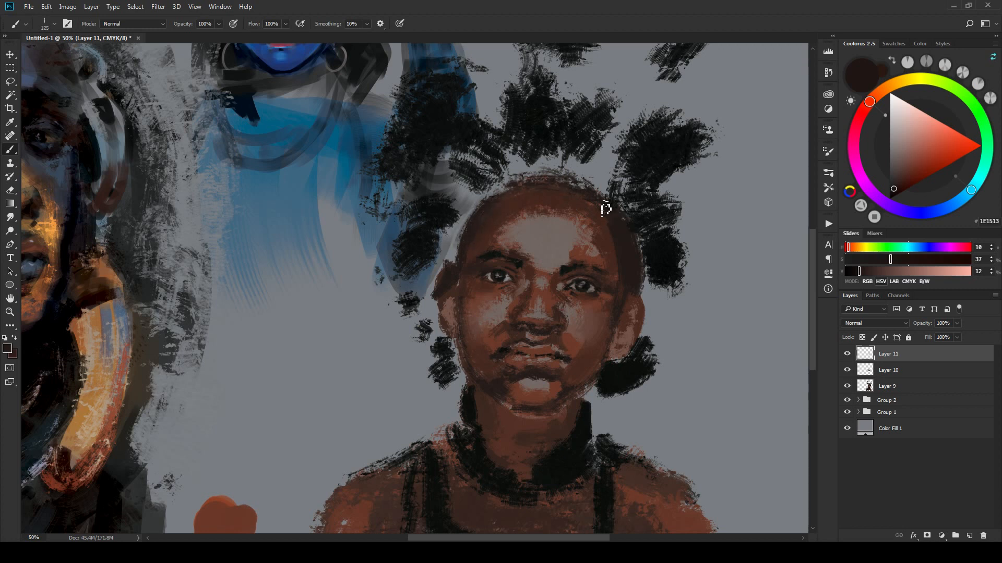
Step: Blend the upper forehead with sampled browns (#42281C and #673A2B) using a brush of about 200
alt+click(601, 250)
key(bracketright)
key(bracketright)
key(bracketright)
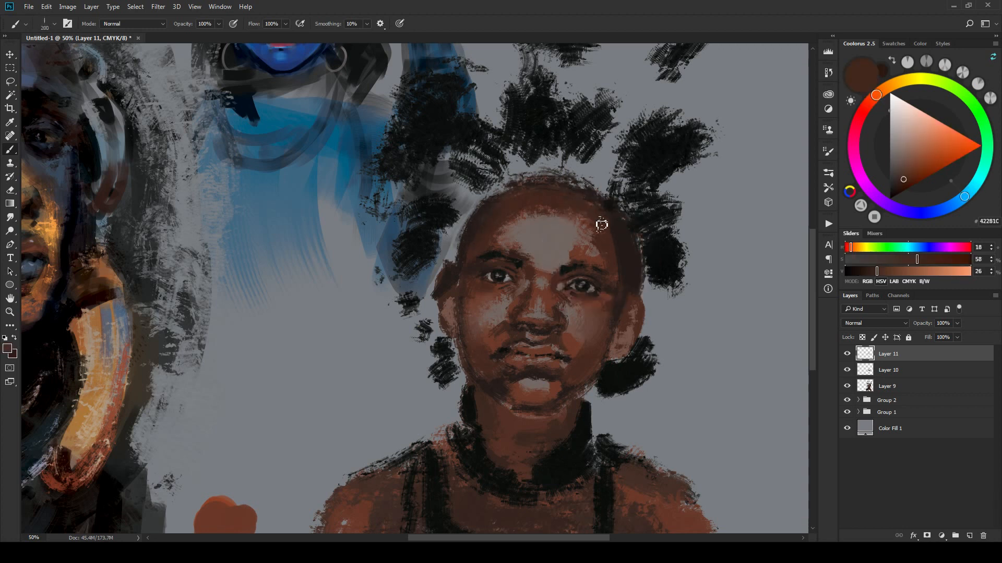
alt+click(597, 247)
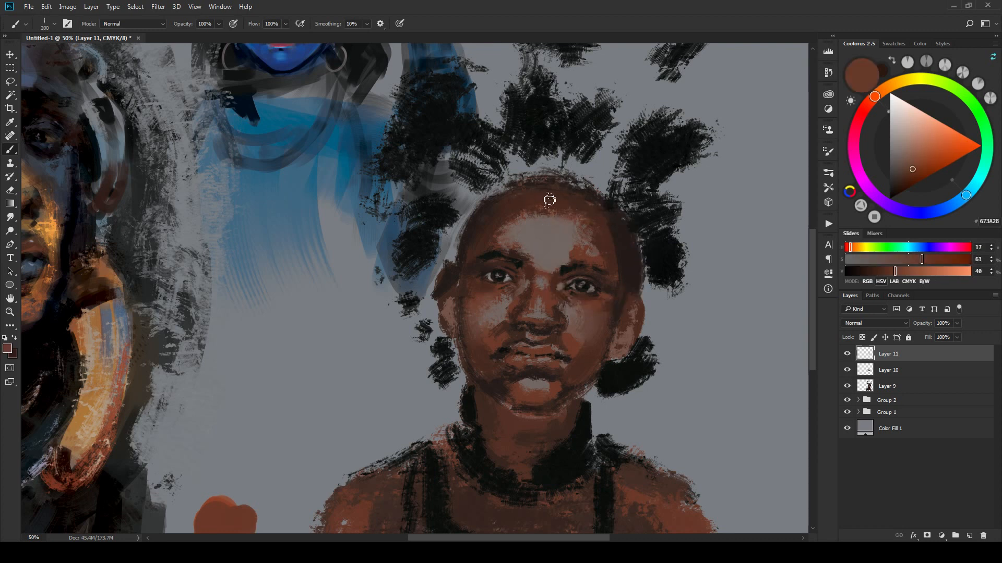
key(bracketleft)
key(bracketleft)
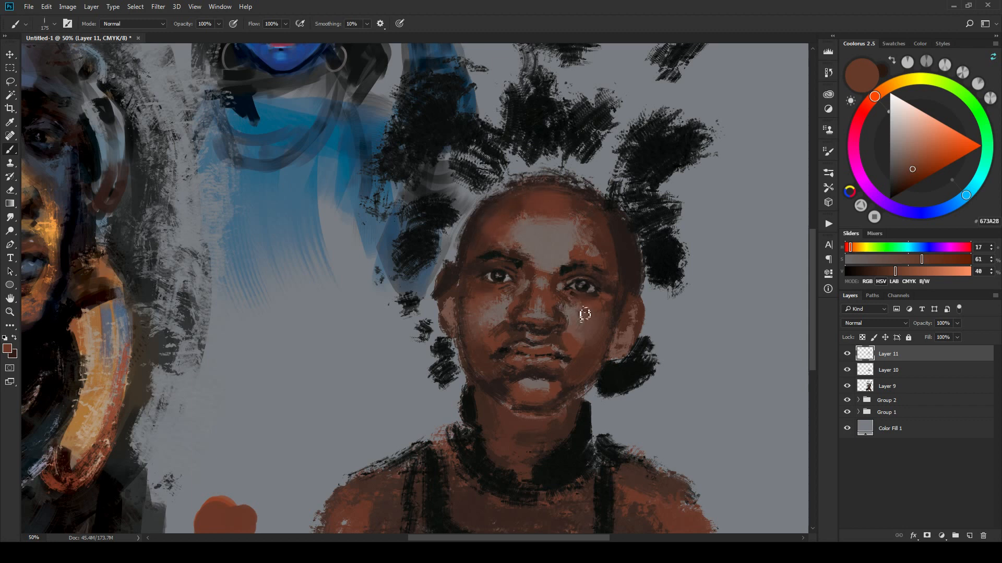
Step: Work the shadows around the chin and jaw with sampled dark browns (#33221A and #211815) at brush size 90
alt+click(558, 370)
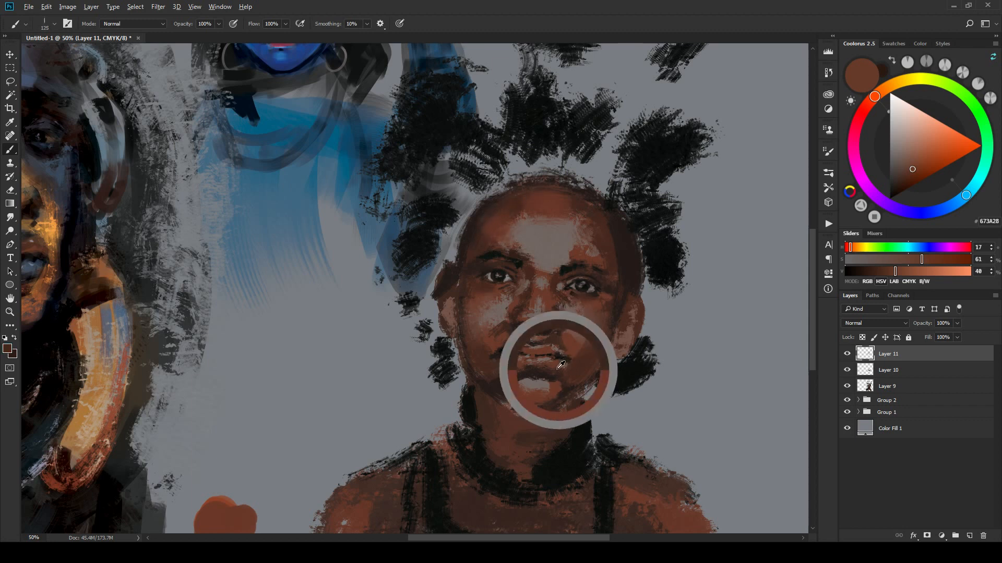
key(bracketleft)
key(bracketleft)
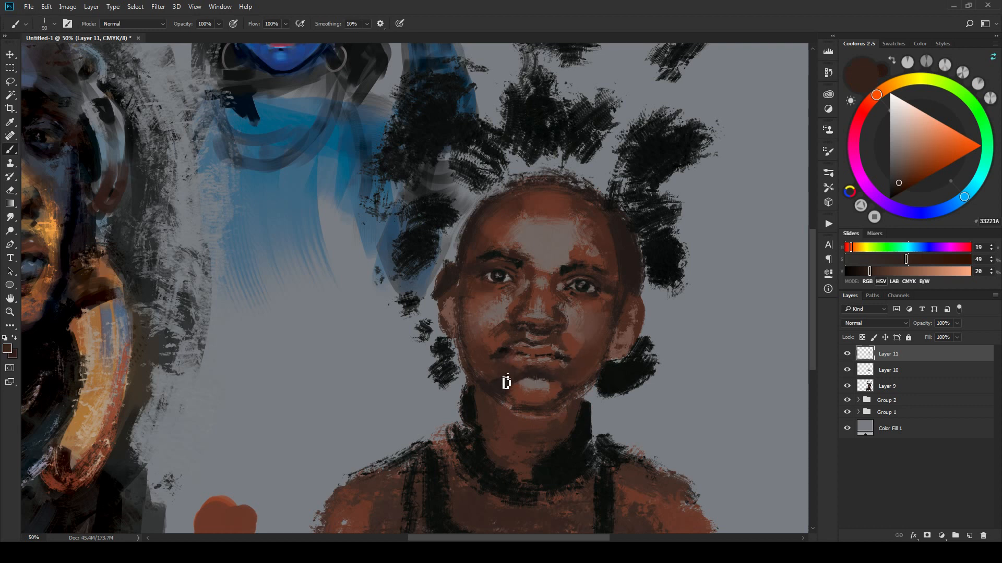
alt+click(498, 384)
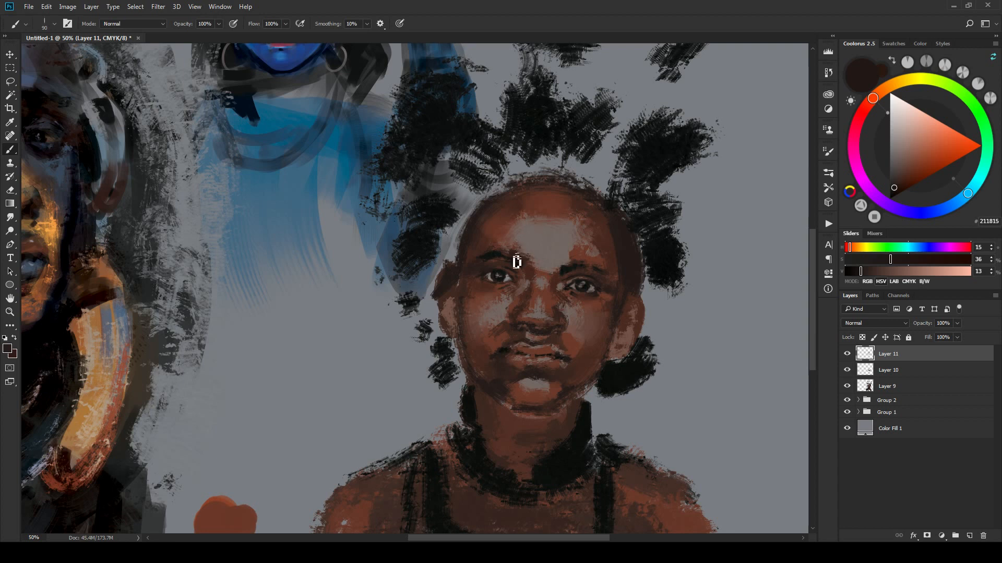
key(bracketleft)
Step: Rework the skin between the left-hand nostril and mouth corner with sampled reddish and dark browns, enlarging the brush to 125
alt+click(512, 337)
alt+click(504, 345)
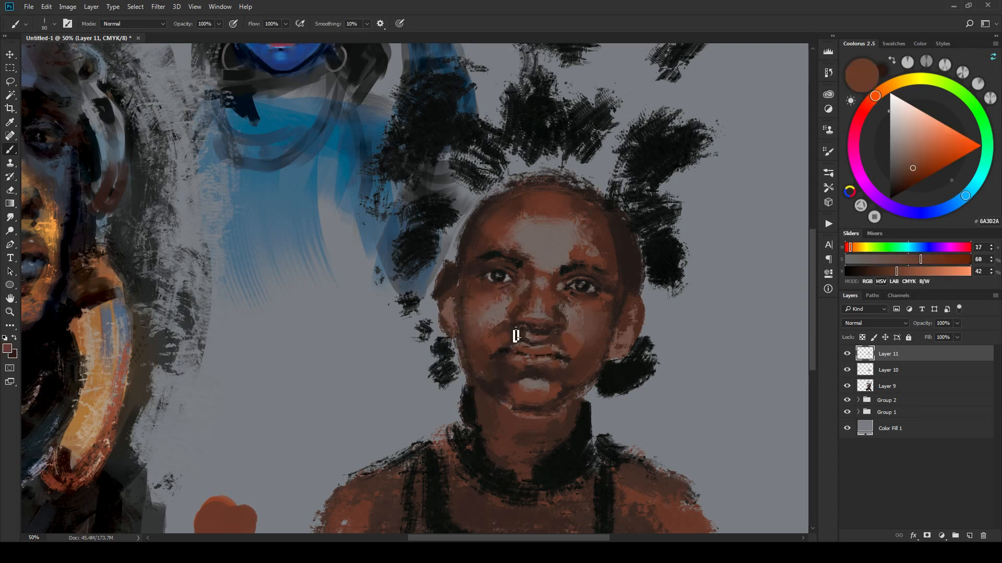
key(bracketright)
alt+click(510, 324)
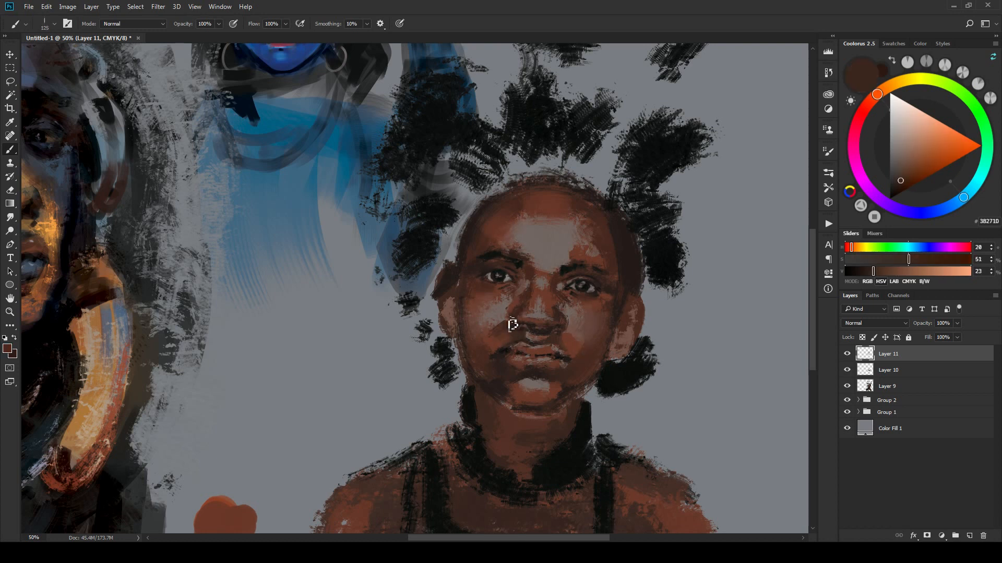
key(bracketright)
key(bracketright)
Step: Sample a mid brown (#6E5144) from the left-hand cheek and blend the skin around the nose and mouth
alt+click(484, 314)
key(bracketleft)
key(bracketleft)
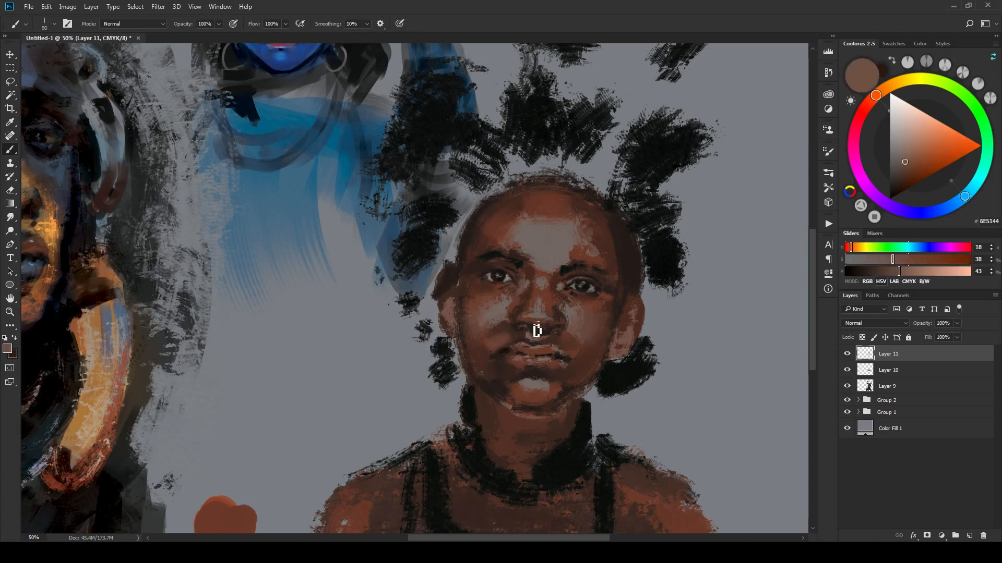
key(bracketright)
key(bracketright)
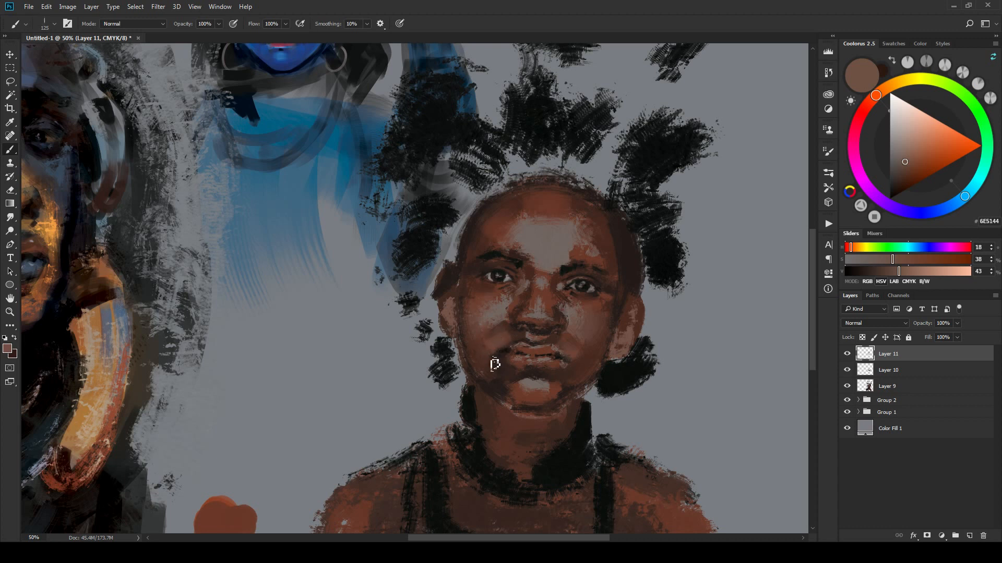
key(bracketleft)
key(bracketleft)
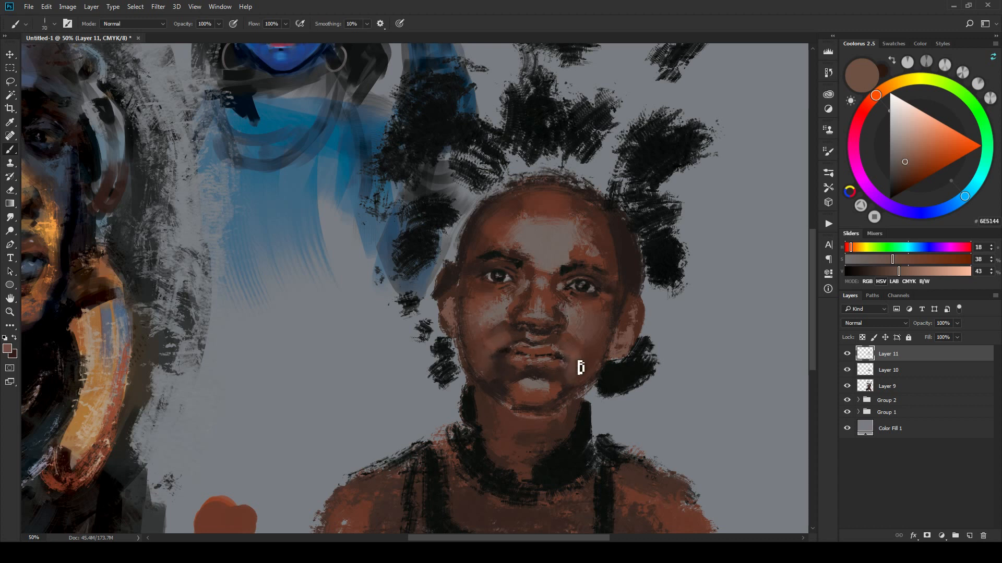
key(bracketleft)
Step: Repaint the lower lip with sampled reddish browns (#683E2A and #5F3929), reducing the brush to size 60
alt+click(543, 358)
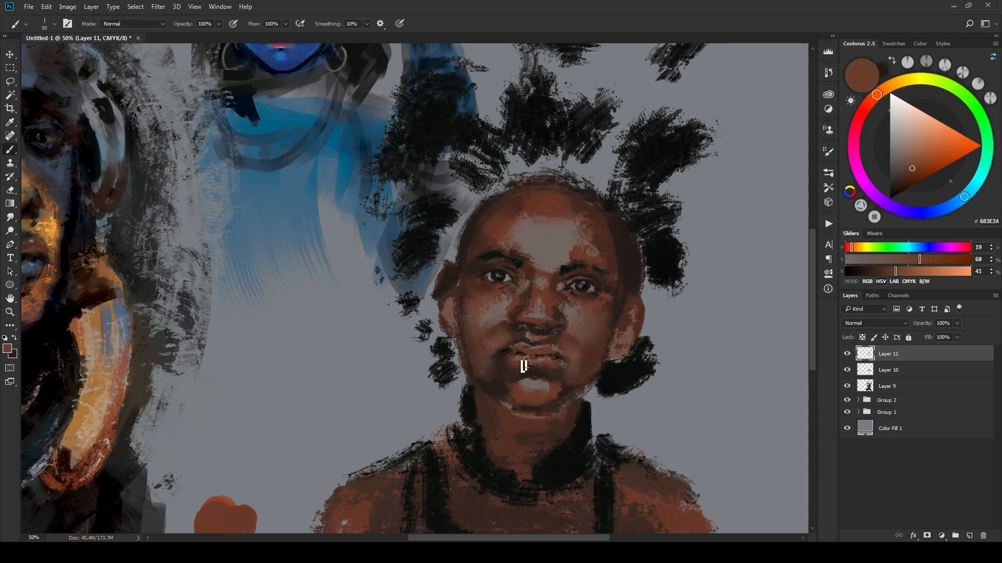
key(bracketleft)
key(bracketleft)
alt+click(564, 375)
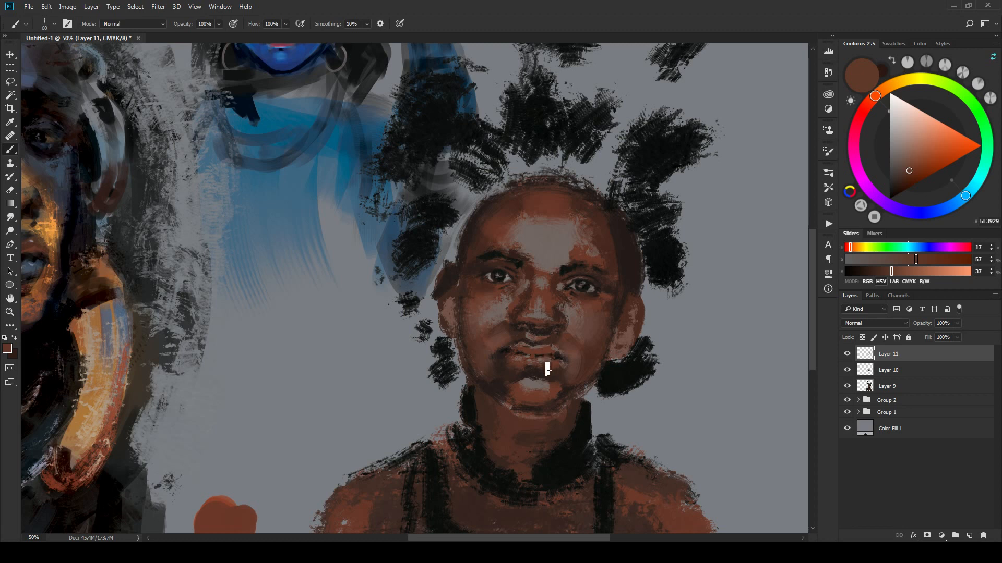
Step: Deepen the shadow beneath the lower lip with sampled dark browns (#31211A and #1F1614) and a smaller brush
alt+click(627, 303)
key(bracketleft)
key(bracketleft)
key(bracketleft)
key(bracketleft)
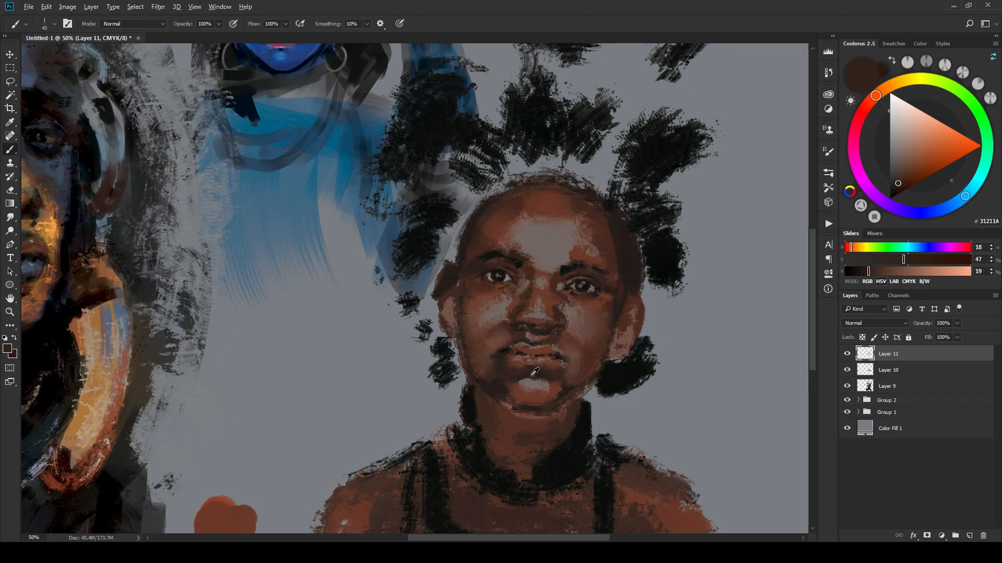
alt+click(531, 376)
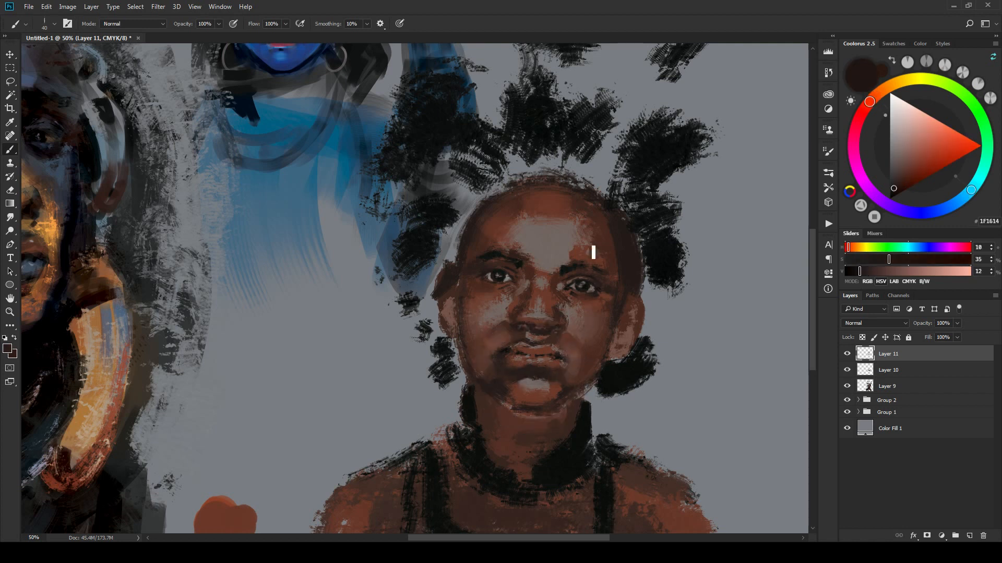
Step: Refine the shadow beneath the lower lip with sampled near-black (#100F0C) and dark brown (#362822), varying the brush size
alt+click(502, 269)
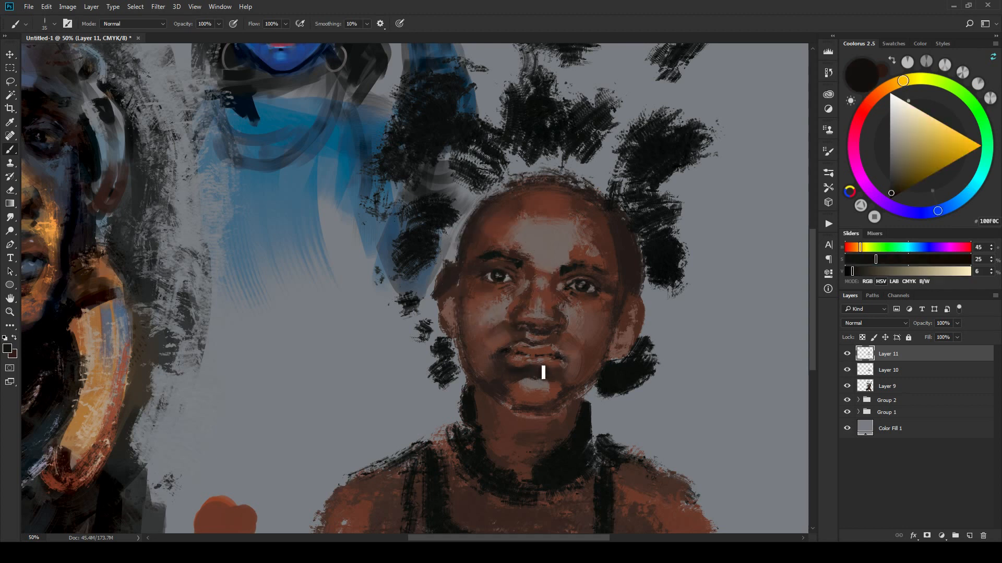
key(bracketright)
alt+click(524, 362)
key(bracketright)
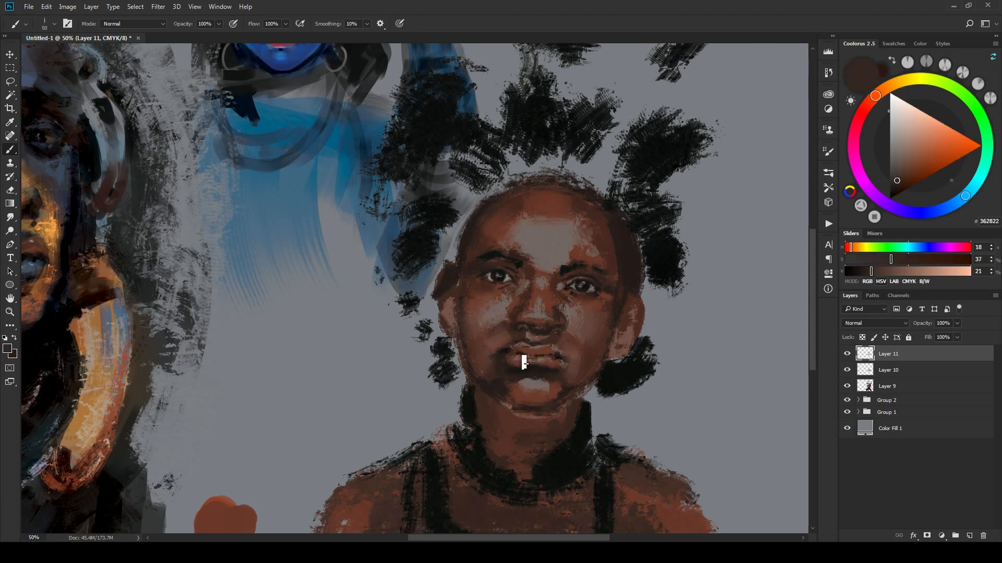
key(bracketleft)
Step: Redefine the lips and mouth corners with sampled brown (#63463A) and near-black (#0E0D0B) at brush size 45
alt+click(547, 360)
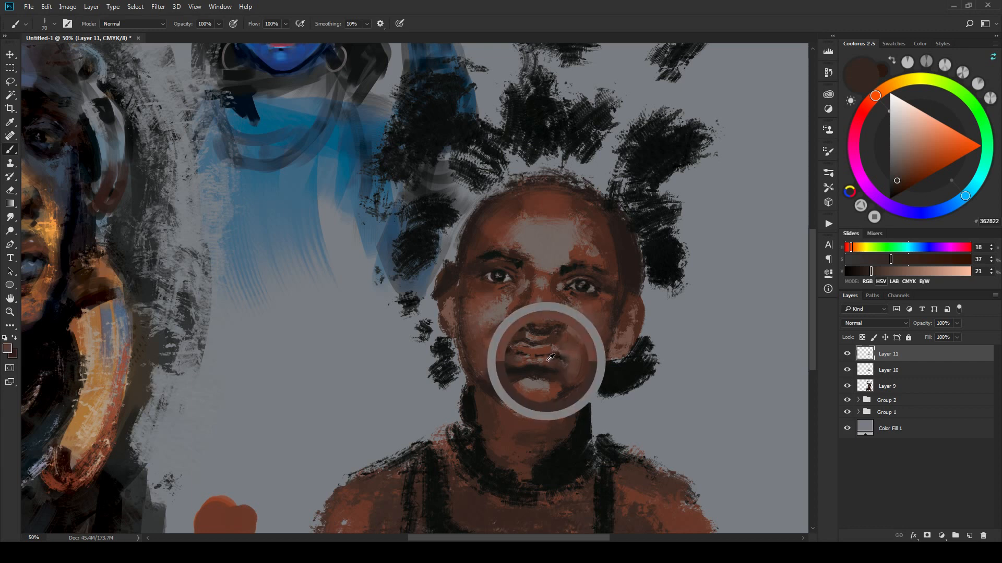
key(bracketleft)
key(bracketleft)
key(bracketleft)
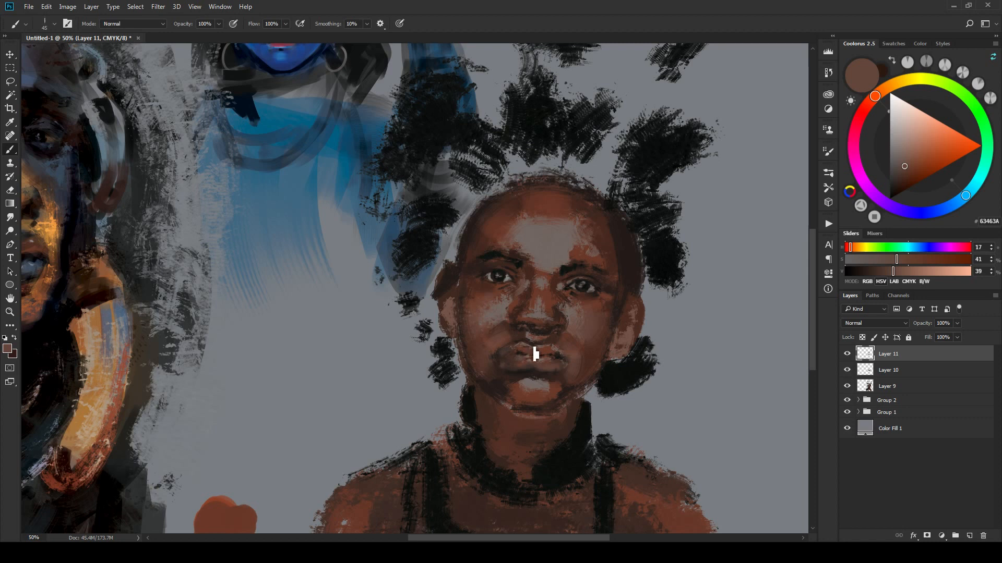
alt+click(562, 355)
key(bracketleft)
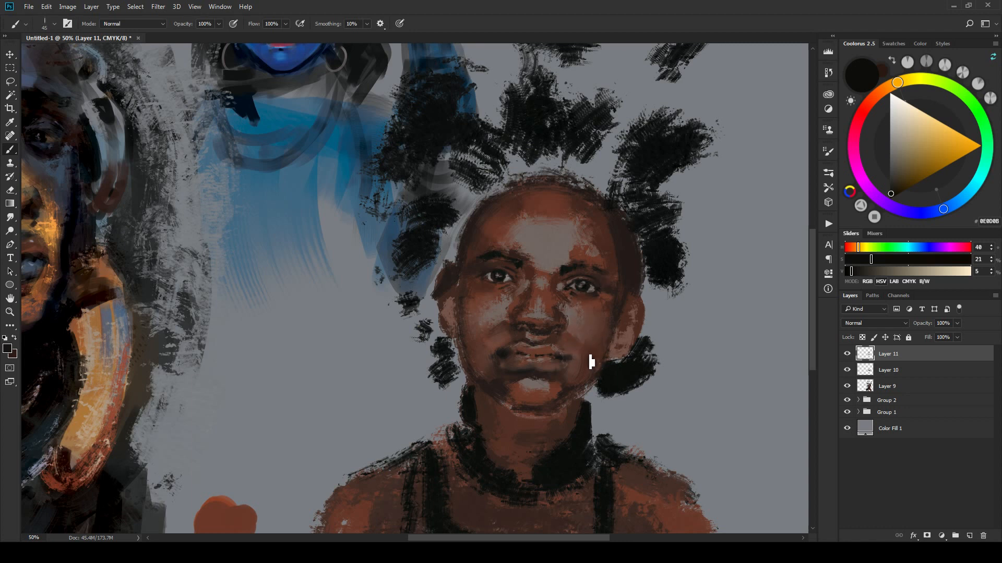
Step: Soften the left-hand mouth corner and lower lip with sampled browns (#442C20 and #64473B) at brush size 60
alt+click(561, 362)
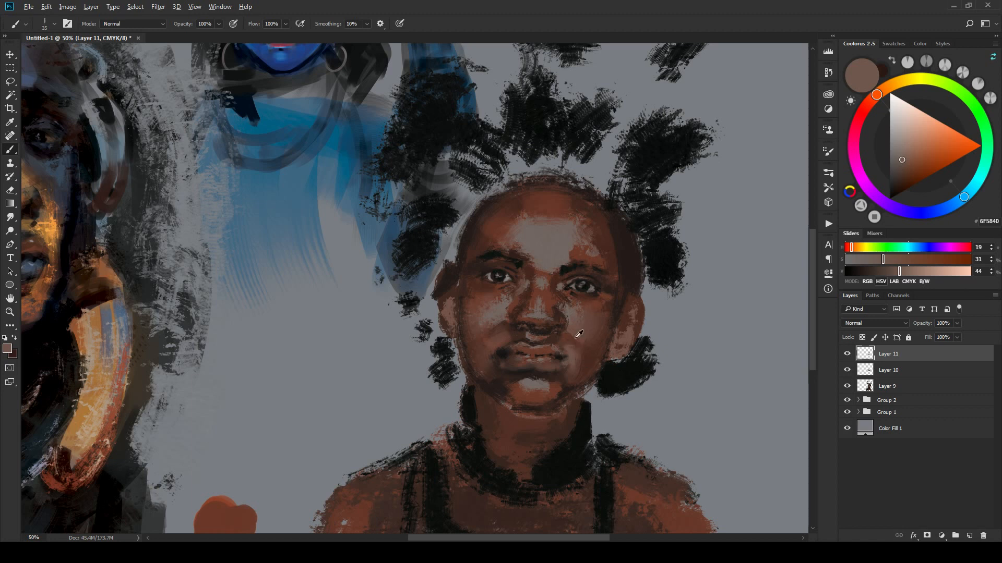
alt+click(548, 336)
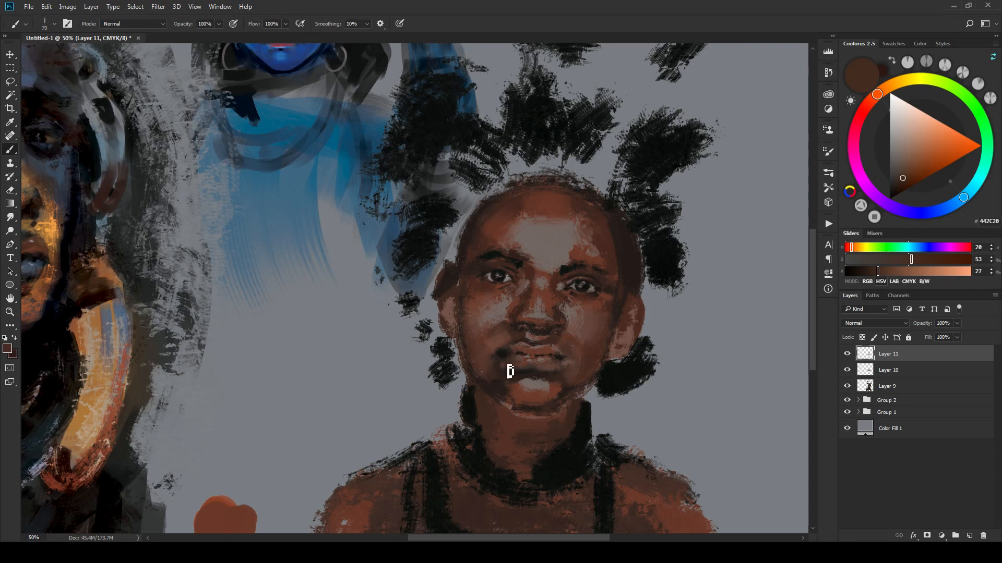
key([)
drag(509, 360, 525, 357)
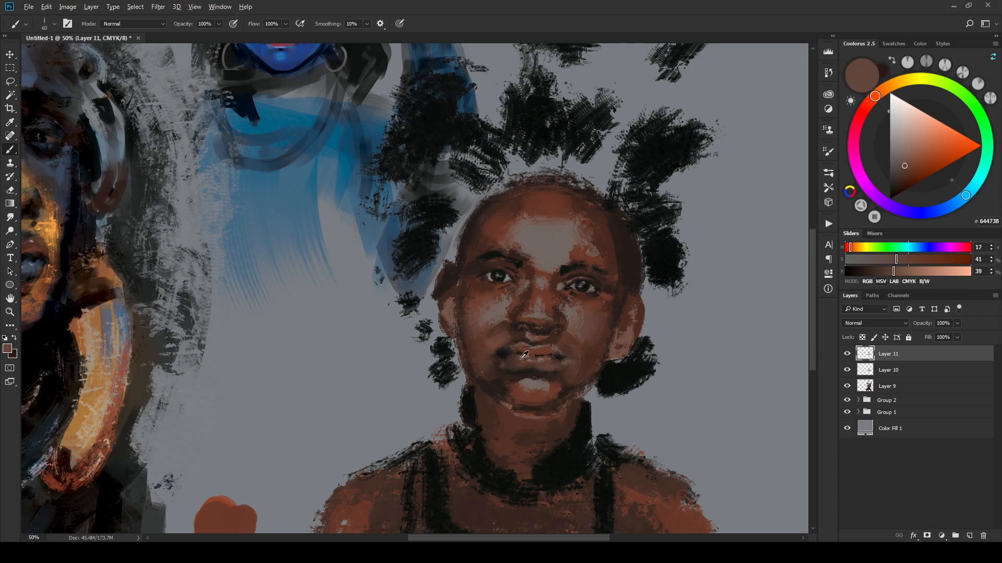
alt+click(524, 354)
mouse_move(524, 353)
mouse_down()
mouse_move(525, 340)
mouse_move(514, 354)
mouse_up()
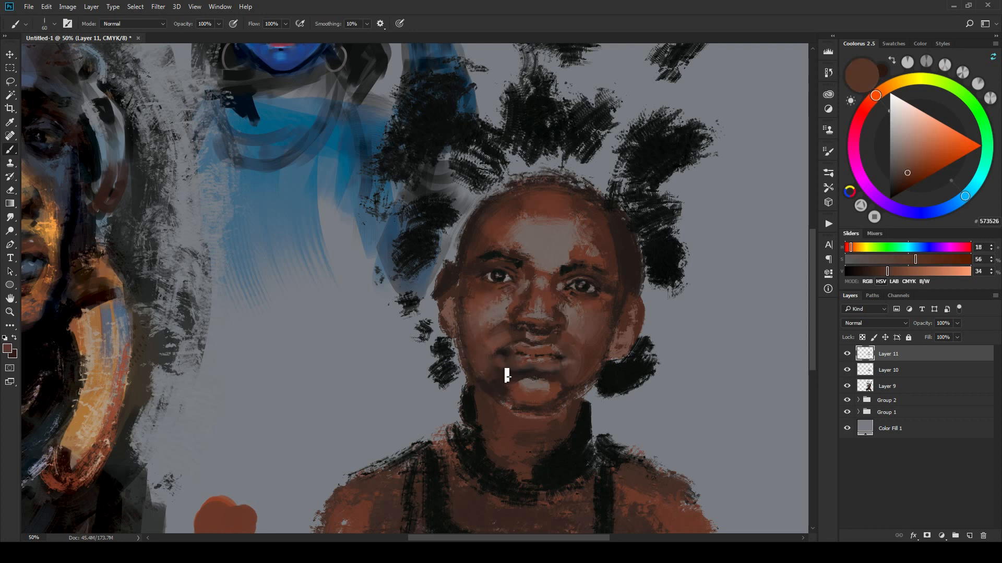
Step: Blend the skin beside the chin and darken the area around the lower lip with a sampled dark brown (#34231B)
key(bracketright)
drag(567, 386, 567, 370)
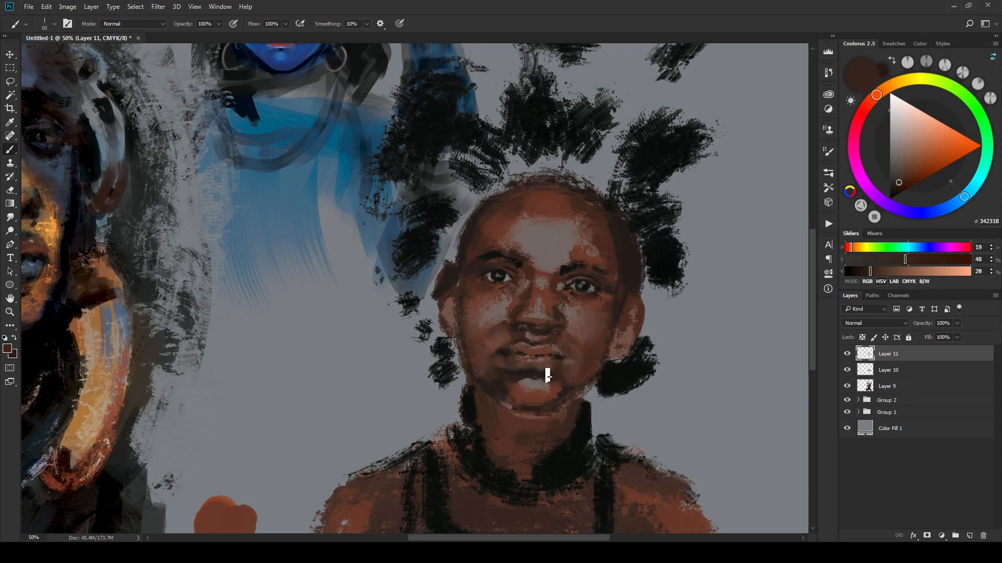
key(bracketleft)
key(bracketleft)
drag(536, 357, 538, 359)
key(bracketright)
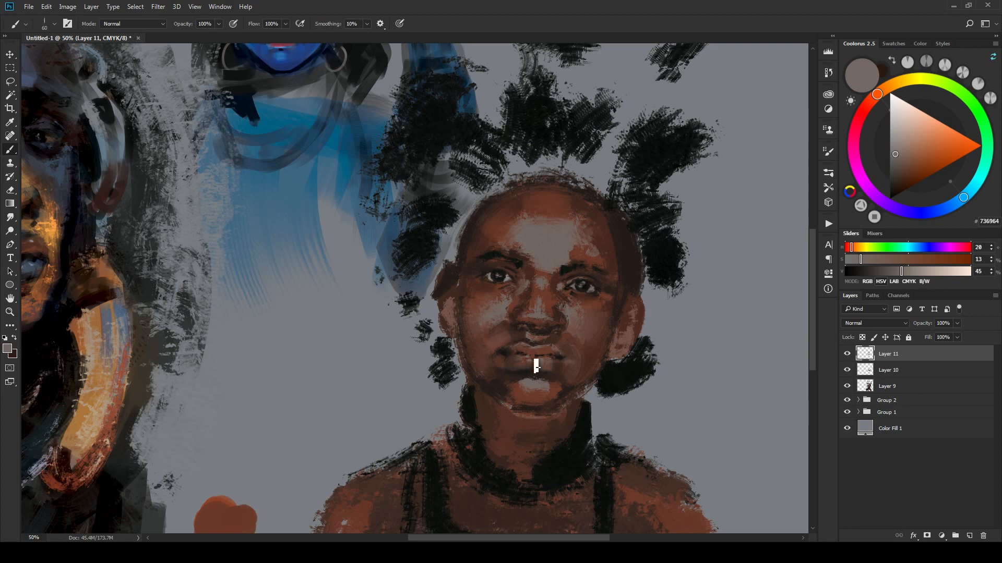
Step: Blend the skin between nose and upper lip with sampled brown (#6A4332), then sample a darker brown (#38251C) for shading at size 60
key(bracketleft)
key(bracketleft)
alt+click(541, 338)
key(bracketright)
key(bracketright)
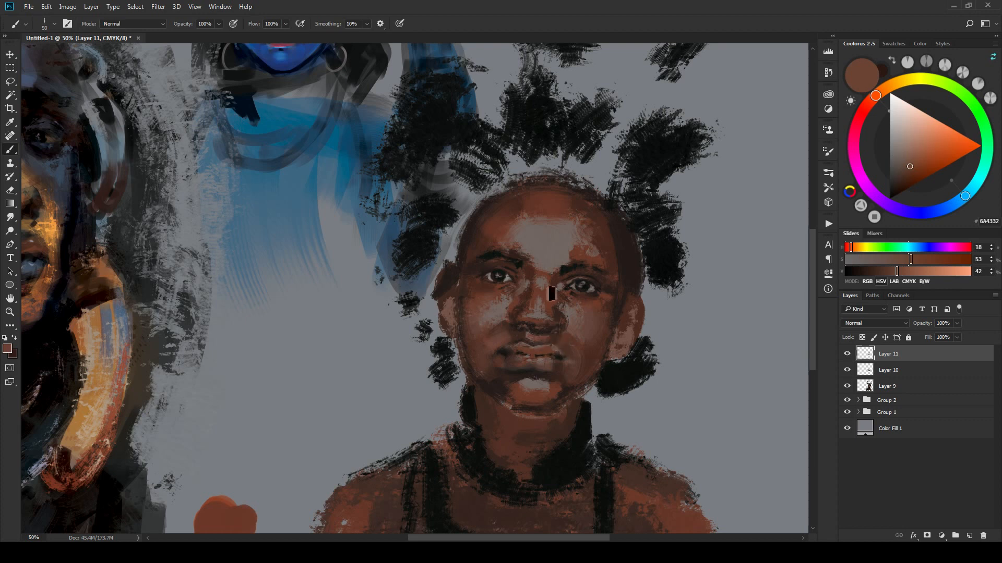
alt+click(509, 327)
key(bracketright)
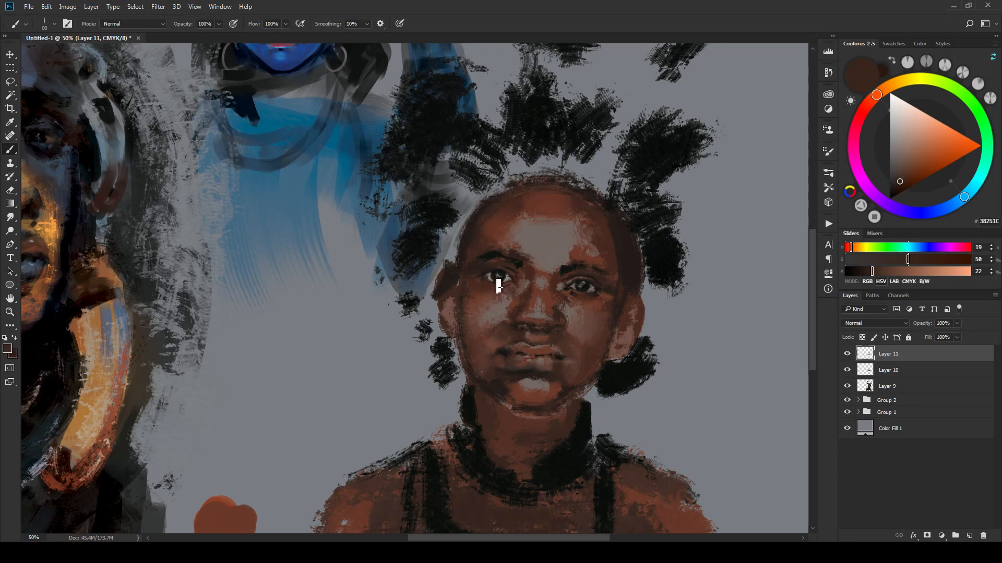
Step: Shade around the left-hand eye and the side of the nose bridge with sampled dark brown (#221915), reducing the brush
alt+click(516, 289)
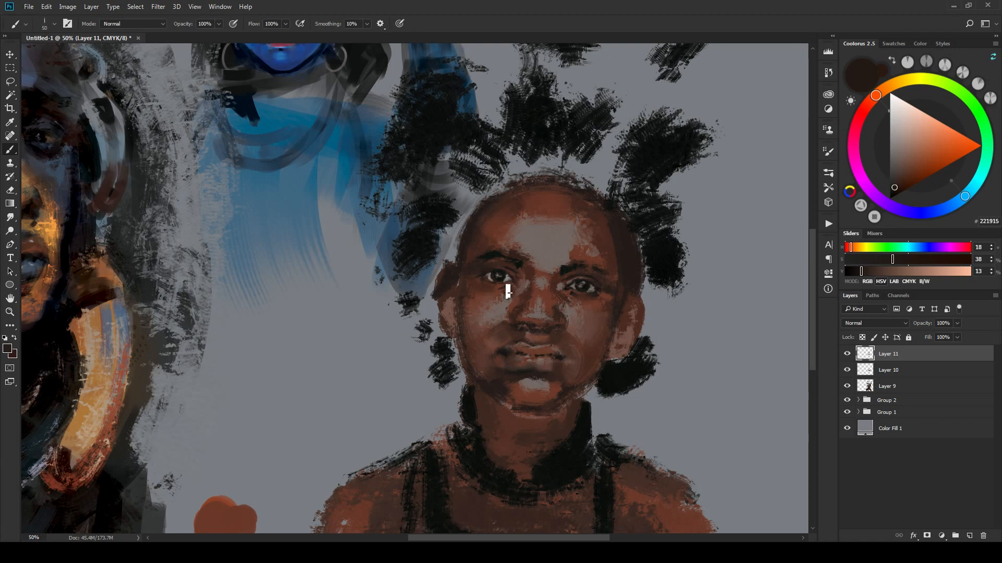
key(bracketleft)
key(bracketleft)
key(bracketright)
key(bracketleft)
key(bracketleft)
key(bracketleft)
key(bracketleft)
Step: Smooth the forehead with a sampled reddish brown (#673A27) and greyish highlight (#726560) at brush size 150
alt+click(568, 257)
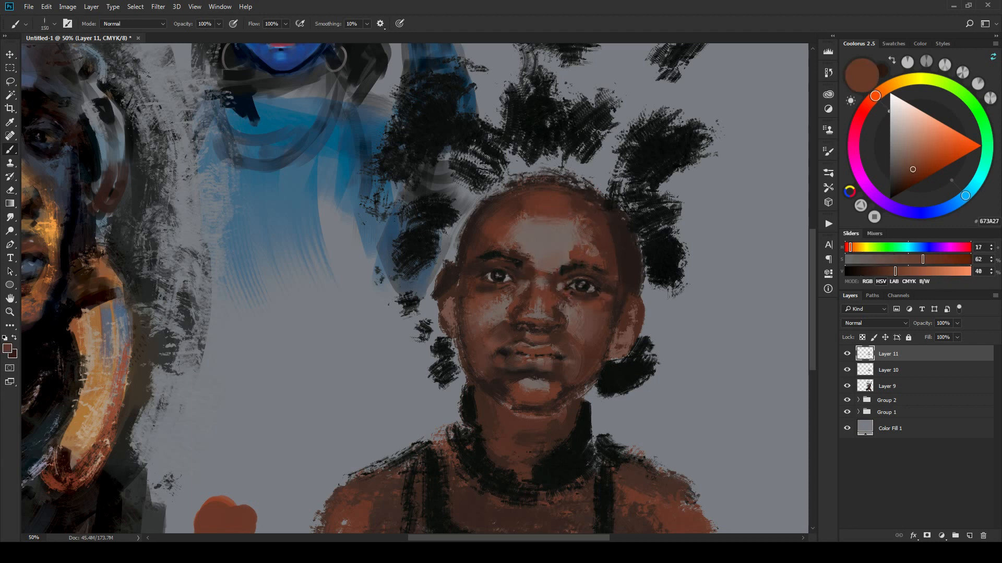
key(bracketleft)
key(bracketright)
alt+click(563, 204)
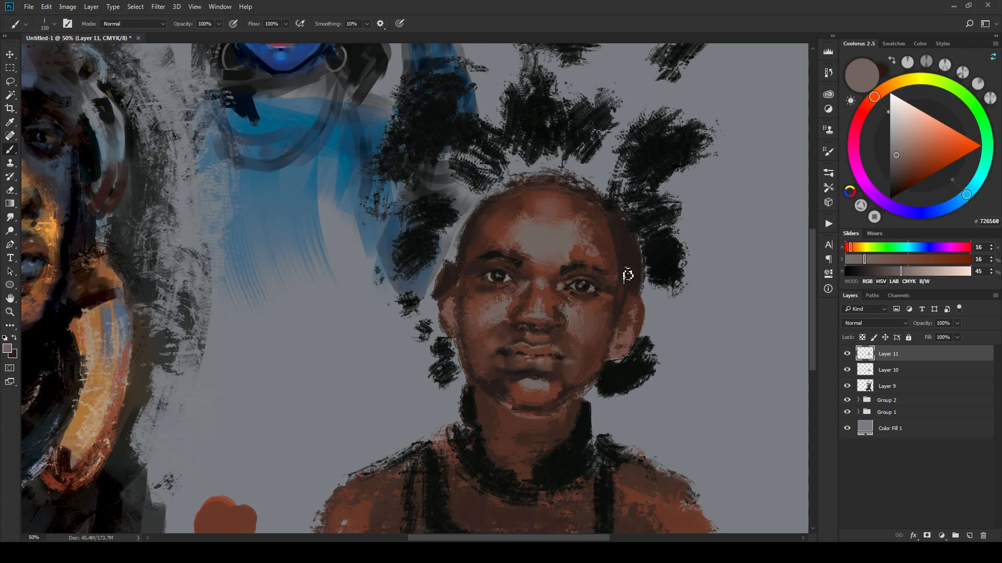
Step: Blend the left-hand cheek beside the nose with sampled browns (#473127 and #705649), reducing the brush to size 50
key(bracketleft)
key(bracketleft)
key(bracketleft)
key(bracketleft)
alt+click(506, 330)
key(bracketleft)
key(bracketleft)
key(bracketleft)
key(bracketleft)
key(bracketleft)
key(bracketleft)
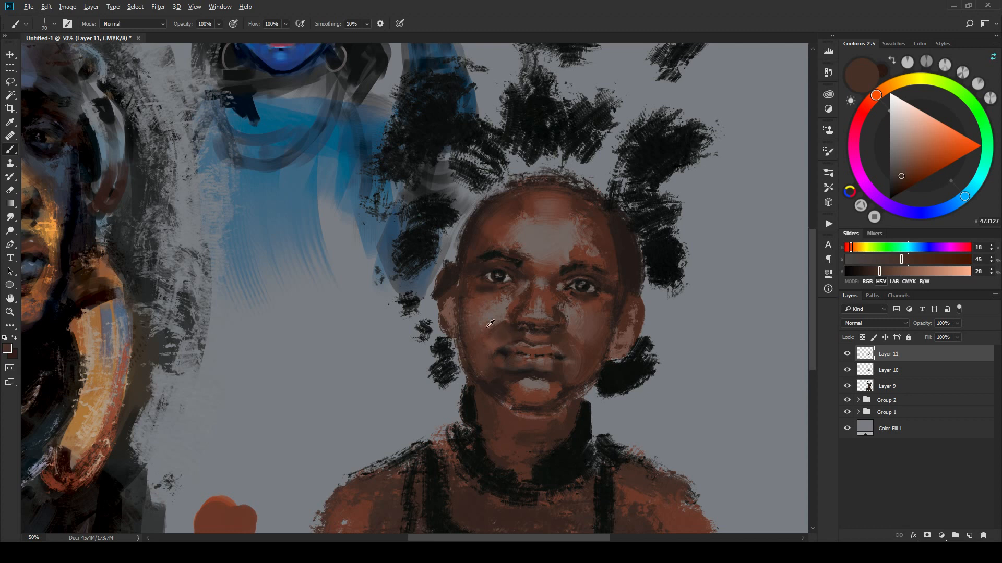
alt+click(490, 325)
key(bracketleft)
key(bracketleft)
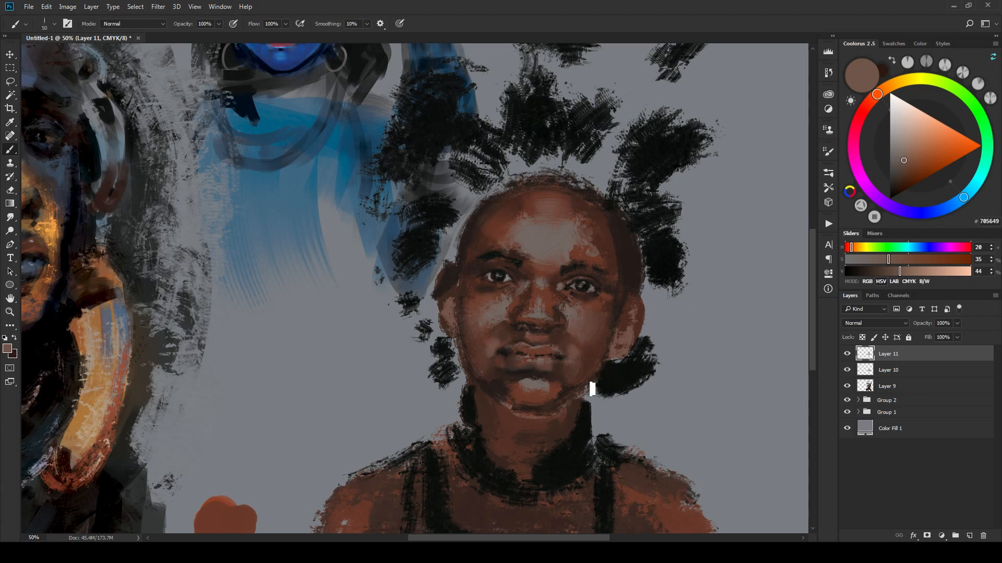
Step: Tone down and reshape the chin highlight with sampled browns (#693E2C, #6E4F42 and #33231D) at brush size 80
key(bracketright)
key(bracketright)
key(bracketright)
alt+click(531, 388)
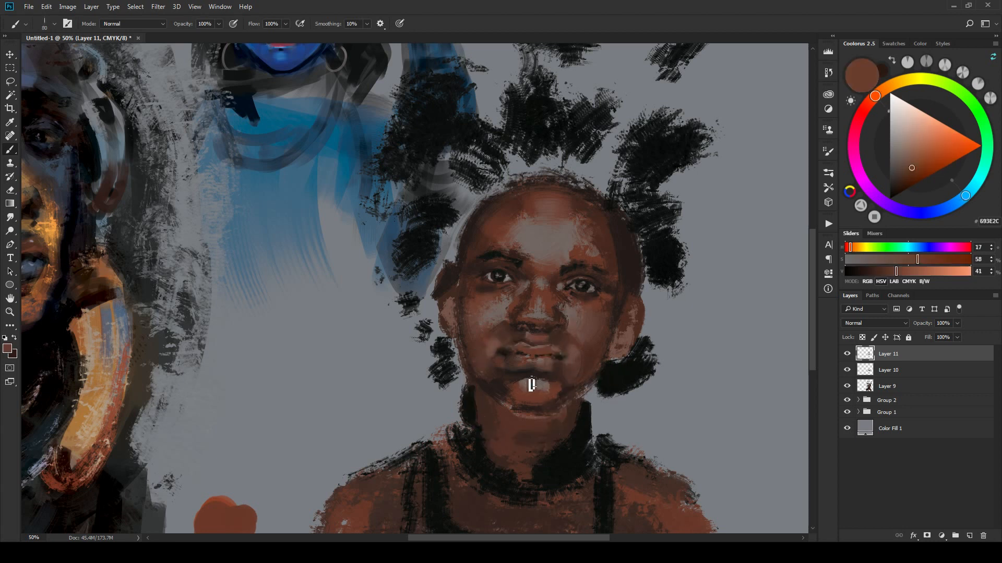
alt+click(530, 380)
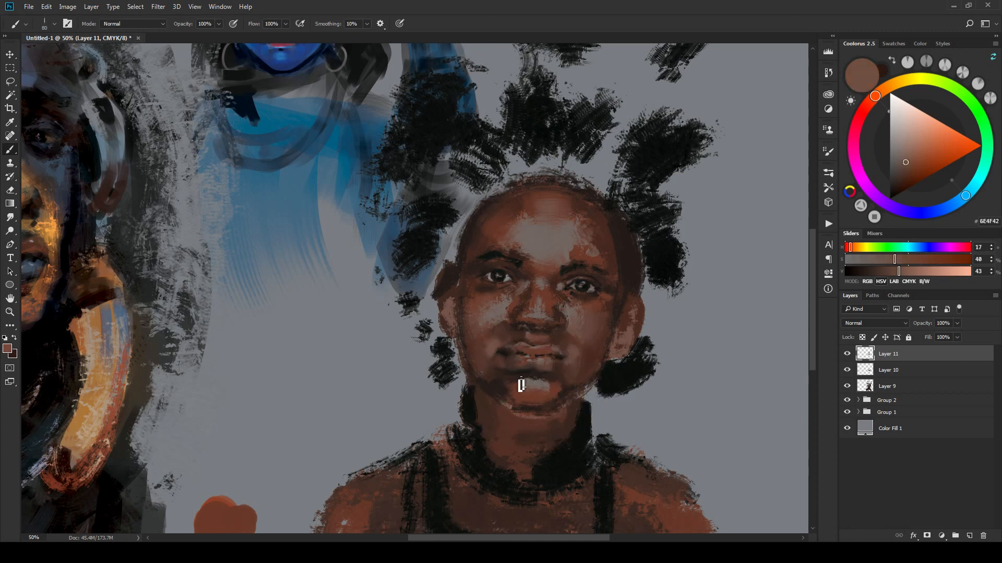
alt+click(518, 391)
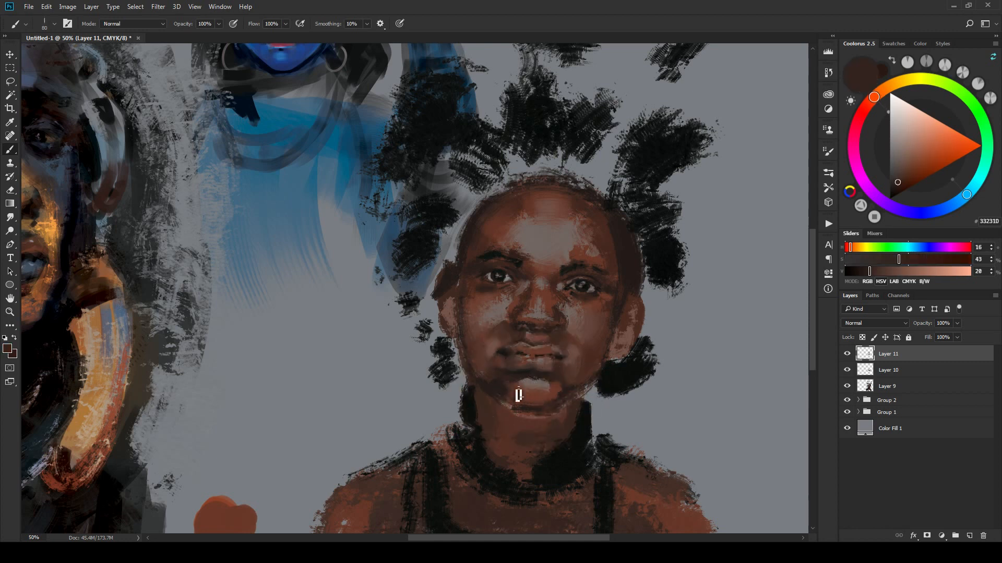
Step: Blend the right-hand side of the chin and jaw with sampled browns (#37241B and #50362A), enlarging the brush to 125
alt+click(567, 392)
alt+click(593, 284)
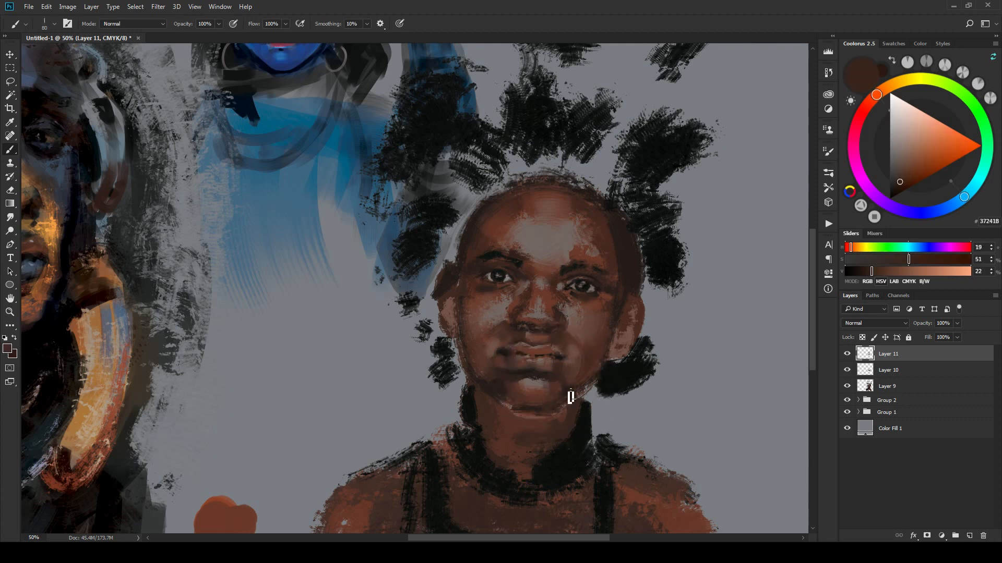
alt+click(575, 381)
key(bracketright)
key(bracketright)
key(bracketright)
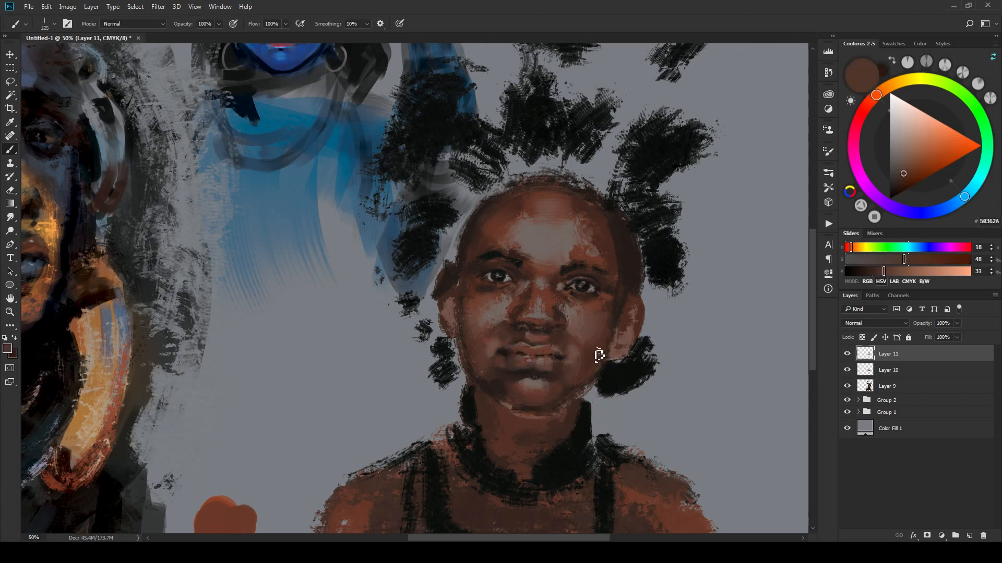
Step: Darken the left-hand jaw with sampled #251817 and refine the mouth with lighter brown (#6F5346) at brush size 30
alt+click(497, 381)
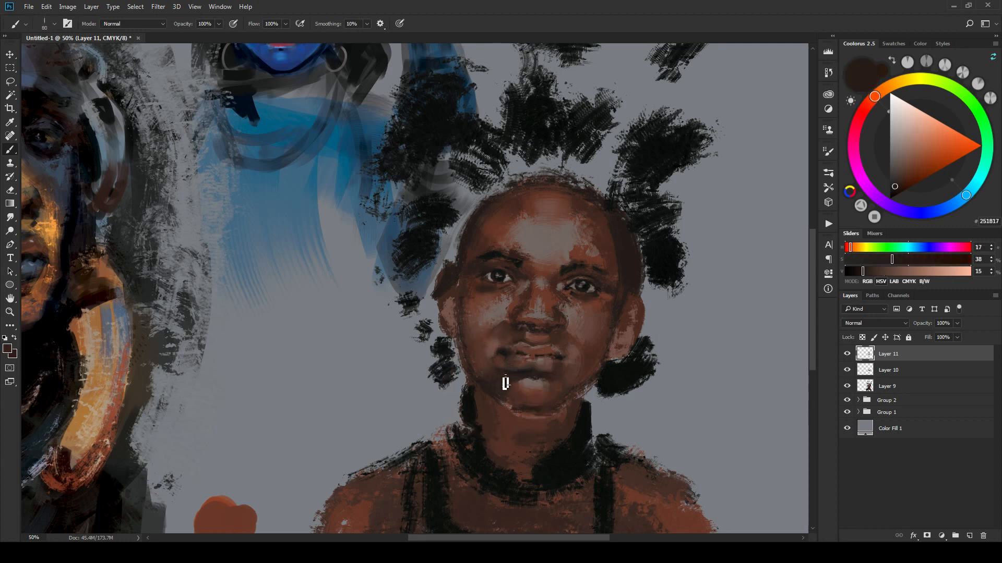
key(bracketleft)
key(bracketleft)
key(bracketleft)
key(bracketleft)
alt+click(496, 352)
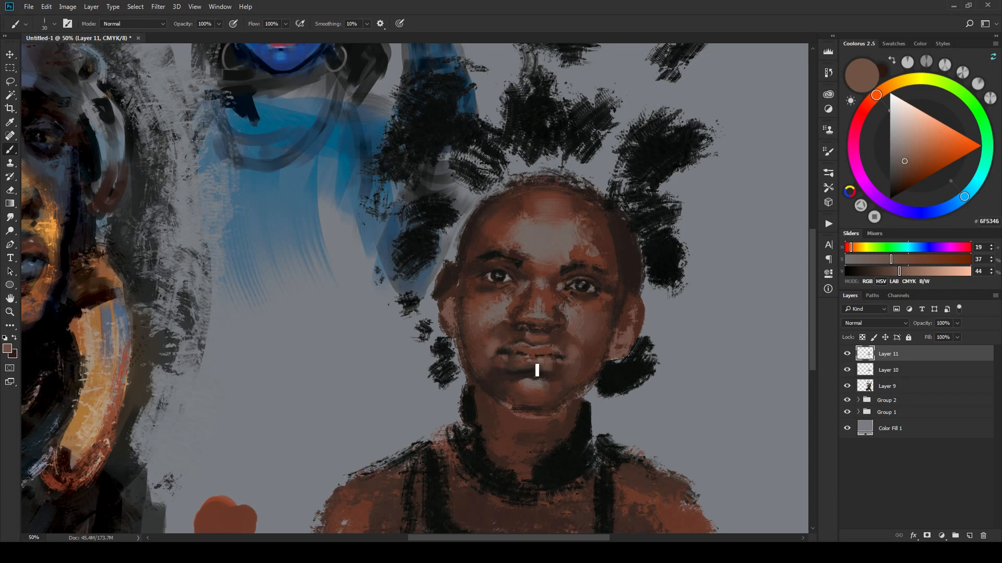
Step: Sharpen the lower lip's underside with sampled browns (#483329, #241E1A and #1D1915) at a small brush size
alt+click(517, 365)
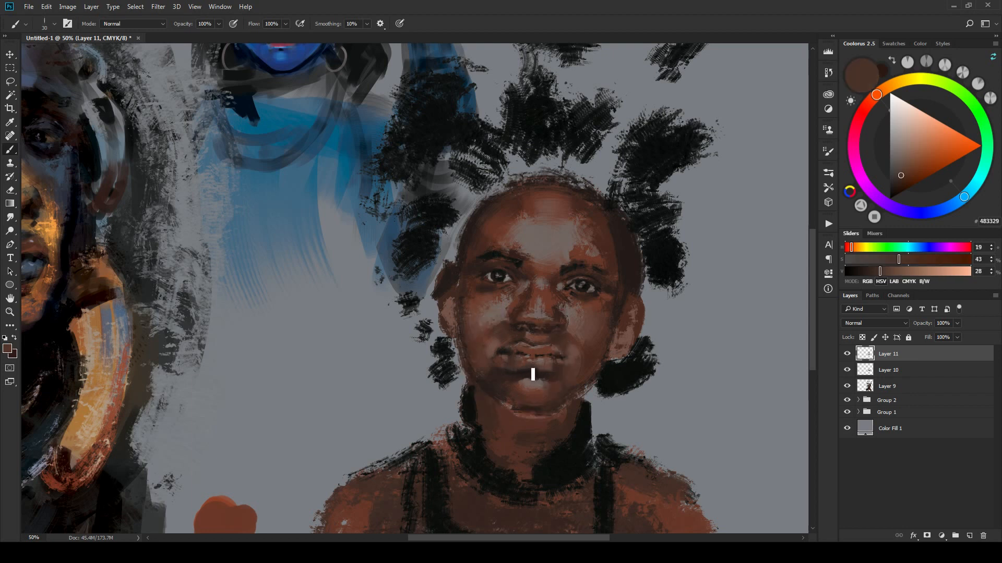
alt+click(527, 370)
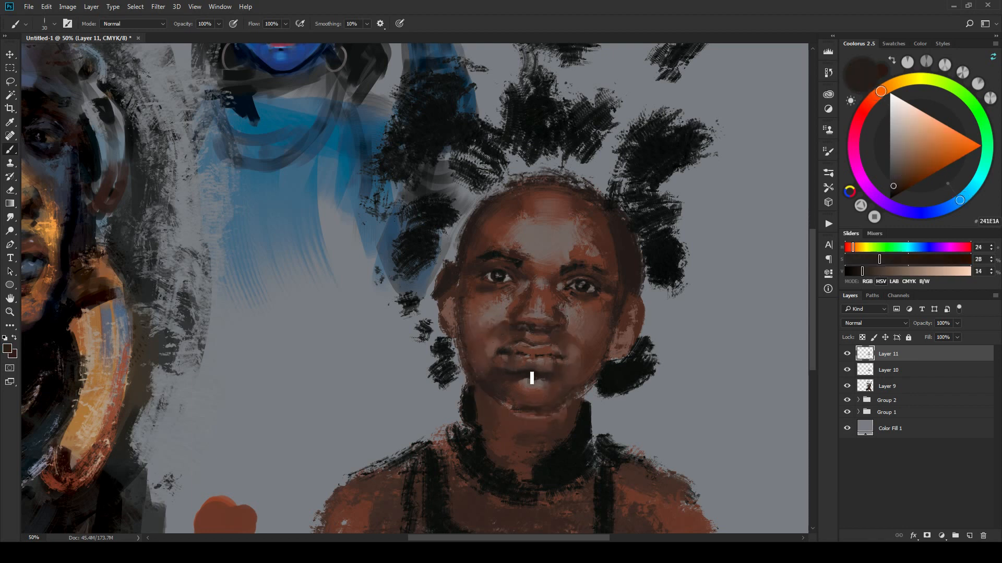
alt+click(528, 369)
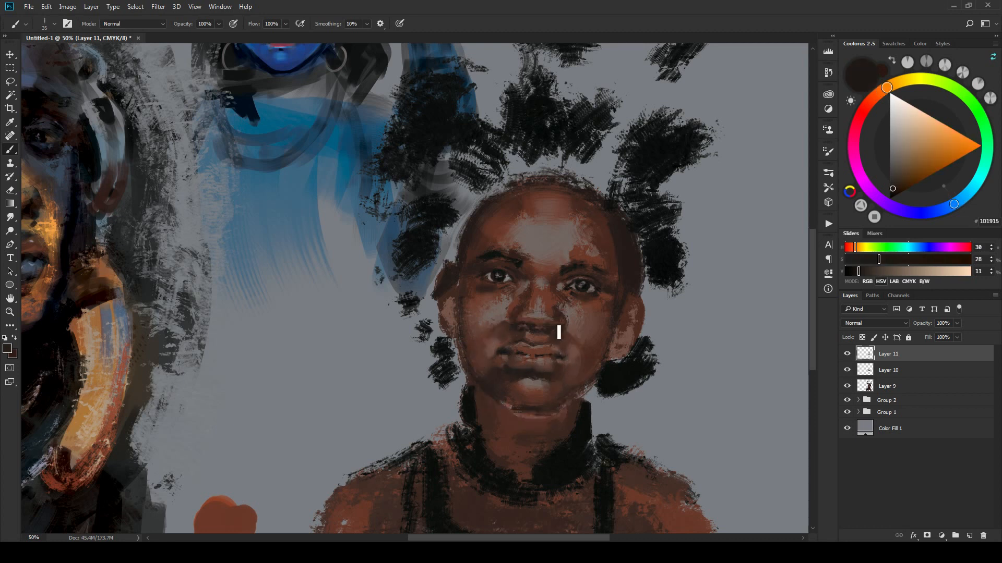
Step: Blend the chin with sampled dark brown (#402A21) at size 90 and deepen the shadow above it with #1F1B17
alt+click(518, 384)
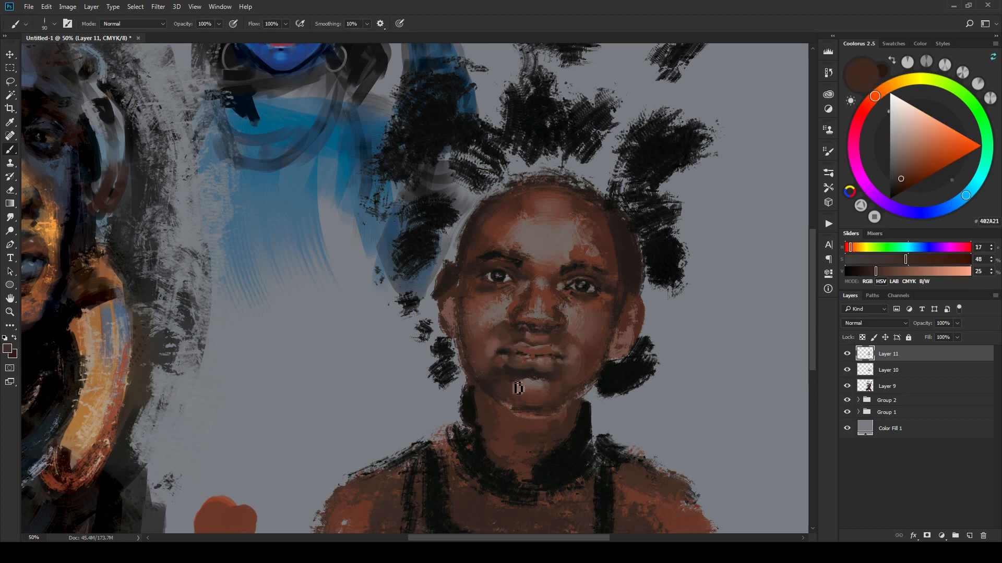
key(bracketleft)
key(bracketleft)
key(bracketleft)
key(bracketleft)
key(bracketright)
alt+click(519, 376)
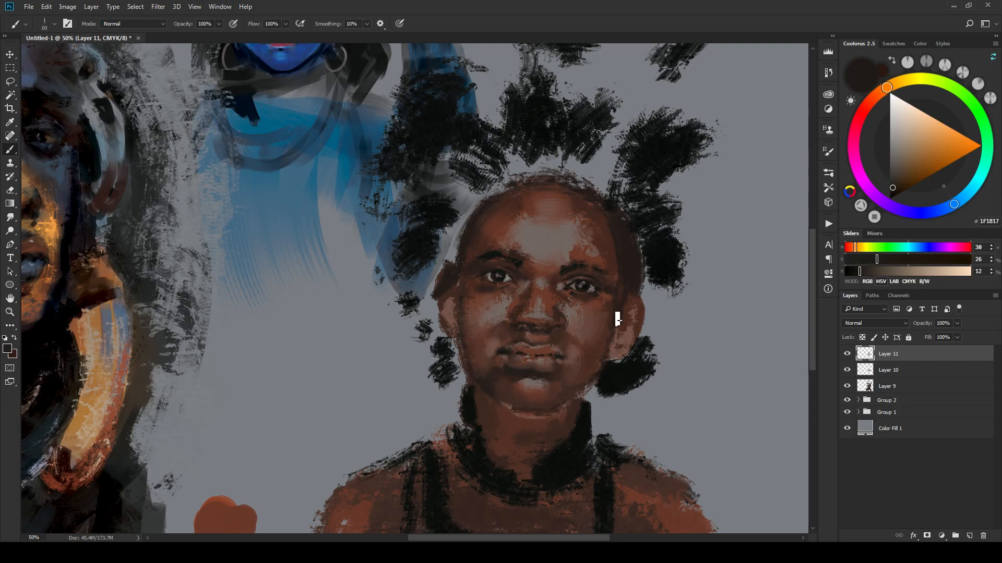
key(bracketright)
key(bracketright)
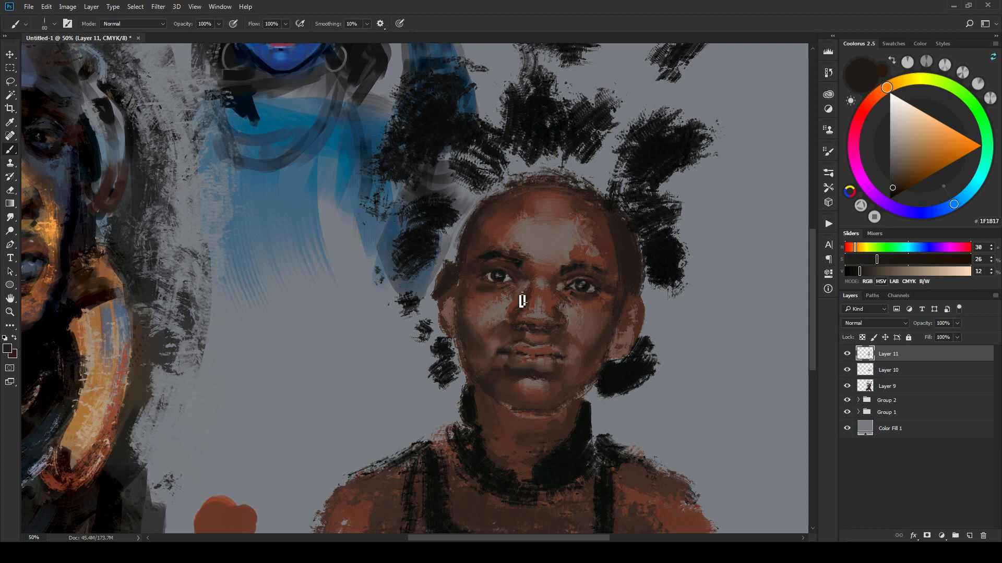
Step: Smooth the cheeks with sampled brown (#5B3A2C) at size 100 and the right-hand temple with #46281C and #2D1E18 at size 90
alt+click(493, 326)
key(bracketright)
key(bracketright)
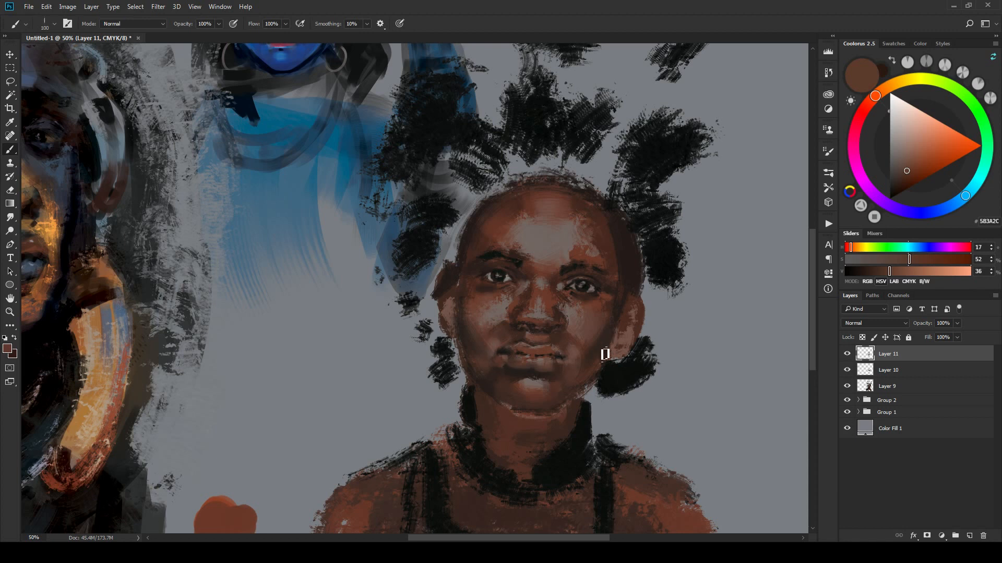
alt+click(610, 267)
key(bracketleft)
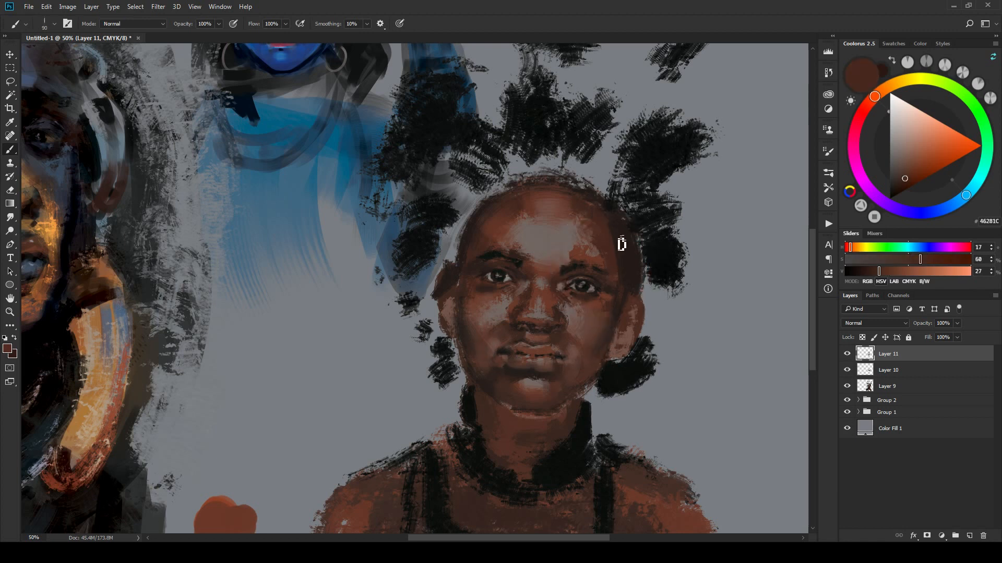
alt+click(624, 250)
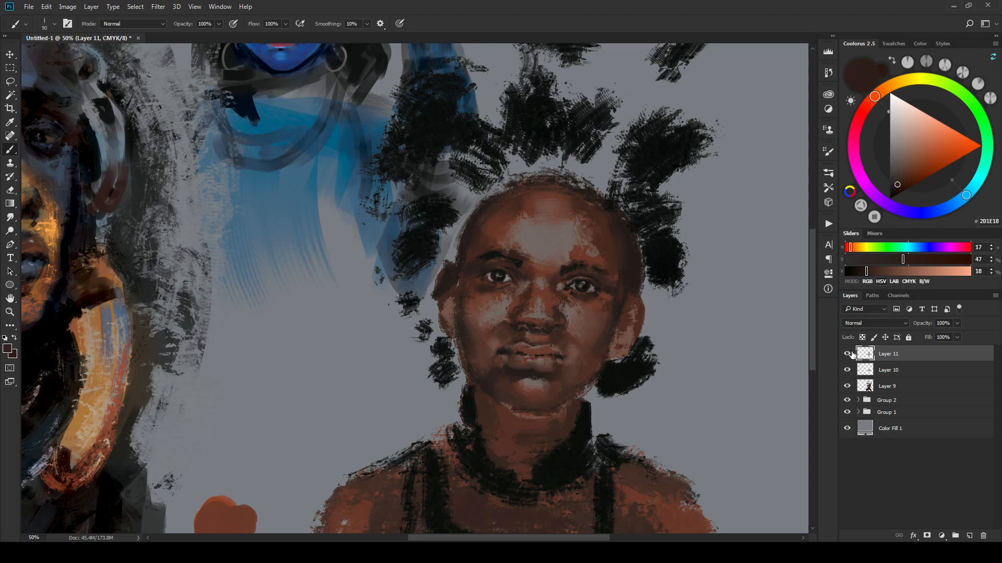
Step: Toggle the visibility of Layer 11 to compare the face before and after the repainting
click(847, 354)
click(846, 355)
click(846, 355)
click(846, 354)
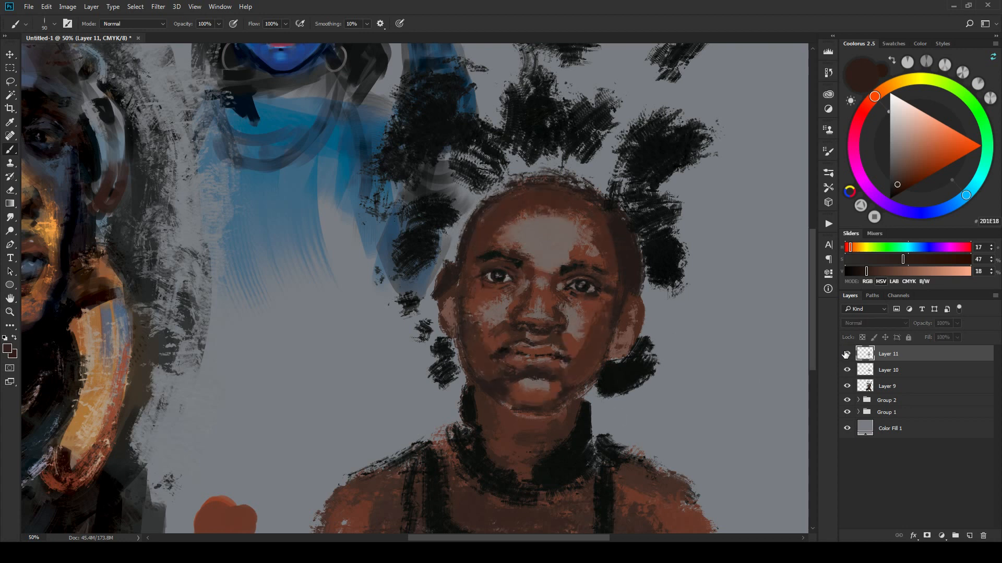
Step: Deepen the shadow on the right-hand cheek beside the mouth with sampled dark brown (#231B18)
alt+click(564, 350)
key(bracketleft)
key(bracketleft)
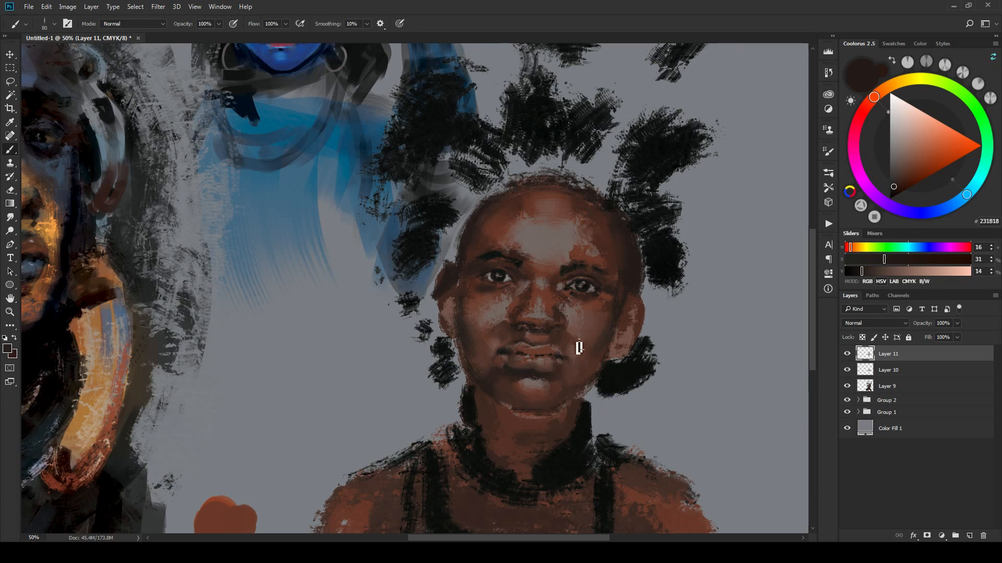
key(bracketright)
key(bracketright)
key(bracketright)
scroll(594, 339, down, 3)
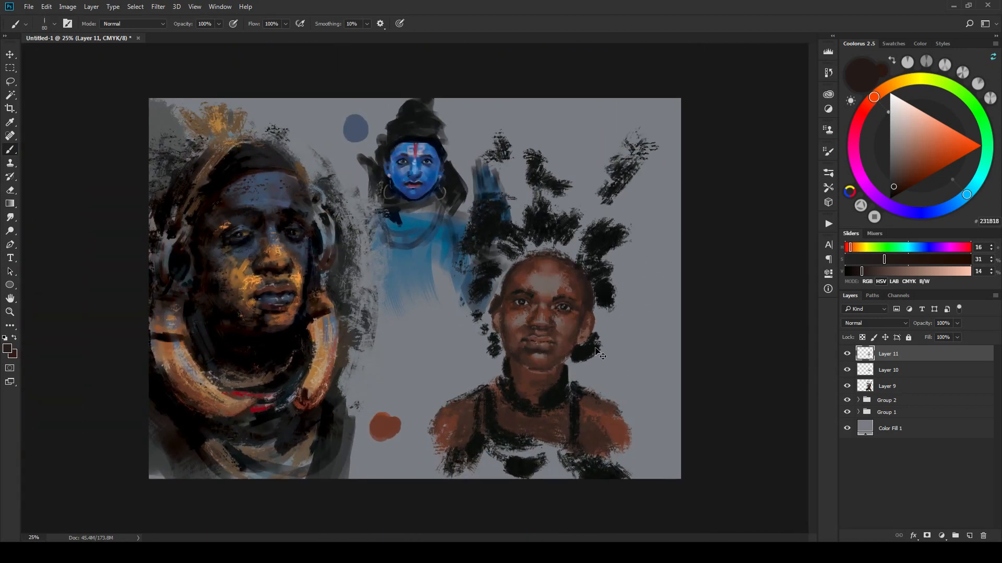
scroll(600, 365, up, 2)
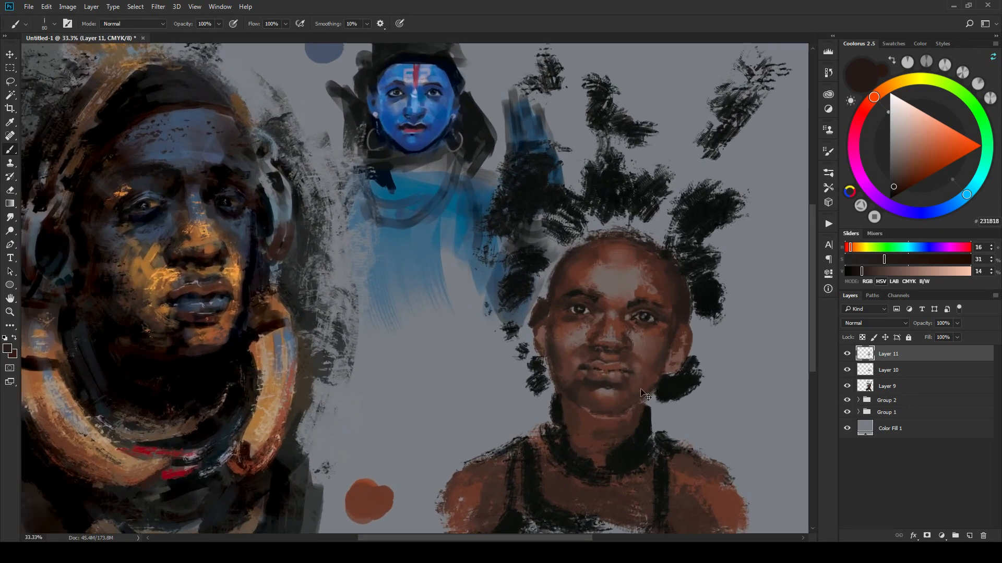
scroll(610, 391, down, 3)
scroll(621, 418, down, 1)
scroll(621, 419, up, 3)
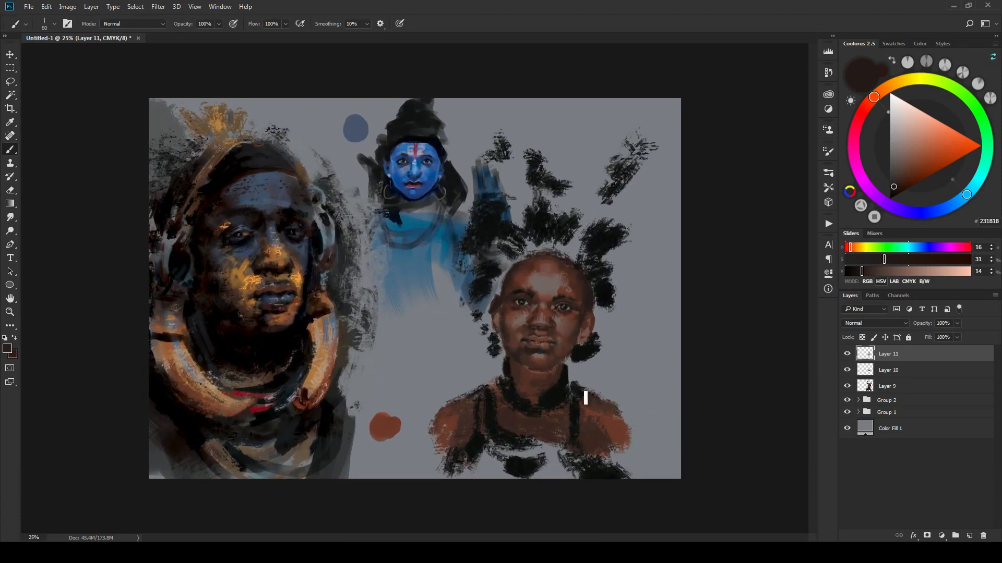
Step: Shade the skin around the eyes with sampled dark brown (#3A261E) at size 60
key(bracketright)
key(bracketright)
alt+click(523, 304)
key(bracketleft)
key(bracketleft)
key(bracketleft)
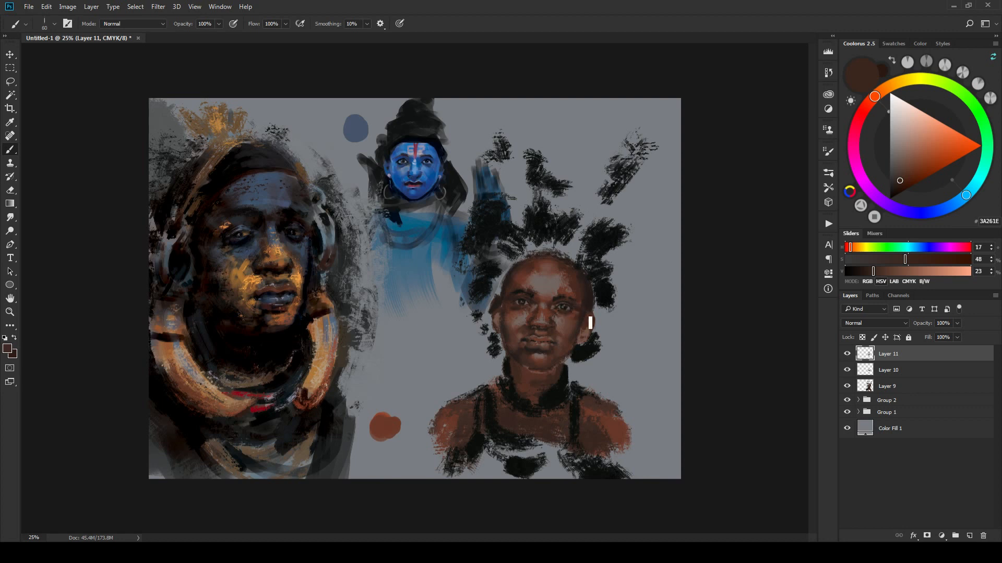
scroll(590, 323, down, 2)
scroll(584, 334, up, 3)
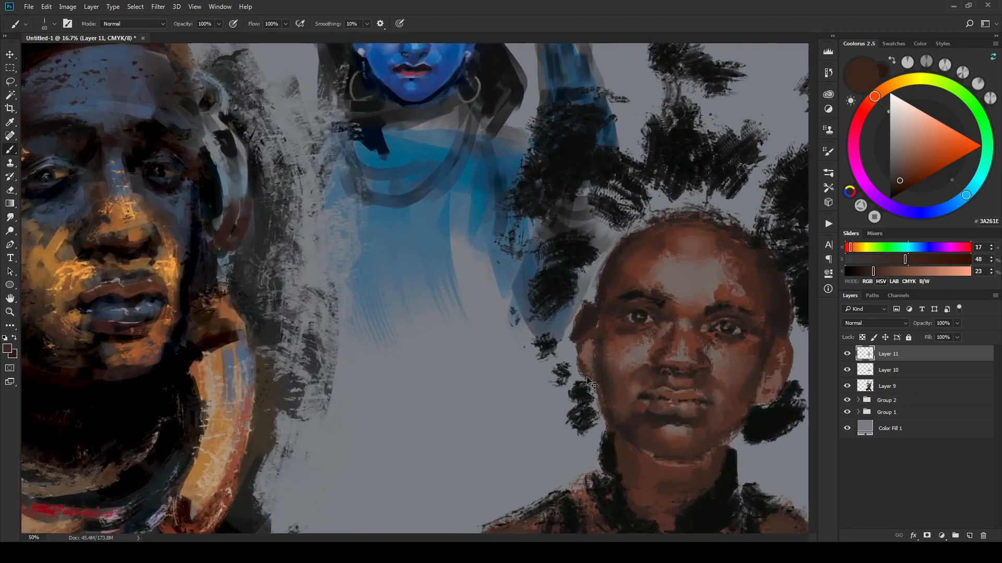
scroll(589, 383, up, 4)
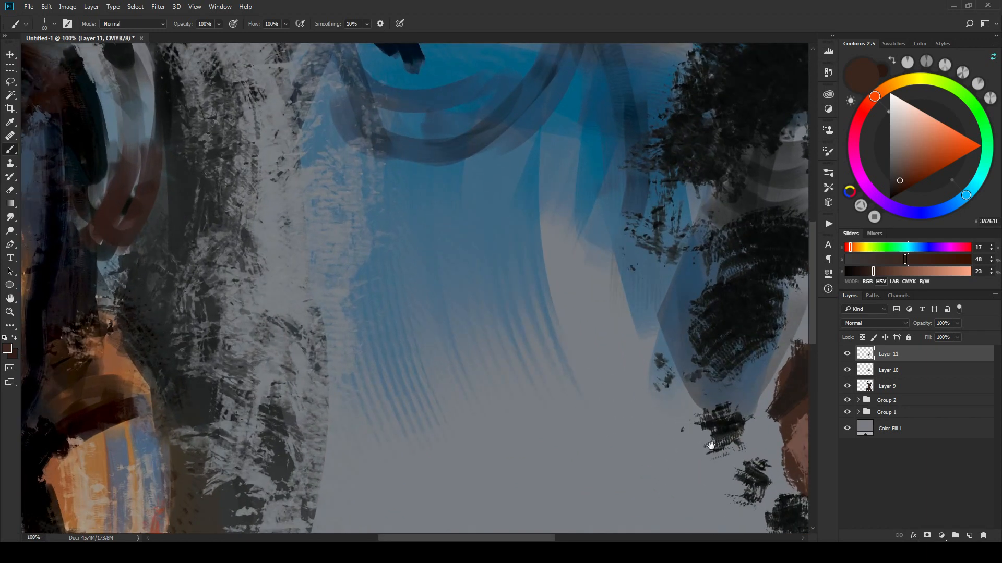
Step: Darken the iris and outer edge of the right-hand eye with black (#000000) at size 25
mouse_move(711, 446)
mouse_down()
mouse_move(644, 404)
mouse_move(605, 421)
mouse_move(669, 413)
mouse_move(730, 436)
mouse_up()
drag(921, 179, 890, 199)
key(bracketleft)
key(bracketleft)
key(bracketleft)
key(bracketleft)
key(bracketleft)
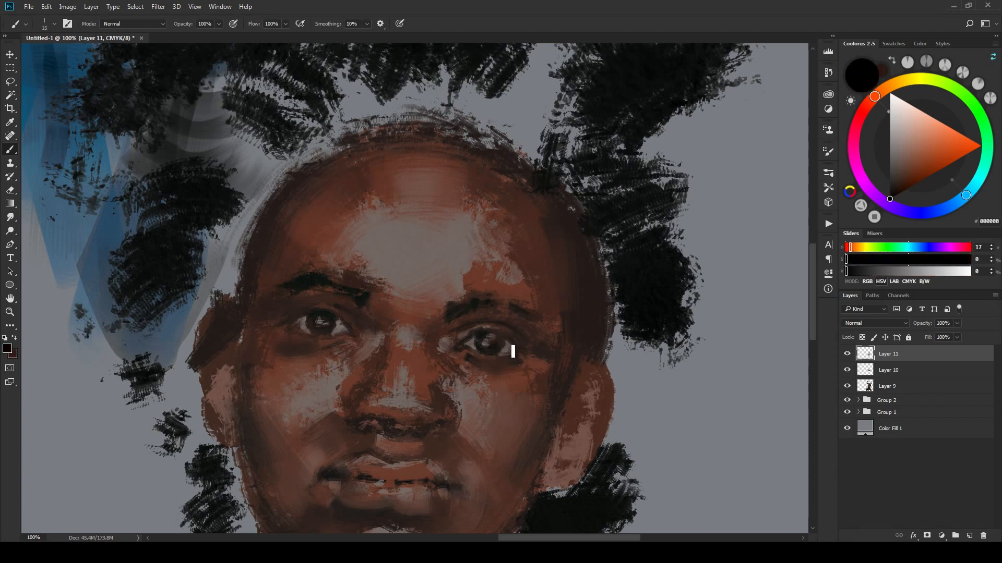
drag(509, 343, 490, 344)
key(bracketright)
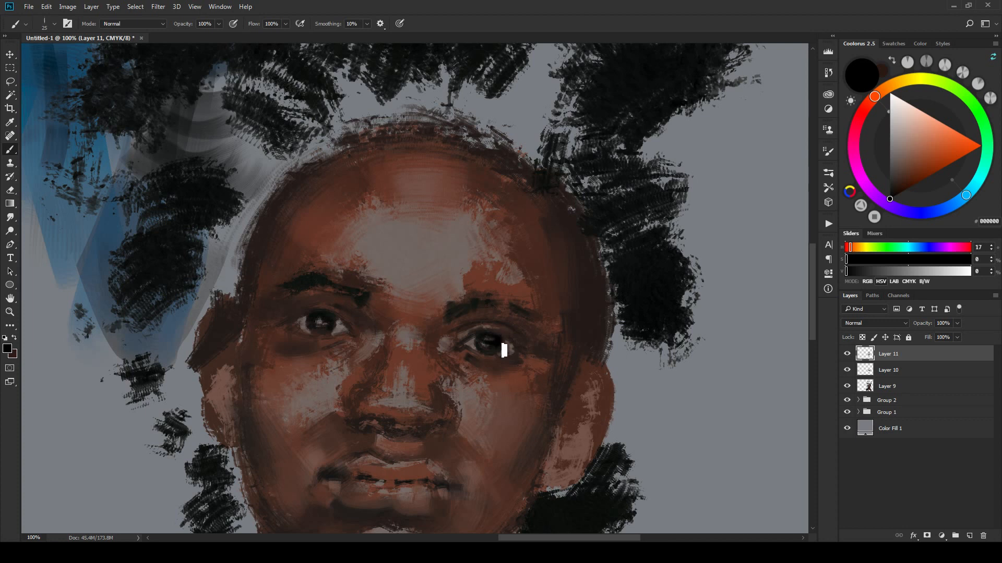
mouse_move(498, 344)
mouse_down()
mouse_move(487, 349)
mouse_move(504, 346)
mouse_up()
Step: Paint a small catchlight in the right-hand eye with grey (#746B67) sampled from the other eye at size 20
alt+click(337, 324)
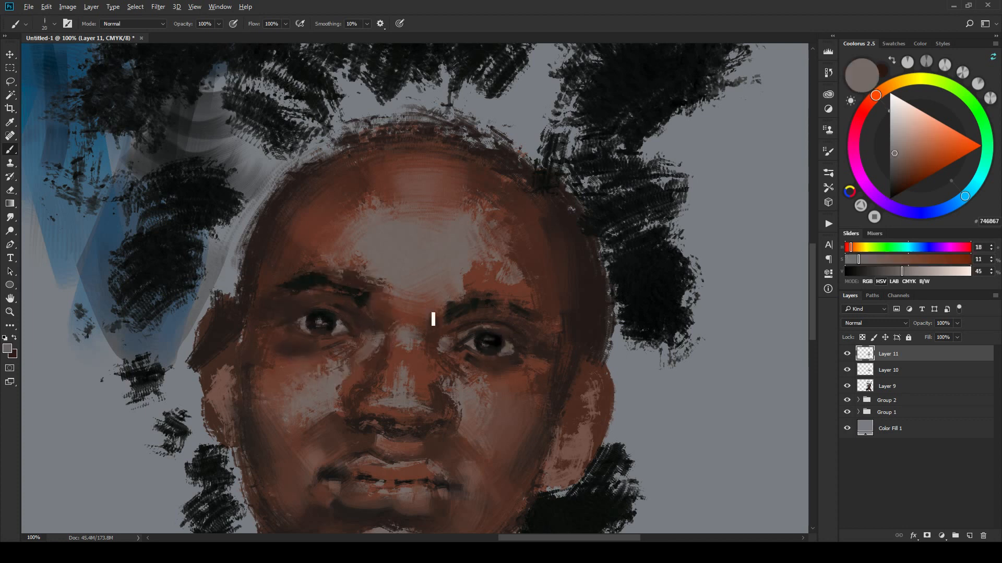
scroll(504, 349, down, 4)
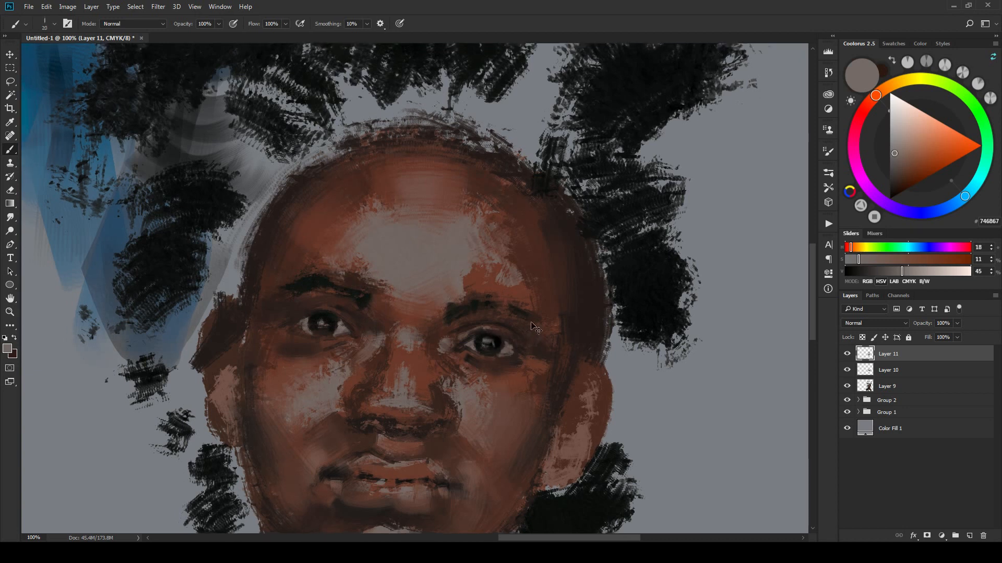
scroll(551, 341, down, 1)
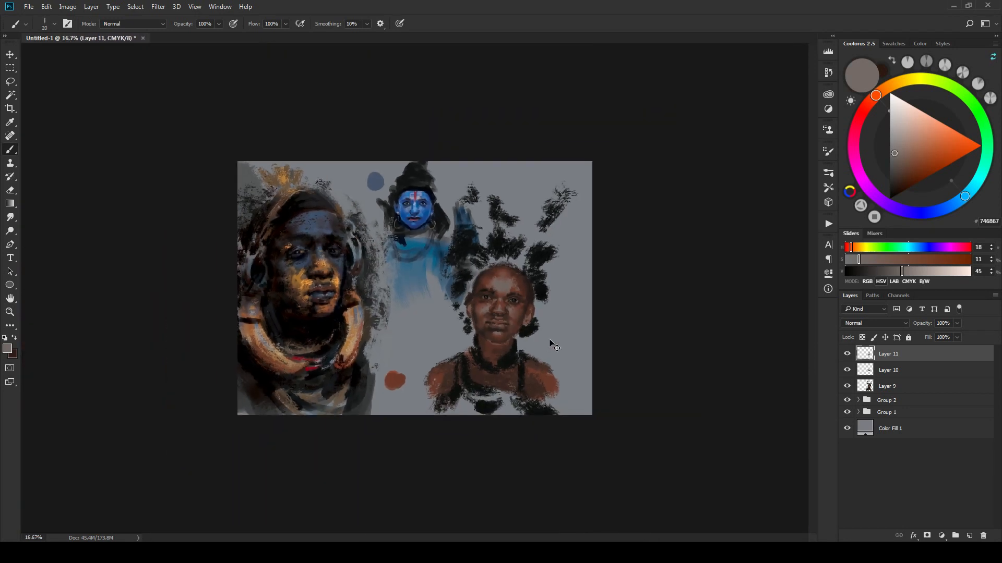
scroll(574, 344, up, 3)
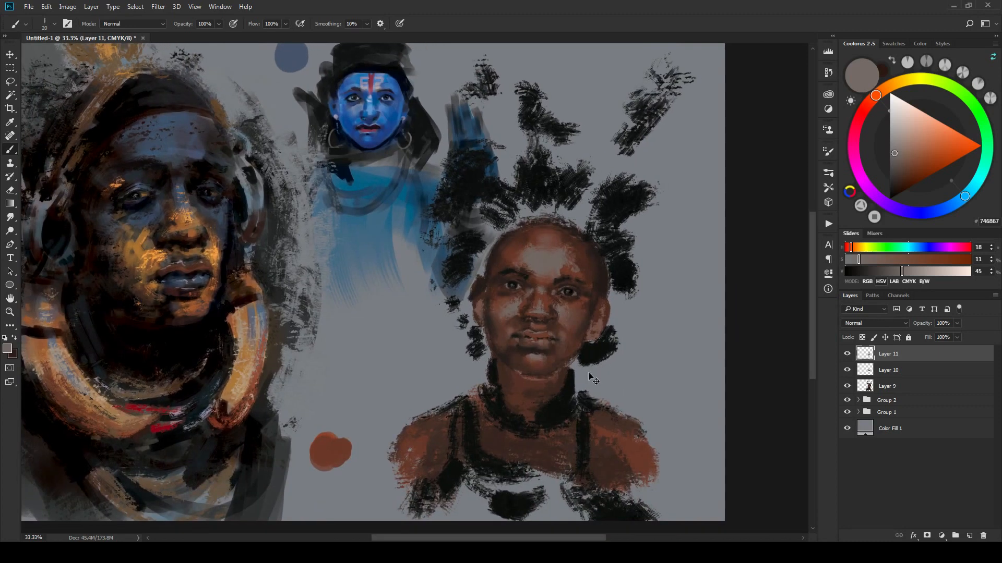
key(ctrl+minus)
key(ctrl+plus)
key(ctrl+plus)
key(ctrl+plus)
key(ctrl+plus)
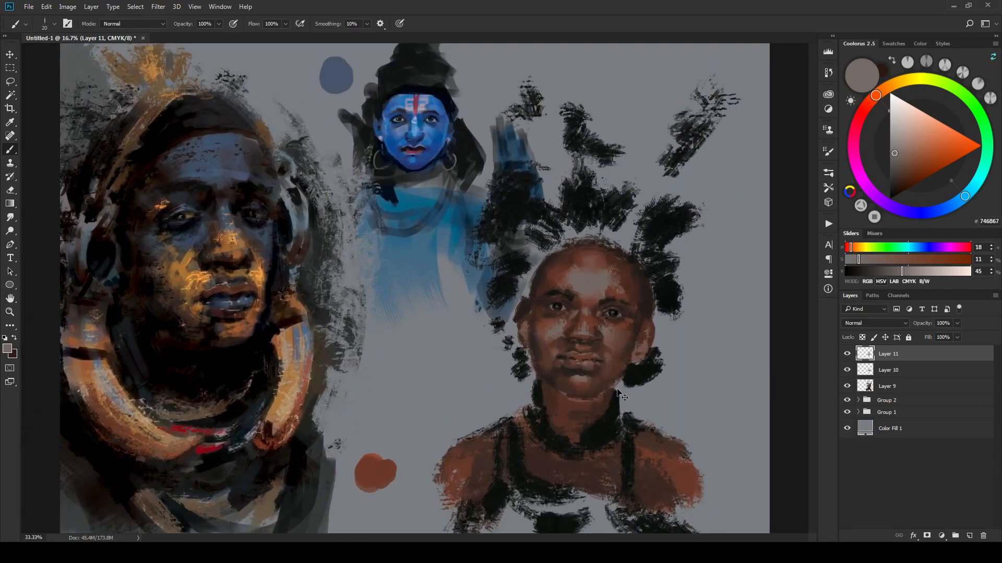
drag(661, 425, 533, 396)
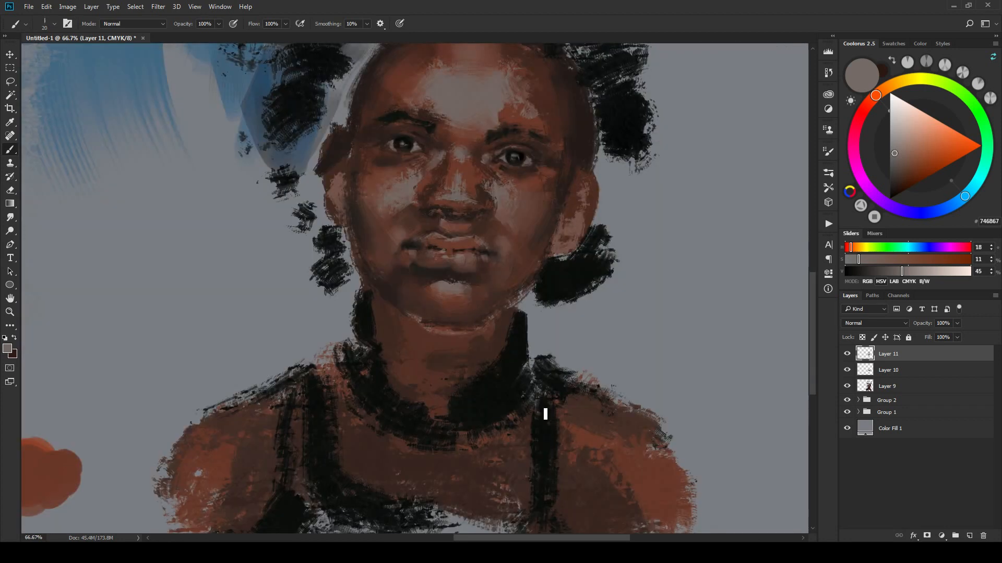
key(ctrl+plus)
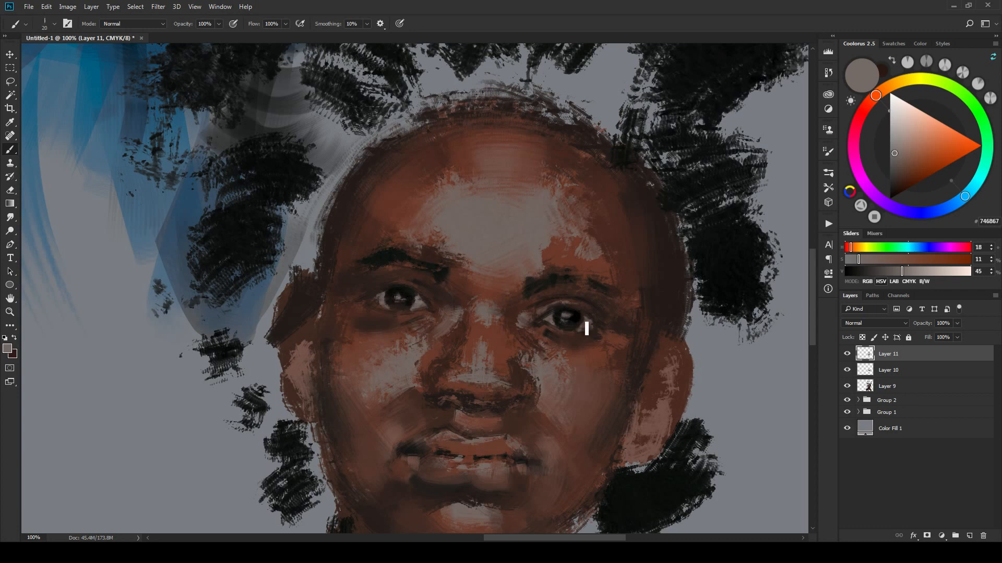
Step: Define the lid line and corner of the left-hand eye with sampled near-black (#040604) at size 15
alt+click(411, 291)
key(bracketleft)
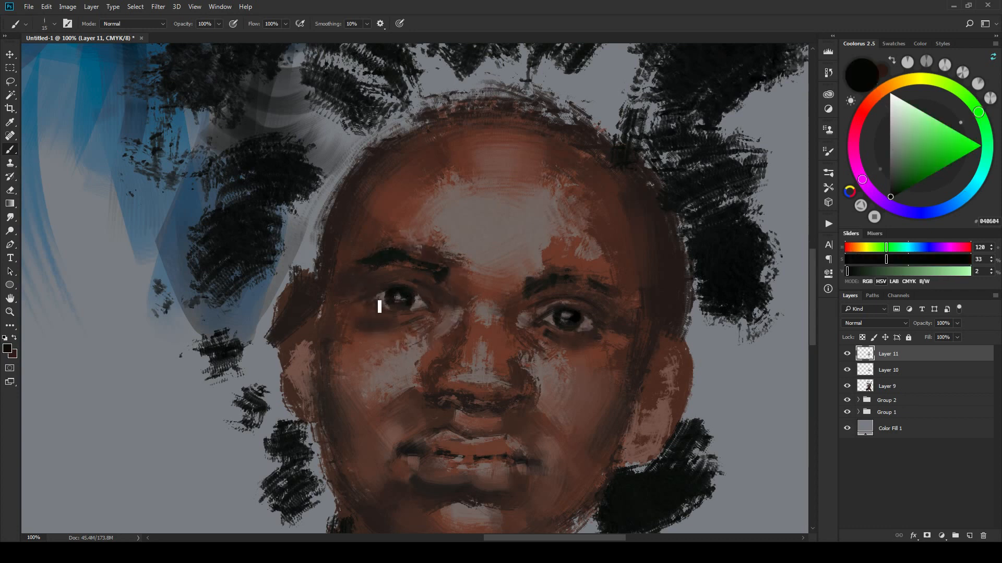
key(bracketright)
key(bracketleft)
key(ctrl+minus)
key(ctrl+minus)
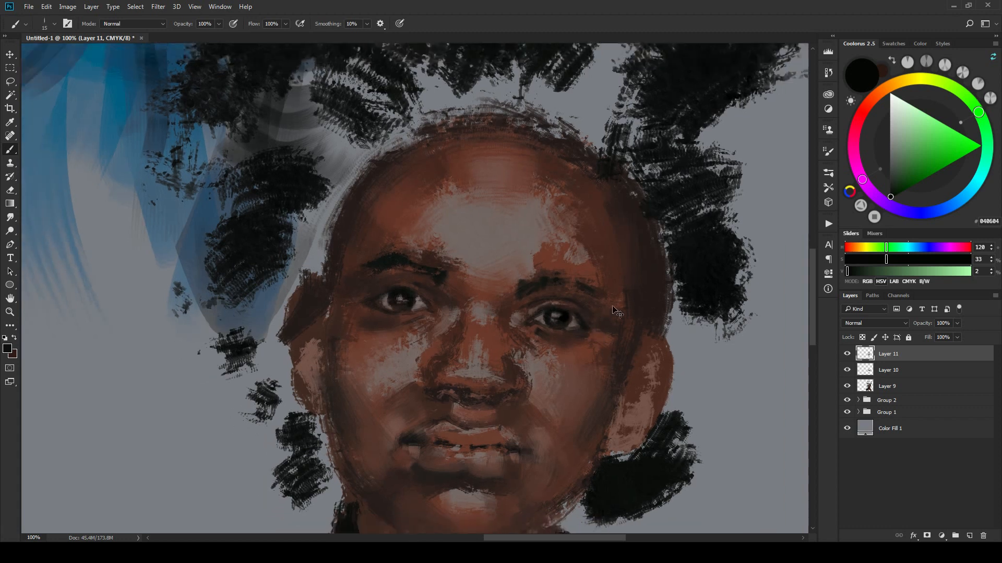
key(ctrl+plus)
key(ctrl+plus)
Step: Darken the nostrils and the underside of the nose with near-black (#040604) at size 25
key(bracketright)
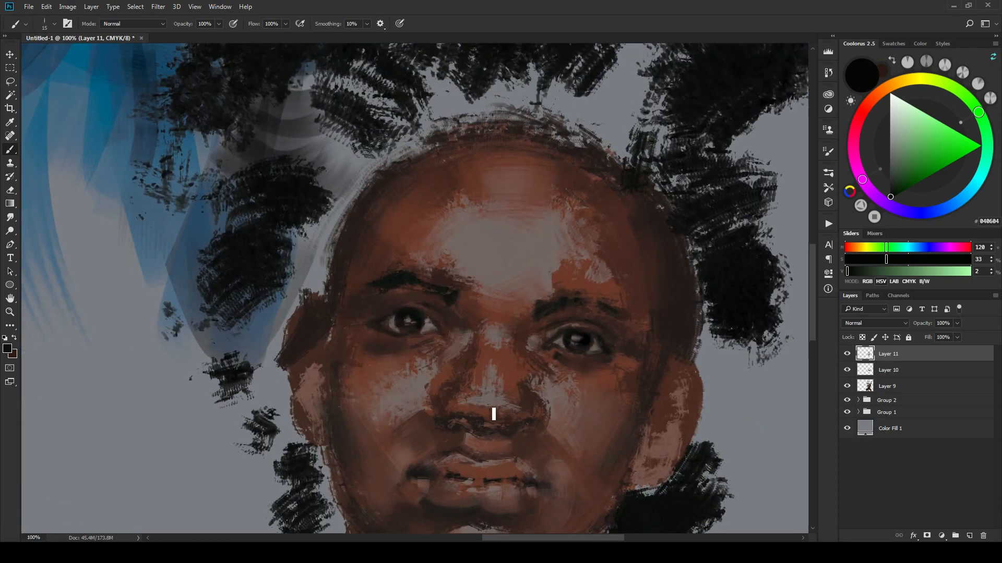
mouse_move(443, 425)
mouse_down()
mouse_move(467, 420)
mouse_move(500, 434)
mouse_move(546, 425)
mouse_up()
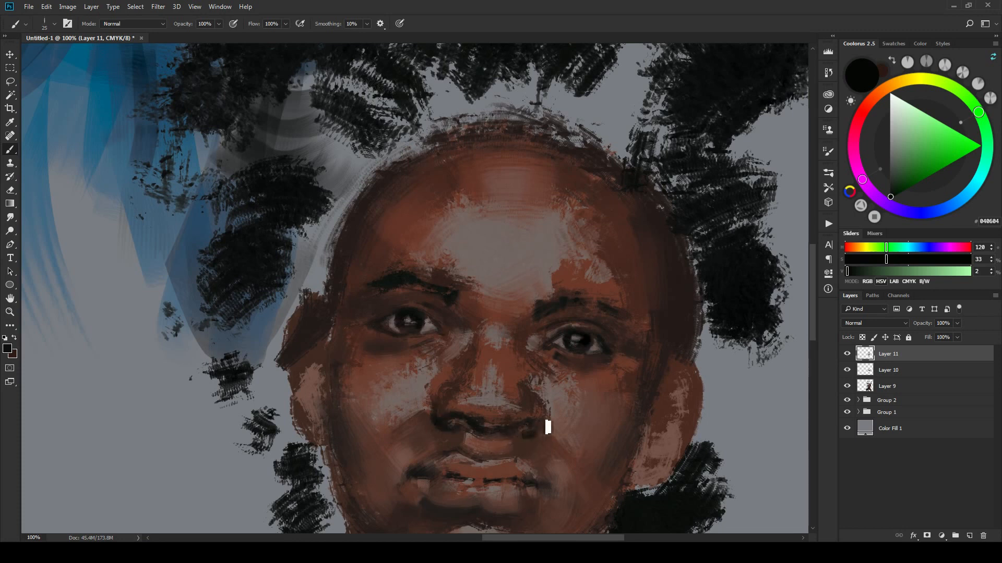
key(ctrl+minus)
key(ctrl+minus)
key(ctrl+minus)
key(ctrl+minus)
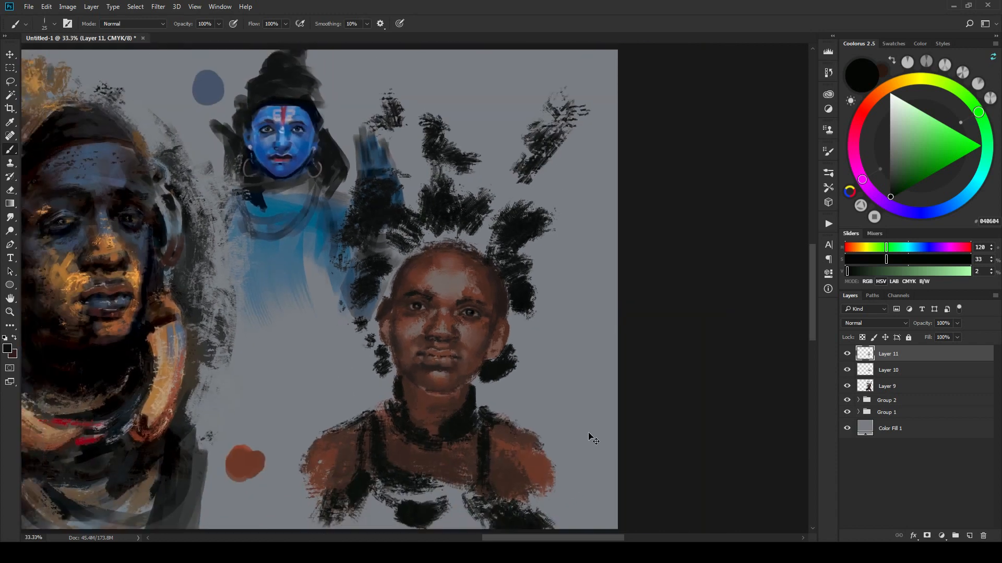
key(ctrl+minus)
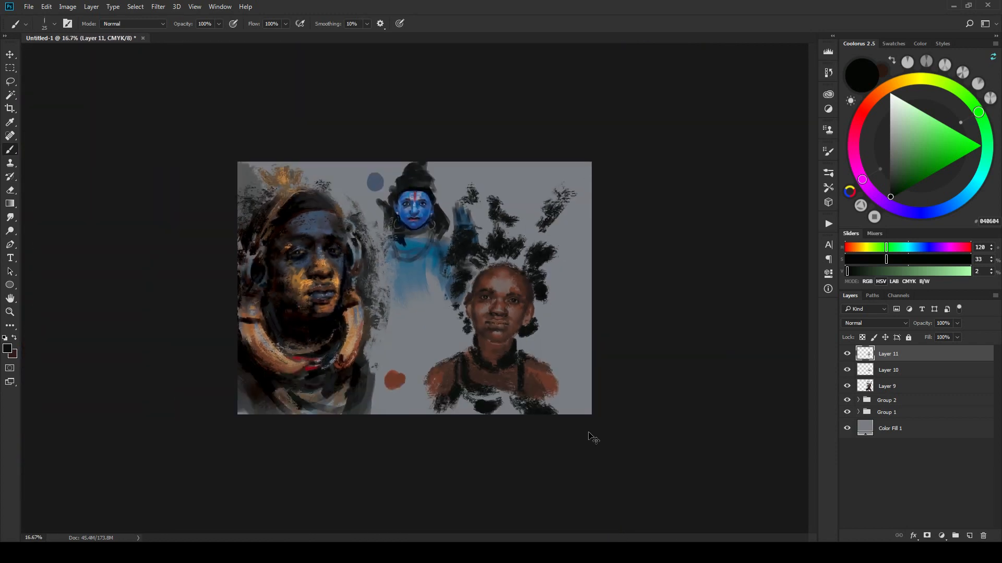
key(ctrl+minus)
key(ctrl+plus)
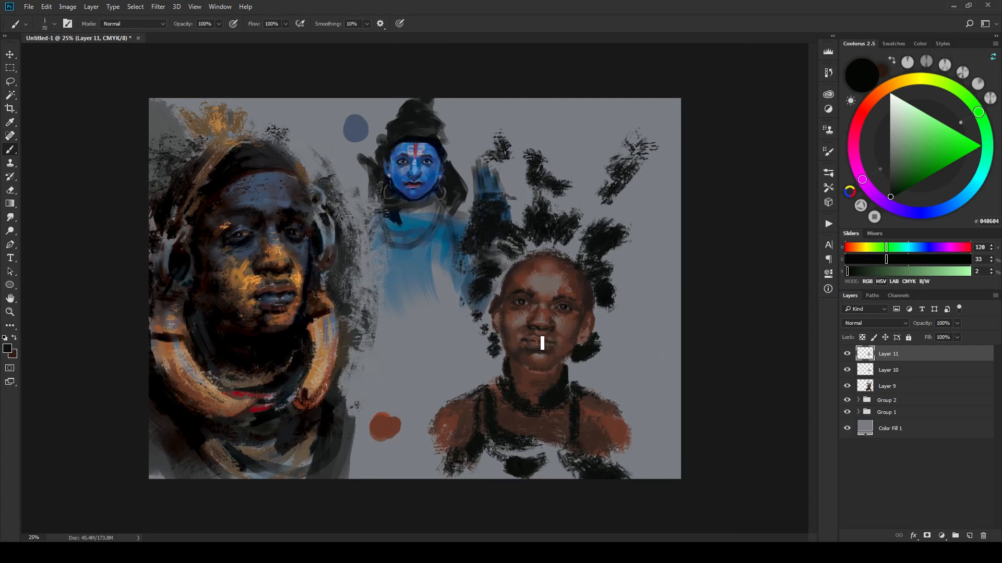
Step: Repaint the jawline beneath the chin with sampled brown (#6E5145) at size 60
key(bracketright)
key(bracketright)
key(bracketright)
key(bracketright)
key(bracketright)
key(bracketright)
key(bracketleft)
key(bracketleft)
alt+click(529, 368)
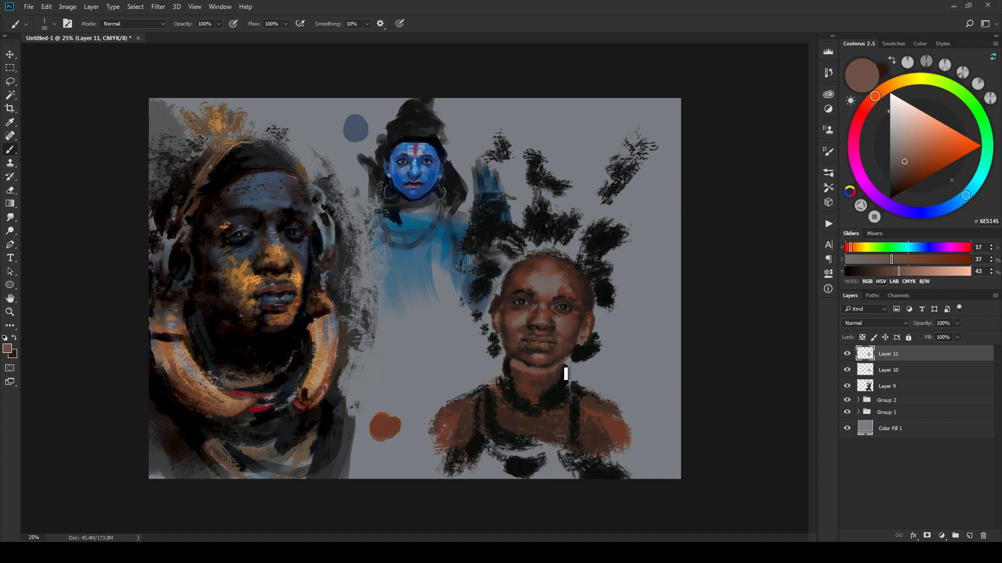
Step: Shade the neck under the jaw with sampled dark brown (#3C271D) at size 100
alt+click(528, 376)
key(bracketright)
key(bracketright)
key(bracketright)
key(bracketright)
key(bracketright)
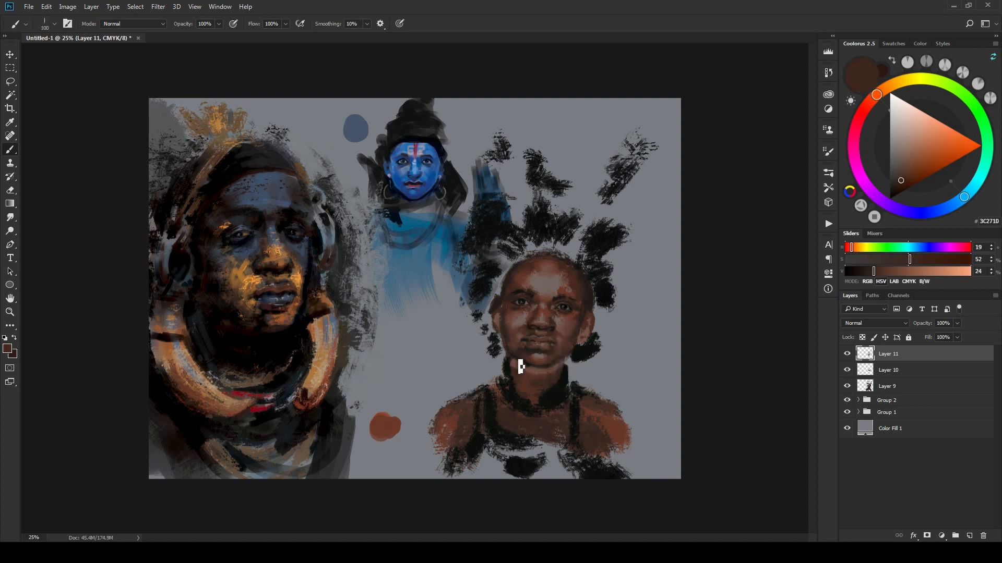
mouse_move(534, 381)
mouse_down()
mouse_move(557, 381)
mouse_move(534, 374)
mouse_move(545, 380)
mouse_up()
Step: Blend the neck and upper chest with sampled brown (#60463A) and dark brown (#32221A), enlarging the brush to size 200
alt+click(546, 371)
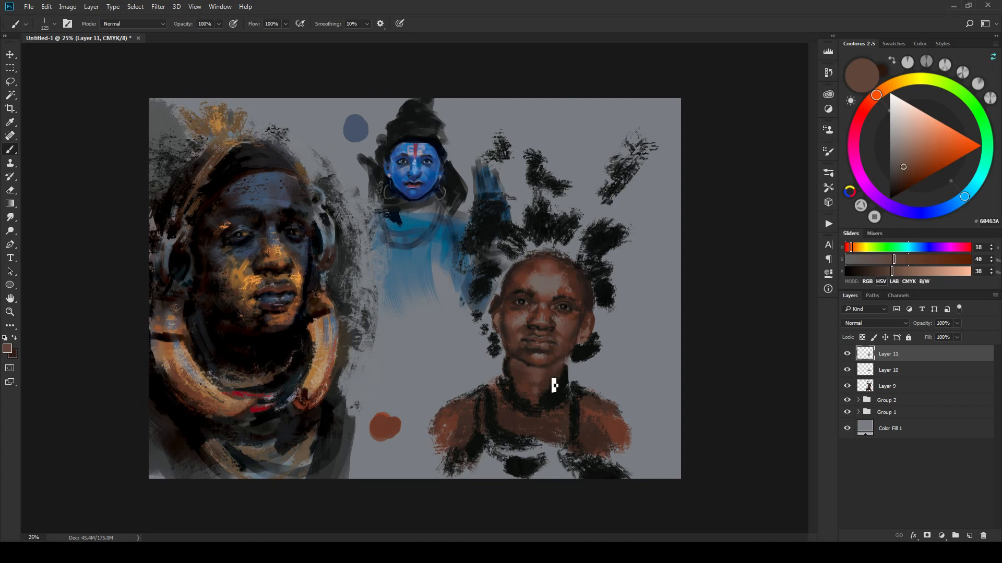
key(bracketright)
mouse_move(526, 425)
mouse_down()
mouse_move(514, 409)
mouse_move(559, 420)
mouse_move(506, 398)
mouse_move(551, 403)
mouse_up()
alt+click(553, 423)
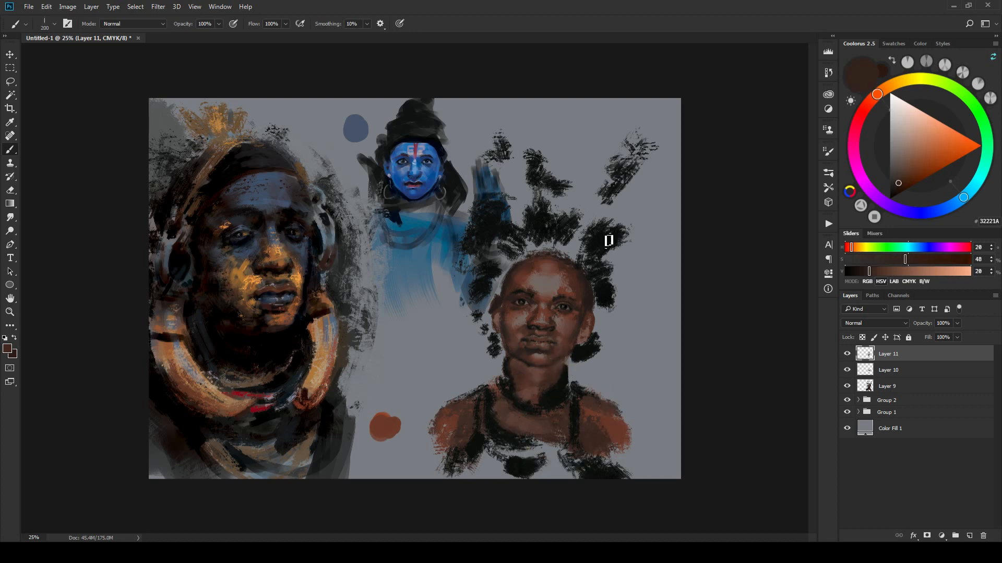
key(ctrl+minus)
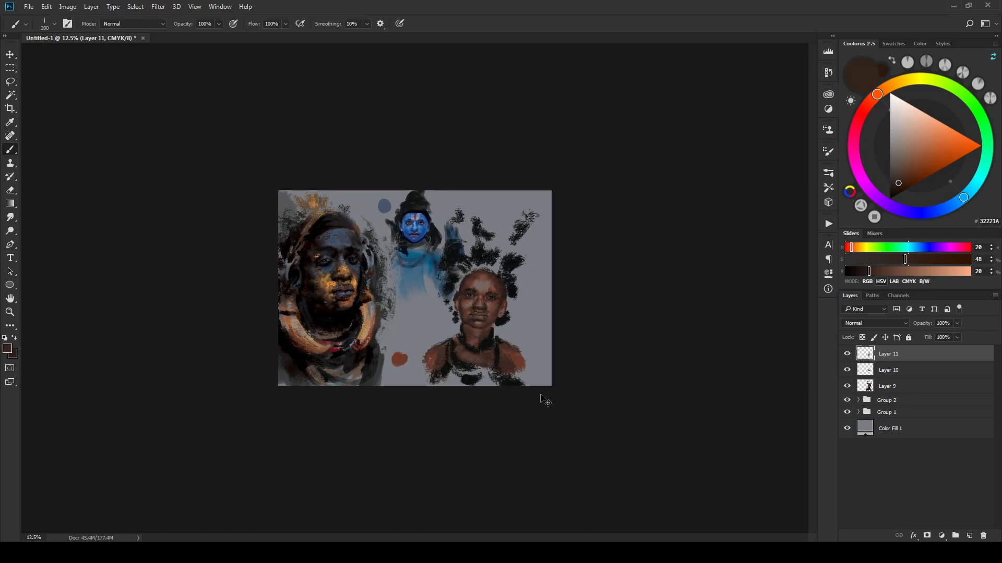
key(ctrl+plus)
key(ctrl+plus)
key(ctrl+minus)
key(ctrl+minus)
key(ctrl+minus)
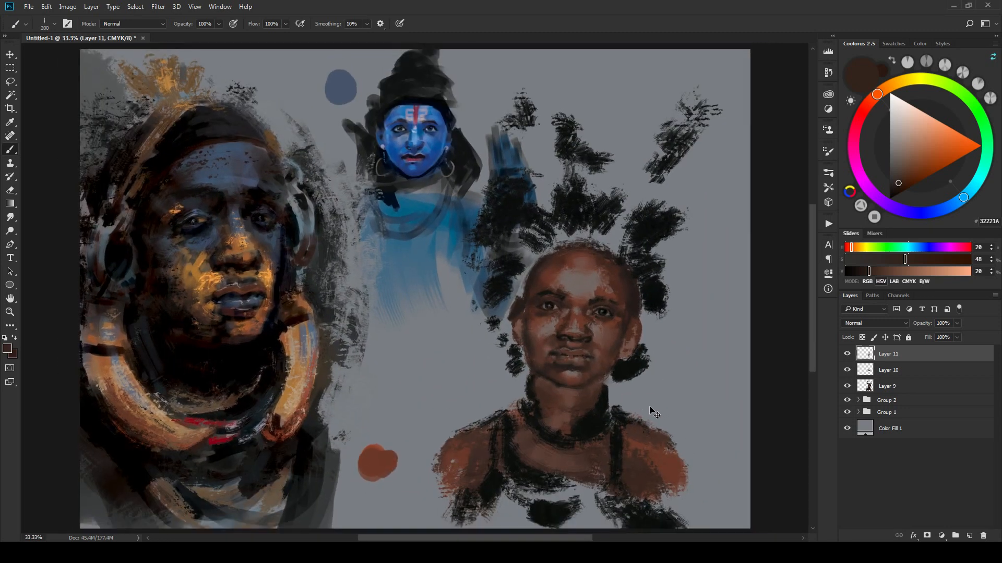
Step: Deepen the shadows around the right-hand eye with dark brown (#1D1512) sampled from the temple at size 60
key(ctrl+plus)
key(ctrl+plus)
key(ctrl+plus)
key(ctrl+plus)
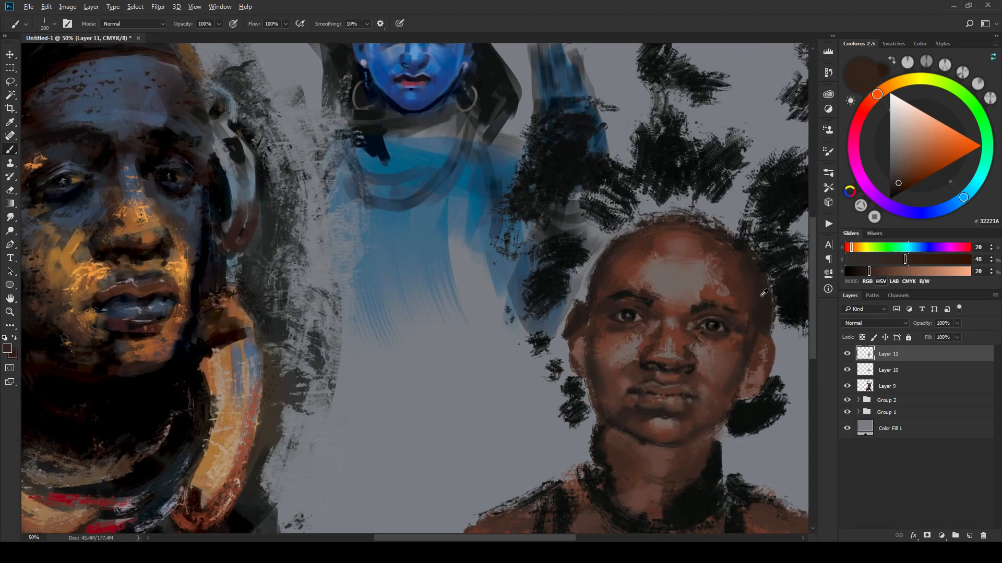
alt+click(763, 293)
key(bracketleft)
key(bracketleft)
key(bracketleft)
key(bracketleft)
key(bracketleft)
key(bracketleft)
key(bracketleft)
key(bracketleft)
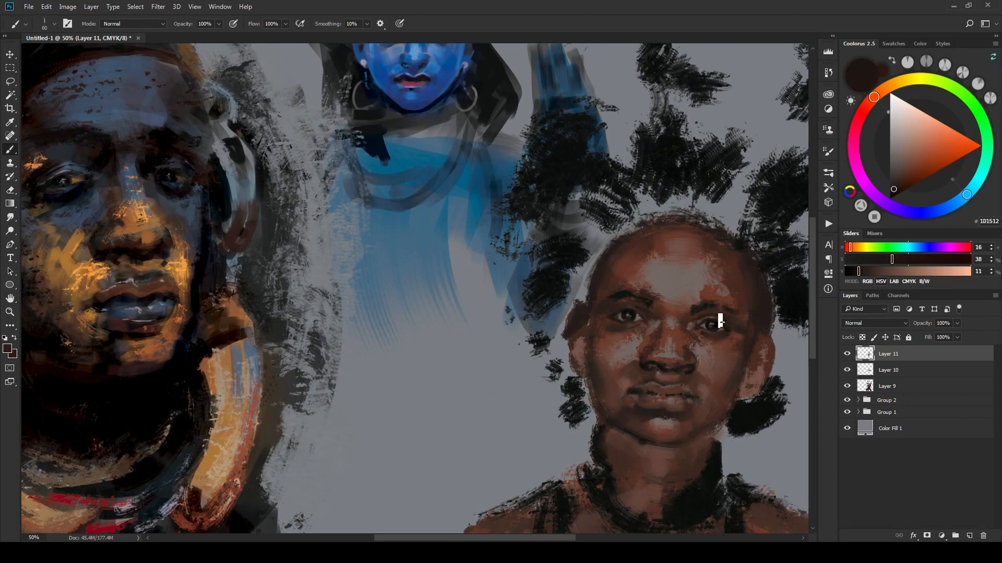
key(bracketleft)
key(ctrl+minus)
key(ctrl+minus)
key(ctrl+minus)
key(ctrl+minus)
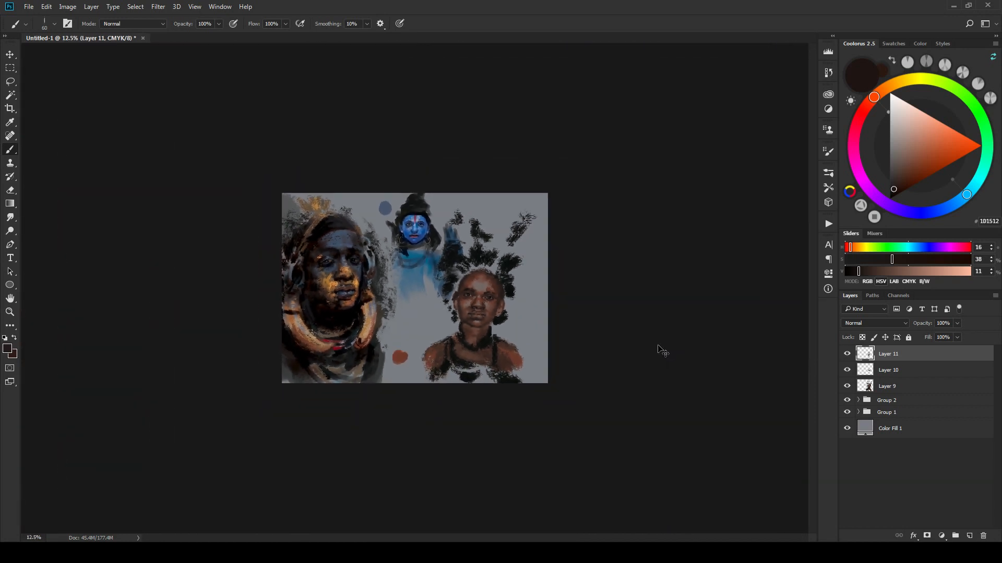
Step: Repaint the skin around the mouth and chin with sampled brown (#643C2B) at size 25
key(ctrl+plus)
key(ctrl+plus)
key(ctrl+plus)
key(ctrl+plus)
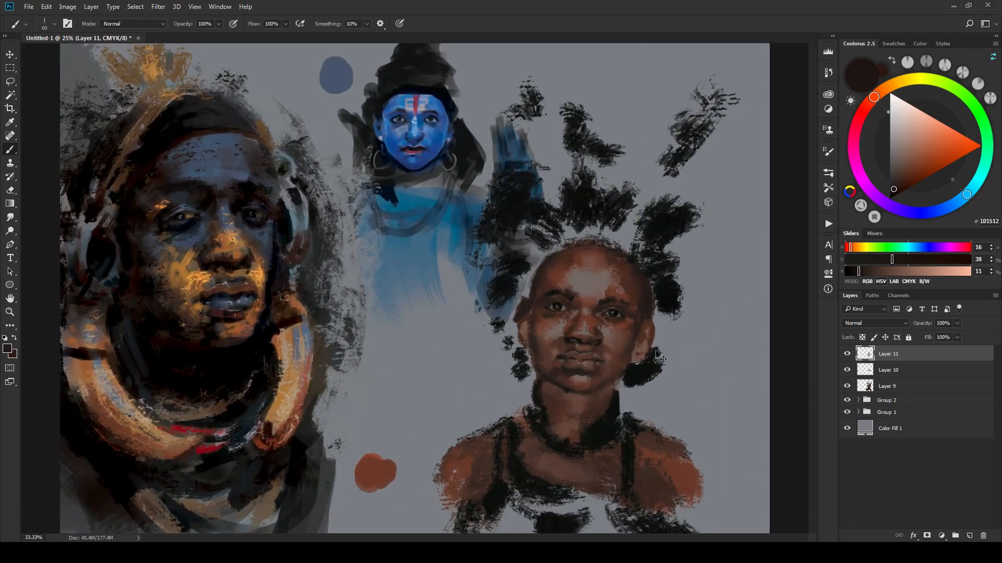
key(bracketright)
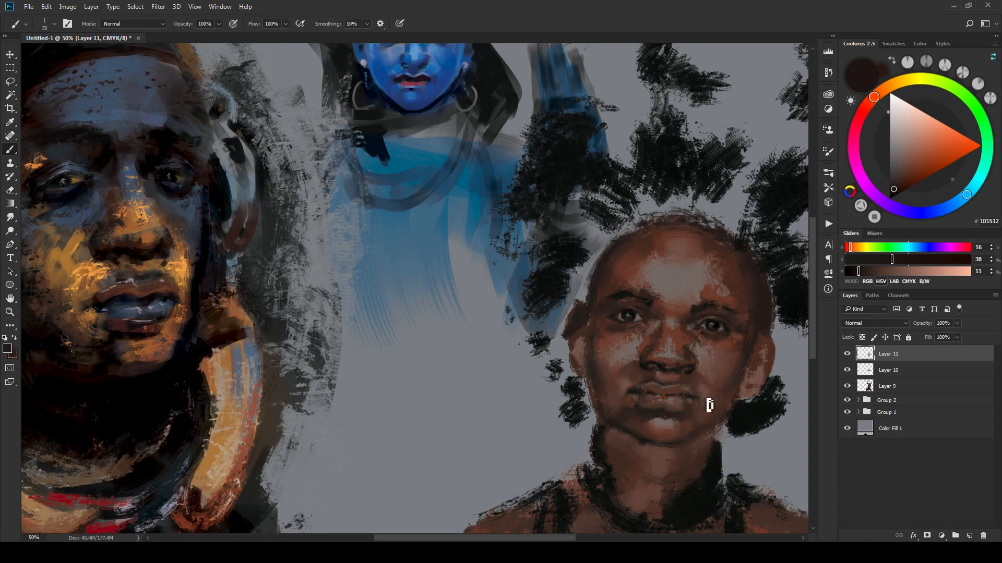
key(bracketleft)
key(bracketleft)
key(bracketleft)
key(bracketleft)
alt+click(679, 435)
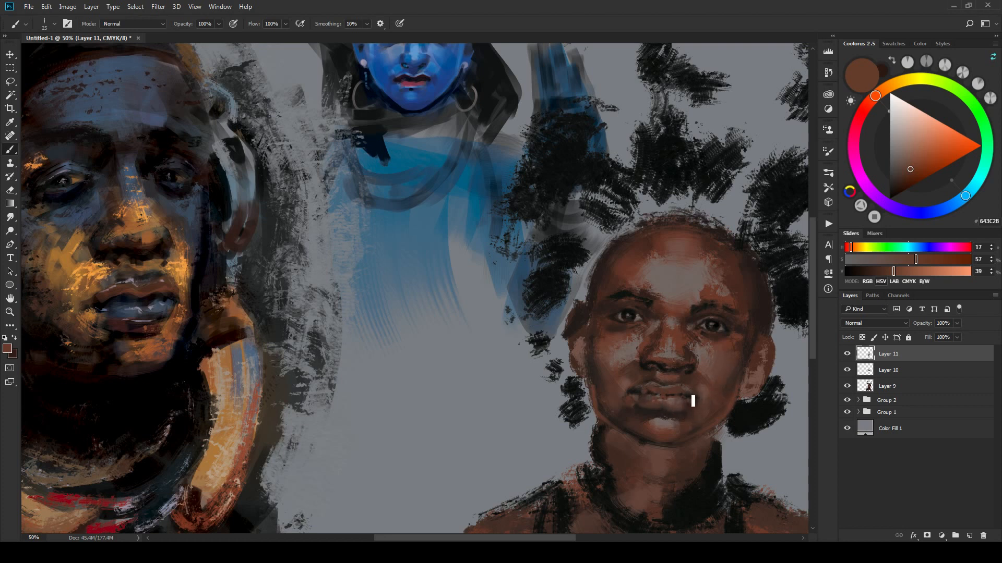
Step: Define the line between the lips and the right-hand mouth corner with sampled dark tones (#251D19 and #13110F)
alt+click(688, 395)
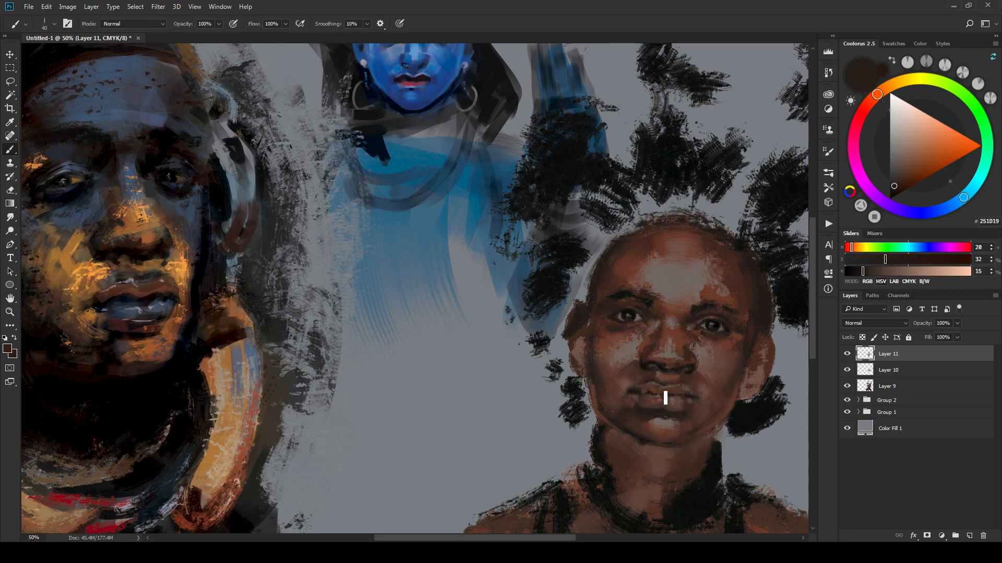
key(bracketleft)
alt+click(688, 397)
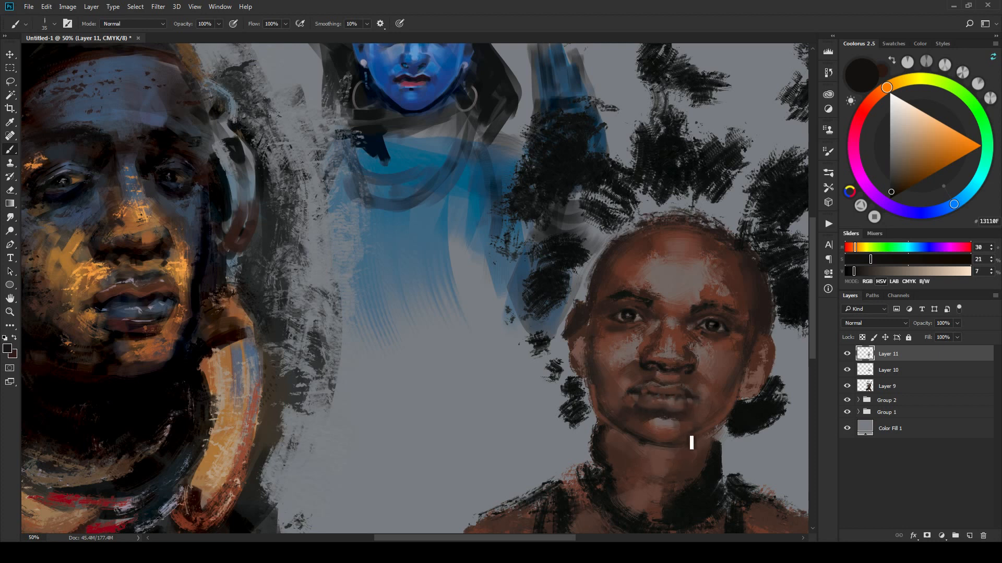
Step: Touch up the right-hand cheek with sampled grey-brown (#6C645F) and brown (#643A2B), and the mouth area with dark brown (#30221C)
alt+click(659, 401)
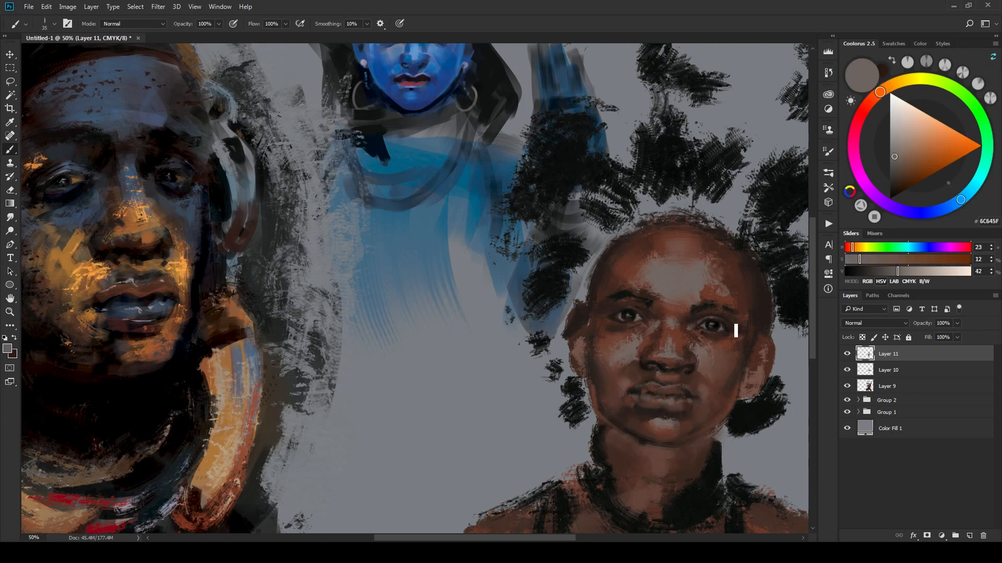
alt+click(686, 346)
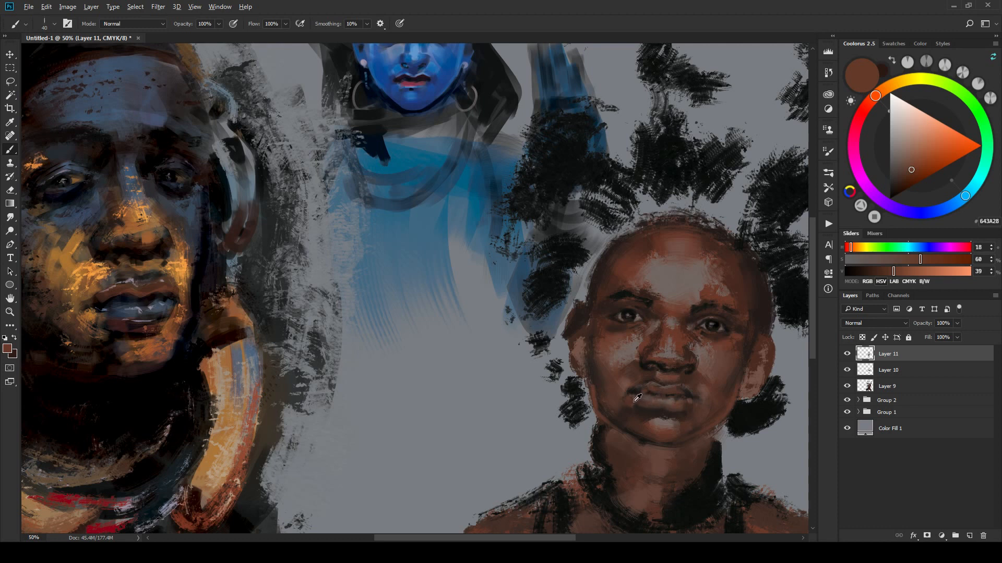
alt+click(635, 400)
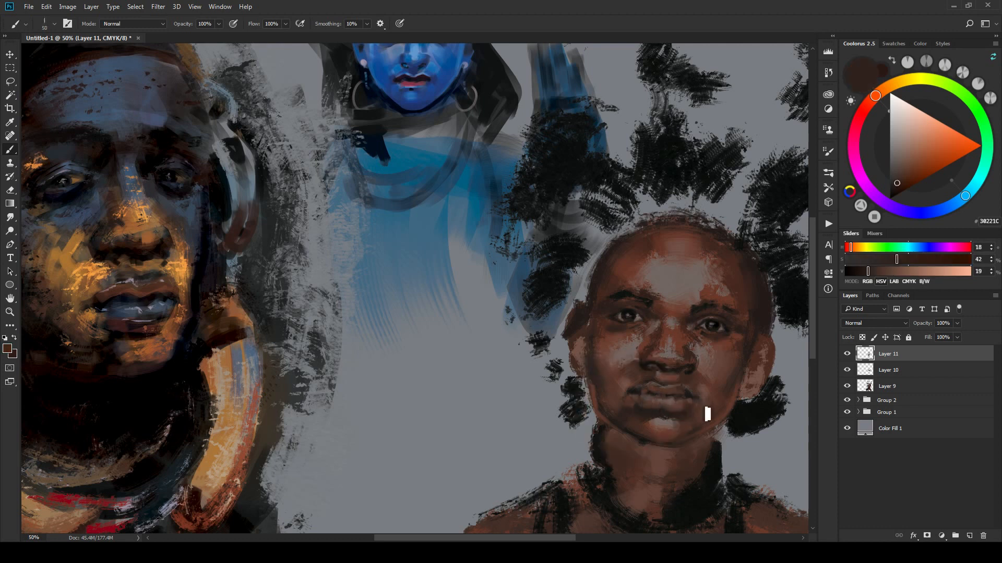
alt+click(678, 413)
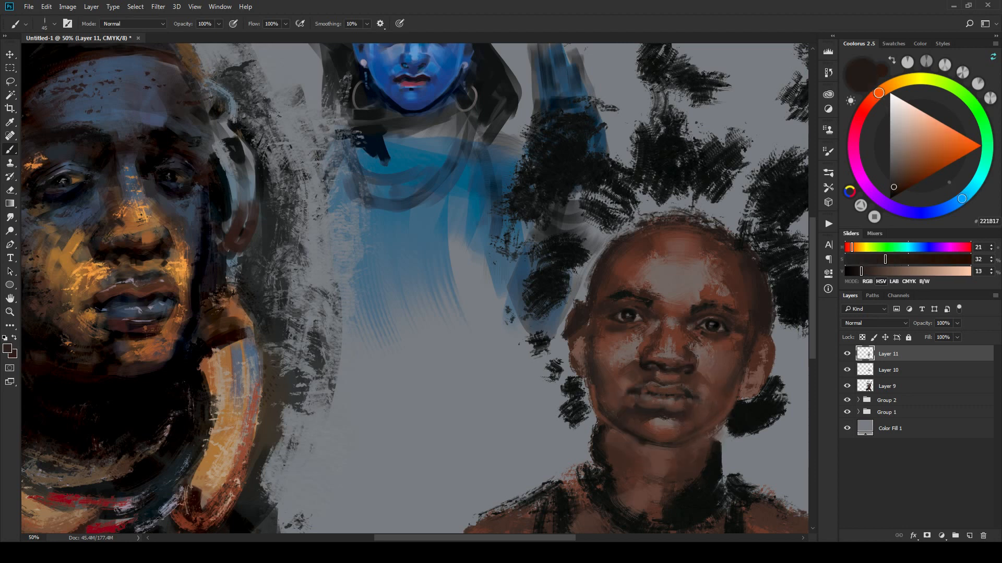
Step: Shade around both eyes with sampled dark browns (#2D1F19 and #251C17), enlarging the brush to size 150
alt+click(688, 416)
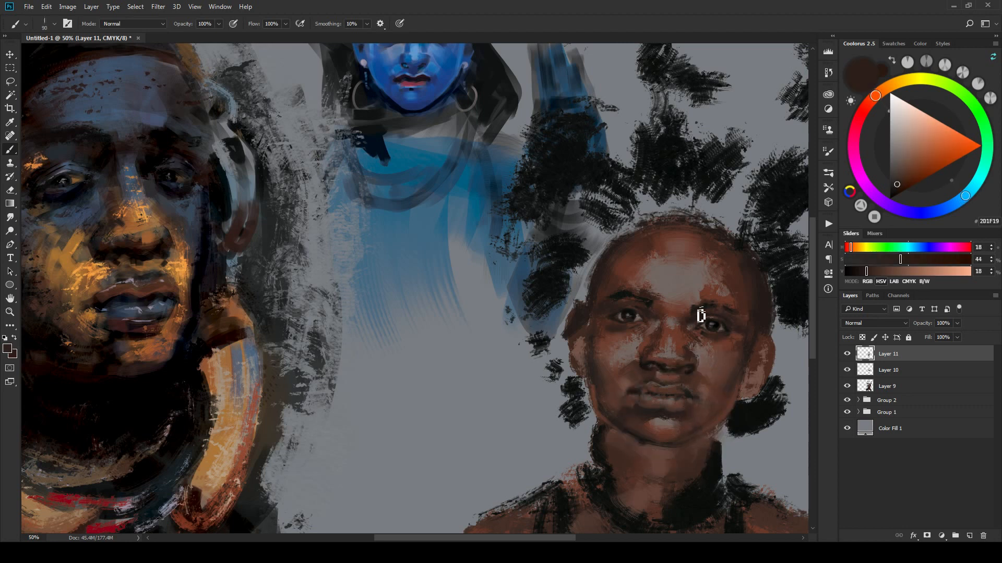
key(bracketright)
alt+click(661, 412)
alt+click(608, 324)
key(bracketright)
key(bracketright)
alt+click(608, 336)
alt+click(594, 337)
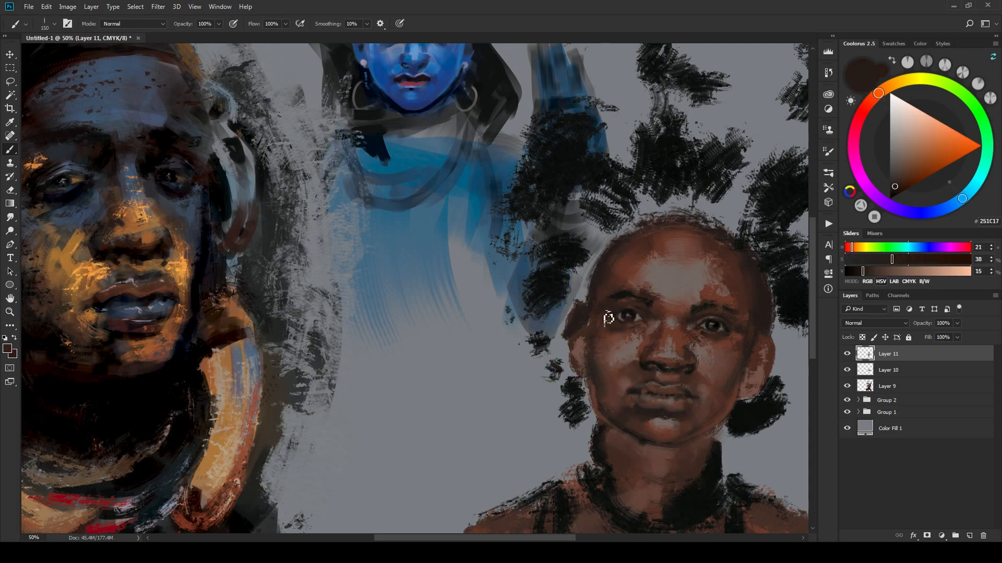
Step: Blend the right-hand cheek with sampled brown (#684E42) and dark brown (#422820) at size 100
key(ctrl+minus)
key(ctrl+minus)
key(bracketleft)
key(bracketleft)
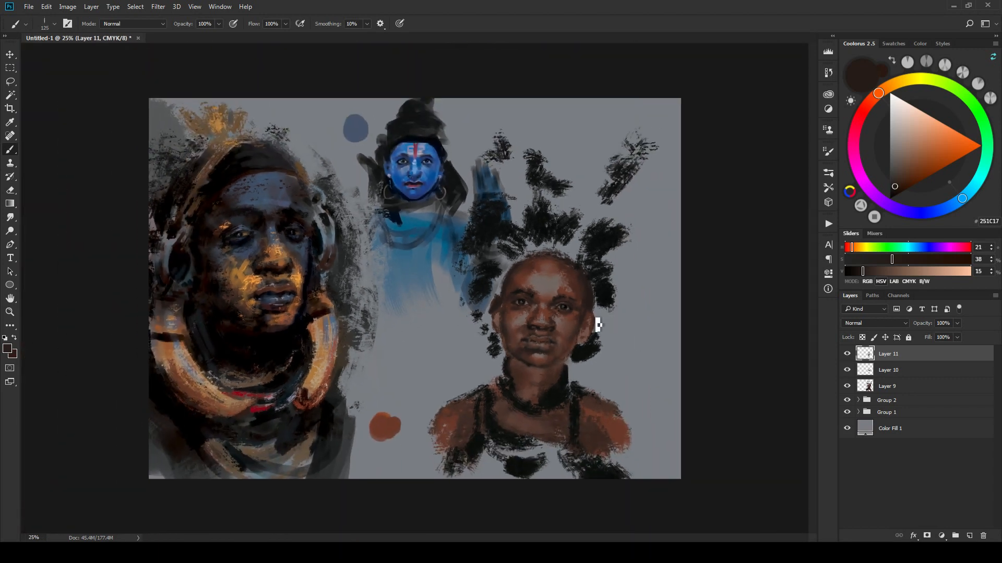
alt+click(561, 330)
alt+click(564, 335)
key(bracketright)
key(bracketright)
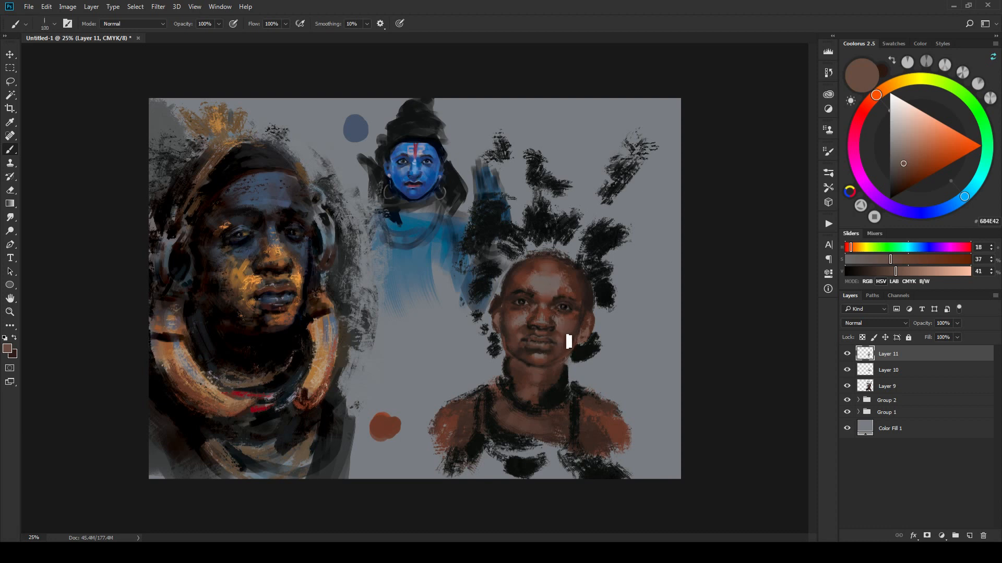
alt+click(559, 339)
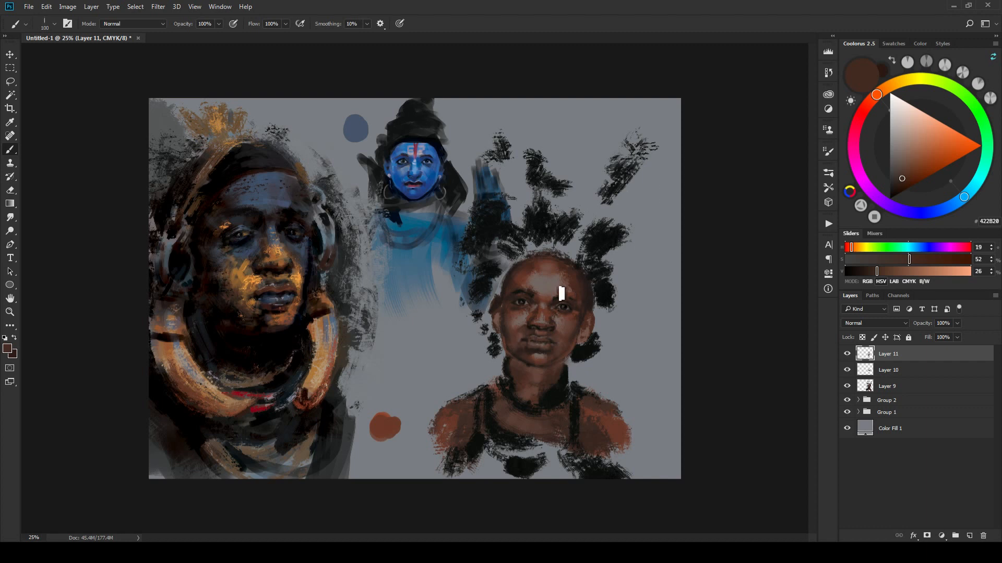
Step: Blend the left-hand cheek with sampled browns (#5D3D2F and #6C5043) and the face's right-hand side with #52372B, enlarging the brush to size 125
alt+click(521, 323)
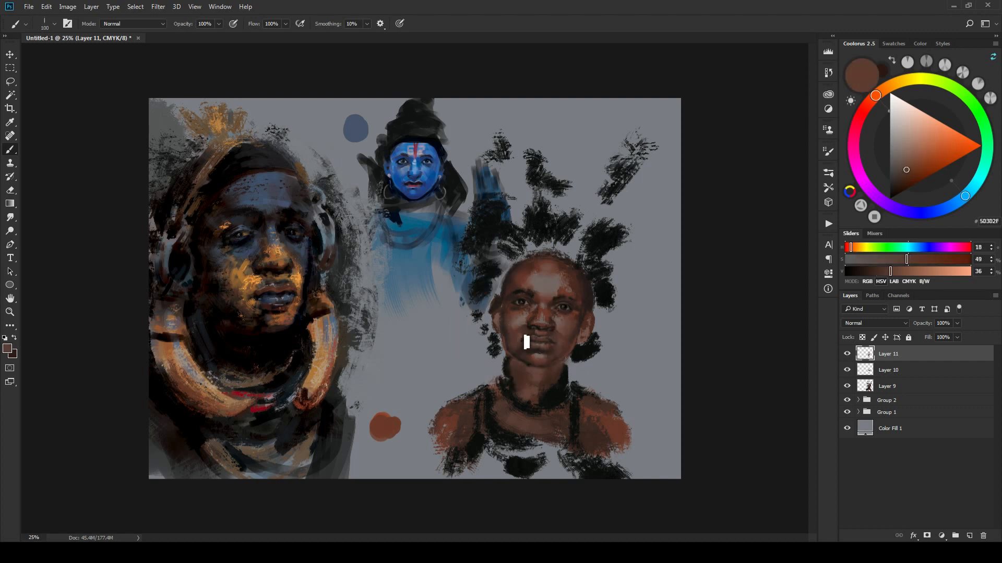
alt+click(524, 332)
alt+click(527, 338)
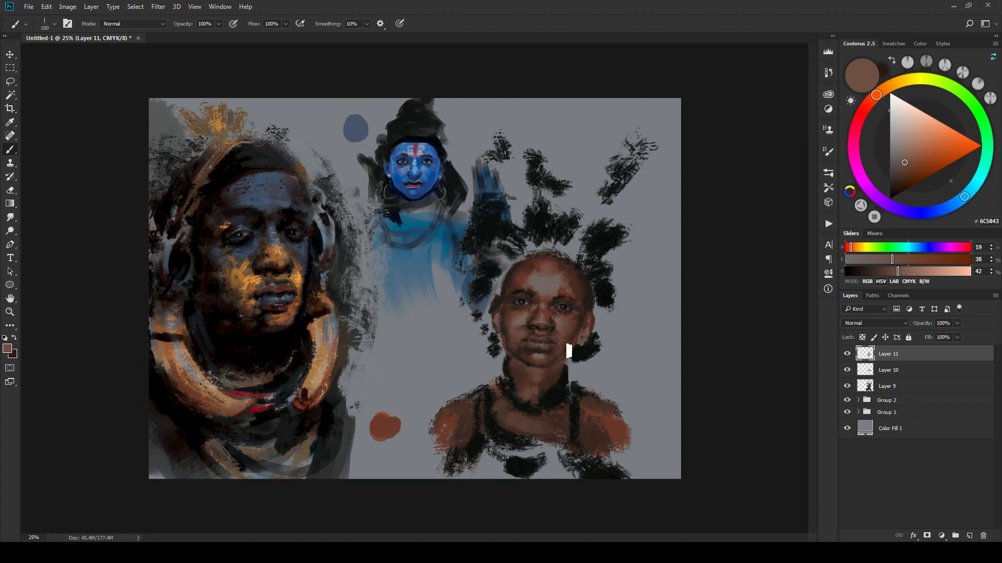
alt+click(567, 333)
alt+click(585, 307)
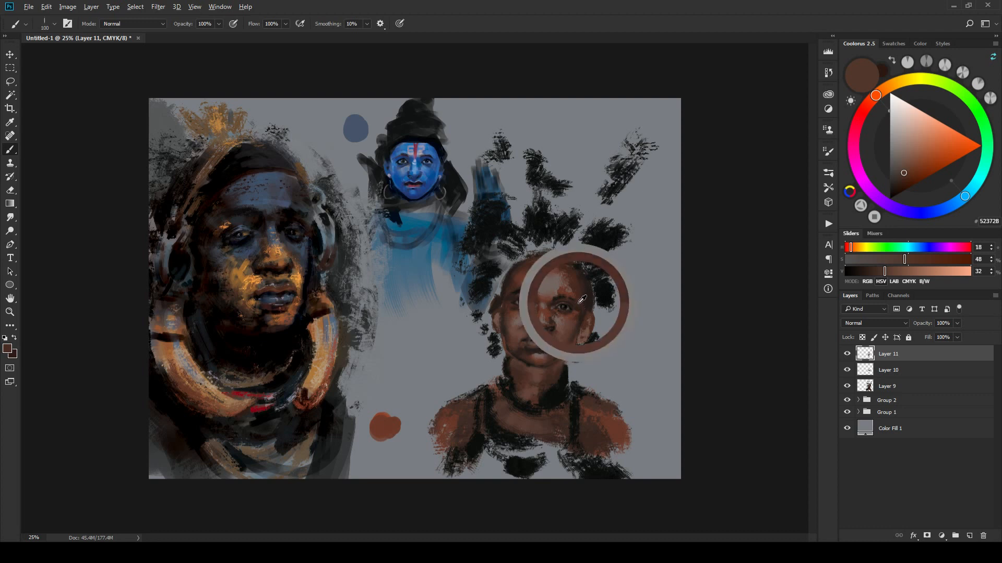
key(bracketright)
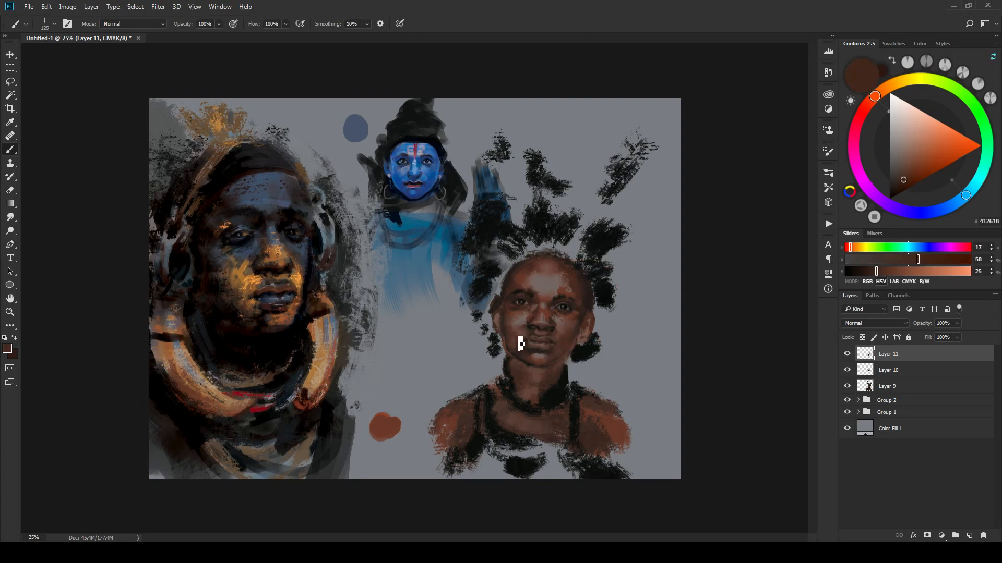
Step: Shade the jawline and the underside of the chin with sampled dark brown (#30221C) at size 70 and brown (#4E3327)
key(ctrl+minus)
key(ctrl+minus)
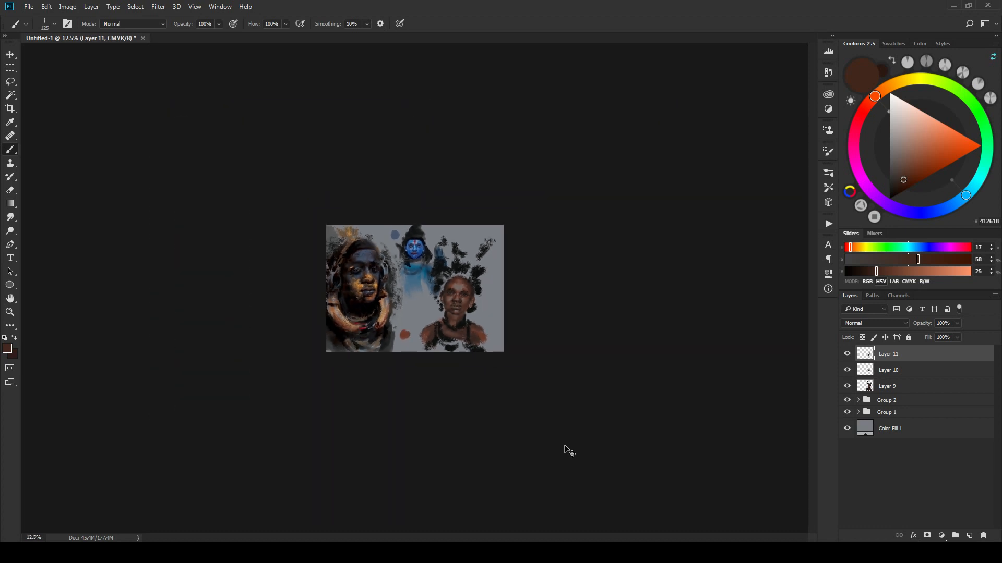
key(ctrl+plus)
key(ctrl+plus)
key(ctrl+plus)
key(ctrl+plus)
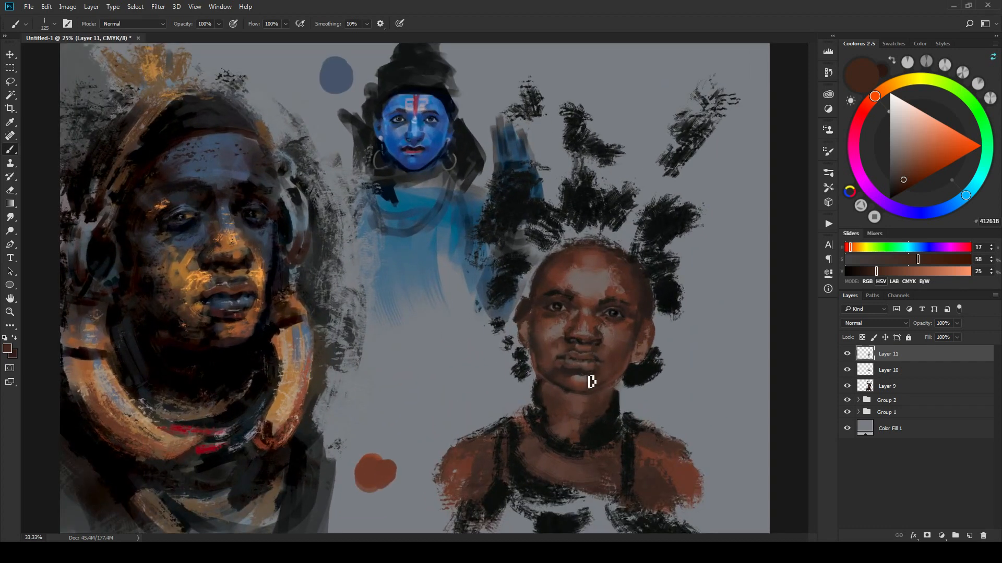
key(bracketleft)
key(bracketleft)
key(bracketleft)
key(bracketleft)
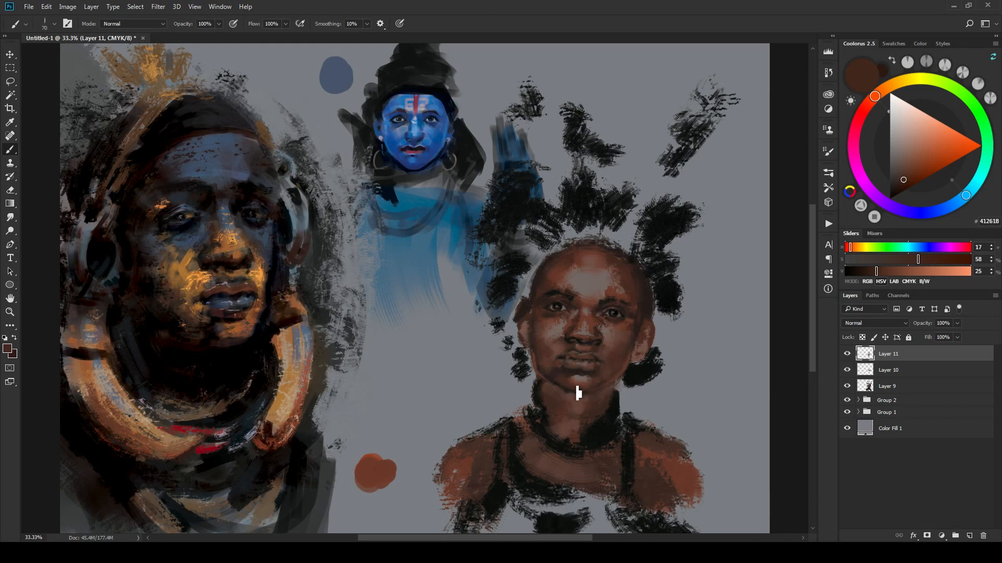
alt+click(608, 381)
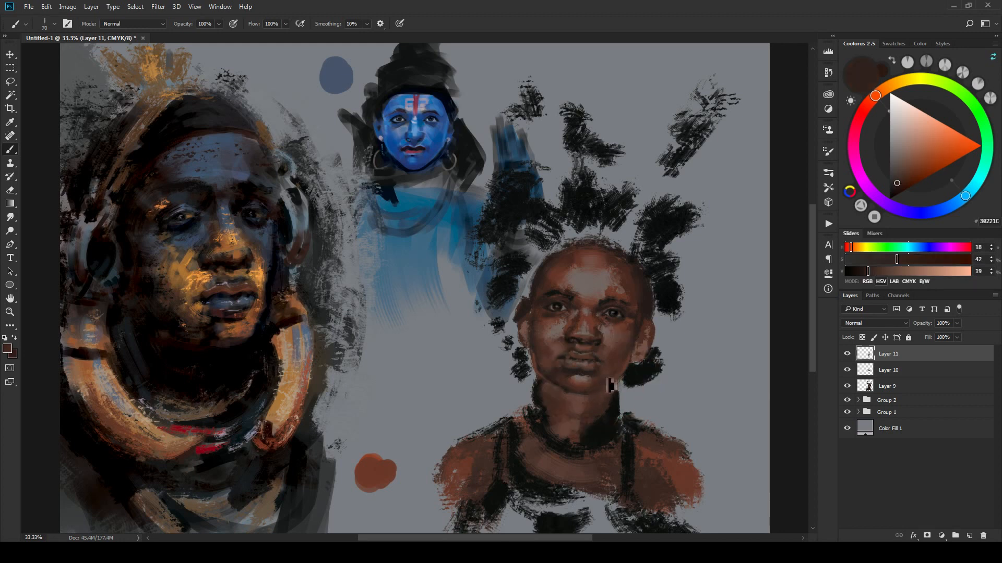
alt+click(613, 380)
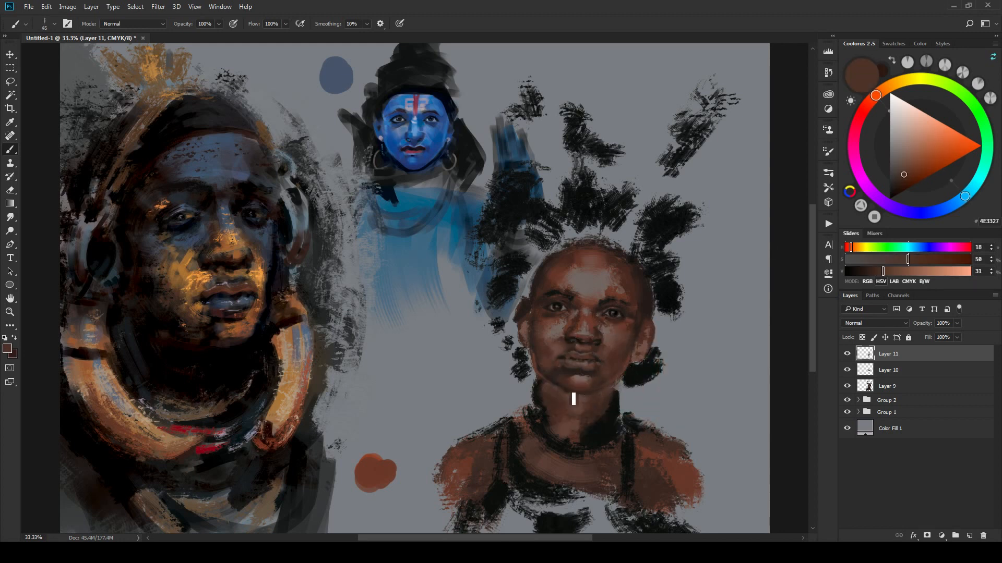
Step: Deepen the shadow directly beneath the chin with sampled near-black (#171310), varying the brush size
scroll(641, 360, down, 2)
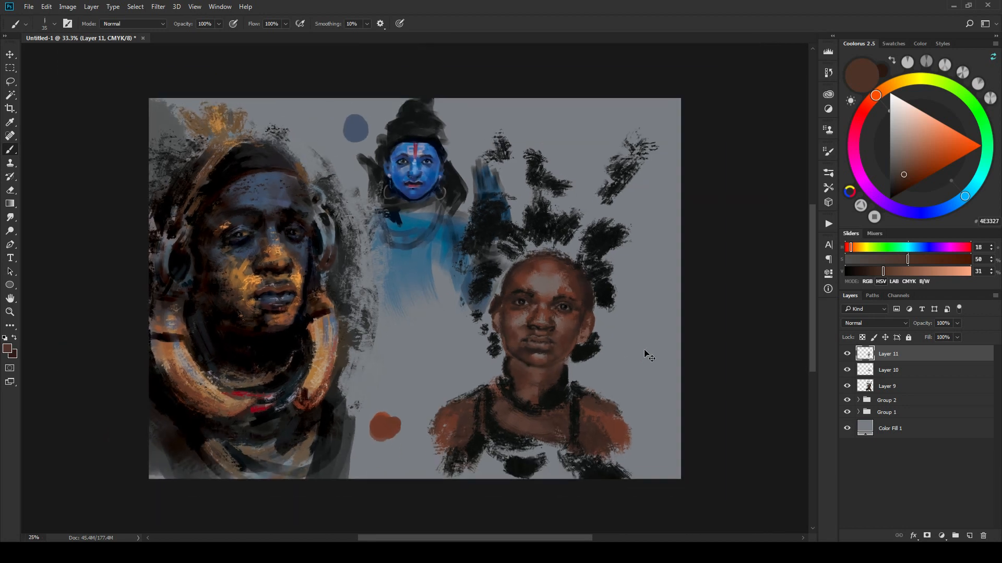
scroll(638, 366, up, 3)
drag(610, 424, 557, 437)
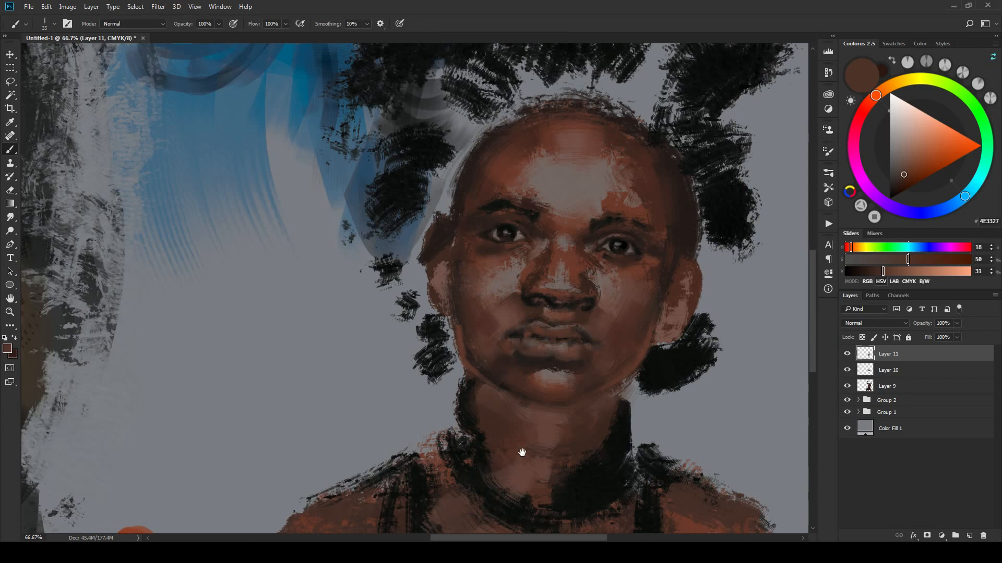
alt+click(508, 386)
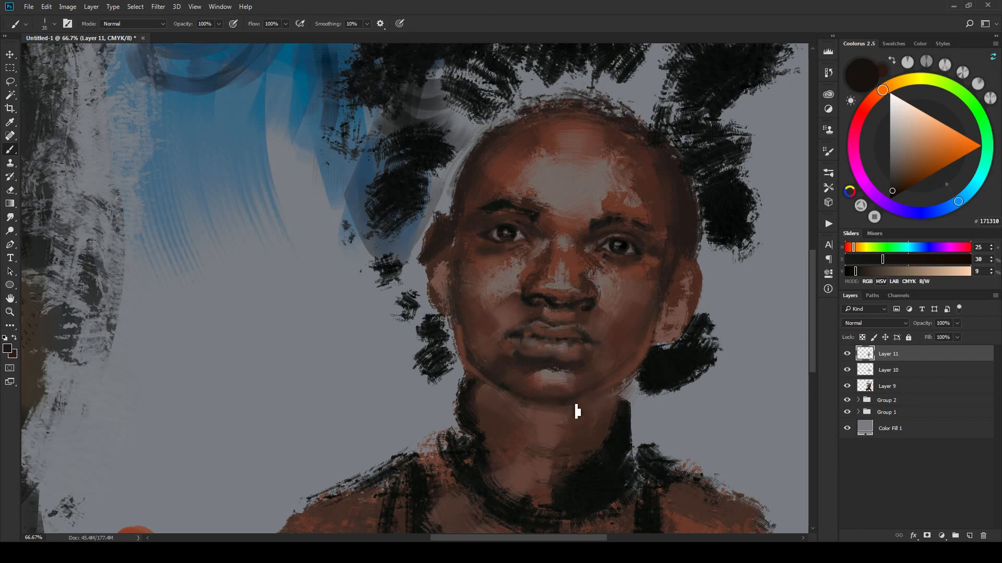
key(bracketright)
key(bracketright)
key(bracketright)
key(bracketleft)
key(bracketleft)
key(bracketleft)
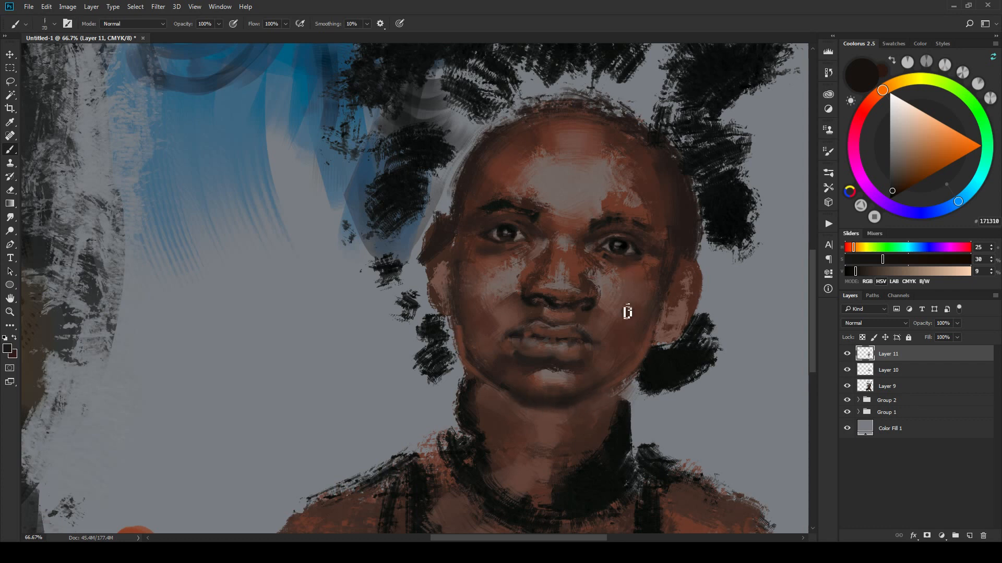
Step: Blend the cheek areas beside the nose with sampled reddish brown (#673C2A) and an enlarged brush
key(bracketleft)
scroll(527, 202, down, 5)
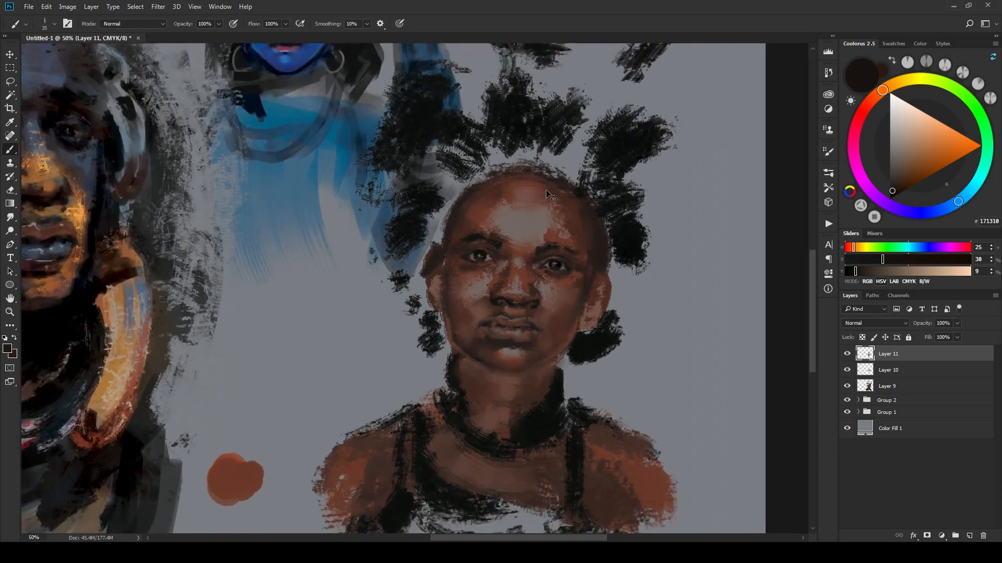
scroll(611, 230, down, 1)
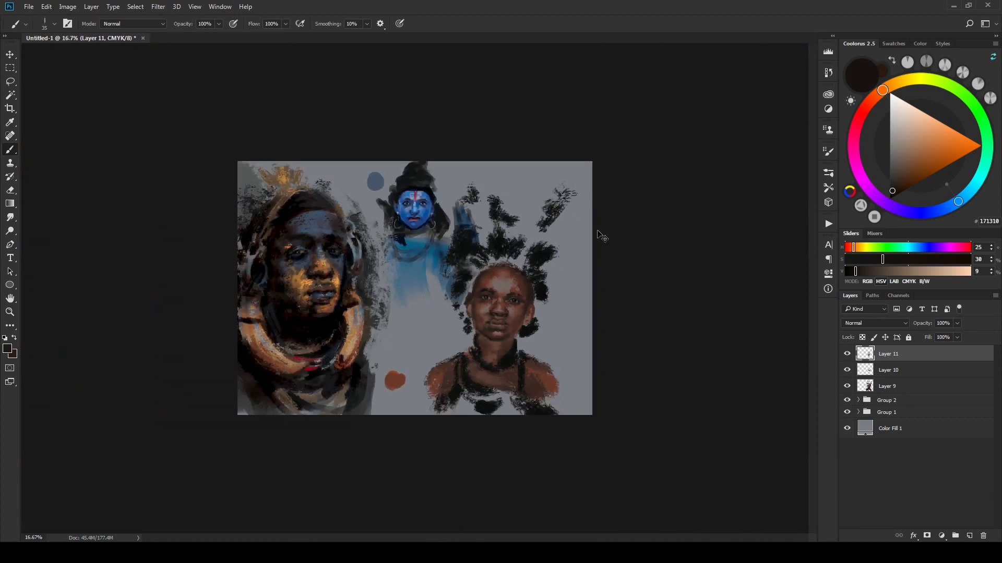
scroll(590, 240, up, 2)
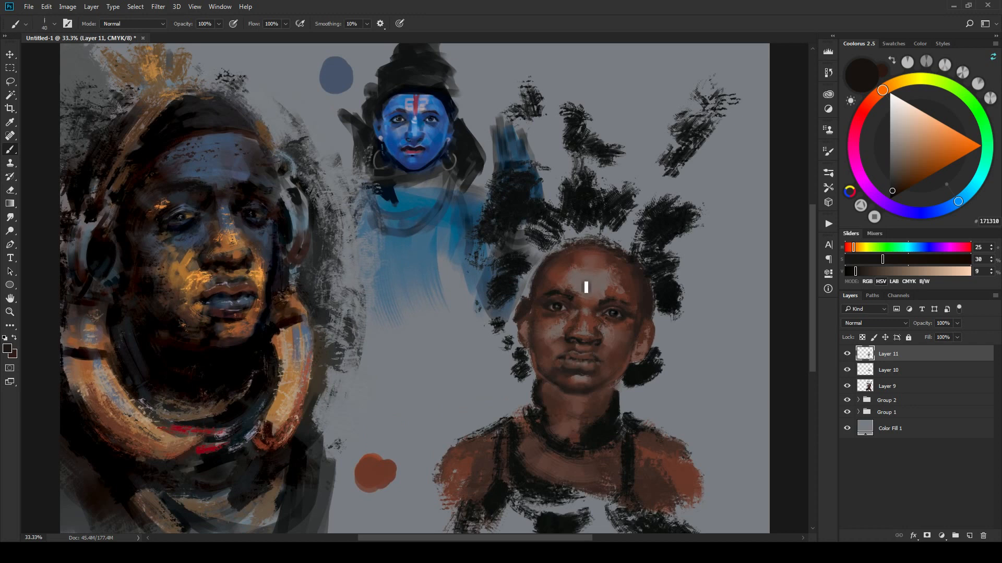
alt+click(570, 326)
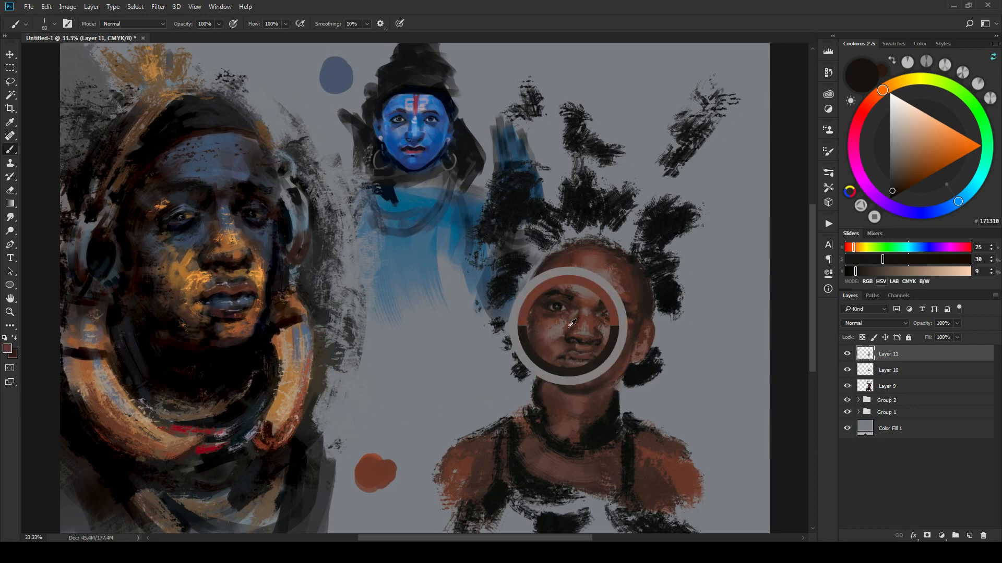
key(bracketright)
key(bracketright)
key(bracketright)
key(bracketright)
key(bracketright)
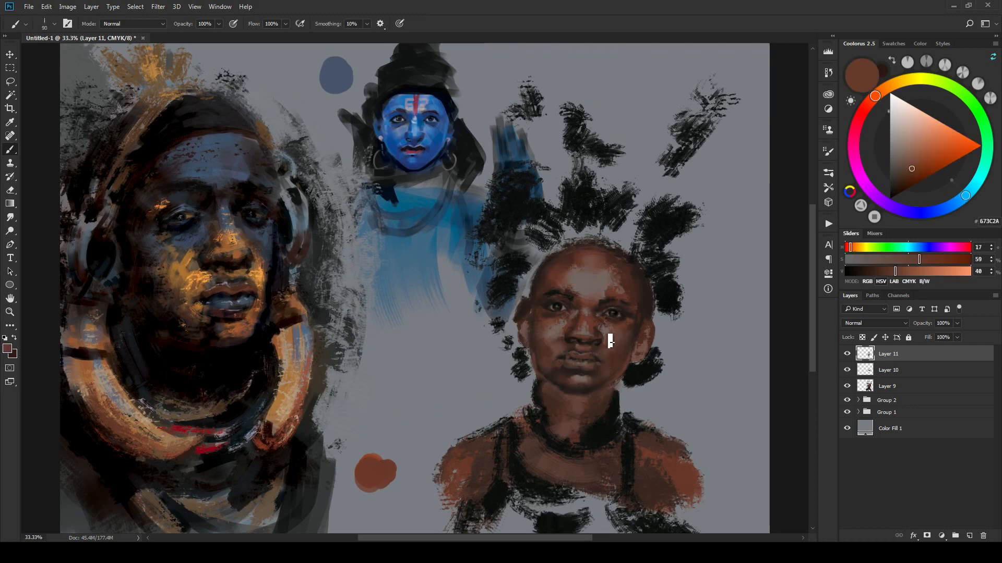
Step: Darken the left-hand mouth corner with sampled near-black (#110F0D) and soften the nostril shadows with dark brown (#30221B) at size 40
key(bracketleft)
key(bracketleft)
key(bracketleft)
key(bracketleft)
key(ctrl+plus)
key(ctrl+plus)
key(ctrl+plus)
drag(578, 375, 506, 297)
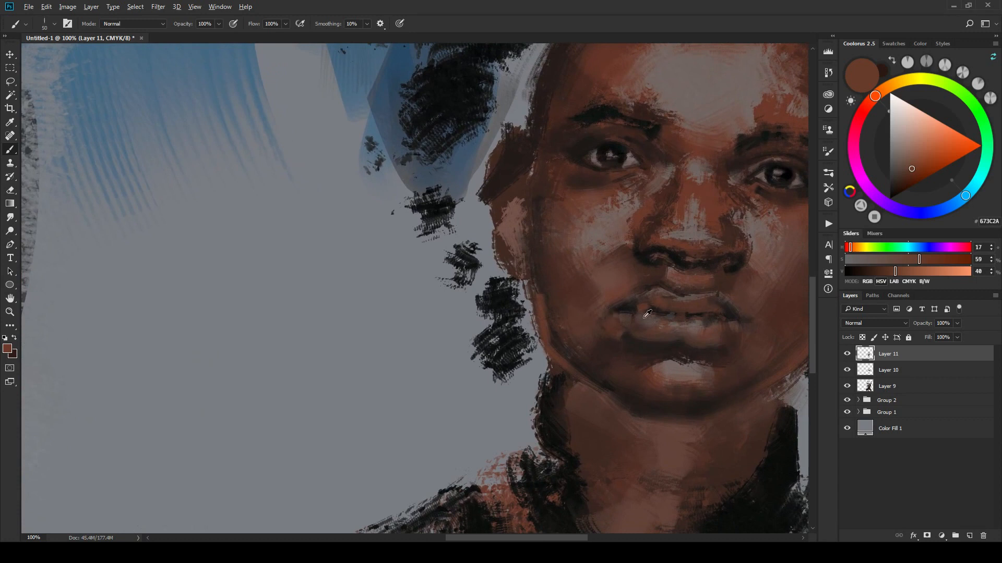
alt+click(635, 310)
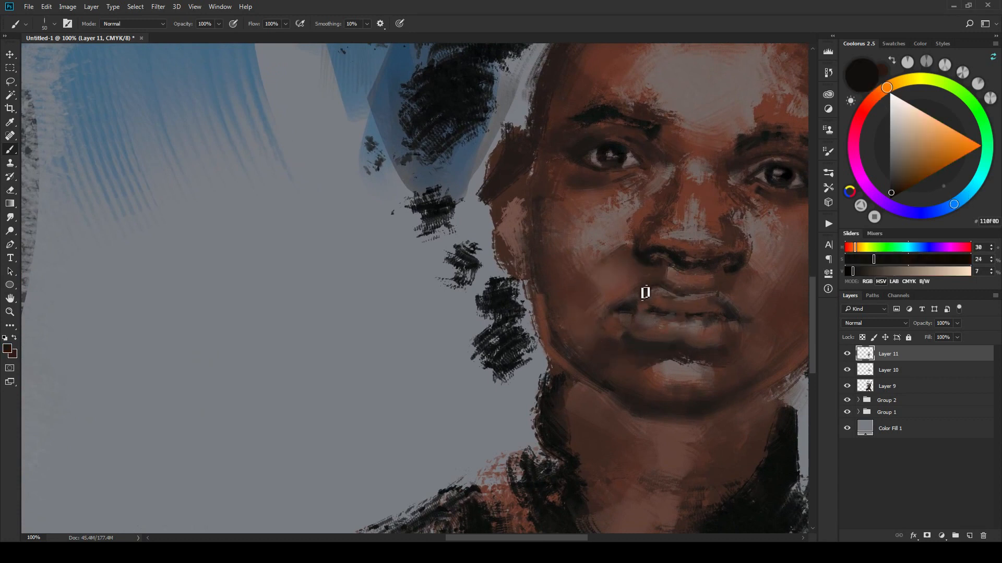
key(bracketleft)
key(bracketleft)
drag(624, 318, 631, 315)
alt+click(743, 265)
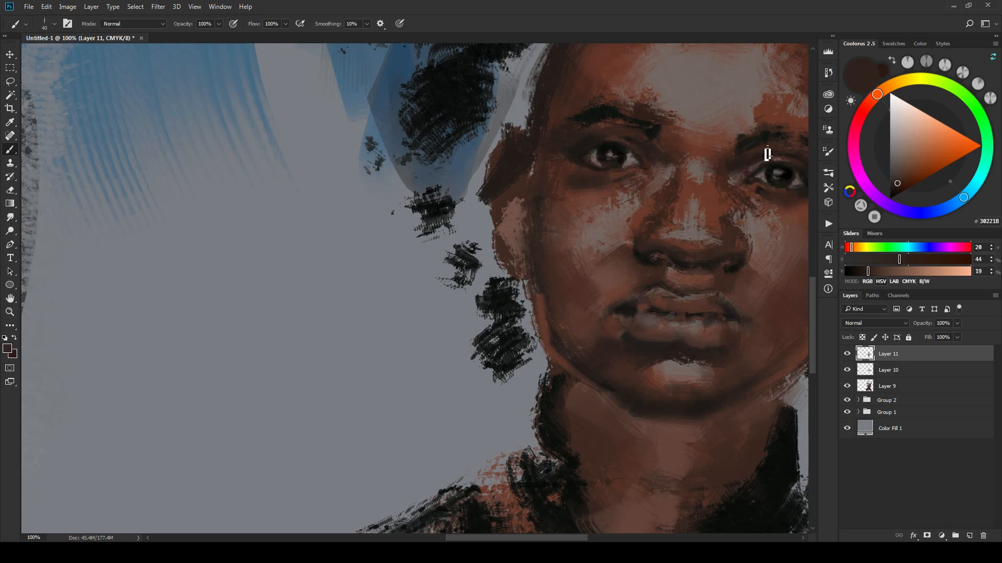
Step: Deepen the shadow around the left-hand side of the nose with sampled near-black (#1F1814), varying the brush size
alt+click(647, 246)
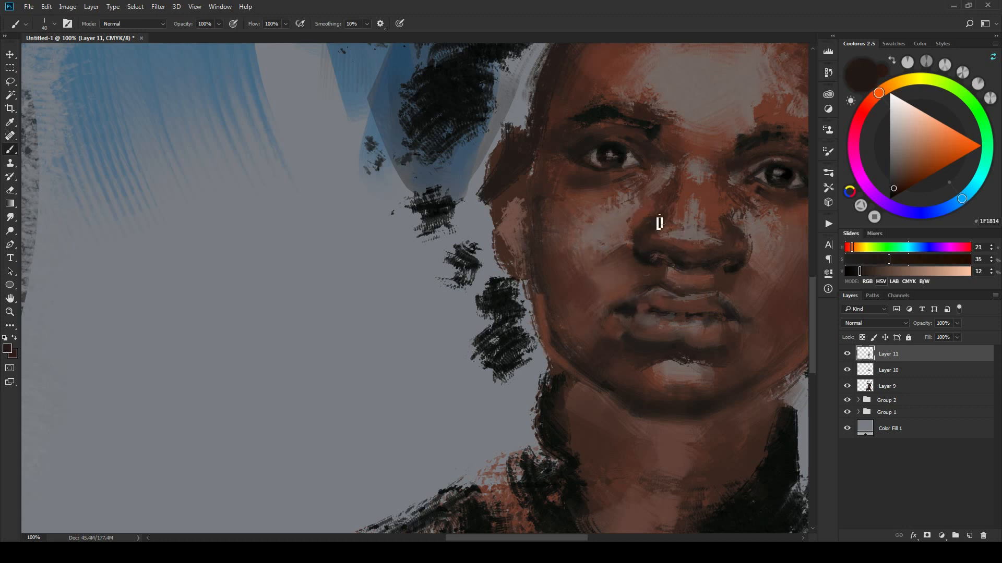
key(bracketleft)
key(bracketleft)
key(bracketleft)
key(bracketright)
key(bracketright)
Step: Touch up below the left-hand eye with sampled greyish brown (#715D54) and shade the adjoining nose side with dark brown (#312118) at size 70
alt+click(635, 215)
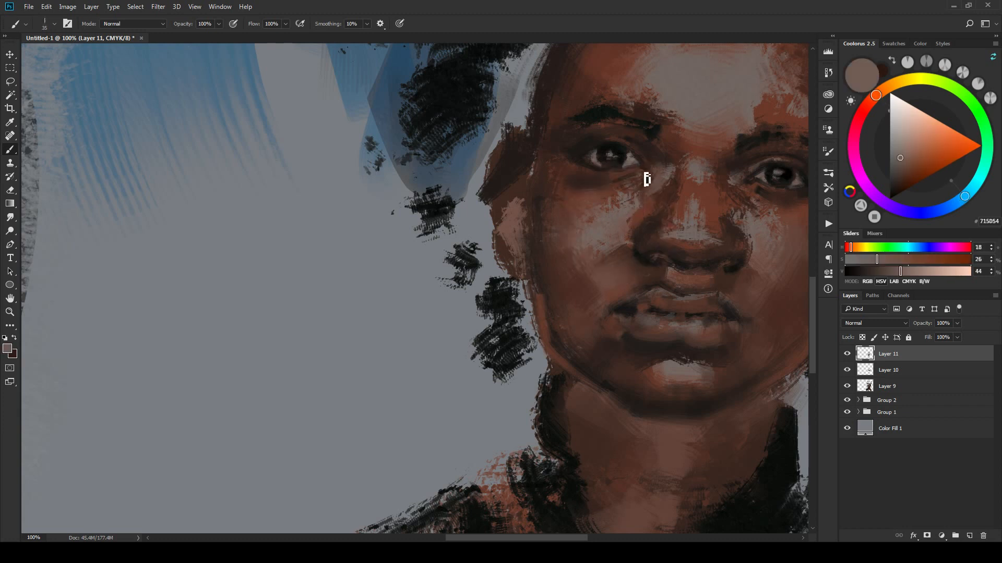
key(bracketright)
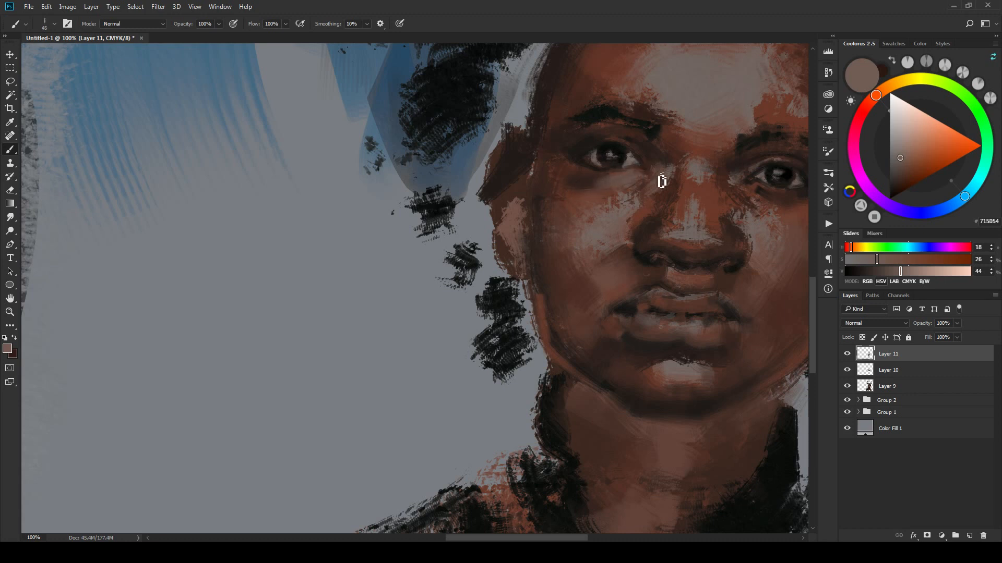
alt+click(595, 185)
key(bracketright)
key(bracketright)
key(bracketright)
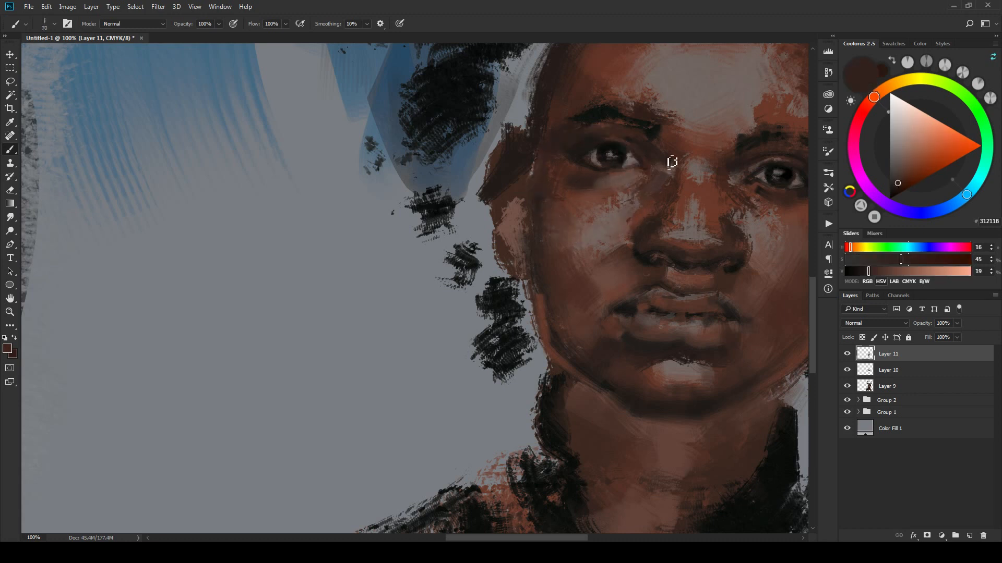
drag(627, 209, 671, 159)
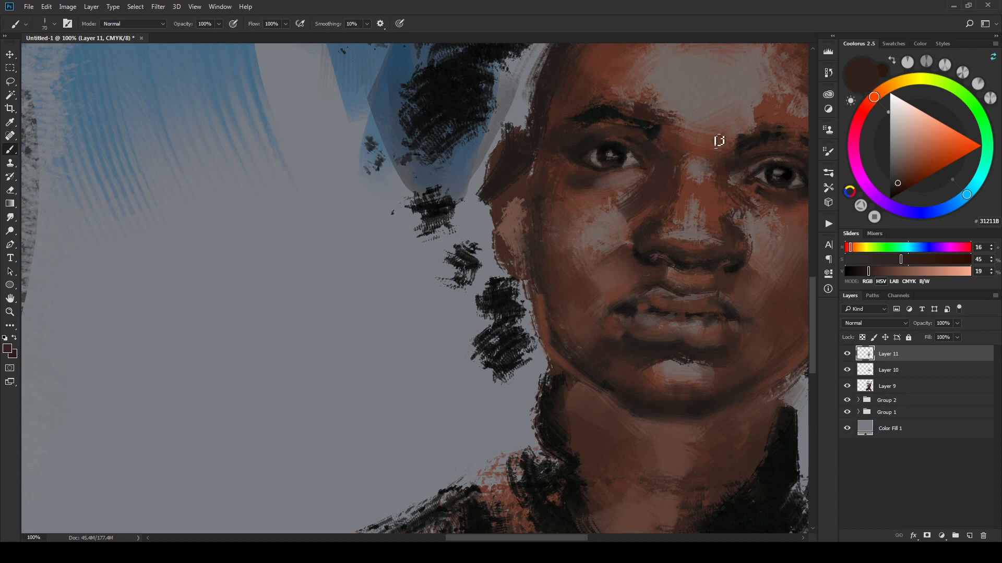
Step: Examine the whole multi-portrait canvas from a distance, comparing the woman's face with the other portraits
key(ctrl+minus)
key(ctrl+minus)
key(ctrl+minus)
key(ctrl+minus)
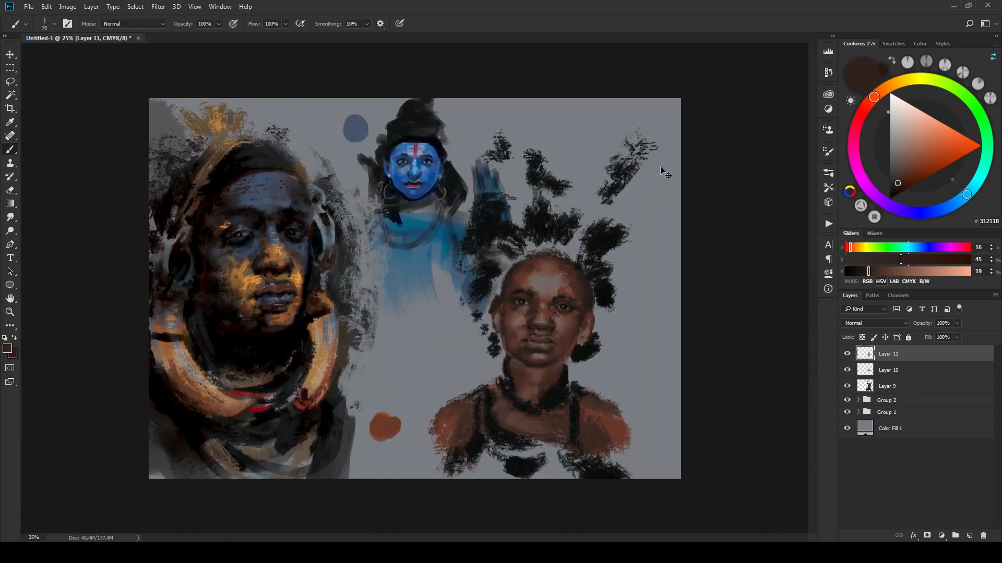
key(ctrl+minus)
key(ctrl+plus)
key(ctrl+plus)
key(ctrl+plus)
key(ctrl+plus)
key(ctrl+plus)
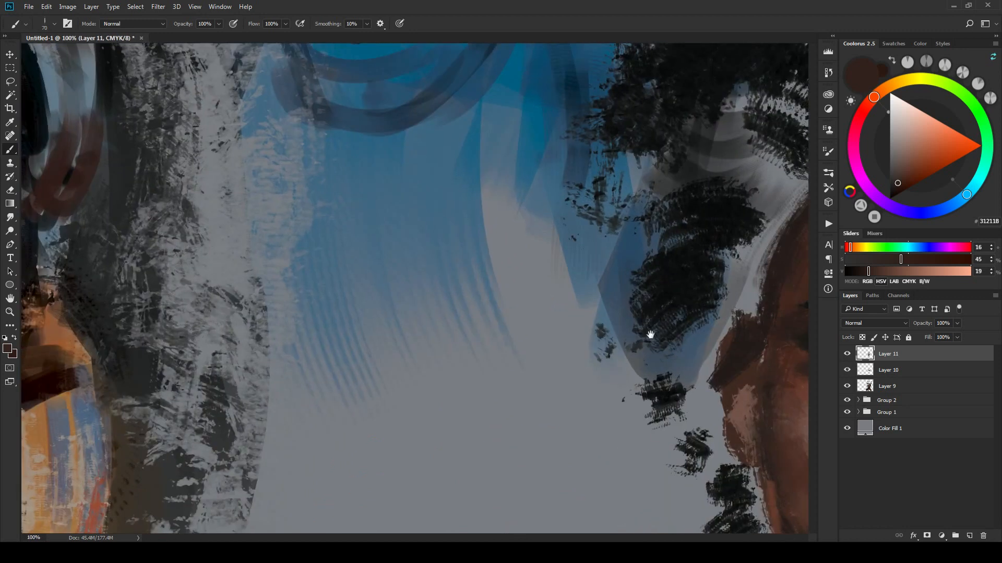
drag(650, 334, 577, 240)
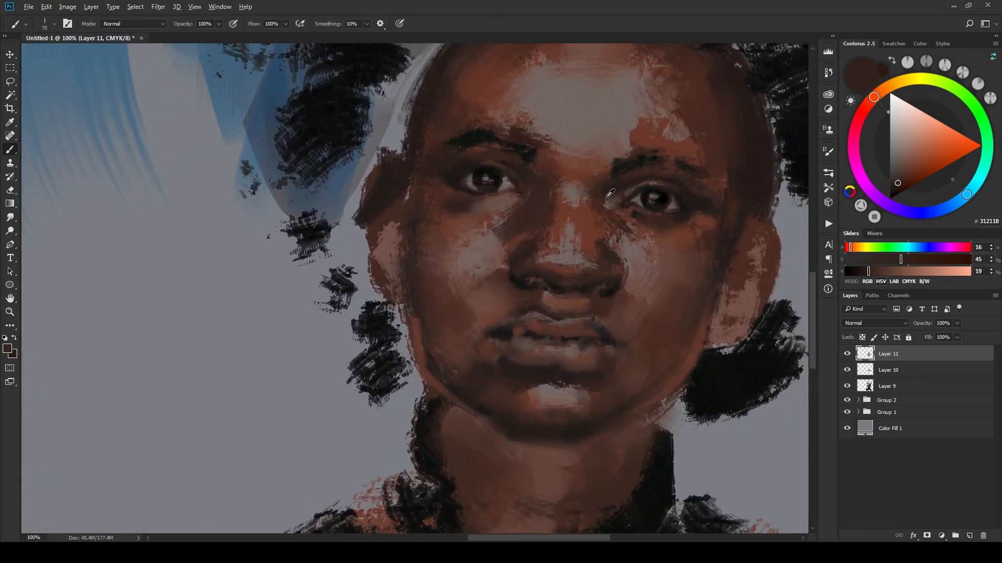
Step: Shade the inner corner of the right-hand eye with sampled dark brown (#2C1D17) and try a broad greyish-brown (#74655E) stroke beneath it
alt+click(609, 193)
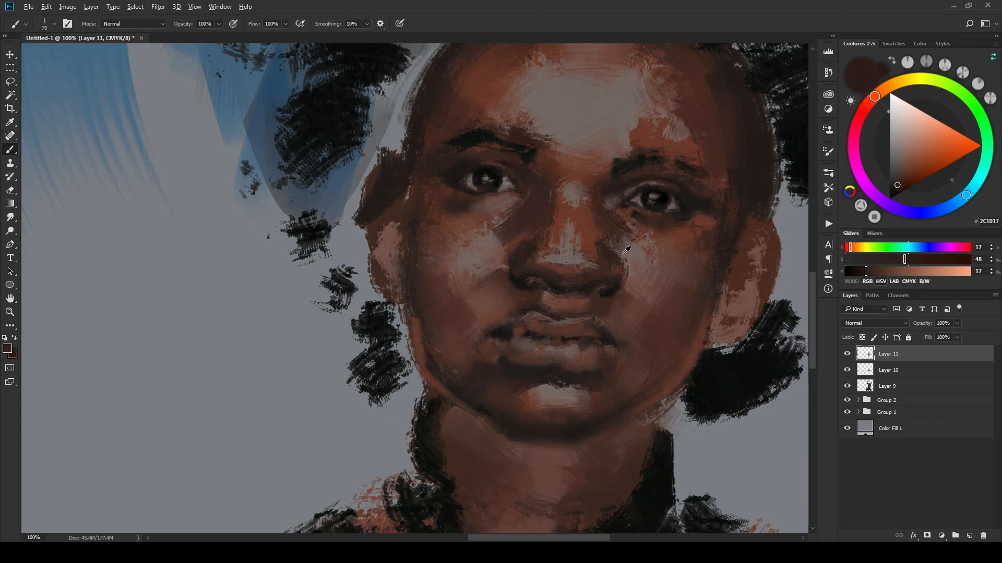
alt+click(656, 234)
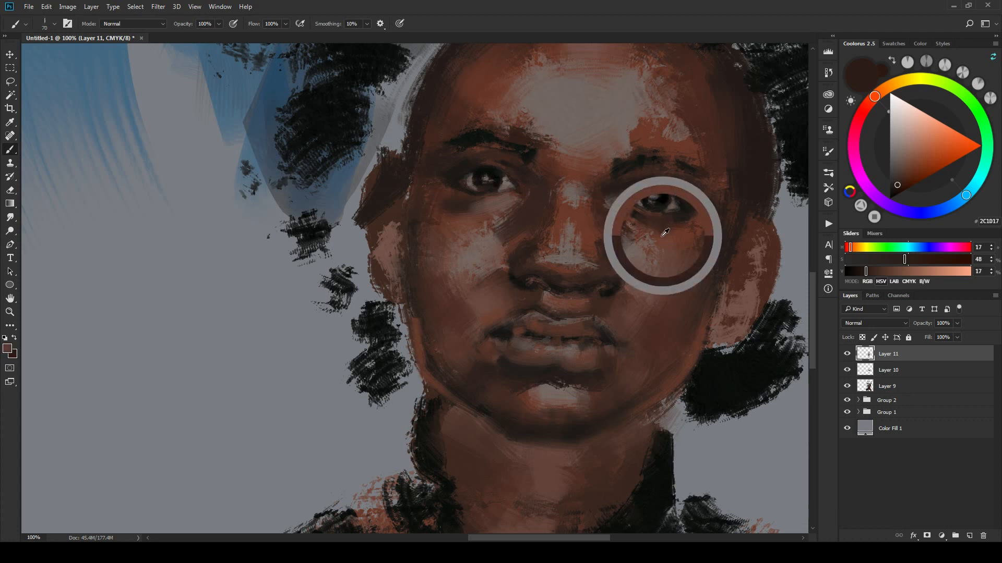
alt+click(637, 246)
drag(633, 224, 694, 240)
key(ctrl+z)
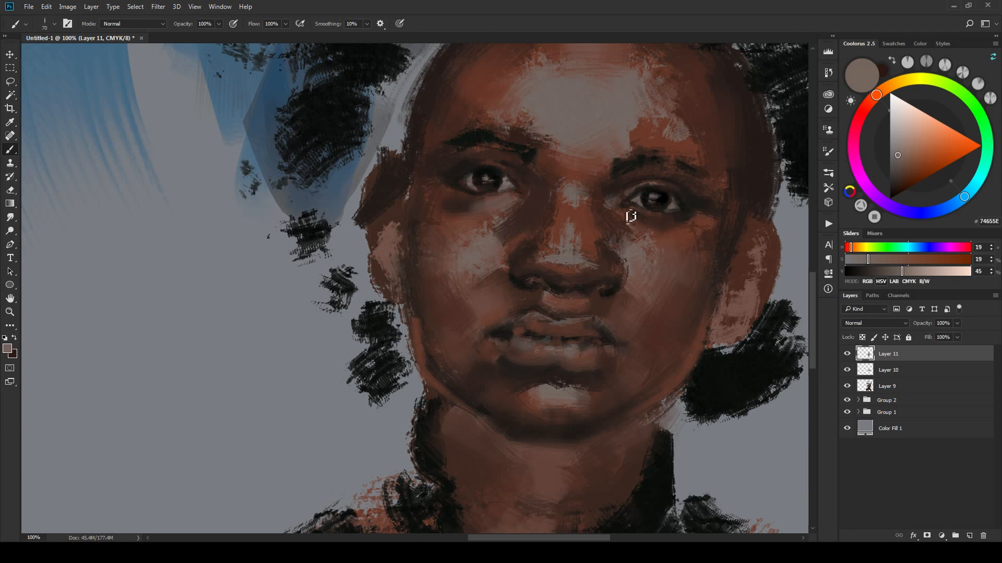
Step: Paint a narrower greyish-brown (#74655E) highlight under the right-hand eye with the brush reduced to size 35
key([)
key([)
key([)
key([)
key([)
drag(611, 213, 645, 235)
Step: Refine the shadow under the left-hand eye with sampled dark browns (#2E201A, #3C251B, #42281C), reducing the brush to size 25
alt+click(460, 209)
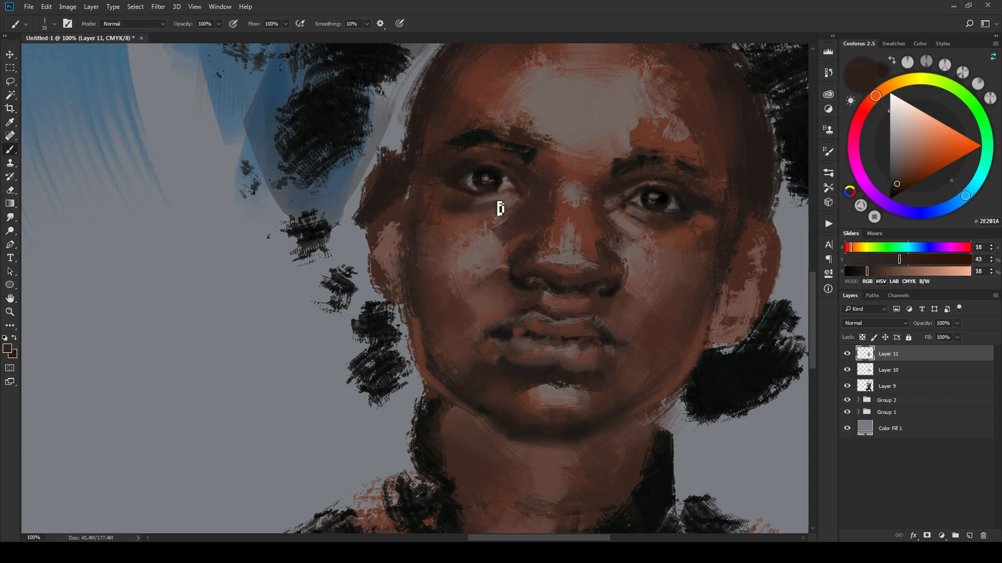
alt+click(457, 194)
alt+click(461, 194)
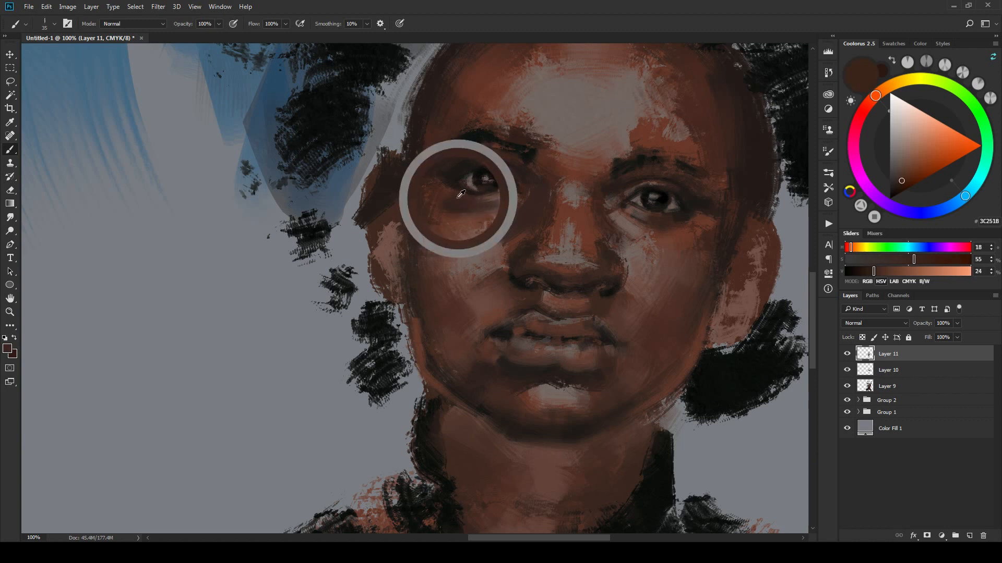
alt+click(455, 191)
key(bracketleft)
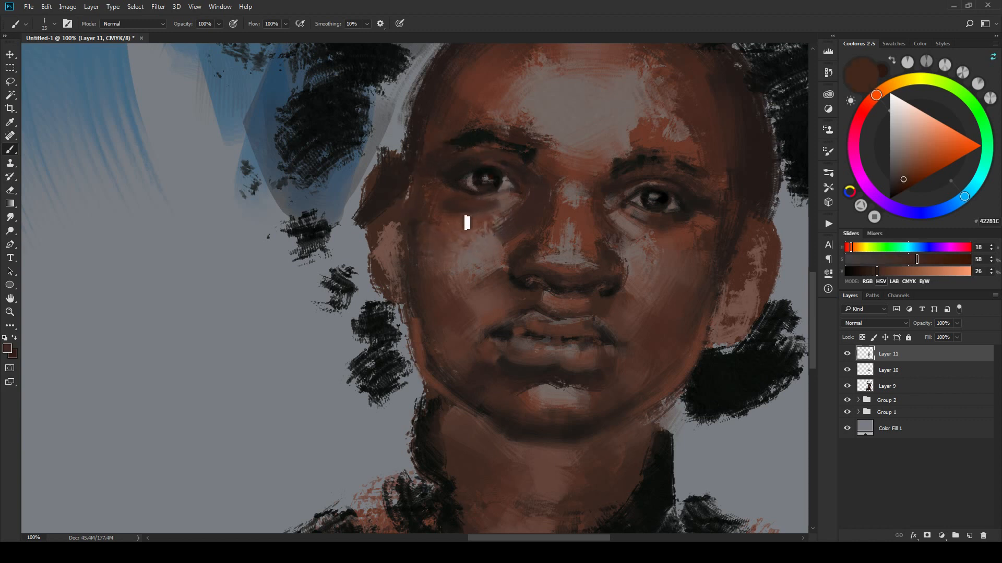
Step: Blend the upper cheek and nose side below the left-hand eye with sampled browns (#72625B, #35241E, #684738, #736158) at sizes 40 to 50
key(bracketright)
alt+click(488, 238)
key(bracketright)
key(bracketright)
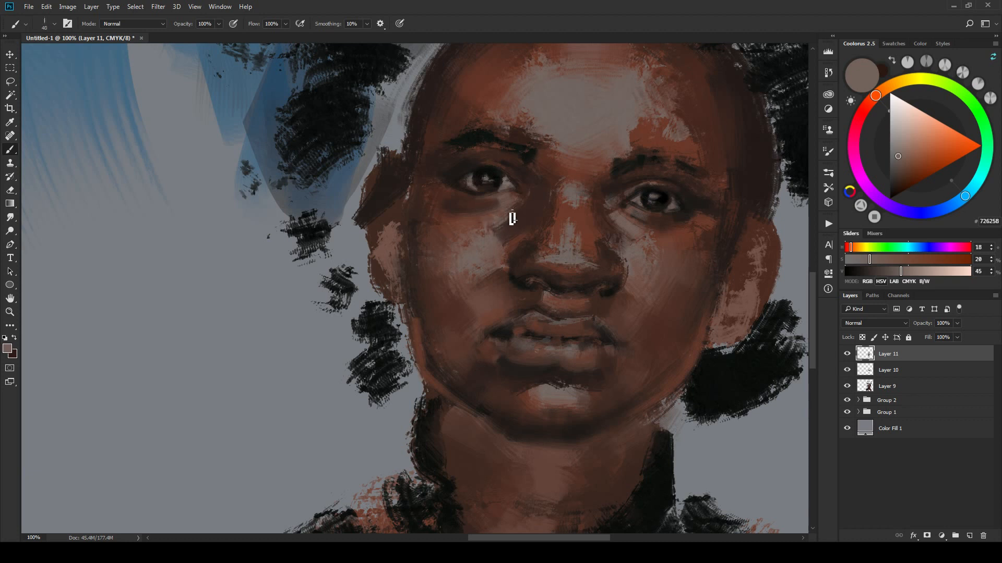
alt+click(526, 205)
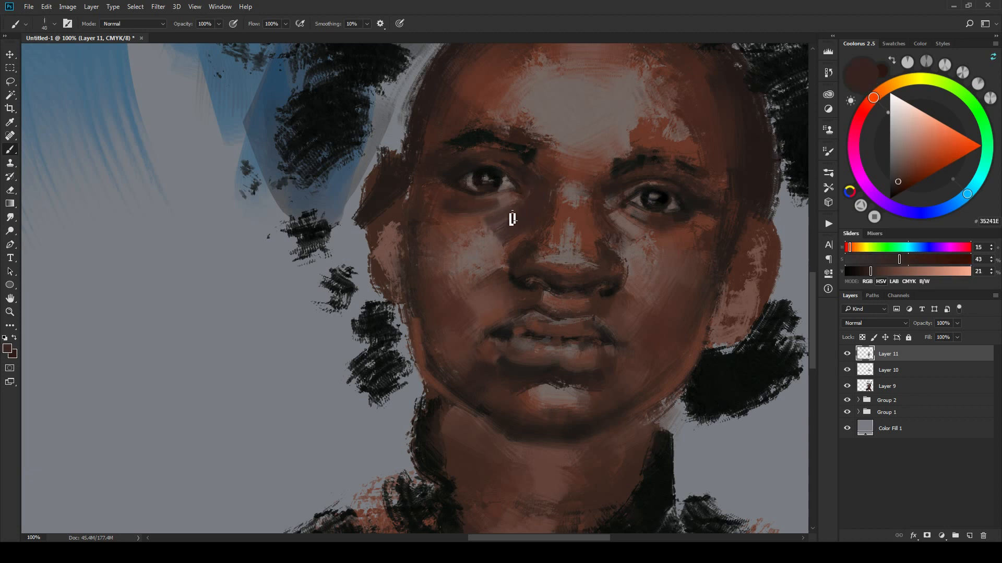
key(bracketright)
alt+click(475, 218)
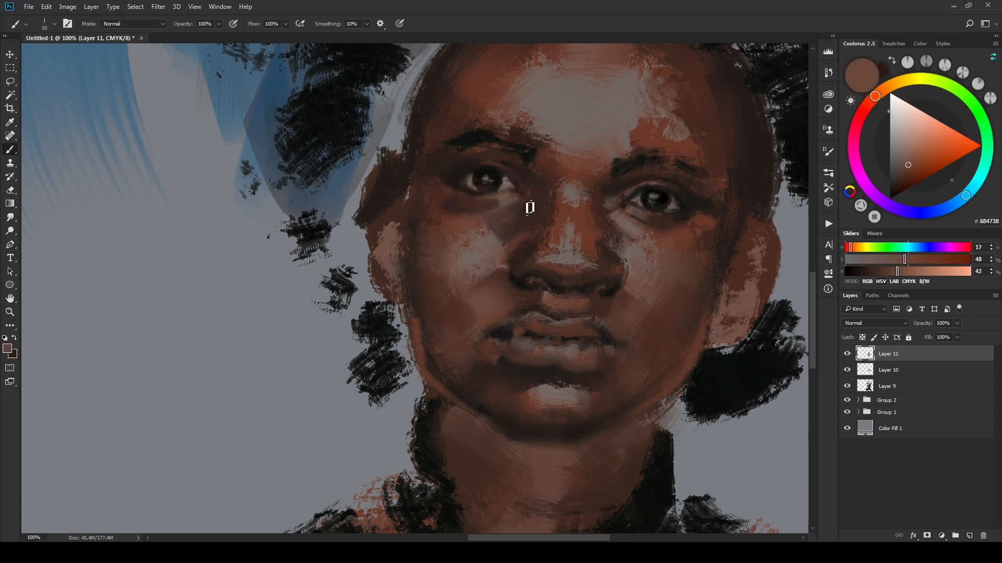
alt+click(491, 246)
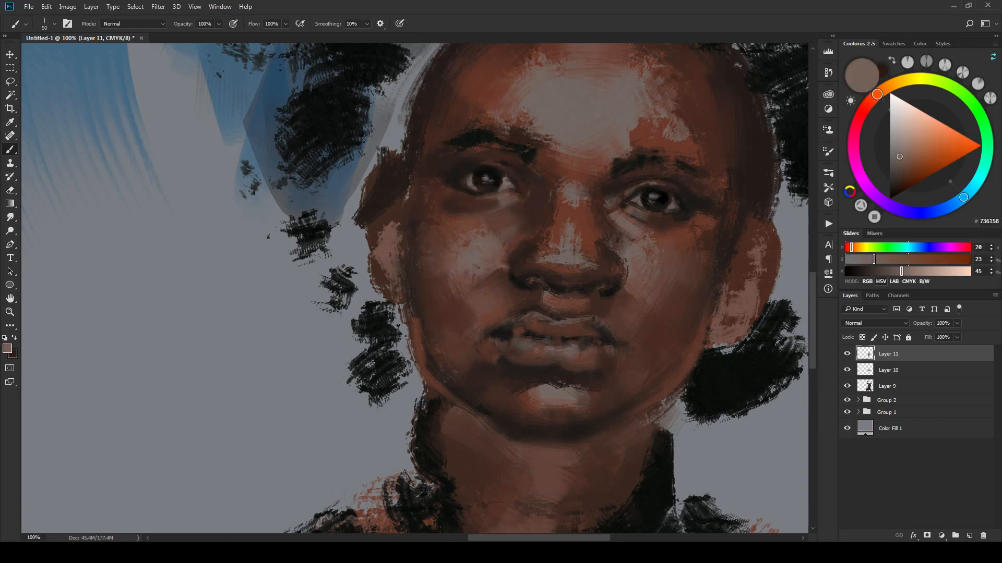
Step: Darken the nose side near the left-hand eye with sampled dark brown (#34231D) and an enlarged brush
scroll(595, 110, down, 3)
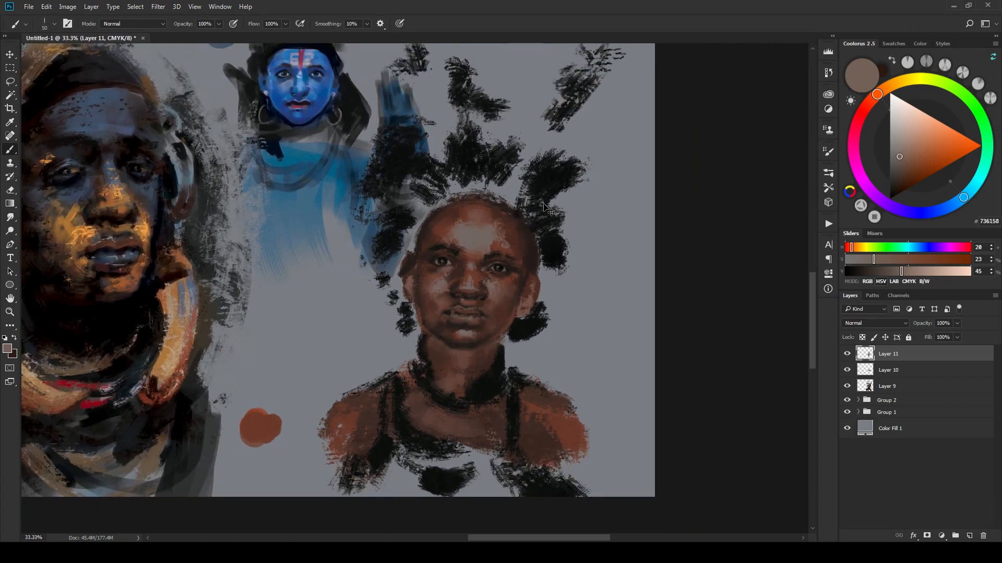
scroll(547, 208, down, 3)
scroll(547, 209, up, 4)
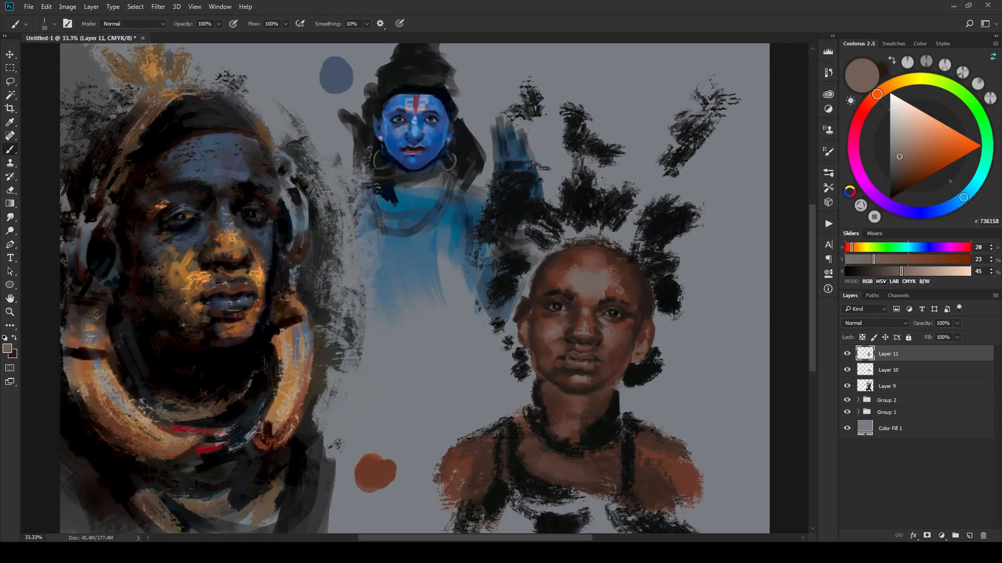
alt+click(579, 312)
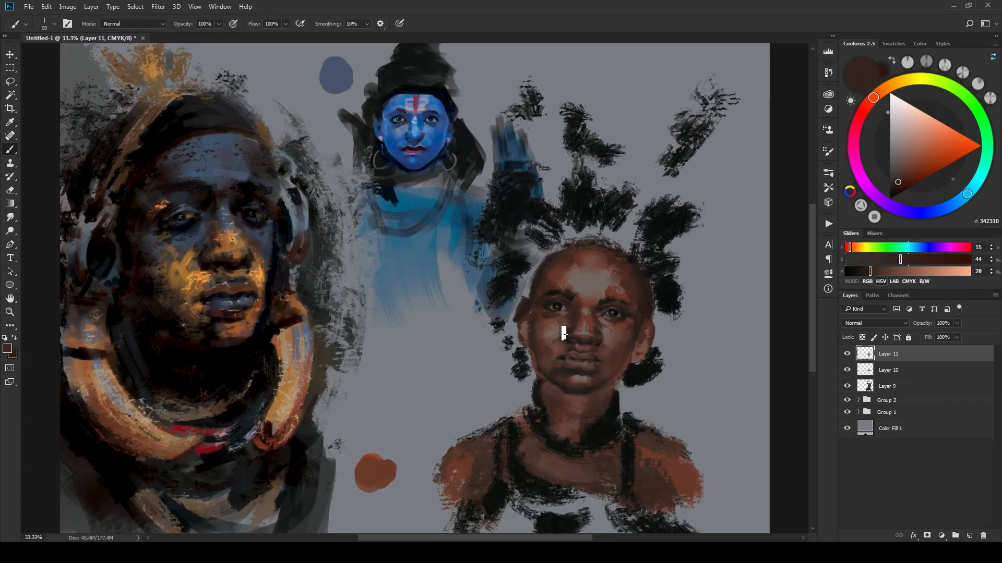
Step: Soften the cheek transitions beside the nose with sampled reddish brown (#674435), reducing the brush to size 30
scroll(599, 284, down, 3)
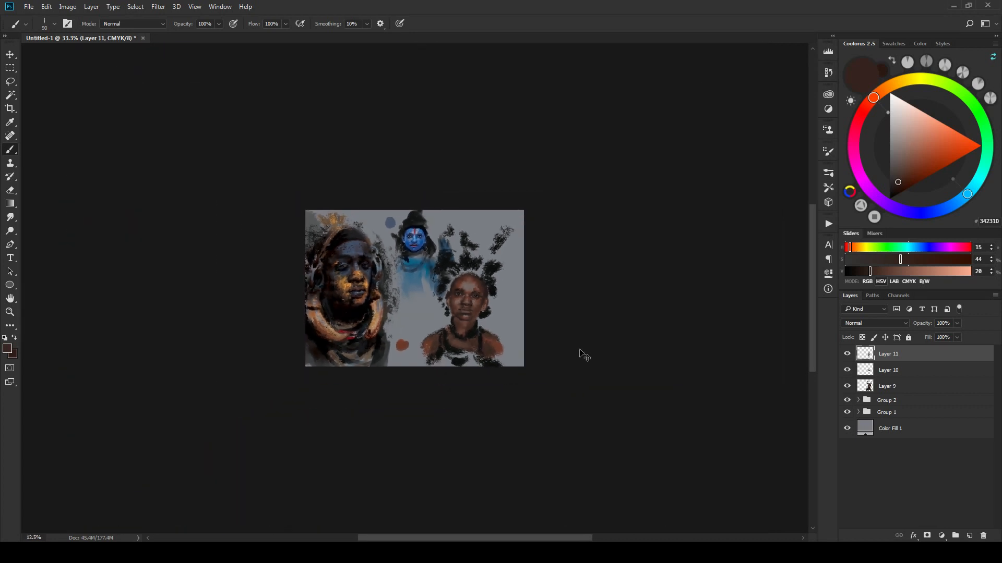
scroll(581, 351, up, 3)
scroll(636, 376, up, 1)
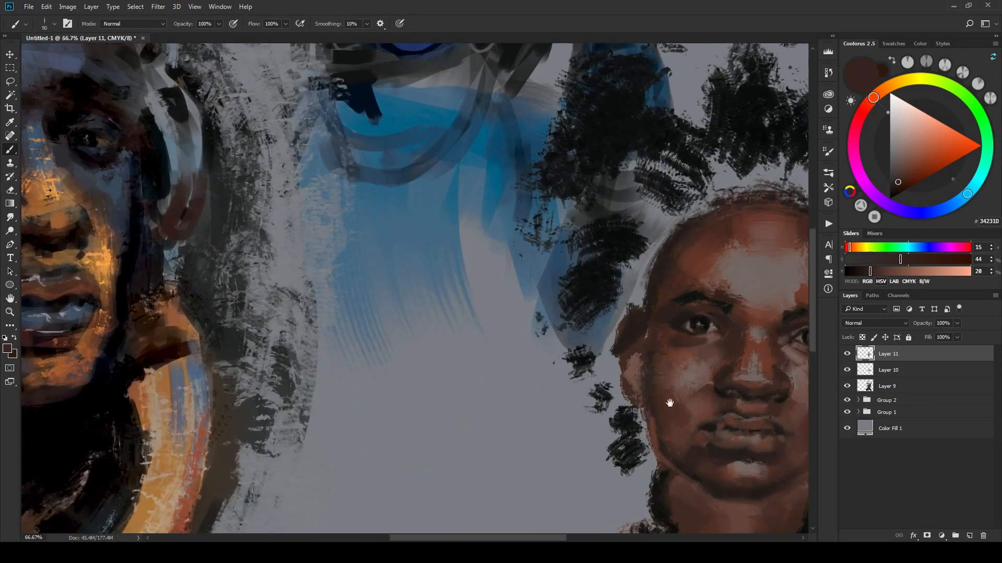
scroll(667, 402, up, 1)
drag(606, 394, 577, 394)
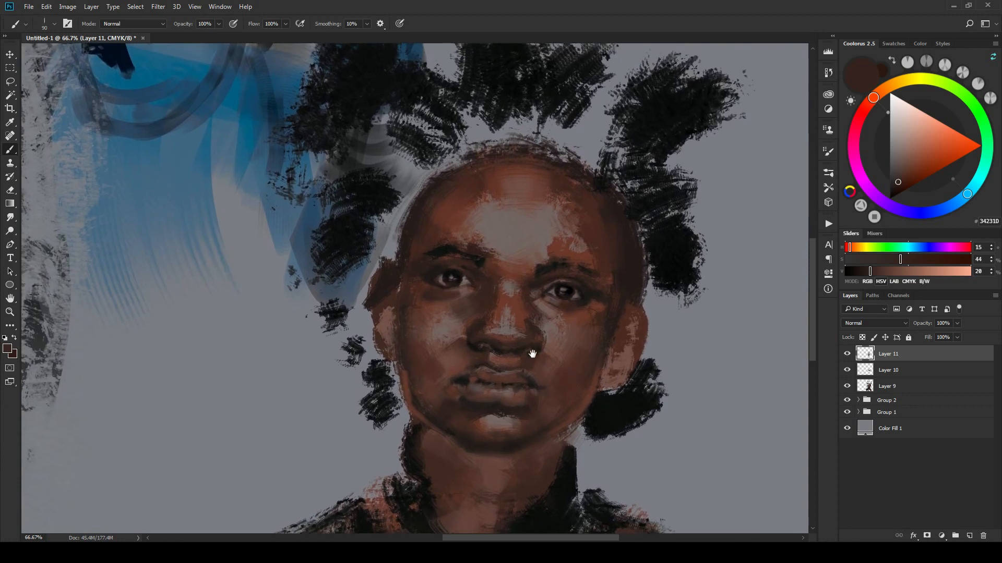
alt+click(476, 331)
mouse_move(466, 323)
mouse_down()
mouse_move(447, 305)
mouse_move(478, 328)
mouse_up()
key(bracketleft)
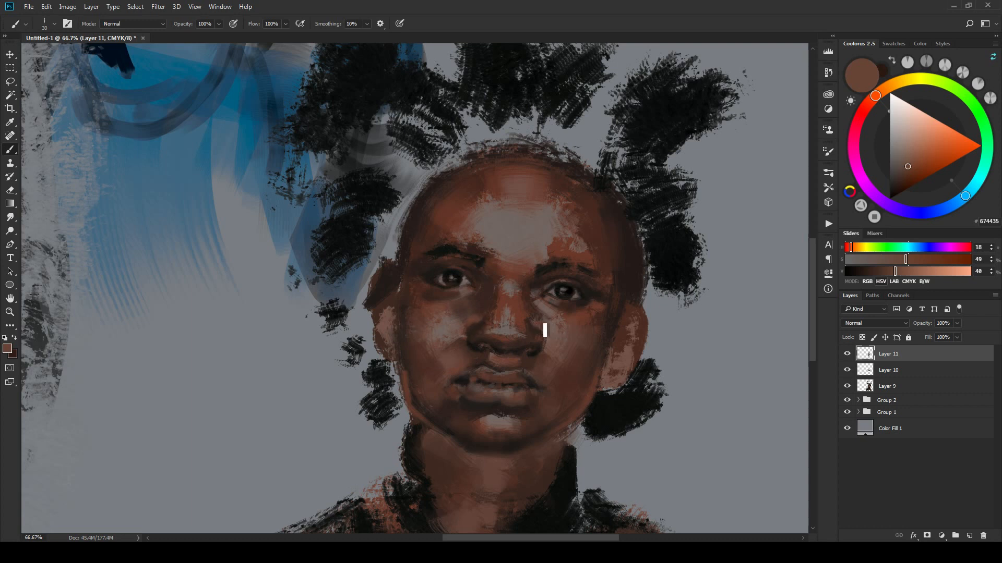
Step: Blend the edge between the left-hand cheek and the nose with the current reddish brown (#674435) at size 40
scroll(529, 180, down, 1)
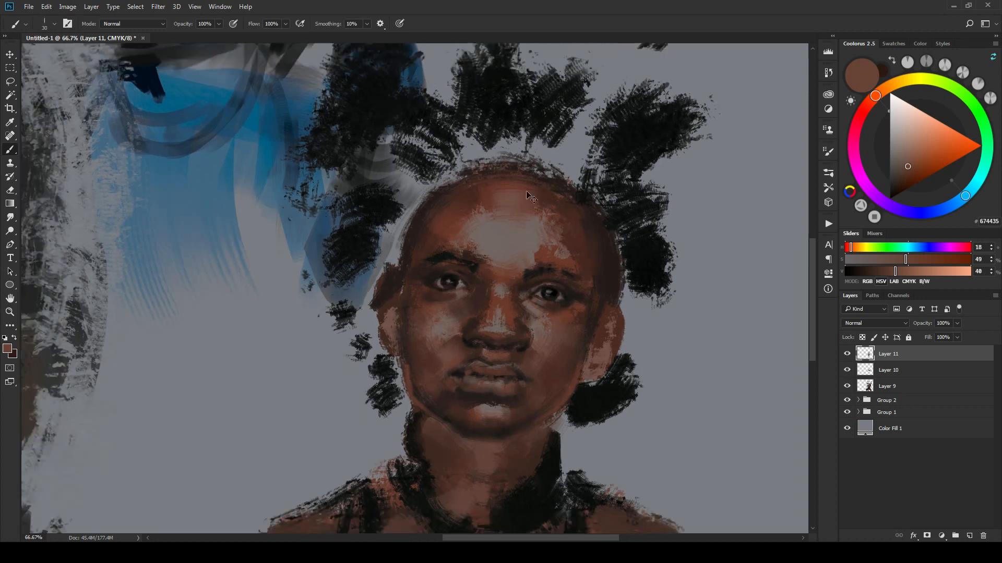
scroll(552, 376, down, 3)
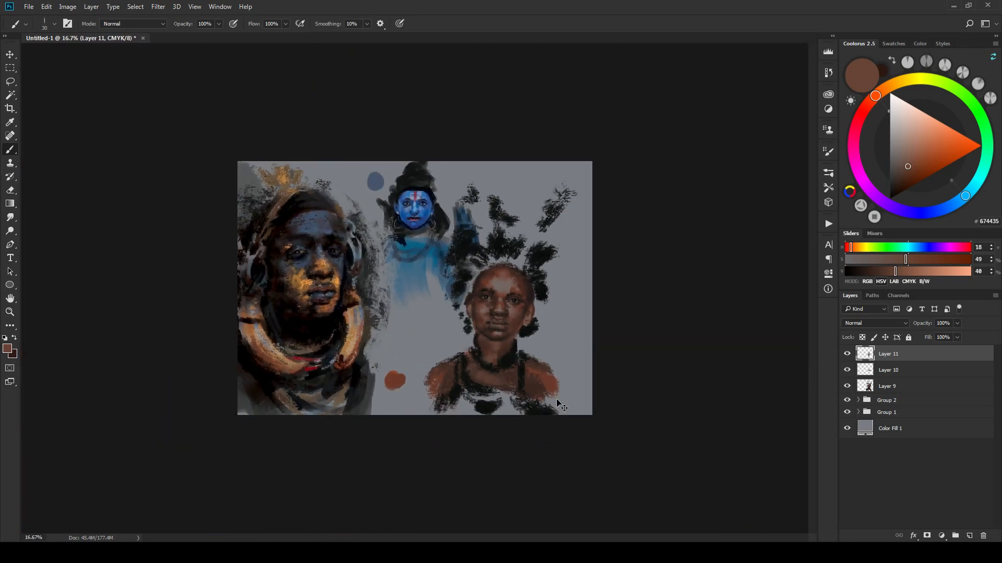
key(ctrl+plus)
key(ctrl+plus)
key(ctrl+plus)
key(ctrl+plus)
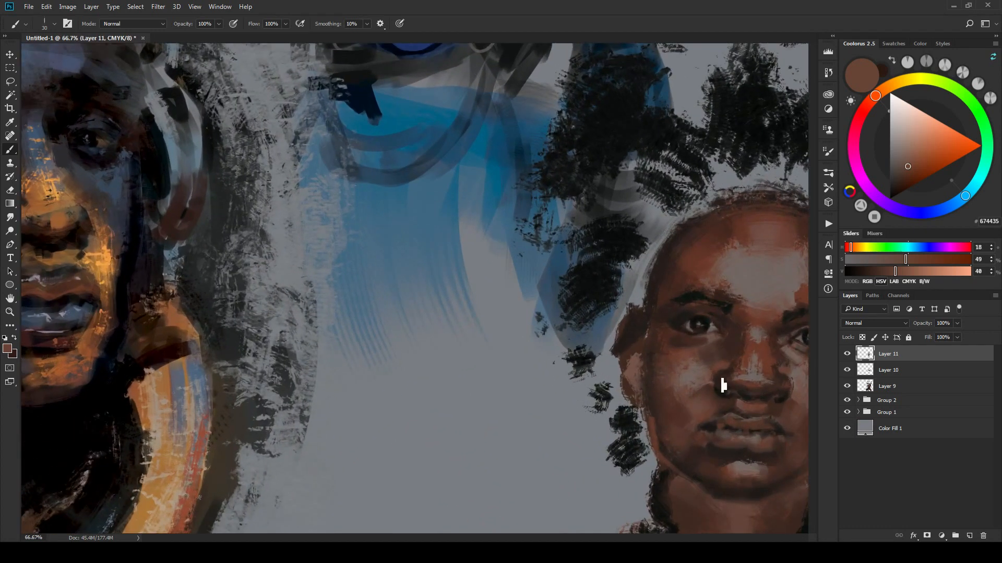
key(bracketright)
key(bracketright)
key(bracketright)
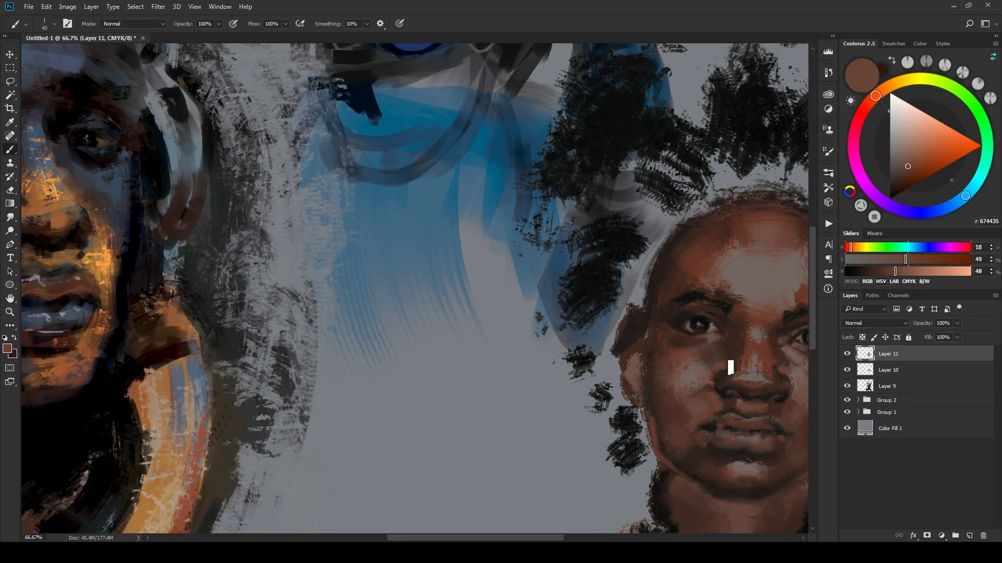
Step: Work sampled greyish brown (#6F5B53) into the cheek highlights beside the nose, adjusting the brush size
alt+click(711, 368)
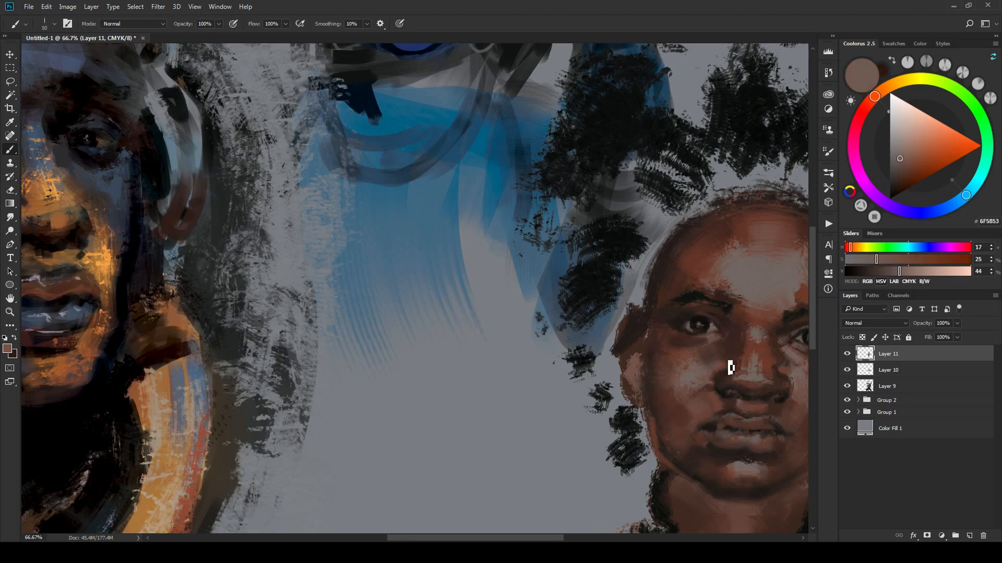
key(bracketleft)
key(bracketleft)
key(bracketleft)
key(bracketleft)
drag(685, 395, 358, 326)
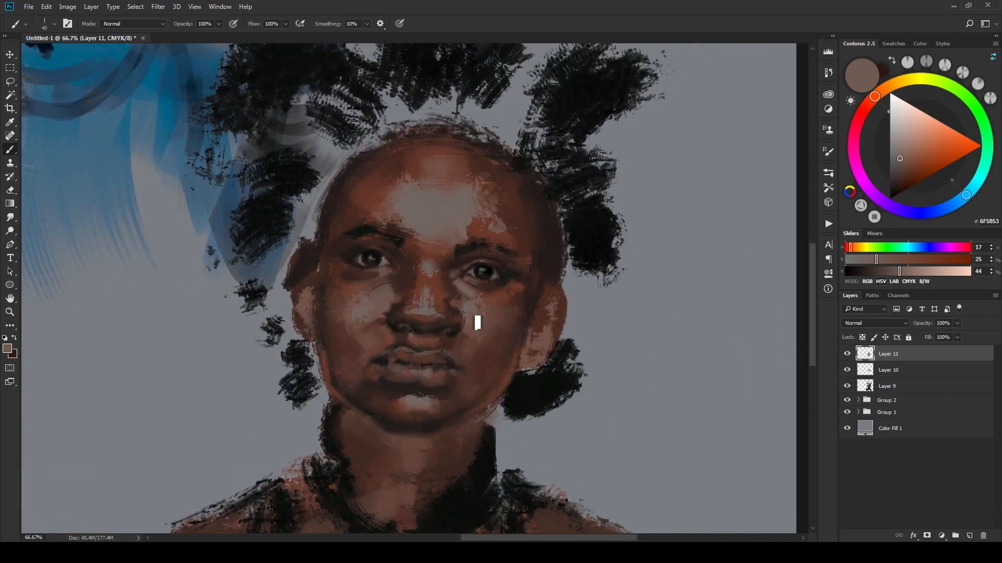
drag(510, 316, 521, 306)
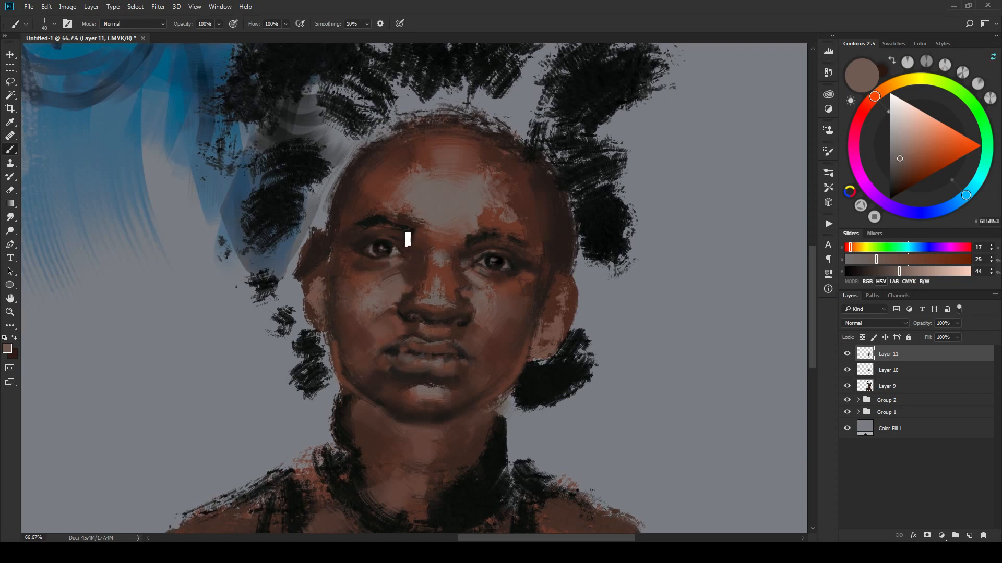
Step: Touch up the lower lid of the left-hand eye with sampled grey-brown (#635752) at size 20
alt+click(371, 248)
key(bracketleft)
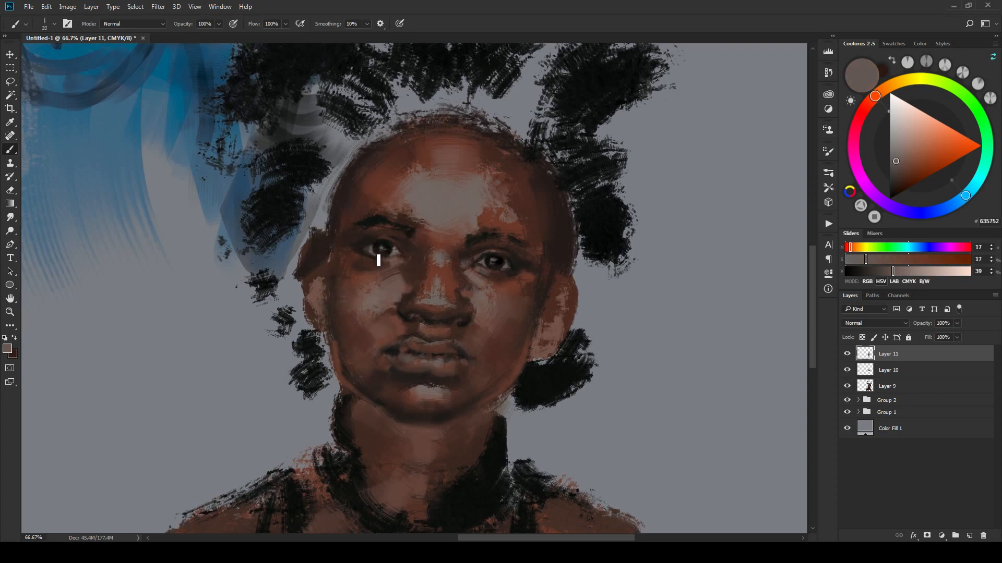
scroll(425, 290, down, 4)
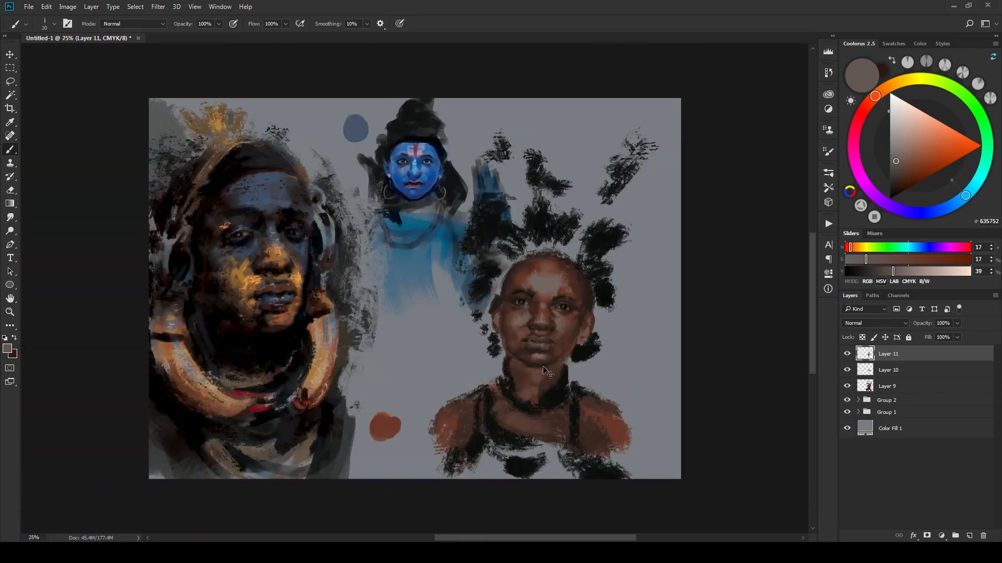
scroll(545, 373, up, 3)
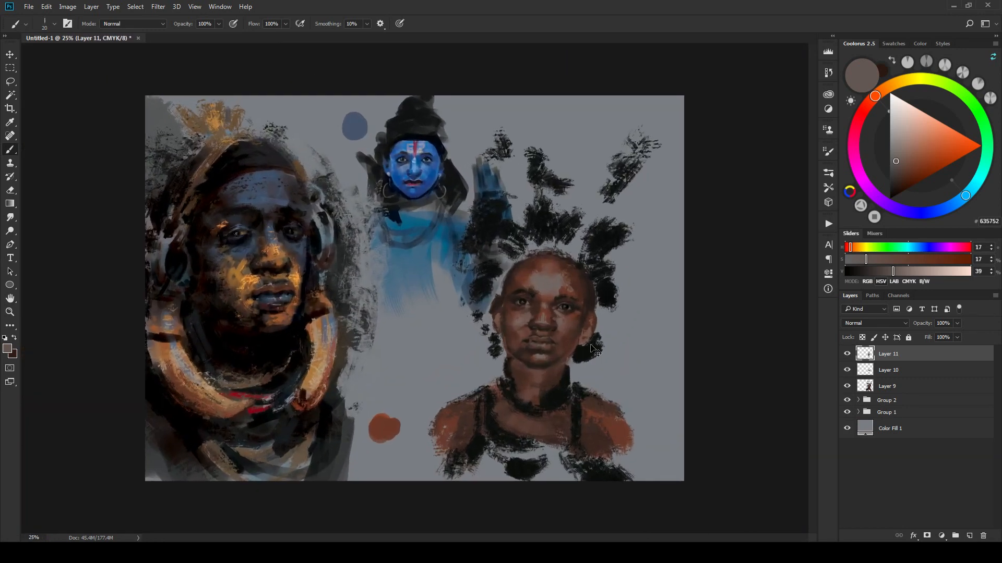
Step: Create a new layer above Layer 11 and choose the EE Diag Texture brush
scroll(593, 433, down, 4)
scroll(593, 433, up, 3)
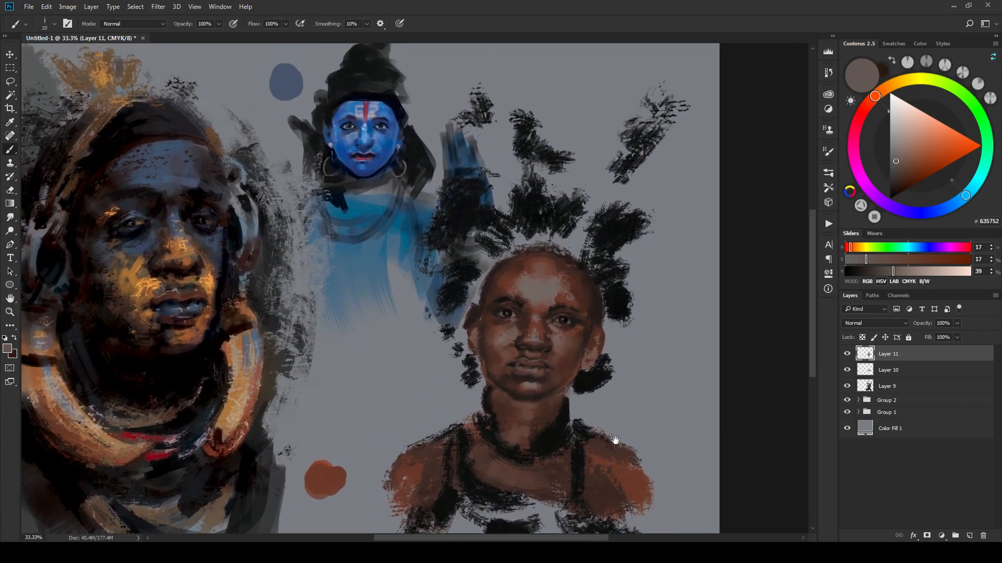
drag(616, 441, 619, 457)
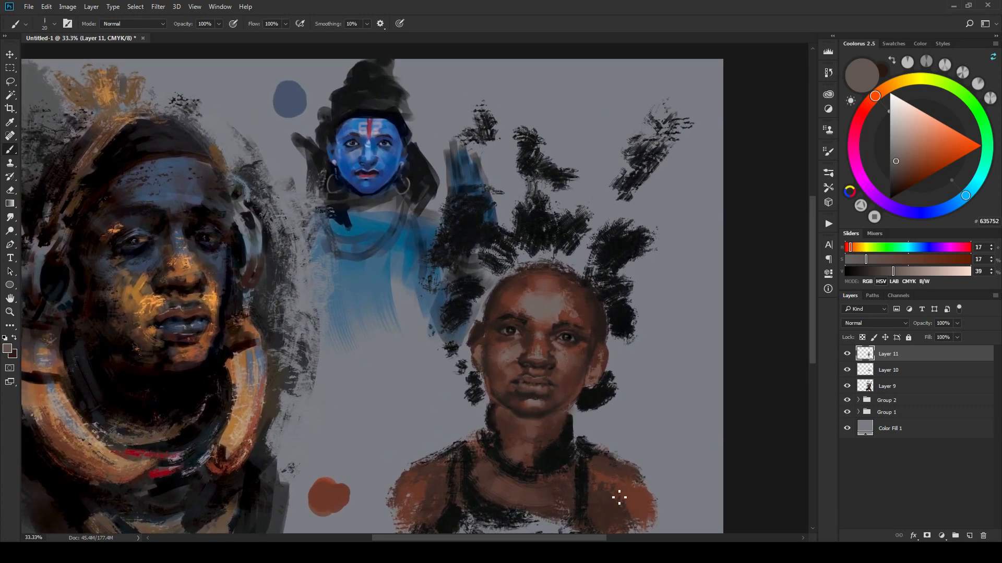
click(970, 535)
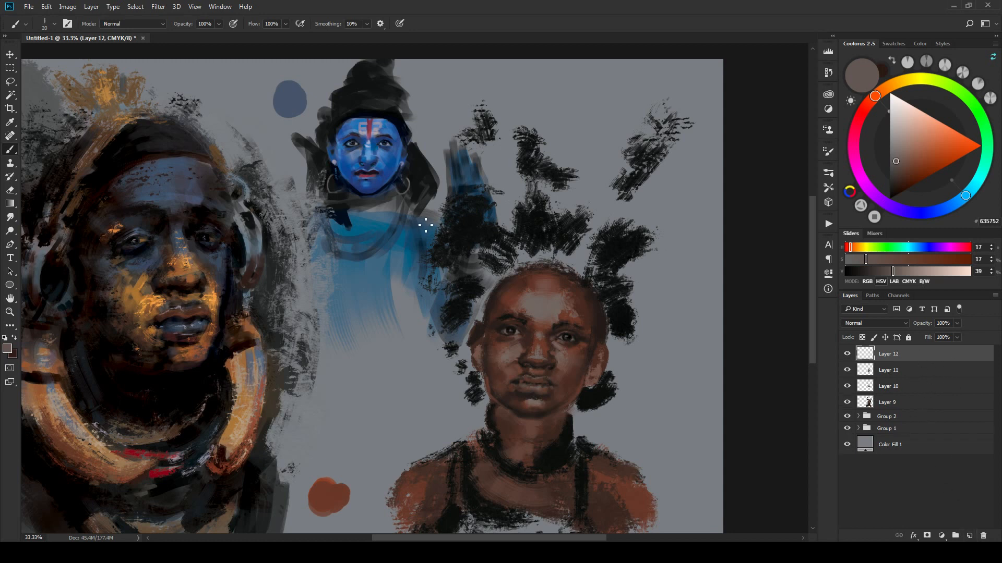
right_click(572, 200)
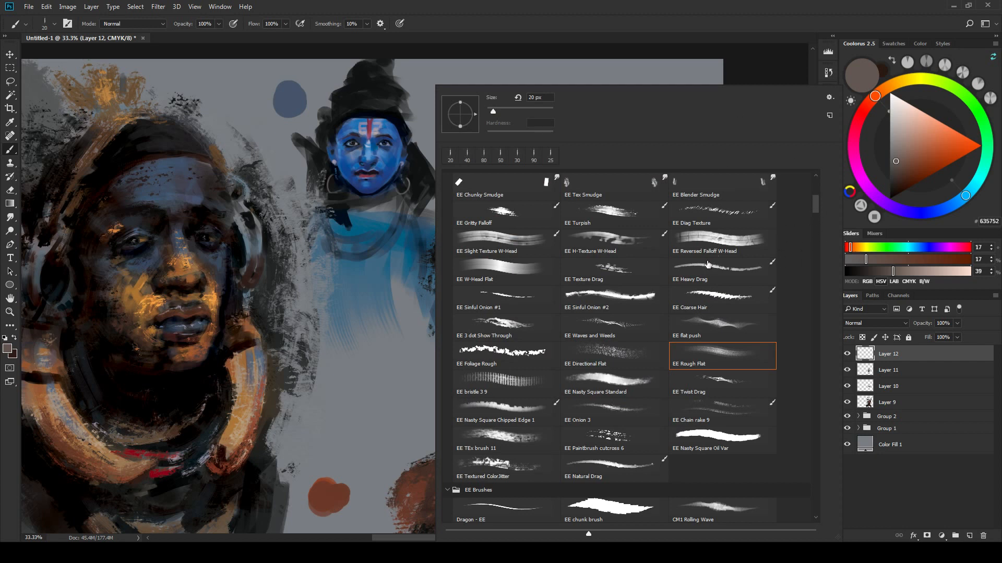
click(727, 226)
mouse_move(813, 208)
mouse_down()
mouse_move(818, 200)
mouse_move(816, 216)
mouse_move(815, 203)
mouse_up()
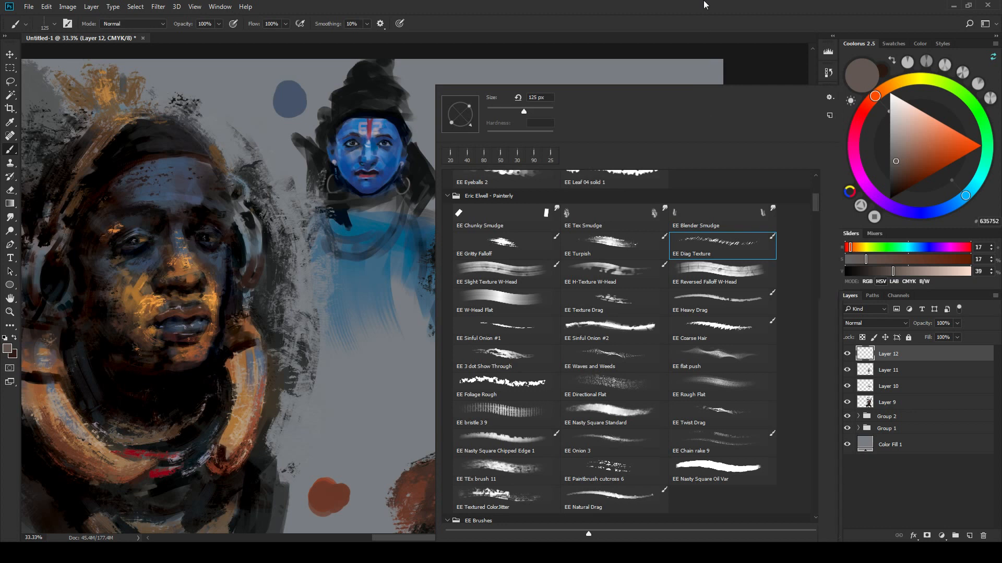
key(Escape)
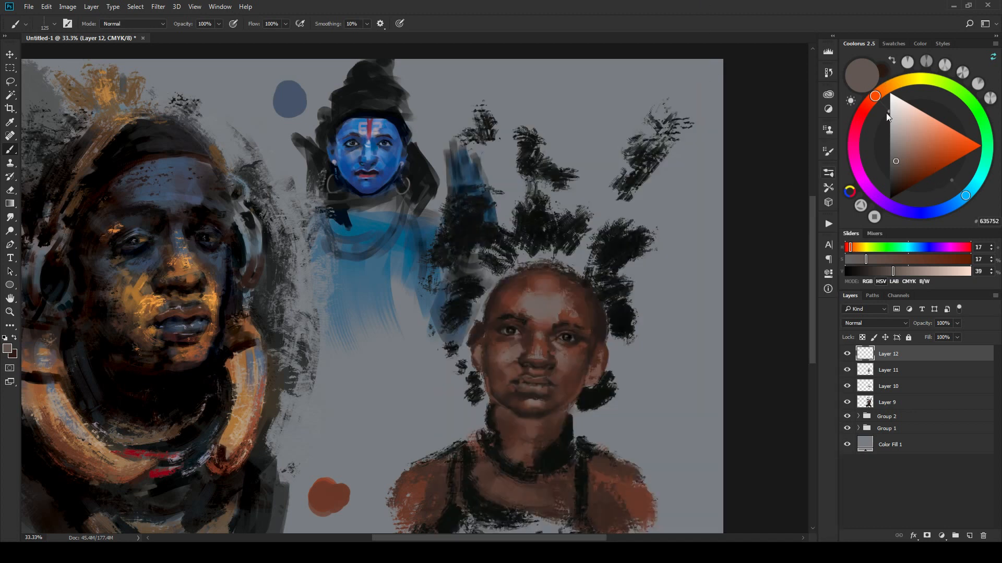
Step: Paint a textured band over the woman's crown in neutral grey (#9BA0A1) at brush size 100
drag(905, 132, 891, 134)
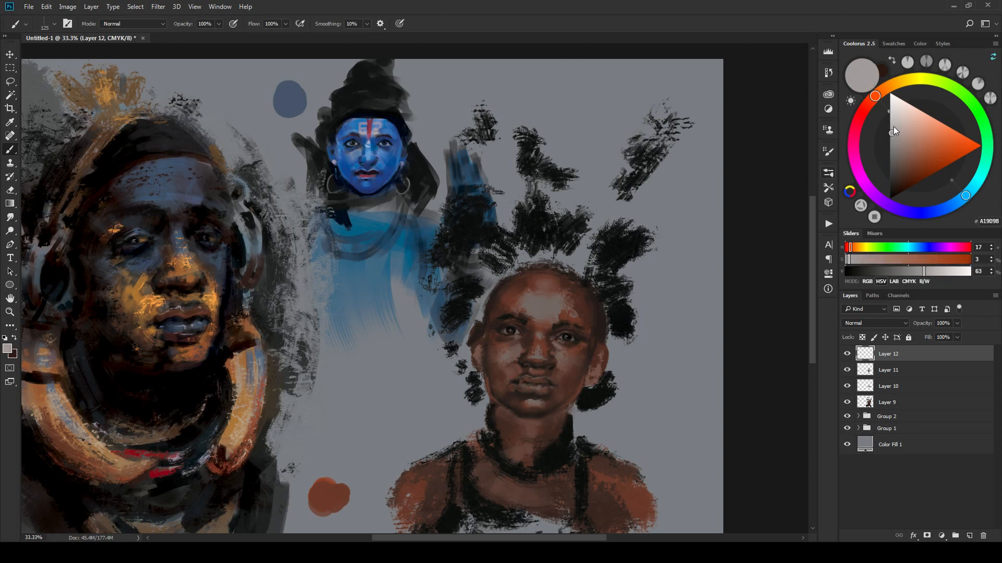
drag(966, 196, 974, 186)
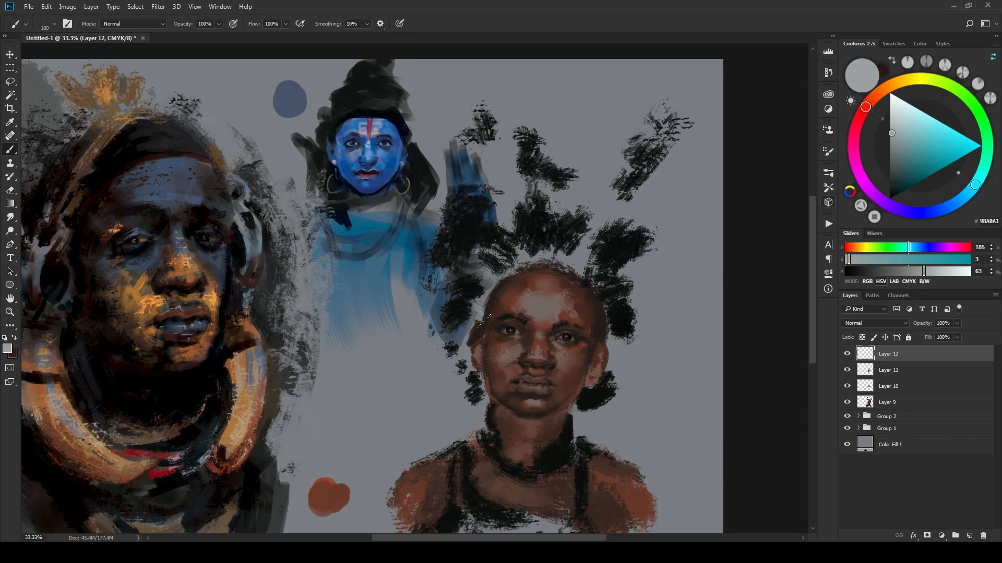
mouse_move(483, 301)
mouse_down()
mouse_move(544, 255)
mouse_move(520, 268)
mouse_move(553, 256)
mouse_up()
Step: Build up the band around the head with a smaller brush in lighter greys (#BFC7C8, then #BFC4C8), extending it down to the right-hand ear
key(bracketleft)
key(bracketleft)
click(895, 118)
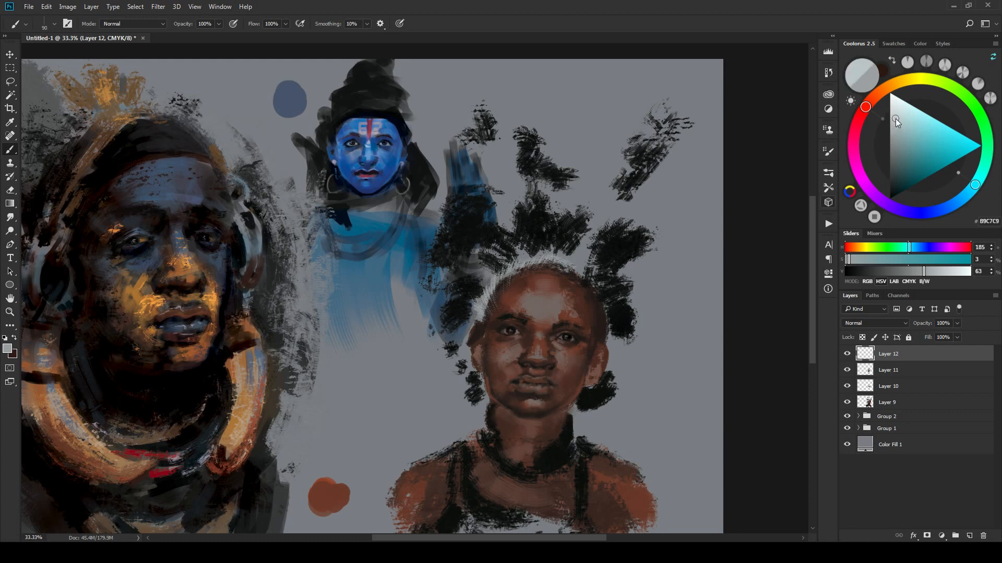
click(893, 118)
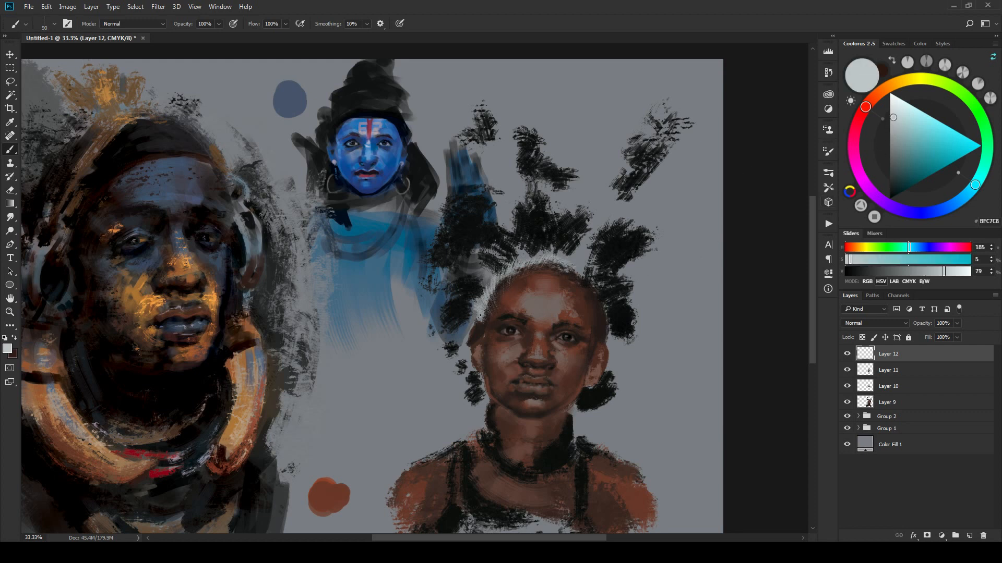
drag(479, 313, 508, 273)
drag(969, 194, 955, 199)
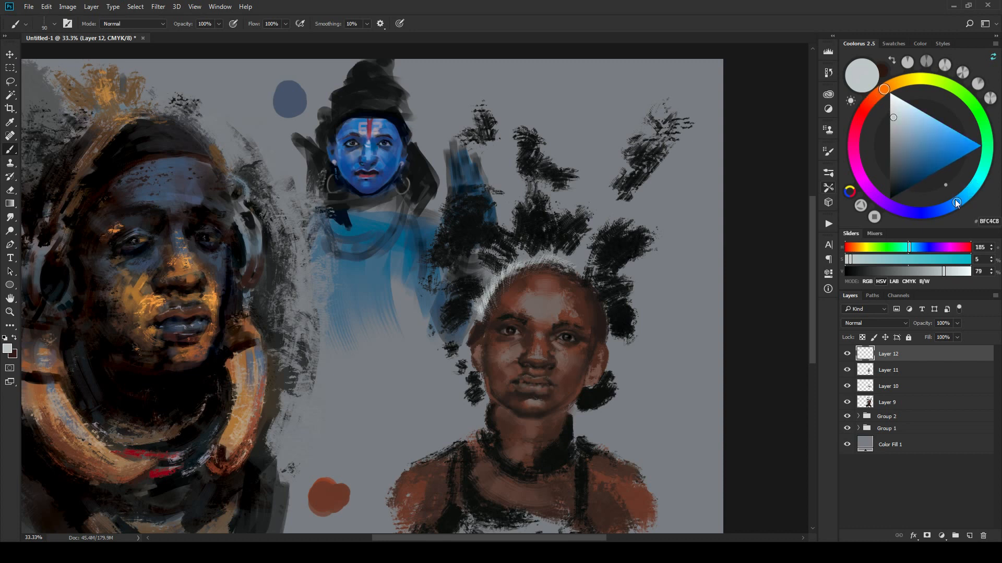
drag(499, 271, 544, 254)
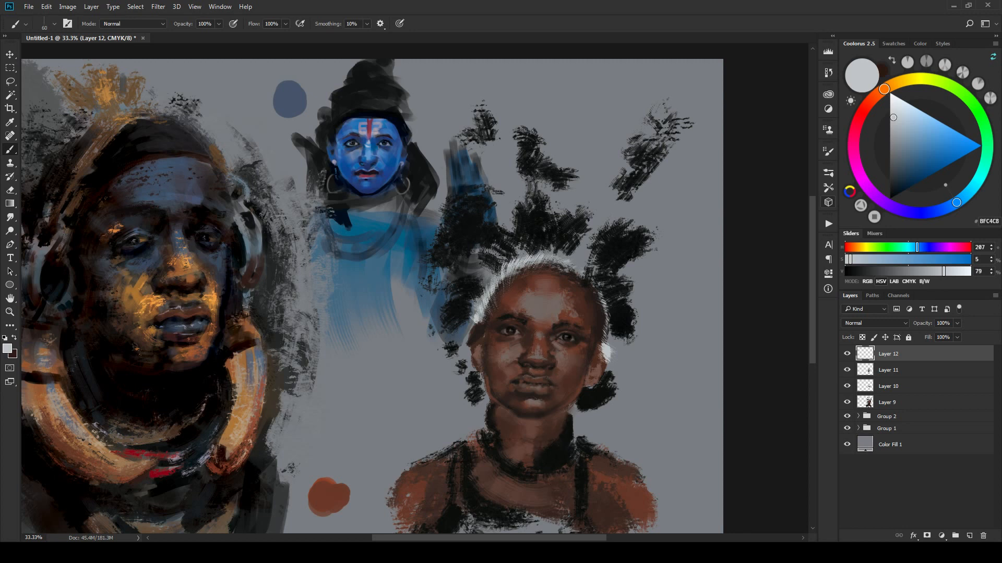
Step: Paint a light grey (#BFC4C8) tuft on each upper arm at brush size 100
drag(574, 437, 568, 351)
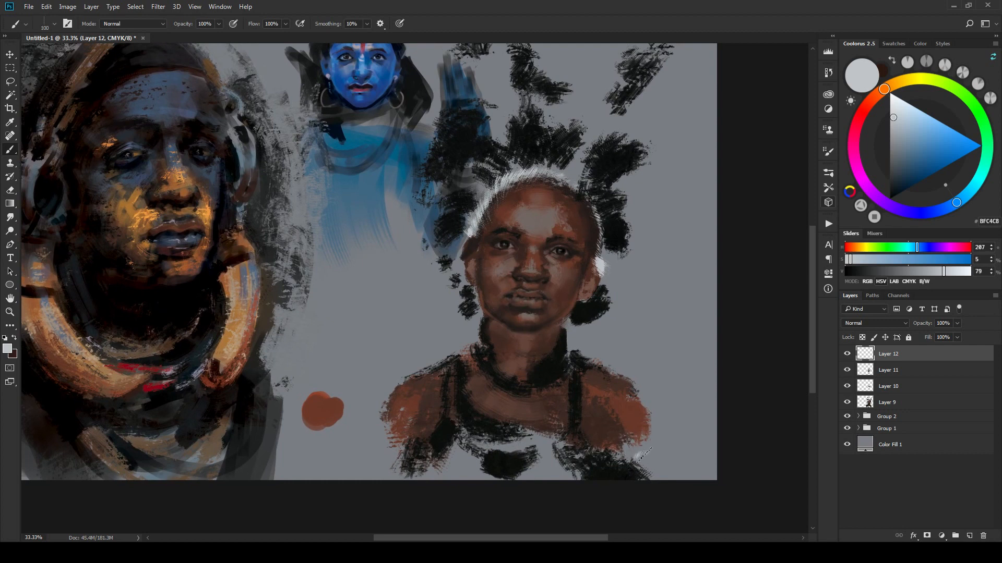
mouse_move(643, 455)
mouse_down()
mouse_move(647, 441)
mouse_move(626, 459)
mouse_move(666, 472)
mouse_move(659, 490)
mouse_up()
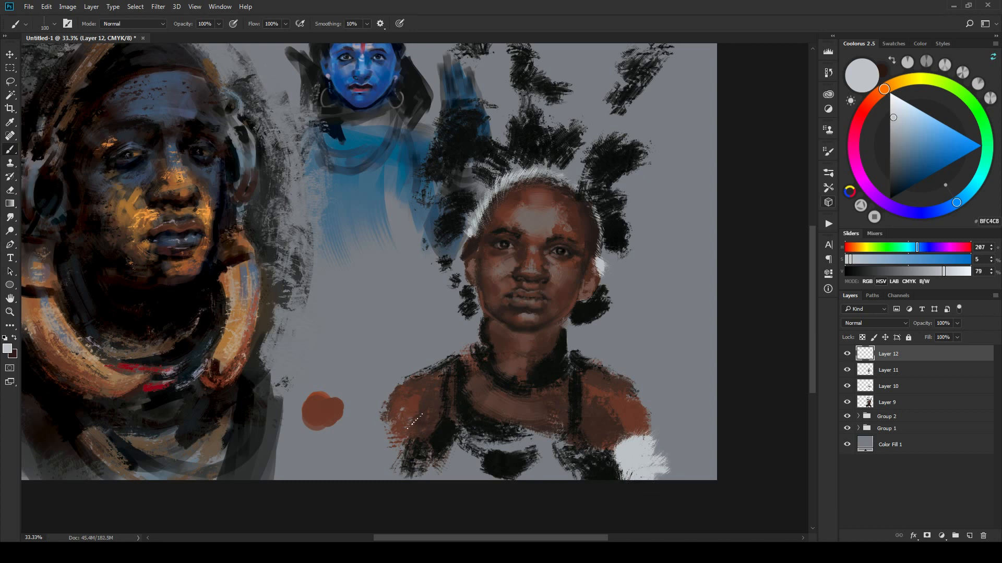
mouse_move(383, 450)
mouse_down()
mouse_move(407, 468)
mouse_move(388, 482)
mouse_move(413, 491)
mouse_up()
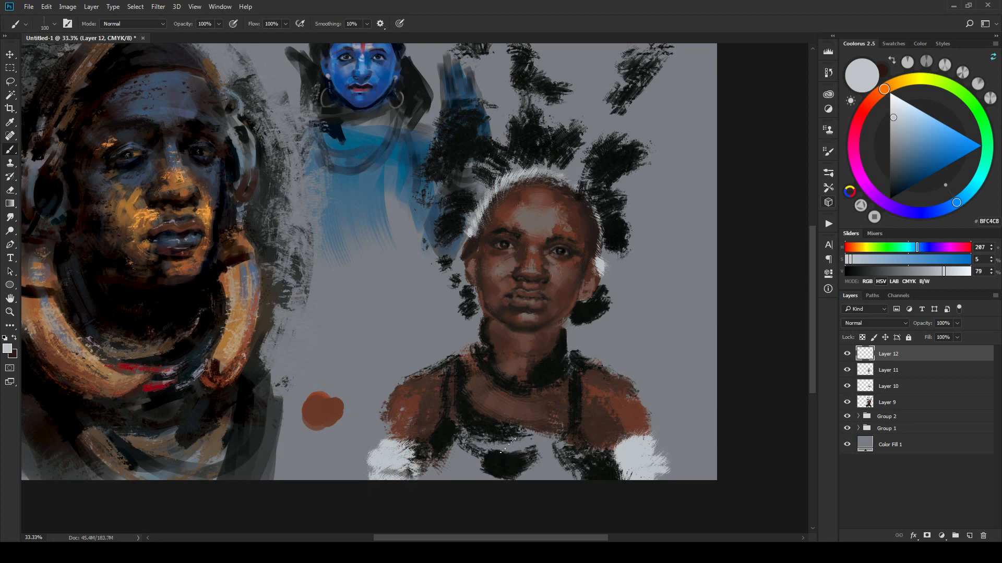
Step: Switch to the EE Natural Drag brush and paint a light grey curved necklace across the upper chest
right_click(726, 186)
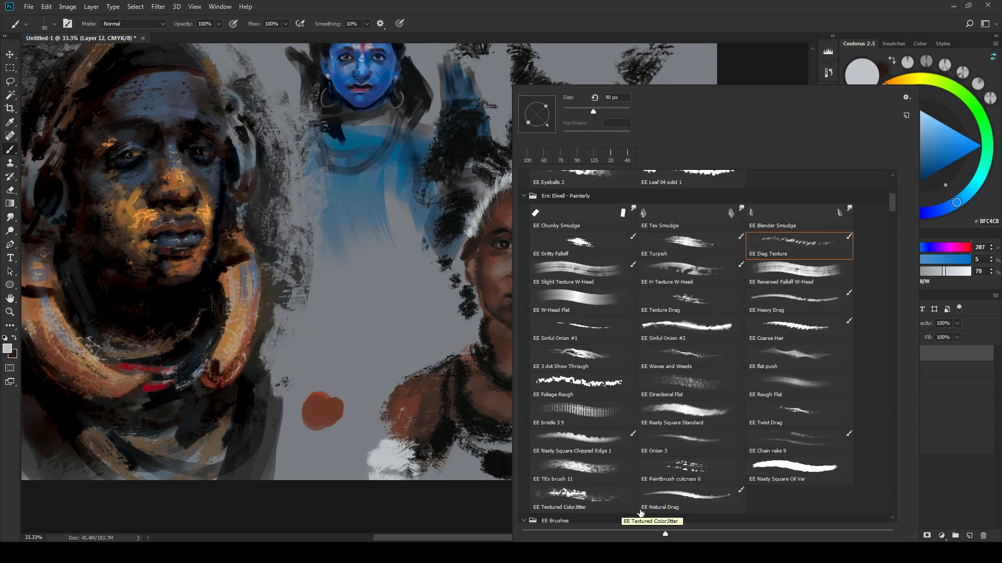
drag(678, 500, 684, 471)
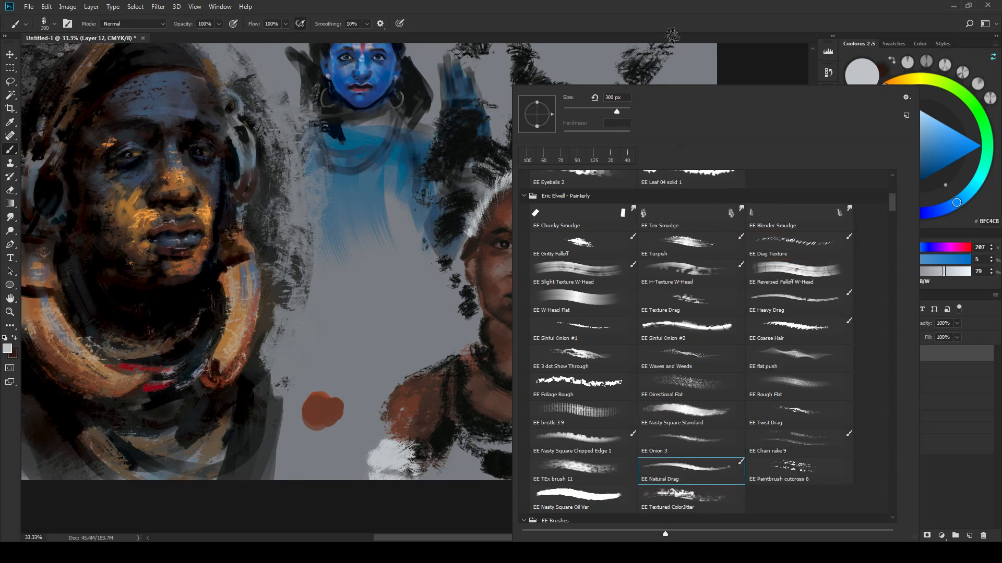
click(676, 63)
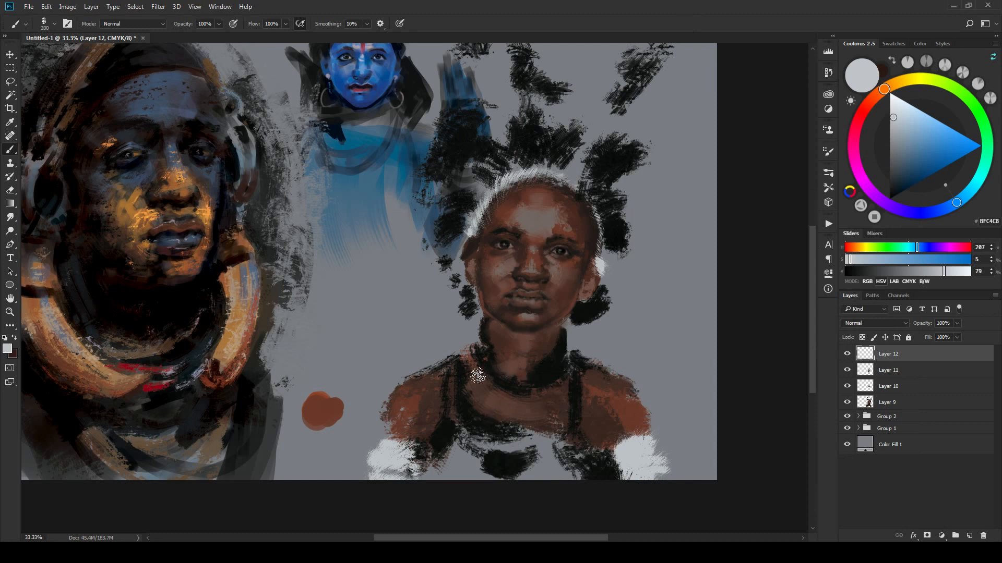
key(bracketleft)
mouse_move(466, 355)
mouse_down()
mouse_move(454, 401)
mouse_move(478, 429)
mouse_move(515, 437)
mouse_move(579, 382)
mouse_move(568, 381)
mouse_move(554, 424)
mouse_move(561, 404)
mouse_up()
Step: Paint a second, lower light grey necklace band beneath the first, varying the brush size between 175 and 150
key(bracketleft)
key(bracketright)
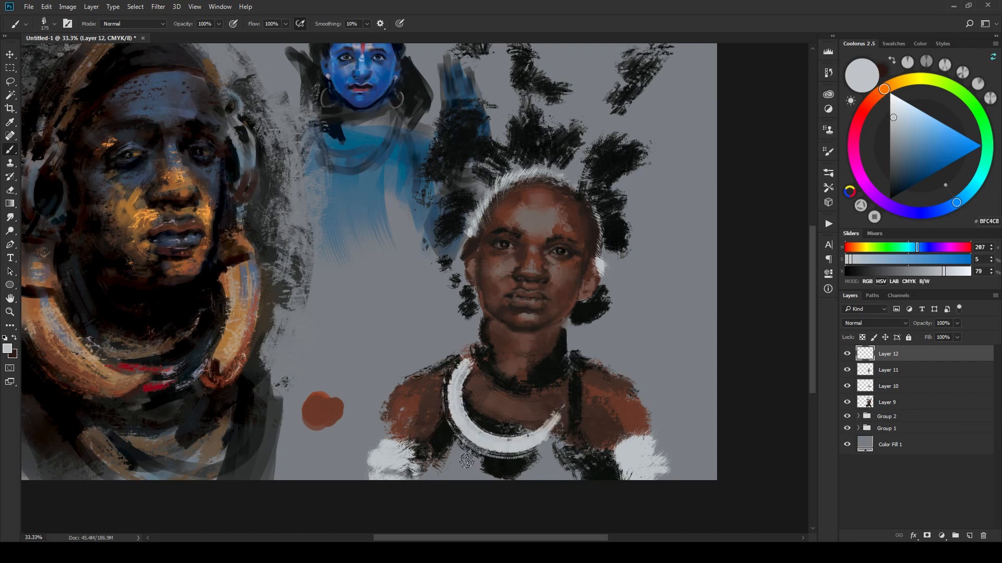
mouse_move(454, 440)
mouse_down()
mouse_move(486, 472)
mouse_move(463, 450)
mouse_move(477, 471)
mouse_move(499, 464)
mouse_move(478, 459)
mouse_move(548, 454)
mouse_move(495, 473)
mouse_move(543, 452)
mouse_up()
key(bracketright)
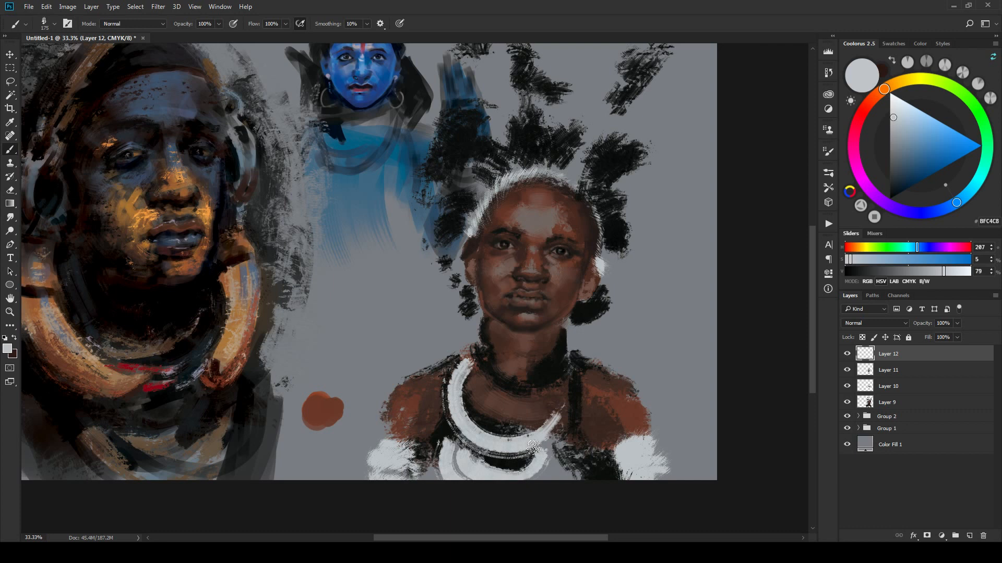
key(bracketleft)
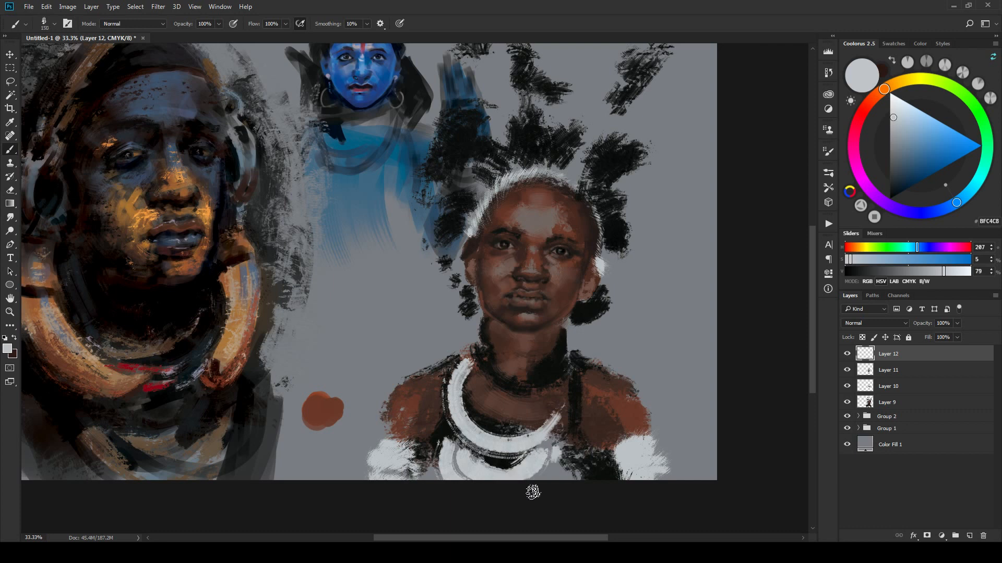
drag(536, 477, 564, 475)
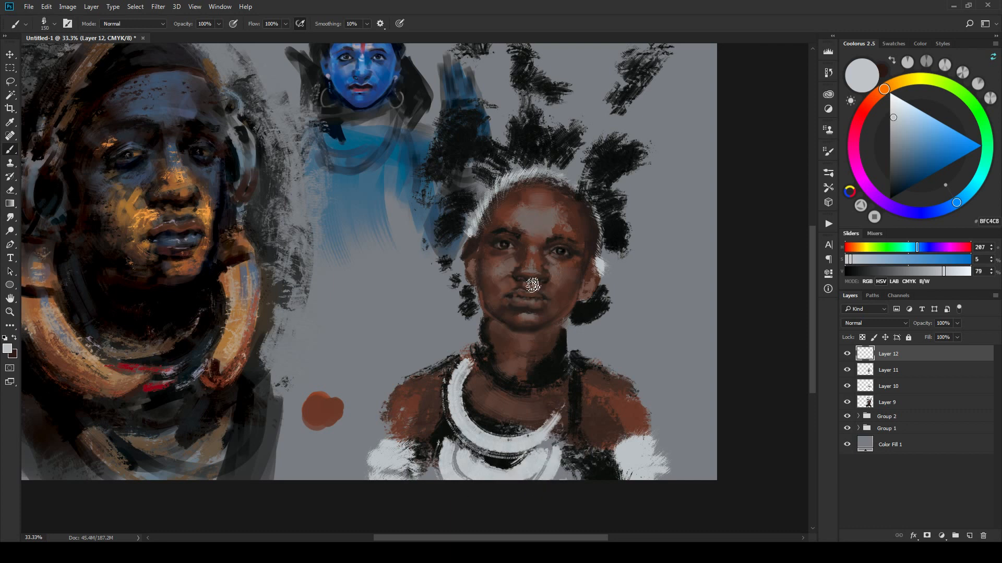
Step: Dab small light grey accents on the shoulders above both arm tufts with the brush reduced to about size 70
key(bracketleft)
key(bracketleft)
key(bracketleft)
key(bracketright)
drag(395, 413, 382, 436)
click(378, 433)
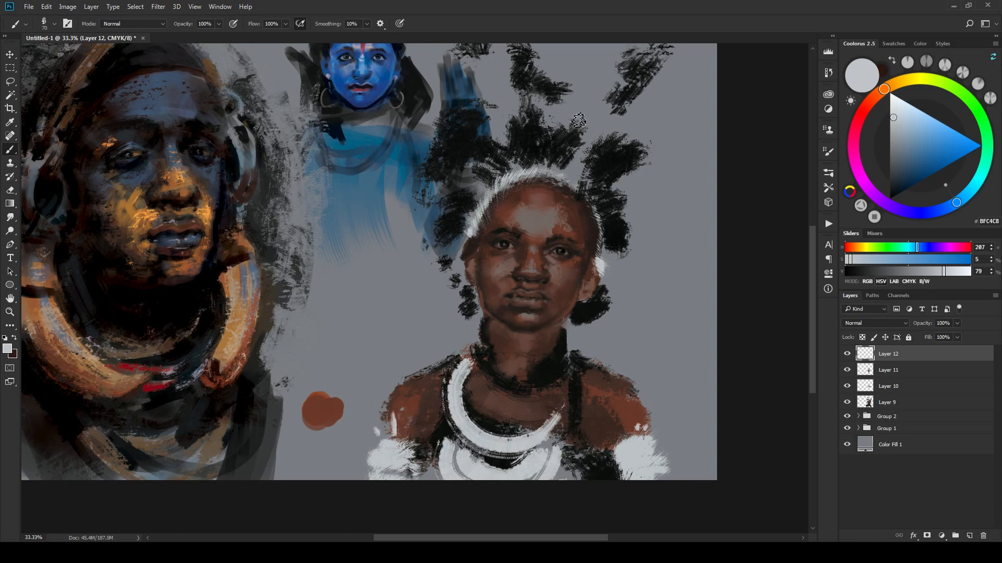
Step: Sharpen the light grey headband along both sides and the top of the head at brush size 60
key(bracketleft)
key(bracketleft)
key(bracketleft)
drag(601, 236, 598, 255)
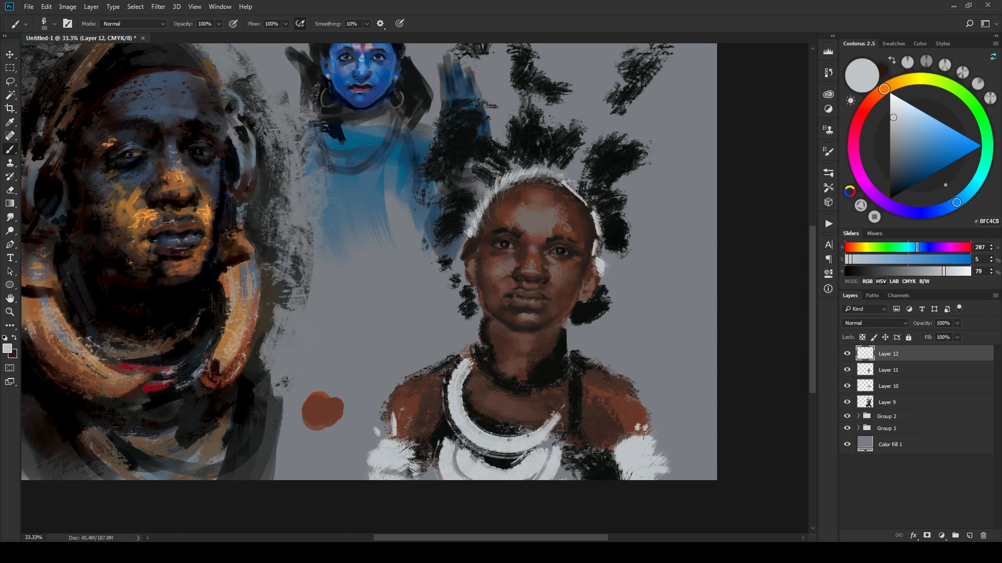
mouse_move(500, 194)
mouse_down()
mouse_move(471, 233)
mouse_move(521, 183)
mouse_move(509, 189)
mouse_move(554, 178)
mouse_up()
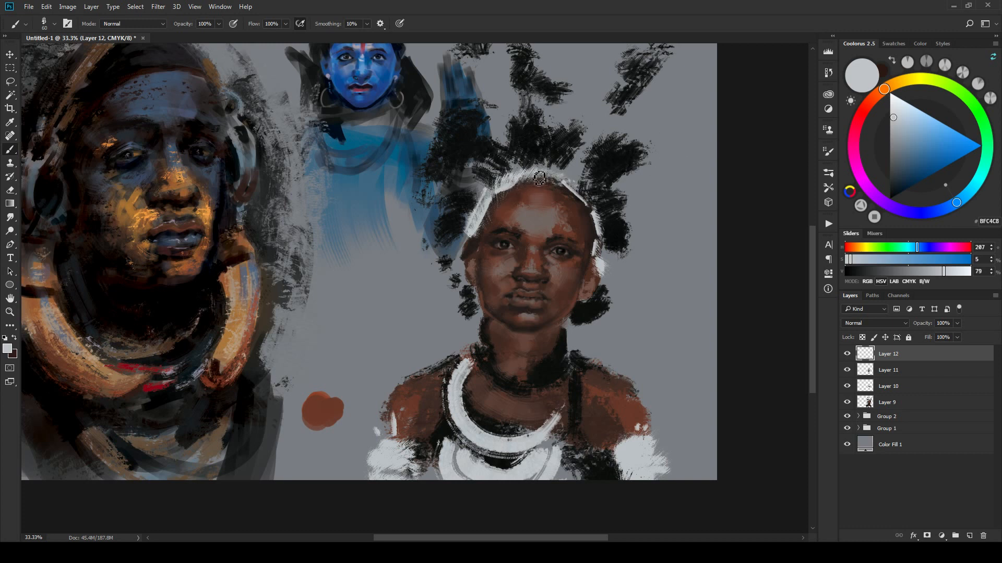
Step: Add a new layer above Layer 12 and paint tan (#AE977C) spikes rising from the upper right-hand hair, enlarging the brush to size 100
drag(597, 161, 615, 173)
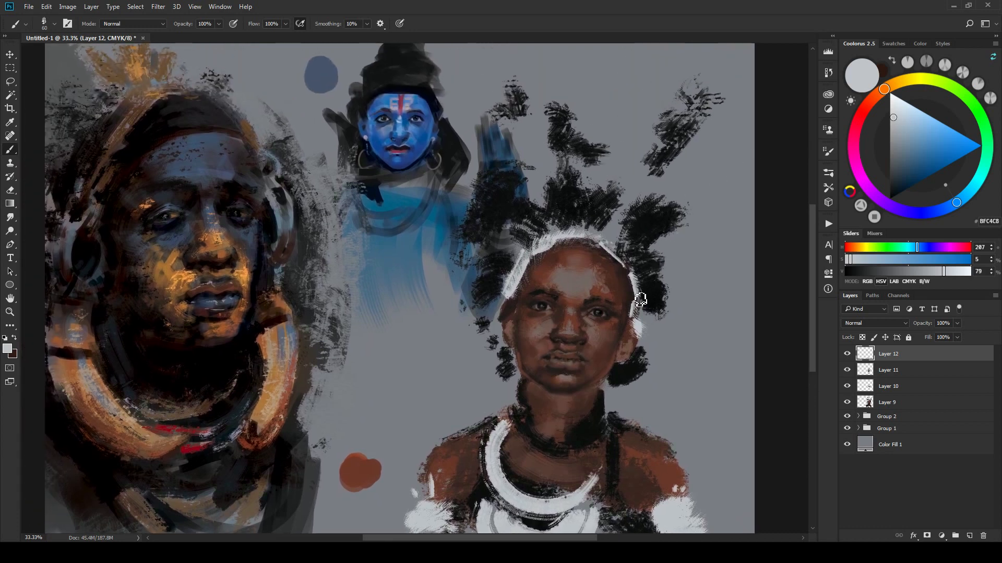
drag(640, 299, 613, 277)
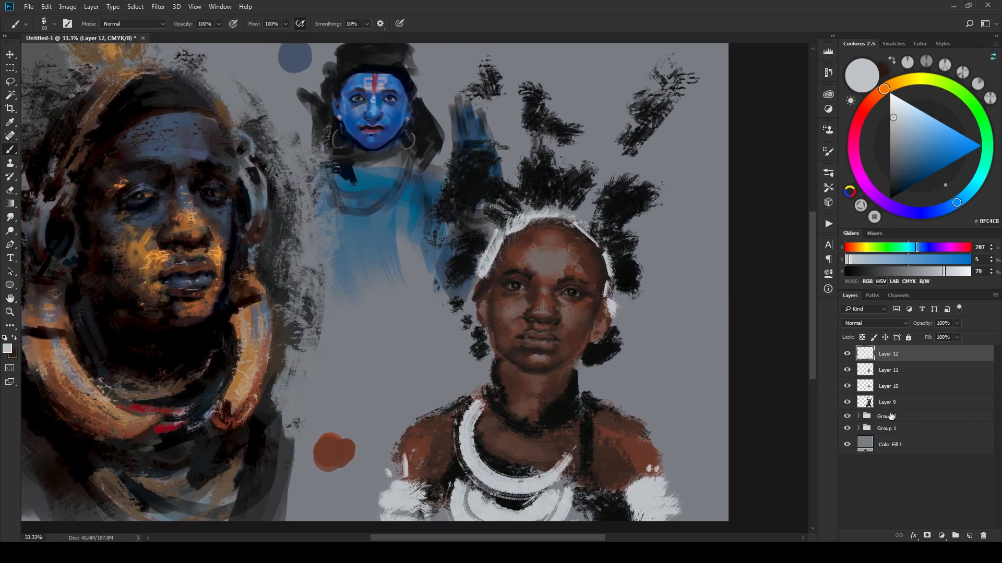
click(969, 536)
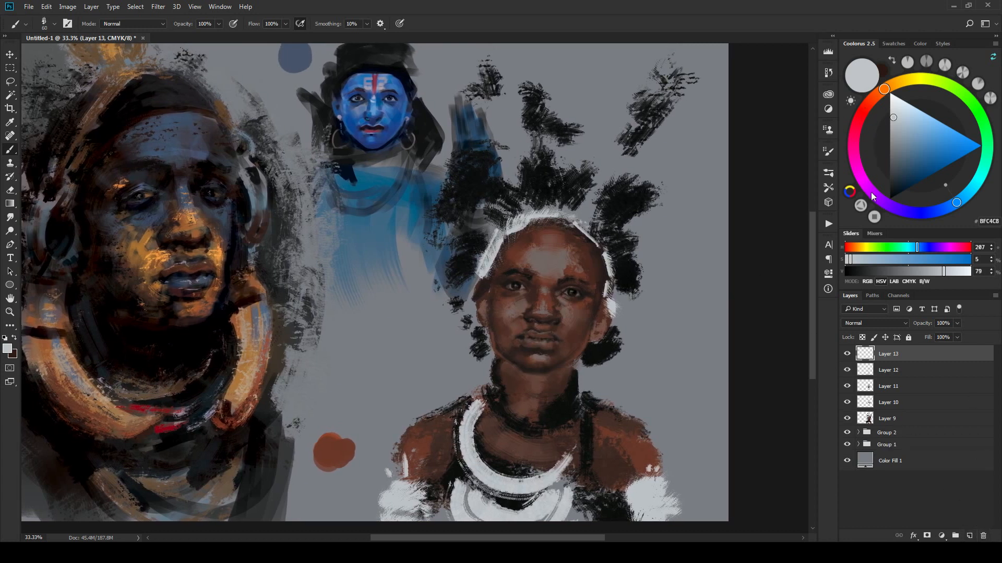
drag(894, 115, 908, 136)
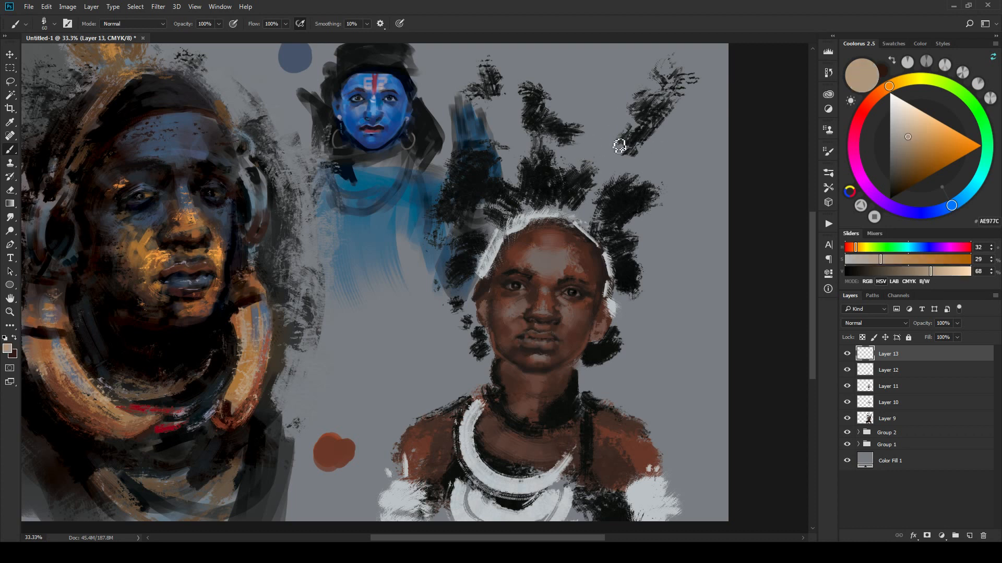
mouse_move(585, 209)
mouse_down()
mouse_move(698, 43)
mouse_move(678, 57)
mouse_move(629, 142)
mouse_up()
key(bracketright)
key(bracketright)
key(bracketright)
key(bracketright)
drag(600, 188, 639, 121)
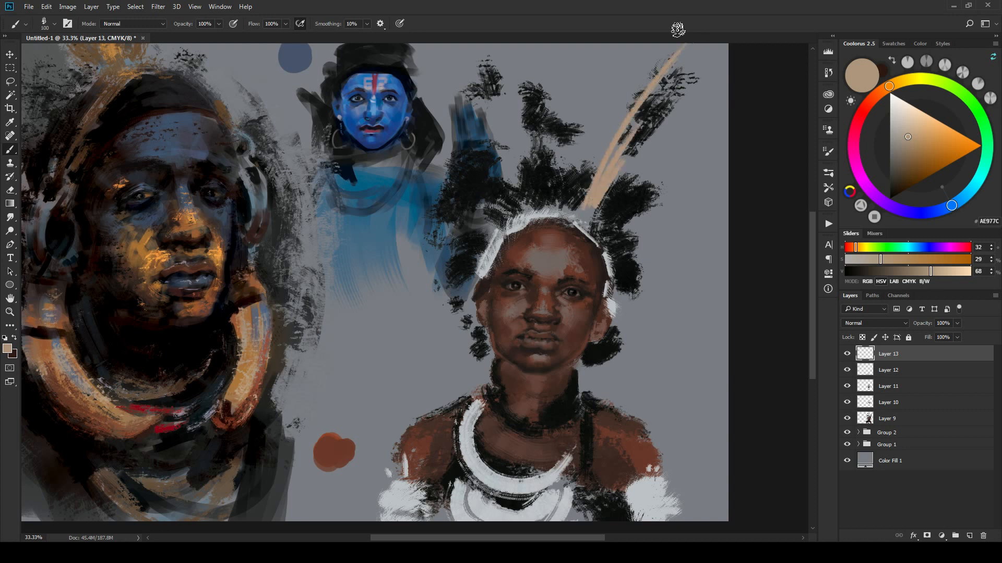
drag(596, 157, 624, 112)
Step: Paint thinner tan (#AE977C) spikes fanning outward from the right-hand side of the hair
key(bracketleft)
key(bracketleft)
key(bracketleft)
key(bracketleft)
mouse_move(626, 232)
mouse_down()
mouse_move(714, 180)
mouse_move(684, 210)
mouse_move(703, 220)
mouse_up()
Step: Paint tan (#AE977C) spikes of varied length standing up from the top of the hair, adjusting the brush to size 90
key(bracketright)
key(bracketright)
key(bracketright)
key(bracketright)
key(bracketright)
key(bracketright)
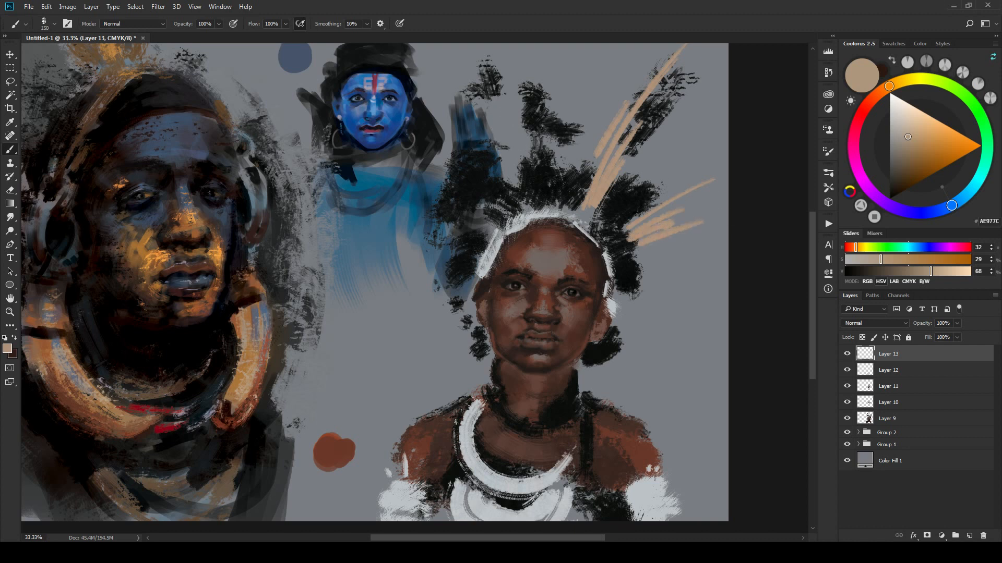
key(bracketleft)
drag(563, 174, 598, 73)
mouse_move(553, 157)
mouse_down()
mouse_move(554, 135)
mouse_move(527, 148)
mouse_move(532, 46)
mouse_up()
drag(523, 170, 509, 55)
mouse_move(523, 162)
mouse_down()
mouse_move(508, 104)
mouse_move(501, 122)
mouse_up()
drag(512, 190, 500, 137)
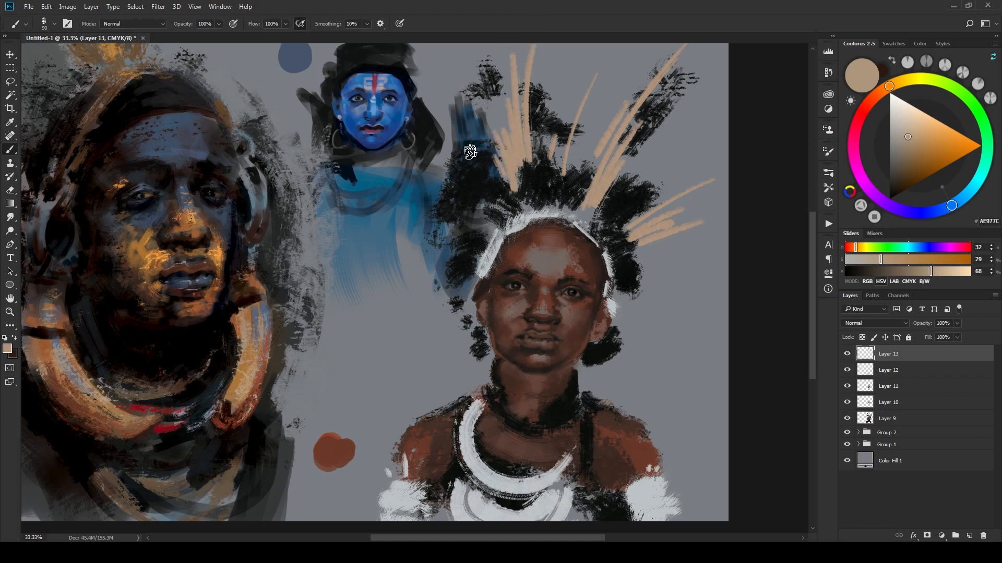
Step: Paint tan (#AE977C) spikes radiating from the left-hand side of the hair, reducing the brush to size 45
mouse_move(448, 183)
mouse_down()
mouse_move(434, 151)
mouse_move(444, 191)
mouse_move(417, 167)
mouse_up()
drag(433, 199, 412, 191)
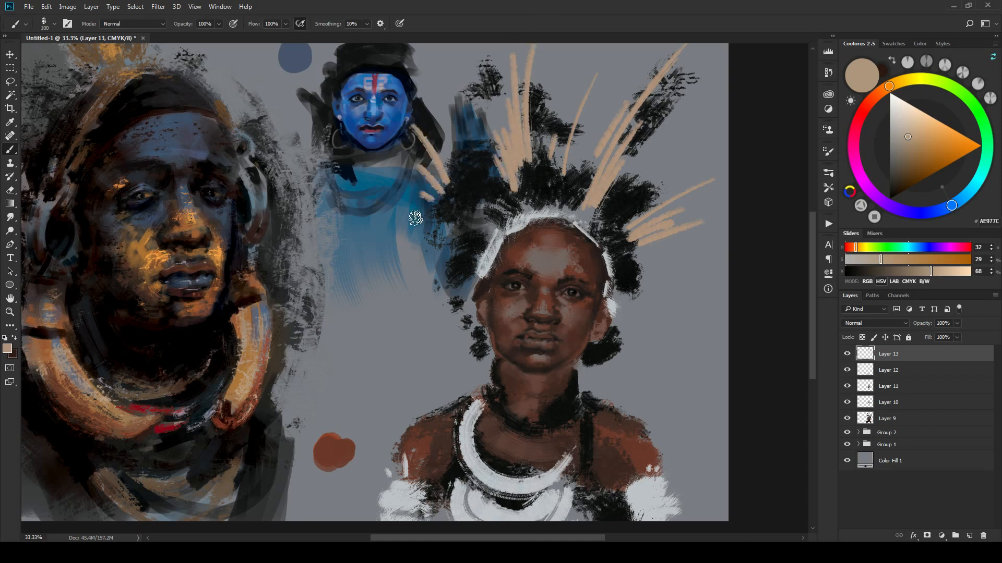
mouse_move(444, 279)
mouse_down()
mouse_move(430, 247)
mouse_move(396, 218)
mouse_up()
key(bracketleft)
key(bracketleft)
mouse_move(454, 267)
mouse_down()
mouse_move(381, 310)
mouse_move(394, 288)
mouse_up()
key(bracketleft)
mouse_move(459, 258)
mouse_down()
mouse_move(436, 255)
mouse_move(354, 298)
mouse_up()
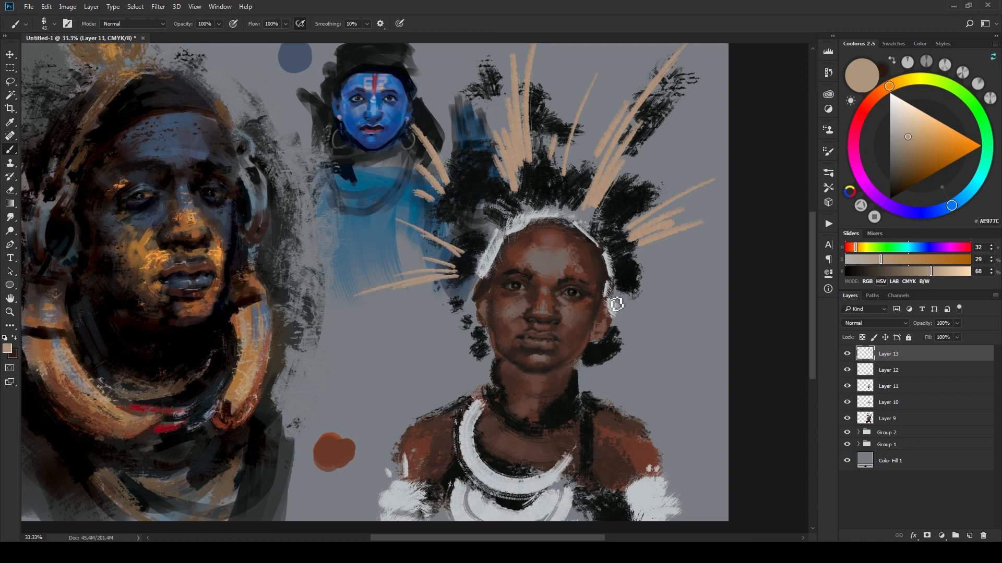
Step: Add thin curved tan (#AE977C) strokes beside the right-hand ear and across the upper hair, reducing the brush to size 40
mouse_move(617, 304)
mouse_down()
mouse_move(638, 316)
mouse_move(647, 290)
mouse_up()
key(bracketleft)
mouse_move(490, 186)
mouse_down()
mouse_move(551, 189)
mouse_move(473, 160)
mouse_up()
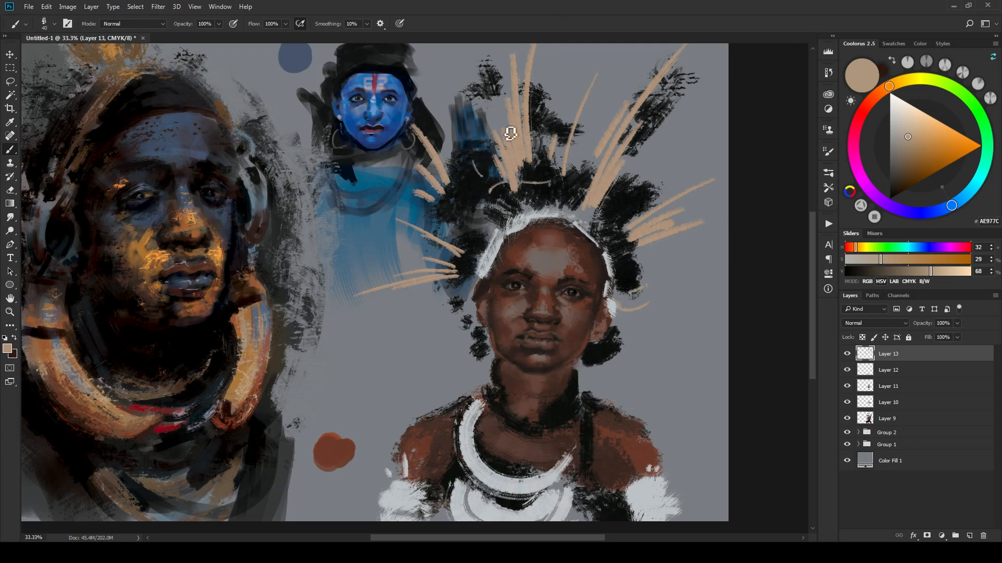
Step: Add thin, bent tan (#AE977C) strokes around the outer hair spikes on both sides with the brush at size 30
key(bracketleft)
drag(563, 99, 603, 77)
drag(680, 232, 717, 255)
mouse_move(434, 207)
mouse_down()
mouse_move(383, 228)
mouse_move(391, 189)
mouse_up()
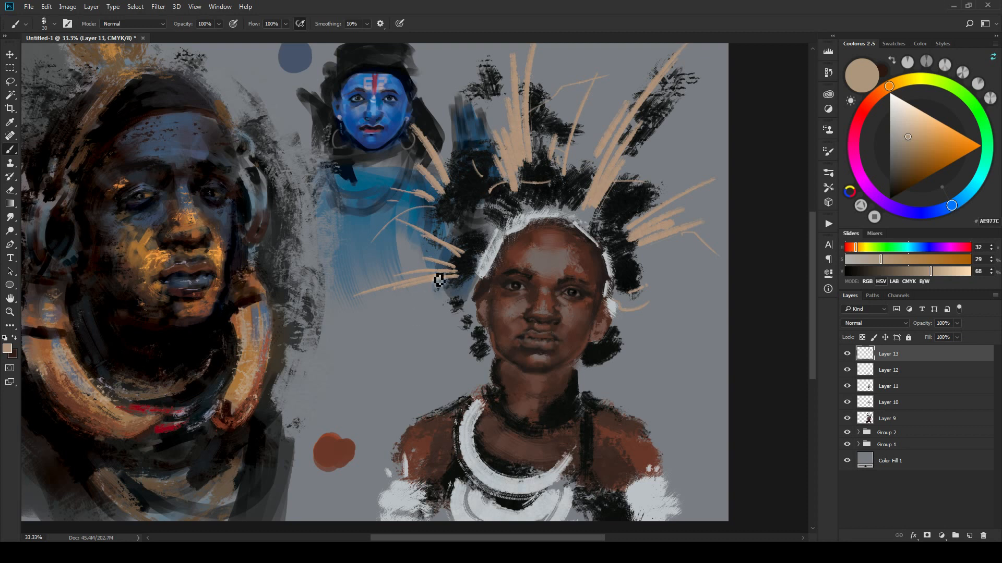
drag(430, 284, 428, 359)
key(ctrl+z)
drag(450, 310, 427, 379)
key(ctrl+z)
drag(418, 281, 411, 314)
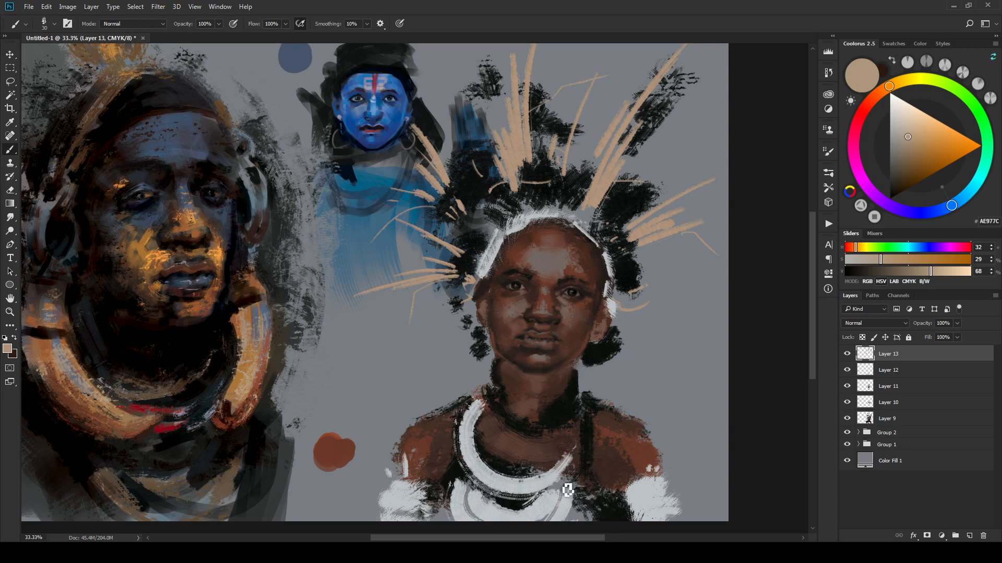
Step: Dab tan and darker brown (#78634B) spots around the base of the neck and over the white necklaces with a size 90 brush
mouse_move(484, 425)
mouse_down()
mouse_move(493, 429)
mouse_move(490, 412)
mouse_move(486, 420)
mouse_up()
drag(908, 148, 905, 158)
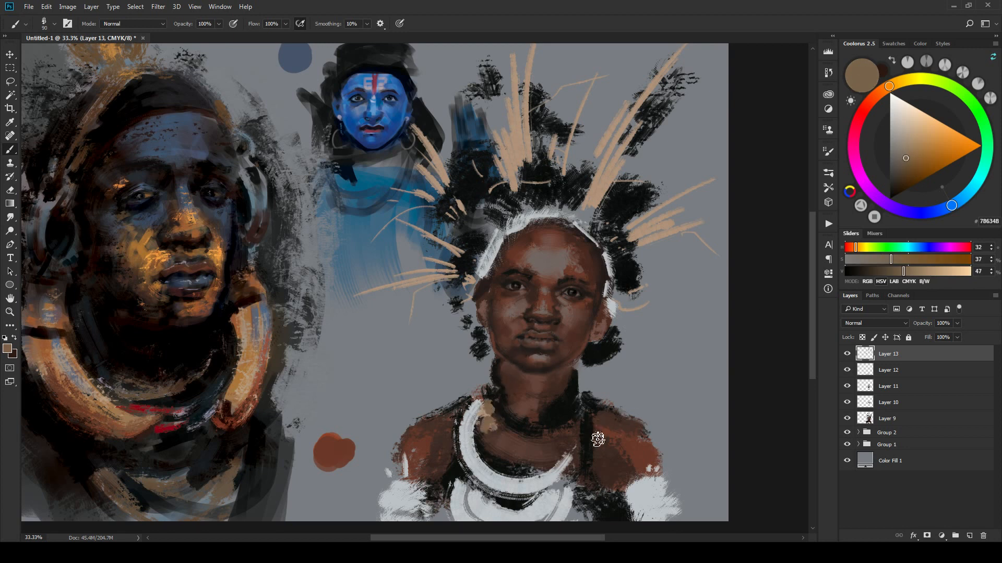
mouse_move(577, 434)
mouse_down()
mouse_move(588, 409)
mouse_move(599, 416)
mouse_move(597, 400)
mouse_up()
key(bracketright)
key(bracketleft)
click(552, 506)
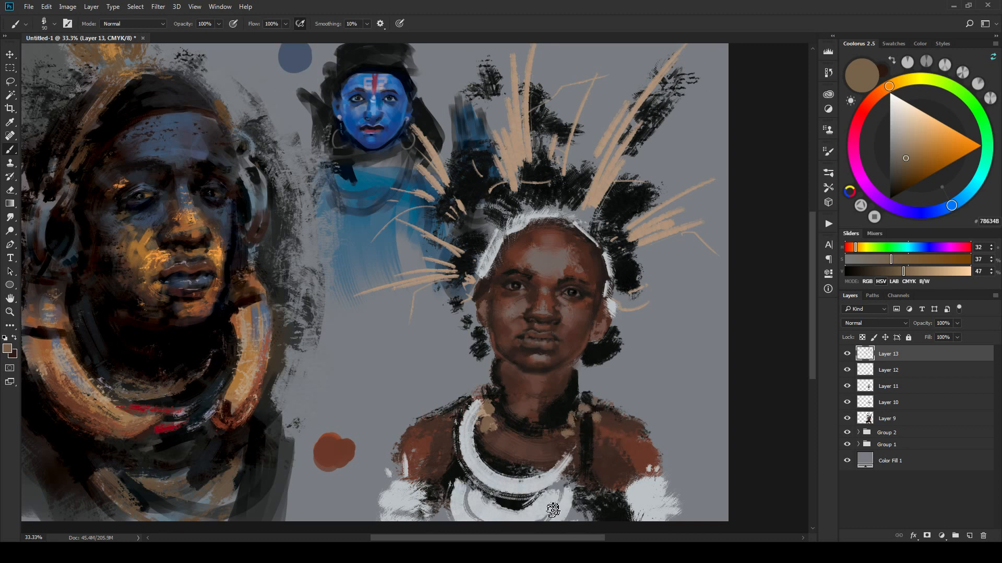
click(557, 479)
click(482, 472)
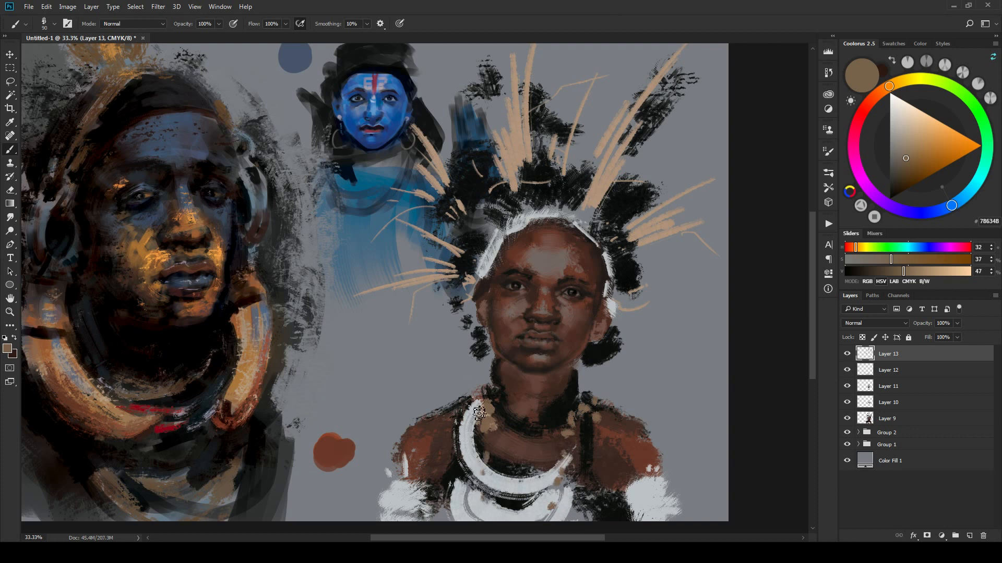
click(475, 392)
Step: Add a new layer above the spikes layer and choose the EE Eyeballs 2 specialty brush
click(970, 537)
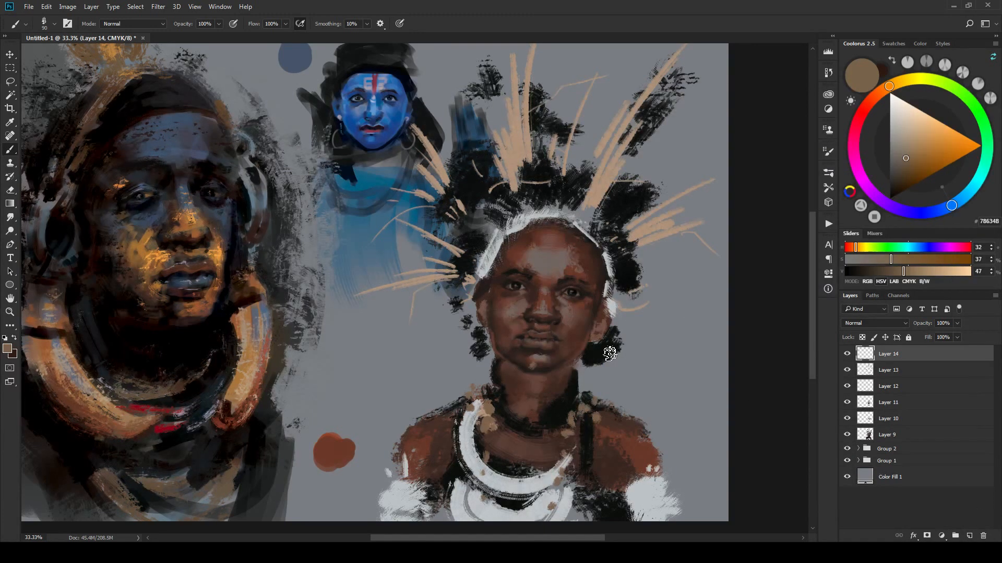
right_click(552, 372)
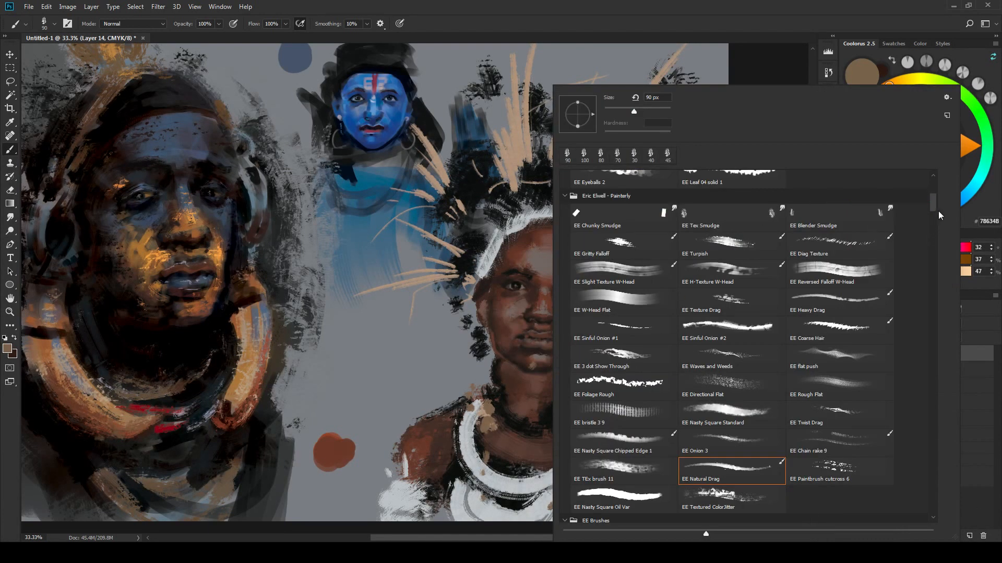
mouse_move(938, 211)
mouse_down()
mouse_move(923, 273)
mouse_move(927, 175)
mouse_up()
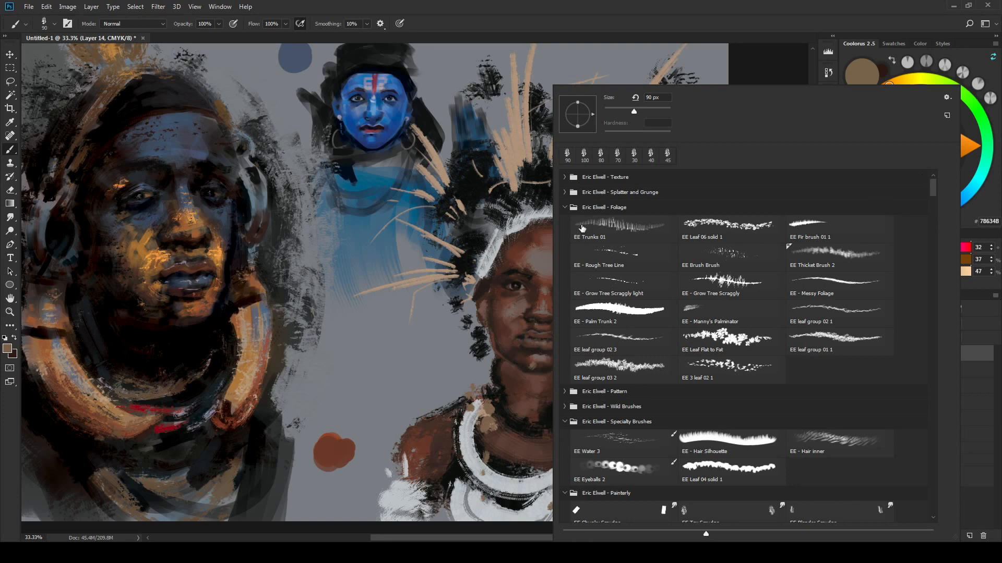
click(565, 208)
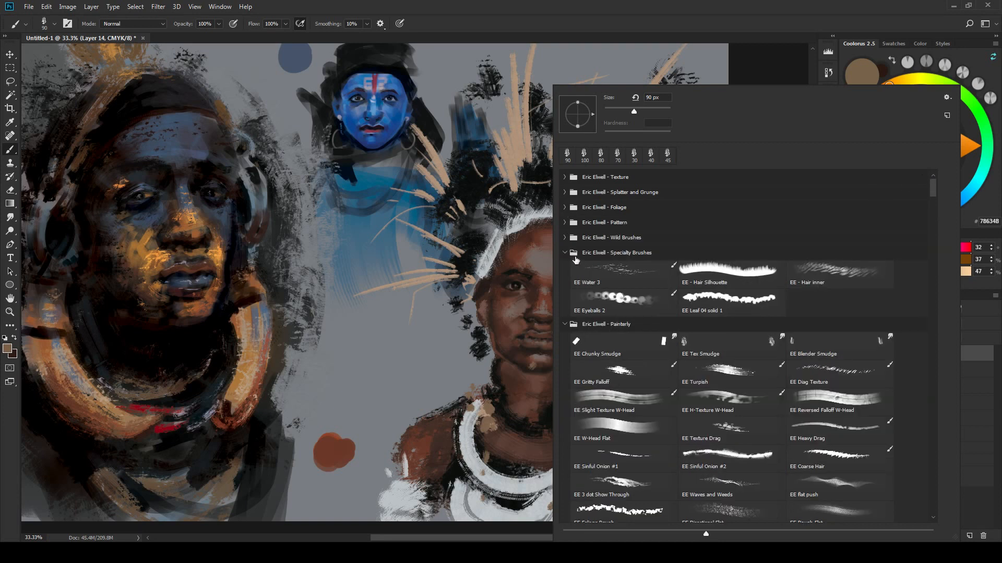
click(621, 299)
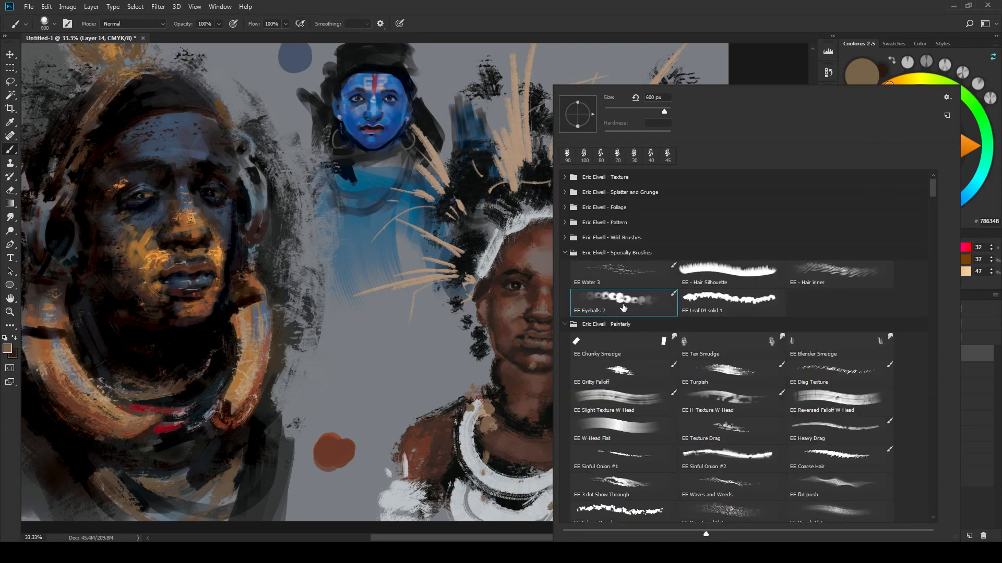
click(710, 10)
Step: Reduce the brush size and paint two brown (#78634B) bead strands hanging from the neck down the chest
key(bracketleft)
key(bracketleft)
key(bracketleft)
key(bracketleft)
key(bracketleft)
key(bracketleft)
key(bracketleft)
key(bracketleft)
key(bracketleft)
key(bracketleft)
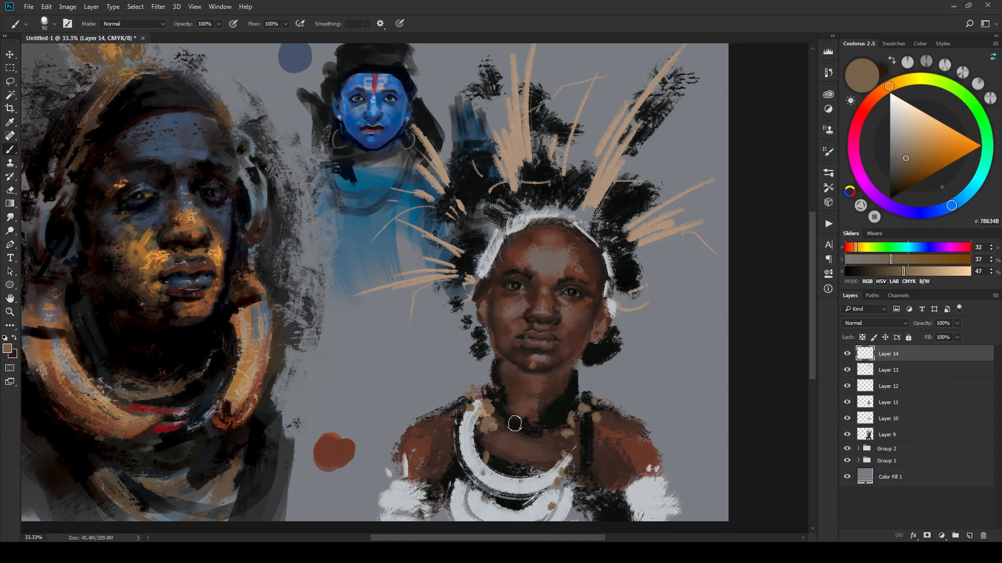
key(bracketleft)
key(bracketleft)
key(bracketleft)
key(bracketleft)
drag(494, 447, 498, 522)
drag(571, 440, 553, 519)
Step: Paint light grey-beige (#A79F95) bead strands down the right-hand side of the chest and along the left-hand side of the white necklace
key(bracketright)
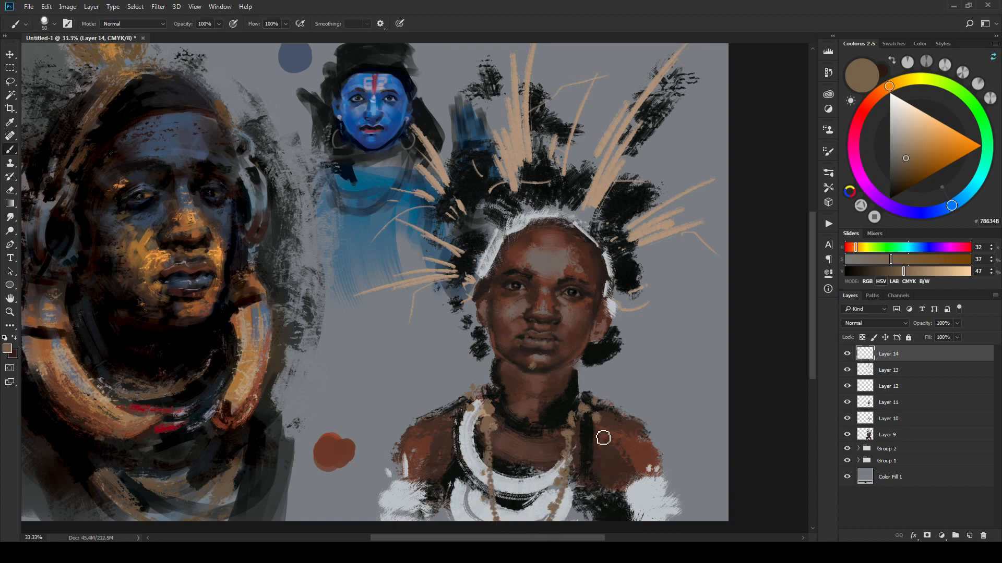
click(896, 133)
key(bracketleft)
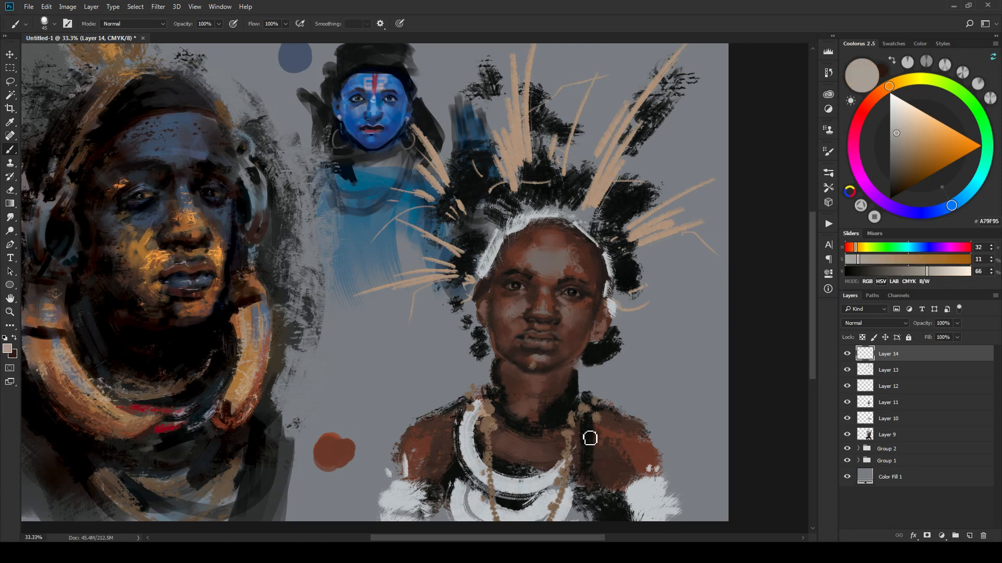
key(bracketleft)
key(bracketleft)
drag(591, 406, 584, 528)
click(590, 400)
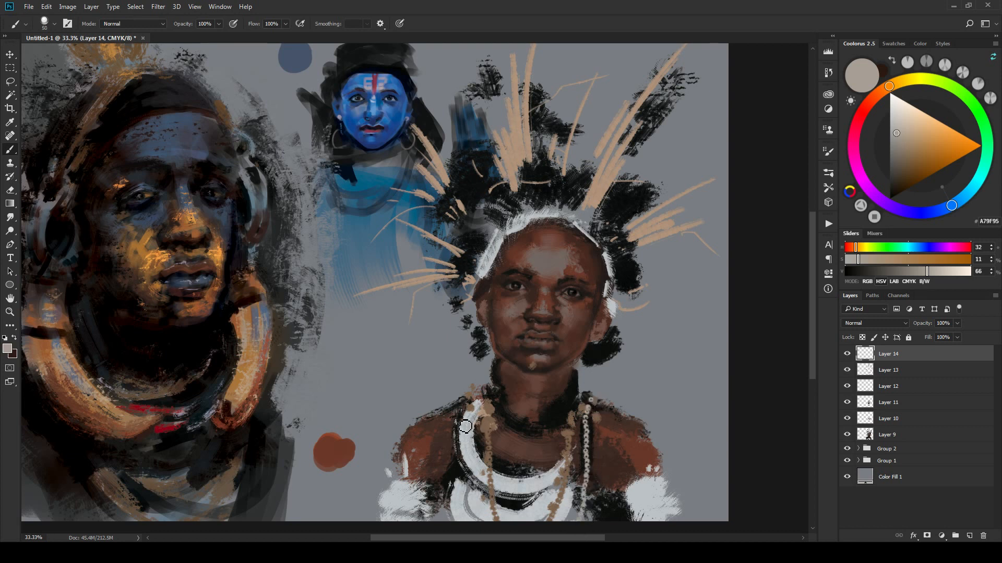
key(bracketright)
mouse_move(475, 410)
mouse_down()
mouse_move(499, 467)
mouse_move(504, 454)
mouse_up()
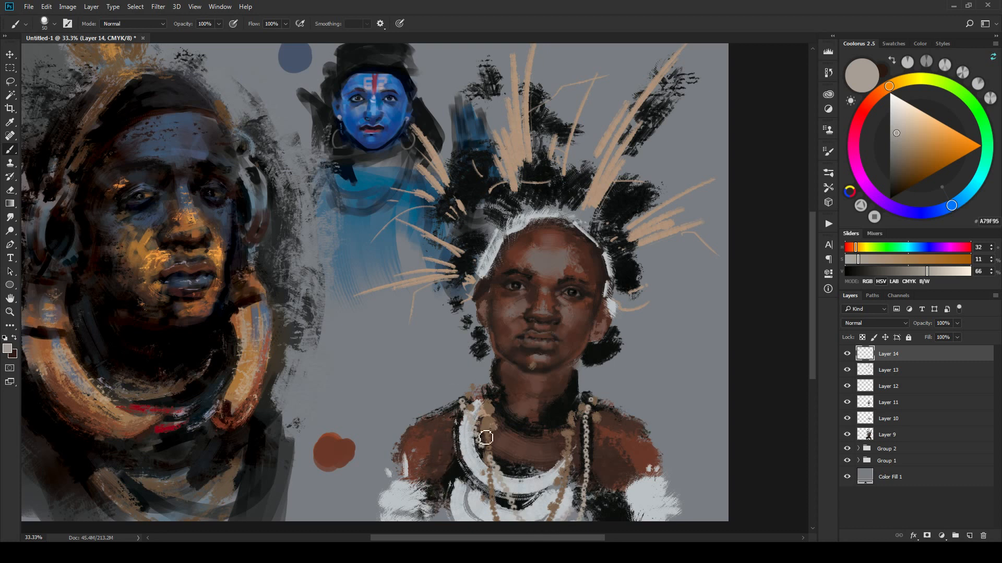
Step: Try painting a choker of large grey-beige (#A79F95) beads around the neck with the brush at size 90
click(493, 388)
mouse_move(490, 376)
mouse_down()
mouse_move(522, 429)
mouse_move(577, 377)
mouse_up()
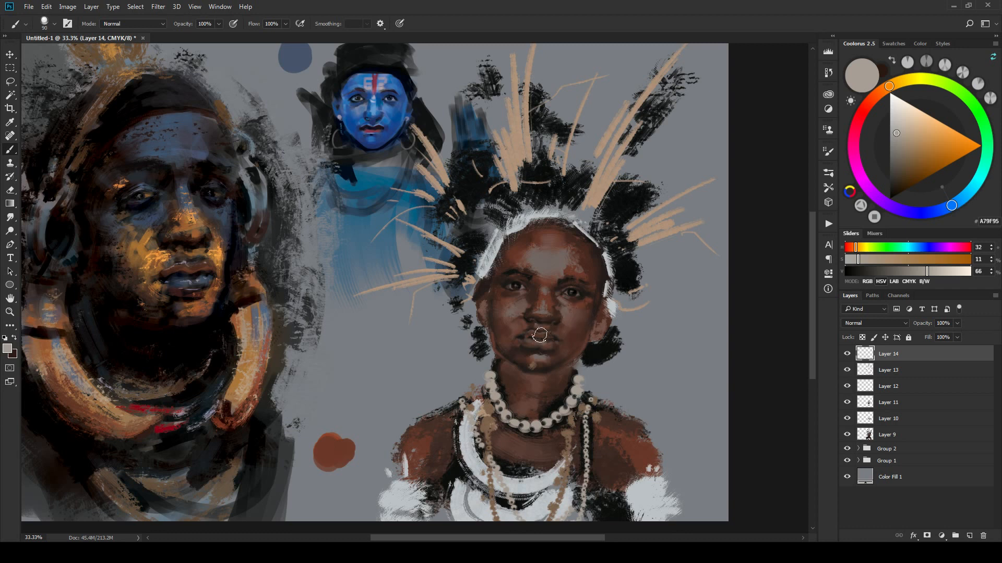
key(ctrl+alt+z)
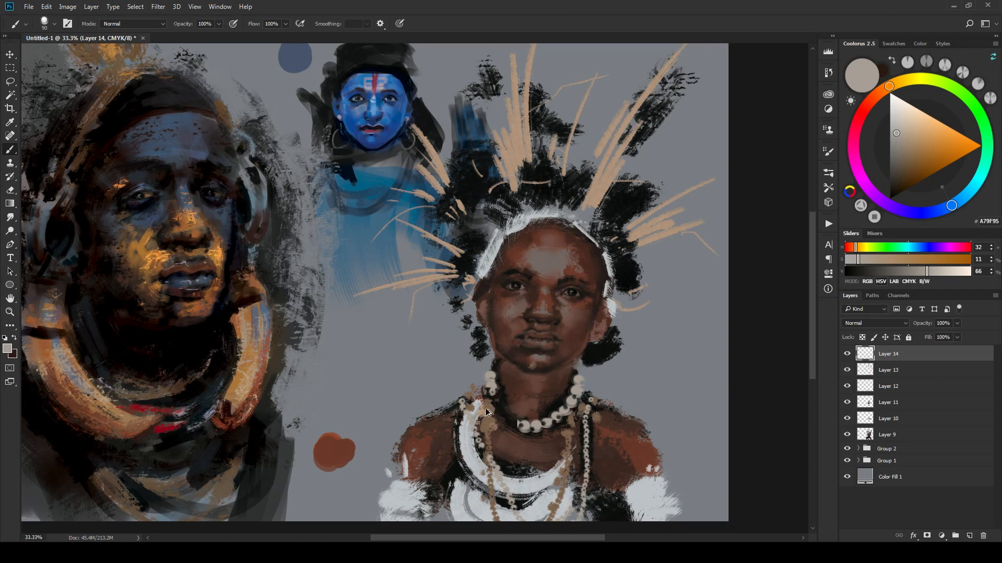
key(ctrl+alt+z)
key(ctrl+alt+z)
mouse_move(490, 383)
mouse_down()
mouse_move(535, 425)
mouse_move(566, 399)
mouse_move(570, 379)
mouse_move(585, 386)
mouse_move(565, 414)
mouse_move(539, 423)
mouse_move(511, 417)
mouse_move(489, 371)
mouse_up()
key(ctrl+alt+z)
key(ctrl+alt+z)
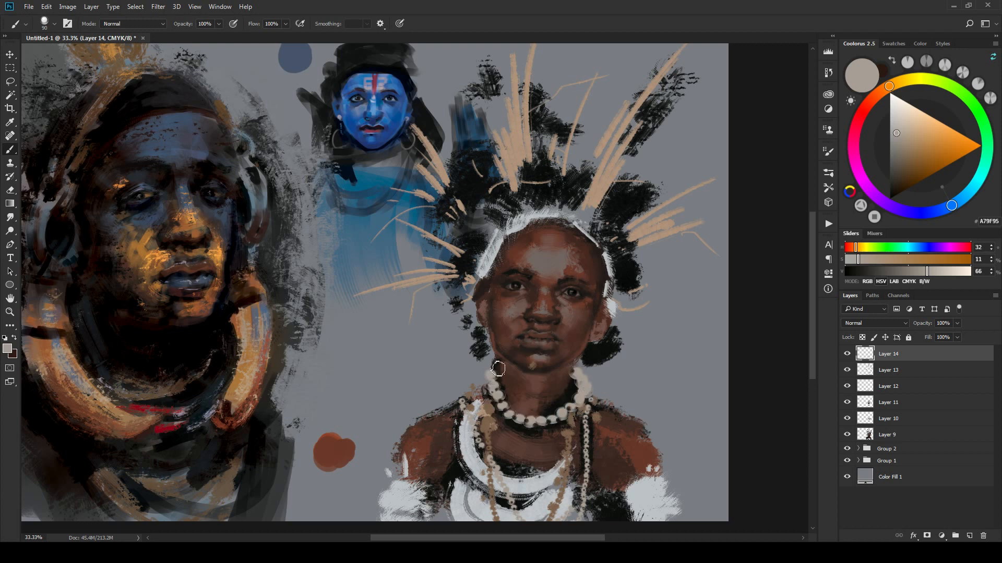
key(ctrl+alt+z)
key(ctrl+alt+z)
key(z)
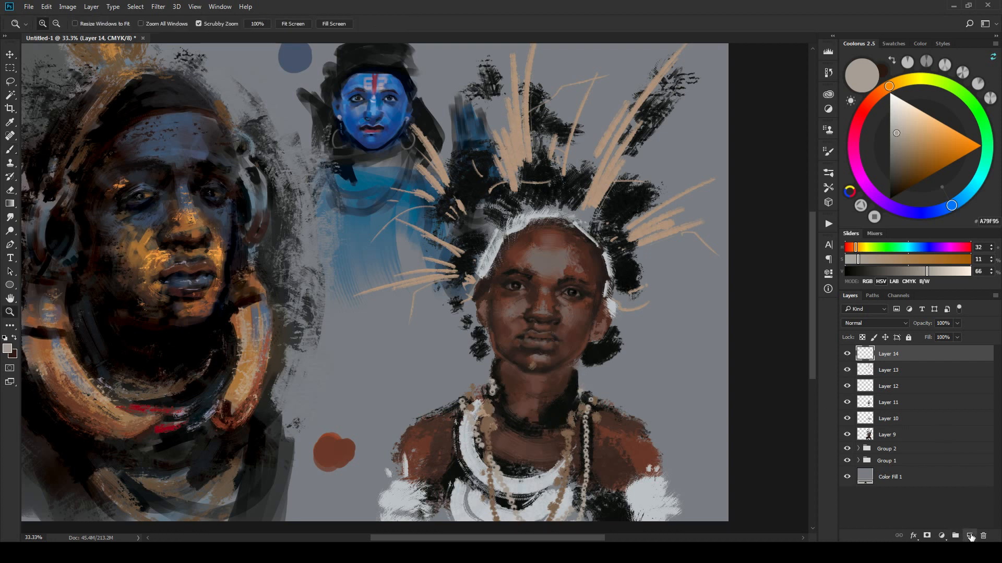
Step: On a new layer, paint a choker of large grey-beige (#A79F95) beads curving around the neck below the chin
click(969, 536)
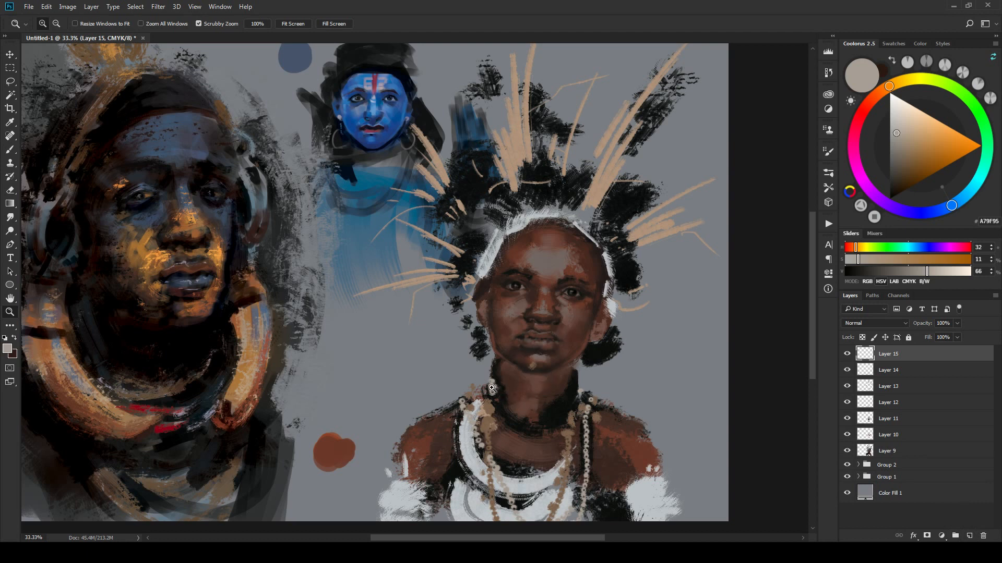
key(b)
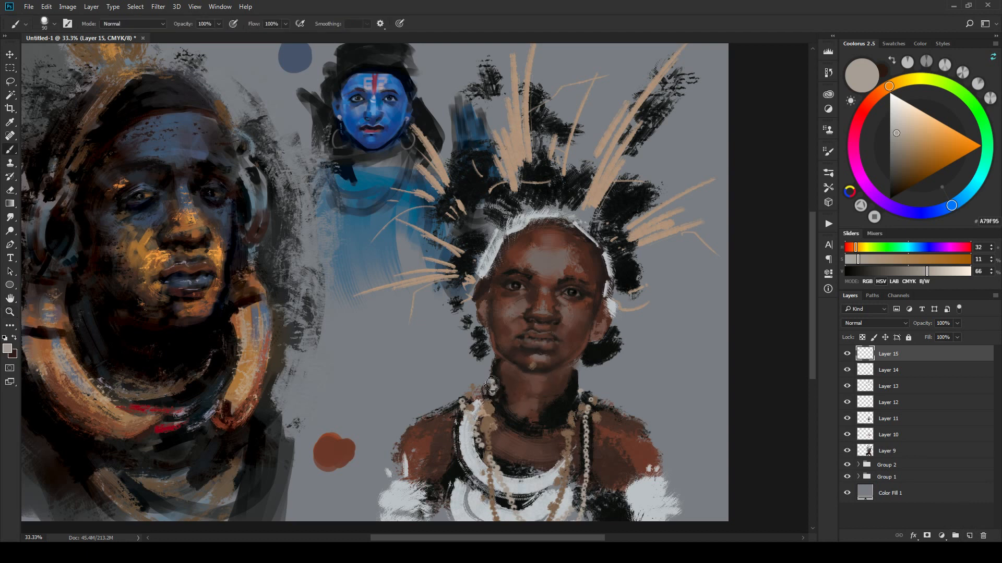
mouse_move(491, 380)
mouse_down()
mouse_move(503, 415)
mouse_move(543, 434)
mouse_move(574, 402)
mouse_move(584, 376)
mouse_move(553, 423)
mouse_up()
key(ctrl+z)
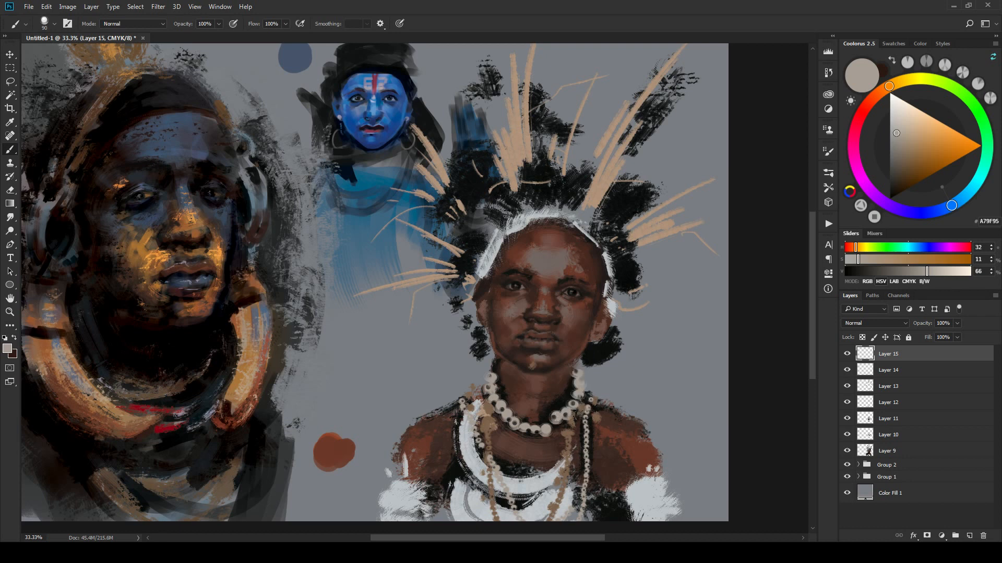
key(ctrl+z)
drag(577, 372, 554, 420)
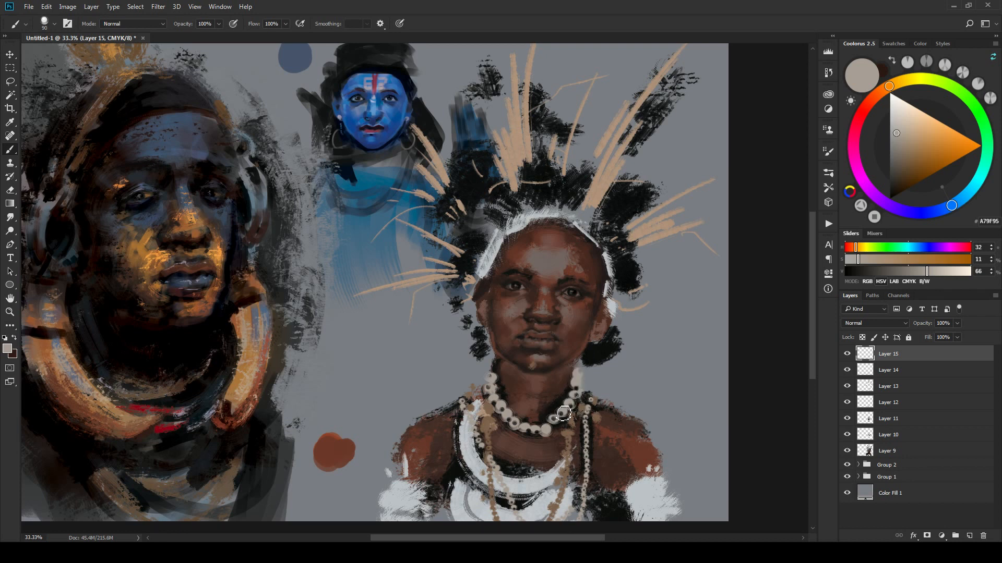
key(ctrl+z)
key(ctrl+z)
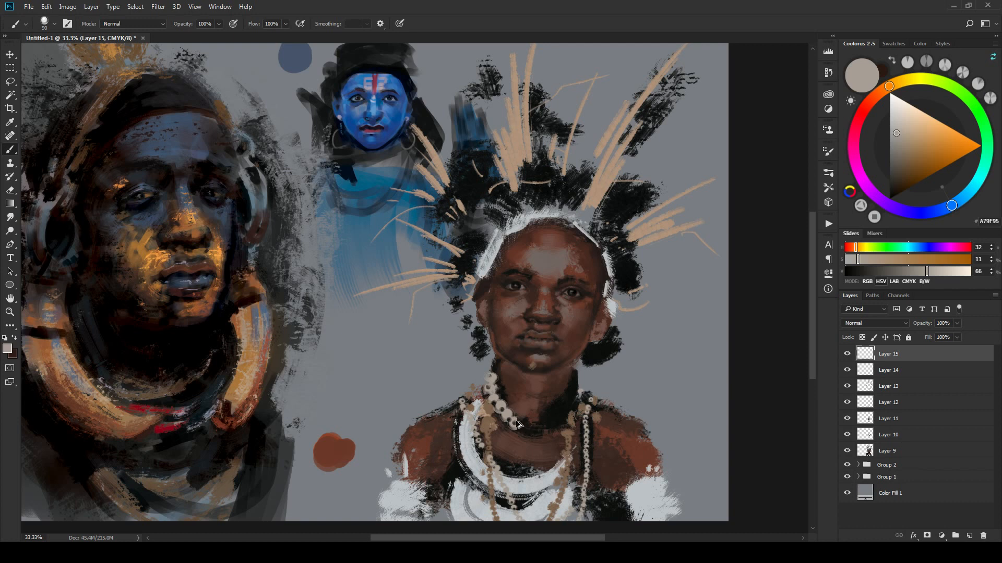
key(ctrl+z)
mouse_move(492, 388)
mouse_down()
mouse_move(506, 416)
mouse_move(537, 427)
mouse_move(585, 389)
mouse_move(576, 361)
mouse_up()
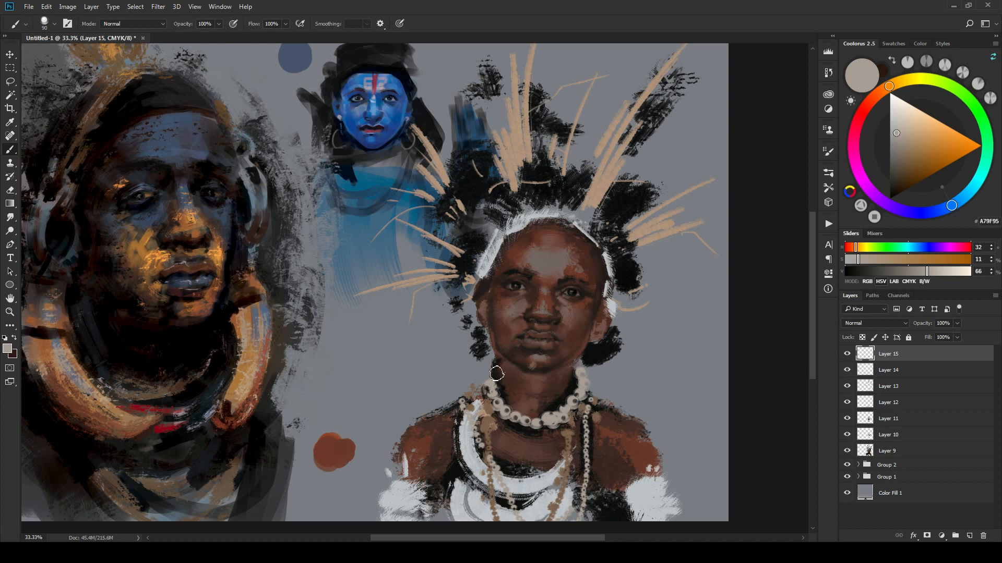
drag(496, 374, 492, 368)
Step: Try a duplicate of the choker layer clipped to the original, delete the copy, and toggle the choker layer's visibility
click(904, 375)
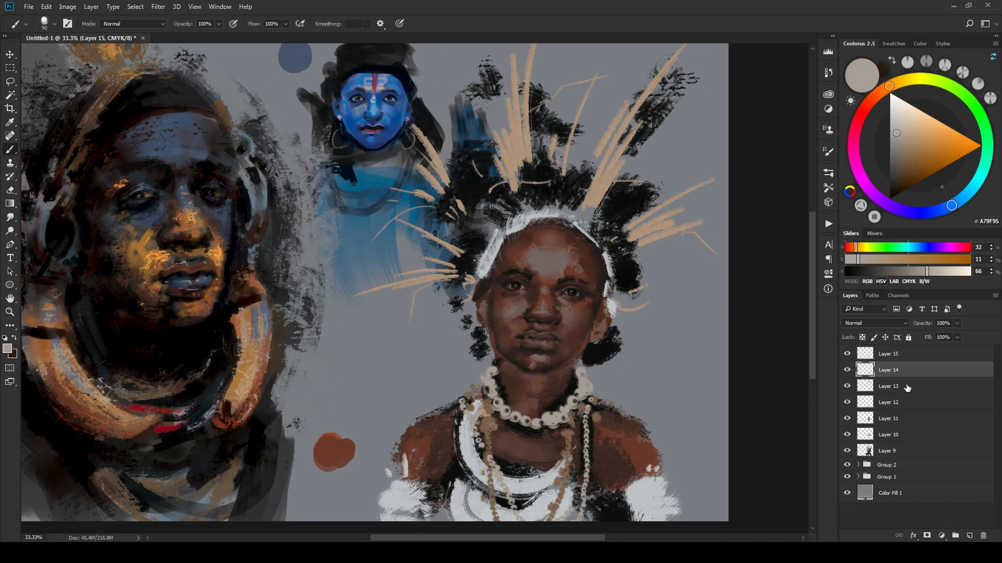
key(alt+bracketright)
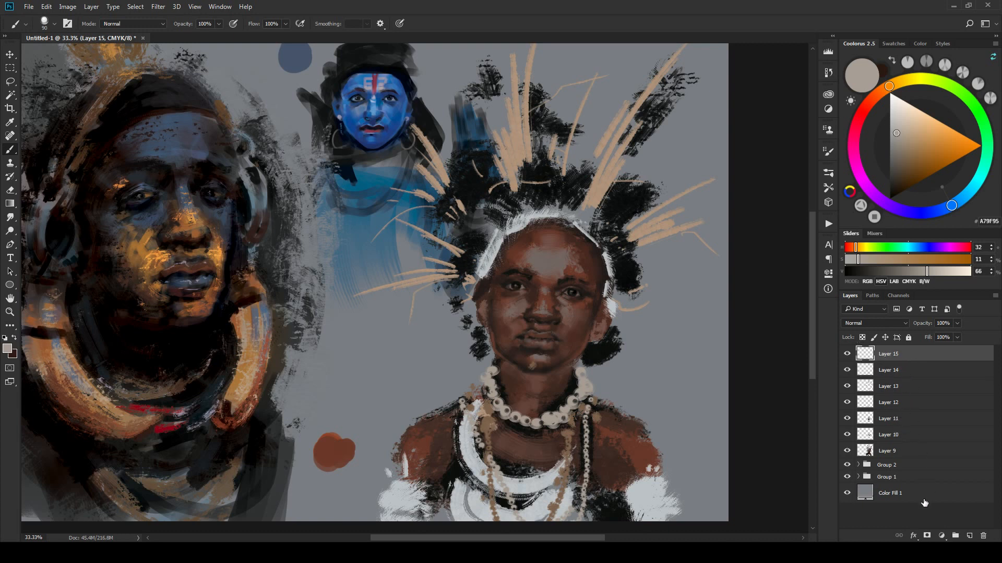
click(914, 536)
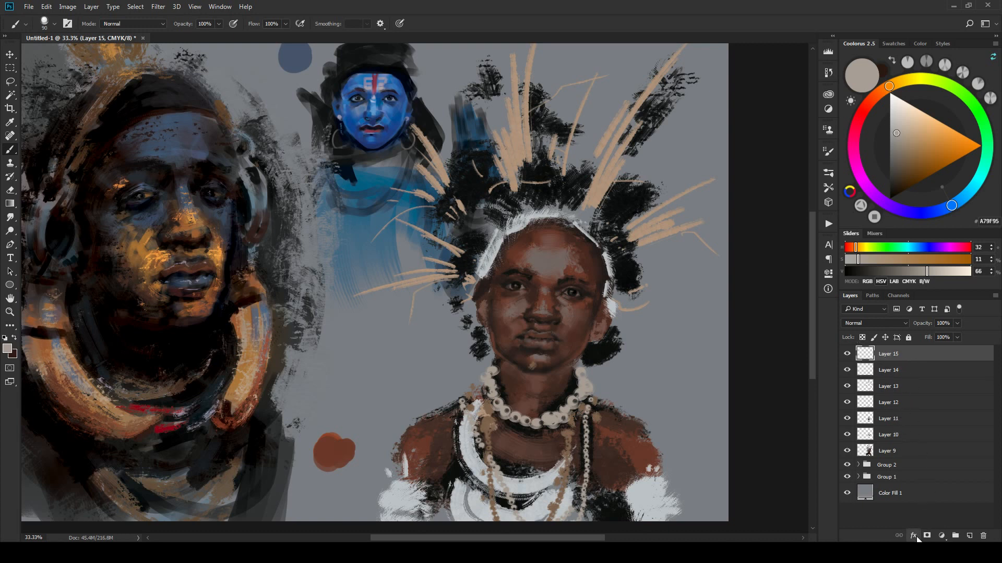
click(911, 367)
key(ctrl+j)
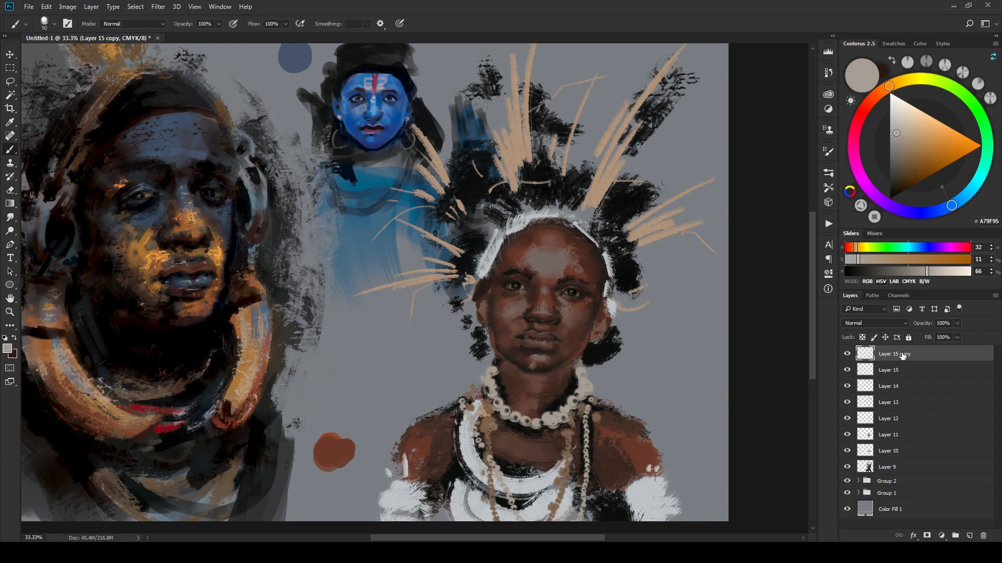
alt+click(861, 362)
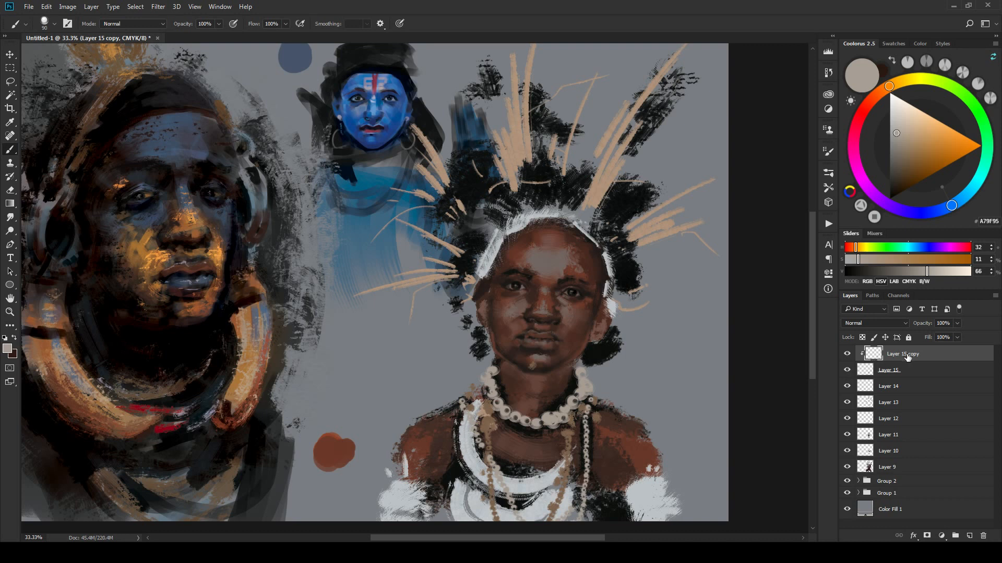
drag(907, 356, 982, 536)
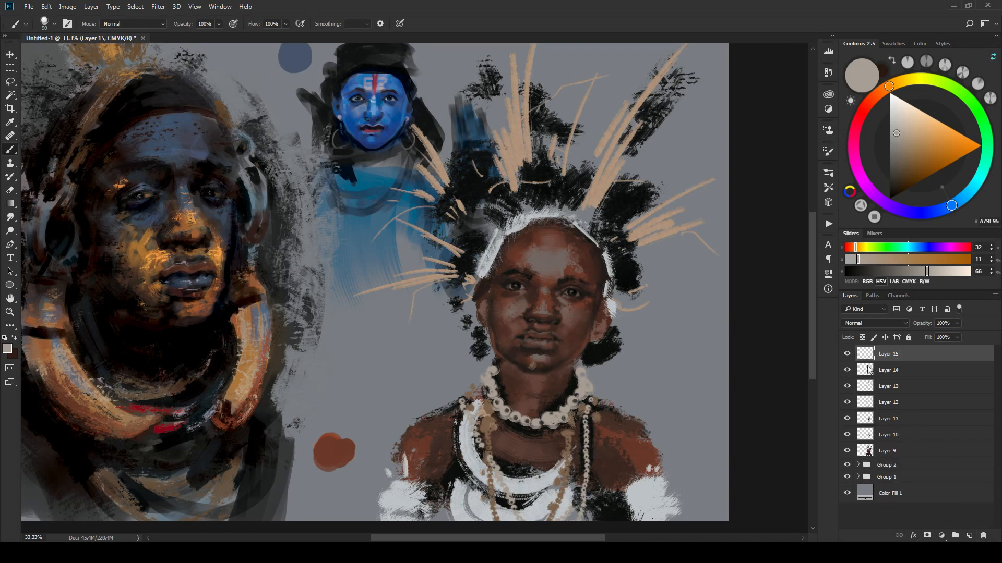
click(847, 354)
click(847, 354)
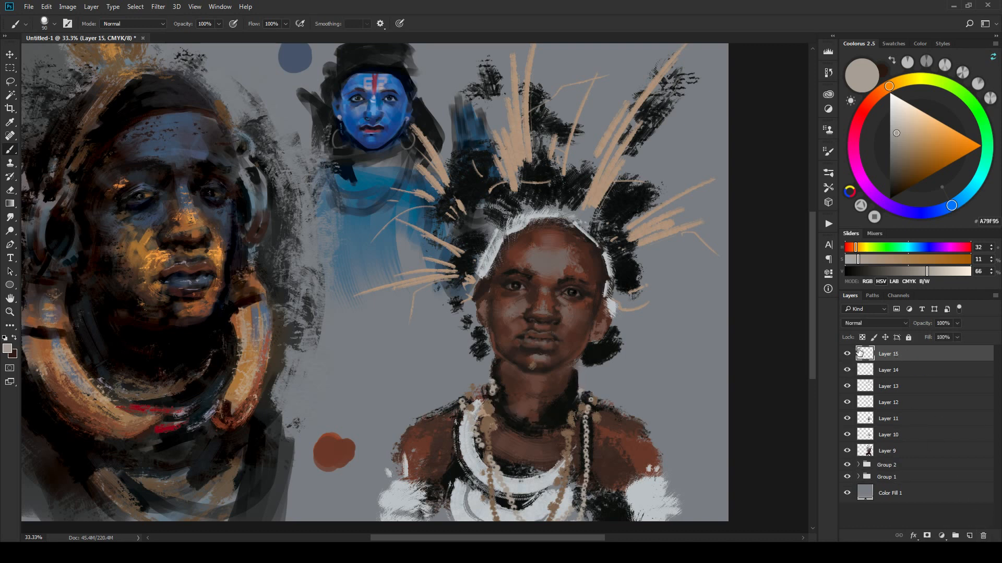
Step: Add the Multiply inner shadow to the bead choker layer, with a distance of 33 px and a size of 8 px
click(913, 536)
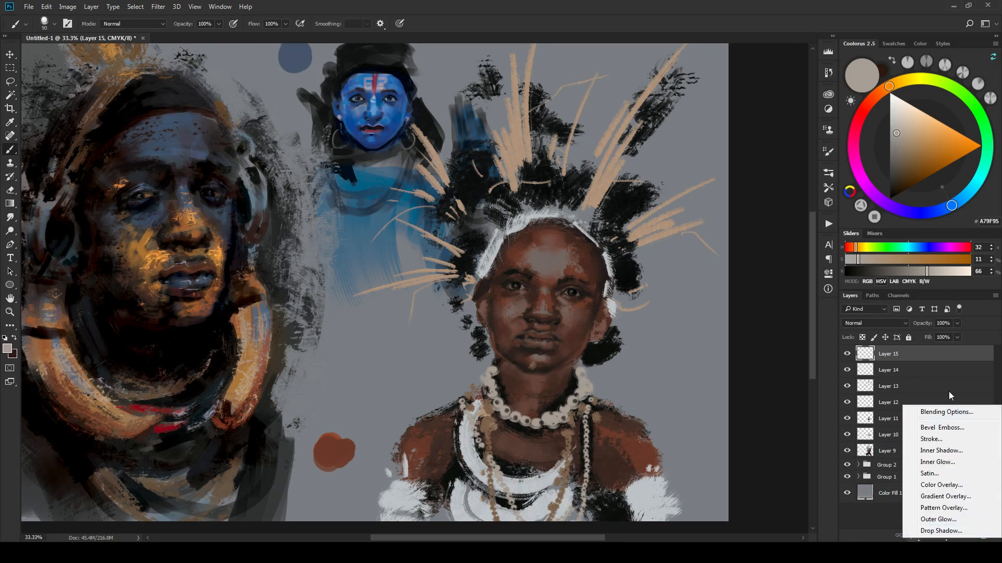
click(945, 413)
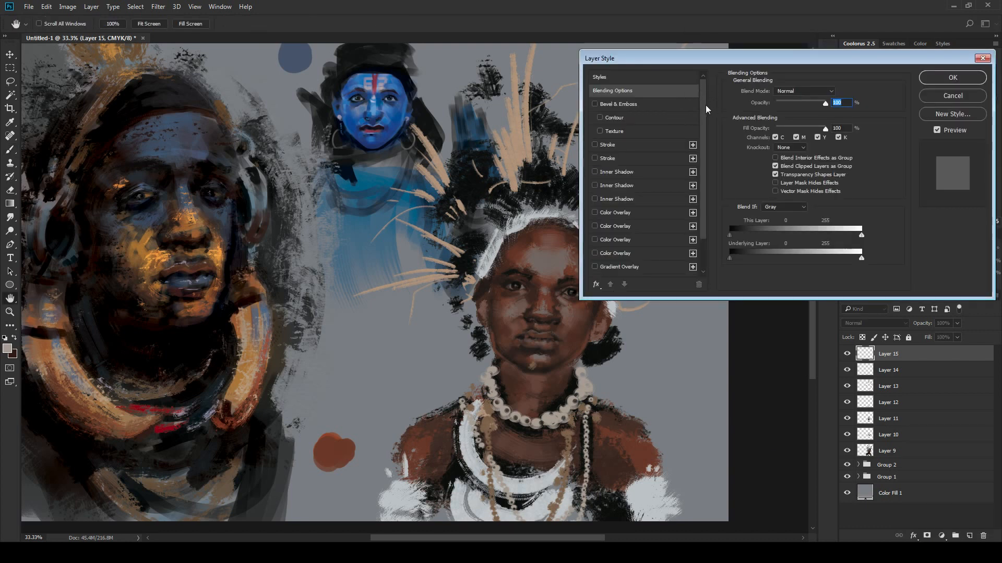
drag(704, 107, 700, 146)
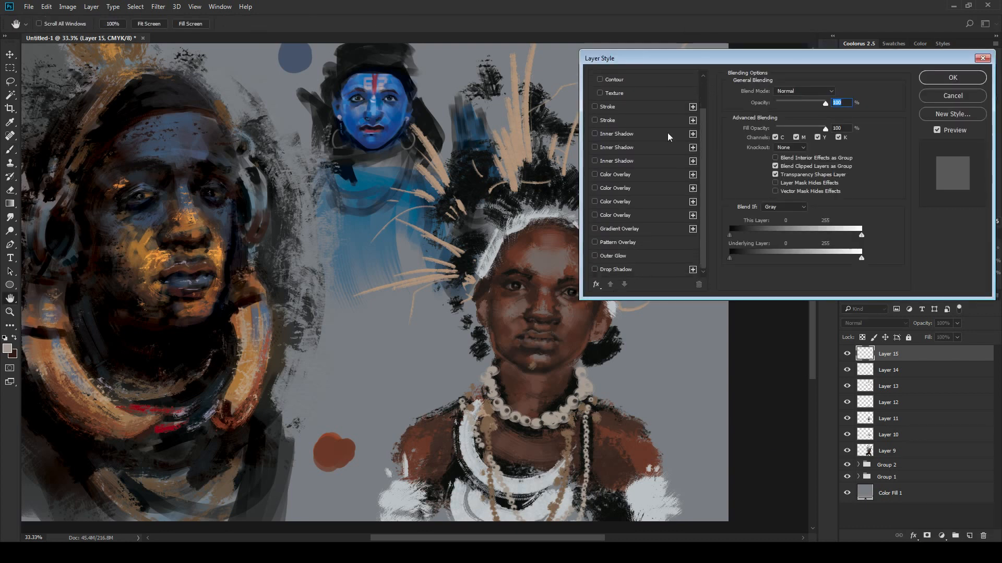
click(643, 133)
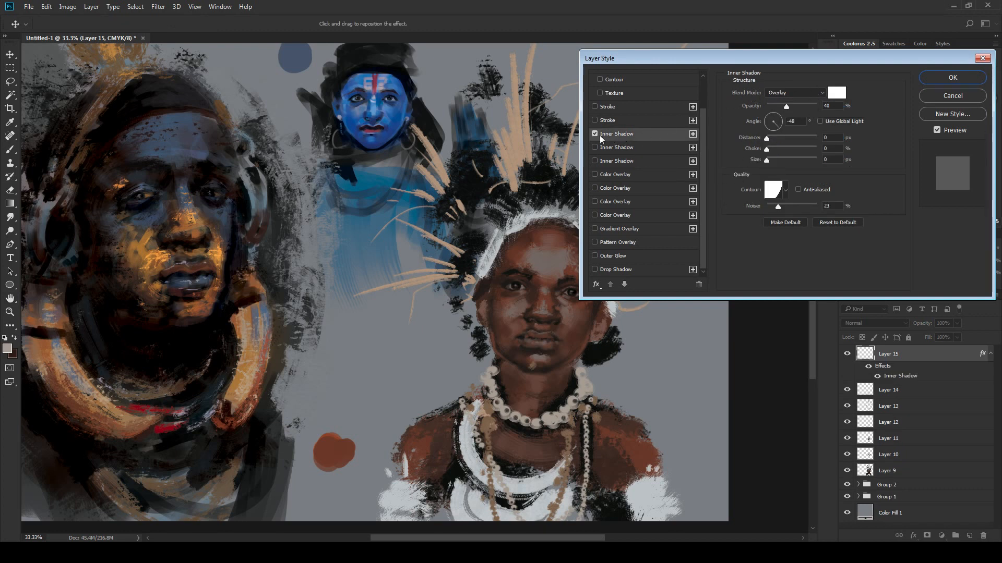
click(610, 147)
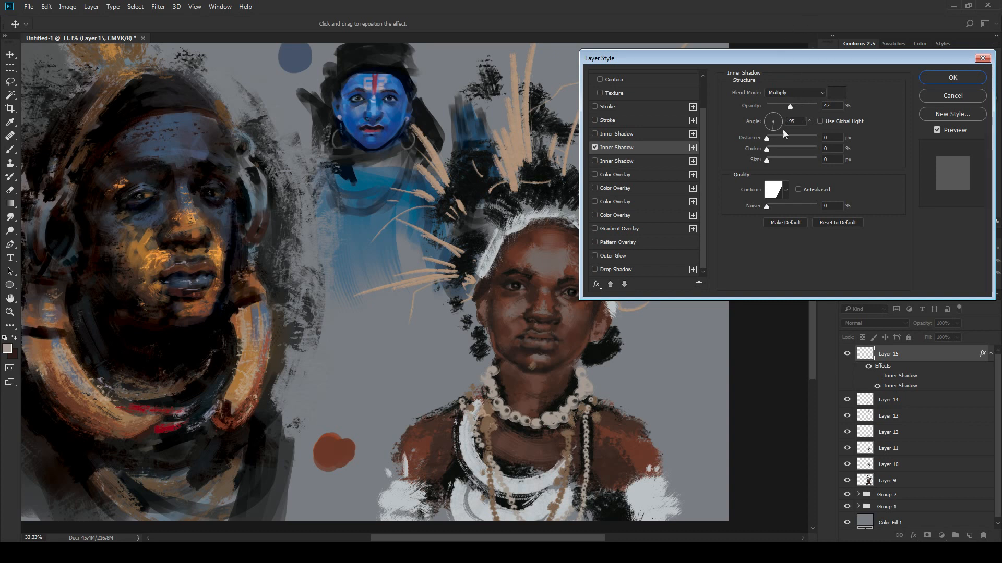
mouse_move(767, 138)
mouse_down()
mouse_move(789, 139)
mouse_move(780, 139)
mouse_up()
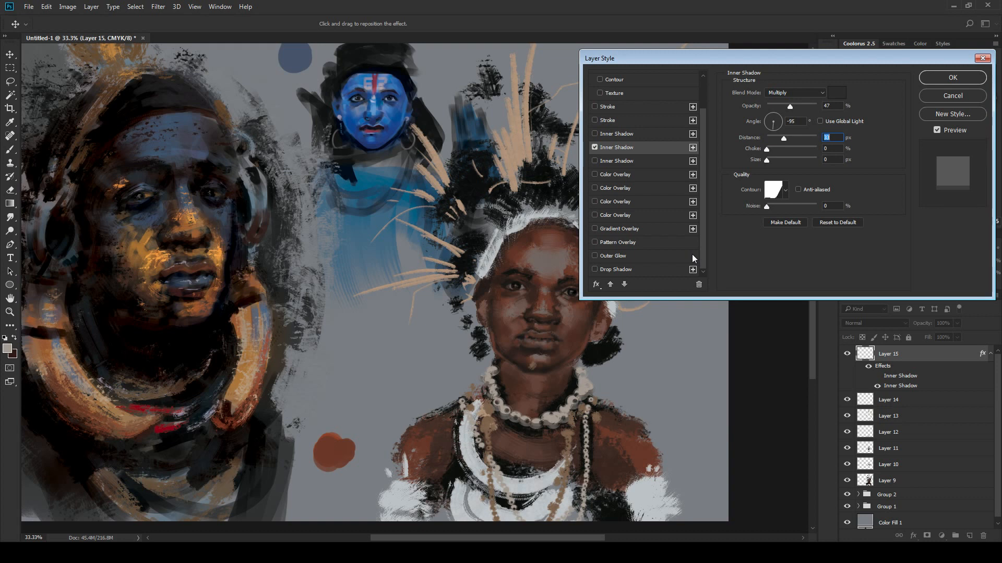
mouse_move(767, 161)
mouse_down()
mouse_move(785, 150)
mouse_move(761, 150)
mouse_up()
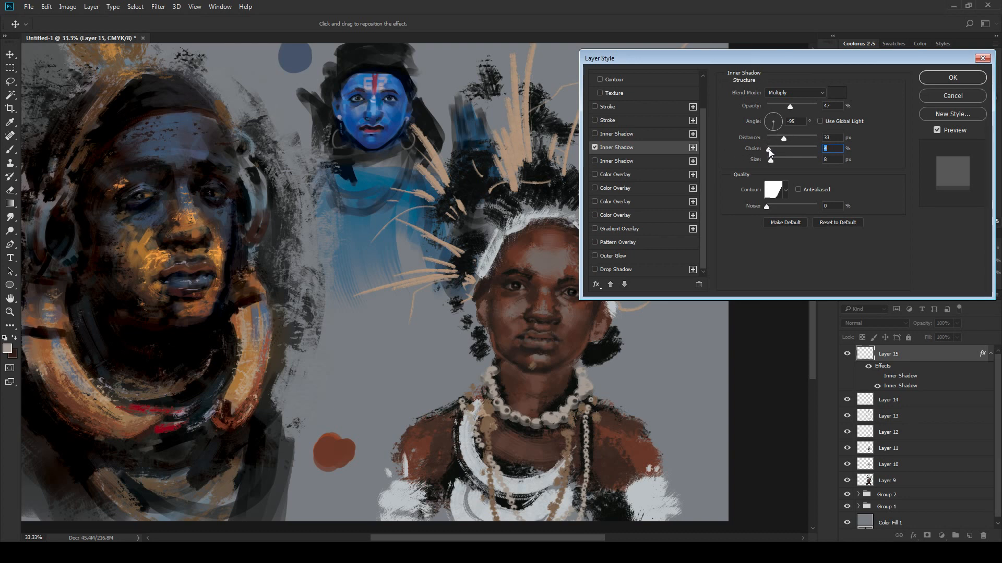
drag(769, 149, 771, 159)
Step: Enable the choker's Overlay inner shadow in bright orange-red, with 100% opacity and a 10 px distance
click(597, 161)
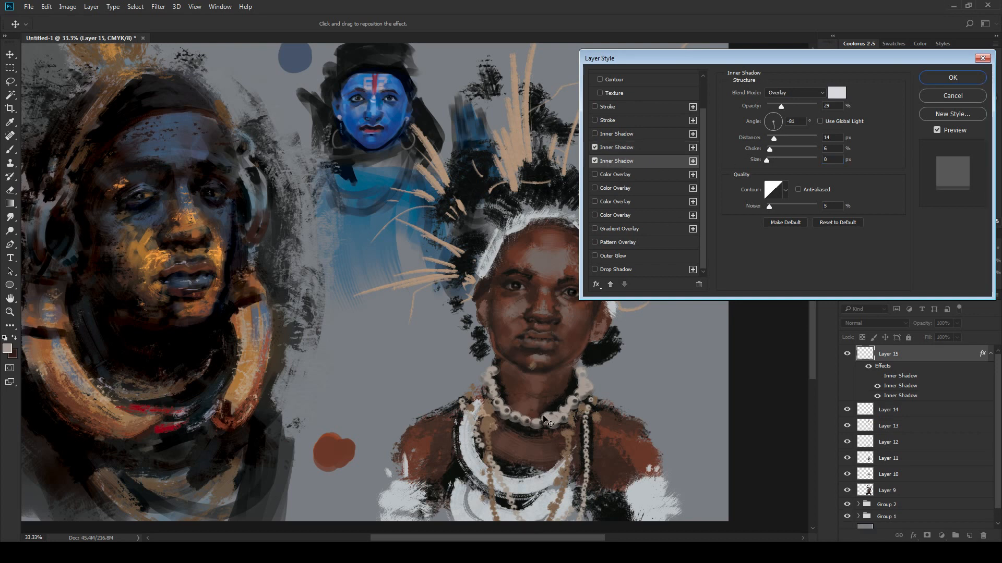
click(836, 93)
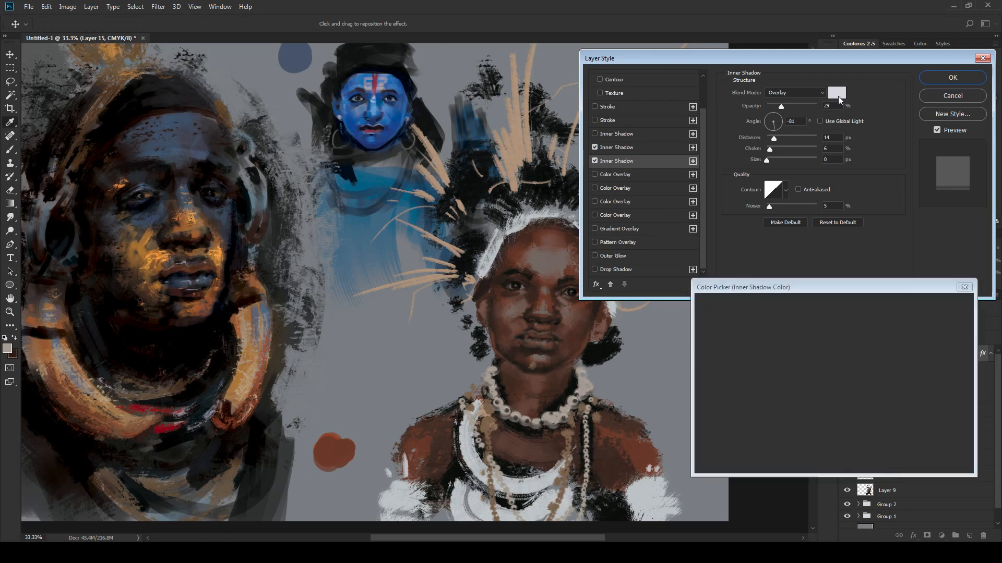
click(642, 458)
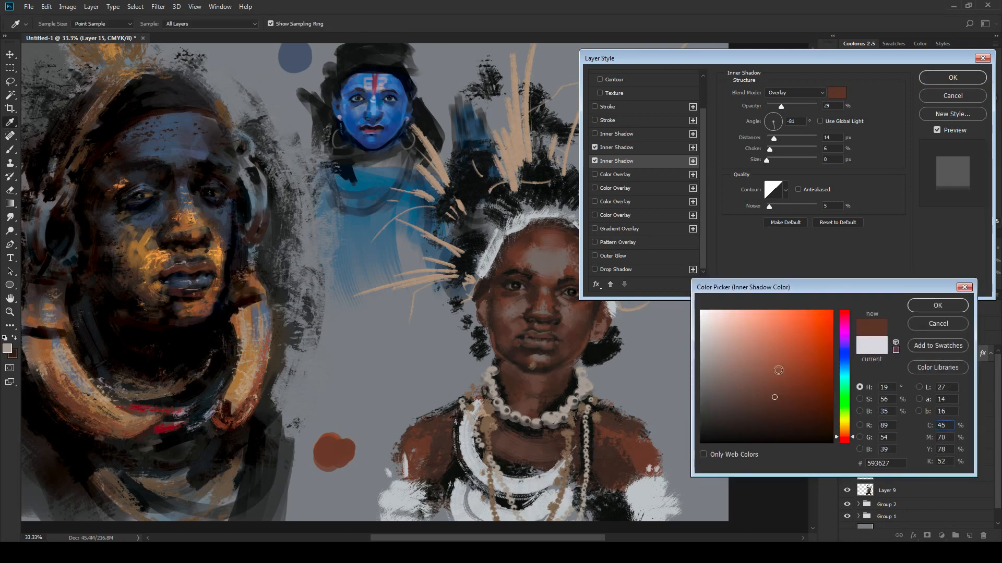
click(821, 350)
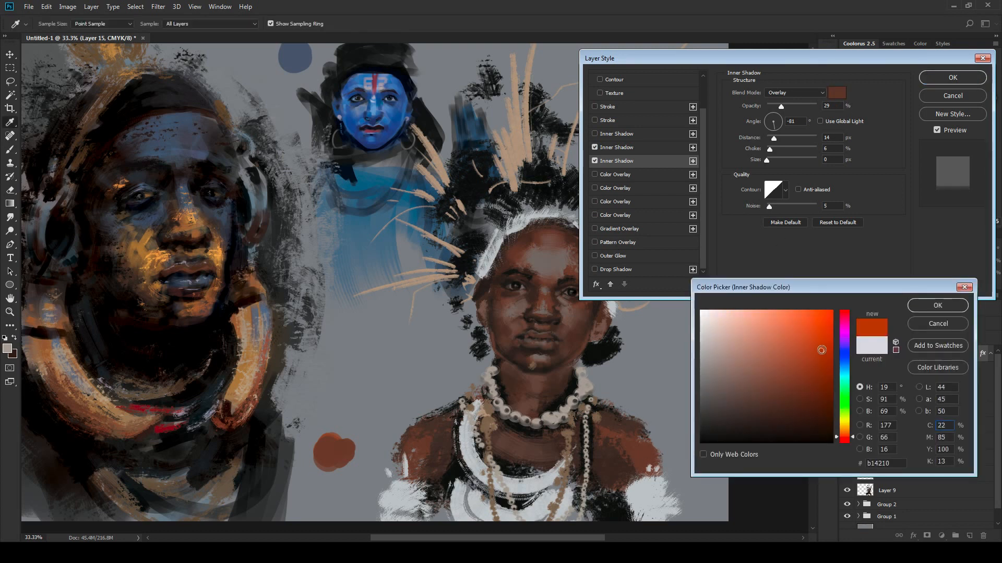
click(937, 306)
drag(790, 106, 827, 106)
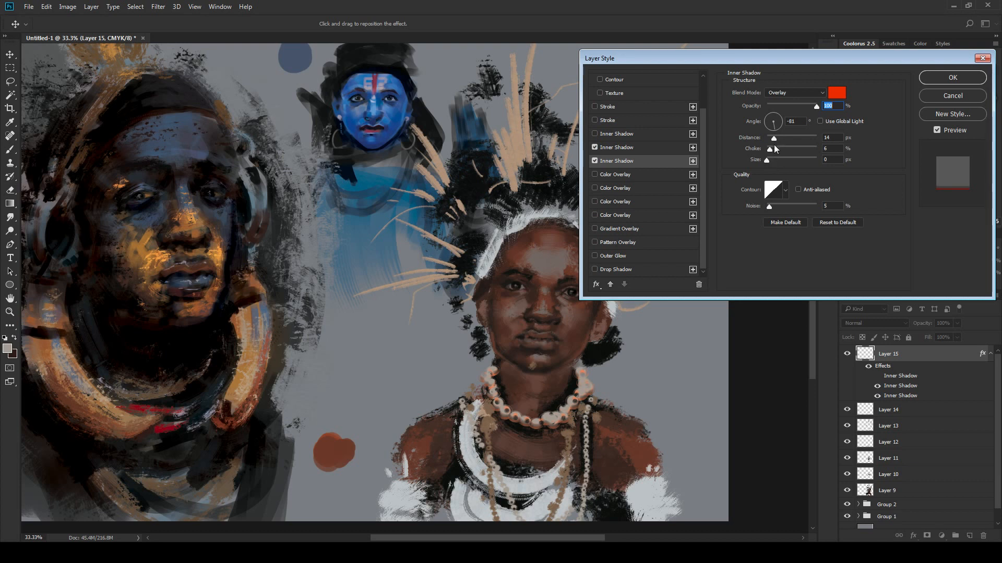
mouse_move(773, 139)
mouse_down()
mouse_move(763, 138)
mouse_move(791, 137)
mouse_move(772, 140)
mouse_up()
Step: Try the Normal blend mode on the orange-red inner shadow, and return it to Overlay
click(805, 94)
click(780, 99)
click(796, 93)
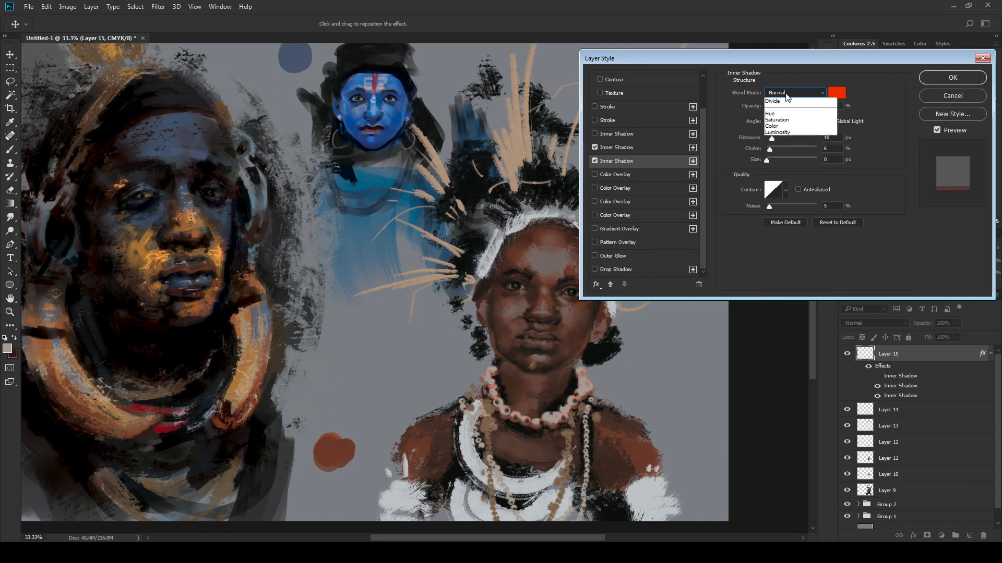
click(788, 196)
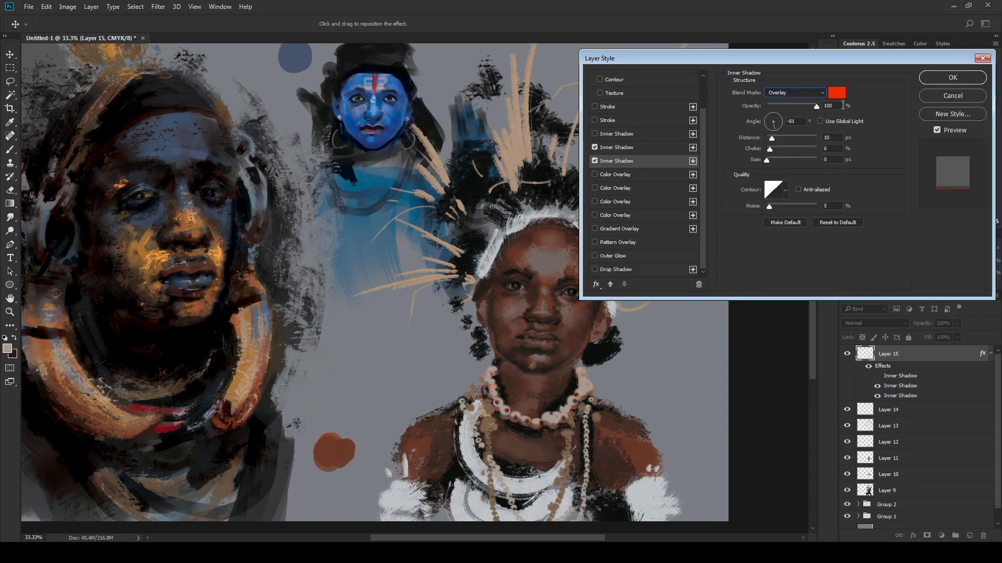
Step: Recolour the Overlay inner shadow to a muted reddish brown and set its opacity to 71%
click(837, 94)
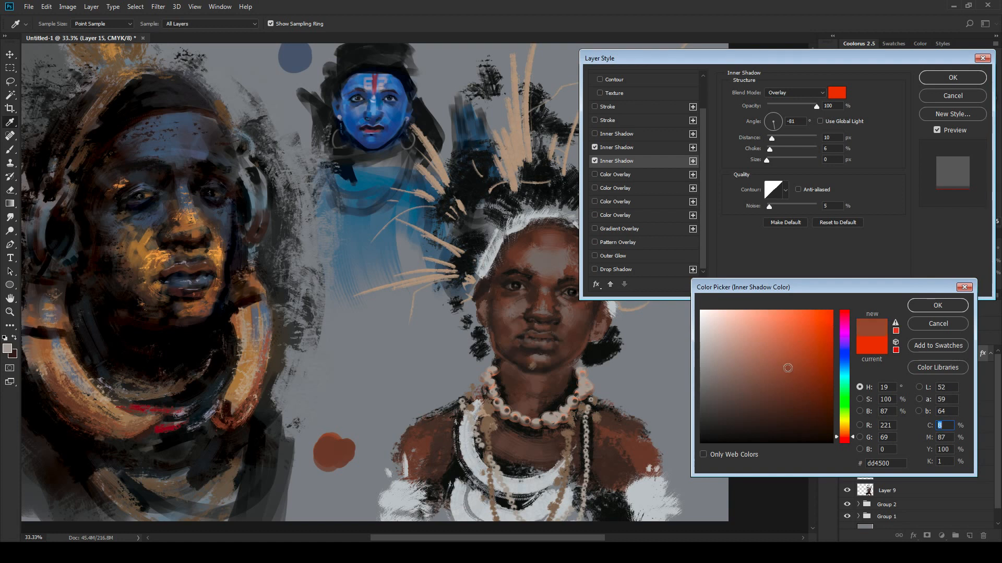
drag(785, 395, 798, 376)
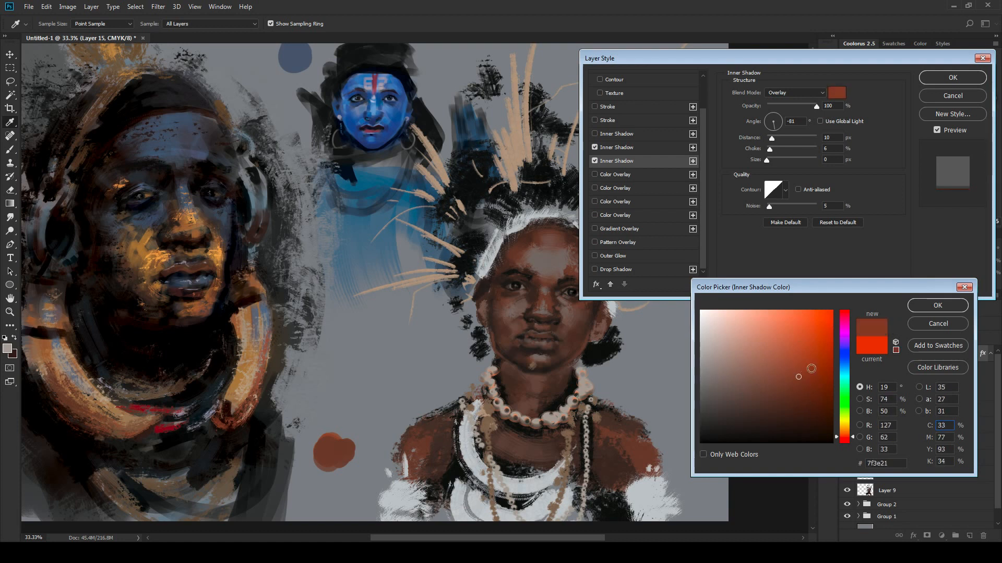
click(935, 309)
drag(812, 104, 800, 104)
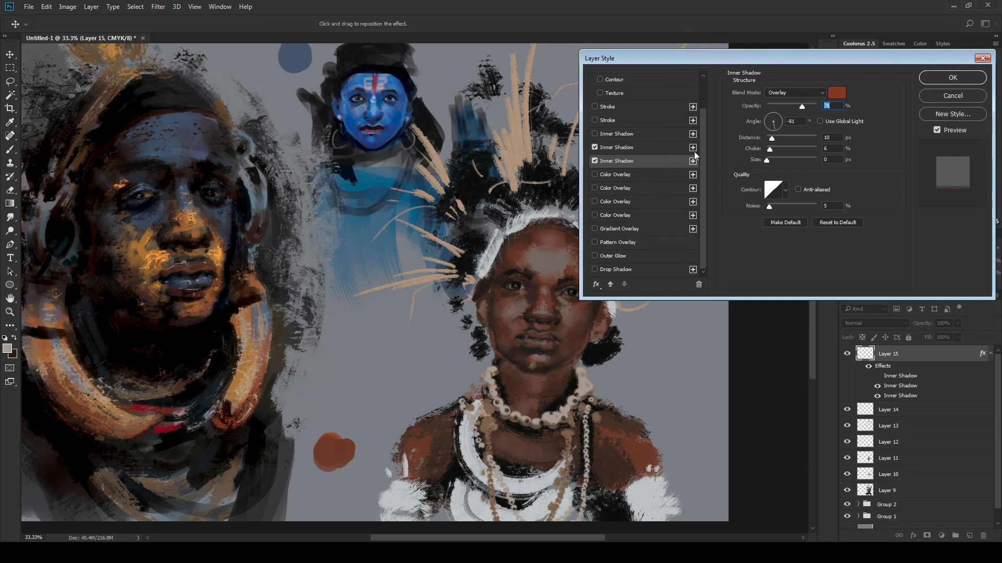
Step: Add a Bevel & Emboss to the choker with a white highlight at 100% opacity, shadow opacity 0% and size 16 px
scroll(703, 152, up, 1)
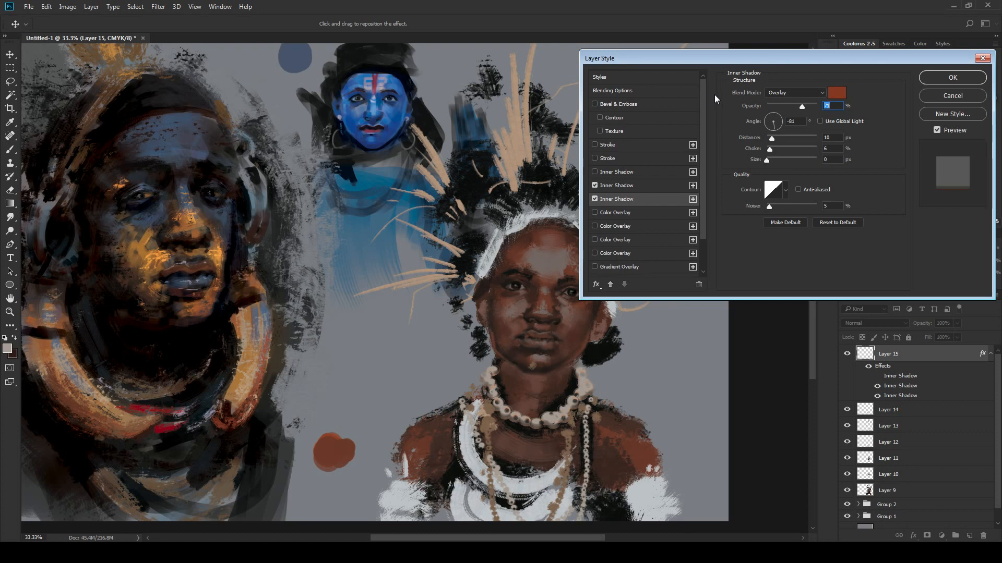
click(655, 105)
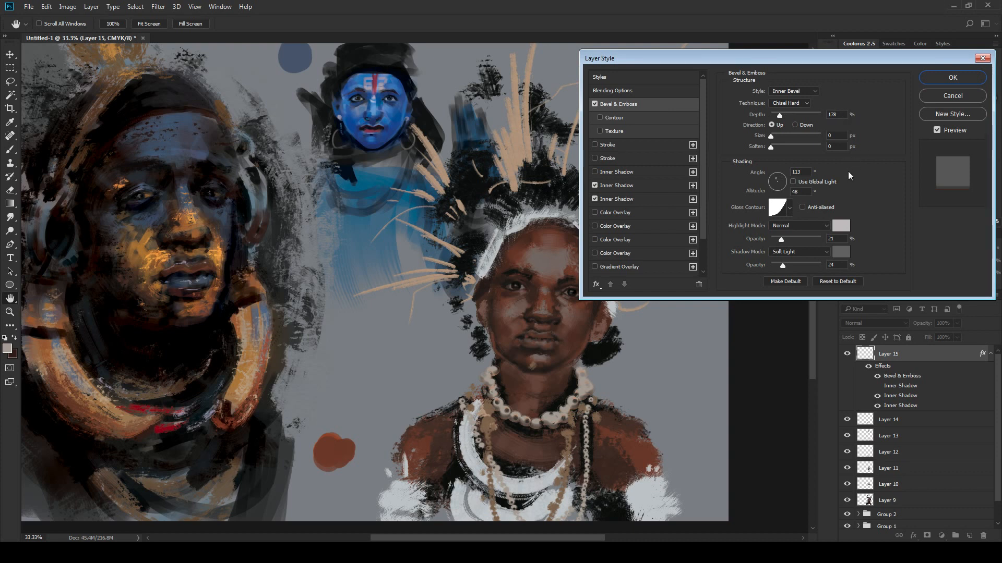
click(841, 226)
click(701, 312)
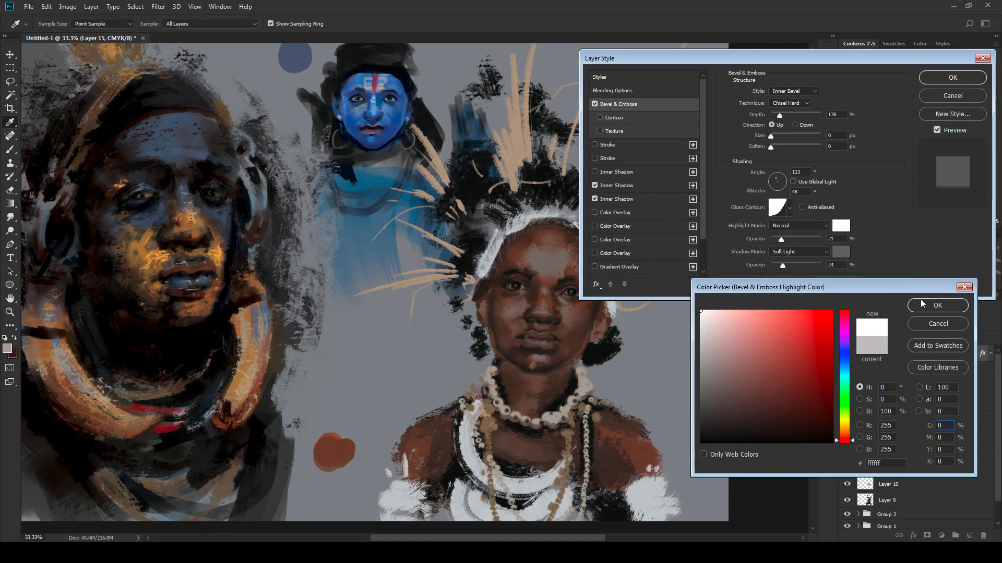
click(934, 305)
drag(787, 238, 857, 245)
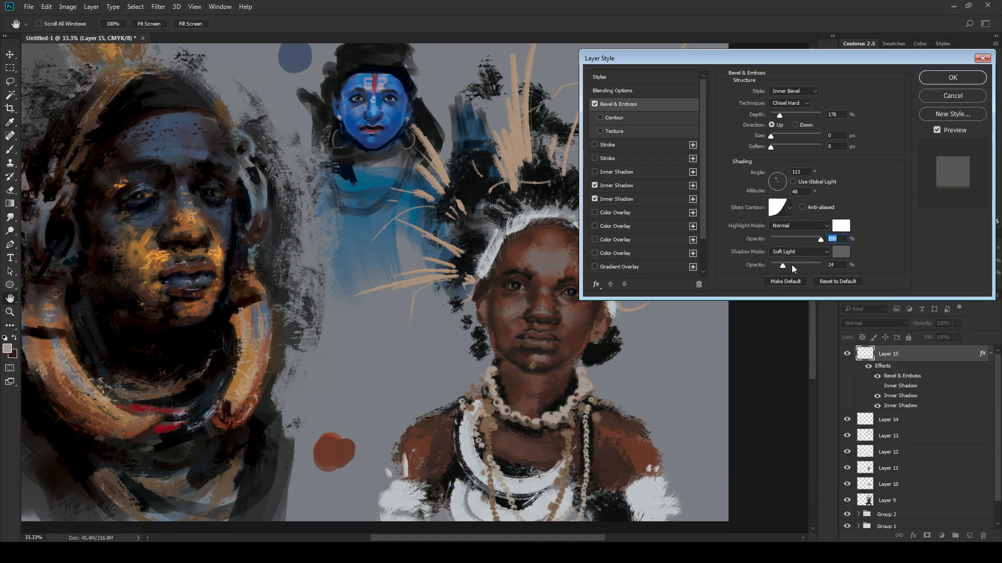
drag(787, 265, 771, 266)
mouse_move(778, 135)
mouse_down()
mouse_move(788, 136)
mouse_move(777, 136)
mouse_up()
Step: Set the bevel's light to a 74° angle and 53° altitude, its size to 79 px and its softening to 3 px
ctrl+click(584, 378)
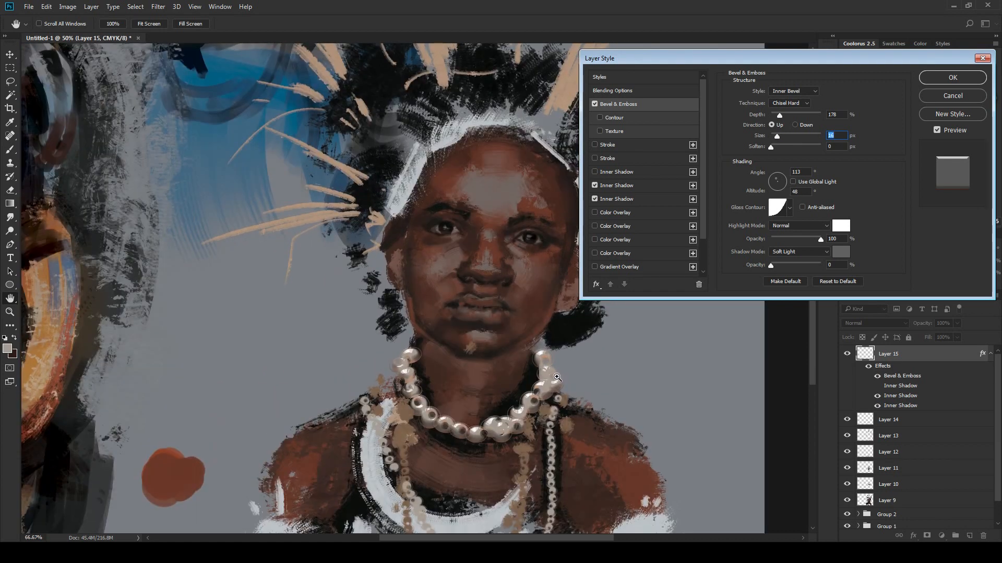
drag(556, 377, 585, 447)
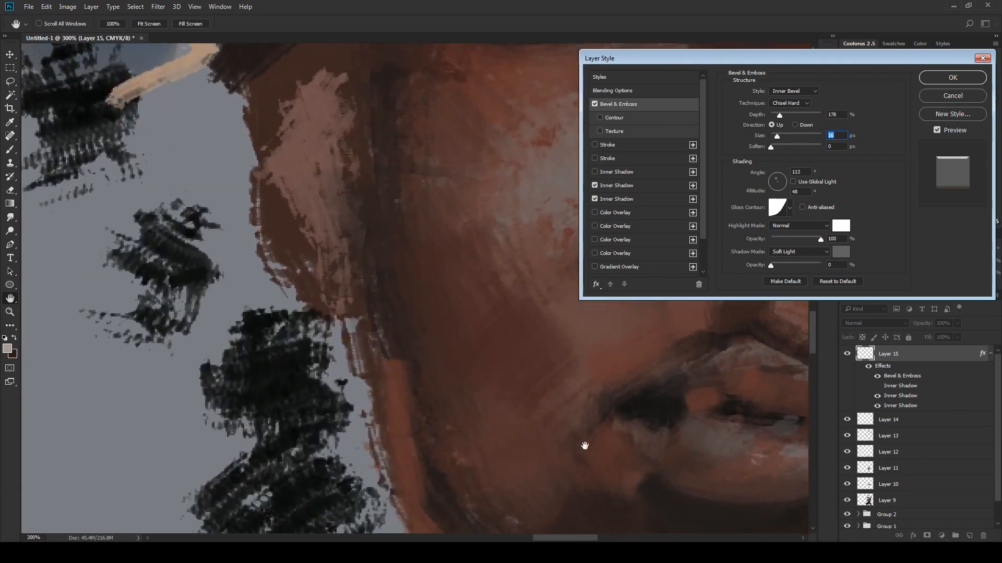
scroll(563, 415, down, 10)
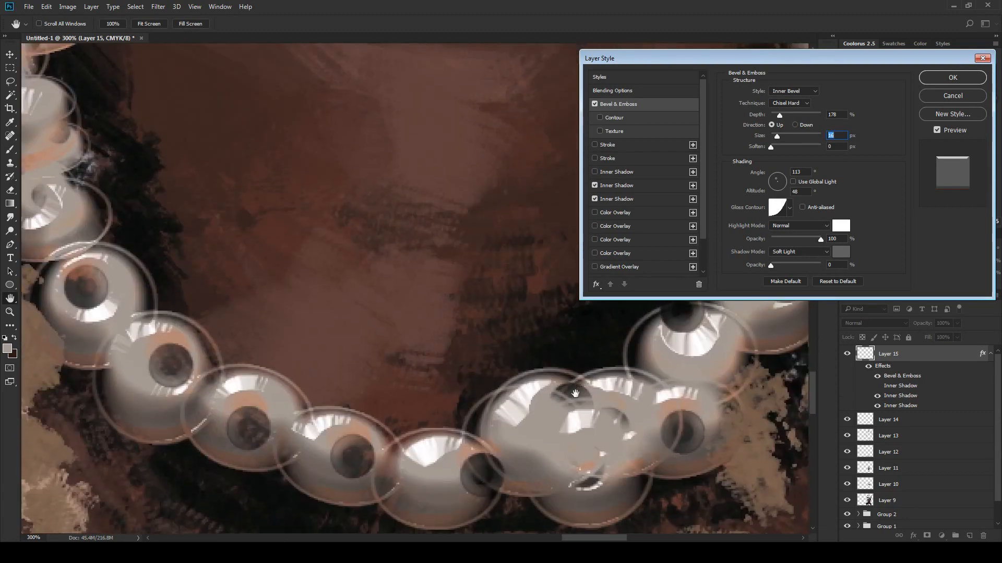
drag(575, 393, 570, 400)
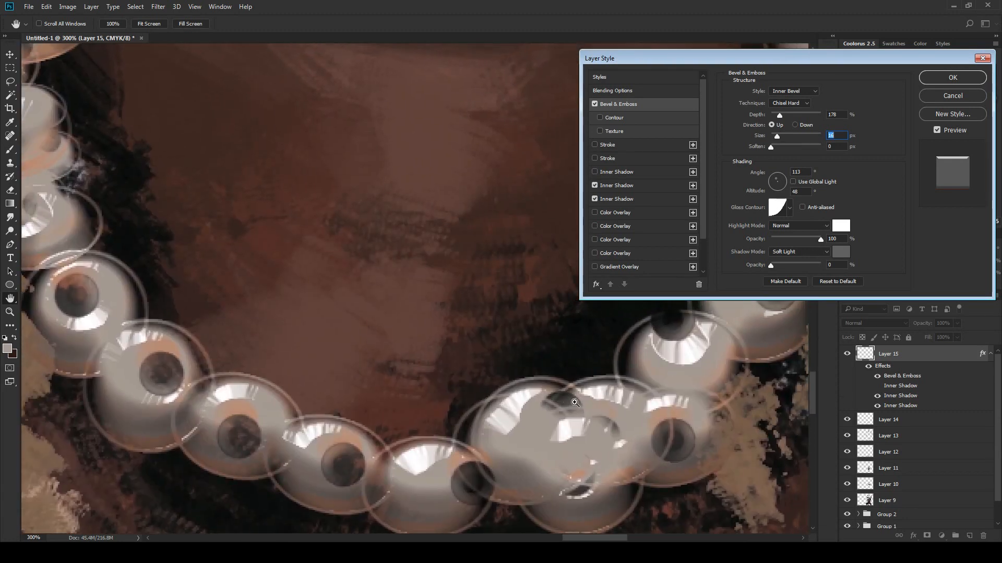
key(ctrl+minus)
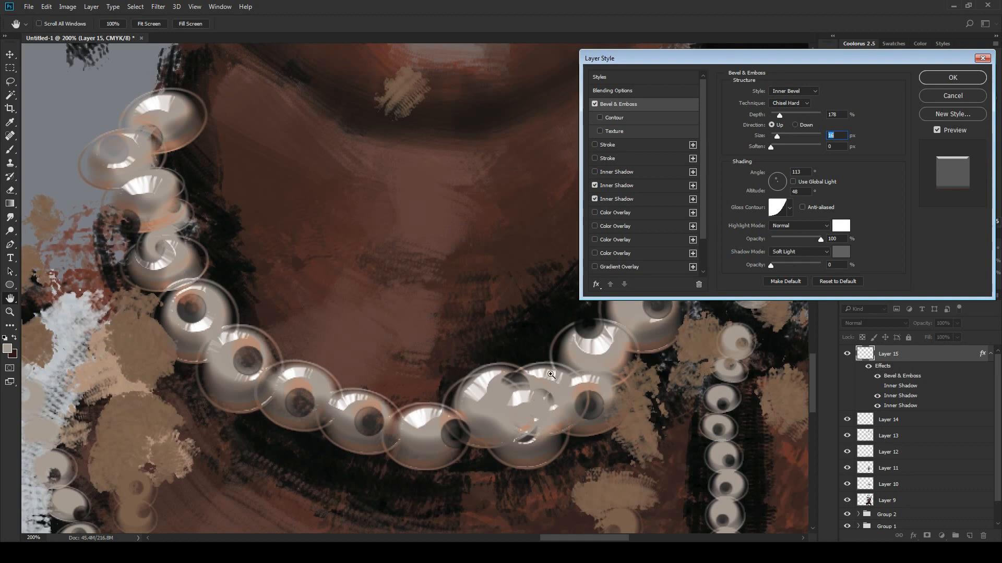
drag(624, 350, 579, 401)
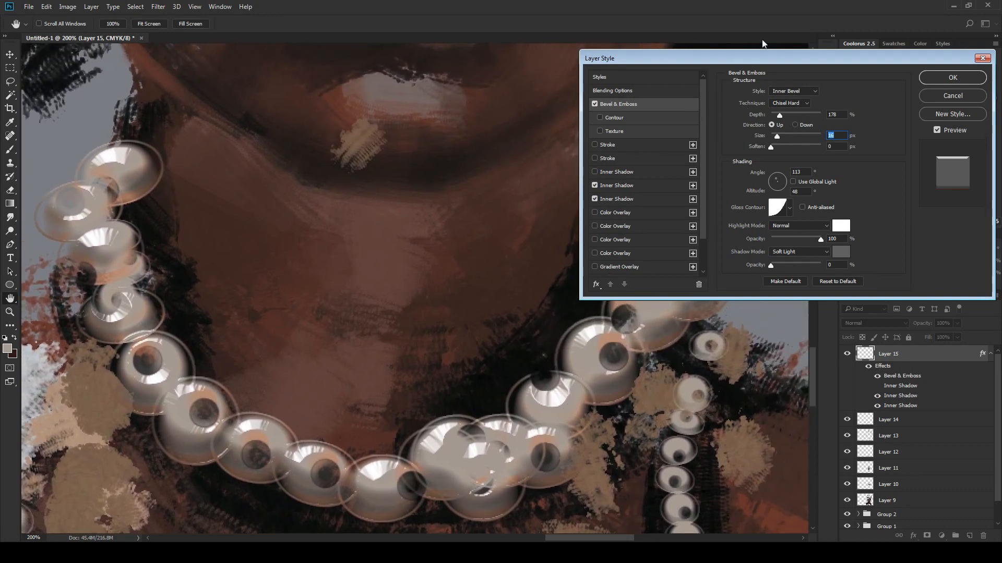
drag(781, 178, 778, 179)
click(781, 183)
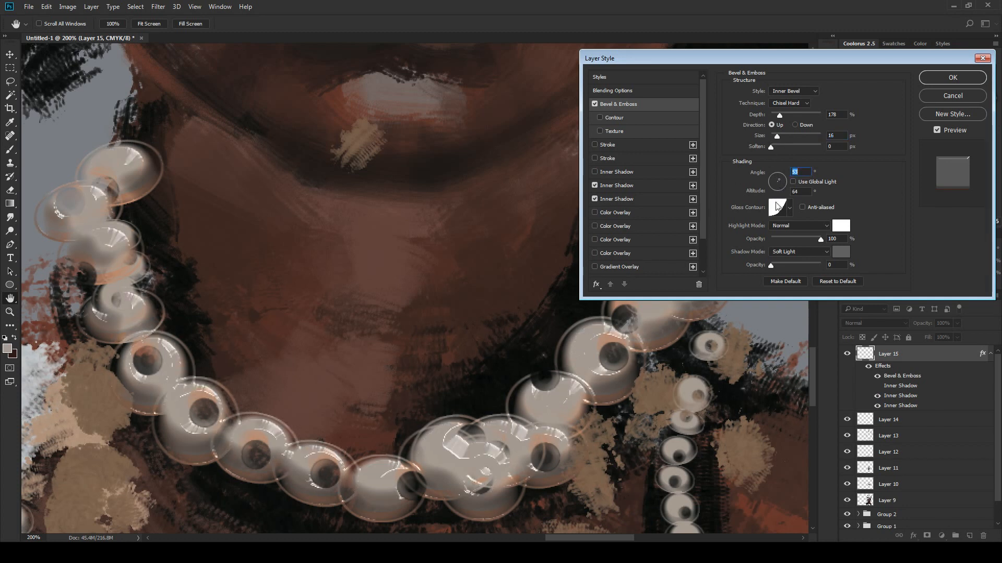
drag(779, 136, 770, 137)
drag(781, 178, 779, 180)
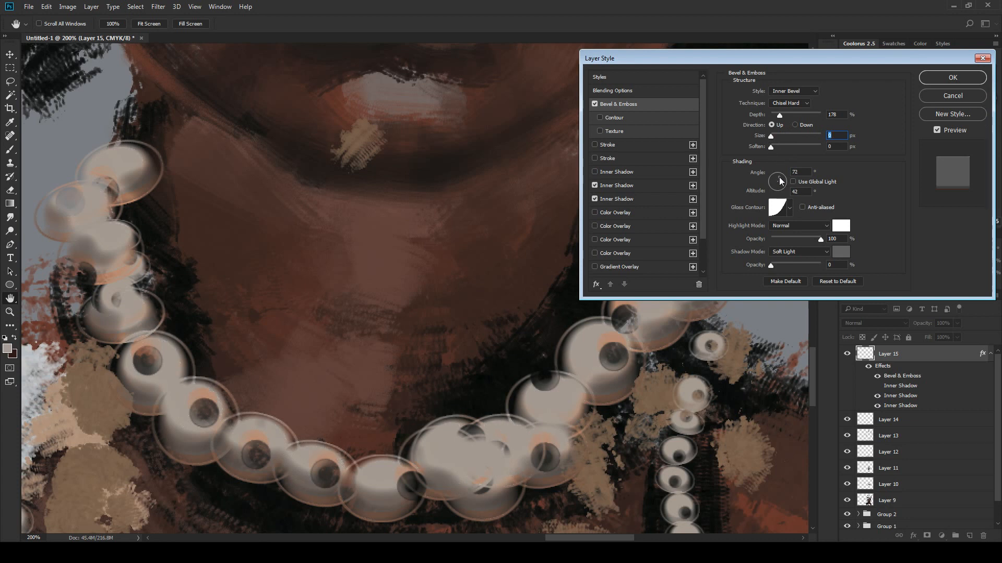
drag(771, 138, 788, 137)
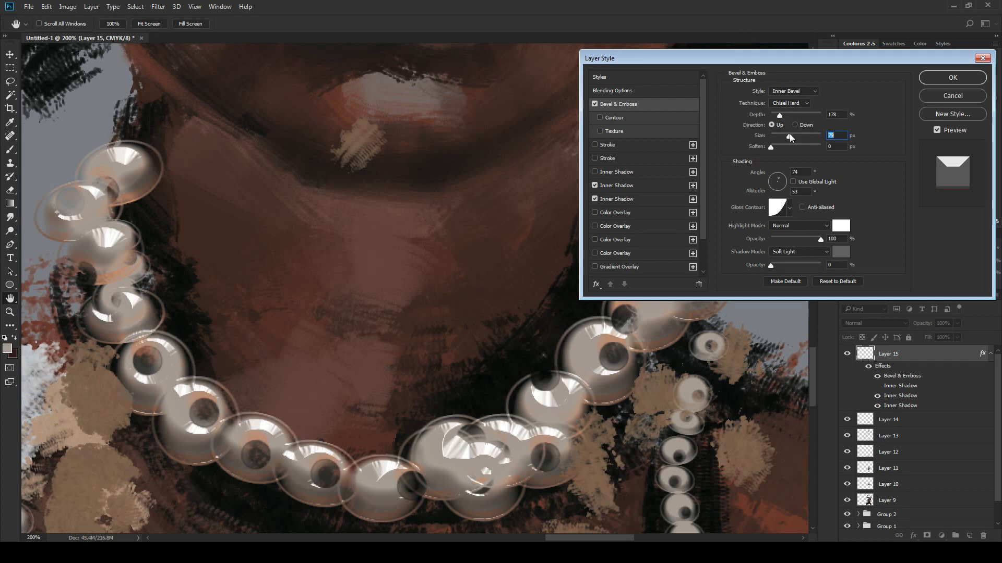
drag(771, 147, 779, 148)
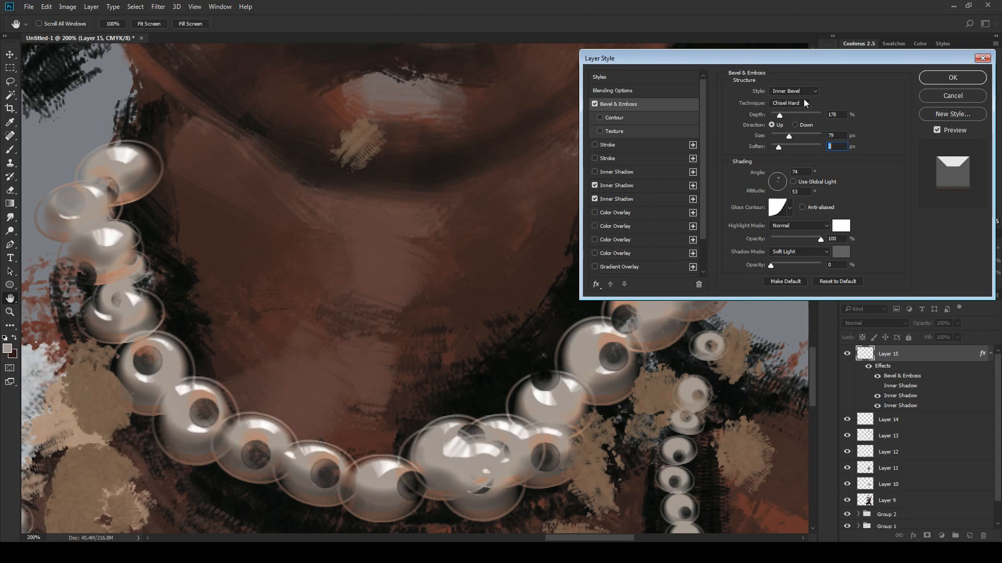
Step: Compare the bevel techniques on the choker beads, including Smooth, and set the technique to Chisel Soft
click(799, 103)
click(797, 111)
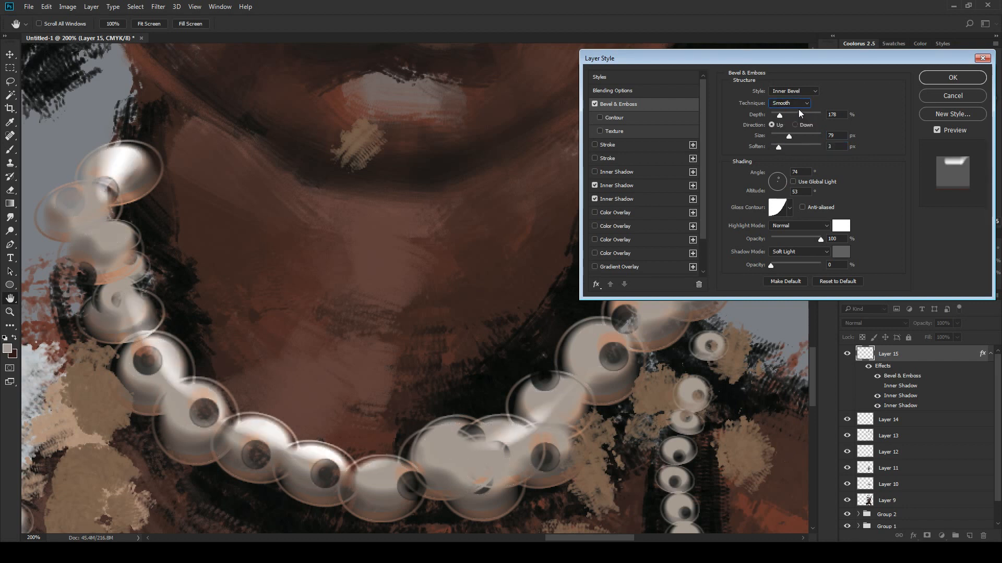
click(798, 105)
click(798, 122)
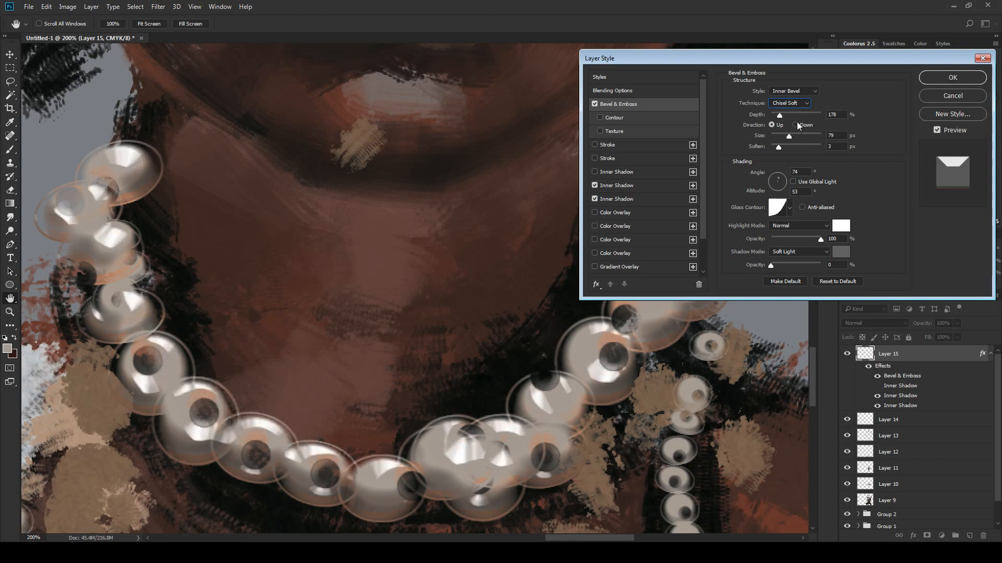
click(801, 104)
click(794, 111)
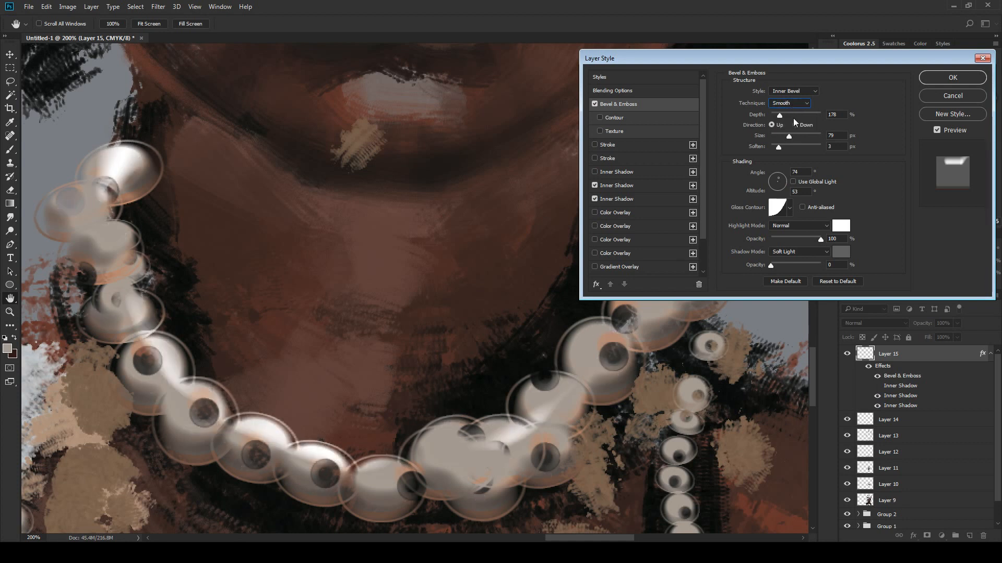
click(800, 103)
click(800, 116)
click(801, 104)
click(797, 123)
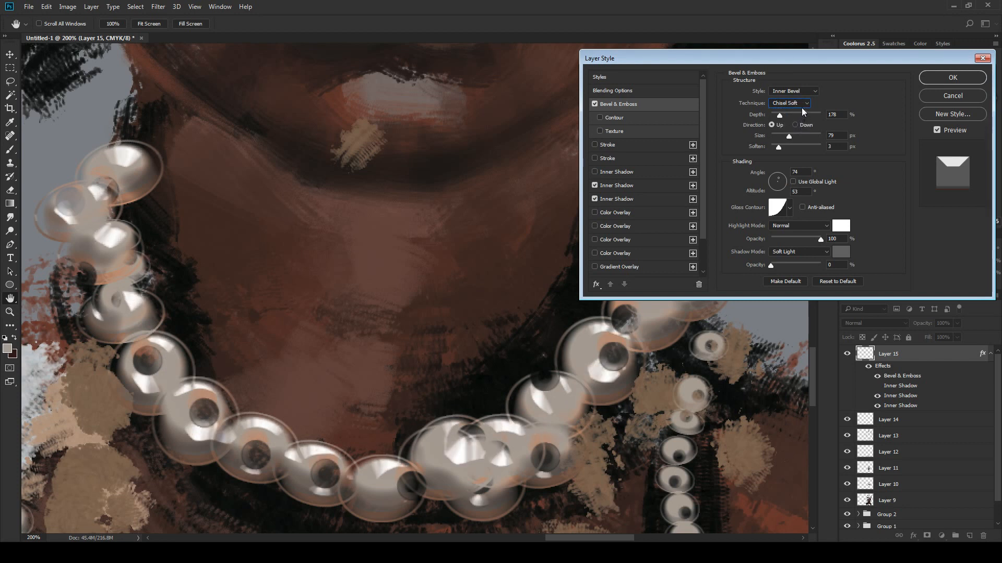
Step: Set the choker's bevel technique to Chisel Hard with a depth of 199%, a size of 35 px and softening of 7 px
click(801, 104)
click(796, 118)
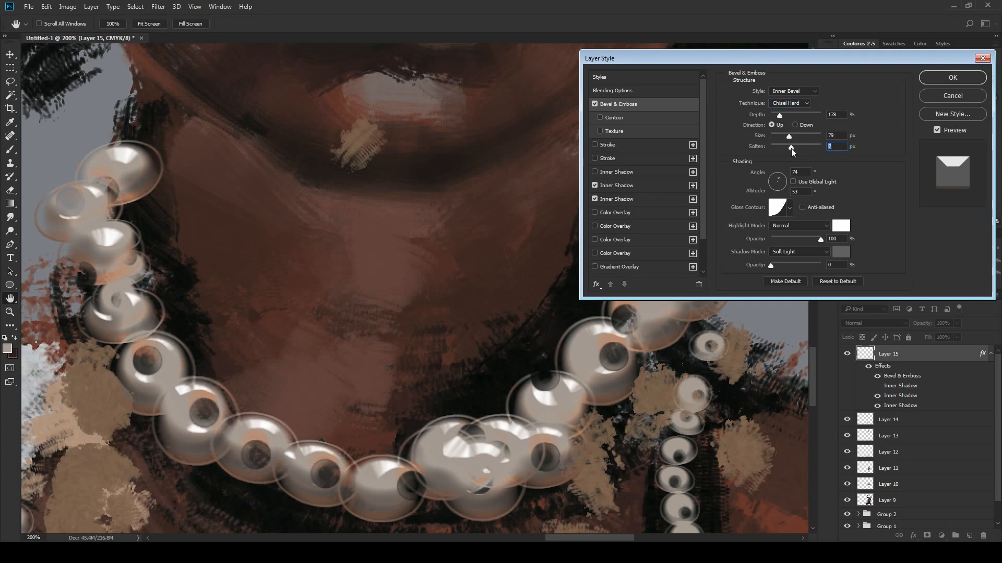
drag(791, 148, 768, 148)
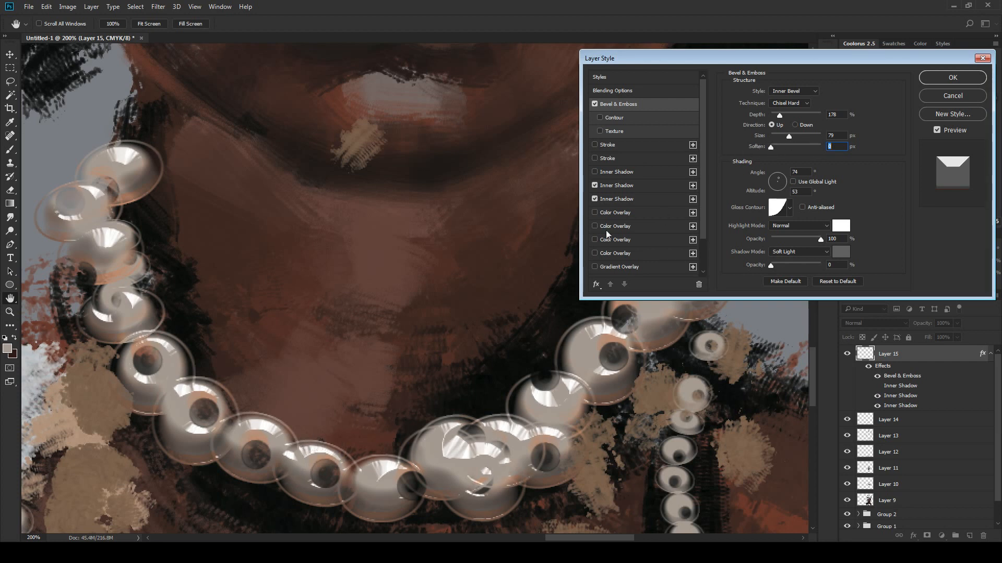
drag(771, 147, 781, 151)
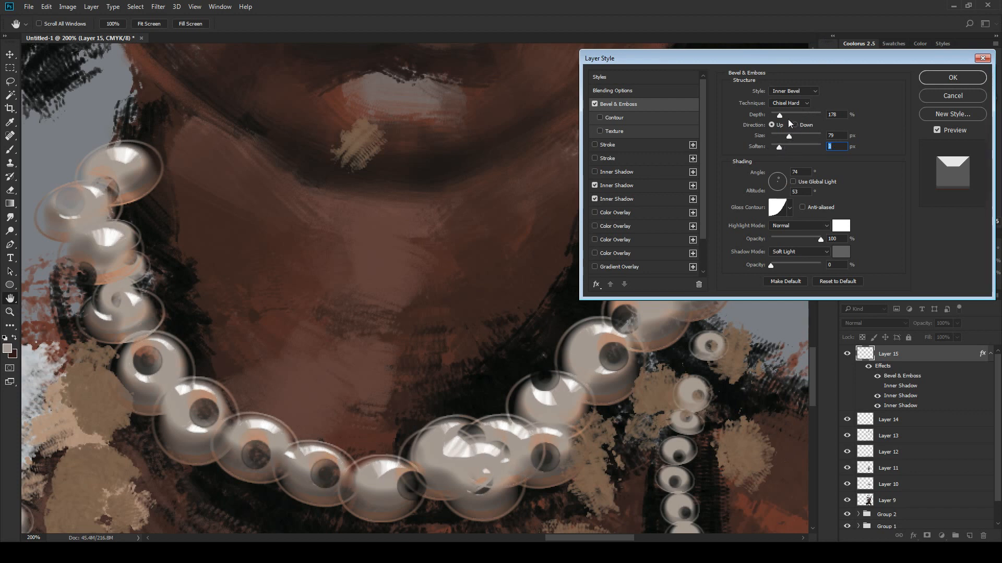
drag(780, 114, 779, 136)
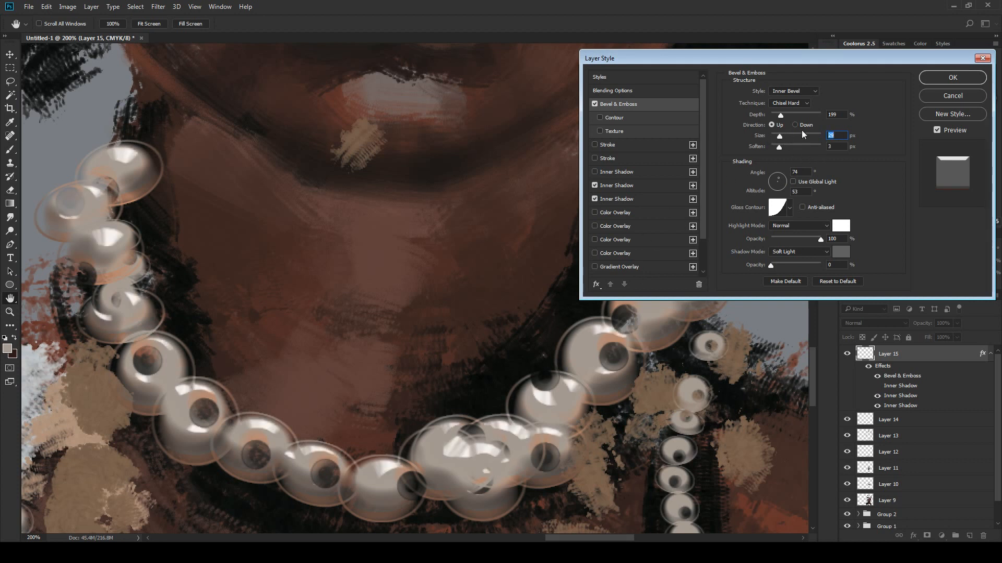
mouse_move(780, 134)
mouse_down()
mouse_move(784, 149)
mouse_move(778, 135)
mouse_up()
drag(784, 144, 792, 147)
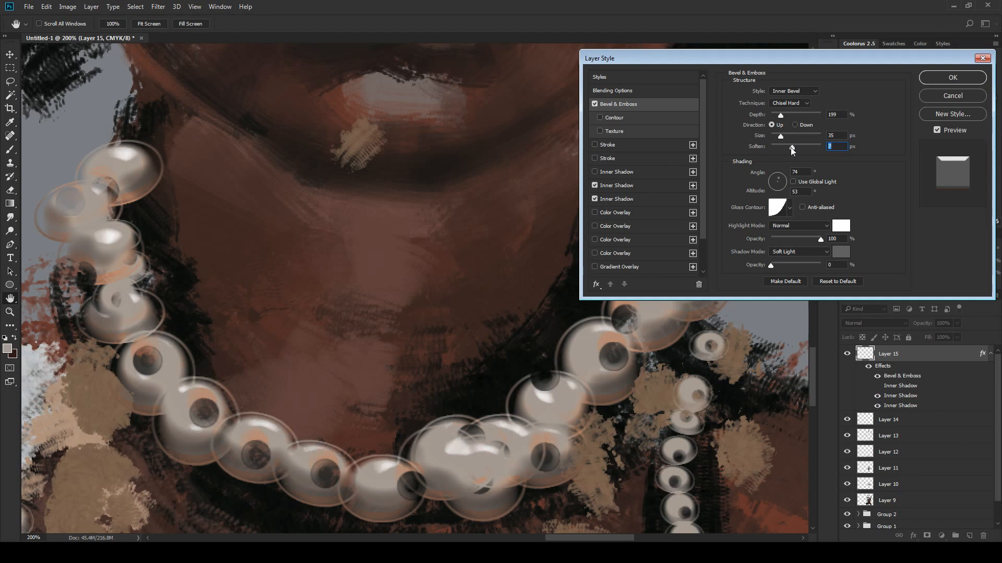
Step: Set the bevel's depth to 95%, its light to a 68° angle and 64° altitude, and apply it with a reduced highlight opacity
click(781, 180)
drag(781, 180, 781, 181)
text(53)
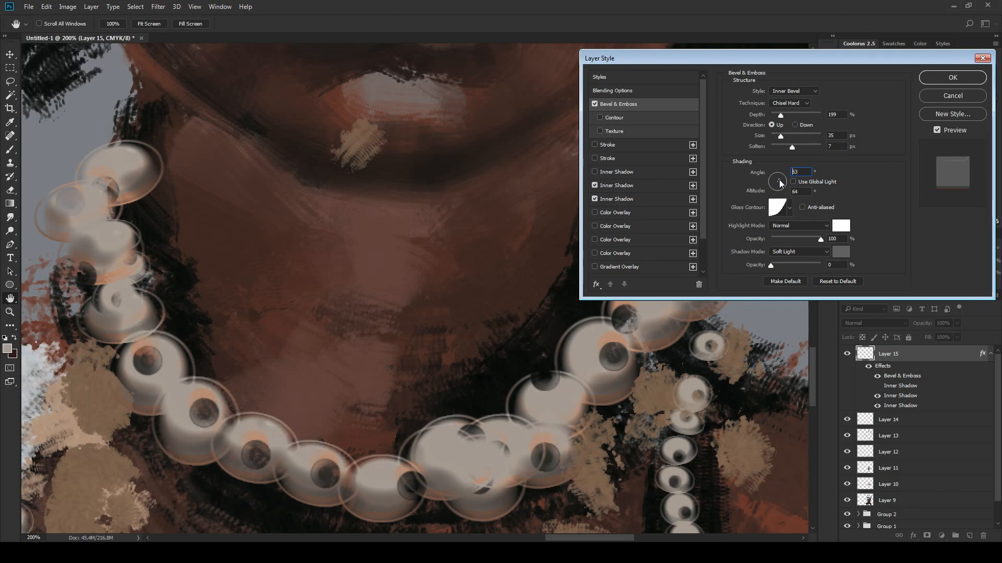
drag(781, 115, 788, 116)
click(776, 114)
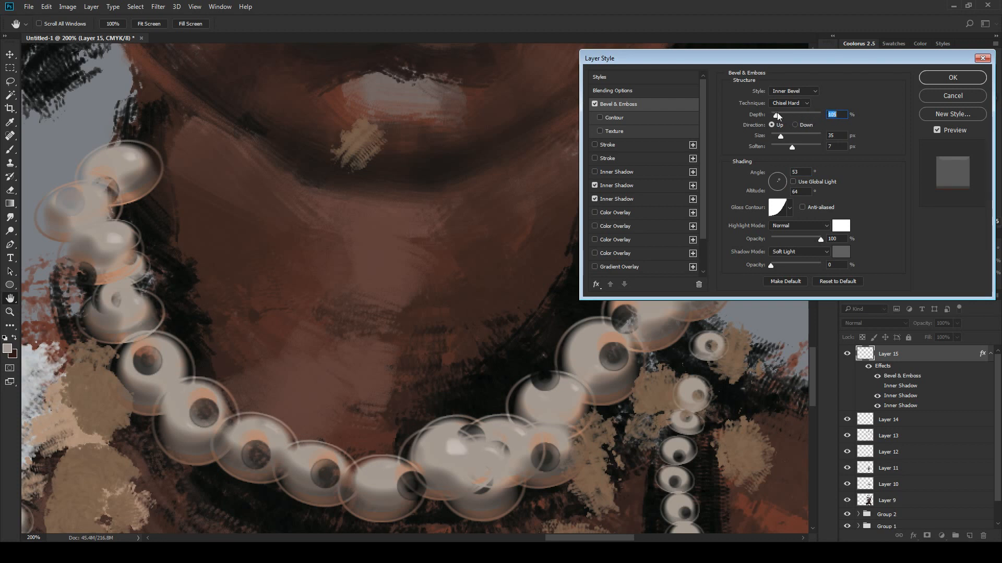
drag(777, 112, 775, 114)
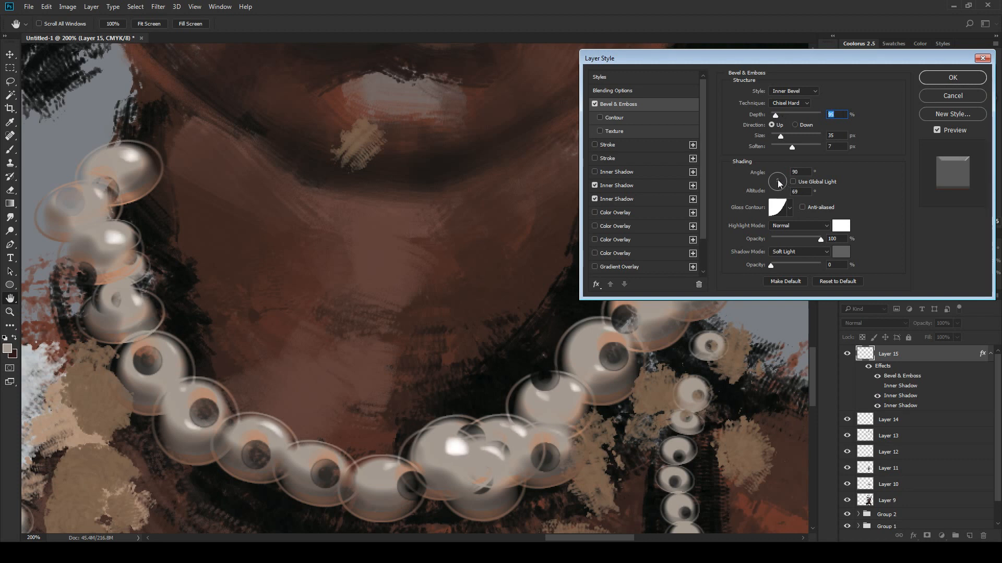
drag(777, 182, 781, 185)
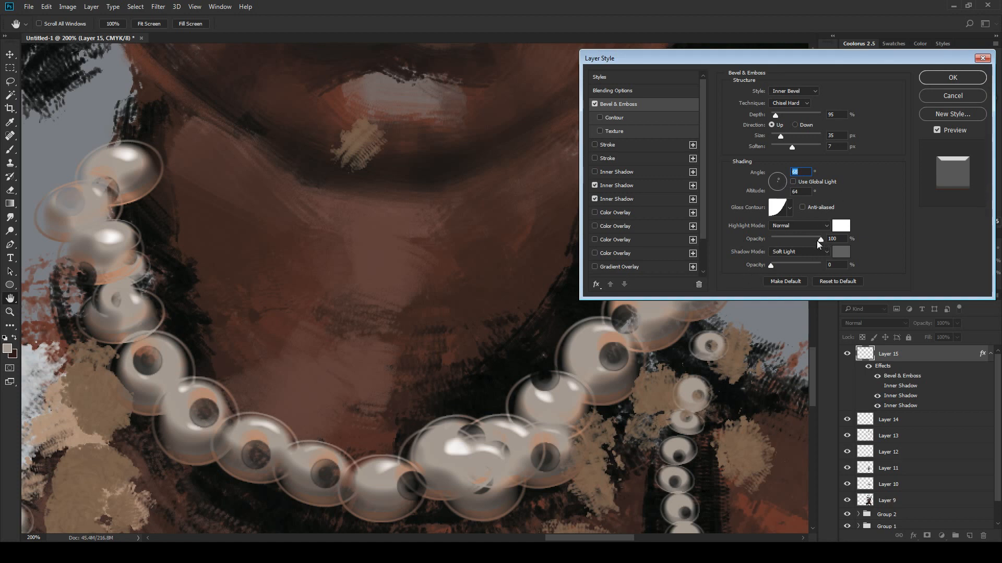
mouse_move(818, 239)
mouse_down()
mouse_move(783, 239)
mouse_move(802, 239)
mouse_up()
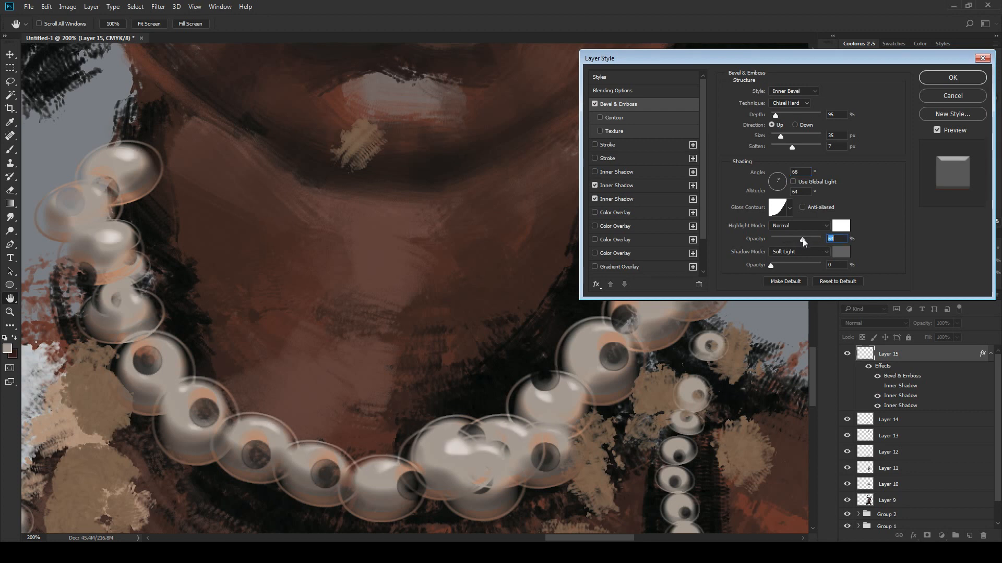
click(953, 78)
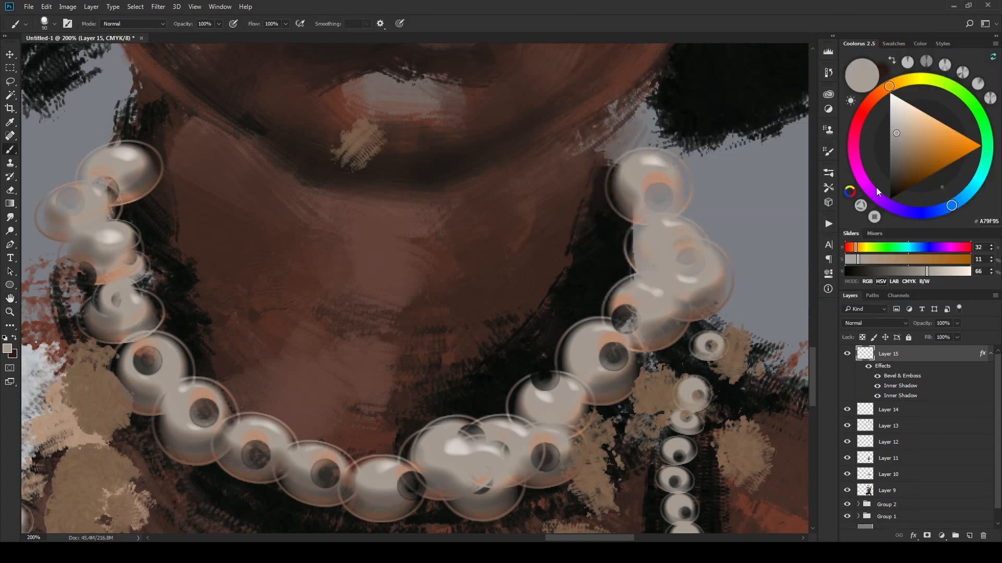
Step: Enable the unused inner shadow on the choker in Normal mode at 100% opacity, with a distance of 2 px and size of 87 px
double_click(887, 367)
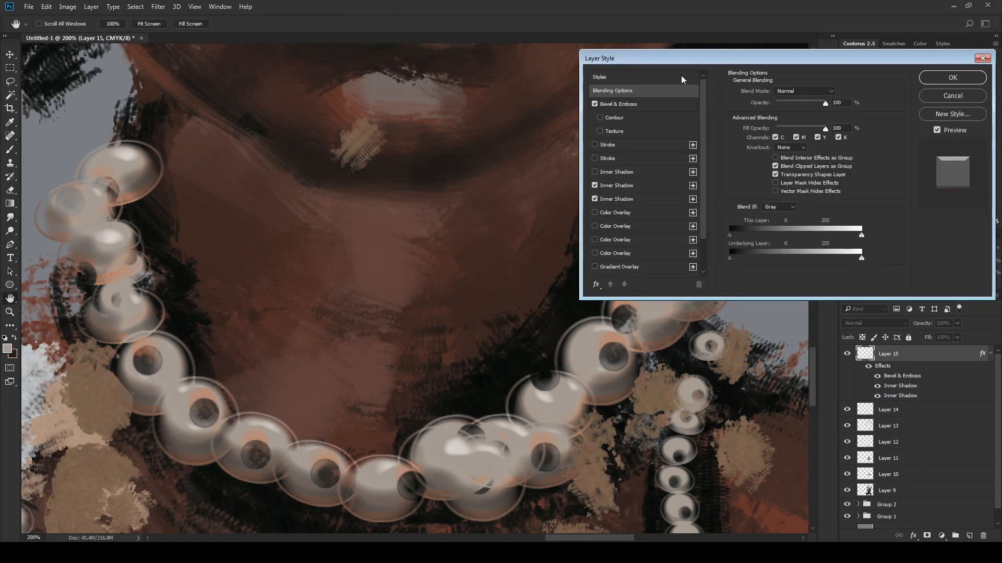
click(641, 173)
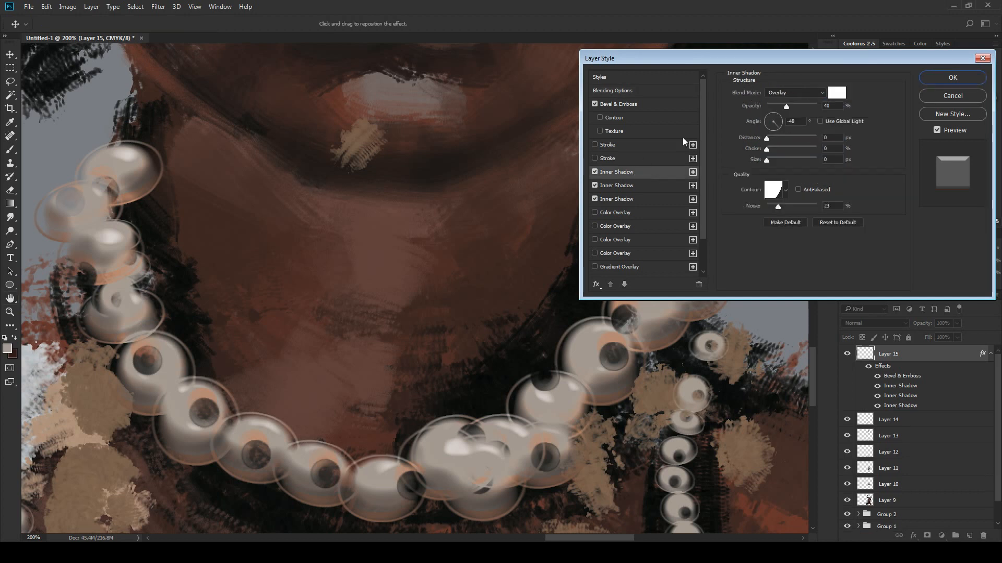
click(791, 92)
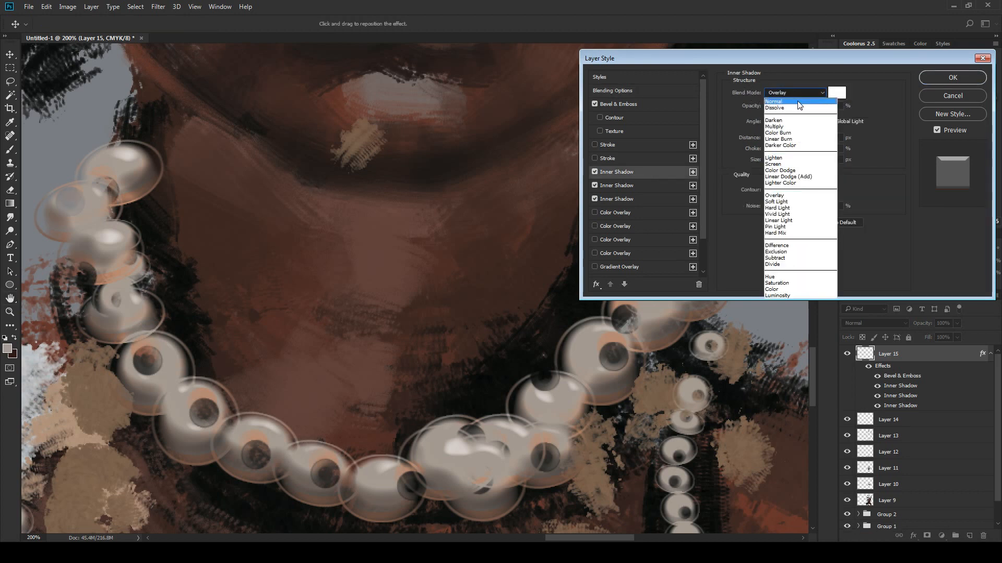
click(783, 98)
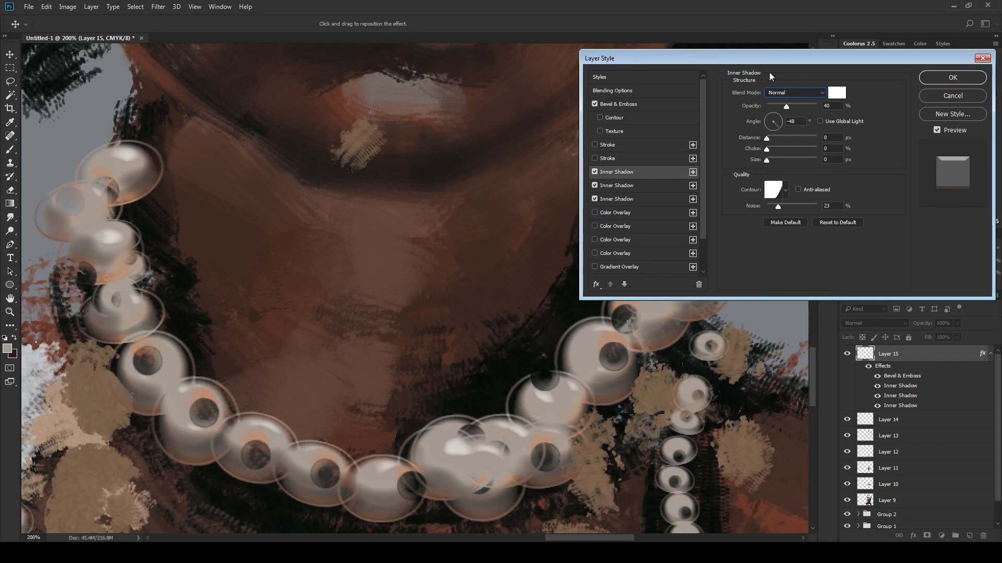
drag(786, 106, 844, 108)
drag(766, 138, 786, 161)
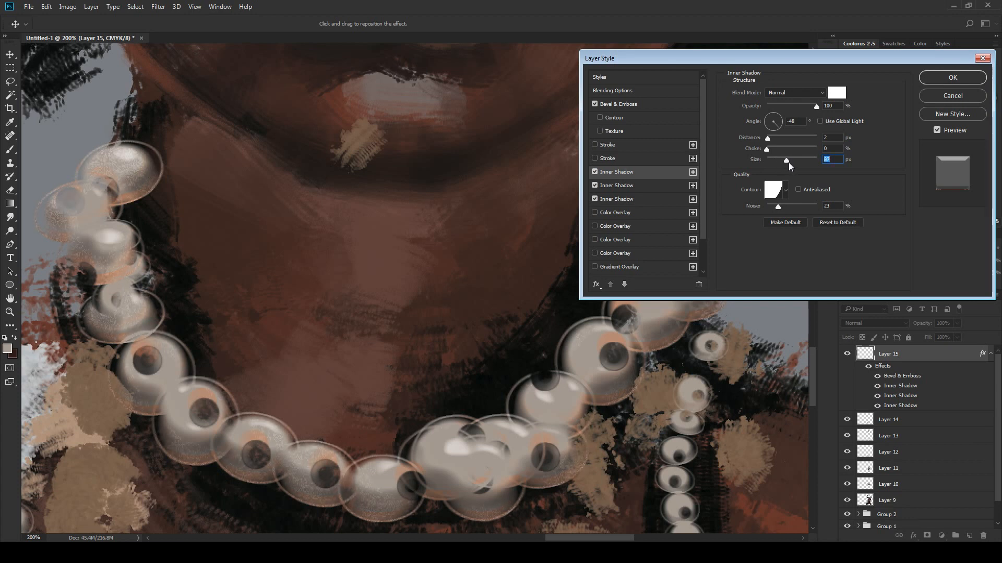
Step: Change the newly enabled inner shadow's colour to black and set its noise to 0%
click(837, 93)
drag(806, 340, 837, 446)
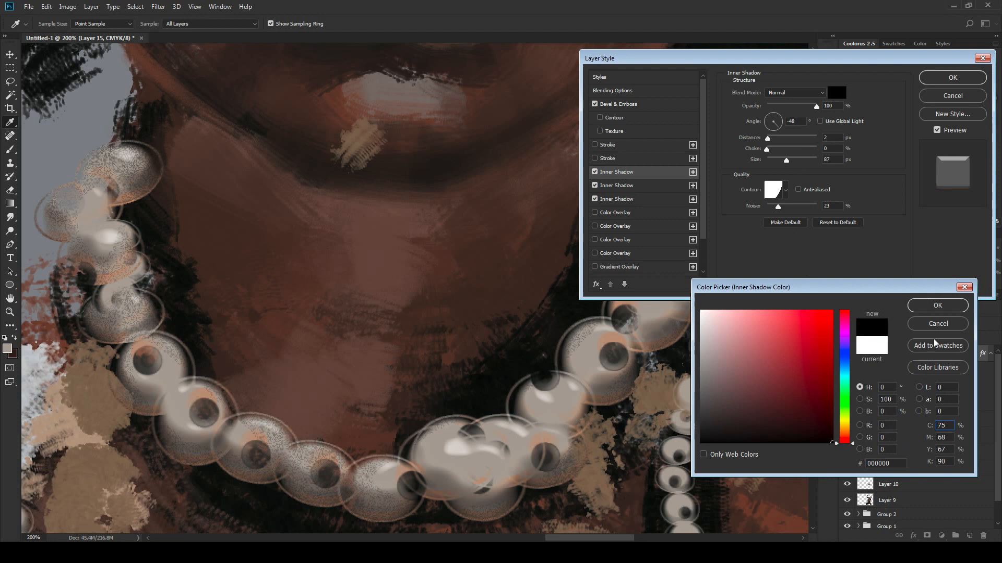
click(936, 306)
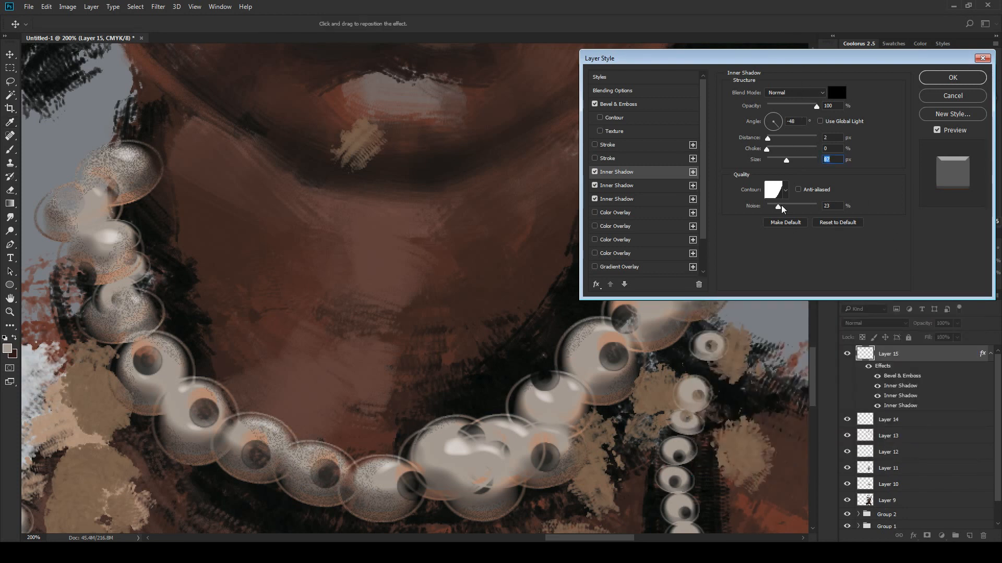
drag(778, 207, 763, 208)
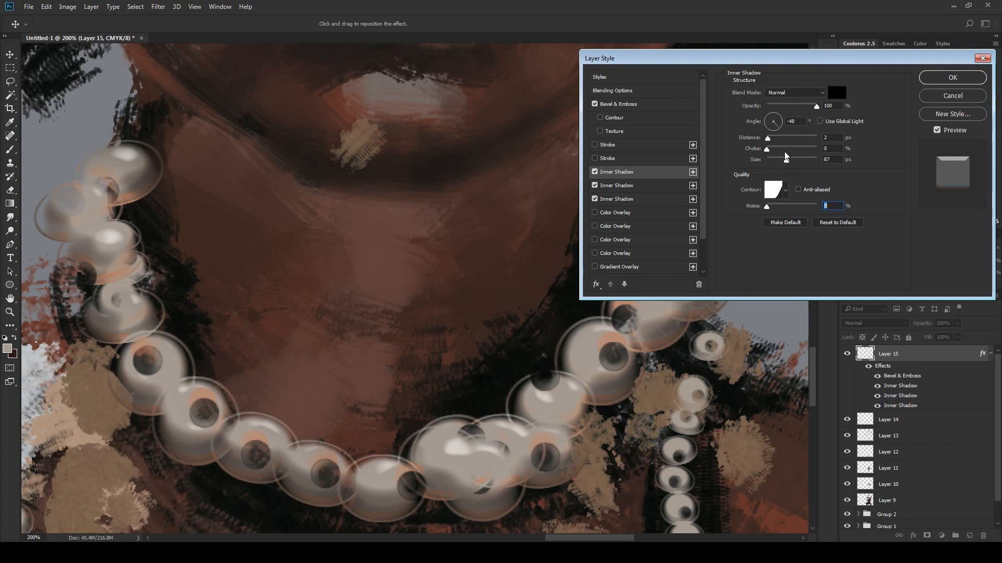
Step: Tune the black inner shadow on the beads to a distance of 0 px, a choke of 24% and a size of 29 px
mouse_move(767, 149)
mouse_down()
mouse_move(797, 155)
mouse_move(775, 166)
mouse_up()
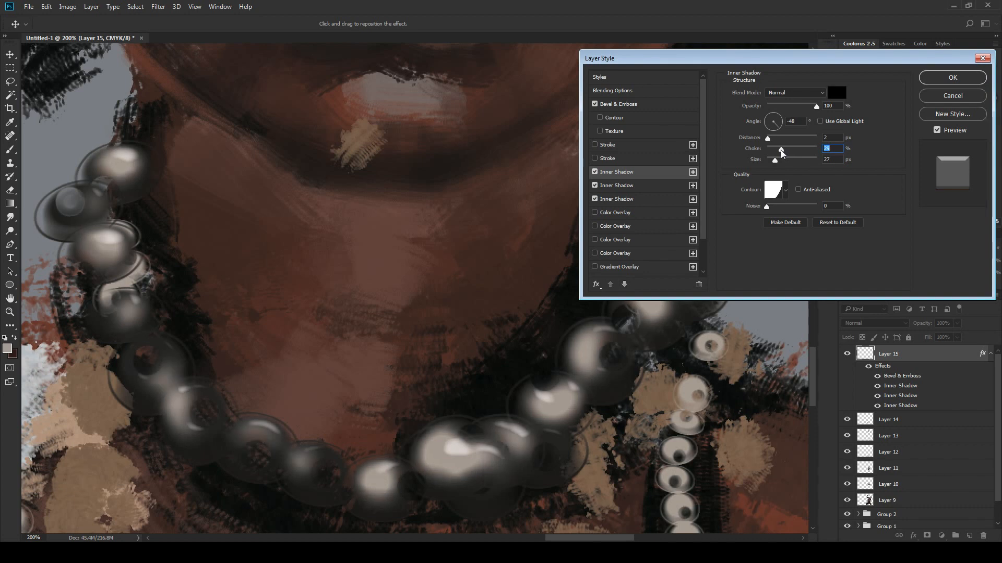
drag(779, 152, 777, 150)
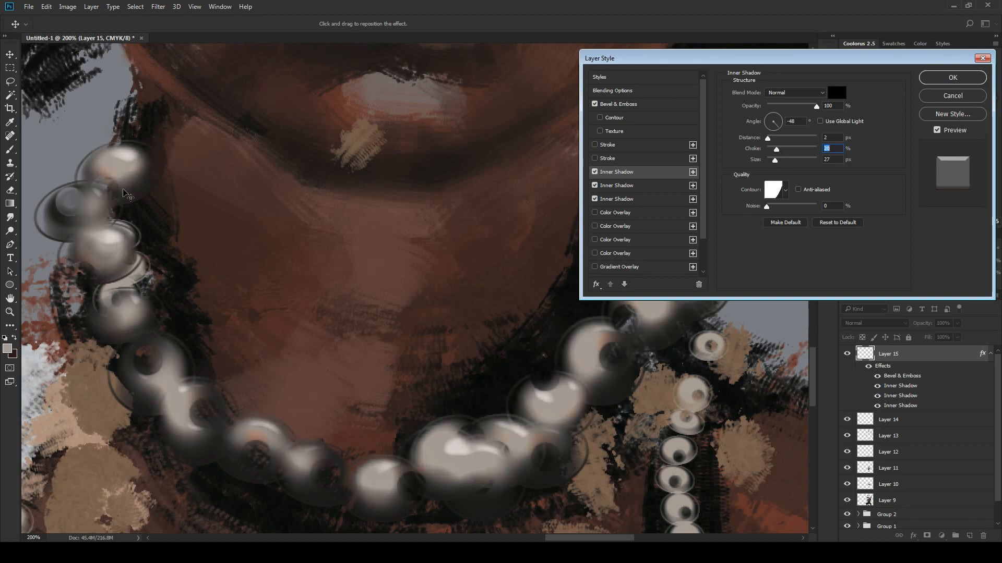
drag(777, 161, 775, 150)
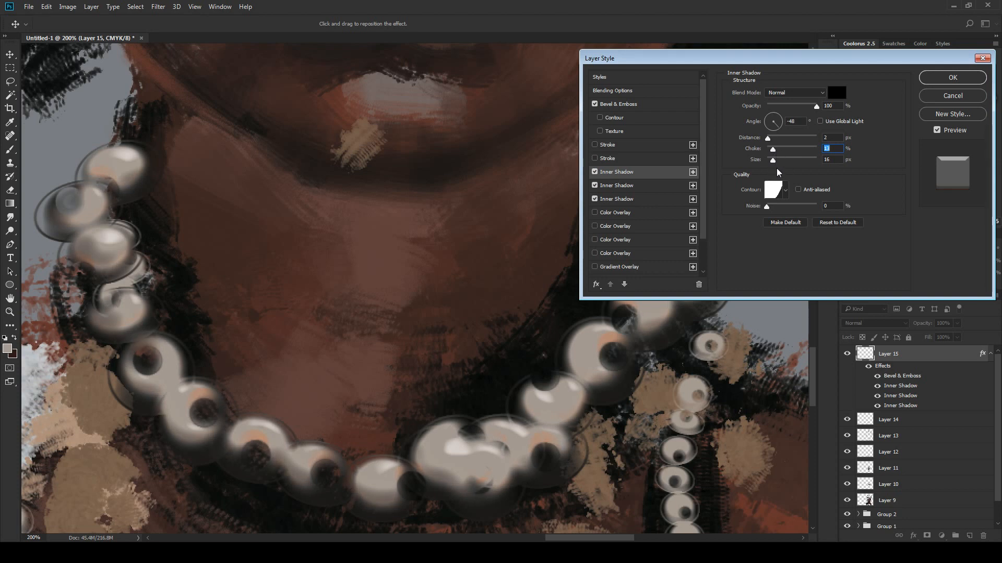
drag(773, 160, 788, 139)
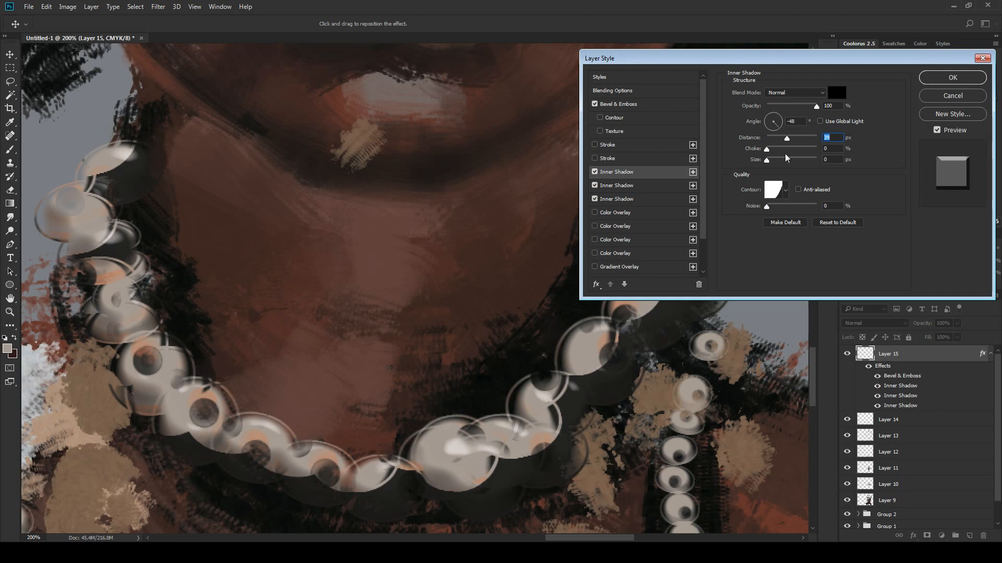
text(0)
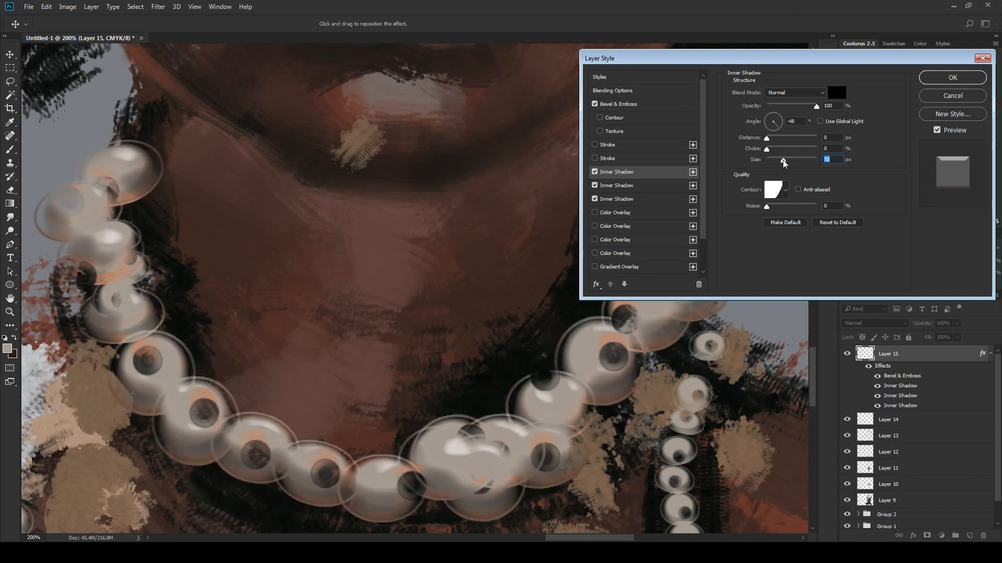
mouse_move(783, 160)
mouse_down()
mouse_move(797, 159)
mouse_move(772, 151)
mouse_move(783, 152)
mouse_up()
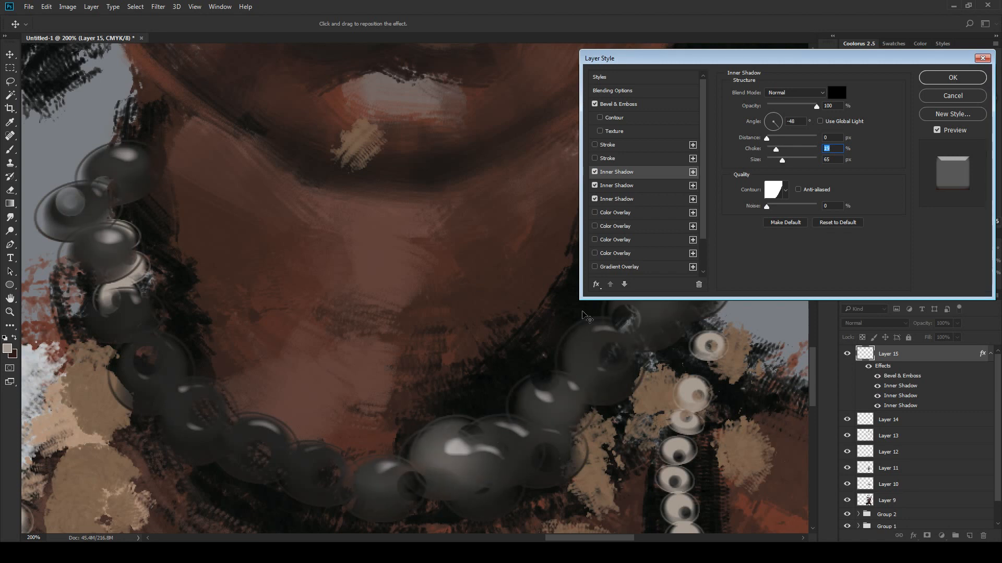
mouse_move(782, 151)
mouse_down()
mouse_move(773, 149)
mouse_move(778, 162)
mouse_move(780, 151)
mouse_up()
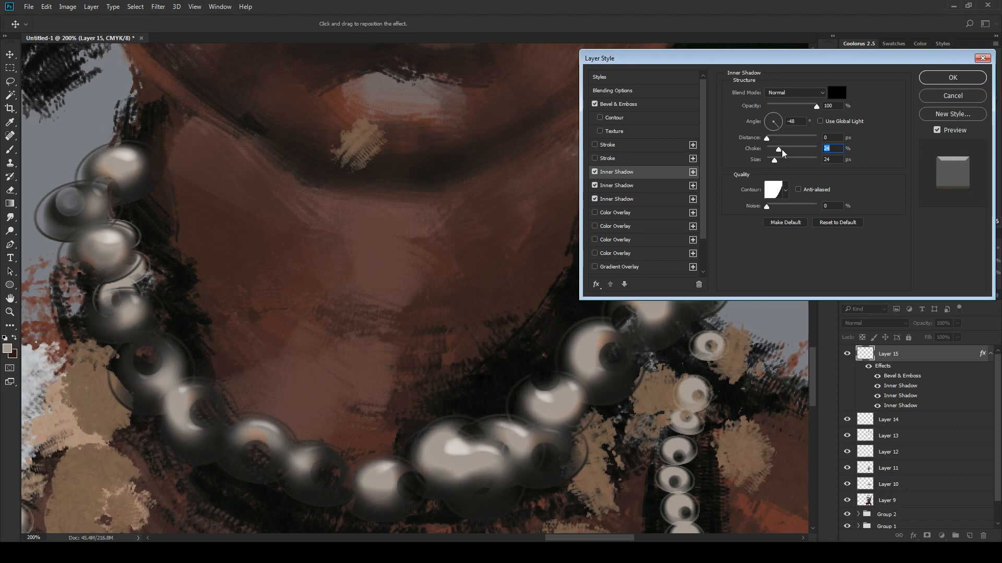
drag(776, 162, 776, 161)
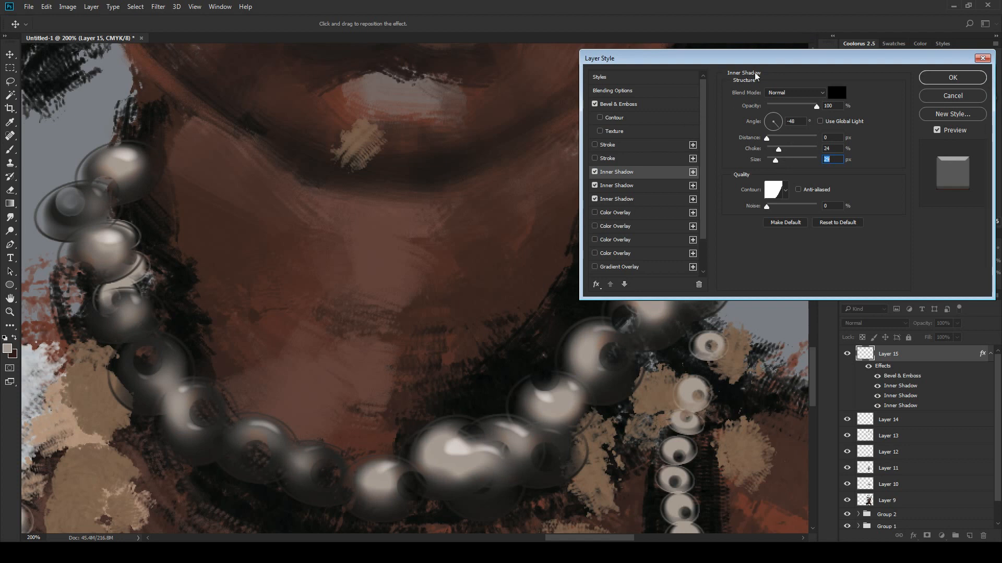
Step: Try Color Burn and Multiply on the black inner shadow, settling on the Linear Burn blend mode
click(799, 93)
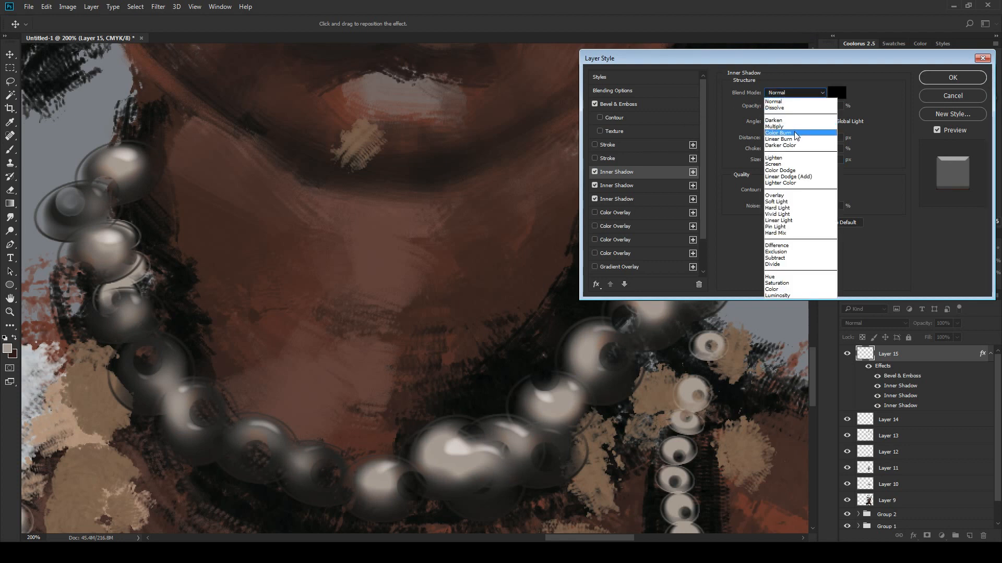
click(797, 132)
click(787, 92)
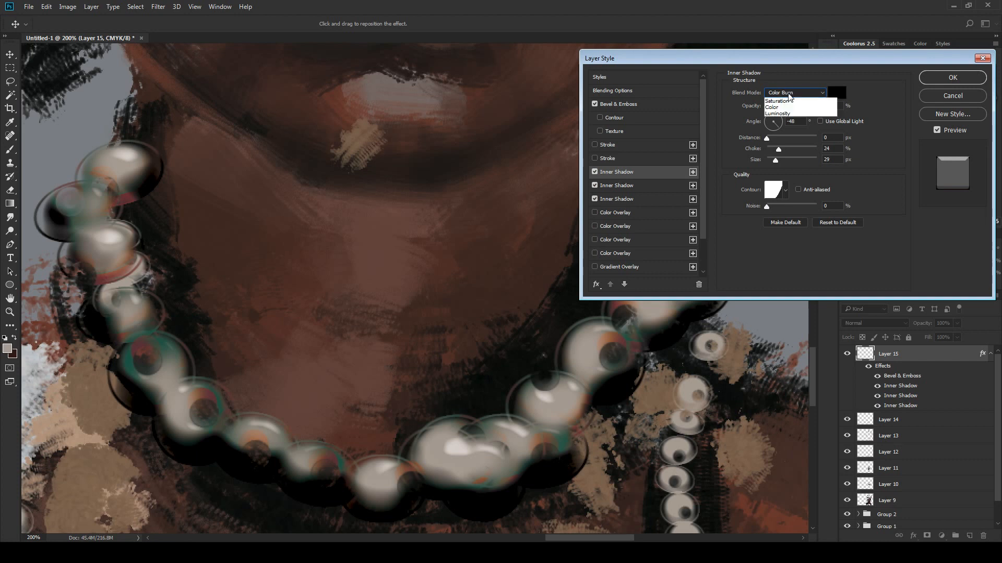
click(784, 126)
click(787, 93)
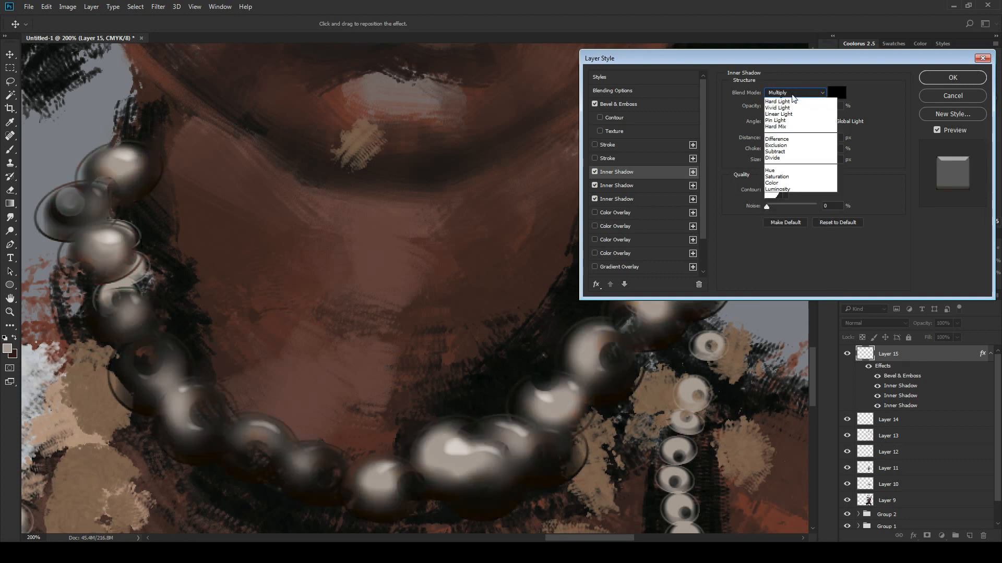
click(784, 139)
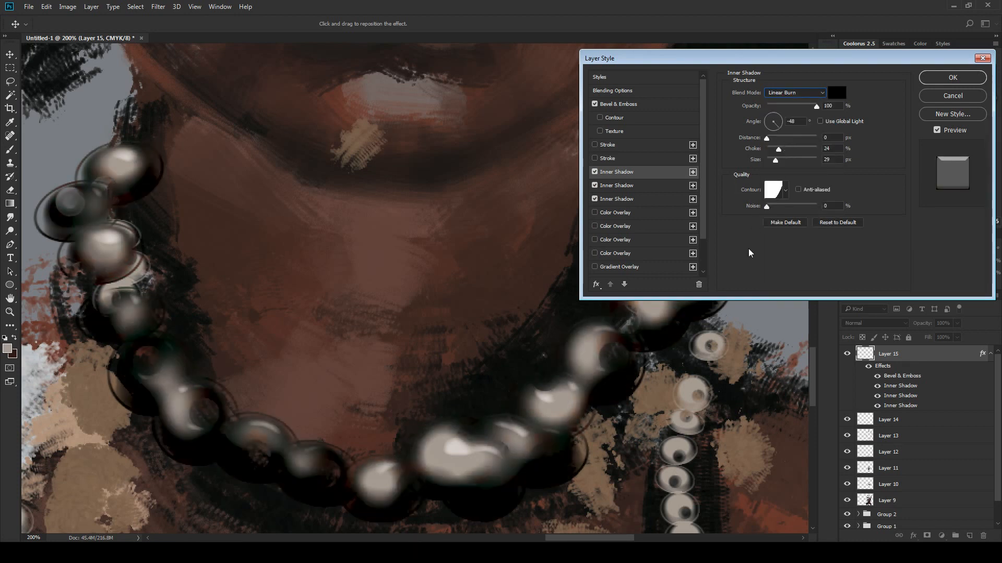
Step: Compare Multiply and Color Burn with Linear Burn on the beads' inner shadow, ending on Linear Burn
click(795, 92)
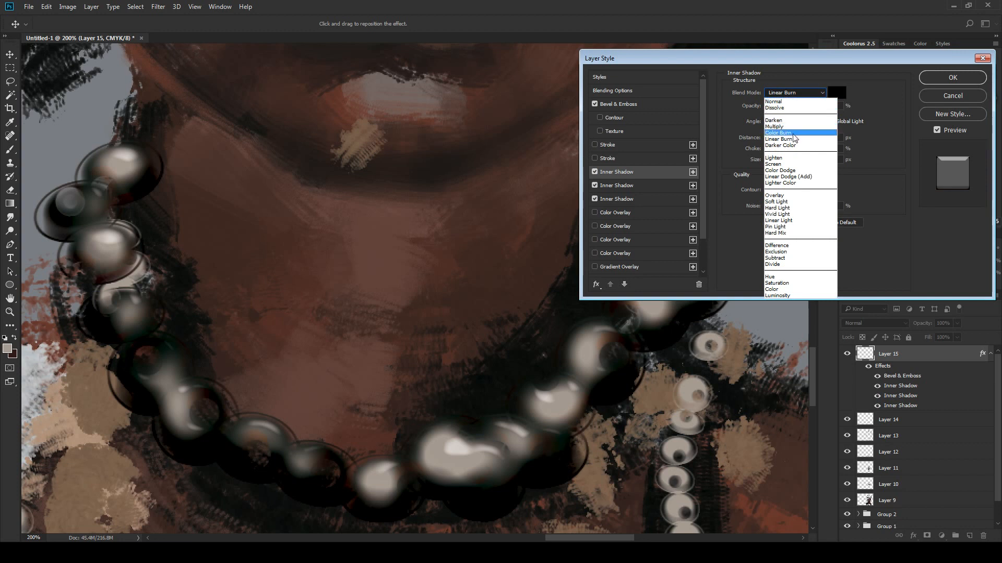
click(782, 127)
click(793, 98)
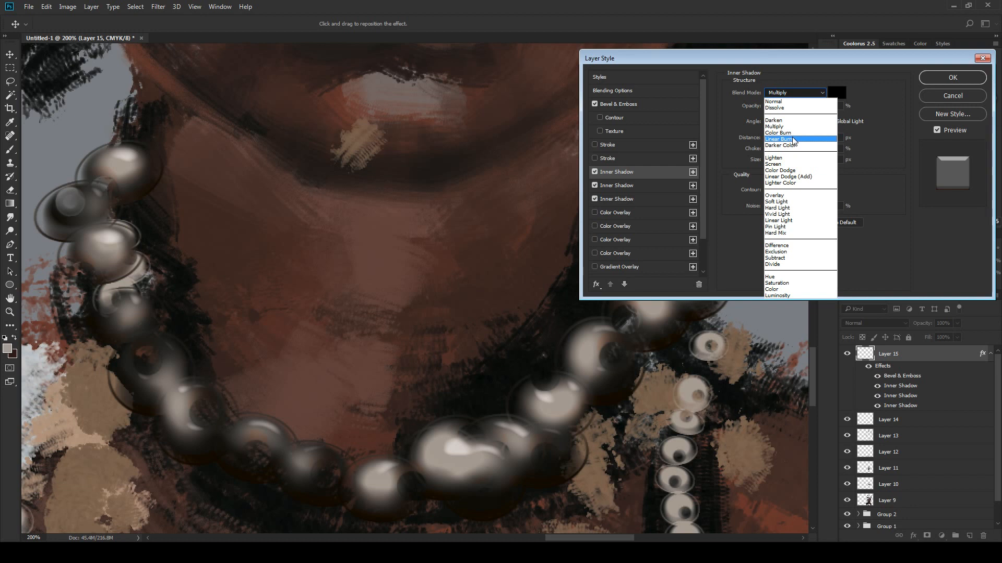
click(793, 139)
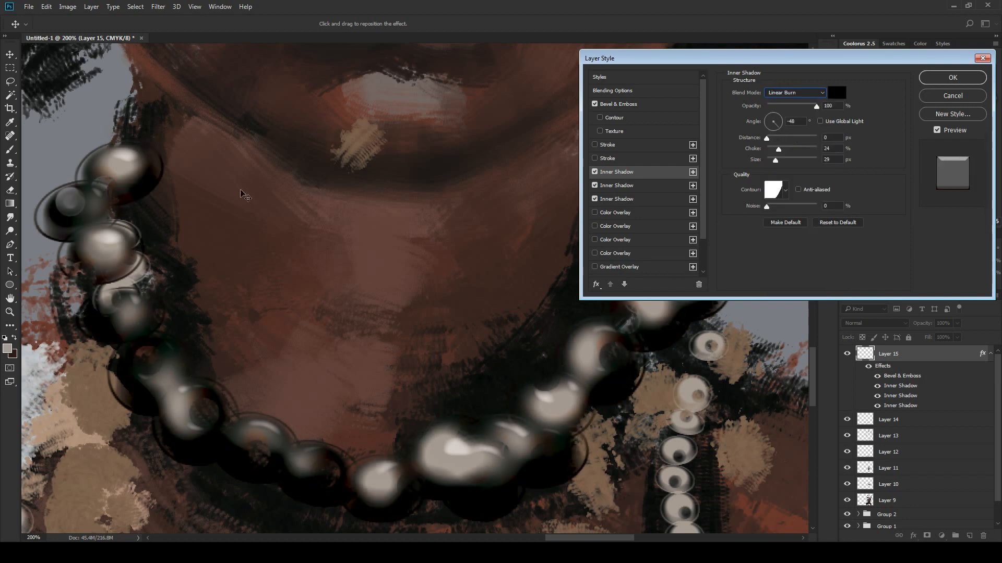
click(778, 93)
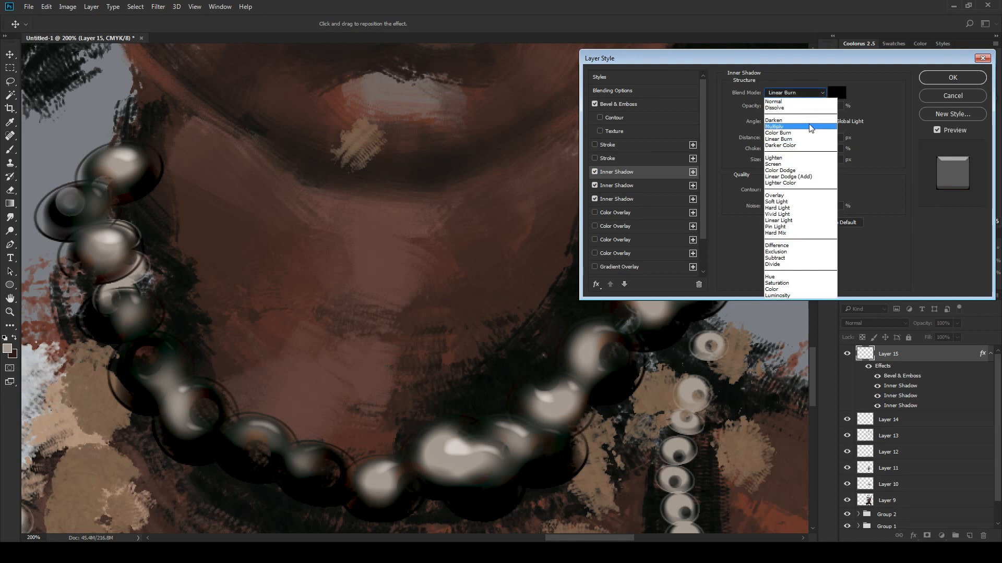
click(804, 131)
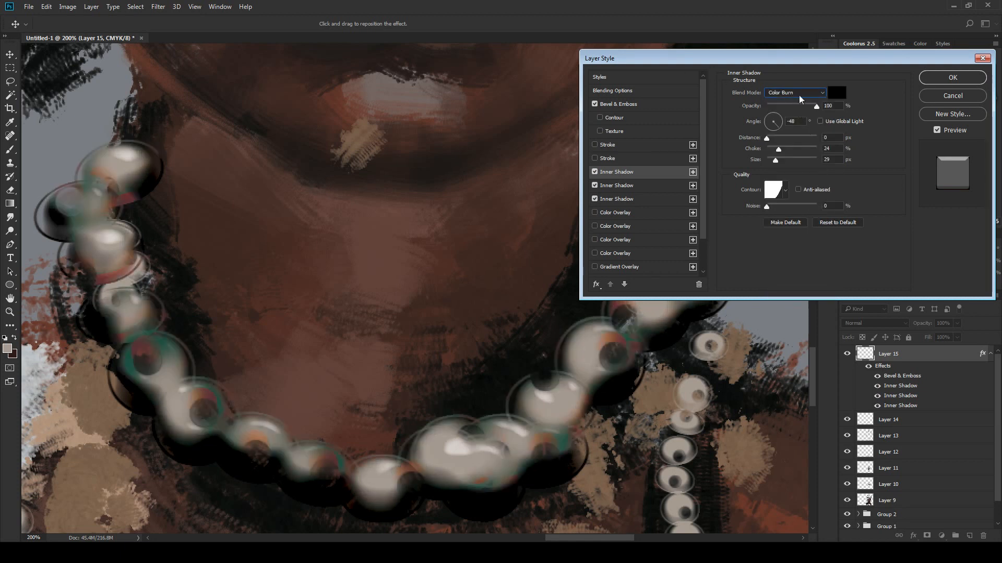
click(799, 94)
click(801, 122)
click(795, 93)
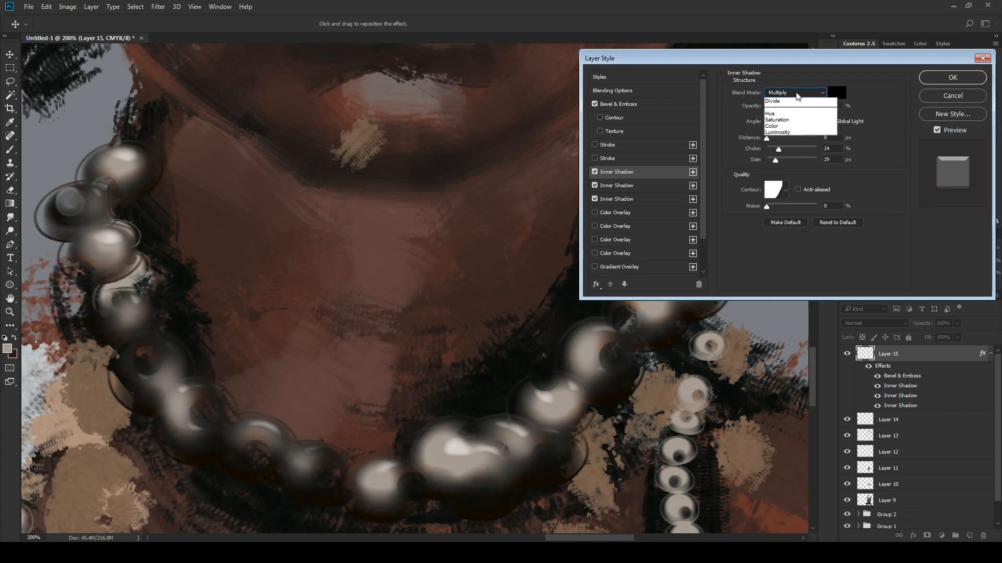
click(796, 140)
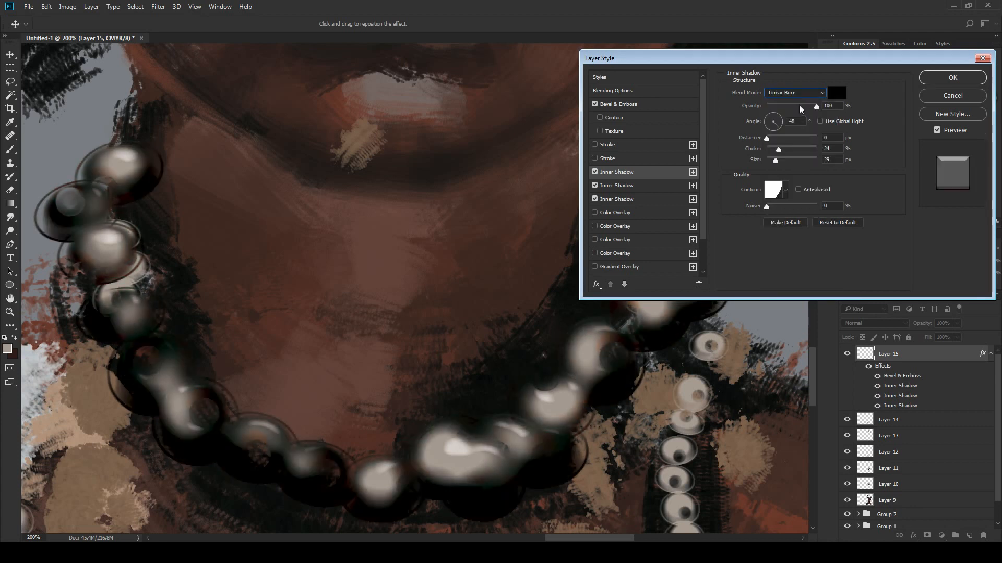
Step: Lower the inner shadow's opacity to 51%, comparing Multiply before returning to Linear Burn
drag(799, 104, 790, 104)
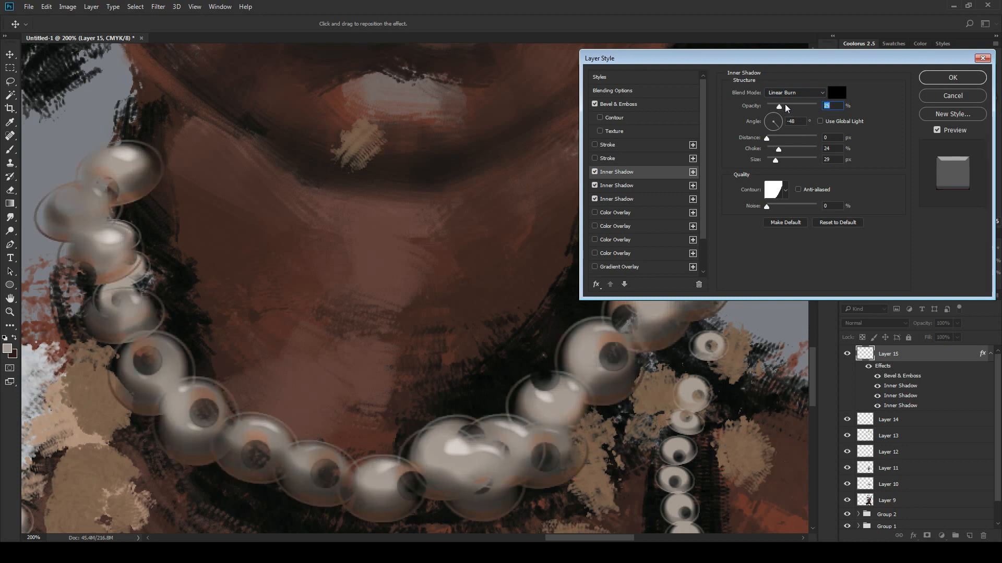
drag(791, 103, 791, 100)
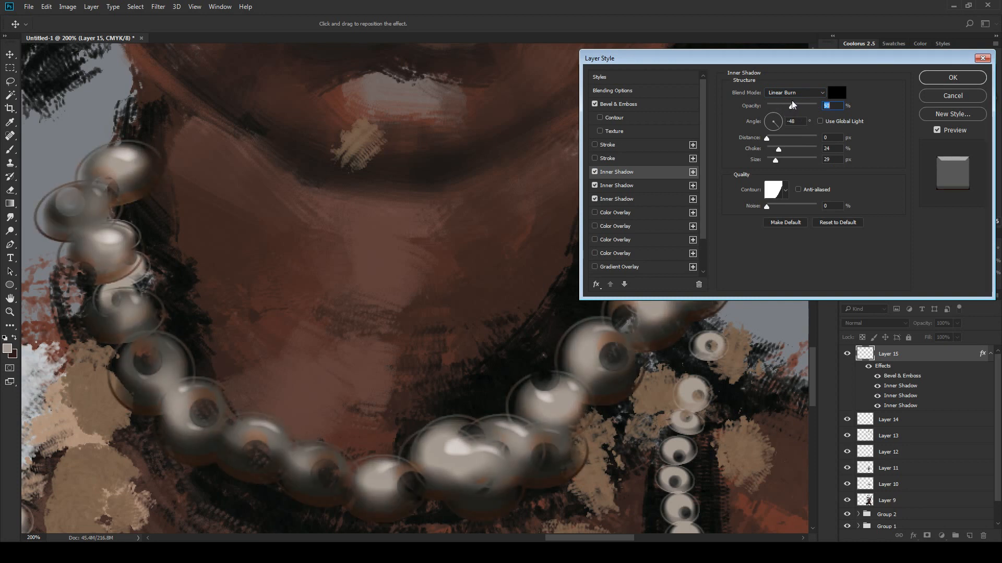
click(795, 92)
click(793, 117)
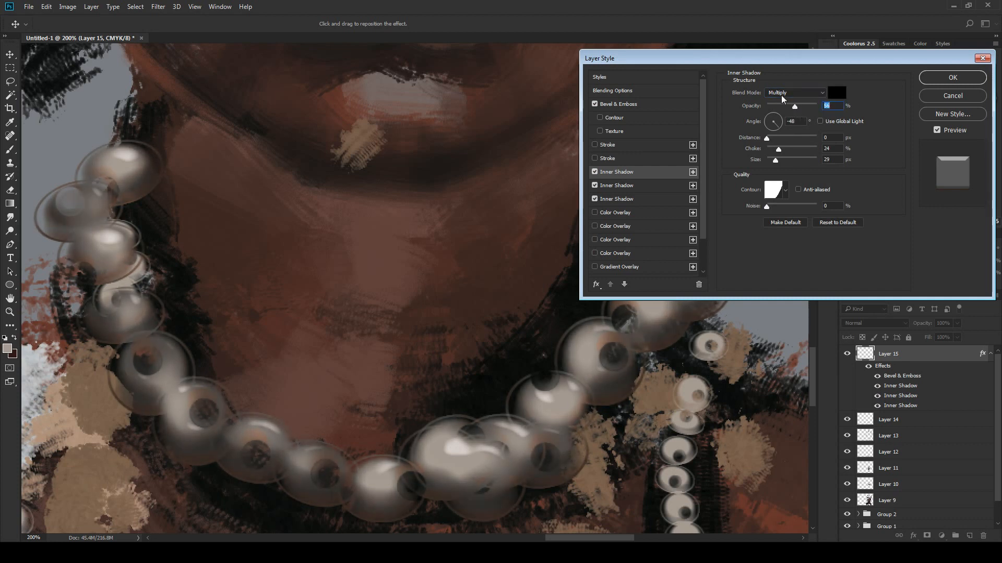
click(781, 94)
click(788, 138)
drag(790, 107, 792, 108)
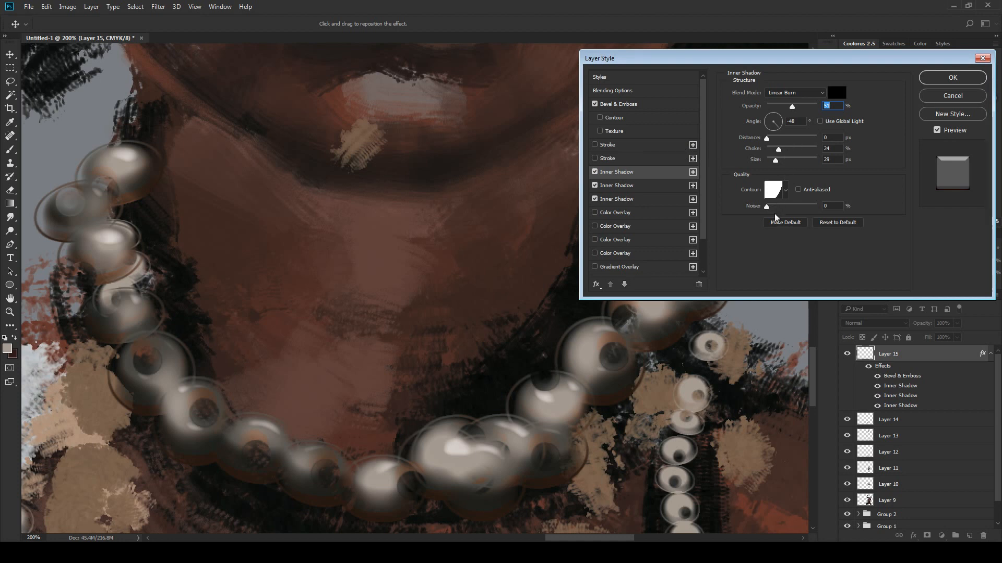
Step: Set the inner shadow's noise to 8% and try several contour presets, including stepped curves and the jagged sawtooth shape
drag(771, 206, 769, 207)
click(785, 190)
click(774, 216)
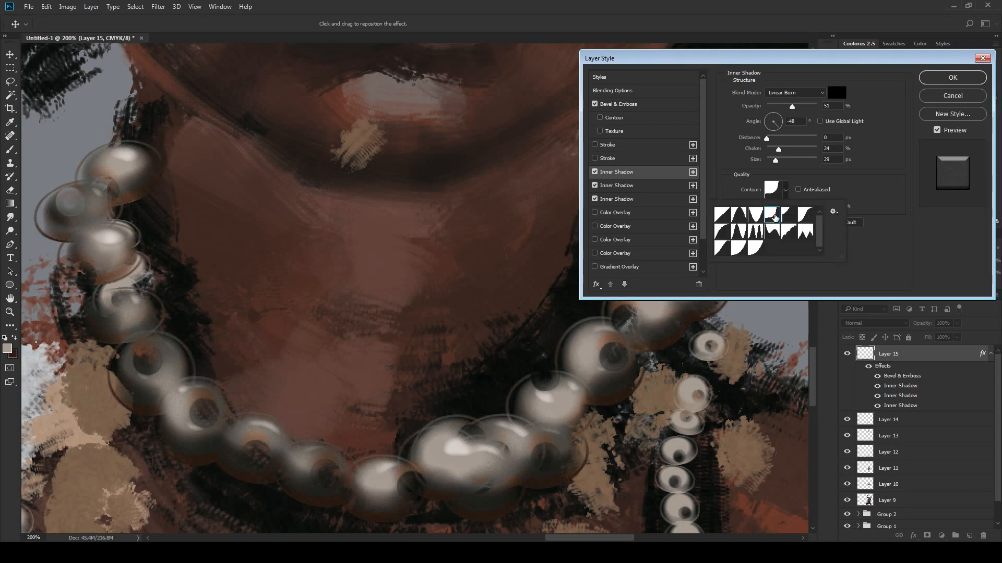
click(792, 215)
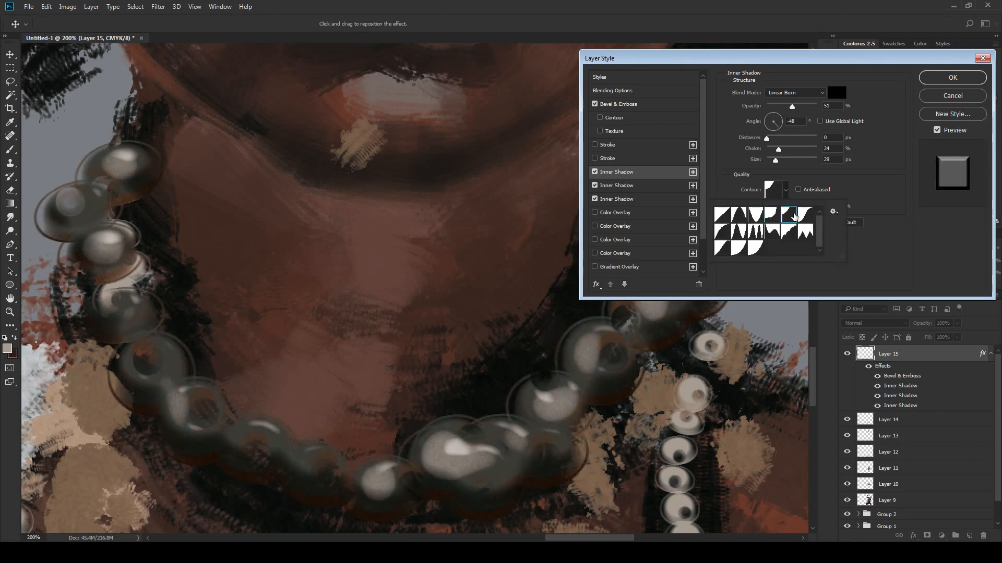
click(804, 215)
click(805, 234)
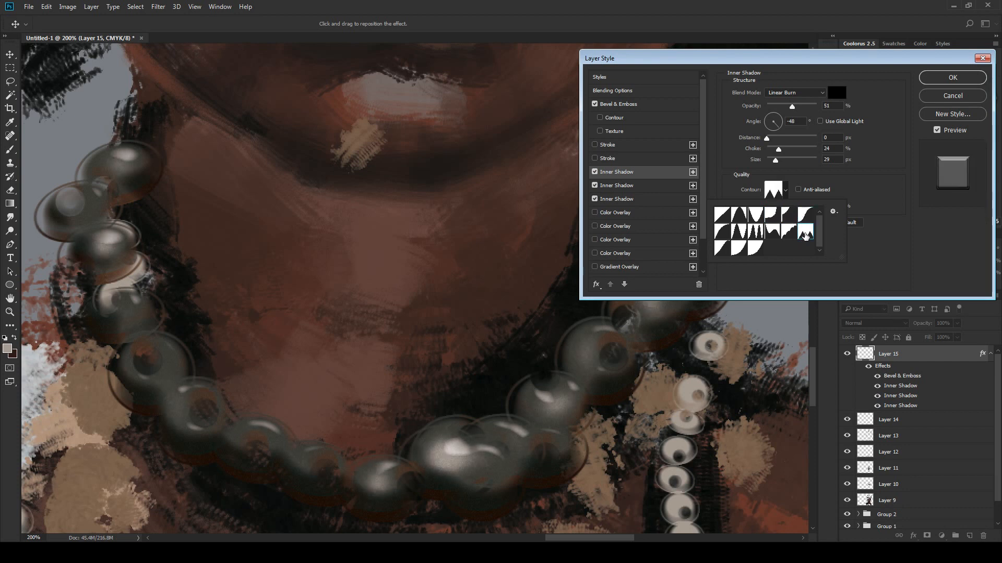
Step: Compare the remaining contour presets on the beads' inner shadow and pick the two-peaked contour
click(789, 232)
click(772, 233)
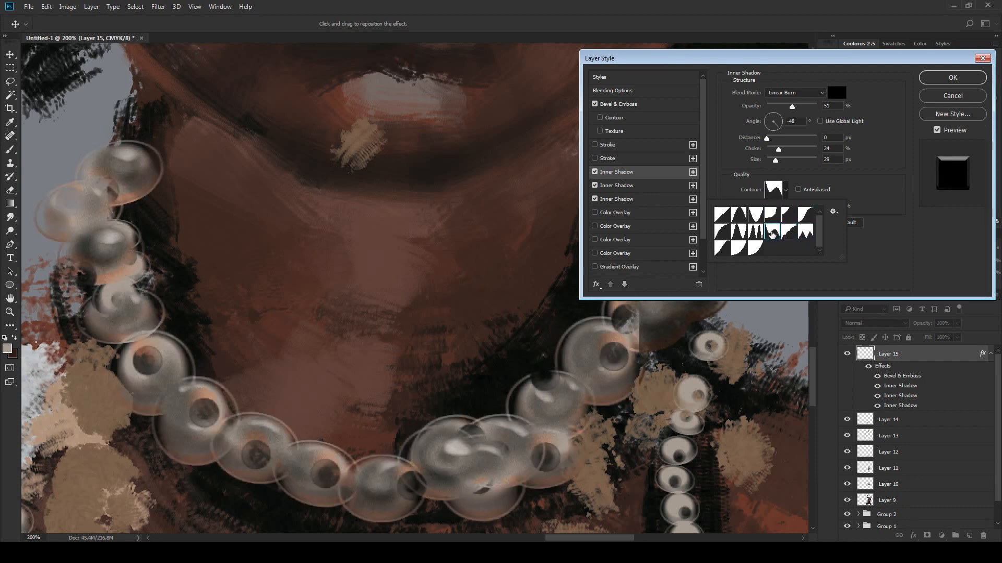
click(755, 232)
click(737, 249)
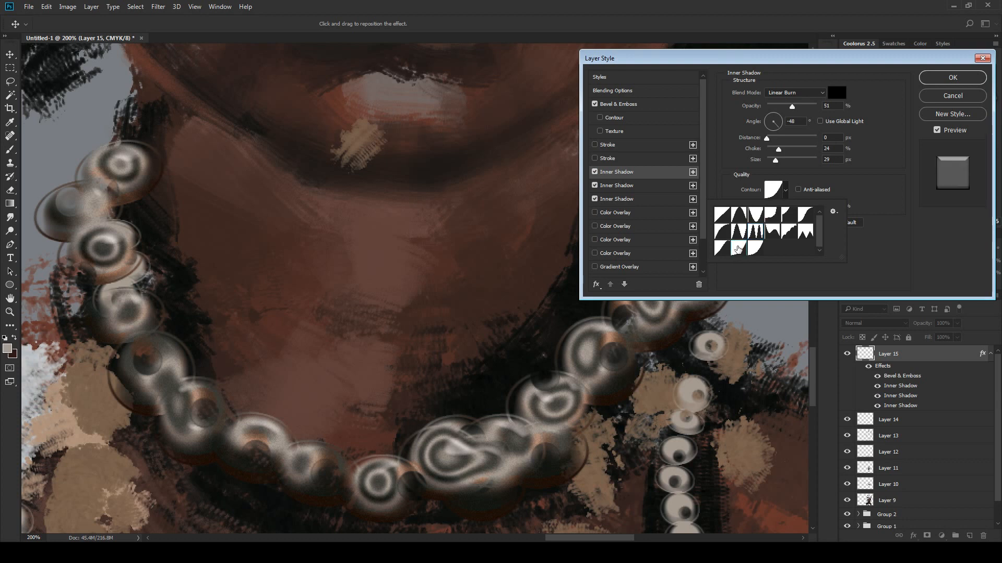
click(750, 244)
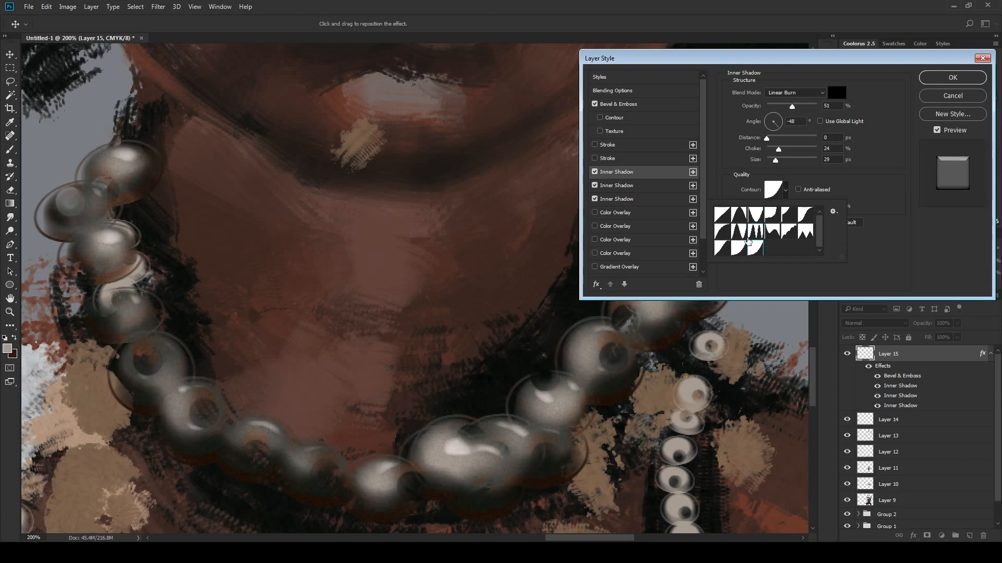
click(737, 232)
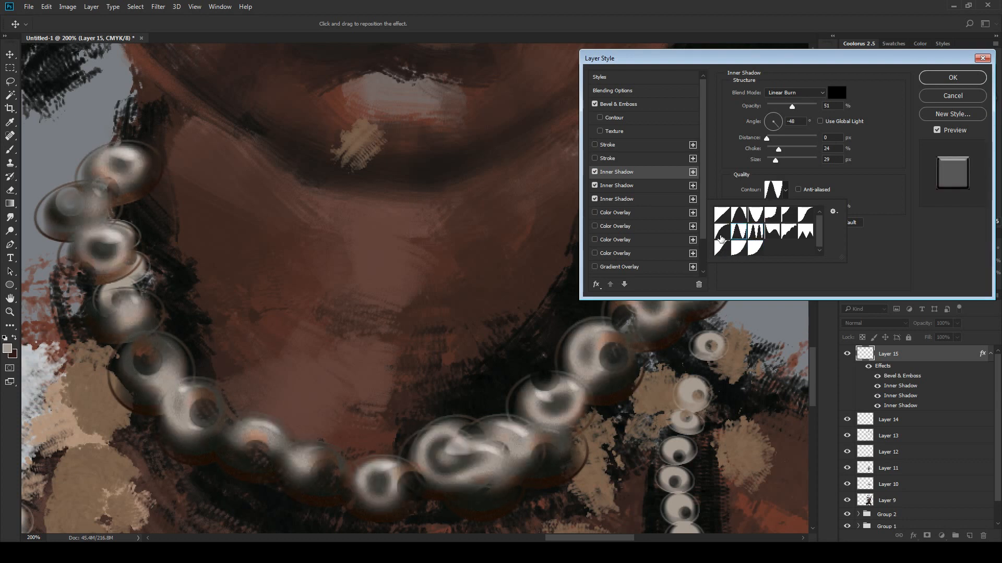
click(721, 237)
click(755, 233)
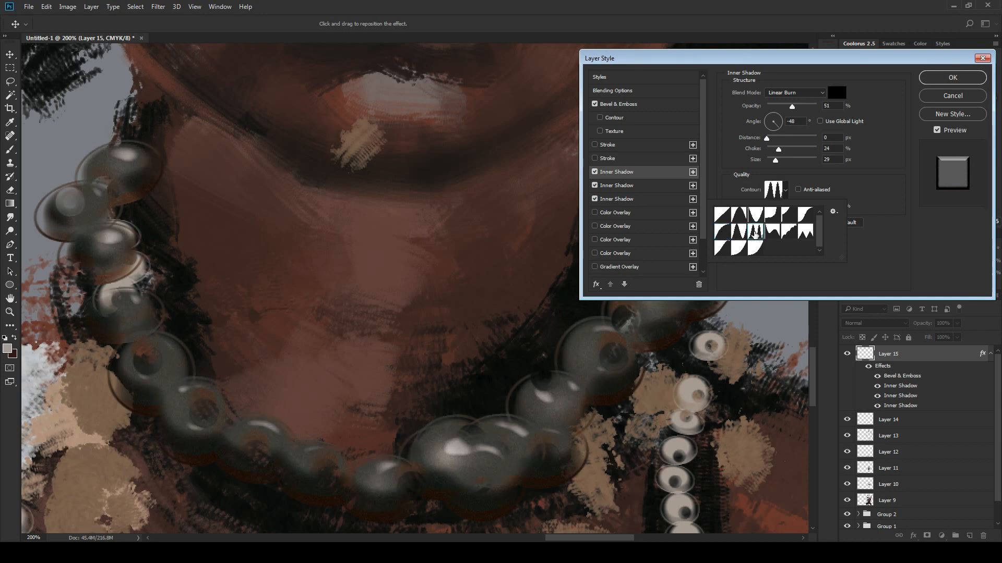
click(740, 233)
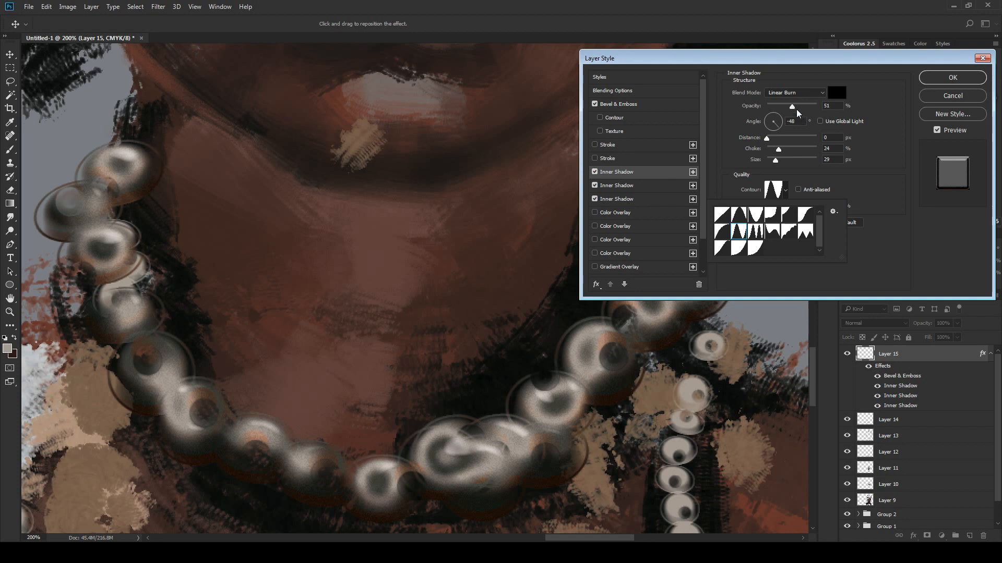
Step: Reduce the inner shadow's opacity to 39% and switch its contour to the single-peaked preset
drag(796, 109, 779, 105)
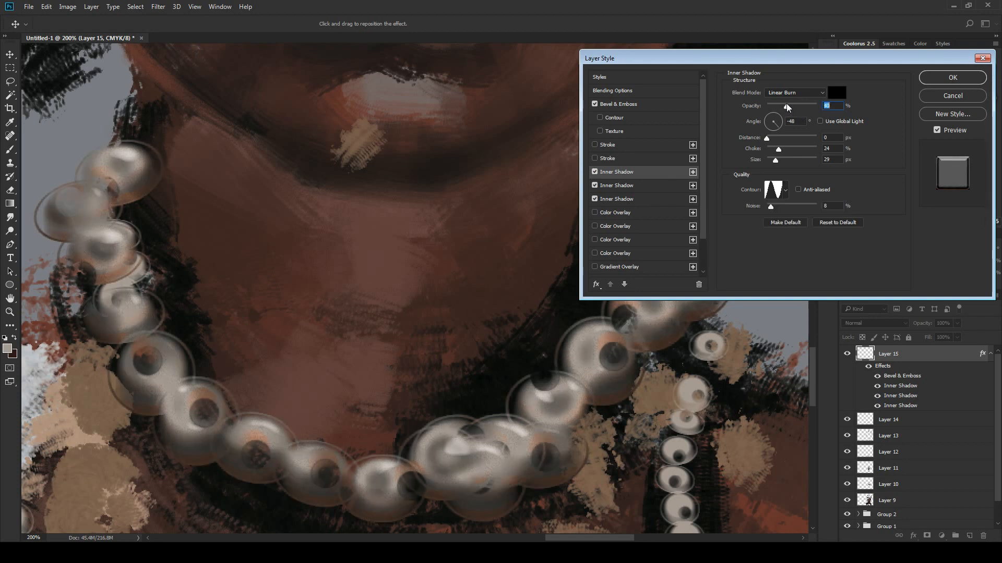
drag(785, 107, 784, 105)
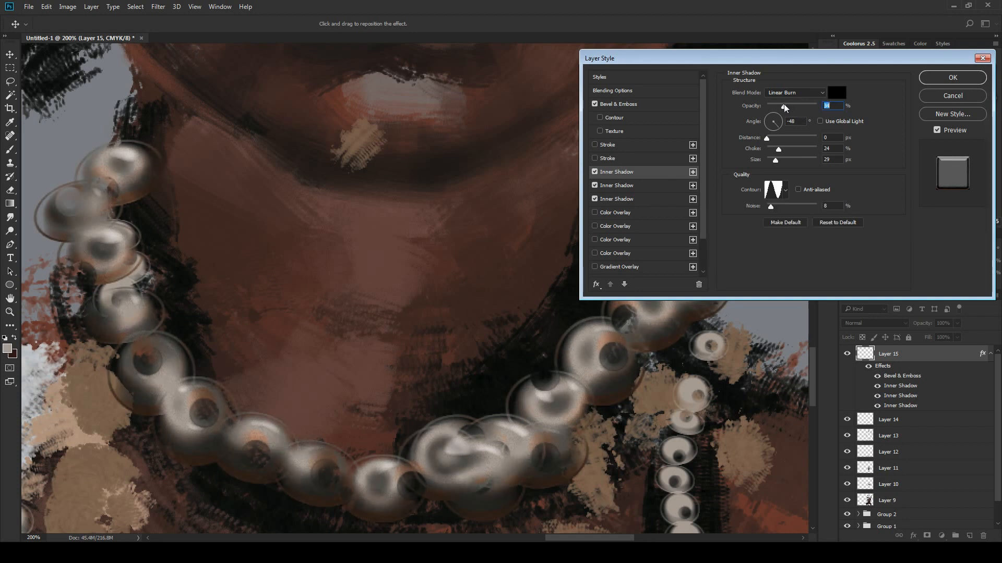
click(784, 190)
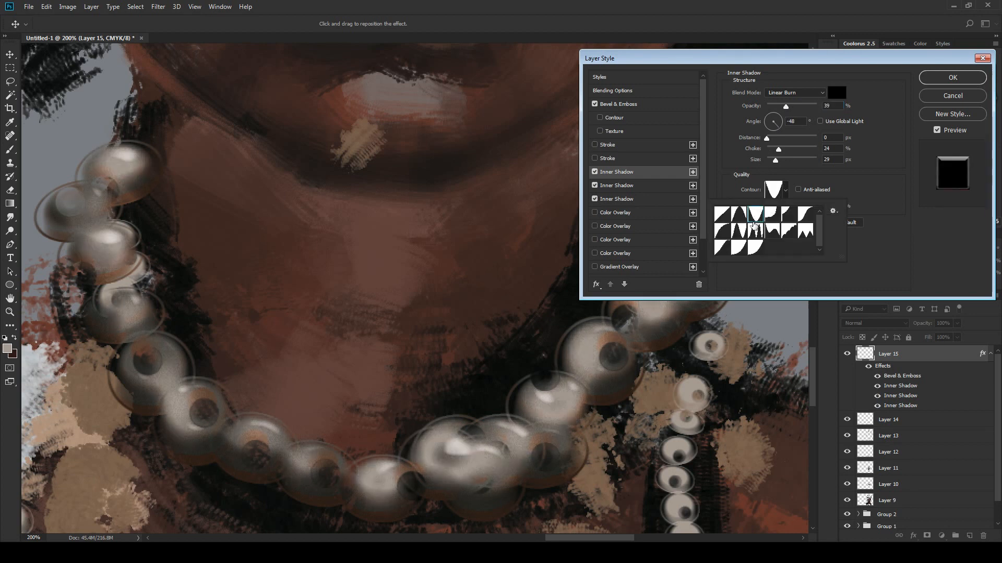
click(724, 217)
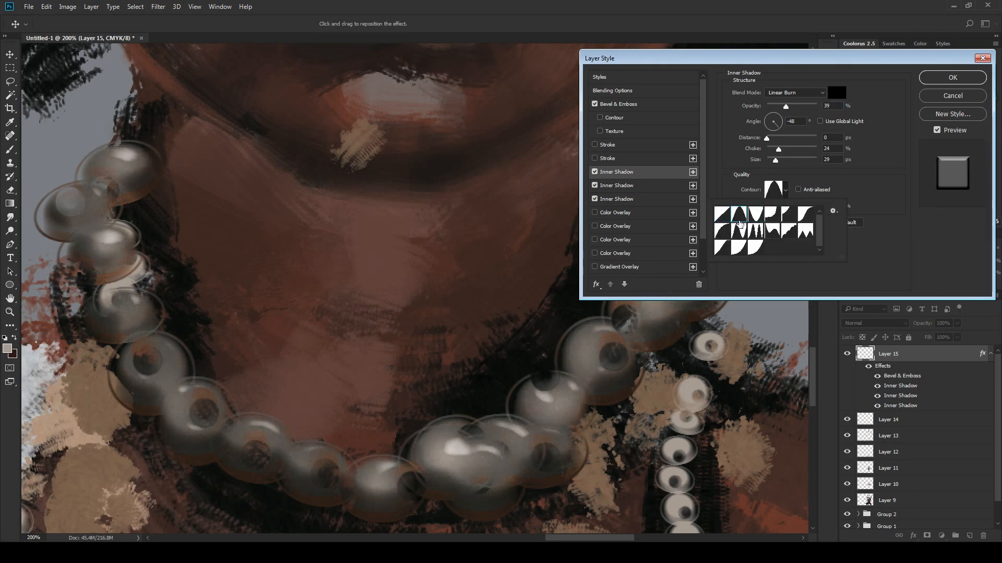
Step: Try several contours on Layer 15's first Inner Shadow, choose the smooth quarter-curve contour, and set the opacity to 53%
click(755, 251)
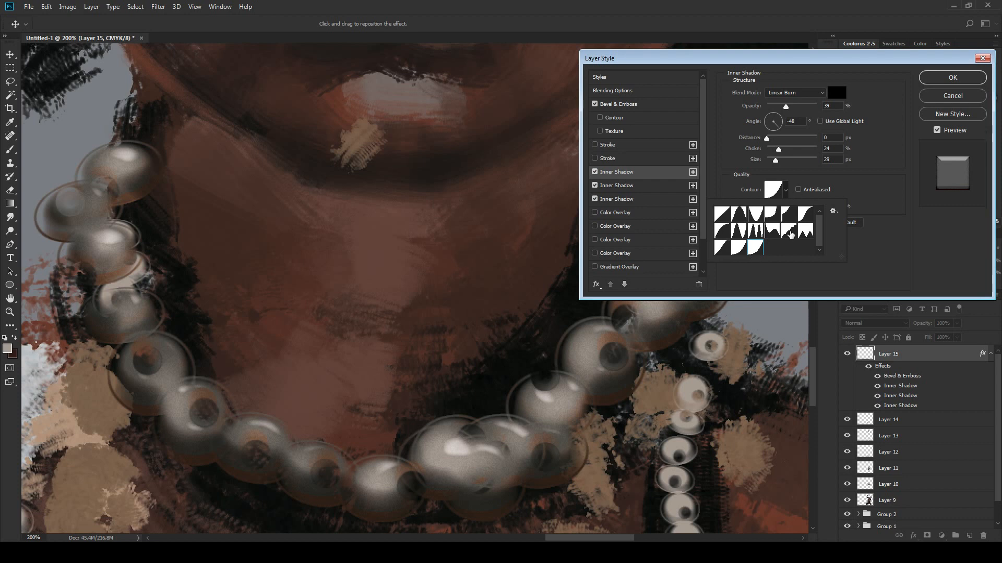
click(746, 249)
click(805, 215)
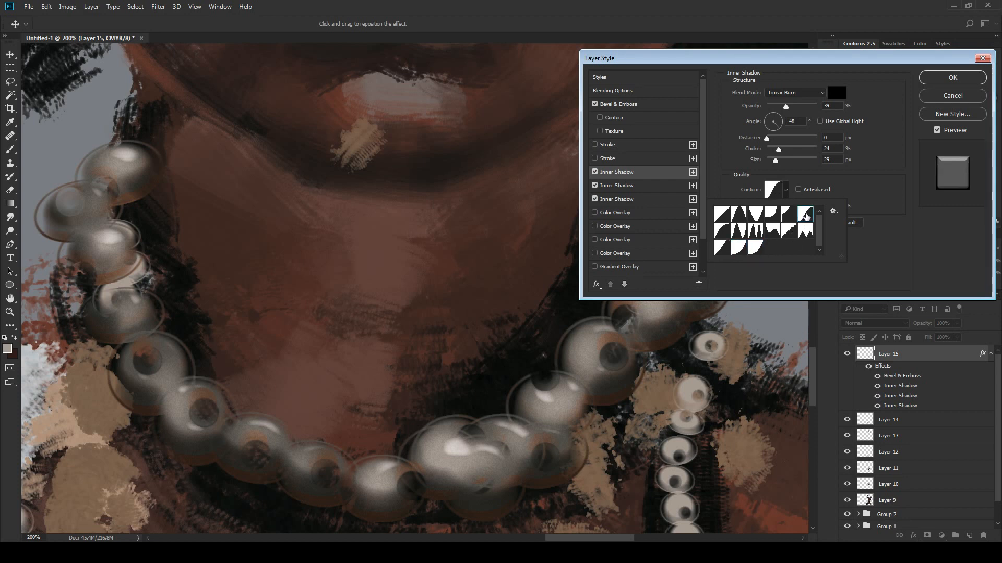
click(738, 247)
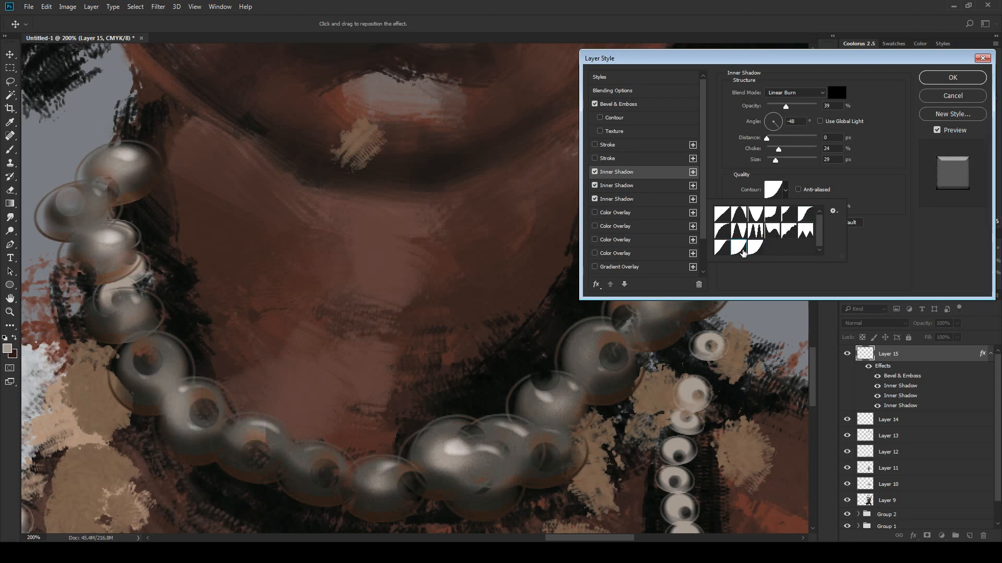
click(778, 105)
drag(778, 105, 797, 105)
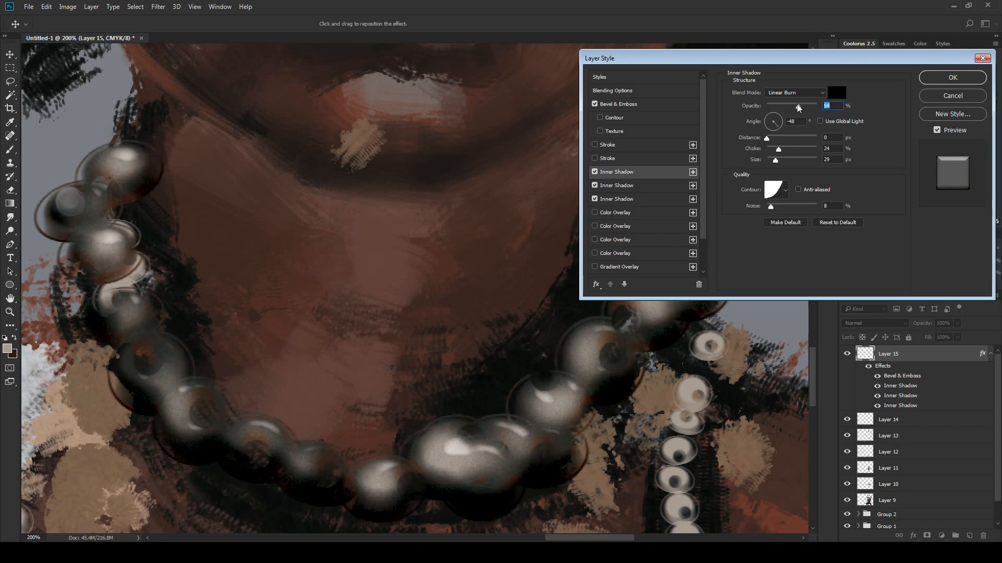
Step: Change the first Inner Shadow's color to a very dark blue, #0b0f19, and apply the layer style
click(840, 92)
drag(762, 417, 790, 407)
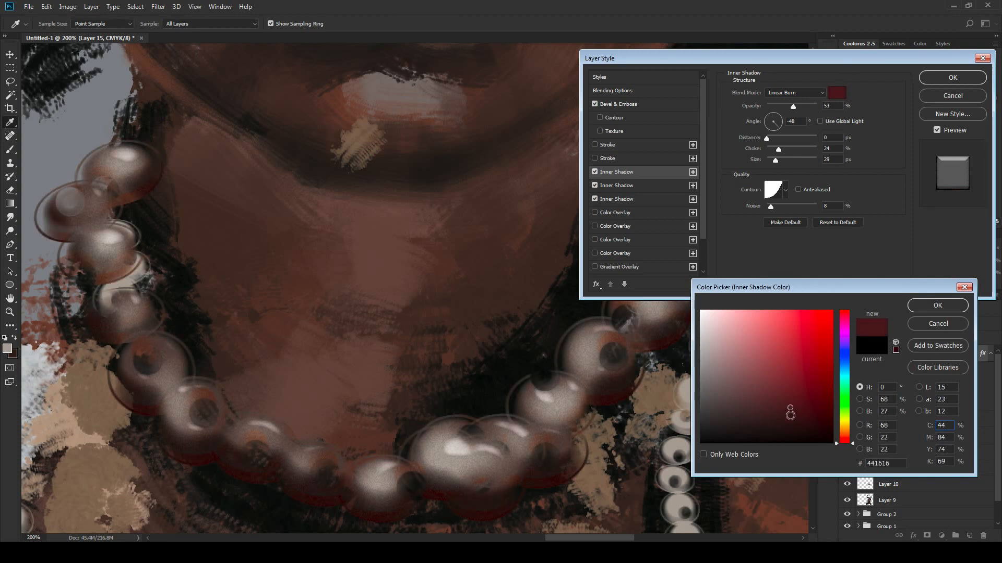
click(757, 418)
drag(844, 376, 846, 364)
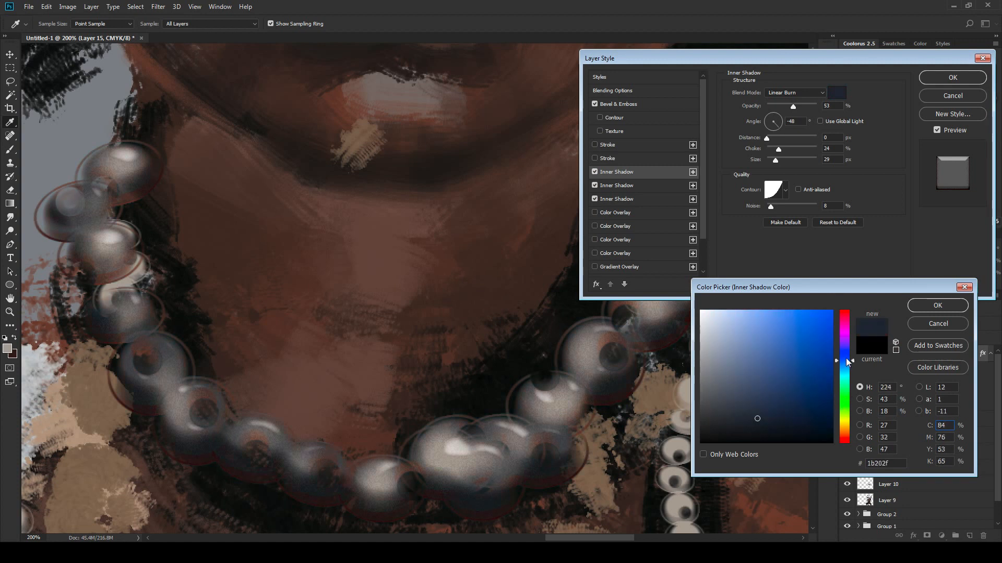
click(774, 430)
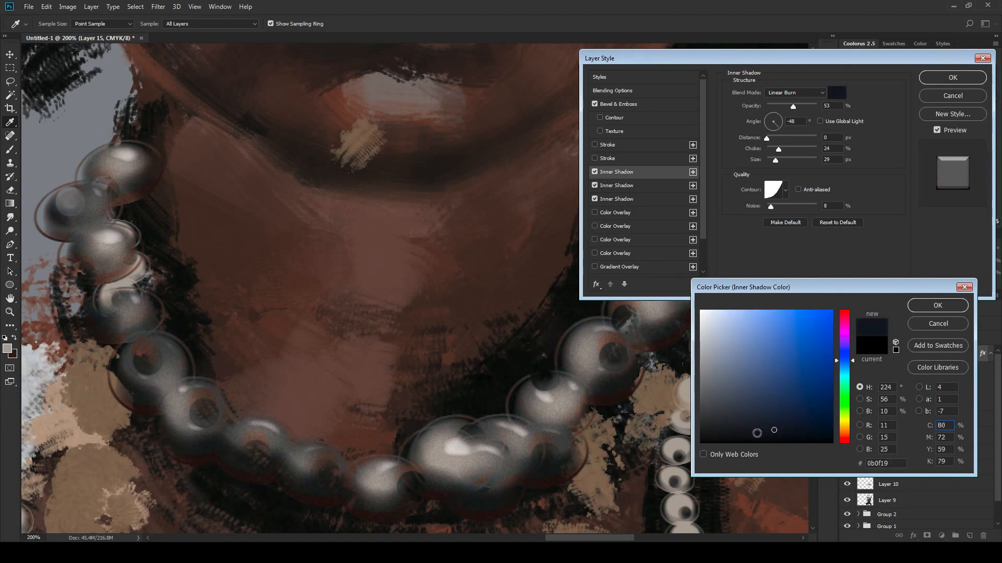
click(933, 305)
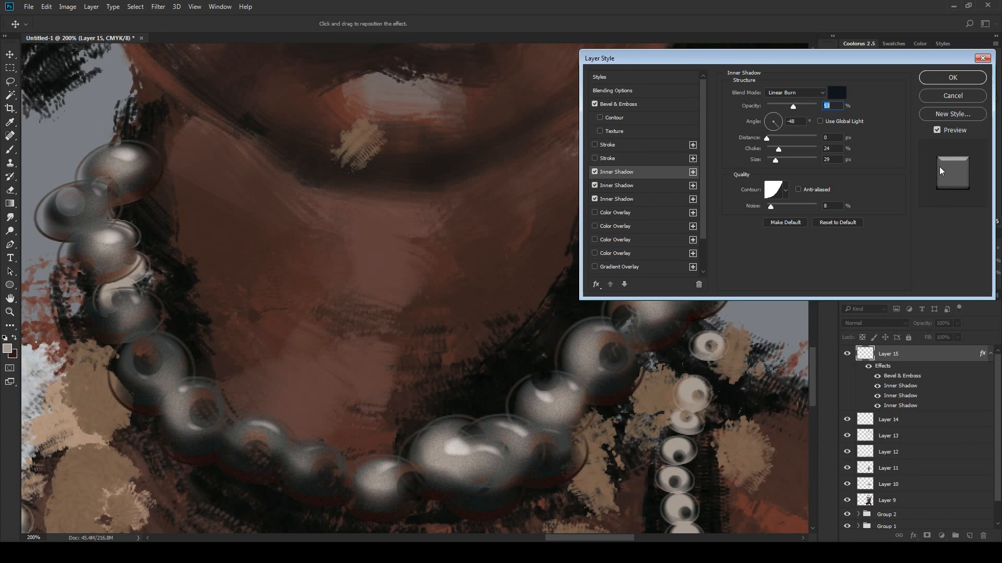
click(954, 79)
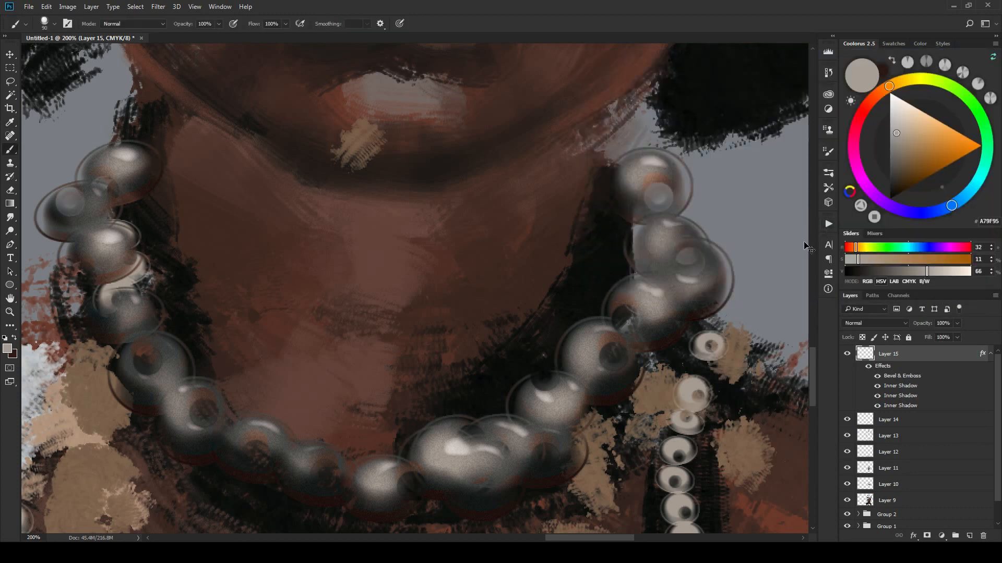
Step: Lower the opacity of Layer 15's first Inner Shadow to 31%
key(ctrl+minus)
key(ctrl+minus)
key(ctrl+minus)
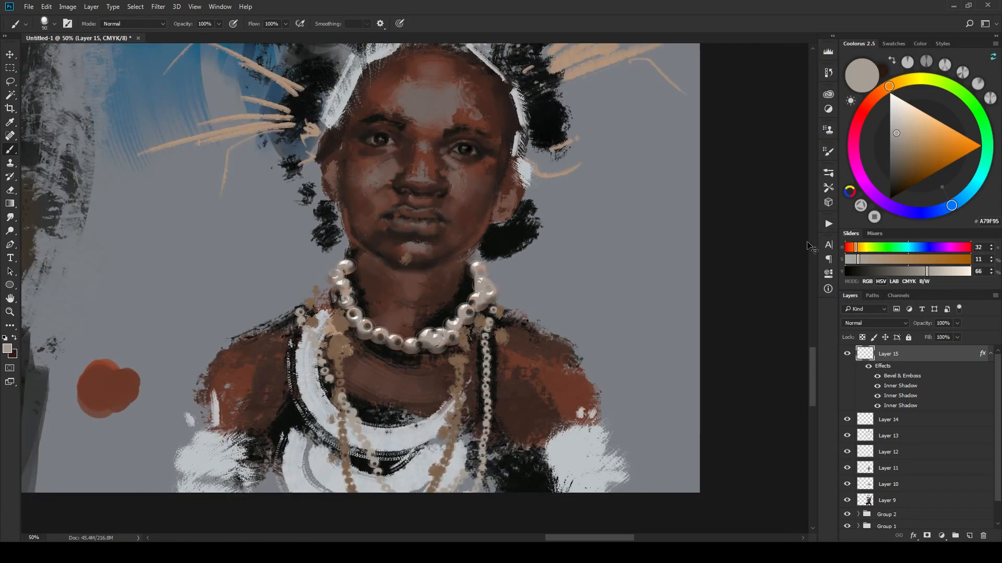
key(ctrl+minus)
key(ctrl+minus)
key(ctrl+plus)
key(ctrl+plus)
drag(685, 401, 552, 274)
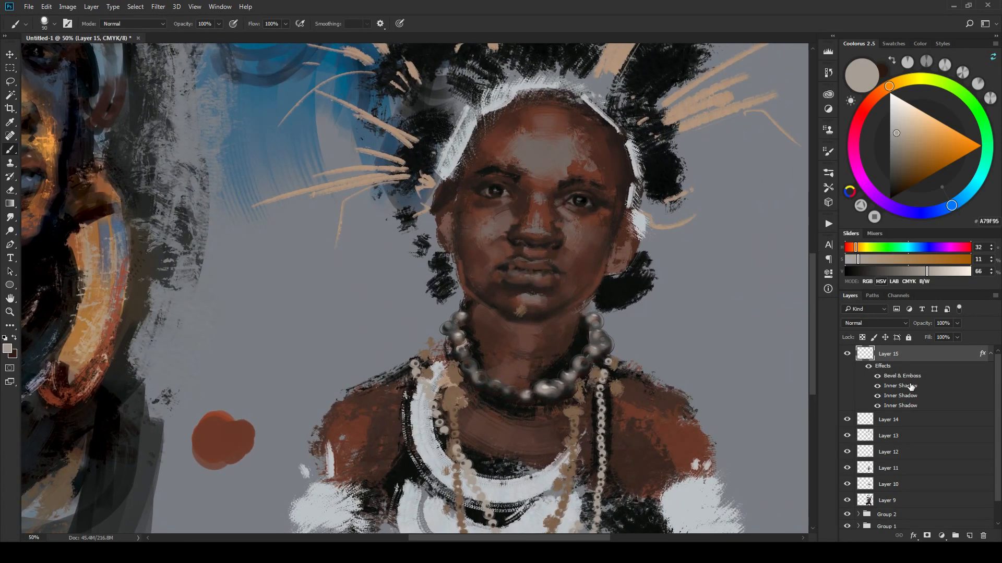
double_click(900, 386)
drag(793, 106, 779, 105)
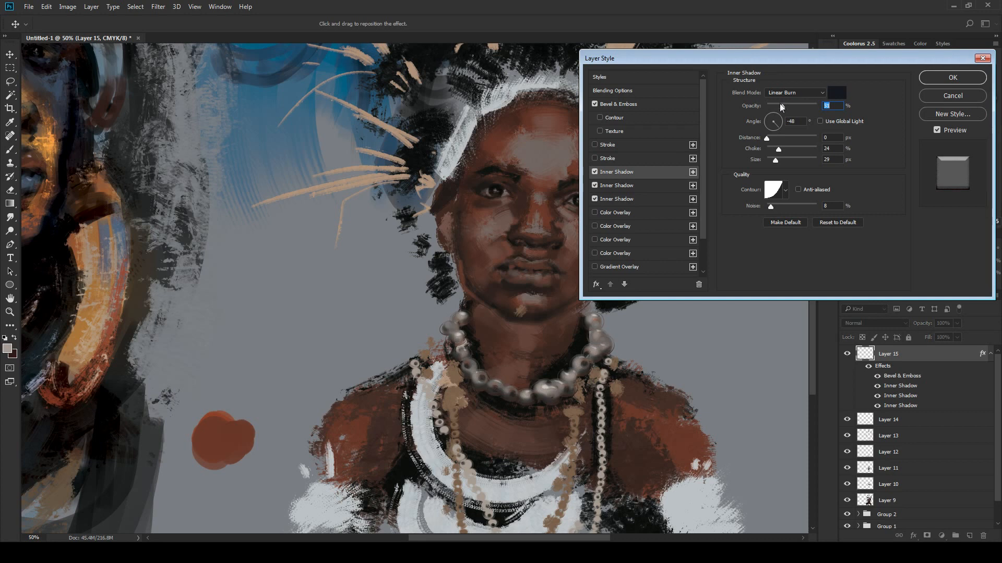
Step: Set the opacity of the second Inner Shadow, the Multiply one, to 55%
click(649, 187)
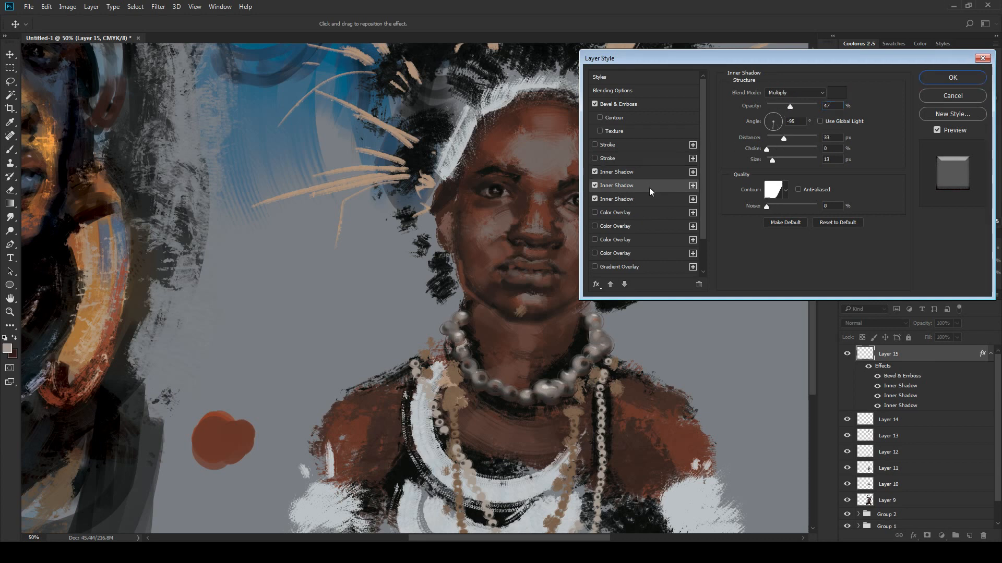
click(805, 106)
drag(778, 104, 793, 105)
Step: Change the second Inner Shadow's color to a muted dark blue and apply the layer style
click(840, 96)
drag(790, 349, 788, 397)
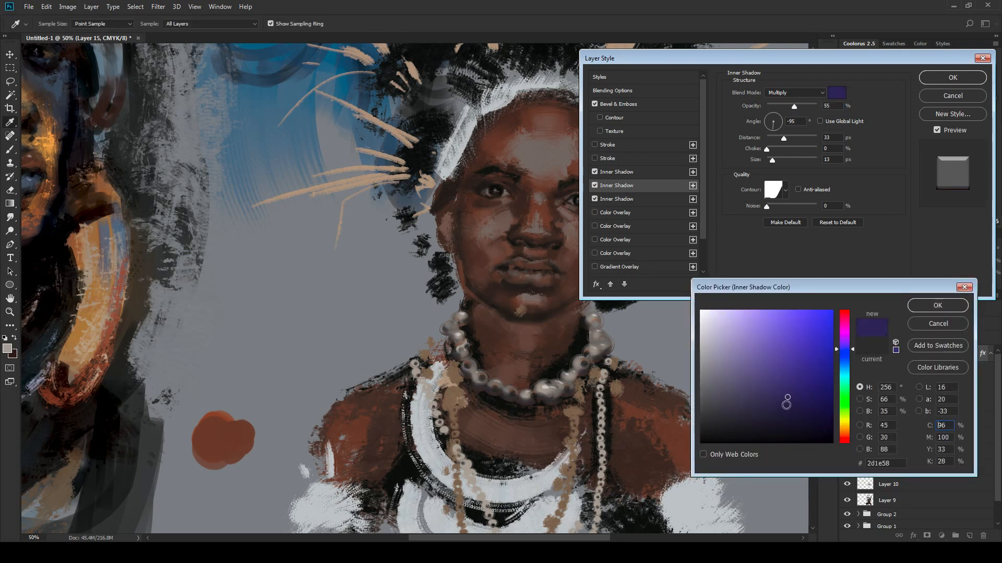
click(760, 384)
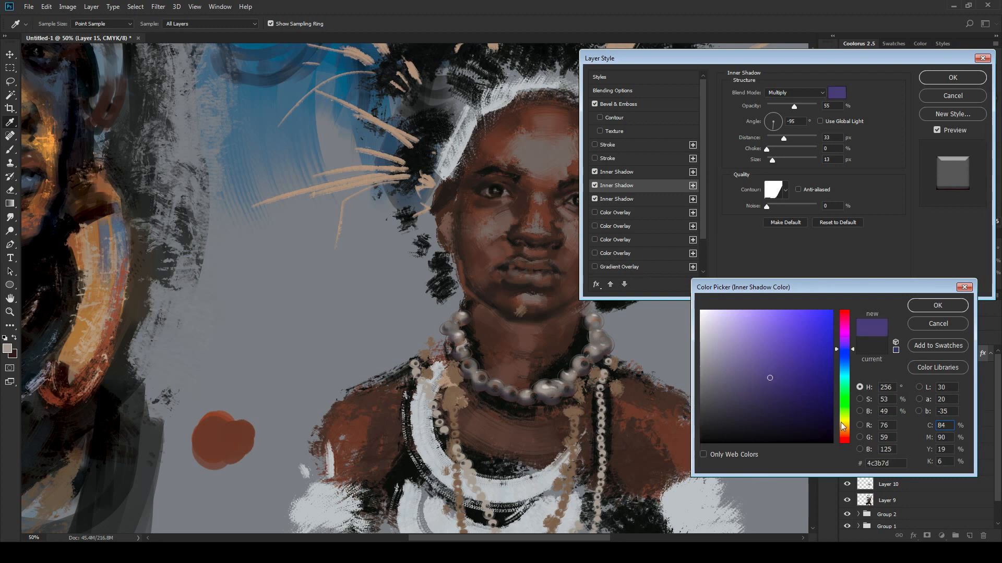
click(848, 364)
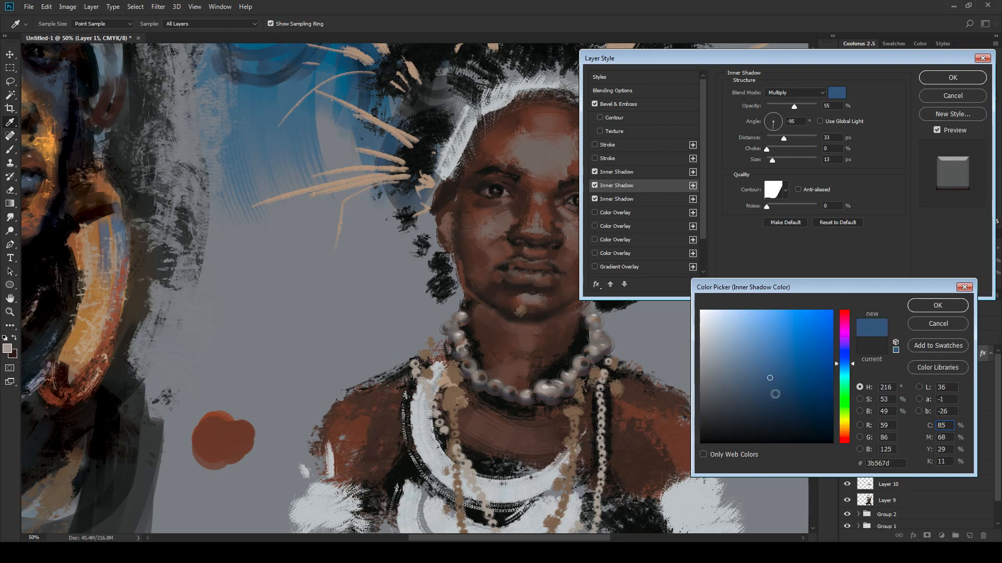
mouse_move(777, 397)
mouse_down()
mouse_move(796, 380)
mouse_move(769, 391)
mouse_up()
click(939, 306)
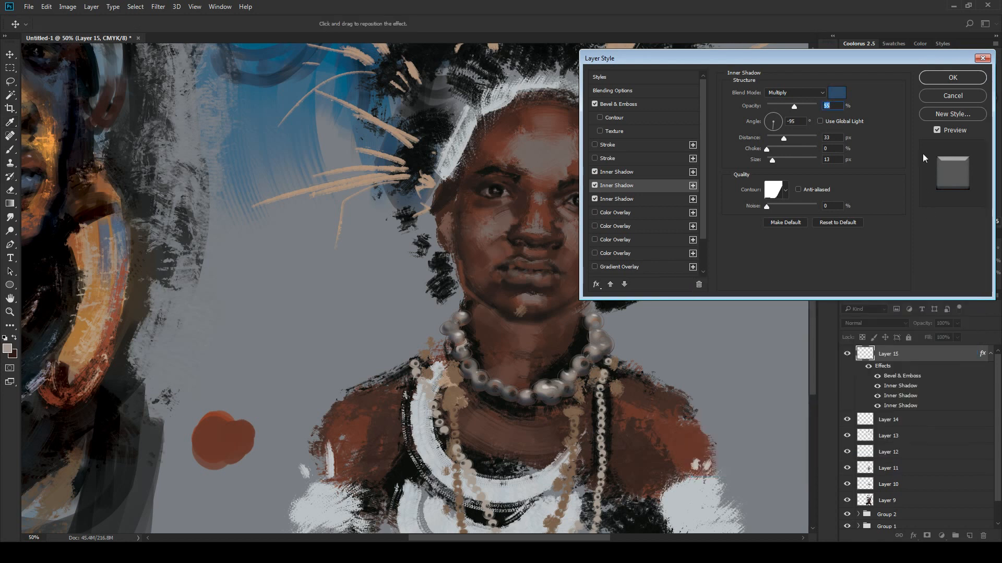
click(952, 78)
Step: Examine the pearl necklace against the whole painting and up close to judge the bead shading
key(b)
key(ctrl+minus)
key(ctrl+minus)
key(ctrl+minus)
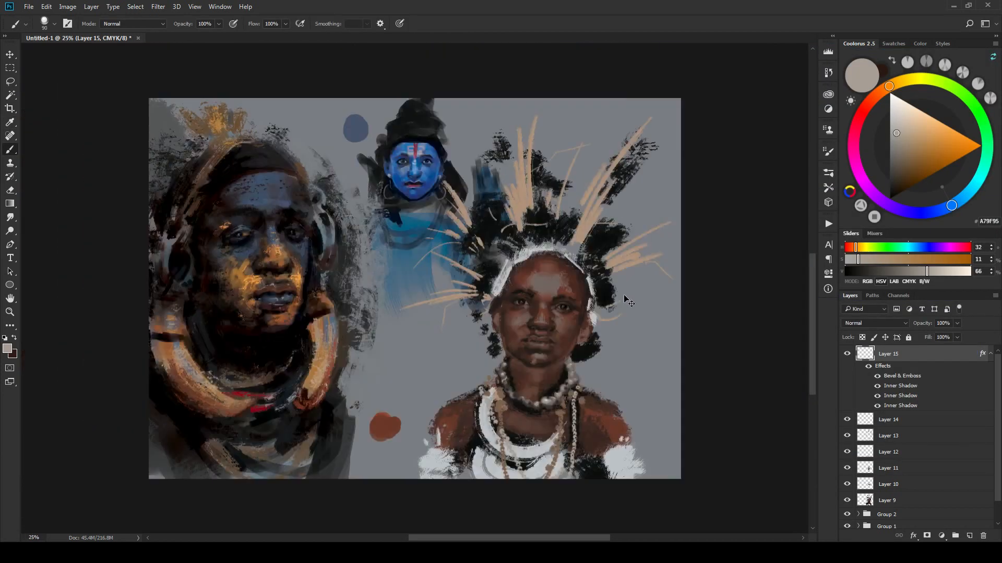
key(ctrl+minus)
key(ctrl+plus)
key(ctrl+plus)
key(ctrl+plus)
key(ctrl+plus)
key(ctrl+plus)
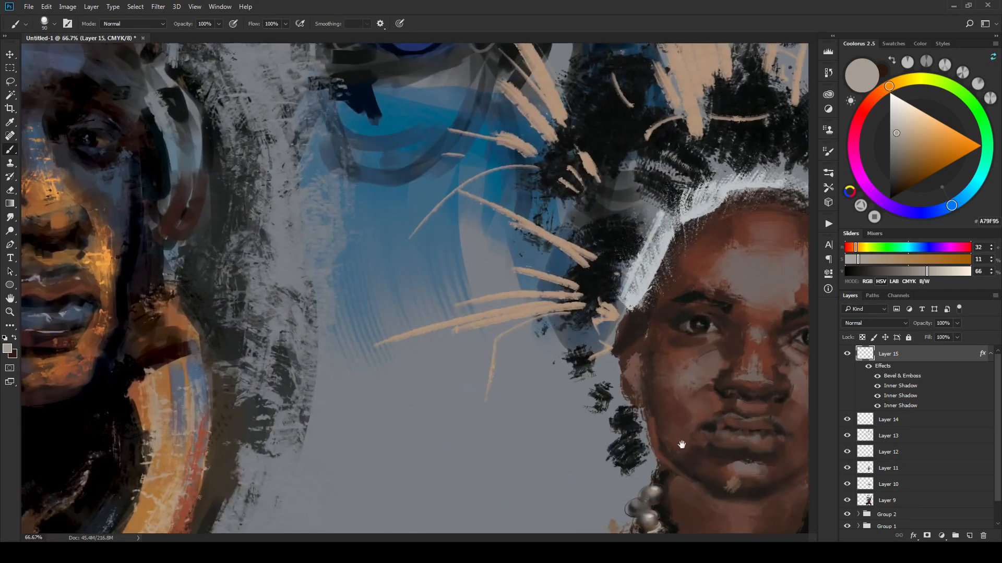
drag(682, 445, 628, 442)
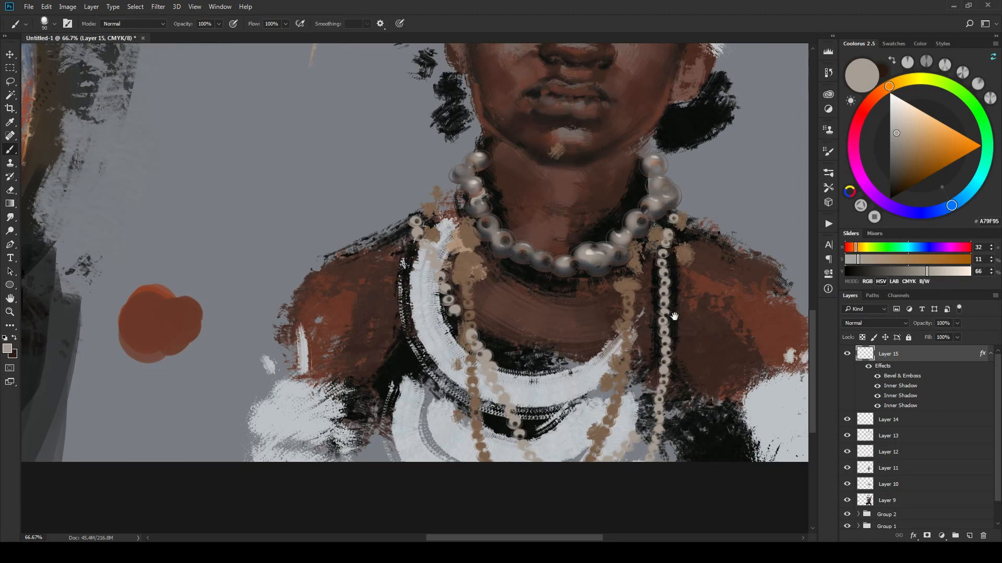
drag(675, 316, 596, 434)
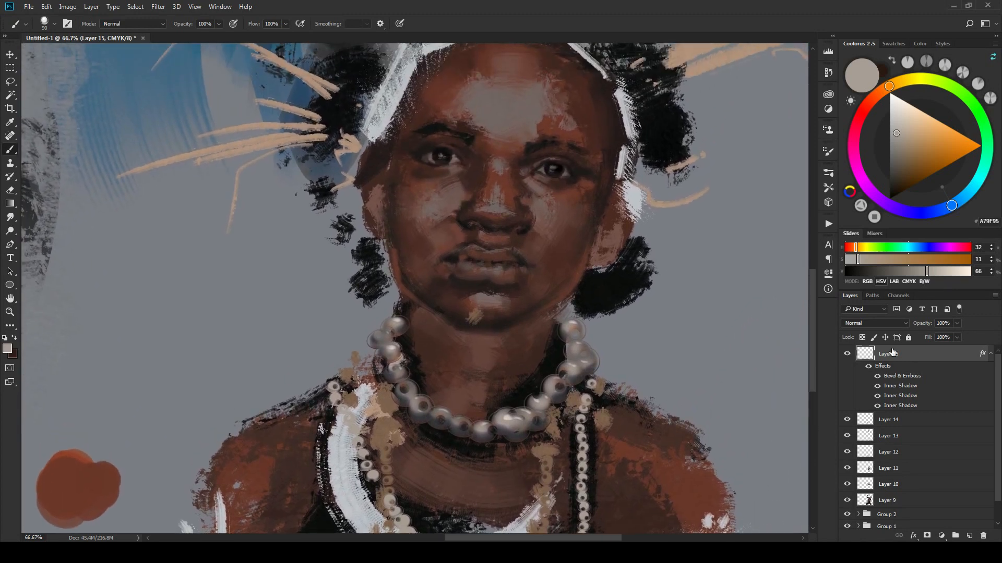
Step: Compare the beads with and without Layer 15's Bevel & Emboss and Inner Shadow effects
click(877, 376)
click(878, 377)
click(878, 394)
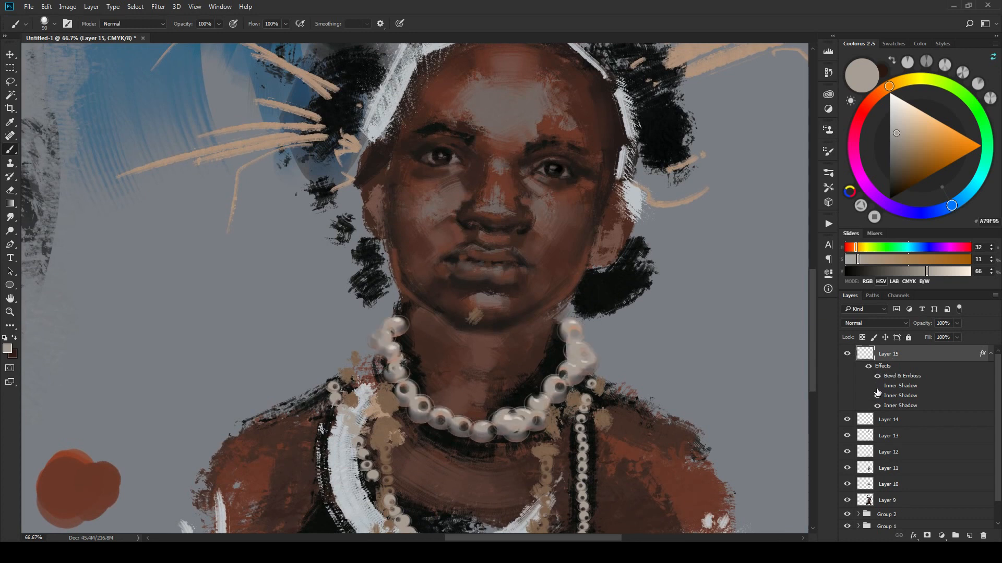
click(876, 386)
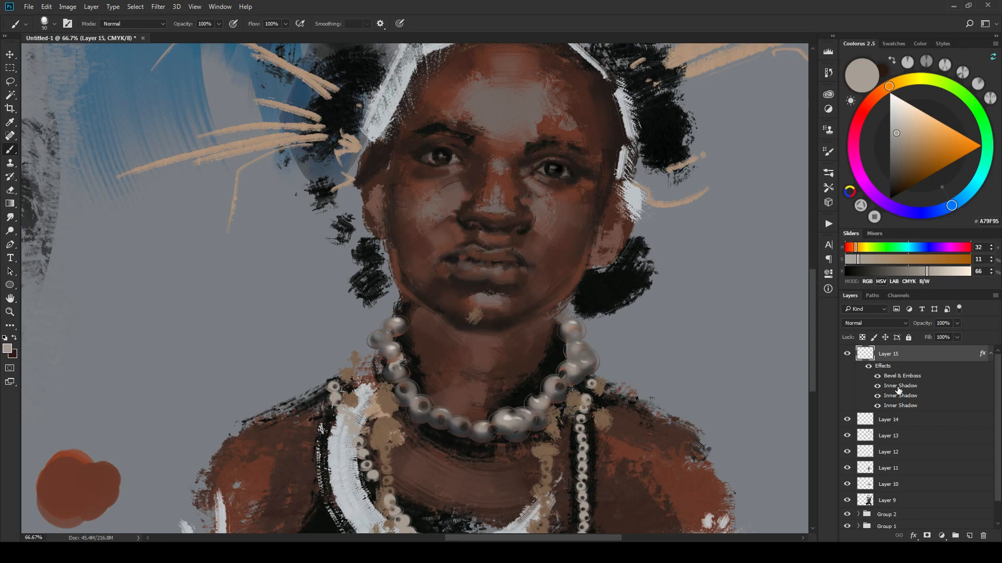
Step: Try Color Burn, Multiply and Linear Burn blending on the first Inner Shadow, and set its opacity to 25%
double_click(898, 388)
click(807, 93)
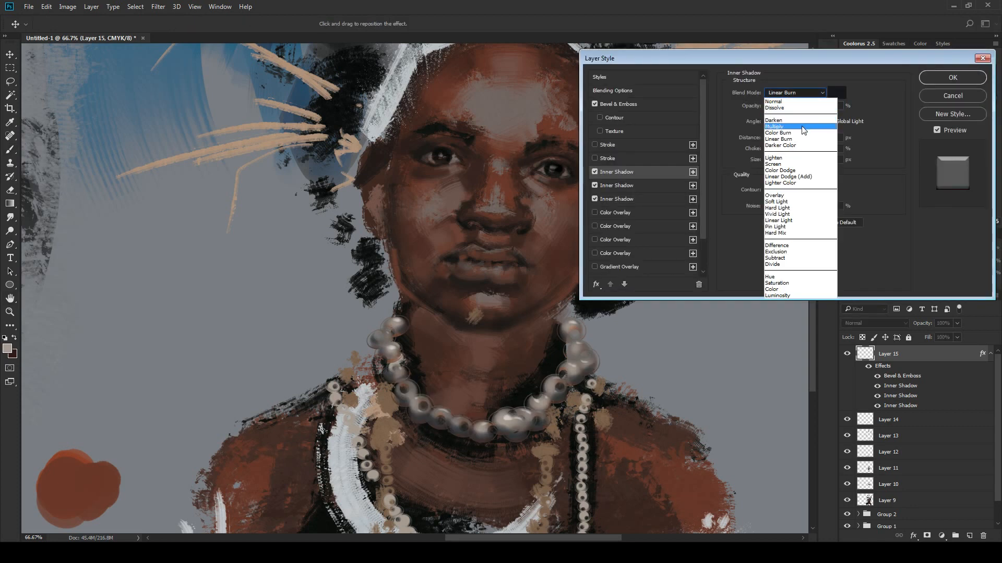
click(803, 131)
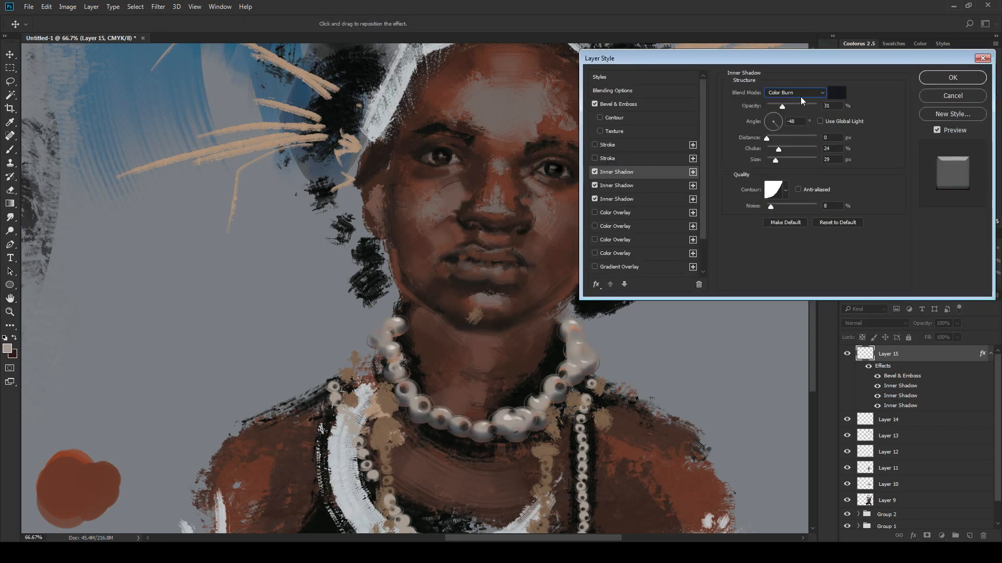
drag(801, 105, 796, 104)
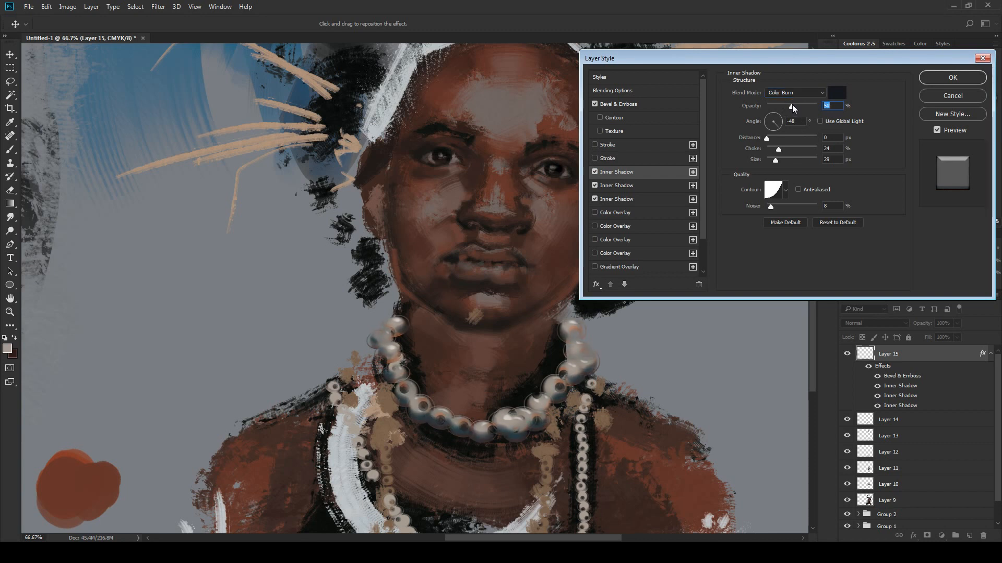
click(794, 92)
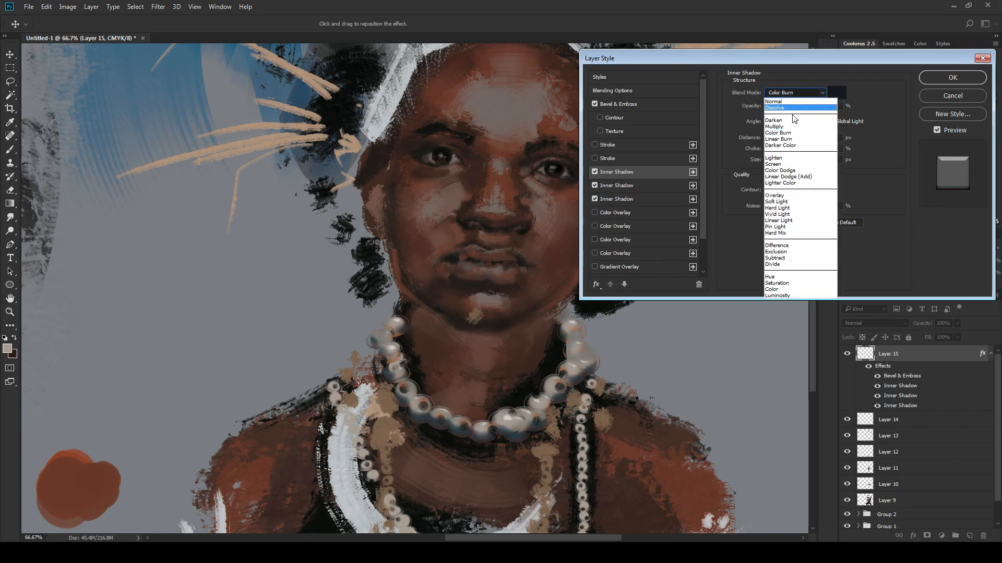
click(792, 123)
click(794, 96)
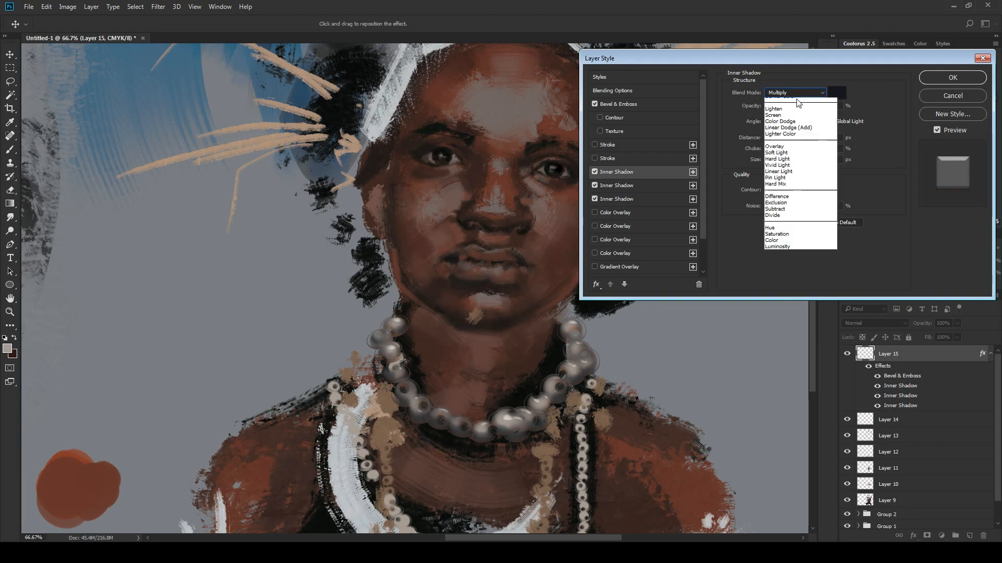
click(790, 136)
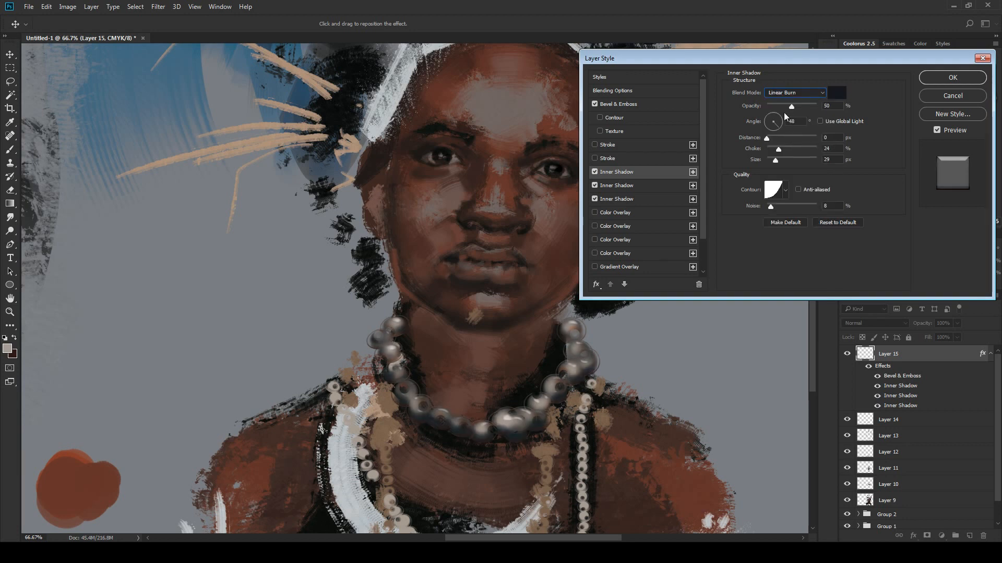
key(Down)
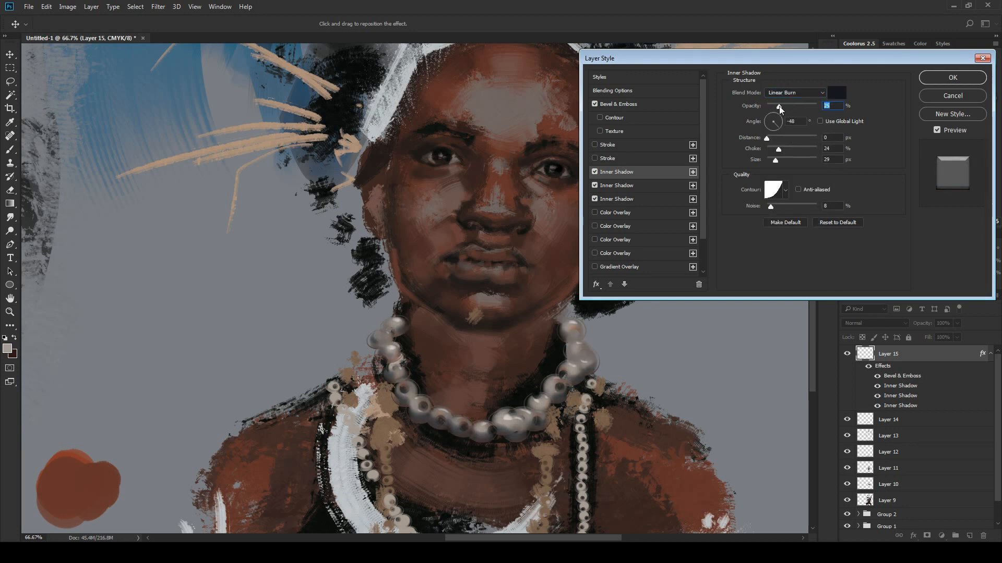
Step: Compare Multiply and Color Burn for the first Inner Shadow, settle on Multiply, and apply the layer style
click(787, 93)
click(790, 128)
click(792, 94)
click(796, 133)
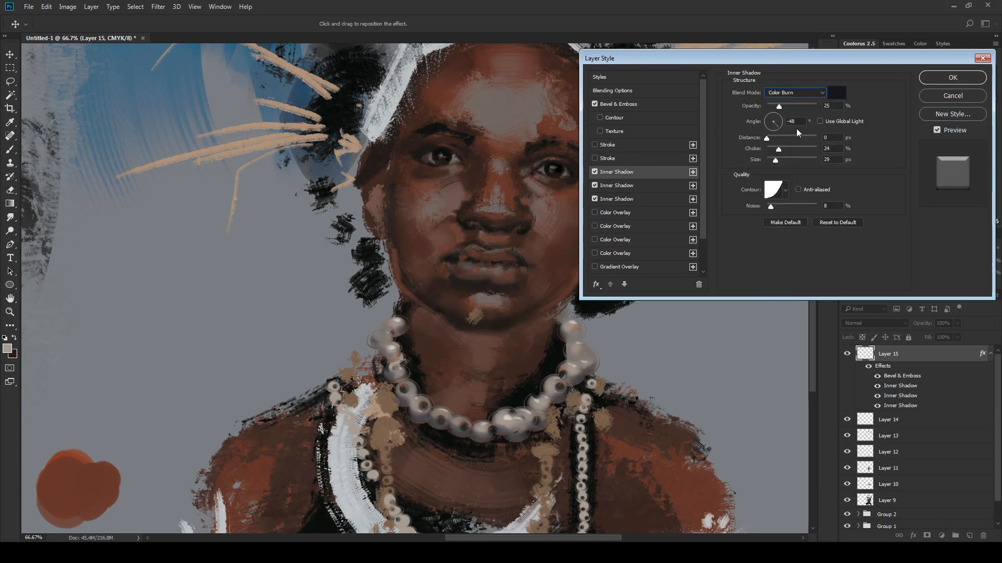
click(795, 93)
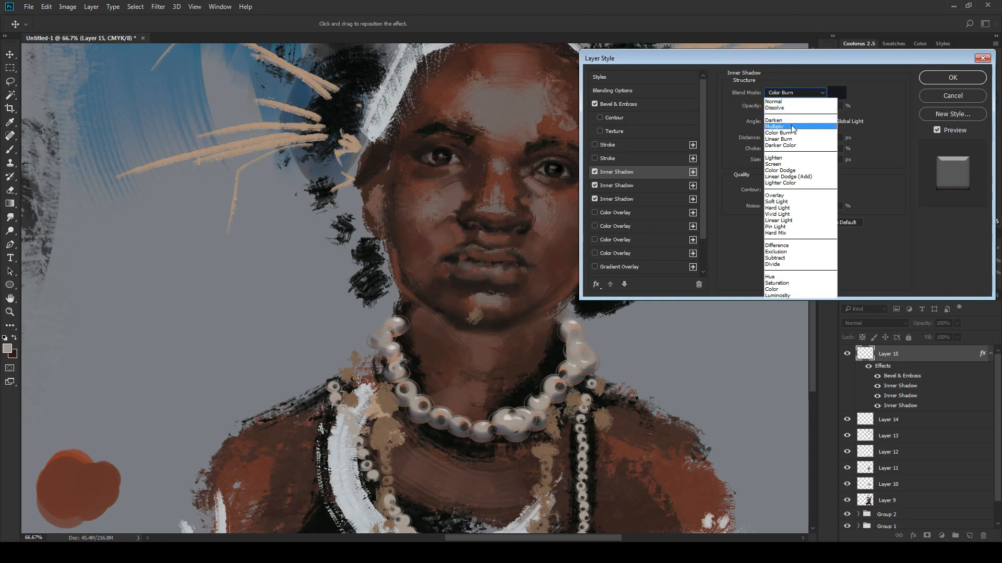
click(794, 127)
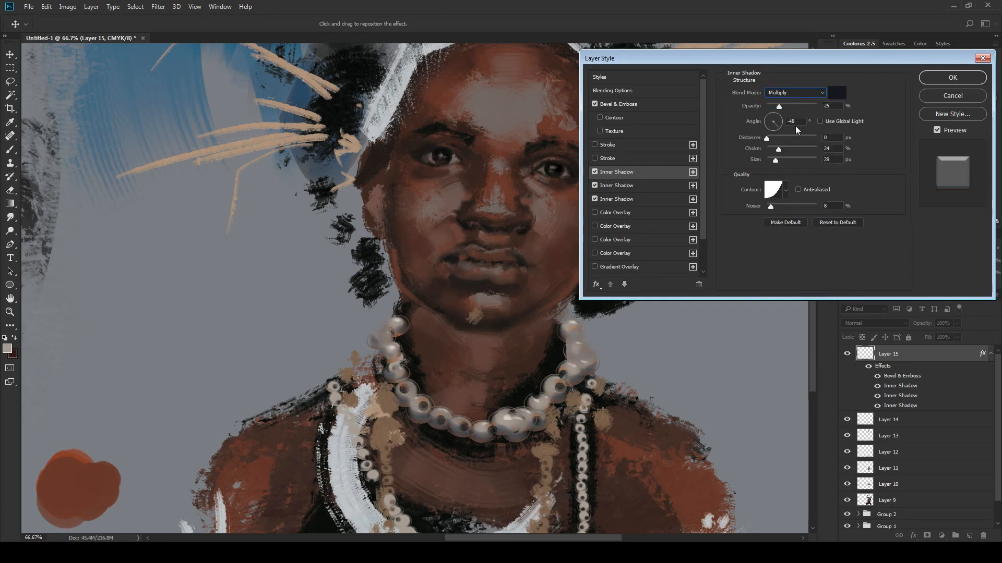
click(951, 77)
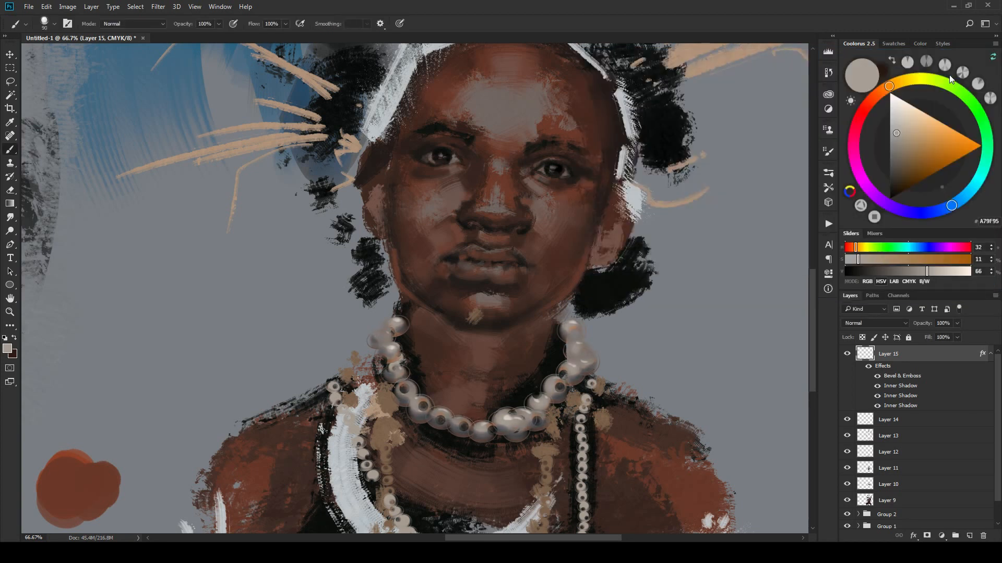
Step: Add a Gradient Overlay to Layer 15 with Normal blending and a reversed Black, White gradient
click(913, 536)
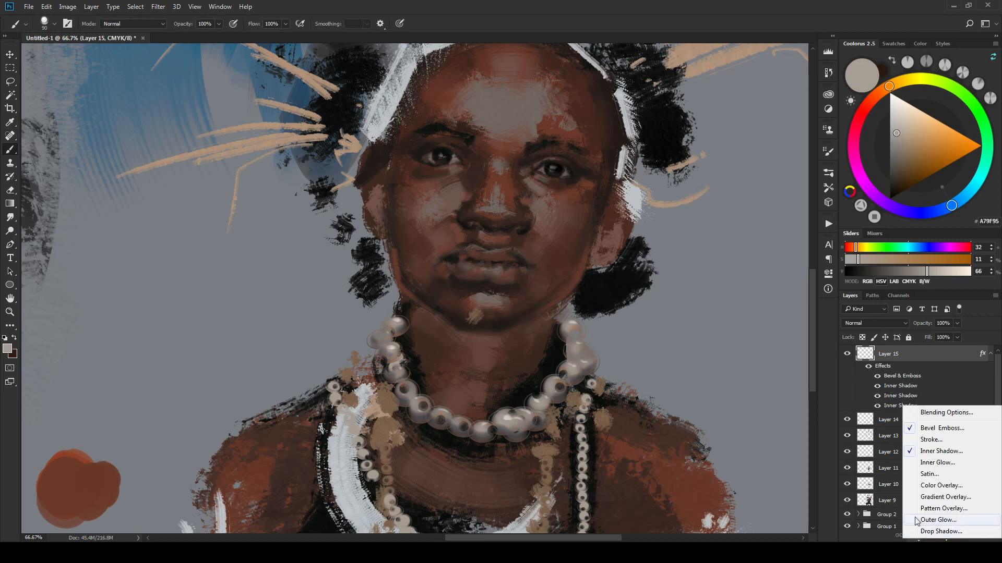
click(944, 496)
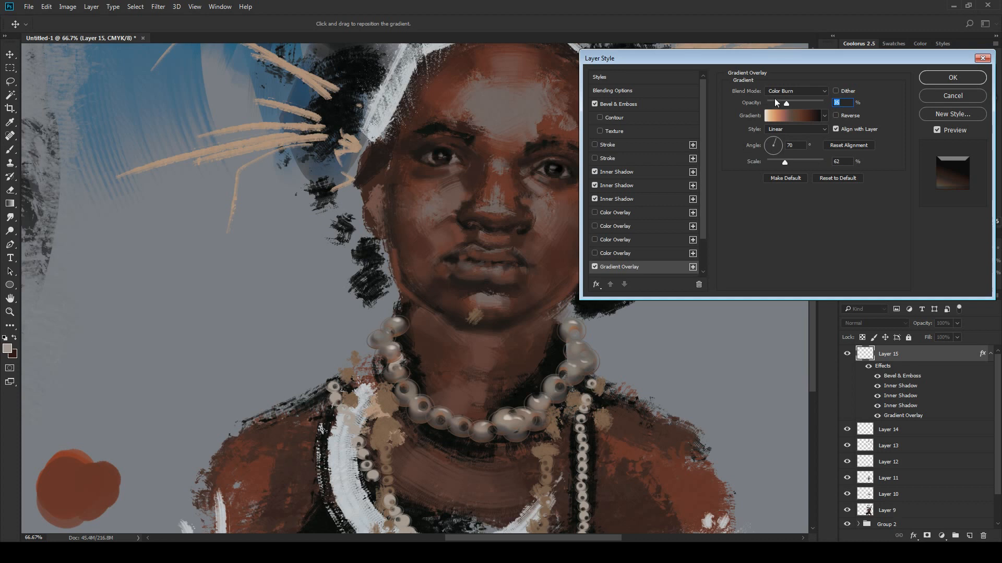
click(794, 91)
click(785, 94)
click(793, 115)
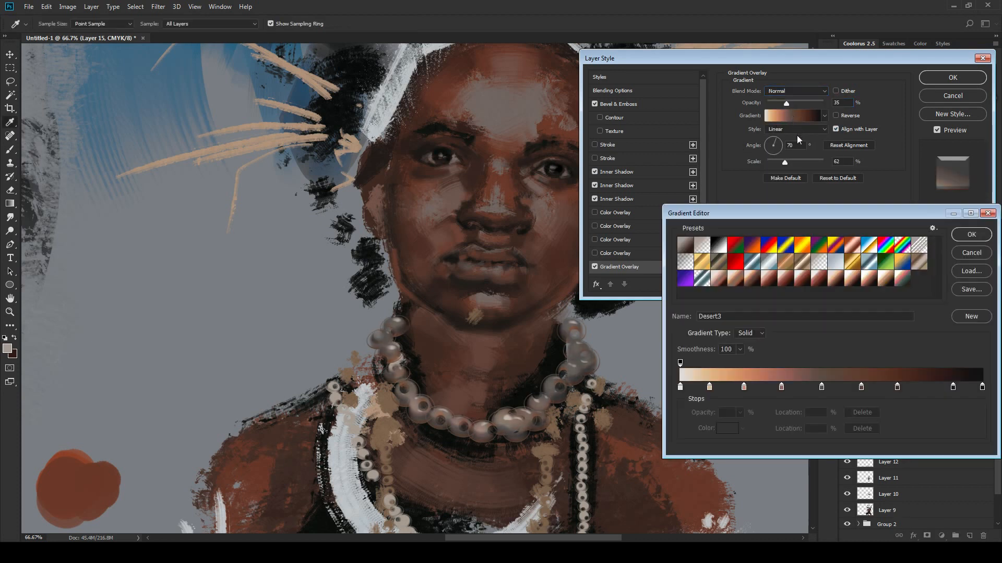
click(718, 245)
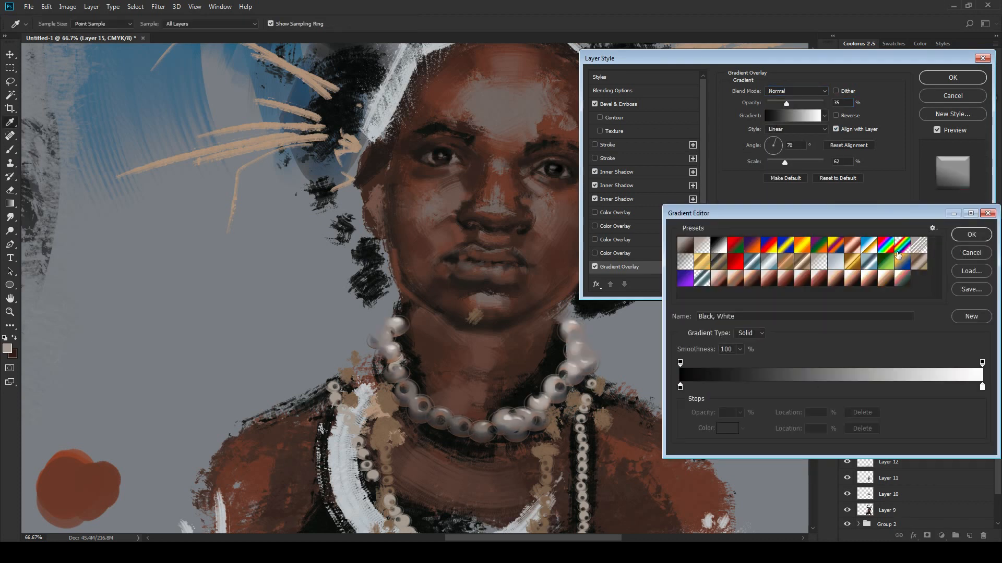
click(963, 238)
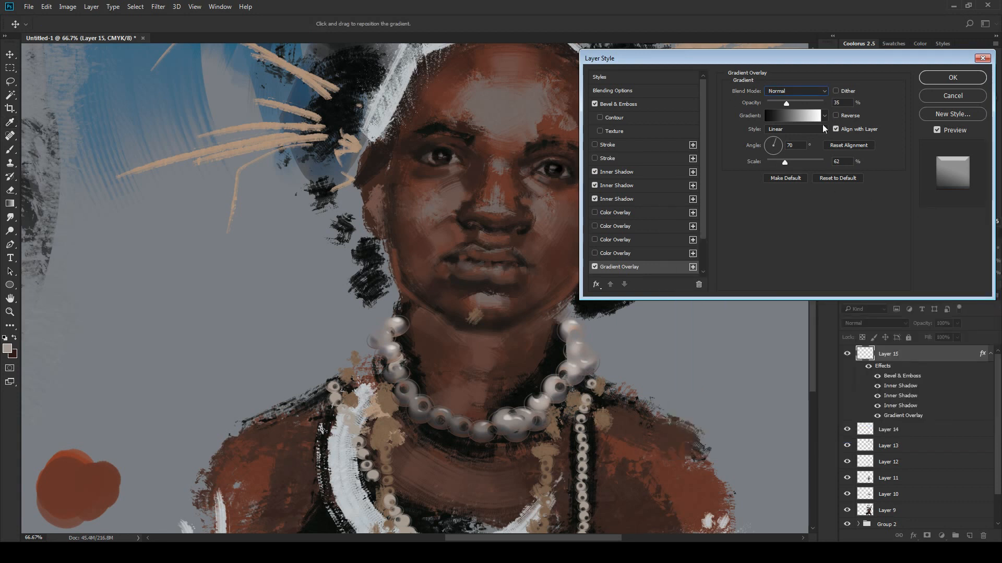
click(835, 114)
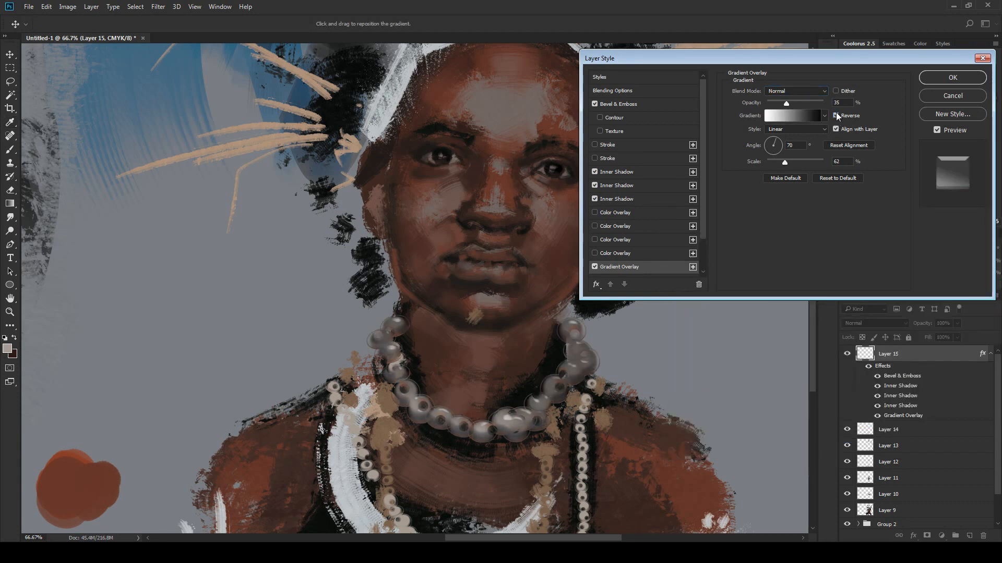
Step: Increase the Gradient Overlay's opacity while judging the whole painting, compare both gradient directions, keep it reversed, and apply the layer style
key(ctrl+minus)
key(ctrl+minus)
key(ctrl+minus)
key(ctrl+minus)
key(ctrl+minus)
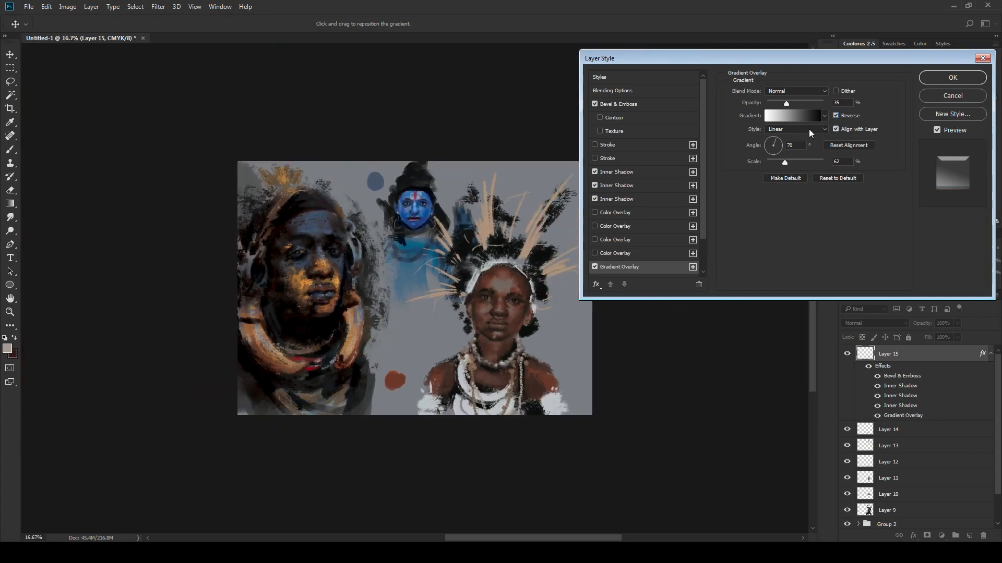
key(ctrl+plus)
key(ctrl+plus)
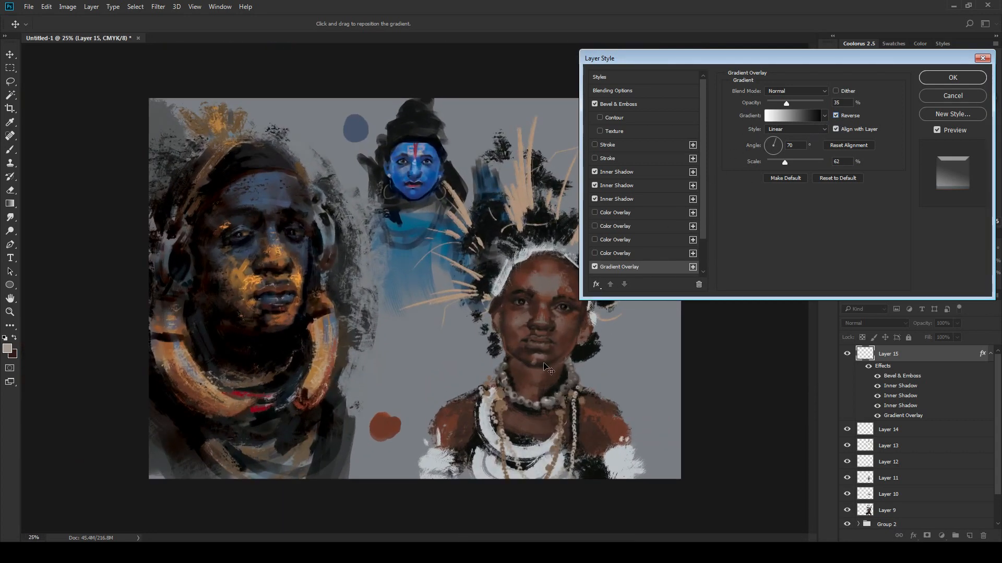
drag(785, 102, 807, 104)
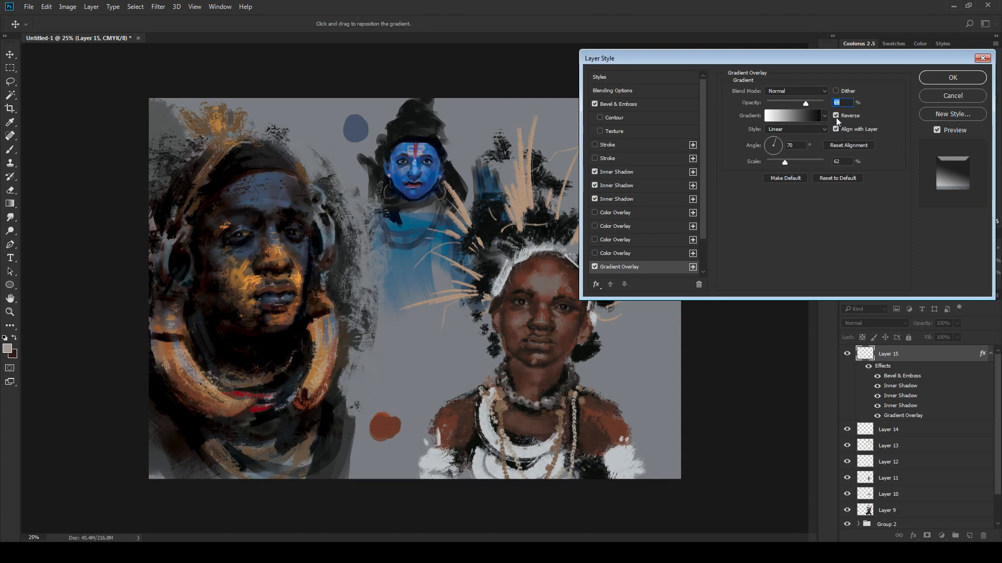
click(835, 115)
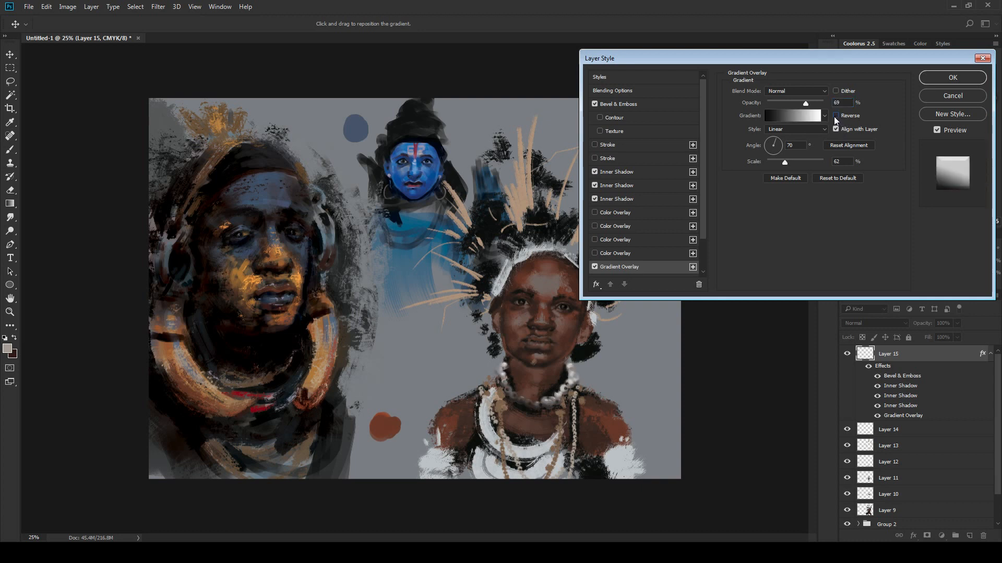
click(836, 116)
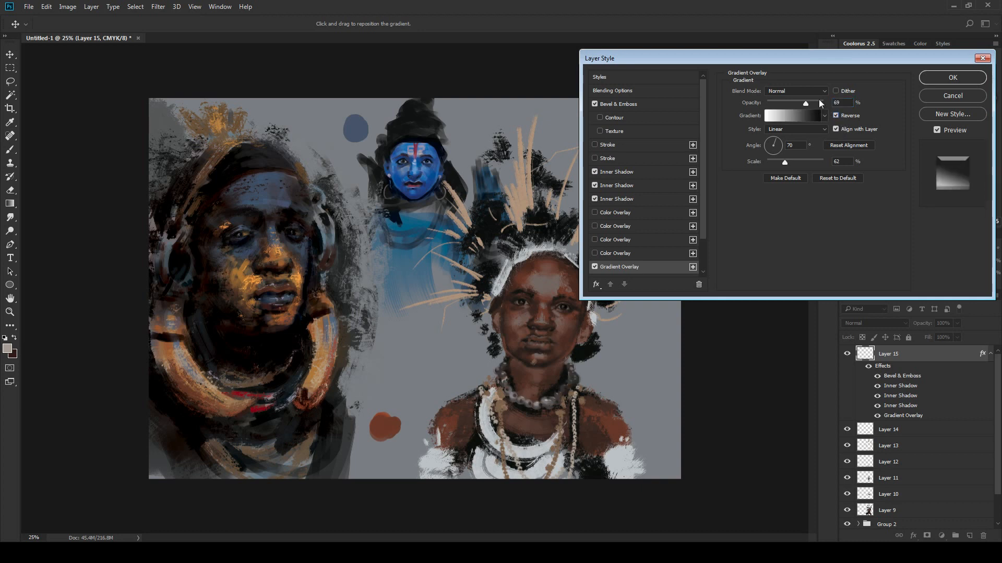
mouse_move(806, 103)
mouse_down()
mouse_move(787, 102)
mouse_move(800, 104)
mouse_up()
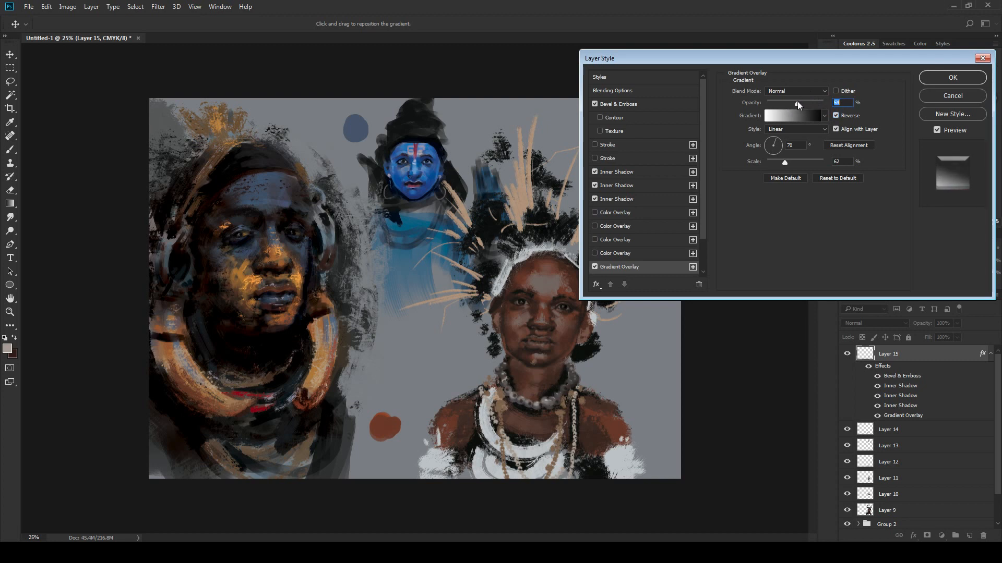
click(923, 77)
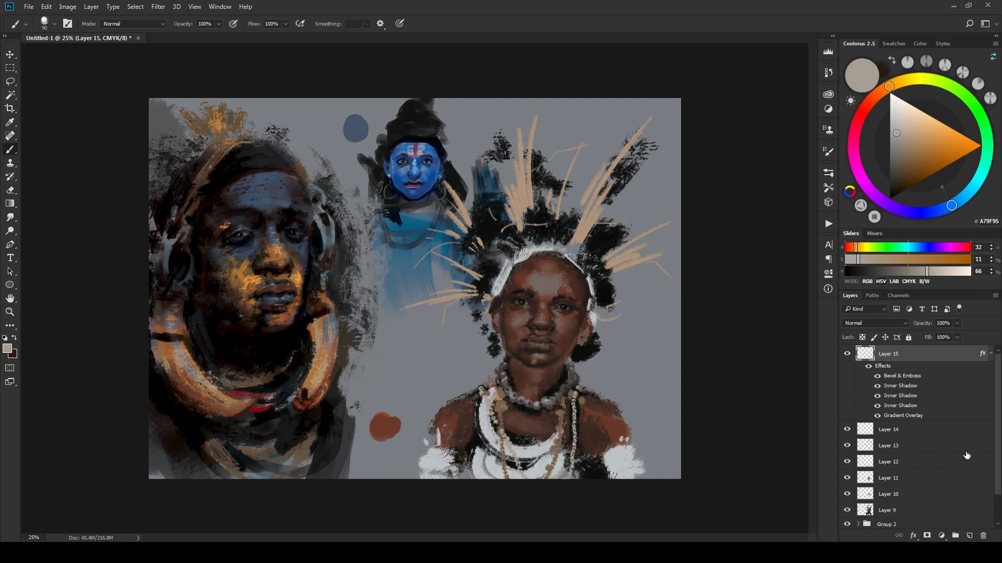
Step: Collapse Layer 15's effects list and create a new empty layer above it for painting around the necklace
key(ctrl+plus)
click(990, 354)
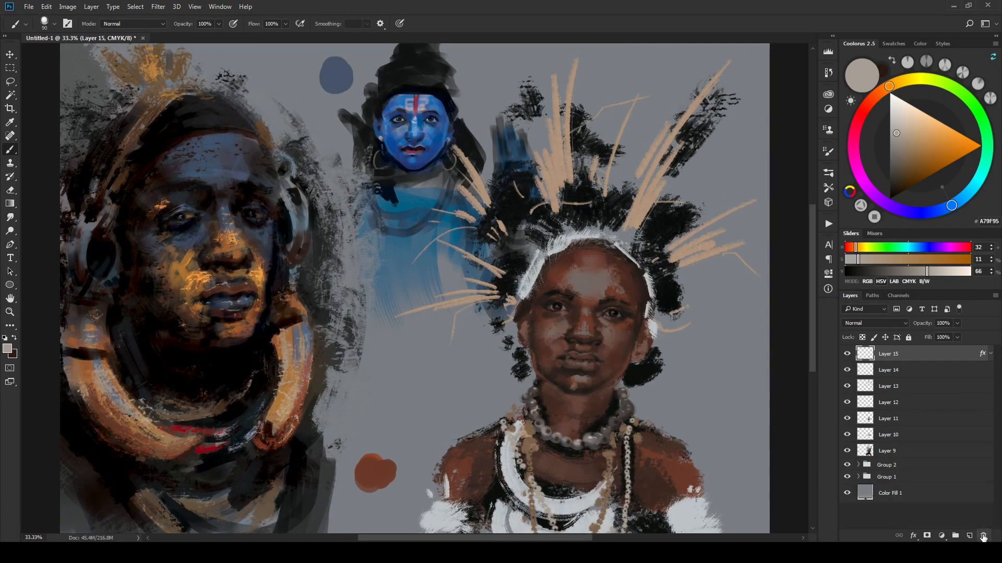
click(983, 535)
click(537, 204)
click(969, 536)
key(ctrl+plus)
key(ctrl+plus)
drag(587, 315, 554, 271)
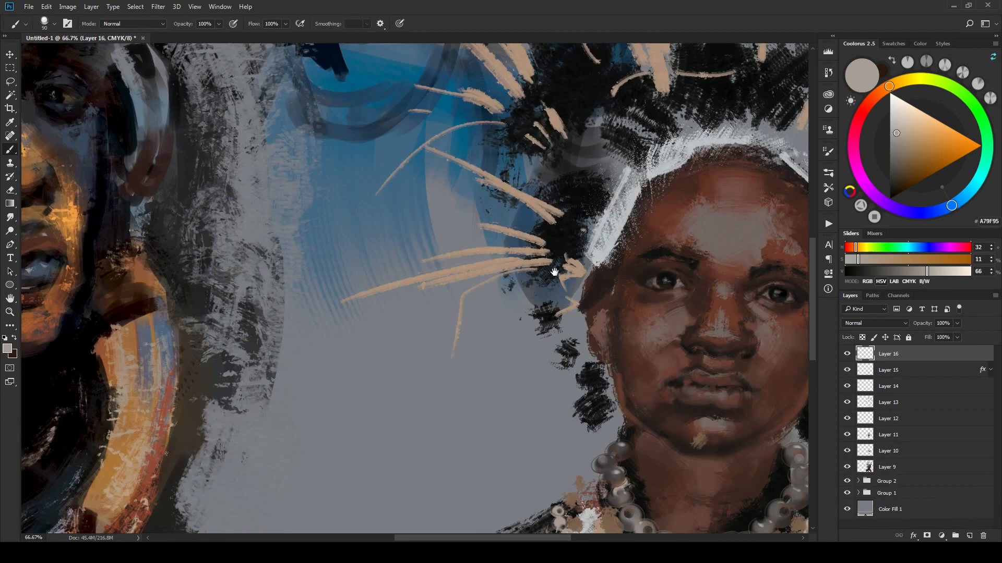
drag(589, 324, 488, 188)
drag(579, 360, 484, 375)
mouse_move(549, 358)
mouse_down()
mouse_move(521, 336)
mouse_move(540, 383)
mouse_up()
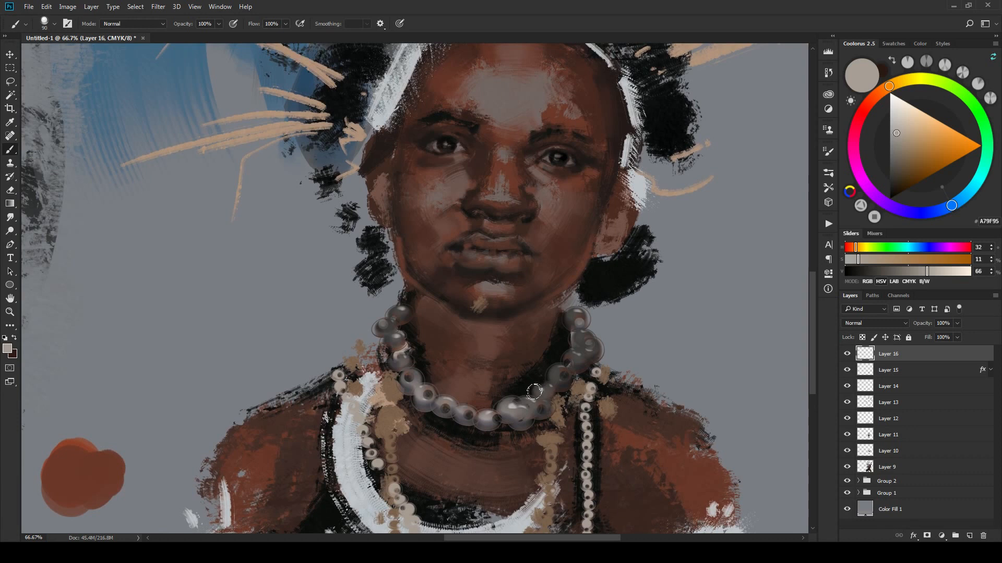
Step: Sample the near-black shadow below the necklace and paint small dark accents between and beneath the lower beads on Layer 16
alt+click(454, 428)
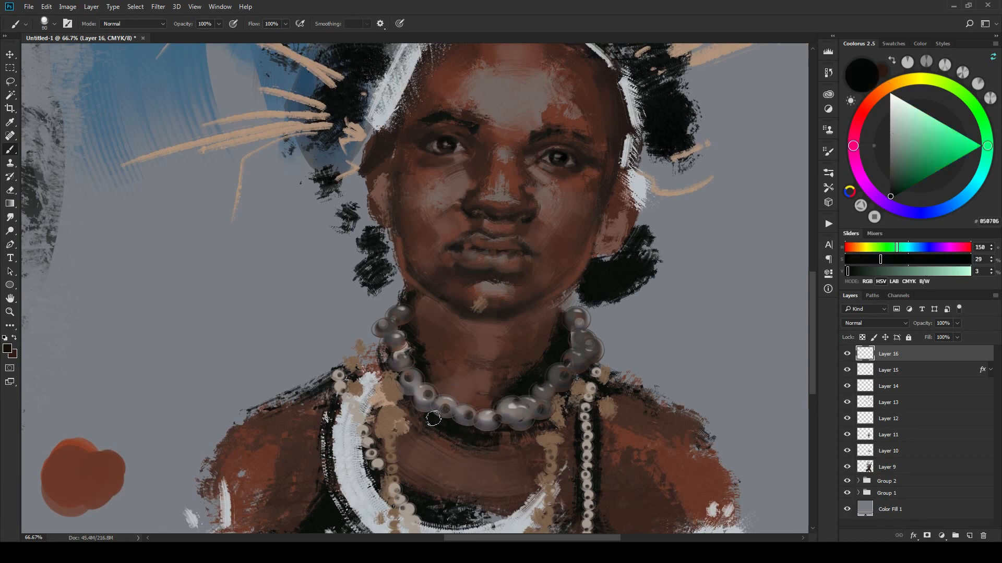
key(bracketleft)
key(bracketleft)
key(bracketleft)
key(bracketleft)
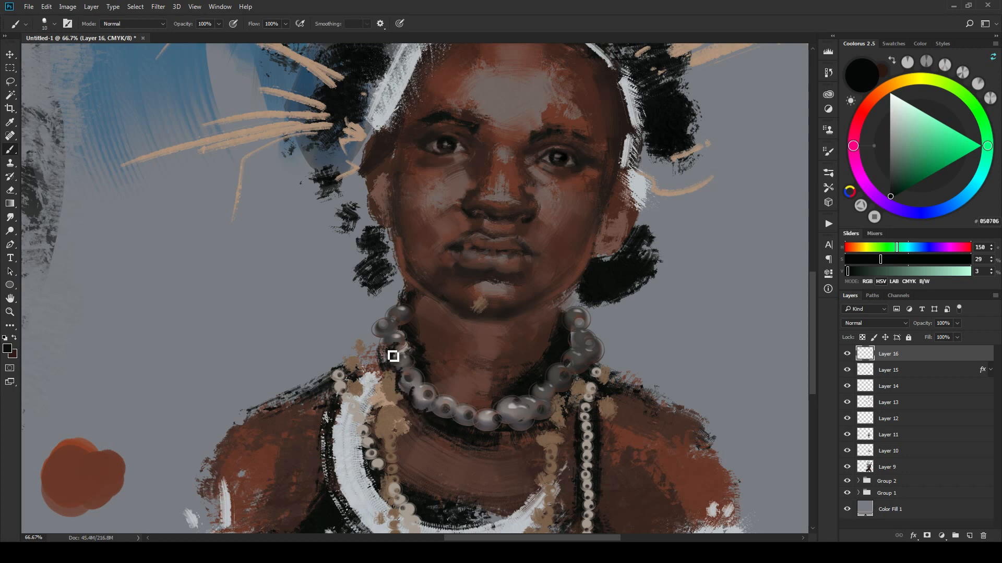
key(bracketright)
key(bracketright)
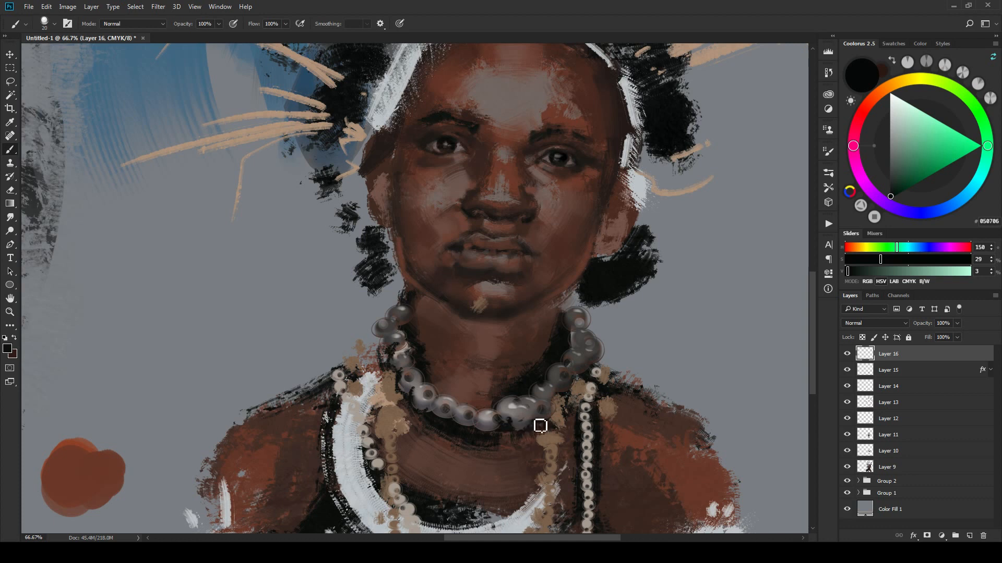
key(bracketleft)
key(bracketleft)
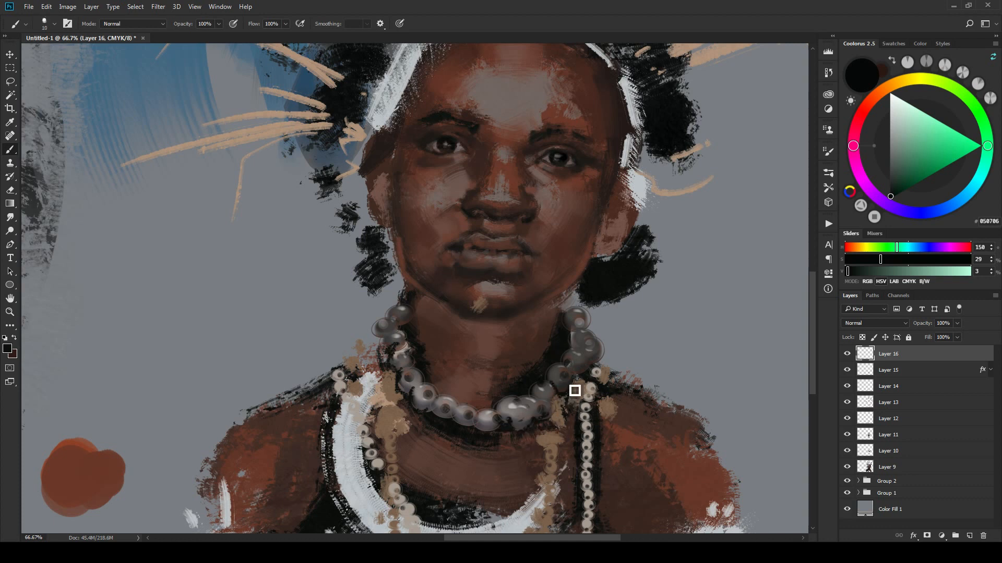
key(bracketright)
key(bracketright)
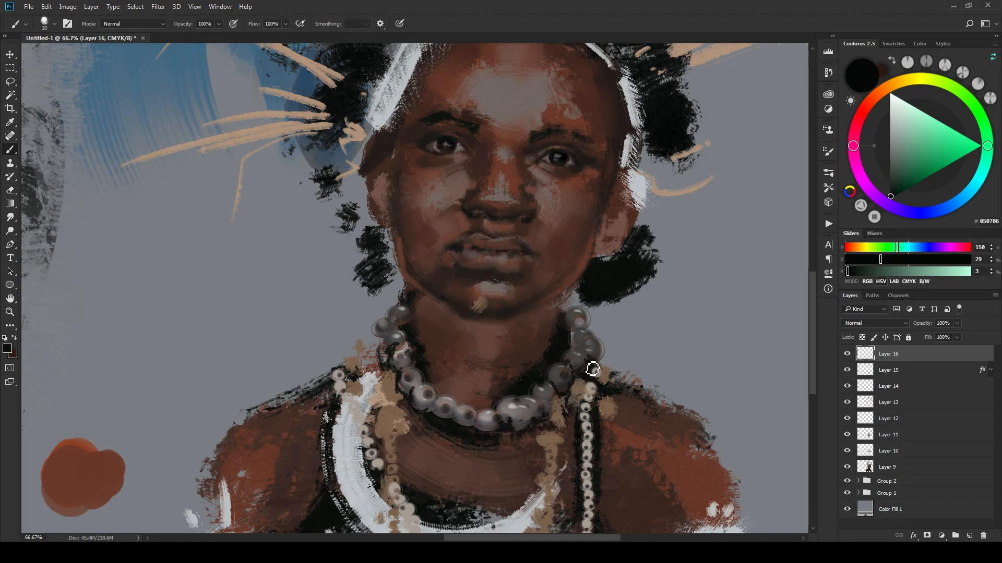
Step: Paint near-black shadows around the upper necklace beads on both sides of the neck, varying the brush size
mouse_move(597, 355)
mouse_down()
mouse_move(570, 339)
mouse_move(564, 304)
mouse_up()
key(bracketleft)
key(bracketleft)
key(bracketleft)
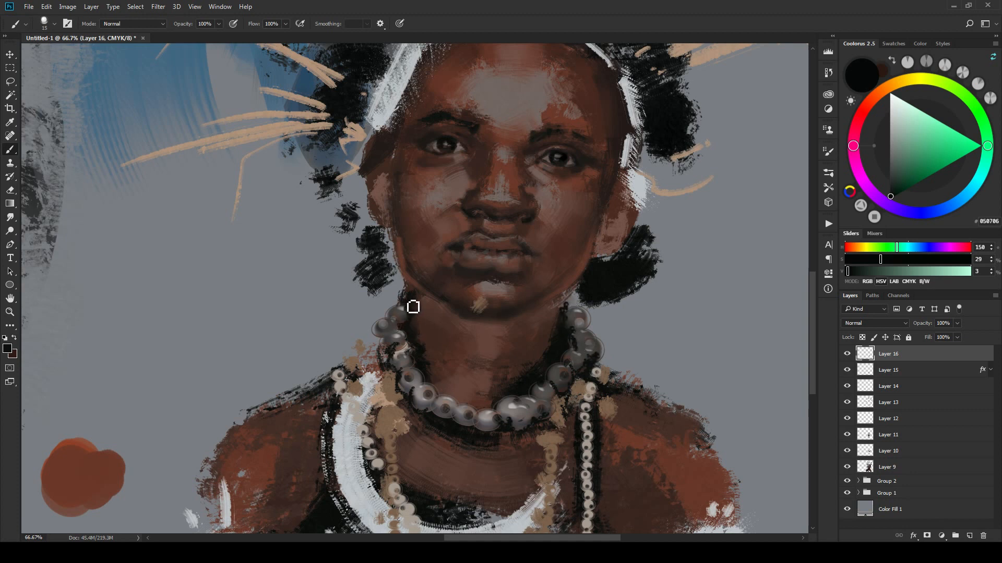
mouse_move(414, 306)
mouse_down()
mouse_move(381, 353)
mouse_move(385, 343)
mouse_move(391, 362)
mouse_move(390, 342)
mouse_move(387, 368)
mouse_up()
key(bracketright)
key(bracketright)
key(bracketright)
key(bracketleft)
mouse_move(416, 362)
mouse_down()
mouse_move(394, 360)
mouse_move(417, 350)
mouse_up()
key(bracketleft)
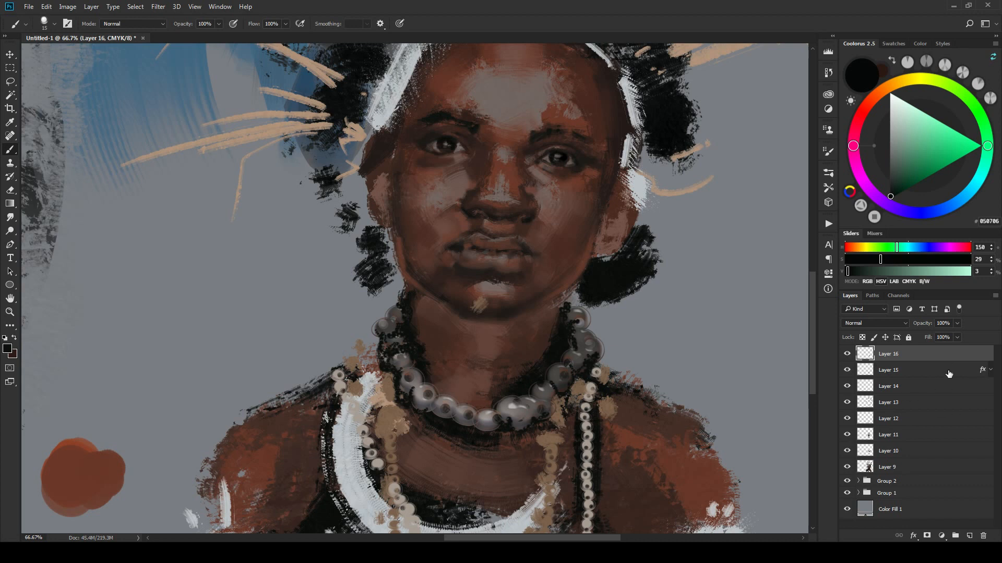
Step: Lasso the stray tan dab on the chin in Layer 14 and delete it
click(847, 386)
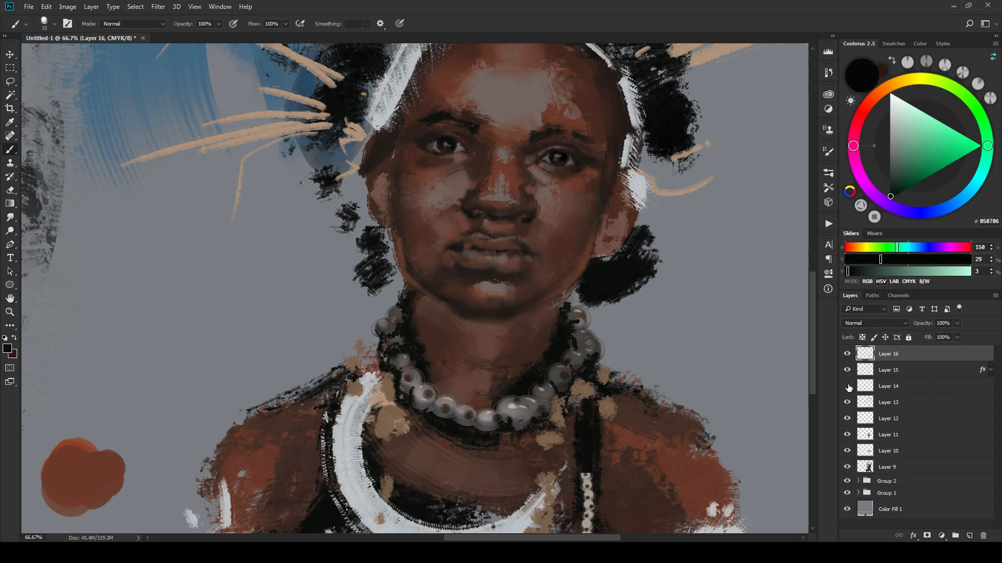
click(847, 387)
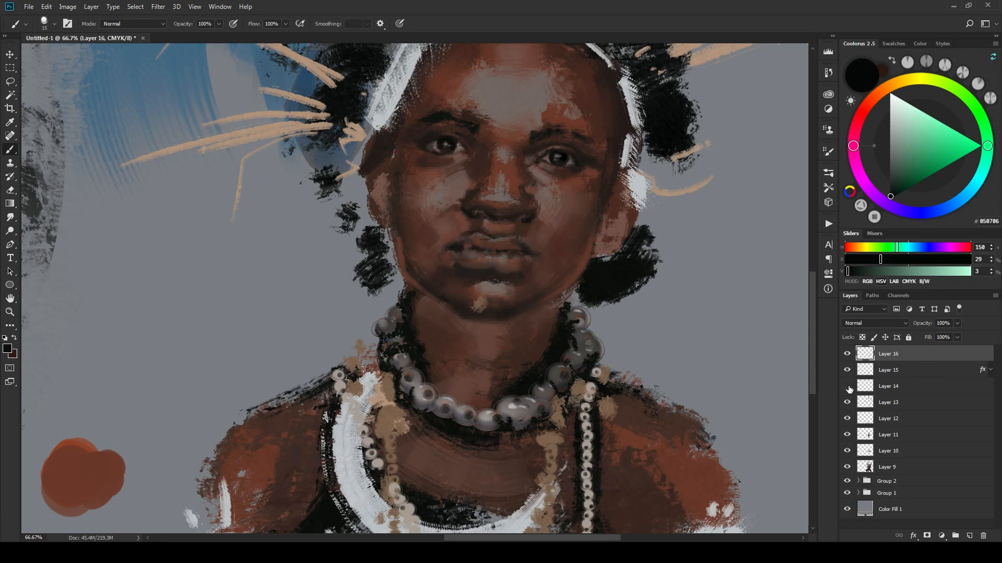
click(865, 387)
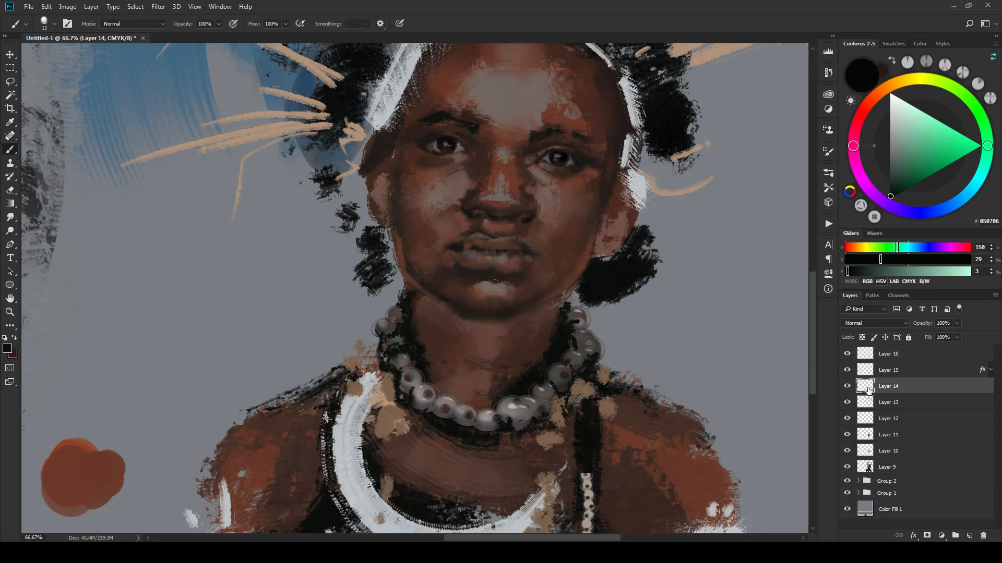
key(l)
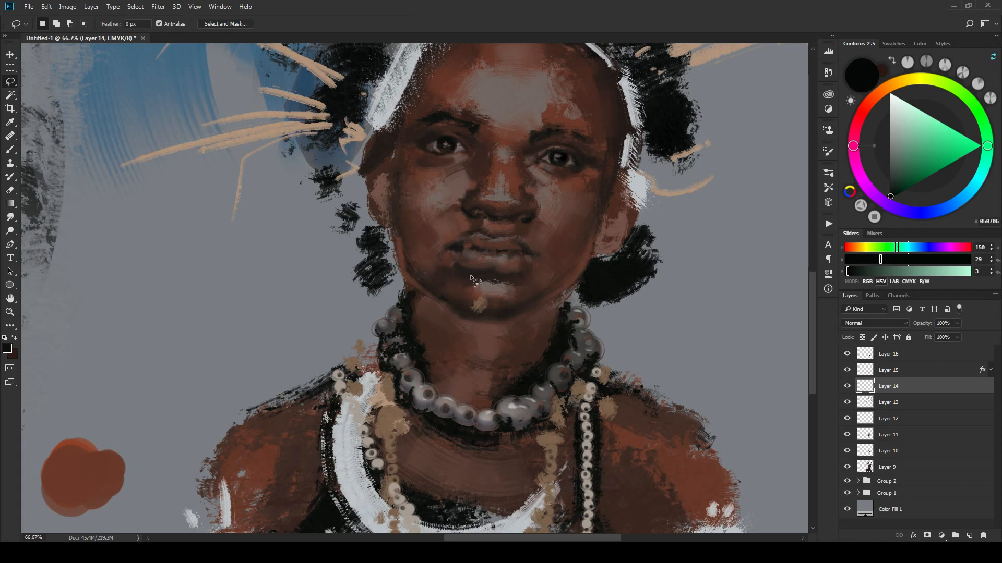
drag(488, 271, 493, 272)
key(Delete)
key(ctrl+d)
Step: Copy Layer 15's layer effects onto Layer 14, and collapse both effects lists
click(991, 371)
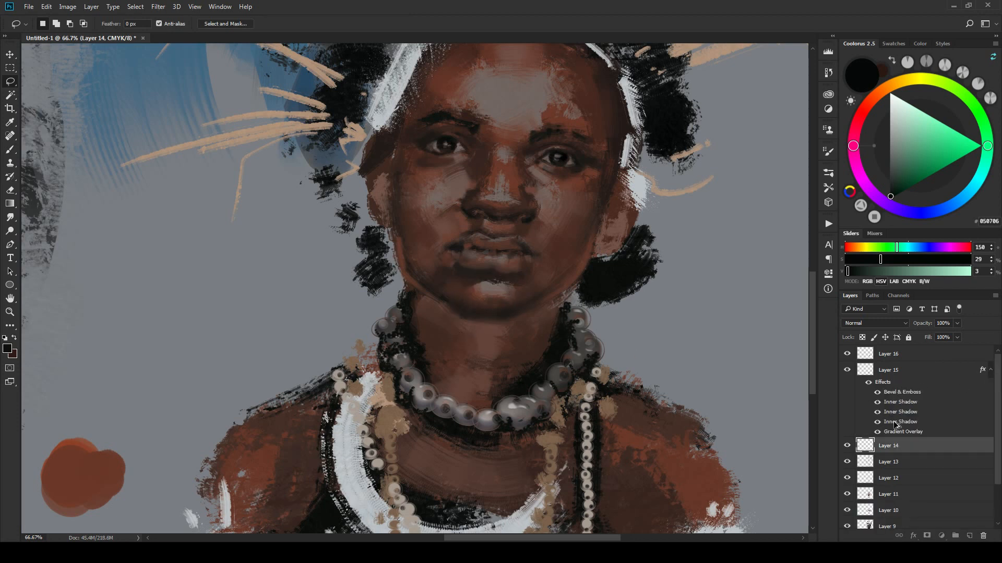
drag(895, 448, 896, 448)
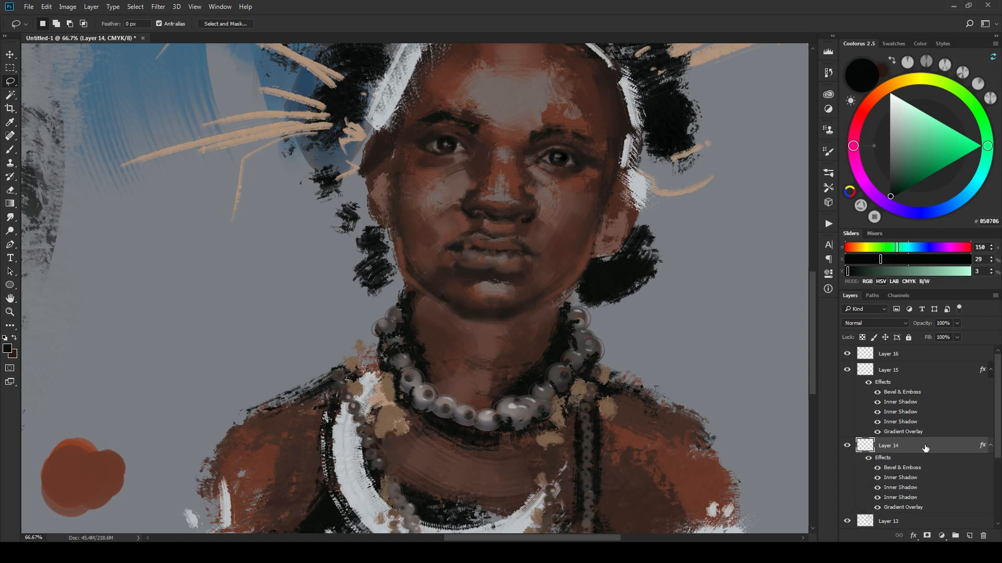
click(990, 445)
click(991, 370)
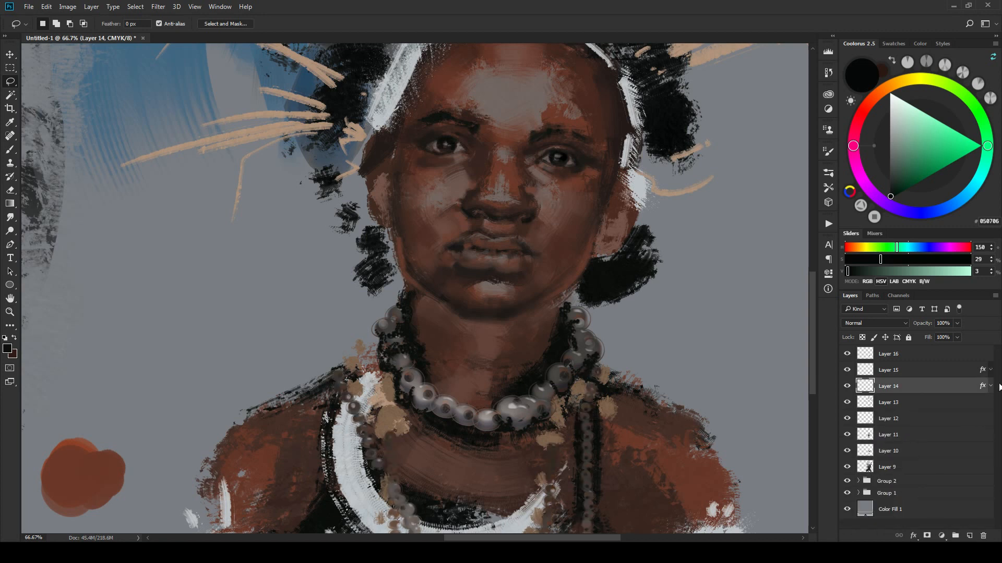
Step: Turn off the Gradient Overlay effect on Layer 14 to lighten the smaller bead strands
click(990, 386)
scroll(783, 360, down, 5)
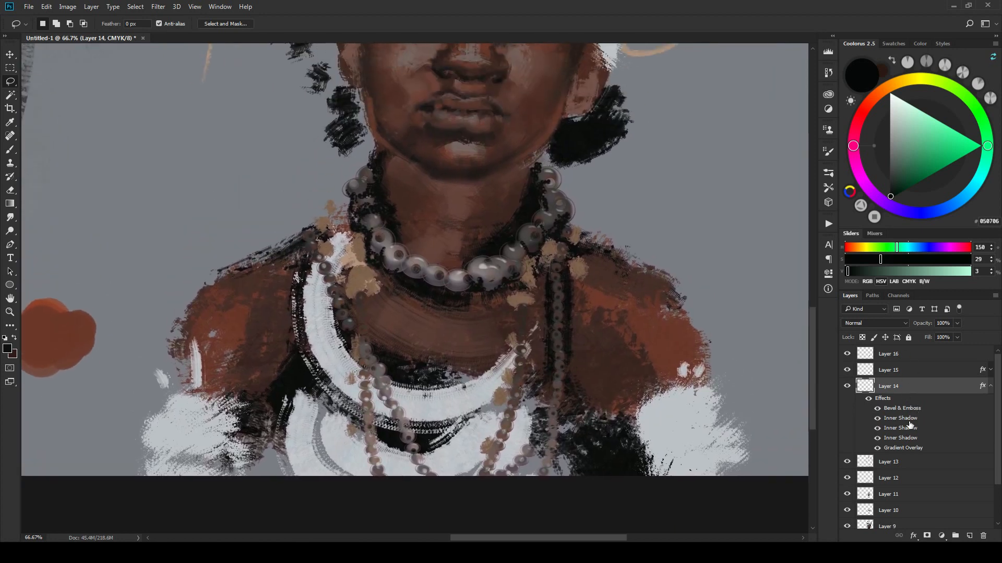
click(877, 448)
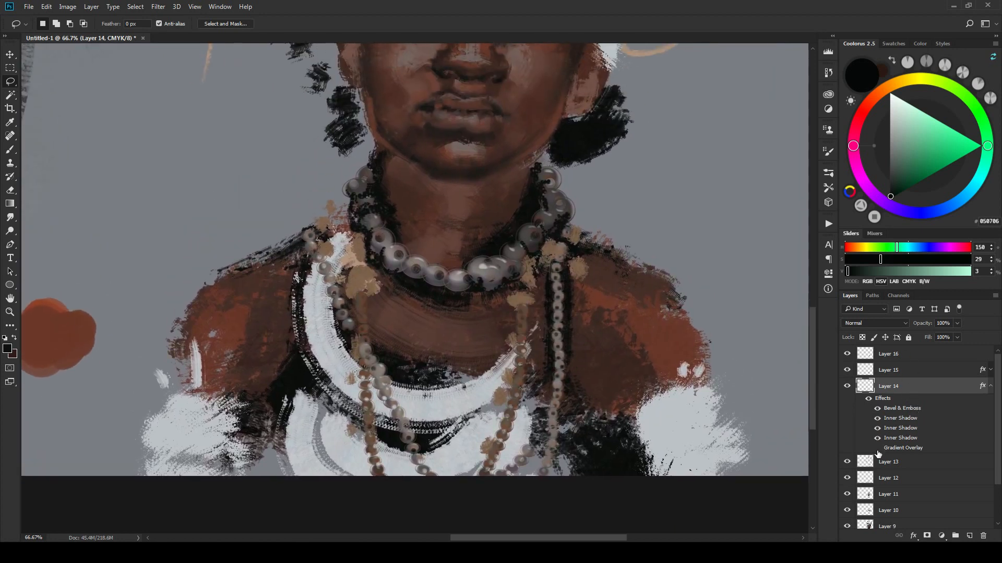
Step: Set Layer 14's first Inner Shadow effect to 82% opacity, 16% choke and 9 px size
click(877, 420)
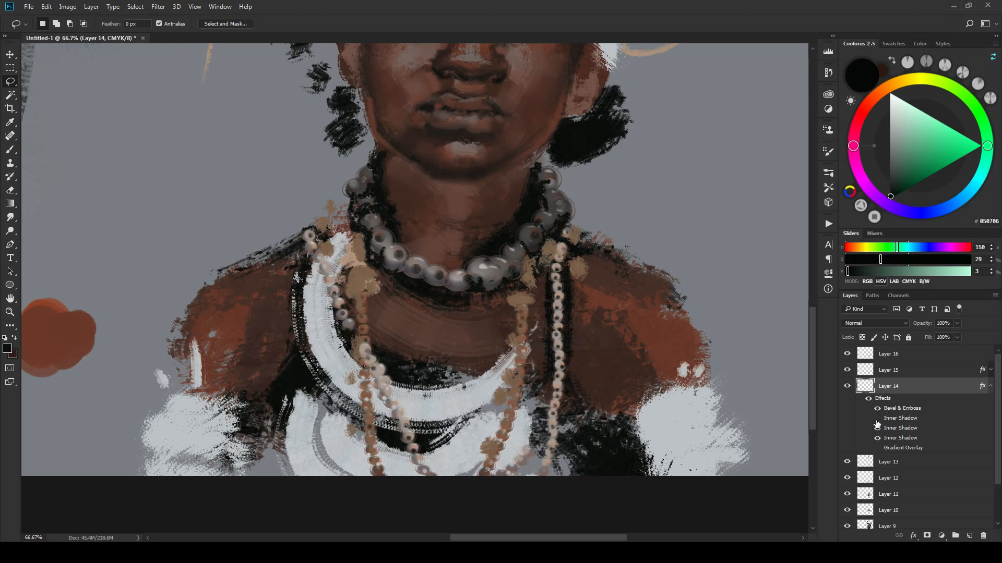
double_click(896, 421)
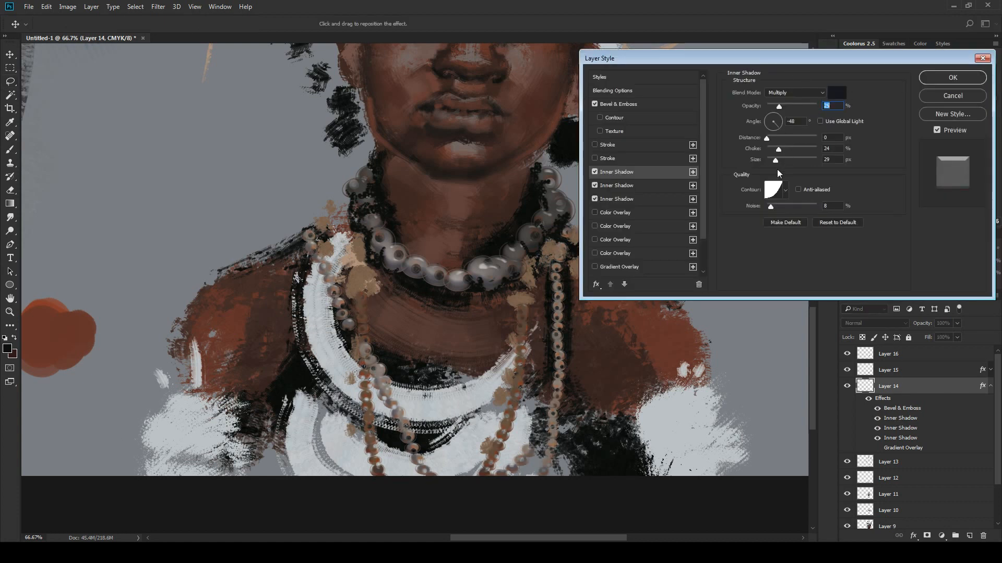
drag(776, 163, 774, 152)
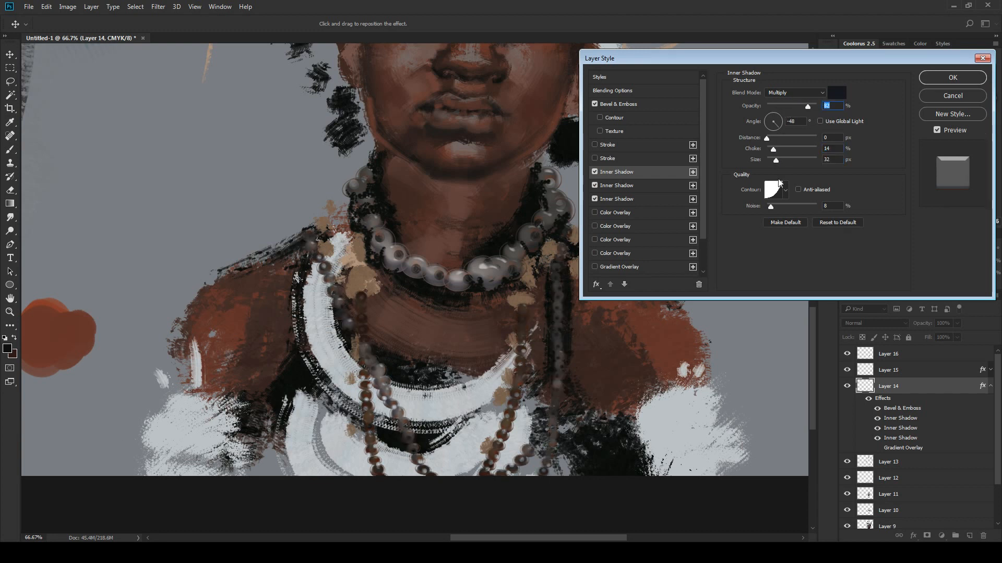
drag(775, 160, 772, 160)
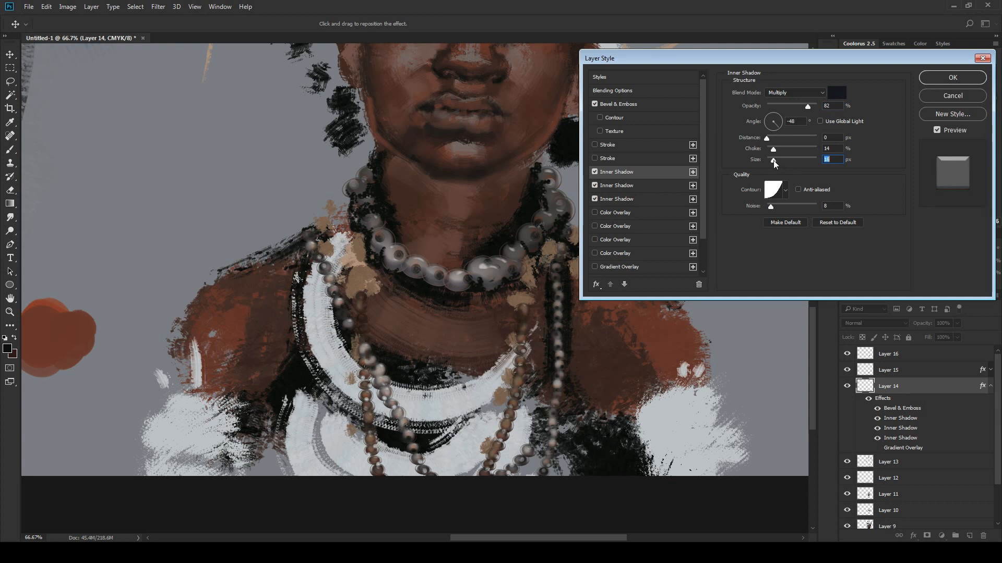
mouse_move(773, 149)
mouse_down()
mouse_move(785, 151)
mouse_move(771, 163)
mouse_up()
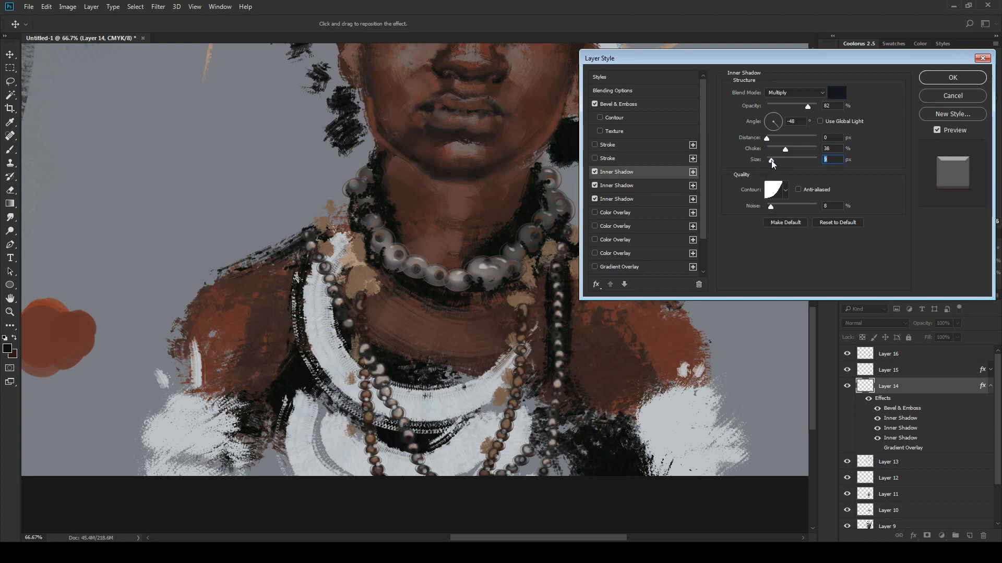
drag(783, 150, 776, 154)
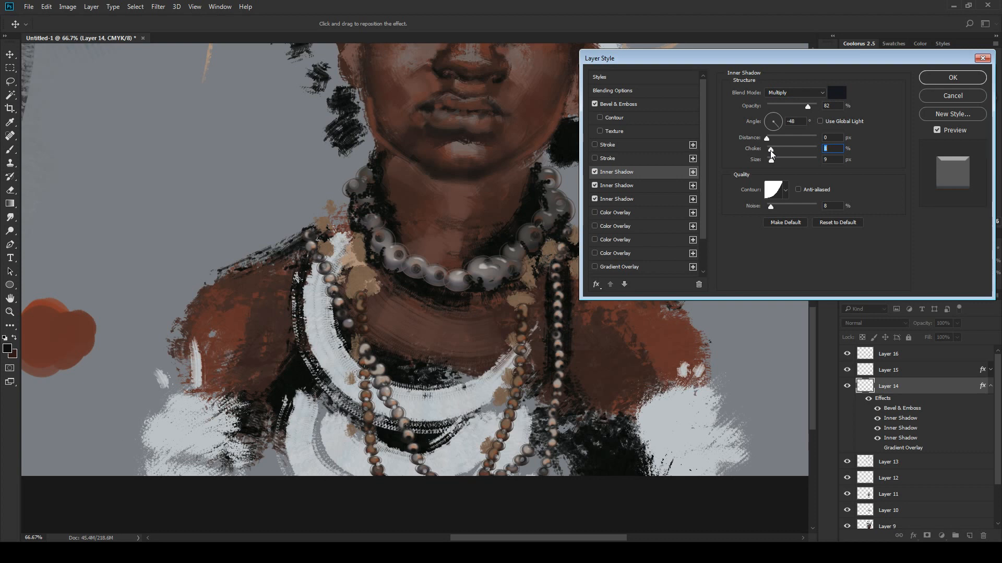
drag(771, 153, 774, 153)
drag(776, 152, 775, 152)
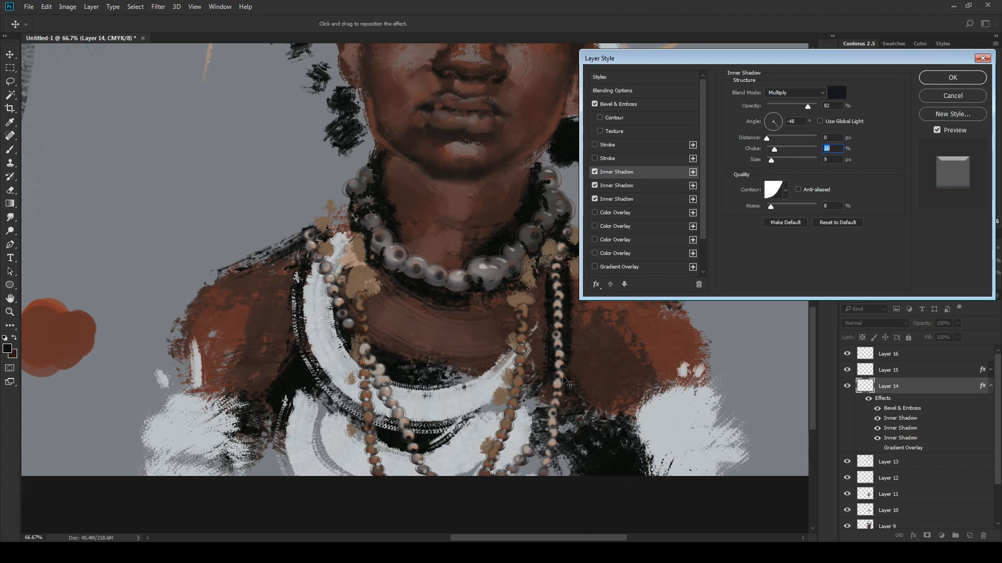
Step: Enlarge the same Inner Shadow to 13 px, reduce its opacity, and apply the layer style
click(594, 172)
drag(773, 161, 774, 162)
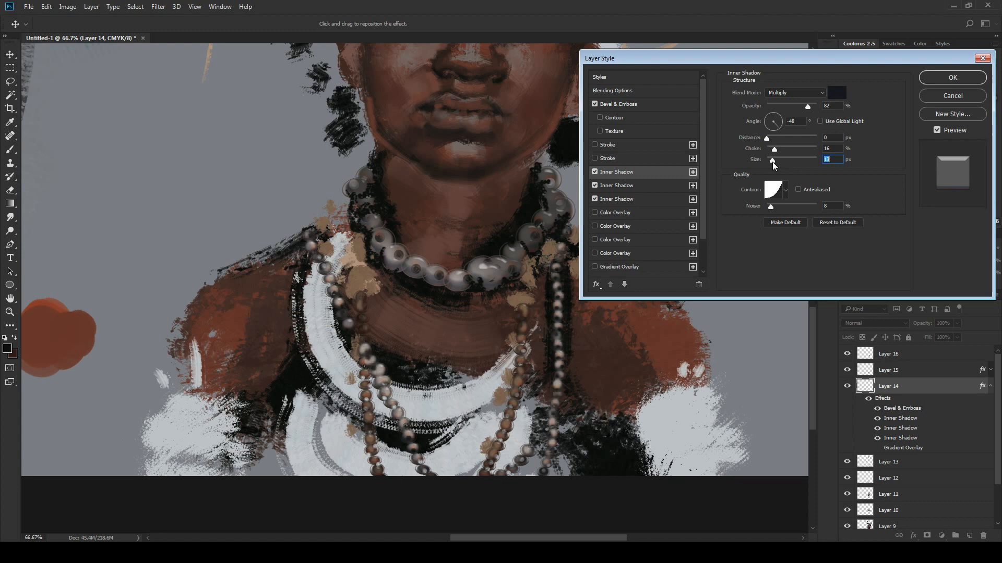
drag(809, 109, 790, 108)
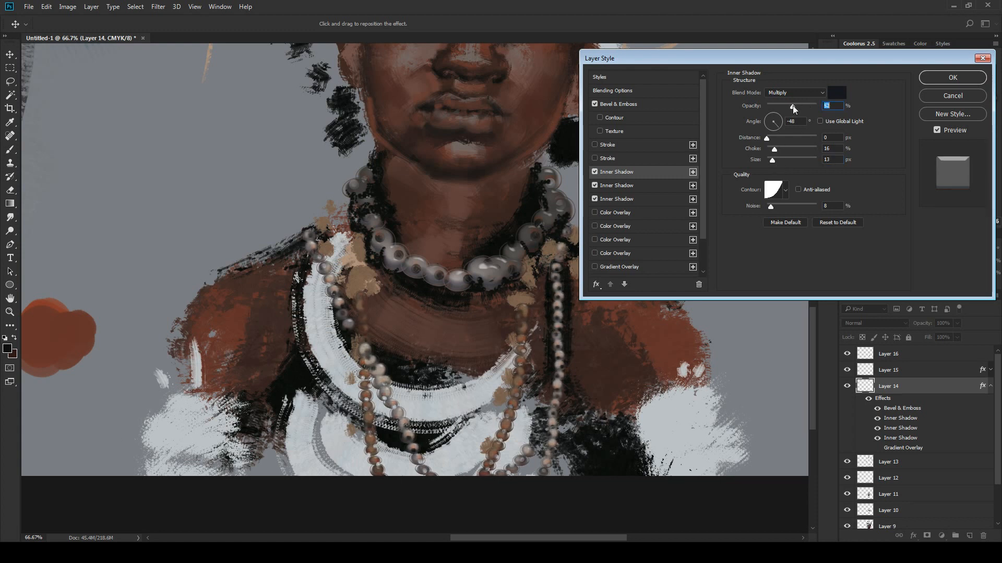
drag(793, 106, 797, 108)
drag(799, 111, 800, 110)
click(948, 82)
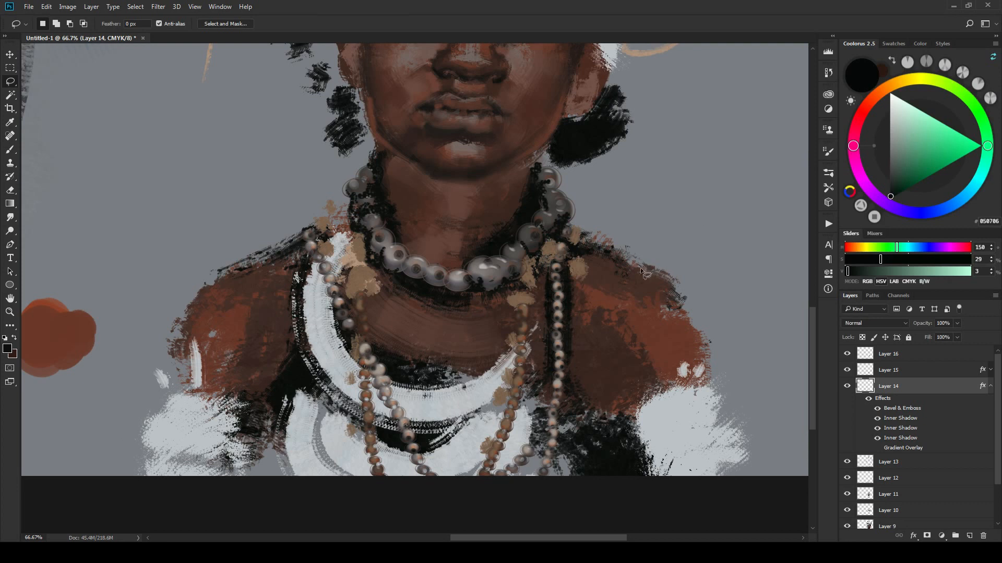
Step: On Layer 16, paint near-black dabs into the dark hair beside the jaw, above the necklace's end
mouse_move(641, 270)
mouse_down()
mouse_move(667, 298)
mouse_move(680, 360)
mouse_move(711, 249)
mouse_move(711, 172)
mouse_move(703, 290)
mouse_up()
scroll(699, 288, down, 5)
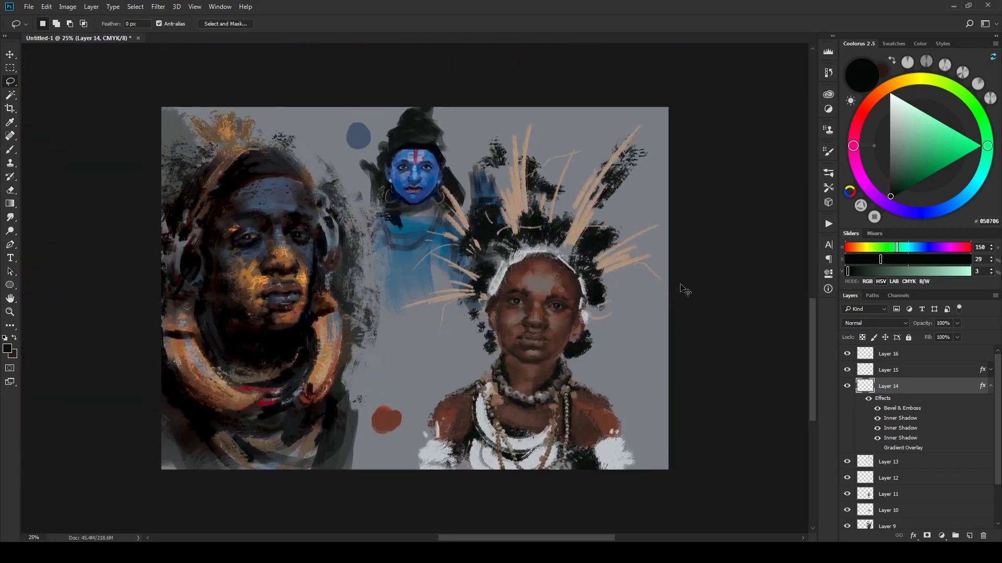
scroll(678, 291, up, 3)
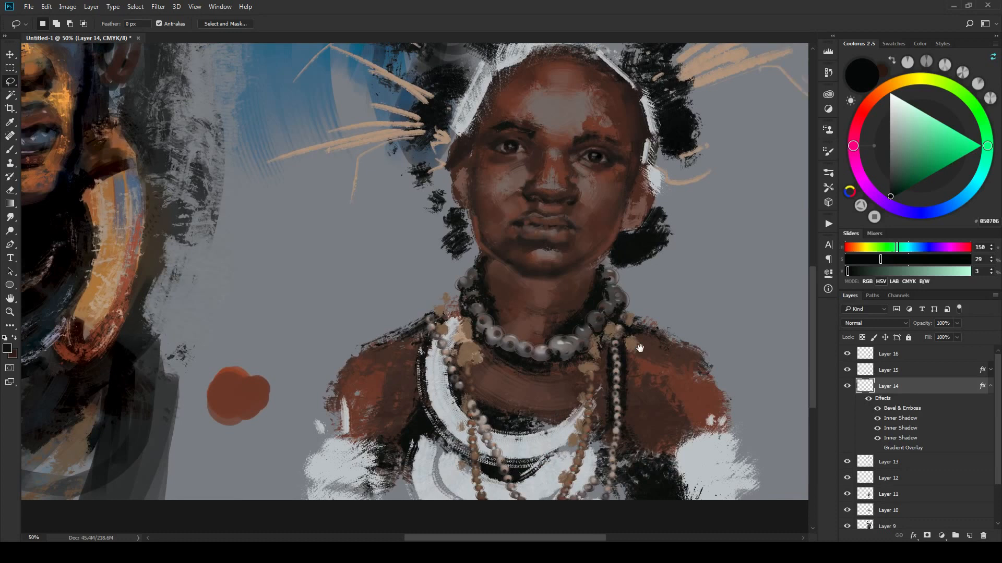
drag(639, 348, 634, 409)
click(927, 358)
key(b)
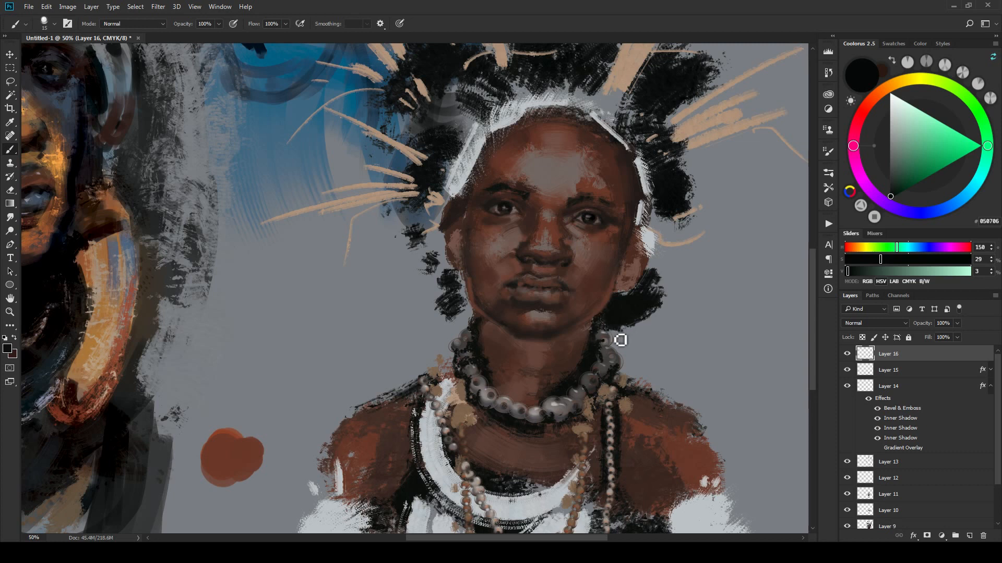
mouse_move(455, 306)
mouse_down()
mouse_move(471, 333)
mouse_move(464, 288)
mouse_up()
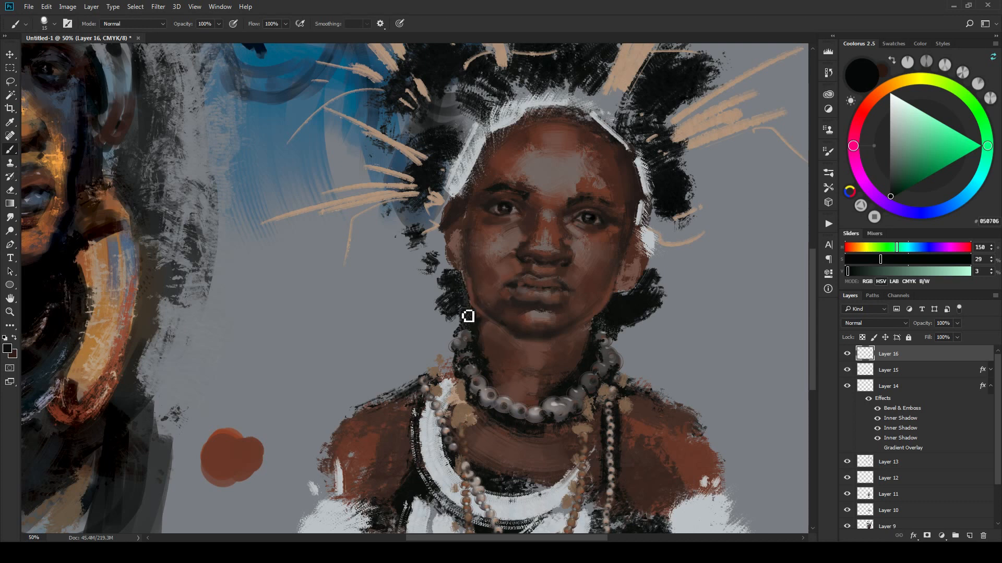
Step: Sample the tan bead colour, change it to brown #543D24, and paint clusters of brown beads around the necklaces at varying brush sizes
key(ctrl+minus)
key(ctrl+minus)
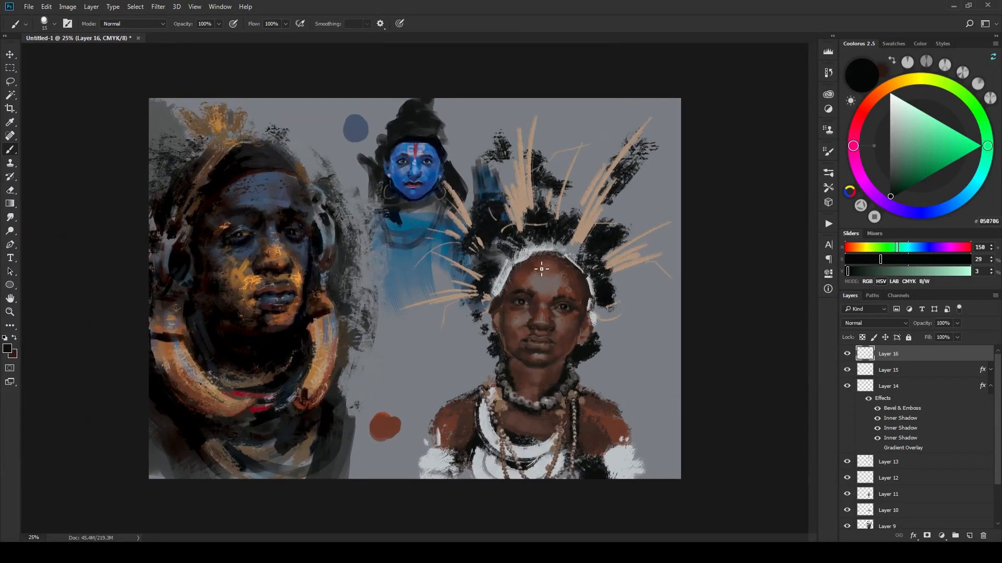
alt+click(583, 396)
drag(896, 173, 907, 174)
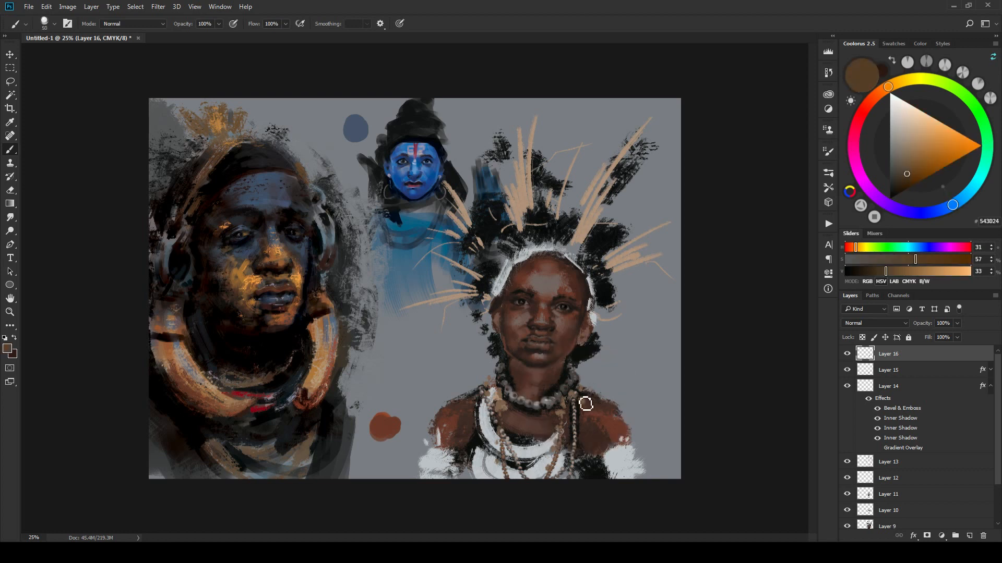
key(bracketleft)
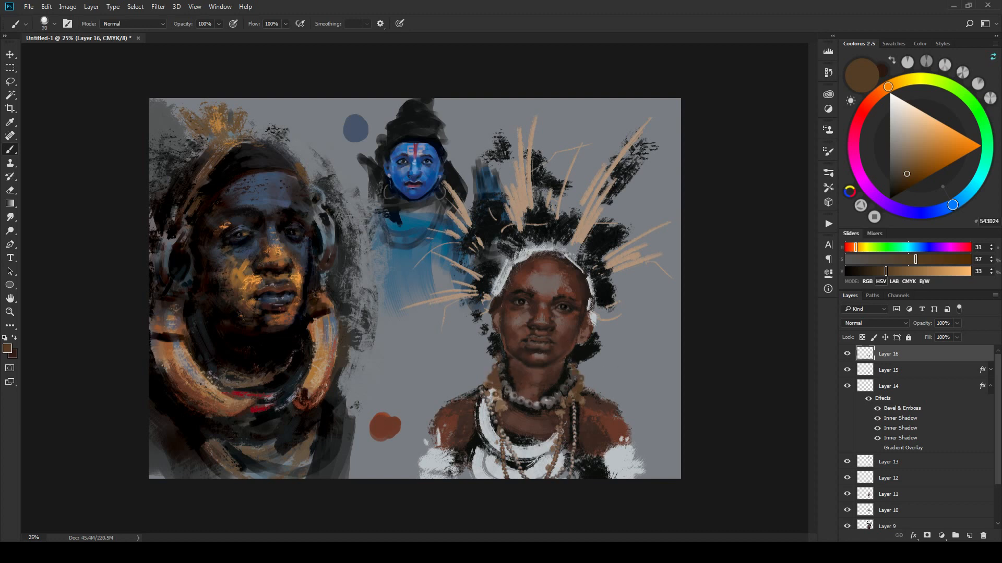
key(bracketright)
click(485, 450)
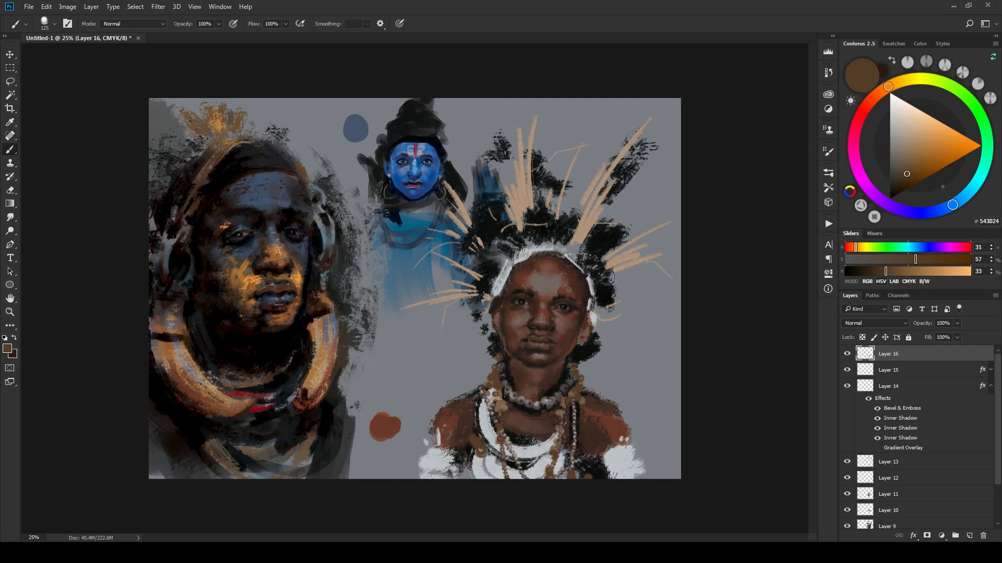
Step: Choose the EE - Hair Silhouette brush and set the painting colour to muted dark brown #453731
key(ctrl+plus)
key(ctrl+plus)
drag(633, 443, 577, 174)
mouse_move(644, 377)
mouse_down()
mouse_move(589, 436)
mouse_move(553, 521)
mouse_up()
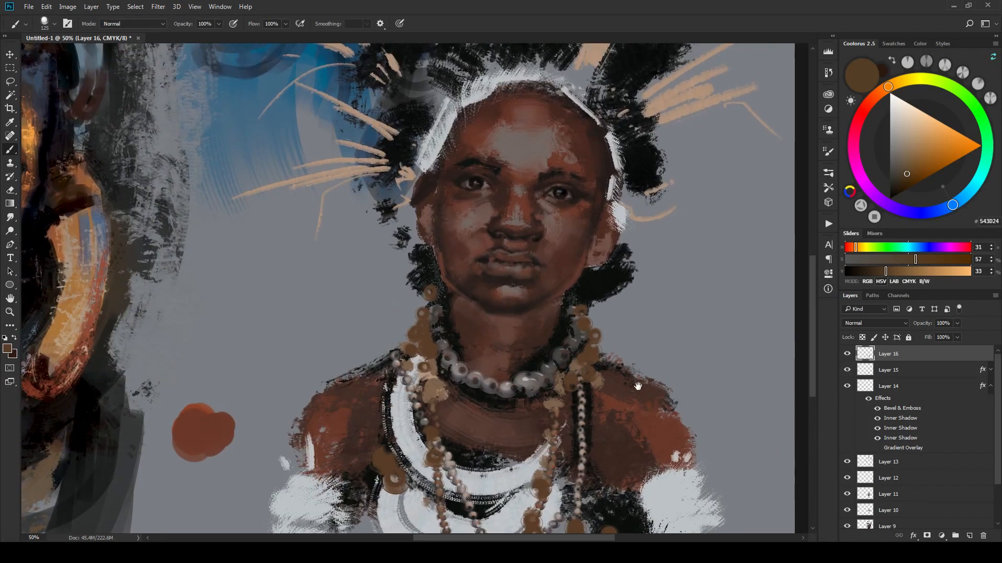
right_click(589, 365)
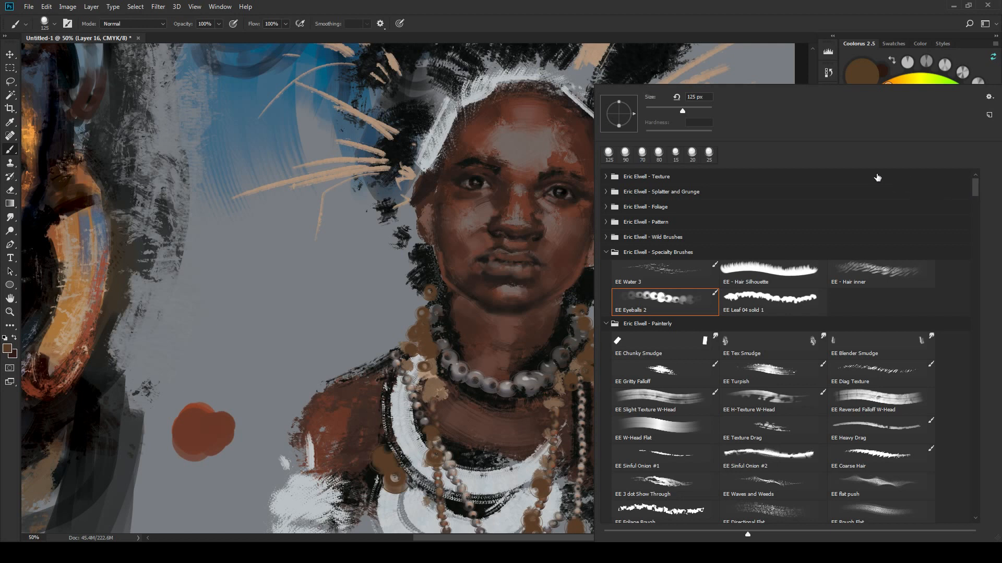
click(791, 280)
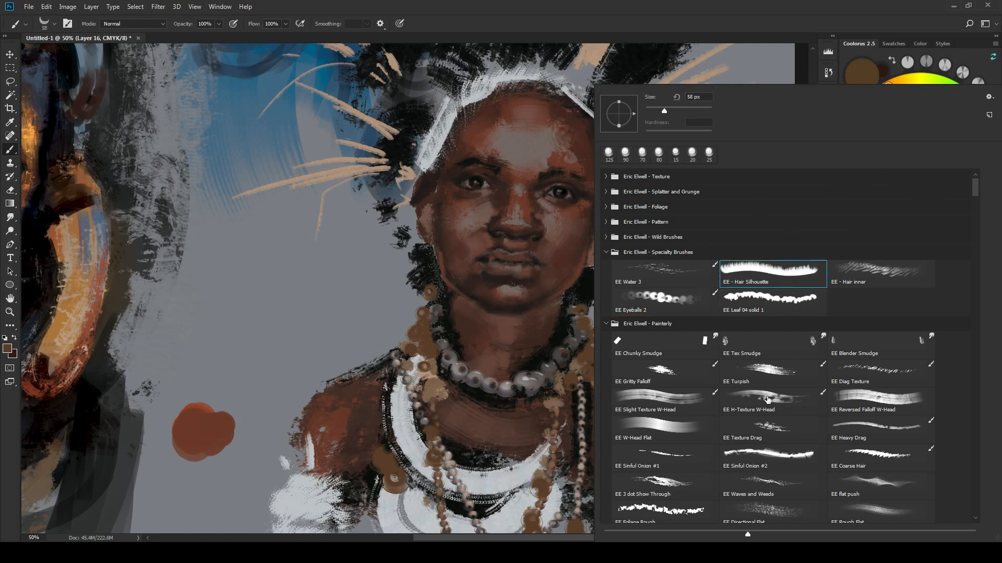
click(733, 25)
drag(651, 328, 638, 378)
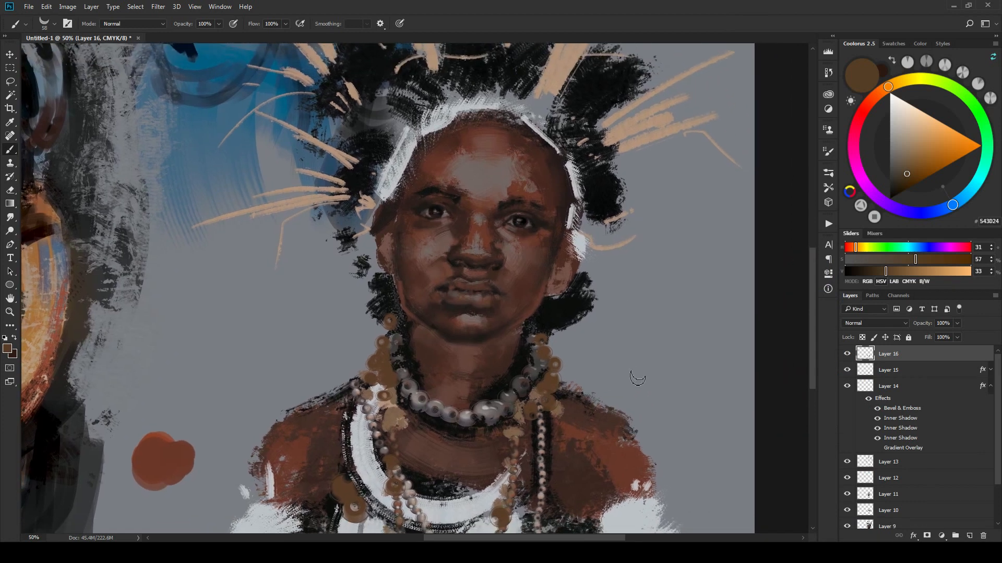
click(897, 174)
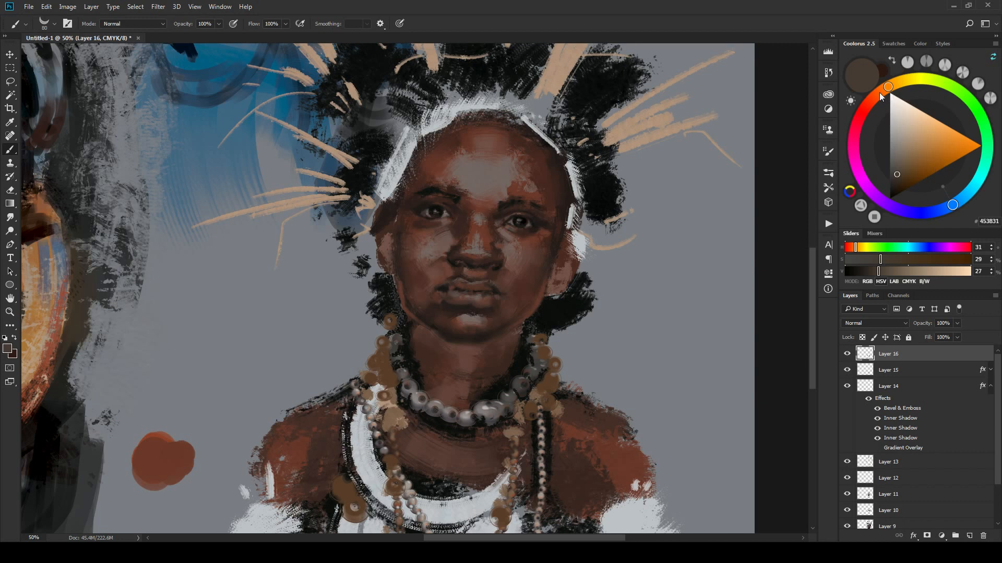
drag(880, 97, 873, 98)
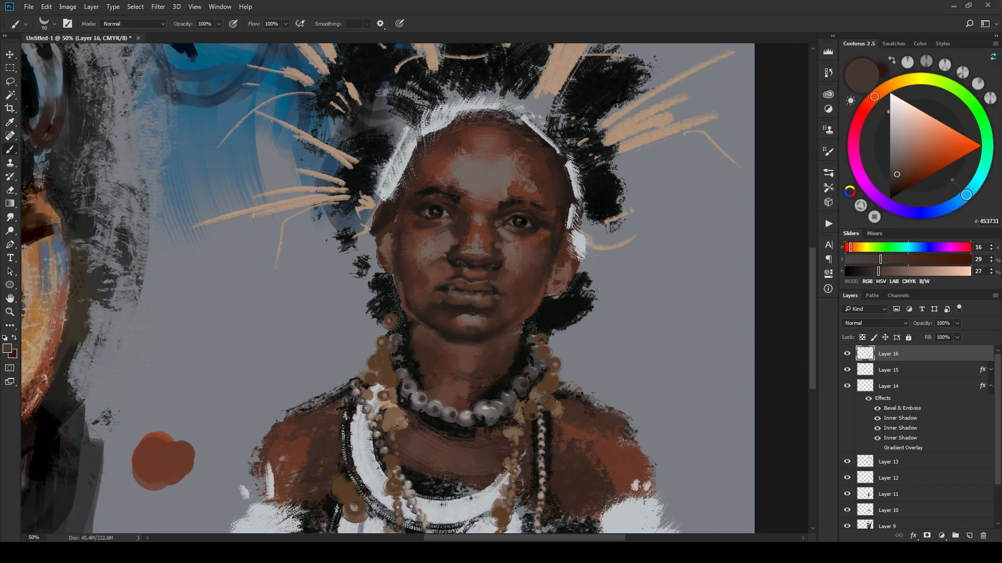
Step: Paint an elongated, fluffy dark brown tuft hanging beside the ear, undoing and redoing the first stroke
drag(582, 329, 606, 330)
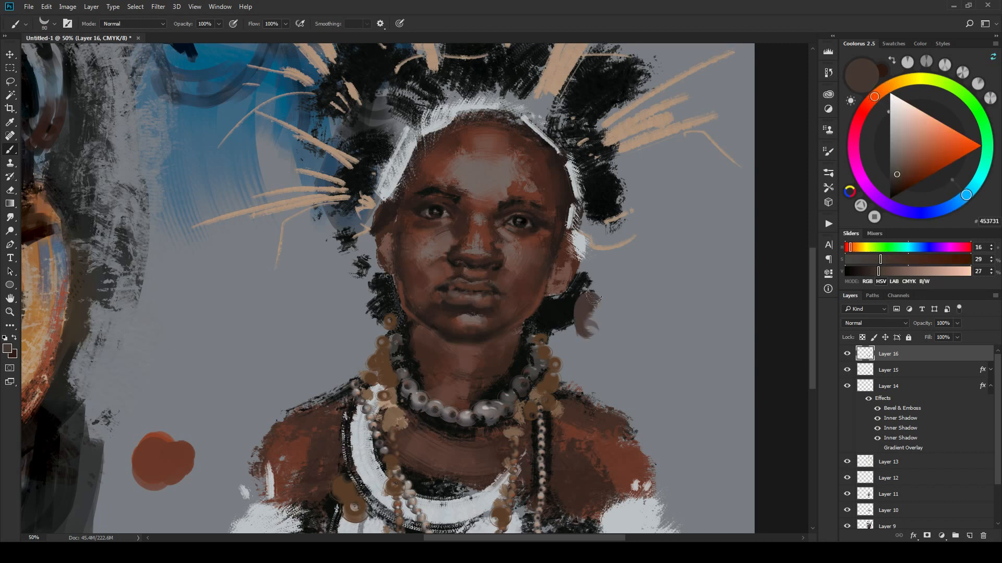
key(ctrl+z)
mouse_move(592, 292)
mouse_down()
mouse_move(593, 334)
mouse_move(574, 300)
mouse_move(592, 274)
mouse_up()
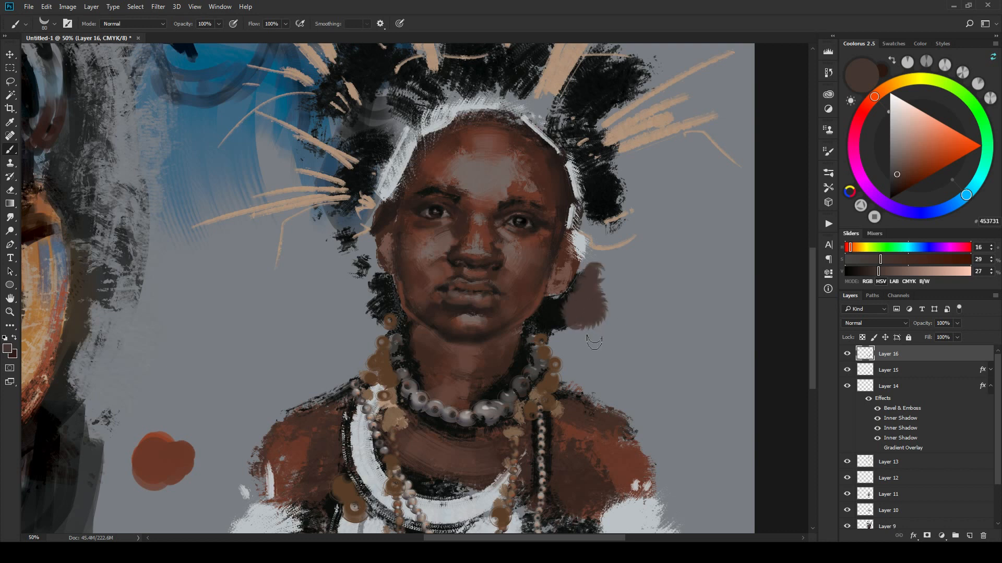
drag(594, 342, 591, 326)
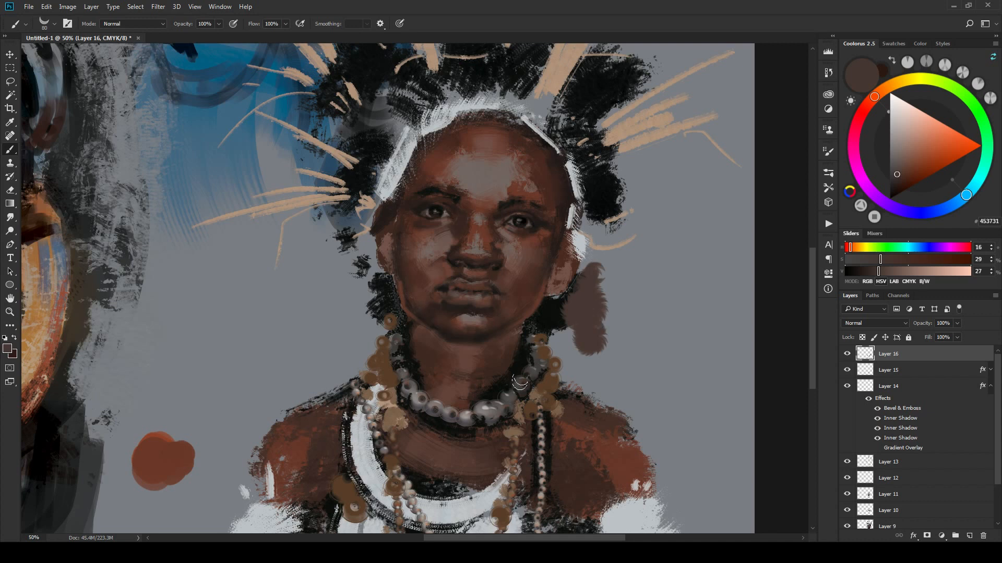
Step: Paint fluffy dark brown tufts among the bead clusters beside the neck, on the collar and on the lower strand, varying the brush size
scroll(522, 384, down, 3)
drag(529, 368, 554, 387)
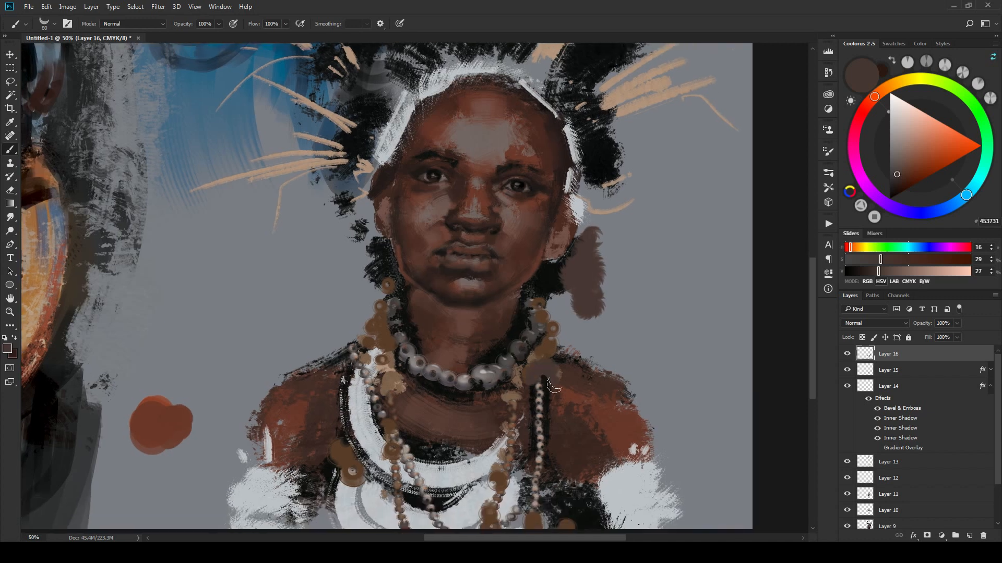
scroll(554, 403, down, 5)
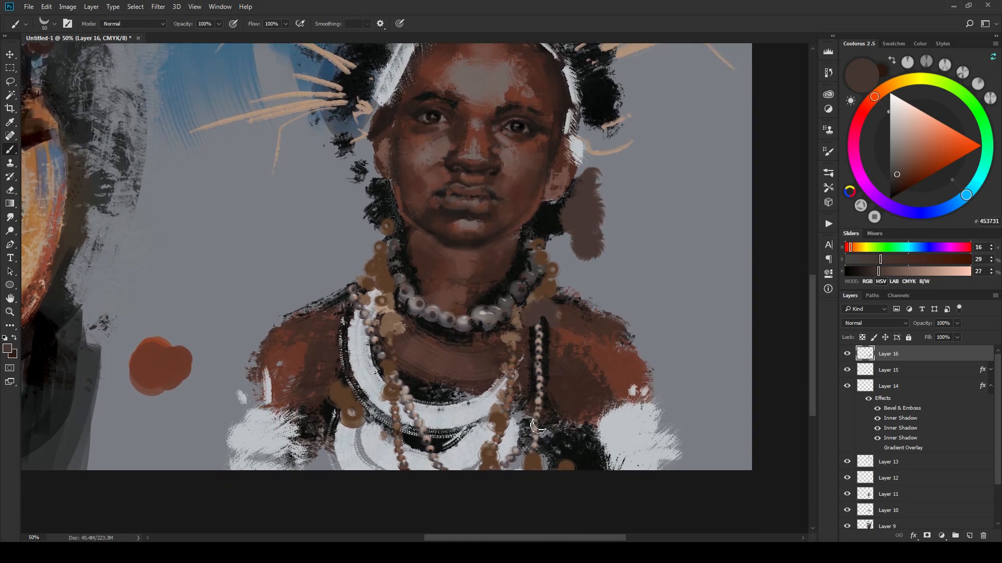
drag(537, 448, 540, 462)
key(bracketleft)
mouse_move(388, 313)
mouse_down()
mouse_move(385, 329)
mouse_move(394, 300)
mouse_move(397, 327)
mouse_up()
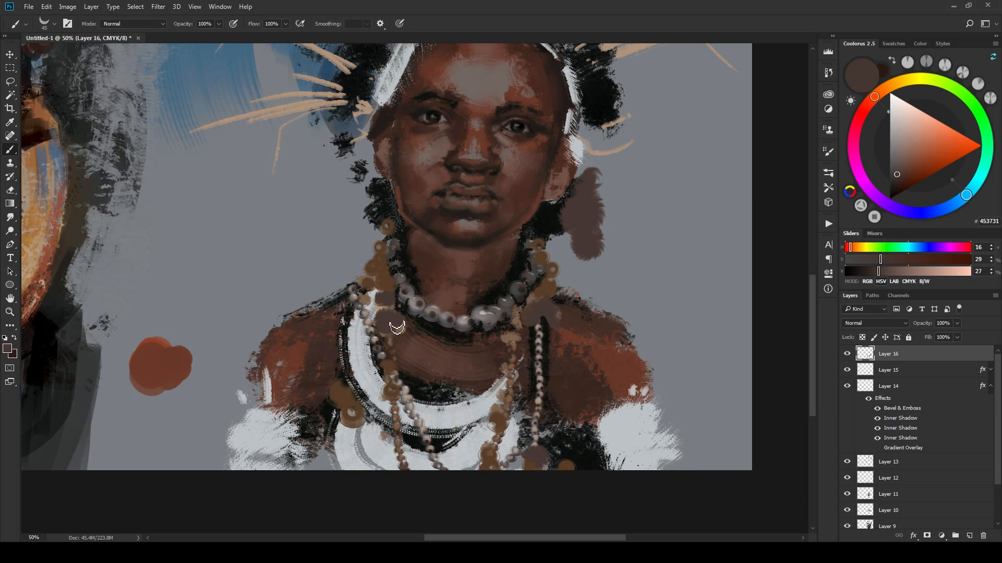
mouse_move(376, 264)
mouse_down()
mouse_move(381, 273)
mouse_move(381, 239)
mouse_up()
mouse_move(558, 284)
mouse_down()
mouse_move(550, 272)
mouse_move(562, 286)
mouse_up()
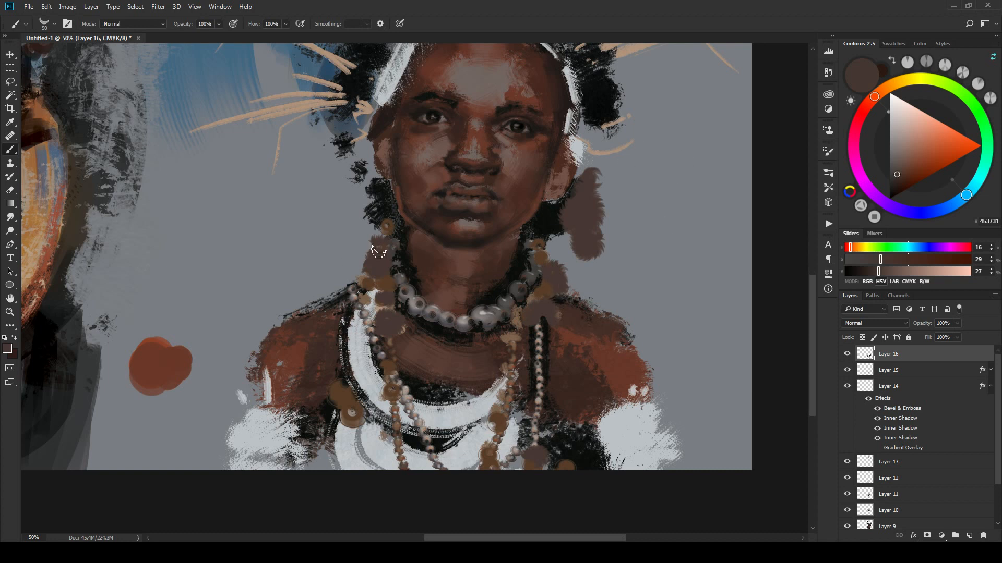
mouse_move(379, 251)
mouse_down()
mouse_move(368, 264)
mouse_move(388, 234)
mouse_move(379, 245)
mouse_up()
mouse_move(671, 247)
mouse_down()
mouse_move(658, 246)
mouse_move(689, 235)
mouse_move(671, 259)
mouse_up()
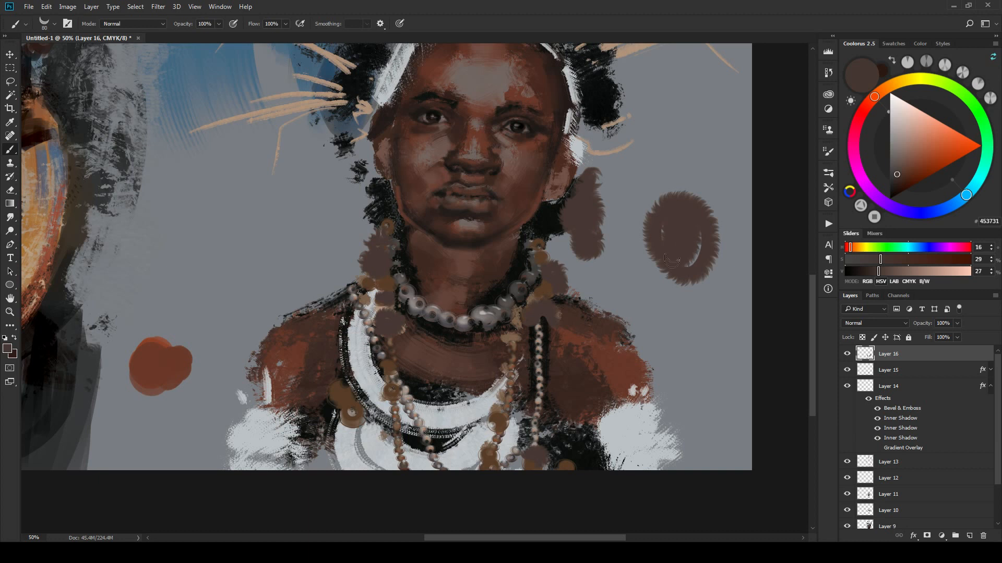
key(ctrl+z)
key(ctrl+z)
Step: Choose the EE - Hair inner brush and set the painting colour to light brown #986549
scroll(584, 355, up, 3)
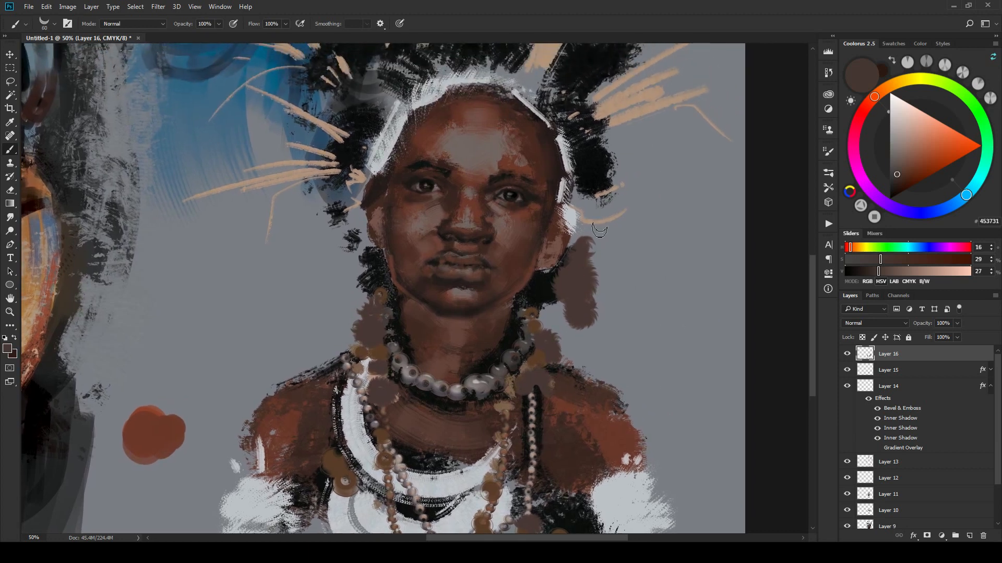
drag(578, 240, 576, 255)
right_click(662, 280)
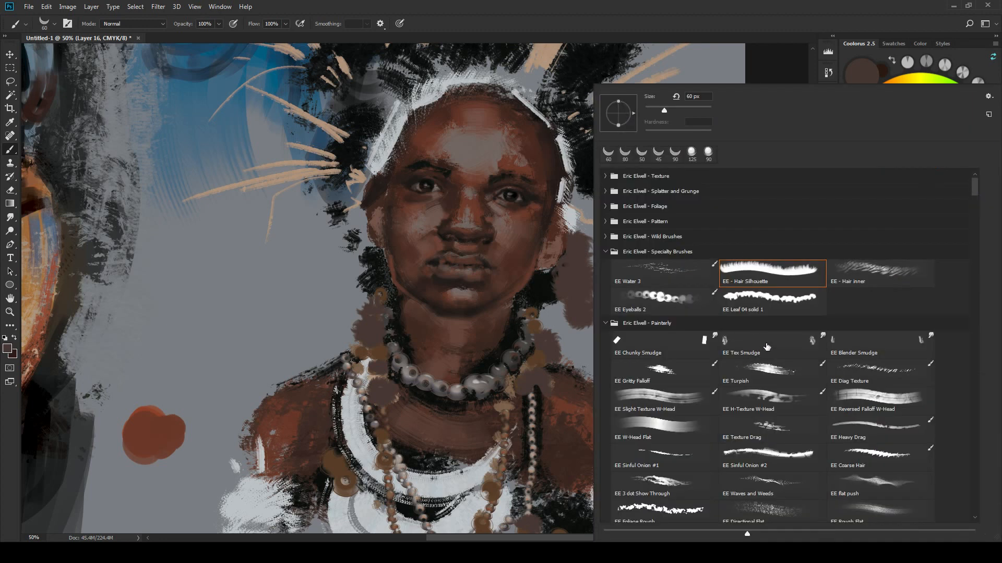
click(873, 266)
drag(907, 154, 900, 155)
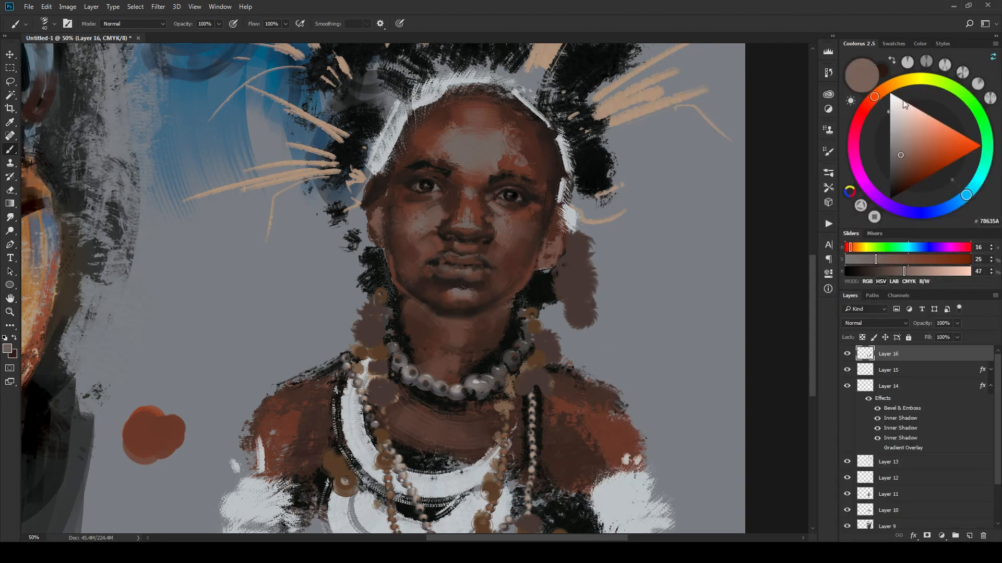
click(915, 155)
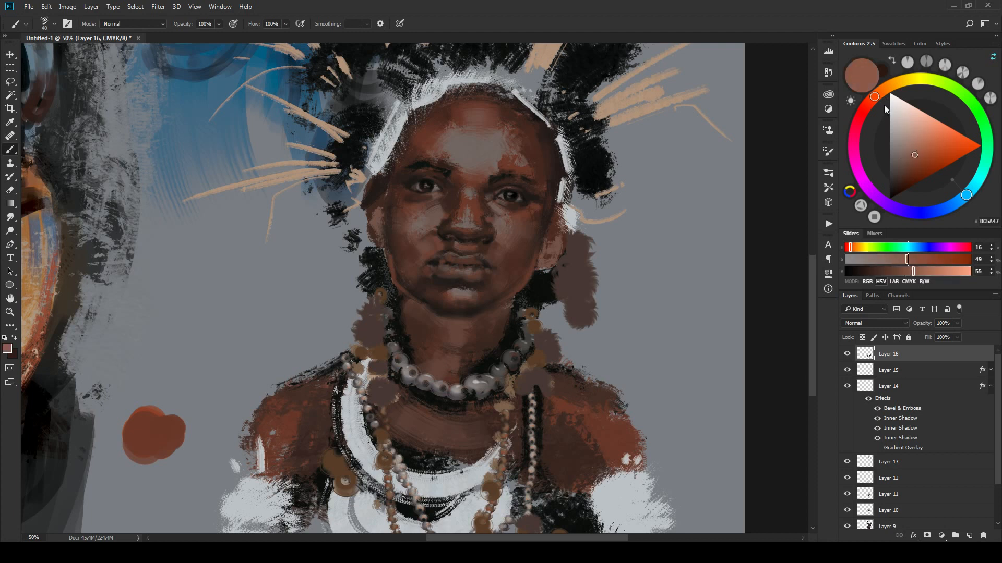
click(916, 158)
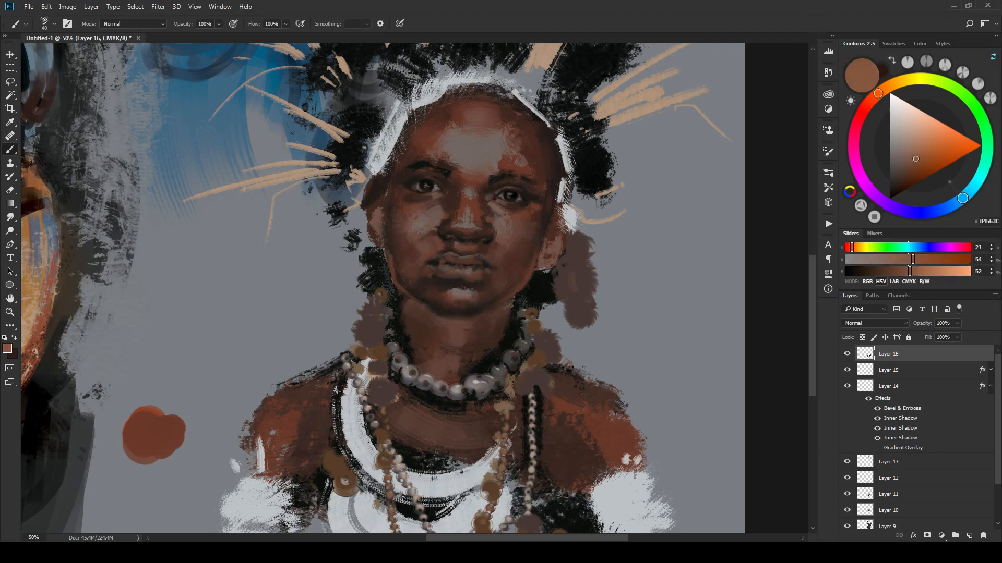
click(918, 153)
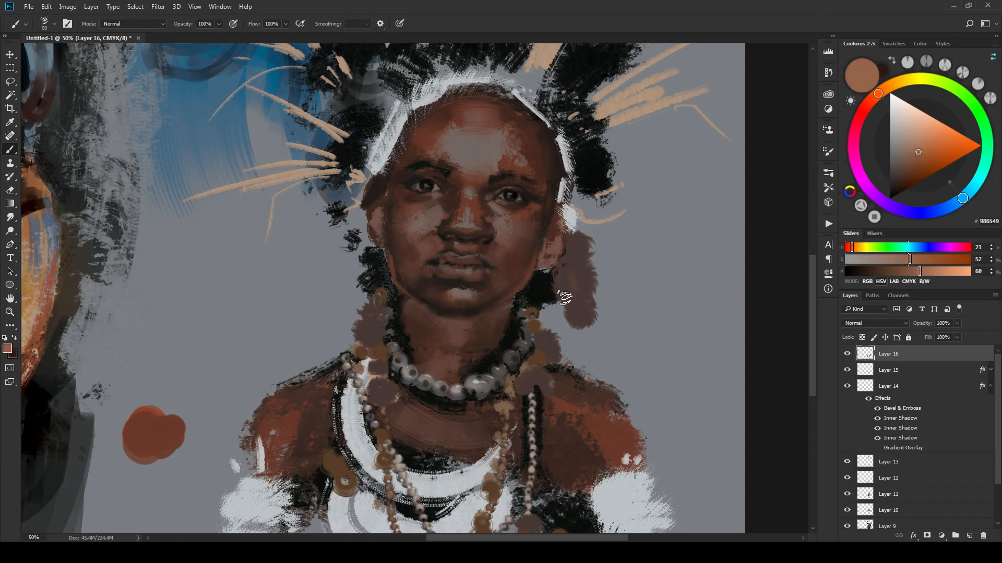
Step: Test the EE - Hair inner brush on the ear tuft and the empty grey background, undoing the test strokes
mouse_move(585, 281)
mouse_down()
mouse_move(578, 272)
mouse_move(571, 287)
mouse_move(573, 260)
mouse_up()
scroll(628, 259, up, 1)
scroll(631, 268, right, 5)
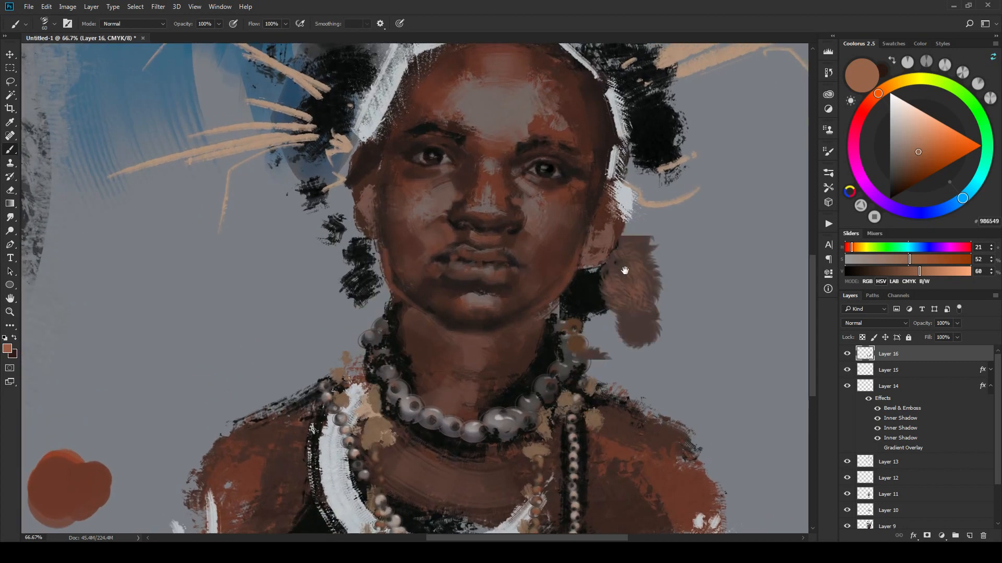
scroll(624, 275, up, 3)
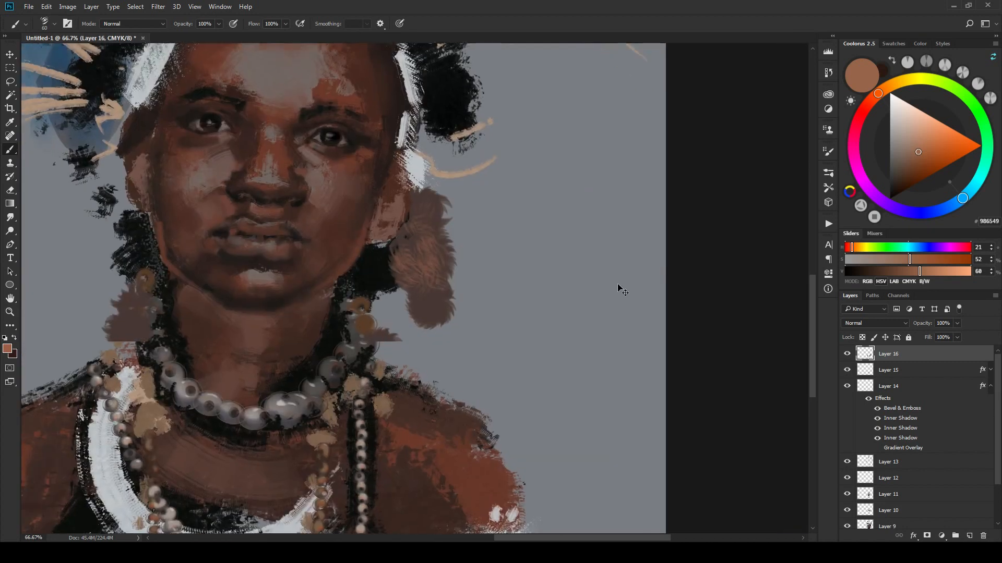
drag(616, 276, 586, 301)
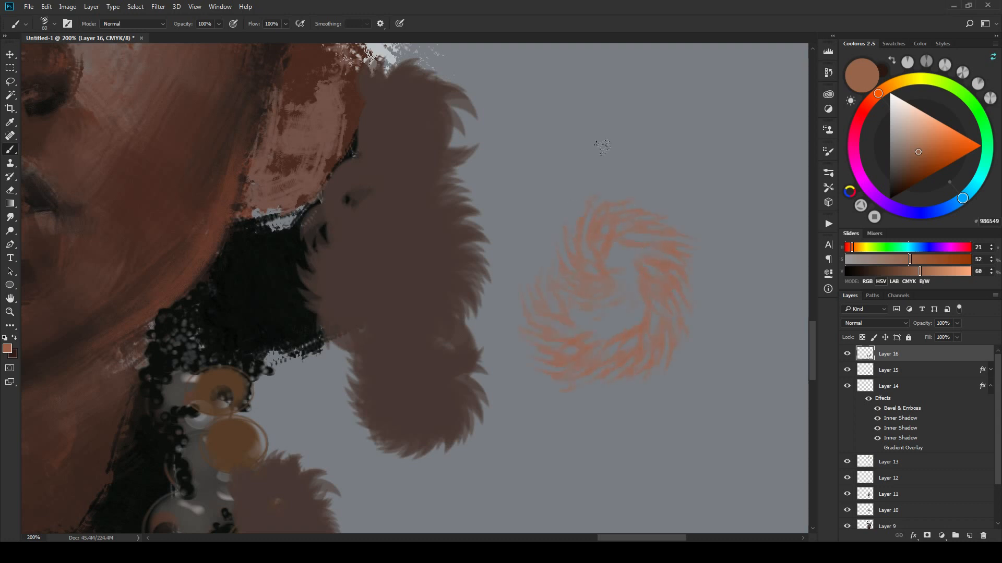
mouse_move(629, 174)
mouse_down()
mouse_move(632, 252)
mouse_move(582, 255)
mouse_move(555, 206)
mouse_up()
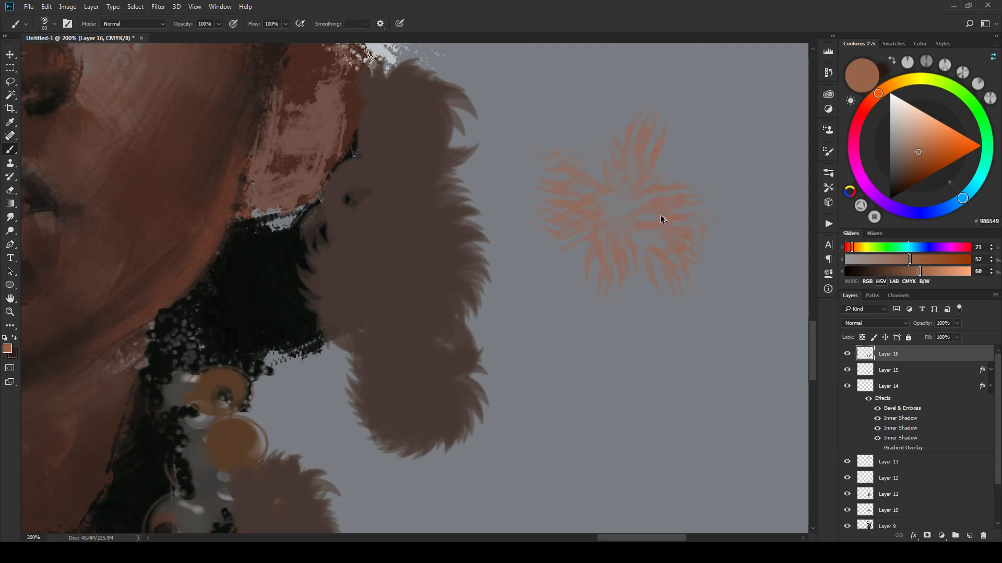
key(ctrl+z)
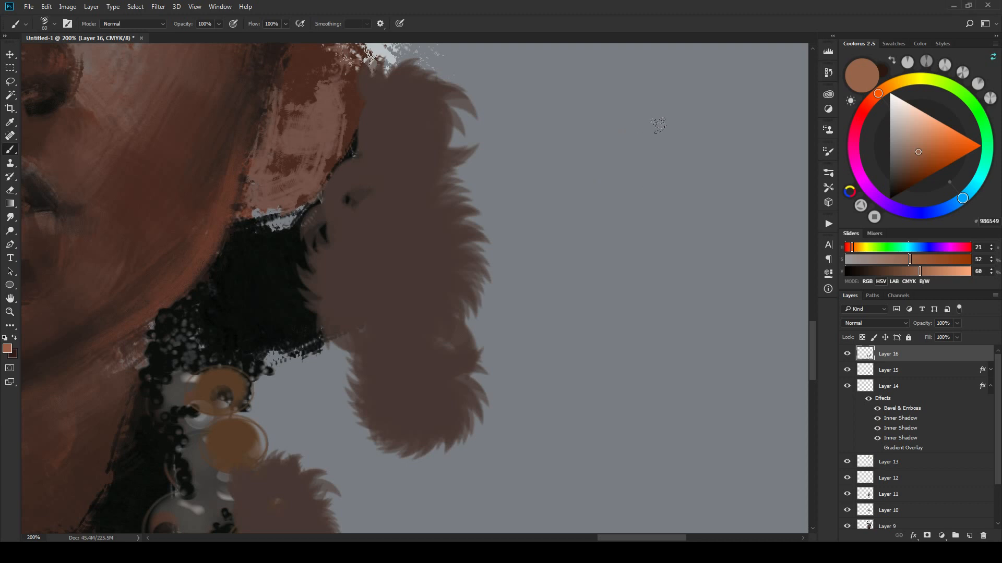
Step: Paint light brown hair strands over the full length of the dark tuft hanging beside the ear
drag(406, 118, 372, 183)
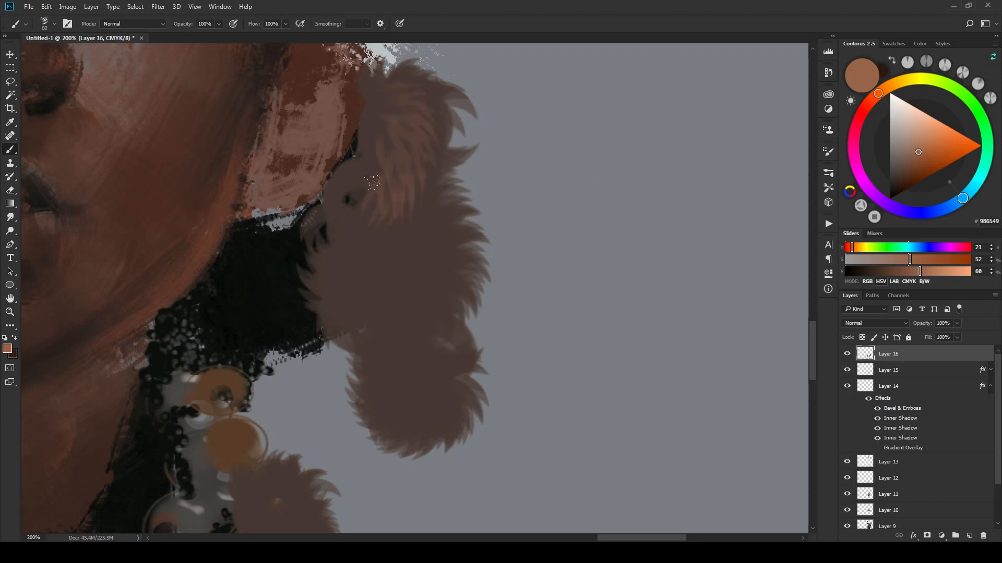
mouse_move(428, 196)
mouse_down()
mouse_move(358, 224)
mouse_move(438, 261)
mouse_move(396, 344)
mouse_move(359, 375)
mouse_move(412, 425)
mouse_up()
drag(354, 298, 323, 234)
drag(423, 383, 841, 267)
Step: Paint light brown hair strands with a smaller brush on the neck, collar and strand tufts below the ear tuft
drag(446, 341, 313, 222)
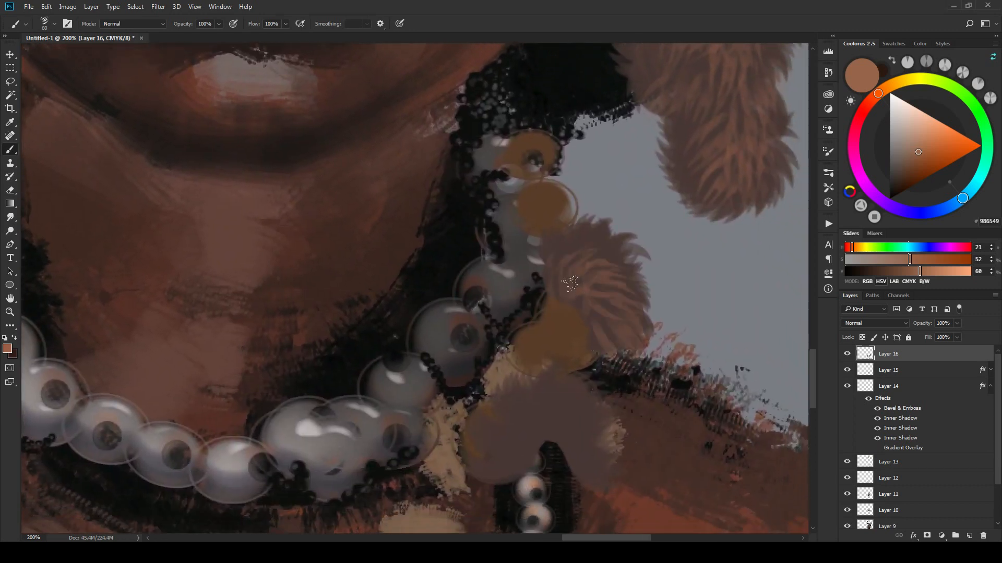
key(bracketleft)
mouse_move(569, 240)
mouse_down()
mouse_move(593, 302)
mouse_move(574, 263)
mouse_move(576, 295)
mouse_move(604, 317)
mouse_move(576, 371)
mouse_move(579, 439)
mouse_move(501, 438)
mouse_move(564, 376)
mouse_up()
drag(599, 481, 662, 208)
drag(560, 478, 546, 282)
mouse_move(562, 524)
mouse_down()
mouse_move(539, 348)
mouse_move(560, 412)
mouse_up()
drag(573, 376, 563, 414)
drag(472, 292, 653, 353)
Step: Paint light brown hair strands on the small tufts over the white collar on the opposite side of the neck
drag(241, 165, 521, 291)
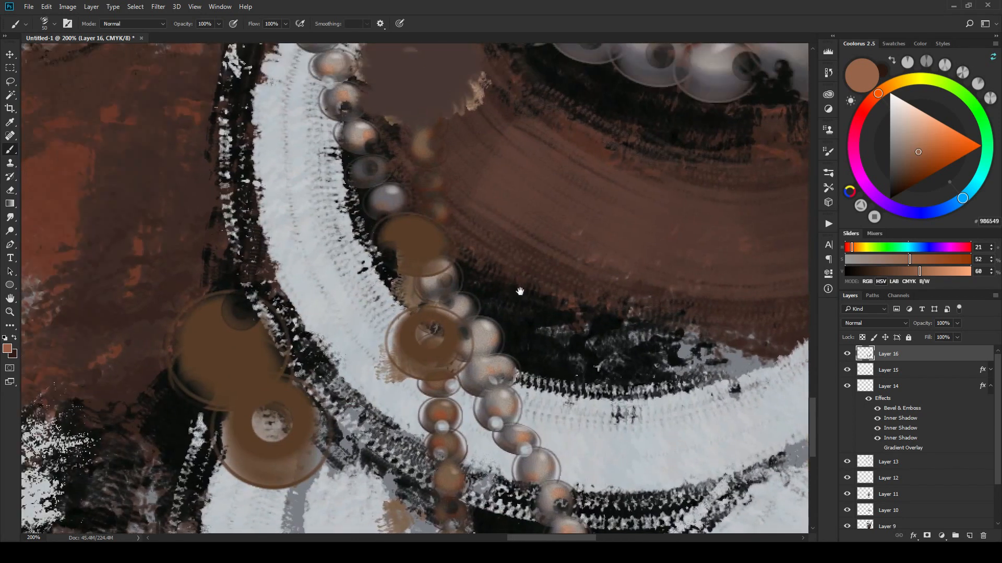
drag(466, 48, 522, 317)
drag(454, 285, 469, 365)
mouse_move(485, 324)
mouse_down()
mouse_move(511, 335)
mouse_move(522, 282)
mouse_up()
drag(552, 203, 504, 338)
drag(481, 380, 511, 401)
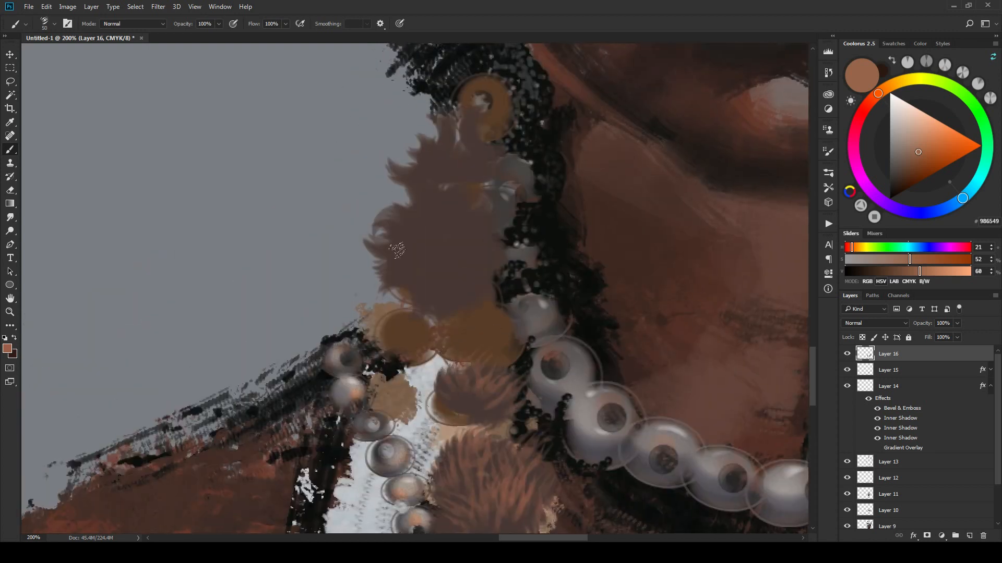
Step: Paint light brown hair strands over the tall tuft above the collar, beside the jaw opposite the ear tuft
drag(418, 245, 459, 313)
drag(501, 245, 491, 297)
drag(439, 188, 477, 205)
drag(438, 130, 422, 178)
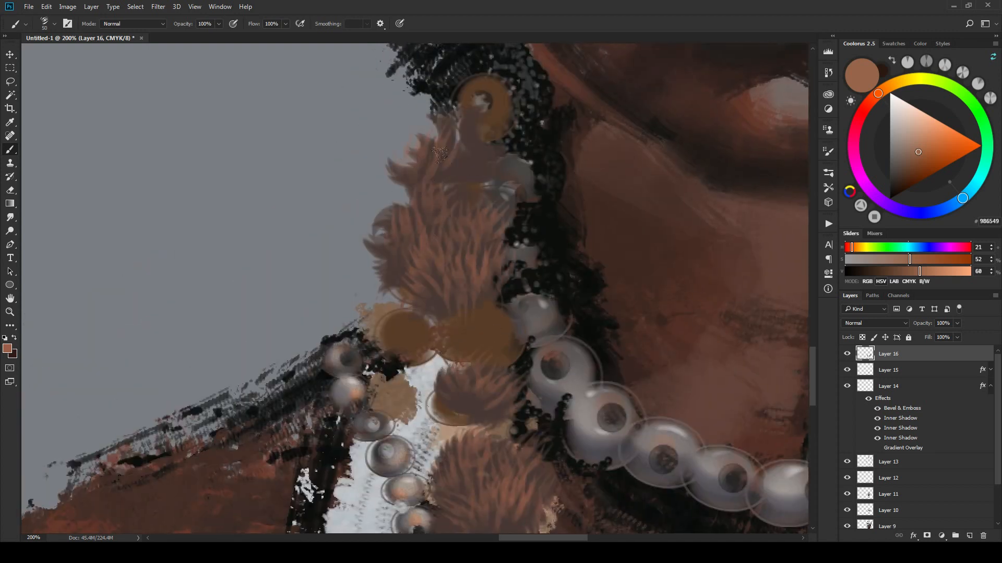
drag(474, 130, 491, 178)
Step: Add a new empty layer above Layer 16
mouse_move(635, 217)
mouse_down()
mouse_move(589, 262)
mouse_move(575, 312)
mouse_up()
key(ctrl+minus)
key(ctrl+minus)
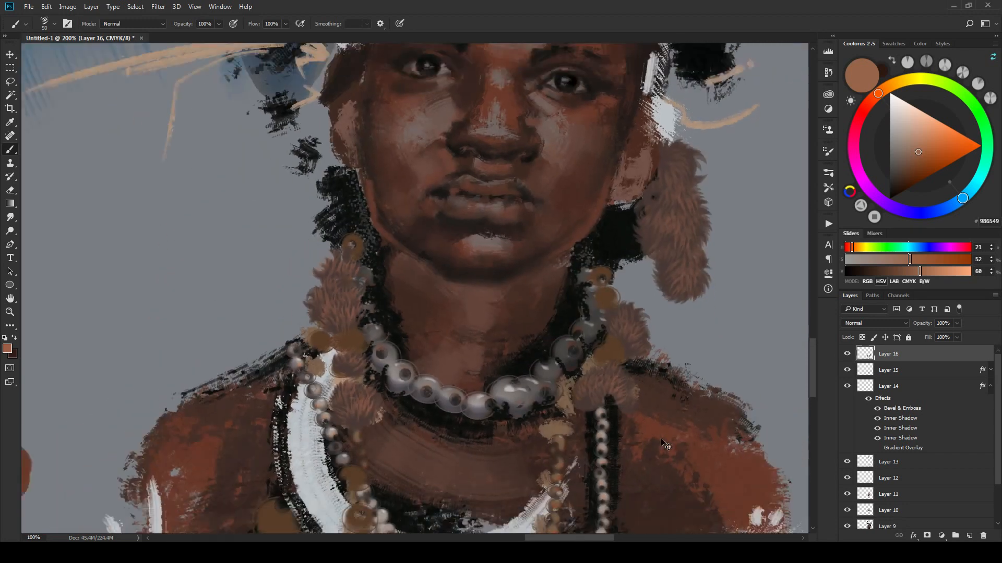
key(ctrl+minus)
key(ctrl+minus)
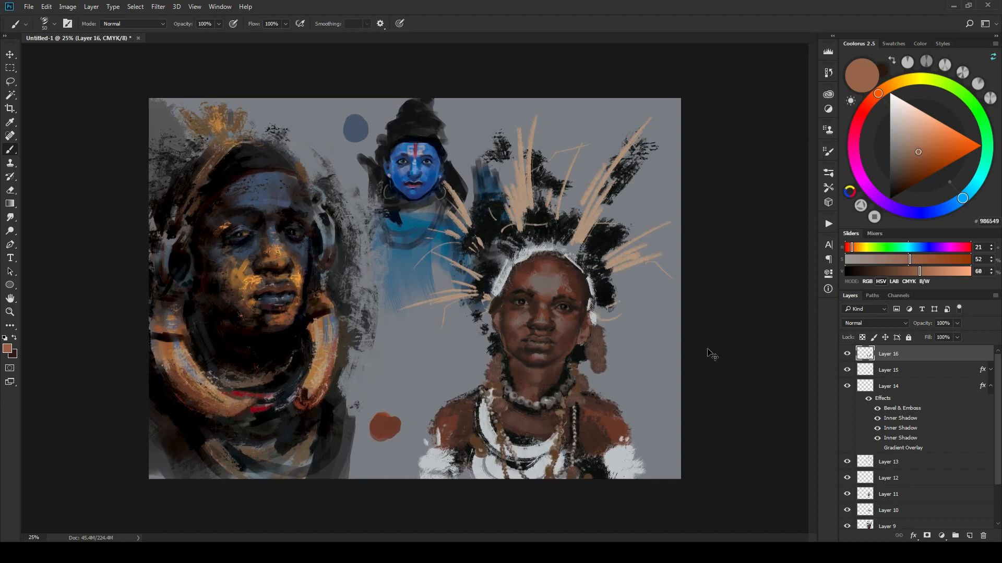
key(ctrl+plus)
mouse_move(681, 394)
mouse_down()
mouse_move(662, 374)
mouse_move(644, 414)
mouse_move(675, 401)
mouse_up()
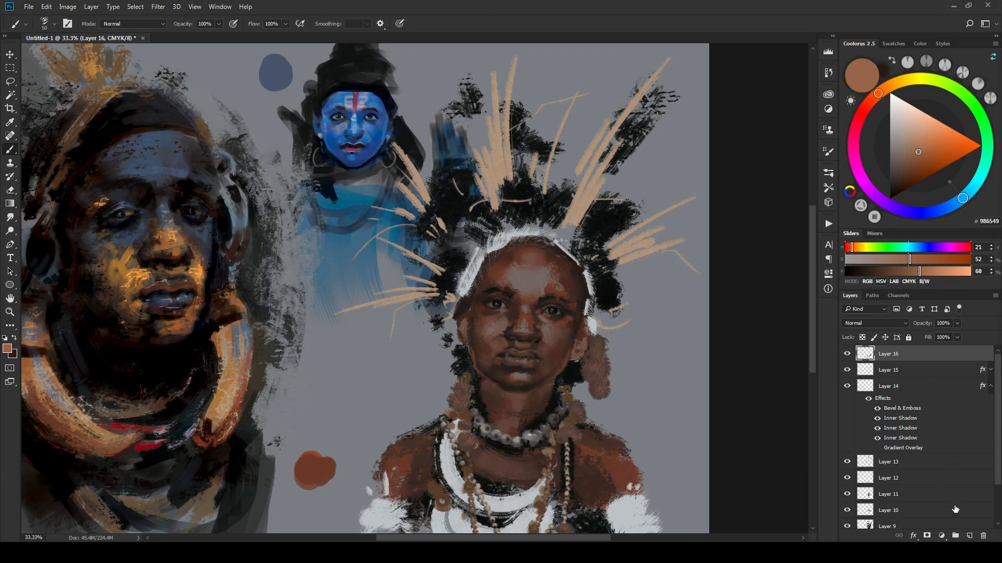
click(970, 537)
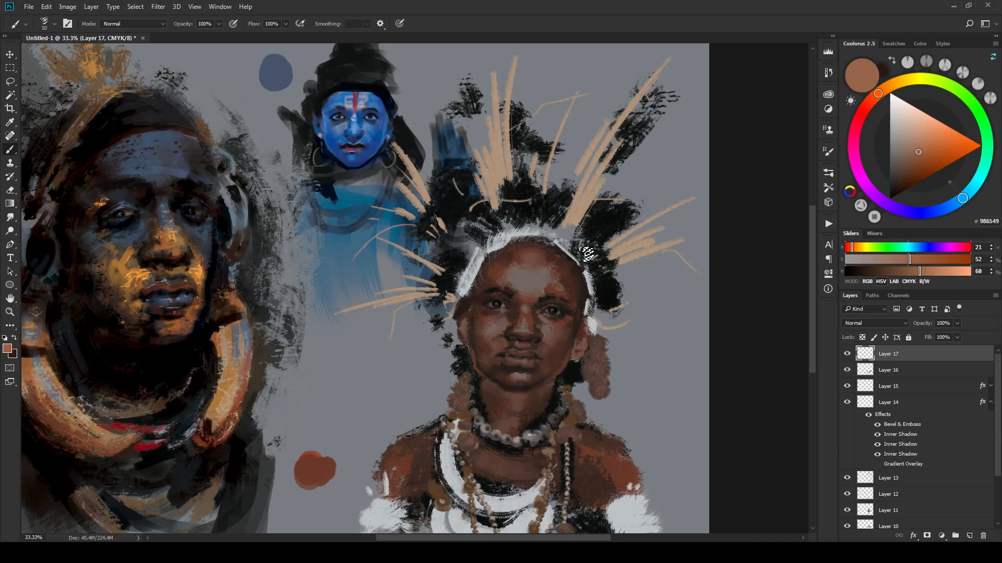
Step: Set the painting colour to dark red #692121 and choose the EE Turpish brush
click(866, 109)
click(915, 170)
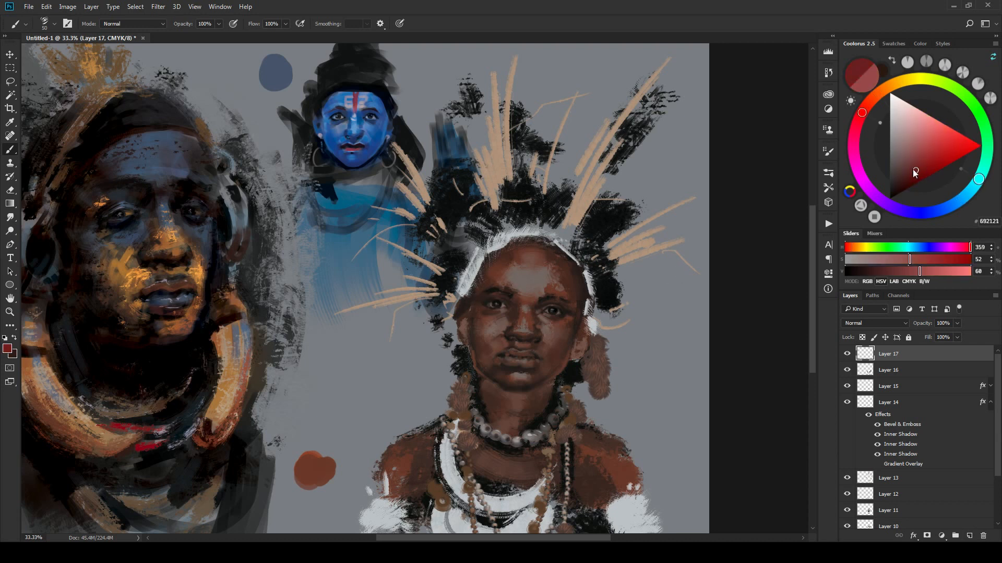
right_click(598, 298)
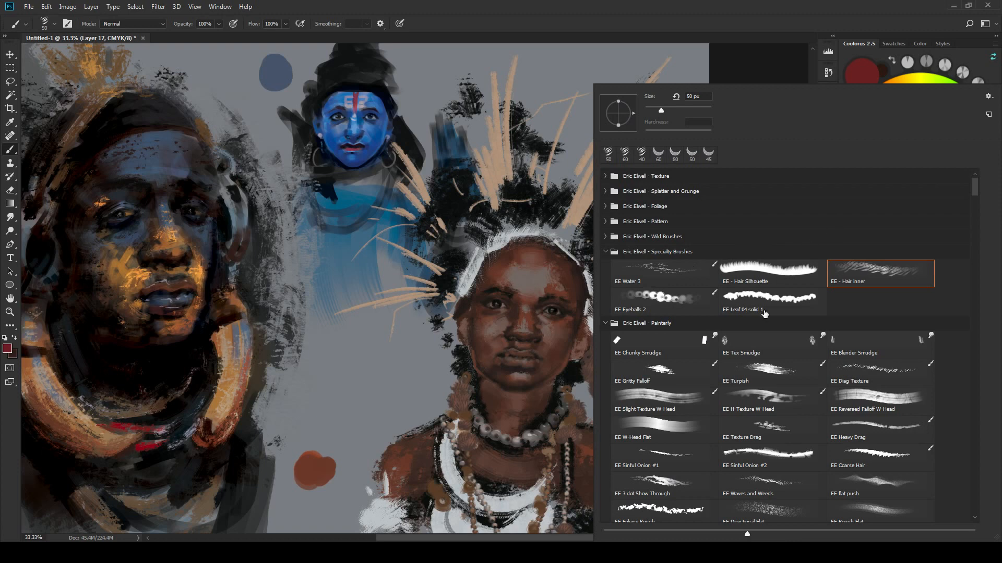
click(779, 387)
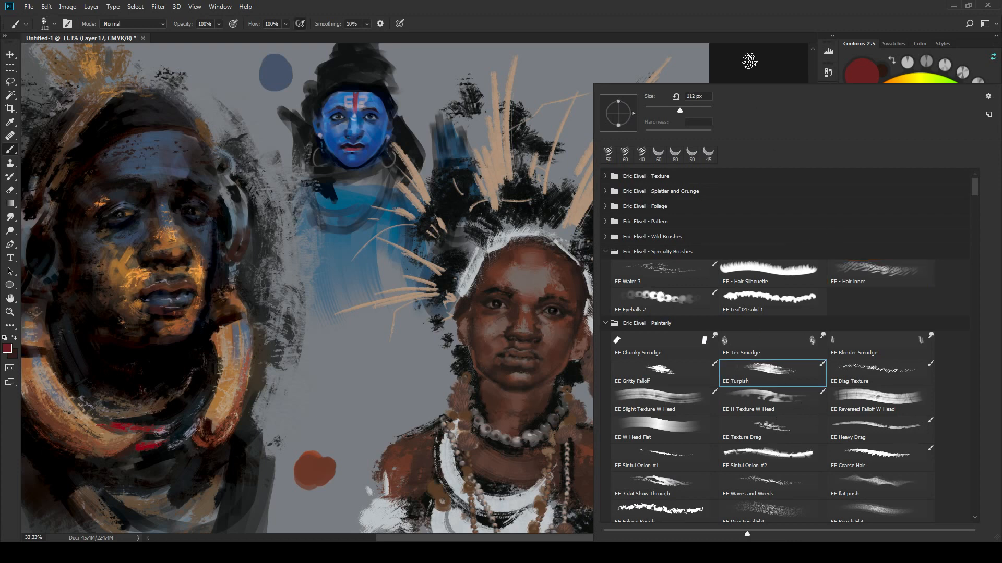
key(Return)
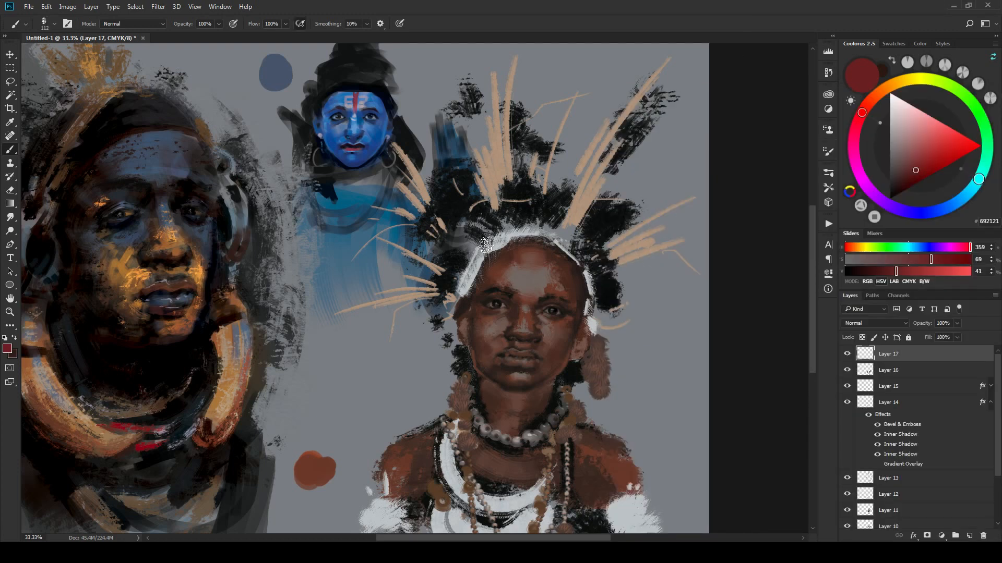
Step: Paint dark red face paint around the eyes, on the nose and cheeks, and lower the layer's opacity to 57%
mouse_move(519, 291)
mouse_down()
mouse_move(477, 301)
mouse_move(516, 311)
mouse_move(501, 316)
mouse_move(515, 300)
mouse_move(534, 308)
mouse_move(558, 298)
mouse_move(572, 319)
mouse_move(540, 323)
mouse_move(559, 325)
mouse_move(518, 345)
mouse_move(522, 319)
mouse_move(532, 335)
mouse_move(521, 311)
mouse_move(522, 333)
mouse_move(532, 334)
mouse_move(487, 340)
mouse_up()
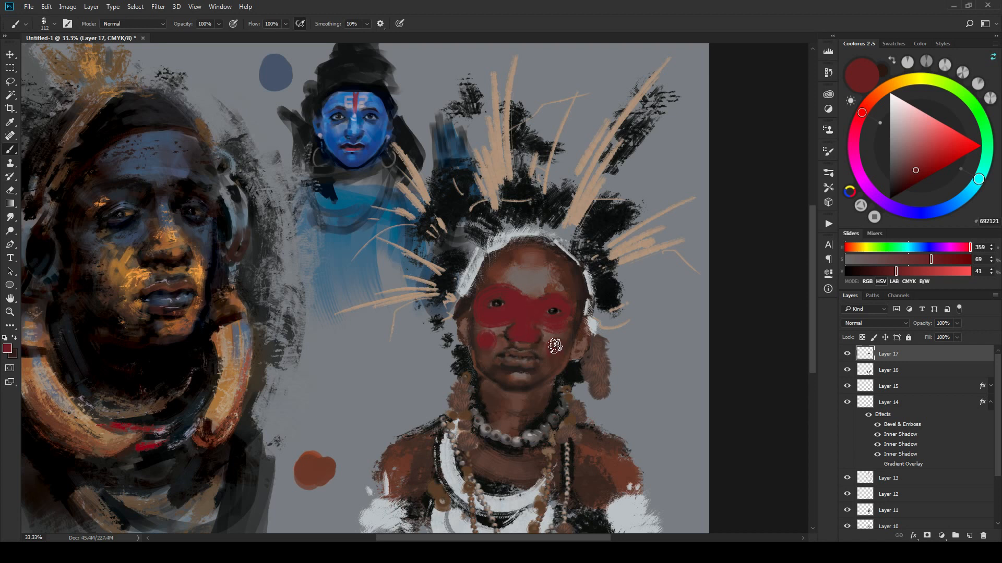
drag(555, 346, 553, 342)
key(ctrl+plus)
key(ctrl+plus)
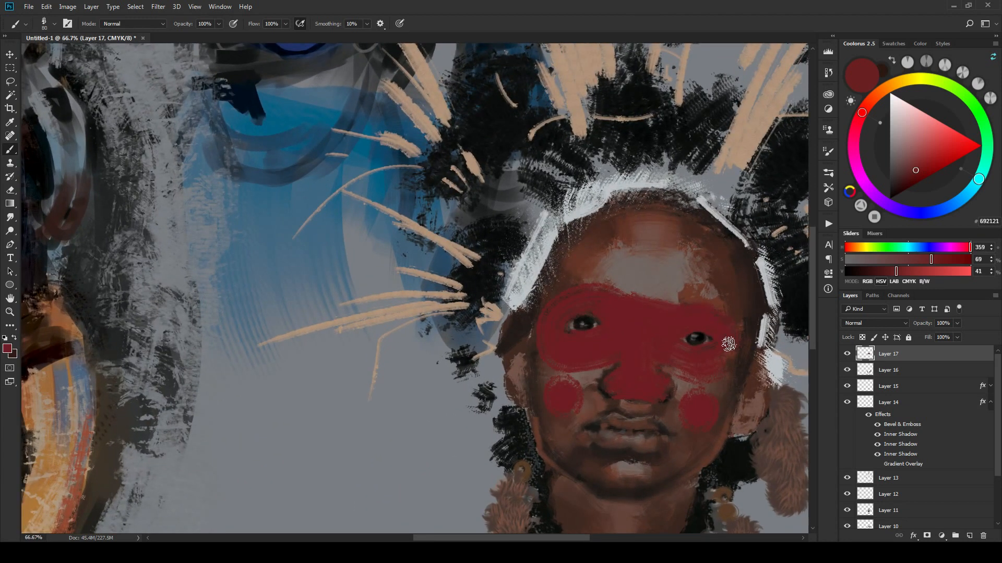
click(958, 324)
drag(944, 336, 935, 336)
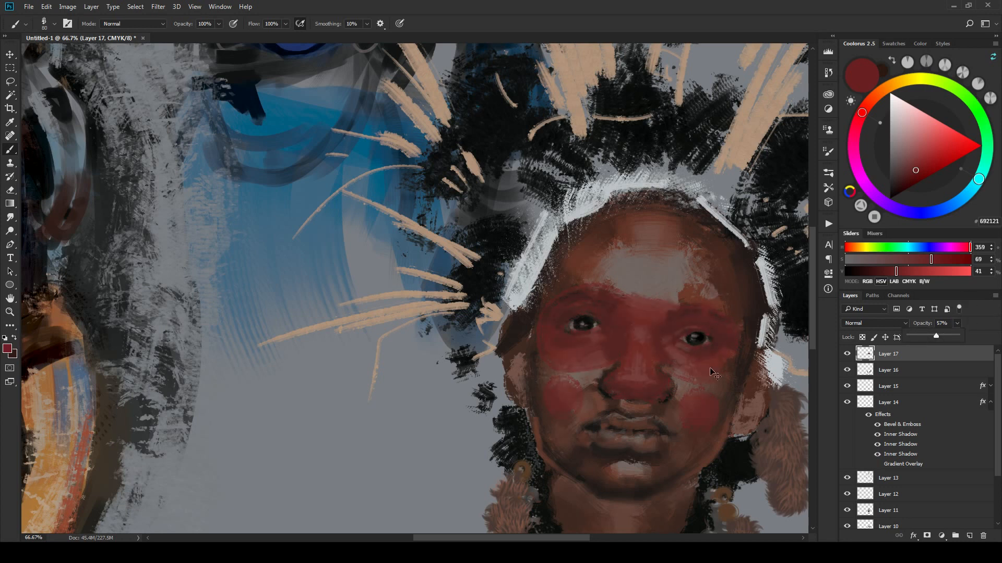
Step: Remove the red paint from both eyes by lassoing each eye's outline and deleting the selected area
scroll(470, 272, up, 10)
drag(678, 339, 513, 398)
key(l)
mouse_move(374, 350)
mouse_down()
mouse_move(426, 369)
mouse_move(467, 373)
mouse_move(540, 358)
mouse_up()
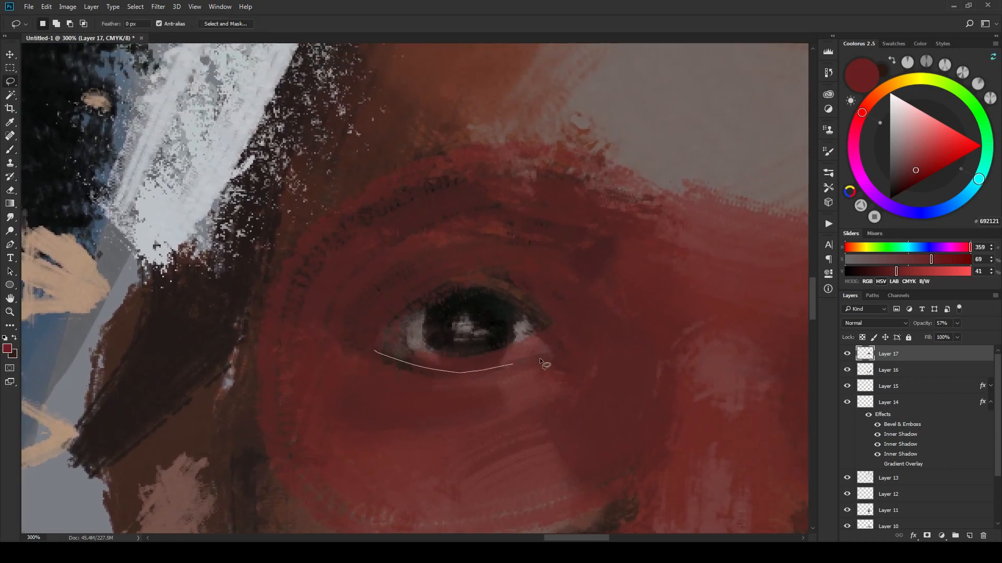
mouse_move(539, 321)
mouse_down()
mouse_move(506, 293)
mouse_move(436, 295)
mouse_move(389, 329)
mouse_move(377, 353)
mouse_up()
scroll(671, 413, right, 10)
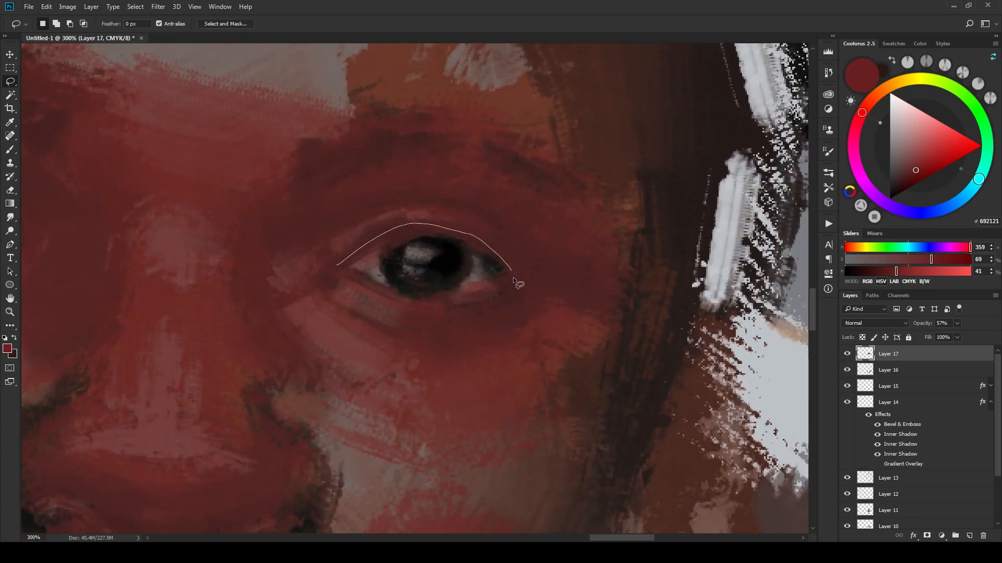
mouse_move(482, 302)
mouse_down()
mouse_move(383, 299)
mouse_move(341, 269)
mouse_up()
scroll(574, 381, left, 10)
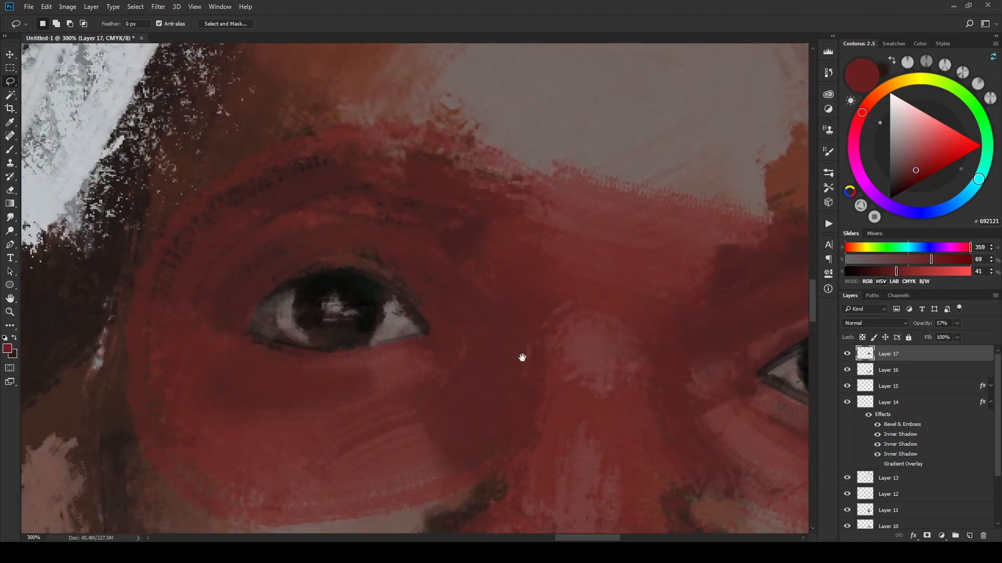
mouse_move(288, 275)
mouse_down()
mouse_move(381, 267)
mouse_move(430, 296)
mouse_move(439, 335)
mouse_move(318, 362)
mouse_up()
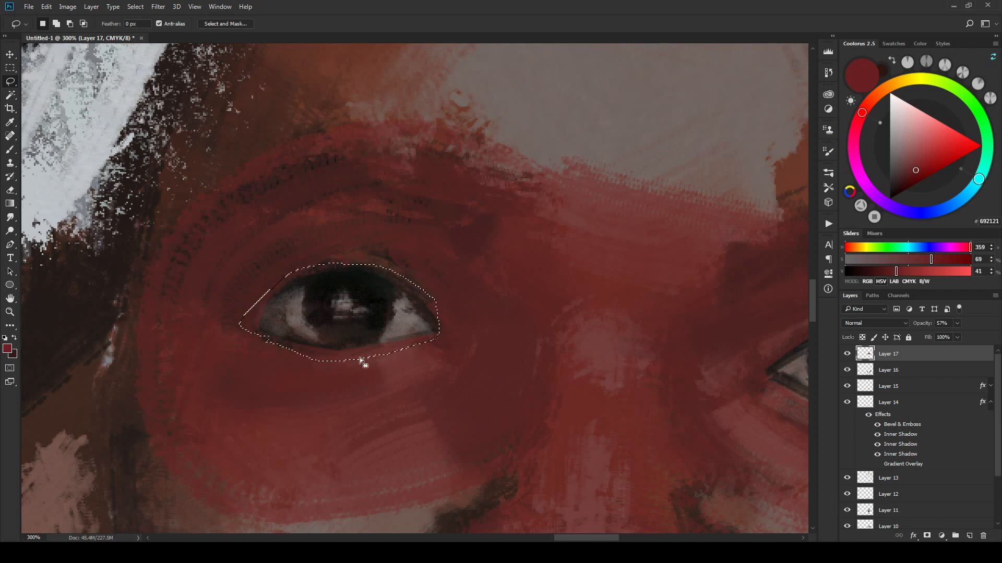
key(ctrl+h)
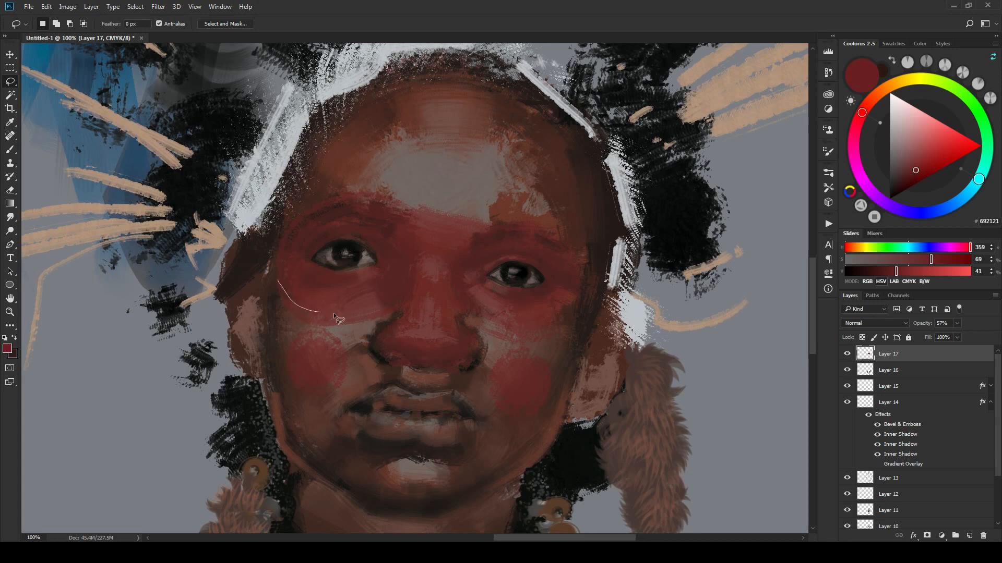
Step: Lasso and delete sharp-edged wedges of red paint beside the nose and under both eyes, and clear the selection
mouse_move(406, 310)
mouse_down()
mouse_move(399, 324)
mouse_move(347, 334)
mouse_up()
mouse_move(406, 274)
mouse_down()
mouse_move(415, 321)
mouse_move(395, 321)
mouse_up()
drag(507, 320, 475, 305)
mouse_move(453, 265)
mouse_down()
mouse_move(448, 308)
mouse_move(508, 321)
mouse_up()
key(Delete)
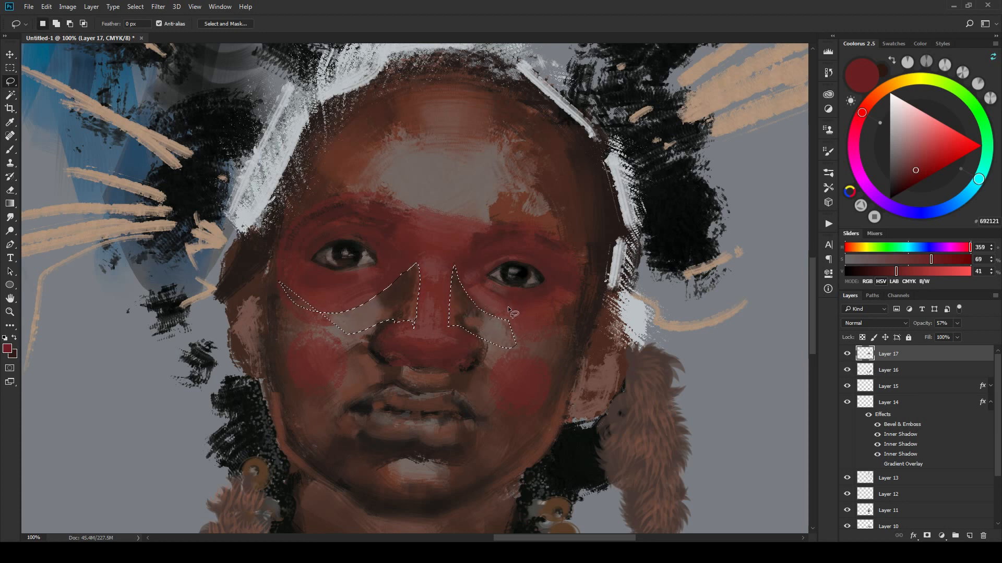
mouse_move(277, 280)
mouse_down()
mouse_move(330, 312)
mouse_move(329, 345)
mouse_up()
mouse_move(270, 293)
mouse_down()
mouse_move(274, 310)
mouse_move(333, 327)
mouse_move(296, 326)
mouse_move(303, 304)
mouse_up()
key(ctrl+d)
scroll(497, 291, down, 2)
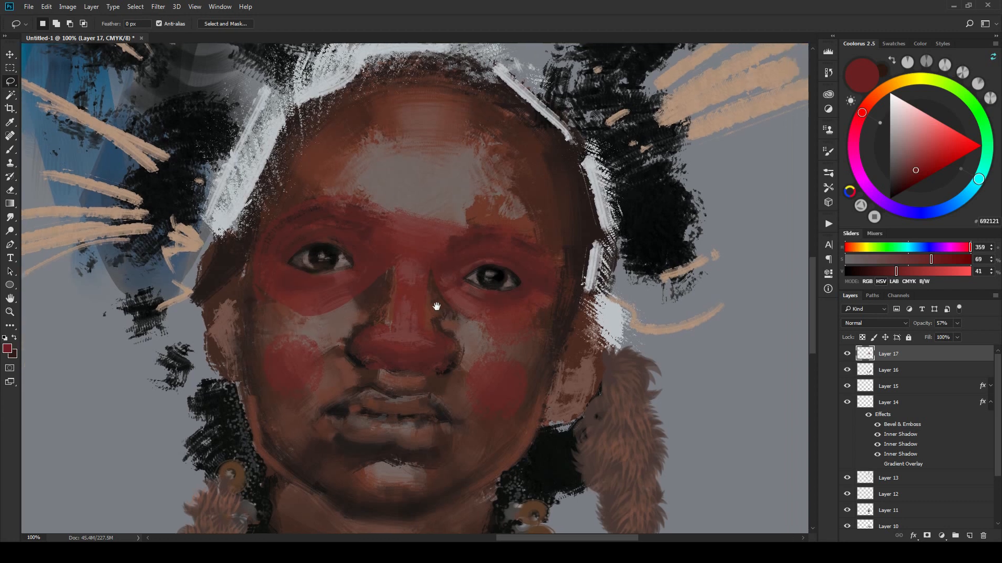
scroll(600, 387, down, 2)
scroll(621, 381, up, 1)
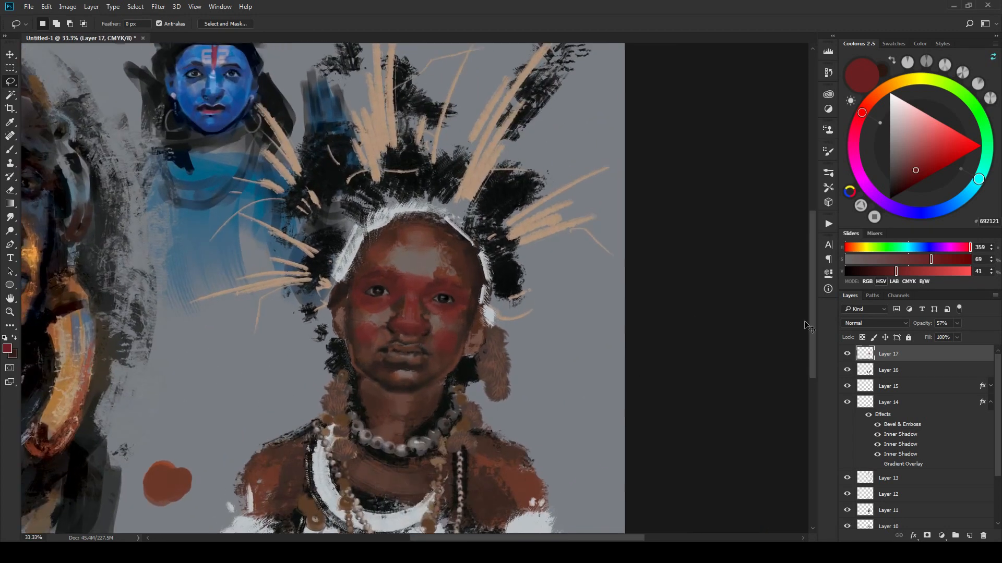
Step: Try the Darken, Color Burn, Multiply and Color blend modes on the red face-paint layer
key(ctrl+plus)
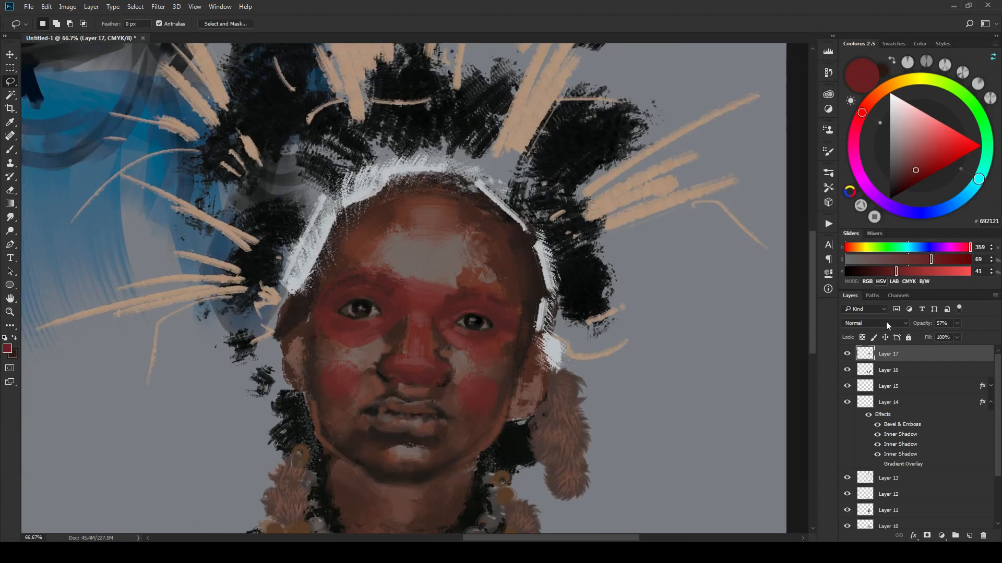
click(886, 323)
click(874, 363)
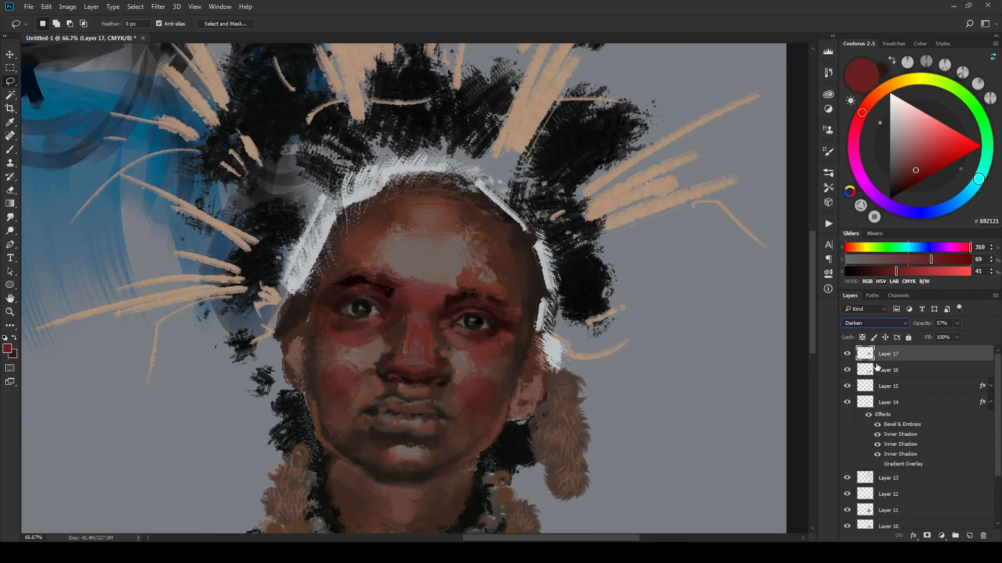
click(891, 322)
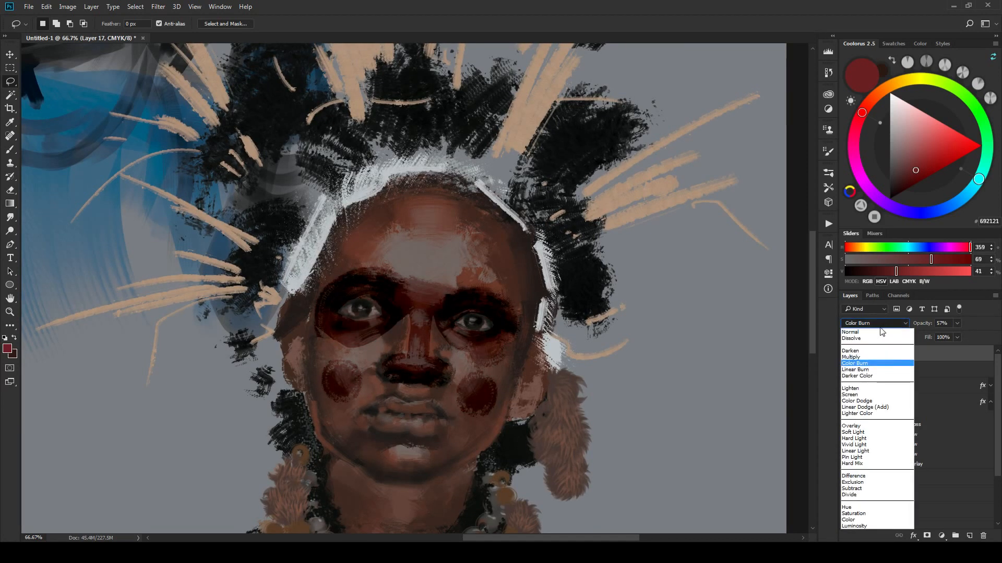
click(881, 355)
click(887, 324)
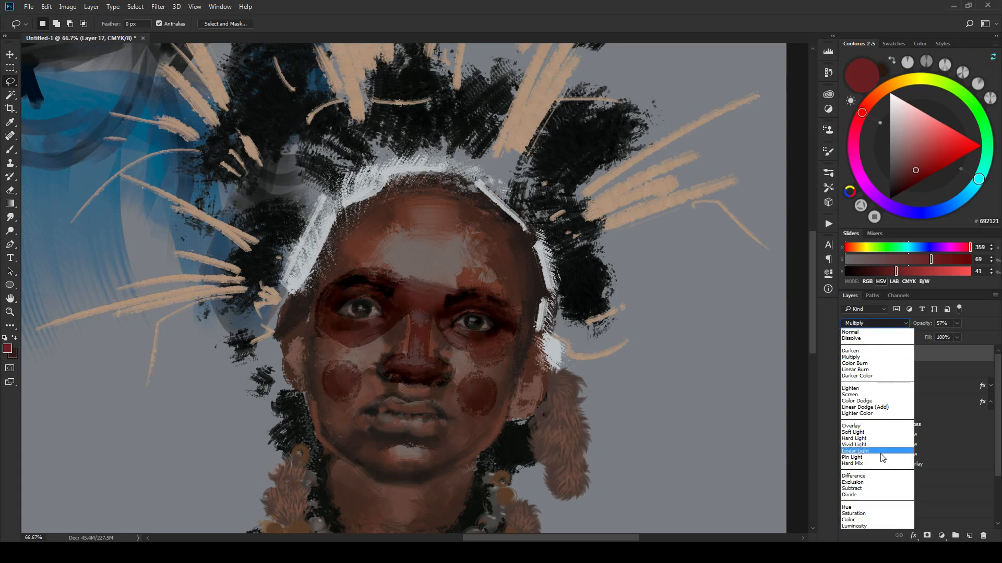
click(869, 520)
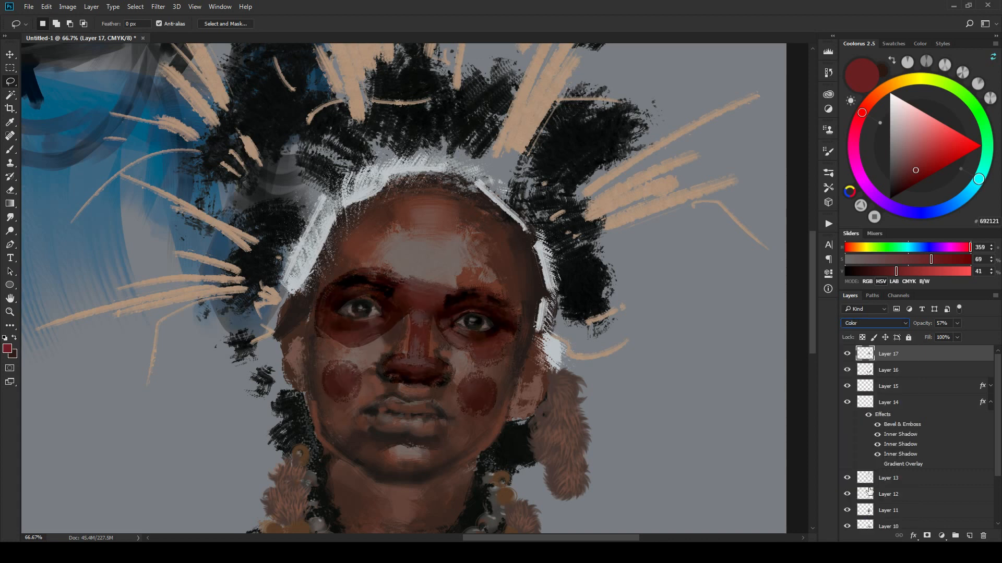
Step: Raise the face-paint layer's opacity to 100% and set its blend mode to Overlay
drag(961, 321, 971, 337)
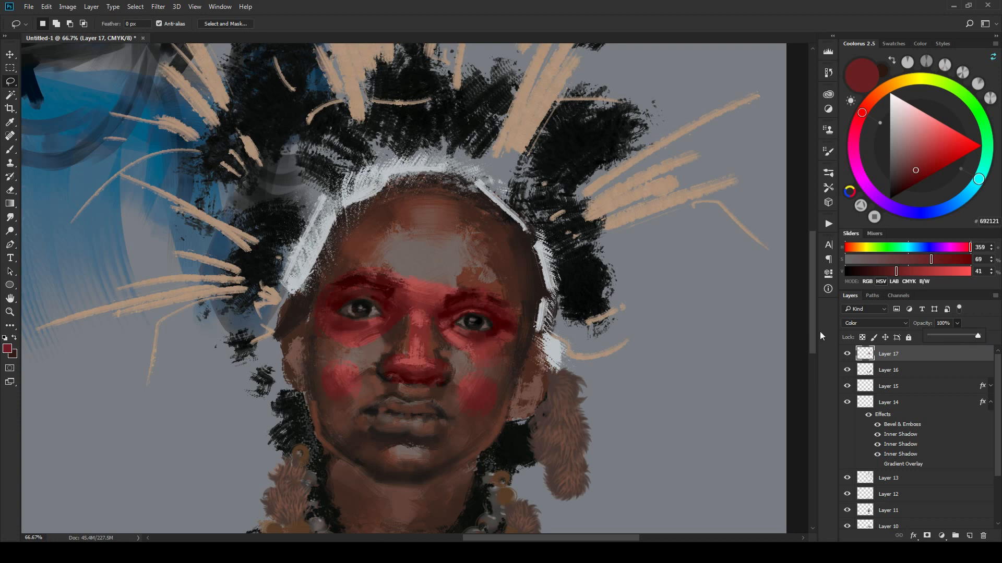
click(880, 323)
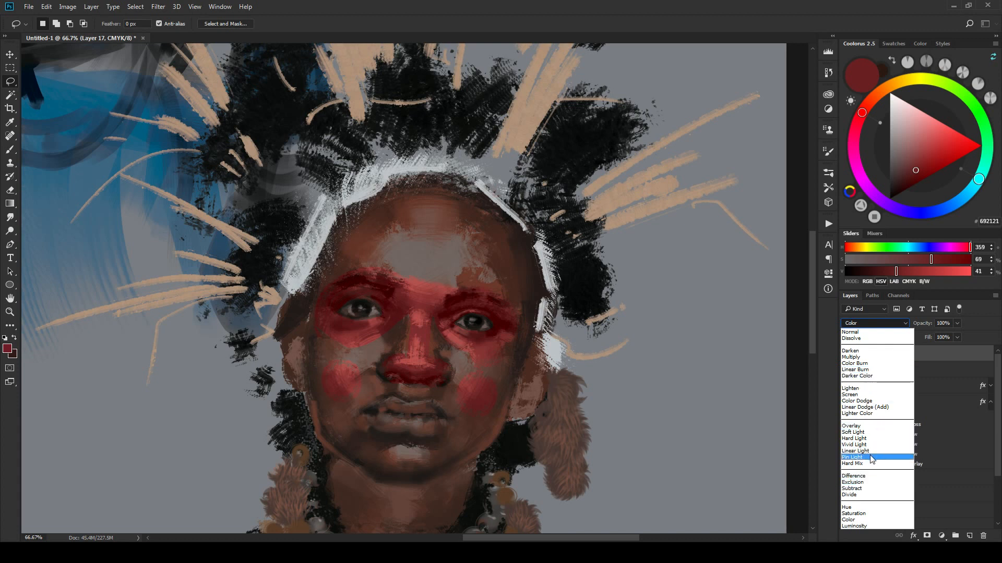
click(881, 428)
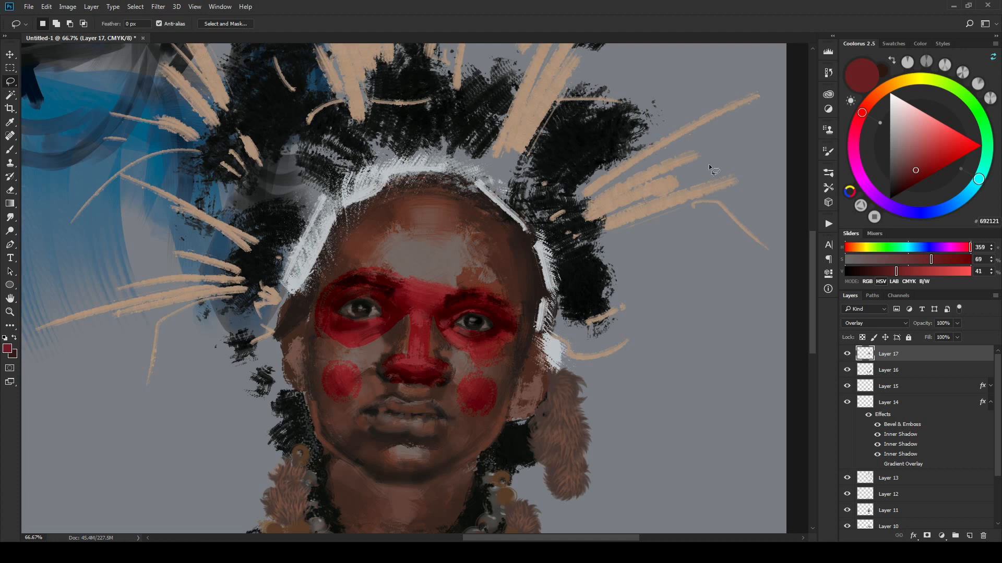
scroll(530, 355, left, 3)
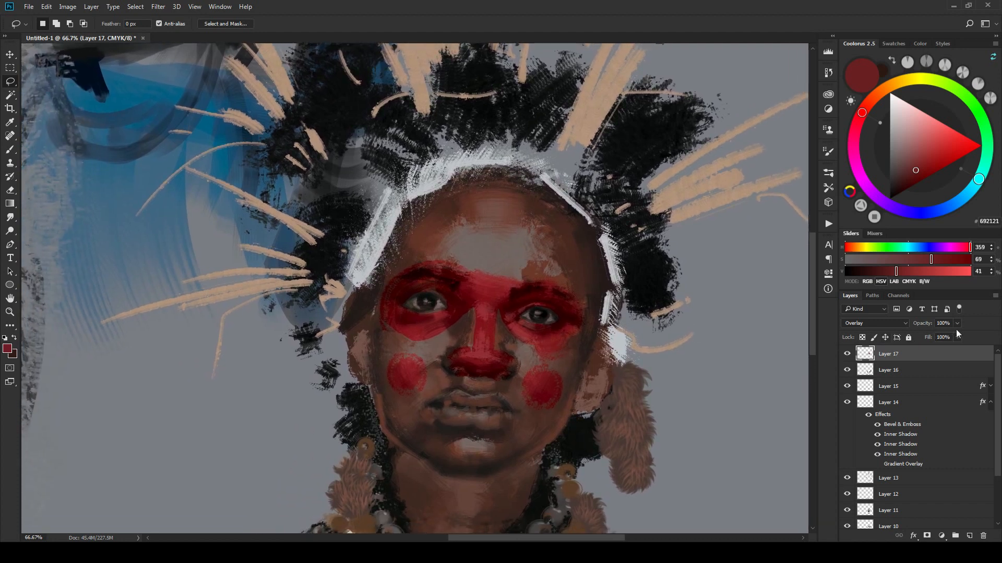
Step: Compare alternatives such as Soft Light, Vivid Light and Linear Dodge (Add) on the face paint, and return the layer to Overlay
click(878, 323)
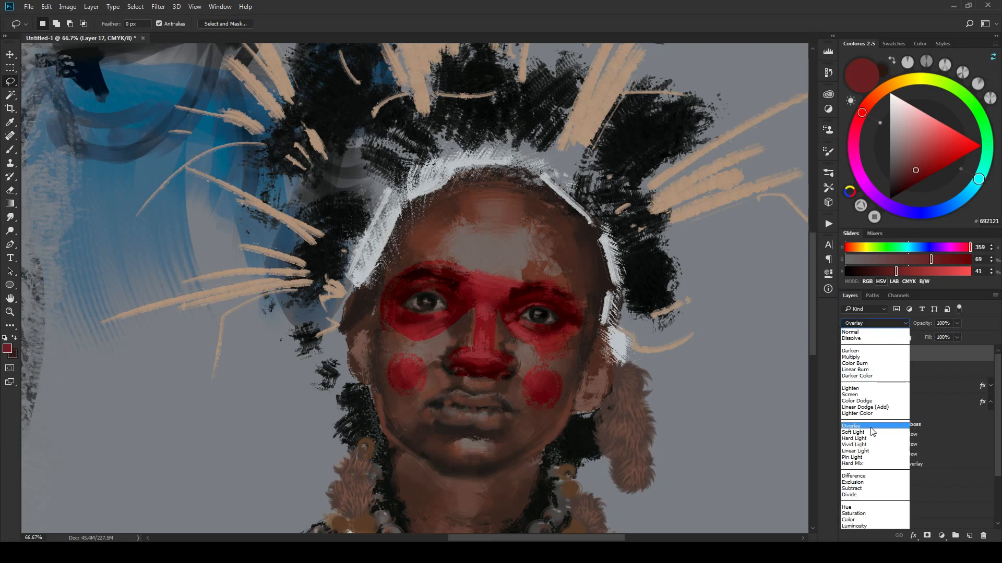
click(861, 432)
key(shift+plus)
key(shift+plus)
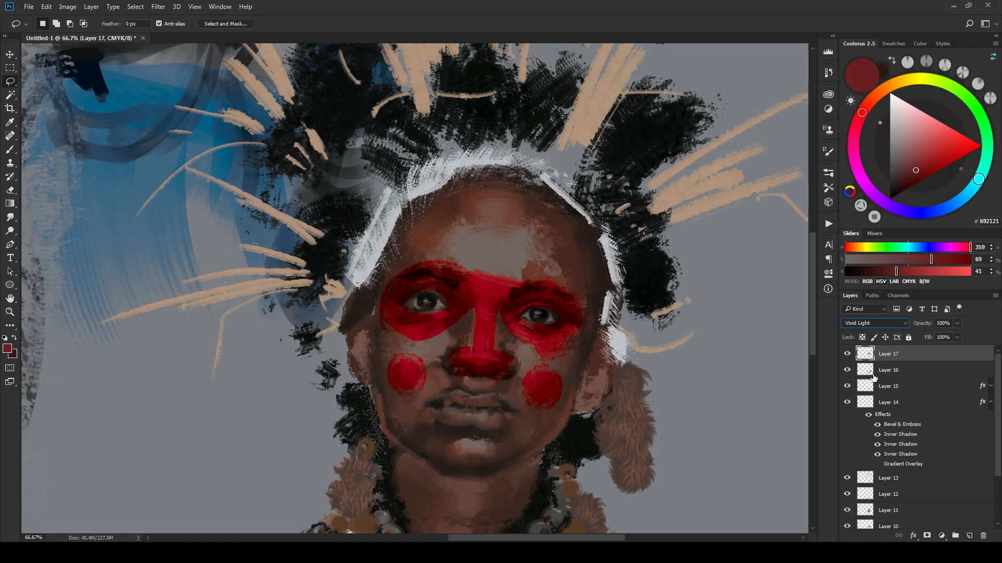
key(shift+minus)
key(shift+minus)
key(shift+minus)
key(shift+minus)
key(shift+minus)
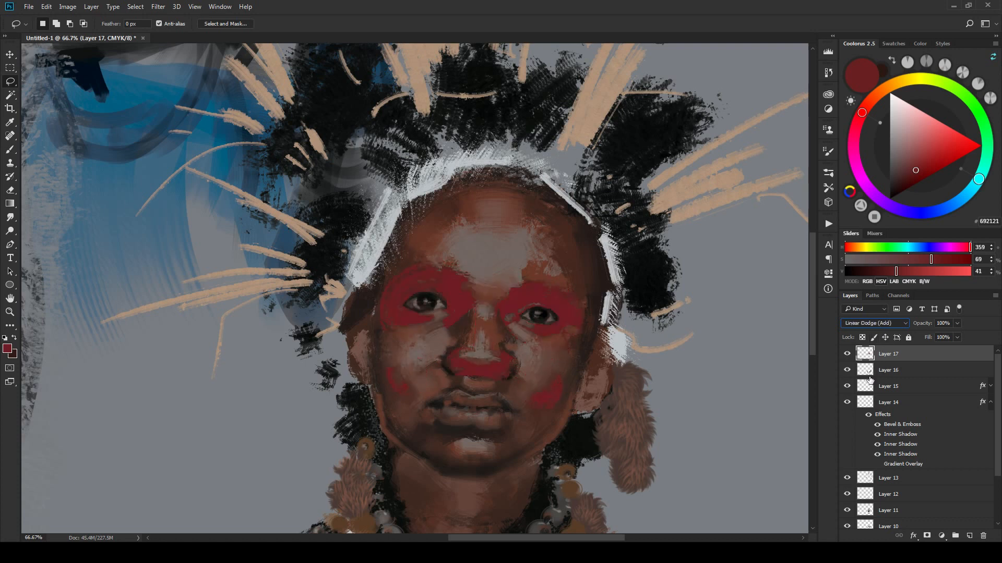
key(shift+plus)
key(shift+plus)
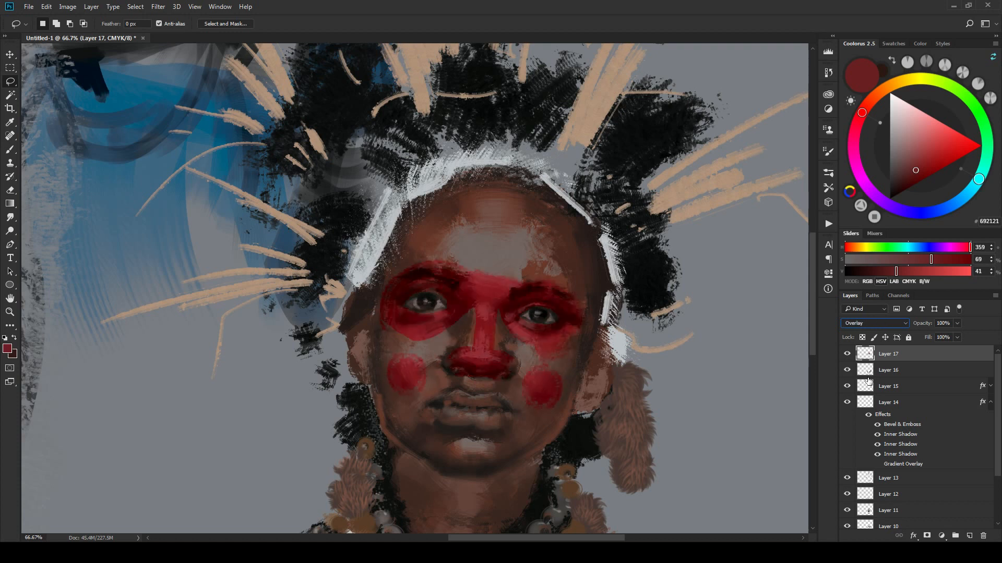
key(shift+plus)
key(shift+minus)
Step: Examine the Overlay face paint's effect across the whole painting and close up on the face
key(ctrl+minus)
key(ctrl+minus)
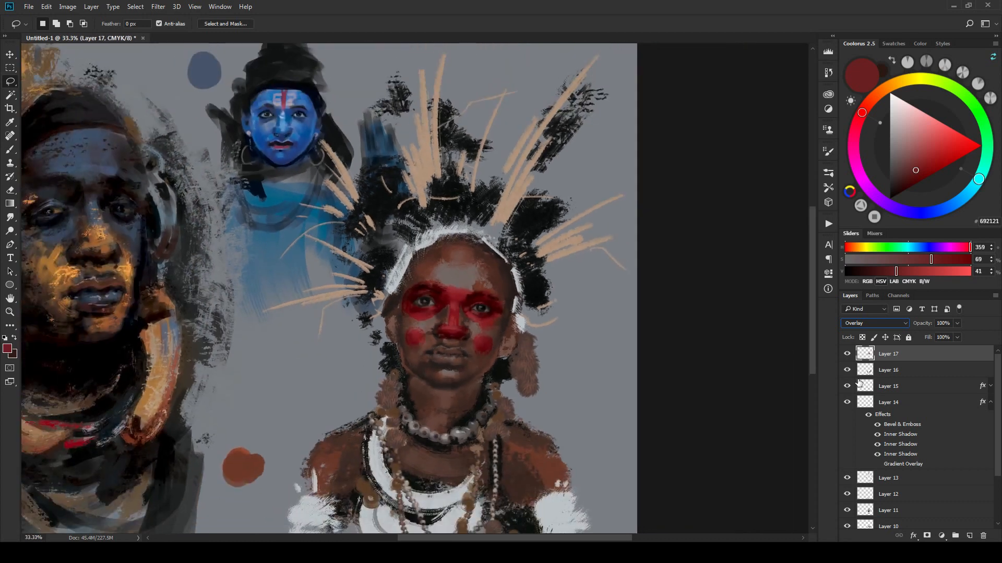
key(ctrl+minus)
key(ctrl+minus)
key(ctrl+minus)
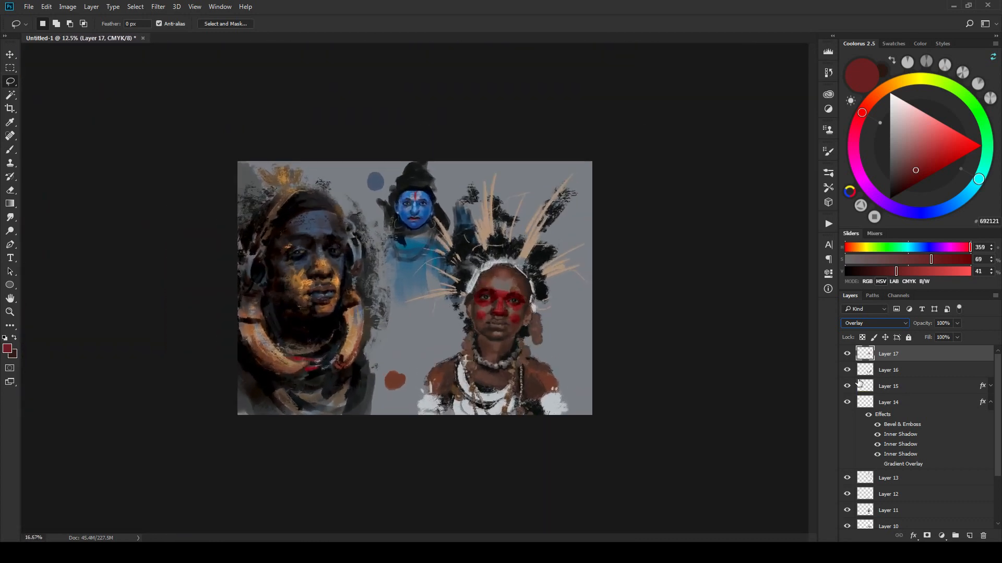
key(ctrl+plus)
key(ctrl+plus)
key(ctrl+plus)
key(ctrl+plus)
drag(719, 362, 453, 307)
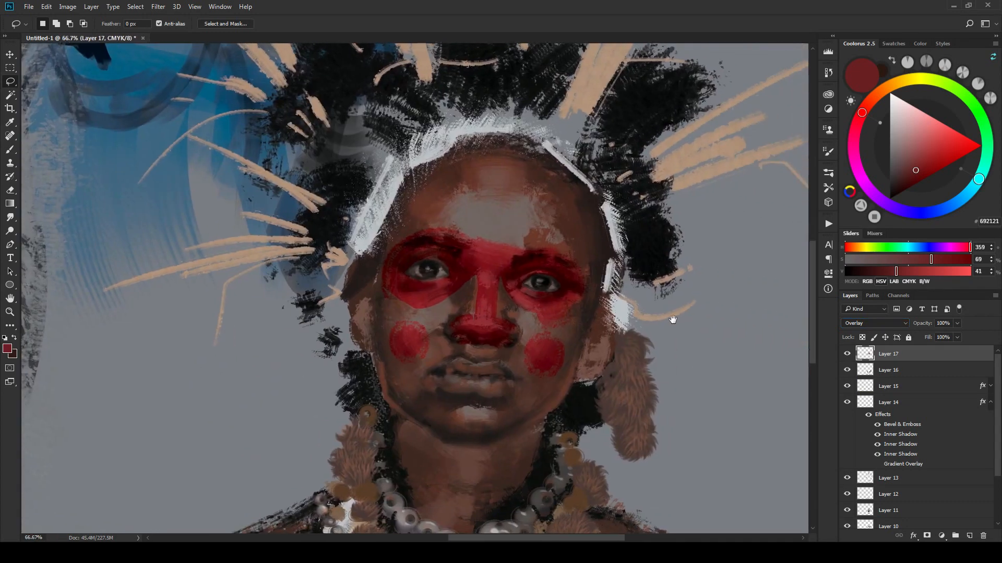
mouse_move(673, 320)
mouse_down()
mouse_move(688, 273)
mouse_move(704, 351)
mouse_move(722, 320)
mouse_up()
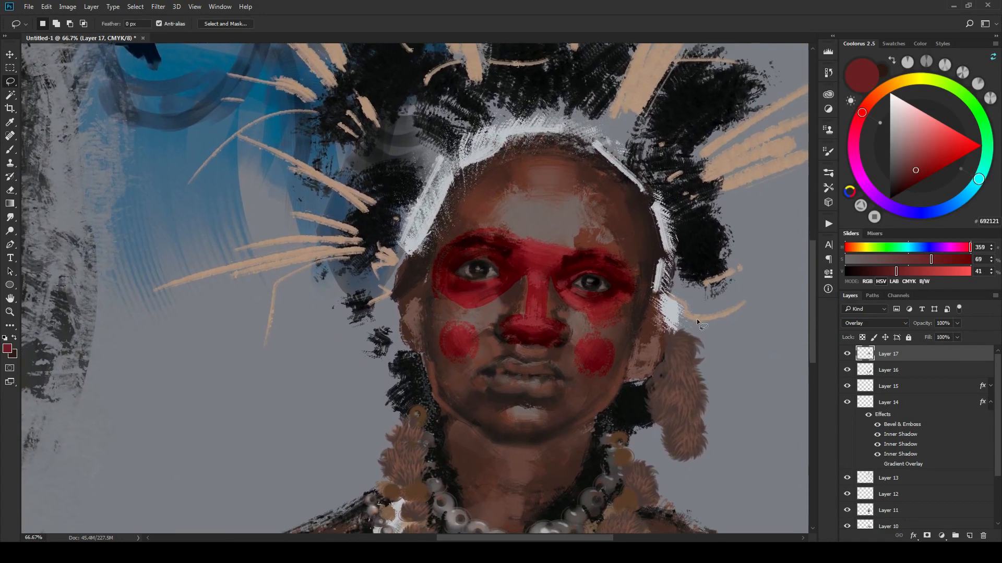
Step: Try the Multiply blend mode on the face-paint layer and check it from afar and close up
click(883, 324)
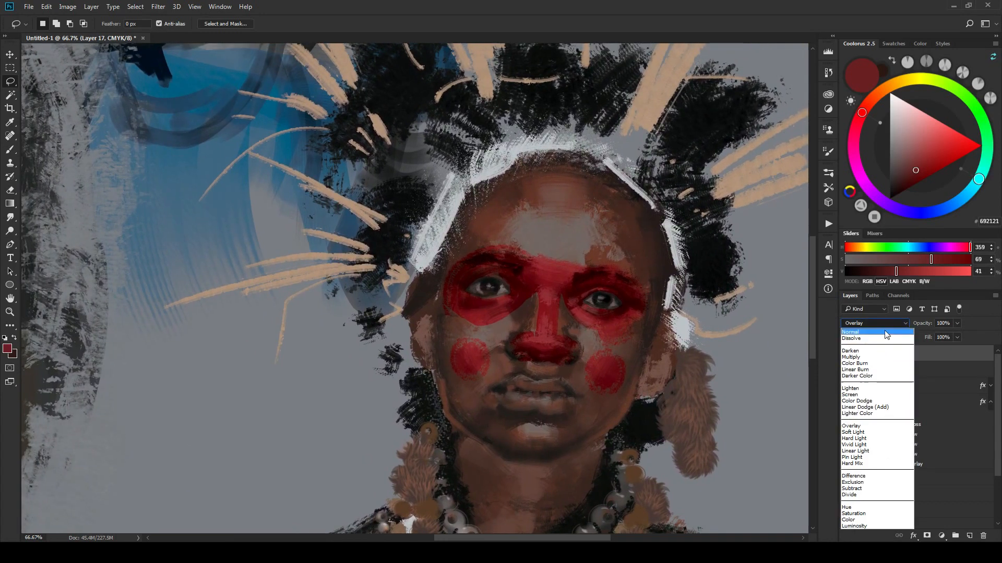
click(865, 358)
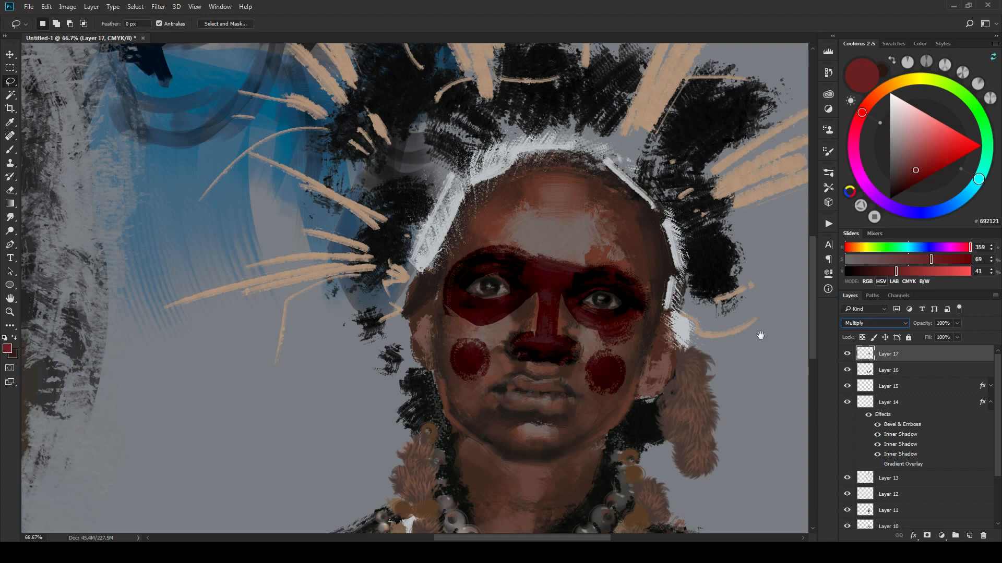
drag(760, 335, 740, 333)
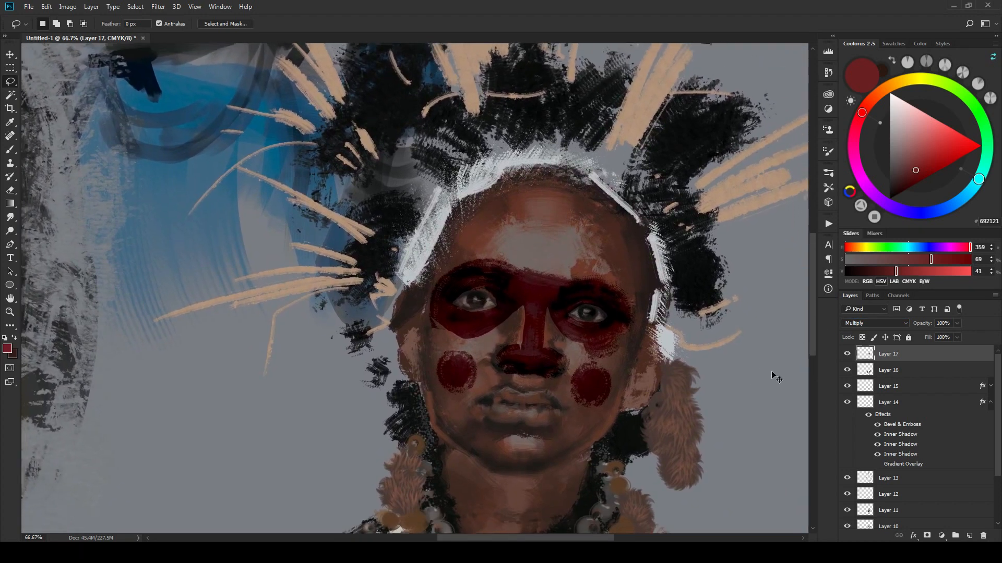
key(ctrl+minus)
key(ctrl+minus)
key(ctrl+minus)
key(ctrl+plus)
key(ctrl+plus)
key(ctrl+plus)
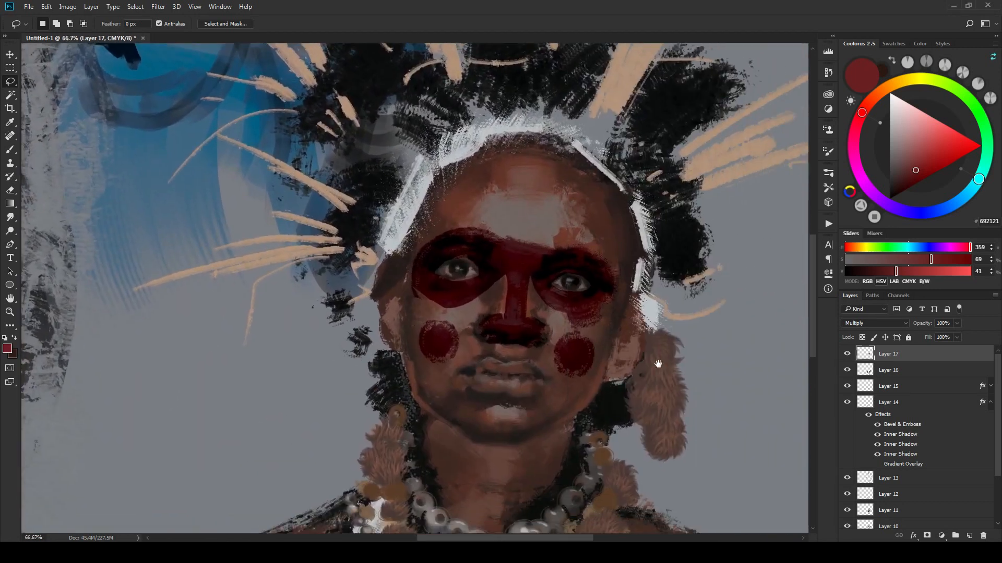
drag(658, 364, 599, 380)
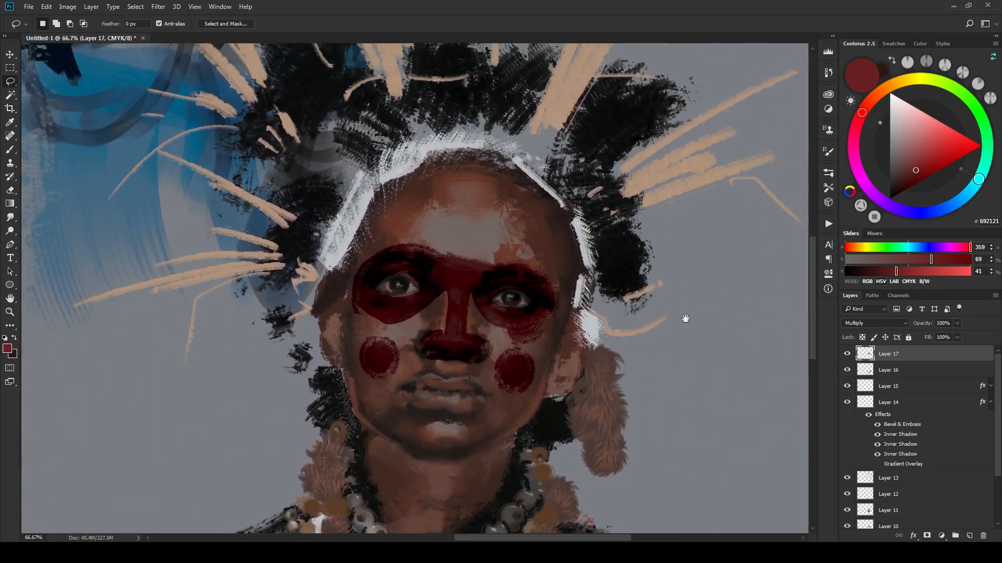
Step: Set the face-paint layer's blend mode to Overlay and switch to the Brush tool
click(885, 326)
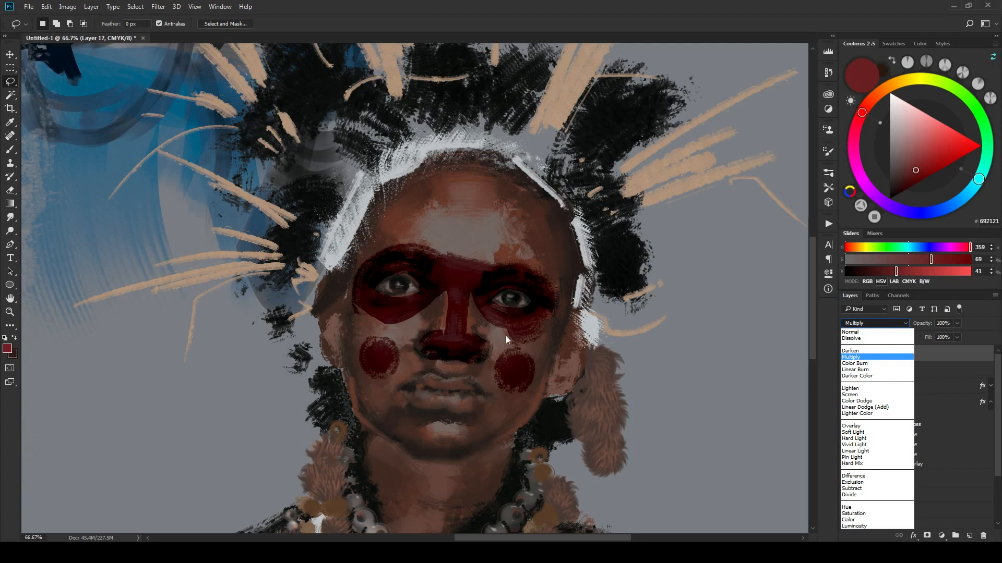
click(887, 426)
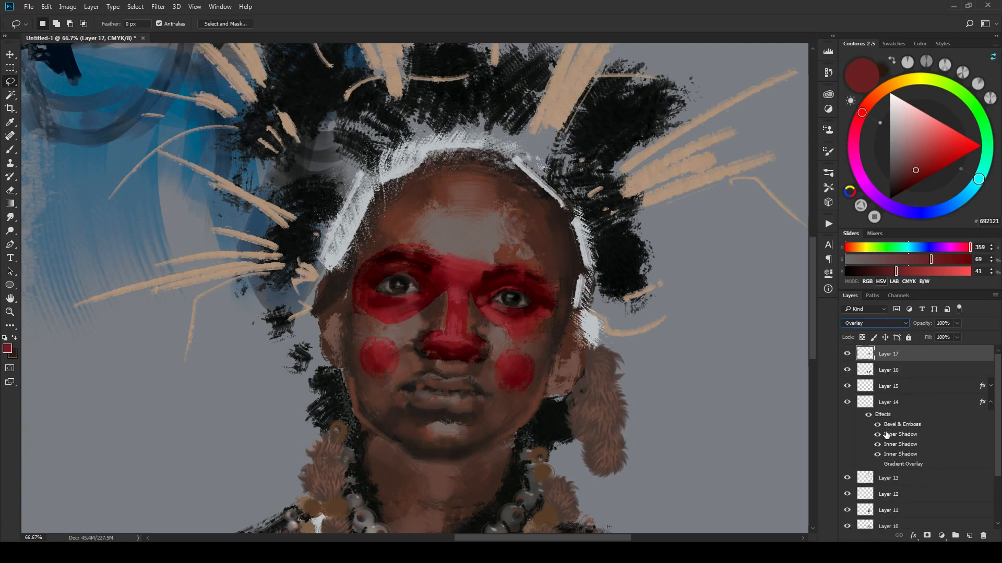
drag(614, 308, 661, 308)
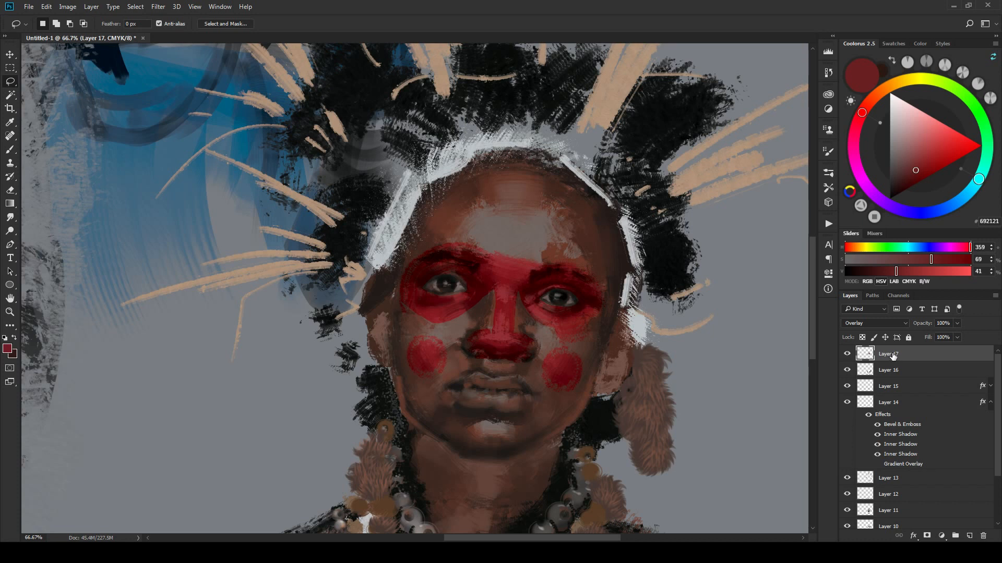
key(b)
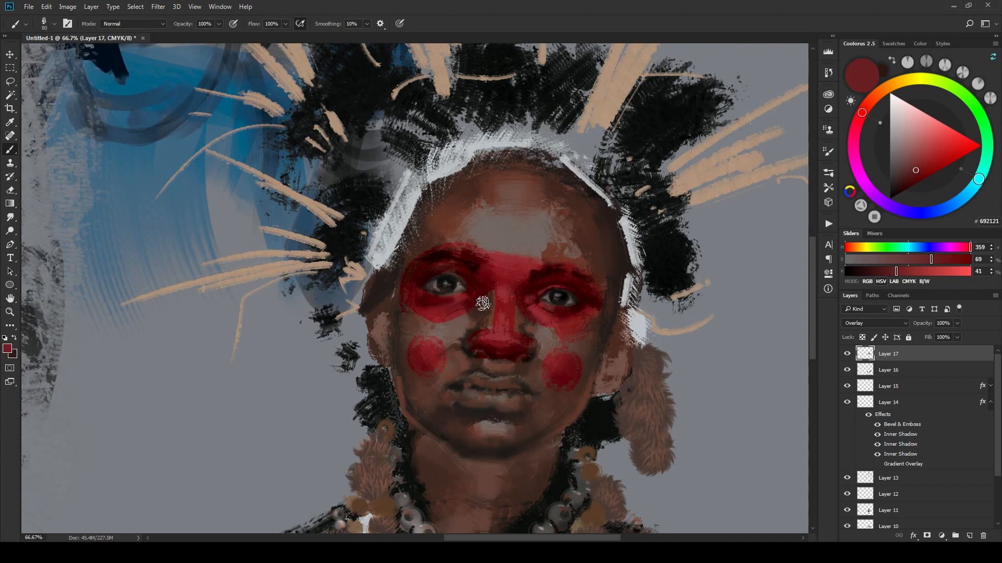
mouse_move(467, 321)
mouse_down()
mouse_move(545, 303)
mouse_move(540, 296)
mouse_move(538, 316)
mouse_up()
drag(629, 374, 617, 372)
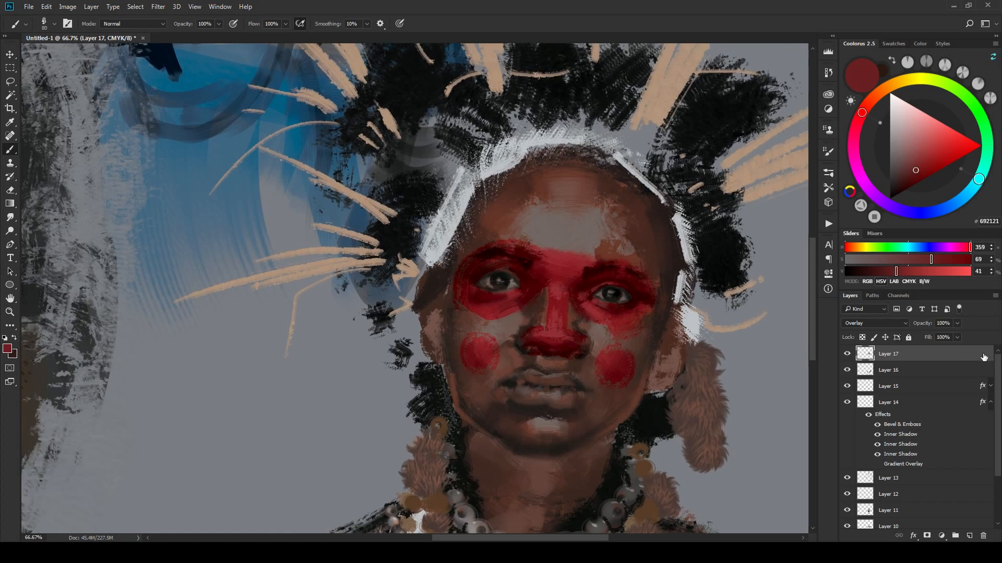
Step: In the face-paint layer's blending options, split the underlying layer's Blend If highlight limit to about 80 / 117 and apply it
double_click(983, 356)
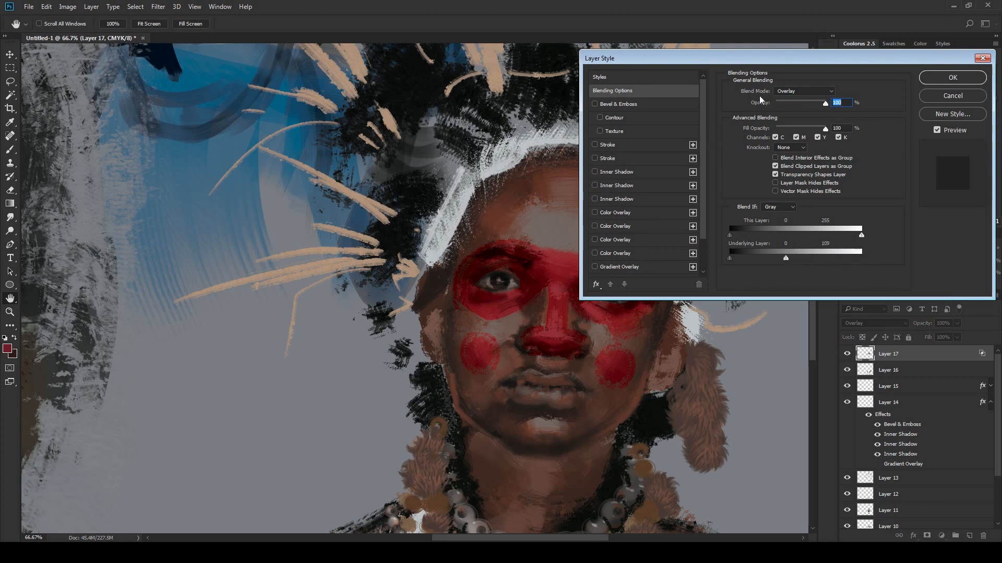
drag(797, 58, 819, 27)
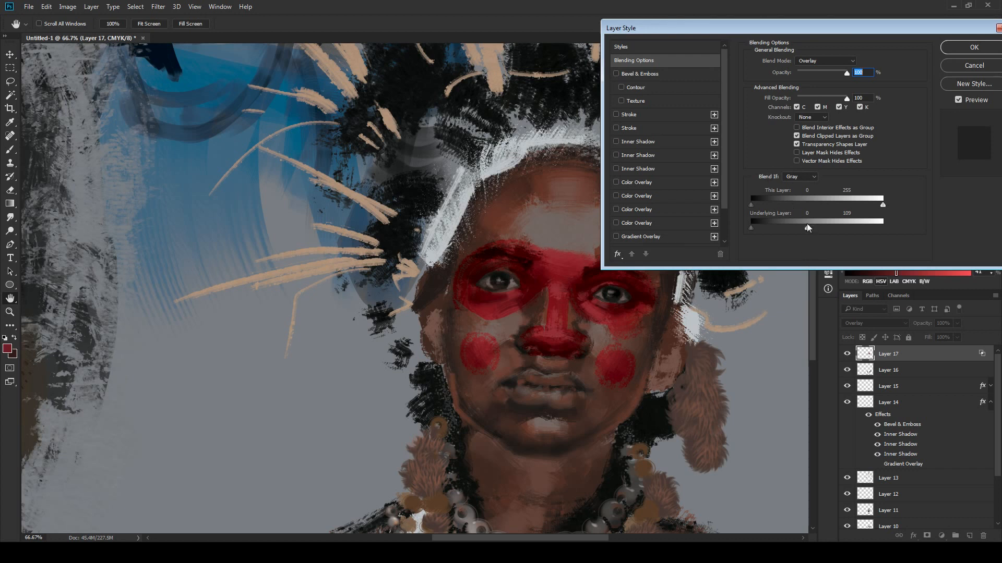
drag(807, 224, 791, 229)
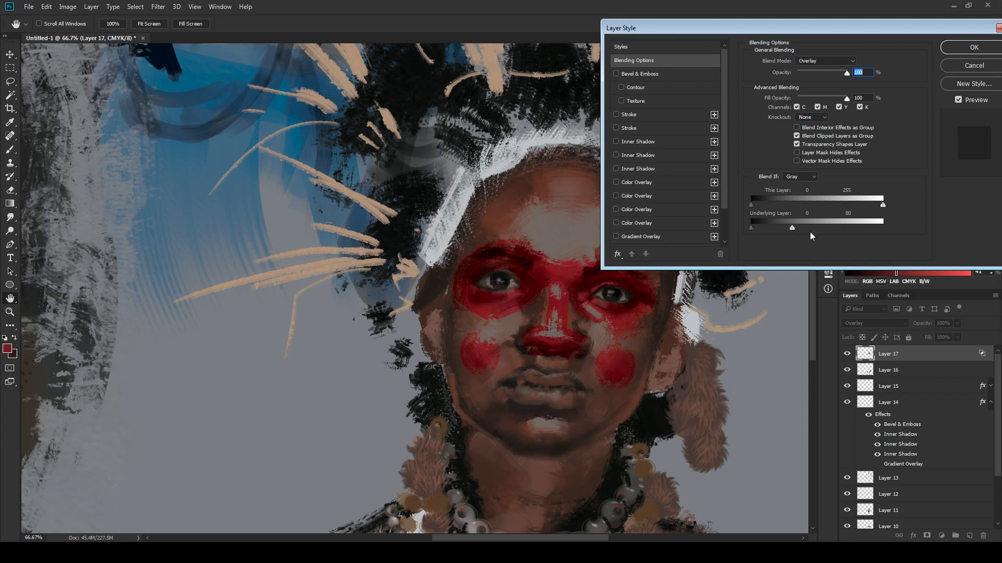
mouse_move(792, 228)
mouse_down()
mouse_move(818, 231)
mouse_move(801, 228)
mouse_up()
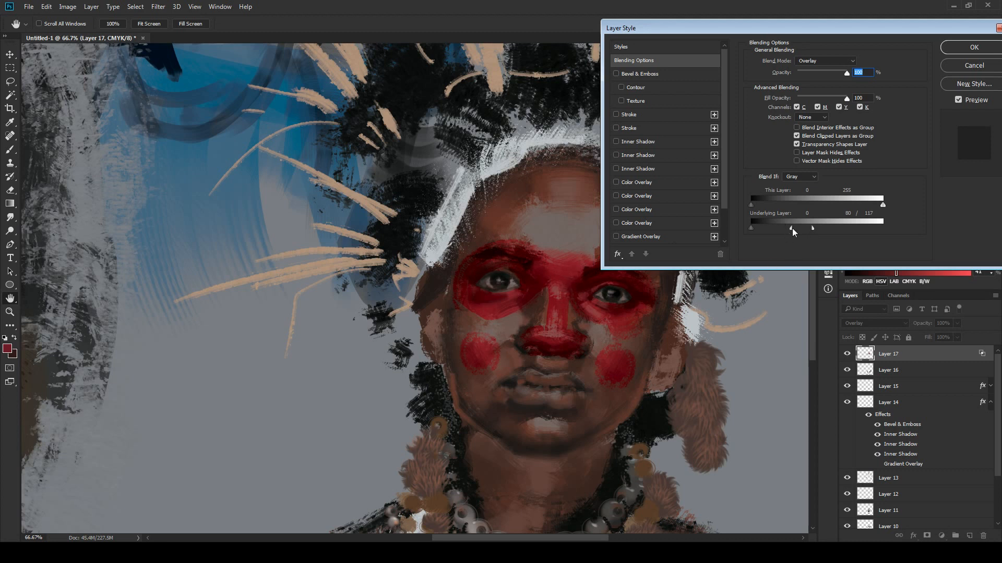
drag(794, 227, 794, 227)
click(969, 49)
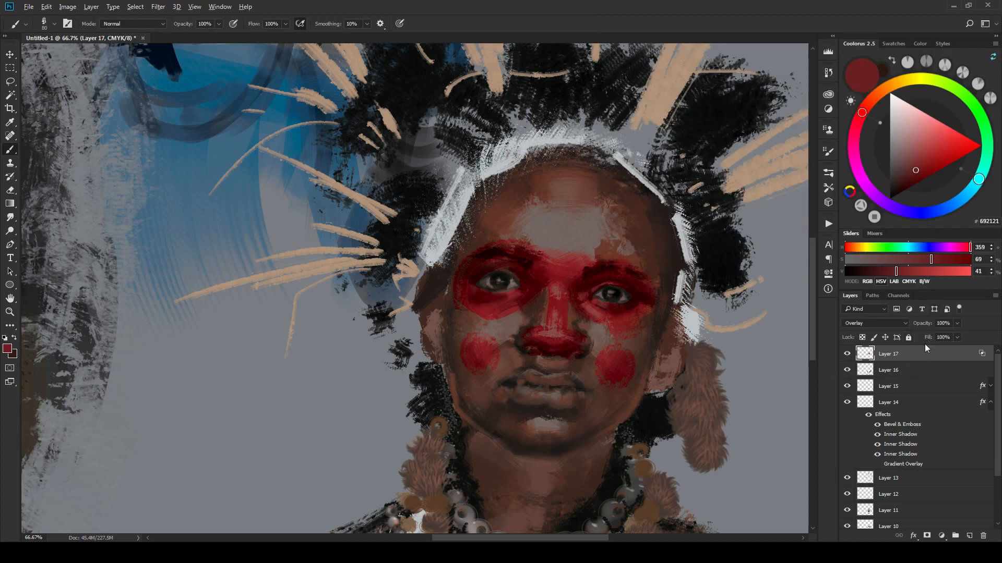
Step: Duplicate the face-paint layer and set the copy's blend mode to Multiply
key(ctrl+j)
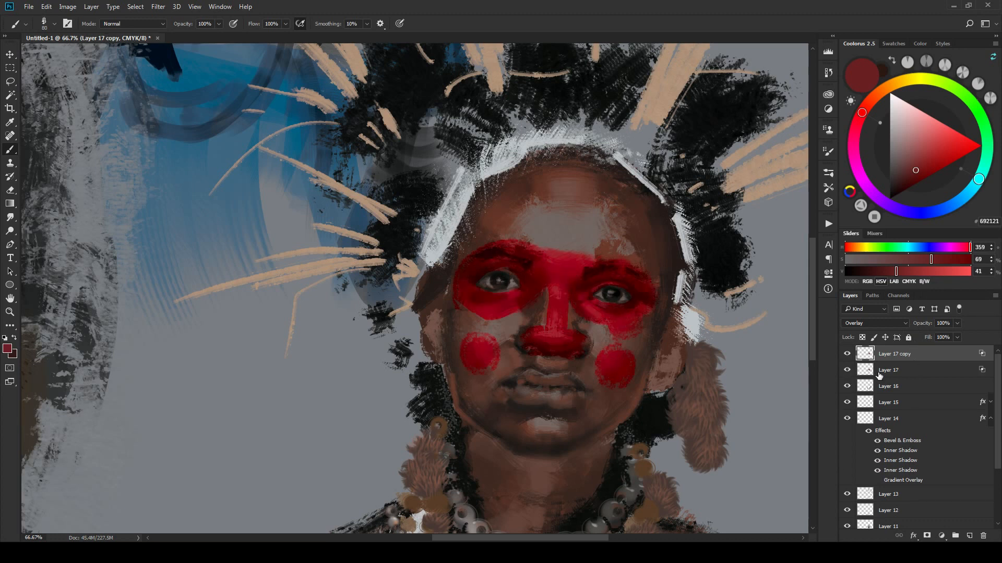
click(874, 323)
click(878, 353)
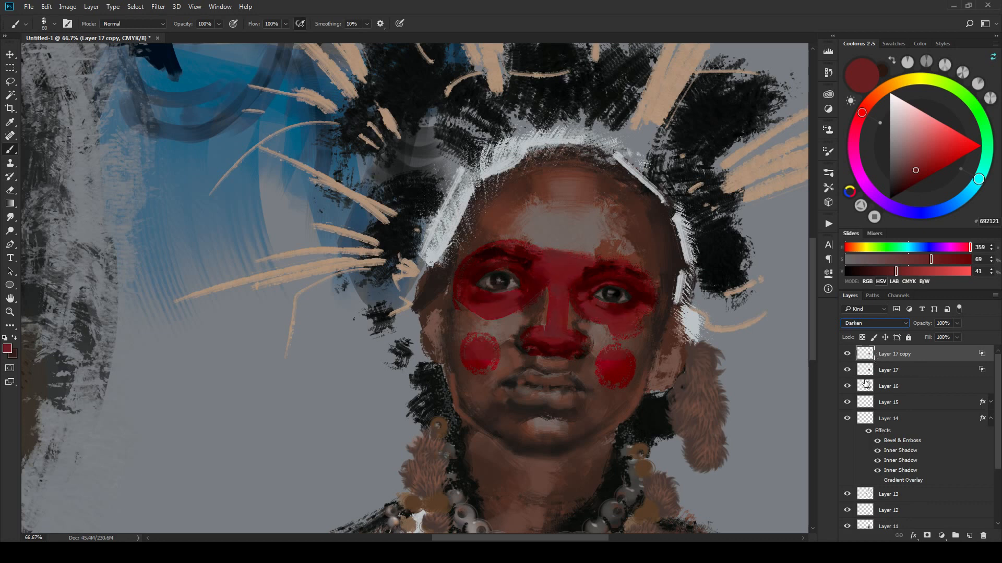
key(Down)
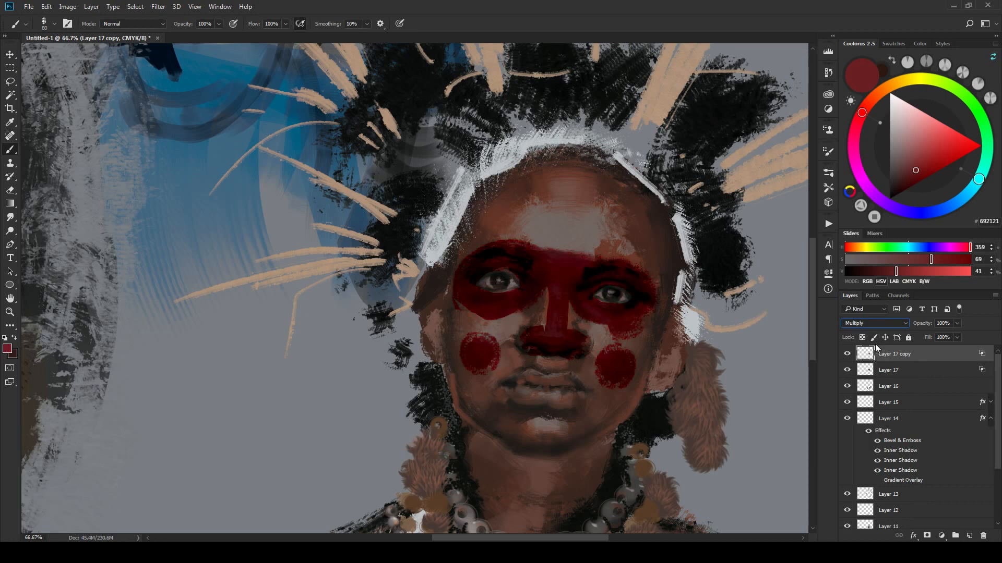
Step: Preview the duplicated face-paint layer in successive blend modes, including Screen, Hard Light, Hard Mix, Saturation and Hue, and toggle its visibility to compare
key(Down)
key(Down)
key(Down)
key(Down)
key(Down)
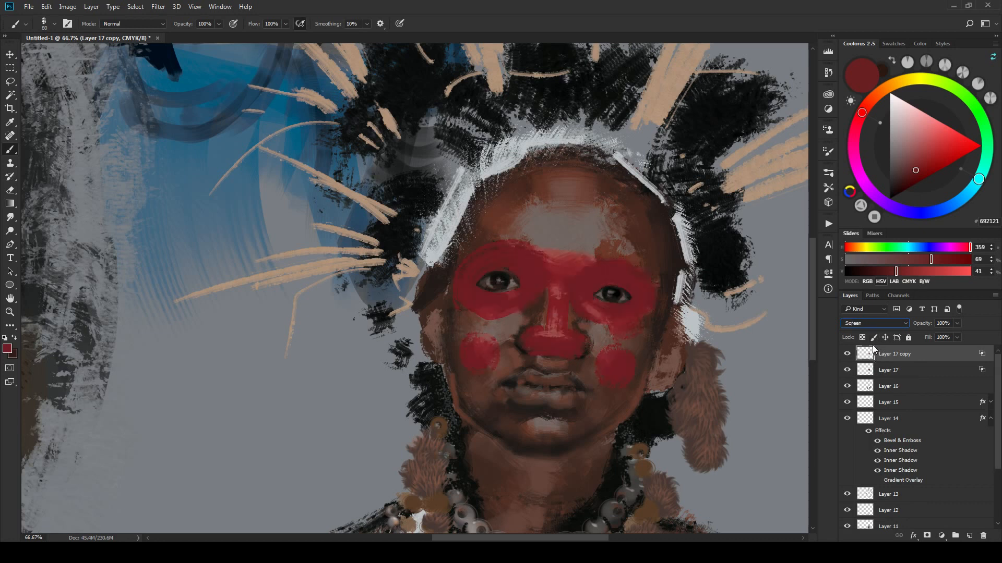
key(Down)
key(Down)
key(Down)
key(Down)
key(Down)
key(Down)
key(Down)
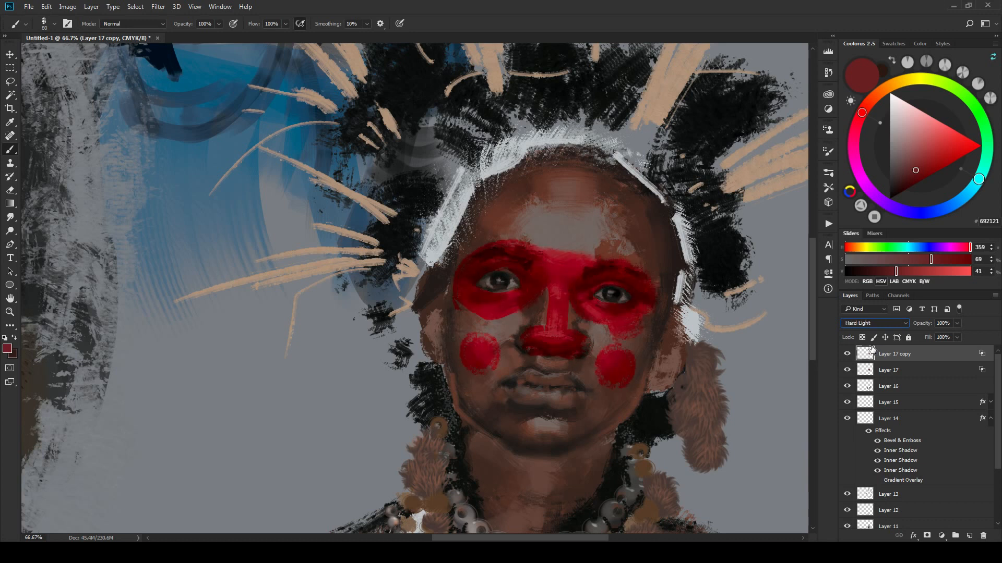
key(Down)
key(Down)
key(Down)
key(Down)
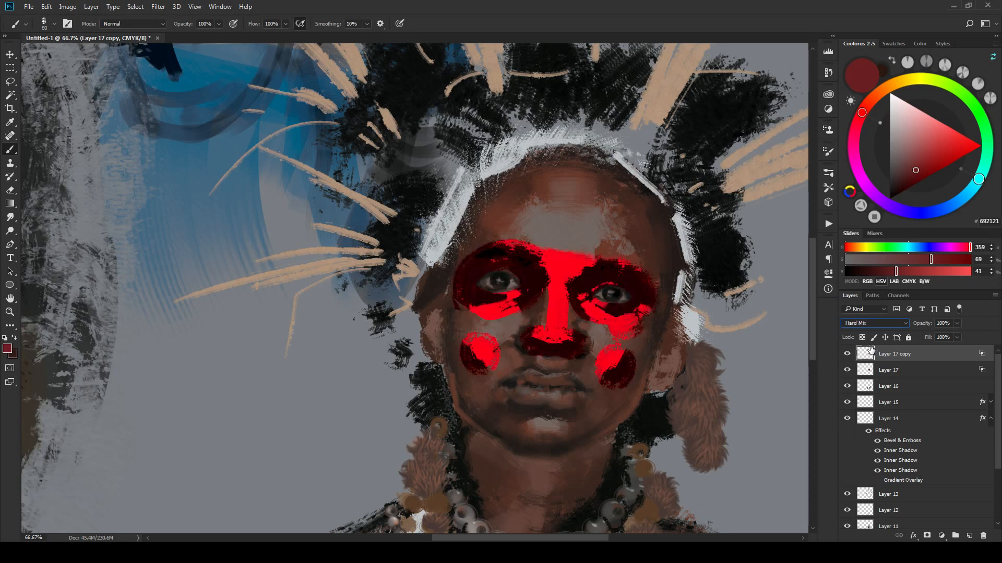
key(Down)
key(Down)
key(Down)
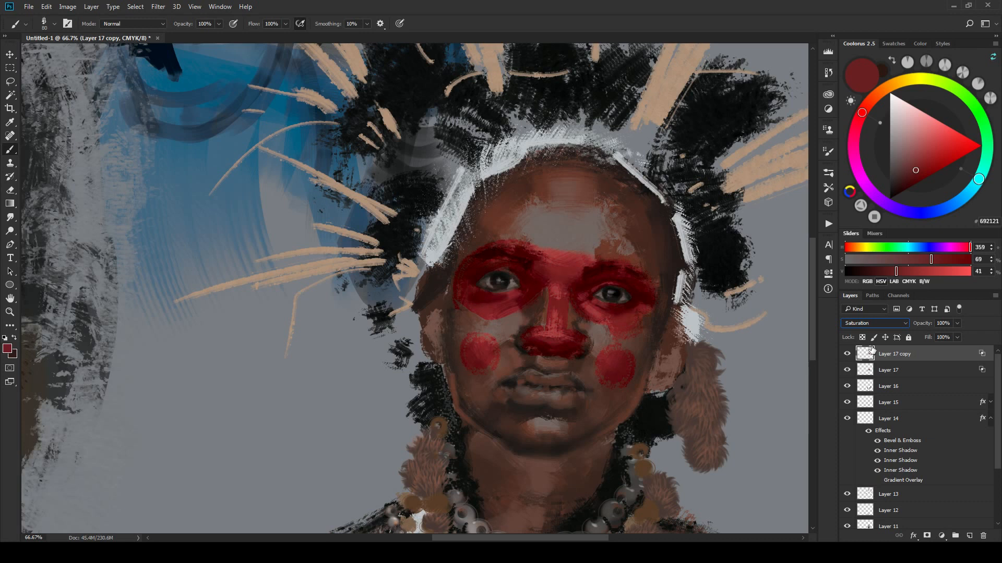
click(847, 354)
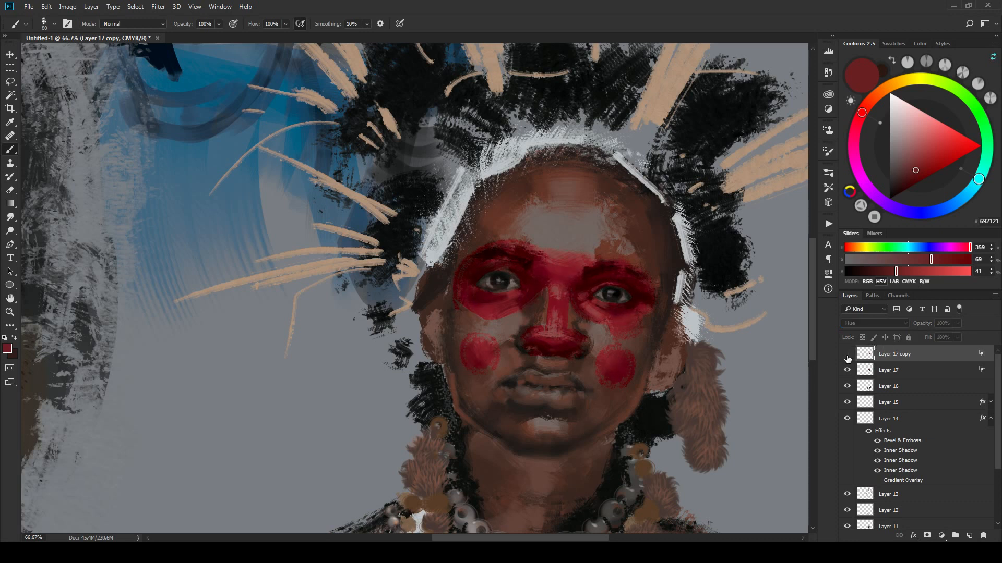
Step: Try Color Dodge, Darker Color and Color Burn on the duplicated face-paint layer, then return its blend mode to Multiply
click(875, 324)
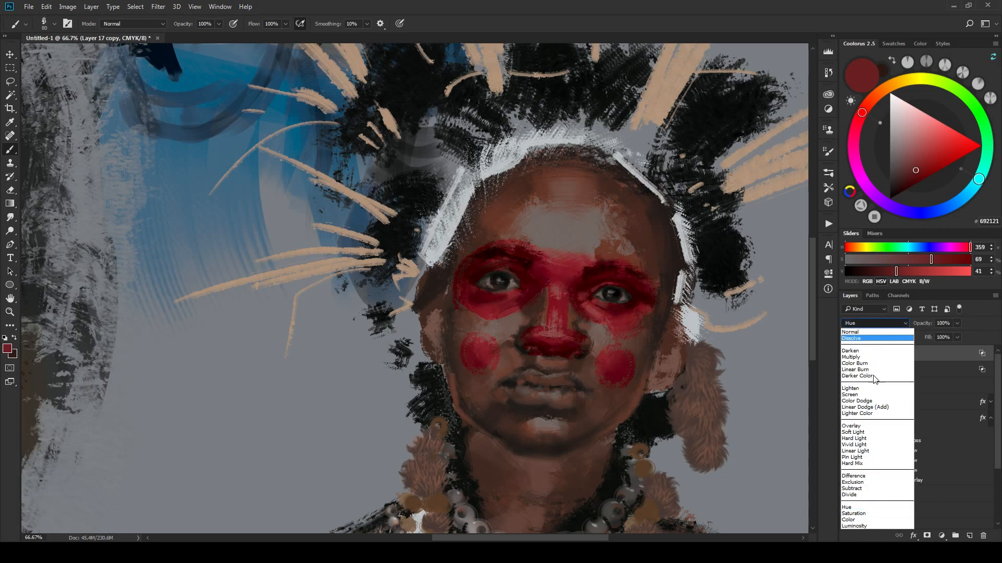
click(866, 401)
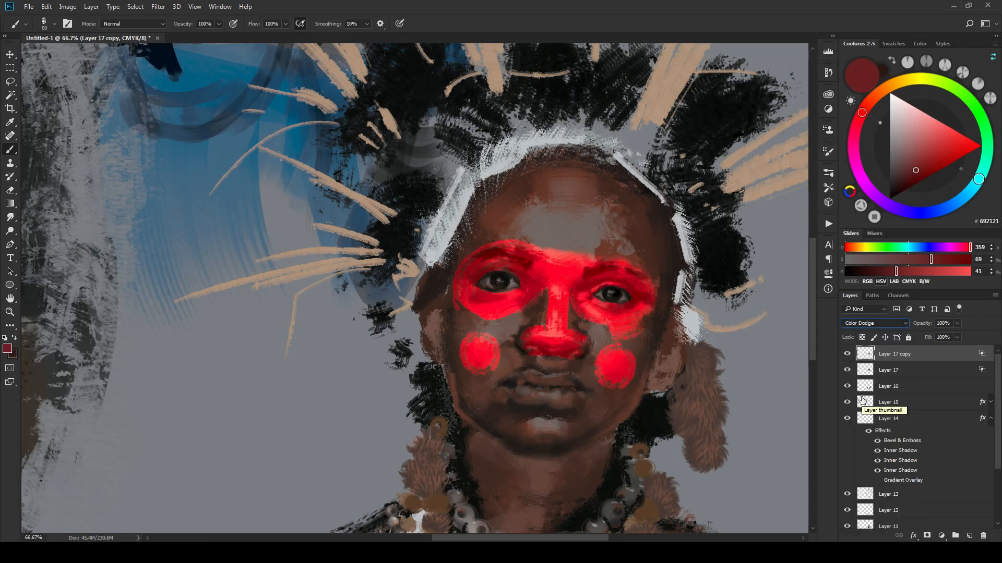
key(Up)
key(Up)
key(Up)
key(Up)
key(Up)
key(Up)
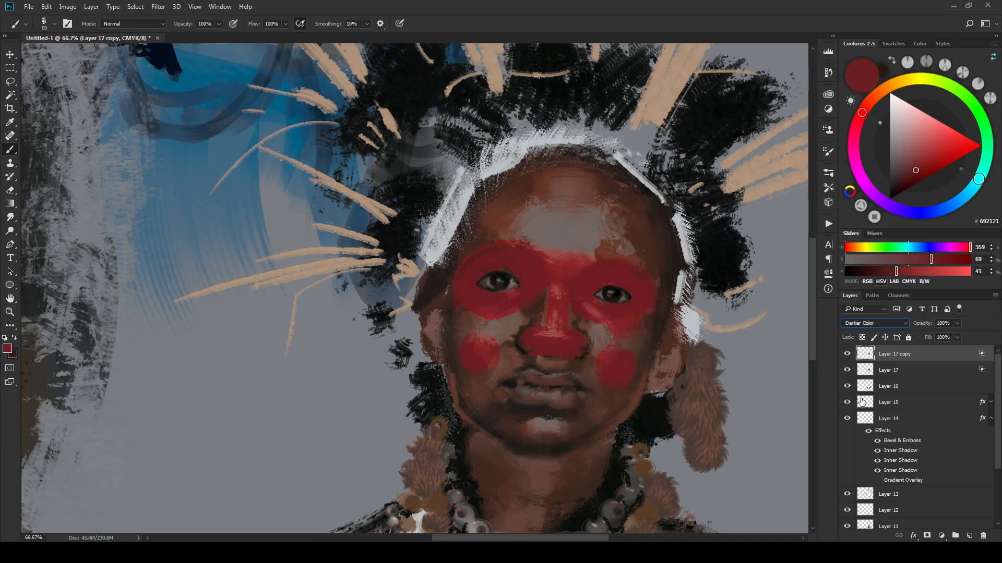
key(Down)
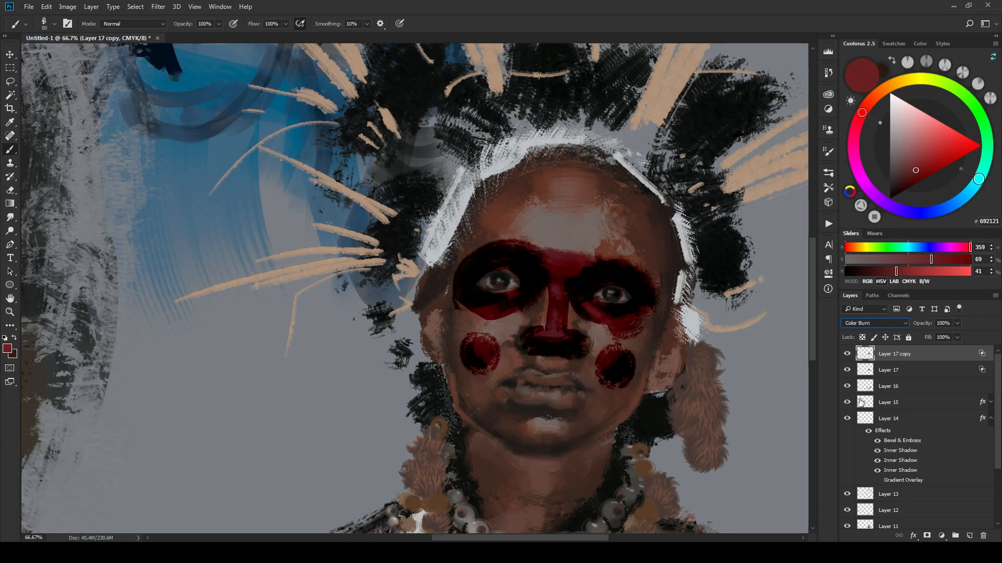
key(Up)
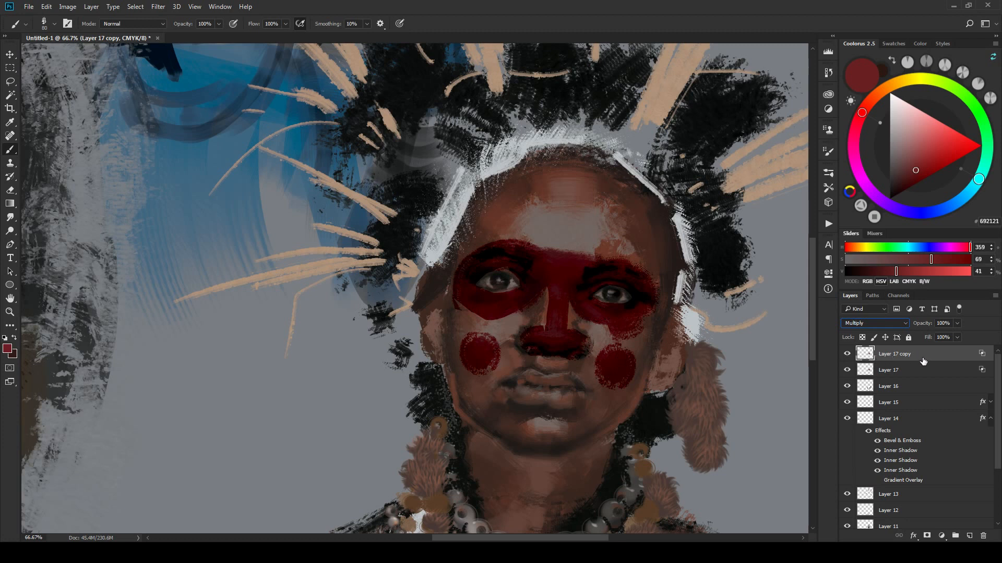
Step: In the duplicated face-paint layer's blending options, lower the underlying layer's Blend If highlight limit to about 19 and the opacity to 61%
double_click(973, 359)
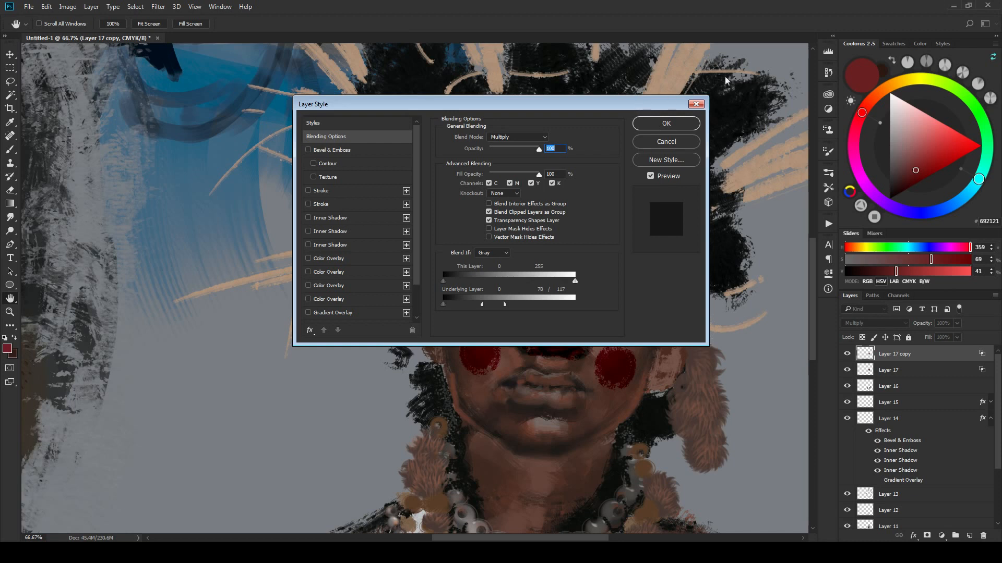
drag(469, 104, 729, 29)
drag(762, 230, 710, 230)
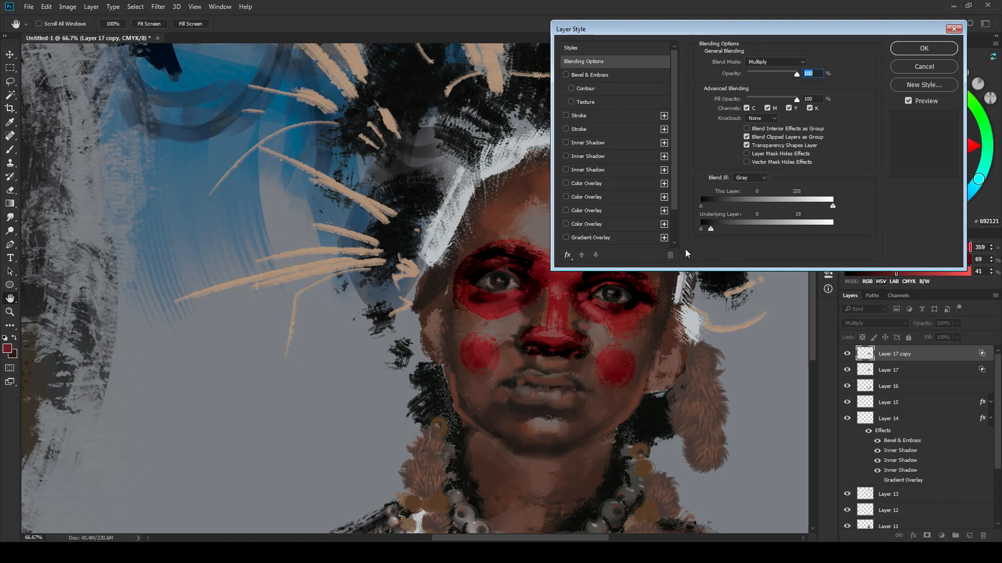
mouse_move(767, 74)
mouse_down()
mouse_move(733, 78)
mouse_move(778, 77)
mouse_up()
Step: Split the copy's underlying-layer Blend If highlight limit to about 21 / 38, check the face, and apply the blending options
key(alt)
drag(716, 230, 725, 229)
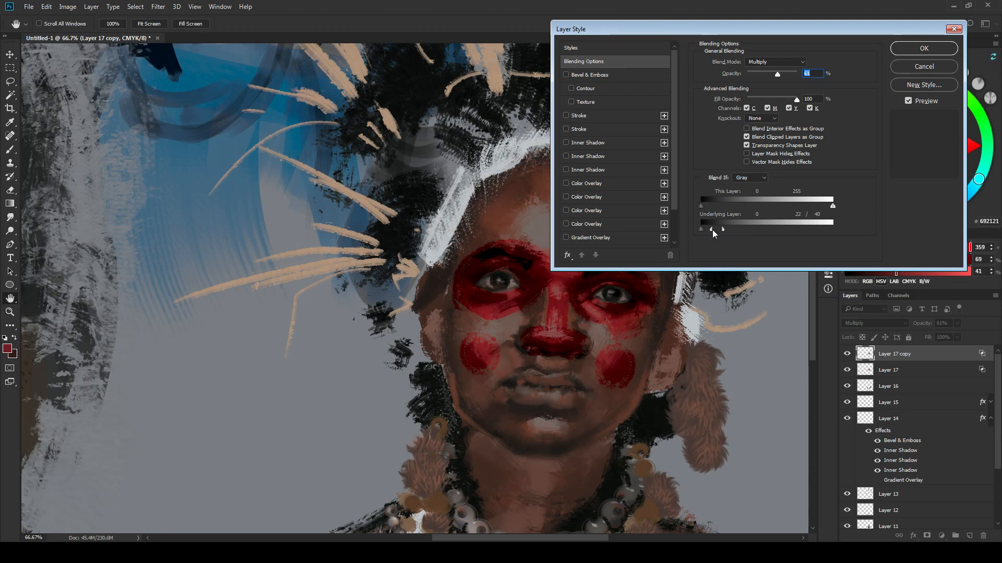
drag(712, 230, 726, 230)
drag(712, 229, 719, 229)
drag(784, 31, 282, 77)
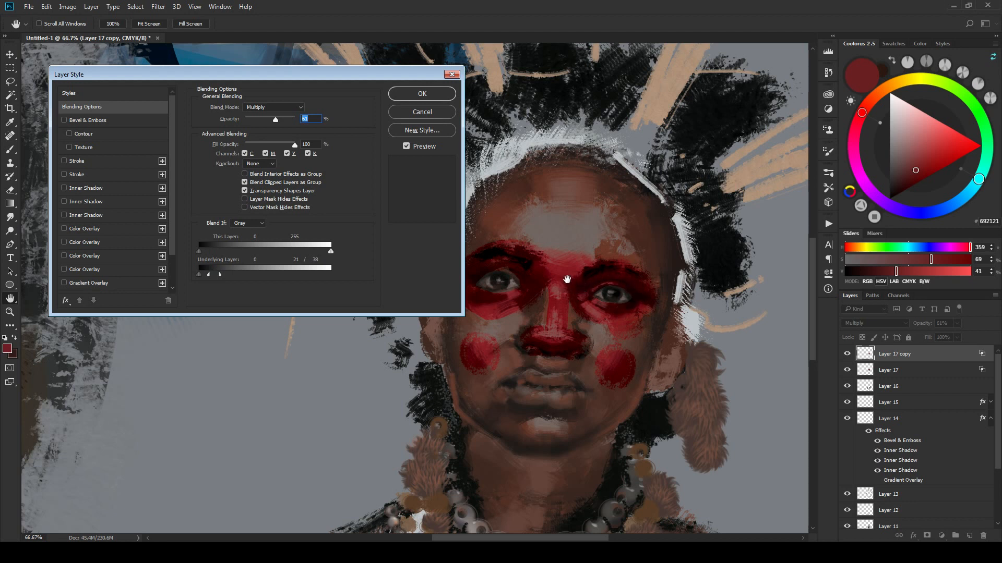
drag(361, 70, 383, 73)
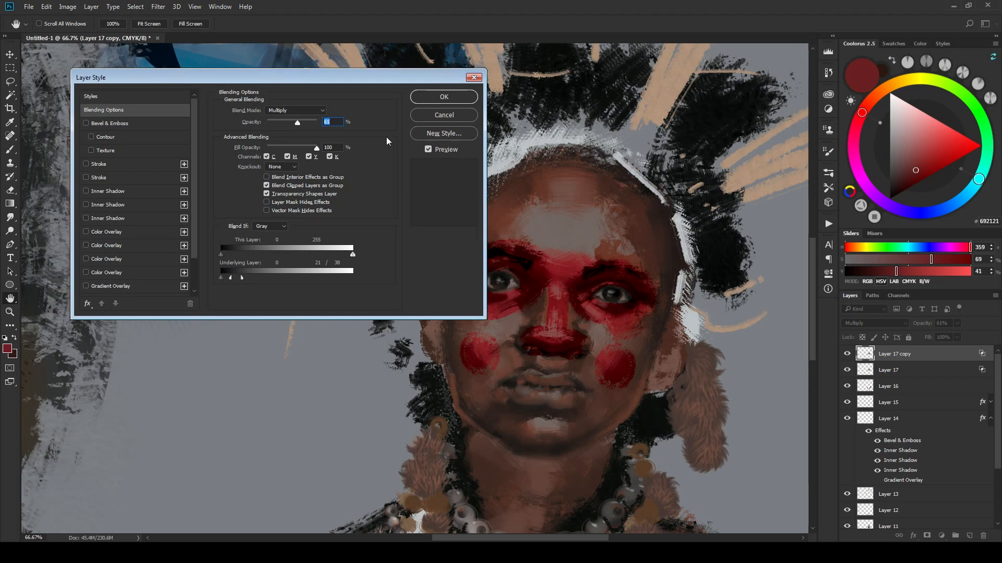
drag(703, 61, 882, 47)
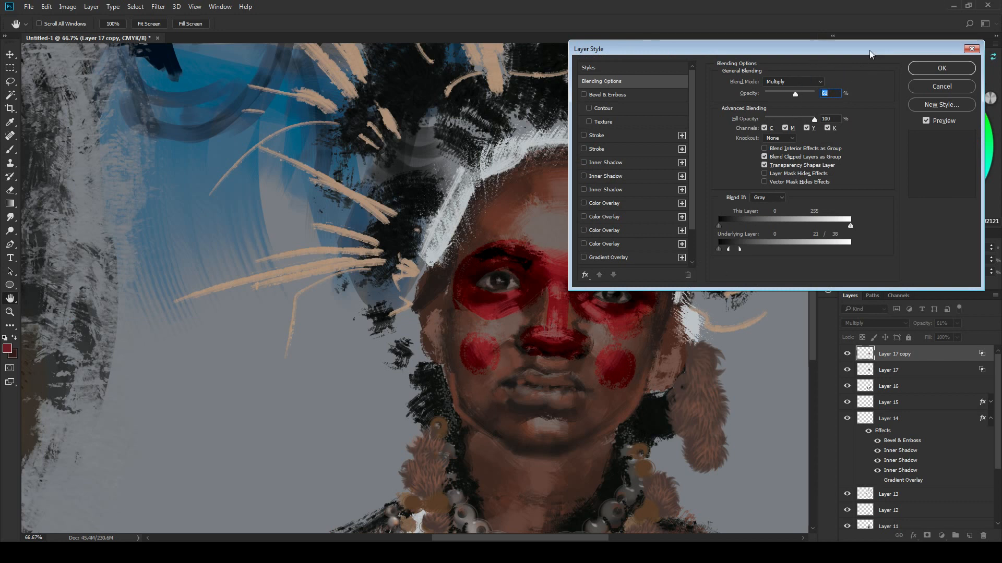
drag(694, 48, 217, 60)
click(474, 92)
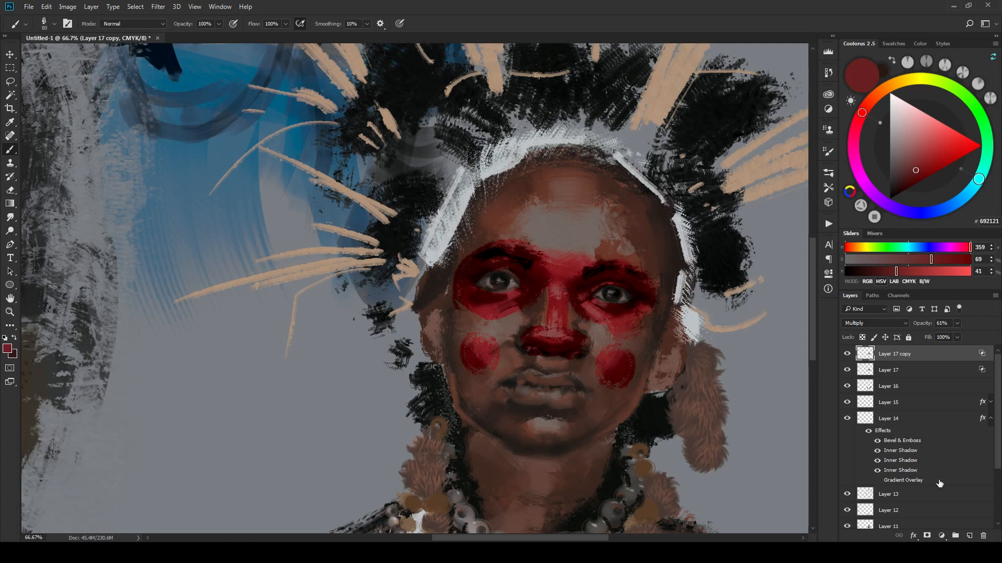
Step: Create a new layer above the face paint and sample a light grey from the white headband as the brush colour
click(969, 536)
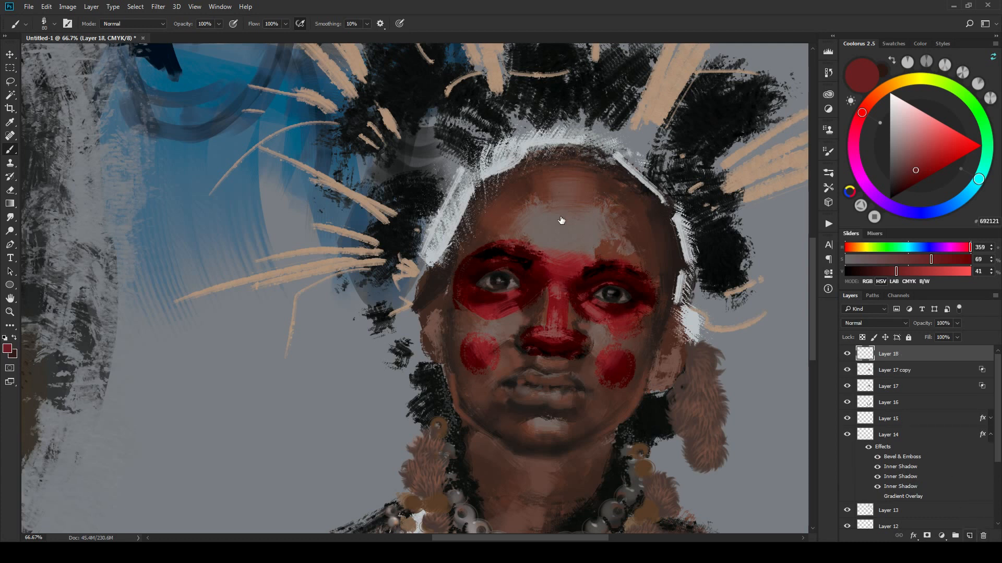
alt+click(528, 143)
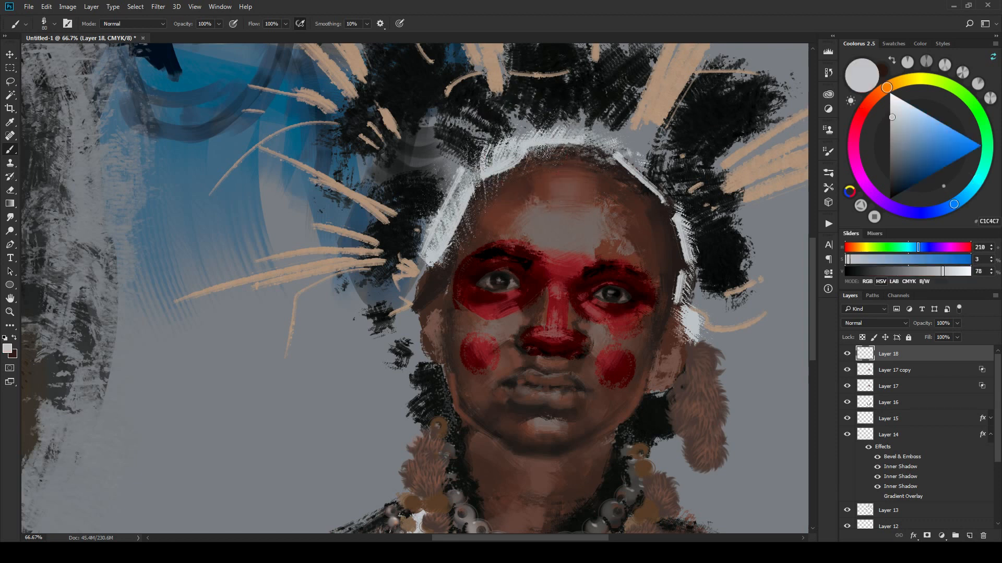
click(627, 146)
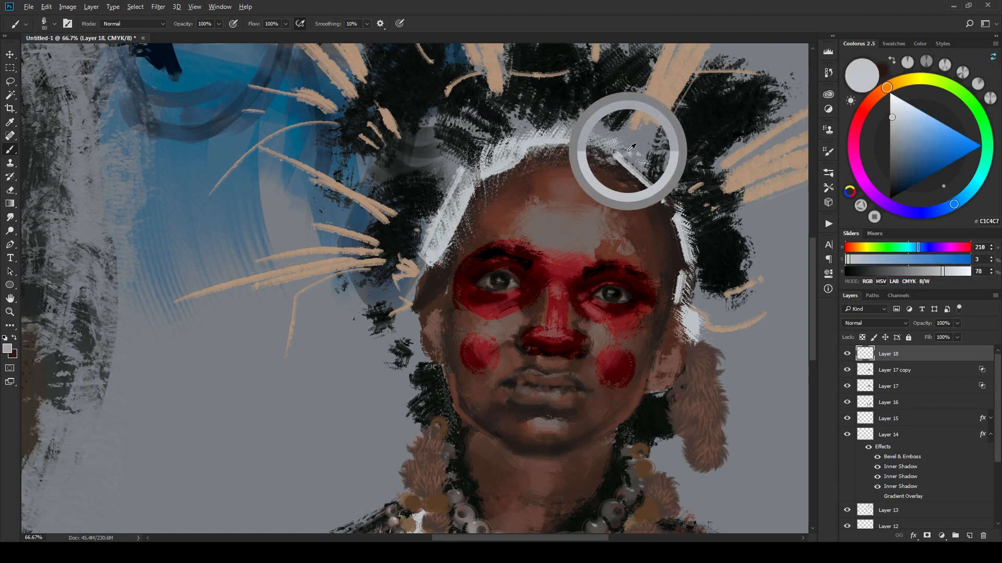
alt+click(628, 147)
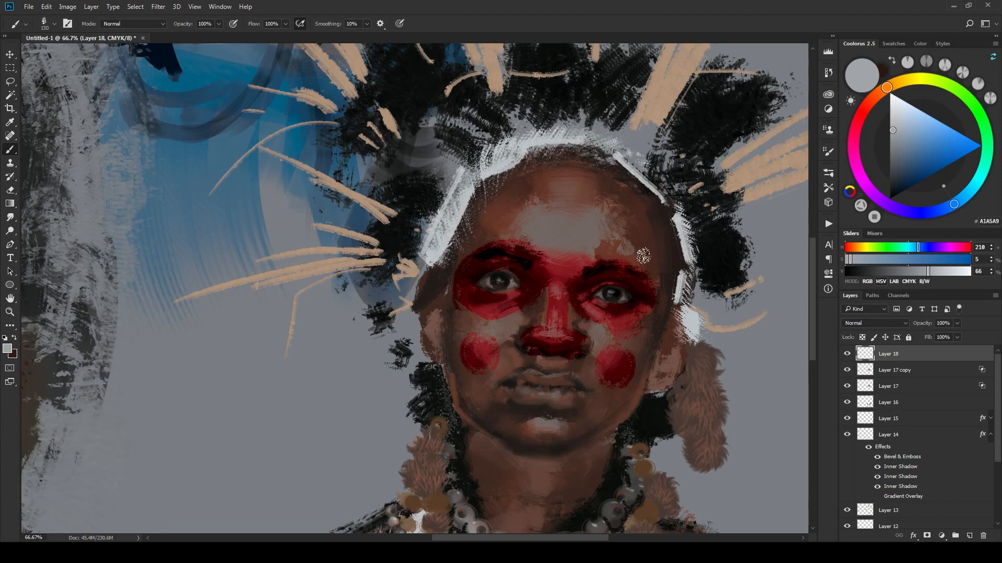
Step: Resize the brush and paint a ring of light grey dots around the red cheek circle on the viewer's right
key(bracketleft)
key(bracketleft)
key(bracketright)
click(614, 347)
click(632, 351)
key(bracketleft)
click(634, 374)
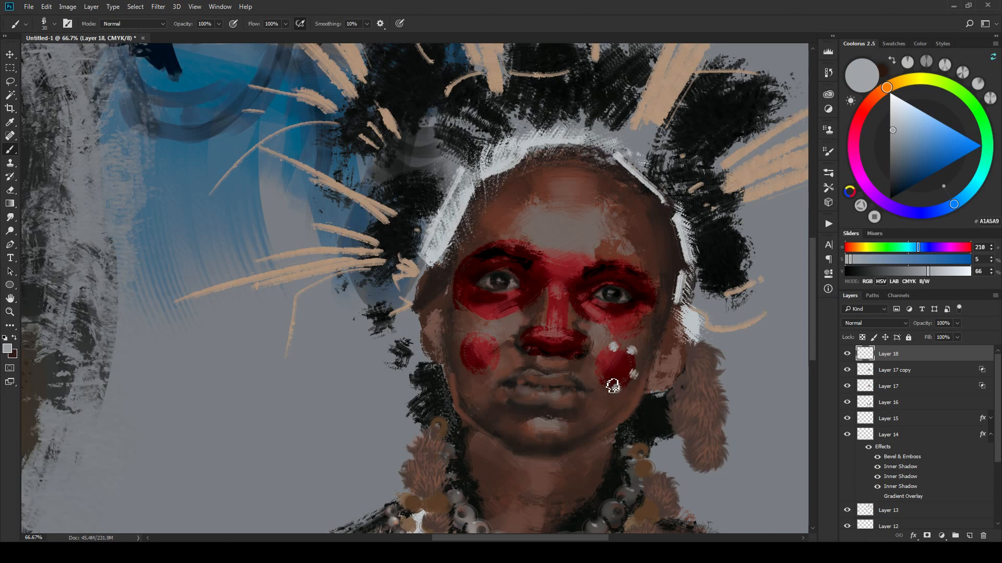
click(616, 389)
click(600, 379)
click(598, 365)
click(613, 347)
Step: Paint a ring of slightly smaller light grey dots around the red cheek circle on the viewer's left
key(bracketleft)
click(477, 372)
click(488, 371)
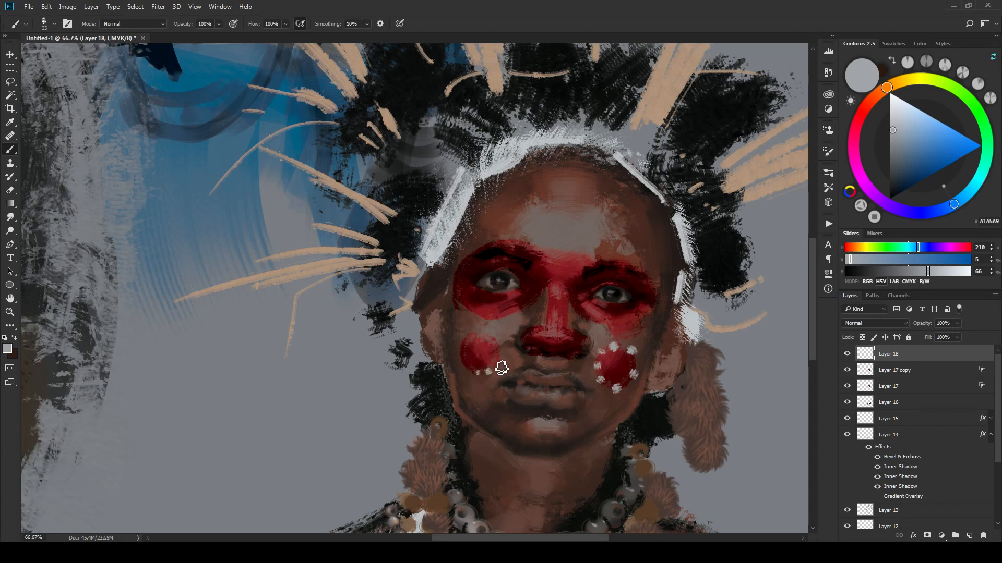
click(497, 366)
click(500, 357)
key(bracketright)
click(499, 348)
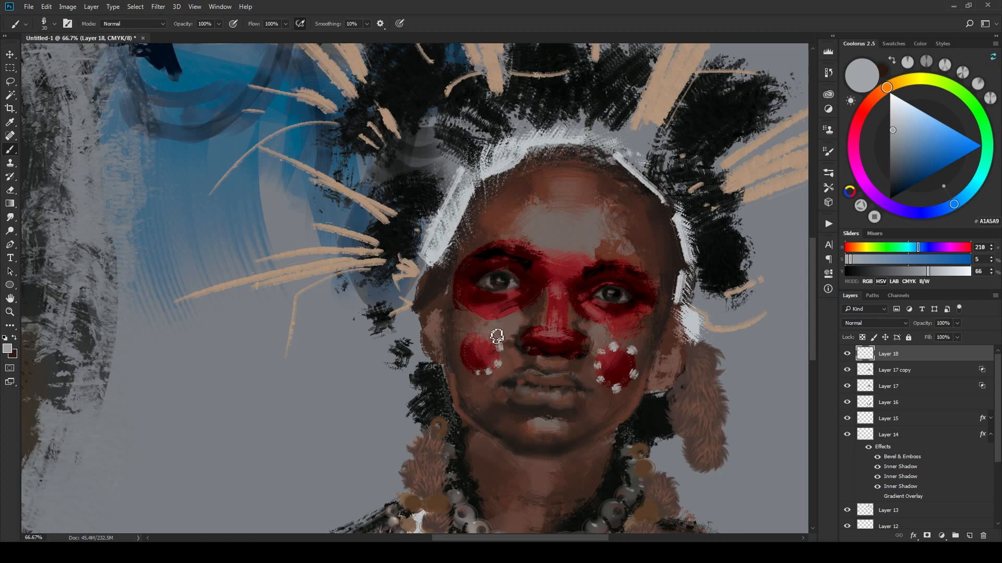
click(488, 333)
click(471, 333)
click(461, 350)
key(bracketleft)
key(bracketleft)
click(463, 363)
click(476, 372)
Step: Dot light grey paint around the outline of the red eye patch on the viewer's left, up to the nose bridge
key(bracketright)
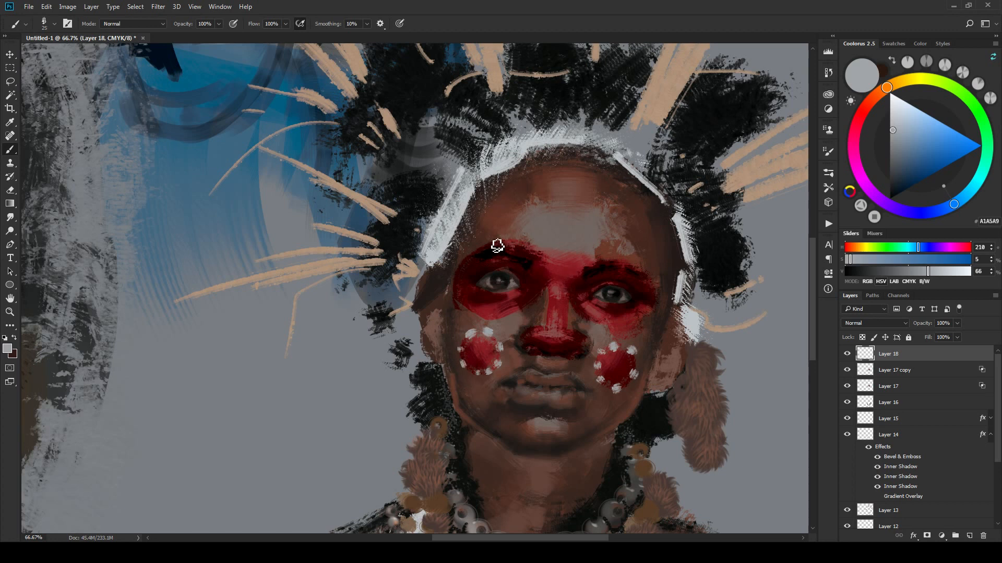
click(473, 252)
click(505, 240)
click(523, 243)
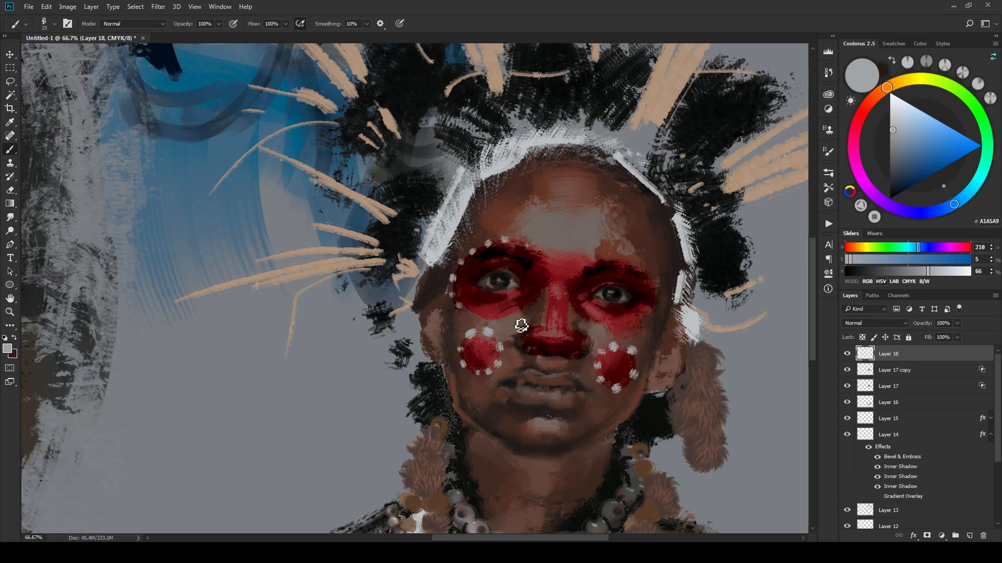
click(484, 317)
click(501, 317)
click(515, 313)
click(530, 304)
click(538, 296)
click(547, 287)
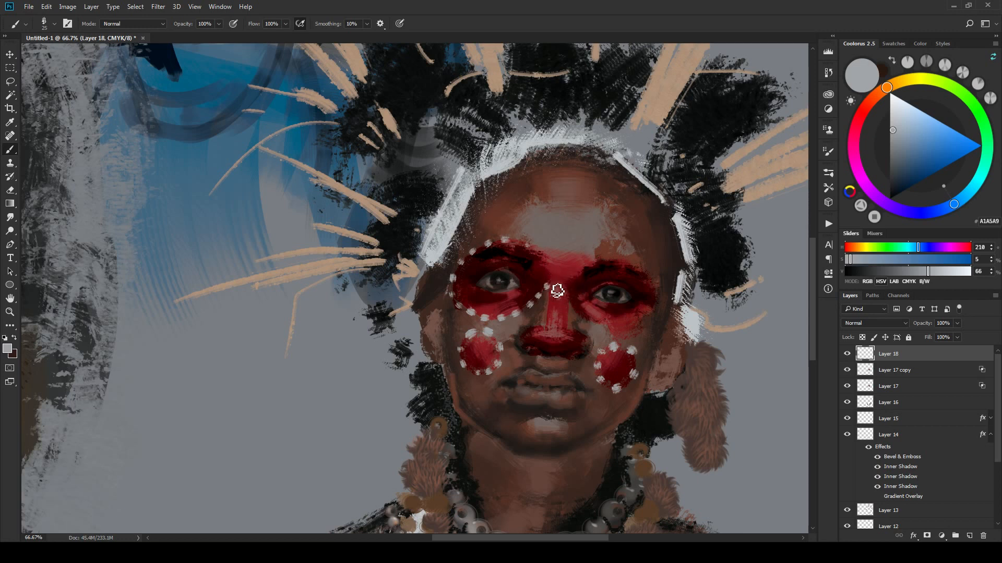
Step: Dot light grey paint beside the nose and along the lower and outer edge of the eye patch on the viewer's right
key(bracketleft)
click(587, 321)
key(bracketright)
click(601, 325)
click(613, 333)
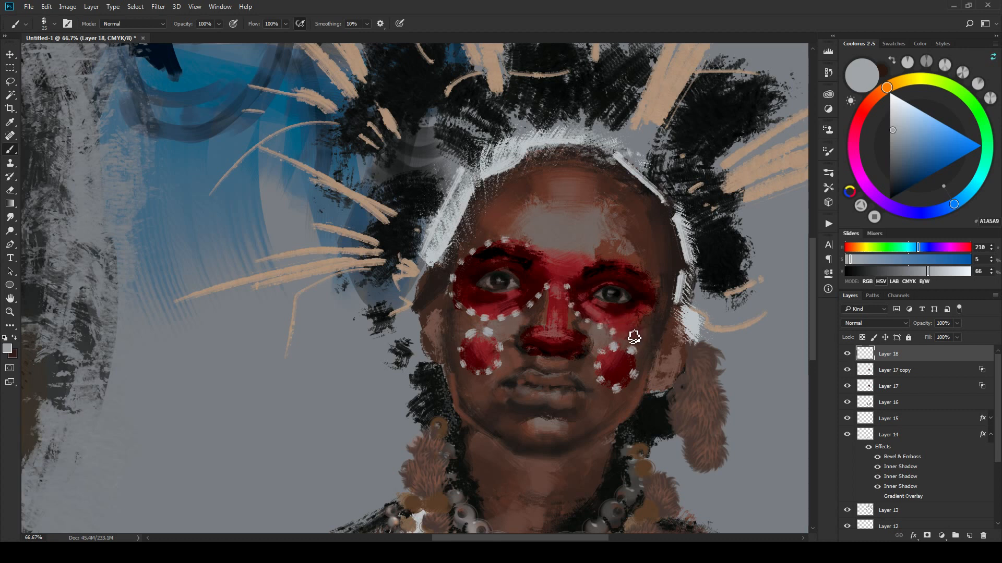
click(625, 332)
click(640, 324)
click(649, 317)
click(657, 295)
Step: Continue the light grey dots along the upper edge of the red band, over the viewer's-right brow and across the nose bridge
key(bracketright)
click(642, 268)
click(633, 266)
click(619, 259)
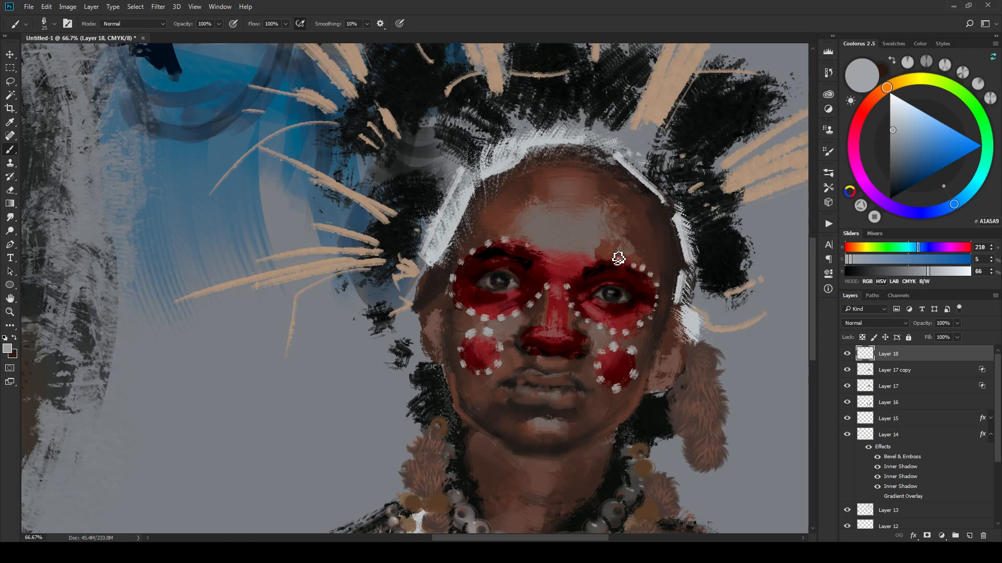
click(605, 259)
click(590, 256)
click(579, 255)
click(566, 252)
mouse_move(522, 244)
mouse_down()
mouse_move(553, 261)
mouse_move(605, 253)
mouse_move(629, 260)
mouse_up()
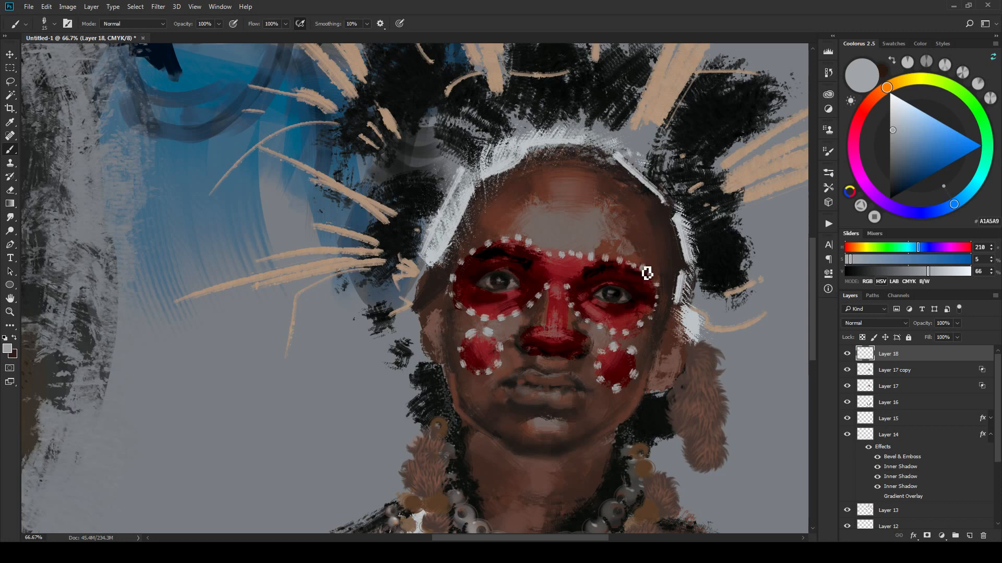
Step: Add small light grey dots down the sides of the nose and around the red paint on its tip
mouse_move(581, 333)
mouse_down()
mouse_move(577, 286)
mouse_move(547, 256)
mouse_up()
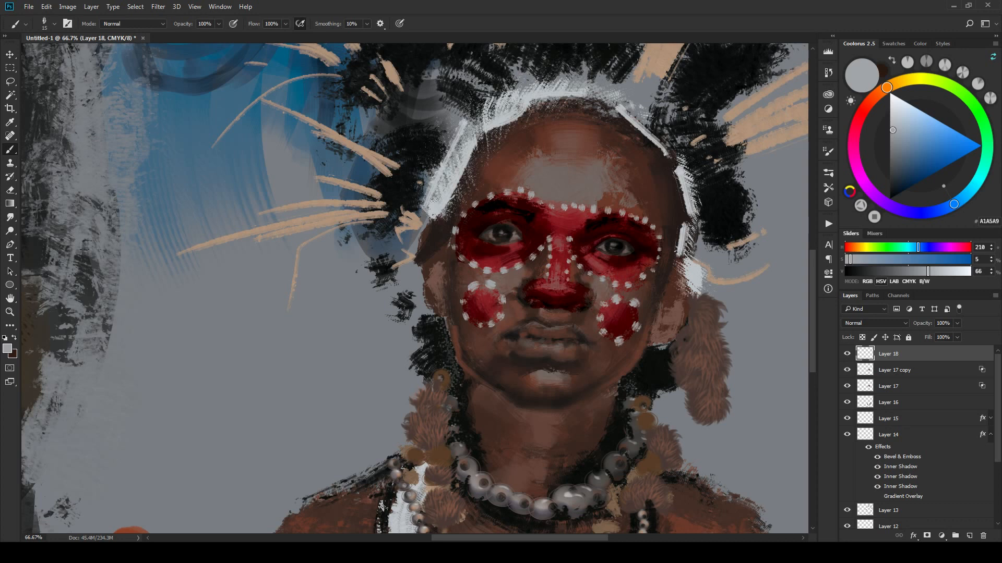
drag(572, 251, 589, 276)
mouse_move(629, 304)
mouse_down()
mouse_move(647, 340)
mouse_move(666, 319)
mouse_up()
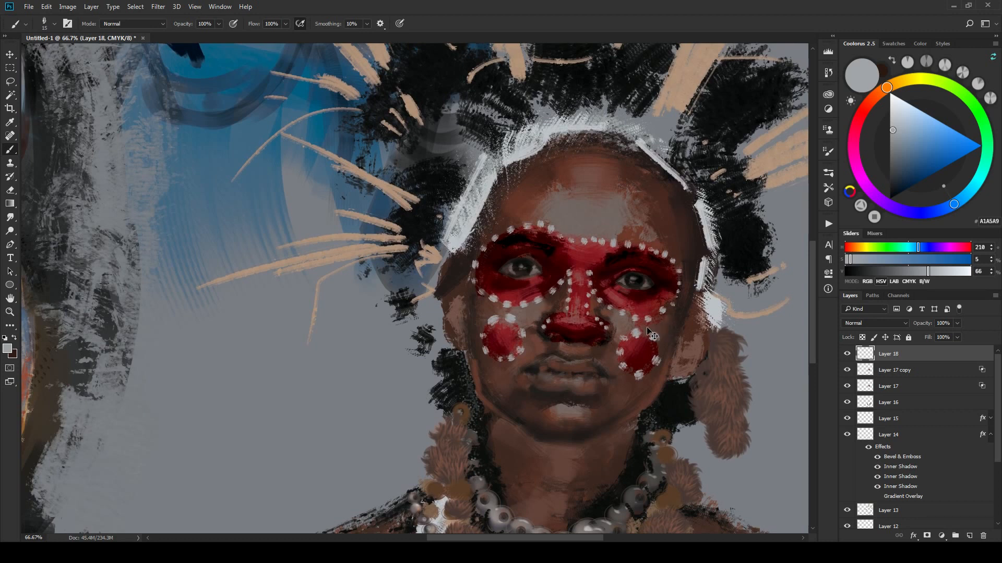
Step: Examine the dotted face paint at several zoom levels, from the whole canvas to a closer view of the portrait
key(ctrl+plus)
key(ctrl+minus)
key(ctrl+minus)
key(ctrl+minus)
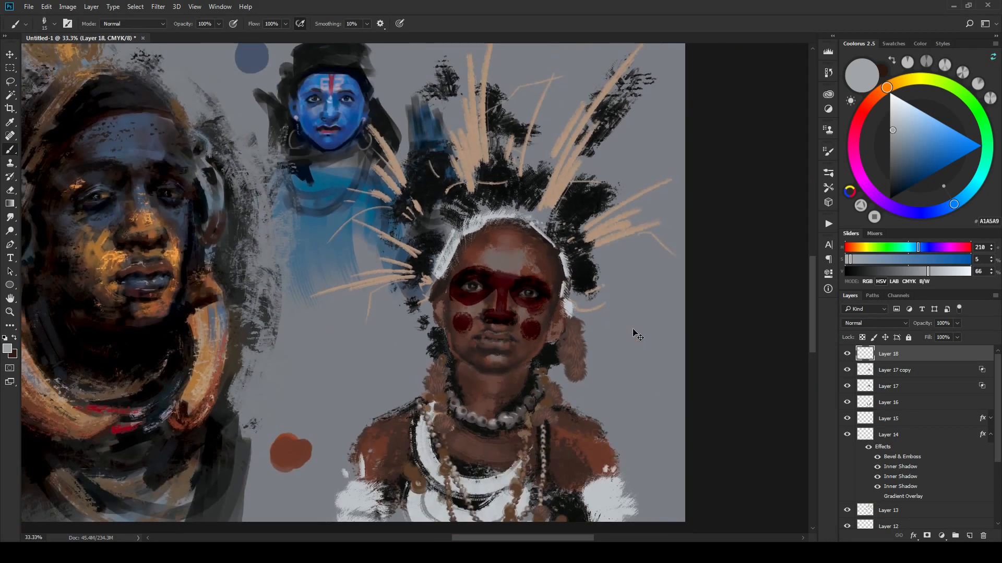
key(ctrl+minus)
key(ctrl+minus)
key(ctrl+minus)
key(ctrl+minus)
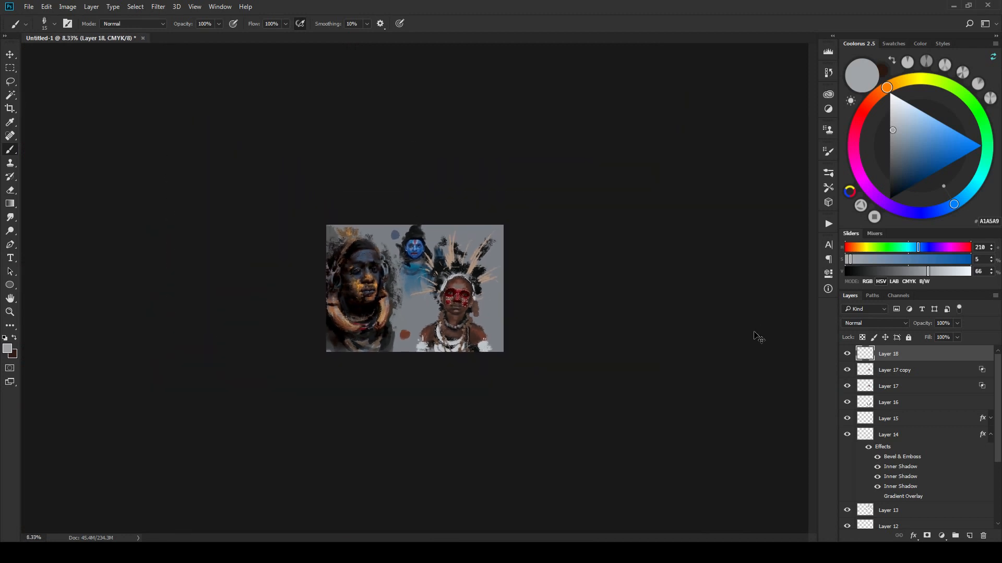
key(ctrl+plus)
key(ctrl+plus)
key(ctrl+plus)
key(ctrl+plus)
key(ctrl+plus)
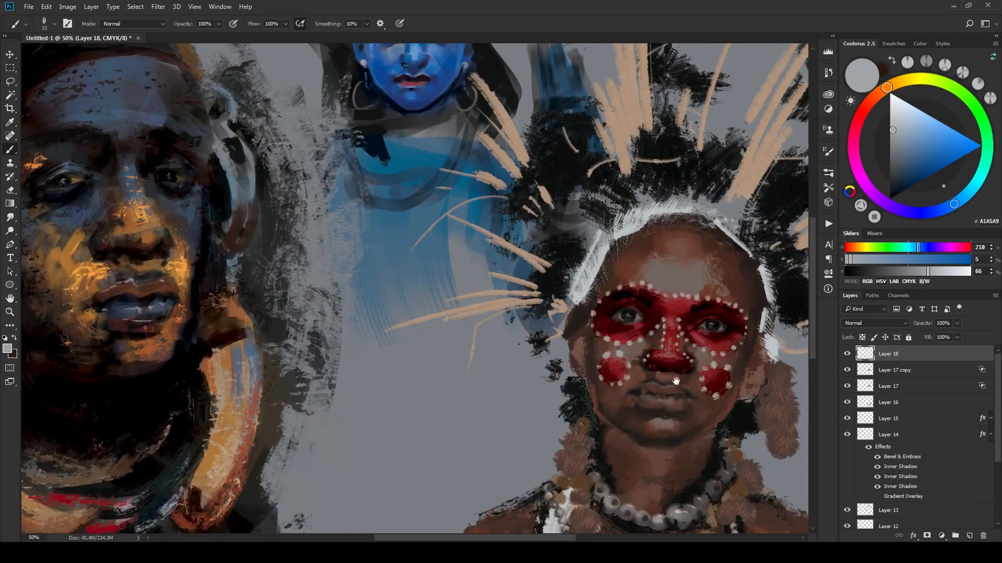
Step: Lock the transparent pixels of the dot layer, Layer 18, and shade the face-paint dots with the darker grey 646568
mouse_move(676, 381)
mouse_down()
mouse_move(661, 389)
mouse_move(675, 376)
mouse_move(714, 387)
mouse_move(709, 398)
mouse_up()
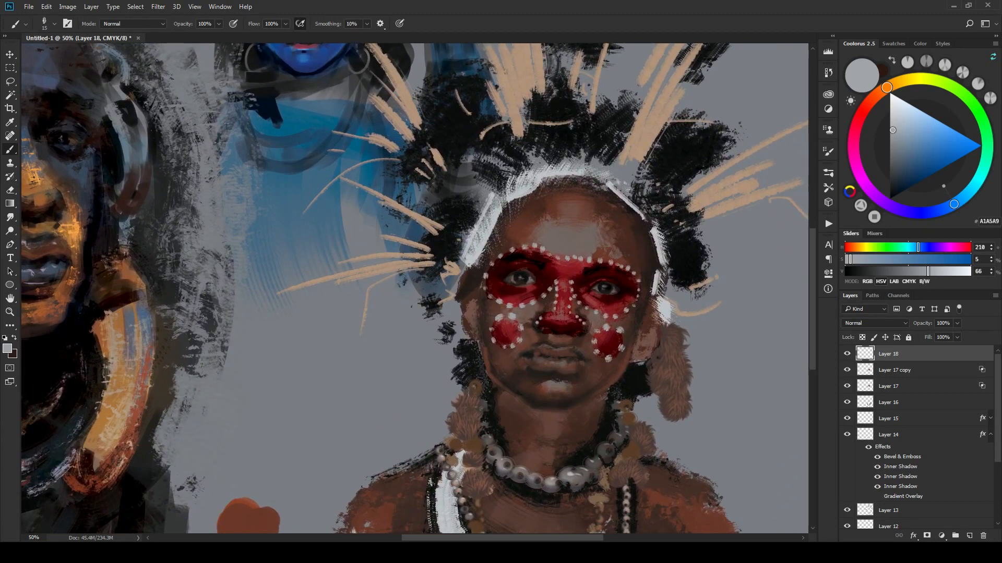
drag(572, 378, 590, 469)
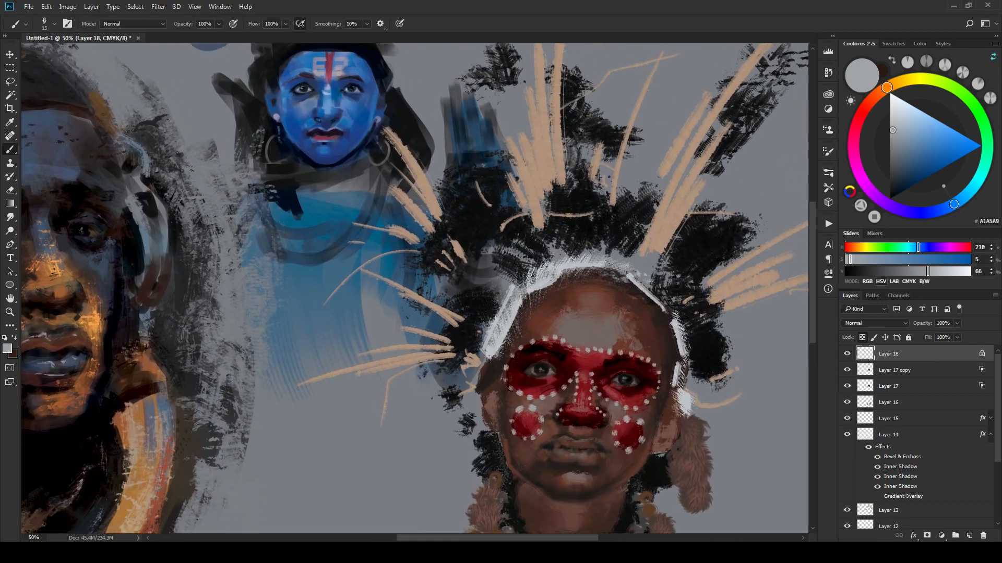
alt+click(471, 373)
drag(524, 351, 511, 293)
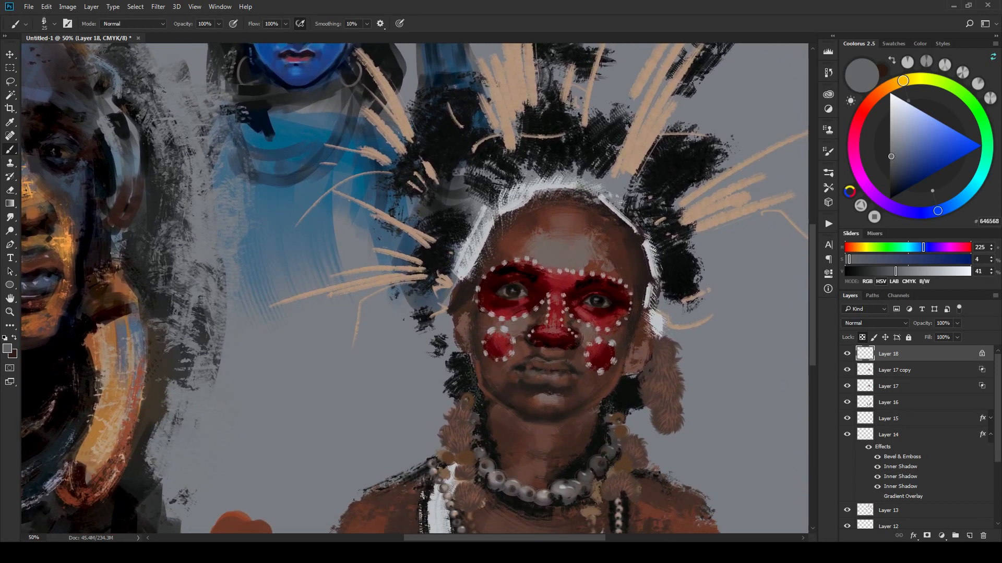
key(bracketright)
key(bracketright)
key(bracketleft)
key(bracketright)
Step: Examine the shaded dots at several zoom levels, from the upper canvas to a closer view of the face
key(ctrl+minus)
key(ctrl+minus)
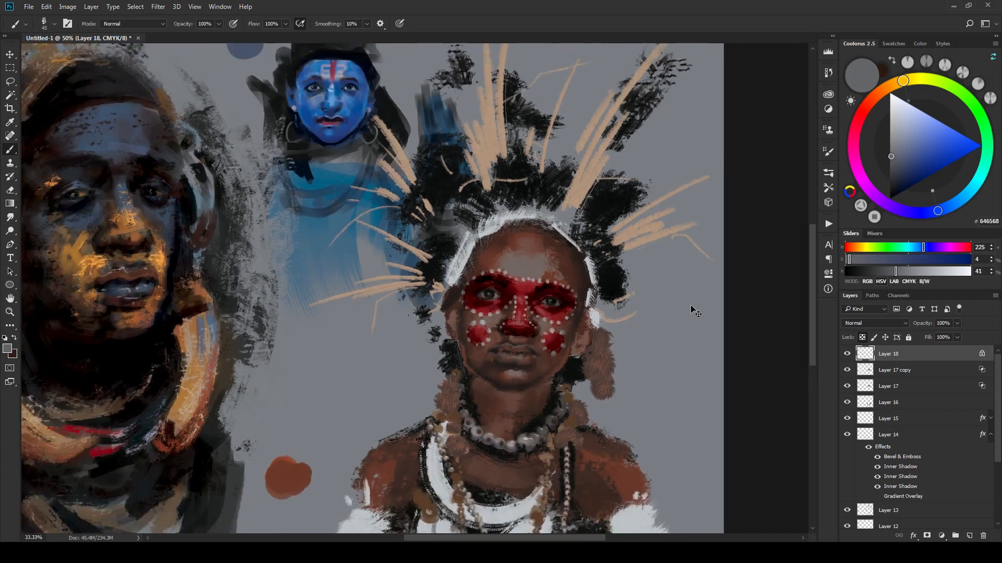
key(ctrl+plus)
key(ctrl+minus)
key(ctrl+minus)
key(ctrl+plus)
key(ctrl+plus)
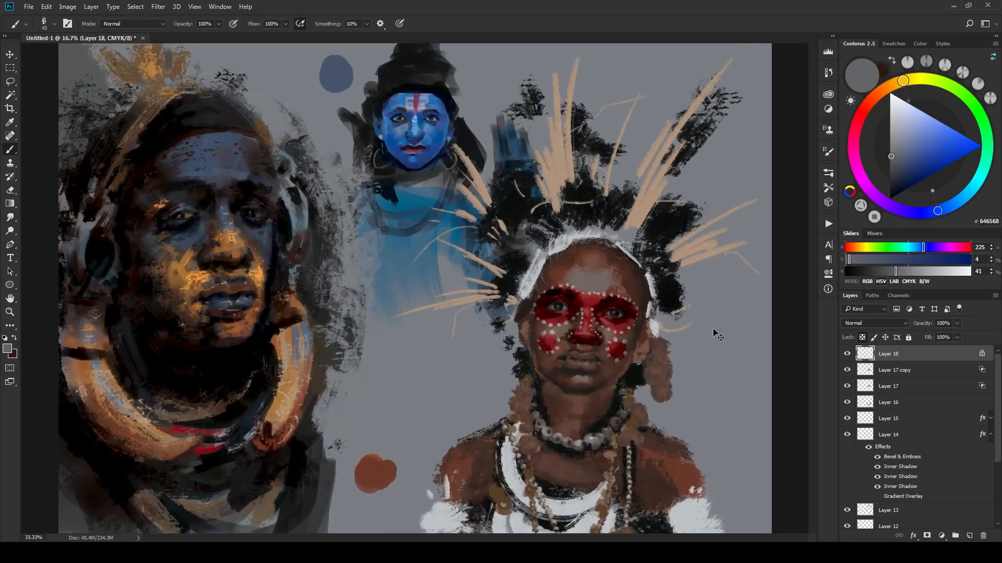
key(ctrl+plus)
key(ctrl+plus)
drag(705, 353, 548, 307)
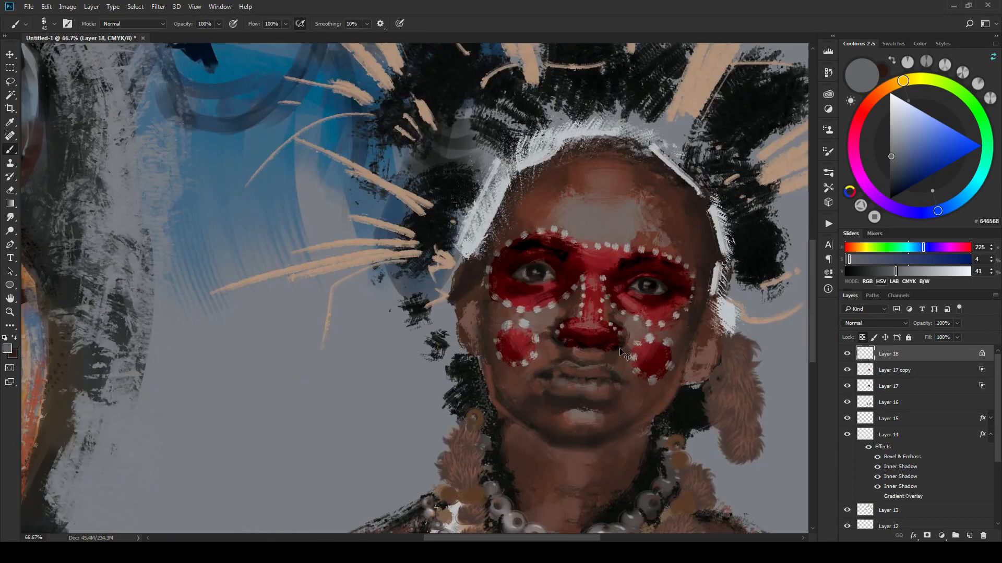
Step: Darken the dots near the outer brow and edge of the eye patch on the viewer's right with grey
mouse_move(666, 346)
mouse_down()
mouse_move(600, 344)
mouse_move(637, 337)
mouse_up()
scroll(642, 341, up, 2)
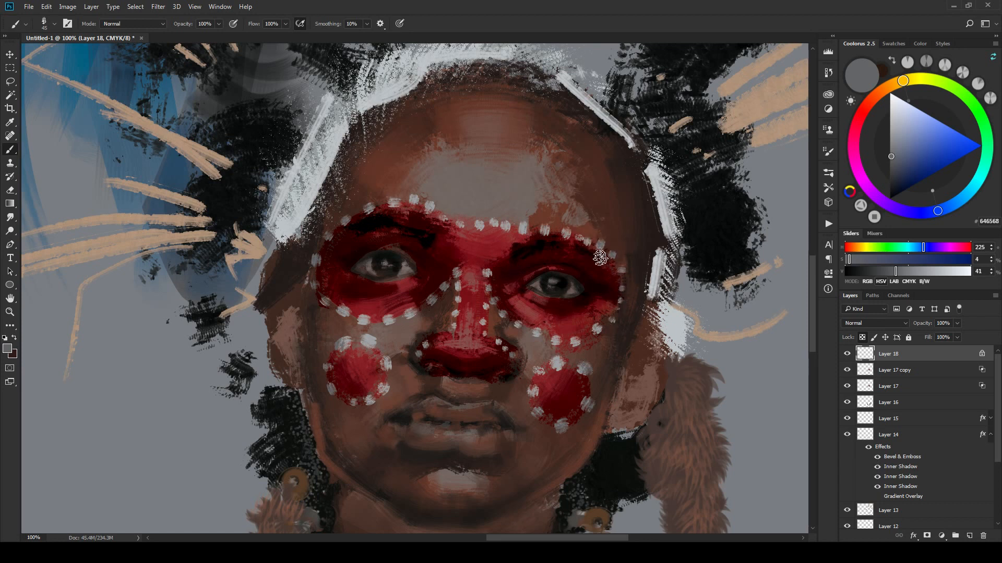
drag(600, 258, 604, 269)
Step: Check how the dotted face paint reads from the whole canvas at thumbnail size and again in a closer view of the portrait
key(ctrl+minus)
key(ctrl+minus)
key(ctrl+minus)
key(ctrl+minus)
key(ctrl+minus)
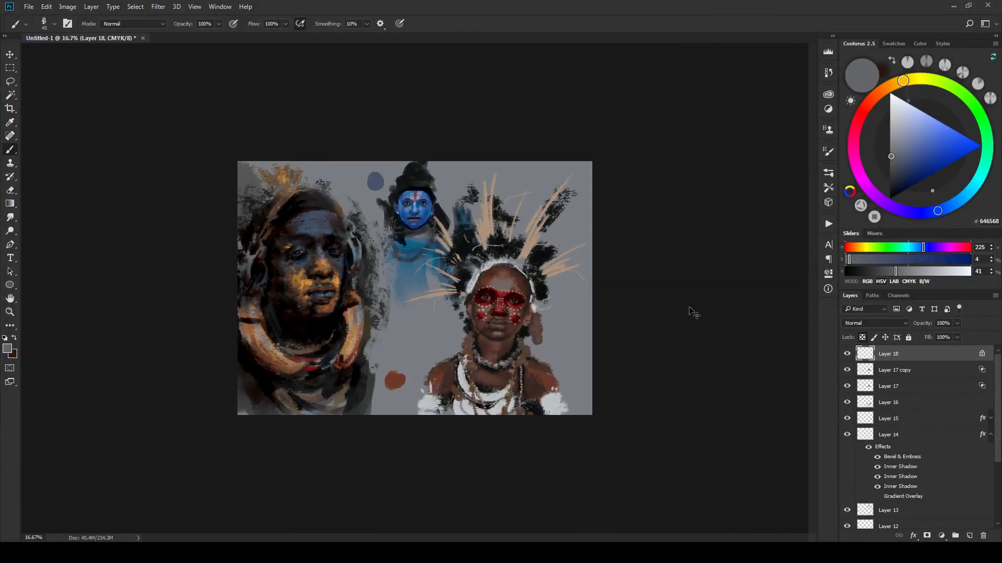
key(ctrl+minus)
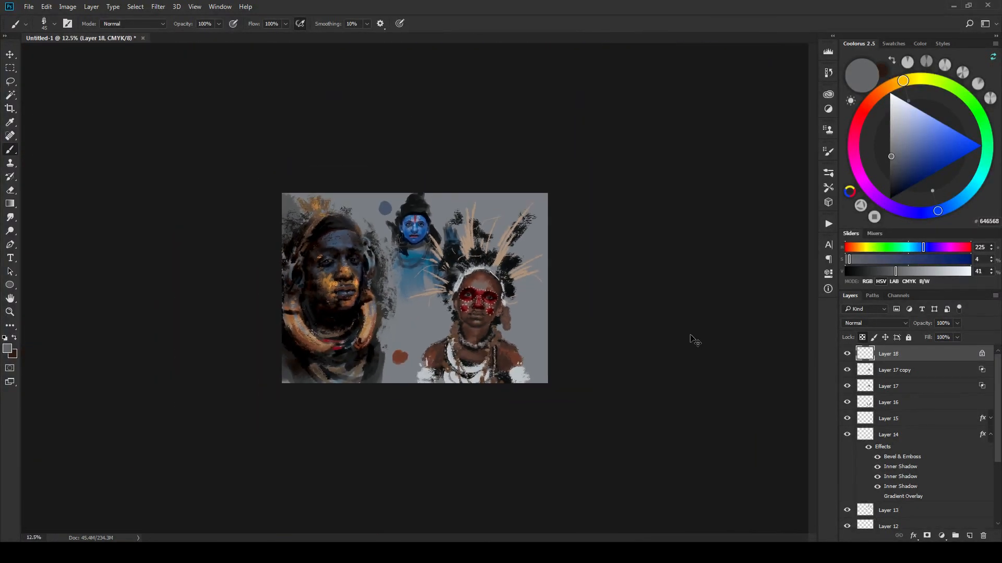
key(ctrl+plus)
key(ctrl+plus)
key(ctrl+plus)
key(ctrl+plus)
key(ctrl+plus)
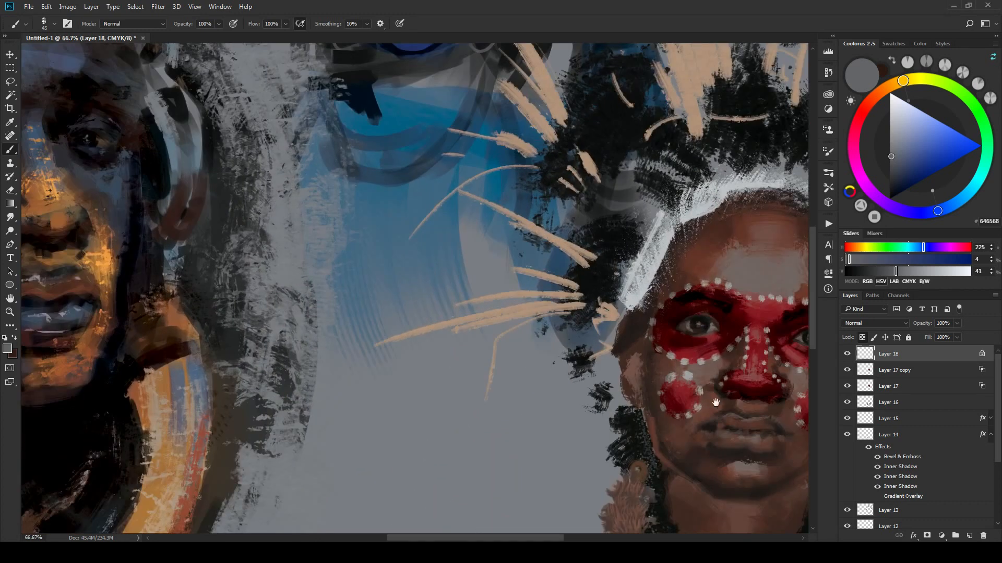
mouse_move(715, 402)
mouse_down()
mouse_move(664, 391)
mouse_move(702, 384)
mouse_move(700, 405)
mouse_up()
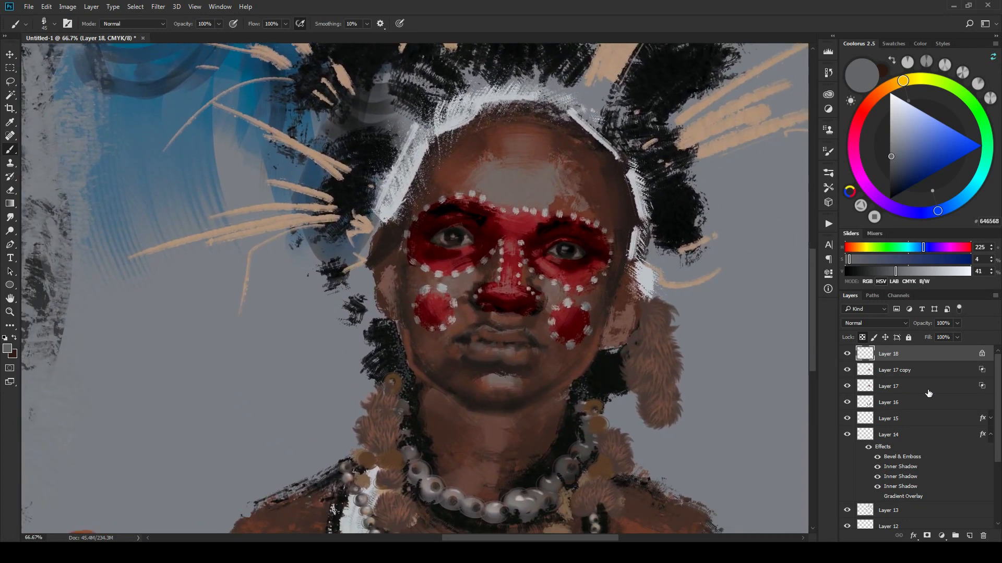
Step: Create a new layer above the dots and prepare a small brush with the pale grey CDCFD3 for facial highlights
click(969, 537)
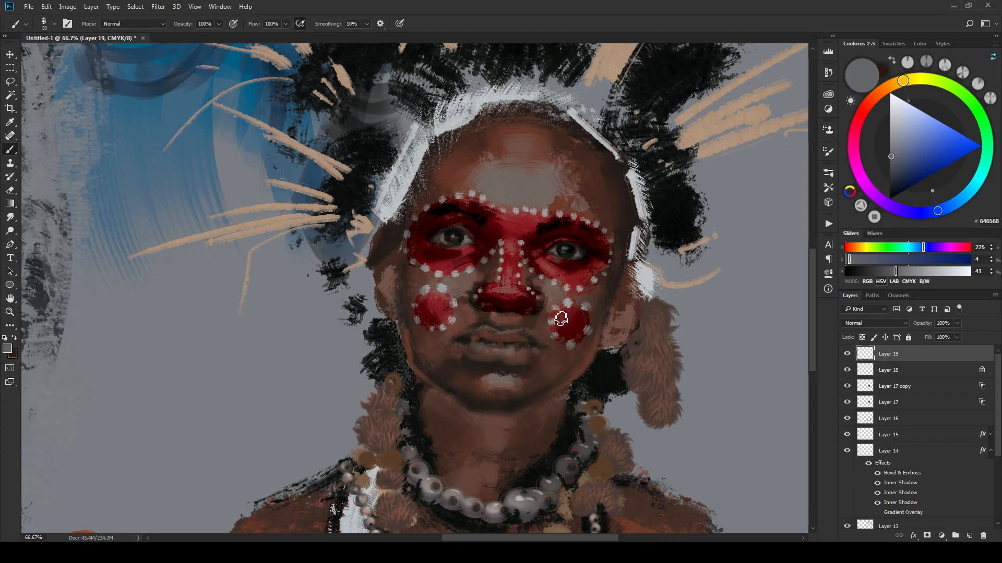
key(bracketleft)
mouse_move(903, 121)
mouse_down()
mouse_move(893, 127)
mouse_move(891, 112)
mouse_up()
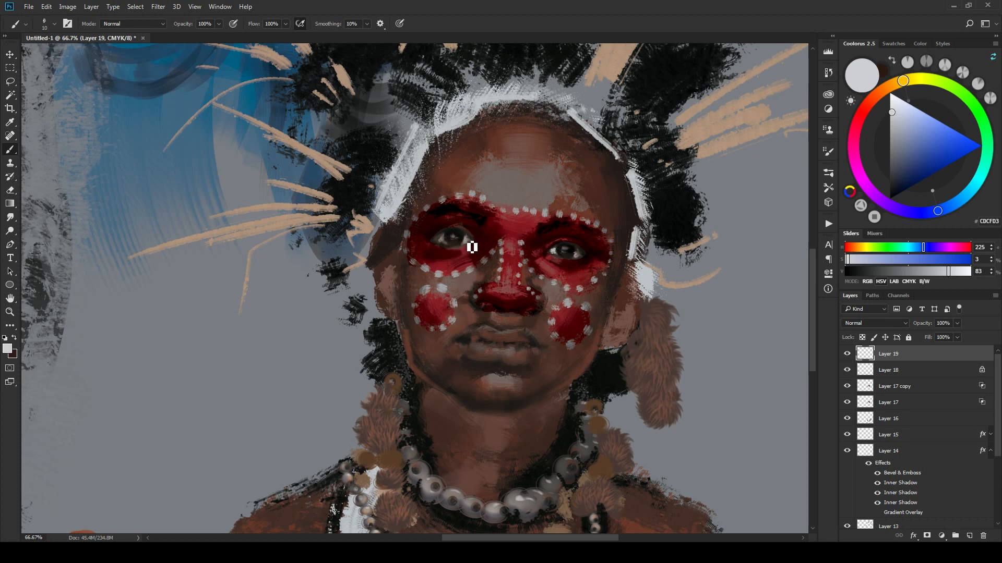
key(ctrl+minus)
key(ctrl+minus)
key(ctrl+minus)
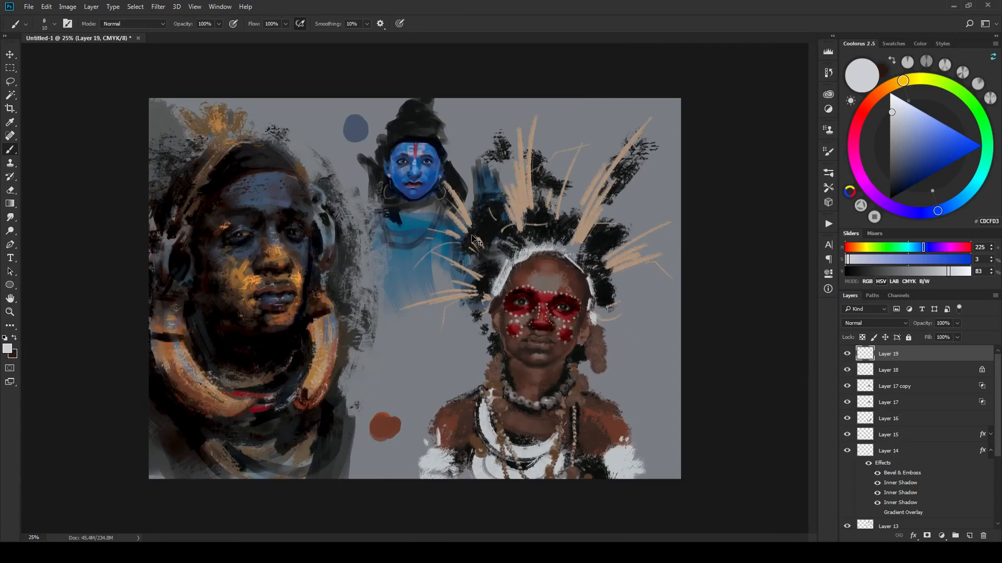
key(ctrl+minus)
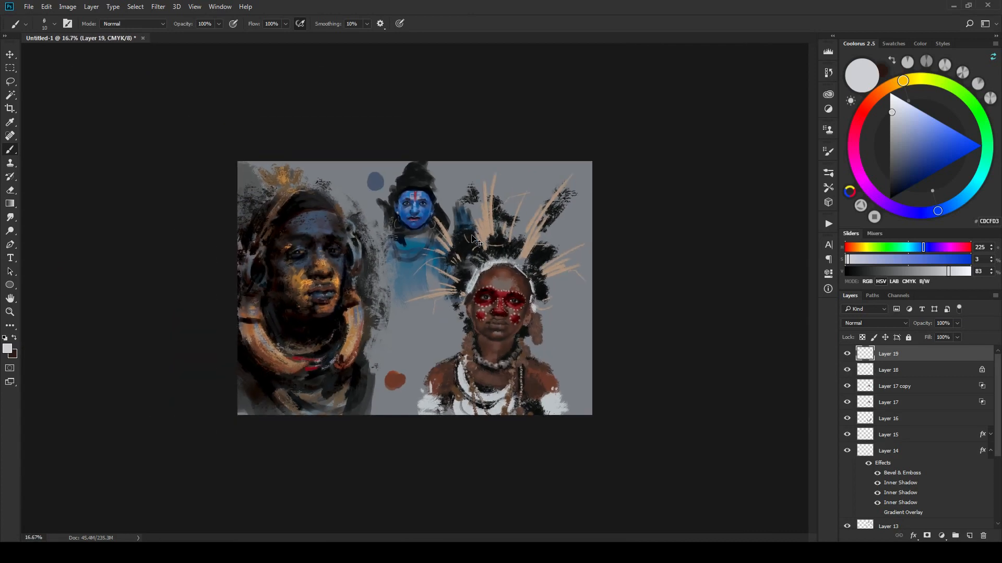
scroll(476, 241, up, 5)
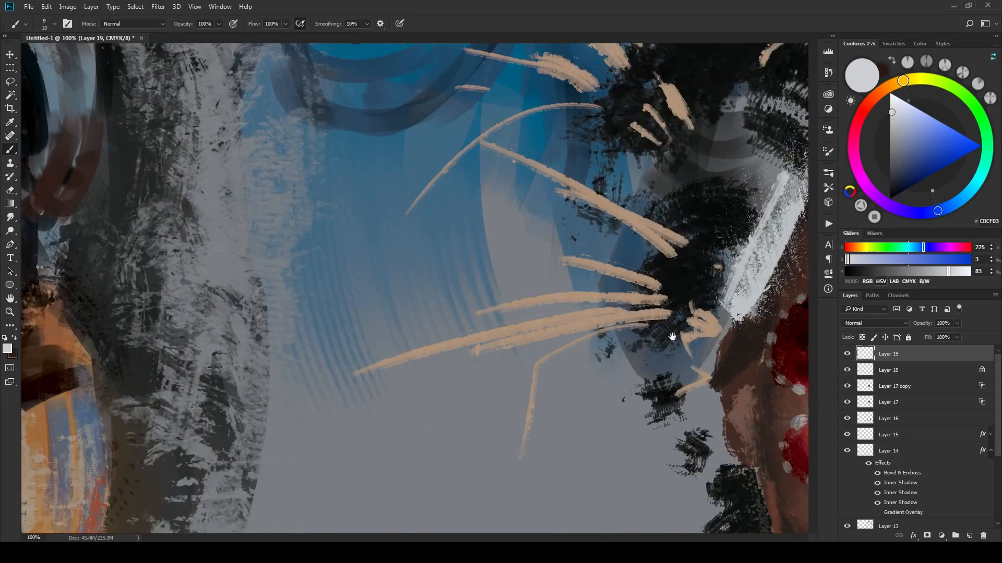
drag(618, 310, 200, 200)
drag(673, 356, 479, 328)
drag(593, 317, 613, 317)
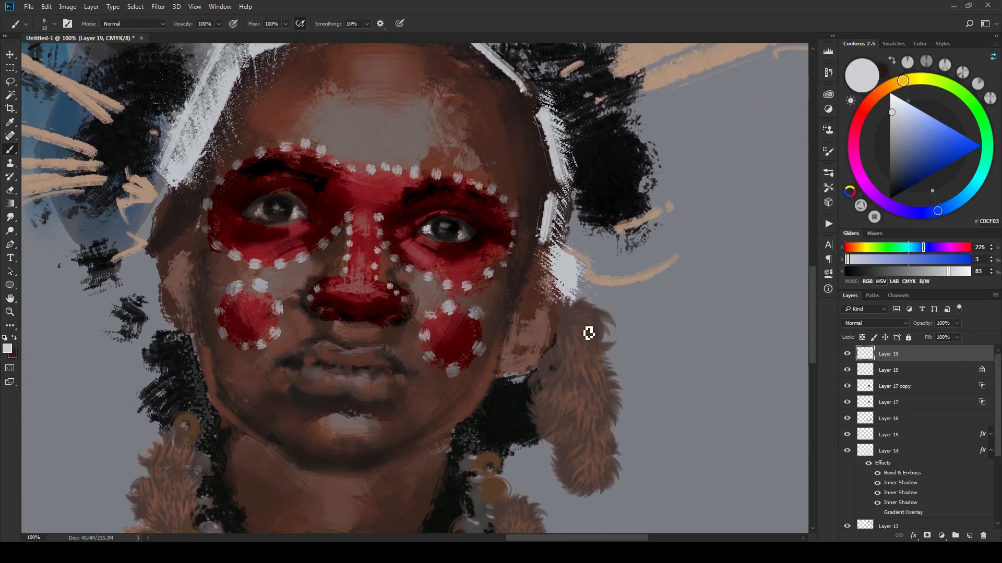
Step: Change the colour to pale blue-grey AFB5C6 and dab small highlights on the centre of the forehead and the lips
key(bracketright)
click(892, 120)
click(897, 121)
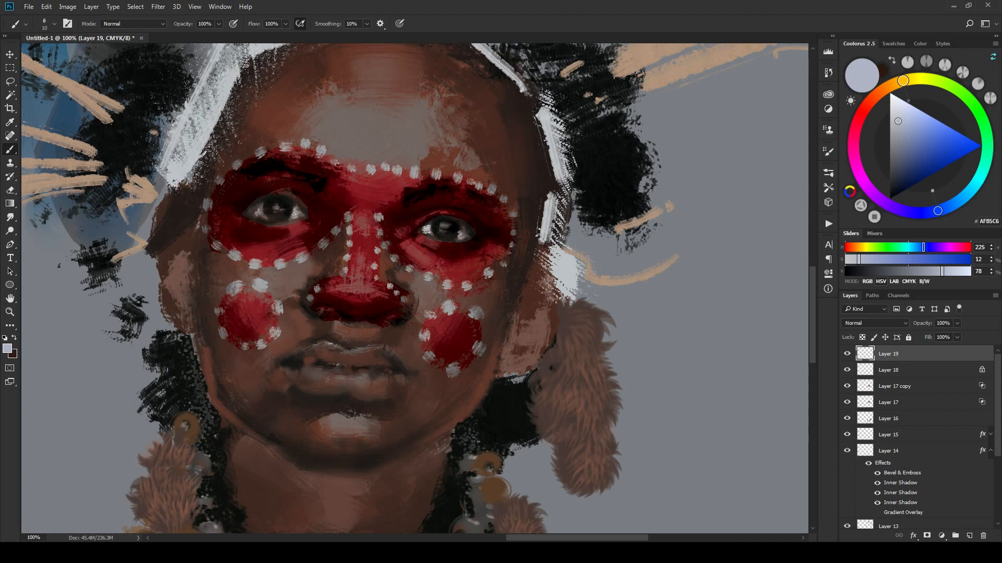
key(bracketright)
key(bracketright)
key(bracketleft)
mouse_move(402, 137)
mouse_down()
mouse_move(371, 129)
mouse_move(384, 104)
mouse_move(343, 119)
mouse_move(405, 145)
mouse_move(377, 135)
mouse_up()
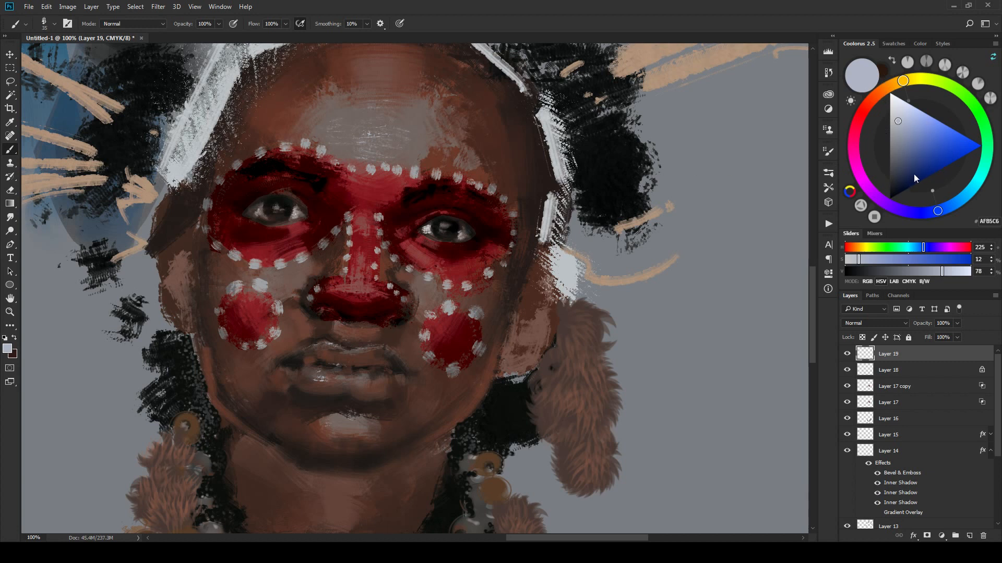
Step: Tint the lower lip with the muted reddish browns 683C38 and 784541
alt+click(366, 379)
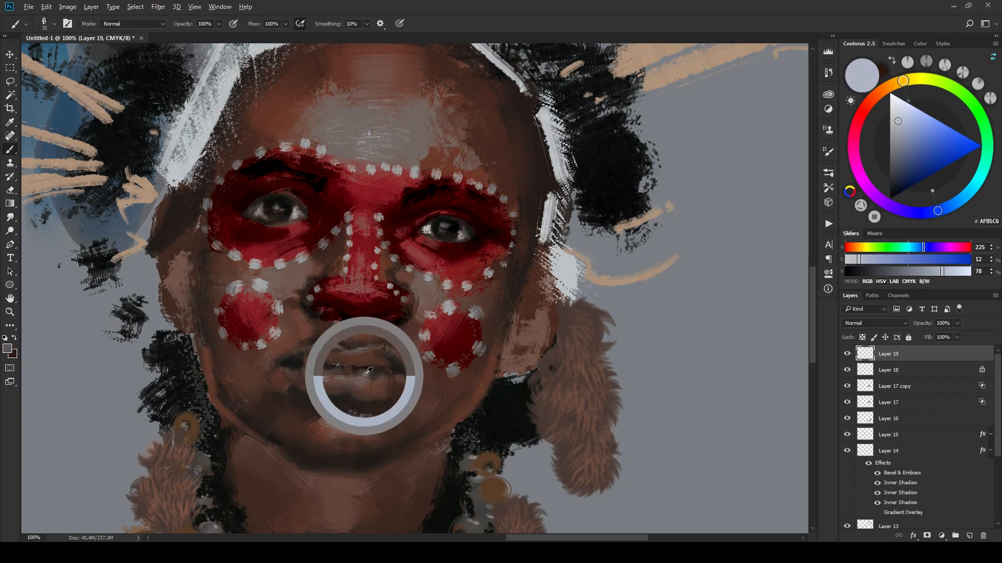
drag(877, 92, 863, 108)
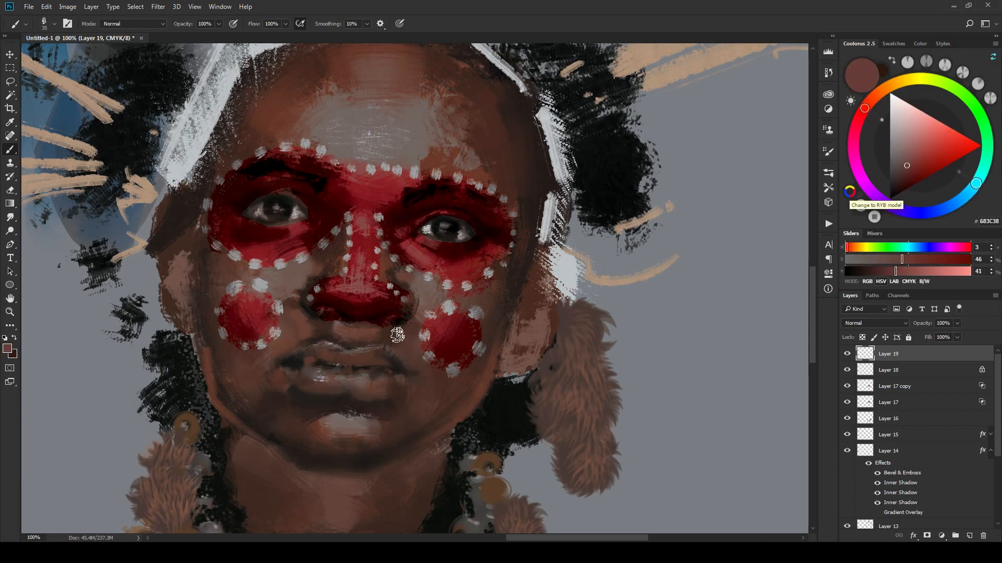
mouse_move(333, 376)
mouse_down()
mouse_move(312, 377)
mouse_move(386, 382)
mouse_up()
click(906, 159)
click(910, 160)
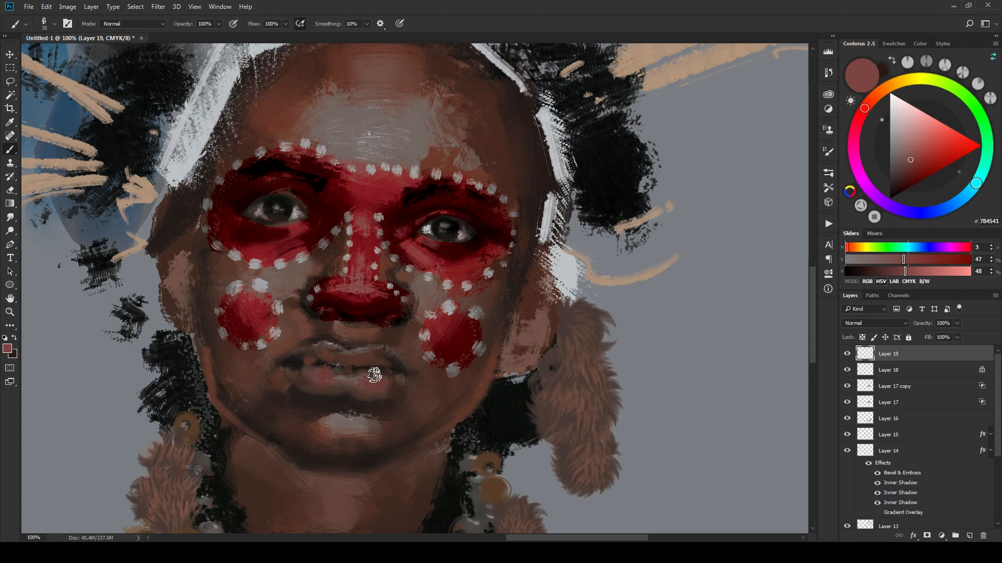
drag(375, 374, 309, 380)
Step: Build up dusty pink 966865 strokes on the lips with a smaller brush
key(bracketleft)
key(bracketleft)
click(907, 147)
drag(373, 386, 347, 376)
key(bracketright)
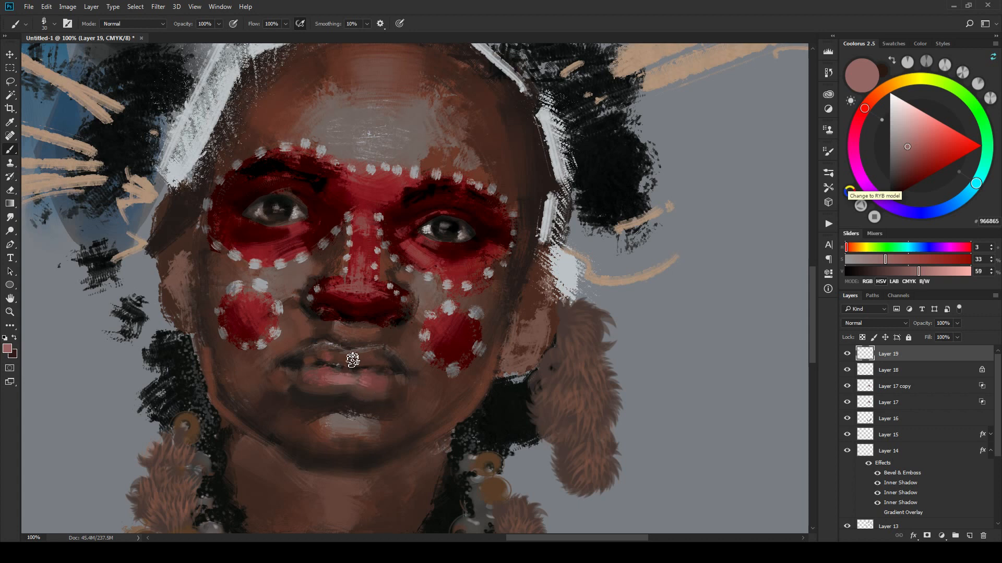
Step: Highlight the lower lip in pale pink blended with sampled lip tones, and soften the chin highlight with sampled grey-brown
click(905, 132)
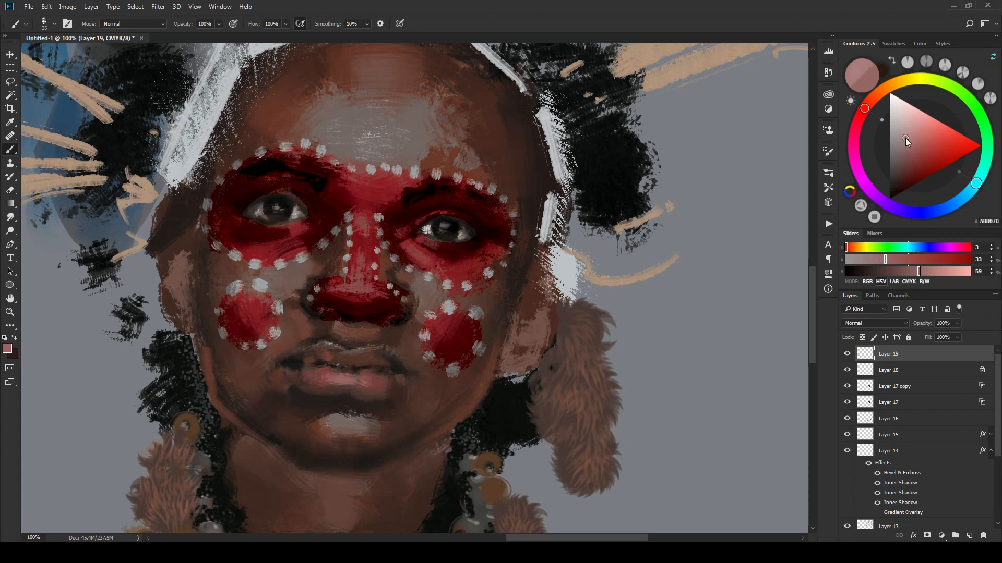
drag(337, 385, 315, 379)
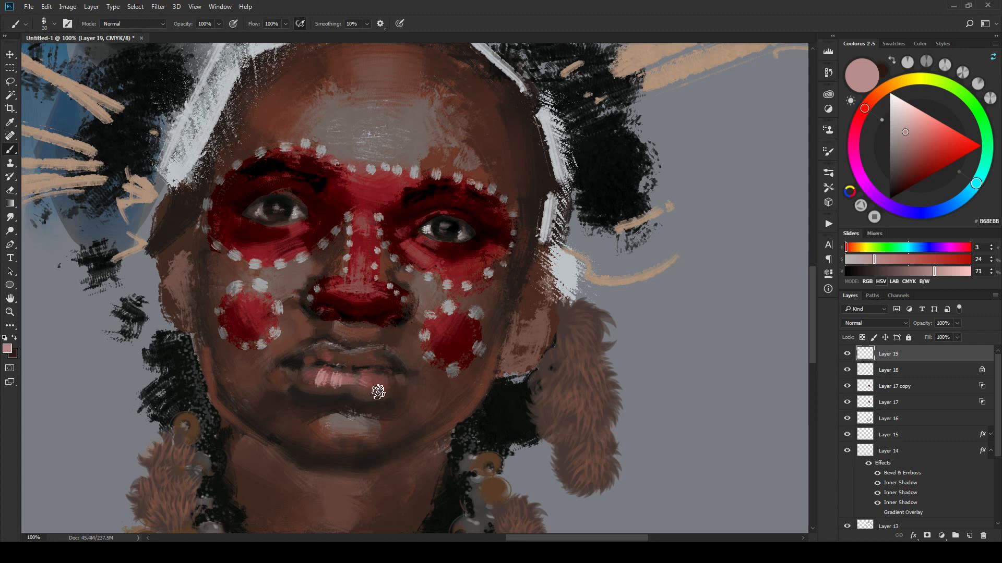
alt+click(376, 385)
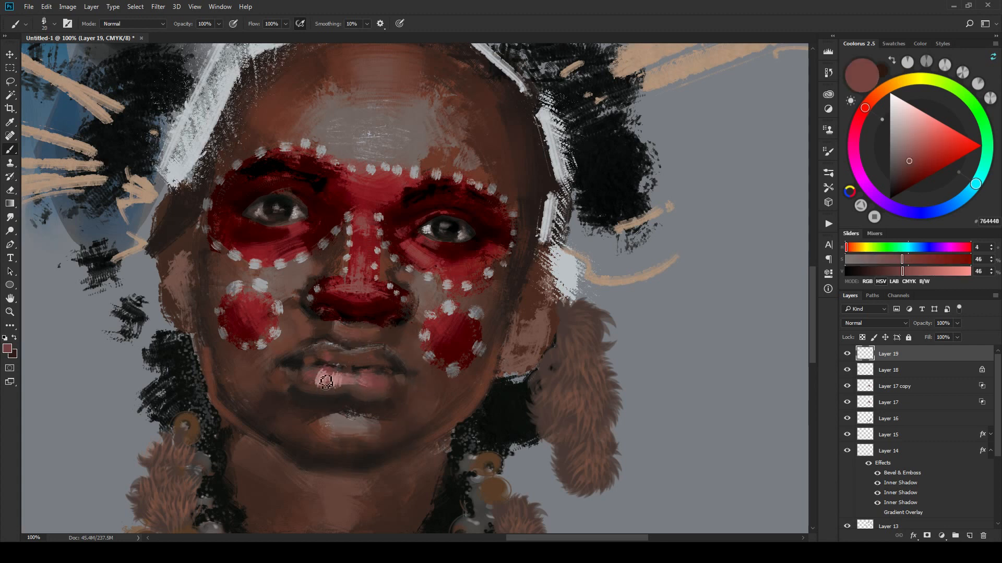
drag(333, 390, 331, 387)
alt+click(347, 376)
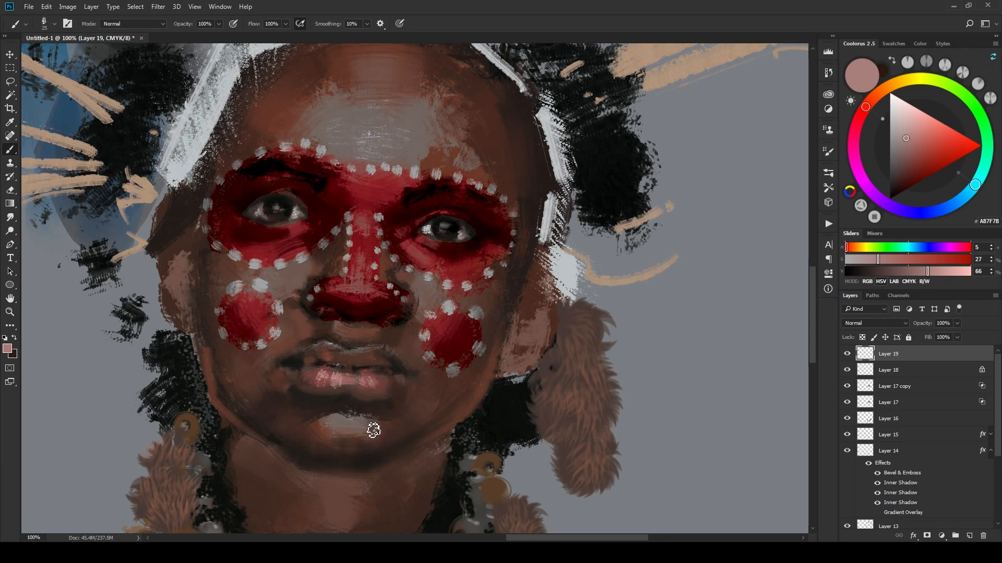
alt+click(355, 418)
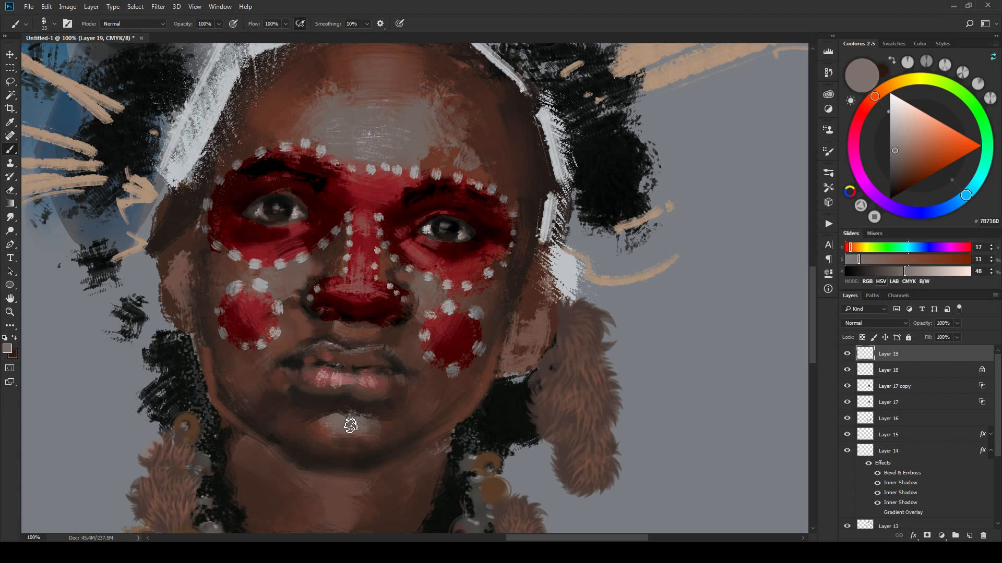
key(bracketright)
Step: Brush lighter red B2584E highlights onto the red paint between the brows and on the nose
alt+click(364, 179)
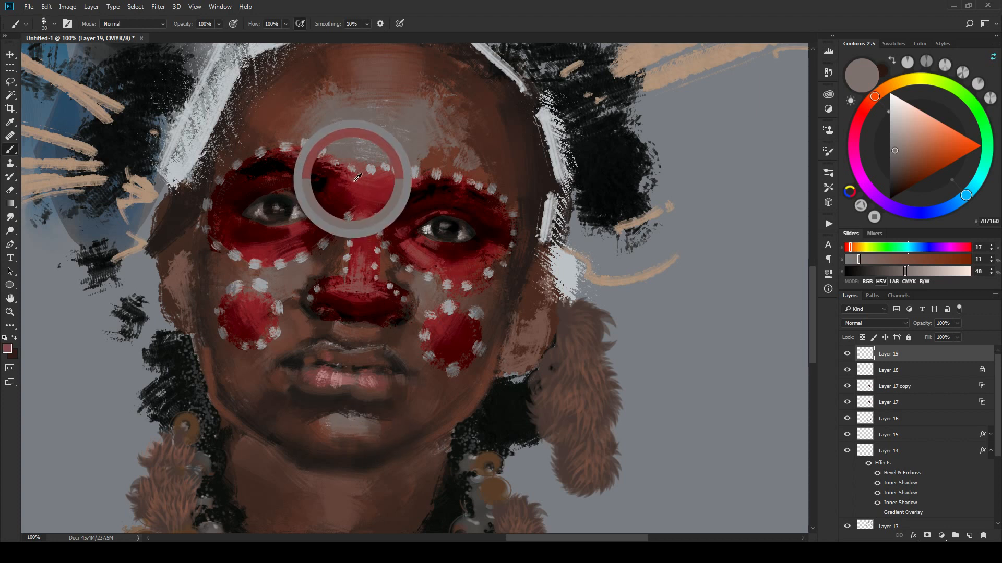
click(926, 146)
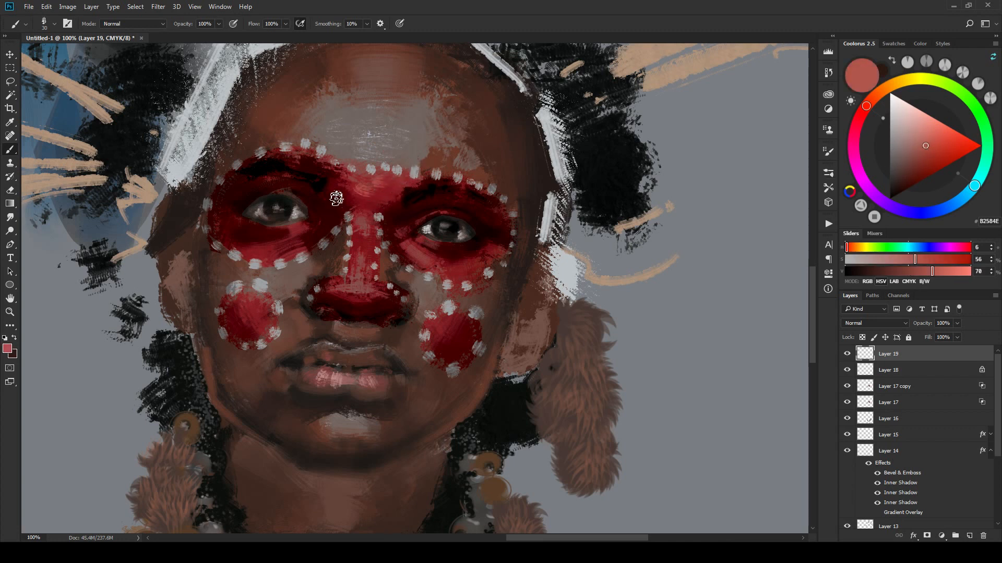
key(bracketleft)
key(bracketleft)
key(bracketright)
key(bracketright)
mouse_move(367, 305)
mouse_down()
mouse_move(381, 290)
mouse_move(371, 274)
mouse_up()
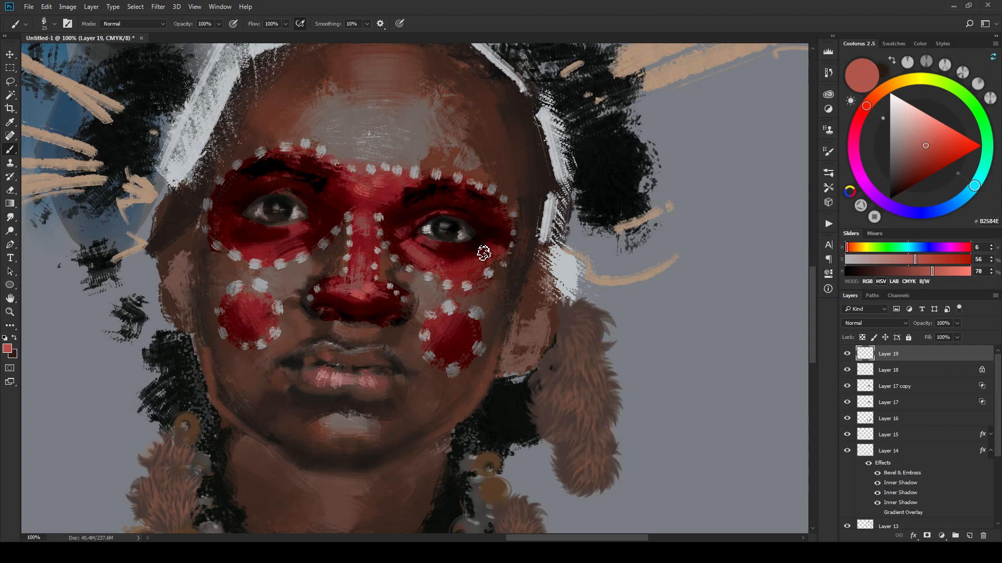
Step: Extend the lighter red highlights to the paint below the eyes and the round cheek spots
key(bracketleft)
key(bracketright)
mouse_move(313, 229)
mouse_down()
mouse_move(282, 248)
mouse_move(291, 245)
mouse_move(284, 258)
mouse_move(287, 248)
mouse_up()
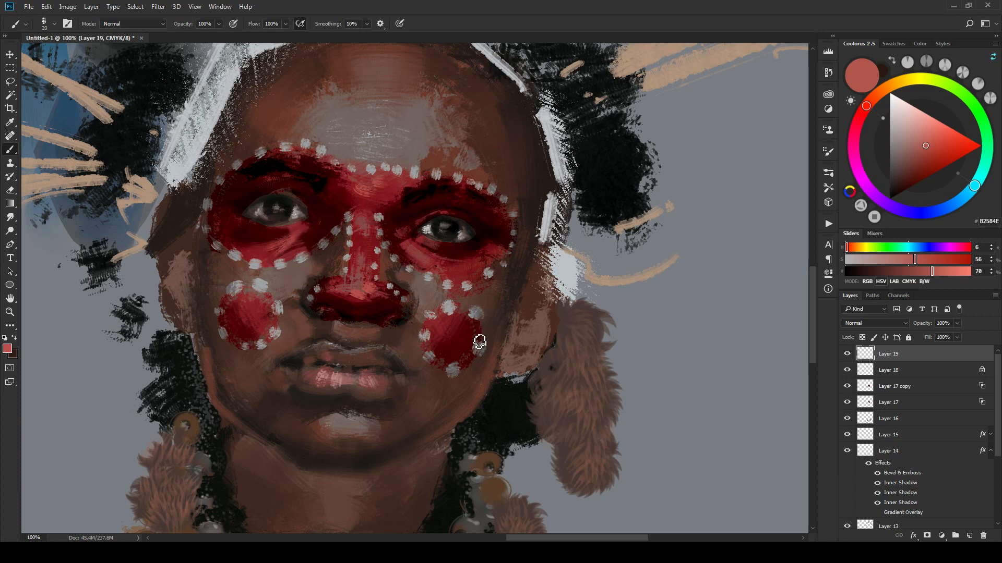
key(bracketright)
key(bracketright)
key(bracketright)
mouse_move(443, 331)
mouse_down()
mouse_move(465, 321)
mouse_move(454, 319)
mouse_up()
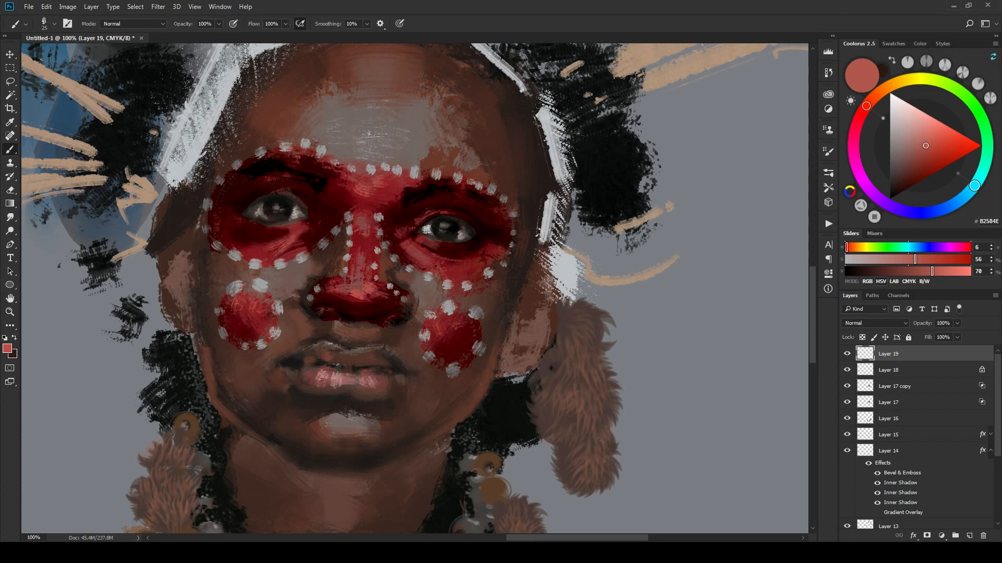
Step: Blend sampled dark reds and reddish browns into the red paint around both eyes with the brush
alt+click(313, 209)
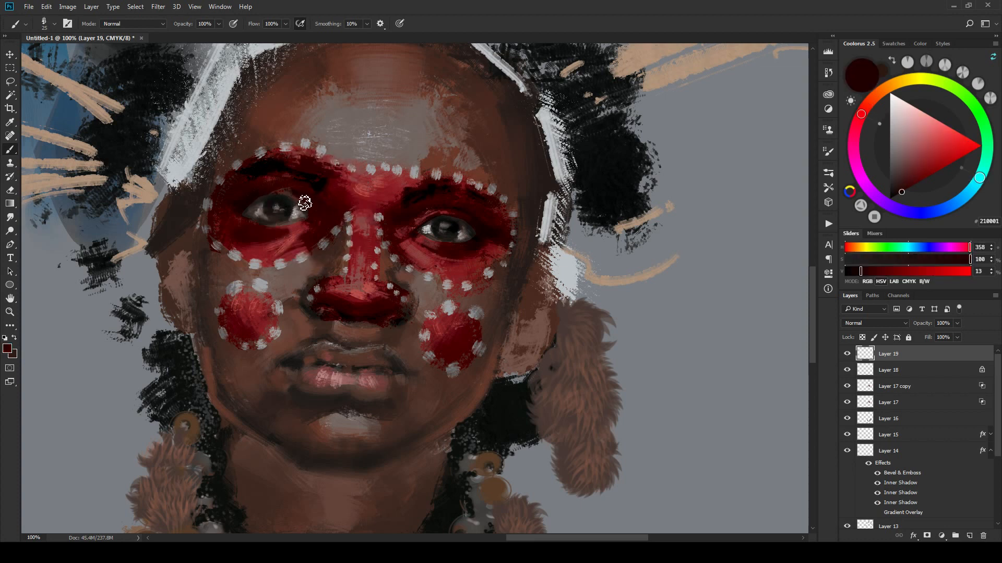
alt+click(366, 186)
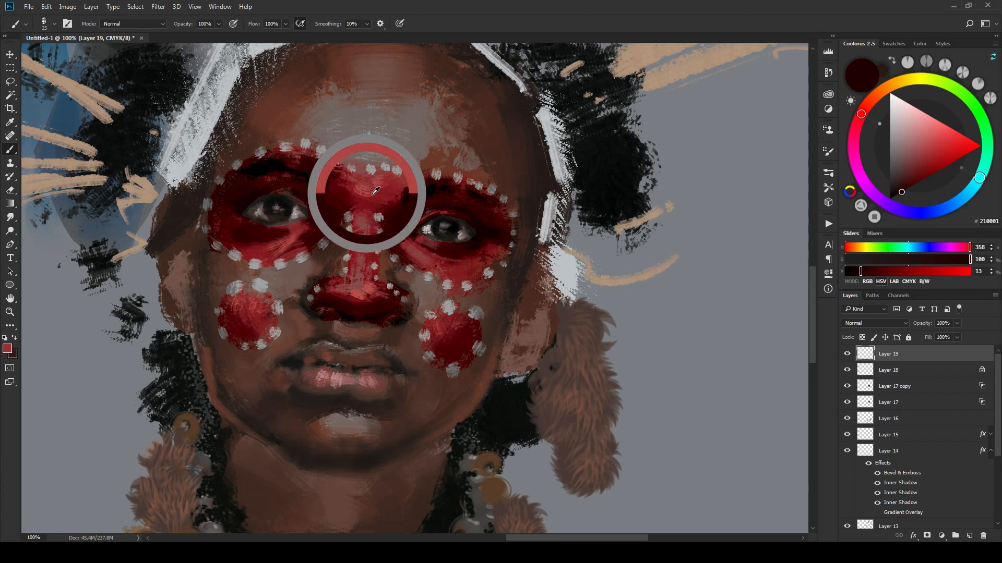
alt+click(287, 195)
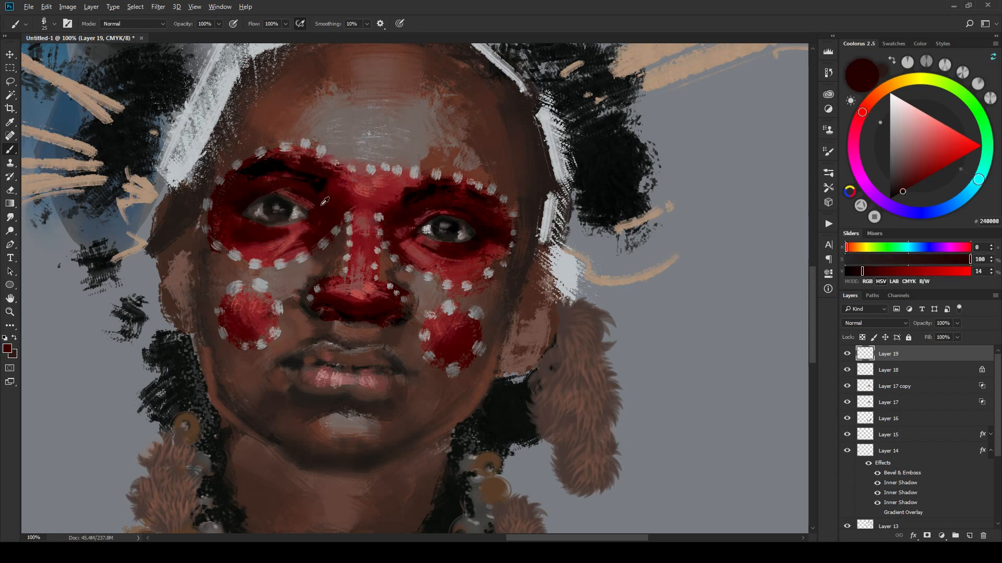
alt+click(324, 202)
alt+drag(297, 195, 266, 166)
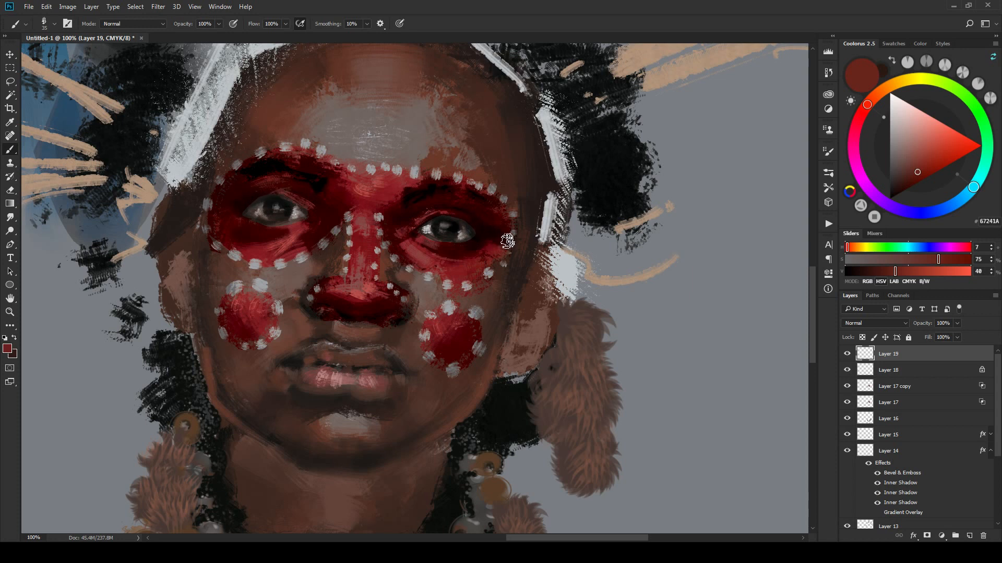
mouse_move(498, 245)
alt+mouse_down()
mouse_move(475, 260)
mouse_move(467, 208)
alt+mouse_up()
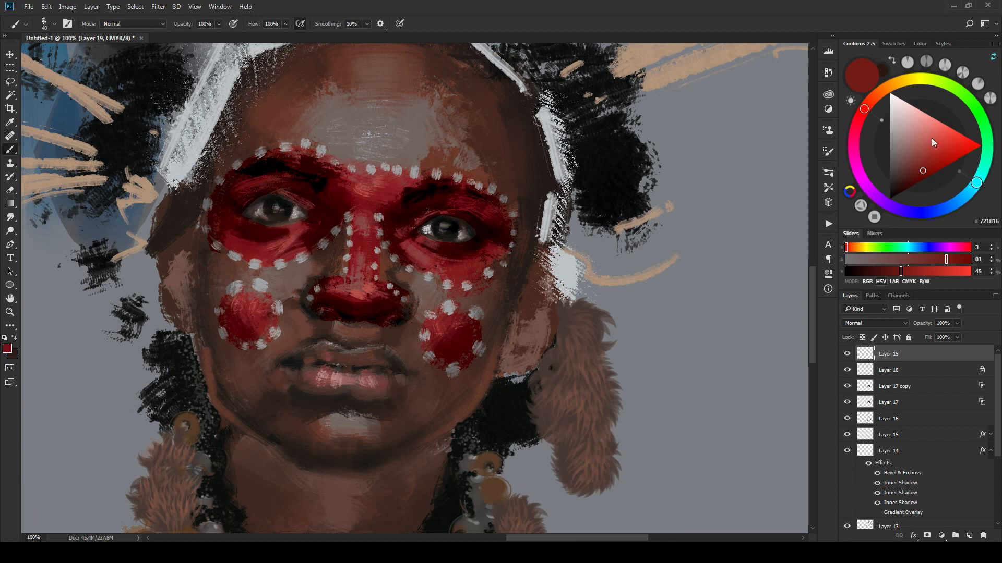
Step: Brush brighter red 9B1710 onto the paint beside the eyes and down the bridge of the nose
click(939, 163)
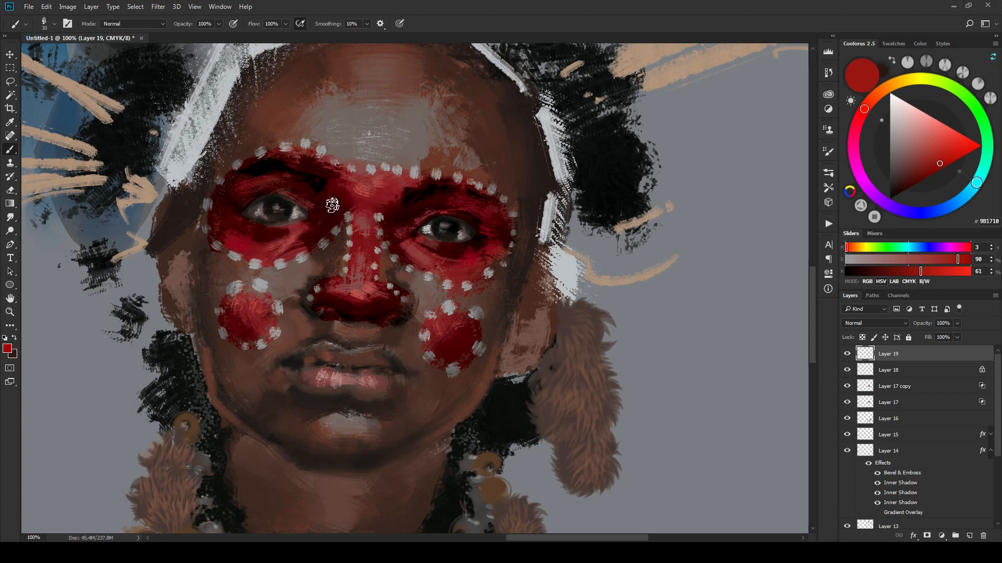
key(bracketleft)
key(bracketright)
key(bracketright)
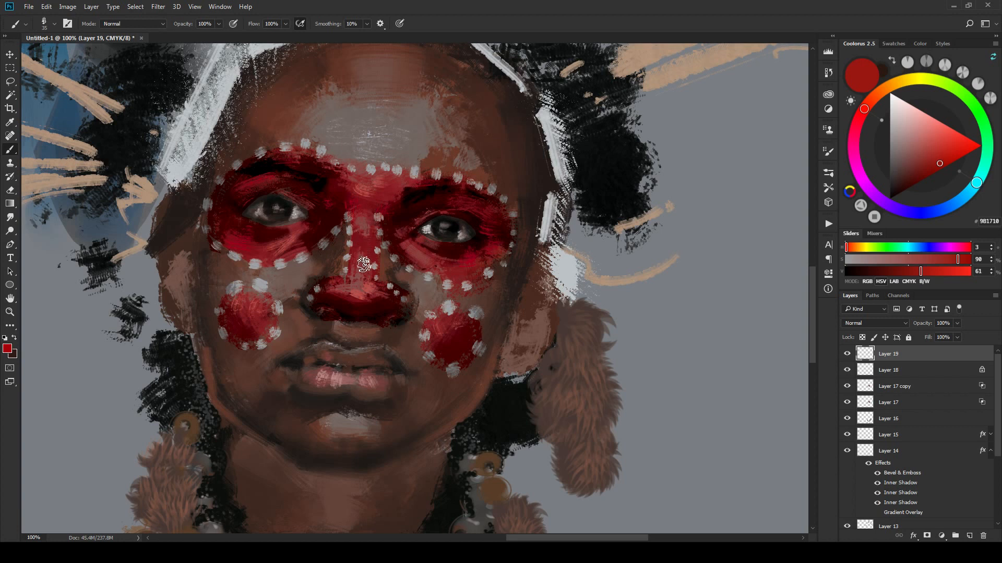
mouse_move(364, 265)
mouse_down()
mouse_move(373, 241)
mouse_move(358, 283)
mouse_up()
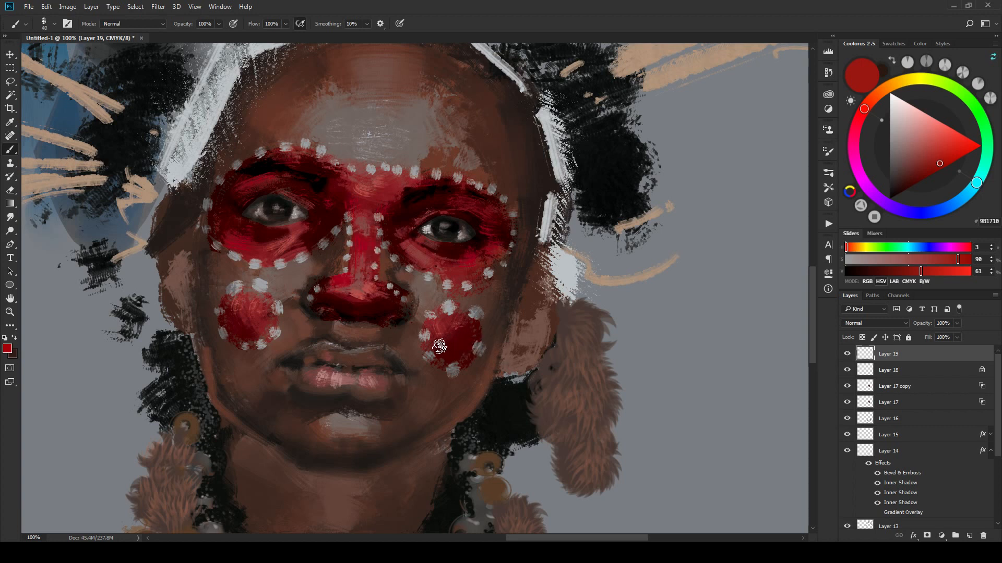
Step: Blend sampled reds 85191B and 430200 into the round cheek spots to model light and shadow
alt+click(461, 340)
mouse_move(461, 339)
mouse_down()
mouse_move(442, 341)
mouse_move(470, 327)
mouse_up()
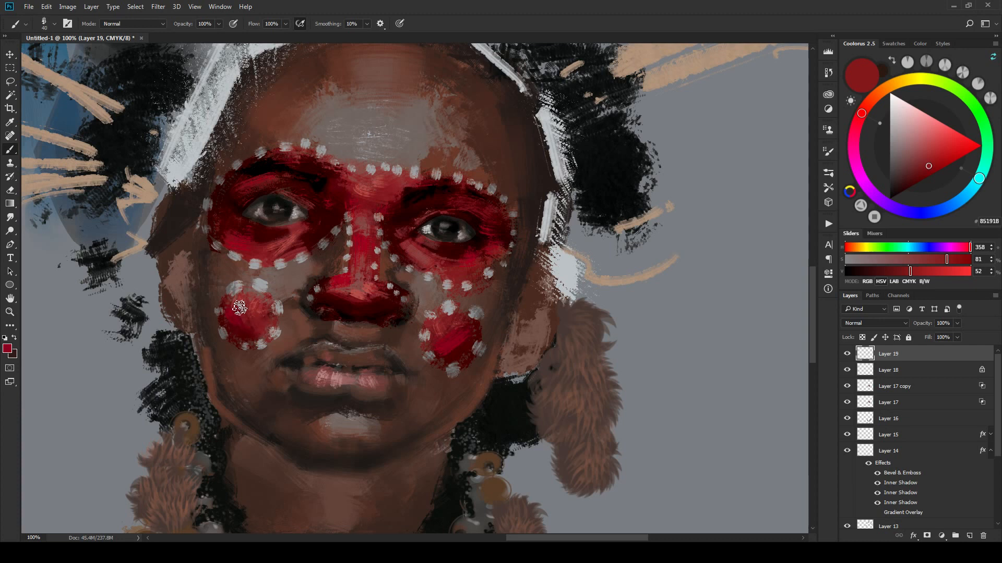
key(bracketright)
alt+click(457, 354)
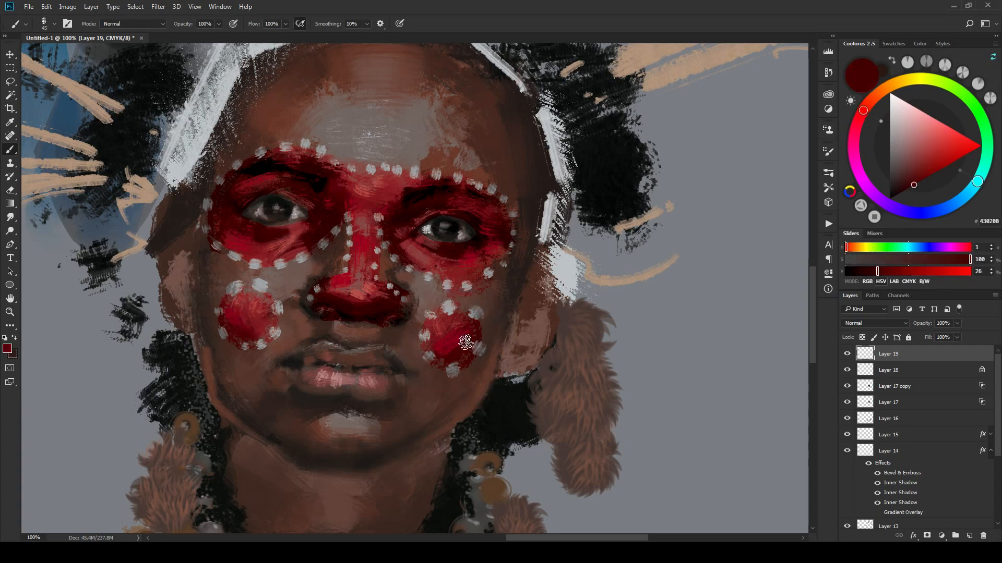
mouse_move(457, 354)
mouse_down()
mouse_move(464, 347)
mouse_move(447, 354)
mouse_move(463, 341)
mouse_up()
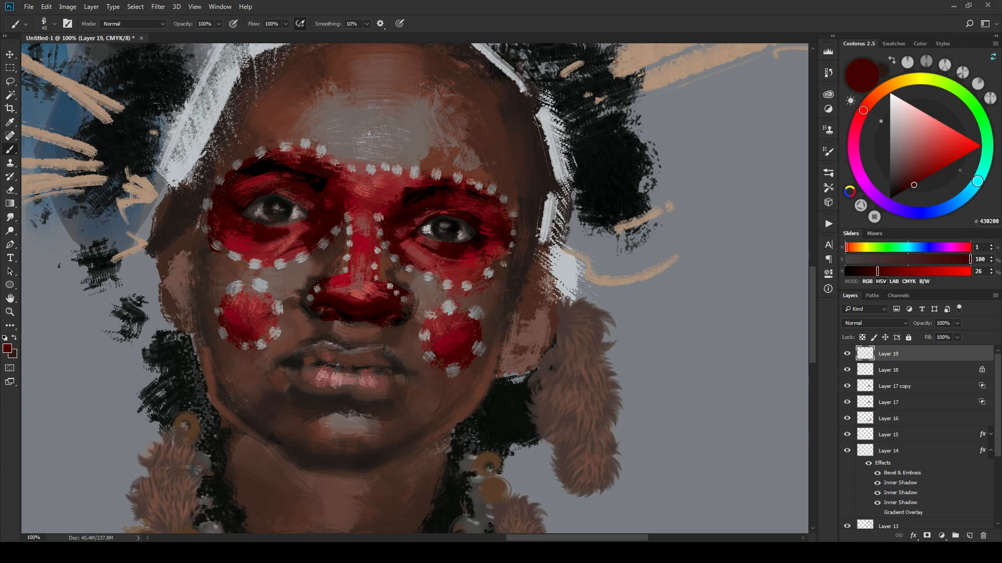
Step: Sample very dark red 170001 and deepen the shadows around the lips with a small brush
scroll(449, 429, down, 4)
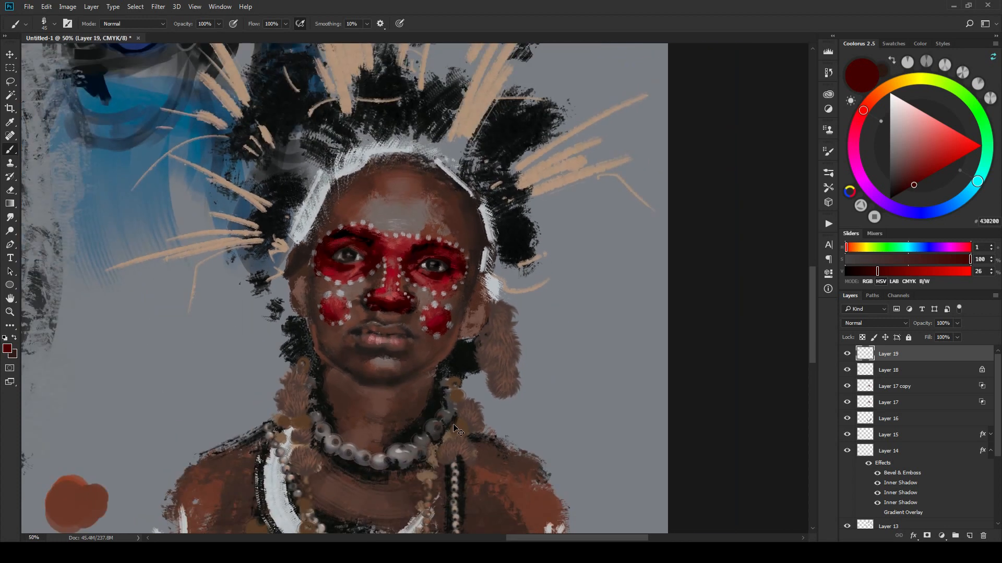
scroll(457, 431, down, 2)
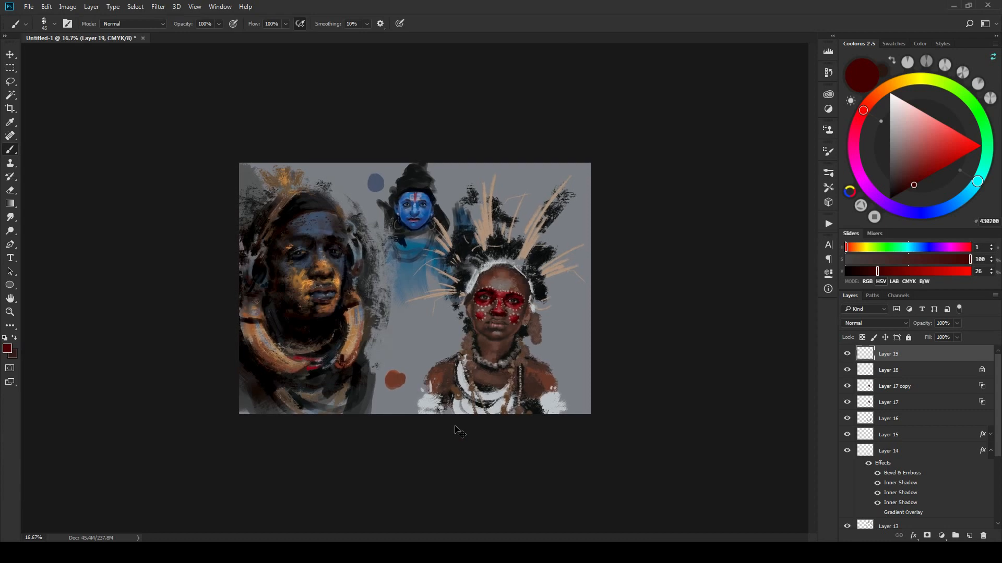
scroll(457, 431, up, 1)
scroll(457, 431, up, 3)
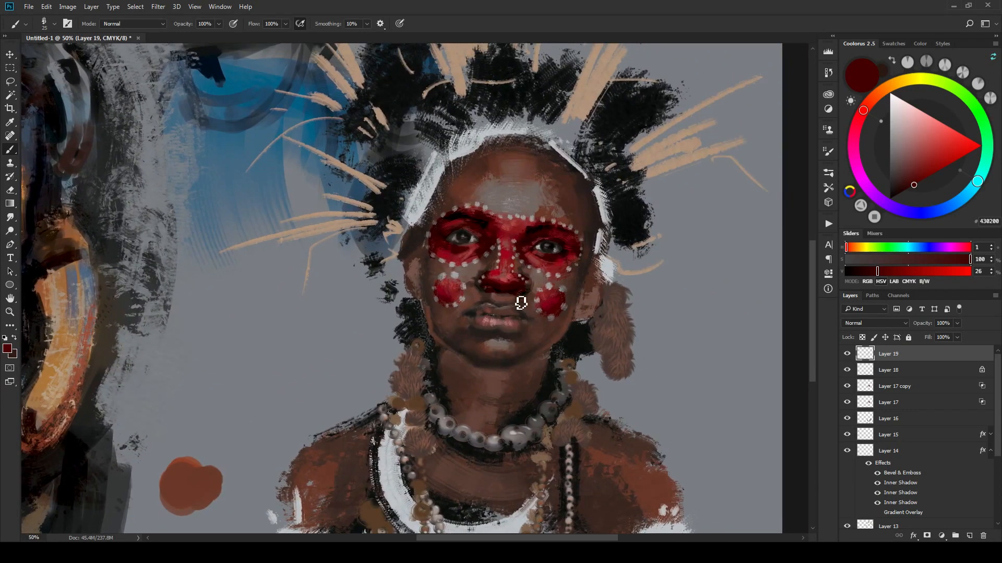
key(bracketleft)
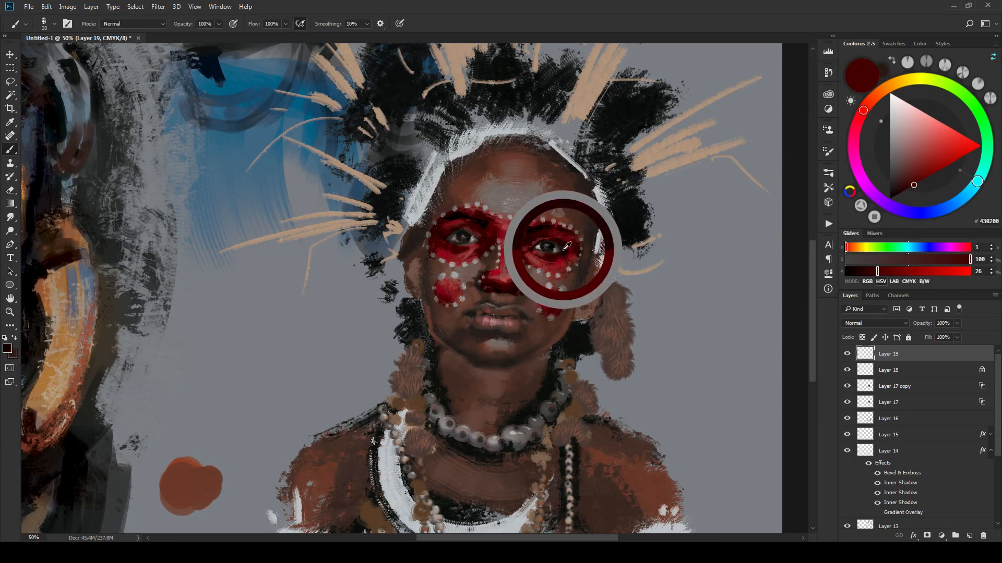
alt+click(511, 338)
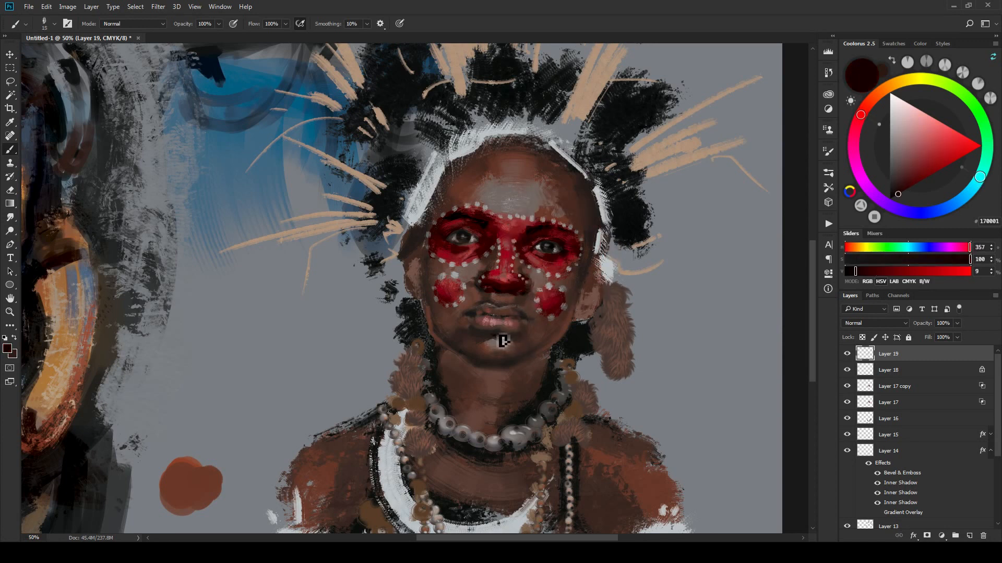
key(bracketright)
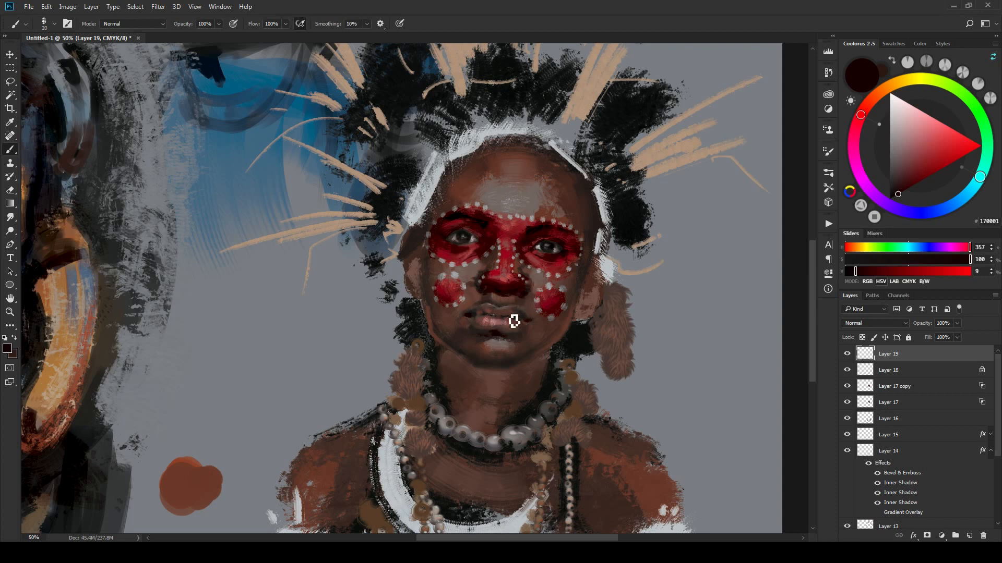
mouse_move(480, 324)
mouse_down()
mouse_move(518, 324)
mouse_move(483, 340)
mouse_move(506, 340)
mouse_up()
Step: Set the colour to near-black red 0B0000 and shade the edges of the head, the ear and the jaw
key(bracketright)
click(893, 197)
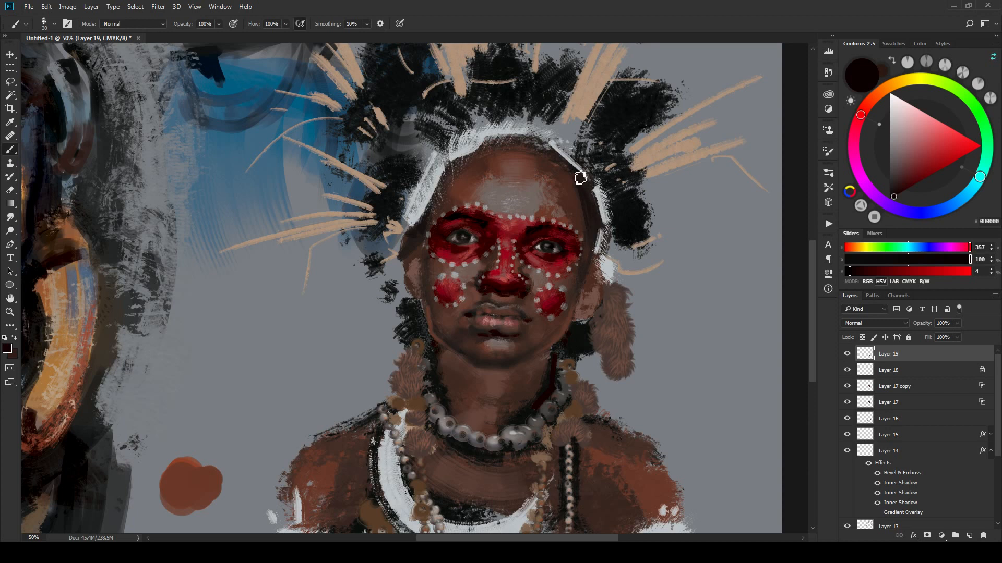
click(561, 158)
mouse_move(417, 257)
mouse_down()
mouse_move(414, 273)
mouse_move(431, 230)
mouse_move(407, 293)
mouse_move(416, 294)
mouse_move(422, 248)
mouse_move(429, 286)
mouse_move(426, 257)
mouse_up()
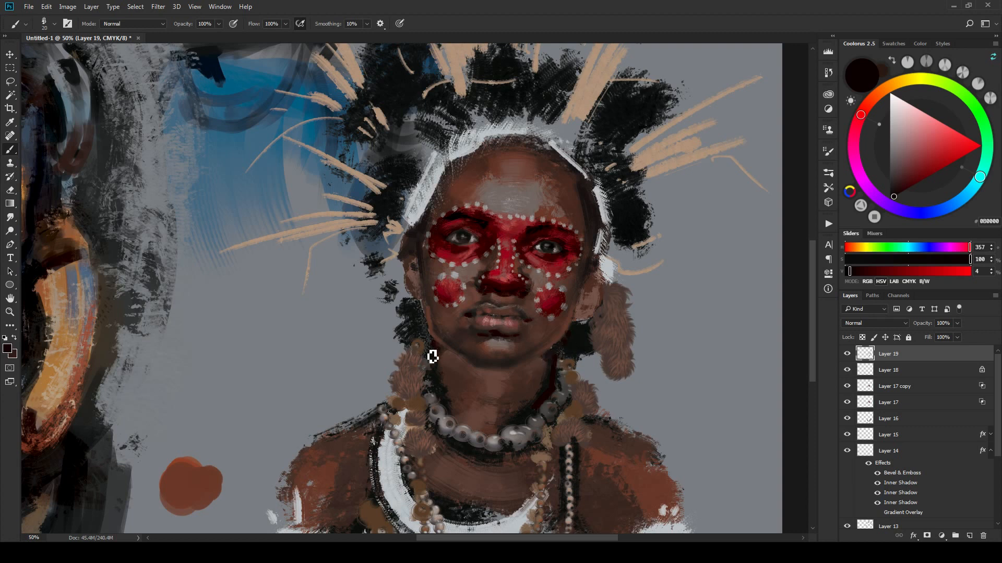
key(bracketright)
key(bracketright)
key(bracketright)
key(bracketleft)
key(bracketleft)
key(bracketleft)
key(bracketright)
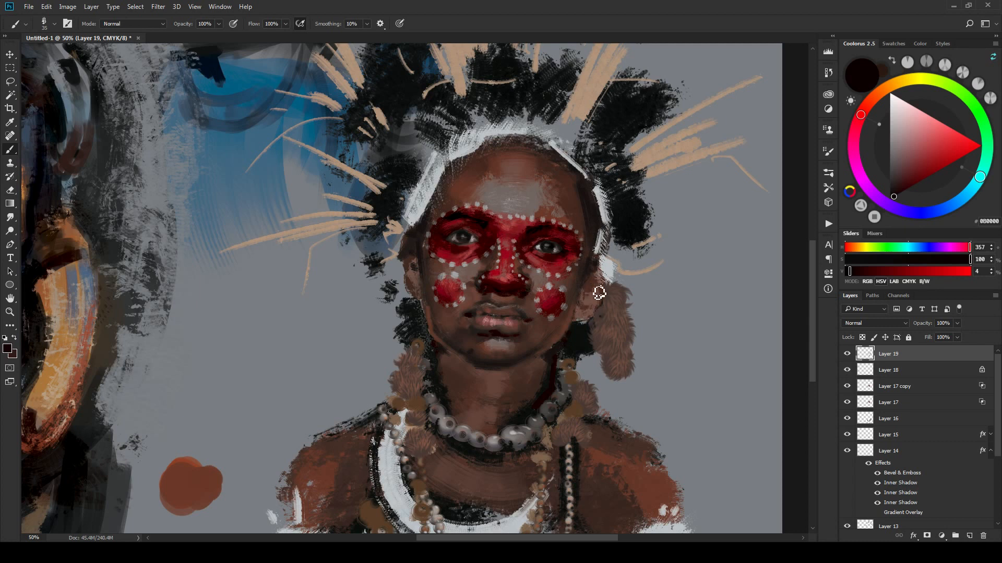
Step: Enlarge the brush and darken the ear above the large tuft and the hair beside the opposite jaw
key(bracketright)
key(bracketright)
drag(601, 303, 594, 329)
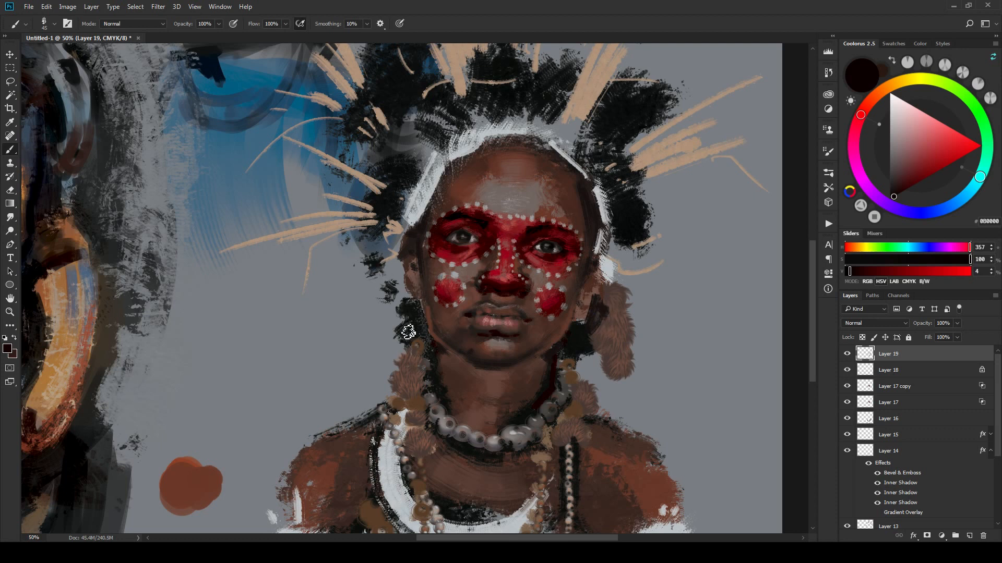
mouse_move(391, 282)
mouse_down()
mouse_move(412, 297)
mouse_move(405, 319)
mouse_up()
key(bracketleft)
key(bracketleft)
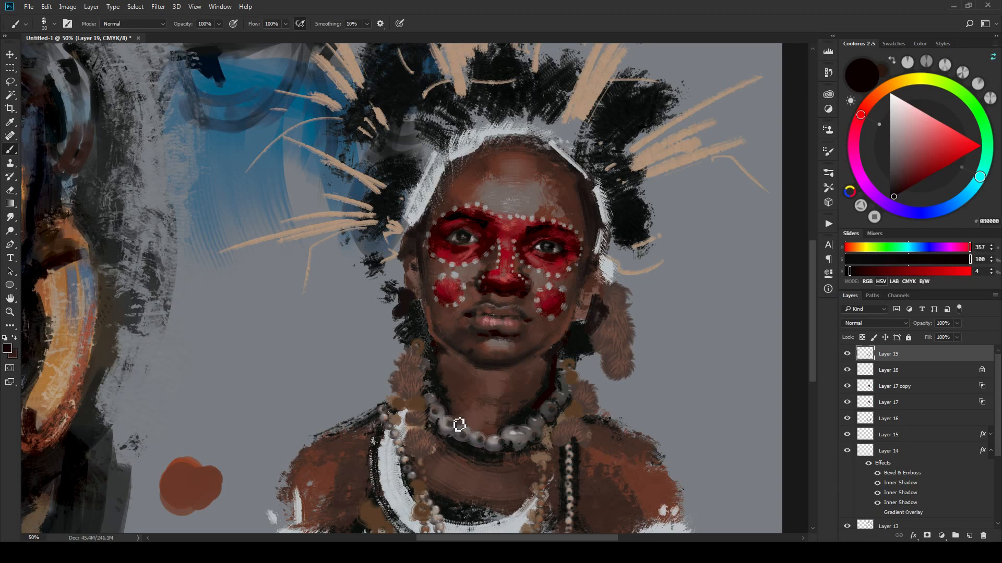
Step: Paint near-black shadows between the necklace beads with a smaller brush
drag(453, 423, 483, 425)
key(bracketleft)
key(bracketright)
key(bracketleft)
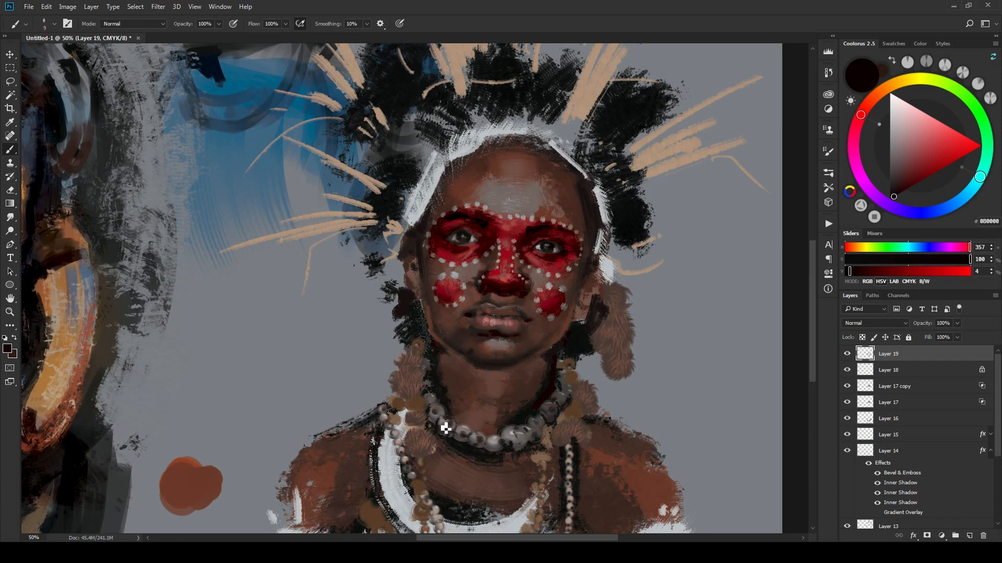
Step: Repaint the necklace beads in sampled greys 898586 and 7C7777, adjusting the brush size
alt+click(498, 433)
key(bracketright)
key(bracketright)
key(bracketright)
key(bracketright)
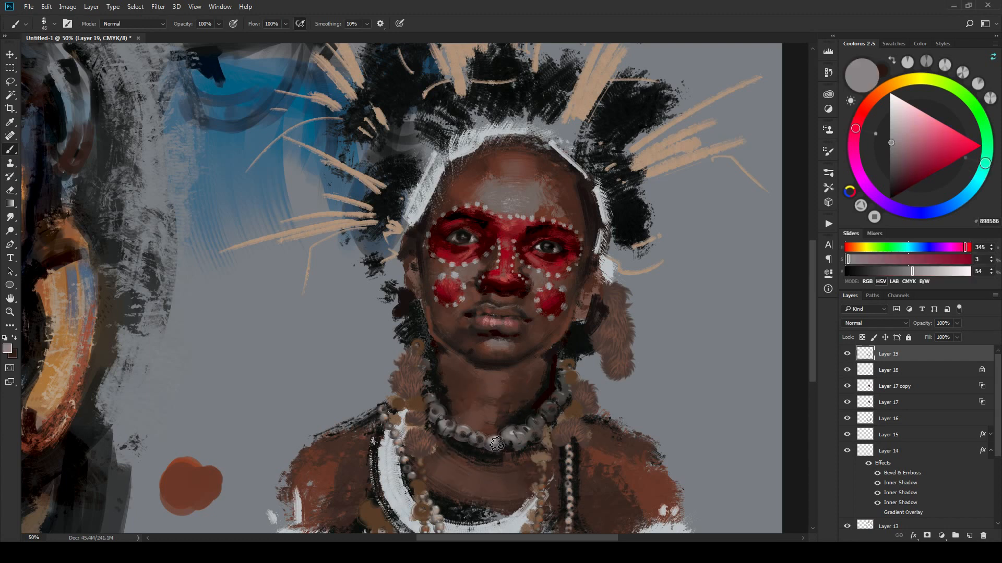
key(bracketright)
mouse_move(496, 443)
mouse_down()
mouse_move(534, 445)
mouse_move(512, 440)
mouse_move(545, 435)
mouse_up()
key(bracketleft)
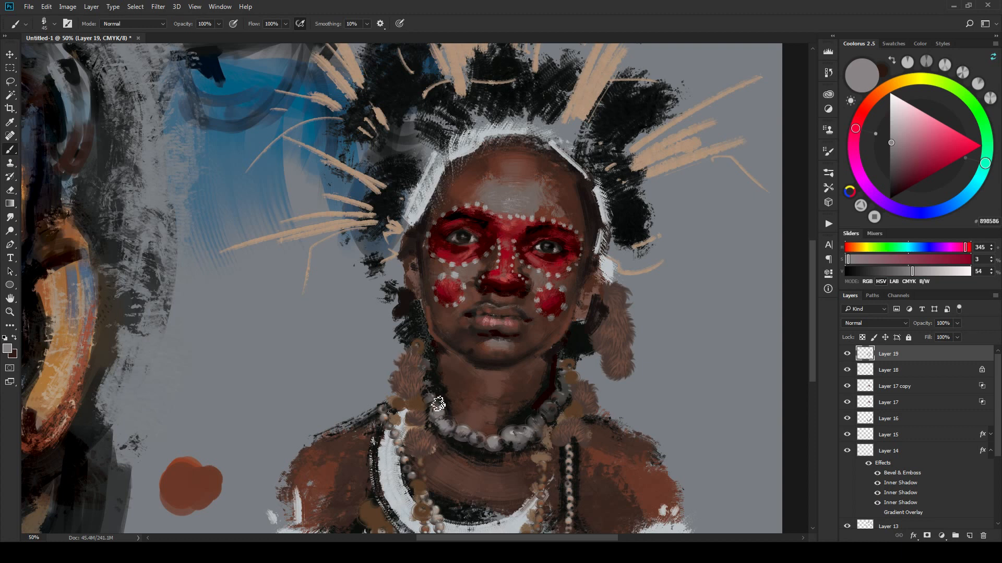
alt+click(438, 409)
key(bracketleft)
key(bracketleft)
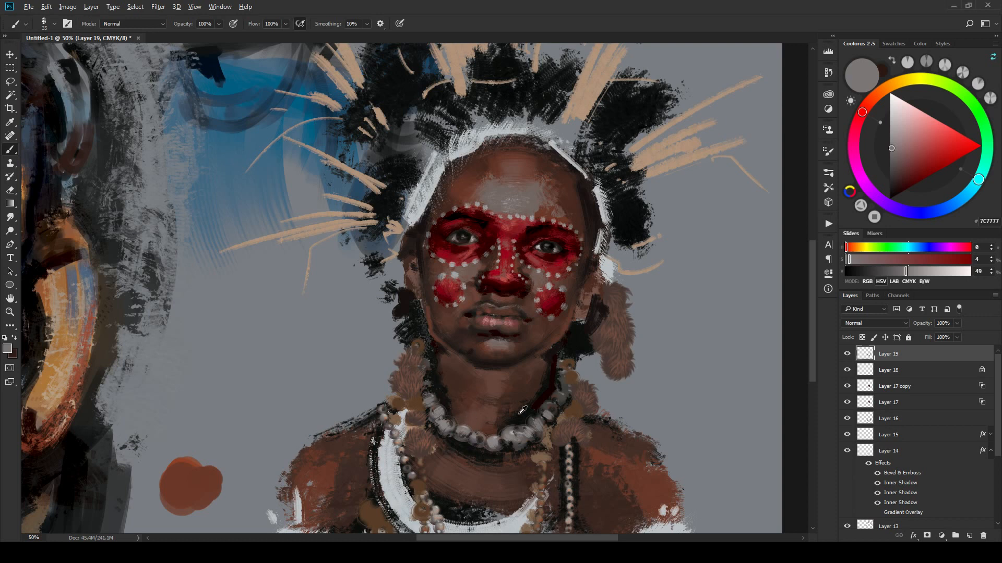
Step: Darken the side of the neck where the necklace meets the tuft, using sampled near-black, dark red and brown tones
alt+click(556, 391)
key(bracketright)
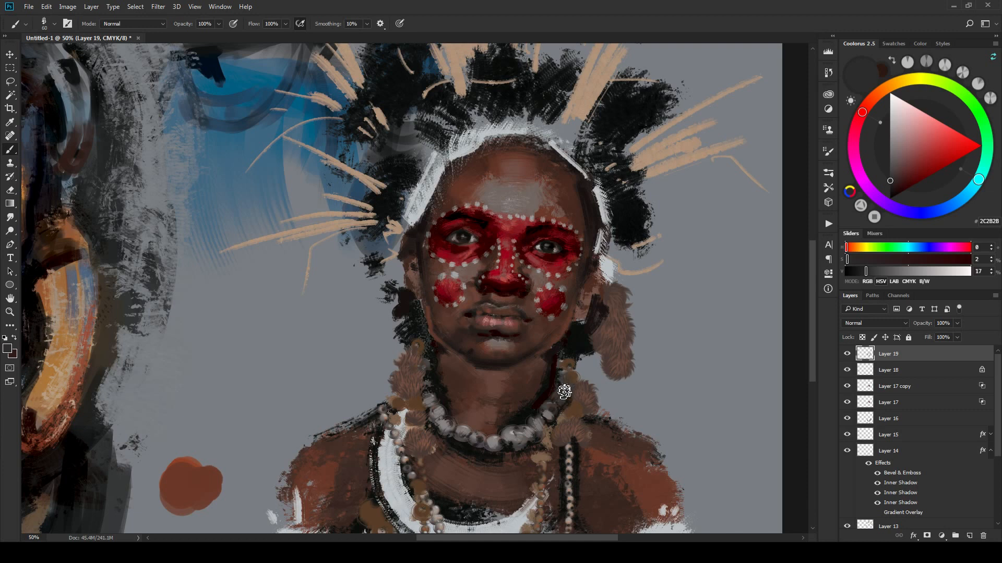
alt+click(565, 398)
alt+click(568, 394)
drag(573, 408, 568, 369)
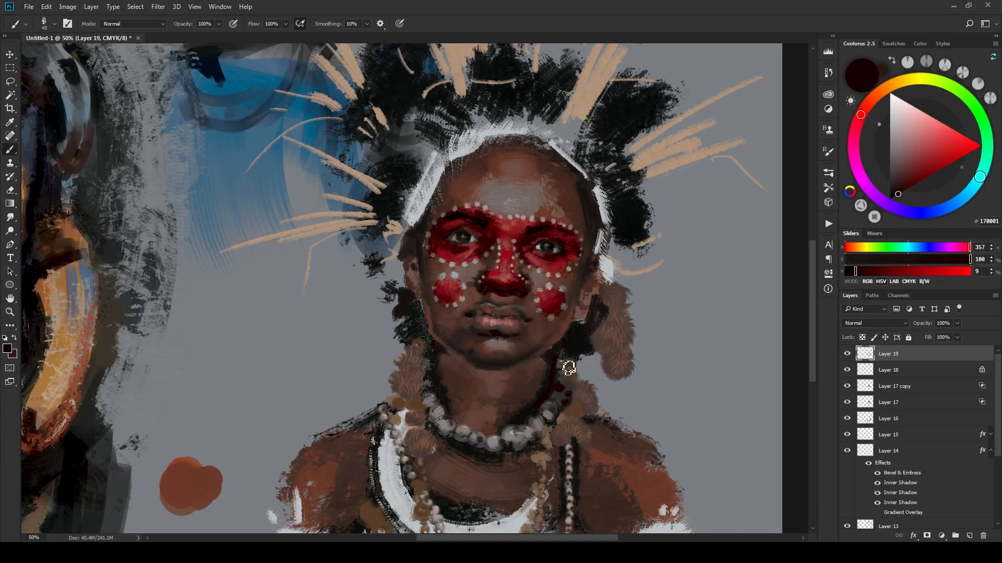
alt+click(574, 390)
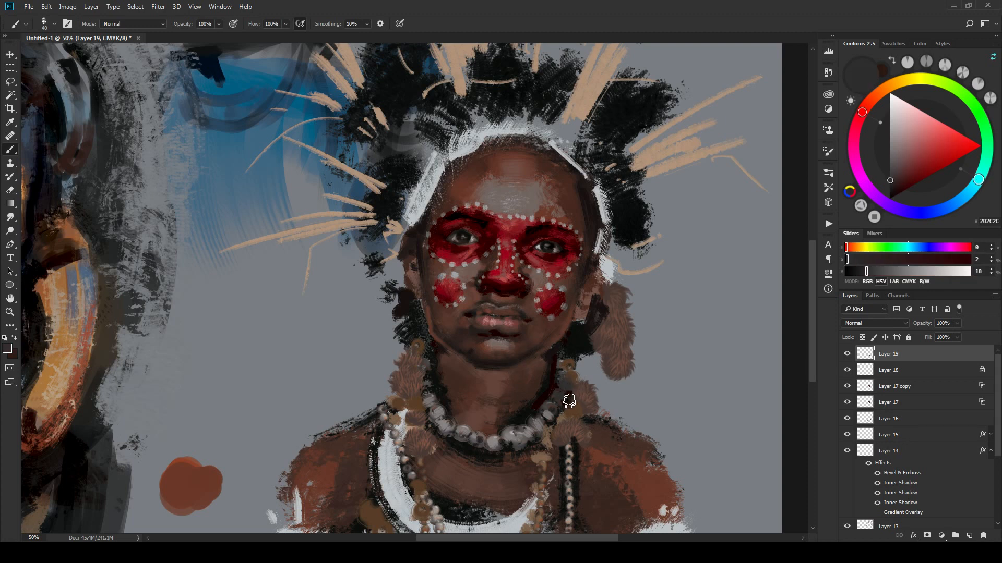
alt+click(554, 385)
key(bracketleft)
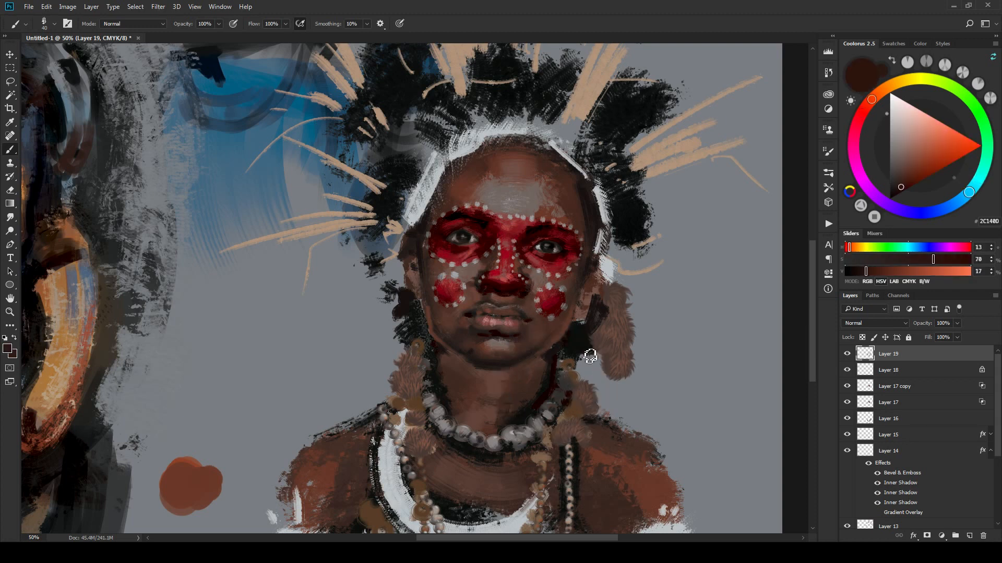
alt+click(576, 339)
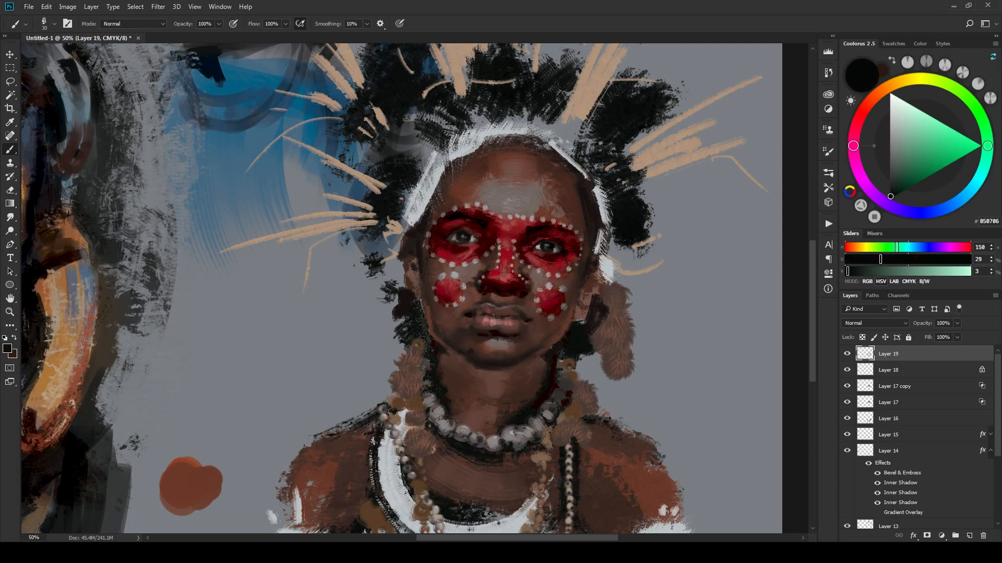
alt+click(545, 395)
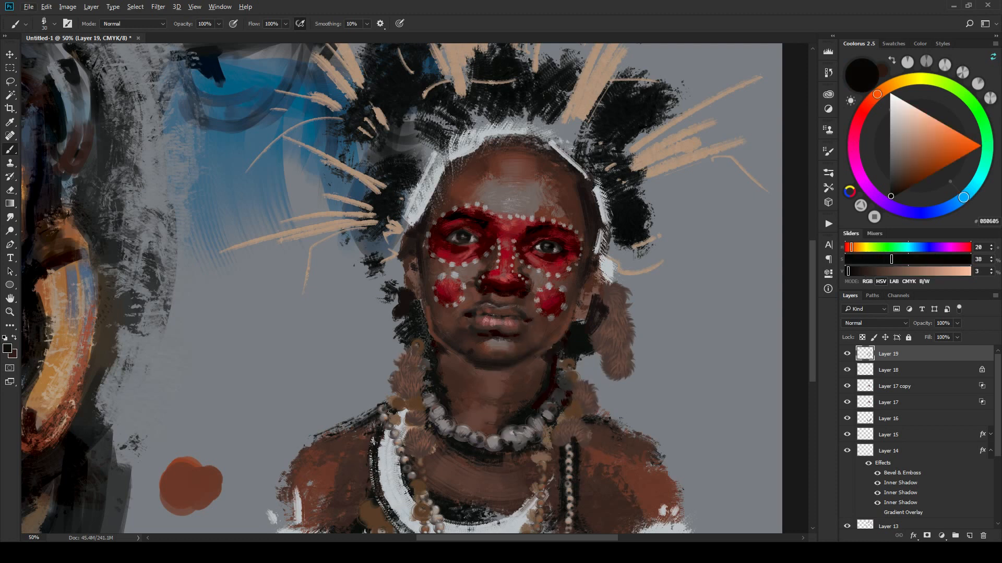
Step: Sample the shoulder colour, adjust it to brown 4F2B18 and paint over the tuft beside the necklace
alt+click(349, 463)
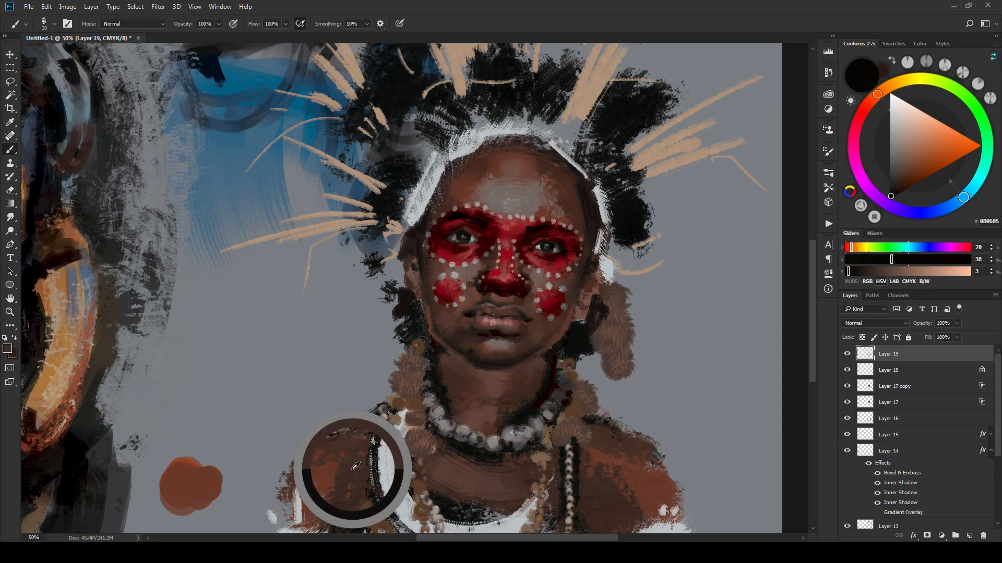
click(909, 178)
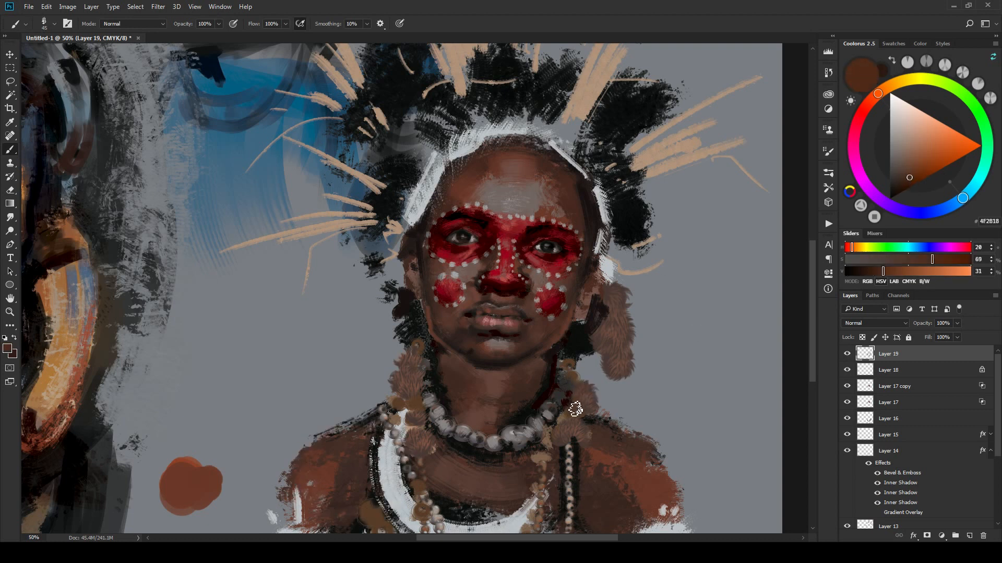
mouse_move(575, 409)
mouse_down()
mouse_move(583, 402)
mouse_move(593, 420)
mouse_move(595, 398)
mouse_up()
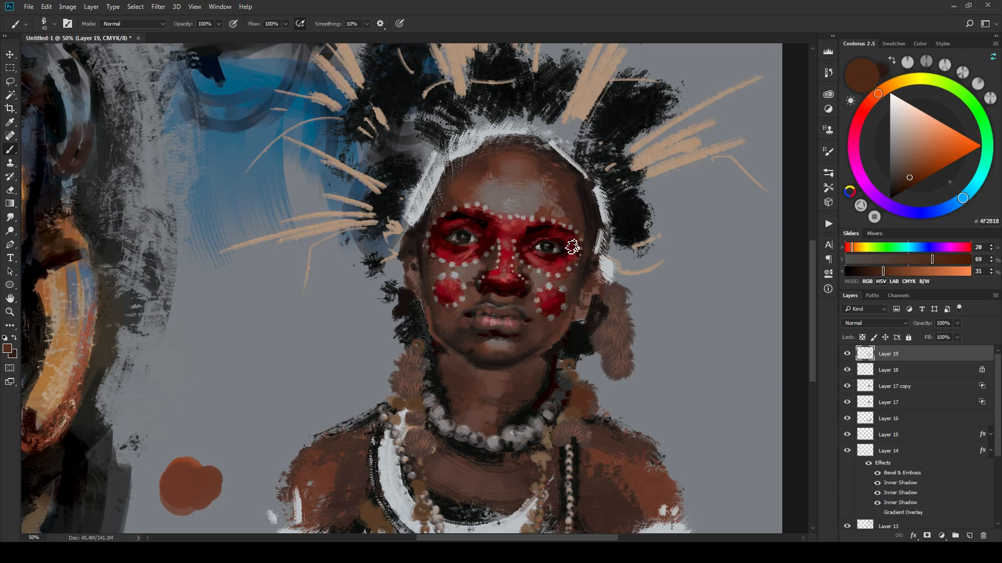
Step: Darken the brush colour to brown 392012, enlarge the brush and paint over the tufts on both sides of the necklace
drag(909, 178, 903, 183)
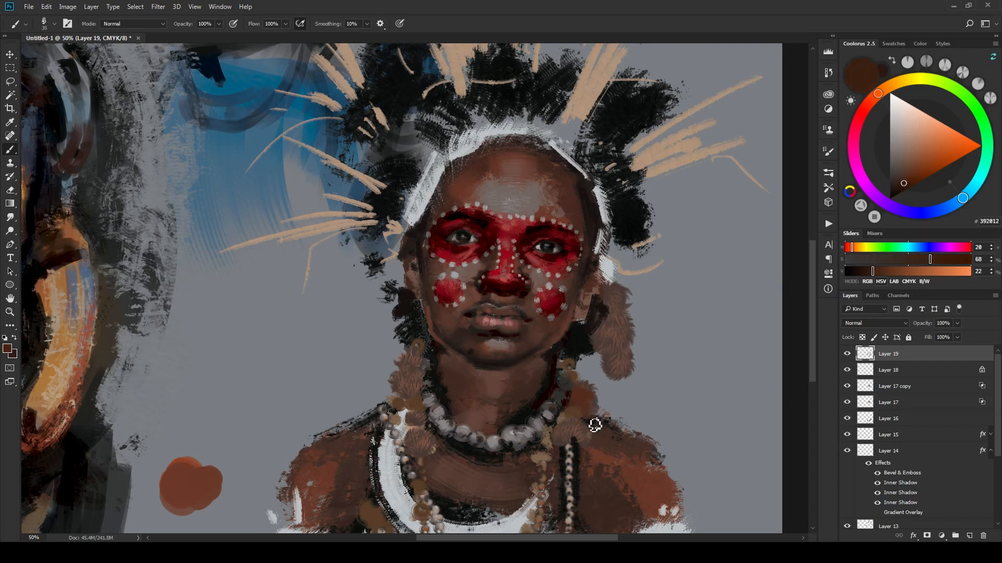
key(bracketright)
mouse_move(592, 409)
mouse_down()
mouse_move(582, 395)
mouse_move(596, 406)
mouse_up()
mouse_move(430, 389)
mouse_down()
mouse_move(408, 393)
mouse_move(416, 375)
mouse_move(403, 395)
mouse_up()
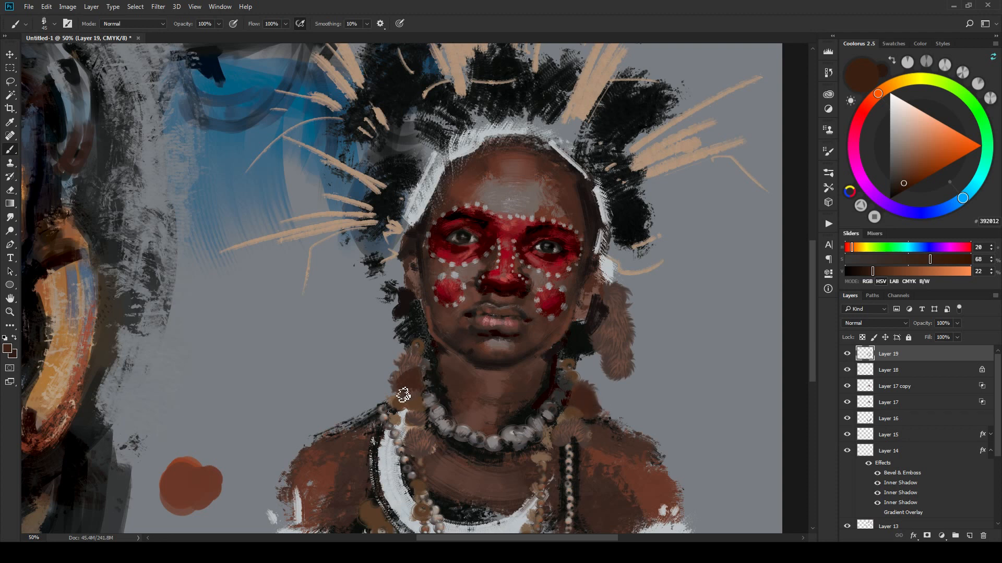
Step: Shade the tufts and the shoulder edges with sampled dark tones 393735, 392115 and 241C16
alt+click(442, 403)
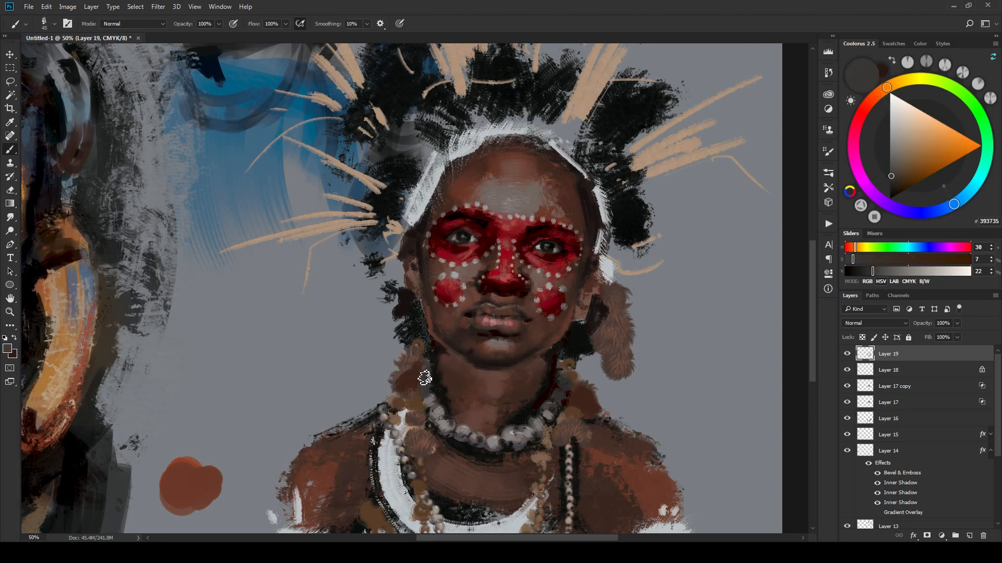
alt+click(415, 379)
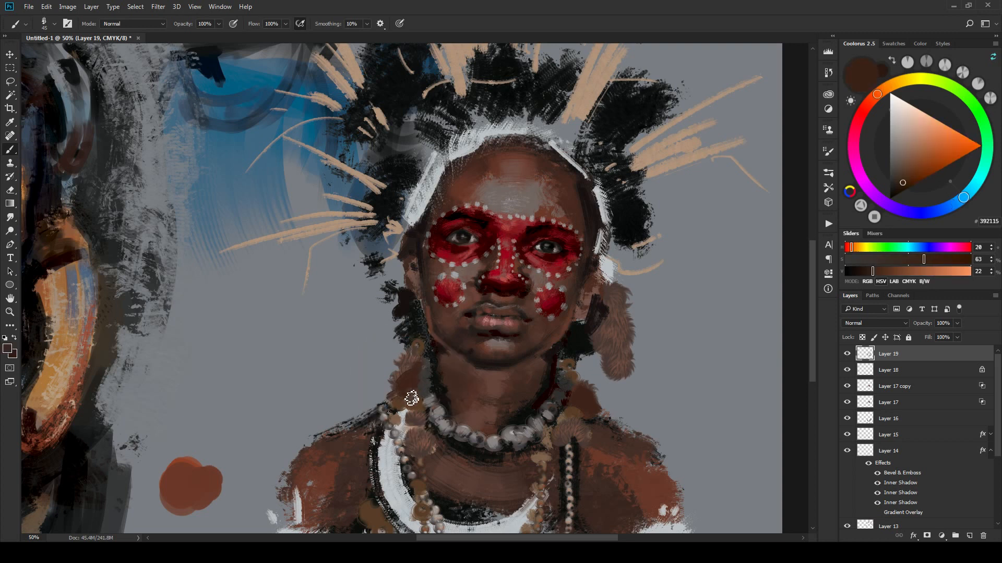
alt+click(593, 424)
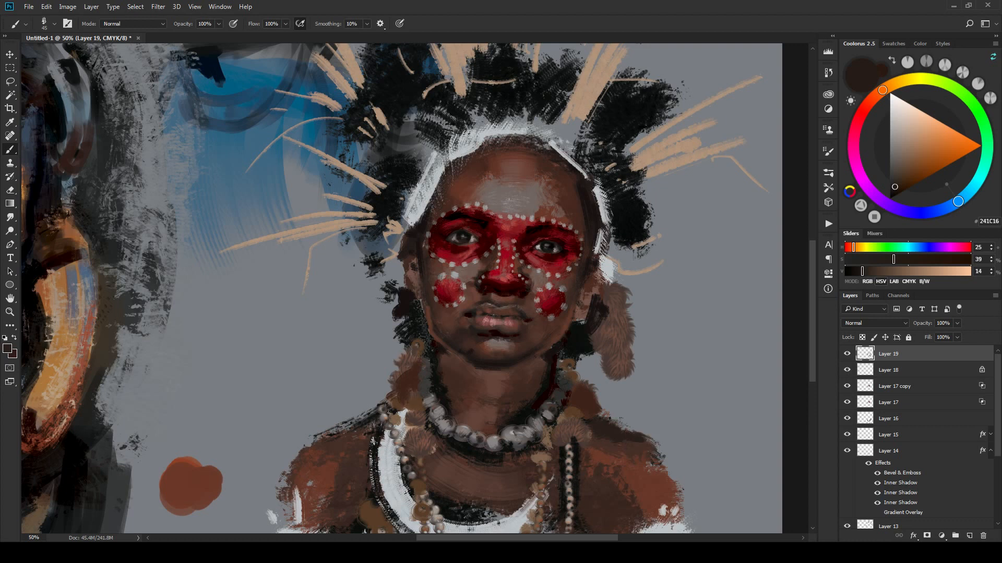
drag(376, 418, 388, 415)
Step: Examine the three portraits together at reduced zoom to judge the tribal portrait's overall values
key(ctrl+minus)
key(ctrl+minus)
key(ctrl+minus)
key(ctrl+minus)
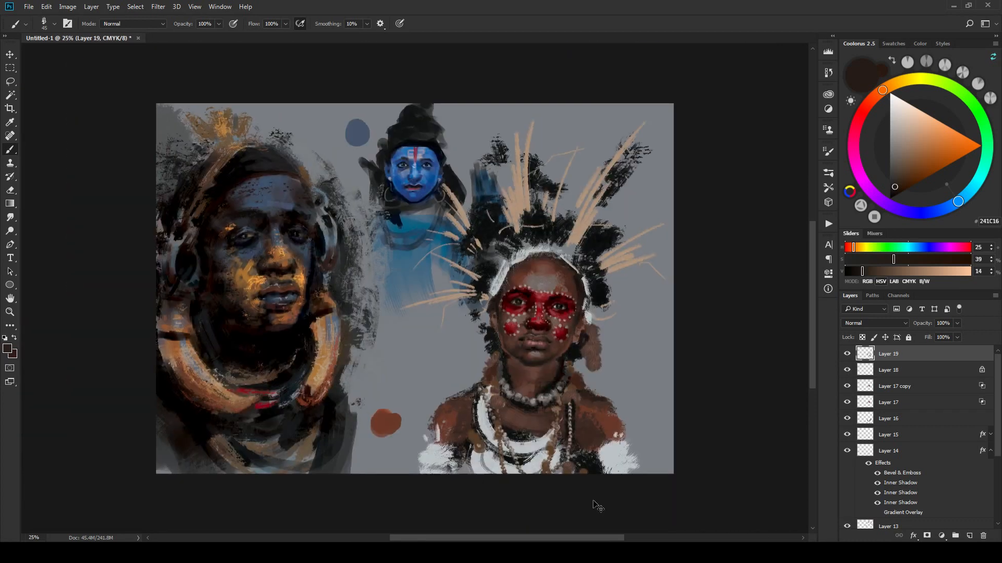
key(ctrl+plus)
key(ctrl+plus)
key(ctrl+plus)
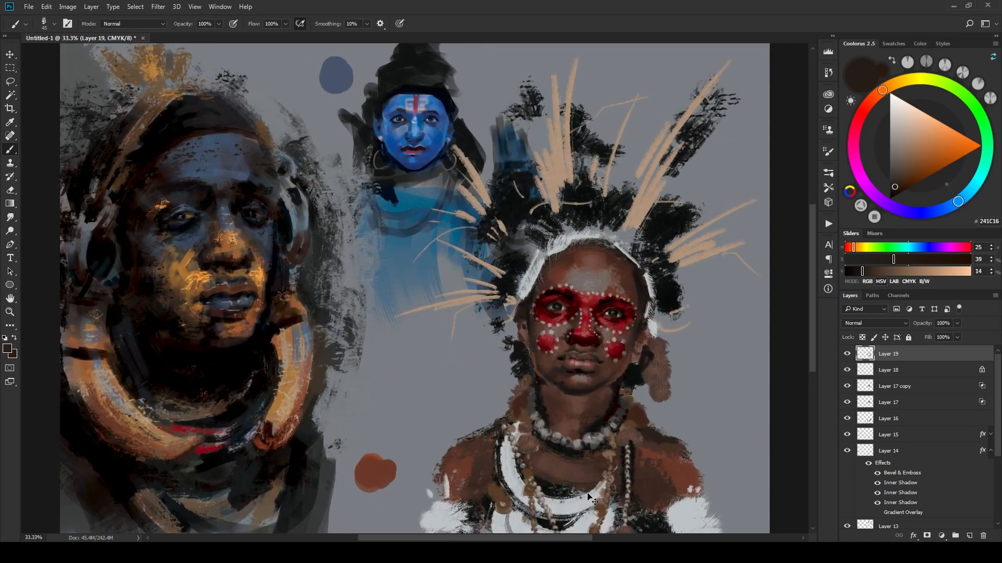
key(ctrl+minus)
key(ctrl+minus)
key(ctrl+plus)
key(ctrl+plus)
Step: Sample the background grey 7C7F84 and trim the outlines of both shoulders with it
drag(589, 400, 443, 316)
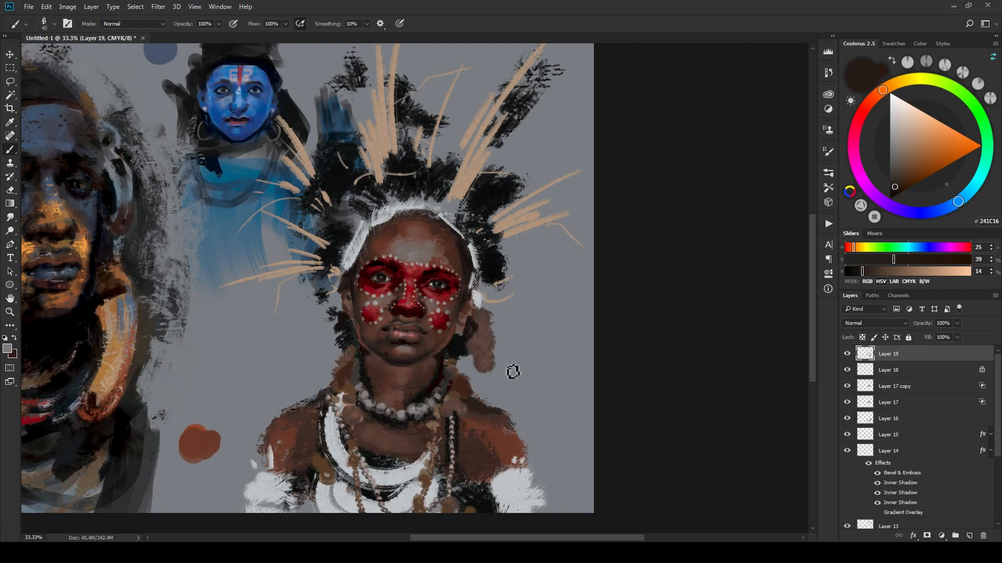
alt+click(512, 371)
mouse_move(491, 409)
mouse_down()
mouse_move(478, 412)
mouse_move(526, 437)
mouse_up()
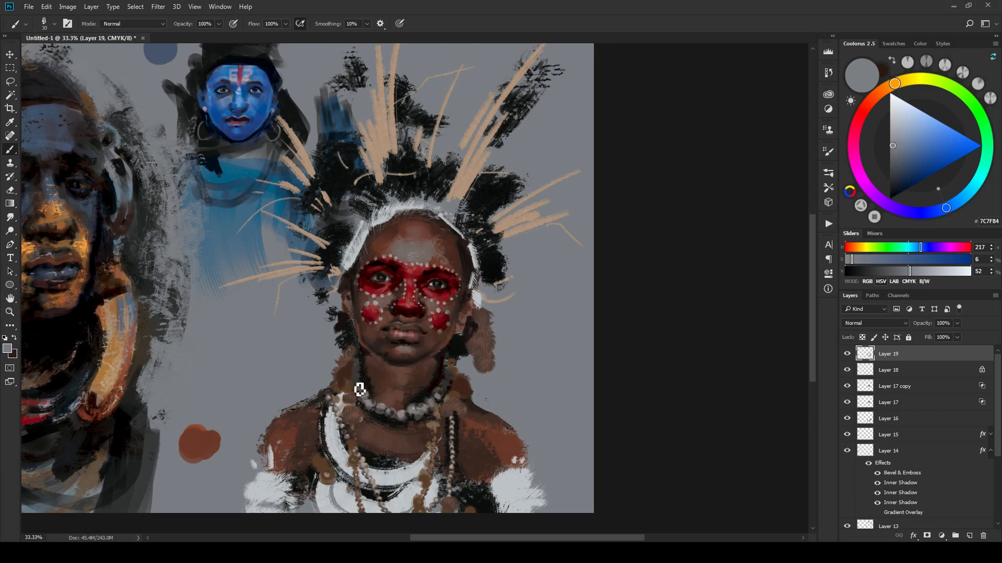
mouse_move(280, 419)
mouse_down()
mouse_move(337, 396)
mouse_move(321, 399)
mouse_up()
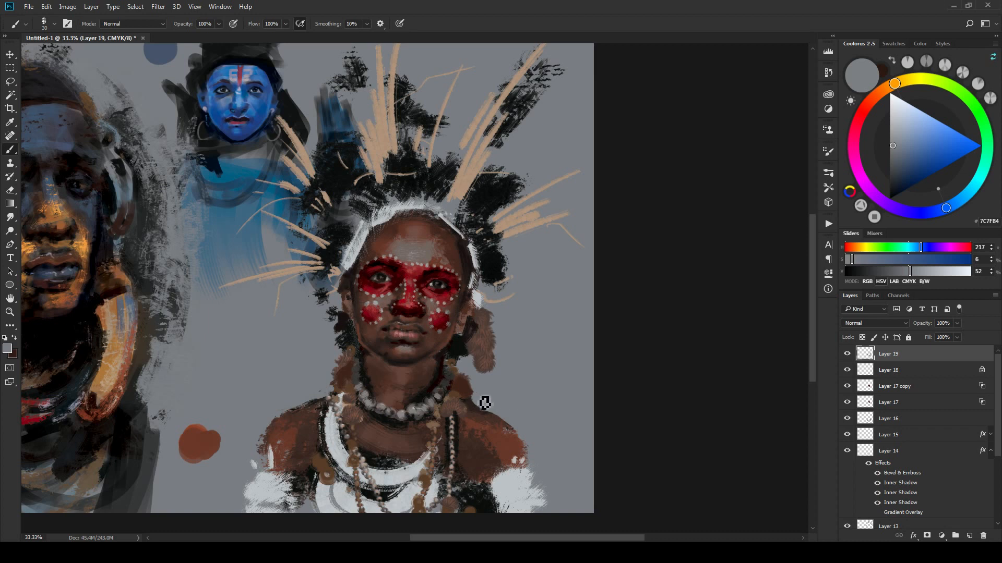
Step: Repaint the shoulder beside the white collar with sampled browns 523F36 and 683C29, adding darker 2B231E and 382923 near the tuft
alt+click(358, 416)
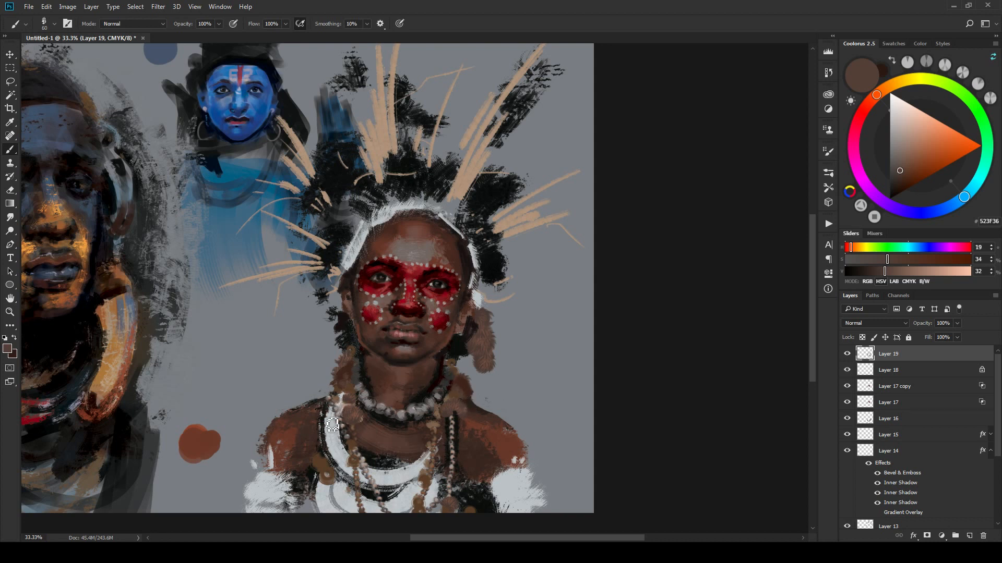
alt+click(293, 438)
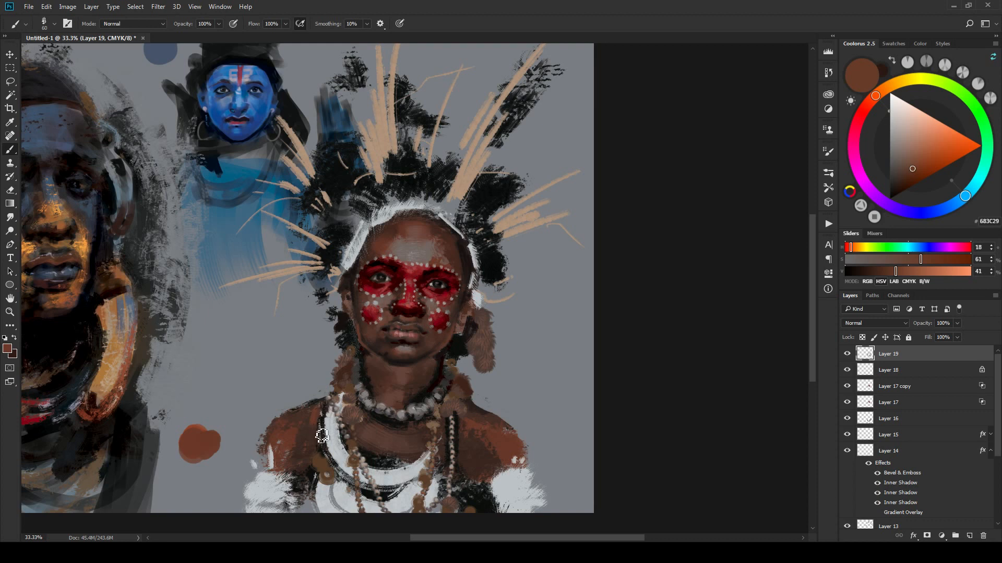
mouse_move(322, 436)
mouse_down()
mouse_move(325, 415)
mouse_move(293, 432)
mouse_move(317, 423)
mouse_up()
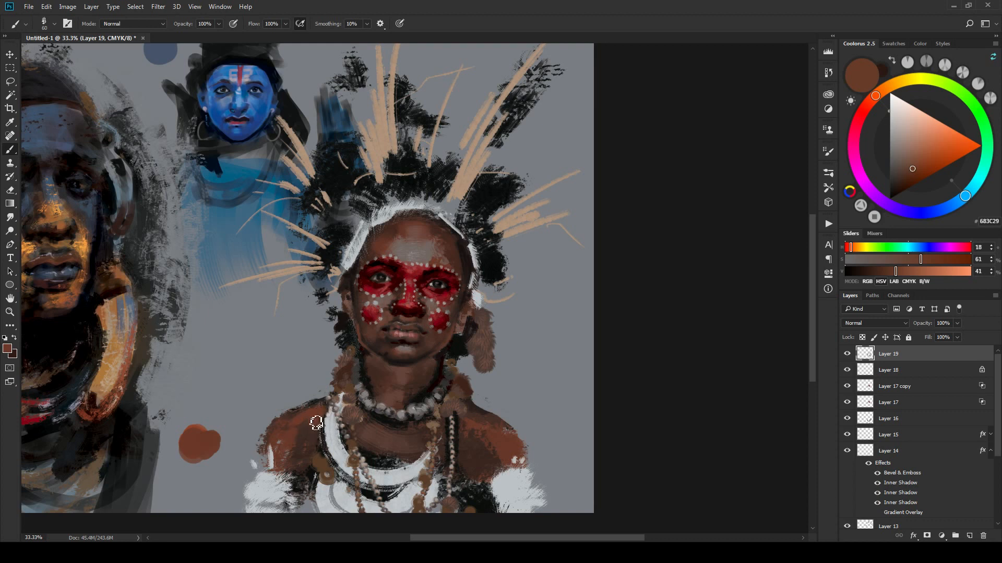
alt+click(329, 400)
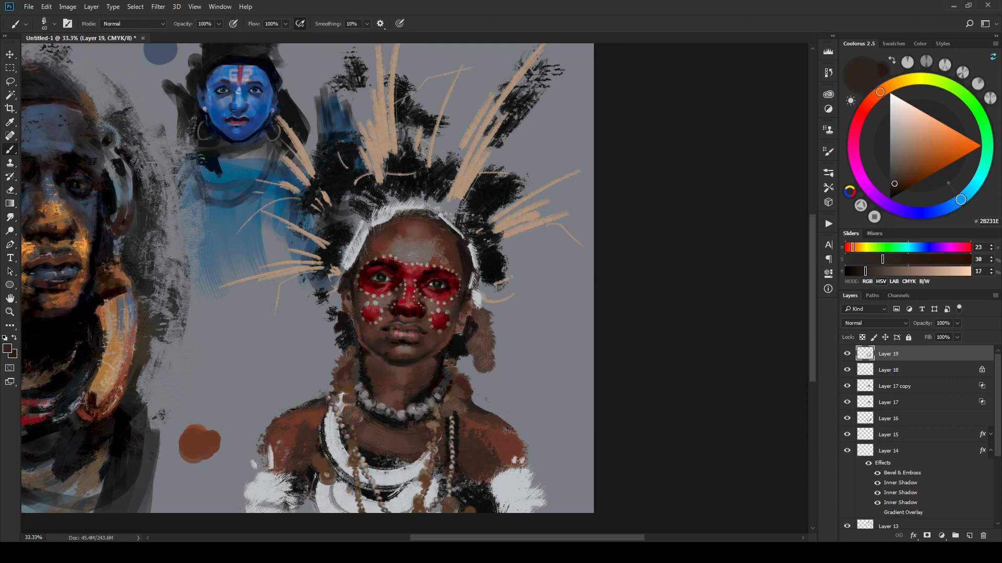
alt+click(321, 410)
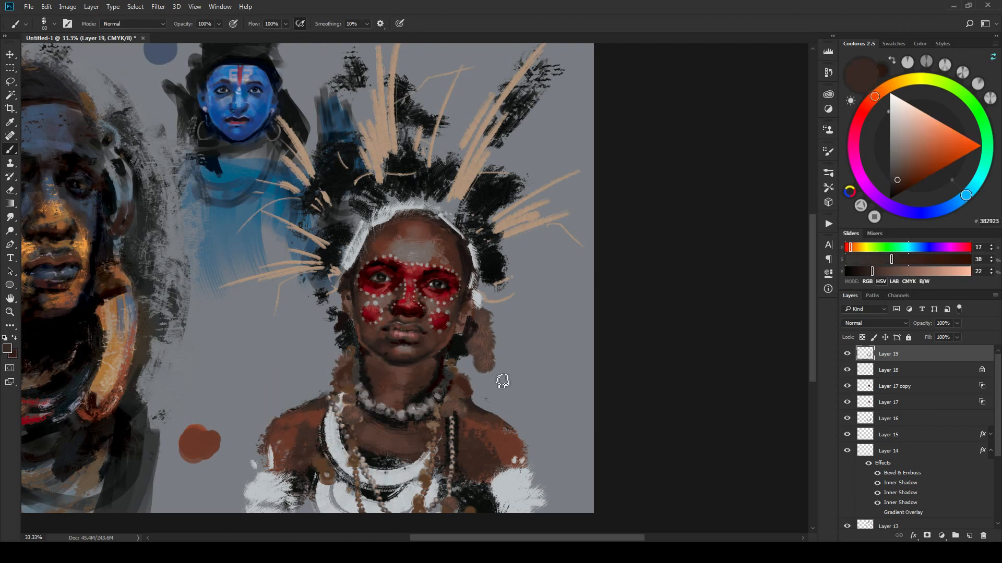
Step: Paint near-black 020403 shadows where the opposite shoulder meets the tuft and bead strand, reducing the brush size to 45
alt+click(472, 407)
alt+click(458, 420)
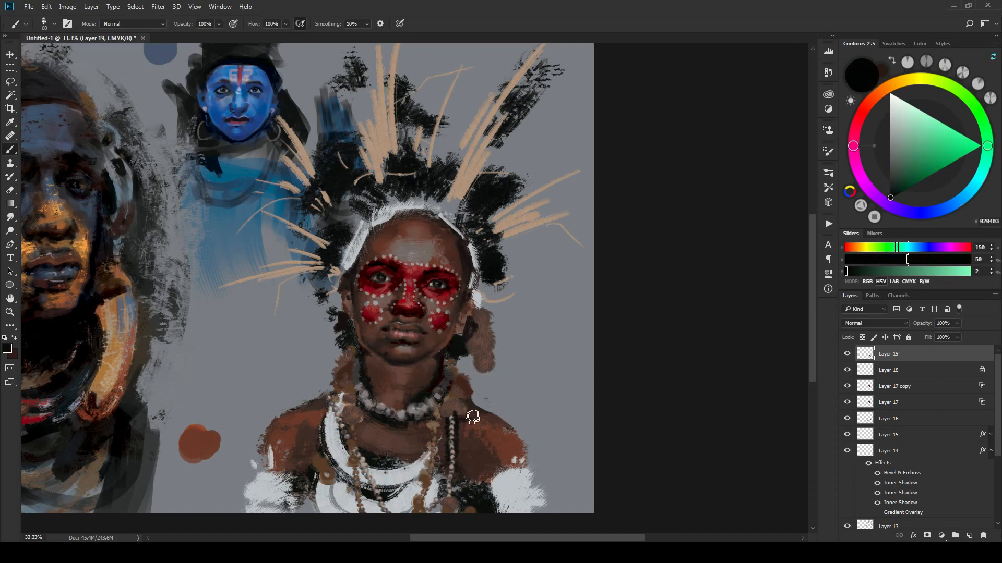
key(bracketleft)
key(bracketleft)
Step: Shade the jawline, chin and upper neck with sampled tones 1E1411, 37251C, 38261E and 140E0C, varying the brush size
alt+click(369, 354)
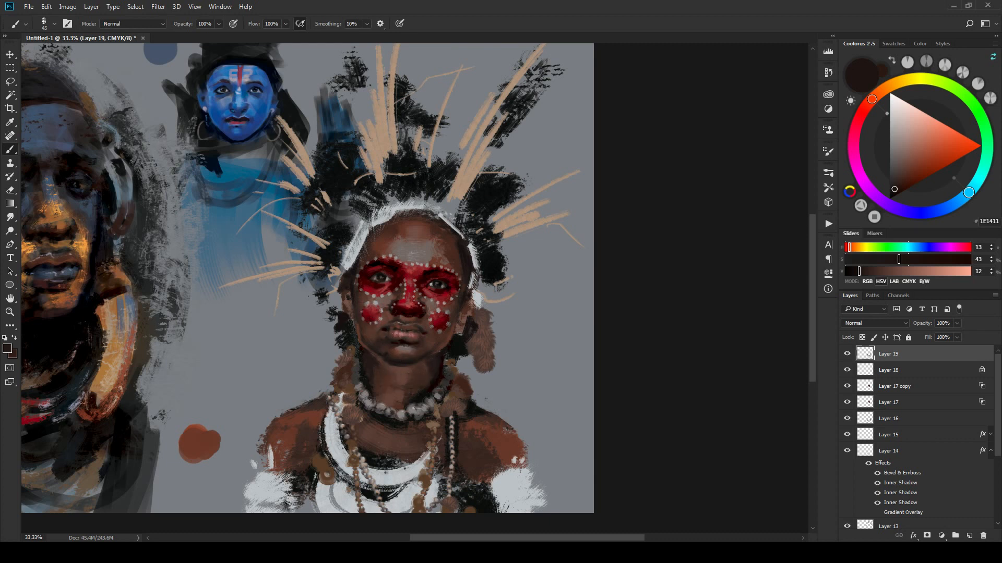
key(bracketright)
key(bracketright)
key(bracketright)
alt+click(403, 386)
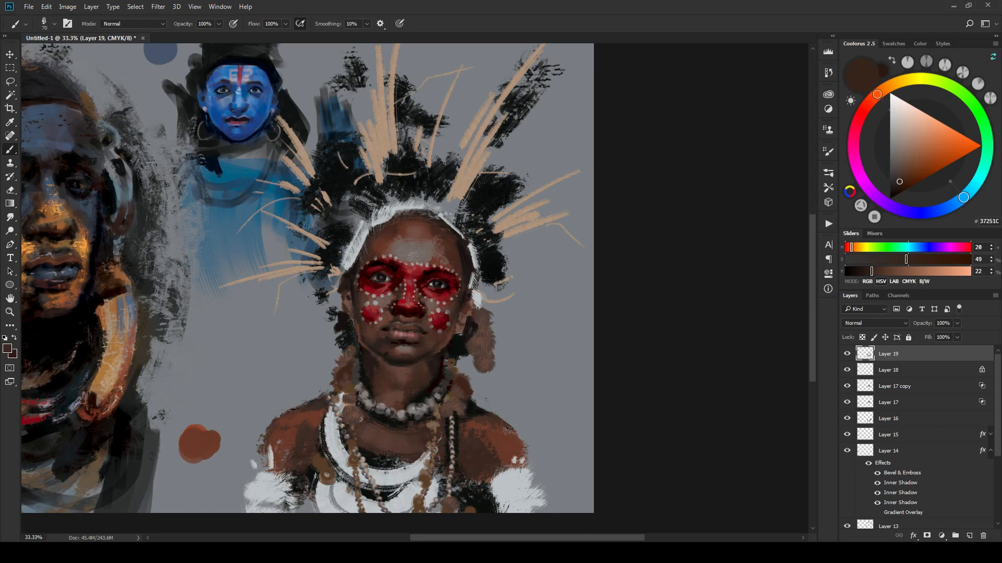
alt+click(402, 368)
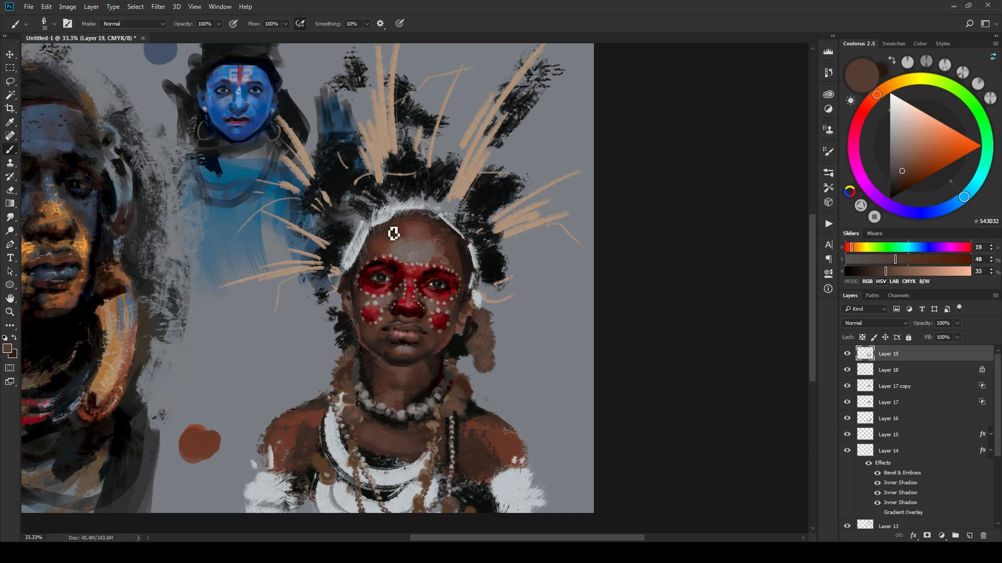
alt+click(386, 348)
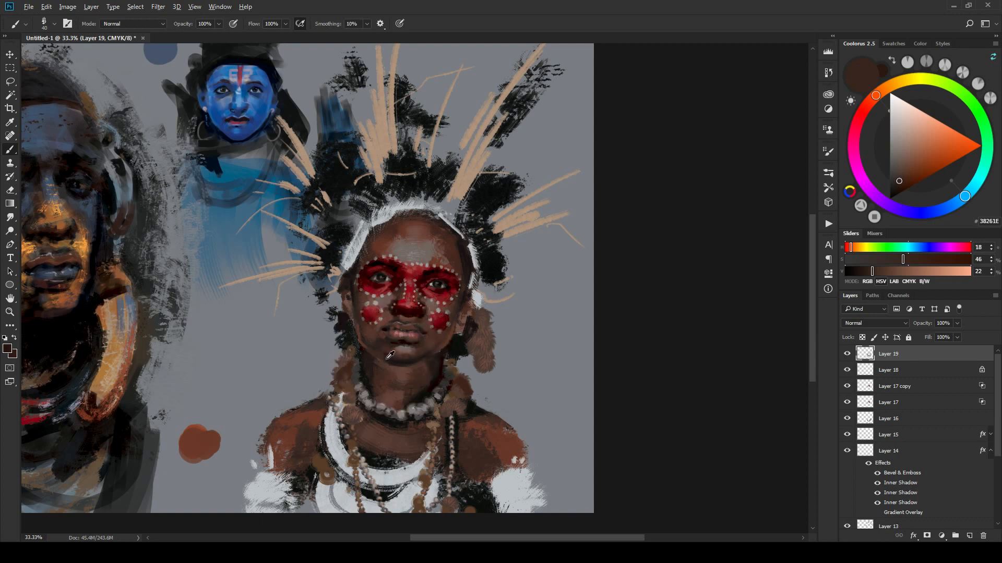
alt+click(387, 359)
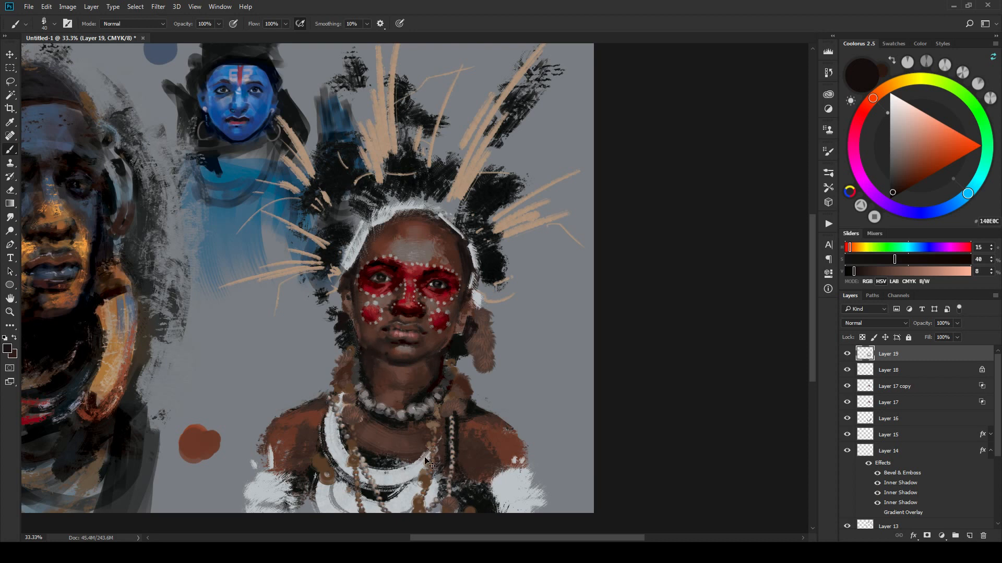
Step: Blend the neck above the bead necklace using sampled brown 412B20 and near-black 1D1512 with a larger brush
key(ctrl+minus)
key(ctrl+minus)
key(ctrl+minus)
key(ctrl+minus)
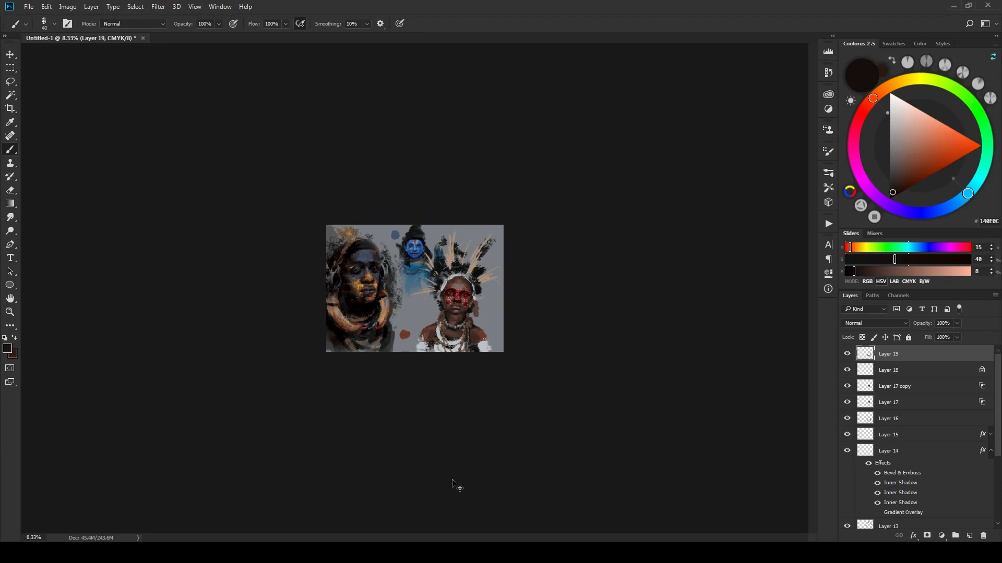
key(ctrl+plus)
key(ctrl+plus)
key(ctrl+plus)
key(ctrl+plus)
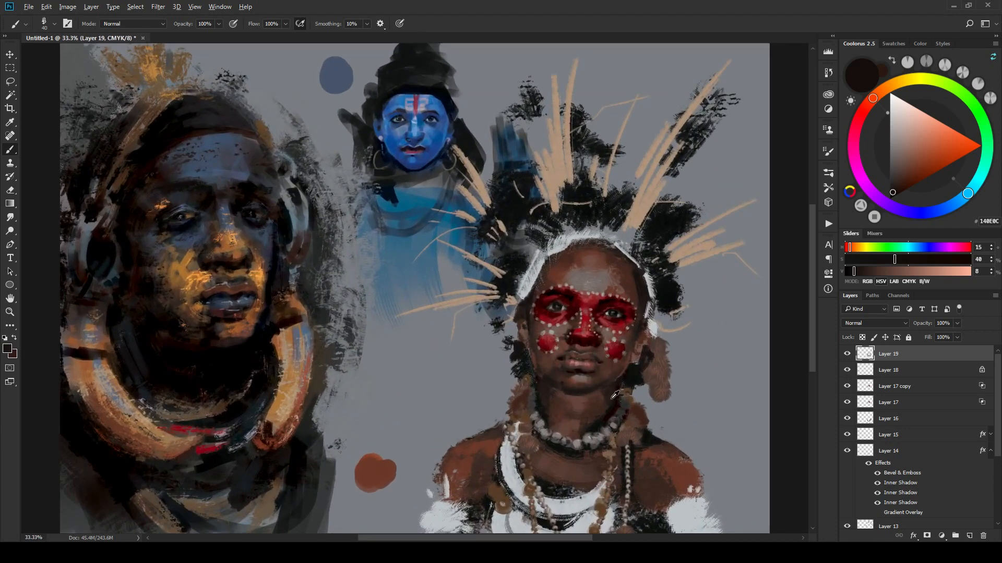
alt+click(614, 394)
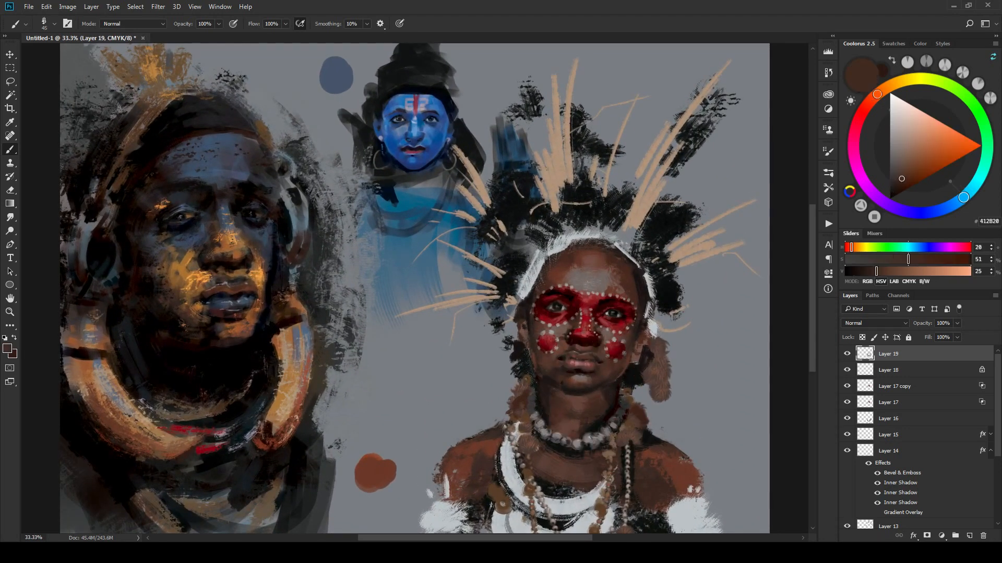
alt+click(601, 404)
alt+click(555, 402)
alt+click(550, 399)
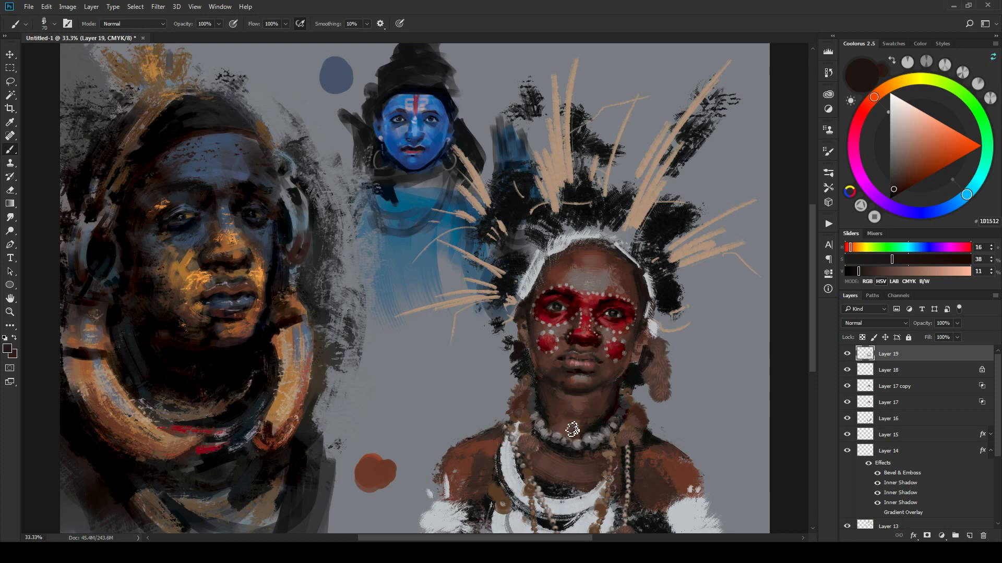
Step: Refine the neck shading under the jaw with sampled brown 3E281D and dark 212120
key(ctrl+minus)
key(ctrl+minus)
key(ctrl+minus)
key(ctrl+minus)
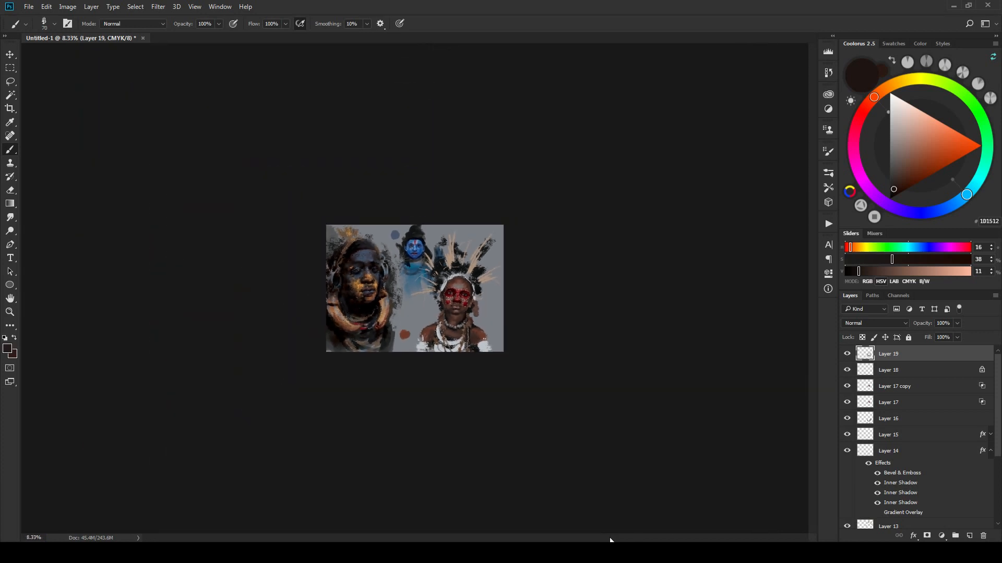
key(ctrl+plus)
key(ctrl+plus)
key(ctrl+plus)
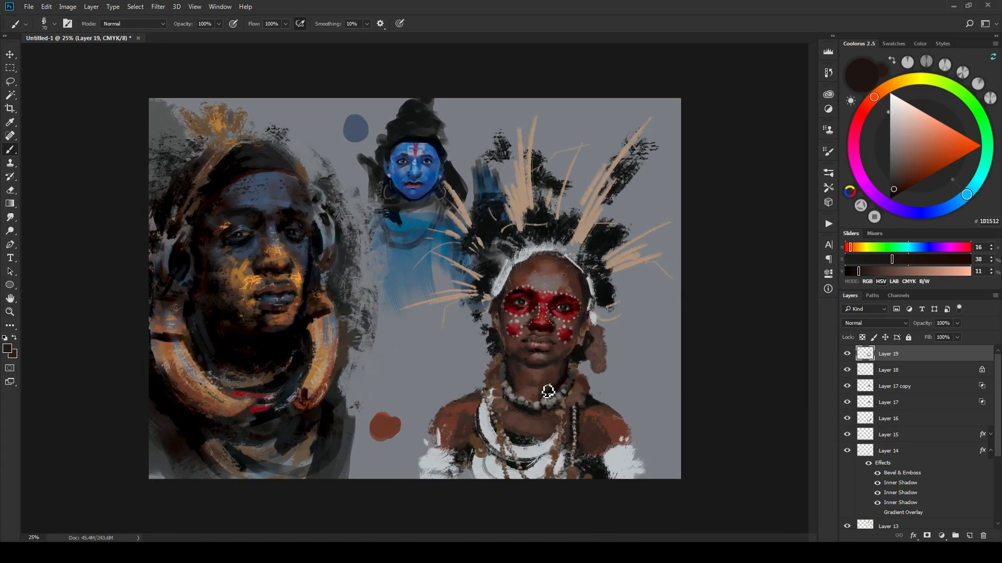
alt+click(524, 392)
alt+click(522, 382)
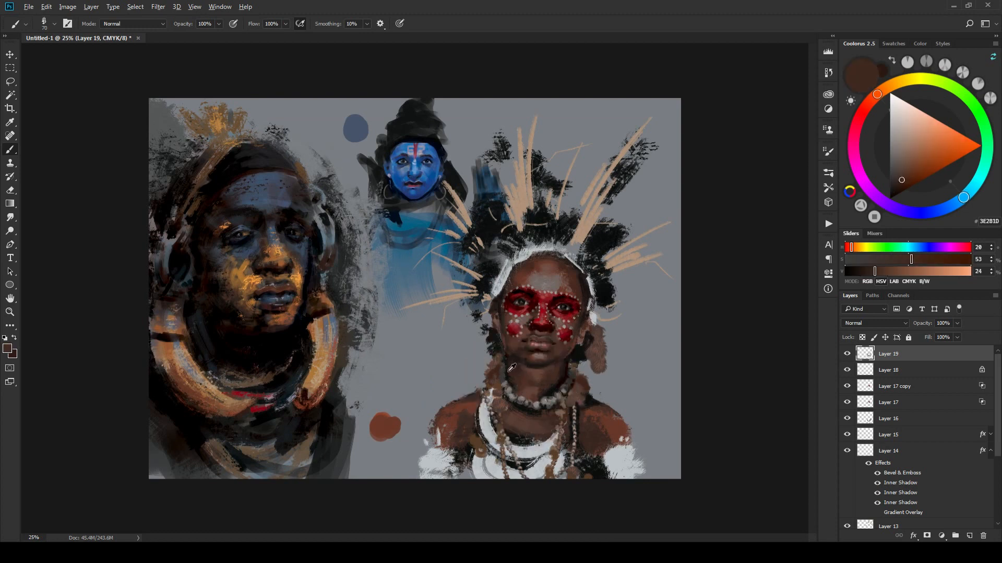
alt+click(515, 364)
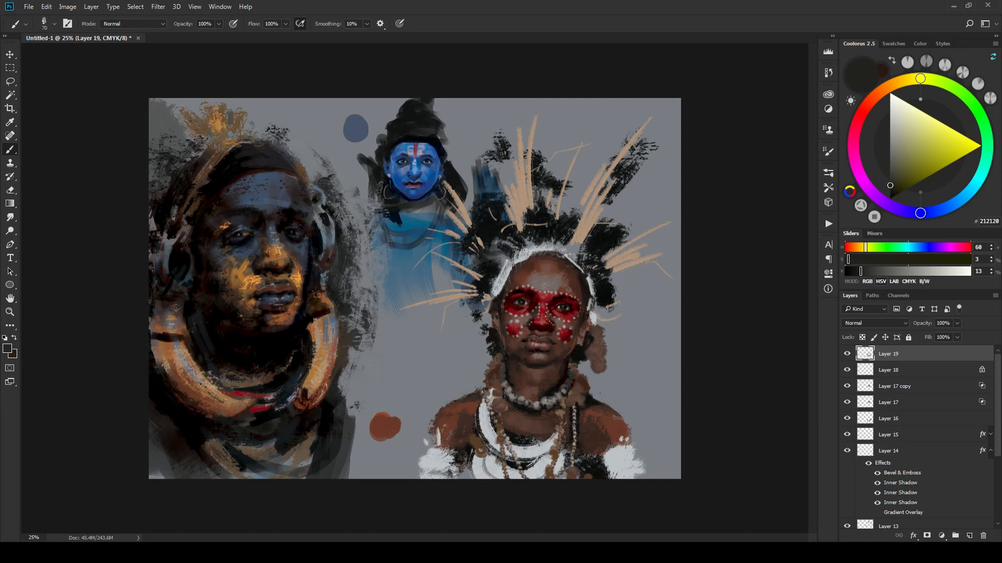
Step: Paint necklace beads up the side of the neck in sampled grey 74706F, and add near-black 110F0C accents with a size 30 brush
alt+click(509, 384)
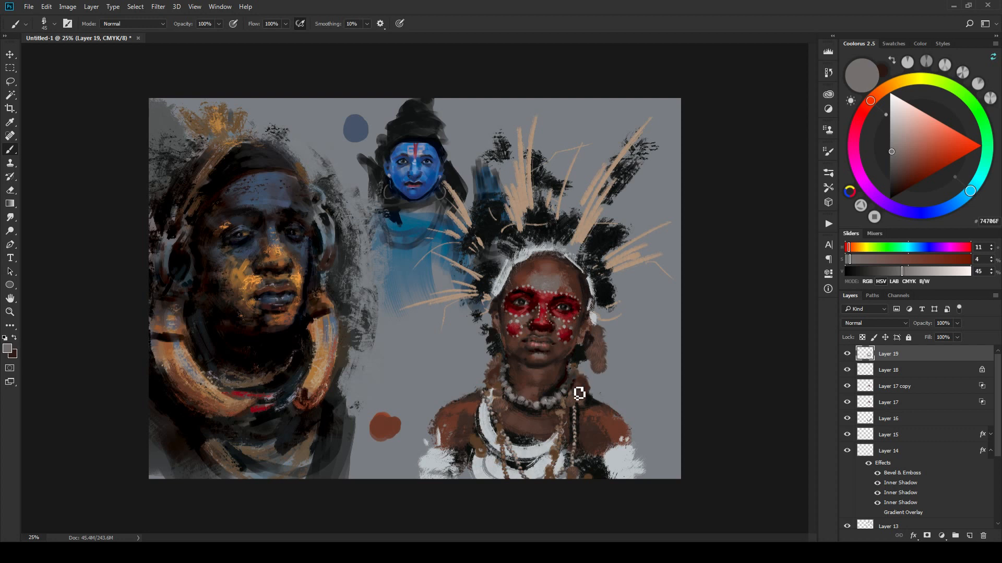
key(ctrl+minus)
key(ctrl+minus)
key(ctrl+minus)
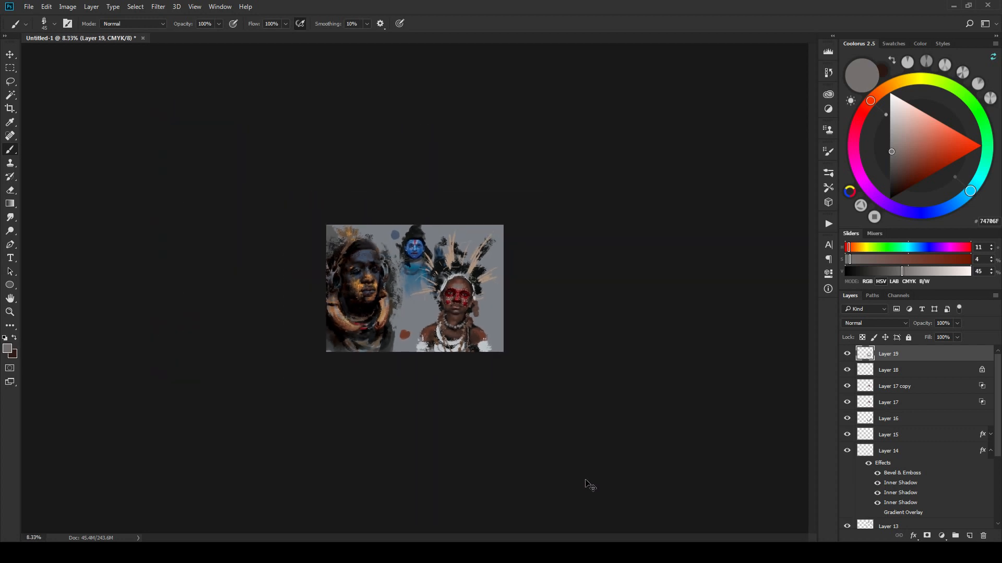
key(ctrl+plus)
key(ctrl+plus)
key(ctrl+plus)
alt+click(512, 368)
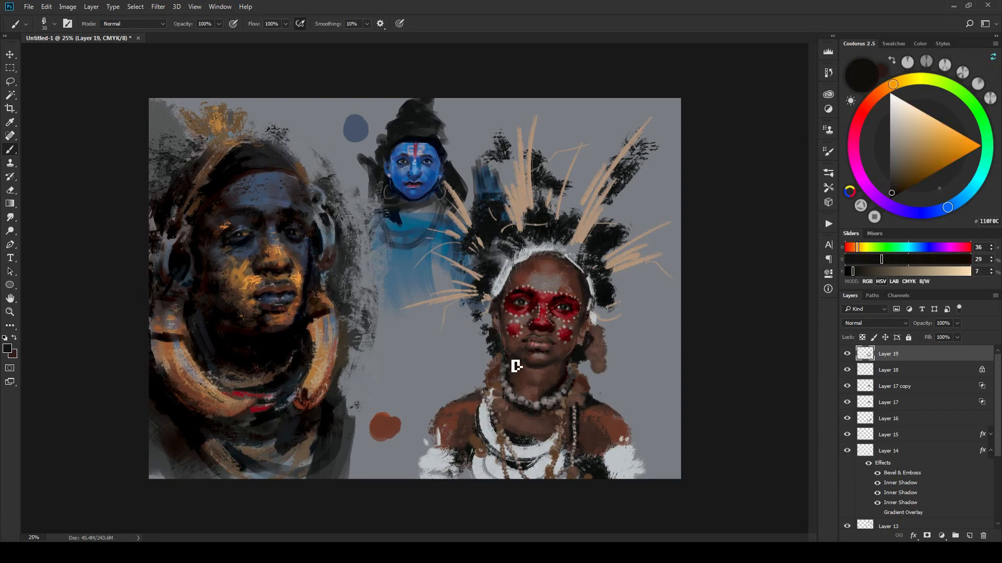
key(ctrl+minus)
key(ctrl+minus)
key(ctrl+minus)
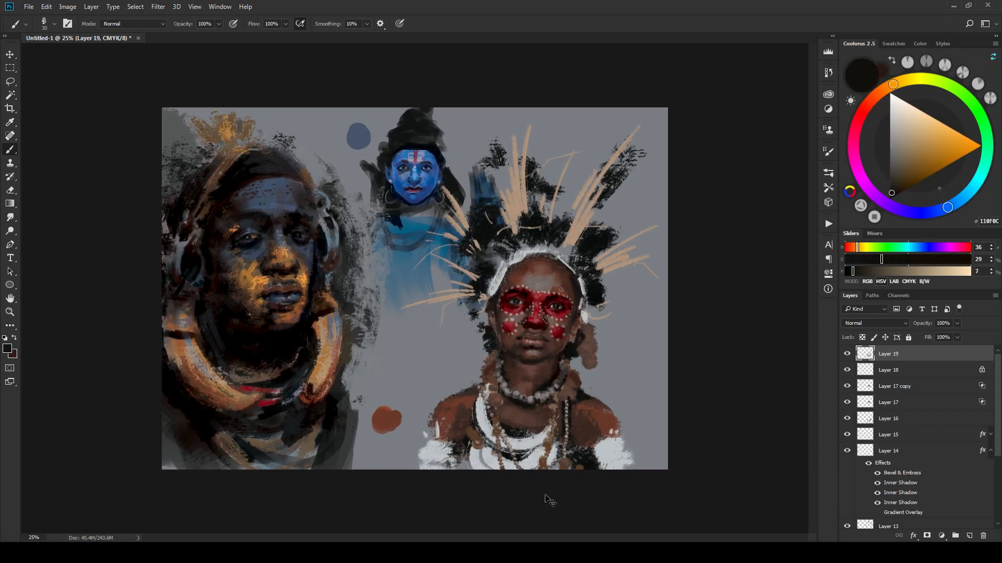
key(ctrl+plus)
key(ctrl+plus)
key(ctrl+plus)
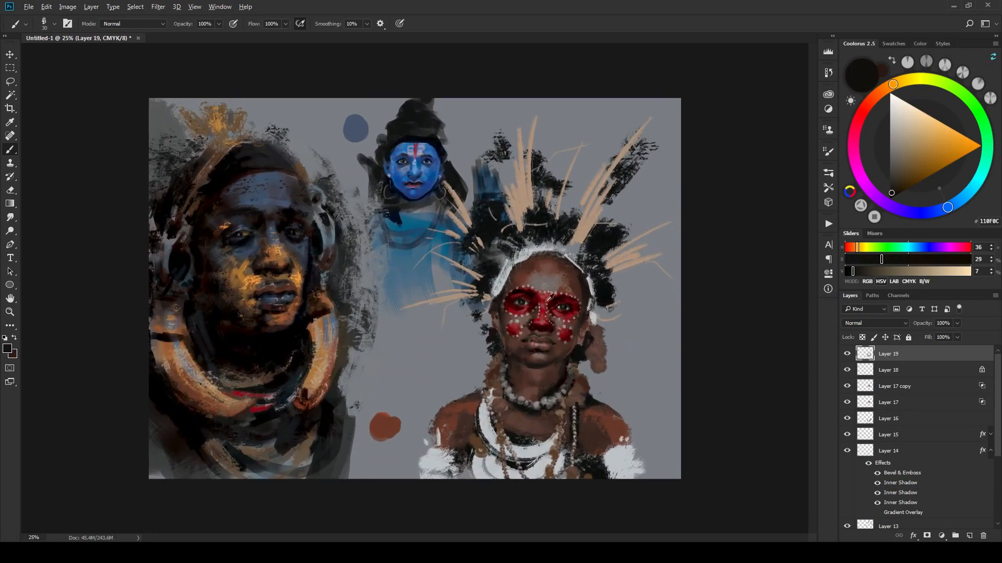
Step: Sample dark red 530B0B from the face paint around the eye, enlarge the brush to 175 and add a new layer above Layer 19
alt+click(520, 310)
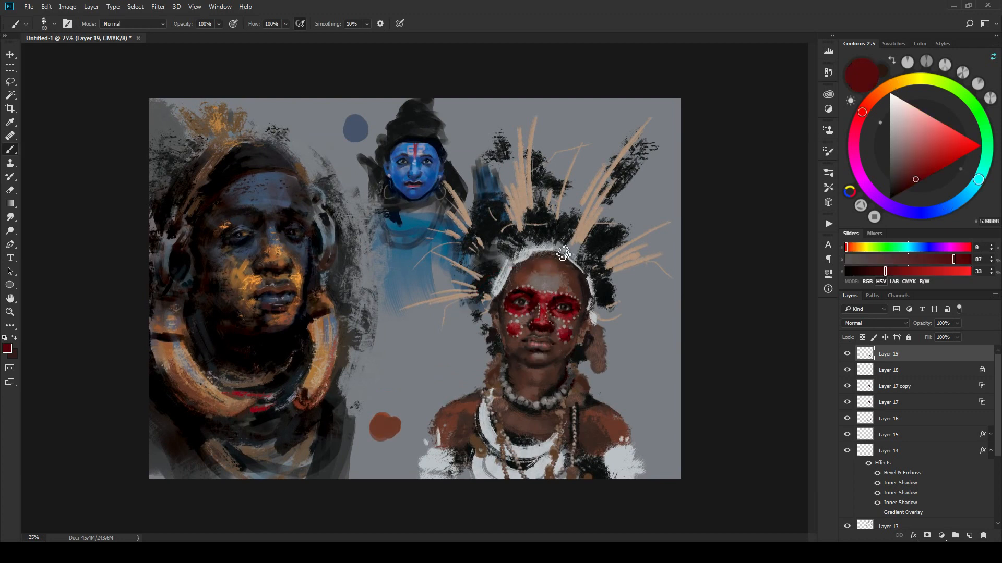
key(bracketright)
key(bracketright)
key(bracketright)
key(bracketright)
key(bracketright)
key(bracketright)
key(bracketright)
key(bracketright)
key(bracketright)
click(969, 536)
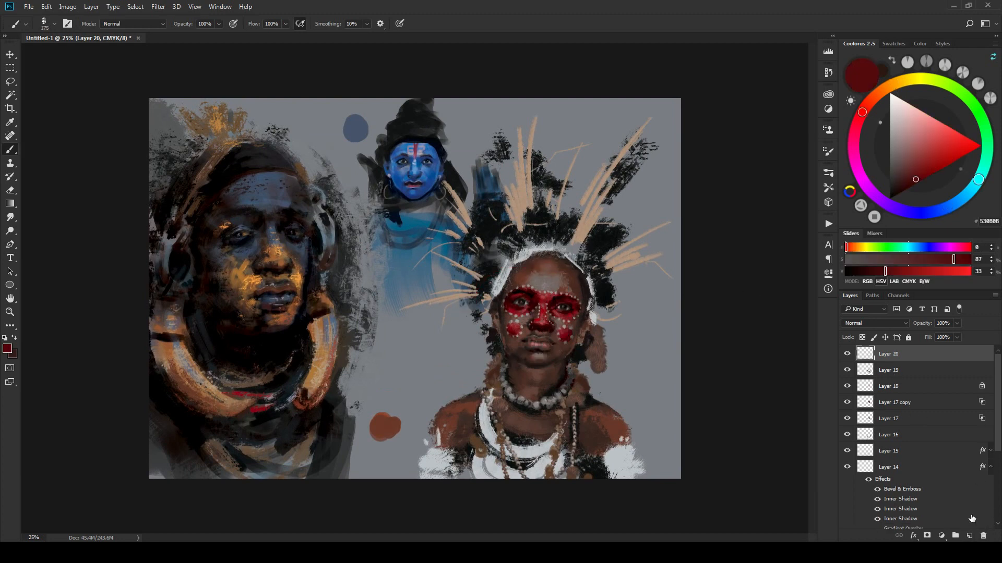
Step: Choose the EE - Messy Foliage brush from the Eric Elwell - Foliage set and set its size to 300
right_click(614, 183)
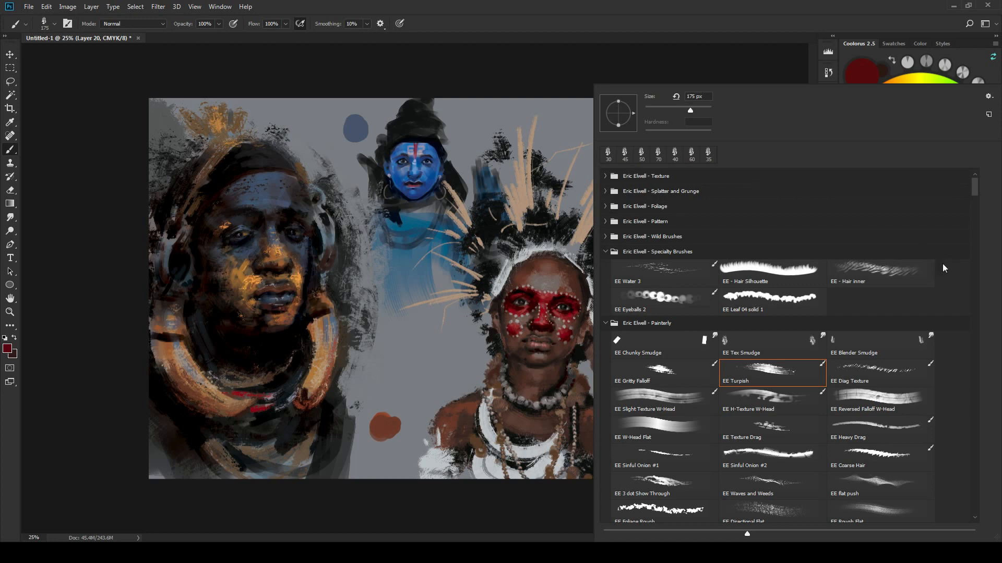
drag(974, 191, 974, 184)
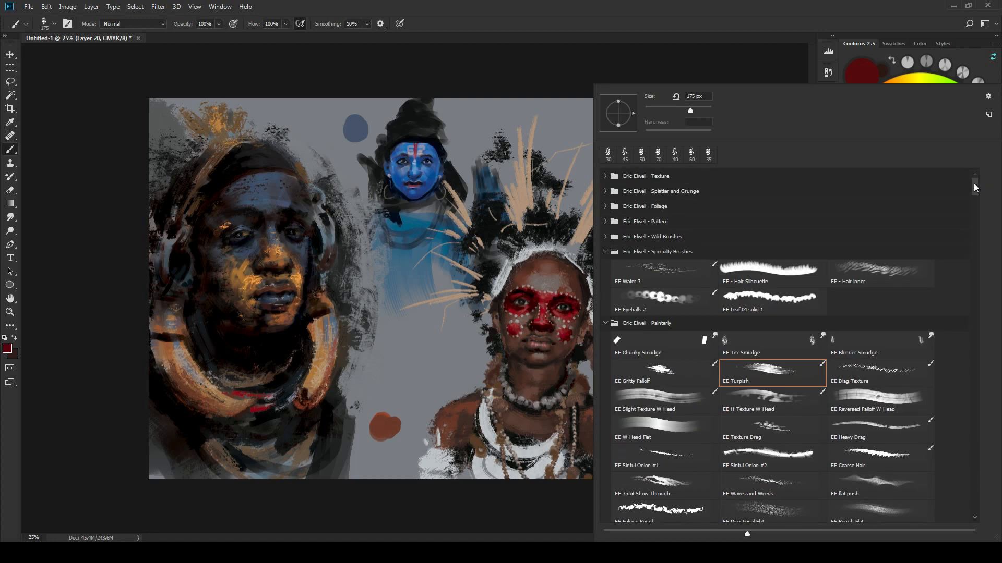
click(605, 207)
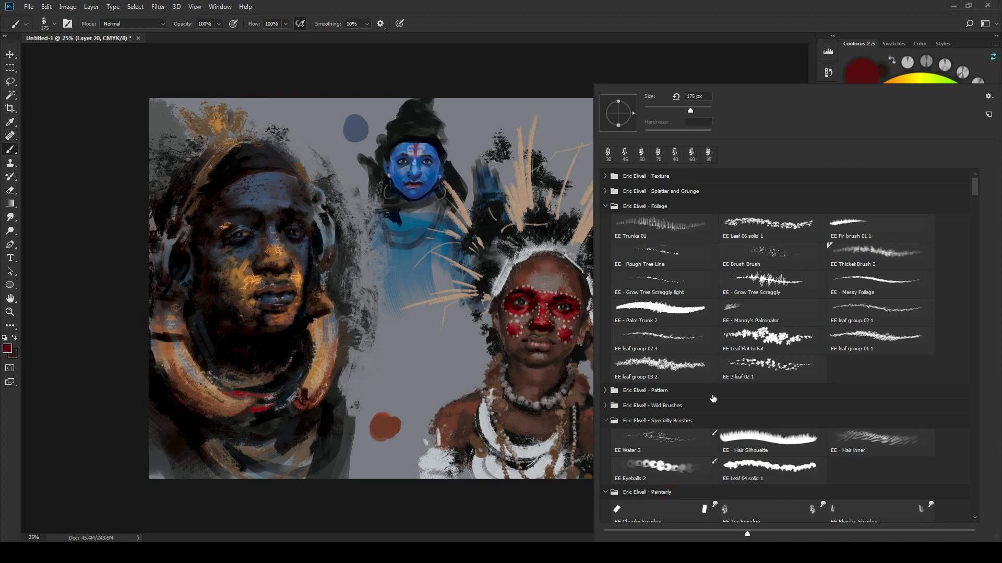
click(868, 284)
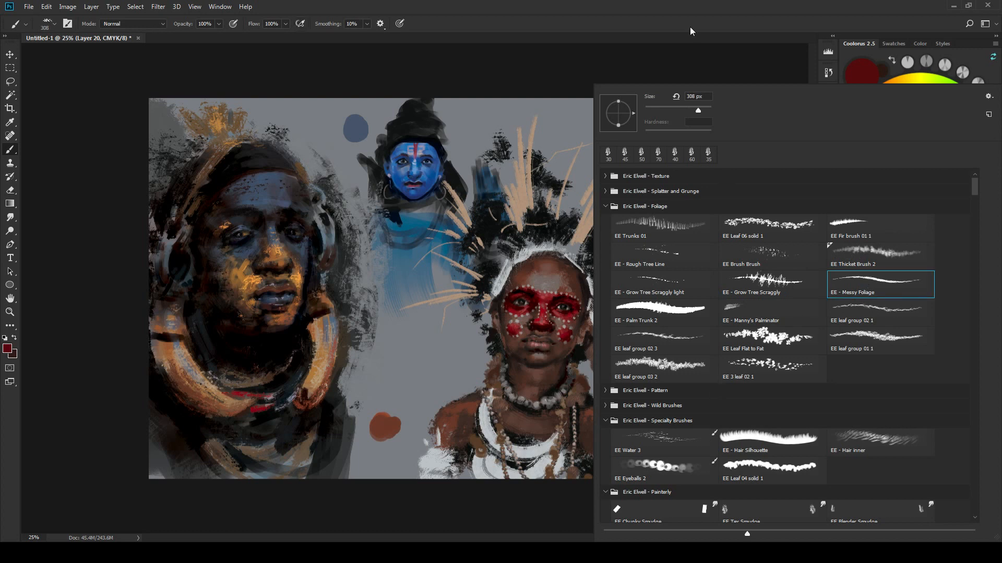
click(705, 34)
key([)
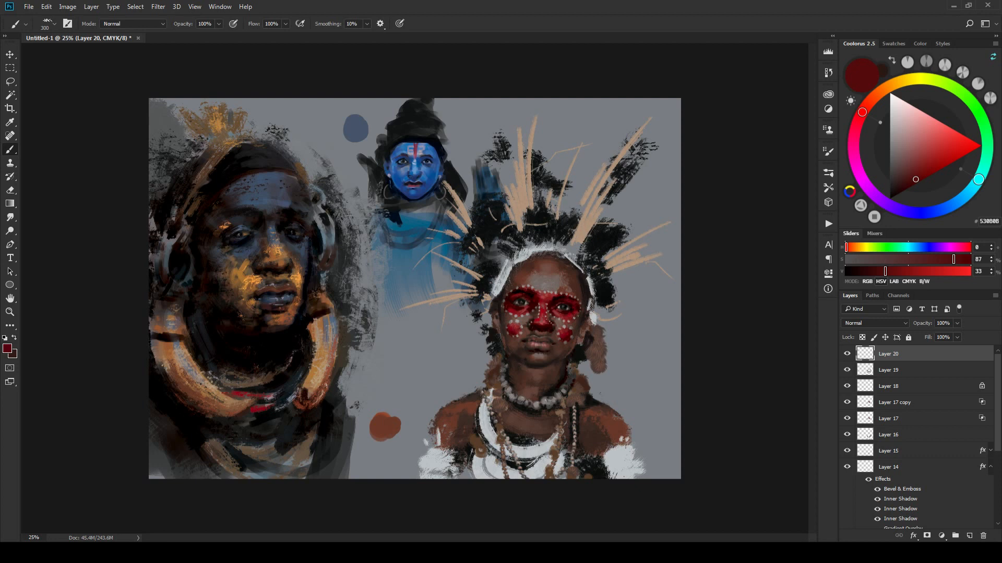
Step: Paint the first dark red feathers on the right side of the headdress in 591B15, enlarging the brush to 500
click(869, 102)
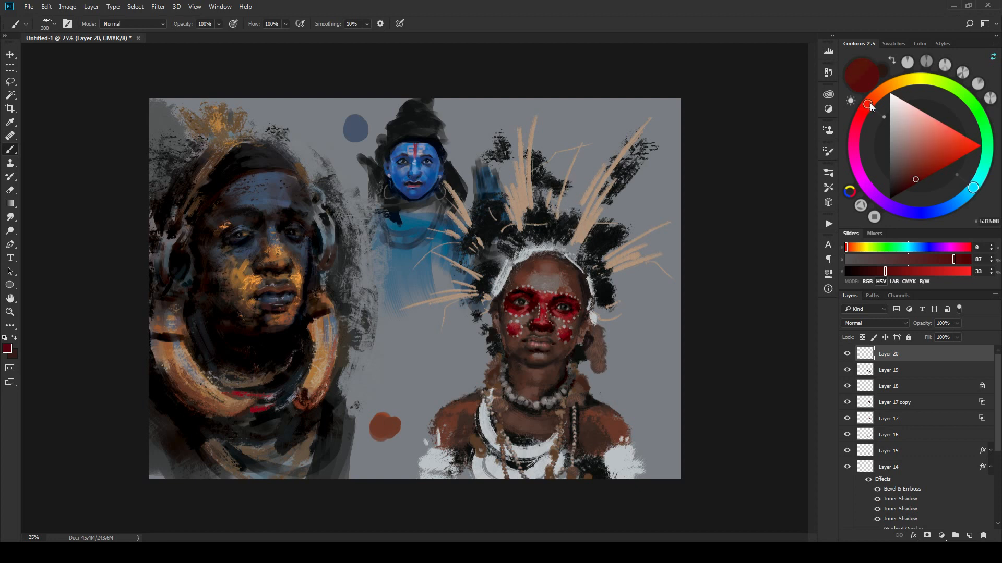
click(916, 176)
drag(915, 176, 914, 176)
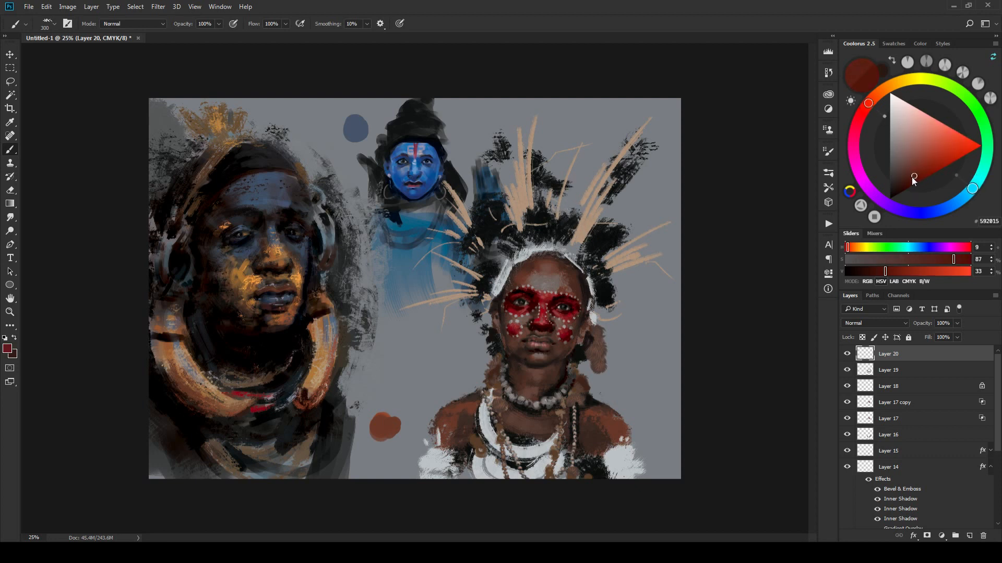
click(865, 107)
key(bracketleft)
key(bracketleft)
mouse_move(560, 238)
mouse_down()
mouse_move(559, 226)
mouse_move(579, 214)
mouse_move(585, 258)
mouse_up()
key(bracketright)
key(bracketright)
key(bracketright)
drag(611, 211, 595, 217)
drag(607, 271, 611, 289)
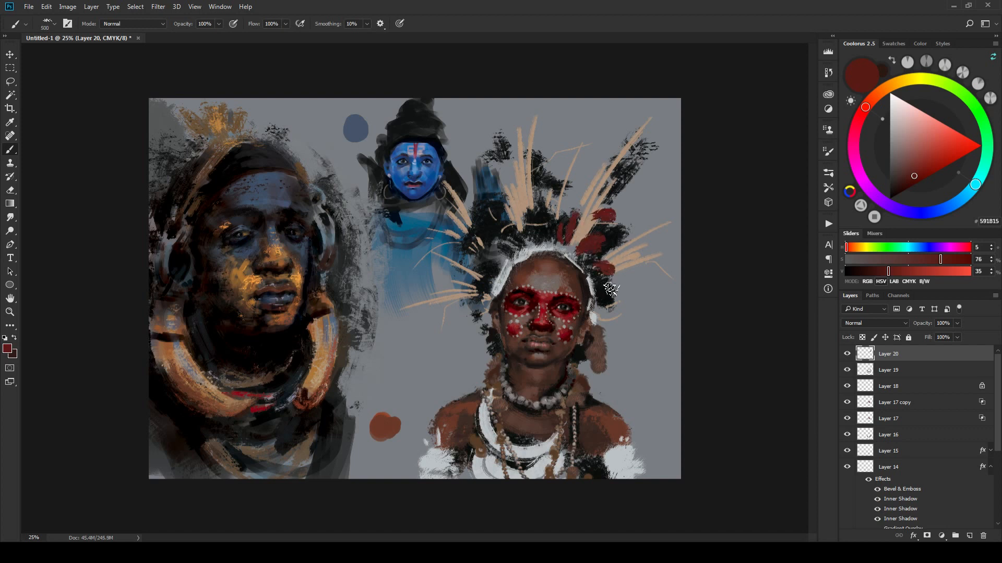
Step: Paint lighter red feathers in 85342D across the top and both sides of the headdress with a size 300 brush
click(921, 161)
key(bracketleft)
key(bracketleft)
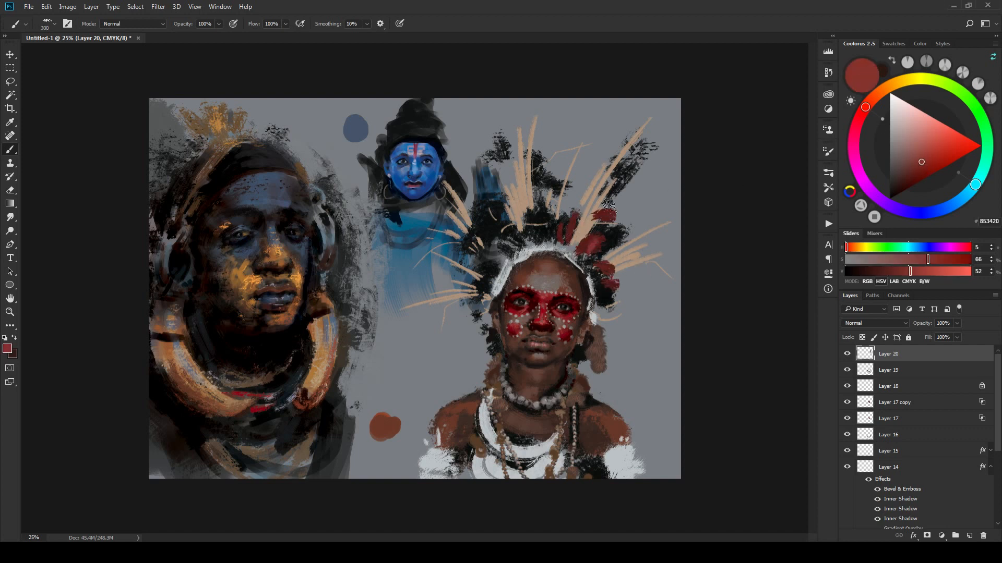
key(bracketright)
drag(601, 241, 610, 230)
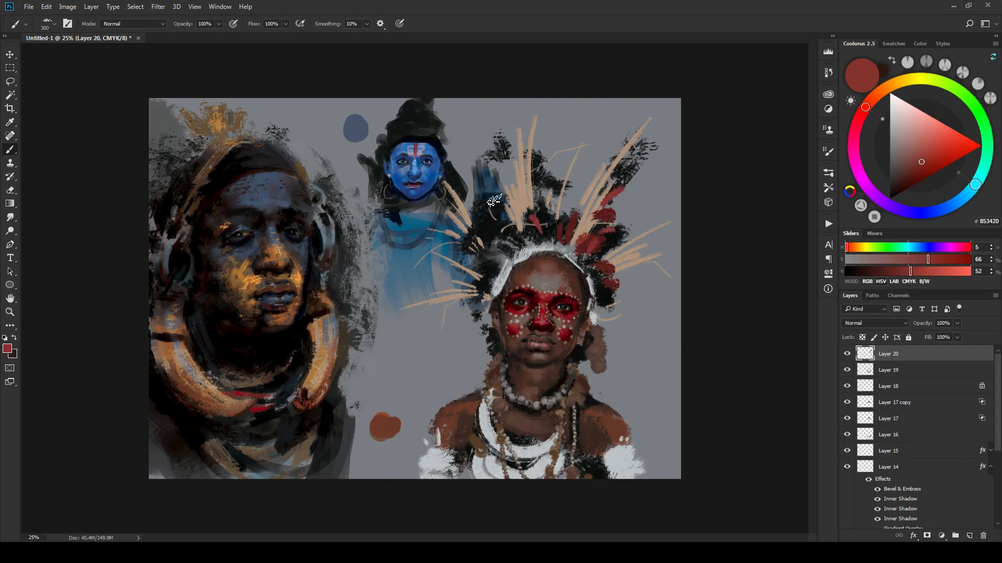
mouse_move(534, 213)
mouse_down()
mouse_move(490, 198)
mouse_move(546, 193)
mouse_move(557, 162)
mouse_up()
drag(496, 248, 475, 239)
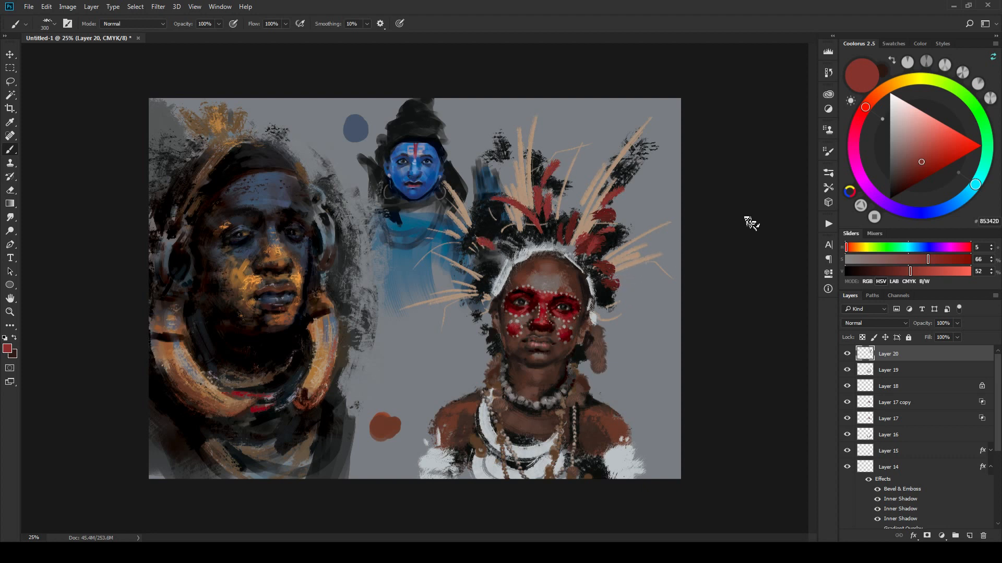
Step: Add saturated red 8F2319 feathers around both sides of the headdress, plus a small stray one out beside the cheek
click(932, 164)
mouse_move(600, 276)
mouse_down()
mouse_move(613, 305)
mouse_move(634, 313)
mouse_move(641, 285)
mouse_up()
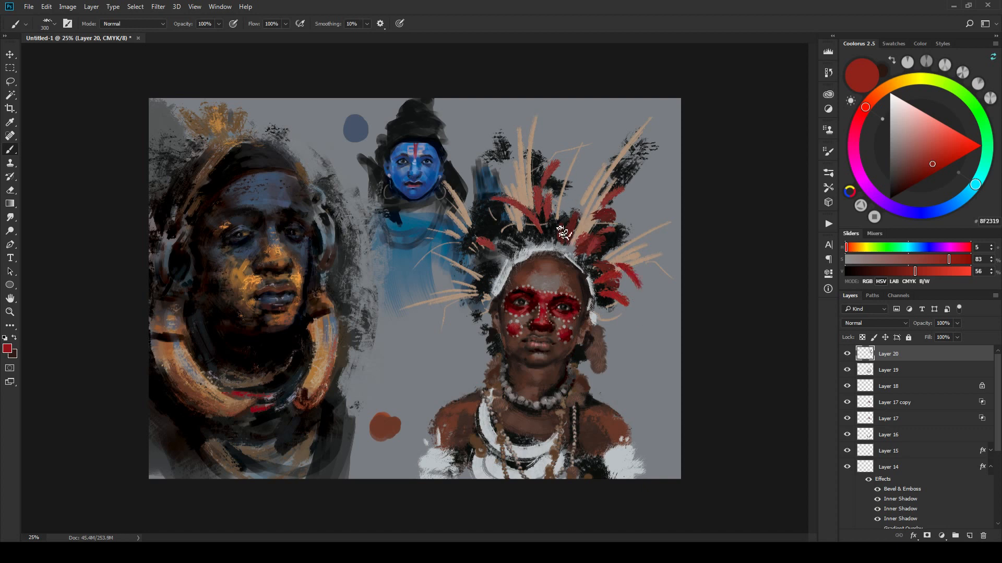
drag(587, 215, 591, 194)
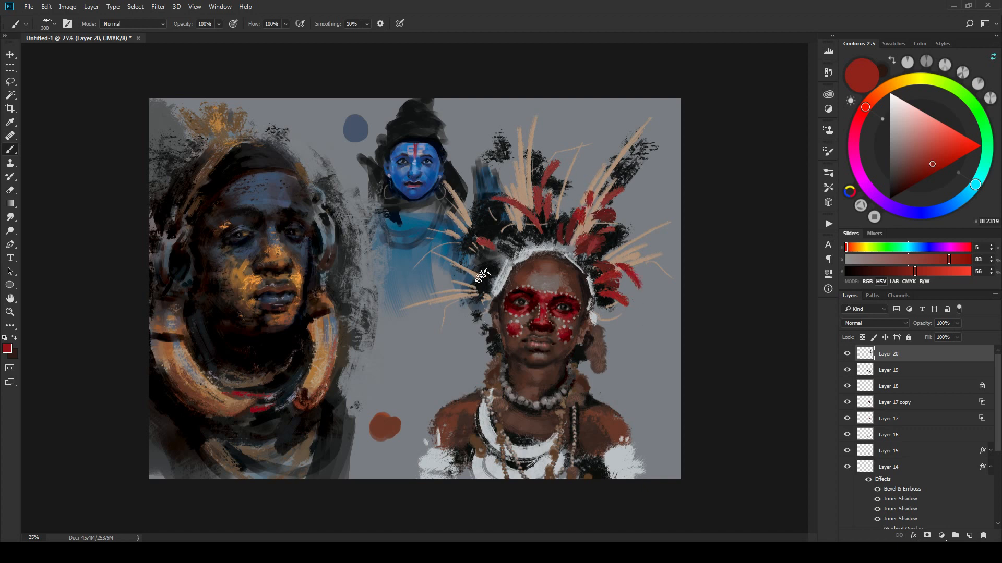
drag(481, 275, 450, 320)
drag(482, 238, 460, 255)
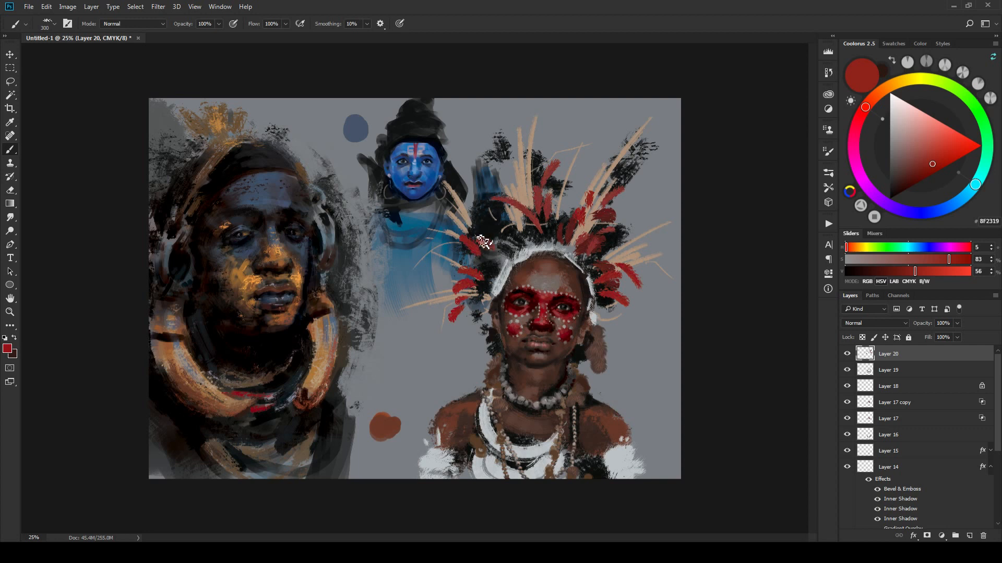
drag(450, 344, 440, 350)
drag(600, 311, 652, 313)
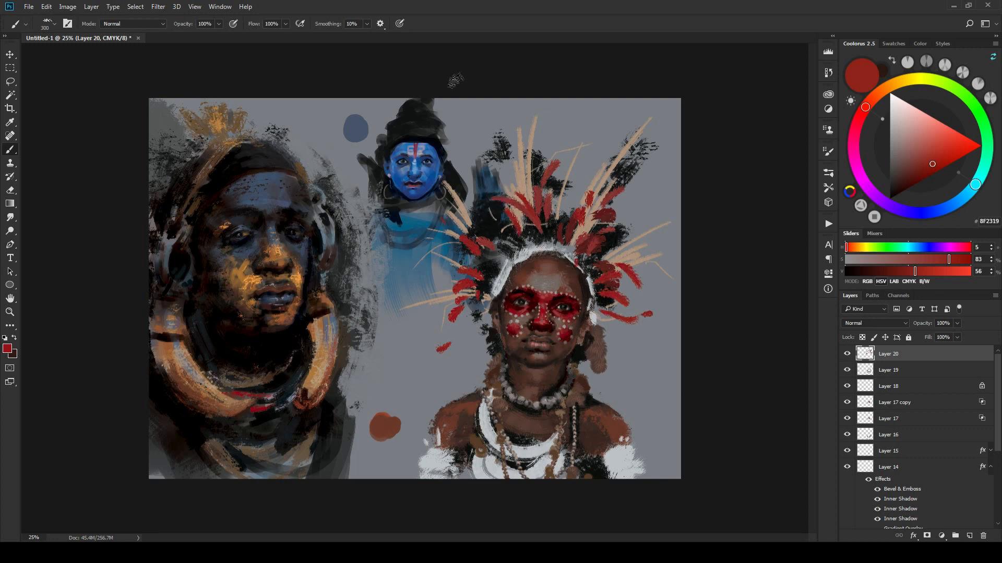
Step: Extend the red plumes at the headdress's upper left, top and upper right, undoing a stray stroke and enlarging the brush to 400
mouse_move(466, 227)
mouse_down()
mouse_move(476, 194)
mouse_move(471, 233)
mouse_move(483, 186)
mouse_up()
mouse_move(499, 201)
mouse_down()
mouse_move(474, 198)
mouse_move(489, 197)
mouse_move(476, 207)
mouse_move(510, 155)
mouse_move(543, 155)
mouse_move(582, 188)
mouse_move(532, 200)
mouse_move(500, 197)
mouse_move(483, 176)
mouse_up()
key(ctrl+z)
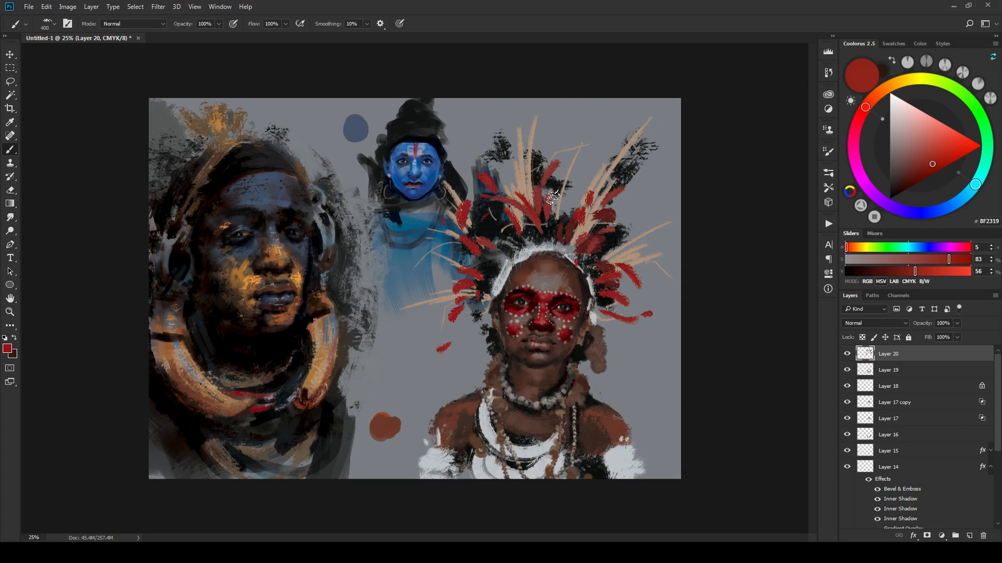
drag(546, 162, 539, 143)
mouse_move(573, 246)
mouse_down()
mouse_move(652, 211)
mouse_move(646, 196)
mouse_move(673, 180)
mouse_up()
drag(629, 229, 650, 206)
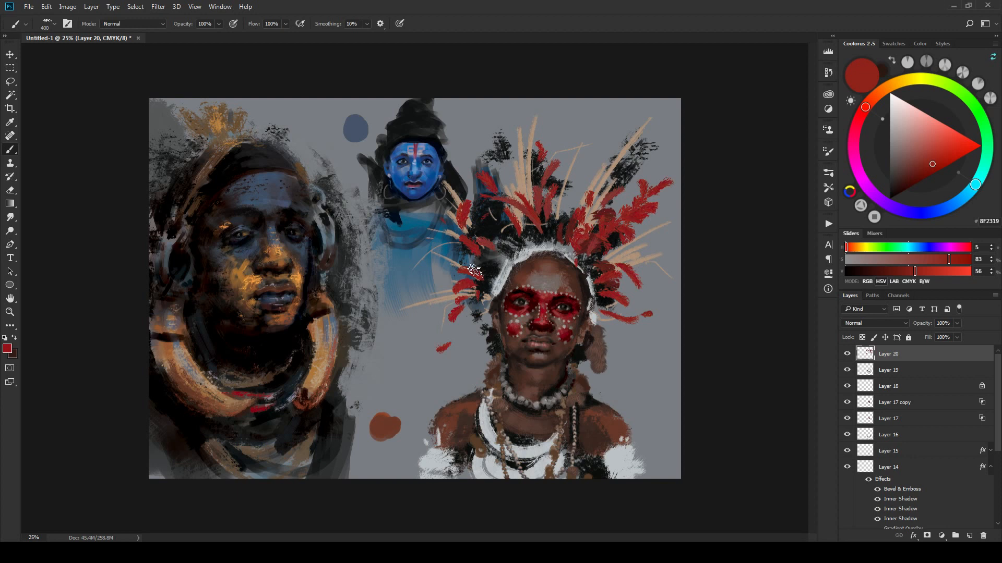
Step: Paint feathers beside the neck in dark red 73150D with a size 250 brush, and fill deeper feathers around the head in 510D06
key(bracketleft)
click(926, 172)
key(bracketleft)
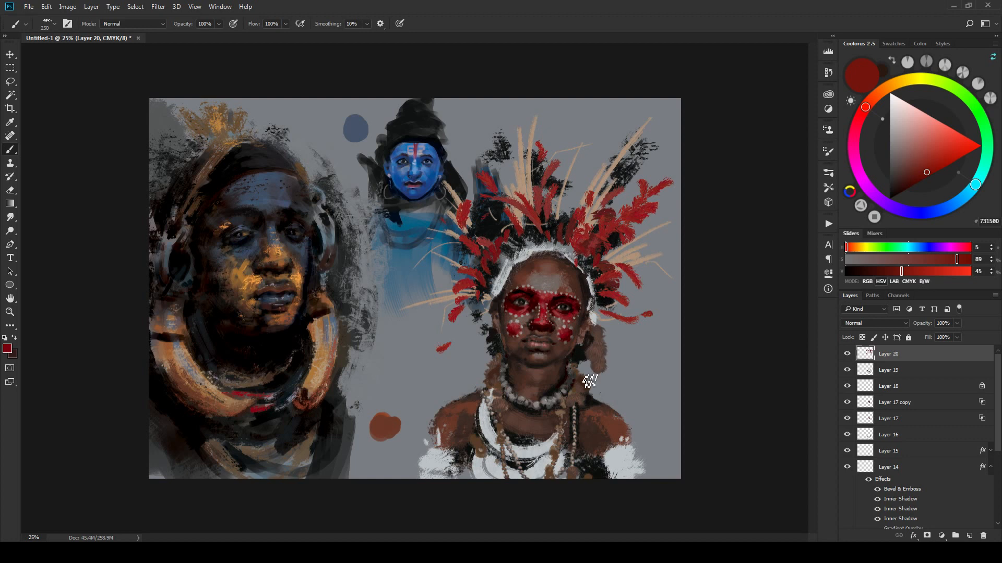
drag(588, 379, 578, 361)
click(917, 180)
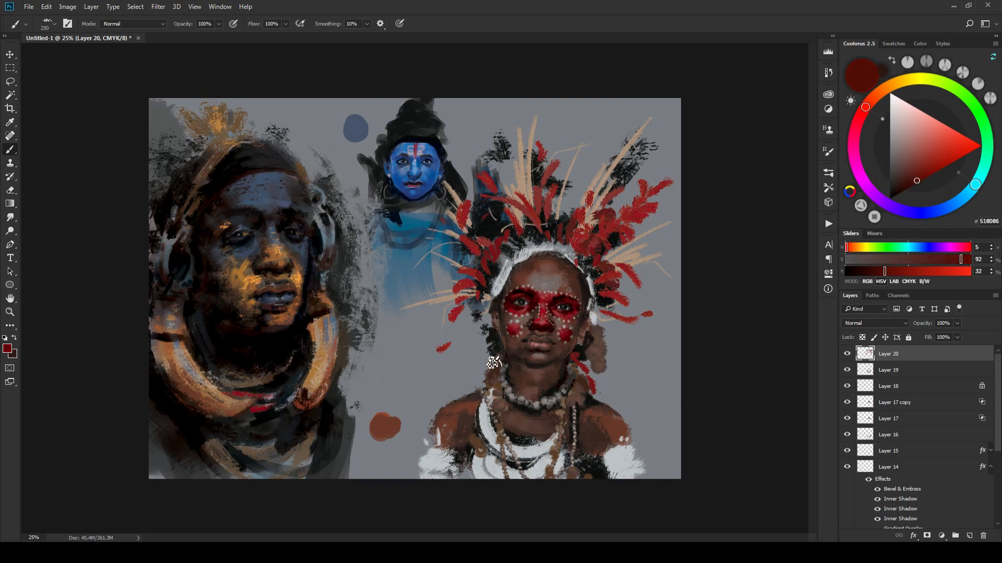
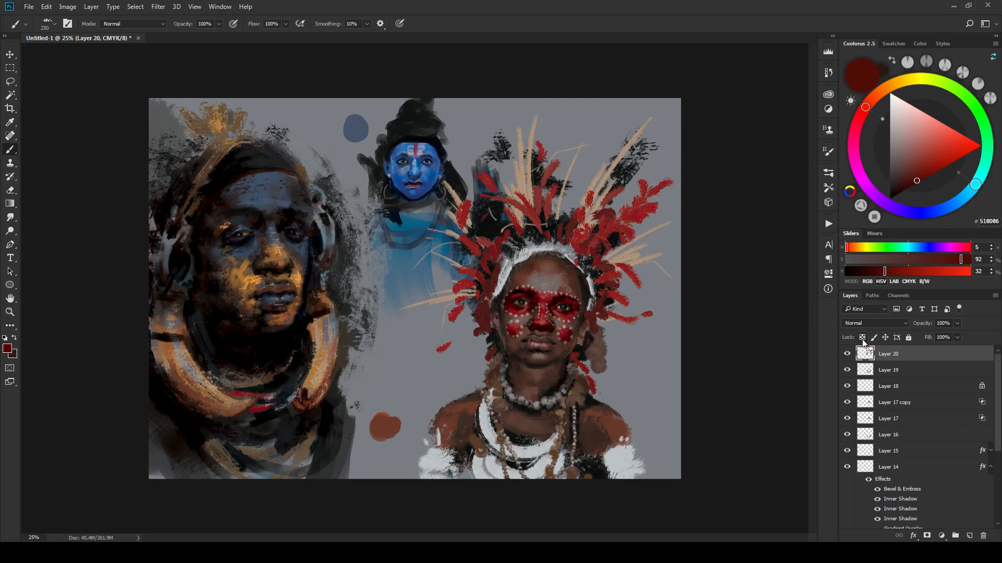
Step: Lock Layer 20's transparent pixels and brighten the headdress feathers with vivid reds such as C42820 and B71B1B
click(935, 162)
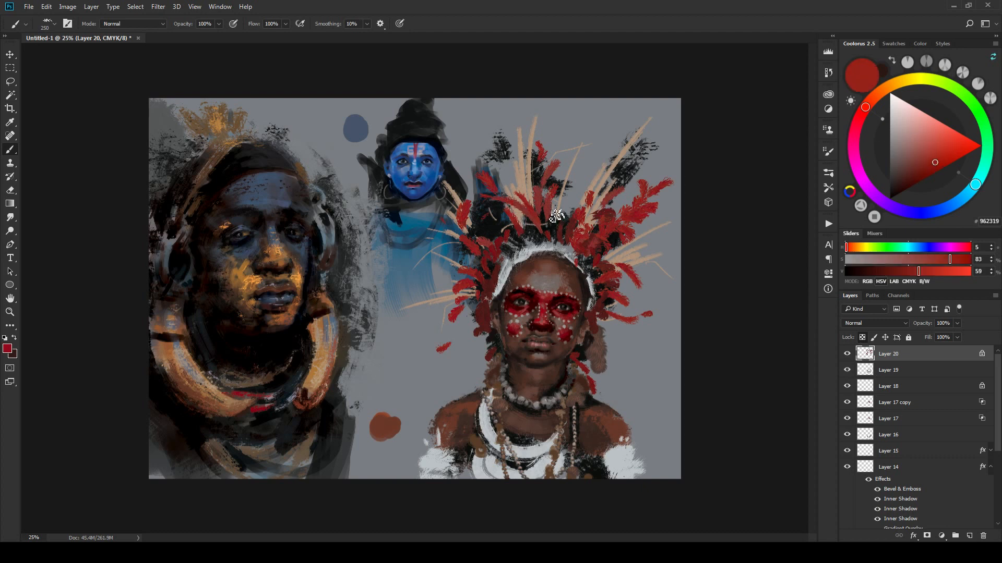
click(949, 151)
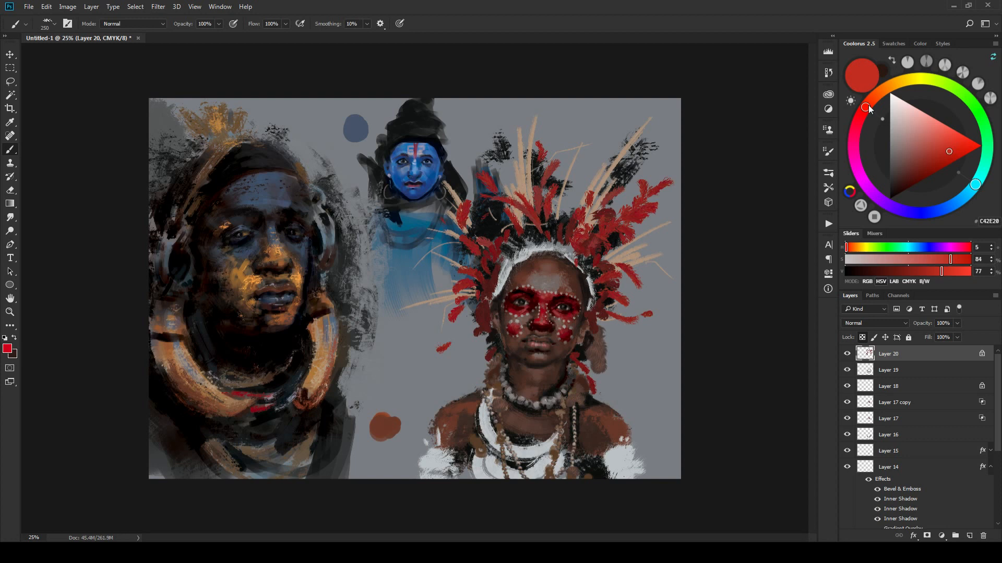
alt+click(597, 243)
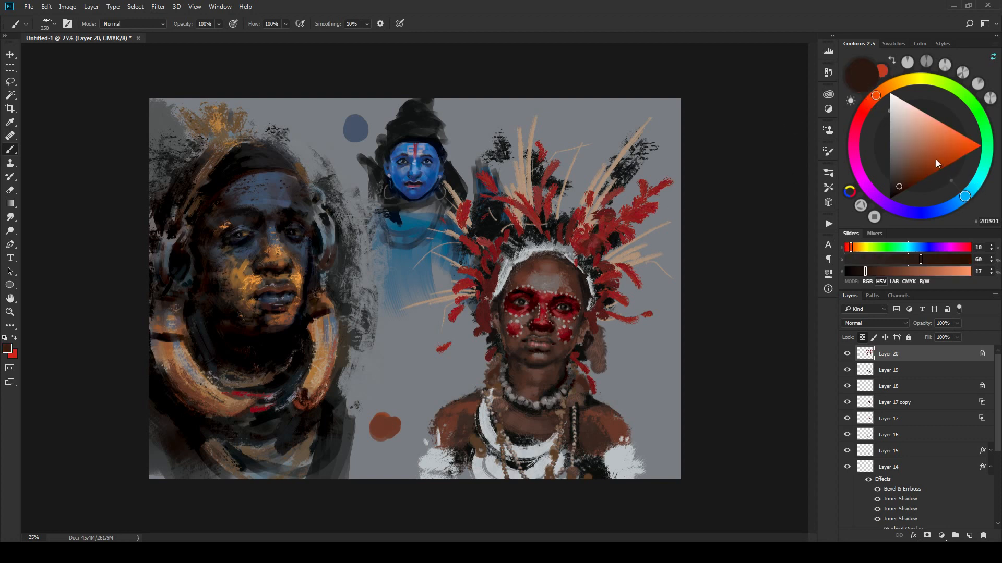
click(947, 153)
click(863, 109)
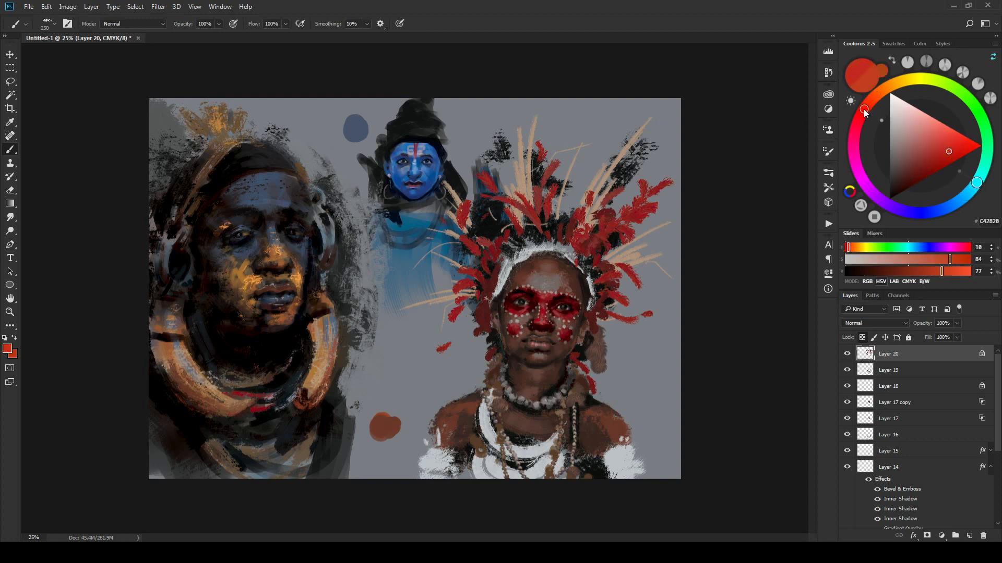
click(946, 154)
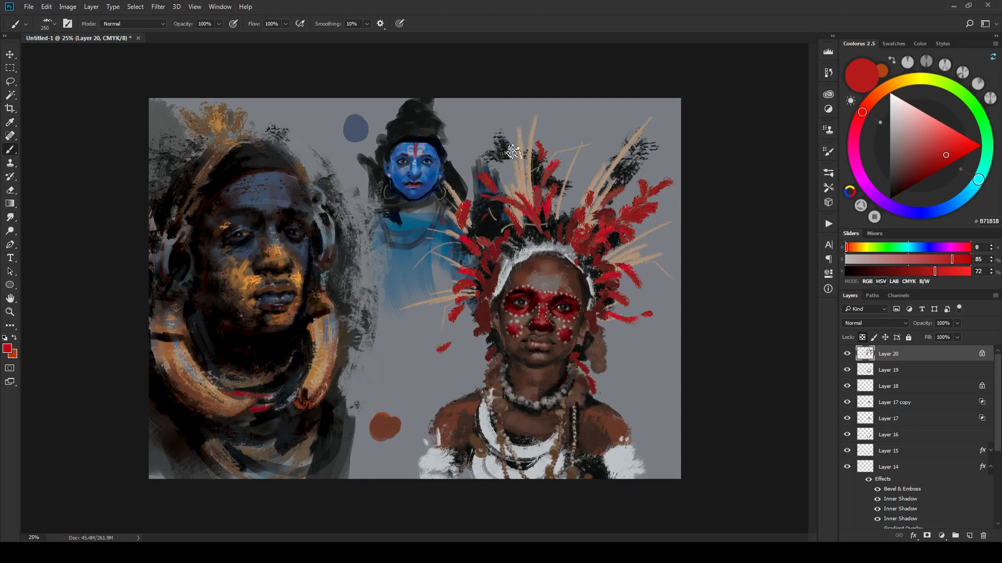
Step: Vary the headdress feathers on Layer 20 with burnt-orange and brown accents such as 9F420D, 984617 and 8A4E2D
click(880, 92)
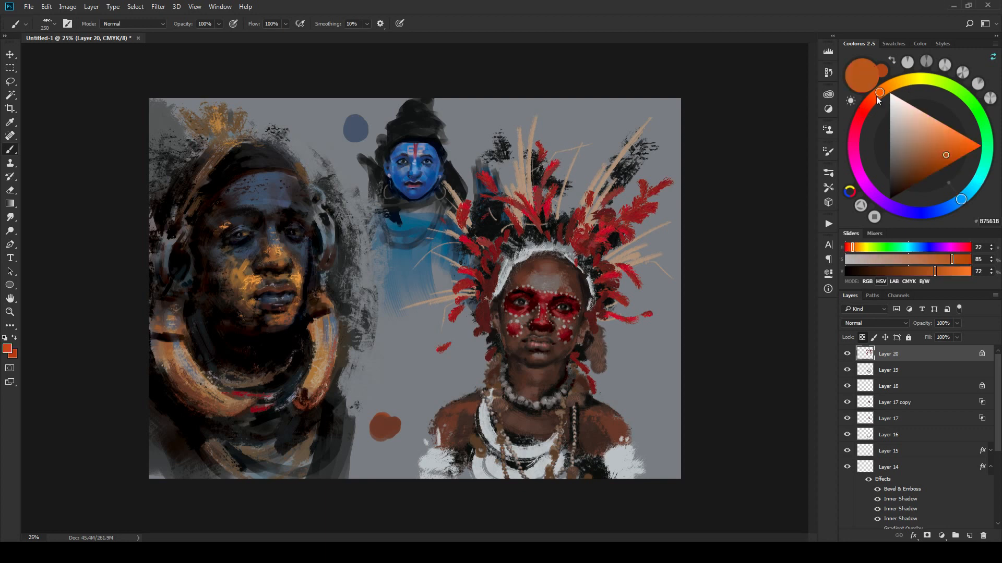
click(942, 162)
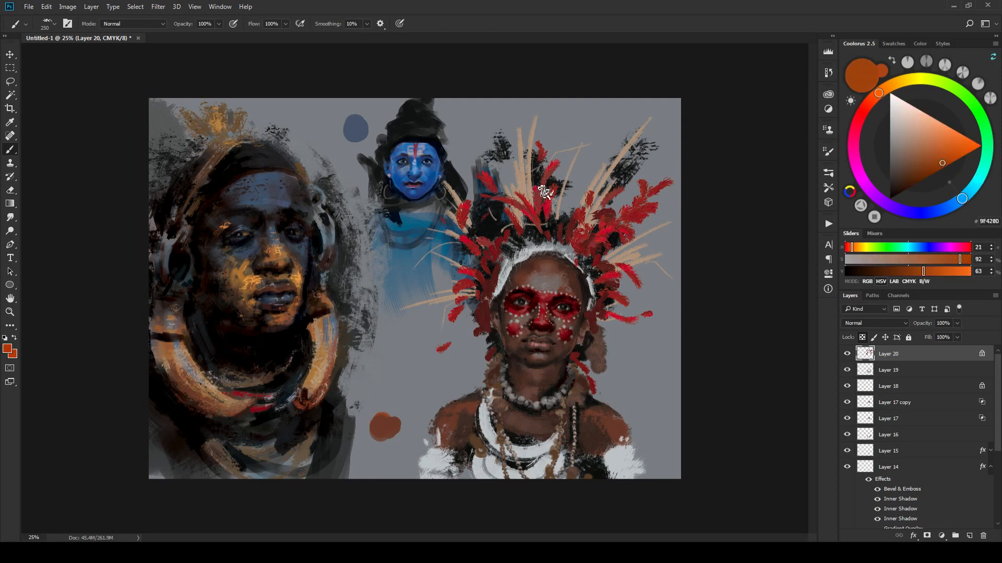
drag(557, 162, 546, 176)
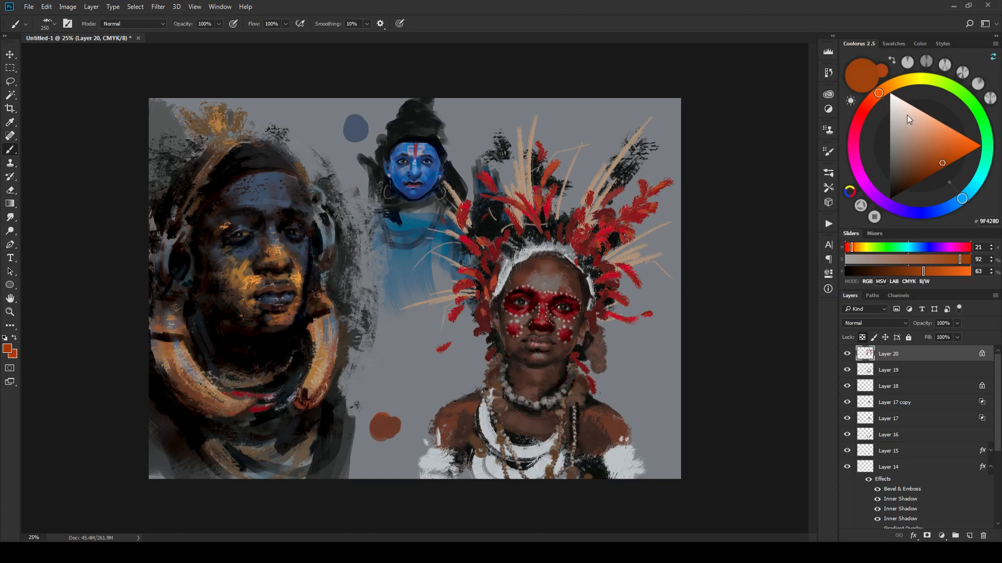
click(932, 169)
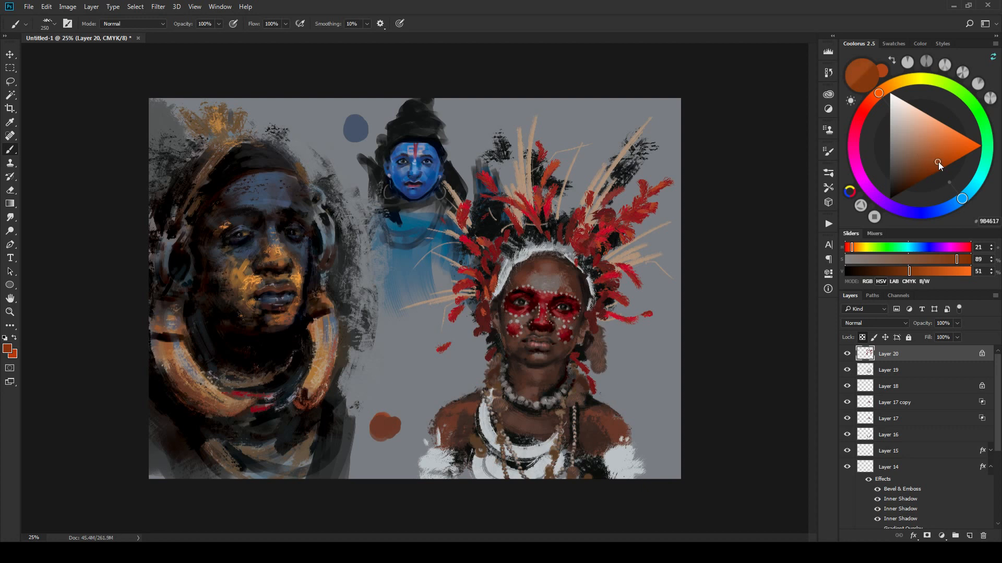
click(923, 161)
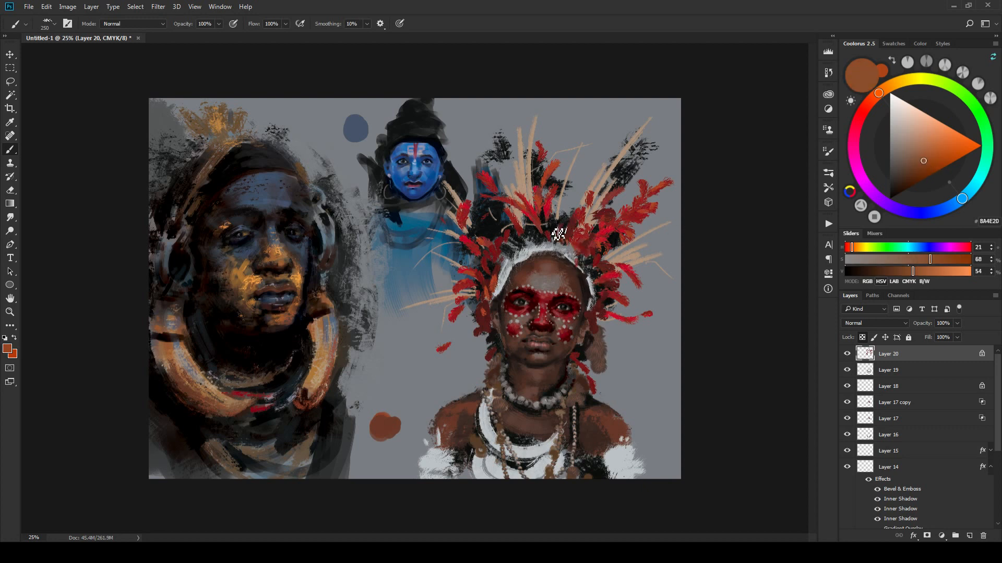
Step: Deepen the headdress feathers around the head with dark brown 4A2009 and reds such as 63080B, 480002 and 8A0206
click(922, 177)
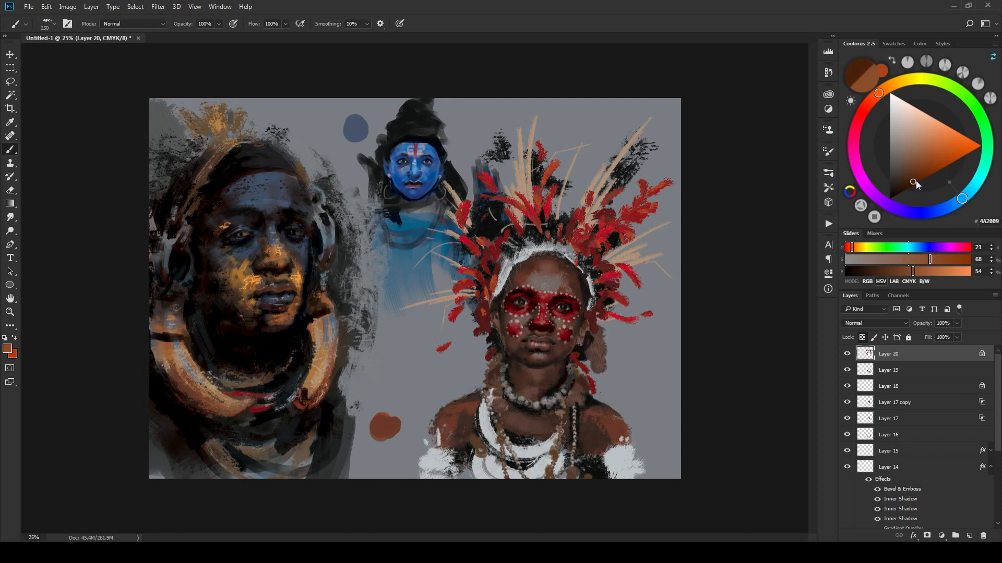
click(862, 113)
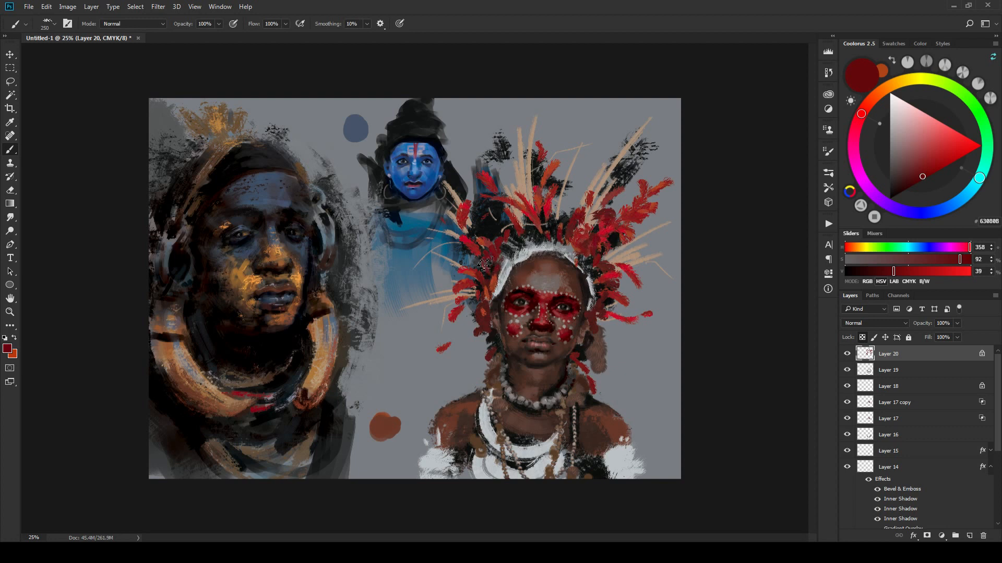
drag(921, 179, 916, 184)
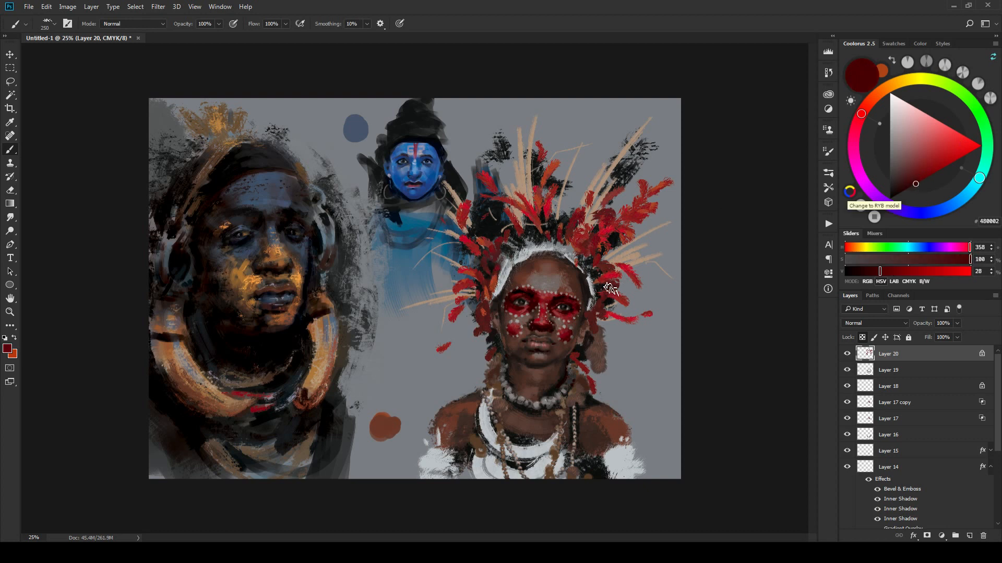
drag(931, 172, 938, 169)
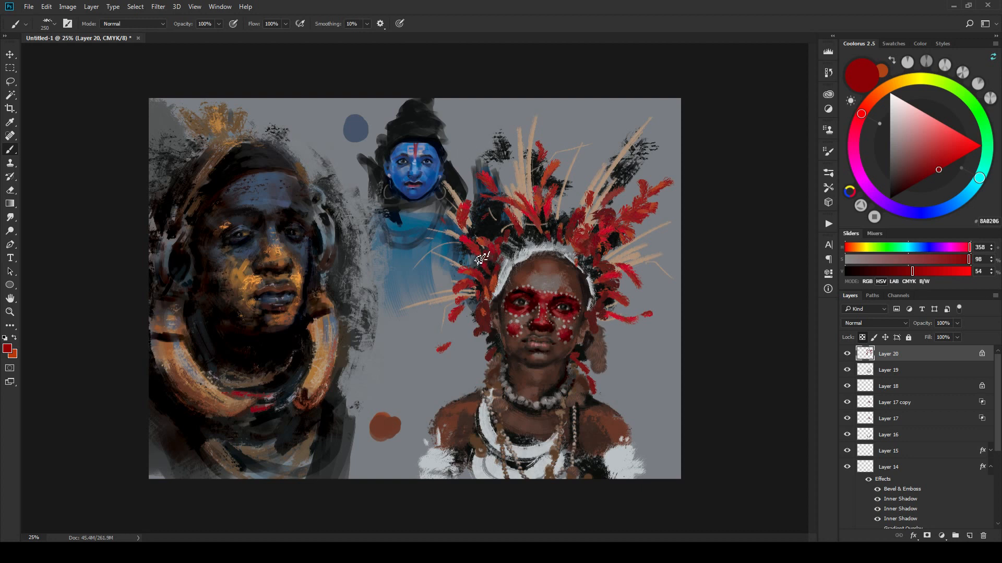
click(916, 178)
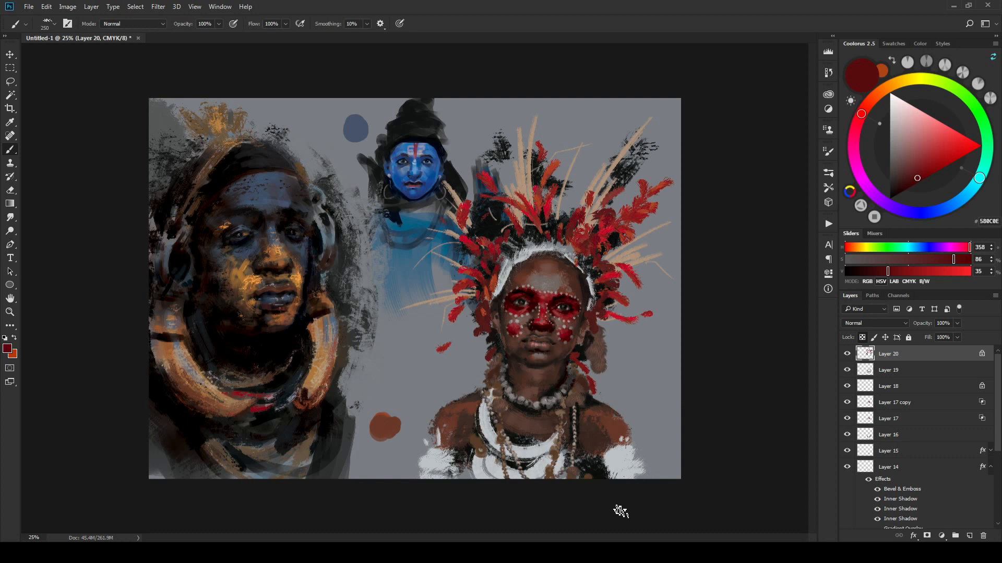
Step: Add a new layer above Layer 20 and switch to the EE Rough Flat brush
click(968, 536)
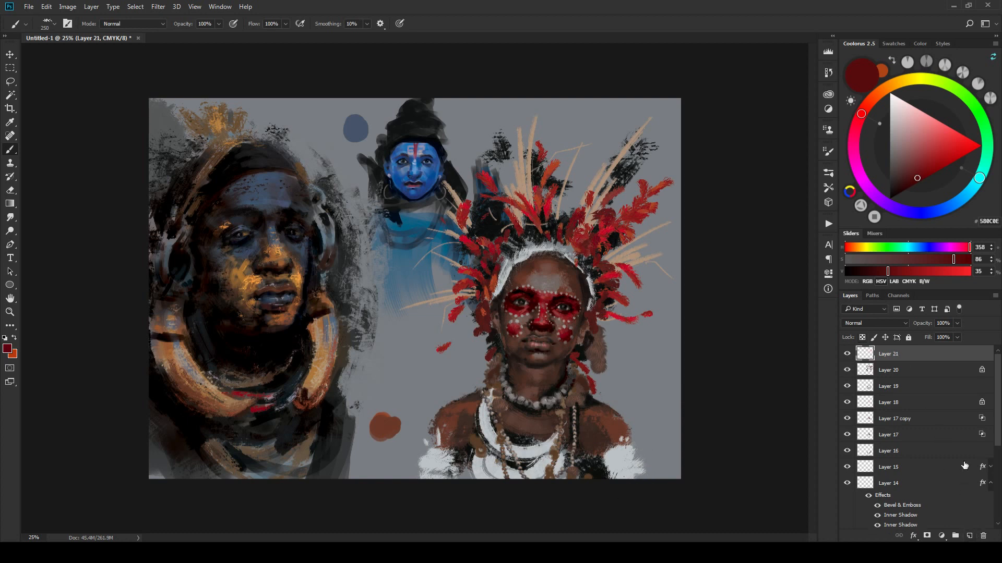
right_click(485, 347)
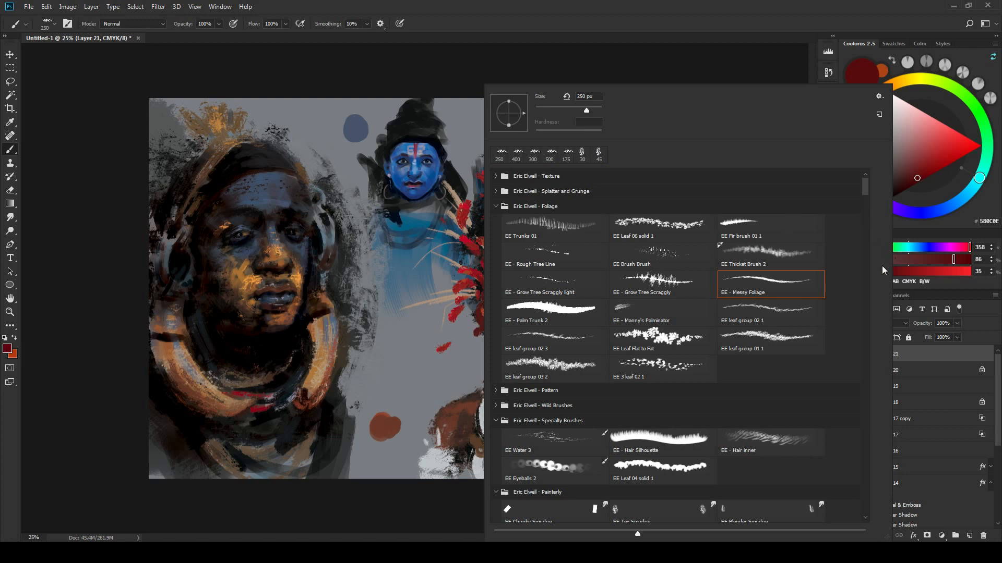
drag(865, 186, 865, 215)
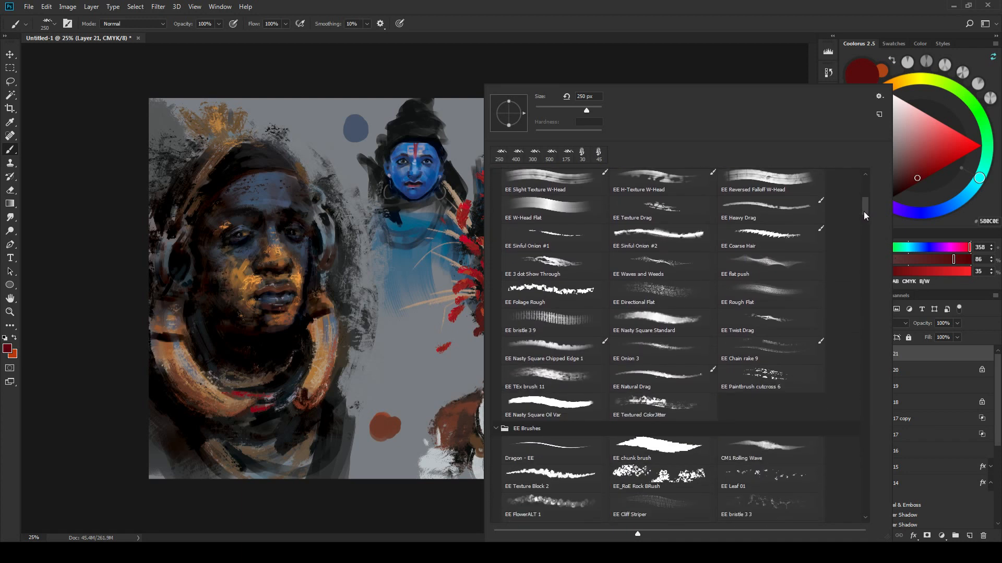
click(785, 291)
key(Return)
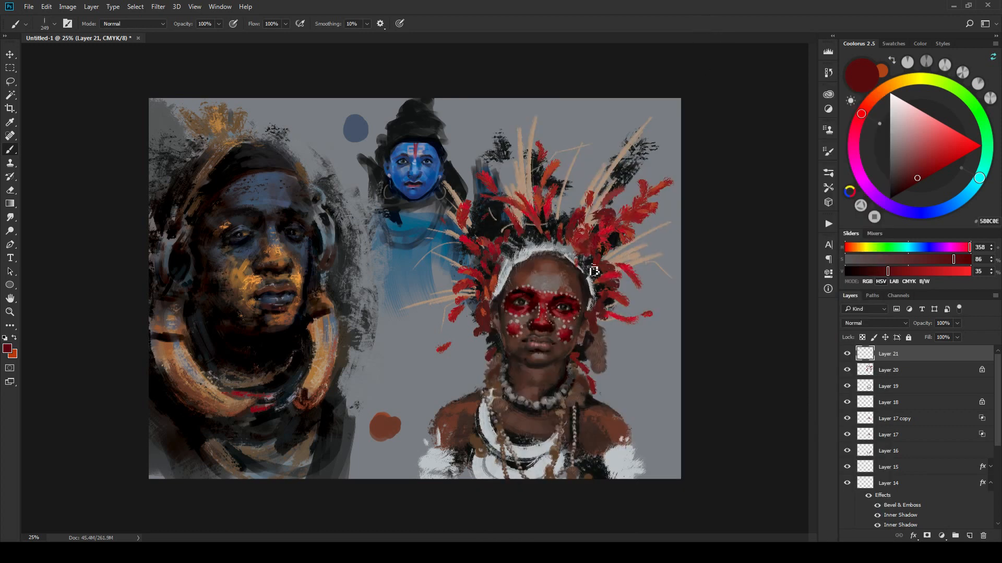
Step: Shade the necklaces and white chest bands with dark brown 322218 and blue-grey 3A3E4B, using brush sizes of about 150 to 200
alt+click(573, 418)
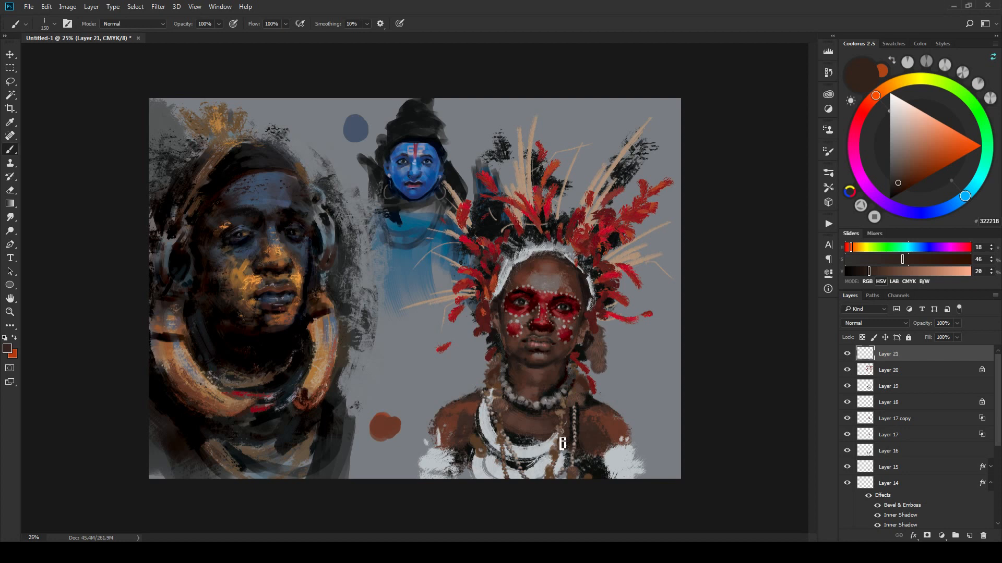
key(bracketright)
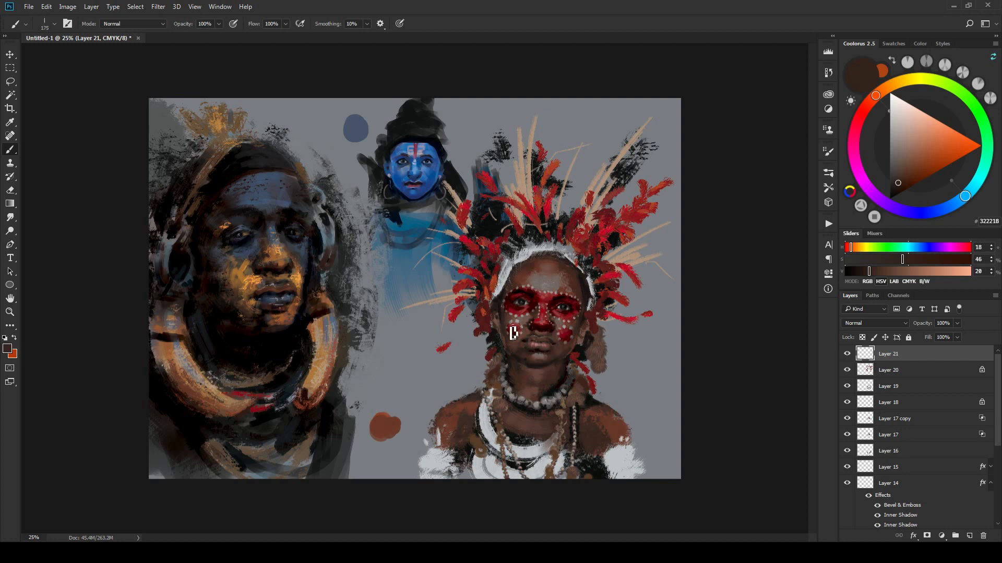
click(936, 210)
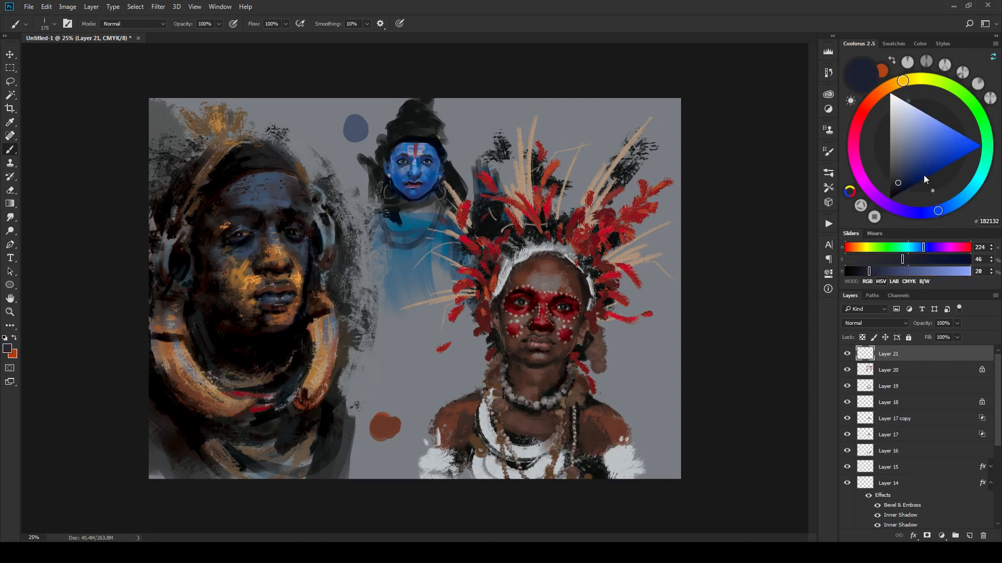
click(897, 171)
key(bracketright)
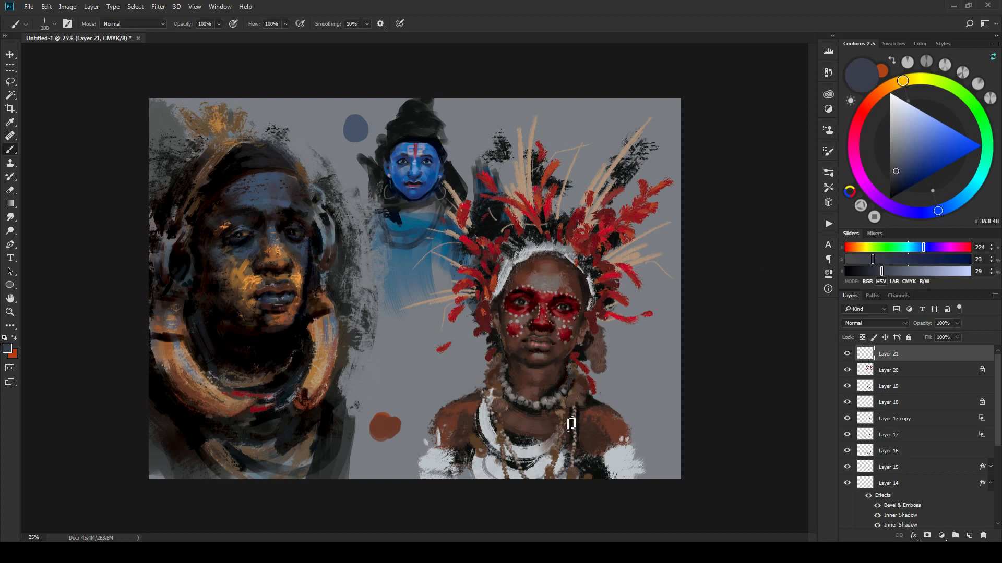
key(bracketleft)
key(bracketleft)
key(bracketright)
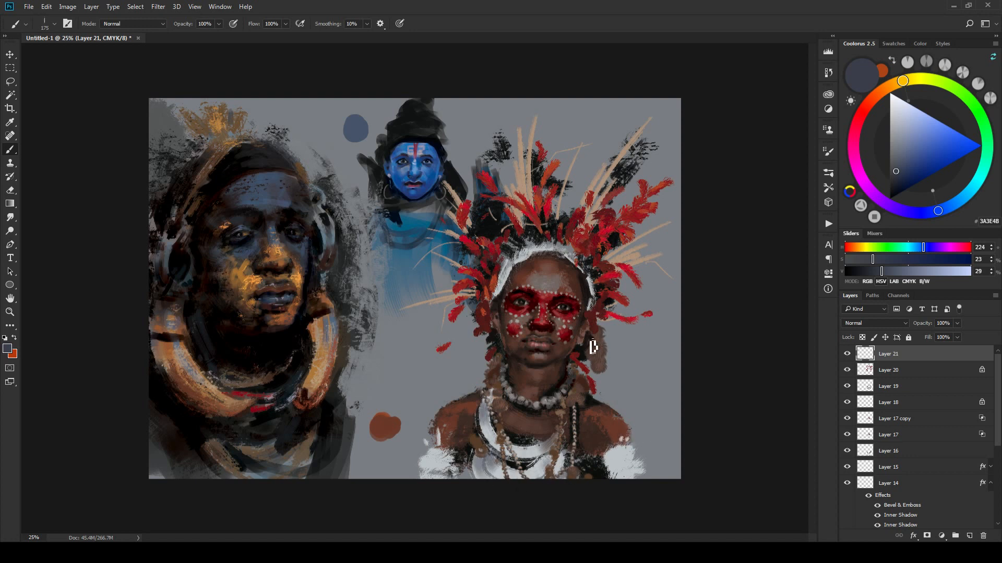
Step: Shade the white paint on both upper arms and the white headband with blue-grey 3A3E4B, reducing the brush to 100
key(bracketright)
mouse_move(611, 452)
mouse_down()
mouse_move(628, 503)
mouse_move(640, 475)
mouse_up()
key(bracketright)
key(bracketright)
drag(424, 453, 470, 470)
key(bracketleft)
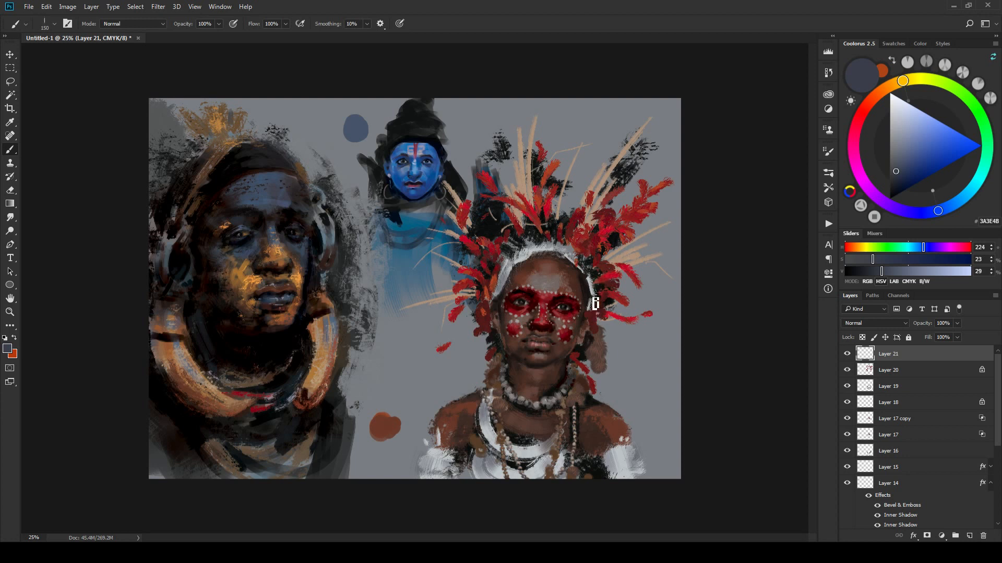
key(bracketleft)
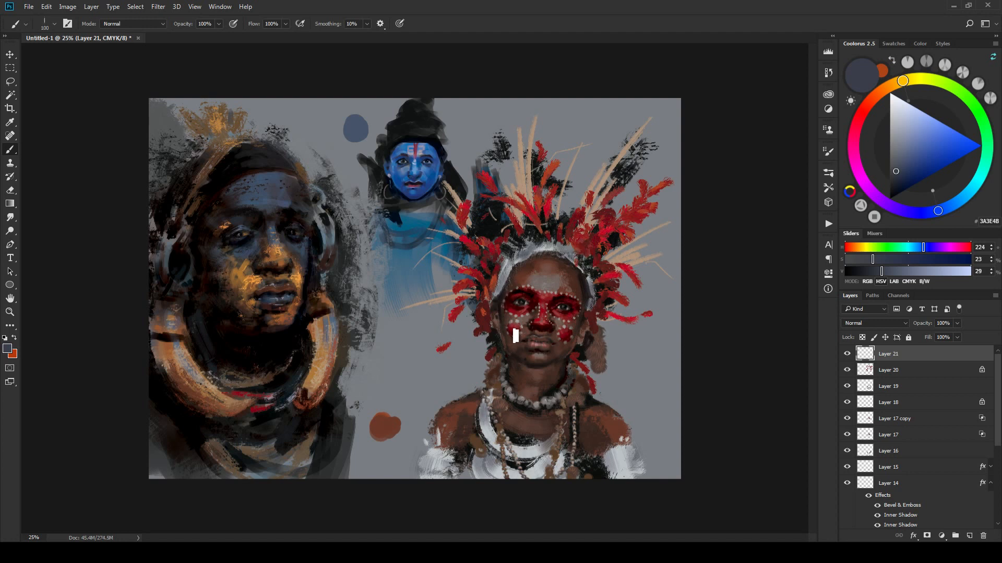
Step: Paint muted highlights on the face using a sampled brown-grey 6E5A51 and the lighter tones 82736C and AB9991
alt+click(544, 313)
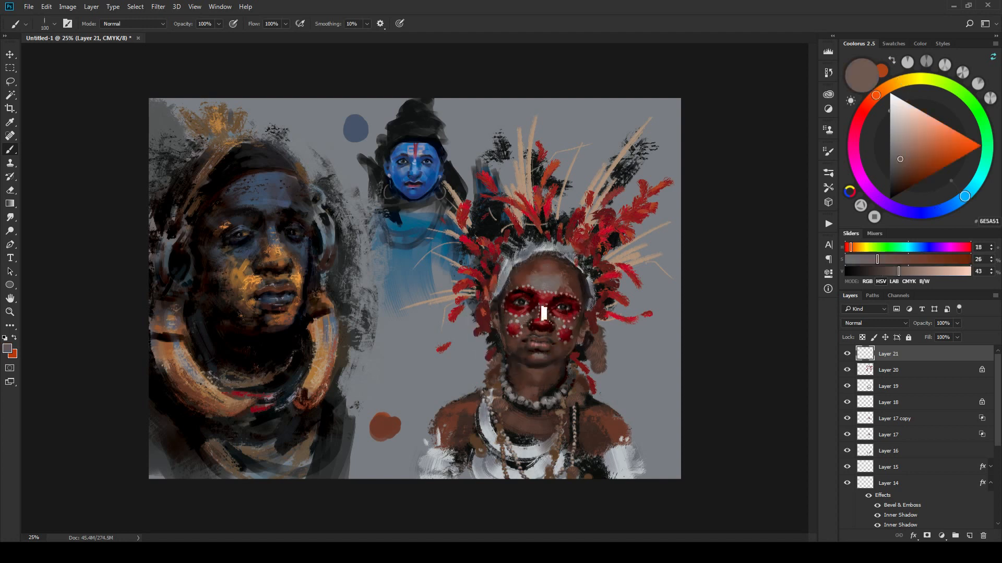
click(898, 149)
key(bracketleft)
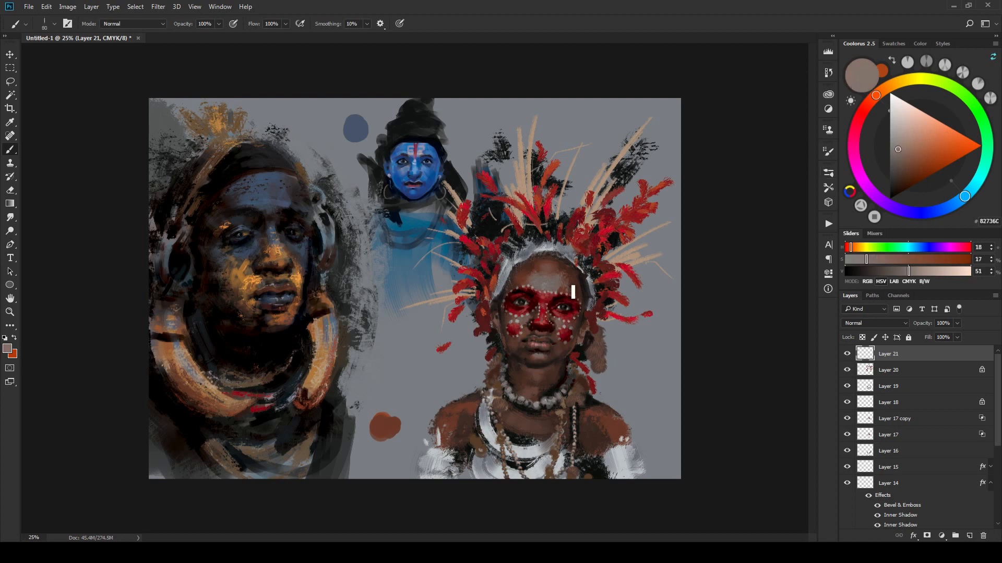
key(bracketright)
key(bracketright)
click(899, 133)
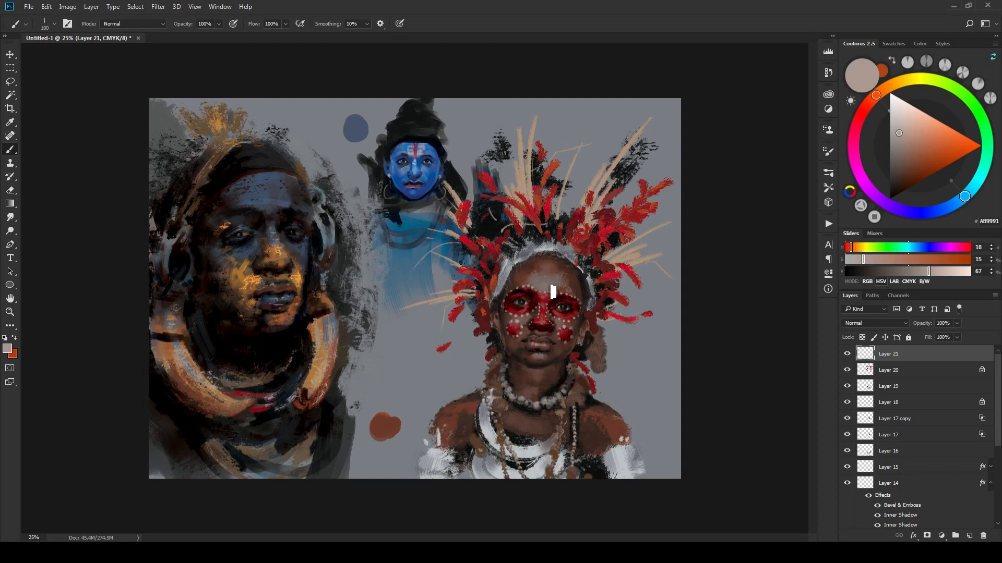
Step: Brush AB9991 highlights onto the forehead and both shoulders with the brush enlarged to 300
key(bracketright)
key(bracketright)
key(bracketright)
key(bracketright)
key(bracketright)
key(bracketright)
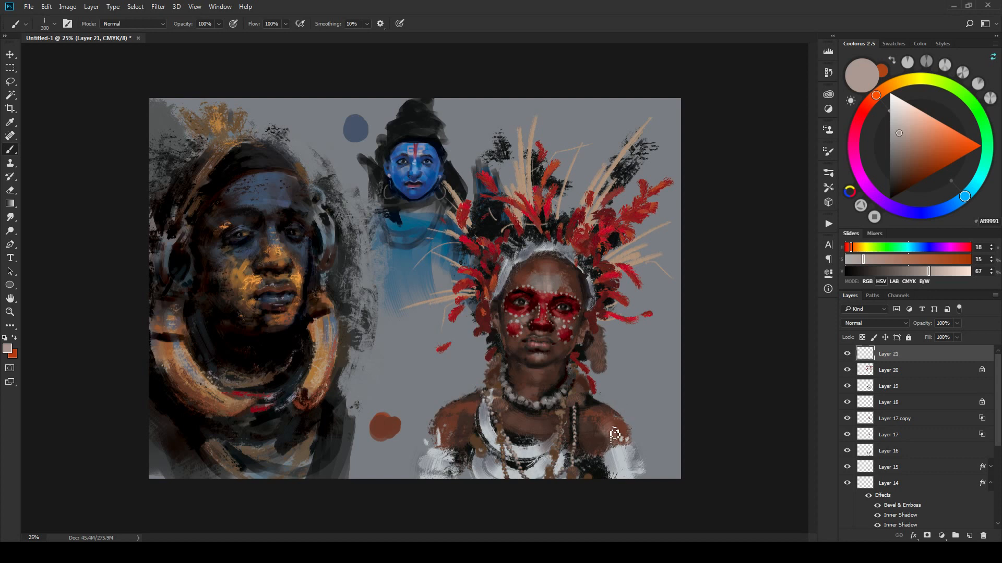
mouse_move(482, 378)
mouse_down()
mouse_move(468, 415)
mouse_move(474, 432)
mouse_move(458, 414)
mouse_move(485, 402)
mouse_move(454, 428)
mouse_move(478, 401)
mouse_up()
key(bracketleft)
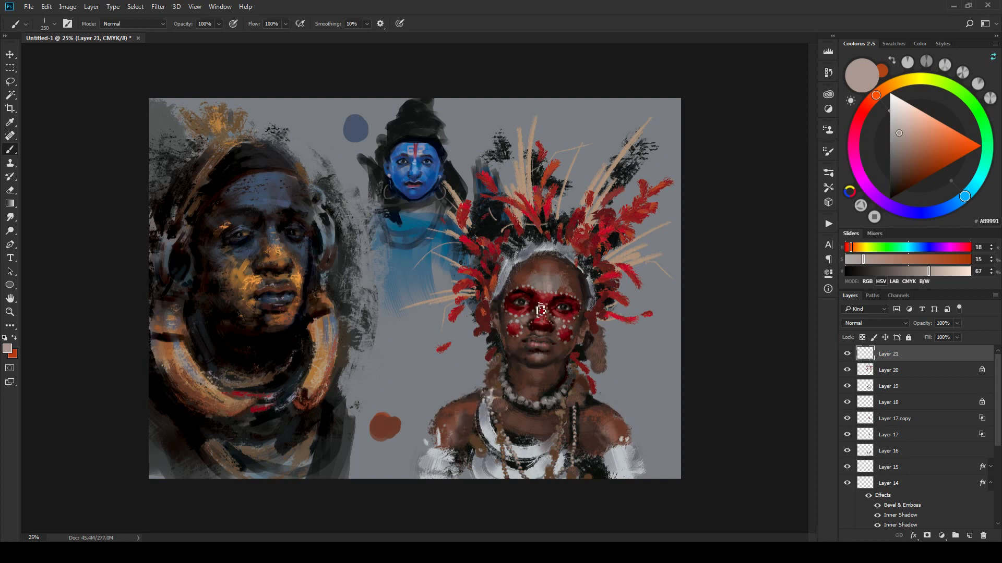
Step: Refine the small AB9991 highlights on the nose, cheeks and mouth, reducing the brush to 60
key(bracketleft)
key(bracketleft)
key(bracketleft)
key(bracketleft)
key(bracketleft)
key(bracketright)
key(bracketright)
key(bracketleft)
key(bracketleft)
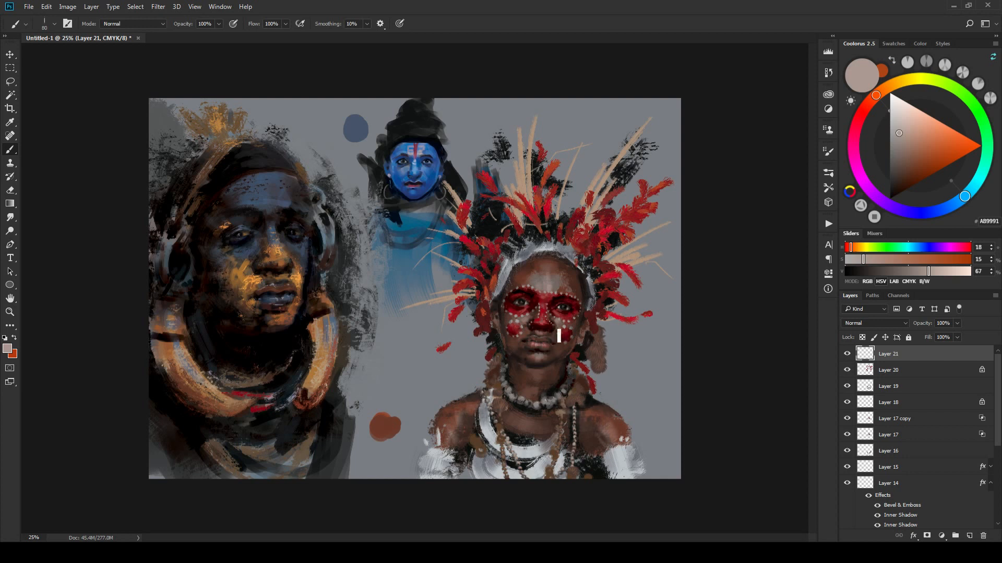
Step: Sample near-black 0A0907 and darken the shadows around the shoulders and upper arms with a larger brush
alt+click(589, 400)
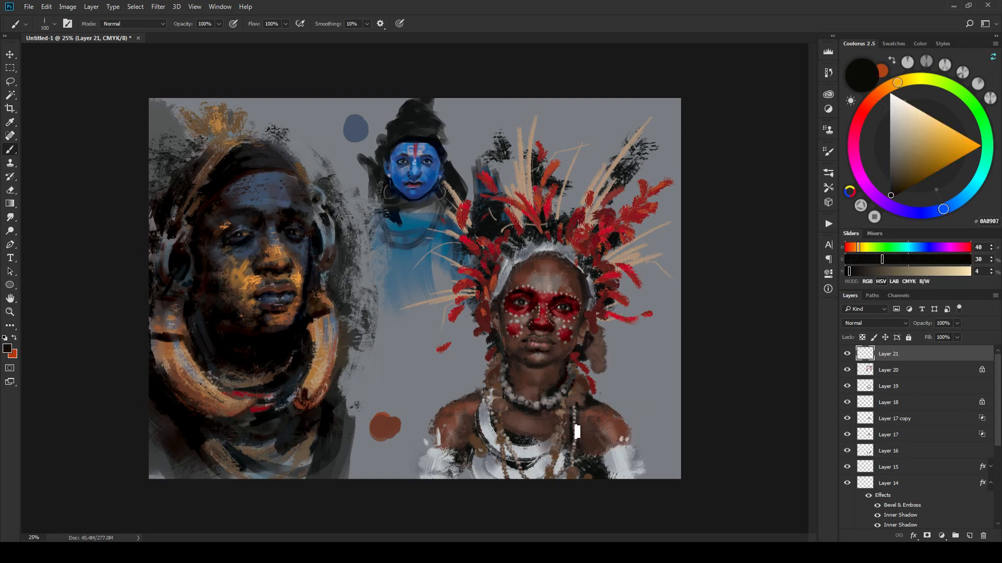
key(bracketright)
key(bracketright)
key(bracketright)
key(bracketright)
mouse_move(605, 441)
mouse_down()
mouse_move(600, 420)
mouse_move(594, 434)
mouse_move(631, 433)
mouse_up()
key(bracketleft)
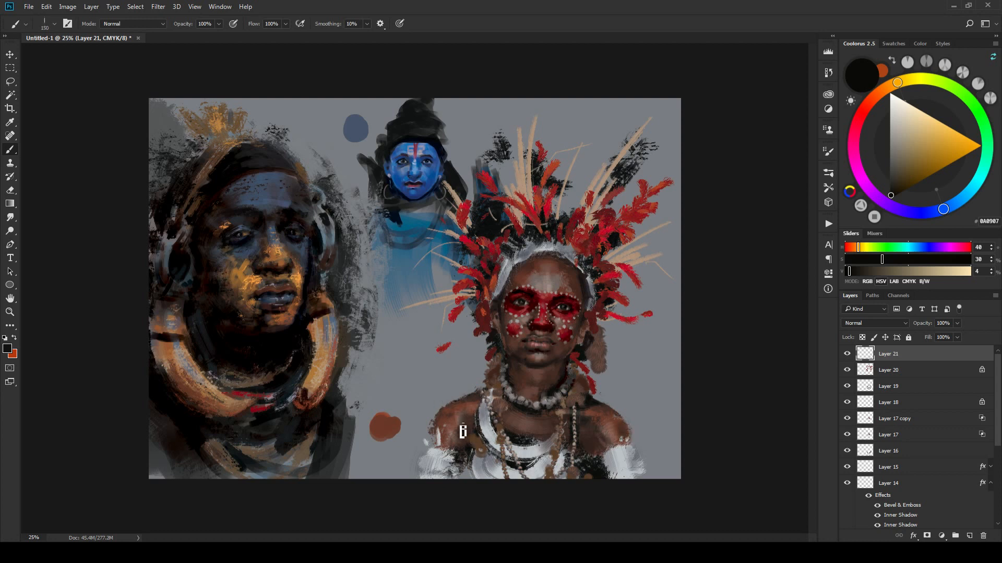
Step: Rework the feathered figure's left-hand shoulder with mid and dark browns sampled from the surrounding skin
drag(447, 424, 446, 409)
key(bracketright)
key(bracketleft)
alt+click(468, 417)
alt+click(452, 417)
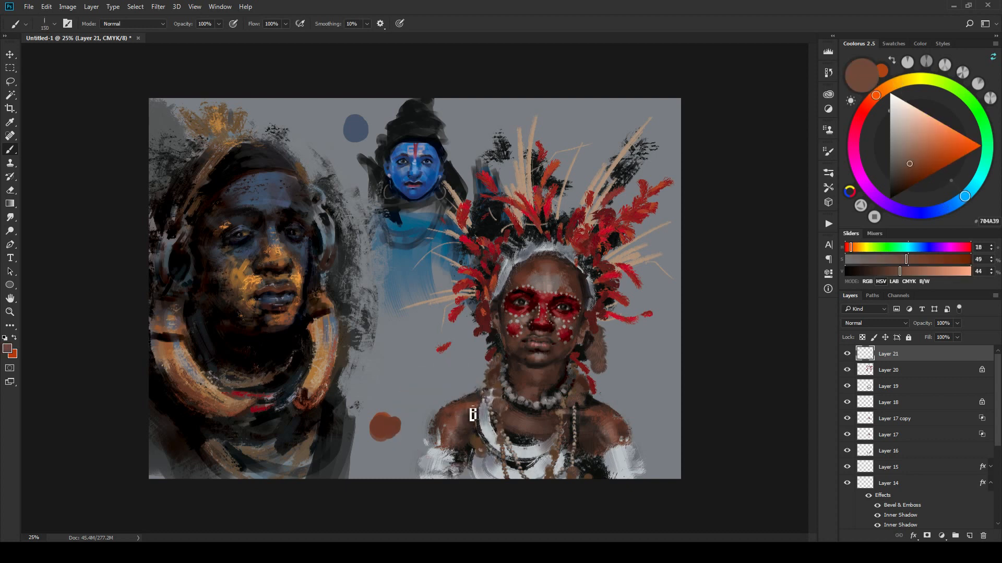
key(bracketleft)
alt+click(473, 409)
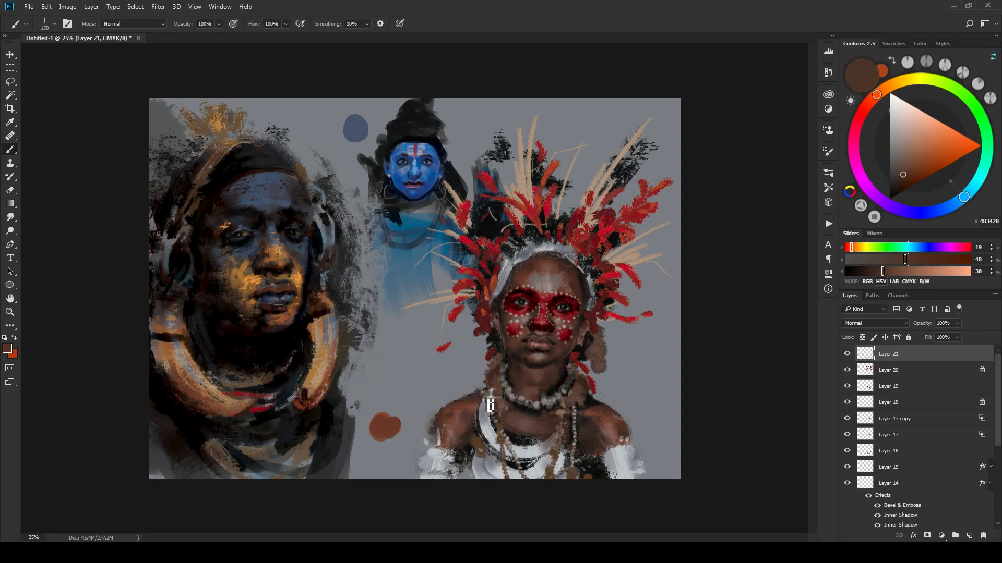
Step: Blend highlights and skin tones across the feathered figure's two shoulders with sampled greyish brown #8A736B and warm brown #6E4635
key(bracketleft)
key(bracketleft)
alt+click(453, 429)
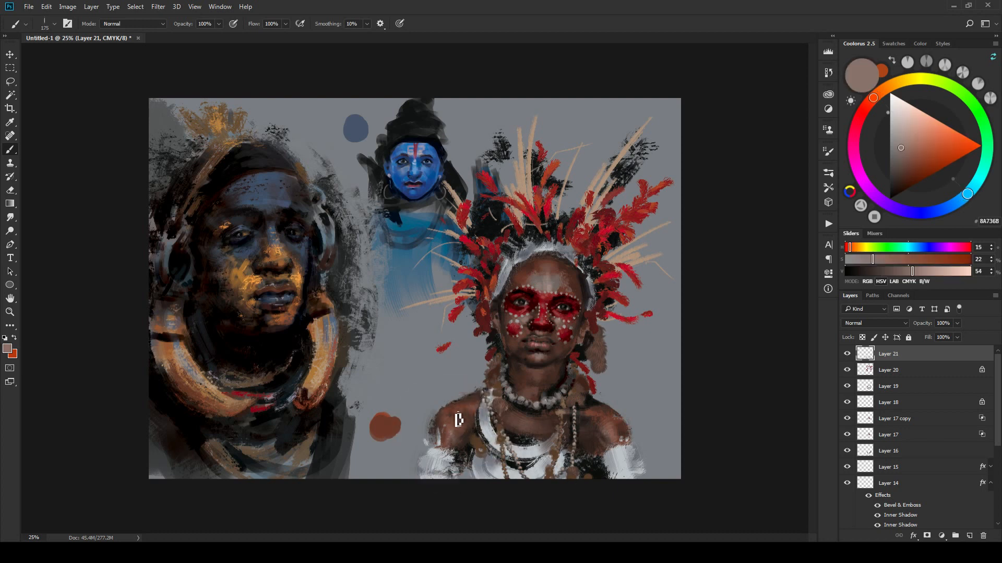
key(bracketright)
key(bracketright)
key(bracketright)
alt+click(599, 414)
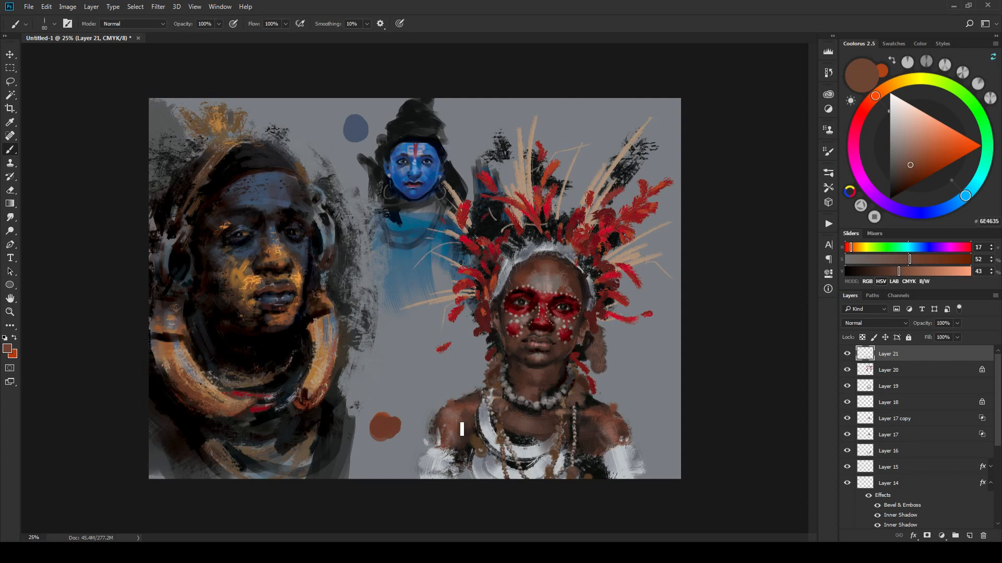
Step: Model the neck and upper chest around the bead necklace with sampled near-black, dark brown and muted brown
alt+click(540, 411)
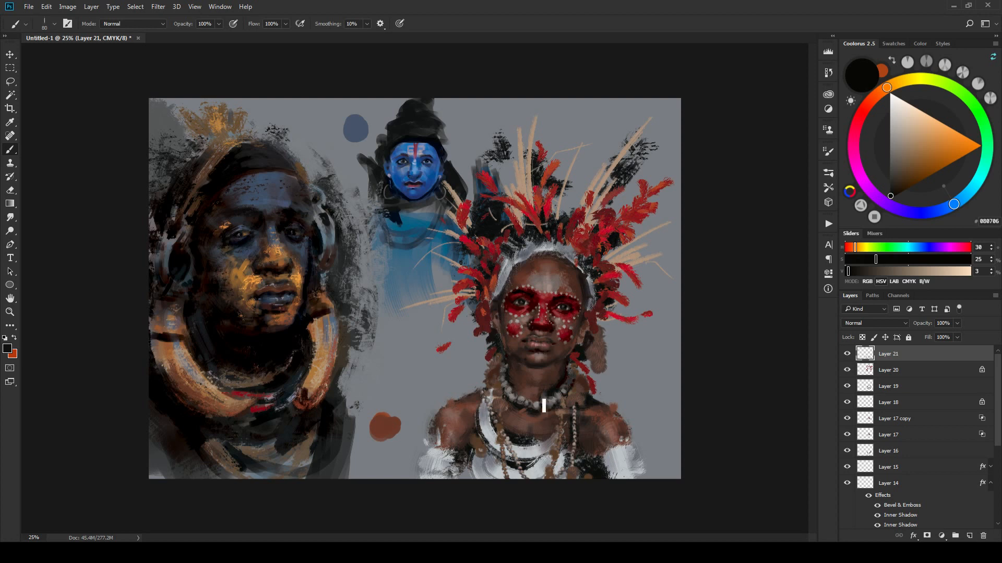
alt+click(534, 411)
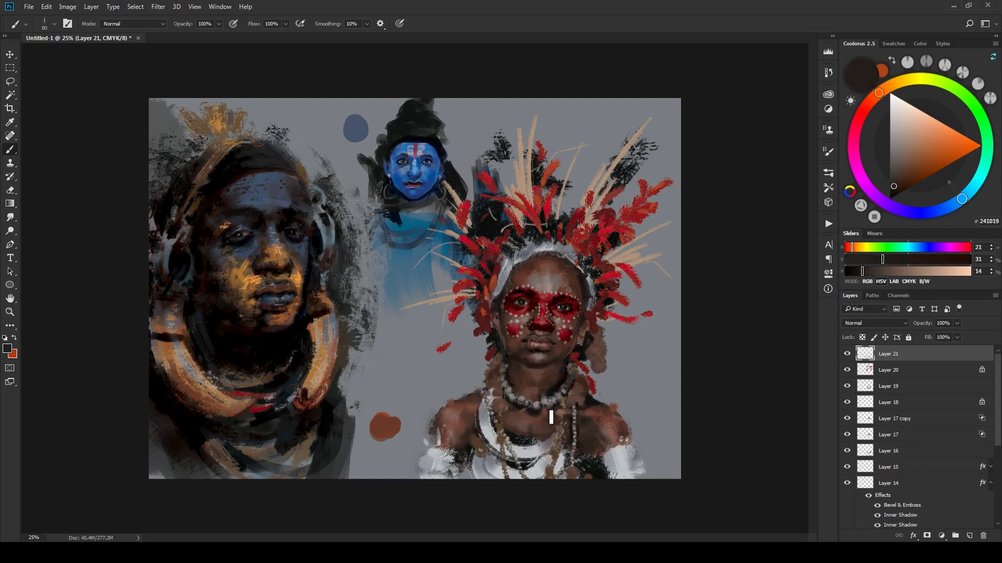
alt+click(529, 419)
key(bracketright)
key(bracketright)
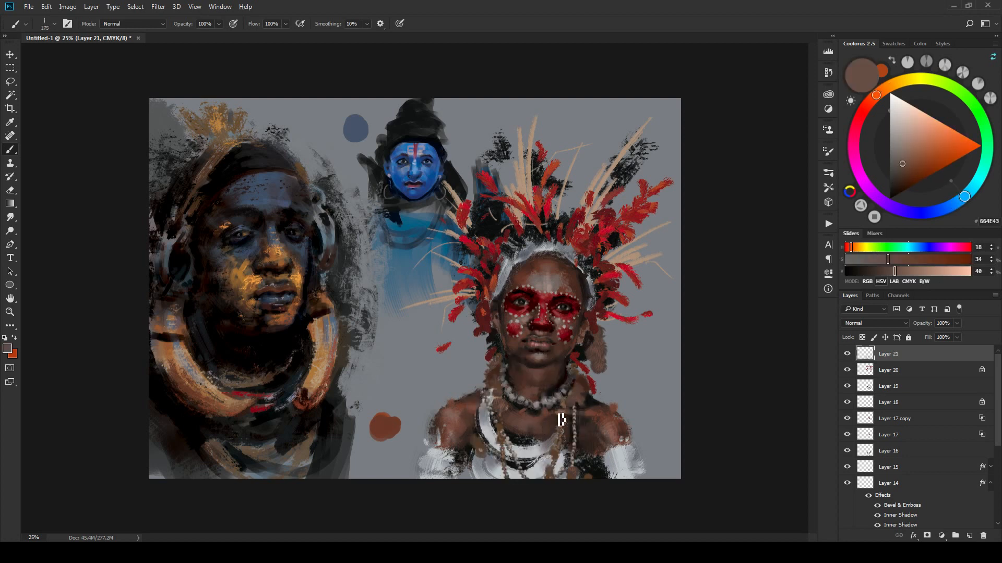
key(bracketright)
alt+click(512, 403)
mouse_move(511, 402)
mouse_down()
mouse_move(537, 430)
mouse_move(569, 435)
mouse_move(522, 415)
mouse_up()
Step: Deepen the inner edge of the left-hand shoulder using a smaller brush and sampled dark browns
key(bracketleft)
key(bracketleft)
key(bracketleft)
key(bracketleft)
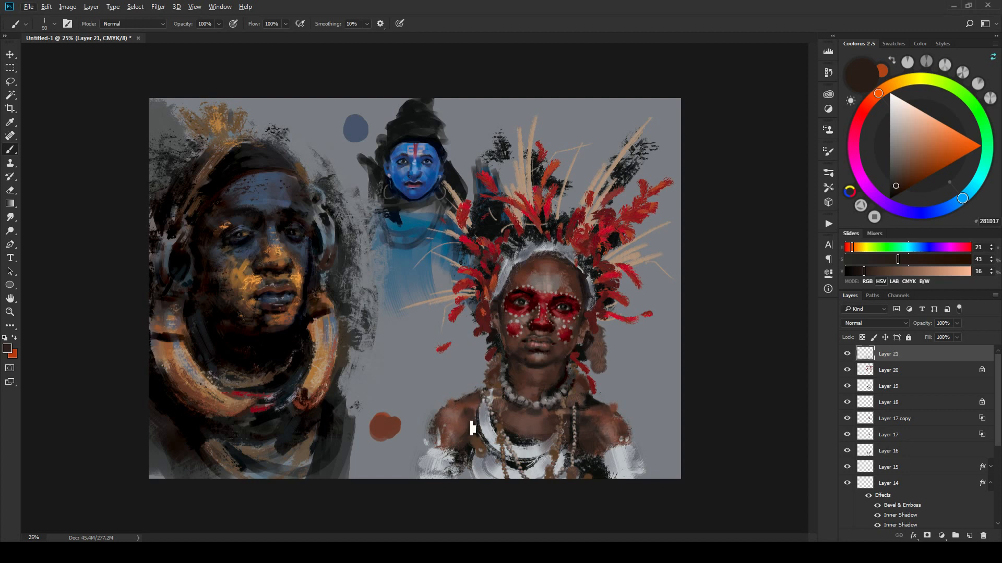
alt+click(467, 417)
key(bracketright)
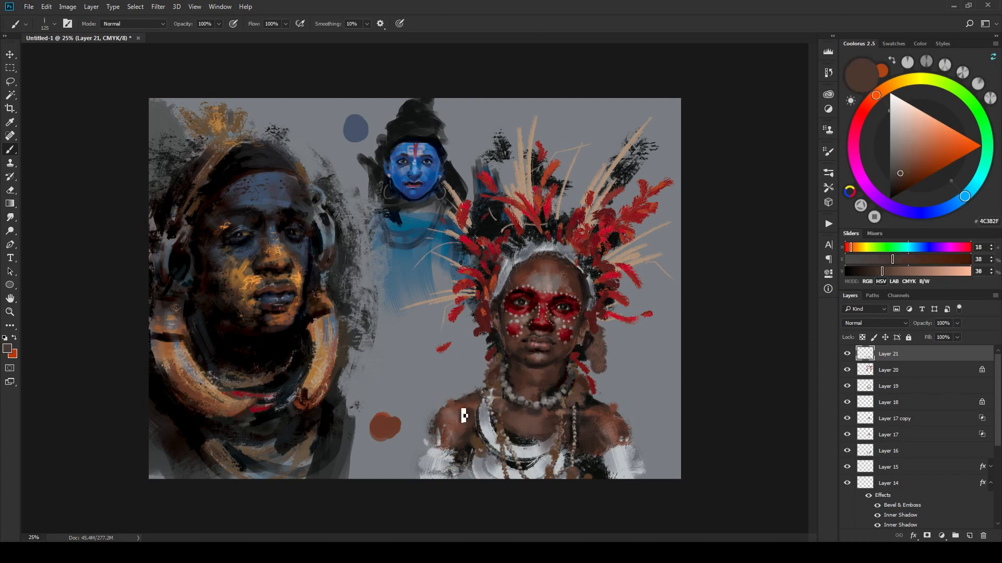
alt+click(458, 411)
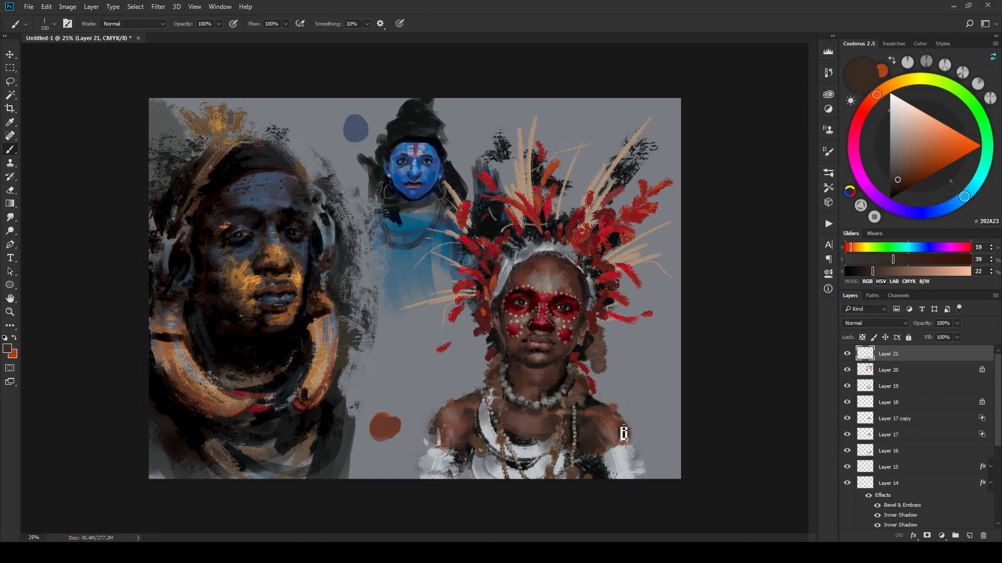
Step: Smooth the transitions between light and shadow on the feathered figure's shoulders with browns sampled from the skin
alt+click(462, 417)
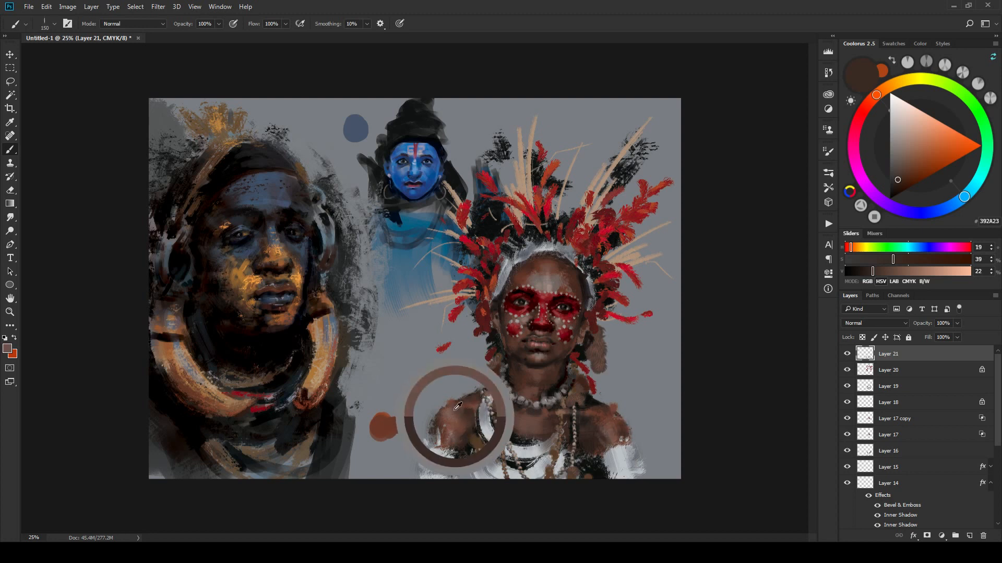
alt+click(467, 398)
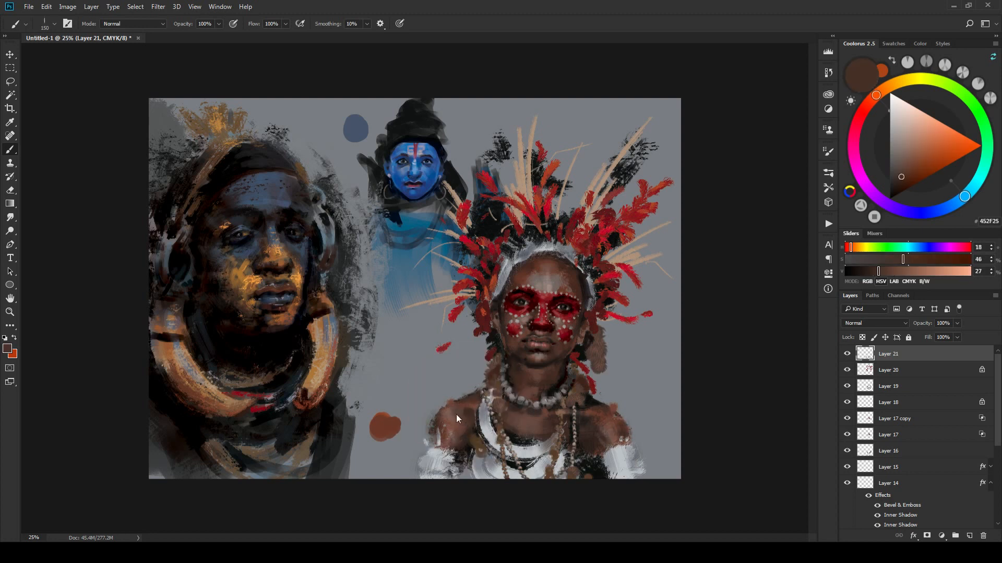
alt+click(462, 422)
alt+click(463, 420)
key(bracketleft)
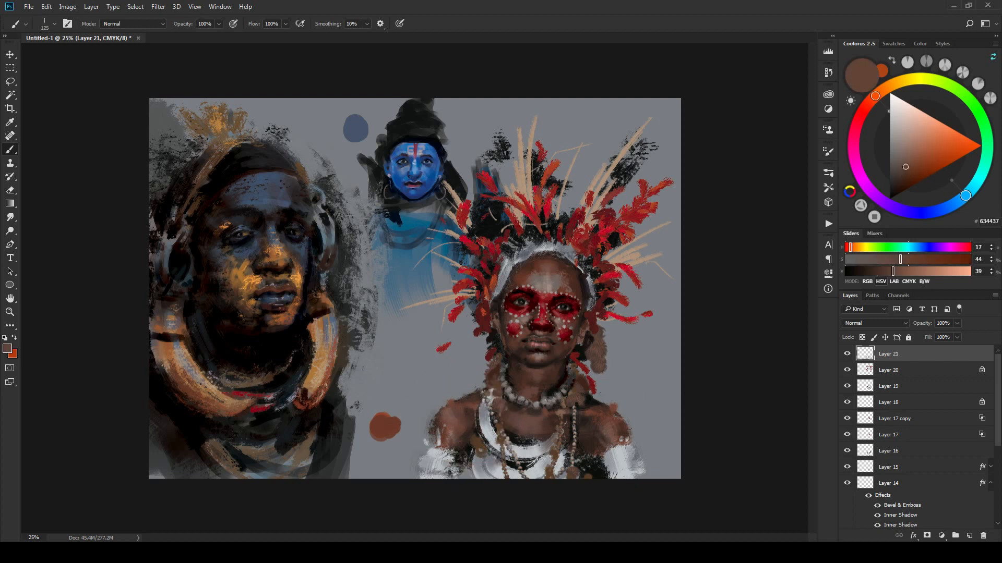
alt+click(598, 401)
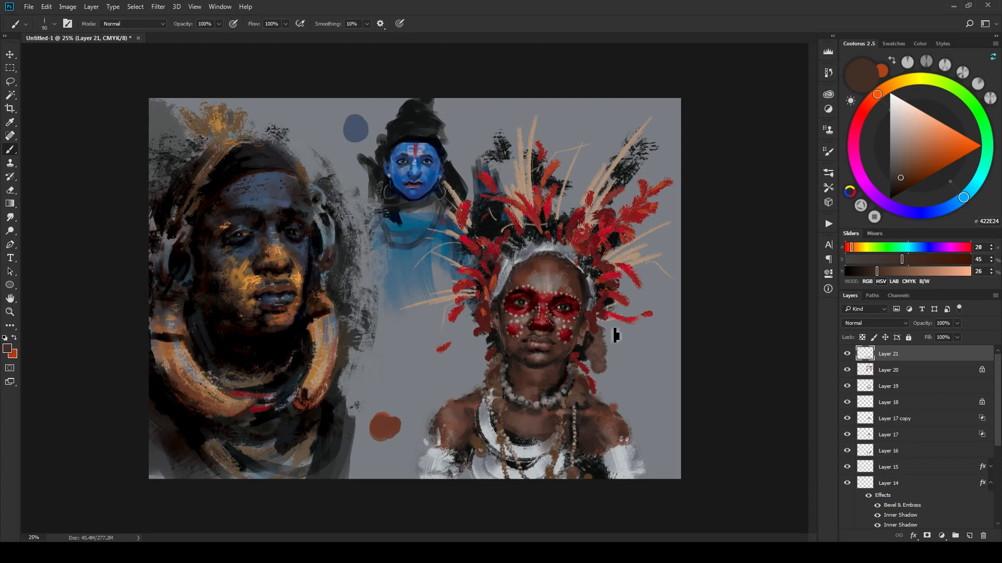
Step: Clean up the shoulder outlines with the background grey #7C7F84 and a 70 px brush
alt+click(626, 384)
key(bracketleft)
key(bracketleft)
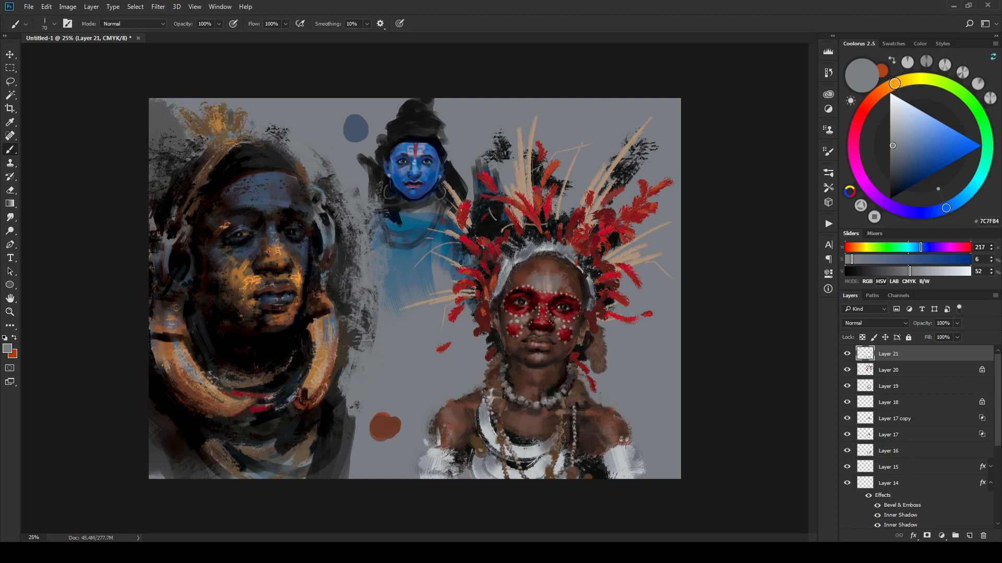
drag(441, 431, 448, 414)
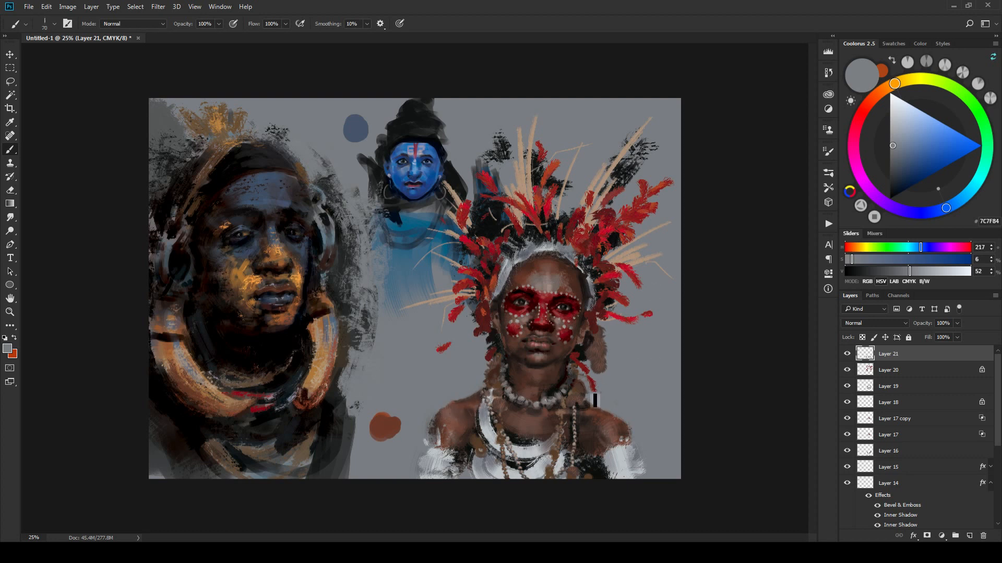
Step: Touch up the shoulder area with sampled dark brown #3A2823 and a 60 px brush
alt+click(471, 402)
key(bracketleft)
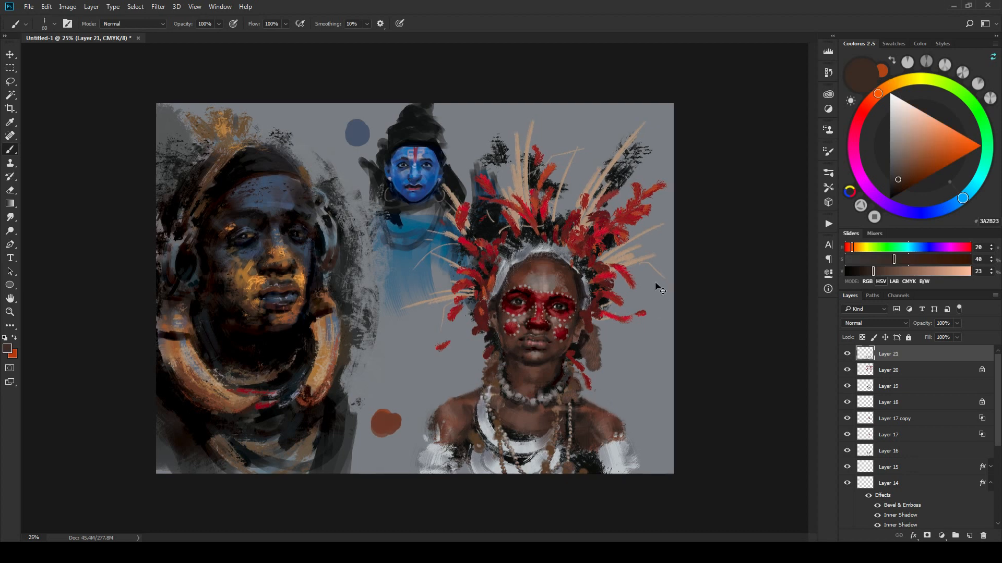
key(ctrl+minus)
key(ctrl+minus)
key(ctrl+minus)
key(ctrl+plus)
key(ctrl+plus)
key(ctrl+plus)
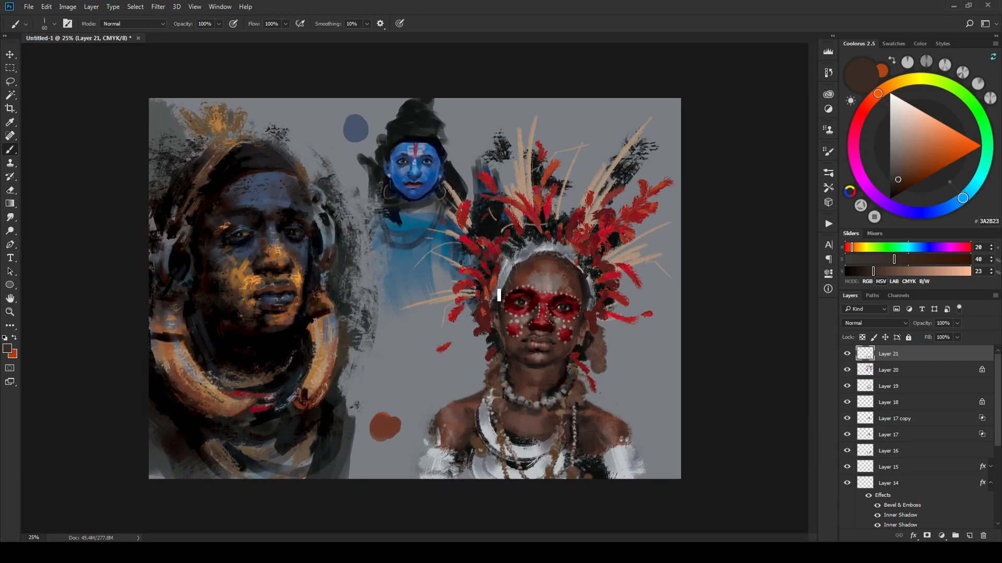
Step: Darken the hair and feather bases on both sides of the face with sampled dark red #551F16 and near-black
alt+click(500, 334)
key(bracketright)
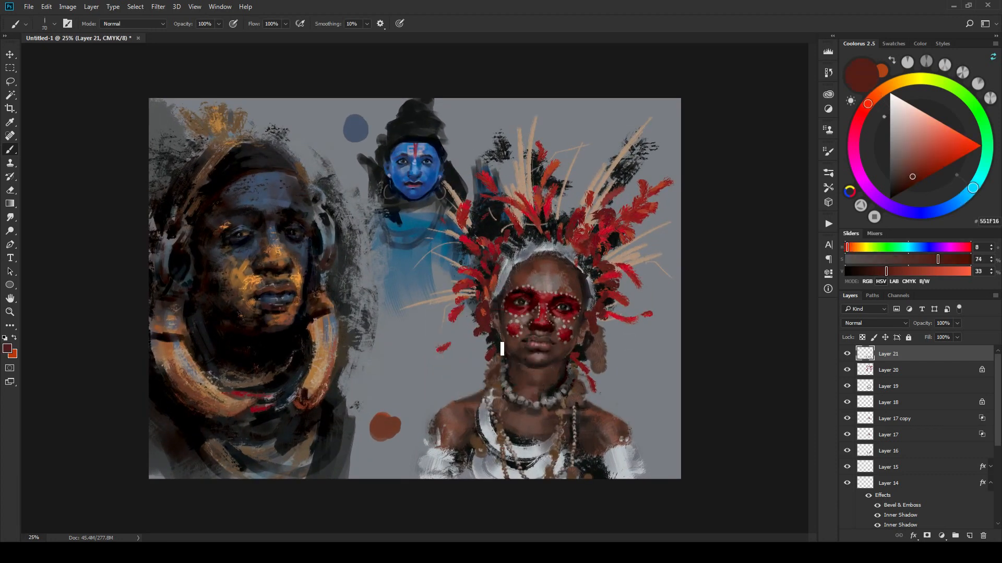
key(bracketright)
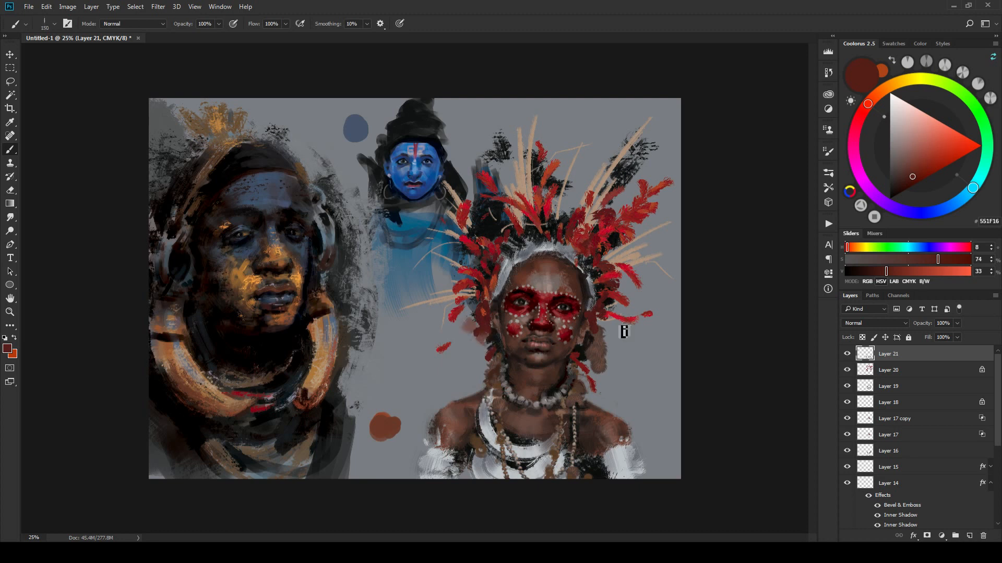
alt+click(595, 289)
key(bracketleft)
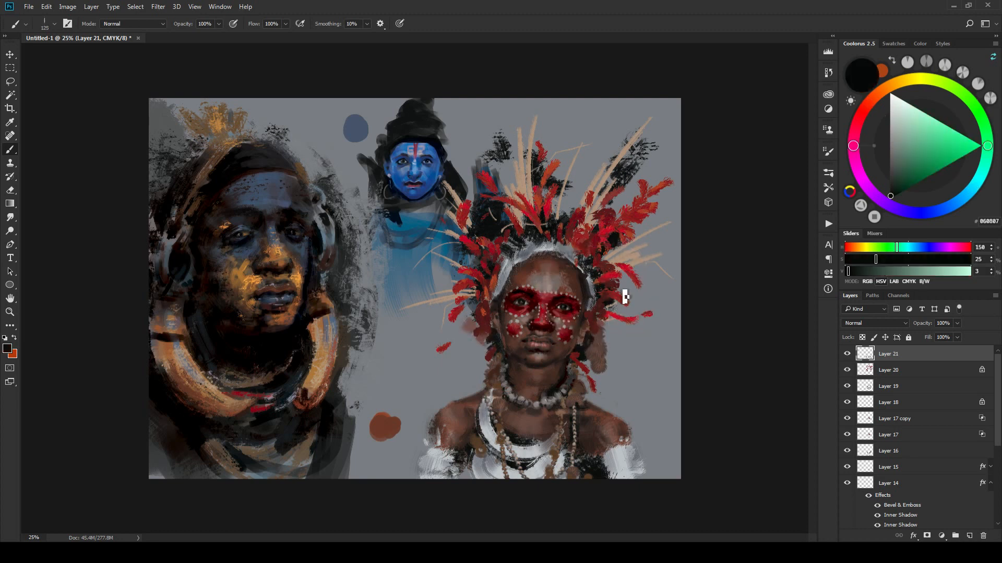
key(bracketright)
Step: Paint soft tan #785F3C strokes along the long quills on both sides of the feather headdress
alt+click(658, 245)
click(630, 253)
alt+click(637, 254)
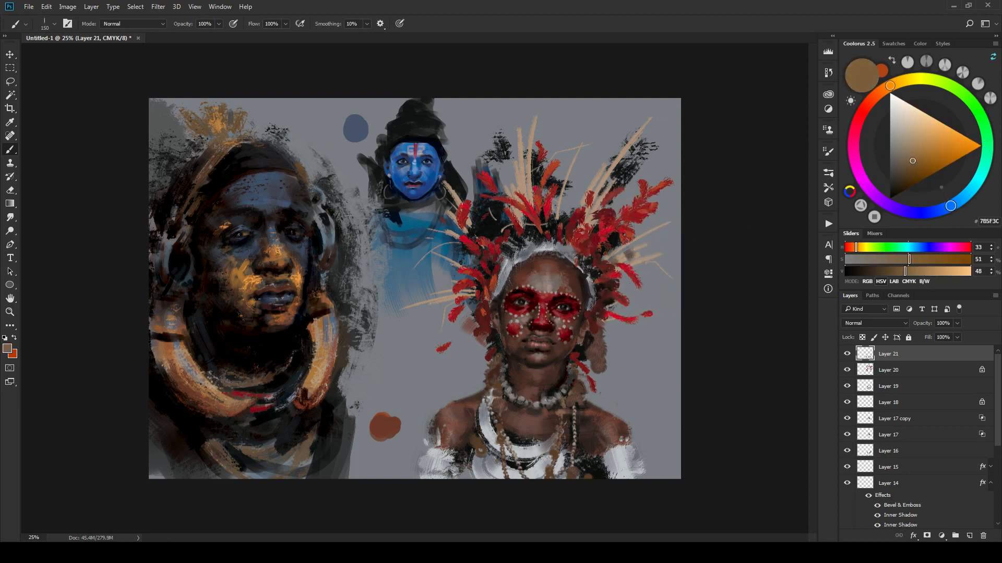
drag(633, 259, 628, 264)
key(bracketleft)
drag(482, 290, 434, 308)
key(bracketright)
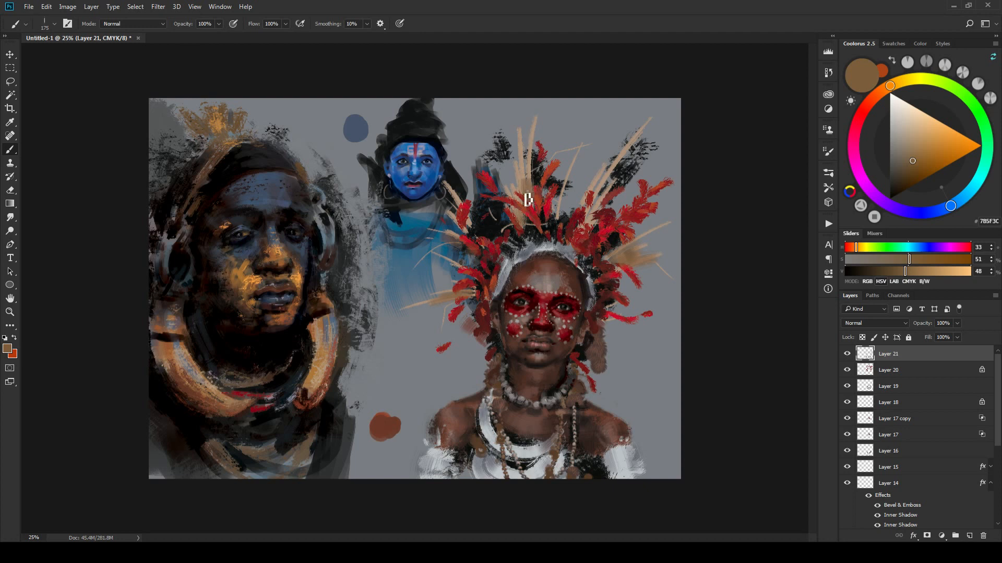
Step: Thicken the upright quills at the crown of the headdress with tan strokes, varying the brush size
key(bracketleft)
key(bracketleft)
key(bracketright)
key(bracketright)
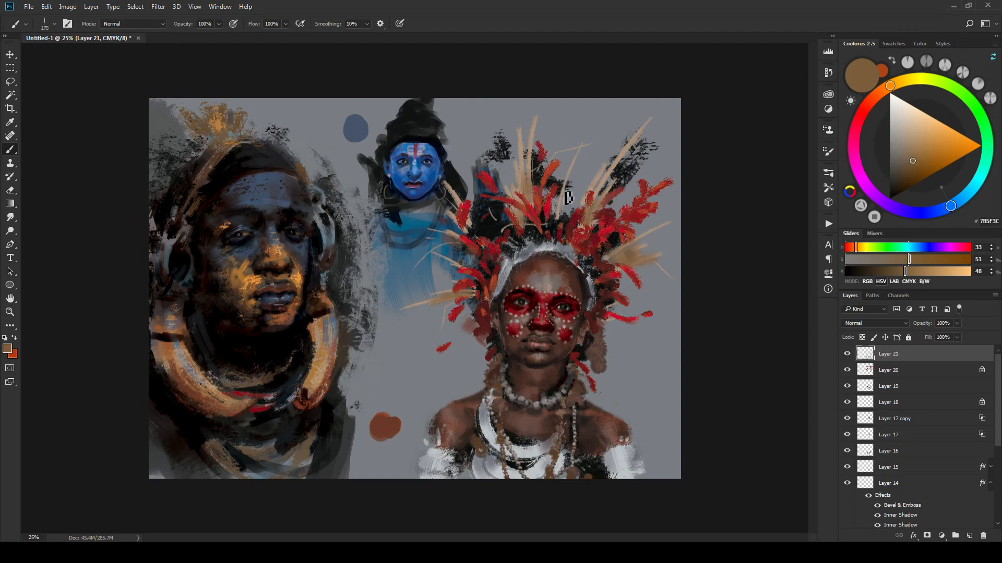
key(bracketleft)
Step: Add brown strokes to the hanging hair beside the face, using a brighter variation of the sampled skin brown
alt+click(517, 293)
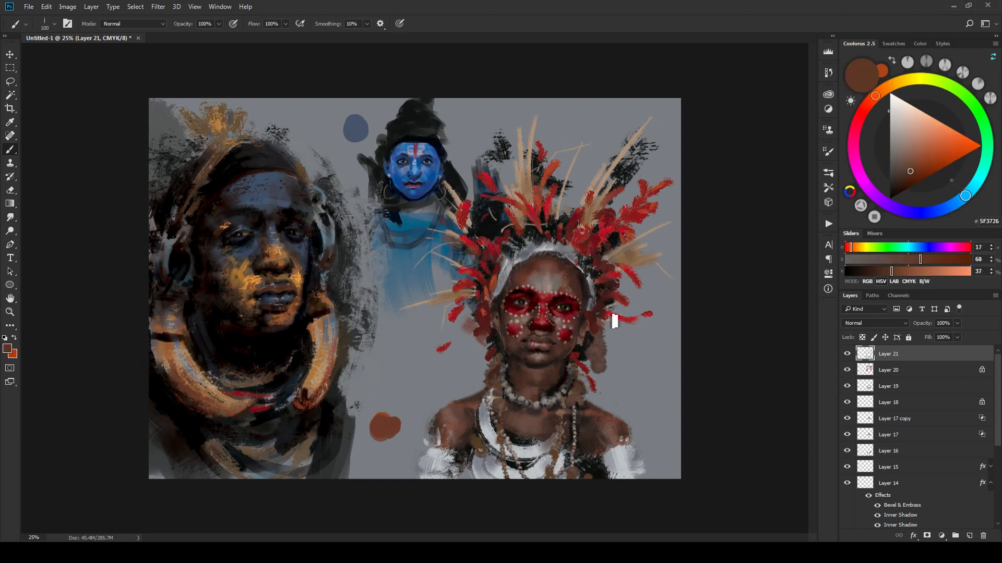
key(bracketright)
key(bracketright)
key(bracketright)
click(911, 165)
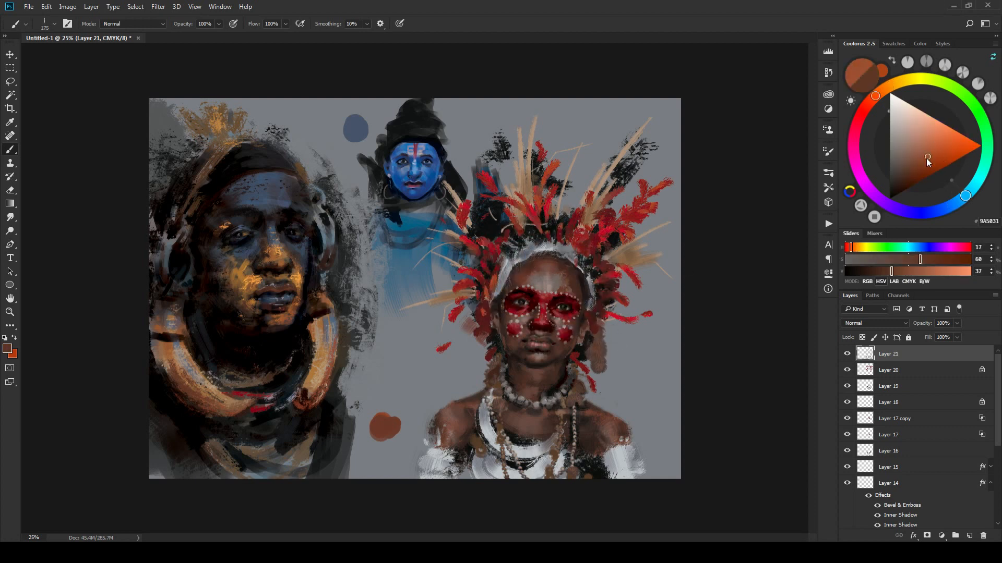
key(bracketleft)
key(bracketleft)
key(bracketleft)
key(bracketleft)
drag(598, 363, 604, 344)
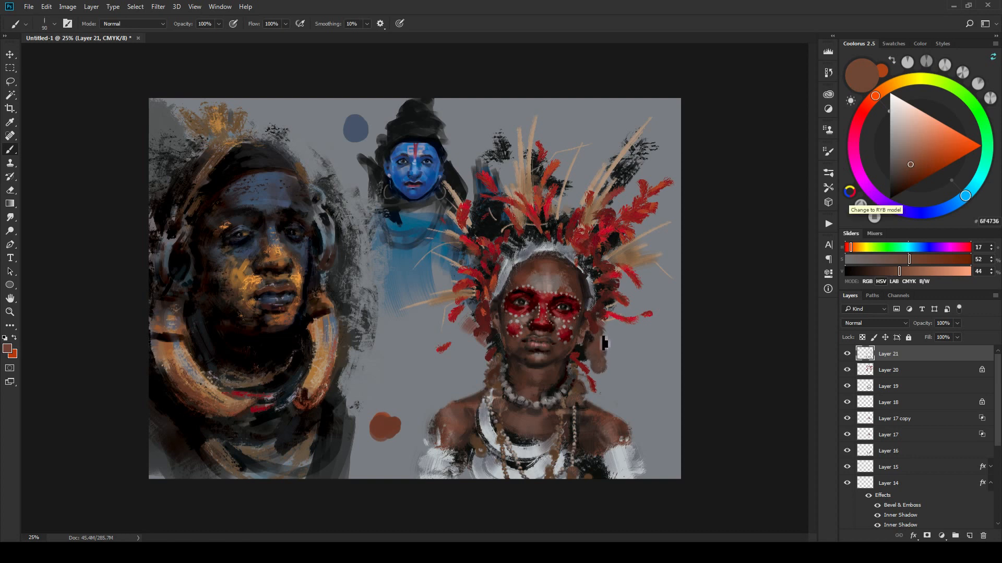
Step: Shade the hair on both sides of the face with sampled near-black #080908, varying the brush size
alt+click(586, 350)
key(bracketleft)
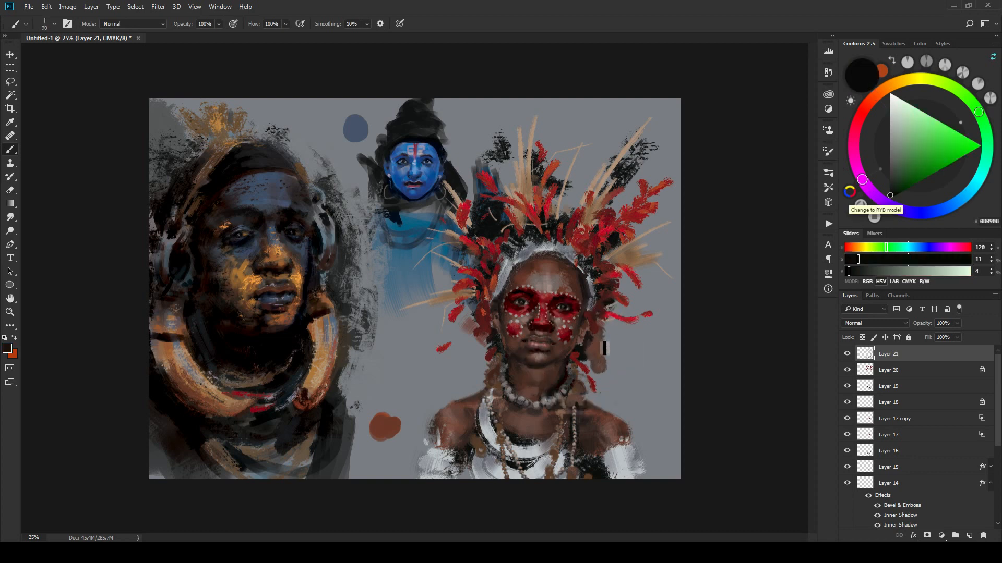
key(bracketright)
key(bracketright)
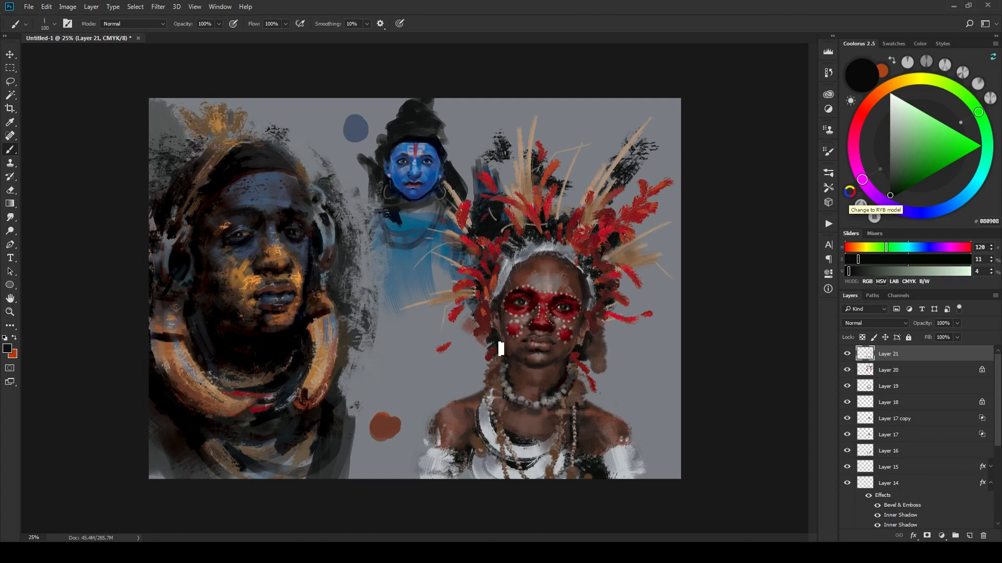
drag(498, 340, 484, 338)
key(bracketleft)
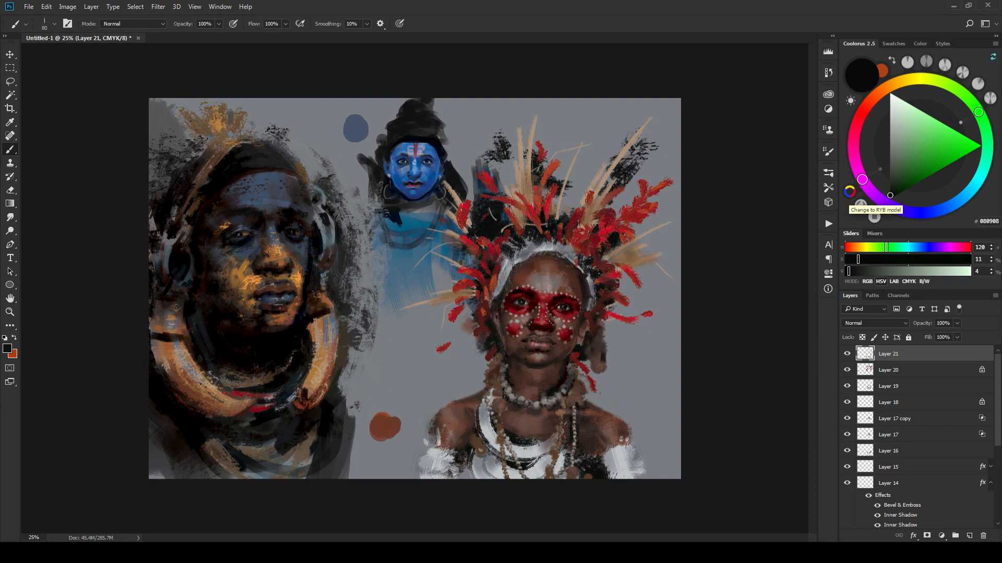
key(bracketleft)
key(bracketleft)
key(bracketright)
Step: Examine the whole composition at reduced size and the feathered figure at 33.33% zoom
key(ctrl+minus)
key(ctrl+minus)
key(ctrl+minus)
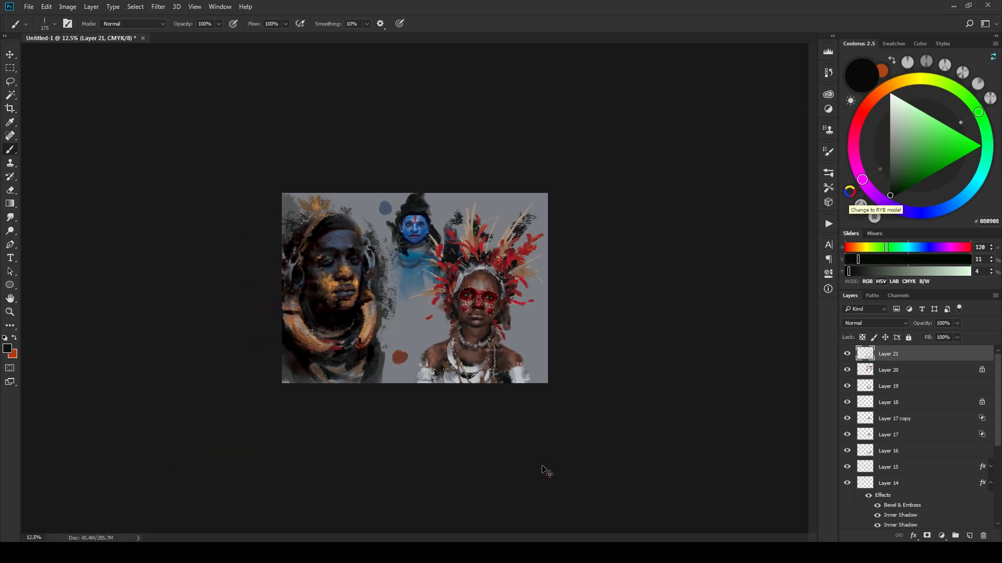
key(ctrl+plus)
key(ctrl+plus)
key(ctrl+plus)
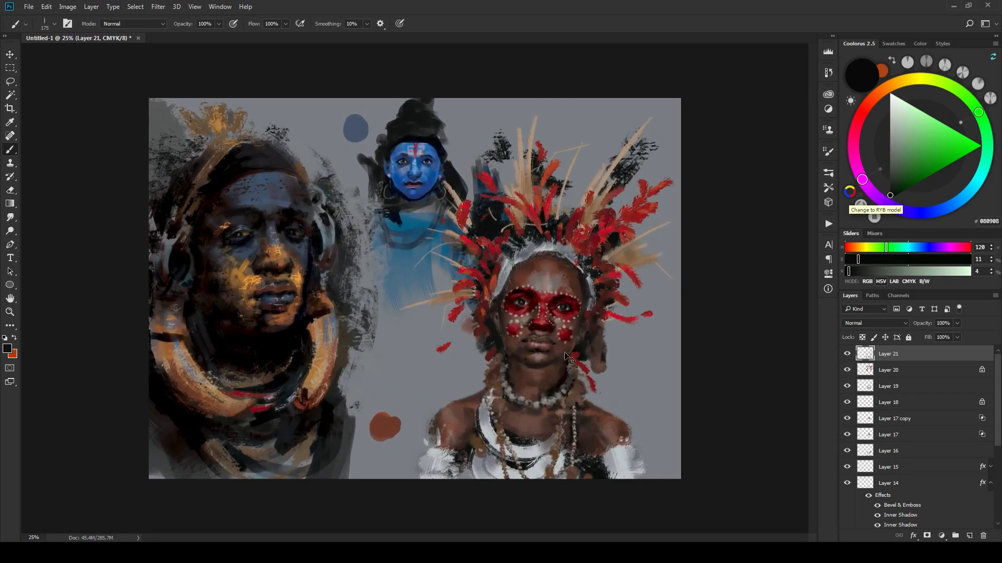
key(ctrl+minus)
key(ctrl+plus)
key(ctrl+plus)
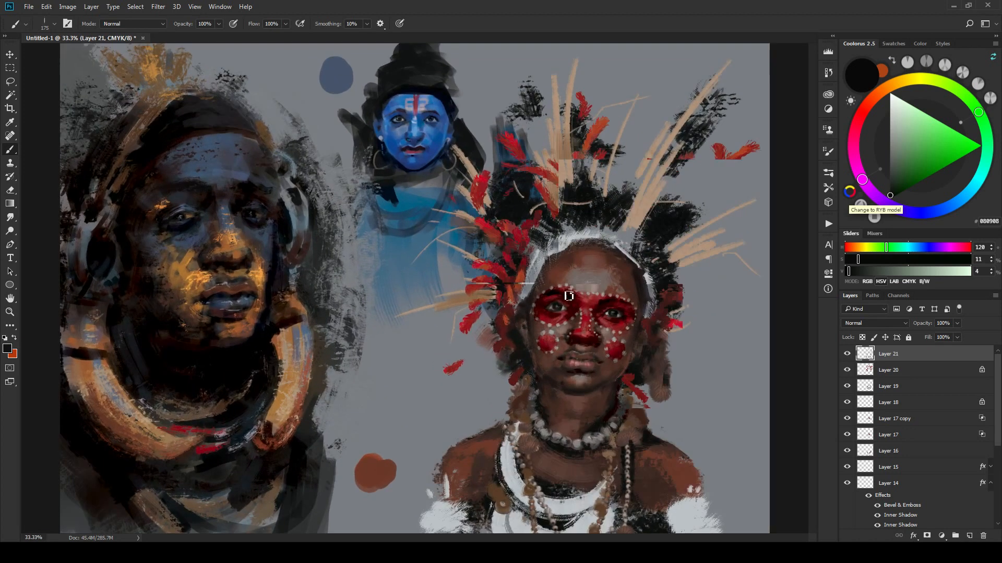
Step: Deepen the feathered figure's shadows around the headband, face edge and neck with near-black #080908, varying the brush size
key(bracketright)
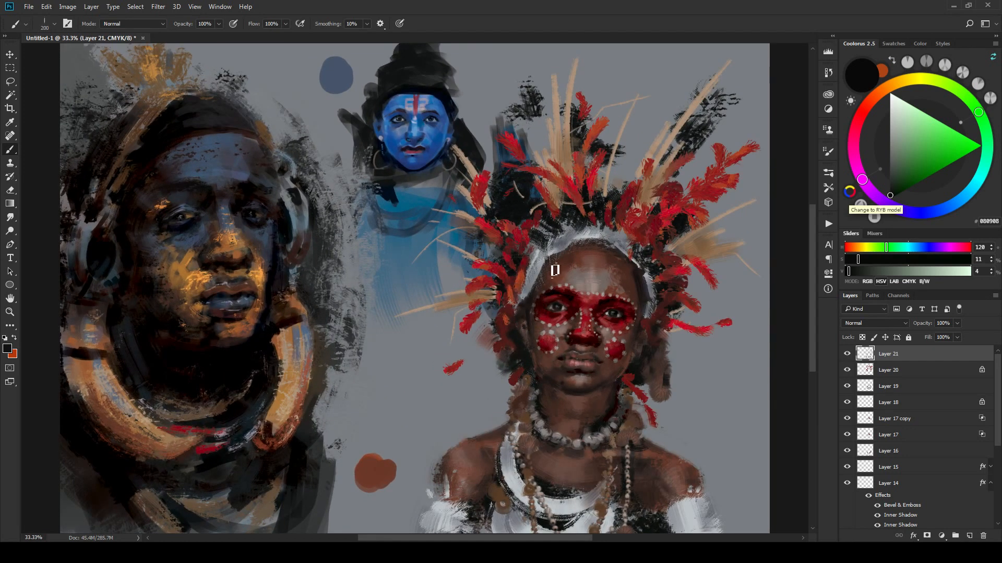
key(bracketleft)
key(bracketleft)
key(bracketleft)
key(bracketleft)
key(bracketleft)
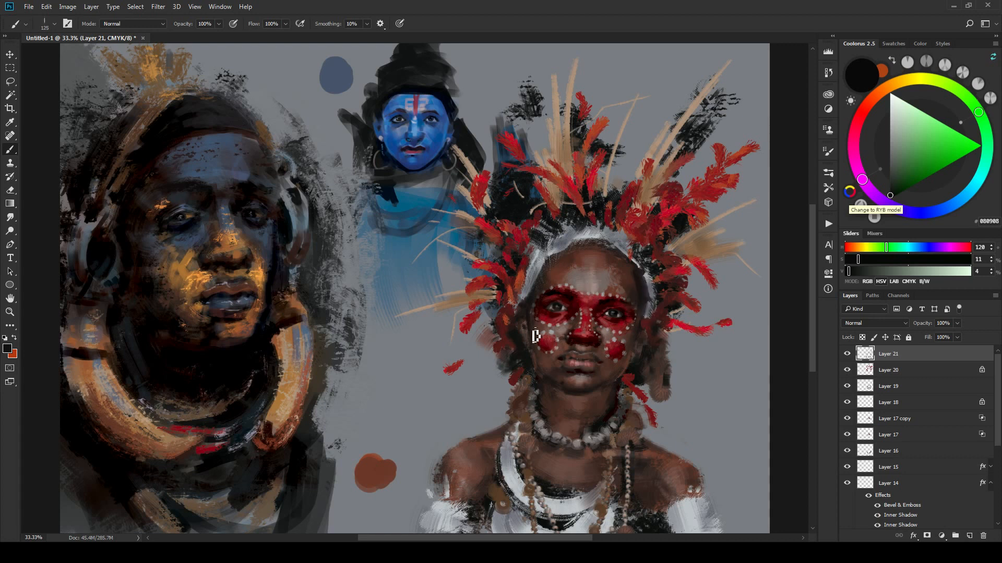
key(bracketleft)
key(bracketright)
key(bracketright)
key(bracketright)
key(bracketright)
key(bracketright)
key(bracketright)
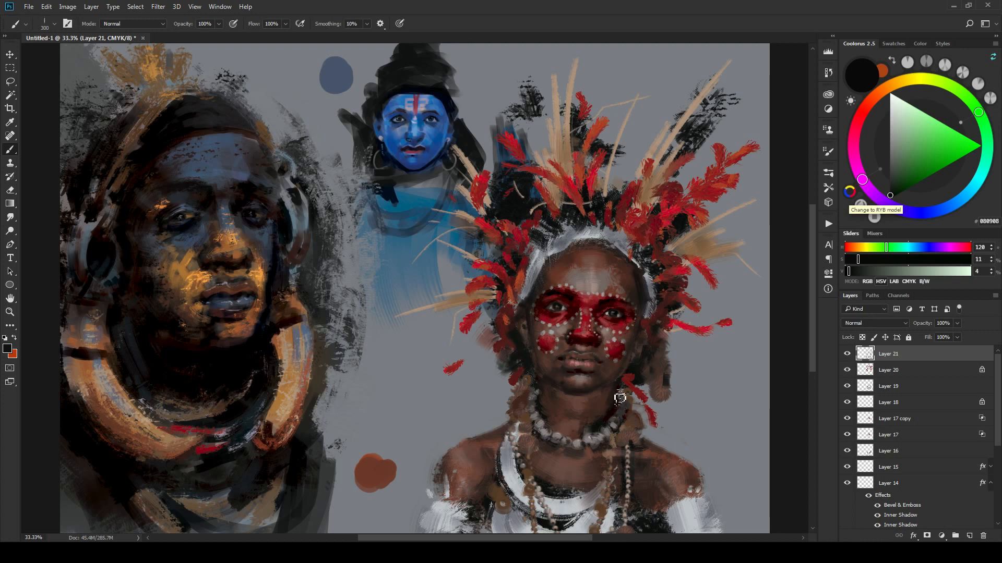
Step: Darken the neck beside the jaw and bead necklace with sampled near-black tones, using a smaller brush
key(ctrl+minus)
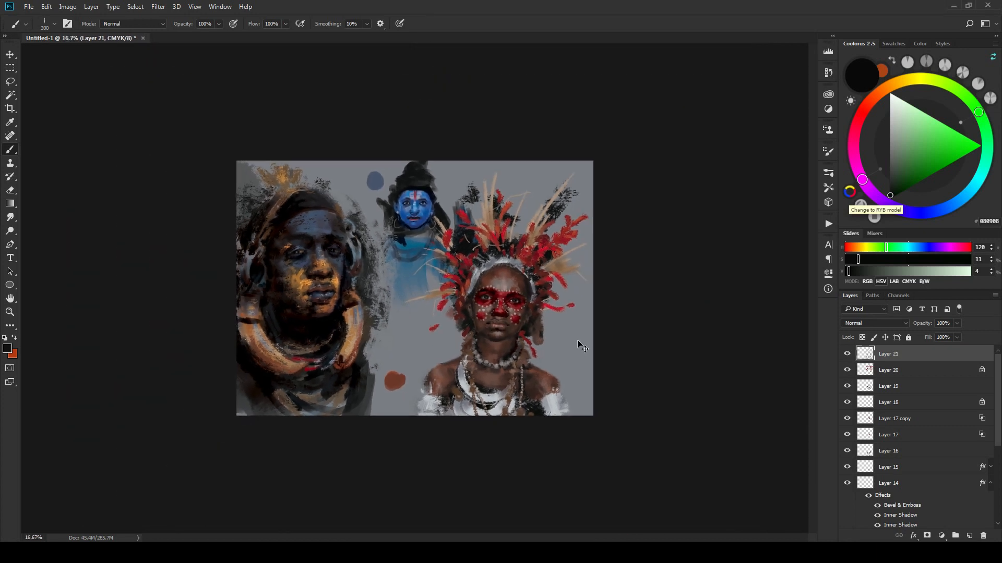
key(ctrl+plus)
mouse_move(580, 279)
mouse_down()
mouse_move(592, 283)
mouse_move(518, 290)
mouse_up()
key(bracketleft)
key(bracketleft)
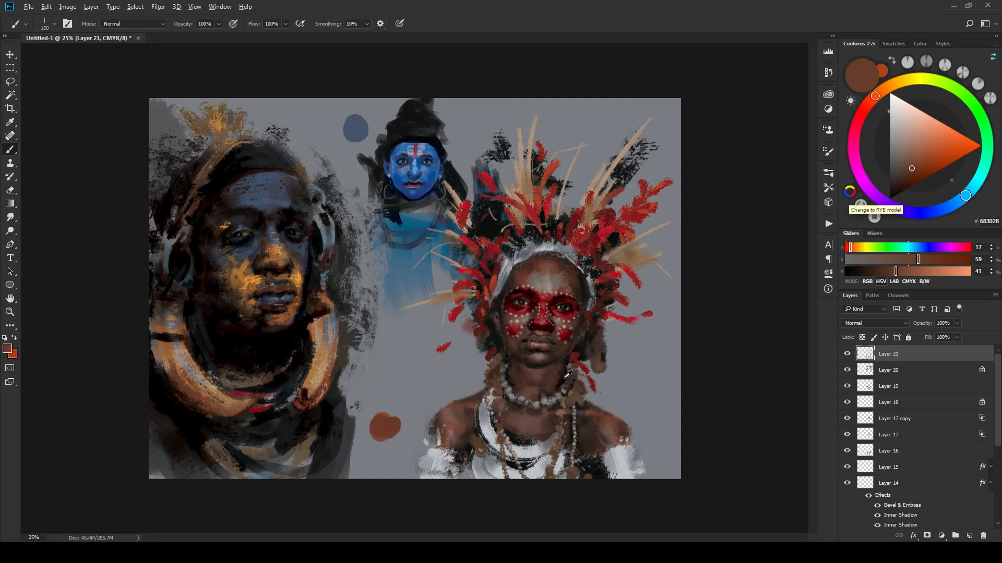
alt+click(566, 377)
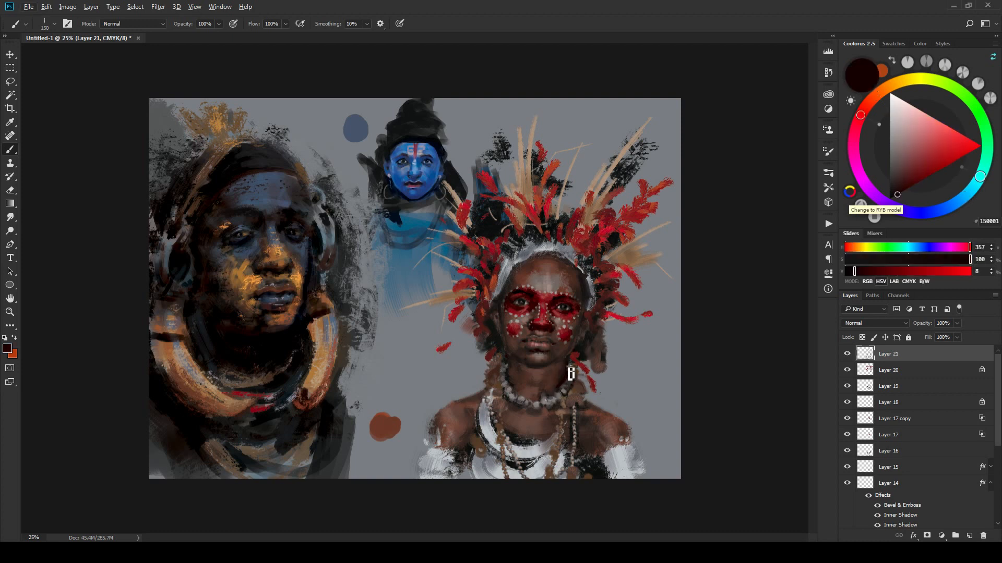
alt+click(569, 373)
key(bracketleft)
key(bracketleft)
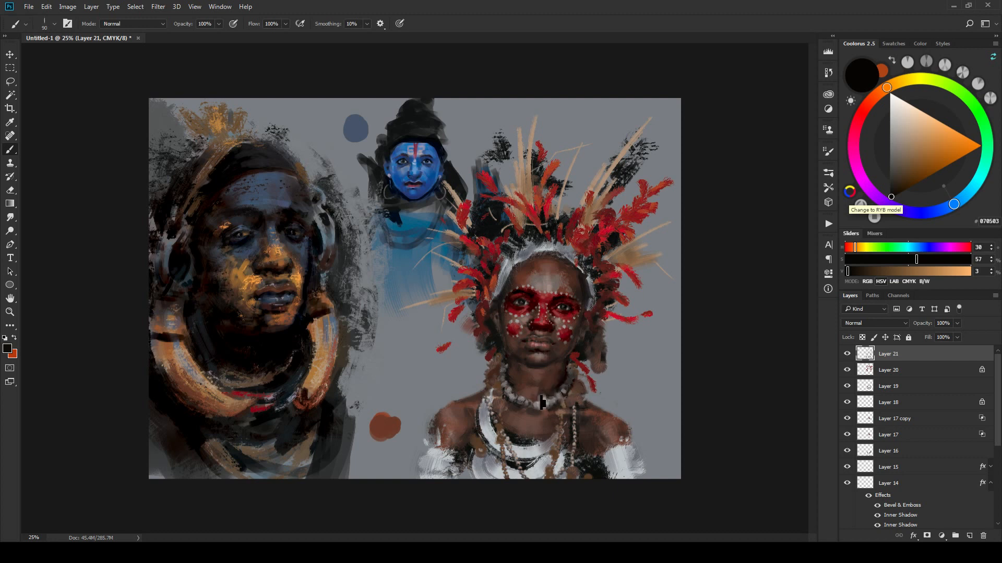
key(bracketright)
key(bracketright)
drag(522, 315, 516, 279)
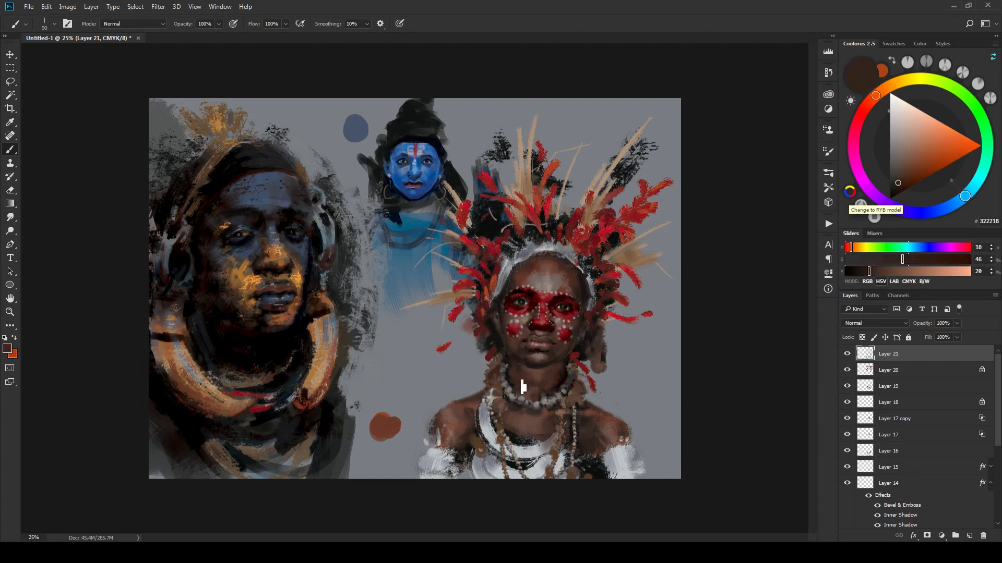
Step: Shade the neck beneath the jaw with sampled dark browns, enlarging the brush
alt+click(519, 380)
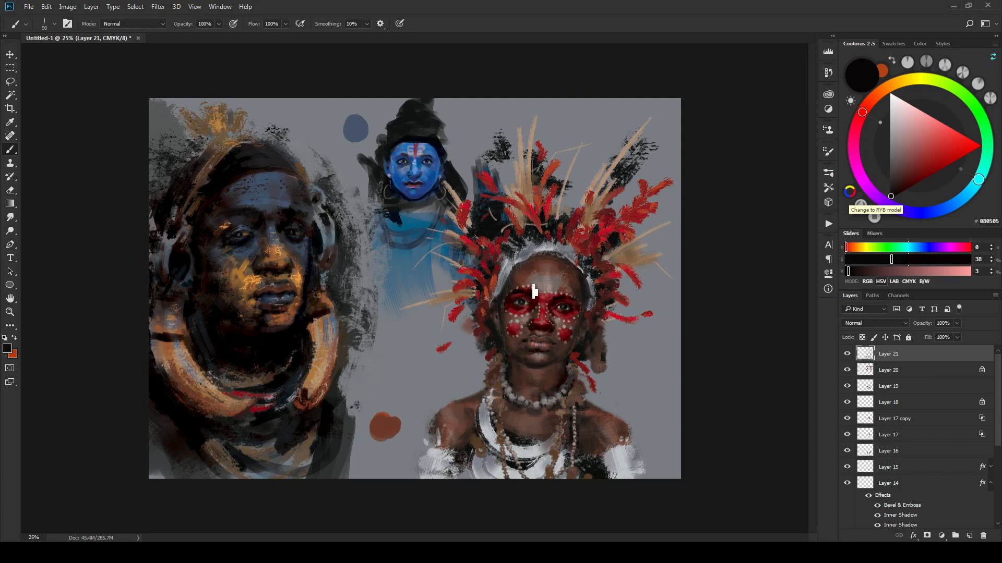
alt+click(521, 372)
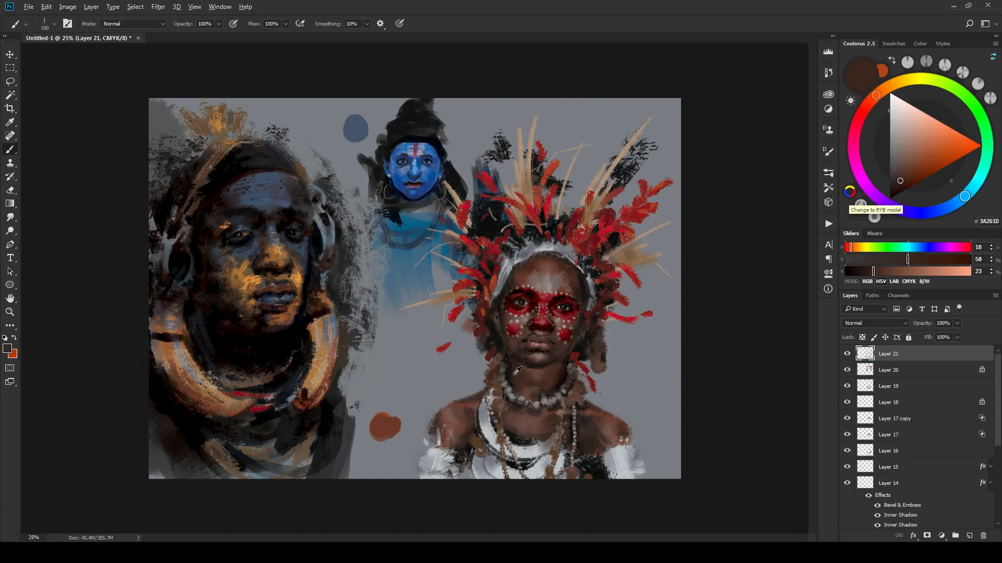
key(bracketright)
key(bracketright)
key(bracketright)
key(bracketright)
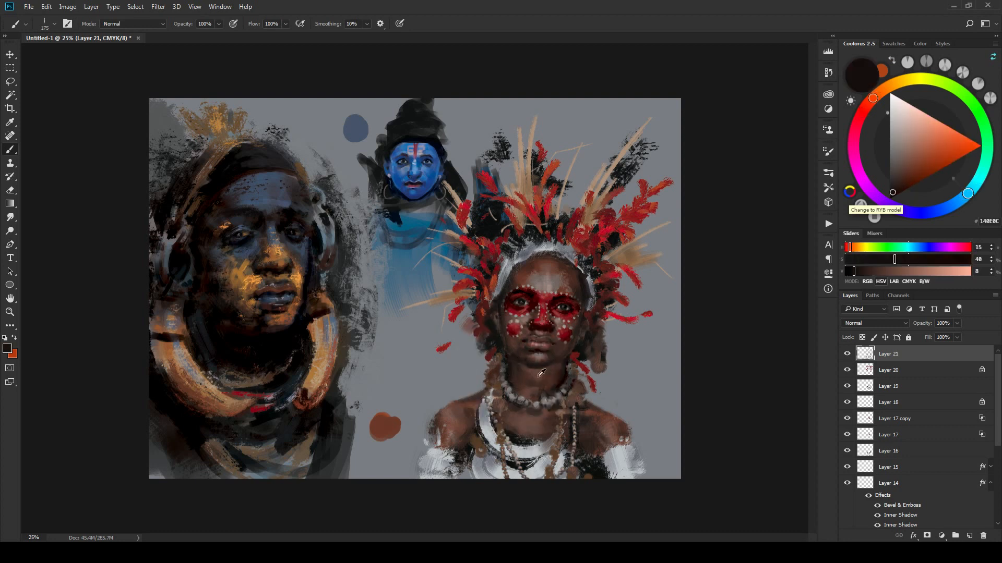
Step: Model the neck under the chin with sampled skin brown #5B4237 and near-black, reducing the brush size
alt+click(535, 370)
key(bracketleft)
key(bracketleft)
key(bracketleft)
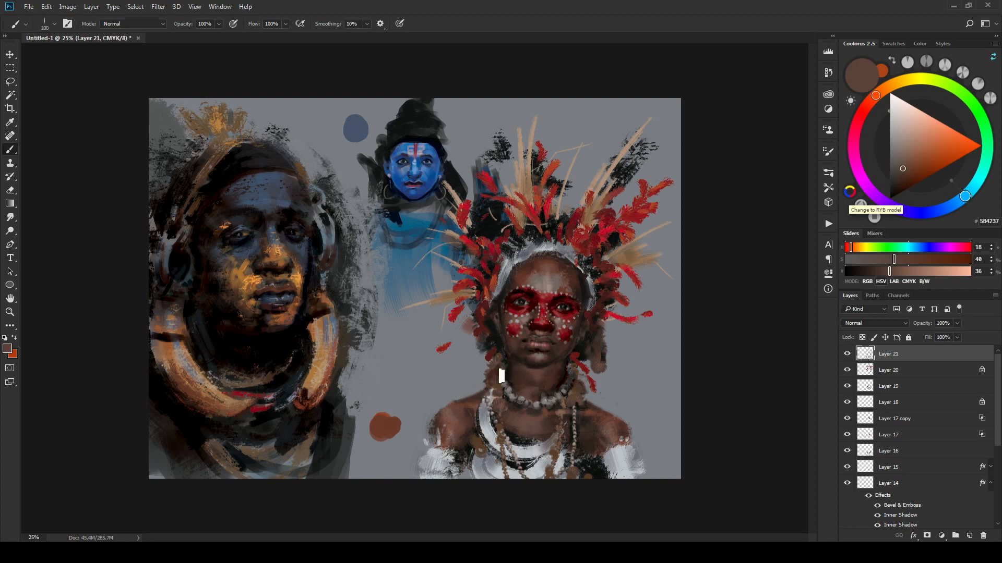
alt+click(509, 375)
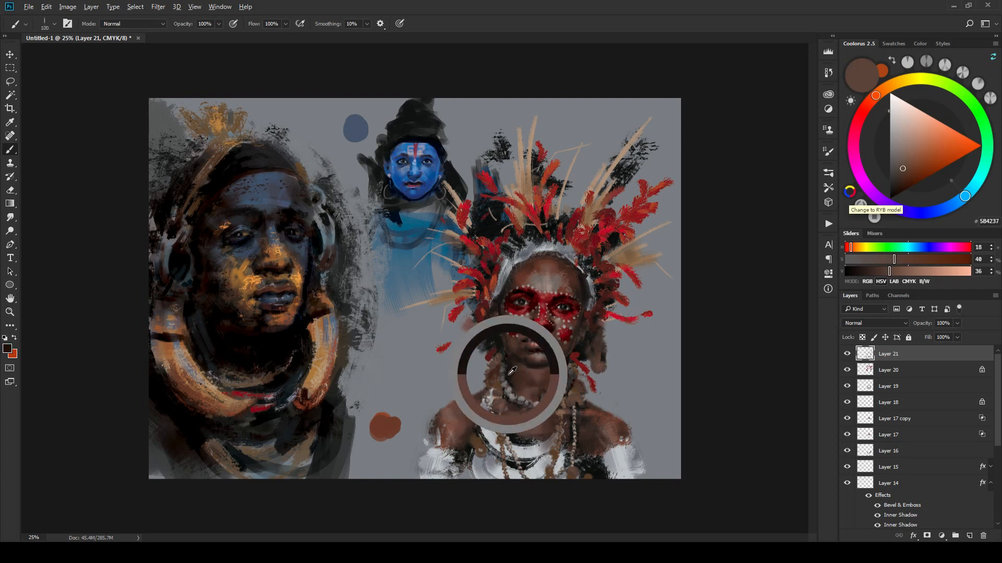
key(bracketleft)
key(bracketleft)
key(bracketleft)
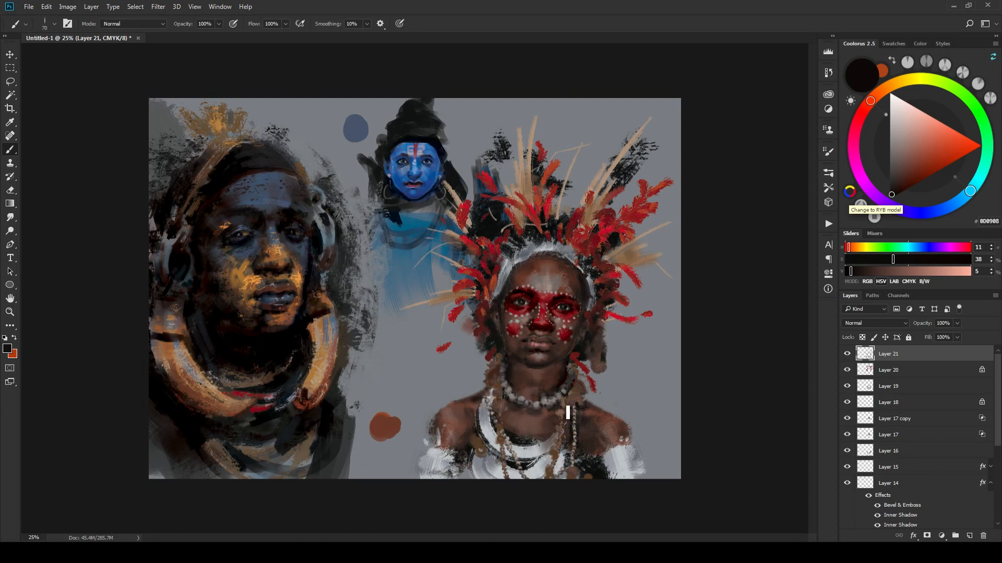
Step: Touch up the figure's white collars with sampled light grey #BABEC4, adjusting the brush size
key(bracketright)
key(bracketright)
key(bracketright)
key(bracketright)
key(bracketright)
key(bracketright)
key(bracketright)
alt+click(534, 447)
key(bracketleft)
key(bracketleft)
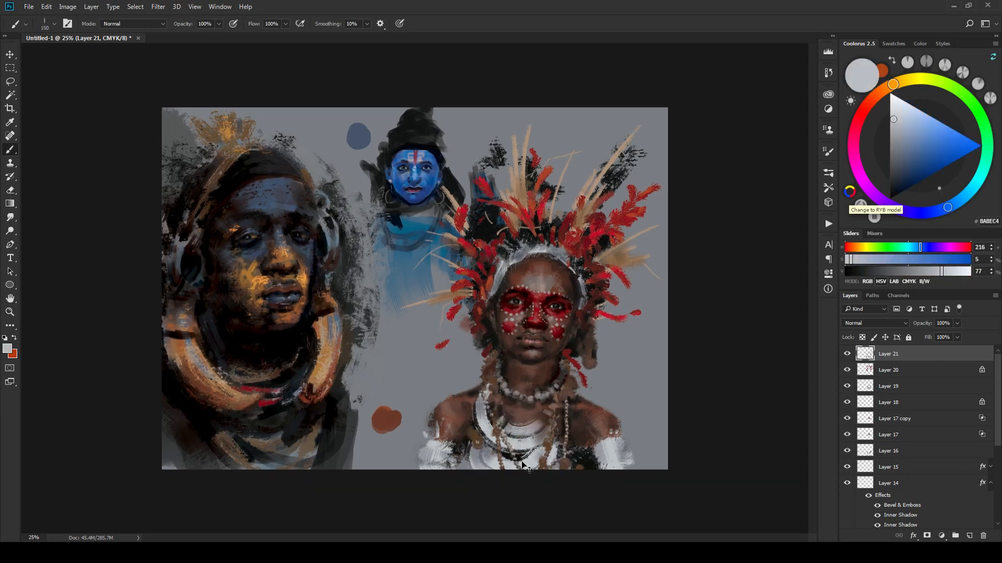
Step: Examine the whole composition at reduced size
key(ctrl+minus)
key(ctrl+minus)
key(ctrl+minus)
key(ctrl+minus)
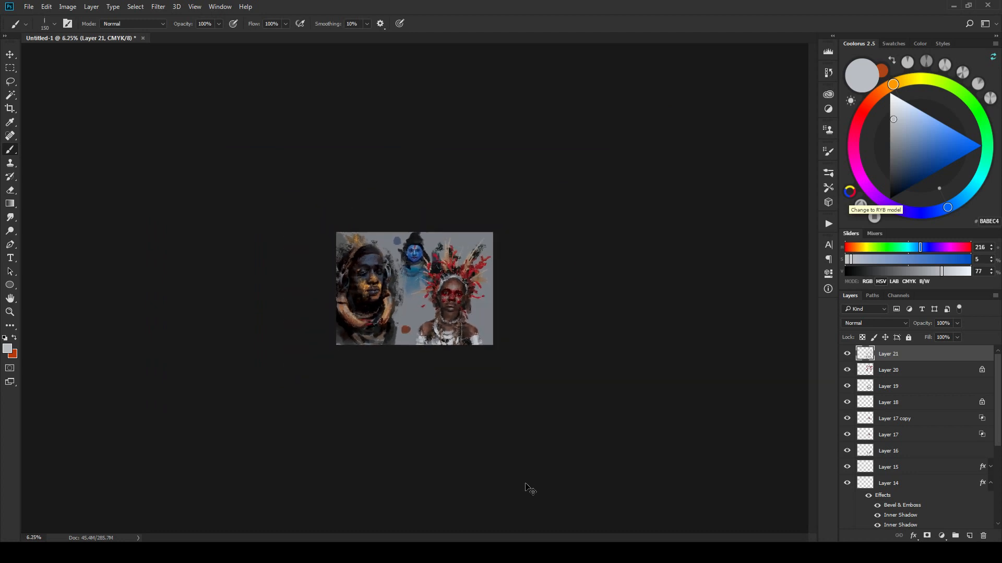
key(ctrl+plus)
key(ctrl+plus)
key(ctrl+plus)
key(ctrl+plus)
key(ctrl+plus)
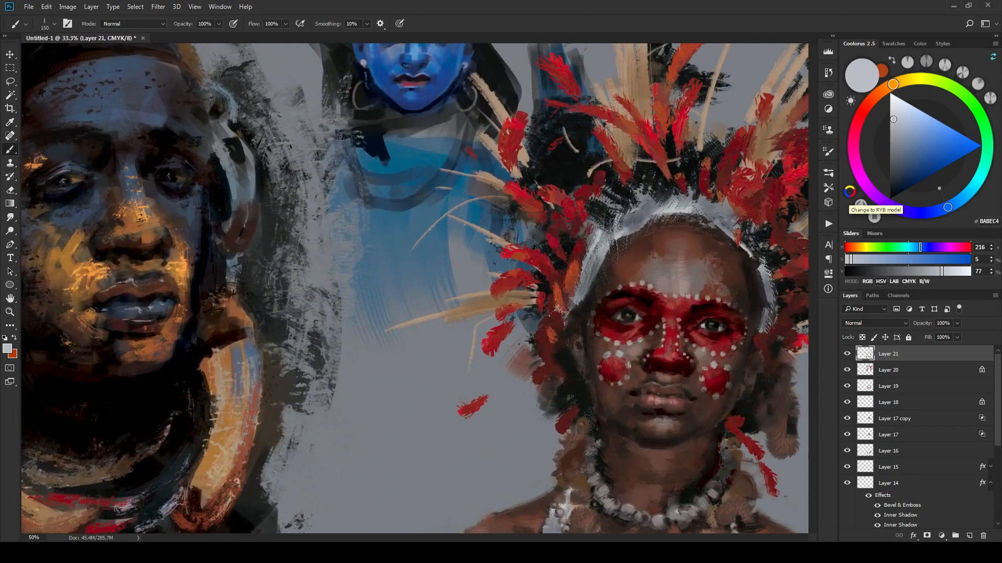
Step: Add a light pinkish-red #CE645A highlight to the face paint below the feathered figure's eye
key(ctrl+plus)
key(ctrl+plus)
mouse_move(609, 402)
mouse_down()
mouse_move(578, 401)
mouse_move(494, 427)
mouse_up()
alt+click(338, 306)
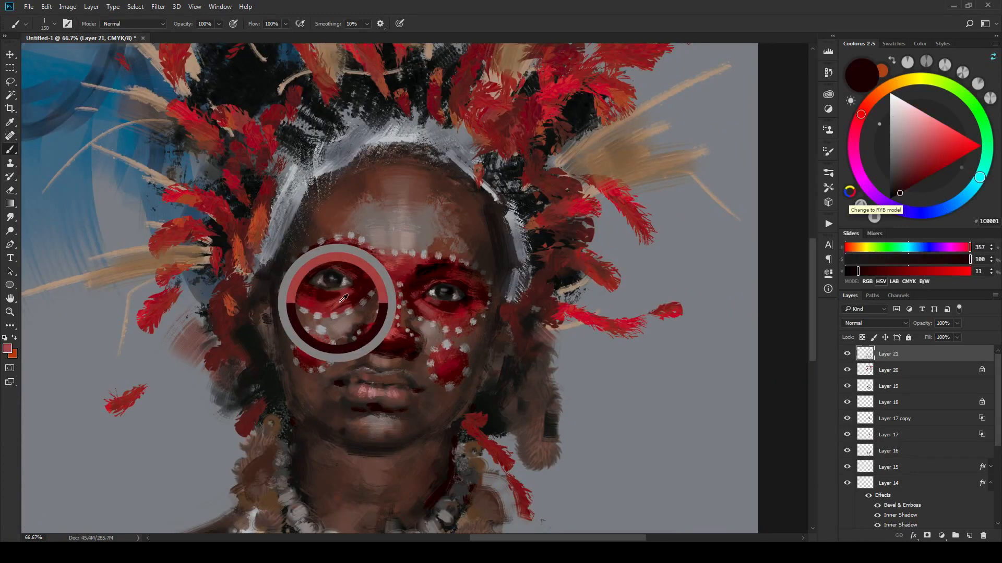
click(922, 143)
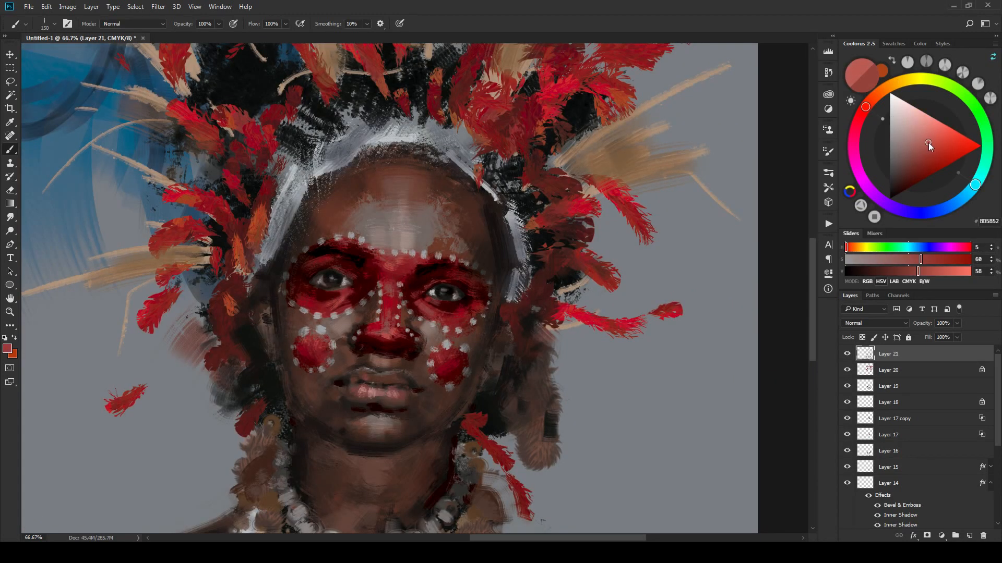
click(932, 137)
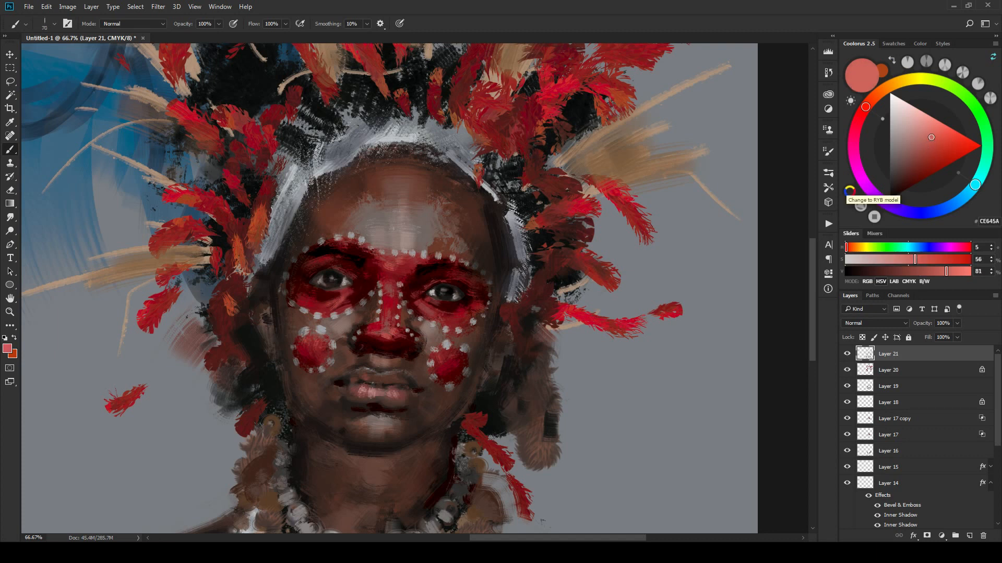
mouse_move(365, 286)
mouse_down()
mouse_move(335, 296)
mouse_move(356, 298)
mouse_up()
Step: Smudge the new highlight below the eye into the red face paint at 92% strength
key(r)
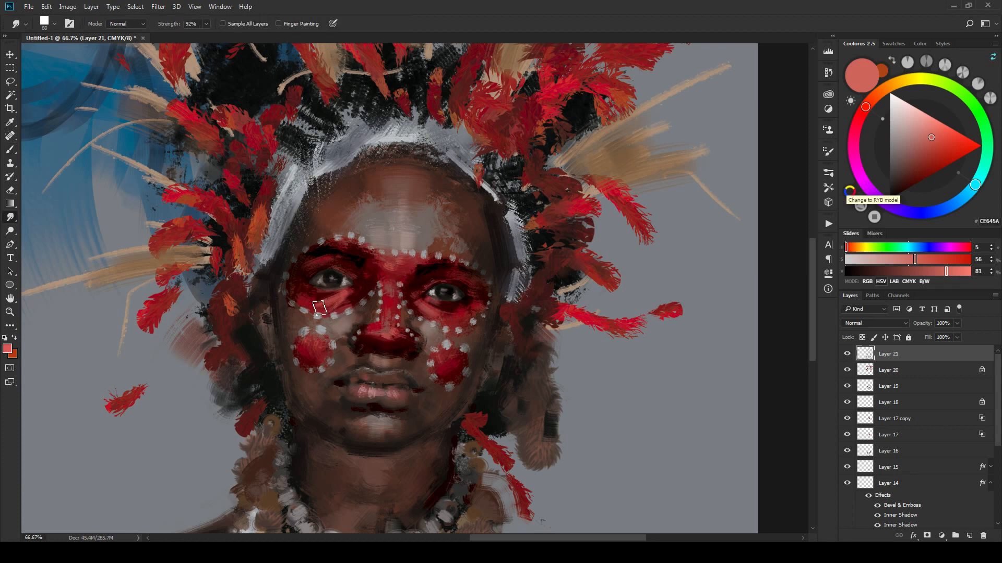
drag(319, 308, 347, 301)
drag(332, 304, 326, 310)
Step: Review the whole painting at reduced size and the feathered figure at 33.33% zoom
key(ctrl+minus)
key(ctrl+minus)
key(ctrl+minus)
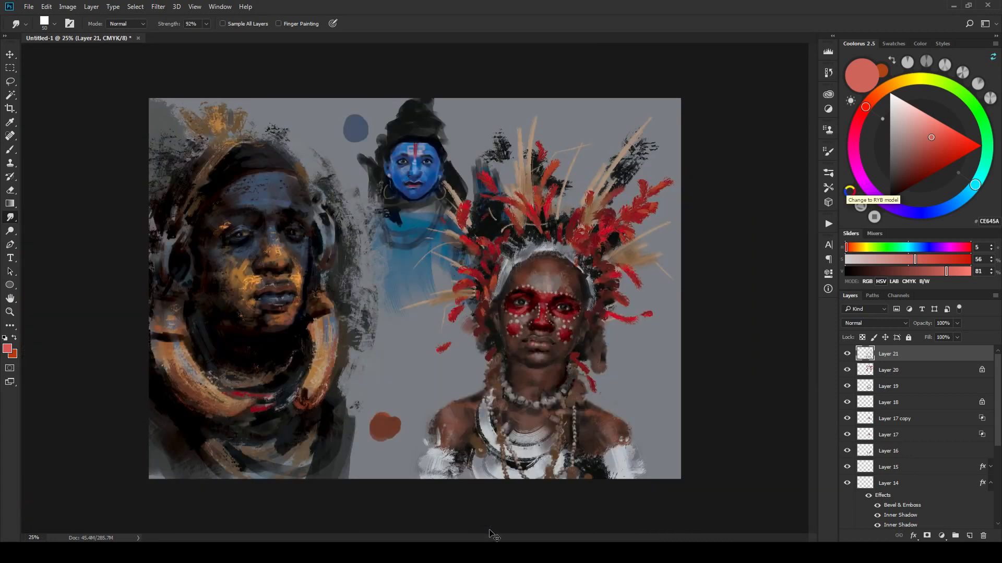
key(ctrl+minus)
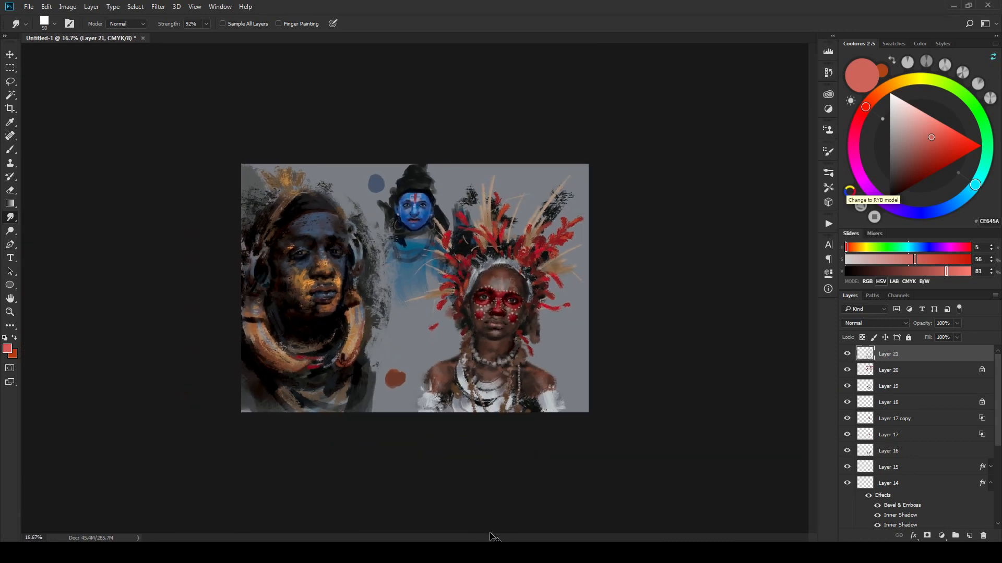
key(ctrl+minus)
key(ctrl+plus)
key(ctrl+plus)
key(ctrl+plus)
drag(688, 414, 593, 397)
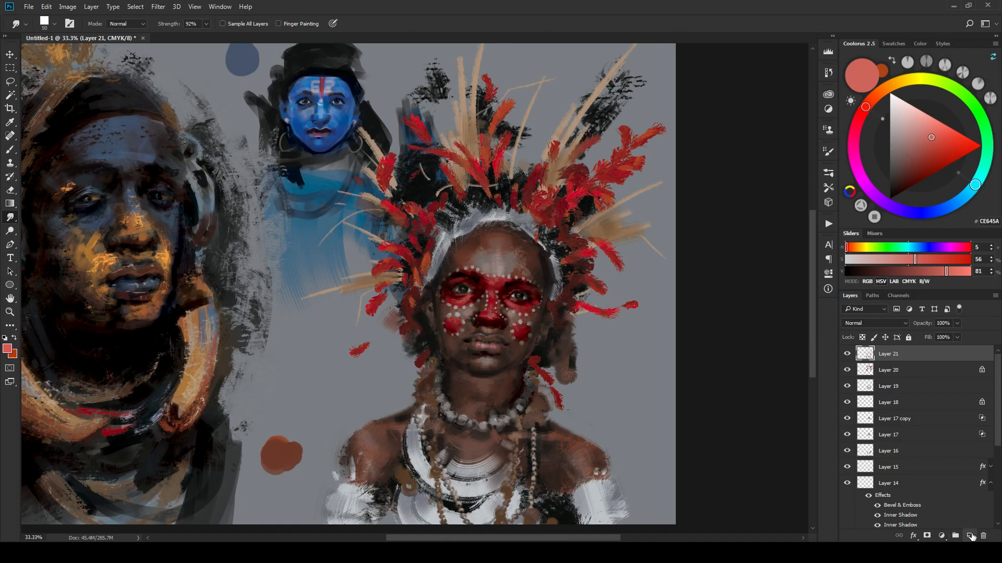
Step: Add a new layer above Layer 21 and set its blend mode to Overlay
click(969, 536)
click(860, 325)
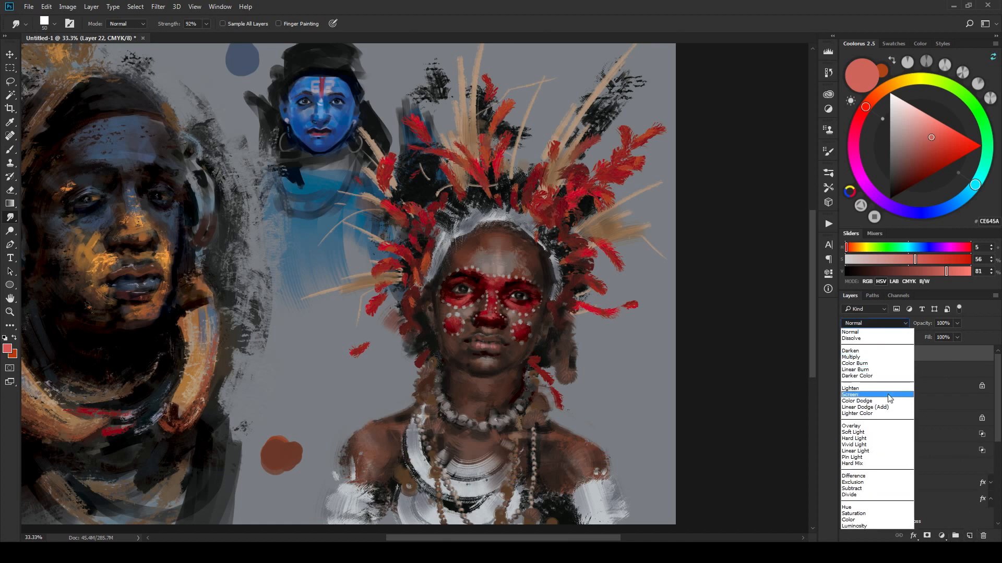
click(872, 429)
Step: Tint the figure's forehead on the Overlay layer with muted blue #648AA3, using a larger brush
key(b)
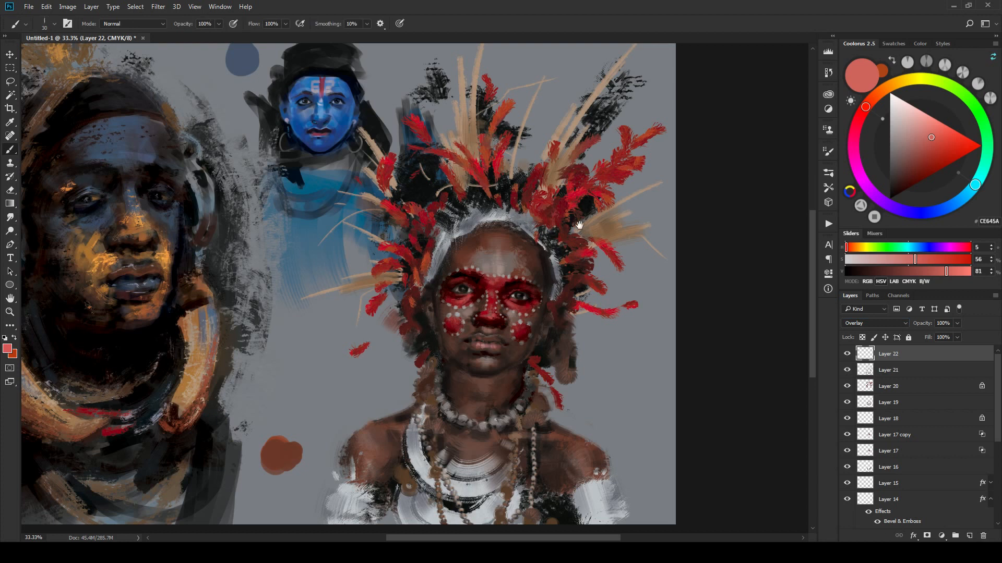
drag(595, 212, 584, 202)
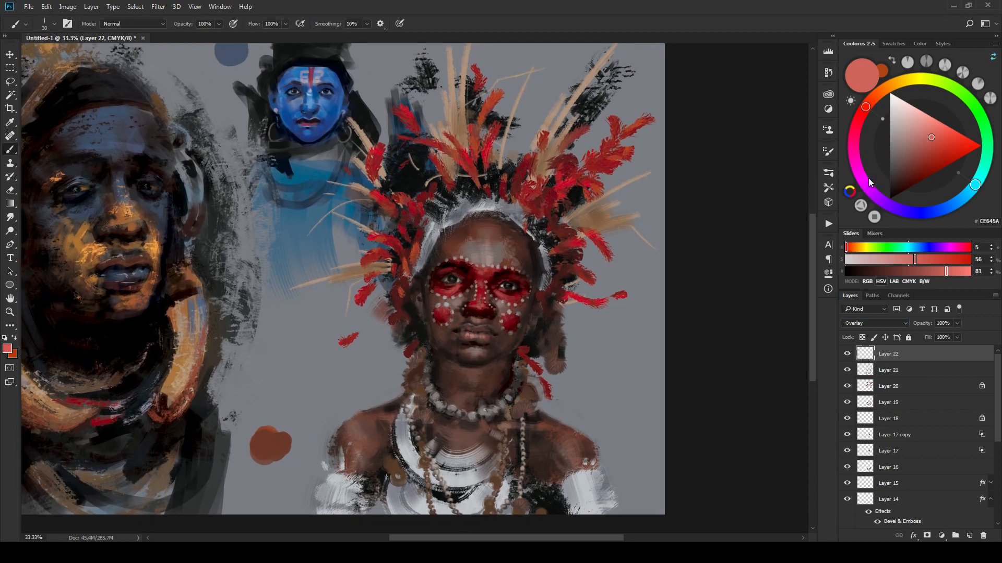
mouse_move(918, 133)
mouse_down()
mouse_move(906, 133)
mouse_move(912, 144)
mouse_up()
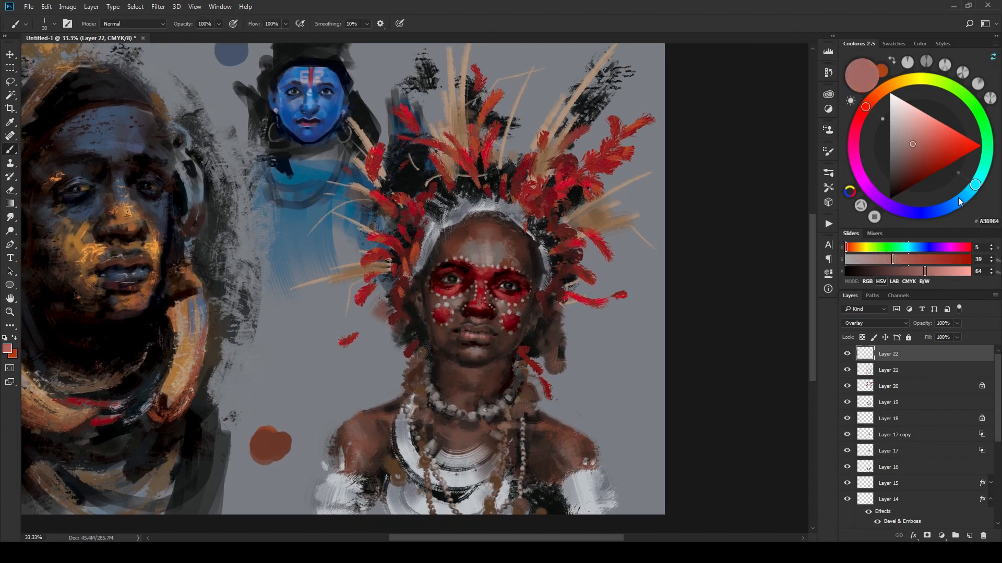
click(958, 199)
key(bracketright)
key(bracketright)
key(bracketright)
key(bracketright)
key(bracketright)
key(bracketright)
key(bracketright)
key(bracketright)
key(bracketright)
key(bracketright)
key(bracketright)
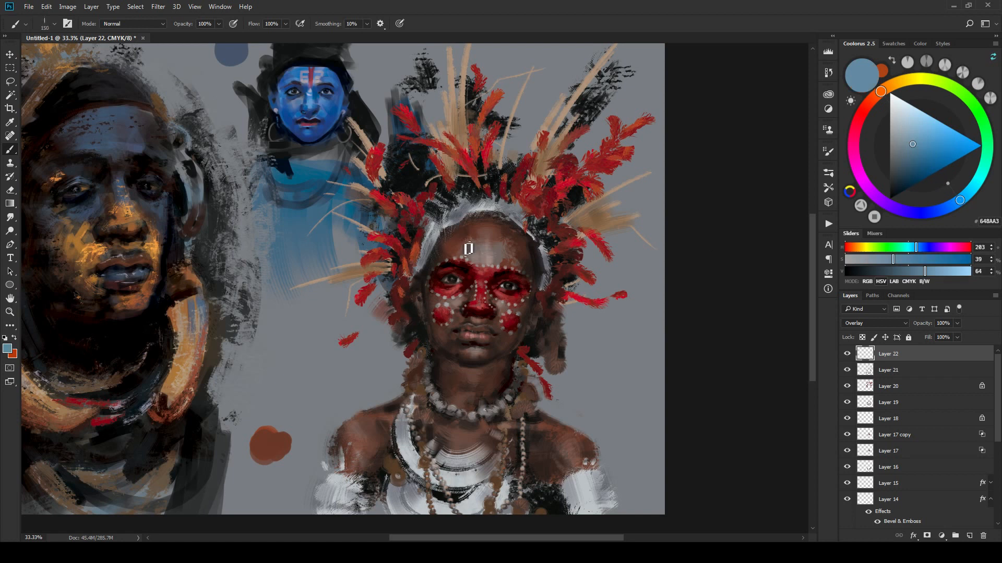
drag(479, 242, 509, 246)
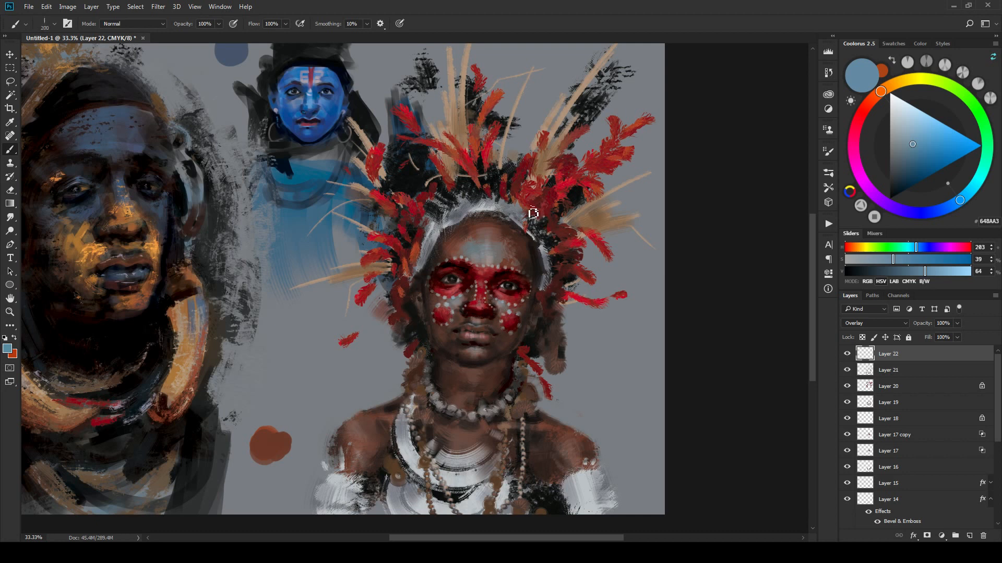
Step: Extend the blue overlay tint to the white collars and lower face, enlarging the brush
key(bracketleft)
key(bracketleft)
key(bracketleft)
key(bracketright)
key(bracketright)
key(bracketright)
key(bracketright)
key(bracketright)
key(bracketright)
key(bracketright)
key(bracketright)
key(bracketright)
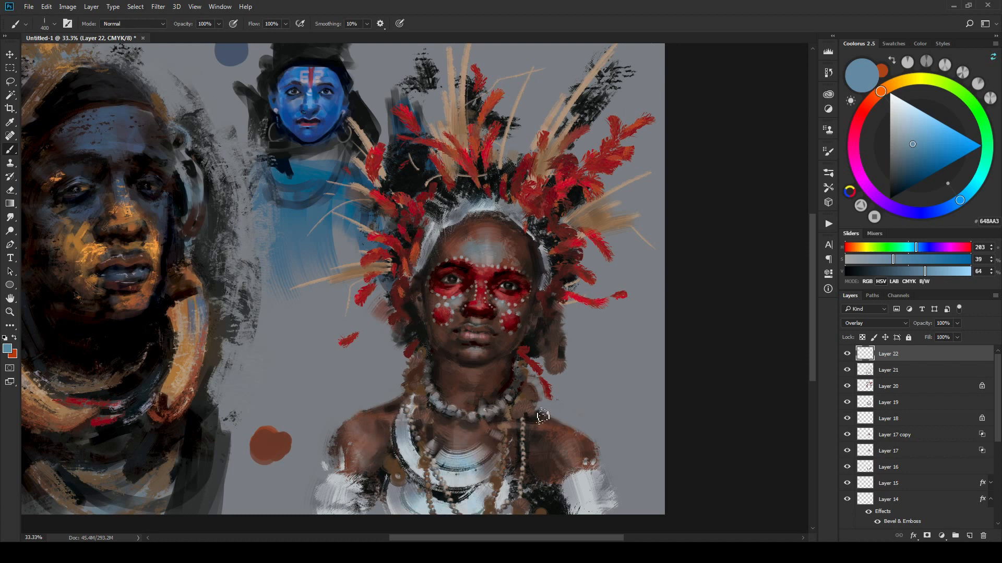
key(bracketright)
key(bracketright)
key(bracketright)
click(473, 349)
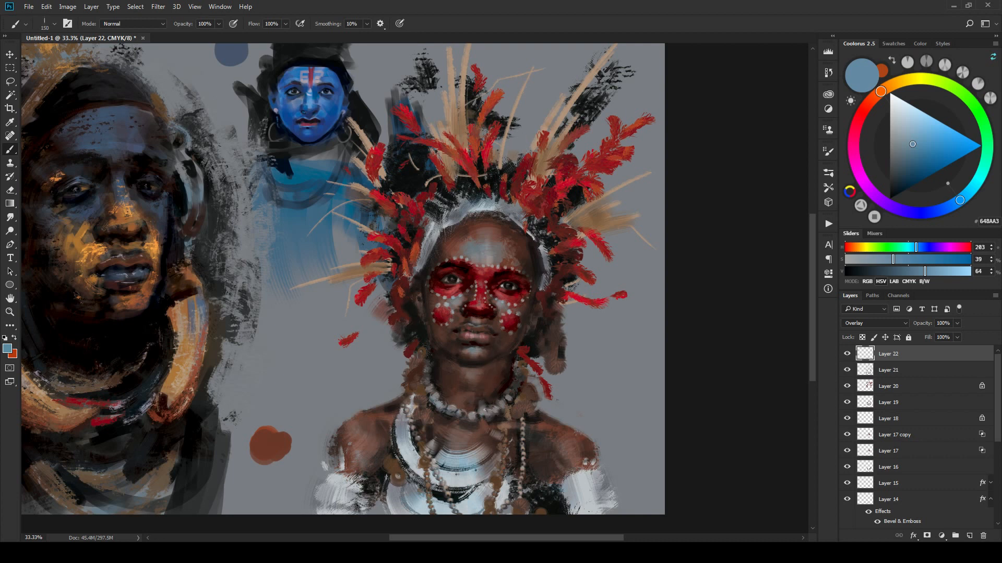
Step: Tint the white headband with the same blue on the Overlay layer, varying the brush size up to 300
key(bracketleft)
key(bracketleft)
key(bracketleft)
key(bracketright)
key(bracketright)
key(bracketright)
key(bracketright)
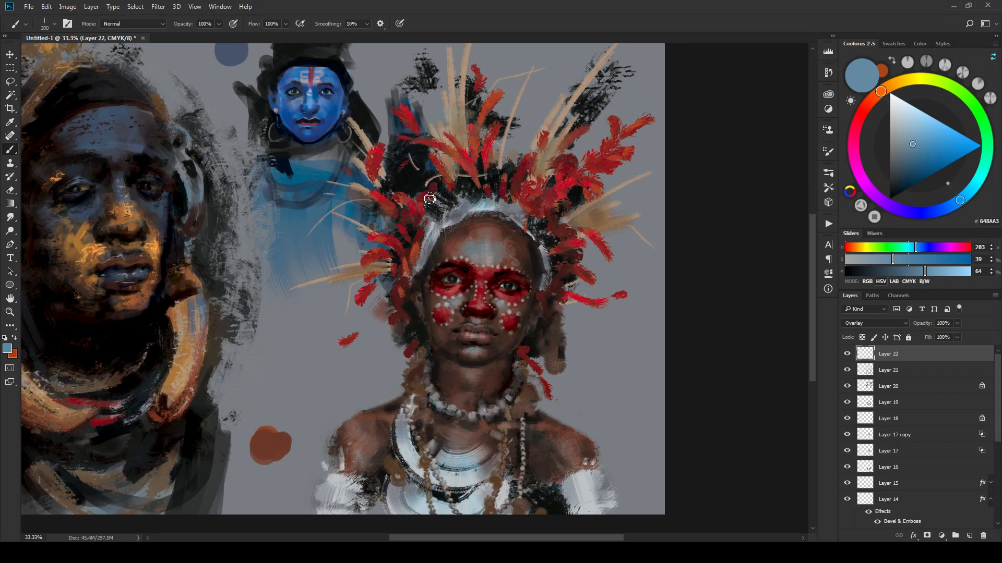
Step: Warm the feathered figure's forehead and skin on the Overlay layer with dark brown #462F28, using a large brush up to about 500
click(903, 169)
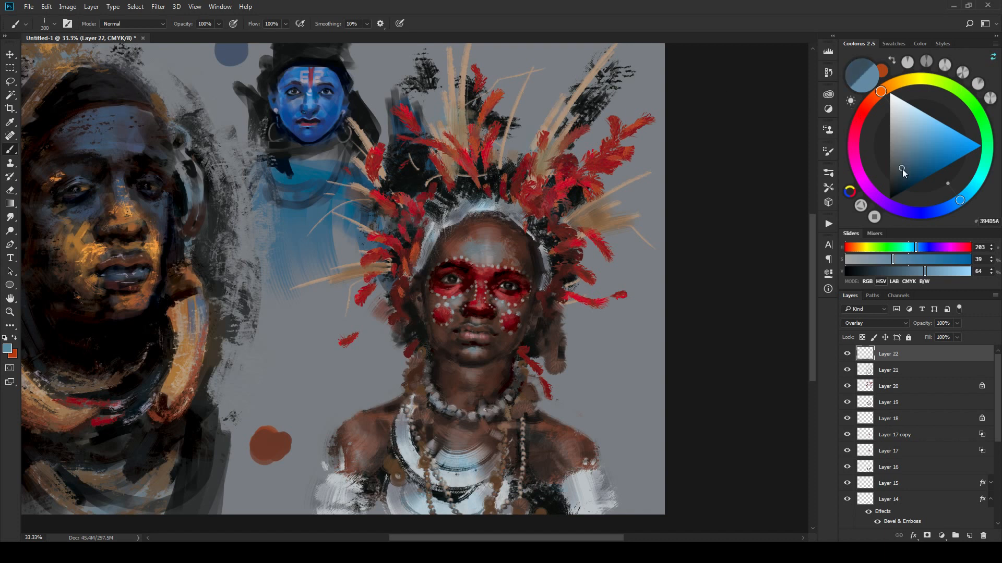
click(872, 98)
click(900, 176)
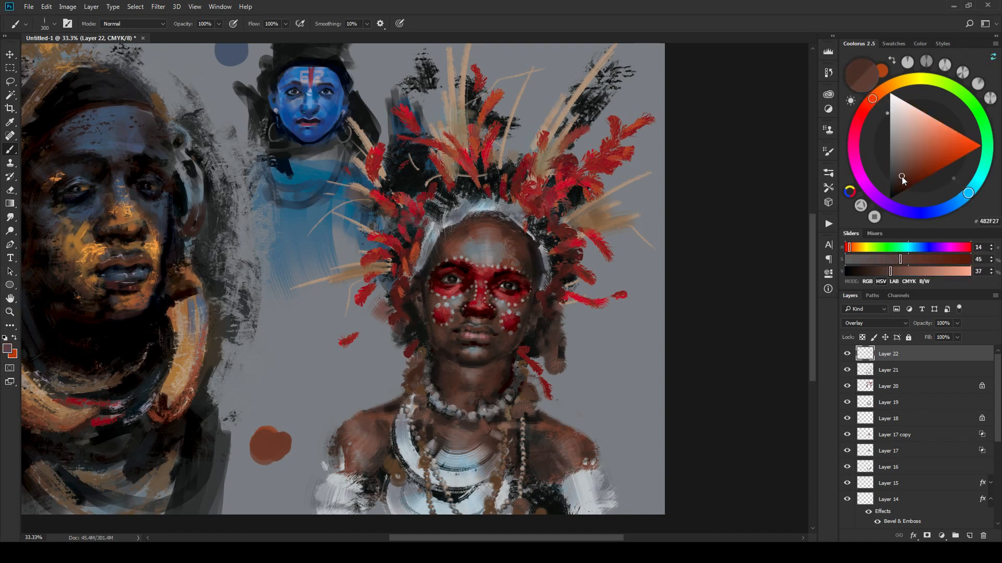
key(bracketright)
key(bracketright)
key(bracketright)
key(bracketright)
key(bracketleft)
key(bracketleft)
key(bracketleft)
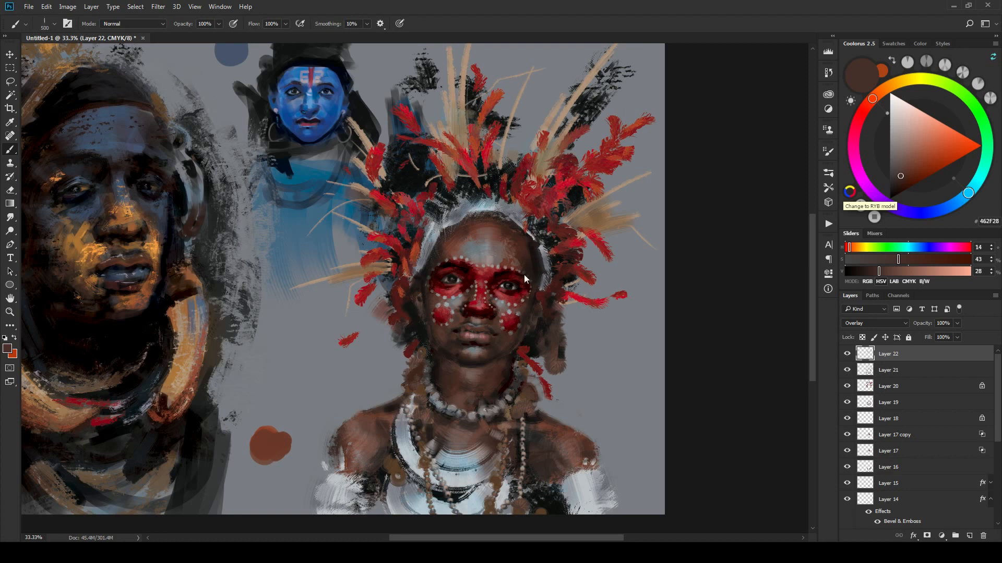
Step: Add finer dark-brown overlay tints around the figure's face, reducing the brush size to 50
key(bracketleft)
key(bracketleft)
key(bracketleft)
key(bracketleft)
key(bracketleft)
key(bracketleft)
key(bracketleft)
key(bracketleft)
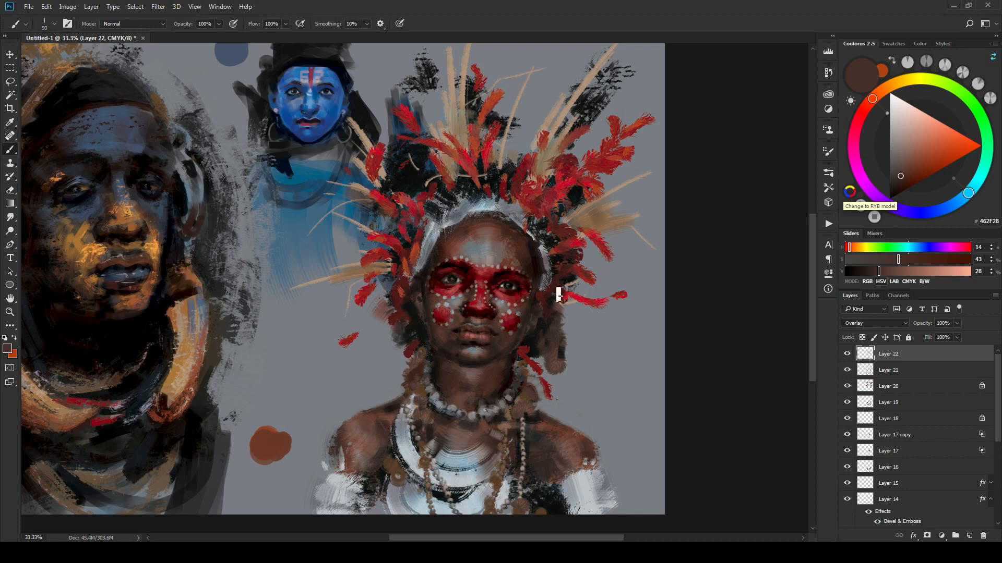
Step: Tint the figure's lips on the Overlay layer with crimson #702939 and dusty rose #6D4C4D
click(905, 165)
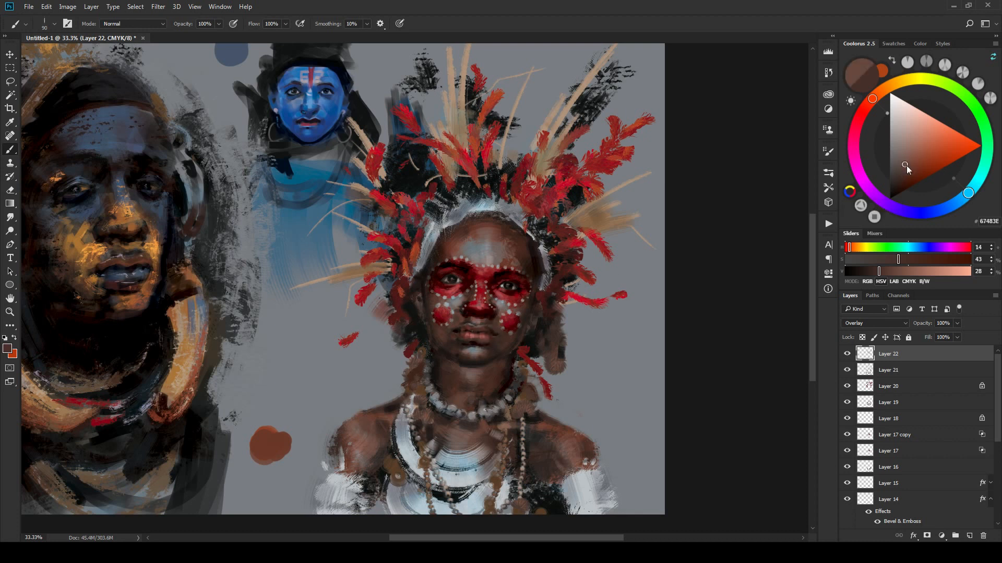
click(857, 126)
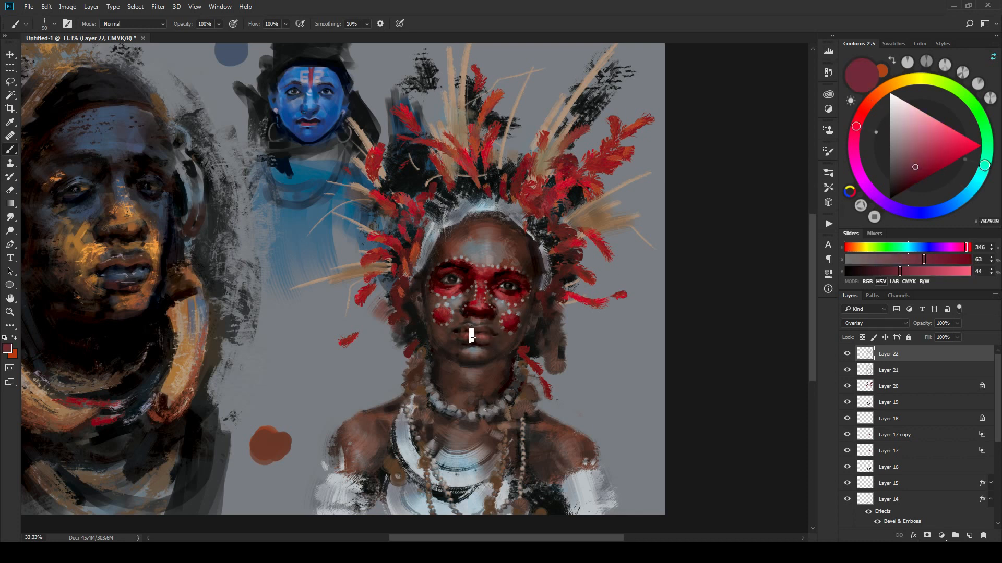
drag(471, 336, 503, 341)
click(901, 160)
click(863, 115)
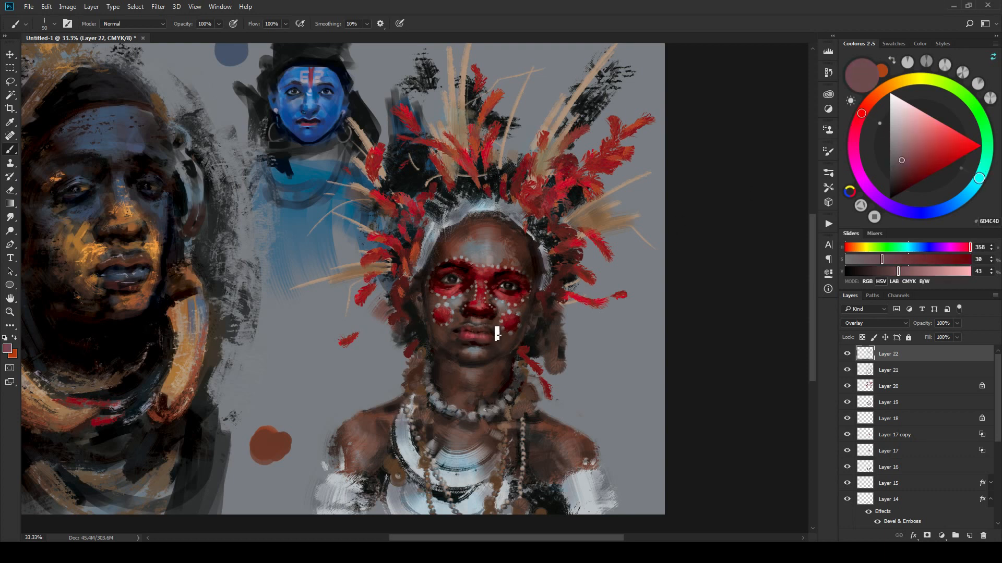
Step: Shade the lips and the skin around the mouth with muted tones #8A7D7A, #725857, #593831 and #51413E
click(895, 145)
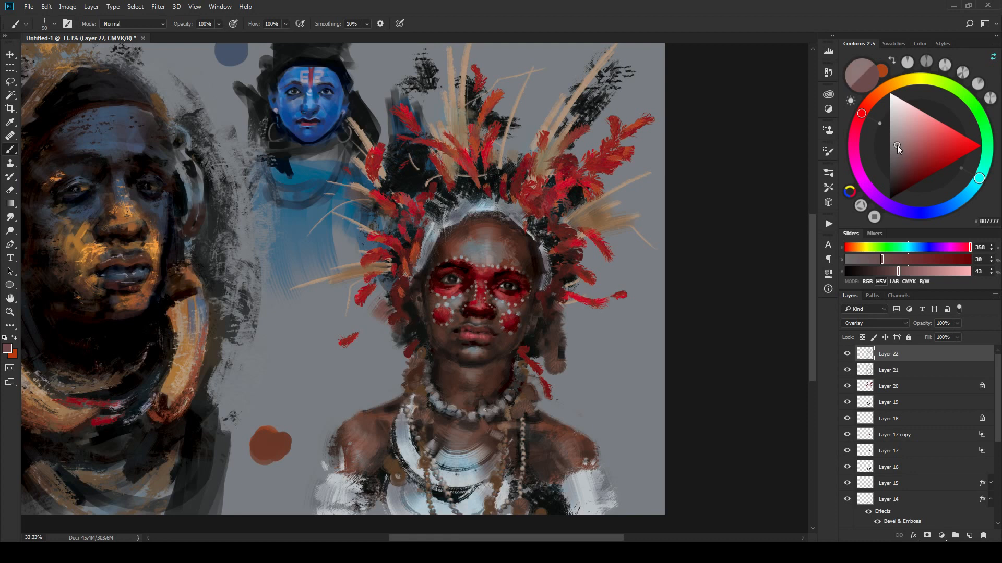
click(869, 101)
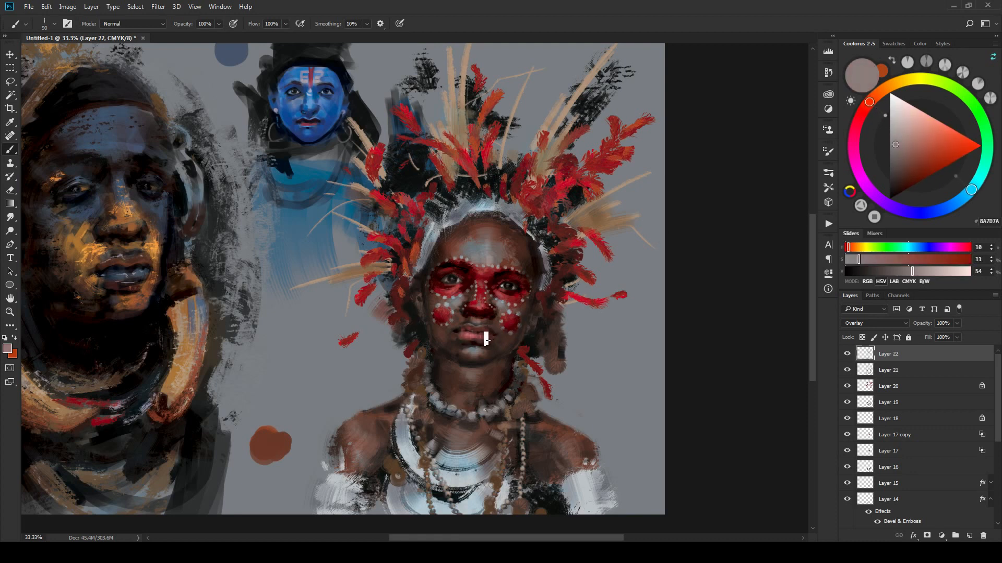
click(898, 157)
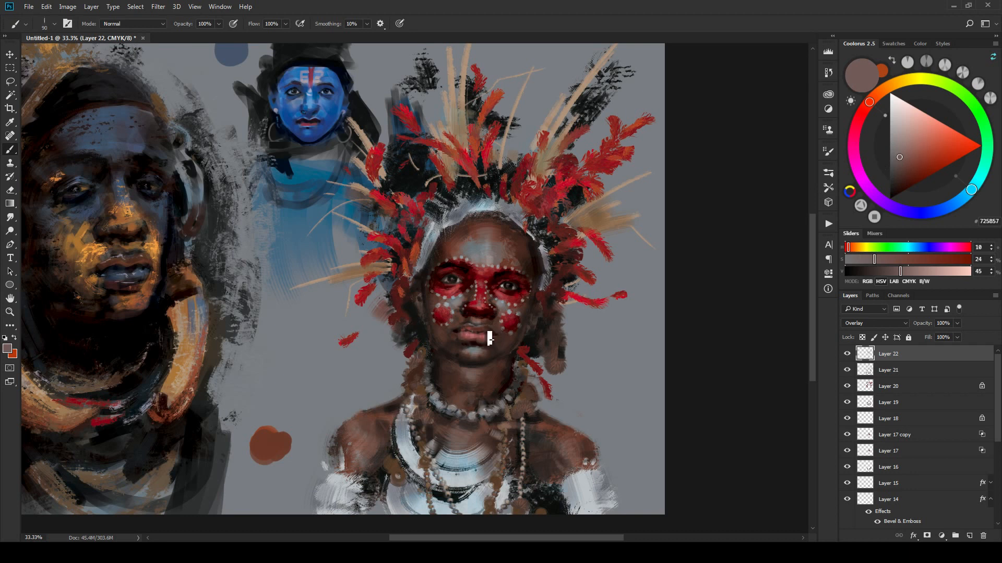
click(904, 170)
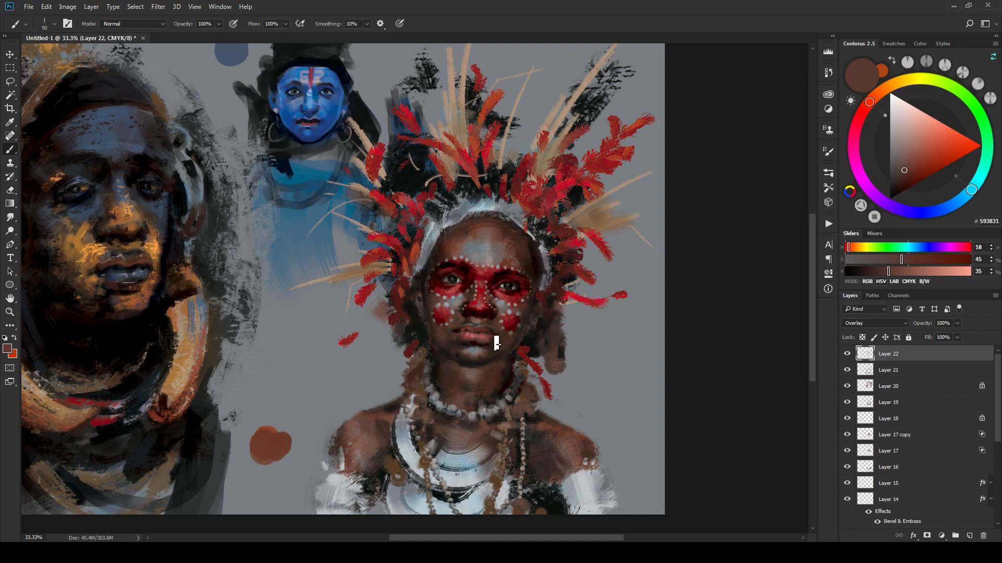
click(896, 170)
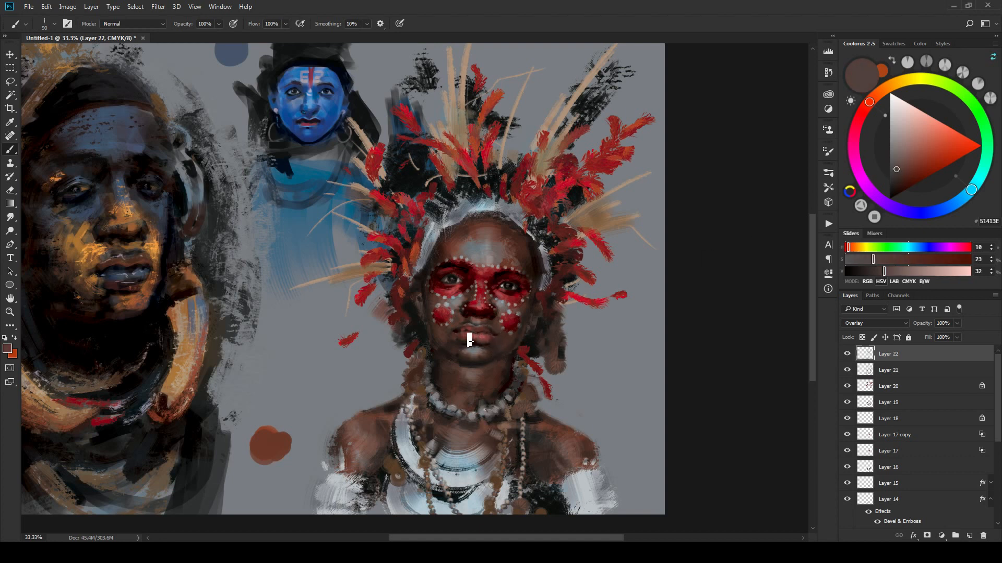
Step: Warm the skin beside the mouth and on the cheek with browns #573933 and #4D2922, varying the brush size
key(bracketright)
key(bracketright)
click(903, 171)
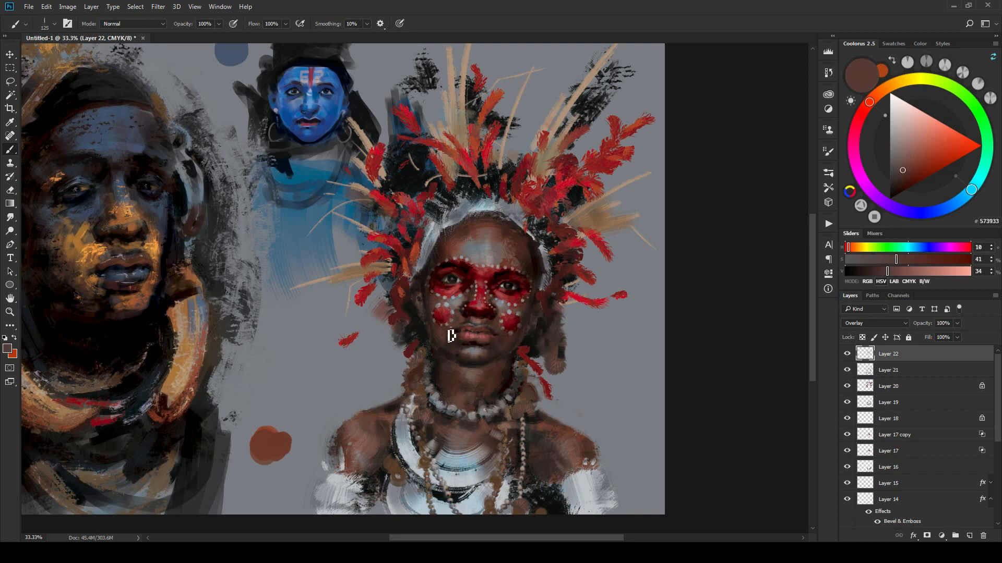
key(bracketleft)
key(bracketleft)
key(bracketleft)
key(bracketleft)
click(905, 176)
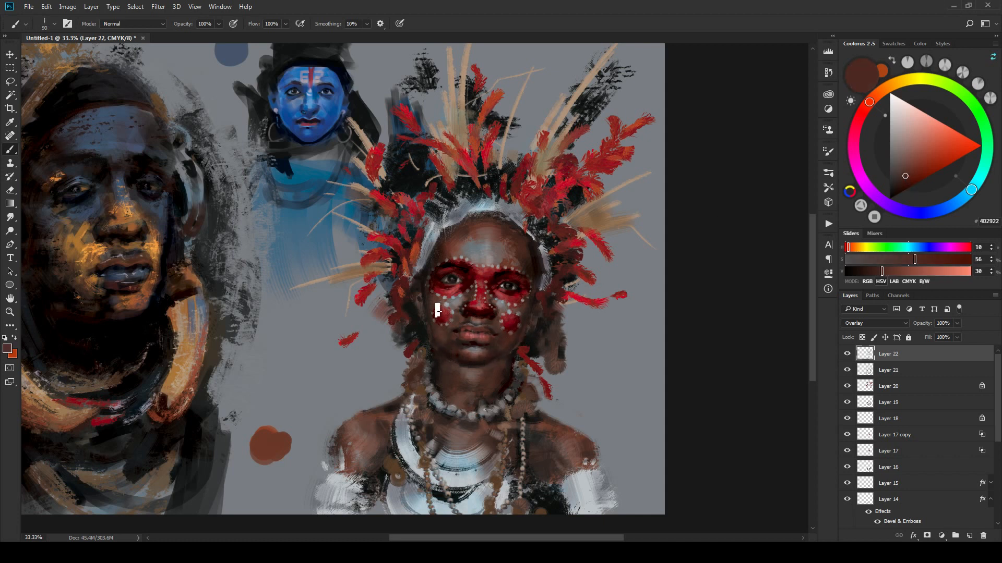
Step: Glaze dark brown #4D2922 over the headband and the sides of the face with an enlarged brush
key(bracketright)
key(bracketright)
key(bracketright)
key(bracketright)
key(bracketright)
key(bracketright)
key(bracketright)
key(bracketright)
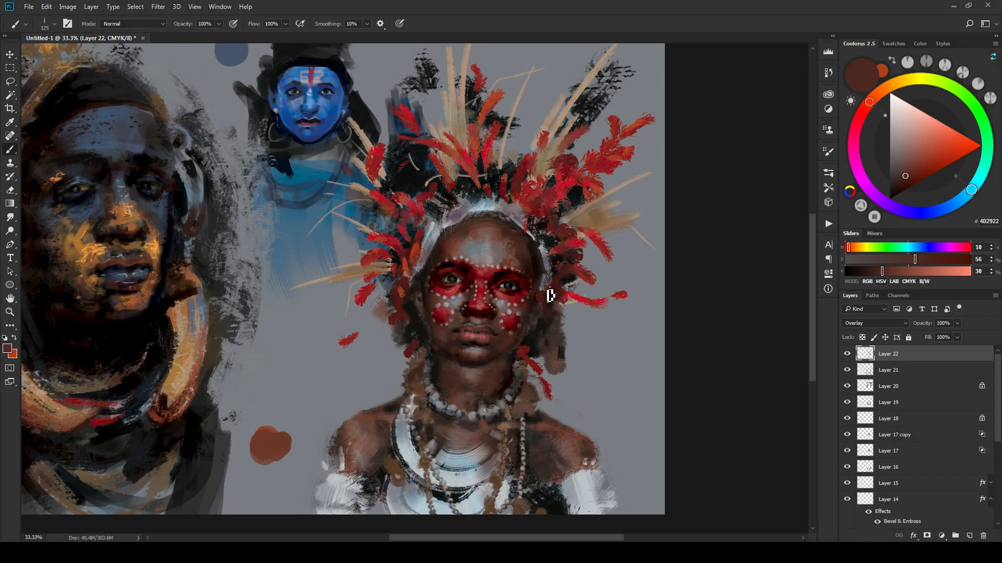
Step: Deepen the figure's neck, shoulders and upper chest with the same dark brown, using brush sizes 500 and 300
key(bracketright)
key(bracketright)
key(bracketright)
key(bracketright)
key(bracketleft)
key(bracketleft)
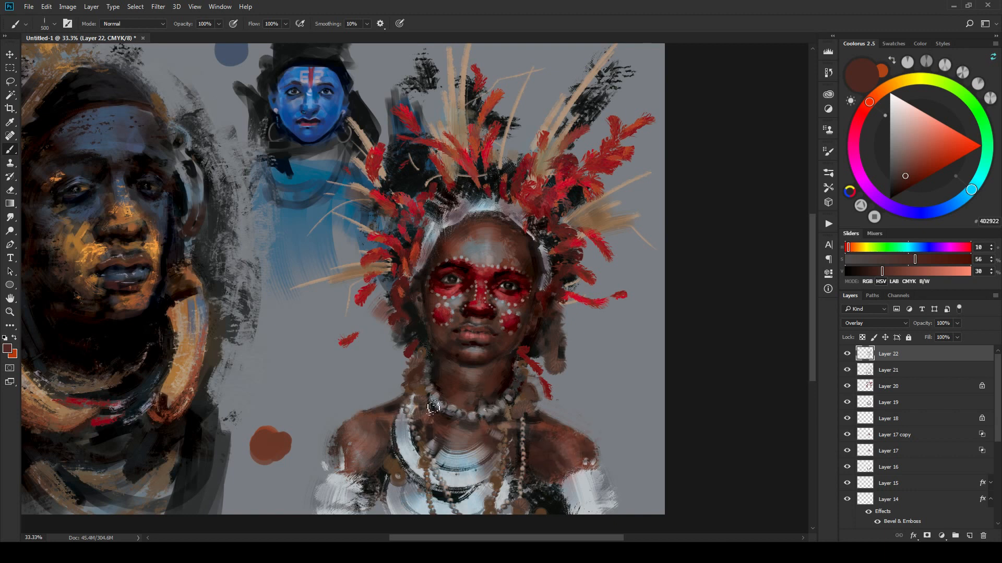
key(bracketleft)
key(bracketleft)
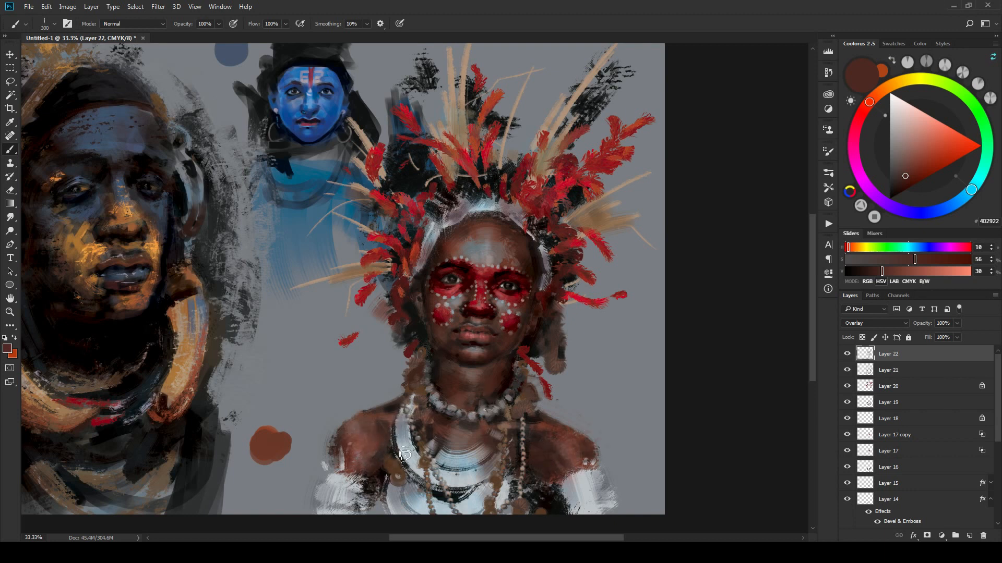
Step: Tint the shoulder and collar area with cool grey #7E848C on the Overlay layer, using brush sizes from 400 to 150
click(898, 166)
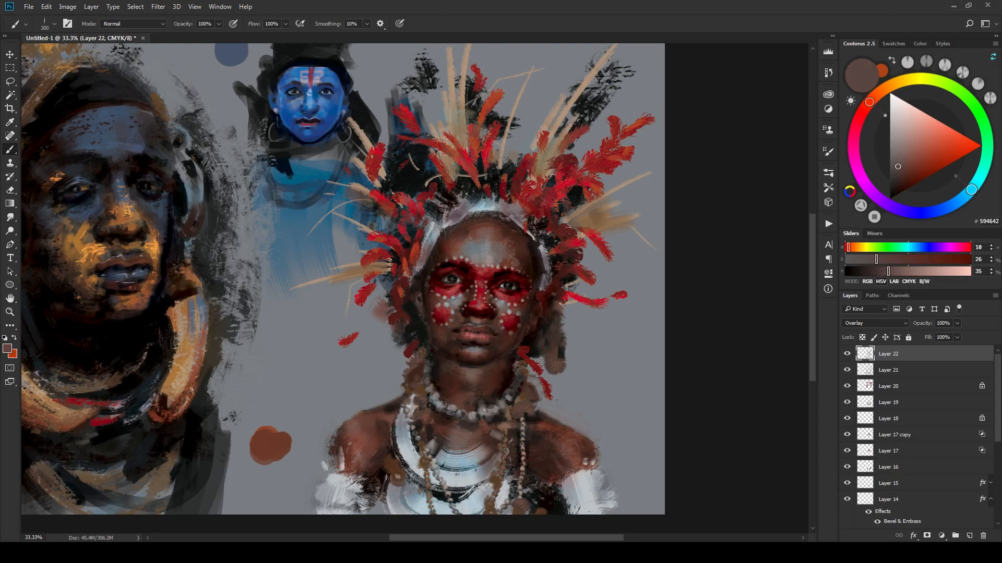
click(895, 144)
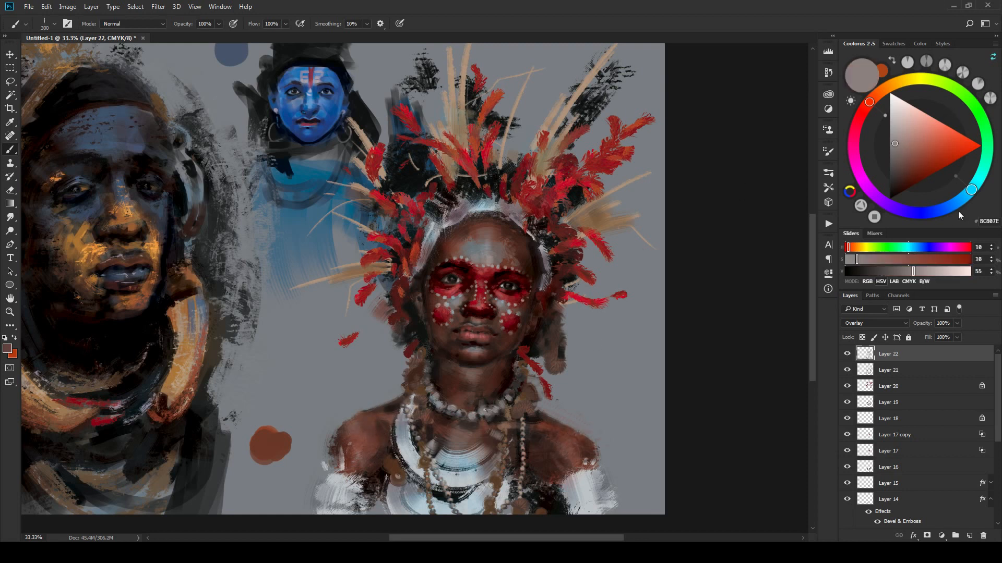
click(956, 209)
key(bracketright)
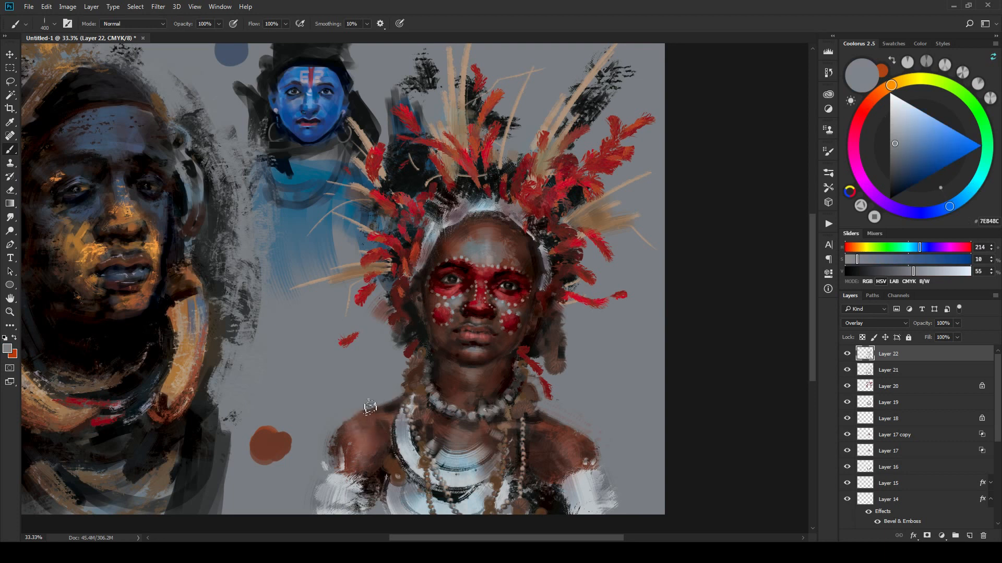
key(bracketleft)
key(bracketleft)
key(bracketleft)
key(bracketleft)
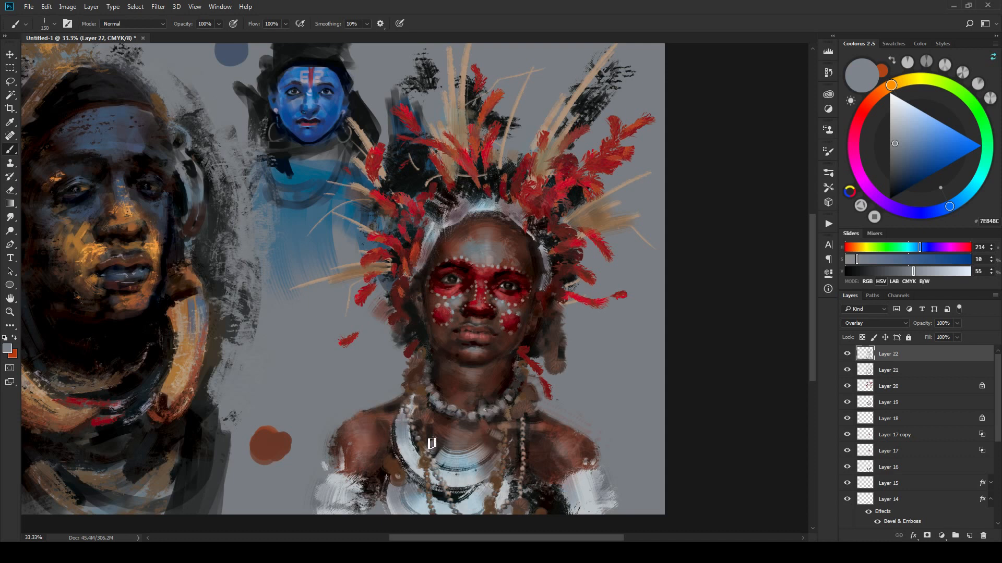
Step: Refine the chest and white collars with the cool grey overlay tint, varying the brush size between about 70 and 150
key(bracketright)
key(bracketright)
key(bracketleft)
key(bracketleft)
key(bracketleft)
key(bracketright)
key(bracketright)
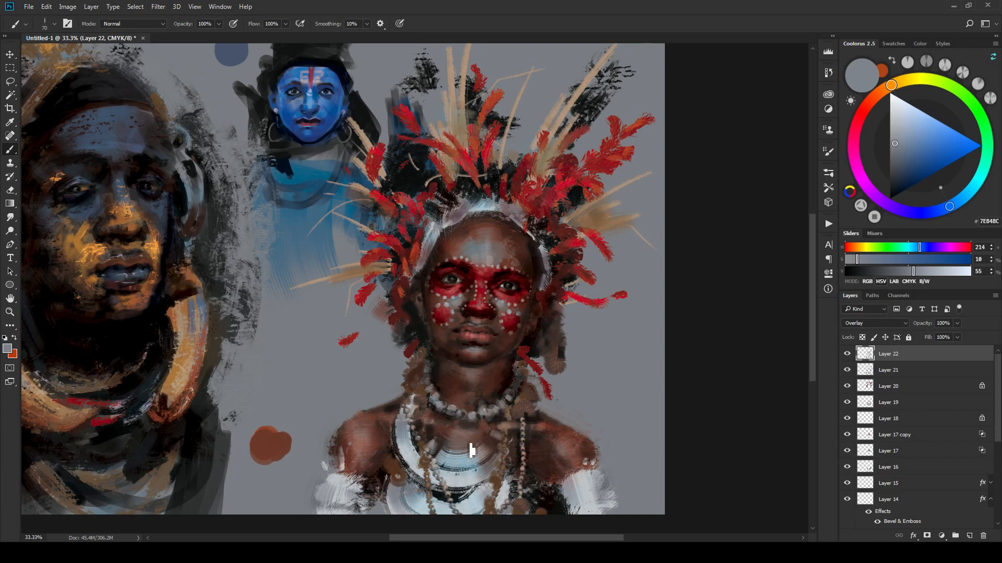
key(bracketright)
key(bracketright)
key(bracketright)
key(bracketleft)
key(bracketleft)
key(bracketleft)
key(bracketleft)
key(bracketright)
key(bracketright)
key(bracketleft)
key(bracketleft)
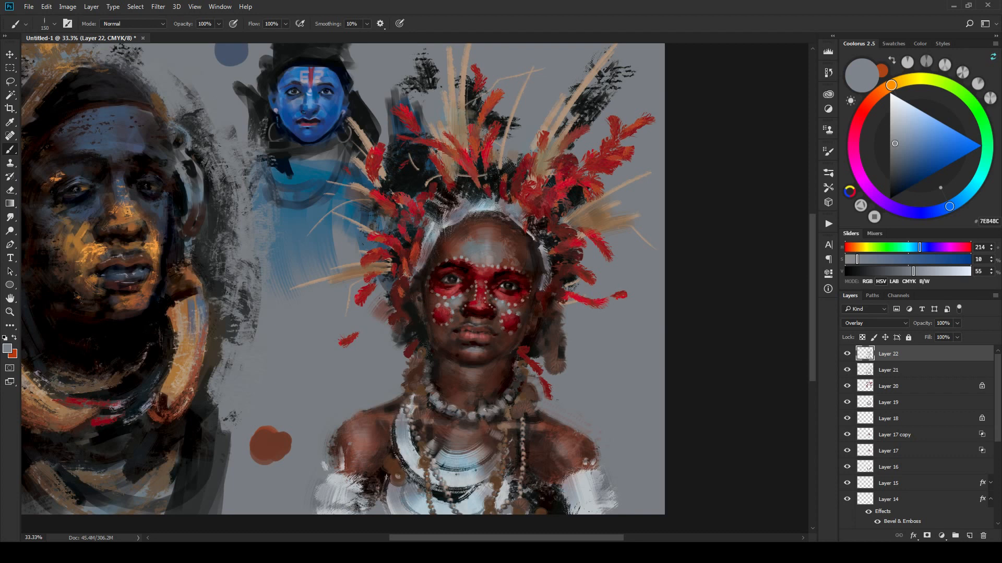
Step: Review the whole composition, and inspect the feathered figure's face, necklace and collars up close
key(ctrl+minus)
key(ctrl+minus)
key(ctrl+minus)
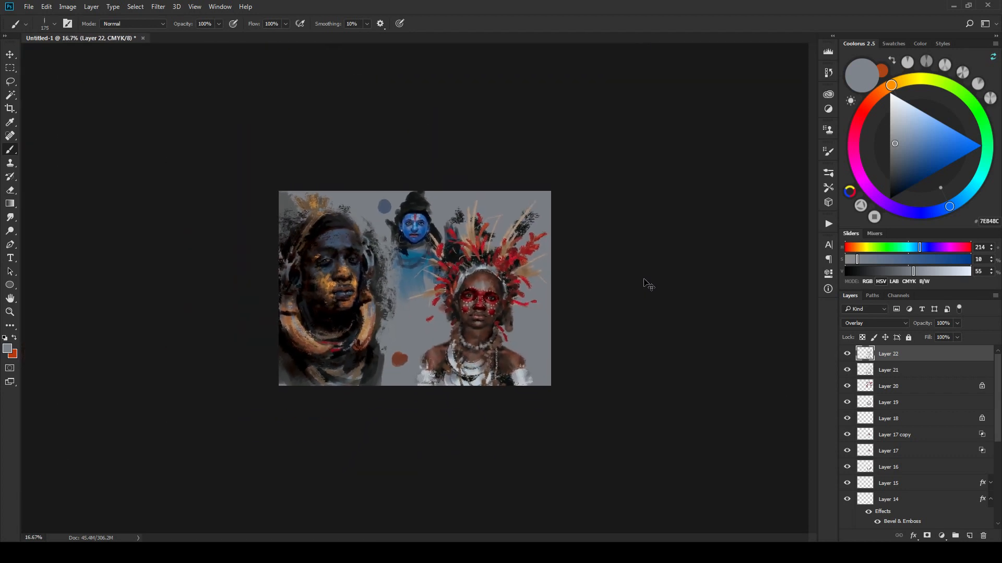
key(bracketright)
key(ctrl+plus)
key(ctrl+plus)
key(ctrl+plus)
key(ctrl+plus)
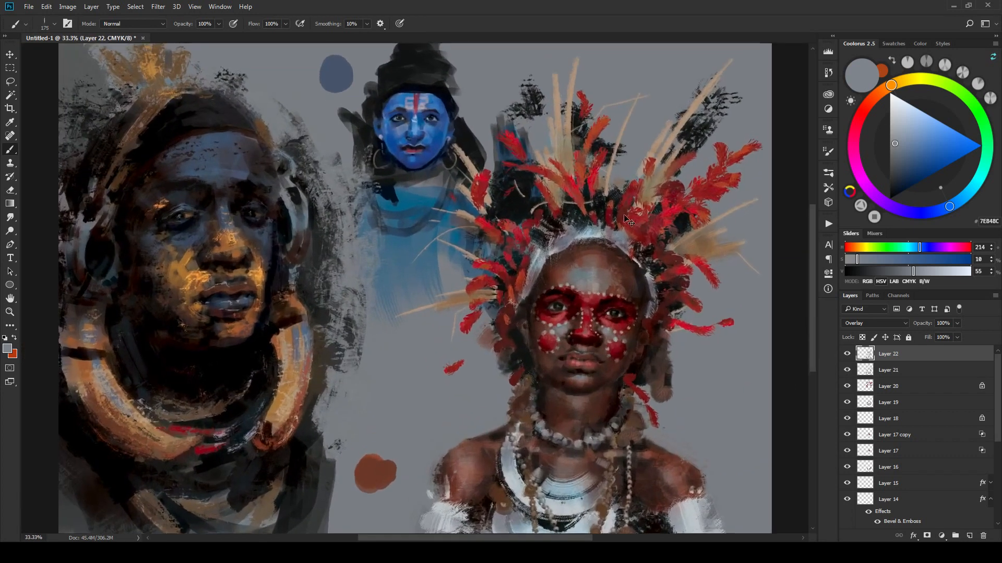
key(ctrl+plus)
key(ctrl+plus)
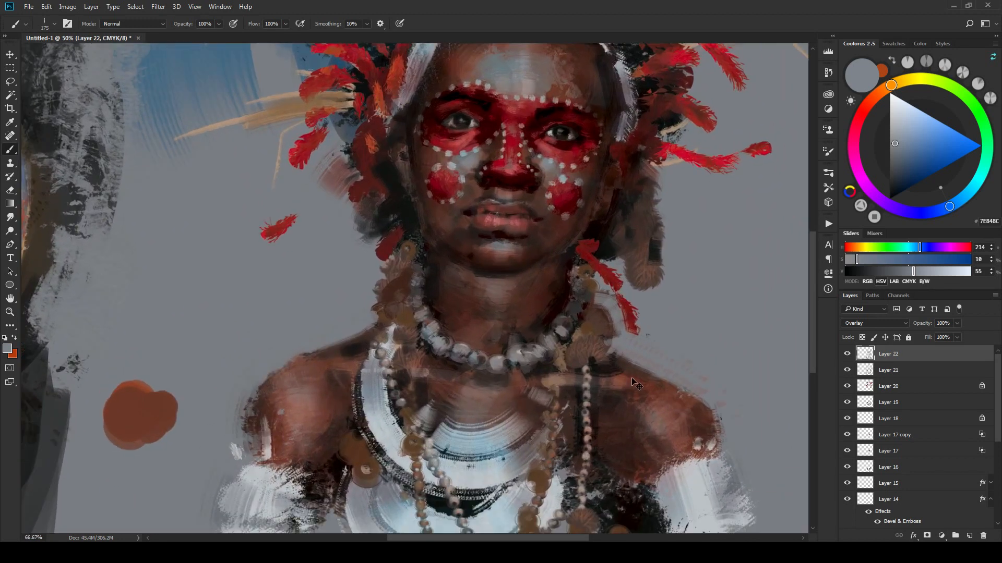
key(ctrl+plus)
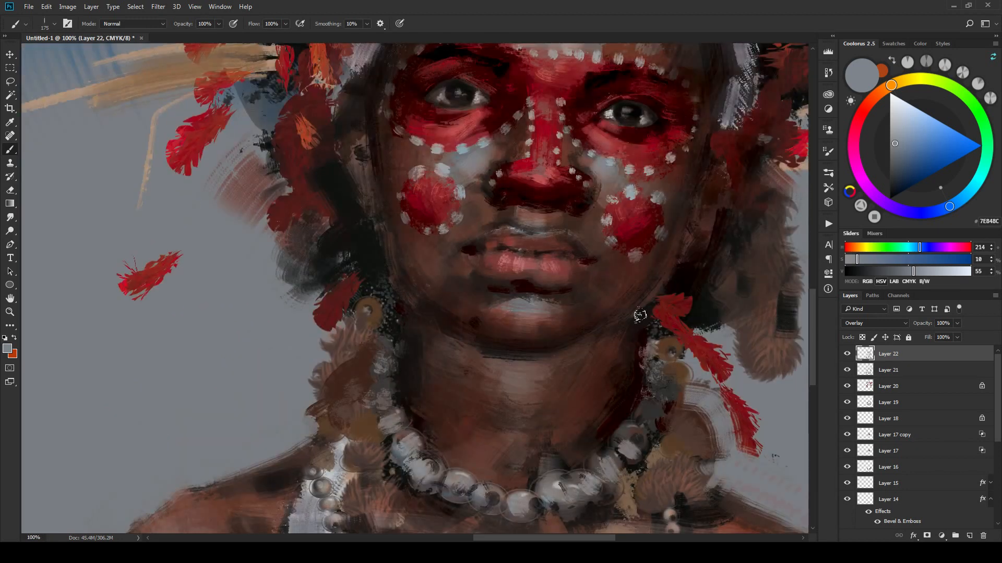
key(ctrl+plus)
drag(662, 286, 654, 347)
key(ctrl+minus)
key(ctrl+minus)
key(ctrl+minus)
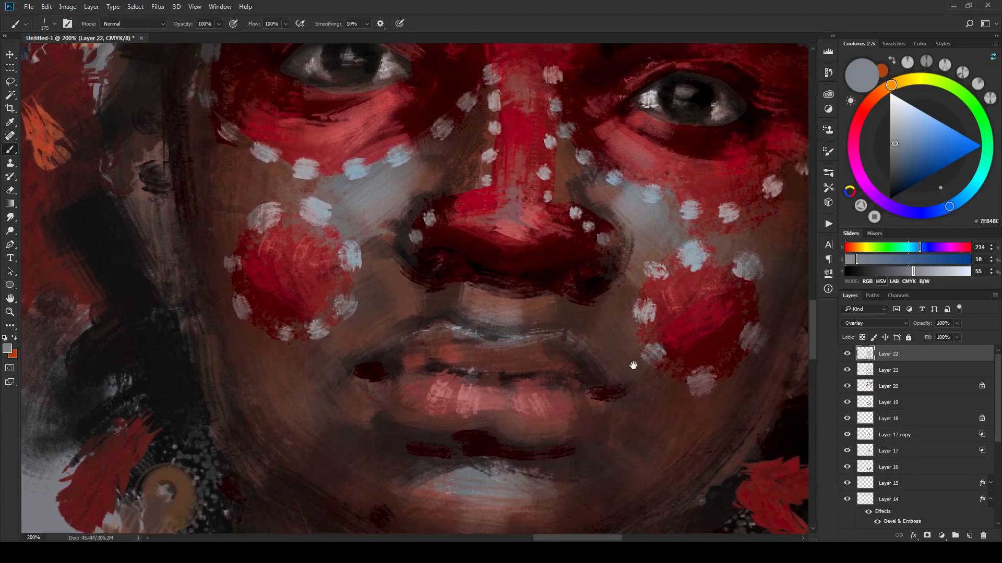
key(ctrl+plus)
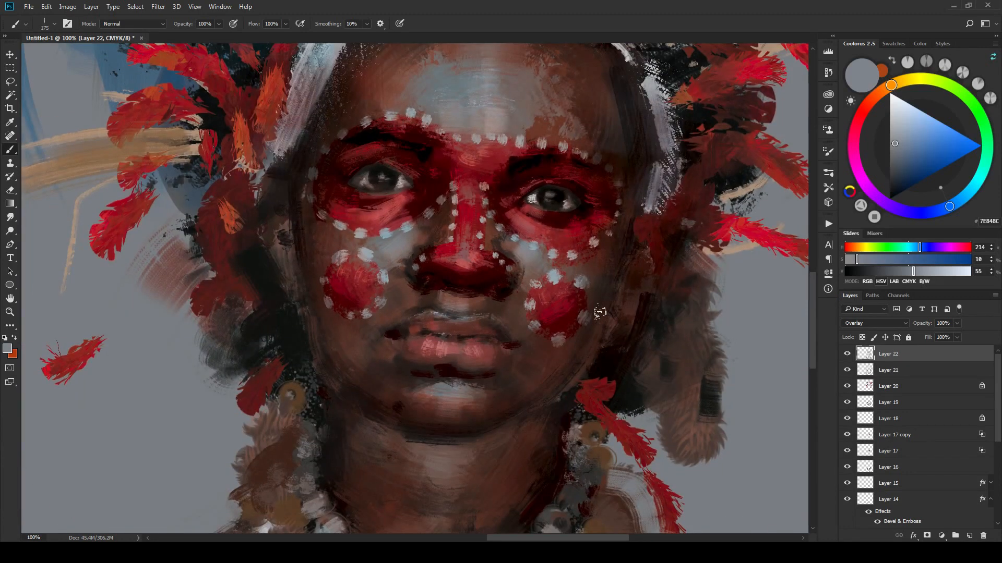
Step: Darken the line between the lips and the mouth corners with sampled near-black #1D1714, enlarging the brush to 80
alt+click(433, 370)
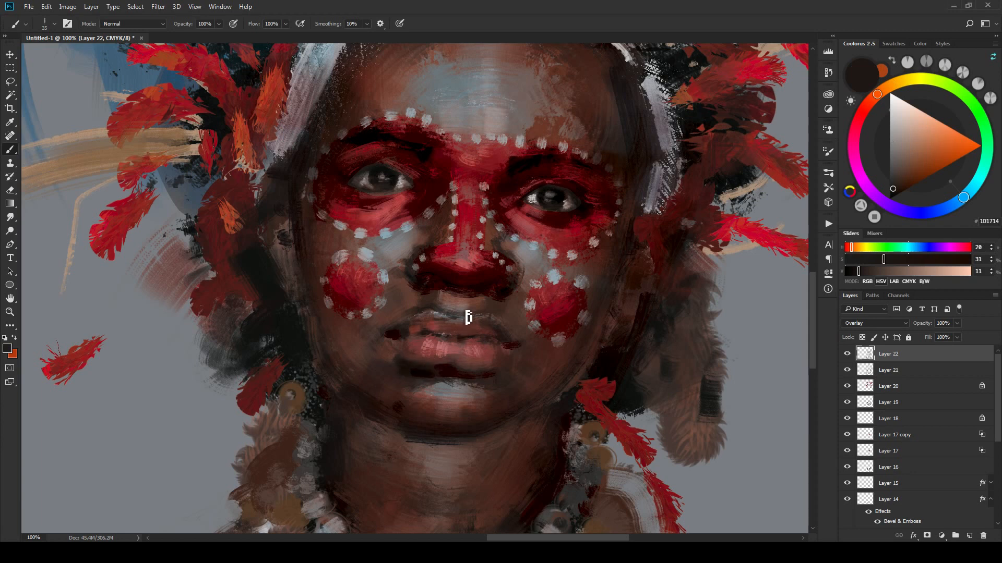
drag(393, 336, 459, 340)
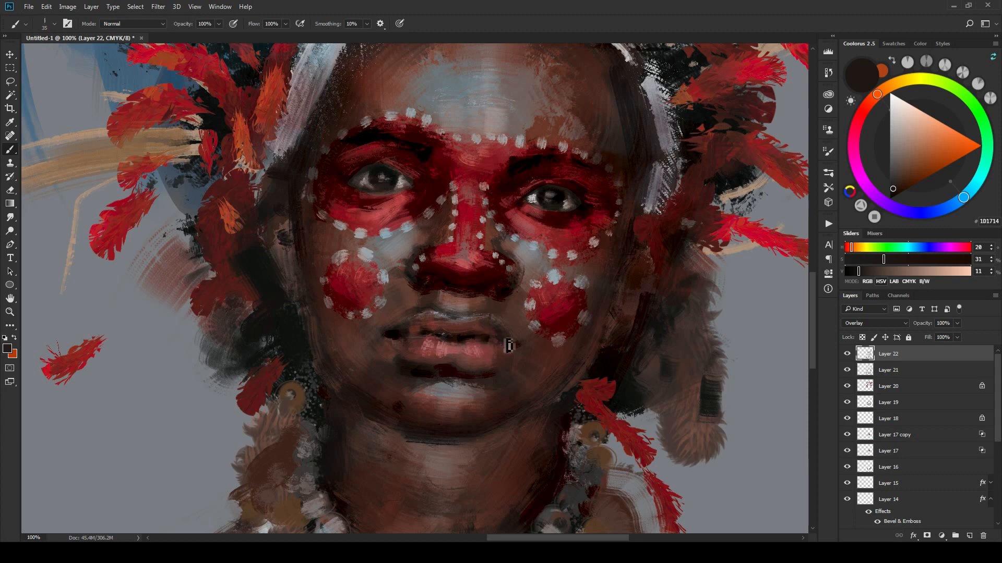
key(bracketright)
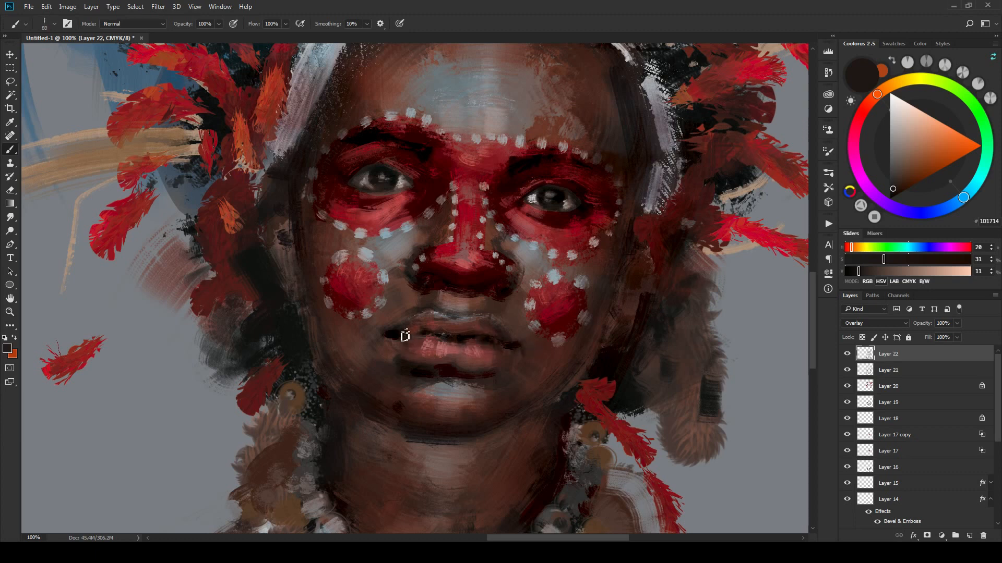
key(bracketright)
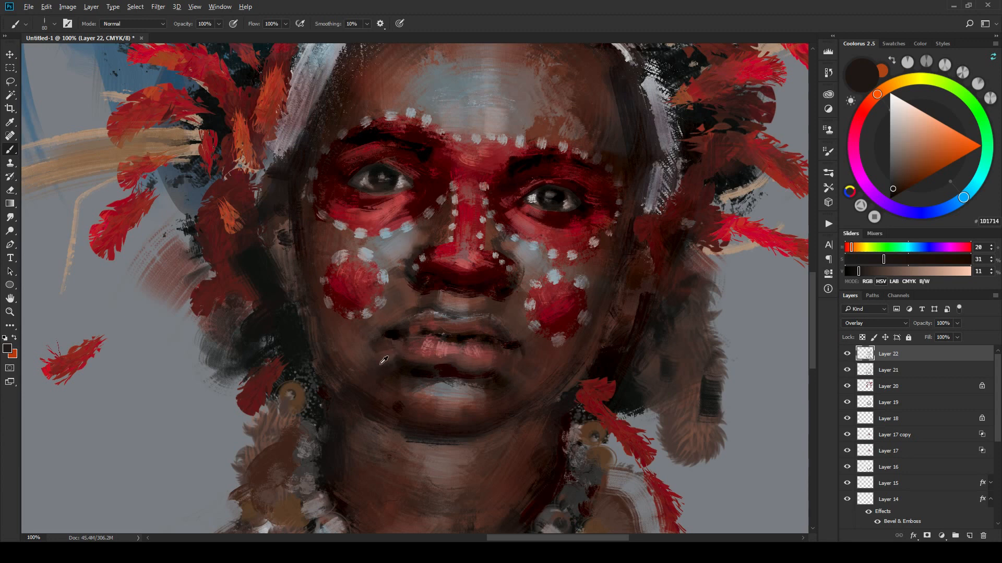
Step: Blend the skin around the feathered figure's lips with sampled brown #59362C, and brighten the chin highlight with sampled grey #787271
alt+click(408, 357)
alt+click(411, 325)
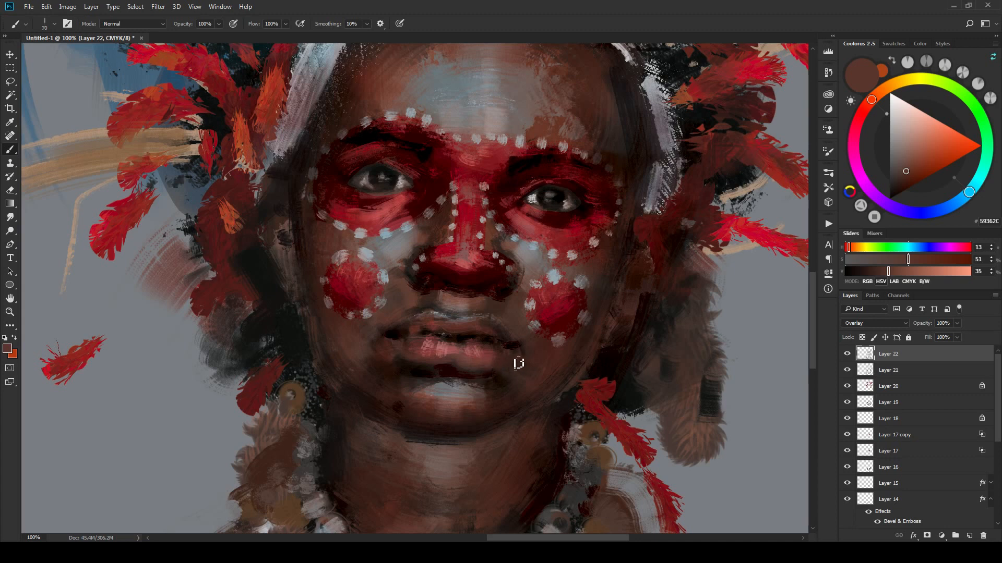
alt+click(456, 386)
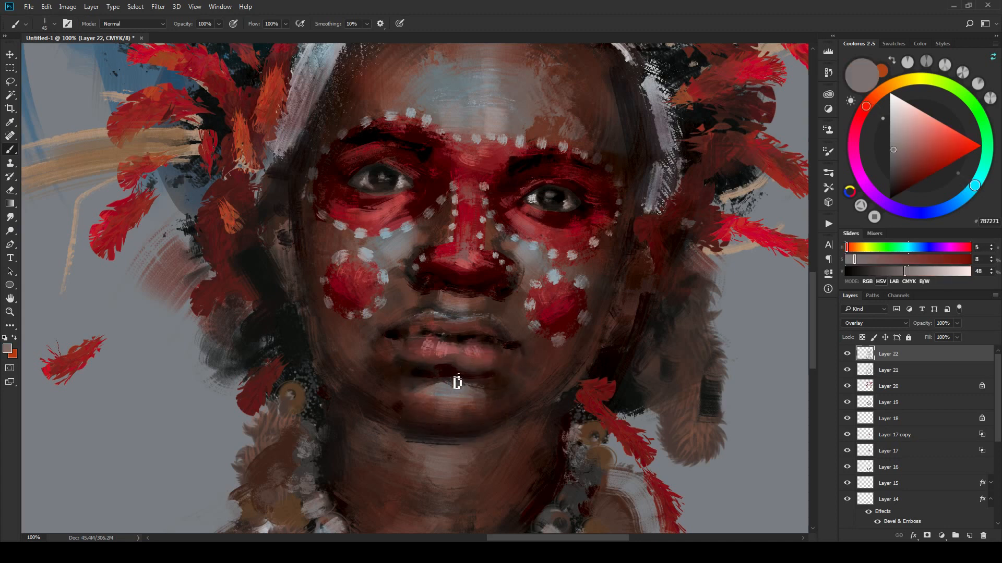
drag(457, 383, 443, 400)
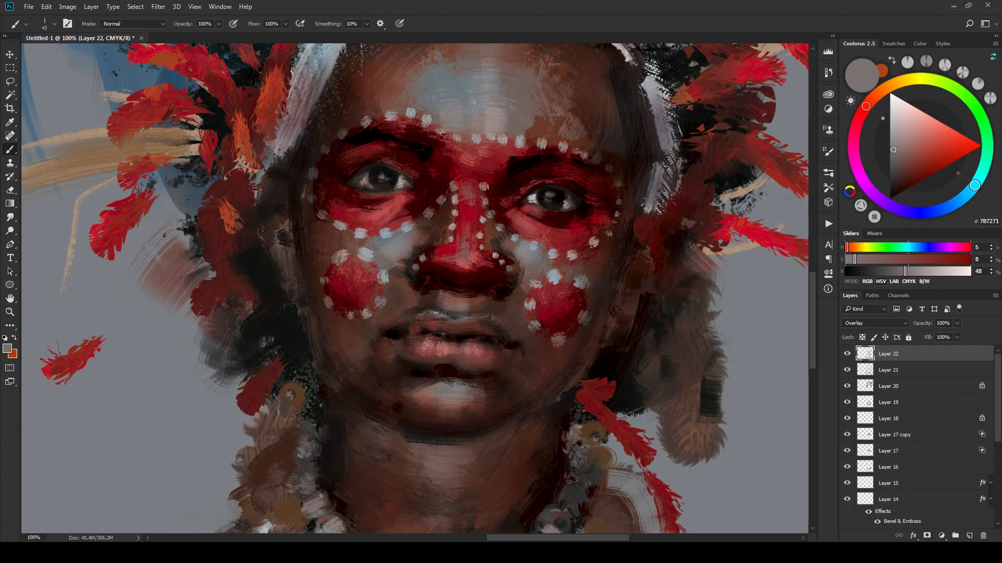
key(bracketleft)
key(bracketleft)
key(bracketleft)
key(bracketright)
key(bracketright)
key(bracketright)
Step: Shade the skin beside the mouth with sampled dark brown #38241B, enlarging the brush from 60 to 90
scroll(510, 346, down, 3)
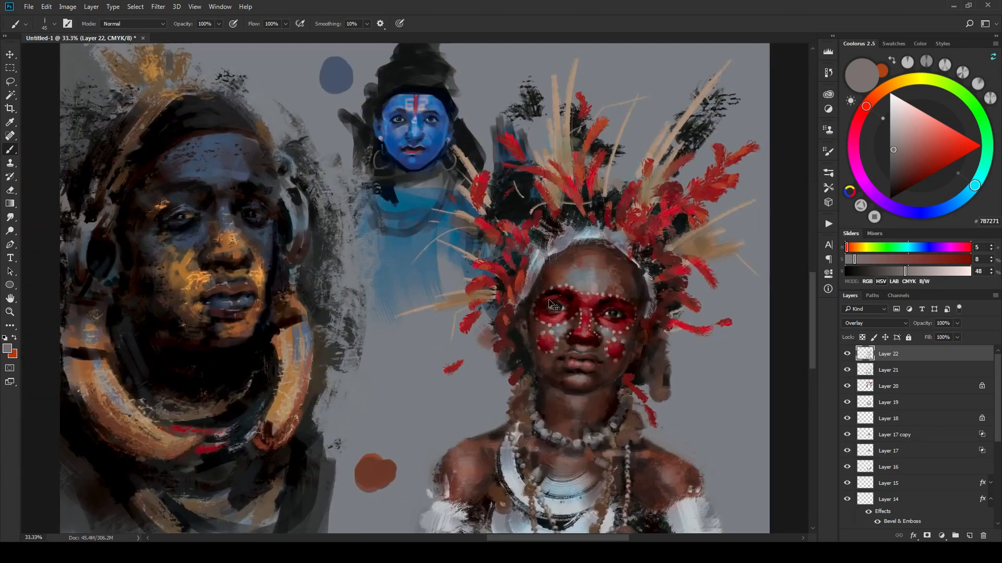
scroll(553, 306, up, 1)
alt+click(690, 381)
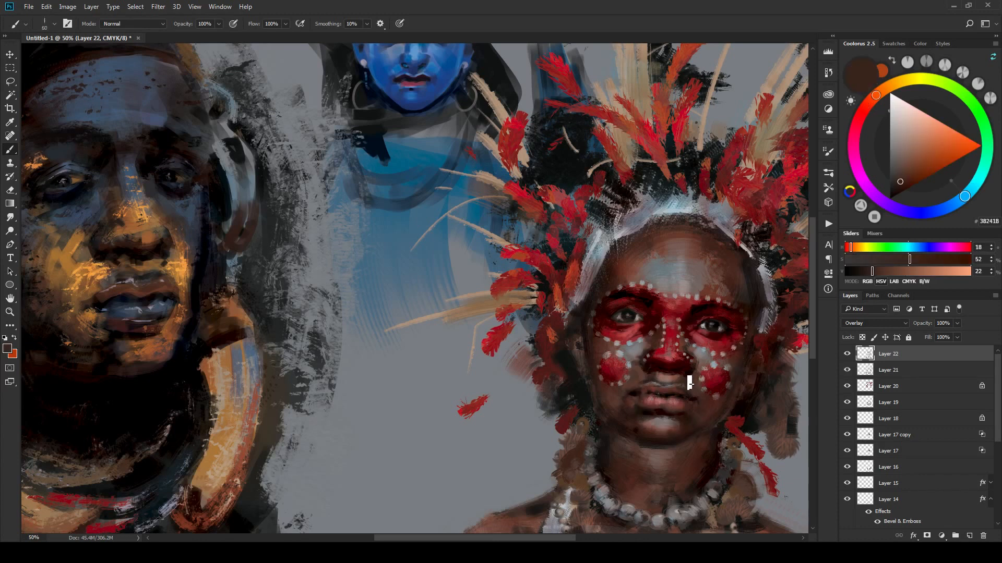
key(bracketright)
key(bracketright)
key(bracketright)
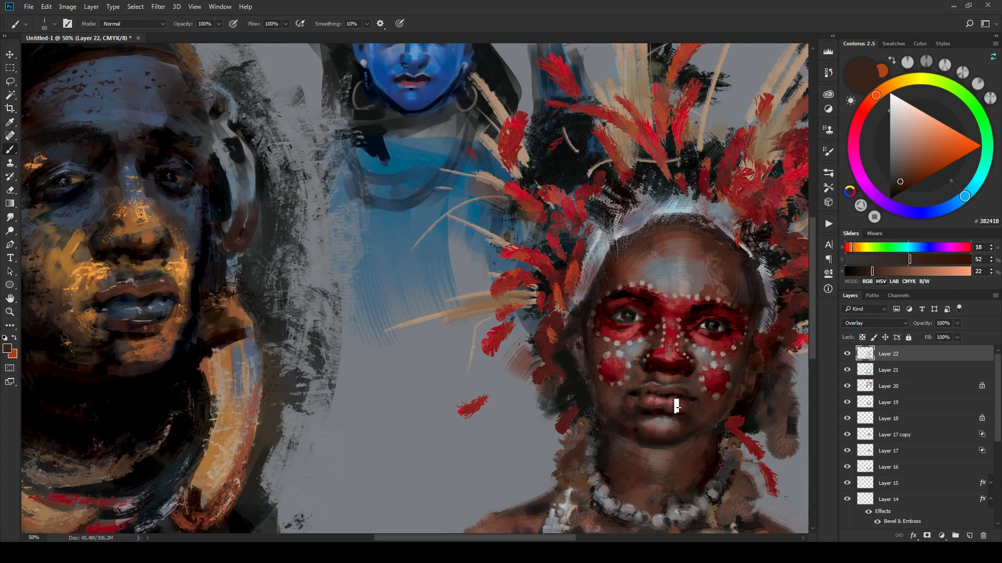
scroll(677, 406, down, 3)
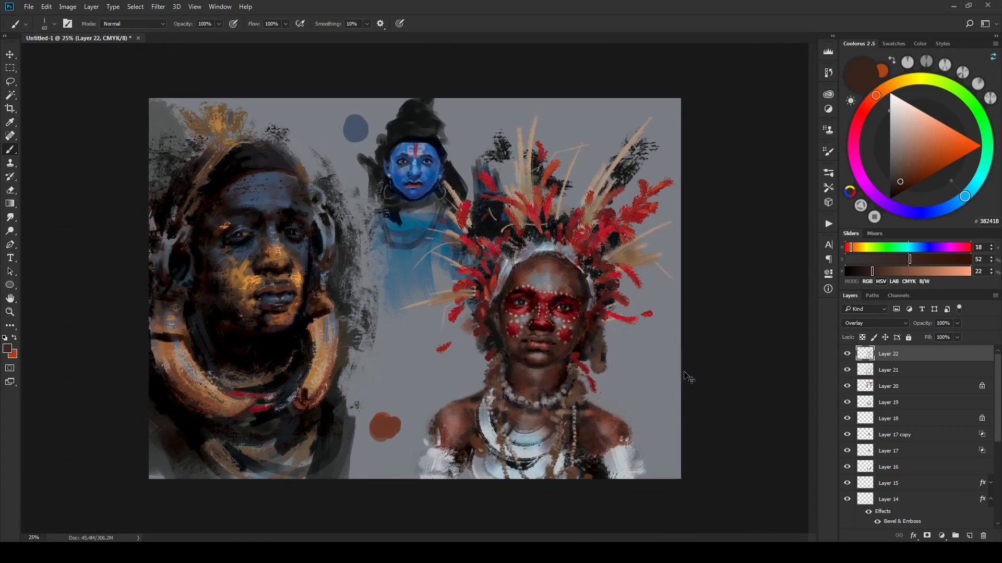
Step: Soften the chin below the lower lip with sampled browns #614036 and #765A51
scroll(690, 396, up, 2)
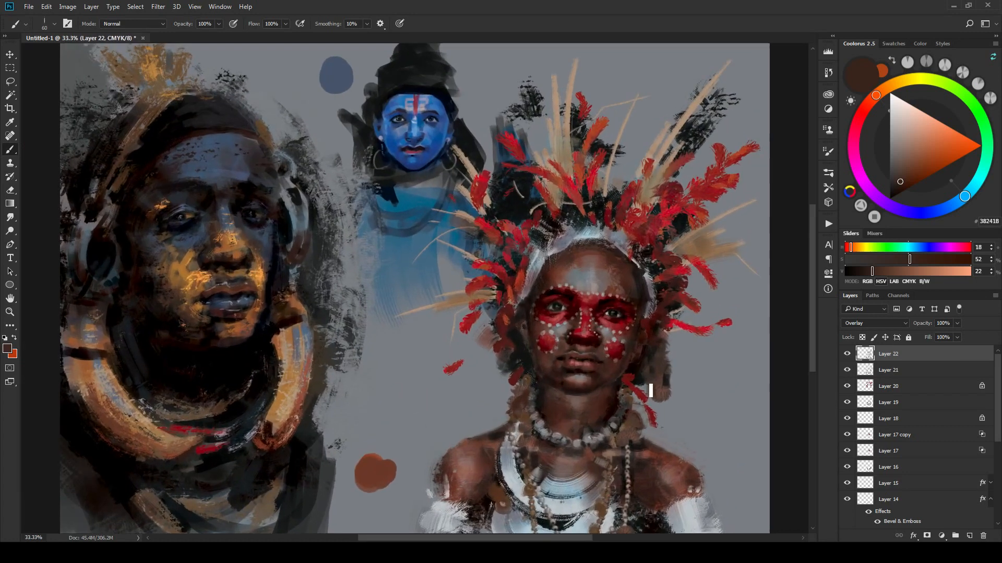
alt+click(577, 377)
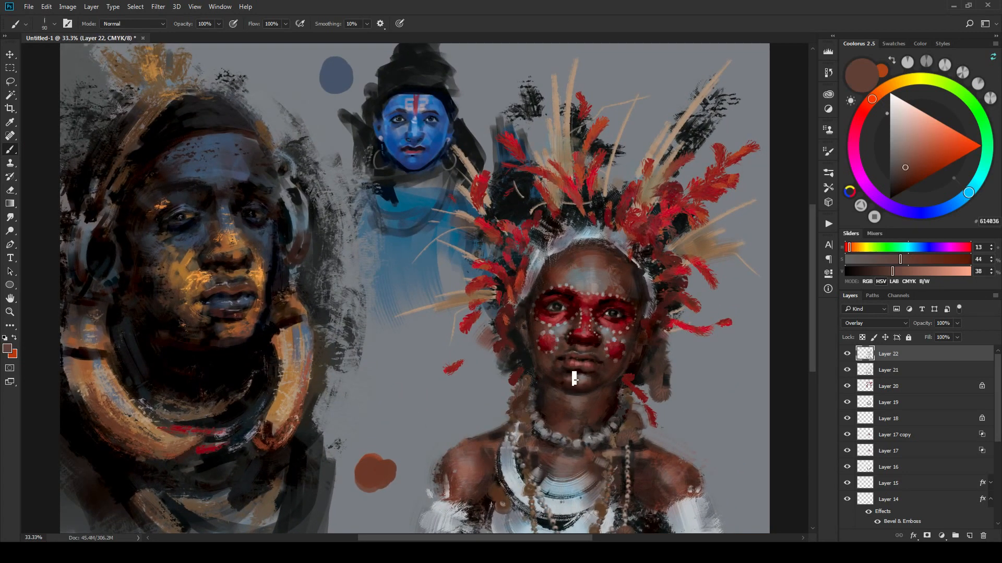
key(bracketleft)
alt+click(569, 381)
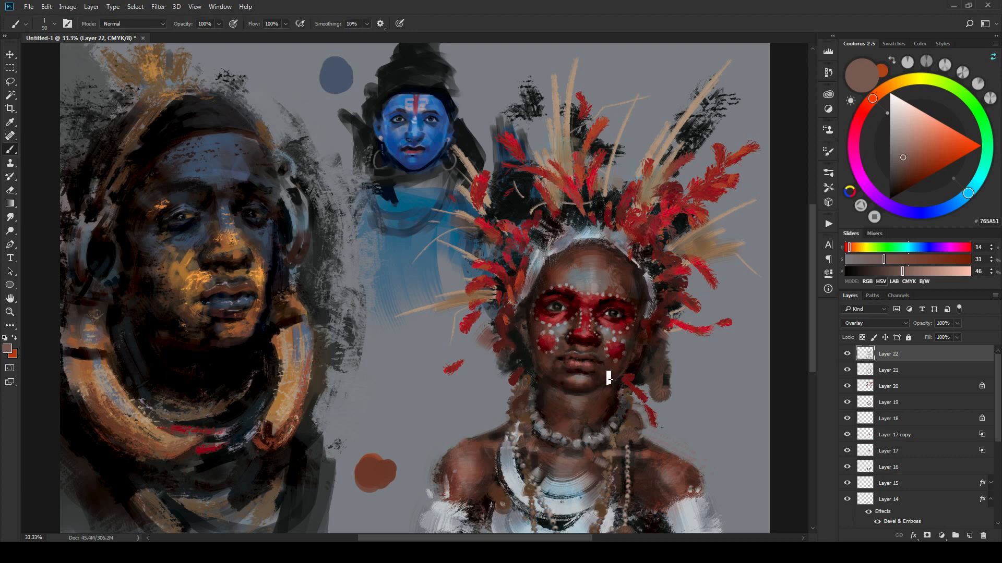
key(ctrl+minus)
key(ctrl+minus)
key(ctrl+plus)
key(ctrl+plus)
Step: Deepen the shadow along the jaw beside the mouth with sampled dark brown #432015 at brush size 100
alt+click(615, 363)
key(bracketright)
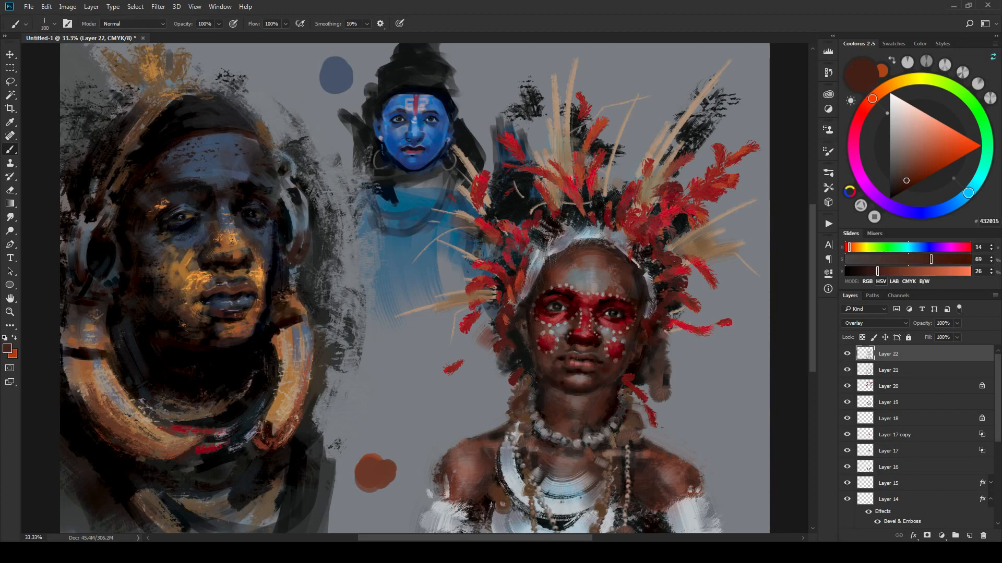
key(ctrl+minus)
key(ctrl+minus)
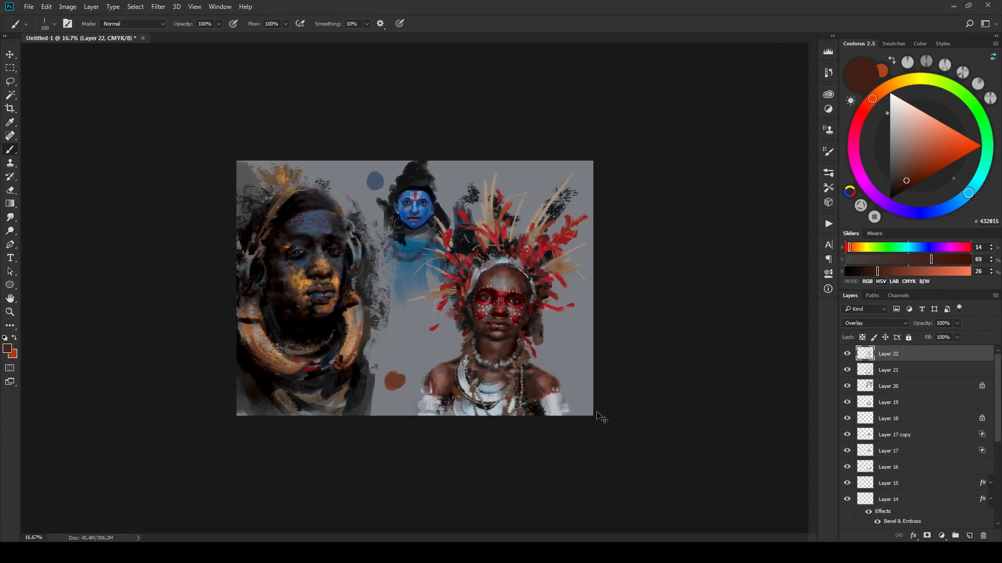
key(ctrl+plus)
key(ctrl+plus)
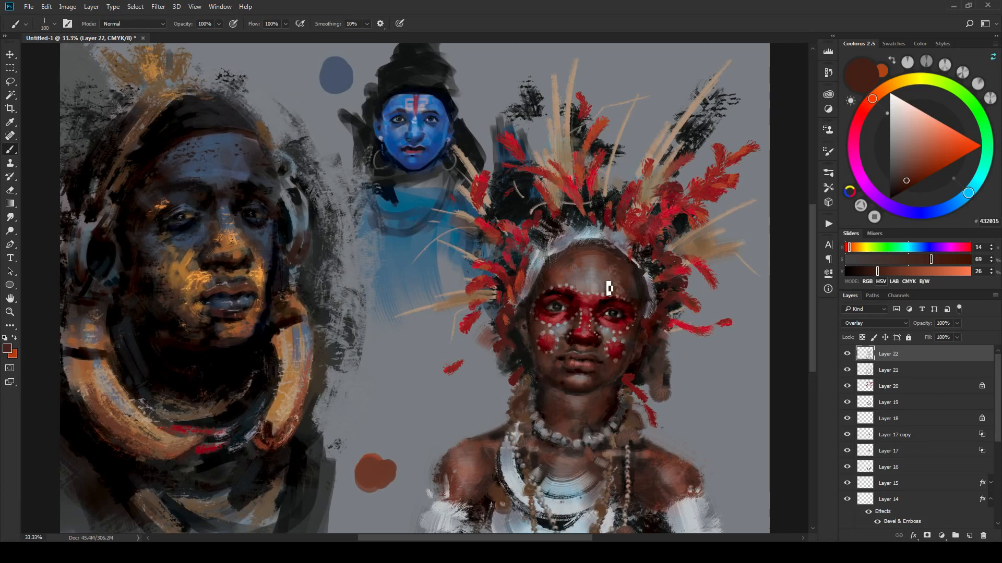
Step: Warm the blue-grey forehead with sampled grey #898588 and brown #76493B, enlarging the brush up to 200
alt+click(593, 274)
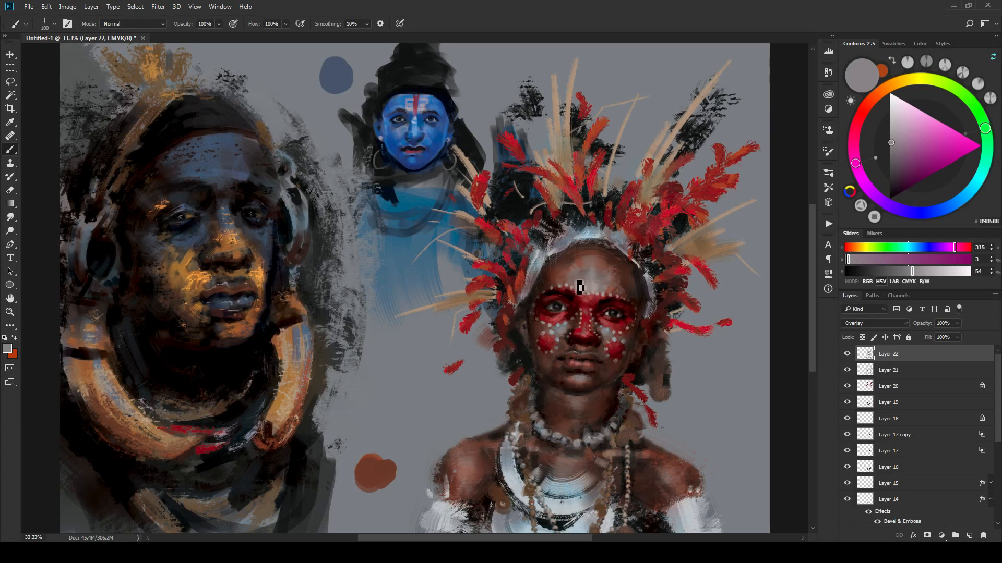
scroll(647, 219, down, 3)
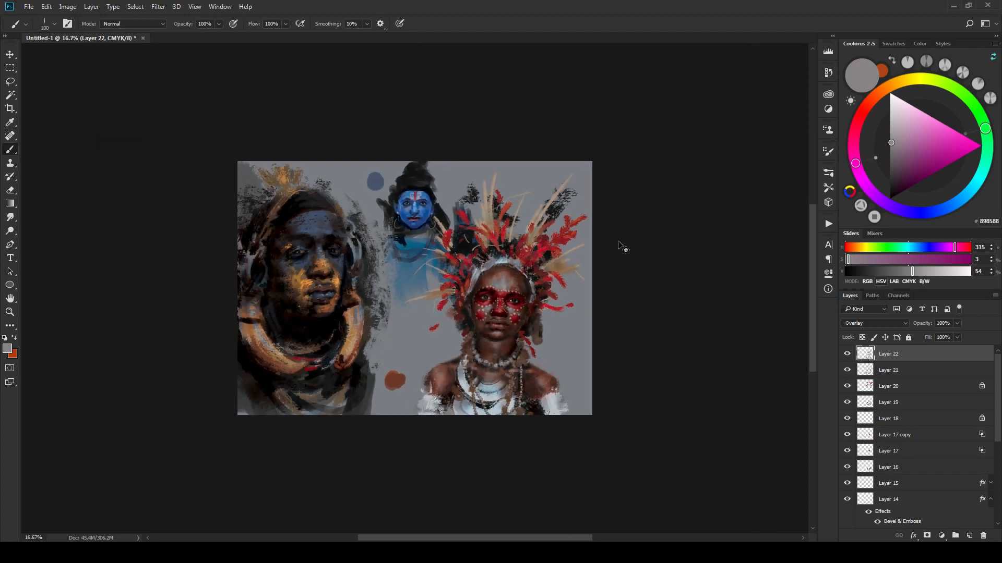
scroll(614, 258, up, 4)
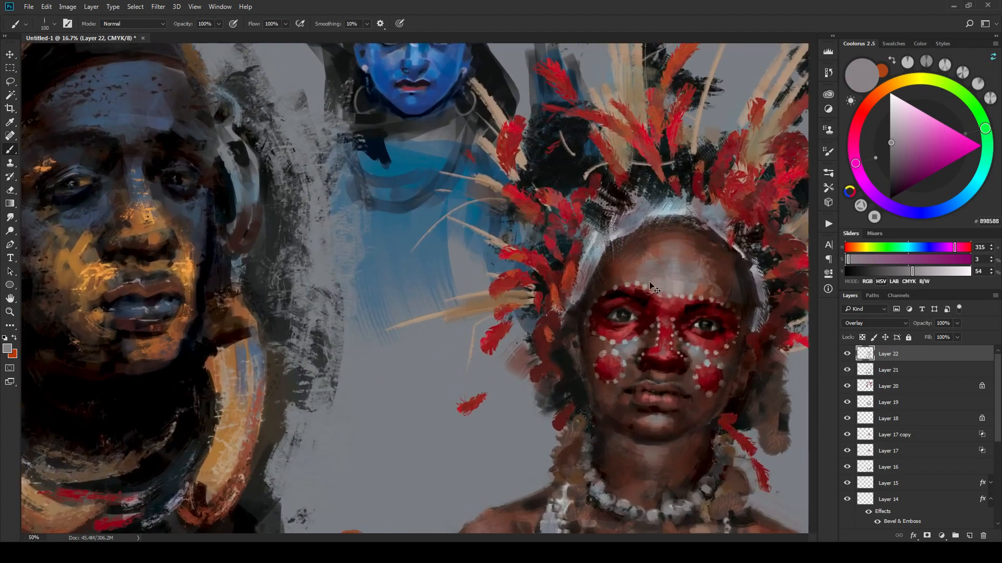
alt+click(641, 264)
key(bracketright)
key(bracketright)
key(bracketright)
key(bracketright)
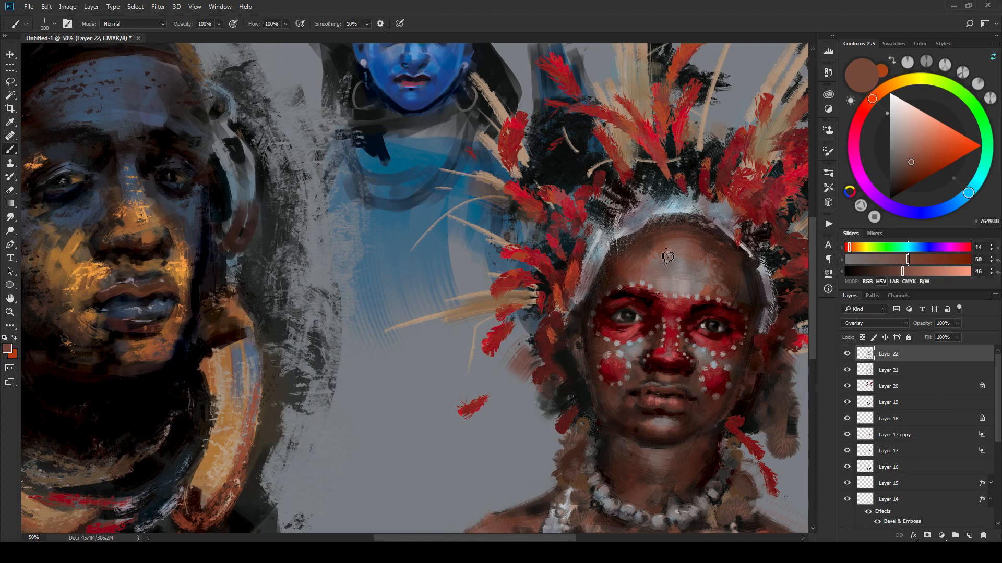
key(bracketleft)
Step: Neutralize the remaining blue in the pale face paint with sampled grey #878283 at brush size 125
alt+drag(673, 333, 702, 352)
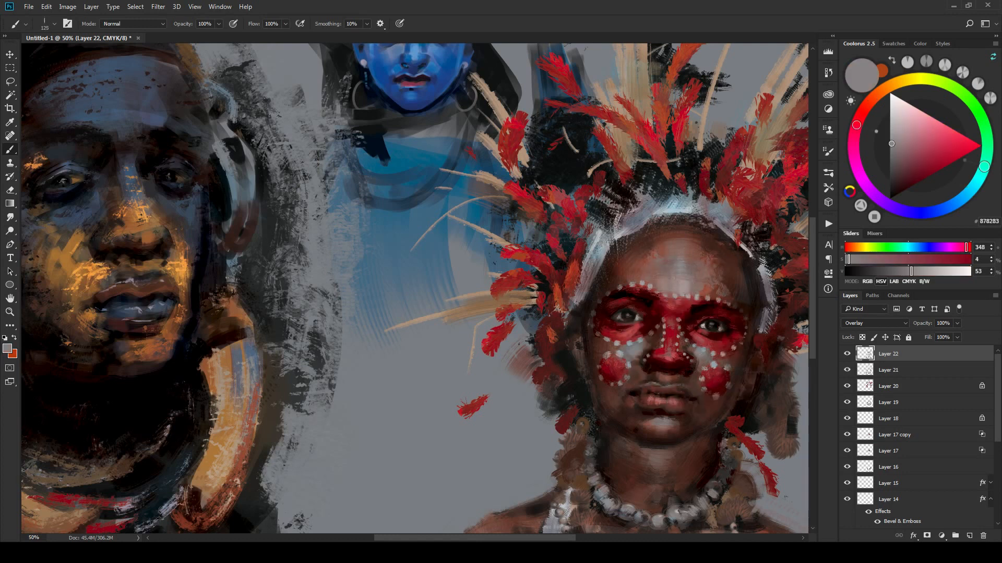
key(bracketleft)
key(bracketleft)
key(ctrl+minus)
key(ctrl+minus)
key(ctrl+minus)
key(ctrl+minus)
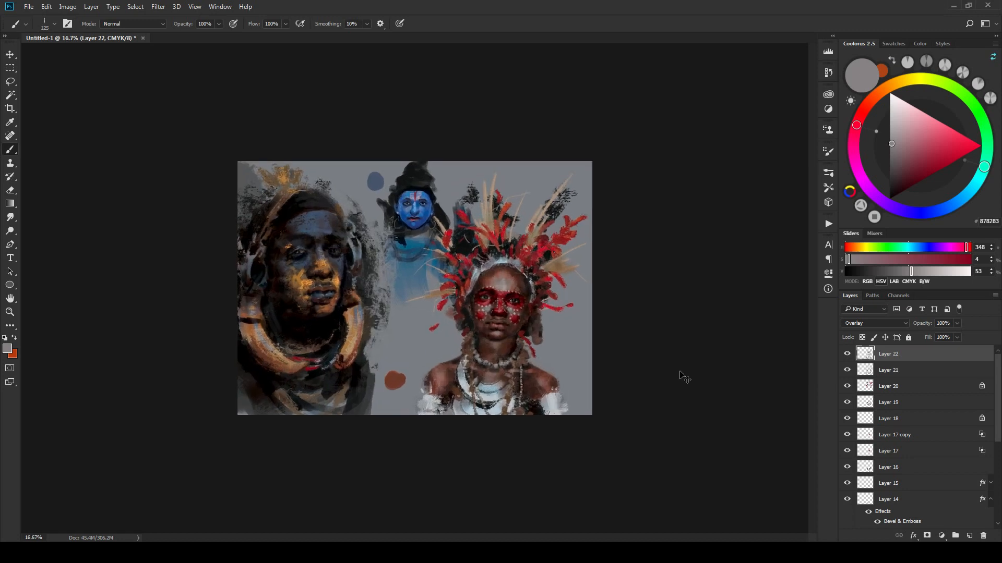
Step: Tint the forehead's skin with sampled warm brown #8B5A48, starting at brush size 175
key(ctrl+plus)
key(ctrl+plus)
key(ctrl+plus)
alt+click(564, 273)
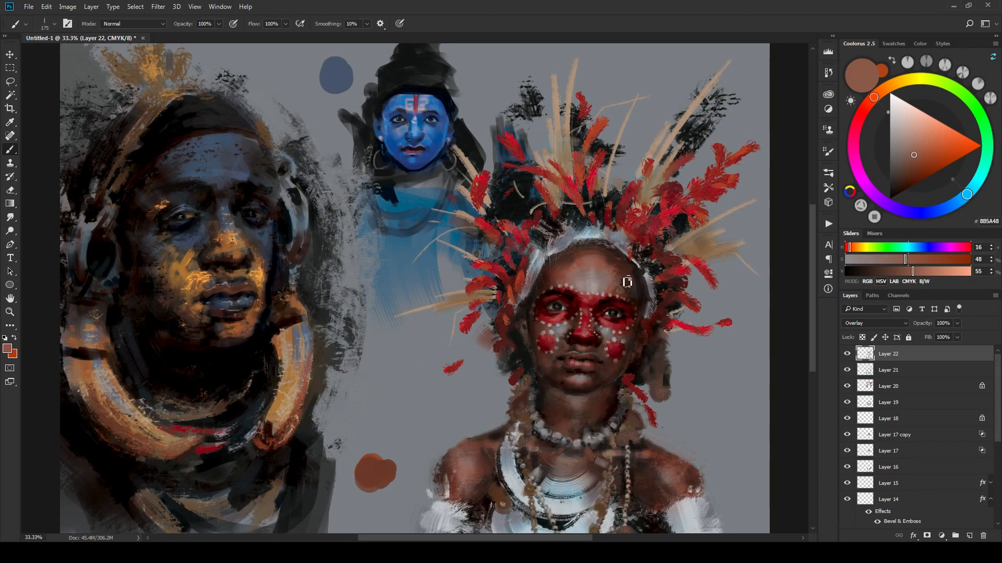
key(bracketleft)
key(bracketleft)
Step: Build up the highlight in the middle of the forehead with sampled light tones #AB948D and #98807C at brush size 60
alt+click(592, 279)
key(bracketleft)
key(bracketleft)
key(bracketleft)
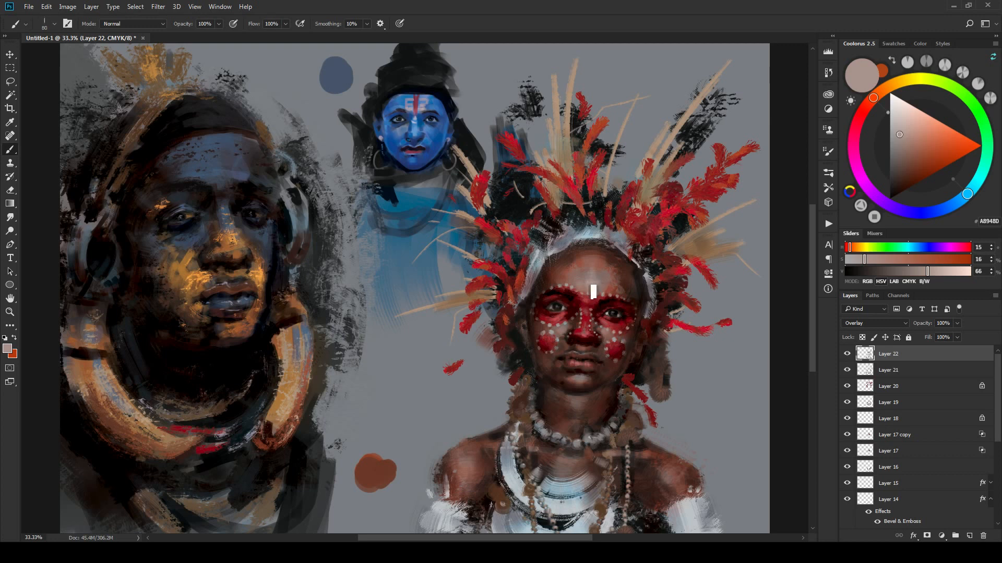
alt+click(595, 278)
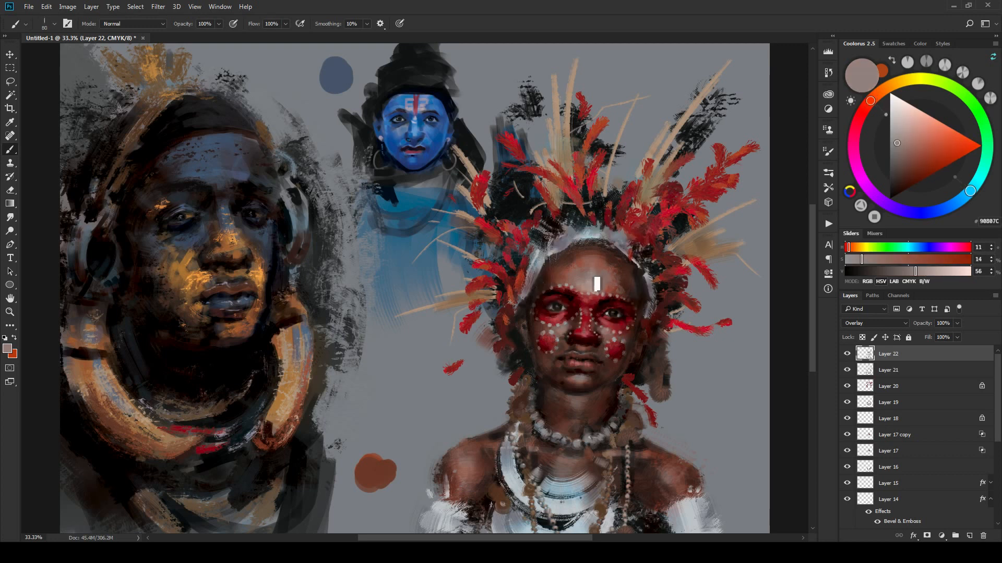
Step: Glaze the forehead with sampled reddish brown #985038 and grey-brown #7E6F6A, enlarging the brush to 125
key(ctrl+plus)
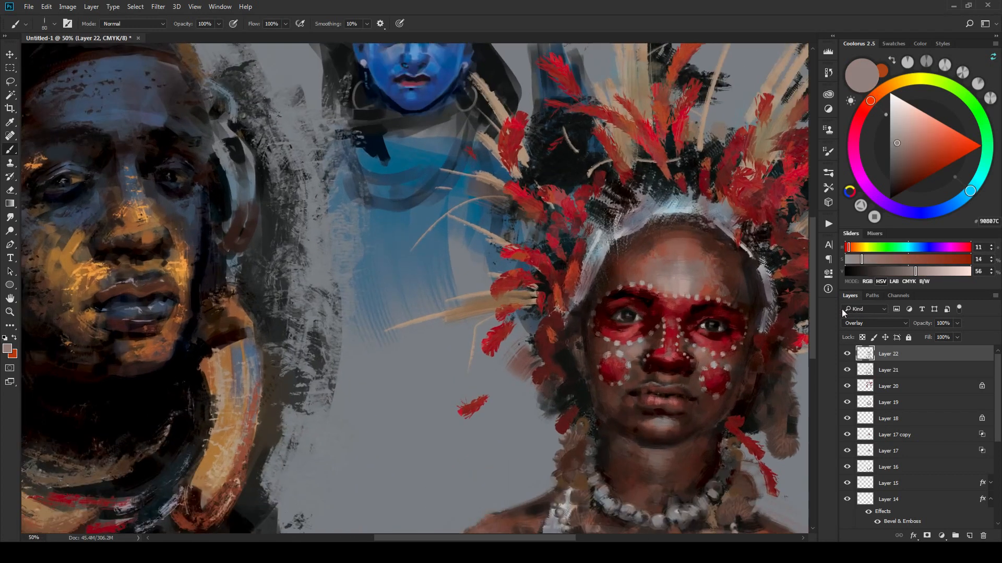
alt+click(712, 284)
key(bracketright)
key(bracketright)
key(bracketright)
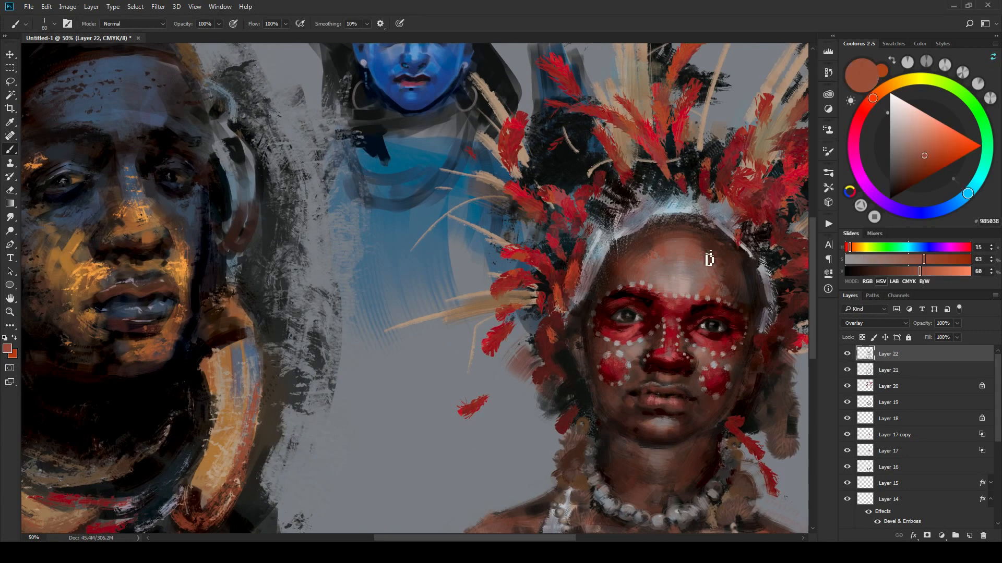
alt+click(704, 255)
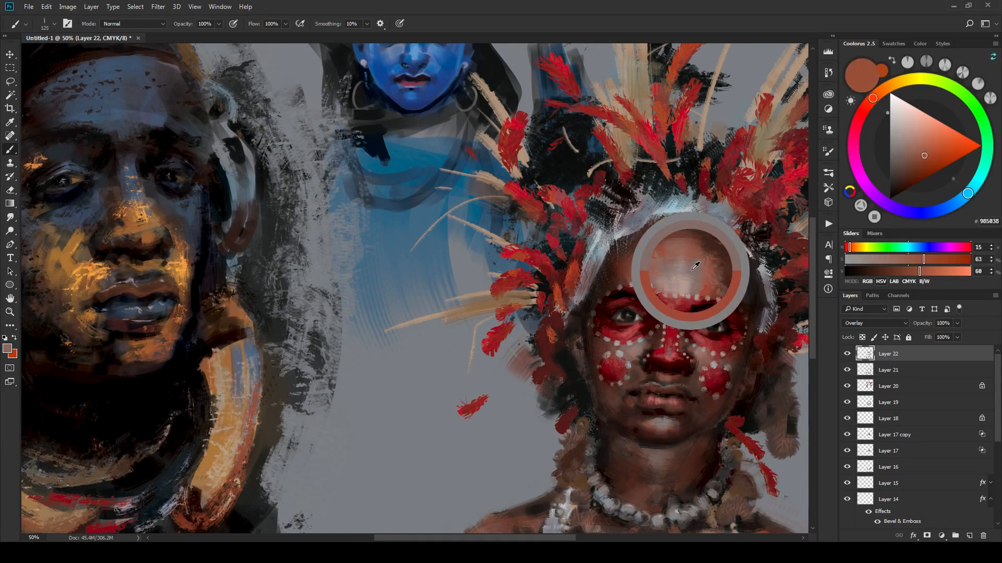
drag(633, 264, 710, 261)
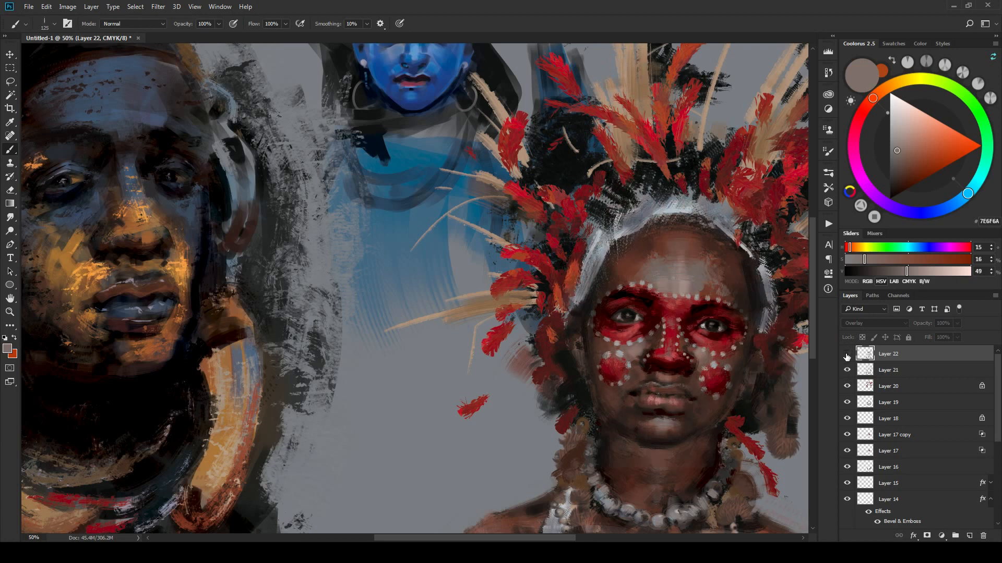
Step: Compare the painting with and without Layer 22, and inspect the feathered figure at full and close view
key(ctrl+minus)
key(ctrl+minus)
key(ctrl+minus)
key(ctrl+minus)
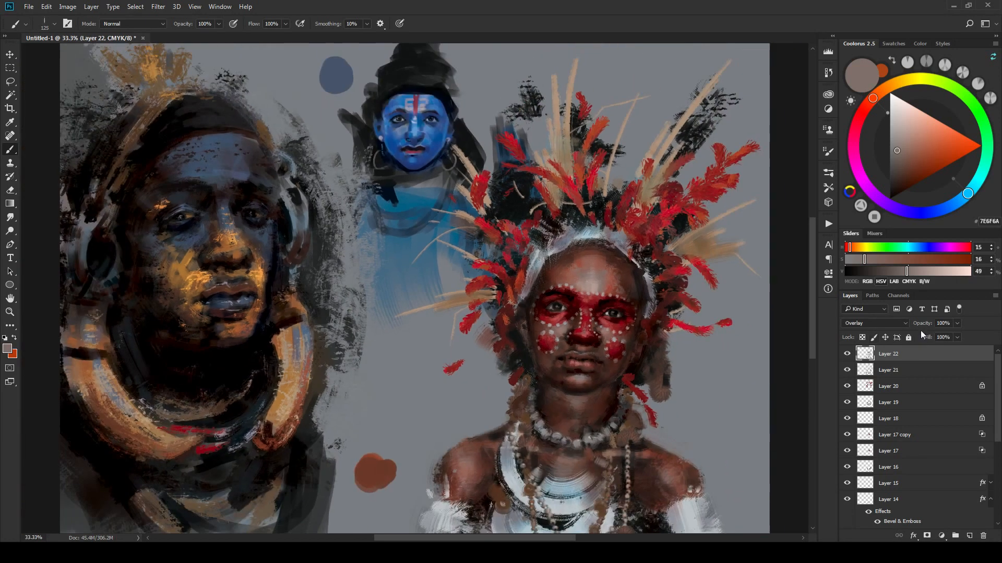
key(ctrl+minus)
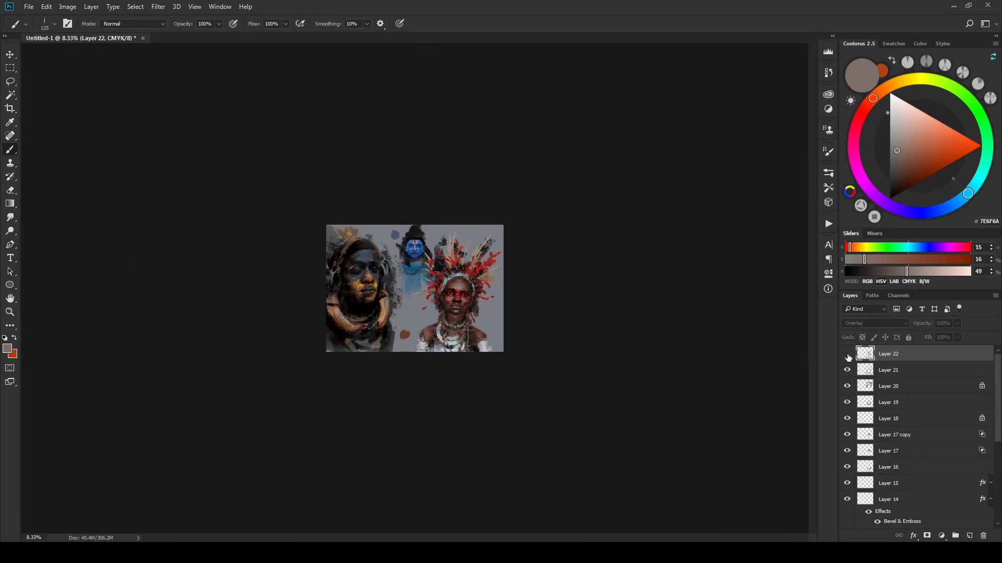
key(ctrl+plus)
key(ctrl+plus)
key(ctrl+plus)
key(ctrl+plus)
key(ctrl+plus)
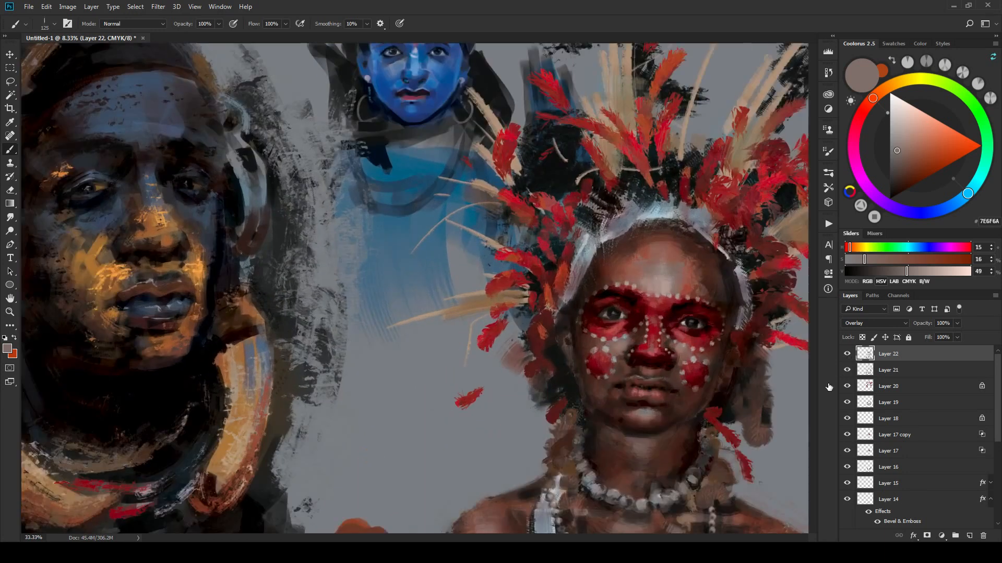
drag(678, 380, 604, 368)
drag(716, 400, 616, 379)
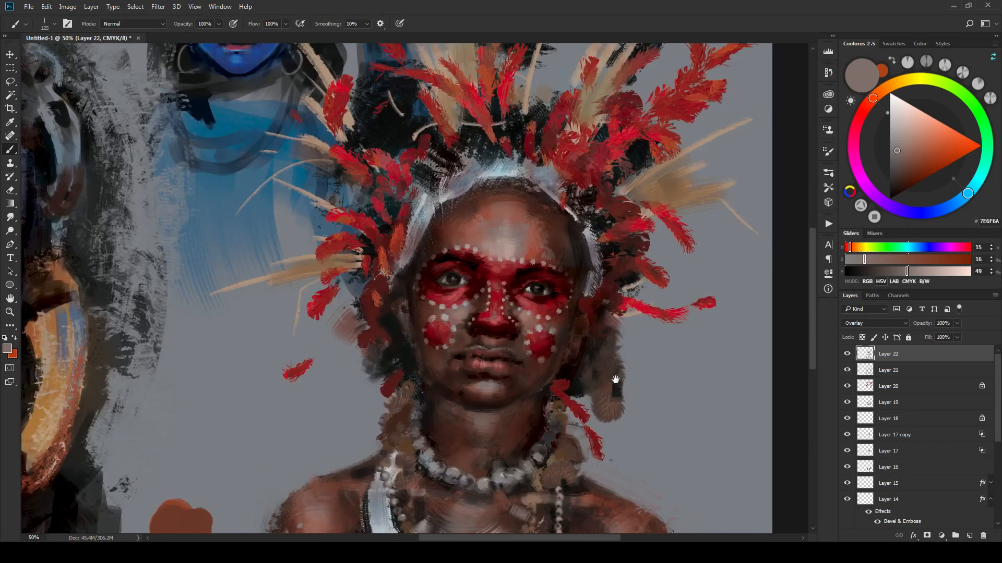
Step: Tint the forehead with cool blue-greys #6A757E, #889AA7 and #5A6F80 at brush size 200
click(965, 198)
mouse_move(501, 206)
mouse_down()
mouse_move(507, 227)
mouse_move(520, 215)
mouse_move(483, 215)
mouse_move(498, 210)
mouse_move(484, 228)
mouse_move(513, 203)
mouse_up()
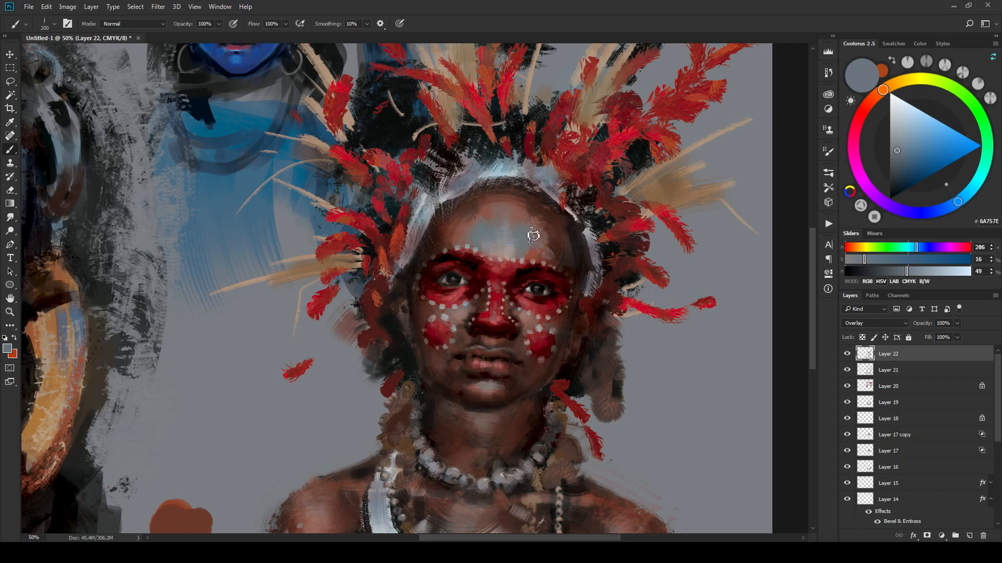
key(ctrl+minus)
click(901, 135)
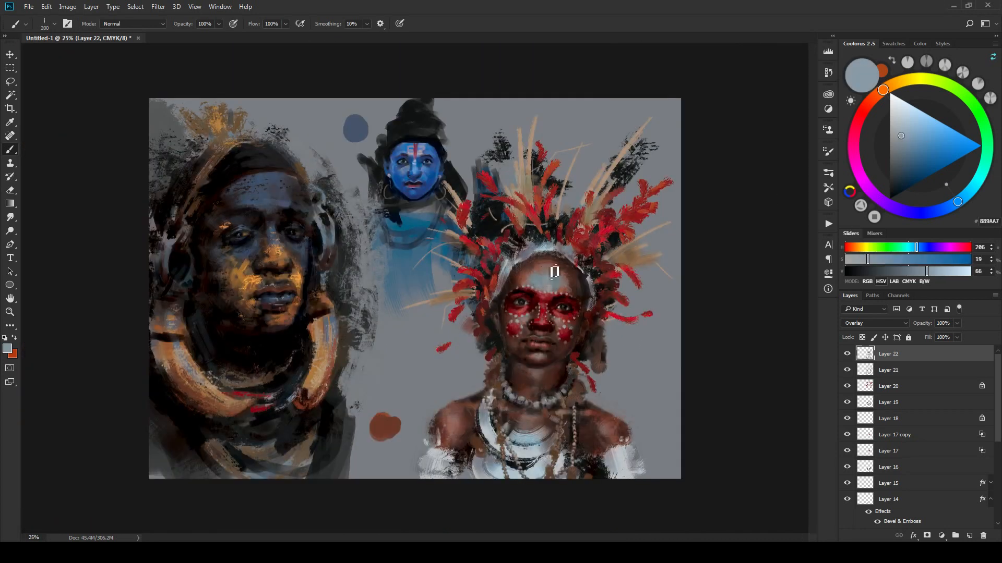
key(ctrl+minus)
key(ctrl+plus)
click(903, 153)
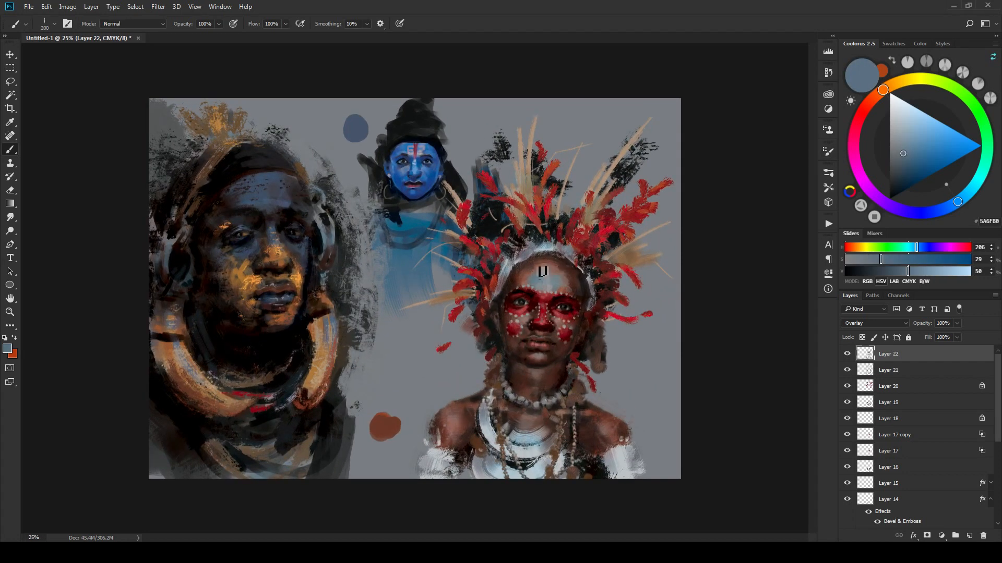
Step: Tone the forehead with dark brown #543836, and lower Layer 22's opacity to 55%
click(898, 173)
click(867, 109)
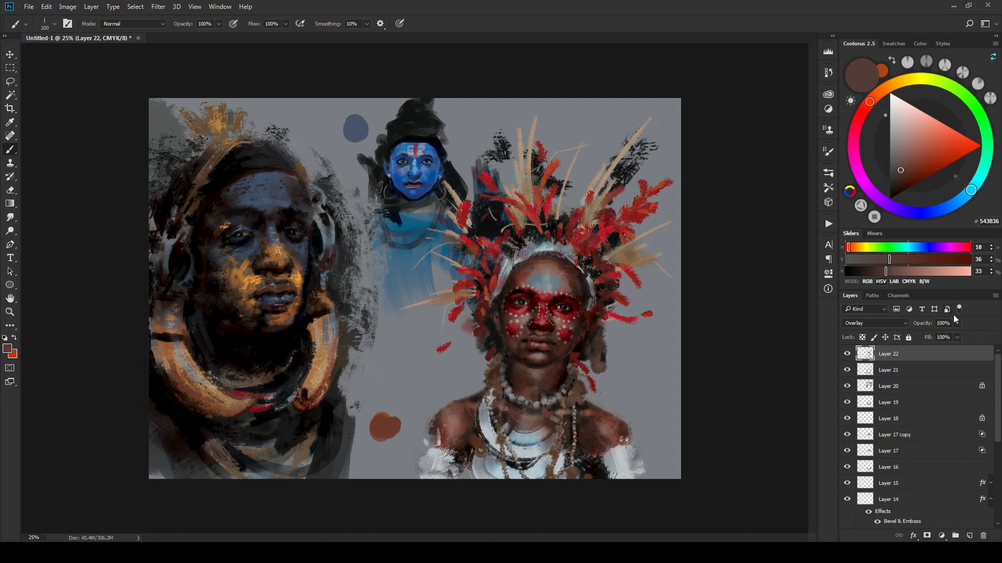
mouse_move(948, 335)
mouse_down()
mouse_move(917, 337)
mouse_move(991, 339)
mouse_move(899, 335)
mouse_move(987, 336)
mouse_move(944, 335)
mouse_up()
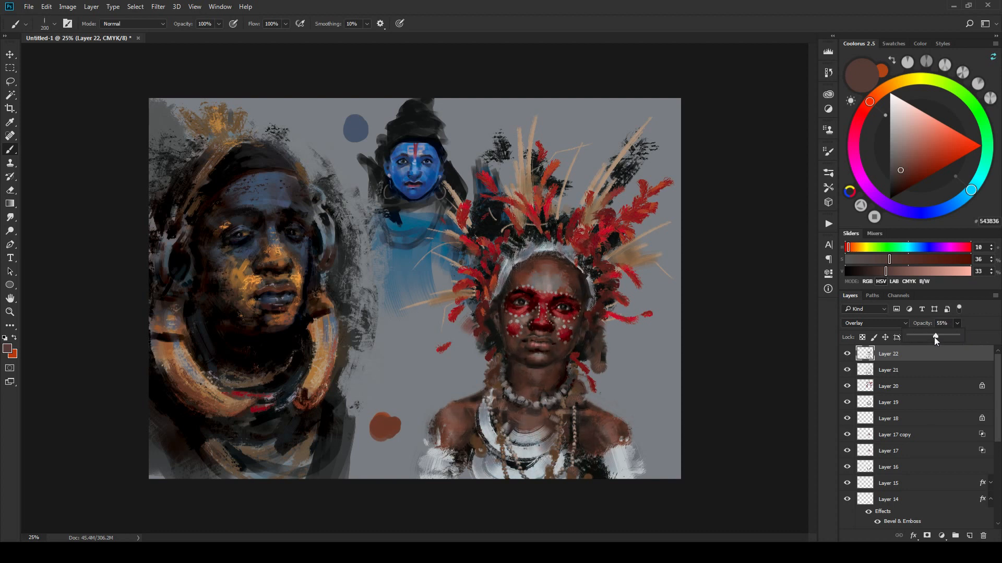
Step: Reduce the opacity of the Layer 22 overlay to 28%, judging the tint at full and close view
drag(934, 337, 944, 336)
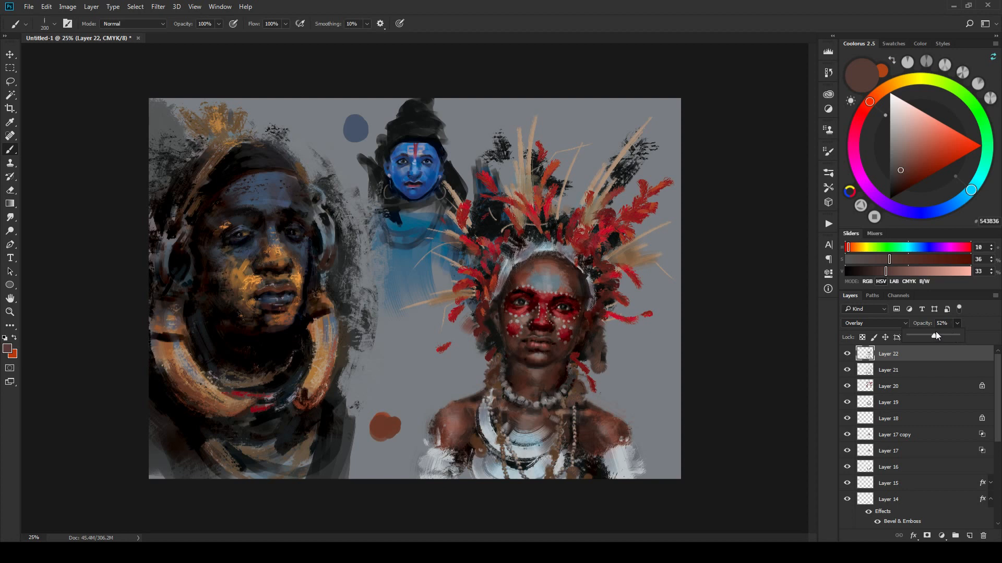
drag(926, 338, 956, 338)
key(ctrl+minus)
key(ctrl+minus)
key(ctrl+minus)
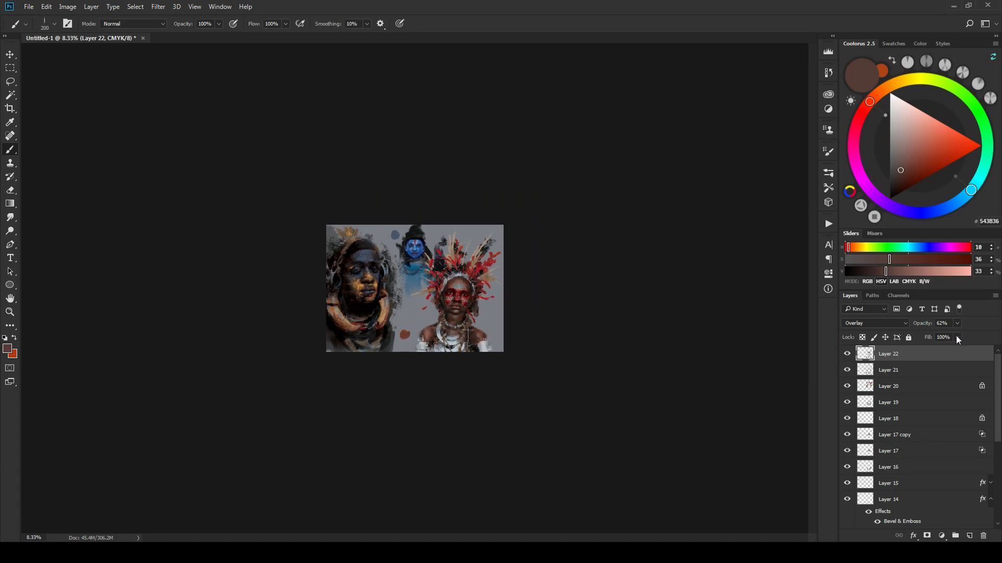
key(ctrl+plus)
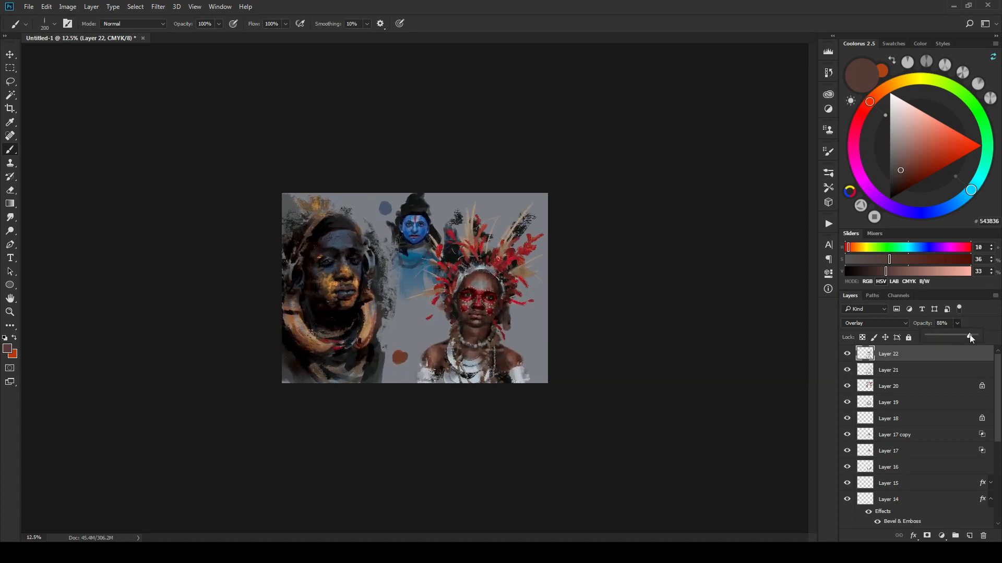
drag(938, 339, 937, 339)
key(ctrl+plus)
scroll(670, 314, up, 2)
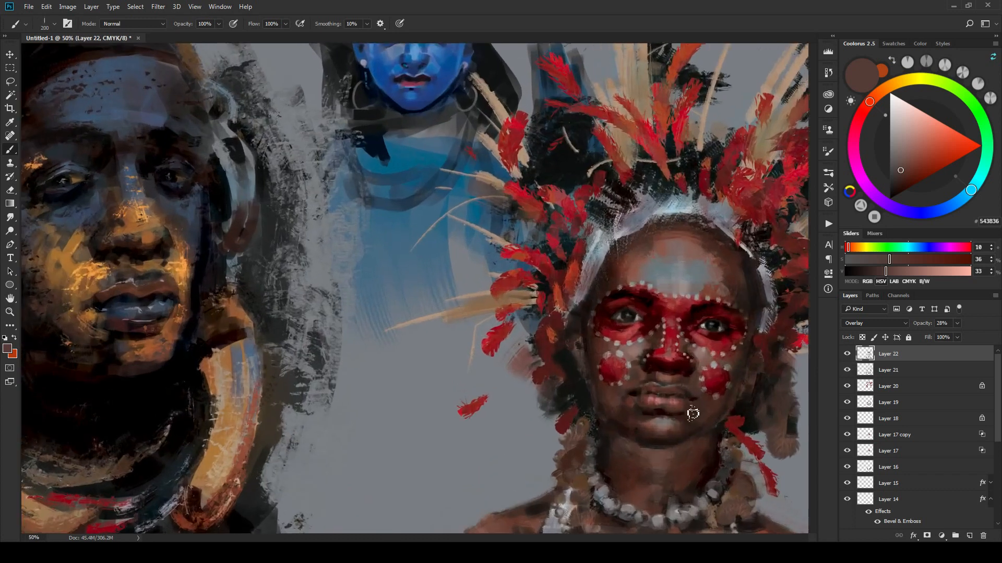
scroll(693, 412, up, 2)
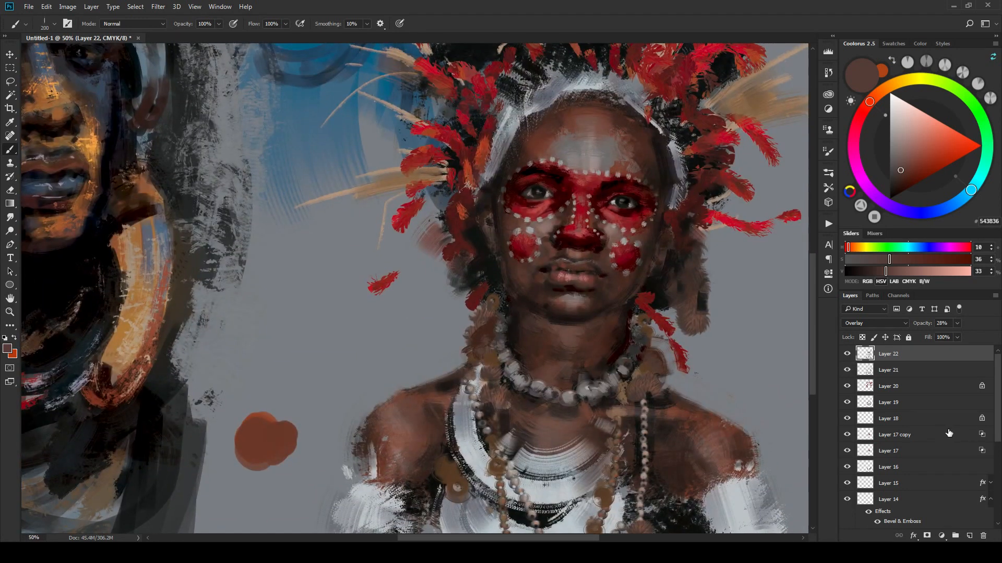
Step: Add a new layer above Layer 22 and paint the feathered figure's jaw with reddish brown #5A2E1F, using a smaller brush
click(969, 535)
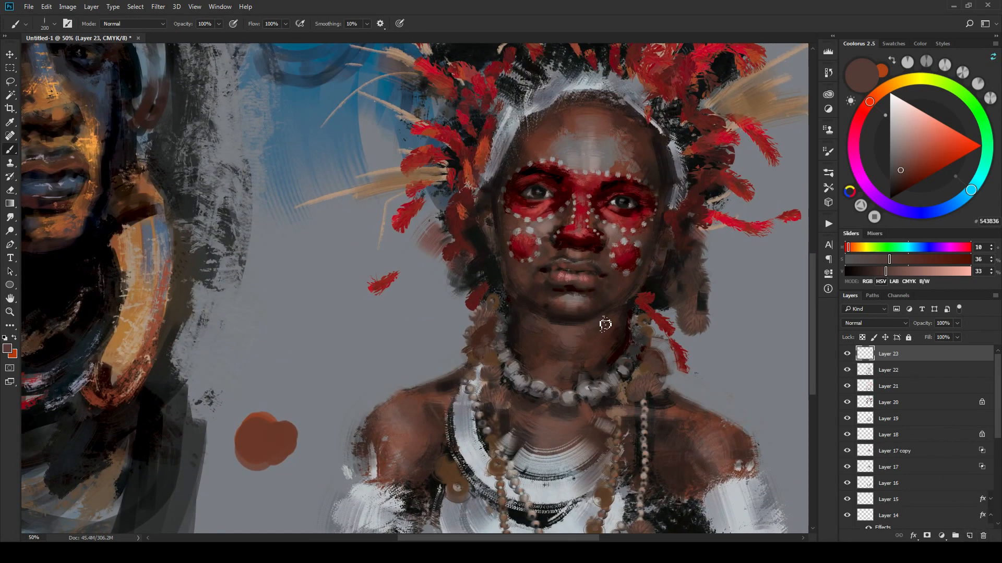
alt+click(628, 275)
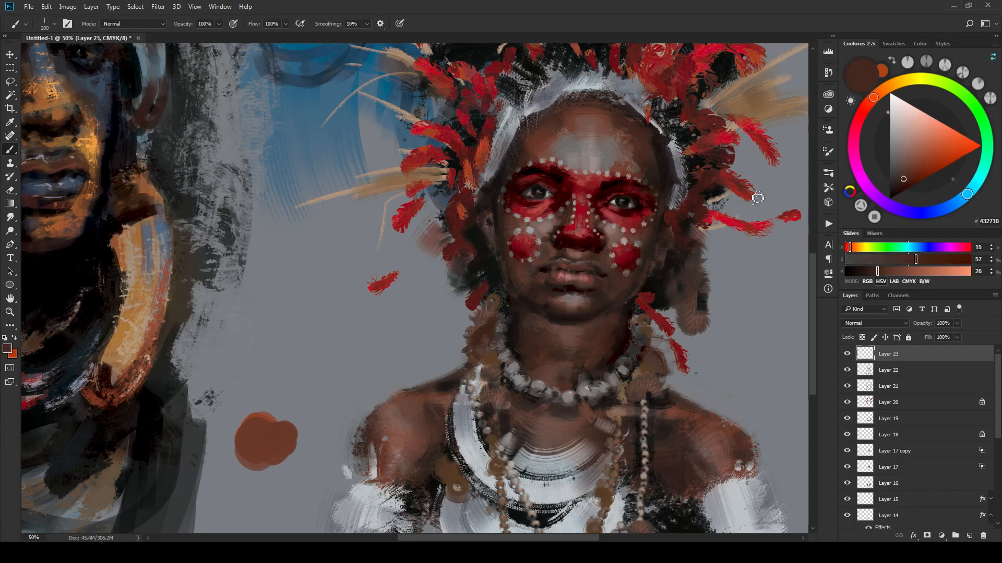
click(912, 174)
key(bracketleft)
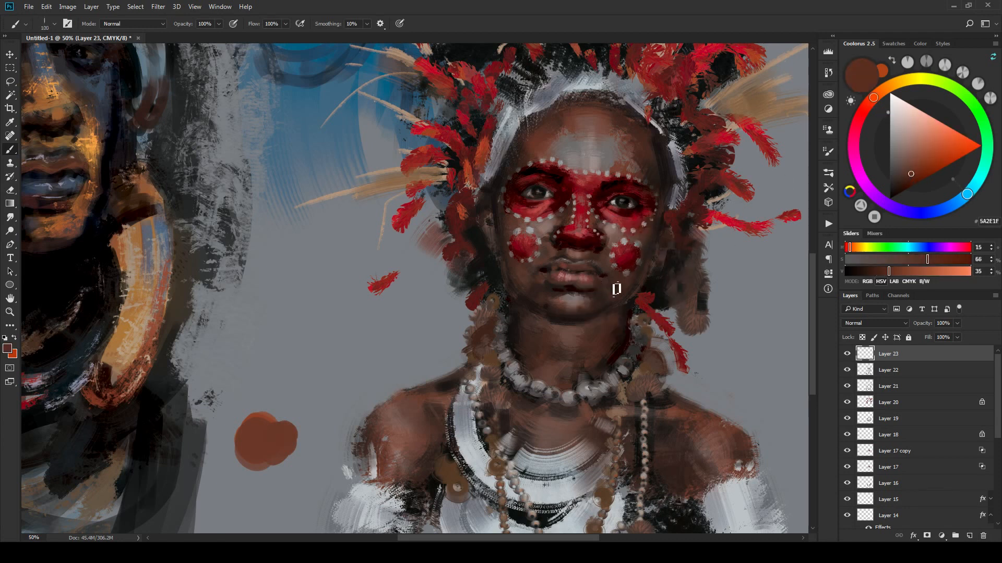
key(bracketleft)
key(bracketleft)
key(bracketleft)
key(bracketright)
Step: Shade the chin and the area around the mouth with browns #4E3026, #422C22 and #332219 at brush size 70
click(904, 175)
key(bracketleft)
key(bracketleft)
key(bracketleft)
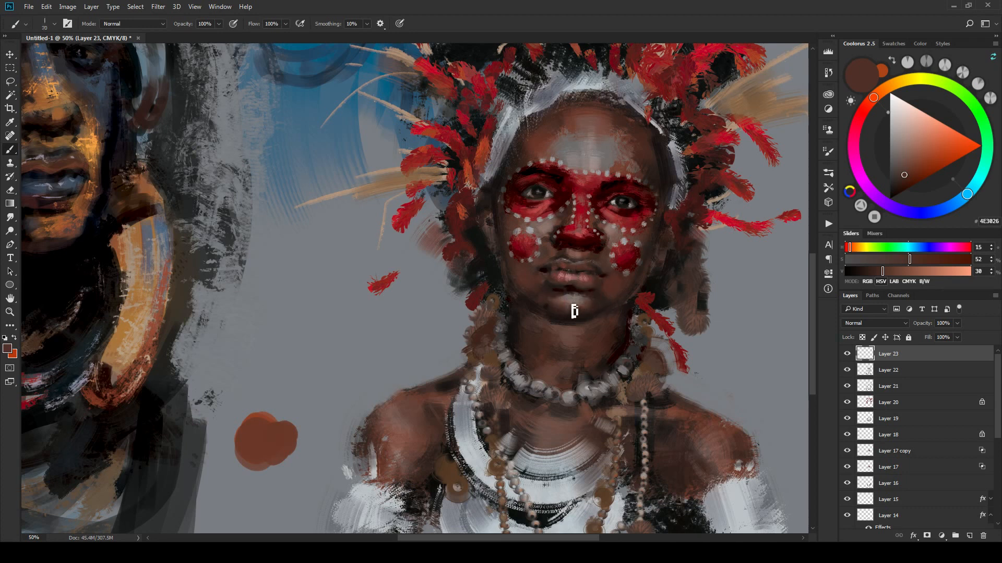
key(bracketleft)
key(bracketright)
key(bracketleft)
alt+click(559, 251)
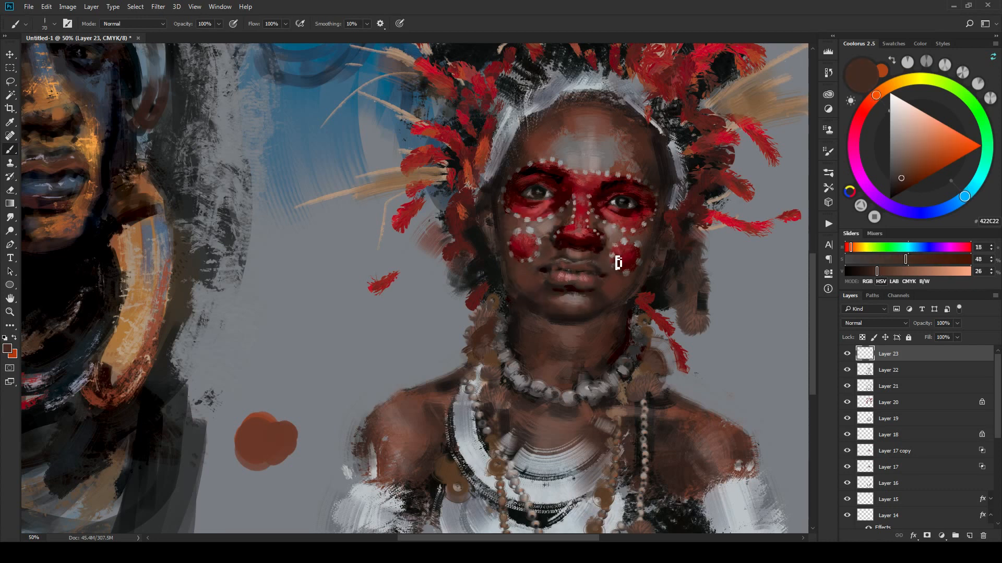
alt+click(563, 252)
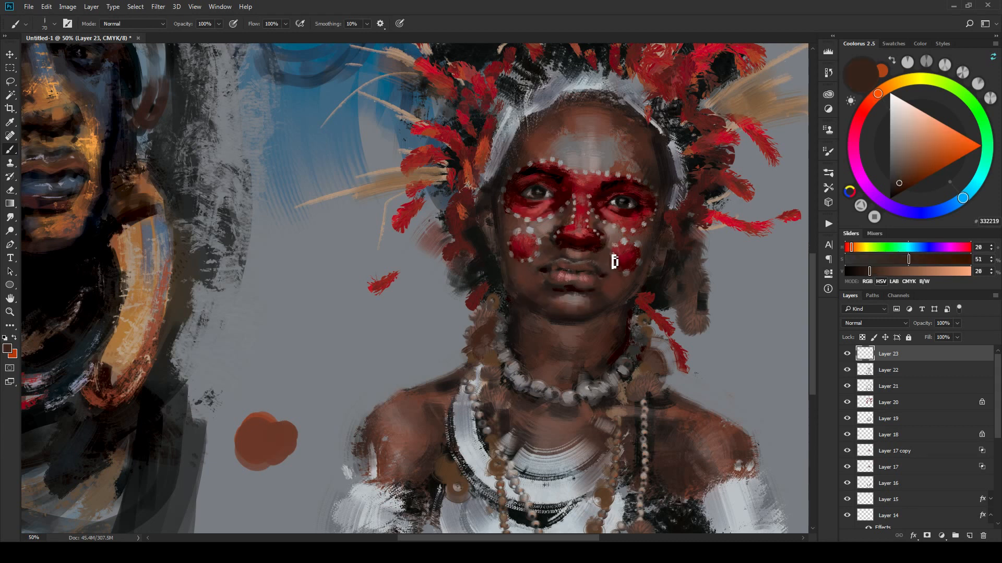
Step: Tone the feathered figure's forehead with sampled reddish brown #573225, enlarging the brush to 175
key(ctrl+minus)
key(ctrl+minus)
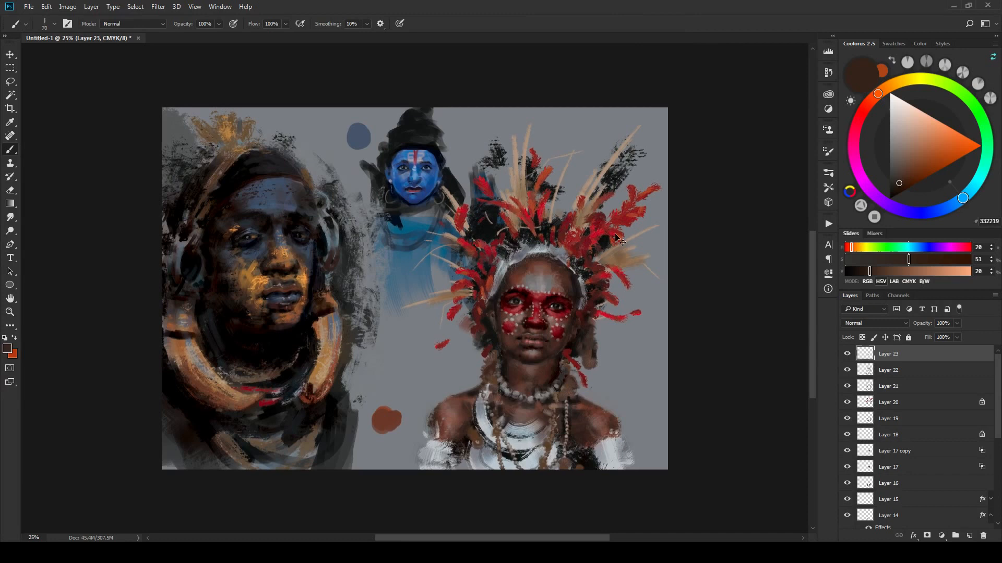
key(ctrl+minus)
key(ctrl+minus)
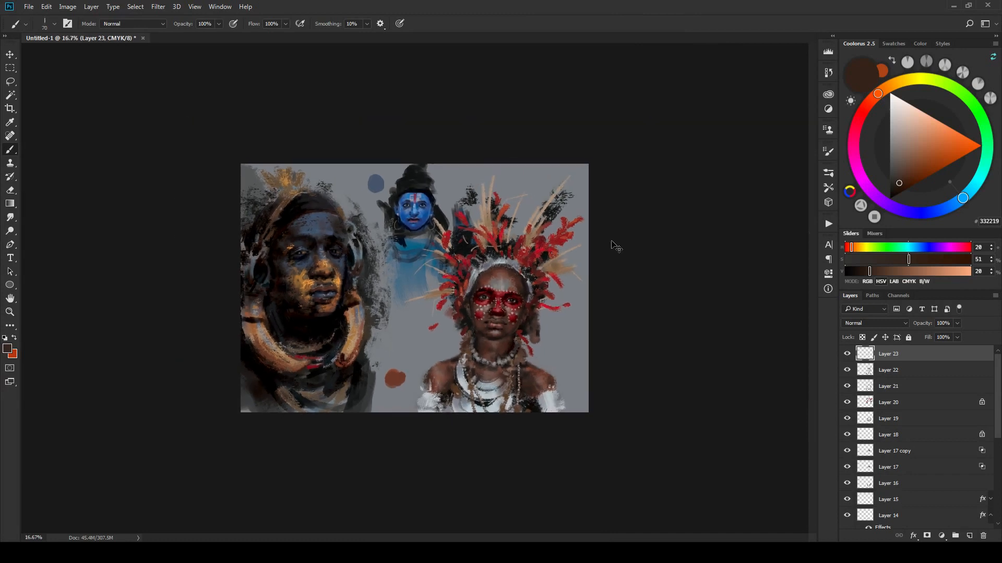
key(ctrl+plus)
key(ctrl+plus)
key(ctrl+plus)
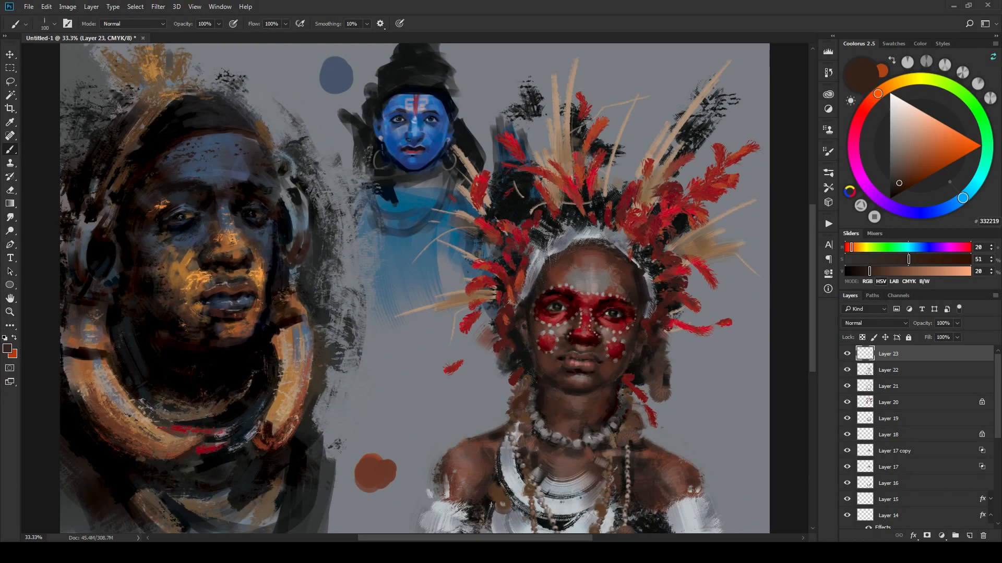
alt+click(564, 266)
key(])
key(])
key(])
key(])
key(])
key(])
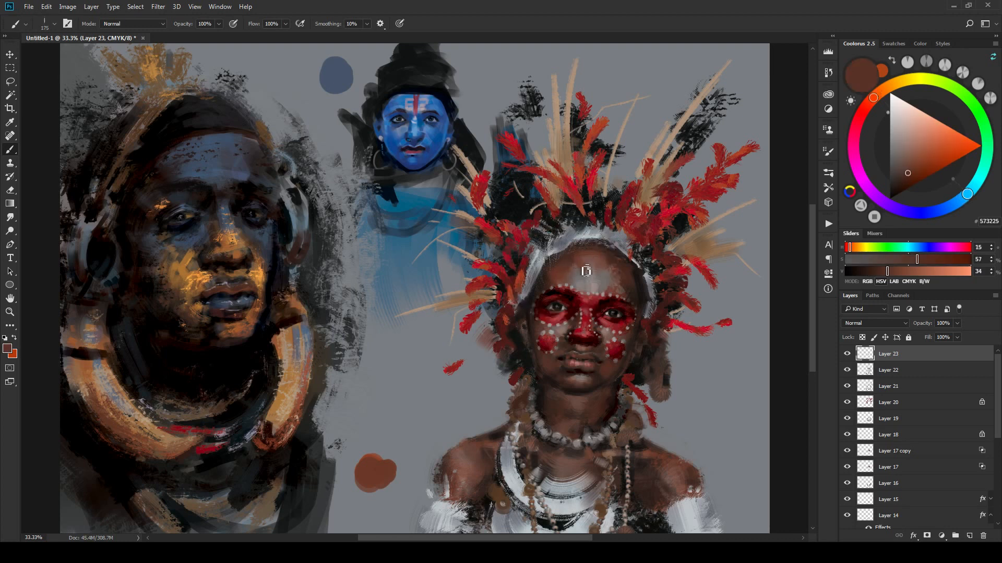
Step: Group all of the feathered figure's layers, from Layer 23 down to Layer 9
key(ctrl+plus)
key(ctrl+plus)
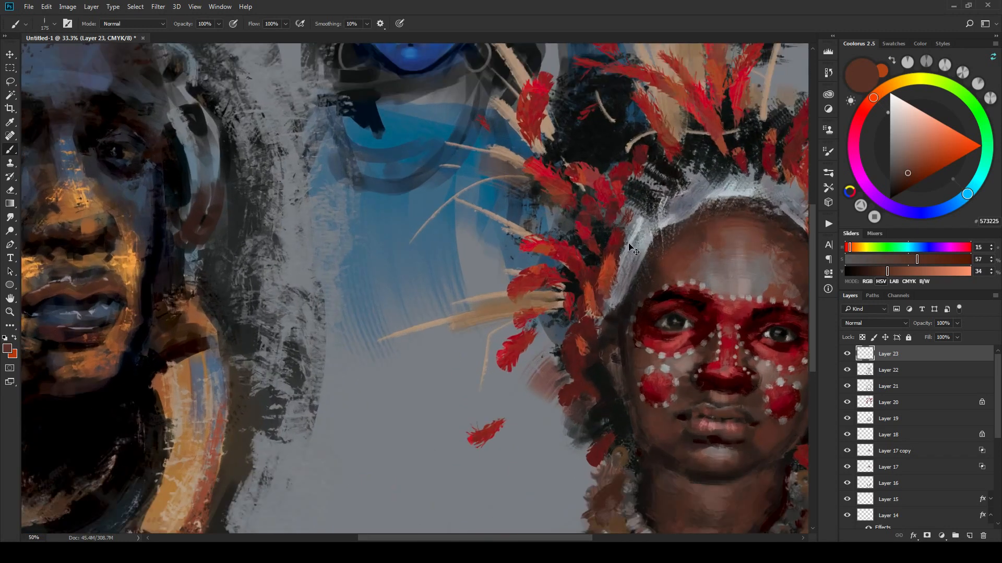
drag(617, 287, 594, 240)
drag(567, 307, 475, 282)
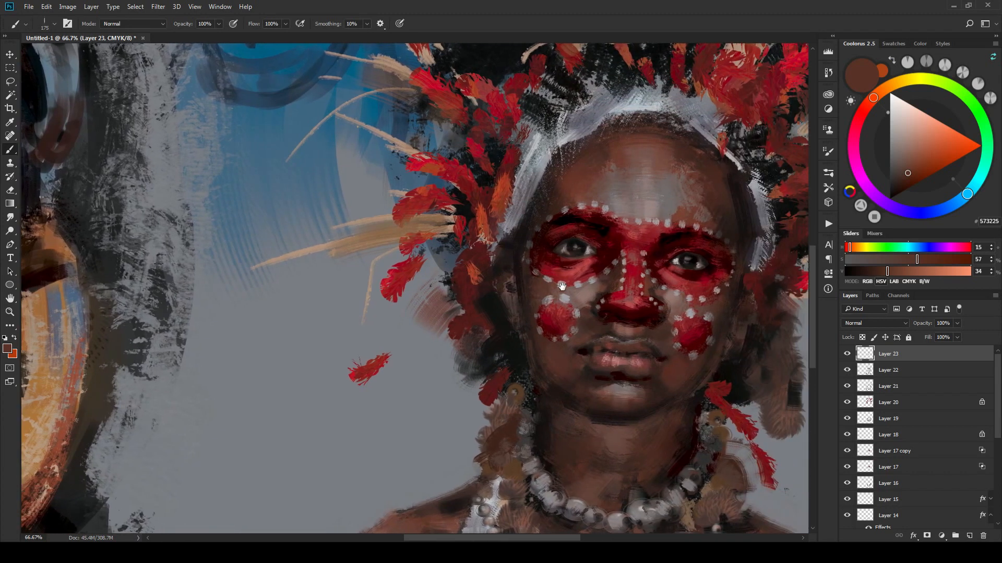
key(ctrl+minus)
drag(662, 297, 580, 290)
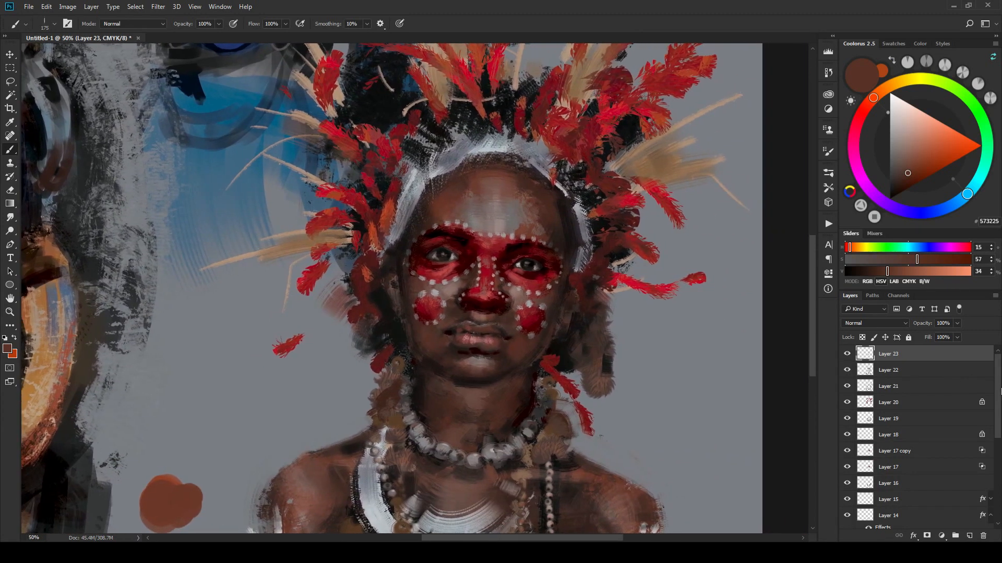
click(998, 474)
scroll(928, 469, down, 1)
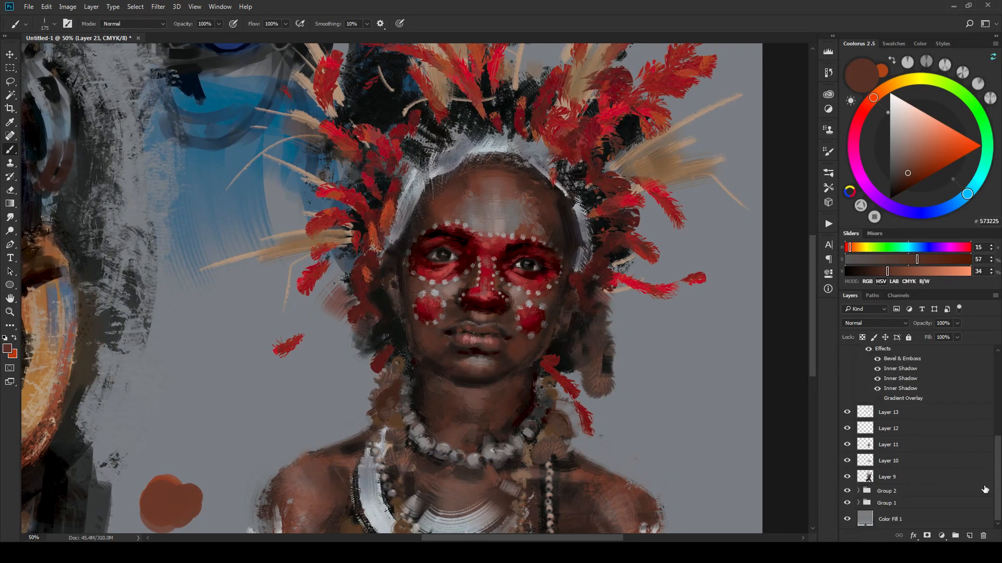
shift+click(929, 478)
key(ctrl+g)
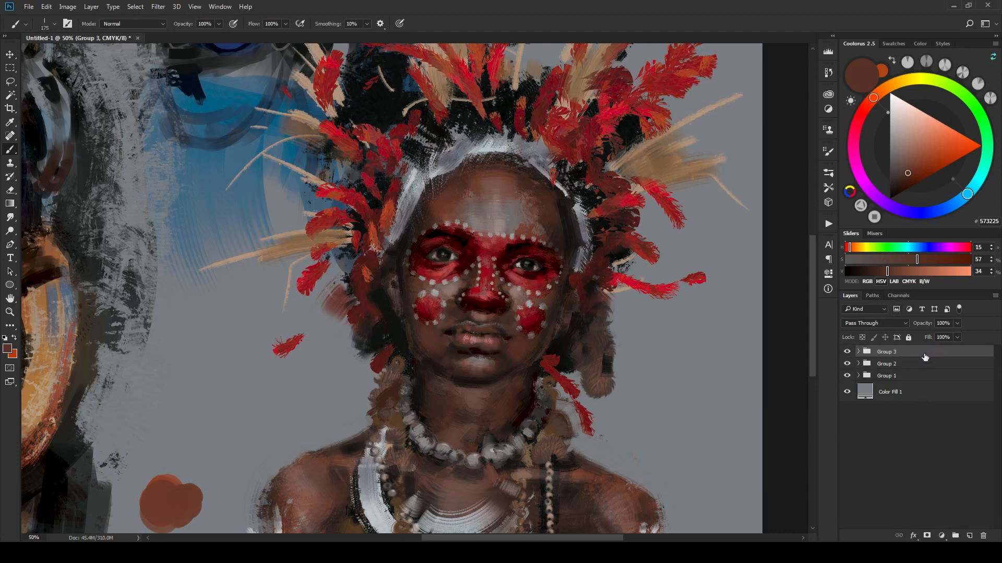
Step: Duplicate Group 3 and merge the copy into a single layer
key(ctrl+j)
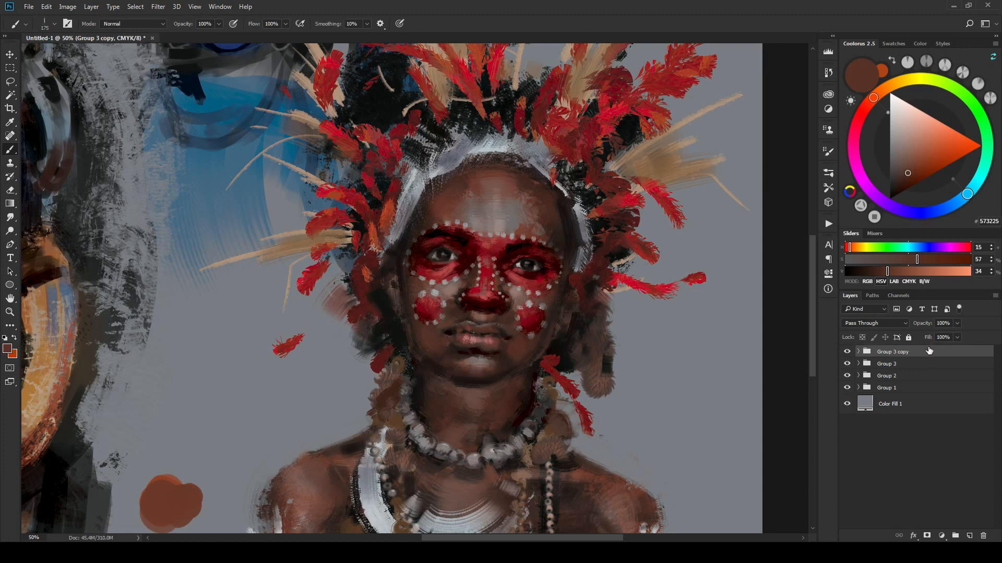
right_click(911, 356)
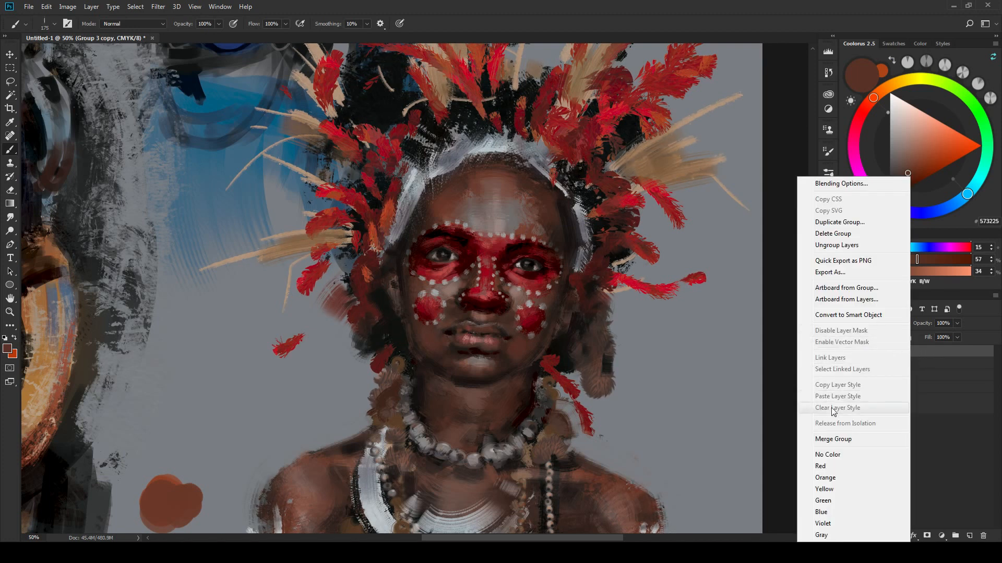
click(831, 437)
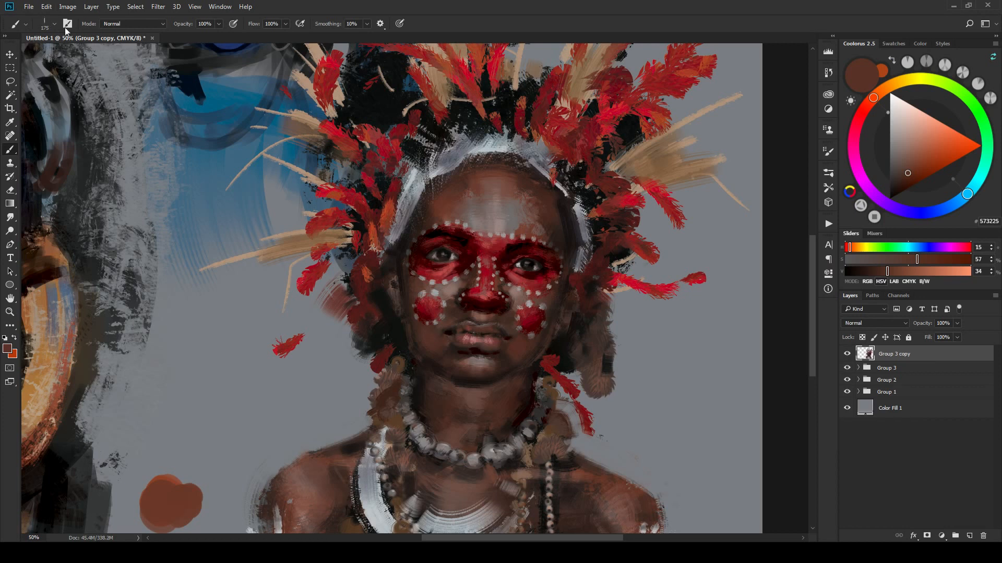
Step: Recolor the merged Group 3 copy with Hue/Saturation, setting Hue to +167 and Saturation to +67
click(67, 7)
mouse_move(109, 37)
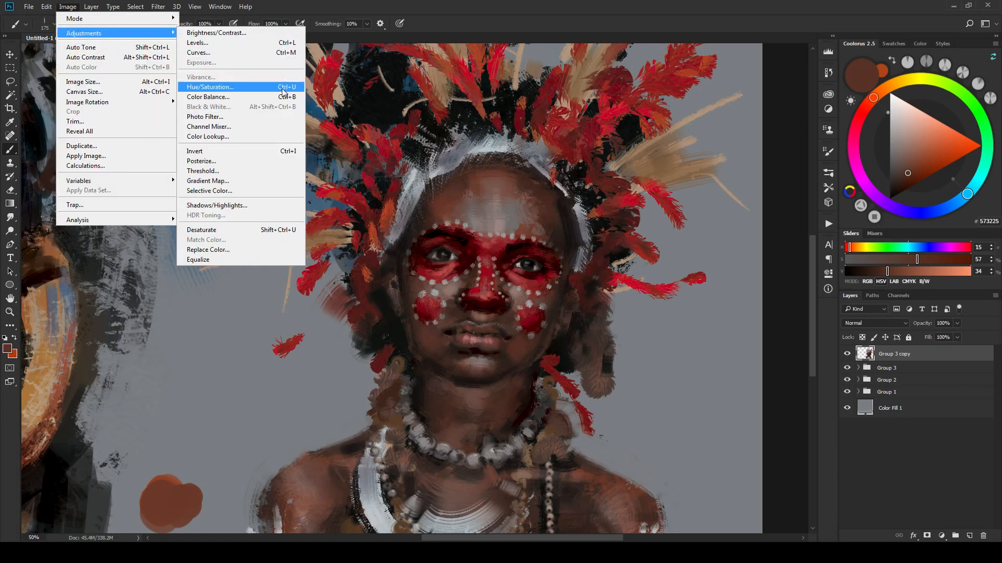
click(285, 88)
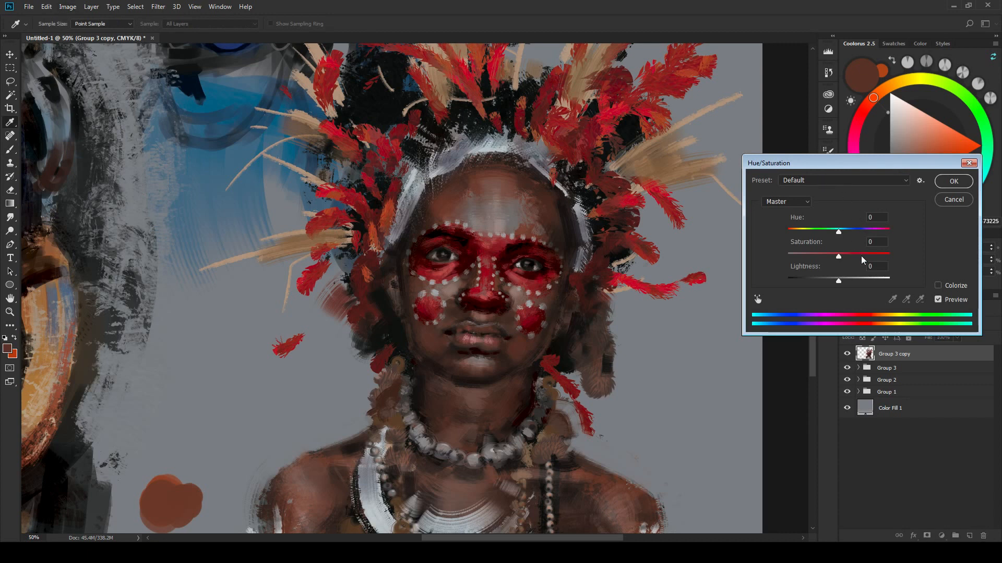
drag(861, 256, 879, 232)
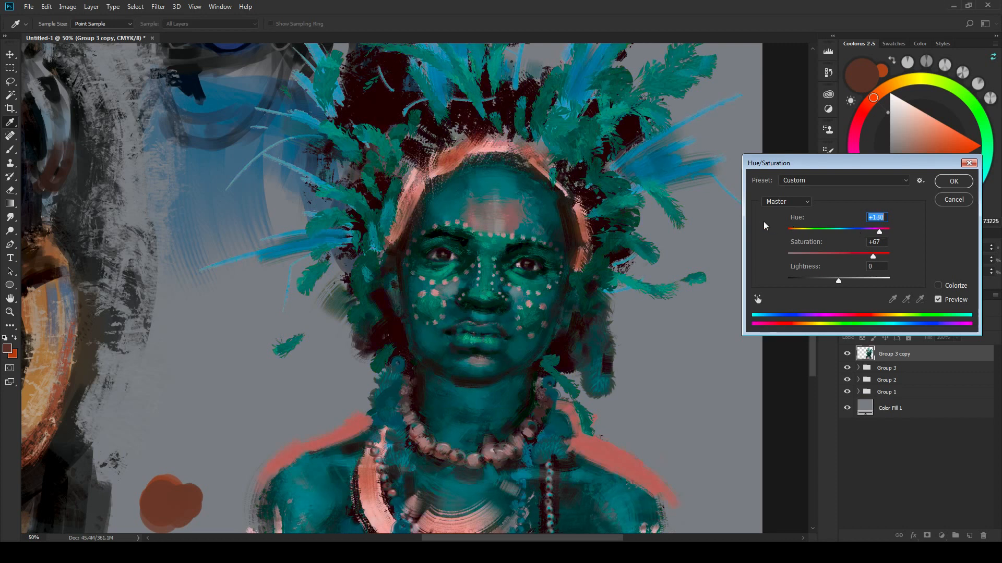
drag(793, 229, 793, 230)
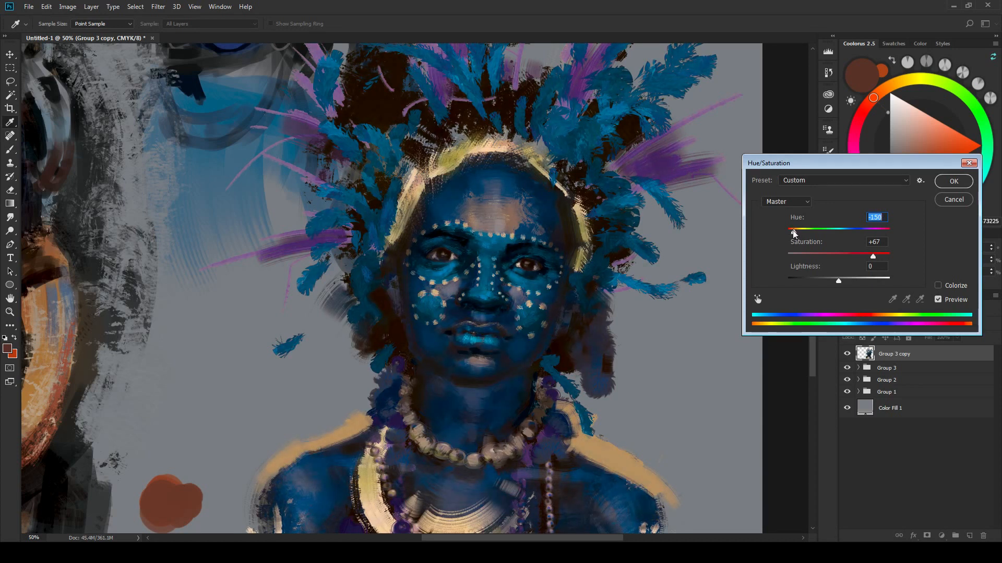
click(881, 231)
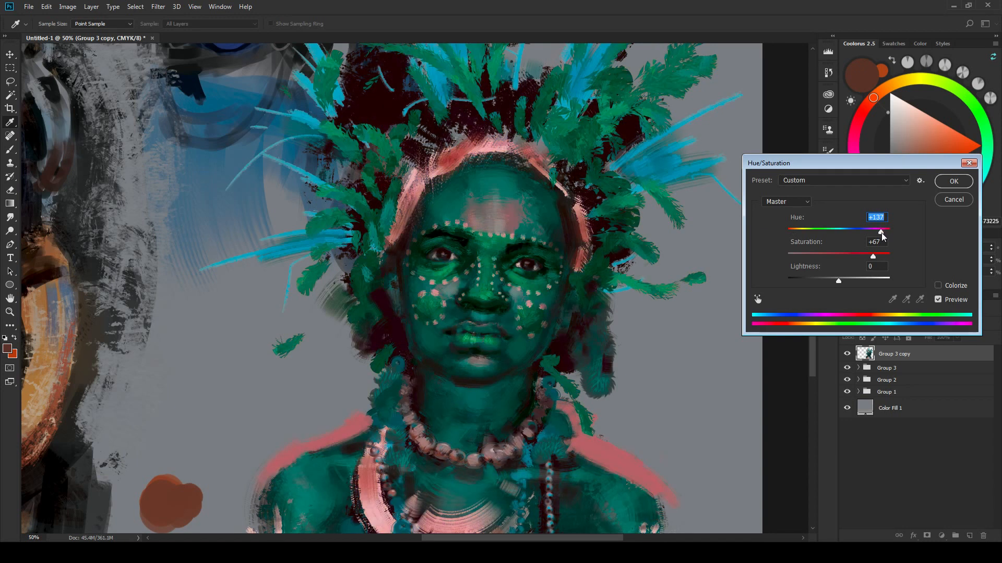
click(887, 230)
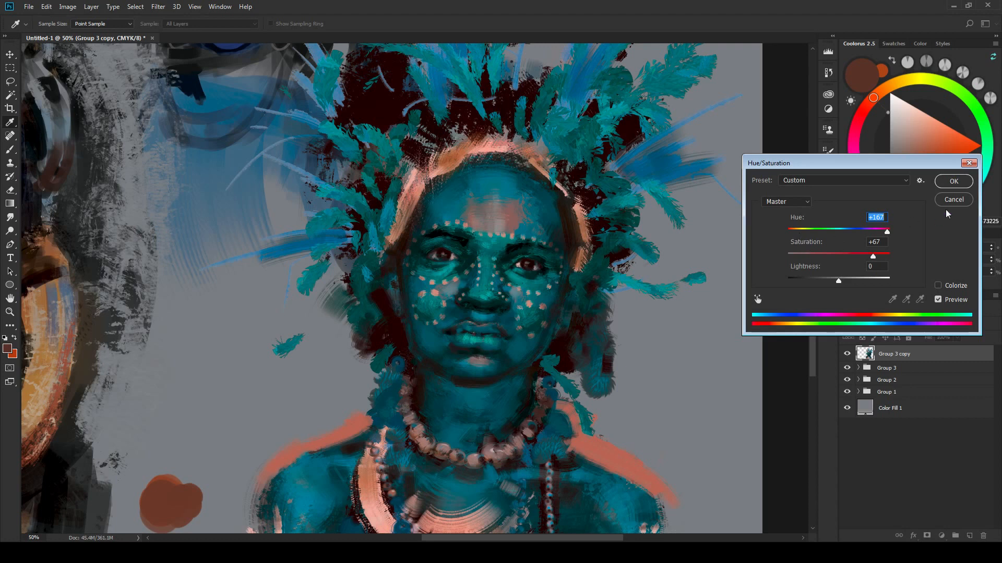
click(953, 181)
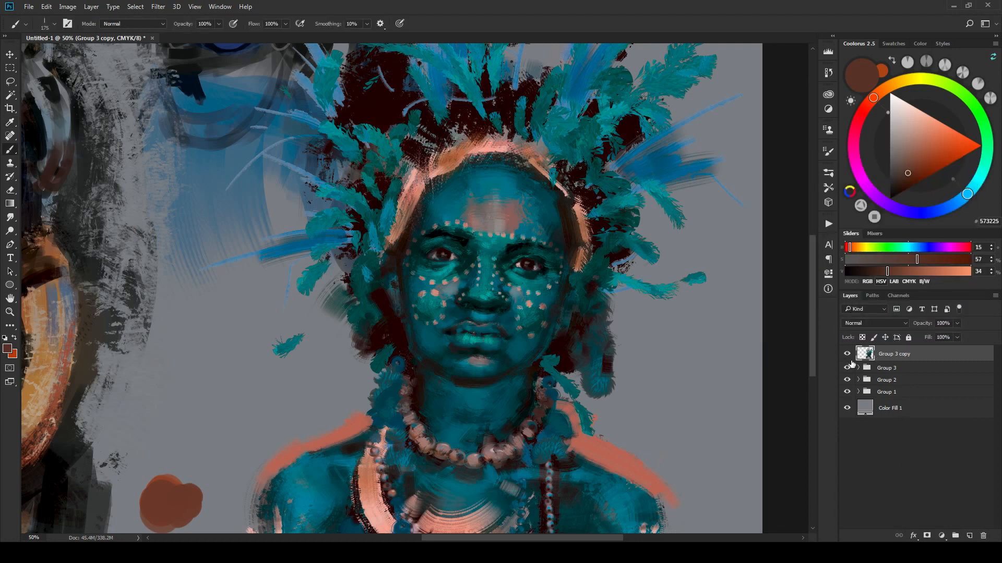
Step: Add a layer mask to Group 3 copy and invert it to black to hide the recolored version
click(927, 535)
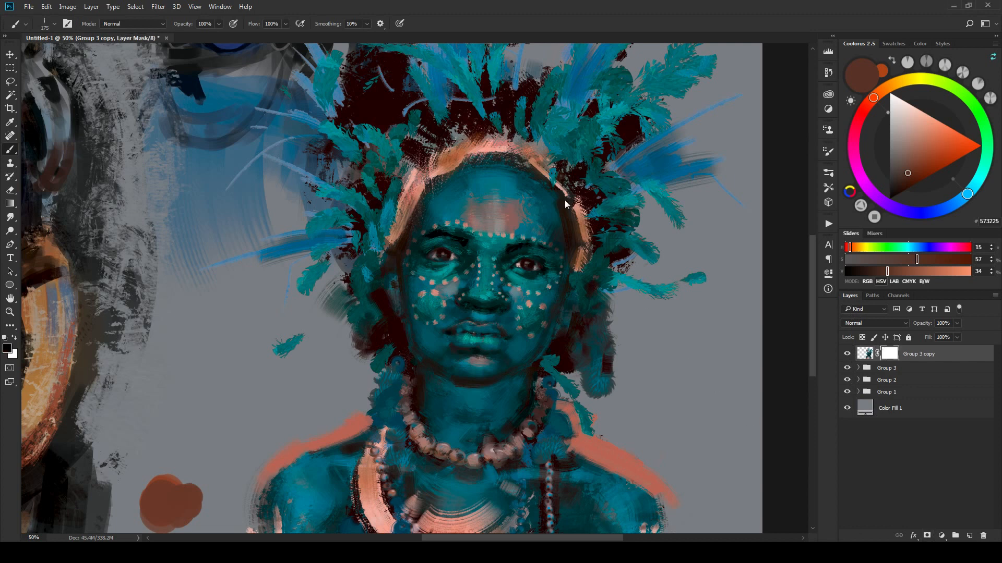
key(ctrl+i)
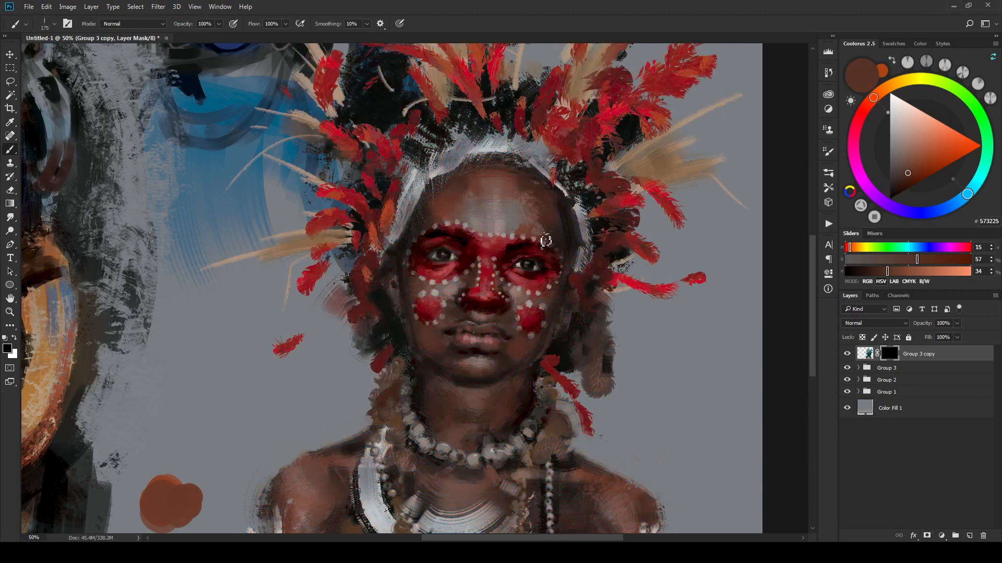
Step: Choose the EE juicer 2 brush from the Eric Elwell - Splatter and Grunge set
right_click(519, 180)
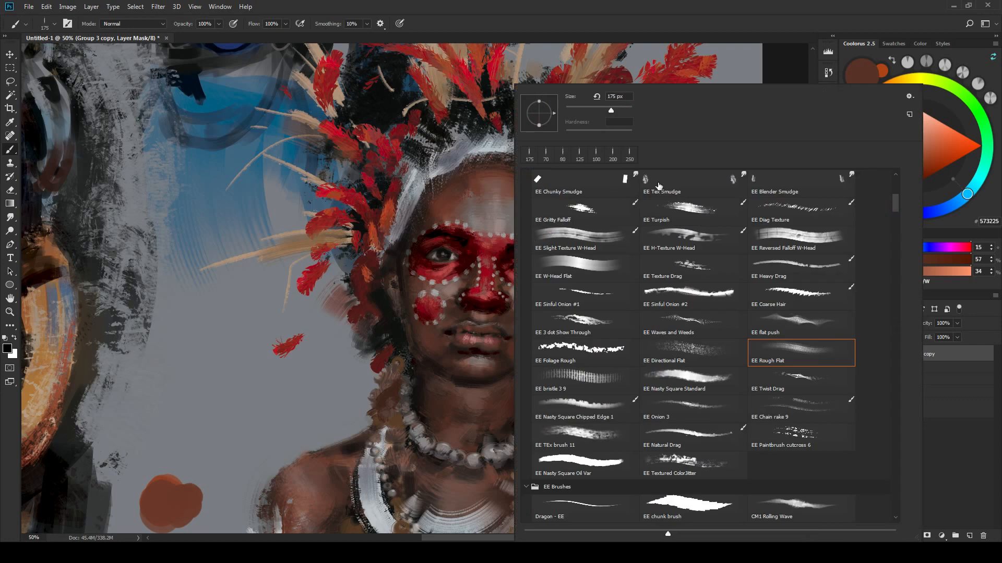
click(894, 189)
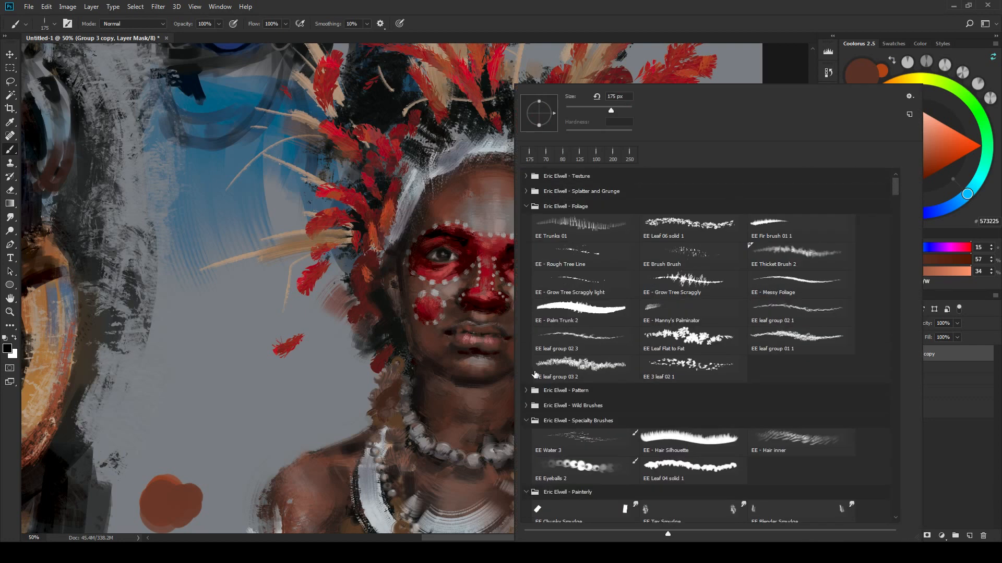
click(528, 424)
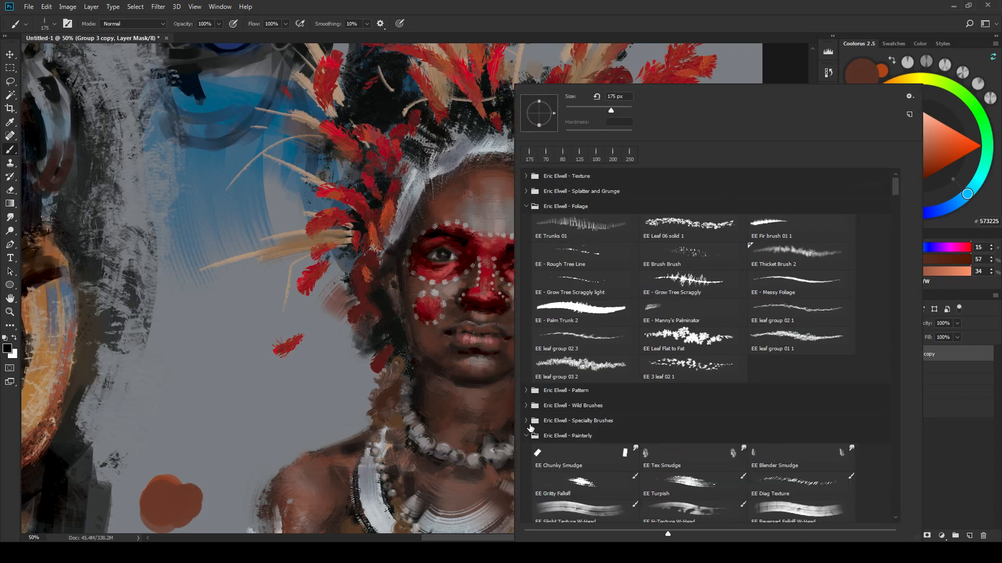
click(527, 191)
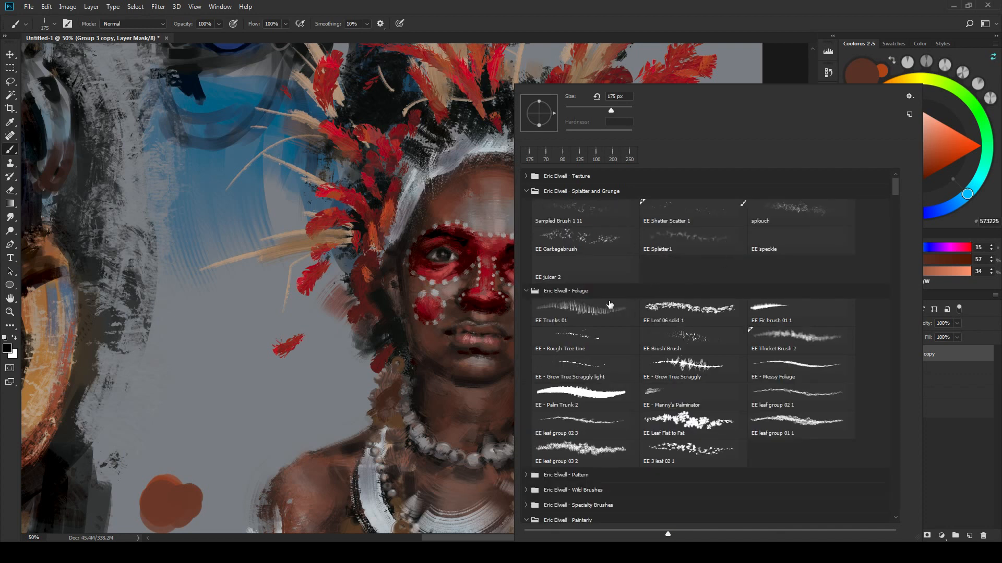
click(612, 275)
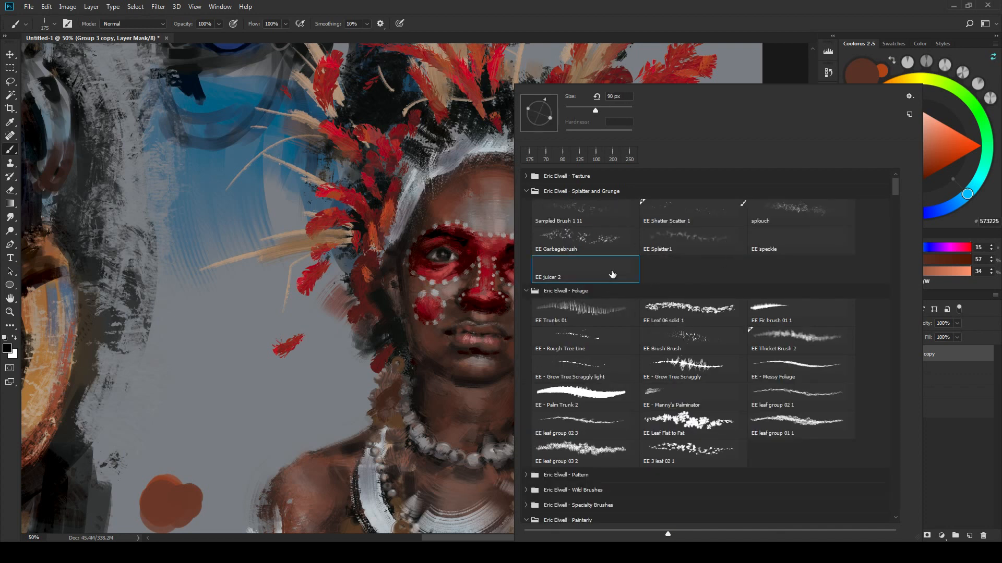
click(678, 5)
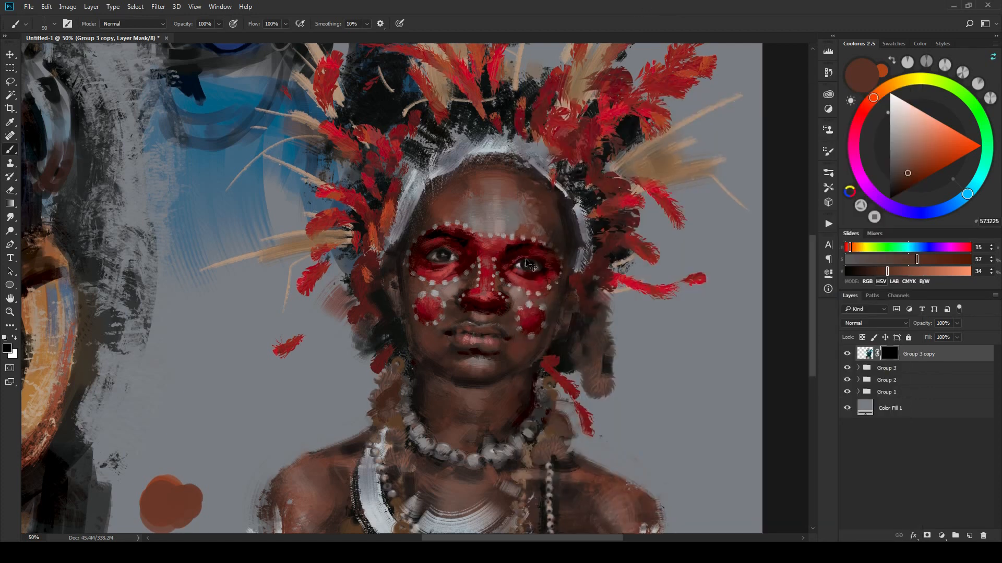
Step: Dab white into the Group 3 copy mask to reveal teal speckles around both eyes and along the brow
key(ctrl+plus)
key(ctrl+plus)
key(ctrl+plus)
key(ctrl+plus)
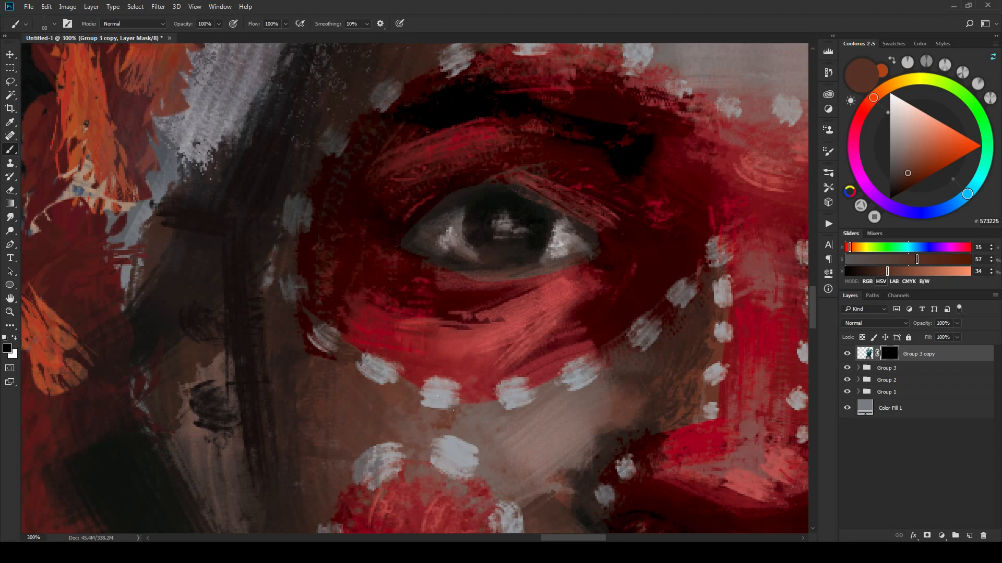
key(x)
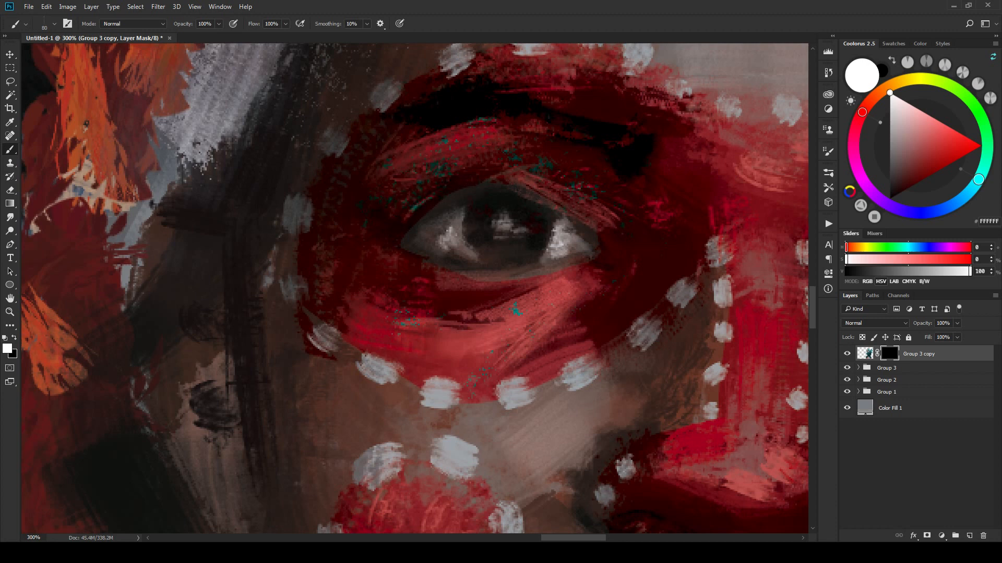
drag(647, 187, 519, 192)
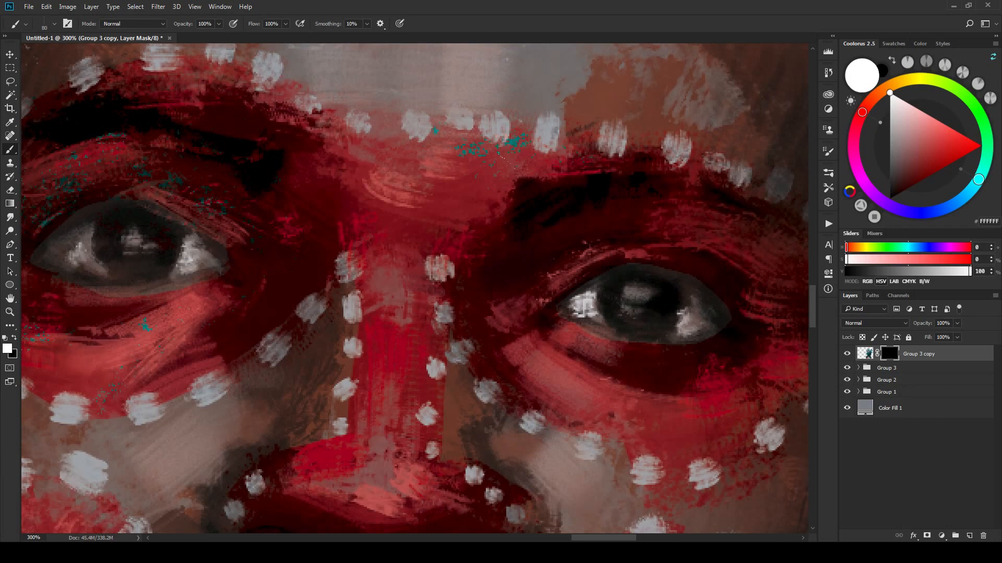
drag(711, 180, 612, 60)
drag(622, 119, 601, 192)
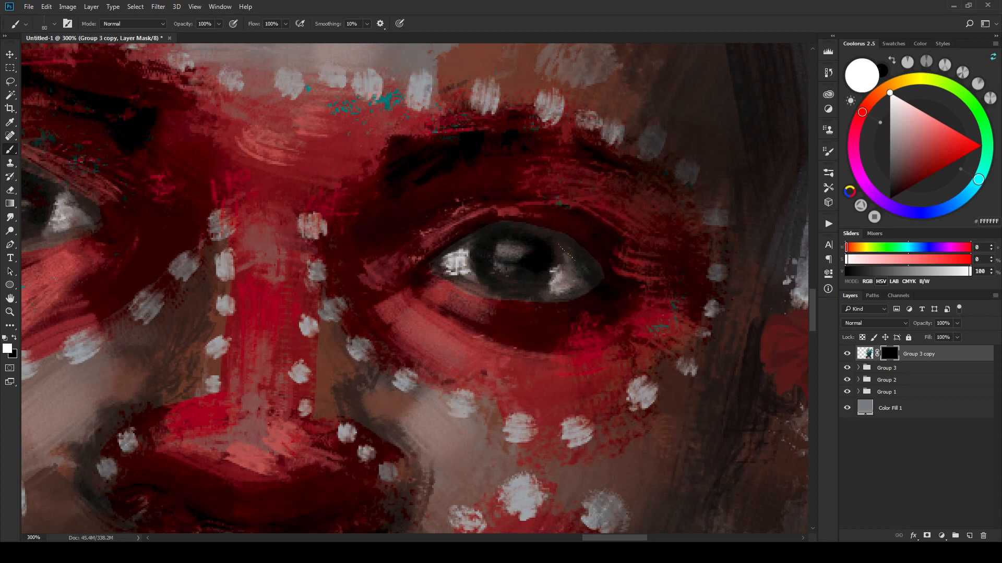
Step: Reveal teal speckles on the mask across the cheeks, beside the nose, and on the lips and chin
scroll(453, 264, down, 5)
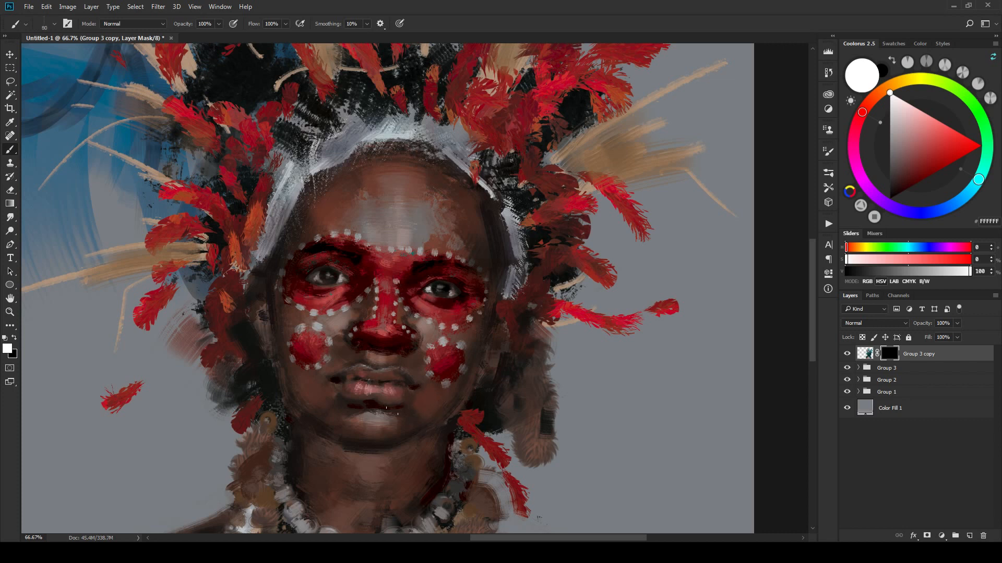
scroll(425, 410, up, 4)
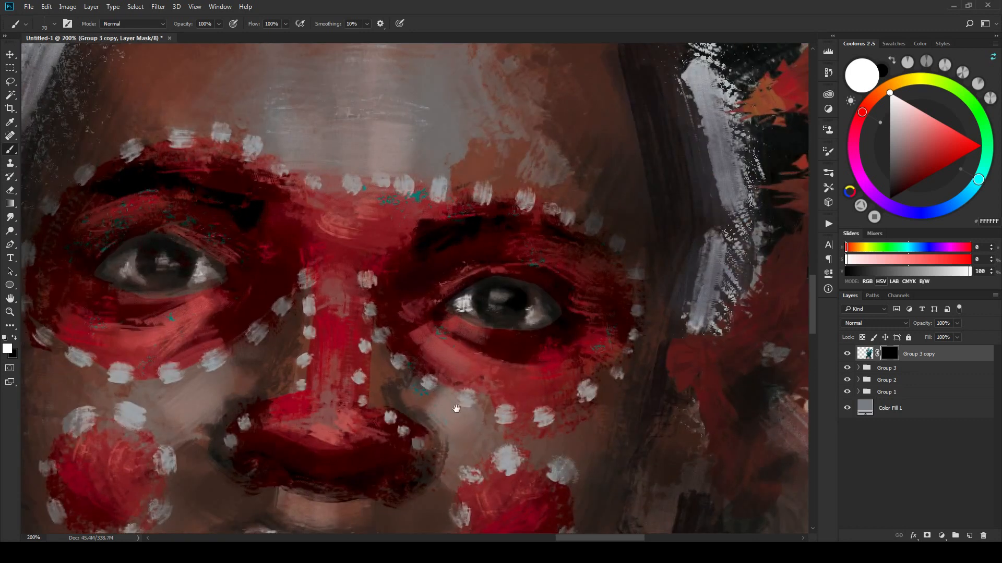
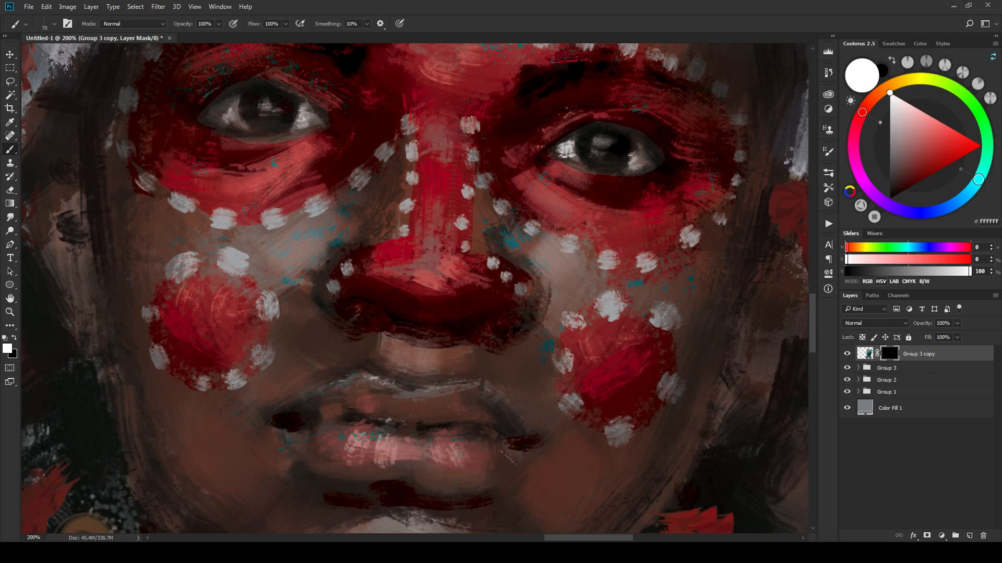
drag(509, 457, 614, 363)
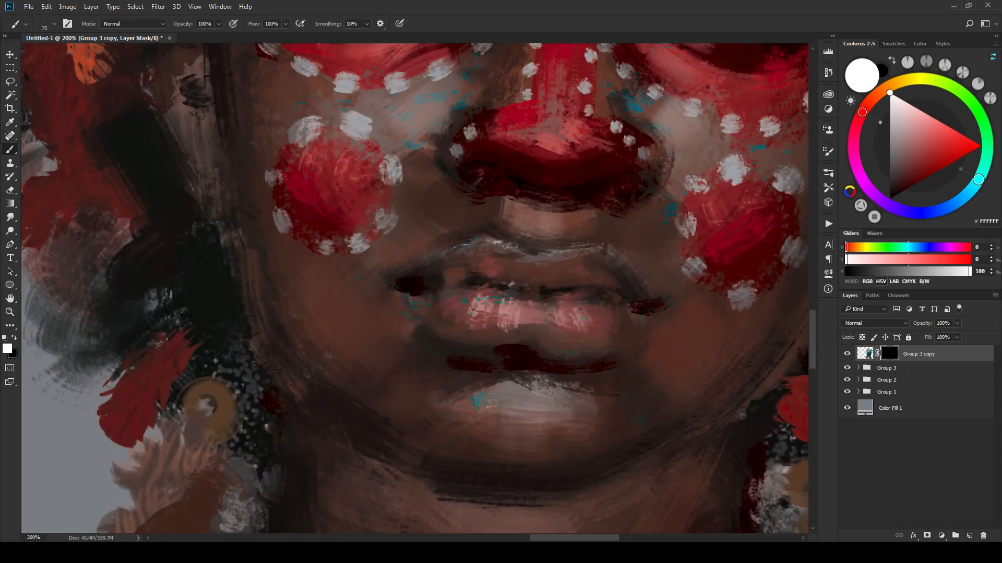
key(ctrl+minus)
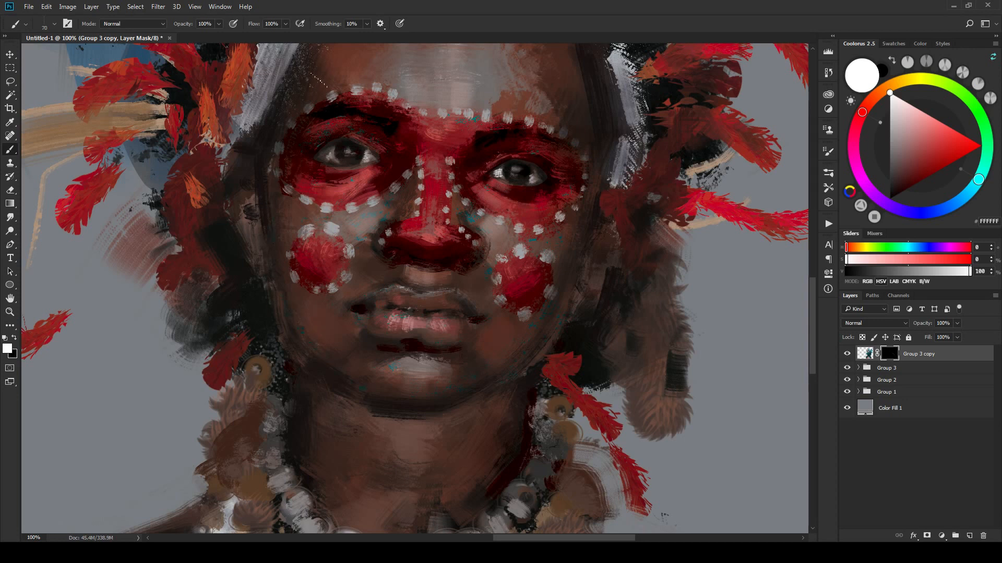
Step: Paint white mask speckles over the forehead, the white headband and the red feather beside the neck
scroll(570, 272, up, 5)
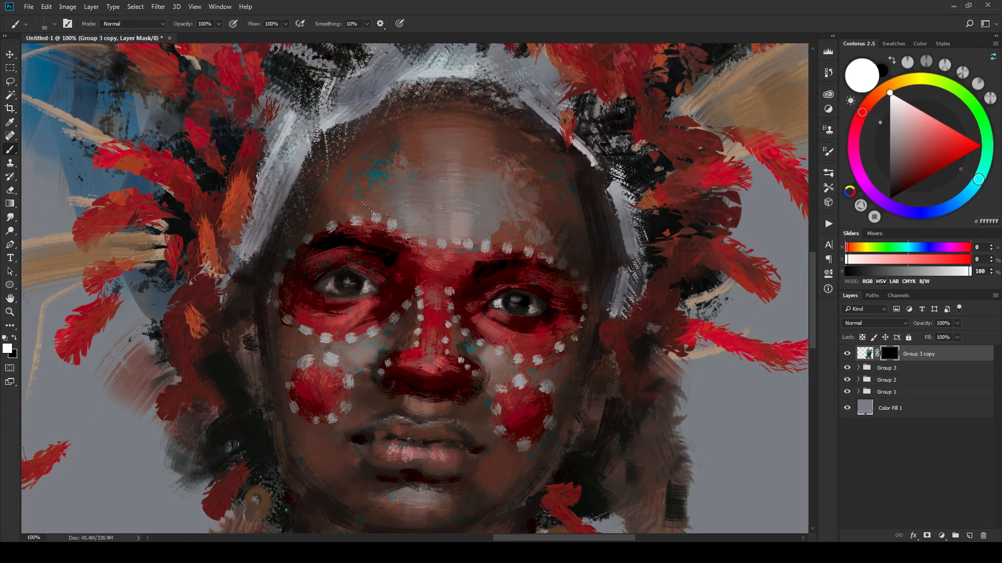
scroll(418, 109, up, 5)
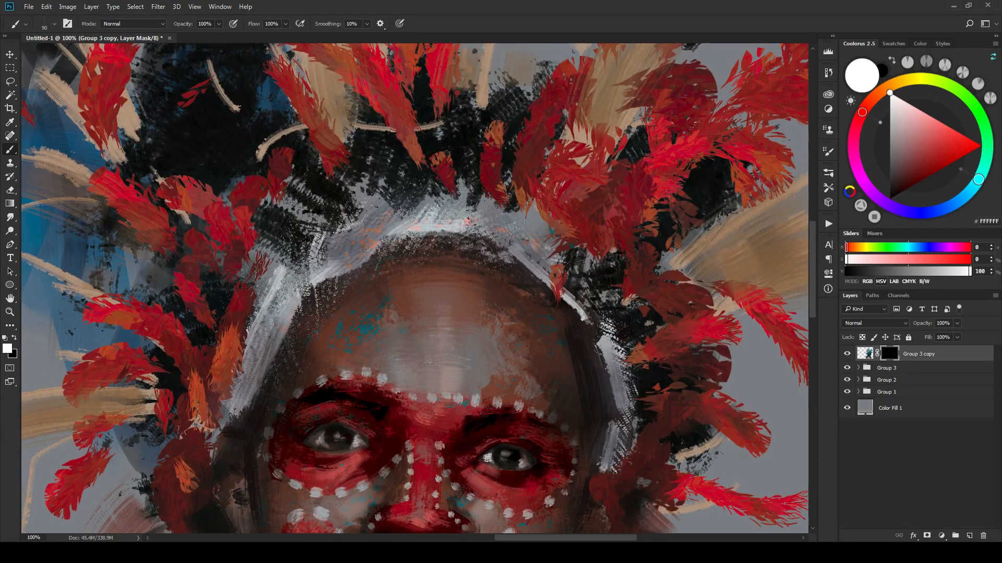
scroll(418, 287, down, 13)
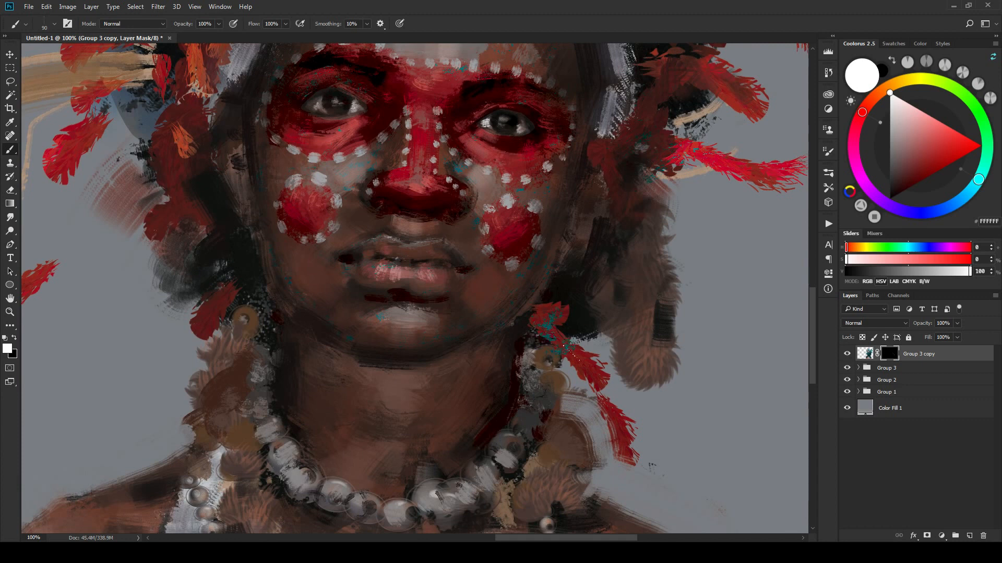
scroll(574, 319, left, 8)
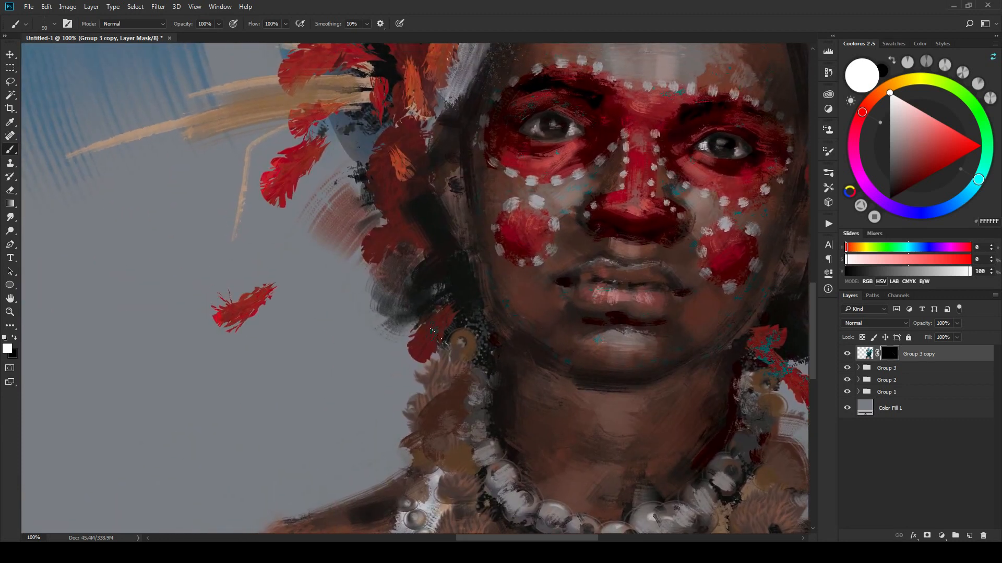
Step: Reveal teal speckles in the red headdress feathers beside the face and above the forehead
drag(454, 225, 502, 342)
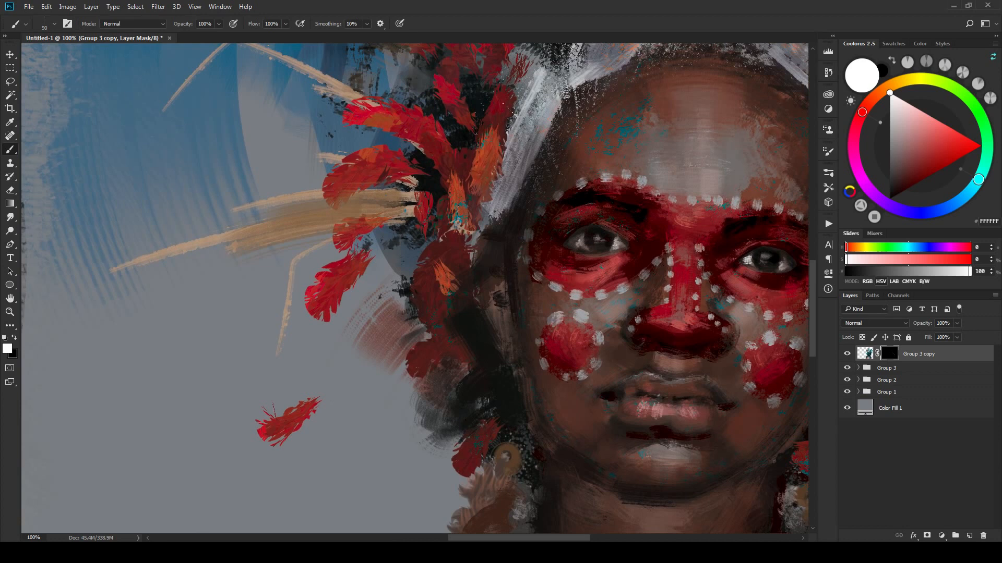
mouse_move(543, 95)
mouse_down()
mouse_move(524, 133)
mouse_move(501, 299)
mouse_move(411, 418)
mouse_up()
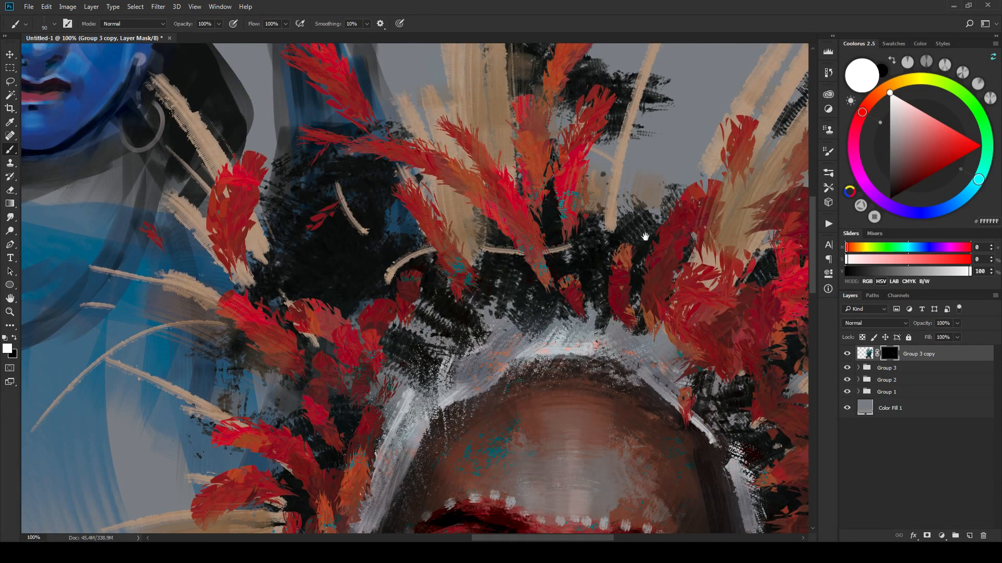
mouse_move(576, 192)
mouse_down()
mouse_move(451, 302)
mouse_move(435, 239)
mouse_up()
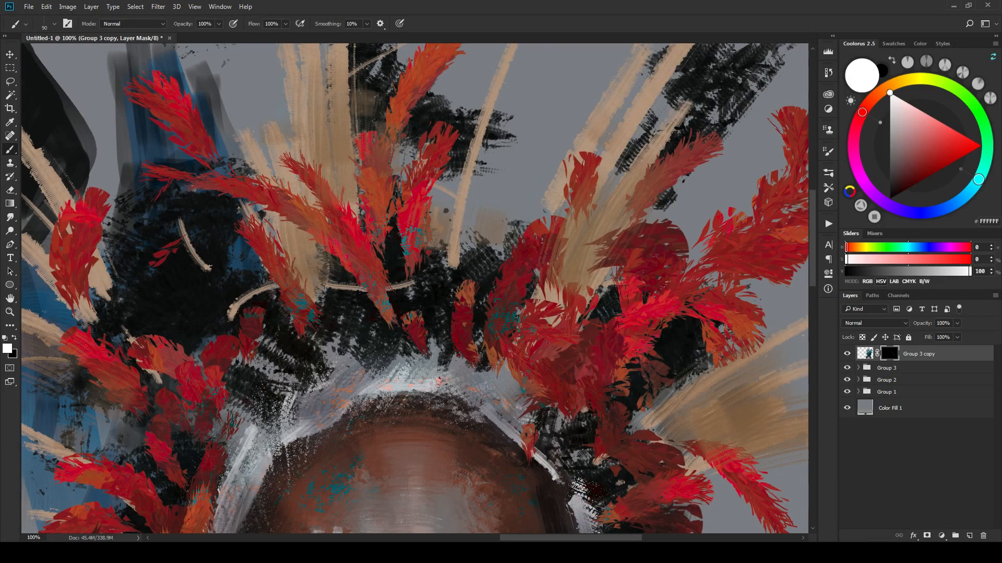
mouse_move(610, 384)
mouse_down()
mouse_move(605, 323)
mouse_move(550, 293)
mouse_up()
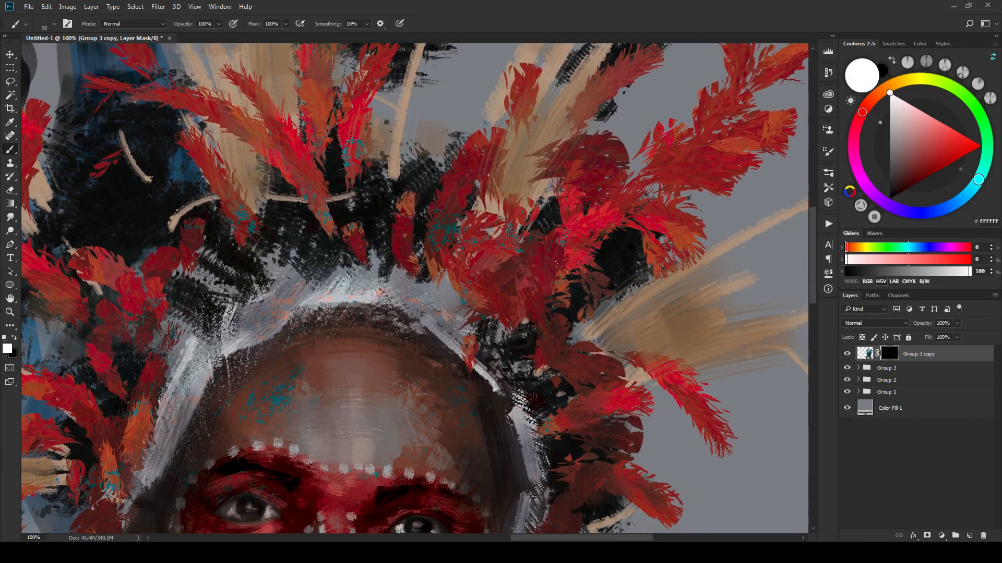
Step: Reveal teal accents on the mask across the neck, necklaces, chest and shoulders
drag(572, 348, 575, 266)
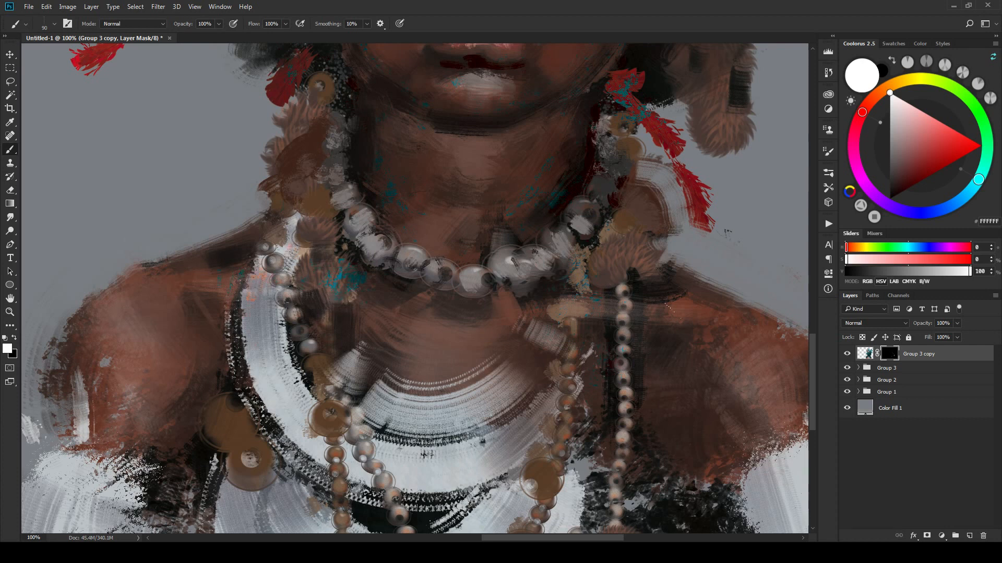
scroll(417, 282, down, 3)
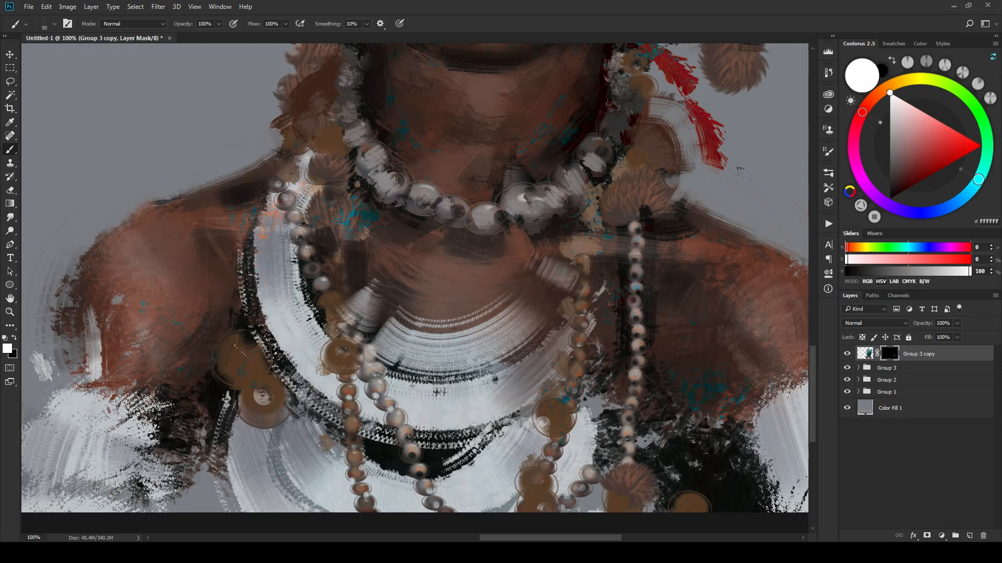
scroll(417, 282, up, 15)
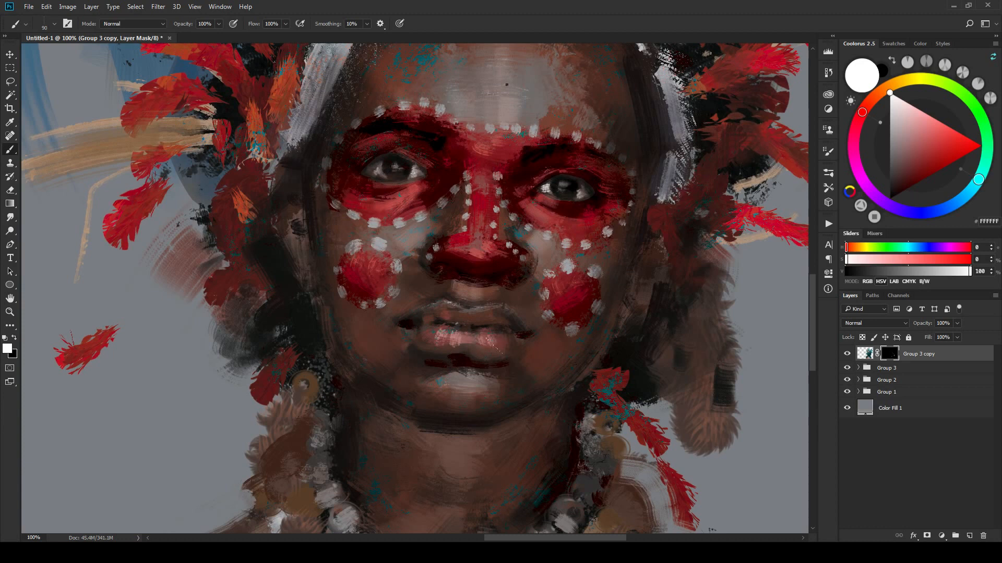
Step: Switch to the EE Sinful Onion #2 brush from the Eric Elwell - Painterly set
right_click(724, 181)
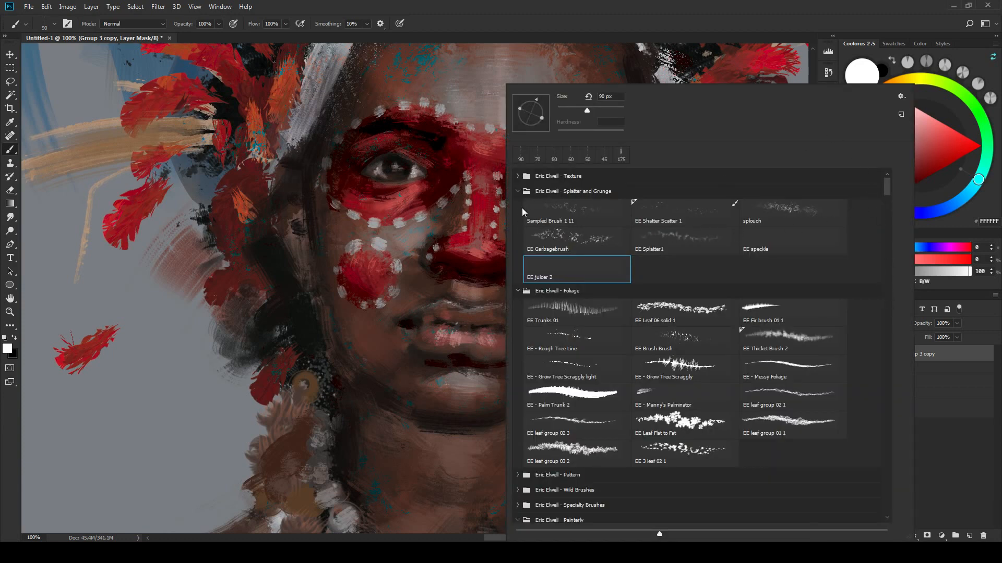
click(518, 194)
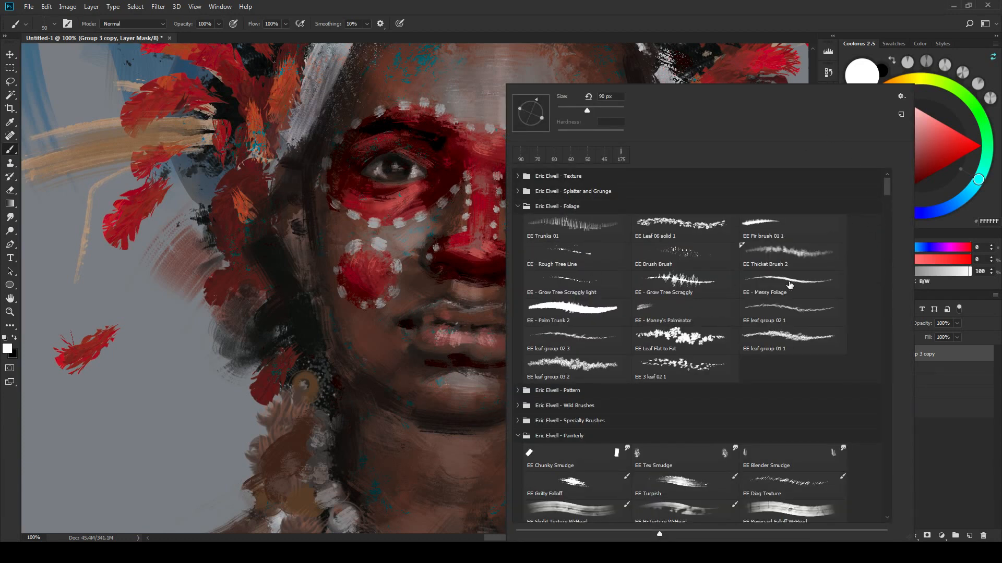
scroll(886, 196, down, 10)
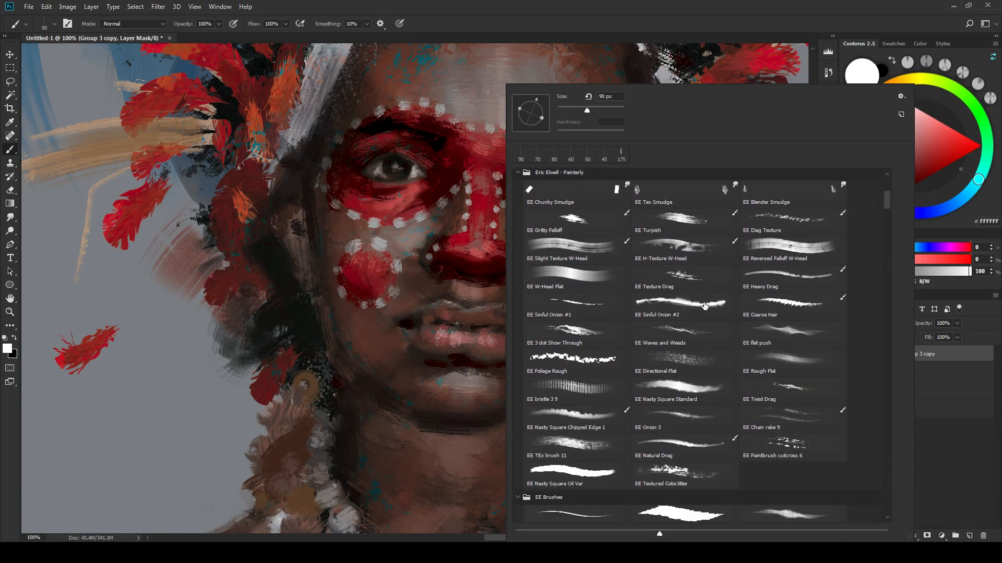
click(687, 302)
key(Escape)
Step: Try to reveal a stronger teal stroke beneath the eye on the viewer's left using the 100 px brush
mouse_move(548, 392)
mouse_down()
mouse_move(597, 367)
mouse_move(605, 375)
mouse_up()
mouse_move(508, 245)
mouse_down()
mouse_move(507, 276)
mouse_move(489, 281)
mouse_up()
scroll(491, 280, up, 2)
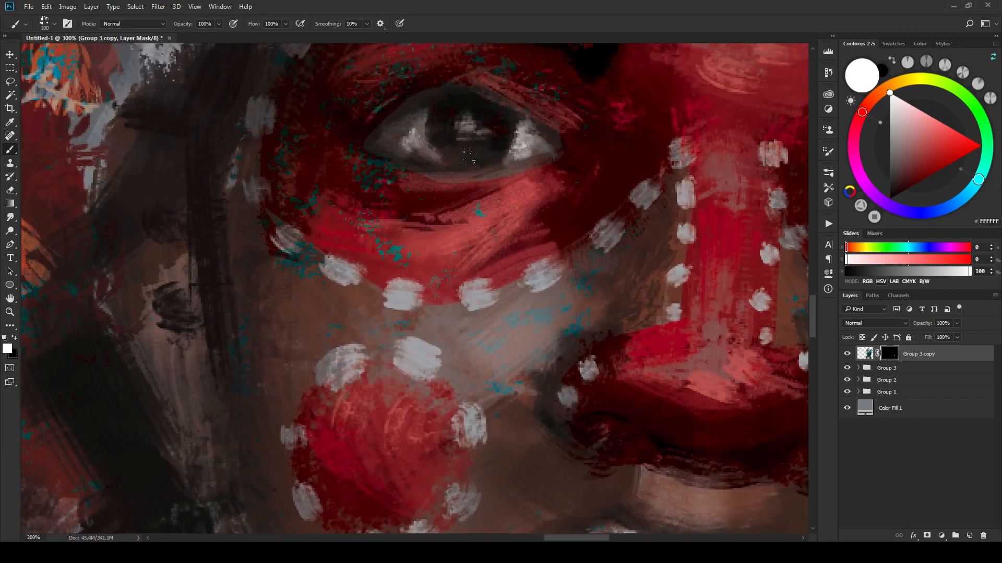
drag(323, 219, 558, 208)
mouse_move(595, 302)
mouse_down()
mouse_move(563, 335)
mouse_move(509, 357)
mouse_up()
scroll(603, 434, down, 5)
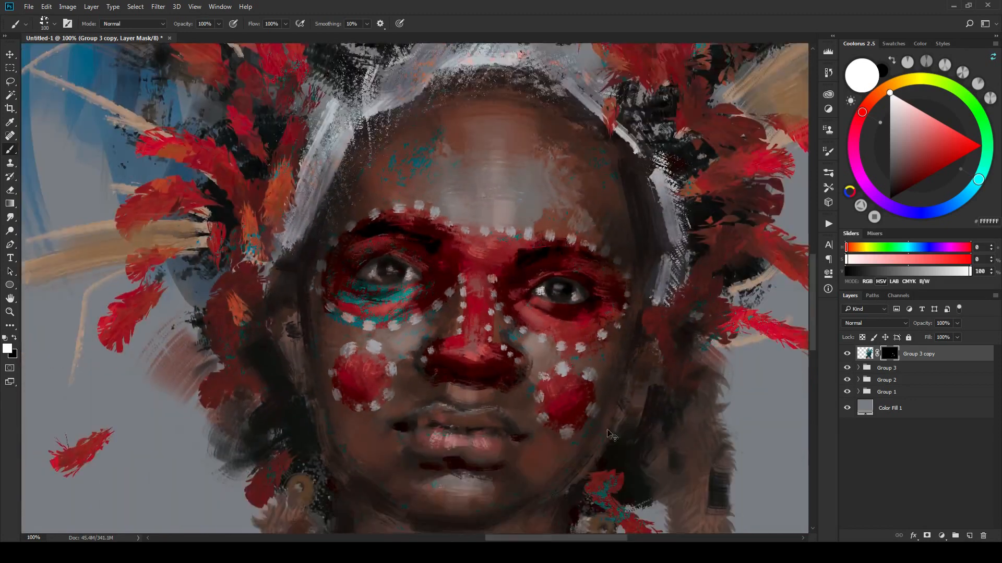
Step: Add small teal accents around the nose through the mask with a 60 px brush, keeping white as the painting color
scroll(603, 436, down, 3)
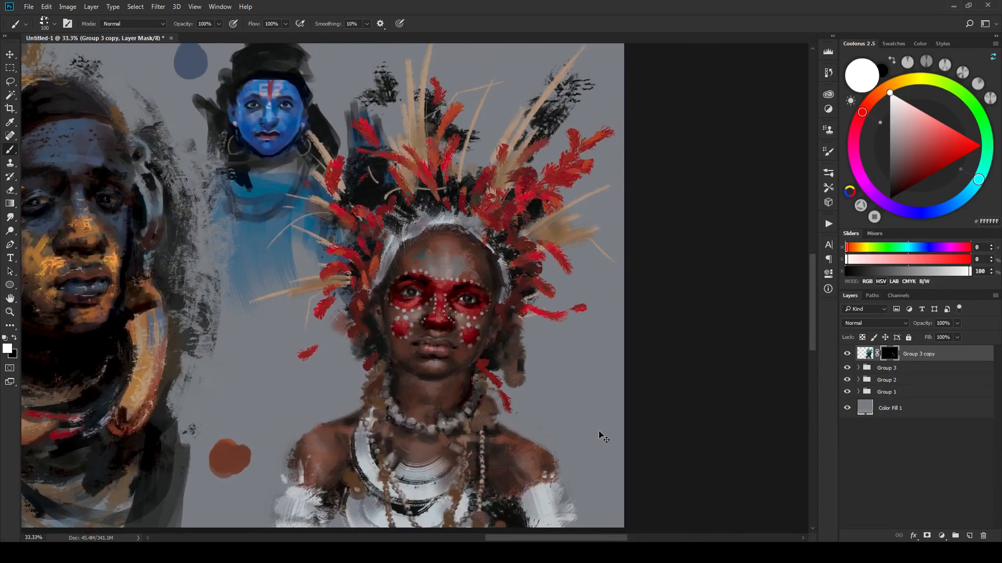
scroll(600, 436, up, 2)
drag(561, 406, 574, 334)
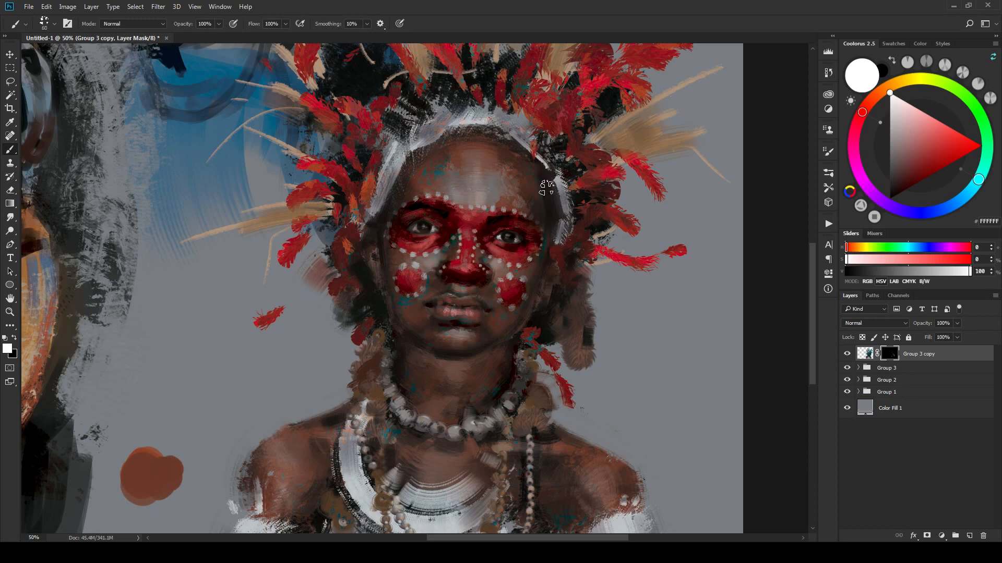
key(x)
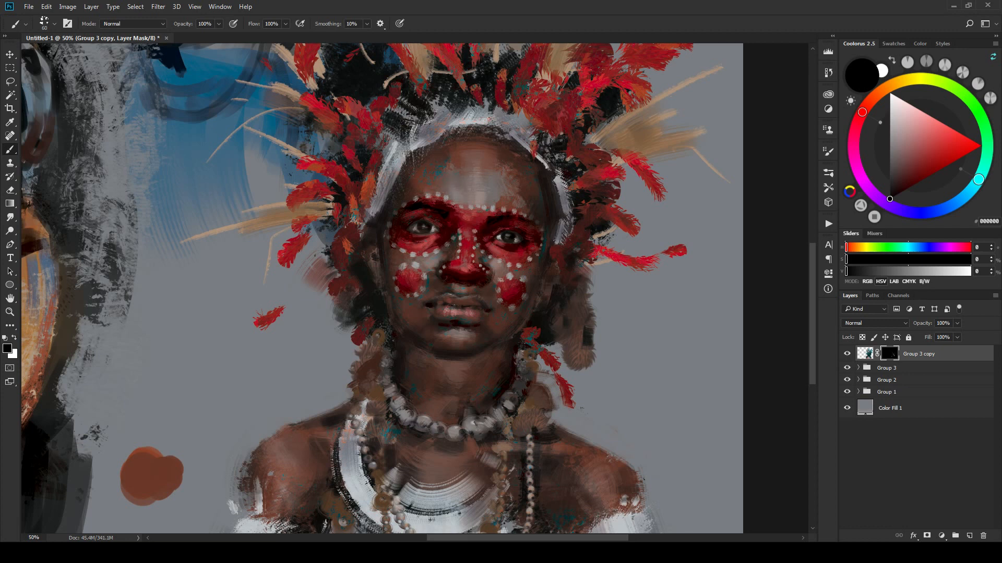
key(x)
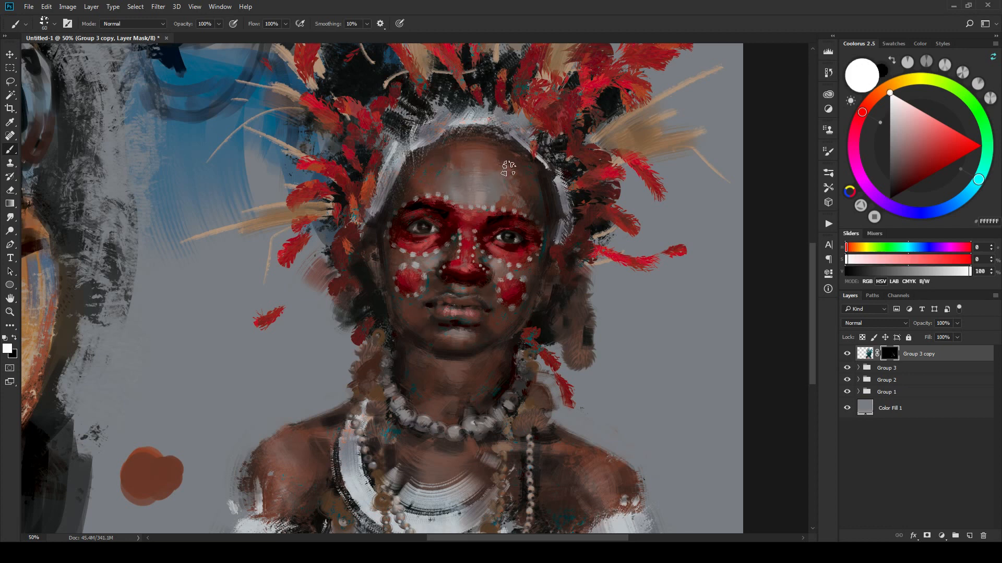
Step: Reveal teal accents on the forehead and temple through the Group 3 copy mask, alternating white and black to soften the strokes
mouse_move(437, 174)
mouse_down()
mouse_move(450, 147)
mouse_move(436, 177)
mouse_move(445, 148)
mouse_move(414, 175)
mouse_move(424, 174)
mouse_move(419, 158)
mouse_move(418, 176)
mouse_move(439, 169)
mouse_move(444, 186)
mouse_move(442, 151)
mouse_move(434, 184)
mouse_move(431, 162)
mouse_move(440, 195)
mouse_up()
key(x)
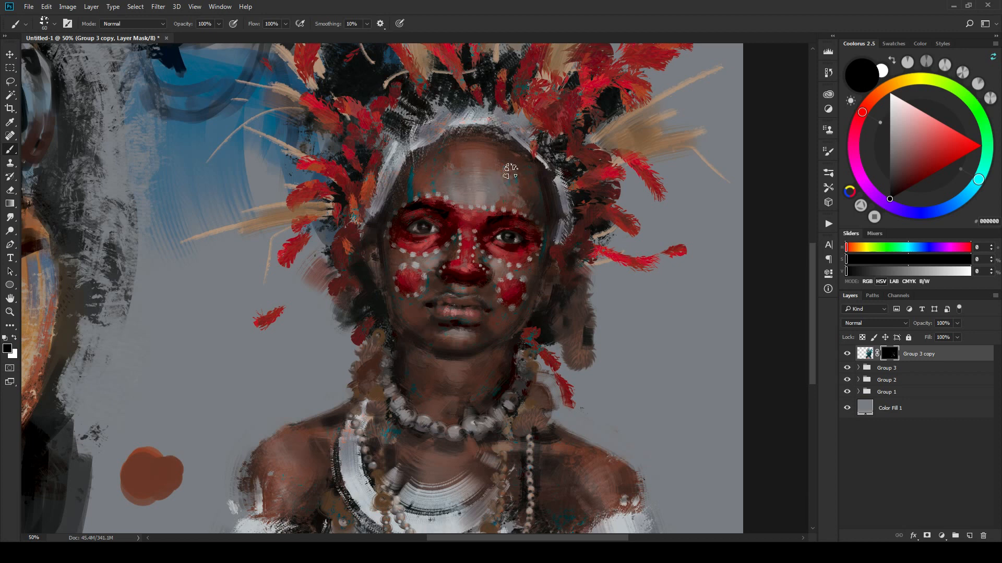
key(x)
key(x)
key(x)
key(x)
key(x)
key(x)
key(x)
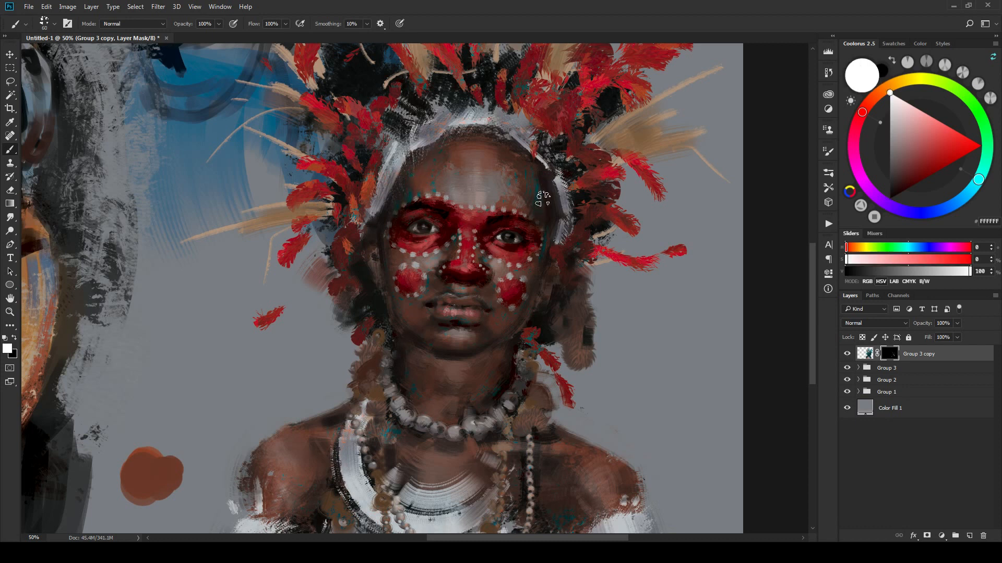
key(x)
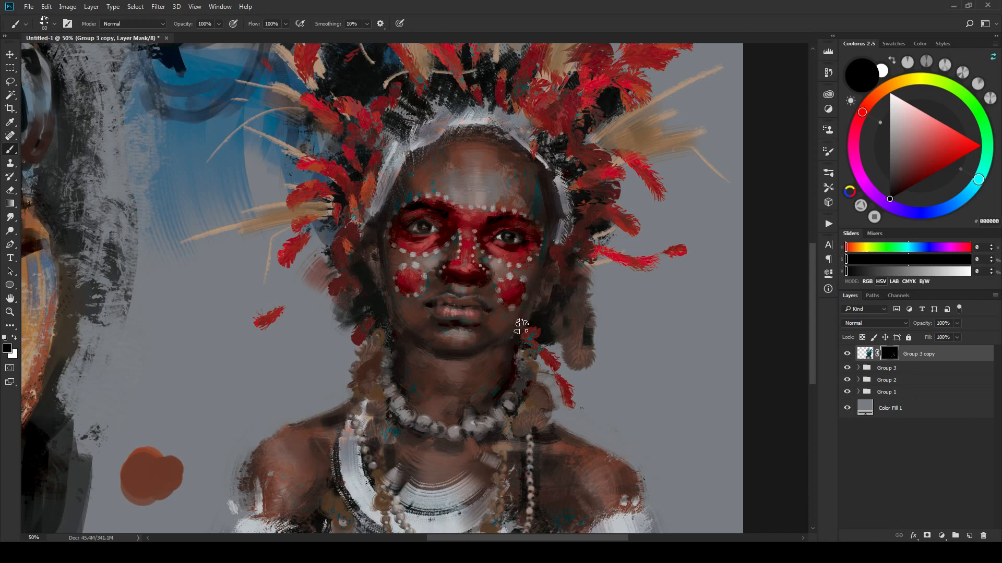
Step: Brush subtle teal variation into the lower cheeks, jawline and chin on the mask, trimming it back with black
key(x)
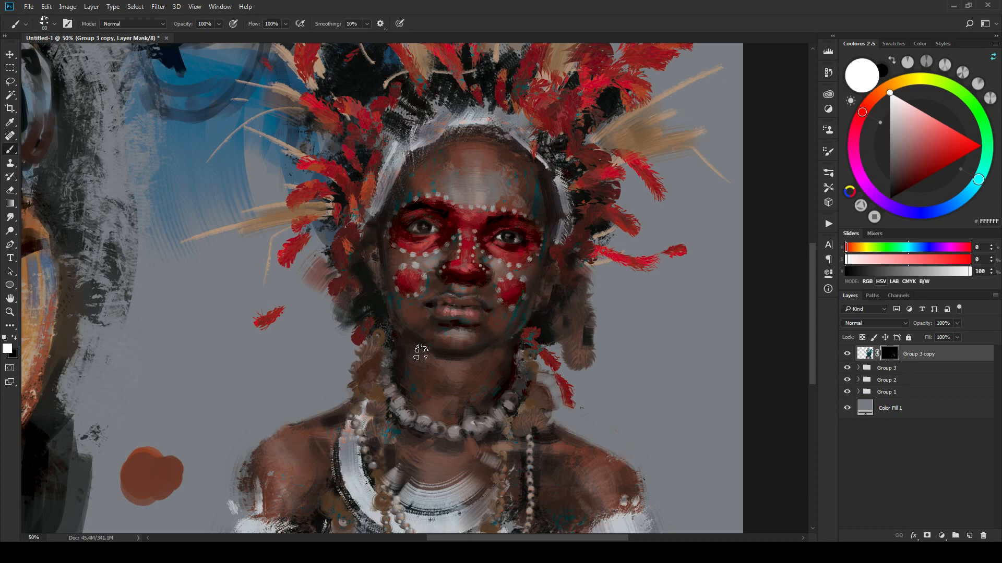
key(x)
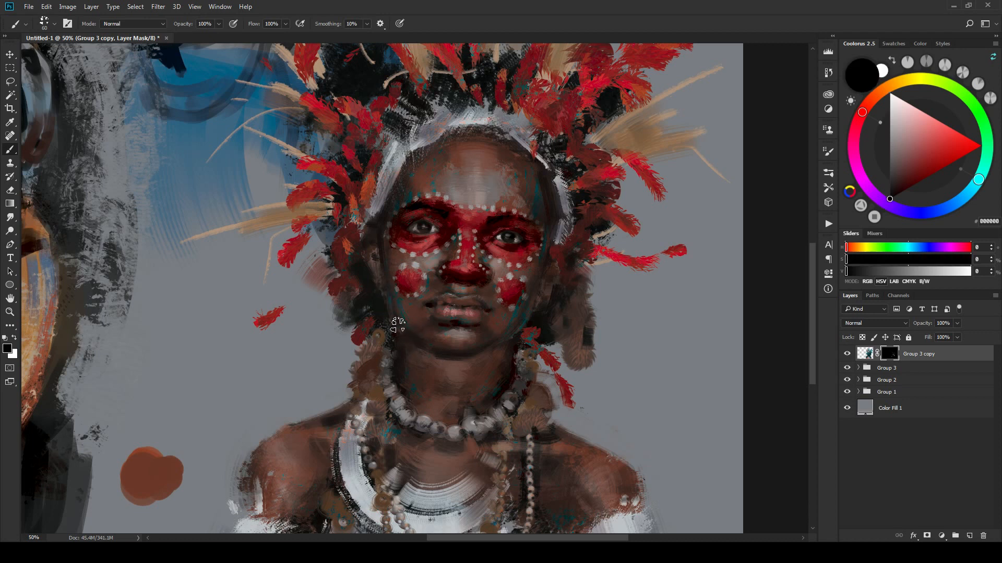
key(x)
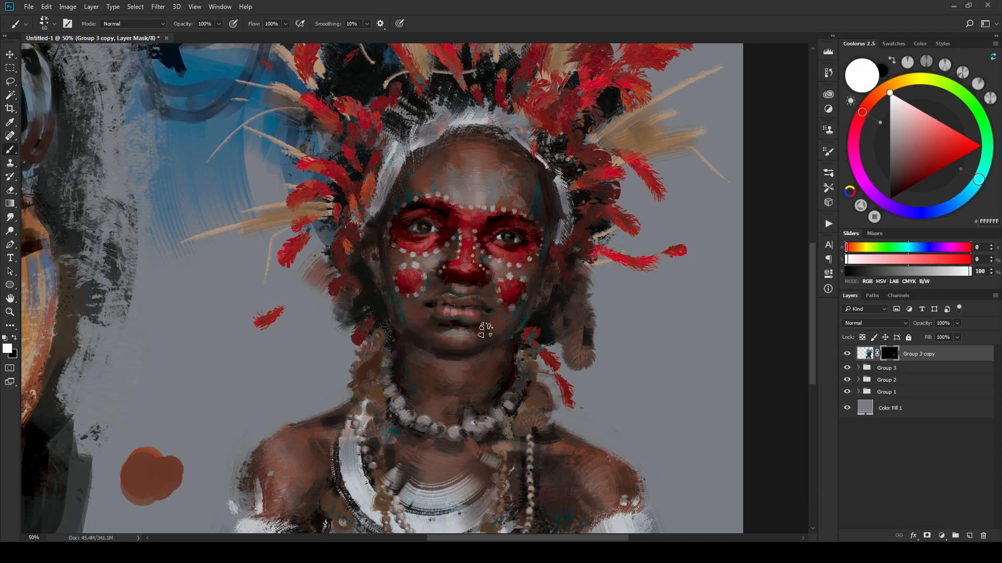
key(x)
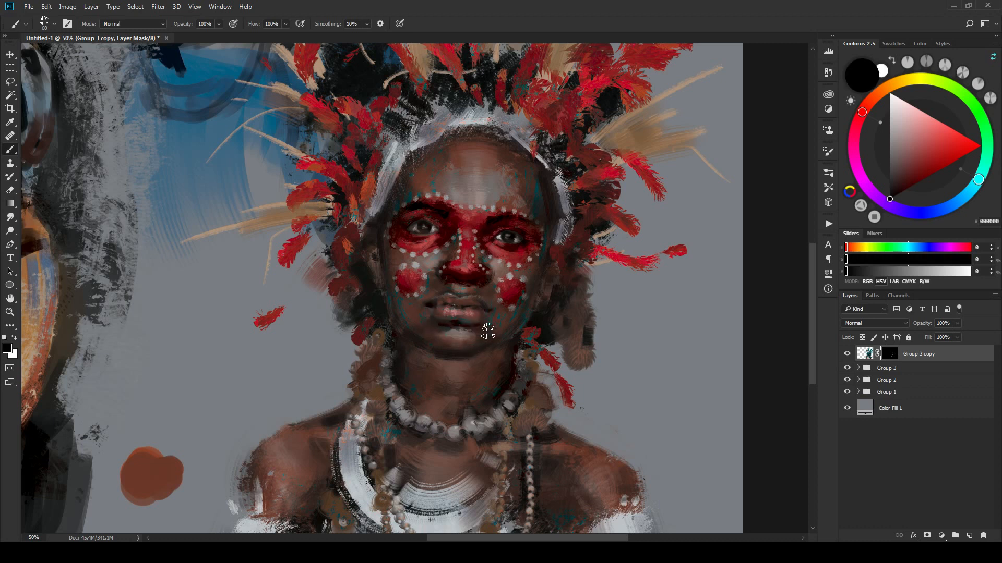
key(x)
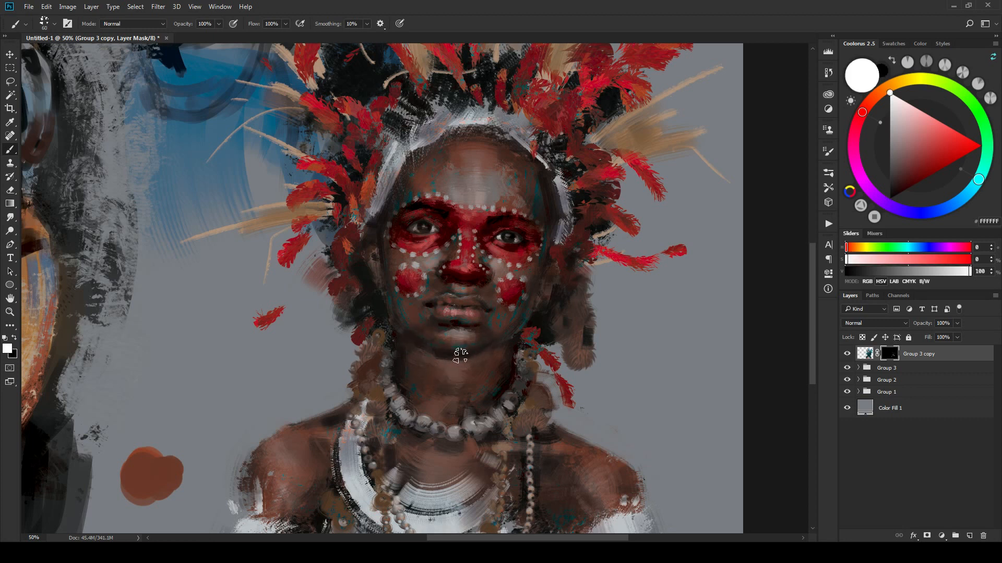
key(x)
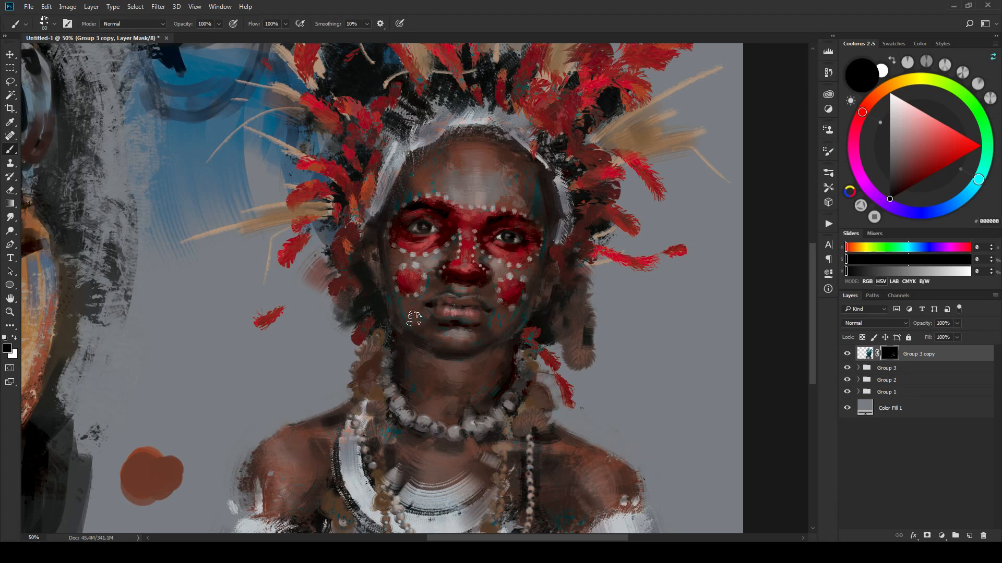
Step: Reveal teal on the shaded side of the neck with white and blend it back with black
key(x)
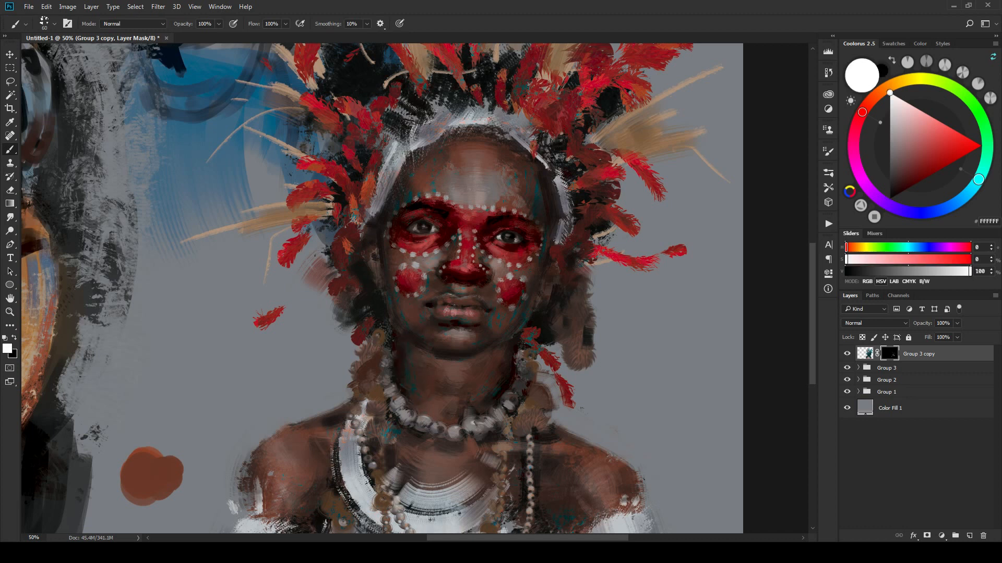
key(x)
key(x)
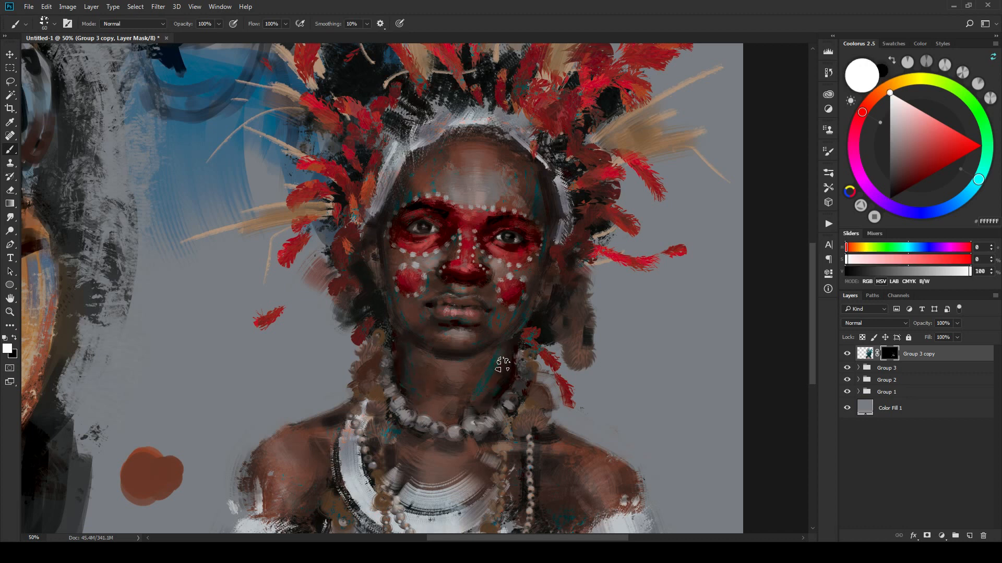
key(x)
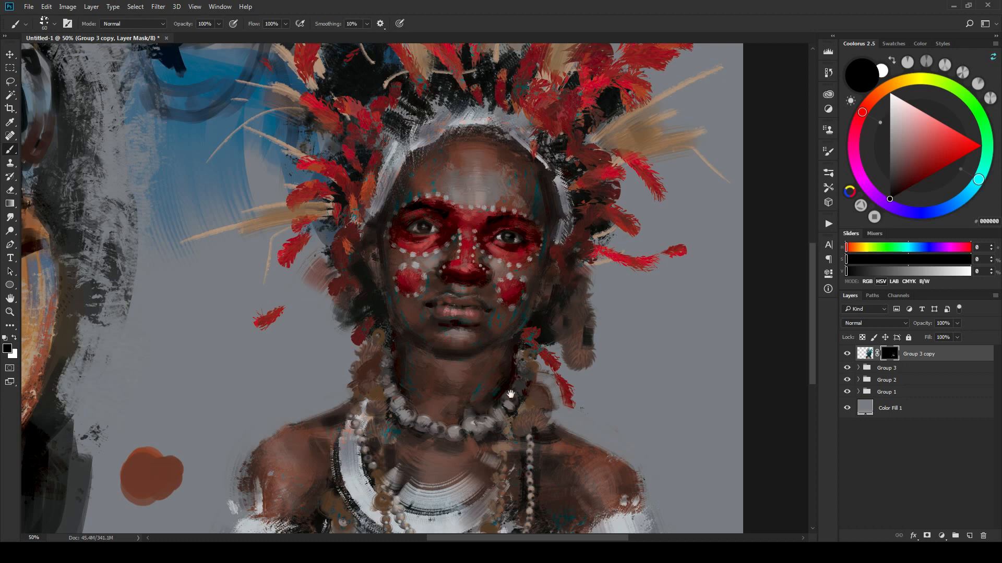
Step: Reveal teal on the hair ornament beside the neck and the shoulder on the viewer's left, masking the shoulder strokes back with black
drag(511, 393, 527, 363)
key(x)
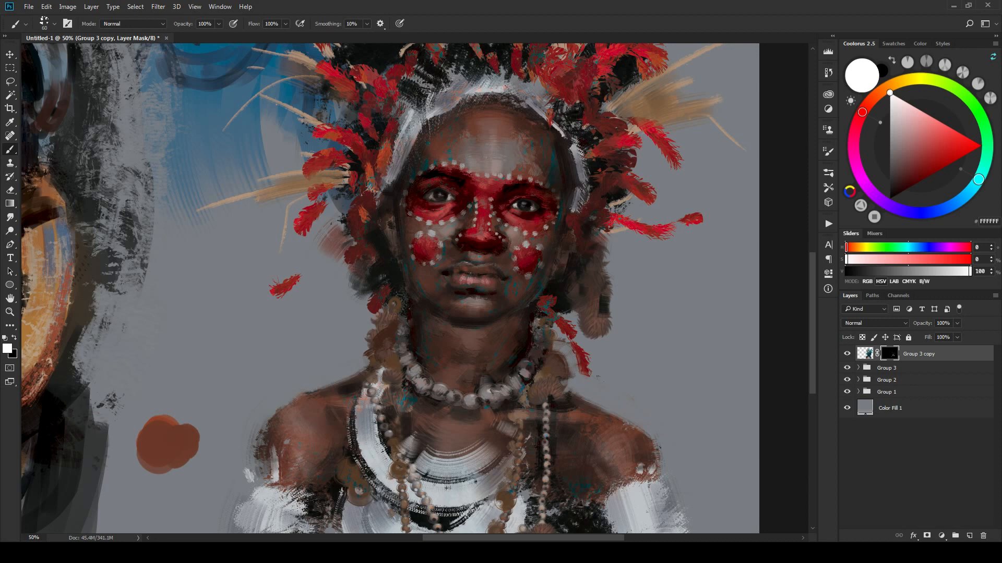
drag(385, 325, 381, 292)
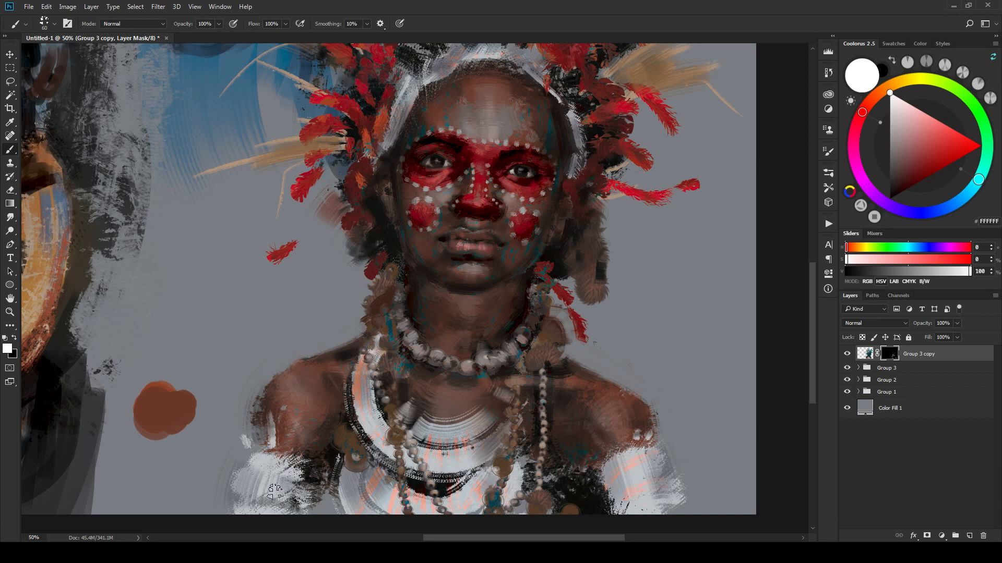
mouse_move(493, 432)
mouse_down()
mouse_move(463, 391)
mouse_move(463, 426)
mouse_up()
mouse_move(229, 388)
mouse_down()
mouse_move(250, 394)
mouse_move(275, 388)
mouse_up()
key(x)
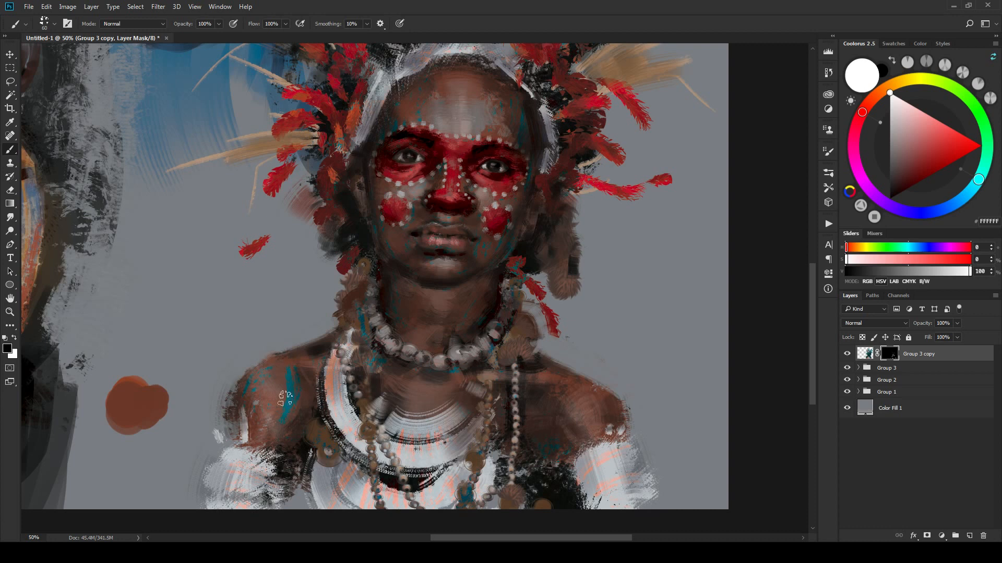
drag(289, 372, 256, 384)
key(x)
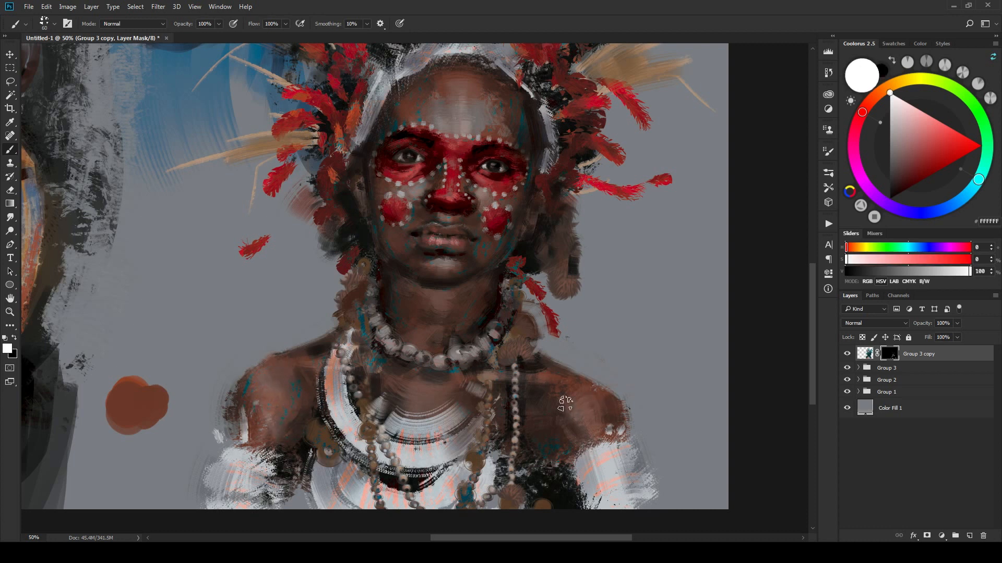
Step: Add teal strokes to the shoulder on the viewer's right through the mask and reduce them with black
mouse_move(575, 406)
mouse_down()
mouse_move(594, 396)
mouse_move(613, 421)
mouse_move(555, 394)
mouse_up()
key(x)
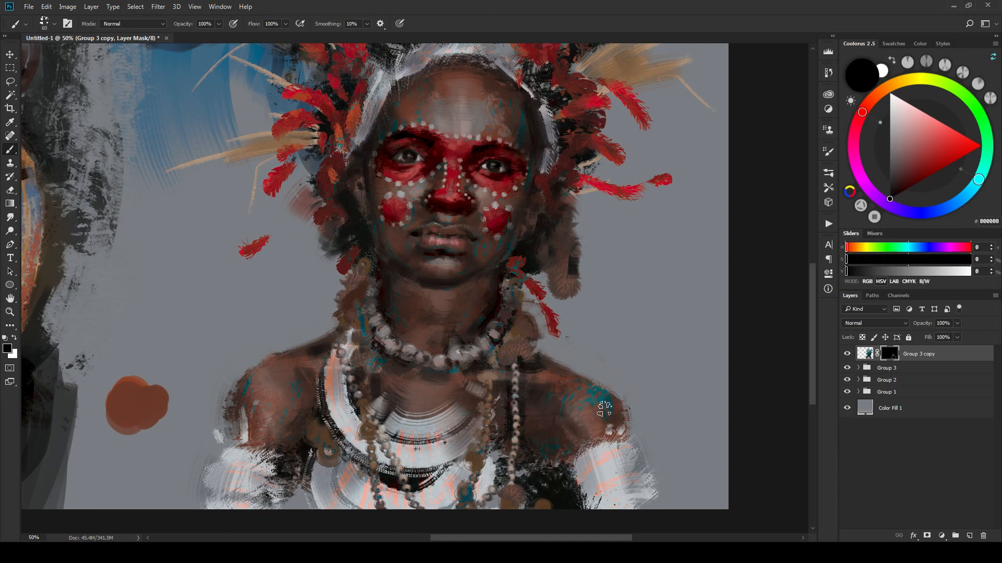
key(x)
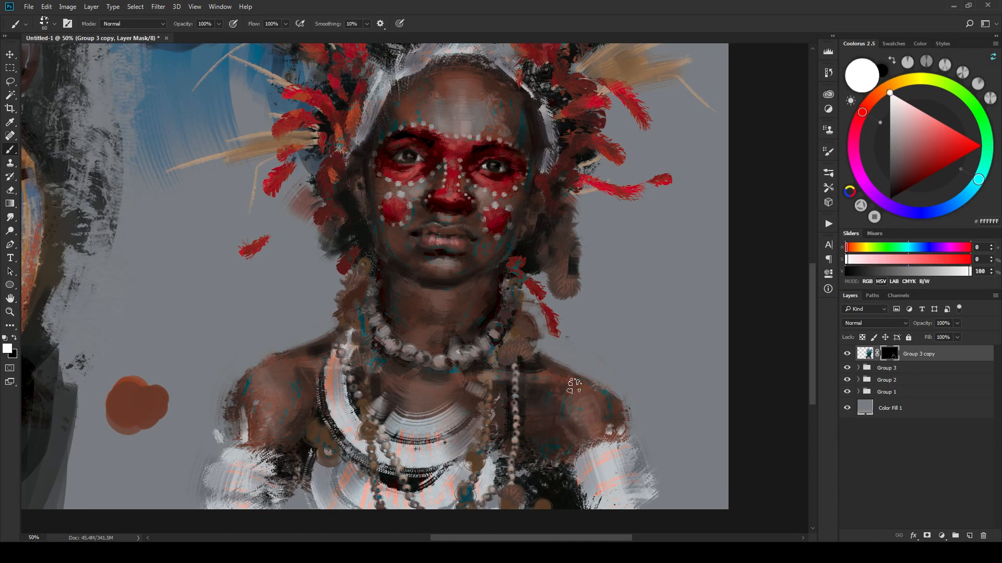
Step: Mask back the teal on the ornaments beside the neck and on the hanging necklace beads using black
key(x)
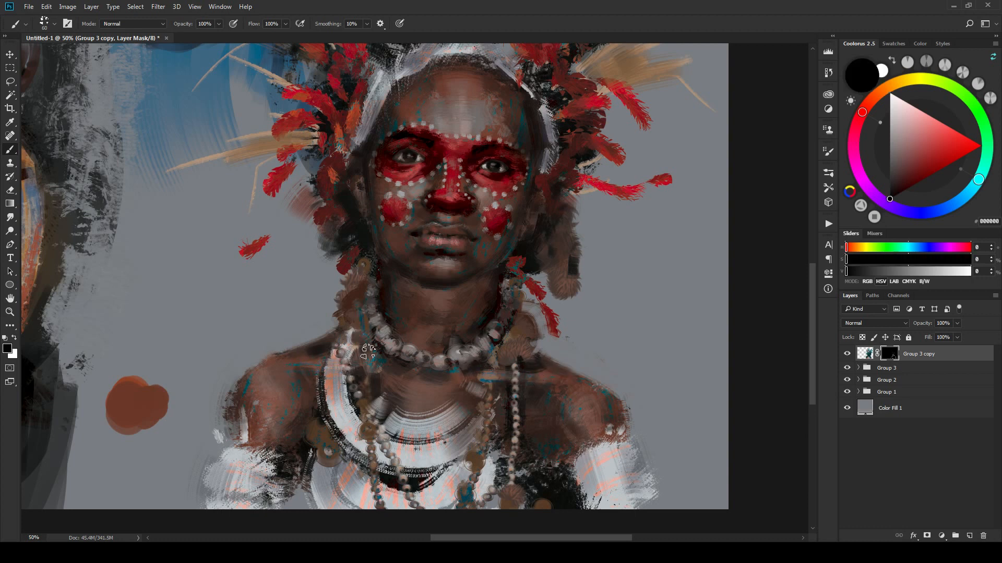
scroll(577, 365, up, 3)
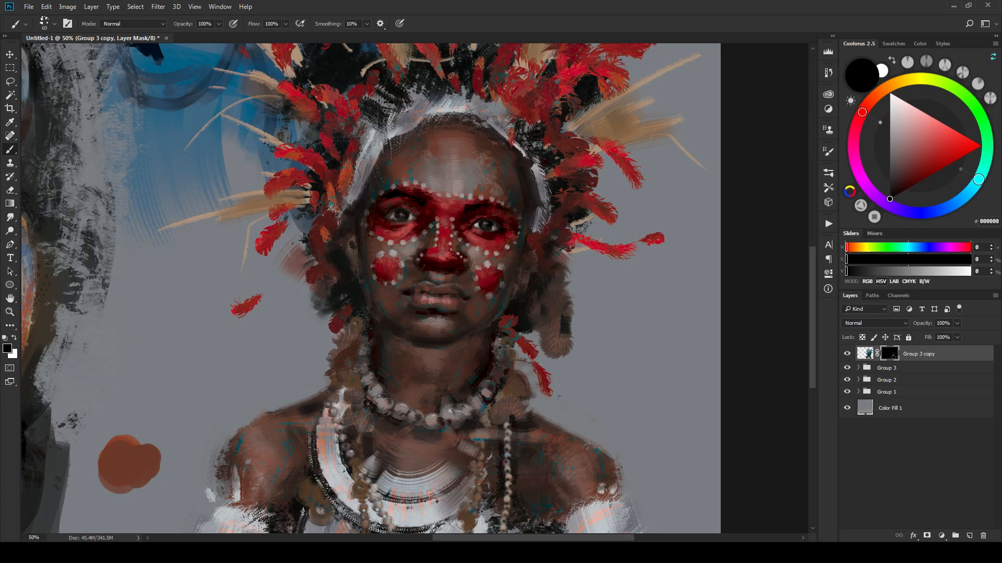
scroll(409, 306, down, 4)
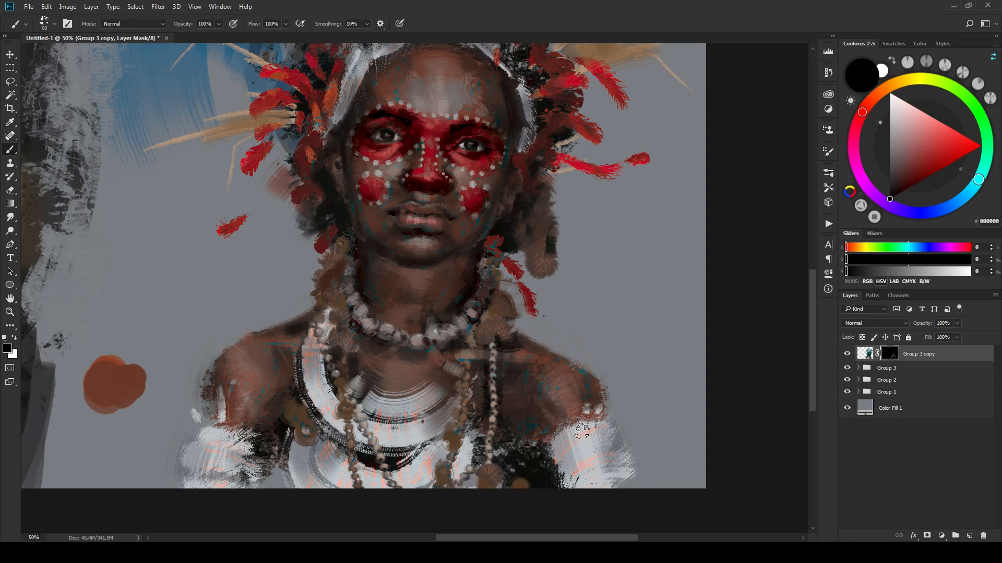
drag(554, 281, 575, 355)
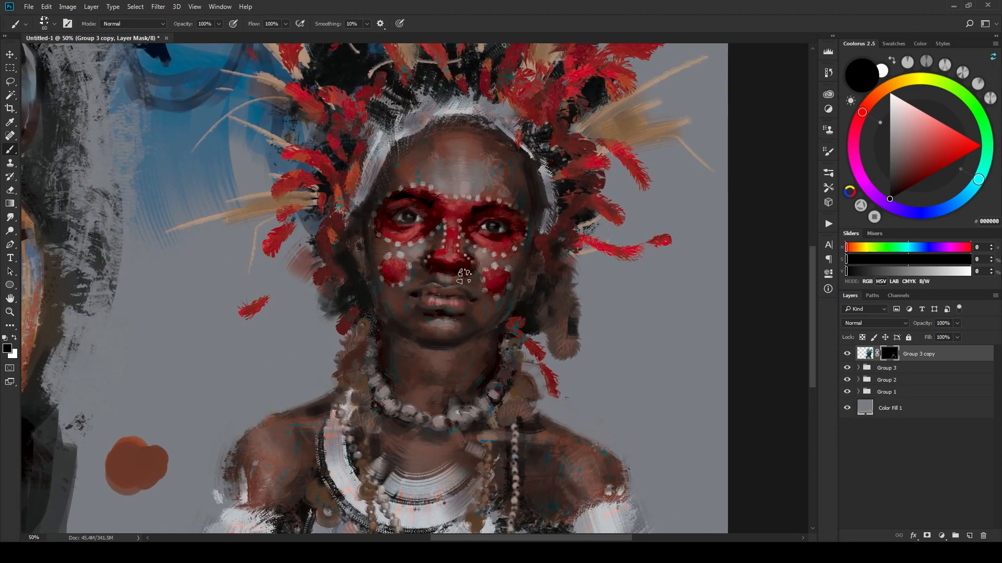
Step: Reveal teal beside the nose and above the upper lip in white, softening it with black
key(x)
mouse_move(425, 270)
mouse_down()
mouse_move(472, 274)
mouse_move(420, 270)
mouse_move(421, 292)
mouse_up()
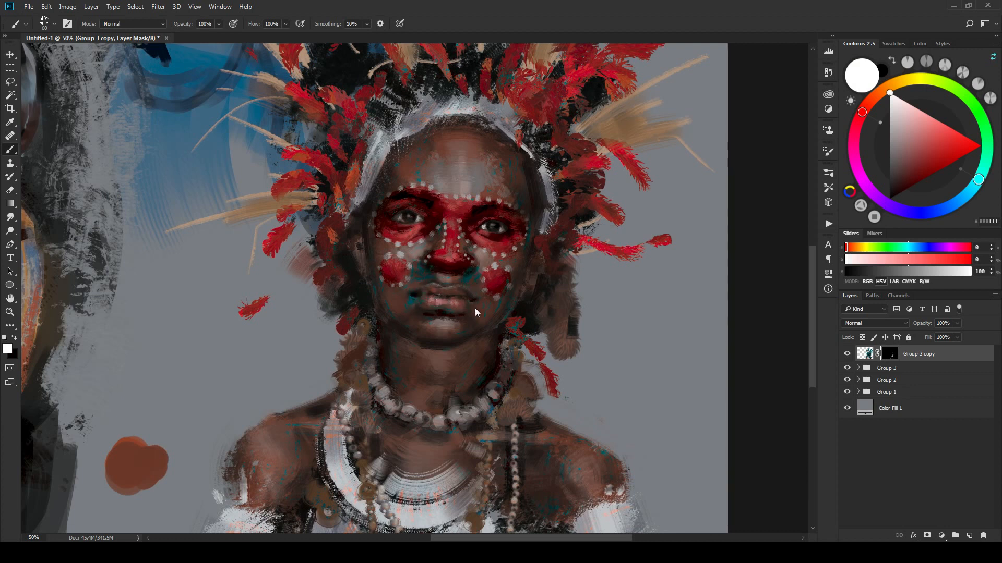
key(x)
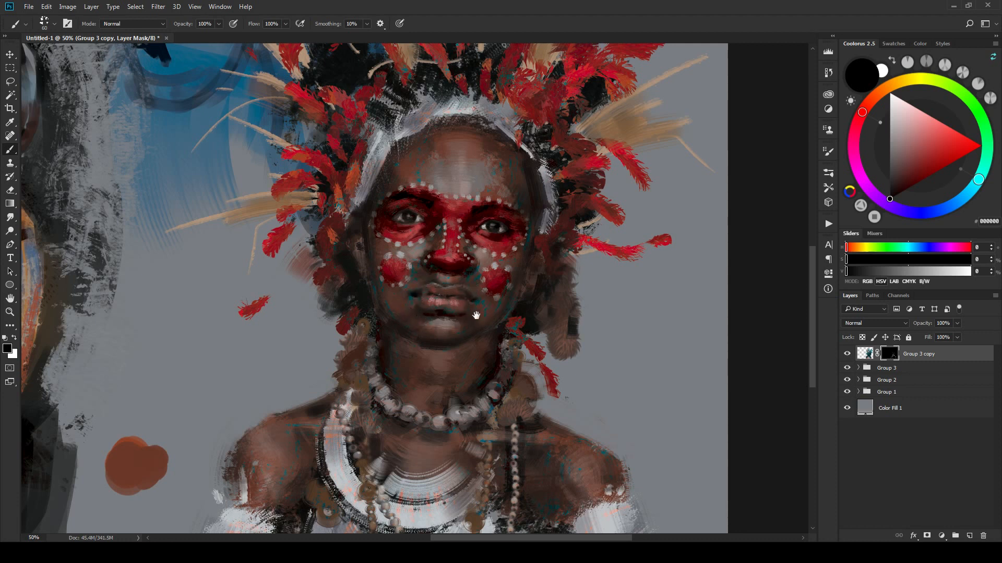
Step: Build up broken teal accents around the mouth and lower cheeks on the mask, alternating white and black
drag(474, 314, 473, 325)
key(x)
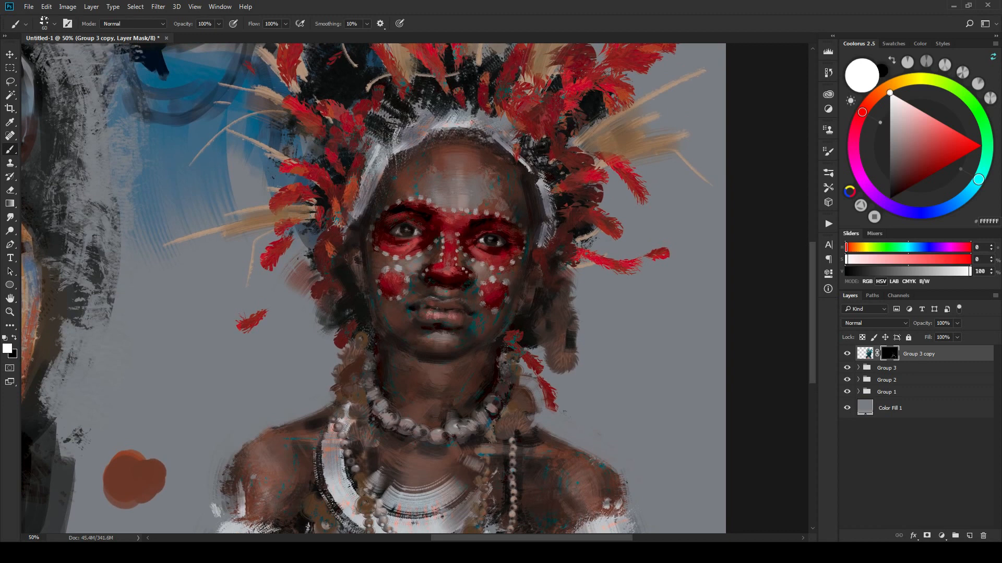
key(x)
key(x)
key(x)
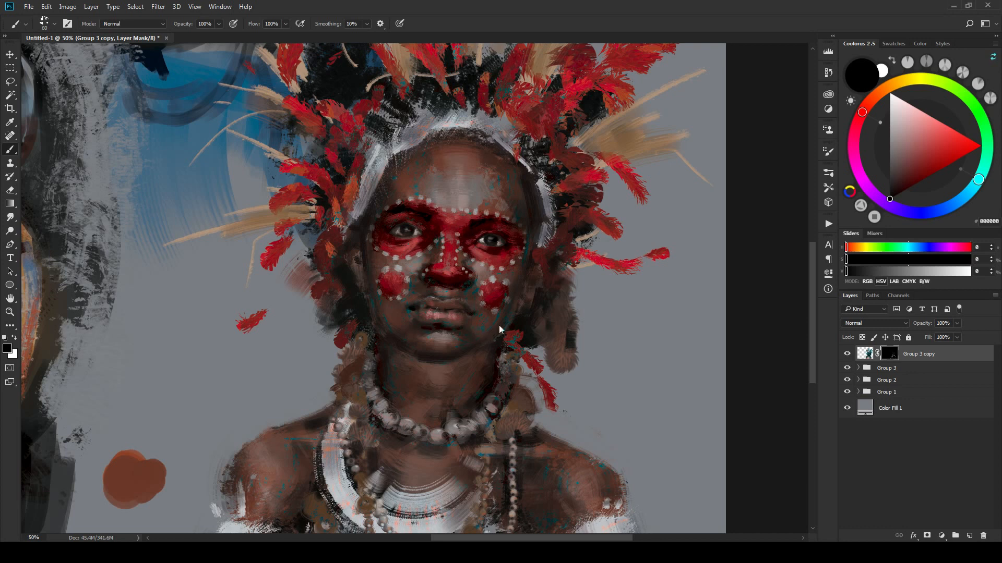
key(x)
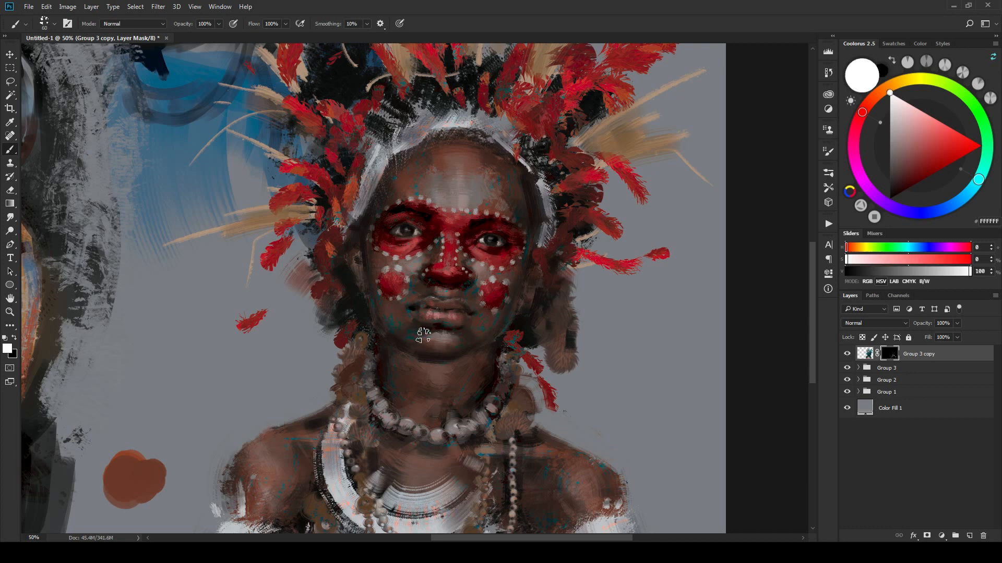
key(x)
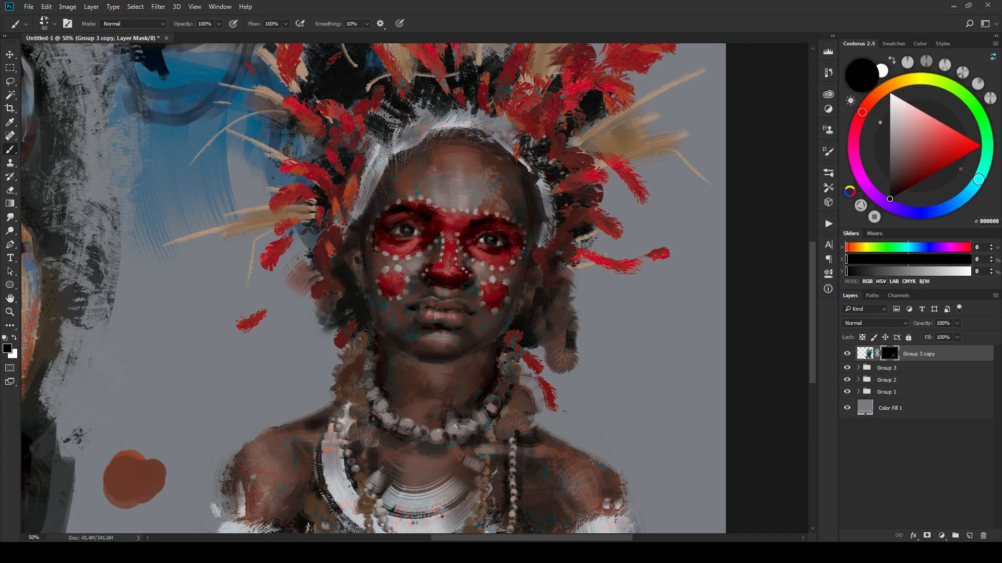
Step: Reveal teal patches on both cheeks beneath the eyes and break them up with black on the mask
drag(465, 235, 469, 260)
key(x)
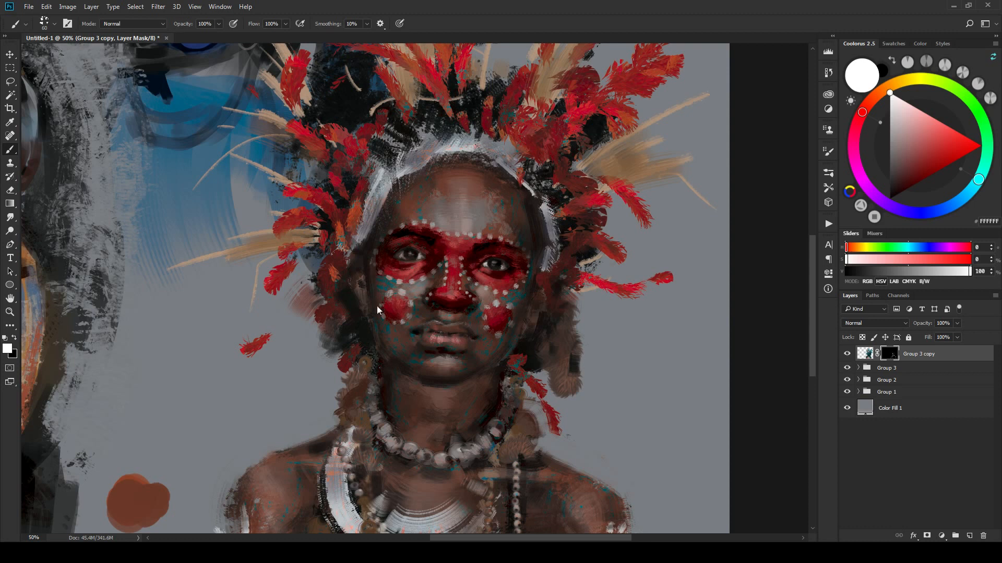
key(x)
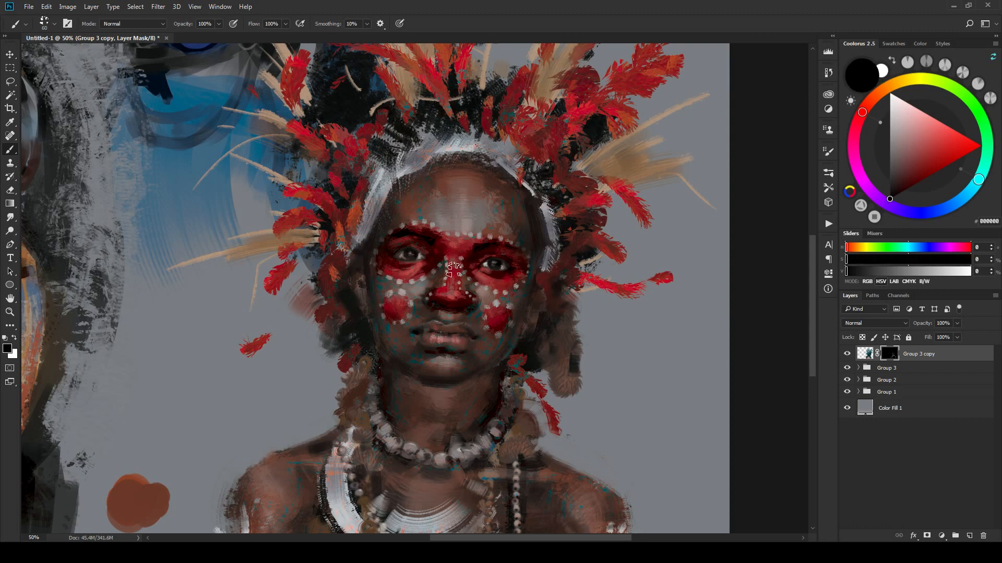
key(x)
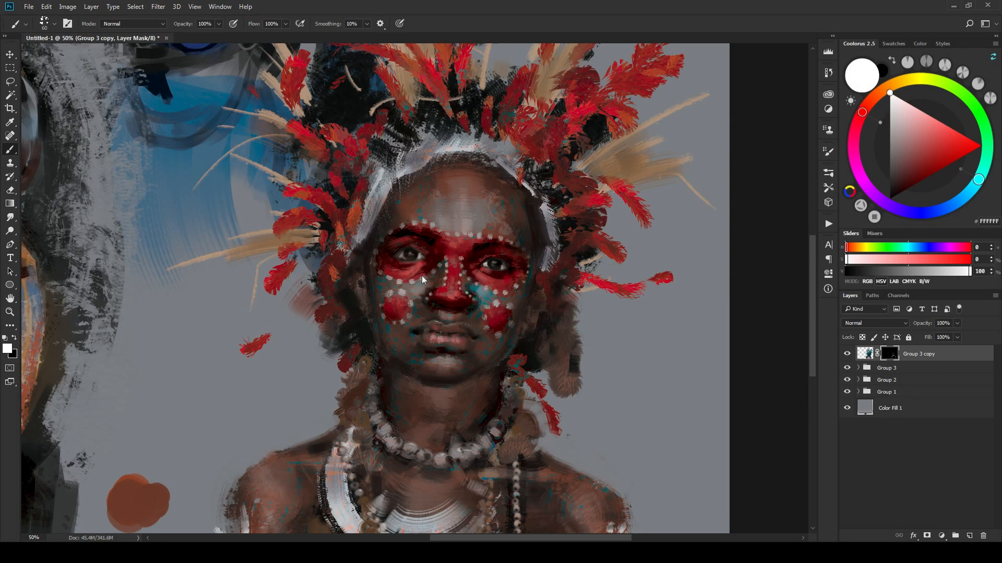
key(x)
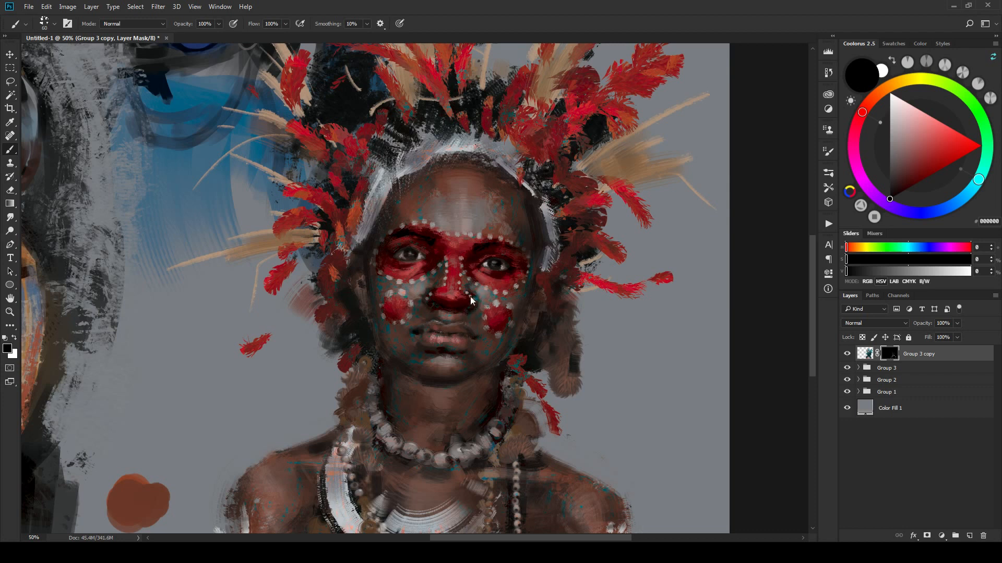
Step: Reveal teal accents on the painted dots along the brow and nose bridge and on the center of the forehead
drag(474, 325, 485, 360)
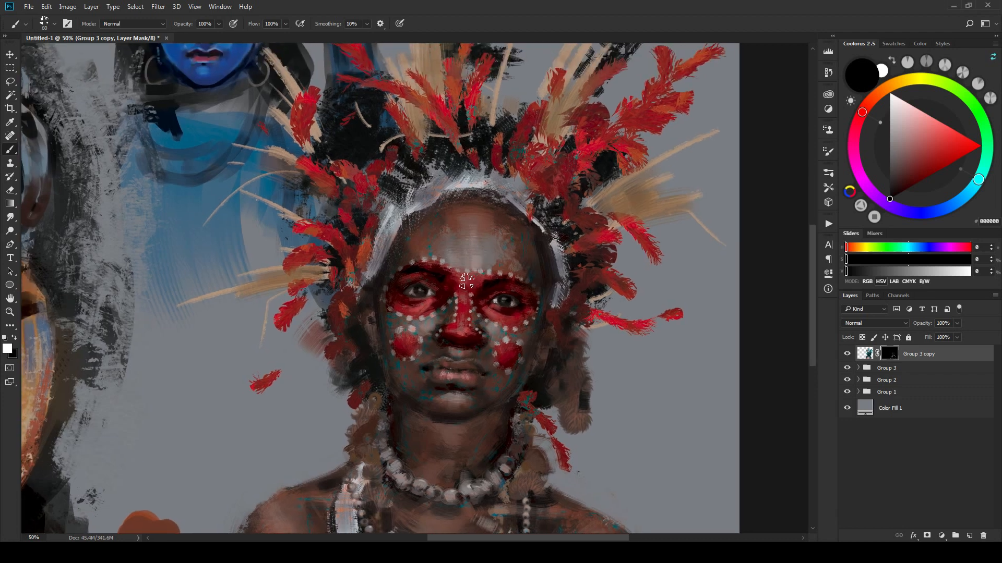
key(x)
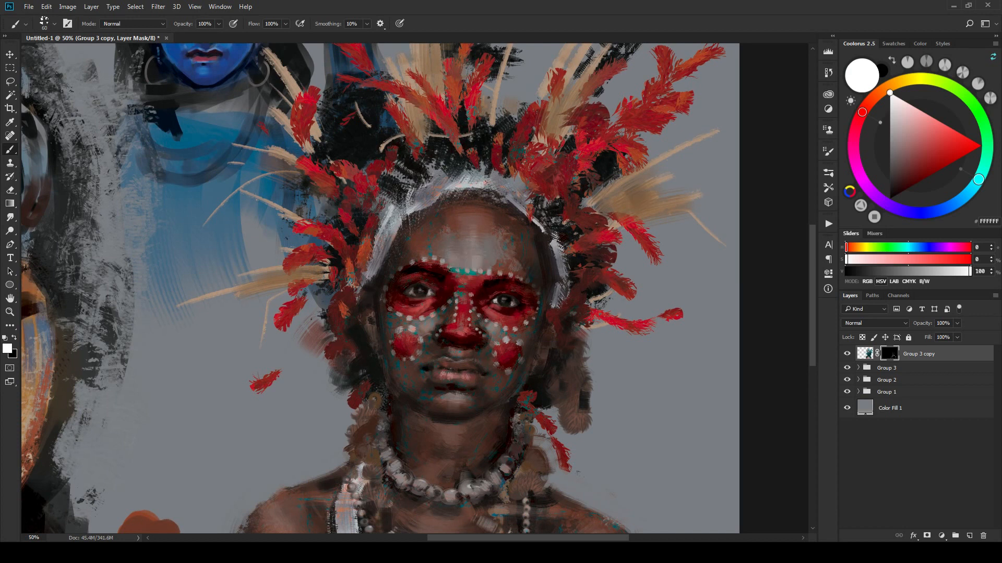
key(x)
key(x)
key(x)
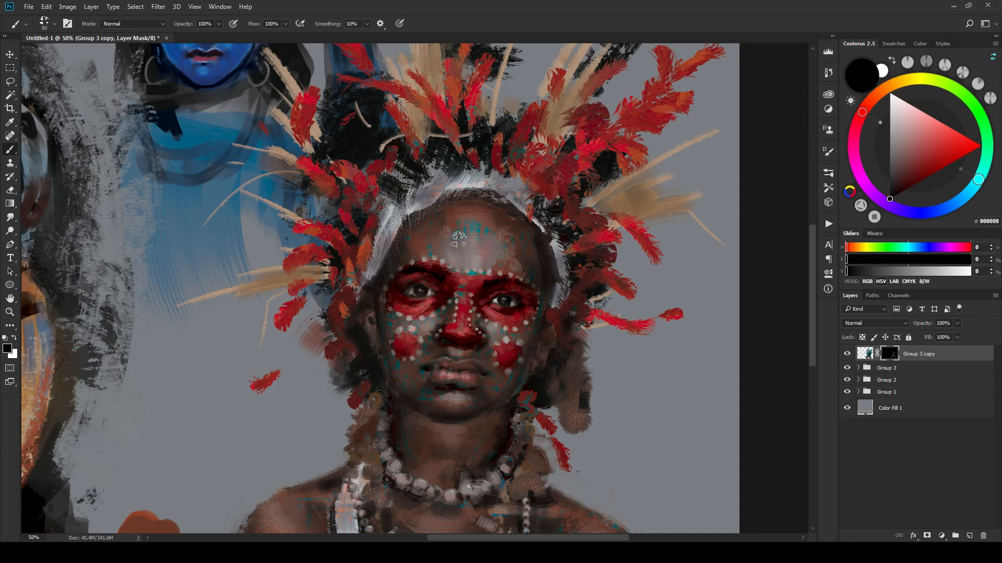
Step: Reveal teal across the upper forehead just below the headband in white, breaking it up with black on the mask
key(x)
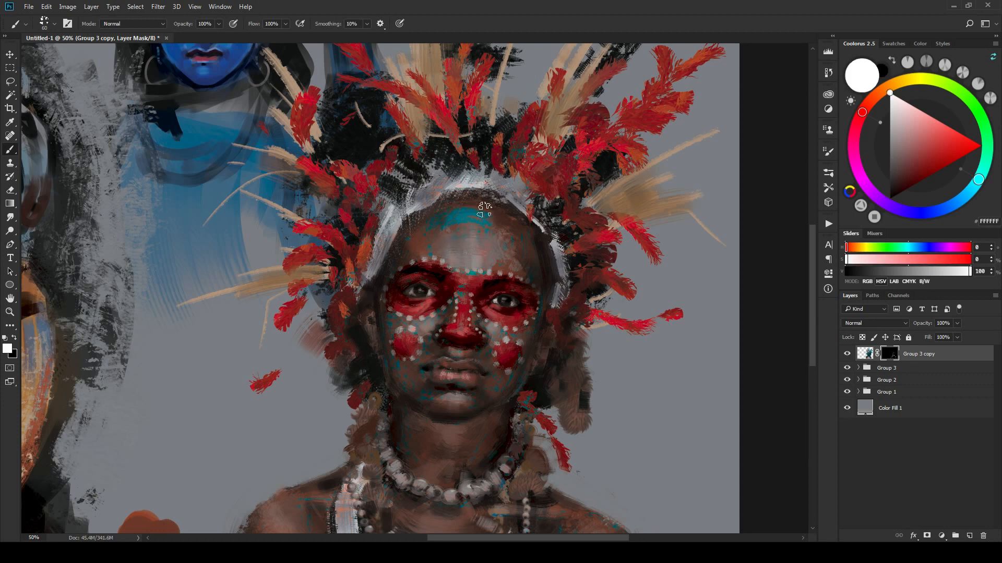
key(x)
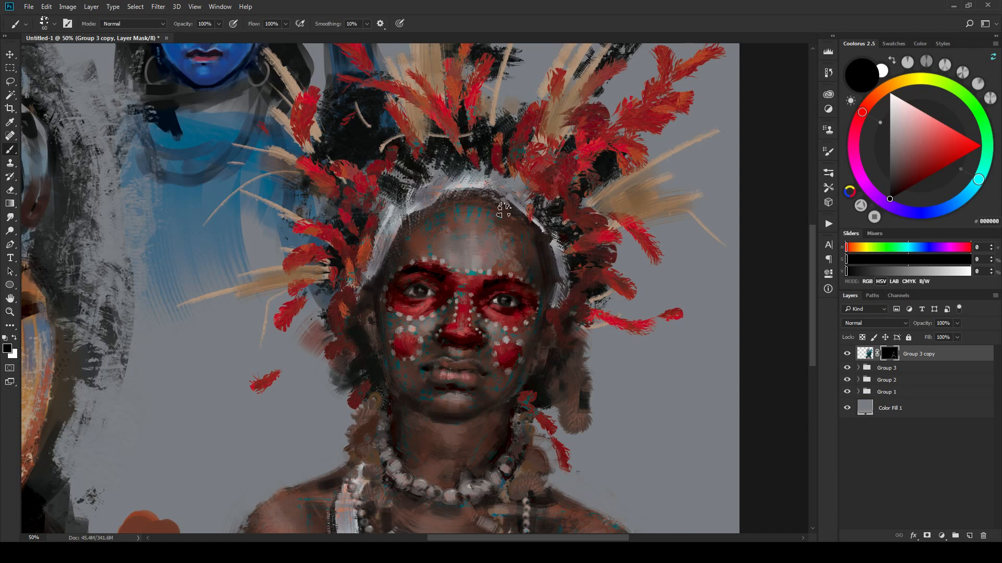
drag(569, 116, 572, 111)
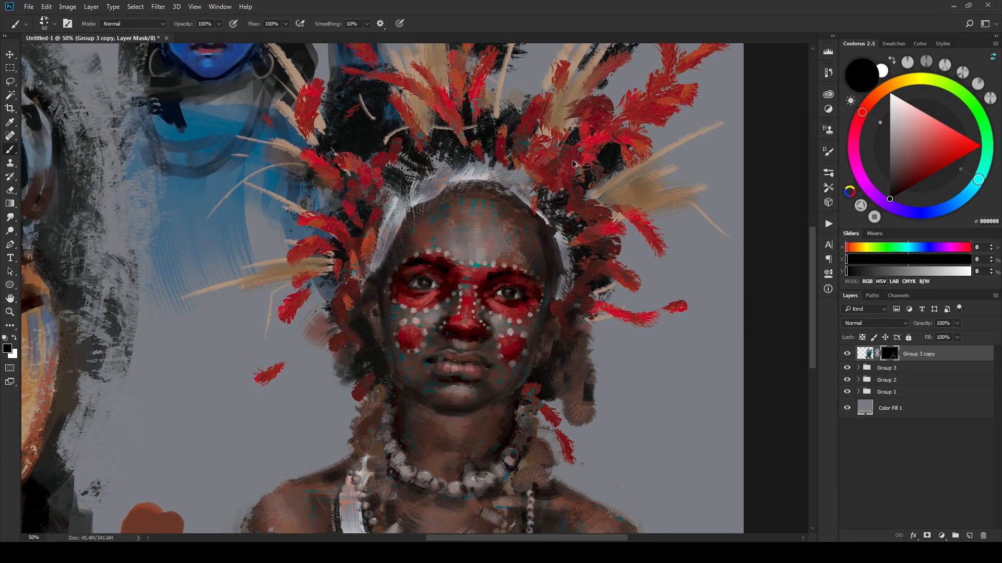
drag(501, 168, 496, 146)
Step: Reveal teal among the dark feathers on both sides of the headband and soften the patches with black on the mask
key(x)
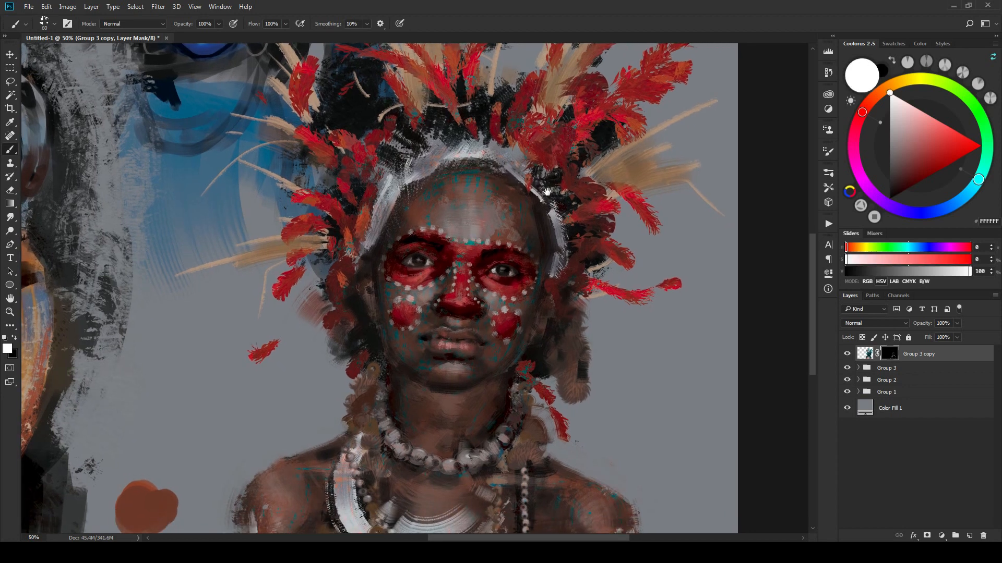
drag(547, 192, 545, 230)
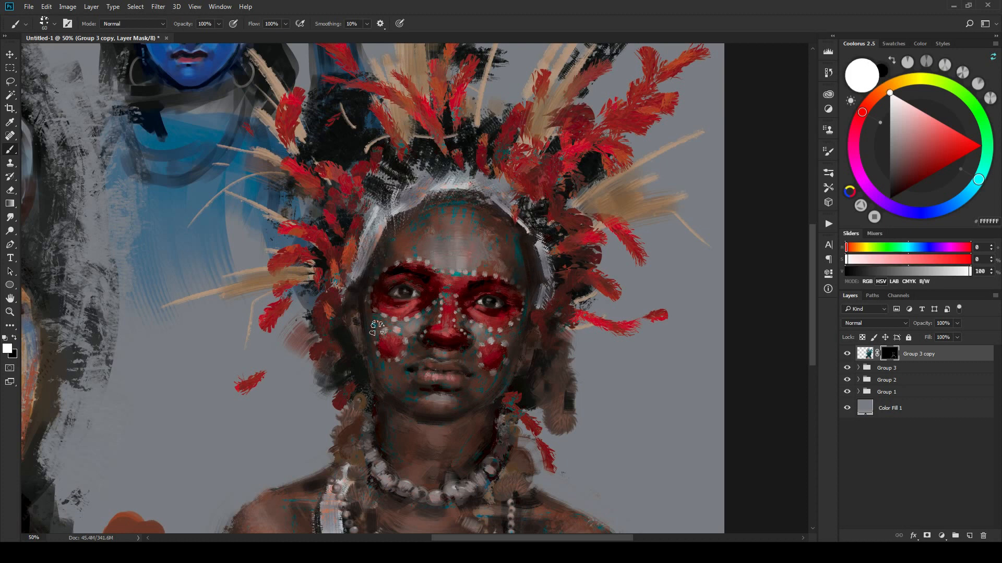
scroll(443, 339, up, 2)
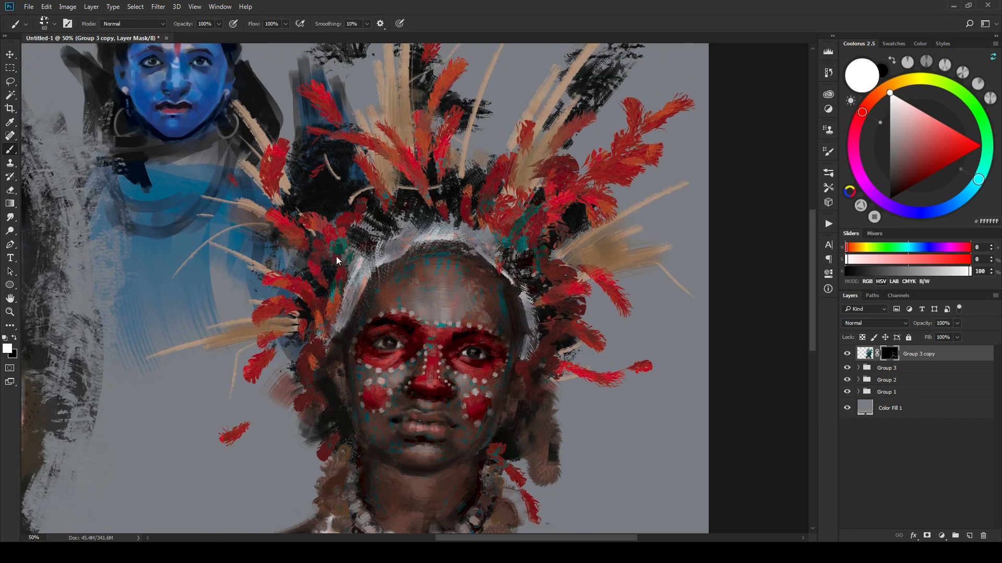
key(x)
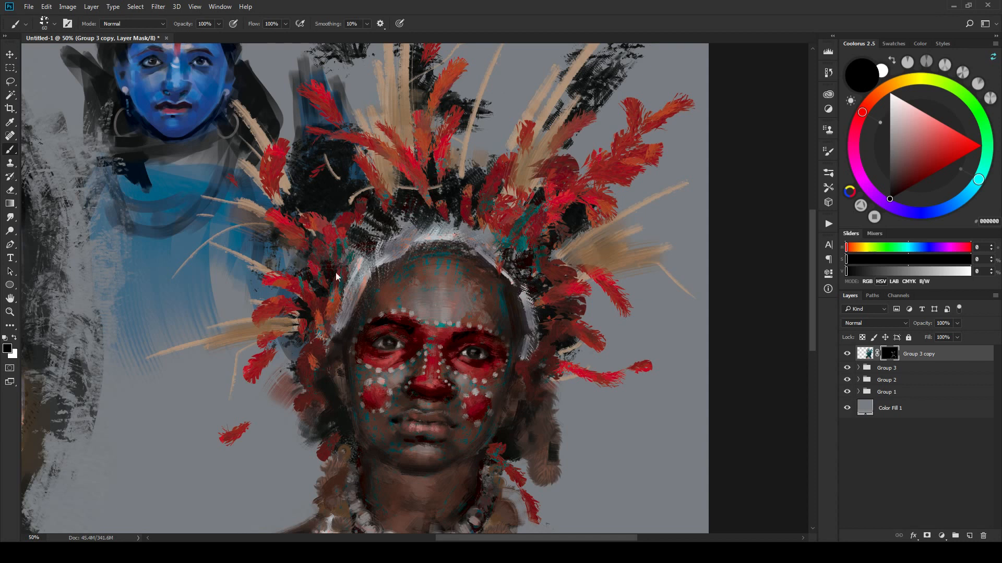
key(x)
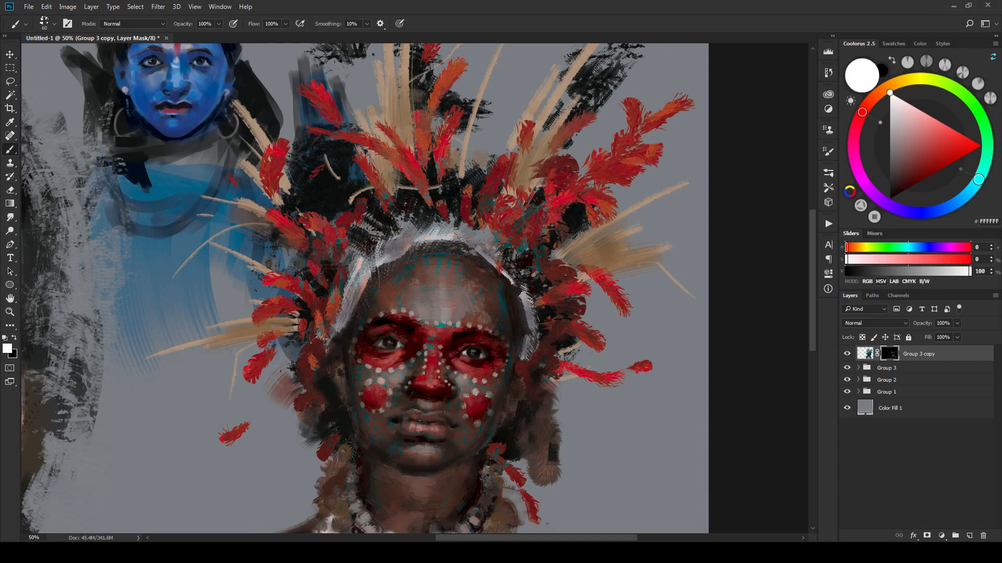
Step: Brush teal streaks along the long red feathers on the right-hand side of the headdress, alternating white and black
drag(542, 225, 581, 182)
key(x)
drag(548, 219, 583, 198)
key(x)
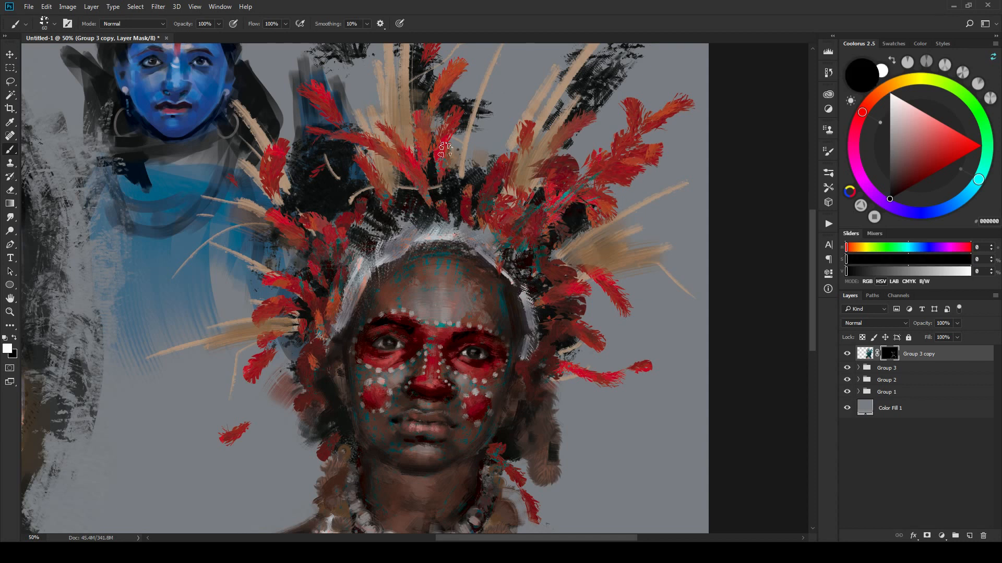
Step: Add broken teal accents to the red feathers above the center of the headband, alternating white and black on the mask
key(x)
mouse_move(438, 133)
mouse_down()
mouse_move(441, 169)
mouse_move(439, 100)
mouse_move(428, 206)
mouse_move(357, 141)
mouse_move(412, 156)
mouse_up()
key(x)
key(x)
key(x)
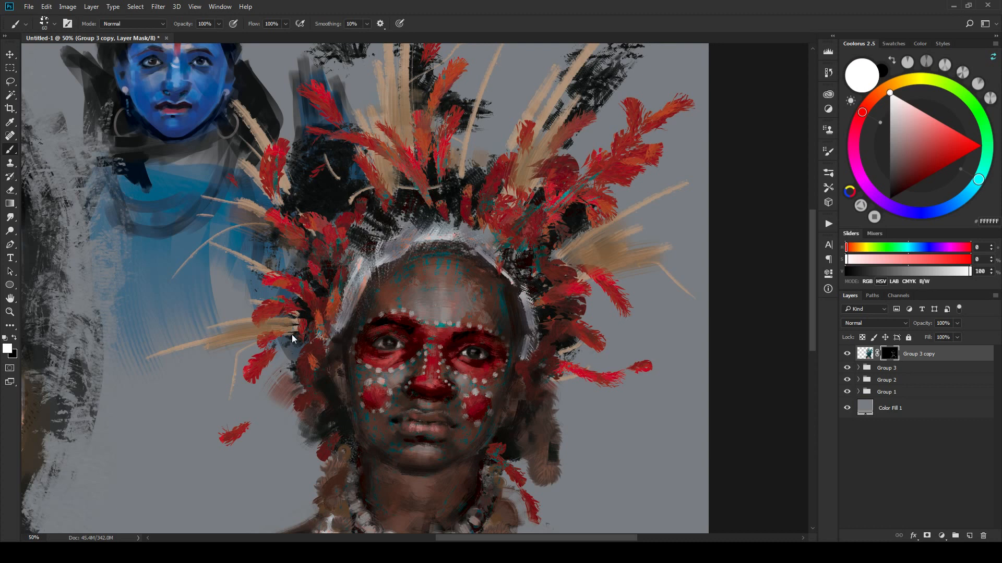
Step: Touch up subtle teal accents in the lower feathers beside the face, finishing with black on the mask
key(x)
key(x)
key(x)
drag(553, 449, 592, 413)
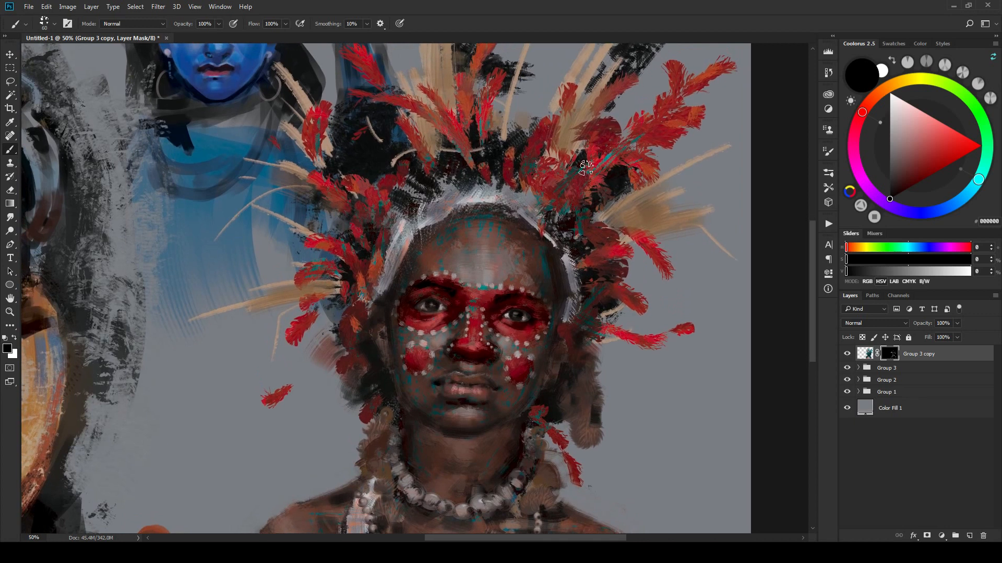
Step: Examine how the teal accents read across the whole painting at a small scale
key(ctrl+minus)
key(ctrl+minus)
key(ctrl+minus)
key(ctrl+minus)
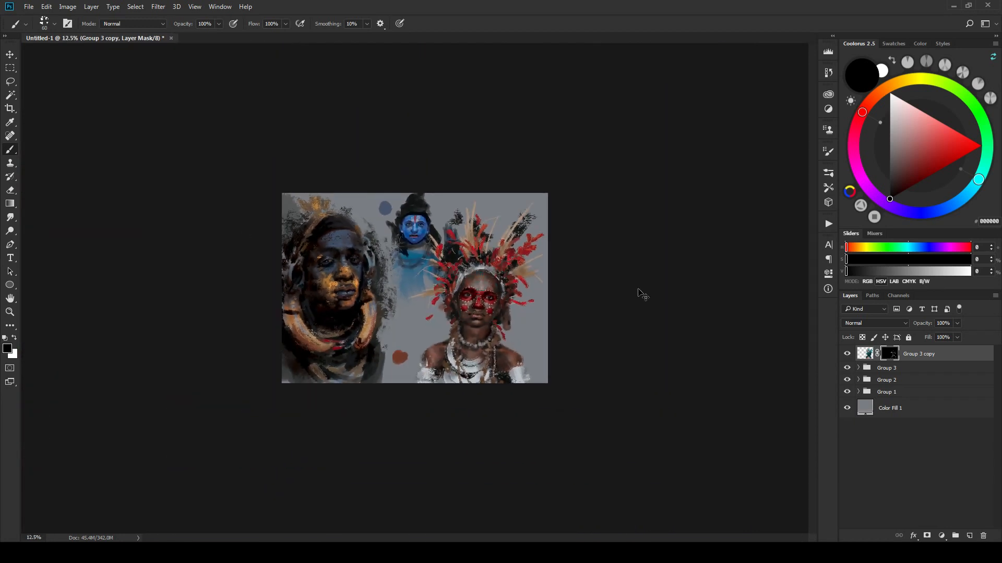
key(ctrl+minus)
key(ctrl+plus)
key(ctrl+plus)
key(ctrl+plus)
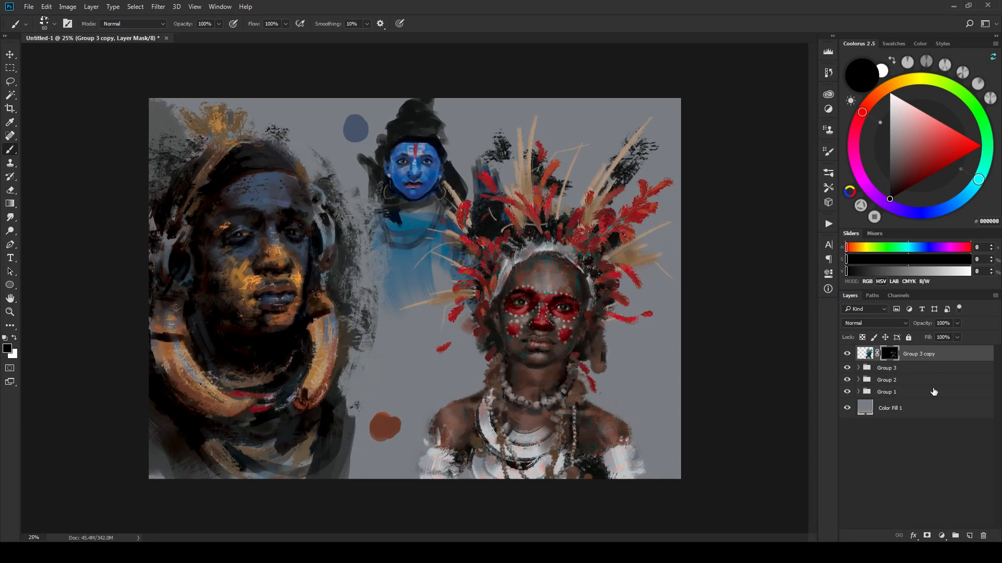
Step: Add a new layer above Group 3 copy and select the EE Reversed Falloff W-Head brush with a dark color sampled beside the face
click(970, 535)
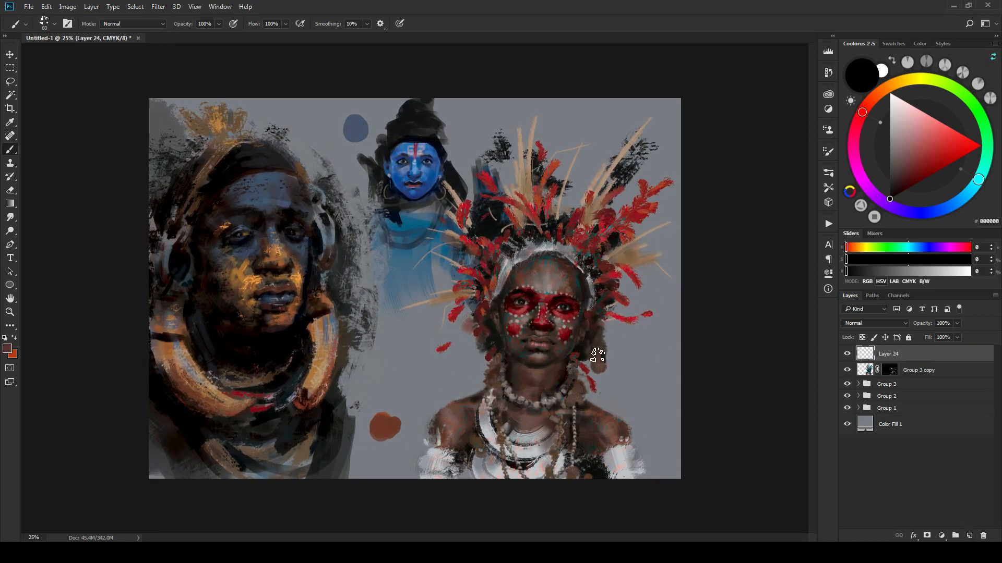
alt+click(593, 287)
right_click(612, 311)
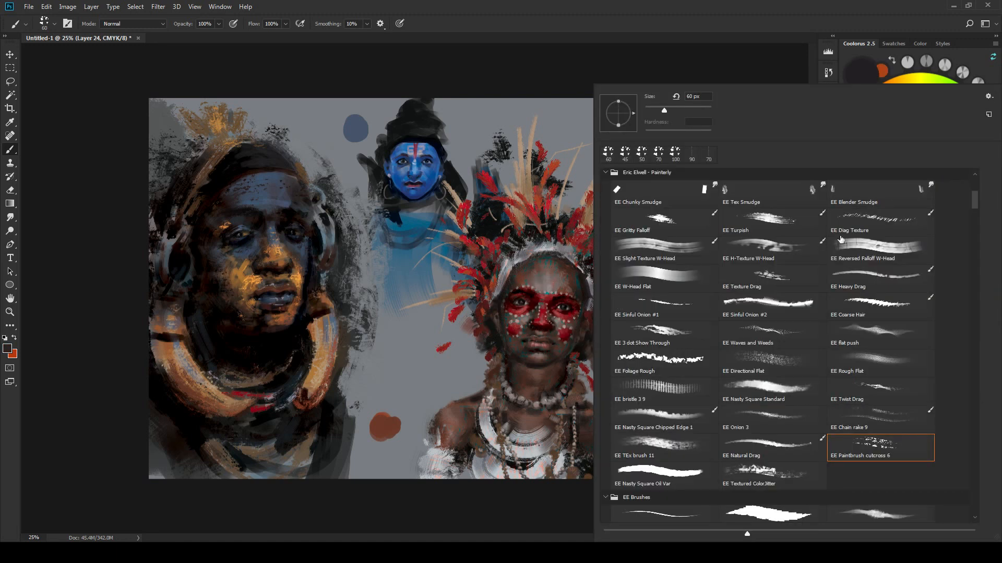
click(872, 245)
click(769, 29)
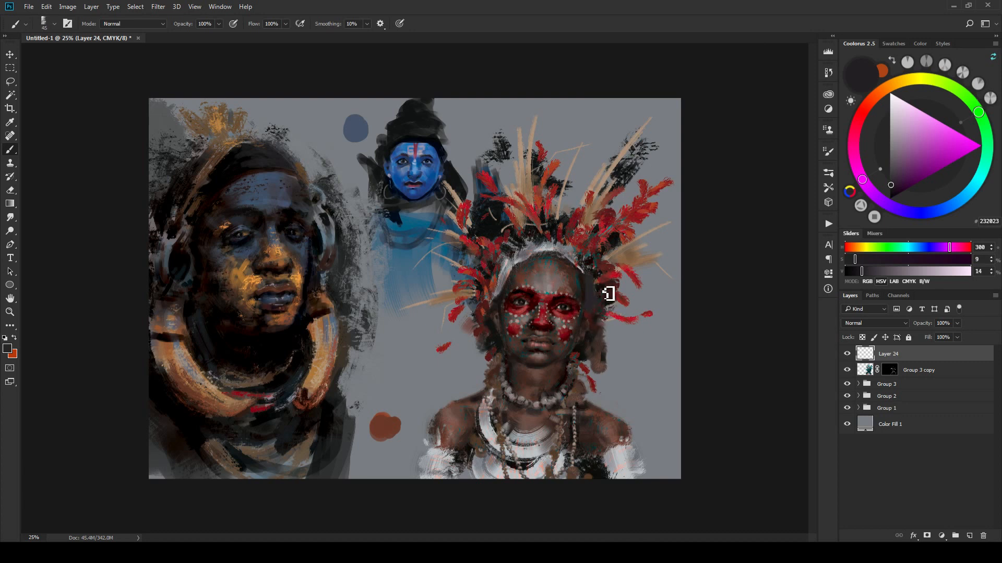
Step: Sample near-black #040404 from the dark feathers and switch to the EE W-Head Flat brush
alt+click(629, 272)
right_click(628, 272)
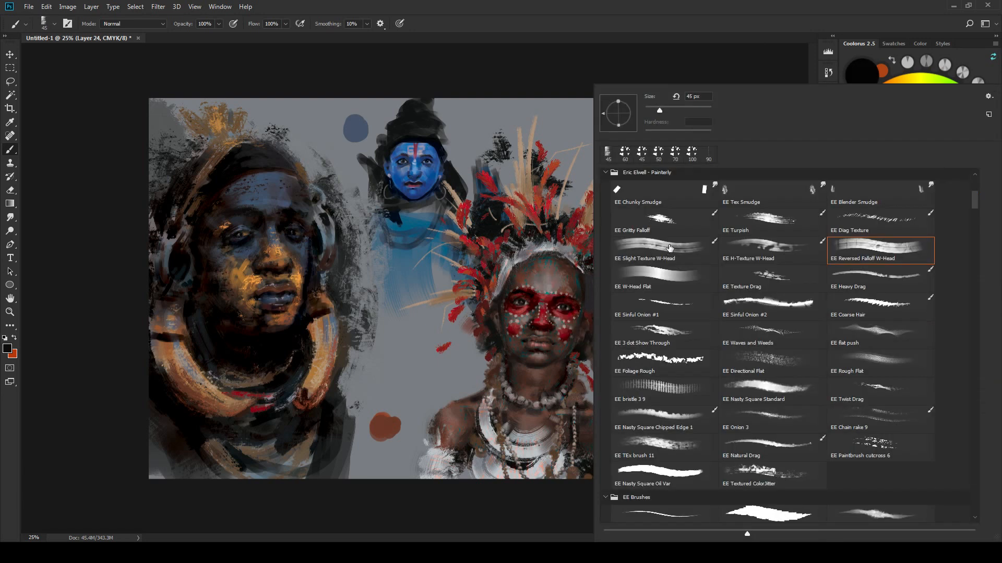
click(667, 277)
key(Return)
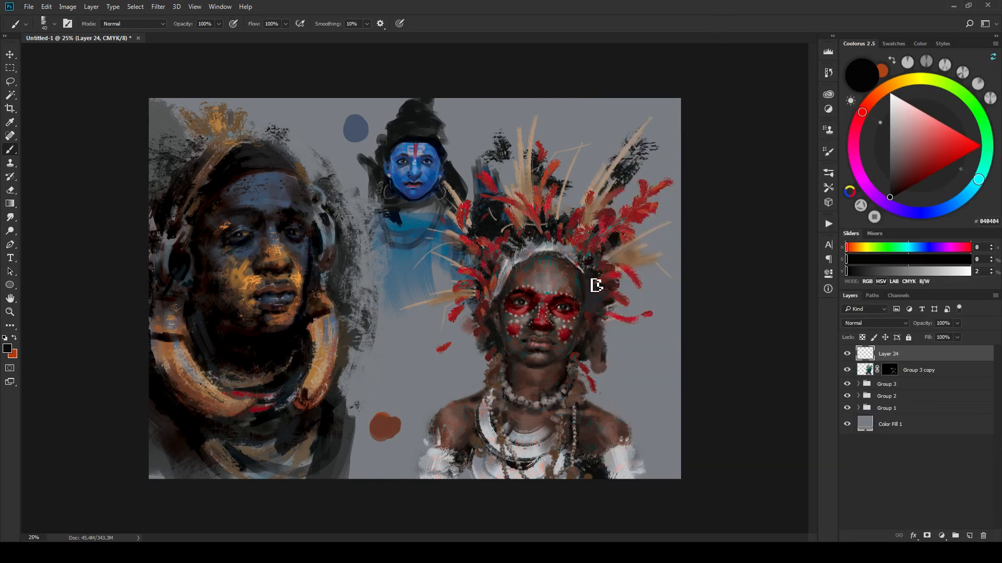
Step: Darken the hair on both sides of the feathered figure's face with sampled near-black #0A0908, varying the brush size up to 80 px
alt+click(593, 336)
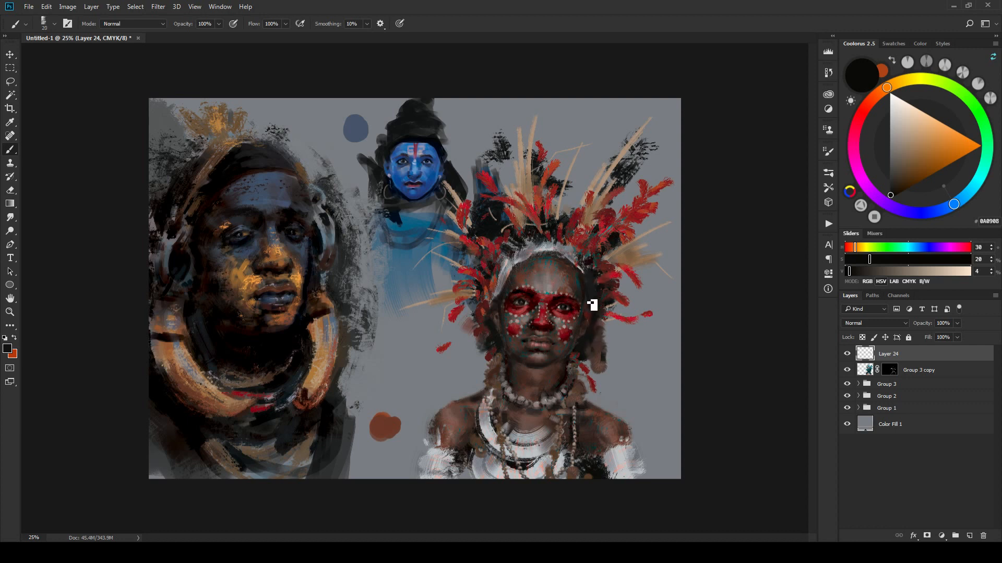
key(bracketleft)
key(bracketright)
key(bracketleft)
mouse_move(502, 301)
mouse_down()
mouse_move(515, 259)
mouse_move(510, 273)
mouse_up()
key(bracketright)
key(bracketright)
key(bracketright)
key(bracketright)
key(bracketright)
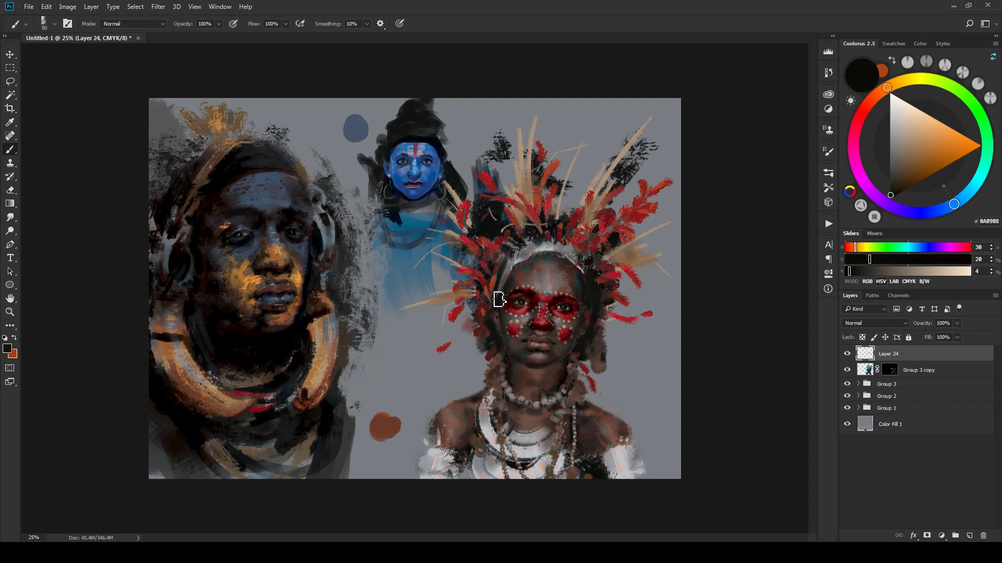
Step: Deepen the shadows in the hair and feather bases around the headband in near-black, varying the brush size up to 150 px
key(bracketleft)
key(bracketleft)
key(bracketleft)
key(bracketleft)
key(bracketleft)
key(bracketleft)
key(bracketright)
key(bracketright)
key(bracketright)
key(bracketright)
key(bracketright)
key(bracketright)
key(bracketright)
key(bracketright)
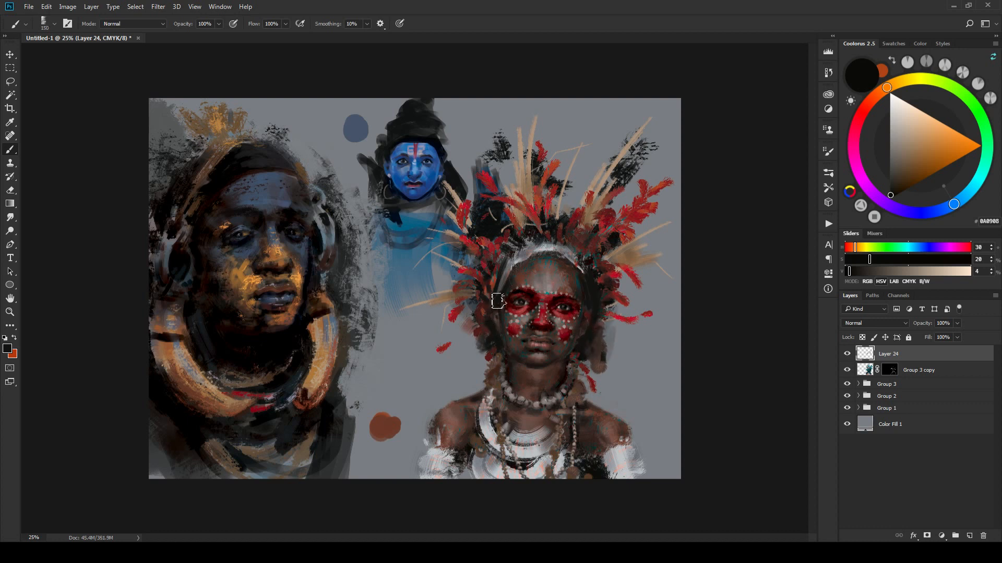
Step: Darken the figure's face, neck, chest and shoulders with near-black strokes up to 125 px, checking the tones at full view
key(bracketleft)
key(bracketleft)
key(bracketleft)
key(bracketleft)
key(bracketleft)
key(bracketright)
key(bracketright)
key(bracketright)
key(bracketright)
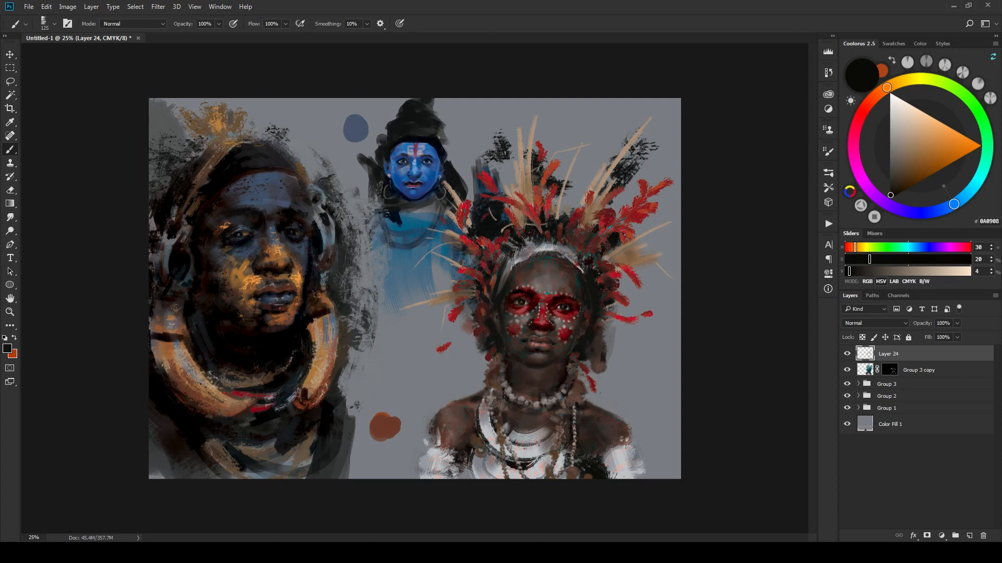
key(ctrl+minus)
key(ctrl+minus)
key(ctrl+minus)
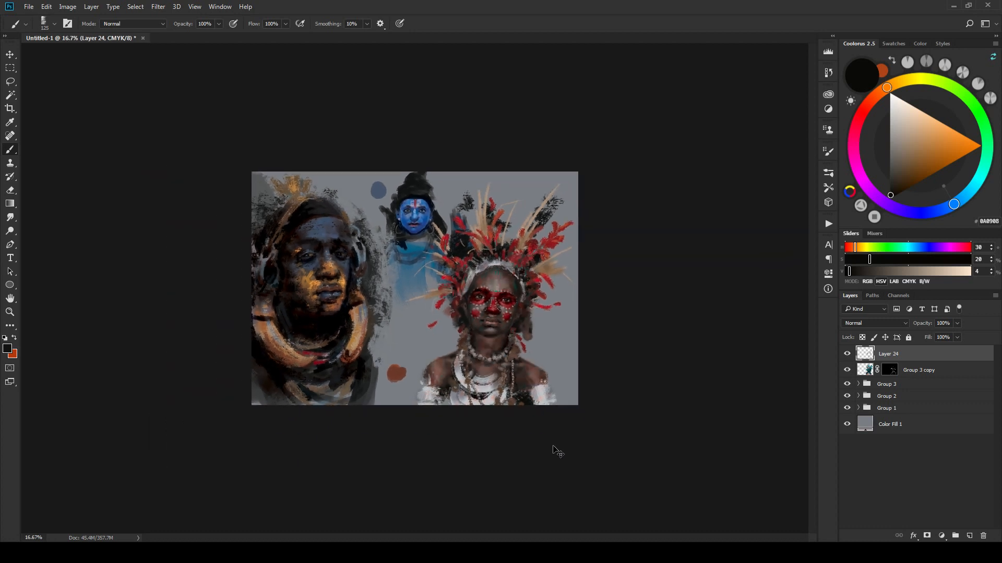
key(ctrl+plus)
key(ctrl+plus)
key(ctrl+plus)
key(ctrl+plus)
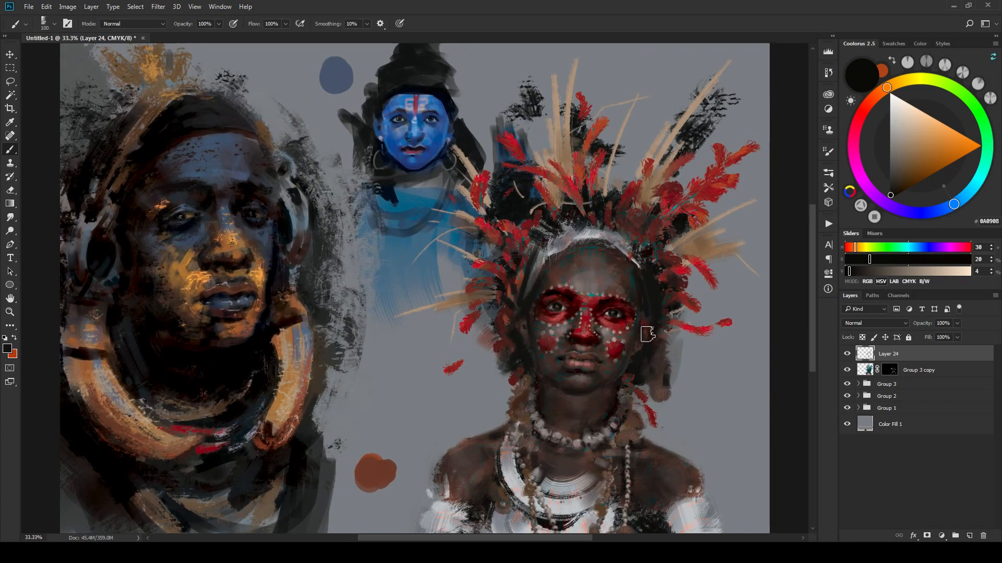
Step: Reduce the brush size to 30 px for finer work around the feathered figure's head
key(bracketleft)
key(bracketleft)
key(bracketleft)
key(bracketleft)
key(bracketleft)
key(bracketleft)
key(bracketleft)
Step: Examine the darkened feathered figure's contrast against the other two portraits at a small scale
key(ctrl+minus)
key(ctrl+minus)
key(ctrl+minus)
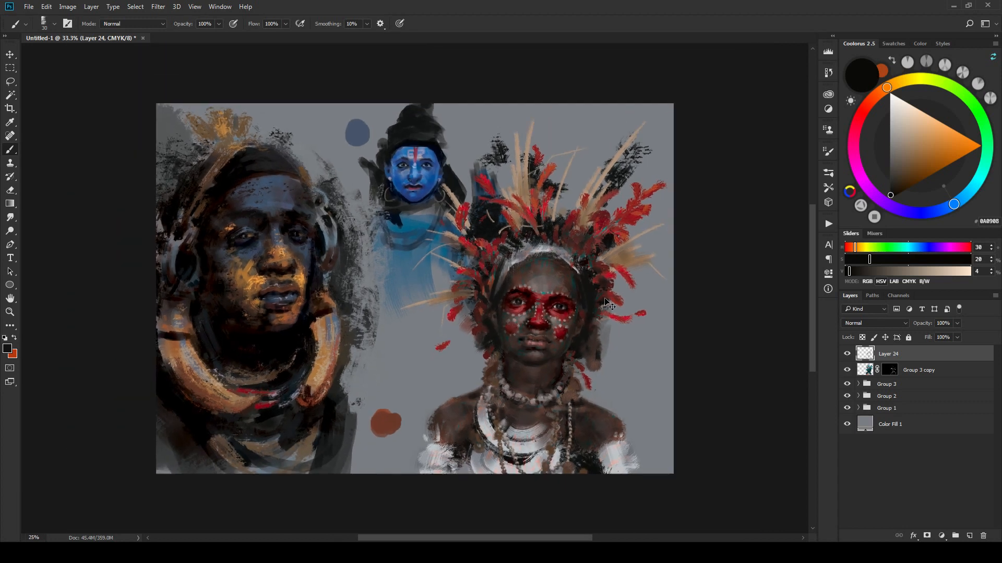
key(ctrl+minus)
key(ctrl+minus)
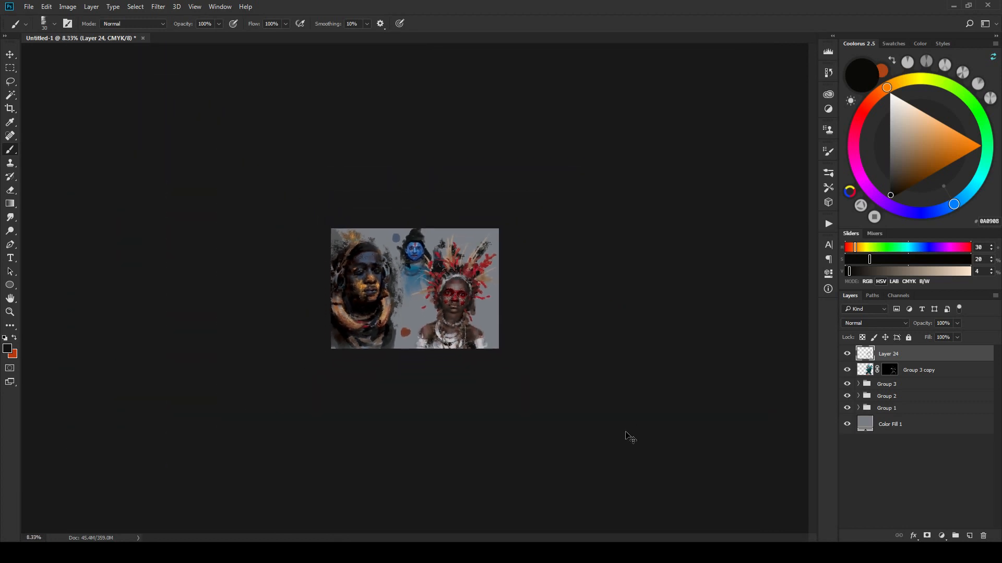
key(ctrl+plus)
key(ctrl+plus)
key(ctrl+plus)
key(ctrl+plus)
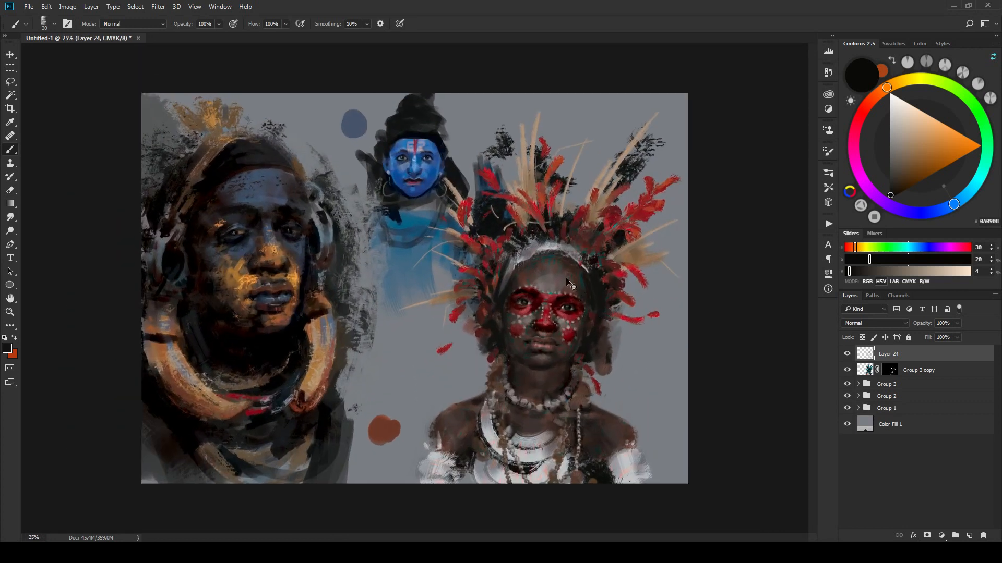
key(ctrl+plus)
Step: Define the hairline under the headband with a 15 px near-black brush and extend the band's side in sampled gray #5B5C65
key(bracketleft)
key(bracketleft)
key(bracketleft)
key(bracketleft)
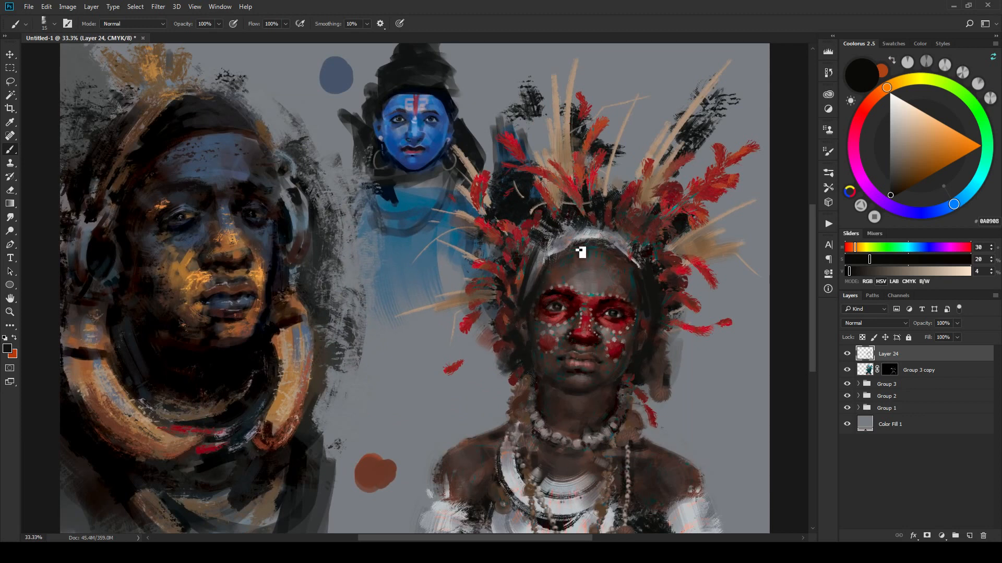
alt+click(628, 245)
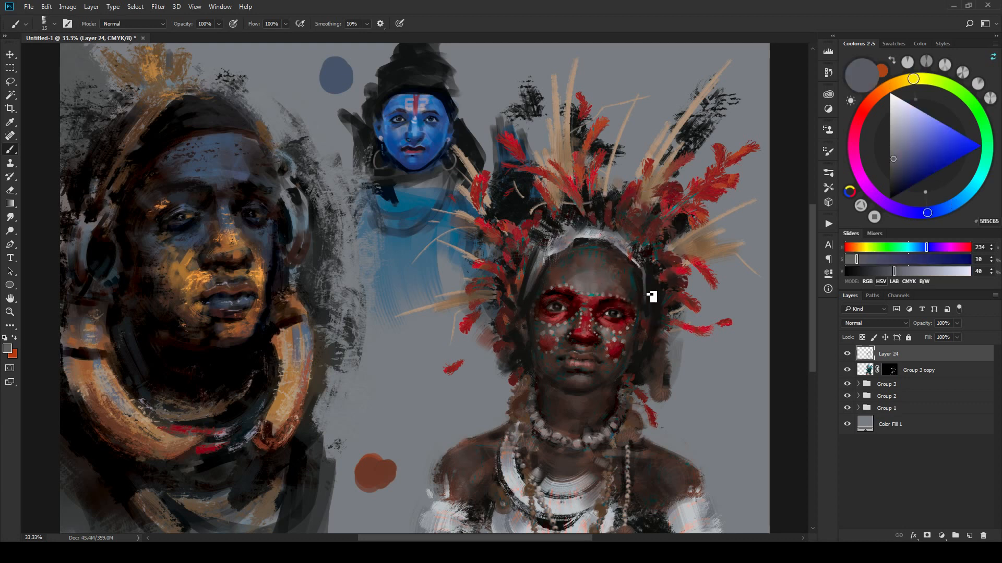
key(ctrl+minus)
key(ctrl+minus)
key(ctrl+minus)
key(ctrl+minus)
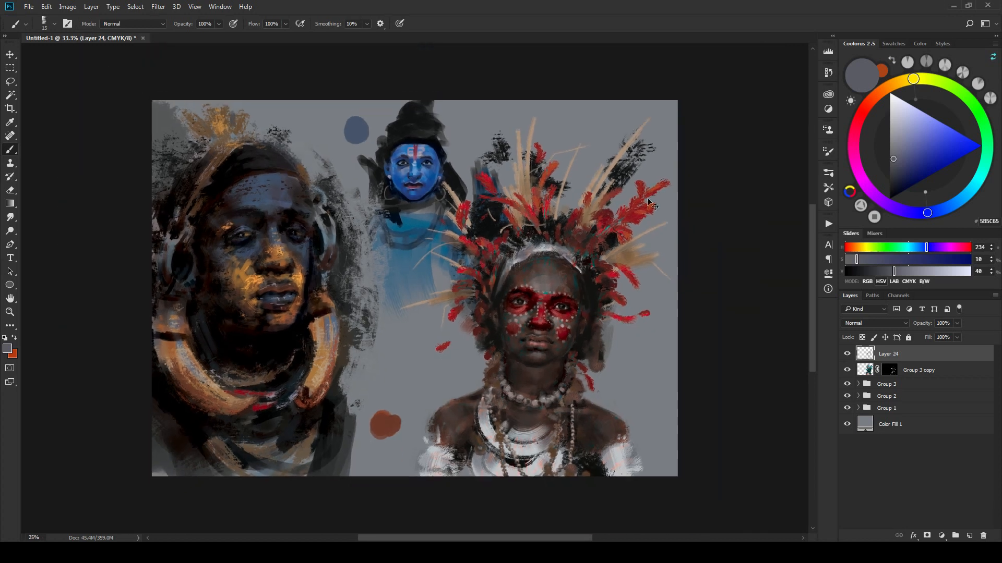
key(ctrl+plus)
key(ctrl+plus)
key(ctrl+plus)
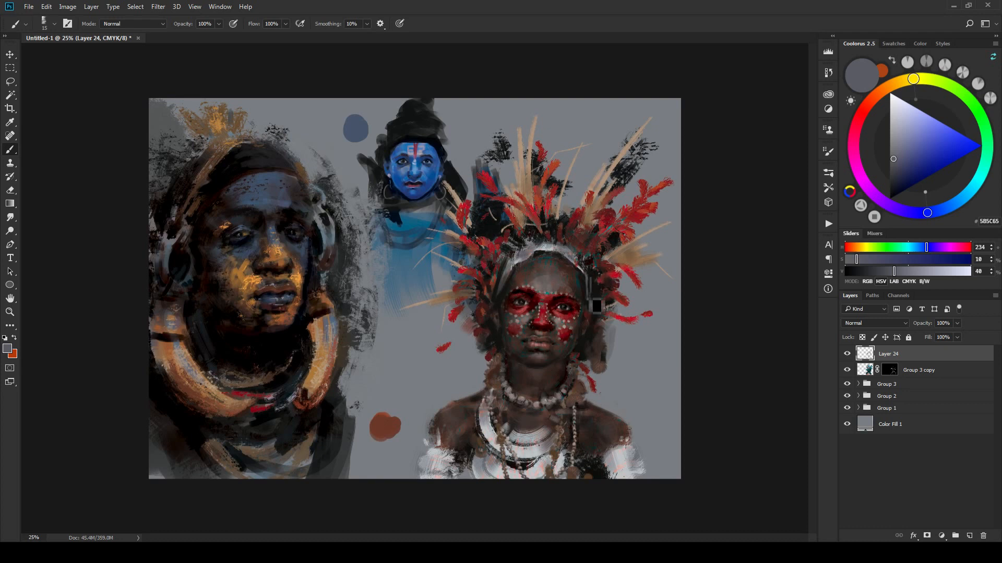
Step: Refine the headband's edges with sampled dark #102121 and gray #7E7B80 using a small brush
key(bracketleft)
alt+click(540, 238)
key(bracketright)
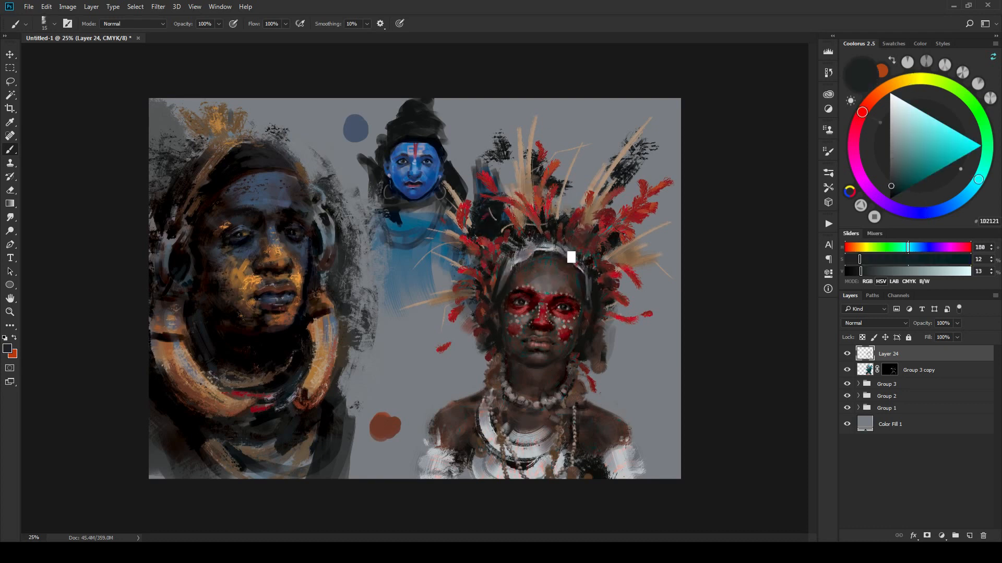
alt+click(572, 261)
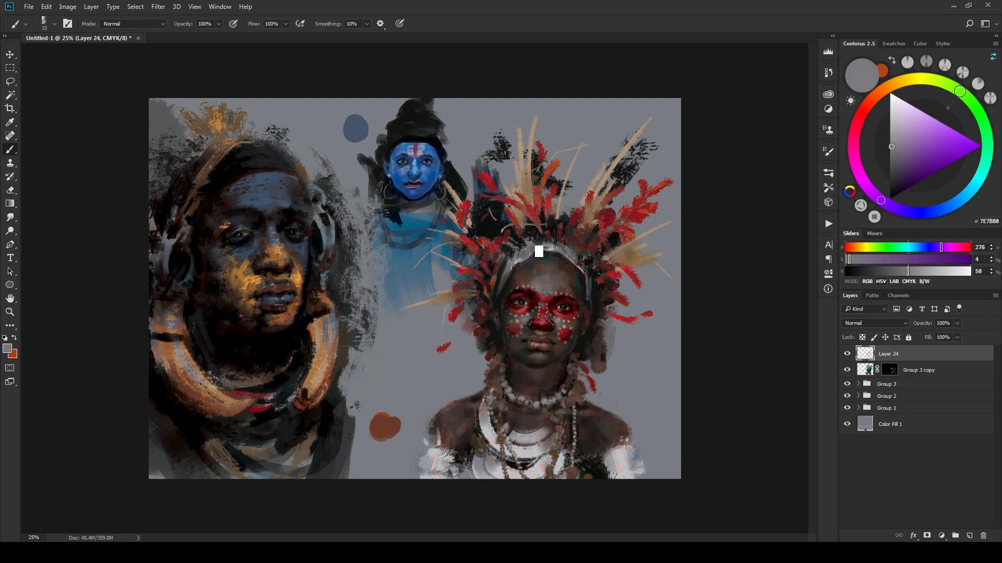
Step: Examine the refined headband and hairline from full view to close up
key(ctrl+minus)
key(ctrl+minus)
key(ctrl+minus)
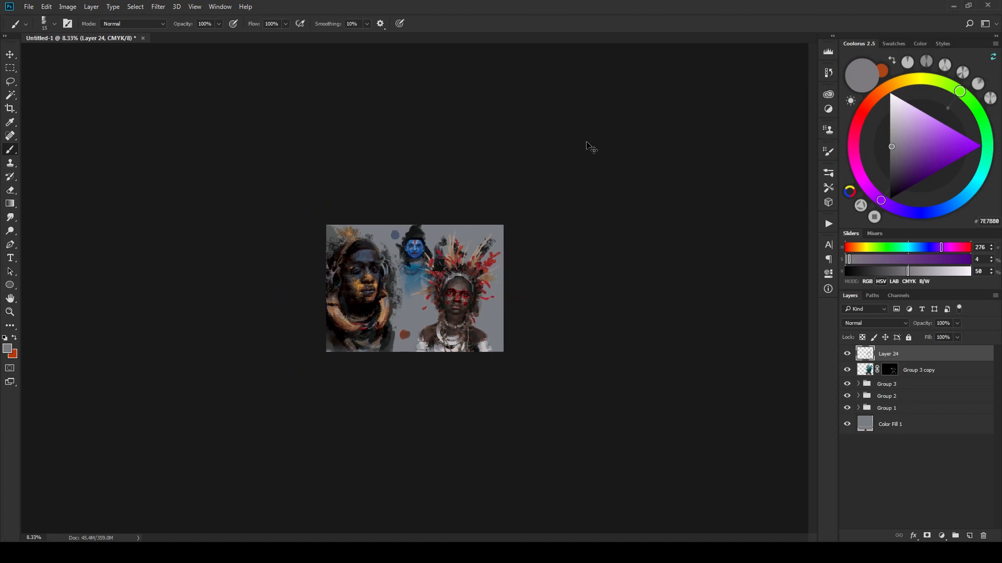
key(ctrl+plus)
key(ctrl+plus)
key(ctrl+plus)
key(ctrl+plus)
key(ctrl+plus)
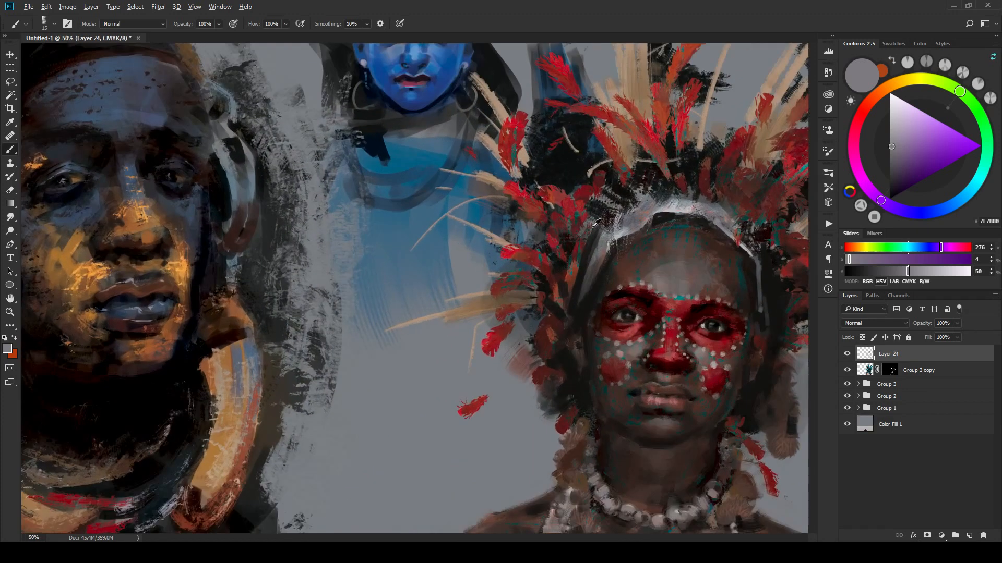
Step: Darken the gaps around the neck beads and the hanging bead strand with sampled near-black #080907, using a small brush
alt+click(613, 241)
key(bracketleft)
key(bracketleft)
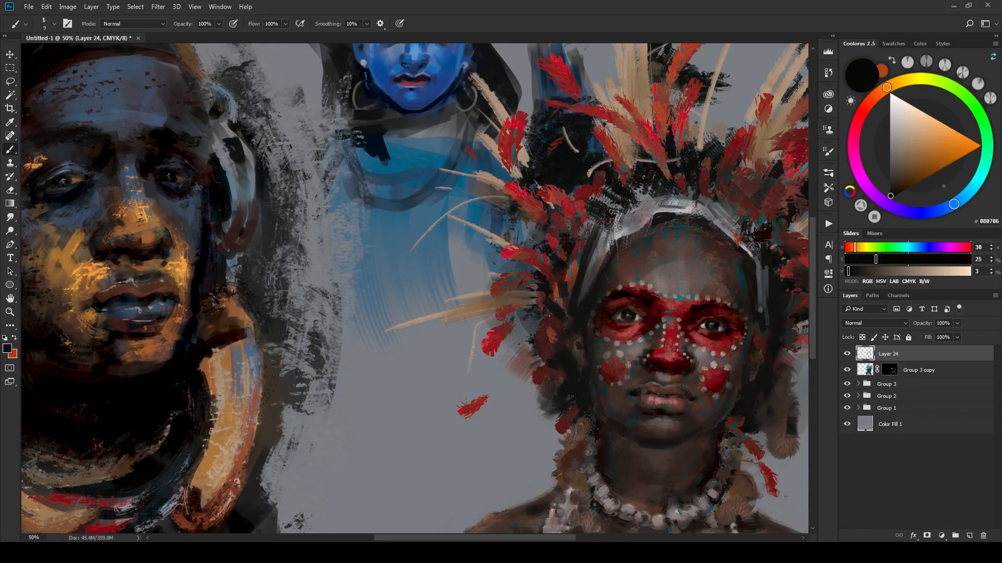
key(ctrl+minus)
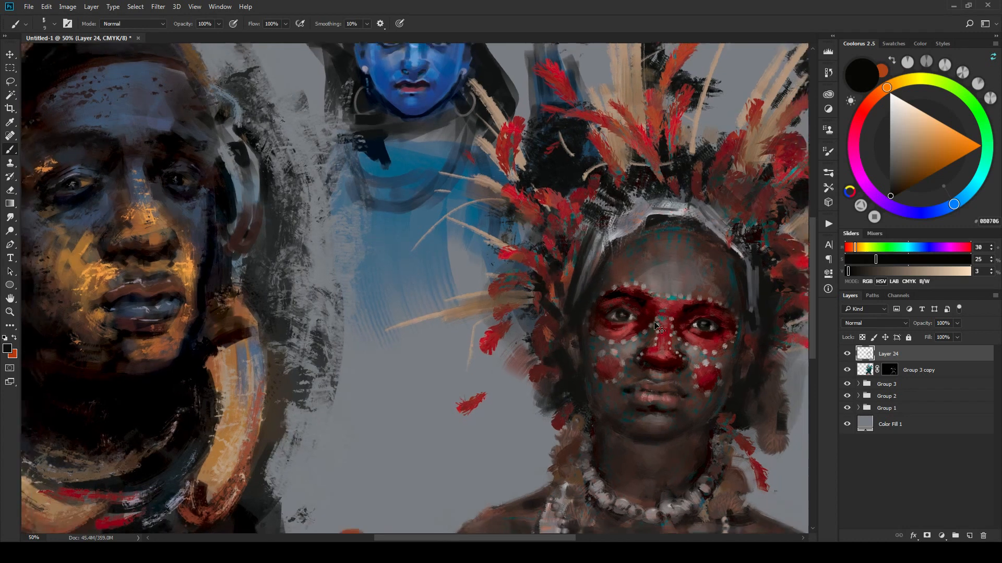
key(ctrl+plus)
drag(725, 417, 656, 248)
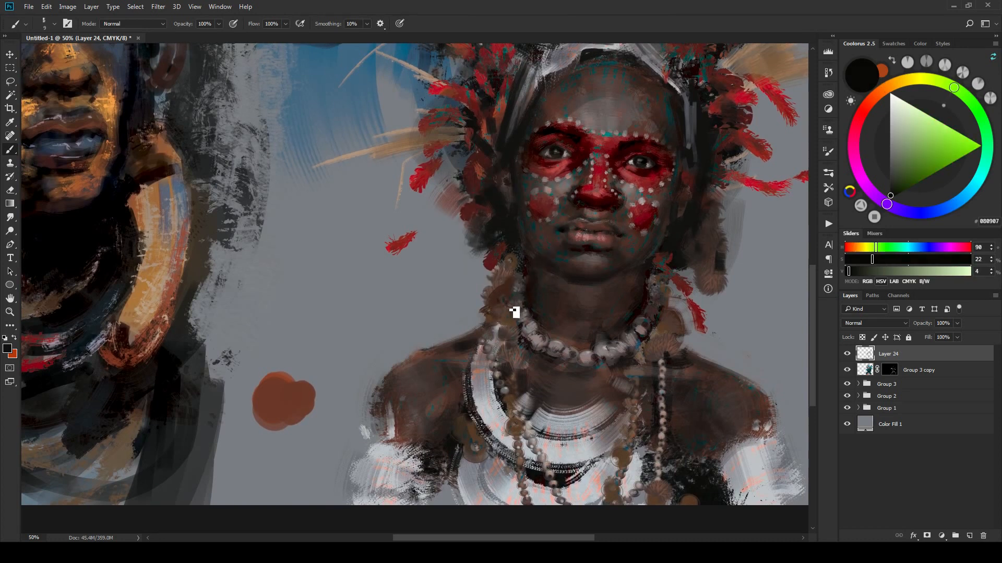
key(bracketright)
key(bracketright)
key(bracketright)
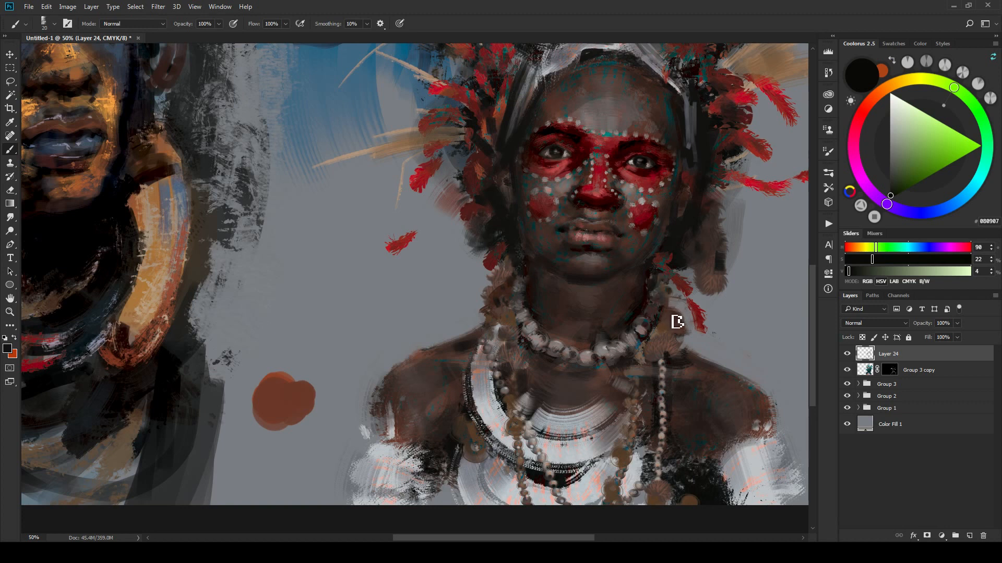
key(bracketleft)
key(bracketleft)
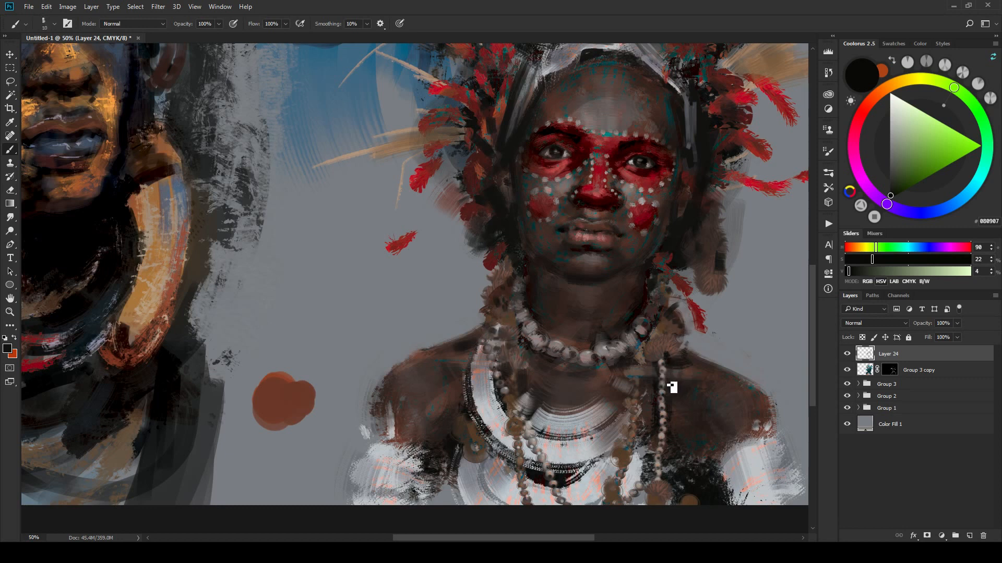
Step: Brighten the beads of the hanging necklace strands with sampled pale gray #C1C7CC, using a 10 px brush
alt+click(566, 455)
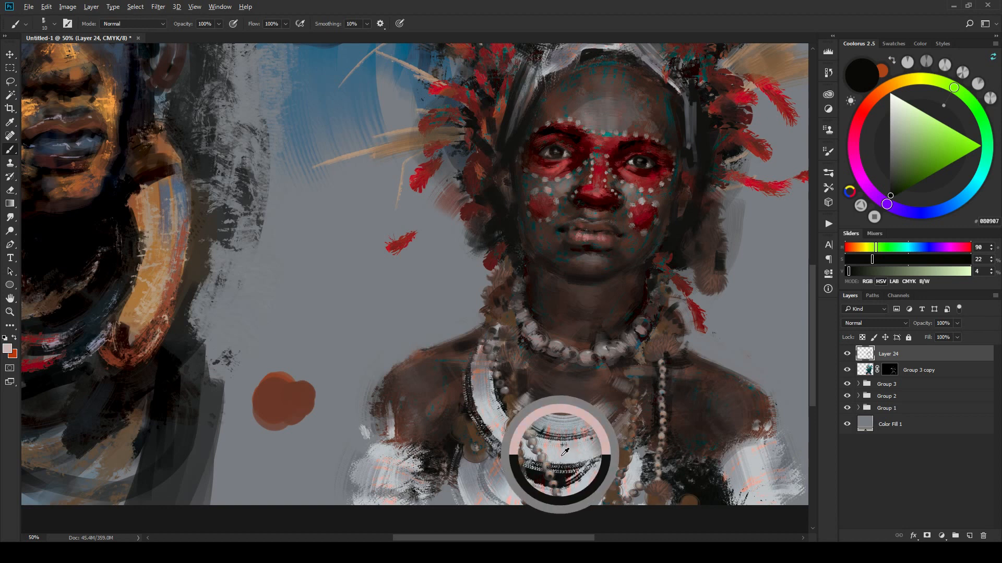
key(ctrl+plus)
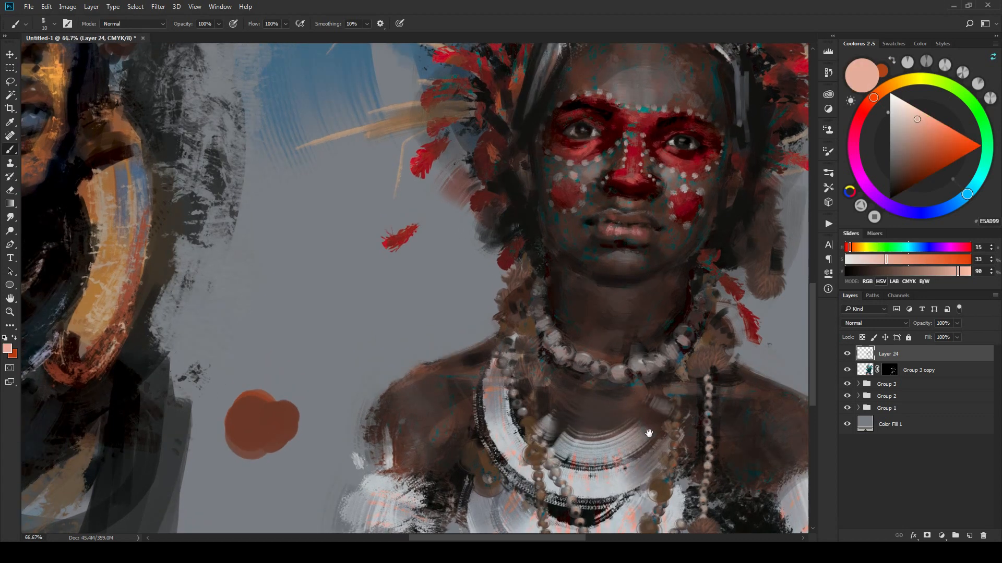
drag(651, 491, 497, 377)
key(ctrl+plus)
alt+click(528, 356)
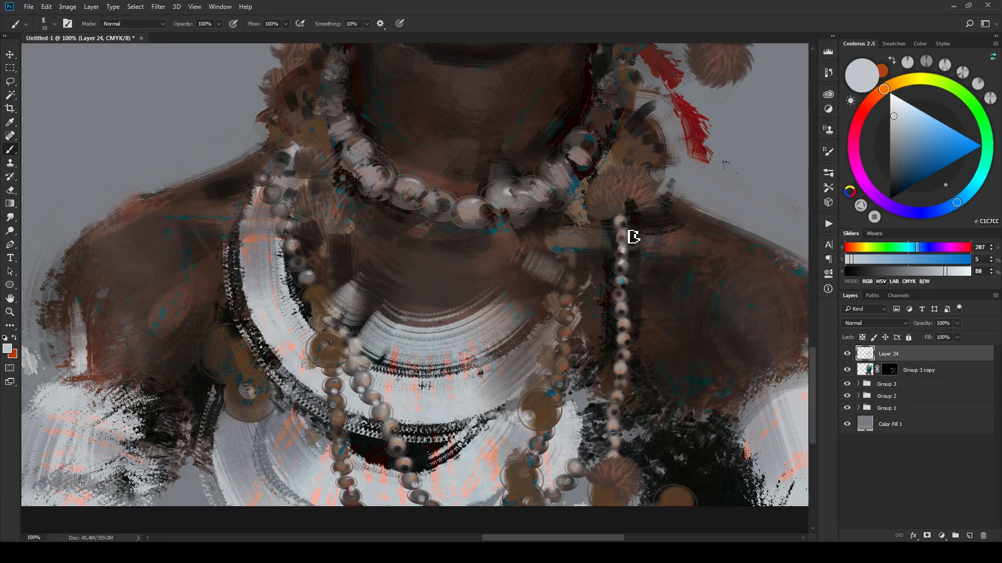
drag(581, 234, 669, 263)
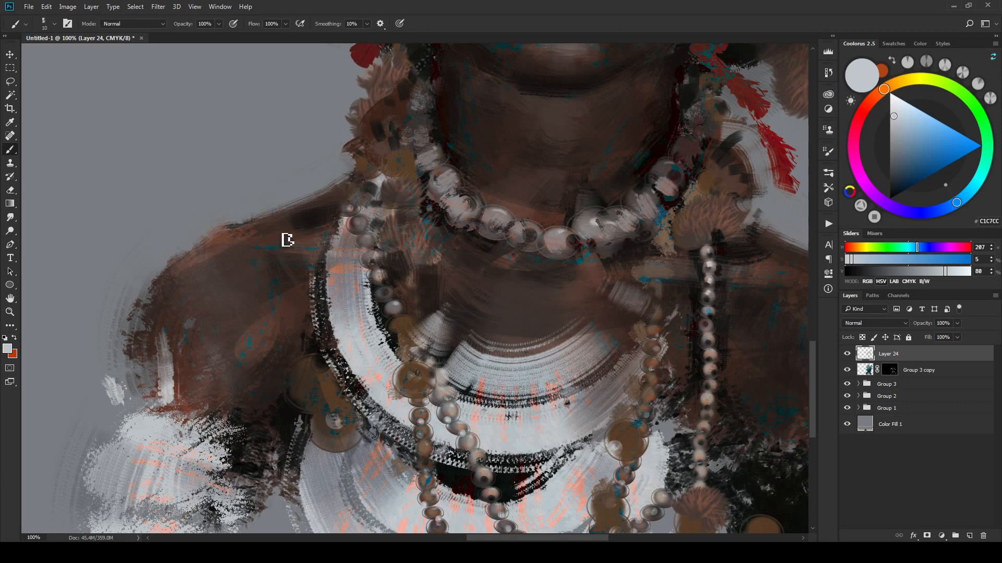
drag(355, 214, 353, 196)
mouse_move(385, 282)
mouse_down()
mouse_move(367, 249)
mouse_move(330, 221)
mouse_up()
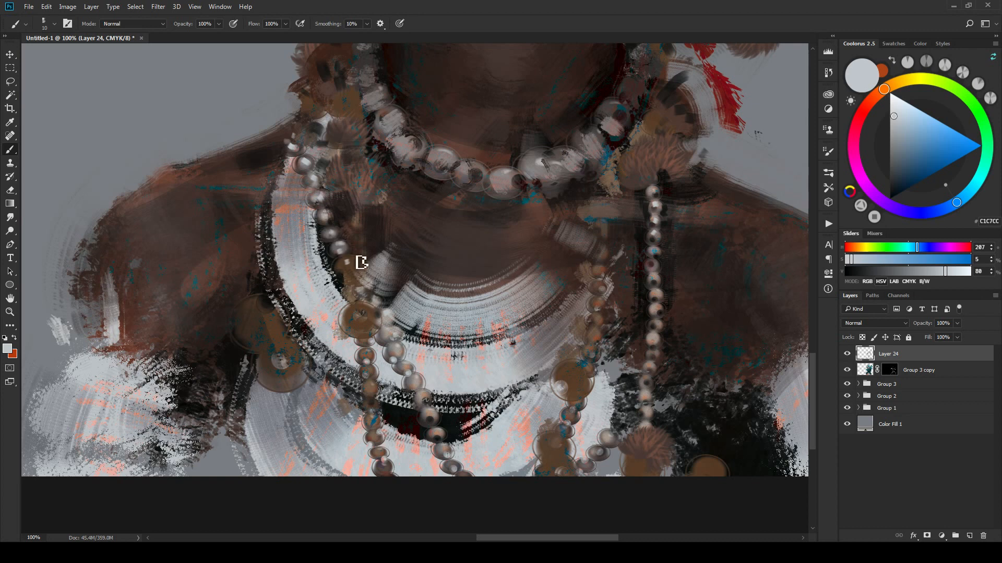
drag(496, 197, 500, 316)
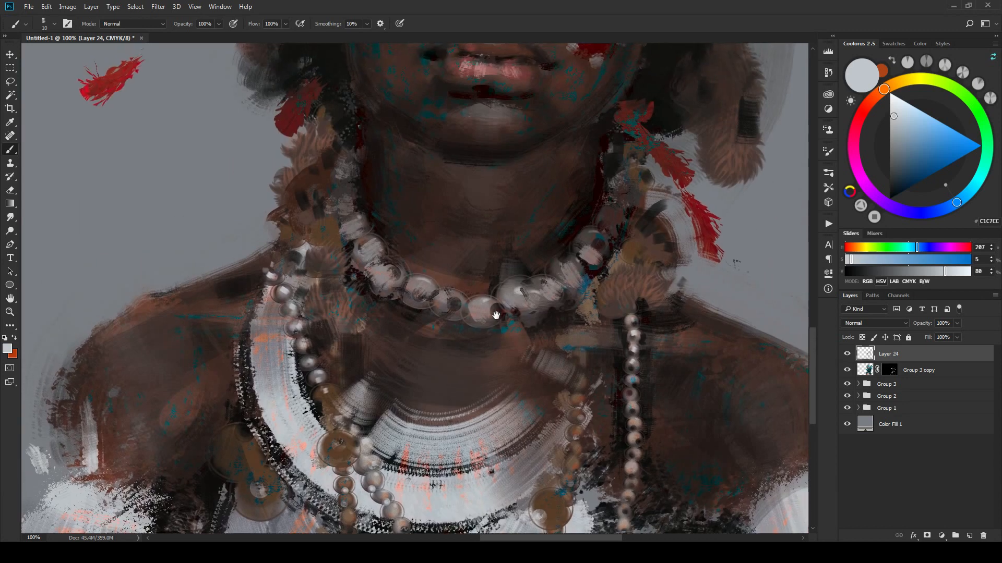
scroll(503, 320, down, 1)
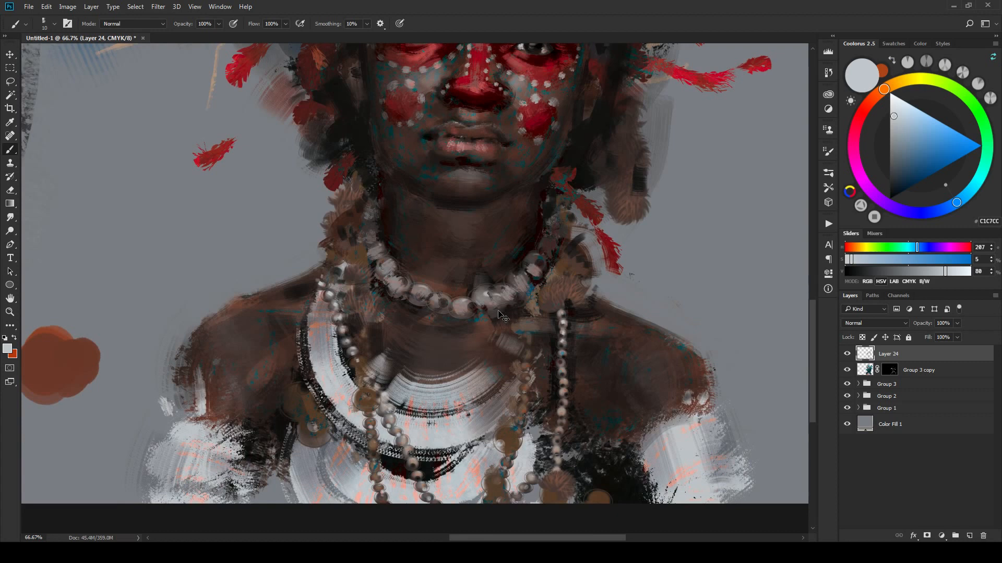
scroll(503, 317, down, 1)
drag(537, 286, 524, 332)
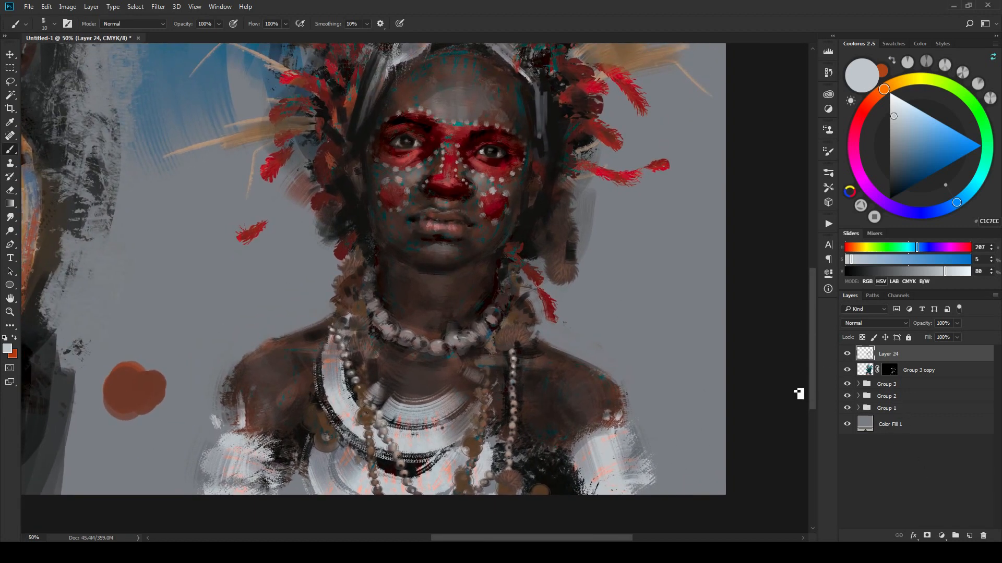
Step: Deepen the face paint around both eyes of the feathered figure with sampled dark red #6B1514
alt+click(400, 149)
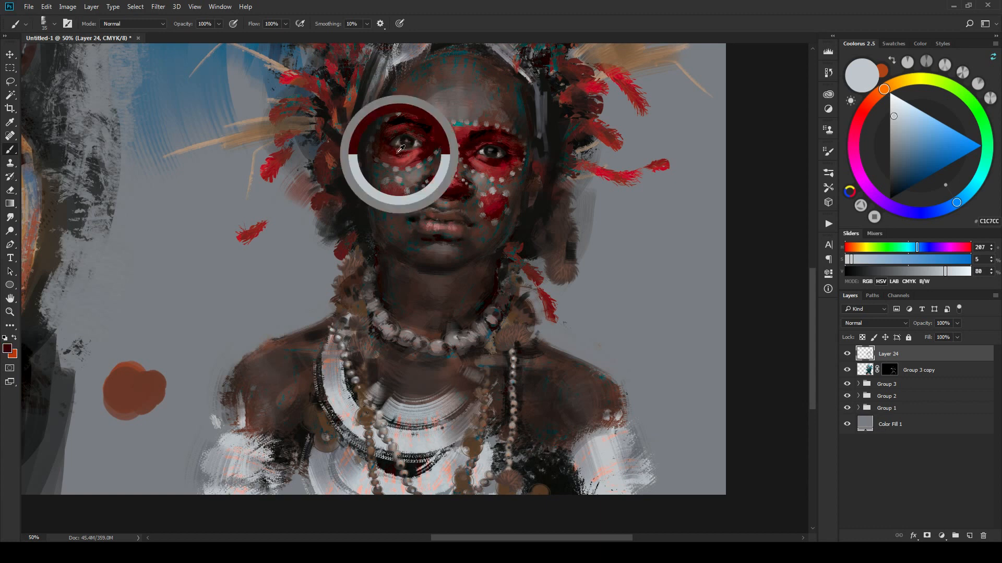
drag(400, 149, 495, 167)
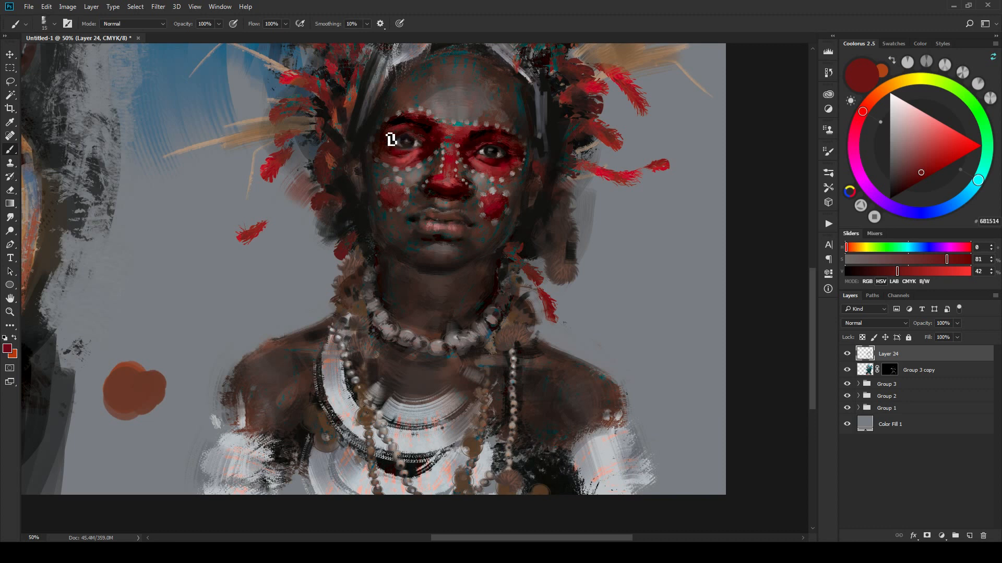
key(bracketright)
key(bracketleft)
key(bracketright)
key(bracketright)
key(bracketright)
key(bracketright)
key(bracketright)
key(bracketleft)
key(bracketleft)
key(bracketleft)
key(bracketleft)
key(bracketright)
key(bracketright)
key(bracketleft)
Step: Examine the feathered figure's deepened eye paint from full view to close up
key(ctrl+minus)
key(ctrl+minus)
key(ctrl+minus)
key(ctrl+plus)
key(ctrl+plus)
key(ctrl+plus)
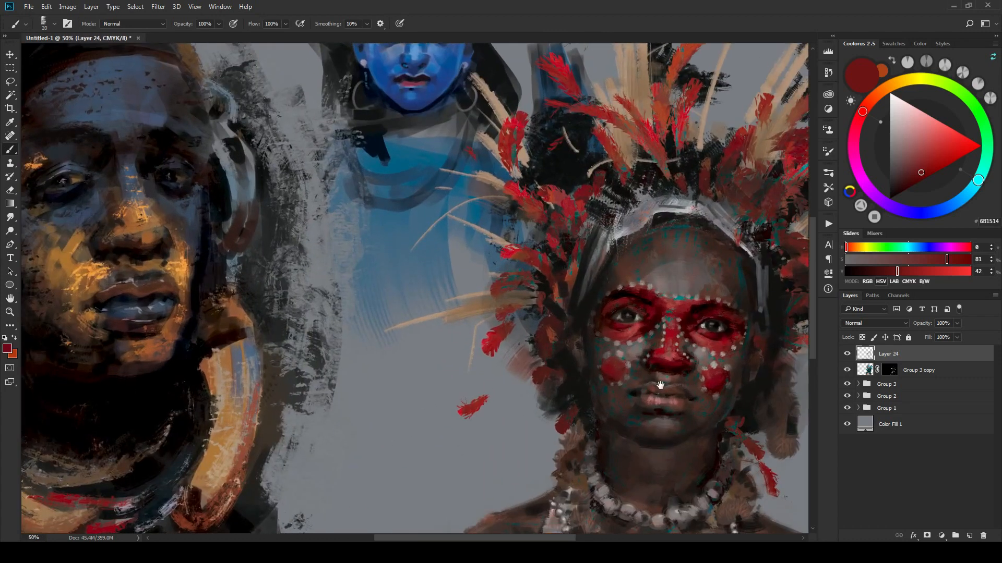
drag(661, 385, 558, 231)
mouse_move(687, 329)
mouse_down()
mouse_move(593, 351)
mouse_move(557, 392)
mouse_up()
key(ctrl+plus)
key(ctrl+plus)
key(ctrl+plus)
drag(432, 212, 490, 318)
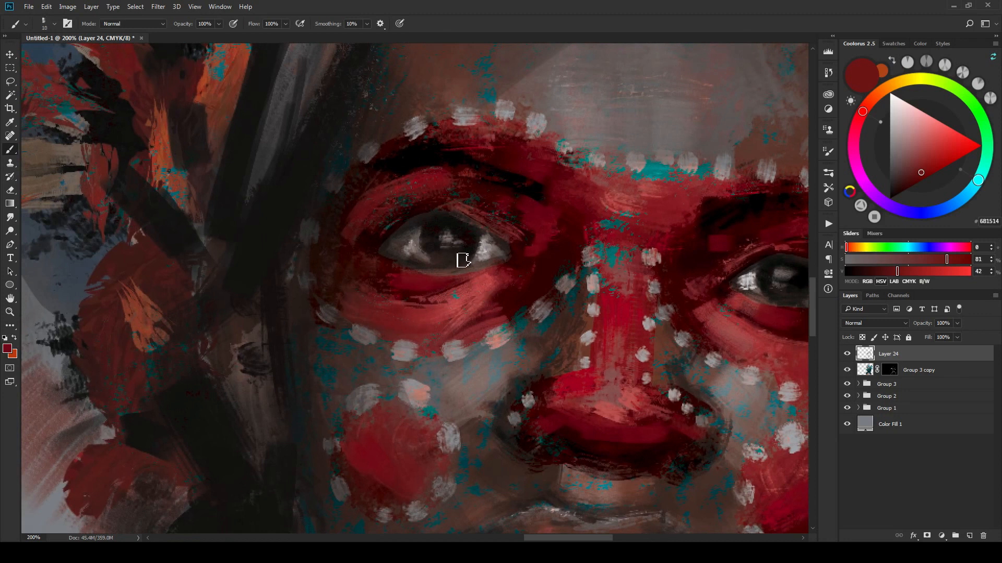
Step: Add muted blue #45687E reflections to both irises with a 10 px brush
key(bracketleft)
key(bracketleft)
key(bracketright)
key(bracketright)
drag(681, 301, 577, 290)
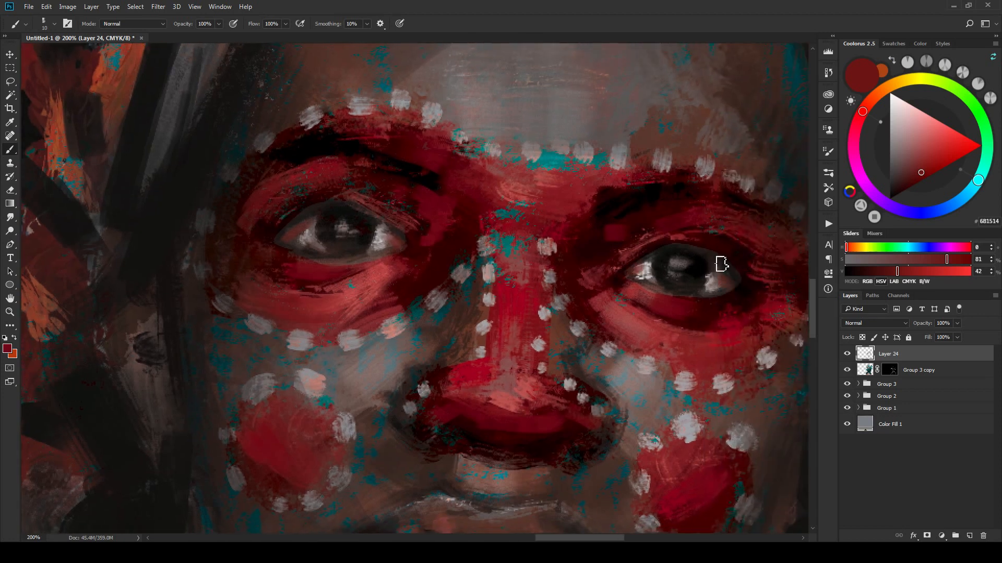
click(940, 180)
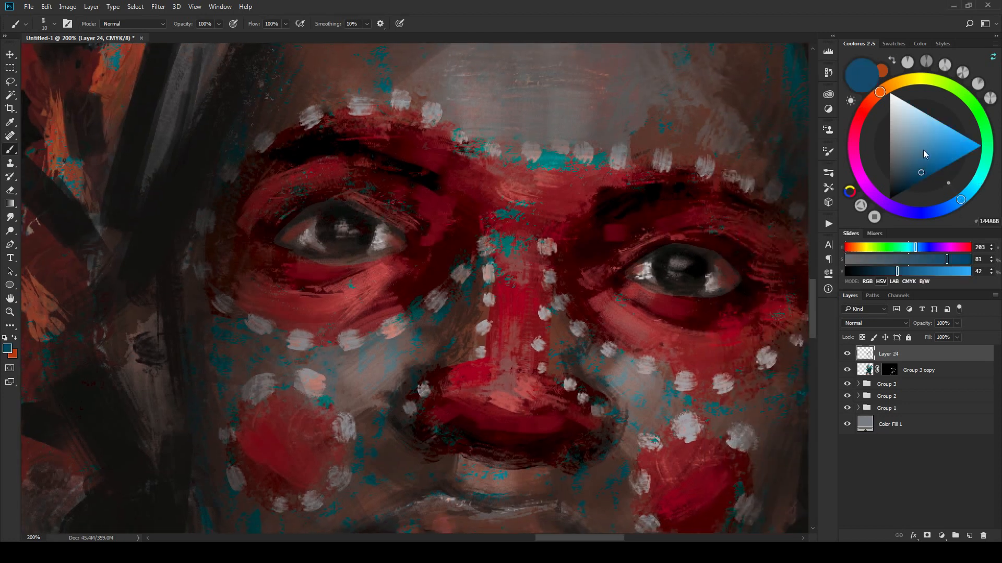
click(910, 158)
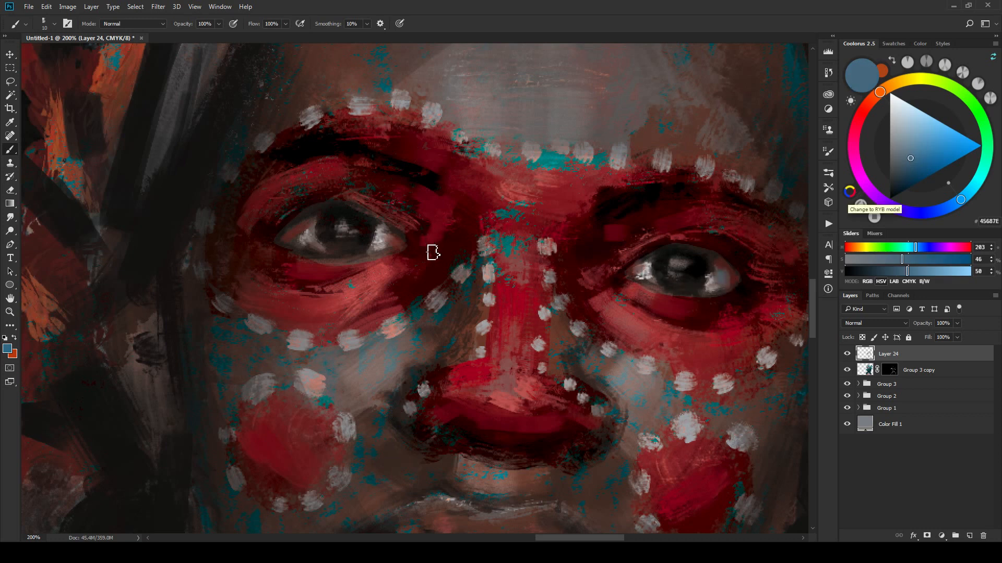
drag(369, 236, 375, 224)
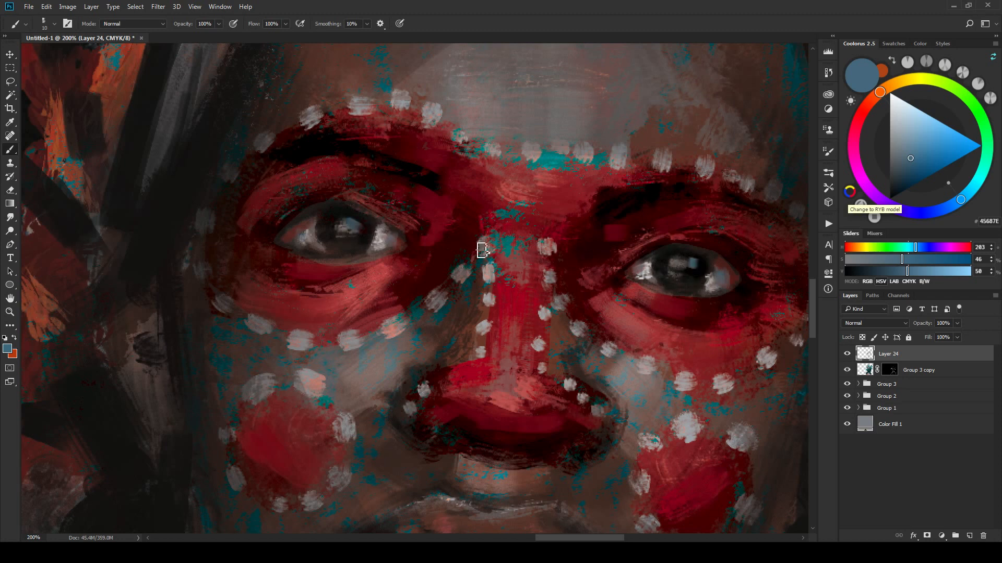
drag(675, 264, 693, 262)
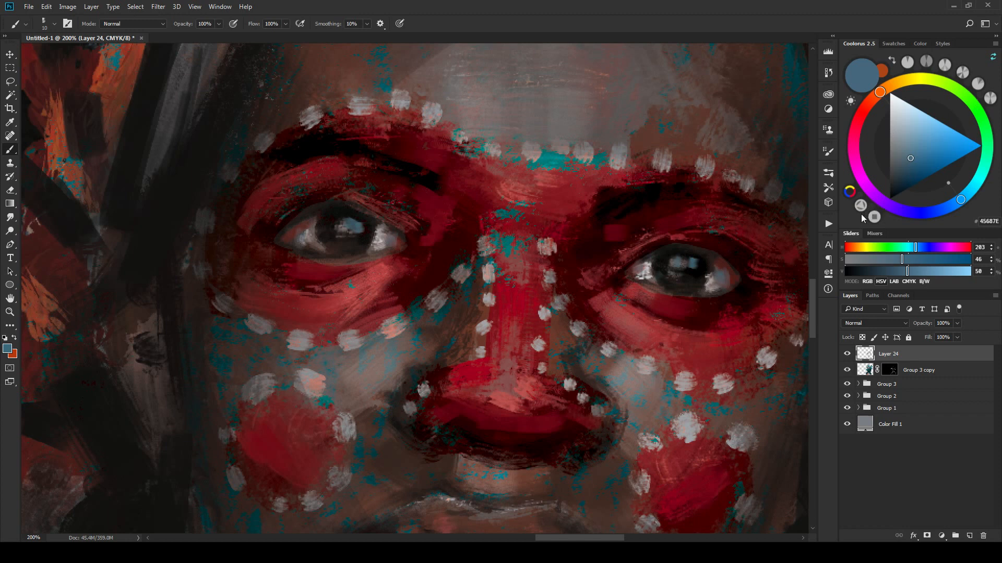
Step: Examine the blue eye reflections against the whole painting and at face level
key(ctrl+minus)
key(ctrl+minus)
key(ctrl+minus)
key(ctrl+minus)
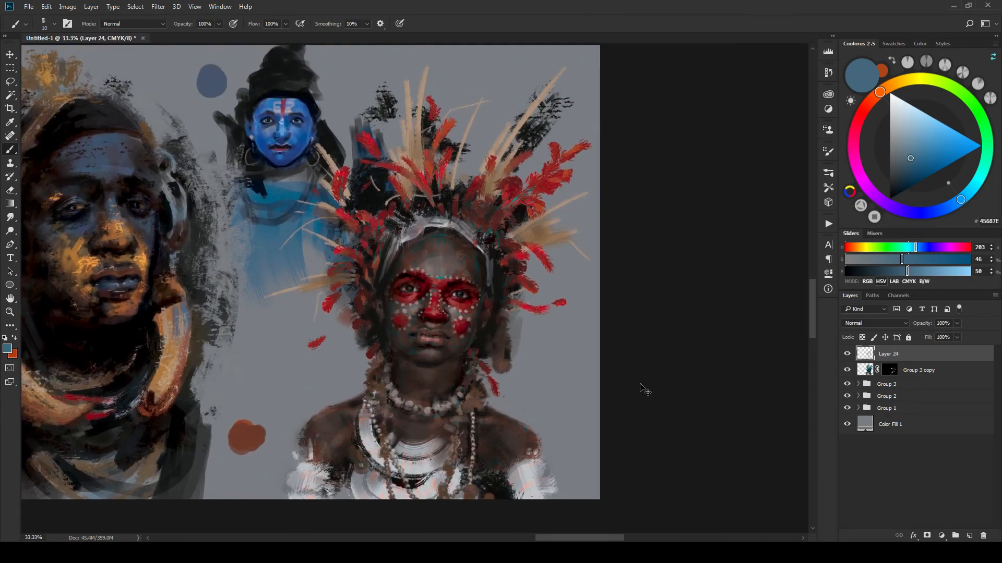
key(ctrl+minus)
key(ctrl+minus)
key(ctrl+plus)
key(ctrl+plus)
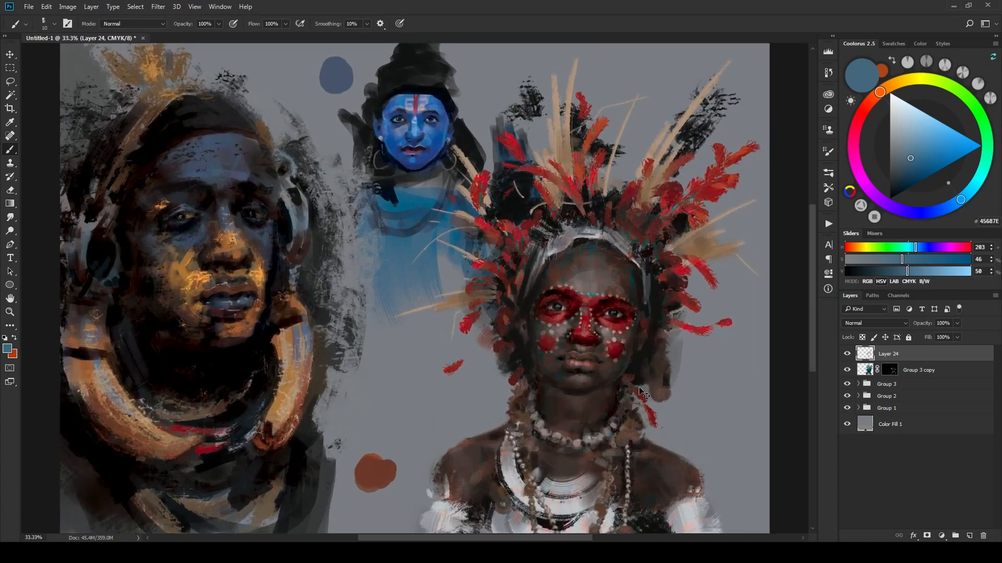
key(ctrl+plus)
key(ctrl+plus)
key(ctrl+plus)
mouse_move(720, 385)
mouse_down()
mouse_move(593, 372)
mouse_move(576, 396)
mouse_move(562, 458)
mouse_up()
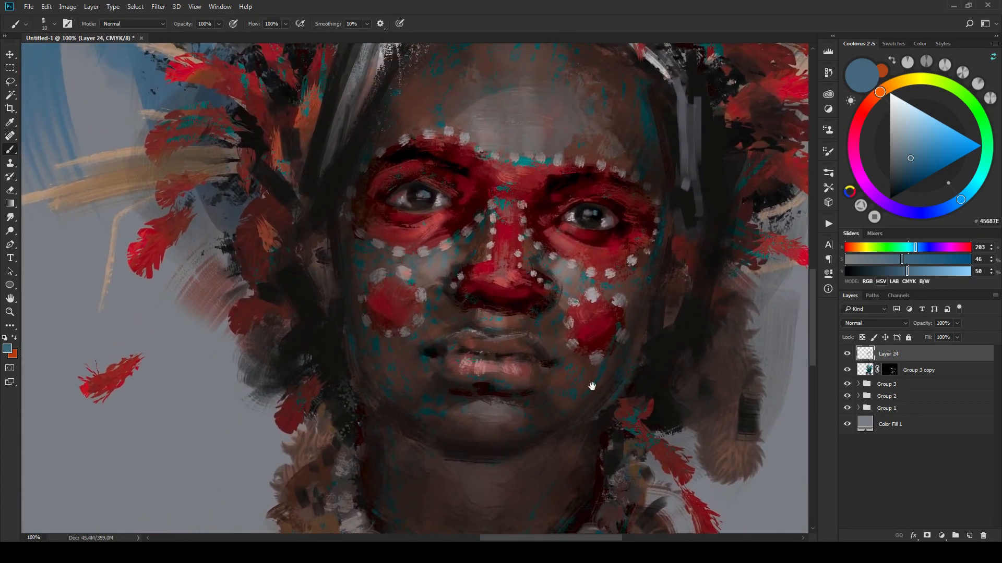
Step: Refine the dark contours of the lips with a fine brush in sampled near-black #110B08
alt+click(467, 347)
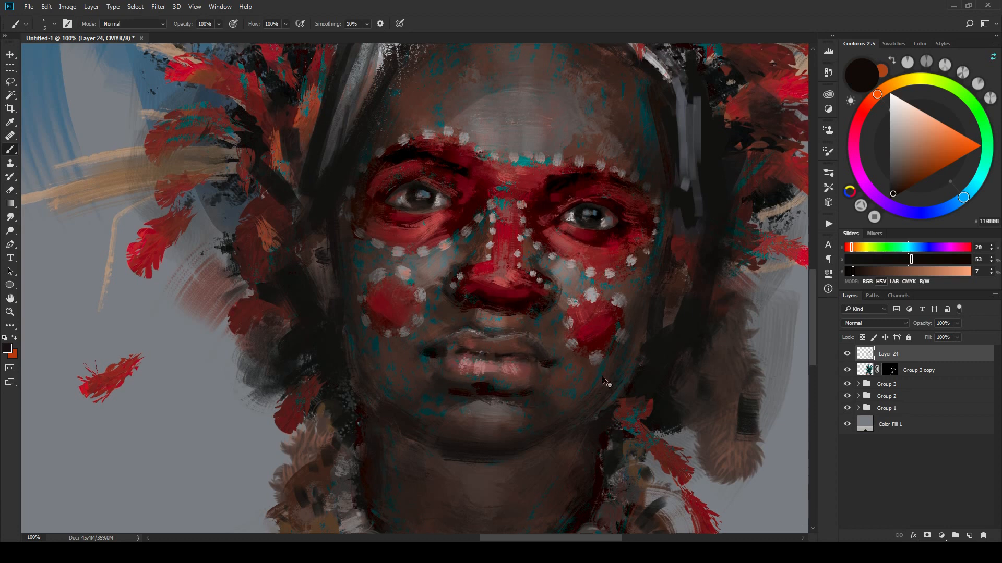
key(ctrl+minus)
key(ctrl+minus)
key(ctrl+minus)
key(ctrl+minus)
key(ctrl+minus)
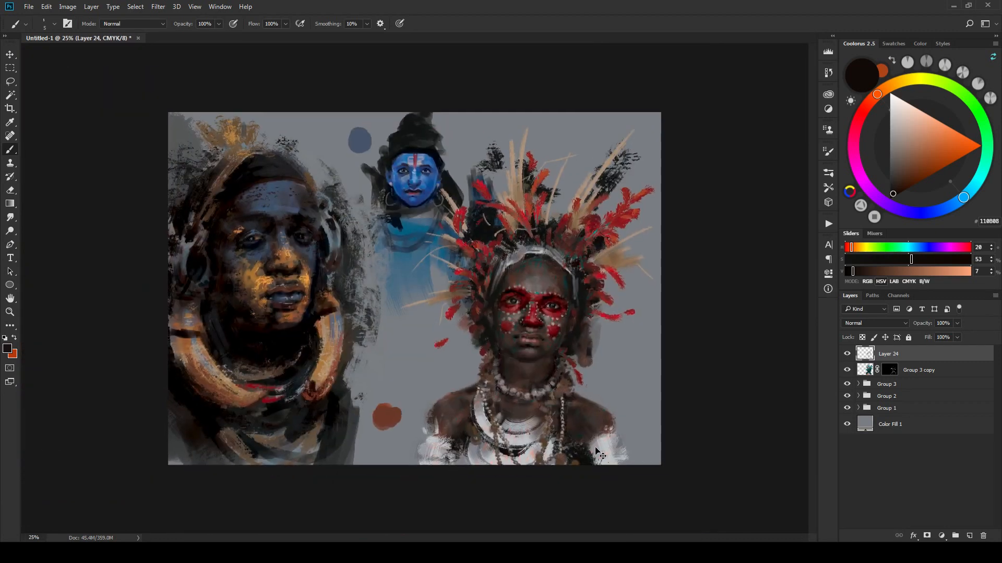
Step: Paint a shadow on the skin beneath the neck beads with a 25 px brush in near-black #110B08
key(ctrl+plus)
key(ctrl+plus)
key(ctrl+plus)
key(ctrl+plus)
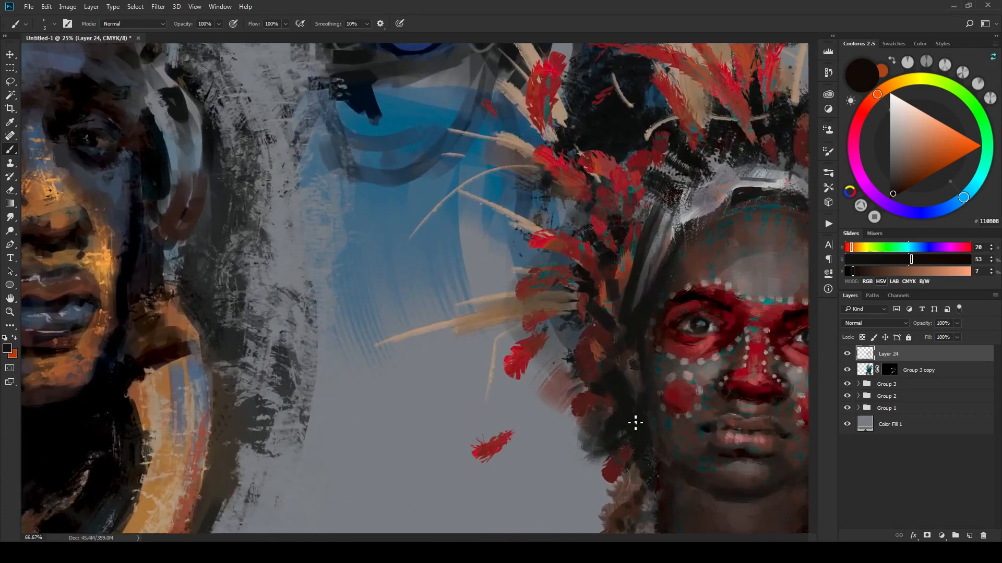
drag(500, 281, 553, 338)
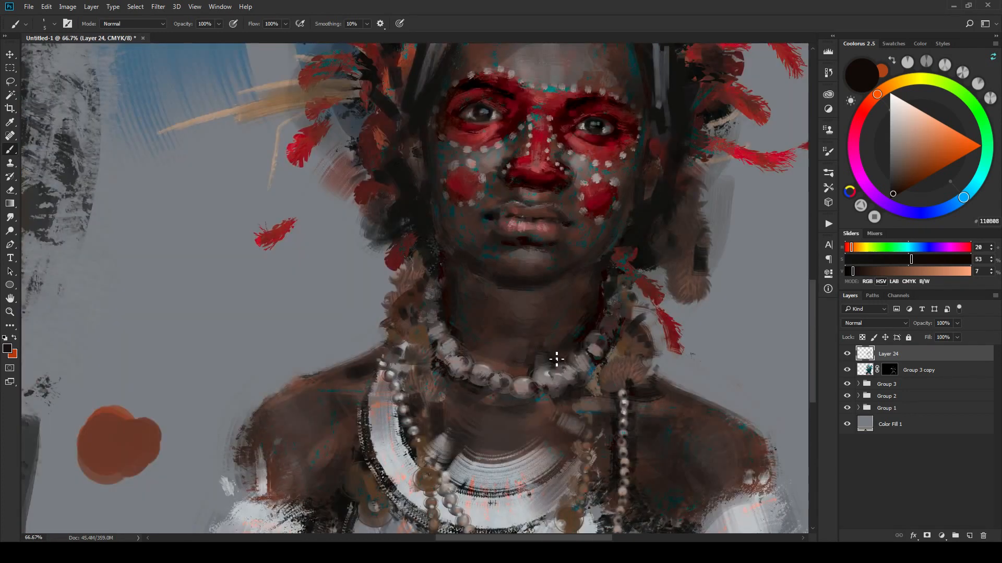
key(bracketright)
key(bracketright)
key(bracketright)
key(bracketright)
key(bracketright)
drag(511, 402, 572, 414)
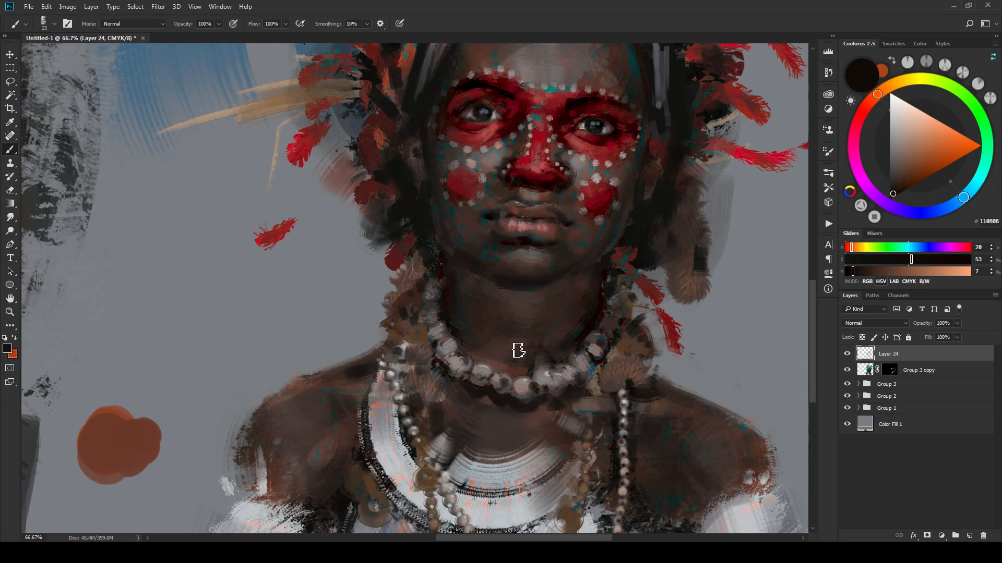
Step: Repaint the front beads of the neck necklace in sampled brownish gray #816960
key(bracketleft)
key(bracketleft)
alt+click(519, 380)
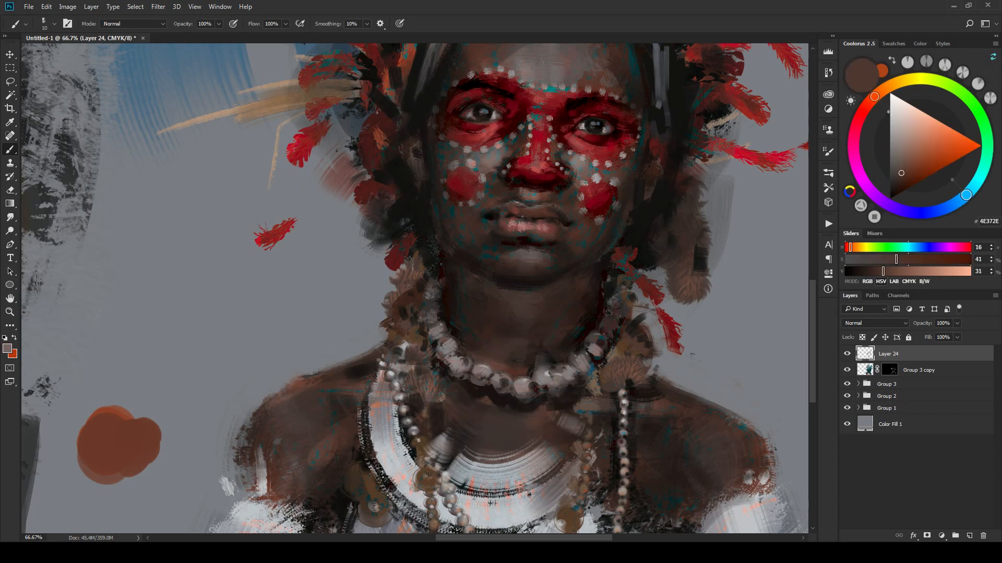
key(bracketright)
key(bracketright)
key(bracketright)
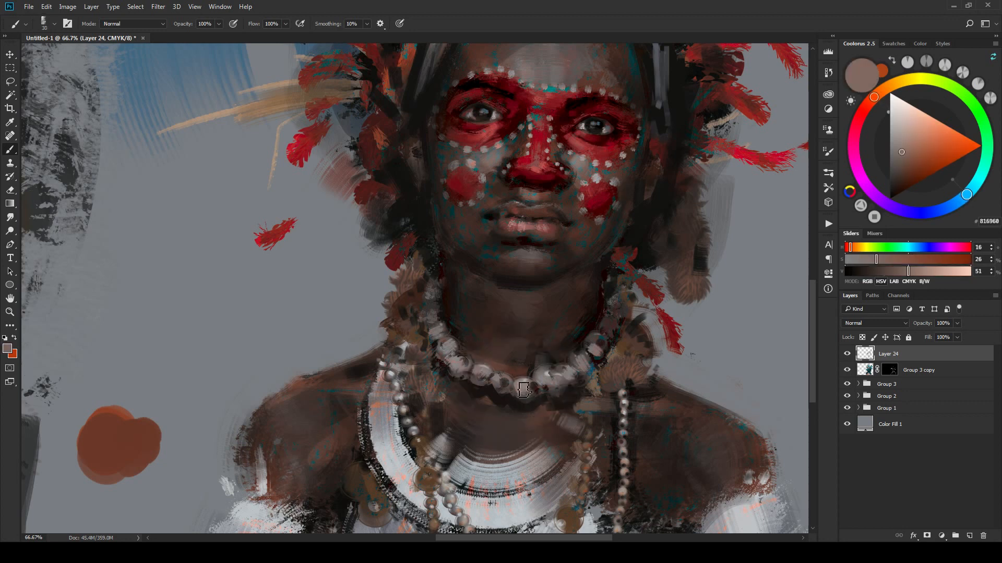
click(522, 389)
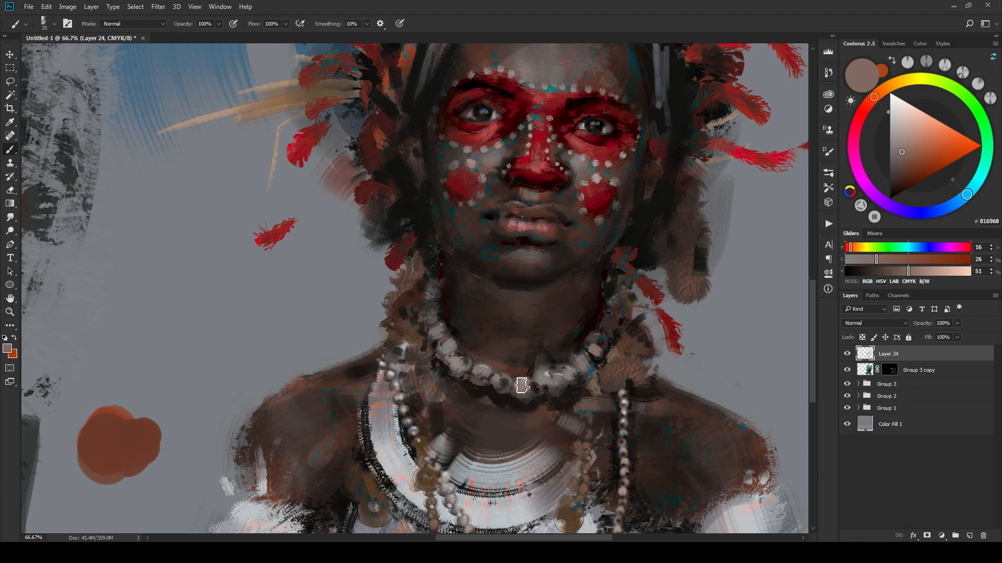
Step: Highlight the neck beads at the throat with short strokes of sampled light gray #B9B5B3
alt+click(548, 365)
click(551, 386)
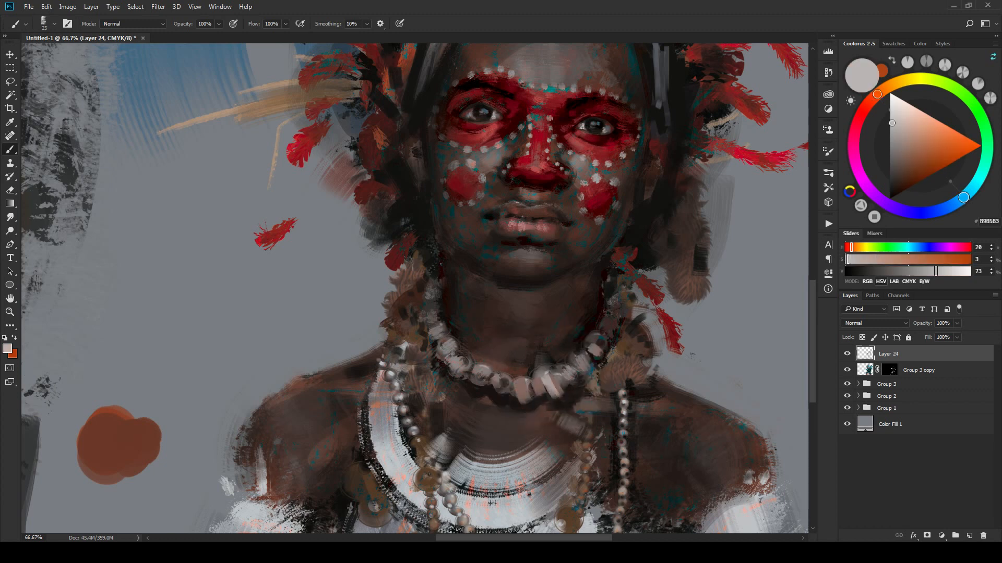
key(bracketleft)
mouse_move(600, 364)
mouse_down()
mouse_move(529, 358)
mouse_move(518, 384)
mouse_up()
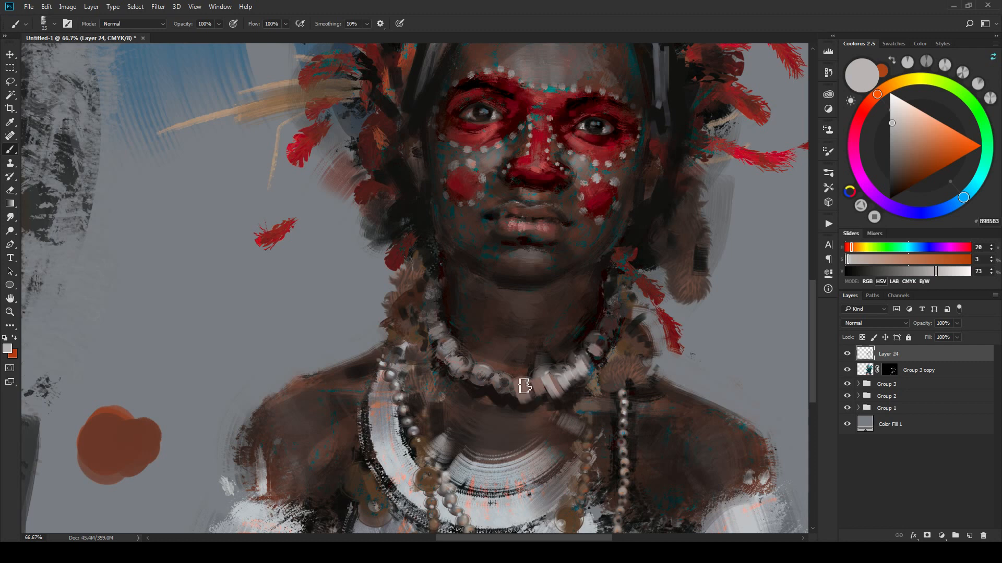
Step: Repaint the front beads of the neck necklace with a 20 px brush in sampled grayish brown #877D7B
alt+click(513, 388)
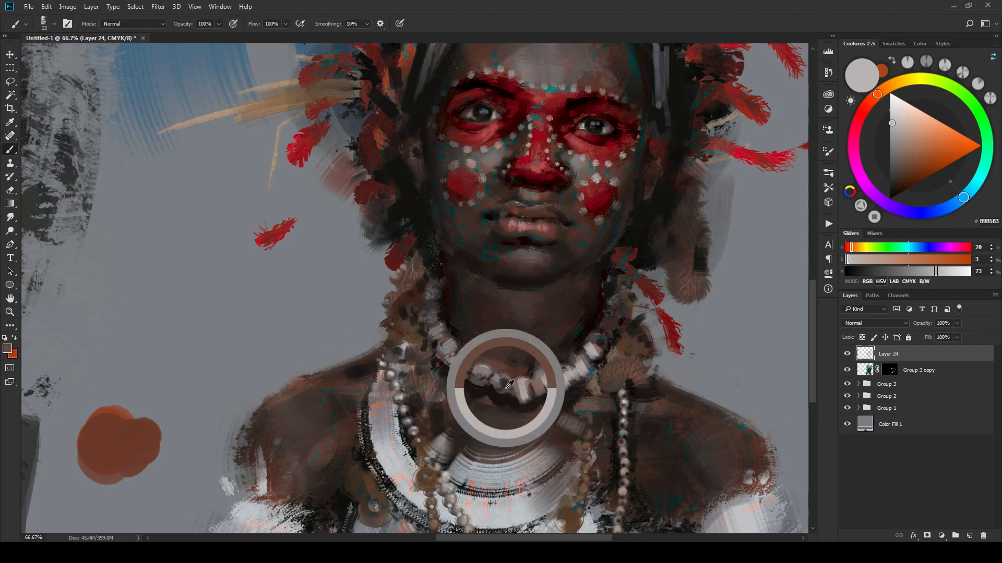
alt+click(506, 384)
key(bracketright)
key(bracketright)
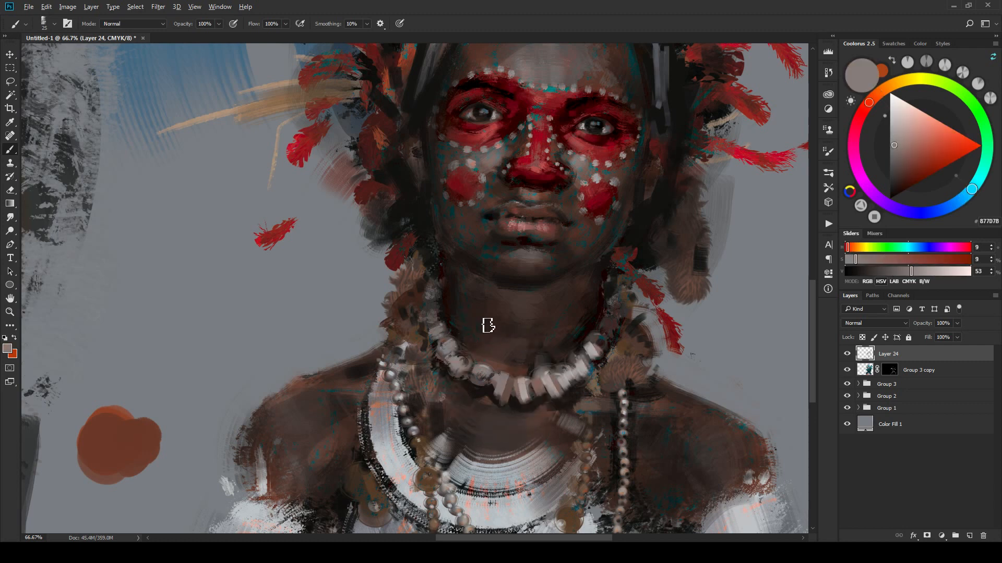
key(bracketleft)
key(bracketleft)
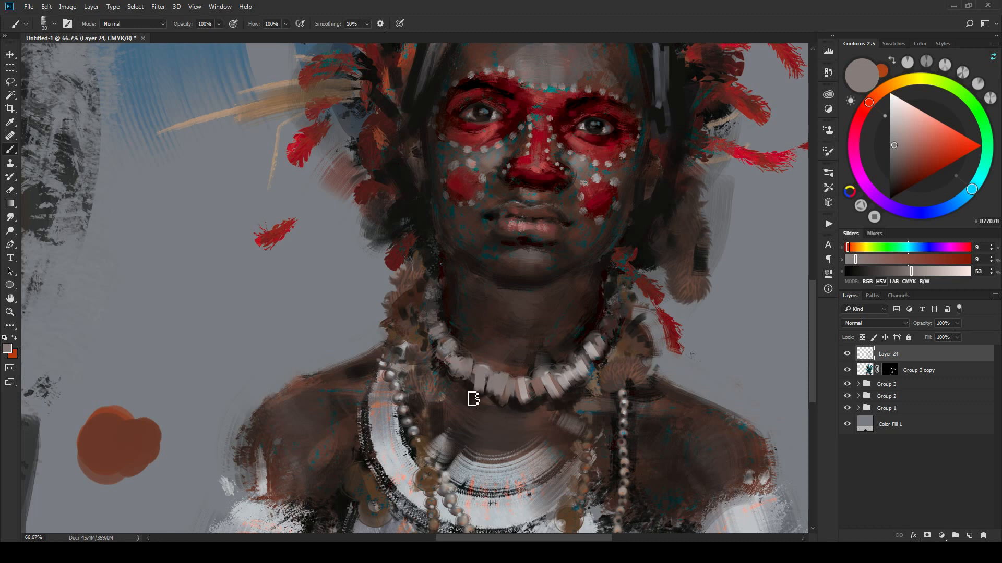
Step: Separate the neck necklace's beads with fine dark gaps in sampled near-black #19110D
alt+click(479, 384)
key(bracketleft)
key(bracketleft)
key(bracketleft)
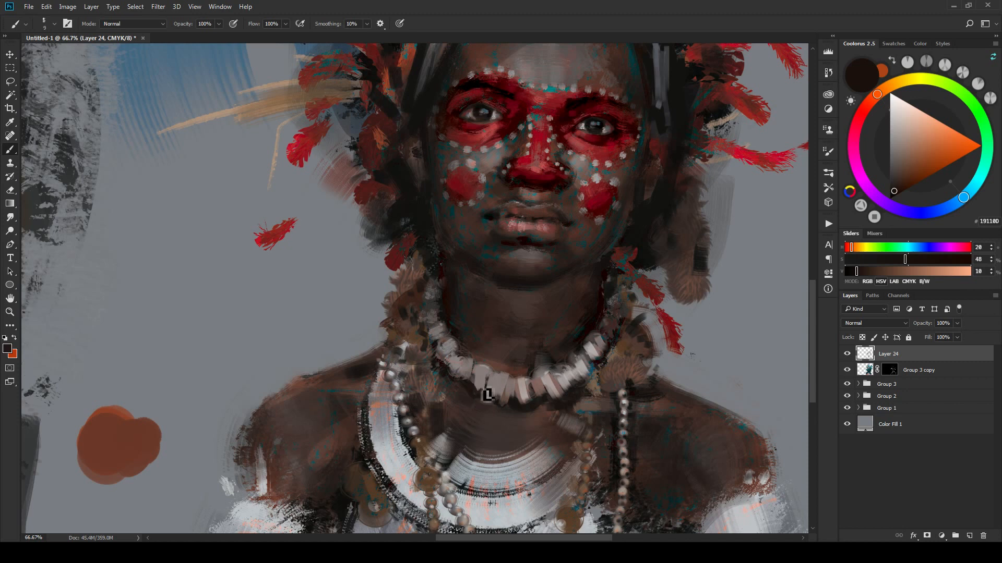
mouse_move(488, 395)
mouse_down()
mouse_move(514, 409)
mouse_move(568, 405)
mouse_move(600, 371)
mouse_up()
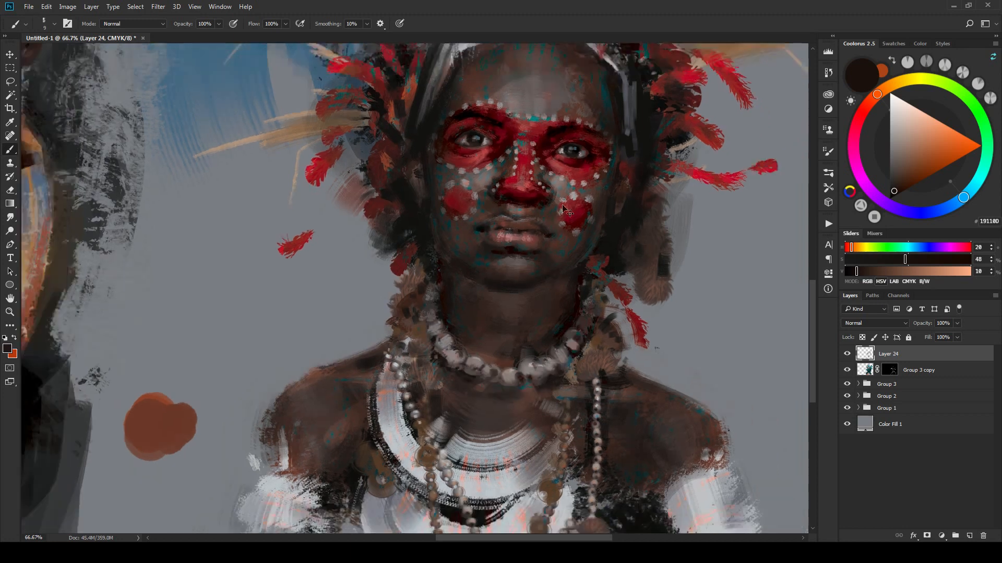
Step: Refine the long bead strand beside the white collar with a fine brush in sampled grays #9B9DA2 and #6E6C70
scroll(564, 209, down, 5)
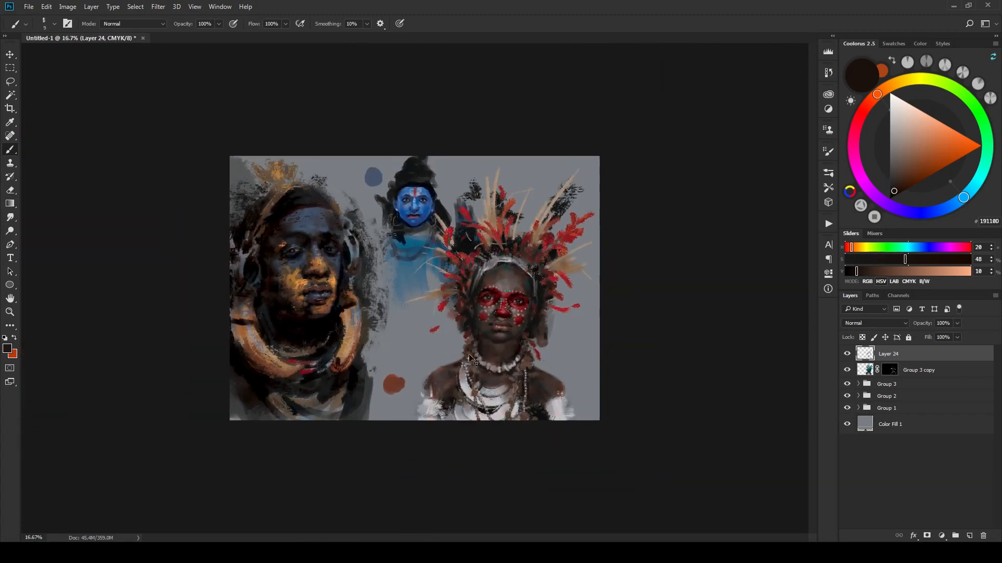
scroll(472, 360, up, 5)
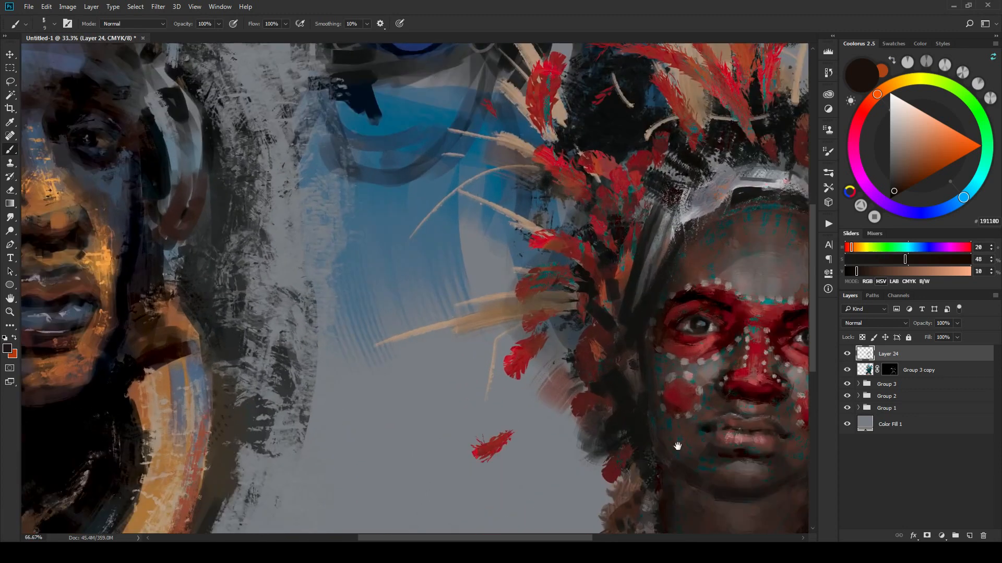
drag(677, 446, 576, 267)
alt+click(417, 299)
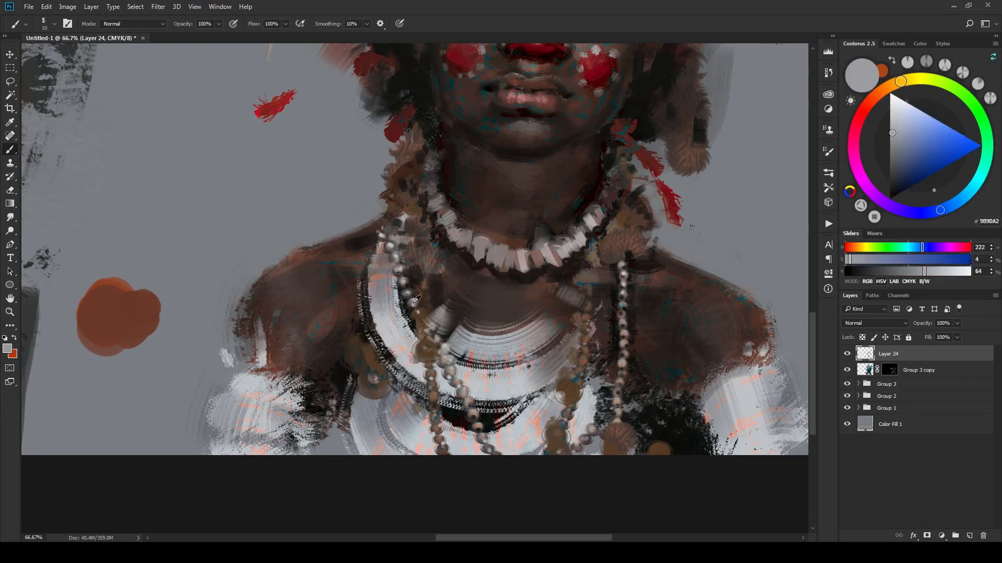
alt+click(416, 308)
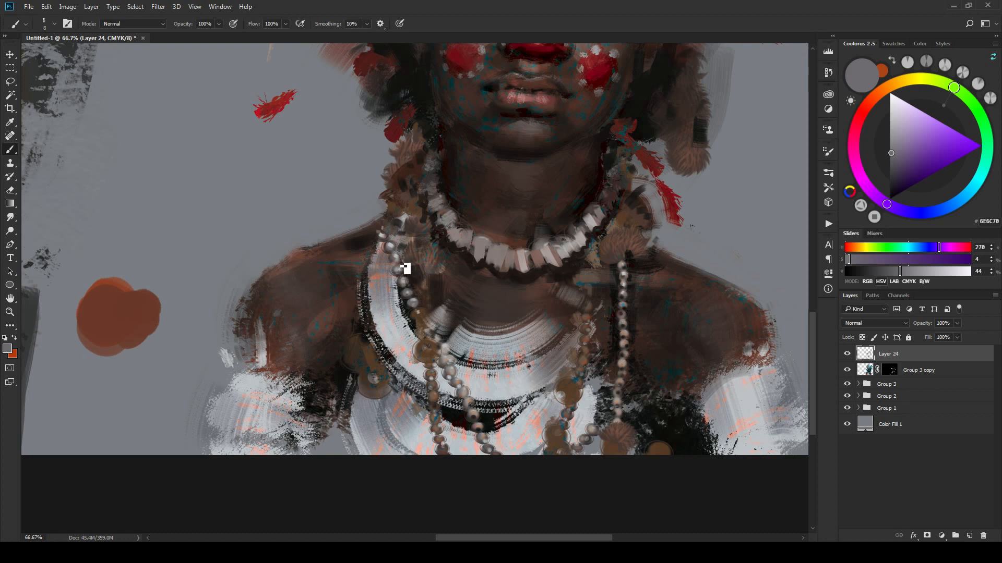
alt+click(402, 278)
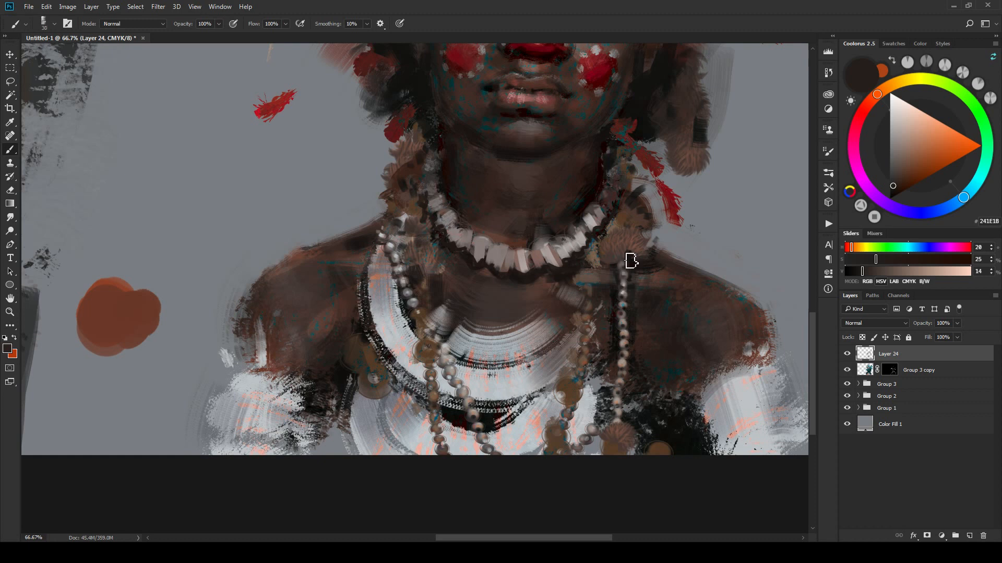
Step: Rework the top beads of the strand on the viewer's right in sampled brownish gray #68625E and dark #1C1917
alt+click(627, 273)
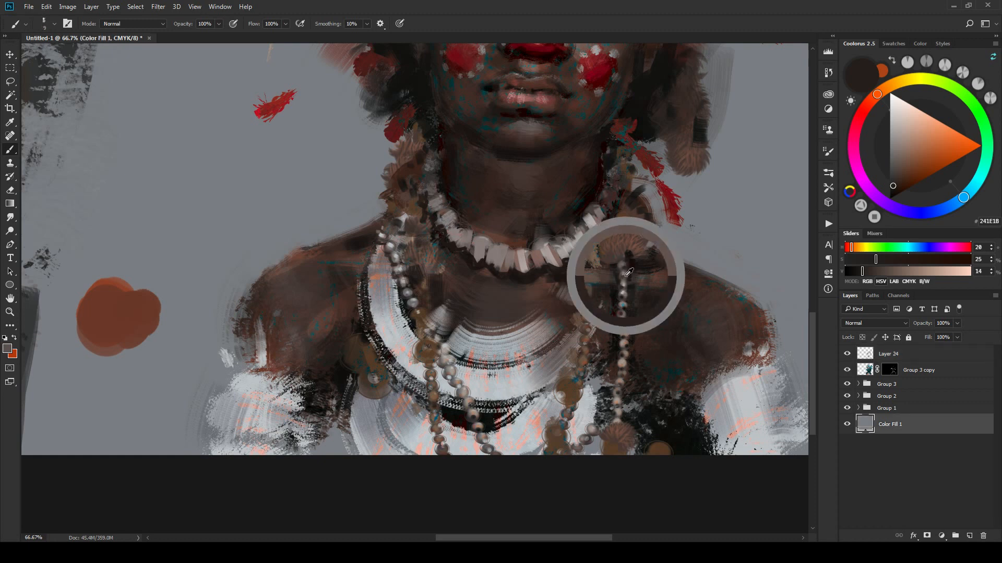
key(bracketright)
key(bracketright)
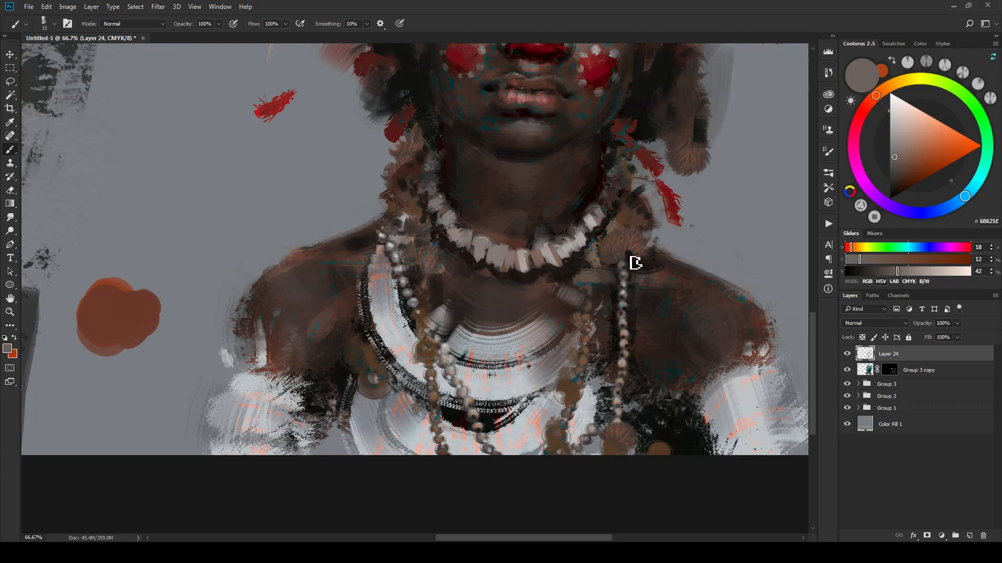
alt+click(629, 262)
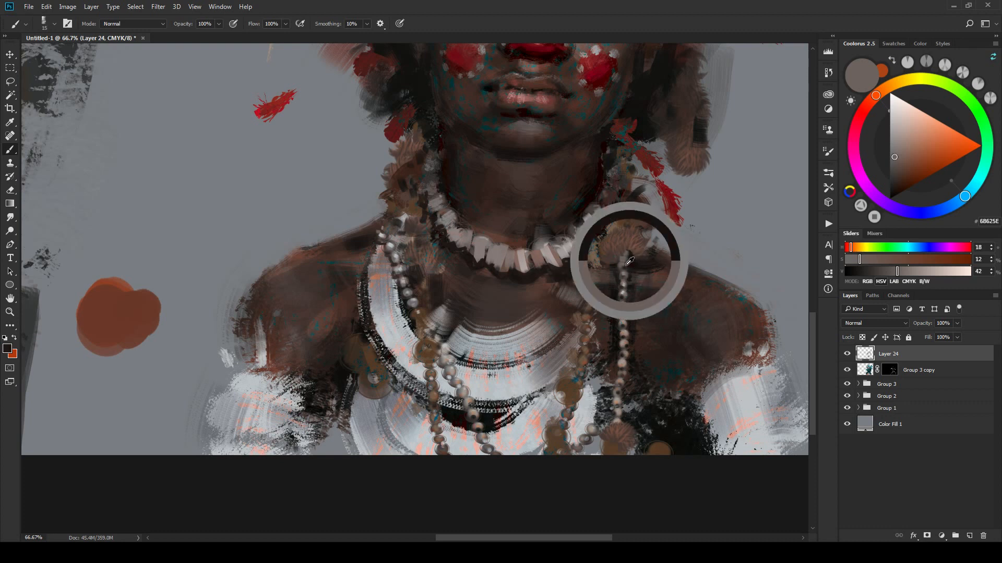
drag(622, 258, 621, 278)
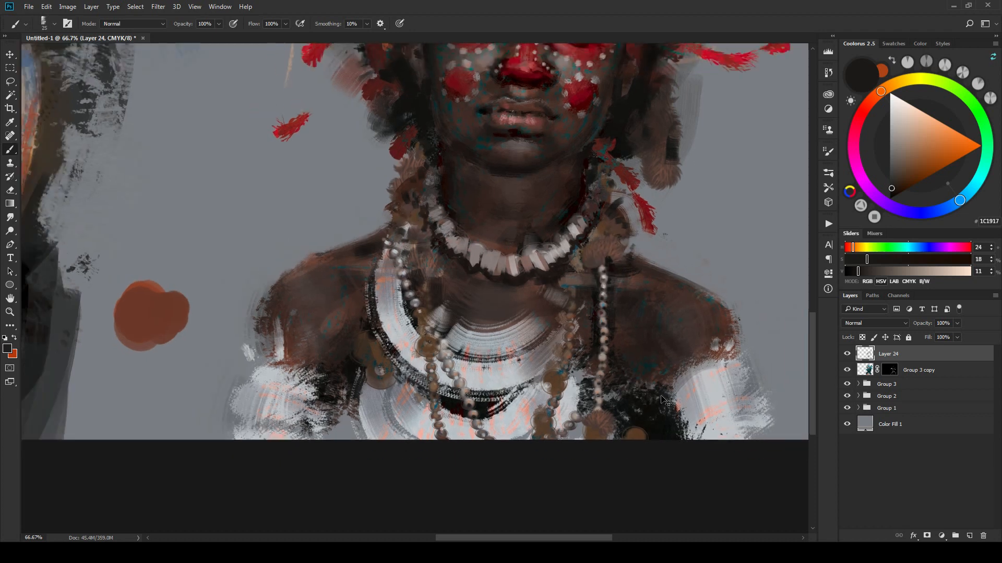
Step: Brush muted tones onto the feathered figure's shoulders and face in sampled grays #4A4D4B and #655E5C
scroll(663, 402, down, 4)
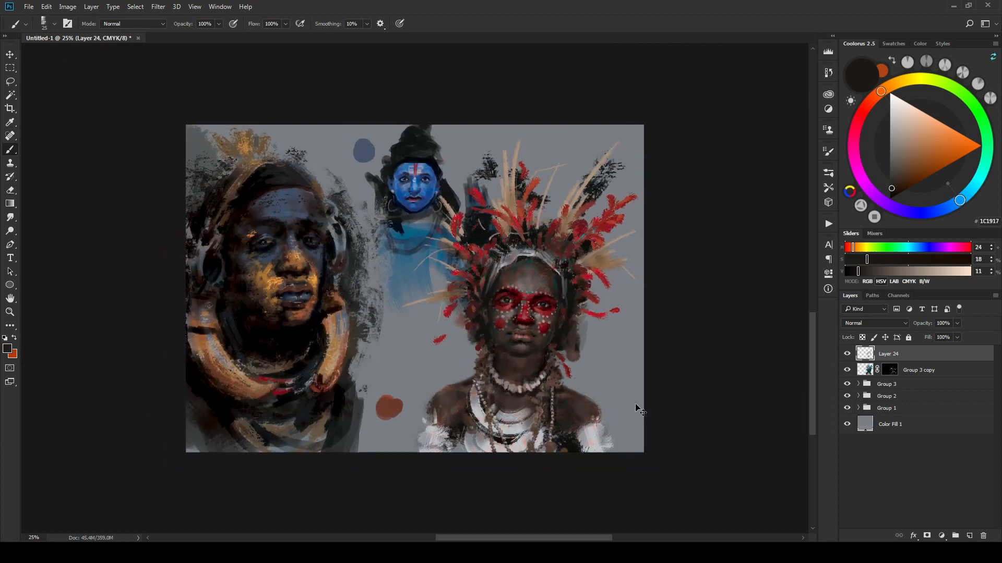
key(ctrl+plus)
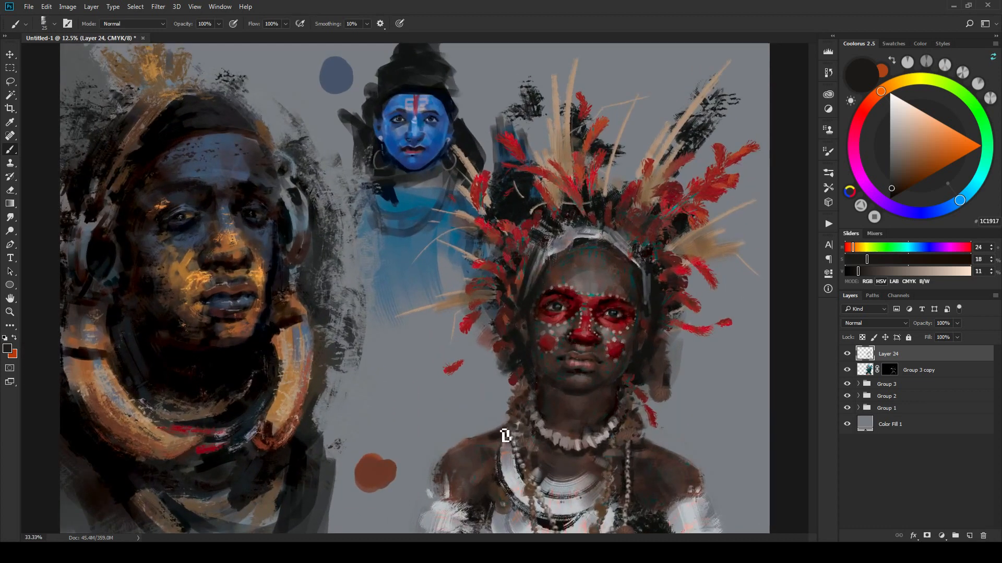
alt+click(472, 474)
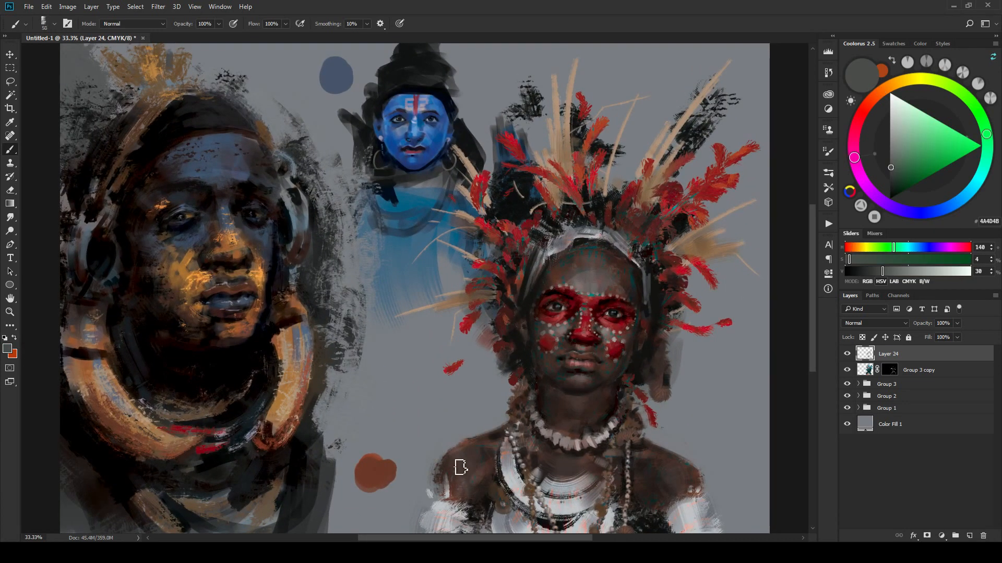
key(bracketright)
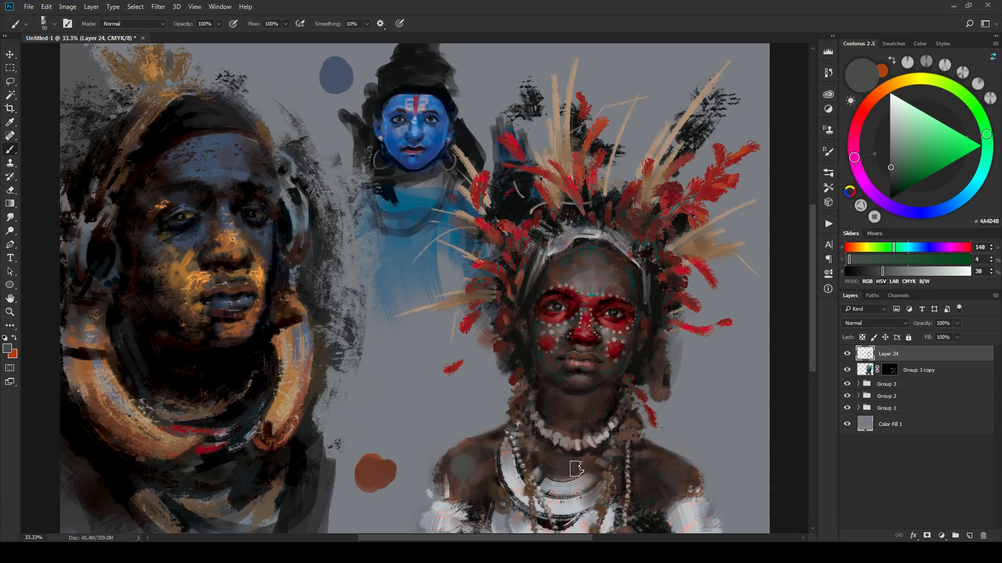
alt+click(603, 279)
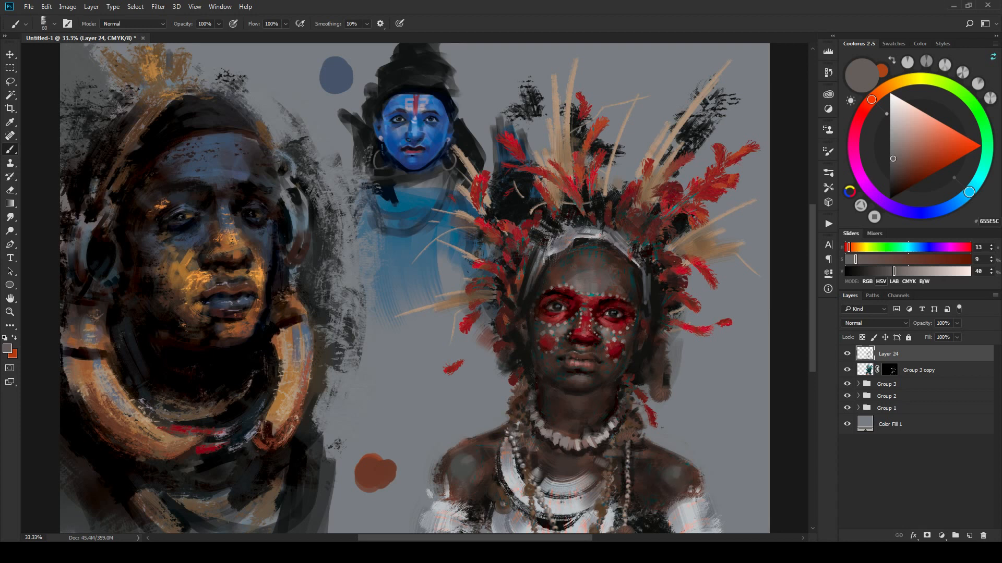
drag(625, 328, 545, 270)
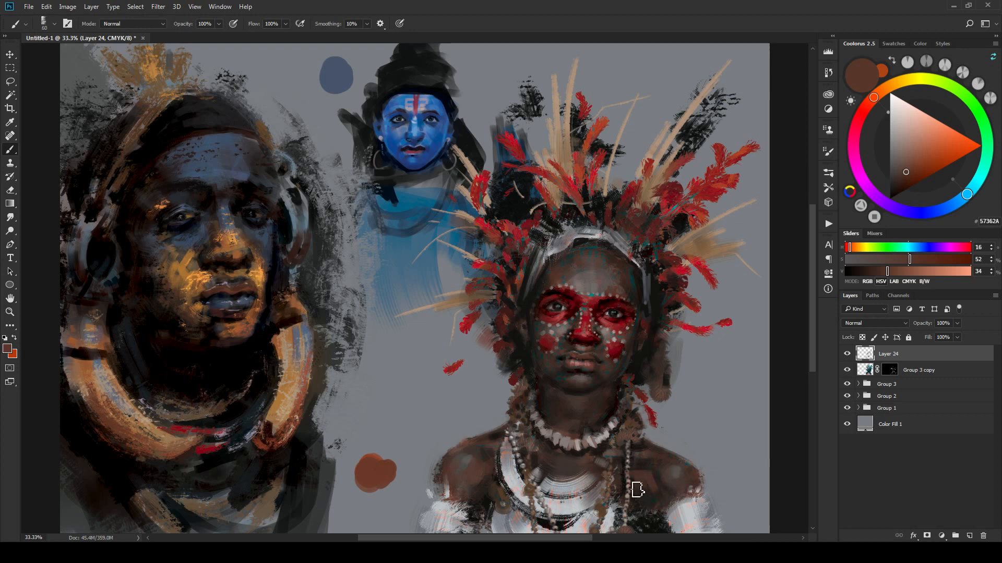
Step: Paint warm brown #57362A onto the chest beside the bead strand on the viewer's right with a 70 px brush
key(bracketright)
key(bracketright)
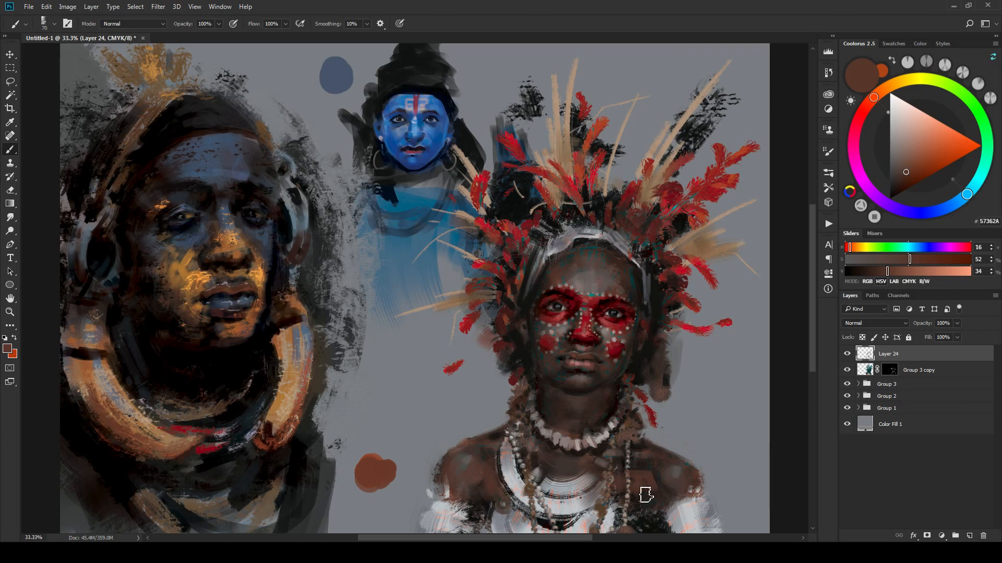
key(ctrl+minus)
key(ctrl+minus)
key(ctrl+minus)
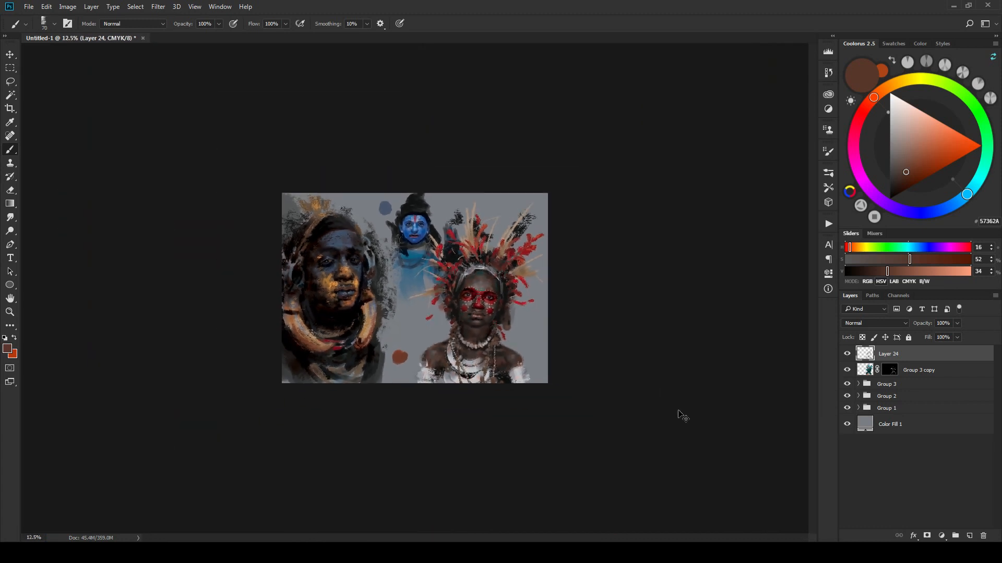
Step: Blend the shading on both shoulders with sampled dark browns #281C17, #483026 and #422C23
key(ctrl+plus)
key(ctrl+plus)
alt+click(600, 443)
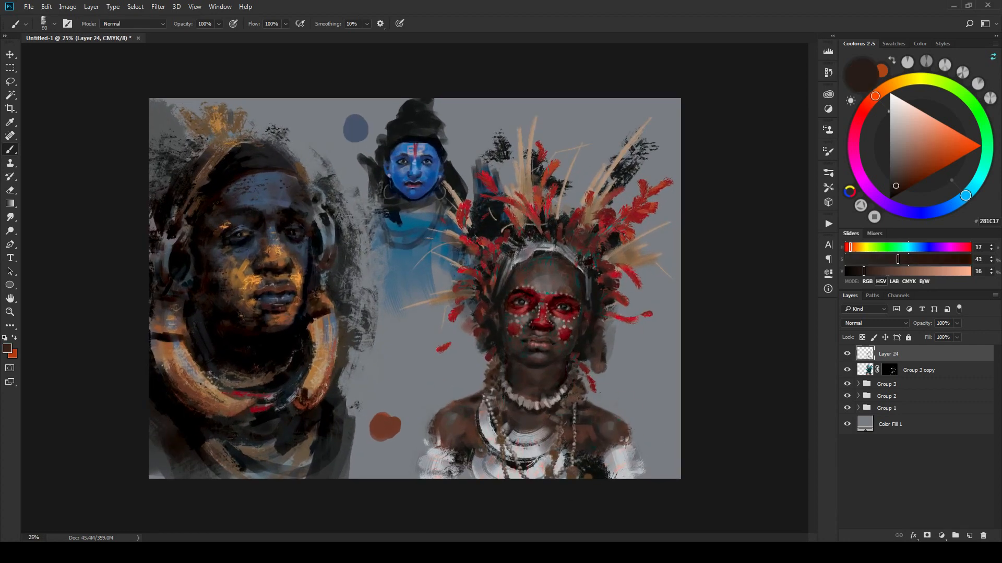
alt+click(585, 433)
alt+click(478, 433)
key(bracketleft)
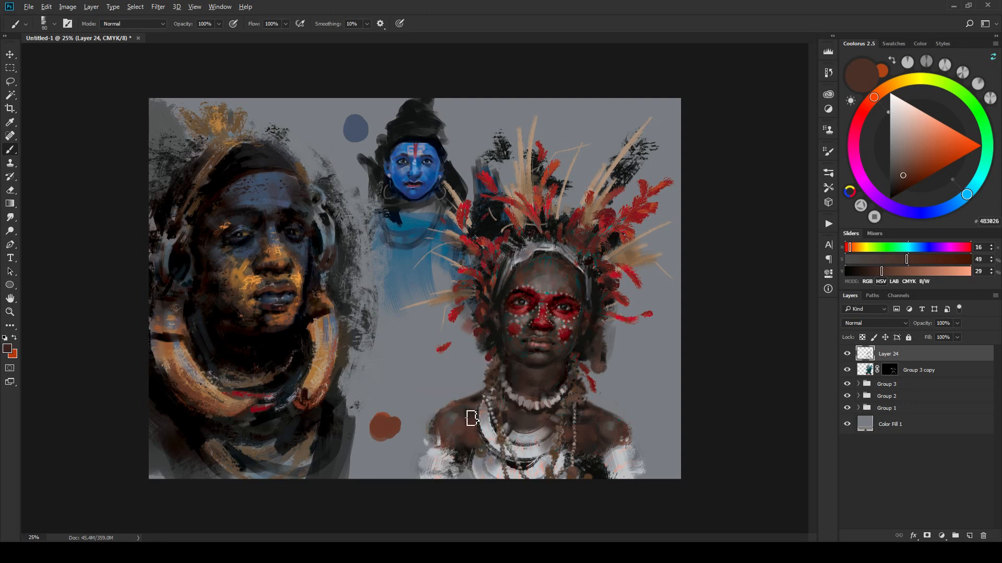
alt+click(471, 418)
alt+click(475, 429)
Step: Check the feathered figure's shoulder shading against the full composition at several magnifications
key(ctrl+minus)
key(ctrl+minus)
key(ctrl+minus)
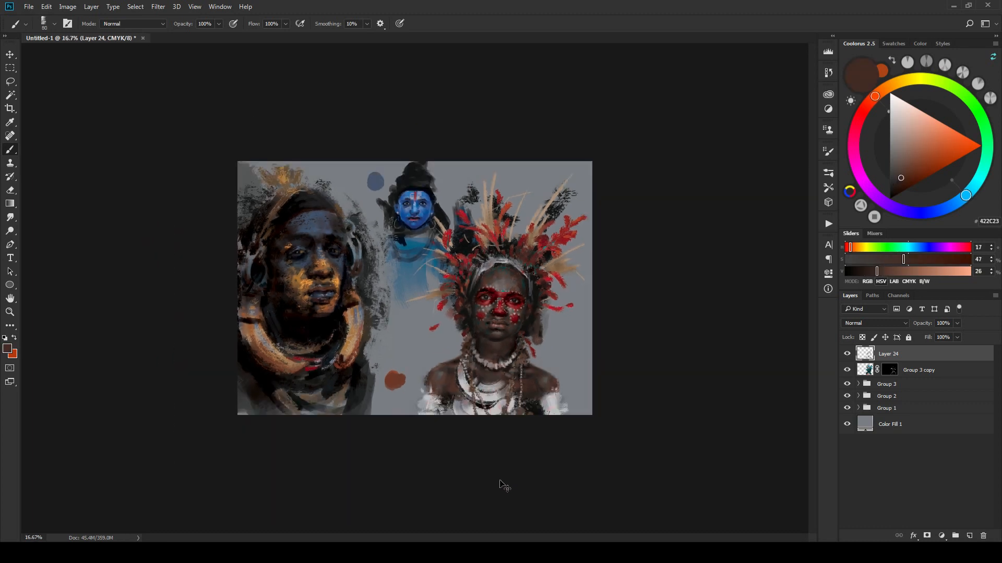
key(ctrl+plus)
key(ctrl+plus)
key(ctrl+plus)
key(ctrl+plus)
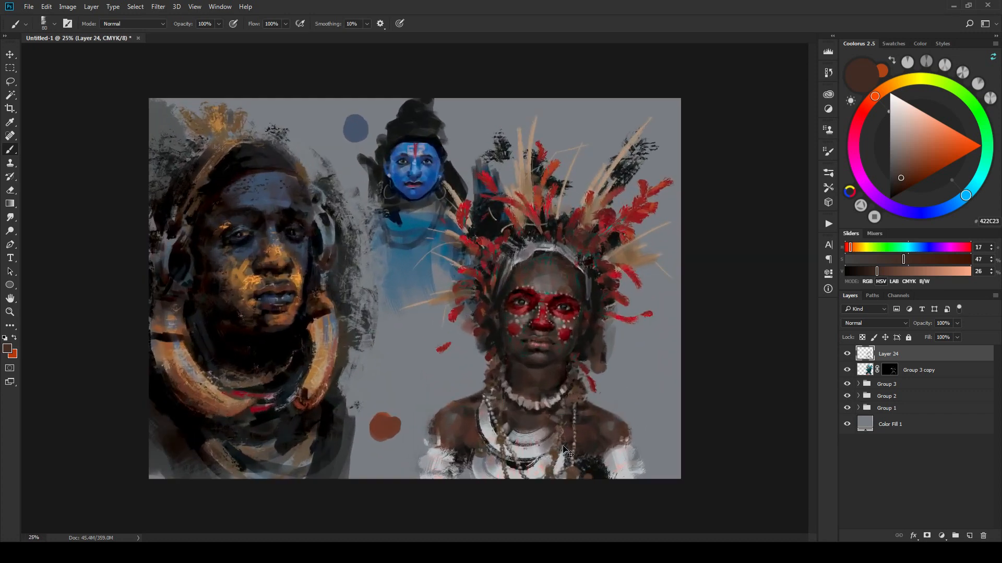
key(ctrl+minus)
key(ctrl+plus)
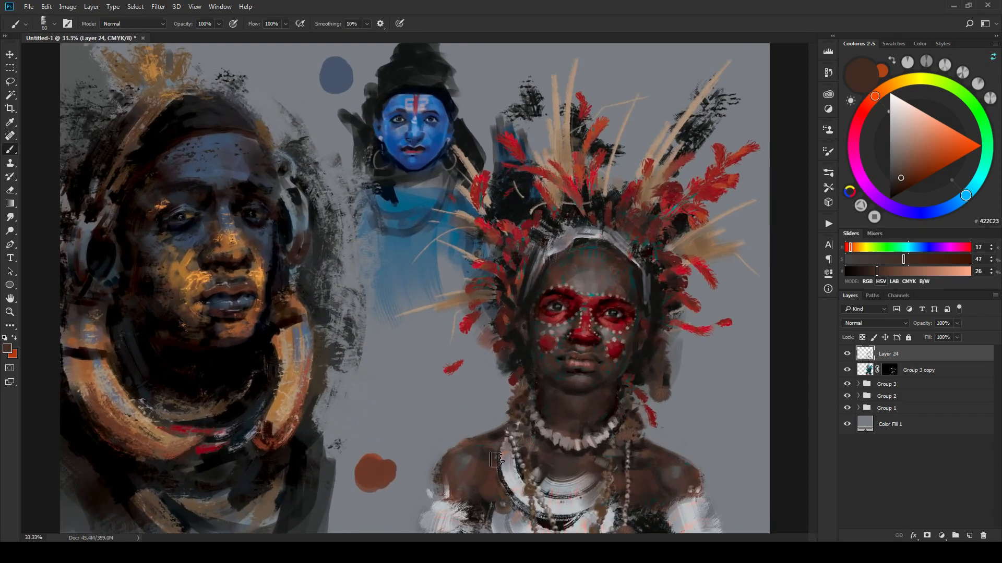
Step: Deepen the skin tones around the feathered figure's collarbones with a 30 px brush in sampled dark brown #37261E
alt+click(489, 462)
key(bracketleft)
key(bracketleft)
key(bracketleft)
key(bracketleft)
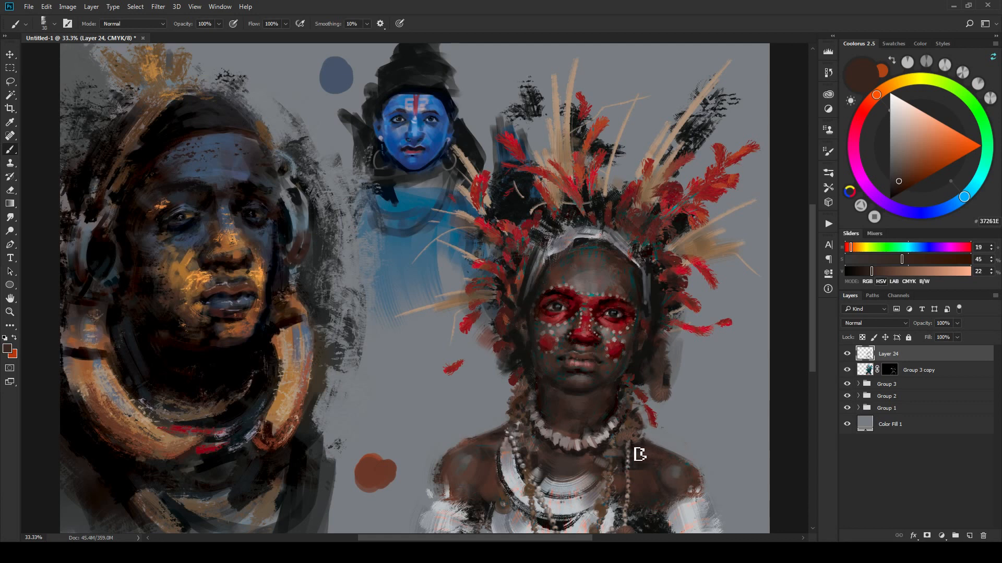
Step: Examine the overall contrast and balance of the three portraits from a distance and closer up
key(ctrl+minus)
key(ctrl+minus)
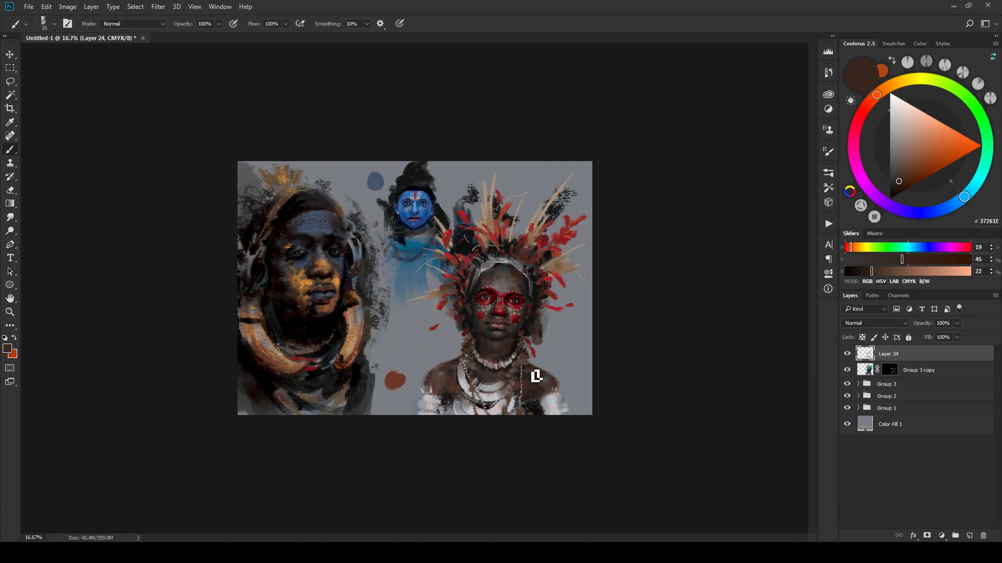
key(ctrl+minus)
key(ctrl+minus)
key(ctrl+plus)
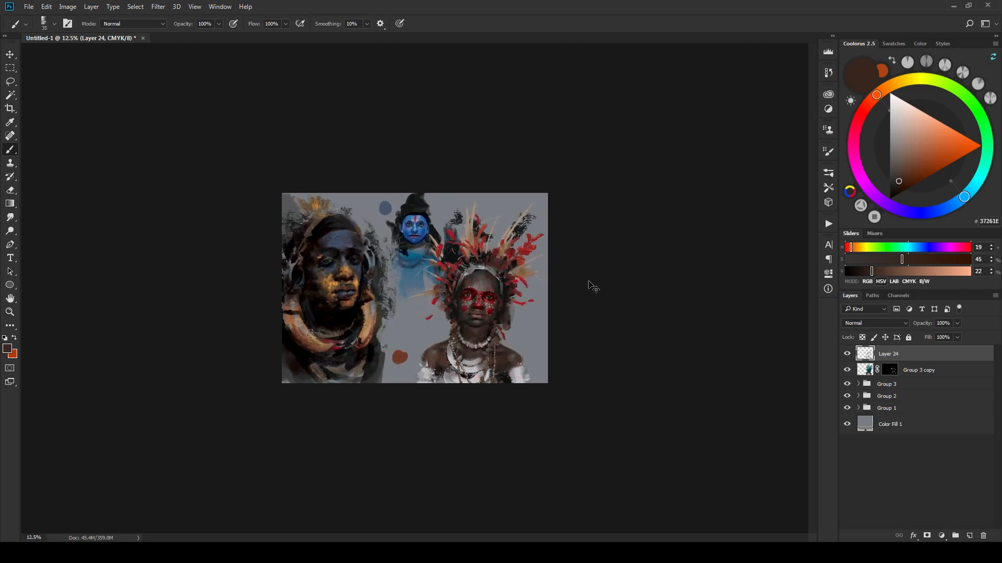
key(ctrl+plus)
key(ctrl+plus)
key(ctrl+plus)
key(ctrl+minus)
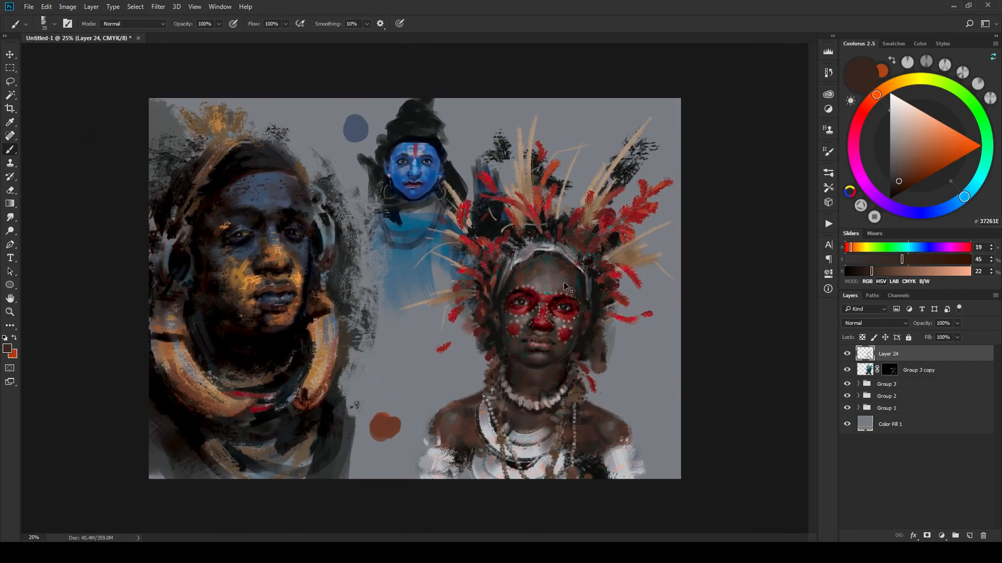
key(ctrl+plus)
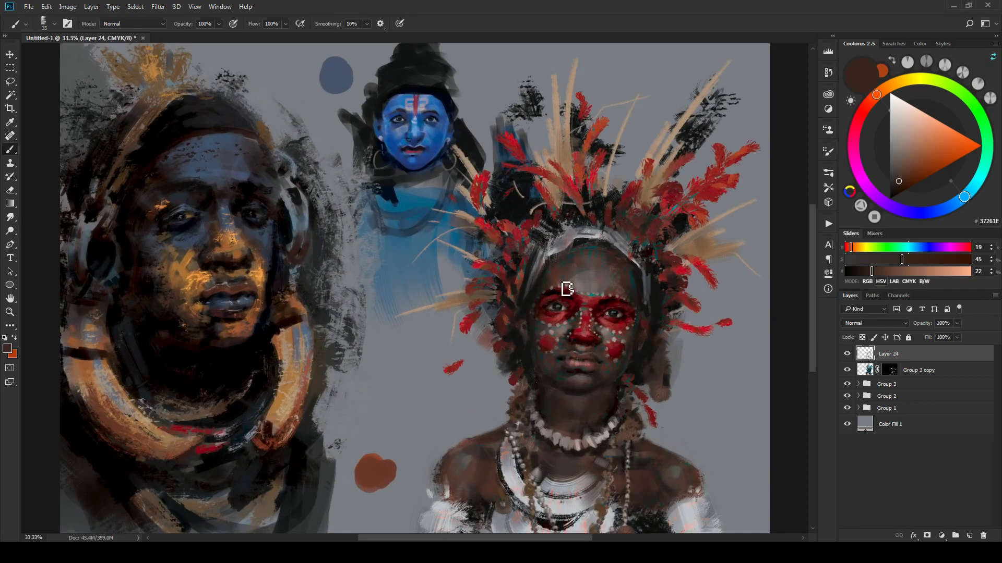
Step: Refine the side of the headband on the viewer's left with sampled dark gray #353435 and lighter grays #737678 and #5B5C5F
alt+click(529, 295)
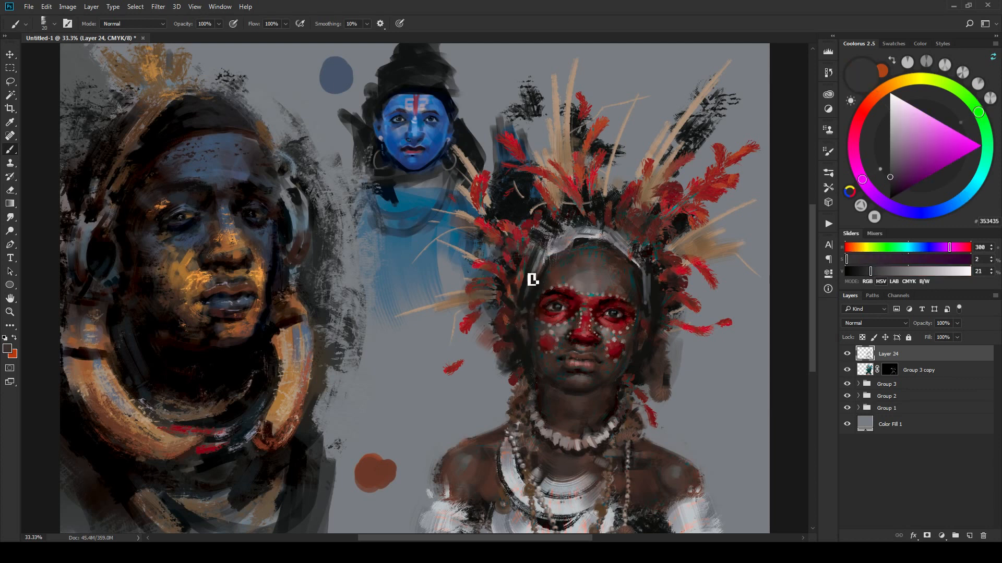
alt+click(540, 262)
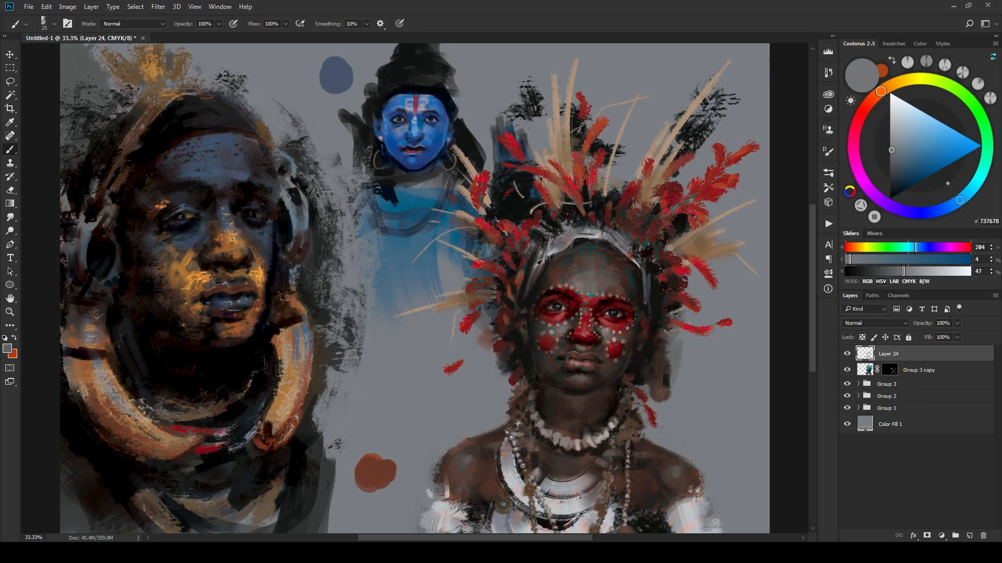
alt+click(533, 269)
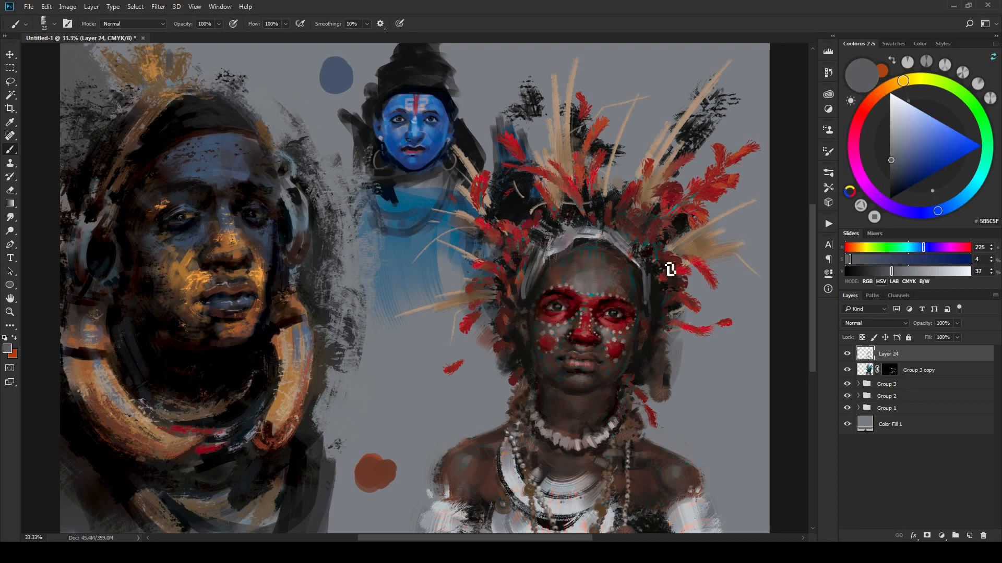
Step: Darken the hair beside the feathered figure's jaw with sampled dark red #4D1D15 and near-blacks #0F0D0C and #181614
drag(621, 362, 650, 371)
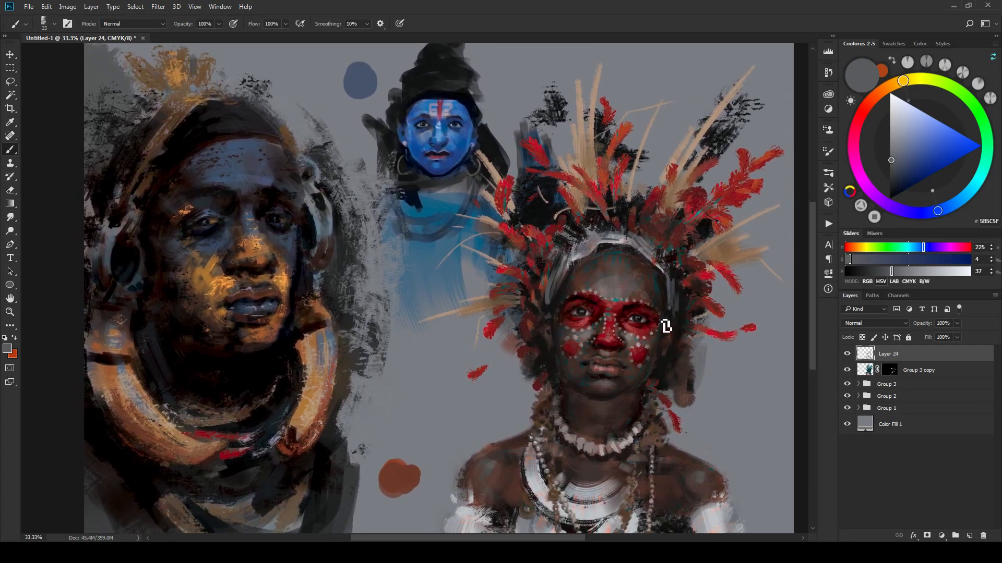
alt+click(527, 347)
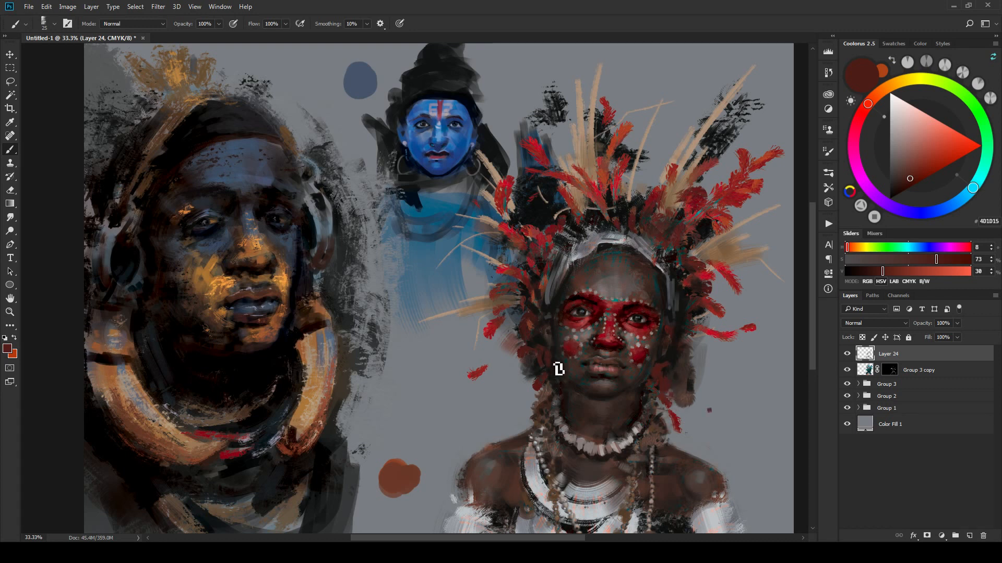
drag(554, 381, 549, 360)
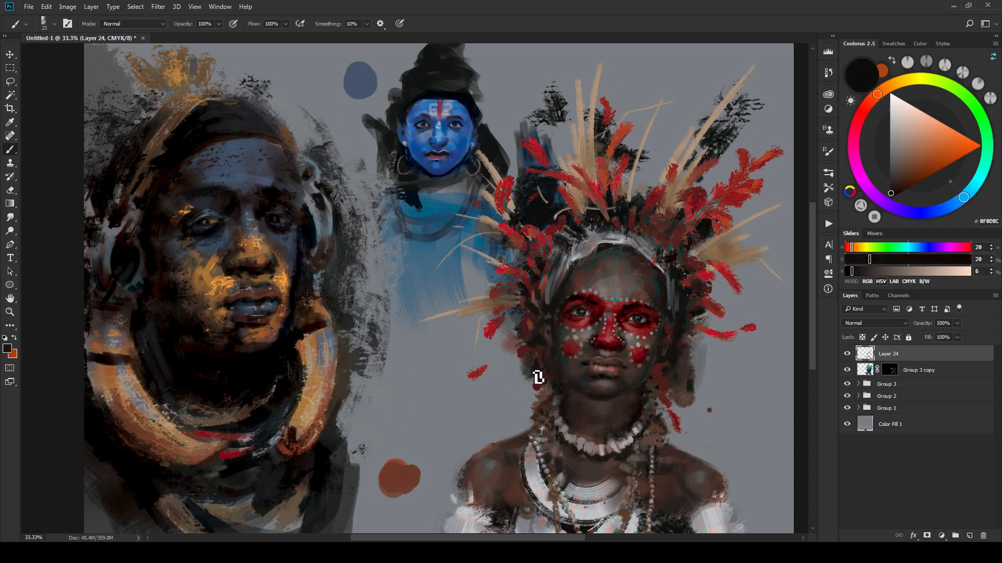
alt+click(700, 380)
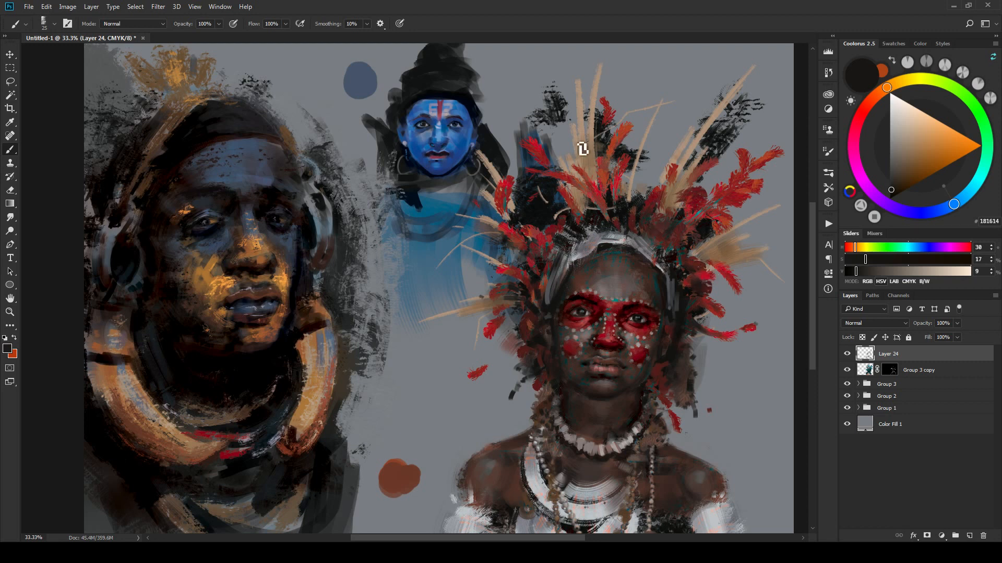
Step: Select Layer 3 in Group 1 and get the brush ready for working close up on the blue-faced portrait
key(ctrl+plus)
drag(505, 201, 516, 260)
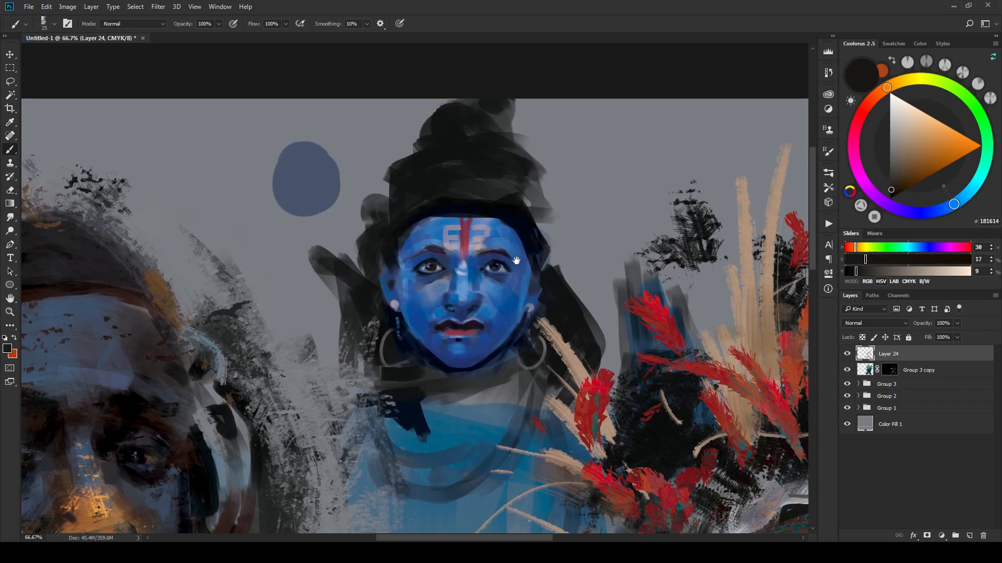
key(v)
ctrl+click(514, 296)
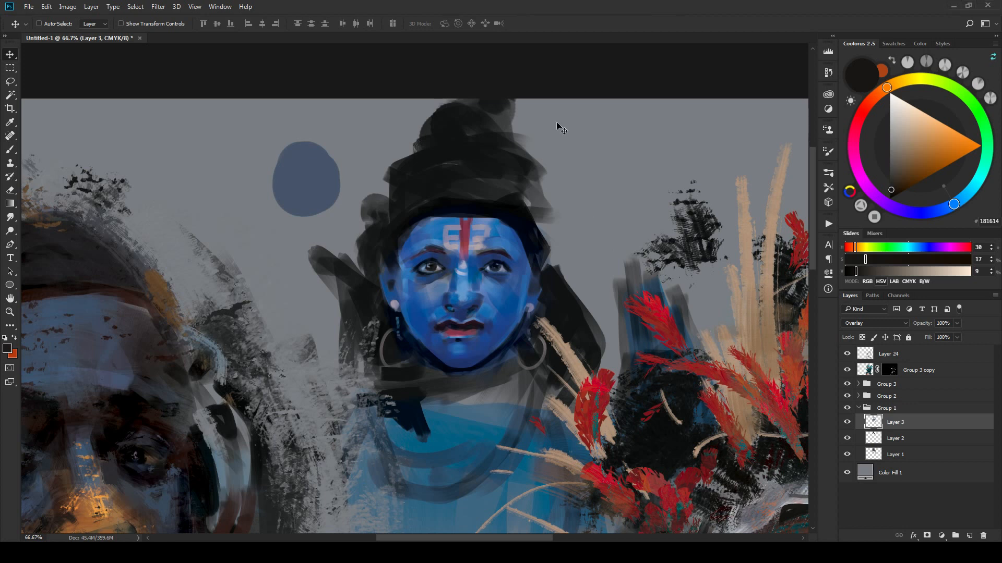
drag(562, 290, 623, 257)
key(b)
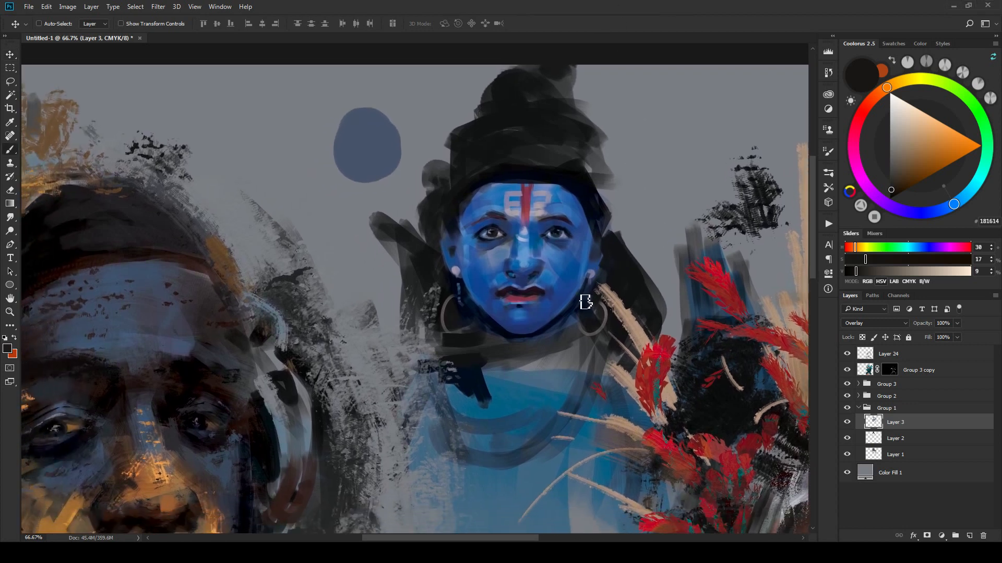
key(ctrl+plus)
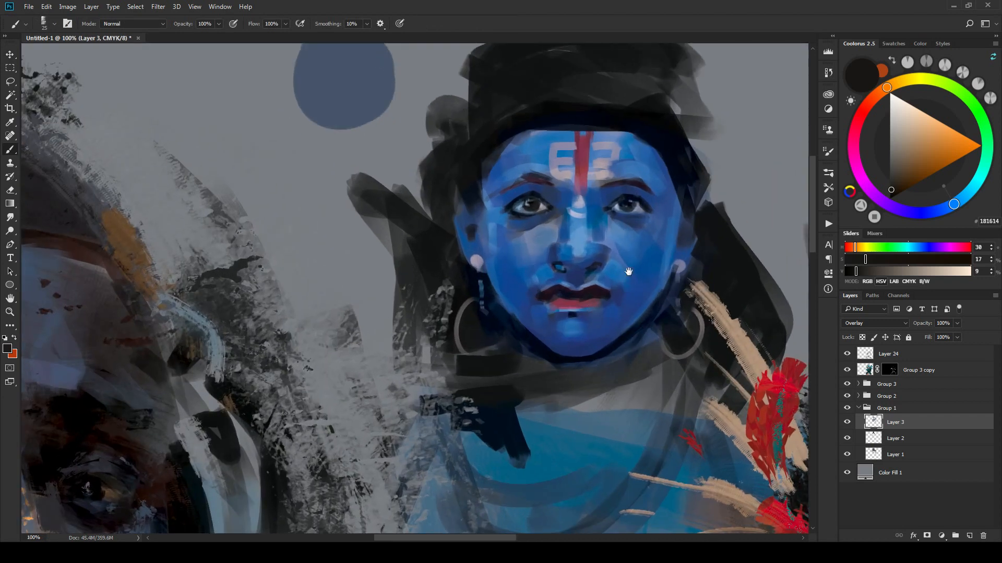
mouse_move(632, 220)
mouse_down()
mouse_move(631, 287)
mouse_move(641, 286)
mouse_up()
key(v)
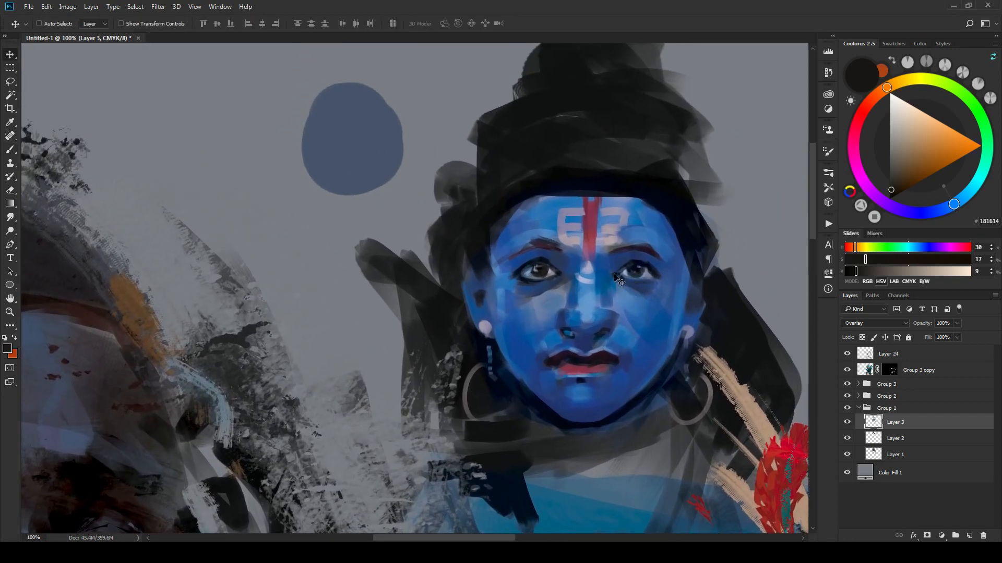
key(b)
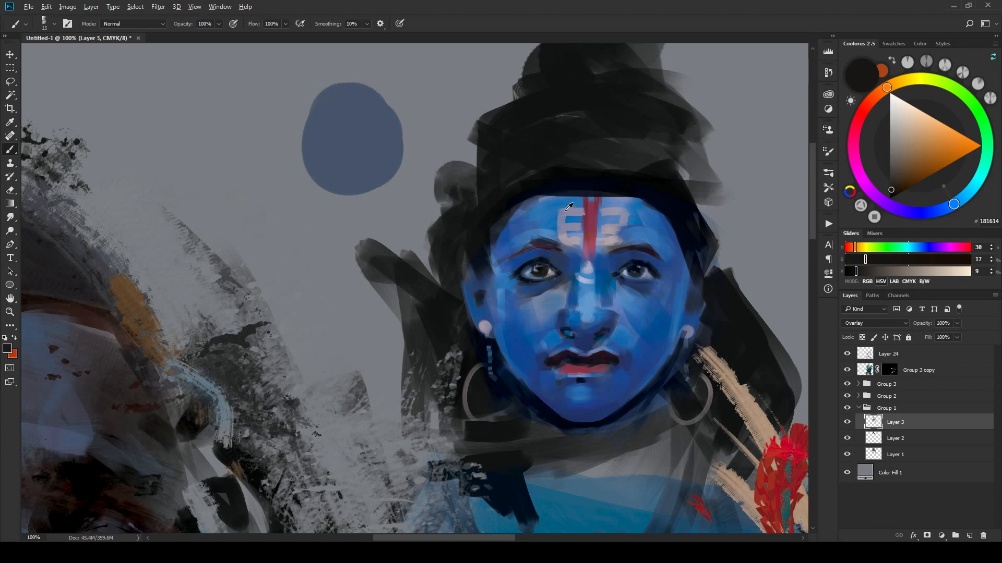
Step: Add a new layer above Layer 3 and repaint the curved mark between the blue face's eyebrows in sampled lavender #8684A7
alt+click(569, 208)
key(bracketleft)
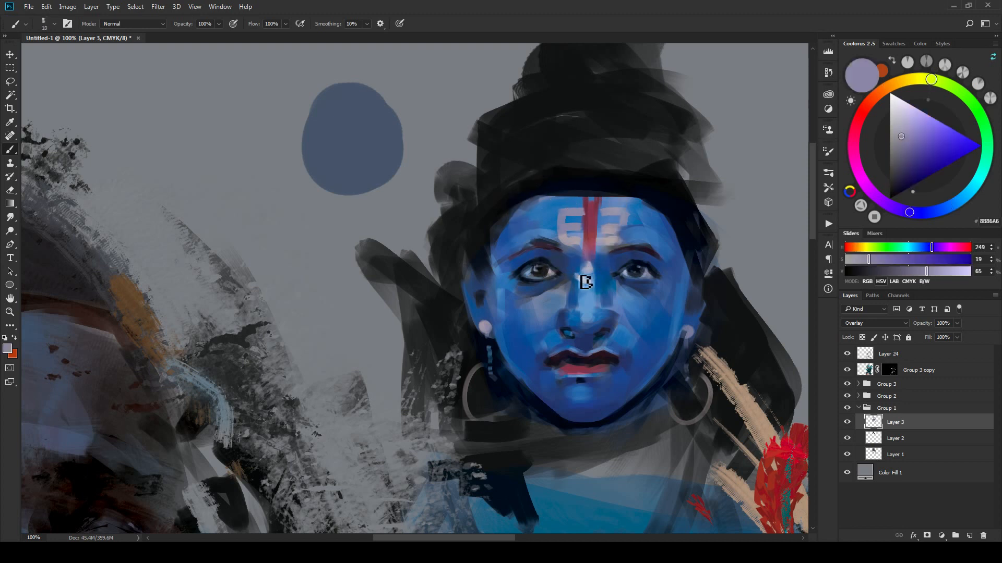
mouse_move(580, 276)
mouse_down()
mouse_move(594, 277)
mouse_move(580, 282)
mouse_move(588, 285)
mouse_up()
alt+click(570, 231)
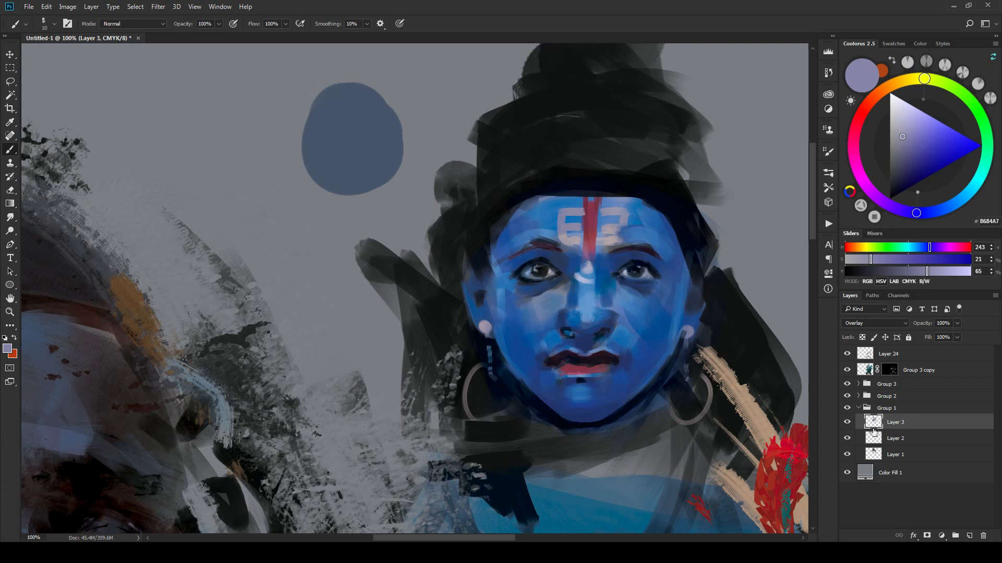
drag(705, 385, 645, 369)
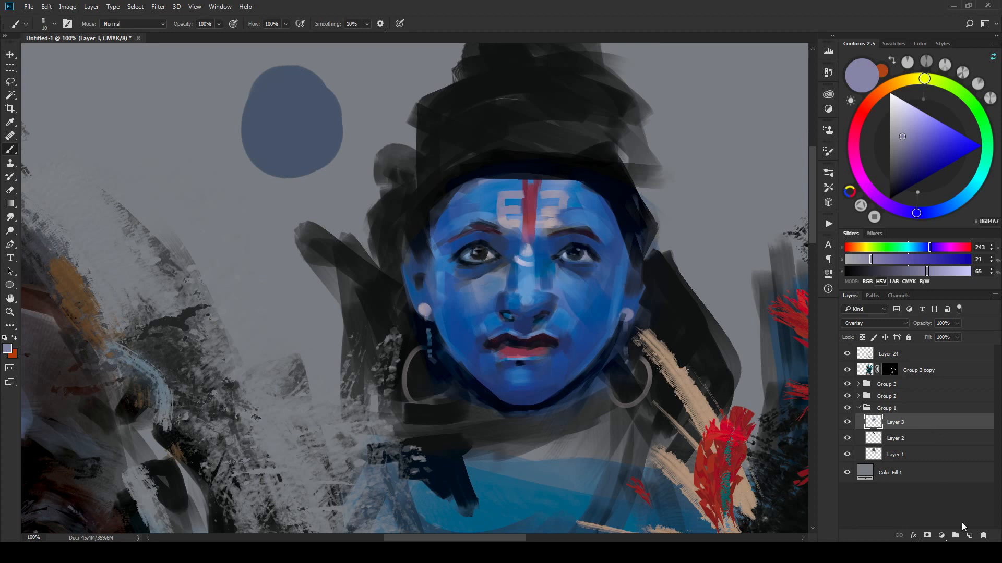
click(969, 537)
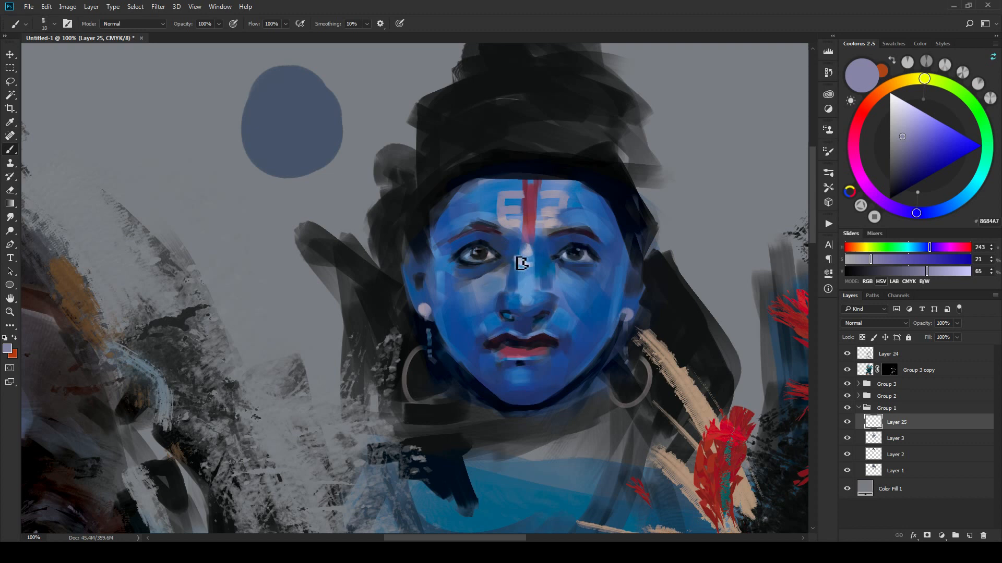
drag(517, 261, 538, 262)
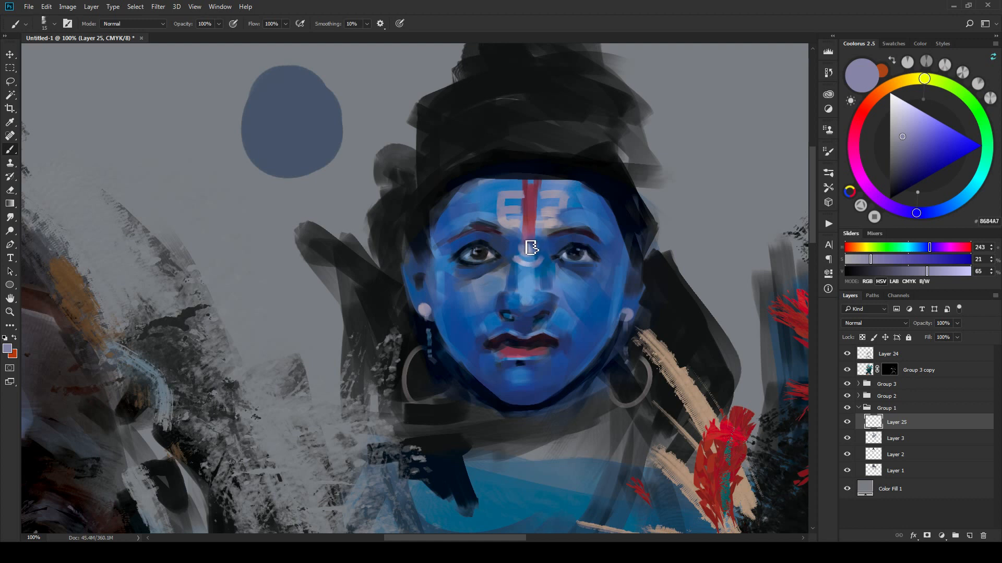
Step: Refine the pale markings on the blue face's forehead with a 10 px brush in sampled gray-lavender #A69EA8 and blue #6982BD
key(bracketleft)
key(bracketright)
key(bracketright)
alt+click(552, 215)
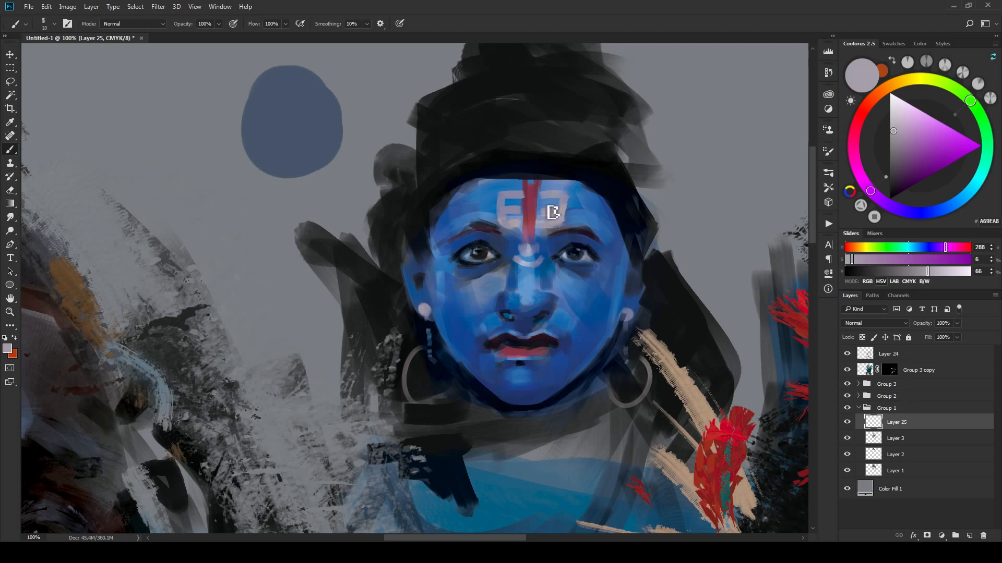
alt+click(553, 199)
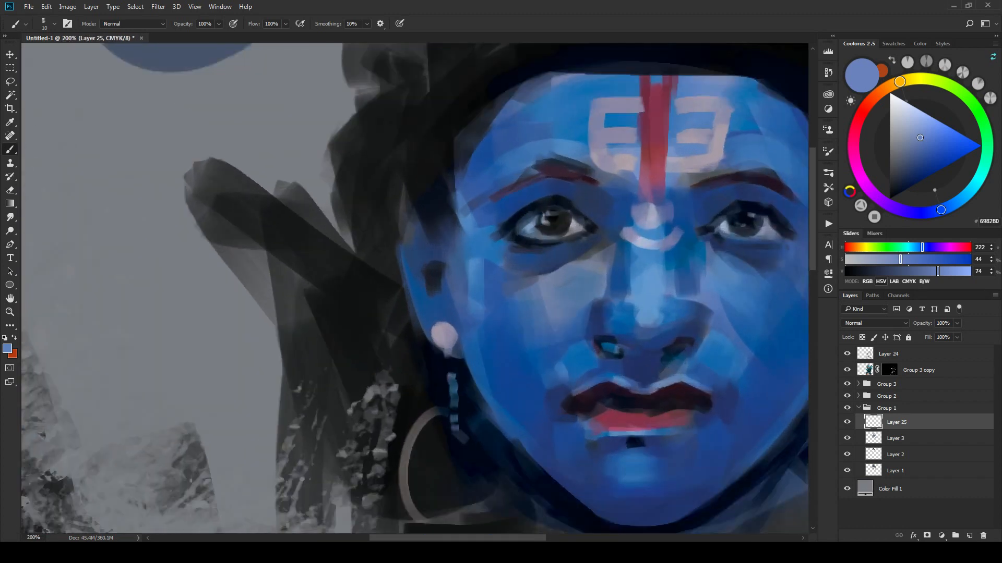
Step: Define the blue face's lower eyelids and eye corners with a fine brush in sampled dark purple #342334 and muted reds such as #4D3333
alt+click(559, 172)
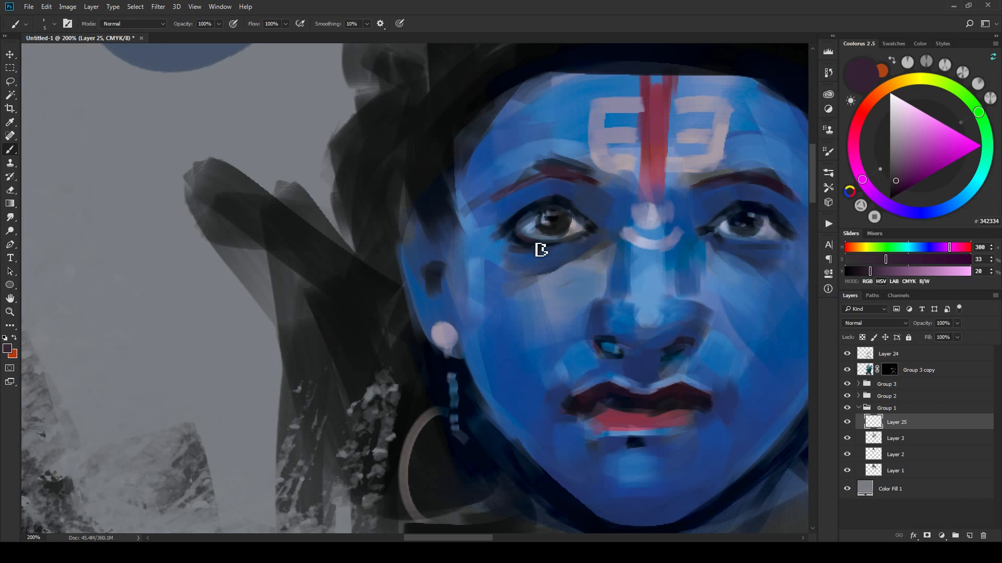
drag(543, 252, 564, 249)
drag(726, 238, 772, 249)
drag(888, 151, 897, 170)
click(862, 111)
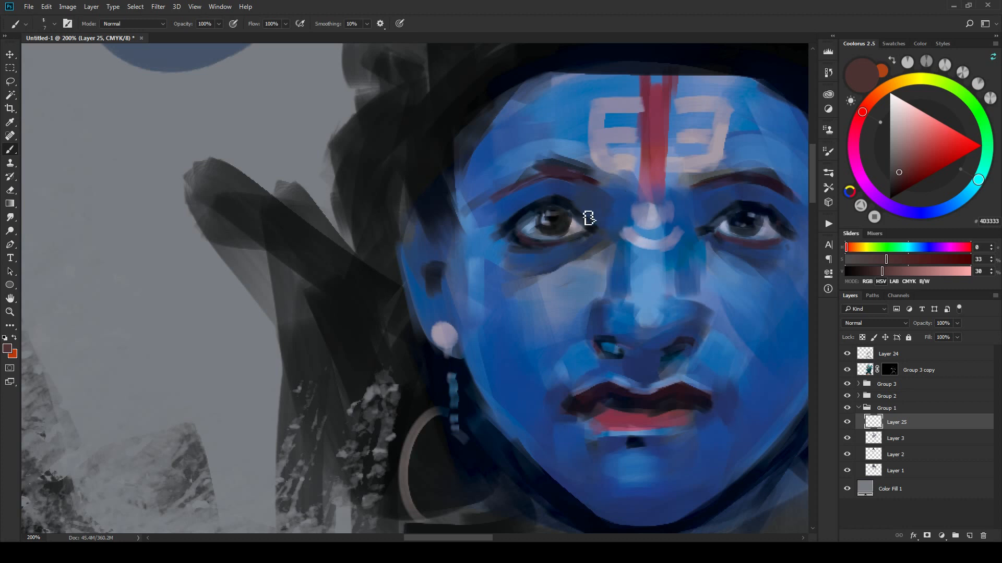
click(906, 164)
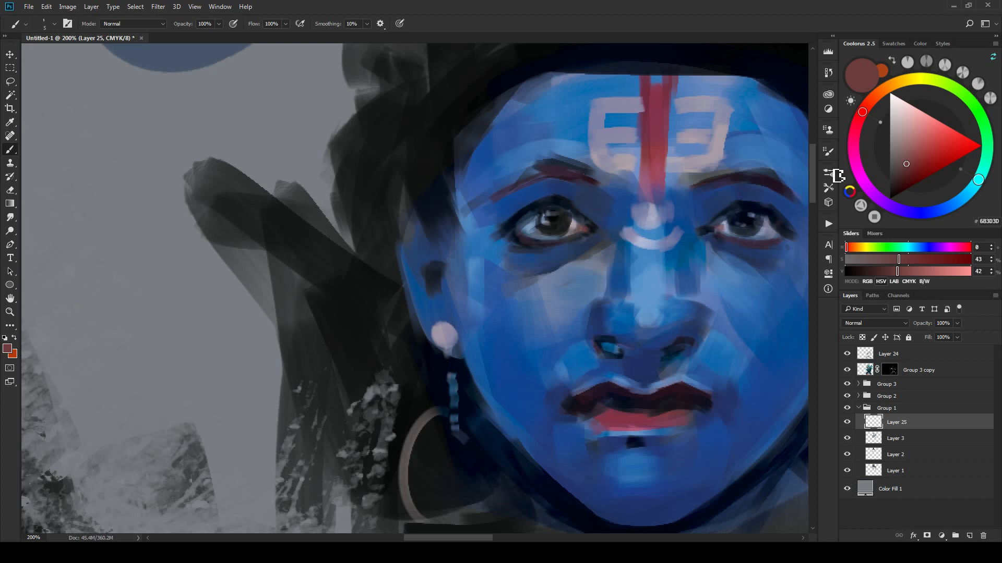
click(908, 170)
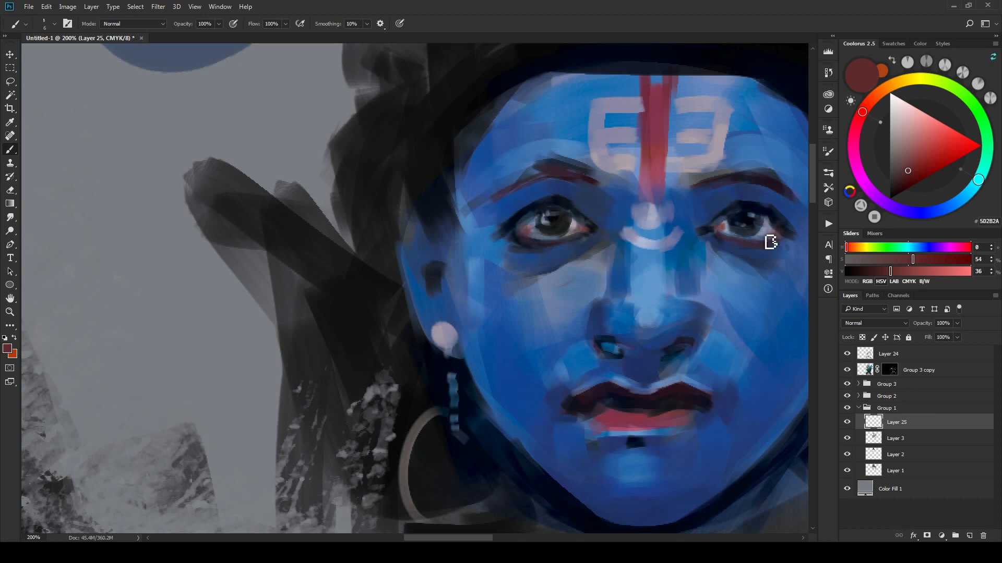
Step: Refine the irises and dark lid edges of both eyes using sampled slate blue 43516C, dark blue 151E30 and near-black 000012
key(bracketleft)
alt+click(536, 214)
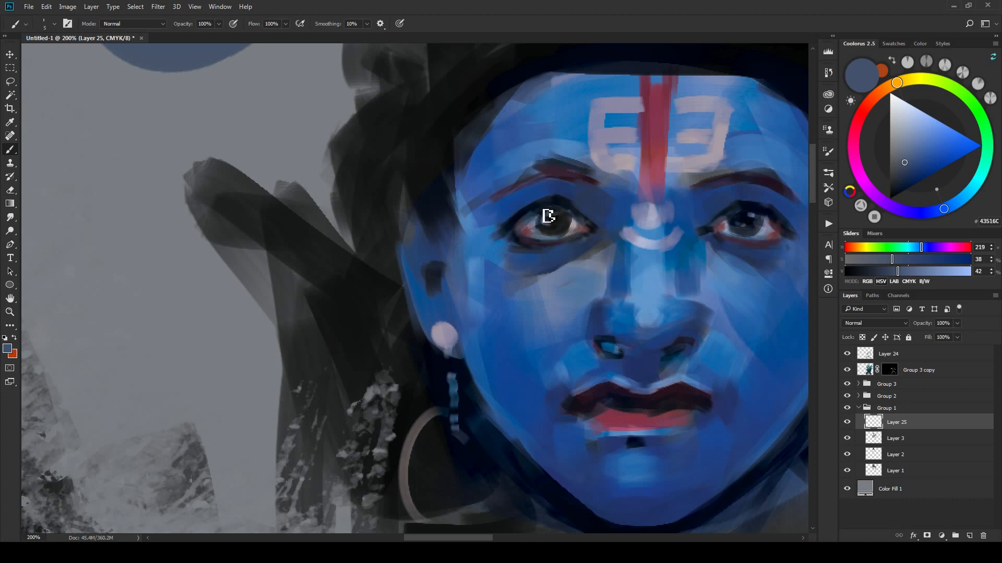
alt+click(543, 216)
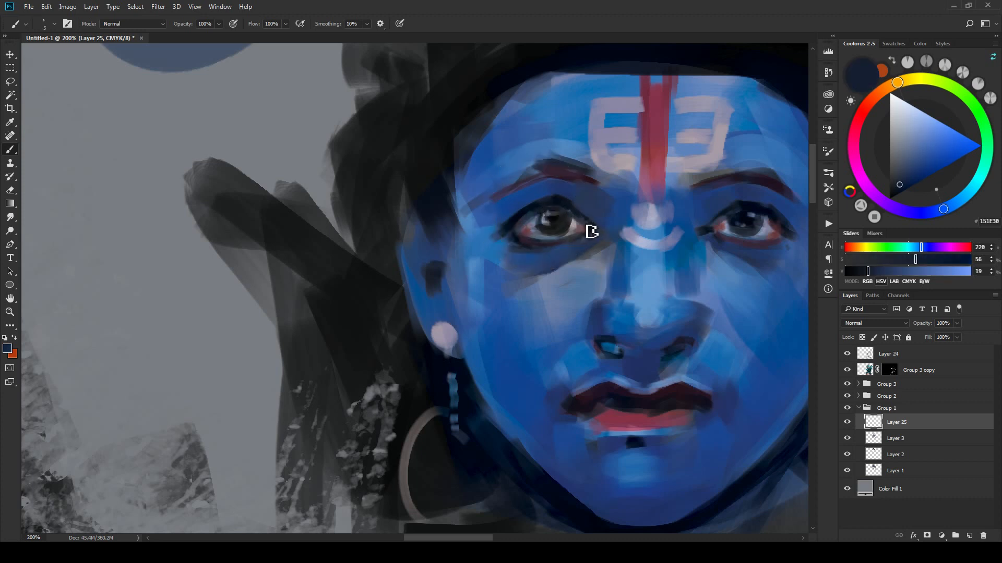
alt+click(726, 215)
alt+click(728, 224)
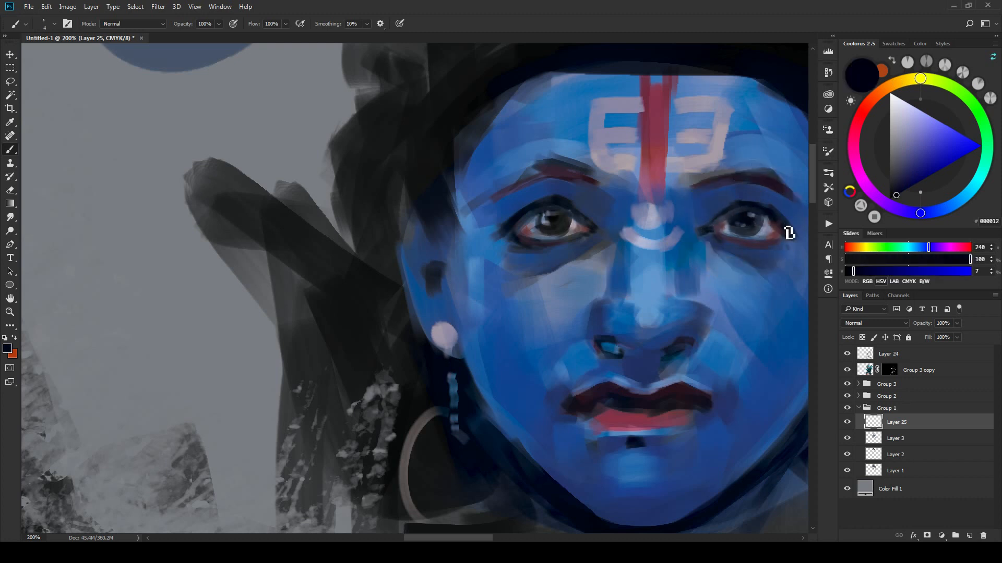
Step: Touch up the whites, corners and lower rims of both eyes with sampled lavender 9CA1BE, grey 78767A and muted reds up to 7F3748
alt+click(733, 235)
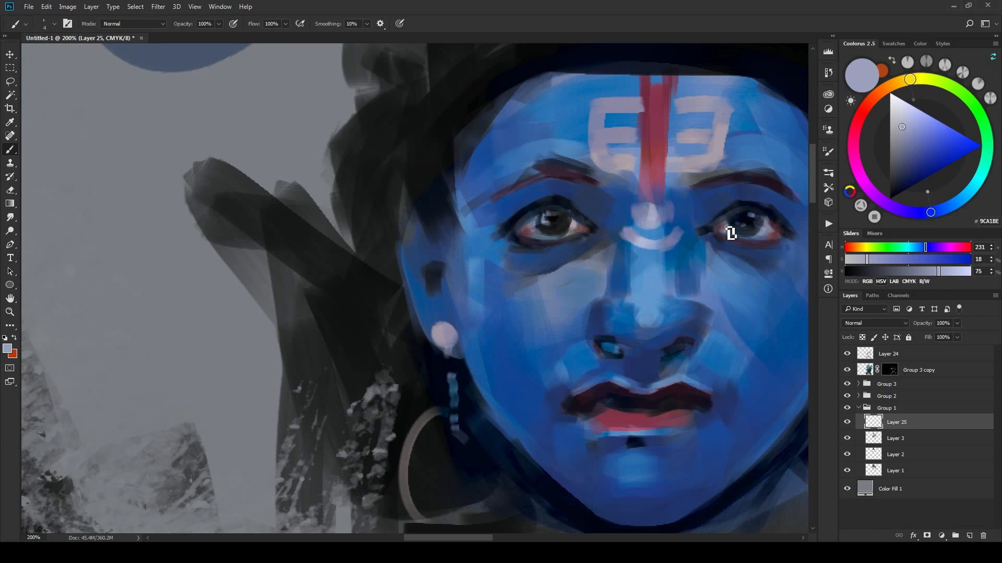
alt+click(778, 233)
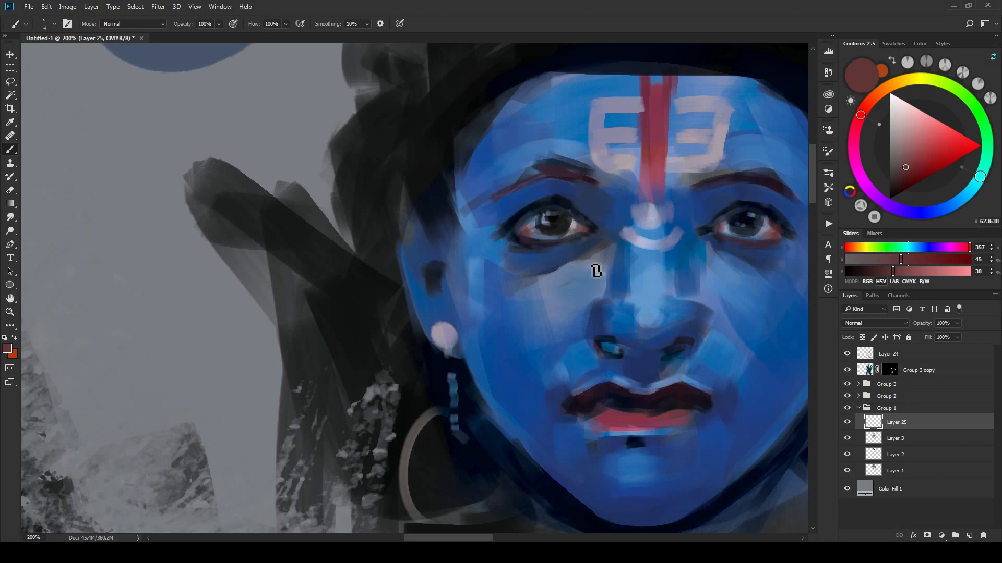
alt+click(579, 230)
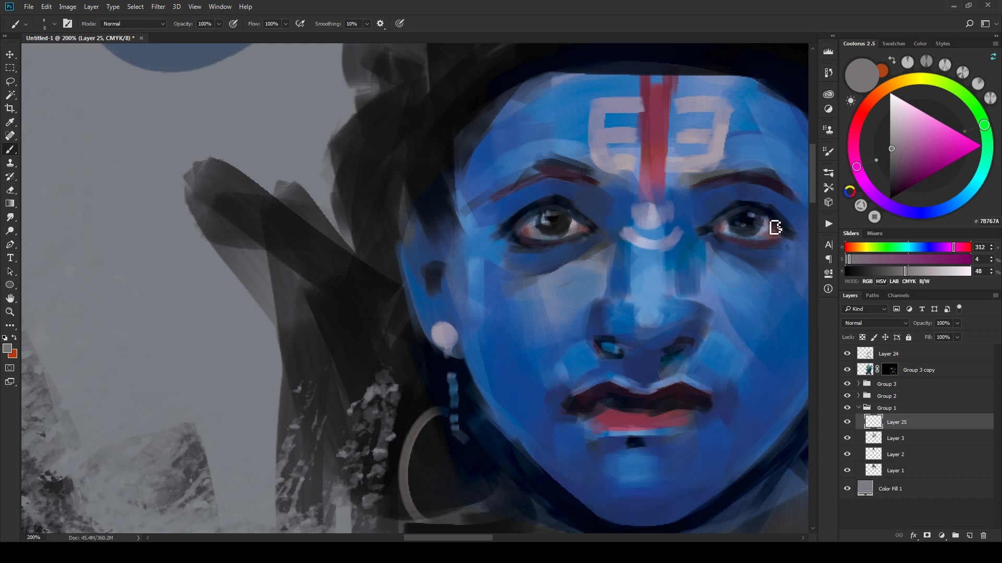
alt+click(527, 227)
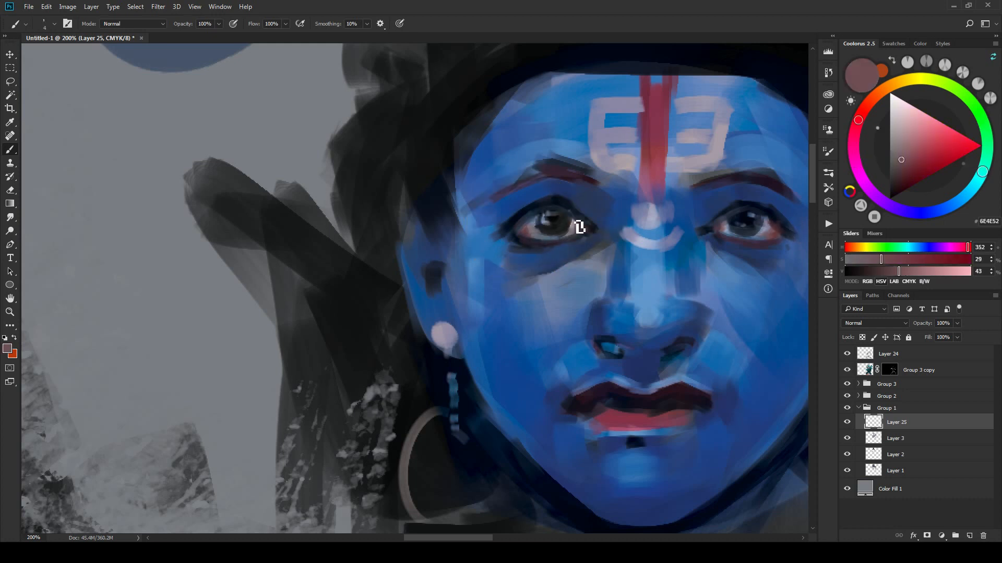
alt+click(606, 403)
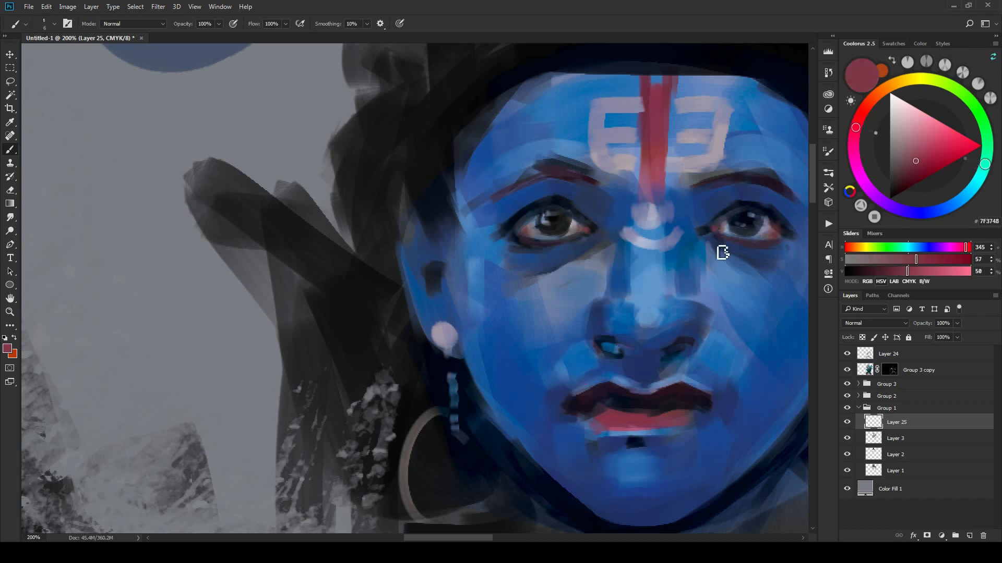
Step: Brighten the white of the blue face's left-hand eye with pale pinkish grey D1C3CC
key(ctrl+minus)
key(ctrl+minus)
key(ctrl+minus)
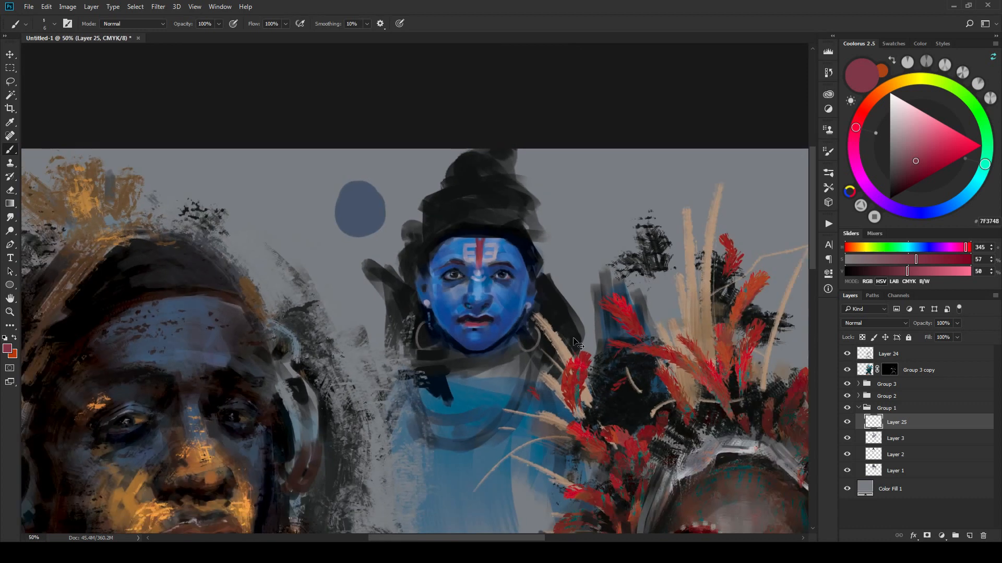
key(ctrl+plus)
key(ctrl+plus)
key(ctrl+plus)
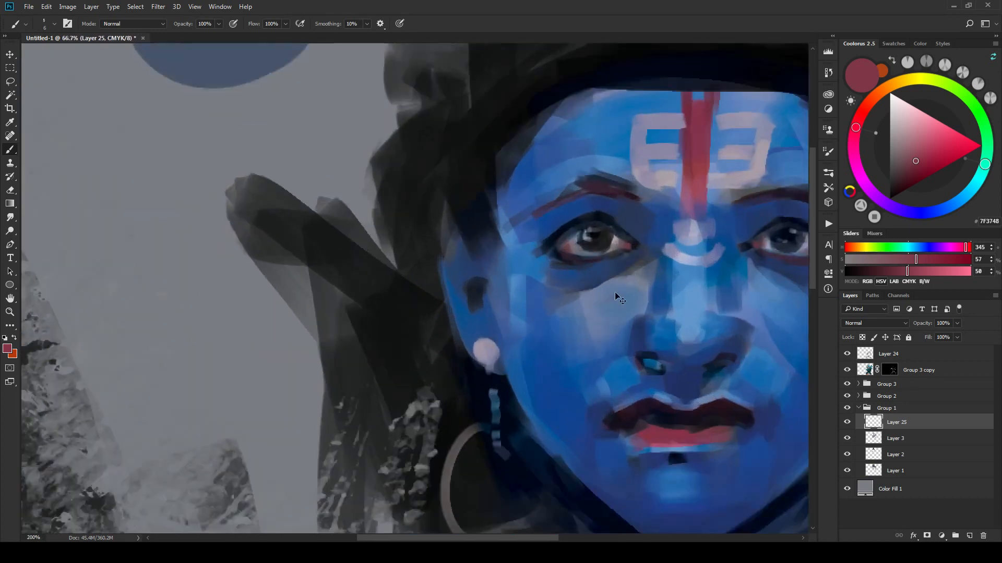
key(ctrl+plus)
drag(675, 214, 712, 198)
click(895, 115)
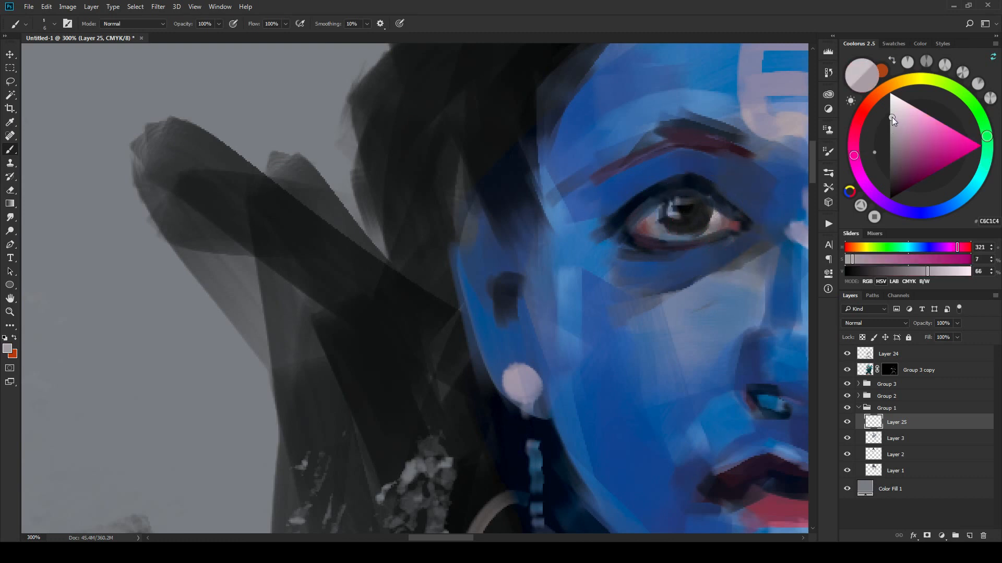
key(bracketright)
key(bracketright)
key(bracketright)
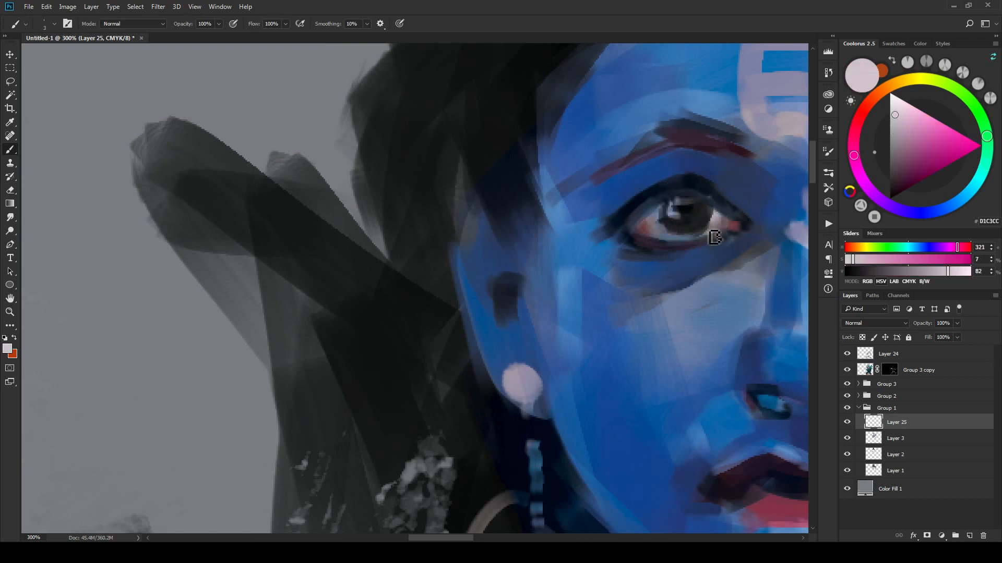
Step: Blend a pinker tone, C5A9BB, into the white around the left-hand eye's iris
click(900, 121)
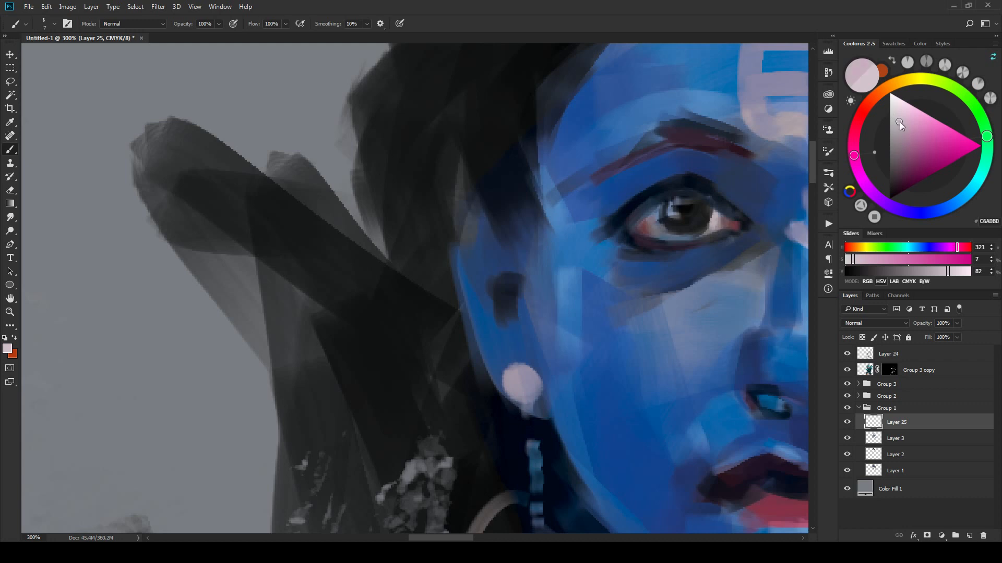
key(bracketright)
key(bracketright)
key(bracketright)
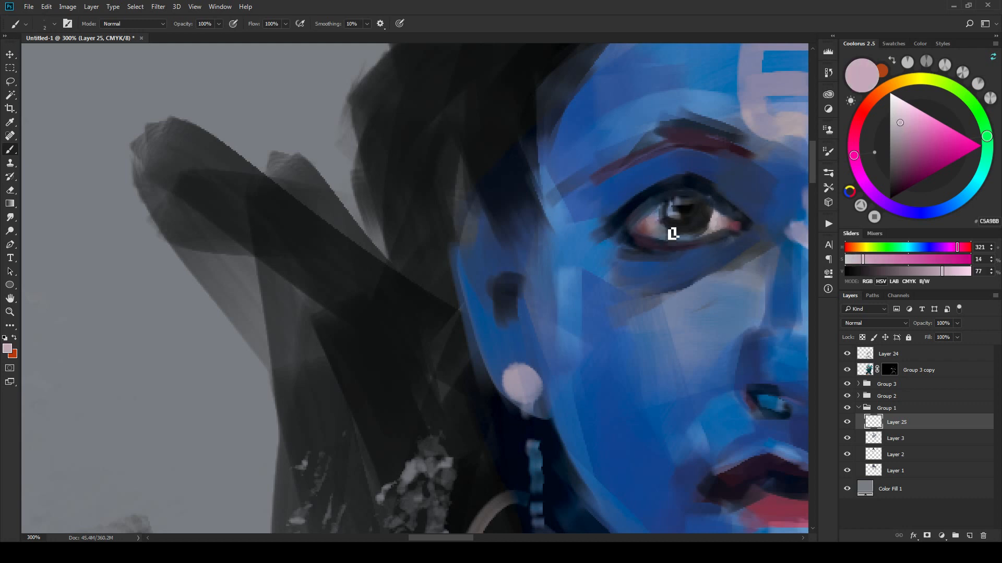
key(bracketright)
key(bracketright)
key(bracketright)
mouse_move(673, 234)
mouse_down()
mouse_move(661, 219)
mouse_move(671, 229)
mouse_up()
Step: Lighten the white of the right-hand eye with a sampled pale mauve and a light warm grey, using a small brush
drag(757, 263, 649, 302)
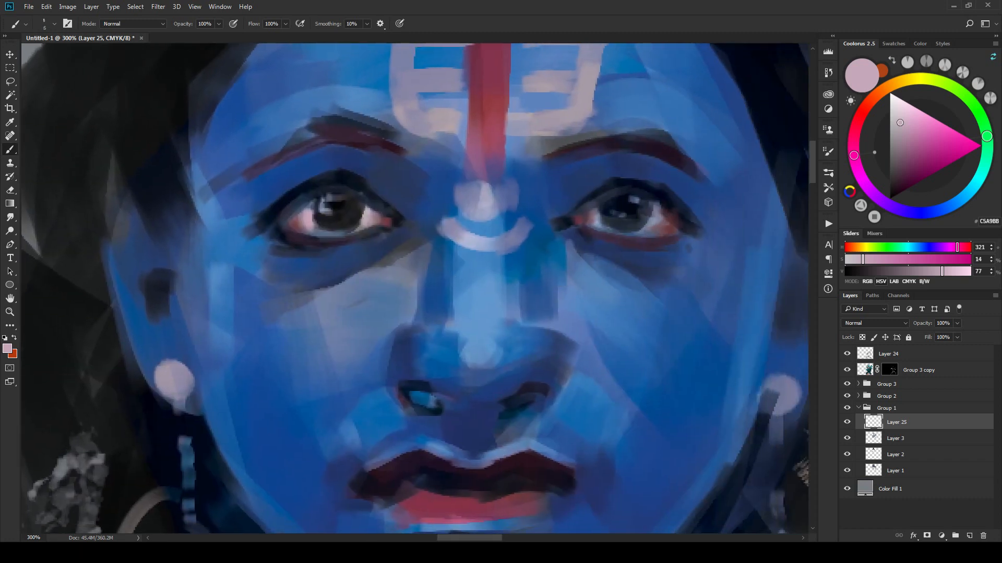
alt+click(666, 216)
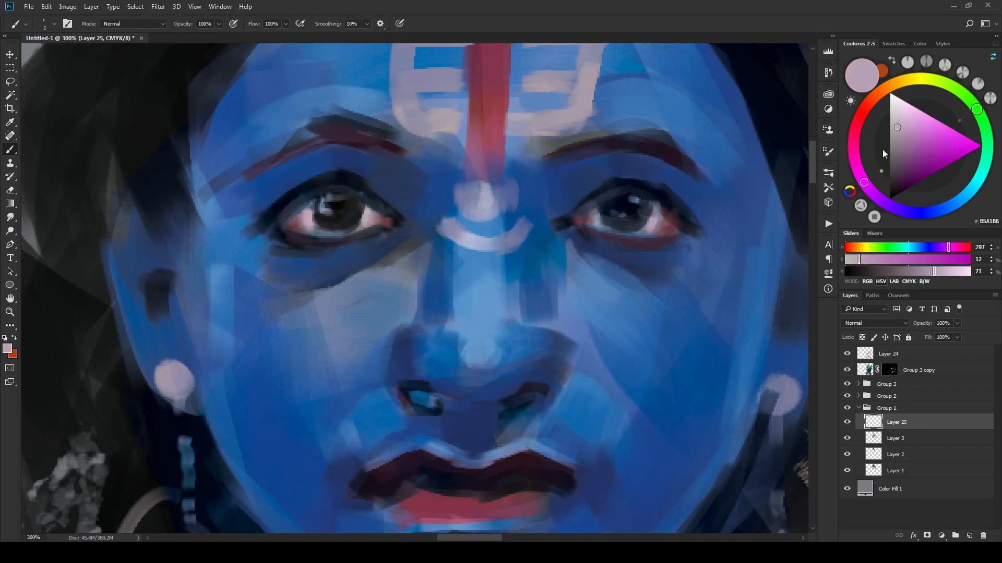
click(893, 121)
click(884, 89)
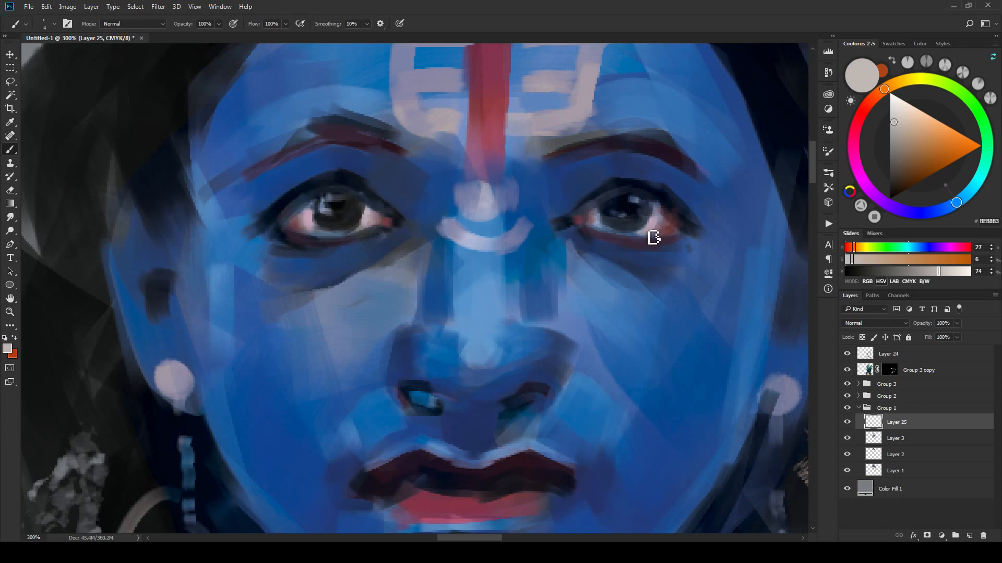
key(bracketleft)
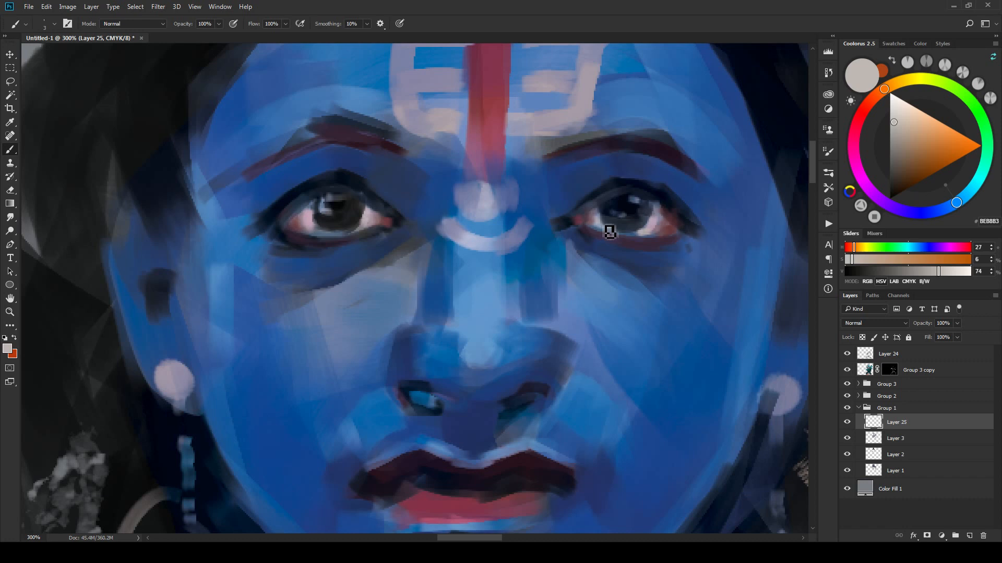
Step: Compare the blue face's repainted eyes with the rest of the group portrait
key(ctrl+minus)
key(ctrl+minus)
key(ctrl+minus)
key(ctrl+minus)
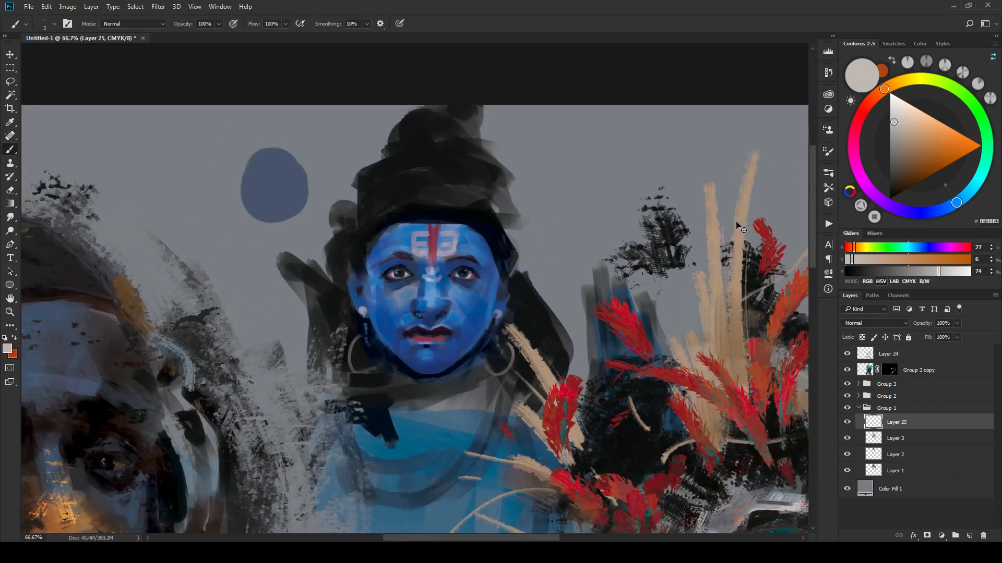
key(ctrl+minus)
key(ctrl+plus)
key(ctrl+plus)
key(ctrl+plus)
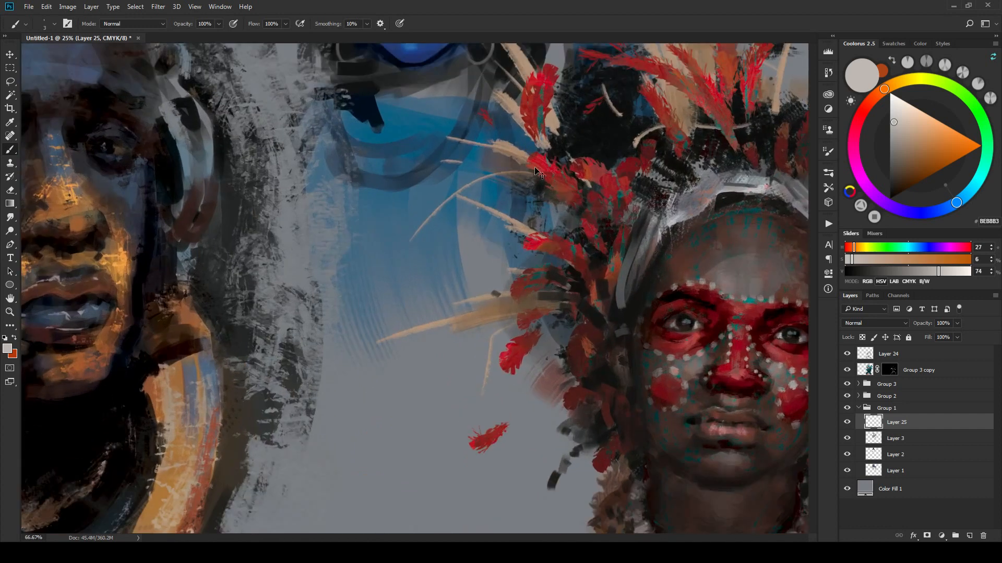
key(ctrl+plus)
drag(549, 137, 584, 286)
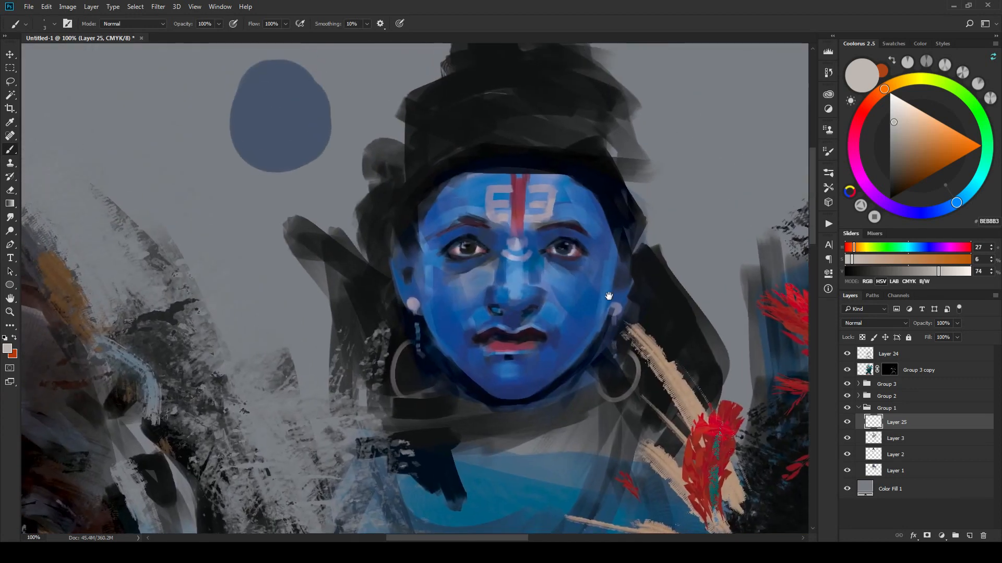
key(ctrl+plus)
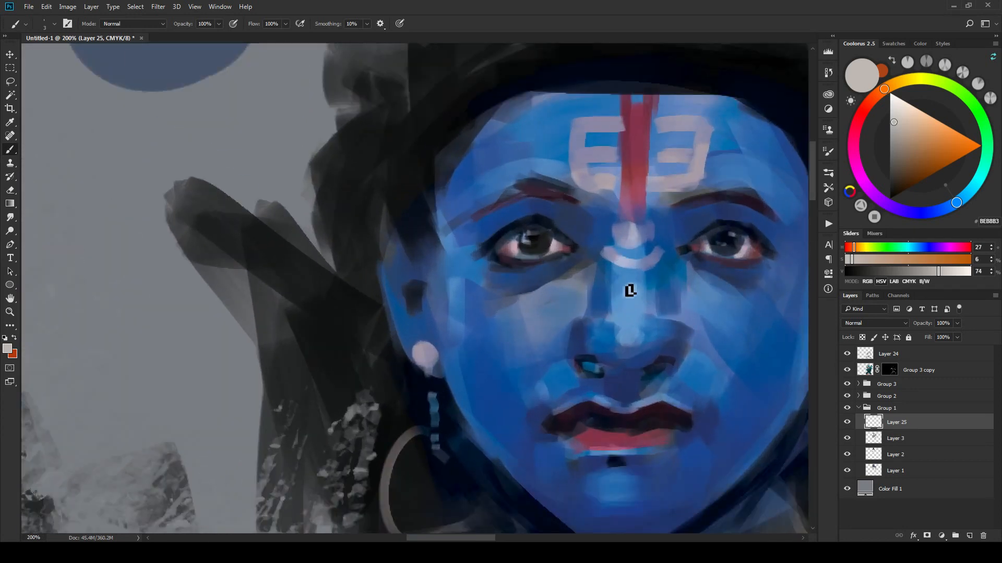
Step: Paint small highlights in the left-hand iris with pale pink BFA5B6 sampled from the eye white
key(bracketright)
key(bracketright)
key(bracketright)
alt+click(519, 245)
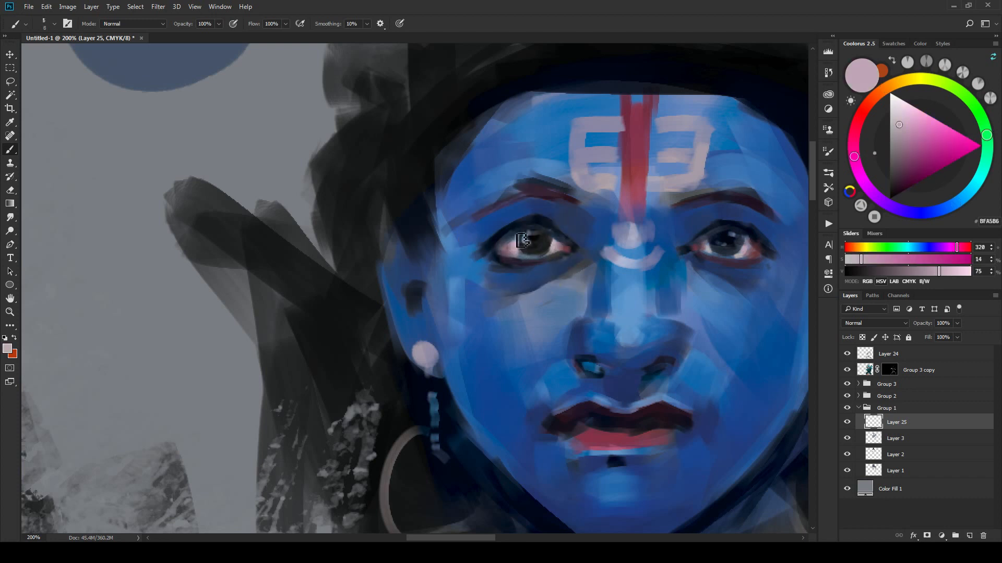
drag(521, 241, 532, 235)
key(bracketleft)
key(bracketleft)
key(bracketright)
Step: Reshape the pupil and dark edges of the left-hand eye with near-black blue 010413 sampled from the other eye
alt+click(737, 241)
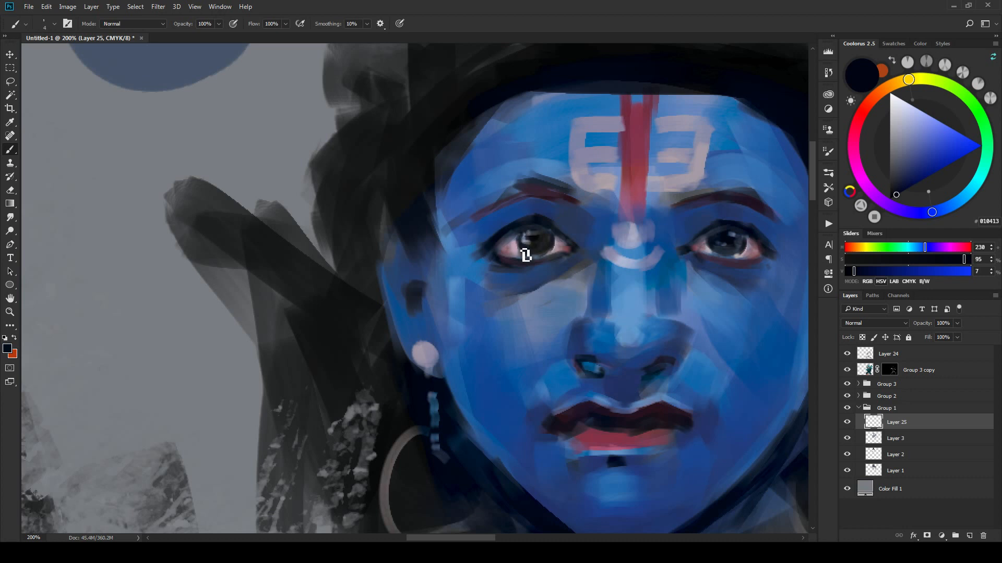
key(ctrl+minus)
key(ctrl+minus)
key(ctrl+minus)
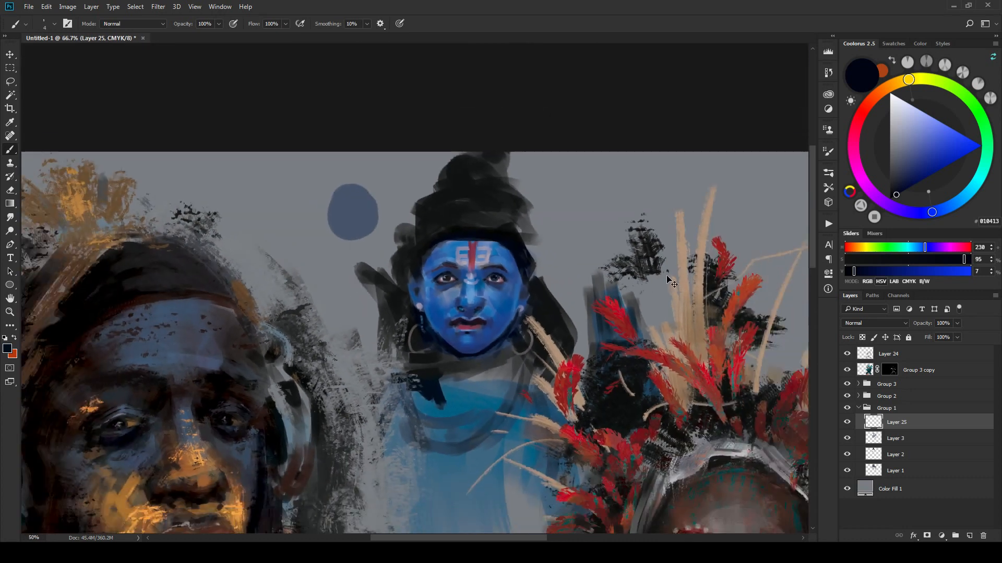
key(ctrl+plus)
key(ctrl+plus)
key(ctrl+plus)
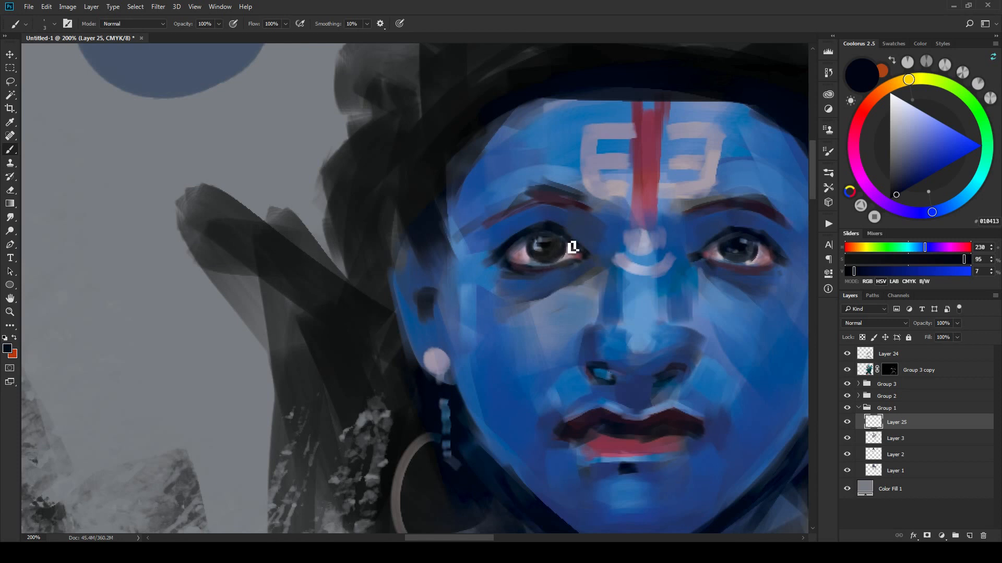
Step: Soften the lower part of the right-hand eye with sampled grey-violet 7D778F and check it against the whole portrait
alt+click(752, 265)
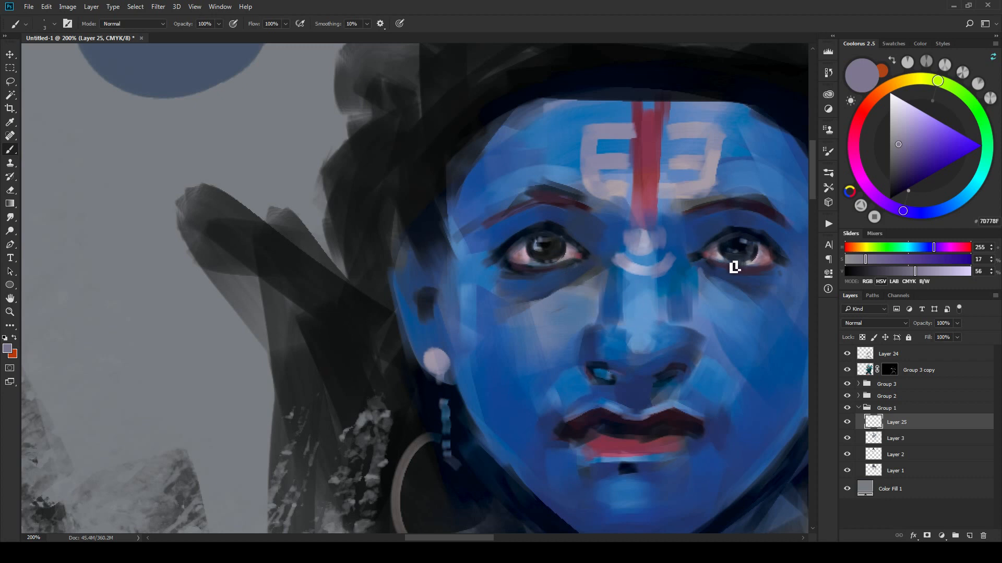
key(ctrl+minus)
key(ctrl+minus)
key(ctrl+minus)
key(ctrl+minus)
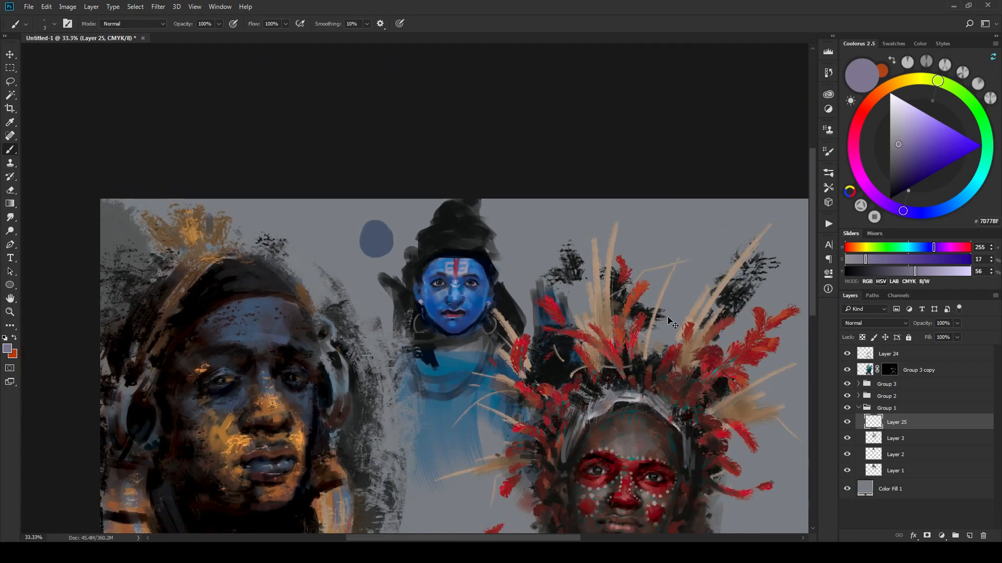
key(ctrl+plus)
key(ctrl+plus)
key(ctrl+plus)
key(ctrl+plus)
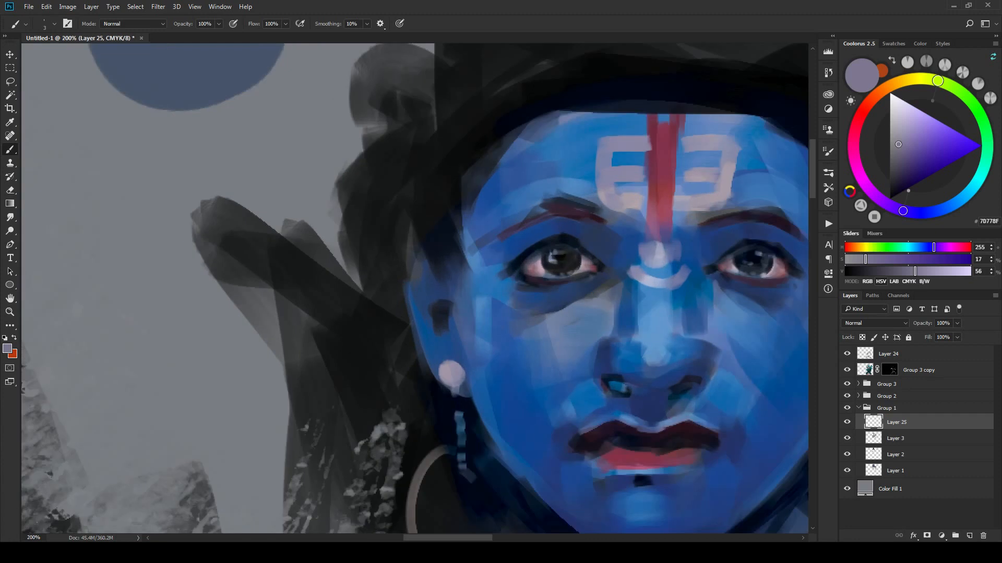
Step: Deepen the irises and pupils of the blue face with sampled dark blues 34384C, 181827 and 000012
alt+click(762, 254)
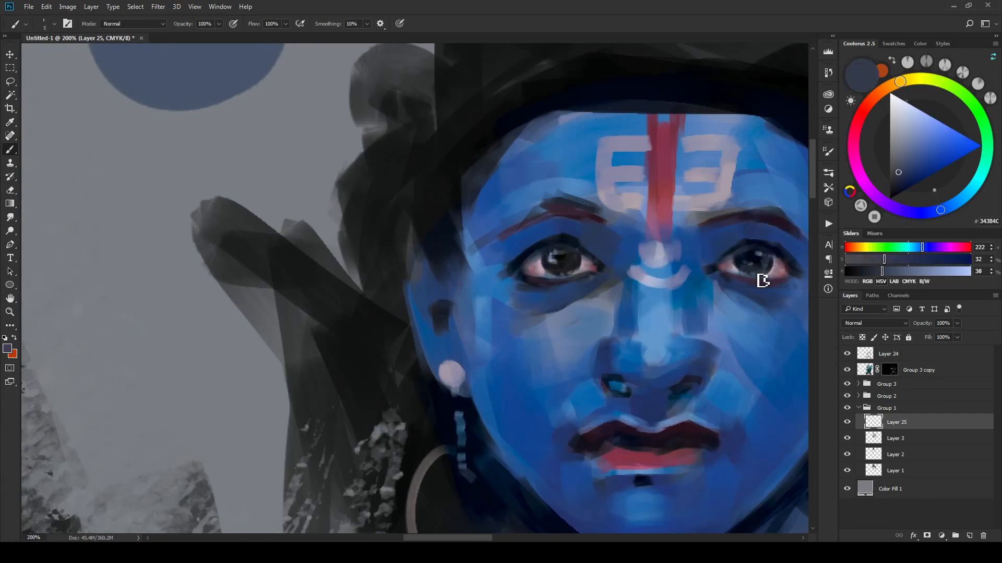
alt+click(775, 267)
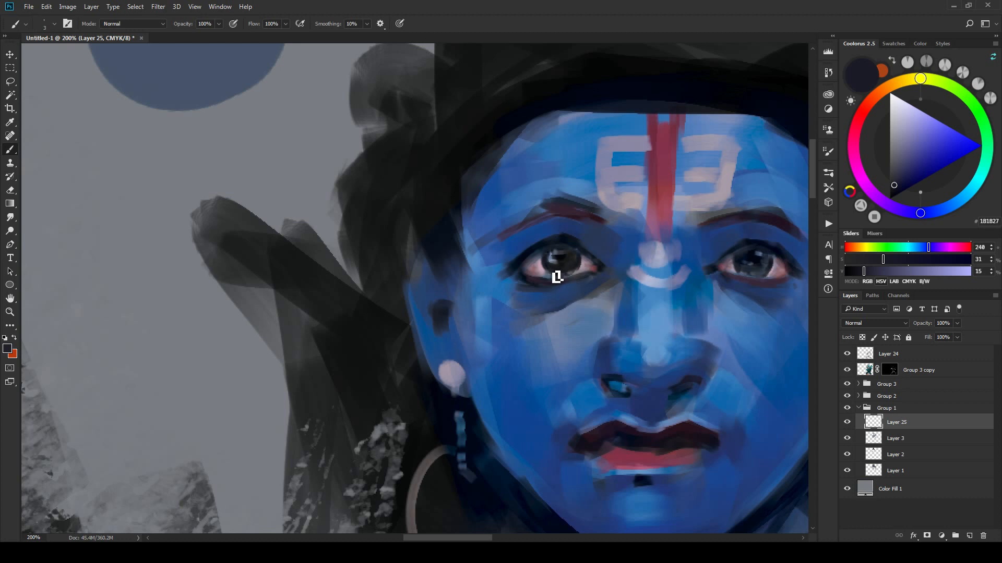
key(ctrl+minus)
key(ctrl+minus)
key(ctrl+minus)
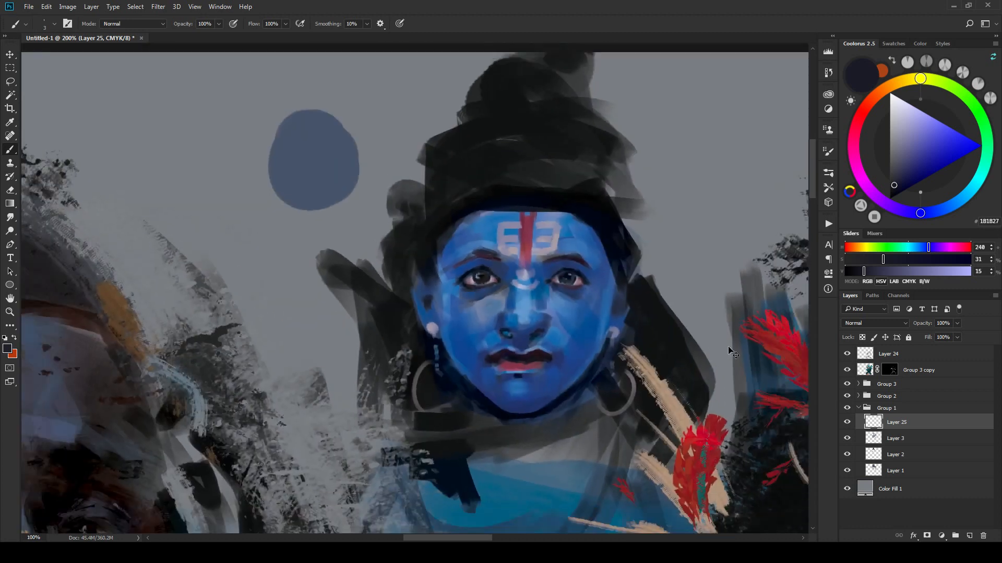
key(ctrl+plus)
key(ctrl+plus)
key(ctrl+plus)
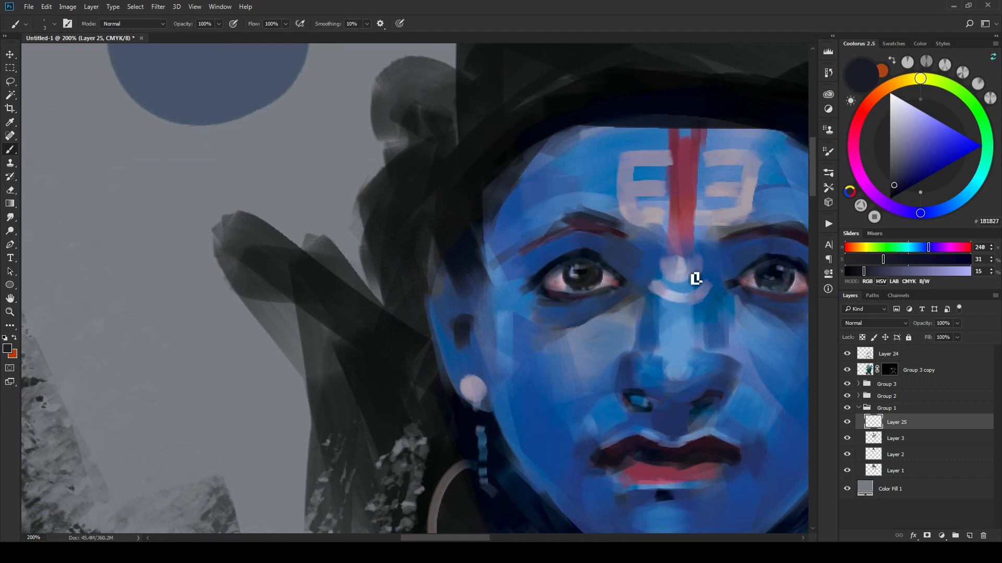
alt+click(779, 277)
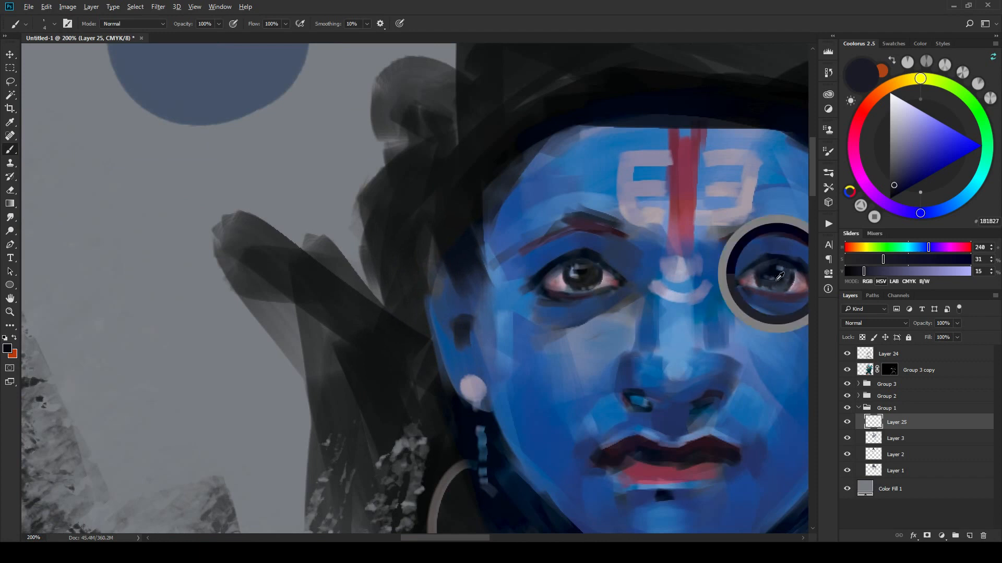
drag(780, 288, 798, 285)
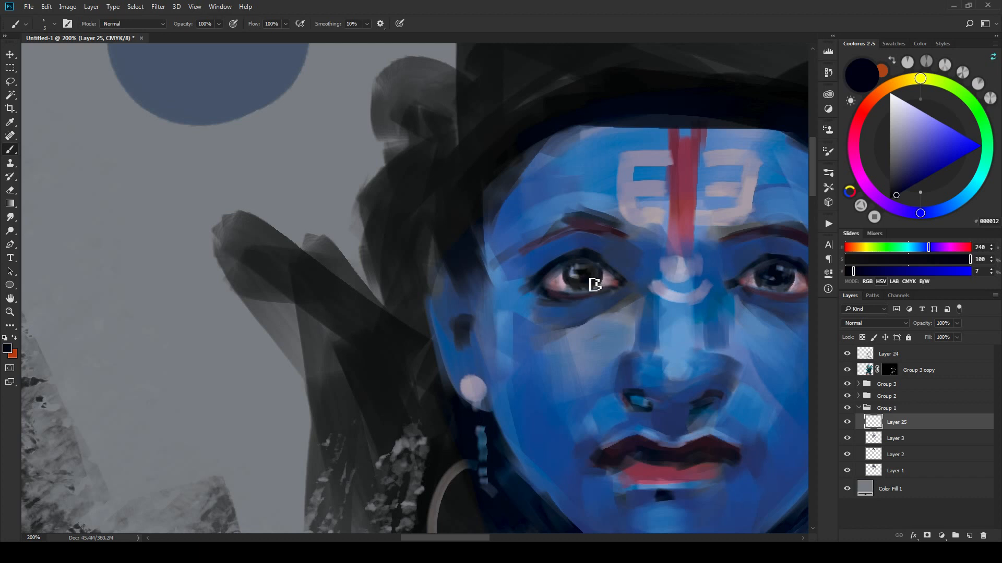
Step: Paint blue-grey highlight strokes in the right-hand iris with 6E7D9F sampled from the left-hand eye and check them against the portrait
key(ctrl+minus)
key(ctrl+minus)
key(ctrl+minus)
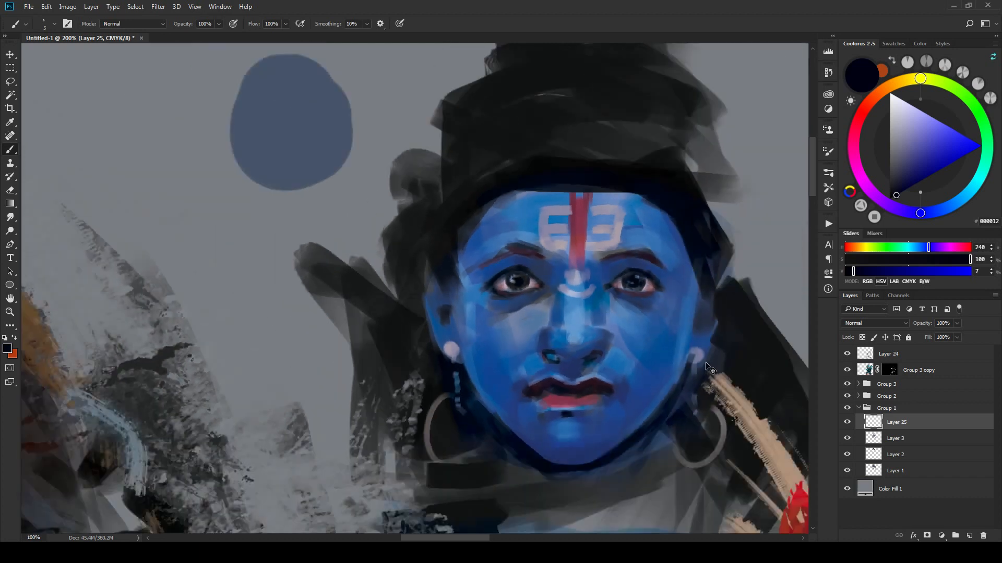
key(ctrl+plus)
key(ctrl+plus)
key(ctrl+plus)
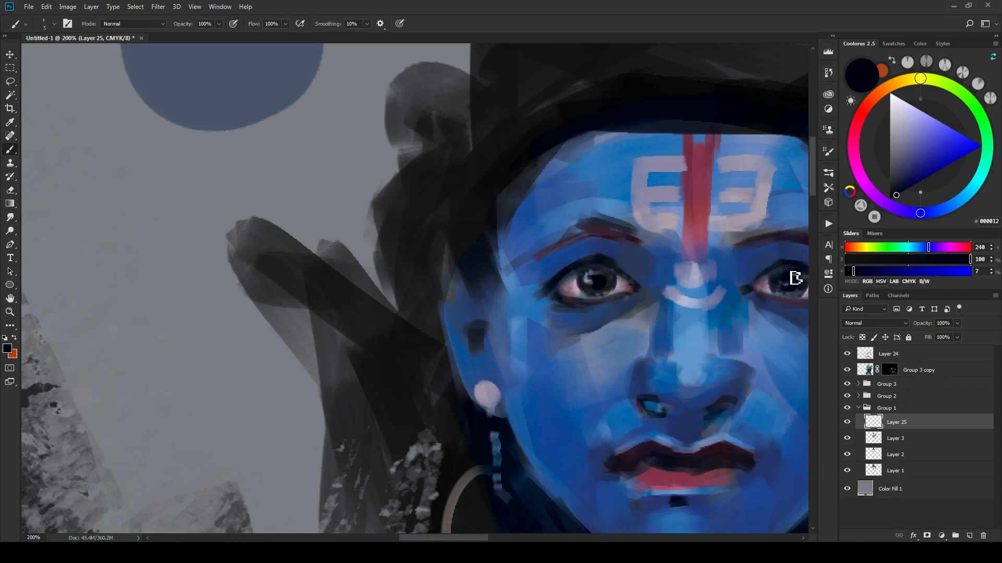
drag(795, 279, 654, 263)
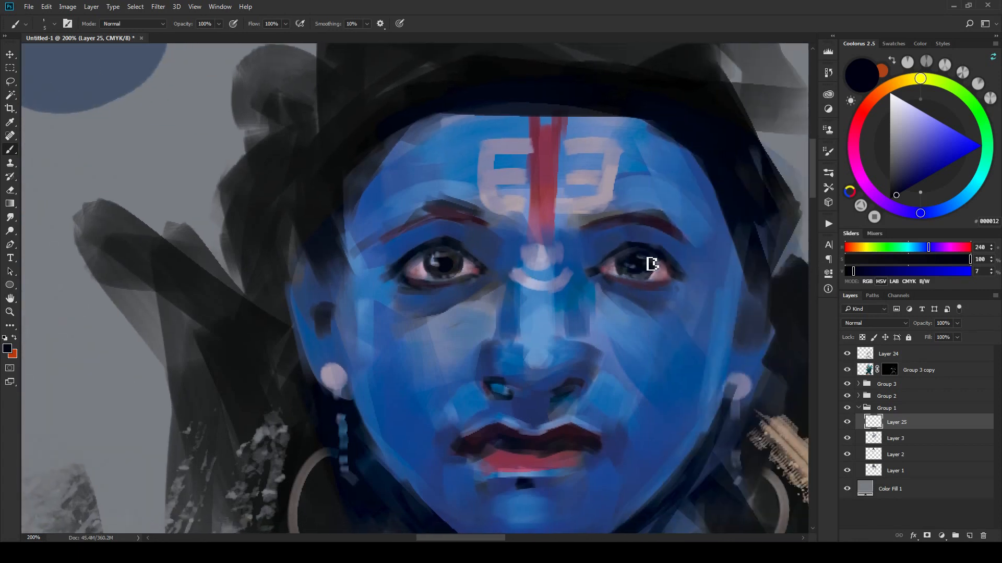
alt+click(435, 260)
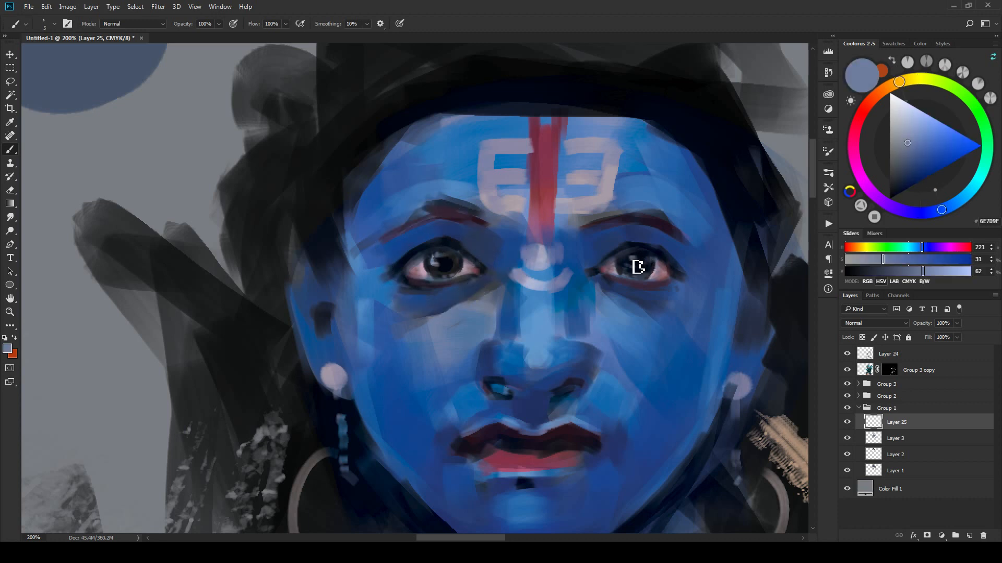
key(ctrl+minus)
key(ctrl+minus)
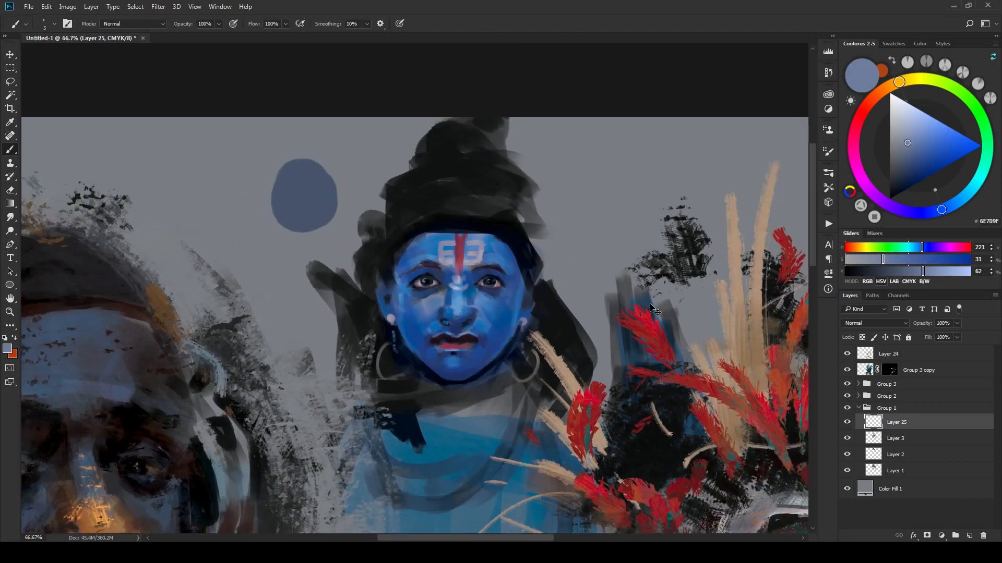
key(ctrl+plus)
key(ctrl+plus)
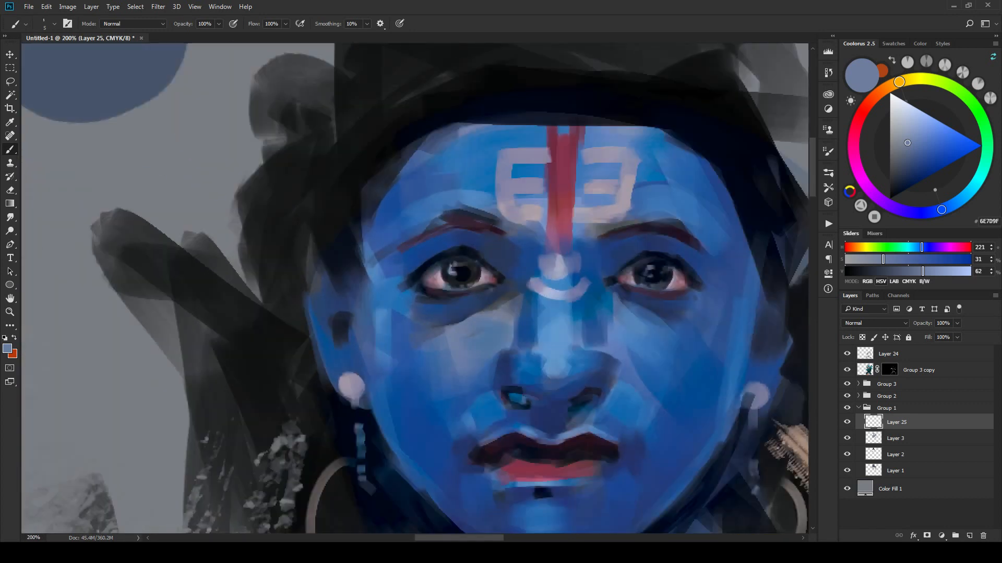
Step: Darken the right-hand iris and pupil with near-black blue 000012 sampled from the left-hand eye
alt+click(457, 269)
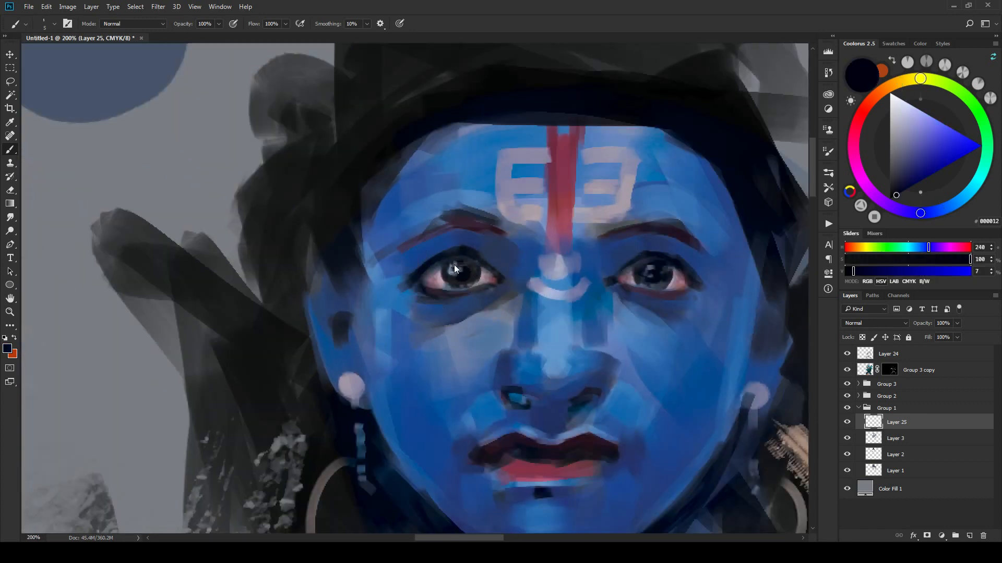
key(ctrl+minus)
key(ctrl+minus)
key(ctrl+minus)
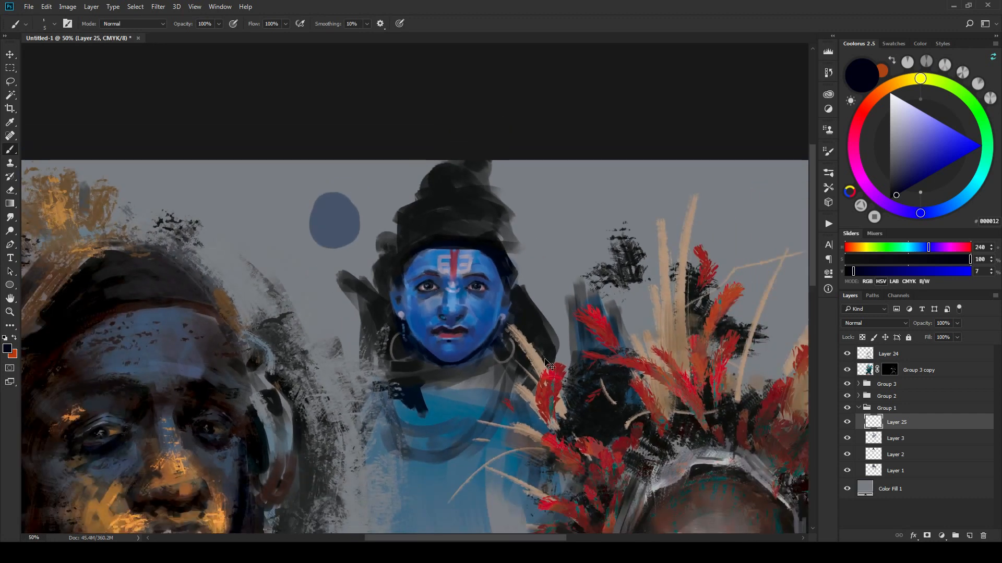
key(ctrl+plus)
key(ctrl+plus)
key(ctrl+plus)
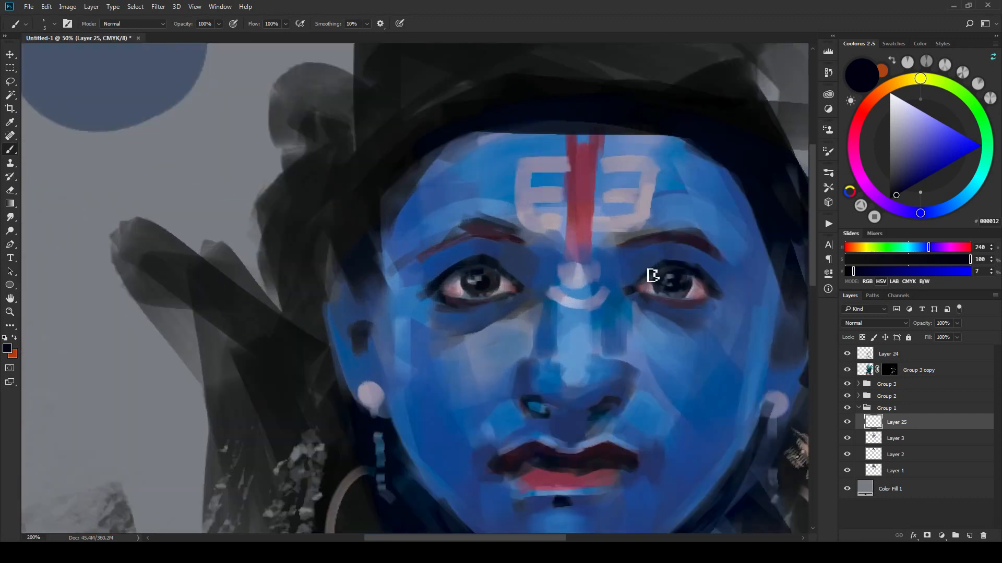
mouse_move(679, 302)
mouse_down()
mouse_move(695, 292)
mouse_move(685, 284)
mouse_up()
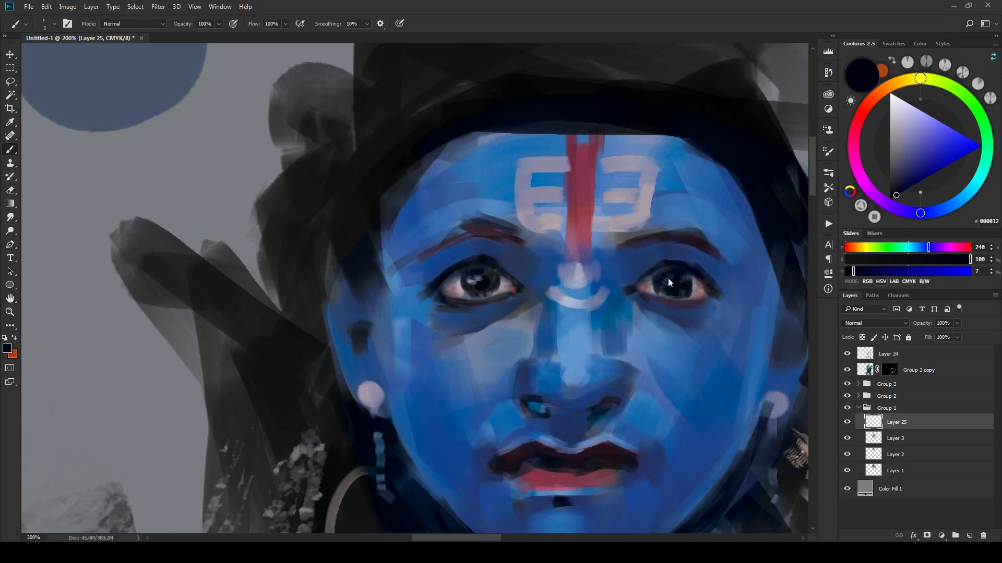
Step: Add soft reflections to the right-hand iris with grey-blue 545766 sampled from the left-hand eye and check the group portrait
alt+click(478, 282)
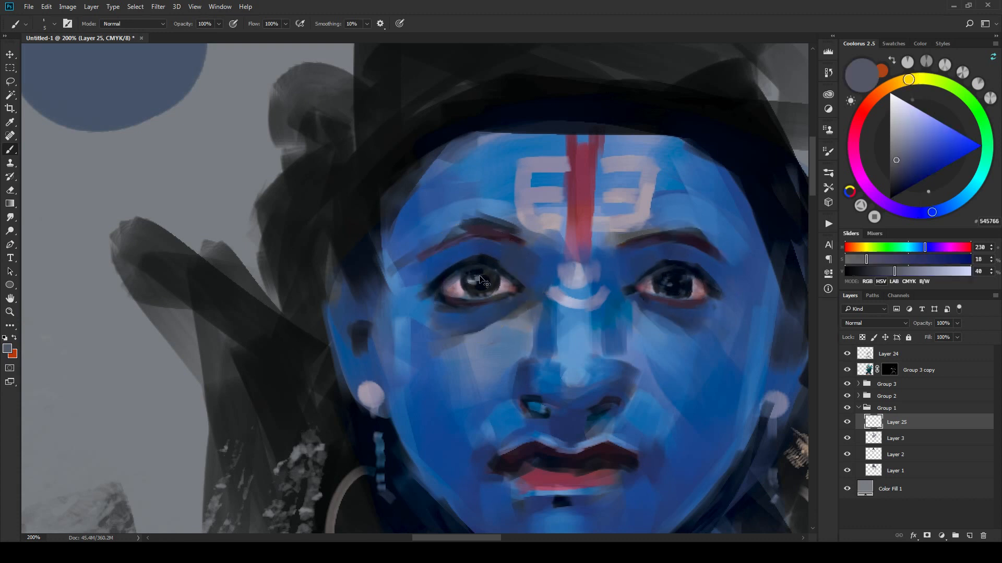
key(ctrl+minus)
key(ctrl+minus)
drag(413, 288, 695, 300)
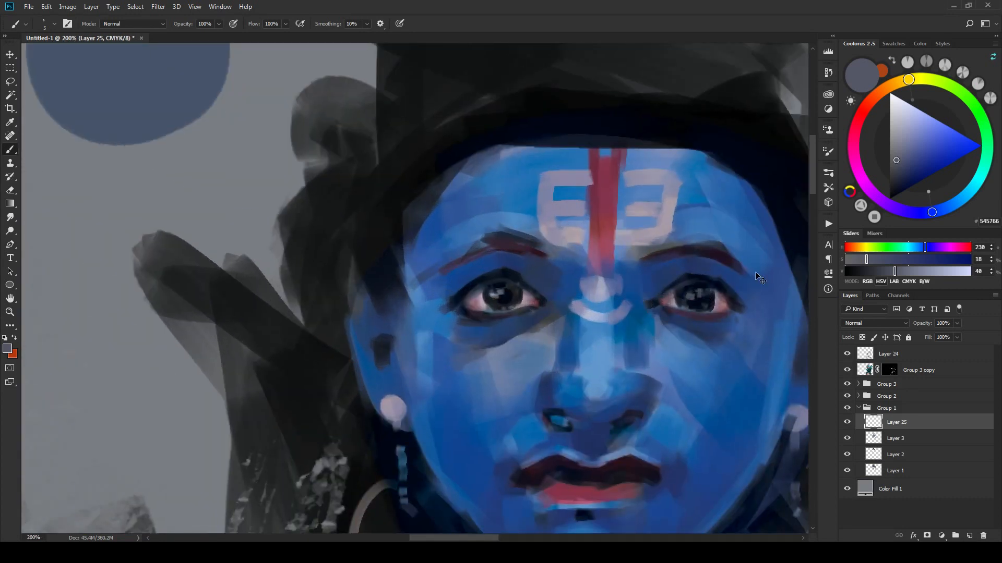
drag(760, 280, 649, 335)
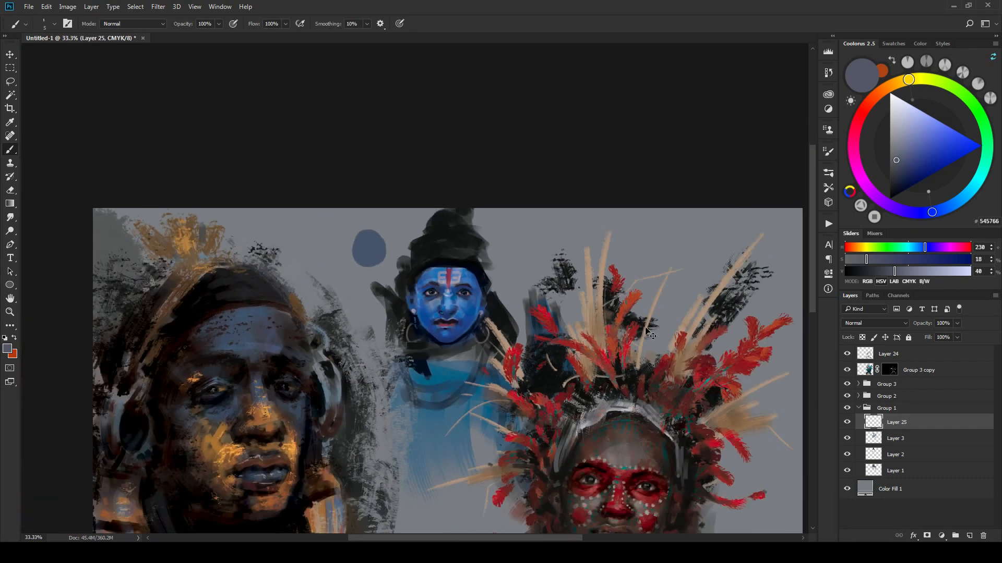
key(ctrl+plus)
key(ctrl+plus)
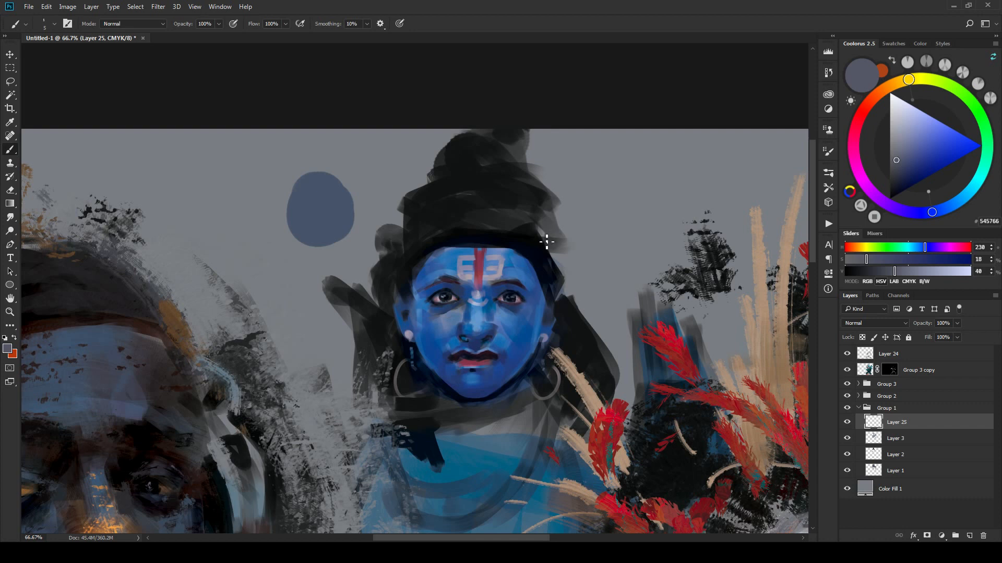
Step: Refine the reflections in the right-hand iris with sampled grey-blue 596074 and near-black blue 000014
mouse_move(479, 294)
mouse_down()
mouse_move(448, 291)
mouse_move(469, 294)
mouse_up()
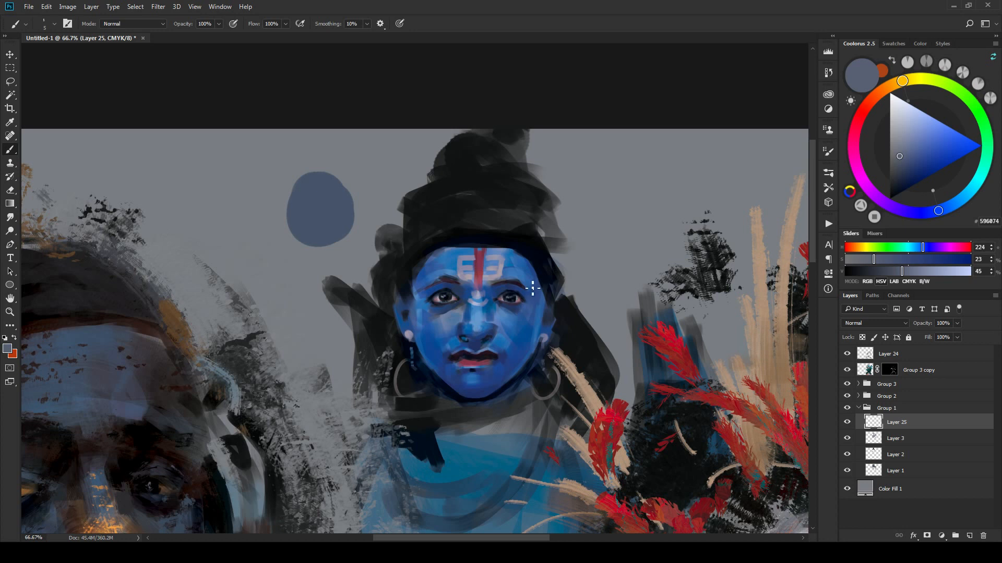
scroll(530, 308, up, 5)
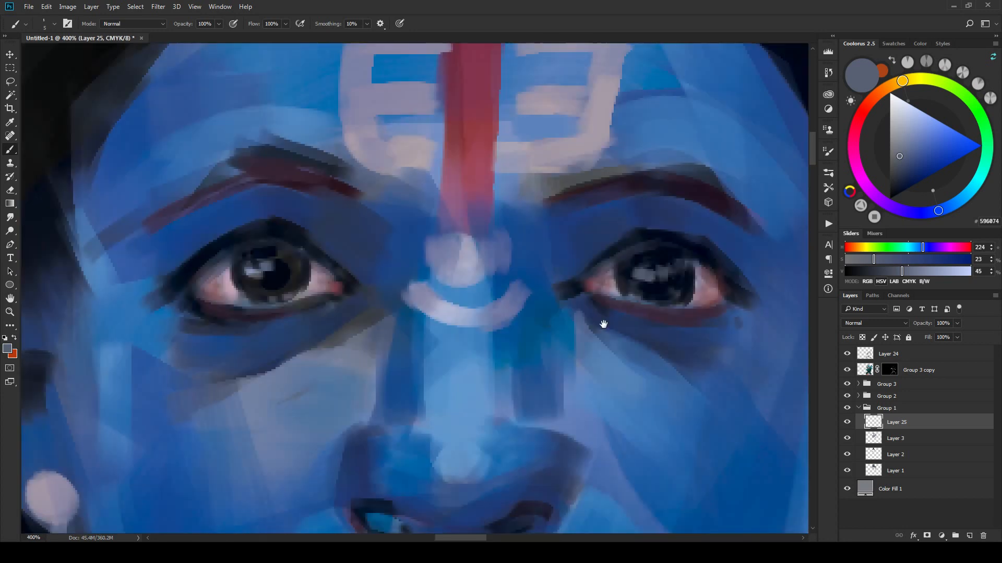
mouse_move(603, 324)
mouse_down()
mouse_move(550, 333)
mouse_move(494, 316)
mouse_up()
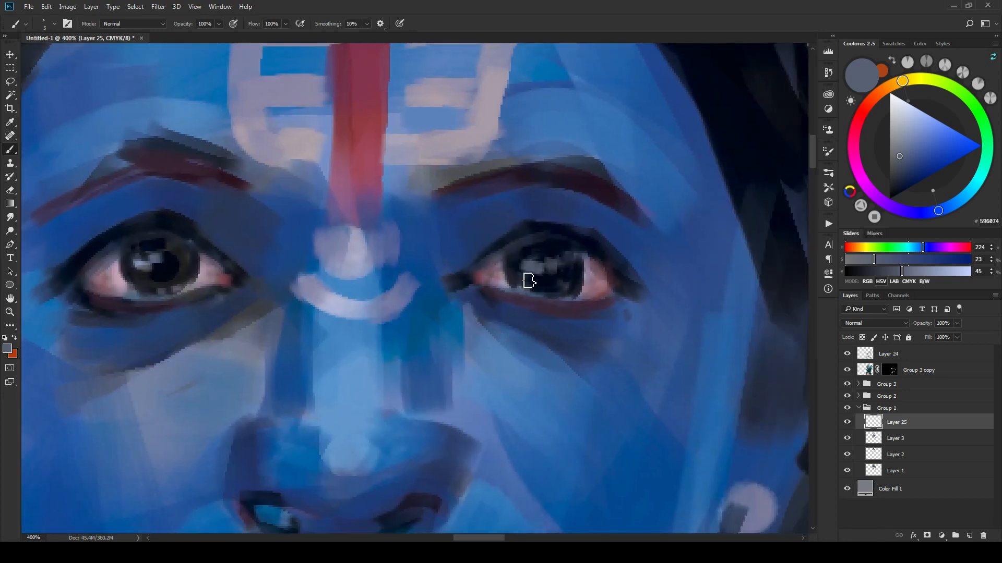
drag(541, 268, 543, 267)
alt+click(531, 267)
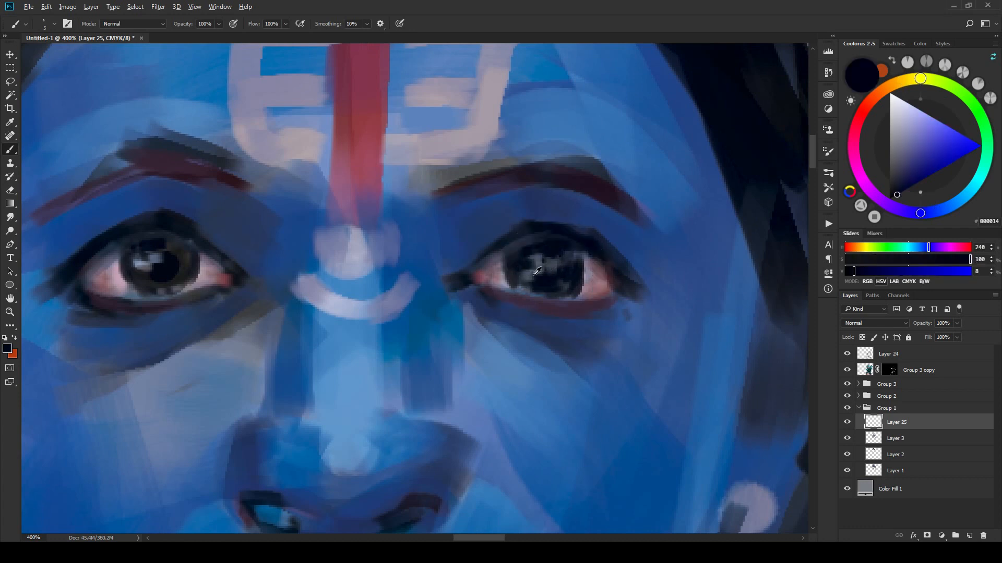
Step: Paint a brighter highlight in the right-hand eye with 9098B2 sampled from the left-hand eye and compare both eyes at several scales
drag(208, 286, 137, 265)
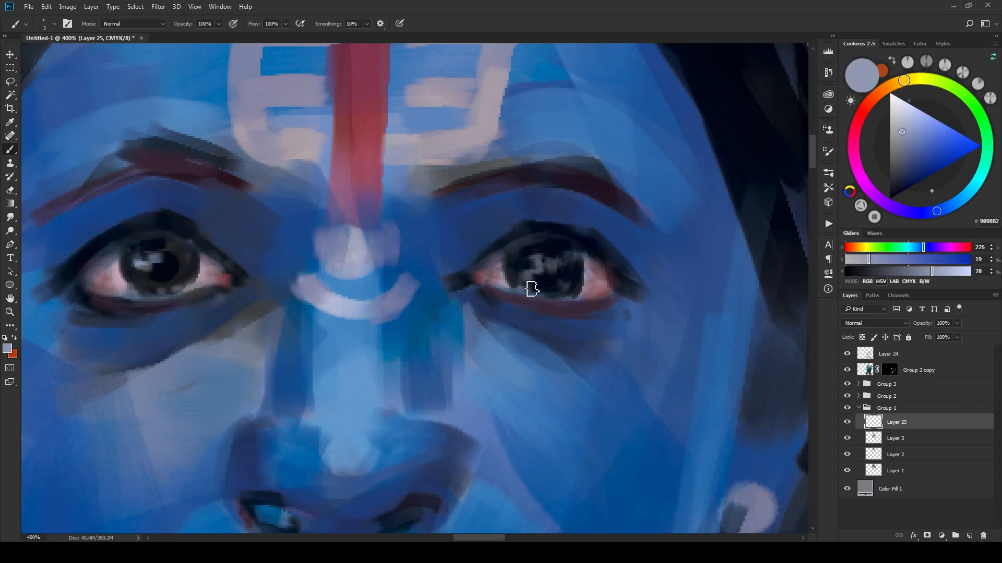
drag(529, 272, 520, 267)
key(ctrl+minus)
key(ctrl+minus)
key(ctrl+minus)
key(ctrl+minus)
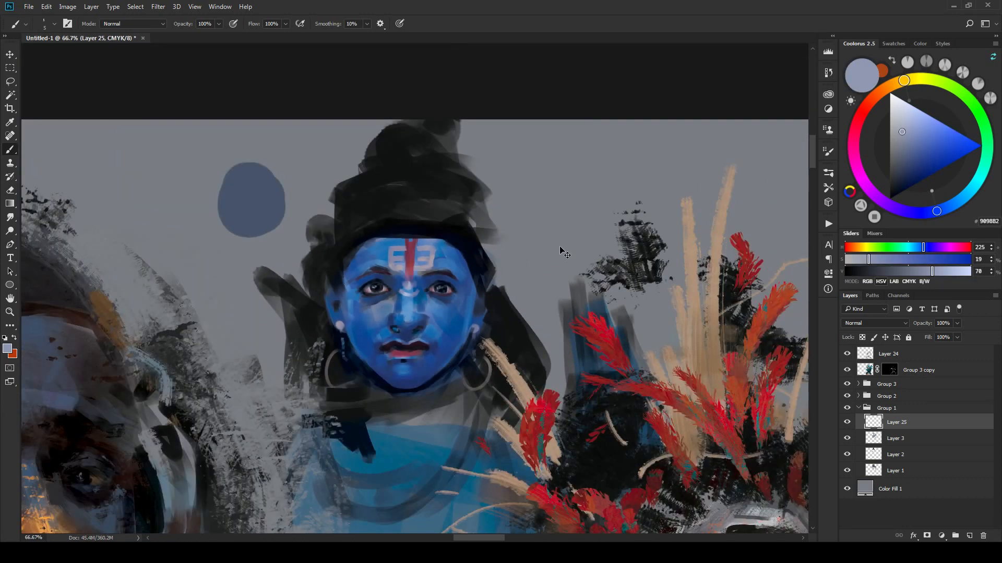
key(ctrl+minus)
key(ctrl+plus)
key(ctrl+plus)
key(ctrl+plus)
key(ctrl+plus)
key(ctrl+plus)
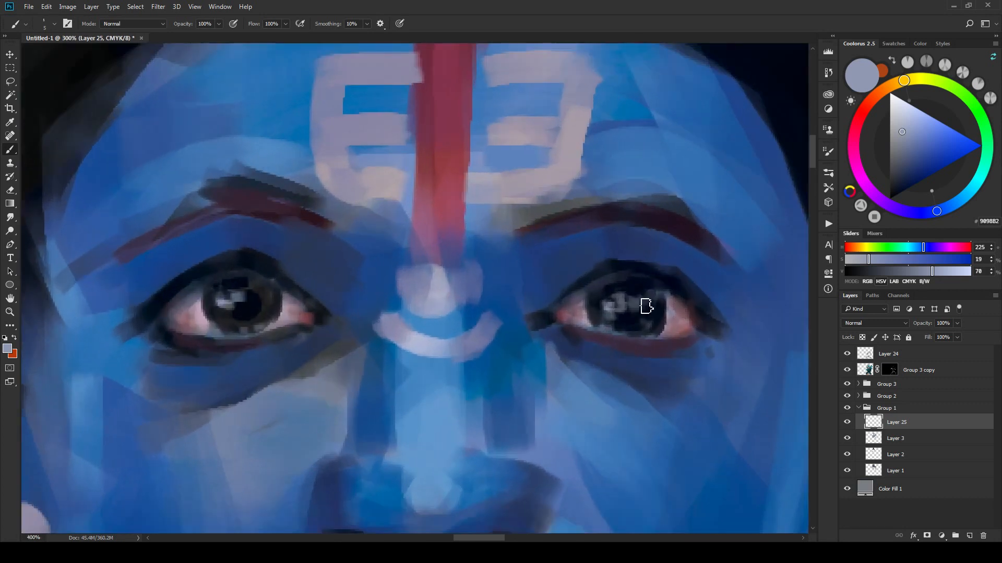
Step: Deepen the right-hand pupil and iris edge with sampled 000014, grey-violet 897B91 and 000015
alt+click(626, 309)
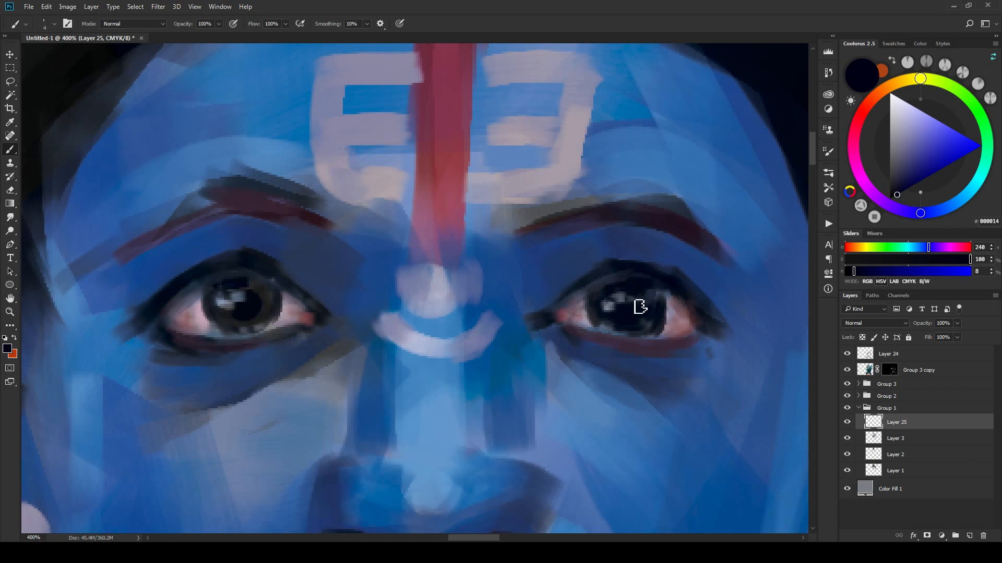
alt+click(674, 315)
alt+click(665, 274)
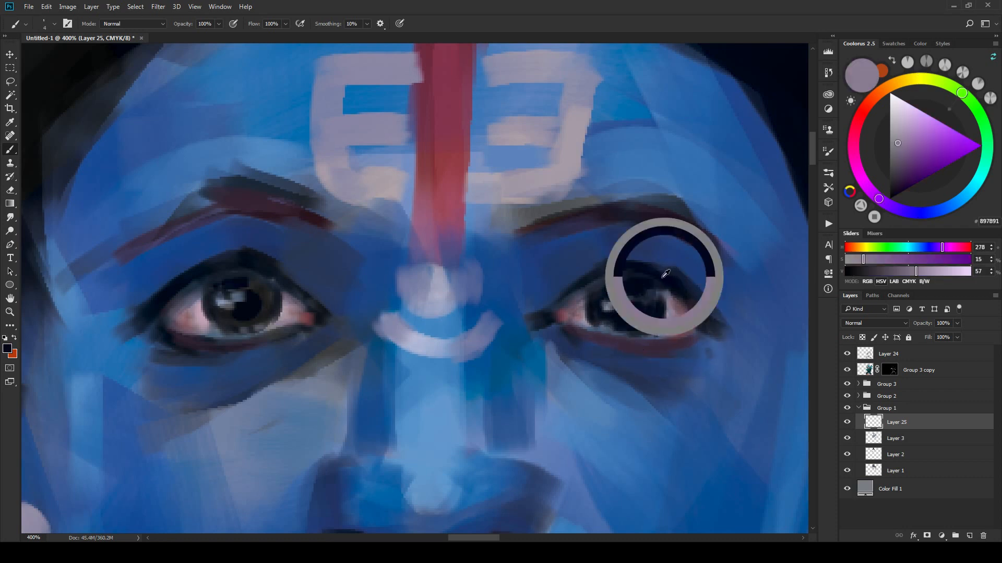
key(ctrl+1)
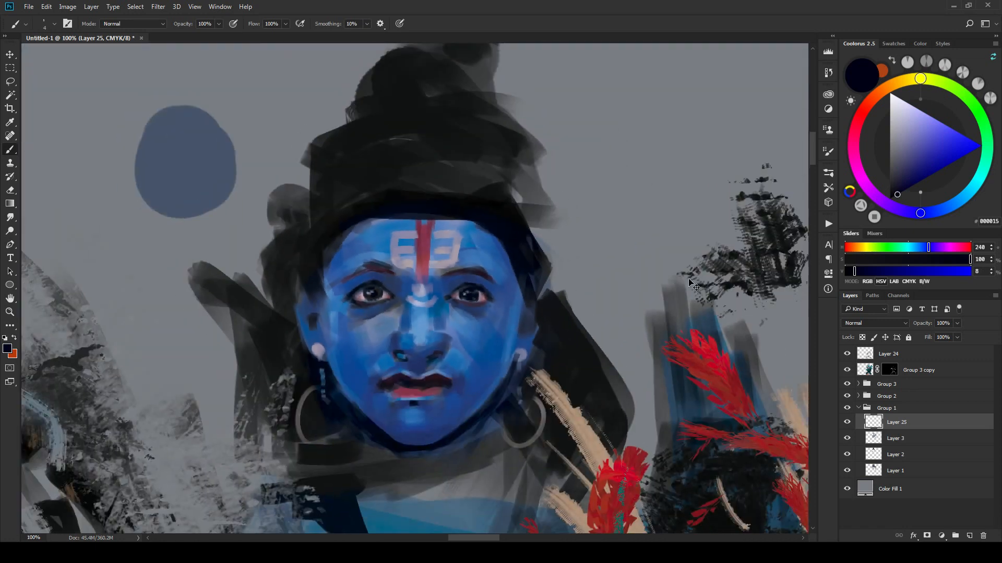
key(ctrl+plus)
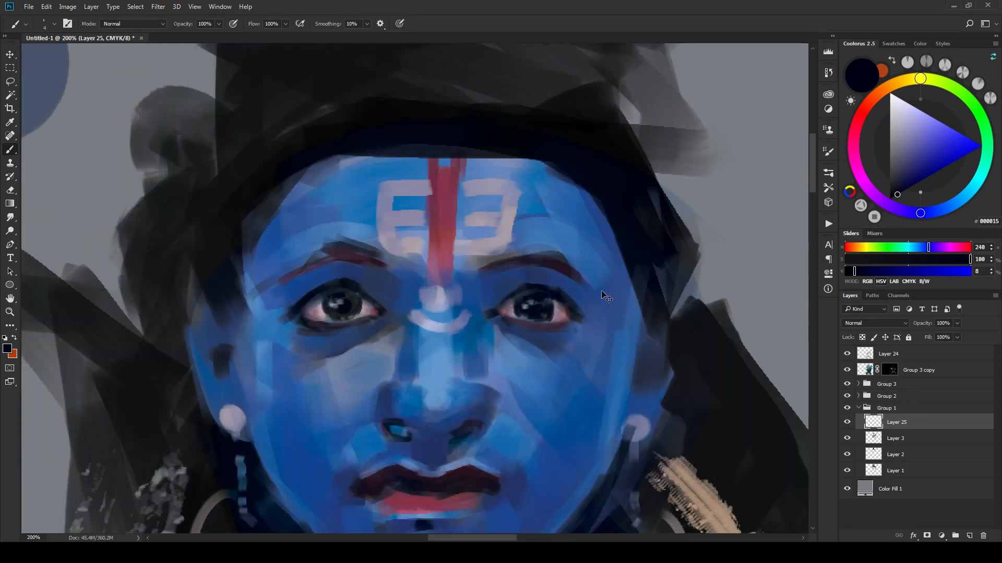
Step: Darken the outer edge of the right-hand iris with sampled 000215 and check it against the whole group portrait
alt+click(557, 312)
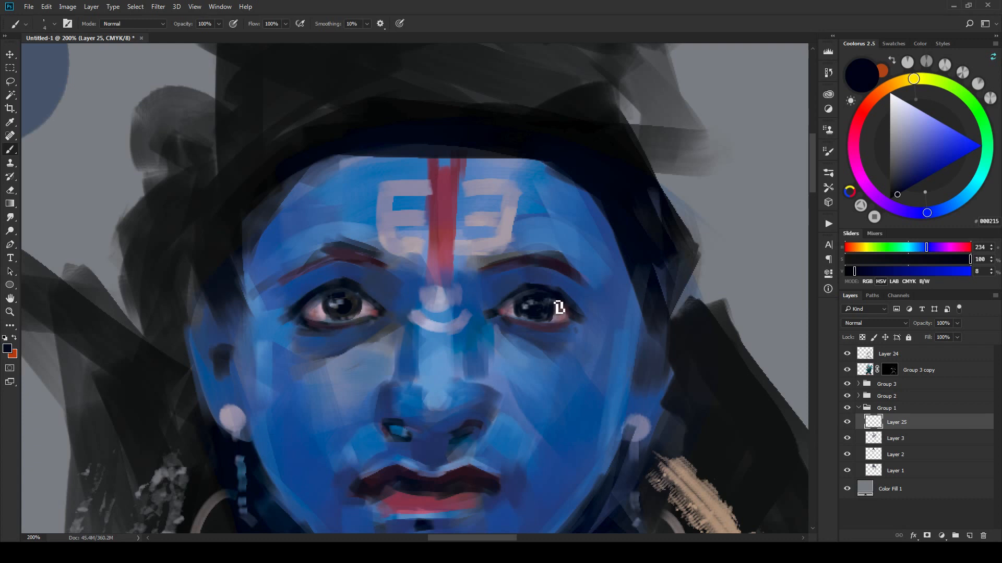
key(ctrl+minus)
key(ctrl+minus)
key(ctrl+minus)
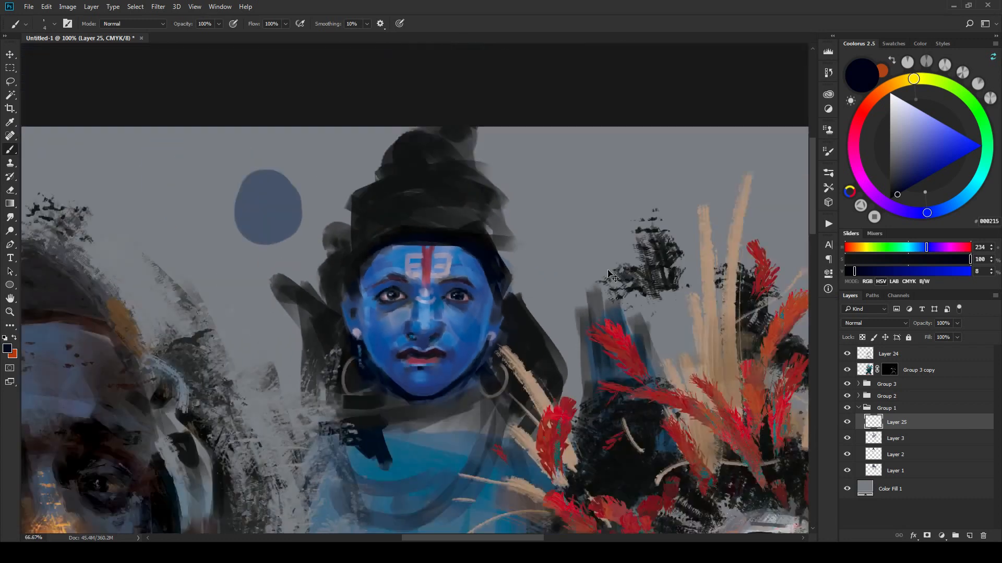
key(ctrl+minus)
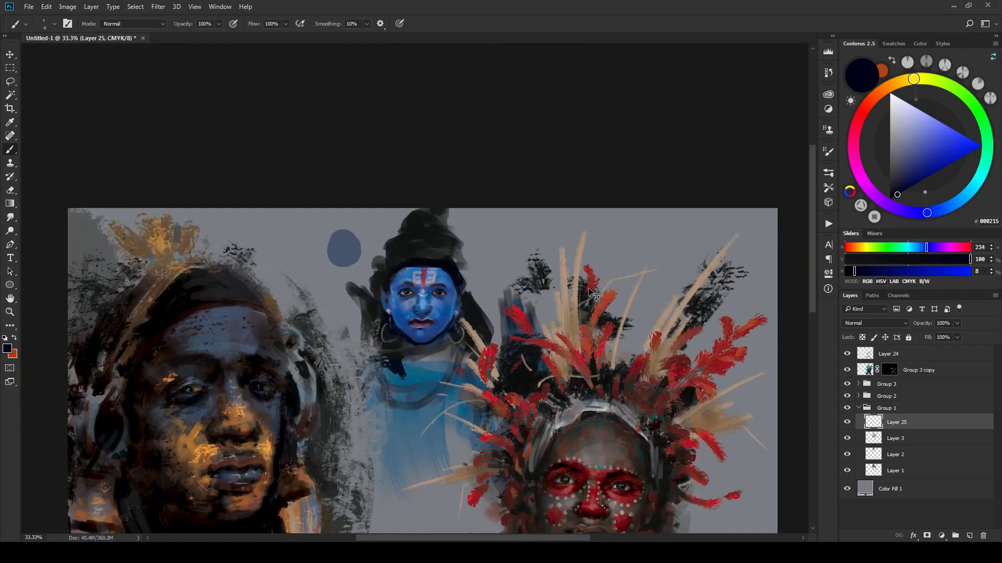
key(ctrl+plus)
key(ctrl+plus)
key(ctrl+plus)
key(ctrl+plus)
key(ctrl+plus)
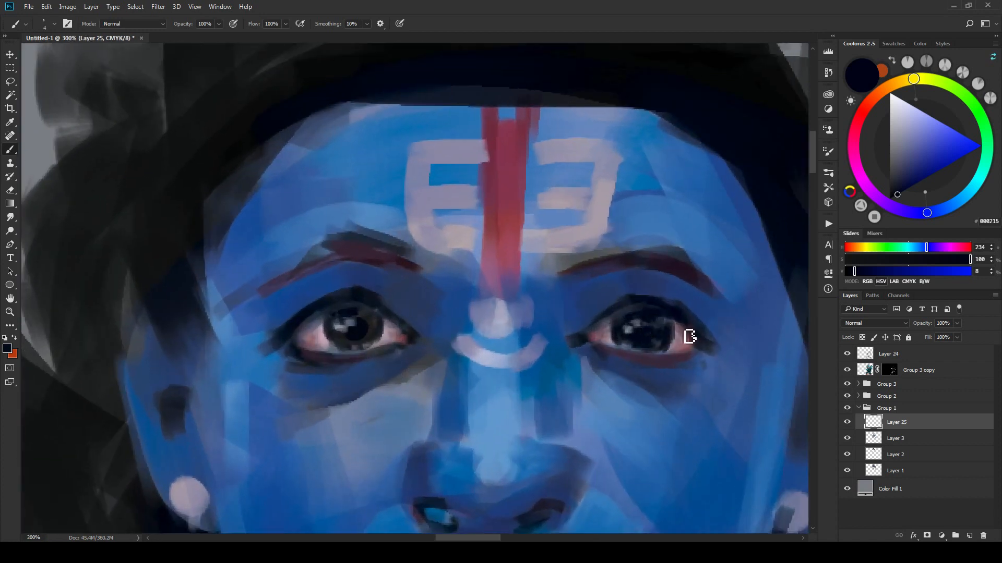
Step: Retouch the whites beside the right-hand iris using a finer brush with sampled grey-violets 8A788B and 8D8095
alt+click(680, 338)
key(bracketleft)
key(bracketleft)
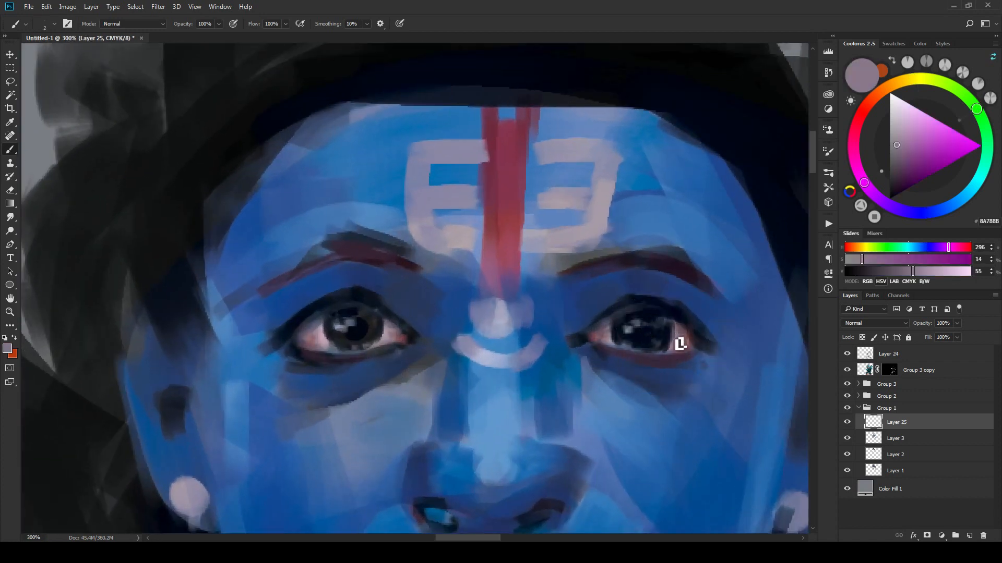
alt+click(604, 340)
alt+click(332, 333)
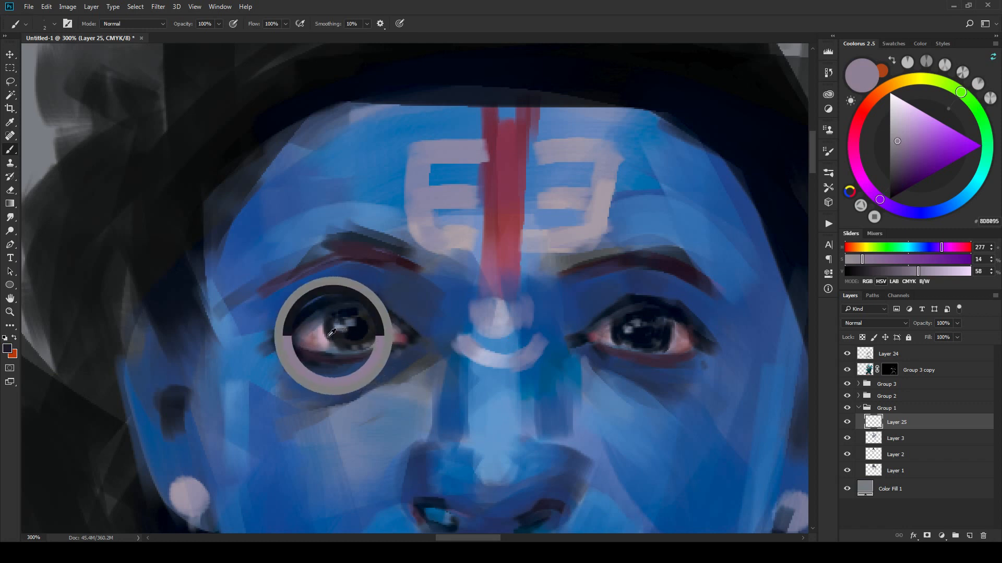
Step: Mix a cool blue-grey 848E99 and paint it over the outer white of the right-hand eye with a slightly larger brush
drag(891, 132, 893, 137)
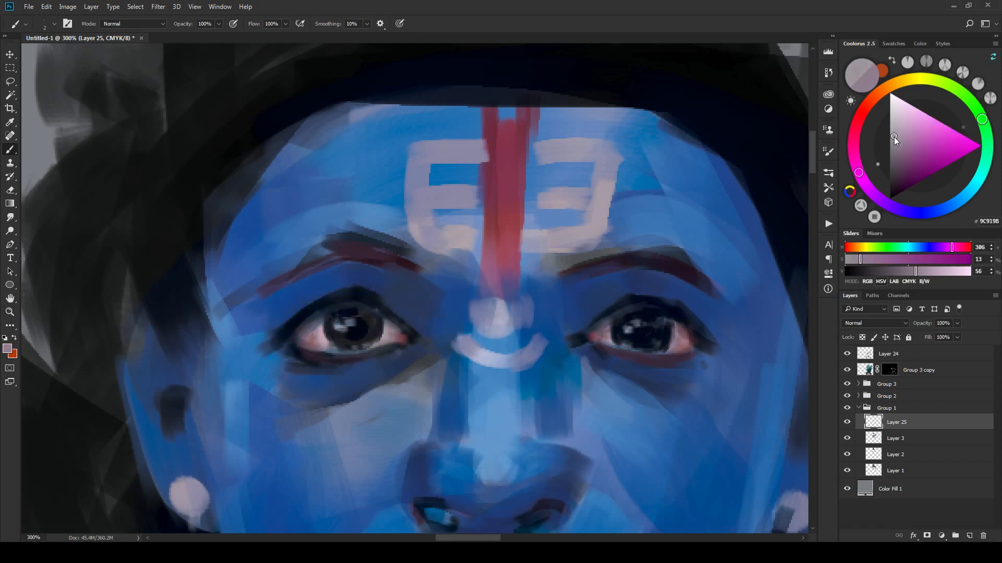
click(953, 205)
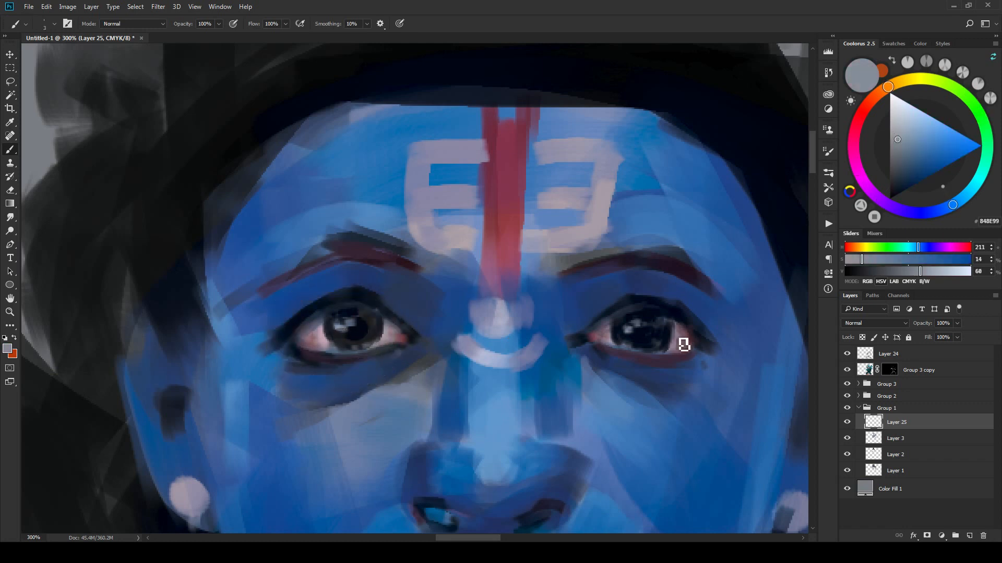
key(bracketright)
mouse_move(678, 334)
mouse_down()
mouse_move(674, 352)
mouse_move(687, 347)
mouse_up()
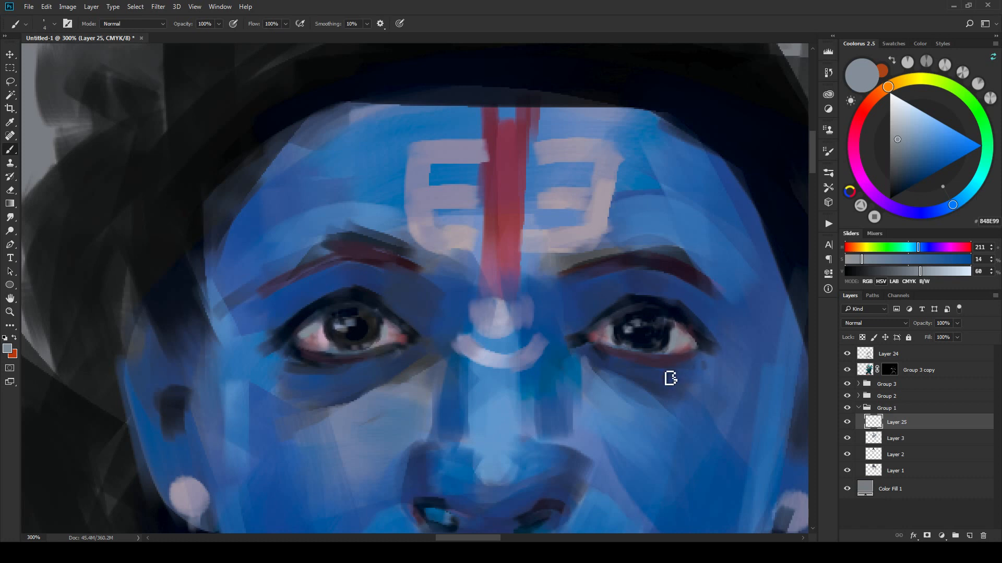
Step: Darken the lower outlines of both eyes with sampled 22284A and 000111, and compare them against the whole group portrait
alt+click(709, 339)
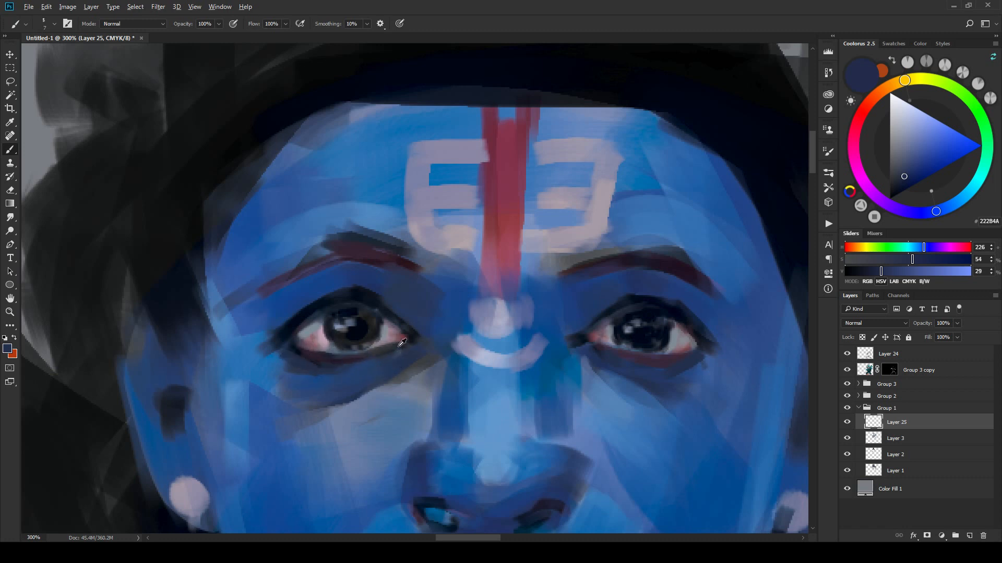
alt+click(357, 296)
drag(413, 351, 364, 385)
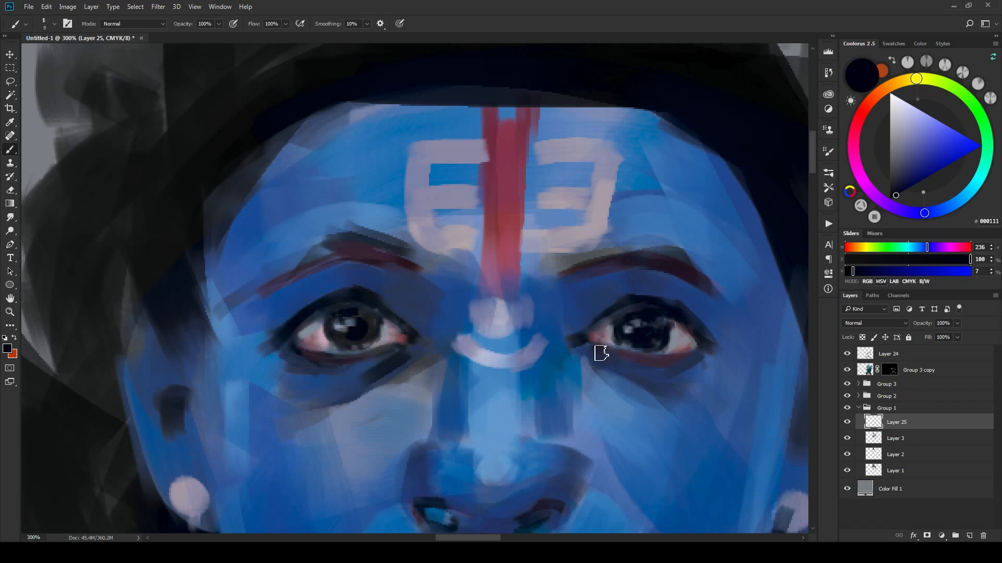
mouse_move(619, 360)
mouse_down()
mouse_move(659, 369)
mouse_move(648, 369)
mouse_move(632, 362)
mouse_move(671, 362)
mouse_up()
scroll(712, 238, down, 10)
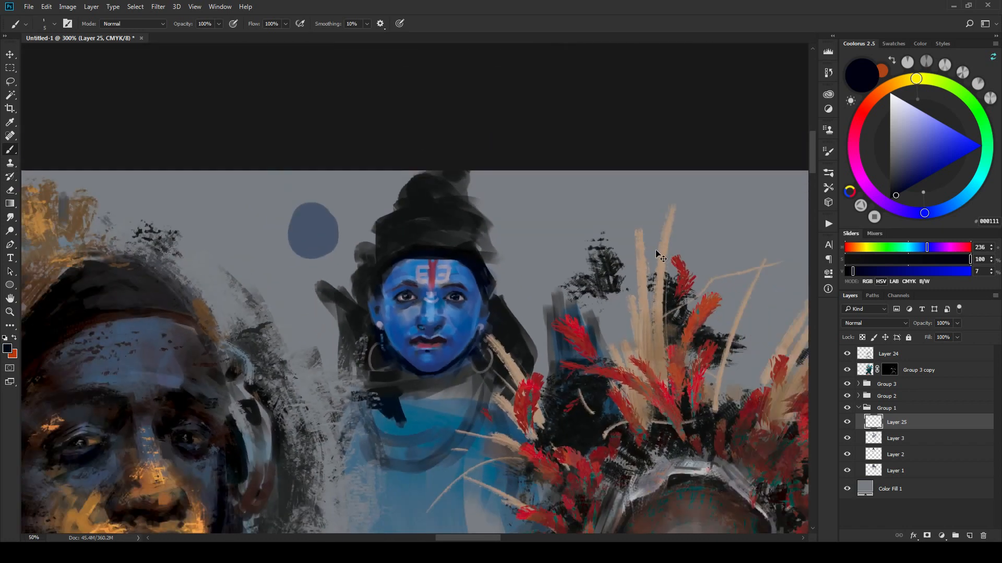
scroll(651, 260, down, 5)
scroll(481, 198, up, 5)
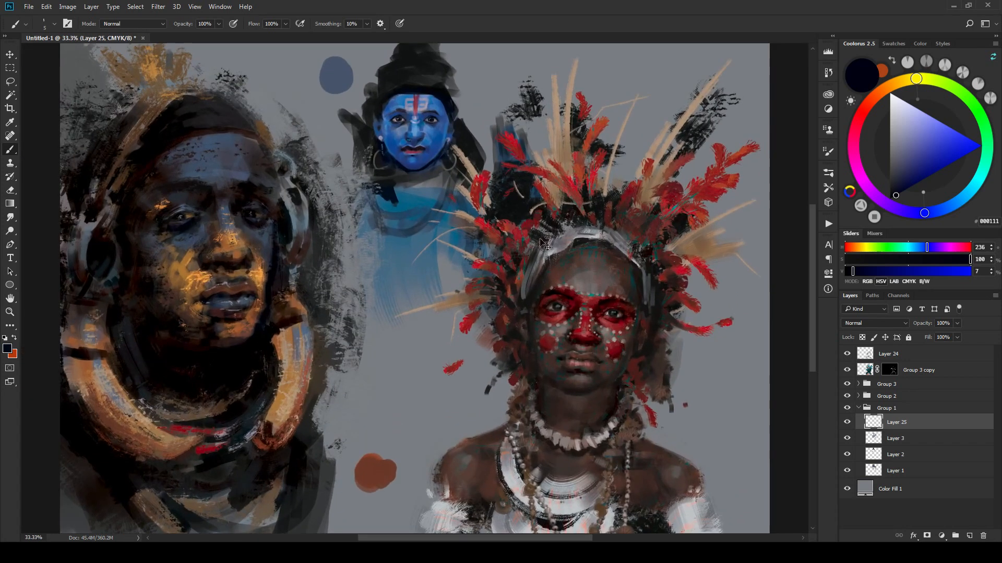
Step: Paint the blue-faced figure's lower lip with red BF282C sampled from the neighbouring headdress feathers
scroll(481, 157, up, 3)
drag(481, 152, 607, 345)
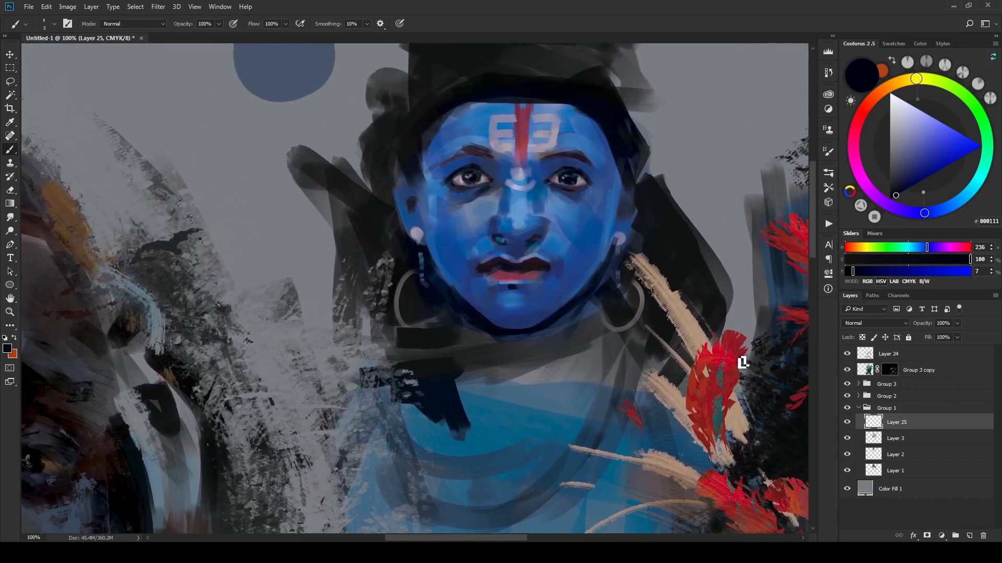
alt+click(737, 356)
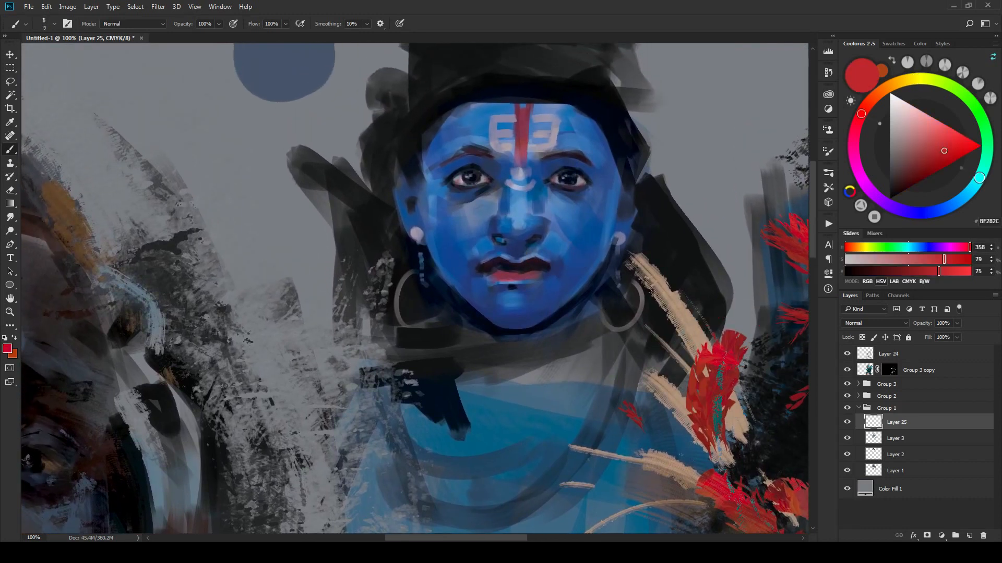
drag(503, 280, 541, 273)
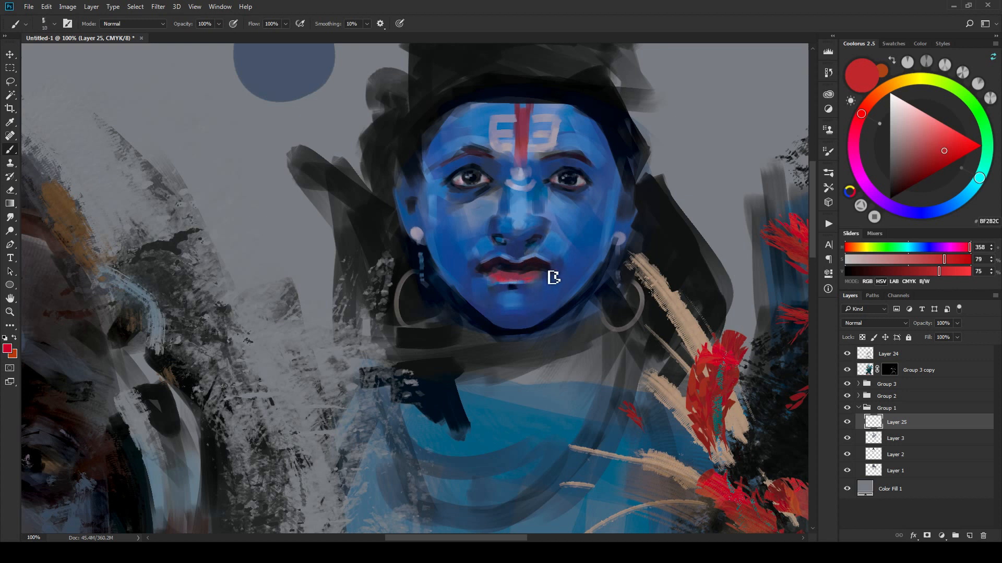
Step: Rework the upper lip with 6F3348 sampled from the forehead stripe and a more saturated crimson, 63132F
alt+click(491, 266)
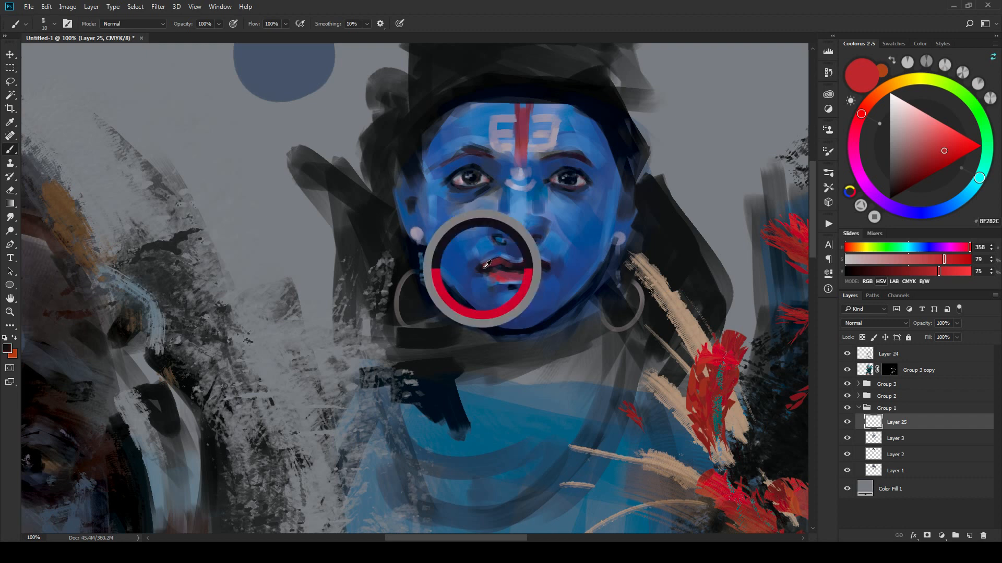
alt+click(521, 116)
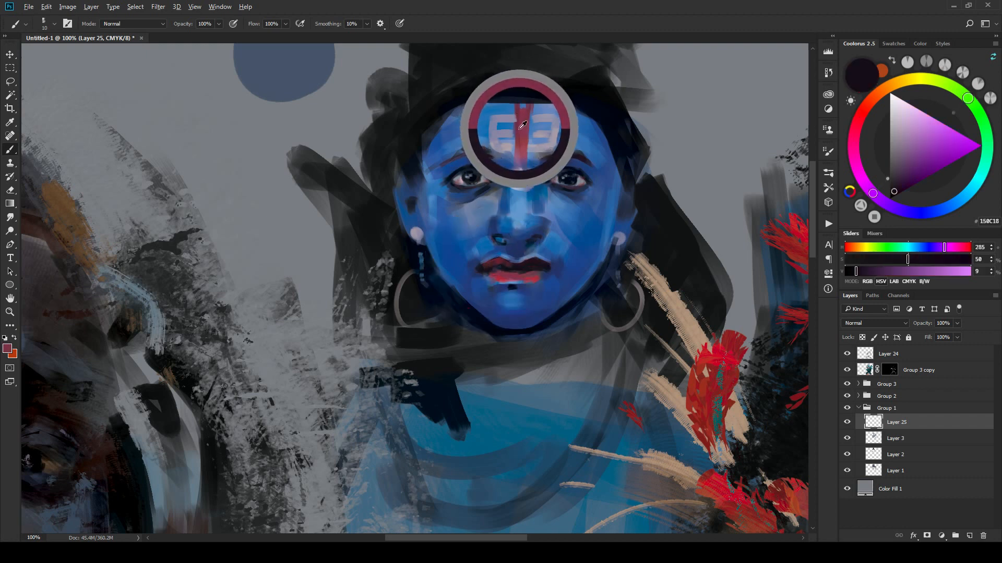
drag(505, 270, 542, 268)
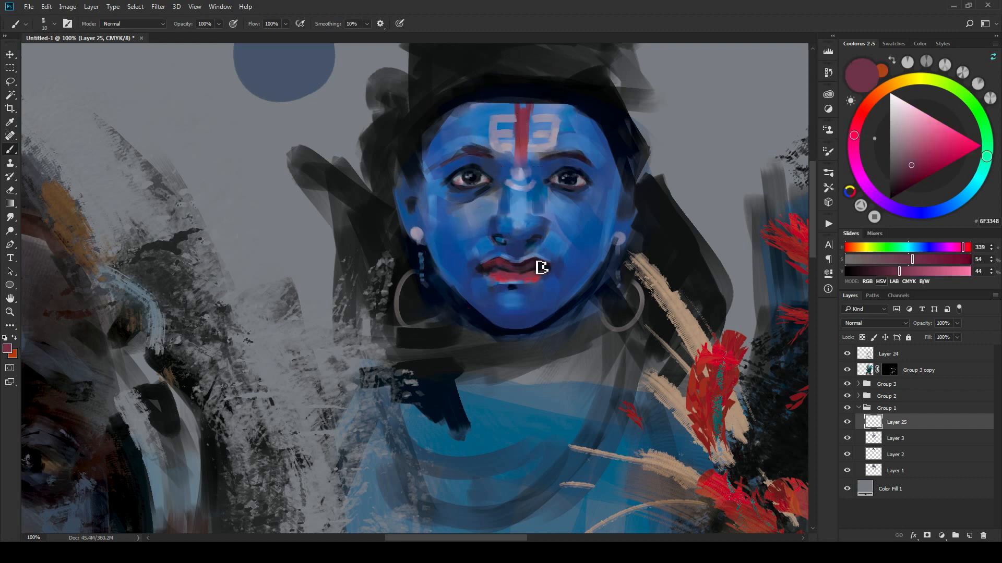
click(918, 174)
mouse_move(532, 271)
mouse_down()
mouse_move(504, 262)
mouse_move(521, 280)
mouse_up()
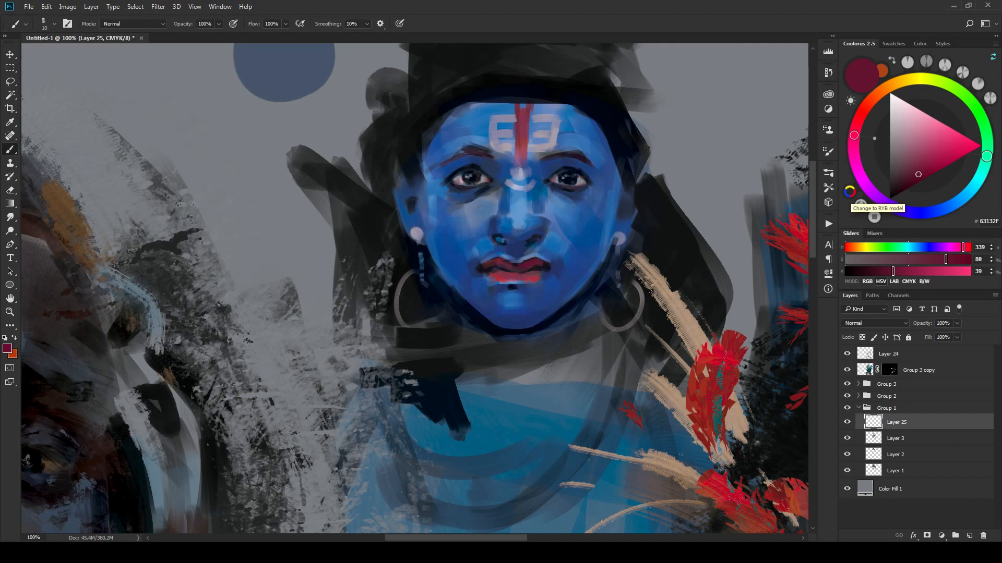
Step: Define the mouth corners and the line between the lips with sampled 0E0816, 272E69 and 0D0C1D
alt+click(549, 267)
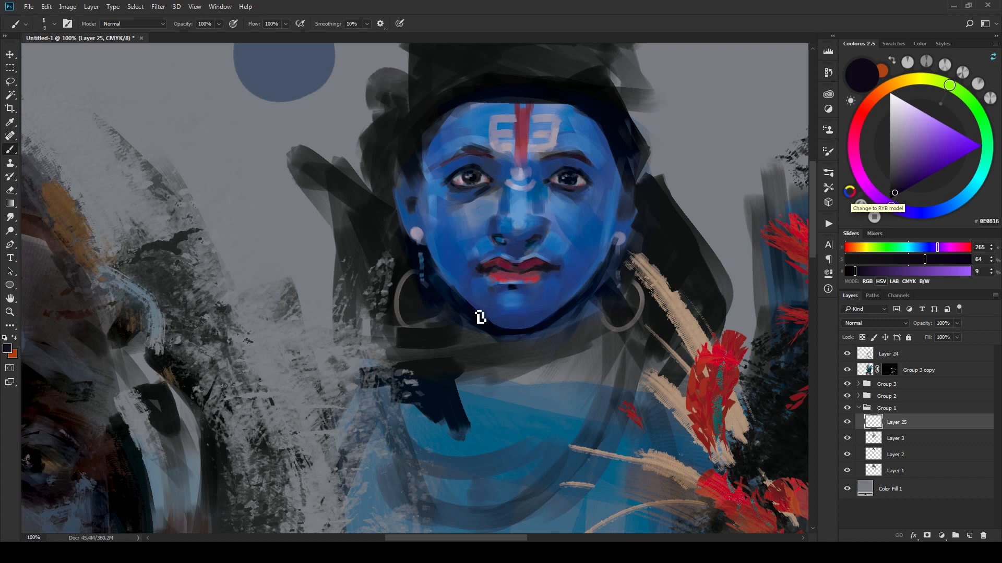
alt+click(562, 267)
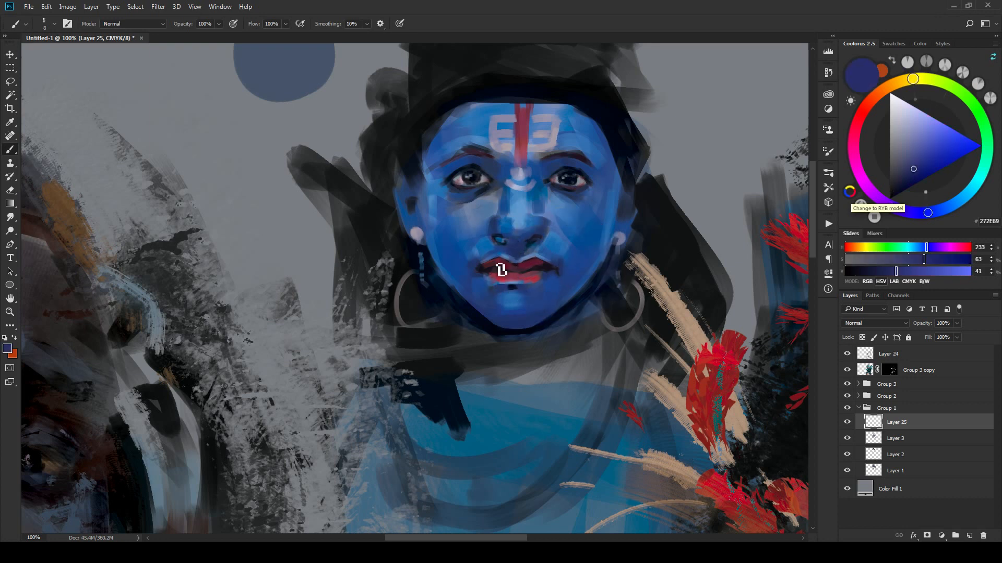
alt+click(484, 264)
key(bracketright)
key(bracketright)
key(bracketright)
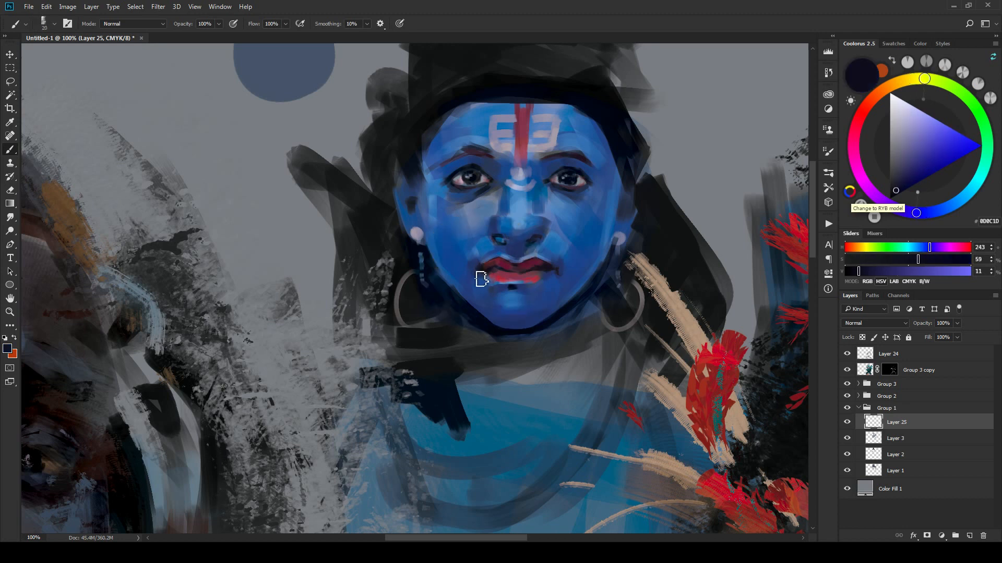
Step: Blend the skin around the left-hand mouth corner with sampled blue 3C5193, enlarging the brush to 20
key(bracketleft)
key(bracketleft)
key(bracketleft)
key(bracketleft)
alt+click(480, 267)
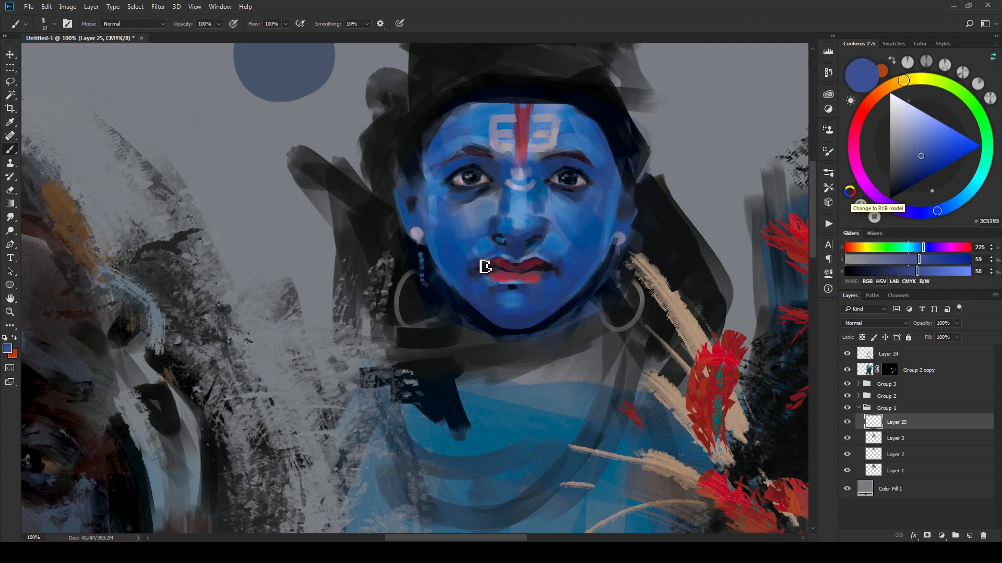
key(bracketright)
key(bracketright)
key(bracketright)
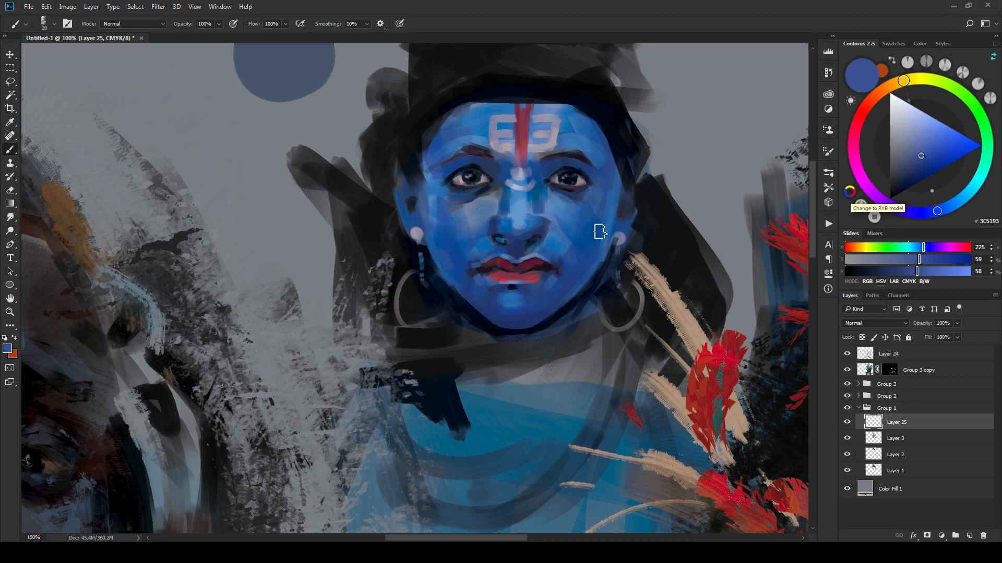
Step: Lighten the skin beneath the right-hand eye with sampled light blue 6283C0, adjusting the brush size
alt+click(558, 200)
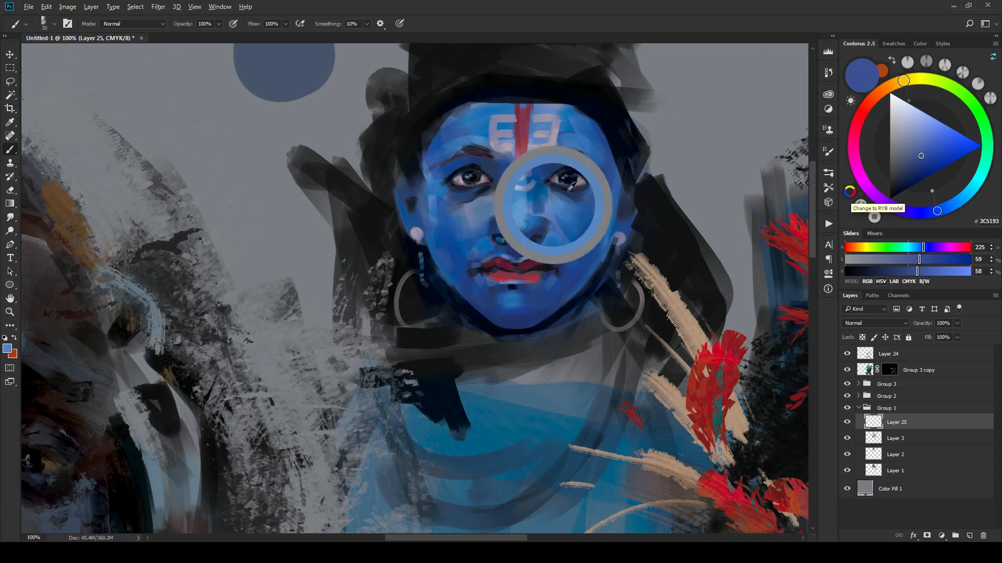
key(bracketleft)
key(bracketleft)
key(bracketleft)
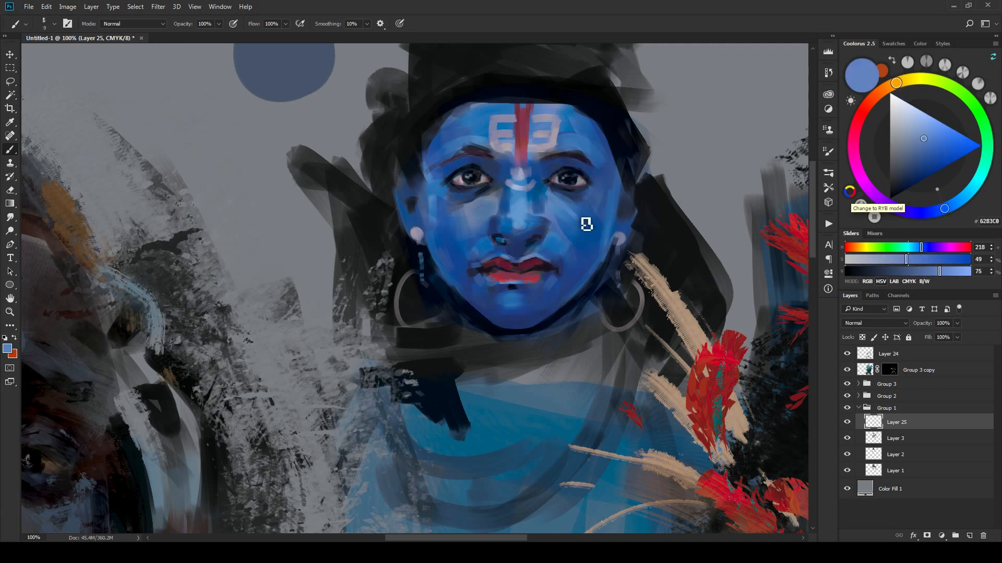
key(bracketright)
key(bracketright)
Step: Shade the area under the right-hand eye with sampled 273263, lightened to 33417F
alt+click(579, 189)
key(bracketleft)
key(bracketleft)
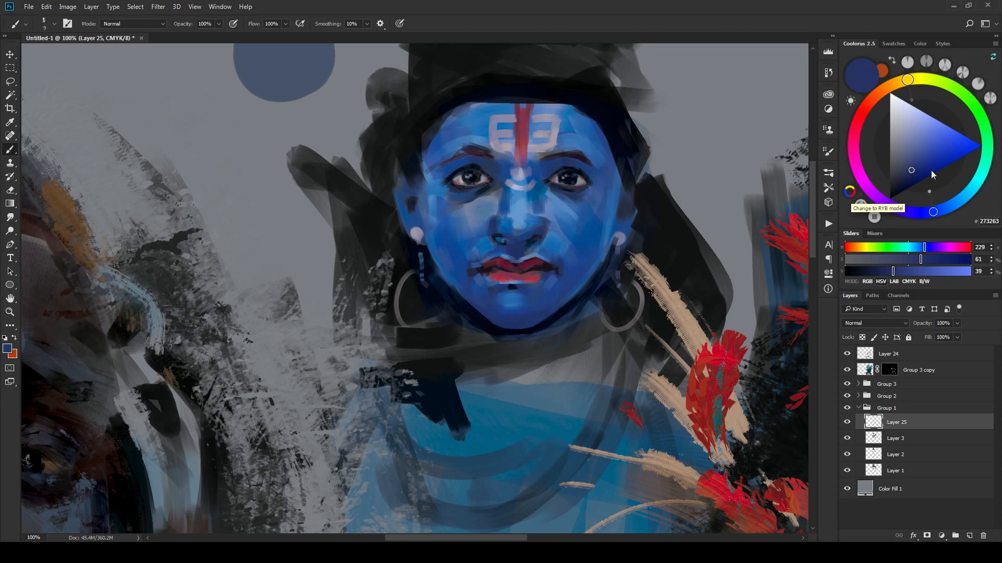
click(917, 162)
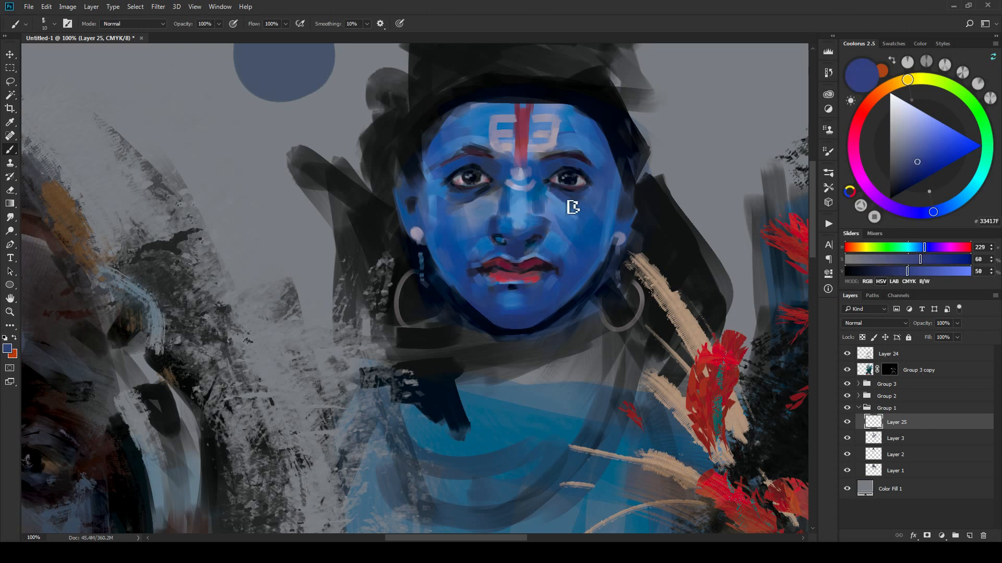
key(bracketright)
Step: Retouch the skin around the upper eyelids with sampled dark blue 0F1B36 and mid blue 263C8B
alt+click(457, 177)
alt+click(455, 163)
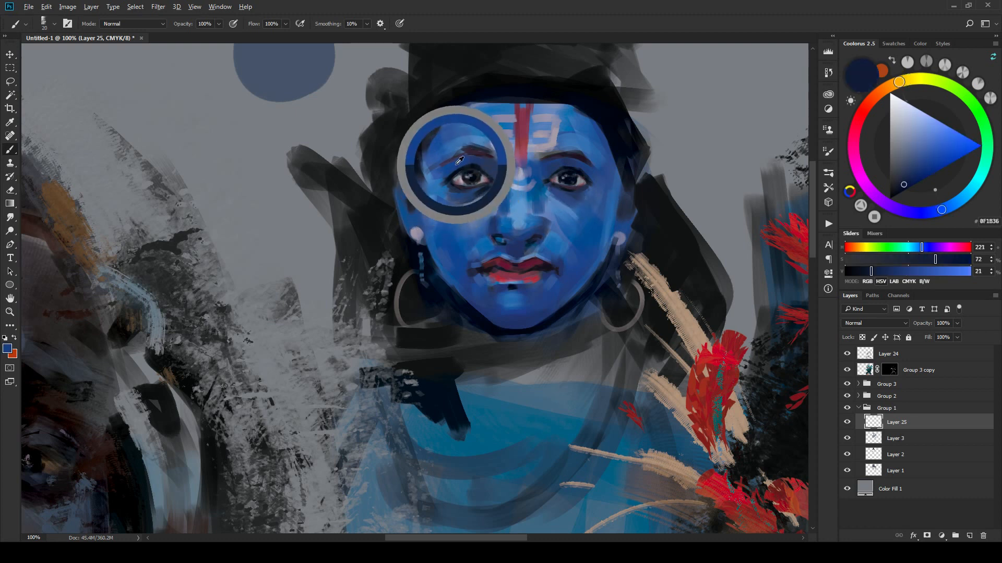
key(bracketleft)
key(bracketright)
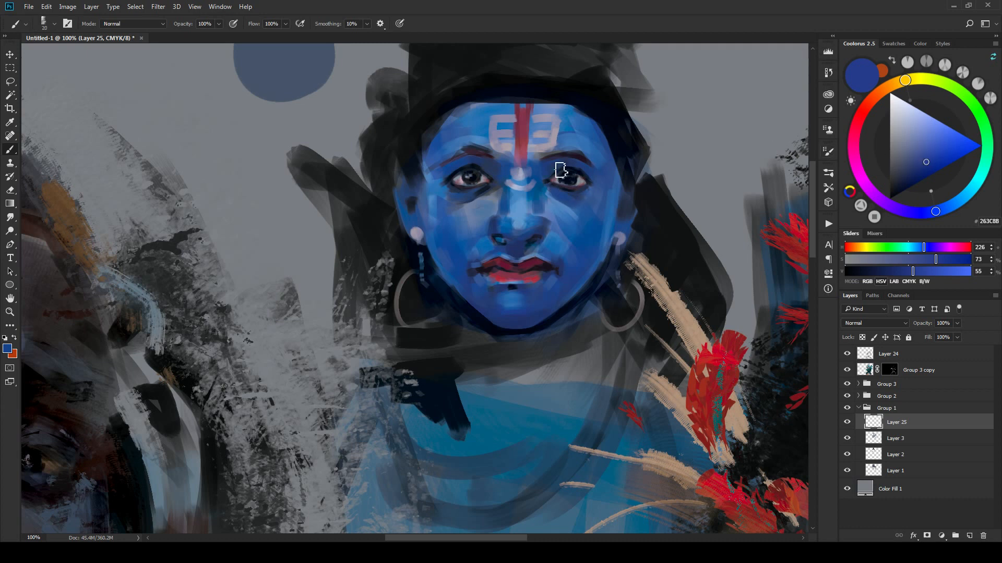
key(bracketleft)
key(bracketright)
Step: Soften the skin below the outer corner of the right-hand eye with sampled 495E9C
alt+click(589, 194)
key(bracketleft)
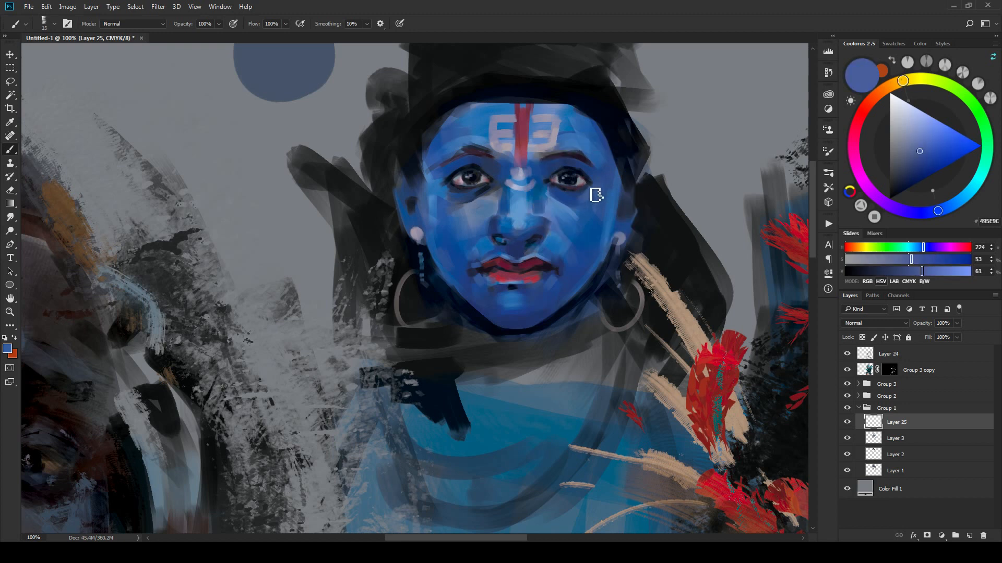
key(bracketright)
Step: Mix a brighter blue 4A88C2 from the sampled temple tone and paint light strokes on the right-hand cheek
alt+click(616, 190)
click(932, 143)
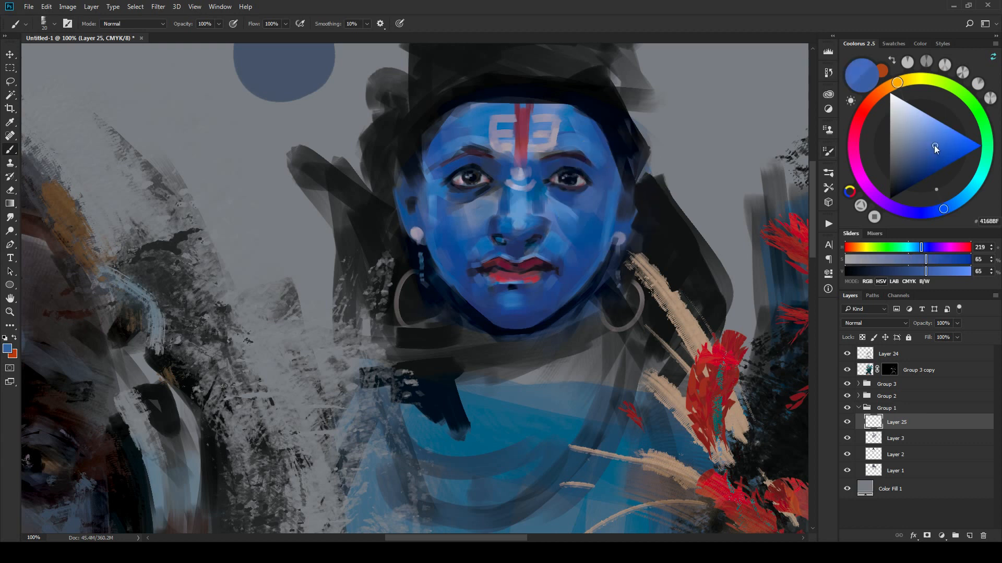
drag(950, 209, 956, 202)
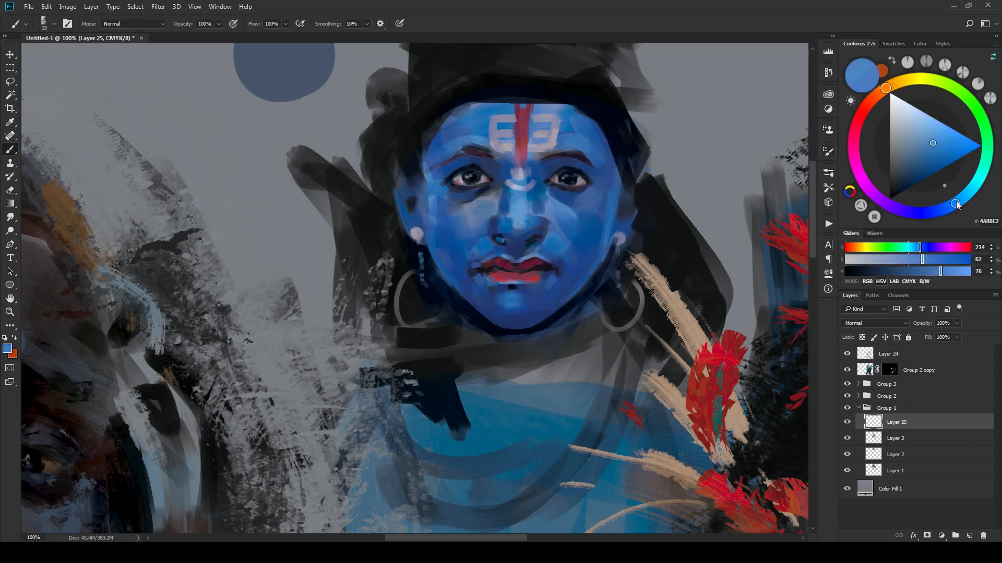
key(bracketleft)
key(bracketleft)
key(bracketleft)
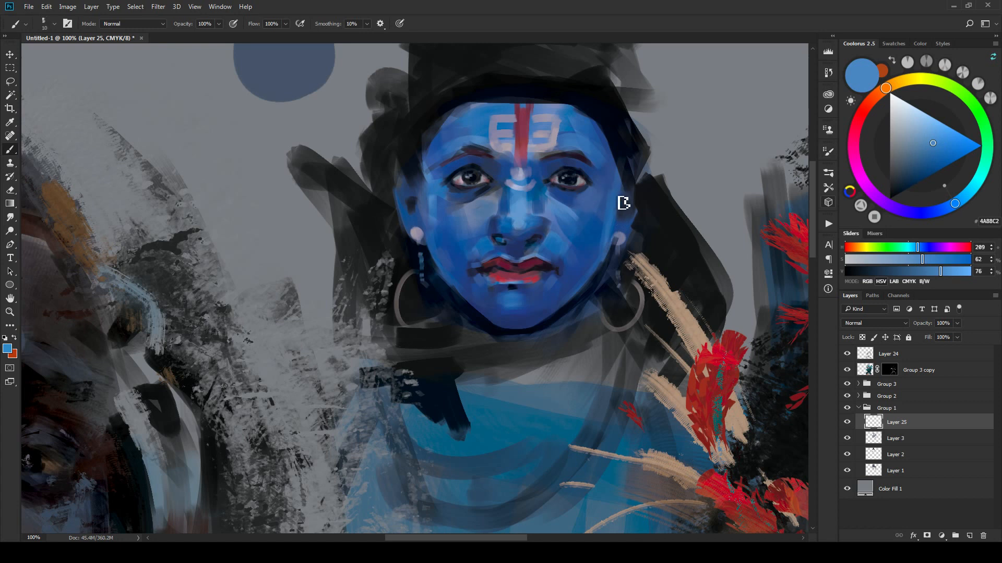
key(bracketright)
key(bracketright)
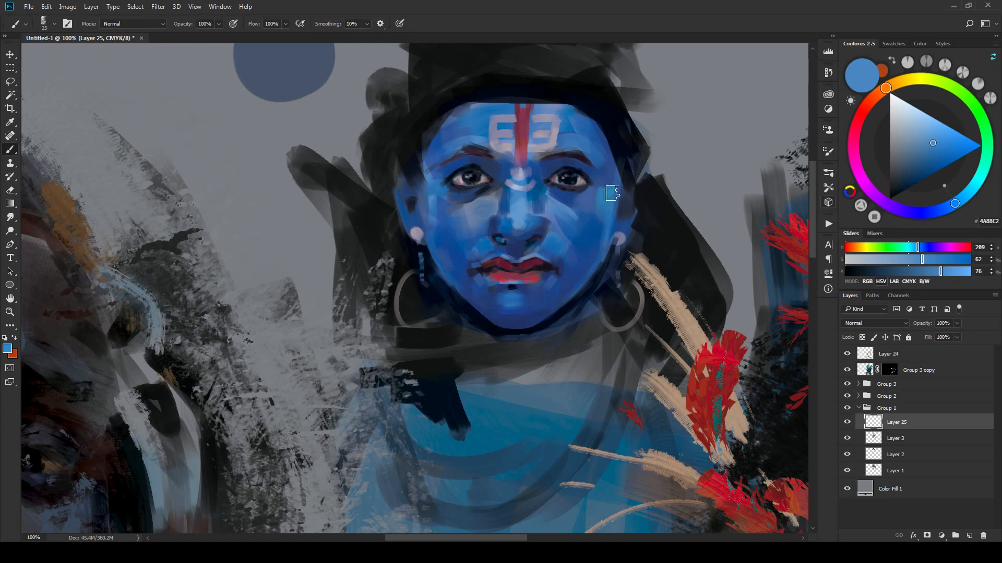
key(bracketright)
key(bracketleft)
key(bracketleft)
drag(578, 245, 586, 254)
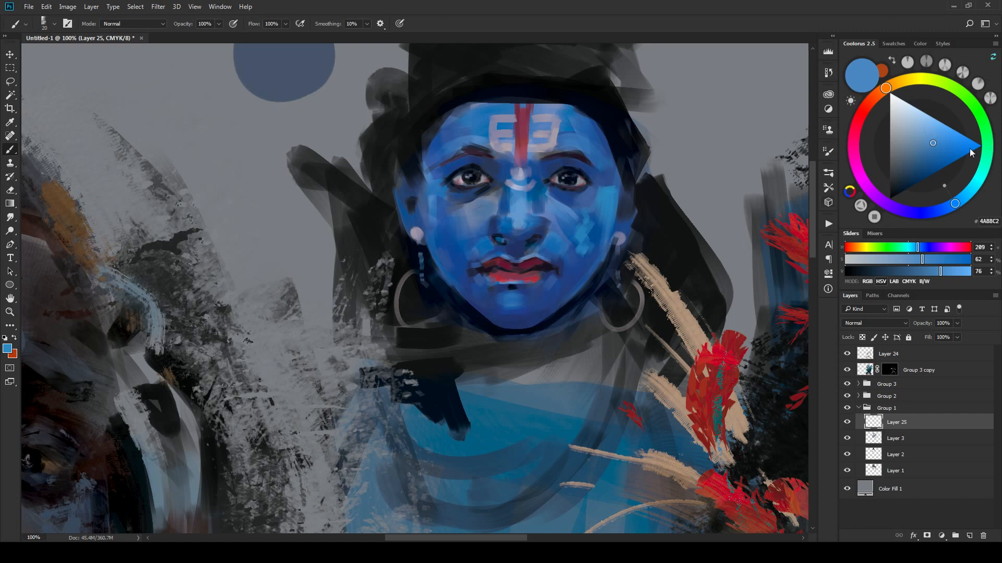
Step: Mix a saturated cyan-blue 1A95CC and add strokes along the outer edge of the right-hand cheek
click(949, 152)
drag(955, 204, 963, 198)
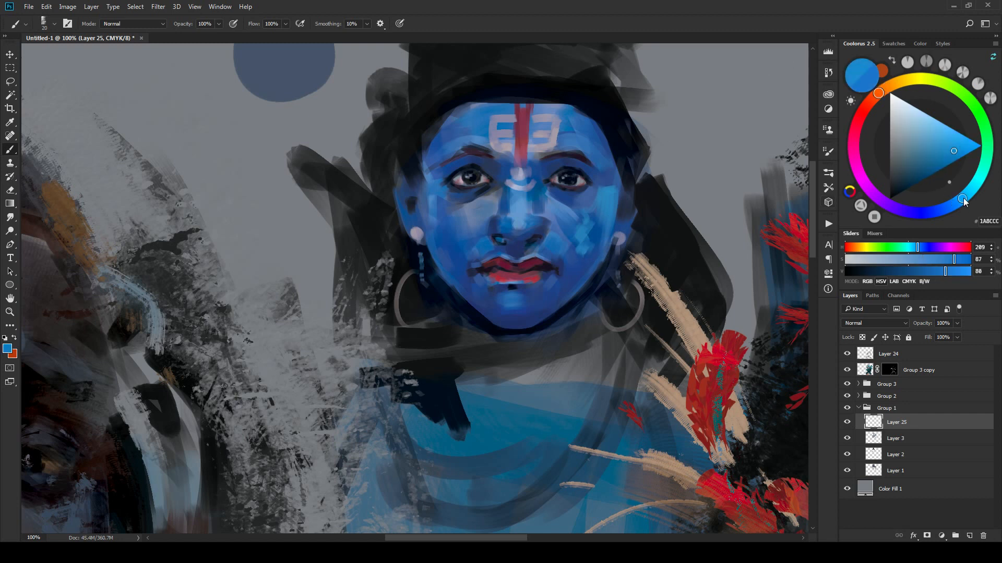
mouse_move(607, 221)
mouse_down()
mouse_move(594, 233)
mouse_move(622, 210)
mouse_up()
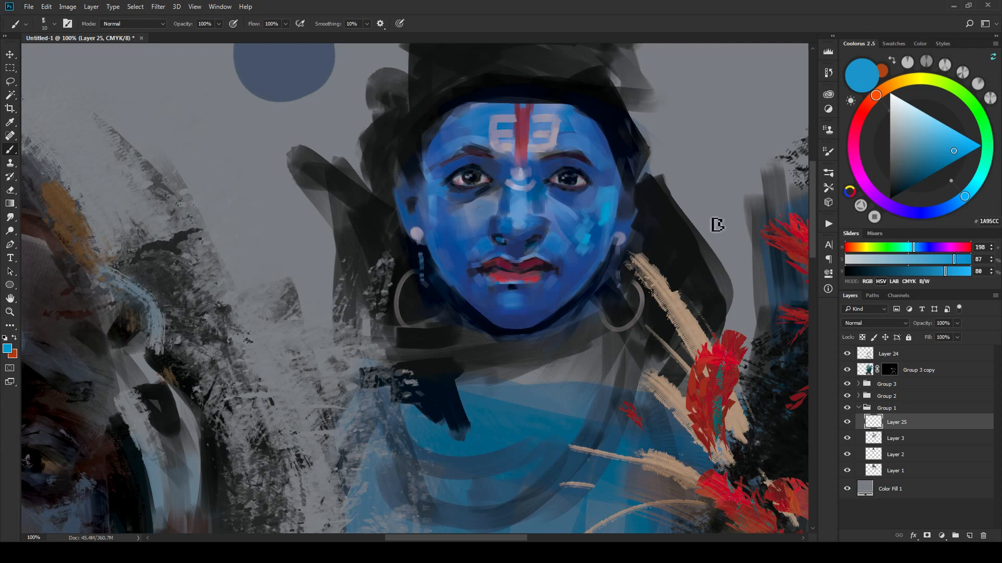
Step: Mix dark violet-blues 2D2C77 and 18175C and shade the inner corner of the left-hand eye and the cheek below it
click(909, 171)
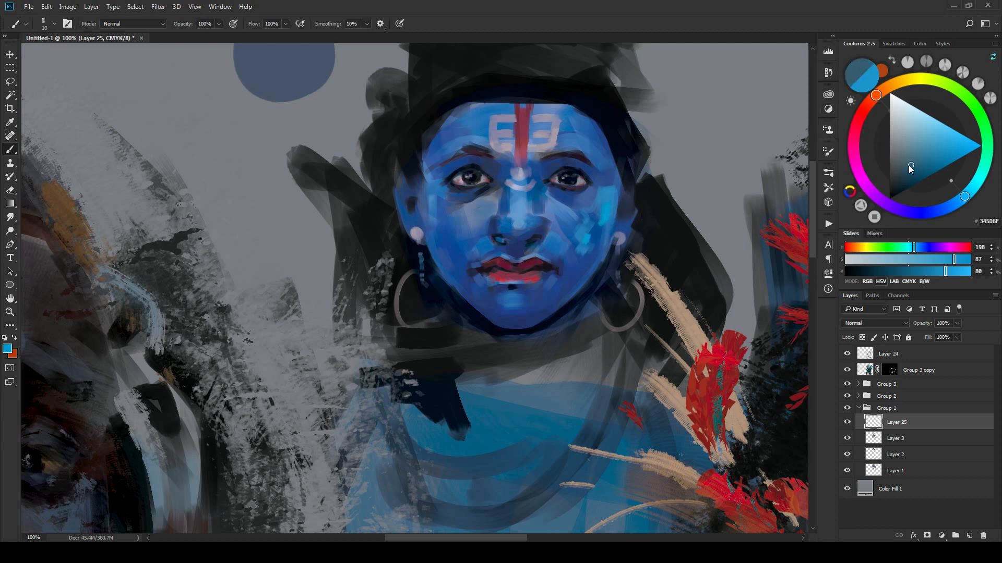
drag(928, 211, 920, 215)
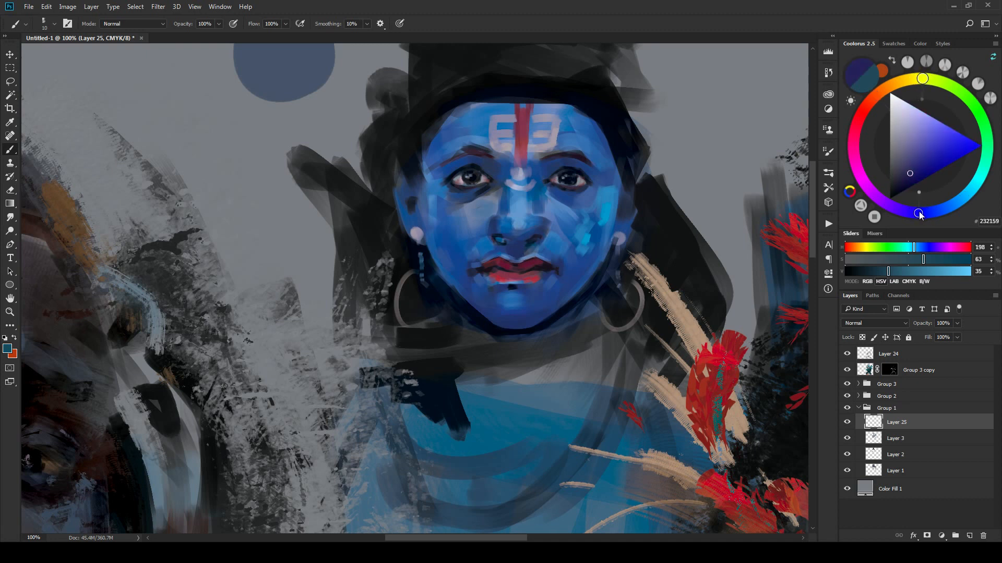
click(915, 166)
key(bracketright)
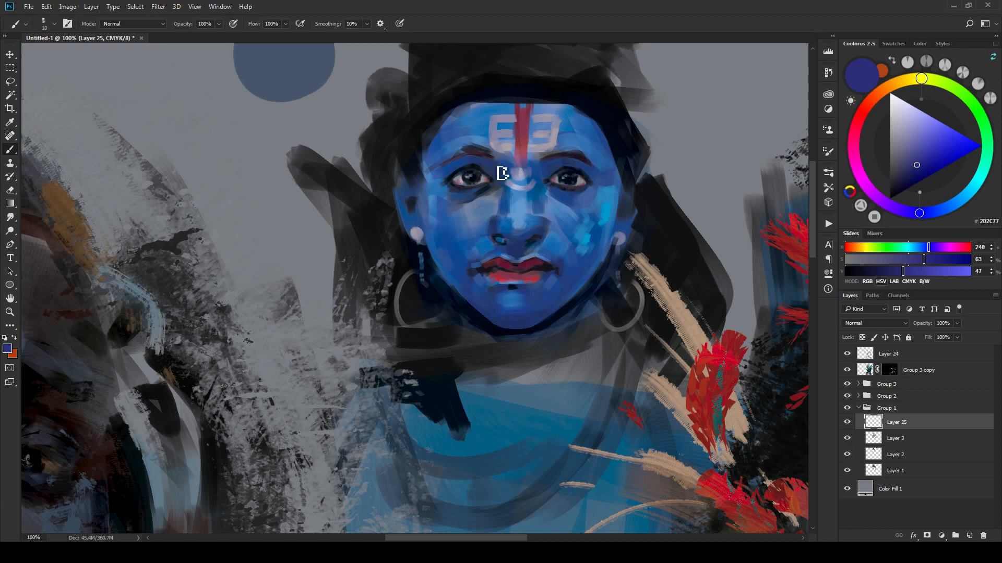
click(914, 174)
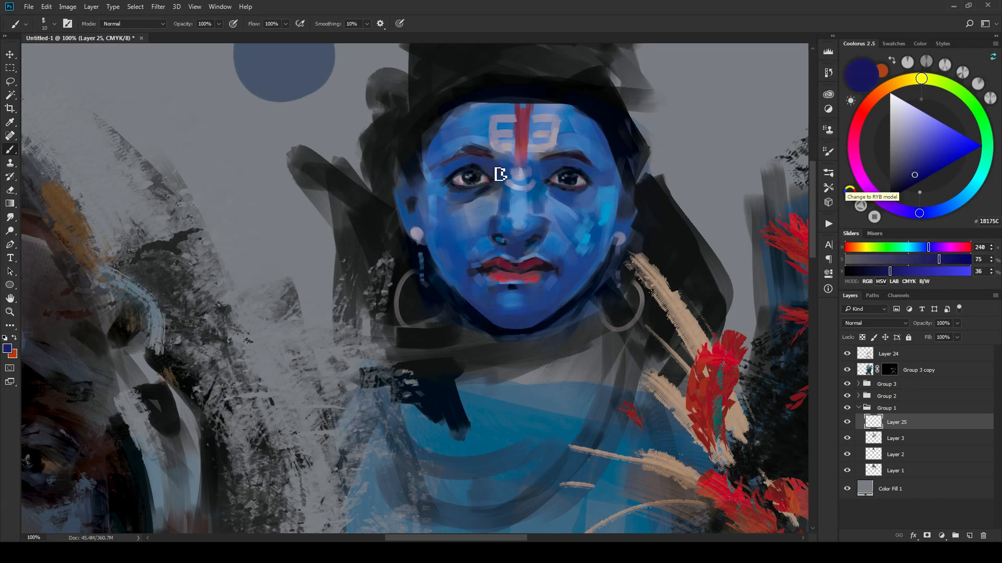
key(bracketright)
key(bracketleft)
key(bracketright)
key(bracketright)
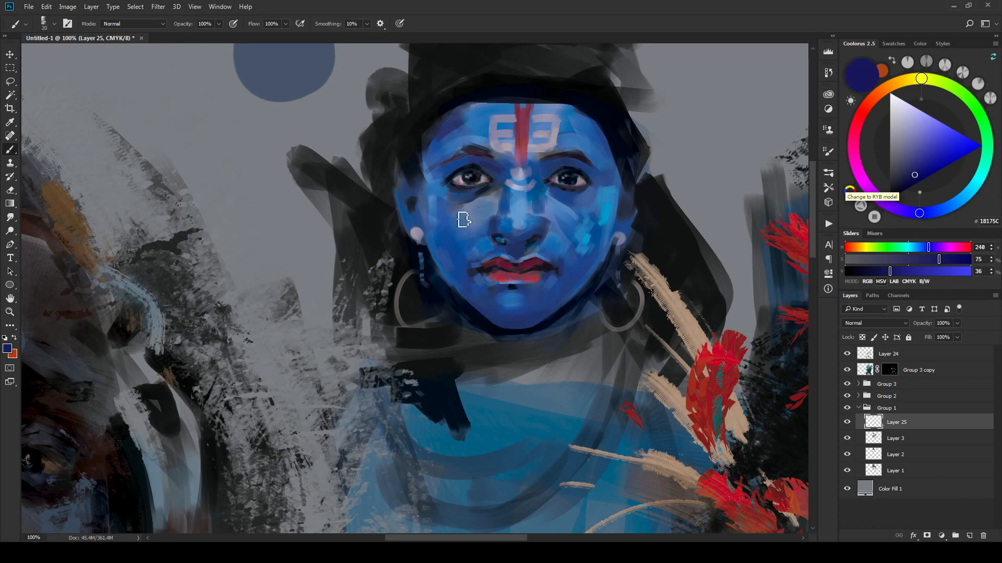
Step: Mix a saturated blue 174391 from the sampled chin tone and smooth the chin below the lower lip
key(bracketright)
key(bracketleft)
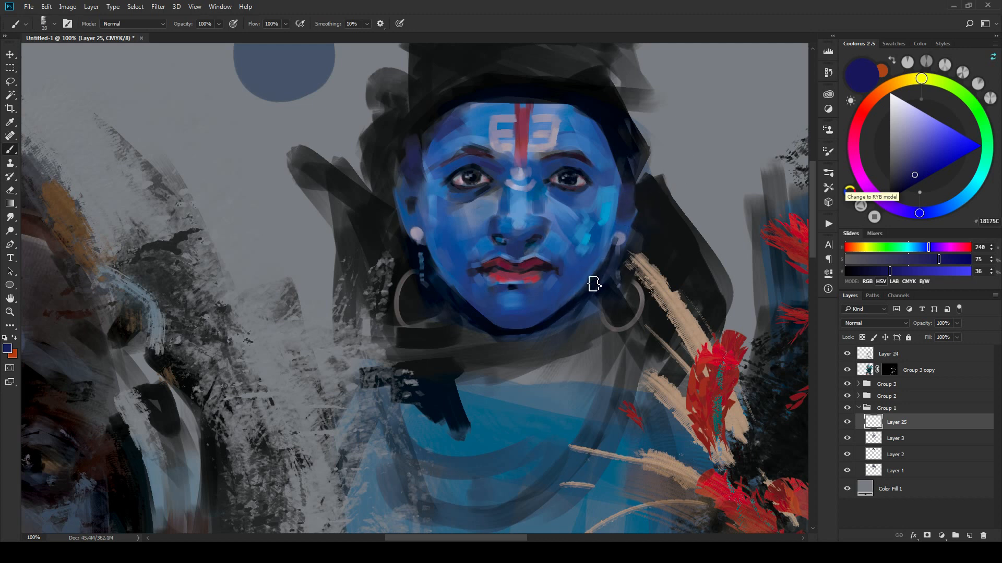
key(bracketleft)
alt+click(541, 297)
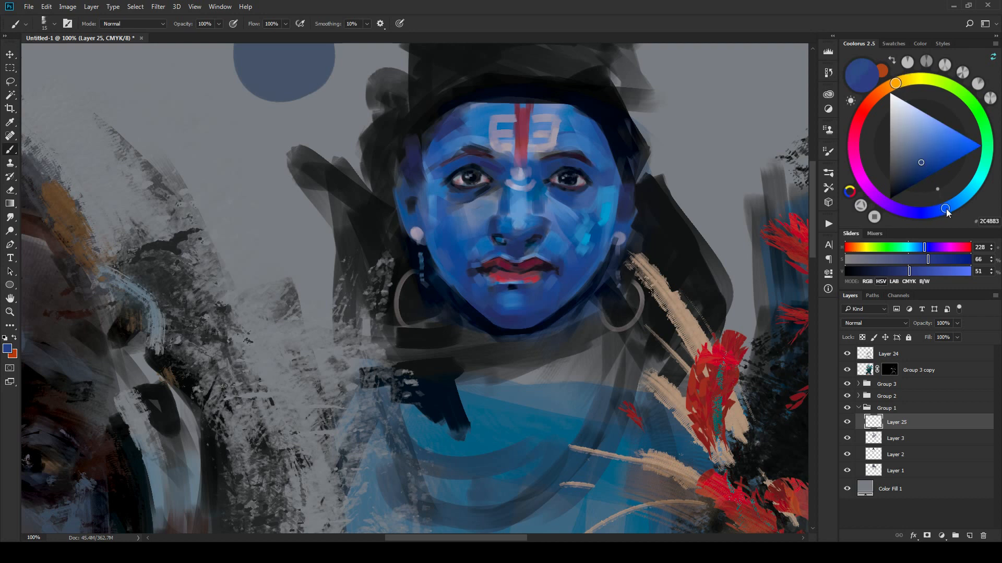
key(bracketright)
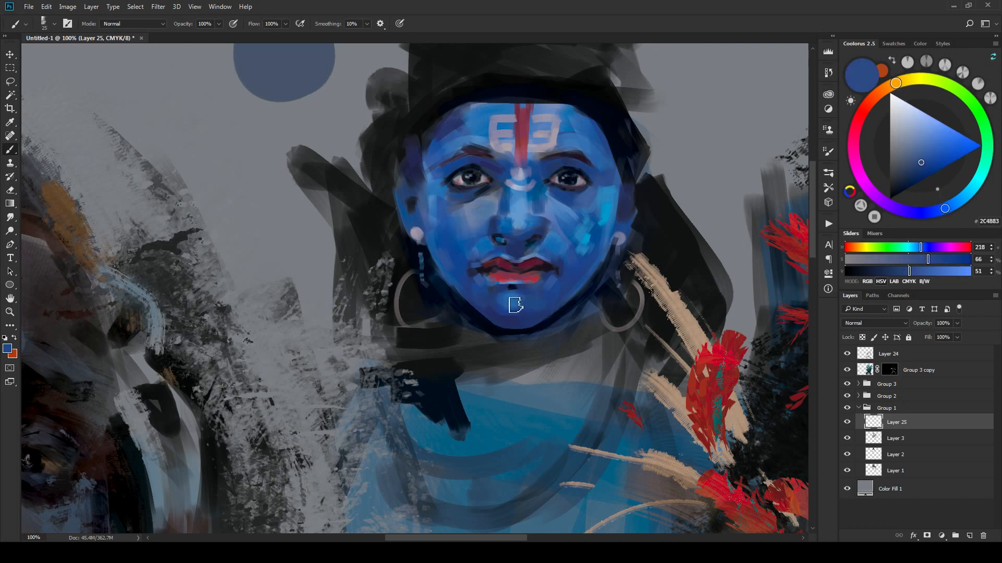
drag(920, 157, 934, 163)
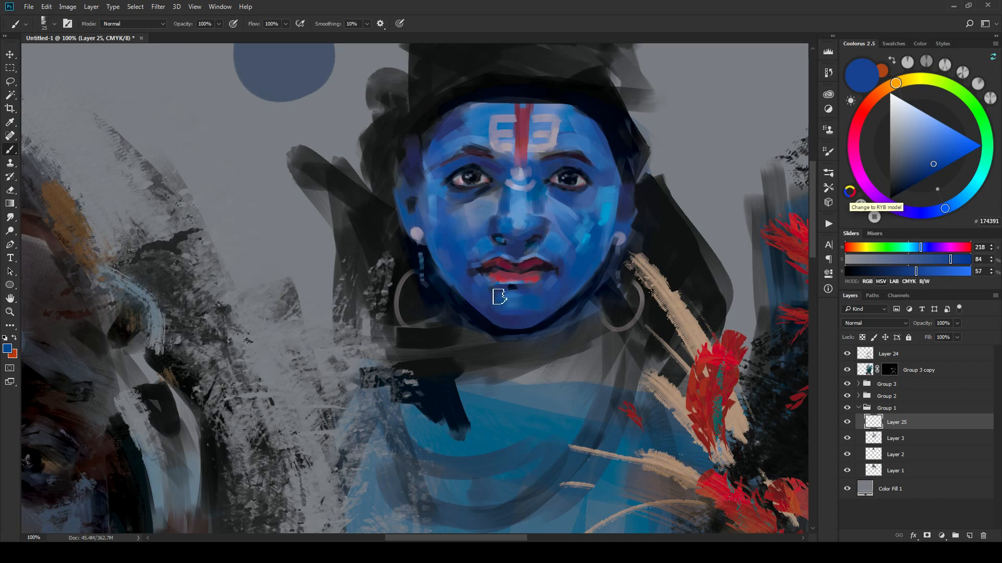
Step: Mix brighter blues 2B5CB4 and 164CAE and blend strokes into the right-hand cheek
click(939, 151)
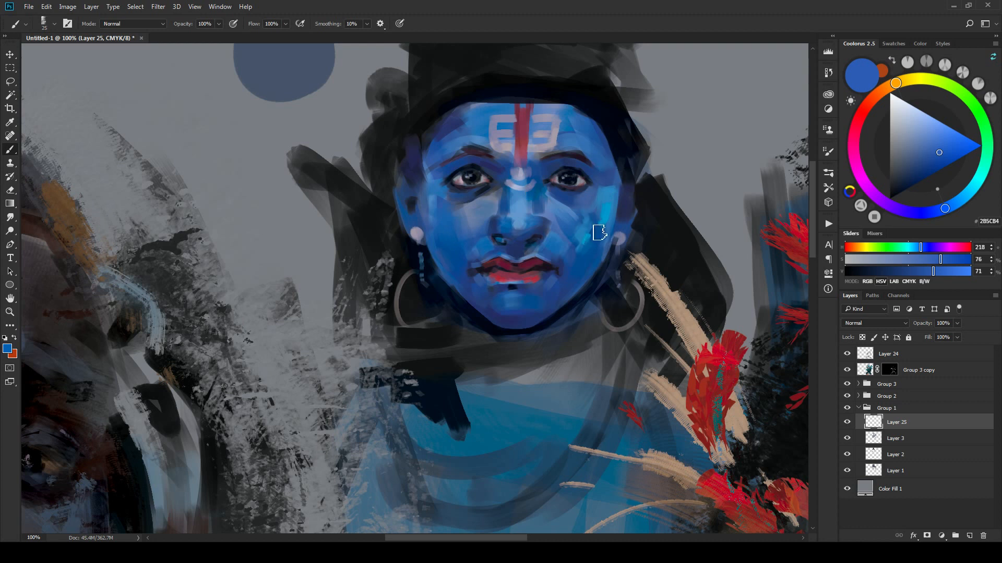
key(bracketleft)
drag(938, 156, 936, 163)
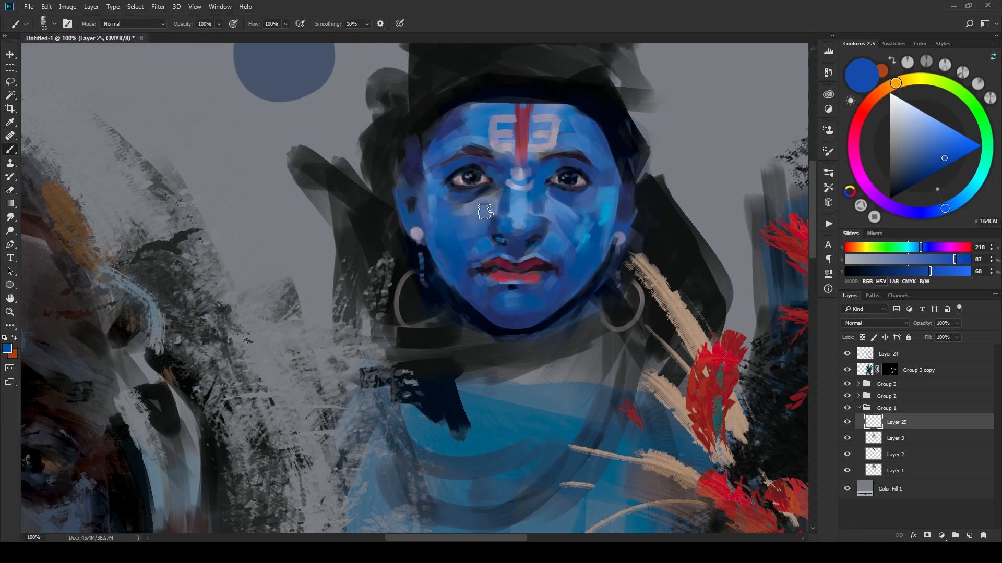
Step: Soften the cheek below the left-hand eye with sampled grey-blue 7581A6 and the outer cheek with 2D539D
alt+click(445, 199)
alt+click(476, 208)
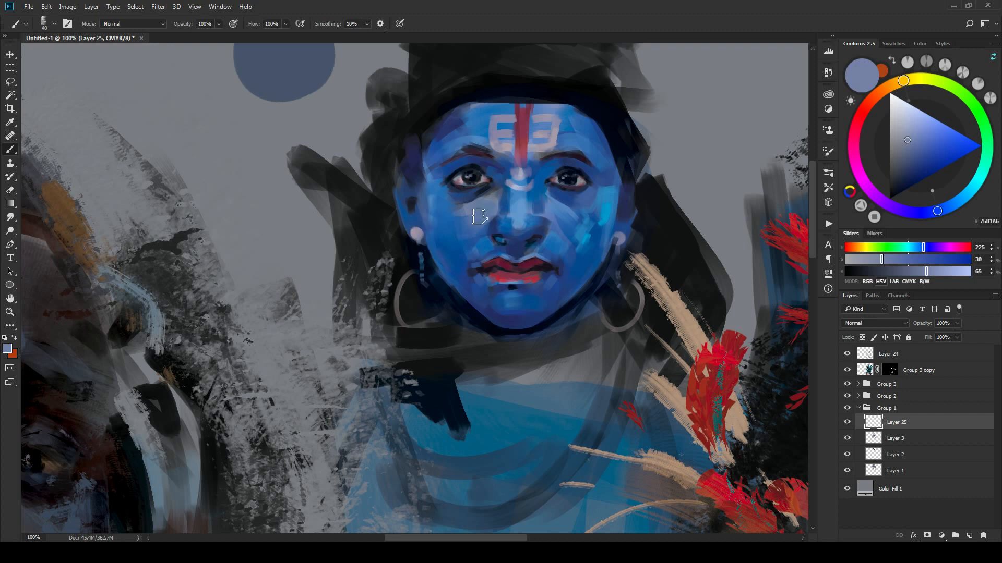
right_click(445, 235)
key(Escape)
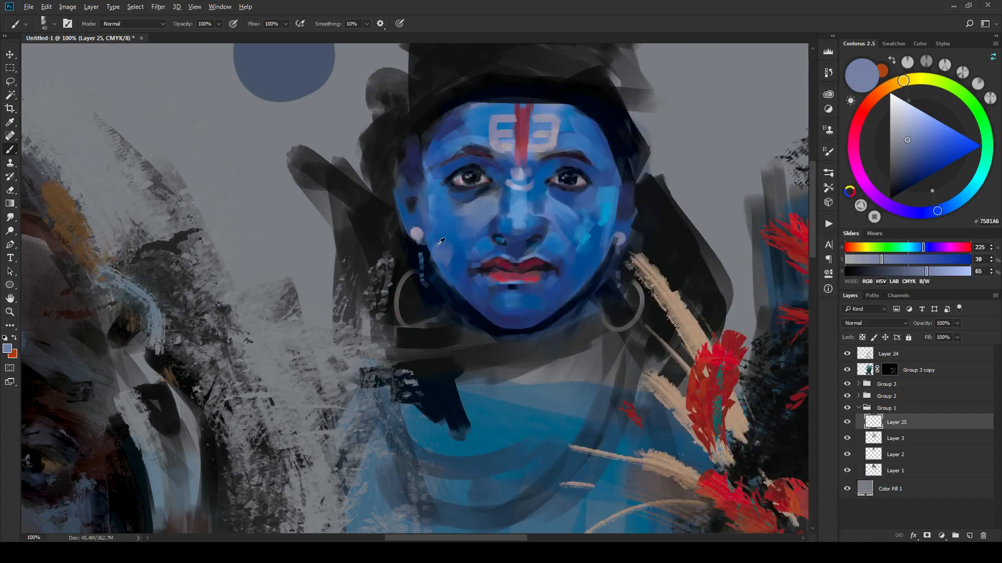
alt+click(440, 242)
alt+click(451, 240)
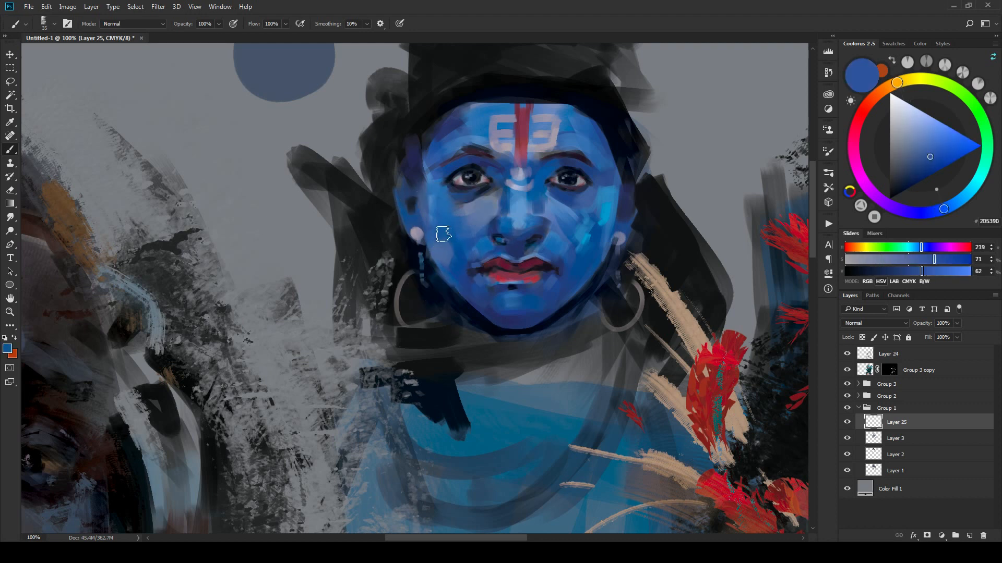
Step: Refine the lower left-hand cheek and jaw with a smaller brush and sampled blue 284894
key(bracketleft)
key(bracketleft)
key(bracketleft)
alt+click(435, 255)
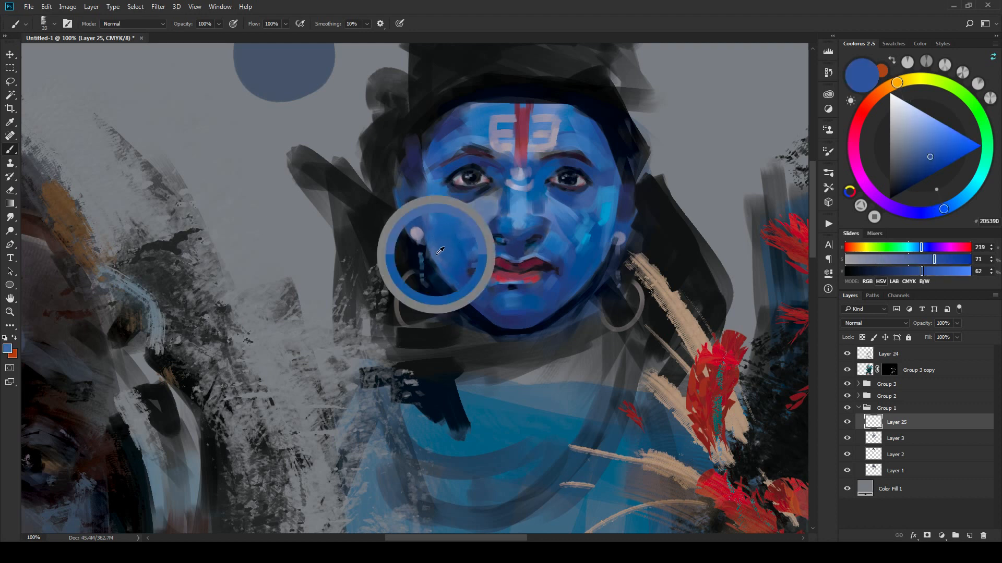
key(bracketleft)
alt+click(459, 264)
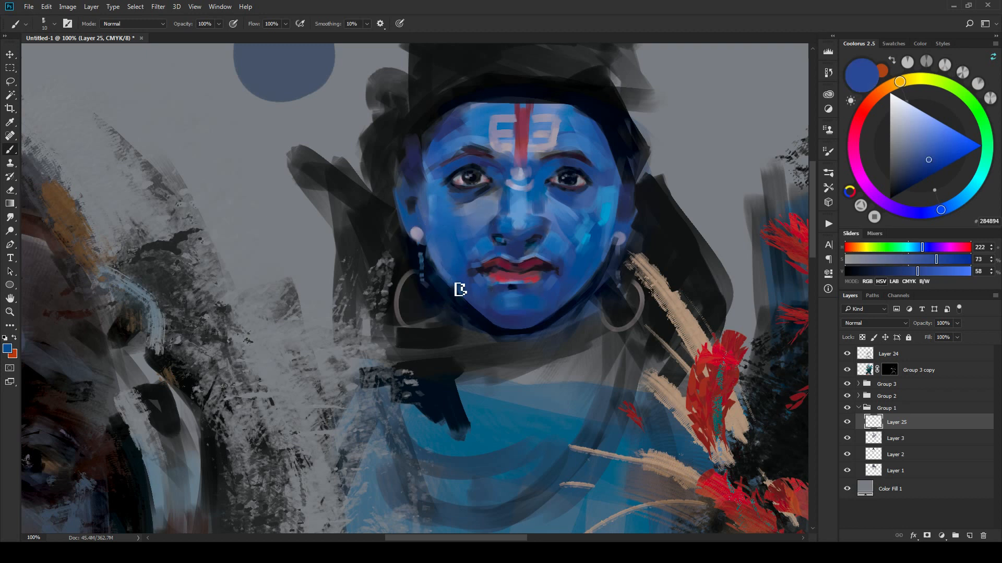
Step: Blend the middle of the left-hand cheek with a larger brush and sampled blues 5469A1, 6676A5 and 2C509A
key(bracketright)
key(bracketright)
key(bracketright)
alt+click(441, 253)
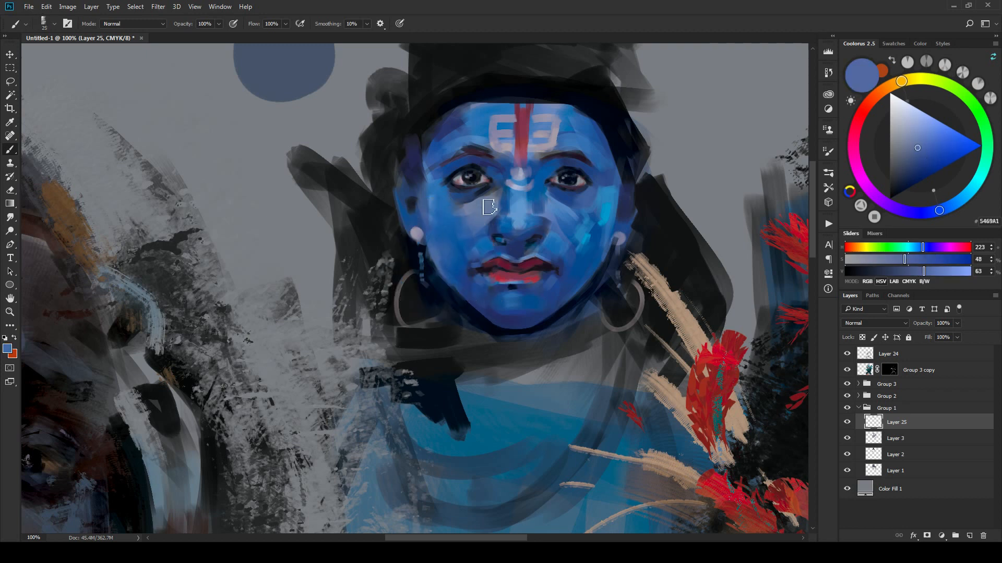
alt+click(475, 217)
key(bracketright)
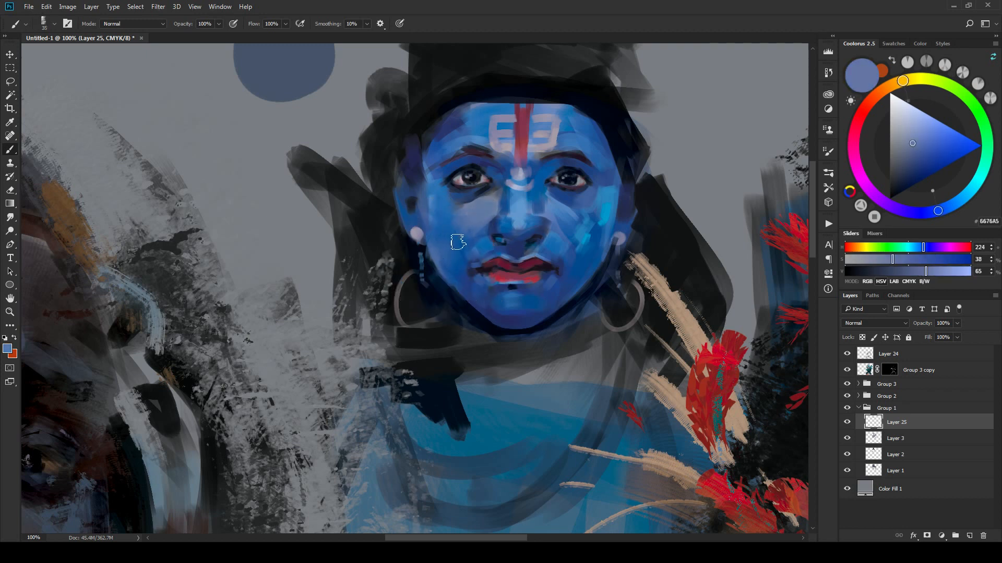
alt+click(460, 244)
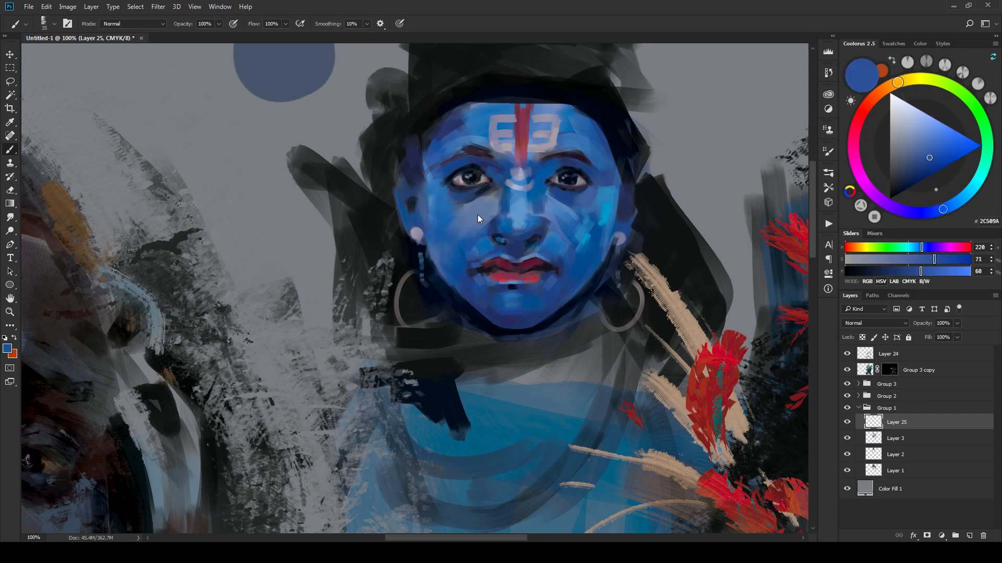
Step: Soften the skin below the right-hand eye and the adjoining cheek with sampled grey-blues 6C7C9E and 5E73B5
alt+click(570, 218)
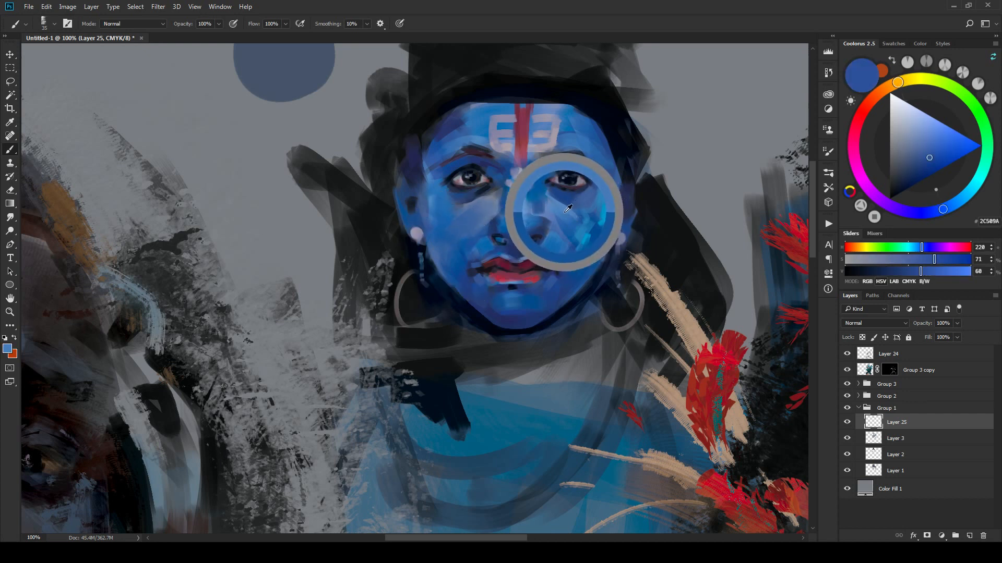
alt+click(493, 201)
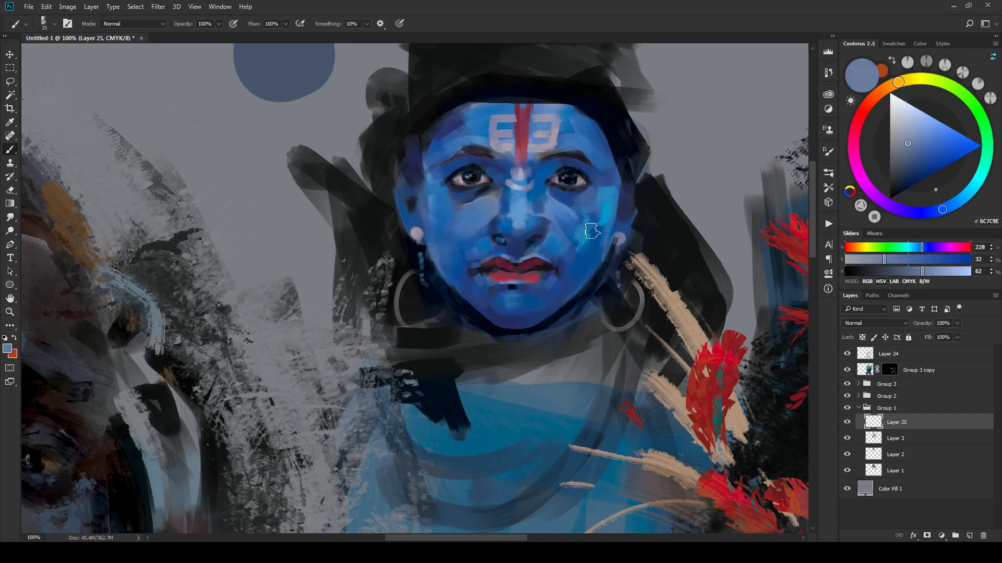
alt+click(554, 220)
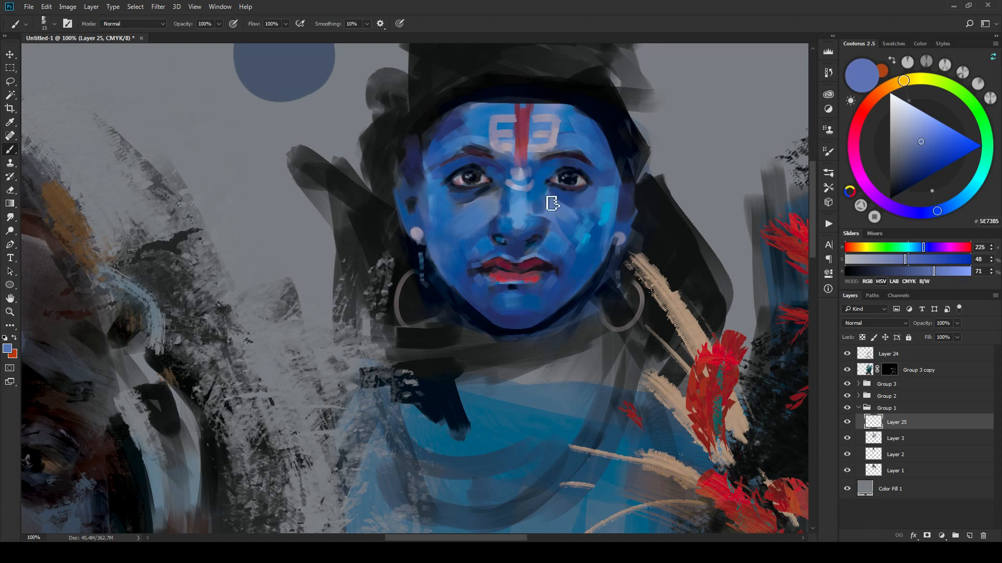
key(bracketleft)
key(bracketleft)
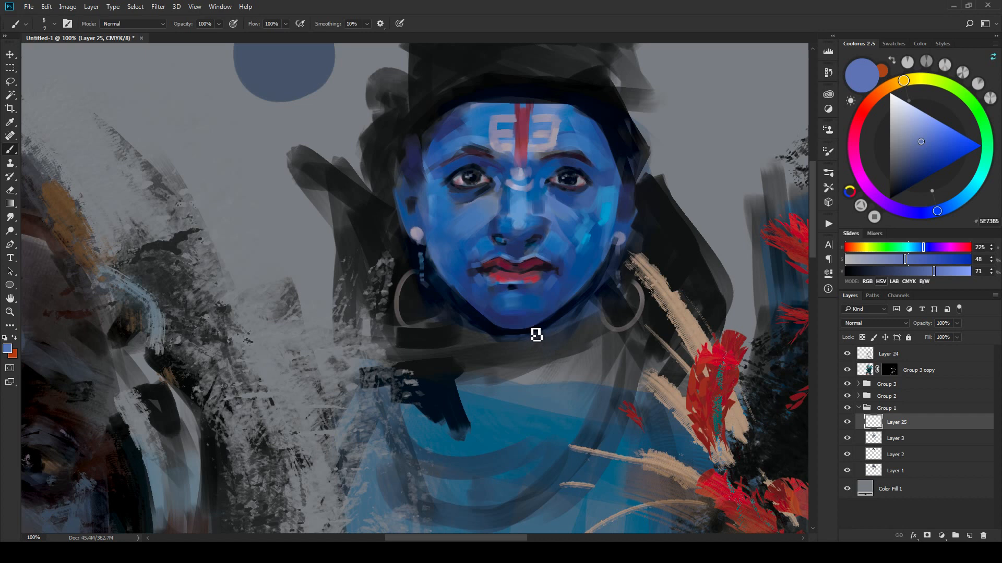
Step: Enlarge the brush and blend the right-hand side of the nose into the cheek with sampled blue 3565AD
key(bracketright)
key(bracketright)
key(bracketright)
key(bracketright)
key(bracketright)
key(bracketright)
alt+click(503, 224)
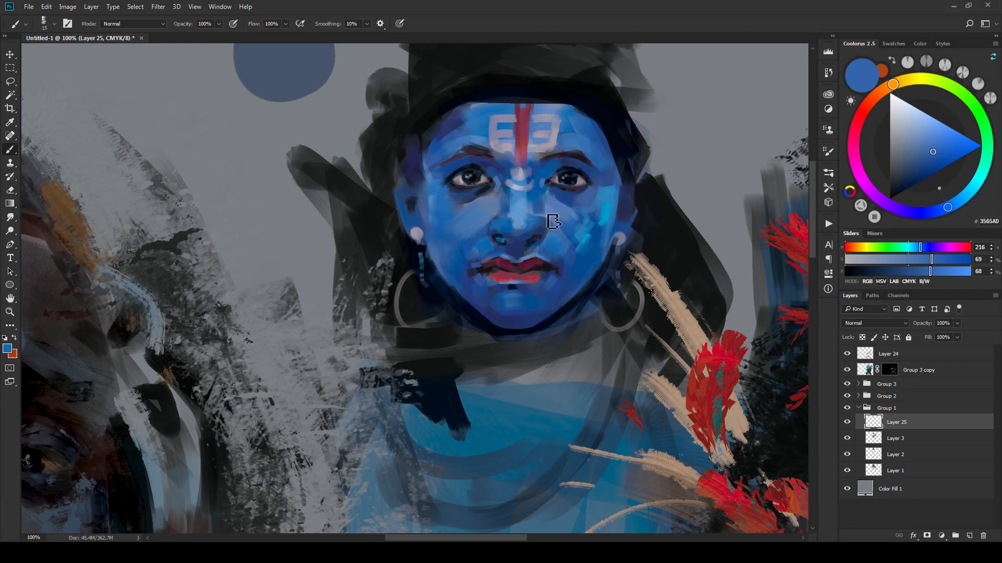
key(bracketright)
Step: Refine the light planes of the nose with a small brush and sampled blues 6F96CC and 5E79AF
alt+click(525, 218)
key(bracketleft)
key(bracketleft)
key(bracketleft)
key(bracketleft)
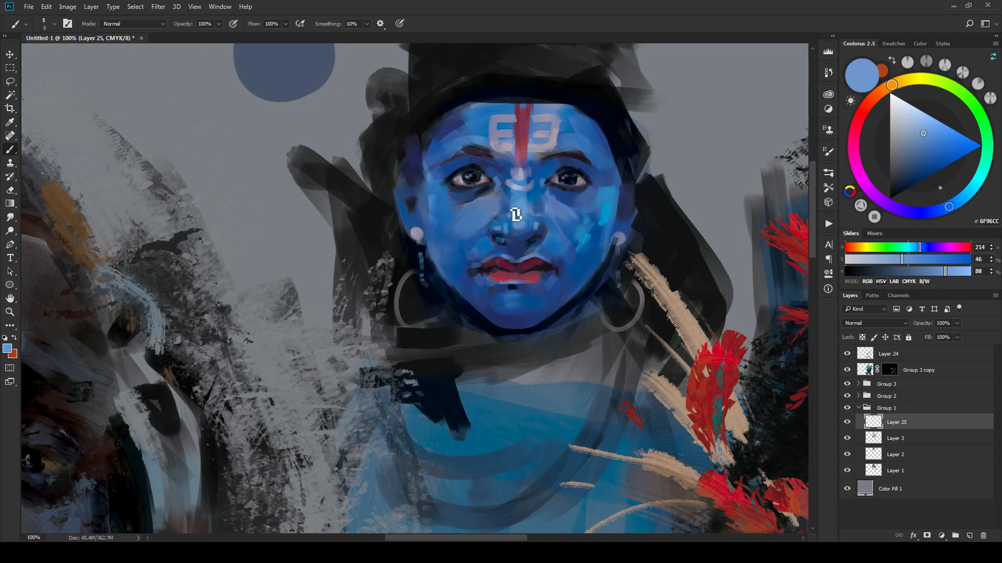
alt+click(486, 216)
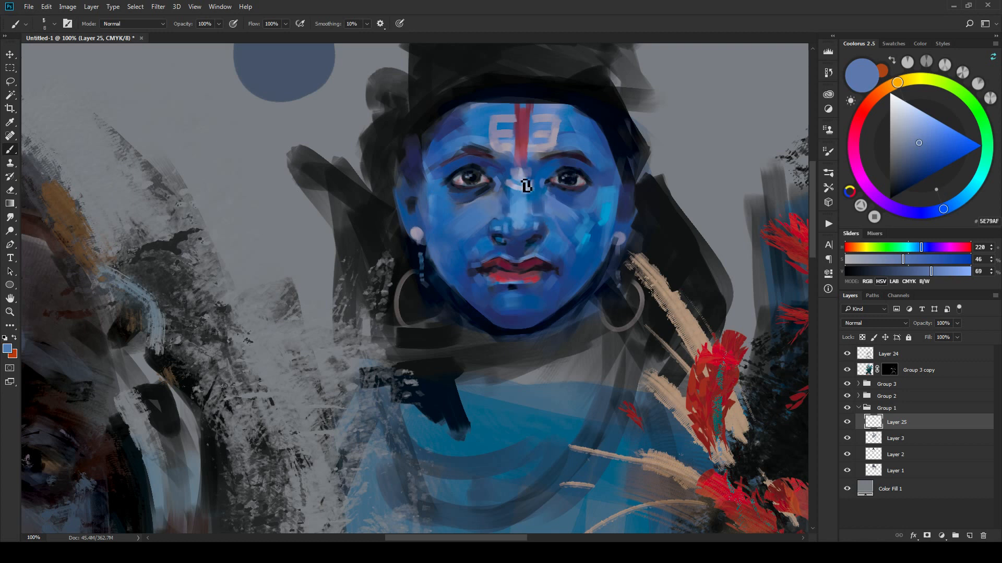
Step: Model the nose bridge with sampled blues 3F69AC and 3564AC, adding a stroke between the inner eye corners
key(bracketright)
key(bracketright)
key(bracketright)
alt+click(510, 197)
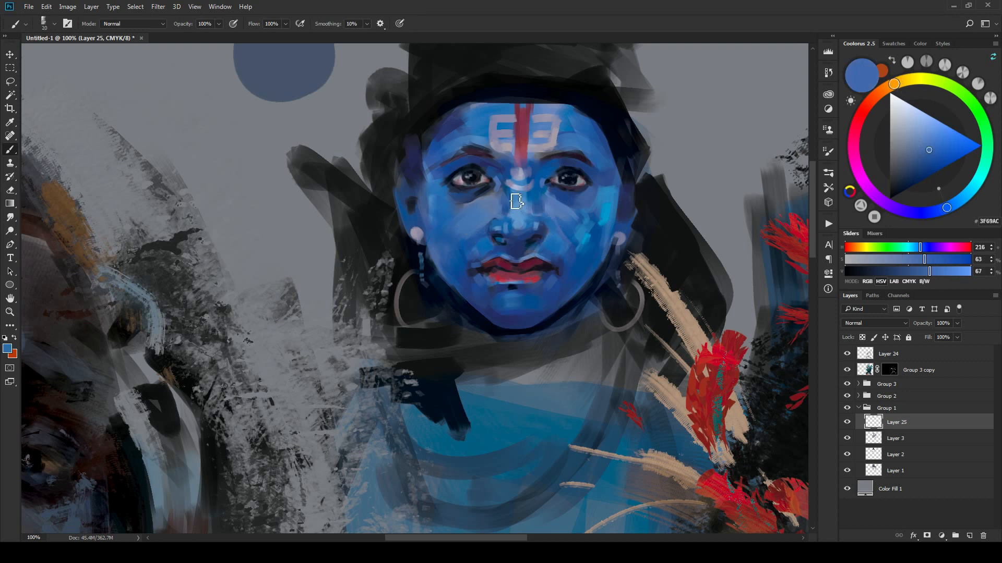
key(bracketleft)
key(bracketleft)
alt+click(509, 222)
key(bracketright)
drag(509, 182, 533, 184)
alt+click(503, 231)
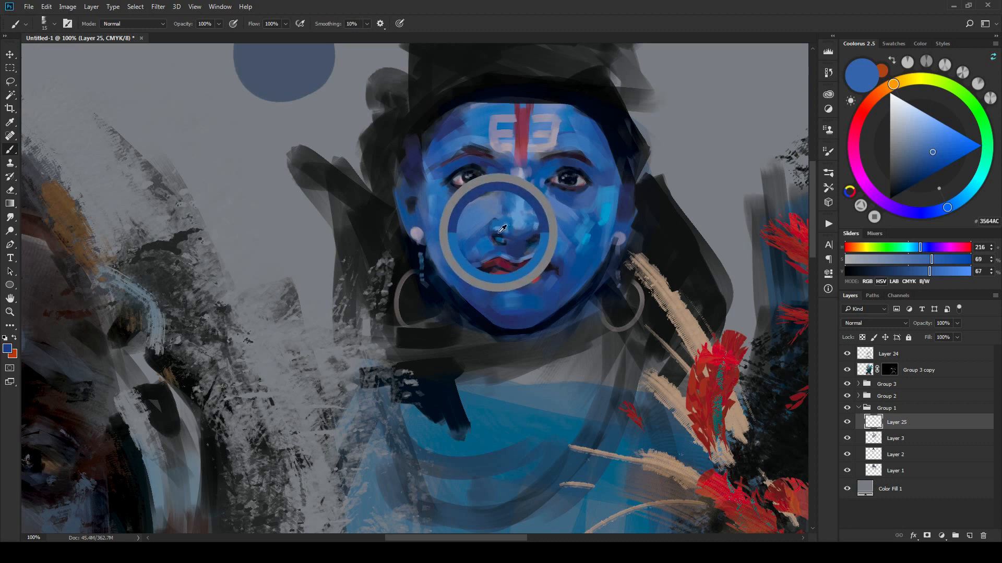
Step: Darken the nostrils and underside of the nose with blues 173B62 and 0C2847, refining the nostril edges with sampled 3A6AB1 and 1E1E38
drag(946, 208, 952, 204)
click(917, 174)
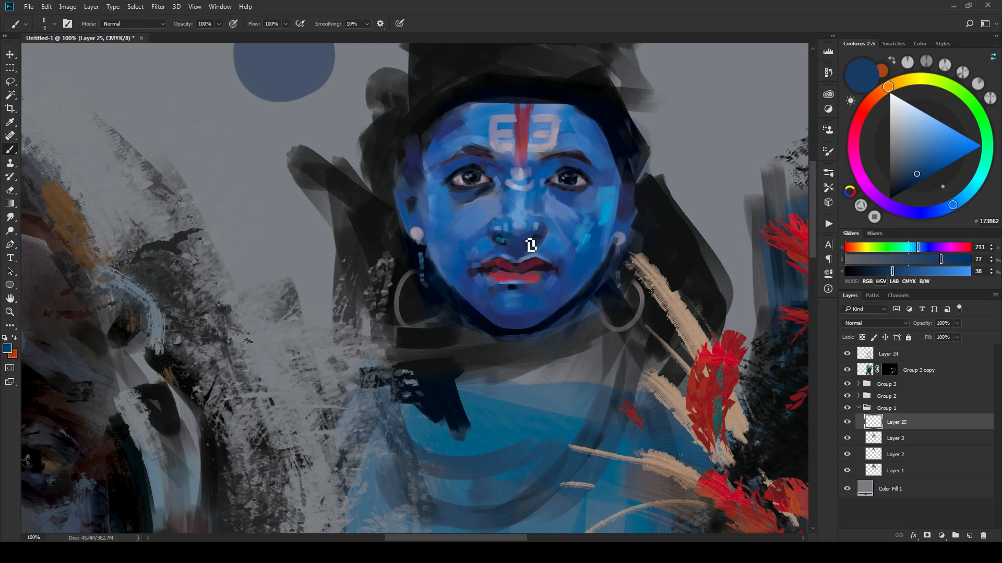
click(911, 182)
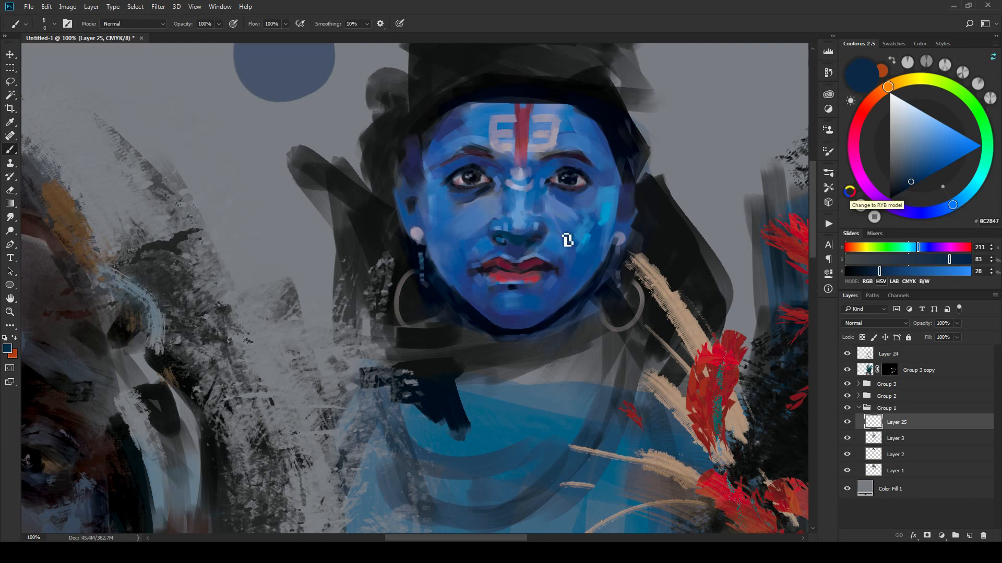
alt+click(537, 224)
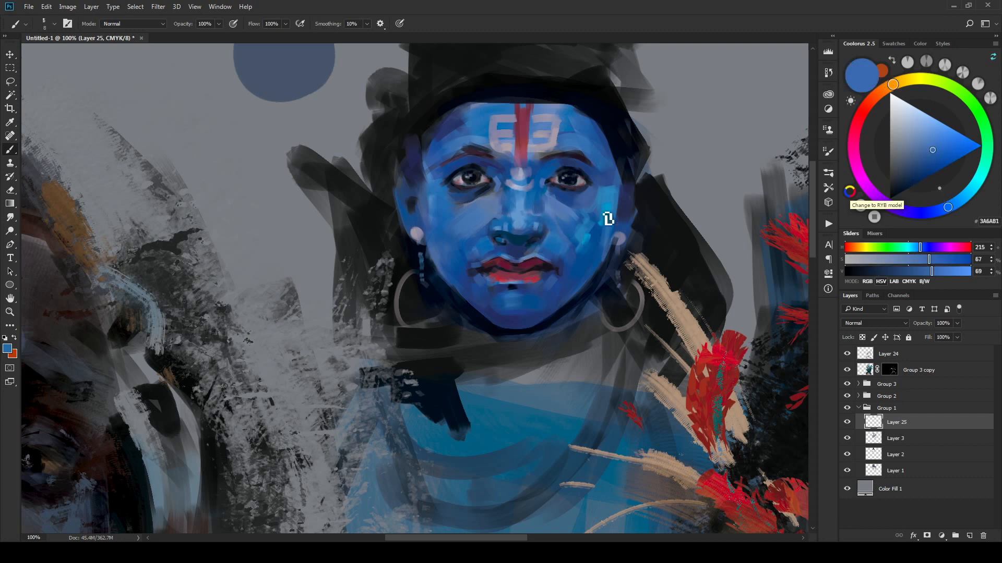
alt+click(493, 236)
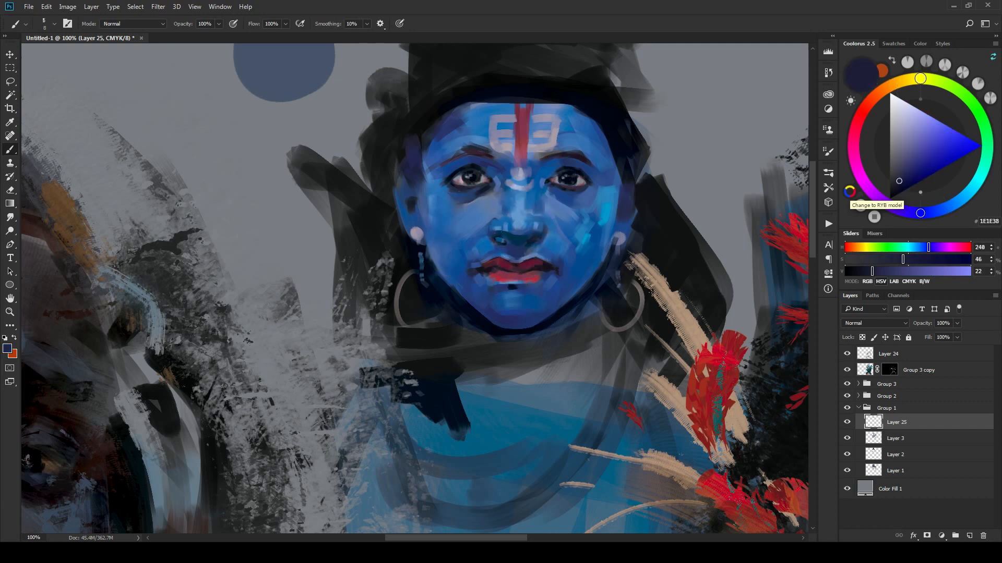
Step: Clean up the upper lip's contour and surrounding skin with sampled blues 6984B6, 375099 and 252B62
alt+click(561, 257)
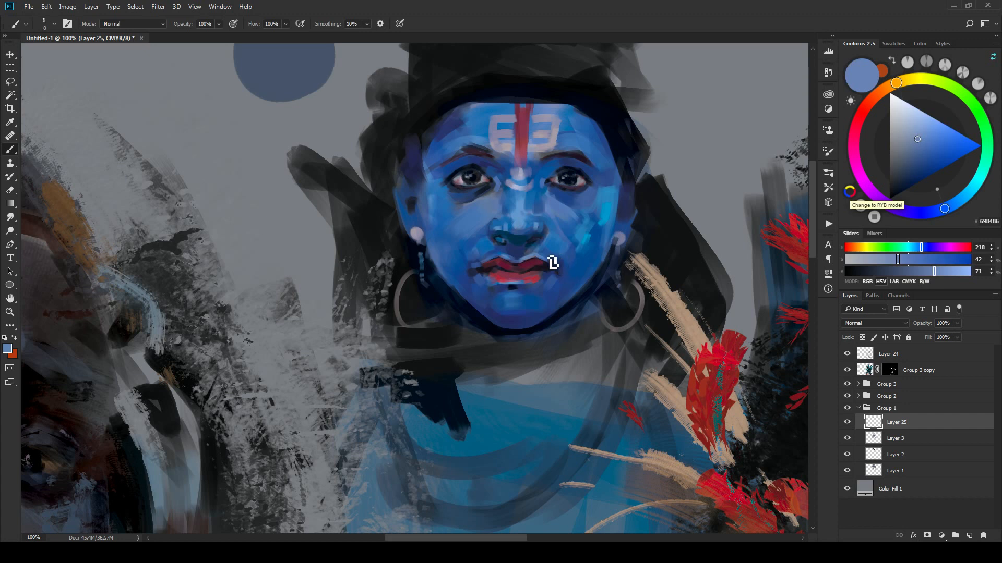
alt+click(509, 261)
drag(491, 269, 542, 264)
alt+click(541, 262)
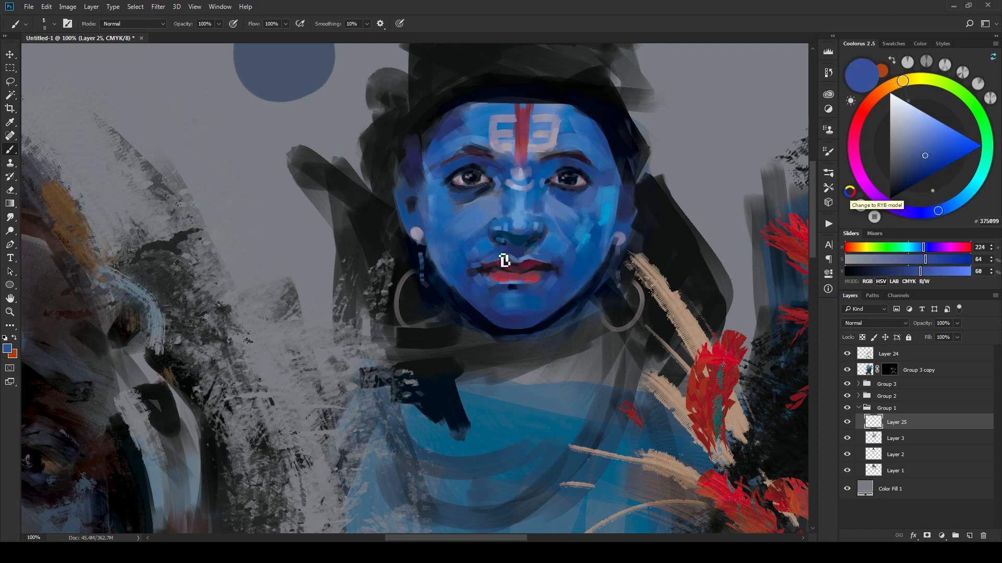
alt+click(523, 260)
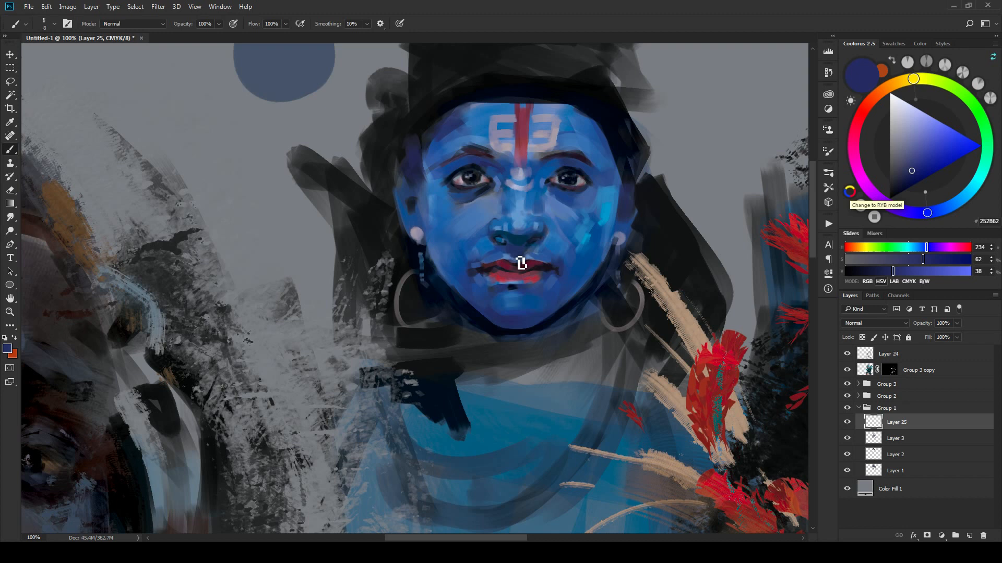
Step: Touch up the right-hand cheek with sampled light blue 6884BA and the shadow below the lower lip with 060826
alt+click(552, 258)
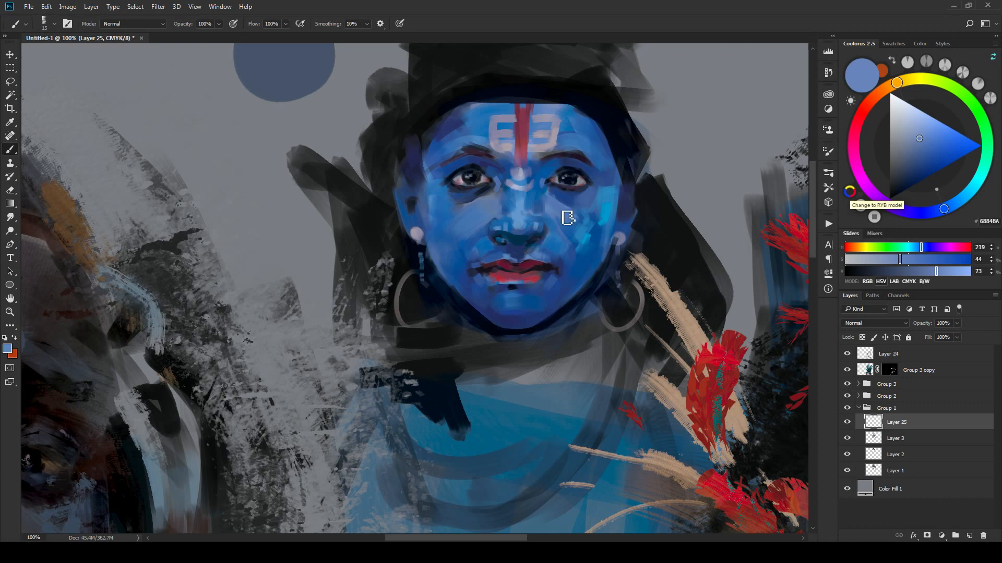
alt+click(513, 285)
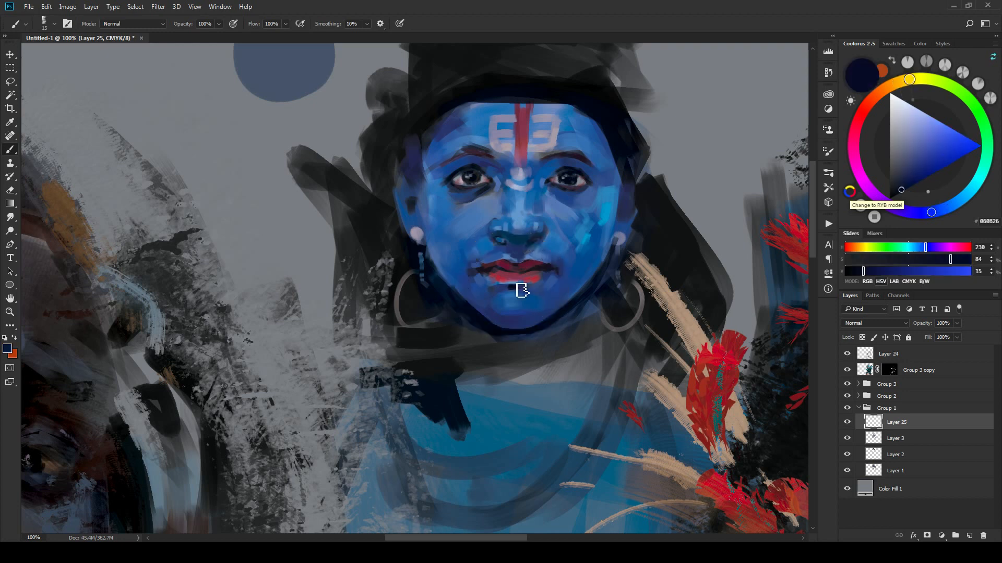
key(bracketleft)
key(bracketright)
Step: Refine the left-hand eye's lower lid and inner corner with sampled darks 000012 and 000016 and muted pink 7C5A60
alt+click(481, 179)
mouse_move(464, 188)
mouse_down()
mouse_move(458, 179)
mouse_move(492, 180)
mouse_up()
alt+click(475, 182)
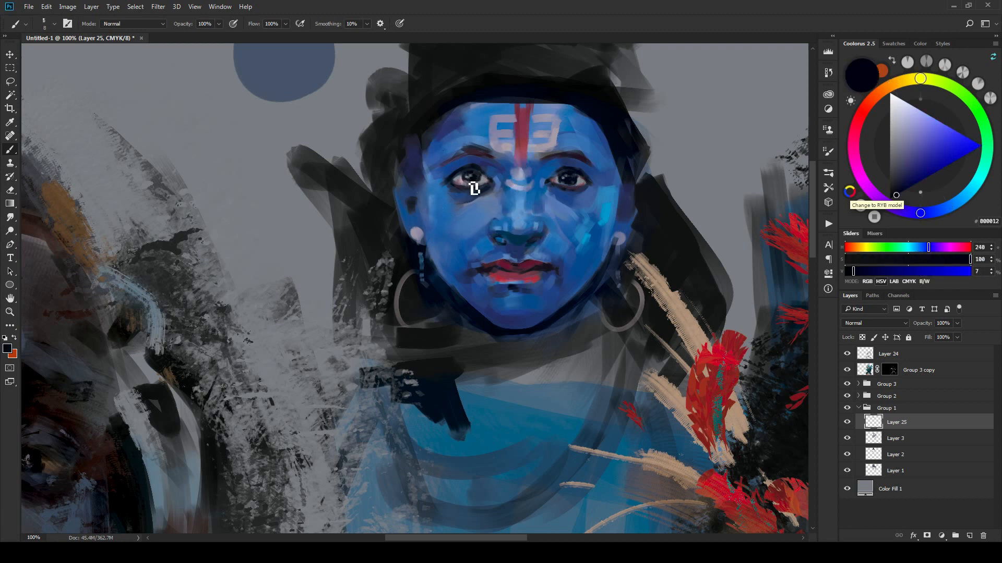
alt+click(500, 185)
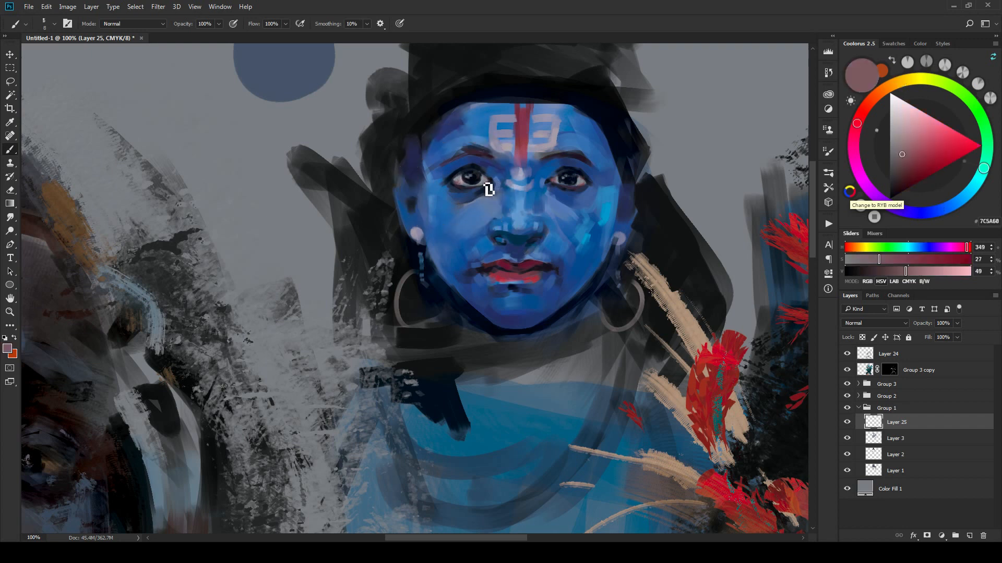
alt+click(459, 187)
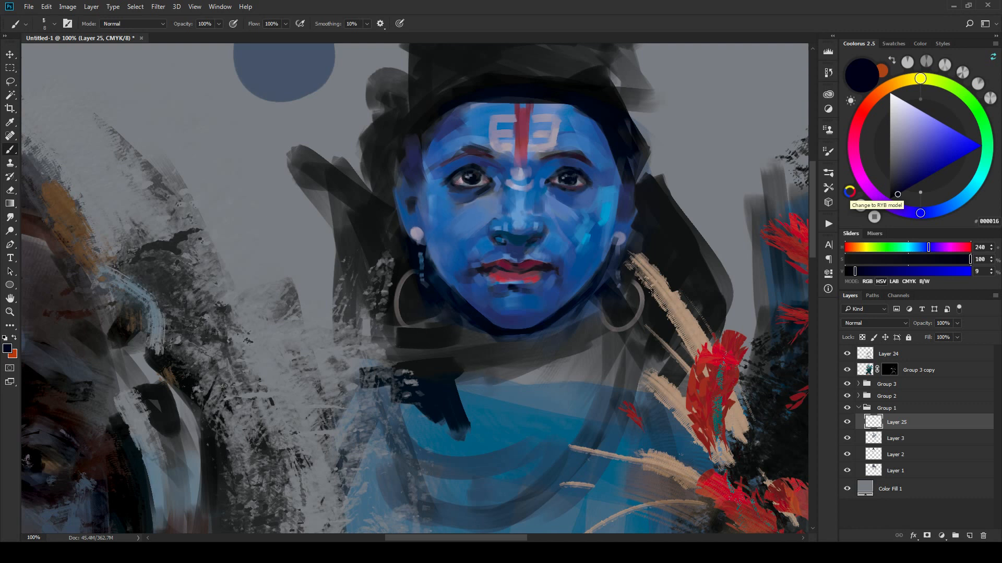
Step: Model the bridge and side planes of the nose with sampled blues 6677A9 and 2C4F87
alt+click(498, 207)
key(bracketright)
key(bracketright)
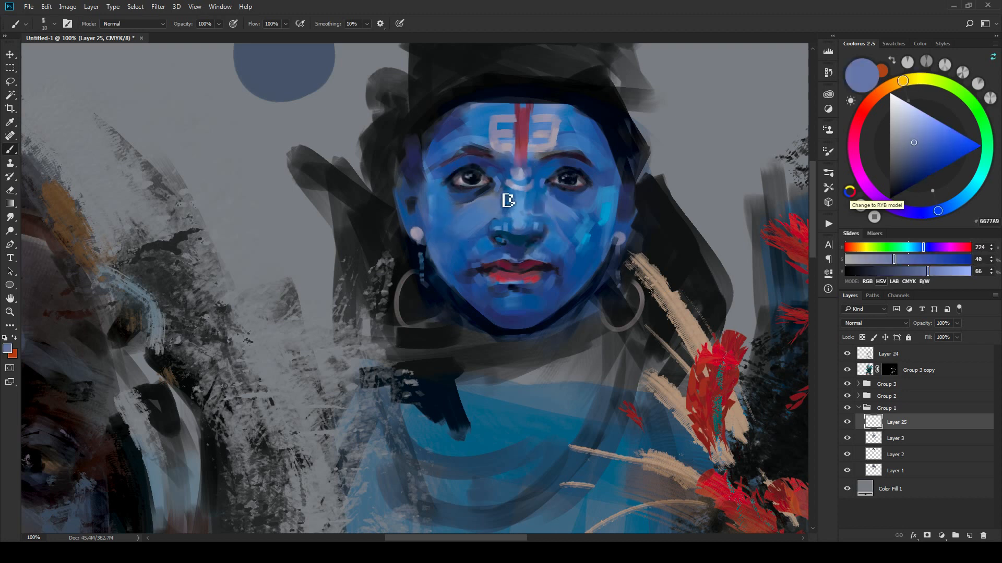
key(bracketright)
alt+click(511, 196)
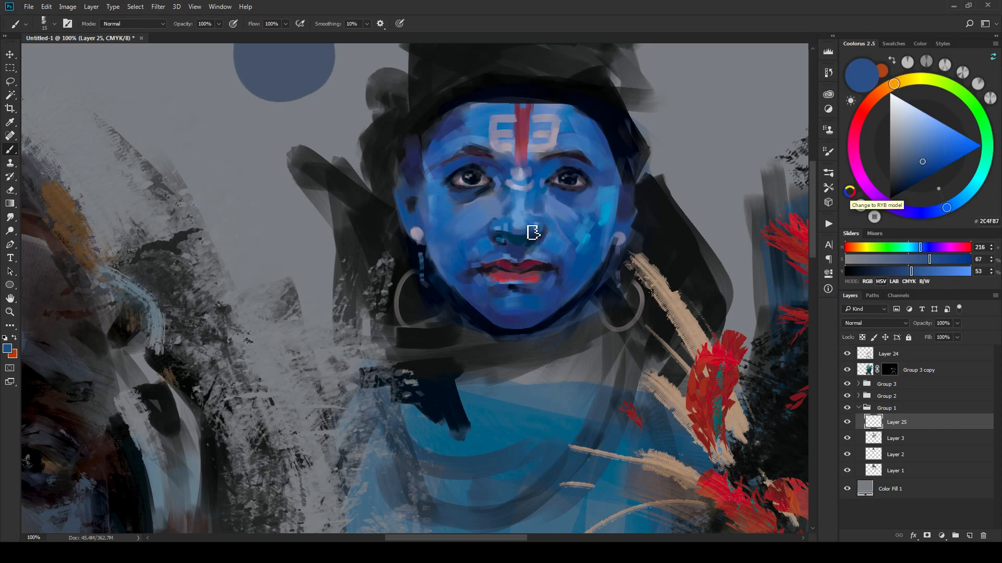
key(bracketleft)
key(bracketright)
Step: Deepen the socket around the right-hand eye with sampled dark blue 283D88
alt+click(562, 192)
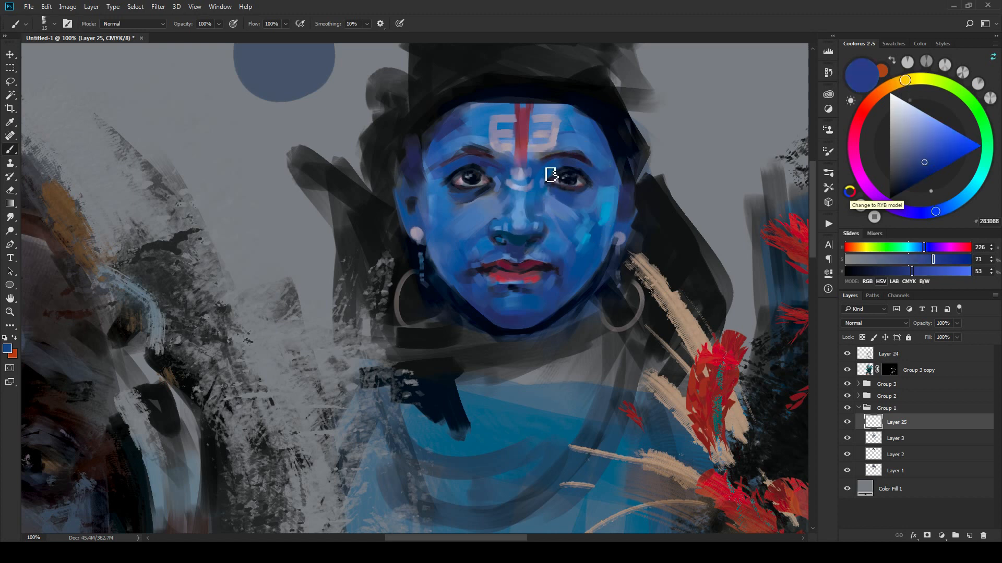
key(bracketright)
alt+click(586, 158)
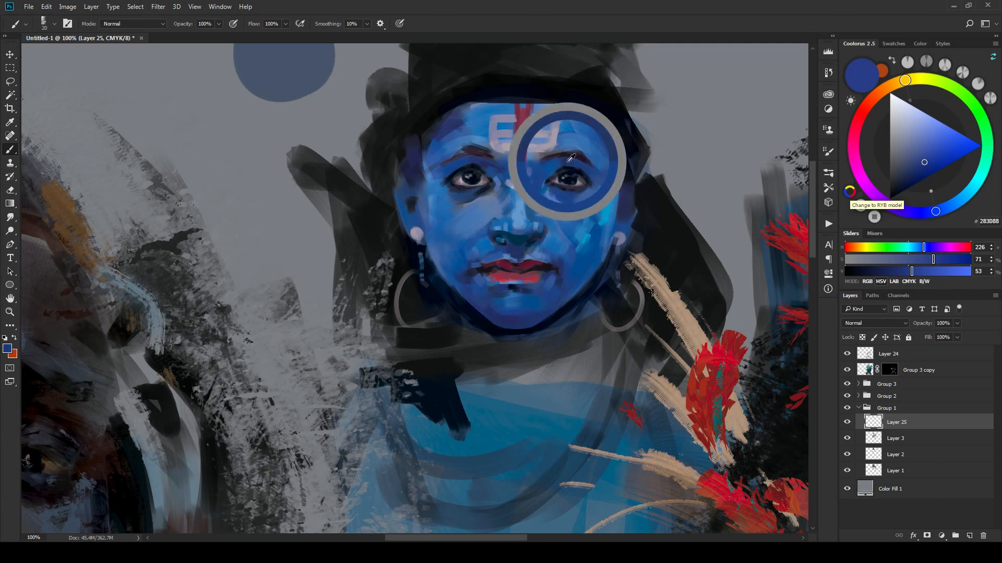
Step: Refine the skin beneath both eyes with sampled mid blues 5E74B3 and 4C62A1
alt+click(545, 187)
key(bracketleft)
key(bracketleft)
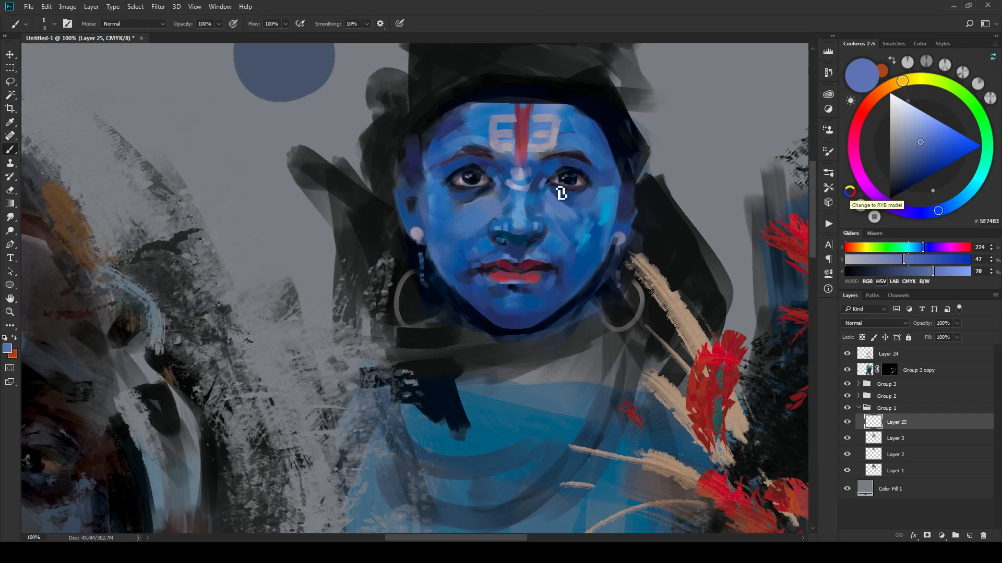
key(bracketright)
alt+click(457, 195)
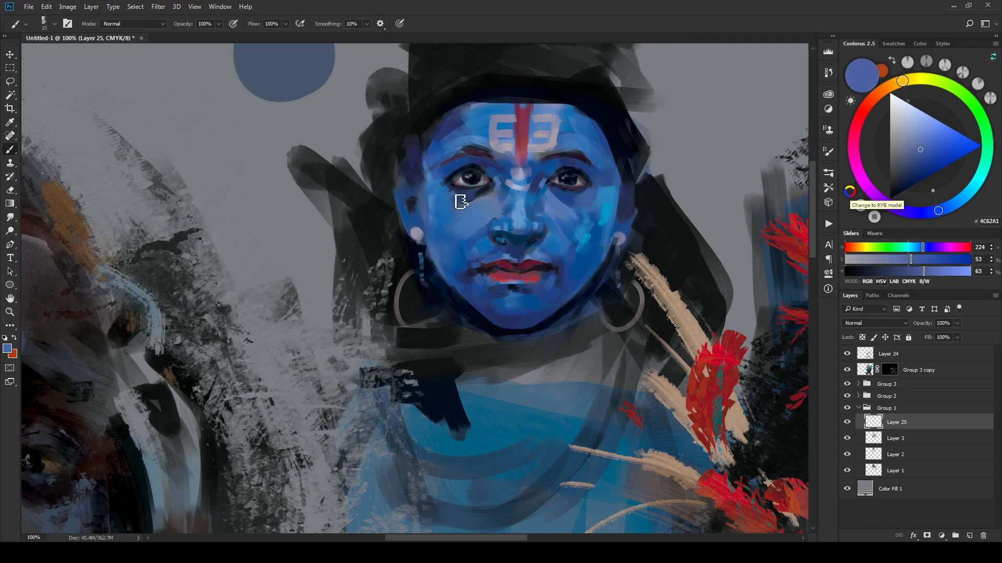
key(bracketright)
Step: Blend the right-hand cheek and outer eye area with sampled blues 4062A2, 4165A4 and 467CB7
alt+click(603, 193)
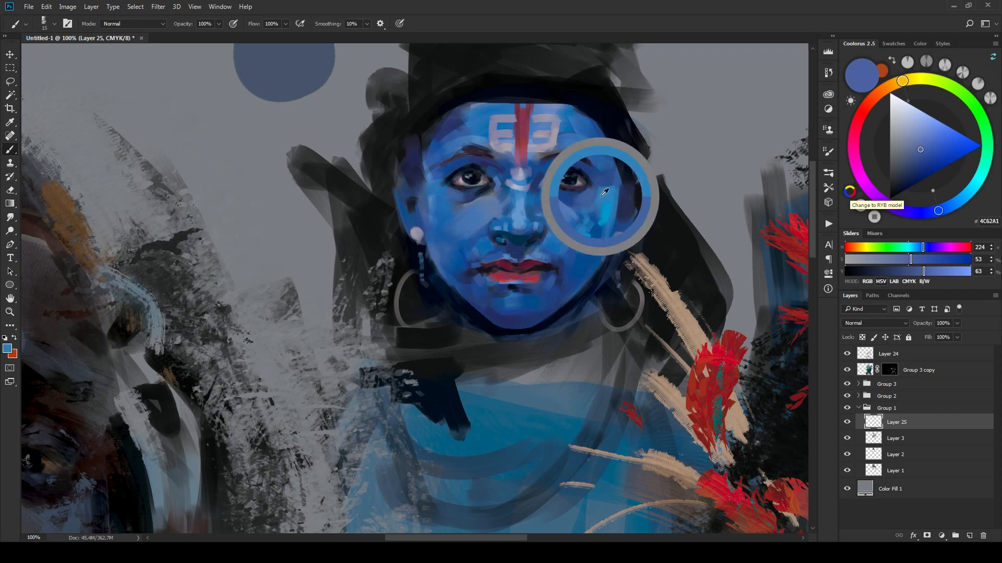
key(bracketright)
key(bracketright)
alt+click(593, 208)
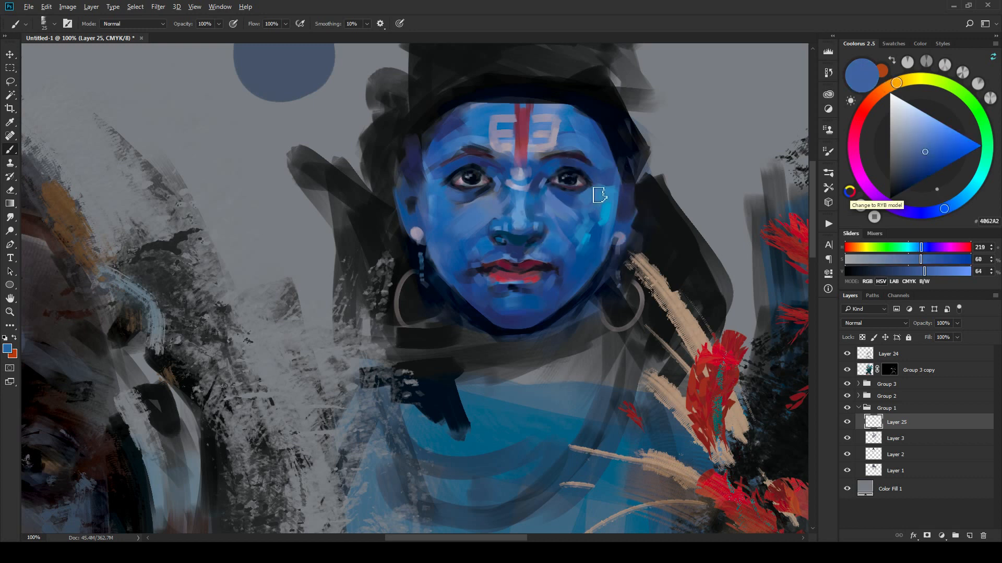
alt+click(578, 197)
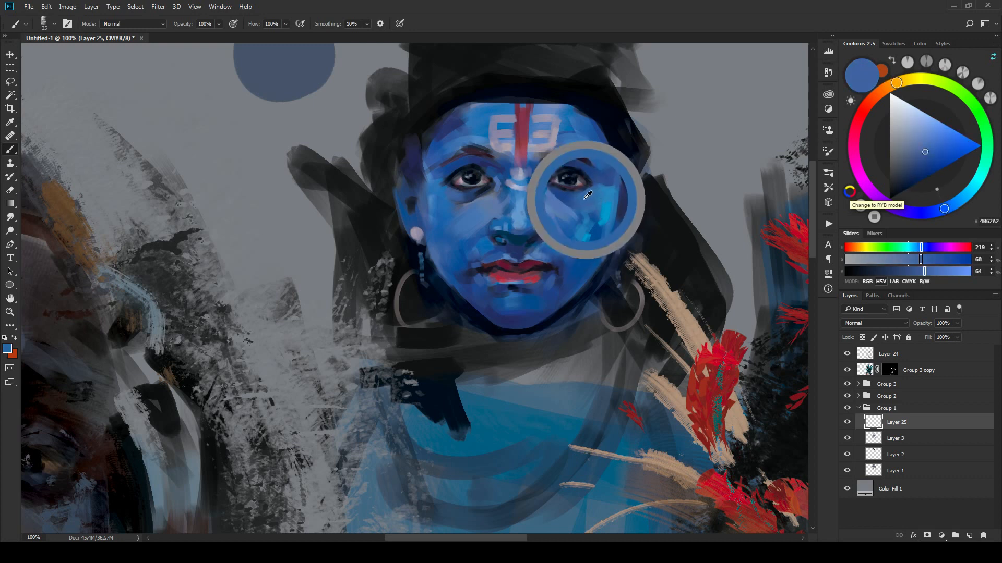
key(bracketleft)
key(bracketleft)
key(bracketleft)
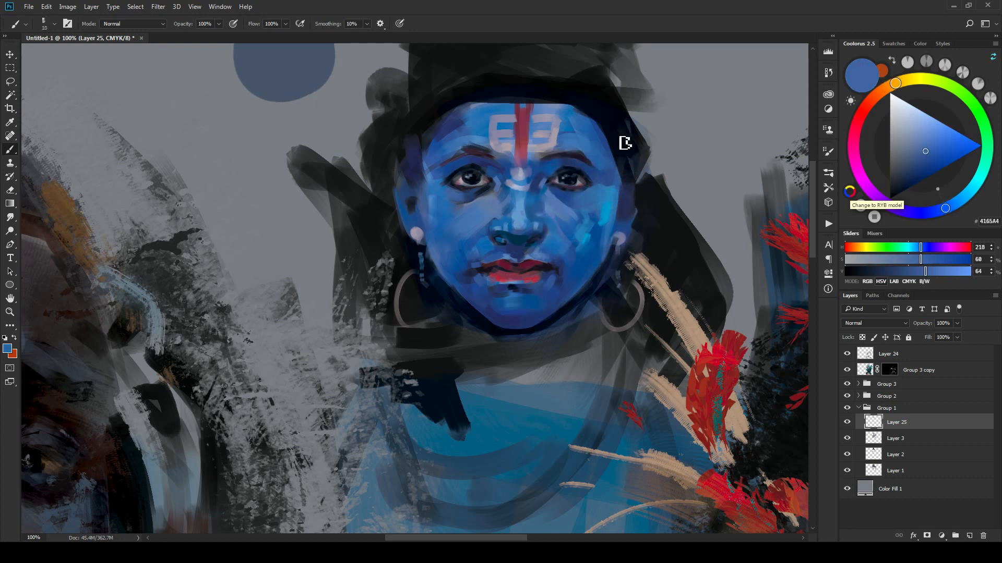
alt+click(612, 188)
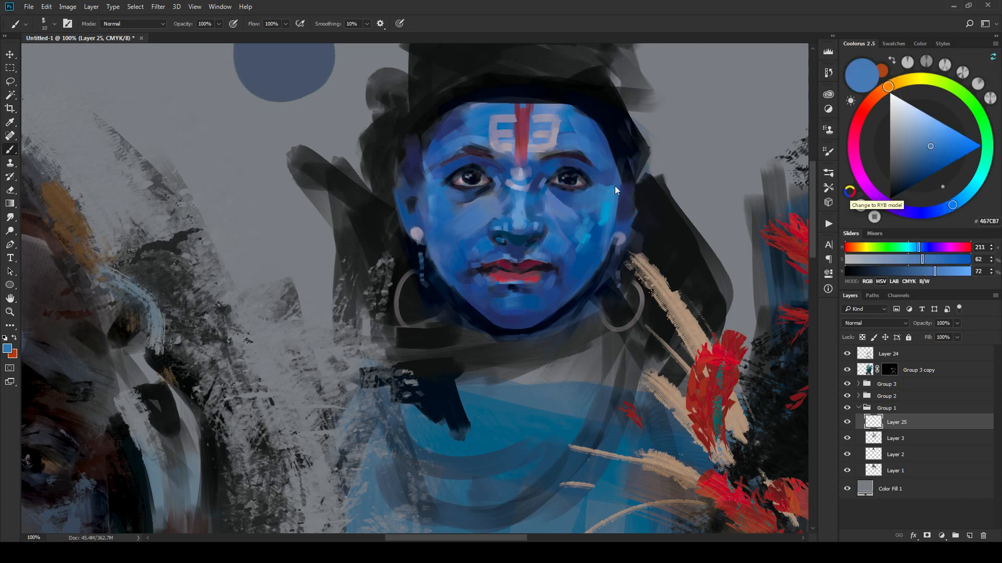
key(bracketright)
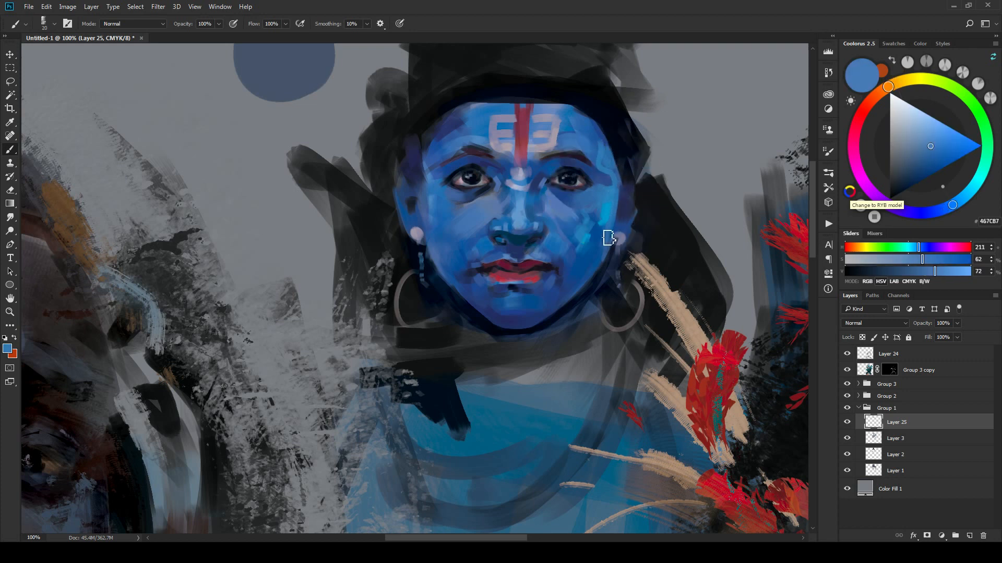
Step: Darken the right-hand edge of the face from temple to ear with near-black blues 050C1E and 060D1E
alt+click(624, 160)
key(bracketleft)
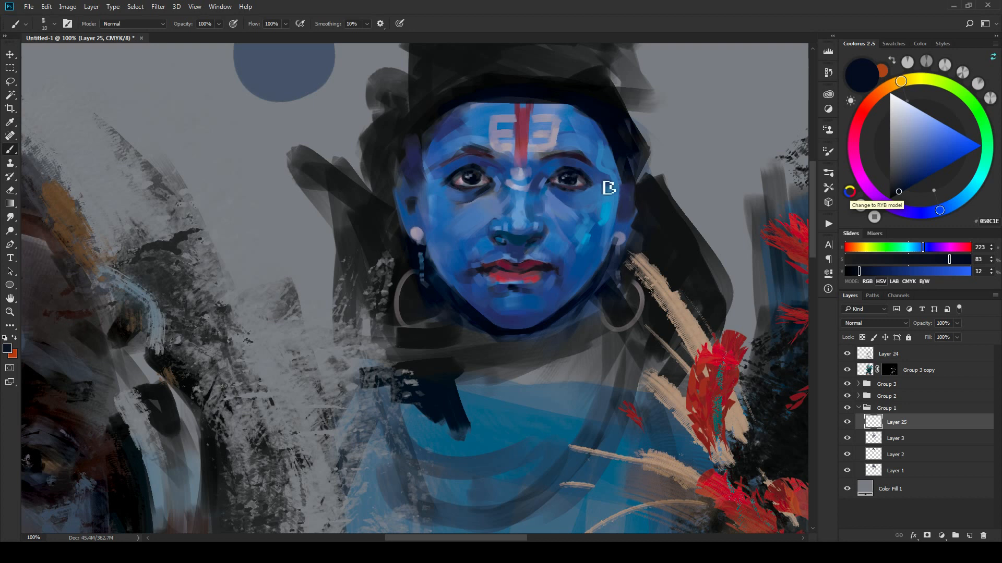
alt+click(618, 162)
drag(624, 152, 620, 203)
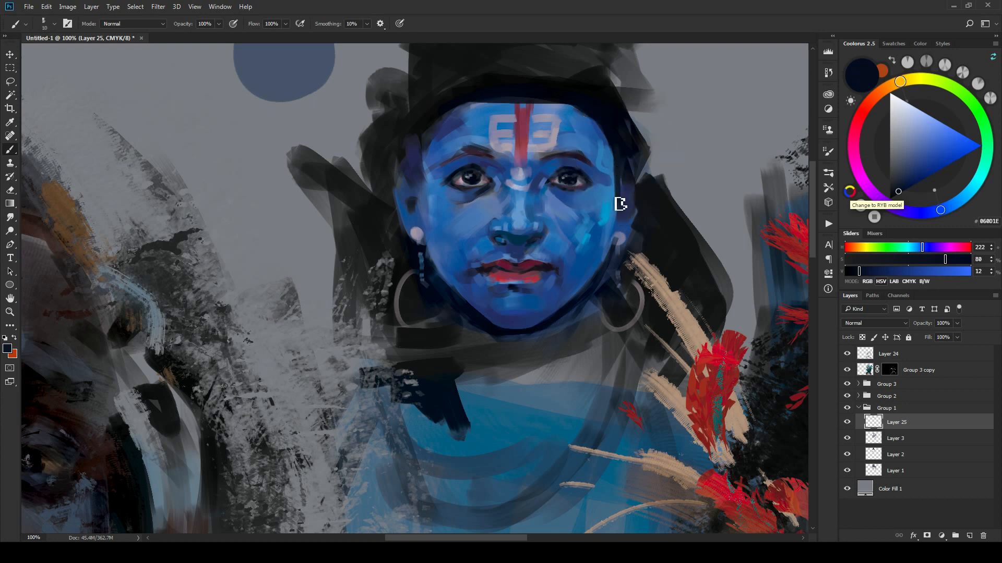
drag(615, 163, 615, 217)
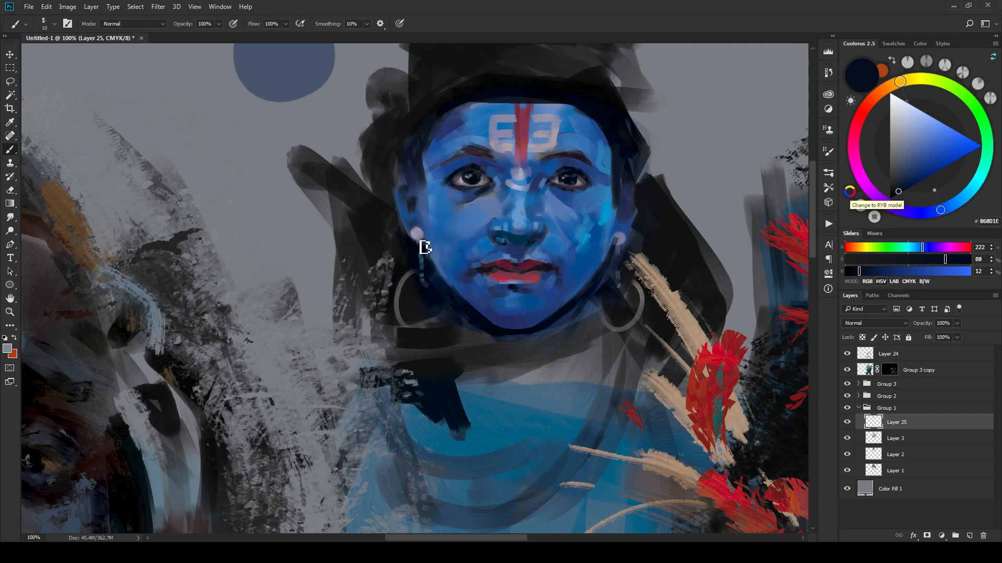
Step: Detail the left-hand earring with dark blue 254468 and sharpen the left-hand eye's outer corner with 000115 and 37609F
alt+click(425, 252)
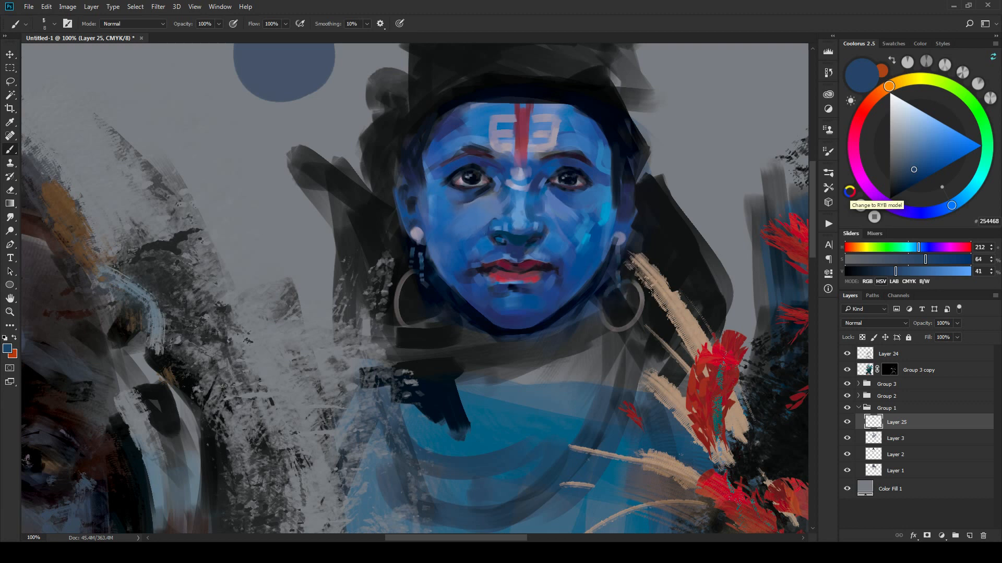
alt+click(459, 171)
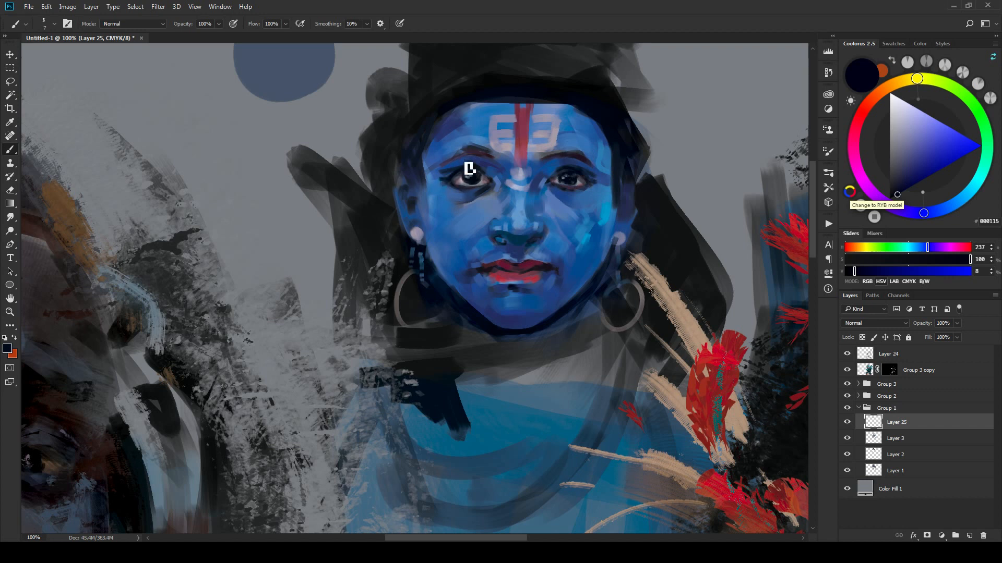
alt+click(449, 194)
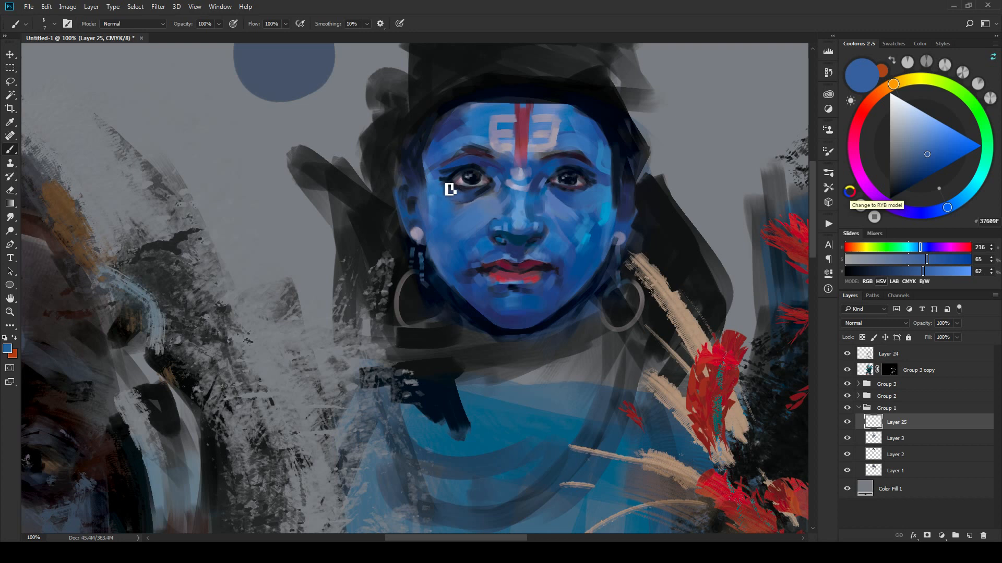
alt+click(456, 194)
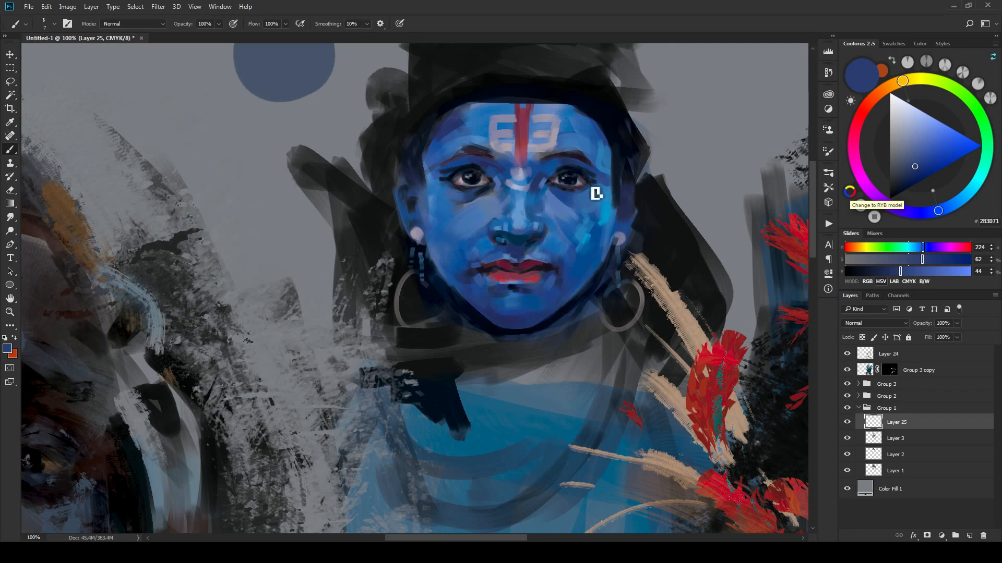
Step: Blend the skin around the outer sides of both eyes with sampled blues 4159A7 and 4273B0
key(bracketright)
key(bracketright)
key(bracketright)
alt+click(439, 170)
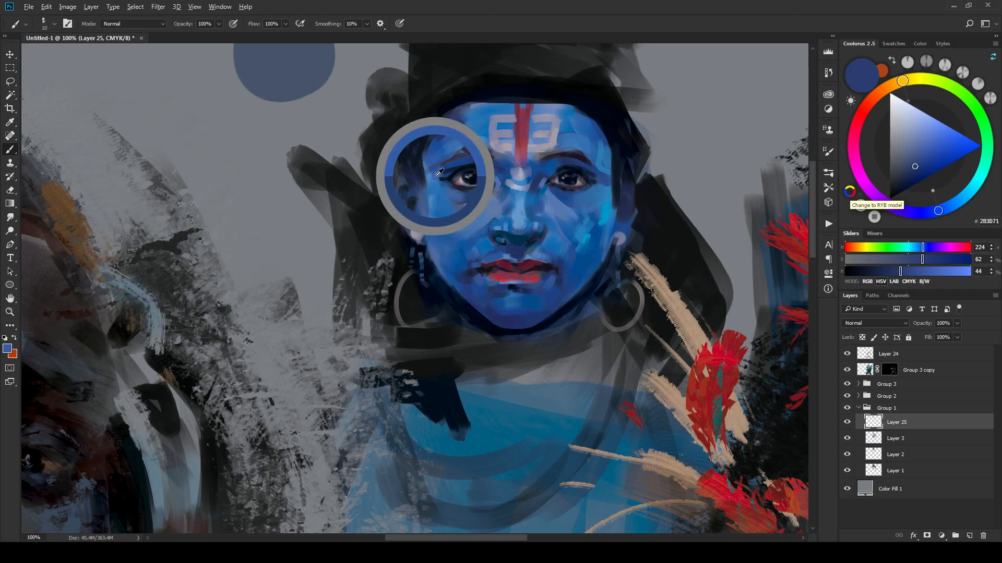
key(bracketright)
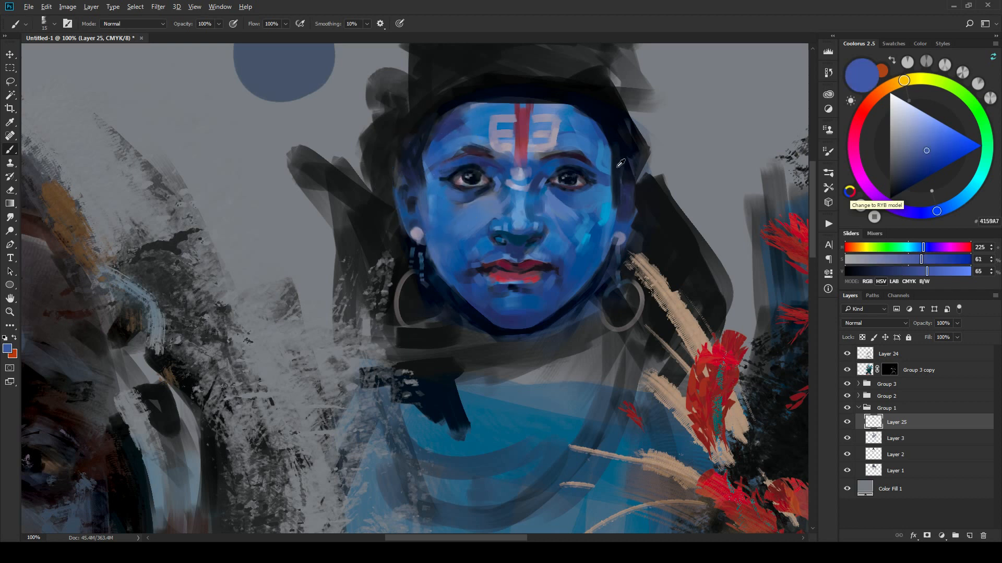
alt+click(601, 165)
key(bracketleft)
key(bracketleft)
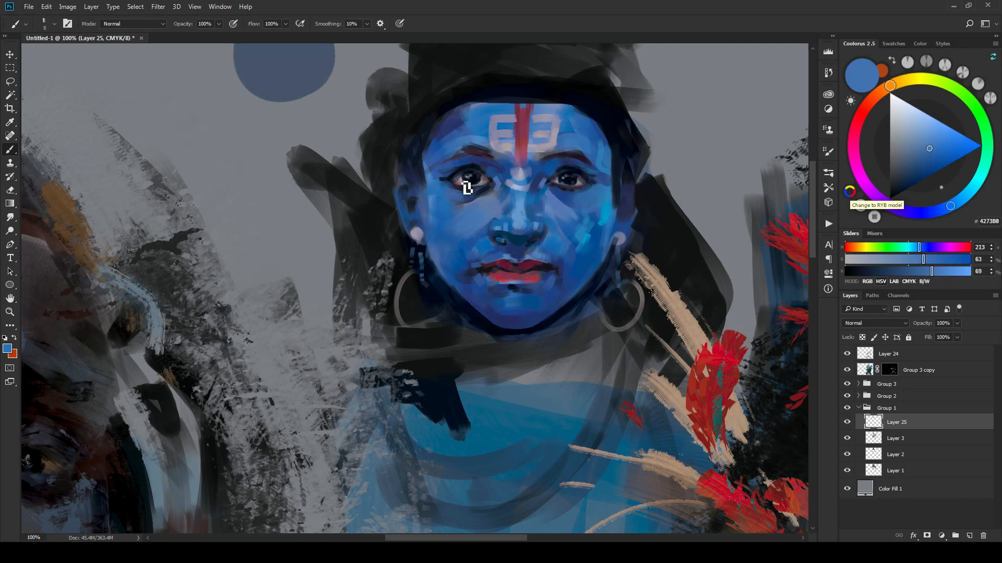
Step: Touch up small highlights on the face with pale greyish blues 7981A9 and 8D93AE
alt+click(477, 104)
key(bracketright)
key(bracketright)
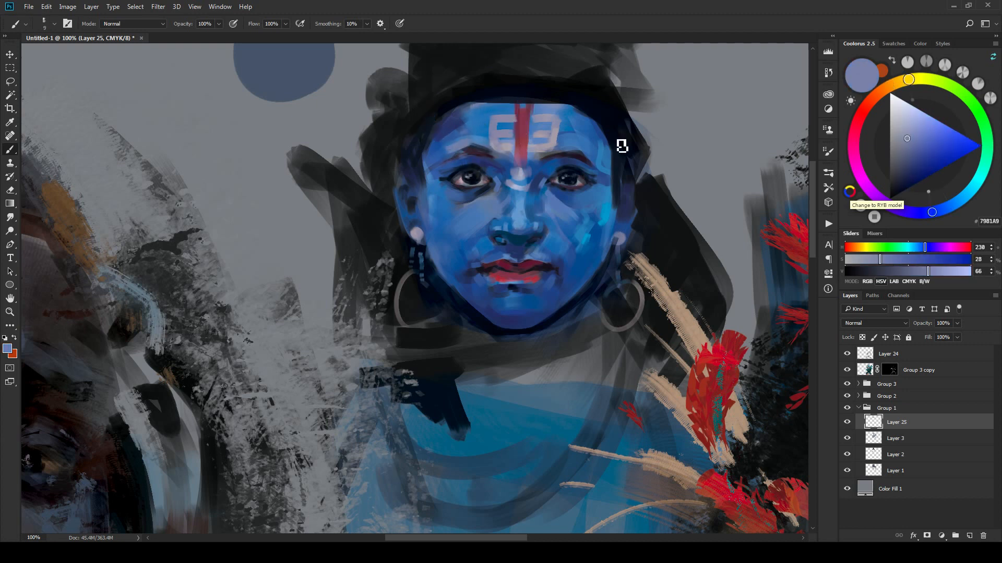
key(bracketright)
click(902, 133)
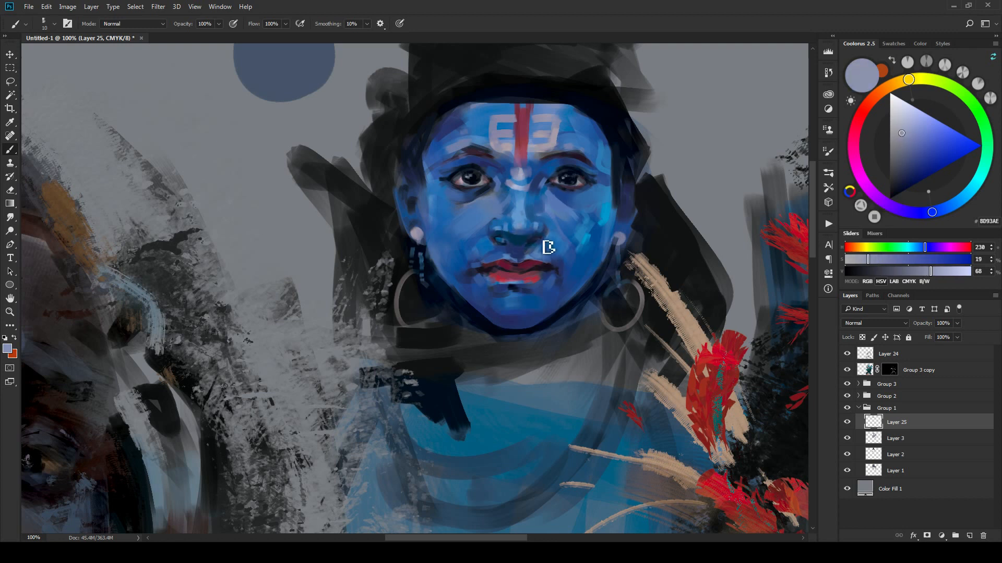
key(bracketleft)
key(bracketleft)
key(bracketleft)
key(bracketright)
key(bracketright)
Step: Add highlight strokes on the cheek below the right-hand eye in warm grey 968E8A
click(894, 138)
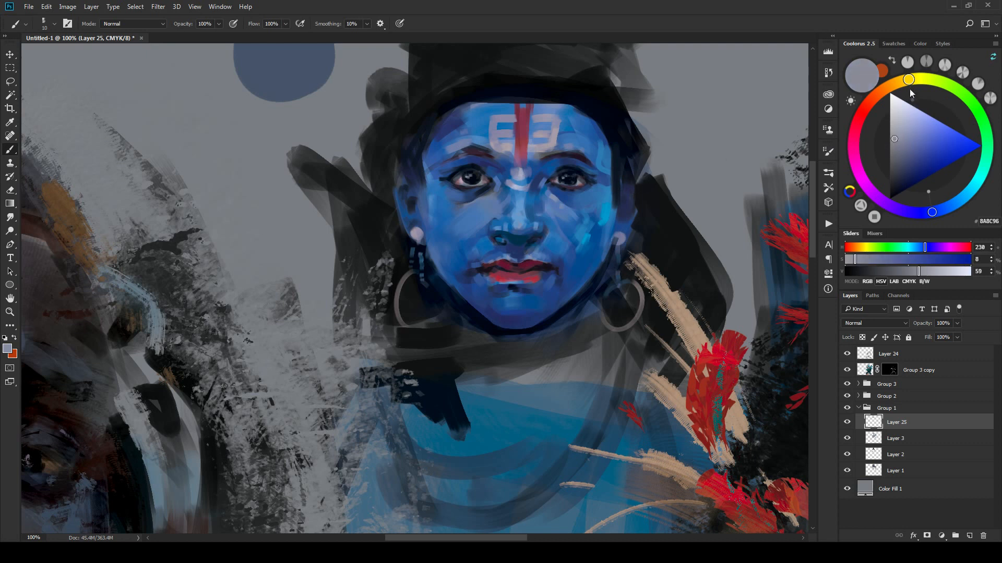
drag(867, 108, 881, 93)
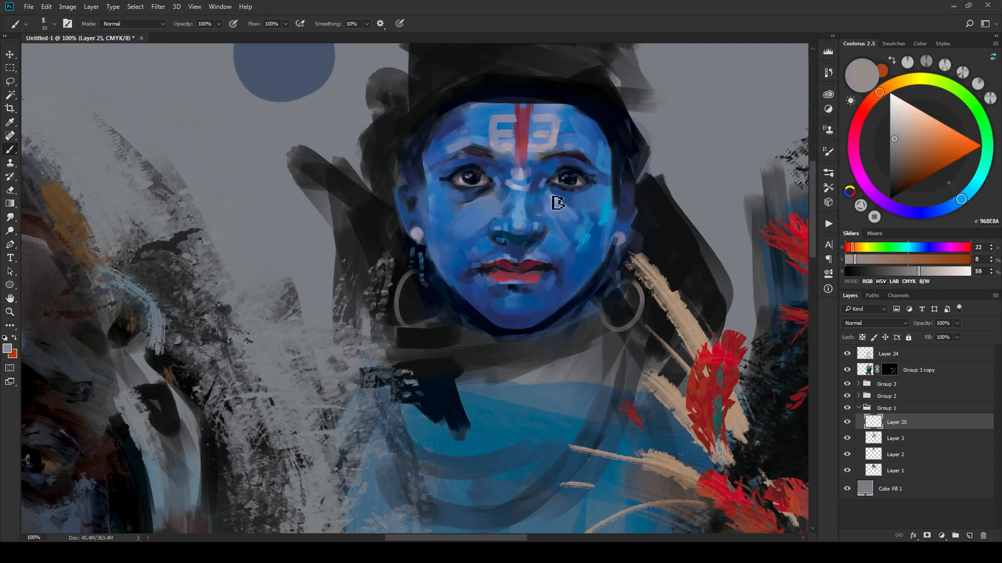
key(bracketright)
drag(561, 207, 571, 205)
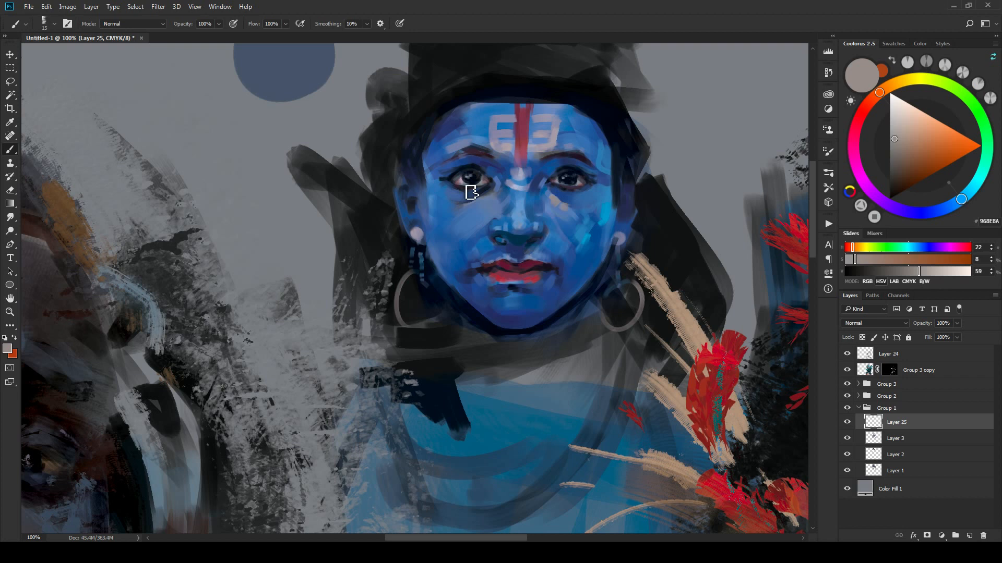
Step: Blend the warm highlights below the right-hand eye into the cheek with sampled blues 5E76B1 and 7D829F
alt+click(566, 210)
key(bracketright)
key(bracketright)
alt+click(561, 203)
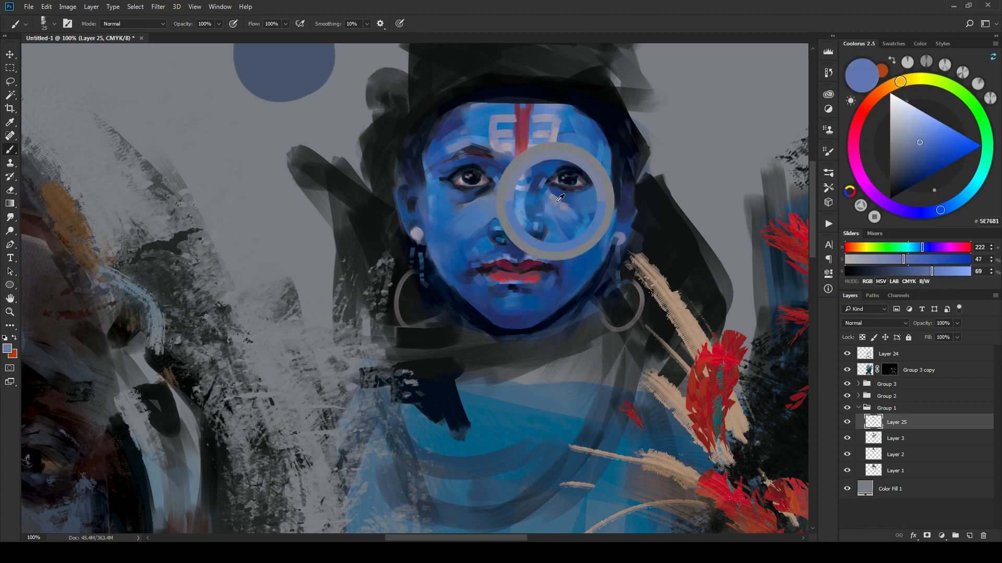
key(bracketleft)
key(bracketleft)
key(bracketleft)
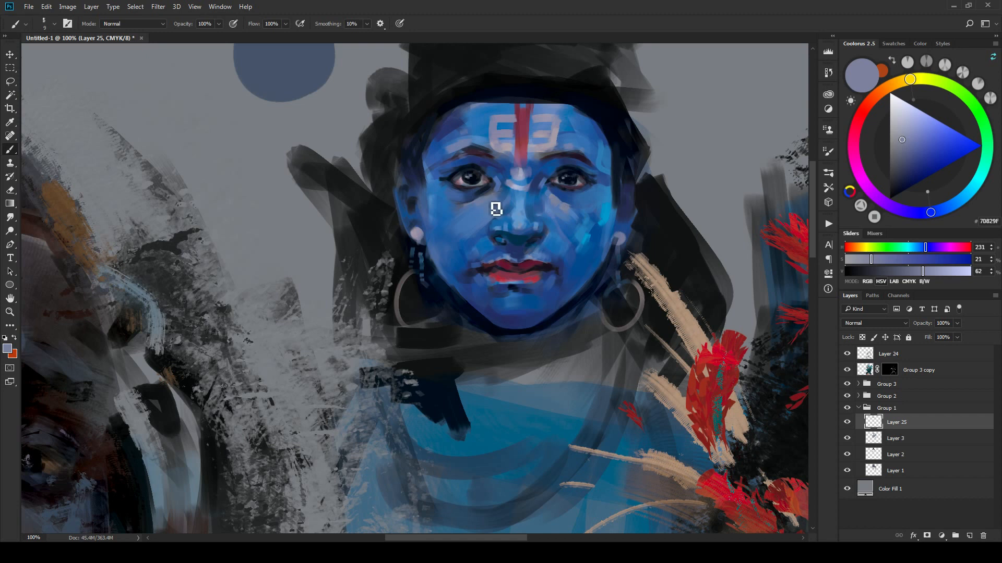
Step: Soften the right-hand under-eye area with sampled blues 6177B1, 283F8A and 737EA5
alt+click(554, 206)
key(bracketright)
key(bracketright)
key(bracketright)
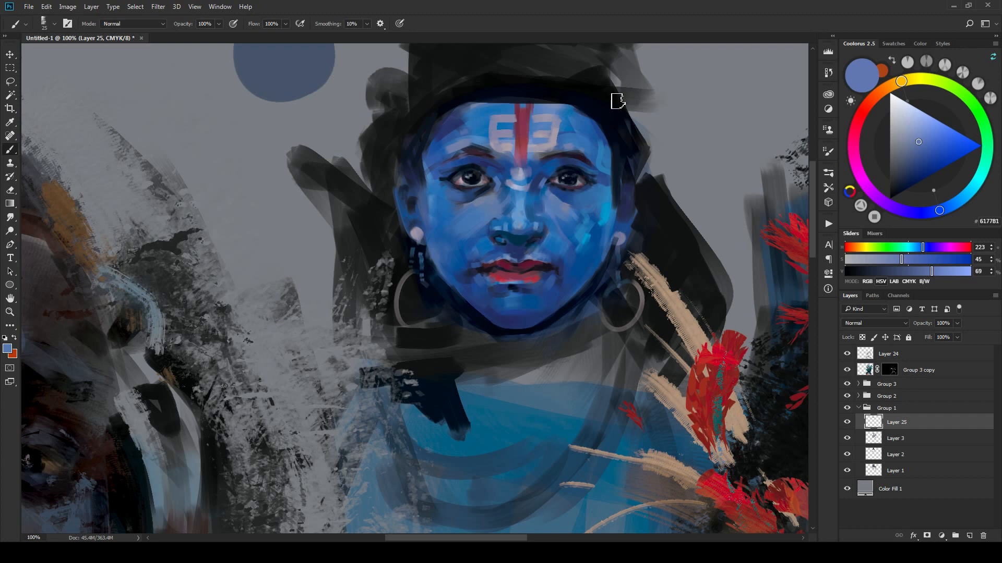
alt+click(567, 197)
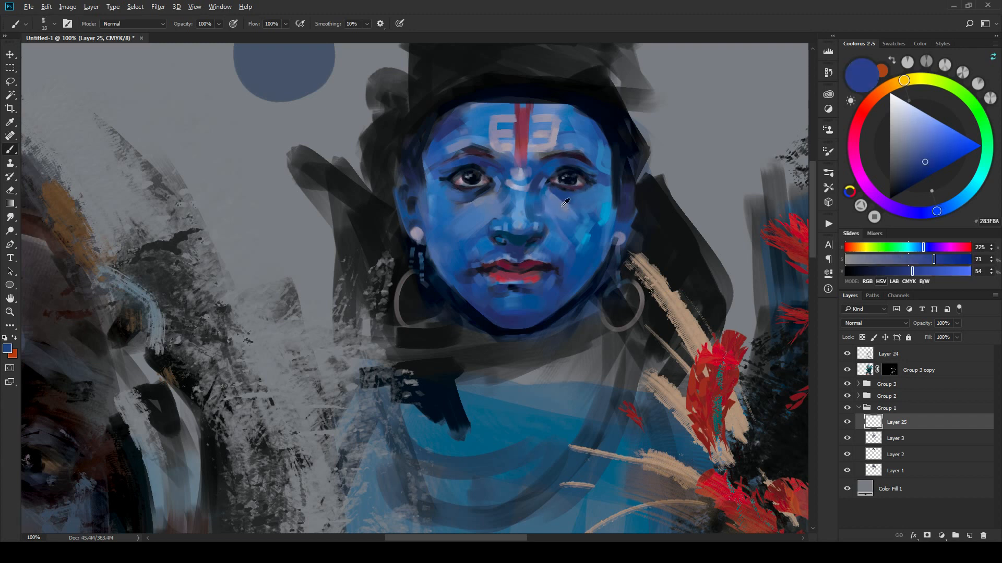
alt+click(556, 204)
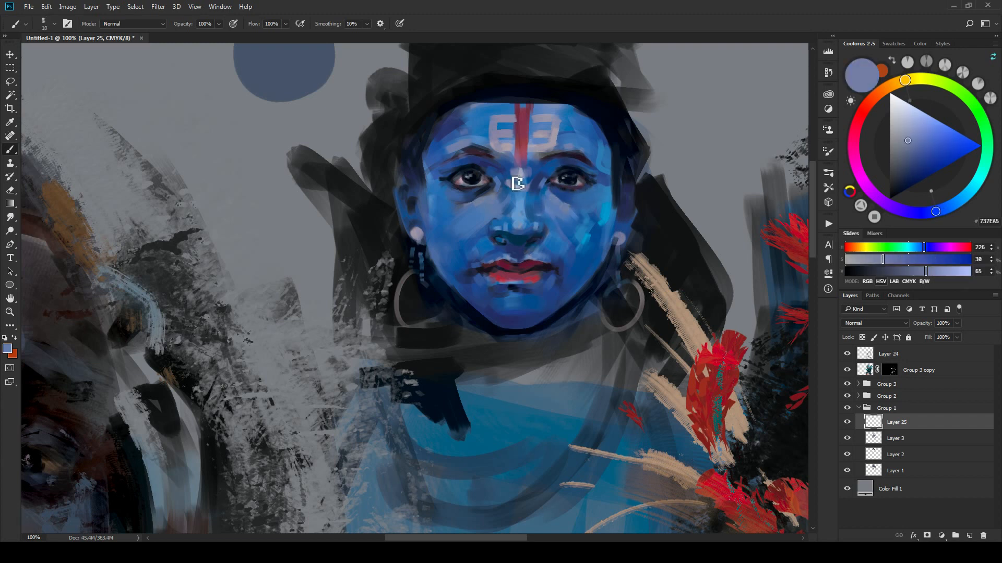
Step: Touch up the nose bridge with 7579A4 and strengthen the forehead marking's pale strokes with sampled AAA1A9
alt+click(532, 183)
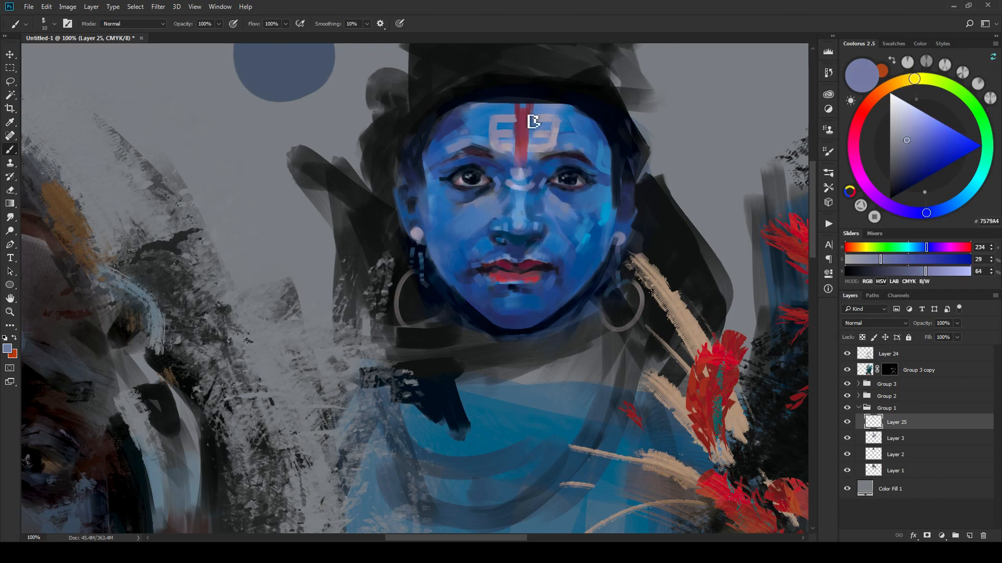
key(bracketright)
alt+click(501, 137)
key(bracketleft)
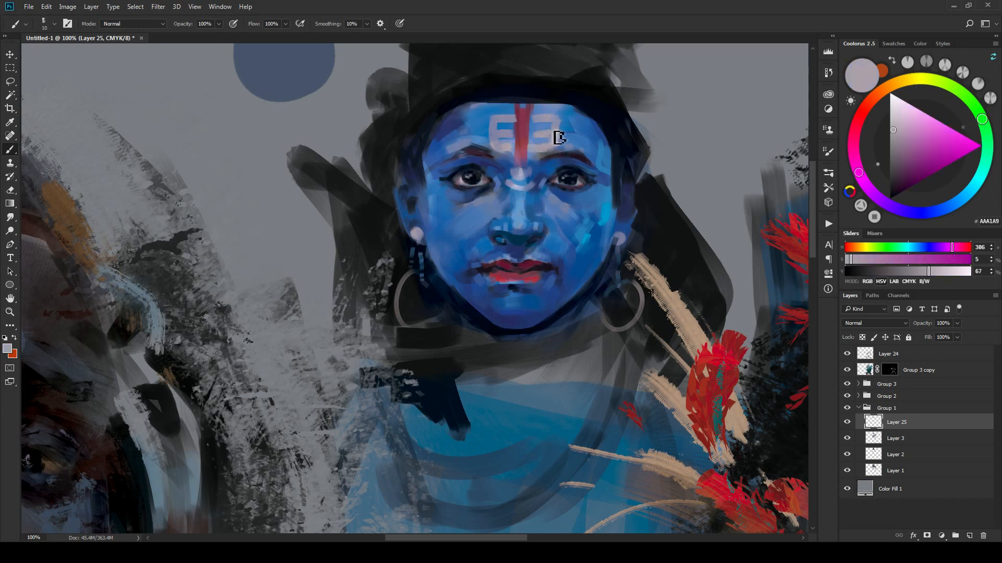
drag(498, 139, 497, 148)
key(bracketright)
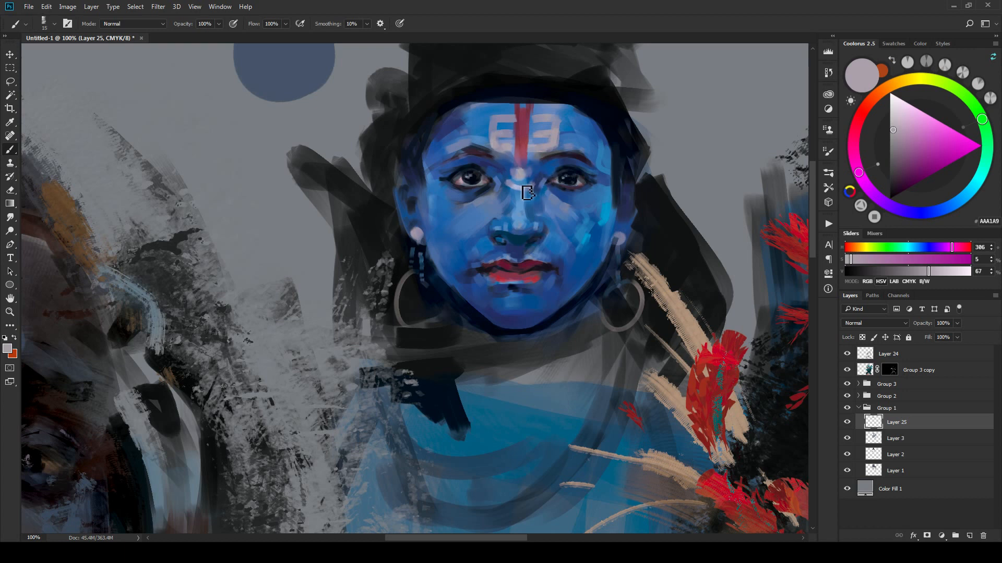
Step: Refine the pale marking on the nose bridge between the eyes with sampled 7377A2 and AAA1A9
alt+click(519, 167)
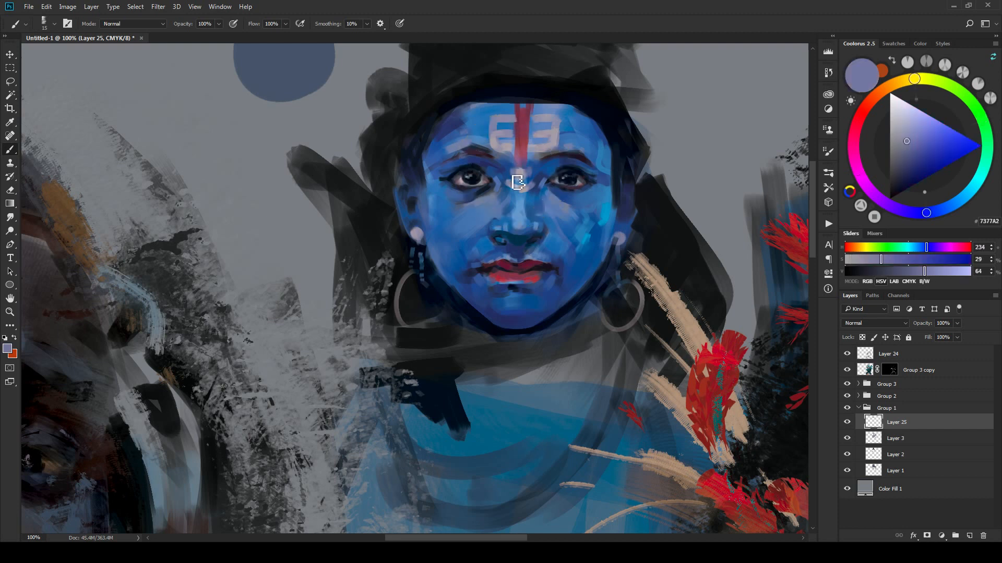
key(bracketleft)
drag(517, 189, 520, 181)
alt+click(526, 183)
mouse_move(522, 151)
mouse_down()
mouse_move(502, 141)
mouse_move(526, 178)
mouse_up()
key(bracketleft)
key(bracketleft)
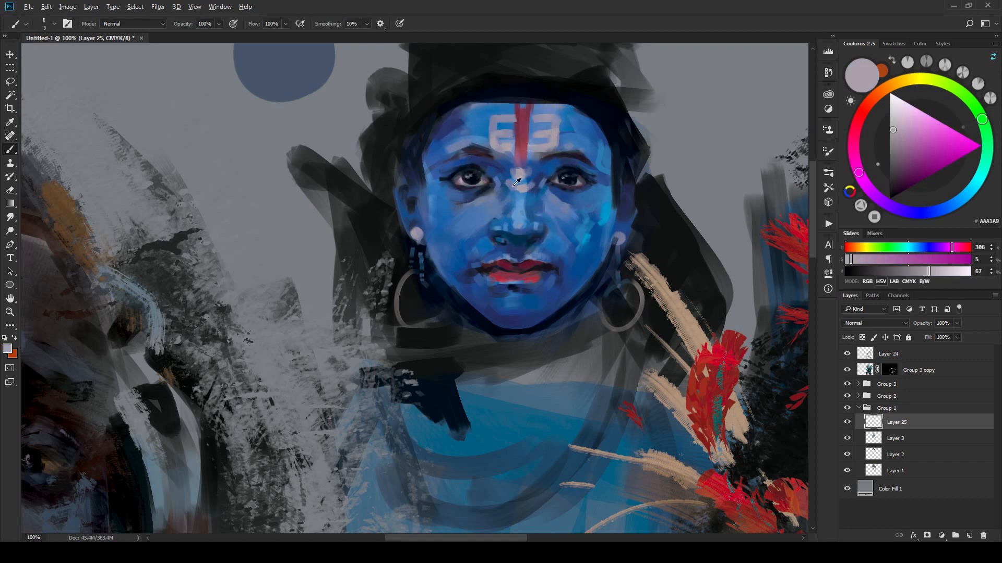
Step: Blend the nose bridge towards the right-hand eye's inner corner with sampled 777AA5 and dark blue 263062
alt+click(521, 196)
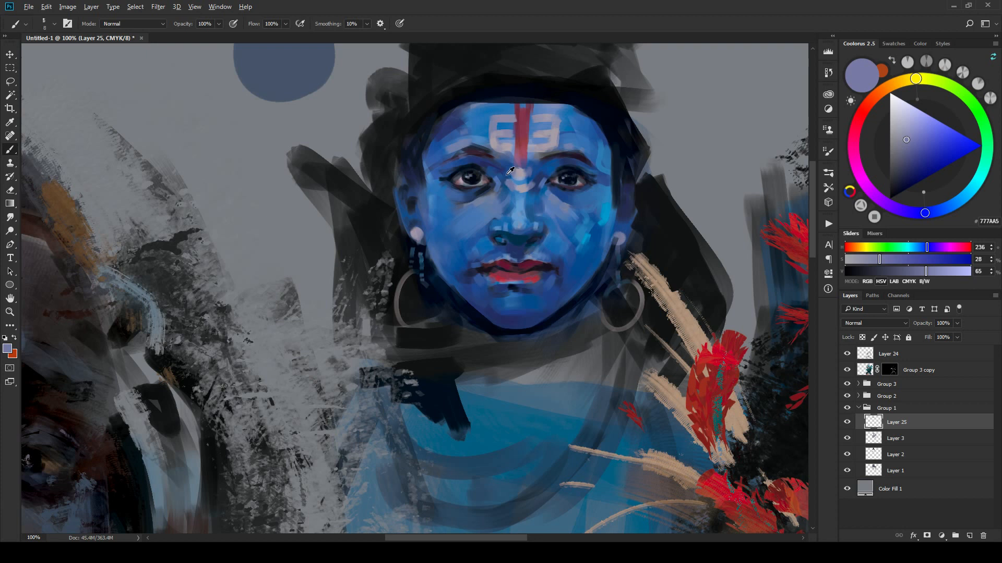
alt+click(517, 188)
mouse_move(514, 188)
mouse_down()
mouse_move(545, 193)
mouse_move(547, 175)
mouse_up()
alt+click(543, 182)
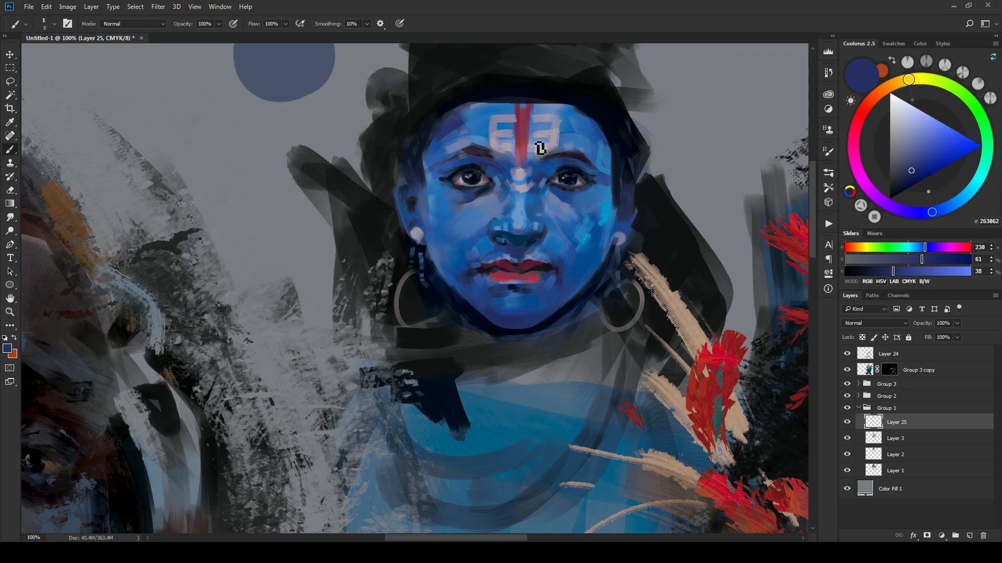
Step: Touch up the right-hand eyelid and the white of that eye with sampled 375C9B, 263064 and 858C98
alt+click(594, 168)
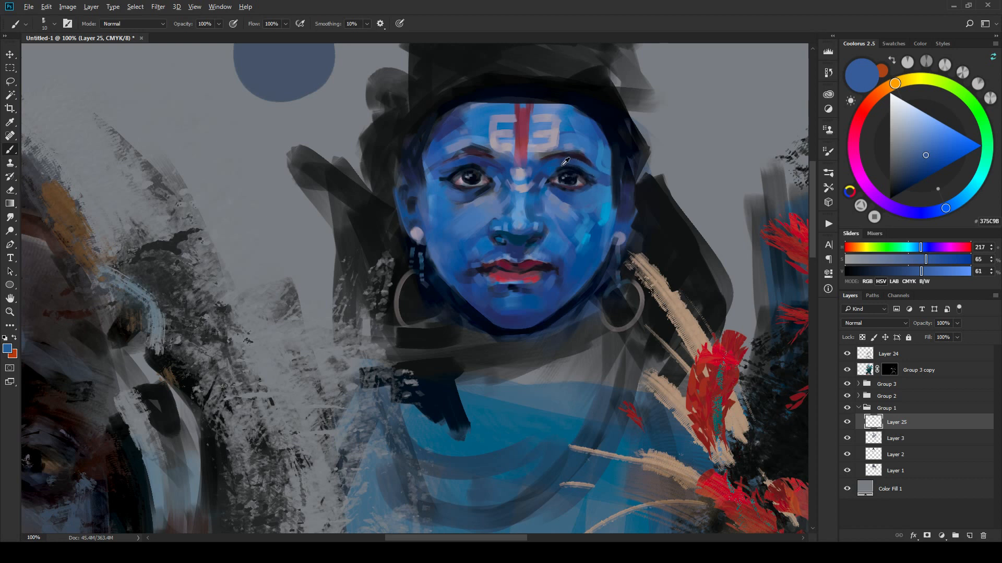
alt+click(543, 172)
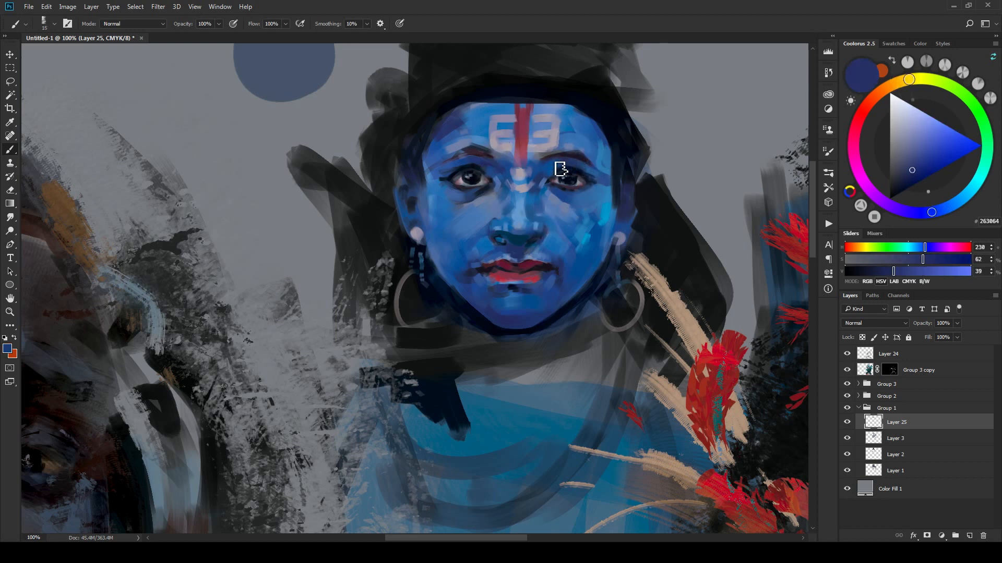
key(bracketleft)
alt+click(580, 181)
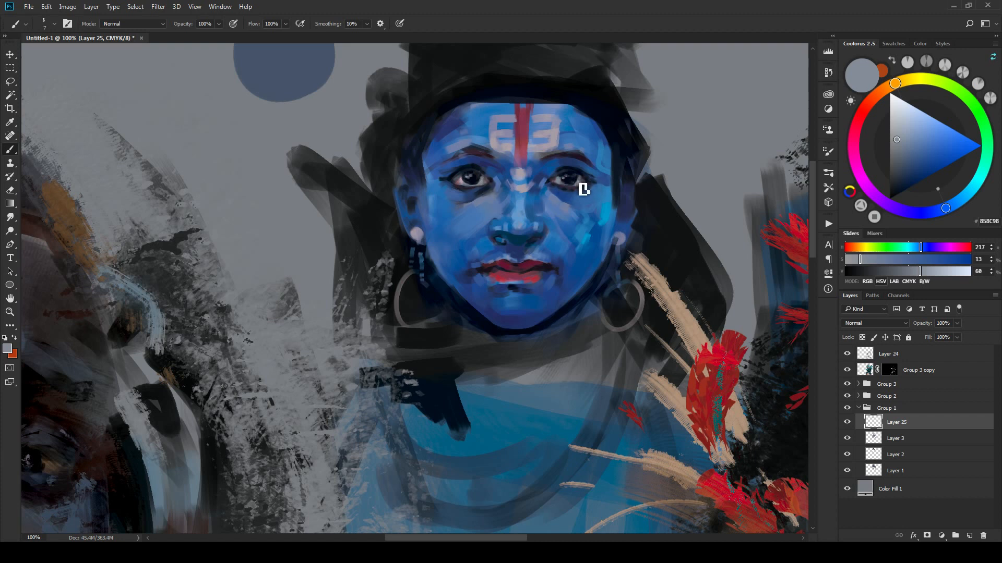
Step: Examine the blue face against the neighbouring portraits at reduced zoom and return to the face
key(ctrl+minus)
key(ctrl+minus)
key(ctrl+minus)
key(ctrl+minus)
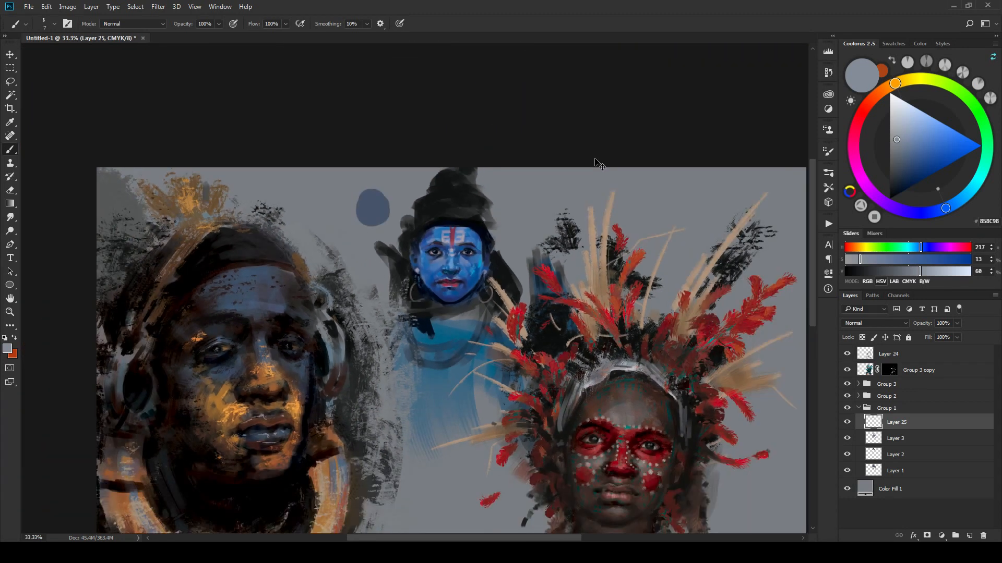
key(ctrl+plus)
key(ctrl+plus)
key(ctrl+plus)
key(ctrl+plus)
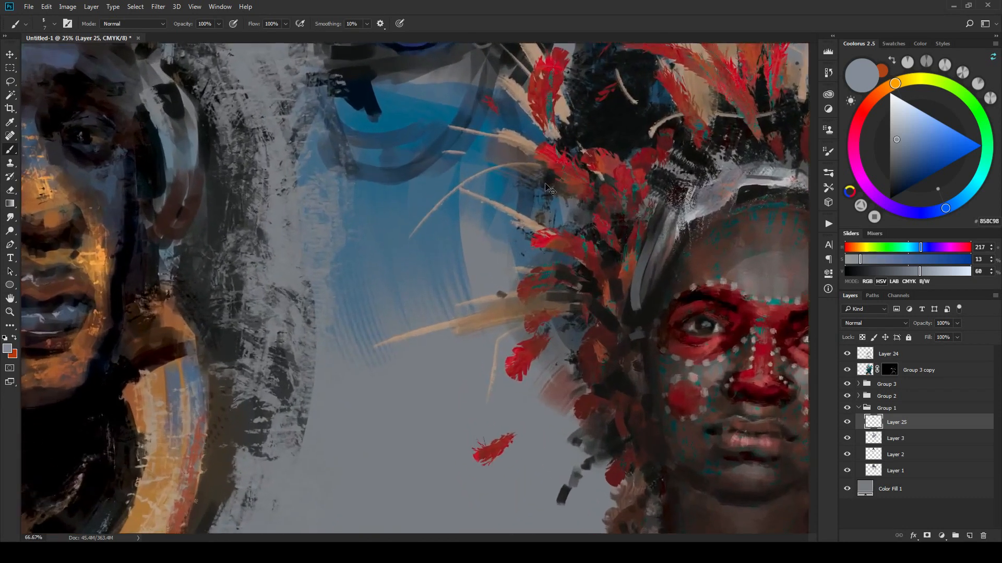
drag(542, 255, 577, 287)
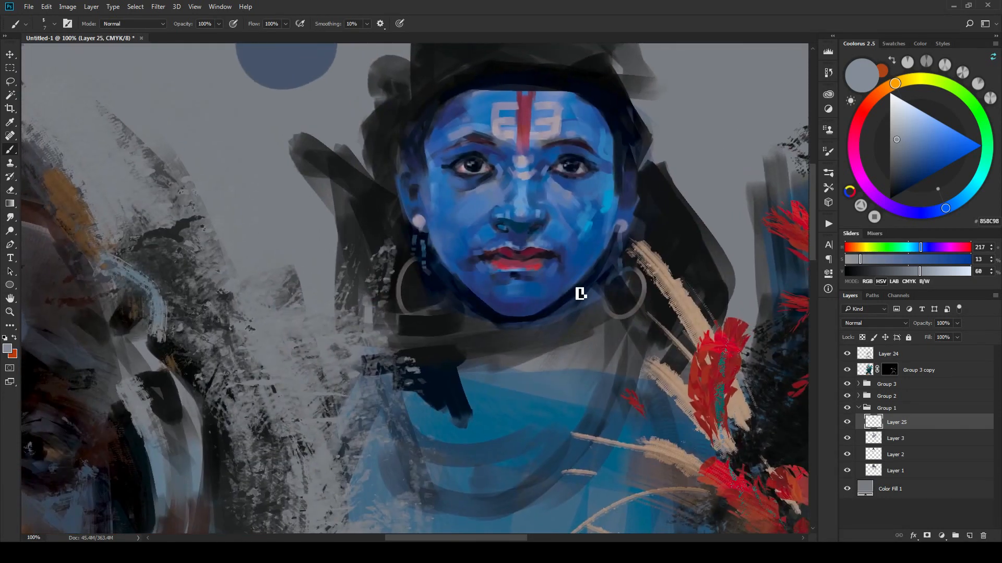
Step: Touch up the mouth with muted pink 8E6570 and the shadow beneath the lower lip with sampled dark blue 161E3D
alt+click(532, 262)
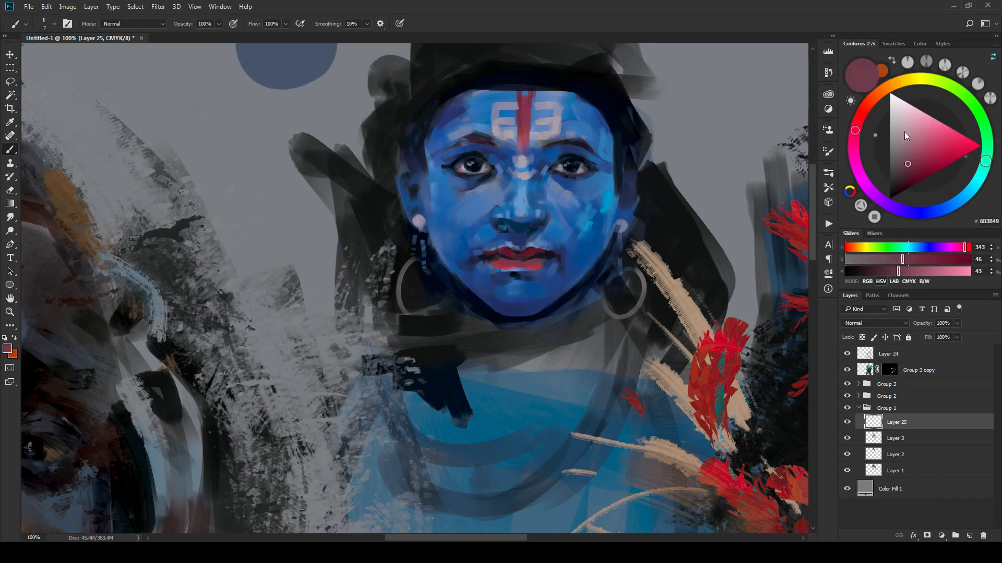
click(904, 148)
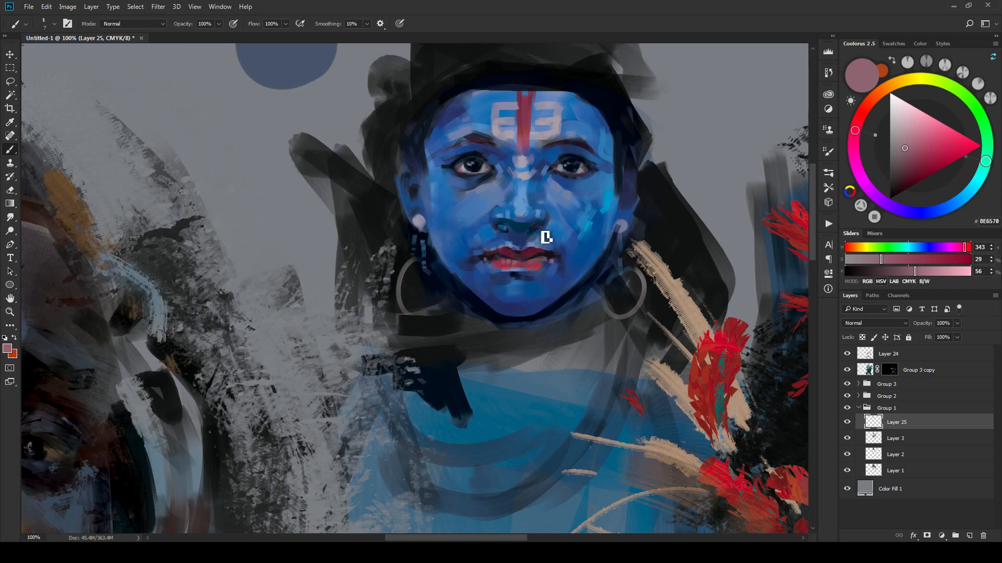
key(ctrl+minus)
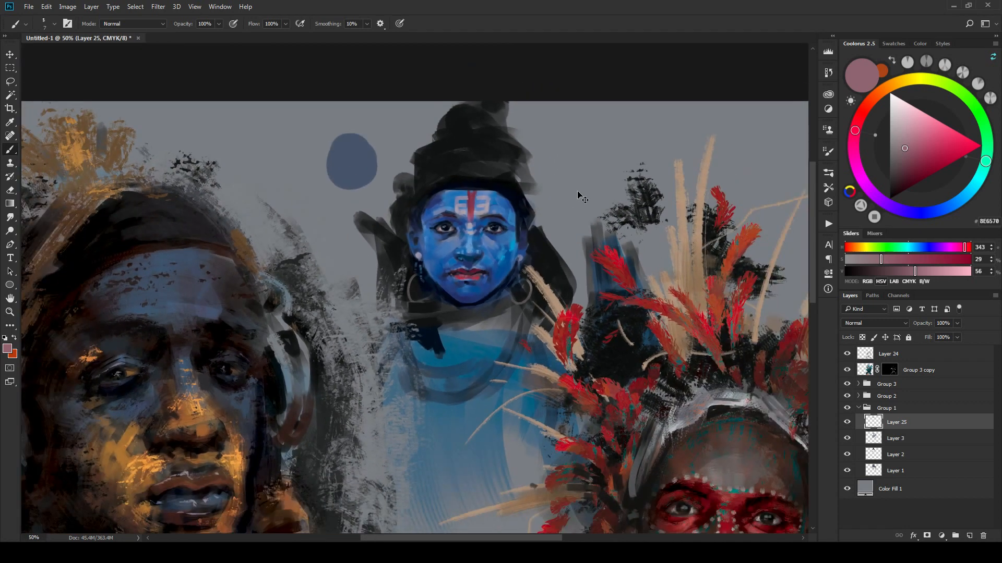
key(ctrl+minus)
key(ctrl+plus)
key(ctrl+plus)
key(ctrl+plus)
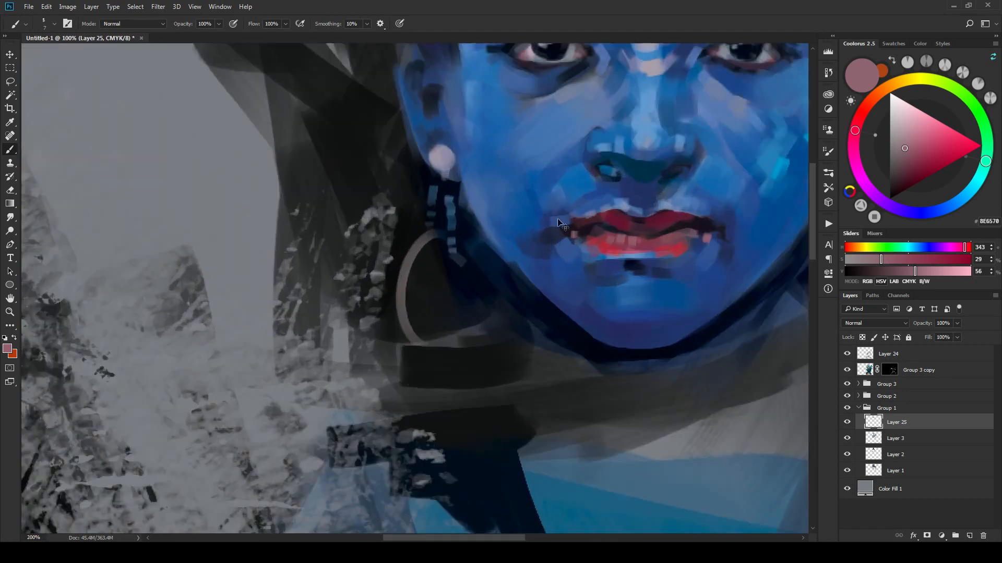
alt+click(647, 269)
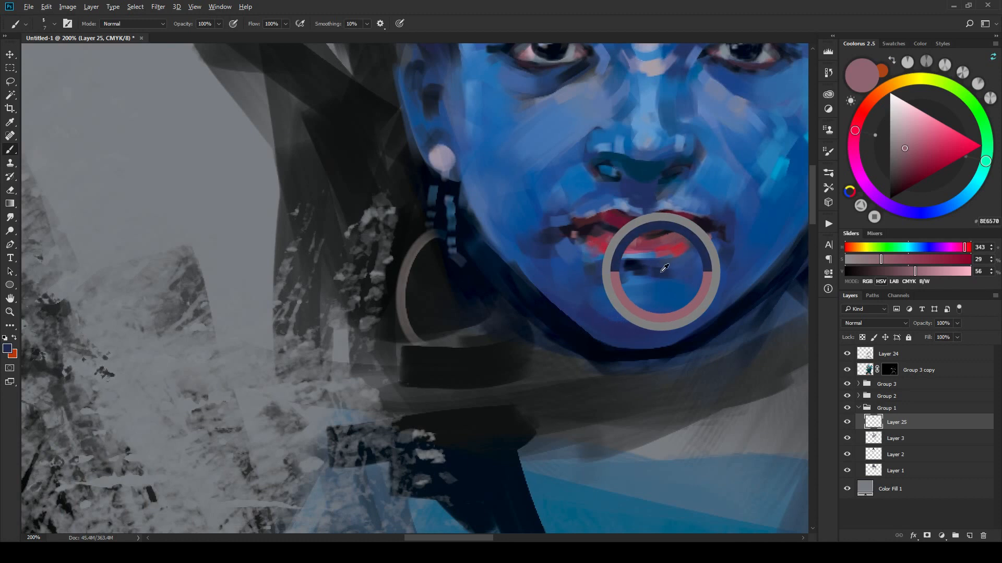
alt+click(634, 262)
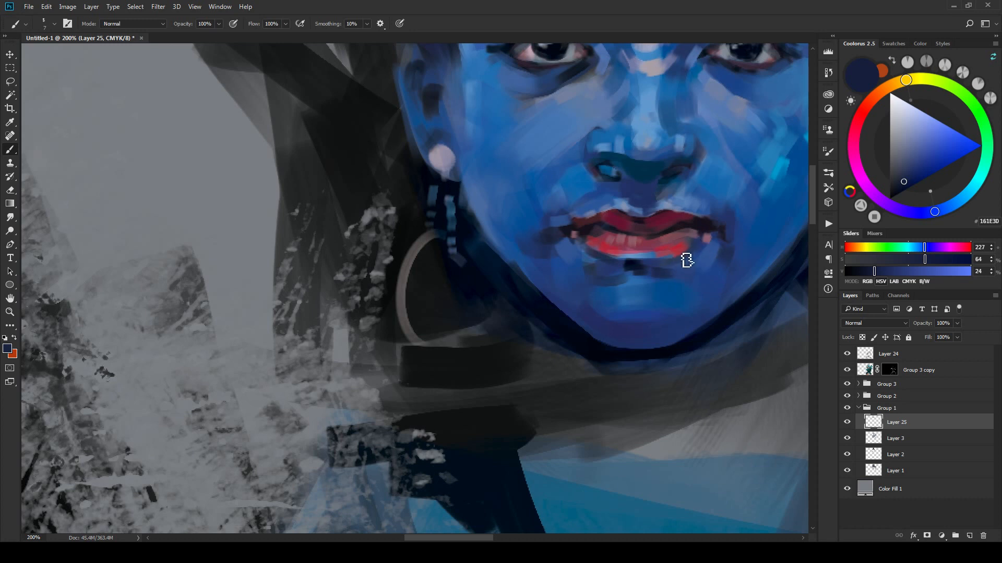
Step: Check how the reworked mouth reads within the whole group composition, from a distance and closer up
key(ctrl+minus)
key(ctrl+minus)
key(ctrl+minus)
key(ctrl+minus)
key(ctrl+minus)
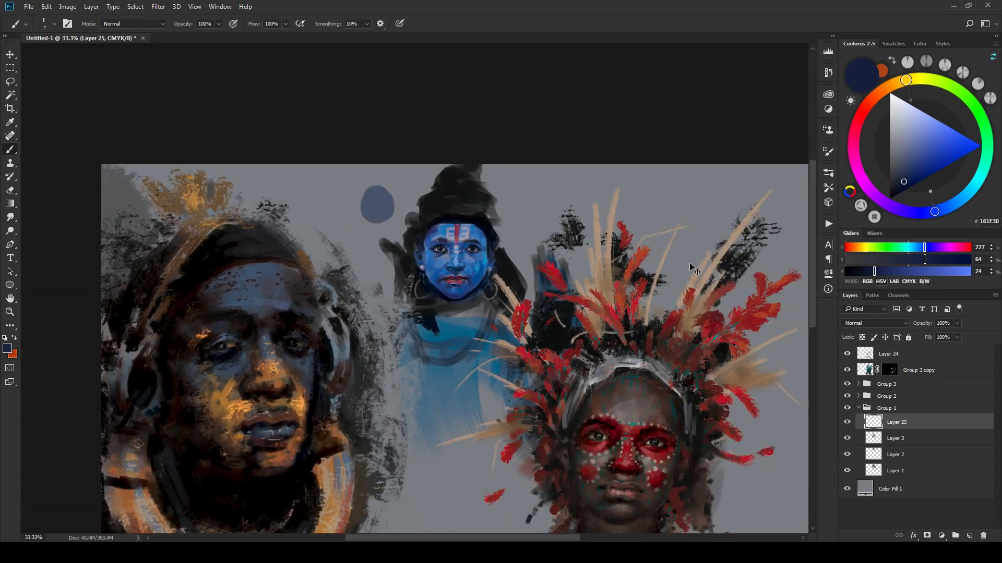
key(ctrl+plus)
key(ctrl+plus)
key(ctrl+plus)
key(ctrl+plus)
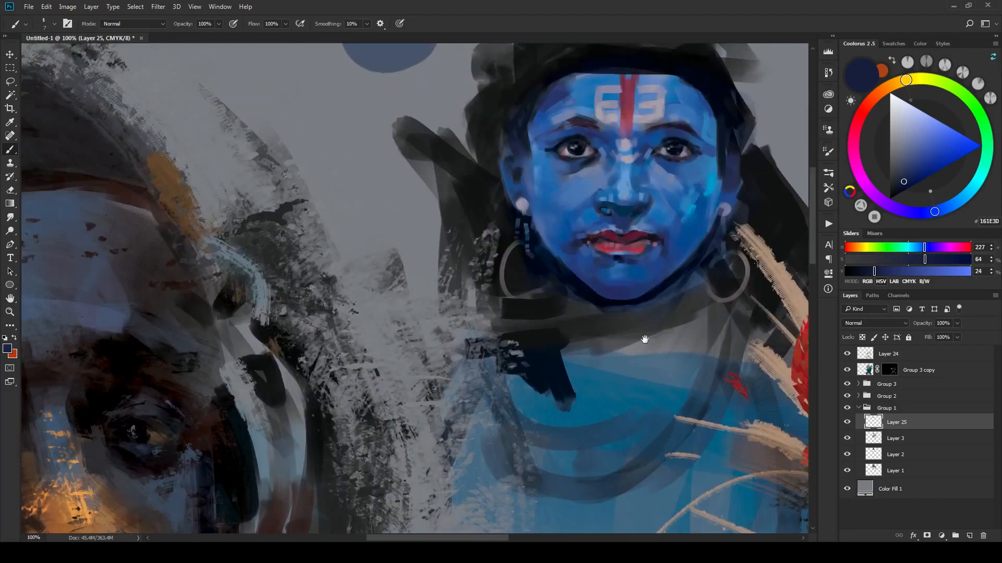
mouse_move(645, 340)
mouse_down()
mouse_move(686, 387)
mouse_move(623, 343)
mouse_move(624, 364)
mouse_up()
key(ctrl+minus)
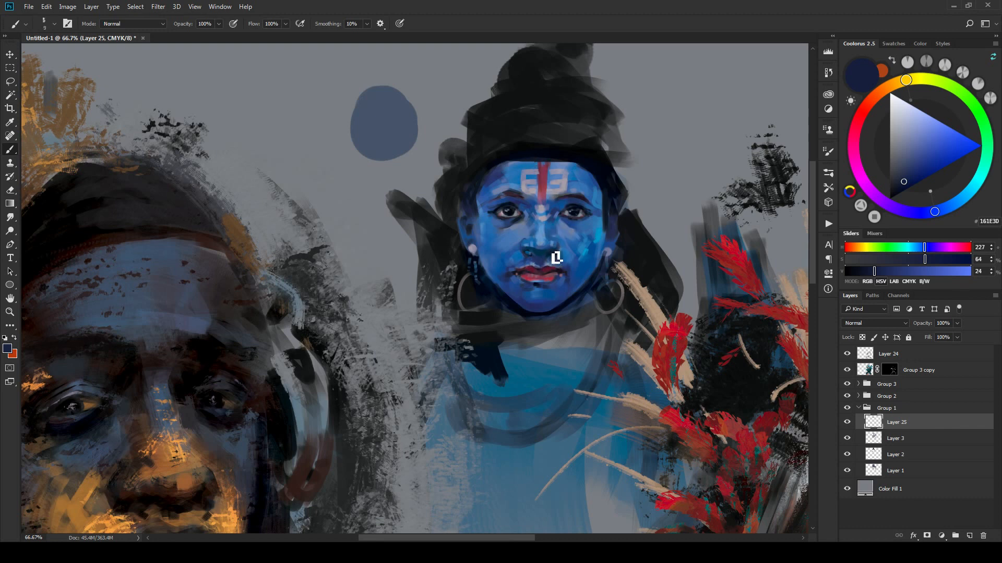
Step: Shade the area beneath the nose with sampled dark blues 191F38 and 242C62
alt+click(551, 254)
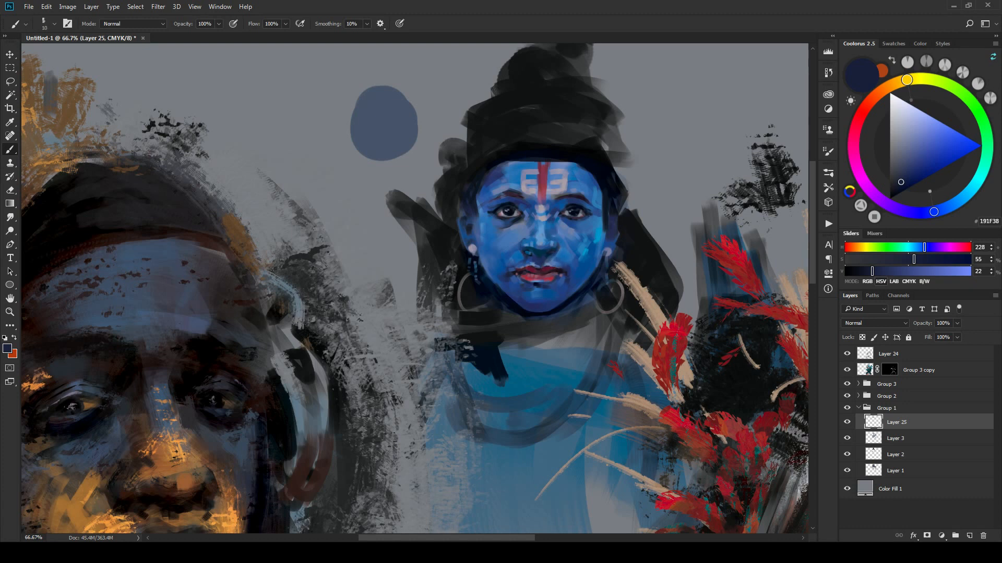
alt+click(580, 165)
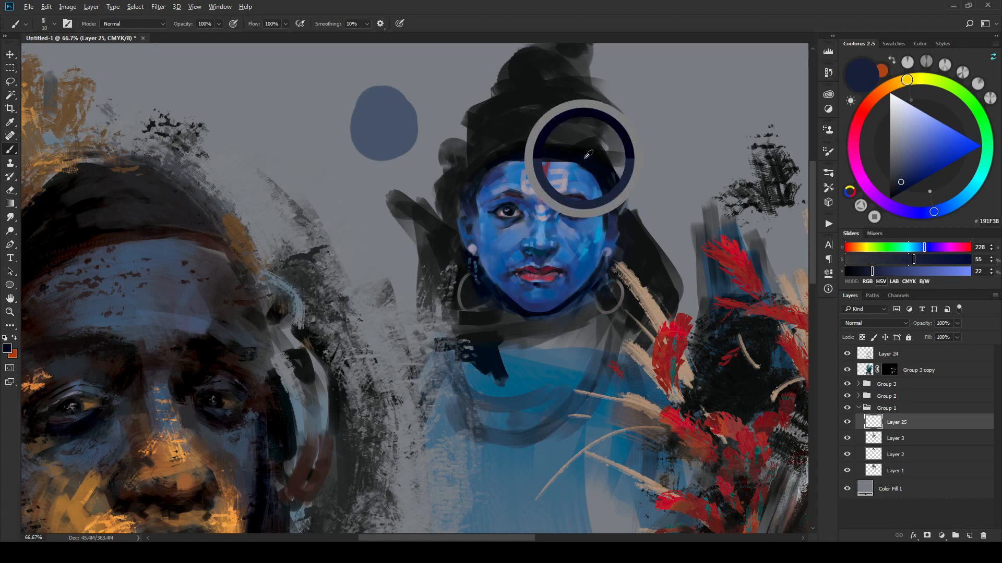
alt+click(542, 258)
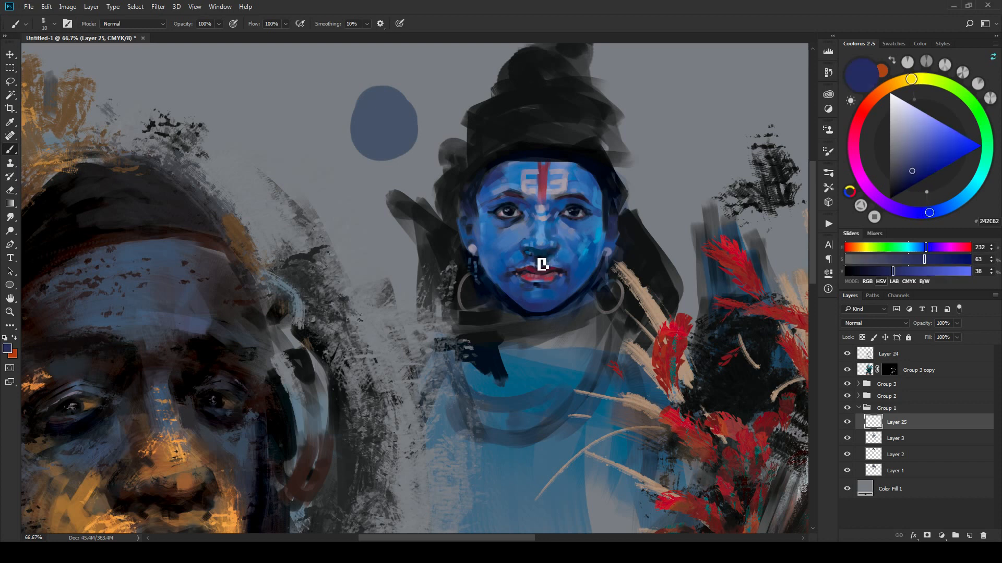
Step: Deepen the nostril shadows with sampled near-black blue 090D24
key(ctrl+minus)
key(ctrl+minus)
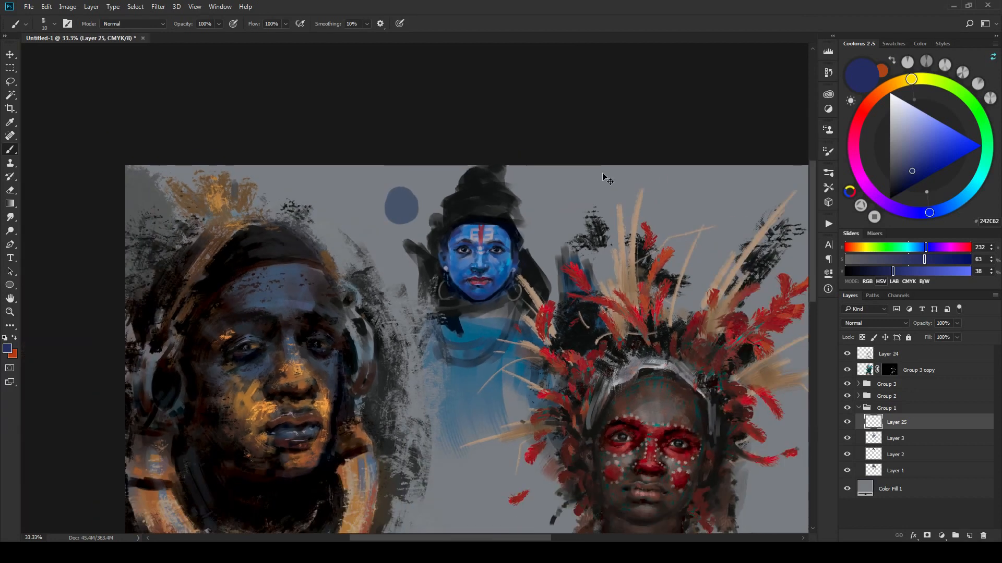
key(ctrl+plus)
key(ctrl+plus)
key(ctrl+plus)
scroll(635, 271, up, 5)
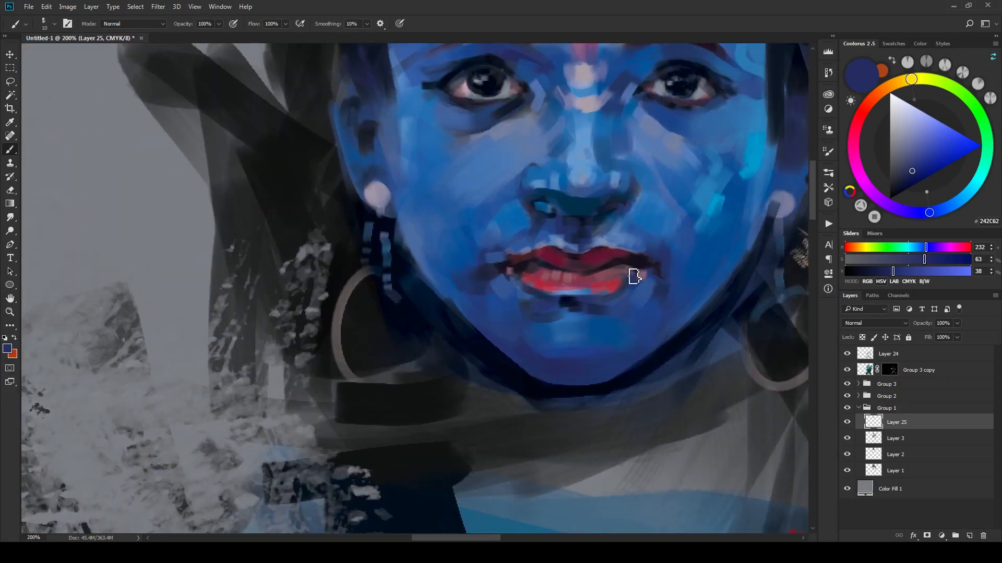
alt+click(578, 215)
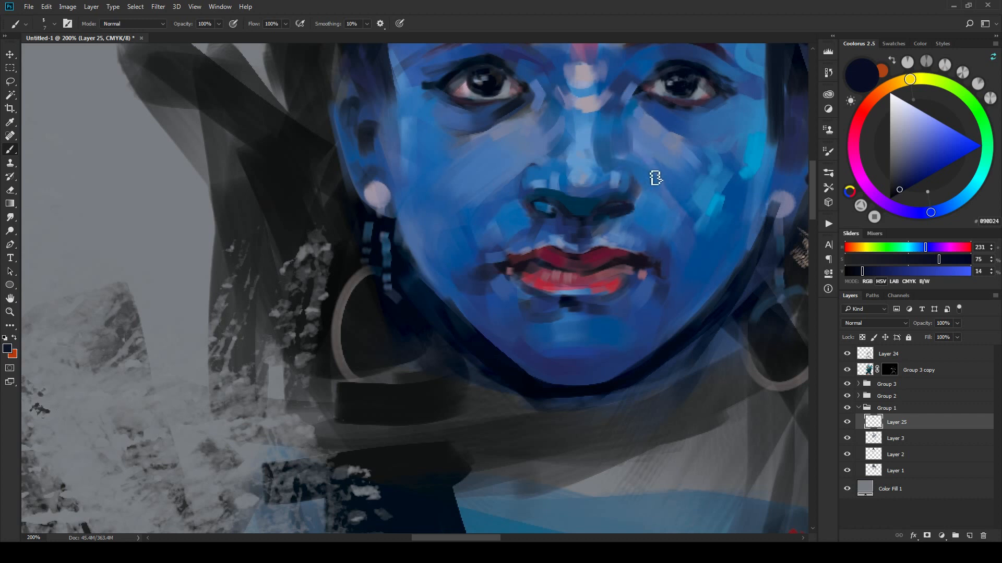
Step: Paint the cheek beside the right-hand nostril with sampled blue 224590, adjusting the brush size
alt+click(710, 240)
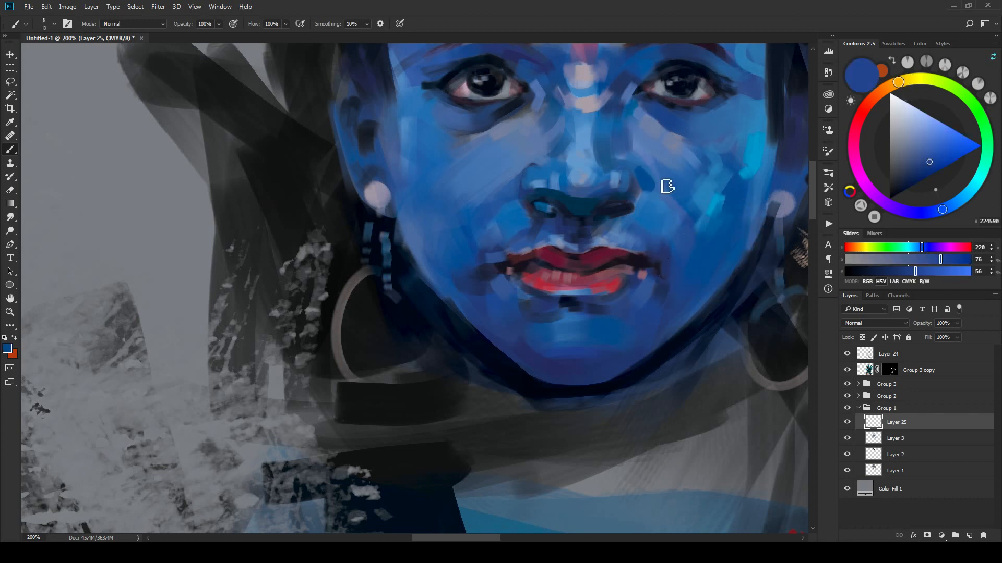
key(bracketright)
key(bracketright)
key(bracketright)
key(bracketright)
key(bracketright)
key(bracketleft)
key(bracketleft)
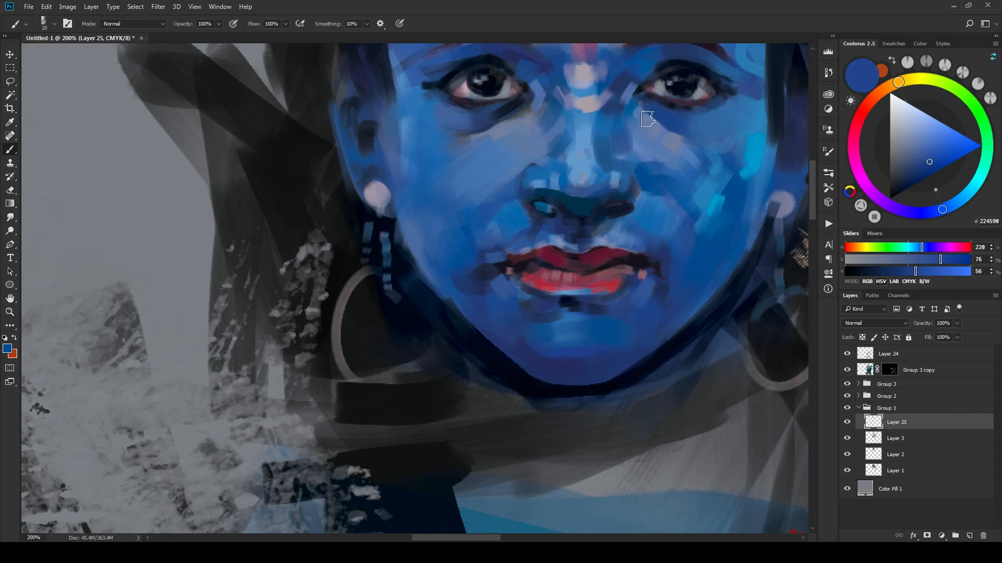
Step: Blend the right-hand cheek and the skin around the upper lip with sampled lighter blues 4969AE and 5C7AB1
alt+click(671, 169)
key(bracketright)
key(bracketright)
key(bracketright)
alt+click(650, 194)
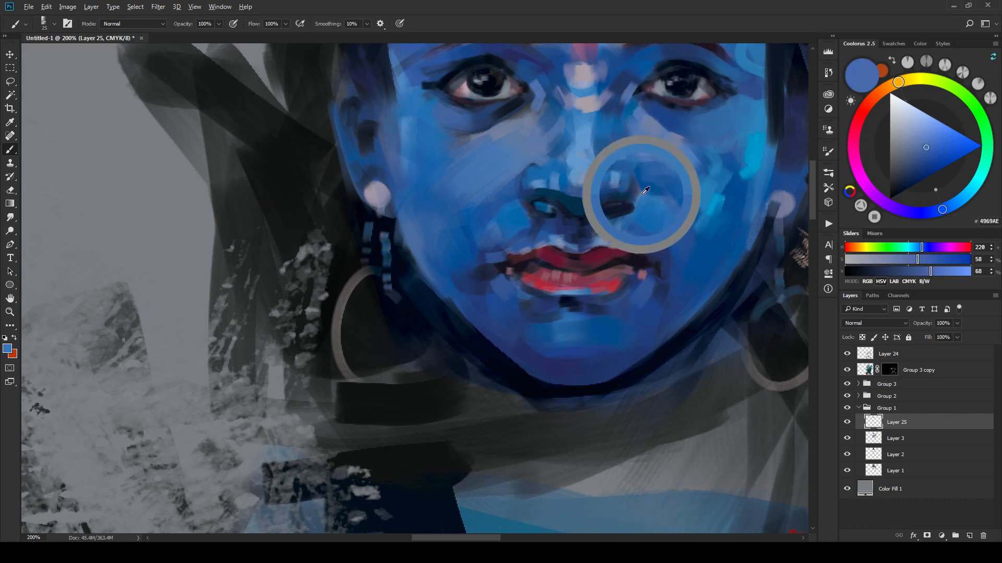
key(bracketleft)
key(bracketleft)
key(bracketleft)
key(bracketleft)
key(bracketleft)
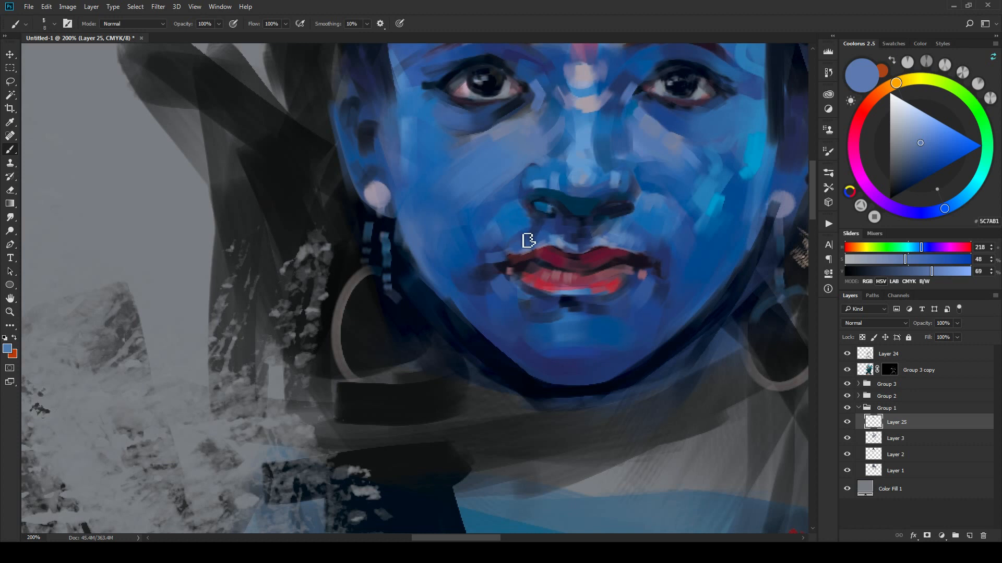
Step: Soften the fold between the left-hand nostril and mouth corner with sampled blue 2C4996 and a larger brush
alt+click(519, 200)
key(bracketright)
key(bracketright)
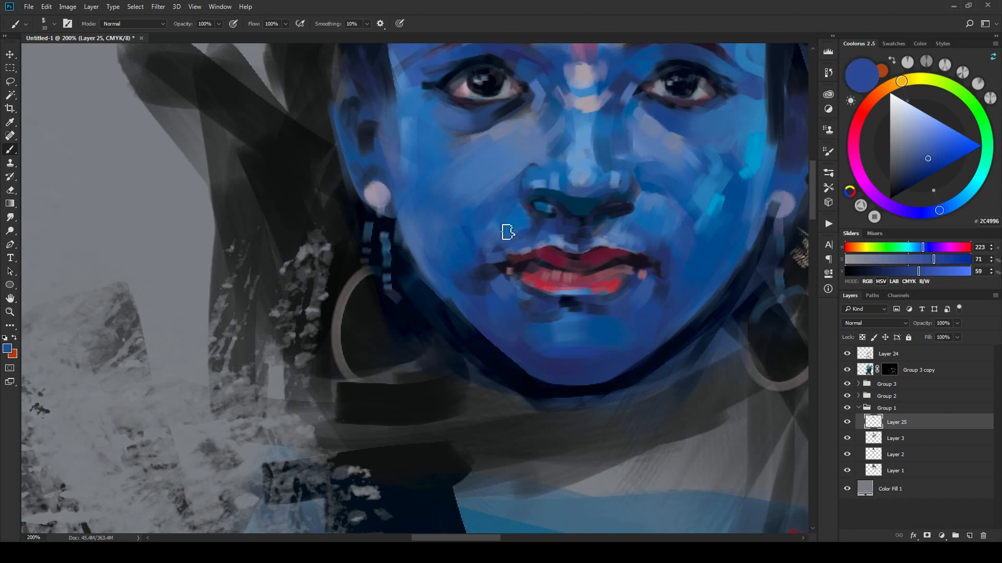
Step: Blend the inner part of the right-hand cheek beside the nose with sampled blue 33559C and a larger brush
key(ctrl+minus)
key(ctrl+minus)
key(ctrl+minus)
key(ctrl+minus)
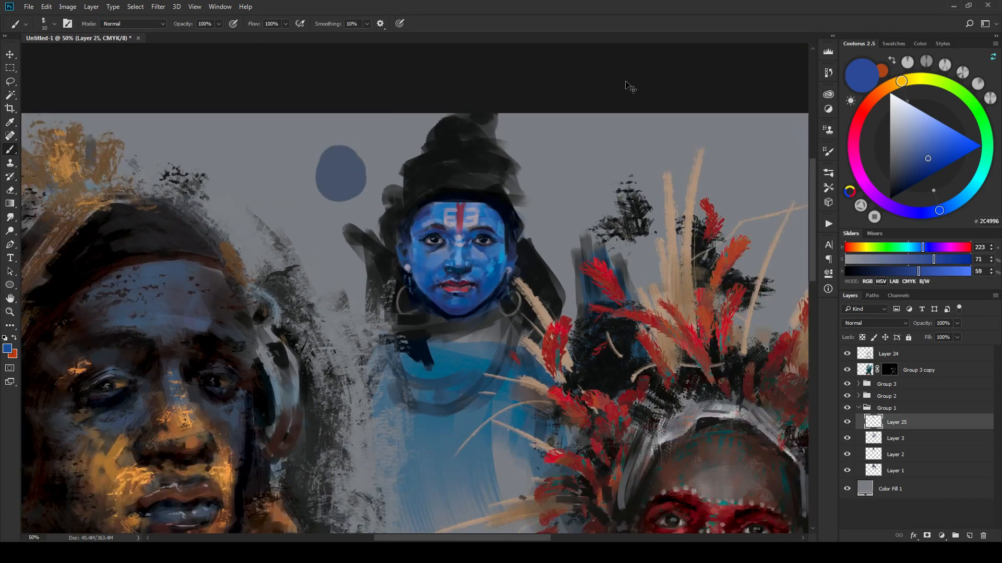
key(ctrl+plus)
key(ctrl+plus)
key(ctrl+plus)
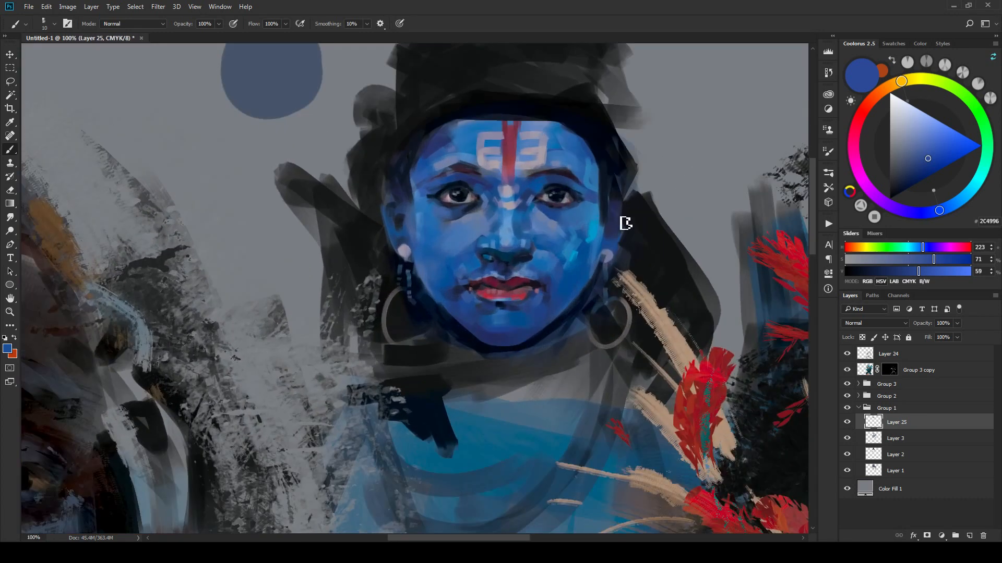
alt+click(551, 249)
key(bracketright)
key(bracketright)
key(bracketright)
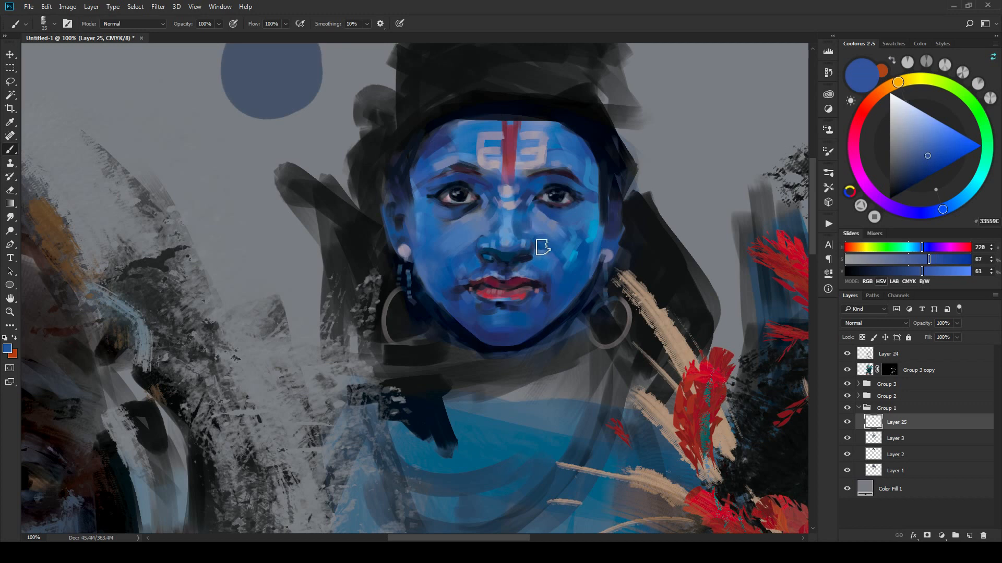
Step: Soften the bright cyan strokes on the right-hand cheek with sampled blues 4E6DAC and 315098
key(bracketleft)
key(bracketleft)
alt+click(559, 233)
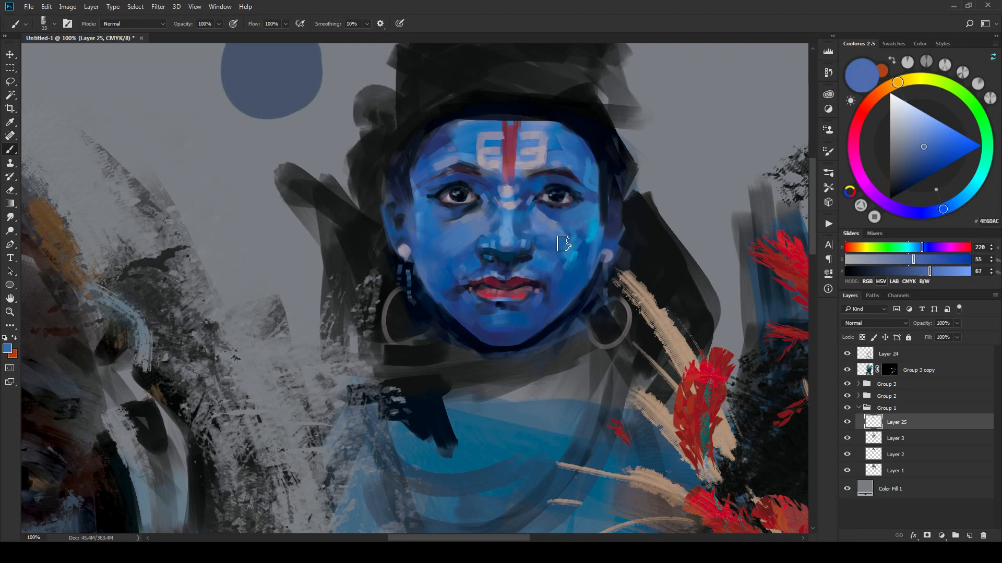
key(bracketright)
key(bracketright)
key(bracketright)
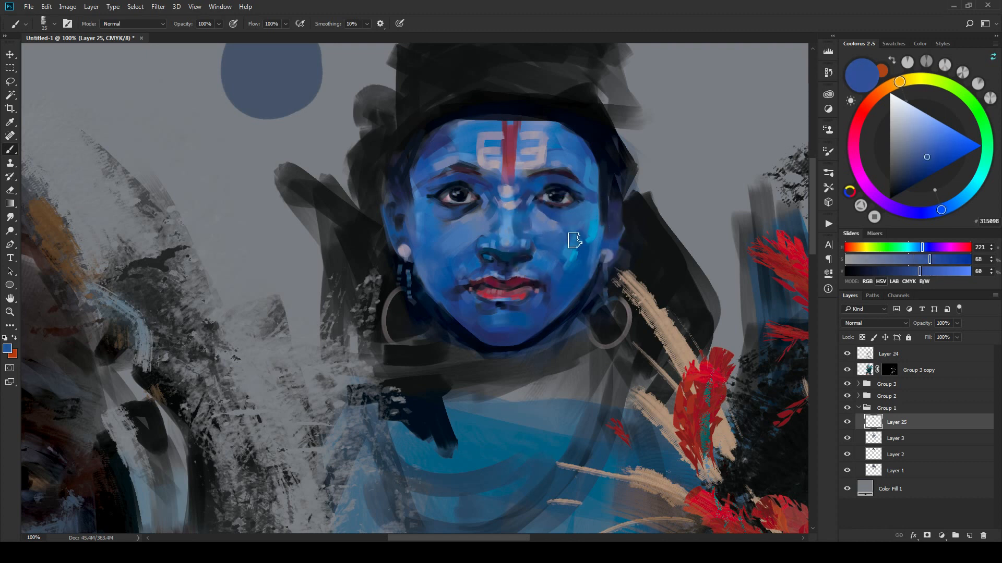
Step: Blend the middle of the right-hand cheek with sampled blues 386BAC, 5573B0 and 6679AE
alt+click(574, 238)
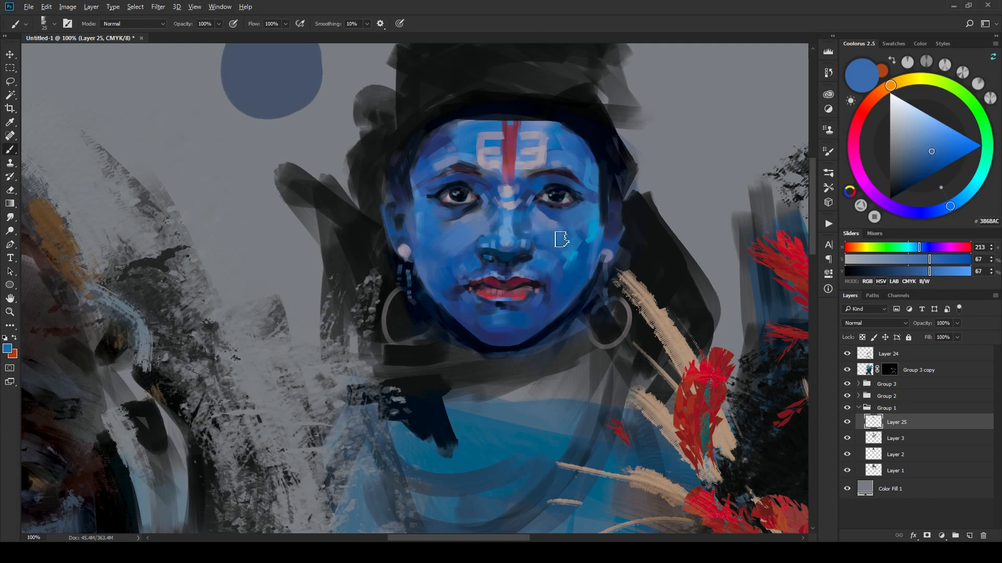
alt+click(563, 239)
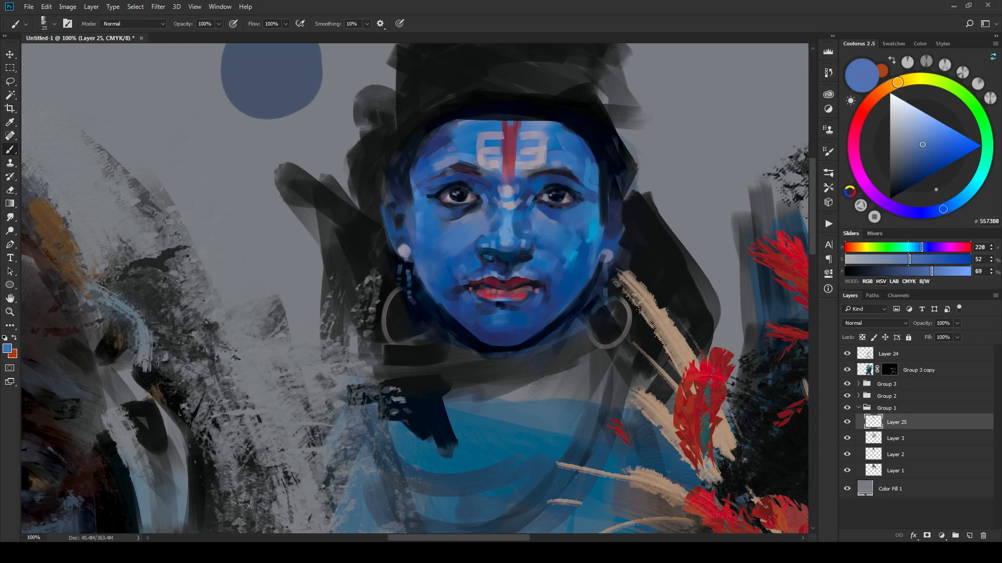
alt+click(543, 219)
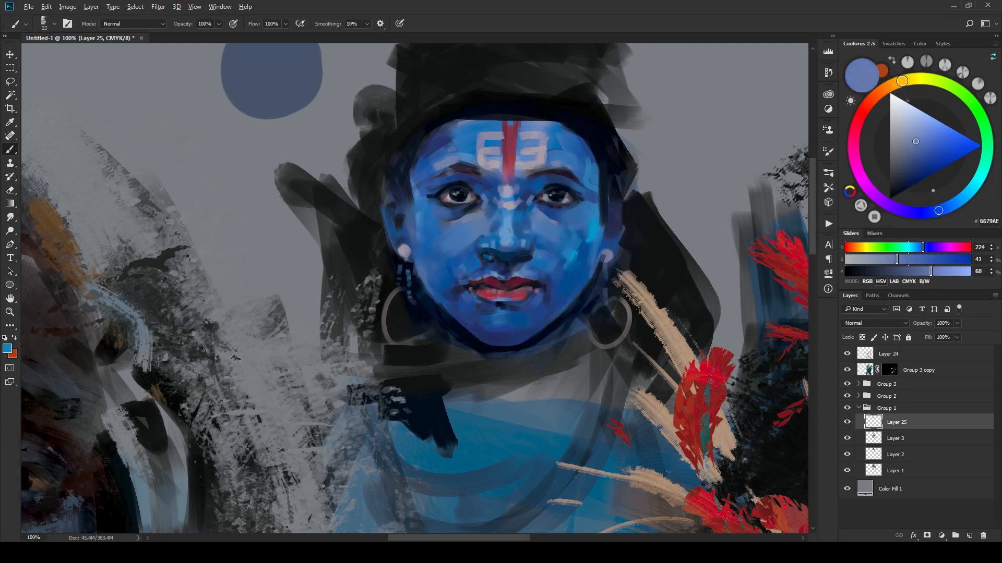
Step: Touch up the outer edge of the lower right-hand cheek with sampled brighter blues 1881BC and 1A6FAD
alt+click(589, 264)
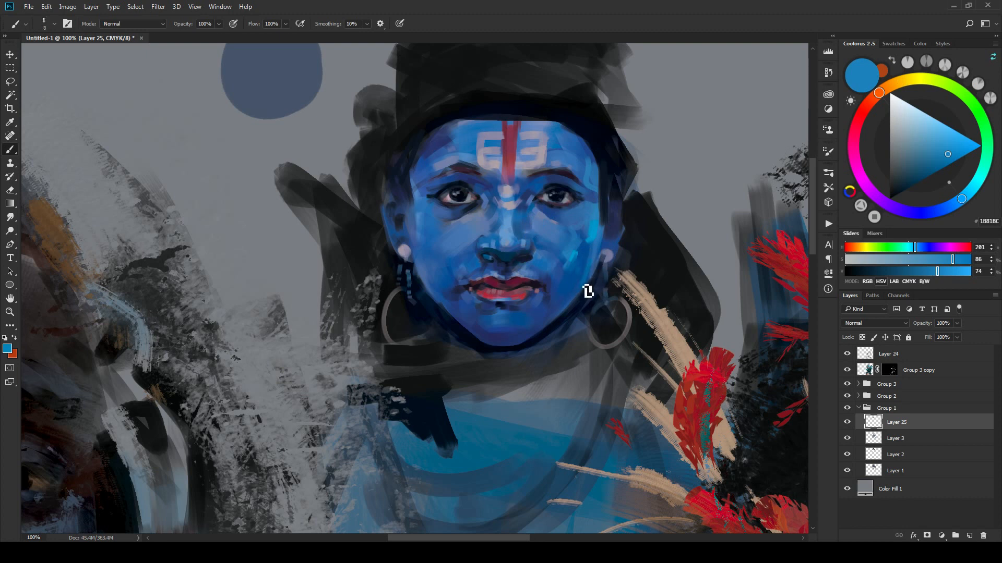
alt+click(583, 255)
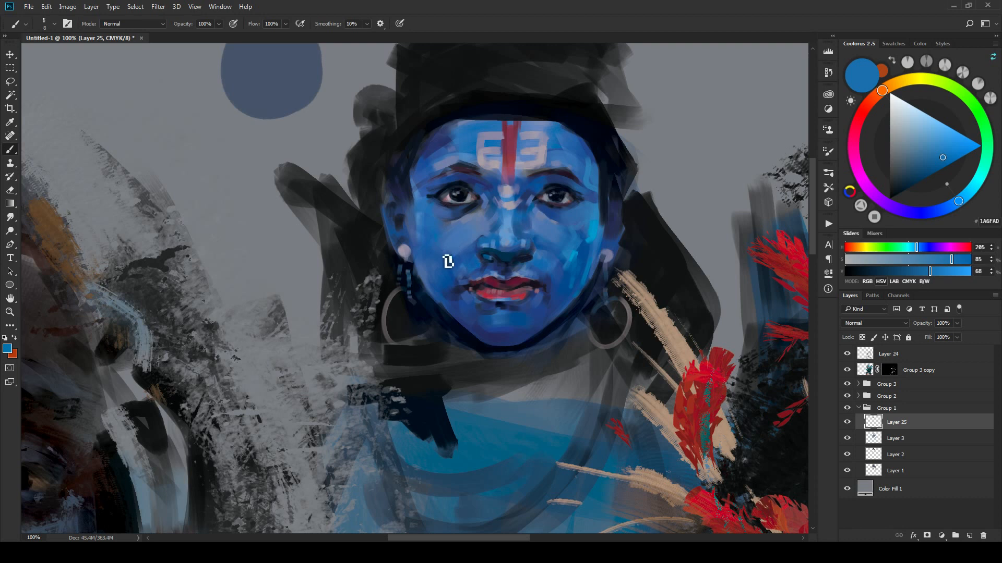
key(bracketright)
scroll(542, 216, down, 4)
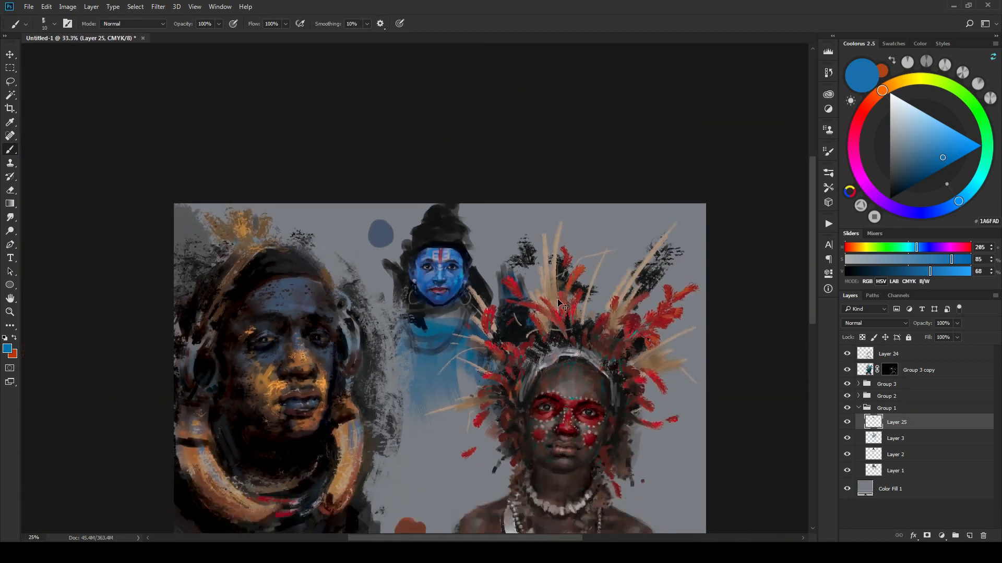
scroll(560, 308, up, 3)
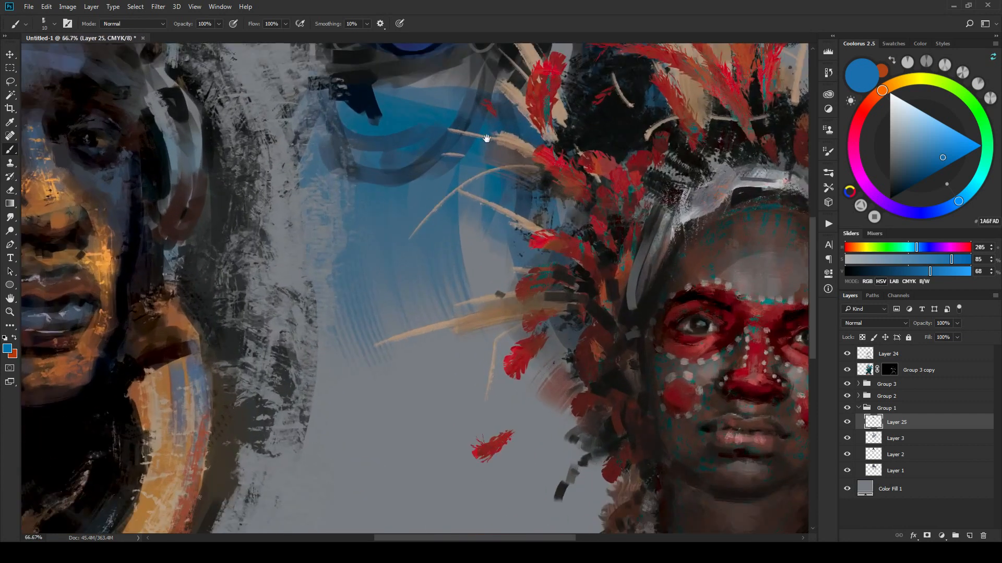
key(bracketright)
key(bracketright)
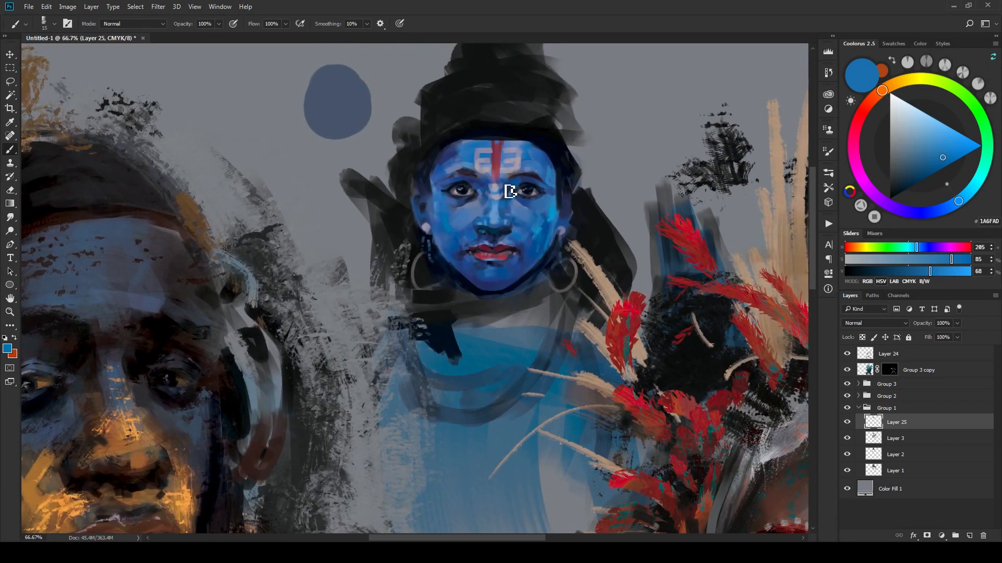
Step: Add muted grey-blue 596267 accents along the right-hand temple and cheek, reducing the brush size for the finer marks
alt+click(558, 199)
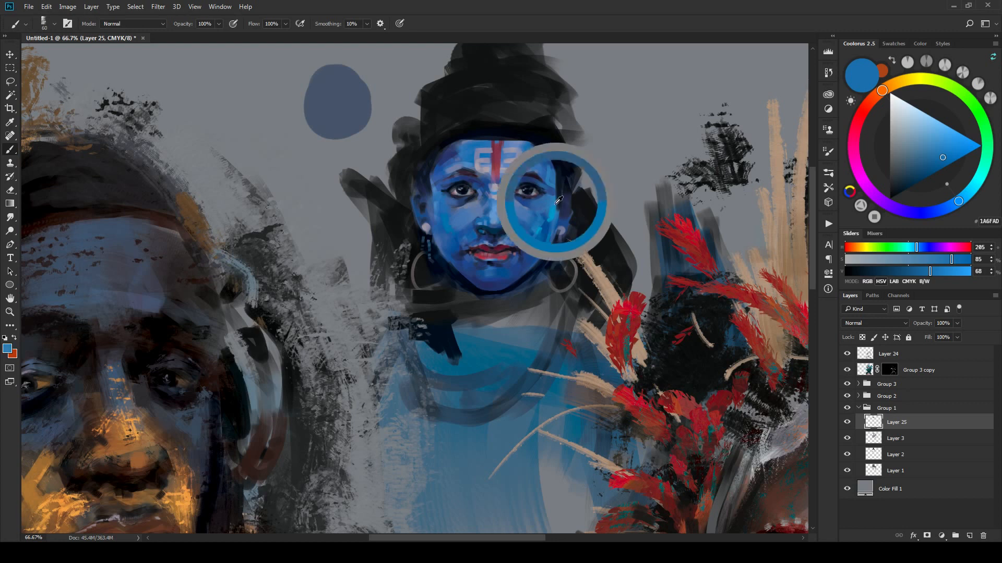
click(894, 160)
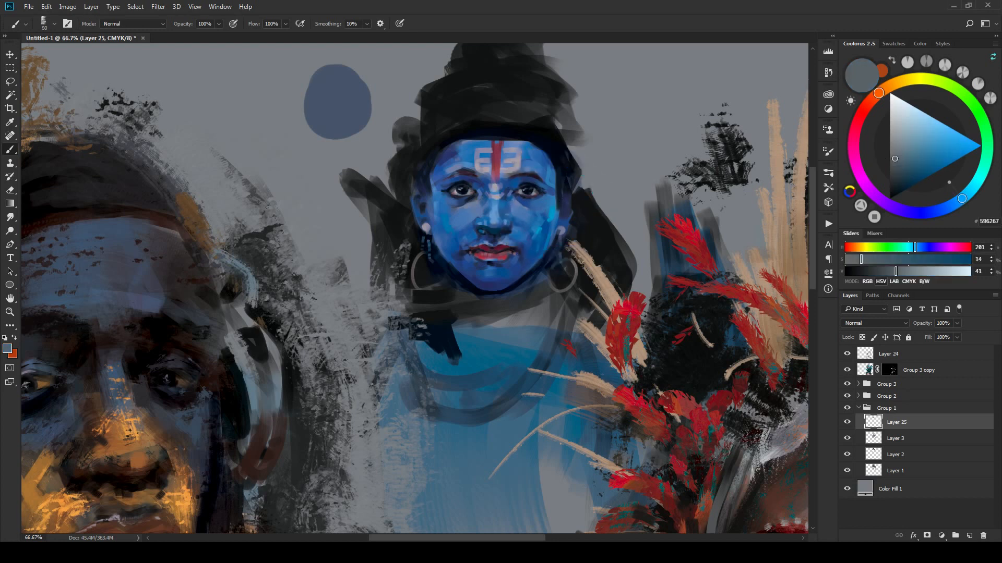
key(bracketleft)
key(bracketleft)
key(bracketleft)
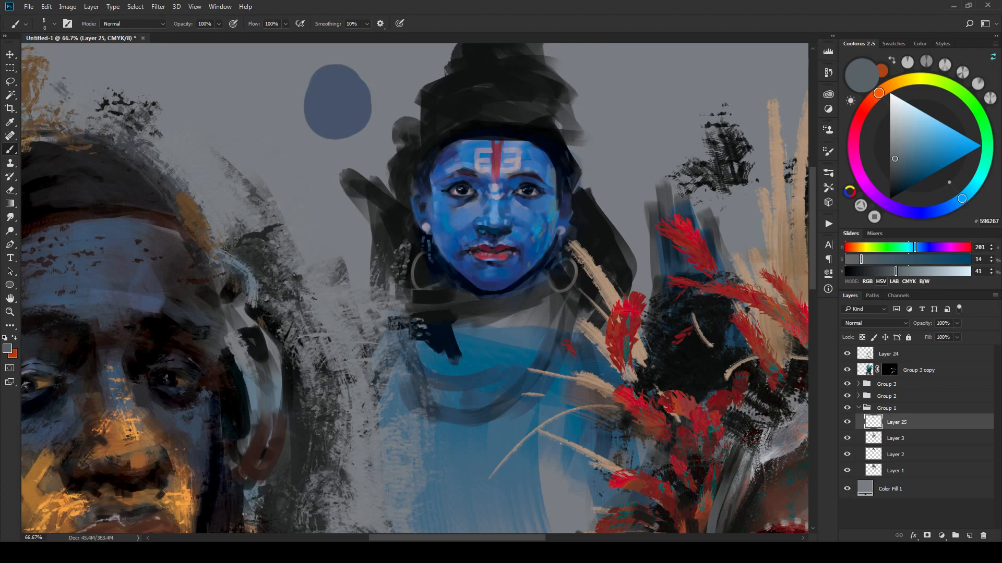
Step: Shade the right-hand side of the face and jawline with sampled dark blues 27294D, 2C4184 and 01061E
alt+click(557, 198)
alt+click(563, 208)
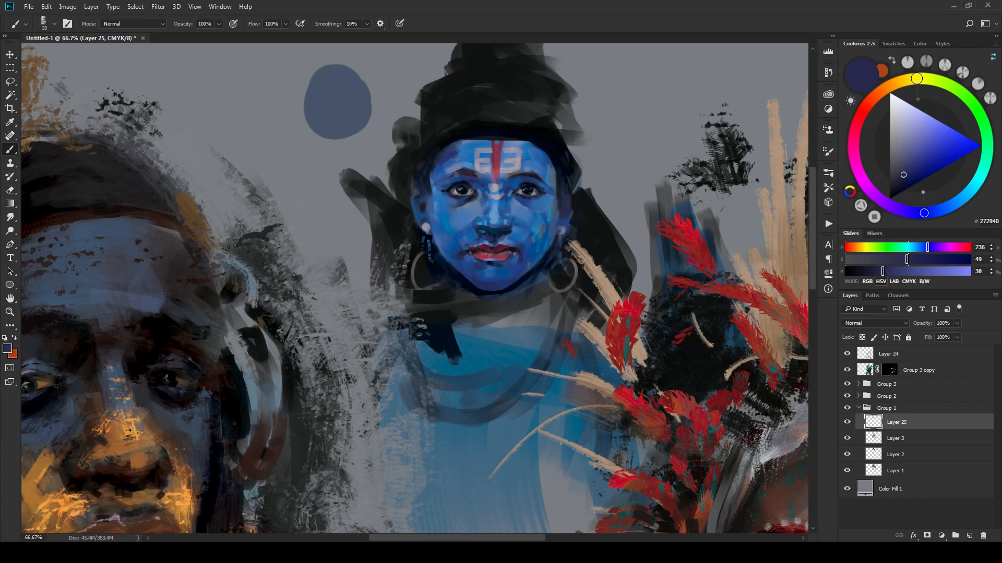
alt+click(567, 218)
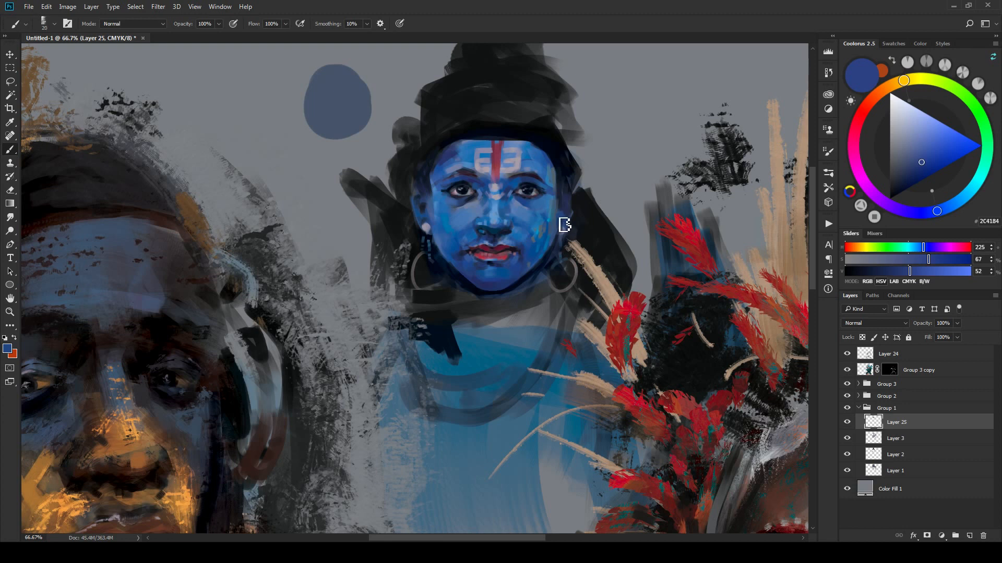
alt+click(557, 253)
drag(560, 241, 543, 282)
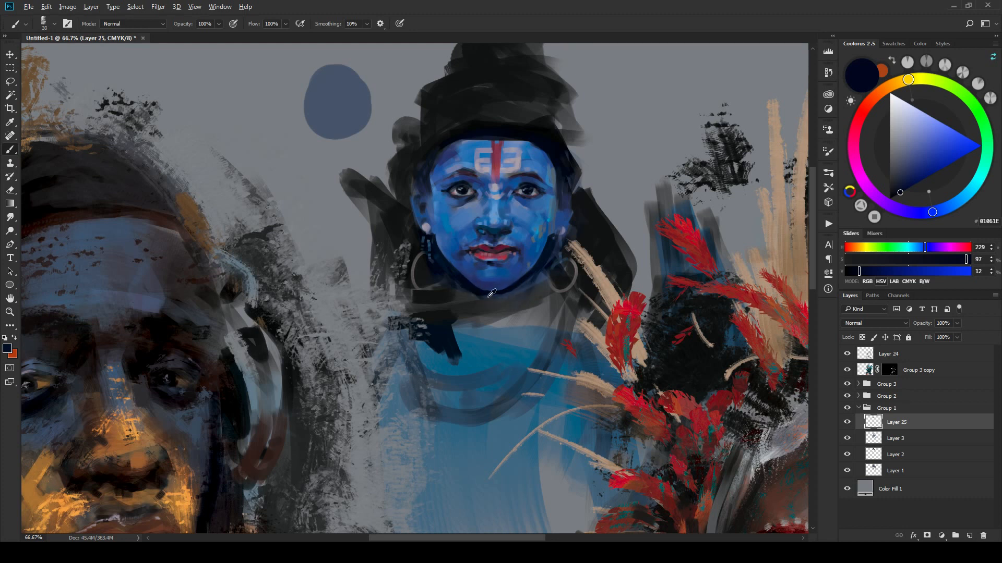
Step: Clean up the contour beneath the chin with sampled dark grey 2D2E2F
alt+click(472, 298)
key(bracketright)
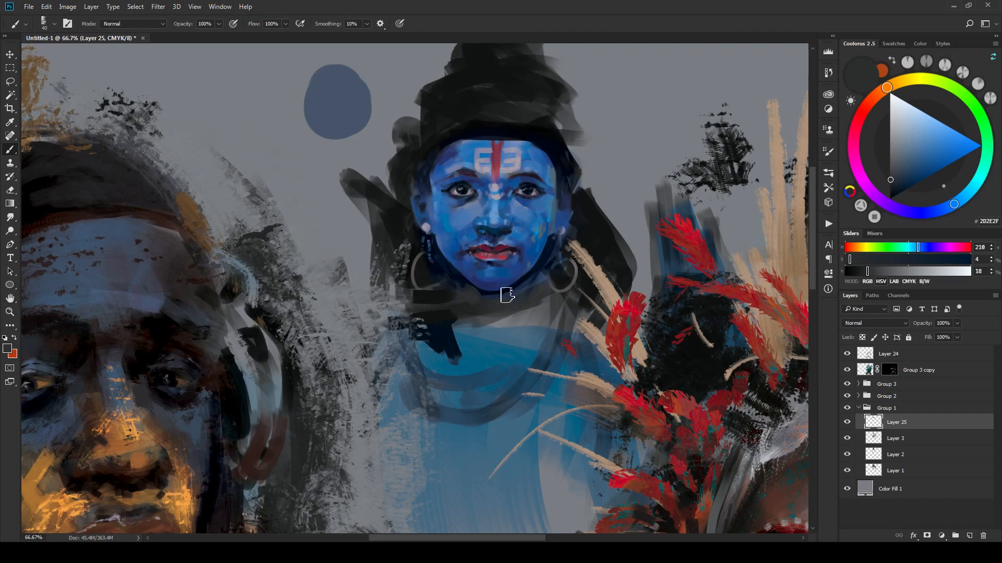
key(bracketleft)
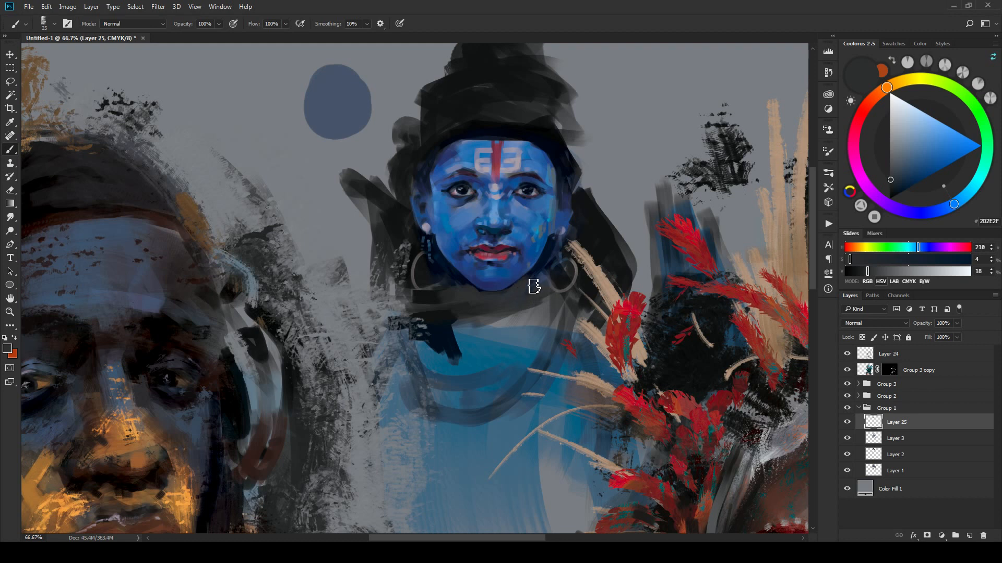
Step: Paint a dark shadow band across the base of the neck with sampled blue-black 000014 and a larger brush
alt+click(474, 292)
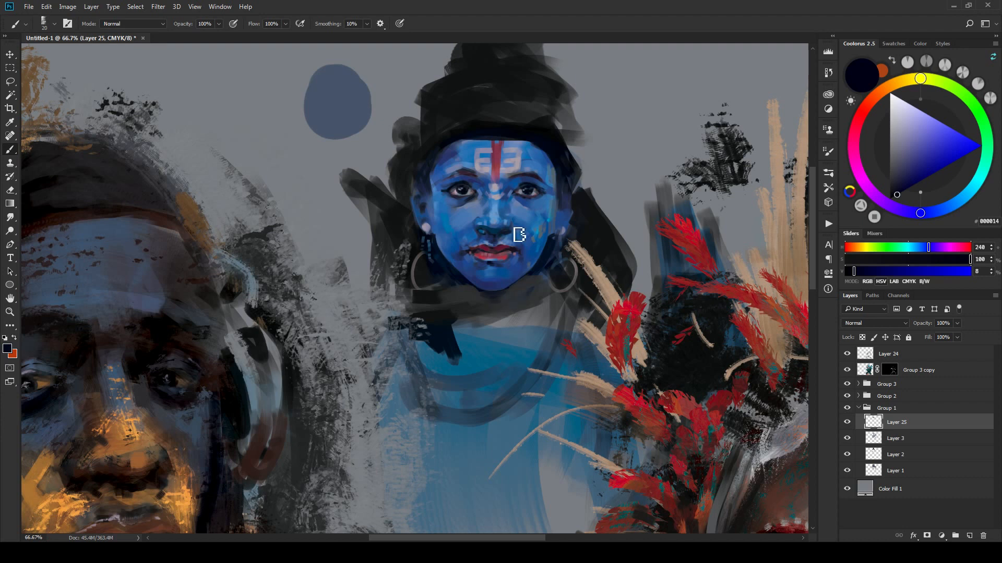
key(bracketleft)
key(bracketleft)
key(bracketright)
key(bracketright)
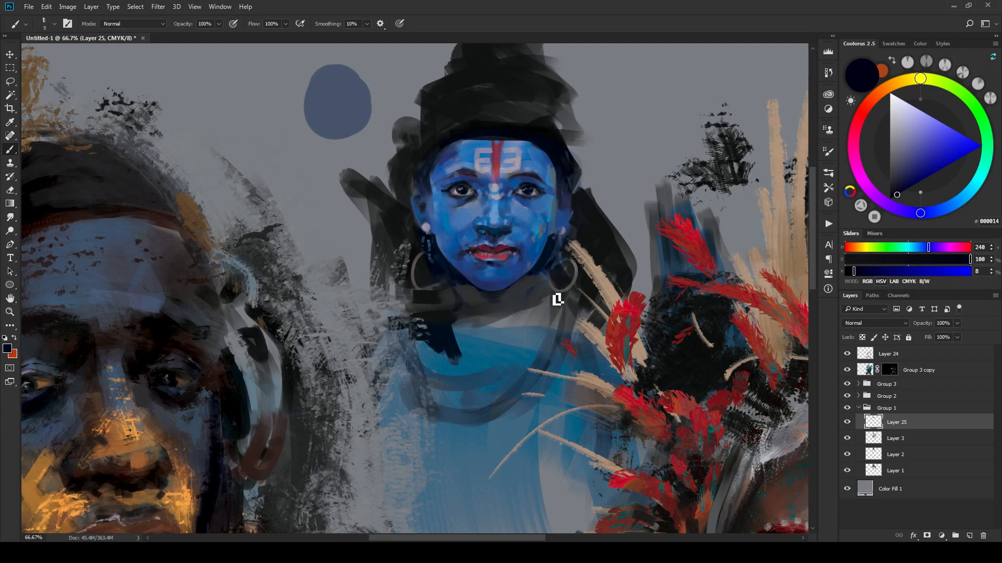
key(bracketright)
key(bracketright)
key(bracketright)
drag(473, 317, 550, 308)
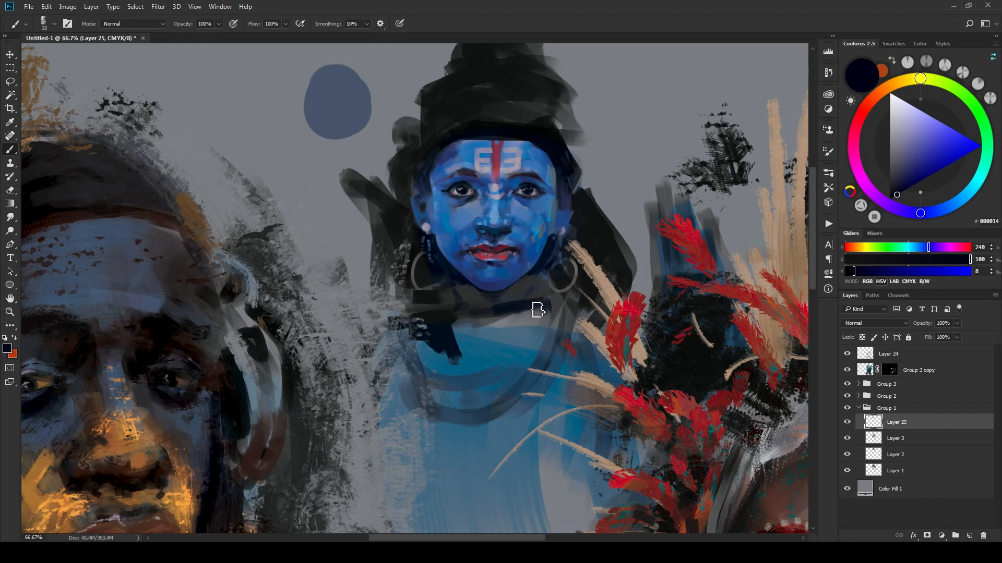
key(bracketright)
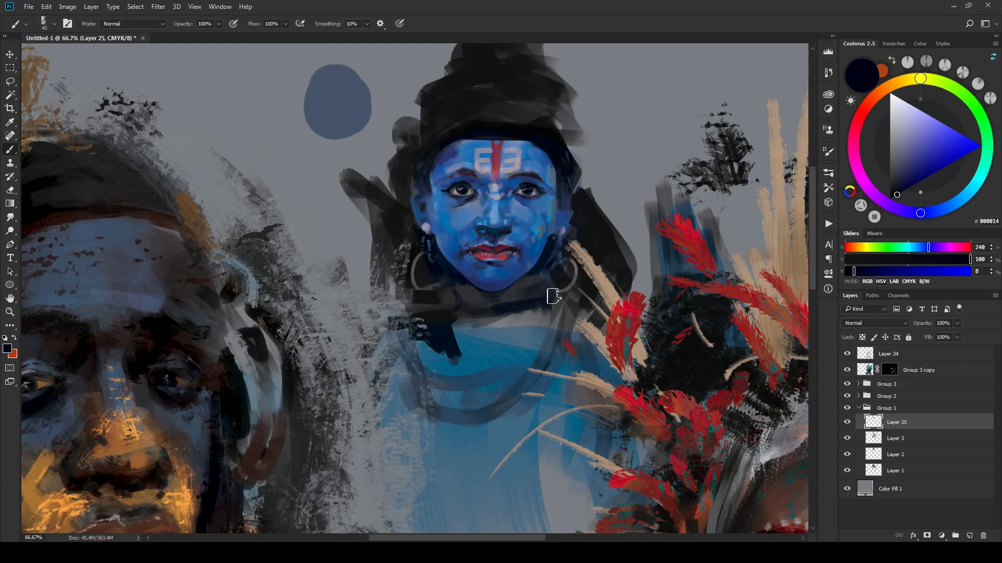
Step: Lighten the front of the neck below the chin with grey-blue 4D525B, derived from the sampled neck grey
alt+click(529, 280)
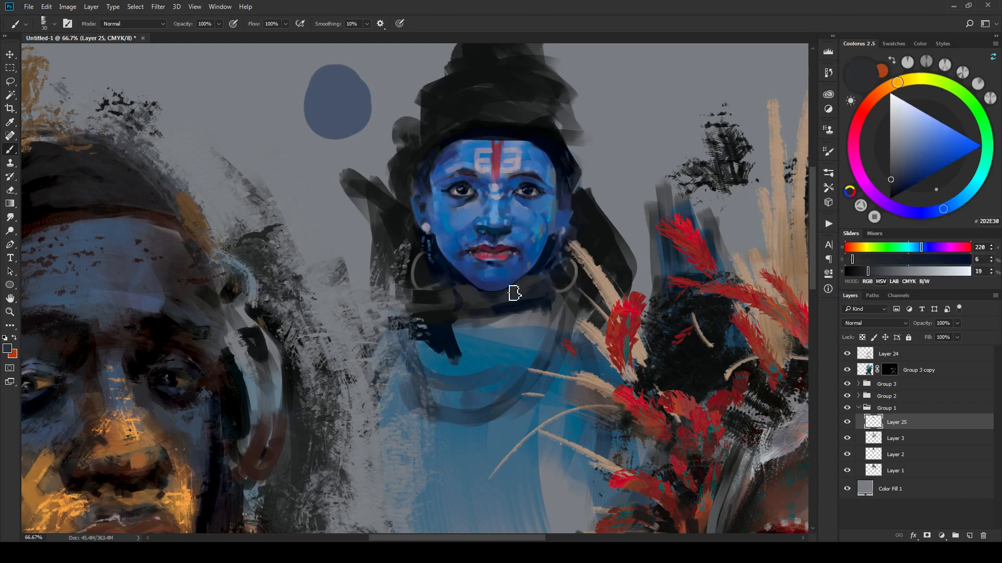
mouse_move(891, 180)
mouse_down()
mouse_move(891, 158)
mouse_move(869, 174)
mouse_up()
key(bracketright)
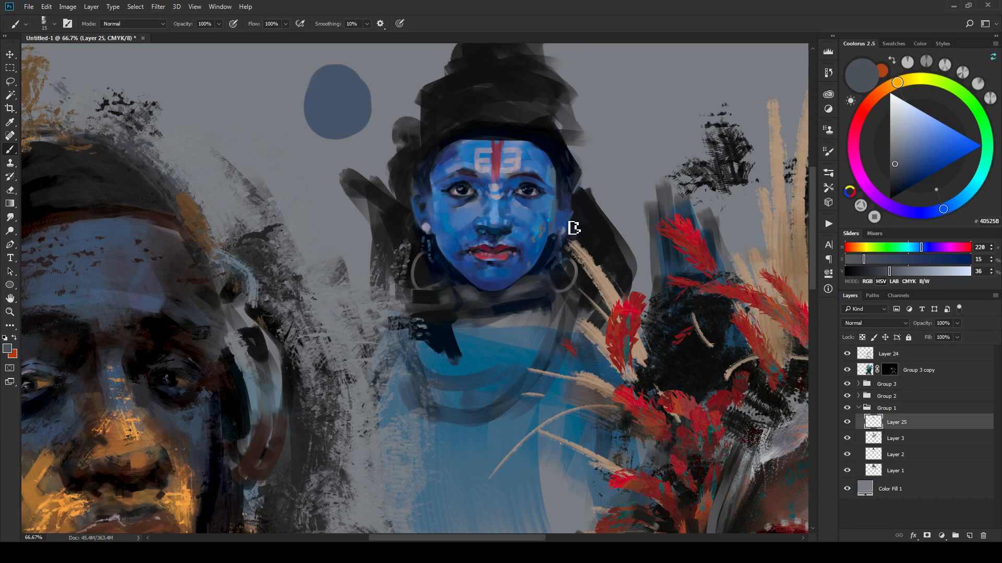
key(bracketright)
key(bracketright)
key(bracketleft)
Step: Define the dark folds across the neck with sampled blue-black 10131E and a smaller brush
alt+click(452, 299)
key(bracketleft)
key(bracketleft)
key(bracketleft)
key(bracketleft)
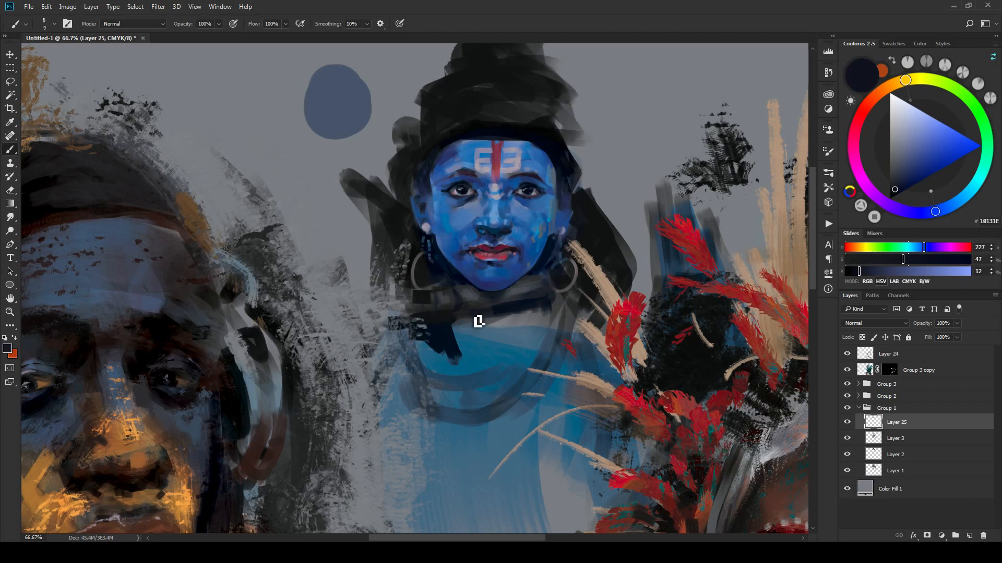
Step: Darken the area between the right-hand jaw and earring with sampled near-blacks 0A0B0B and 000015
alt+drag(509, 310, 601, 230)
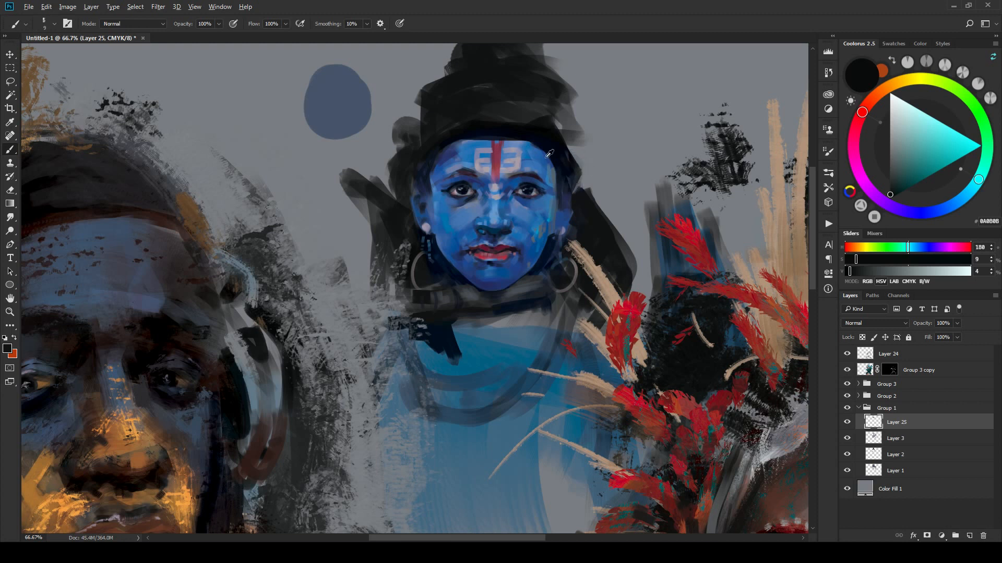
alt+click(535, 144)
key(bracketright)
key(bracketright)
key(bracketright)
key(bracketleft)
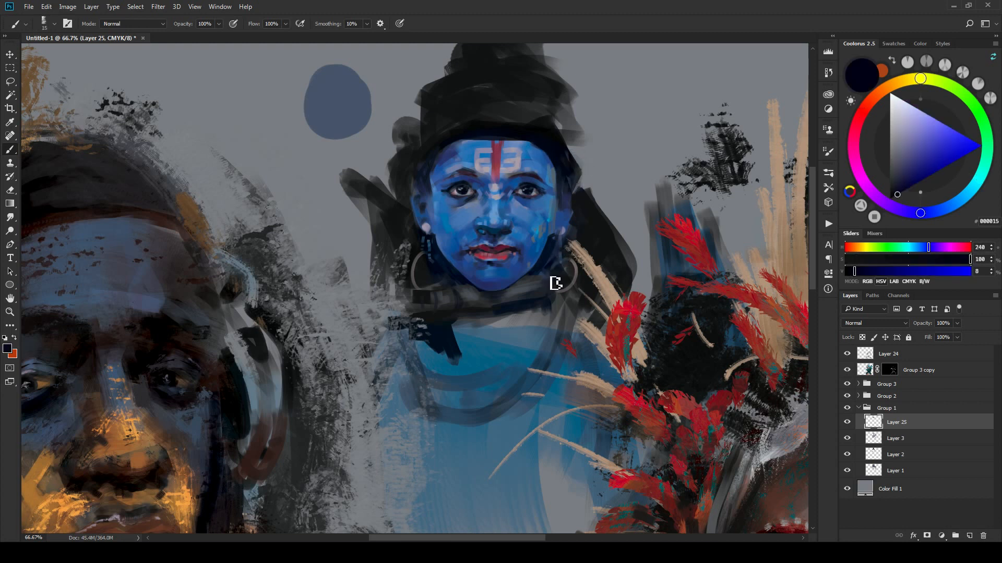
Step: Refine the shadow beside the right-hand jaw and earring with sampled dark blues 161B2A and 020820
alt+click(548, 275)
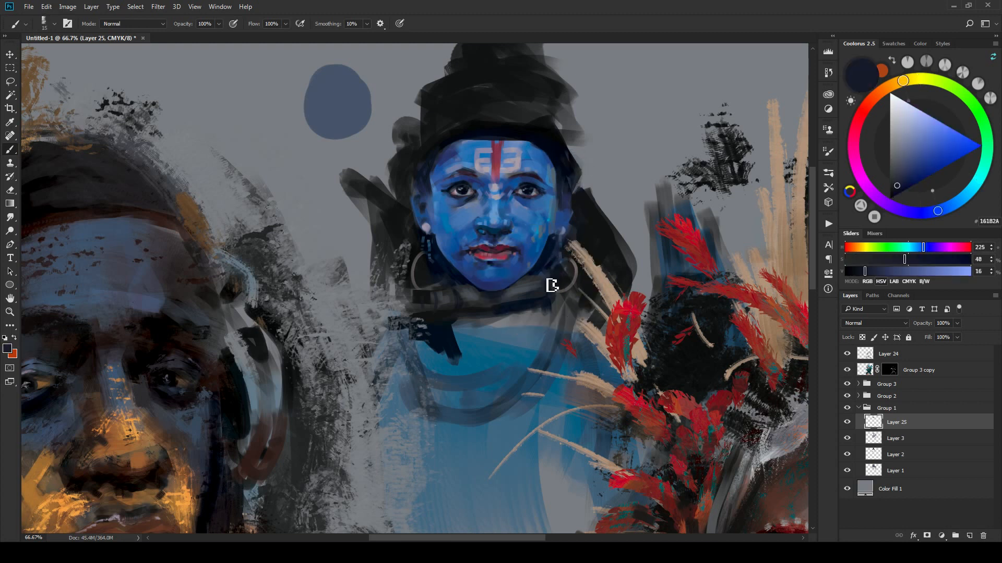
key(bracketright)
alt+click(552, 253)
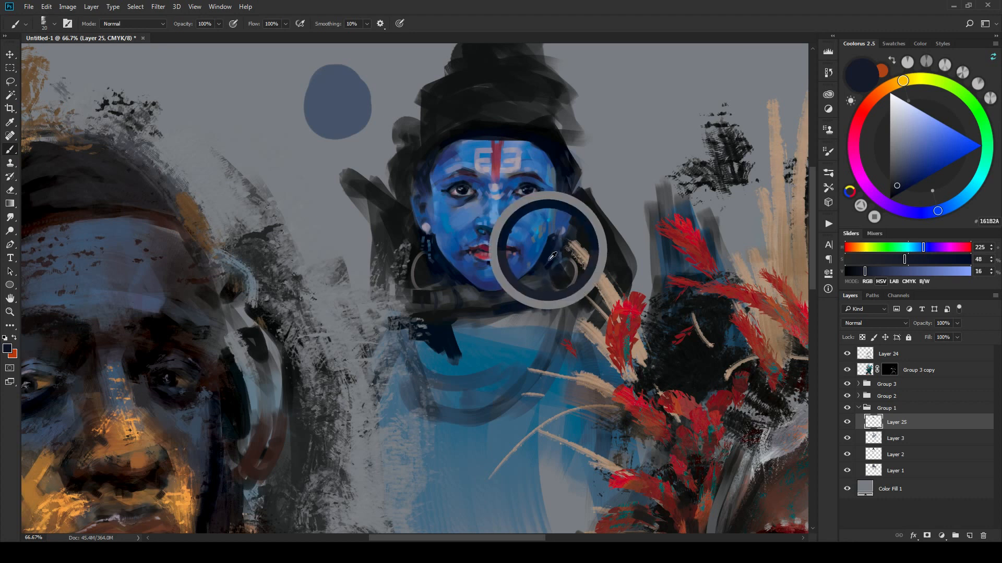
key(bracketleft)
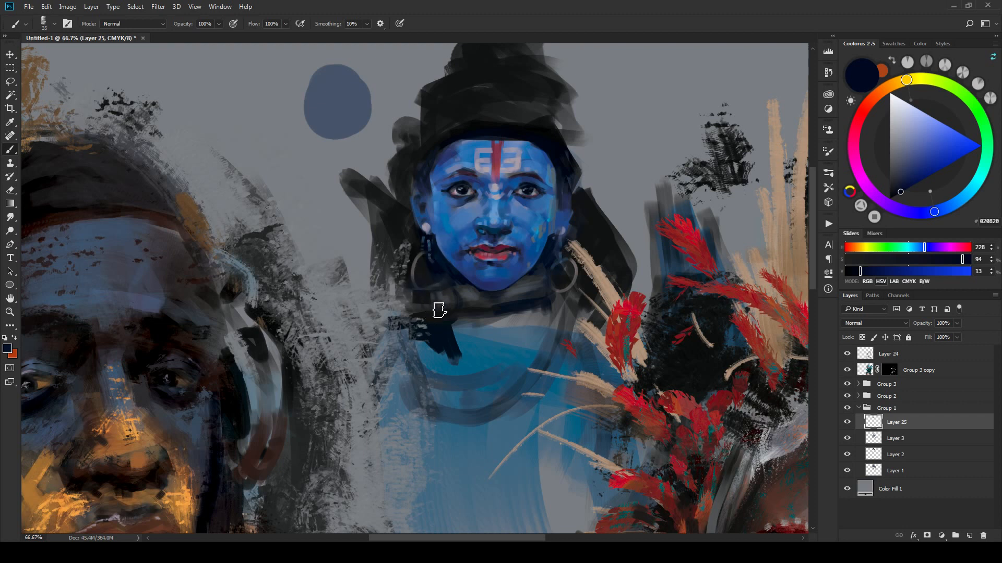
Step: Rework the neck shading below the chin with sampled dark grey 282A2A and a smaller brush
key(bracketleft)
key(bracketleft)
alt+click(475, 298)
key(bracketright)
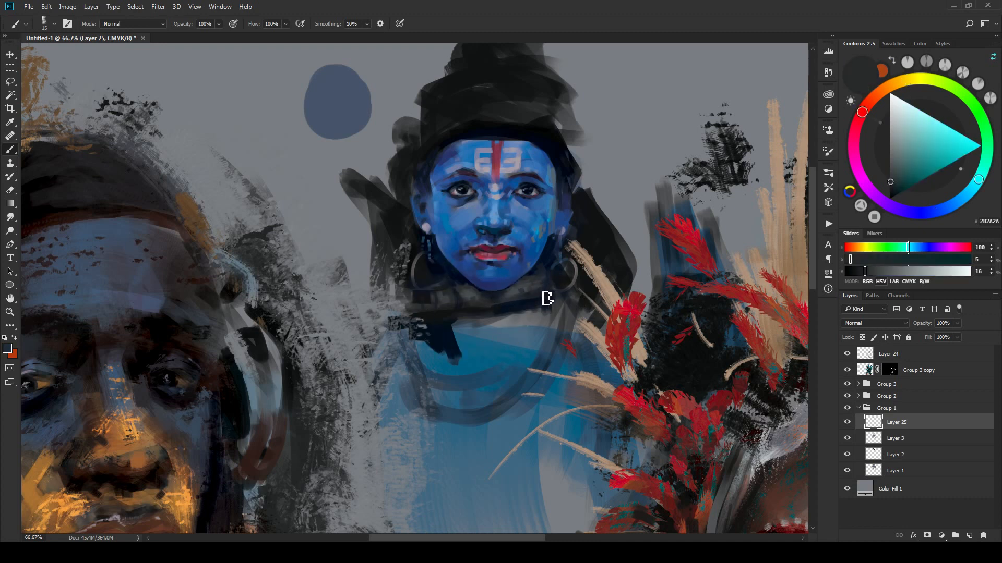
Step: Darken the hair and neck edge around the left-hand earring with sampled near-black 0A0B0B and a larger brush
alt+click(416, 290)
key(bracketright)
key(bracketright)
key(bracketright)
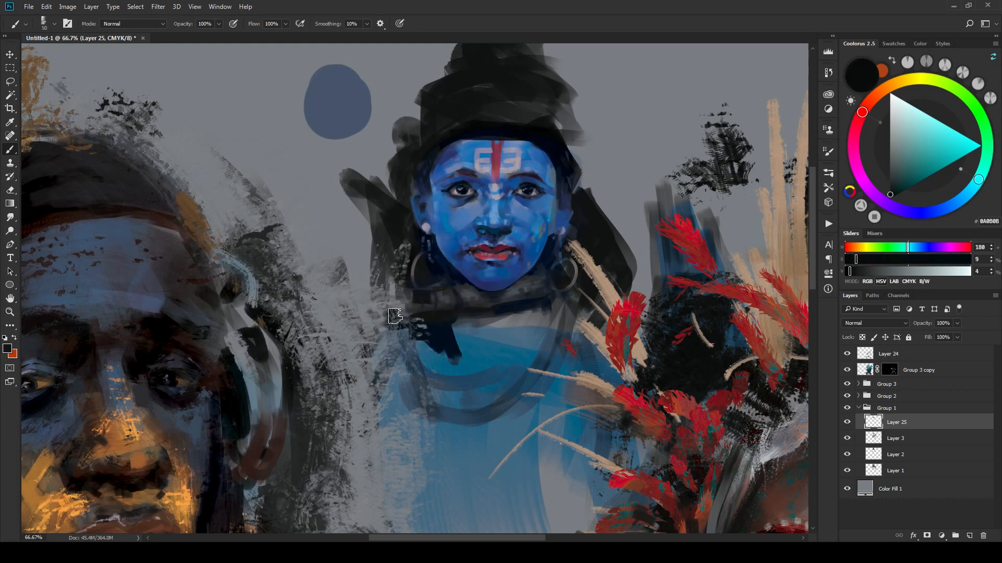
key(bracketright)
Step: Switch to the EE Texture Drag brush at 300 px
right_click(570, 294)
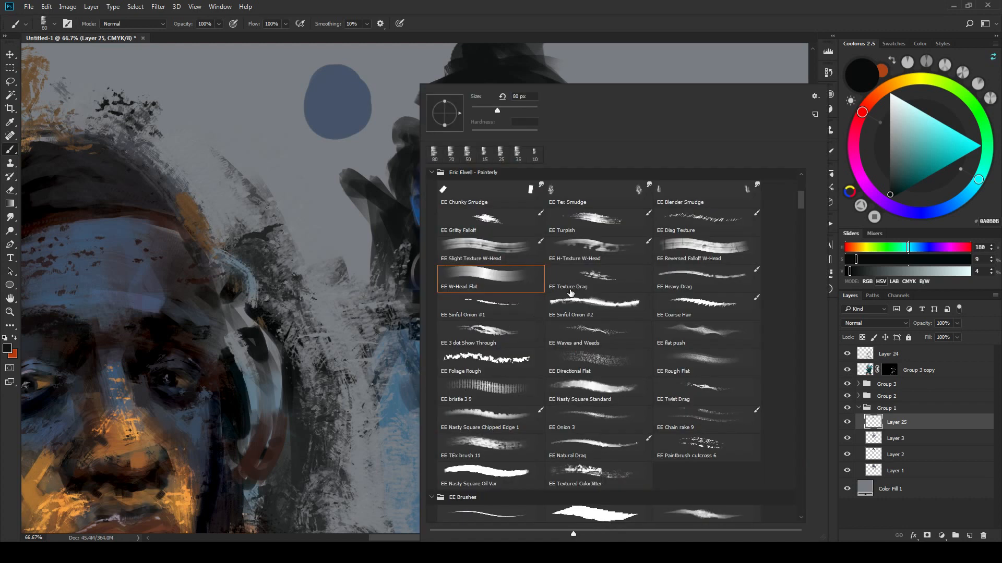
click(615, 301)
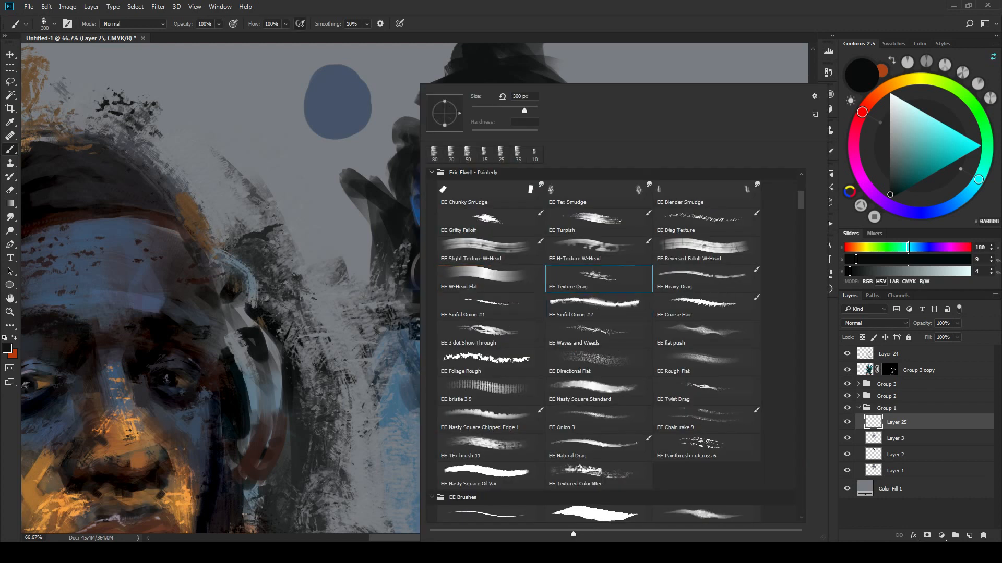
click(716, 79)
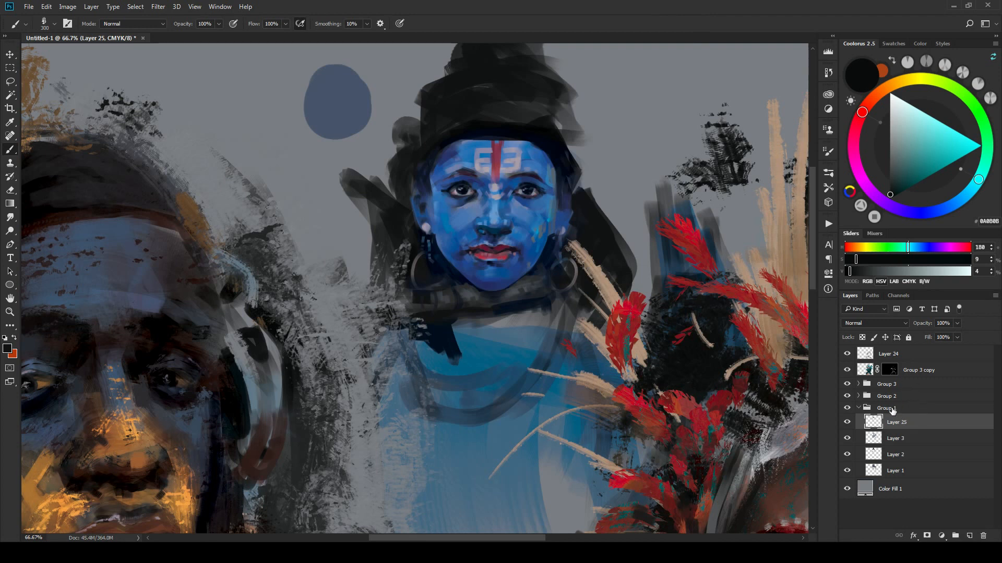
Step: Collapse Group 1 and add a new layer above Layer 24
click(858, 408)
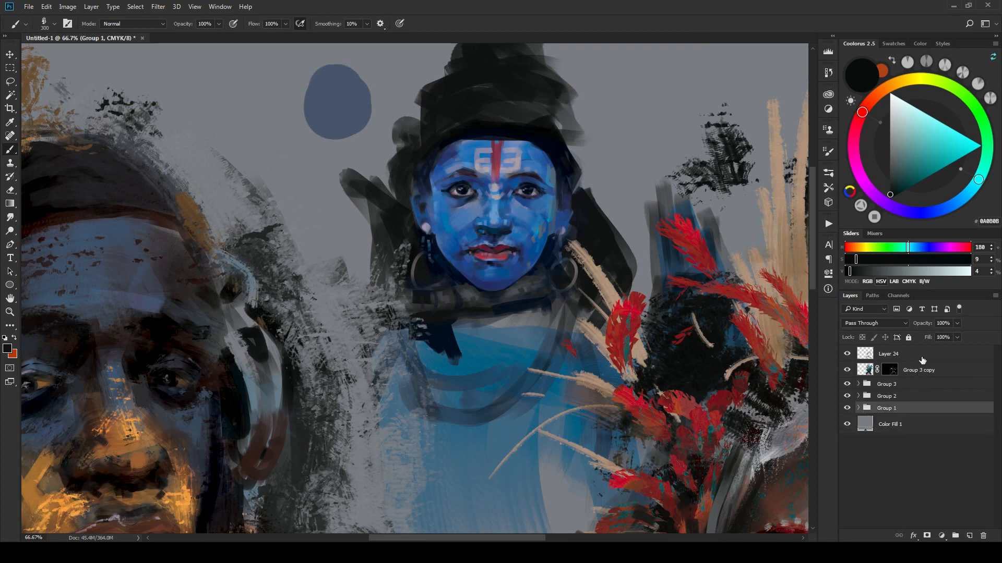
click(922, 355)
click(969, 536)
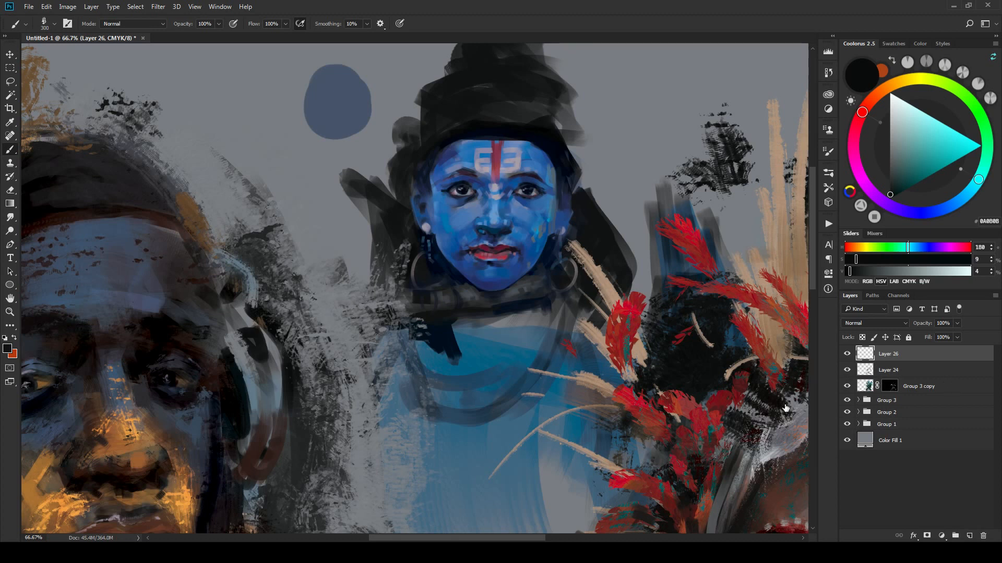
Step: Move Layer 24 and Group 3 copy into Group 3, and collapse the group
click(956, 370)
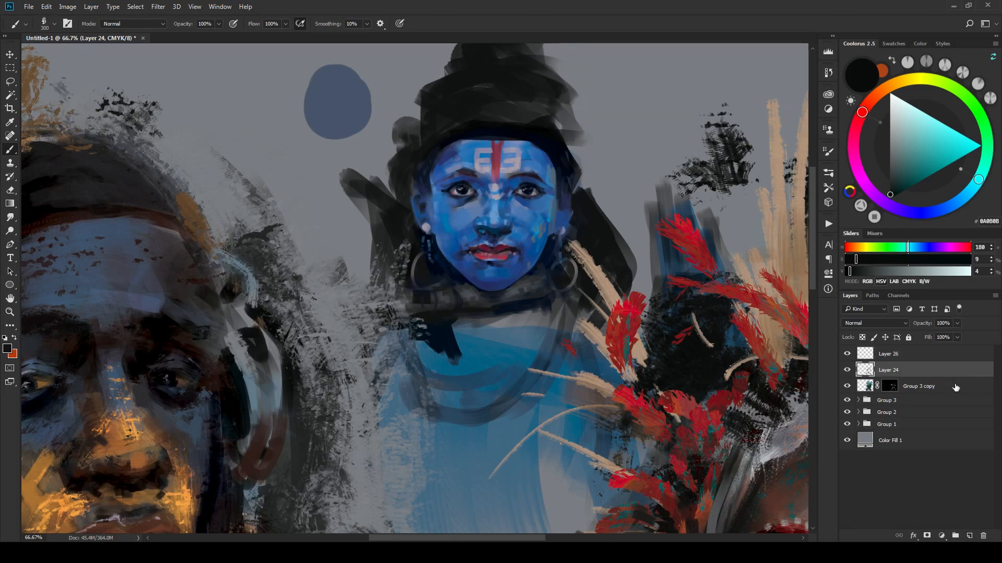
click(858, 400)
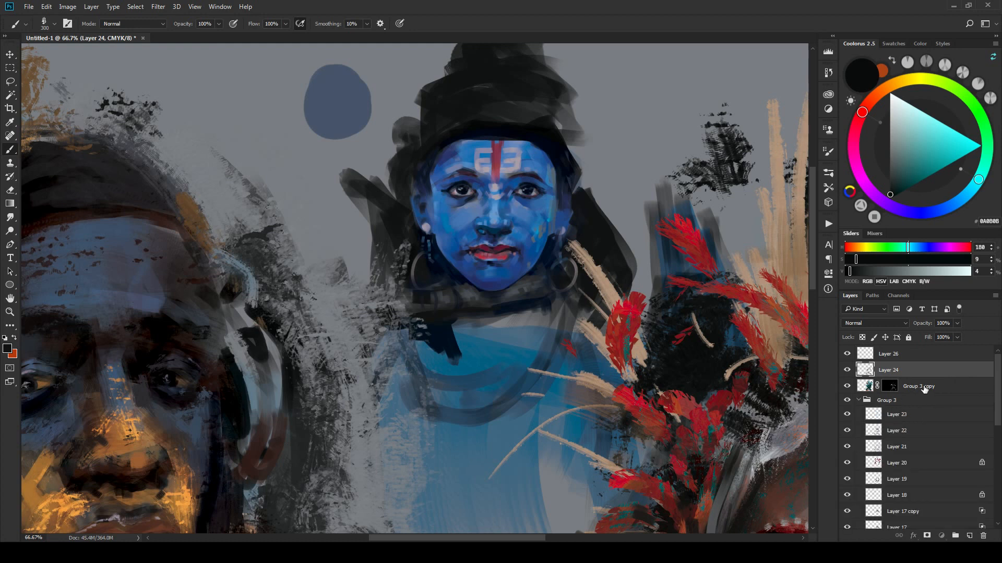
shift+click(924, 389)
drag(924, 389, 898, 400)
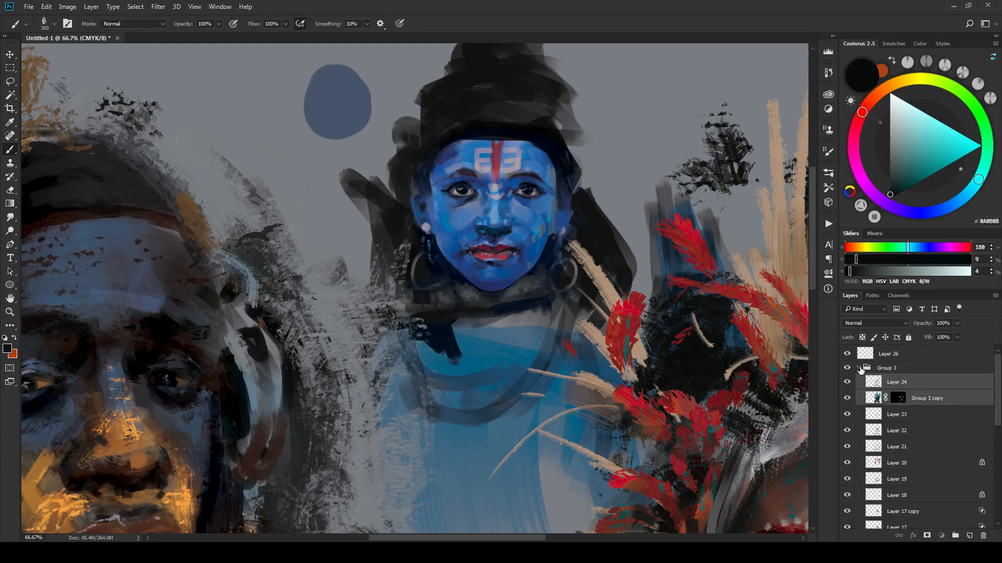
click(858, 368)
Step: Add textured dabs to the blue face's cheeks with sampled blues 5B7BB3 and 5171AD, using a 50 to 70 px brush
drag(510, 310, 441, 185)
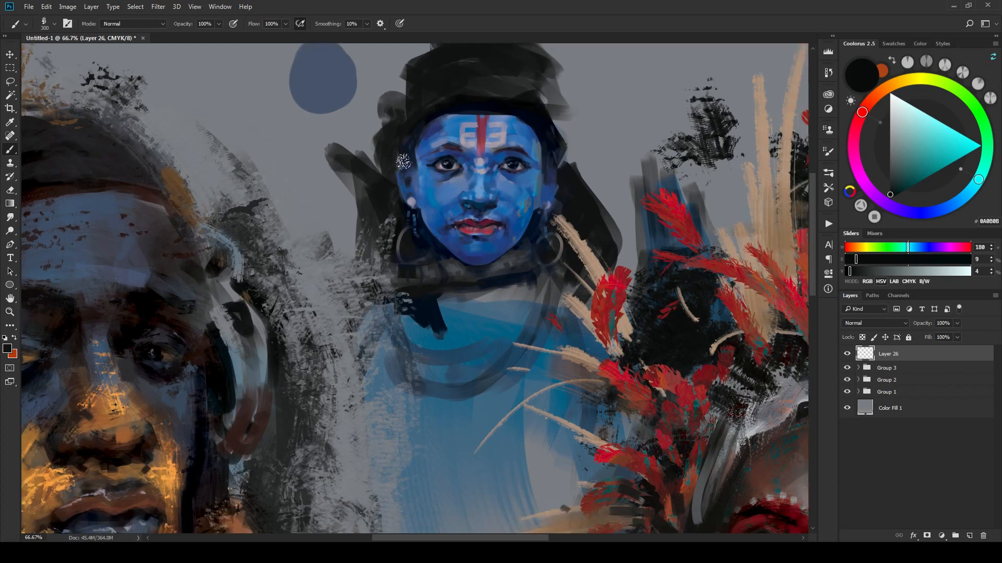
key(bracketleft)
key(bracketleft)
key(bracketleft)
key(bracketleft)
key(bracketleft)
alt+click(459, 190)
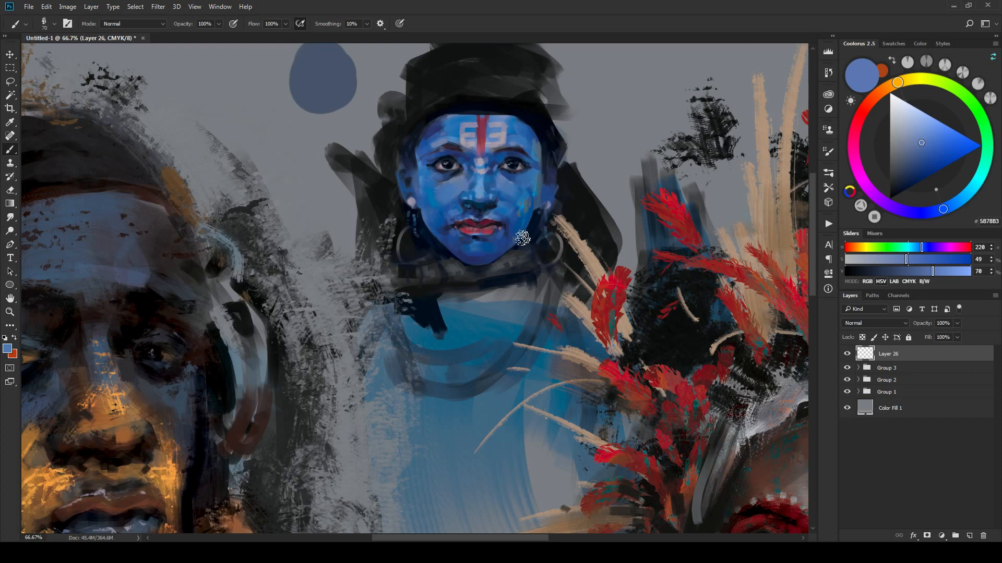
alt+click(515, 192)
key([)
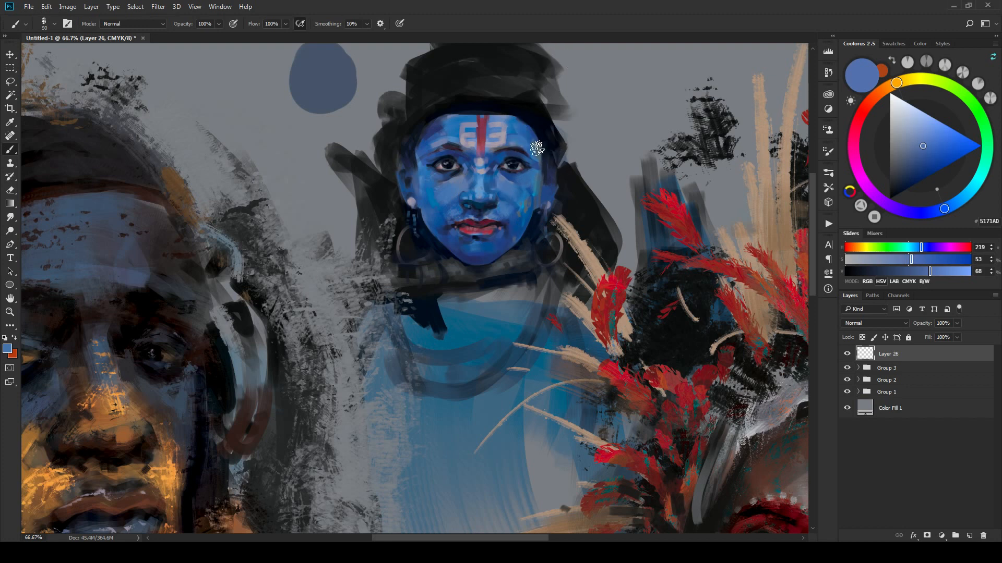
Step: Texture the blue figure's forehead and temple with sampled muted blues 737EAB and 6B76A6, using a 60 px brush
key([)
alt+click(518, 138)
mouse_move(462, 129)
mouse_down()
mouse_move(459, 139)
mouse_move(455, 130)
mouse_move(470, 137)
mouse_up()
alt+click(446, 131)
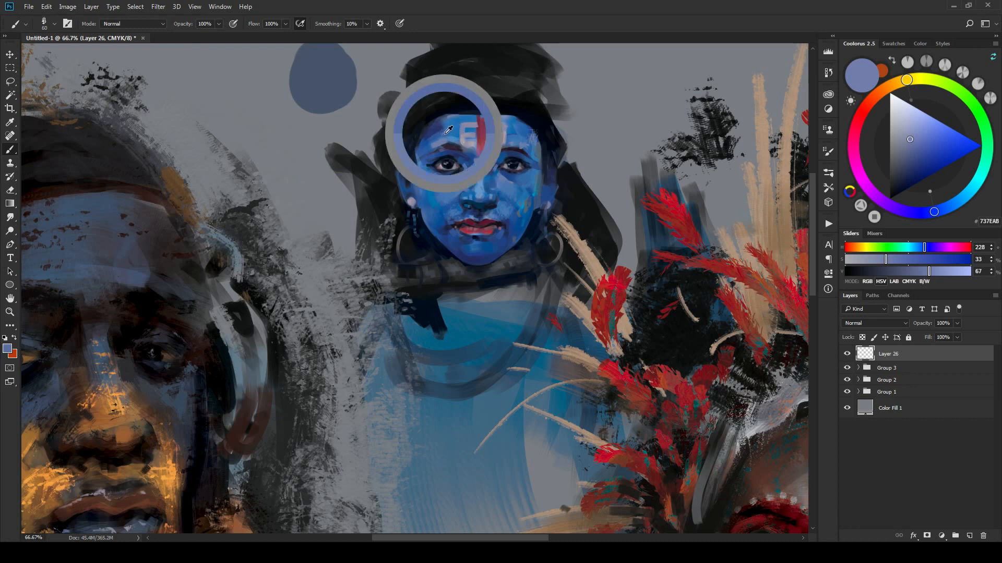
alt+click(449, 139)
alt+click(431, 144)
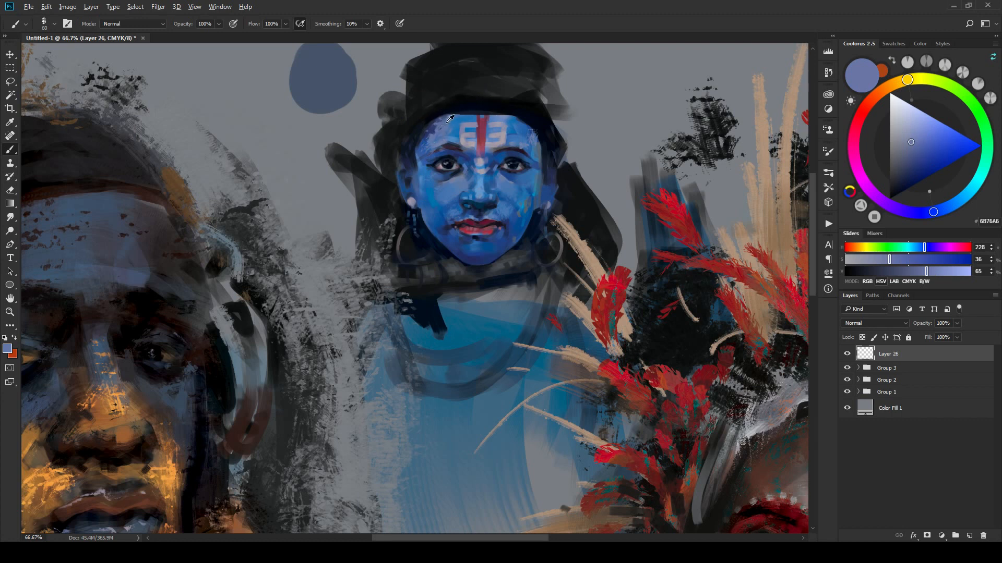
Step: Add textured shadow strokes along the right-hand cheek of the blue face with sampled deep blue 234498 and a smaller brush
alt+click(440, 207)
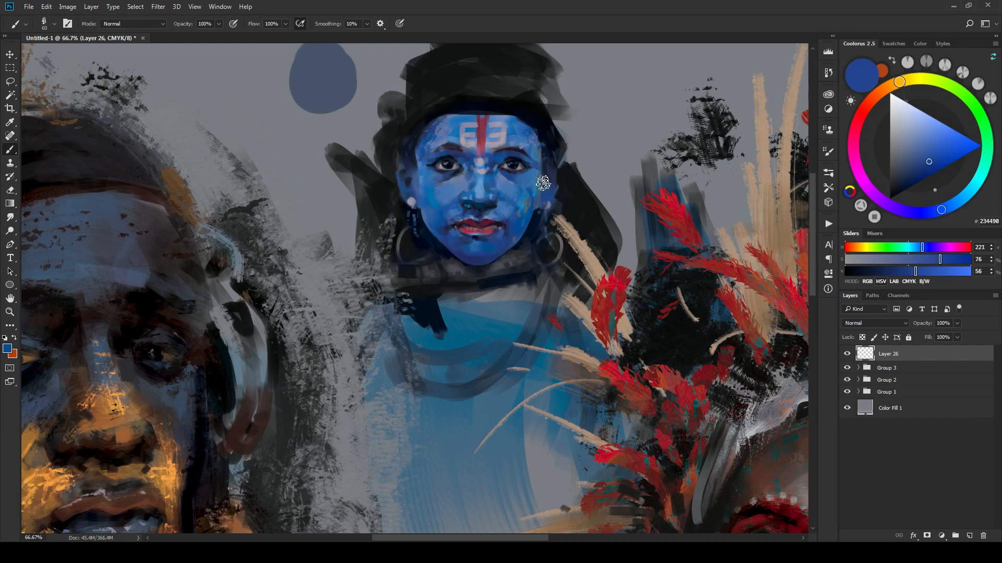
key(bracketleft)
key(bracketleft)
drag(543, 183, 539, 197)
Step: Outline the red forehead stripe and darken the eyebrows with sampled navy 081022, using a 20 px brush
alt+click(420, 128)
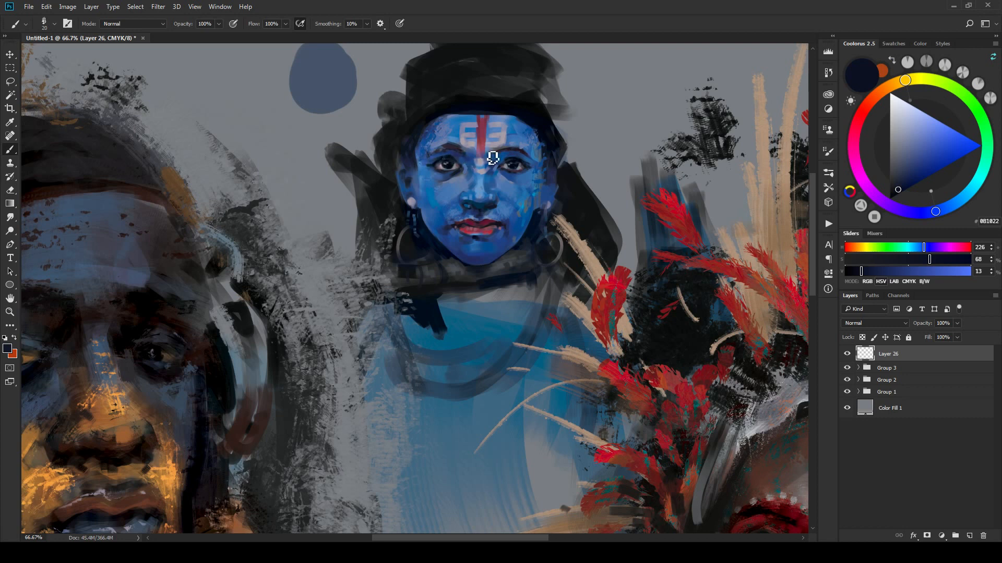
key(bracketright)
key(bracketleft)
mouse_move(484, 130)
mouse_down()
mouse_move(489, 153)
mouse_move(493, 125)
mouse_move(492, 163)
mouse_up()
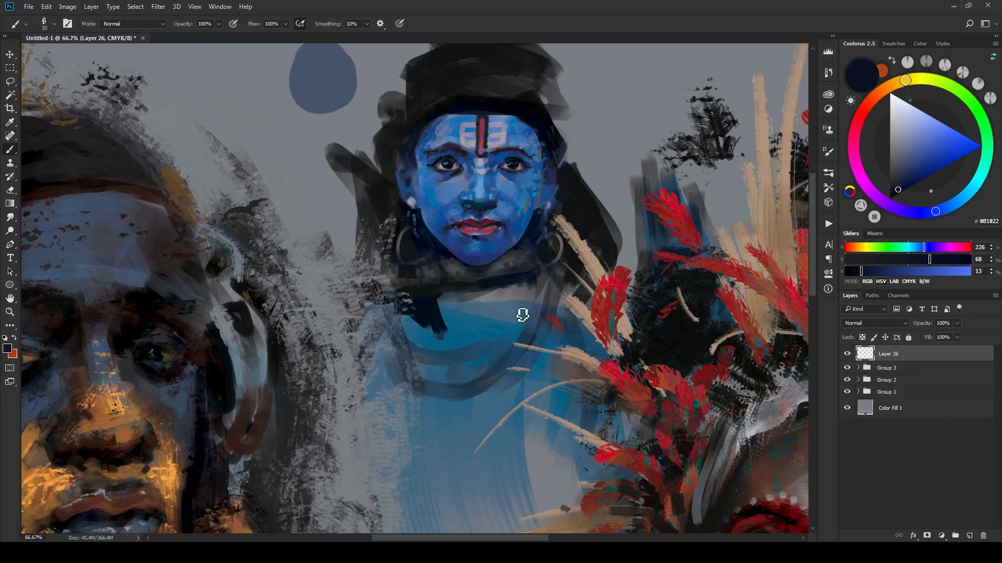
Step: Brighten the white forehead markings and add highlights to the earrings with sampled off-white D4CDD5
alt+click(506, 140)
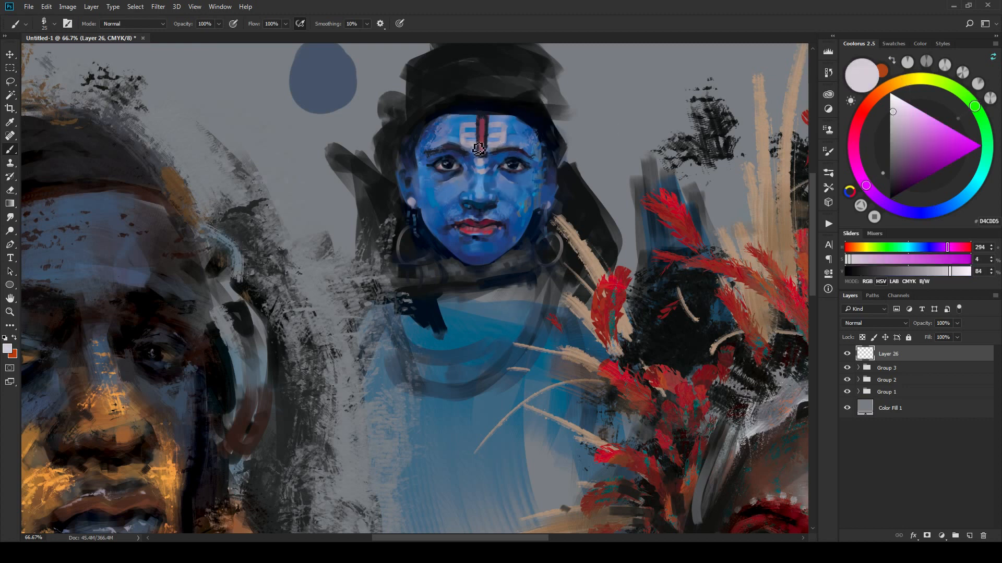
drag(469, 141, 508, 140)
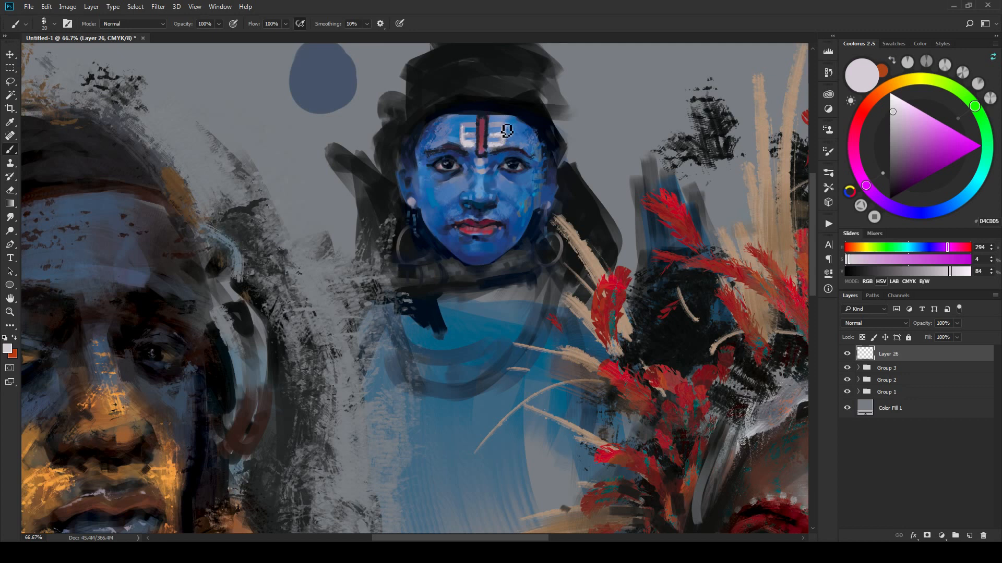
click(411, 202)
click(560, 238)
Step: Repaint the red forehead stripe with crimson 952A34, using a 20 px brush
key(bracketright)
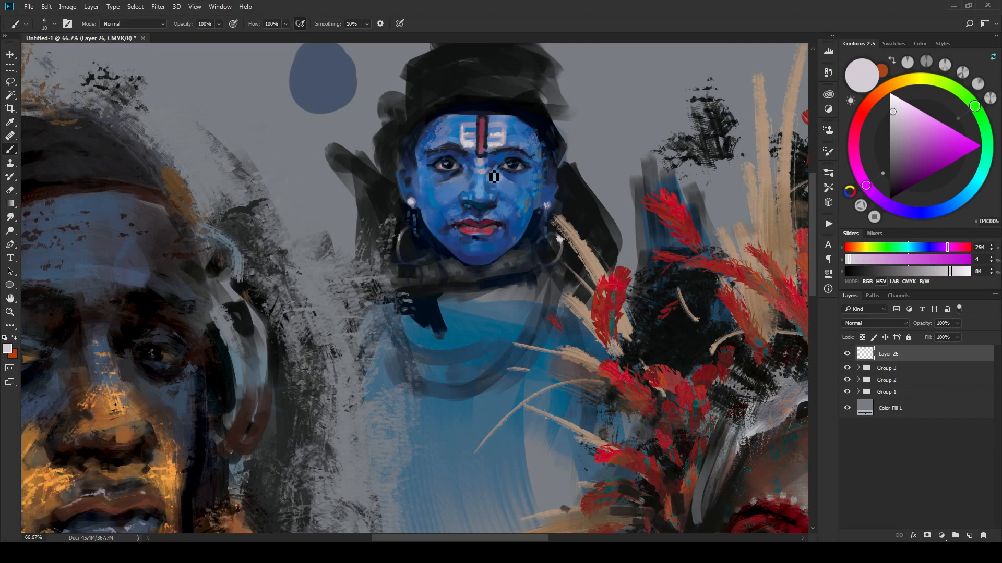
key(bracketright)
key(bracketright)
alt+click(484, 138)
click(928, 160)
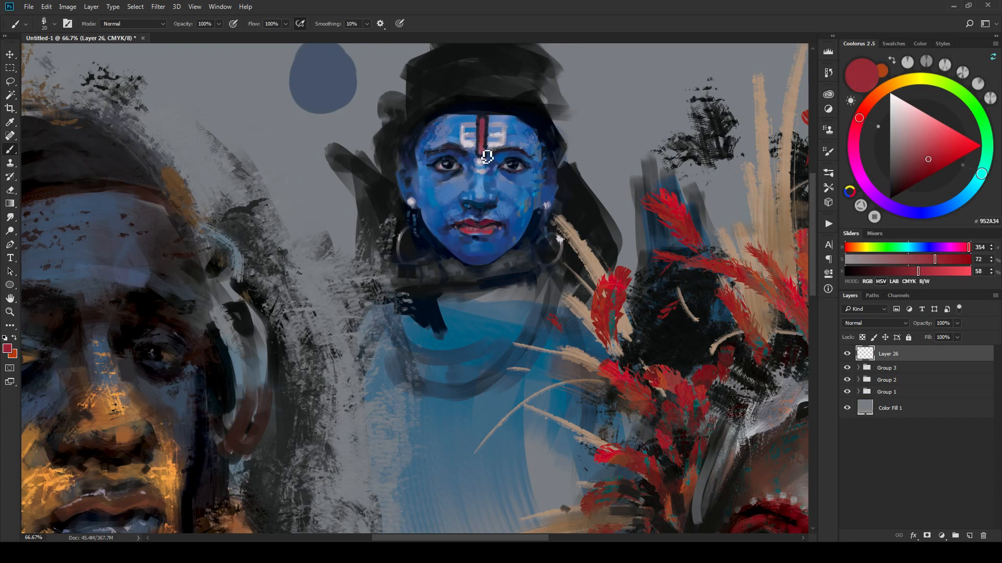
drag(485, 150, 487, 126)
Step: Deepen the lips of the blue face with dark reds 4F040B, 6F0912 and 490007
click(917, 182)
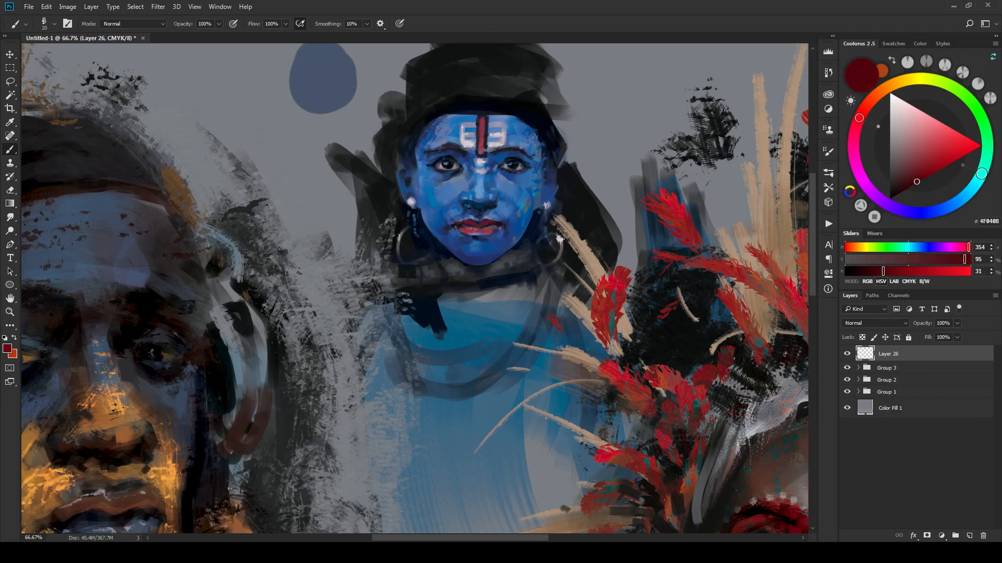
drag(496, 228, 477, 228)
click(927, 174)
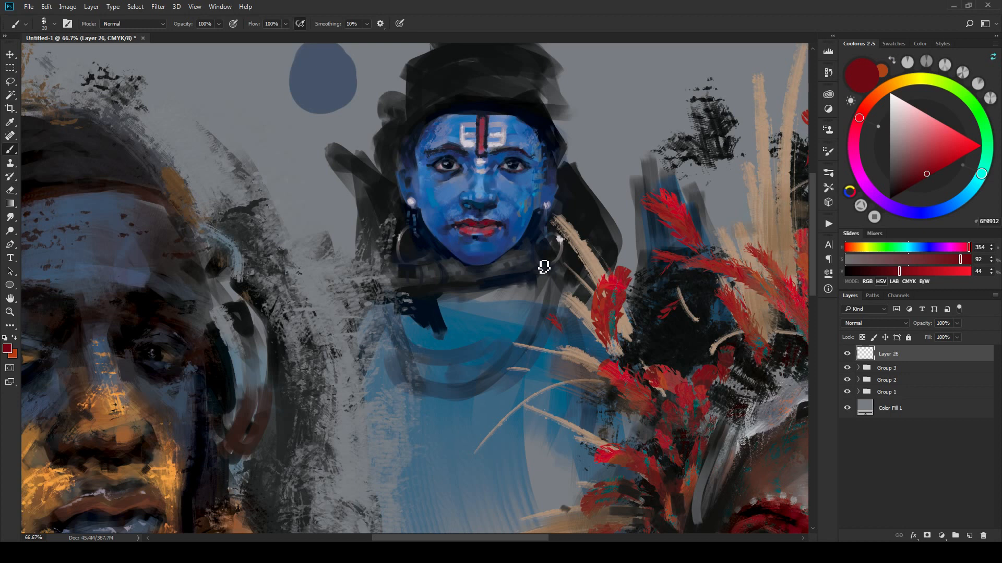
click(917, 183)
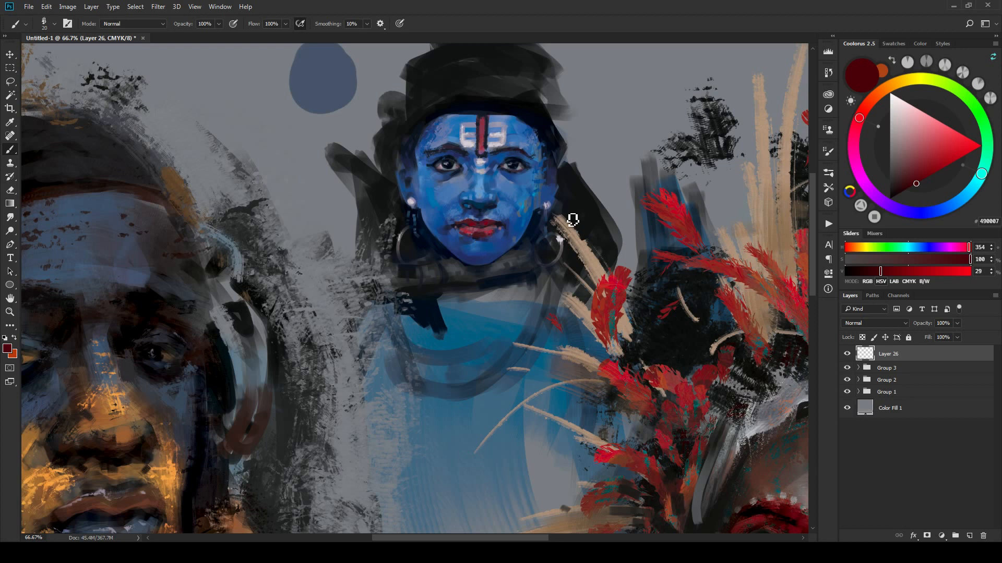
Step: Fill in the red forehead stripe up close with red 913039, using a 25 px brush
key(ctrl+minus)
key(ctrl+minus)
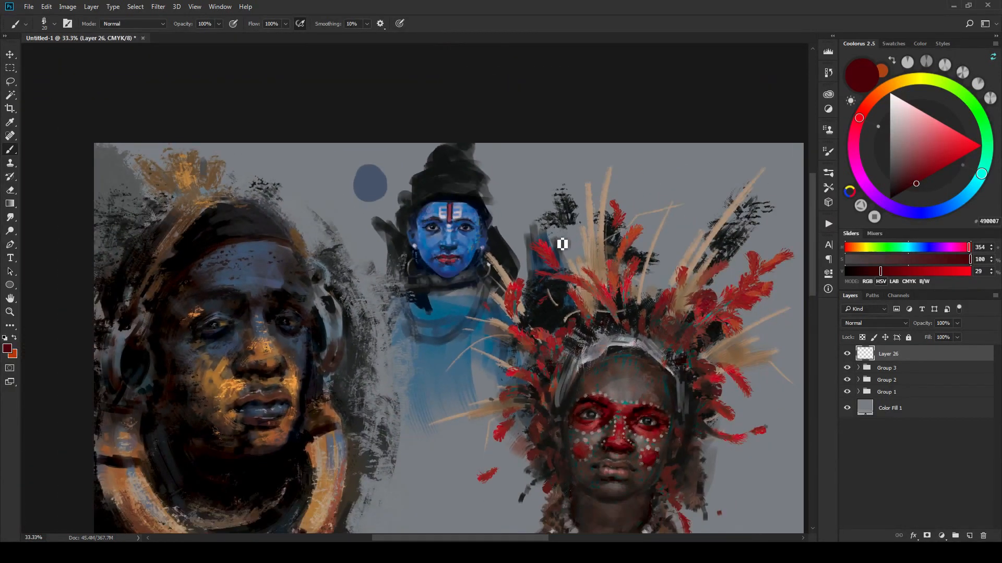
key(ctrl+plus)
key(ctrl+plus)
key(ctrl+plus)
key(ctrl+plus)
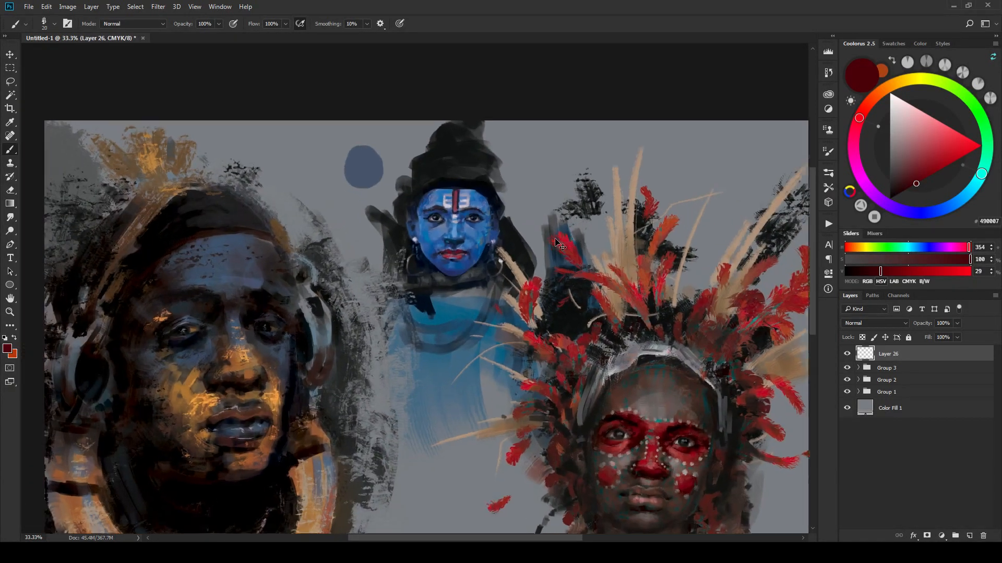
key(bracketleft)
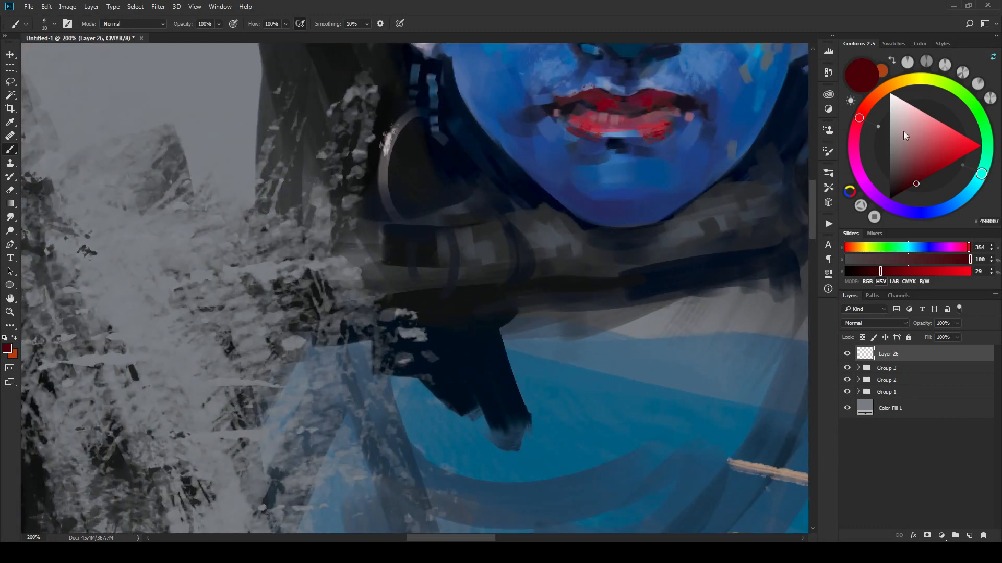
click(924, 159)
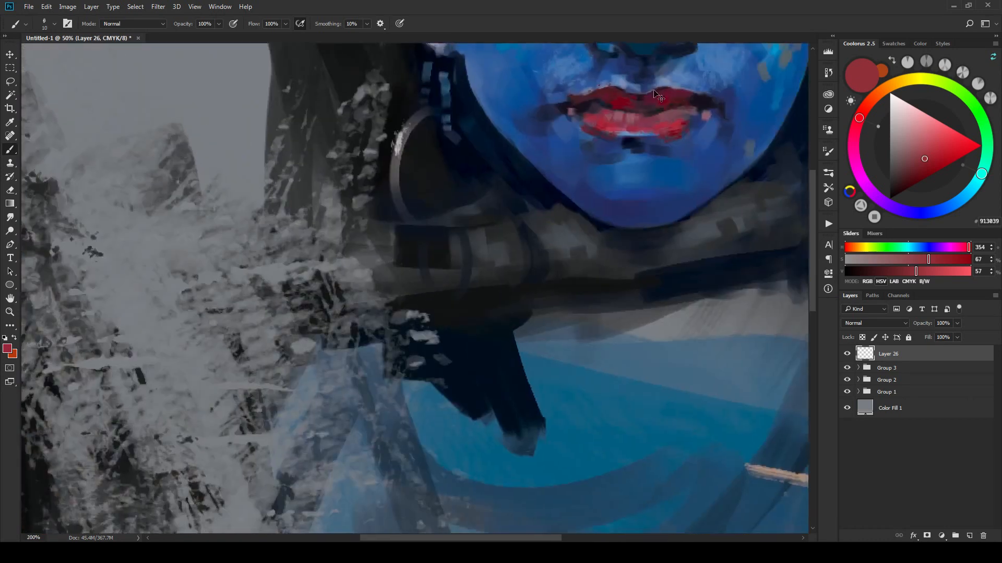
key(ctrl+plus)
drag(616, 230, 572, 365)
drag(650, 141, 498, 475)
drag(579, 219, 528, 298)
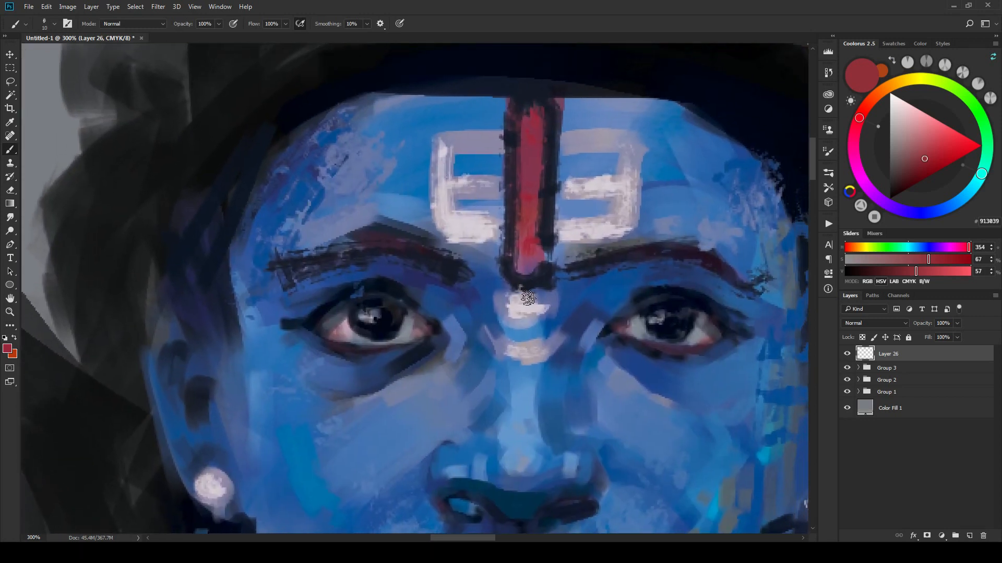
key(bracketright)
key(bracketright)
key(bracketright)
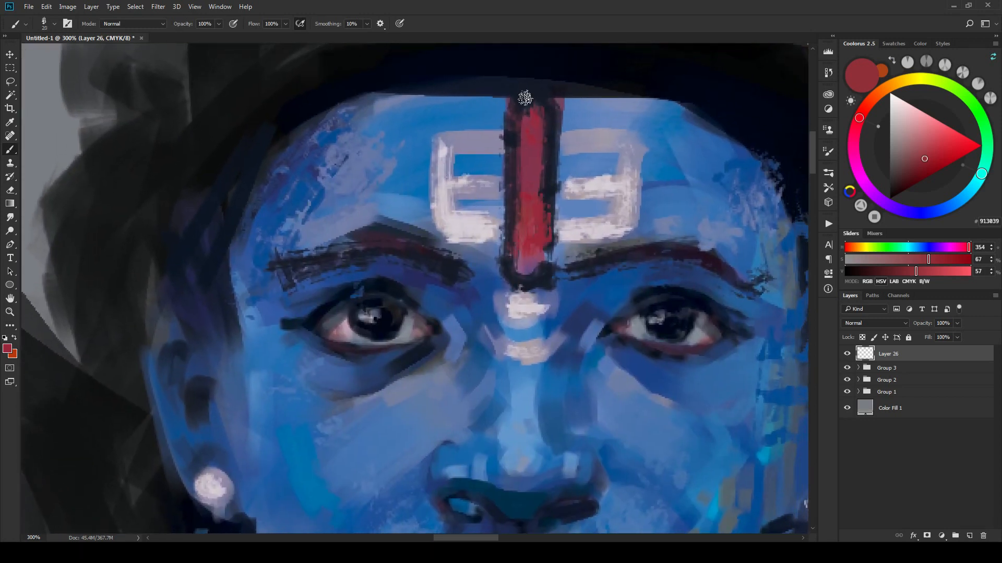
key(bracketright)
drag(515, 123, 511, 201)
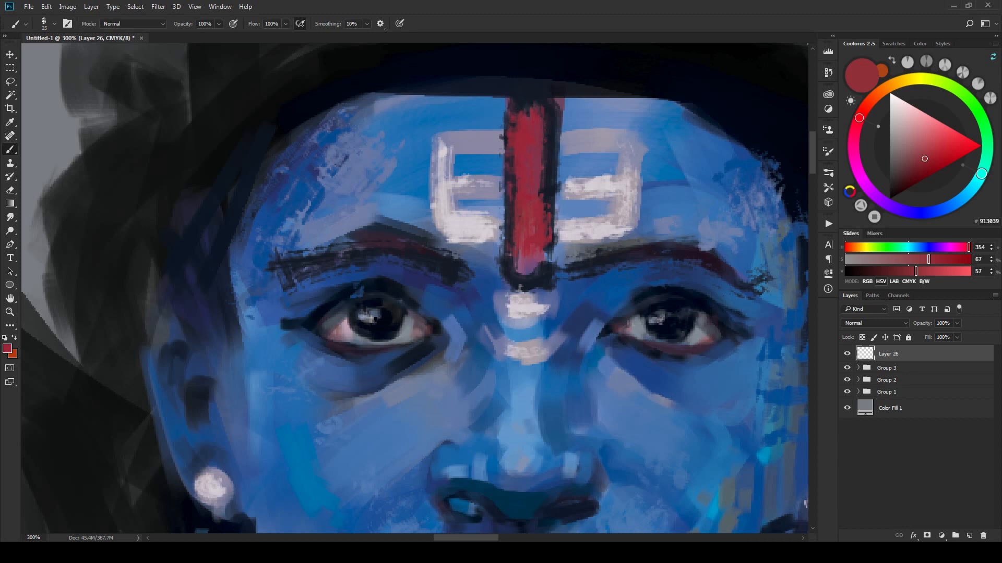
drag(543, 104, 548, 157)
Step: Review the blue-faced figure against the whole group portrait at several zoom levels
scroll(453, 287, down, 5)
key(bracketright)
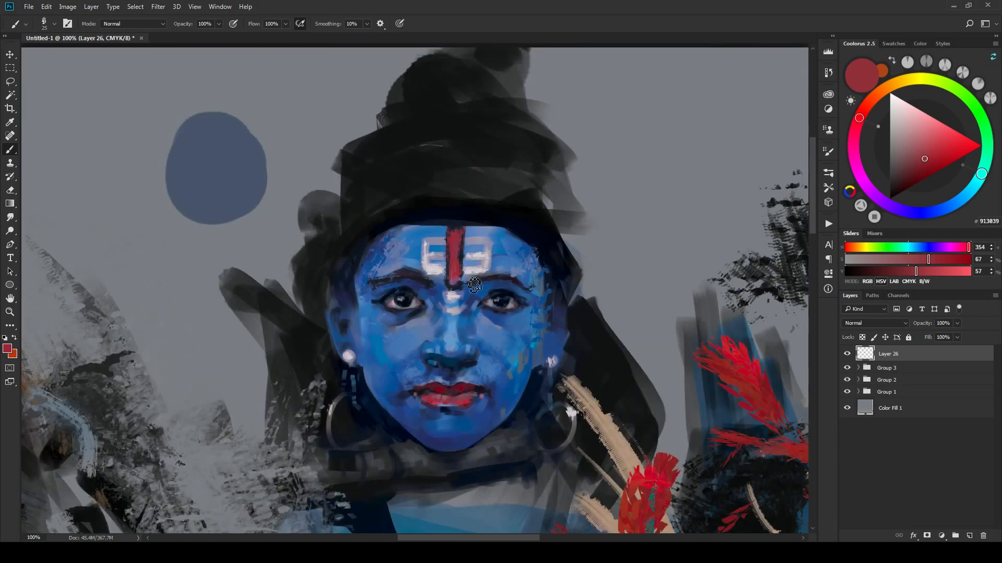
scroll(488, 271, down, 3)
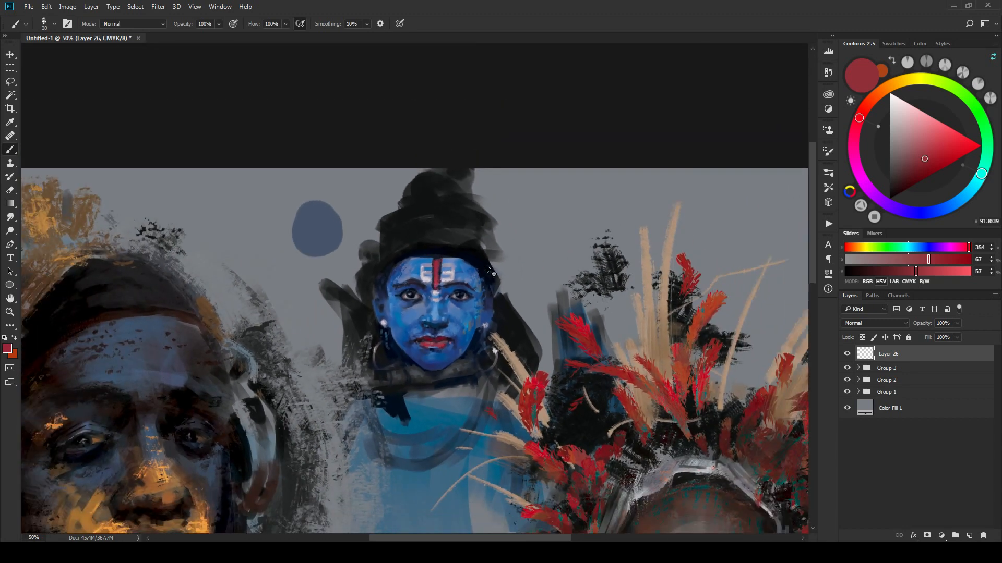
scroll(488, 271, up, 2)
scroll(491, 280, down, 4)
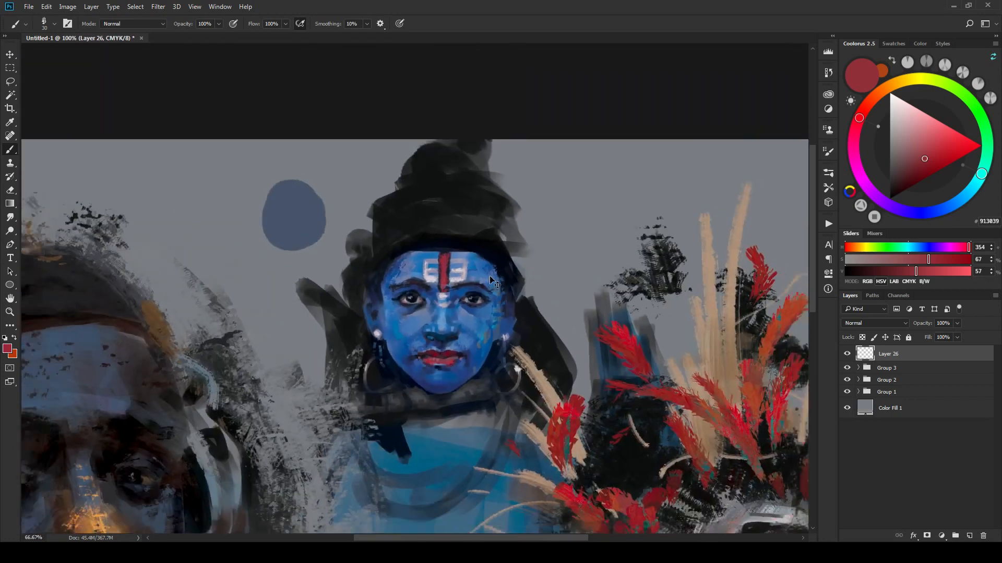
scroll(490, 284, down, 1)
scroll(514, 148, up, 3)
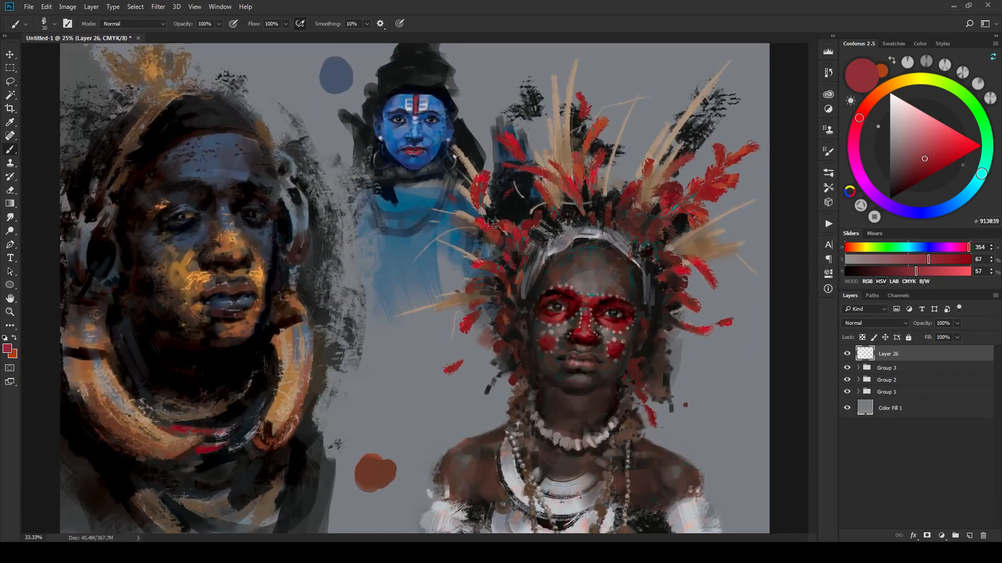
scroll(592, 290, up, 3)
Step: Rework the right-hand temple and hairline with sampled grey-blue 7D829E and near-black navy 000013
drag(599, 286, 595, 521)
alt+click(490, 320)
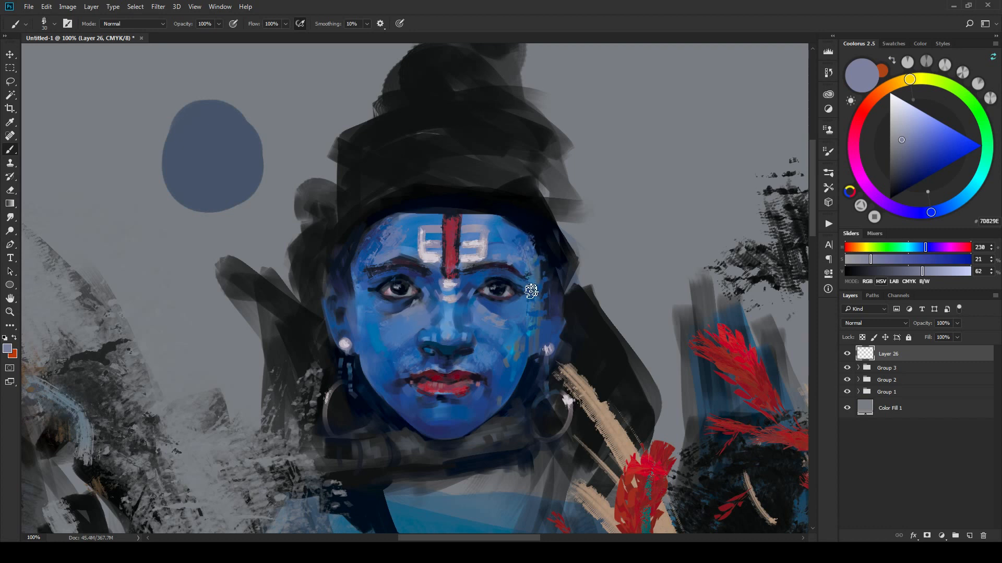
alt+click(559, 264)
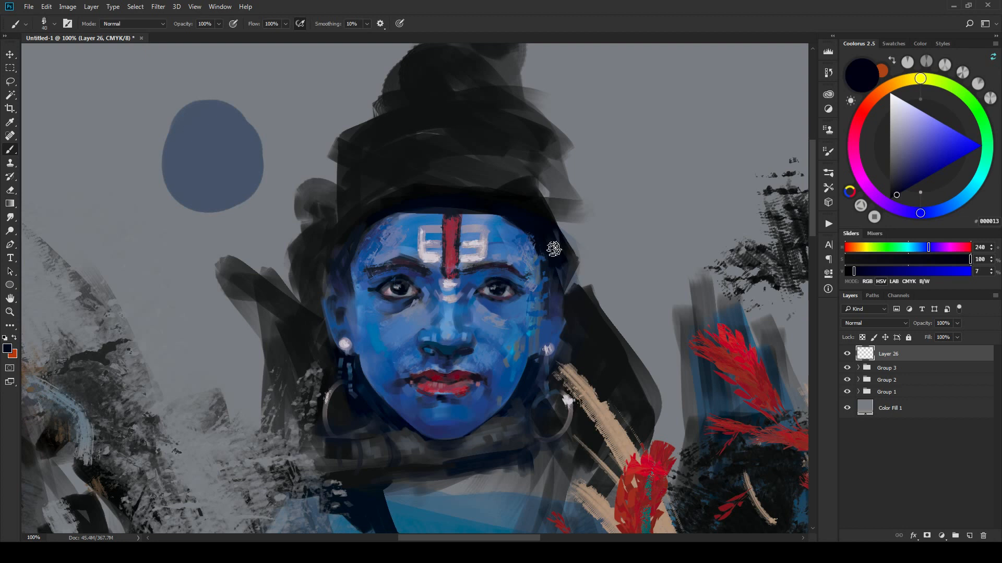
mouse_move(561, 258)
mouse_down()
mouse_move(539, 328)
mouse_move(553, 279)
mouse_move(537, 309)
mouse_up()
Step: Roughen the edges of the blue figure's topknot and left-hand hair with textured strokes in sampled dark grey 212223
key(ctrl+minus)
key(ctrl+minus)
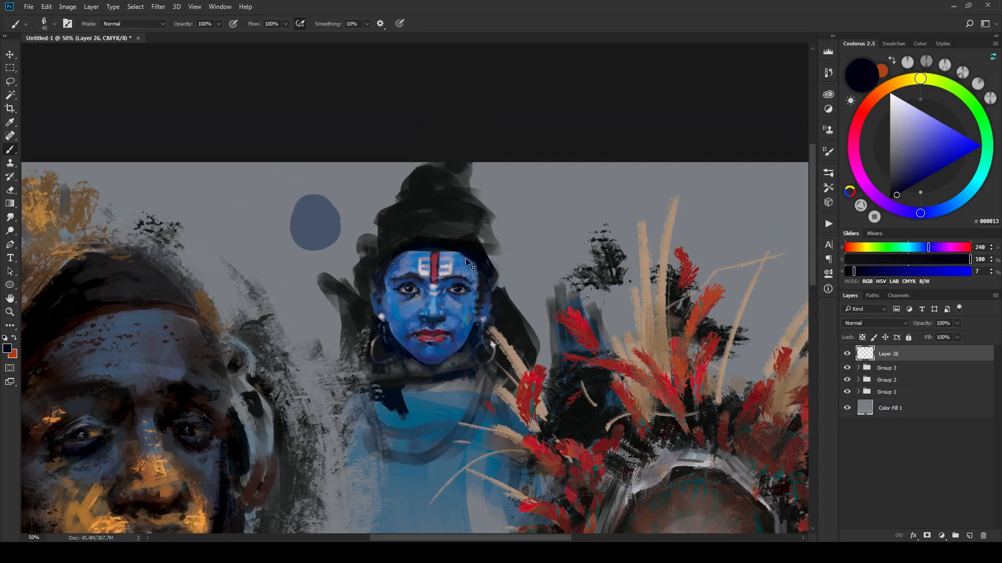
alt+click(481, 234)
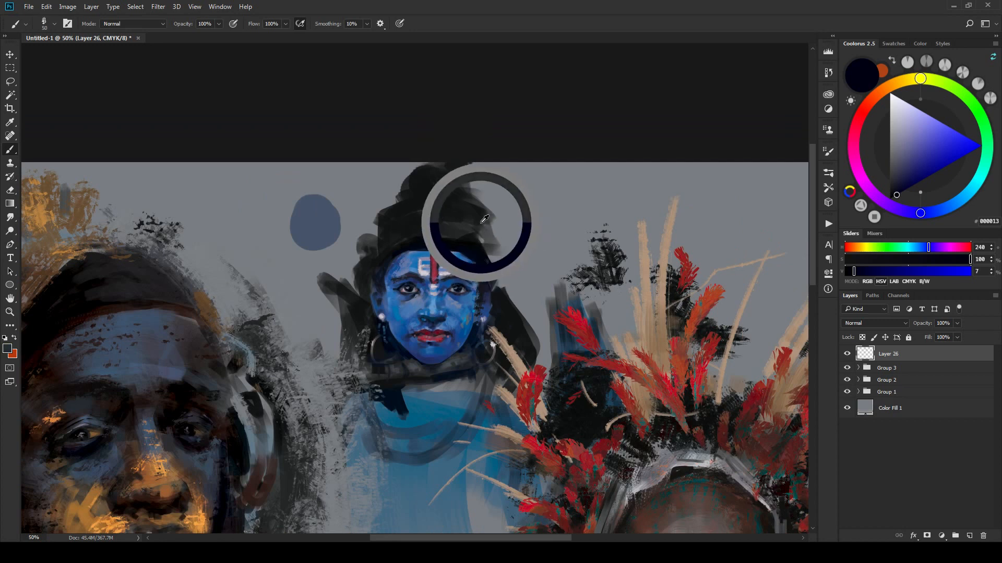
mouse_move(501, 232)
mouse_down()
mouse_move(480, 241)
mouse_move(488, 198)
mouse_up()
key(bracketright)
key(bracketleft)
mouse_move(391, 225)
mouse_down()
mouse_move(384, 229)
mouse_move(400, 193)
mouse_move(421, 186)
mouse_move(402, 180)
mouse_move(427, 170)
mouse_up()
key(bracketleft)
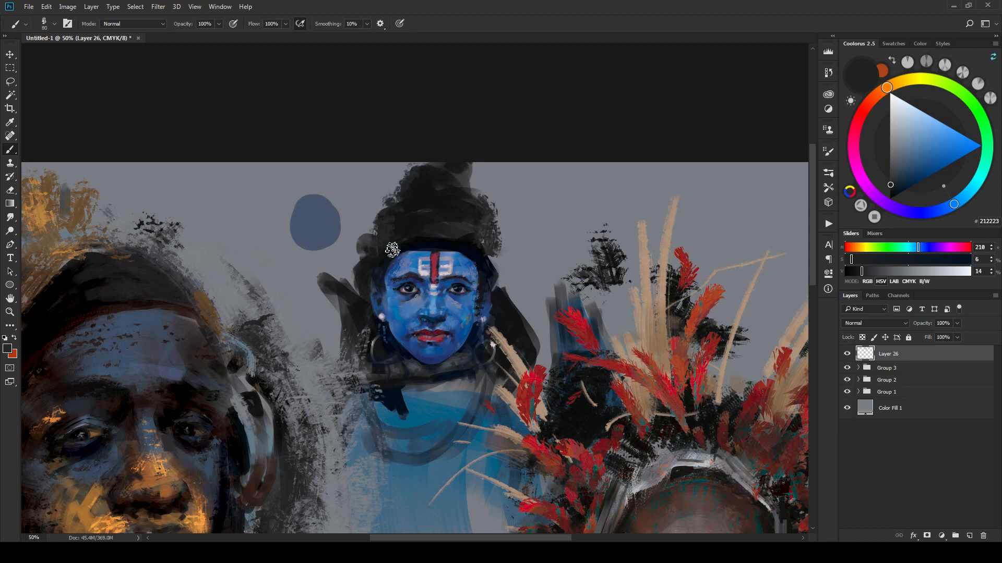
drag(355, 306, 342, 339)
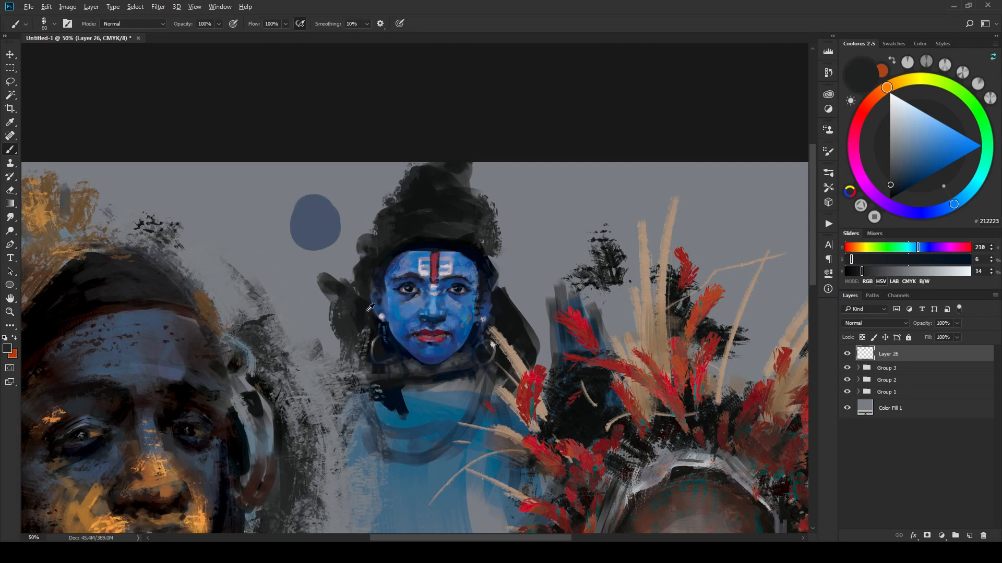
Step: Roughen the right-hand hair edge beside the blue figure's neck with a textured stroke in sampled near-black 0A0B0B
alt+click(365, 312)
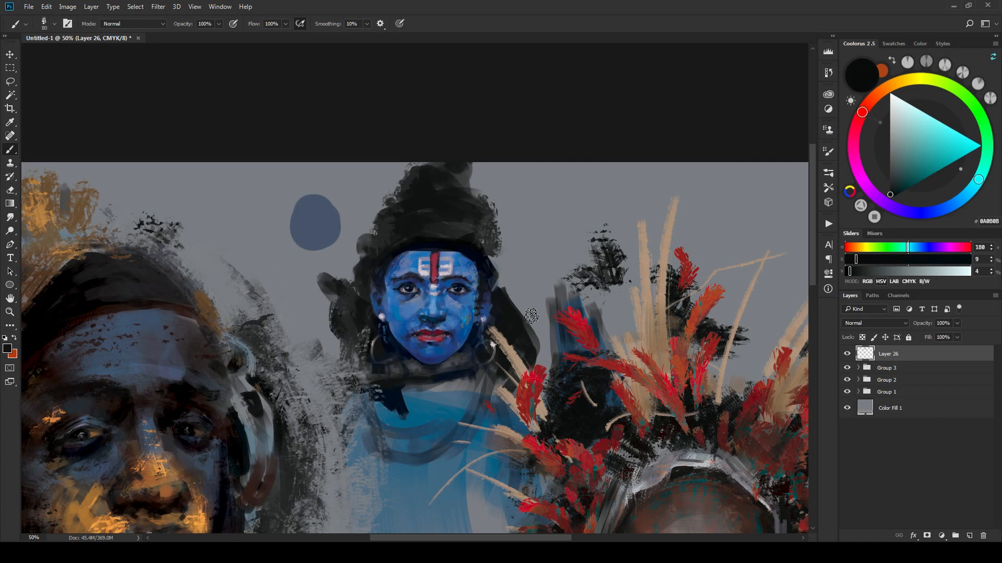
key(bracketright)
mouse_move(528, 323)
mouse_down()
mouse_move(510, 289)
mouse_move(514, 321)
mouse_up()
Step: Paint dark necklace bands around the blue figure's neck and upper chest in near-black 0A0B0B with a 50 to 60 px textured brush
key(bracketleft)
key(bracketleft)
key(bracketleft)
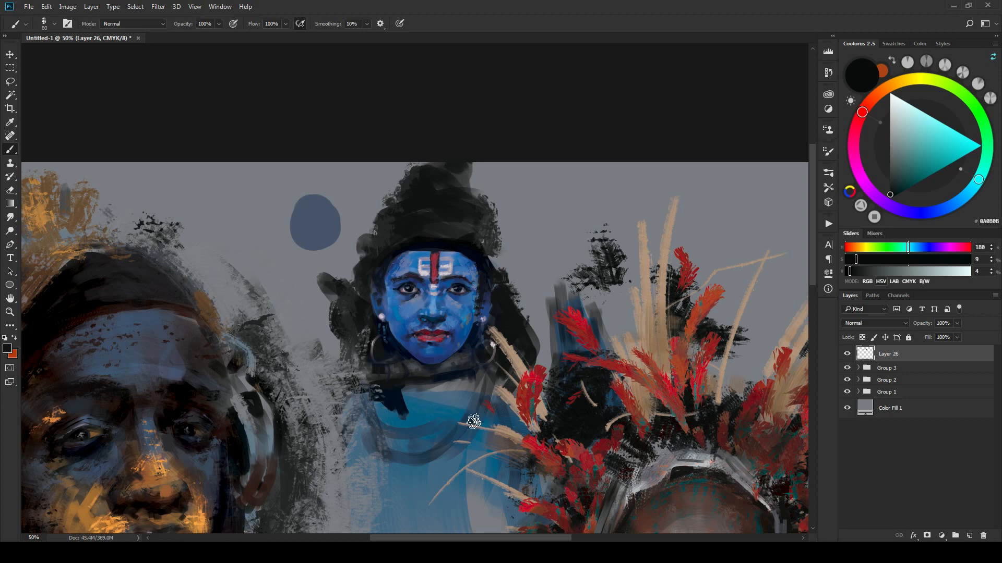
key(bracketleft)
key(bracketleft)
mouse_move(487, 375)
mouse_down()
mouse_move(450, 439)
mouse_move(473, 381)
mouse_move(456, 433)
mouse_move(412, 443)
mouse_up()
key(bracketright)
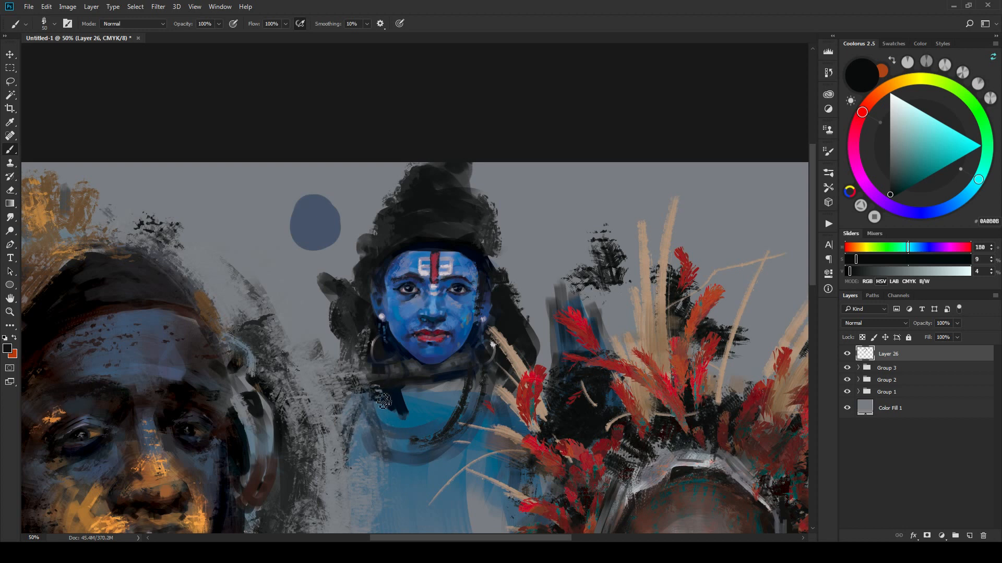
mouse_move(380, 405)
mouse_down()
mouse_move(410, 412)
mouse_move(448, 390)
mouse_move(342, 372)
mouse_up()
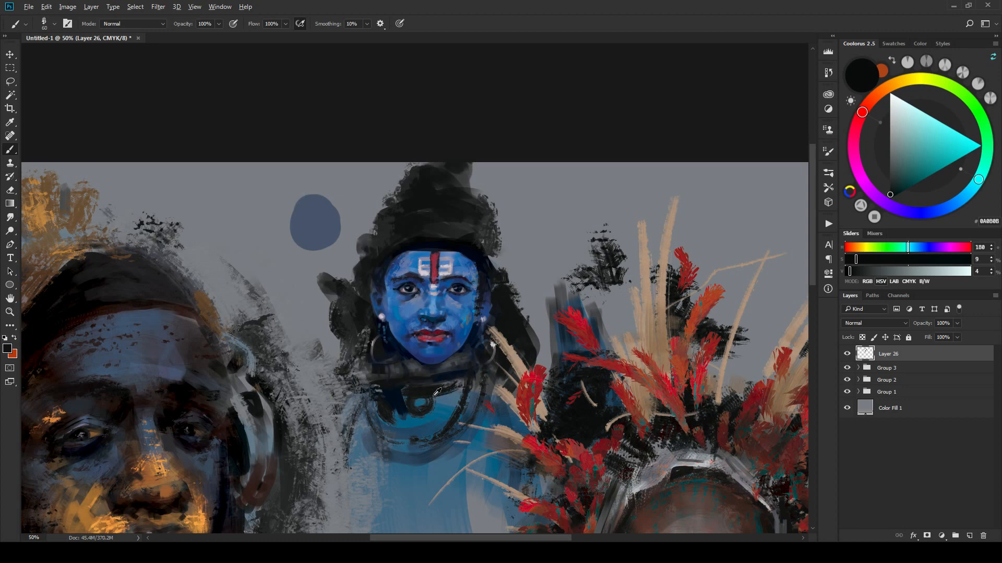
Step: Add a round pendant at the base of the blue figure's neck in brown 5B4C3D with a 45 px brush
alt+click(169, 466)
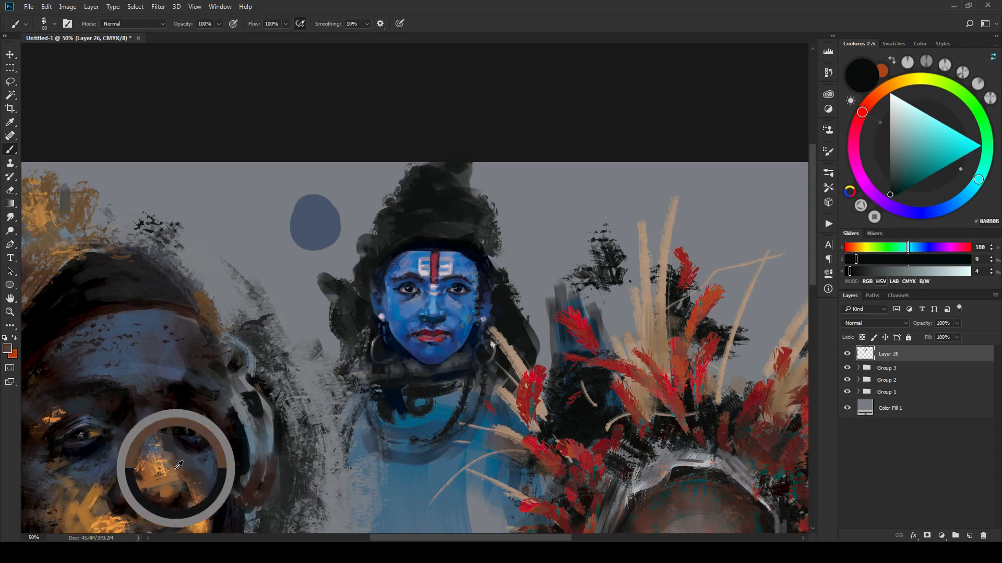
click(900, 167)
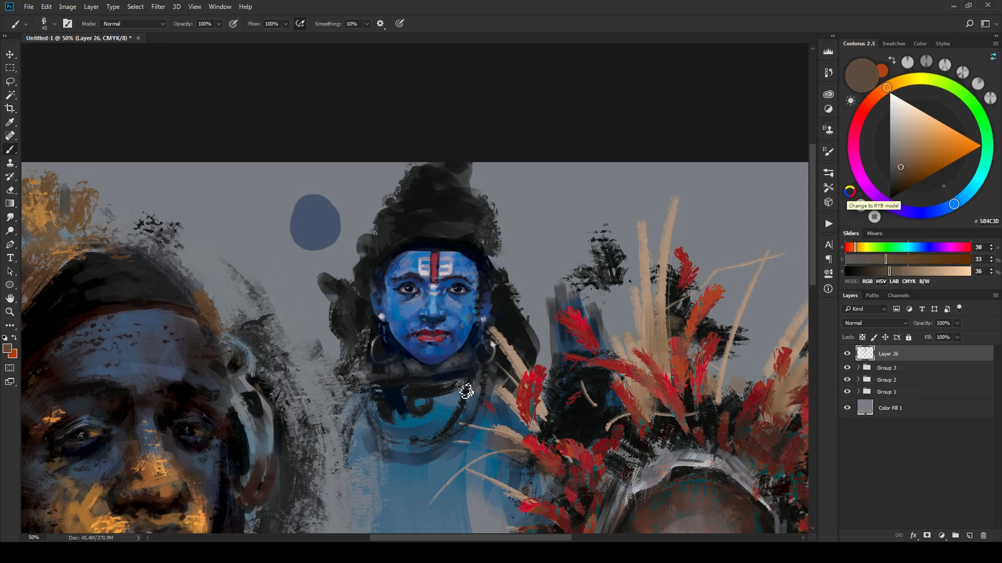
click(422, 405)
Step: Mix a muted grey-brown 7B6B64 and dab beads along the dark necklace bands
click(894, 162)
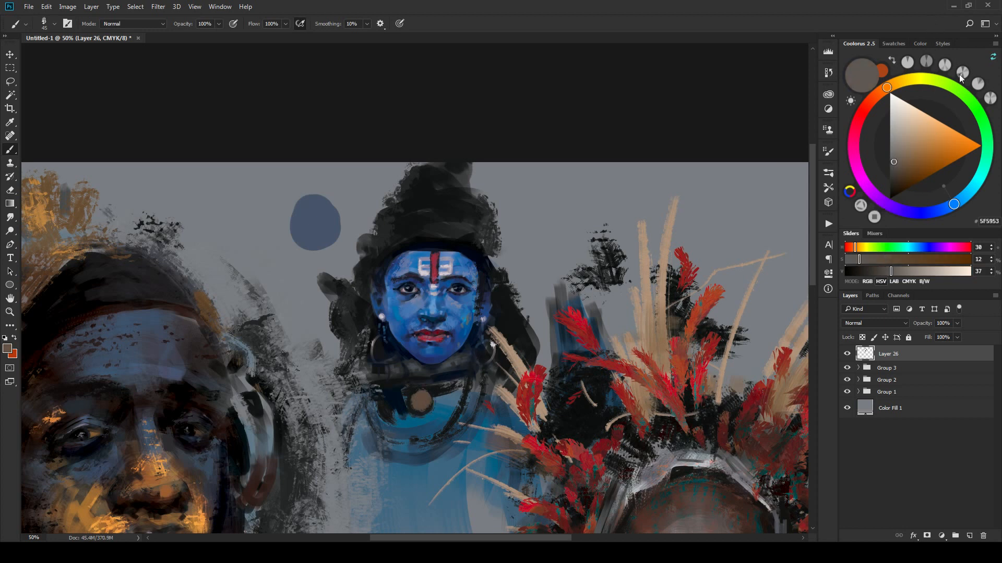
click(875, 97)
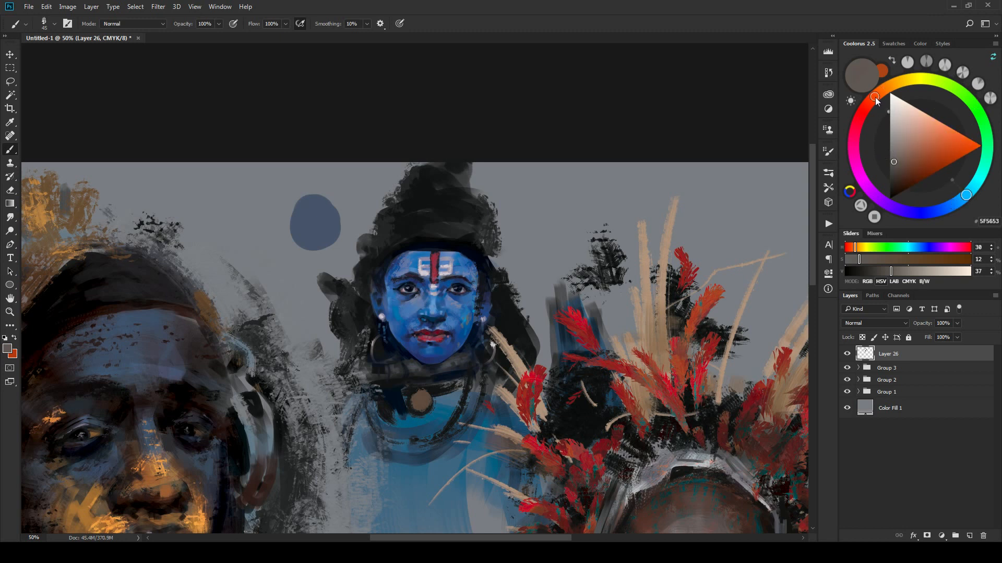
click(895, 173)
key(bracketright)
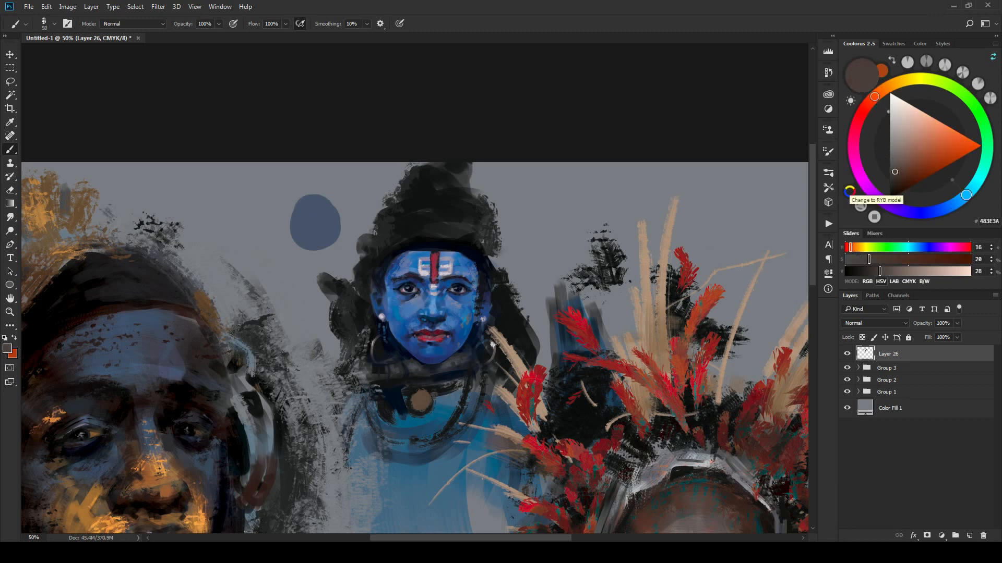
key(bracketleft)
drag(893, 159, 897, 153)
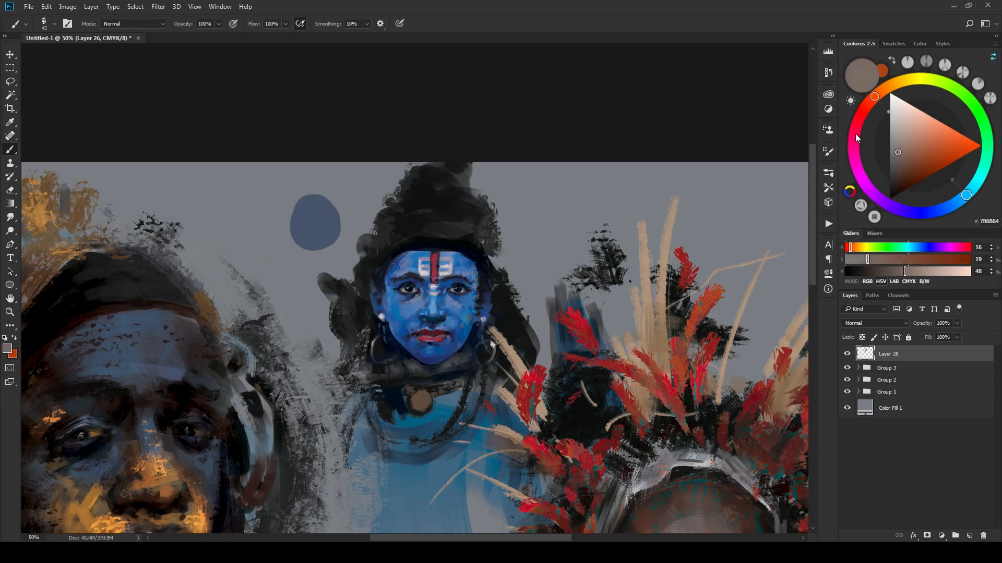
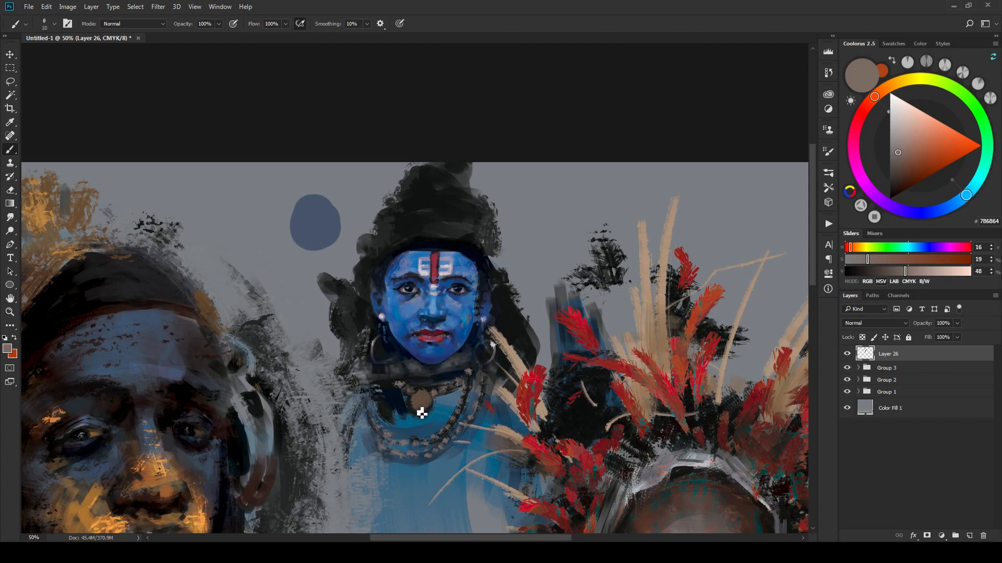
key(bracketright)
Step: Dab rows of textured beads across the blue figure's topknot in dark brown 4D403A with a 50 px brush
key(ctrl+plus)
key(ctrl+plus)
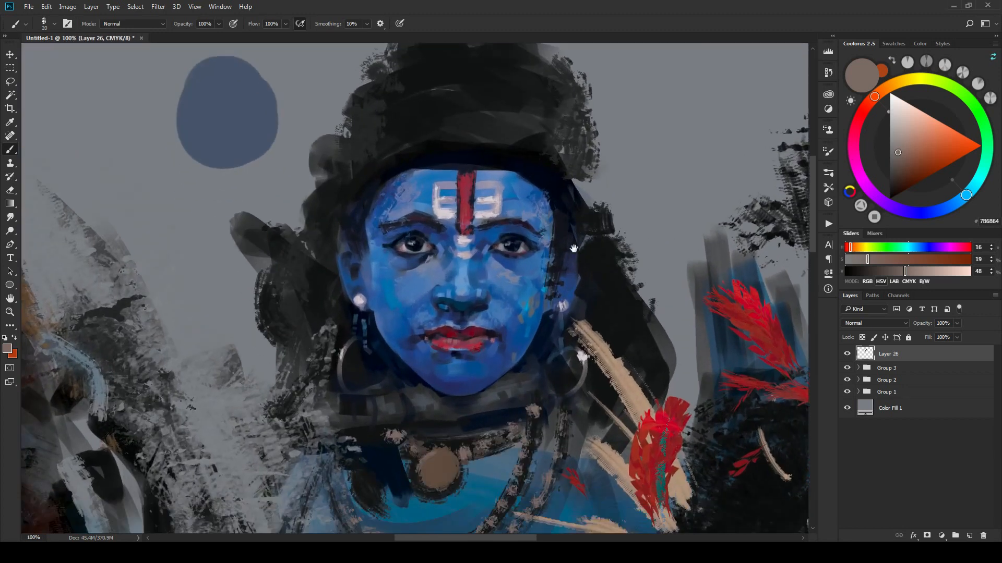
mouse_move(538, 466)
mouse_down()
mouse_move(577, 304)
mouse_move(533, 392)
mouse_move(527, 432)
mouse_up()
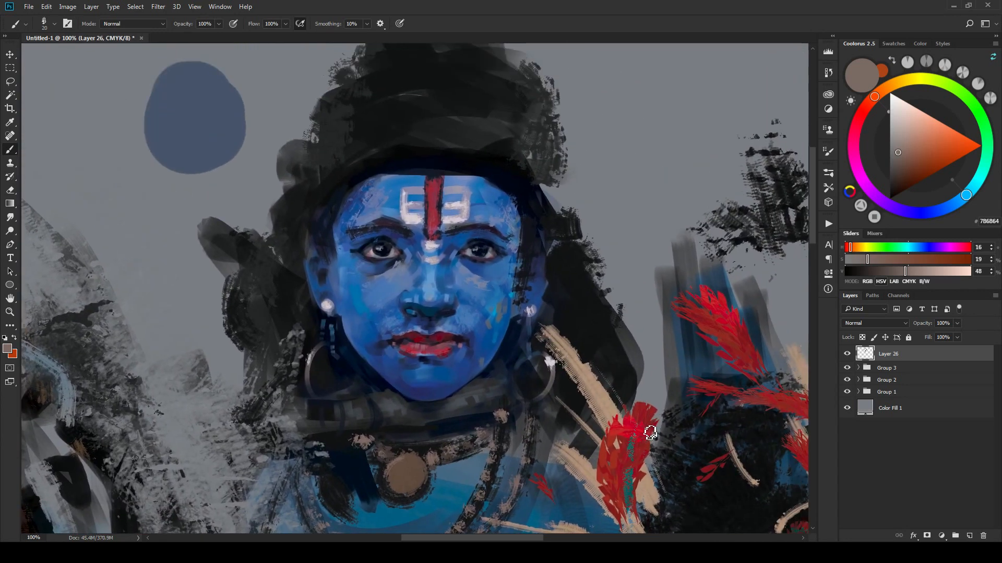
drag(914, 114, 894, 167)
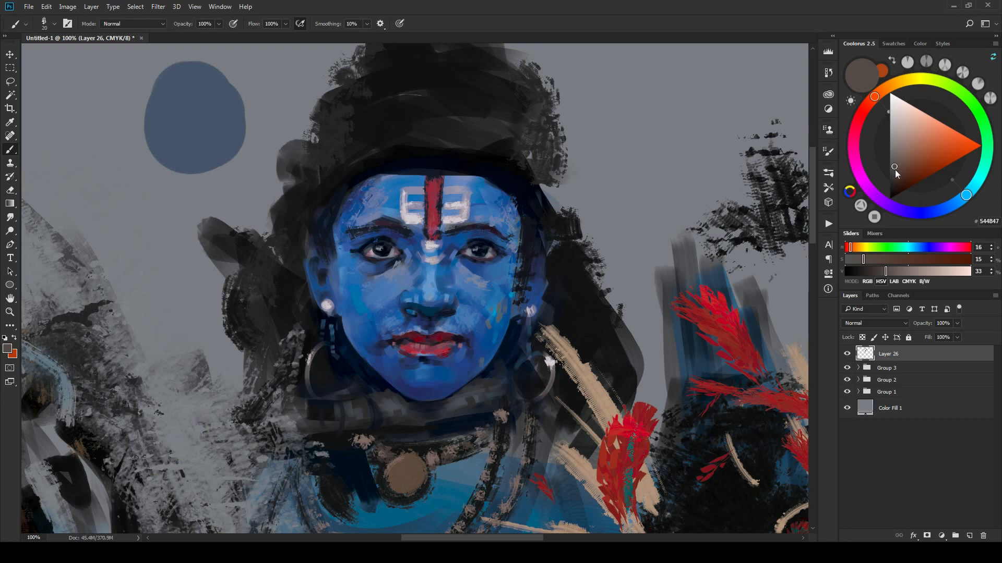
drag(894, 170, 896, 171)
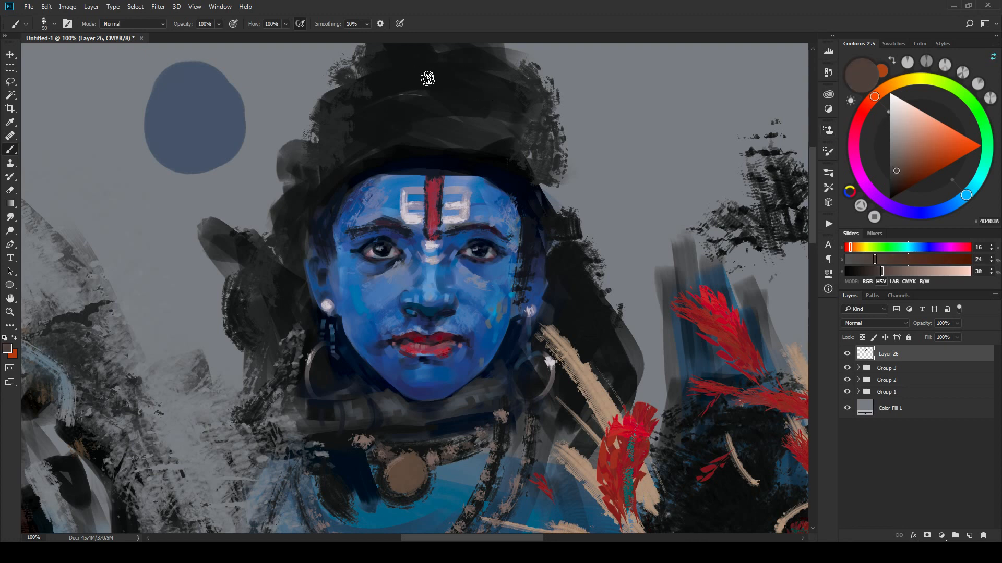
drag(475, 163, 482, 239)
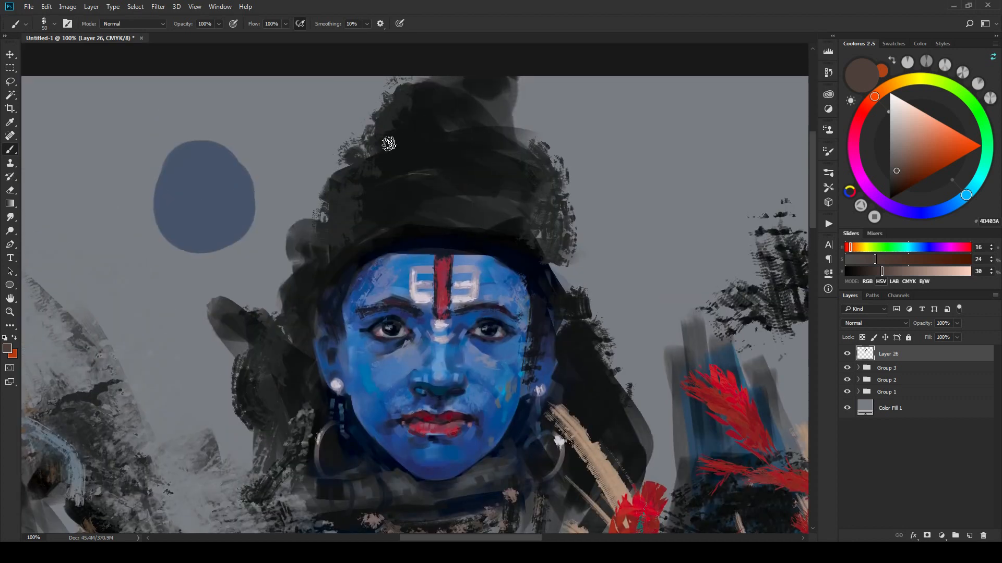
drag(394, 166, 395, 175)
mouse_move(408, 177)
mouse_down()
mouse_move(467, 199)
mouse_move(519, 172)
mouse_up()
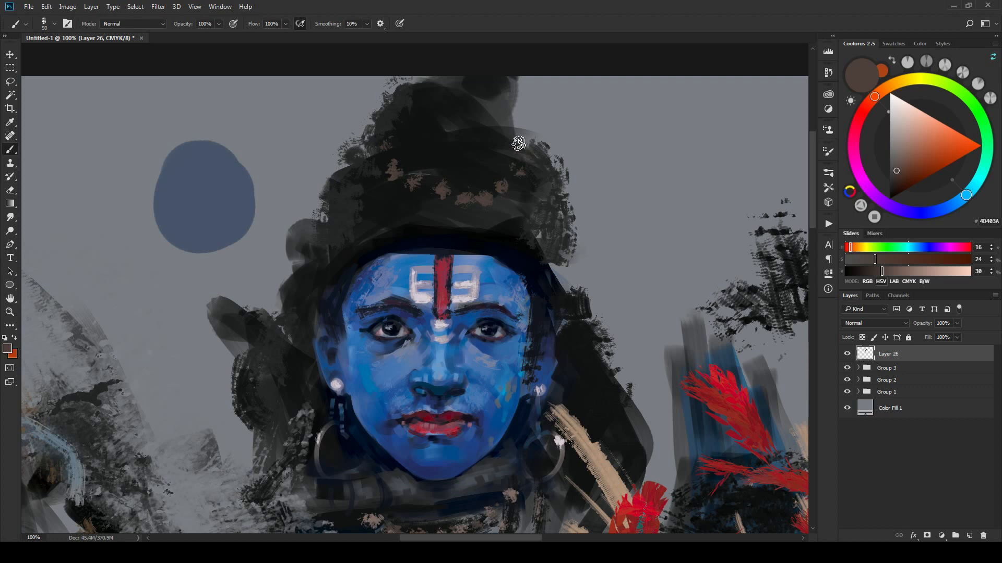
click(457, 175)
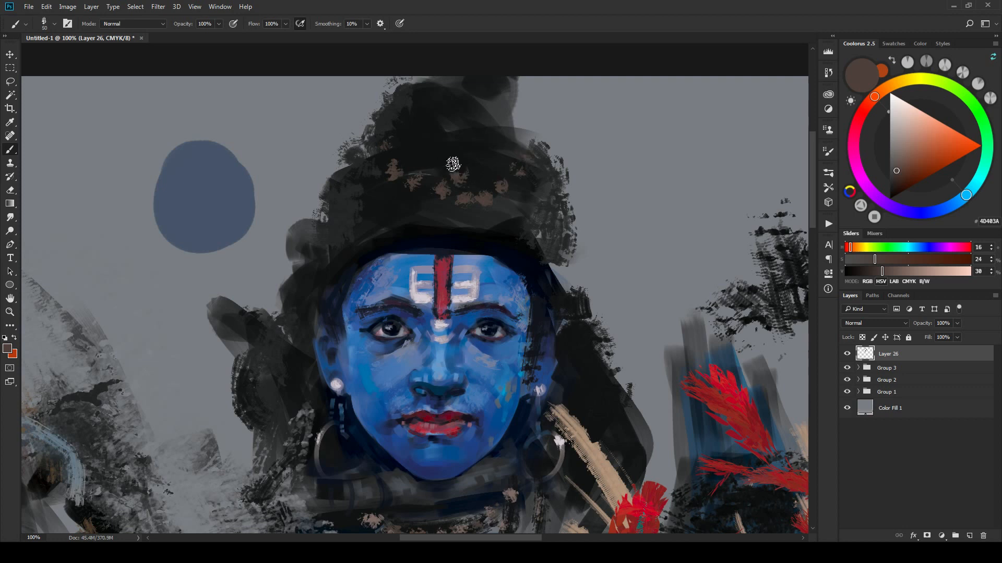
mouse_move(412, 156)
mouse_down()
mouse_move(420, 152)
mouse_move(396, 144)
mouse_move(399, 123)
mouse_up()
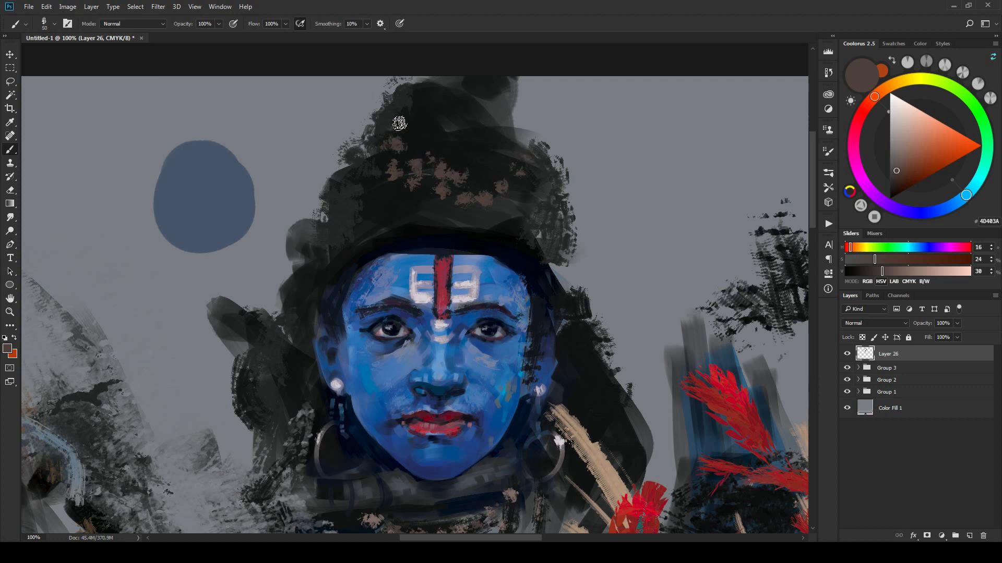
key(bracketright)
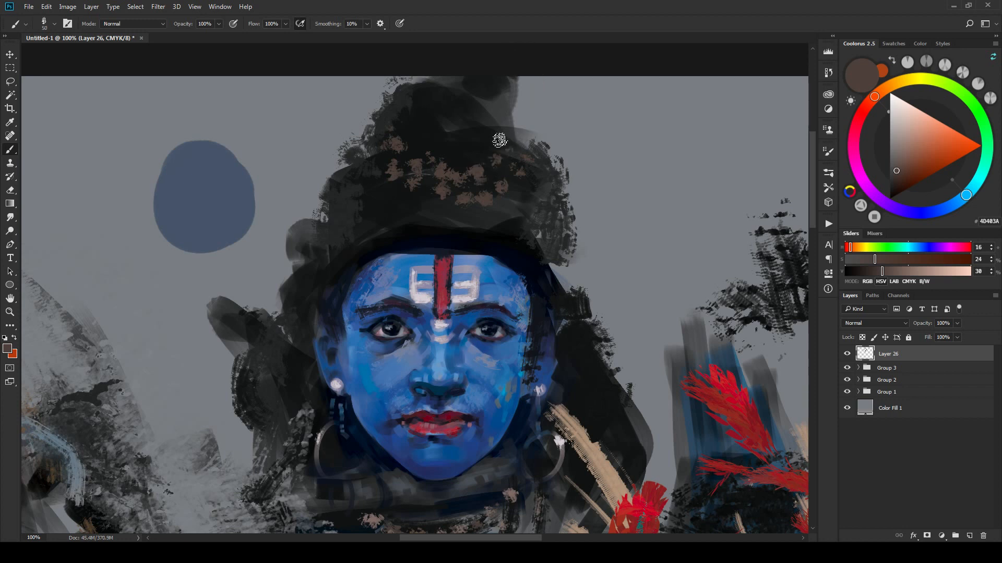
Step: Paint a thin curved chain above the topknot beads in ochre 776238 with a small 30 px brush
key(bracketleft)
key(bracketleft)
click(913, 162)
drag(911, 83, 897, 83)
key(bracketleft)
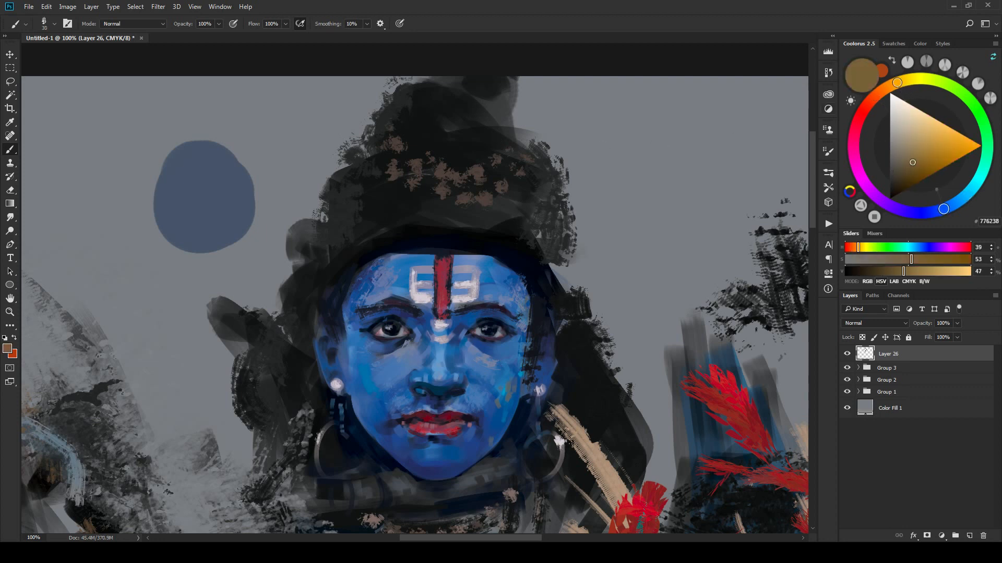
mouse_move(409, 139)
mouse_down()
mouse_move(470, 140)
mouse_move(456, 149)
mouse_move(494, 130)
mouse_up()
Step: Scatter dark red 441416 dabs among the beads on both sides of the topknot
key(bracketright)
drag(905, 181, 889, 199)
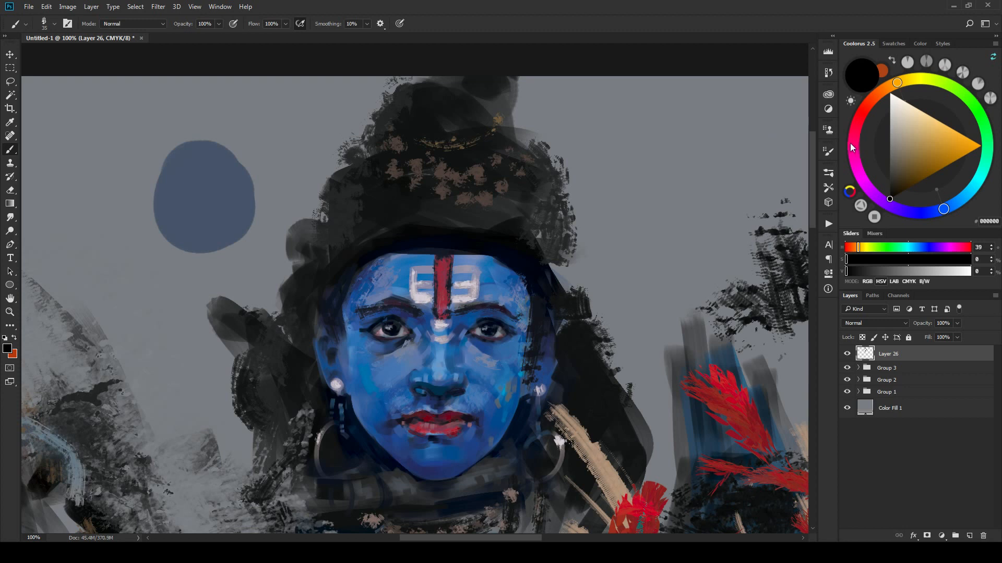
click(906, 180)
click(859, 114)
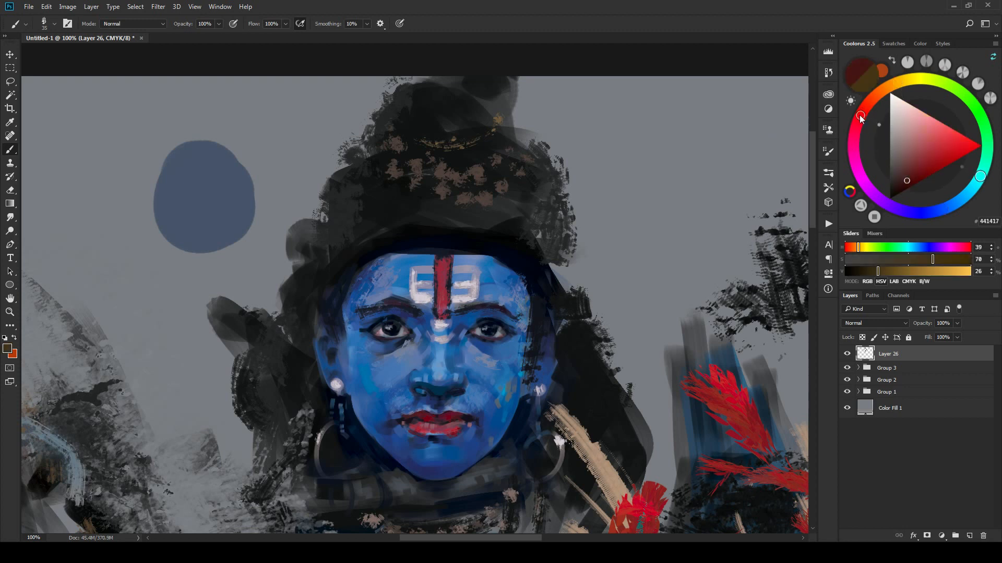
click(441, 190)
click(413, 181)
click(392, 172)
click(379, 147)
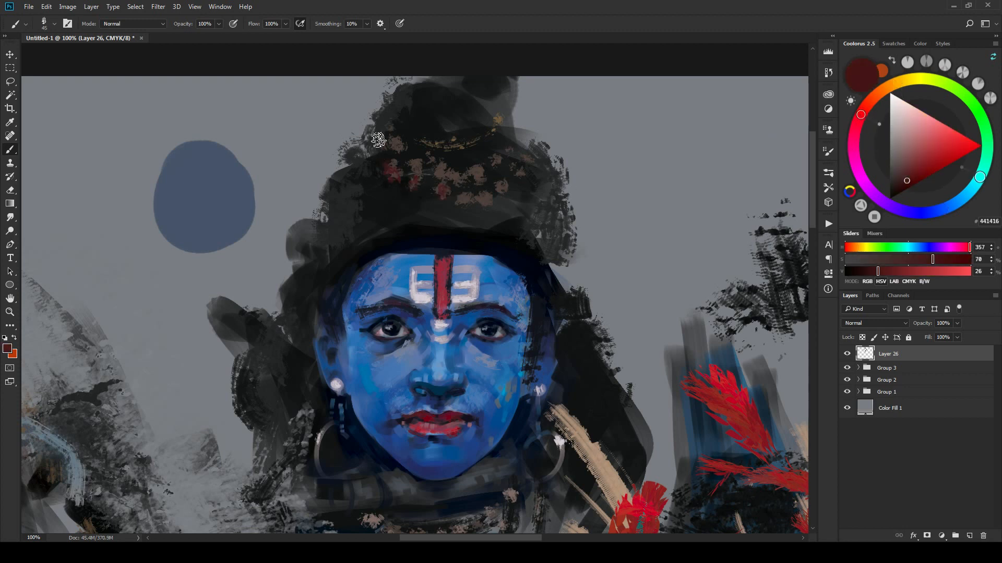
click(398, 153)
click(498, 161)
click(522, 171)
Step: Accent the topknot beads on both sides with orange-brown 6B3313 dabs from a 50 px brush
drag(905, 162, 927, 165)
click(879, 92)
click(921, 173)
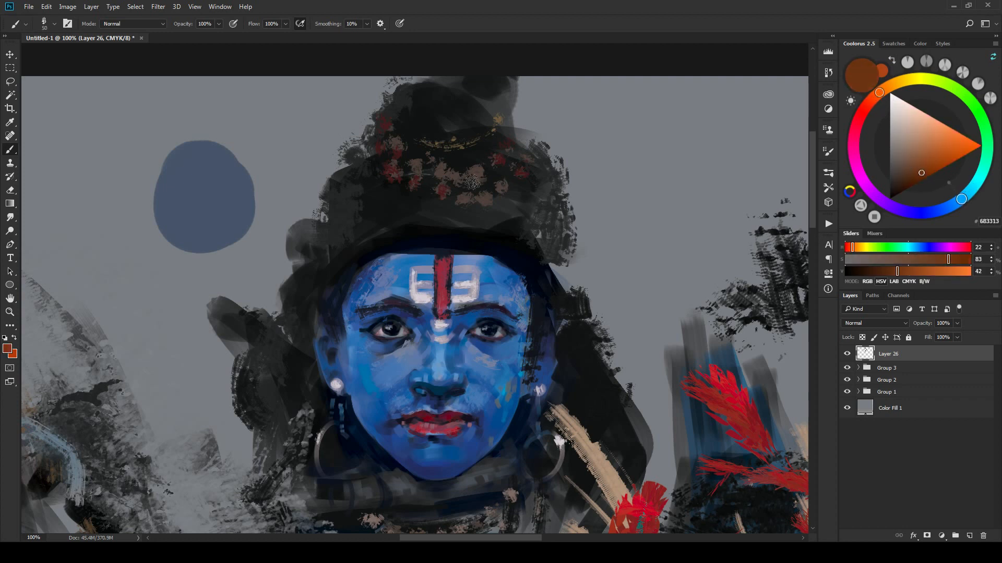
click(398, 170)
click(402, 145)
click(511, 176)
click(495, 157)
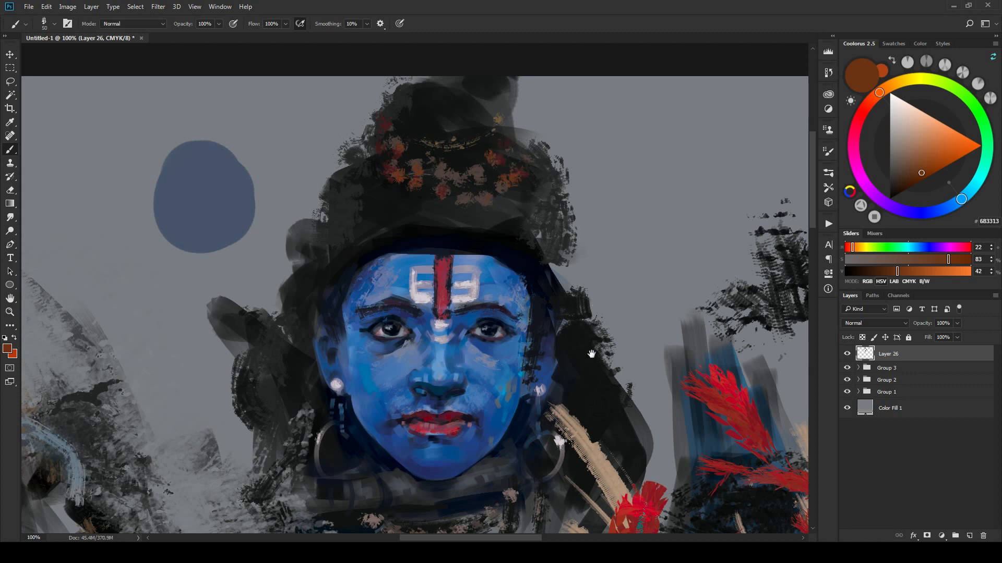
Step: Dab the same orange-brown between the beads of the inner and outer necklaces
mouse_move(592, 354)
mouse_down()
mouse_move(591, 164)
mouse_move(583, 184)
mouse_up()
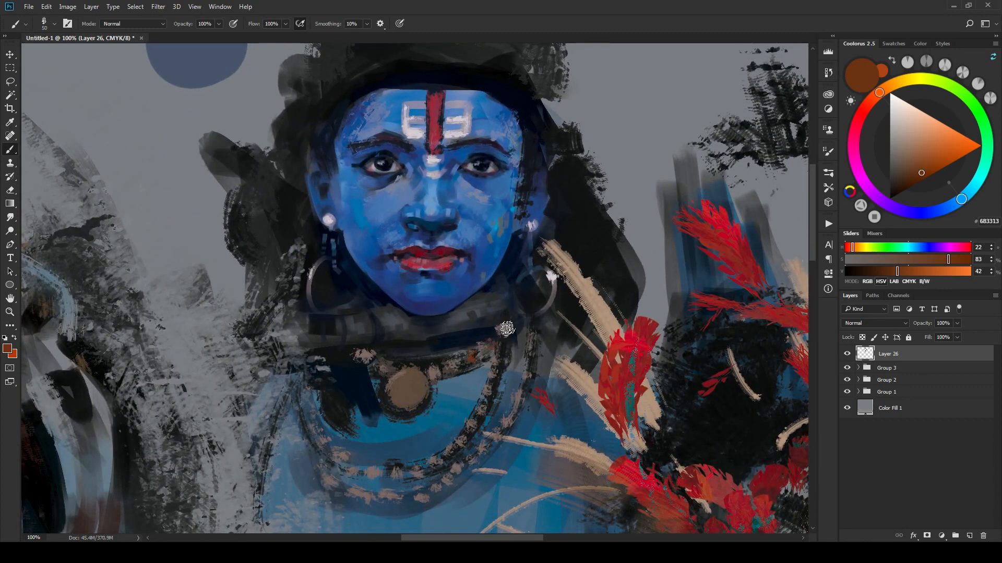
click(379, 363)
click(325, 443)
click(314, 426)
click(301, 401)
click(495, 386)
click(503, 358)
click(479, 410)
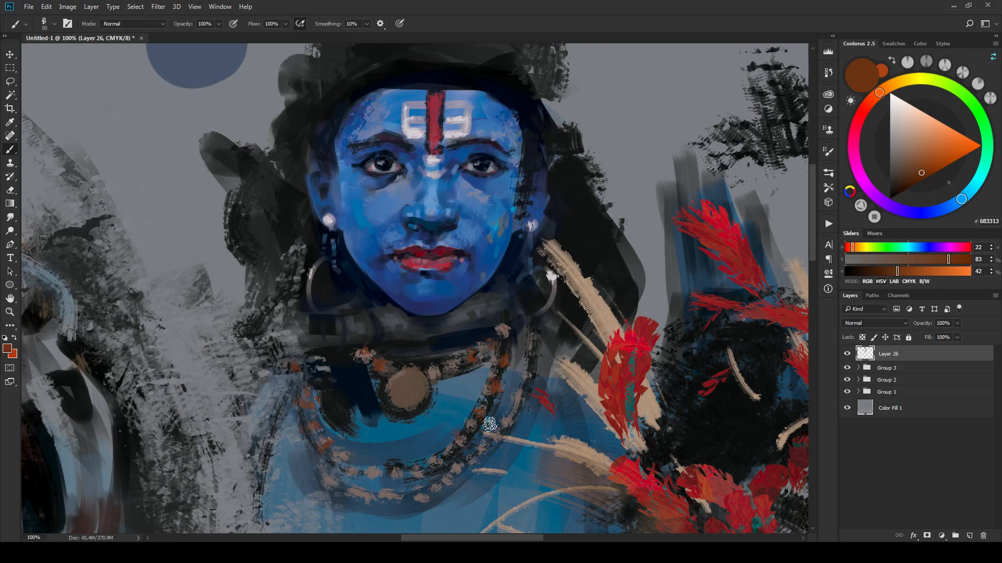
click(529, 377)
click(535, 334)
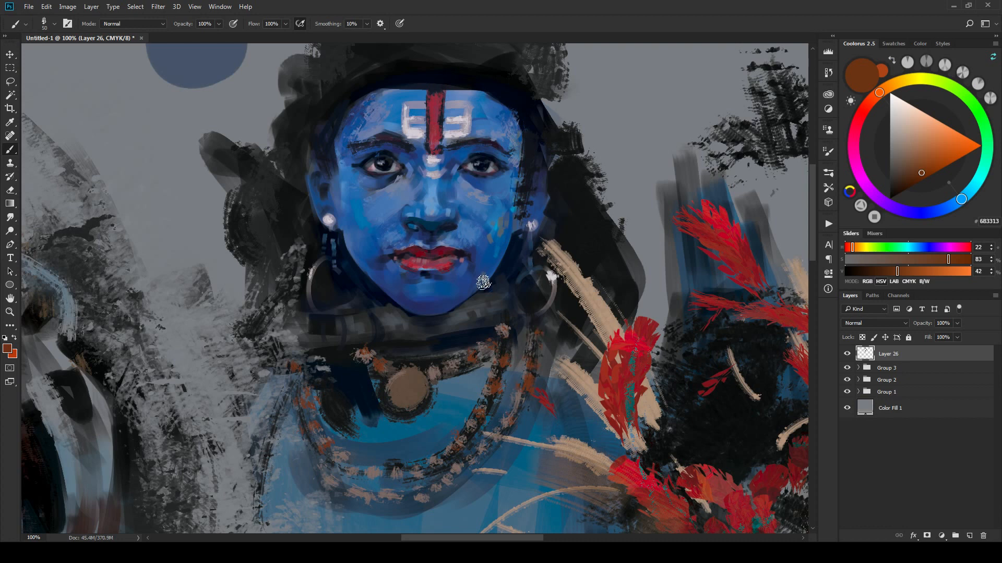
Step: Add orange-brown dabs and light peach B88668 bead strokes to the dark wrap around the neck
click(396, 339)
click(300, 339)
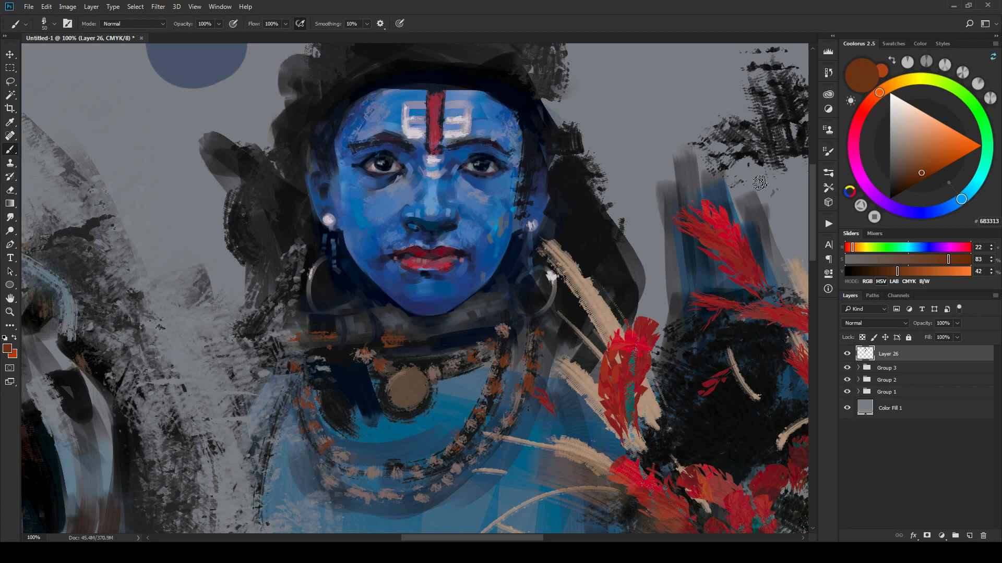
click(919, 139)
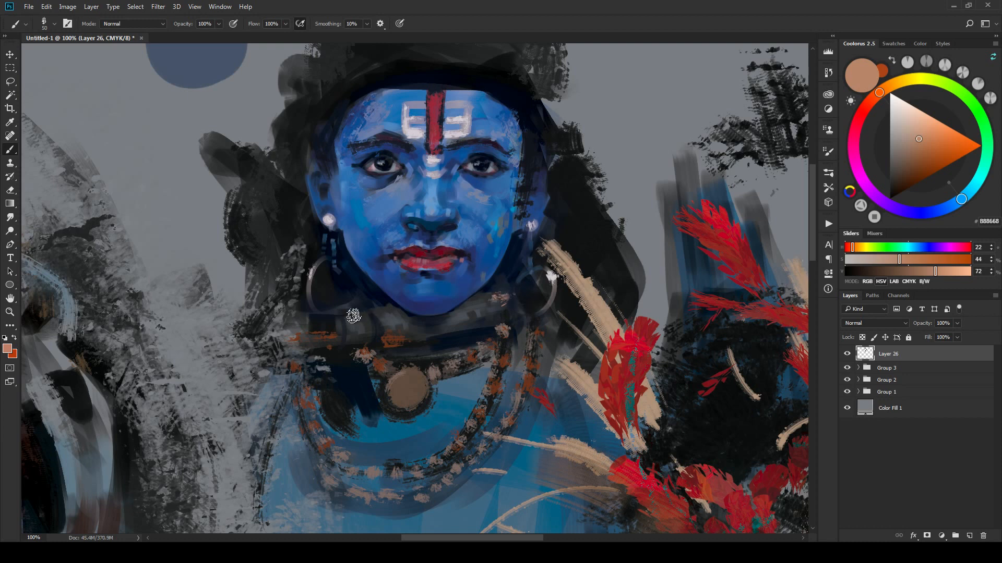
drag(294, 337, 244, 339)
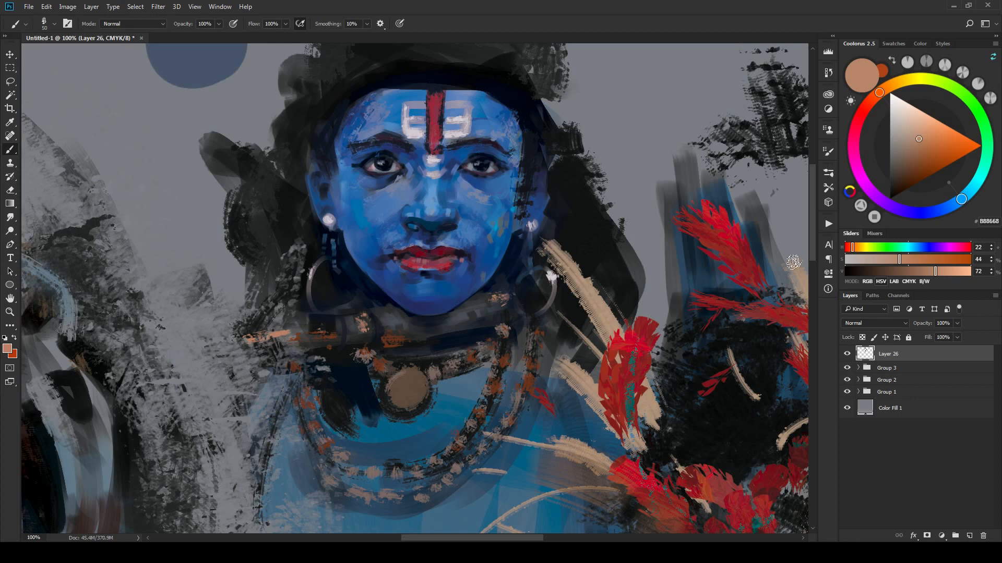
Step: Add deep red 820300 tassel-like dabs to both sides of the outer necklace's lower curve
click(863, 108)
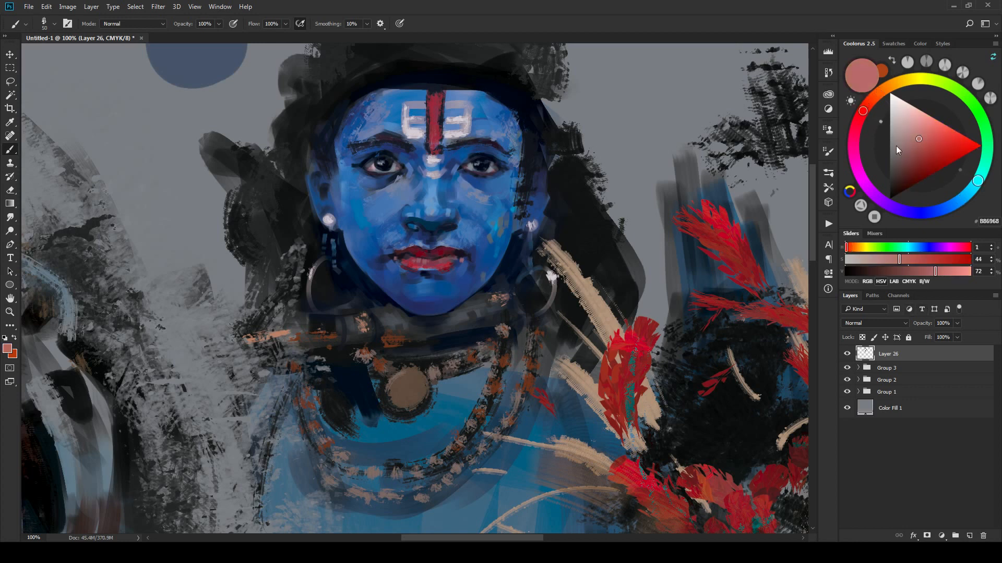
click(937, 172)
drag(470, 464, 525, 319)
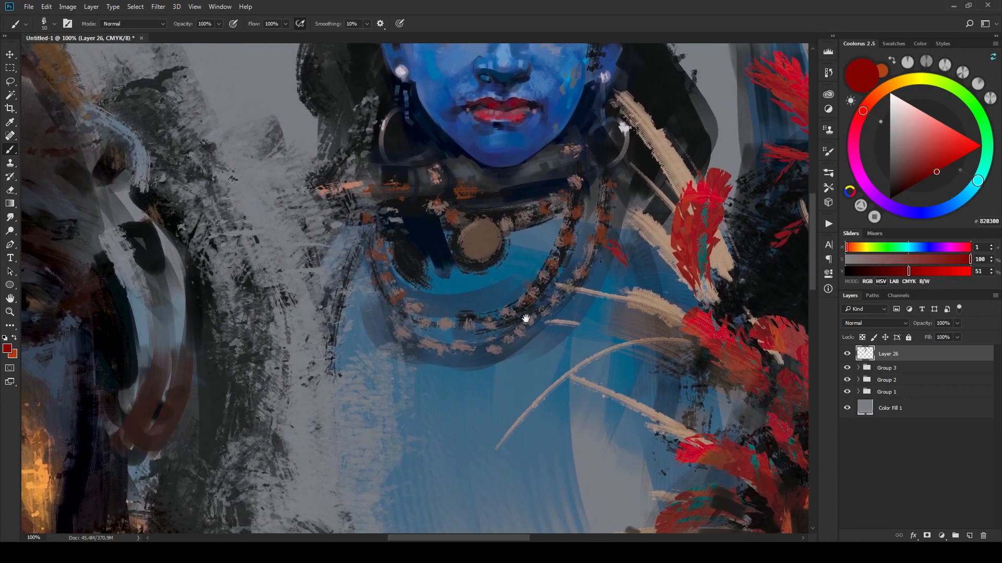
drag(388, 329, 377, 295)
drag(551, 321, 560, 313)
drag(589, 279, 600, 328)
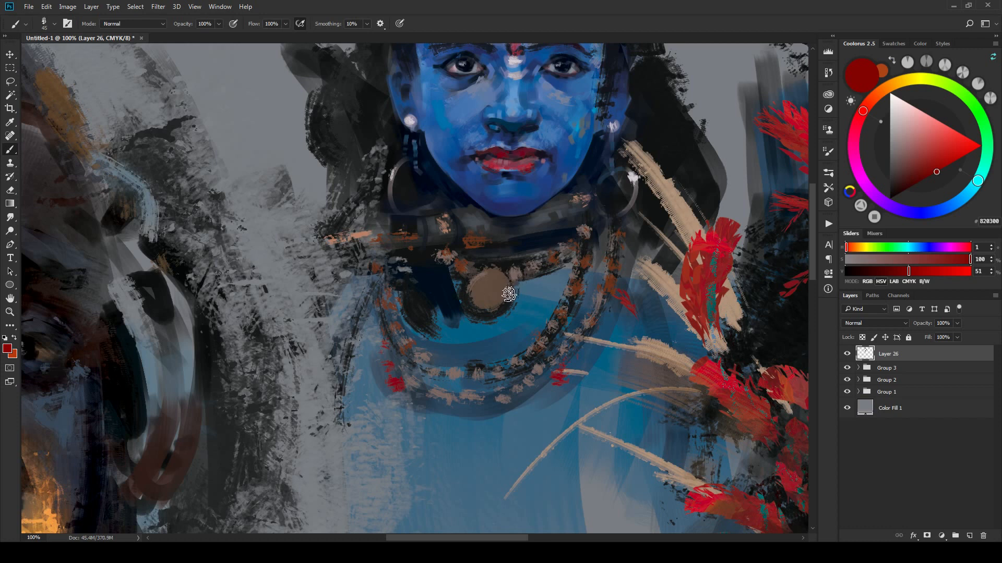
Step: Paint over the dark patch inside the inner necklace with sampled chest blues, including 285D83 and 29405E
alt+click(528, 305)
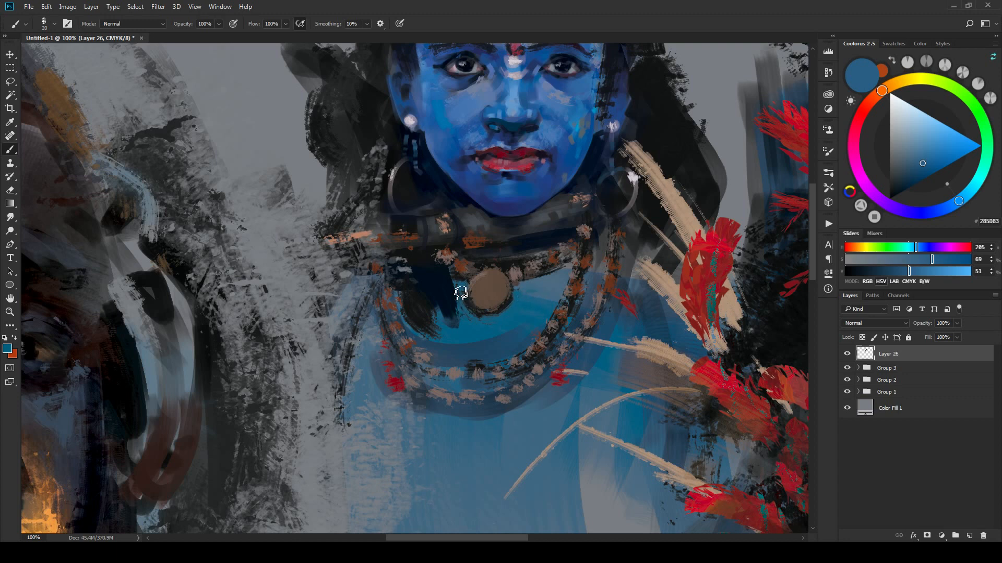
alt+click(542, 282)
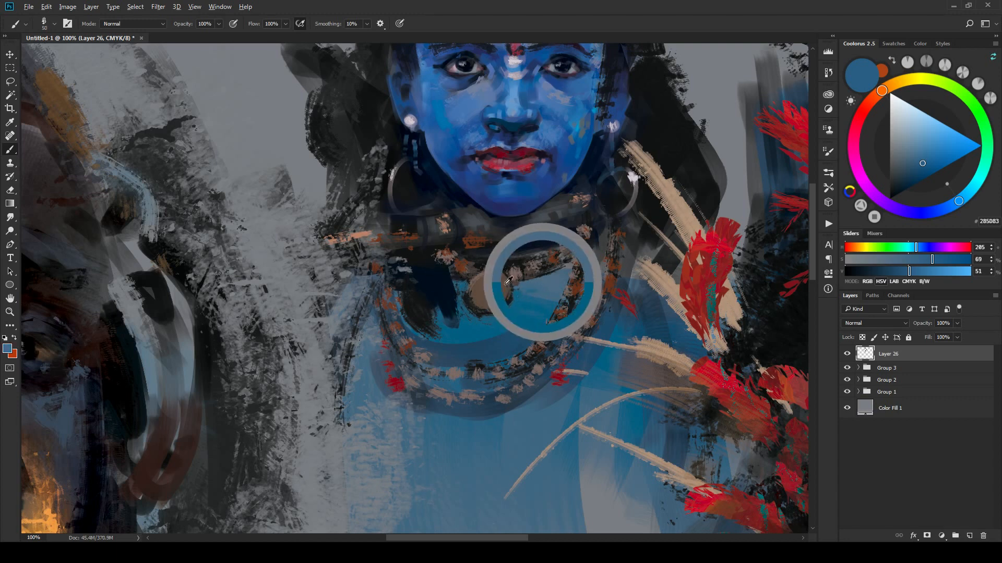
mouse_move(448, 304)
mouse_down()
mouse_move(446, 321)
mouse_move(425, 313)
mouse_move(423, 327)
mouse_move(454, 344)
mouse_move(437, 288)
mouse_move(462, 342)
mouse_up()
alt+click(458, 346)
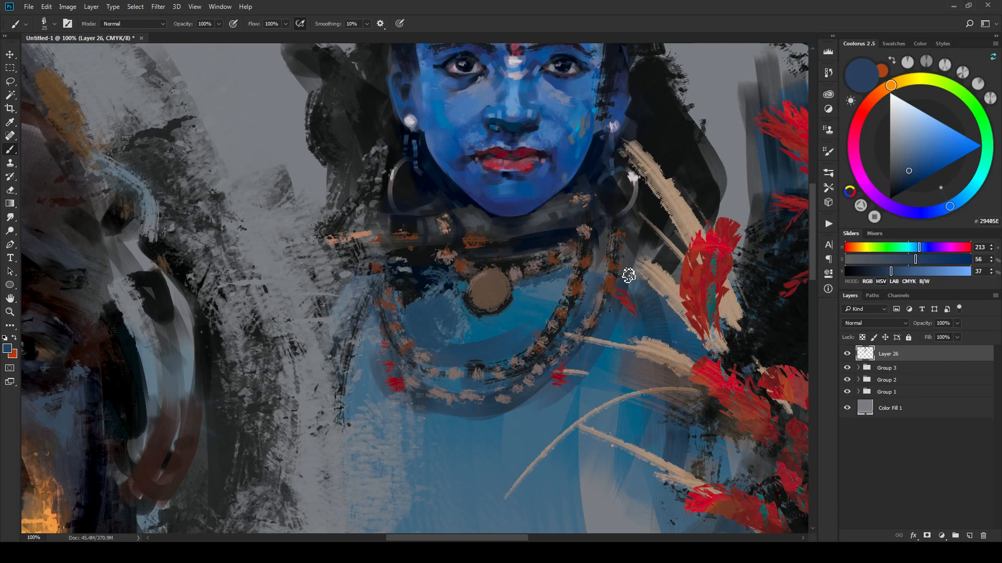
Step: Paint pale grey ABA3AB stripes beside the red tassels on both sides of the outer necklace
alt+click(549, 74)
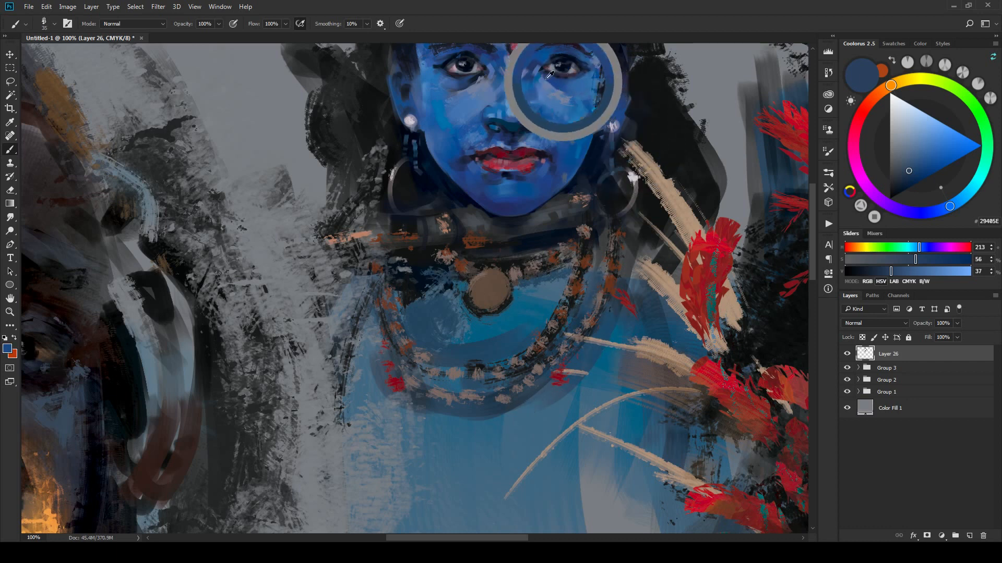
drag(549, 74, 509, 73)
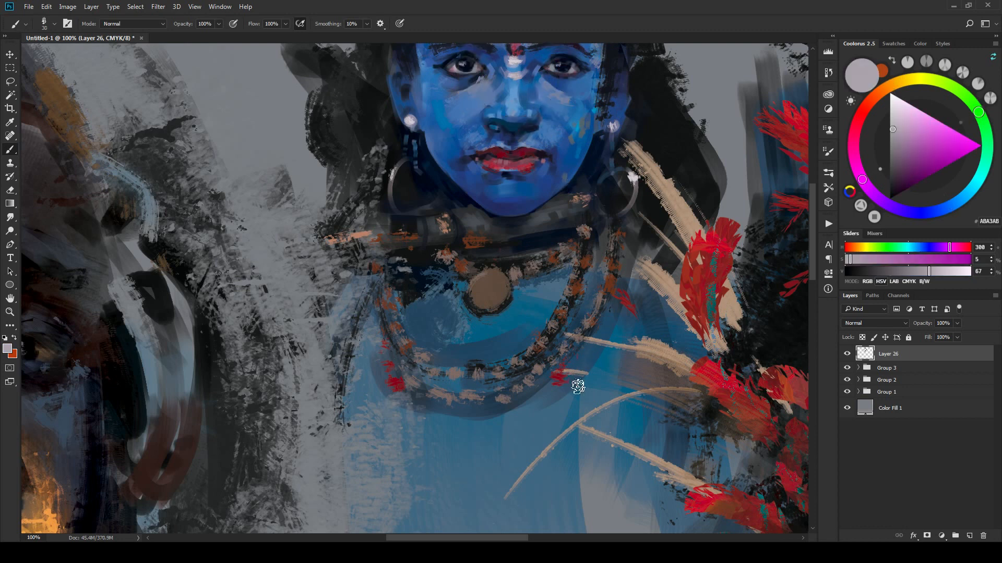
mouse_move(578, 387)
mouse_down()
mouse_move(600, 389)
mouse_move(611, 371)
mouse_up()
mouse_move(399, 397)
mouse_down()
mouse_move(375, 402)
mouse_move(394, 385)
mouse_move(372, 389)
mouse_move(387, 369)
mouse_move(361, 375)
mouse_up()
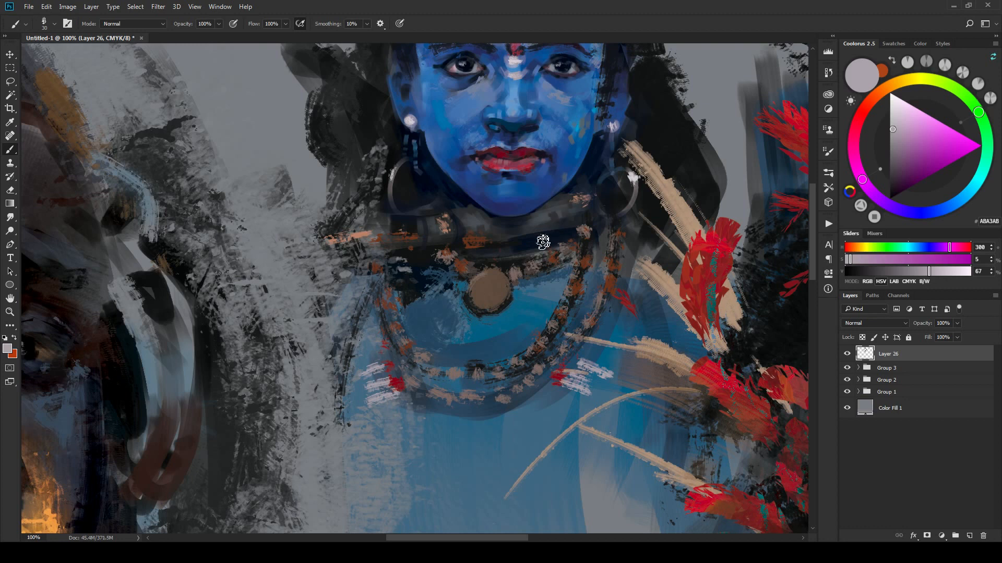
Step: Add pale grey highlights and blue 2B408E strokes to the dark band above the pendant
drag(514, 254, 485, 253)
drag(524, 259, 537, 265)
alt+click(461, 169)
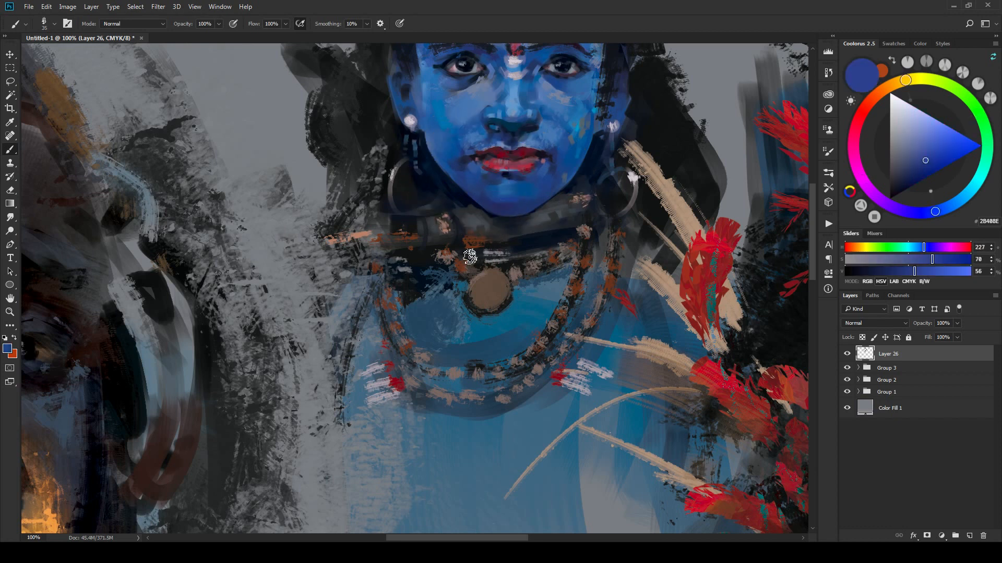
mouse_move(470, 257)
mouse_down()
mouse_move(535, 254)
mouse_move(467, 263)
mouse_move(551, 246)
mouse_up()
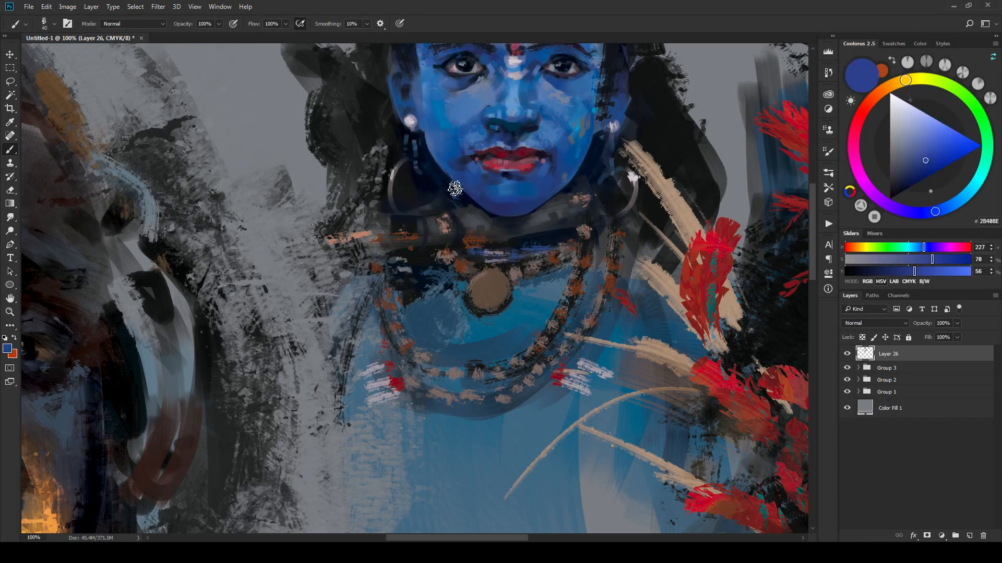
Step: Sample dark blue 24234D from the figure and shade the lower jaw edge with a 30 px brush
key(bracketleft)
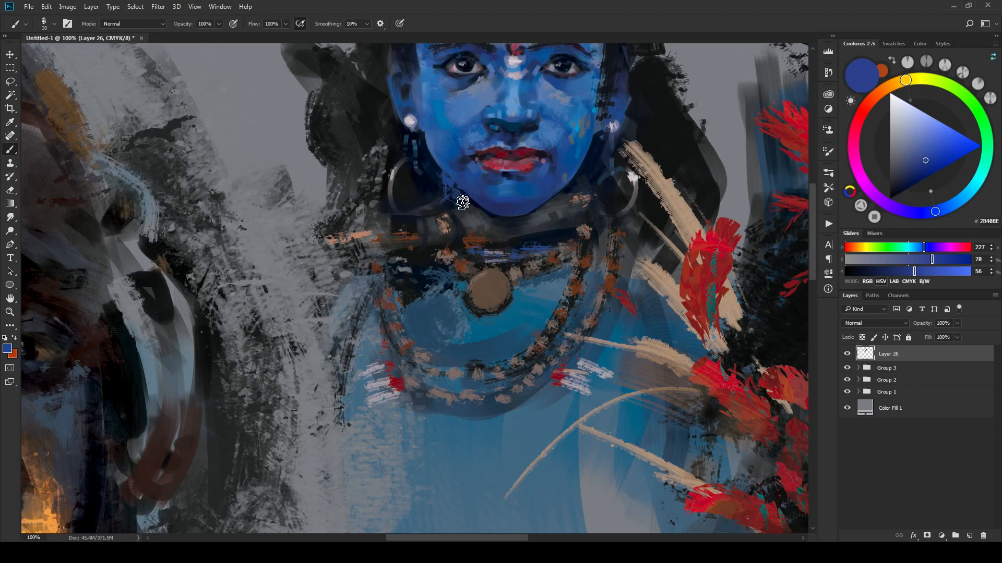
alt+click(424, 104)
drag(424, 104, 418, 65)
alt+click(625, 73)
drag(625, 73, 623, 76)
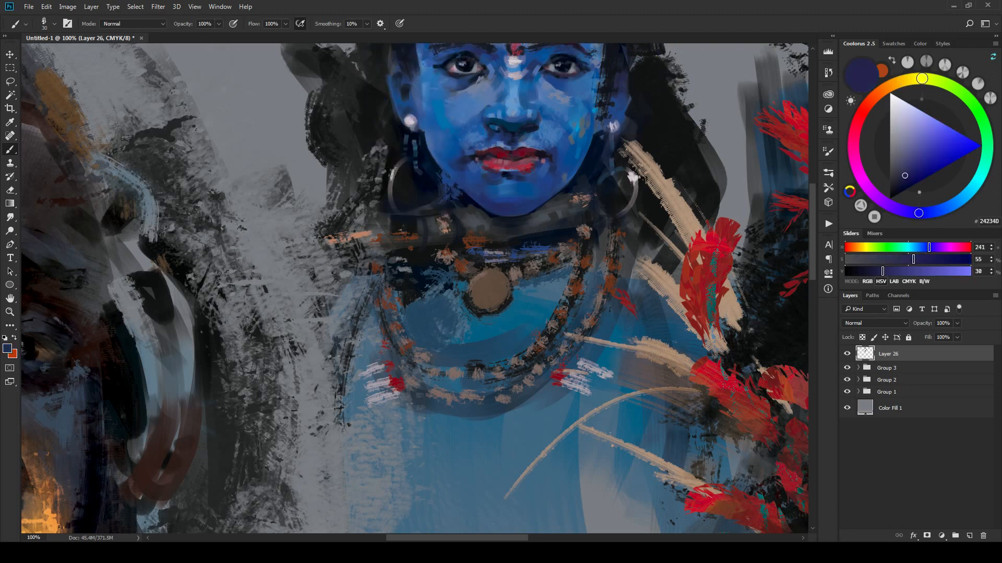
drag(452, 196, 465, 208)
Step: Mix dark navy 131C2B and paint the shadow along both sides of the jawline
drag(904, 179, 896, 175)
drag(928, 214, 930, 213)
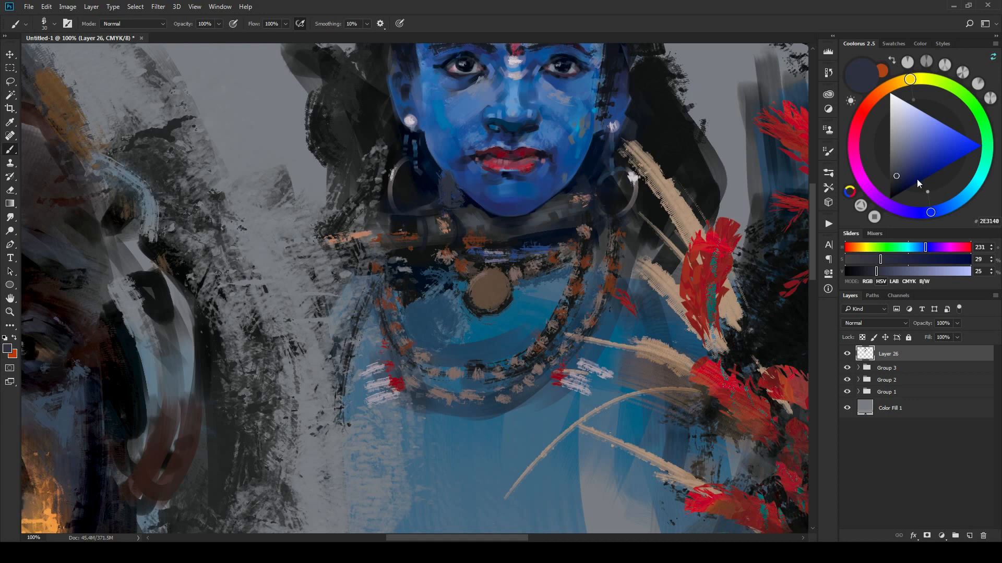
mouse_move(916, 180)
mouse_down()
mouse_move(900, 183)
mouse_move(946, 208)
mouse_up()
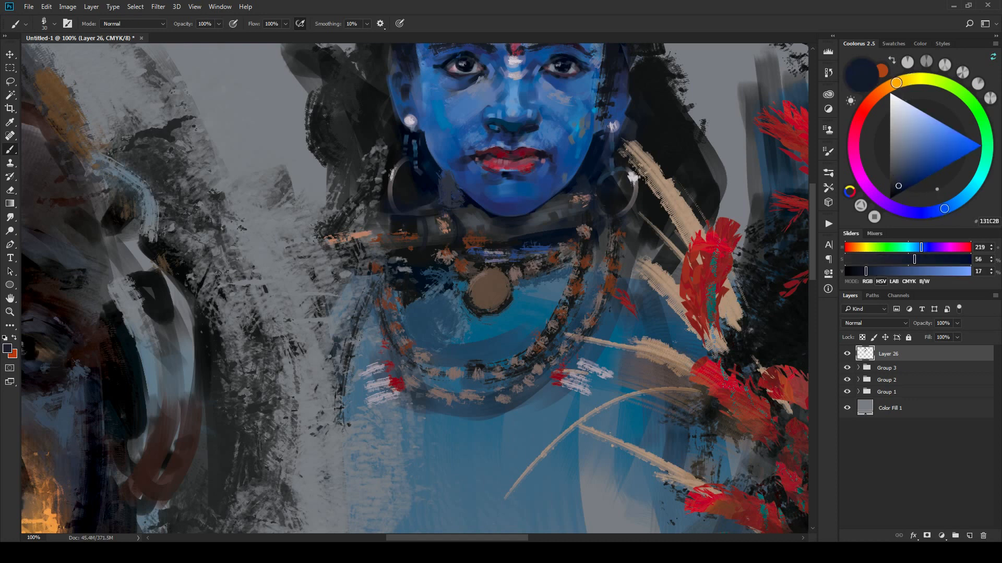
mouse_move(450, 183)
mouse_down()
mouse_move(447, 208)
mouse_move(444, 179)
mouse_move(466, 204)
mouse_move(443, 206)
mouse_move(447, 176)
mouse_up()
drag(601, 183, 576, 193)
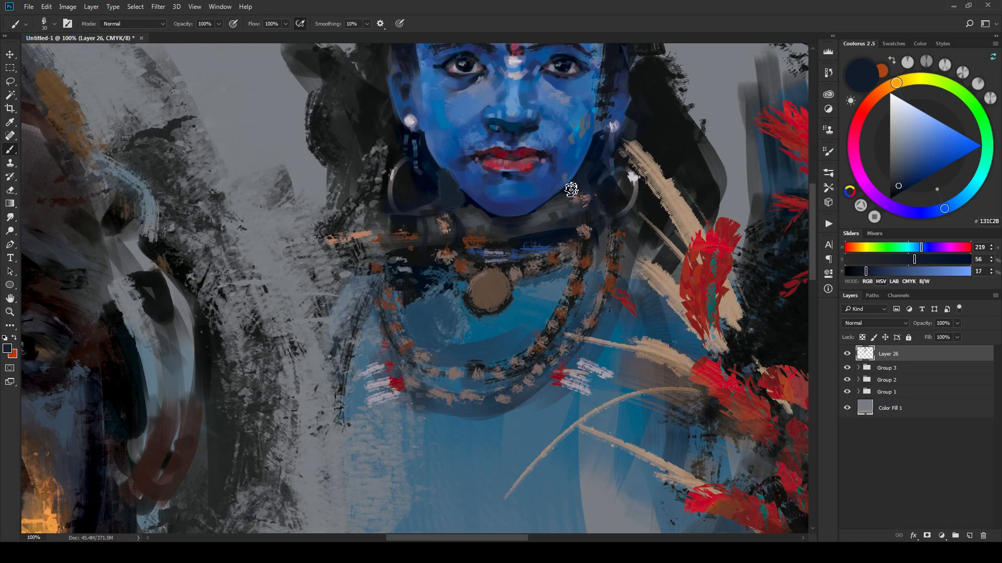
Step: Touch up the lower jaw edge with sampled blue 283980 and near-black blue 00001A
alt+click(461, 167)
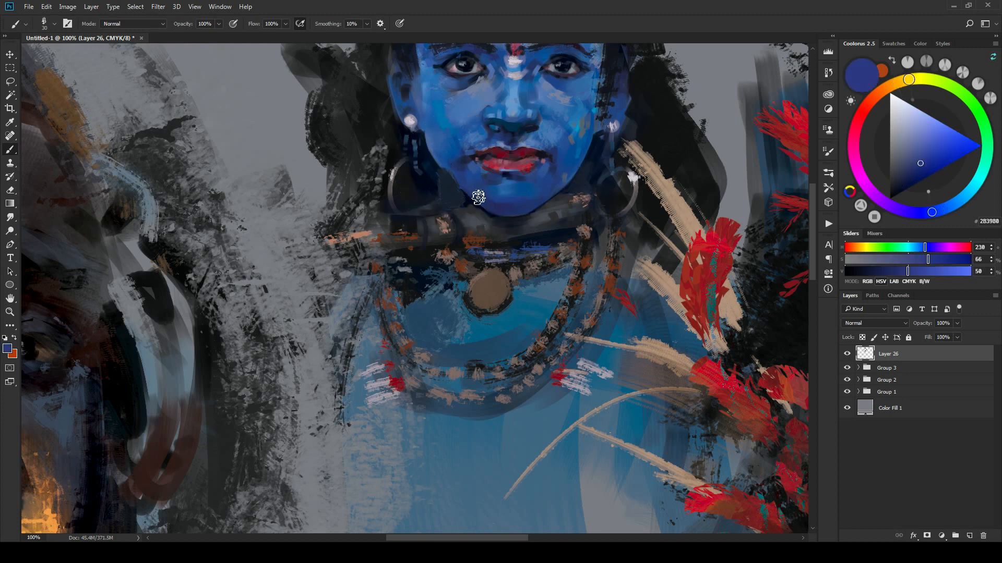
alt+click(437, 167)
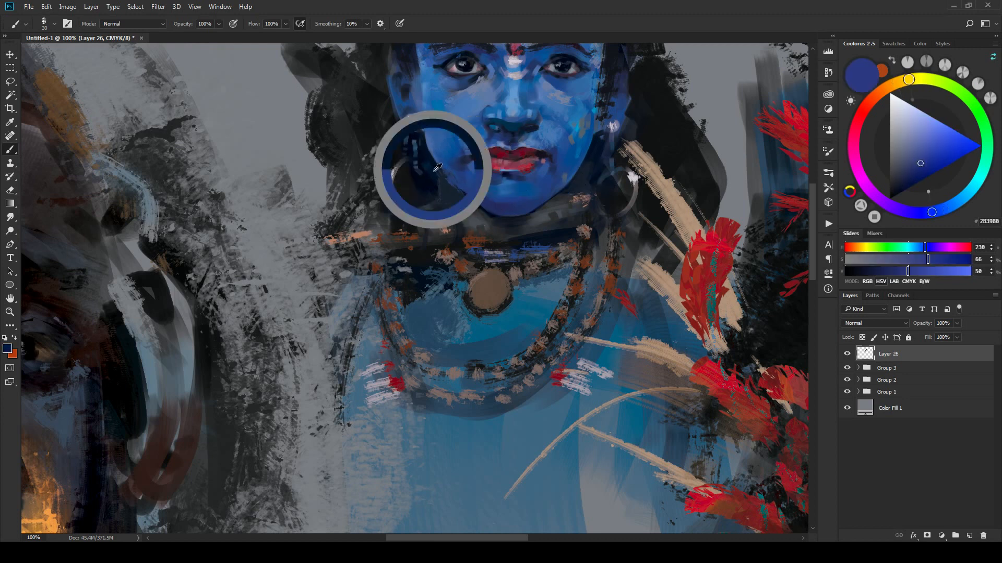
alt+click(458, 199)
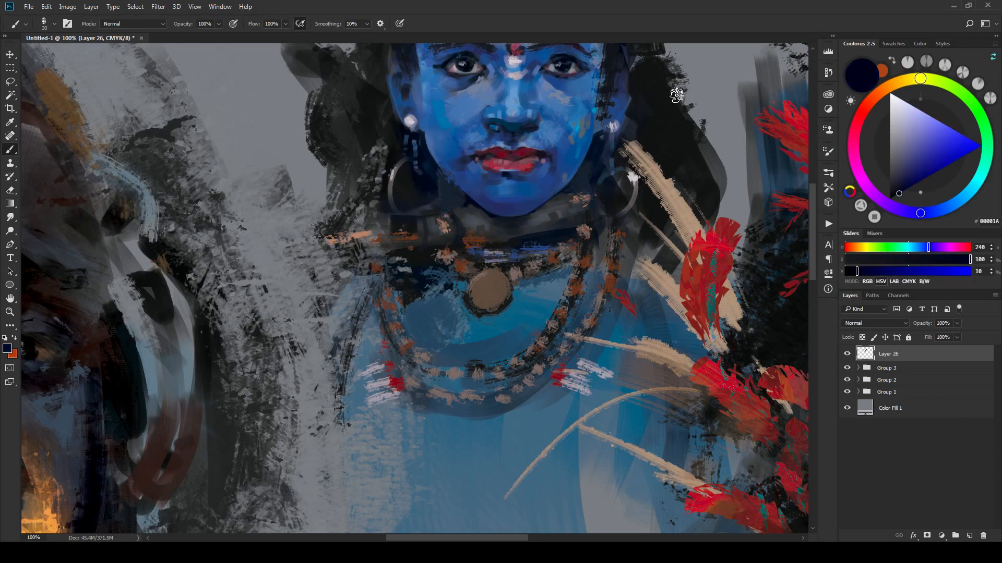
Step: Mix dark green 162D1D and paint the centre of the pendant with a 40 px brush
key(bracketright)
alt+click(497, 316)
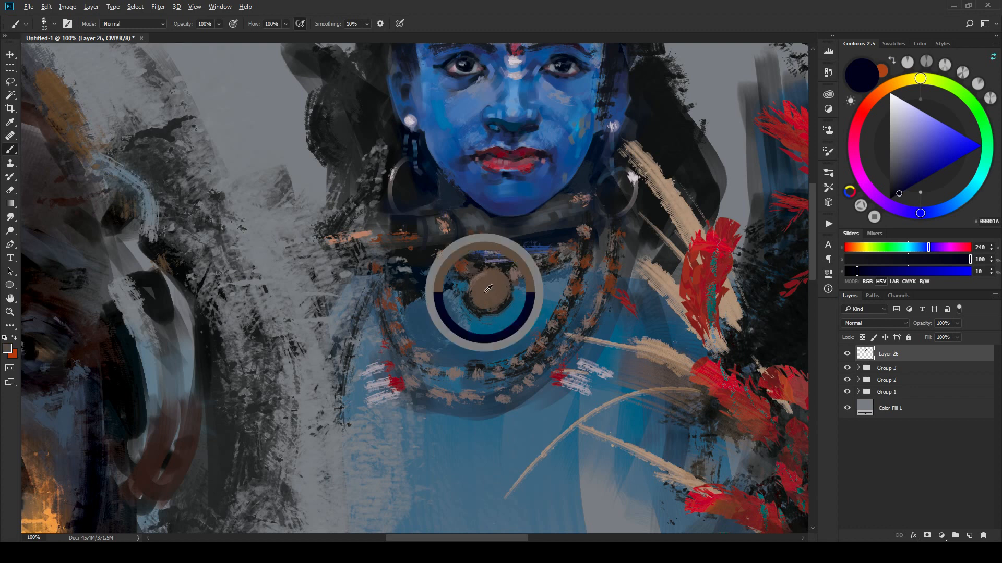
click(904, 178)
click(986, 130)
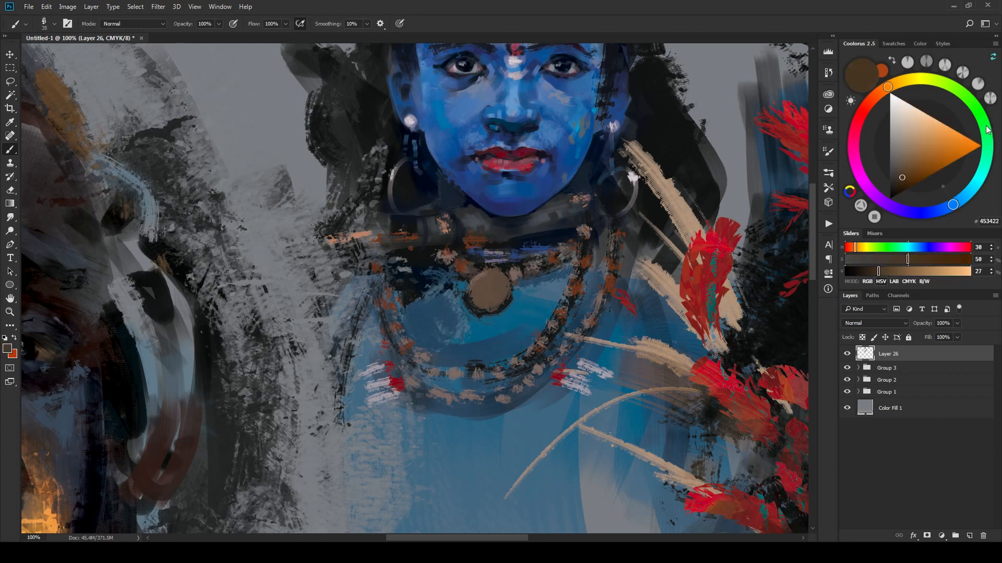
click(897, 184)
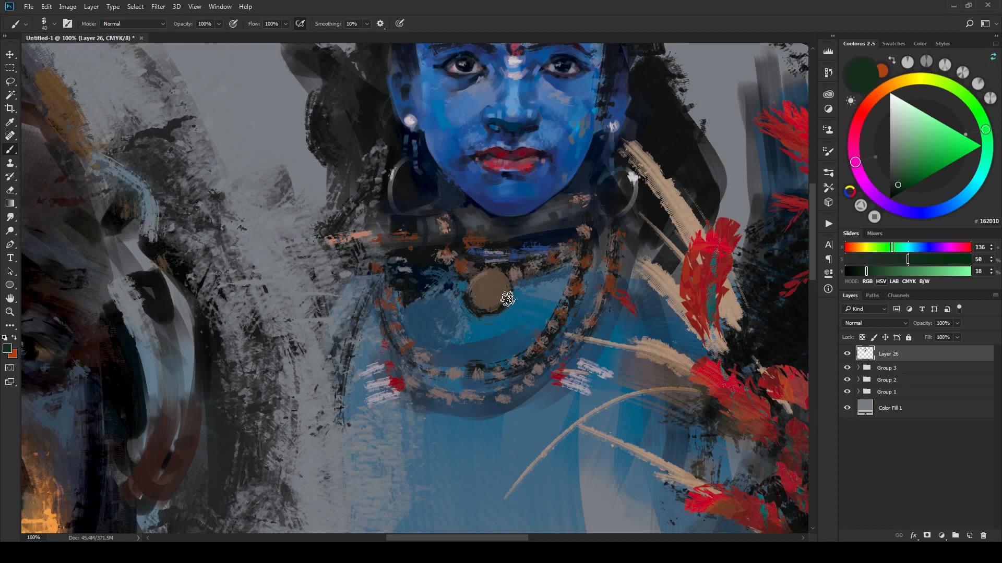
drag(495, 297, 504, 294)
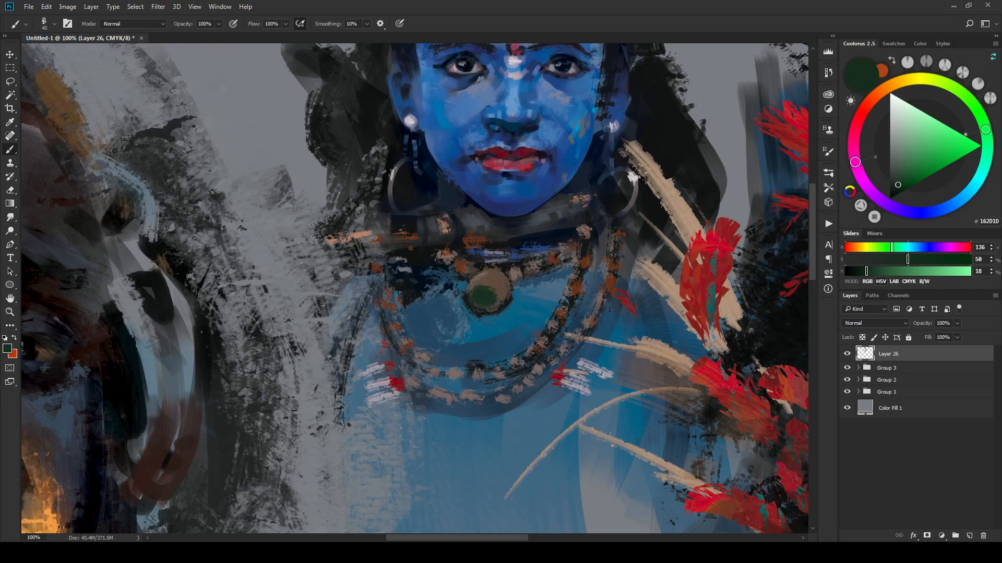
Step: Mix dark teal 16272D and add strokes to the pendant's upper part and the neck wrap
mouse_move(950, 197)
mouse_down()
mouse_move(995, 199)
mouse_move(965, 196)
mouse_up()
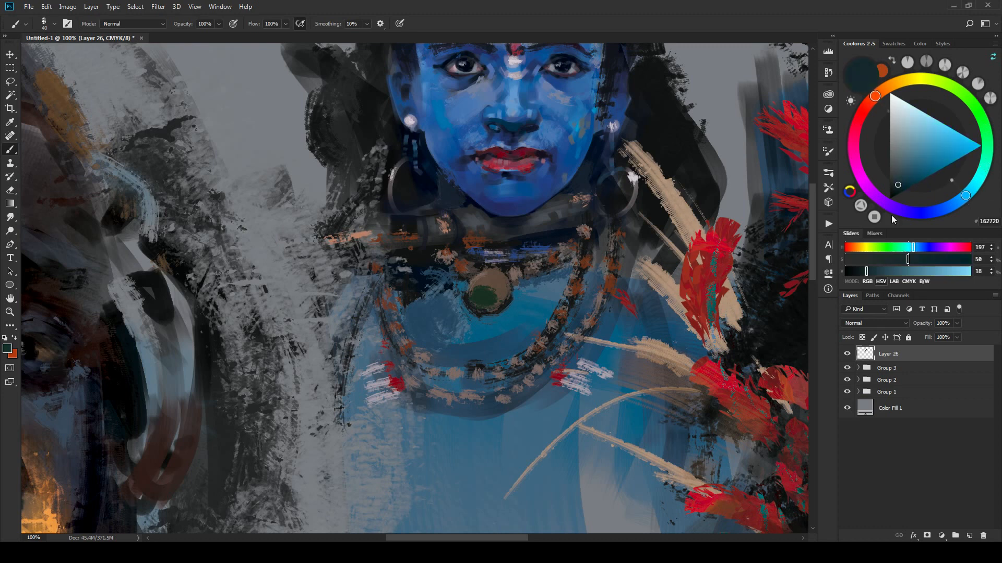
drag(499, 282, 510, 275)
mouse_move(366, 224)
mouse_down()
mouse_move(380, 223)
mouse_move(384, 236)
mouse_up()
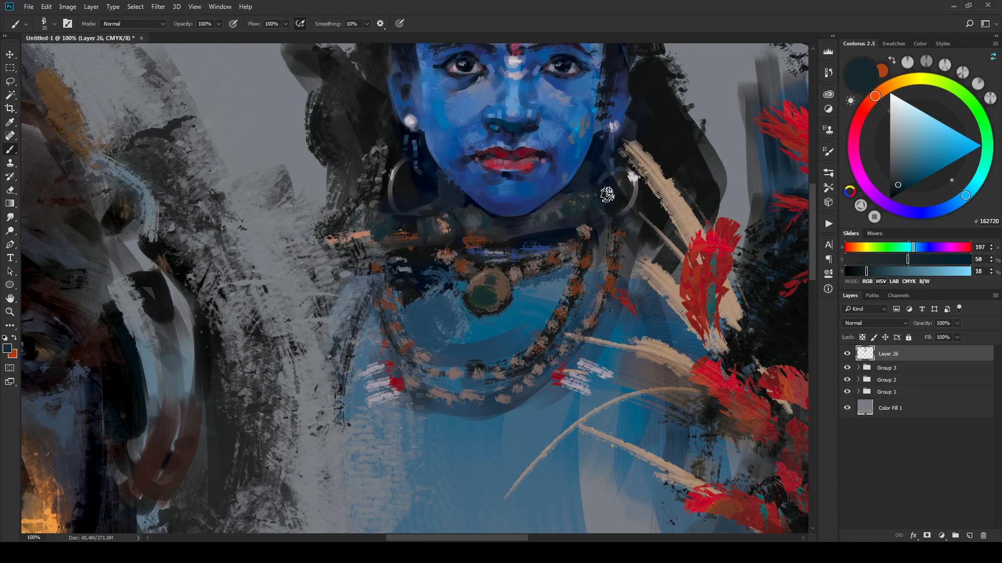
Step: Brush dark teal strokes across the headband and the dark hair above the forehead with a 40 px brush
key(bracketright)
drag(512, 120, 505, 244)
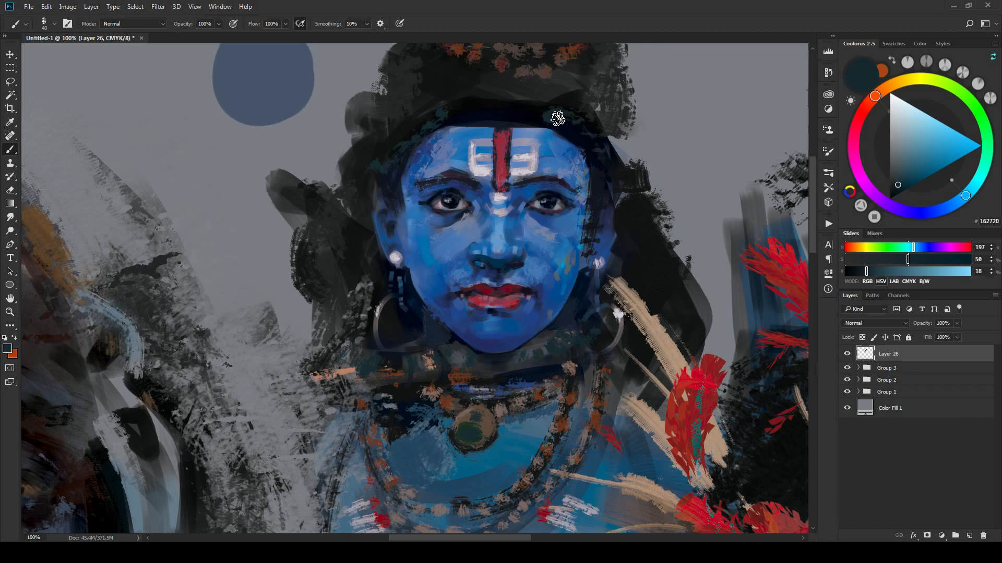
drag(557, 118, 458, 106)
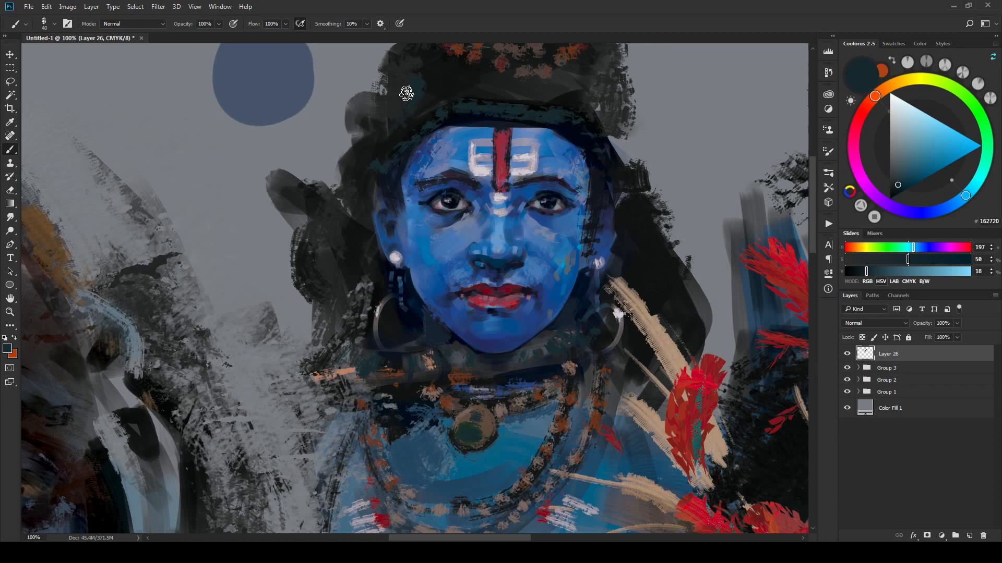
mouse_move(421, 208)
mouse_down()
mouse_move(430, 197)
mouse_move(394, 239)
mouse_up()
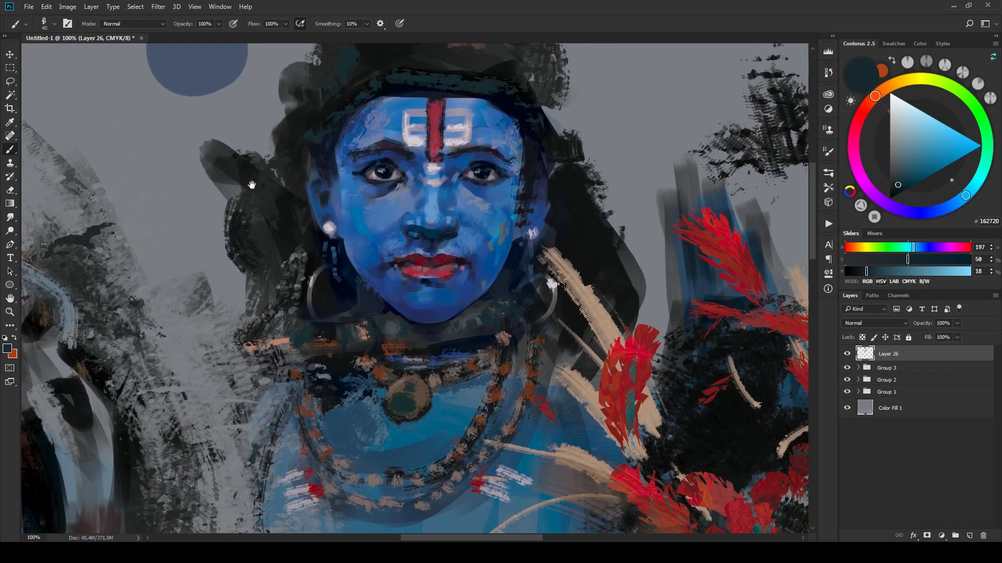
Step: Paint dark teal hair strands falling over both shoulders beside the necklaces
drag(252, 184, 296, 194)
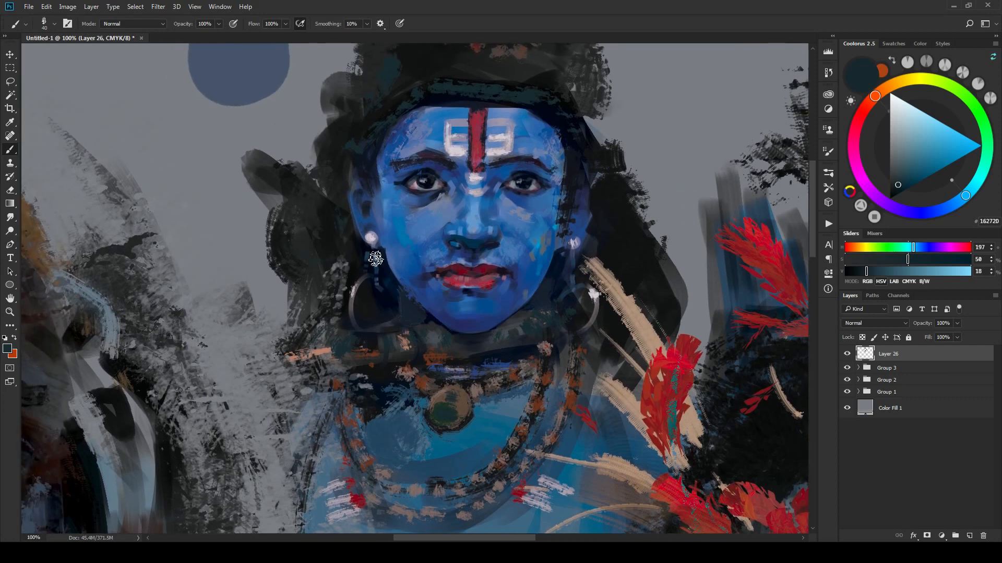
drag(334, 385, 298, 472)
drag(586, 412, 584, 337)
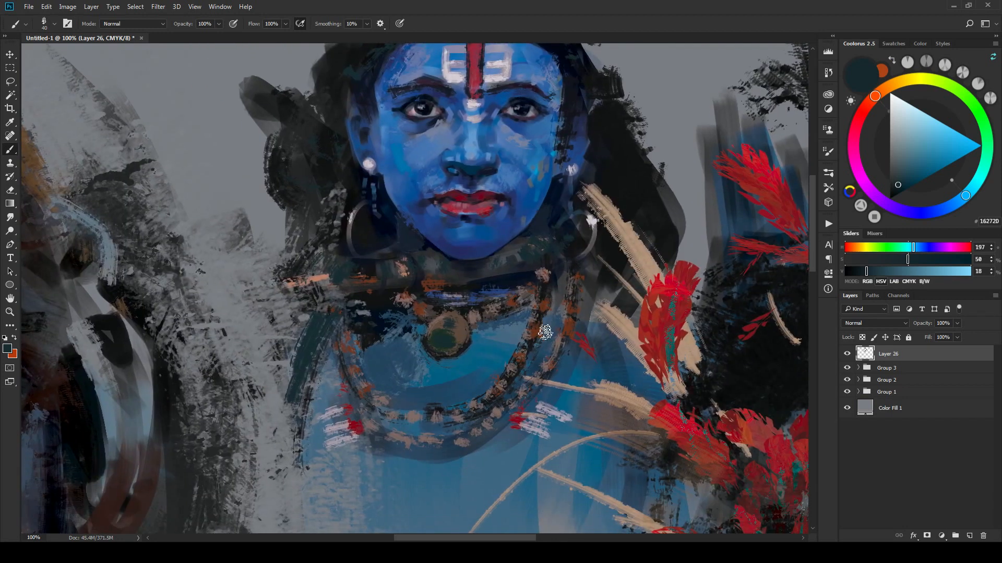
mouse_move(580, 283)
mouse_down()
mouse_move(614, 379)
mouse_move(597, 285)
mouse_move(625, 370)
mouse_move(564, 285)
mouse_move(571, 402)
mouse_up()
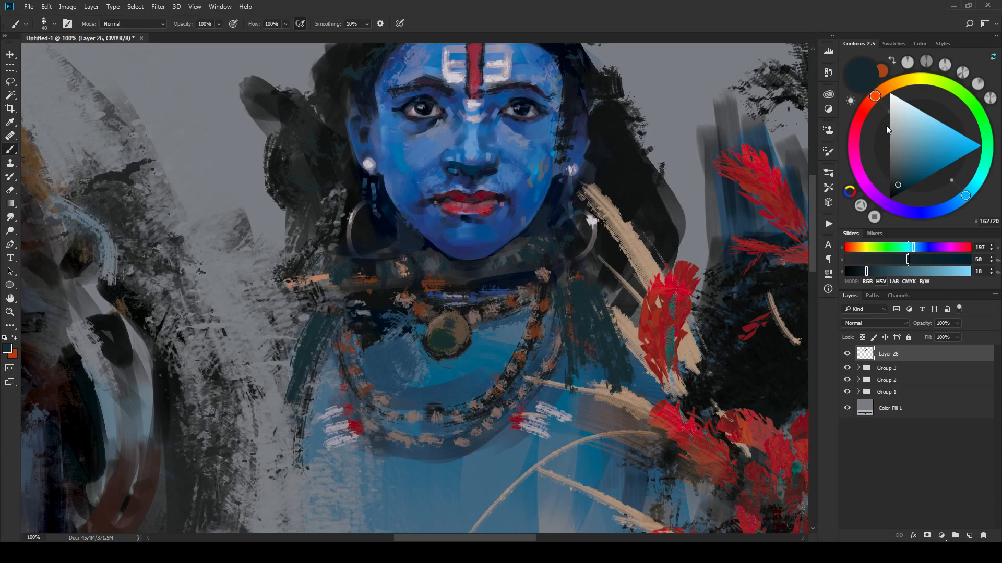
Step: Mix dark red-brown 2D1916 and layer strokes over the teal strands on both shoulders
click(867, 106)
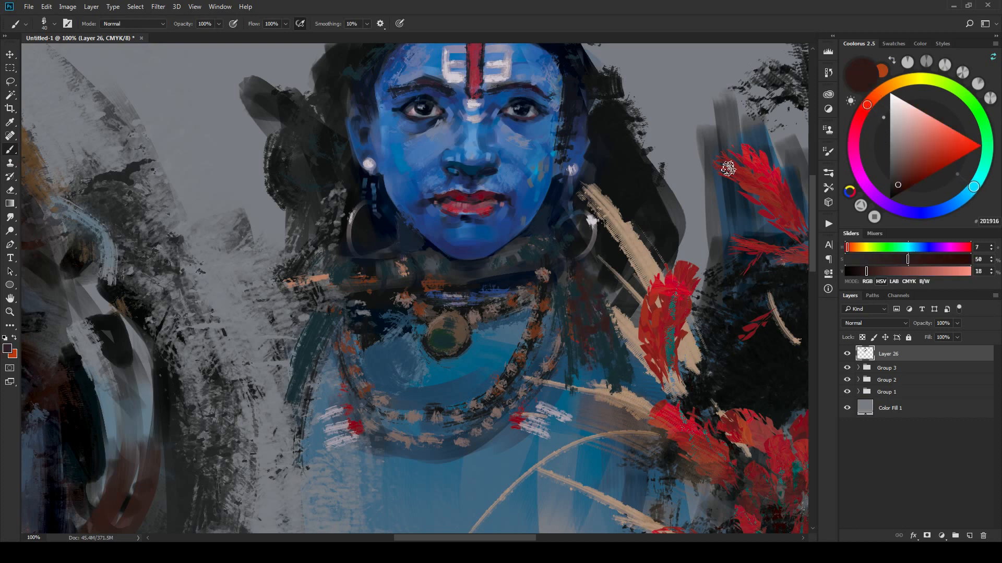
drag(491, 325, 529, 308)
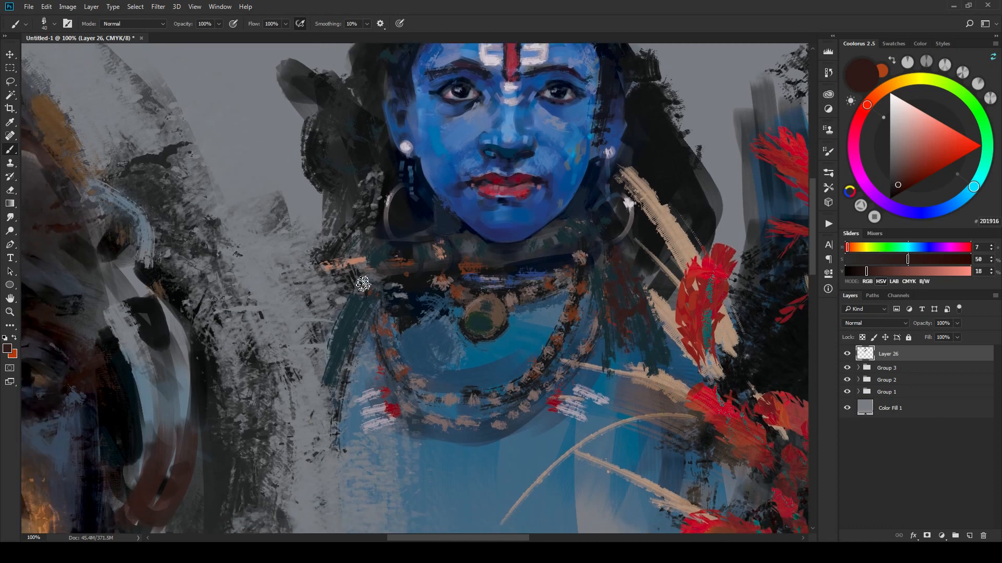
drag(366, 290, 303, 409)
drag(369, 320, 357, 352)
Step: Add dark red-brown strokes to the pendant and between the beads of the outer necklace's lower curve
drag(371, 281, 407, 323)
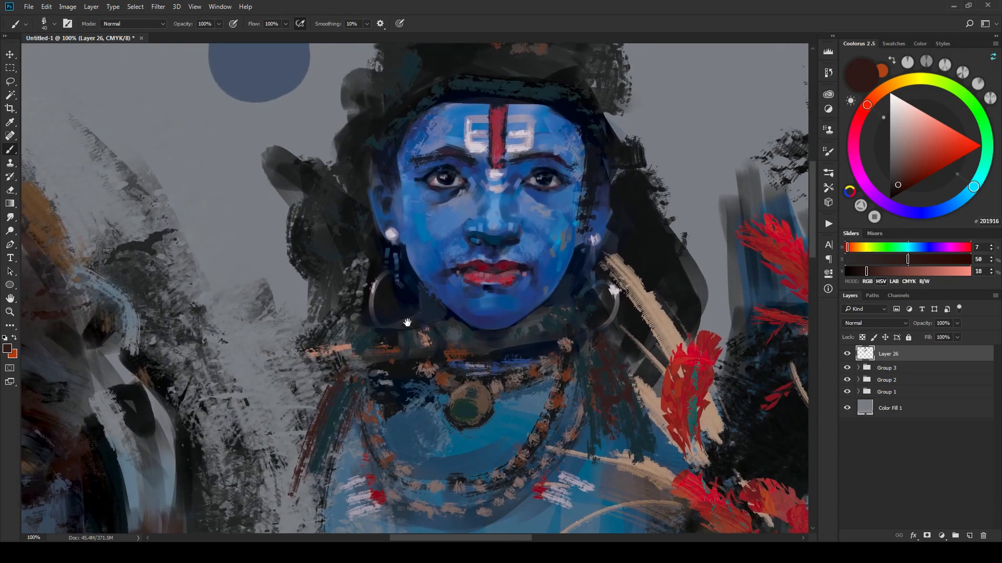
drag(457, 378, 459, 305)
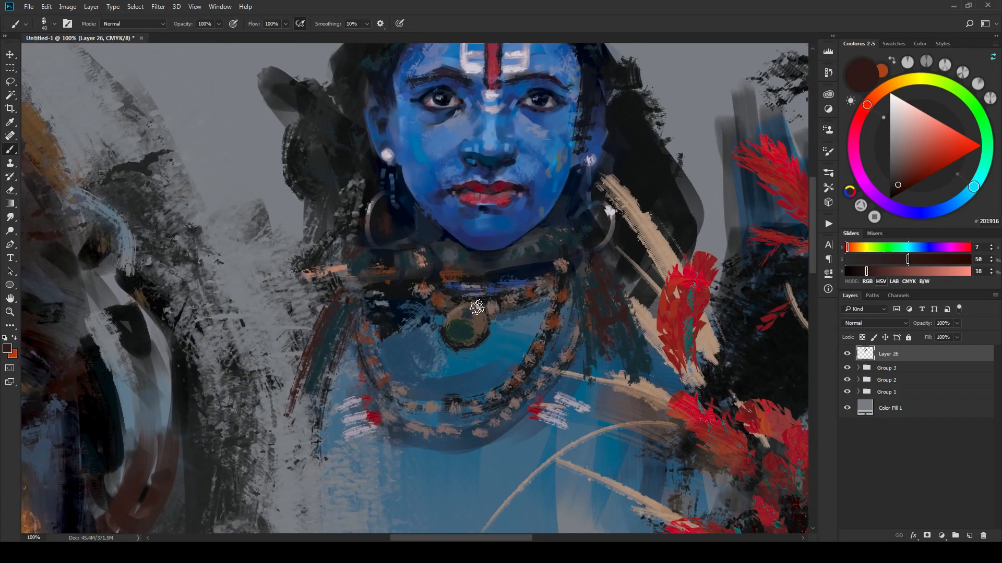
drag(476, 307, 472, 325)
mouse_move(480, 448)
mouse_down()
mouse_move(447, 437)
mouse_move(457, 441)
mouse_move(415, 437)
mouse_move(481, 437)
mouse_move(461, 417)
mouse_move(407, 408)
mouse_up()
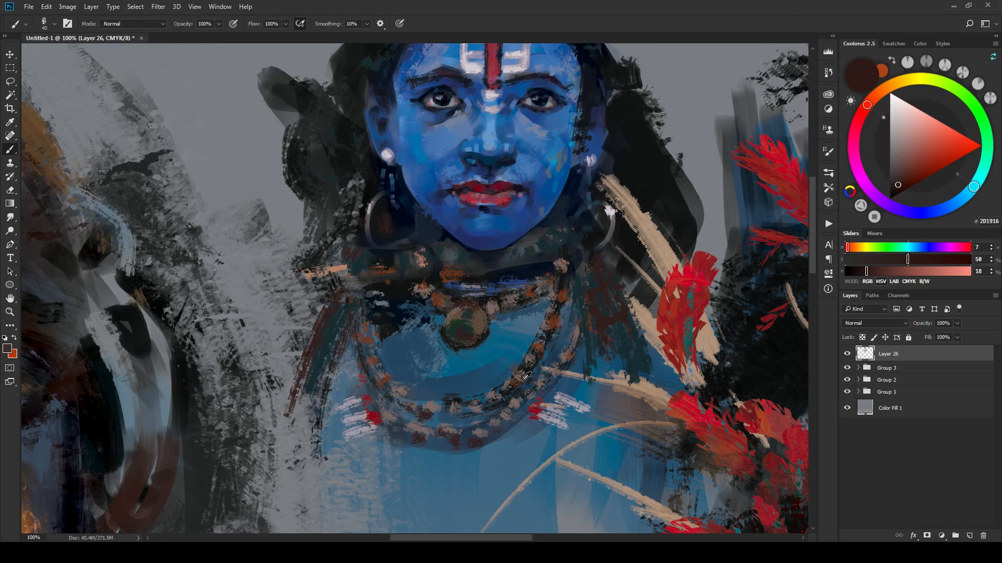
Step: Mix deep navy 09172A from a sampled blue and dab it around the outer necklace's lower beads
alt+click(466, 369)
drag(900, 177, 901, 189)
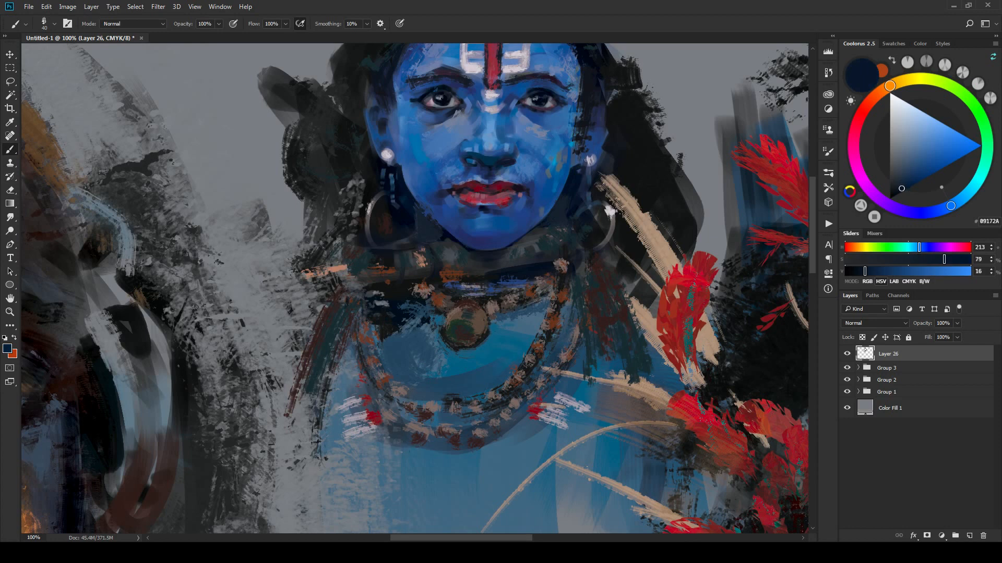
mouse_move(457, 444)
mouse_down()
mouse_move(494, 441)
mouse_move(517, 412)
mouse_move(402, 437)
mouse_move(421, 408)
mouse_move(471, 422)
mouse_move(441, 418)
mouse_up()
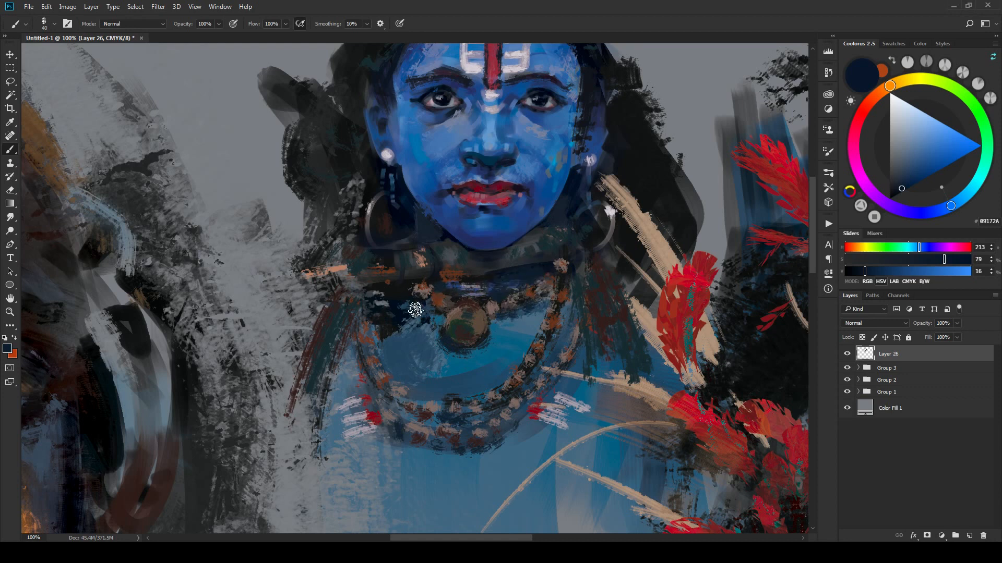
Step: Sample deep blue 2E3C71 above the pendant and paint it in patches across the upper chest around the pendant
alt+click(487, 290)
drag(488, 292, 516, 281)
mouse_move(423, 321)
mouse_down()
mouse_move(400, 364)
mouse_move(425, 356)
mouse_move(421, 239)
mouse_move(404, 327)
mouse_move(403, 311)
mouse_move(393, 325)
mouse_move(404, 295)
mouse_up()
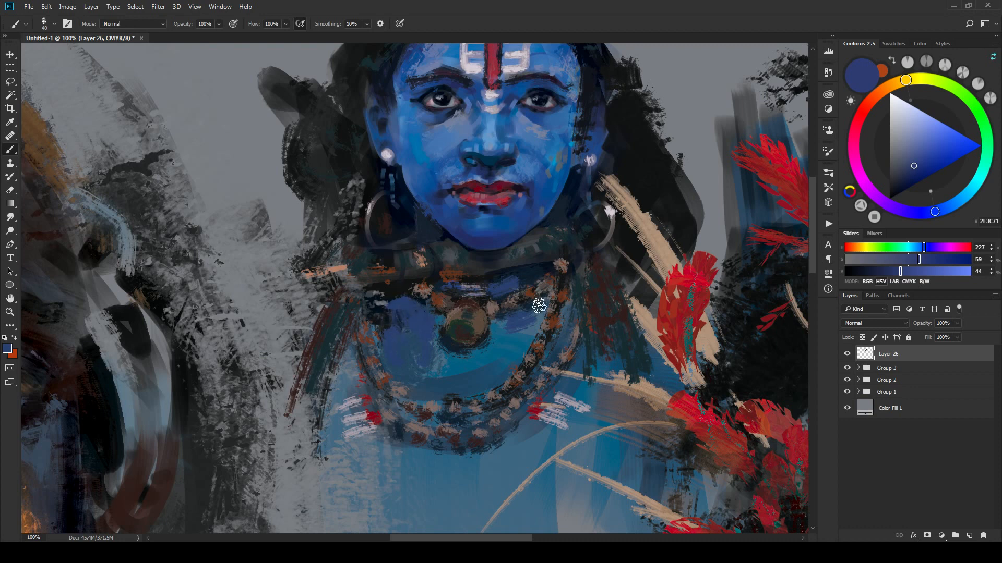
Step: Sample dark navy 000014 beside the jaw and slate grey 43484E from the neck wrap for touching up the neck area
alt+click(416, 212)
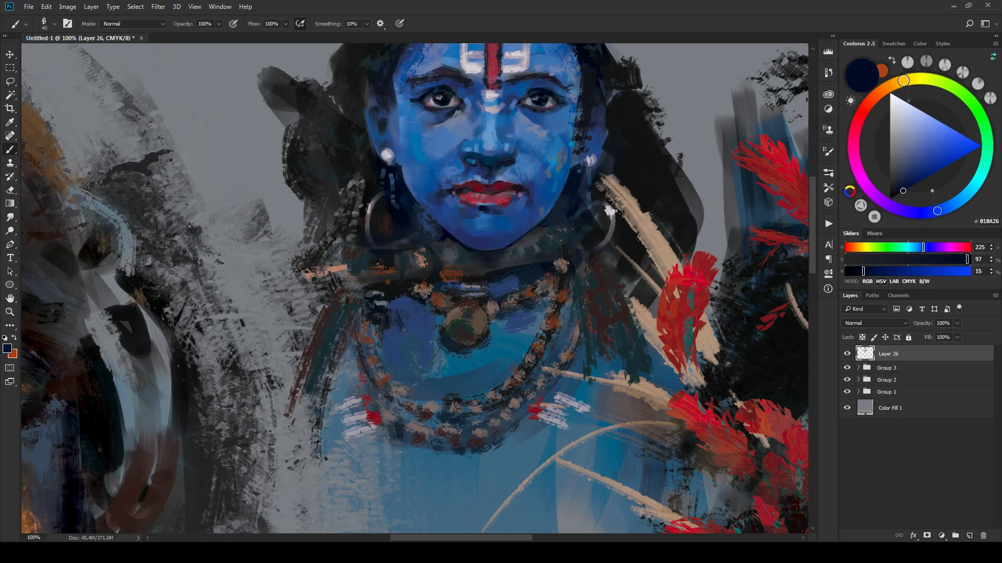
alt+click(403, 215)
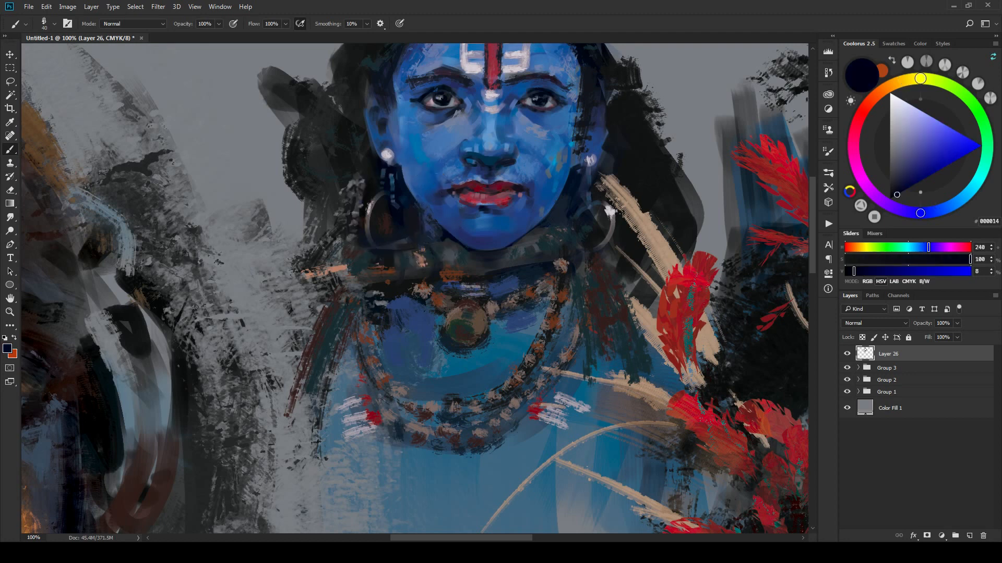
scroll(543, 219, down, 1)
scroll(543, 219, left, 1)
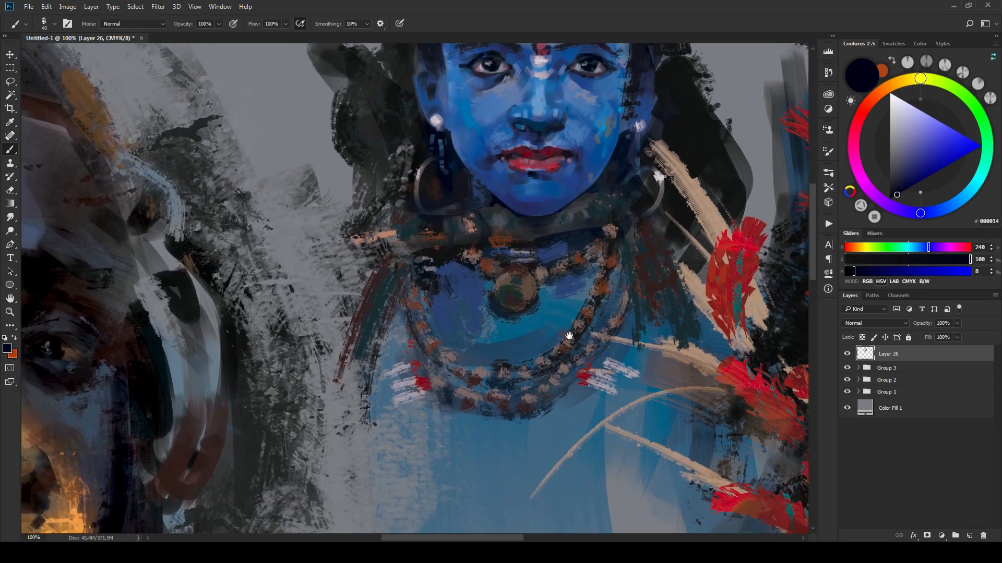
alt+click(493, 225)
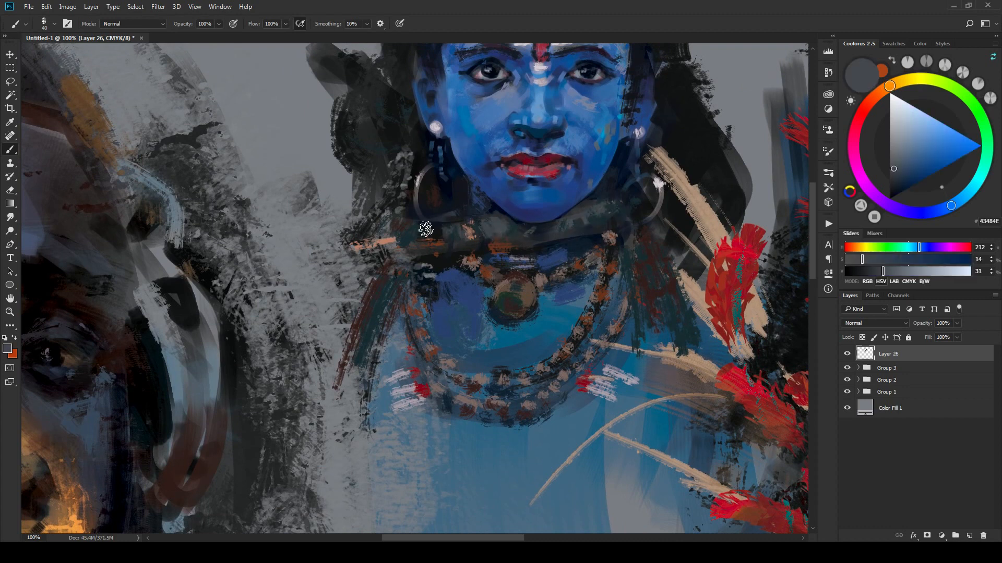
drag(471, 365, 429, 379)
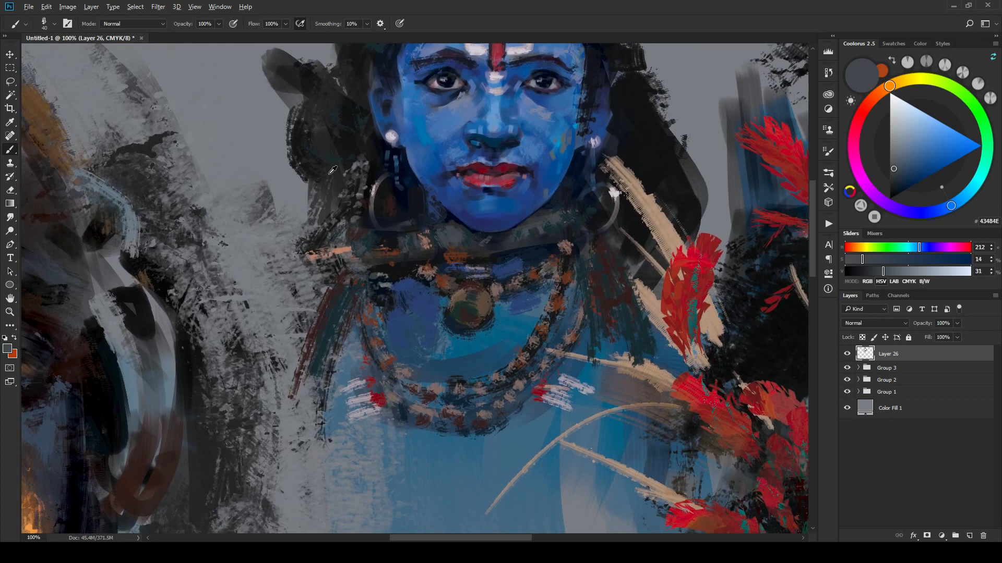
Step: Sample near-black 0D0E0E from the hair and brush rough strokes beside the neck wrap and along the outer hair edges on both sides
alt+click(346, 134)
mouse_move(334, 245)
mouse_down()
mouse_move(339, 261)
mouse_move(299, 276)
mouse_move(301, 234)
mouse_move(276, 232)
mouse_move(321, 217)
mouse_move(287, 214)
mouse_up()
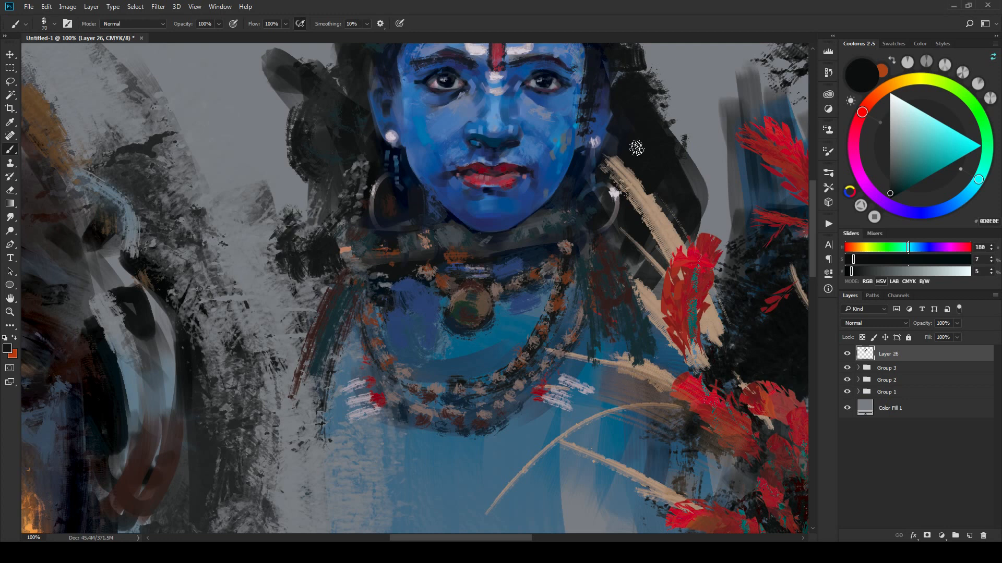
key(bracketleft)
mouse_move(681, 132)
mouse_down()
mouse_move(719, 213)
mouse_move(712, 200)
mouse_move(714, 229)
mouse_up()
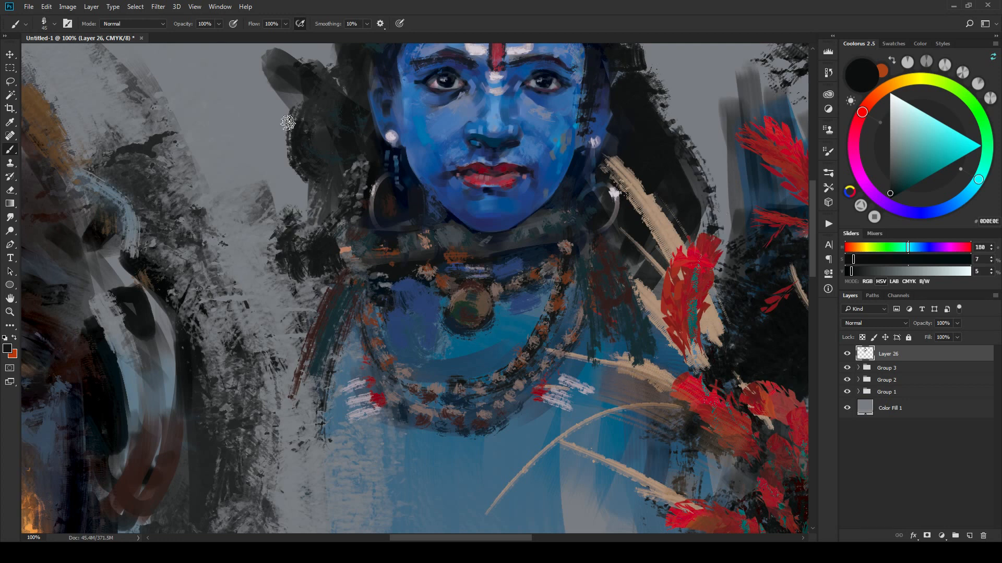
drag(285, 94, 266, 73)
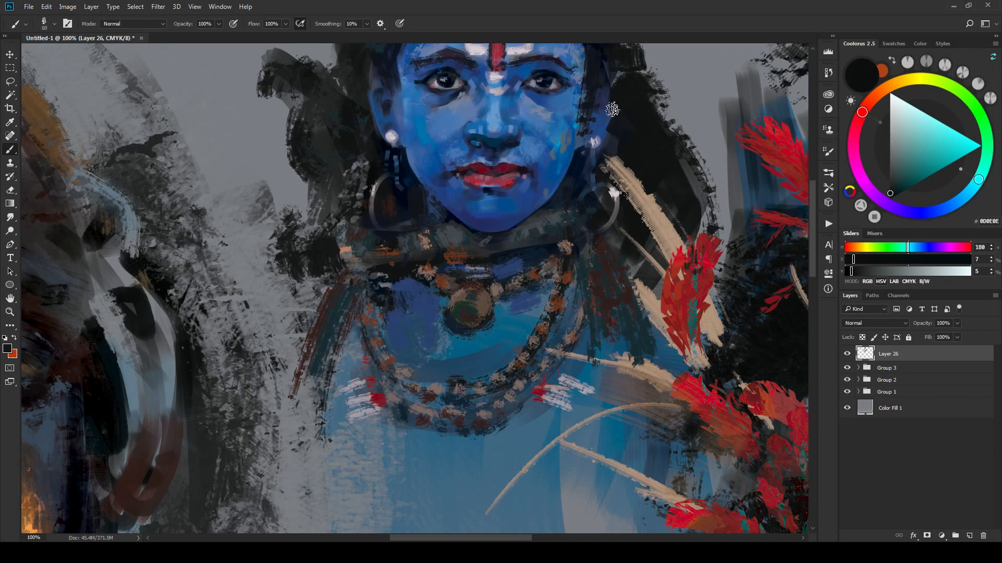
Step: Sample background grey 7C7F84 and paint gaps into the dark hair around the figure's earring and beside both ends of the headband
alt+click(689, 118)
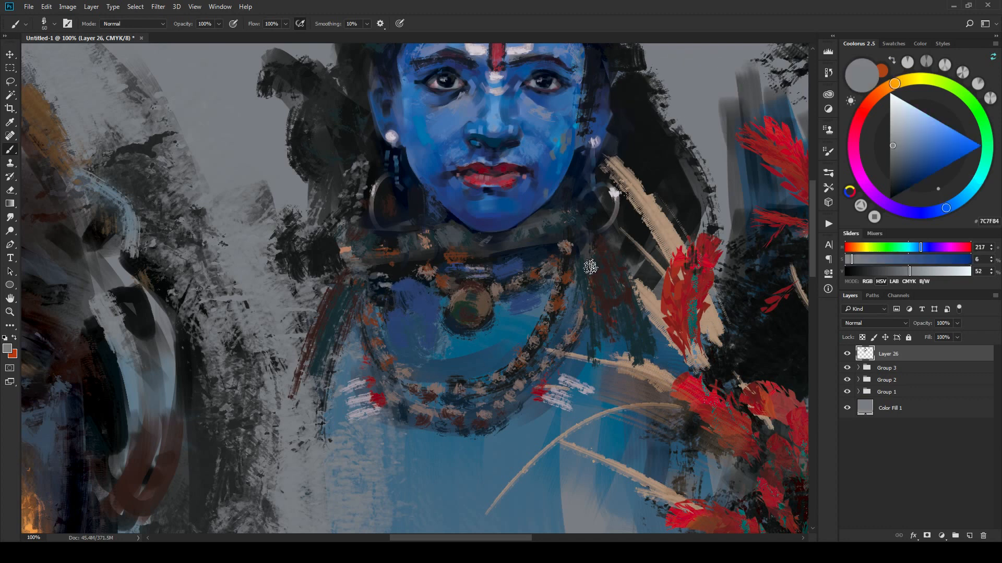
key(bracketleft)
key(bracketleft)
key(bracketleft)
key(bracketleft)
mouse_move(603, 248)
mouse_down()
mouse_move(623, 232)
mouse_move(619, 241)
mouse_move(603, 210)
mouse_move(626, 245)
mouse_up()
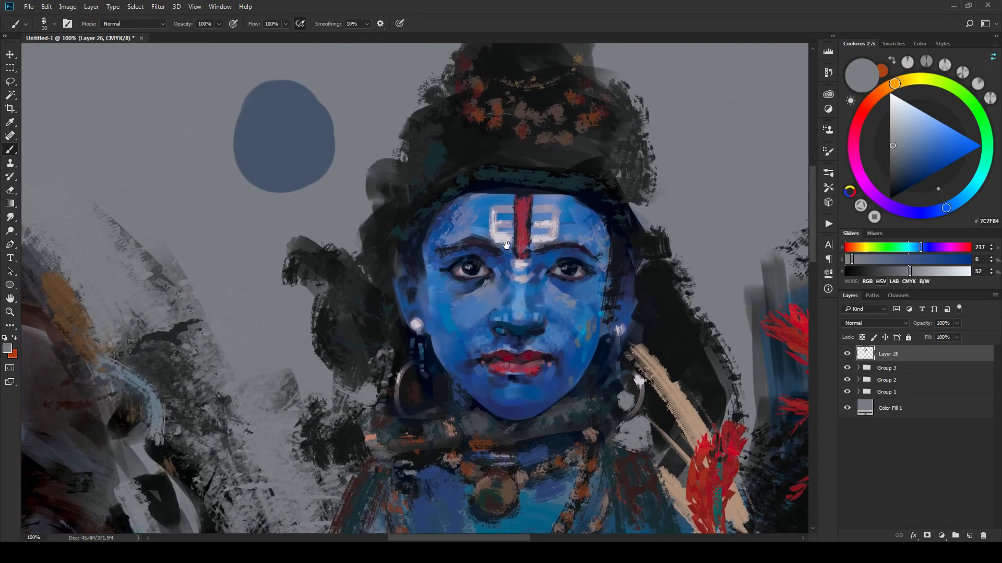
mouse_move(655, 207)
mouse_down()
mouse_move(655, 230)
mouse_move(668, 208)
mouse_move(656, 244)
mouse_move(653, 209)
mouse_move(647, 230)
mouse_move(636, 209)
mouse_move(634, 233)
mouse_move(632, 214)
mouse_up()
mouse_move(382, 215)
mouse_down()
mouse_move(403, 201)
mouse_move(370, 200)
mouse_move(397, 211)
mouse_move(347, 206)
mouse_move(397, 197)
mouse_move(373, 183)
mouse_move(372, 201)
mouse_move(385, 170)
mouse_move(394, 210)
mouse_up()
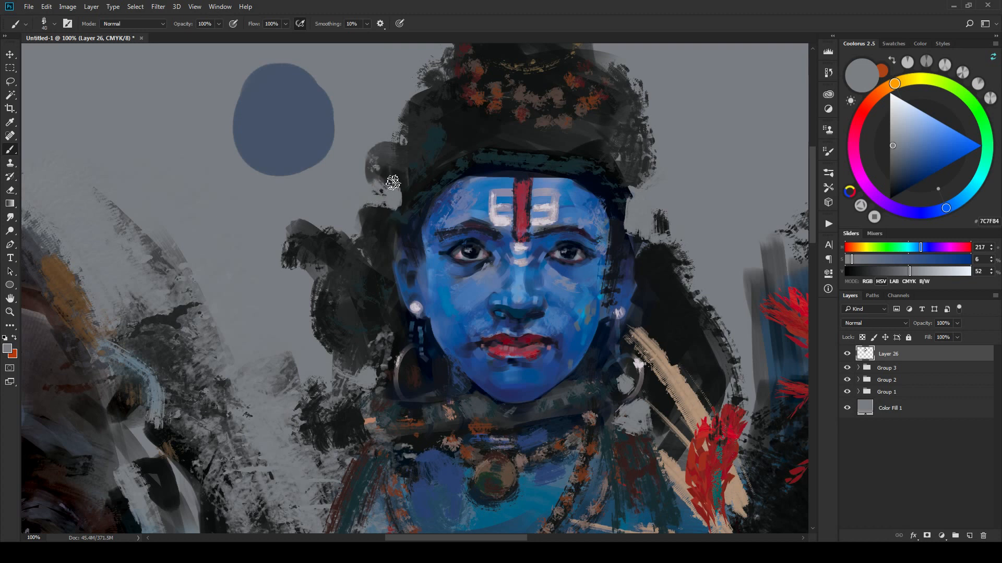
Step: Paint the background grey over the dark hair bun beside the blue figure's headdress using a larger brush
key(bracketright)
key(bracketright)
key(bracketright)
key(bracketright)
key(bracketright)
key(bracketright)
key(bracketright)
key(bracketright)
mouse_move(369, 177)
mouse_down()
mouse_move(369, 134)
mouse_move(381, 122)
mouse_move(369, 153)
mouse_move(402, 202)
mouse_move(388, 164)
mouse_up()
Step: Trim the outer hair on the left of the blue figure with background grey, covering the stray lock
key(bracketleft)
key(bracketleft)
key(bracketleft)
key(bracketleft)
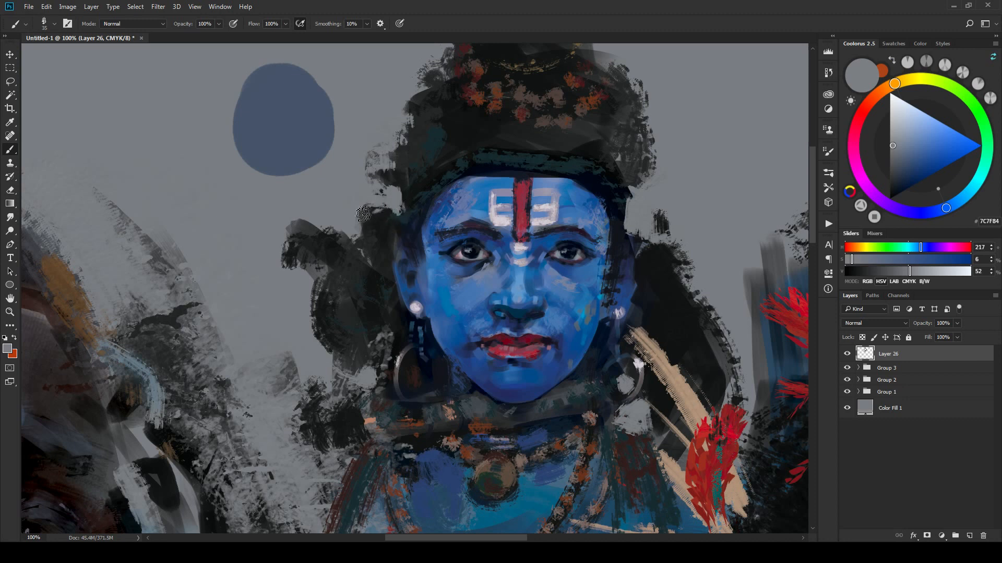
mouse_move(368, 209)
mouse_down()
mouse_move(348, 239)
mouse_move(366, 237)
mouse_move(326, 253)
mouse_move(327, 271)
mouse_move(343, 244)
mouse_move(292, 274)
mouse_up()
key(bracketright)
mouse_move(317, 222)
mouse_down()
mouse_move(290, 258)
mouse_move(331, 212)
mouse_move(334, 237)
mouse_up()
Step: Trim and break up the dark hair on the right of the blue face with background grey strokes
key(bracketright)
key(bracketright)
key(bracketright)
key(bracketleft)
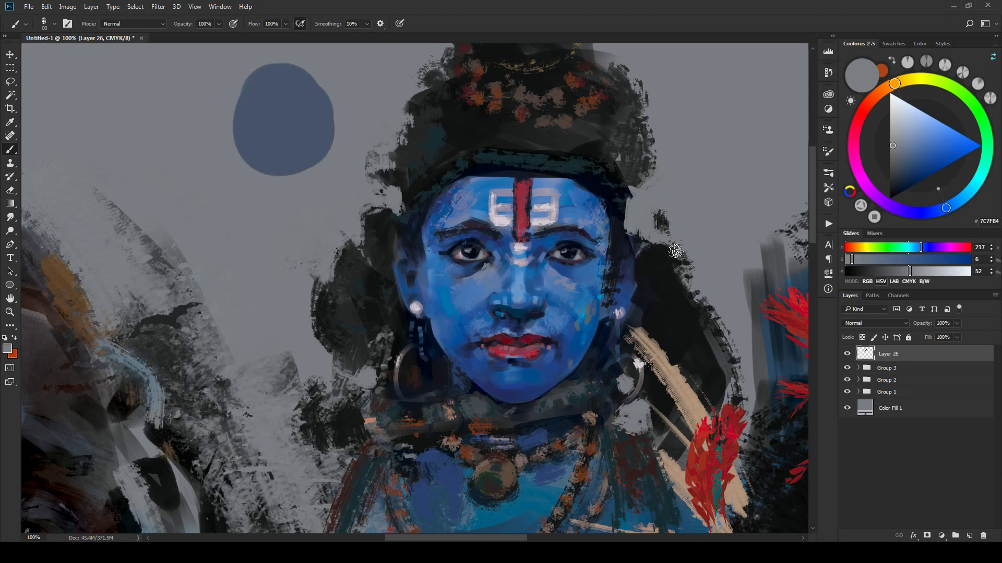
mouse_move(675, 249)
mouse_down()
mouse_move(714, 291)
mouse_move(701, 313)
mouse_up()
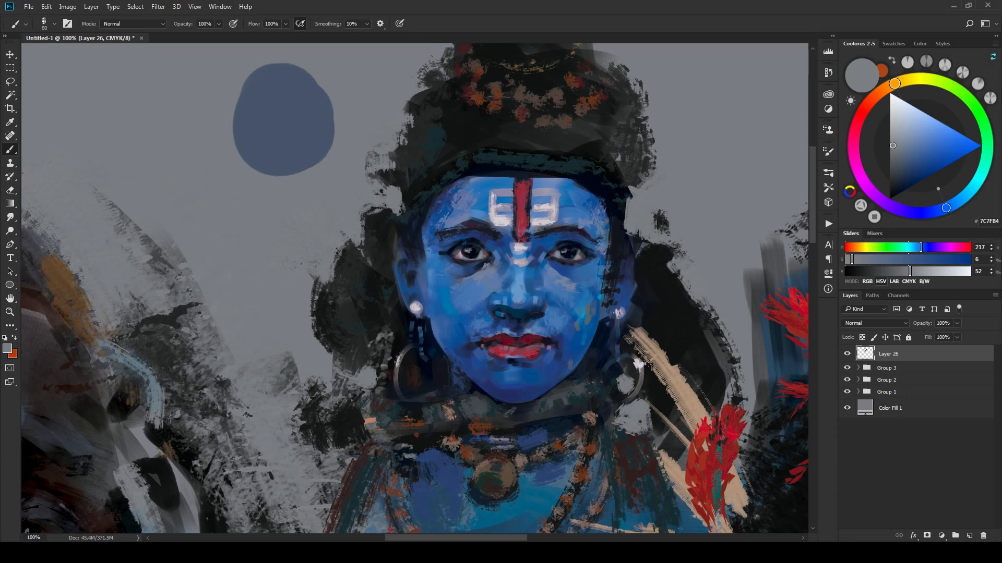
drag(671, 360, 666, 321)
key(bracketleft)
key(bracketleft)
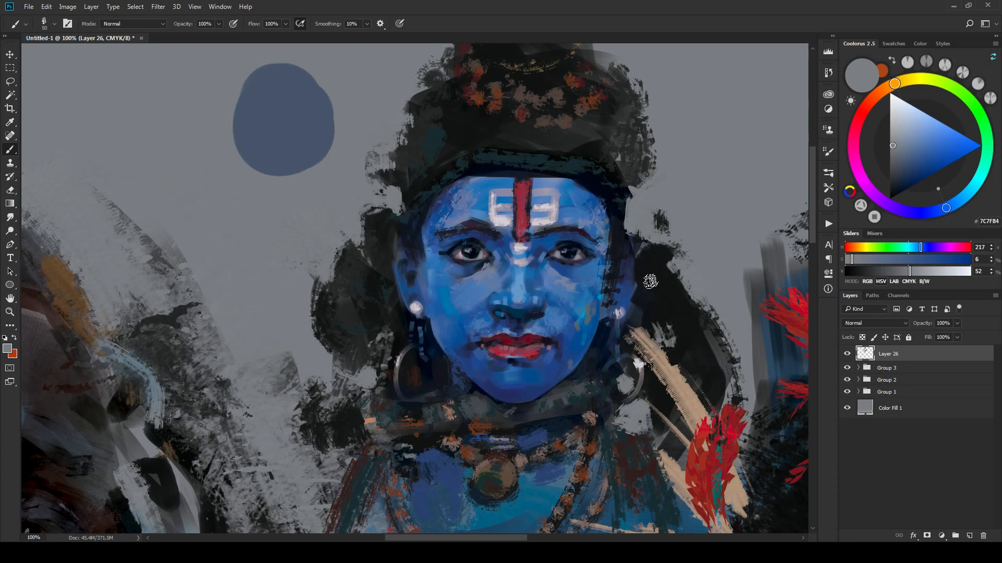
Step: Sample a dark navy from the shadow beside the blue face and touch up the shadows around its edges and ears
key(ctrl+minus)
key(ctrl+minus)
key(ctrl+minus)
key(ctrl+minus)
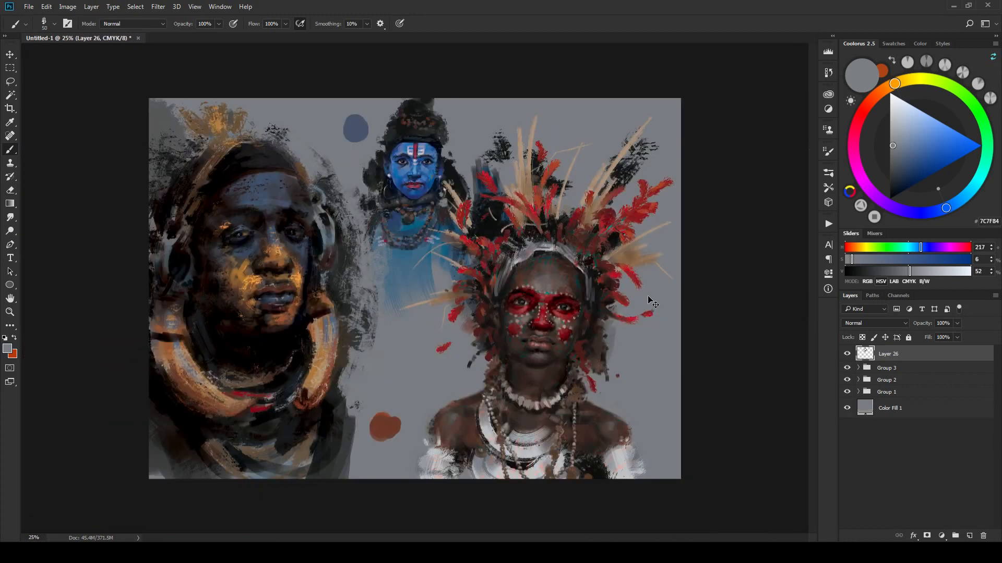
key(ctrl+plus)
key(ctrl+plus)
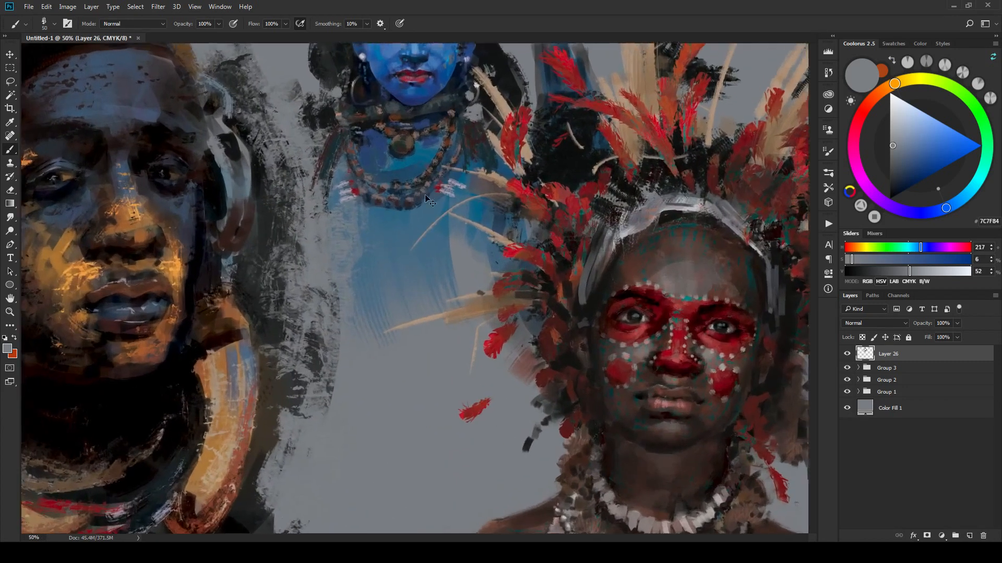
key(ctrl+plus)
drag(443, 219, 500, 326)
alt+click(502, 279)
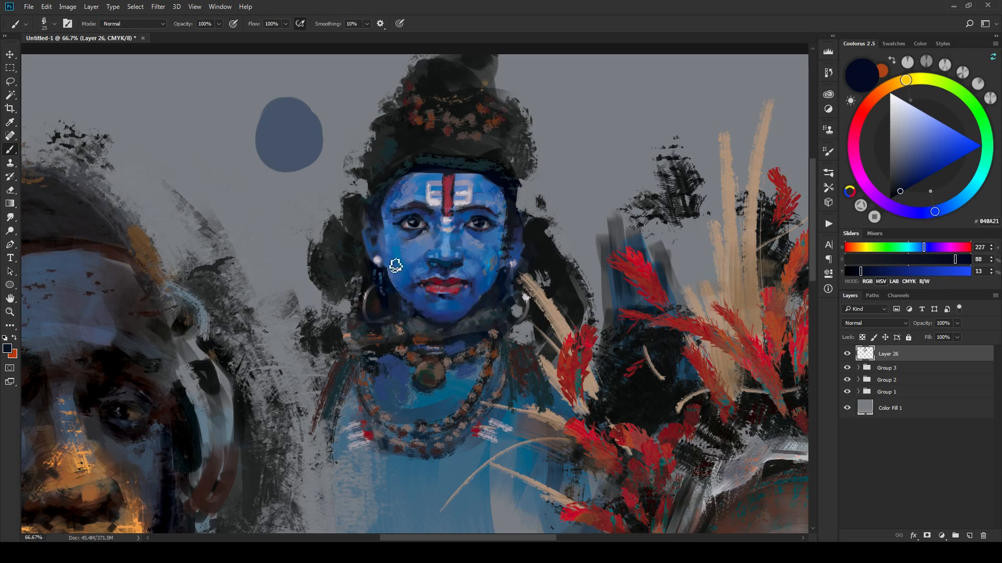
key(bracketright)
key(bracketleft)
key(bracketleft)
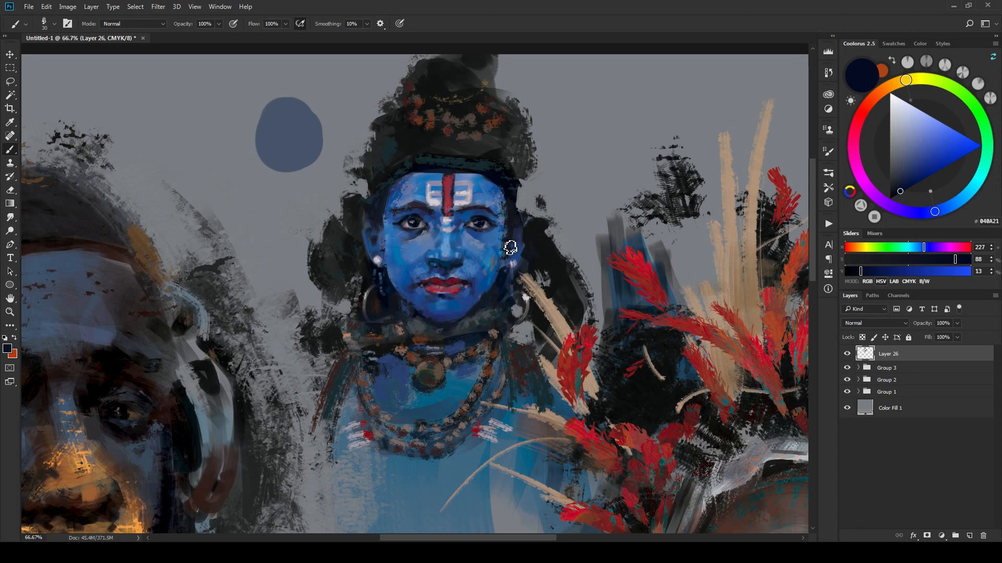
Step: Sample the mauve grey of the blue figure's eye, lighten it, and paint highlights in the eyes on a new layer
key(ctrl+minus)
key(ctrl+minus)
key(ctrl+minus)
key(ctrl+minus)
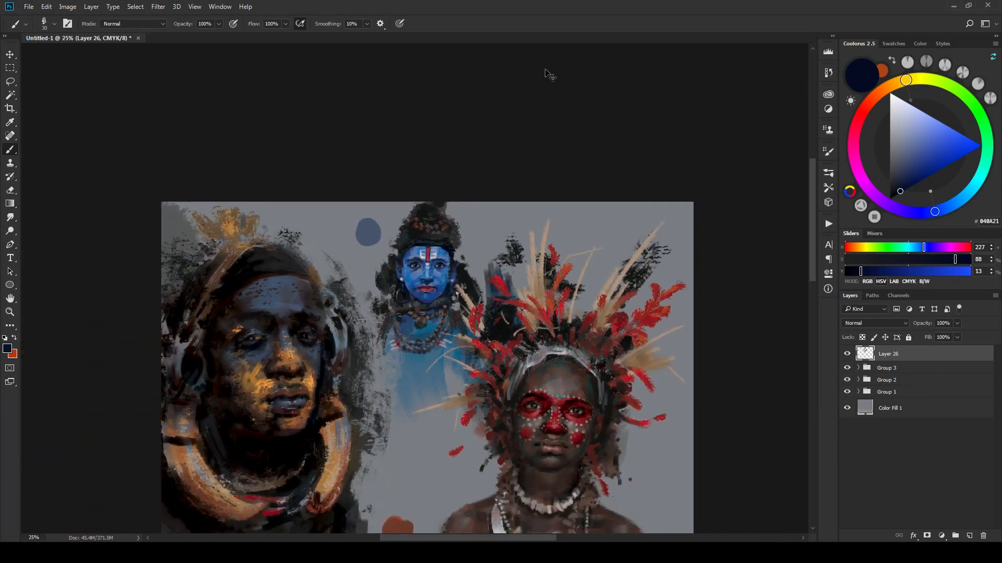
key(ctrl+plus)
key(ctrl+plus)
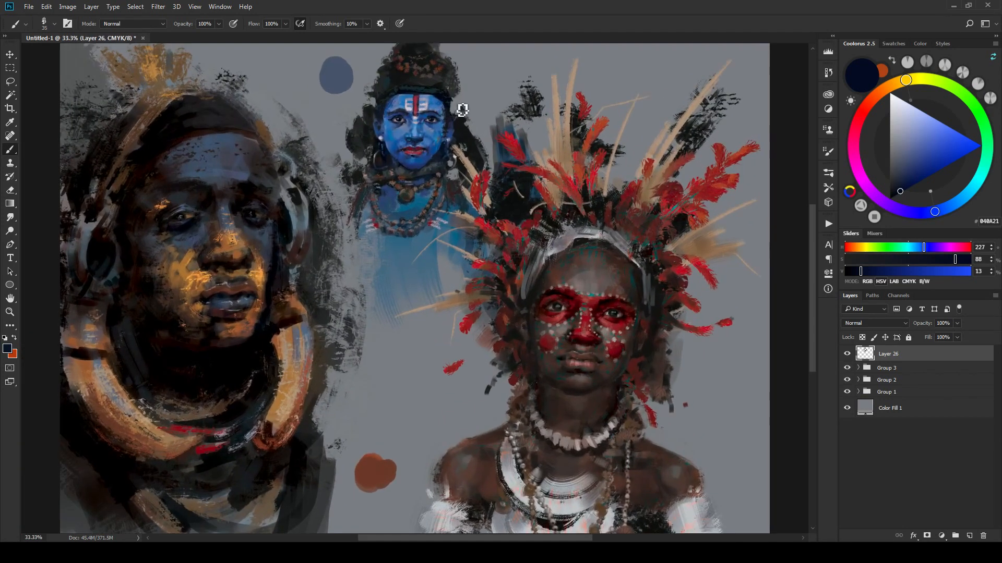
key(bracketright)
key(ctrl+plus)
key(ctrl+plus)
key(ctrl+plus)
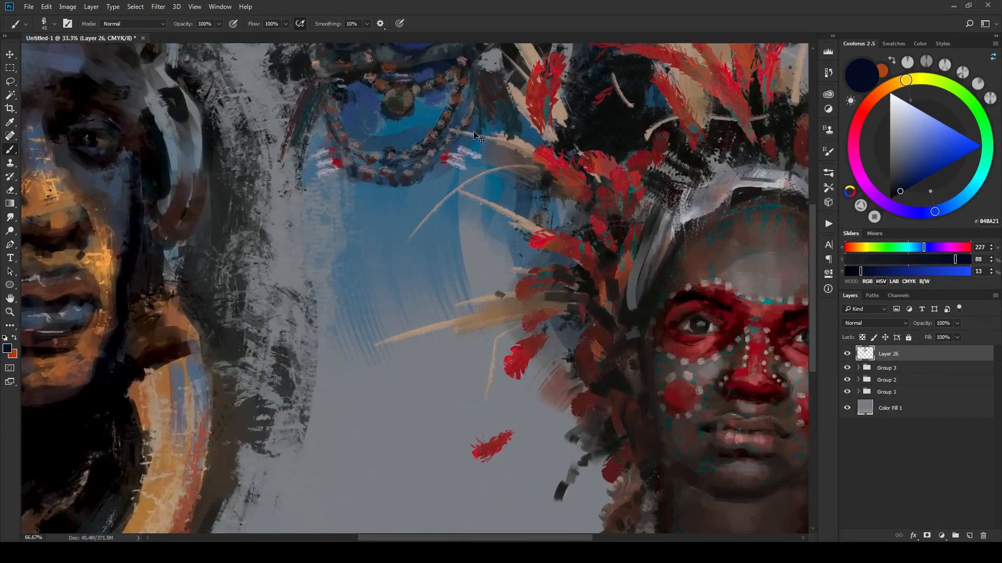
drag(530, 261, 594, 256)
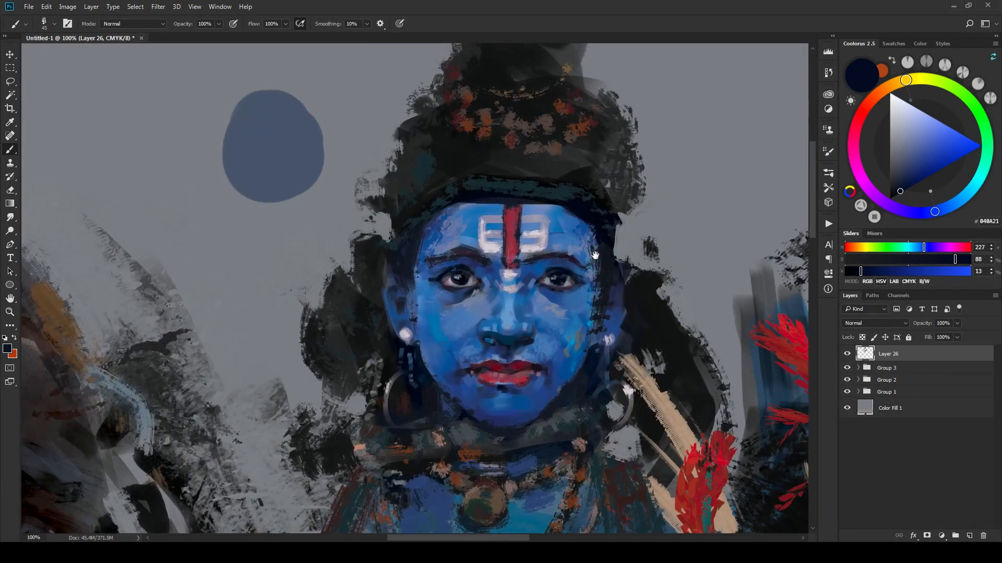
alt+click(451, 277)
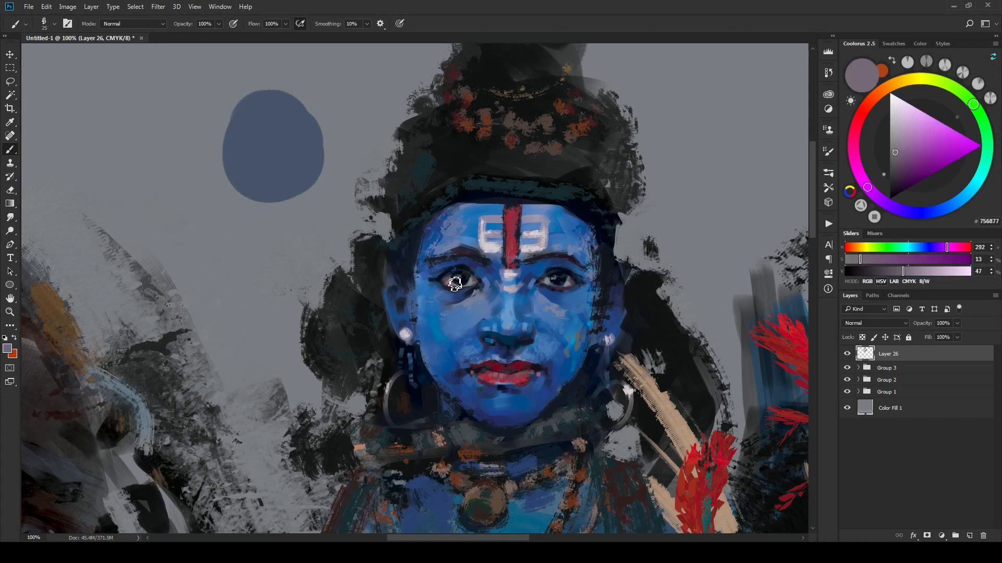
alt+click(441, 281)
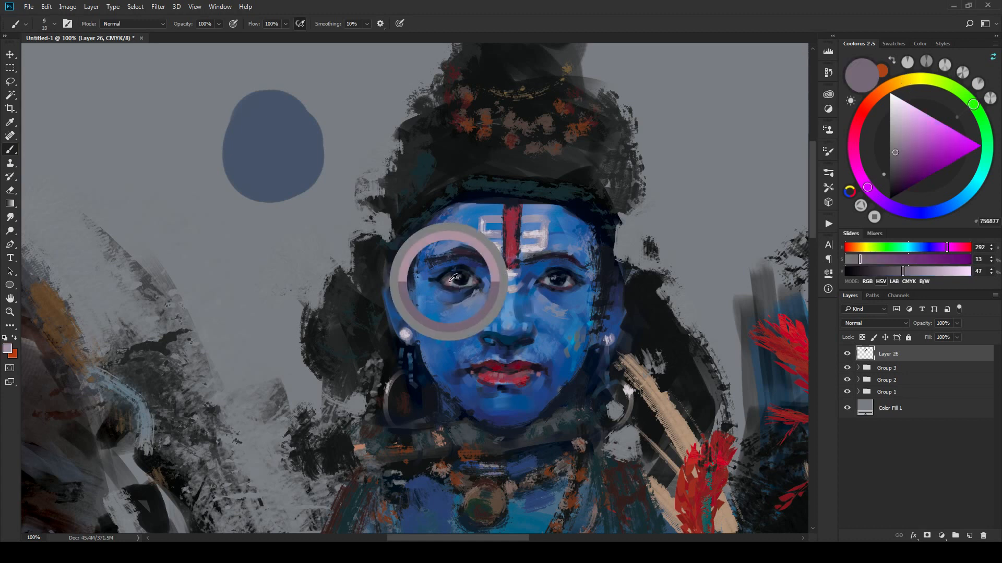
click(969, 535)
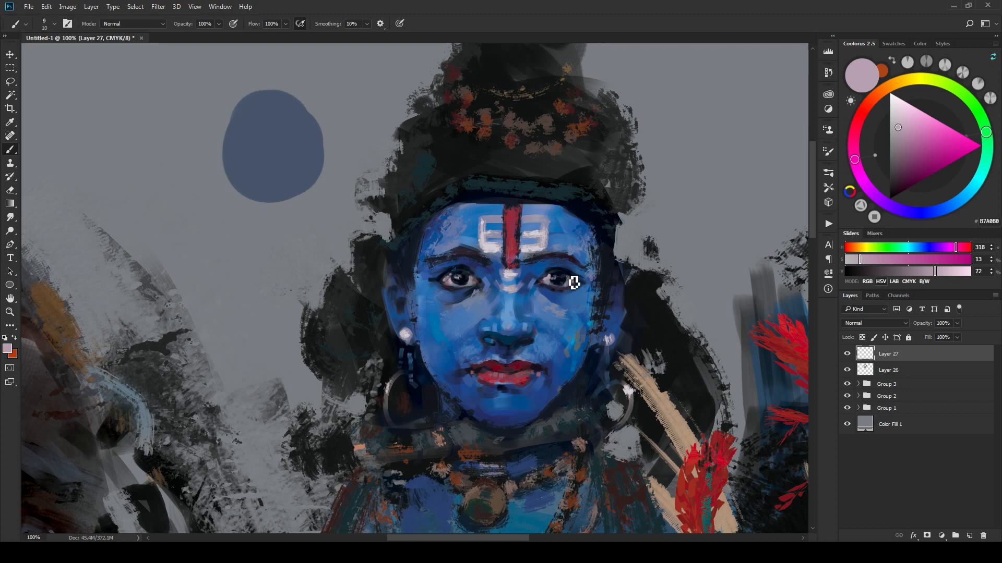
Step: Compare the whole painting with the eye-highlight layer hidden and shown
key(ctrl+minus)
key(ctrl+minus)
key(ctrl+minus)
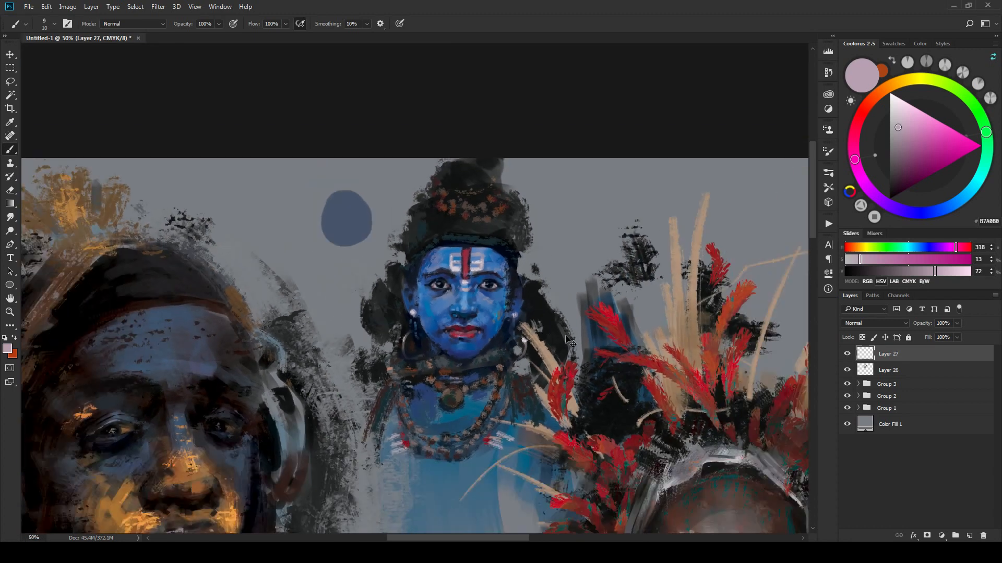
key(ctrl+minus)
key(ctrl+minus)
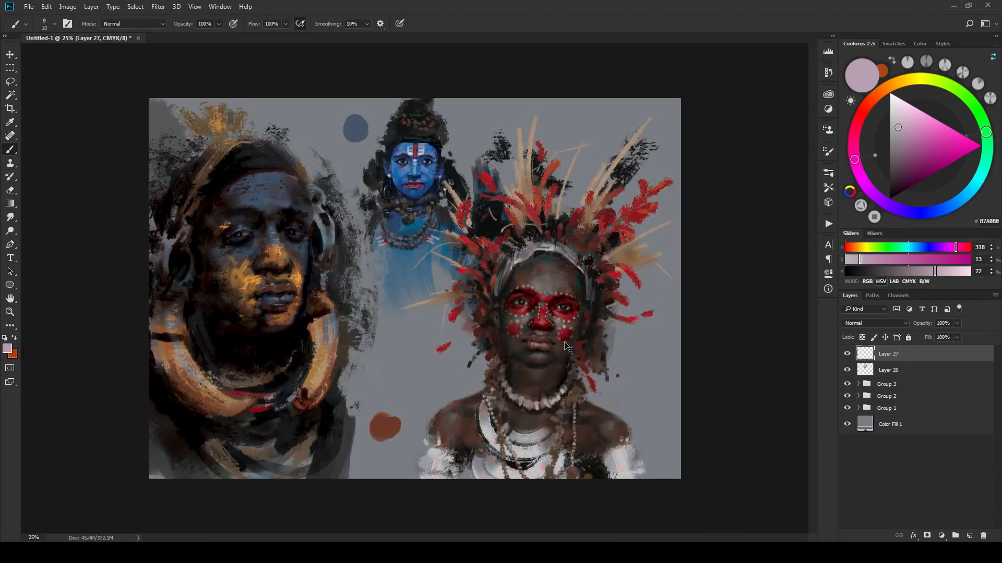
key(ctrl+plus)
click(847, 355)
click(846, 355)
Step: Add a new layer above Layer 26 and paint slate-grey accents on the blue figure's headband and the hair beside the face
click(909, 373)
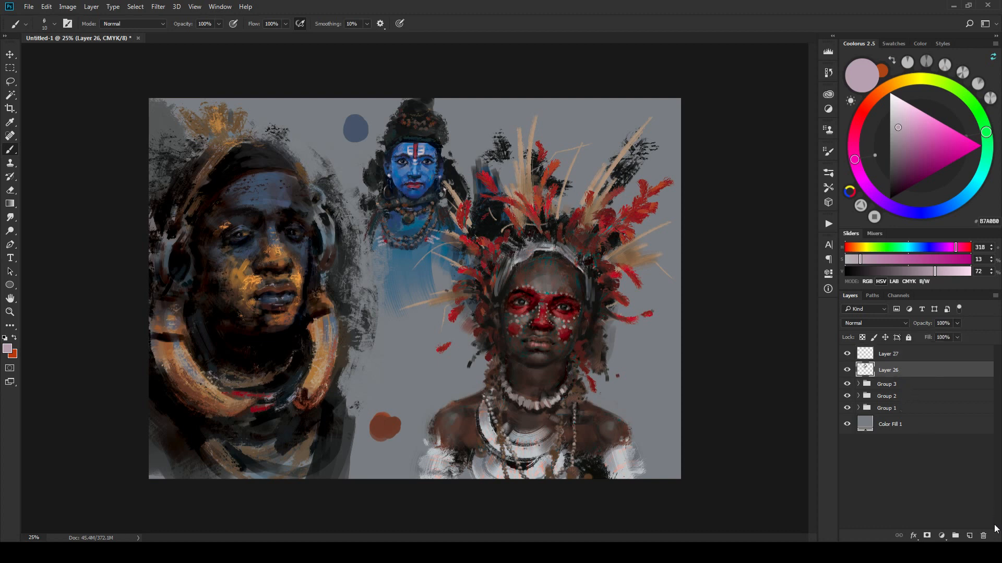
click(969, 536)
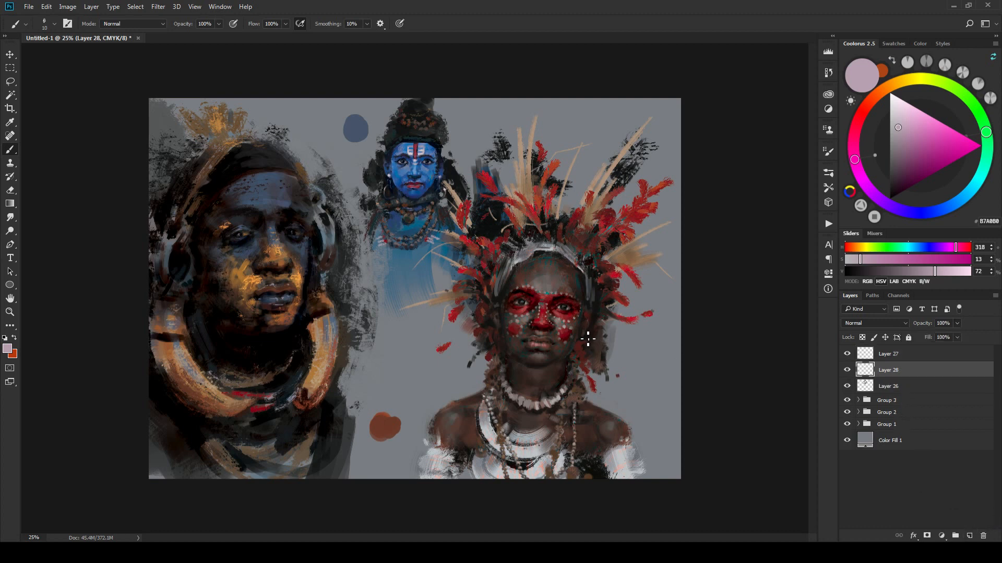
alt+click(447, 138)
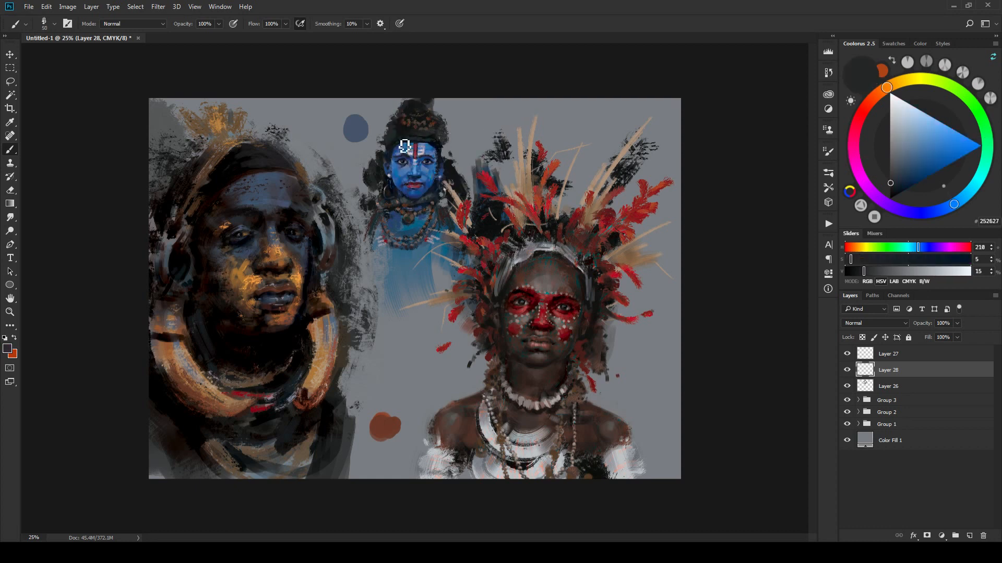
click(893, 167)
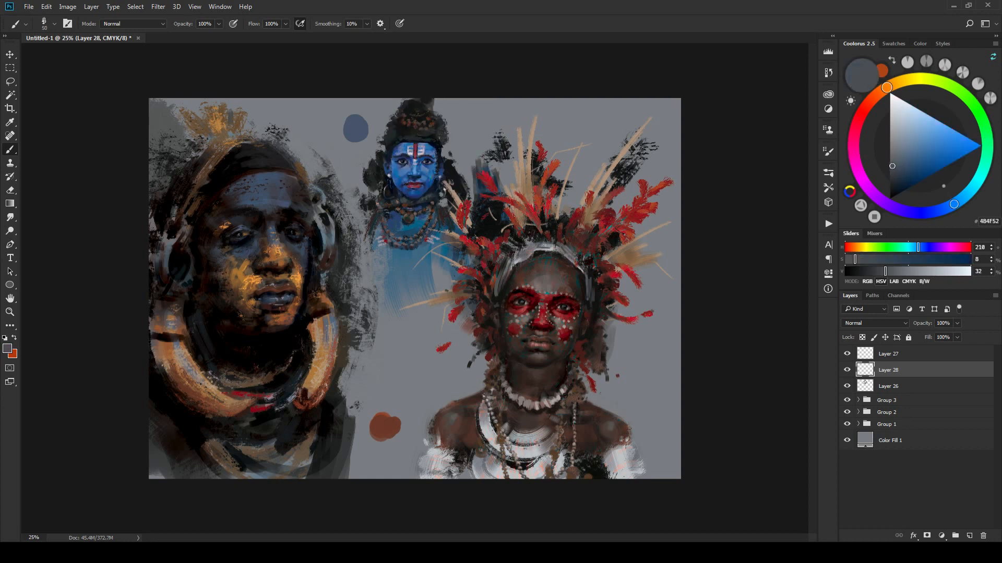
mouse_move(398, 151)
mouse_down()
mouse_move(431, 150)
mouse_move(425, 141)
mouse_up()
drag(386, 172, 385, 183)
Step: Paint broader slate-grey strokes across the blue figure's chest and necklaces with a larger brush
key(bracketright)
key(bracketright)
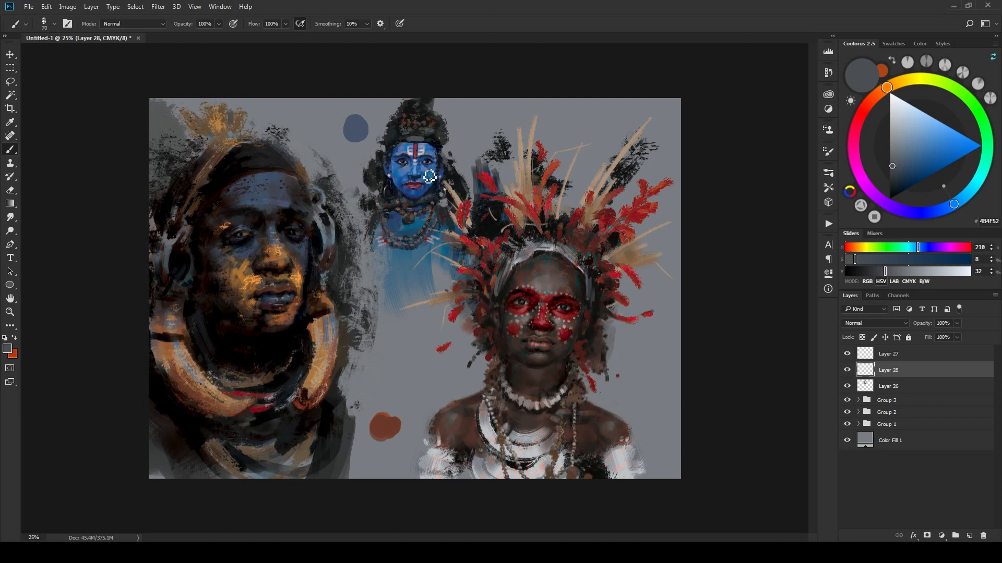
key(bracketright)
key(bracketright)
mouse_move(380, 225)
mouse_down()
mouse_move(399, 206)
mouse_move(381, 204)
mouse_move(391, 219)
mouse_up()
mouse_move(413, 234)
mouse_down()
mouse_move(425, 224)
mouse_move(405, 235)
mouse_up()
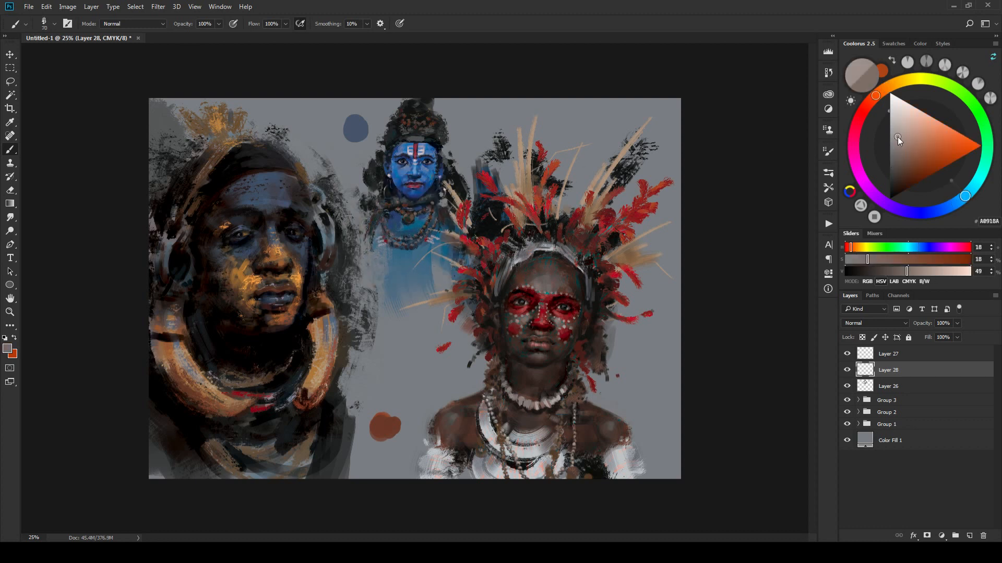
Step: Paint highlights on the necklace beads and collar in the warm light grey A1948E
key(bracketleft)
key(bracketleft)
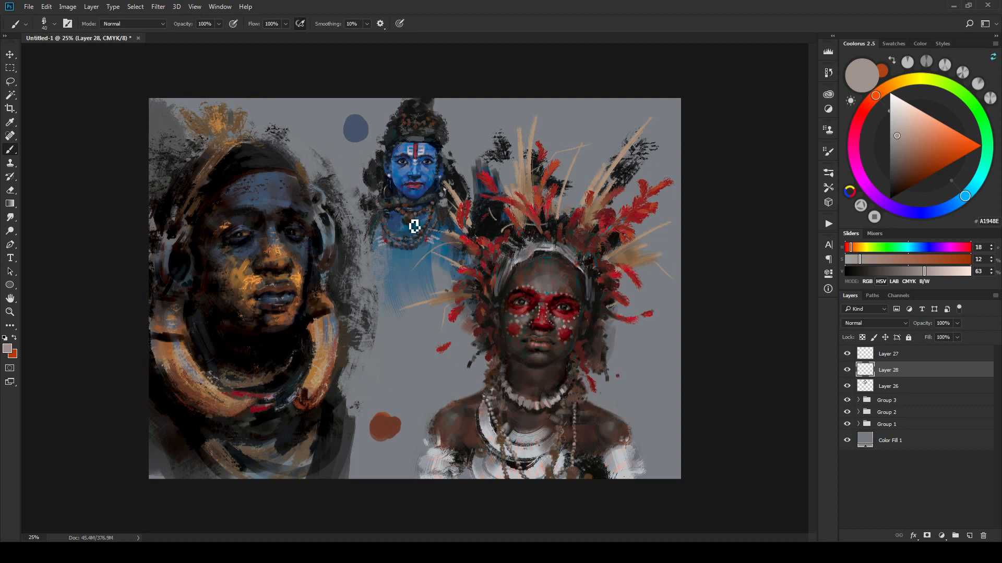
key(bracketright)
key(bracketright)
key(ctrl+minus)
key(ctrl+plus)
key(ctrl+plus)
key(ctrl+plus)
key(ctrl+plus)
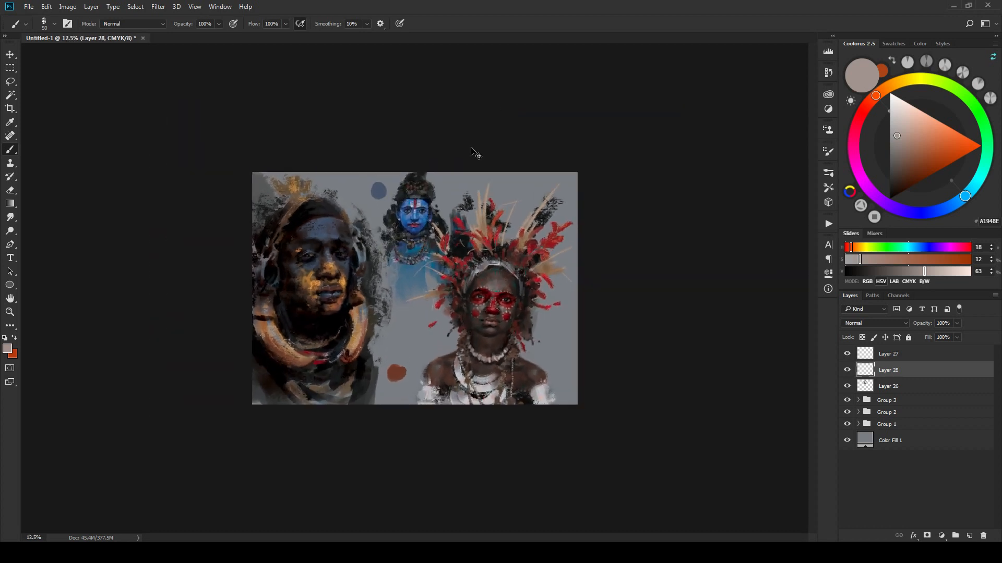
key(bracketleft)
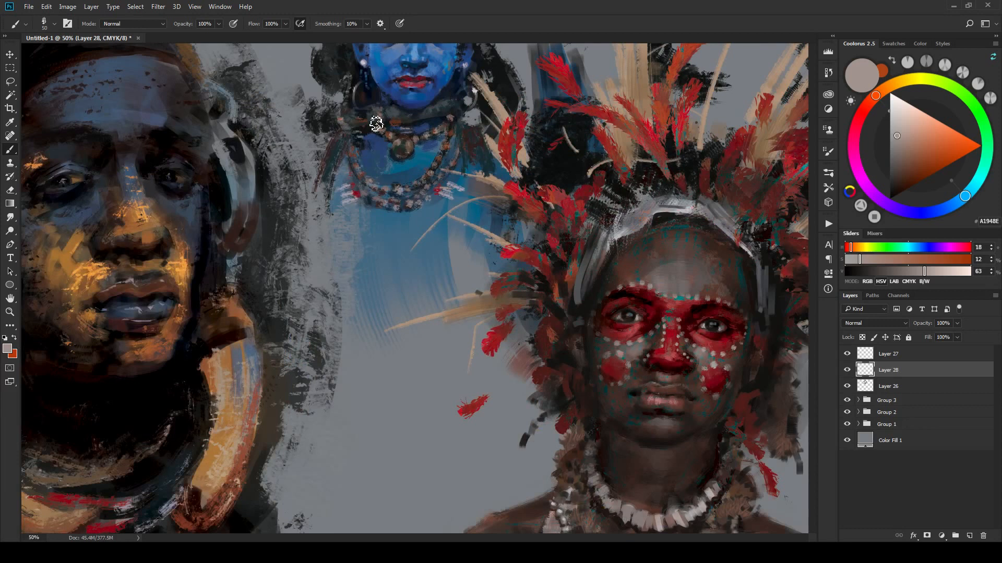
drag(377, 125, 381, 133)
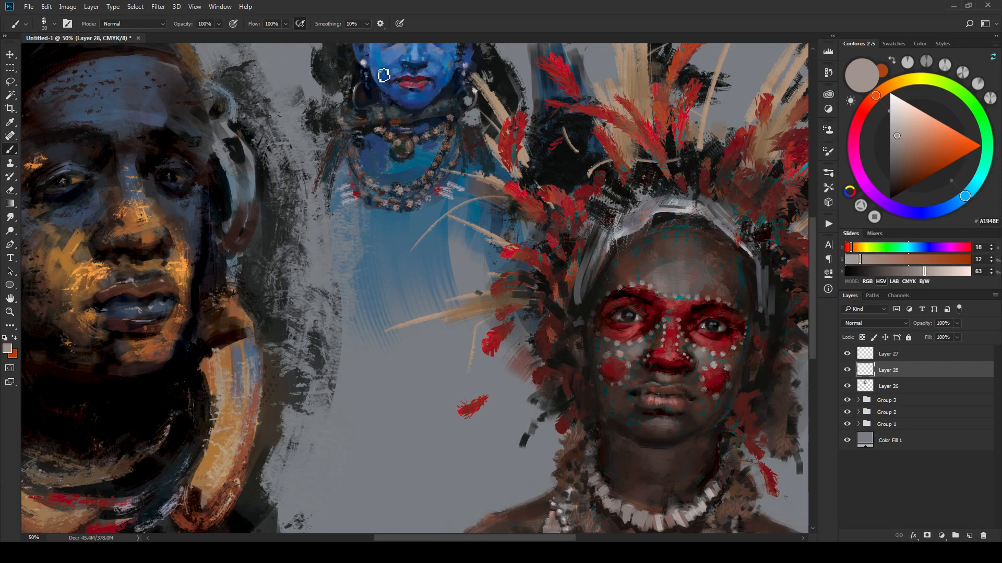
Step: Dab highlights onto the flower garland of the blue figure's headdress in the brownish grey 857067
drag(495, 104, 526, 284)
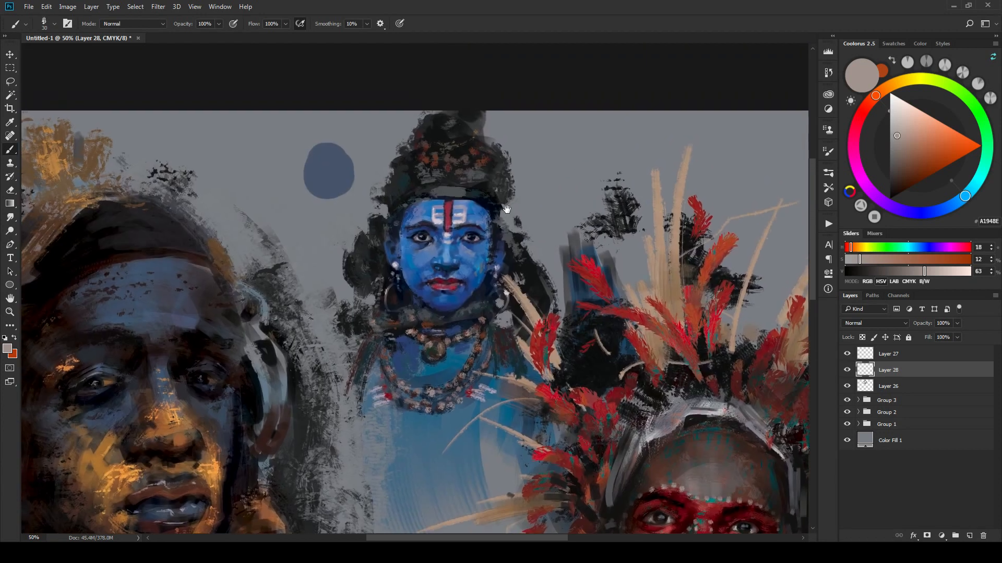
click(900, 151)
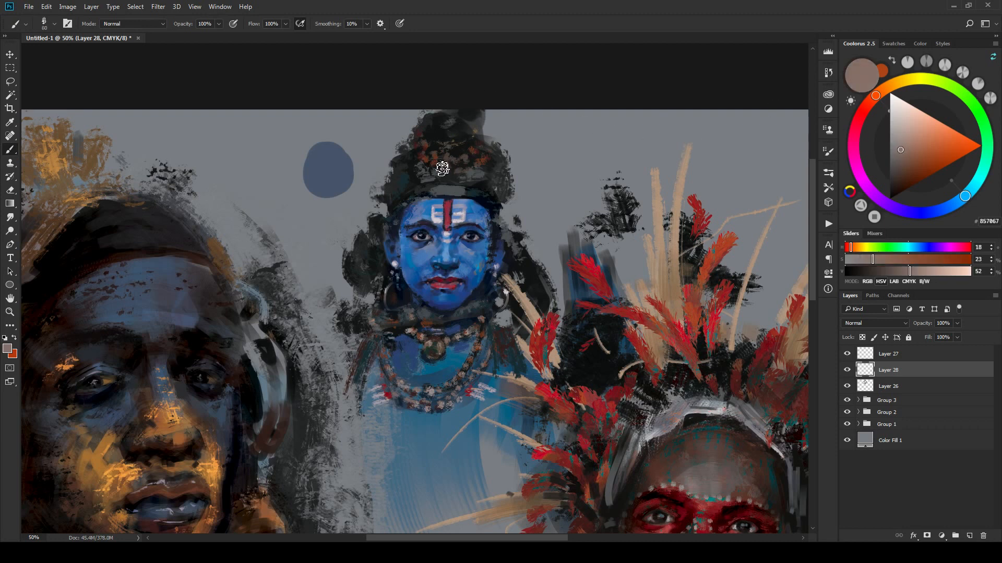
mouse_move(443, 168)
mouse_down()
mouse_move(478, 166)
mouse_move(446, 162)
mouse_move(469, 162)
mouse_move(476, 150)
mouse_up()
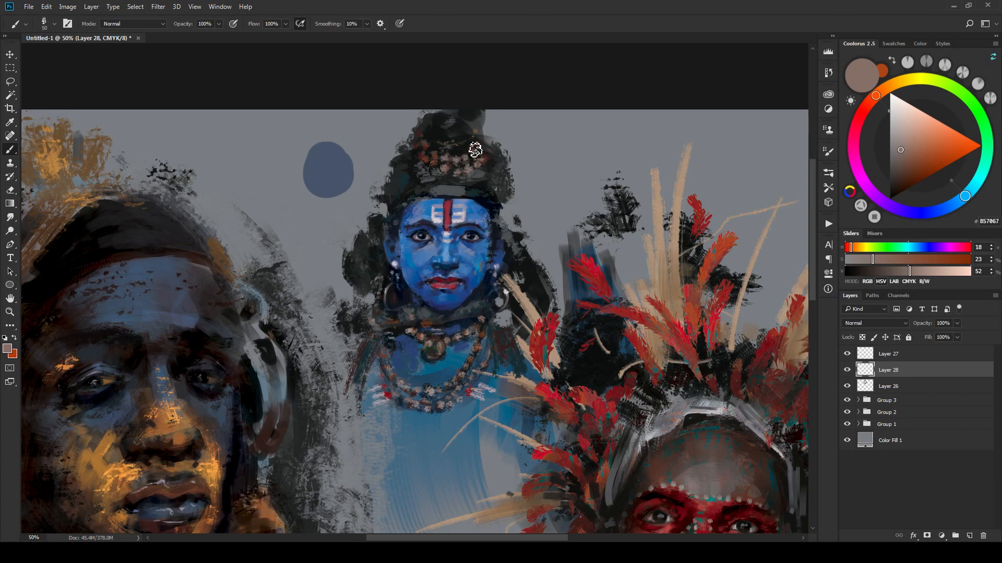
Step: Examine the overall painting, and inspect the blue figure's face up close
key(bracketleft)
key(ctrl+minus)
key(ctrl+minus)
key(ctrl+minus)
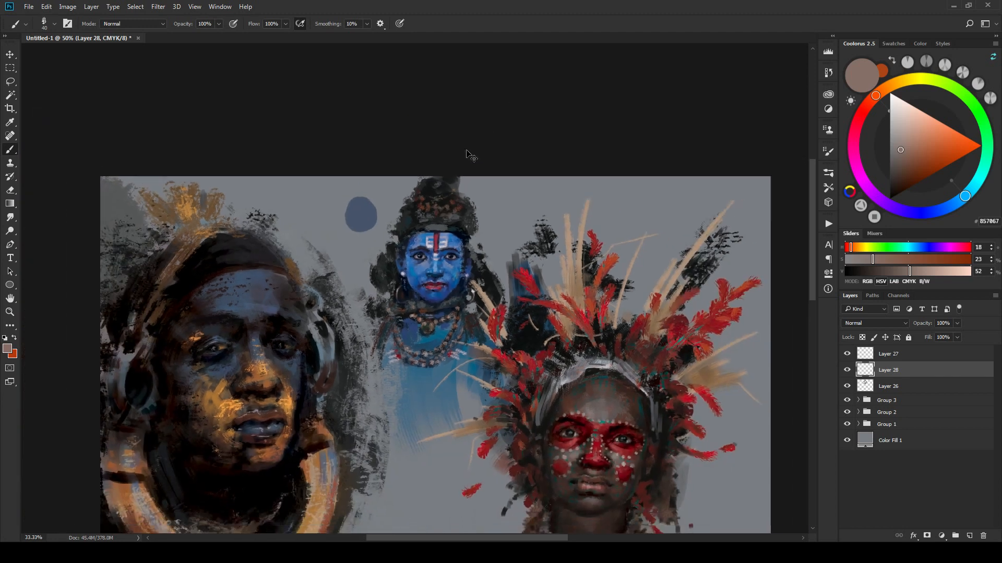
key(ctrl+plus)
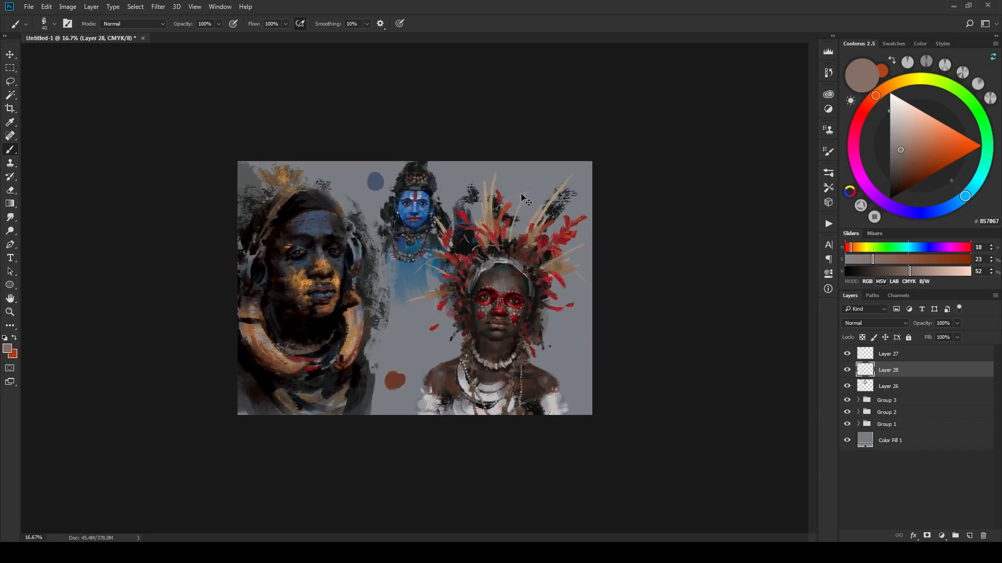
scroll(521, 193, up, 3)
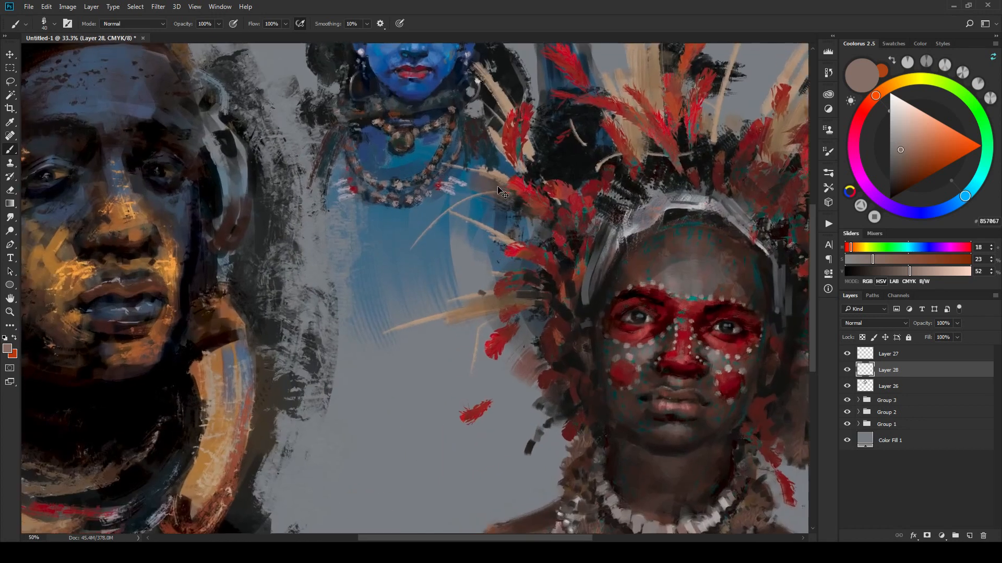
scroll(500, 192, up, 3)
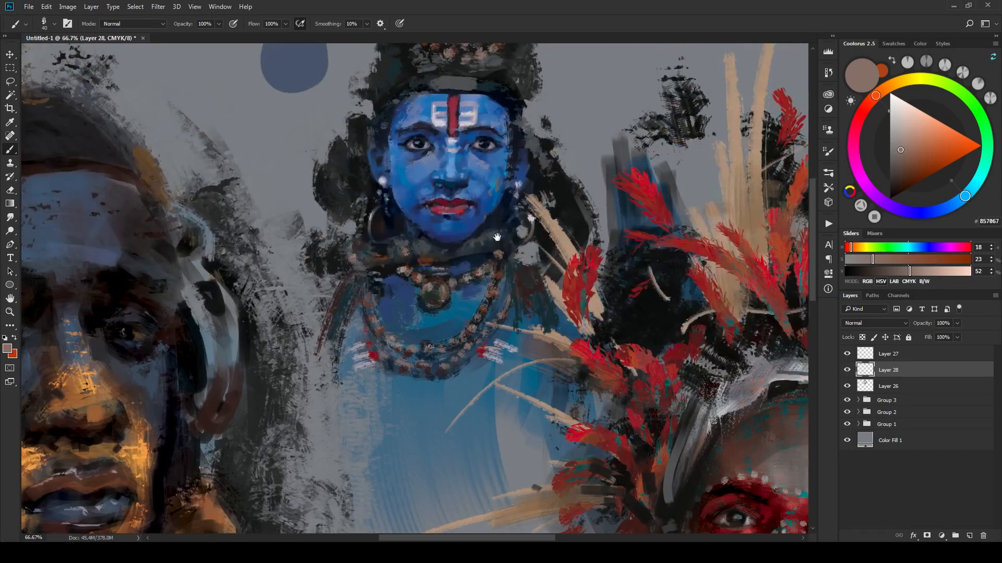
scroll(496, 233, down, 1)
scroll(493, 230, up, 3)
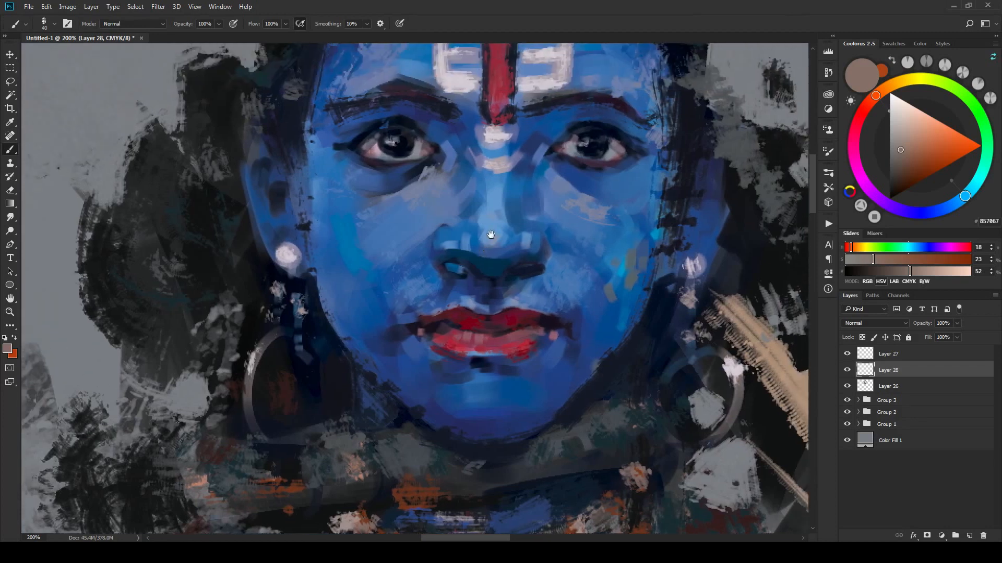
Step: Add small dark accents to the blue figure with a reduced brush in the near-black 000007 sampled beside its earring
scroll(490, 235, down, 2)
scroll(478, 219, down, 1)
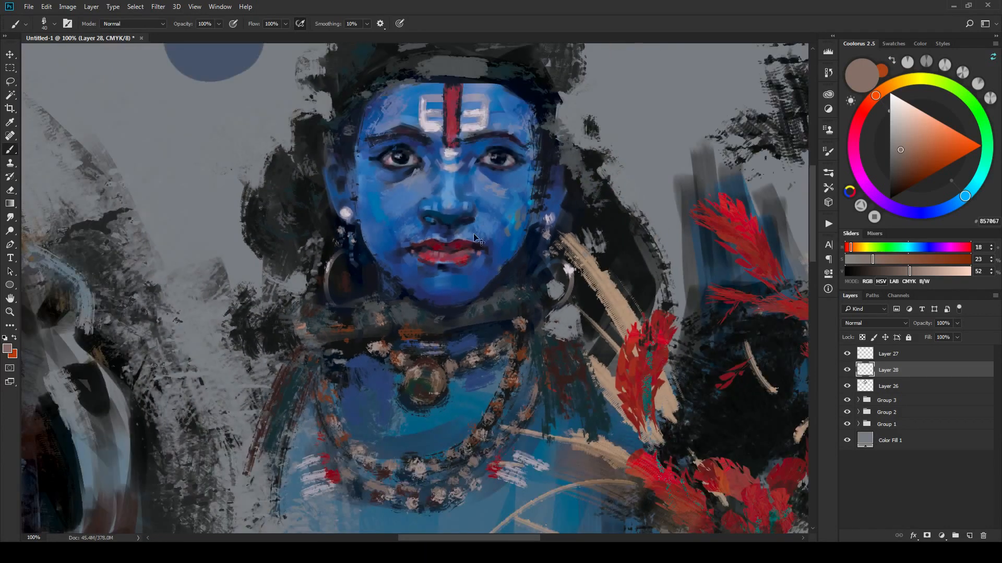
key(bracketleft)
key(bracketleft)
key(bracketleft)
key(bracketleft)
key(bracketleft)
alt+click(342, 218)
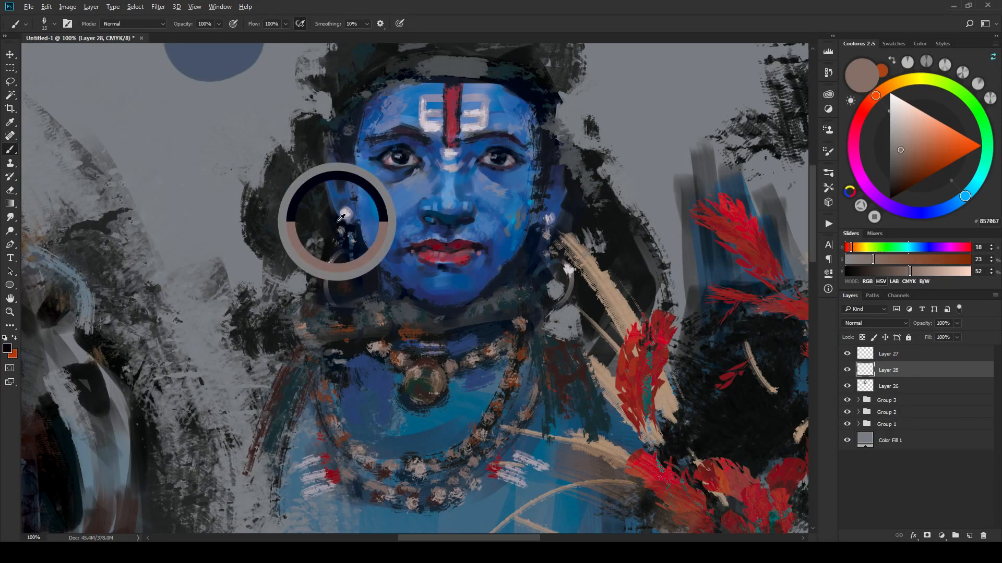
key(bracketleft)
key(bracketleft)
key(bracketleft)
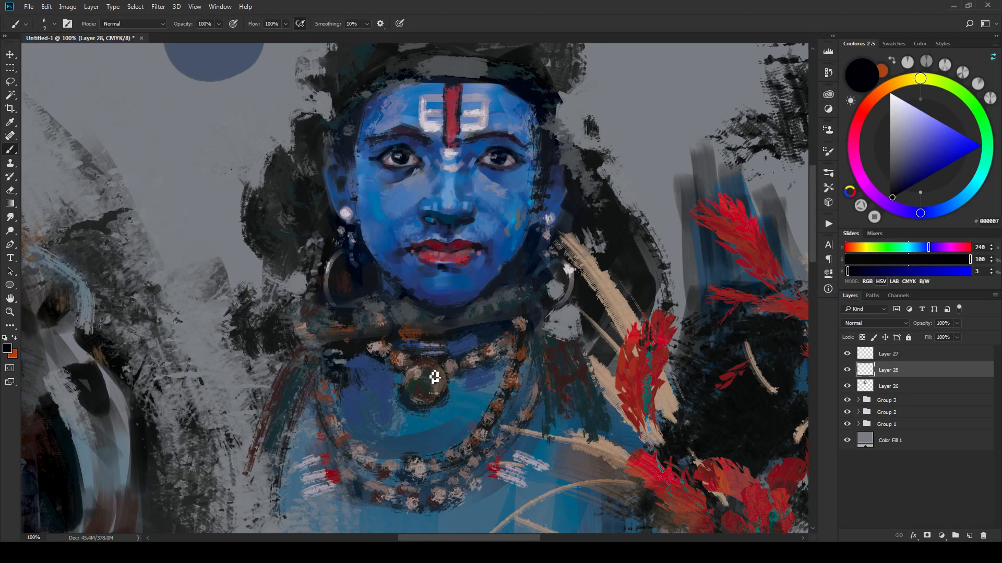
Step: Reset the painting colour to default black and choose the EE W-Head Flat brush
key(x)
key(d)
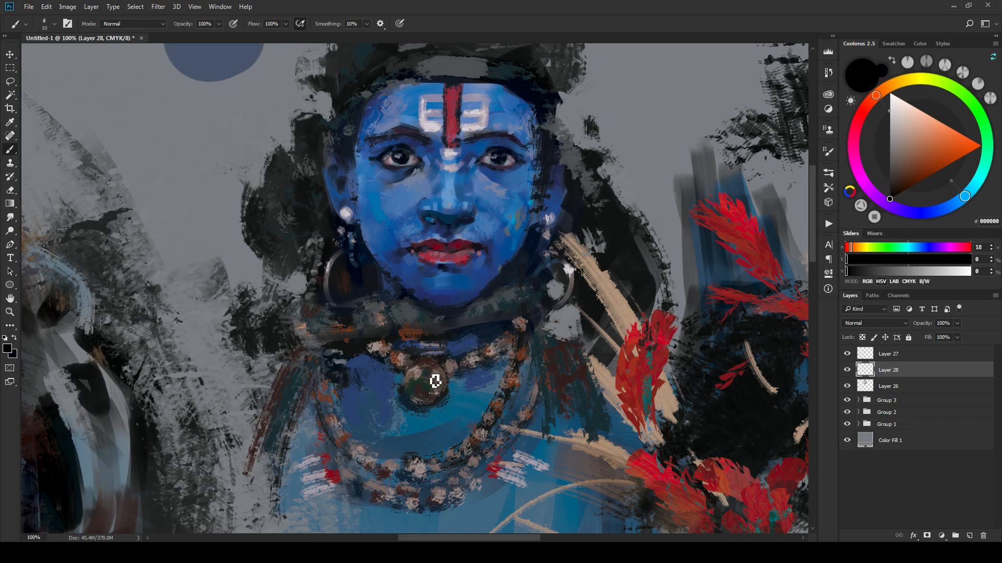
right_click(416, 359)
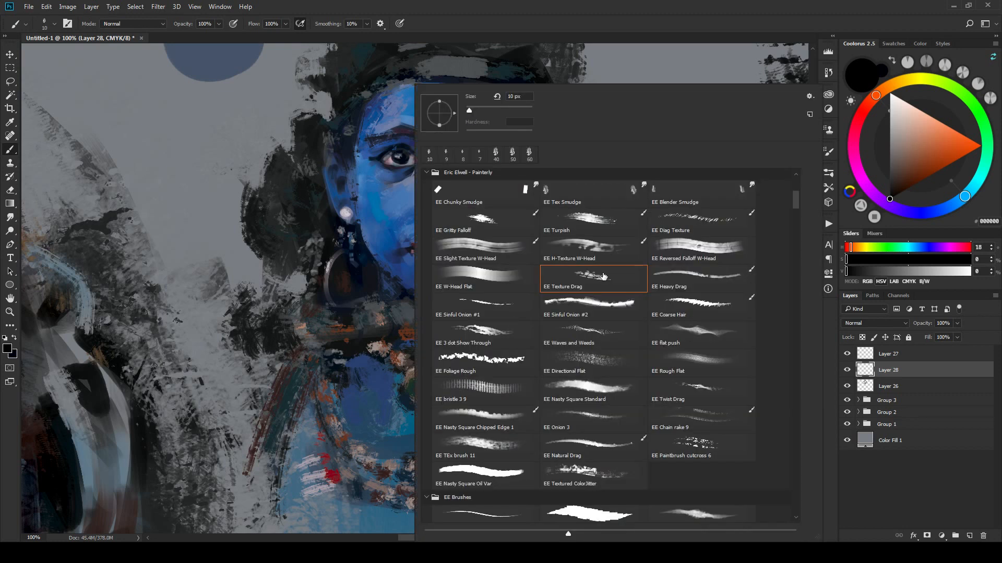
click(486, 276)
click(654, 7)
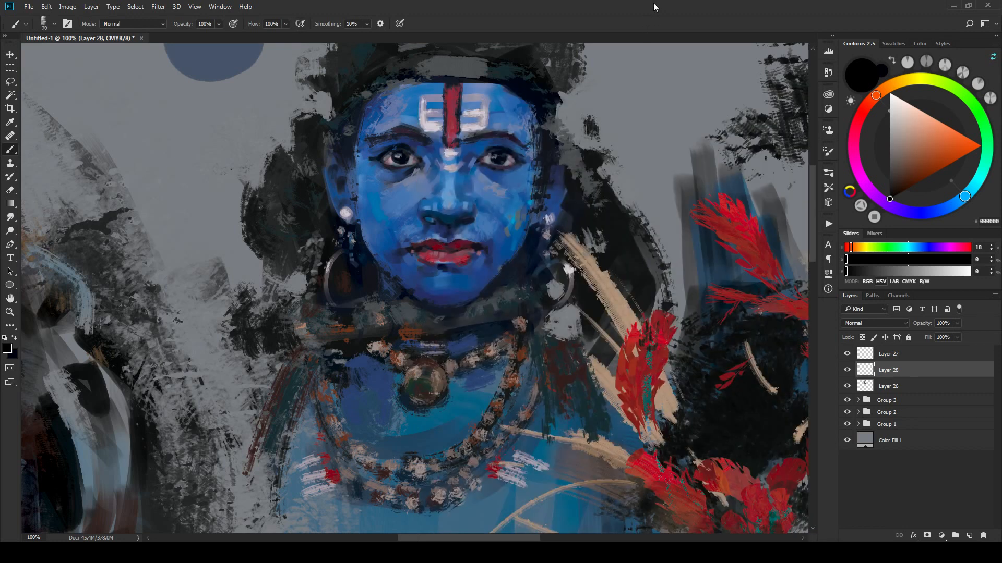
Step: Paint a dark centre in the necklace pendant with a small brush and shade its disc in the sampled grey 6A6468
key(bracketleft)
key(bracketleft)
key(bracketleft)
key(bracketleft)
key(bracketleft)
key(bracketleft)
key(bracketleft)
key(bracketleft)
alt+click(417, 400)
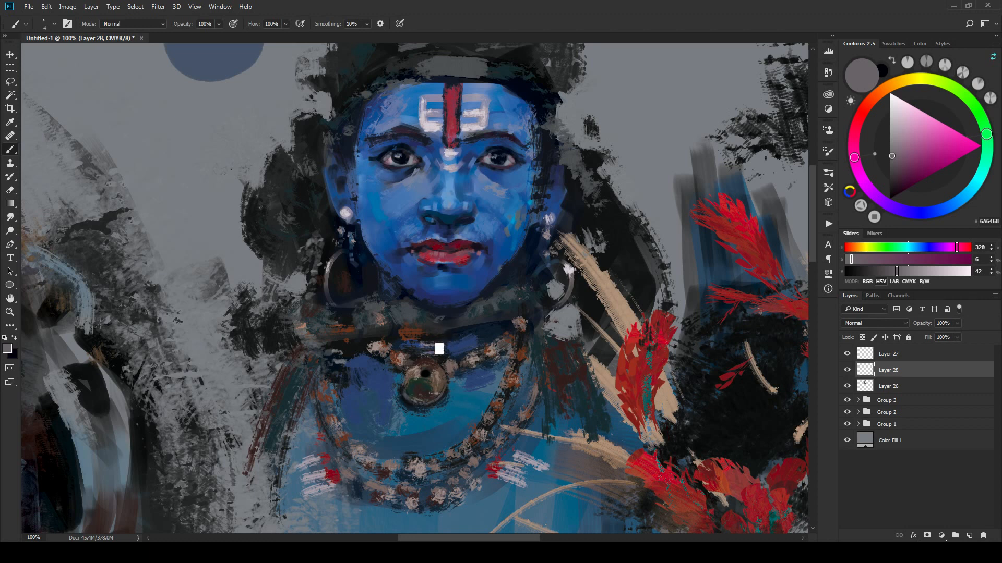
drag(417, 392, 443, 386)
Step: Dab highlights onto the necklace beads in the warm grey 9C908A sampled from the upper strand
alt+click(379, 346)
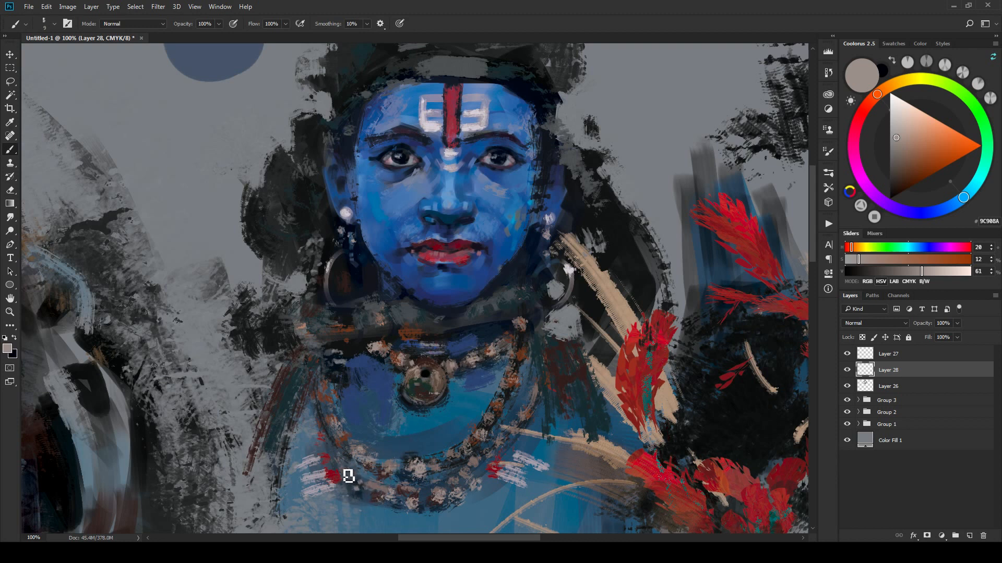
key(bracketright)
key(bracketright)
Step: Define the blue figure's hoop earrings and ear stud with fine strokes of light grey, dark blue 1A1E29 and grey 706968
key(ctrl+minus)
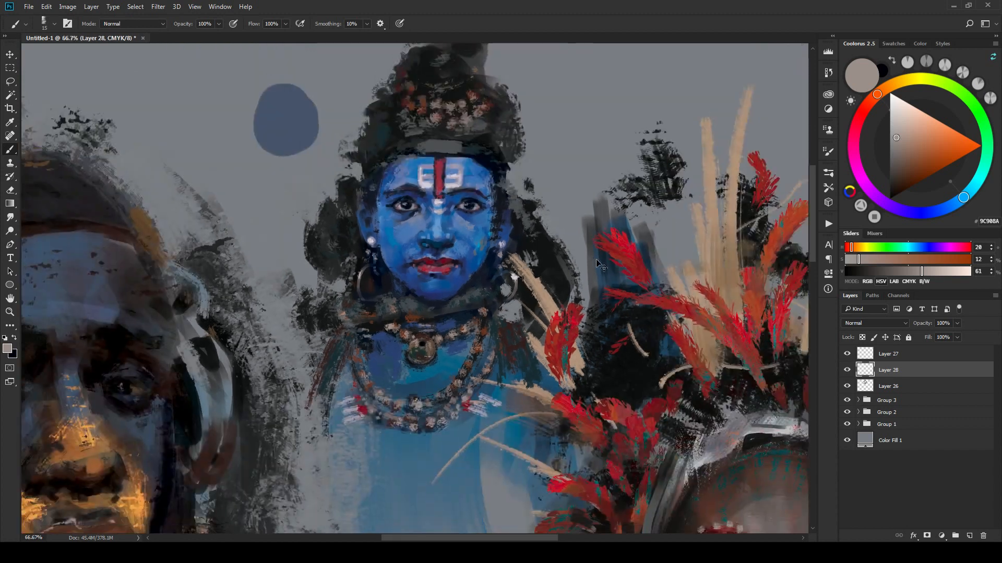
key(ctrl+minus)
key(ctrl+minus)
key(ctrl+plus)
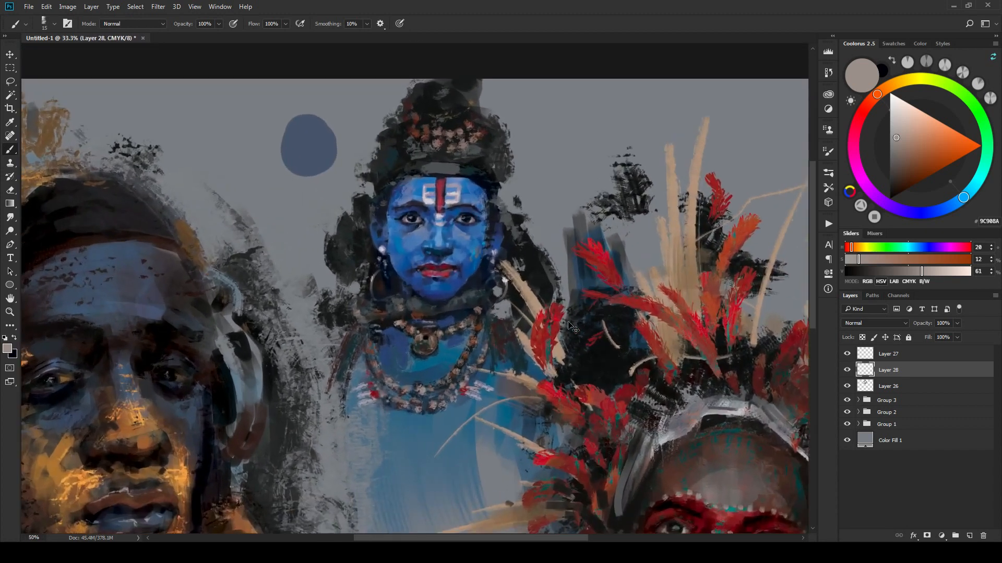
key(ctrl+plus)
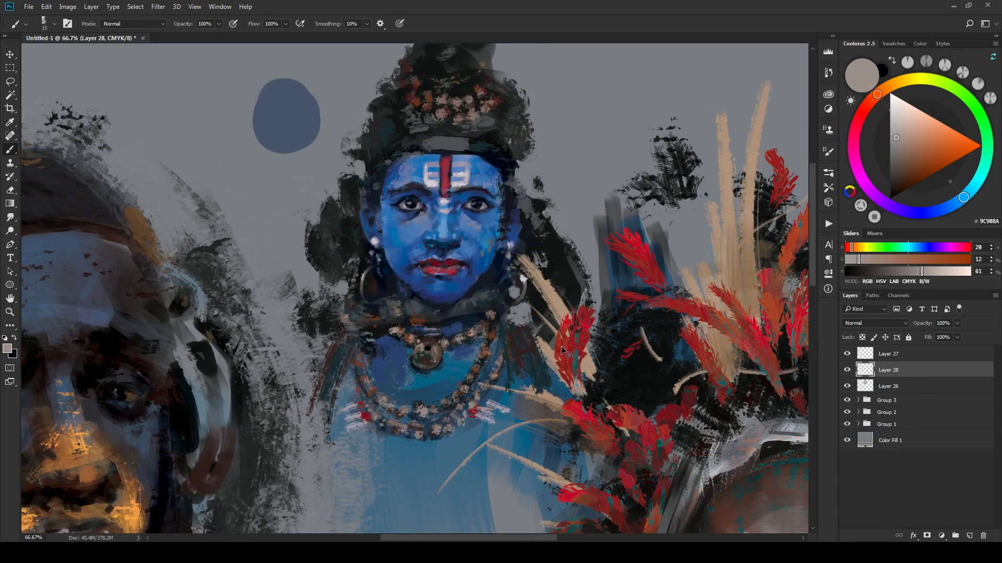
key(ctrl+plus)
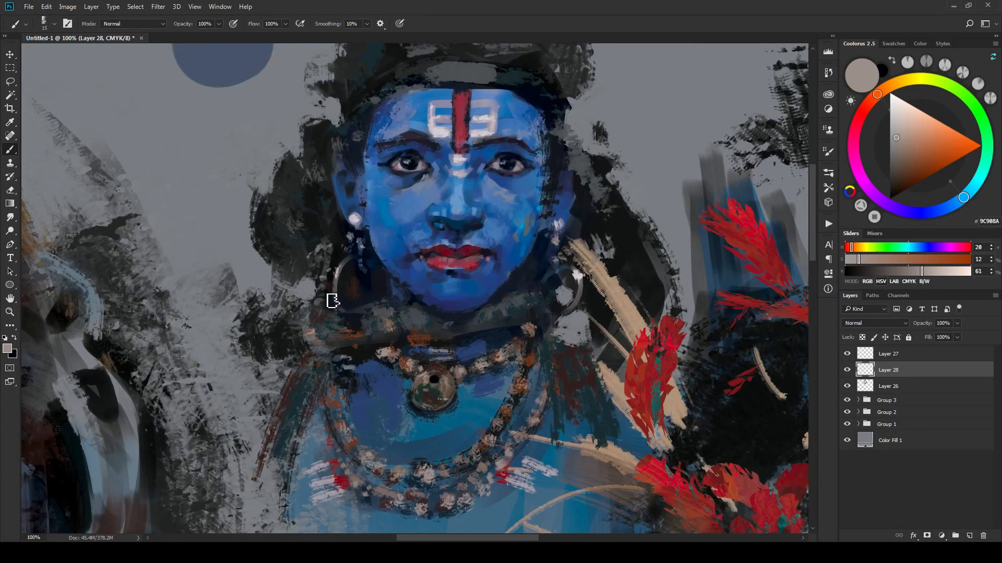
drag(348, 304, 358, 306)
key(bracketleft)
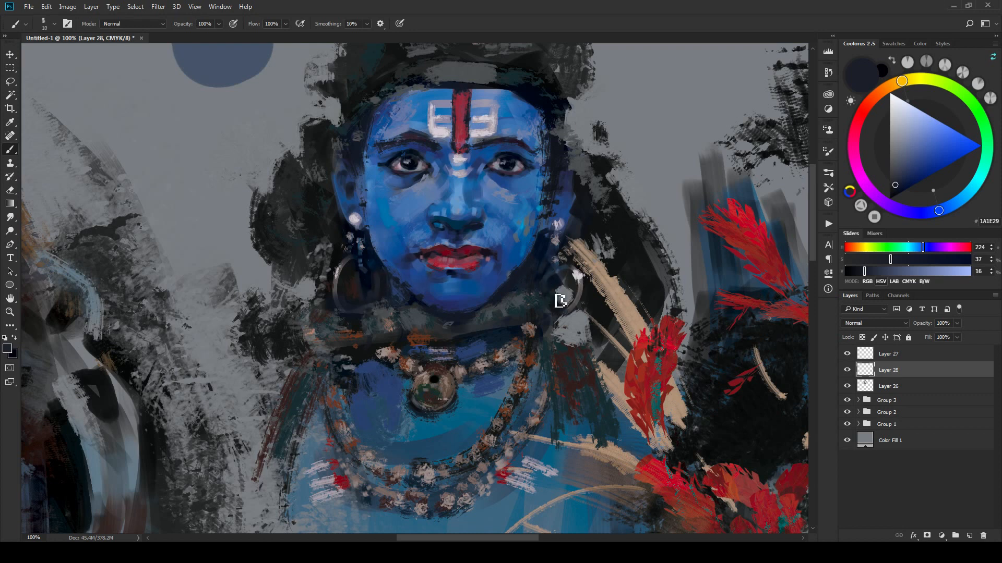
drag(574, 267, 577, 281)
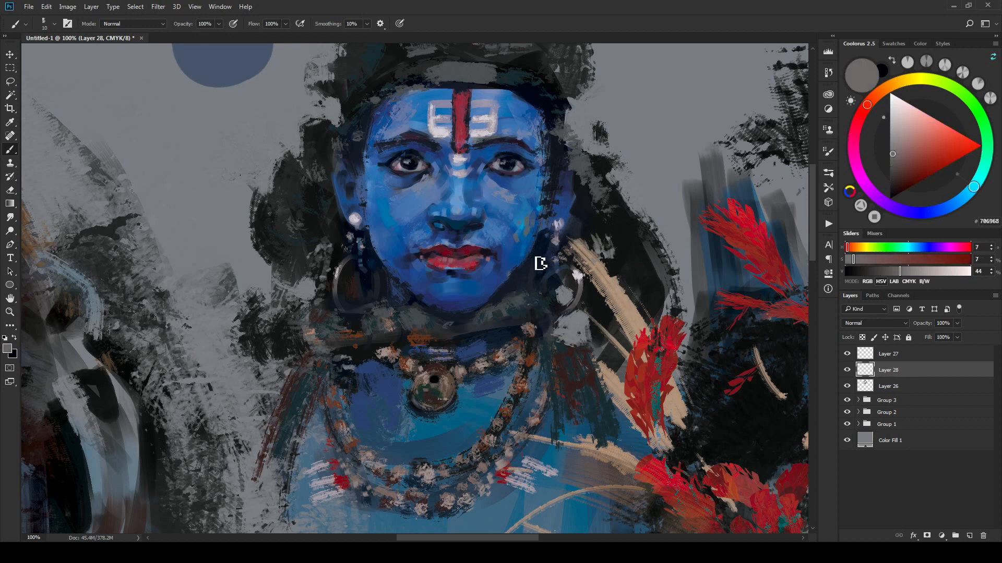
click(353, 219)
Step: Darken the shadowed side of the blue face along the temple and hairline with a sampled near-black blue
key(ctrl+minus)
key(ctrl+plus)
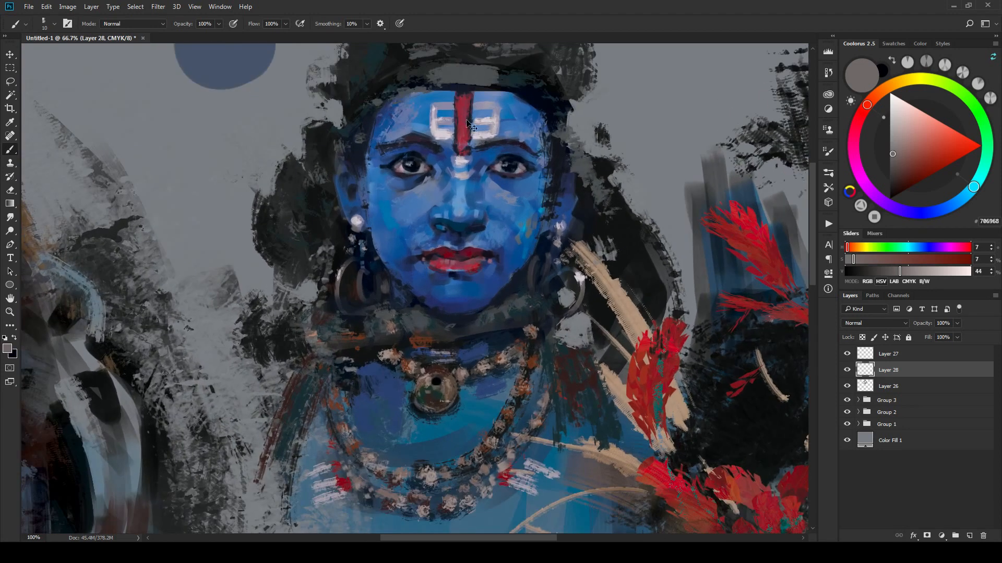
alt+click(560, 154)
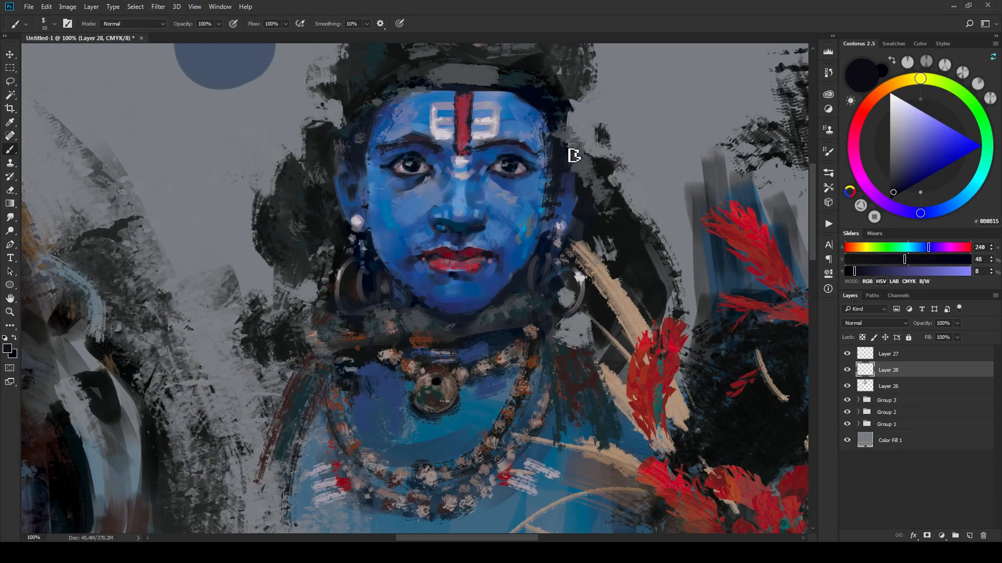
key(bracketright)
drag(547, 131, 540, 169)
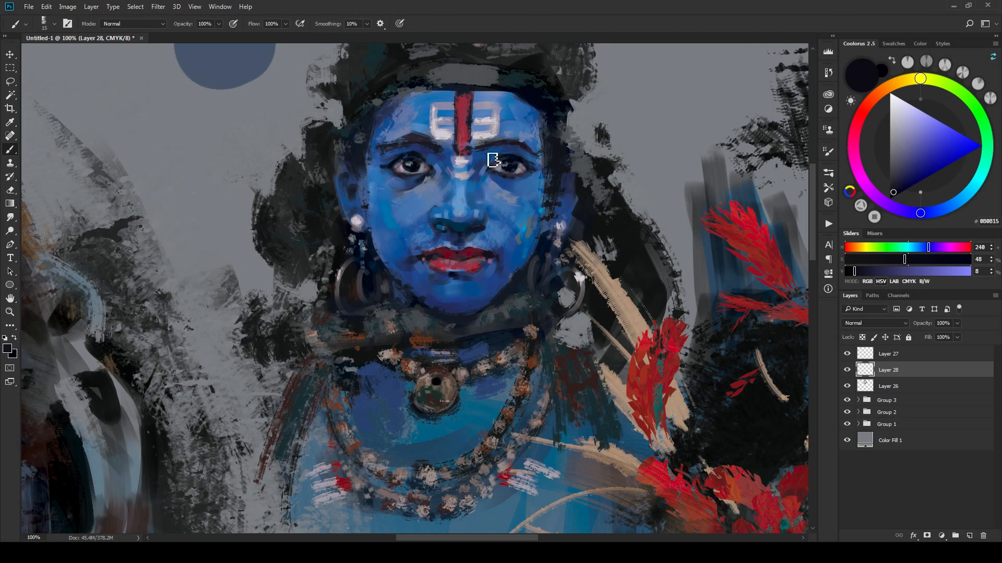
key(bracketright)
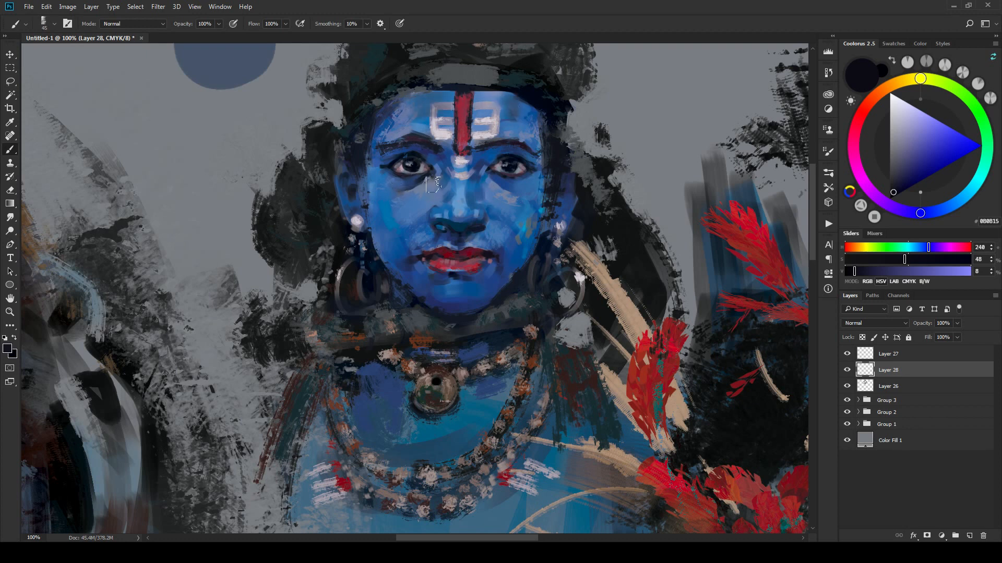
key(bracketleft)
Step: Soften the shadows around both eyes with the sampled muted blues 3E4D7E and 39508D
alt+click(403, 184)
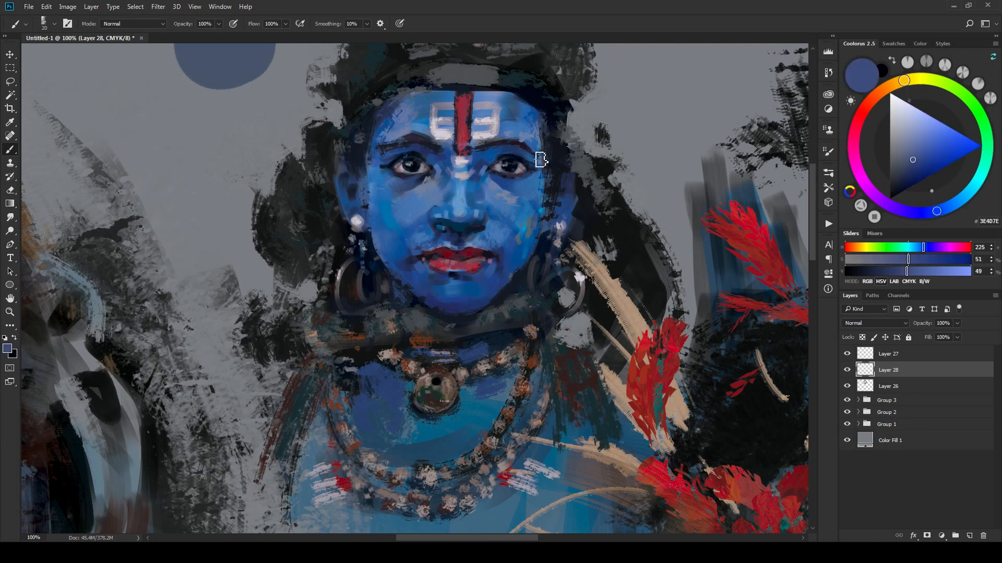
key(bracketleft)
key(bracketright)
key(bracketright)
alt+click(520, 191)
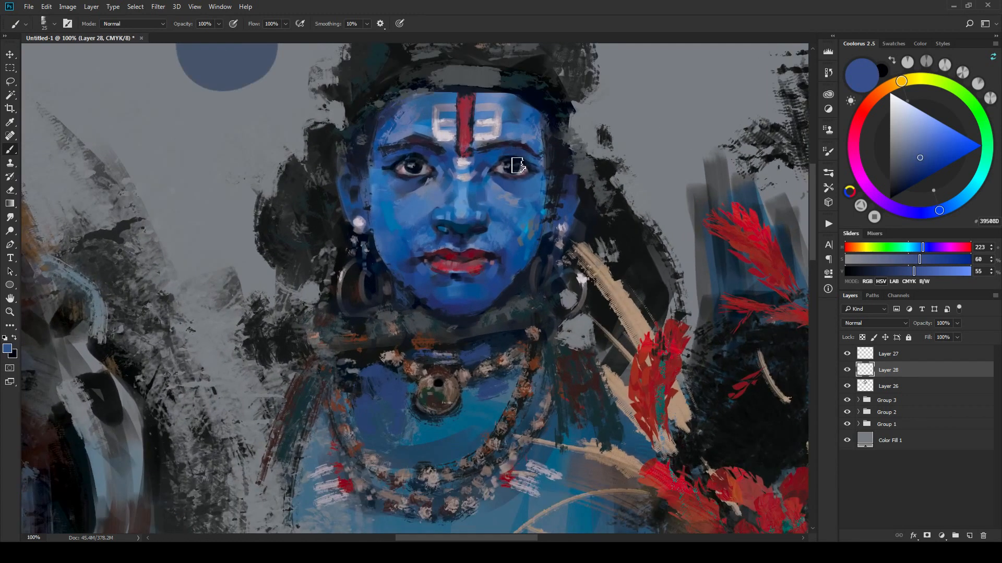
key(bracketleft)
Step: Paint saturated blue 18489C strokes on the nose and surrounding skin, varying the brush size
alt+click(765, 174)
click(938, 162)
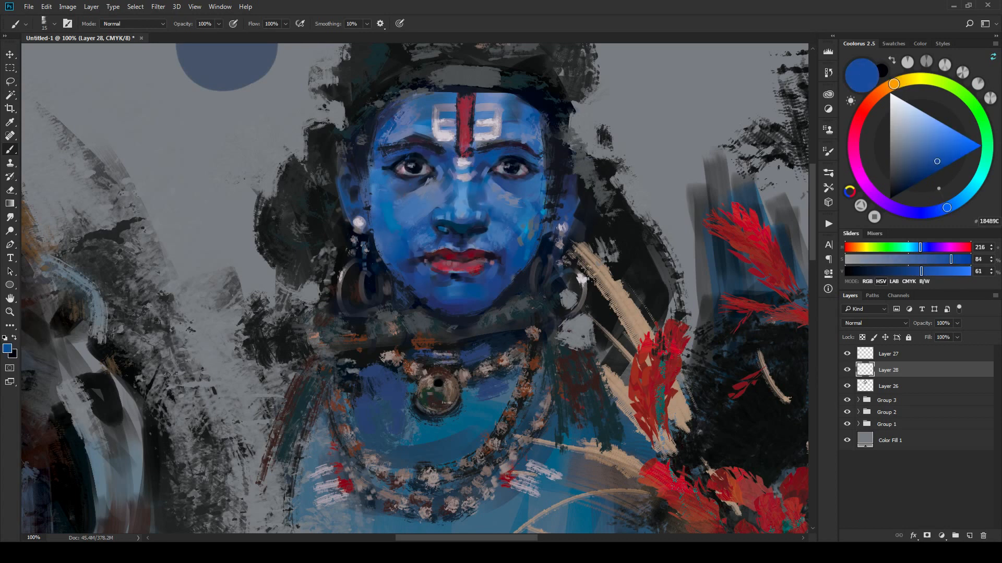
key(bracketleft)
key(bracketleft)
key(bracketright)
key(bracketright)
drag(454, 228, 470, 235)
key(bracketright)
key(bracketright)
key(bracketleft)
key(bracketleft)
key(bracketleft)
key(bracketright)
key(bracketright)
key(bracketright)
Step: Add brighter blue strokes around the brows and forehead, lightening the colour to 2263CA
click(944, 156)
key(bracketleft)
key(bracketleft)
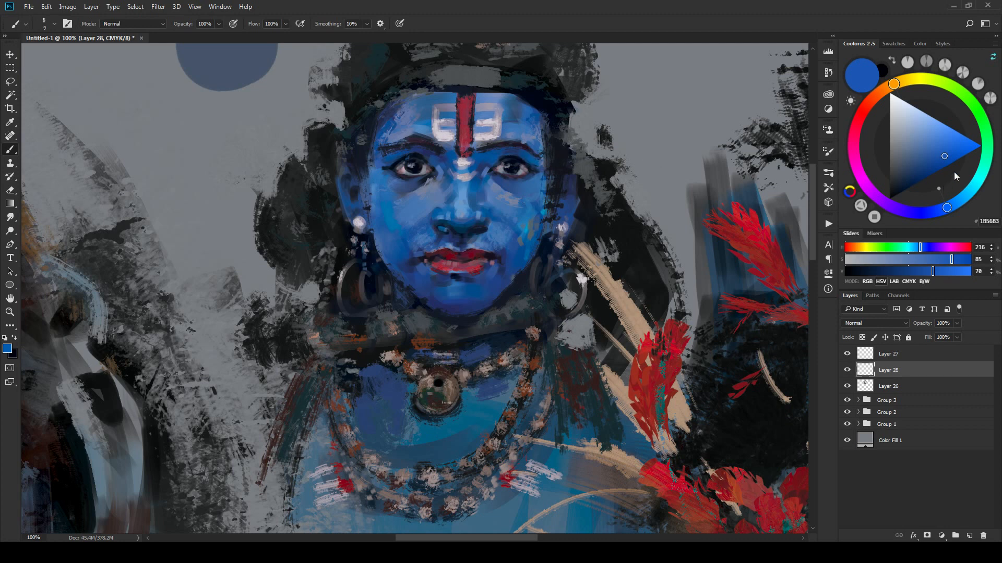
click(950, 150)
key(bracketright)
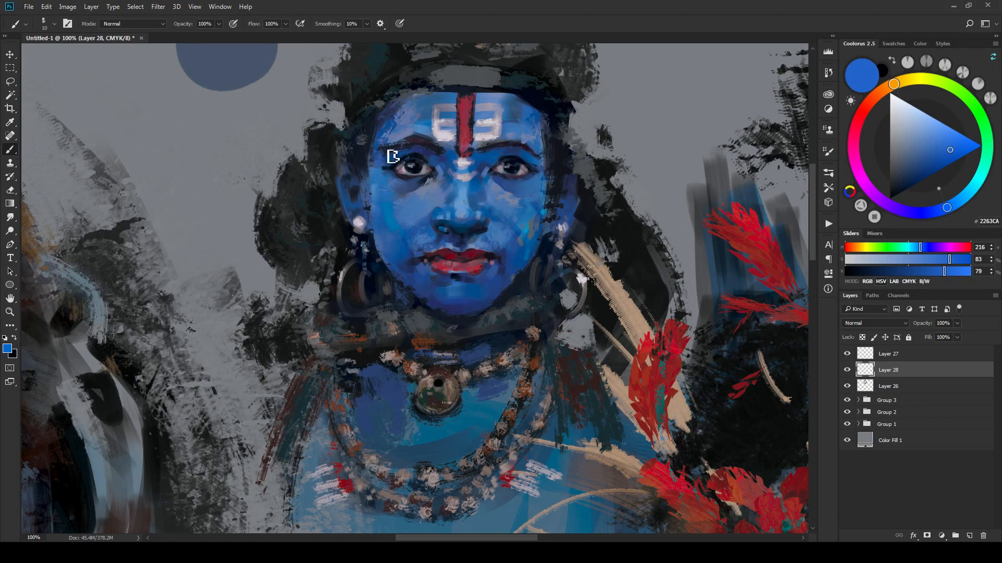
key(bracketright)
key(bracketright)
key(bracketright)
key(bracketleft)
key(bracketleft)
key(bracketleft)
key(bracketright)
key(bracketright)
key(bracketright)
key(bracketright)
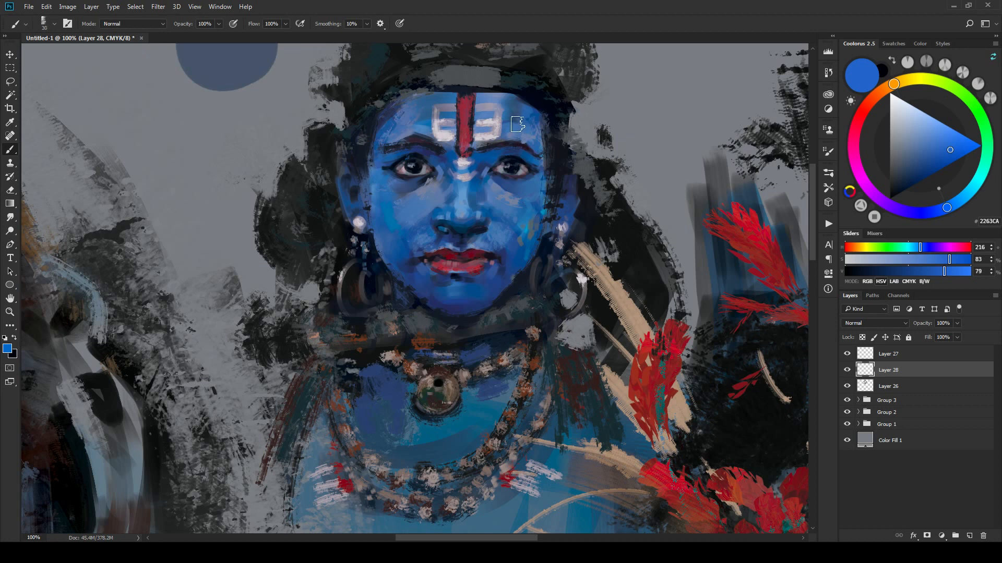
key(bracketleft)
key(bracketleft)
key(bracketleft)
Step: Carve cleaner gaps inside the white forehead markings with the sampled blues 355080 and 365587
alt+click(522, 116)
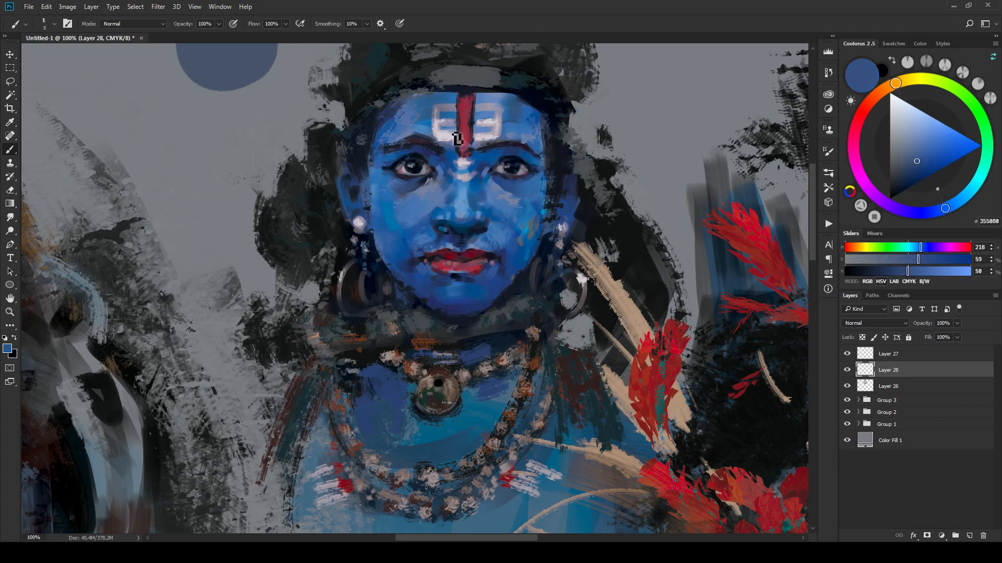
mouse_move(479, 129)
mouse_down()
mouse_move(493, 133)
mouse_move(497, 121)
mouse_up()
key(bracketright)
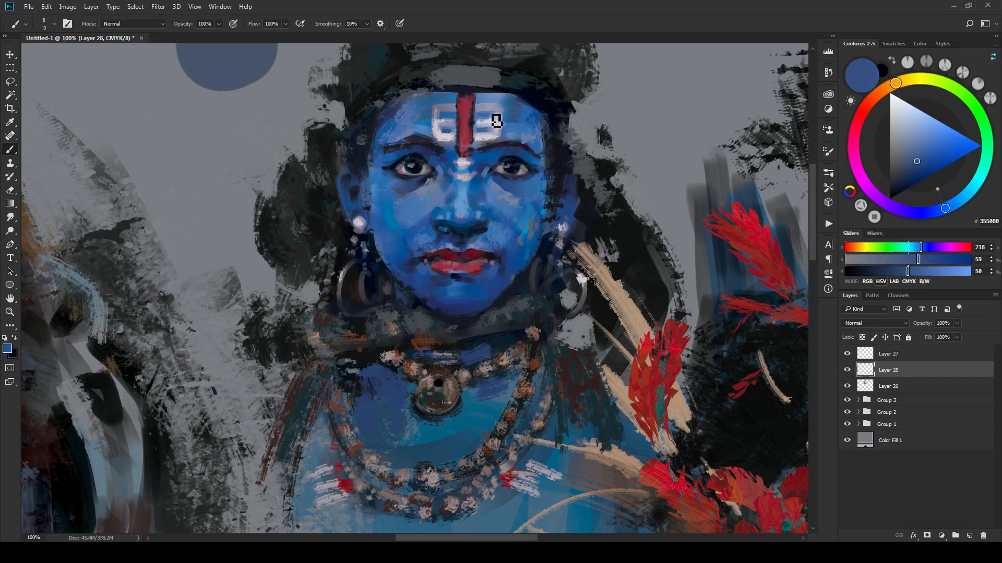
alt+click(445, 104)
alt+click(447, 114)
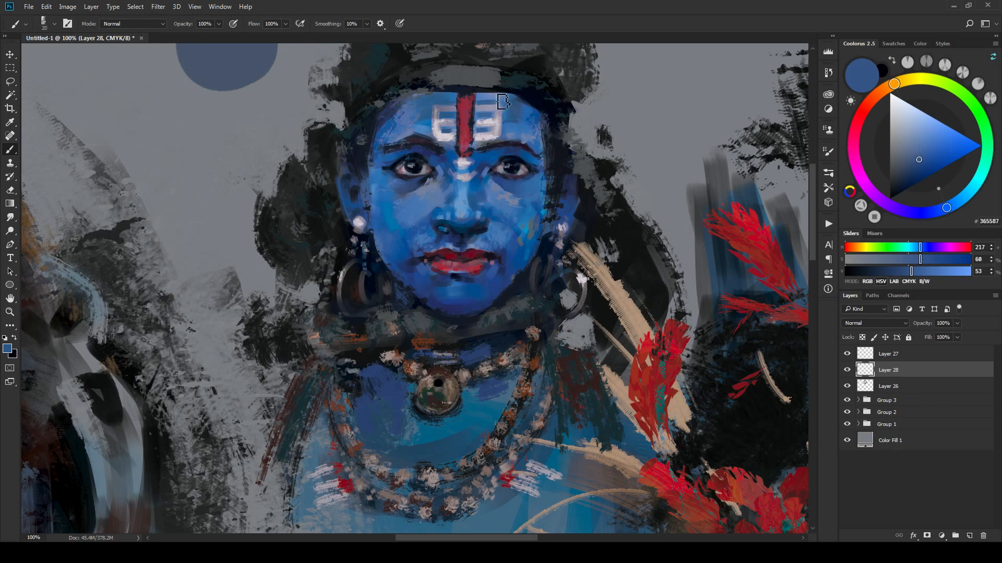
Step: Repaint the skin around the forehead markings with a smaller brush in the sampled blues 526DA4 and 405E91
alt+click(492, 100)
alt+click(491, 99)
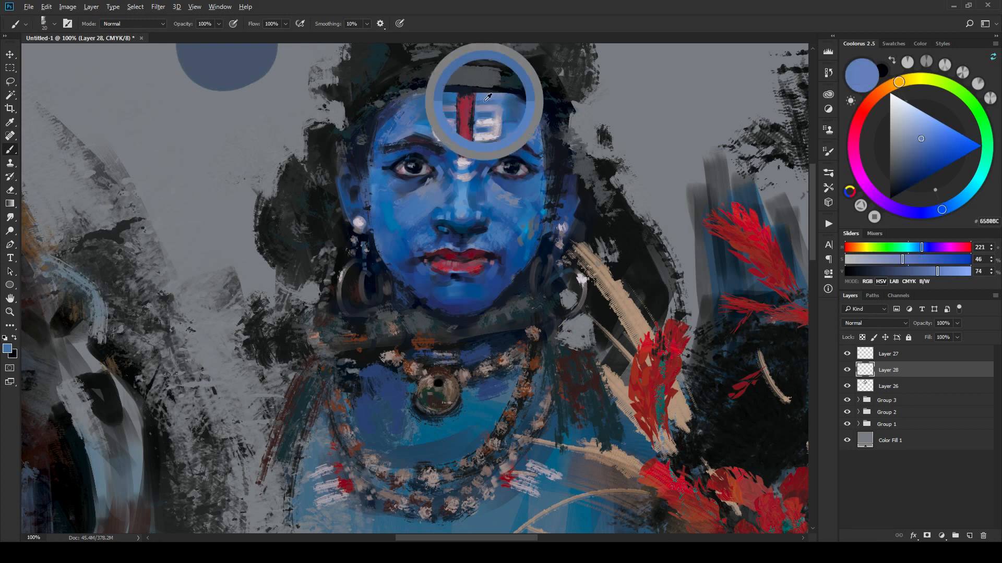
key(bracketleft)
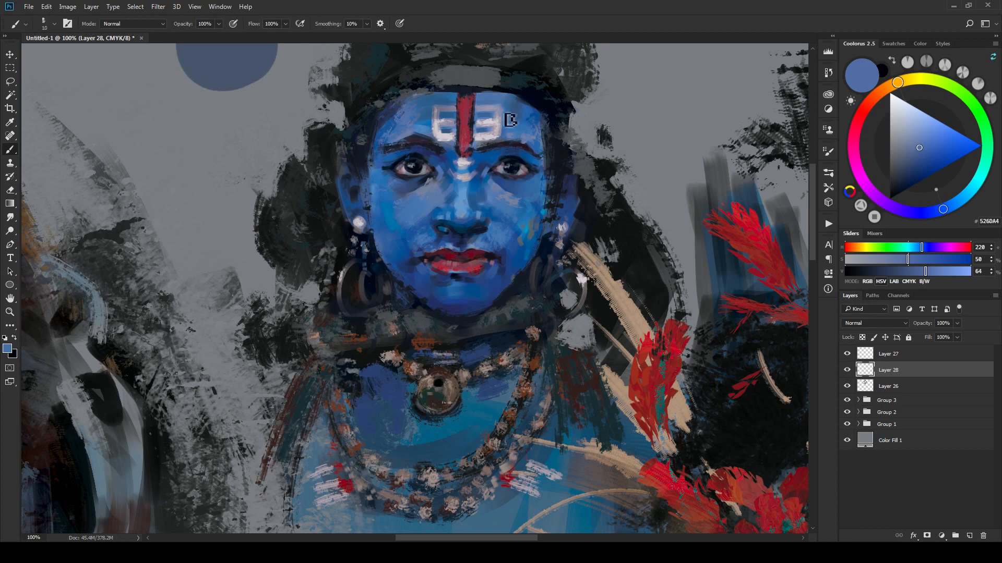
key(bracketleft)
alt+click(432, 104)
key(bracketleft)
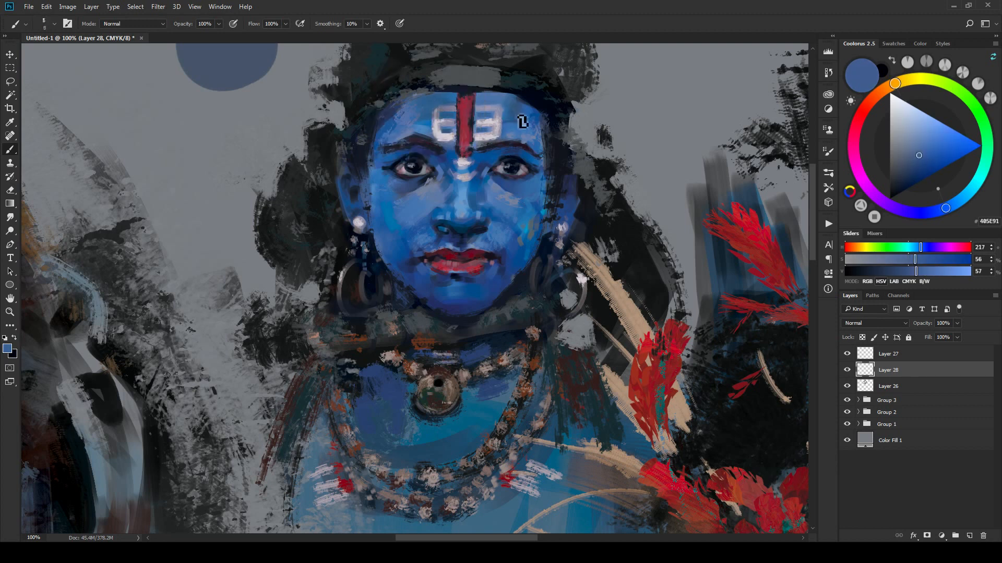
Step: Round off the edges of the white forehead markings with sampled skin blues, including 366AB1
alt+click(506, 109)
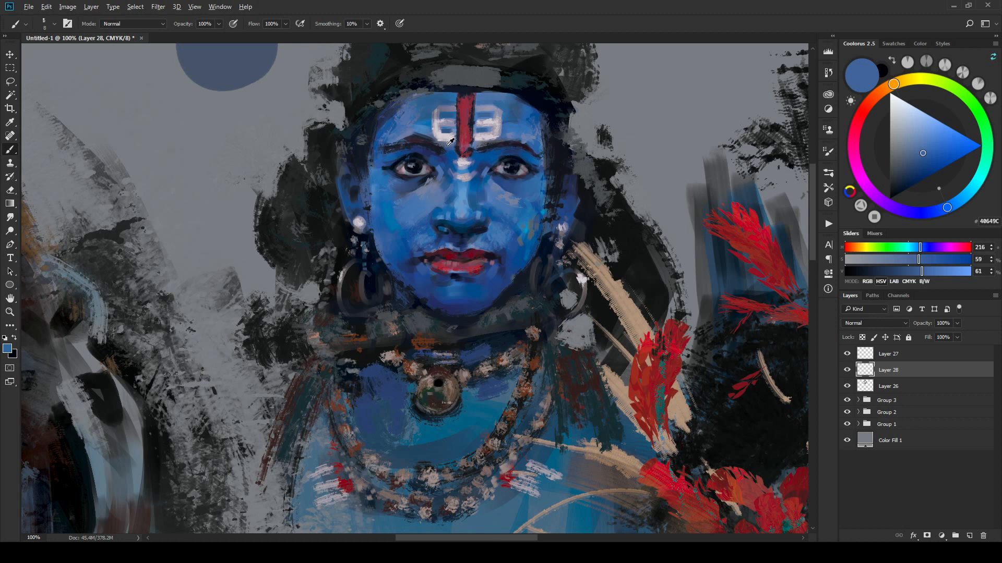
alt+click(449, 141)
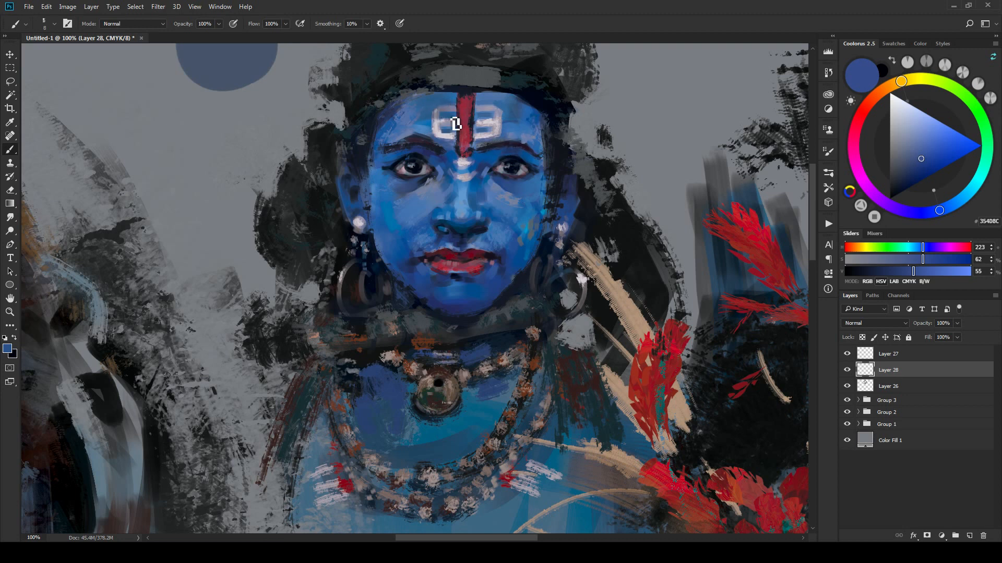
alt+click(426, 125)
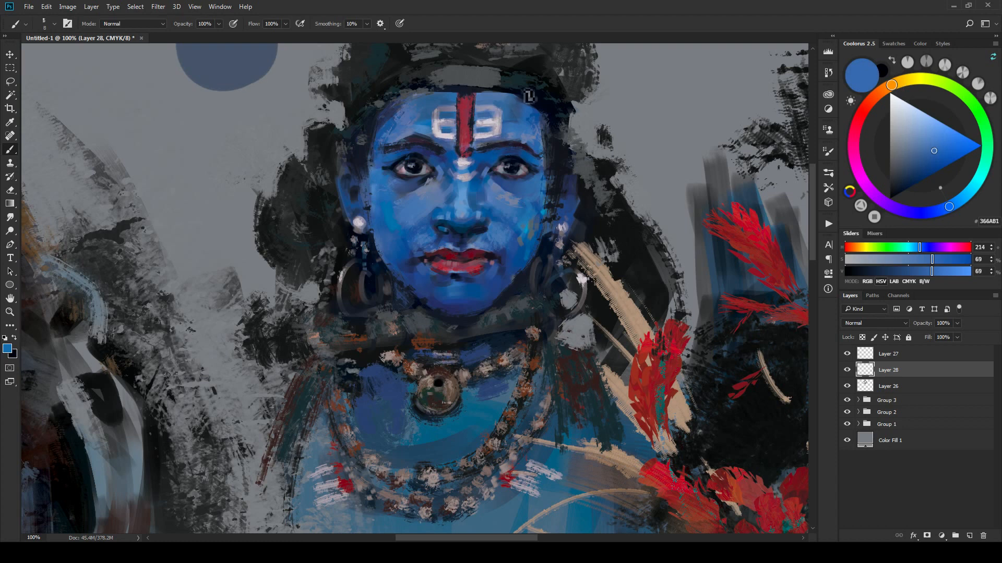
Step: Examine the whole painting, and inspect the blue figure's torso below the necklaces up close
key(ctrl+minus)
key(ctrl+minus)
key(ctrl+minus)
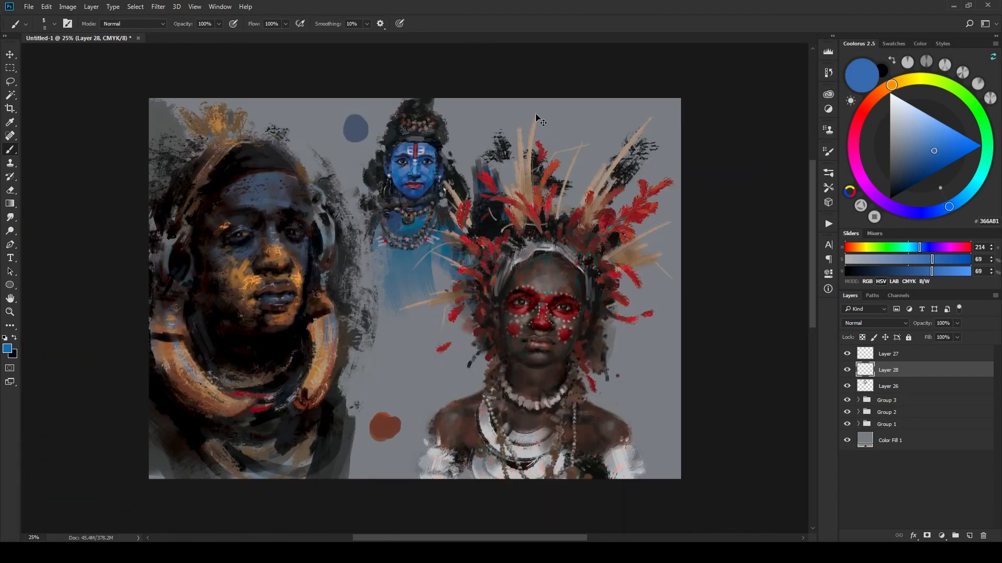
key(ctrl+plus)
key(ctrl+plus)
key(ctrl+plus)
key(ctrl+minus)
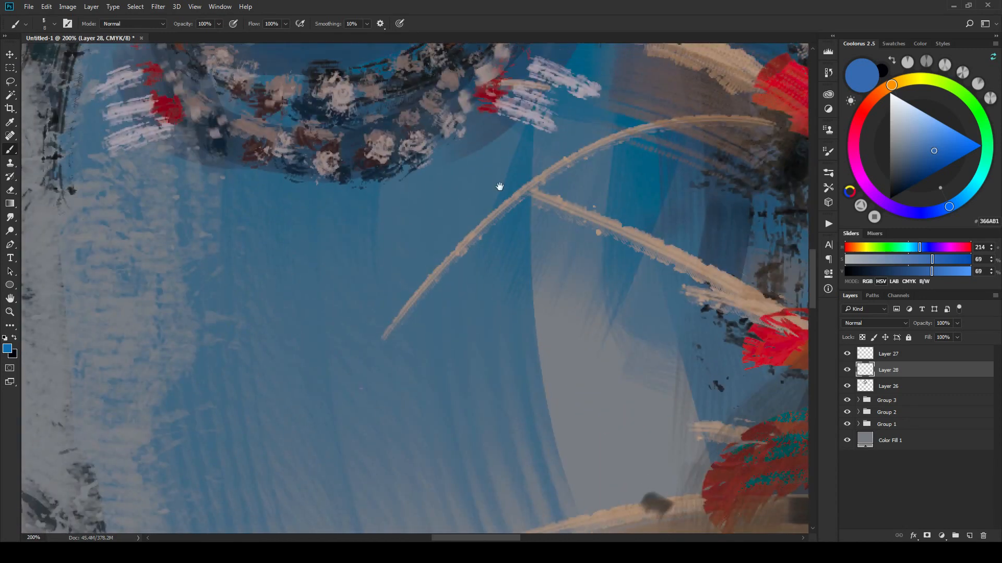
Step: Sharpen the curved white mark on the blue figure's nose bridge with sampled B8B4C8, and paint its surroundings with blue 224F9C
key(ctrl+plus)
scroll(511, 200, up, 5)
drag(512, 200, 522, 409)
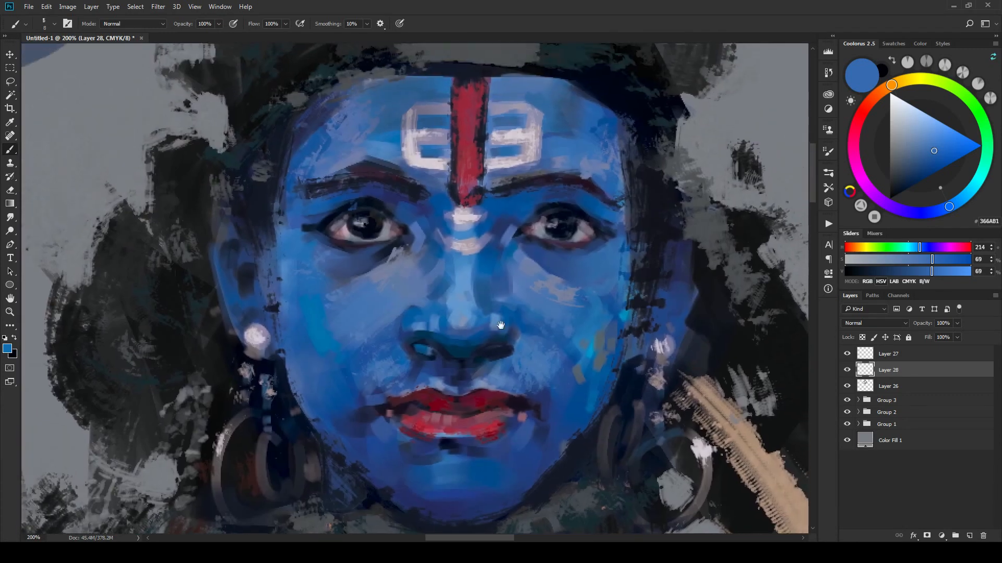
alt+click(459, 244)
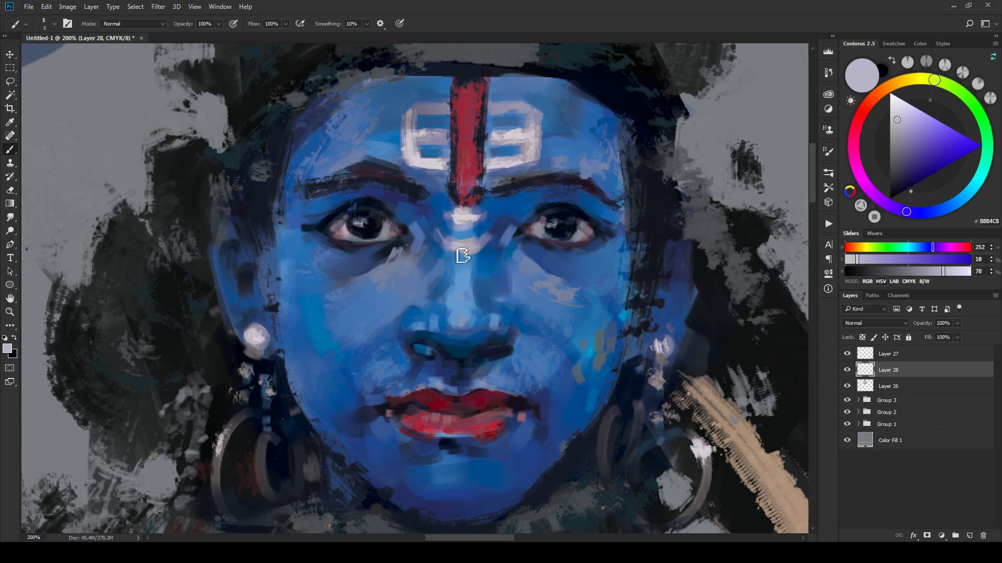
alt+click(449, 212)
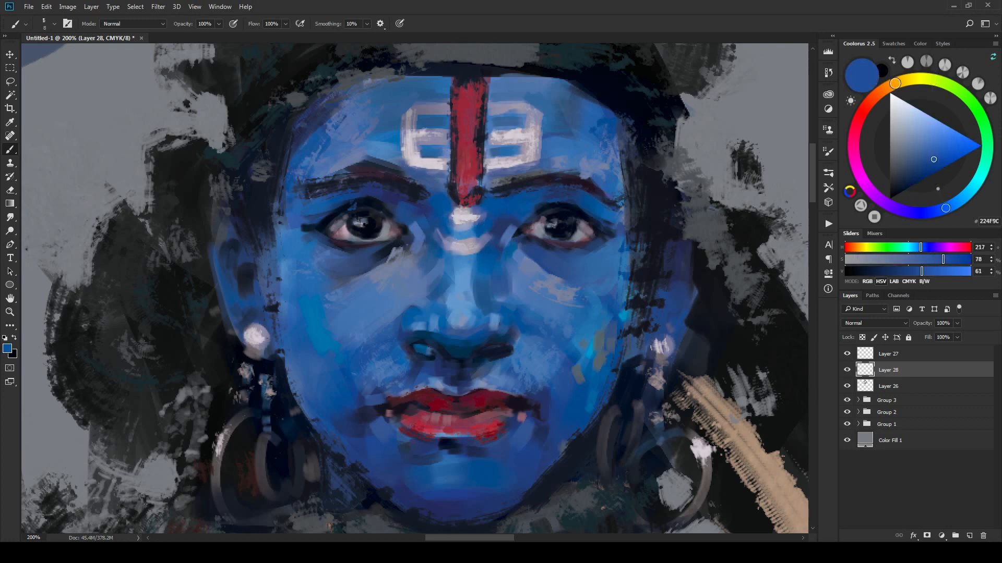
Step: Shade the skin between the left-hand eyebrow and the nose bridge with the sampled dark blues 272461 and 282866
alt+click(431, 207)
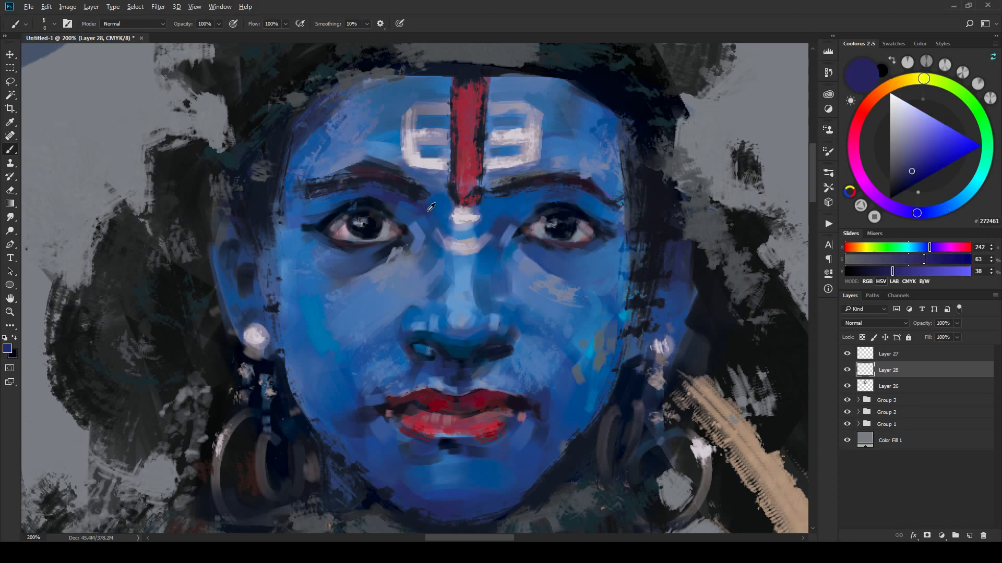
alt+click(423, 209)
drag(480, 231, 538, 231)
drag(466, 187, 494, 192)
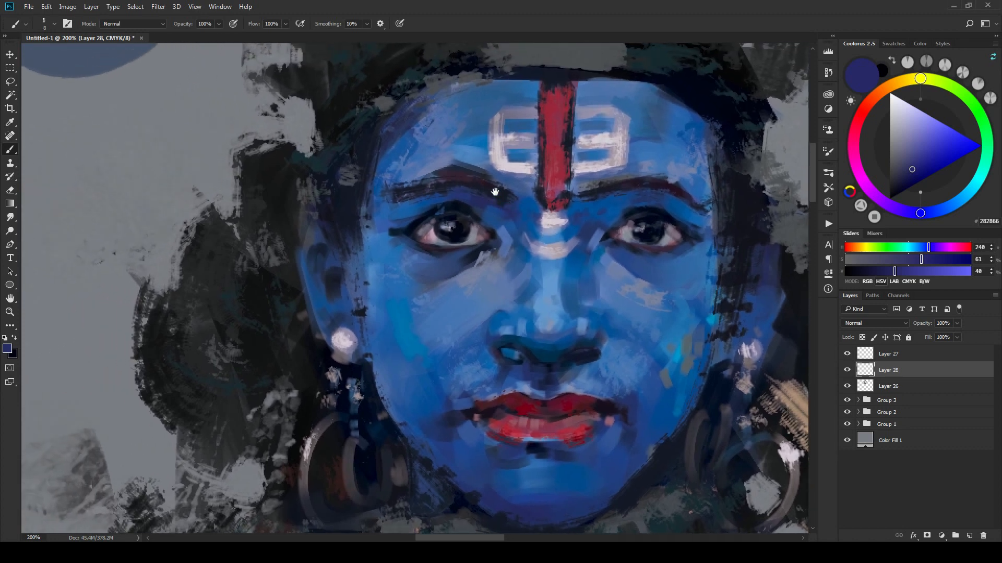
Step: Lighten the skin around the outer ends of the eyes and eyebrows with the sampled blue-grey 707CA9
alt+click(408, 213)
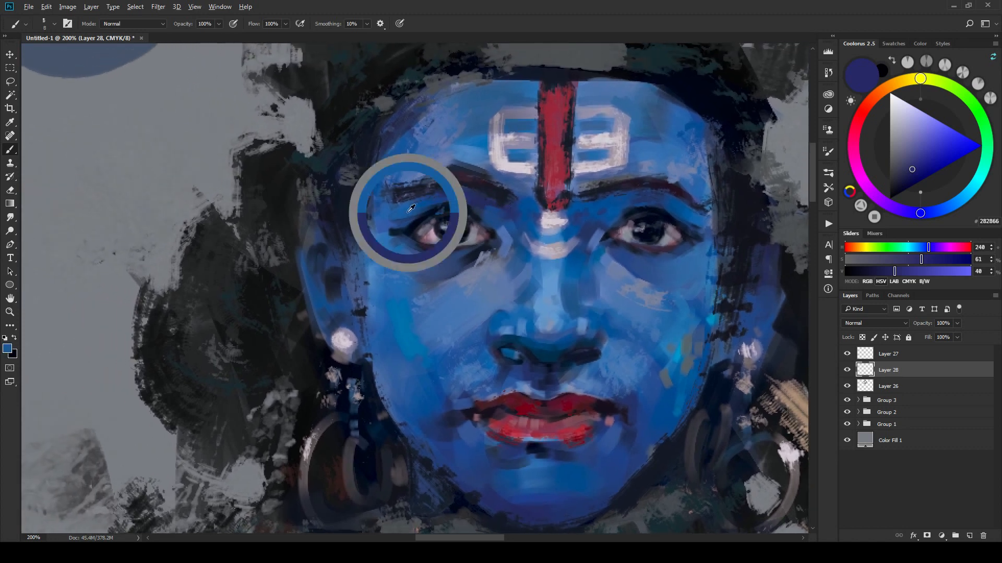
alt+click(437, 166)
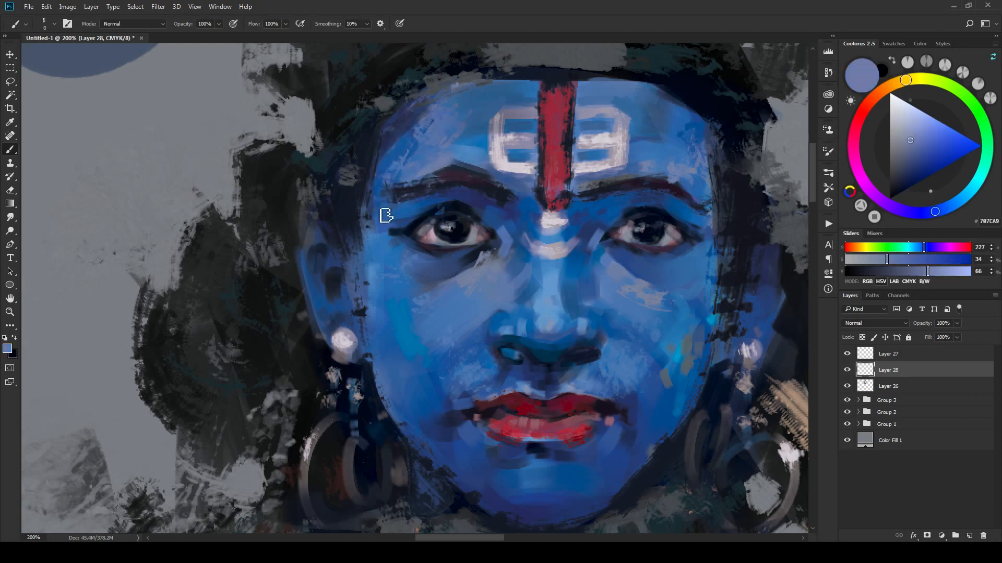
drag(642, 234, 571, 205)
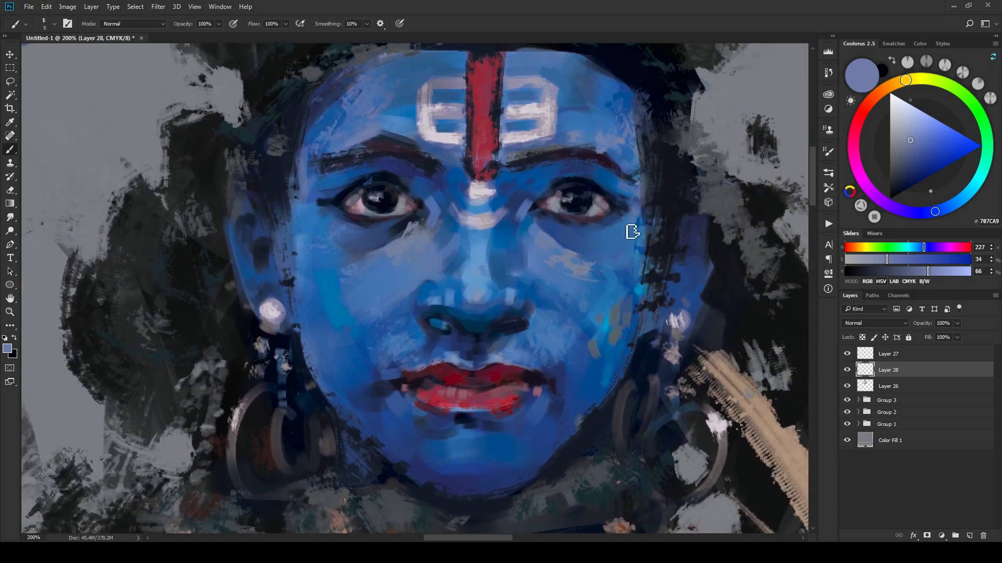
drag(646, 233, 607, 212)
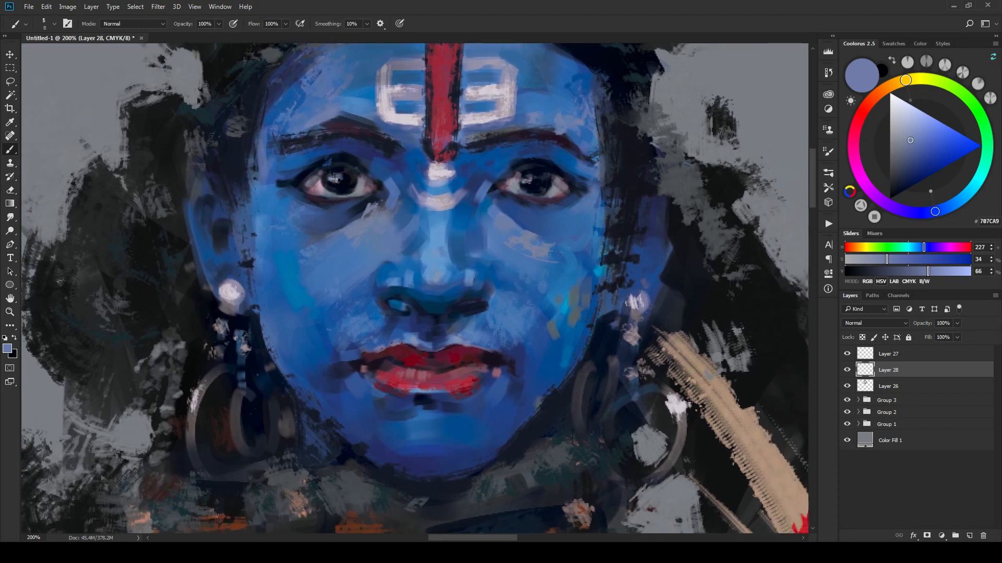
Step: Define the right-hand edge of the face from cheek to temple with sampled blues 238CC2, 5679AD and 274792
alt+click(599, 271)
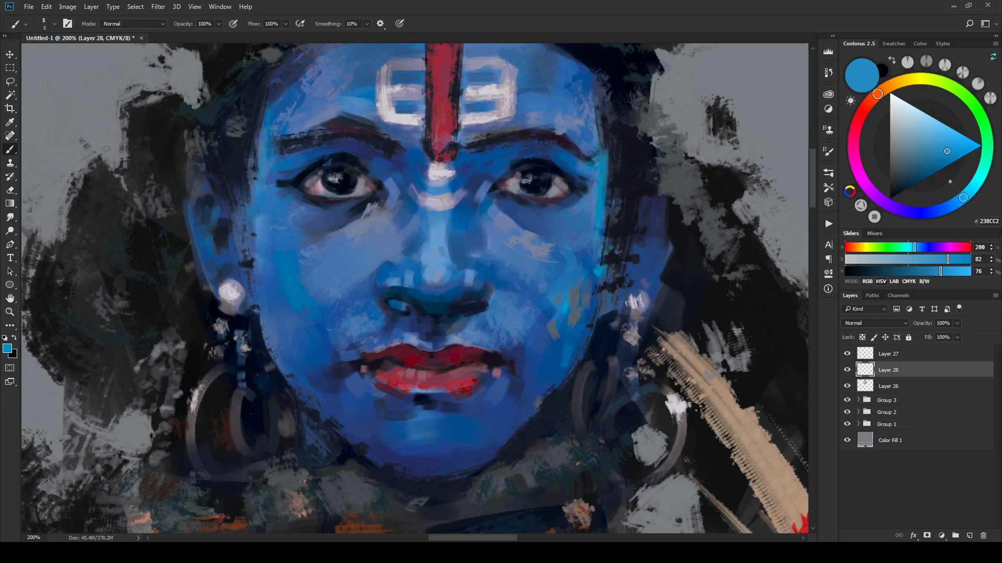
alt+click(598, 144)
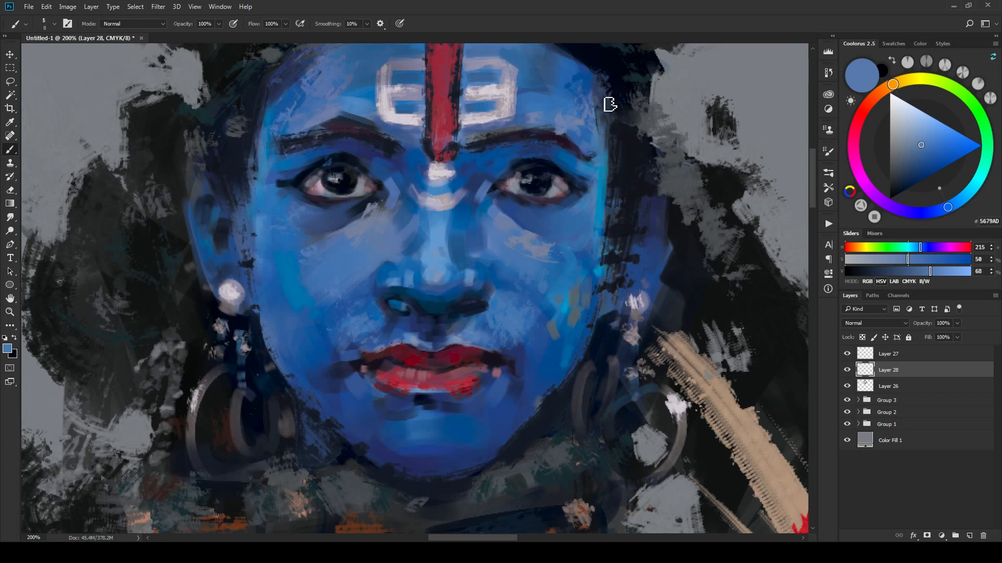
alt+click(592, 111)
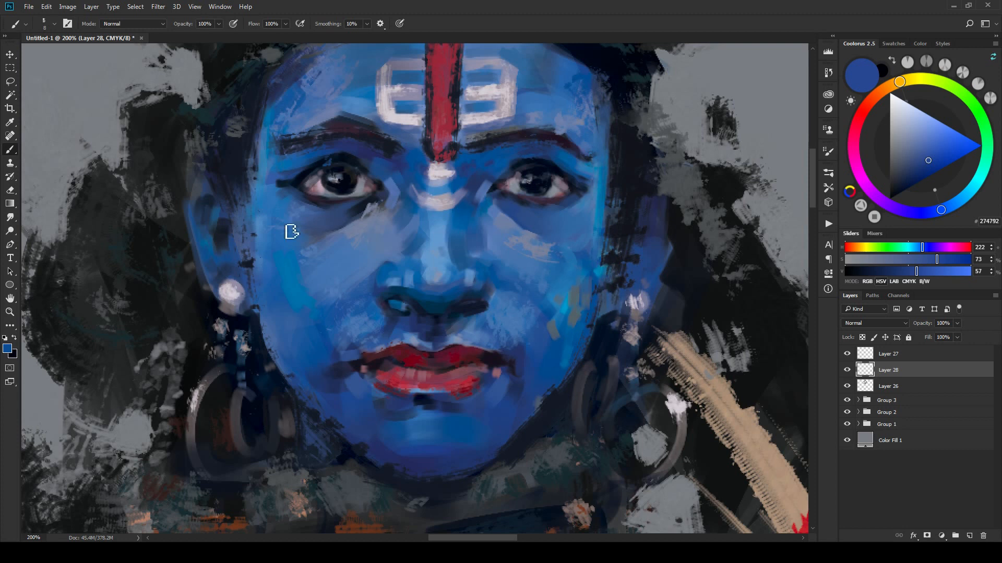
Step: Clean up the left-hand cheek edge beside the earring, alternating sampled darks 040A21 and 1C233A with skin blues 3F5B9E and 314272
alt+click(260, 328)
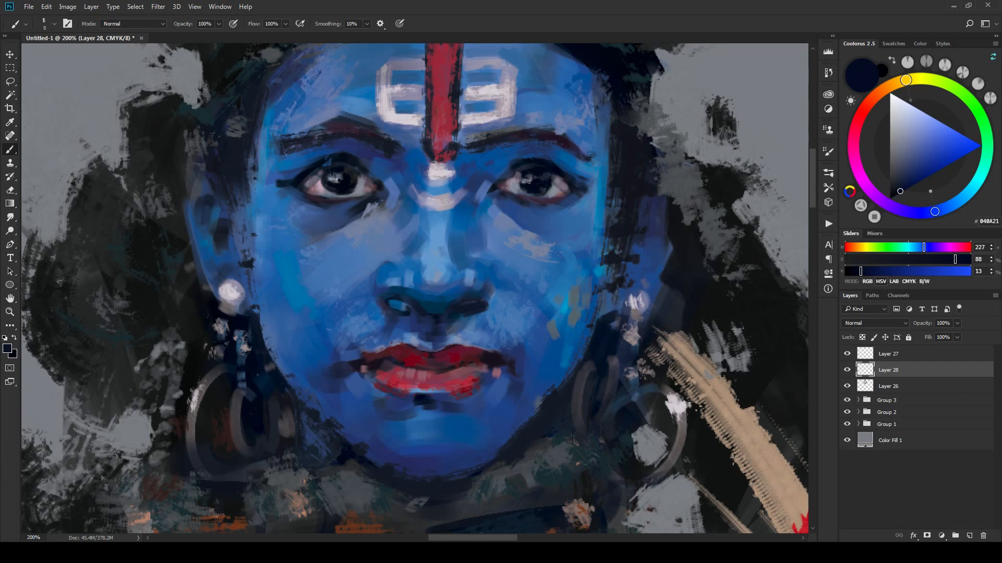
alt+click(258, 289)
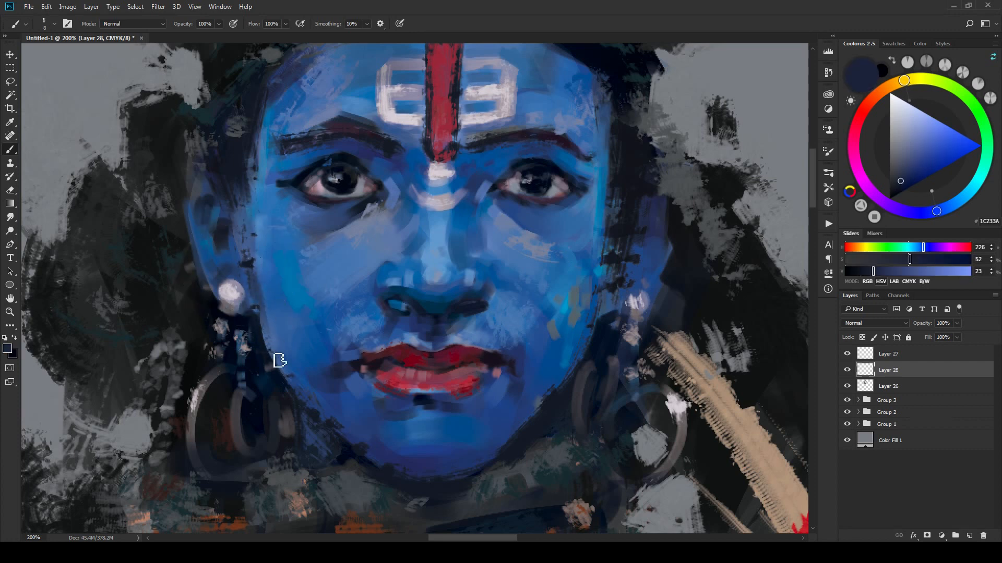
alt+click(267, 329)
alt+click(279, 319)
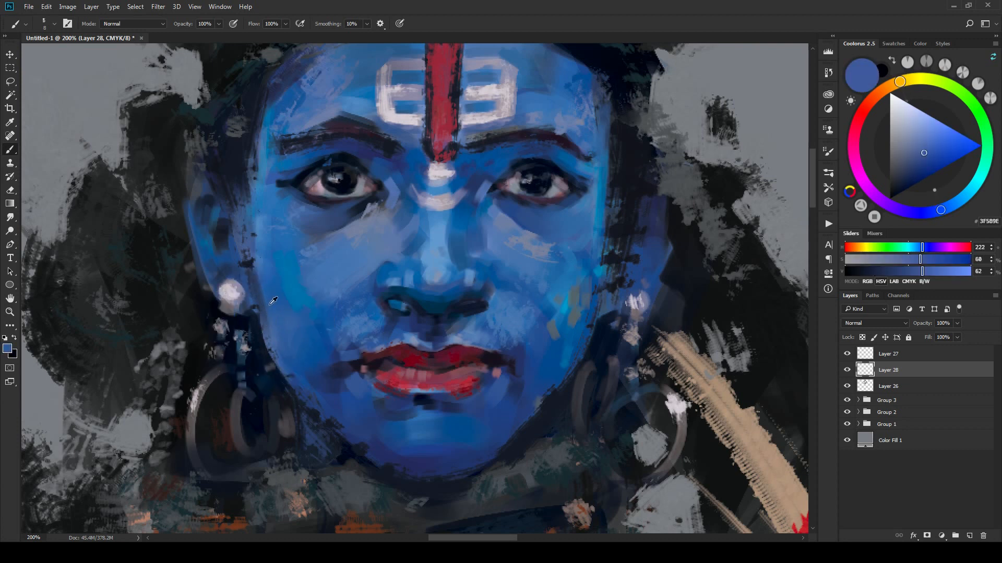
alt+click(261, 290)
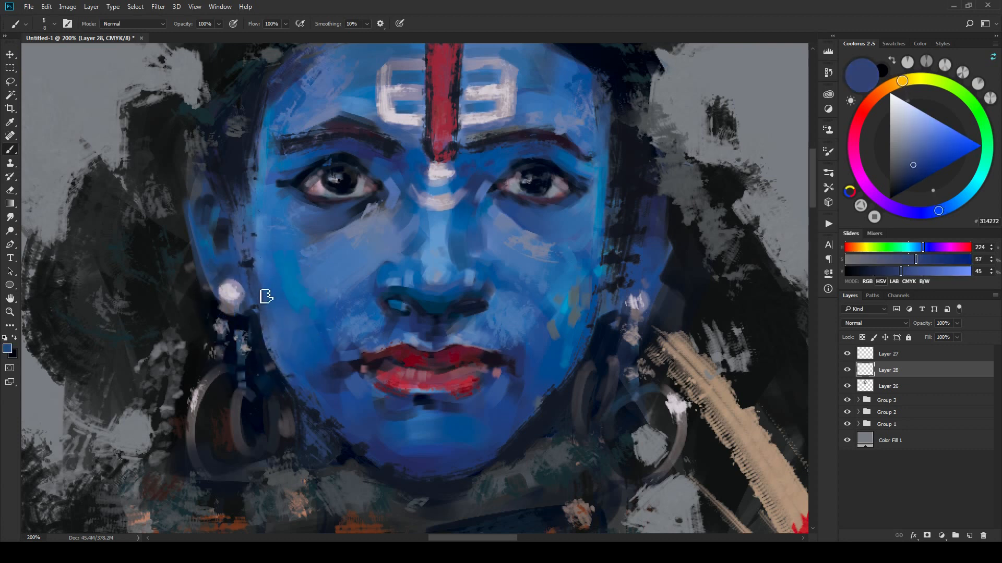
alt+click(261, 335)
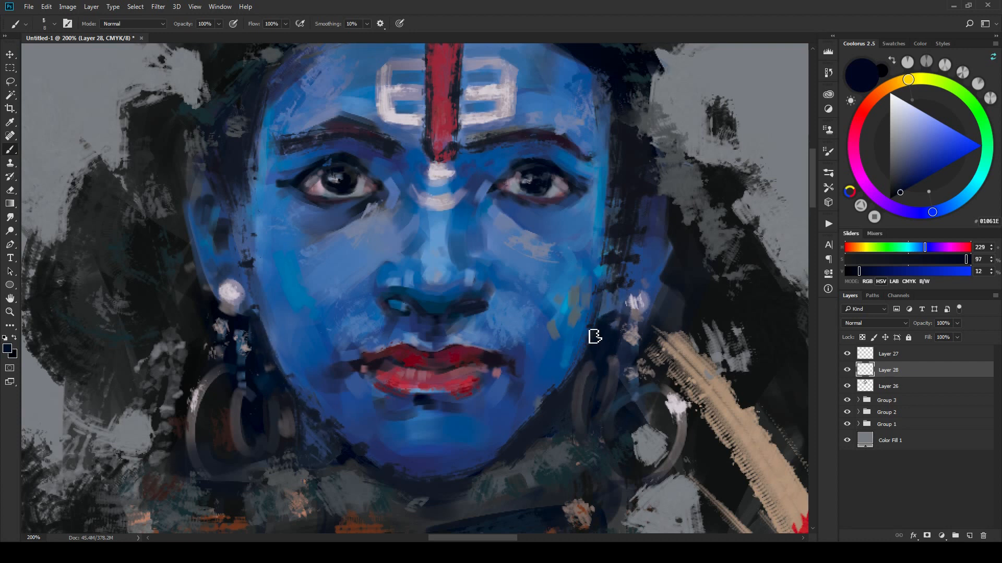
Step: Smooth the jaw contour on both sides of the face with sampled blues 223870 and 284A95 and darks 02071F and 16223A
alt+click(594, 316)
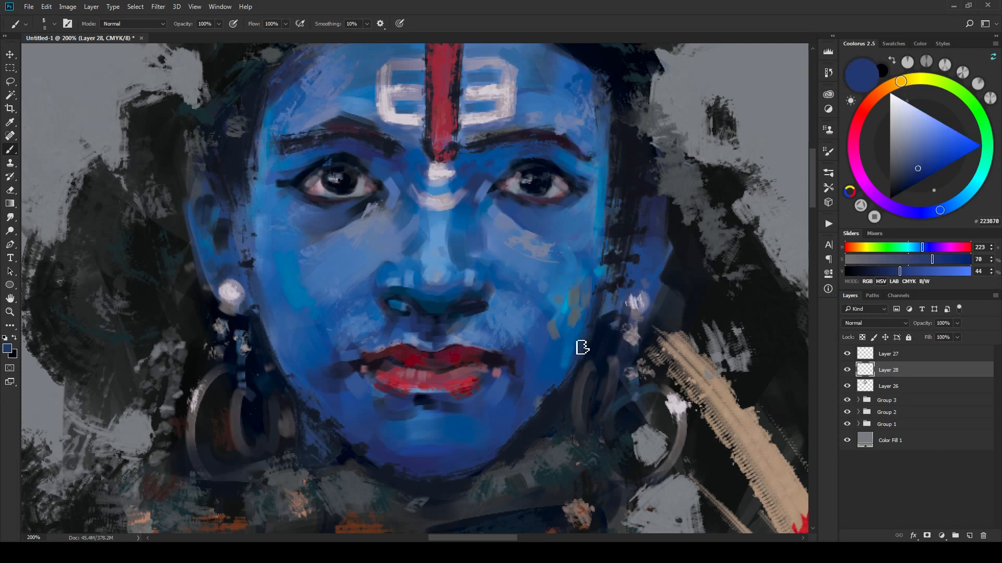
alt+click(603, 319)
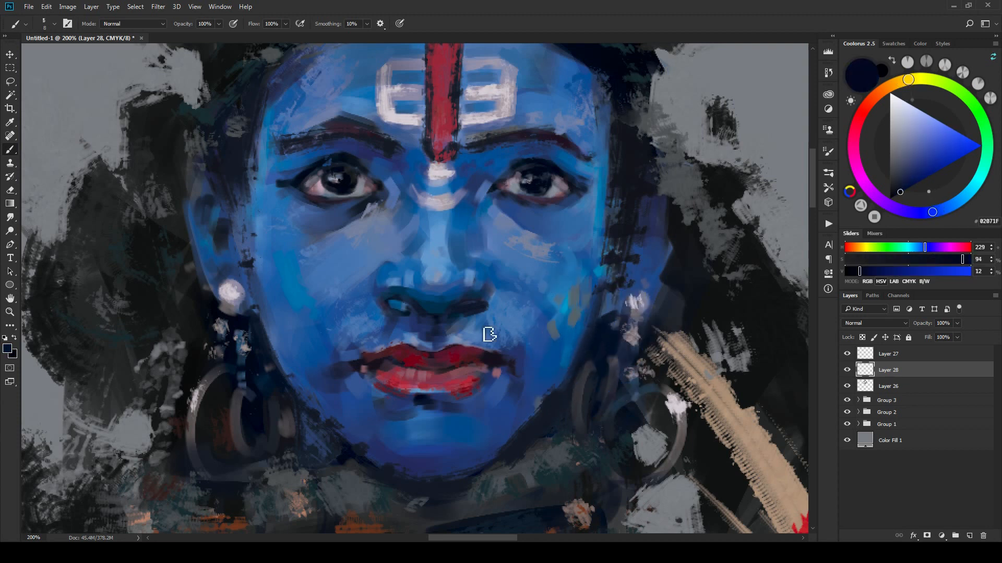
alt+click(266, 313)
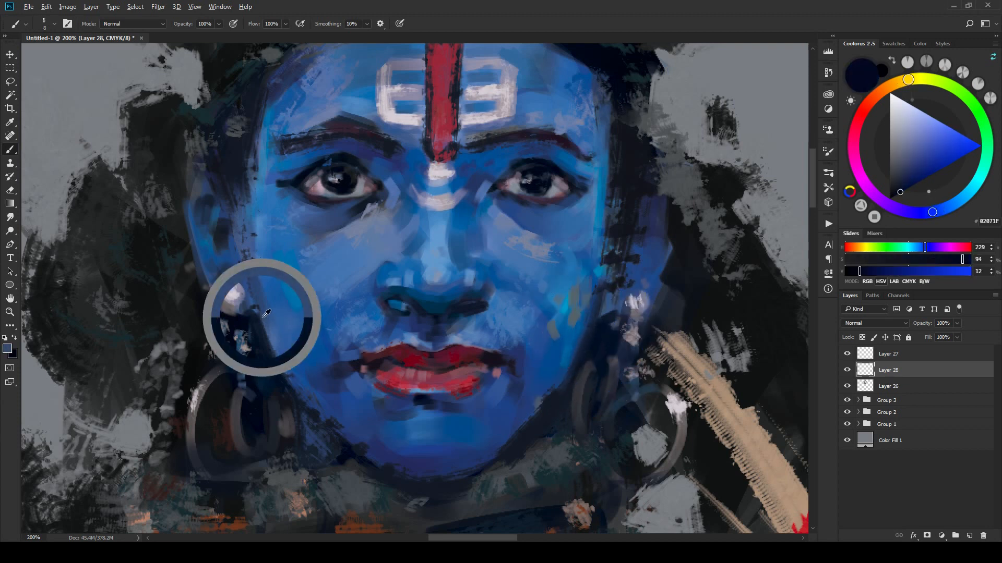
alt+click(277, 375)
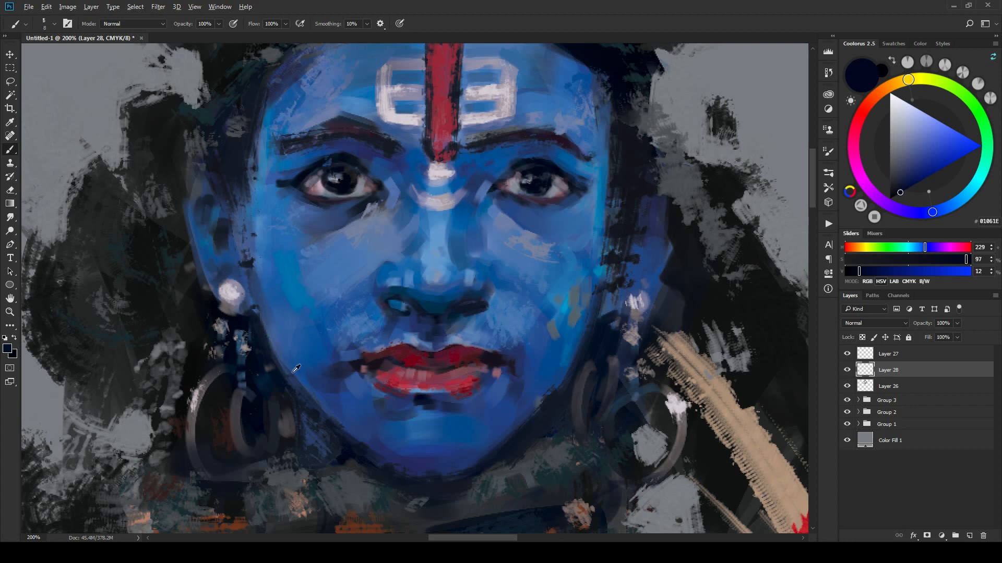
alt+click(271, 319)
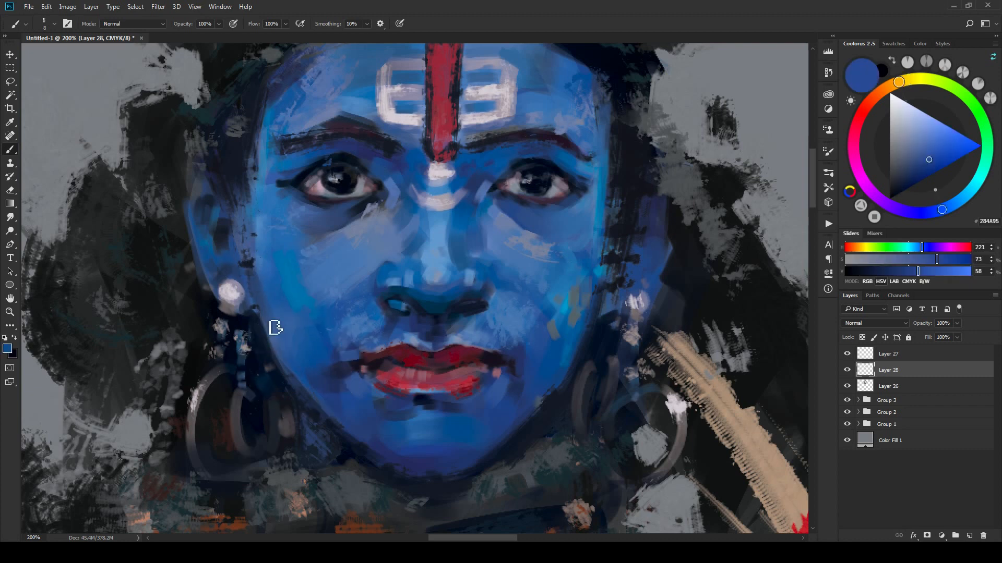
alt+click(595, 333)
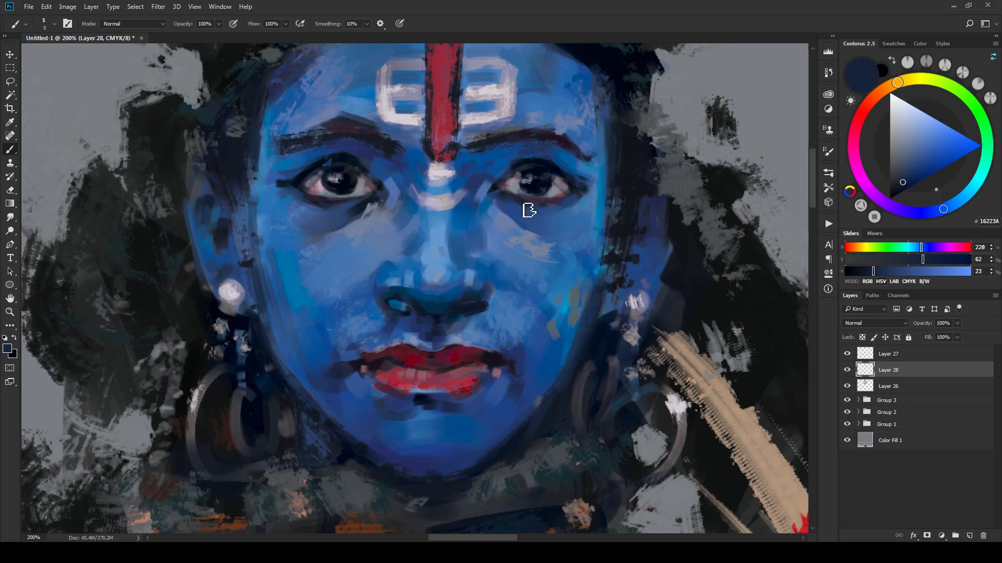
Step: Darken and refine the lower eyelid lines with the sampled near-black 000015 and muted purple 37273D
alt+click(536, 190)
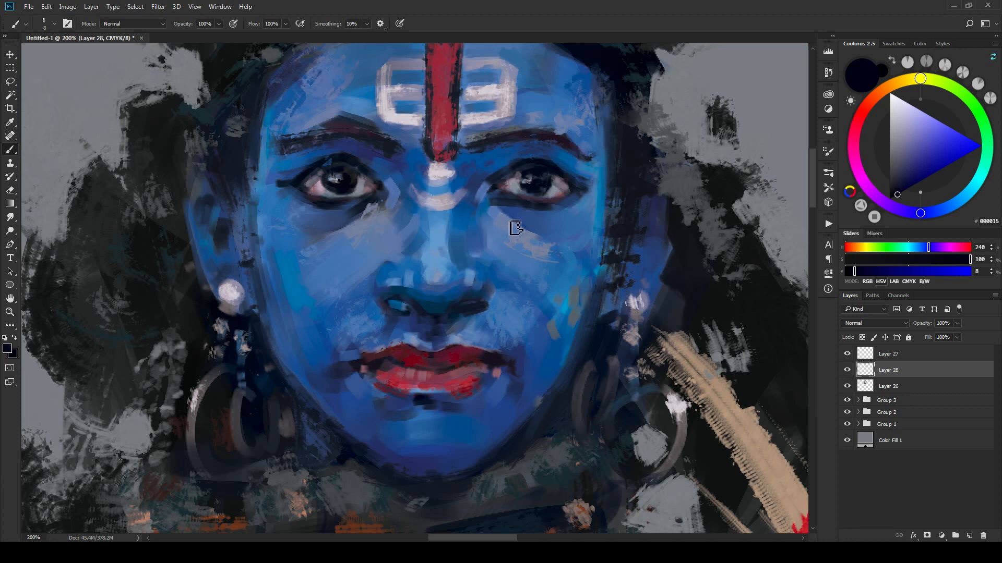
alt+click(543, 202)
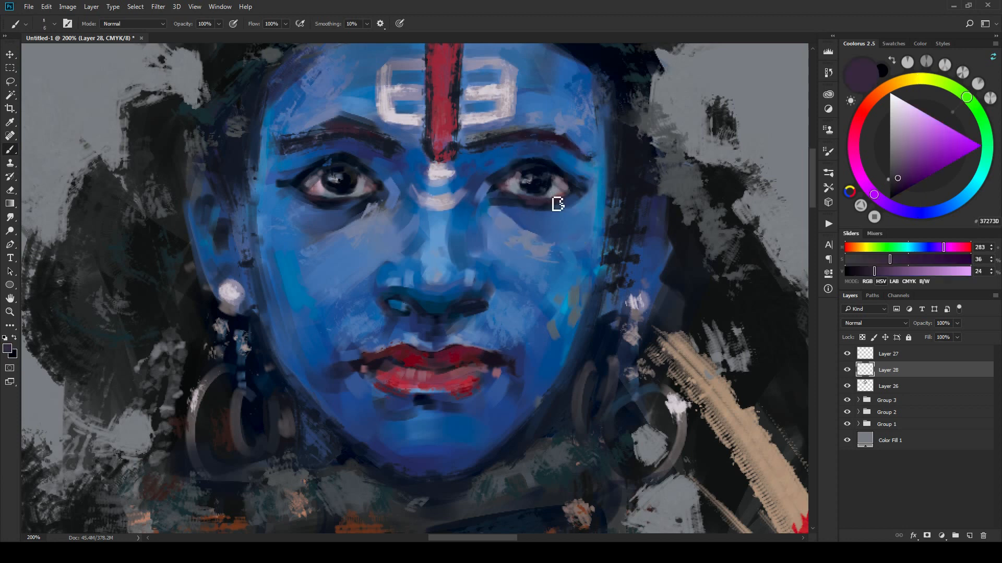
drag(346, 212, 326, 208)
Step: Refine the upper eyelids and their creases with the sampled darks 000012 and 232A5F and blues 253E7C and 273469
alt+click(348, 177)
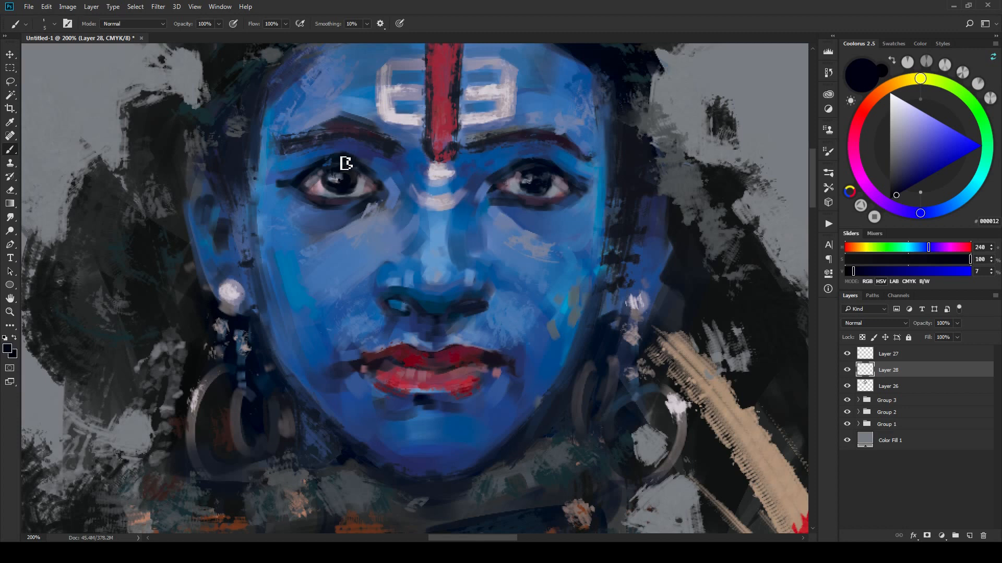
alt+click(357, 153)
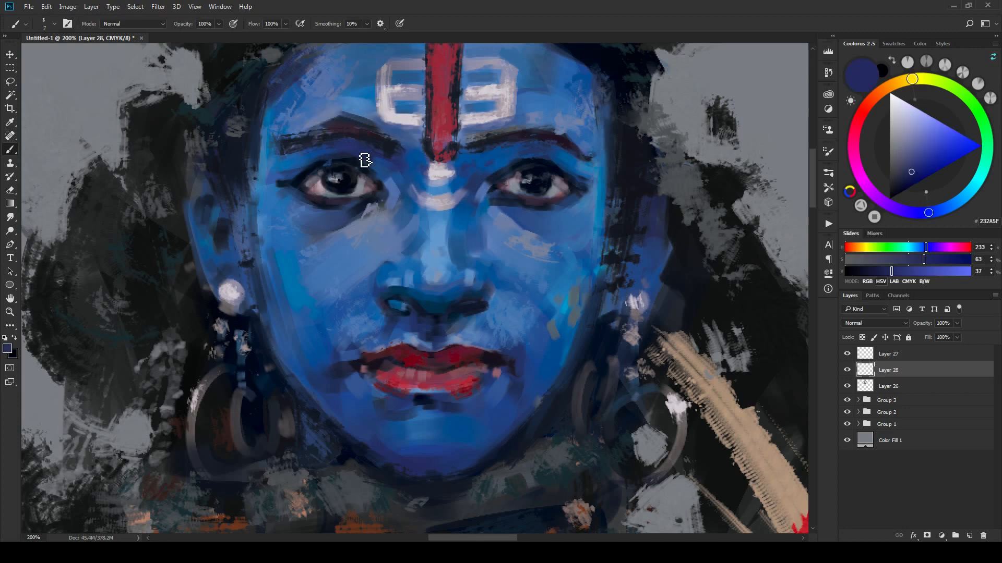
alt+click(552, 166)
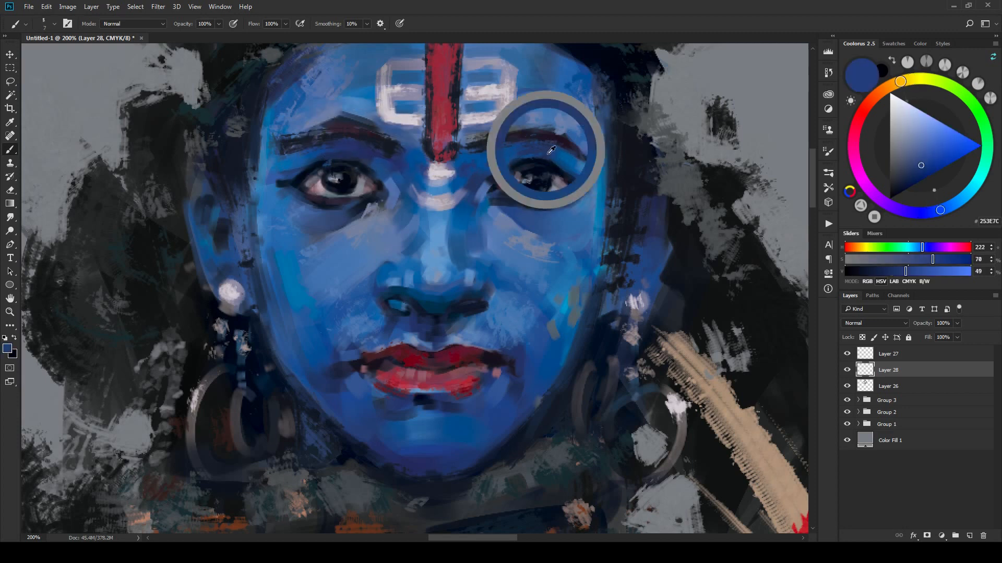
drag(551, 150, 545, 157)
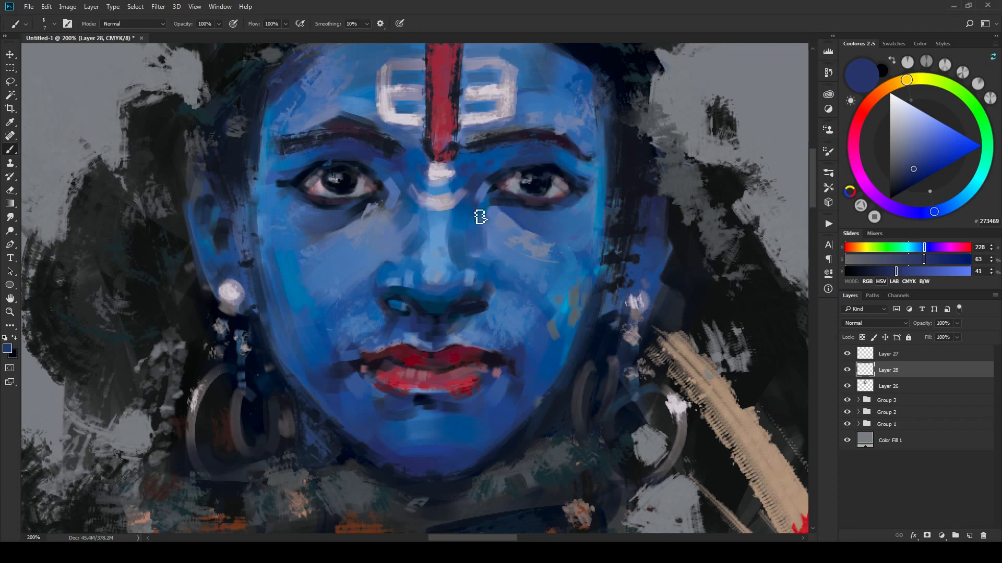
Step: Trim the upper edges of the eyebrows with the sampled light blue 5D7FB6, and check the whole painting
alt+click(360, 121)
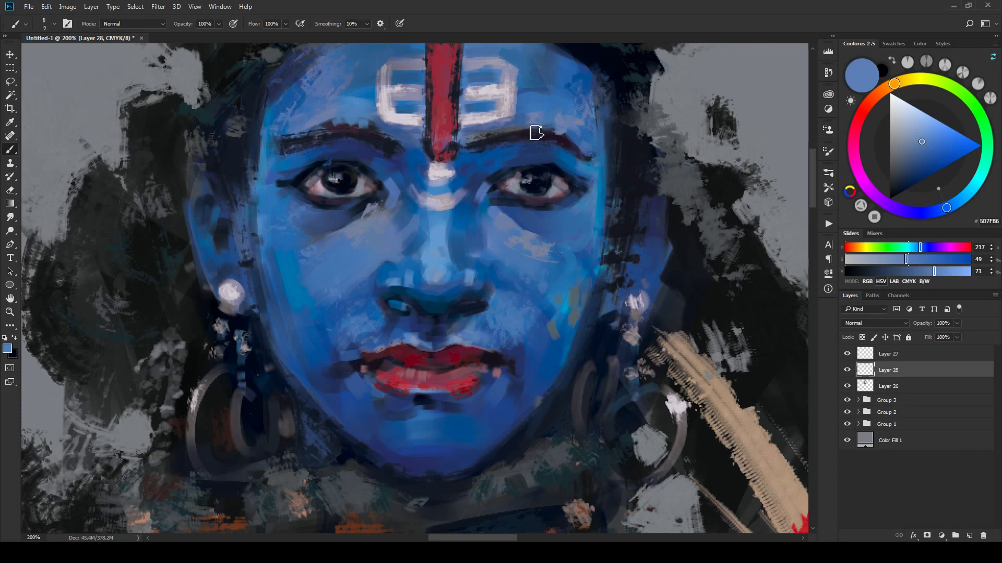
key(ctrl+minus)
key(ctrl+minus)
key(ctrl+minus)
key(ctrl+minus)
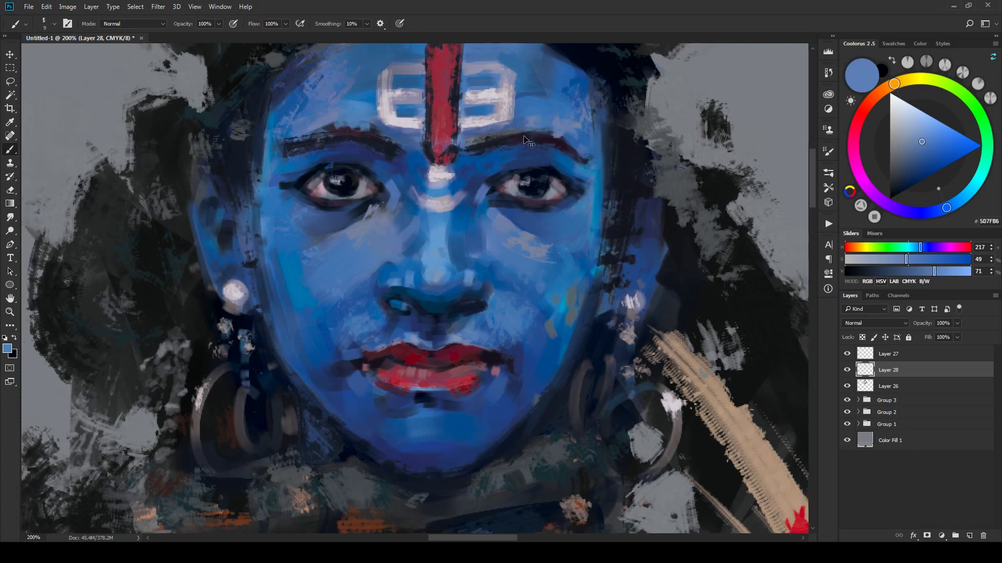
key(ctrl+minus)
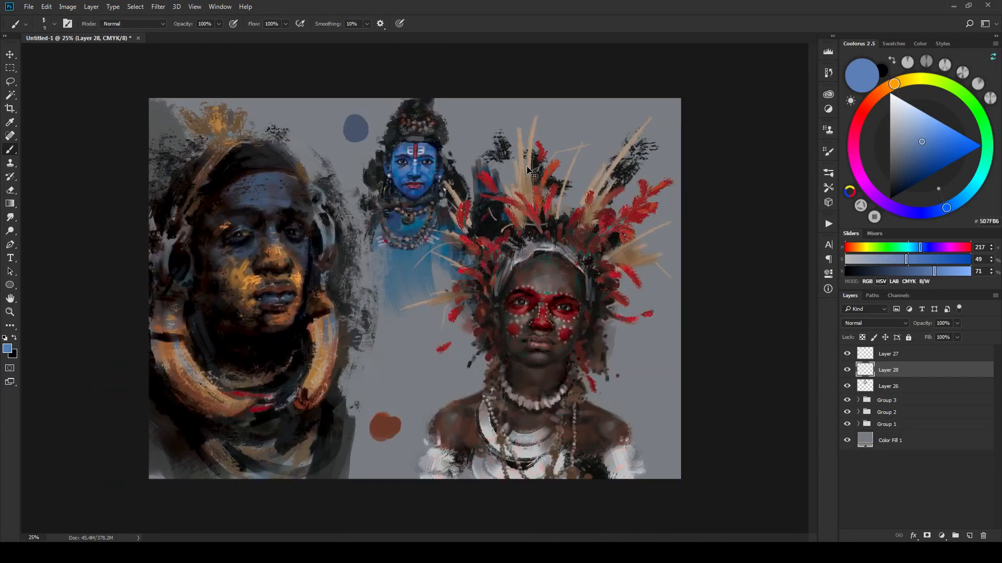
Step: Refine the blue figure's chin and the skin below the lips with the sampled blues 3A5EA1, 8392B5 and 4462A0, and check the whole painting
key(ctrl+plus)
key(ctrl+plus)
key(ctrl+plus)
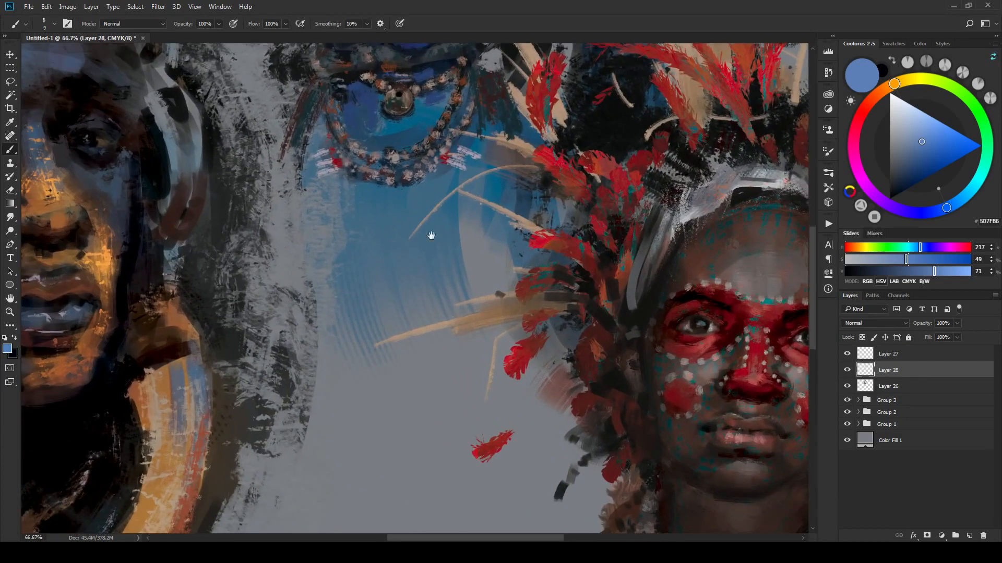
drag(432, 236, 528, 464)
alt+click(513, 257)
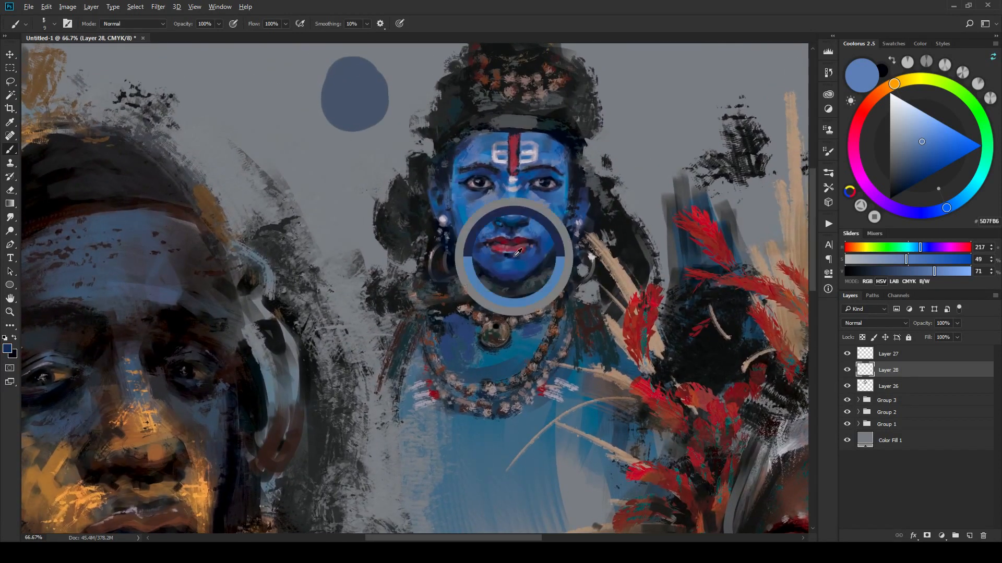
key(bracketright)
key(bracketright)
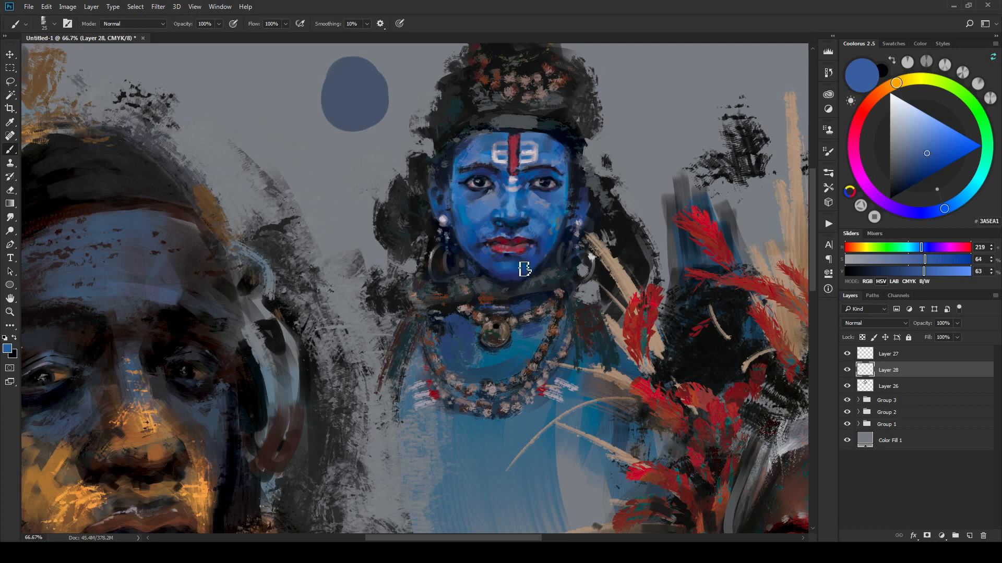
mouse_move(521, 207)
mouse_down()
mouse_move(501, 209)
mouse_move(514, 210)
mouse_move(520, 263)
mouse_up()
key(bracketleft)
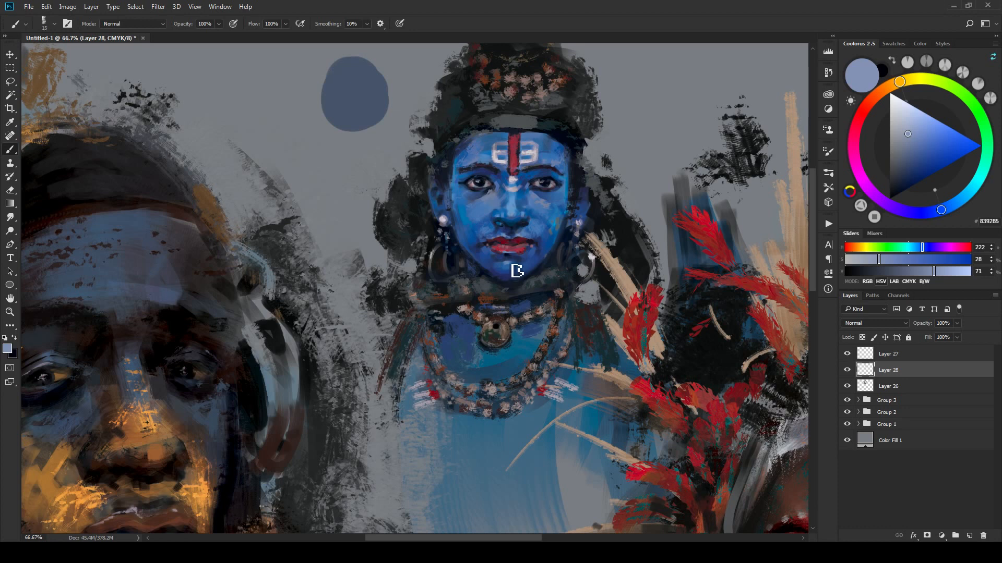
mouse_move(518, 259)
mouse_down()
mouse_move(510, 265)
mouse_move(521, 268)
mouse_up()
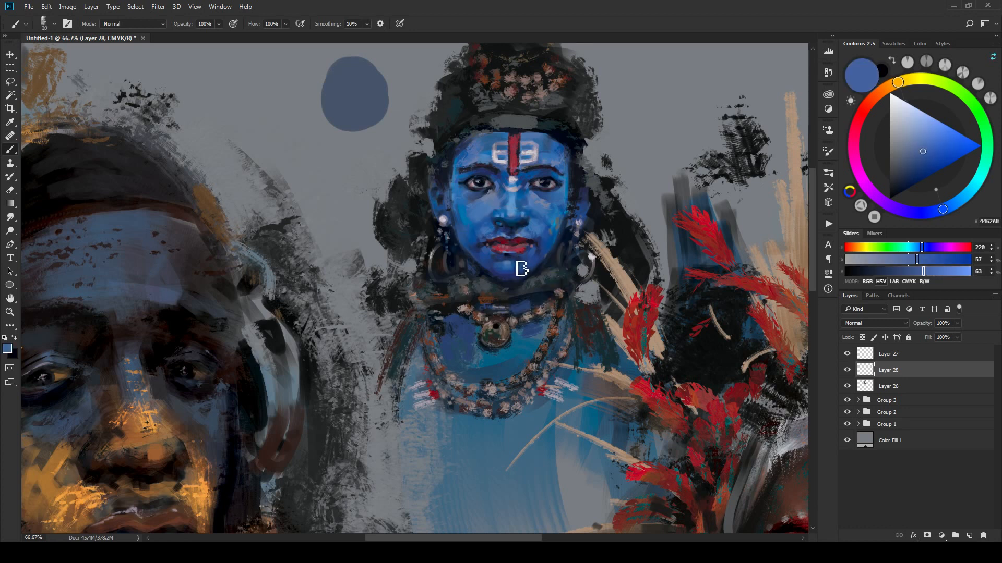
key(ctrl+minus)
key(ctrl+minus)
key(ctrl+minus)
key(ctrl+minus)
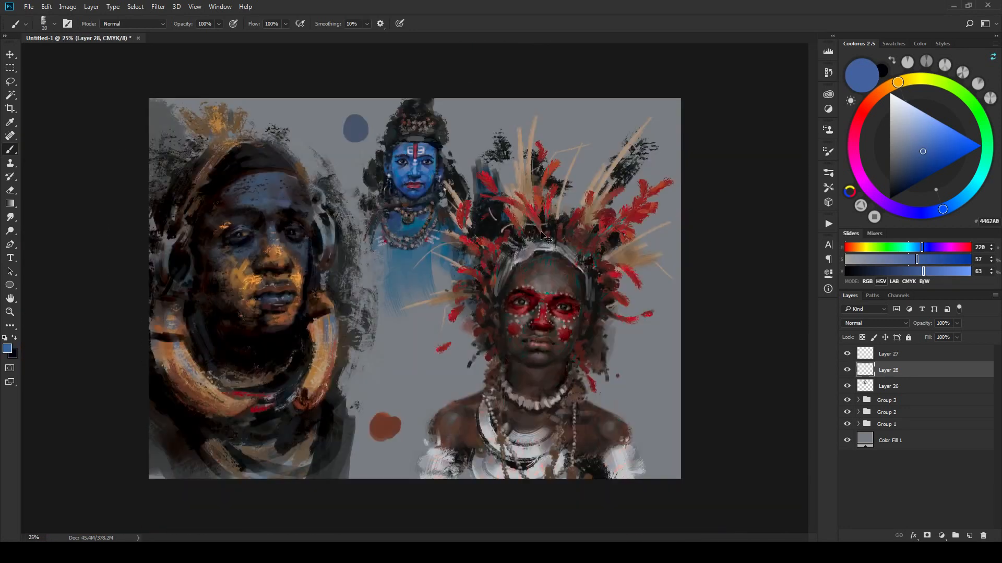
Step: Add a new layer above Layer 28 and deepen the shadows around the blue face's edges with the dark blue 1A2040
key(ctrl+plus)
key(ctrl+plus)
key(ctrl+plus)
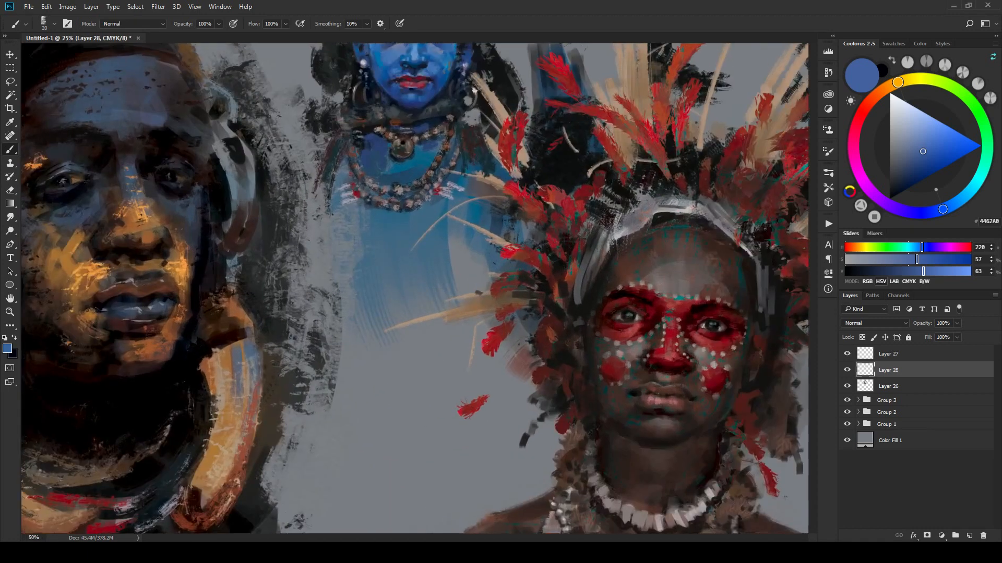
drag(460, 172, 496, 246)
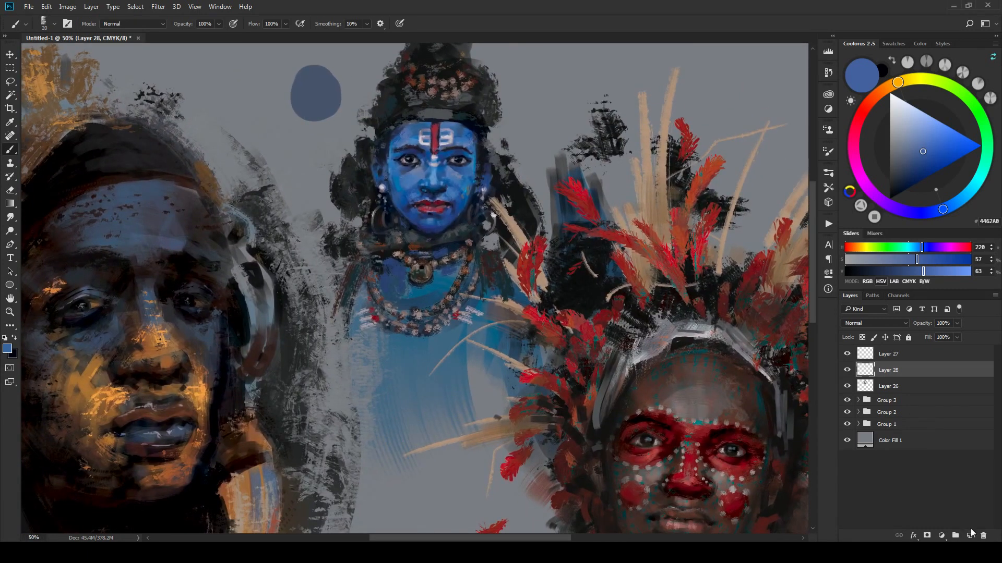
click(970, 535)
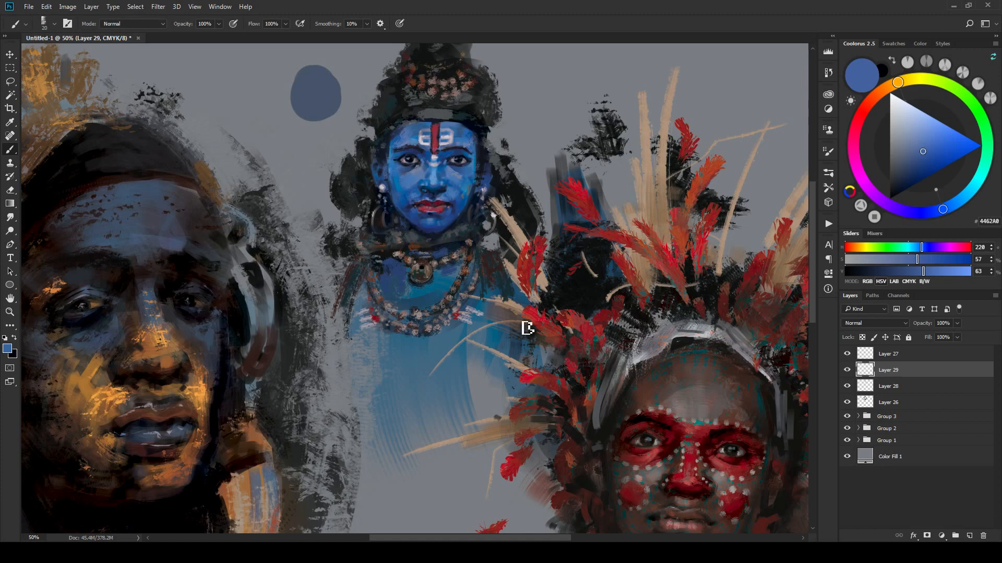
key(bracketright)
key(bracketright)
key(bracketright)
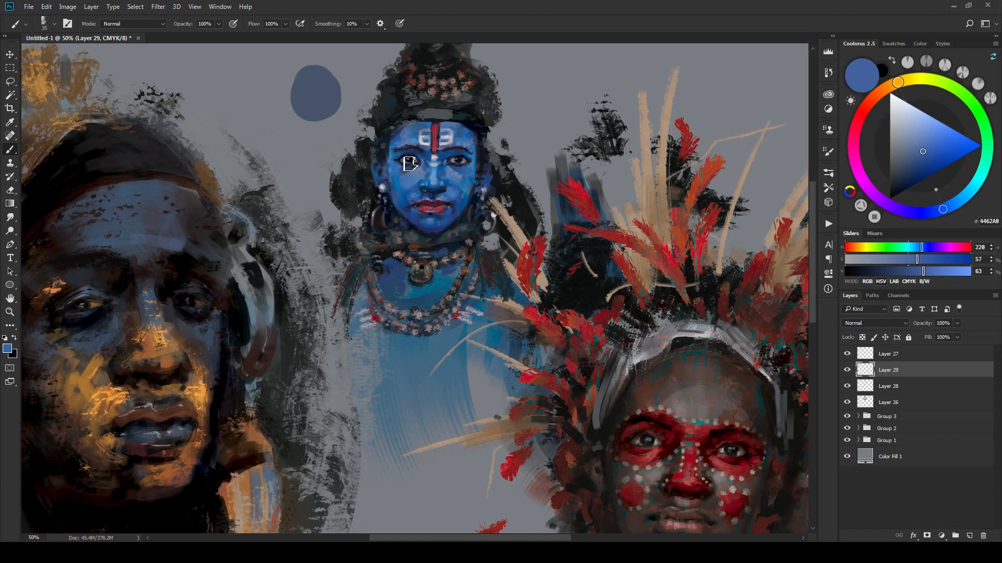
alt+click(406, 212)
click(903, 180)
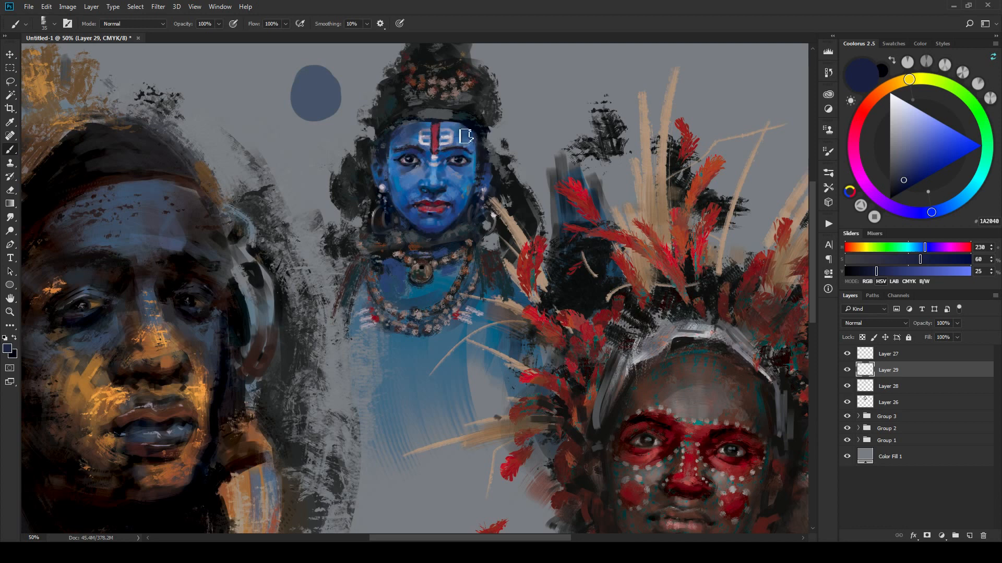
scroll(502, 141, down, 3)
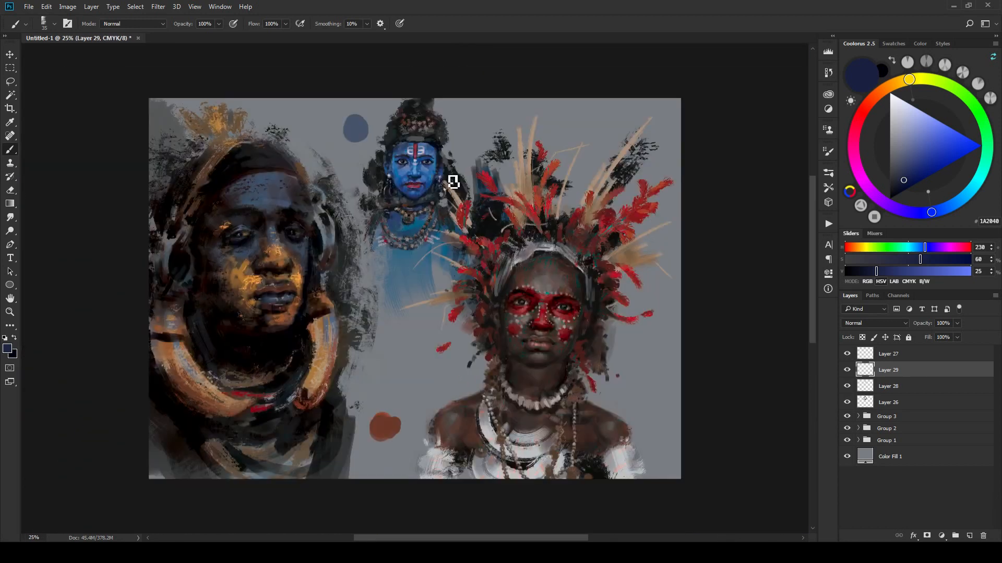
key(bracketright)
key(bracketright)
key(bracketright)
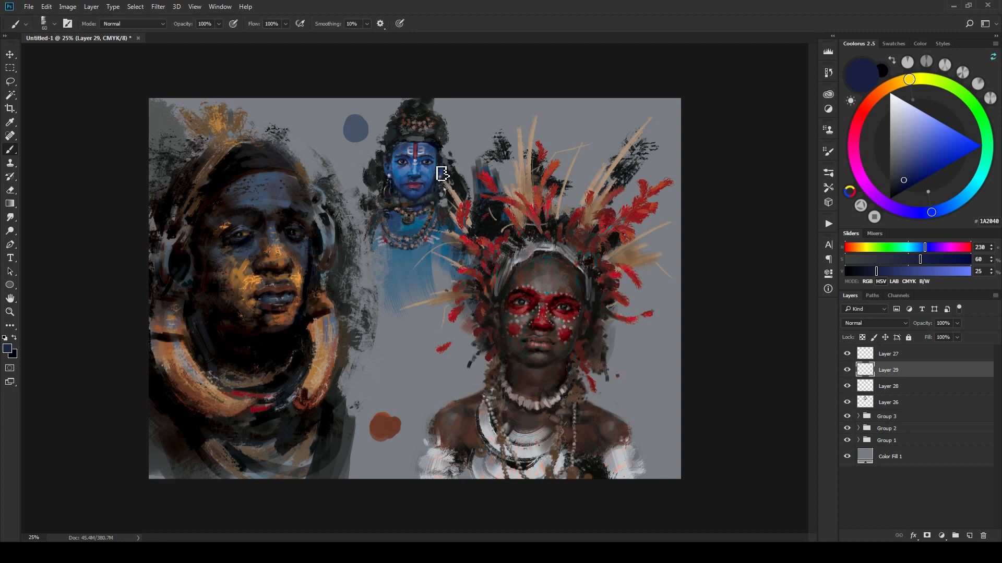
Step: Shade the blue figure's neck and upper chest with the sampled blue 244E72 and the lighter blue 3D7AAF
key(bracketright)
key(bracketright)
key(bracketright)
alt+click(416, 222)
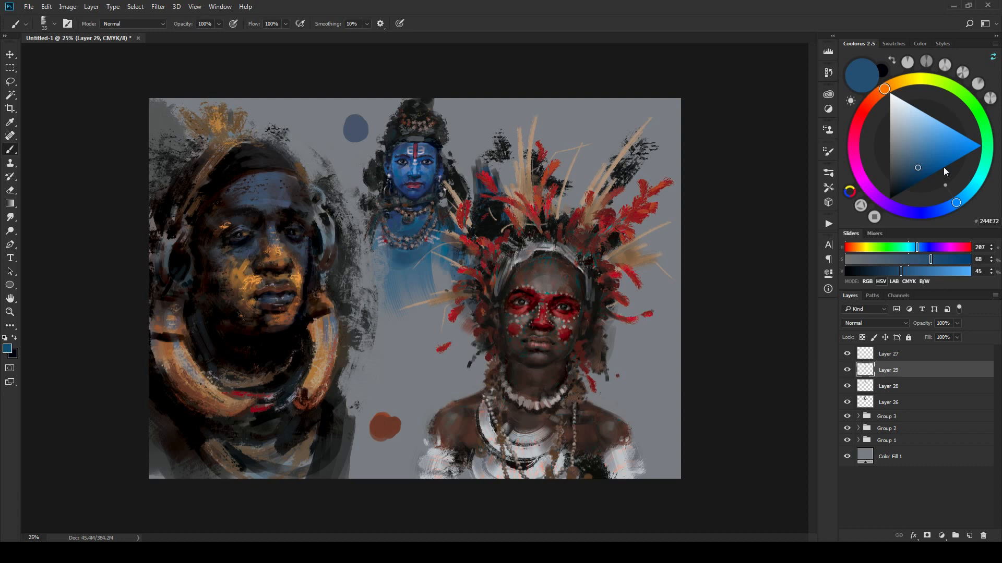
click(931, 149)
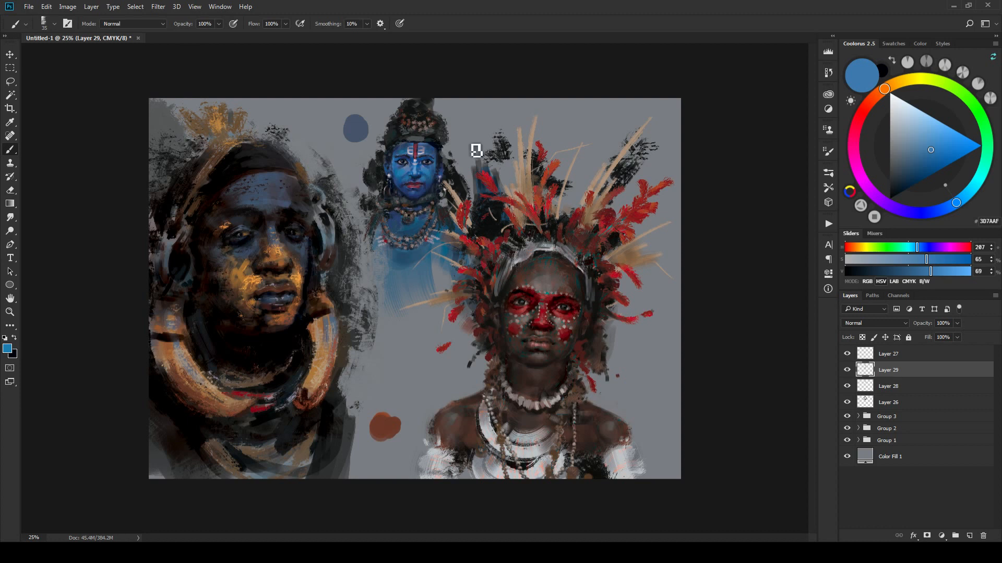
Step: Even out the skin between and below the blue figure's necklaces with the blues 3D7AAF and 386997
key(ctrl+minus)
key(ctrl+minus)
key(ctrl+plus)
key(ctrl+plus)
key(ctrl+plus)
key(ctrl+plus)
key(ctrl+plus)
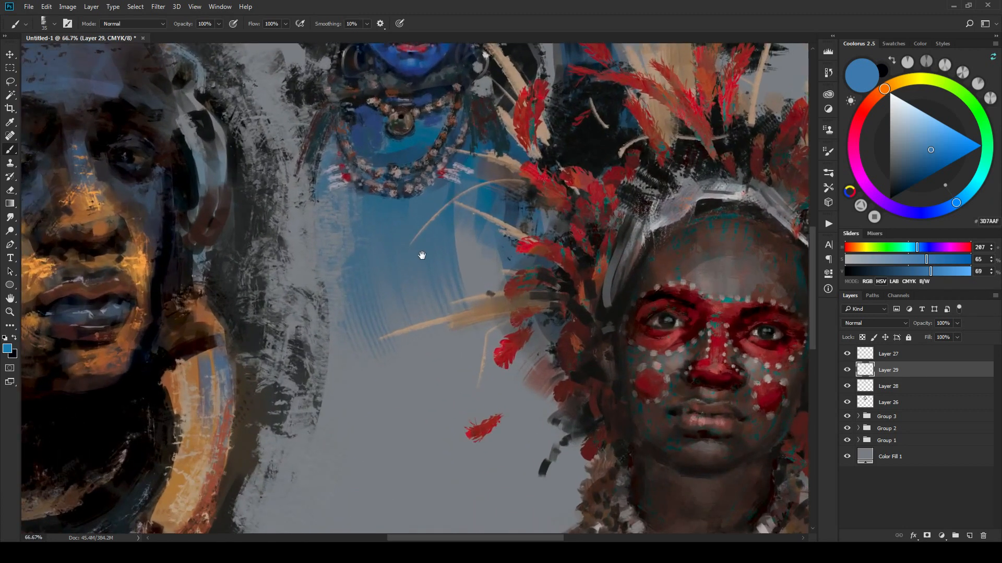
mouse_move(422, 254)
mouse_down()
mouse_move(425, 224)
mouse_move(398, 365)
mouse_move(400, 347)
mouse_up()
drag(418, 280, 394, 402)
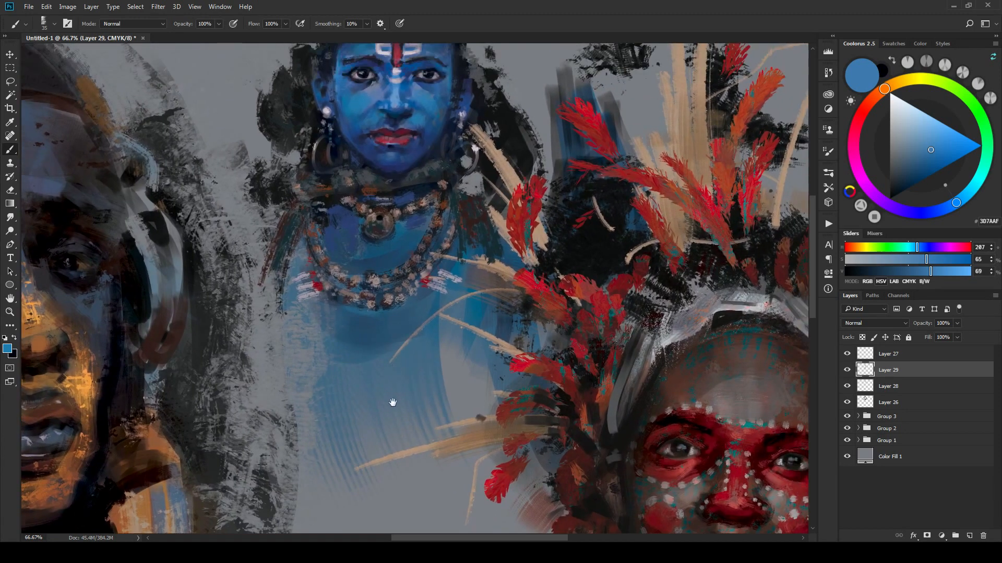
mouse_move(413, 137)
mouse_down()
mouse_move(402, 339)
mouse_move(423, 274)
mouse_up()
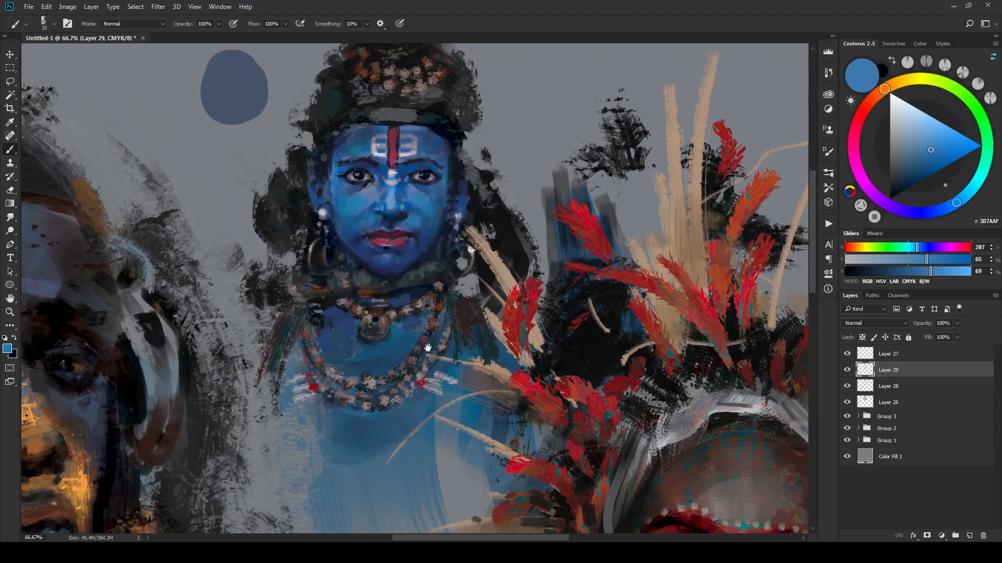
key(bracketright)
key(bracketright)
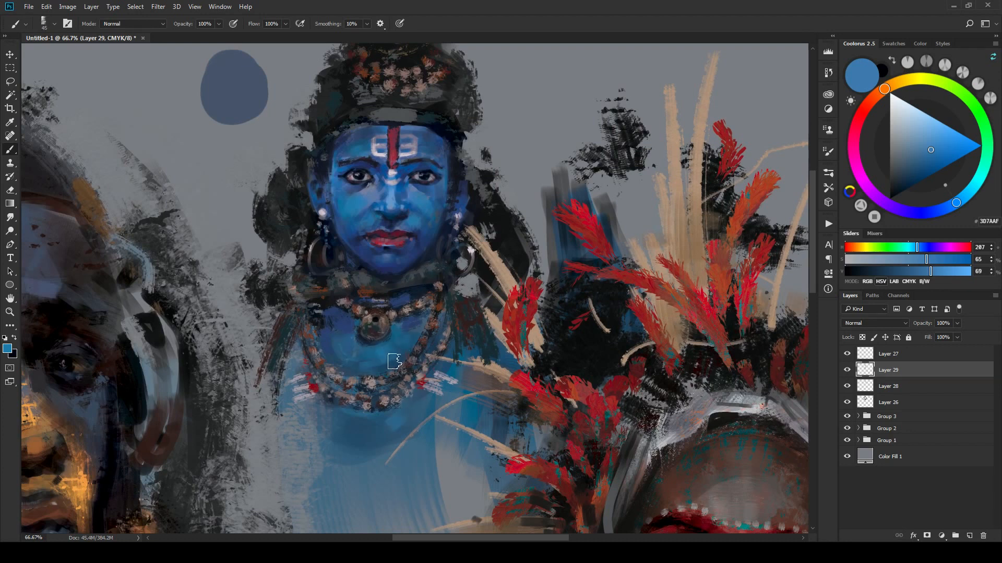
key(bracketleft)
alt+click(383, 359)
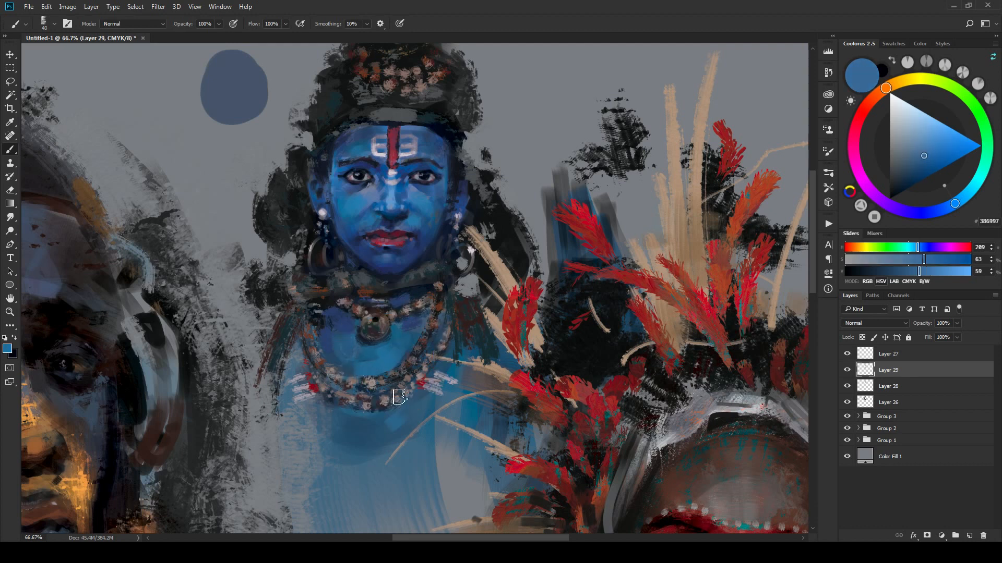
Step: Soften the cheek and jaw shading with the sampled blues 2B4E84, 2F528F and 2D4A7B, and check the whole painting
key(bracketleft)
key(bracketleft)
key(bracketleft)
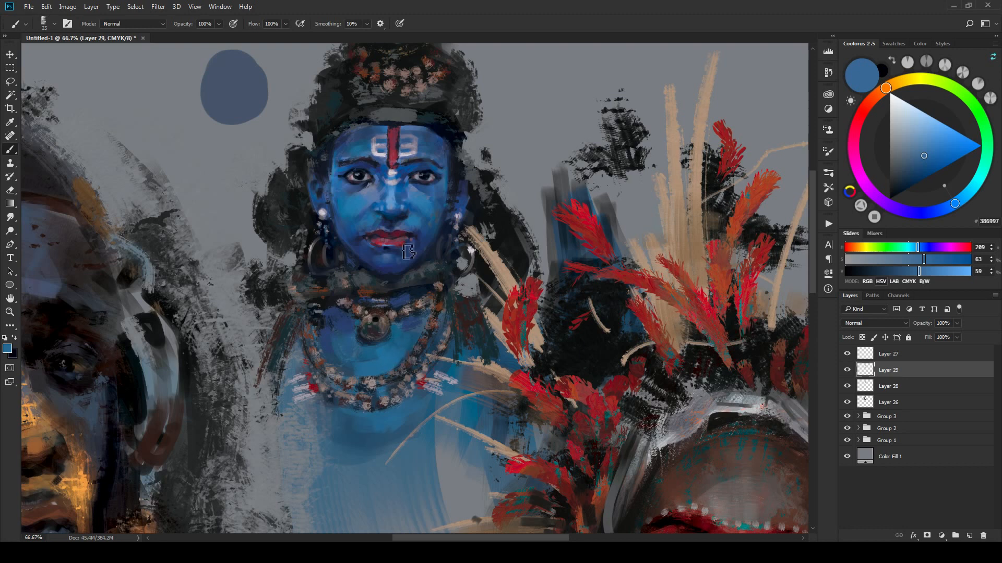
alt+click(353, 217)
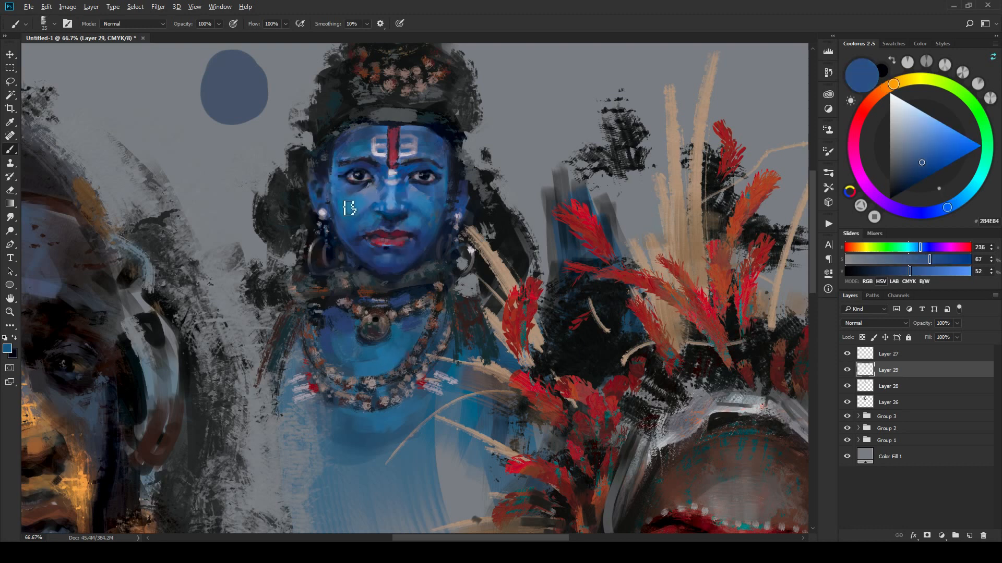
key(bracketright)
alt+click(428, 233)
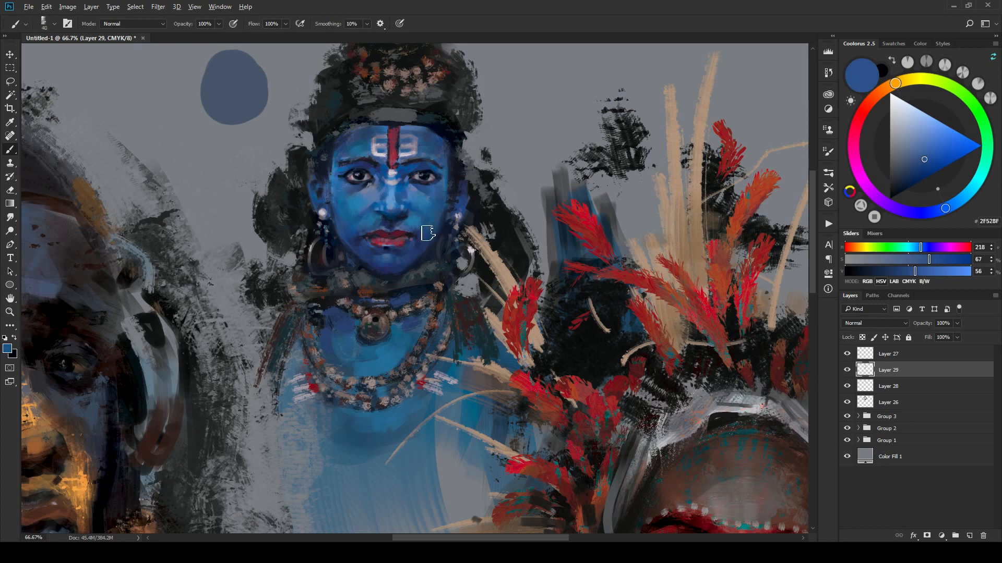
alt+click(424, 223)
key(bracketleft)
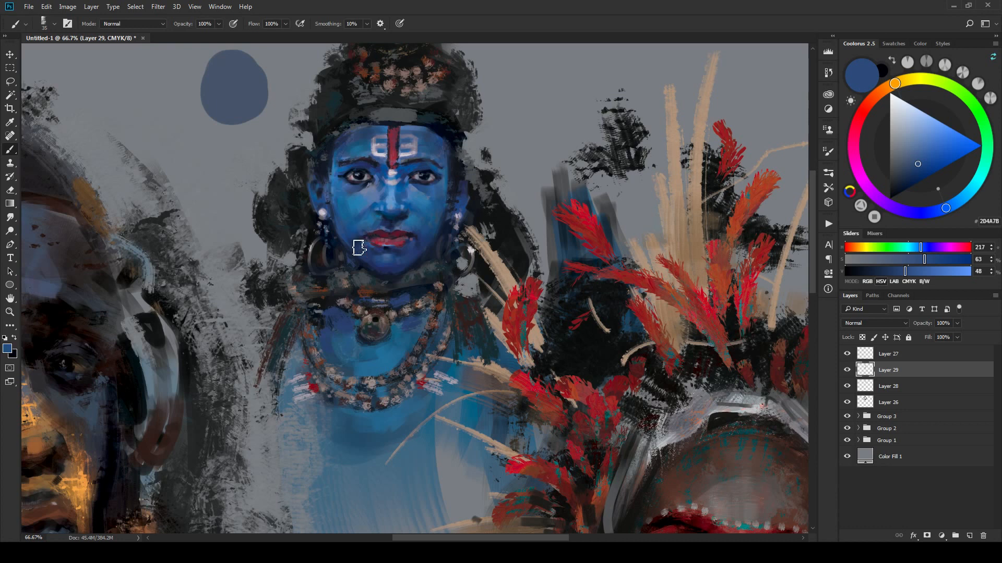
key(ctrl+minus)
key(ctrl+minus)
key(ctrl+minus)
key(ctrl+minus)
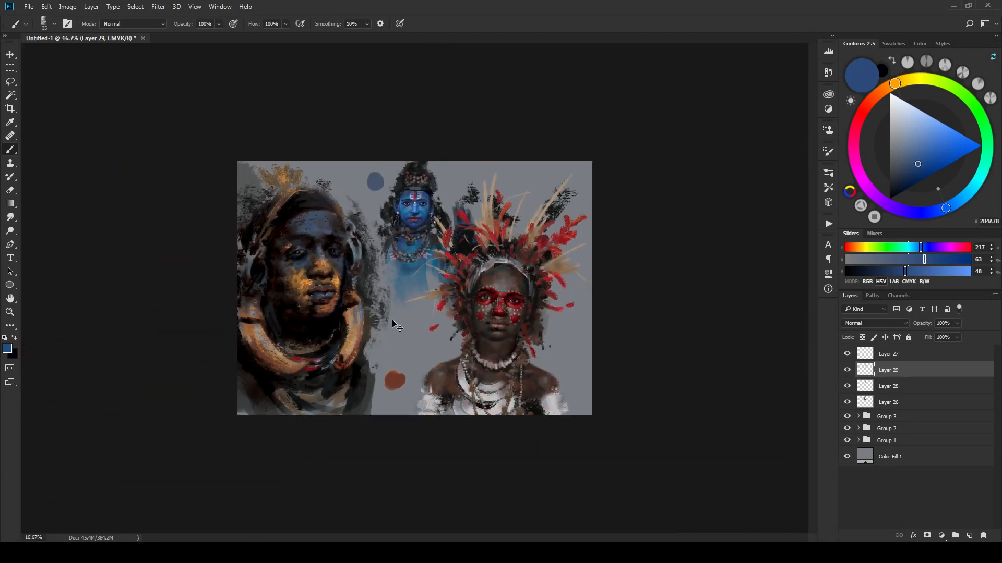
Step: Refine the shading around the mouth and chin with the sampled blues 3C72AA, 355C92 and 2D4873
key(ctrl+plus)
key(ctrl+plus)
key(ctrl+plus)
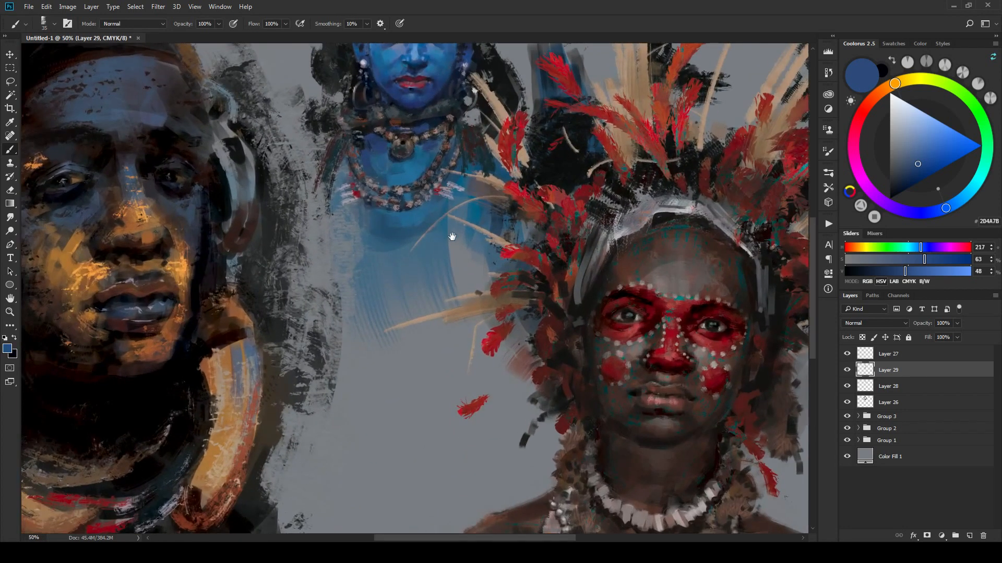
drag(453, 237, 395, 452)
key(bracketleft)
key(bracketleft)
key(bracketleft)
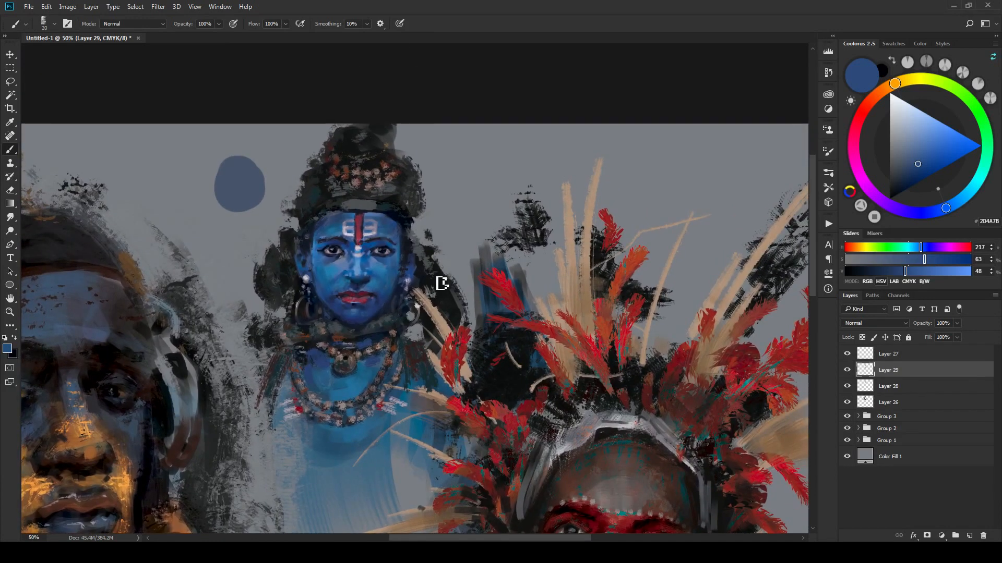
key(bracketleft)
alt+click(384, 272)
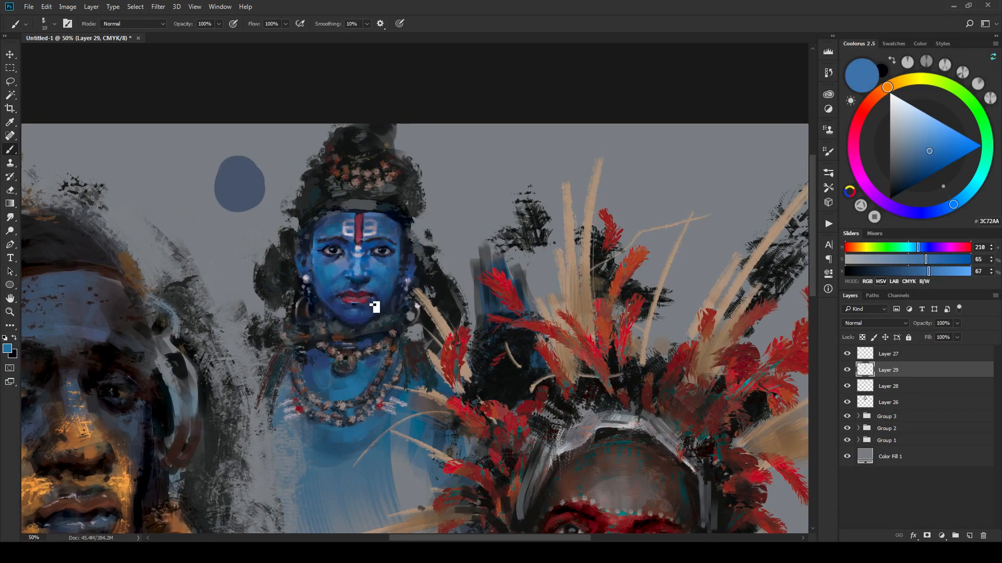
key(bracketright)
key(bracketright)
key(bracketright)
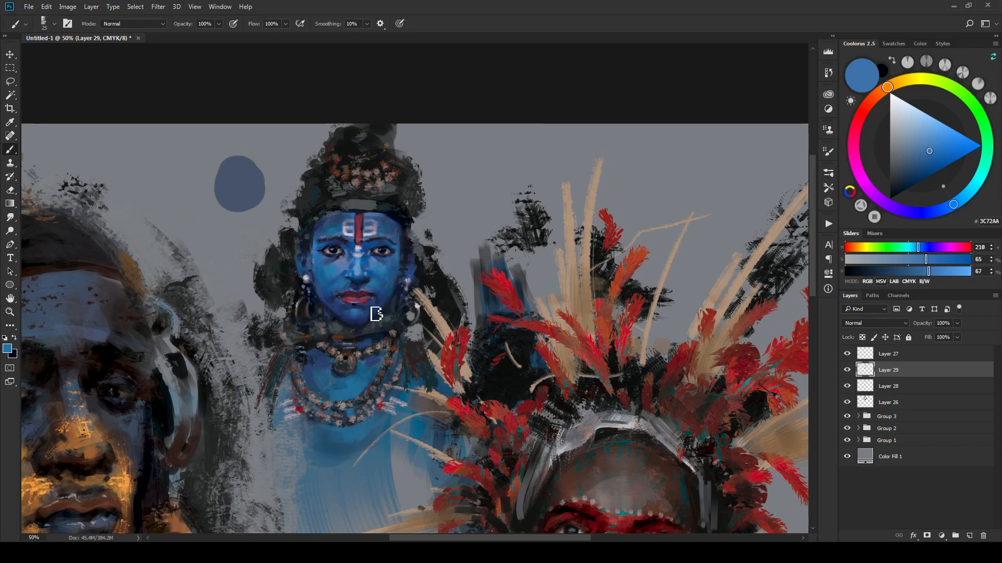
alt+click(360, 315)
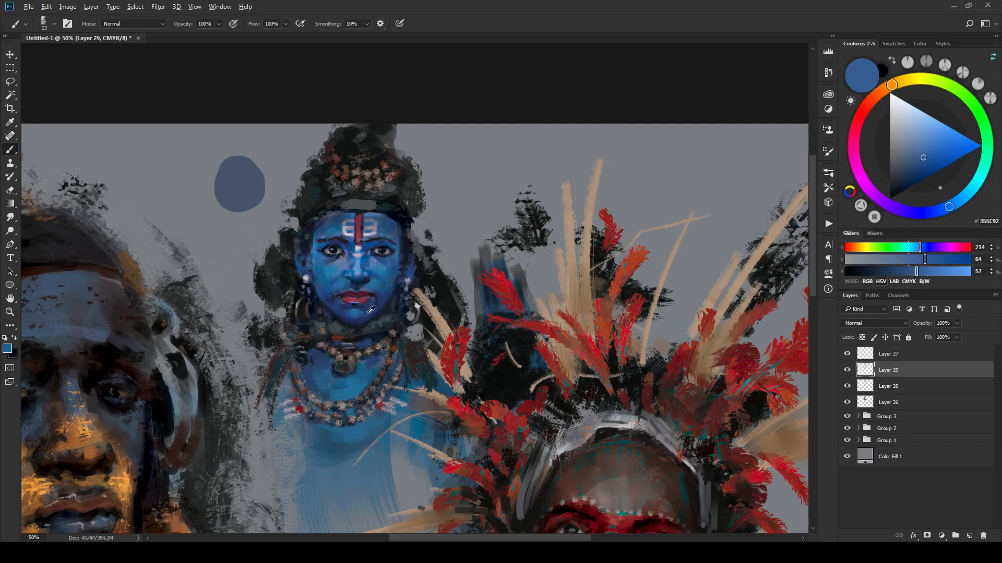
alt+click(368, 315)
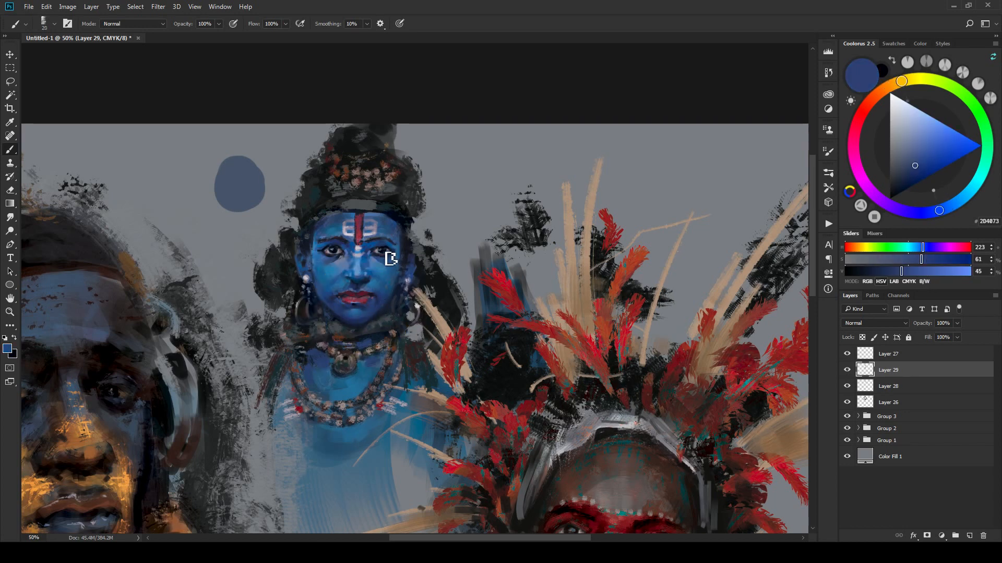
Step: Brighten the blue figure's lips with a saturated red derived from their sampled colour and the lighter pink E7486A
alt+click(357, 296)
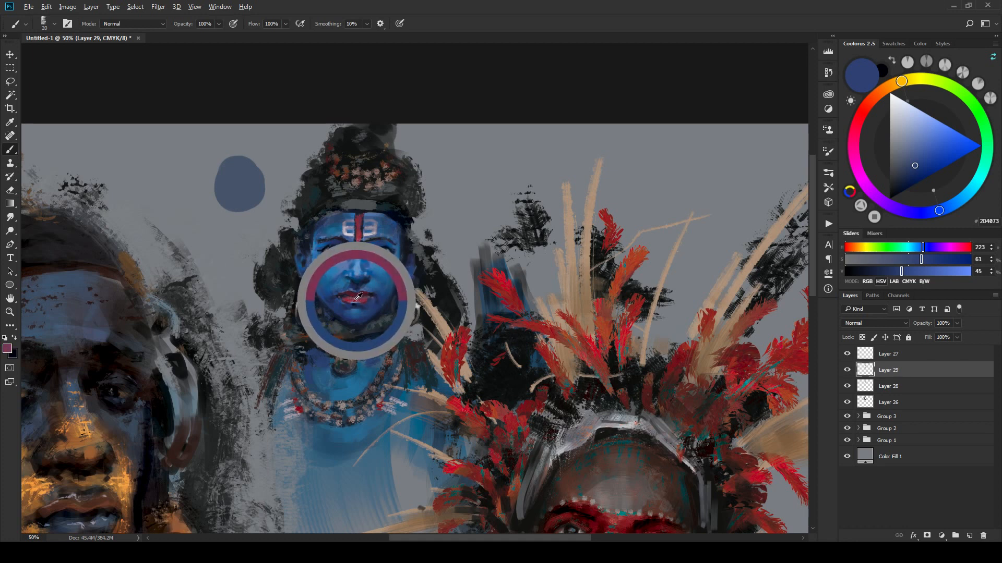
click(937, 147)
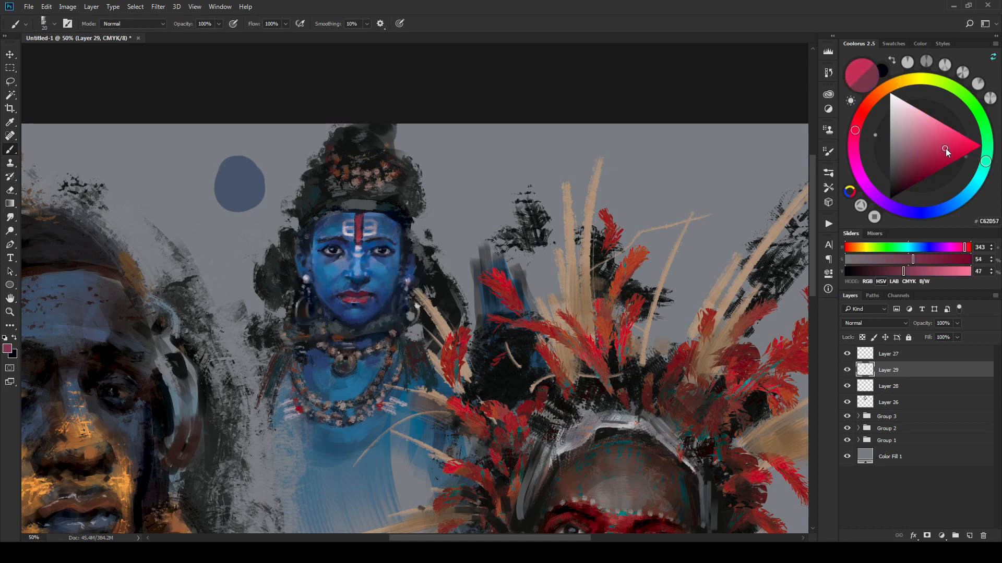
drag(946, 149, 956, 148)
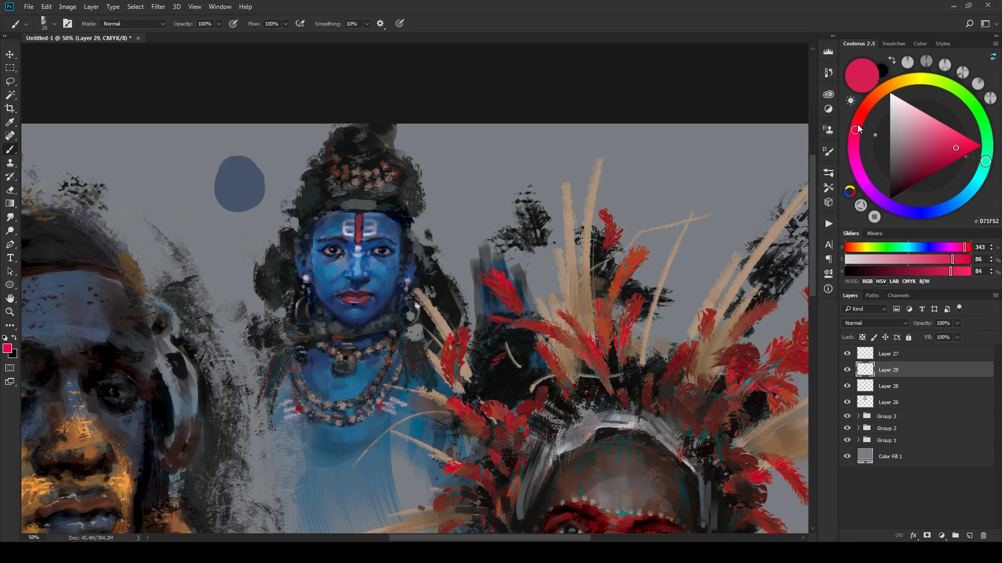
drag(858, 128, 860, 123)
key(bracketleft)
key(bracketright)
key(bracketleft)
click(947, 137)
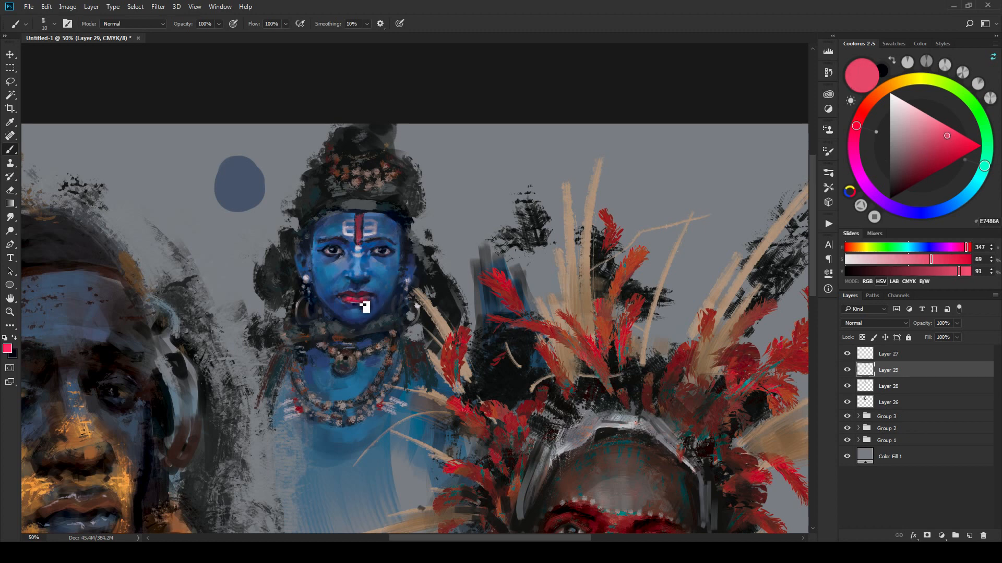
Step: Review the whole painting from a distance, including the blue figure's brightened lips, and return to its face
scroll(418, 260, down, 3)
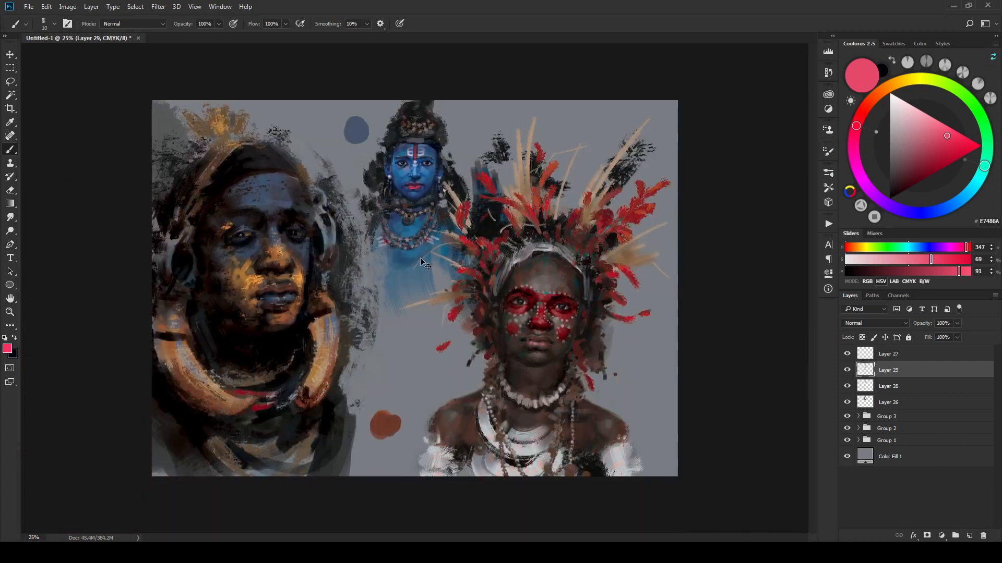
key(ctrl+plus)
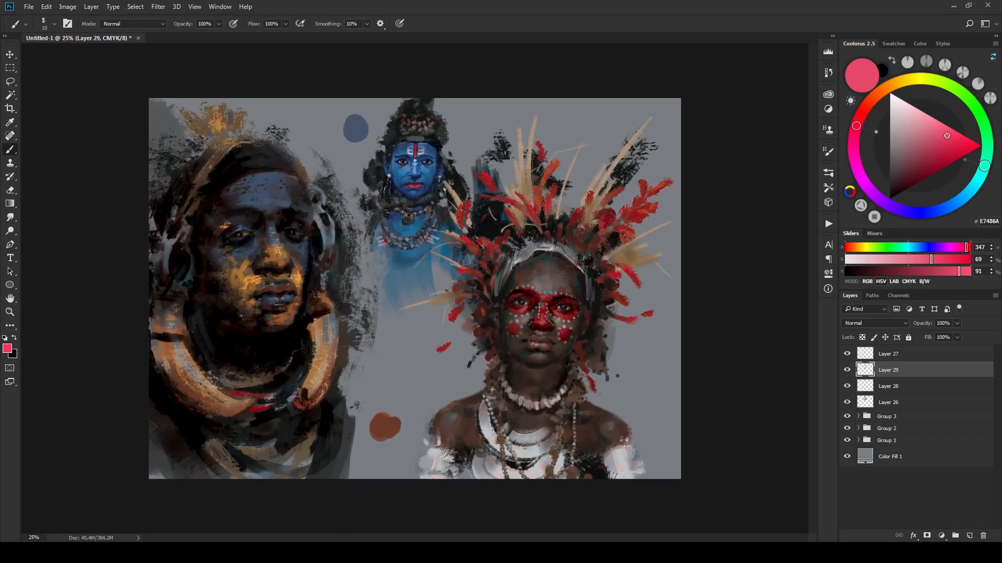
key(bracketright)
key(ctrl+minus)
key(ctrl+minus)
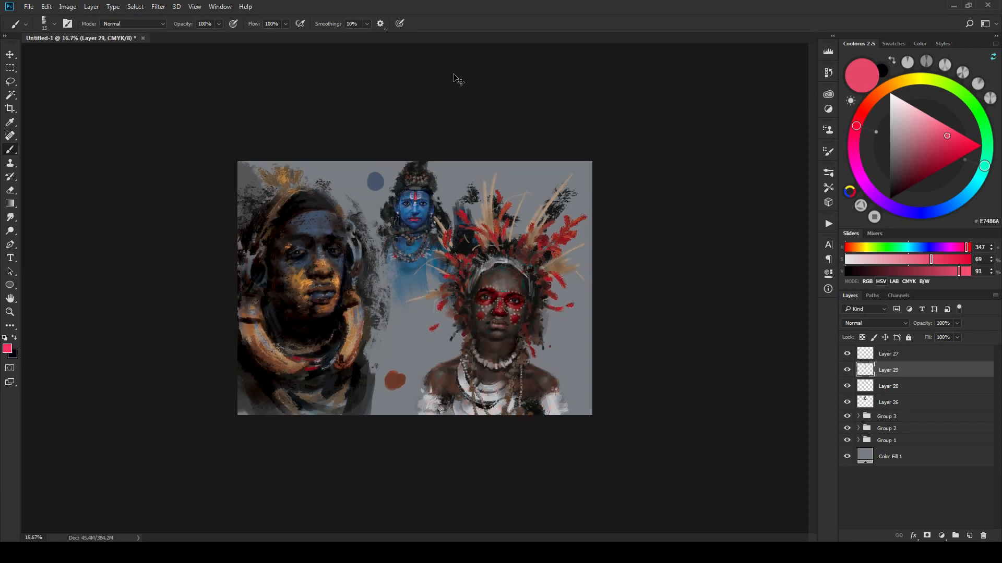
key(ctrl+plus)
key(ctrl+plus)
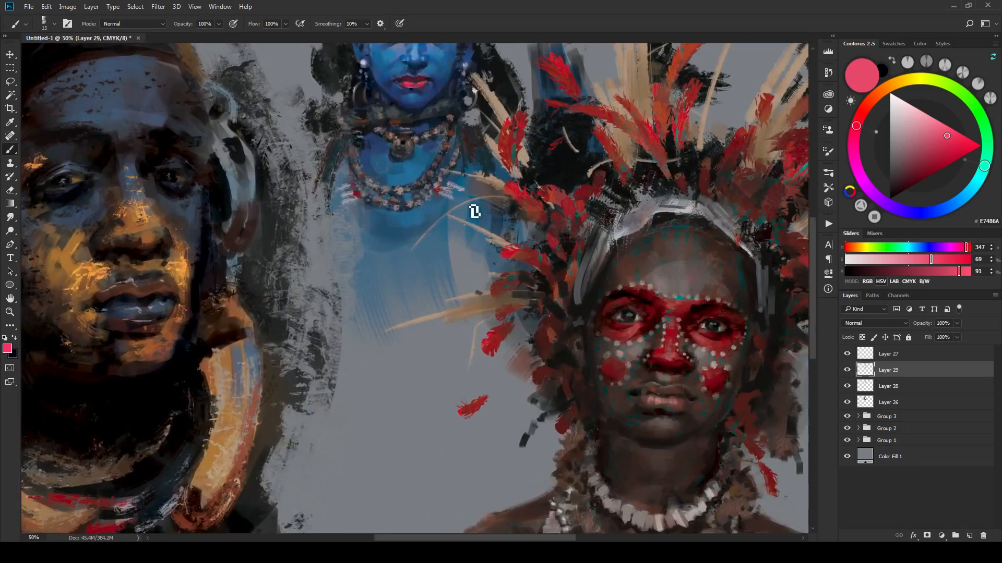
drag(476, 213, 520, 384)
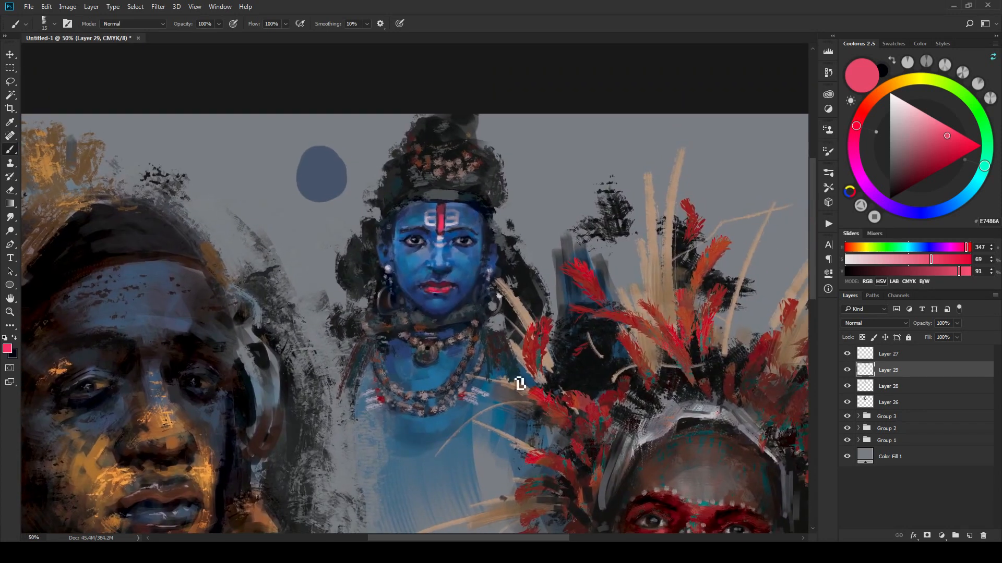
key(ctrl+plus)
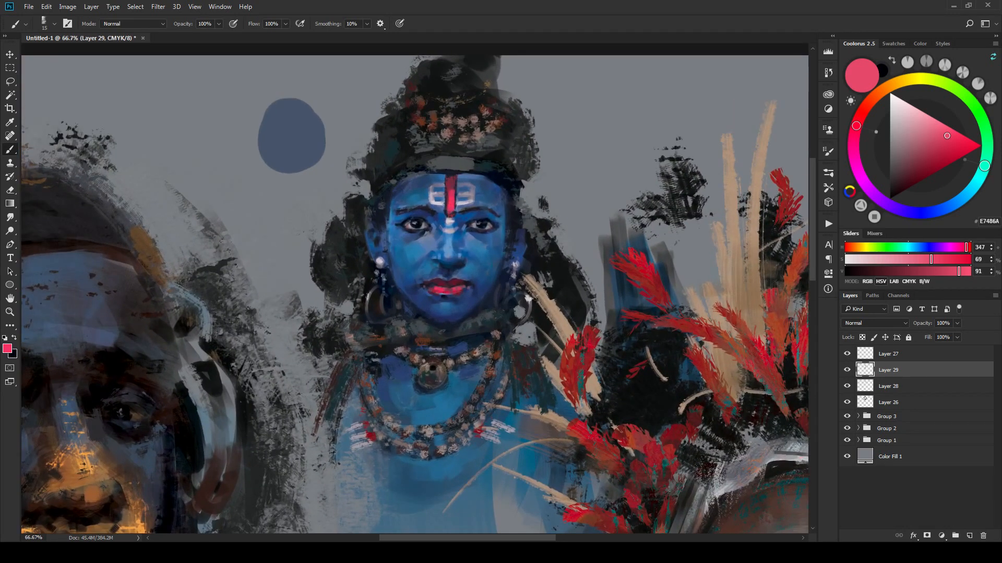
Step: Deepen the shading along the side of the blue face with the sampled dark blue 282C6D, varying the brush size
alt+click(427, 214)
key(bracketright)
key(bracketright)
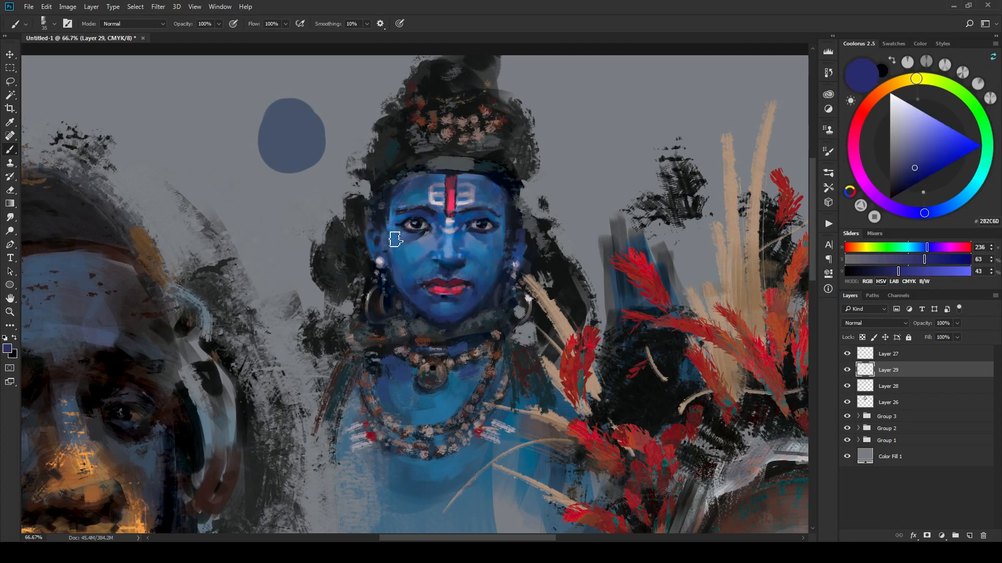
key(bracketleft)
key(bracketright)
key(bracketright)
key(bracketright)
key(bracketleft)
key(bracketleft)
key(bracketleft)
Step: Darken the edge between the blue figure's jaw and earring with the sampled darks 141A2E and 0C0D0D
alt+click(496, 295)
key(bracketleft)
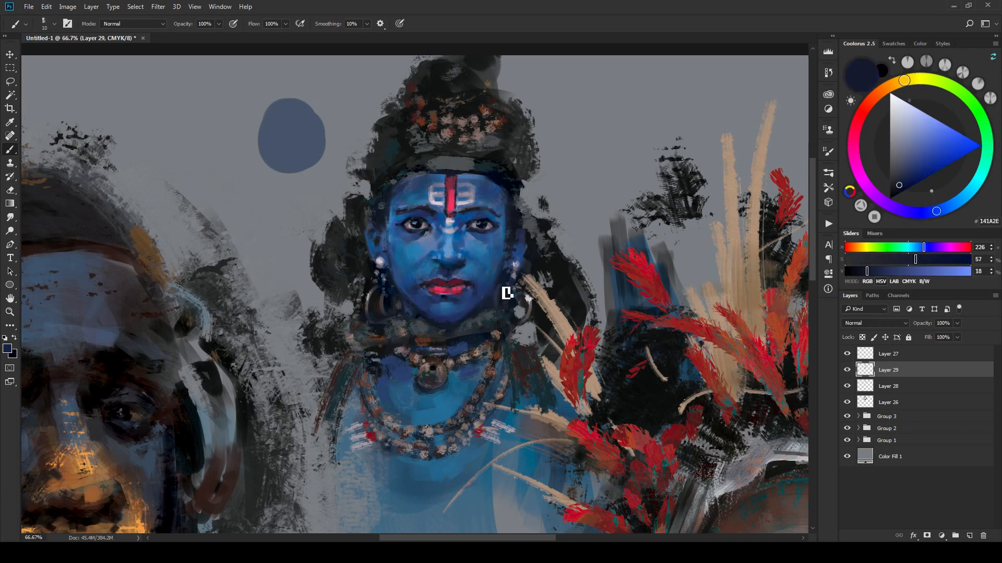
alt+click(564, 280)
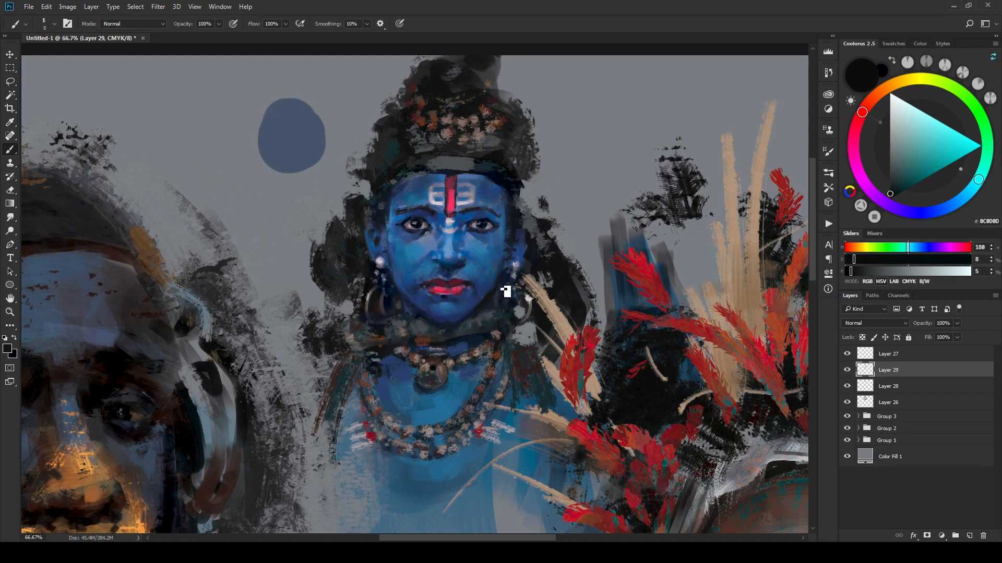
Step: Refine the shadow and wrap under the blue figure's chin with the sampled tones 1B2036, 18272D and 474B52
alt+click(412, 310)
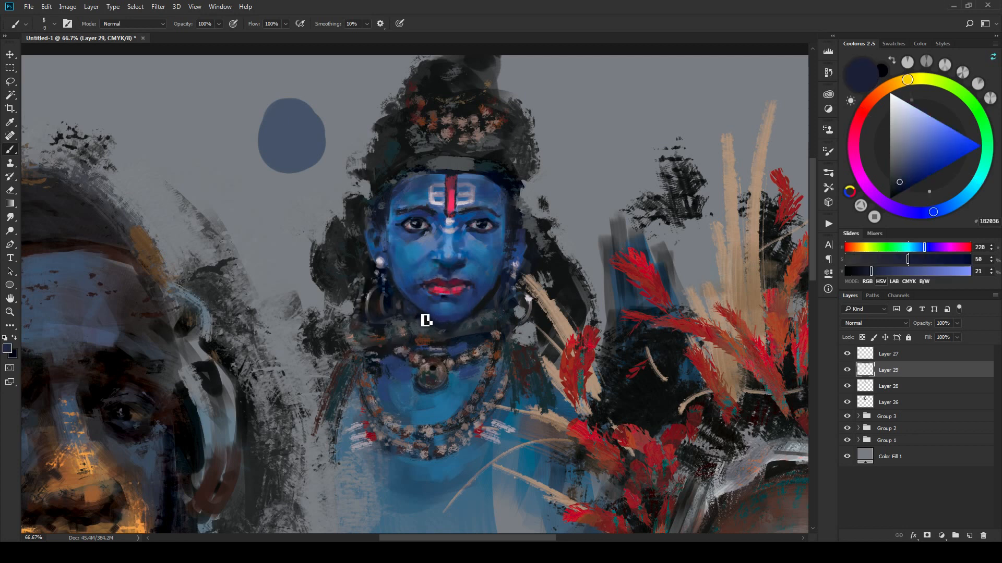
key(bracketright)
alt+click(433, 325)
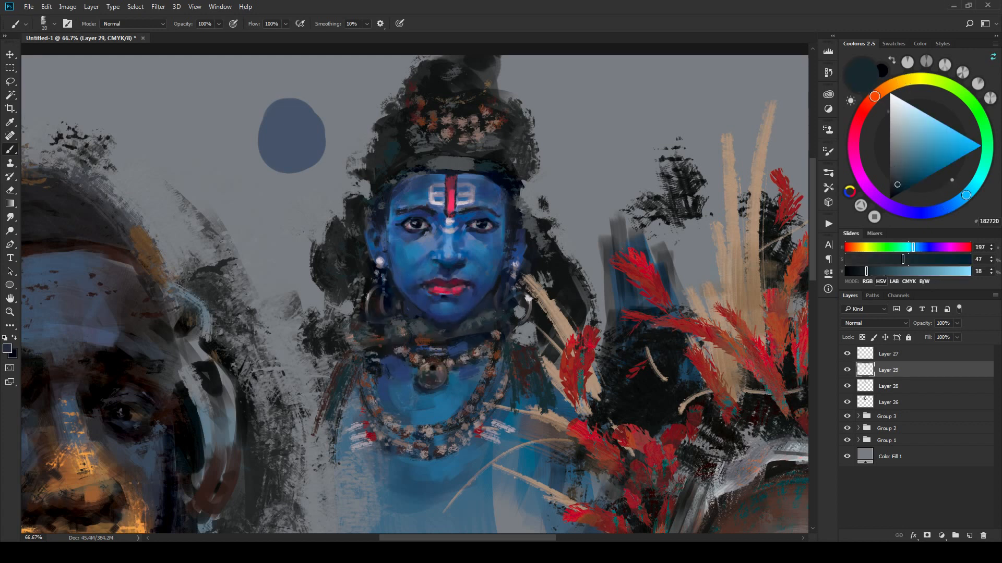
key(bracketright)
alt+click(425, 327)
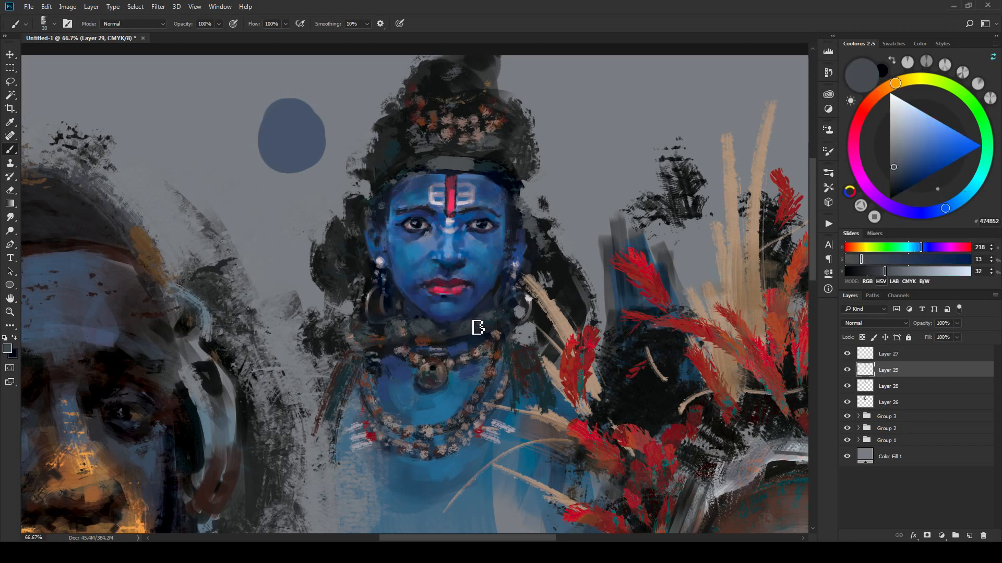
Step: Compare the whole painting with Layer 29, Layer 28 and Layer 26 hidden and shown
key(ctrl+minus)
key(ctrl+minus)
key(ctrl+minus)
key(ctrl+minus)
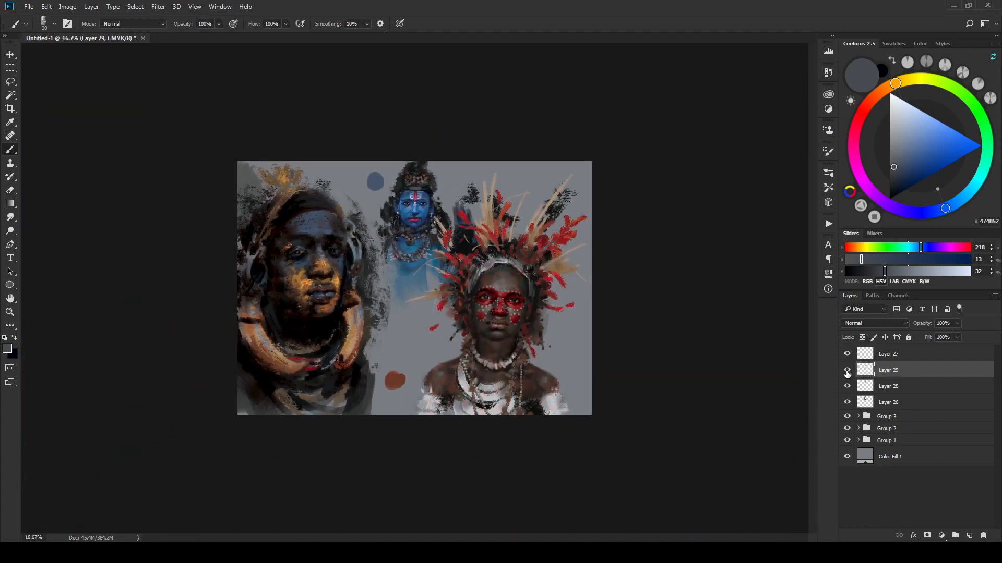
click(847, 371)
click(847, 370)
click(846, 370)
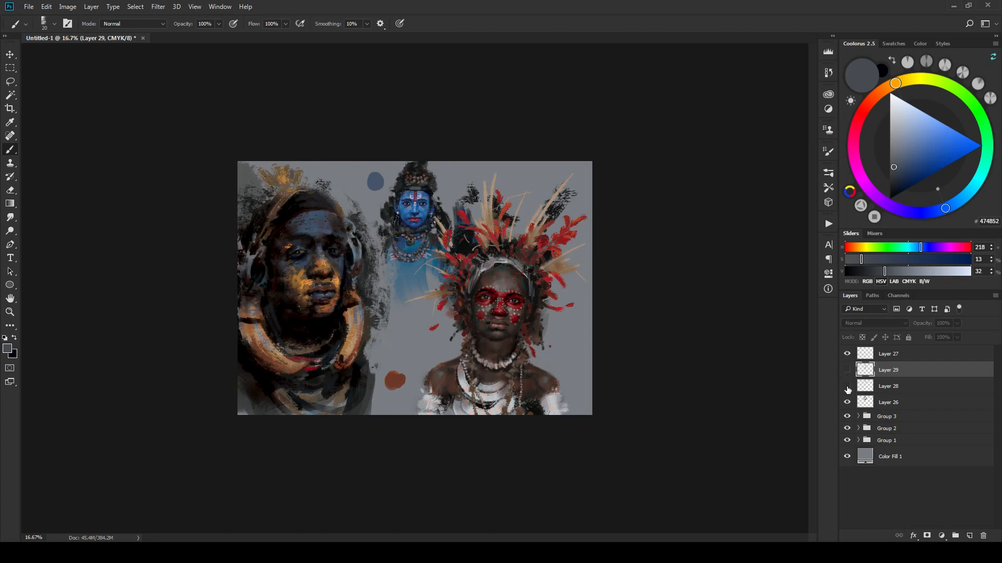
click(848, 387)
click(847, 403)
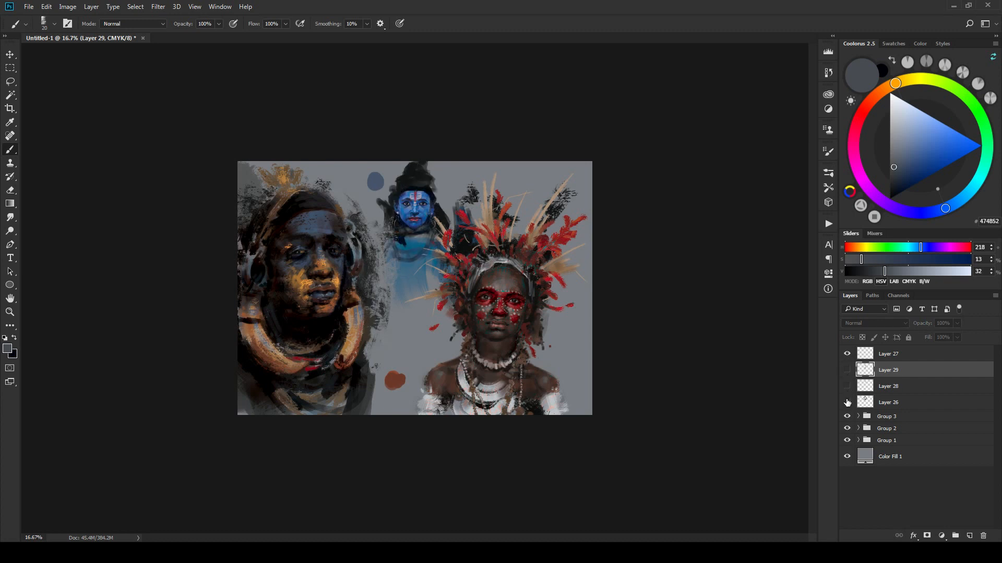
click(847, 376)
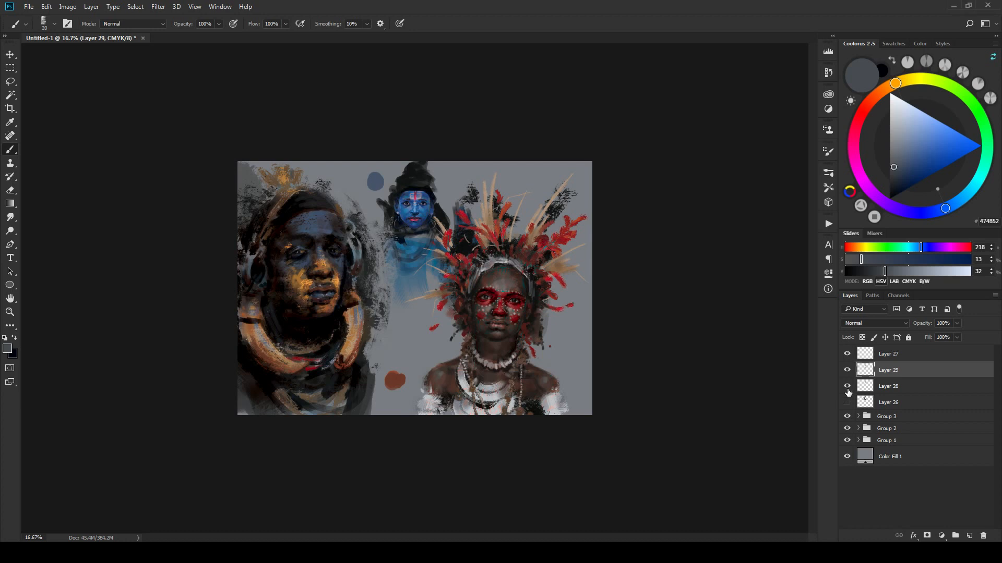
click(848, 401)
click(848, 402)
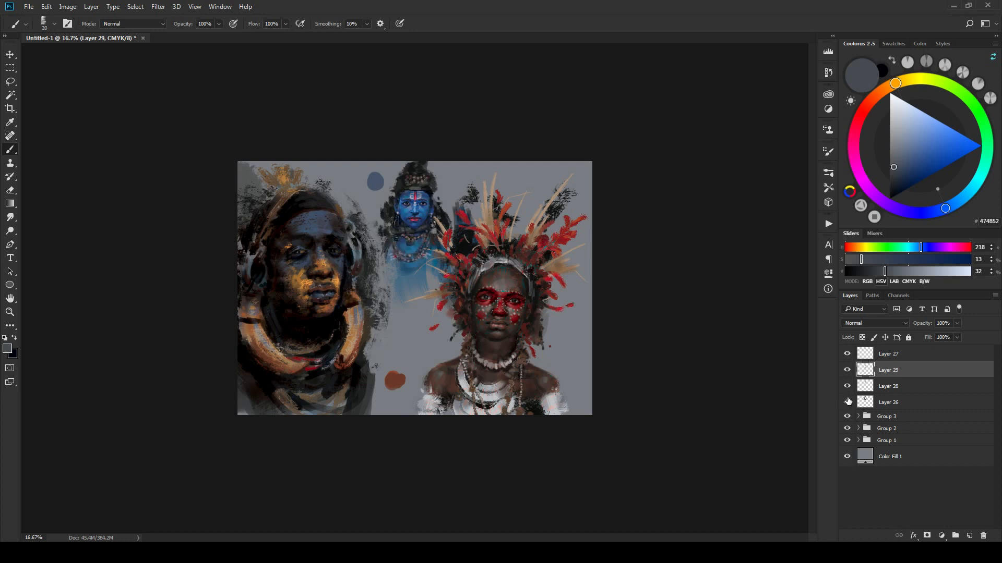
Step: Compare the blue figure up close with Layer 29 hidden and shown
click(847, 370)
key(ctrl+plus)
key(ctrl+plus)
key(ctrl+plus)
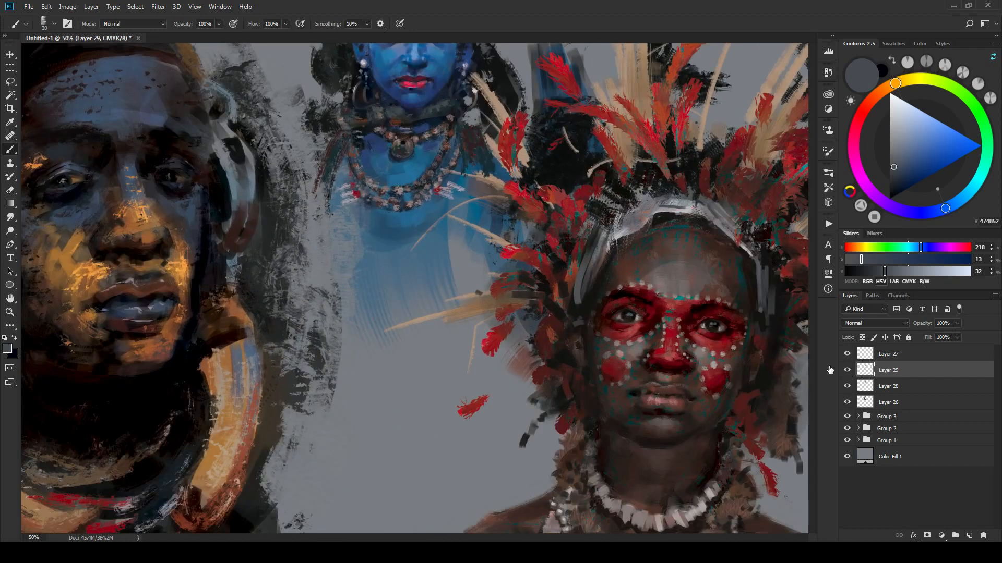
drag(568, 297, 575, 433)
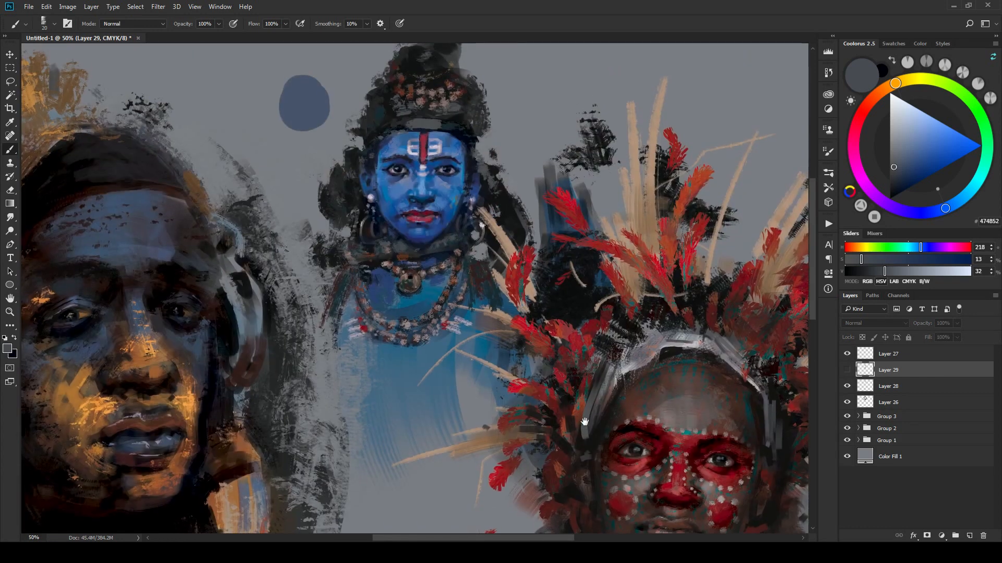
click(848, 370)
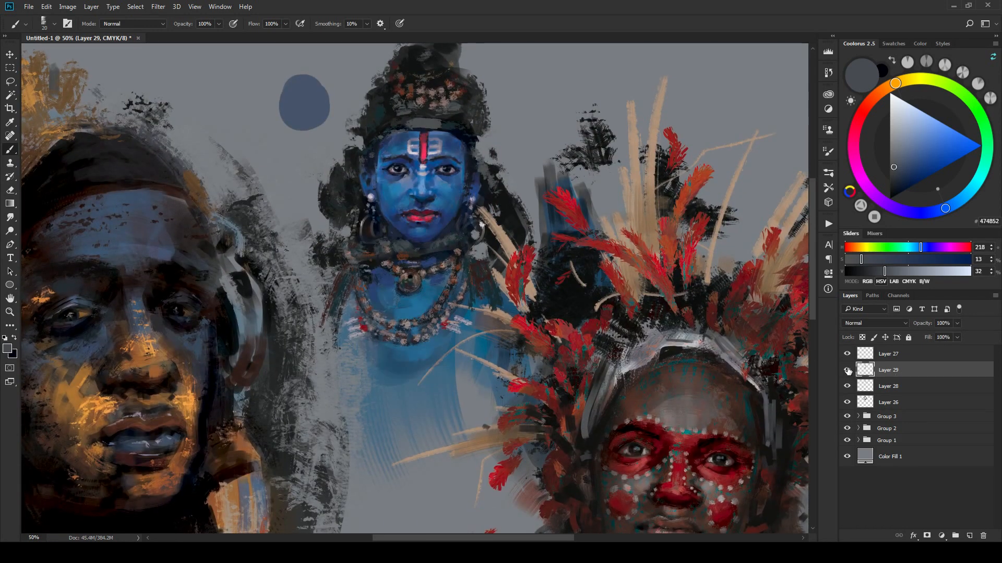
click(847, 371)
click(847, 371)
Step: Try the Darker Color and Lighter Color blend modes on Layer 29, and restore Normal
click(871, 323)
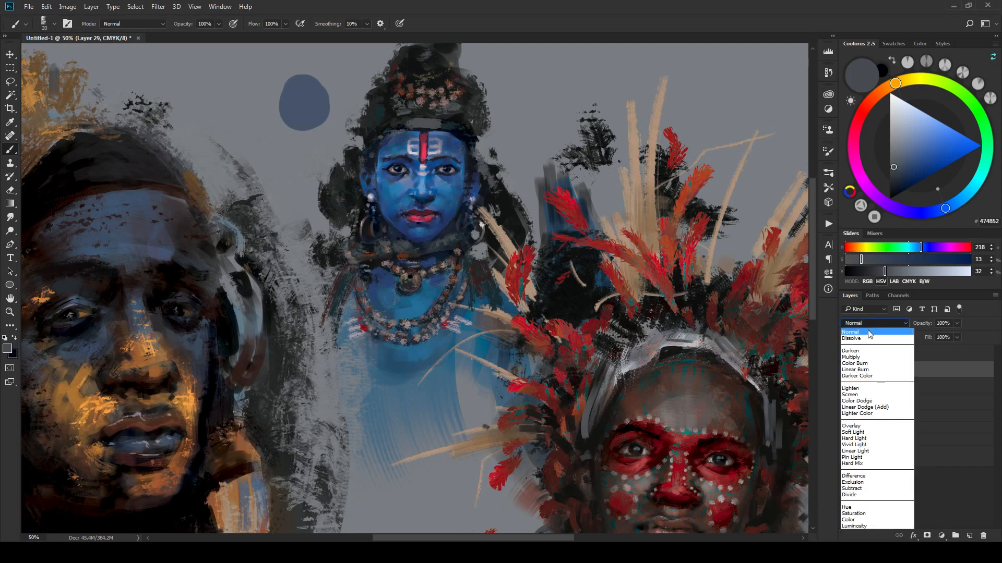
click(874, 376)
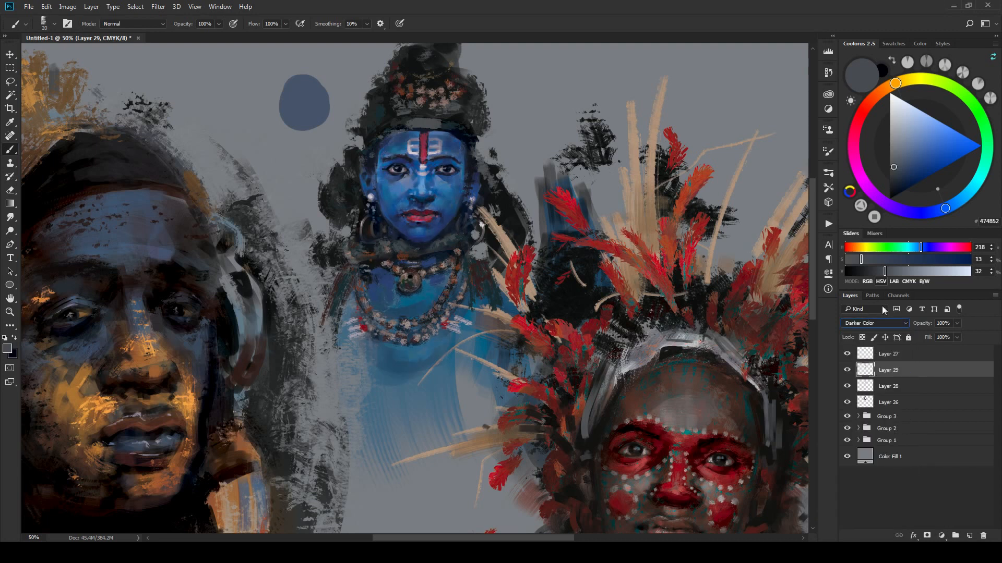
click(874, 323)
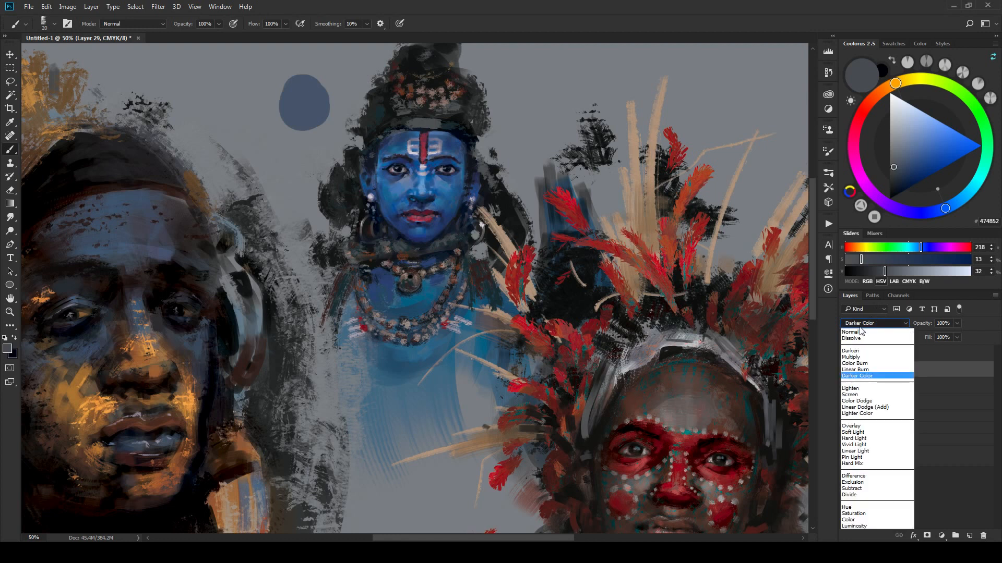
click(862, 414)
click(871, 326)
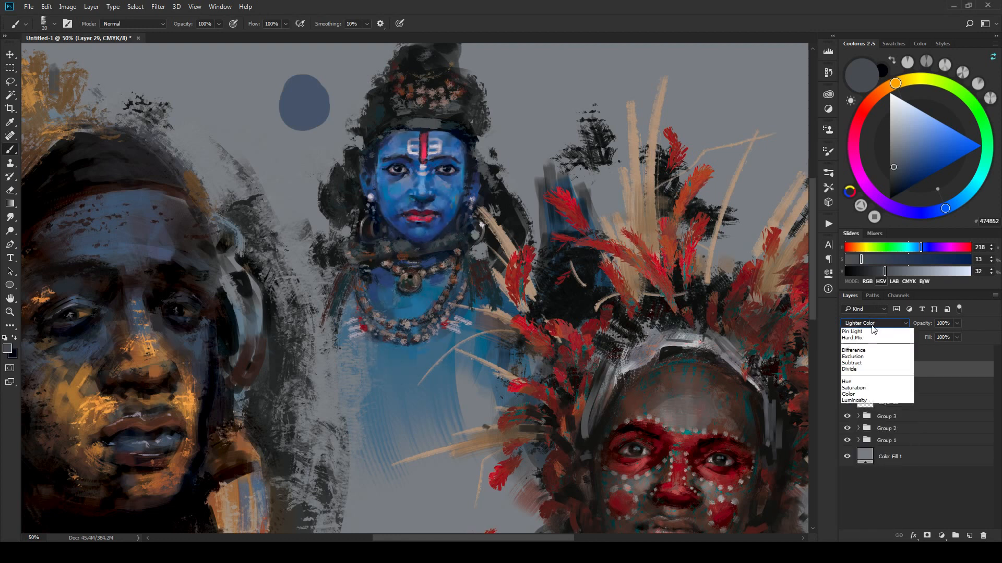
click(862, 376)
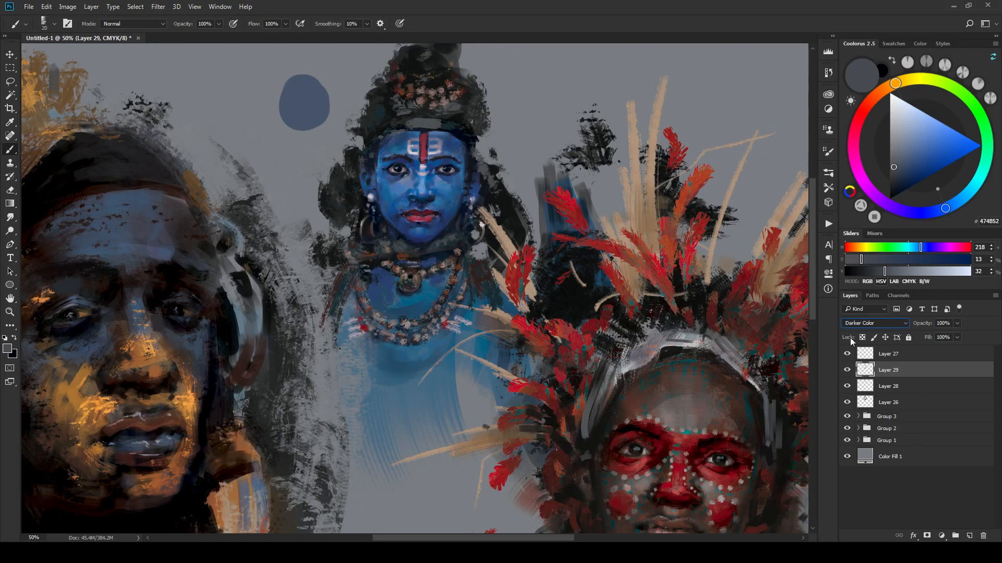
click(847, 370)
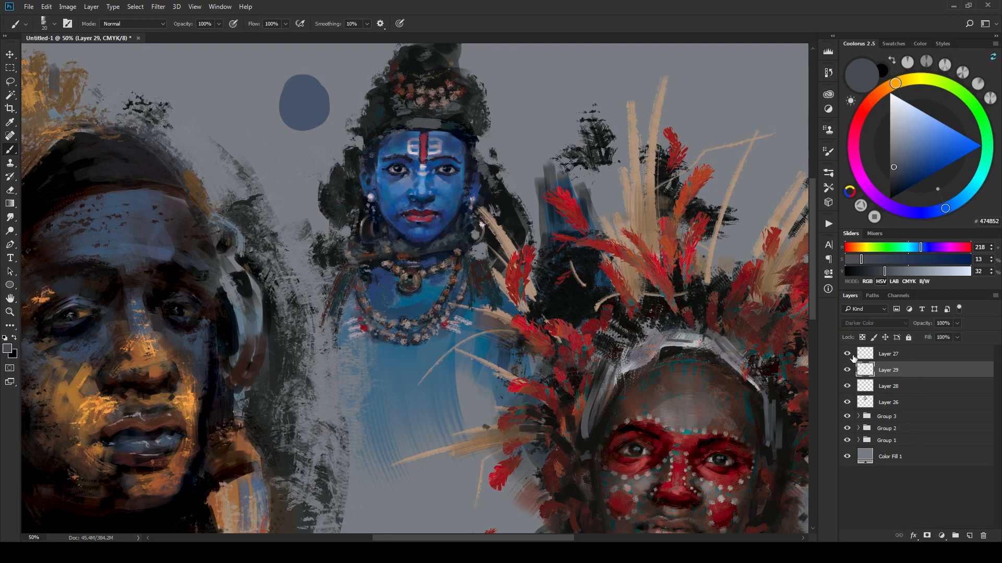
click(865, 324)
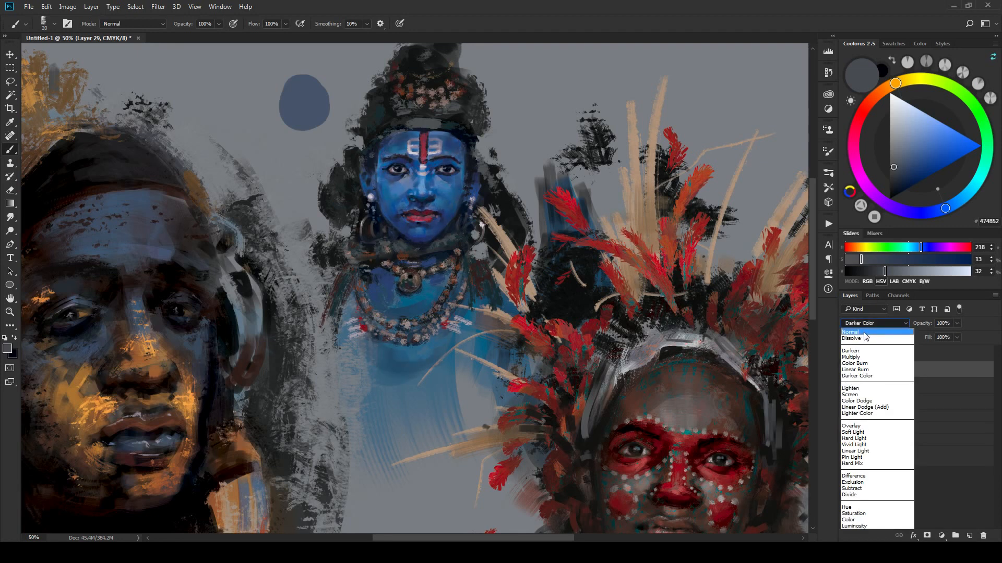
click(851, 333)
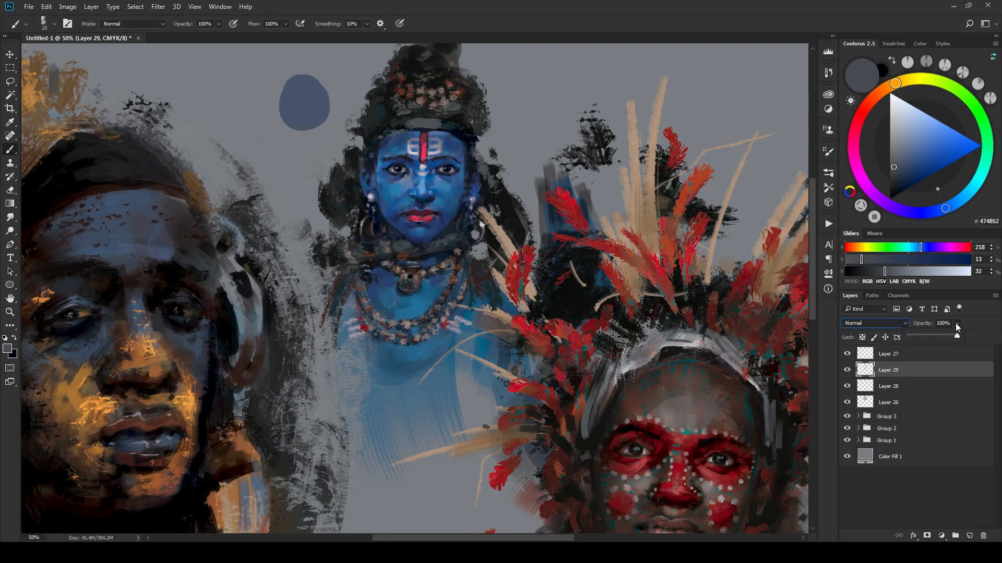
Step: Reduce Layer 29's opacity to 58% and check its effect on the whole painting
drag(909, 338, 912, 337)
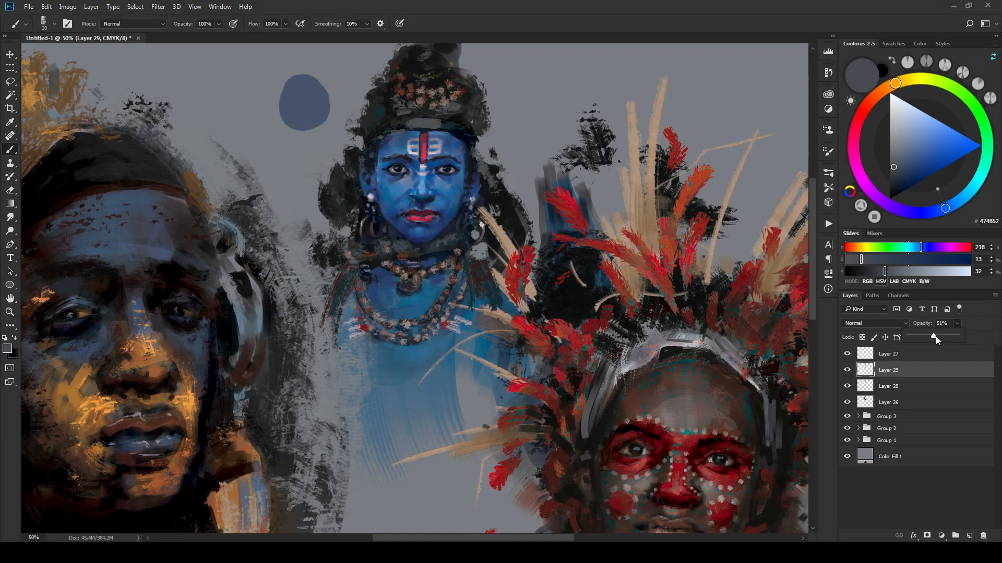
click(847, 370)
click(846, 371)
key(ctrl+minus)
key(ctrl+minus)
key(ctrl+minus)
key(ctrl+minus)
key(ctrl+minus)
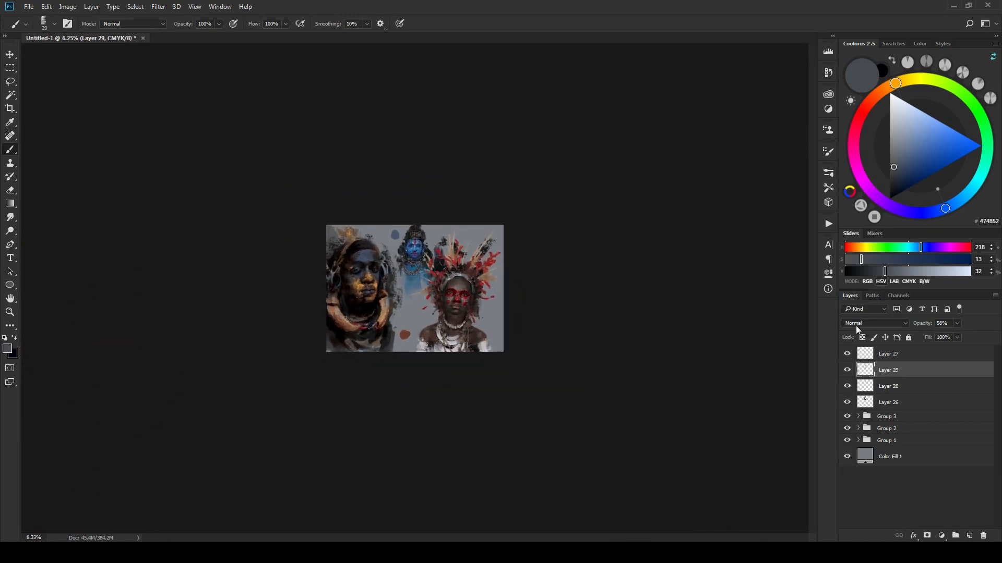
Step: Add a new empty layer above Layer 27 for further work on the blue figure
key(ctrl+plus)
key(ctrl+plus)
key(ctrl+plus)
key(ctrl+plus)
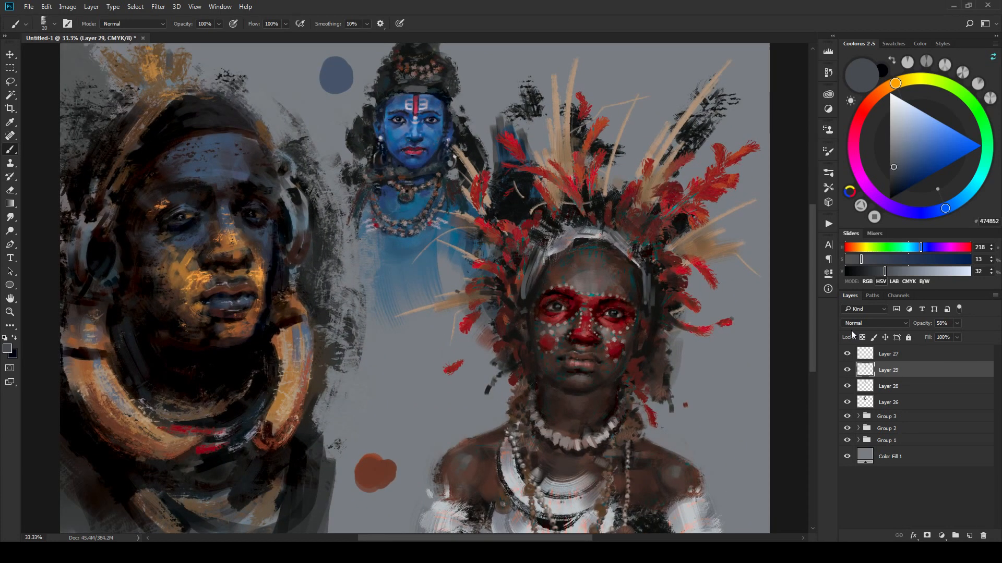
key(ctrl+plus)
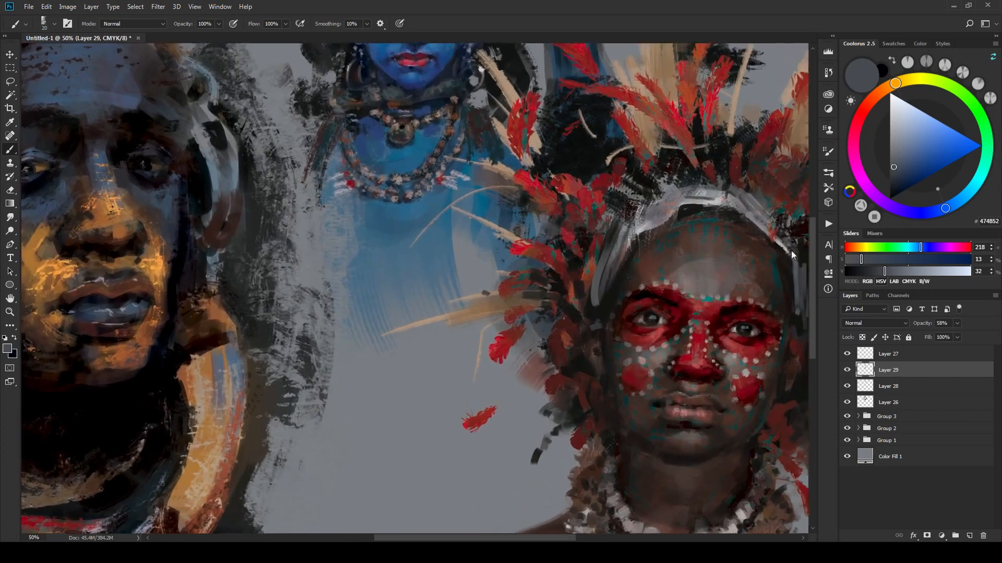
key(ctrl+plus)
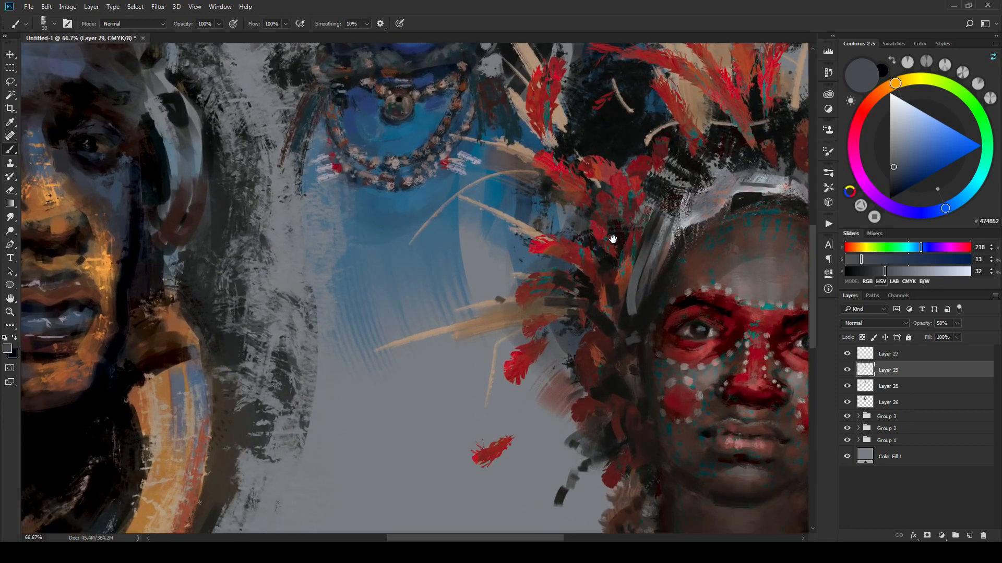
drag(613, 241, 606, 332)
mouse_move(618, 264)
mouse_down()
mouse_move(615, 299)
mouse_move(624, 281)
mouse_up()
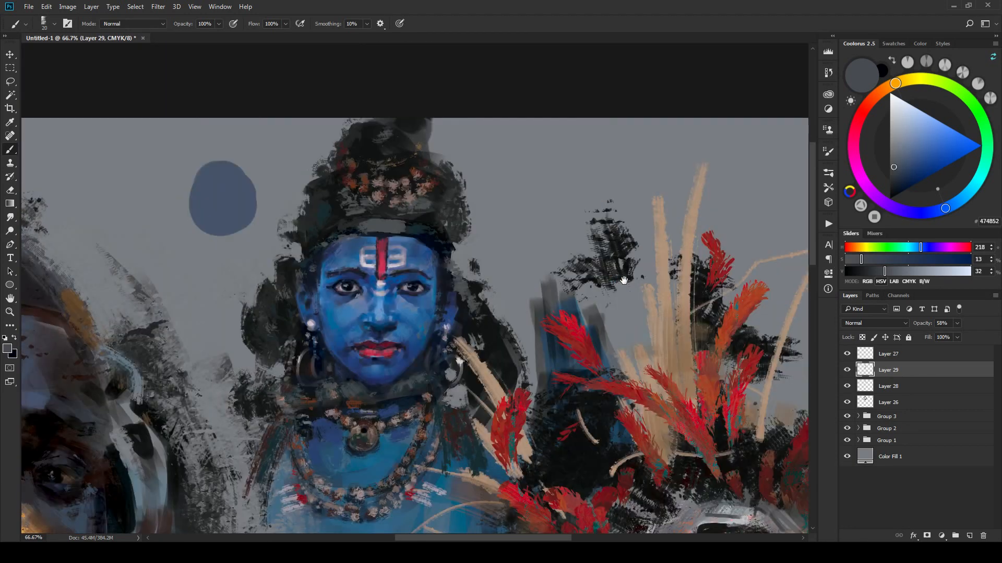
key(alt+bracketright)
click(969, 536)
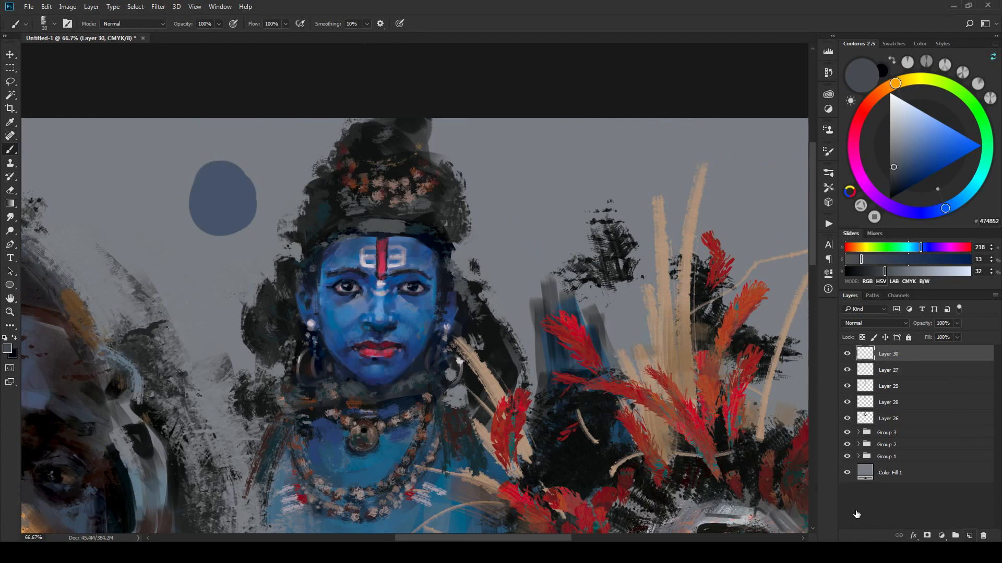
Step: Touch up the blue figure's eyes on Layer 30 with a fine brush in a muted pink sampled from the eye, and check the whole painting
key(bracketleft)
key(bracketleft)
alt+click(344, 282)
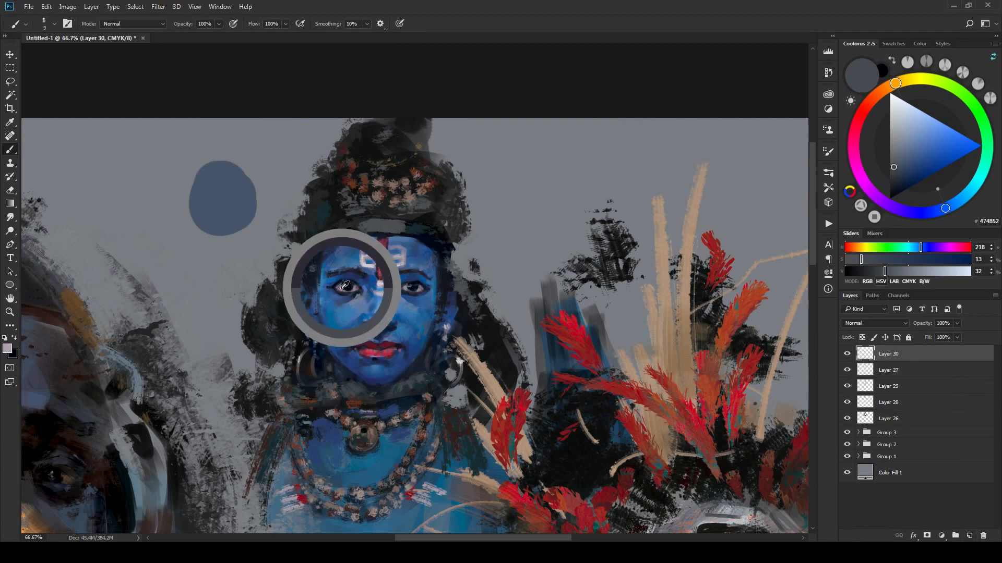
key(bracketleft)
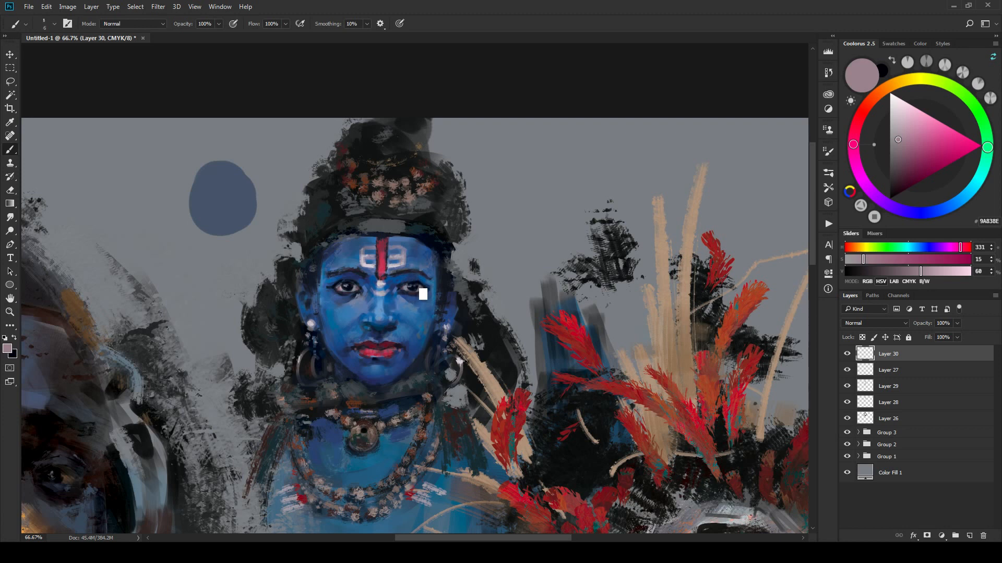
scroll(461, 266, down, 2)
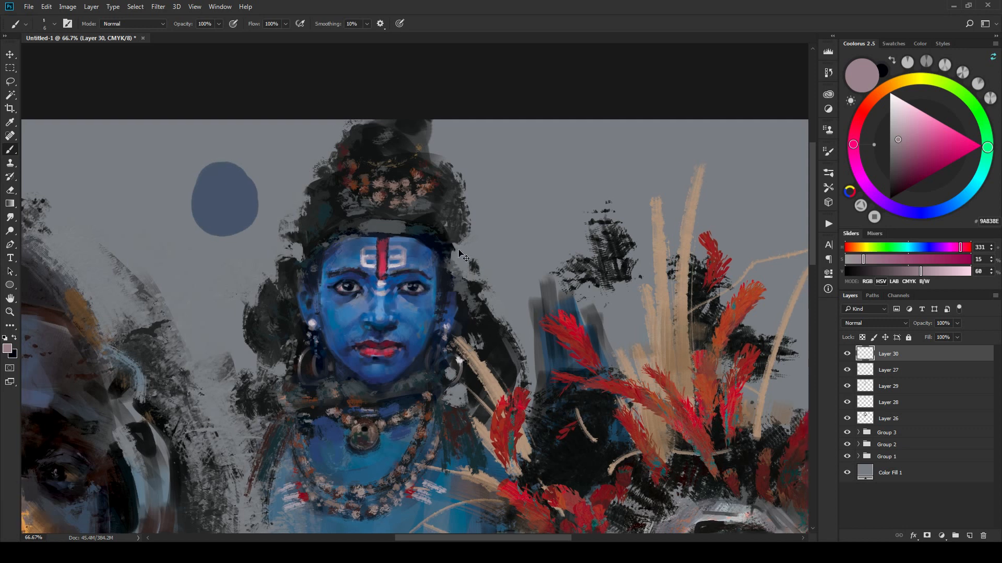
scroll(460, 267, down, 1)
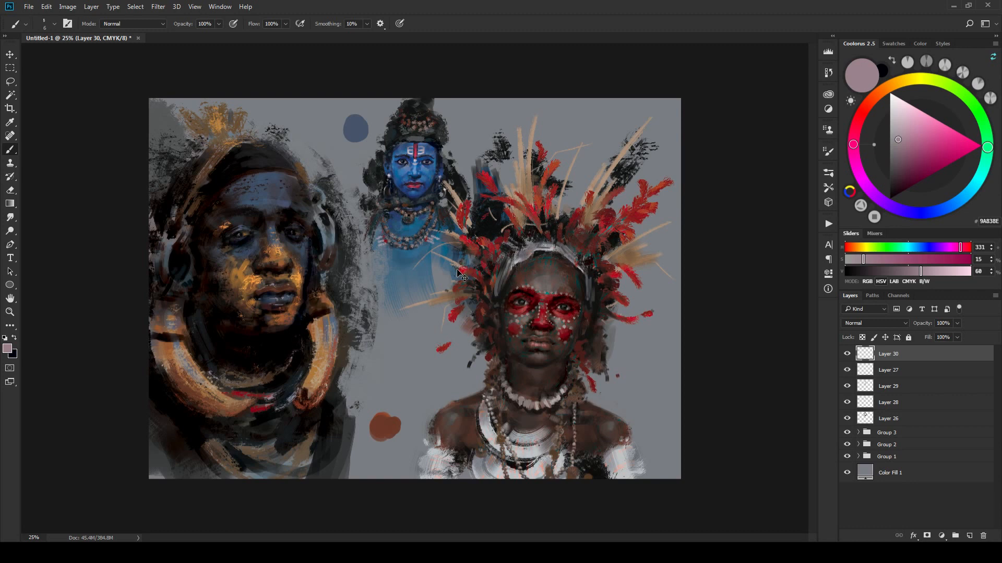
scroll(458, 270, up, 2)
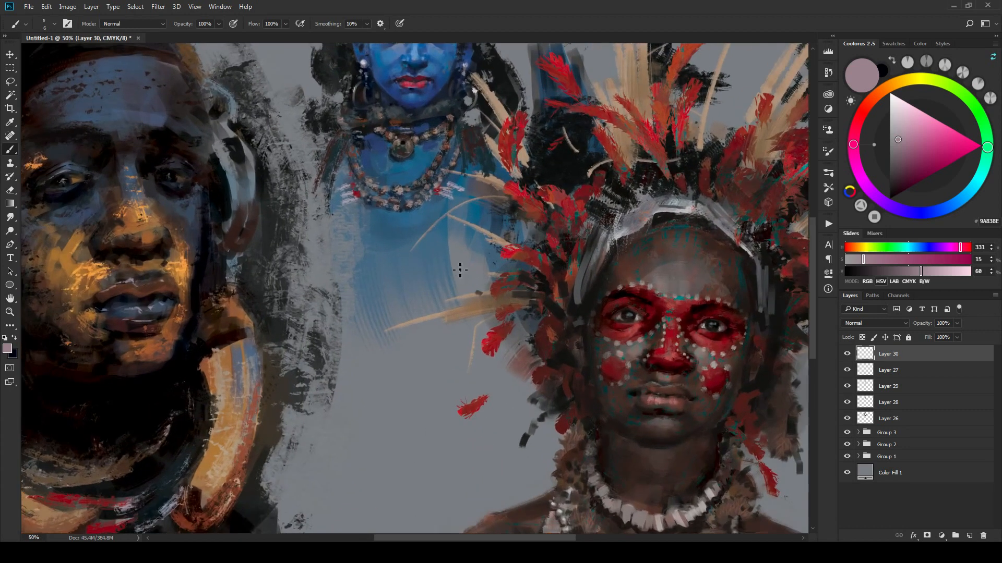
drag(437, 220, 426, 282)
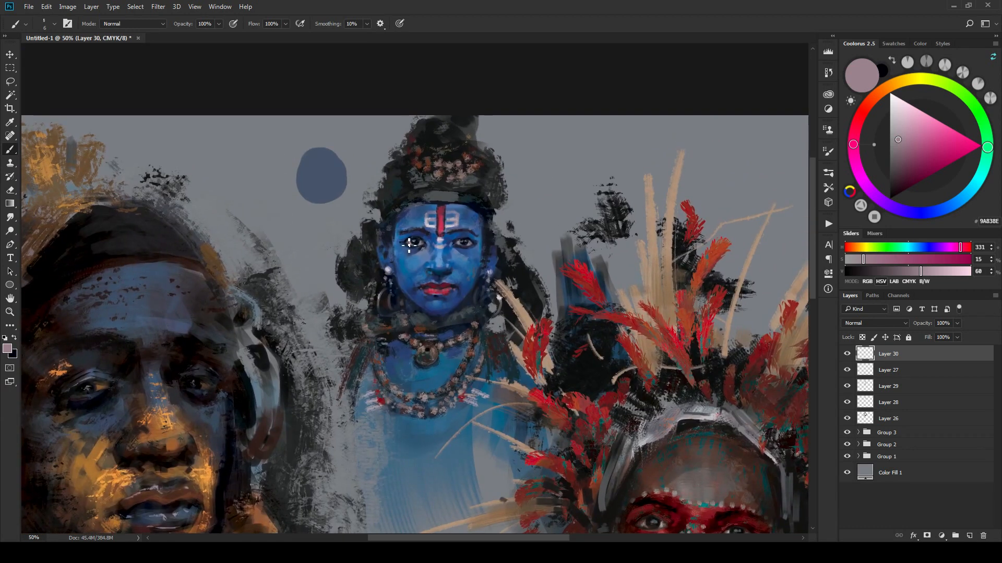
Step: Add a new empty layer and place it between Layer 27 and Layer 29
key(bracketright)
key(bracketright)
key(alt+bracketleft)
click(969, 537)
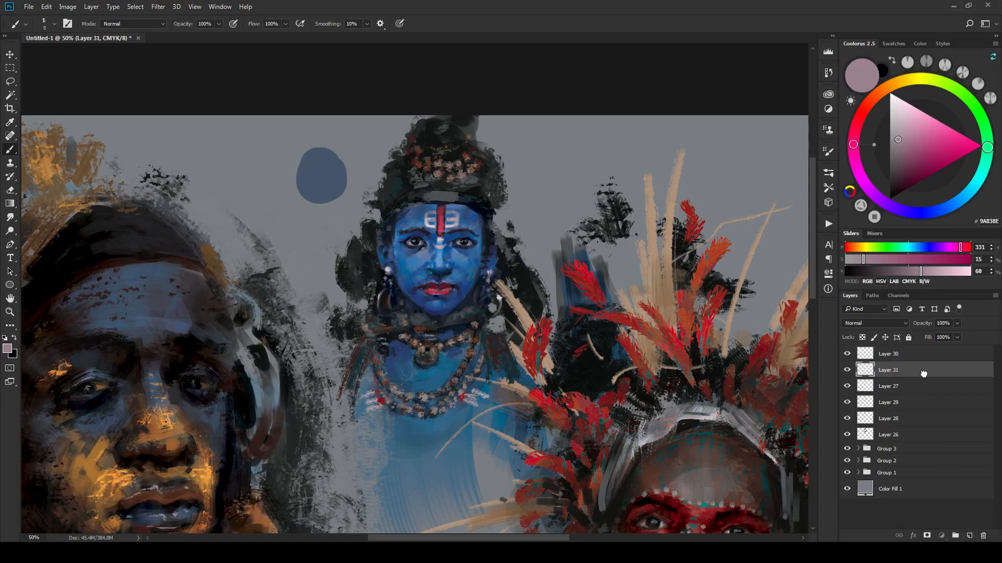
drag(920, 372, 919, 393)
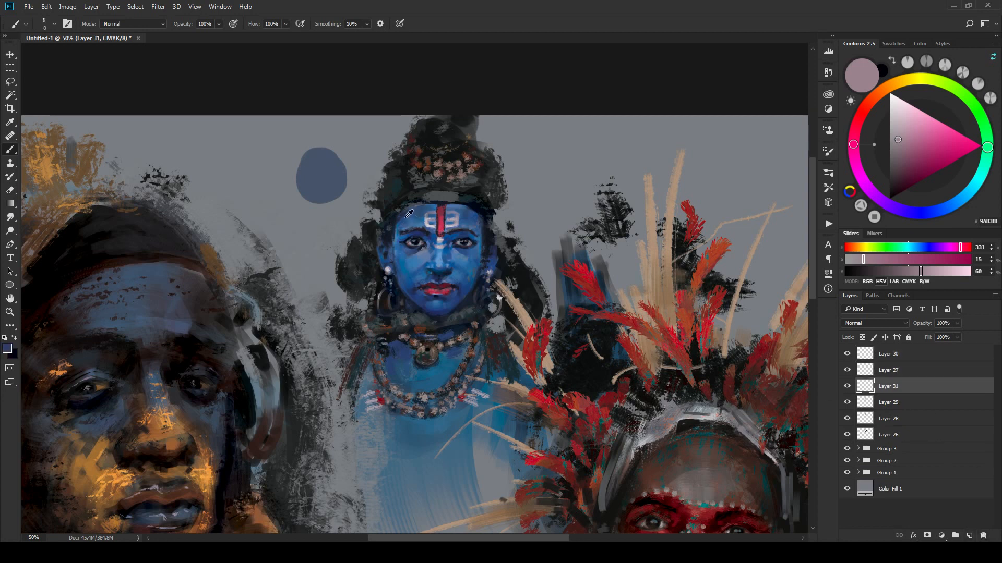
Step: Paint the blue figure's temples and hairline on Layer 31 with dark blues and a near-black sampled from the face and hair
alt+click(410, 215)
key(bracketright)
key(bracketright)
key(bracketright)
key(bracketright)
drag(396, 227, 398, 250)
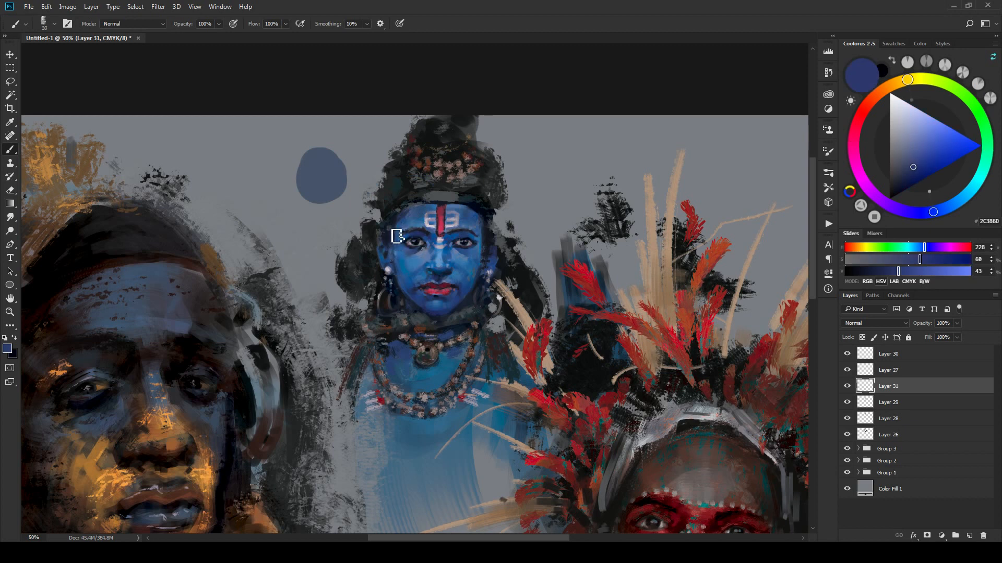
key(bracketleft)
alt+click(487, 237)
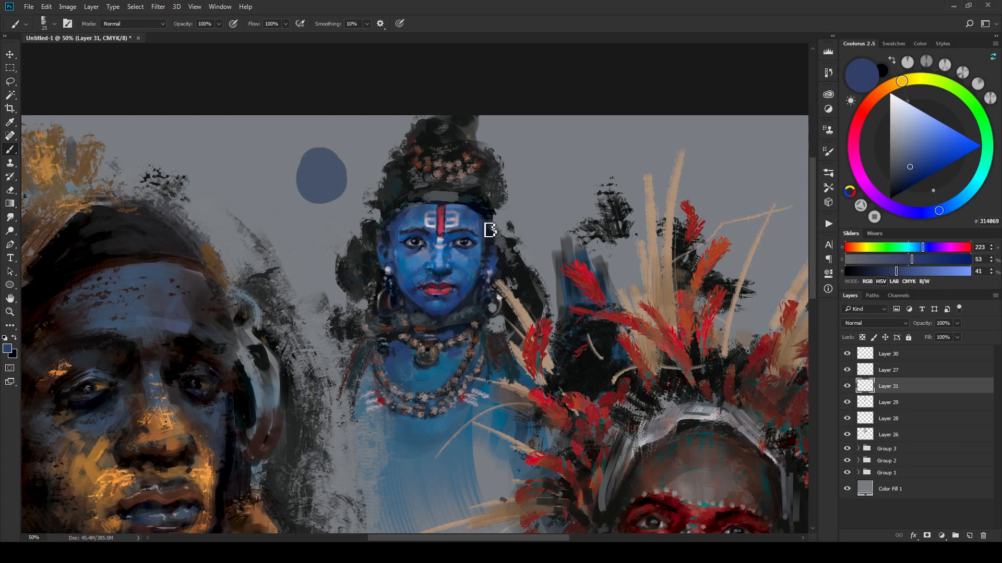
drag(393, 246, 407, 218)
alt+click(402, 212)
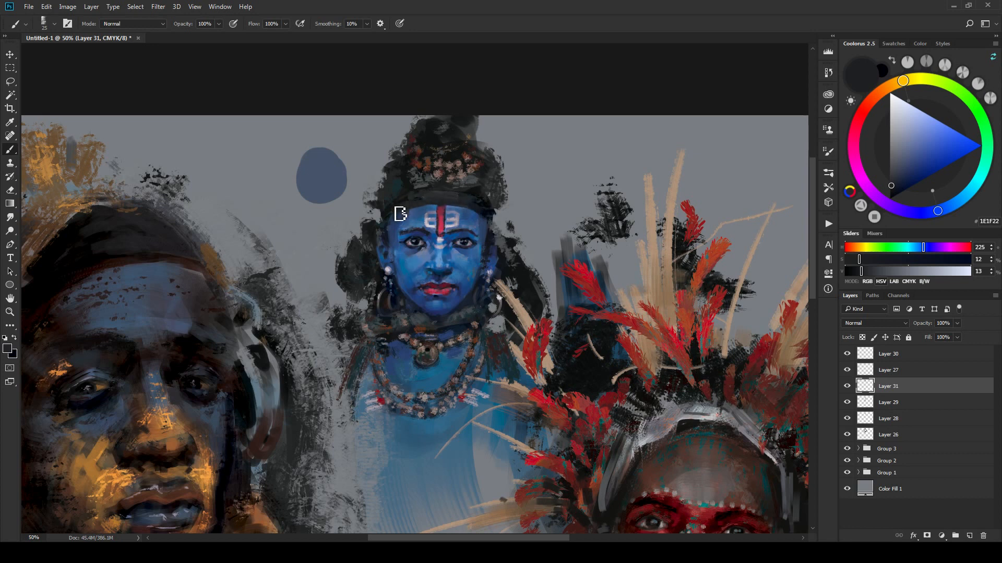
Step: Compare the whole painting with Layer 31 hidden and shown
key(ctrl+minus)
key(ctrl+minus)
key(ctrl+minus)
key(ctrl+minus)
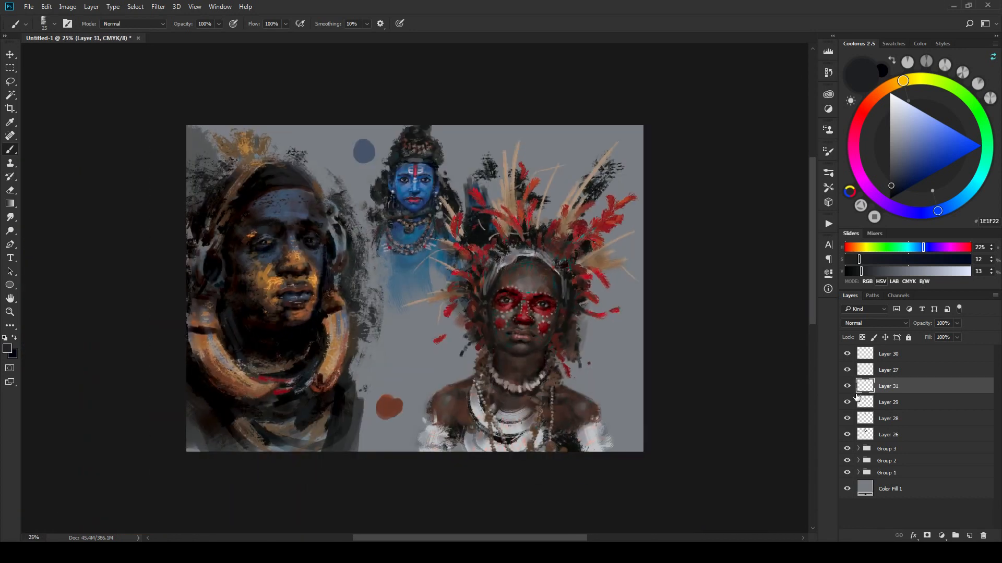
key(ctrl+plus)
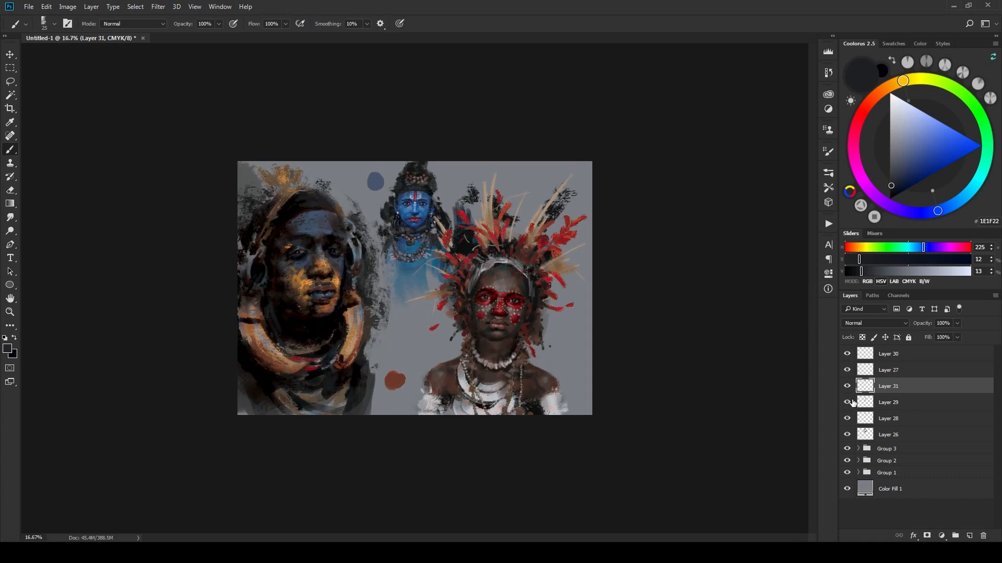
click(846, 387)
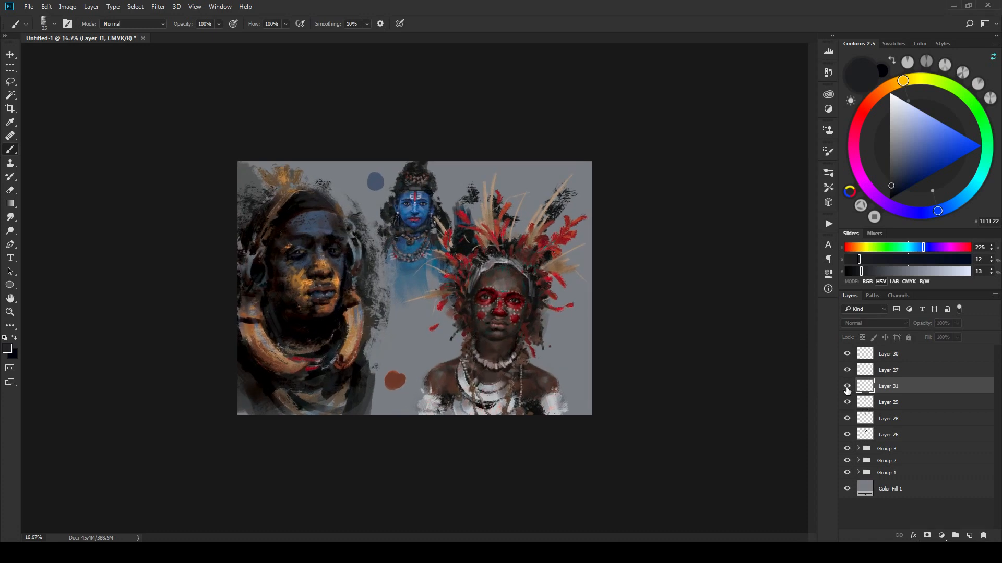
click(846, 387)
click(847, 387)
click(846, 387)
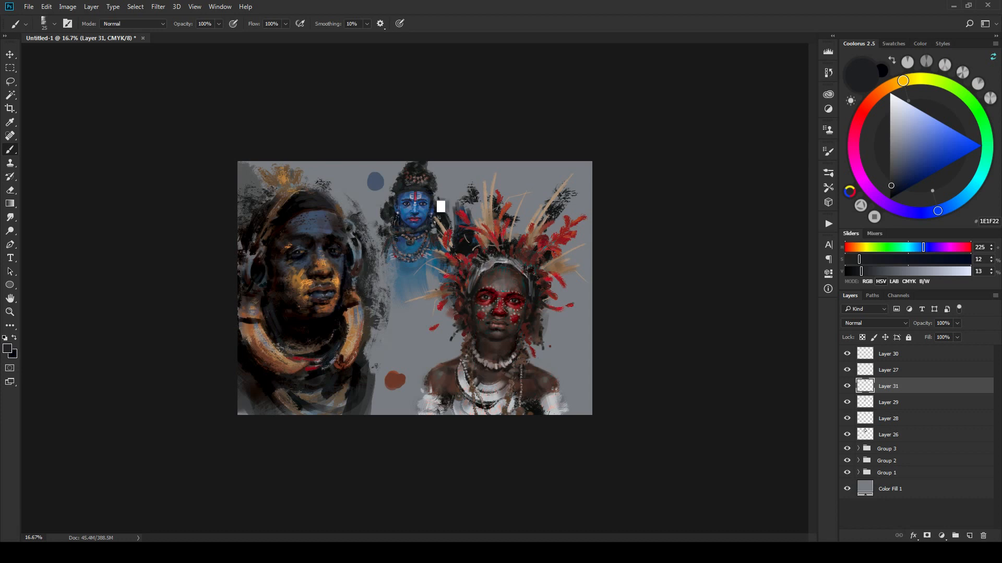
Step: Try painting sampled background grey over the dark hair on both sides of the blue figure's face and neck
key(bracketright)
key(bracketright)
alt+click(384, 204)
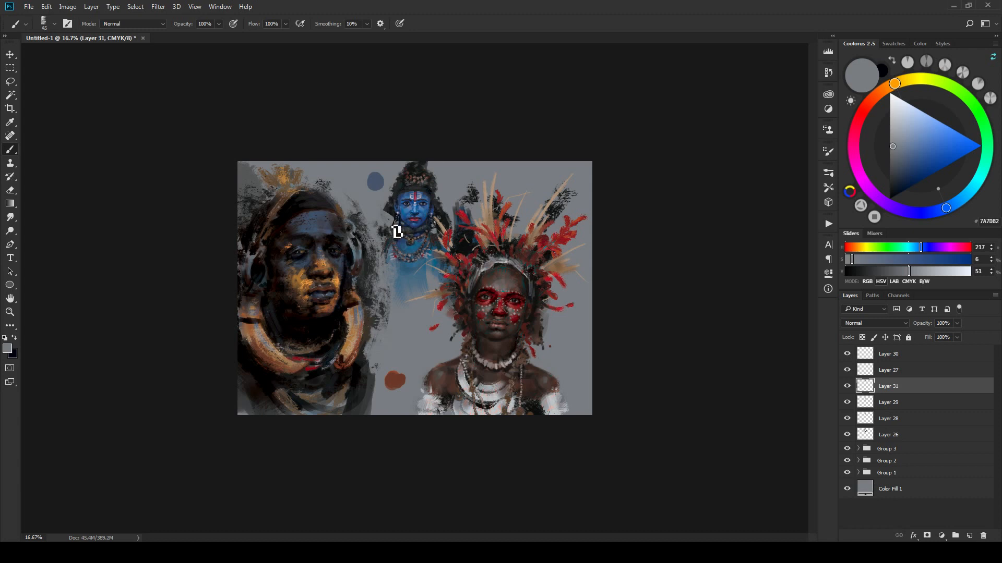
drag(437, 232, 453, 225)
key(ctrl+minus)
key(ctrl+minus)
key(ctrl+minus)
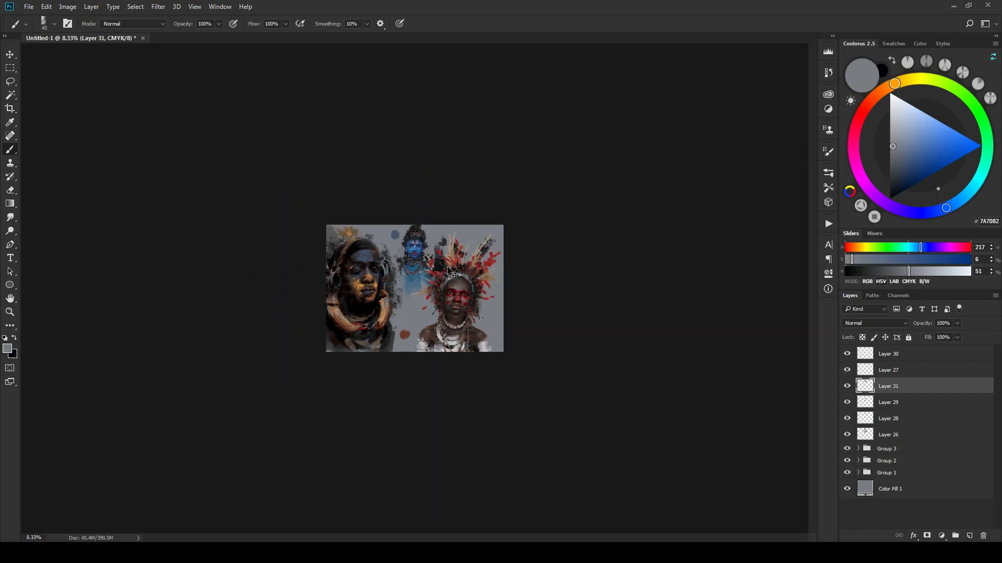
Step: Examine the trimmed hair around the blue figure up close with Layer 31 hidden and shown
key(ctrl+plus)
key(ctrl+plus)
key(ctrl+plus)
key(ctrl+plus)
key(ctrl+plus)
key(ctrl+plus)
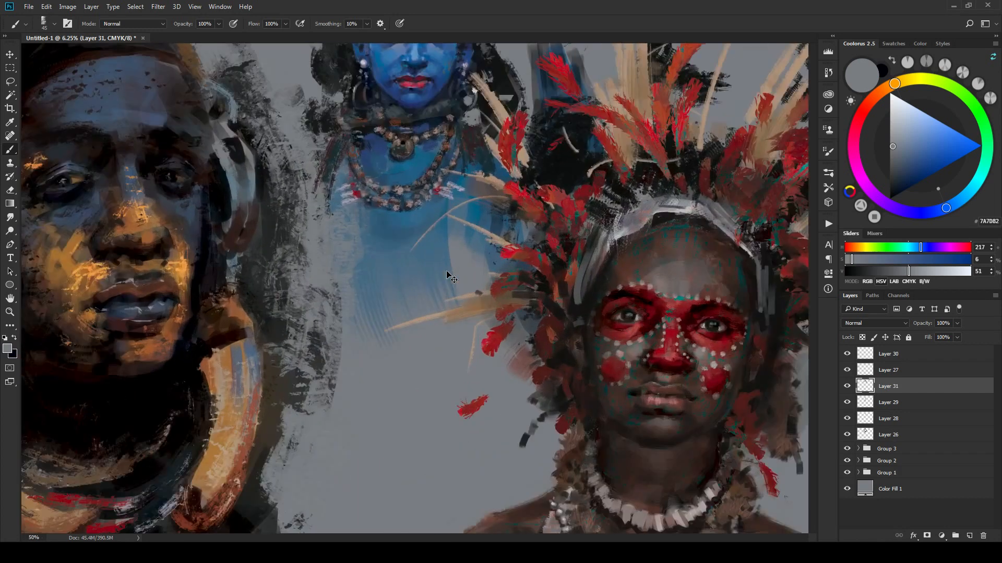
drag(427, 269, 434, 308)
drag(404, 191, 423, 316)
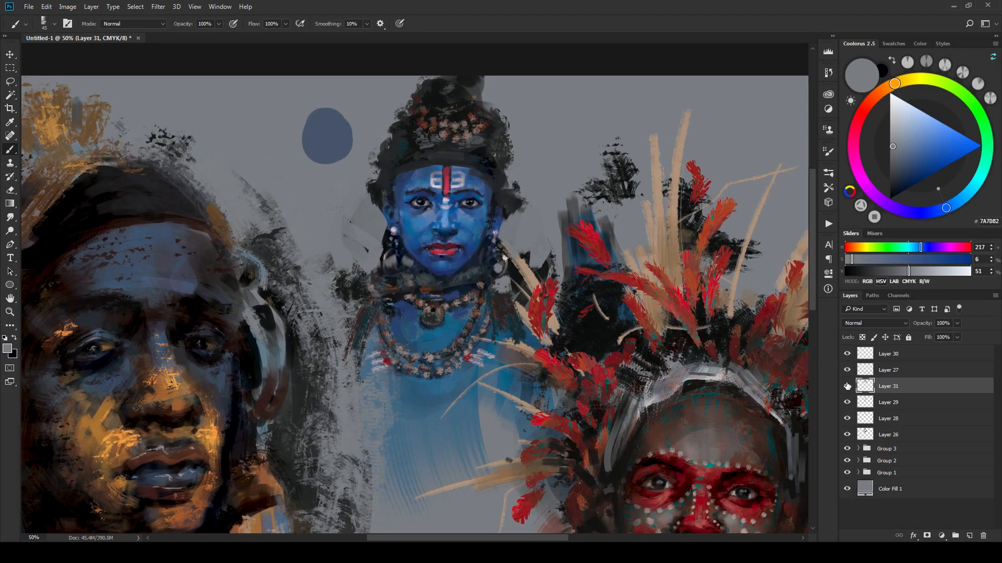
click(847, 387)
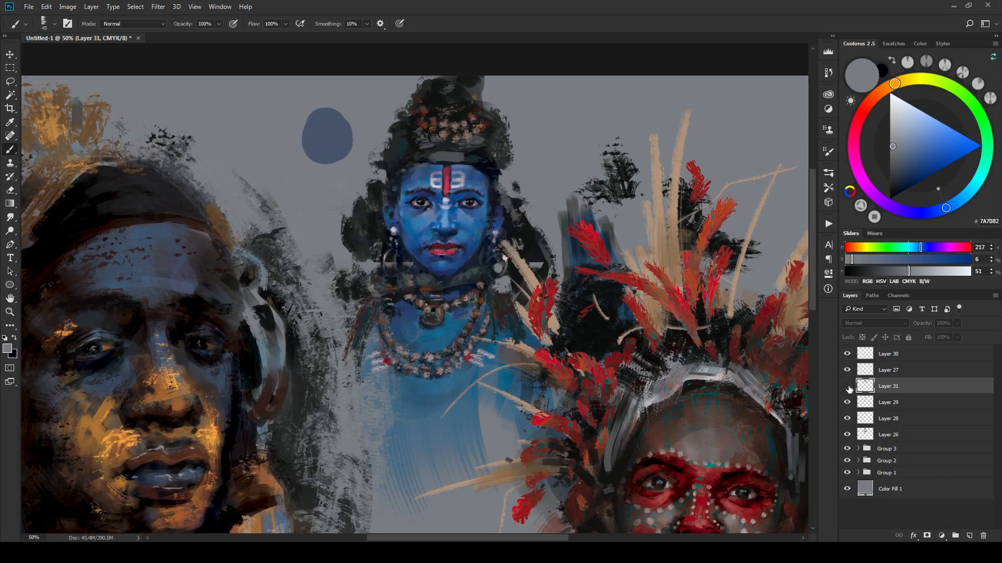
click(848, 387)
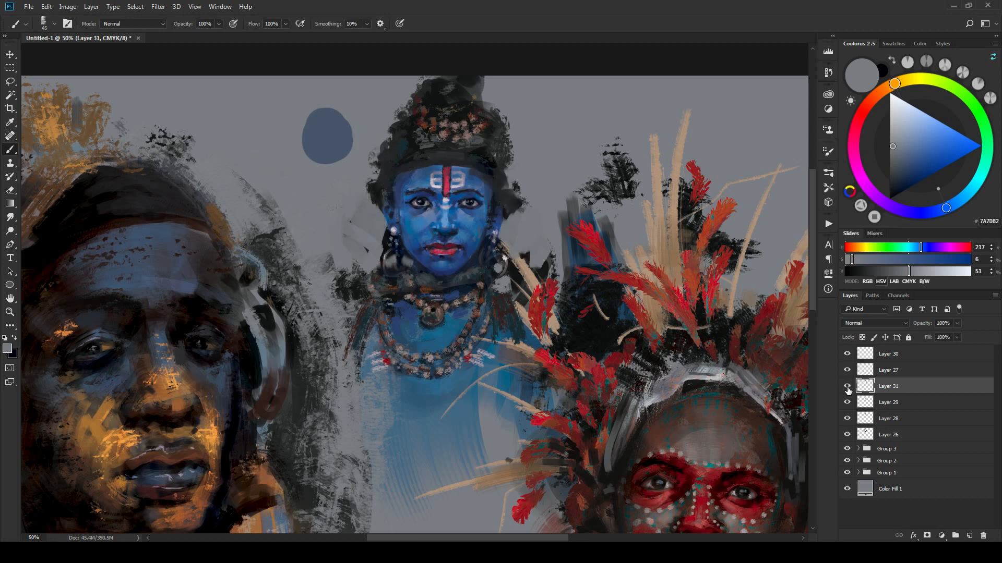
Step: Undo the grey strokes over the hair and compare Layer 31's remaining face shading hidden and shown
click(847, 387)
click(847, 387)
click(848, 387)
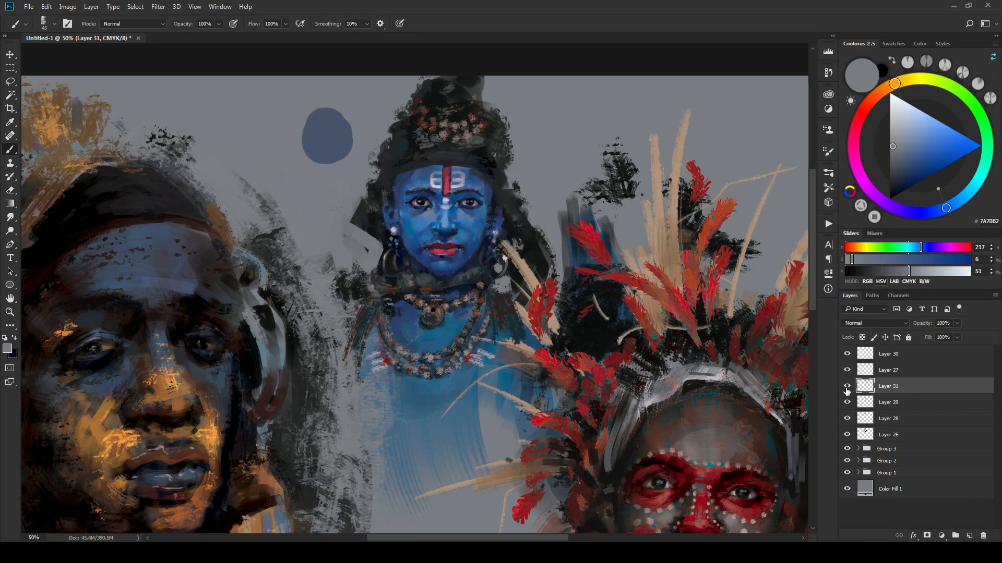
click(848, 387)
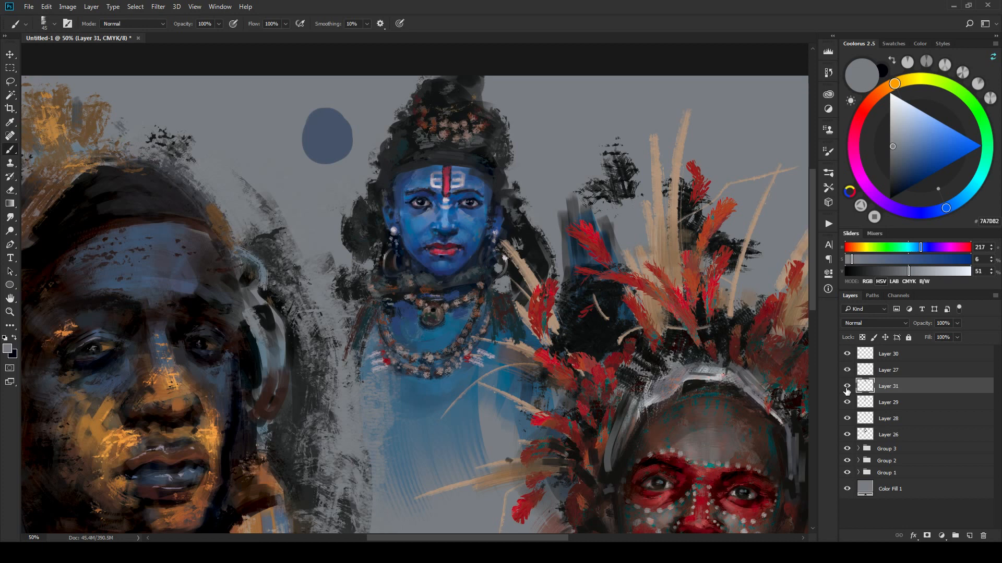
click(847, 387)
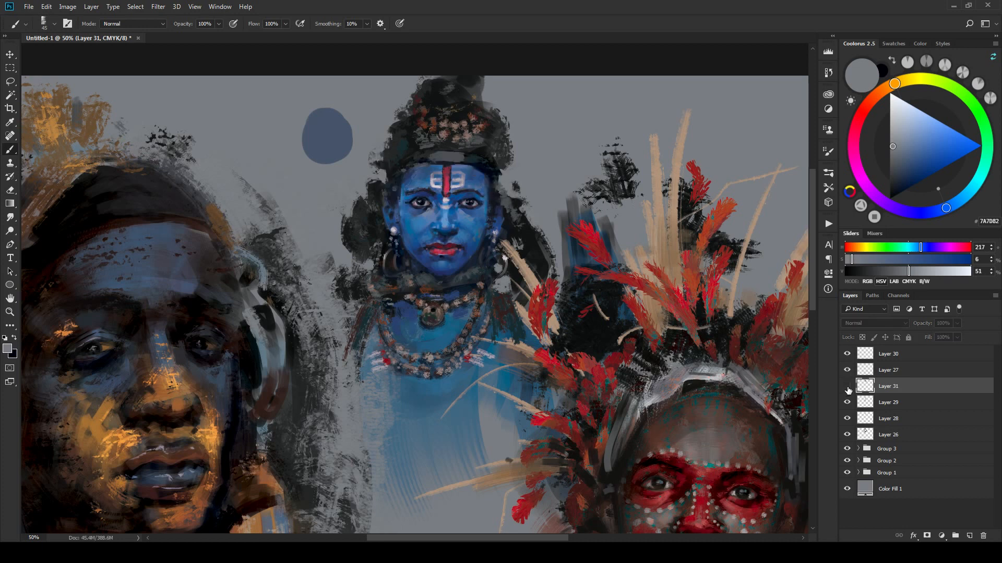
click(847, 387)
click(847, 387)
click(847, 387)
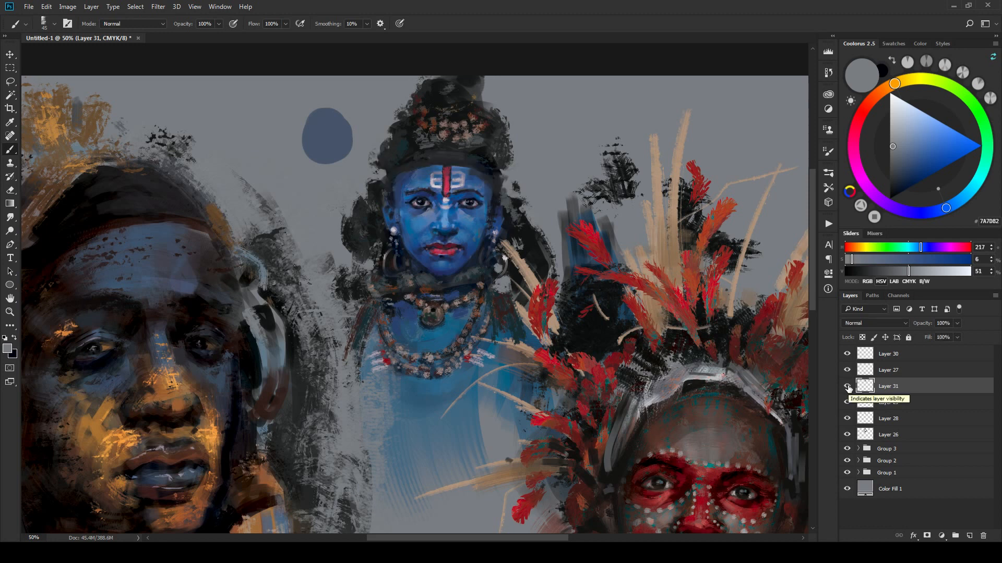
click(848, 386)
click(849, 386)
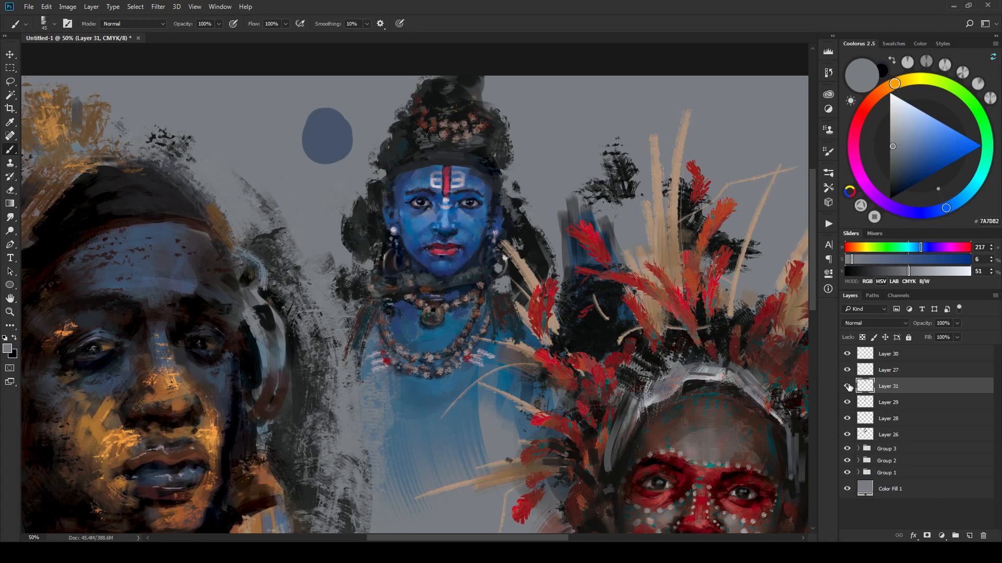
Step: Reduce Layer 31's opacity to 67% and check its effect on the whole painting
mouse_move(940, 337)
mouse_down()
mouse_move(911, 334)
mouse_move(958, 330)
mouse_move(941, 337)
mouse_up()
click(840, 400)
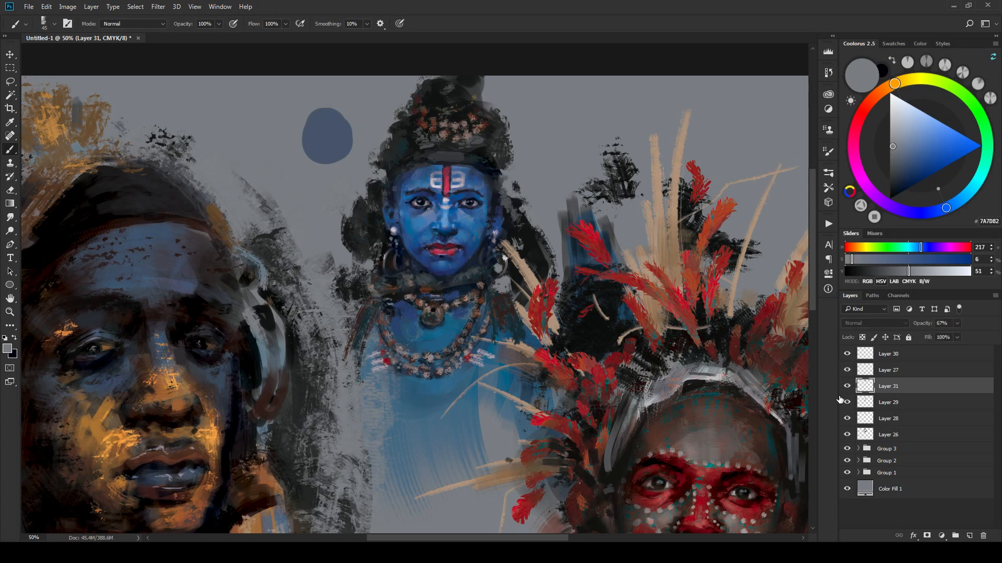
key(ctrl+minus)
key(ctrl+minus)
key(ctrl+minus)
key(ctrl+minus)
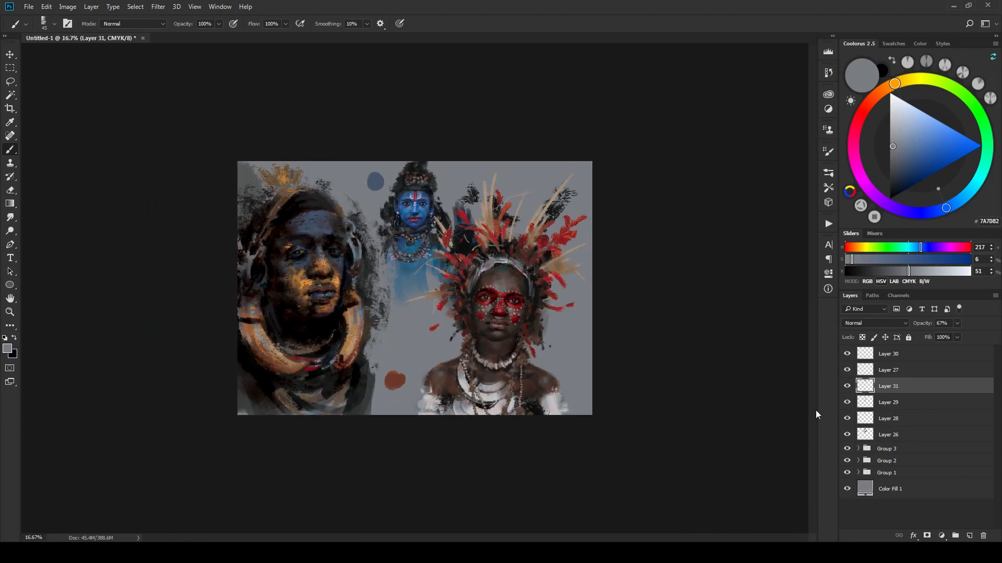
key(ctrl+minus)
key(ctrl+minus)
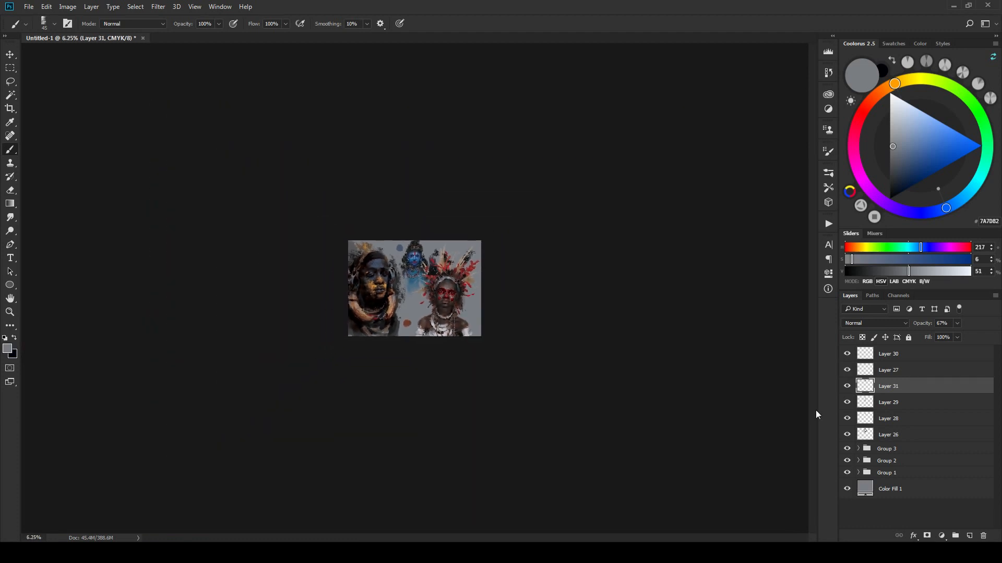
Step: Lasso the blue figure's face from the headband to the chin, including the ears, and copy the selected area onto a new layer above Layer 30
key(ctrl+plus)
key(ctrl+plus)
key(ctrl+plus)
key(ctrl+plus)
key(ctrl+plus)
key(ctrl+plus)
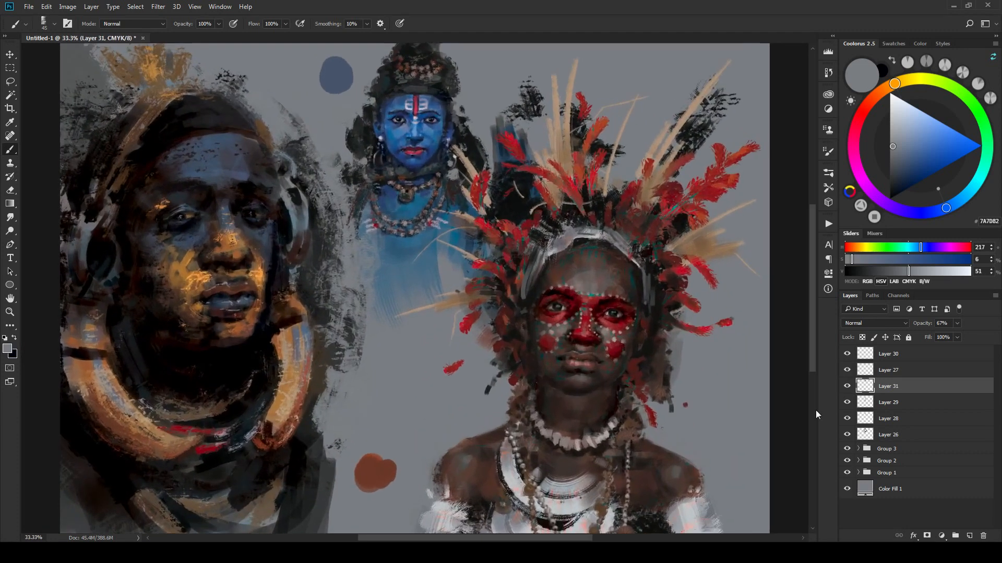
key(ctrl+plus)
key(ctrl+plus)
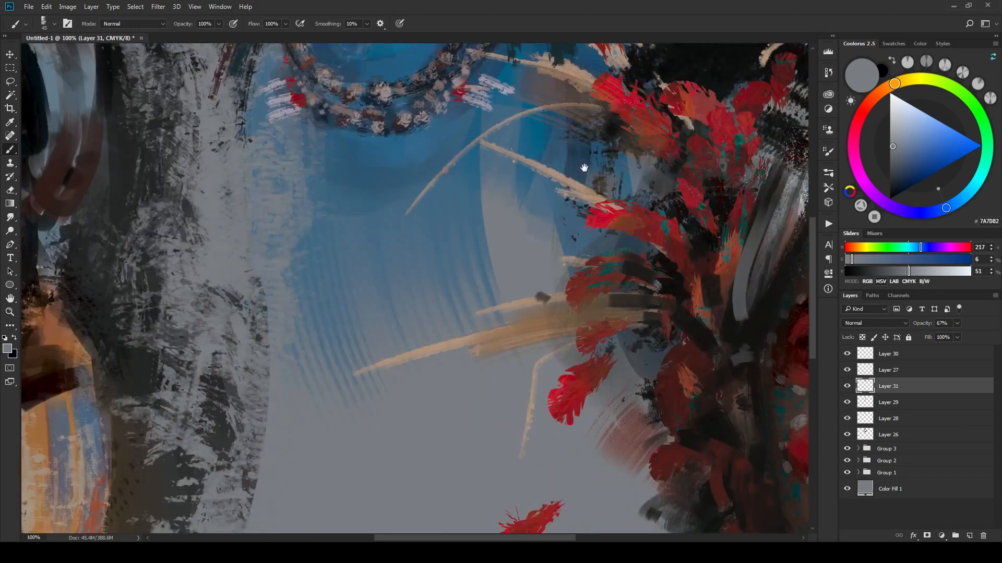
drag(585, 168, 586, 251)
drag(519, 139, 578, 254)
drag(578, 165, 586, 291)
key(l)
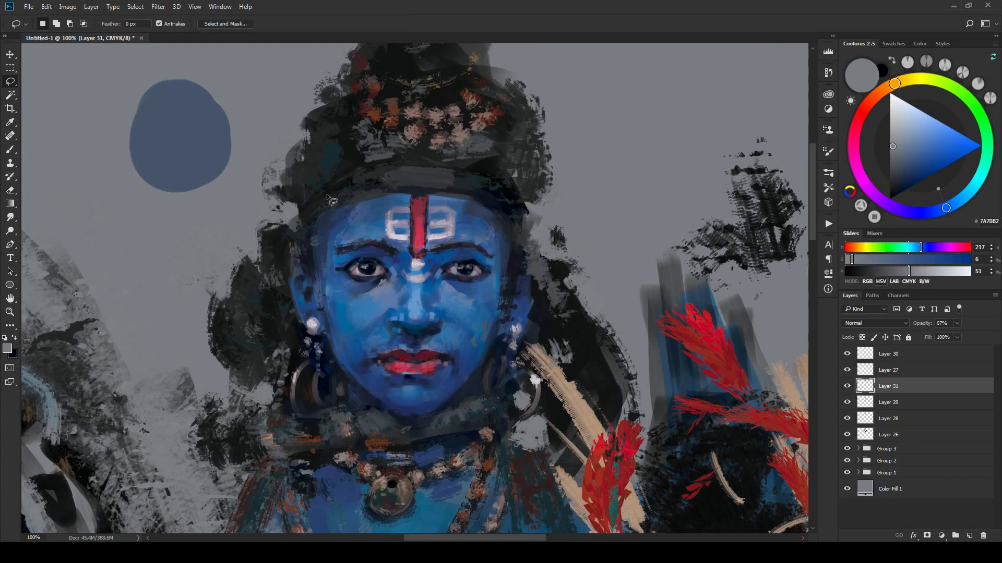
mouse_move(379, 176)
mouse_down()
mouse_move(317, 202)
mouse_move(288, 279)
mouse_move(308, 337)
mouse_move(345, 375)
mouse_up()
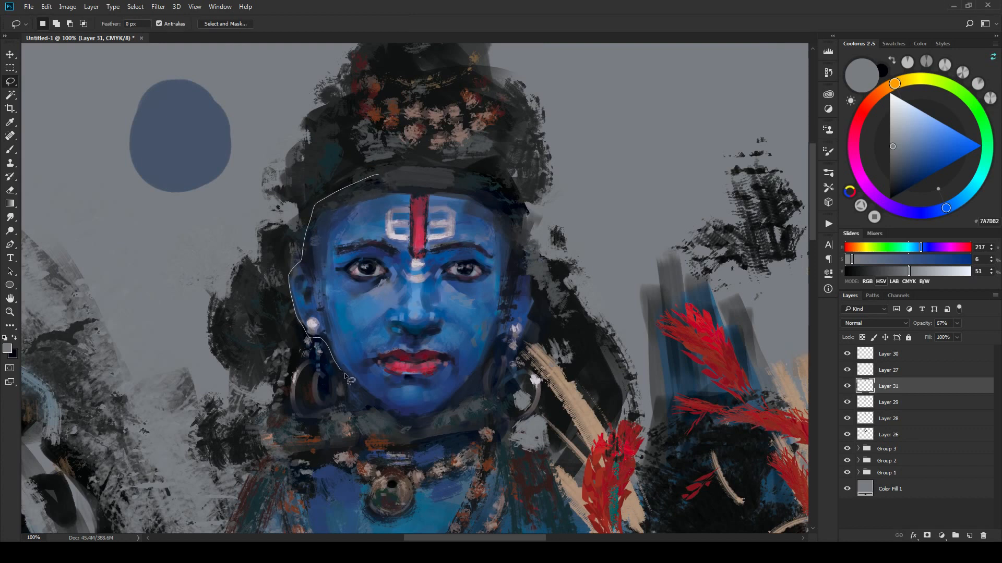
mouse_move(498, 355)
mouse_down()
mouse_move(533, 331)
mouse_move(541, 285)
mouse_move(520, 235)
mouse_move(379, 176)
mouse_up()
click(918, 356)
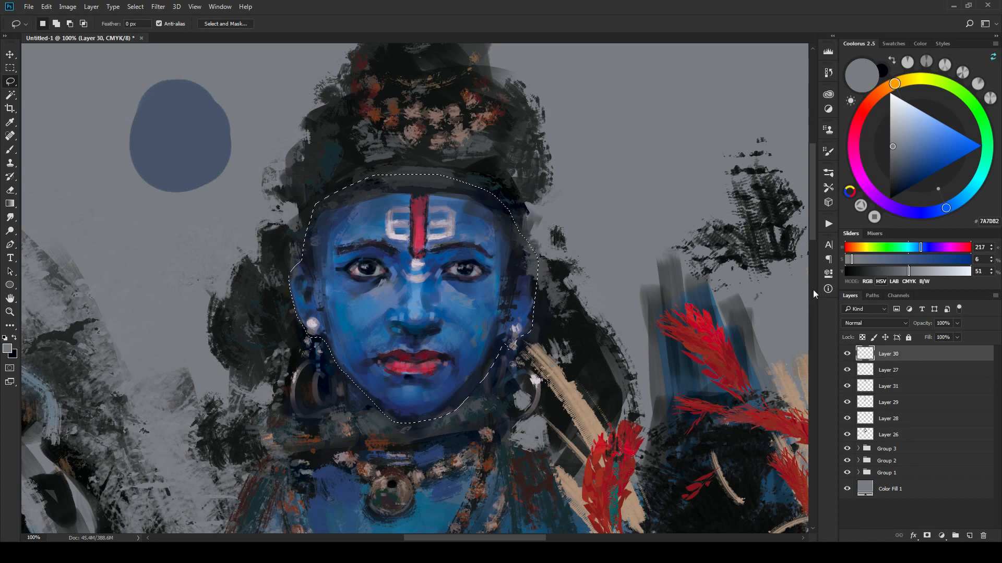
key(ctrl+j)
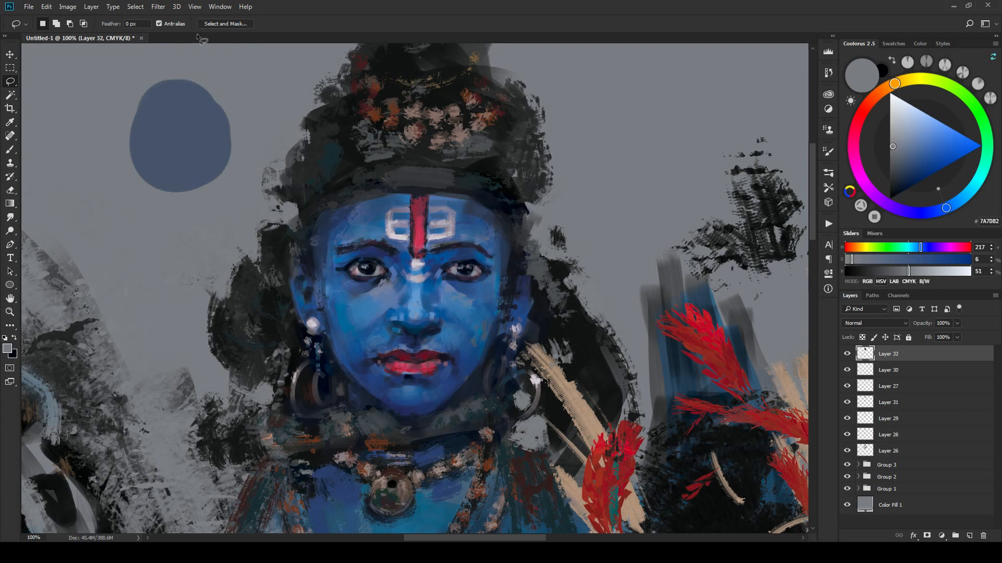
Step: Open Layer 32's copied face in Liquify and nudge the right-hand eye outward with a size 150 Forward Warp brush
click(156, 7)
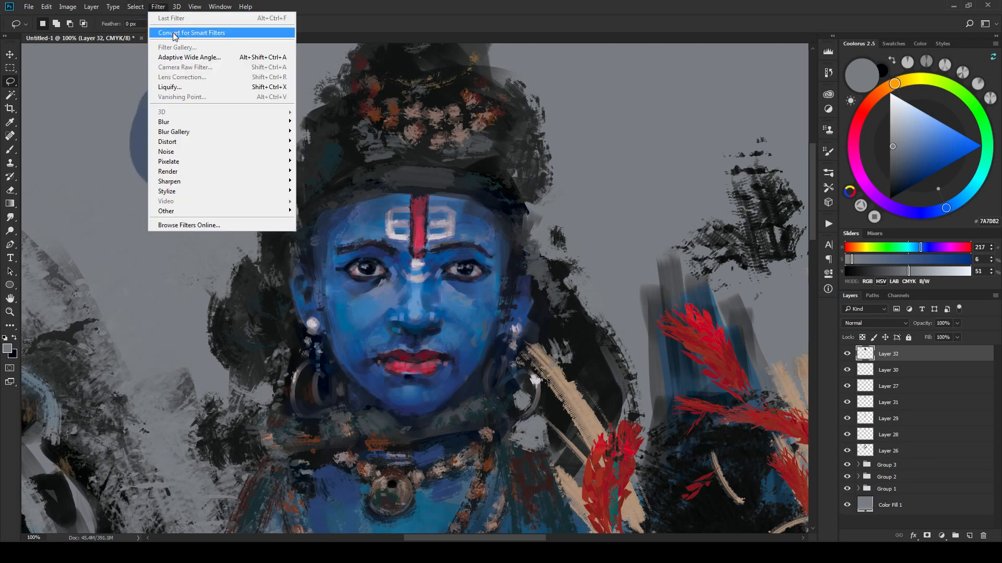
click(177, 87)
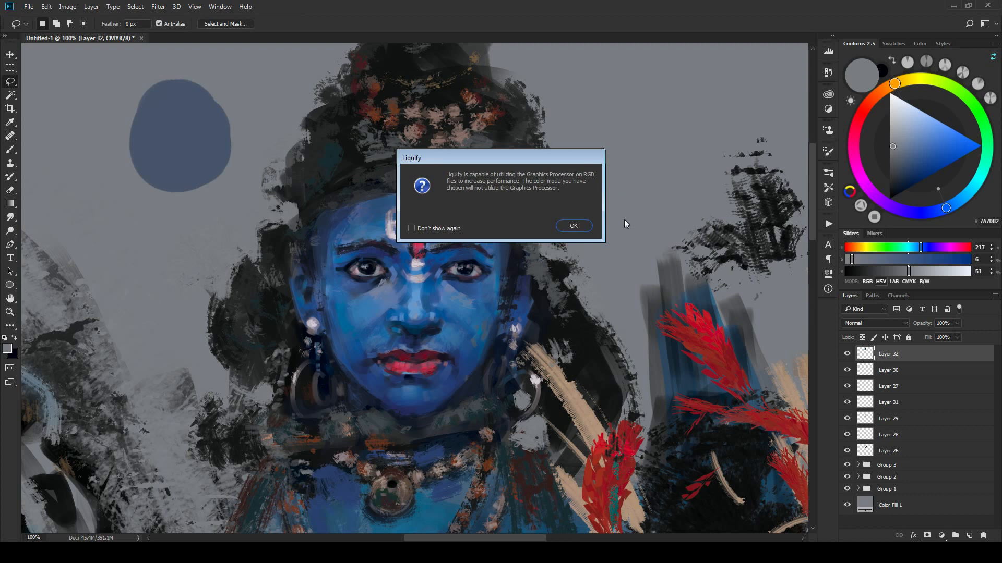
click(582, 227)
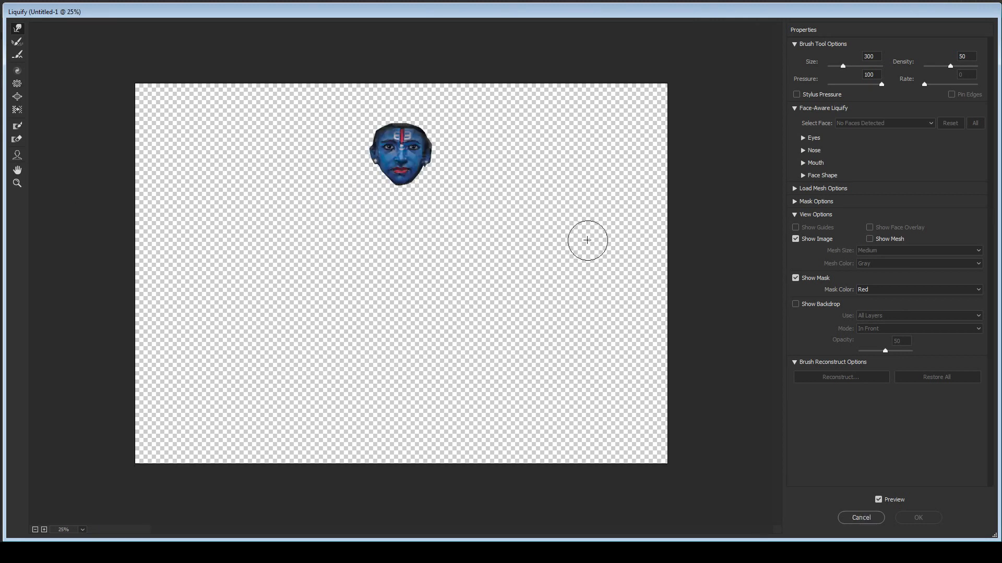
key(ctrl+plus)
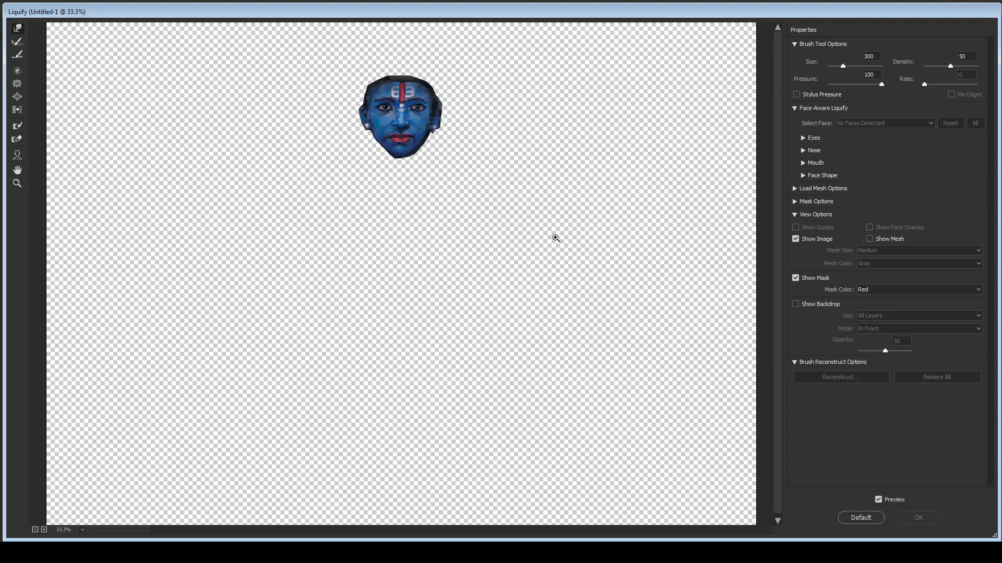
key(ctrl+plus)
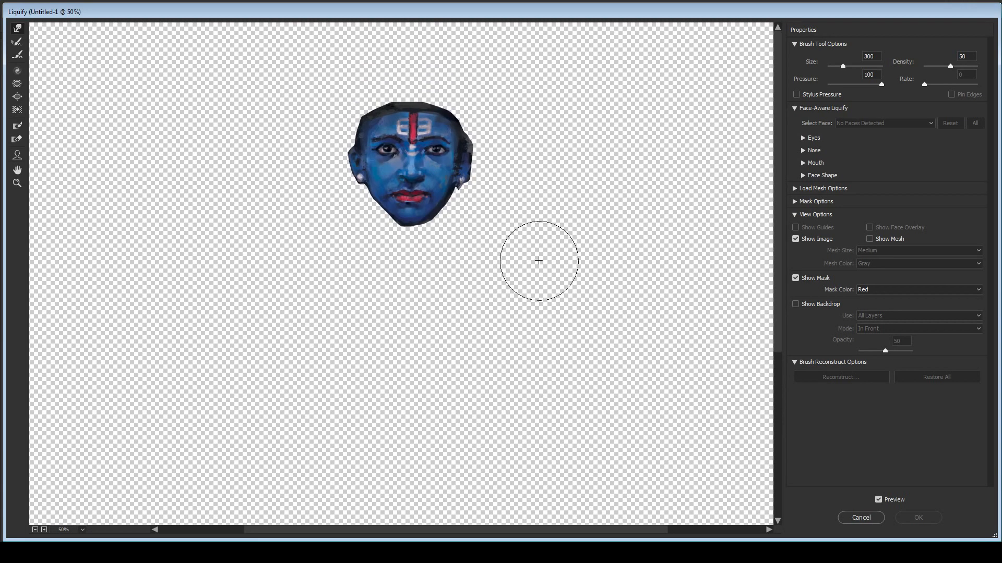
key(bracketleft)
key(bracketleft)
key(bracketleft)
key(bracketleft)
key(bracketleft)
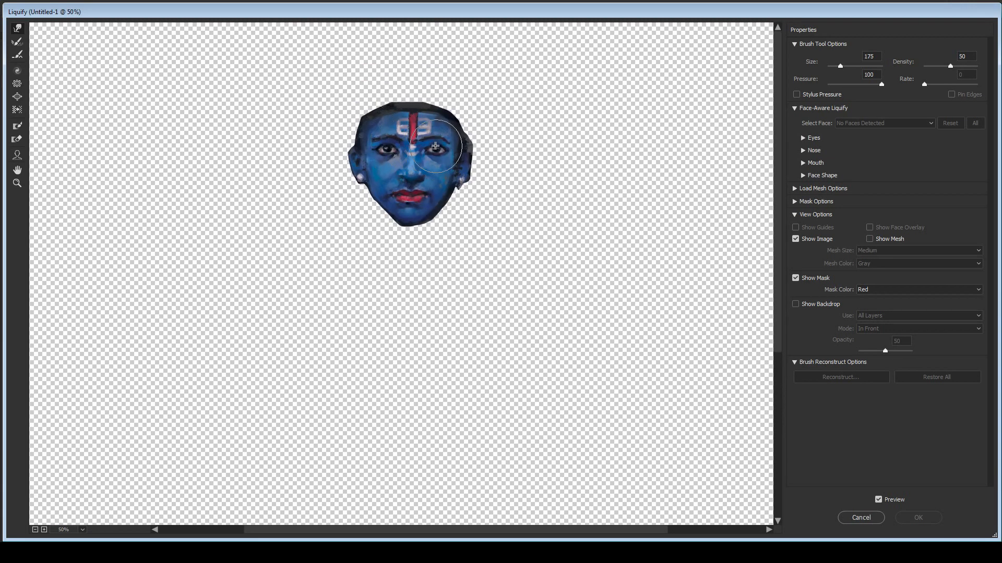
key(bracketleft)
drag(438, 148, 443, 151)
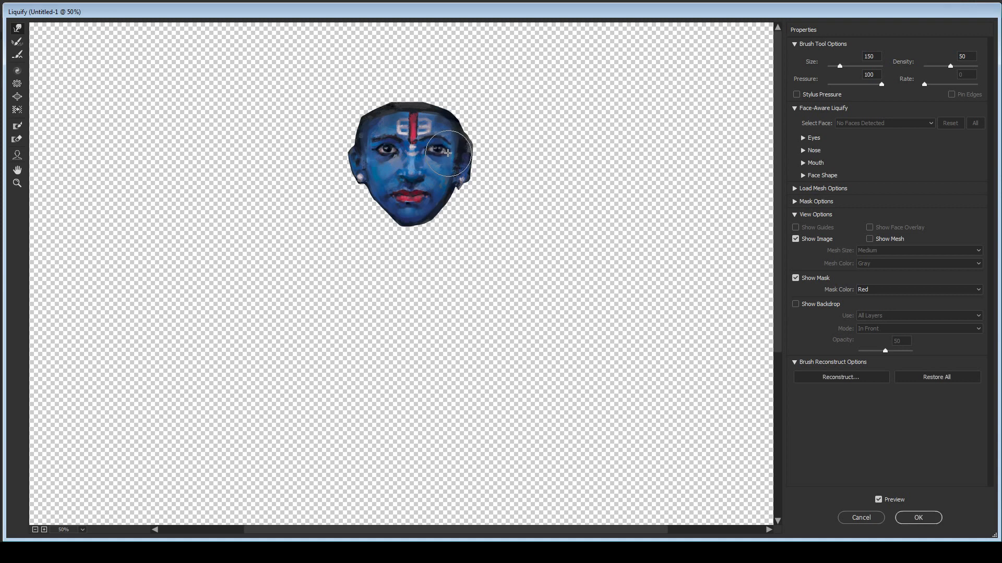
Step: Warp the left-hand eye, its eyebrow and the white forehead mark slightly outward on the blue face
key(bracketright)
key(bracketright)
key(bracketright)
key(bracketright)
key(bracketright)
key(bracketright)
key(bracketright)
key(bracketright)
key(bracketright)
key(bracketright)
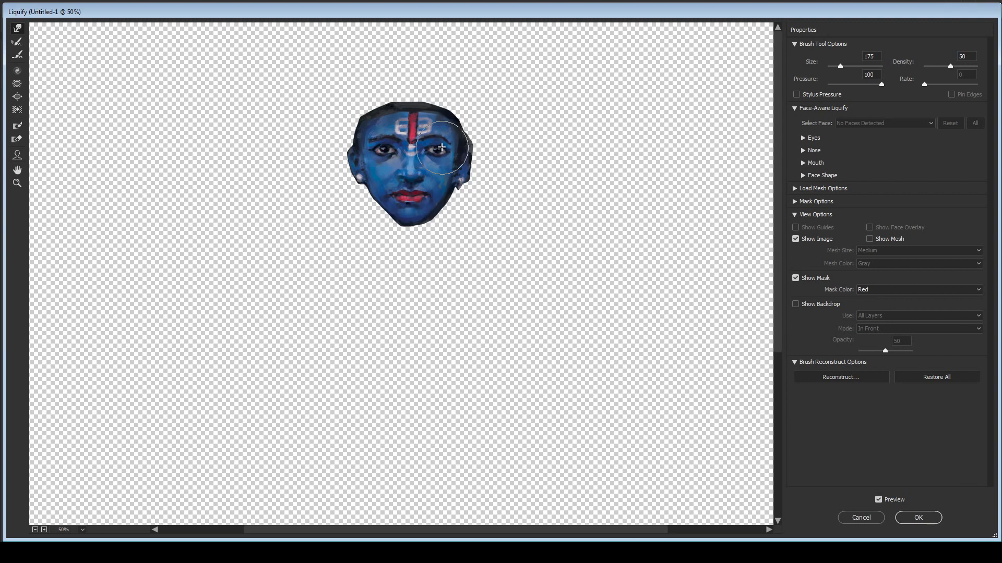
Step: Push the top edge of the forehead and headband slightly down with large warp brushes between size 300 and 800
key(bracketright)
key(bracketright)
key(bracketright)
key(bracketright)
key(bracketright)
key(bracketright)
key(bracketright)
key(bracketright)
key(bracketright)
key(bracketright)
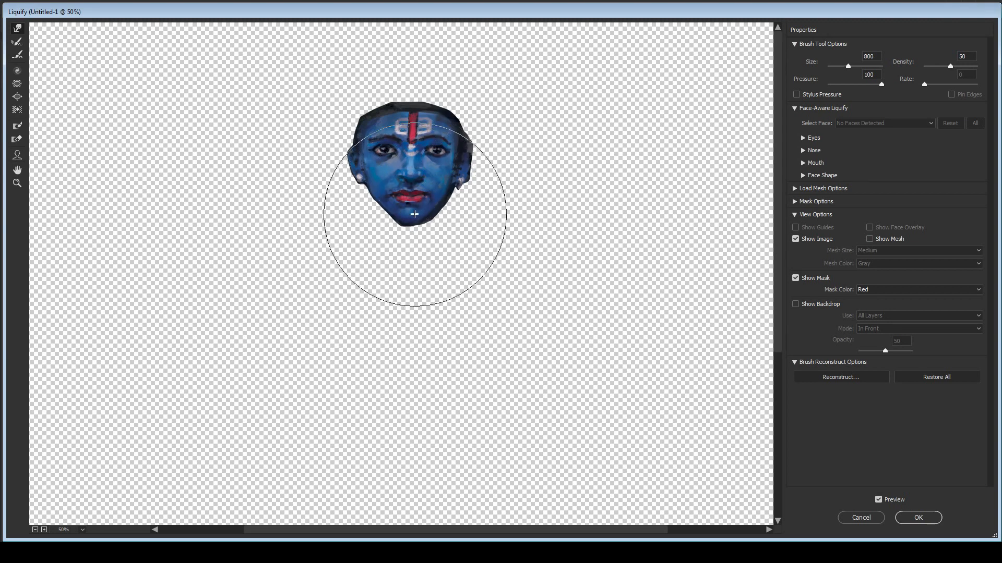
key(bracketleft)
key(bracketleft)
key(bracketleft)
key(bracketleft)
key(bracketleft)
key(bracketleft)
key(bracketleft)
key(bracketleft)
key(bracketleft)
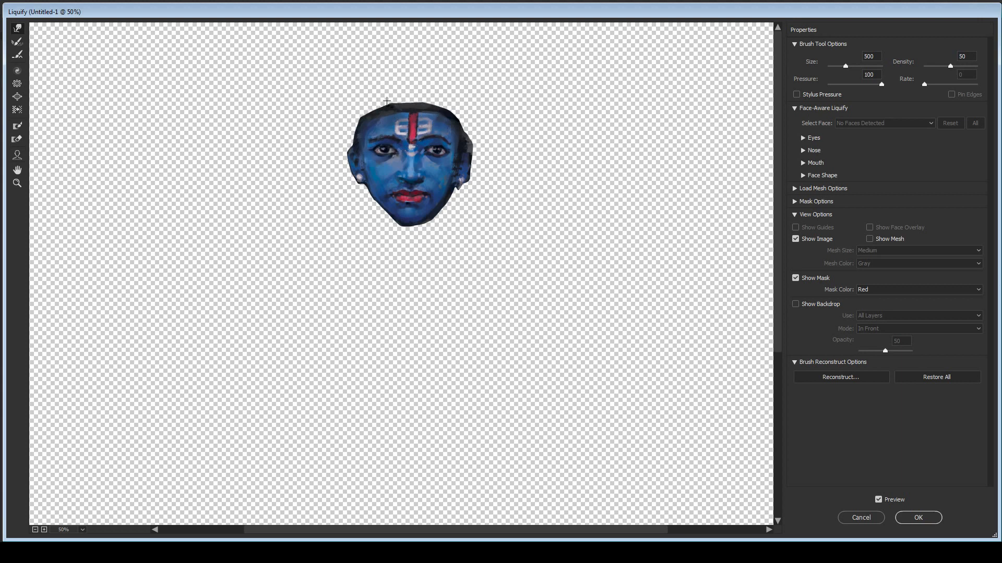
key(bracketright)
key(bracketright)
key(bracketleft)
key(bracketleft)
key(bracketleft)
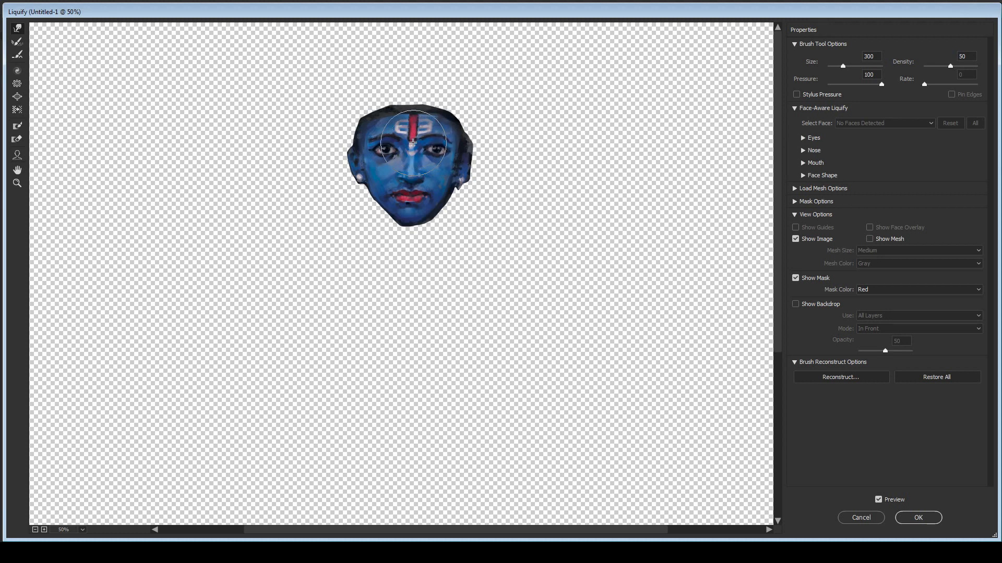
Step: Push the chin and mouth slightly upward to shorten the lower face, using warp brushes of size 400 to 500
key(bracketright)
key(bracketright)
key(bracketright)
key(bracketright)
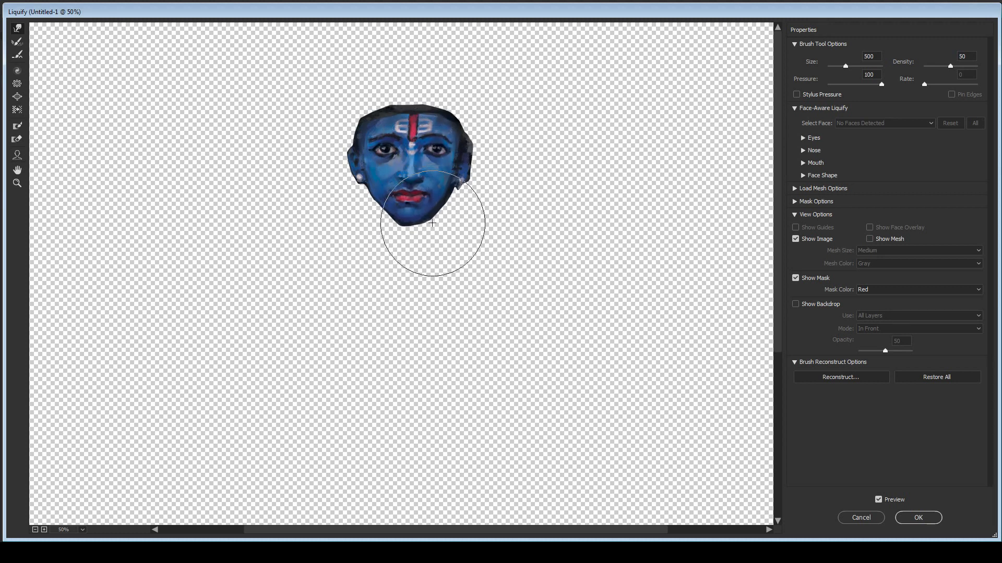
key(bracketleft)
key(bracketleft)
key(bracketleft)
key(bracketleft)
key(bracketleft)
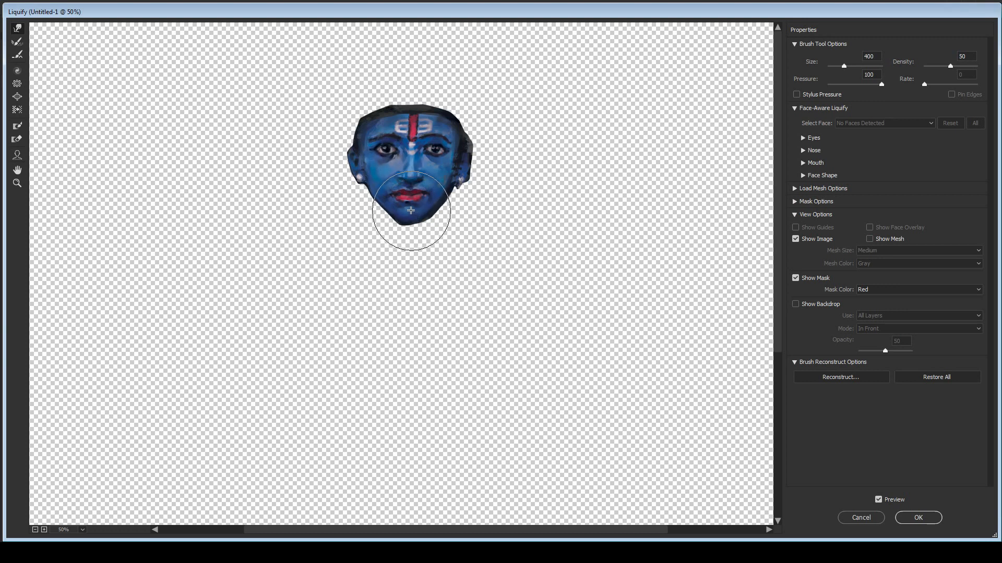
key(bracketright)
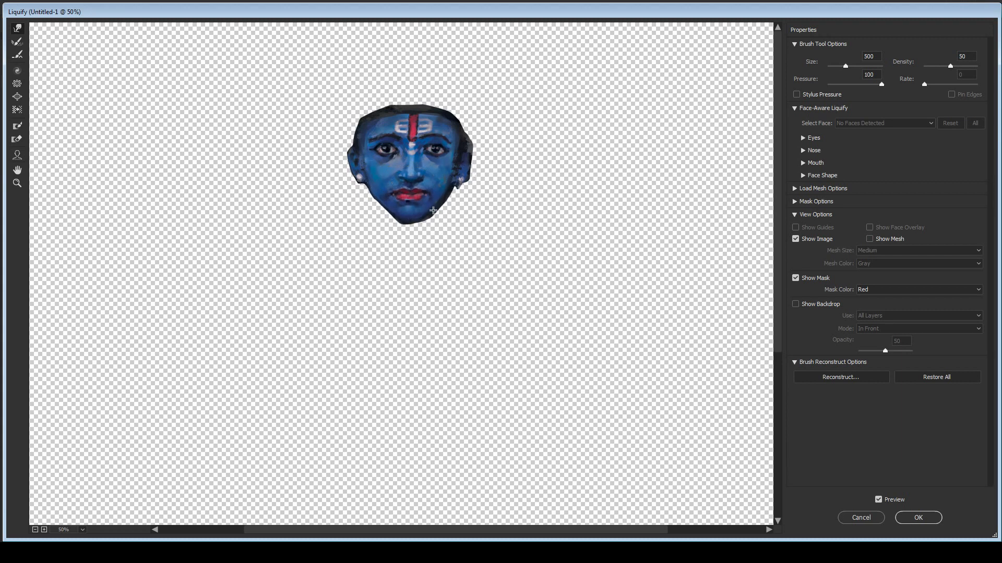
key(bracketleft)
key(bracketleft)
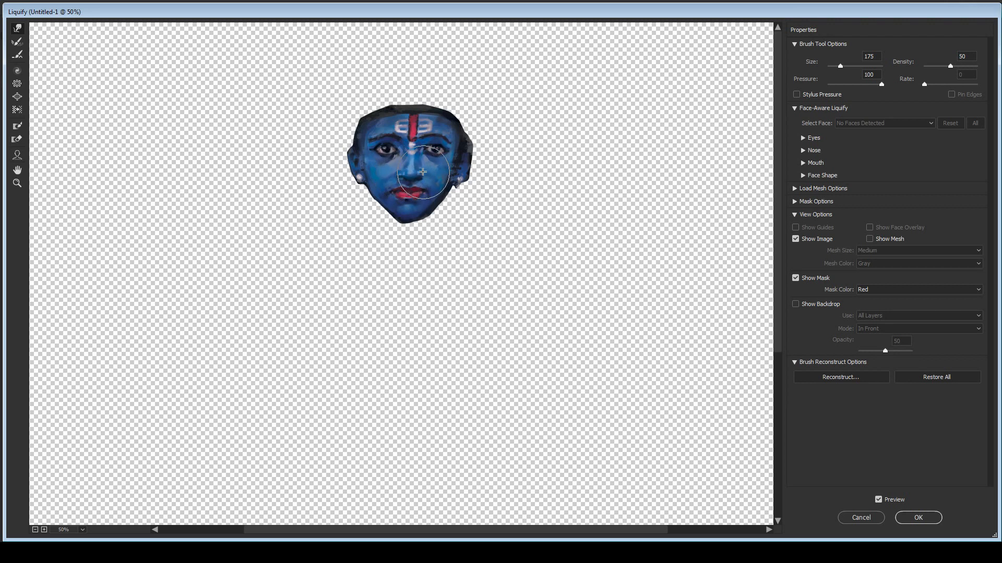
Step: Fine-tune the placement of both eyes with a small Forward Warp brush
key(bracketright)
key(bracketright)
key(bracketright)
key(bracketleft)
key(bracketleft)
key(bracketleft)
key(bracketleft)
drag(390, 155, 441, 151)
Step: Adjust the jaw and ears with warp brushes between size 400 and 175, and apply the Liquify changes
key(bracketright)
key(bracketright)
key(bracketright)
key(bracketright)
key(bracketright)
key(bracketright)
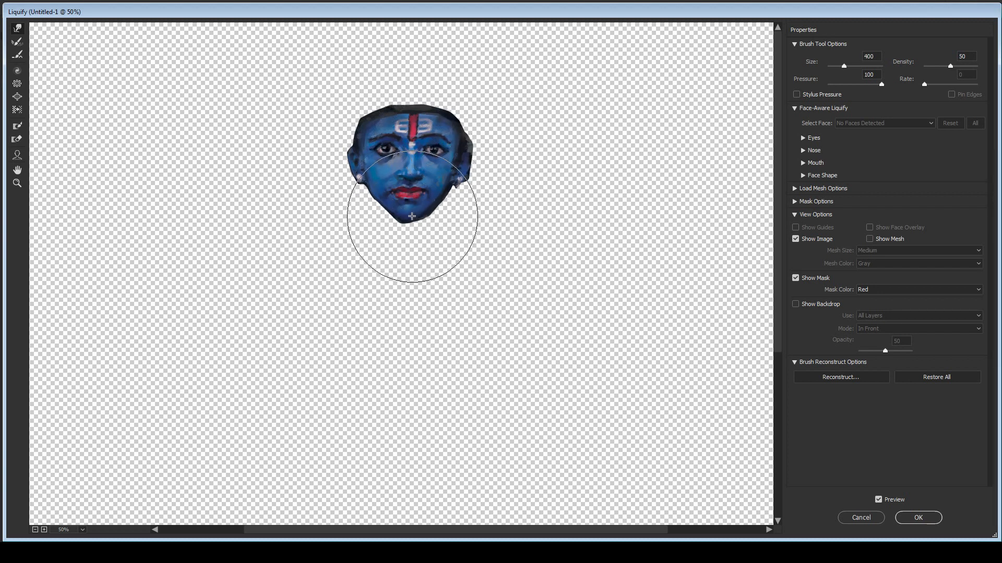
key(bracketleft)
key(bracketleft)
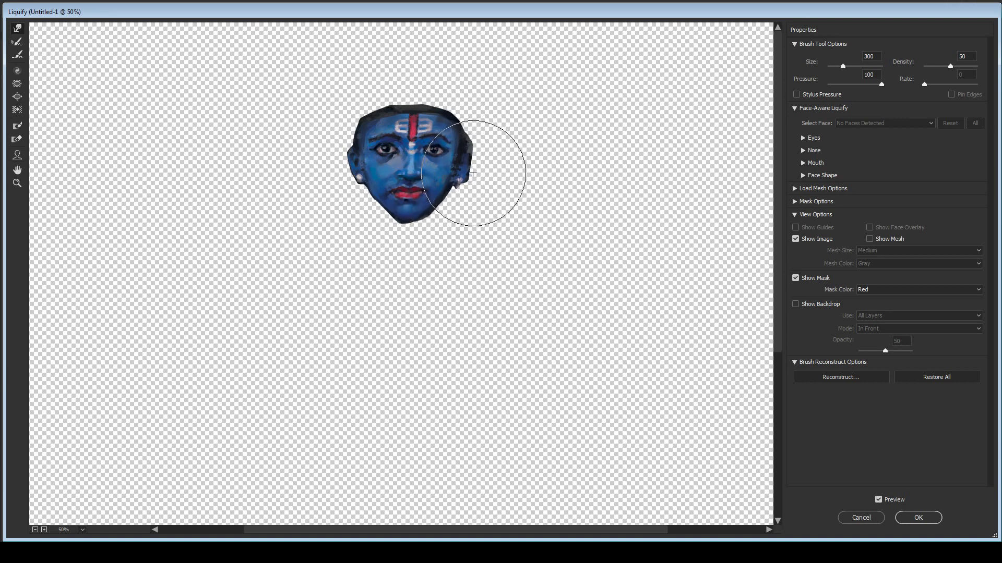
key(bracketleft)
key(bracketleft)
key(bracketleft)
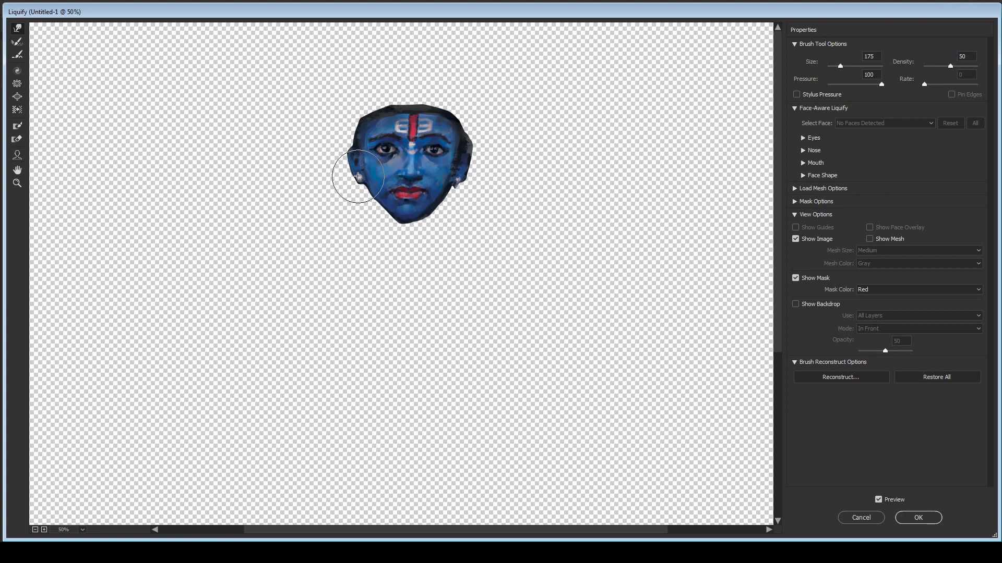
drag(349, 176, 342, 173)
click(919, 518)
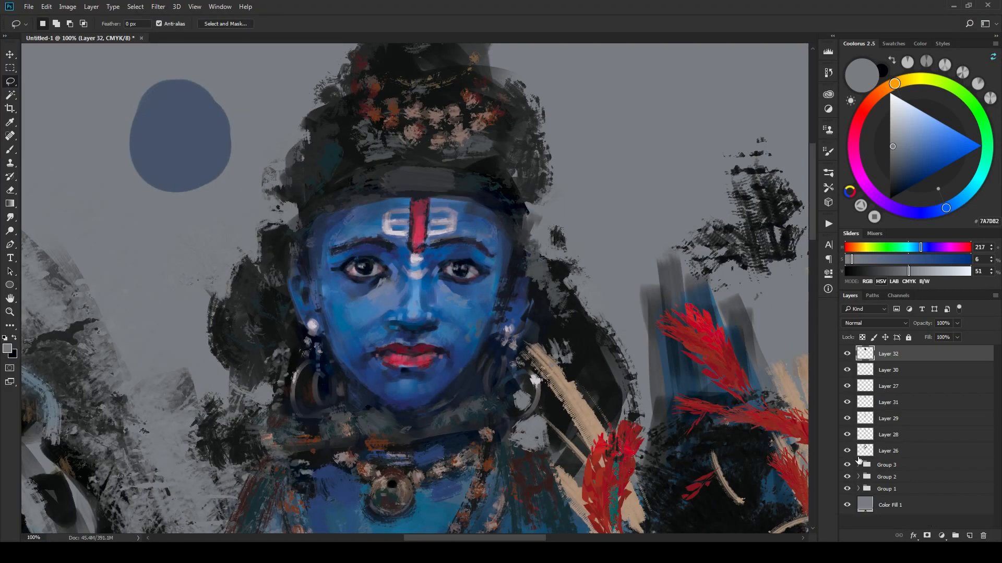
Step: Compare Layer 32 hidden and shown, and rotate the face about 3.6° clockwise with Free Transform
click(845, 352)
click(844, 352)
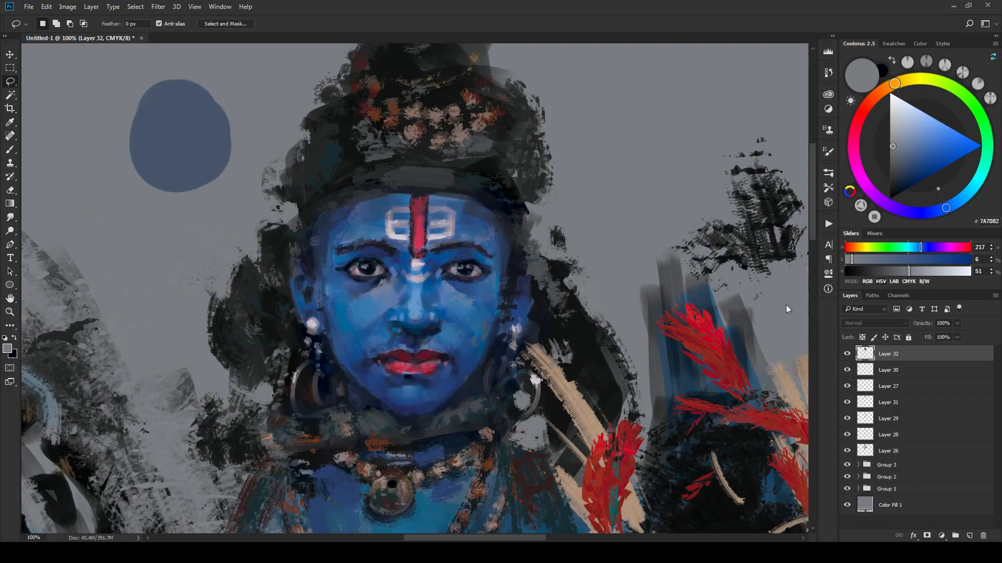
key(ctrl+t)
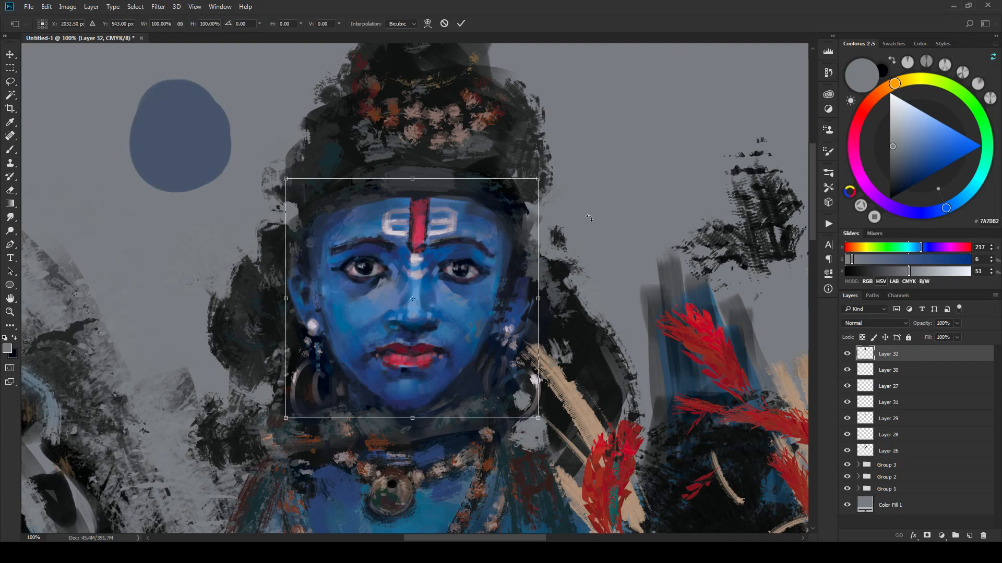
drag(590, 218, 593, 217)
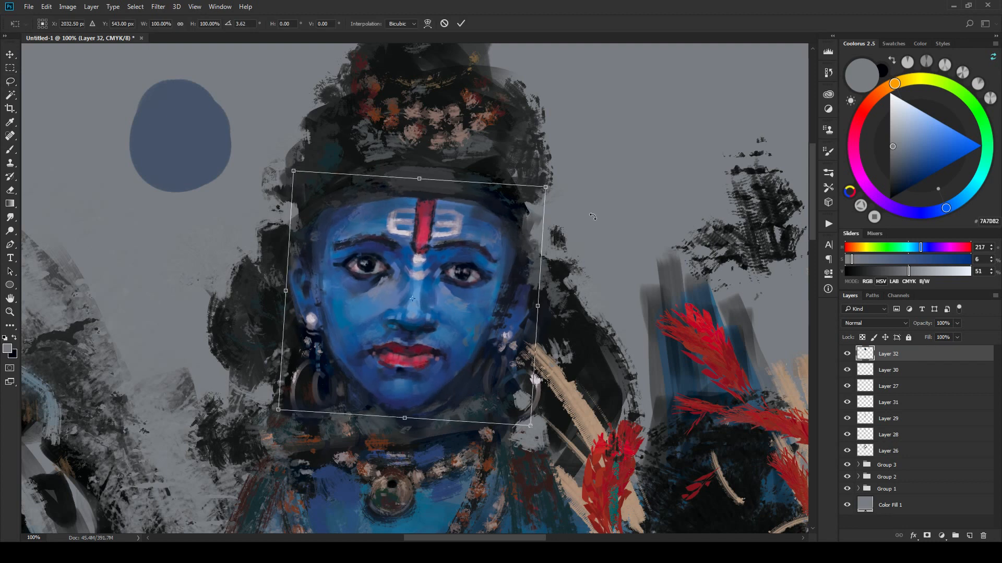
key(Return)
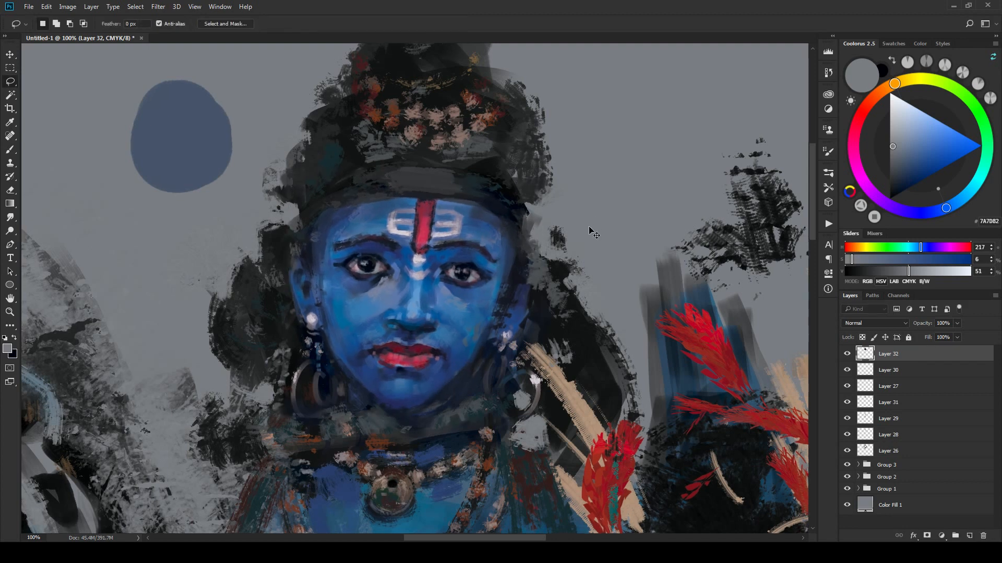
key(ctrl+minus)
key(ctrl+minus)
key(ctrl+minus)
key(ctrl+minus)
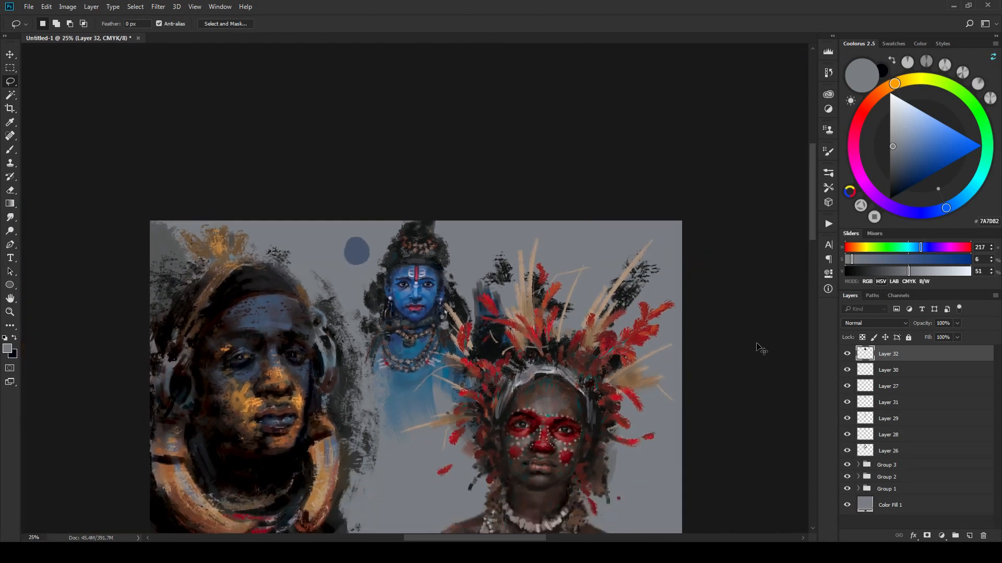
key(ctrl+minus)
key(ctrl+plus)
key(ctrl+plus)
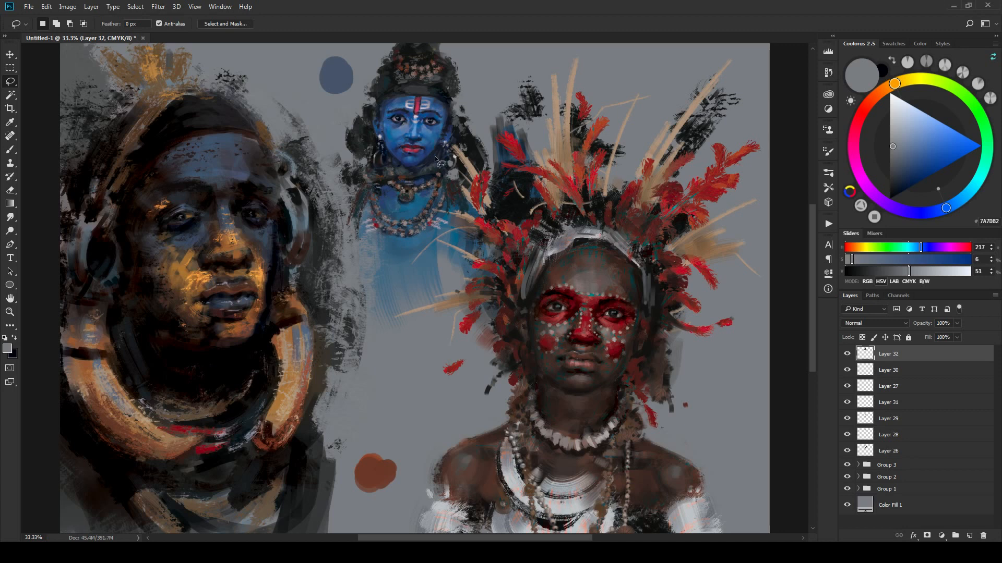
Step: Narrow the face on Layer 32 to 95.27% width and shift it slightly to the right
key(ctrl+t)
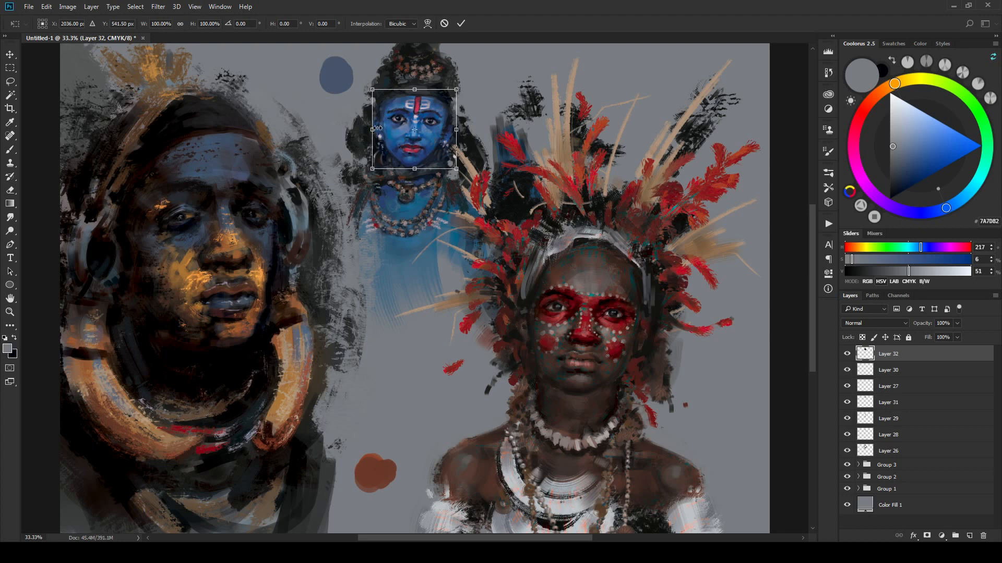
drag(378, 130, 390, 119)
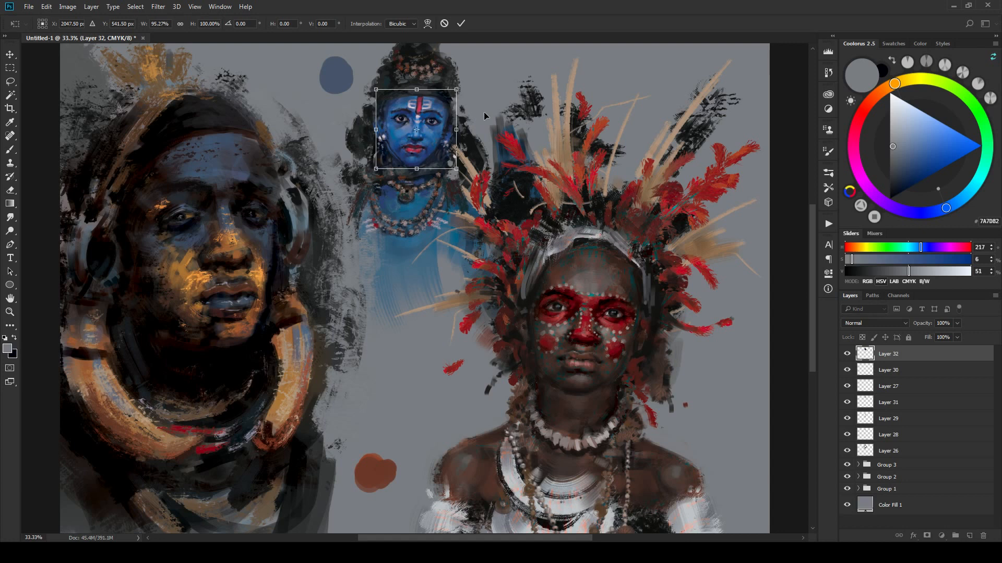
key(Return)
key(l)
key(v)
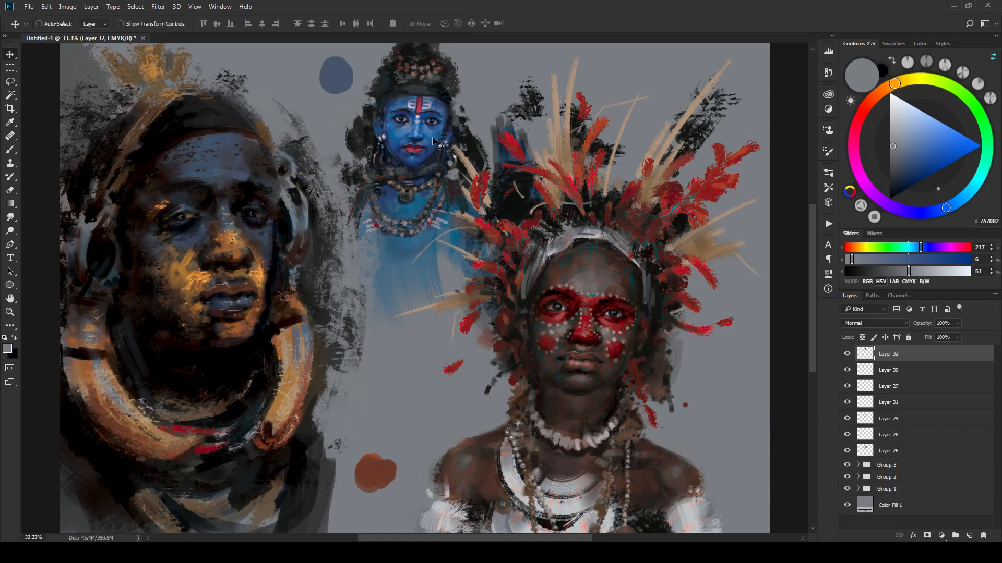
drag(435, 142, 442, 143)
Step: Check the adjusted face against the whole painting and compare Layer 32 hidden and shown
key(ctrl+minus)
key(ctrl+minus)
key(ctrl+minus)
key(ctrl+minus)
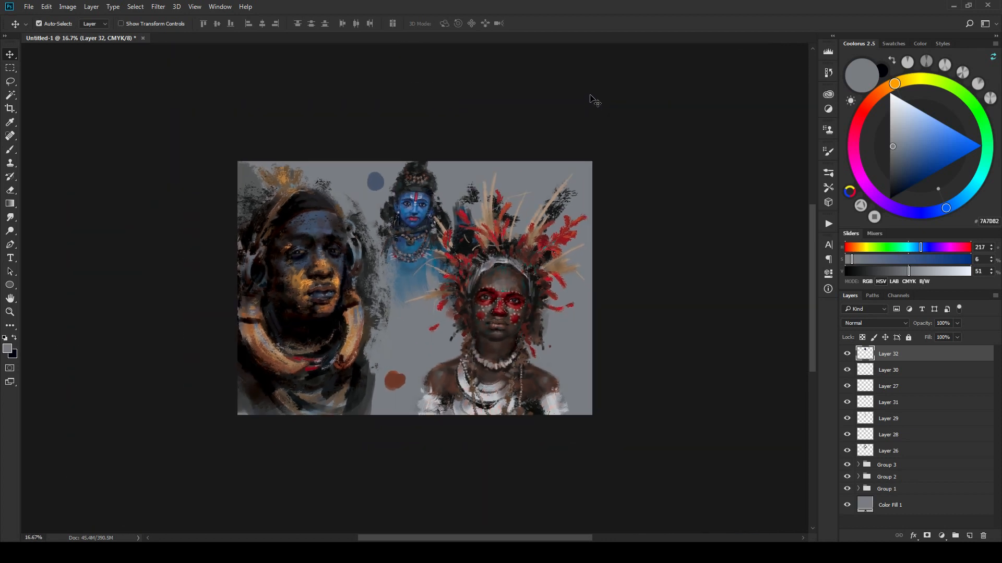
key(ctrl+plus)
key(ctrl+plus)
key(ctrl+plus)
key(ctrl+plus)
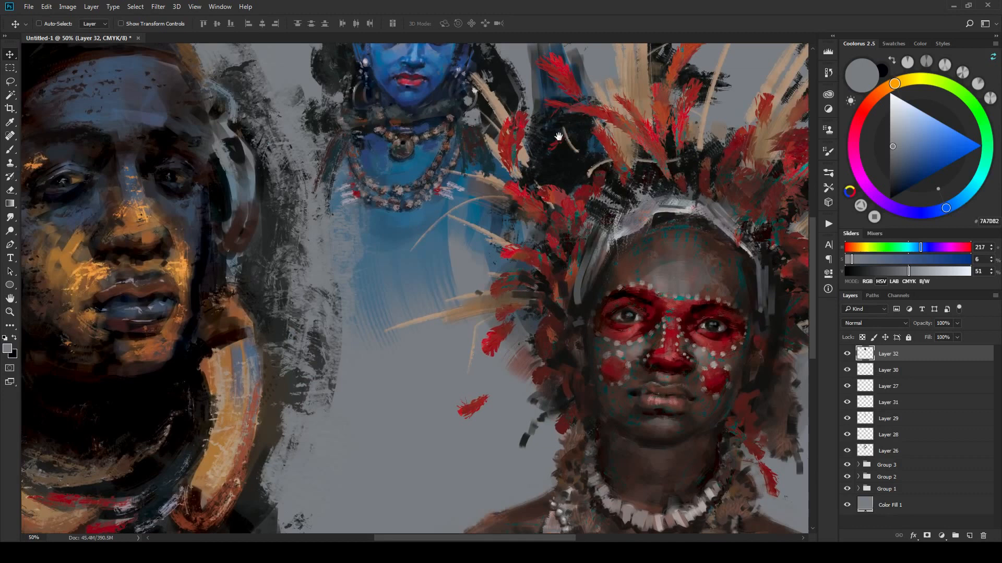
drag(559, 136, 657, 174)
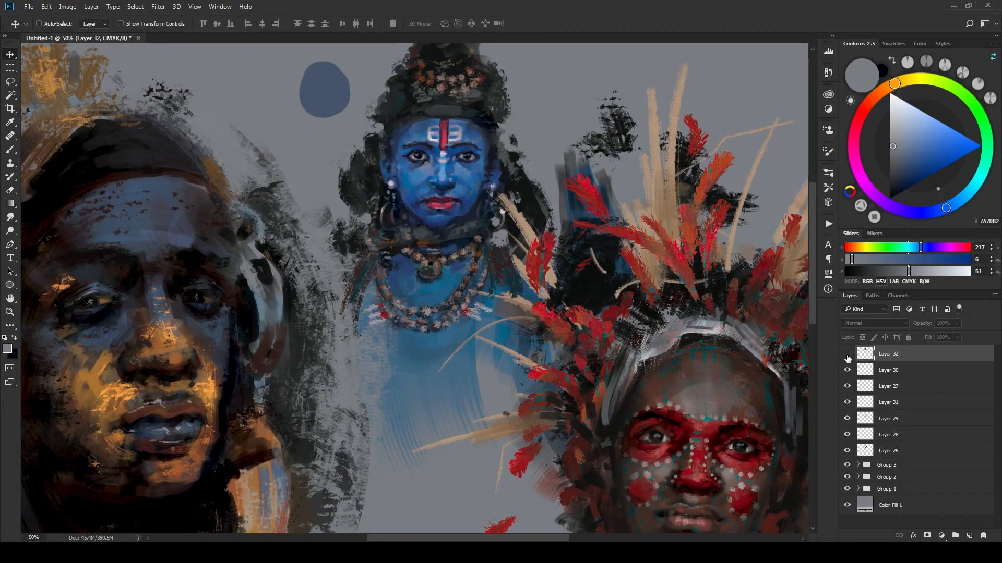
click(848, 354)
click(847, 354)
click(847, 355)
click(848, 355)
Step: Smudge the upper lid and outer corner of the left-hand eye on the blue face at 92% strength
scroll(416, 287, up, 3)
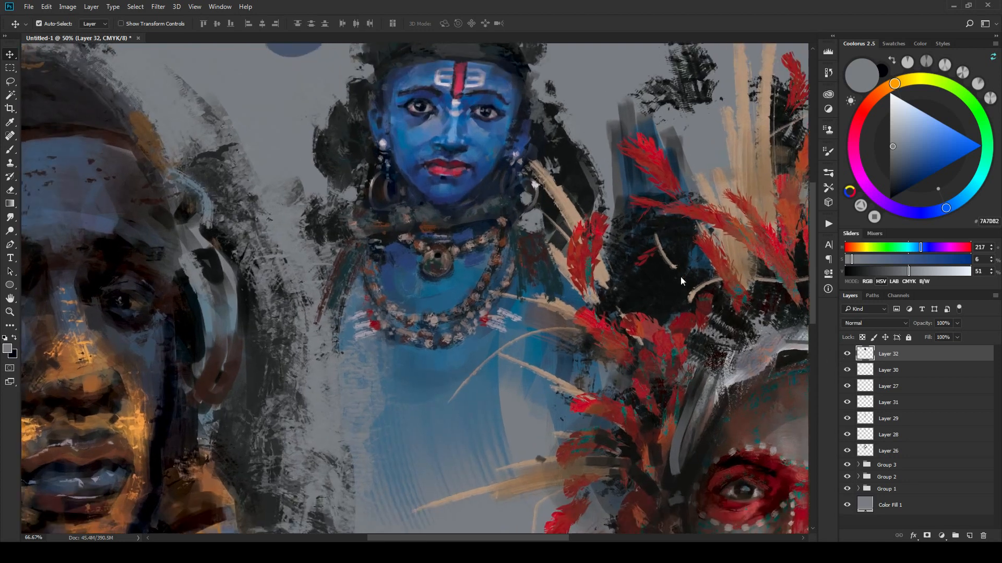
drag(539, 209, 562, 444)
key(r)
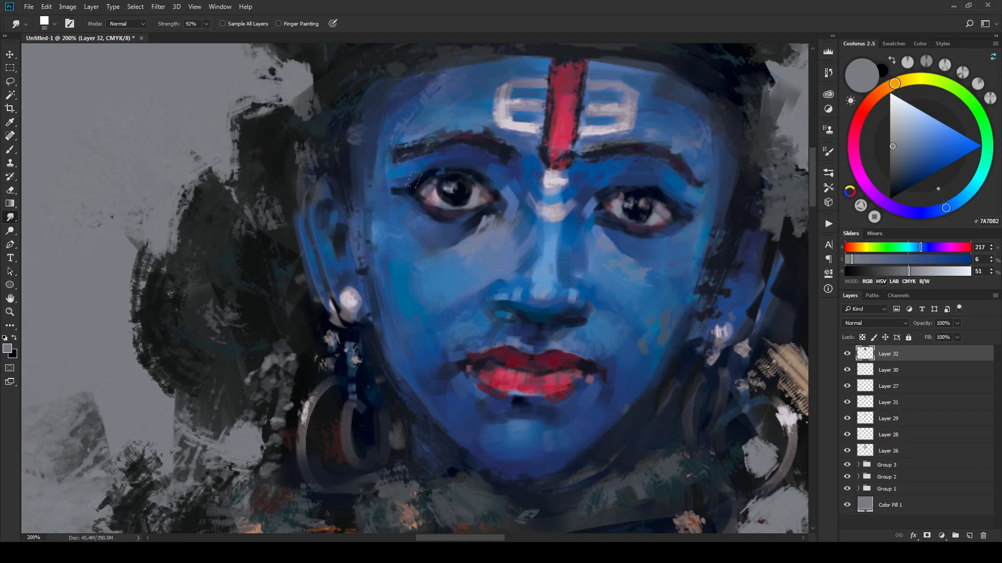
mouse_move(415, 179)
mouse_down()
mouse_move(427, 209)
mouse_move(429, 197)
mouse_move(444, 200)
mouse_move(428, 194)
mouse_move(442, 215)
mouse_move(440, 202)
mouse_up()
key(bracketright)
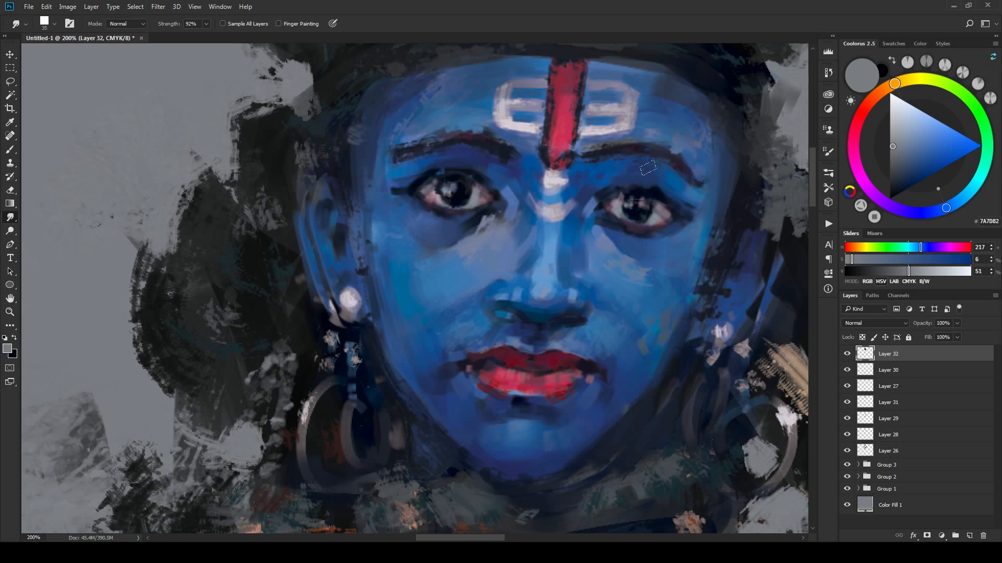
key(ctrl+minus)
key(ctrl+minus)
key(ctrl+minus)
key(ctrl+minus)
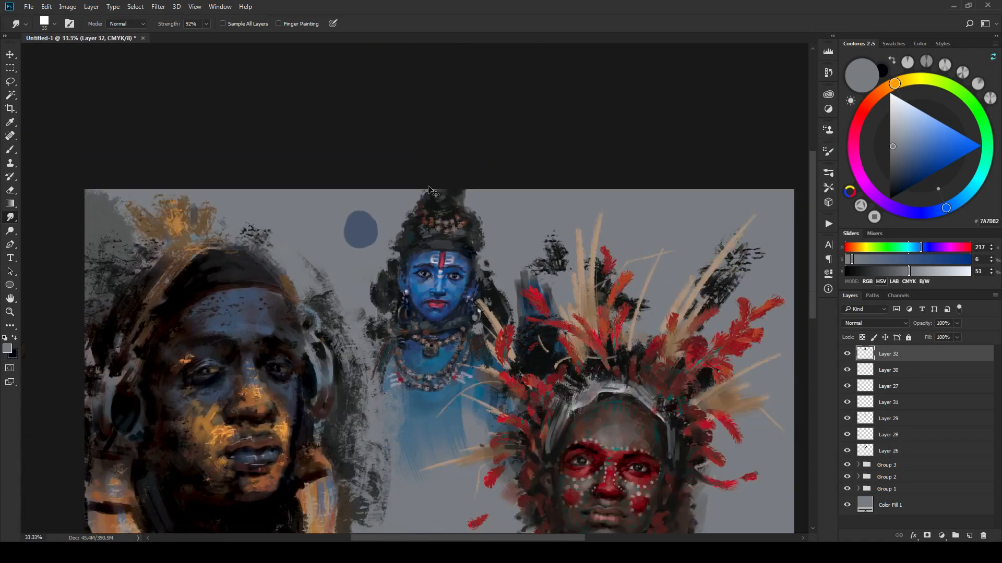
Step: Smudge the upper lid and iris of the right-hand eye on the blue face with a small brush at 92% strength
key(ctrl+plus)
key(ctrl+plus)
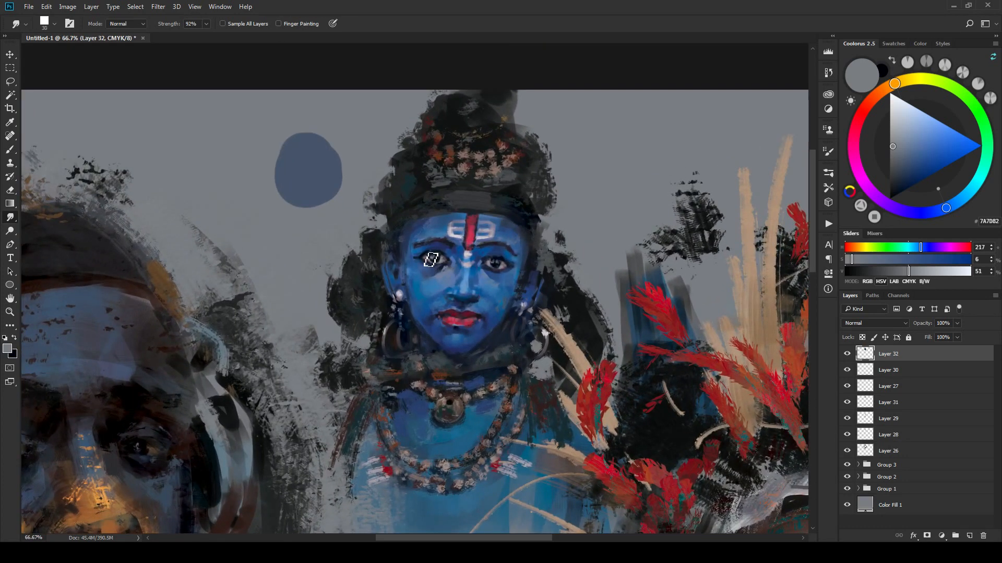
key(bracketright)
scroll(494, 272, up, 5)
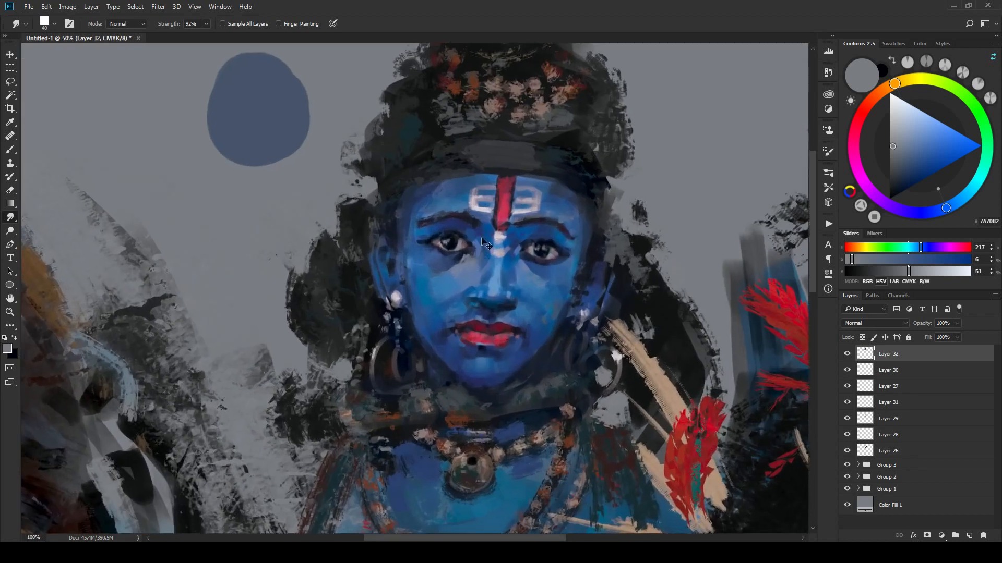
key(bracketleft)
key(bracketleft)
key(bracketleft)
key(bracketleft)
key(bracketleft)
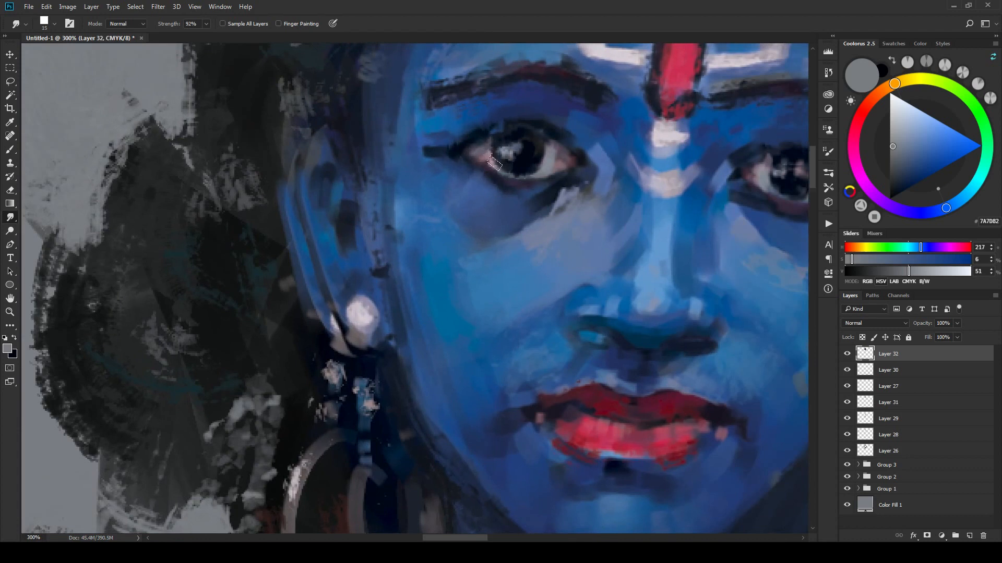
key(bracketright)
drag(808, 161, 667, 187)
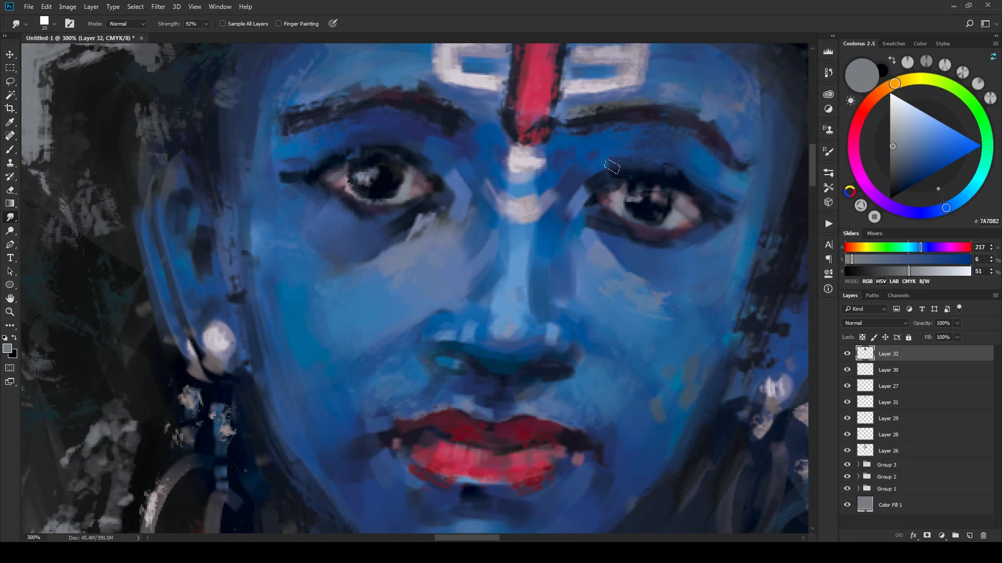
drag(674, 186, 699, 198)
Step: Check the face against the whole painting and smudge the iris of the left-hand eye with a finer brush
key(ctrl+minus)
key(ctrl+minus)
key(ctrl+minus)
key(ctrl+minus)
key(ctrl+minus)
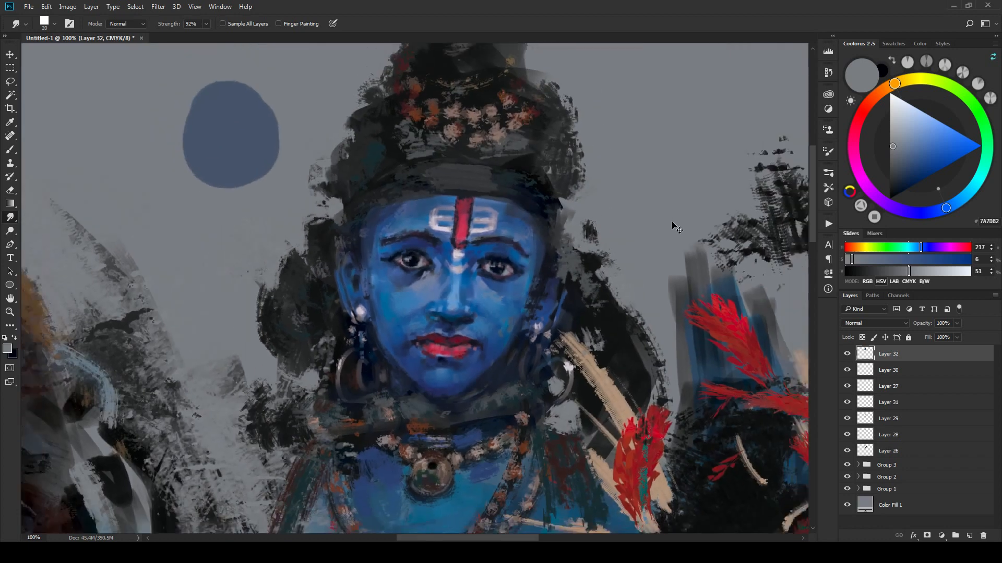
key(ctrl+minus)
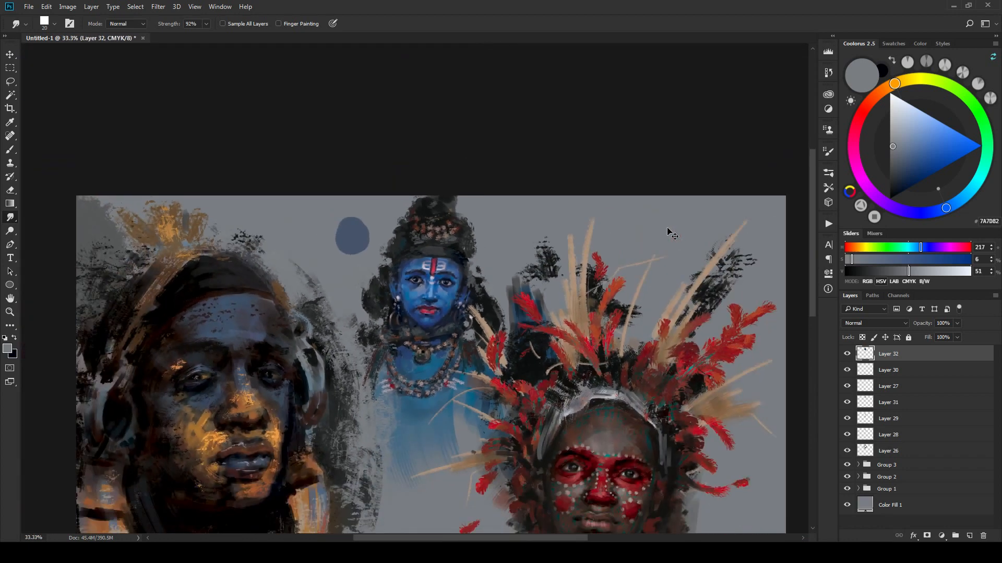
key(ctrl+plus)
key(ctrl+plus)
key(ctrl+plus)
key(ctrl+plus)
key(ctrl+plus)
key(ctrl+plus)
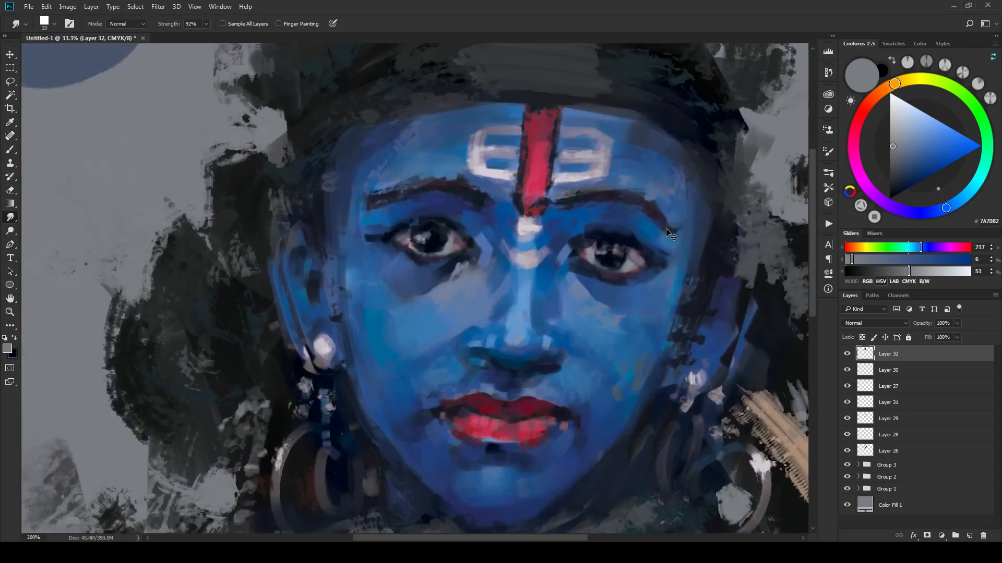
key(bracketleft)
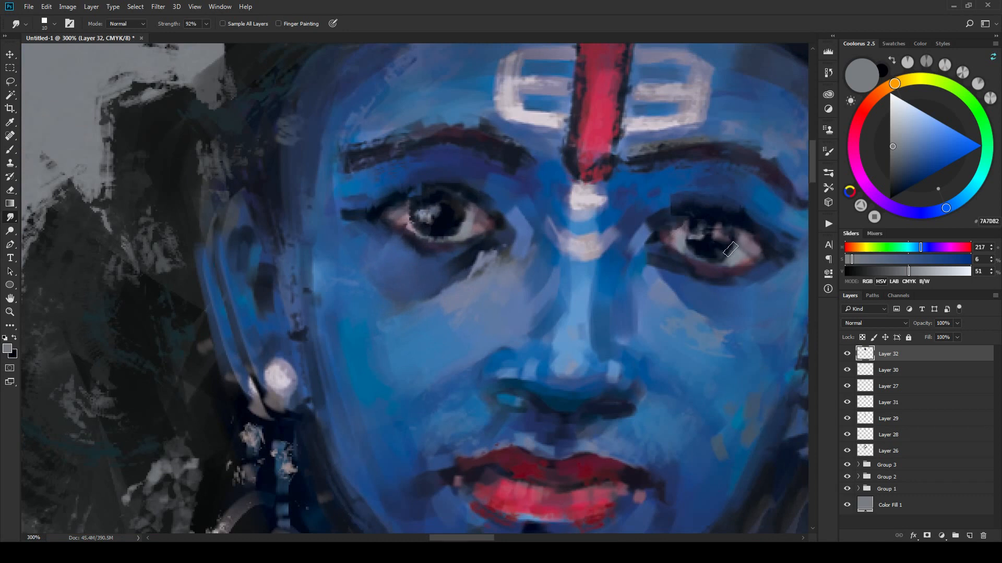
mouse_move(456, 231)
mouse_down()
mouse_move(443, 210)
mouse_move(459, 215)
mouse_up()
Step: Examine the reworked face at several scales, comparing Layer 32 hidden and shown against the whole painting
scroll(488, 248, down, 6)
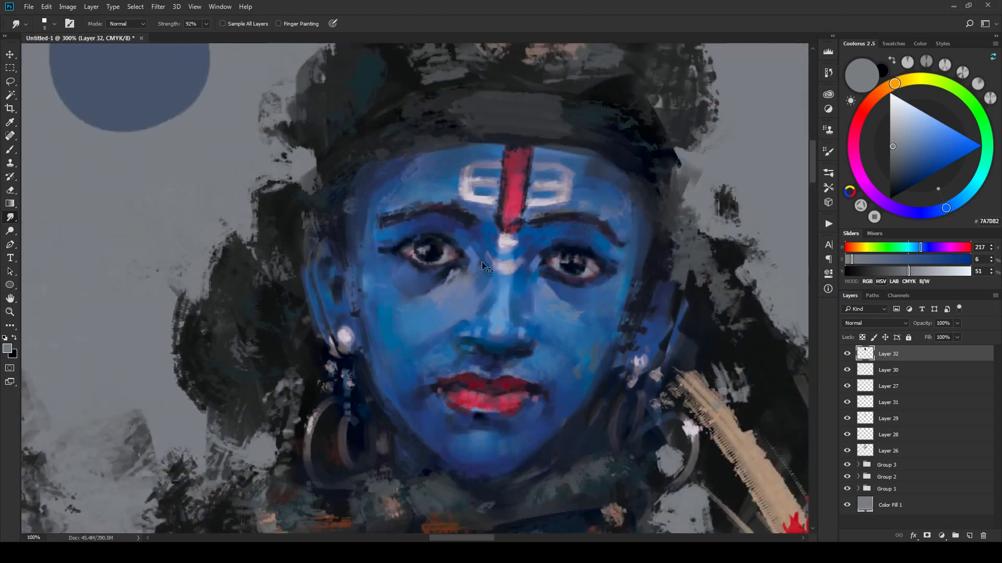
scroll(462, 295, up, 3)
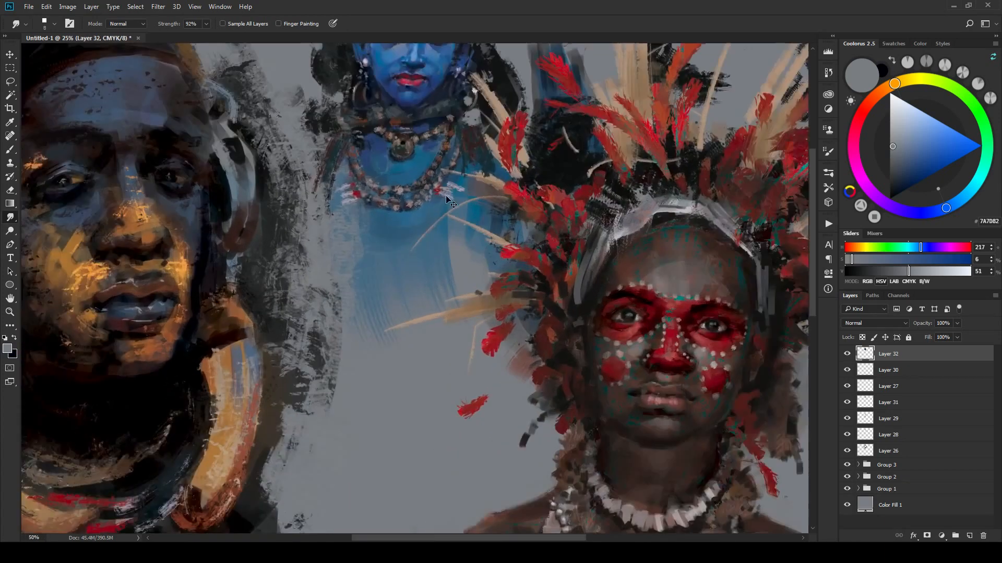
drag(447, 168, 453, 300)
drag(428, 57, 457, 344)
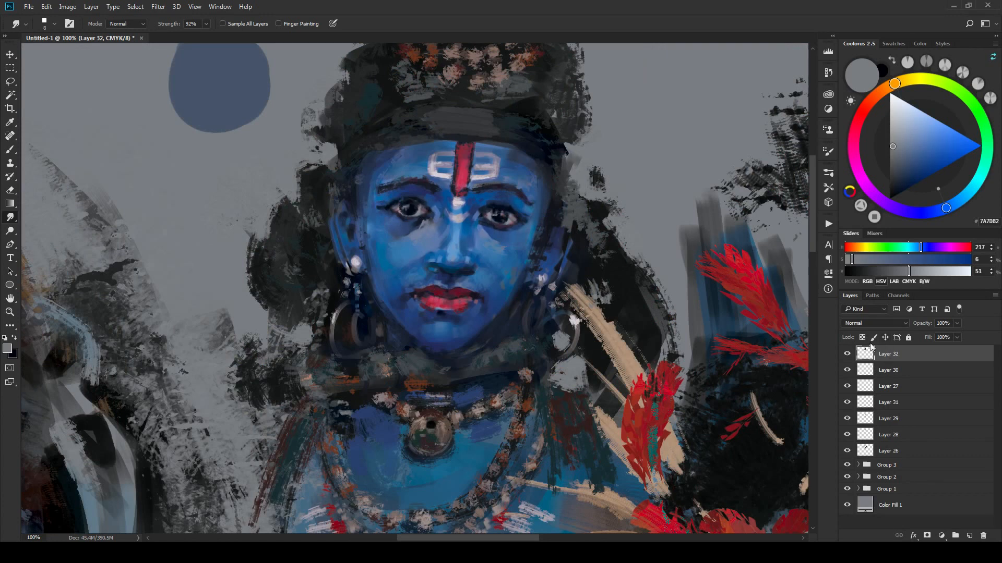
click(847, 355)
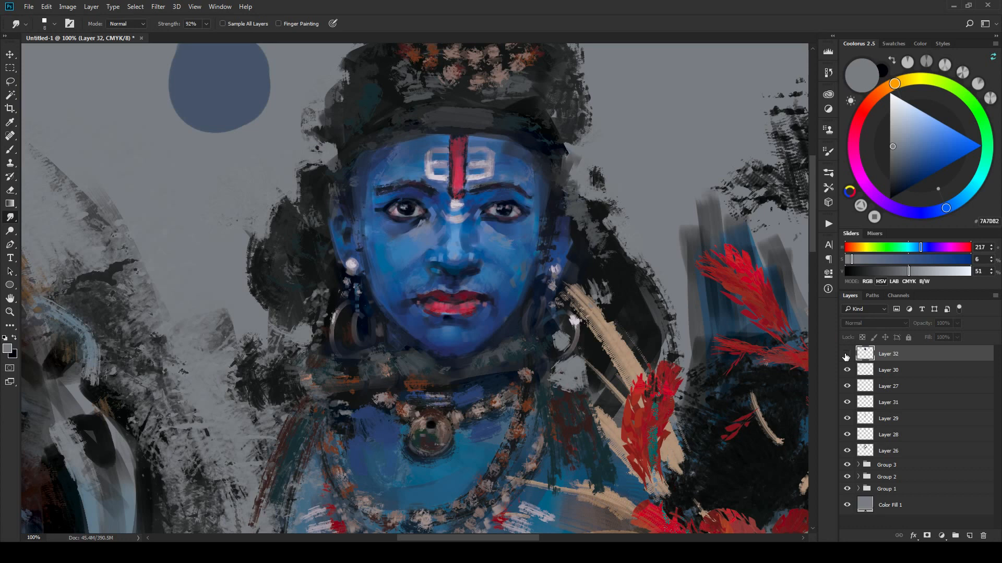
key(ctrl+minus)
key(ctrl+minus)
key(ctrl+minus)
click(847, 355)
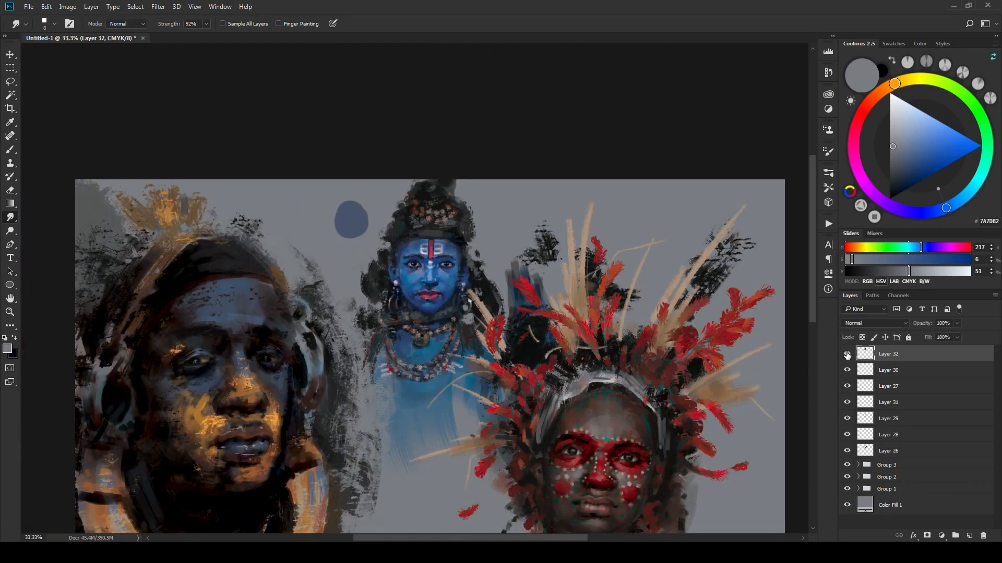
click(847, 354)
click(847, 355)
click(847, 355)
key(ctrl+minus)
click(847, 354)
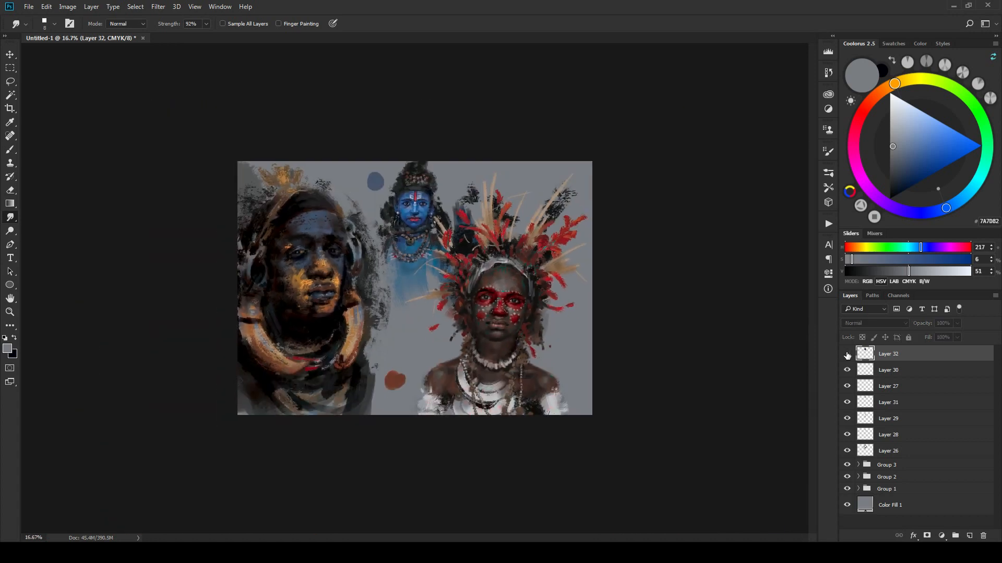
click(847, 355)
Step: Paint the upper lip of the blue face with the Brush in dark red sampled from the mouth
key(ctrl+plus)
key(ctrl+plus)
key(ctrl+plus)
key(ctrl+plus)
key(ctrl+plus)
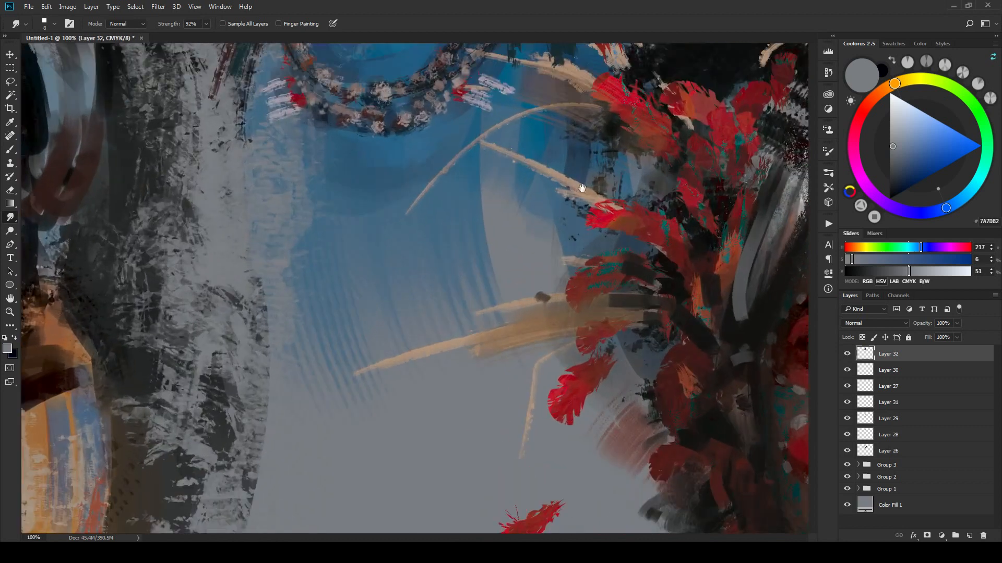
drag(583, 191, 591, 275)
key(b)
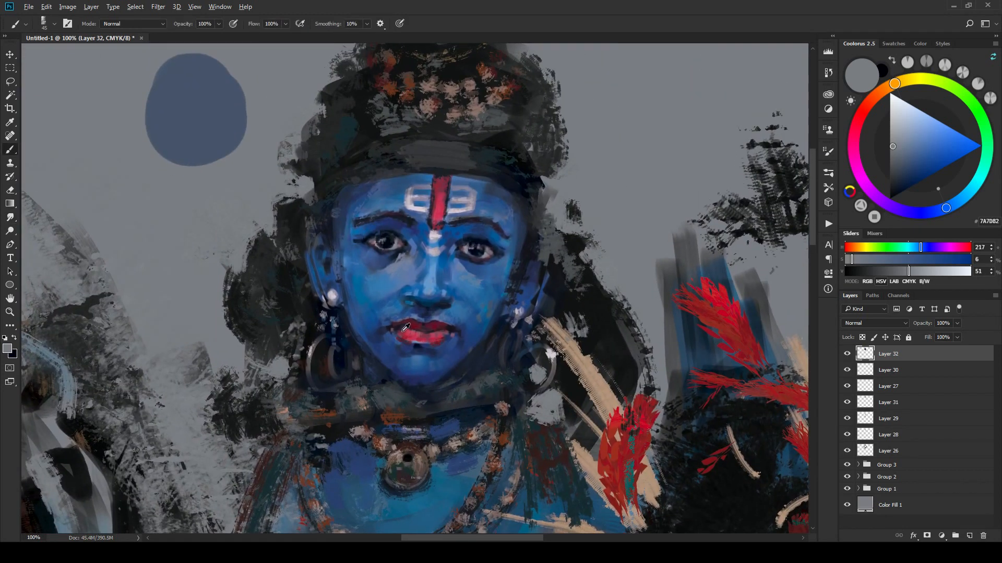
alt+click(412, 323)
key(bracketleft)
key(bracketleft)
key(bracketleft)
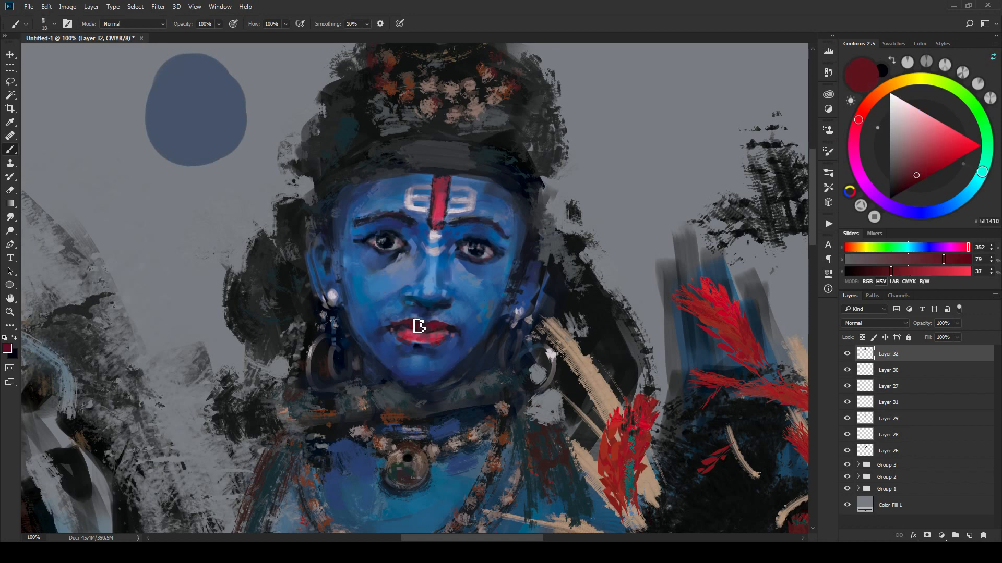
key(bracketright)
key(bracketright)
key(bracketright)
Step: Darken and straighten the left-hand eyebrow with sampled dark tones, trimming its edges in sampled skin blue
alt+click(399, 214)
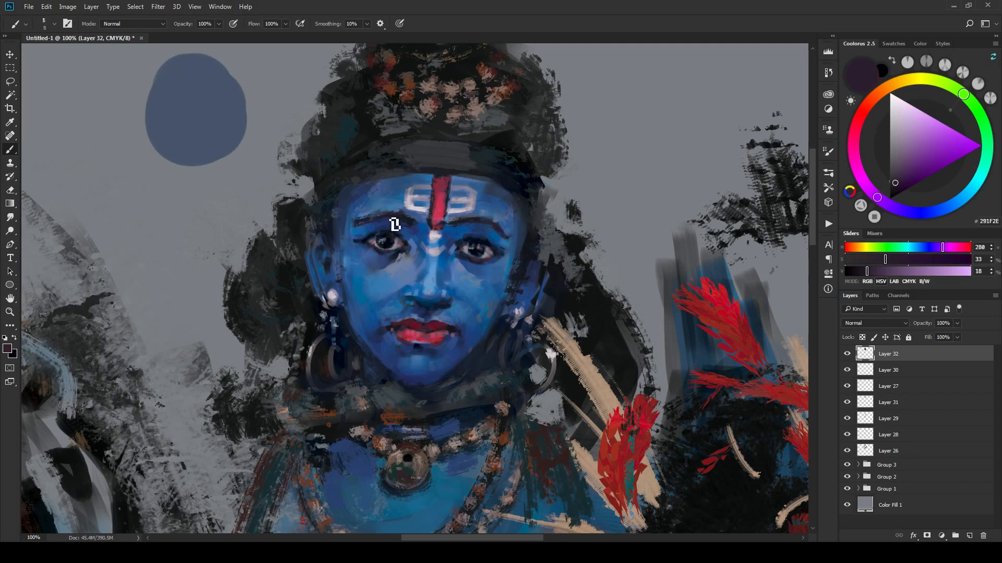
alt+click(411, 215)
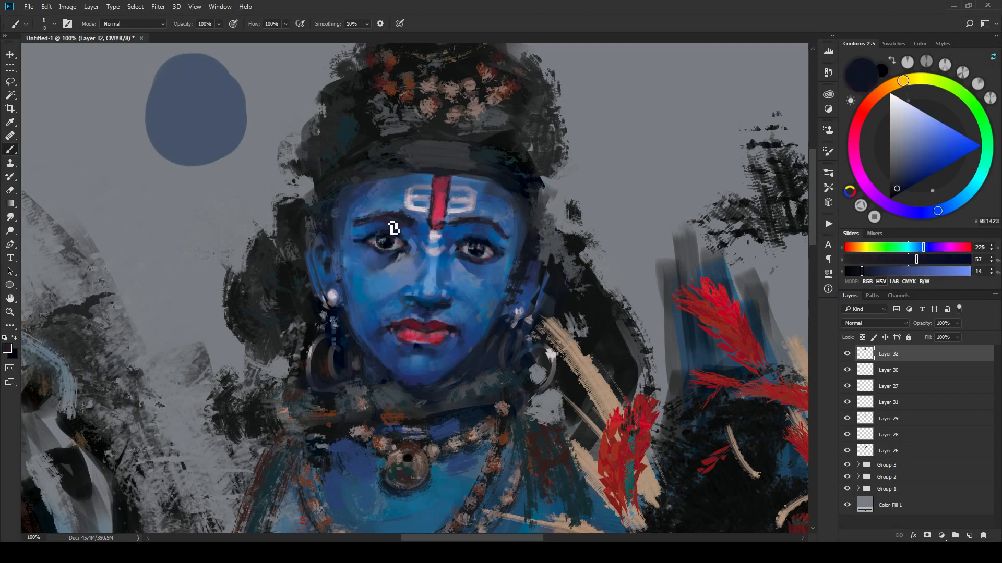
alt+click(385, 218)
alt+click(408, 216)
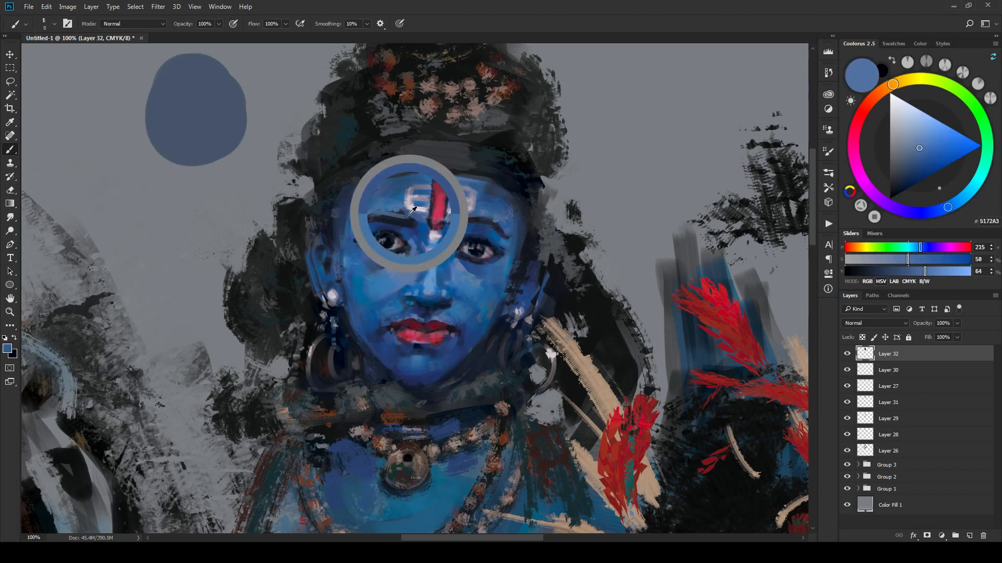
Step: Repaint the right-hand eyebrow in sampled dark navy and trim its upper edge with sampled skin blues
alt+click(487, 219)
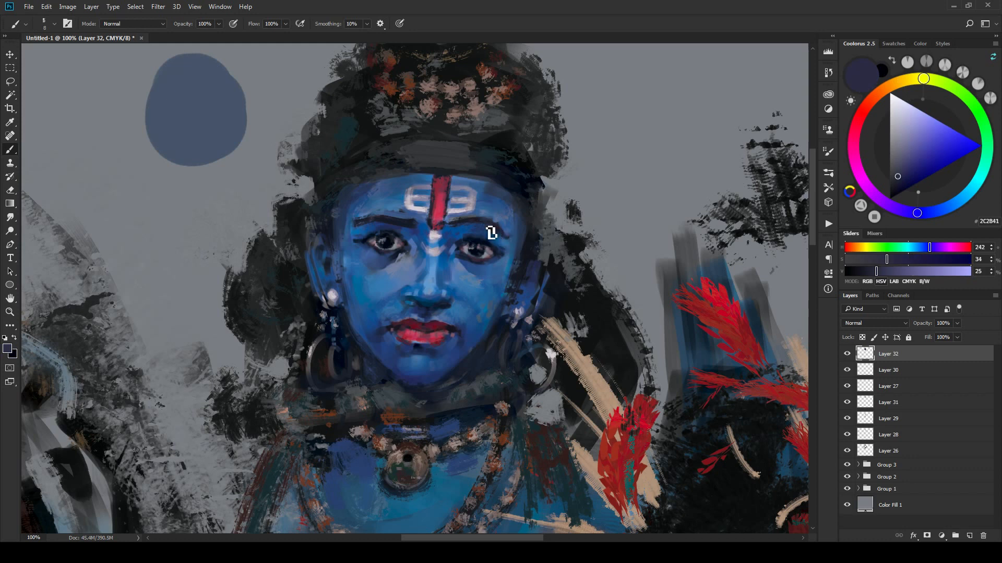
alt+click(468, 221)
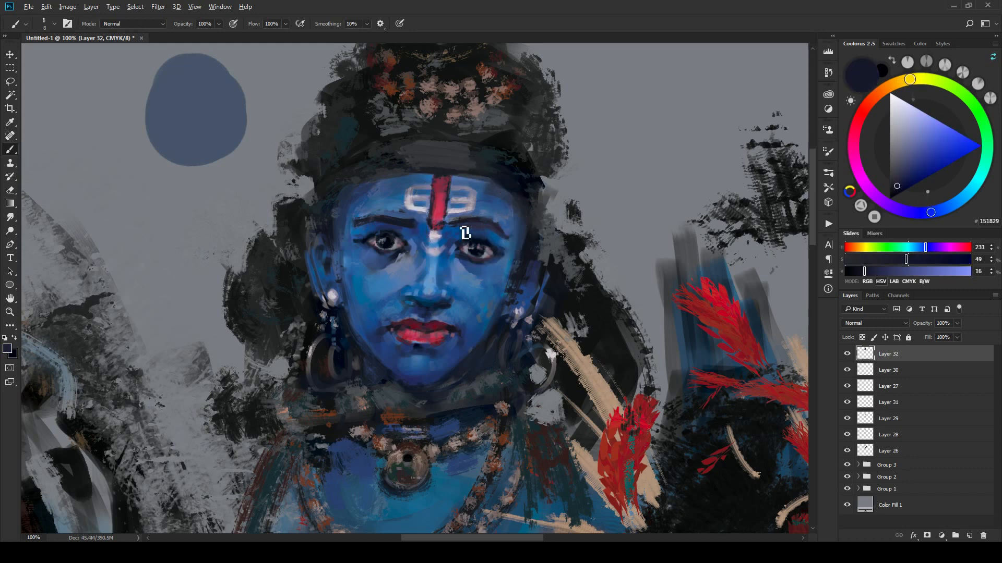
alt+click(487, 223)
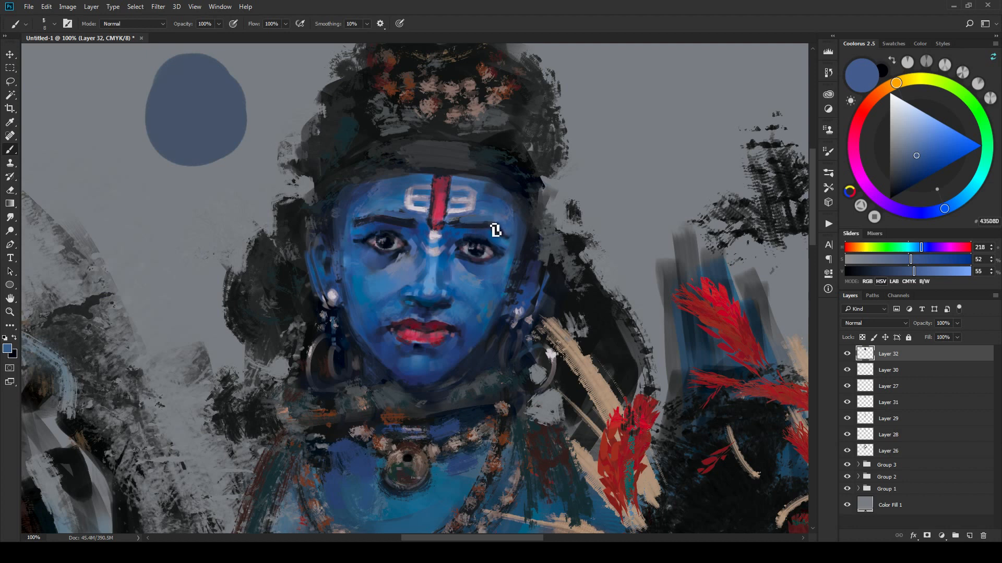
alt+click(504, 227)
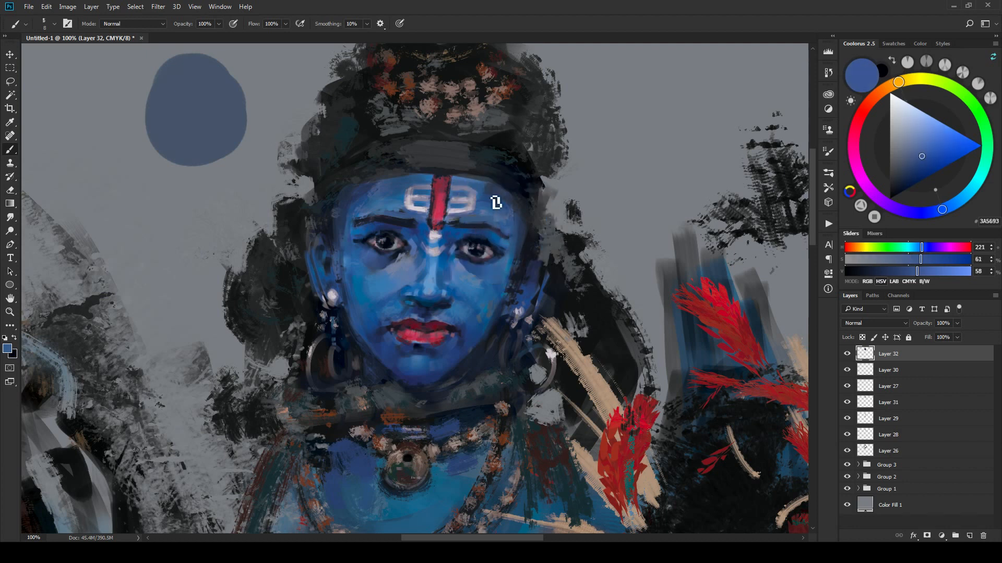
alt+click(476, 231)
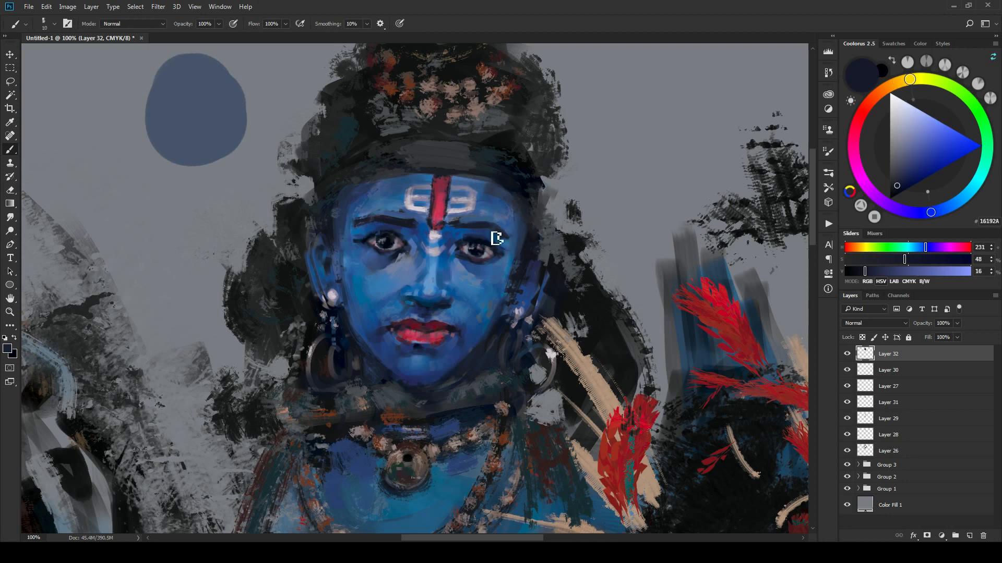
Step: Refine the right-hand eye's lid line and the skin around its eyebrow, alternating sampled near-black and blue
alt+click(479, 243)
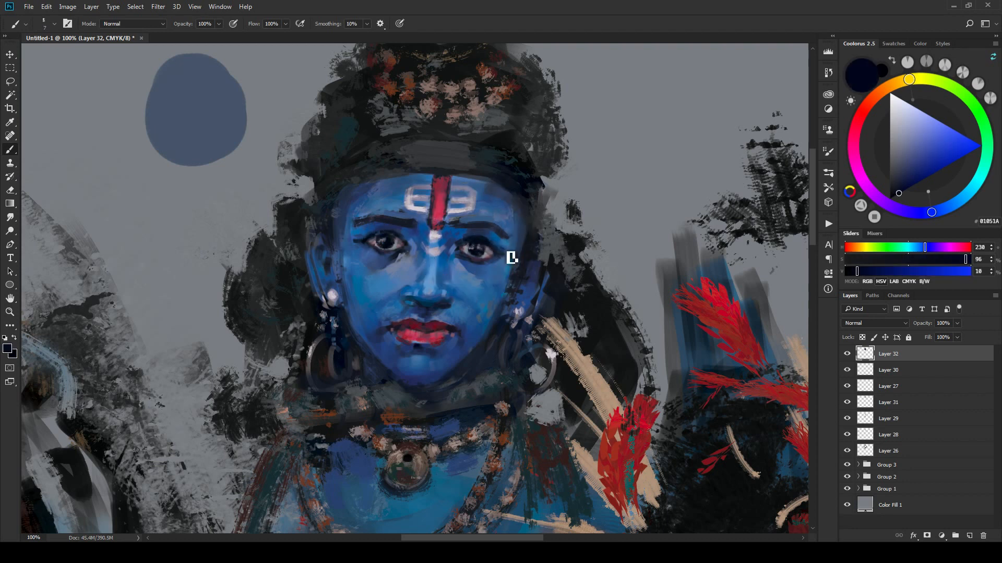
alt+click(497, 233)
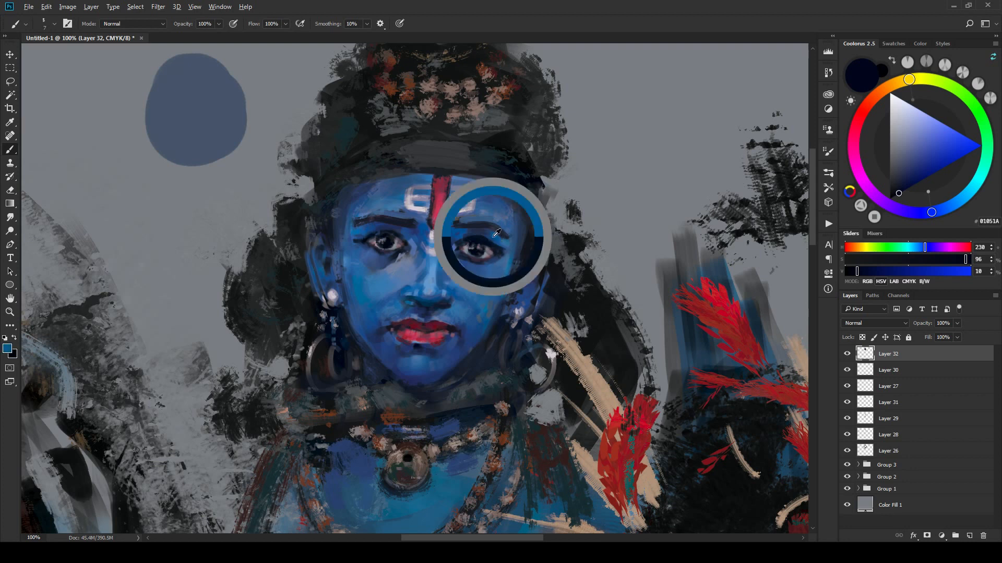
alt+click(491, 230)
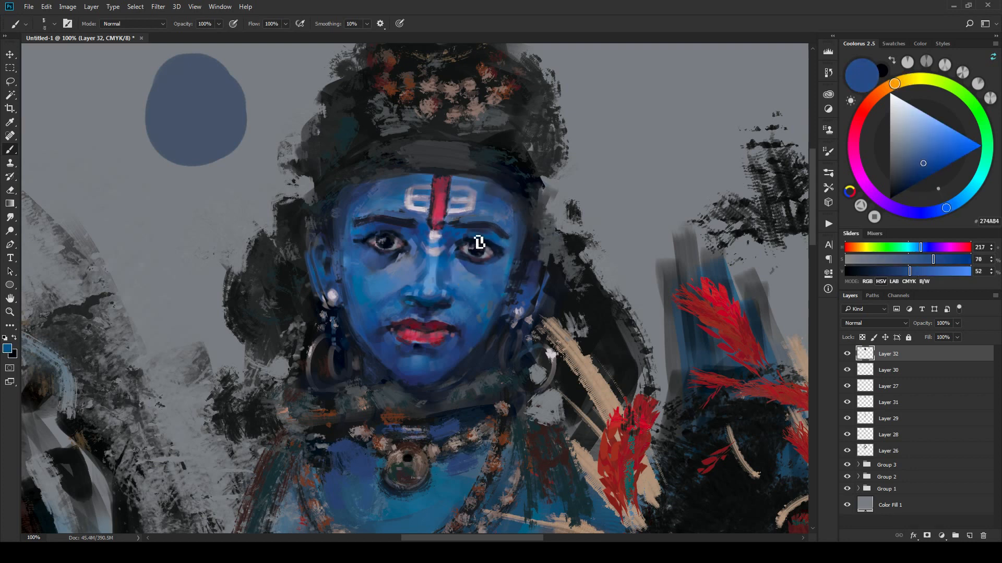
alt+click(488, 246)
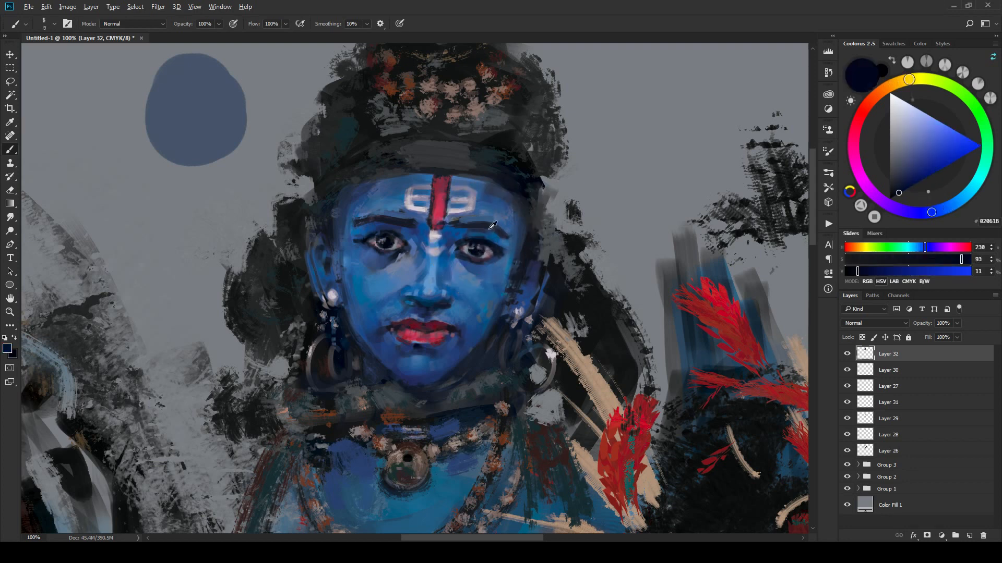
alt+click(494, 227)
alt+click(486, 225)
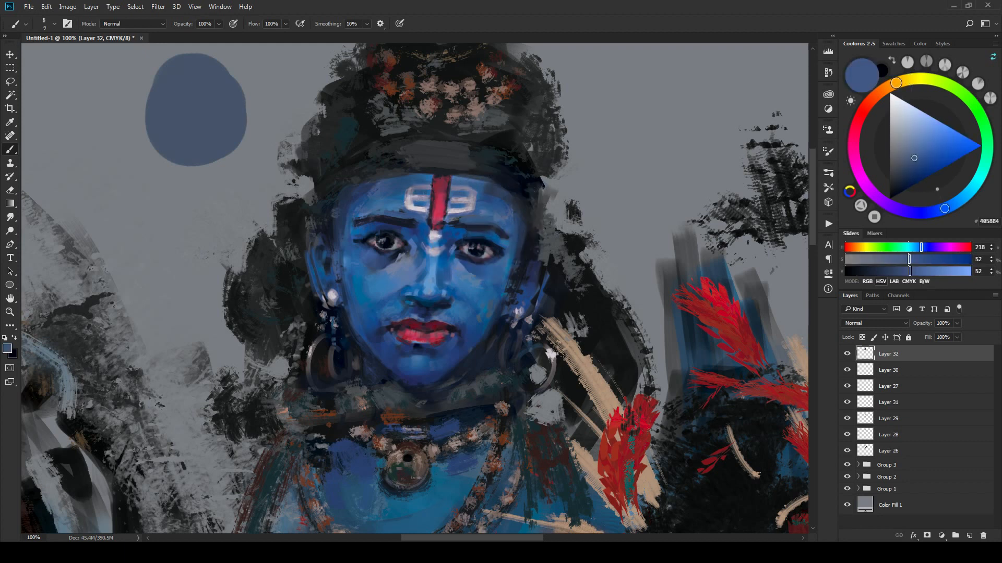
Step: Touch up the shape of both eyebrows with sampled dark navy and the adjacent skin blues
key(bracketright)
alt+click(472, 232)
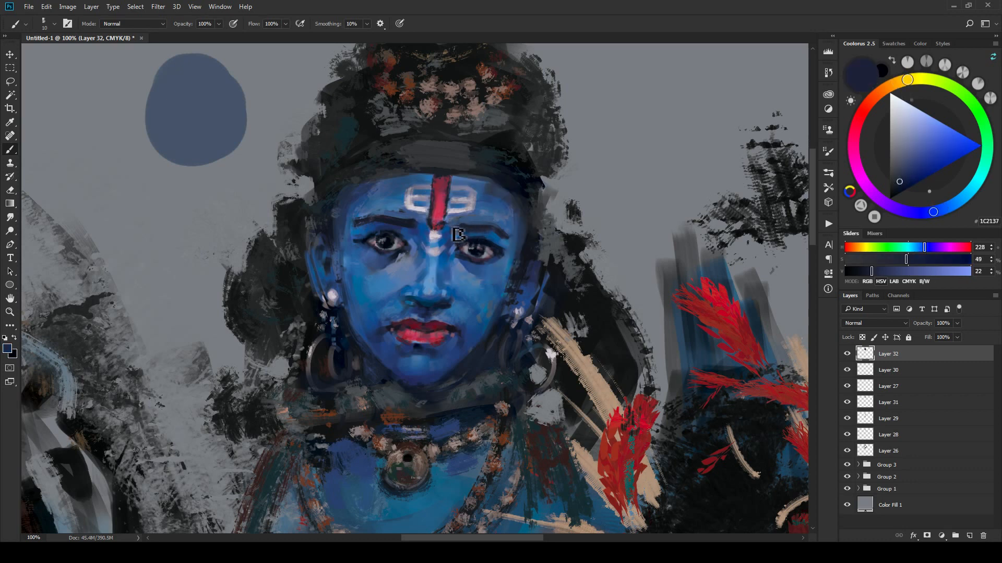
key(bracketleft)
alt+click(508, 233)
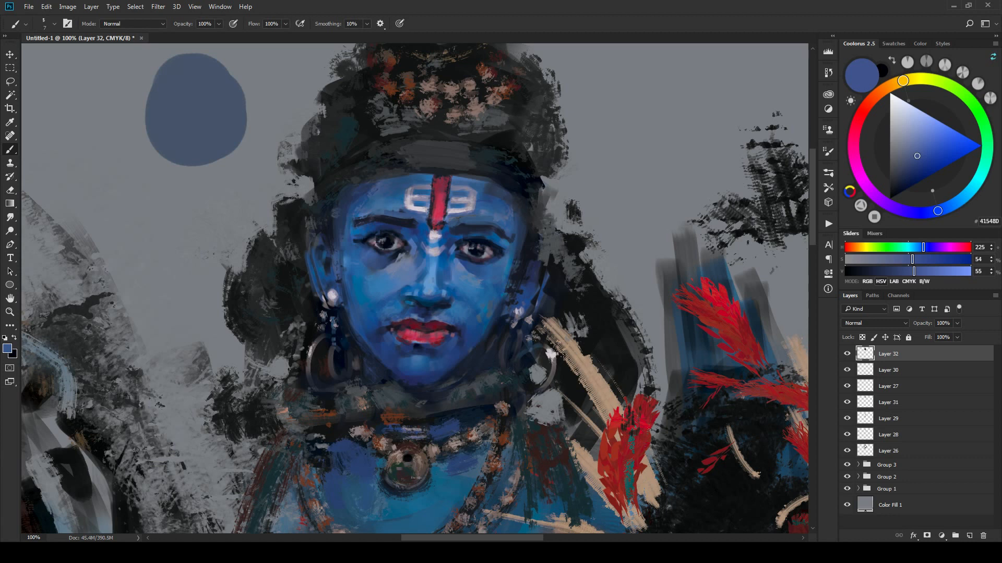
alt+click(360, 214)
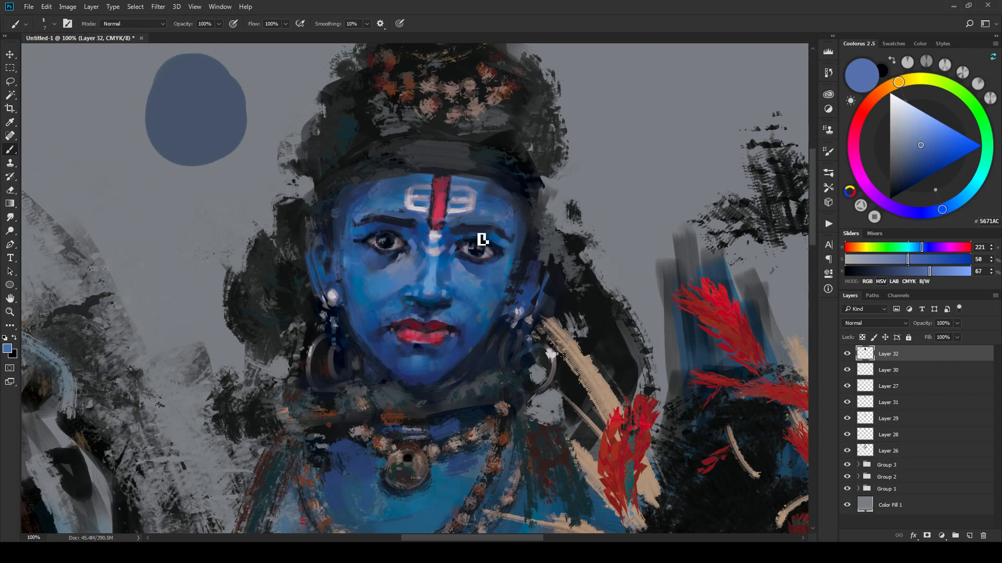
Step: Smooth the skin beside and below the right-hand eye with a larger brush in sampled mid blue
key(bracketright)
alt+click(505, 255)
key(bracketright)
key(bracketright)
key(bracketright)
key(bracketright)
key(bracketright)
key(bracketright)
key(bracketright)
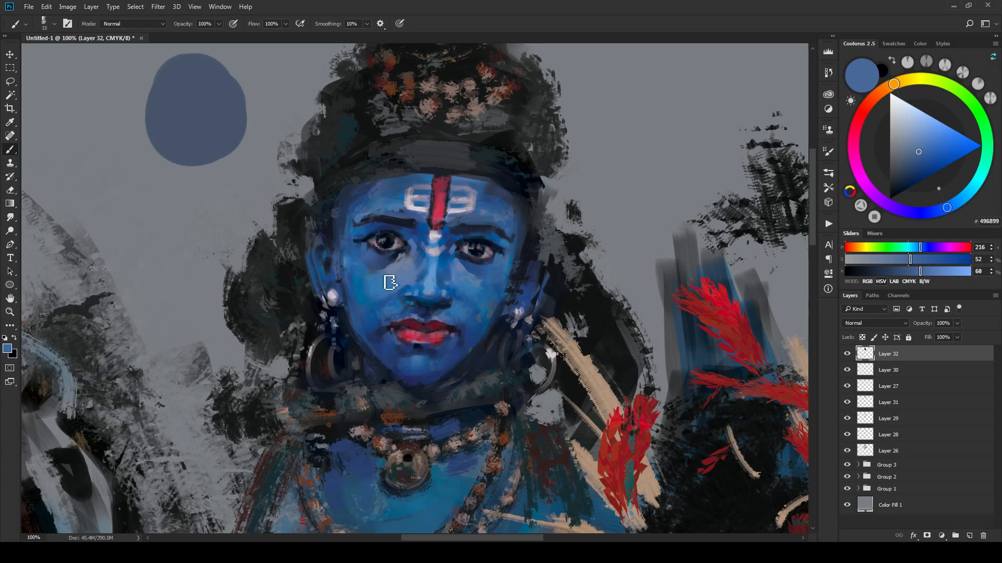
Step: Blend the under-eye and cheek skin on both sides of the face with sampled light and mid blues
key(bracketright)
key(bracketleft)
alt+click(400, 265)
key(bracketright)
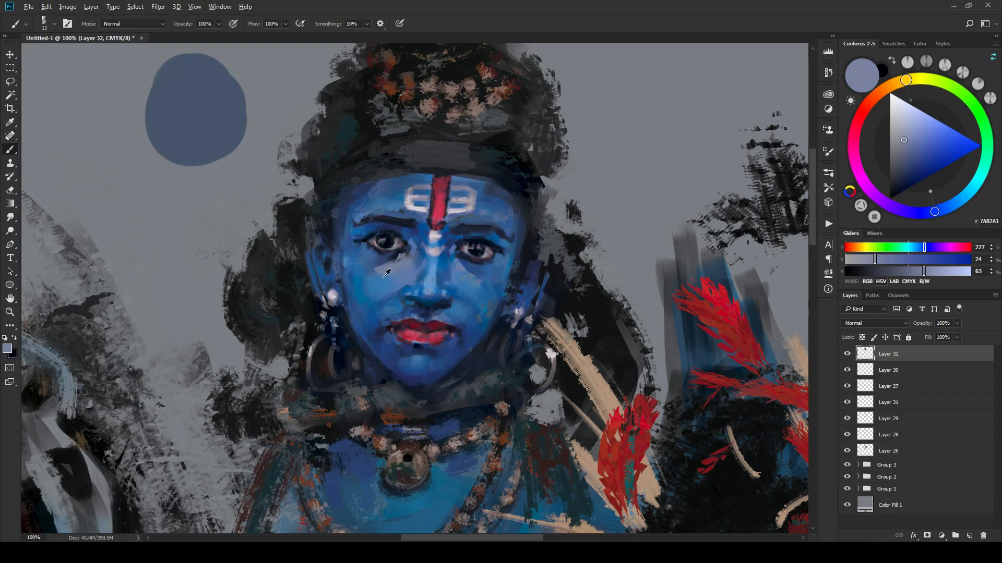
alt+click(374, 277)
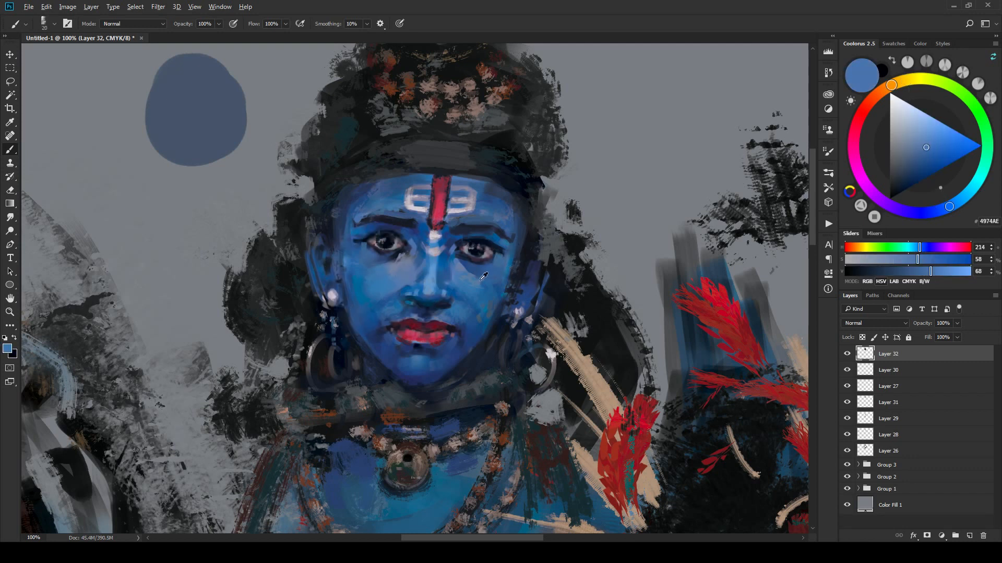
alt+click(494, 271)
drag(490, 289, 504, 293)
Step: Refine the lips with a small brush in sampled red and reinforce the shadow under the lower lip in near-black navy
alt+click(406, 332)
key(bracketleft)
key(bracketleft)
key(bracketleft)
key(bracketleft)
key(bracketleft)
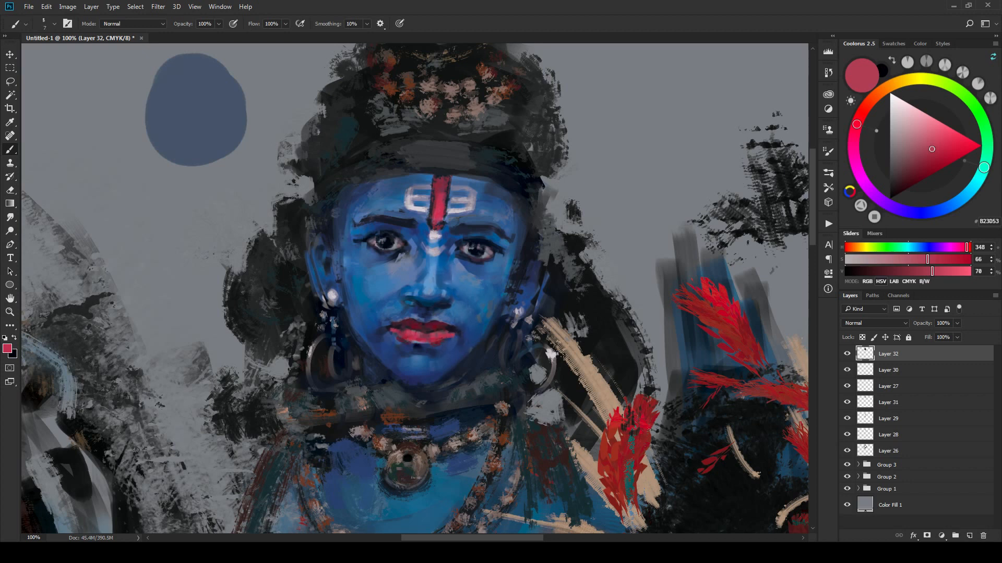
alt+click(419, 344)
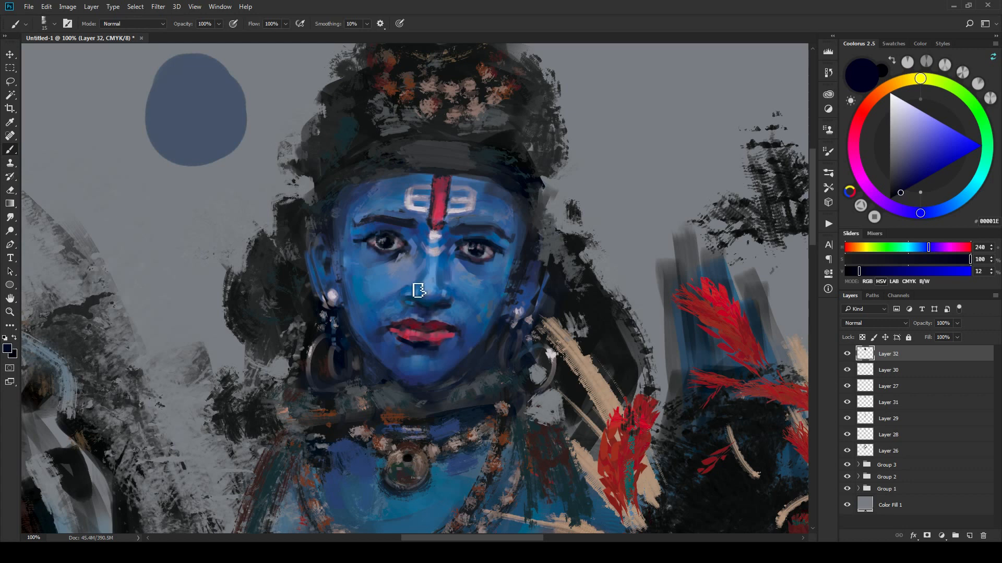
Step: Touch up the nose and the skin above the upper lip with a finer brush in sampled grey-blue
key(bracketleft)
key(bracketleft)
key(bracketleft)
alt+click(420, 273)
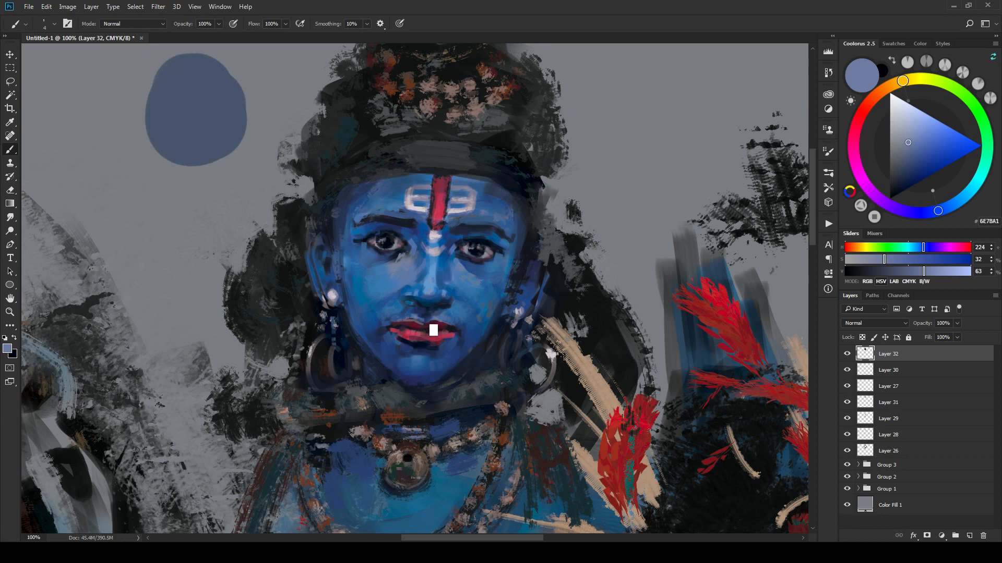
alt+click(443, 320)
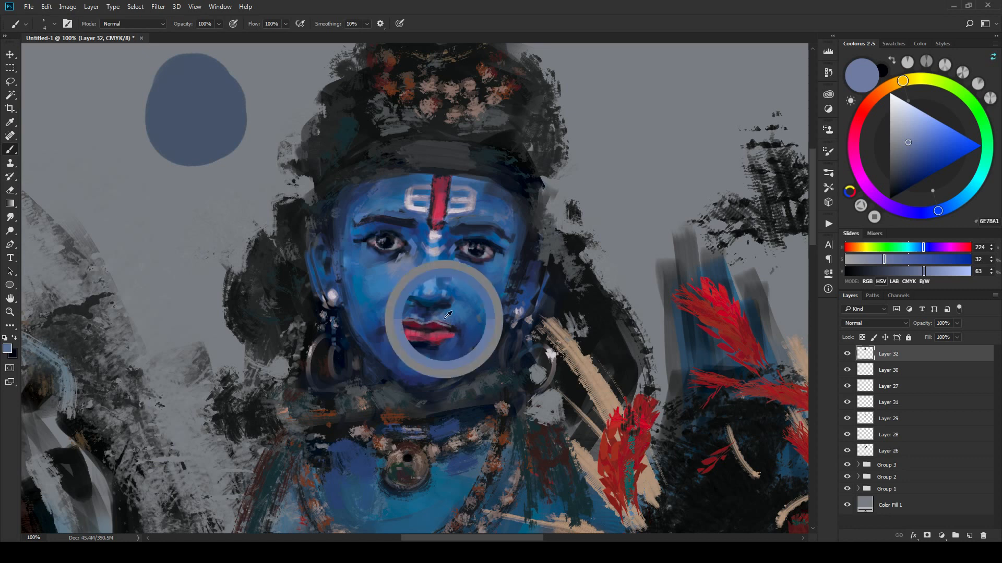
Step: Reshape the left-hand corner of the mouth with sampled dark maroon and near-black, trimming the surrounding skin in sampled blues
alt+click(394, 325)
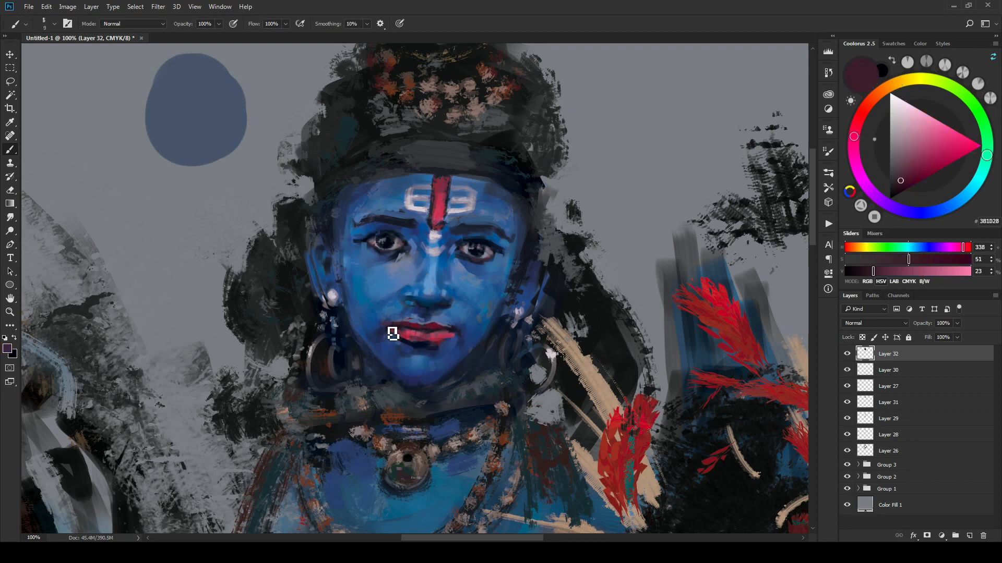
alt+click(398, 328)
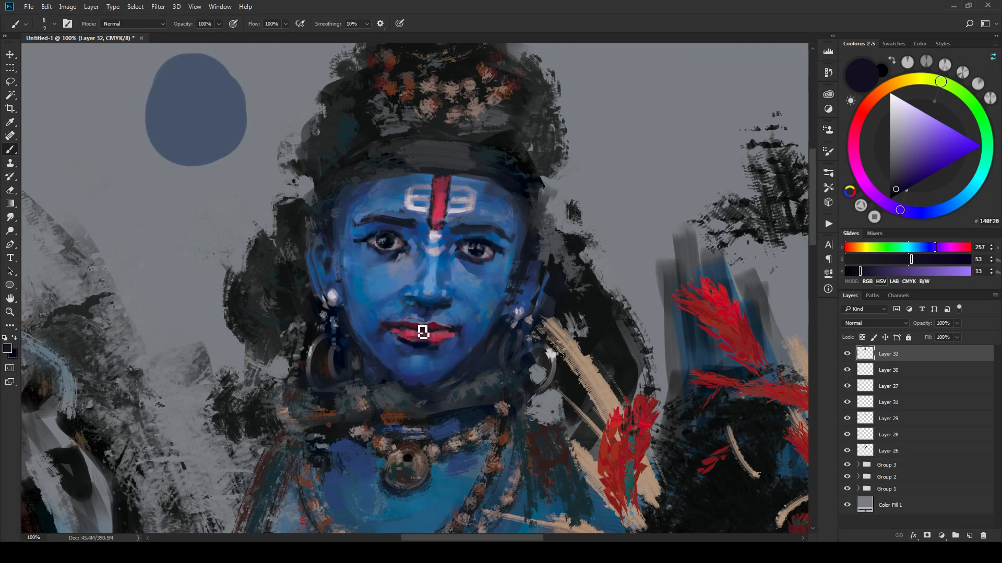
alt+click(386, 344)
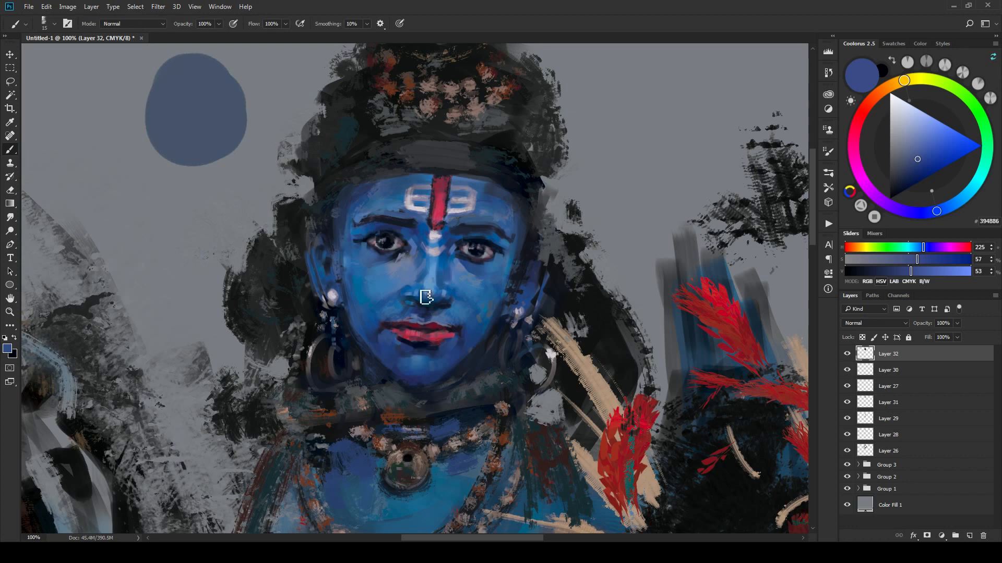
alt+click(388, 315)
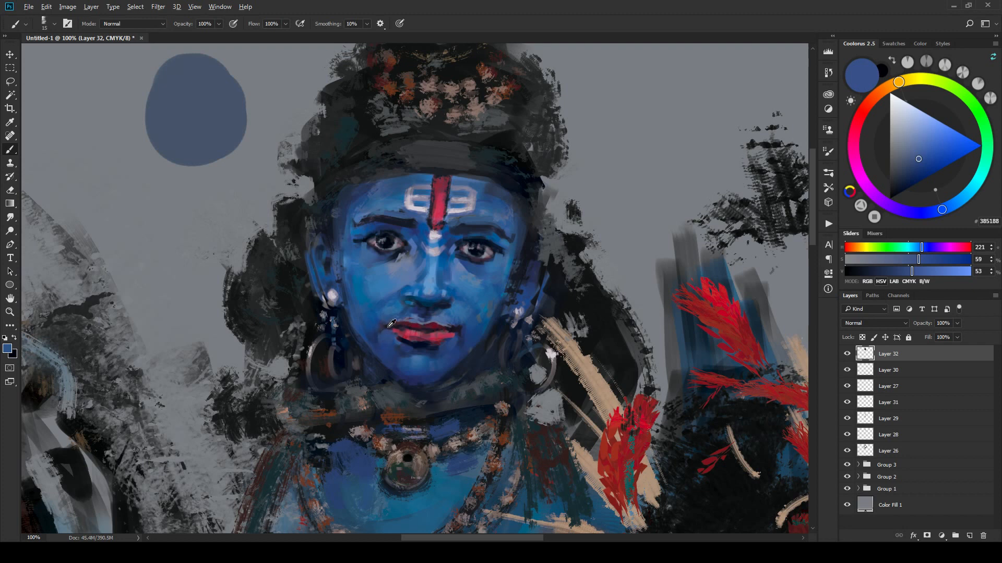
alt+click(386, 327)
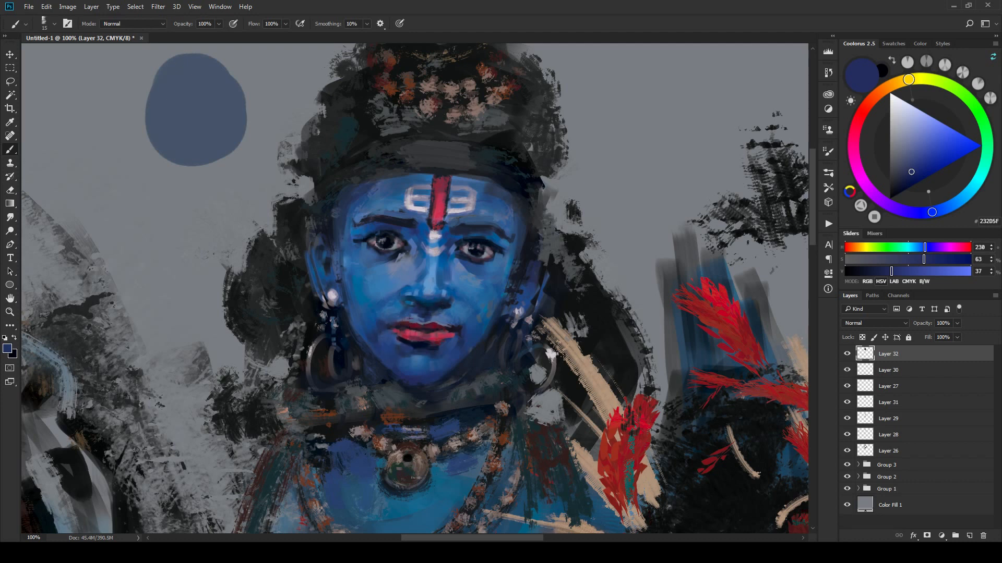
Step: Redefine the lips' dark line in sampled maroon and blend the skin below the right-hand mouth corner in sampled blue
alt+click(430, 326)
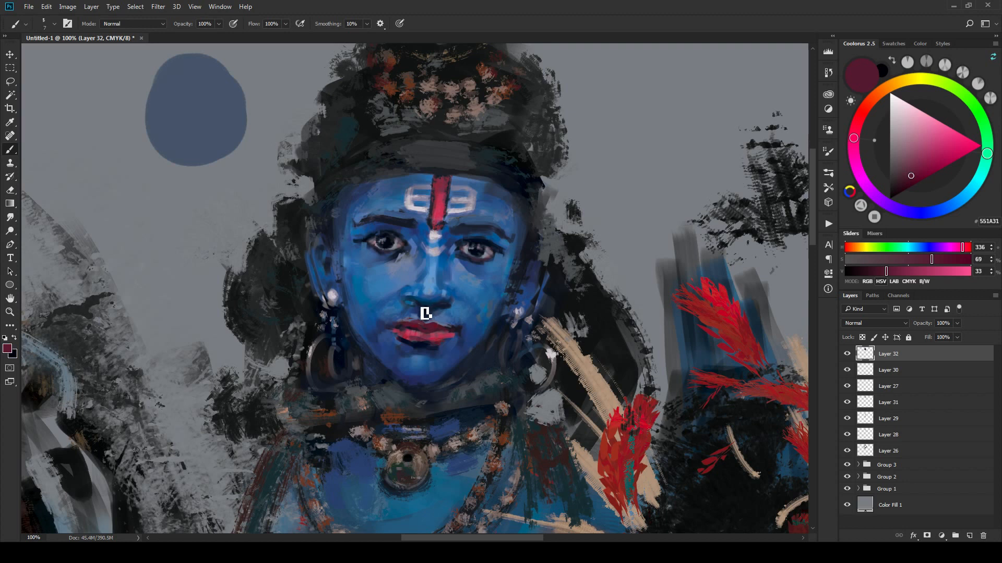
drag(433, 330, 413, 348)
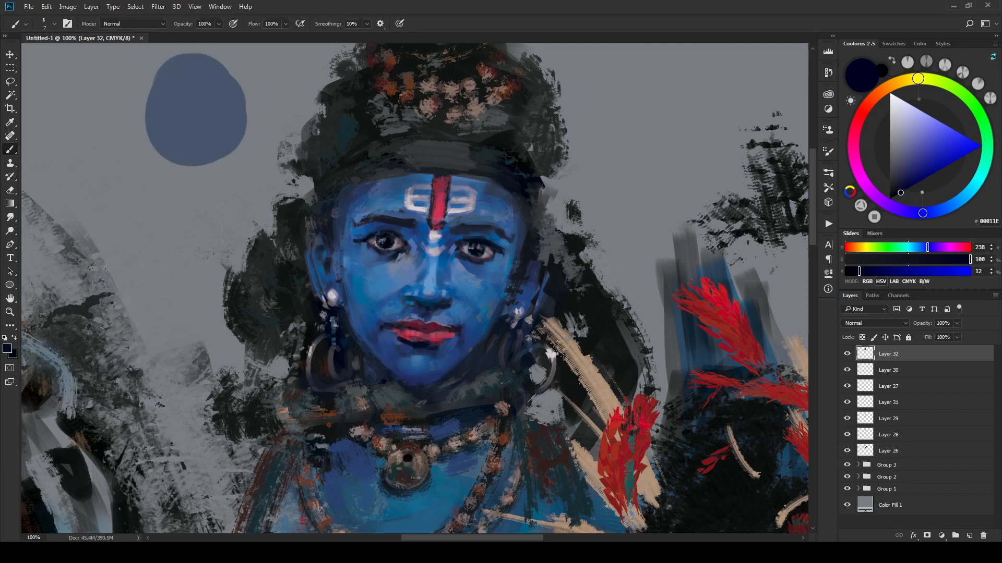
key(bracketright)
key(bracketright)
key(bracketright)
alt+click(465, 344)
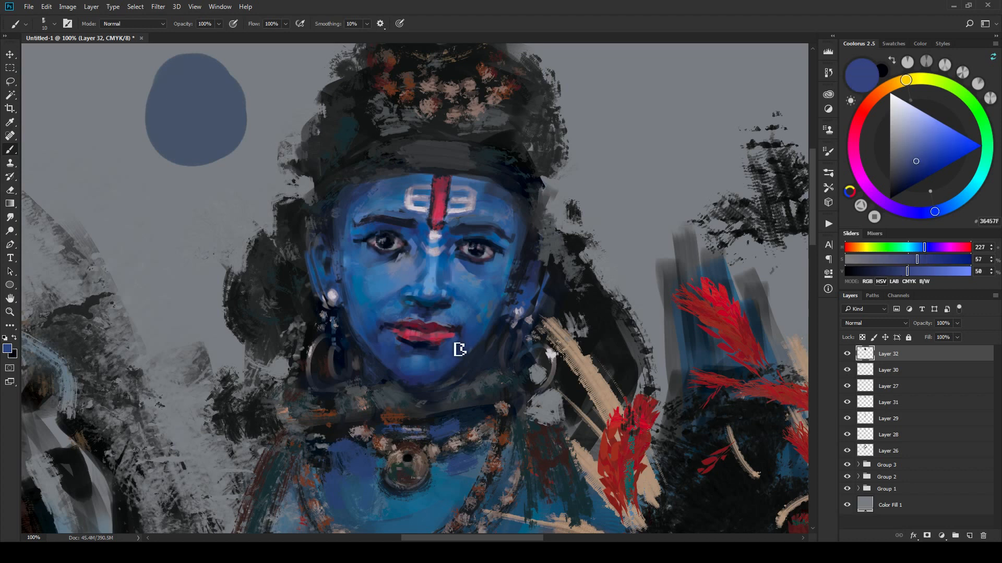
key(bracketright)
key(bracketright)
key(bracketright)
Step: Sharpen the chin's lower edge with a smaller brush in sampled near-black navy
alt+click(447, 385)
key(bracketleft)
key(bracketleft)
key(bracketleft)
key(bracketleft)
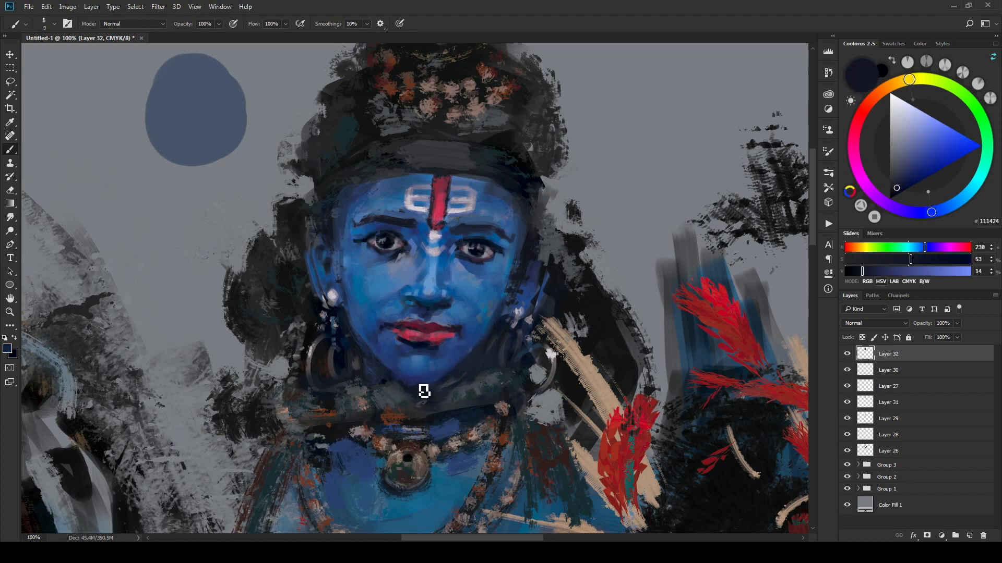
Step: Paint over the scarf below the chin with a larger brush in sampled dark grey-blue
alt+click(453, 392)
key(bracketright)
key(bracketright)
key(bracketright)
key(bracketright)
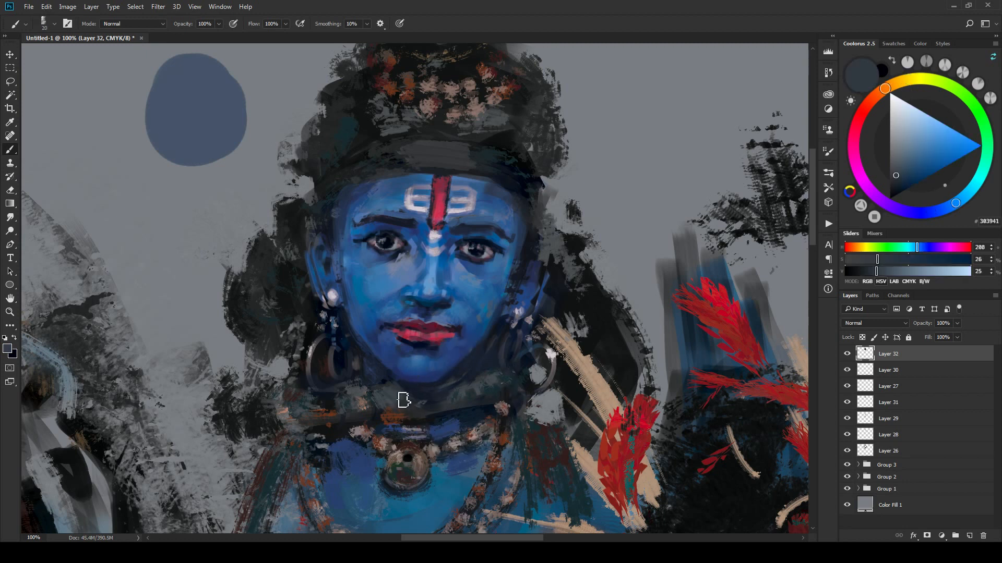
key(bracketright)
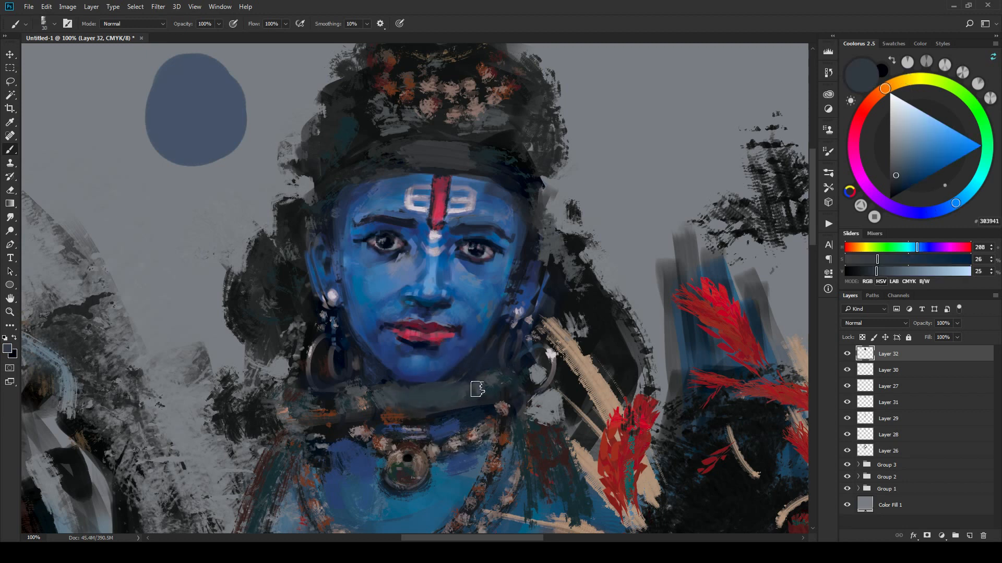
Step: Rework the shadow where the chin meets the scarf, alternating sampled dark navy and grey
alt+click(462, 370)
key(bracketleft)
key(bracketleft)
key(bracketleft)
key(bracketleft)
key(bracketleft)
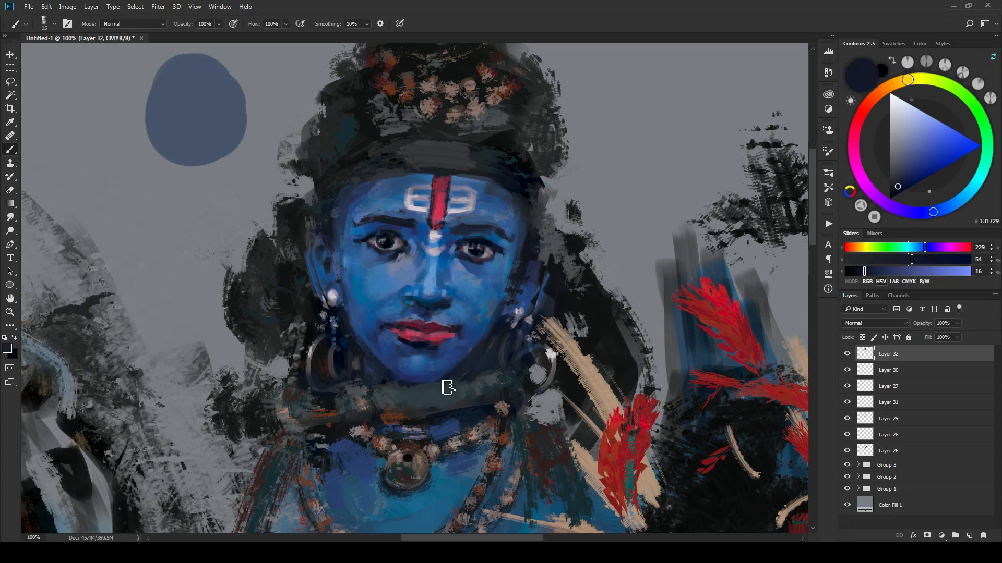
alt+click(403, 391)
key(bracketright)
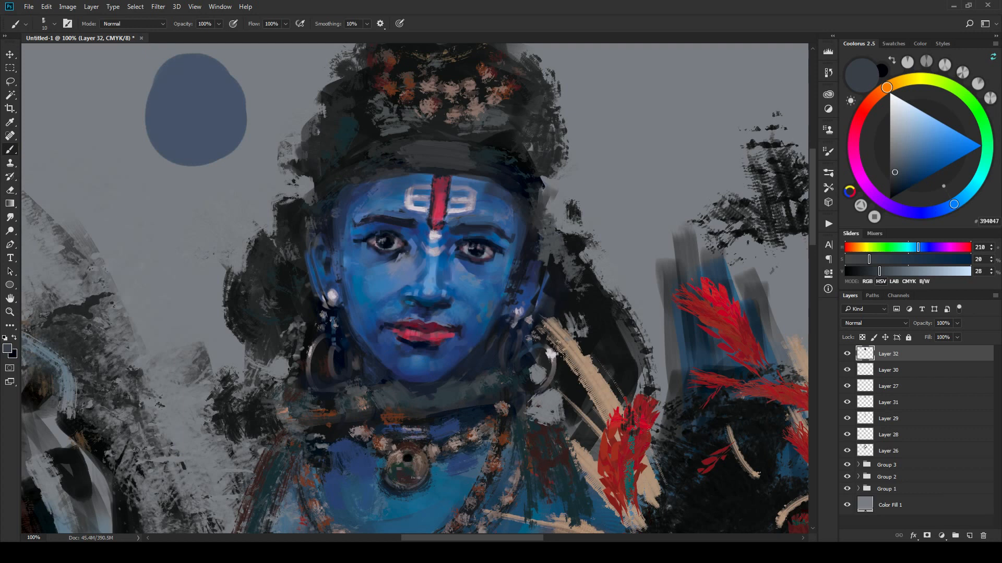
Step: Refine the white and lower lid of the left-hand eye with sampled pinkish grey, near-black and blue
alt+click(376, 240)
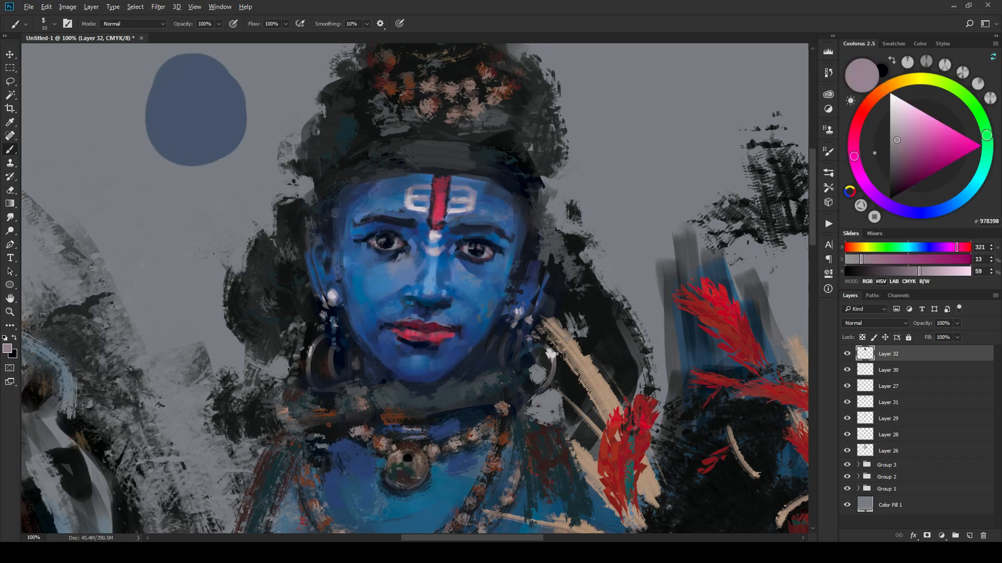
alt+click(388, 251)
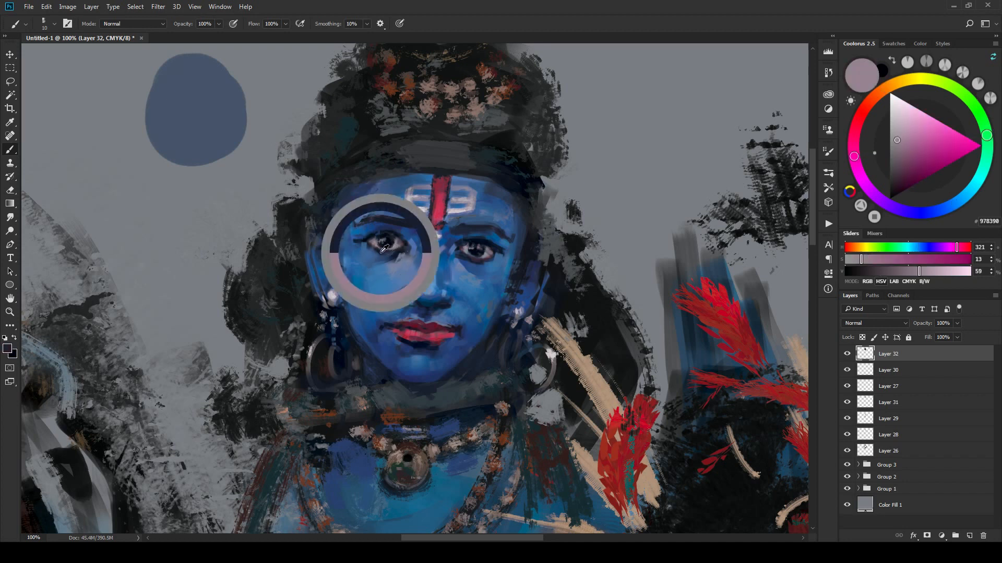
alt+click(396, 257)
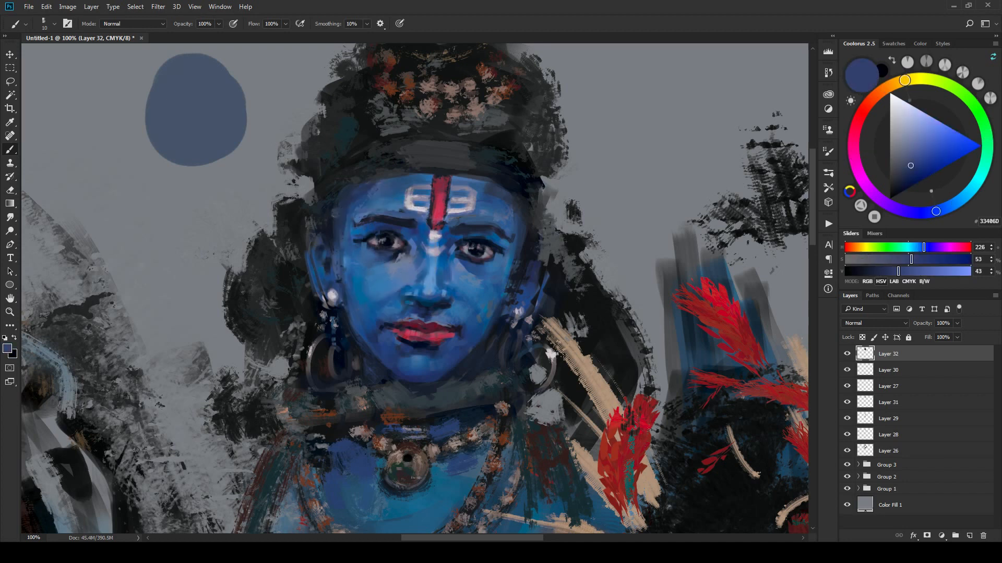
Step: Refine the right-hand eye's white and lower lid with sampled dark purples, greyish purple and blue
alt+click(473, 259)
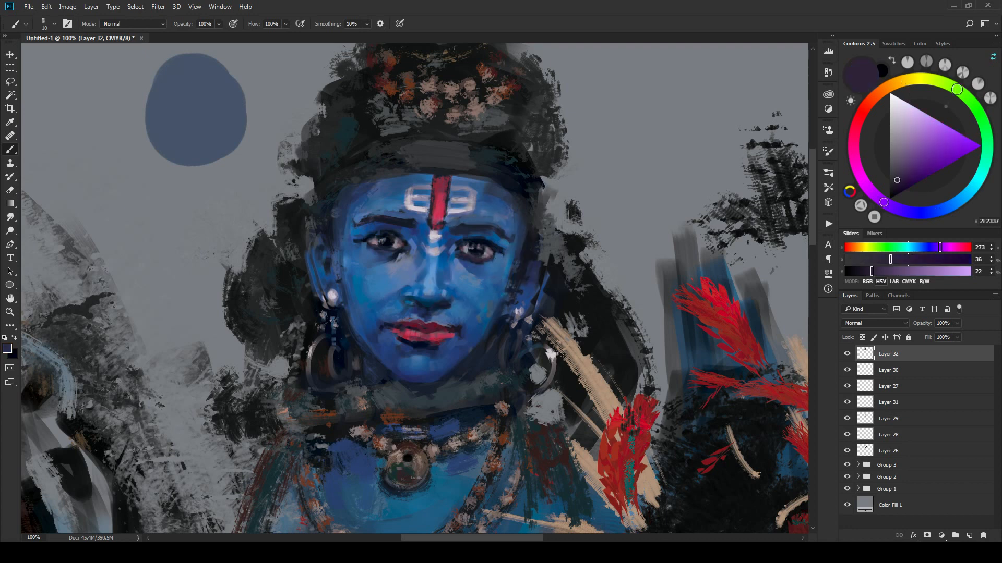
alt+click(478, 263)
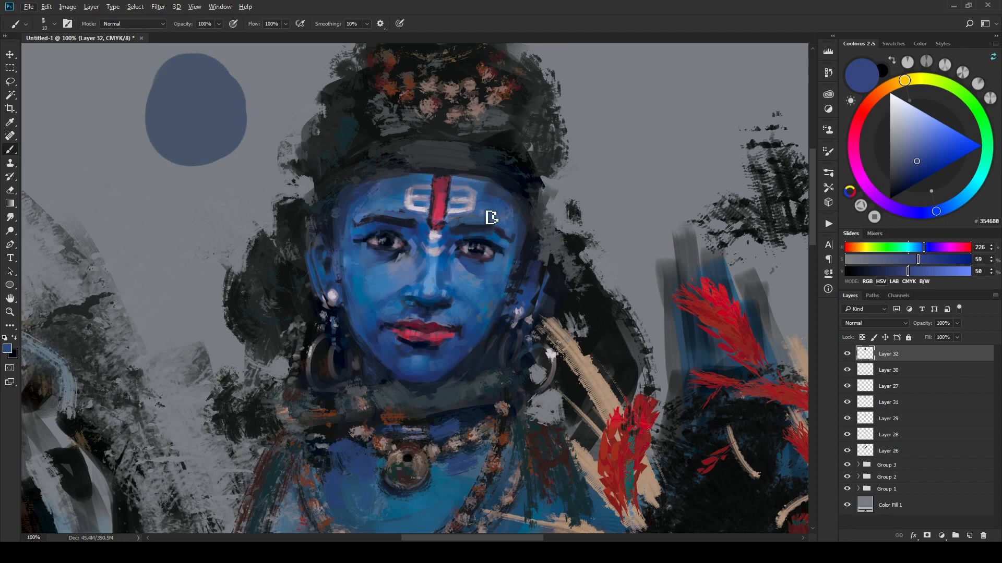
alt+click(490, 260)
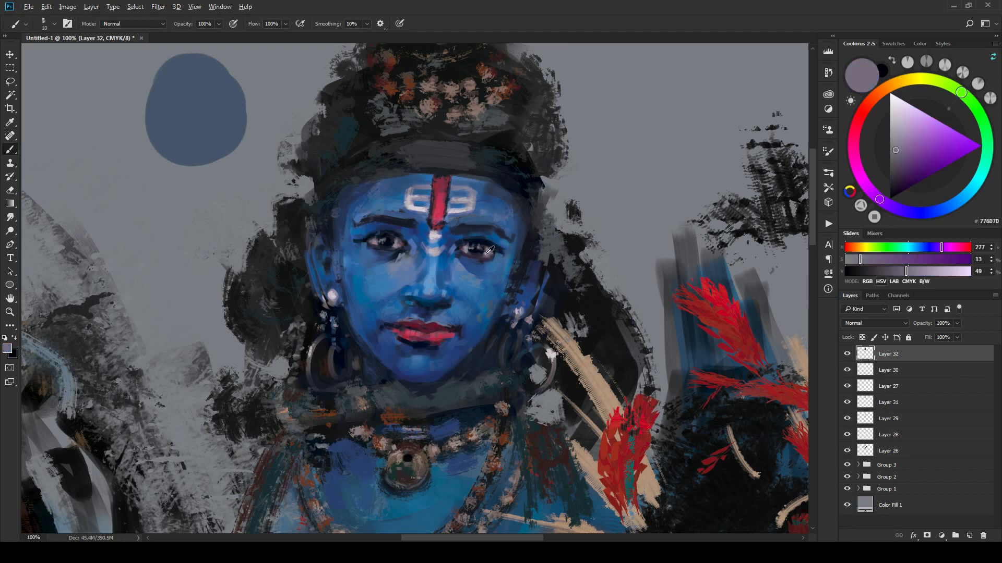
alt+click(484, 261)
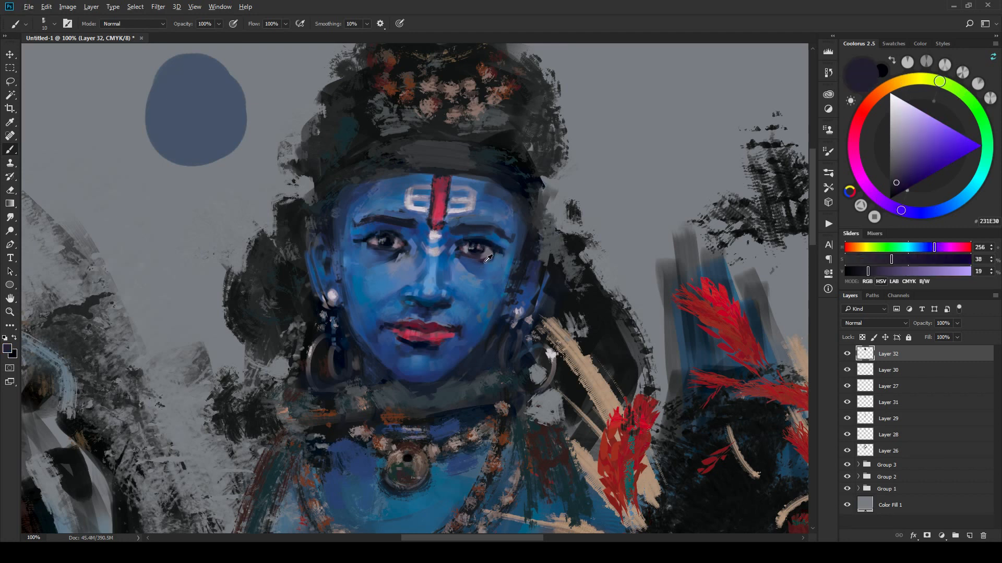
alt+click(492, 258)
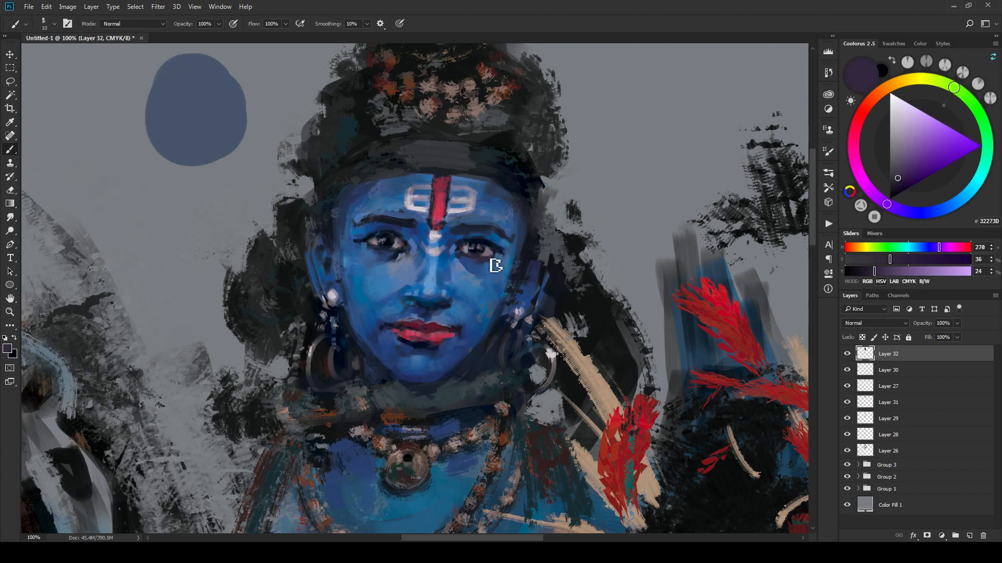
alt+click(480, 264)
Step: Clean up the right-hand eye's outer corner and lid line, alternating sampled dark navy and adjacent skin blues
alt+click(496, 265)
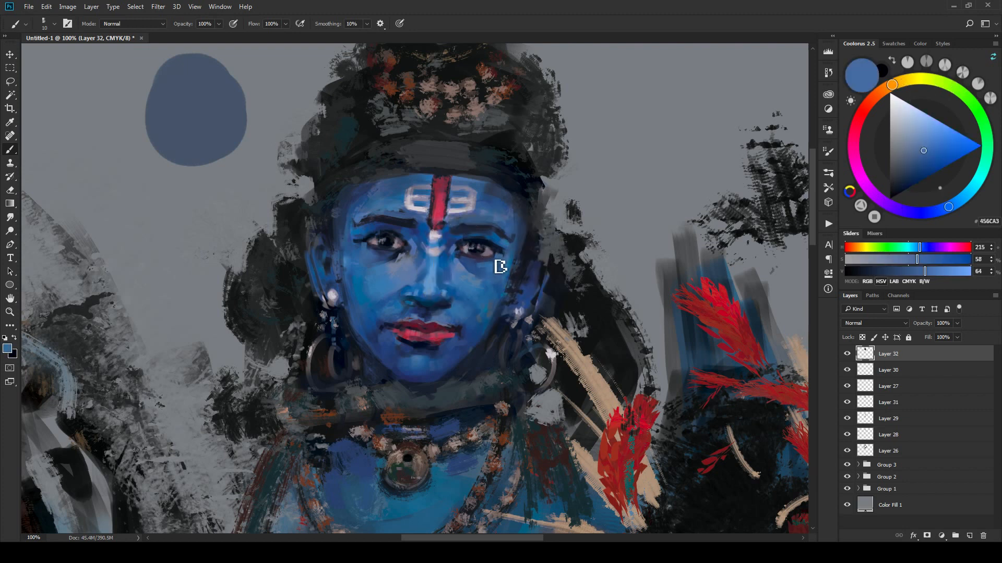
alt+click(493, 250)
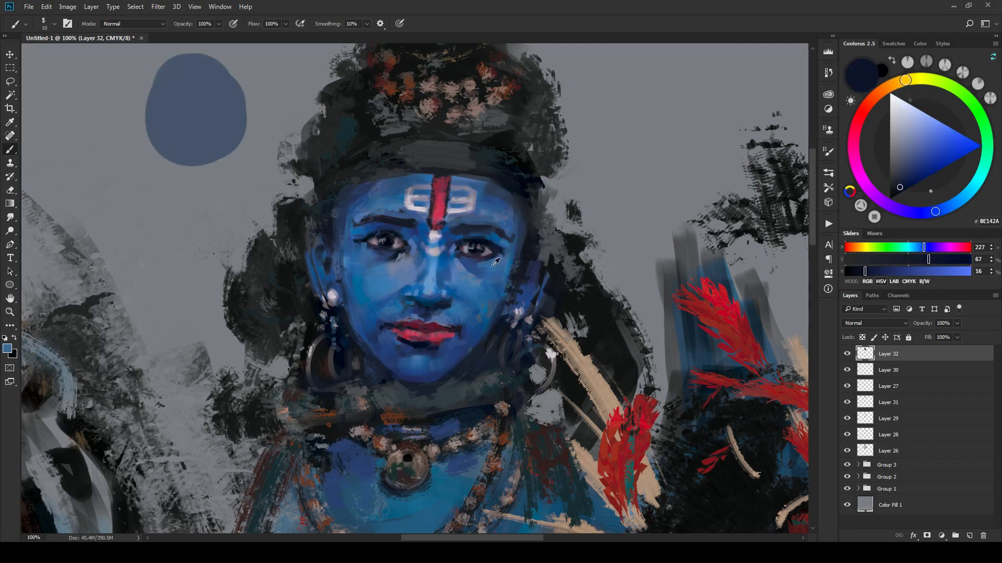
alt+click(494, 263)
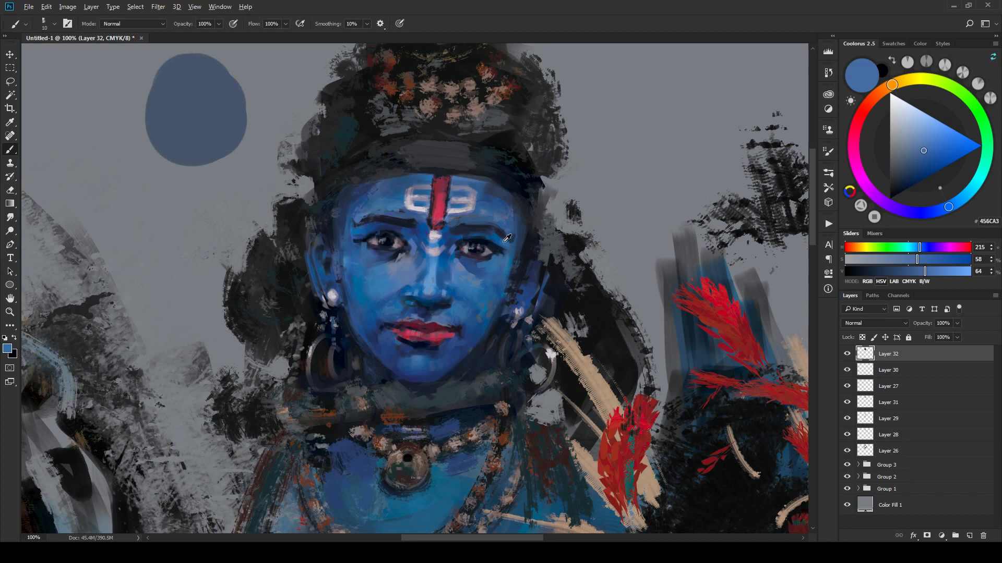
alt+click(505, 247)
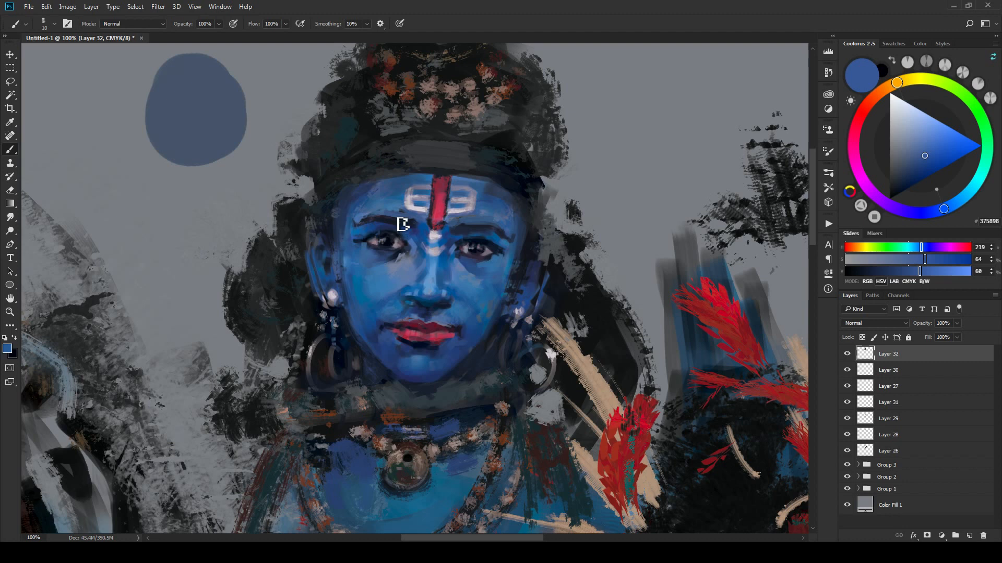
Step: Touch up the left-hand eye's inner corner in sampled dark navy and grey-blue, and sample the nose's blue
alt+click(399, 250)
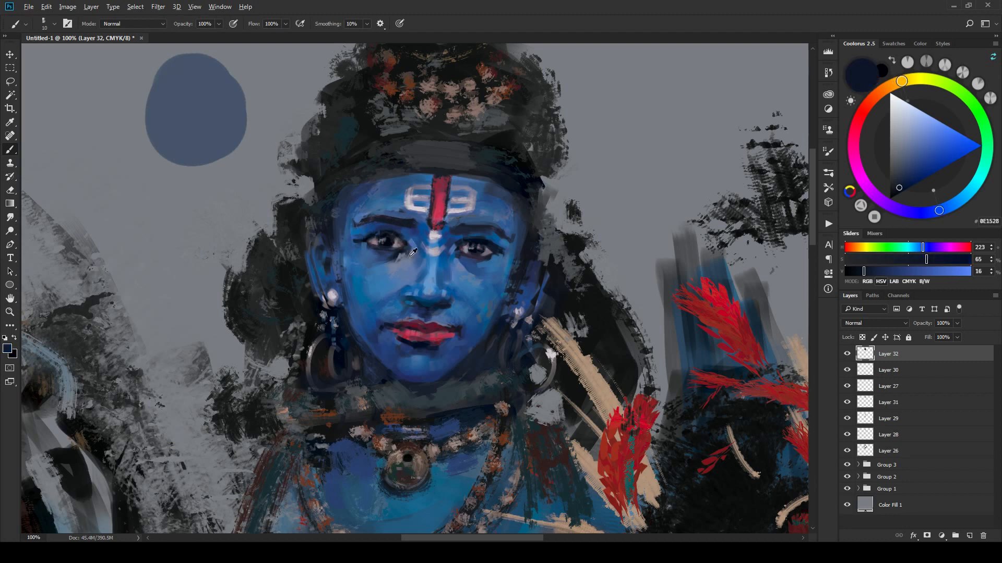
alt+click(399, 257)
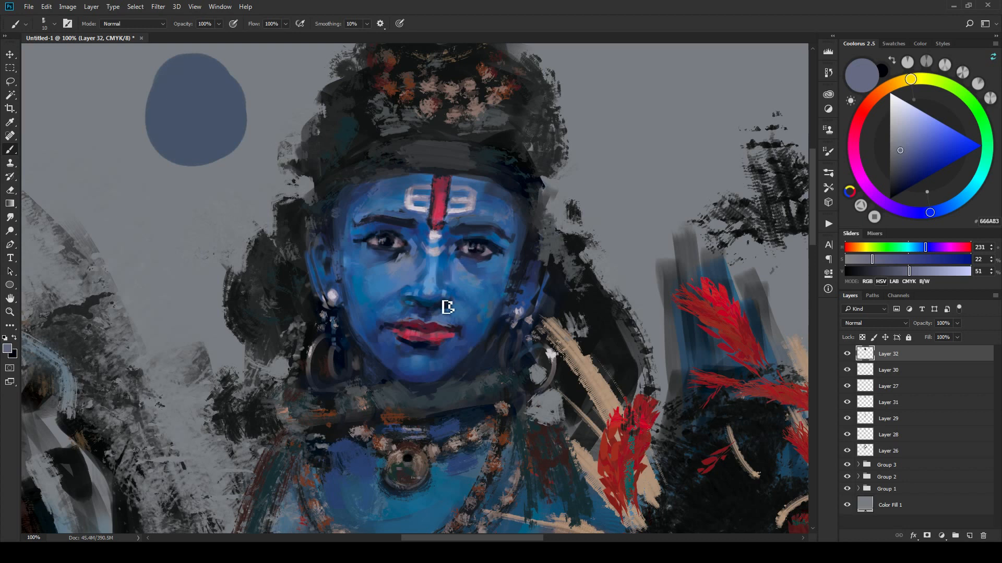
alt+click(421, 295)
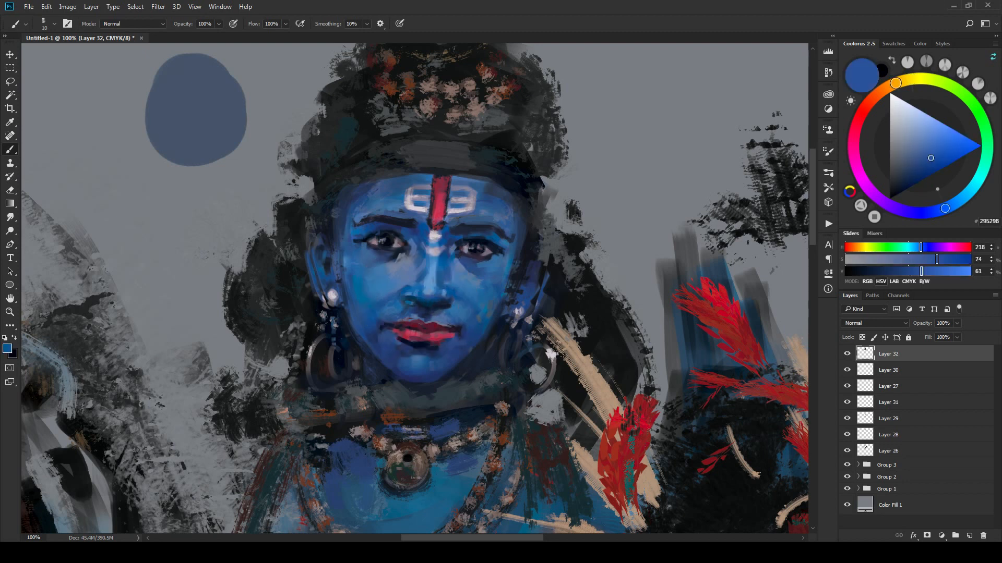
Step: Touch up the nostril shadow and the skin between nose and upper lip with sampled dark navy and medium blues
alt+click(418, 302)
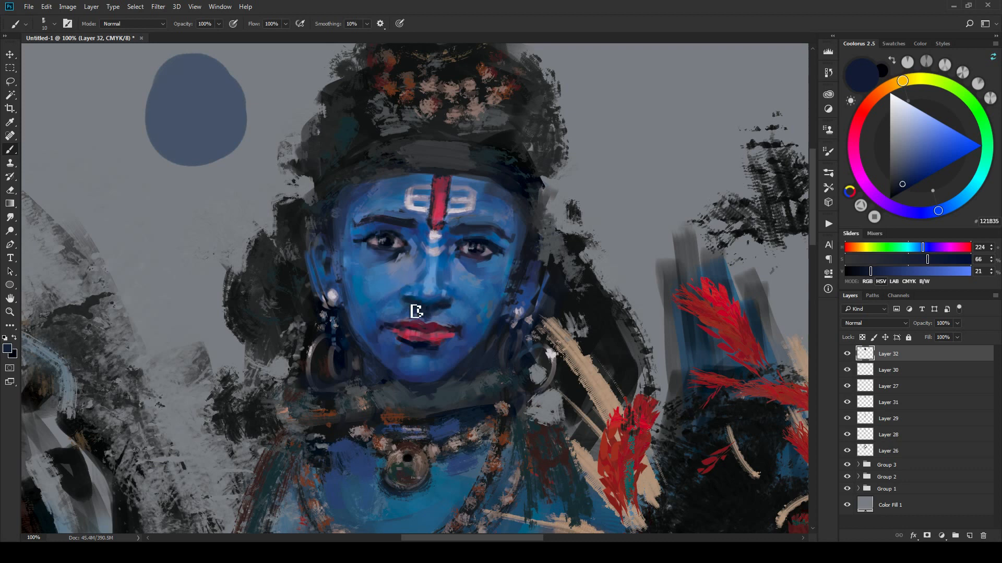
alt+click(402, 293)
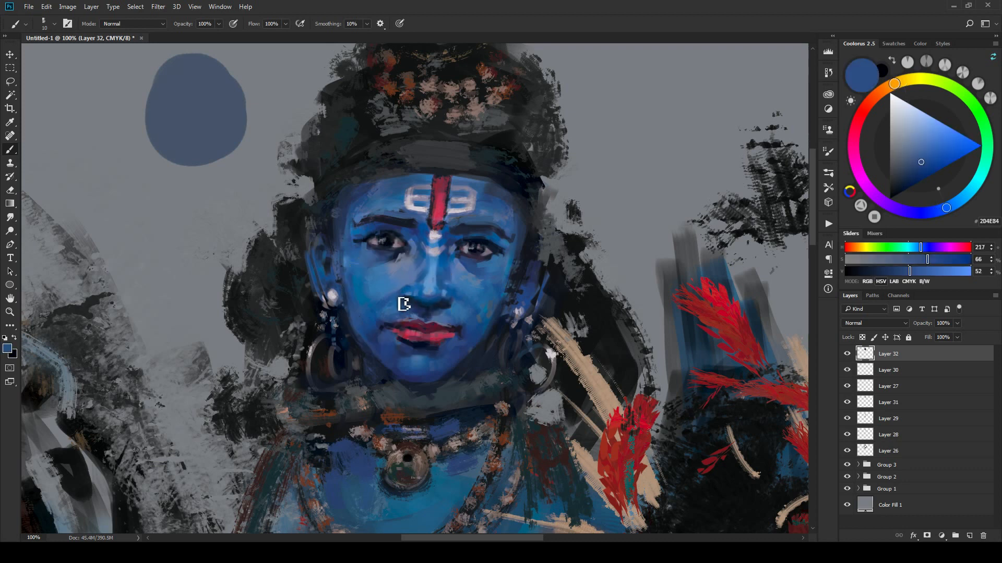
alt+click(398, 304)
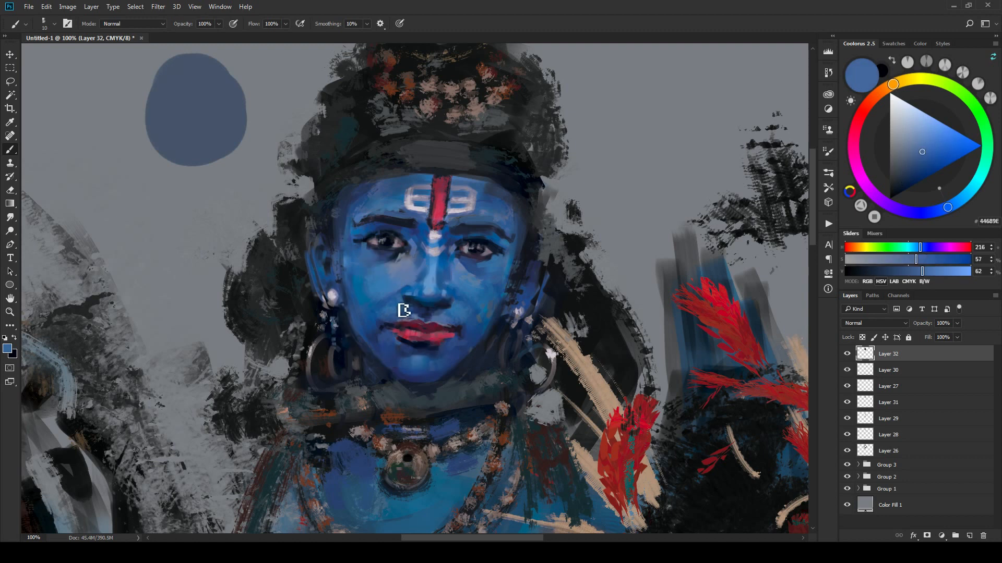
alt+click(427, 315)
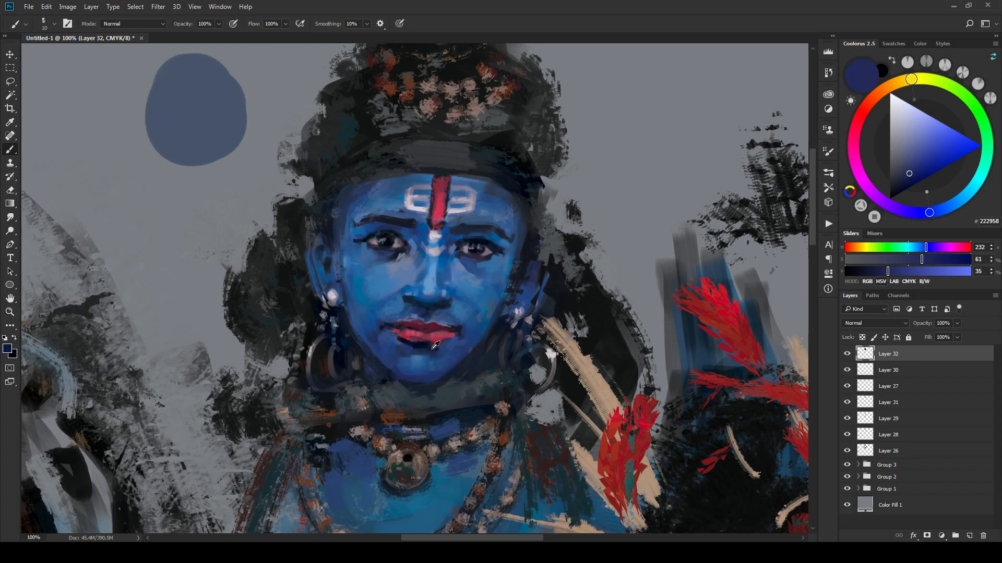
Step: Refine the lip outline and mouth corners, alternating sampled dark navy and surrounding skin blues
alt+click(435, 345)
drag(452, 344, 447, 349)
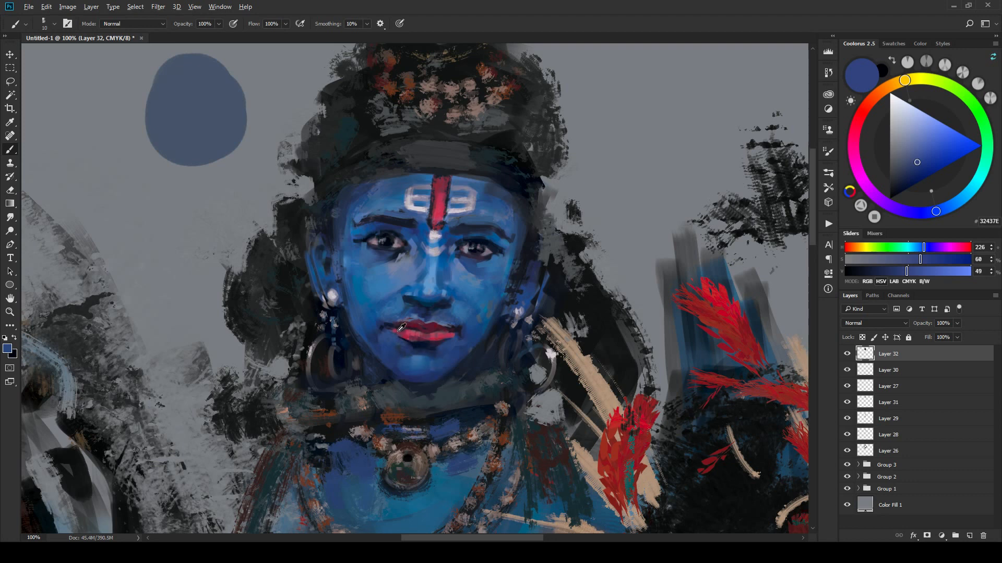
alt+click(396, 336)
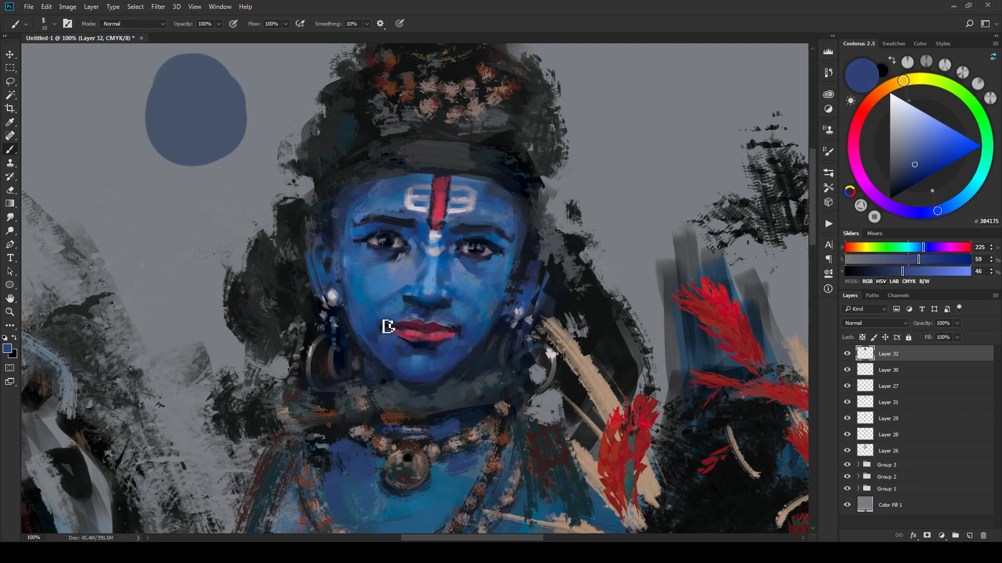
alt+click(417, 324)
alt+click(395, 320)
alt+click(392, 327)
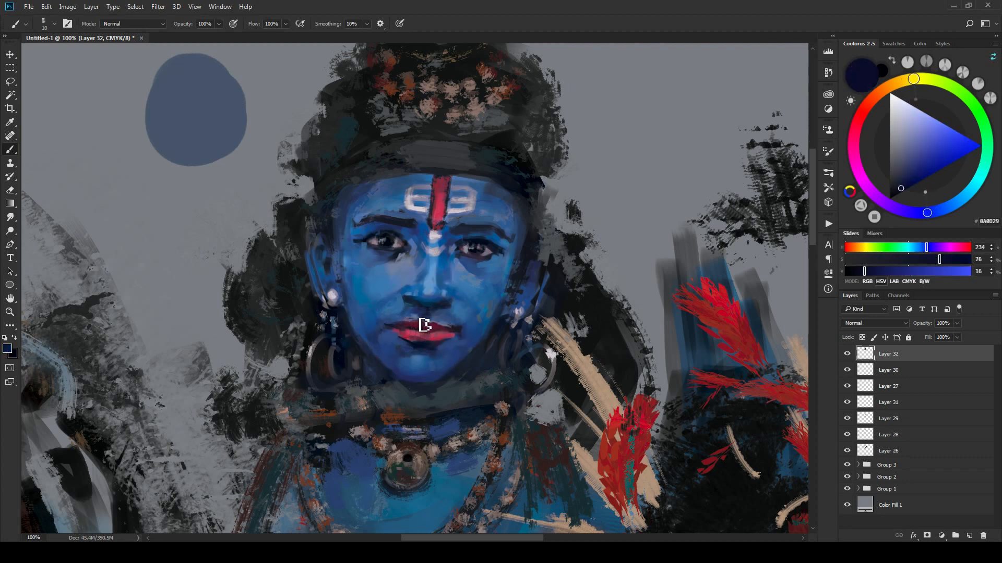
alt+click(399, 324)
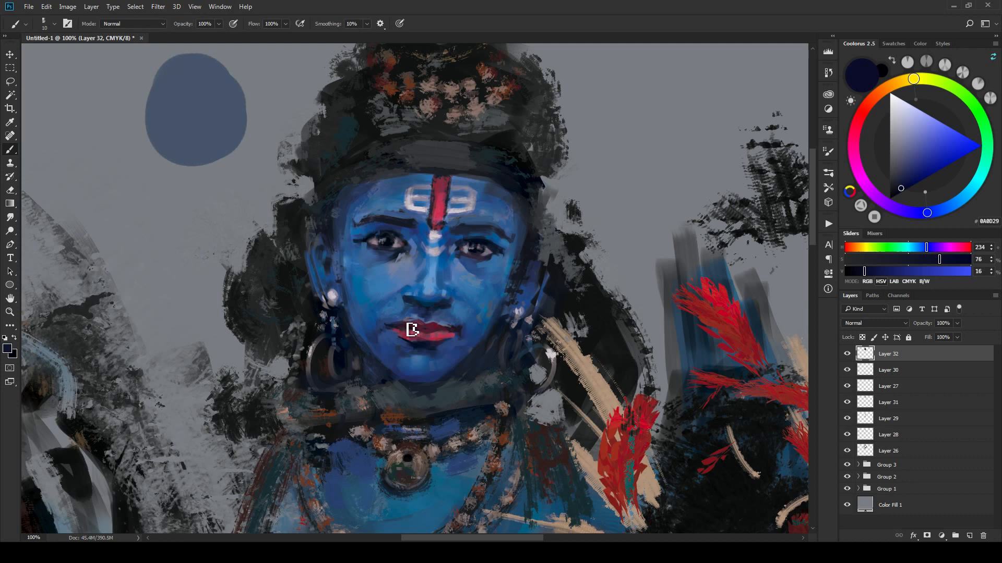
alt+click(454, 326)
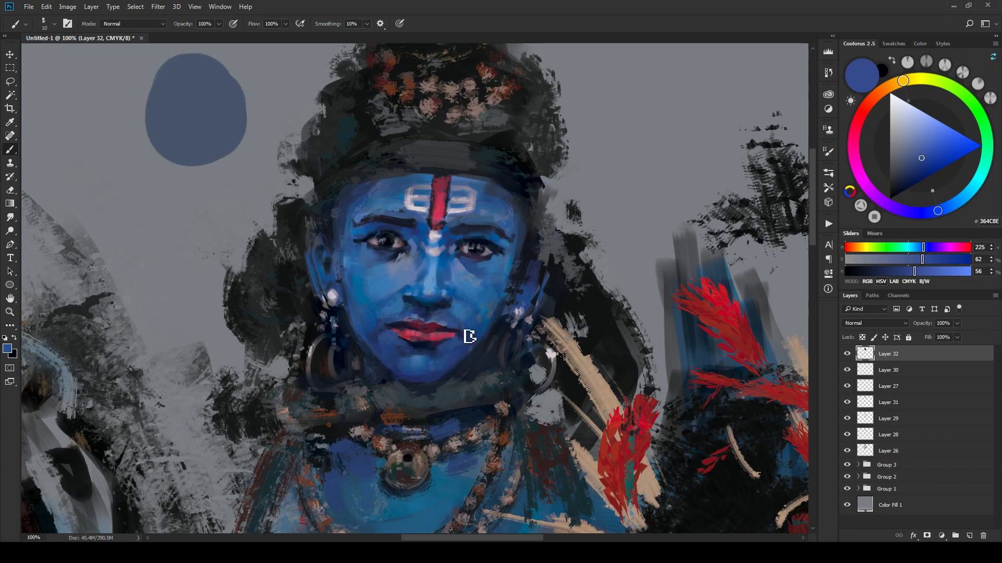
alt+click(379, 338)
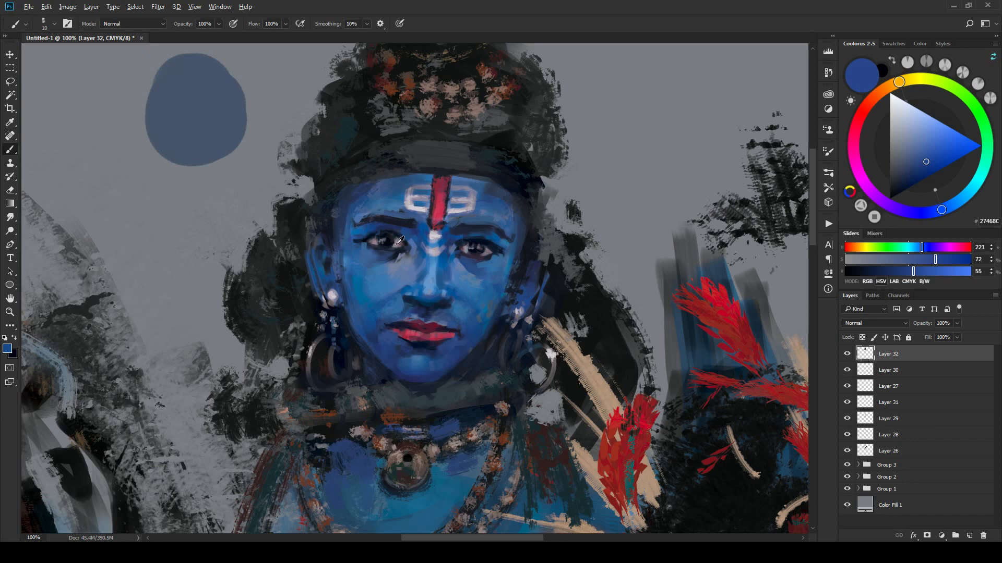
Step: Touch up both eyes with sampled near-black, and the left-hand eye's white with pinkish grey using a smaller brush
alt+click(407, 242)
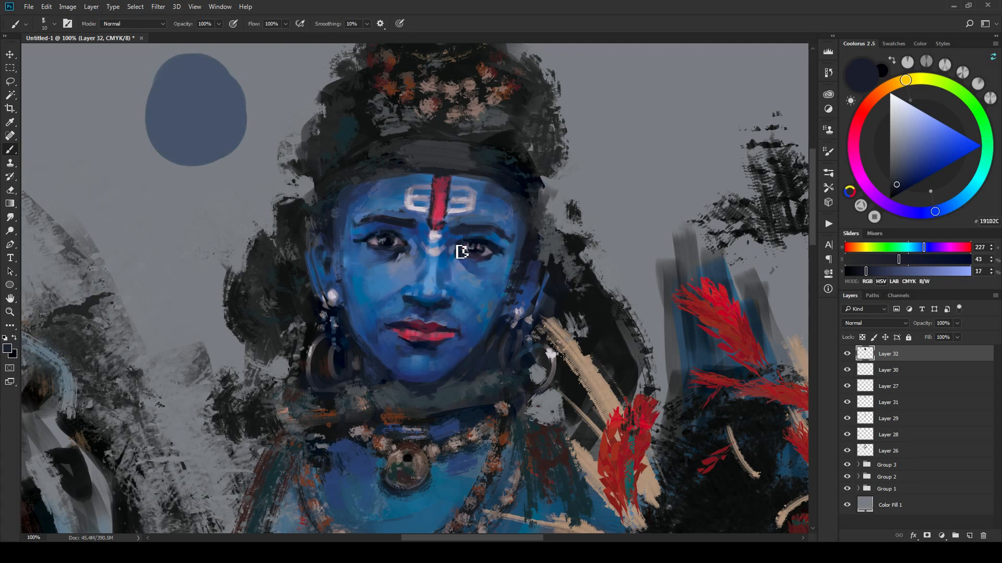
alt+click(392, 235)
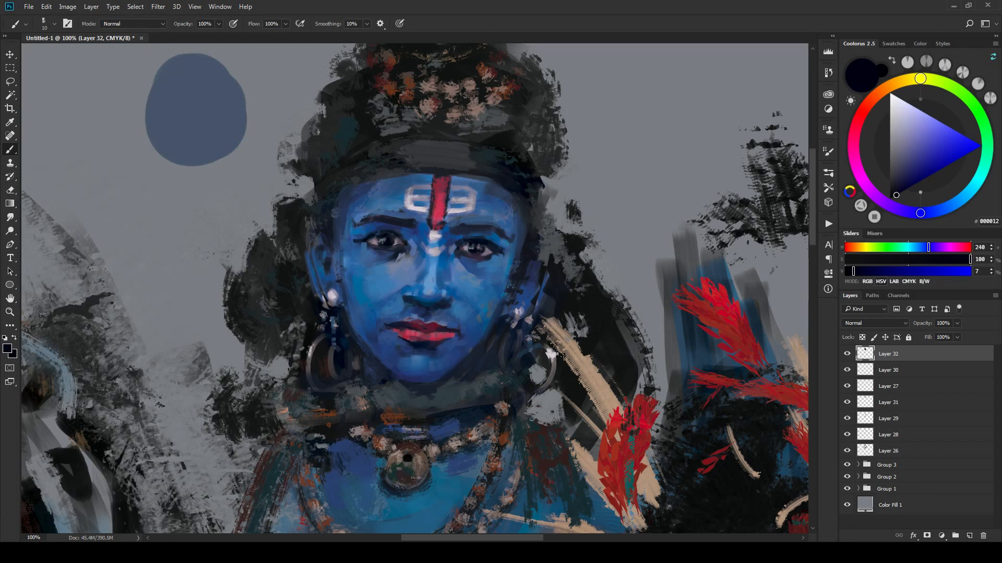
key(bracketleft)
alt+click(385, 246)
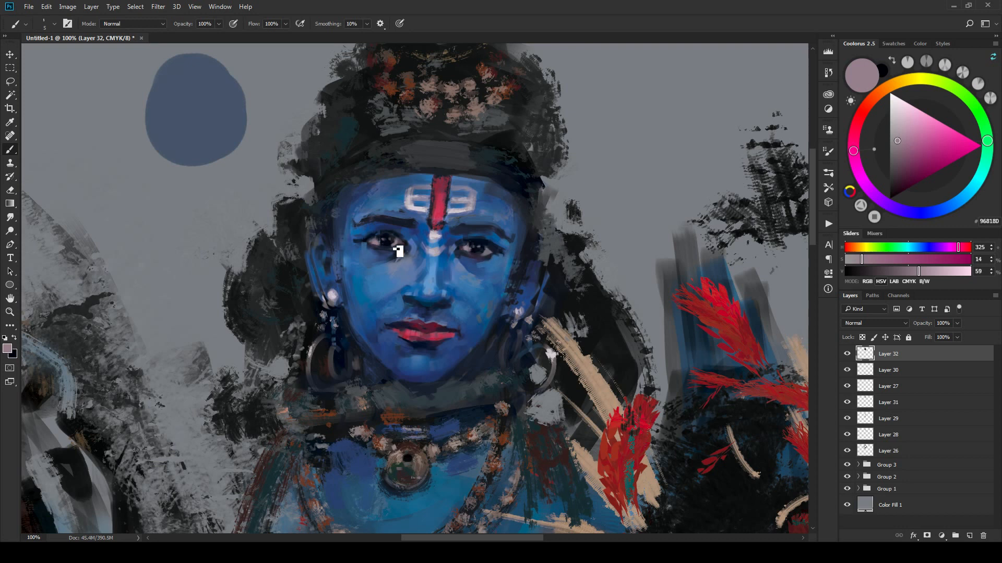
Step: Paint small greyish-blue highlights along the upper lip's edge and just beneath the lower lip
scroll(462, 266, down, 4)
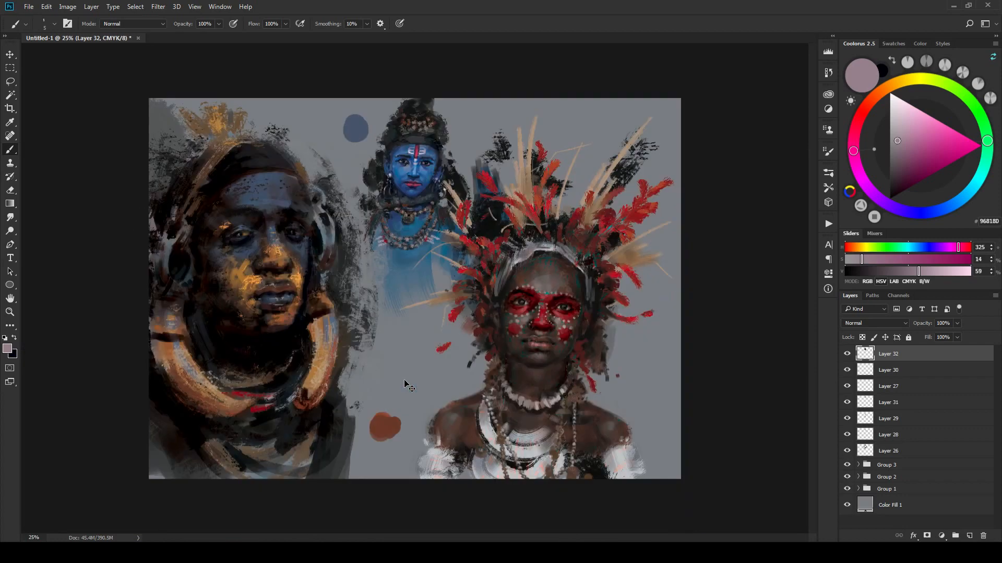
scroll(407, 385, down, 2)
scroll(406, 384, up, 3)
scroll(437, 204, up, 3)
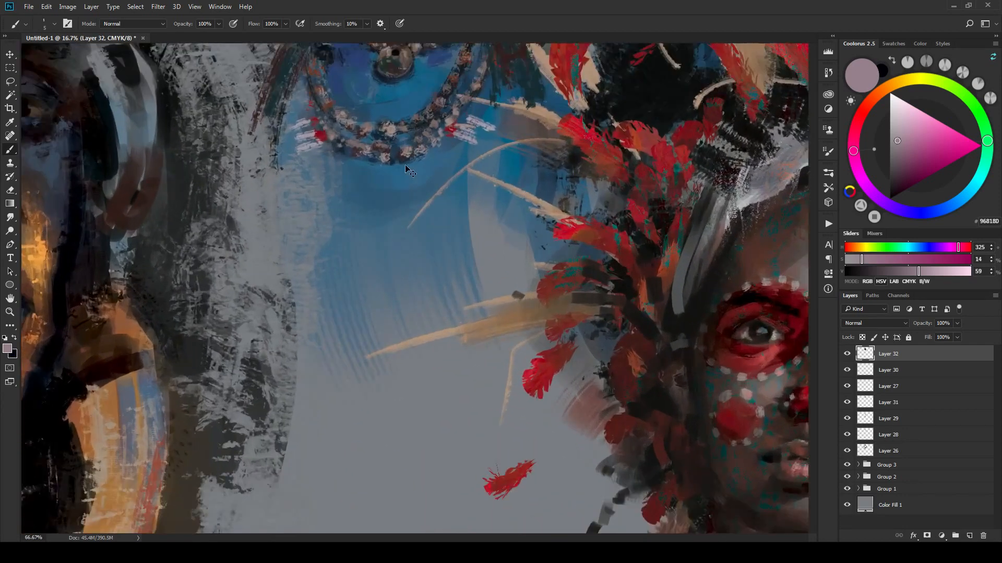
drag(436, 325, 455, 513)
scroll(455, 323, up, 2)
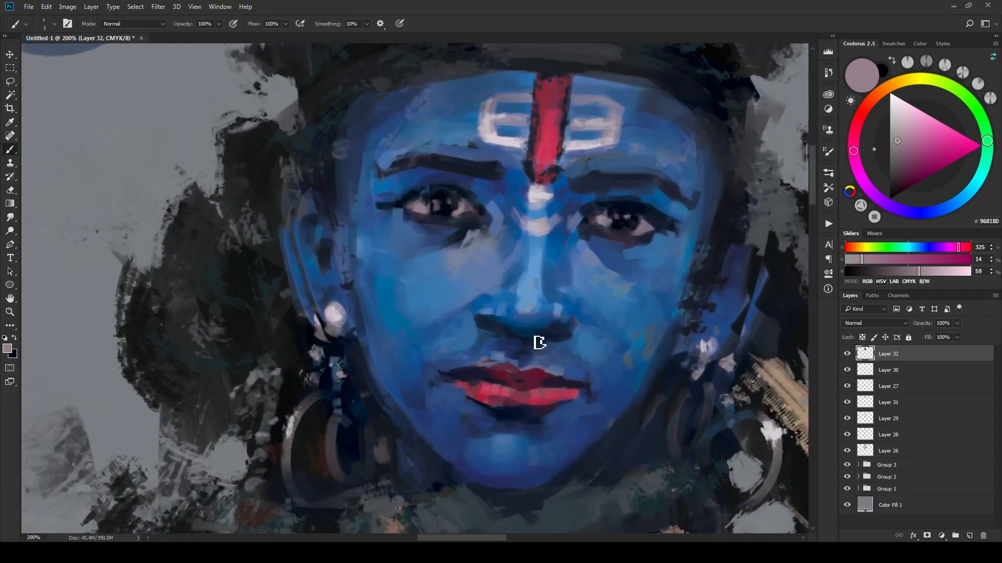
drag(539, 340, 557, 369)
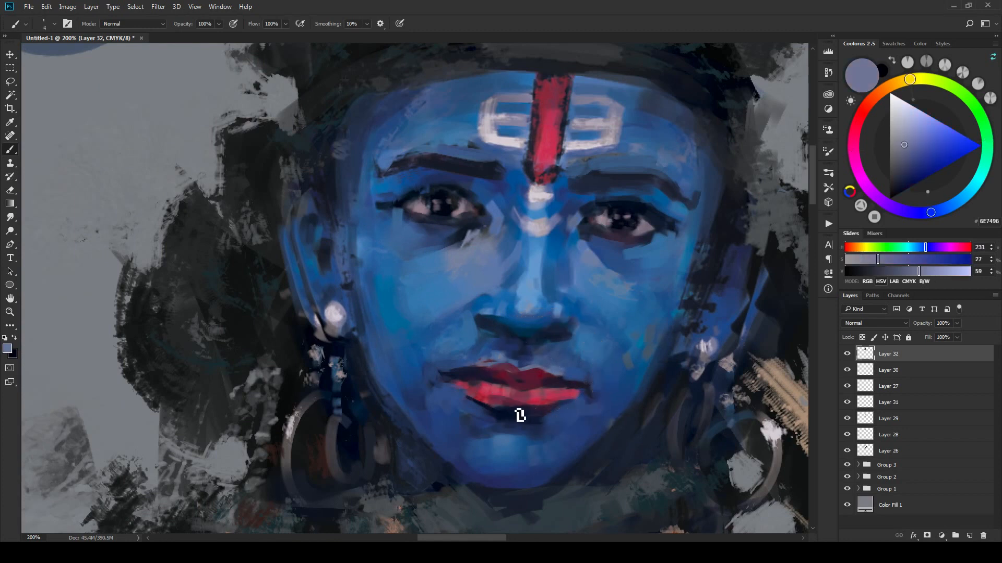
key(bracketright)
drag(505, 407, 526, 408)
Step: Sharpen the line between the lips and the shadow under the lower lip with sampled dark purple, maroon and dark navy
key(bracketleft)
alt+click(544, 386)
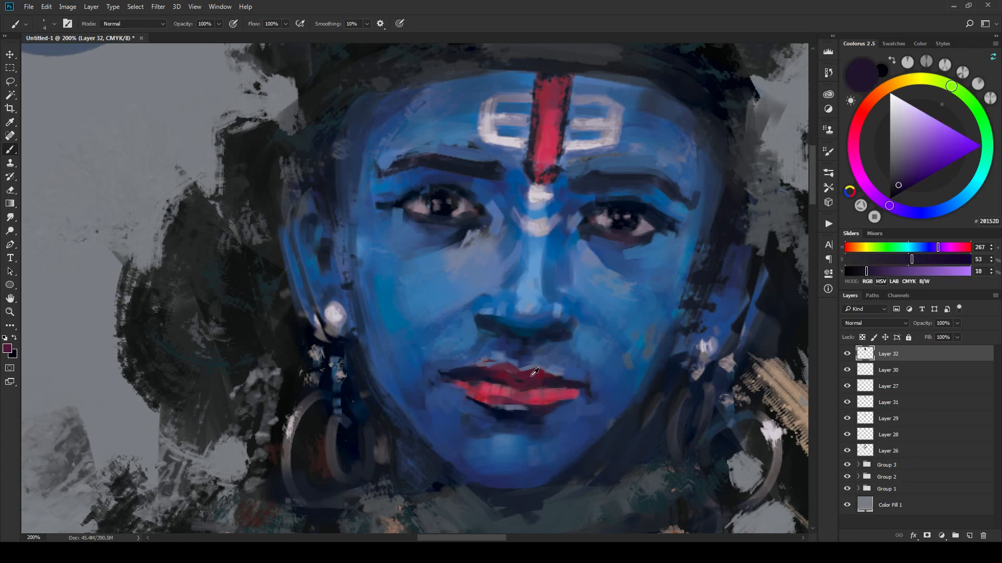
alt+click(533, 374)
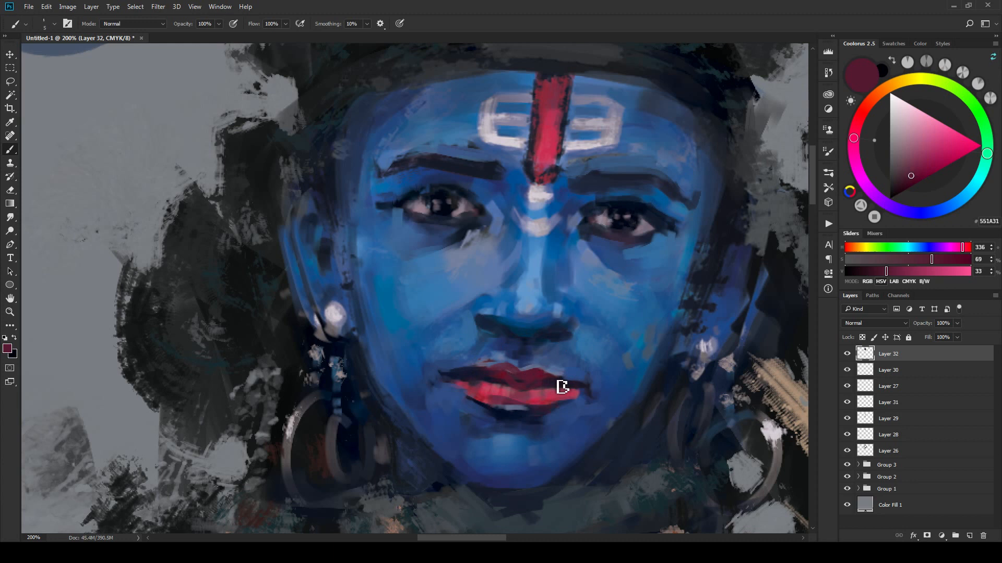
alt+click(513, 407)
Step: Examine the whole painting to judge the blue face against the other two portraits
key(ctrl+minus)
key(ctrl+minus)
key(ctrl+minus)
key(ctrl+minus)
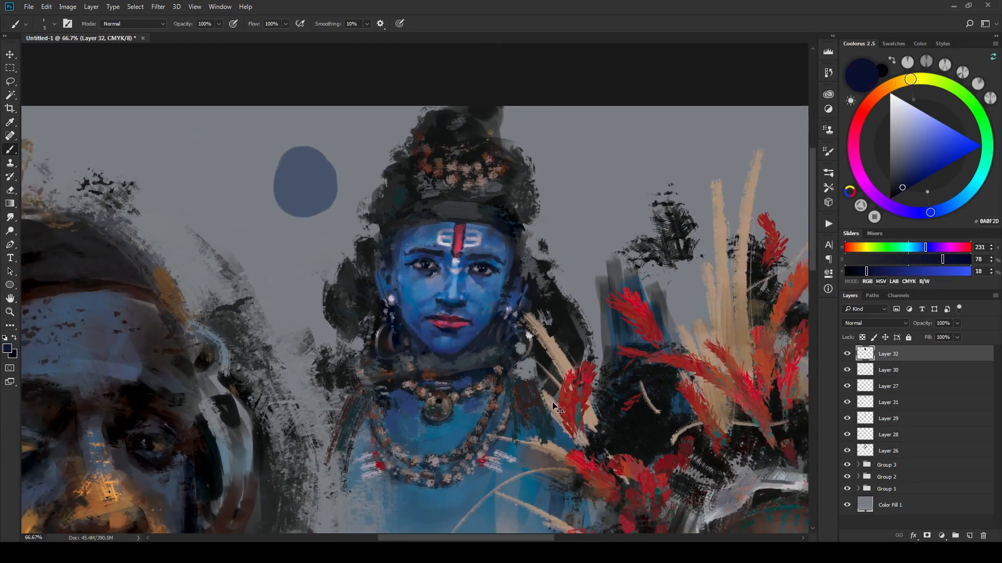
scroll(553, 412, down, 3)
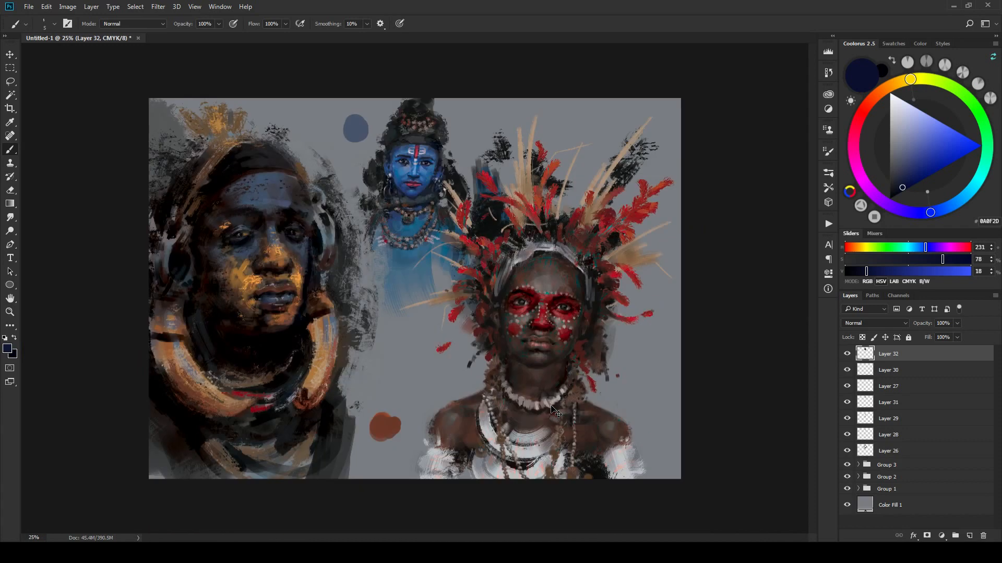
scroll(554, 412, up, 2)
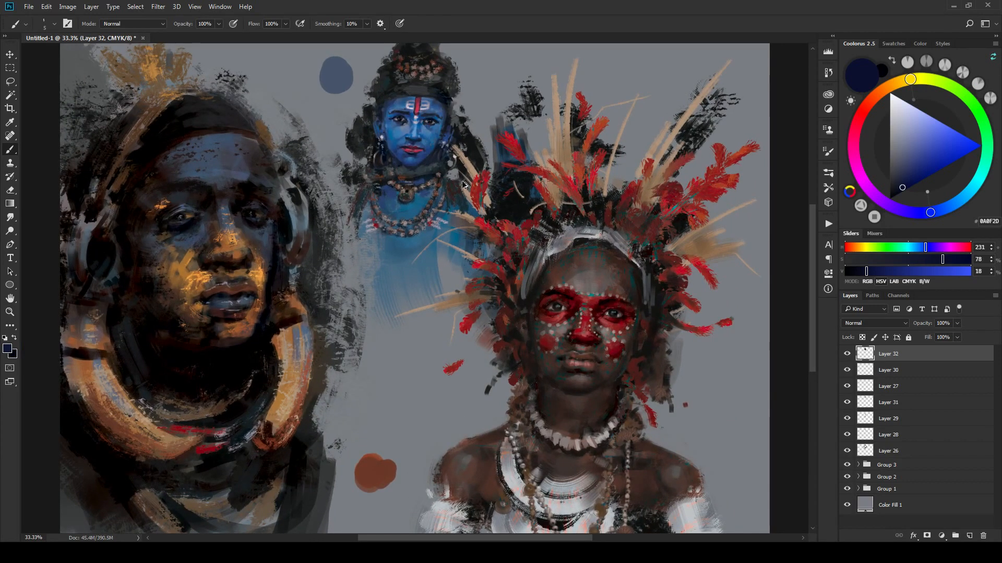
scroll(471, 208, up, 2)
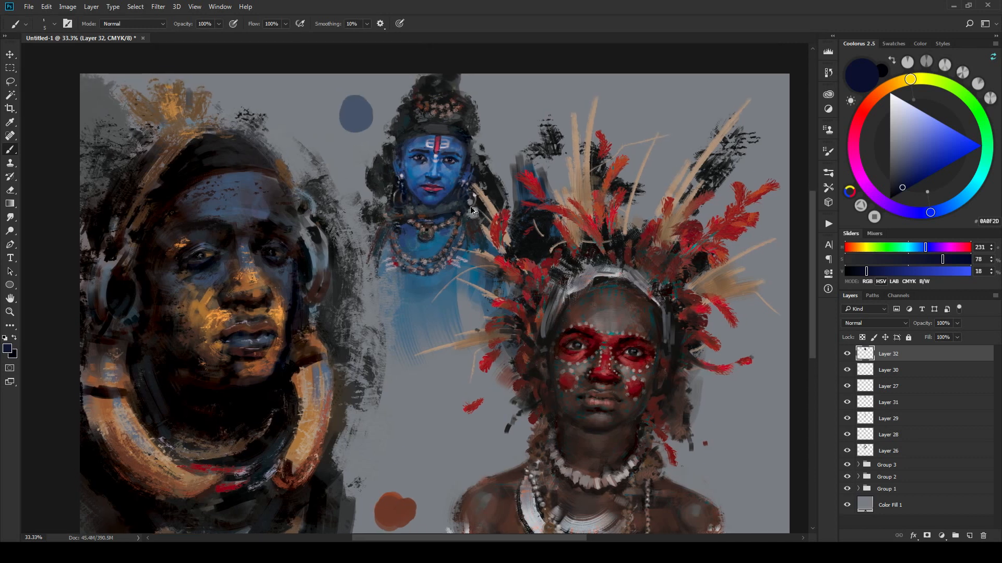
scroll(473, 208, up, 1)
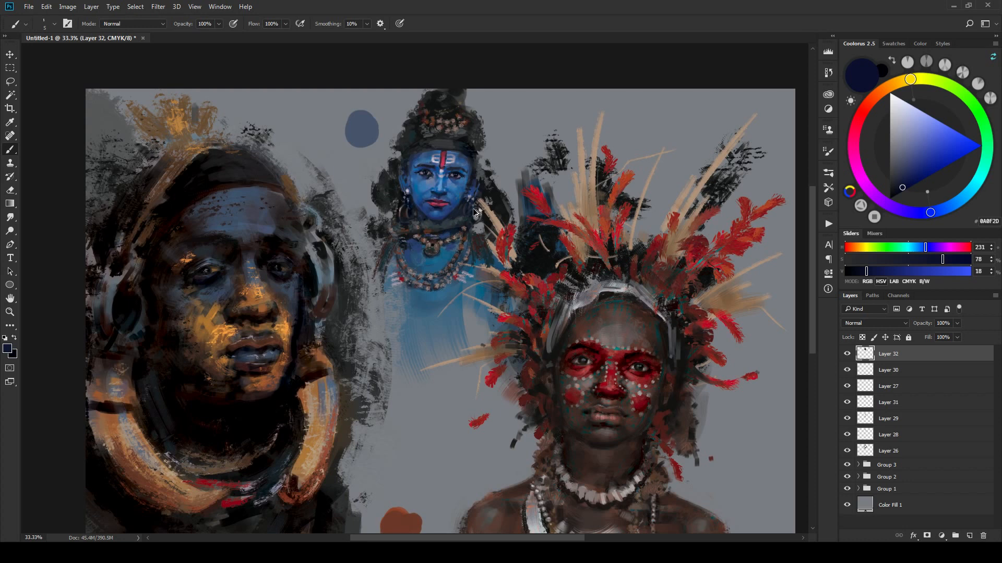
Step: Strengthen the upper and lower lips with a deeper red mixed from the sampled lip colour
scroll(475, 214, up, 7)
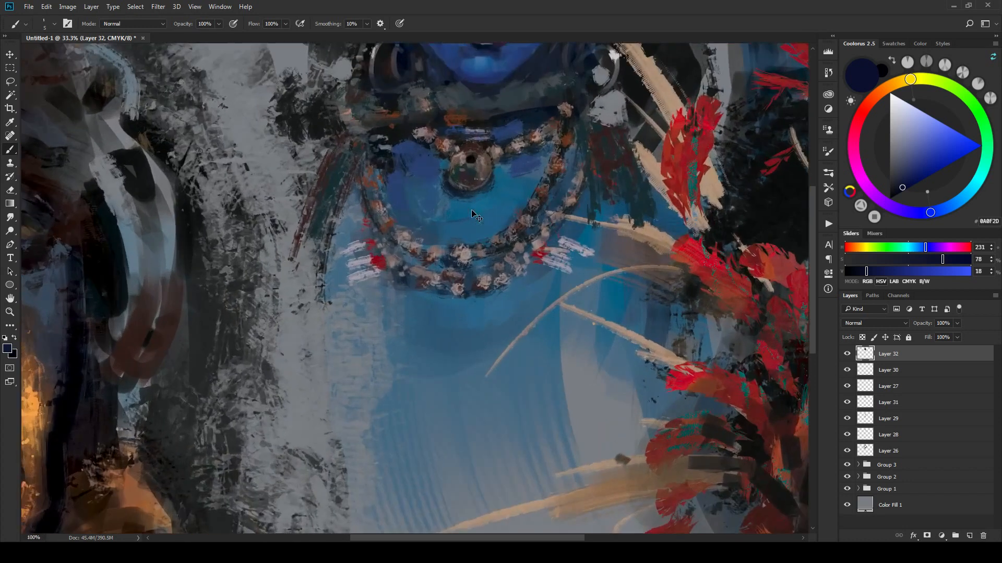
scroll(506, 350, up, 5)
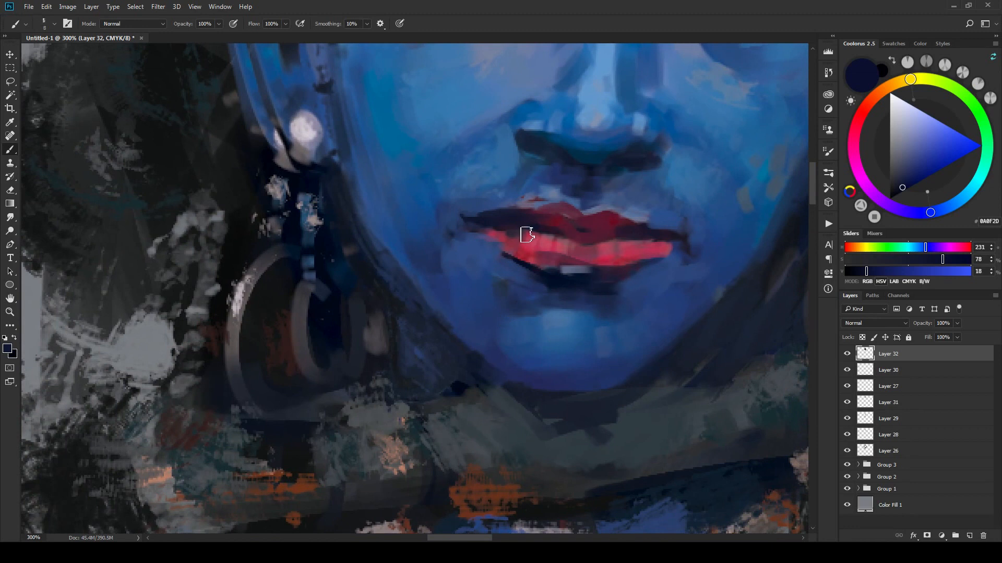
alt+click(522, 255)
click(934, 167)
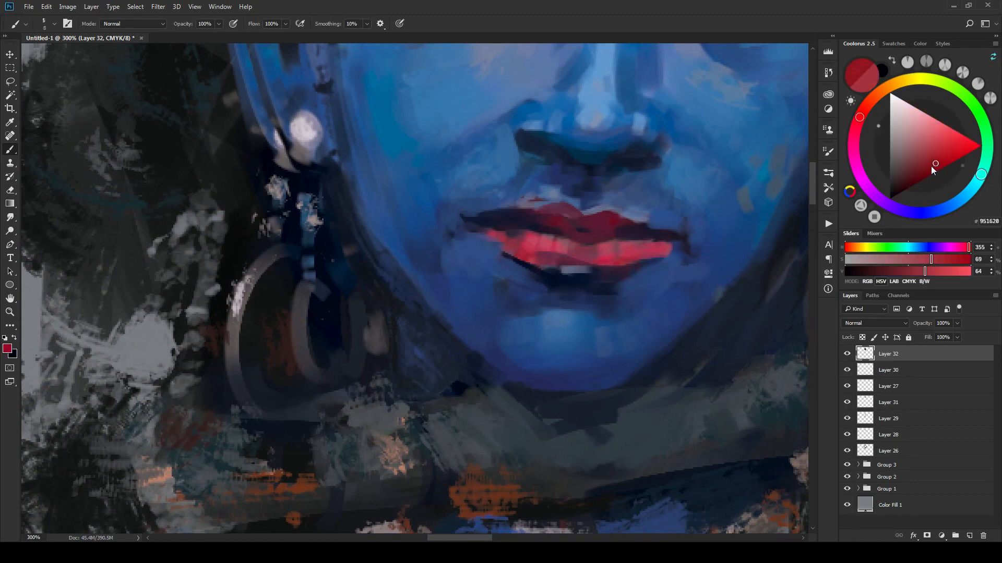
mouse_move(527, 255)
mouse_down()
mouse_move(585, 251)
mouse_move(633, 268)
mouse_move(615, 268)
mouse_move(668, 256)
mouse_up()
mouse_move(606, 205)
mouse_down()
mouse_move(565, 237)
mouse_move(522, 223)
mouse_move(558, 216)
mouse_move(643, 239)
mouse_move(619, 230)
mouse_move(661, 236)
mouse_up()
Step: Refine the line between the lips and soften the lower lip with sampled dark purple and muted pinkish reds
key(ctrl+minus)
alt+click(562, 245)
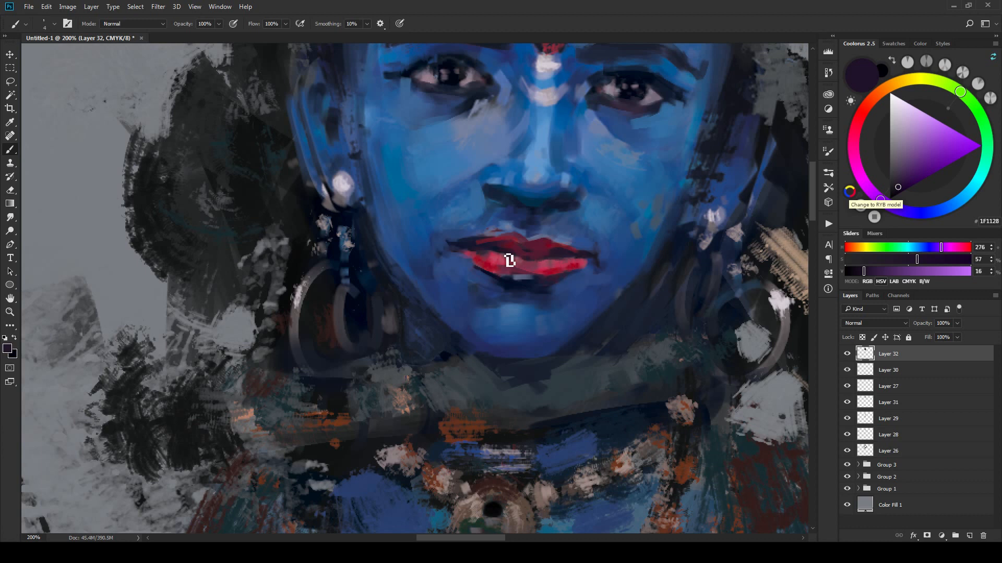
alt+click(545, 268)
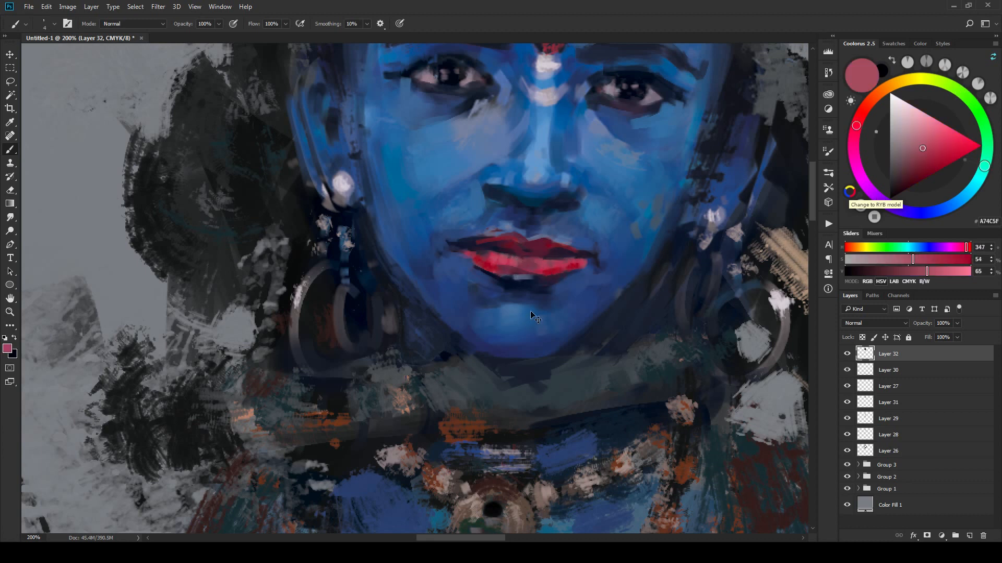
key(ctrl+minus)
key(ctrl+plus)
alt+click(562, 254)
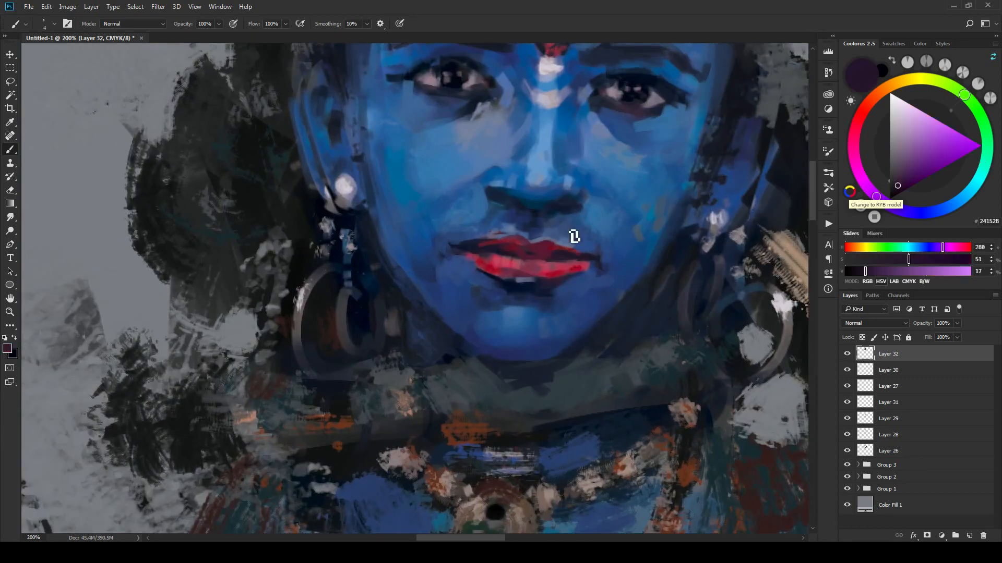
alt+click(572, 268)
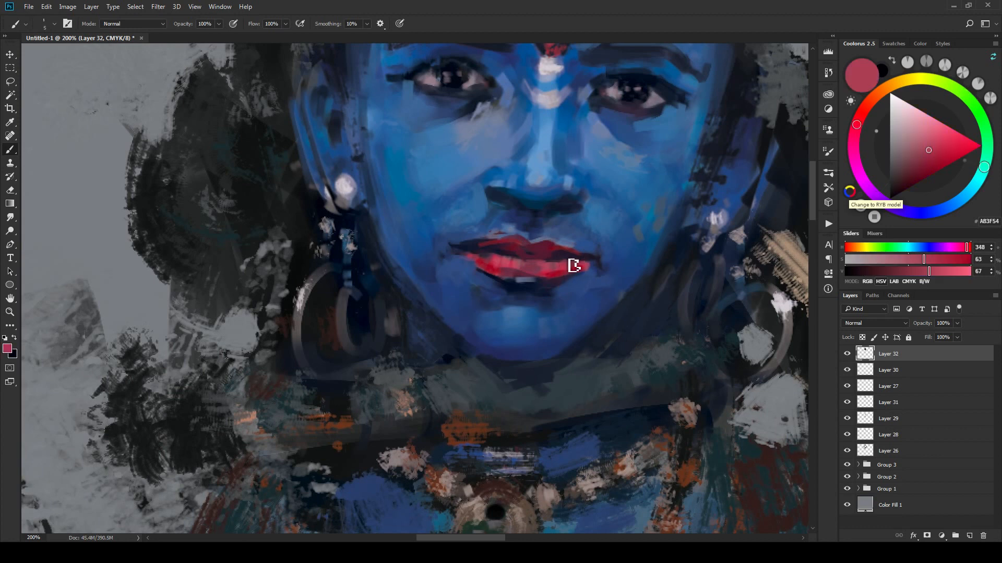
Step: Blend the lower lip and tidy its edges and corners with sampled muted red and surrounding skin blues
mouse_move(522, 265)
mouse_down()
mouse_move(485, 259)
mouse_move(500, 264)
mouse_up()
alt+click(466, 267)
alt+click(487, 272)
alt+click(469, 266)
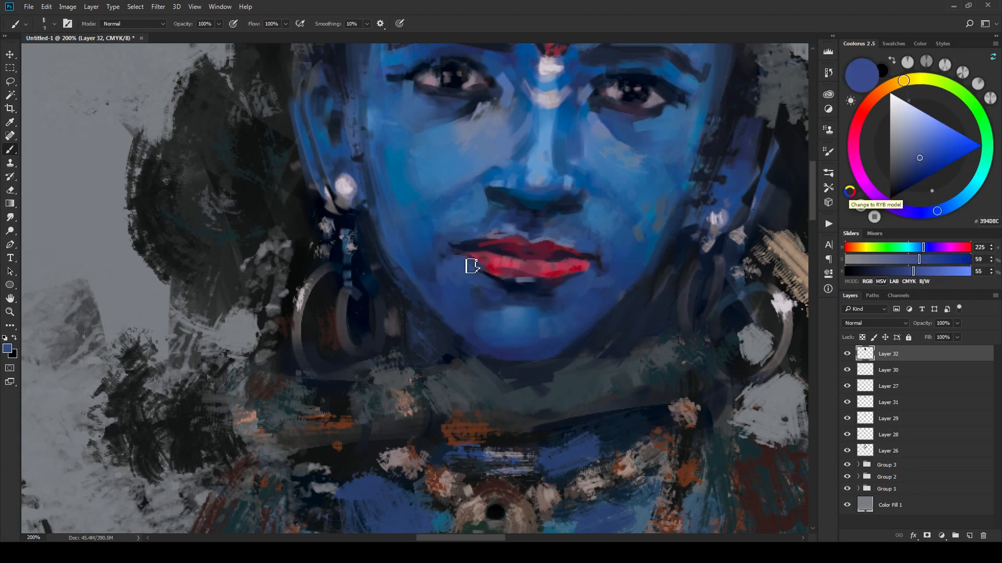
alt+click(578, 280)
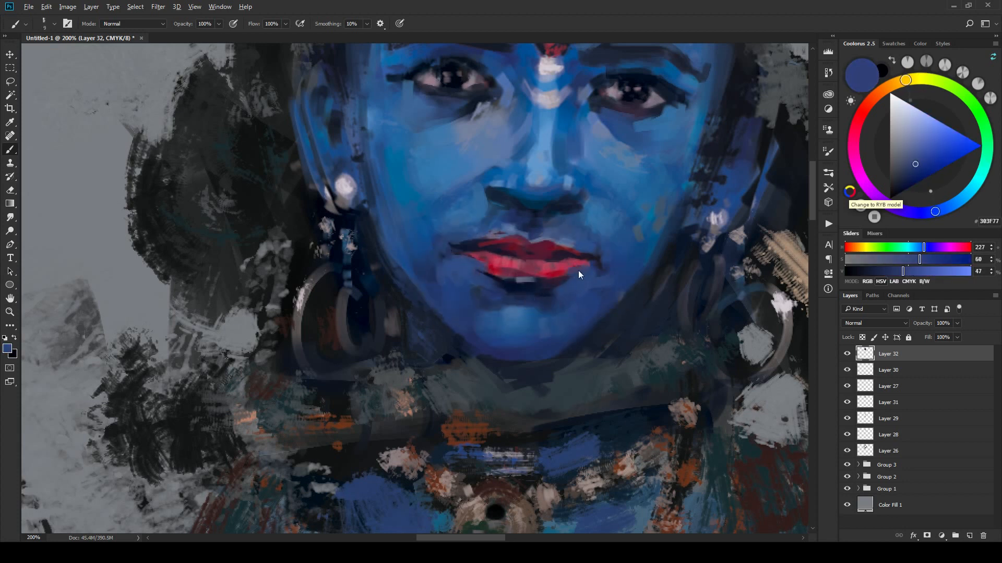
alt+click(576, 260)
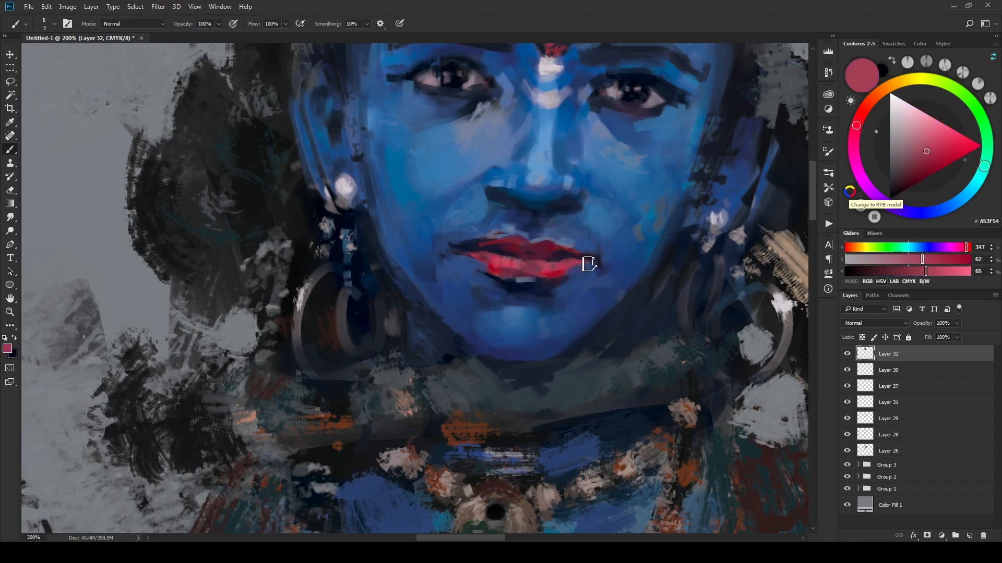
key(ctrl+minus)
key(ctrl+minus)
key(ctrl+minus)
key(ctrl+minus)
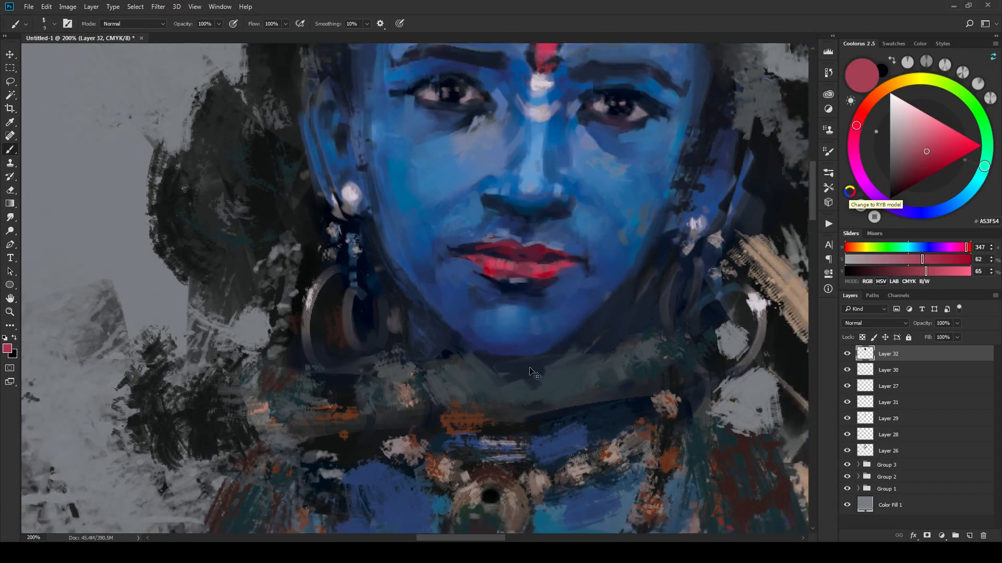
Step: Soften the lower lip's edge with a slightly larger brush and the muted greyish blue sampled just beneath it
key(ctrl+plus)
key(ctrl+plus)
key(ctrl+plus)
key(ctrl+plus)
key(ctrl+plus)
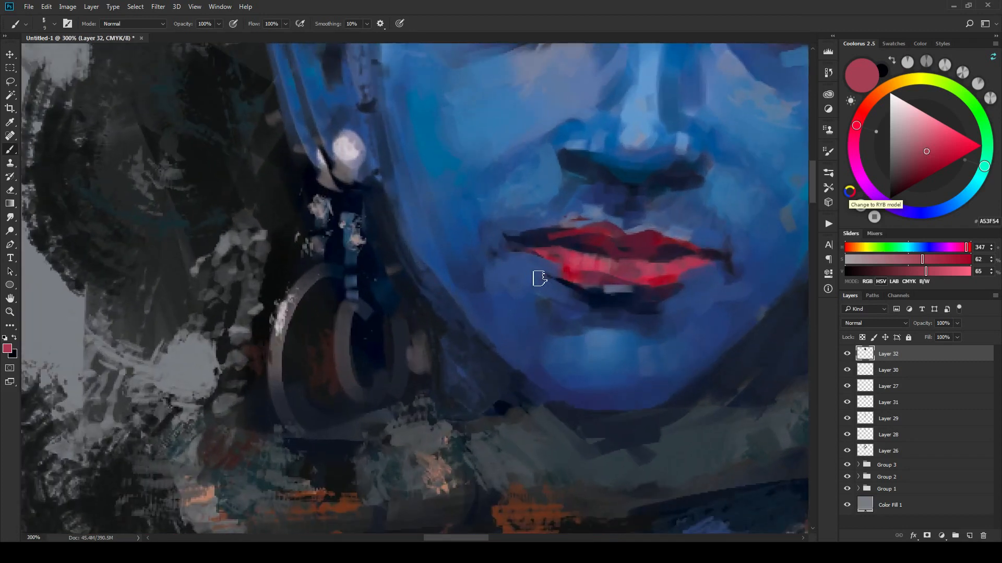
alt+click(609, 292)
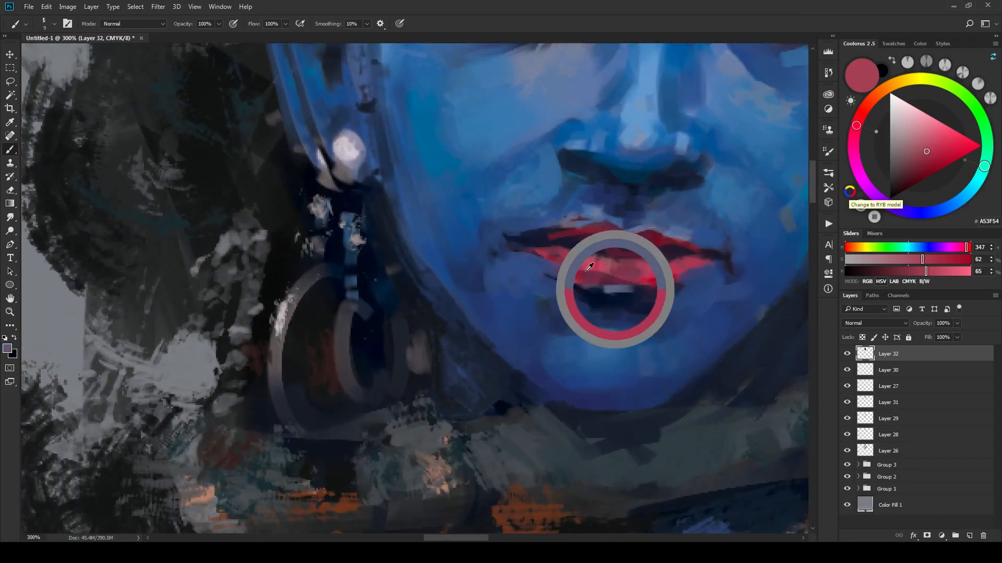
key(bracketright)
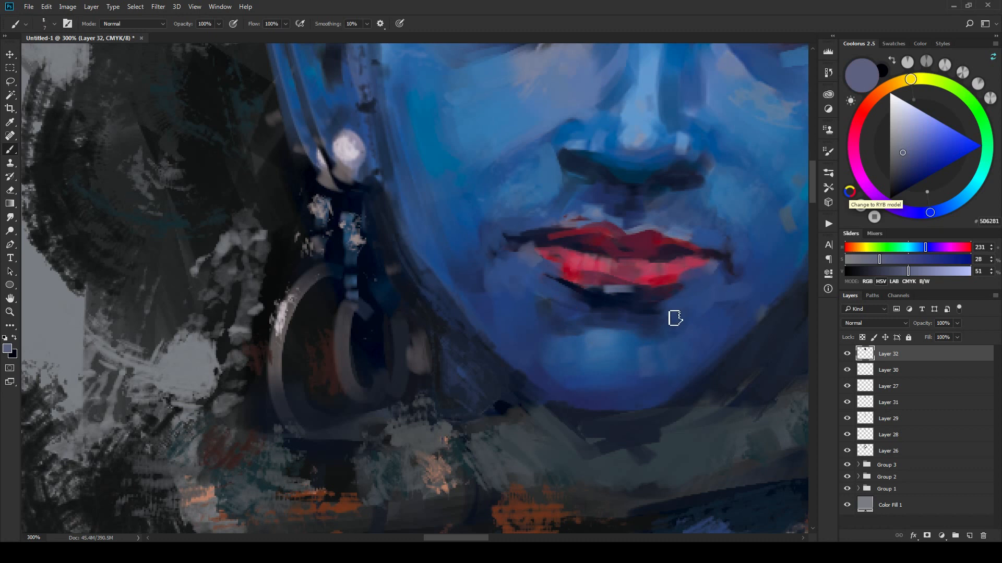
Step: Examine the blue face up close and within the whole painting to judge the repainted lips
key(ctrl+minus)
scroll(638, 351, down, 4)
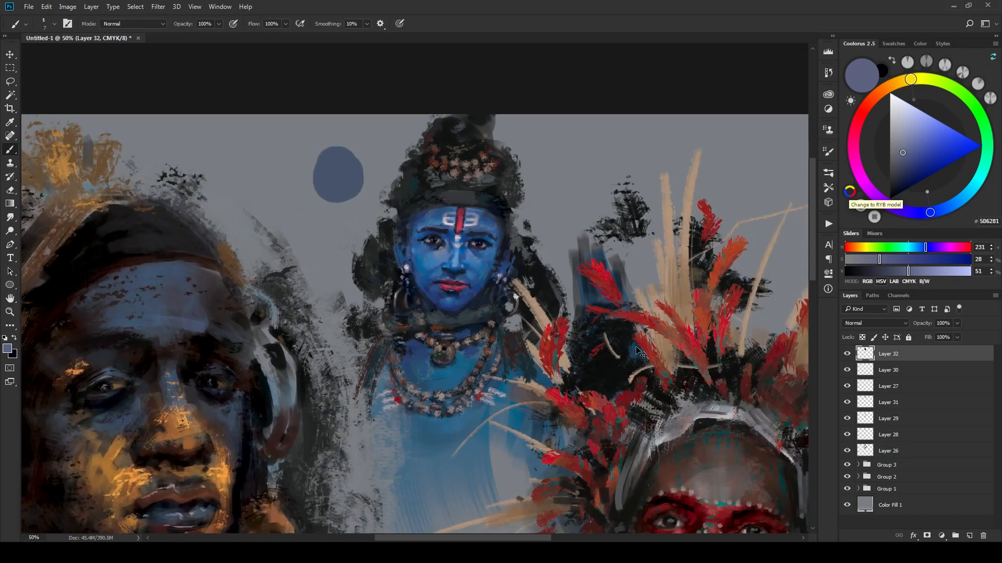
scroll(637, 352, up, 2)
key(ctrl+plus)
key(ctrl+plus)
key(ctrl+plus)
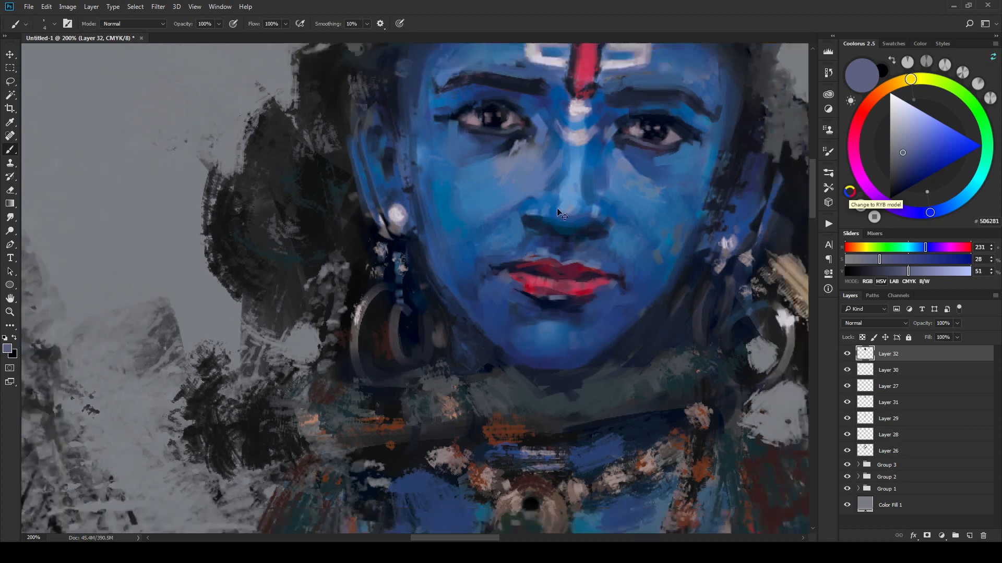
scroll(557, 211, down, 5)
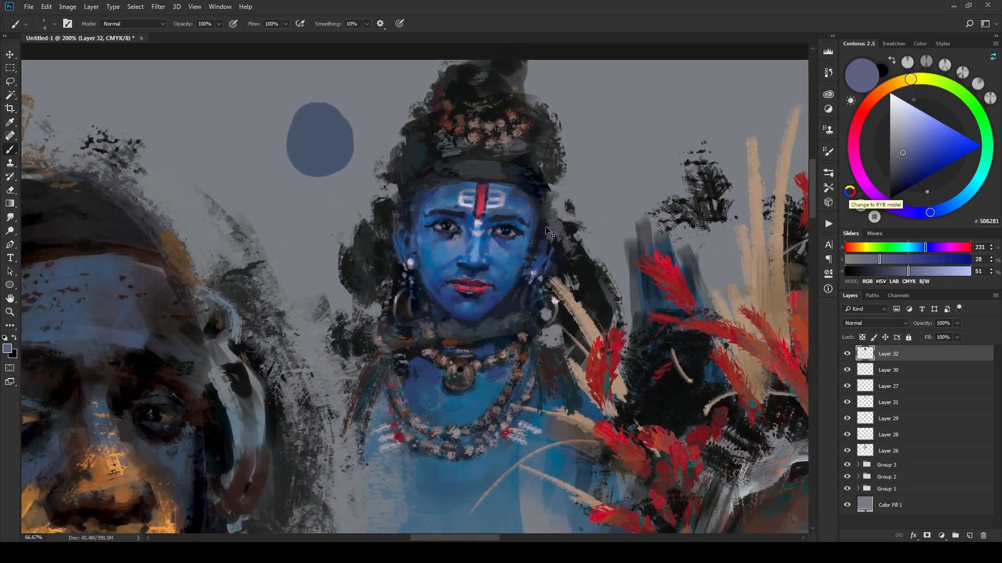
scroll(548, 246, up, 3)
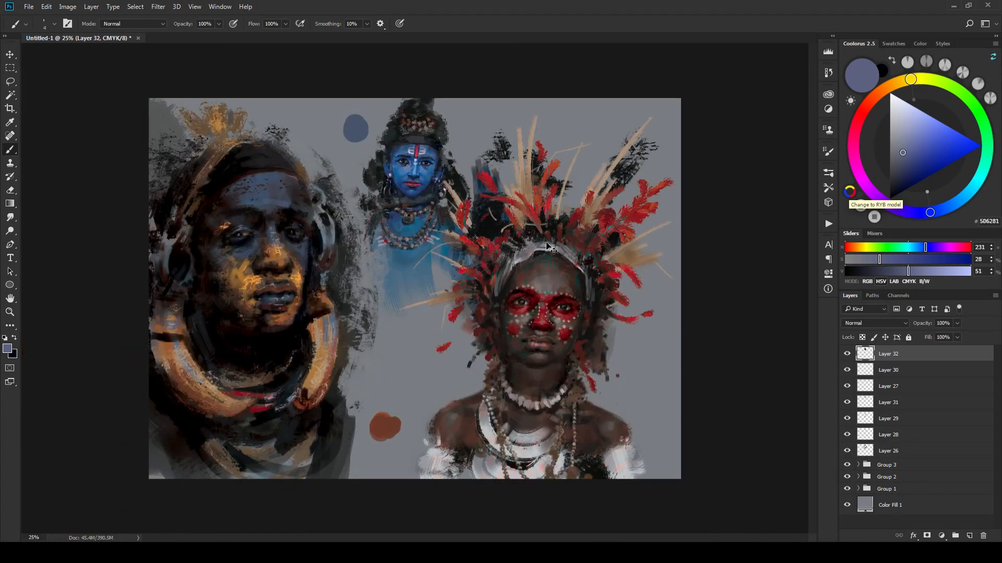
scroll(547, 247, up, 2)
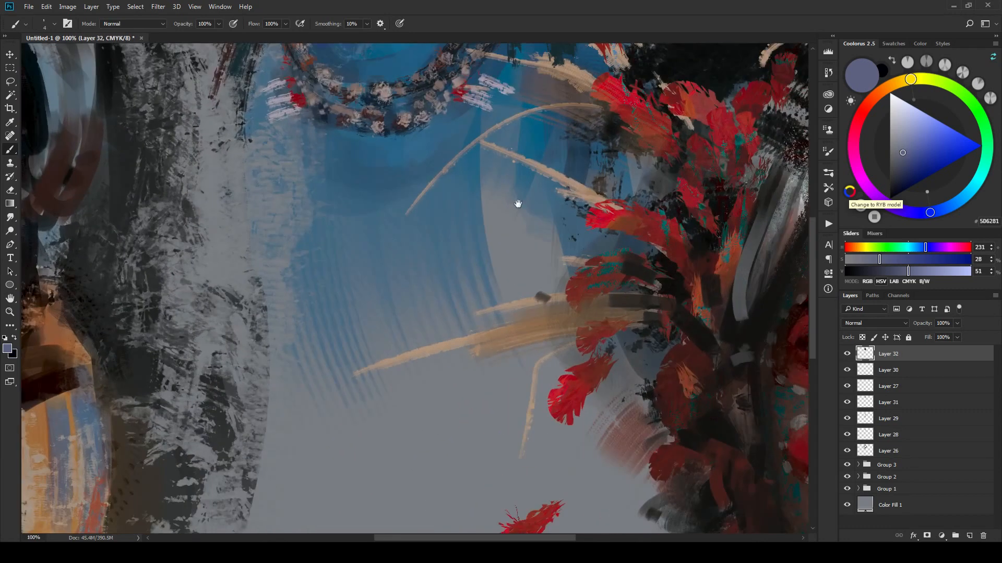
drag(517, 203, 577, 313)
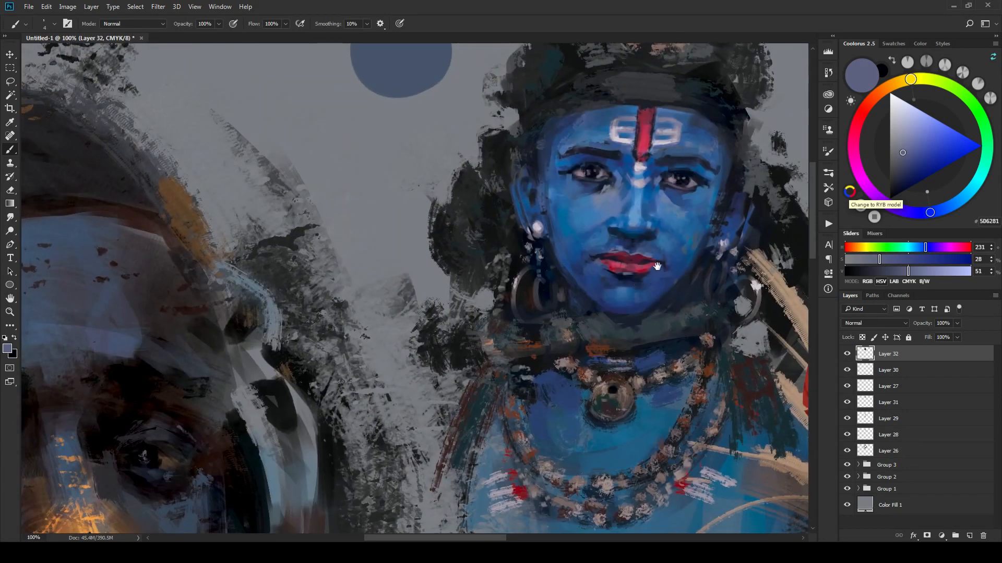
Step: Brighten the lower lip with a pinkish red based on the forehead mark, and refine the lip contours with sampled purples, deep red and dark blue
alt+click(650, 128)
click(942, 136)
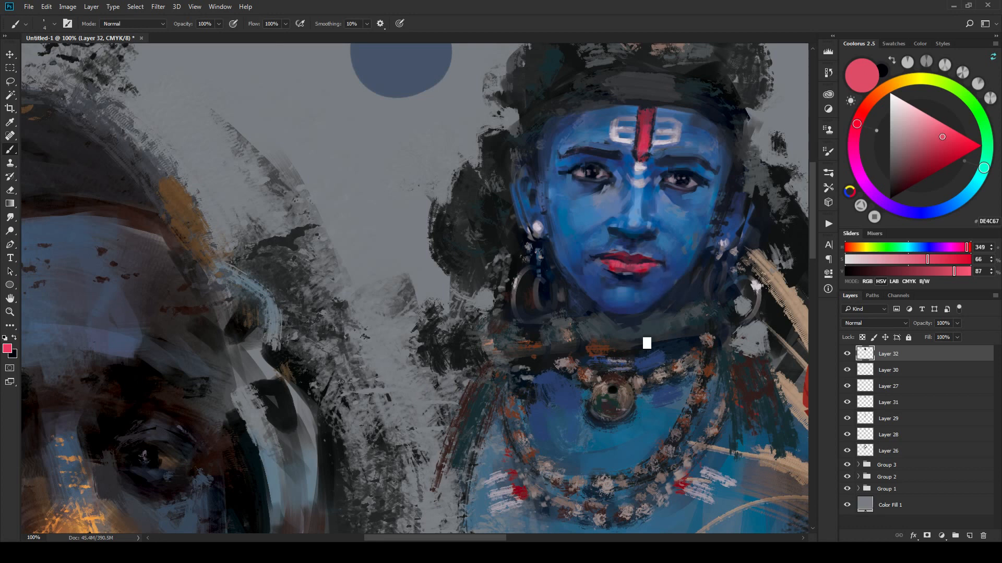
alt+click(629, 270)
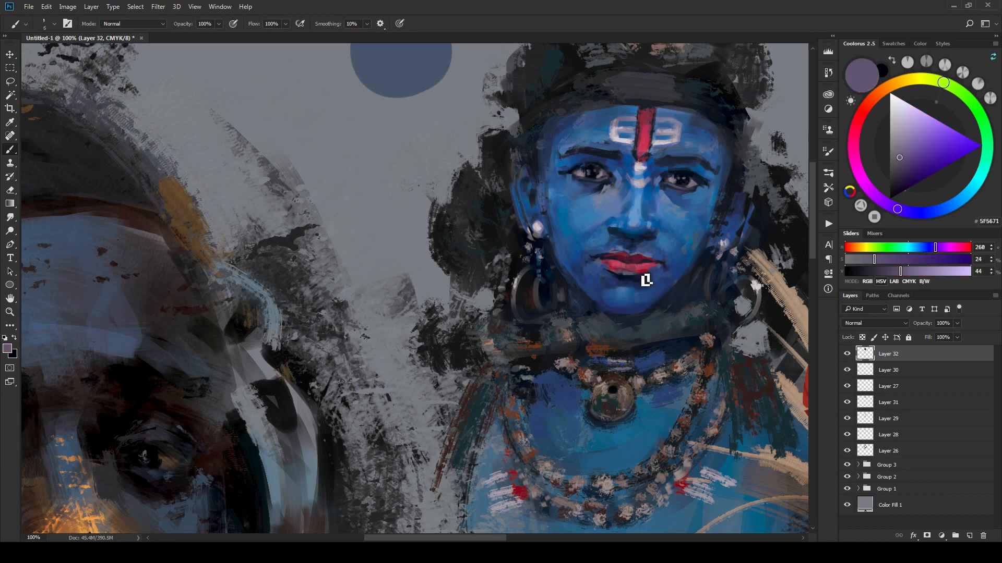
alt+click(626, 269)
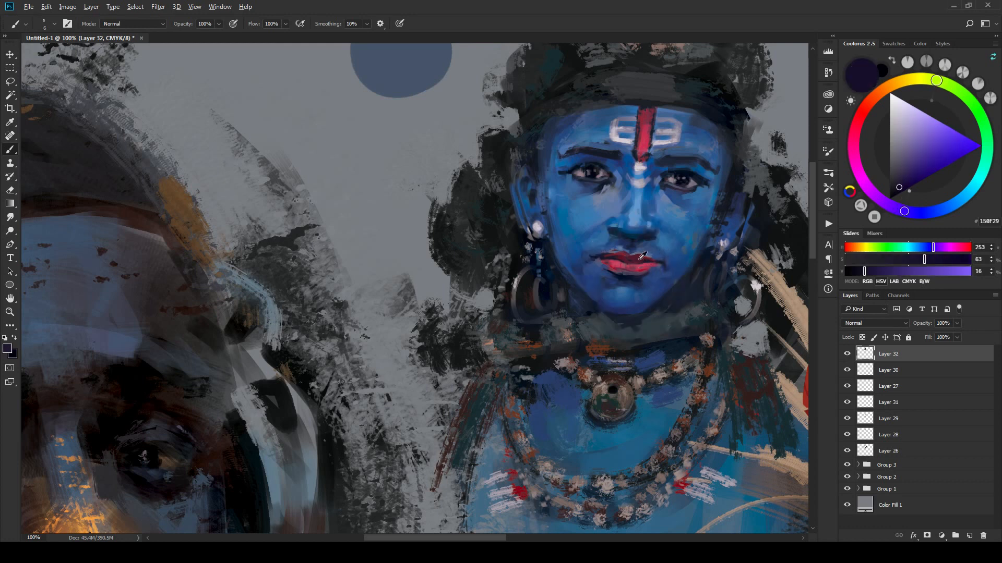
alt+click(639, 259)
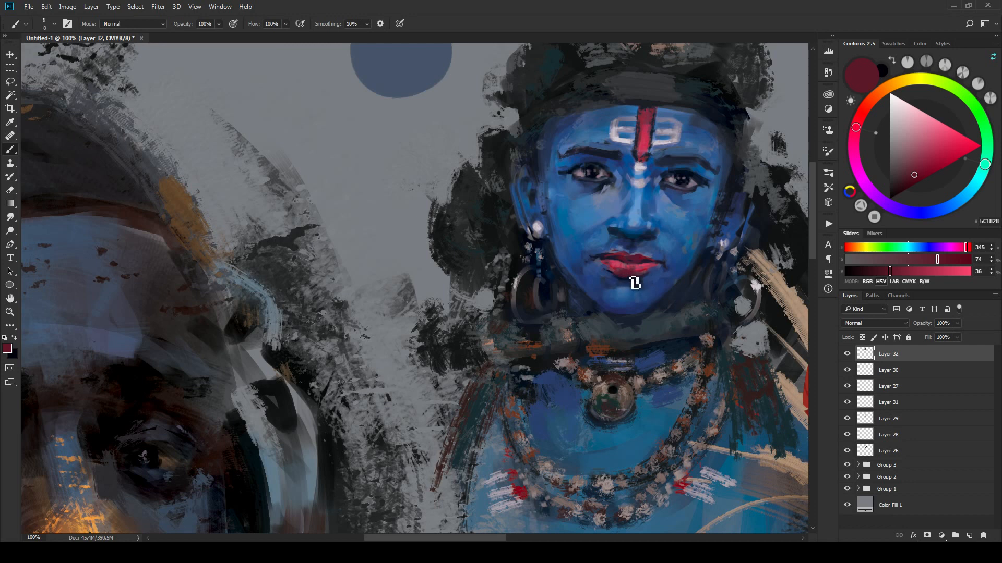
alt+click(632, 280)
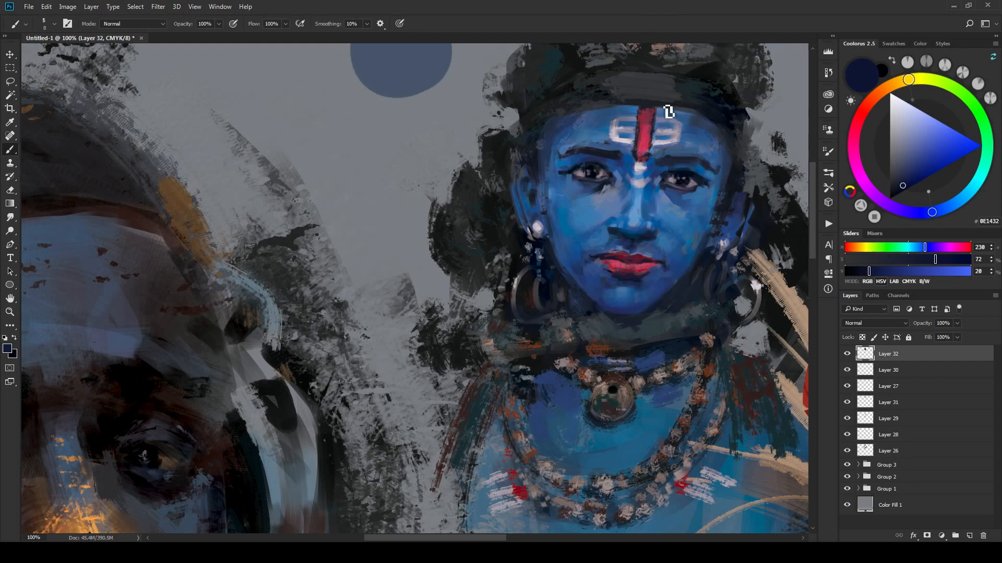
Step: Review the full composition to compare the blue-faced figure with the two larger portraits
scroll(626, 124, down, 5)
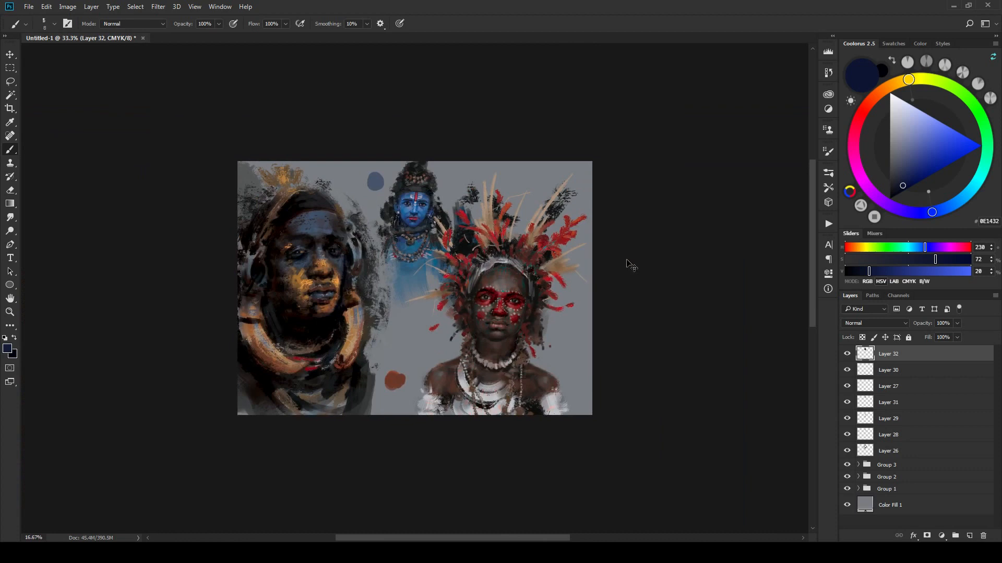
key(ctrl+plus)
key(ctrl+plus)
drag(514, 154, 575, 112)
key(ctrl+minus)
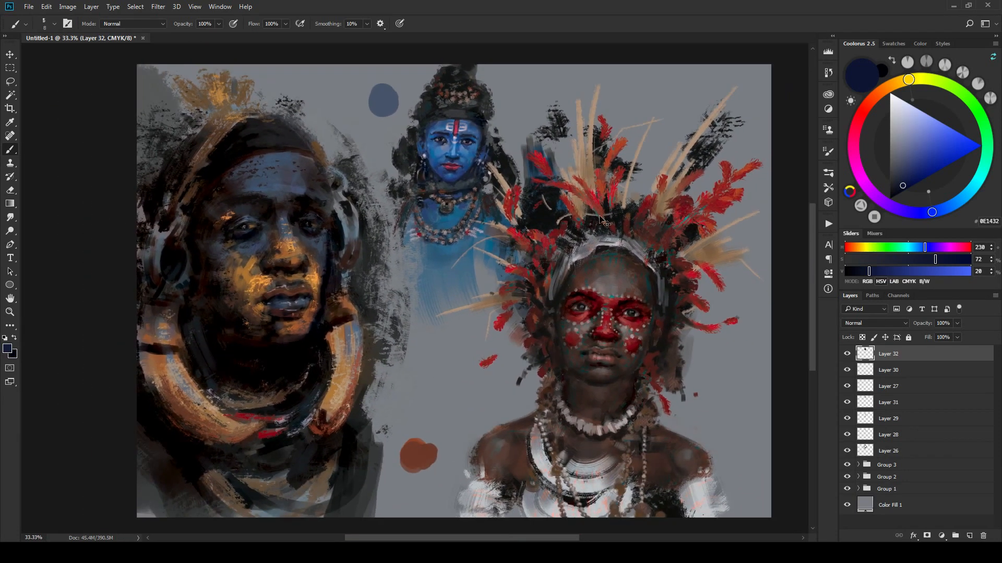
key(ctrl+plus)
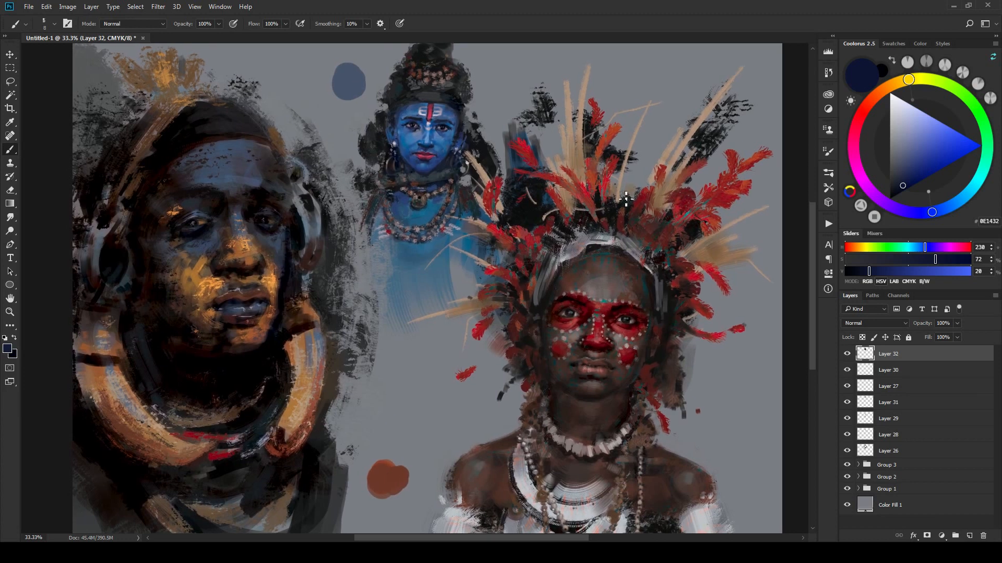